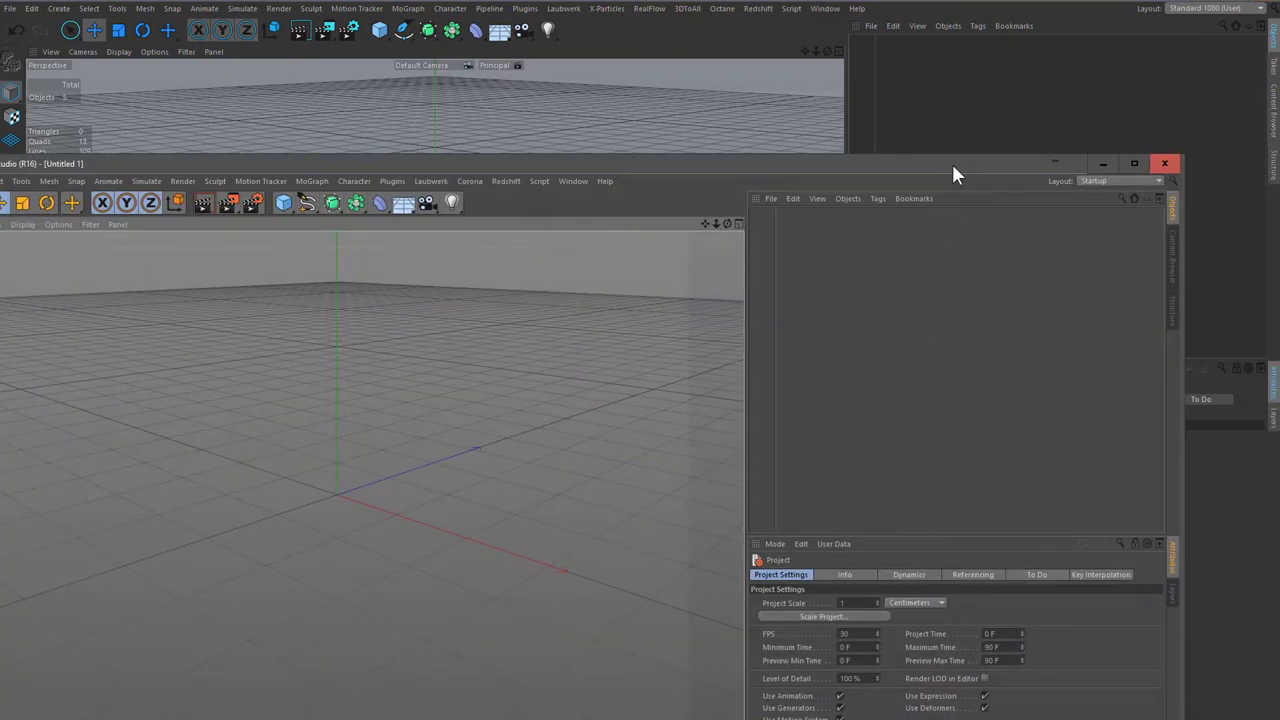
- Move the R16 window aside and add a cube in both the customised and R16 windows
{"action": "left_click_drag", "start_coordinate": [801, 170], "coordinate": [1148, 188]}
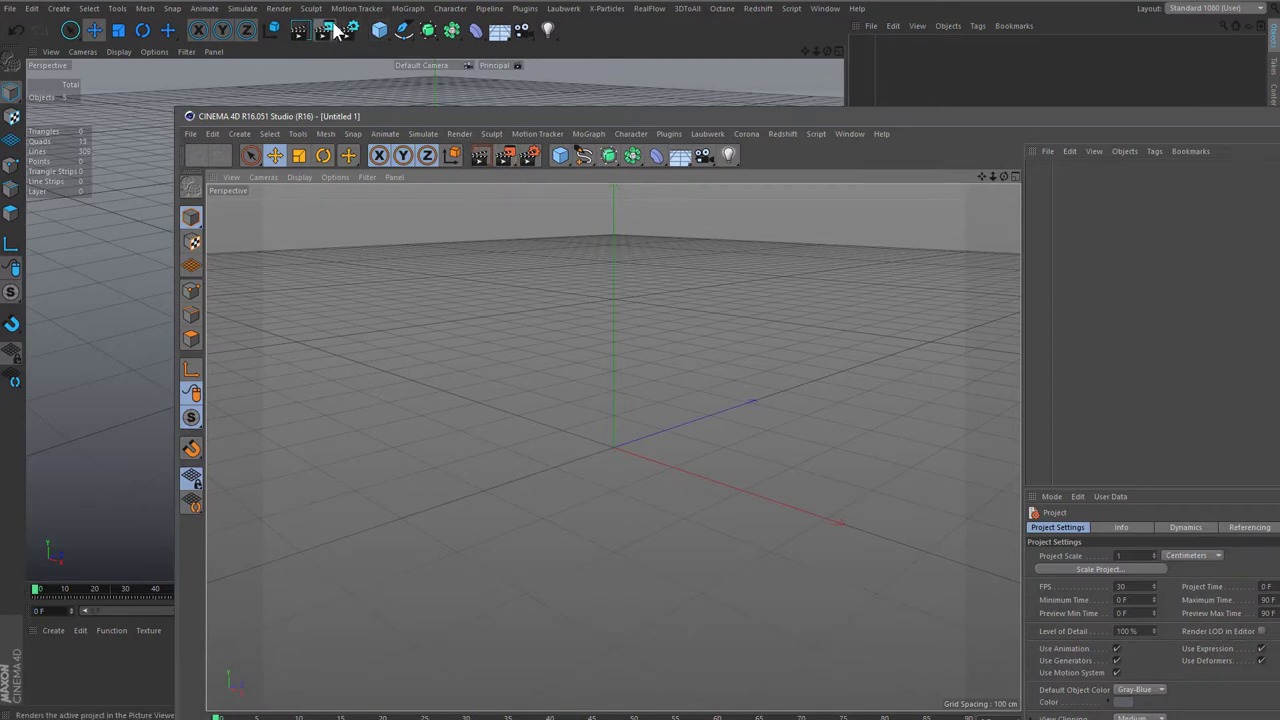
{"action": "left_click_drag", "start_coordinate": [351, 122], "coordinate": [380, 122]}
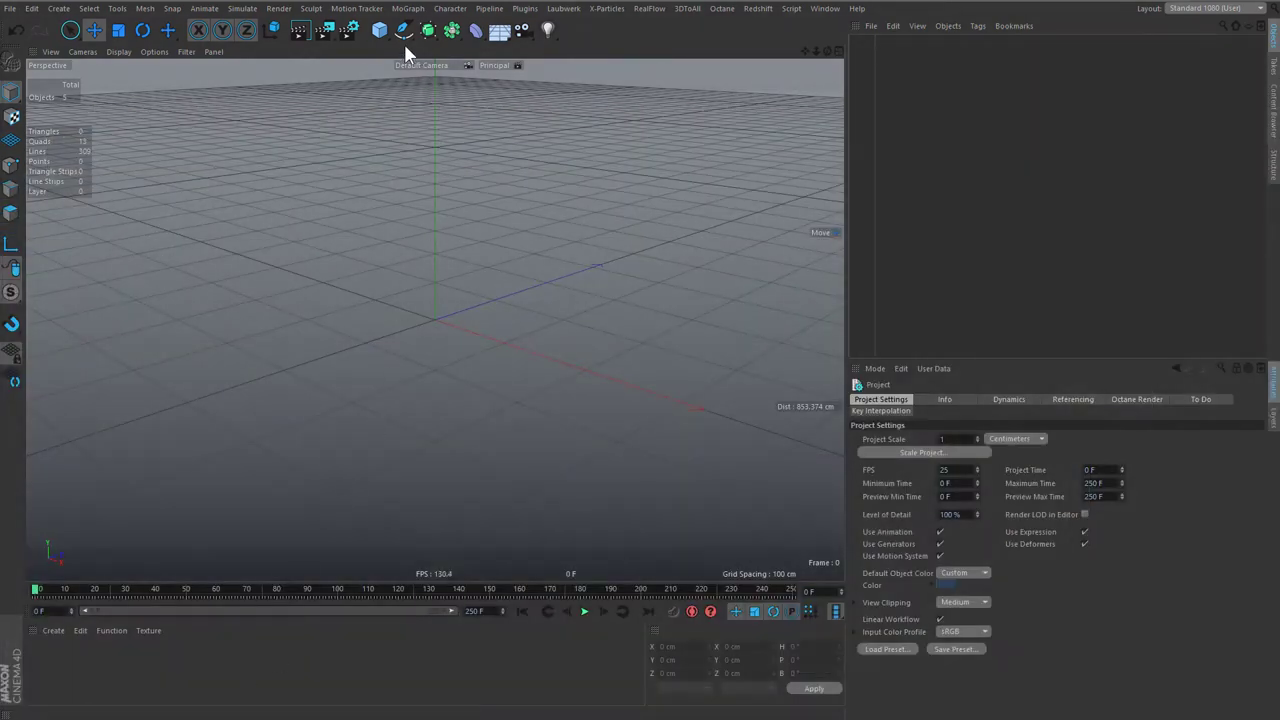
{"action": "left_click", "coordinate": [380, 30]}
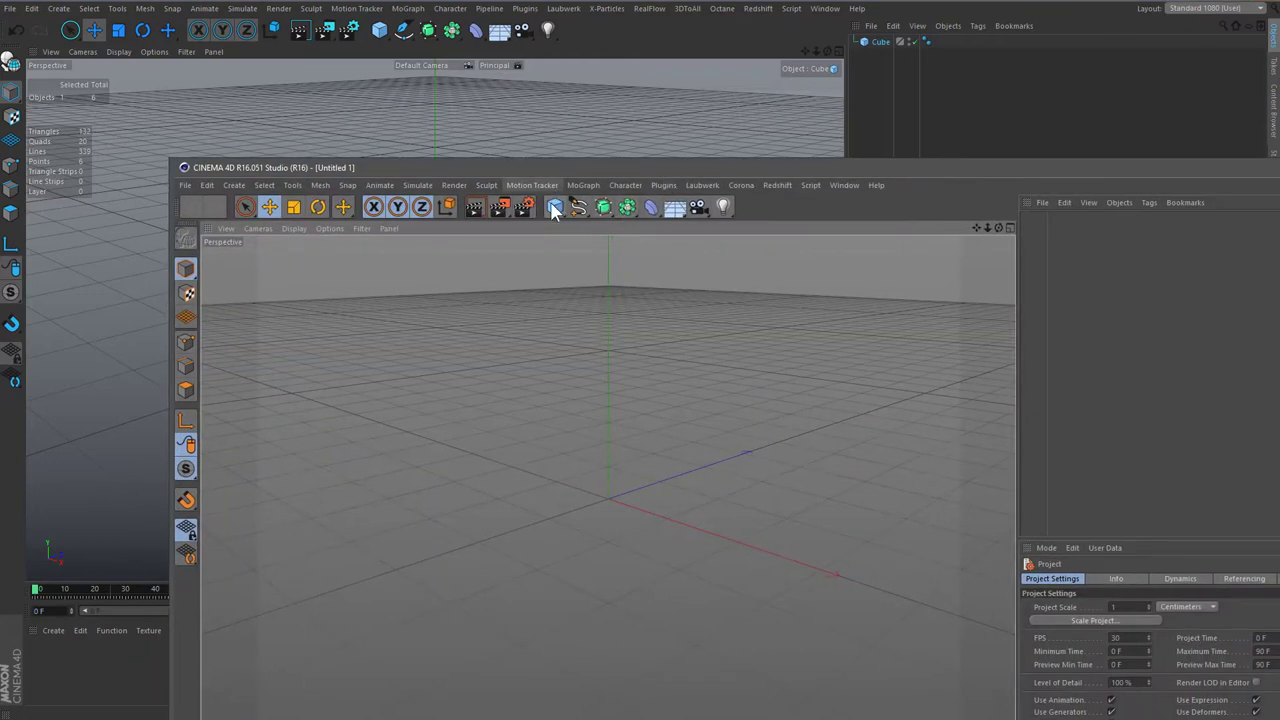
{"action": "left_click", "coordinate": [555, 207]}
- Snap the R16 window to the right half of the screen beside the customised window
{"action": "left_click_drag", "start_coordinate": [578, 168], "coordinate": [538, 370]}
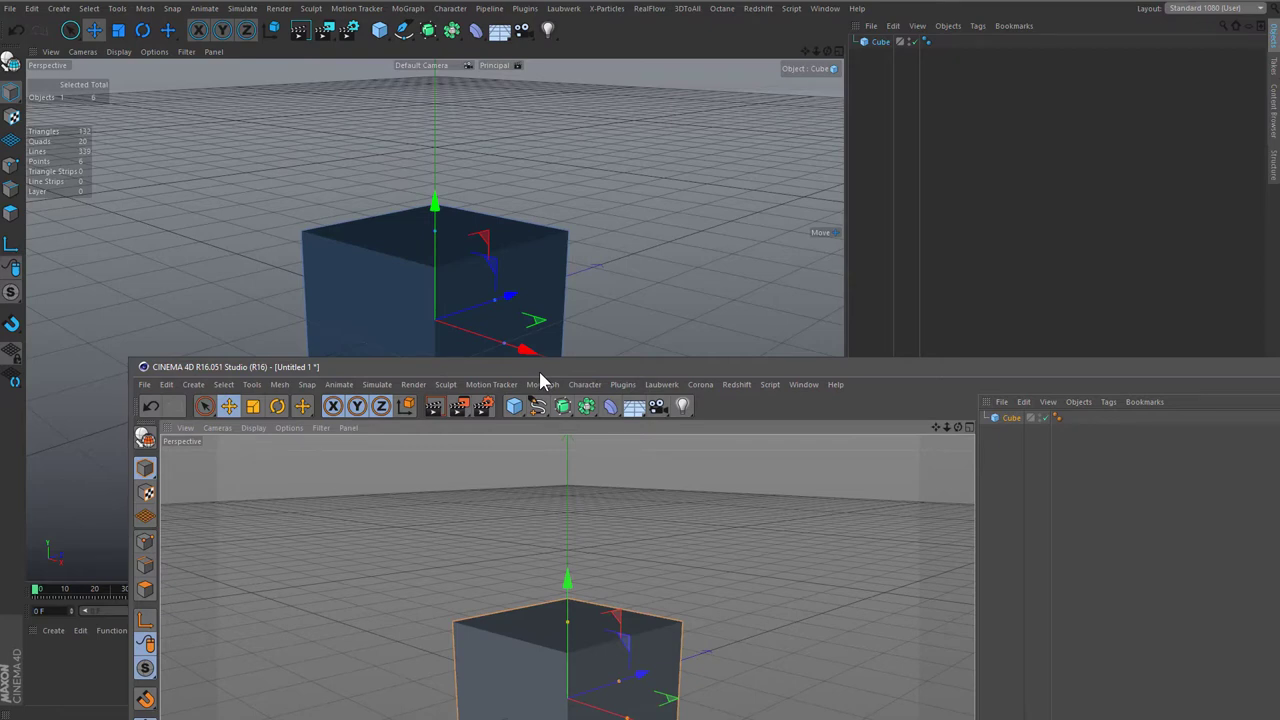
{"action": "left_click_drag", "start_coordinate": [538, 368], "coordinate": [449, 566]}
{"action": "key", "text": "super+Right"}
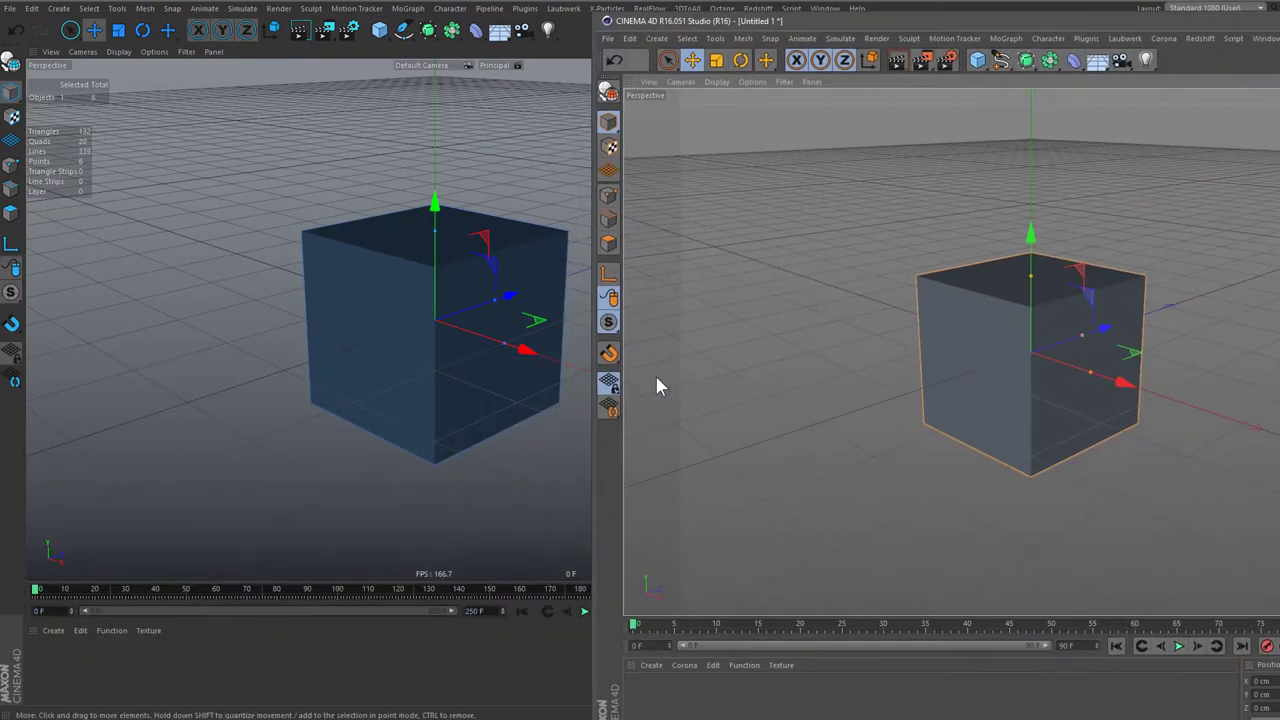
{"action": "scroll", "coordinate": [925, 342], "scroll_direction": "up", "scroll_amount": 3}
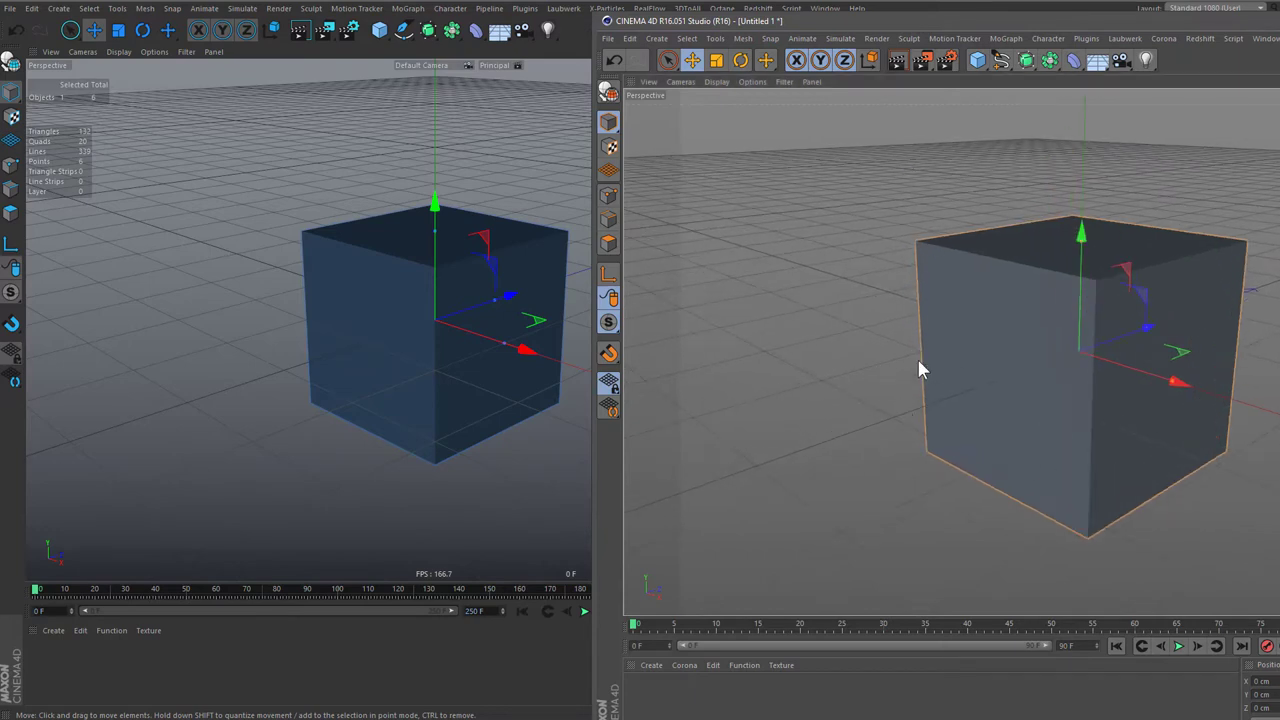
{"action": "scroll", "coordinate": [305, 190], "scroll_direction": "up", "scroll_amount": 3}
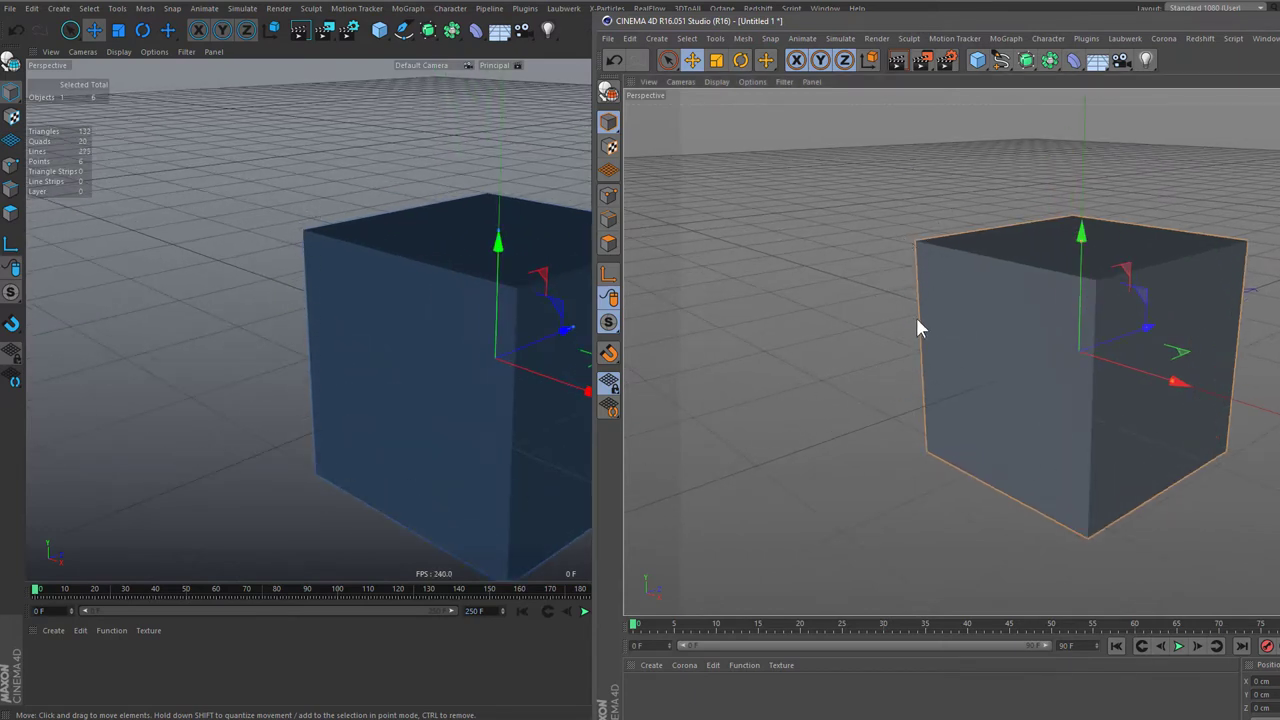
{"action": "left_click", "coordinate": [12, 60]}
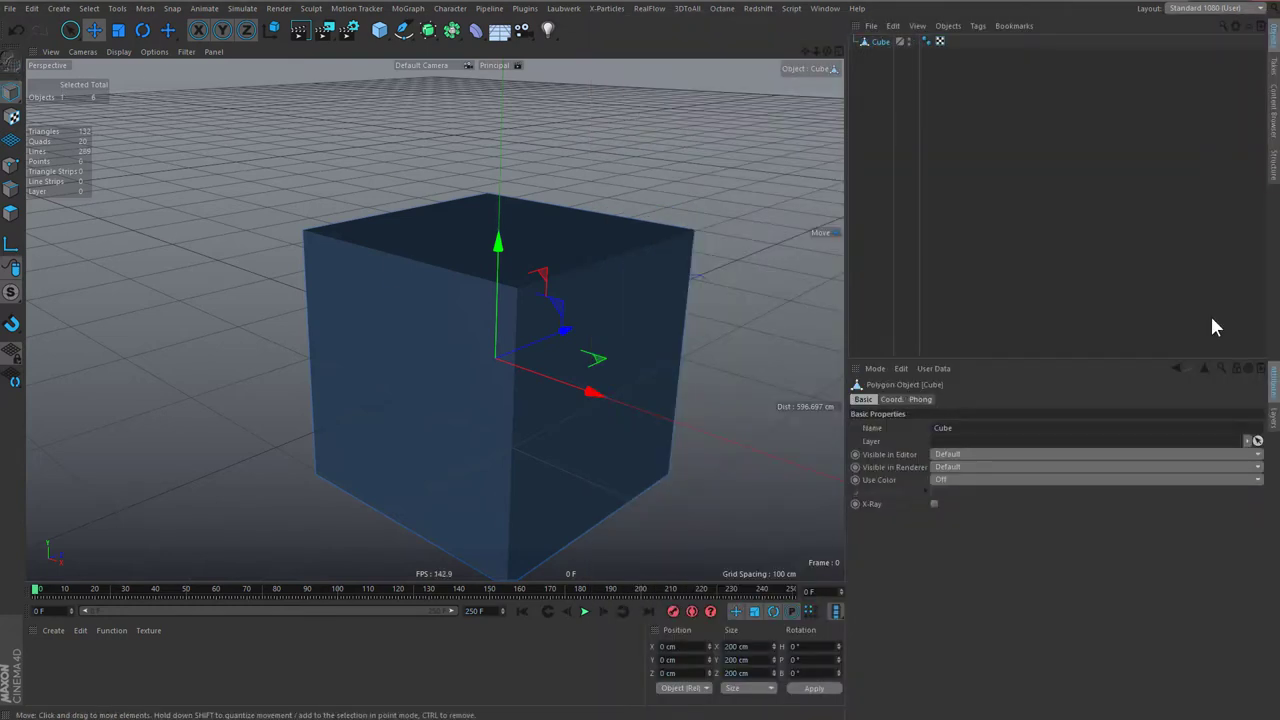
- Select the R16 cube and switch both the customised and R16 windows to Edge mode
{"action": "key", "text": "alt+Tab"}
{"action": "left_click", "coordinate": [991, 309]}
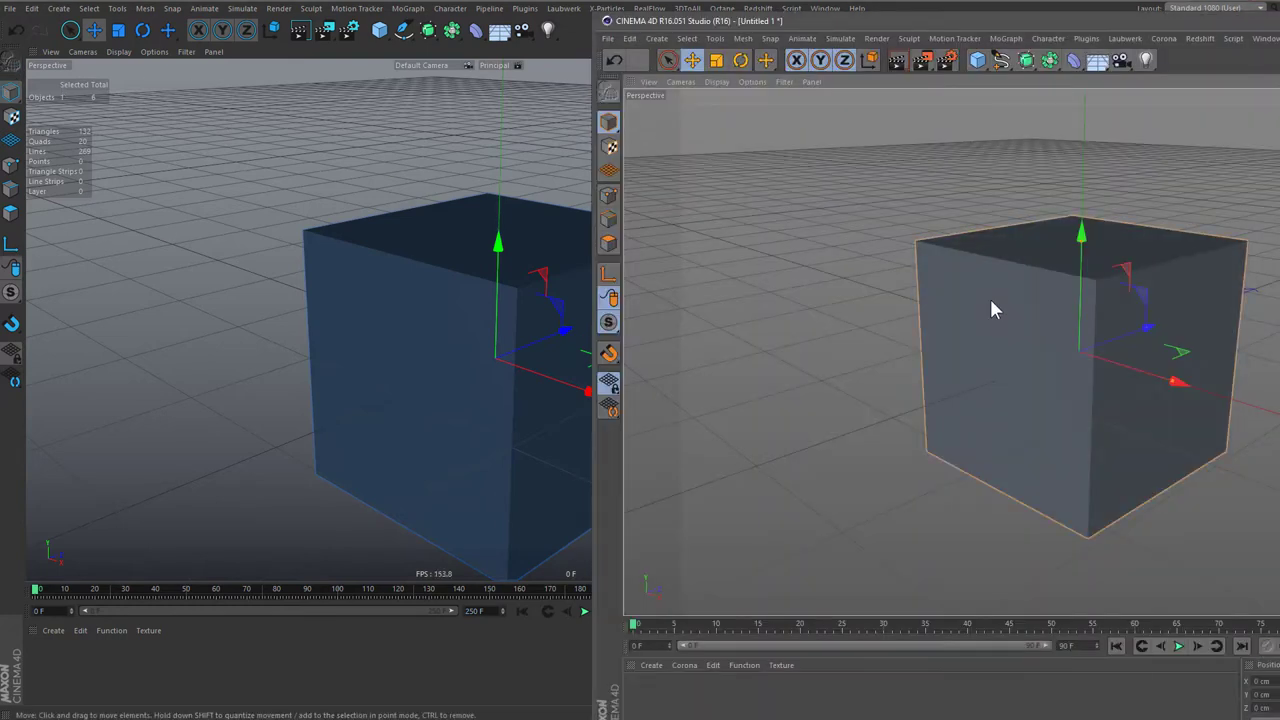
{"action": "left_click", "coordinate": [8, 204]}
{"action": "key", "text": "alt+Tab"}
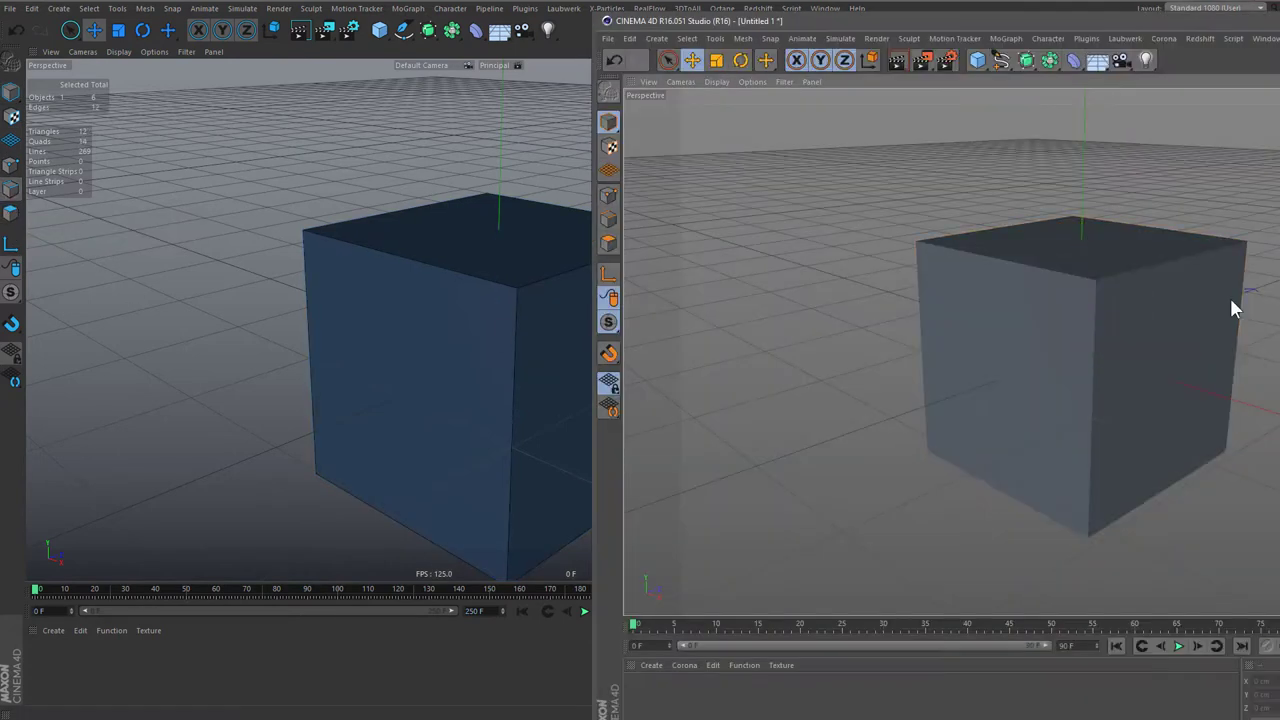
{"action": "left_click", "coordinate": [609, 219]}
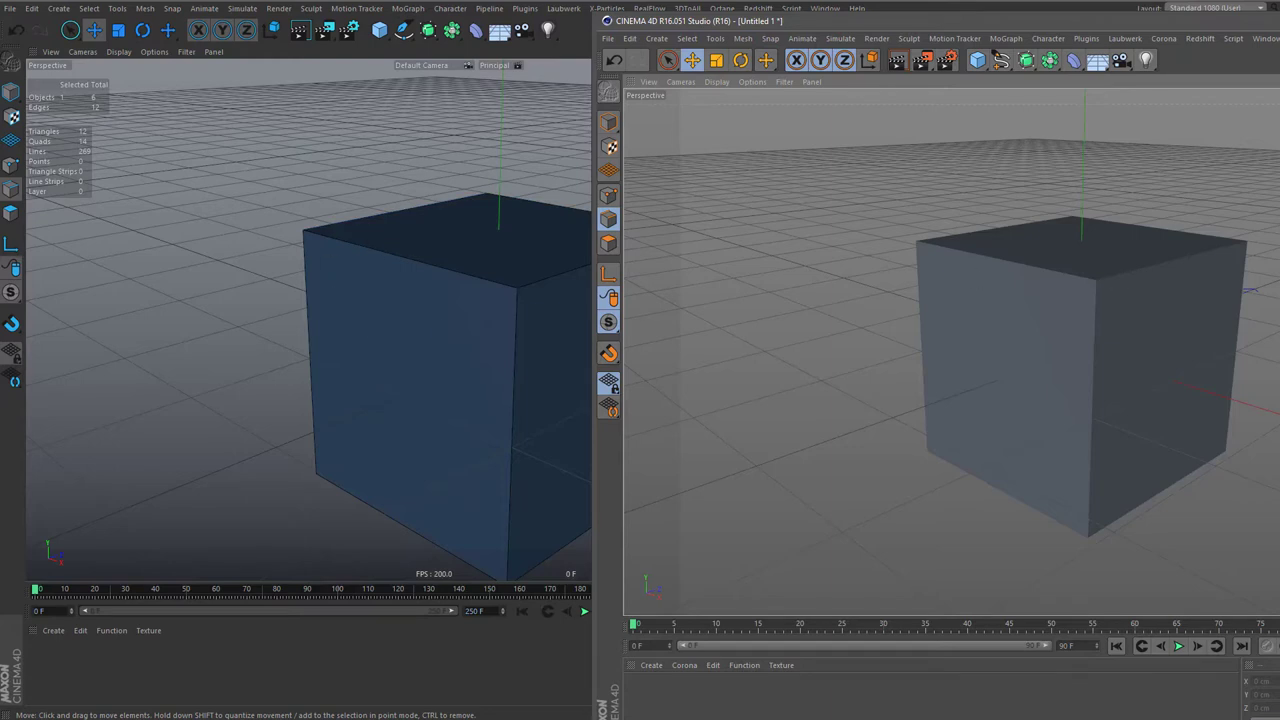
{"action": "left_click", "coordinate": [1092, 208]}
{"action": "left_click_drag", "start_coordinate": [877, 19], "coordinate": [855, 159]}
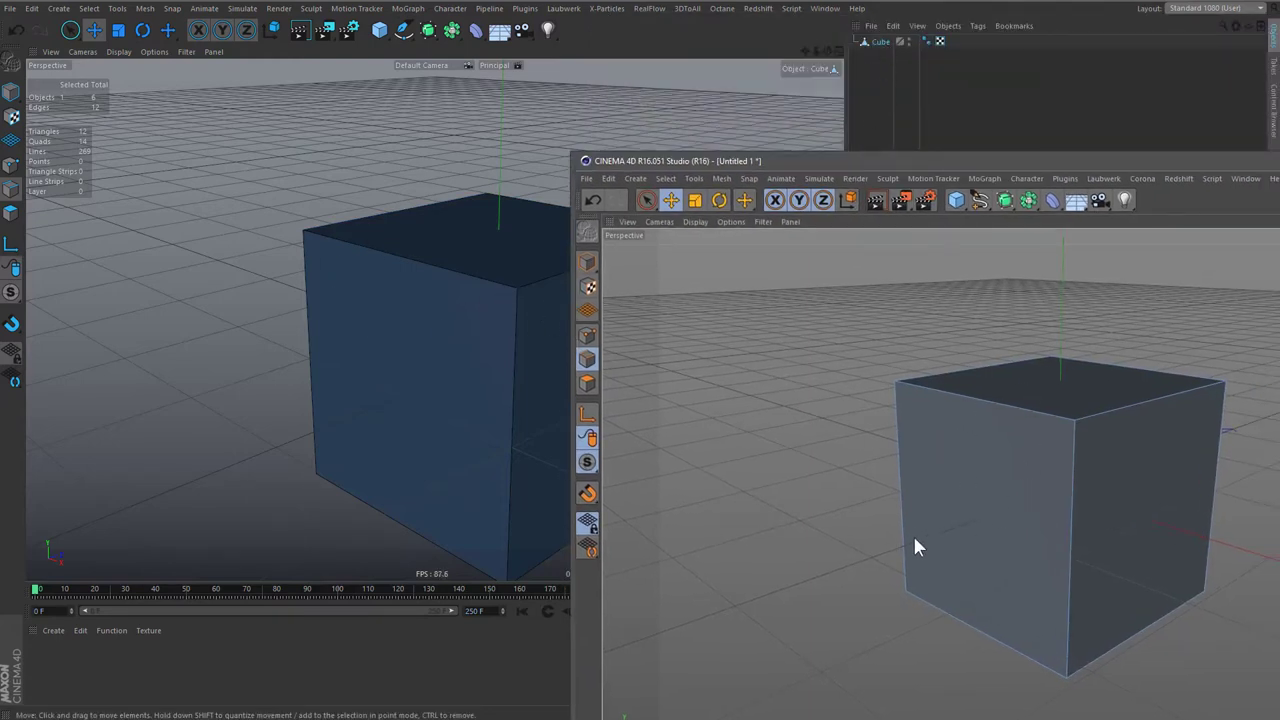
- Select the cube's top front edge in the customised window and in the R16 window
{"action": "left_click", "coordinate": [486, 288]}
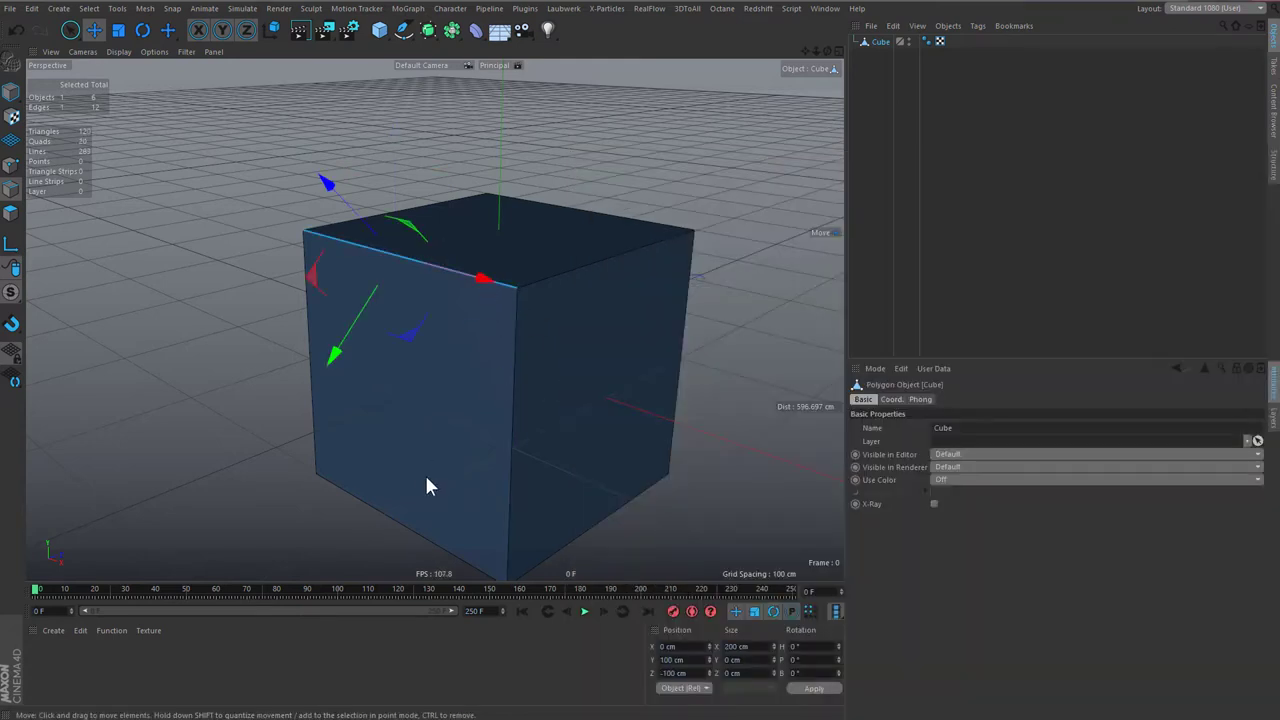
{"action": "key", "text": "alt+Tab"}
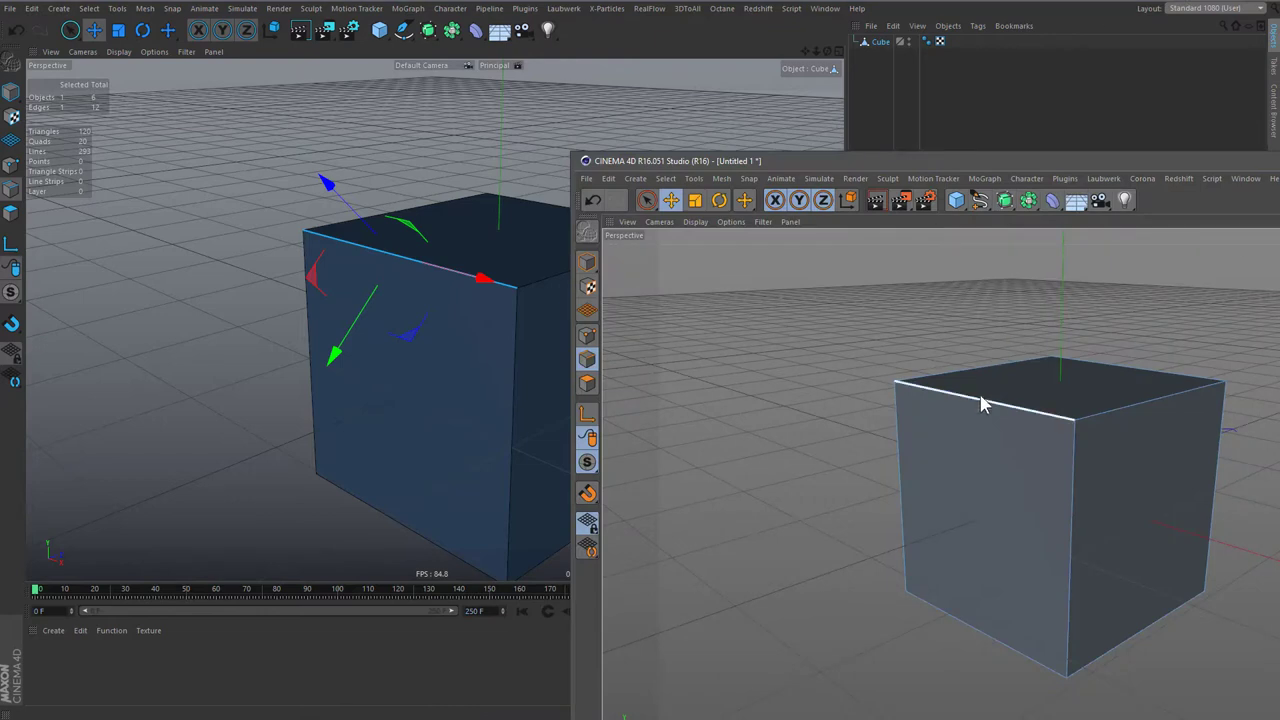
{"action": "left_click", "coordinate": [986, 403]}
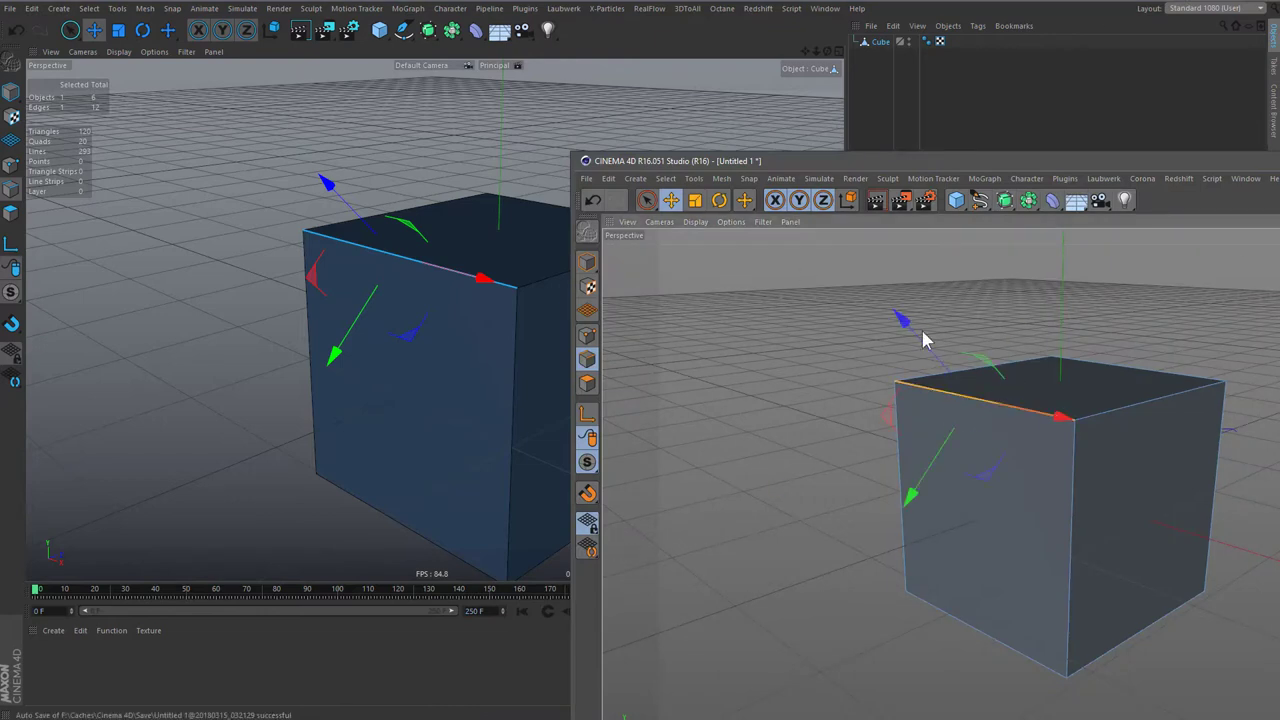
{"action": "mouse_move", "coordinate": [776, 160]}
{"action": "left_mouse_down"}
{"action": "mouse_move", "coordinate": [700, 157]}
{"action": "mouse_move", "coordinate": [586, 74]}
{"action": "mouse_move", "coordinate": [586, 310]}
{"action": "mouse_move", "coordinate": [634, 263]}
{"action": "mouse_move", "coordinate": [606, 266]}
{"action": "mouse_move", "coordinate": [640, 277]}
{"action": "mouse_move", "coordinate": [465, 110]}
{"action": "mouse_move", "coordinate": [360, 87]}
{"action": "mouse_move", "coordinate": [491, 222]}
{"action": "left_mouse_up"}
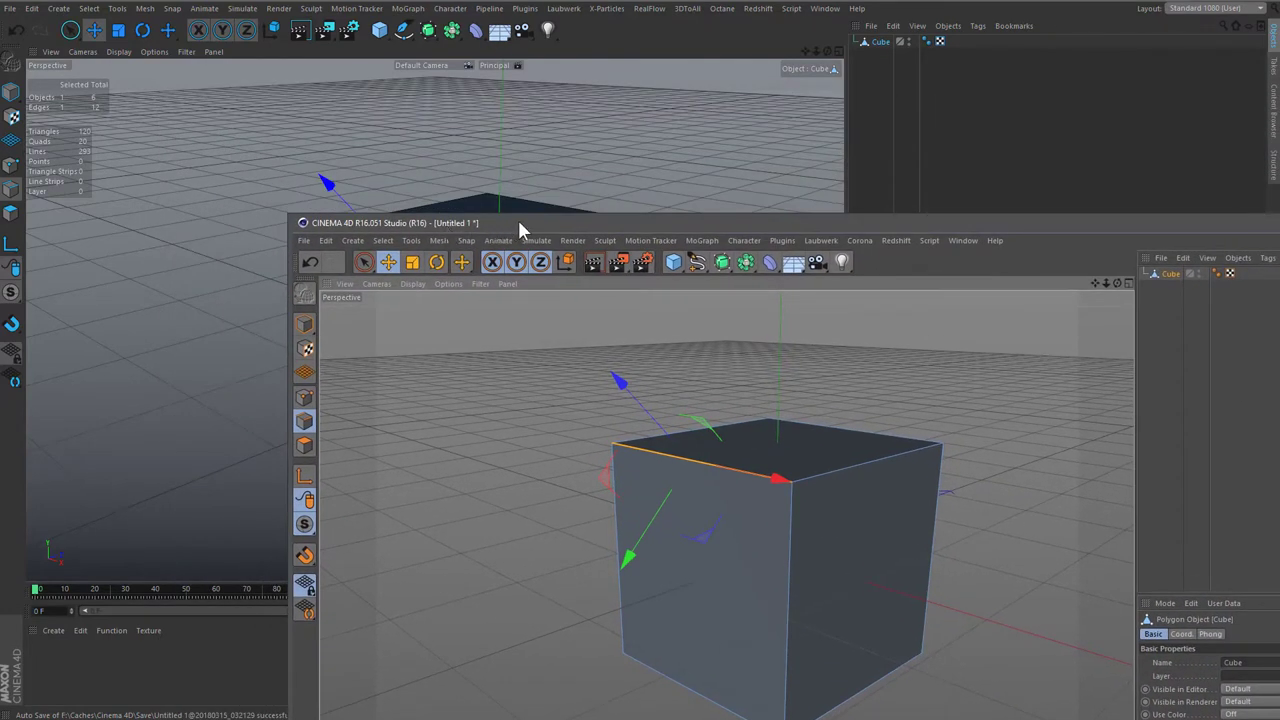
{"action": "left_click", "coordinate": [558, 127]}
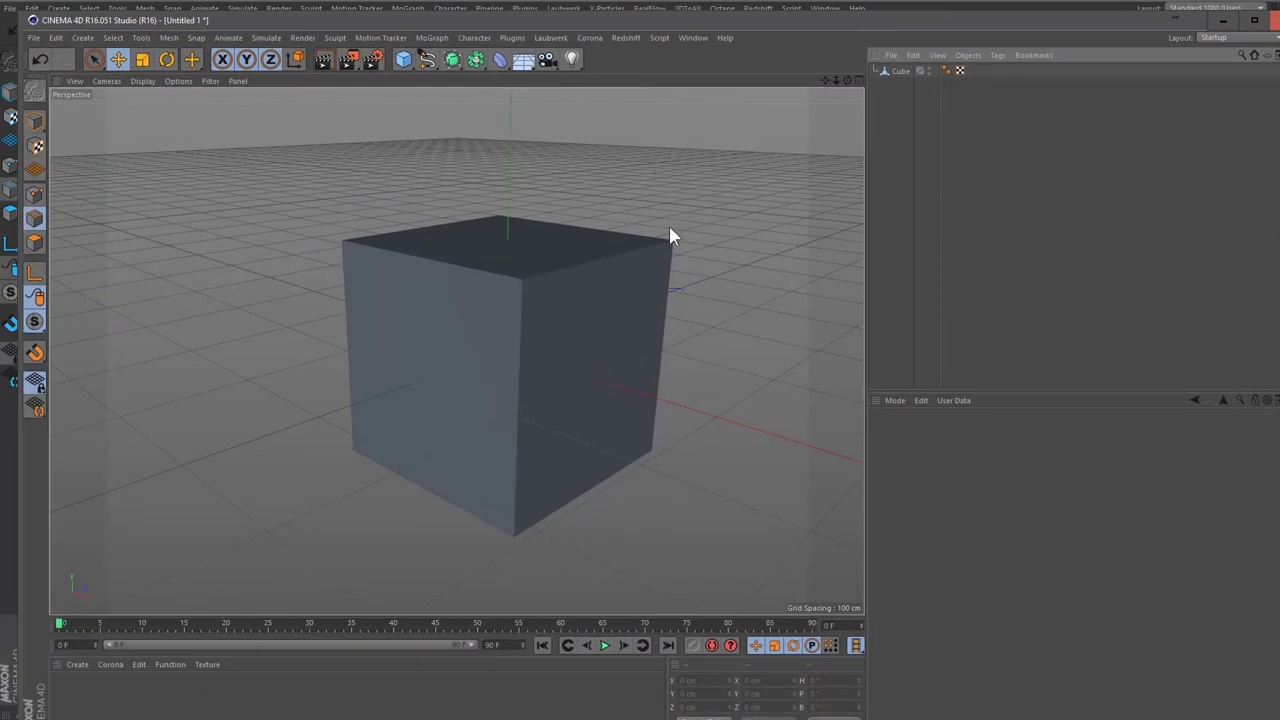
- Browse the Laubwerk and Motion Tracker menus, then select the cube in the stock R16 window
{"action": "left_click", "coordinate": [705, 37]}
{"action": "key", "text": "Escape"}
{"action": "left_click", "coordinate": [375, 38]}
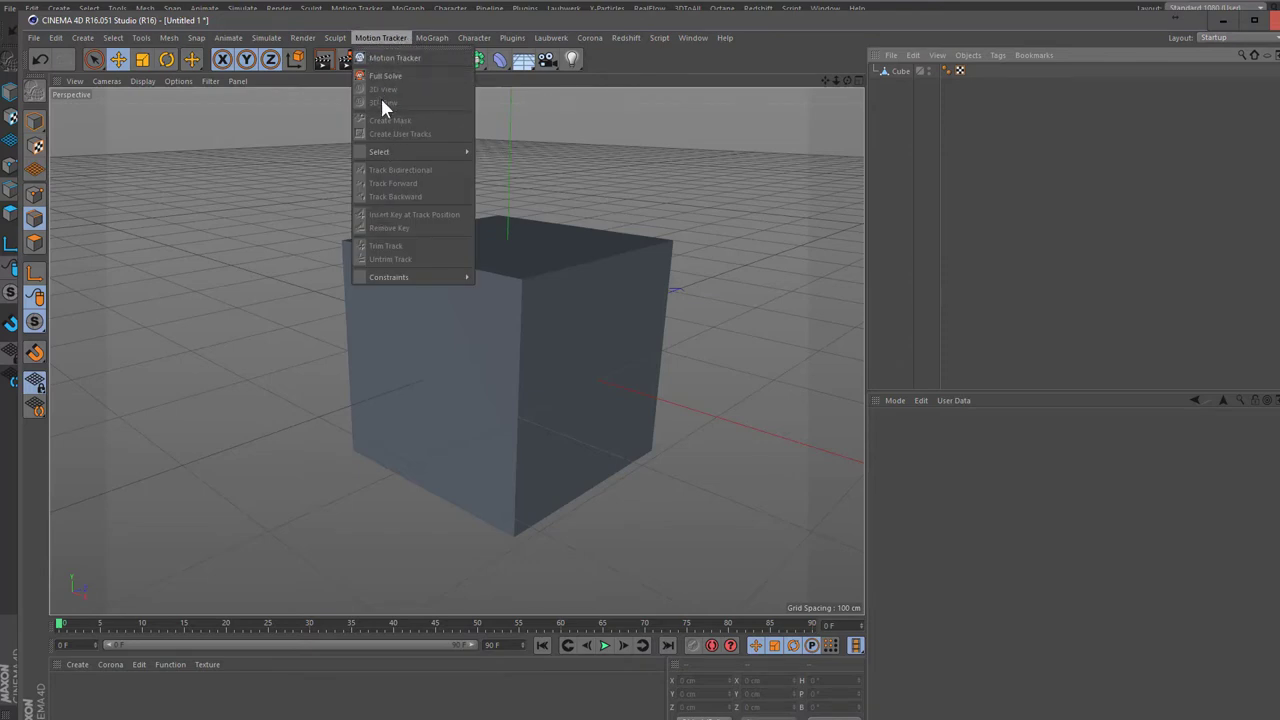
{"action": "mouse_move", "coordinate": [389, 277]}
{"action": "left_click", "coordinate": [1012, 309]}
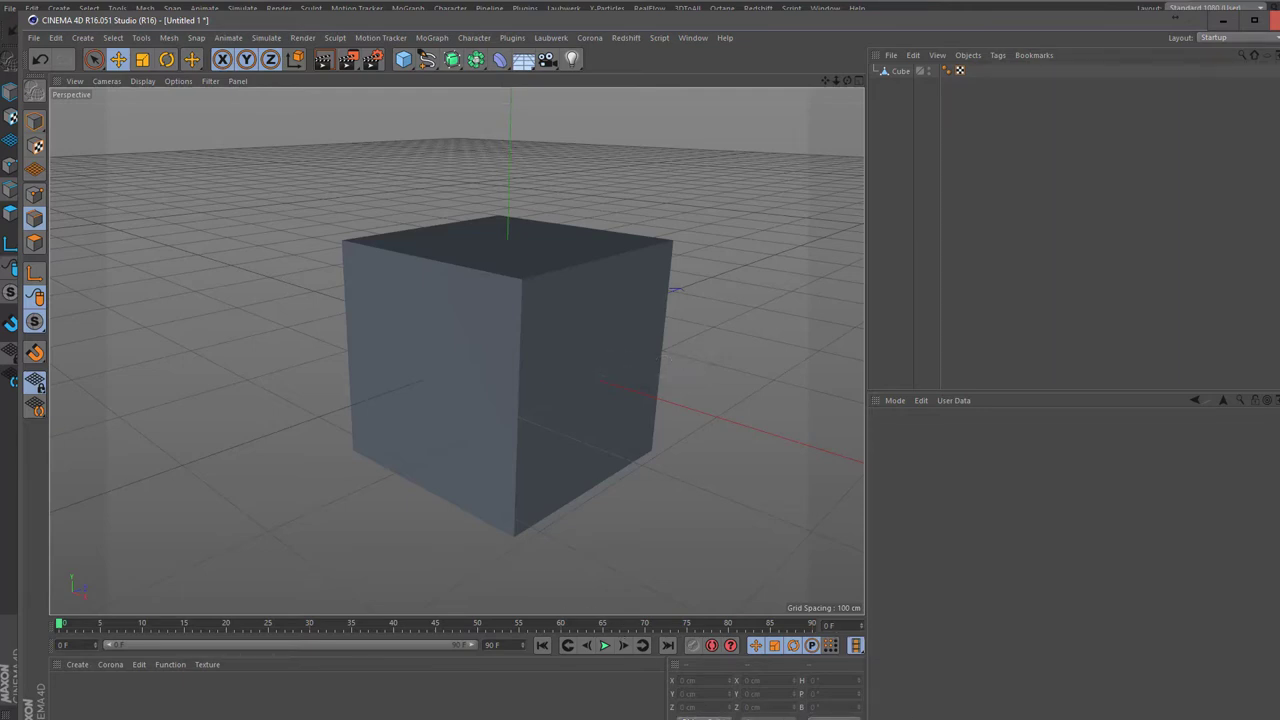
{"action": "left_click", "coordinate": [657, 375]}
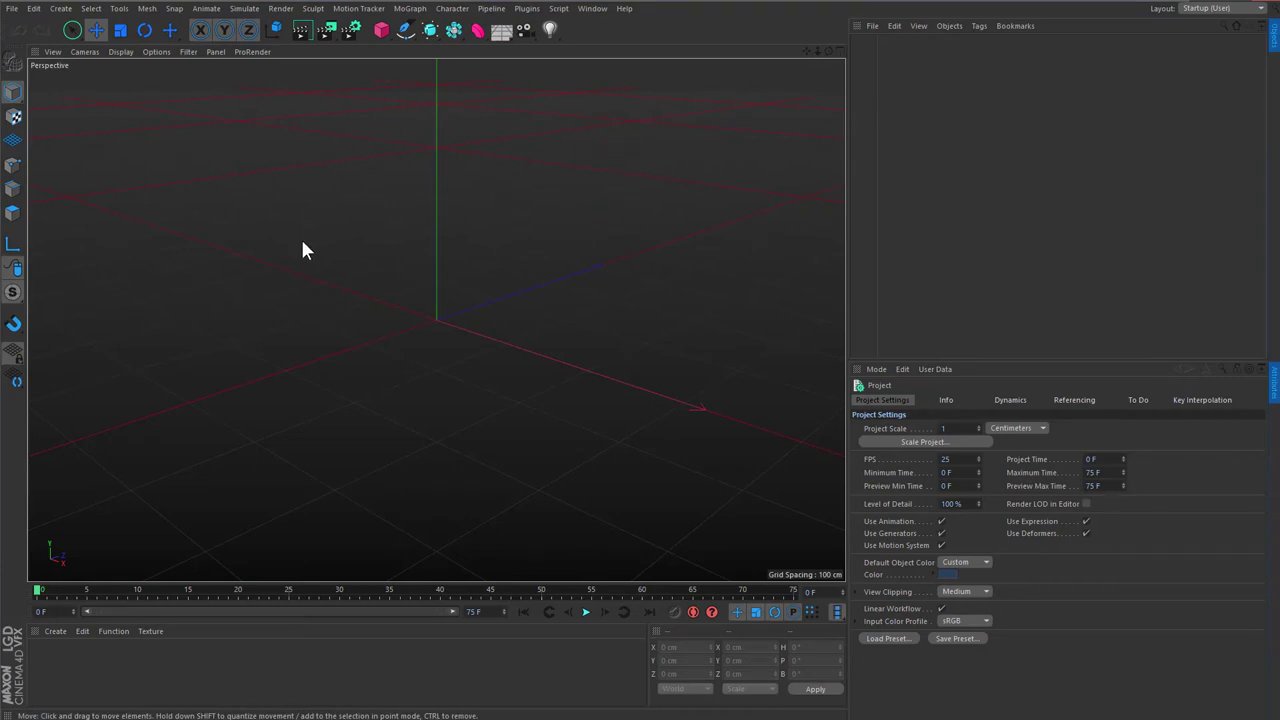
- Tear off the primitives palette as a floating window and add a cube, cone and sphere
{"action": "left_click", "coordinate": [381, 29]}
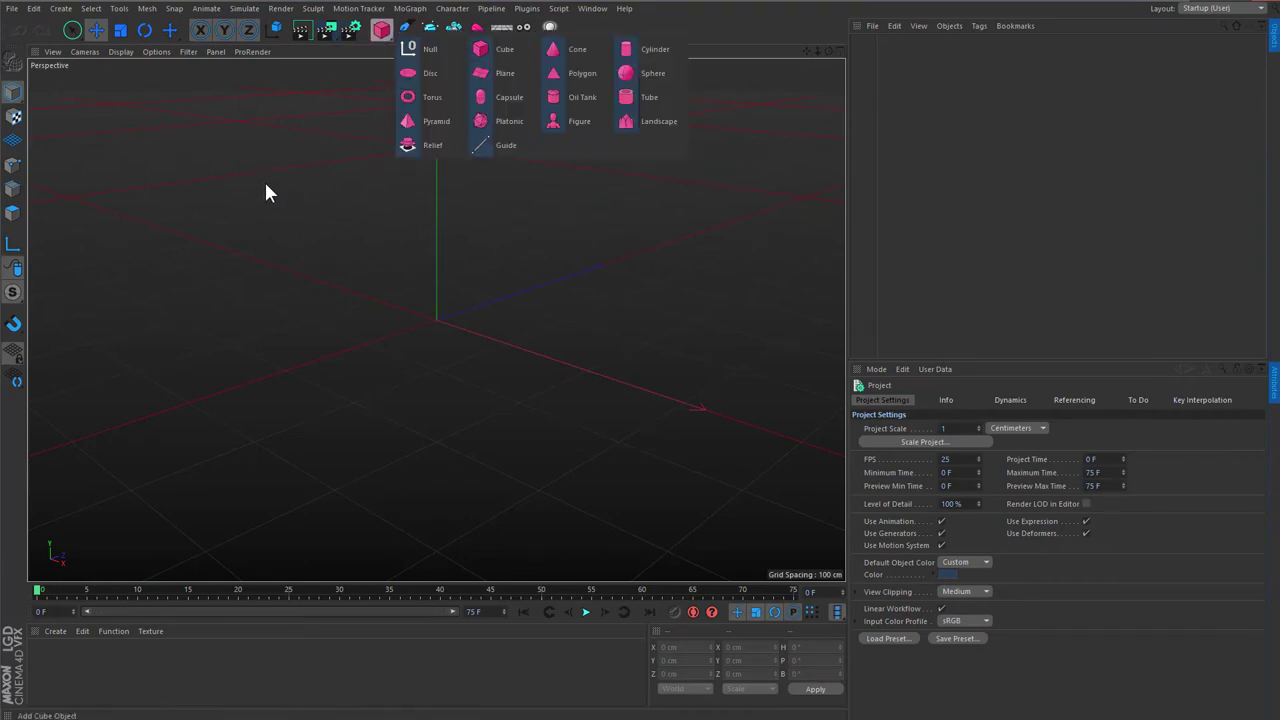
{"action": "left_click", "coordinate": [517, 35]}
{"action": "left_click_drag", "start_coordinate": [492, 23], "coordinate": [744, 137]}
{"action": "left_click", "coordinate": [716, 157]}
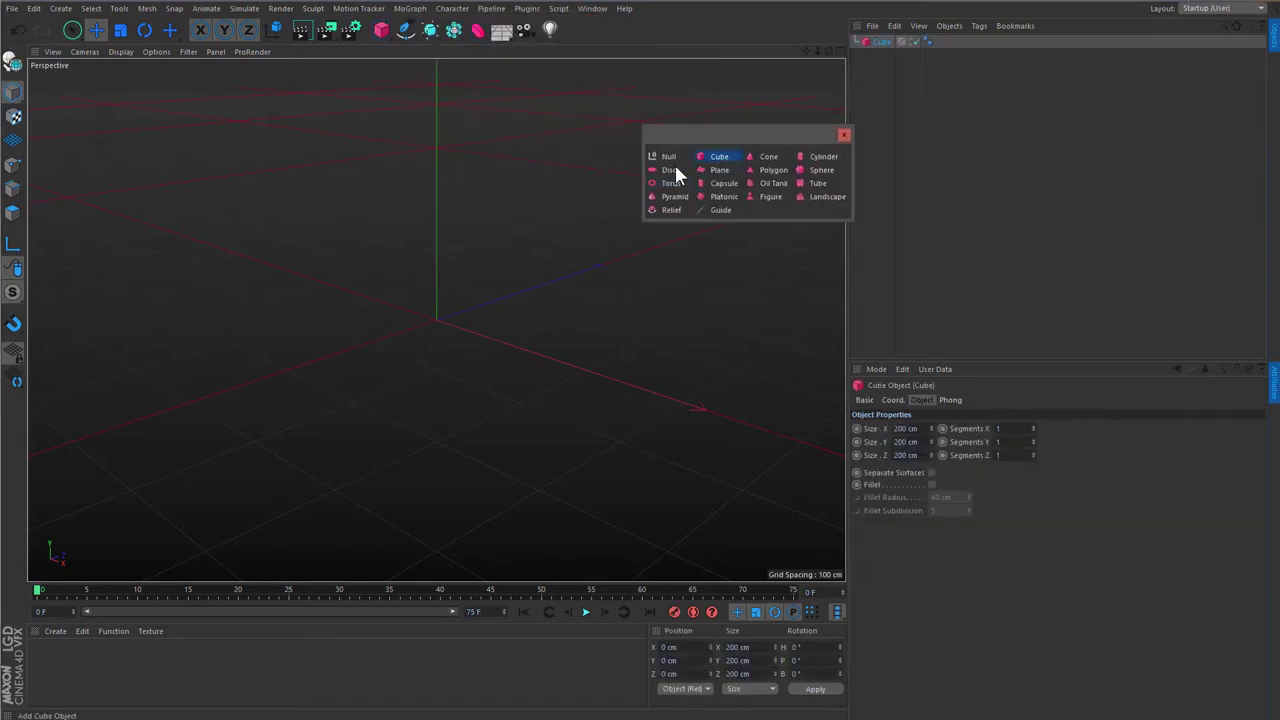
{"action": "left_click", "coordinate": [766, 156]}
{"action": "left_click", "coordinate": [820, 170]}
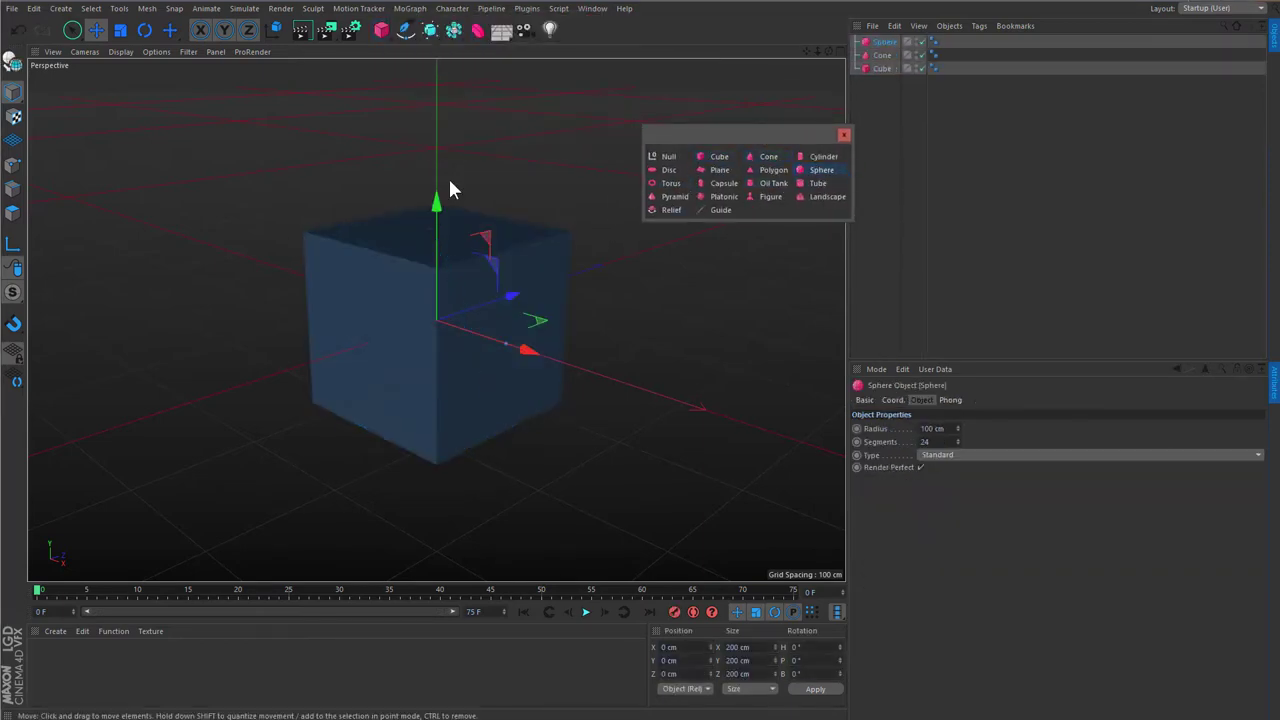
- Add a Skin object from the Character menu, then browse the plugins and RealFlow menus
{"action": "left_click", "coordinate": [430, 29]}
{"action": "left_click", "coordinate": [454, 29]}
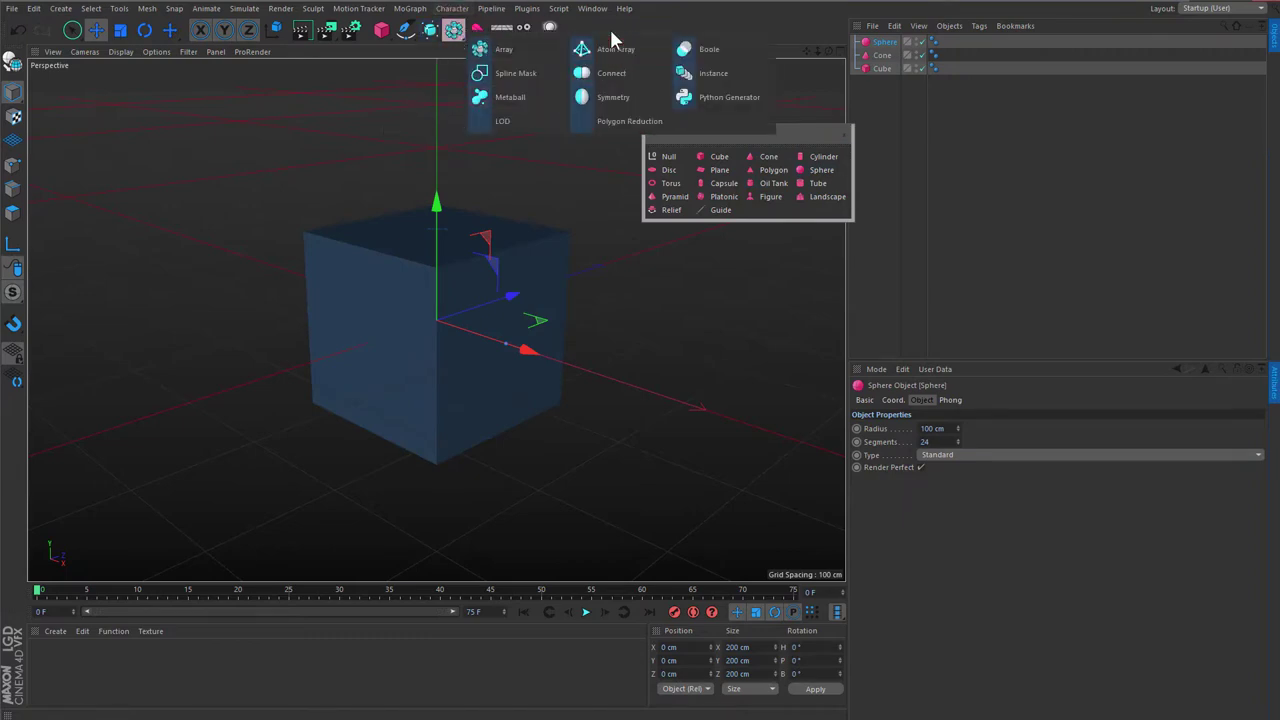
{"action": "left_click", "coordinate": [358, 8]}
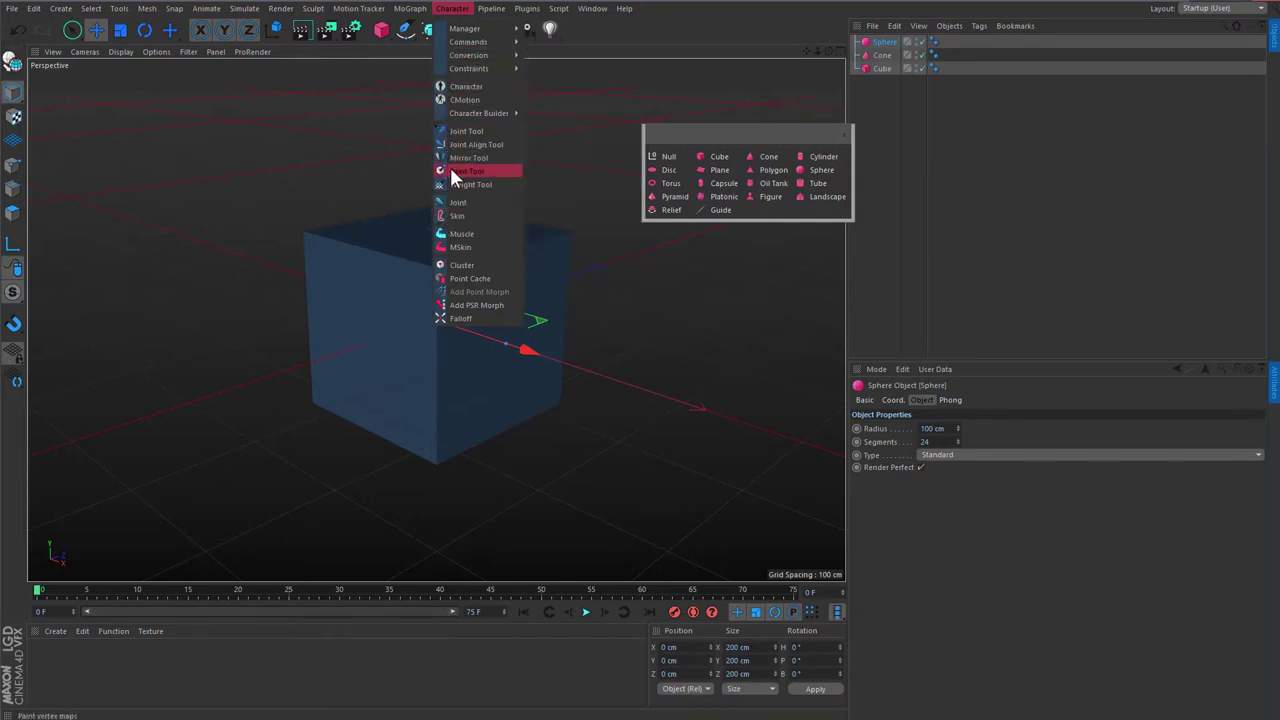
{"action": "left_click", "coordinate": [450, 217]}
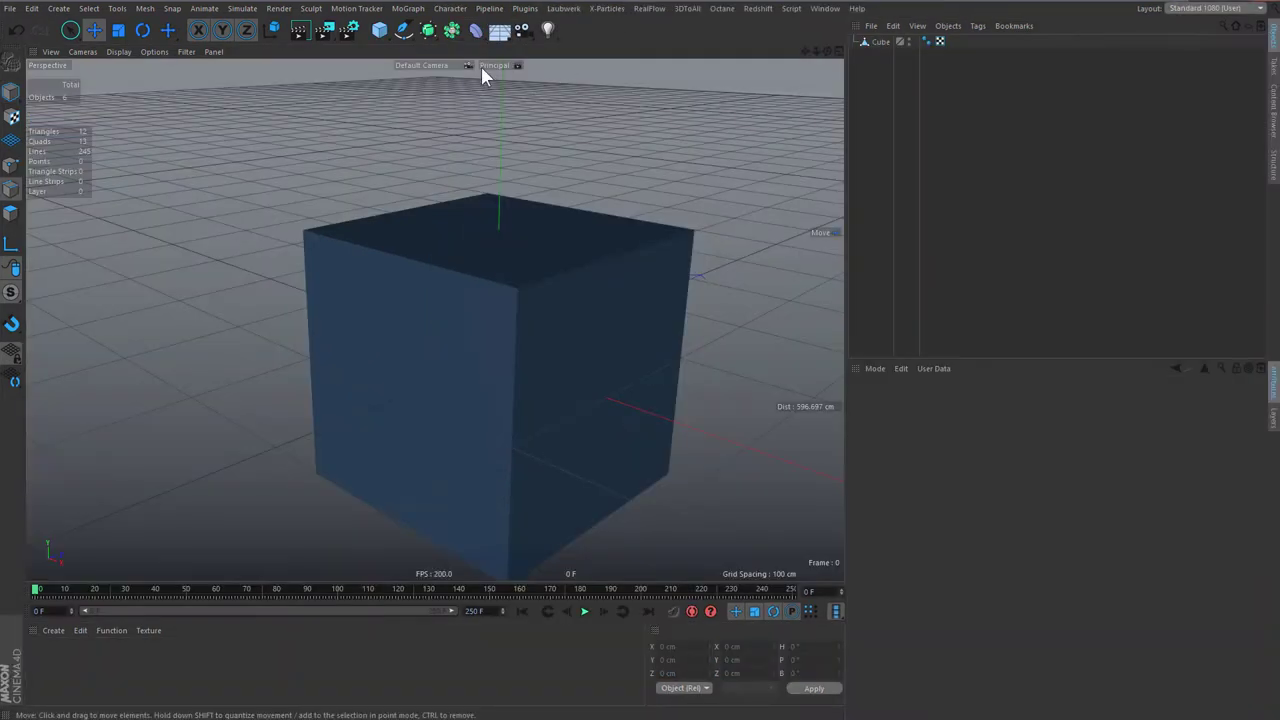
{"action": "left_click", "coordinate": [490, 8]}
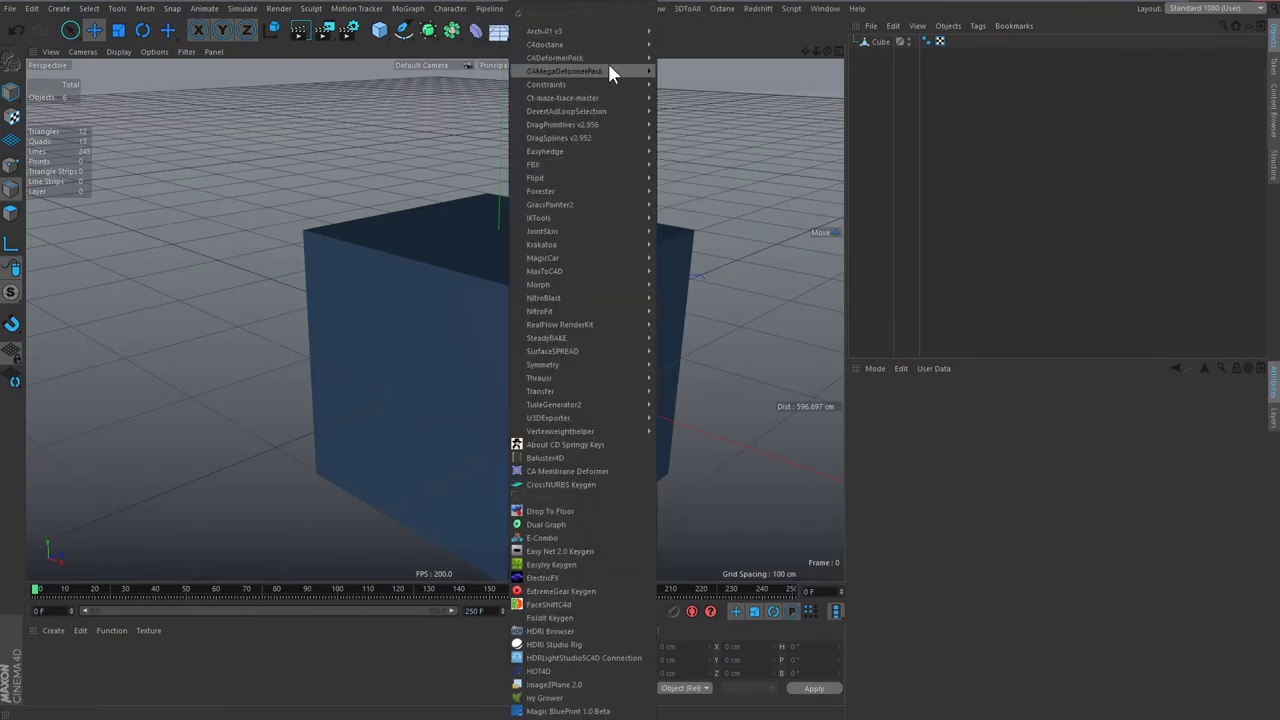
{"action": "left_click", "coordinate": [650, 8]}
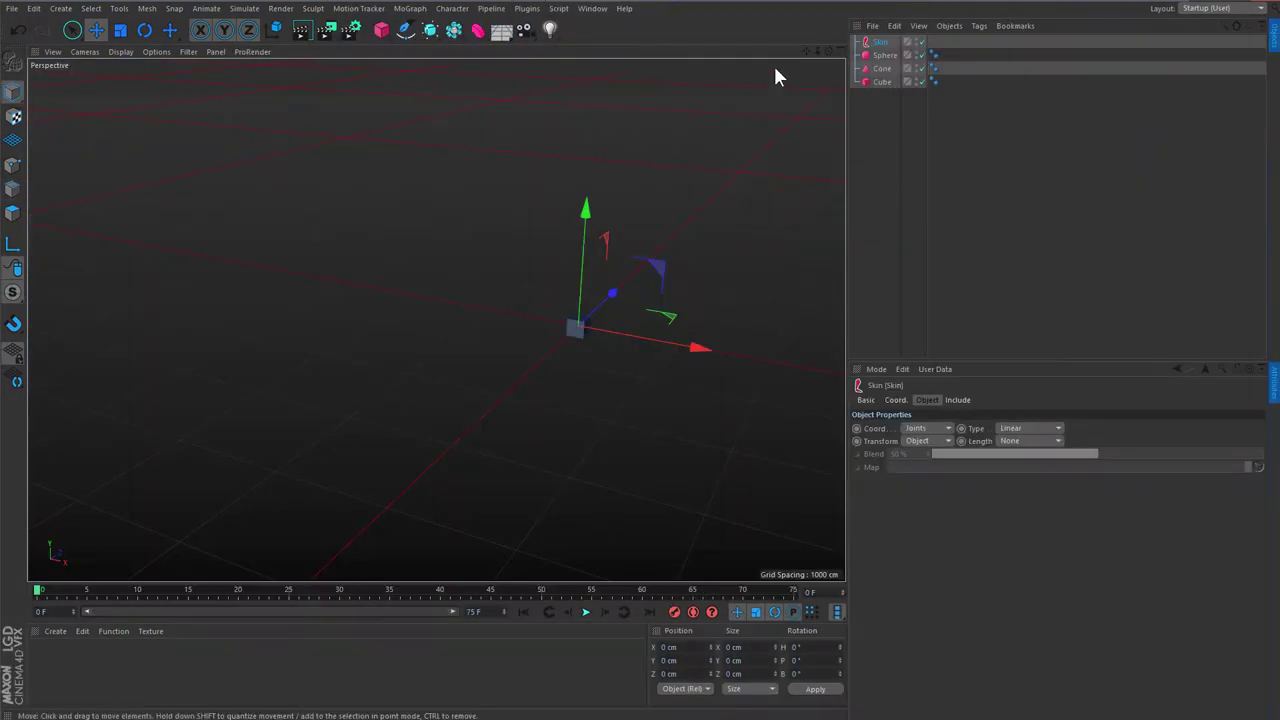
- Zoom in on the small cube and click empty viewport space to deselect the Skin object
{"action": "mouse_move", "coordinate": [808, 50]}
{"action": "left_mouse_down"}
{"action": "mouse_move", "coordinate": [812, 87]}
{"action": "mouse_move", "coordinate": [800, 80]}
{"action": "left_mouse_up"}
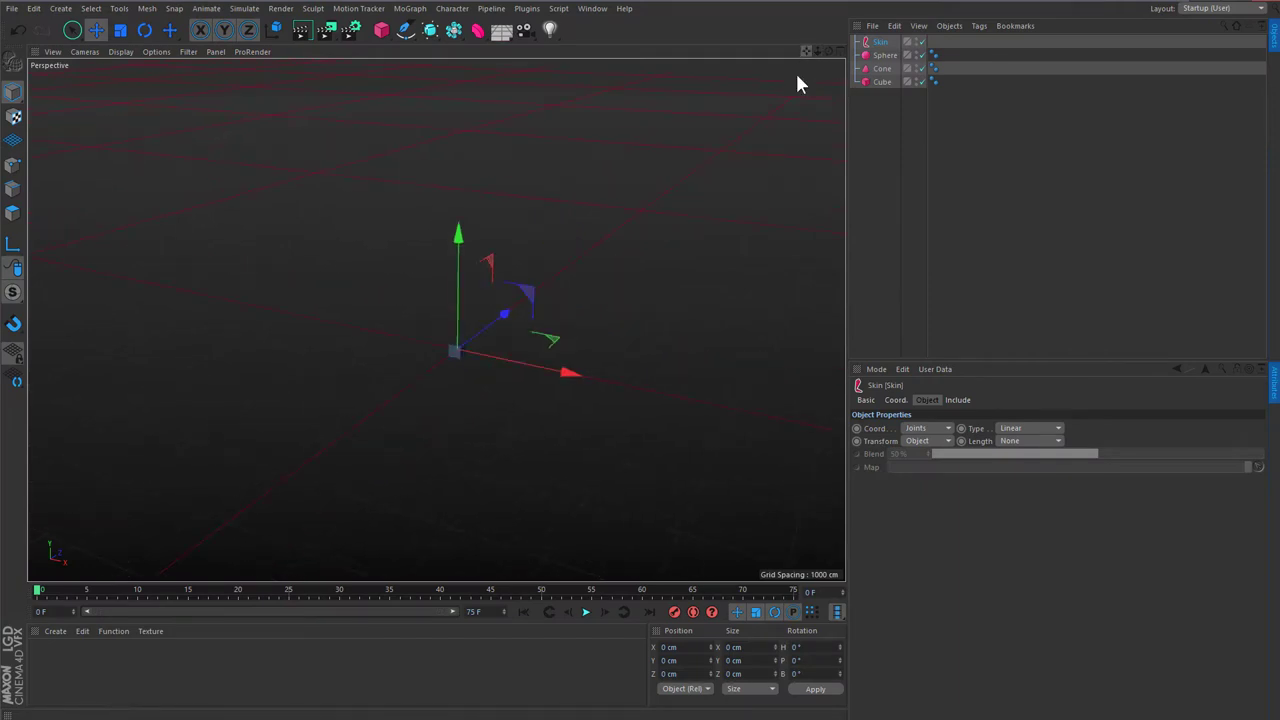
{"action": "scroll", "coordinate": [467, 380], "scroll_direction": "up", "scroll_amount": 2}
{"action": "scroll", "coordinate": [474, 360], "scroll_direction": "up", "scroll_amount": 2}
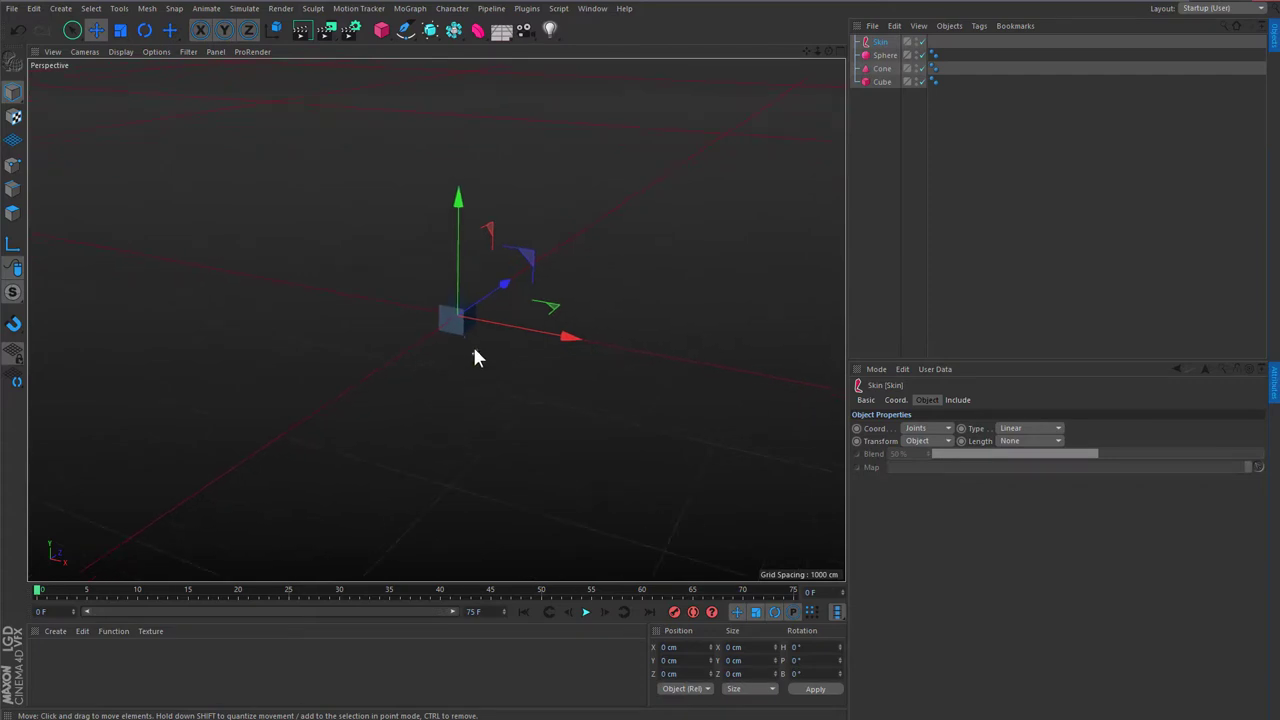
{"action": "left_click", "coordinate": [880, 250]}
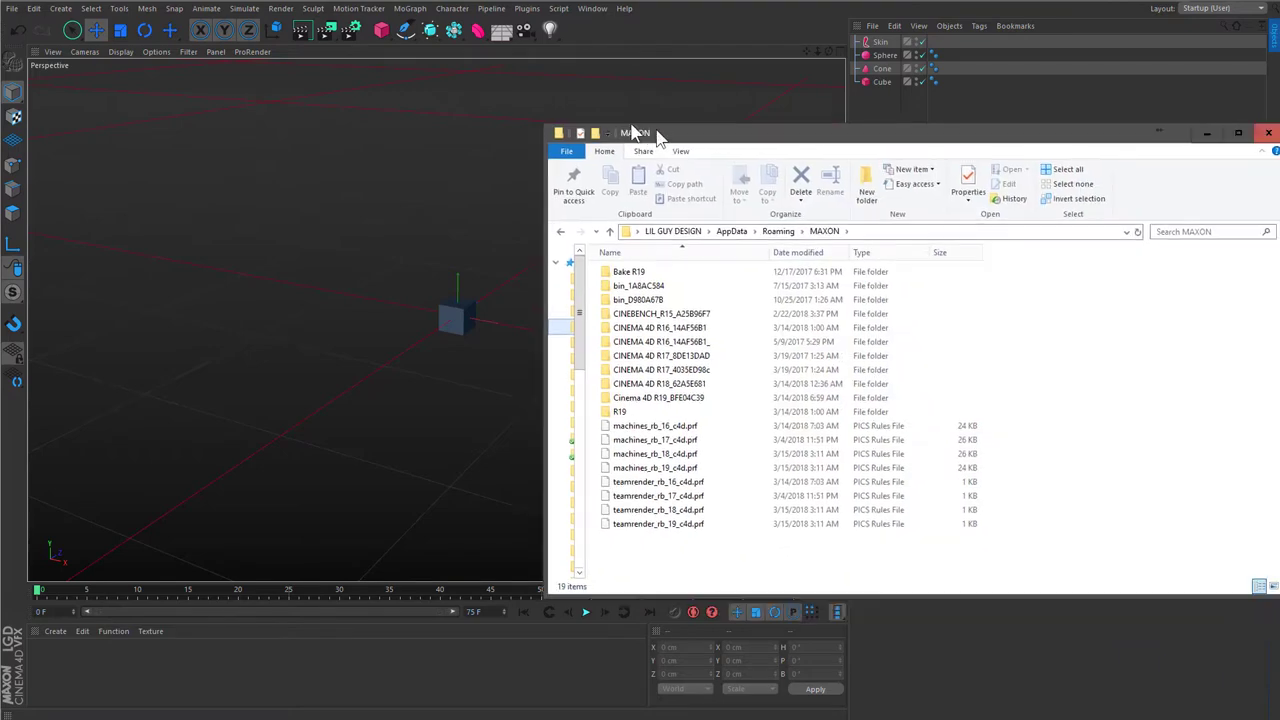
- Reach AppData\Roaming\MAXON via the address bar and select the Cinema 4D R19_BFE04C39 folder
{"action": "left_click_drag", "start_coordinate": [643, 130], "coordinate": [483, 126]}
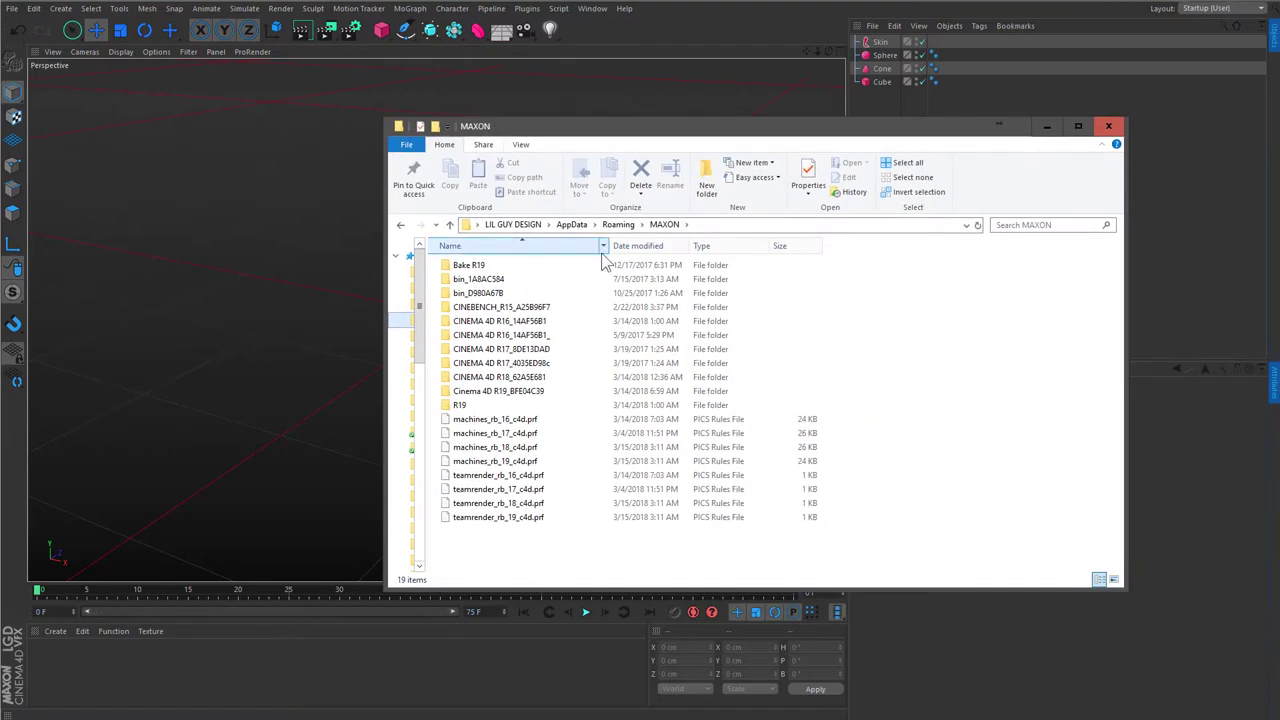
{"action": "left_click", "coordinate": [778, 228]}
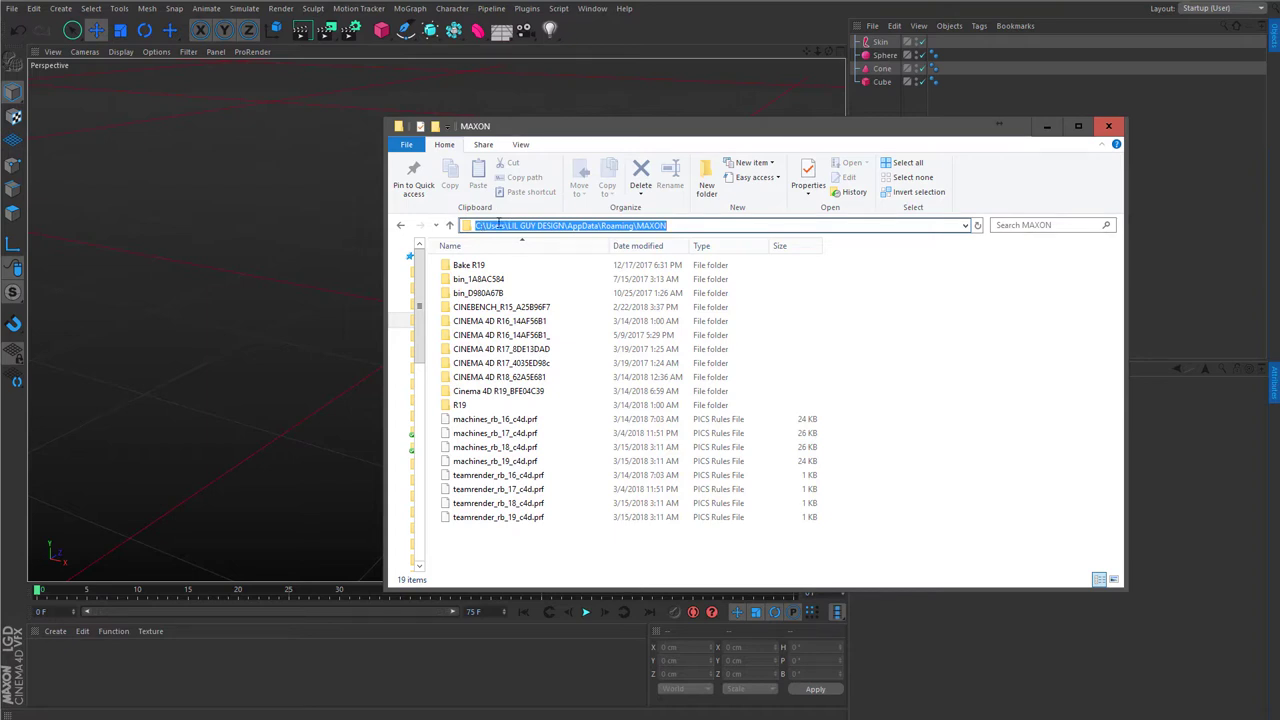
{"action": "left_click", "coordinate": [520, 225]}
{"action": "mouse_move", "coordinate": [505, 225]}
{"action": "left_mouse_down"}
{"action": "mouse_move", "coordinate": [608, 225]}
{"action": "mouse_move", "coordinate": [583, 252]}
{"action": "left_mouse_up"}
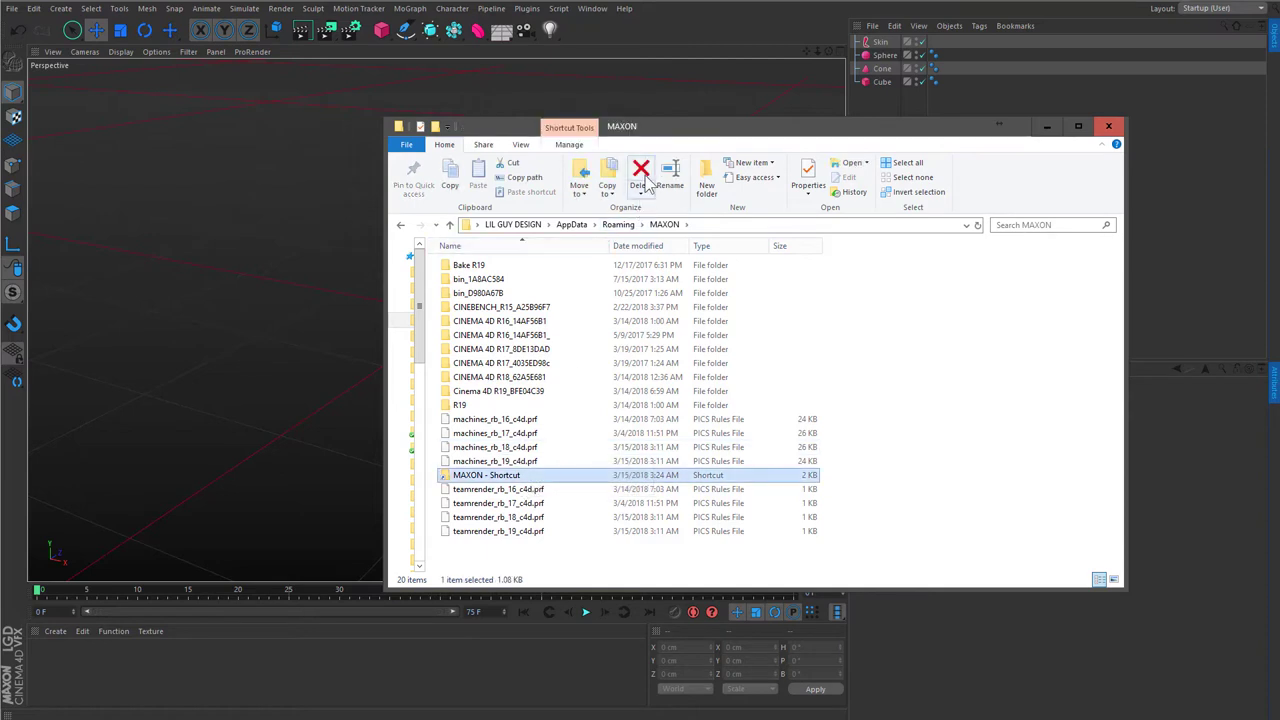
{"action": "key", "text": "Delete"}
{"action": "left_click", "coordinate": [524, 393]}
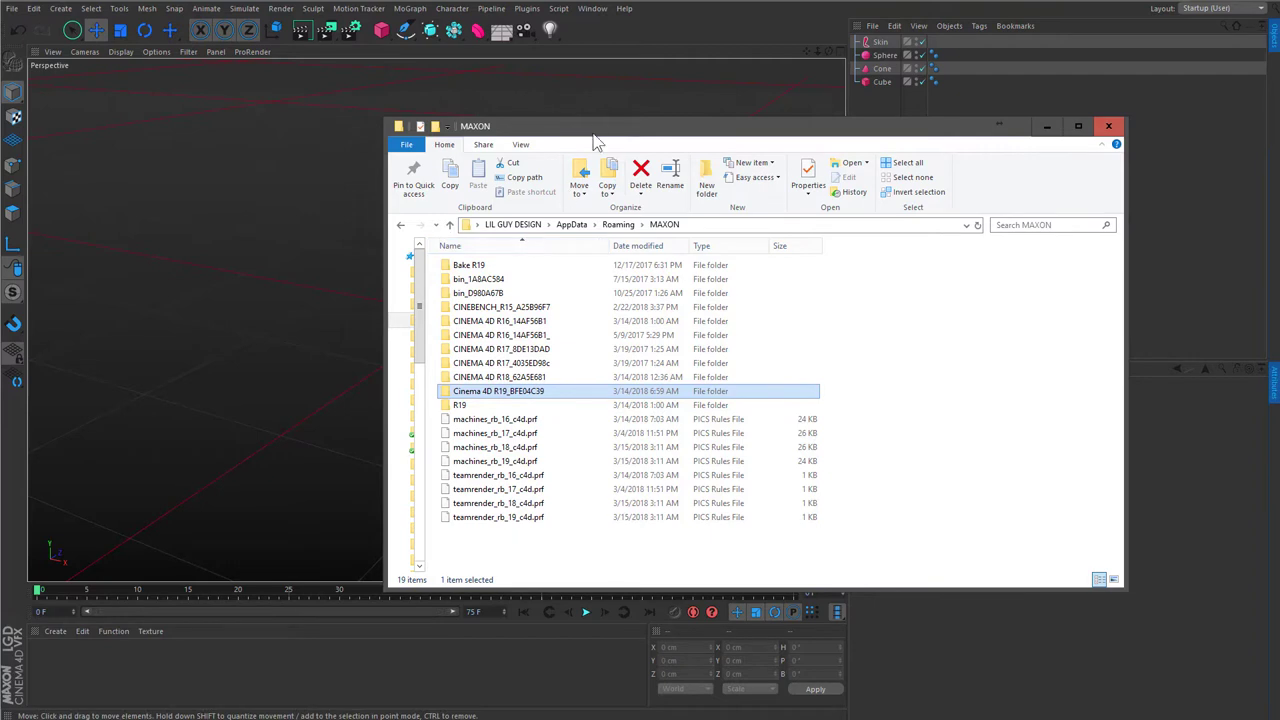
{"action": "left_click_drag", "start_coordinate": [600, 133], "coordinate": [621, 157]}
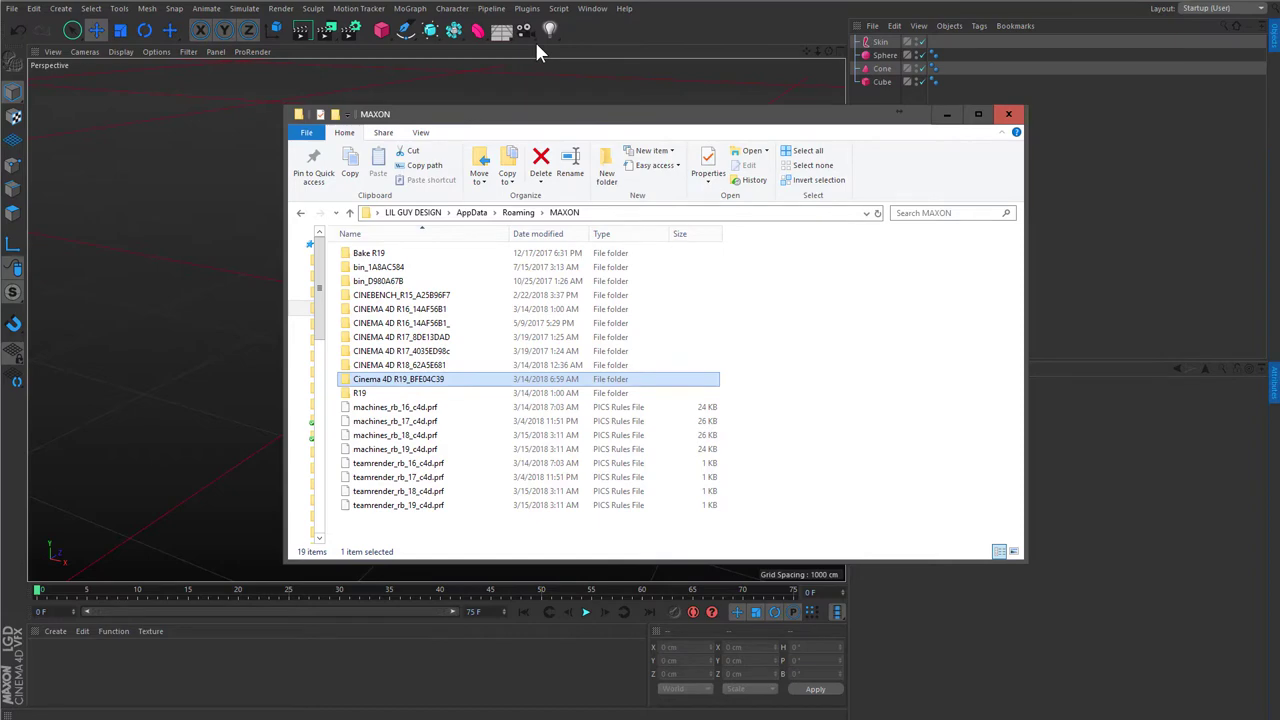
- Move the Cinema 4D R19_BFE04C39 folder into the R19 folder
{"action": "left_click_drag", "start_coordinate": [622, 113], "coordinate": [776, 121]}
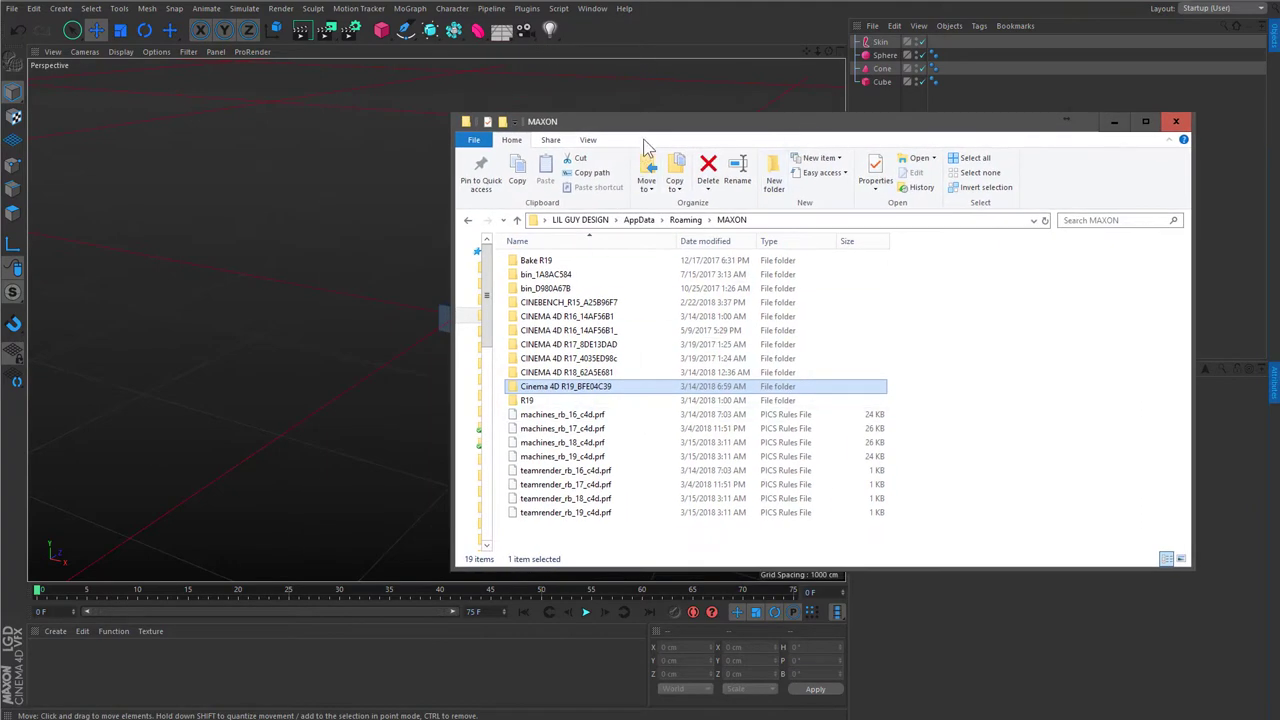
{"action": "mouse_move", "coordinate": [646, 127]}
{"action": "left_mouse_down"}
{"action": "mouse_move", "coordinate": [626, 108]}
{"action": "mouse_move", "coordinate": [660, 117]}
{"action": "left_mouse_up"}
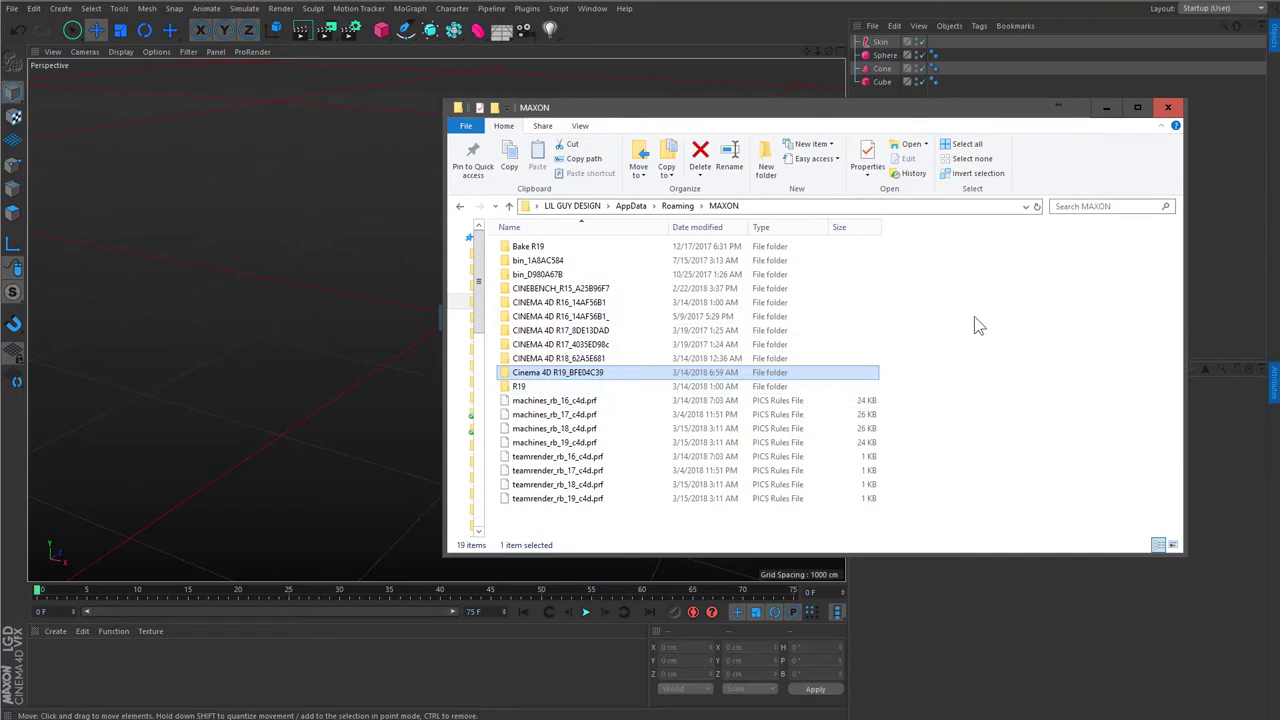
{"action": "left_click", "coordinate": [894, 323]}
{"action": "left_click", "coordinate": [524, 388]}
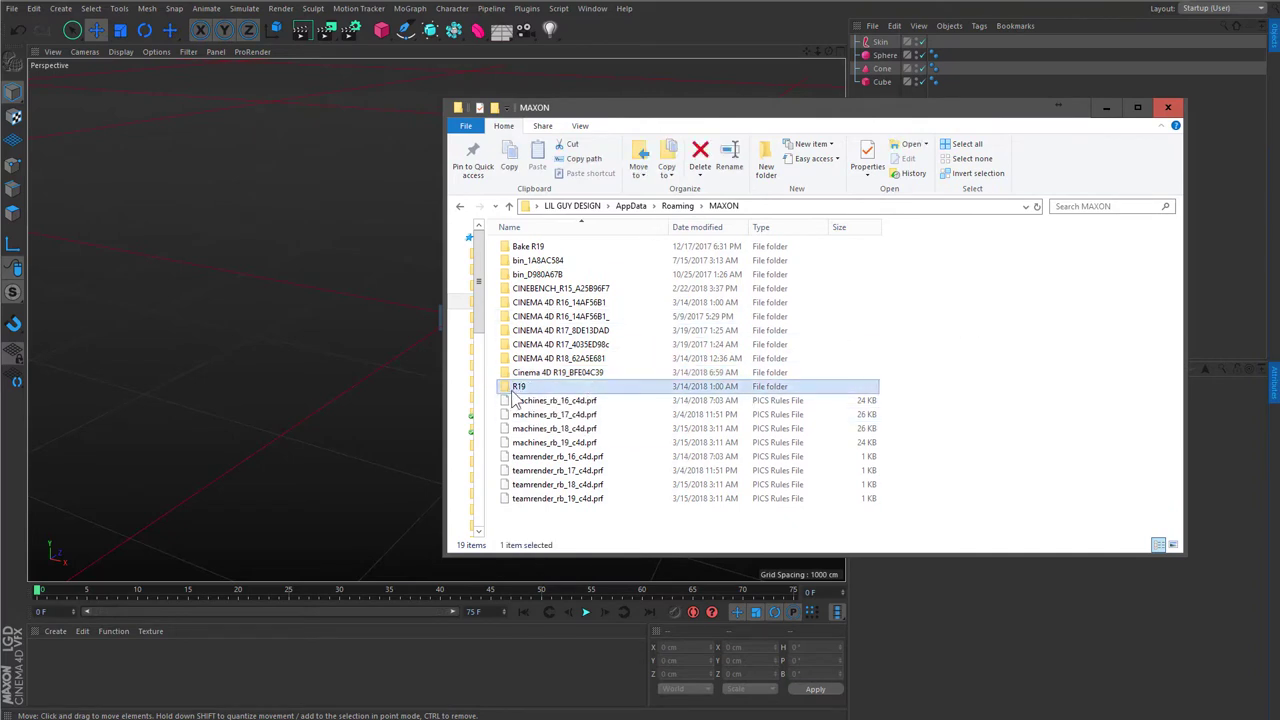
{"action": "left_click", "coordinate": [969, 382]}
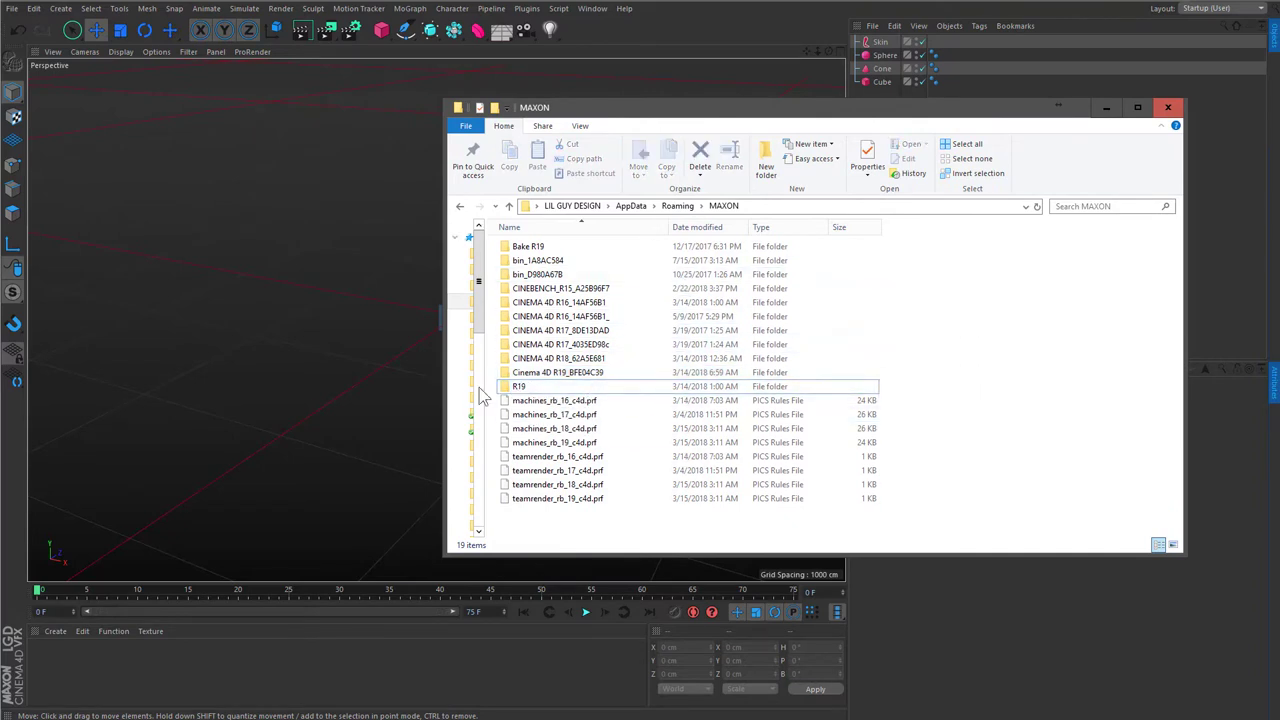
{"action": "left_click", "coordinate": [563, 376]}
{"action": "left_click_drag", "start_coordinate": [563, 376], "coordinate": [595, 388]}
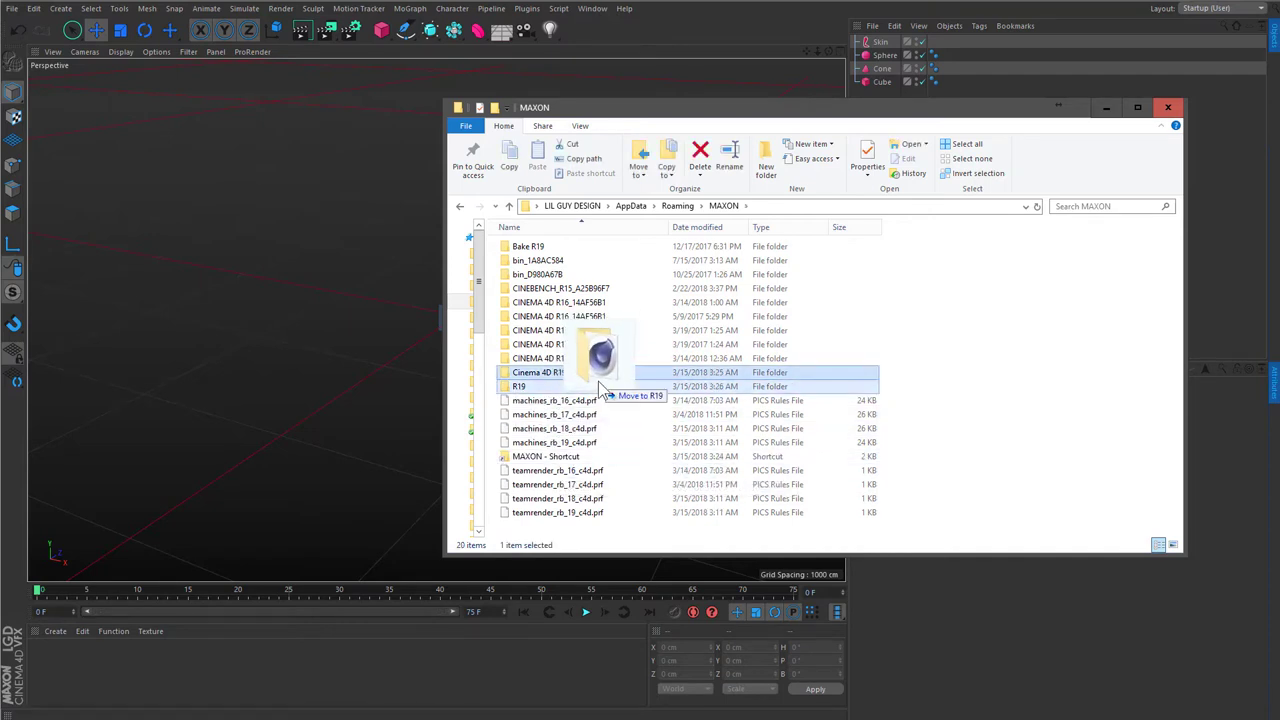
- Delete the MAXON shortcut and quit Cinema 4D
{"action": "left_click", "coordinate": [540, 444]}
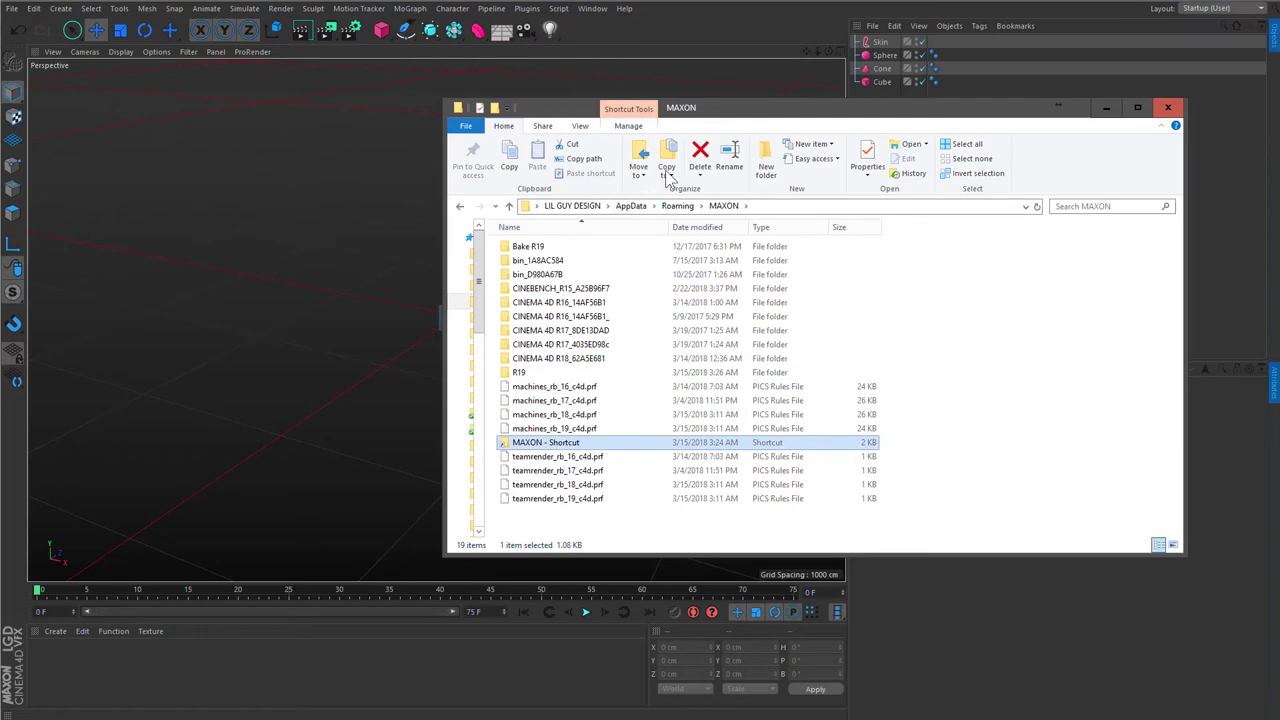
{"action": "left_click", "coordinate": [700, 155]}
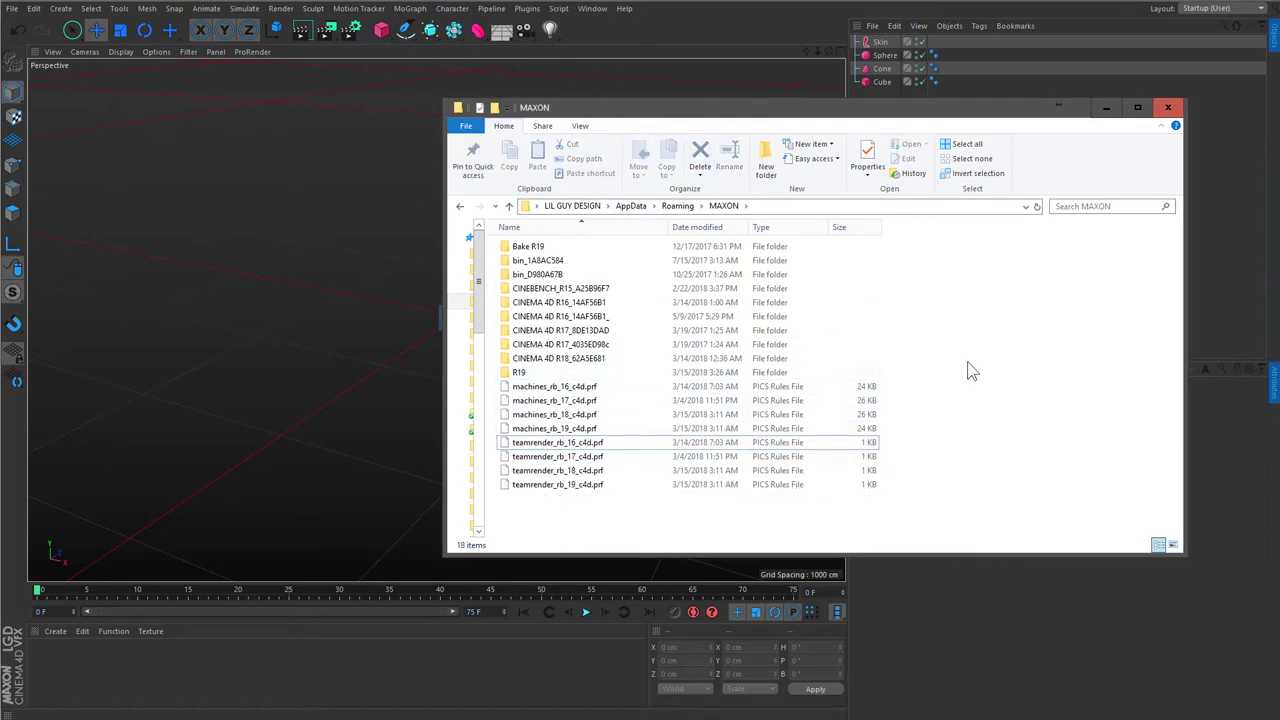
{"action": "left_click", "coordinate": [1268, 5]}
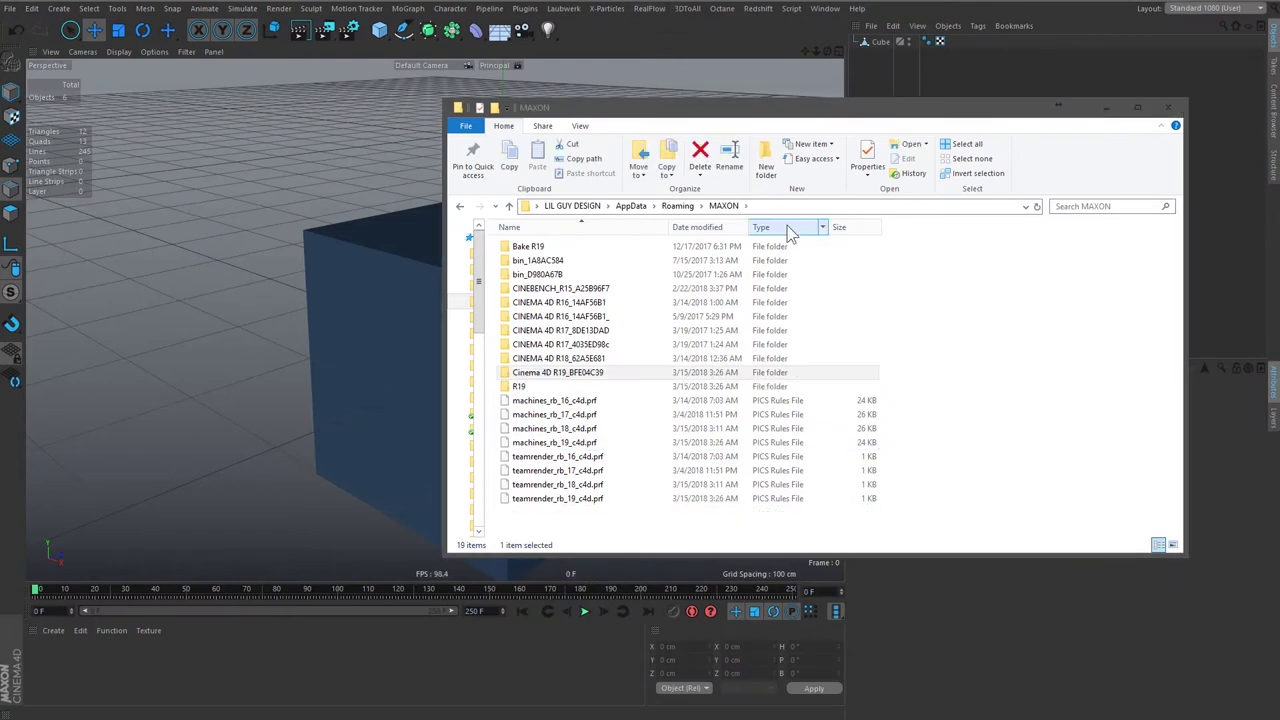
- With Cinema 4D relaunched, open the regenerated Cinema 4D R19_BFE04C39 folder in a new Explorer window
{"action": "left_click", "coordinate": [555, 374]}
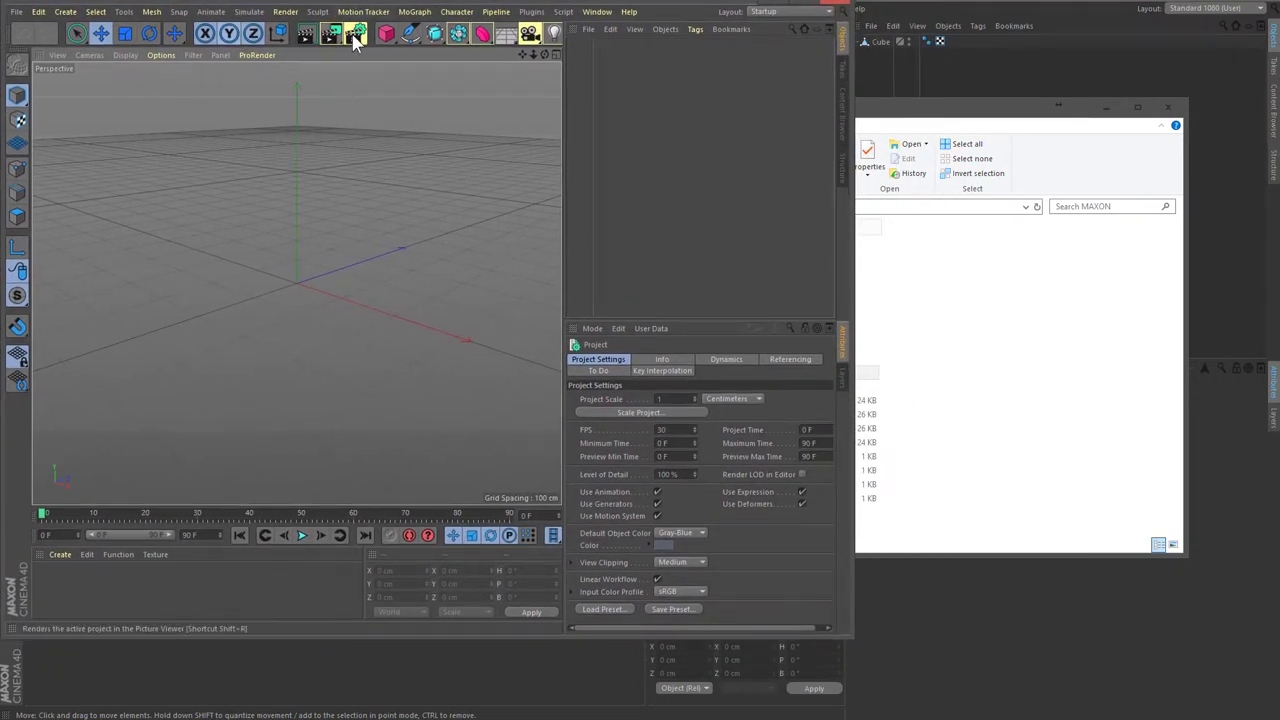
{"action": "left_click_drag", "start_coordinate": [853, 256], "coordinate": [1103, 271]}
{"action": "left_click", "coordinate": [1150, 318]}
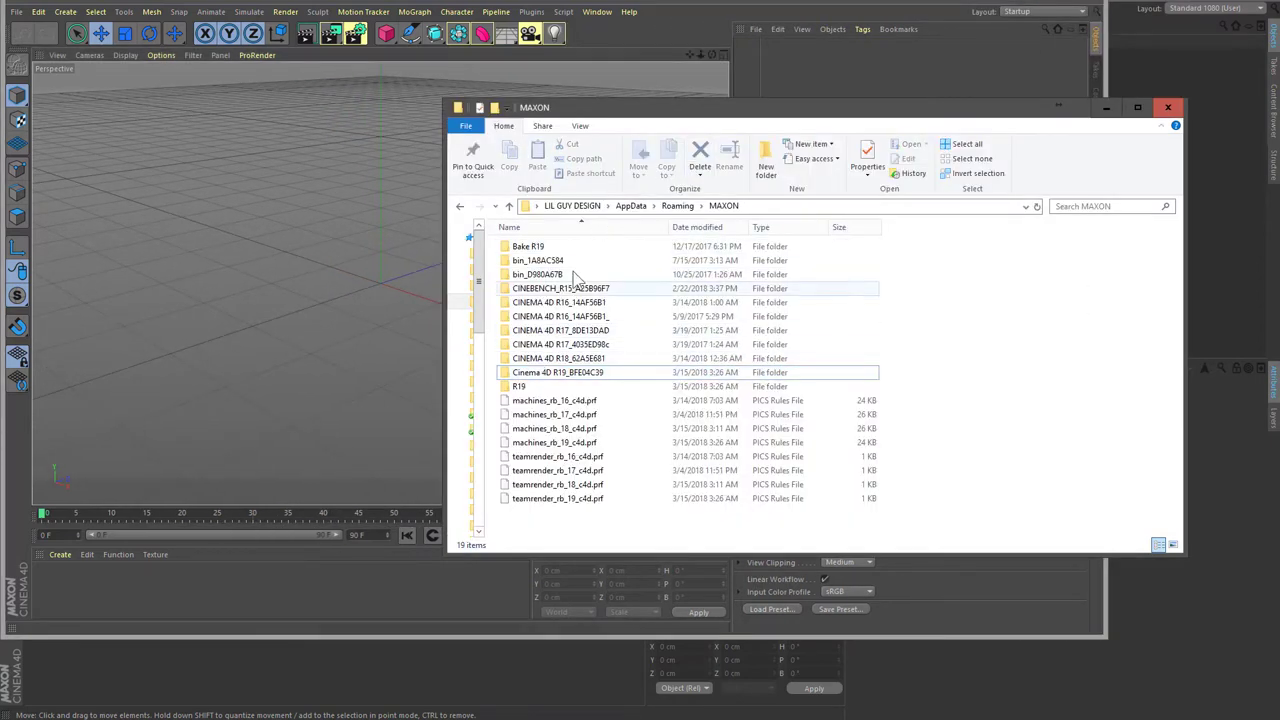
{"action": "left_click", "coordinate": [580, 126]}
{"action": "left_click_drag", "start_coordinate": [652, 117], "coordinate": [849, 123]}
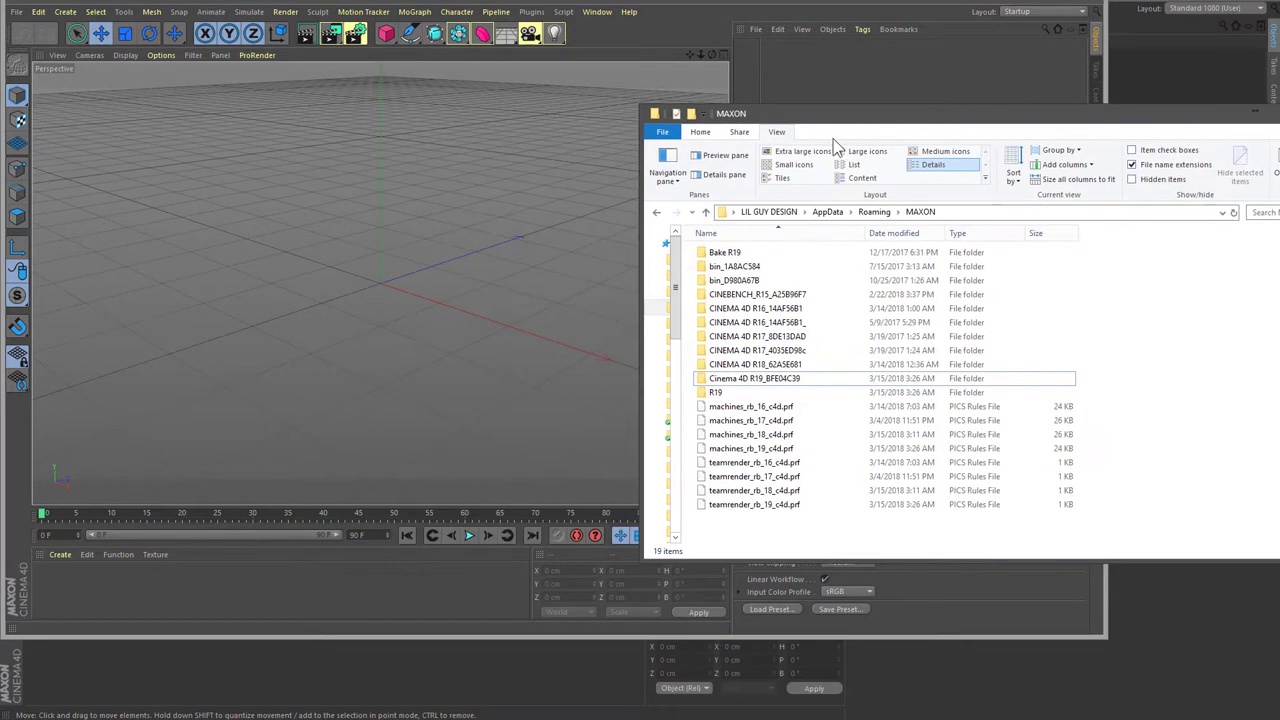
{"action": "left_click", "coordinate": [783, 381]}
{"action": "right_click", "coordinate": [785, 381]}
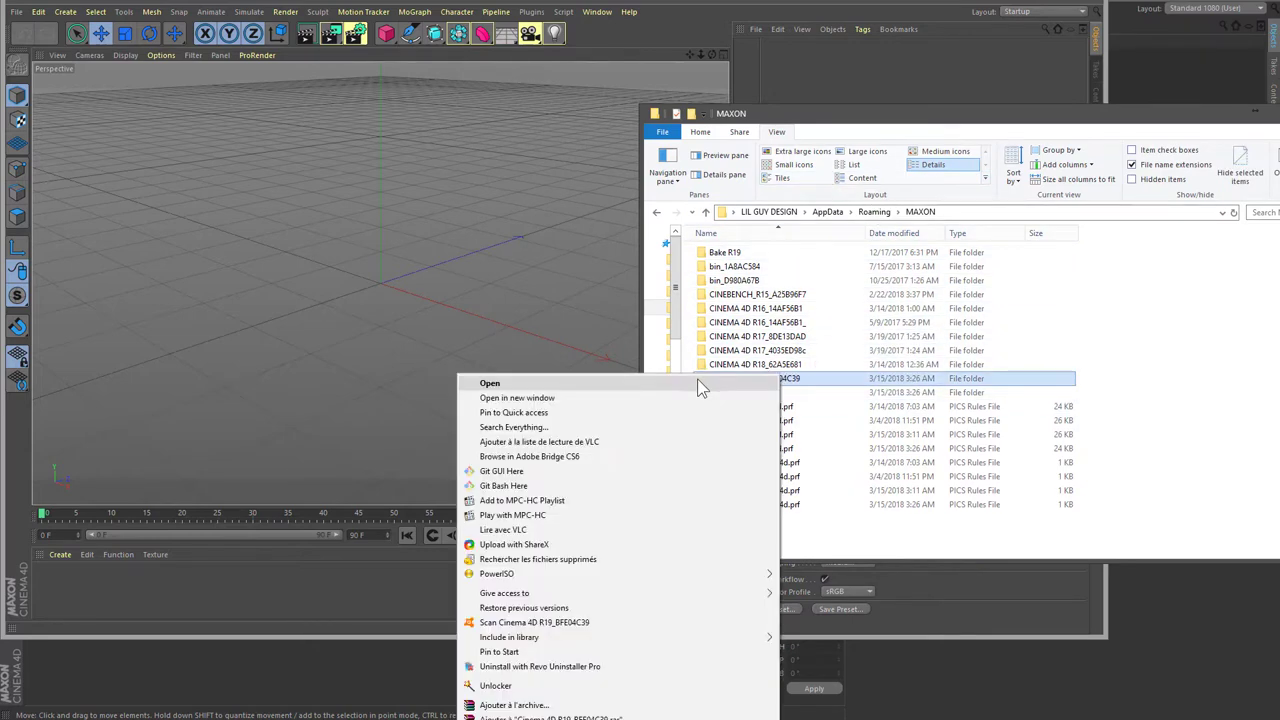
{"action": "left_click", "coordinate": [560, 401]}
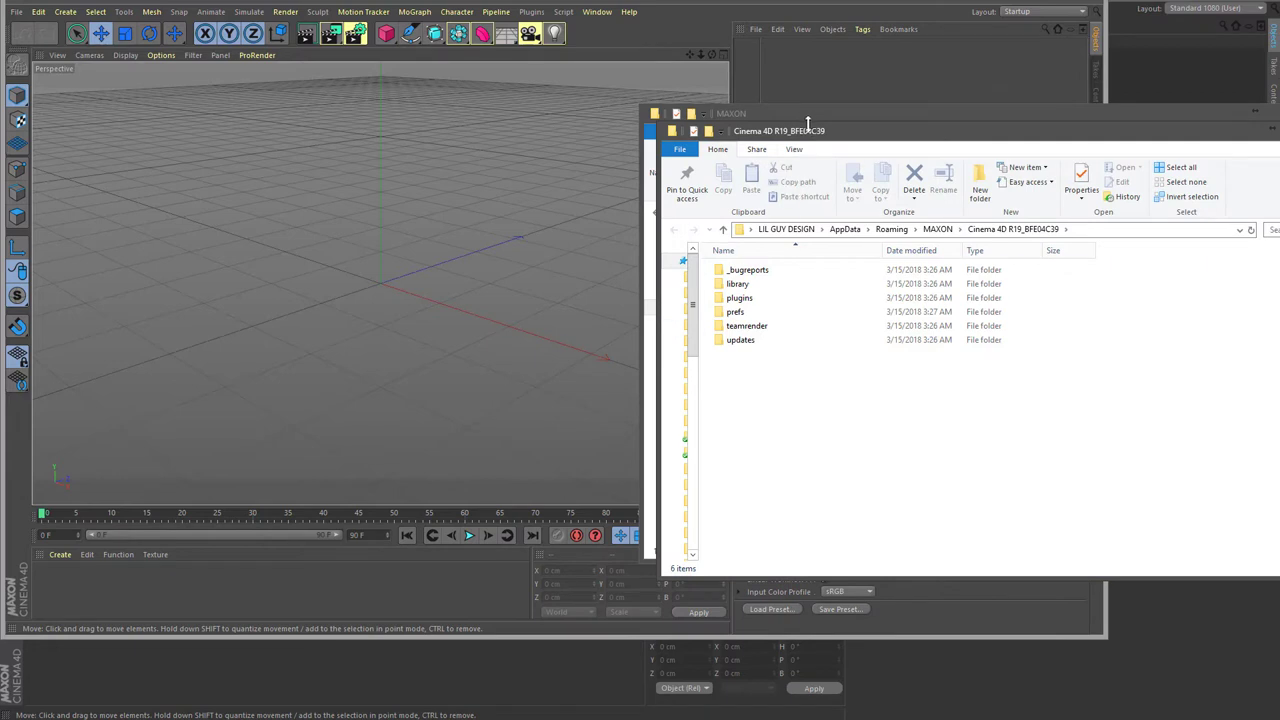
- Browse from This PC through the m.2 (C:) drive and Program Files into the MAXON folder
{"action": "left_click", "coordinate": [786, 229]}
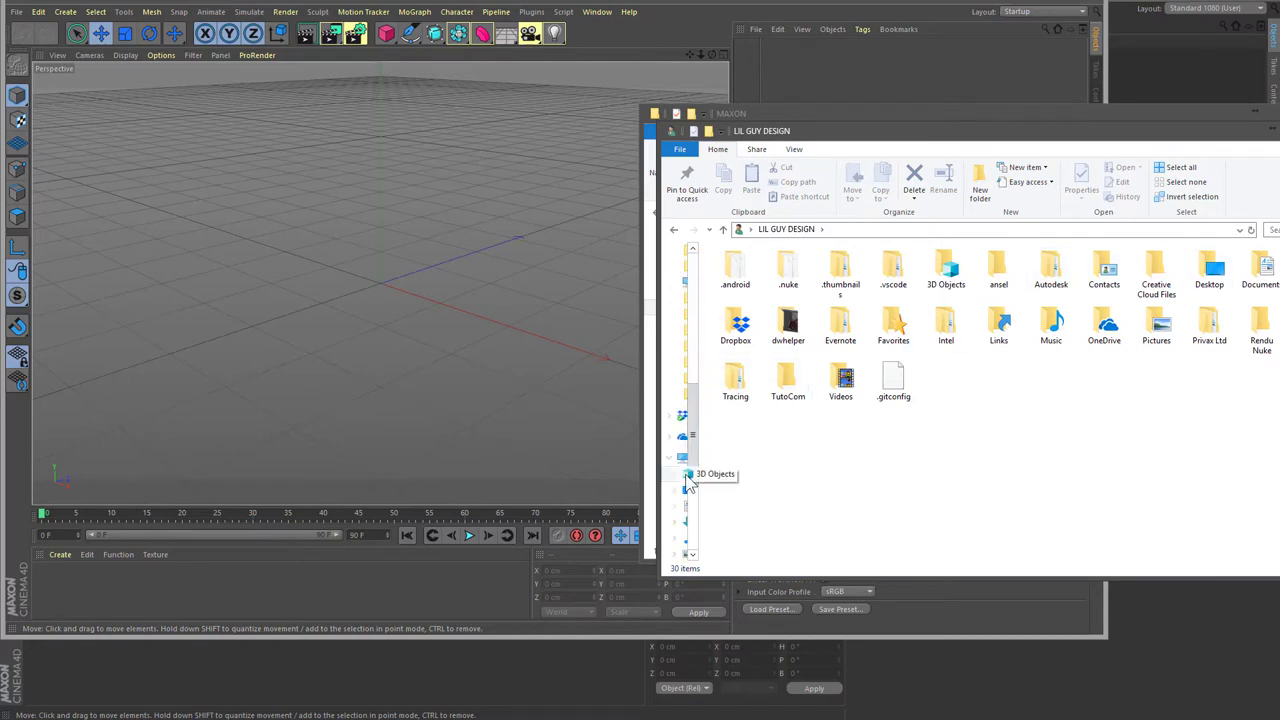
{"action": "left_click", "coordinate": [684, 457]}
{"action": "left_click", "coordinate": [725, 381]}
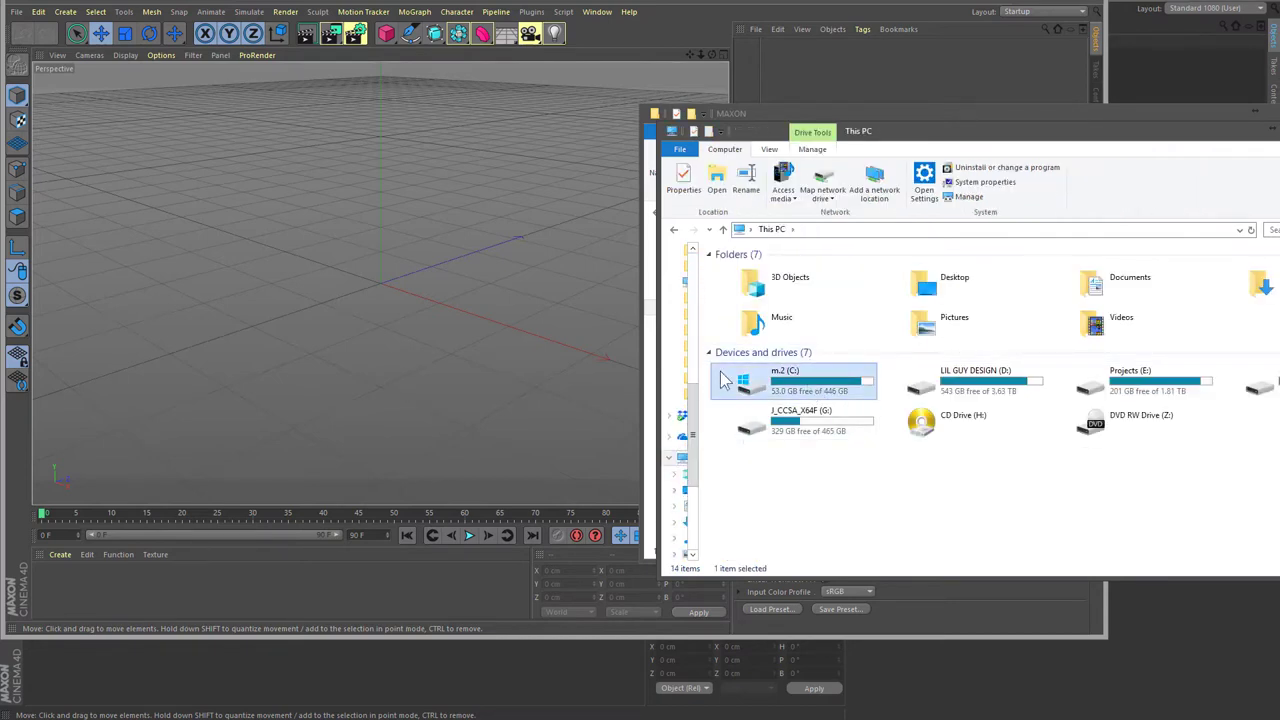
{"action": "double_click", "coordinate": [789, 383]}
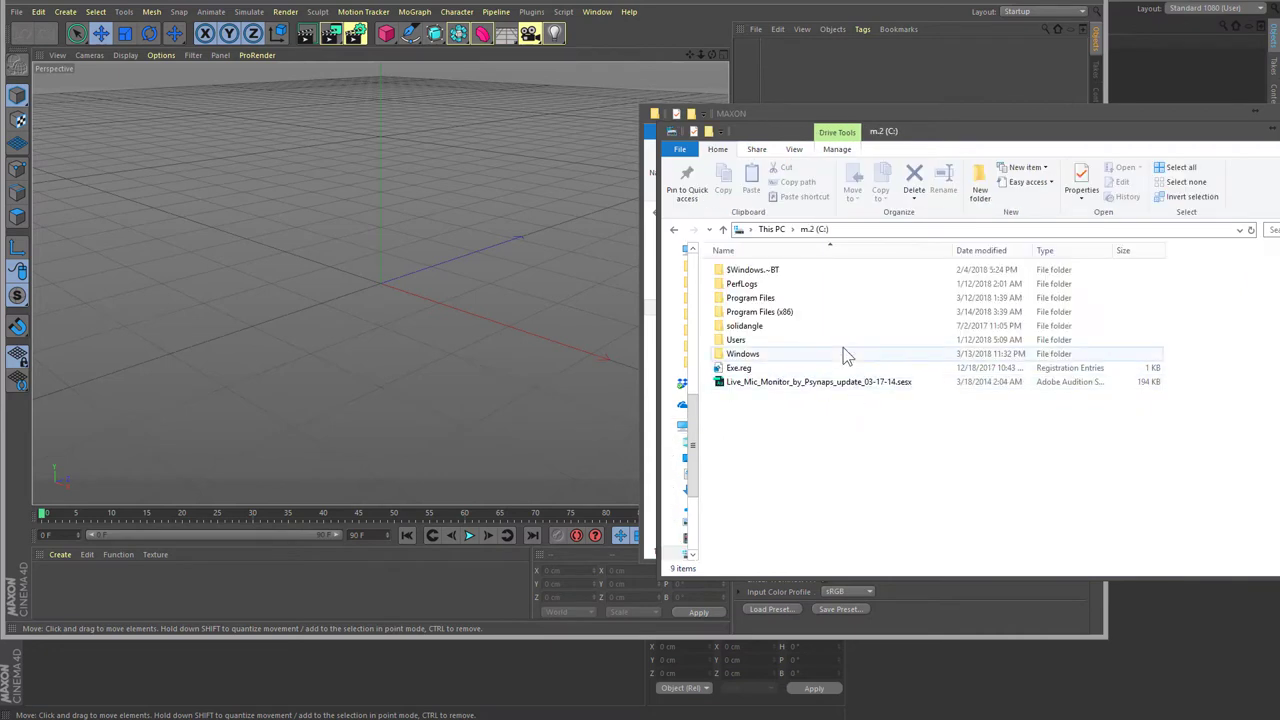
{"action": "double_click", "coordinate": [776, 300]}
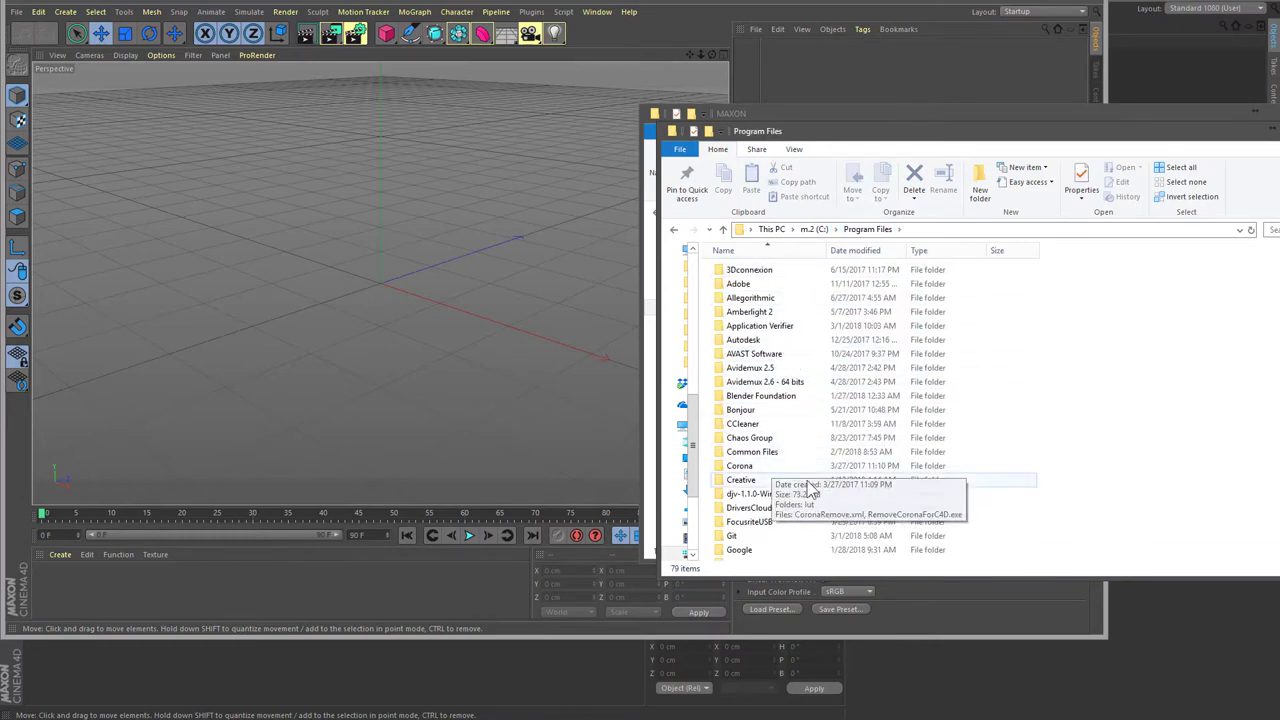
{"action": "scroll", "coordinate": [810, 487], "scroll_direction": "down", "scroll_amount": 3}
{"action": "scroll", "coordinate": [805, 470], "scroll_direction": "down", "scroll_amount": 4}
{"action": "left_click", "coordinate": [798, 444]}
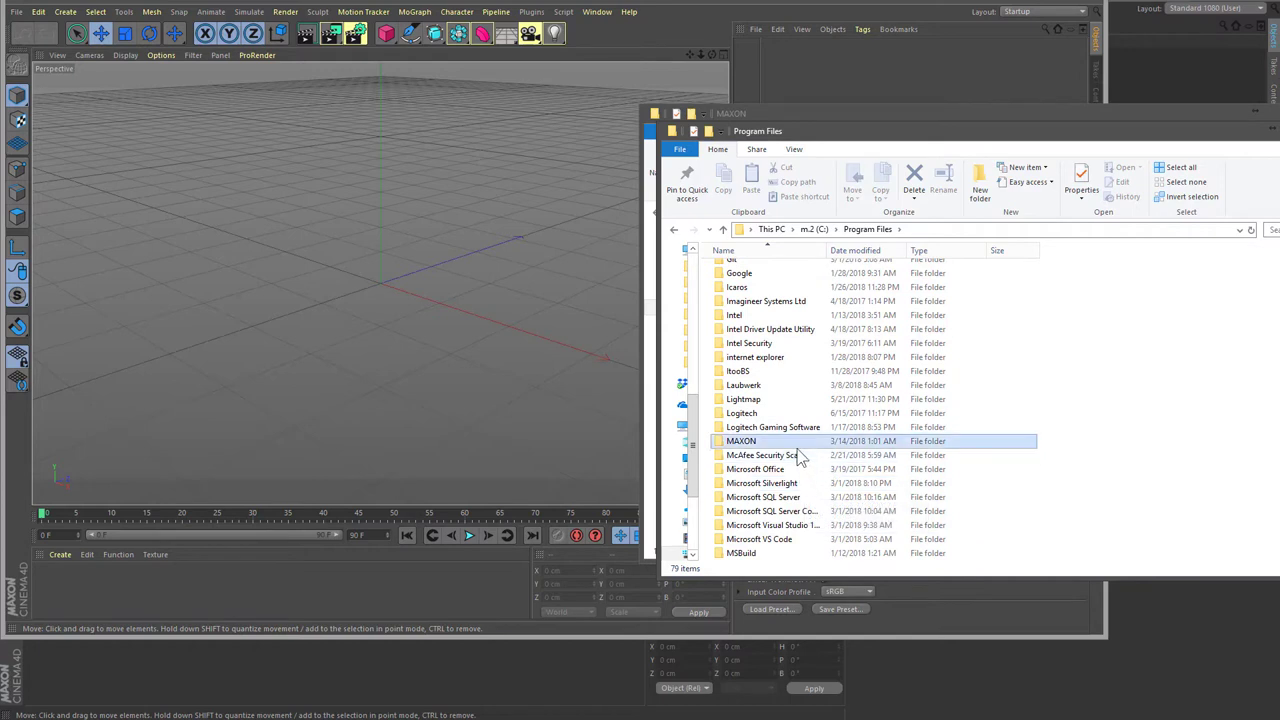
{"action": "double_click", "coordinate": [790, 442]}
- Open CINEMA 4D R19 > resource > modules > c4dplugin > icons and view interface_icons_2x.tif
{"action": "double_click", "coordinate": [758, 314]}
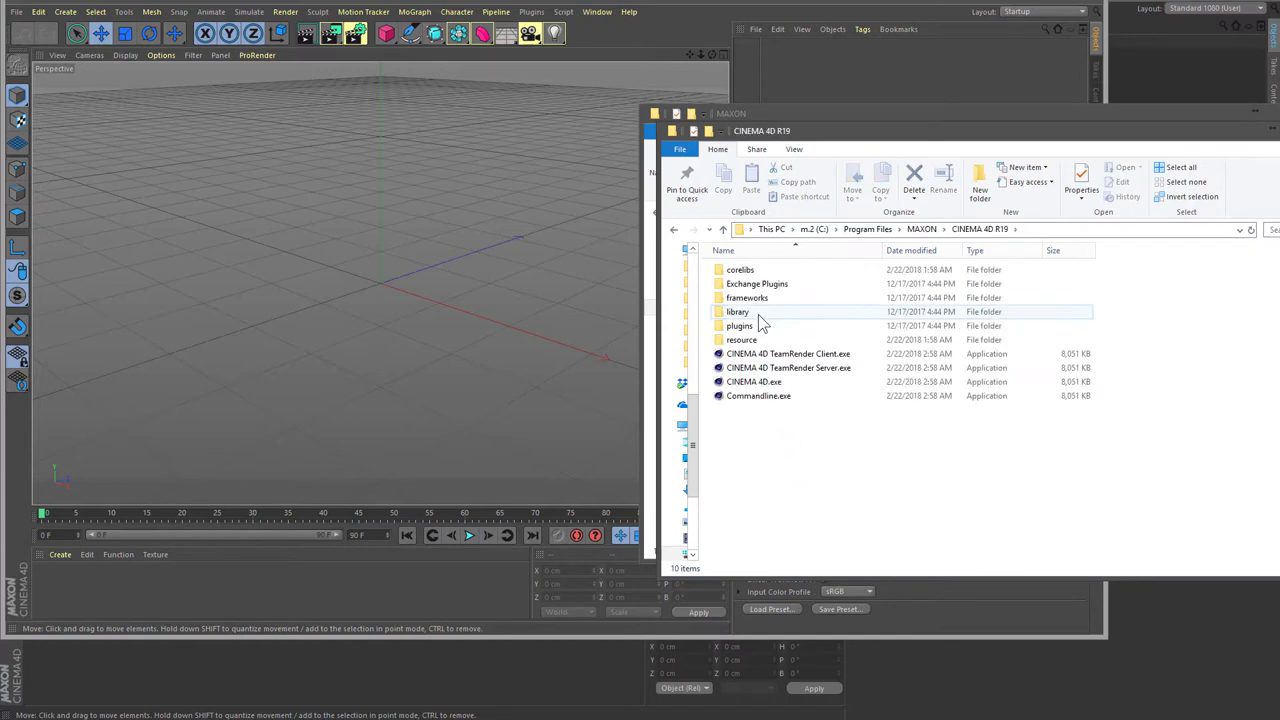
{"action": "left_click", "coordinate": [745, 342]}
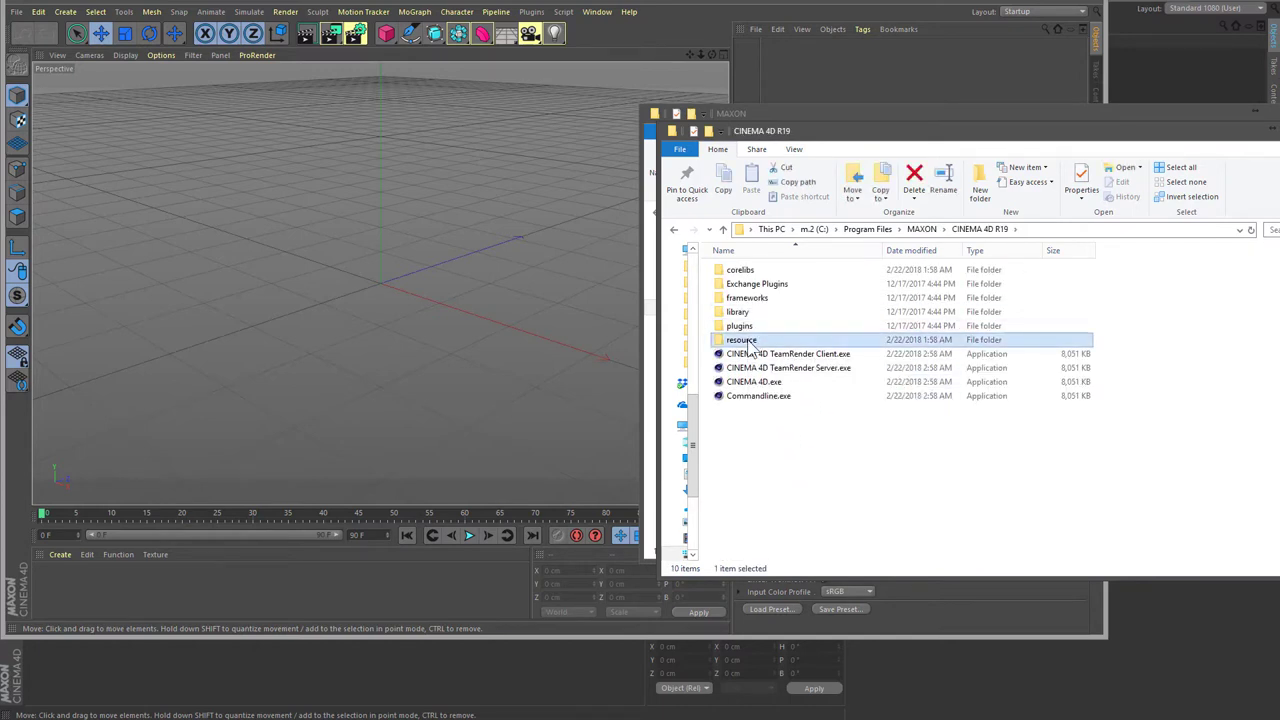
{"action": "double_click", "coordinate": [745, 342]}
{"action": "double_click", "coordinate": [893, 280]}
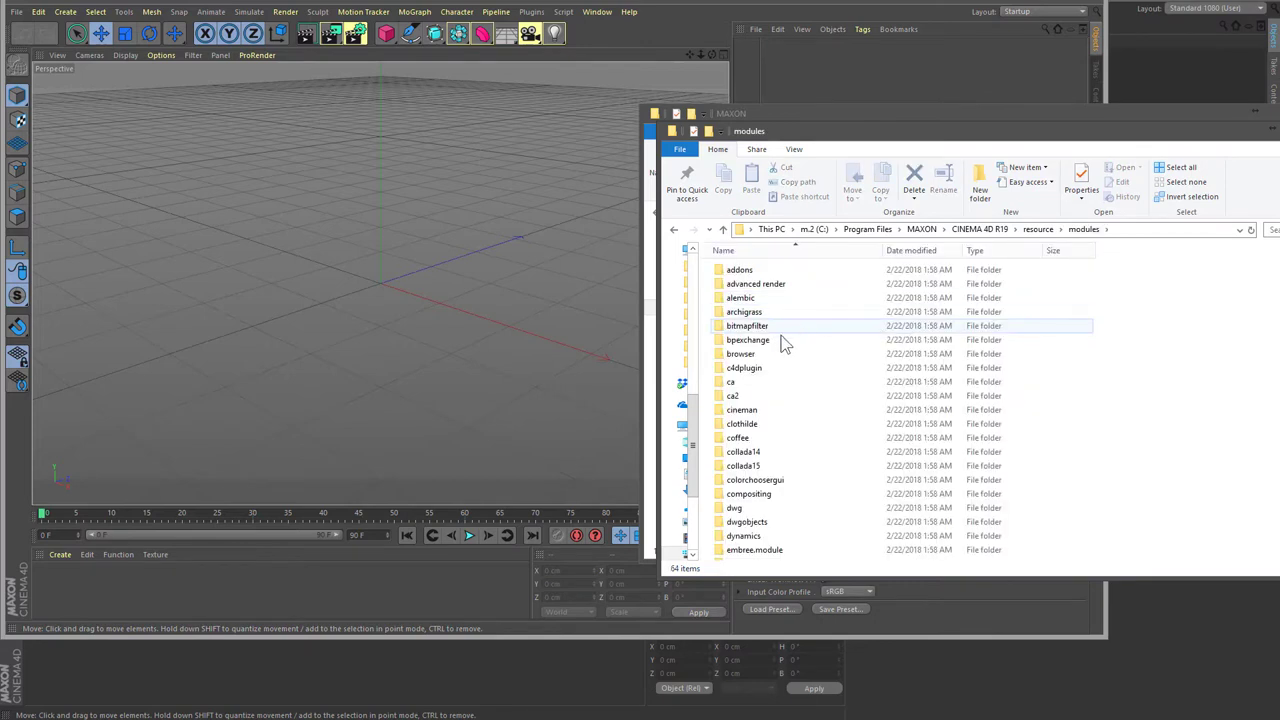
{"action": "double_click", "coordinate": [742, 368]}
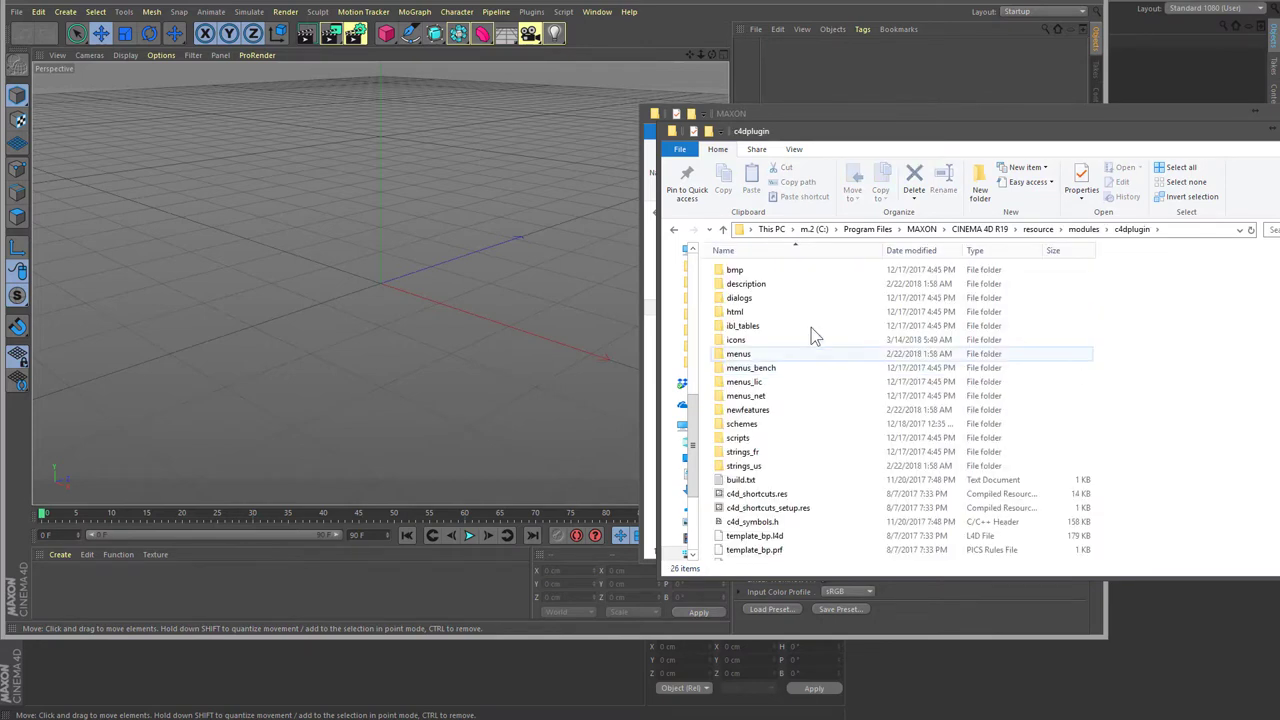
{"action": "left_click", "coordinate": [1084, 230]}
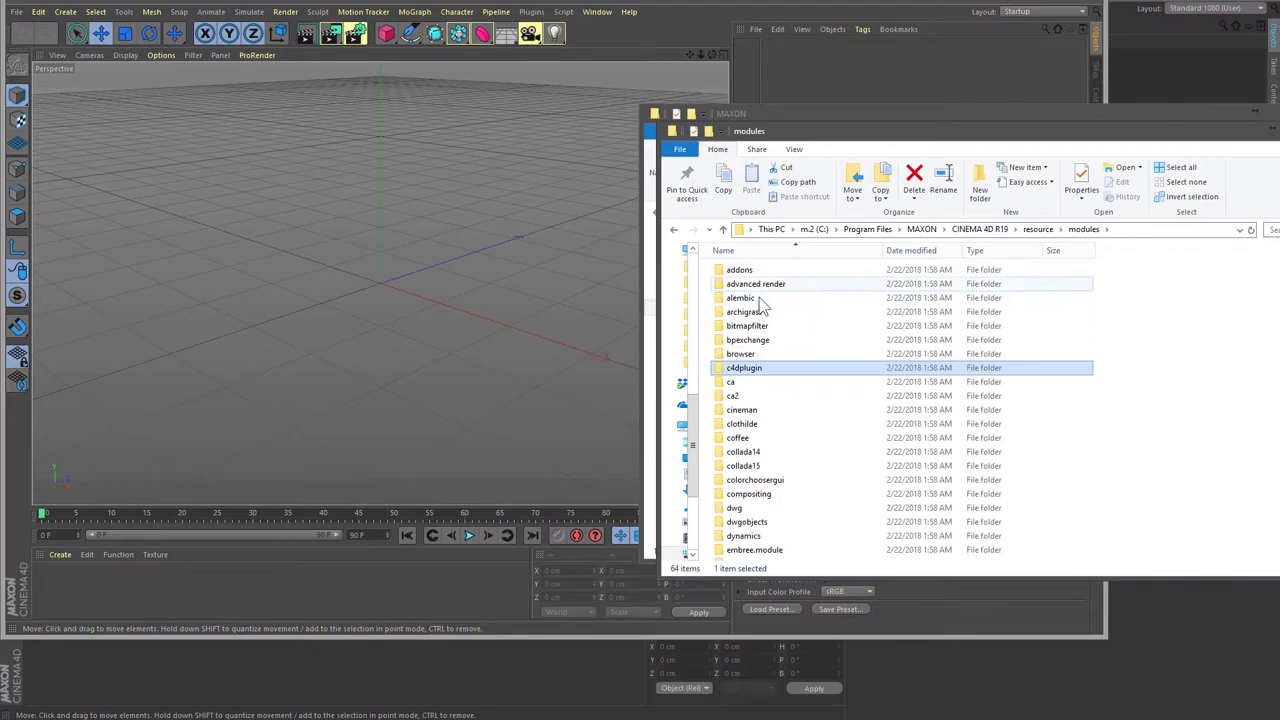
{"action": "double_click", "coordinate": [748, 368]}
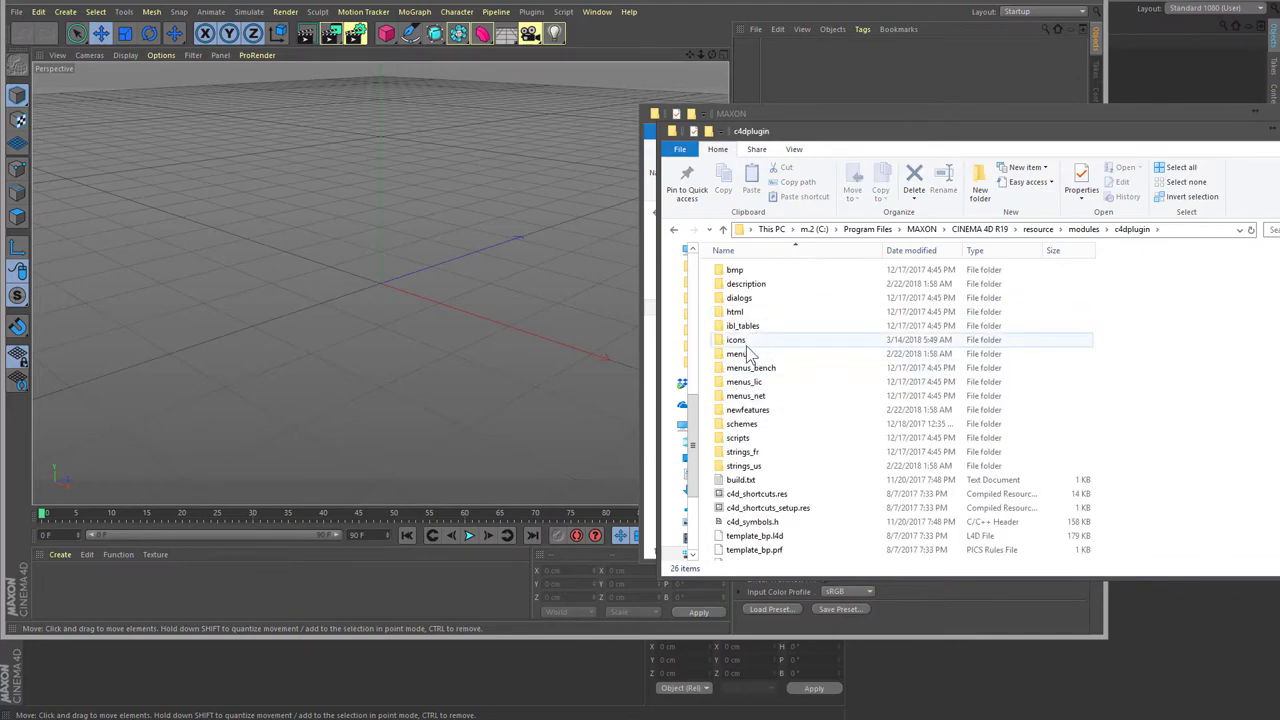
{"action": "double_click", "coordinate": [738, 340]}
{"action": "double_click", "coordinate": [840, 300]}
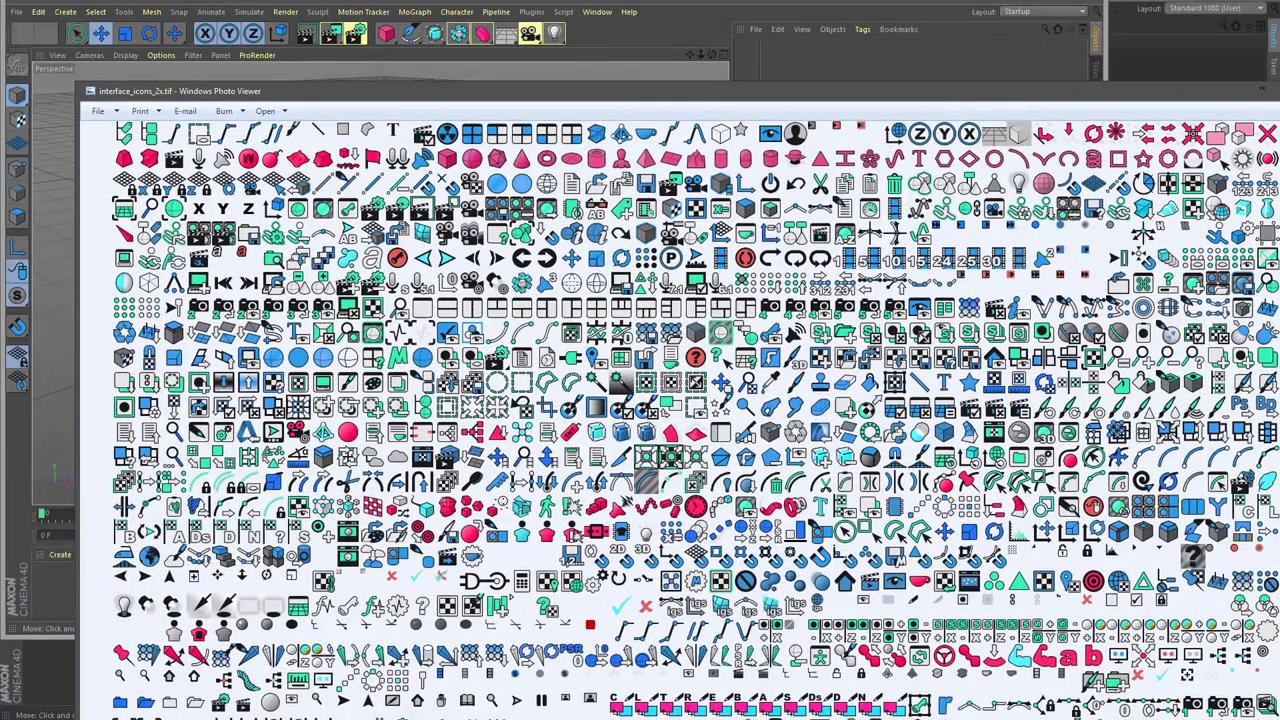
- Close the icon sheet viewer and place the icons window left of the MAXON preferences window
{"action": "key", "text": "alt+F4"}
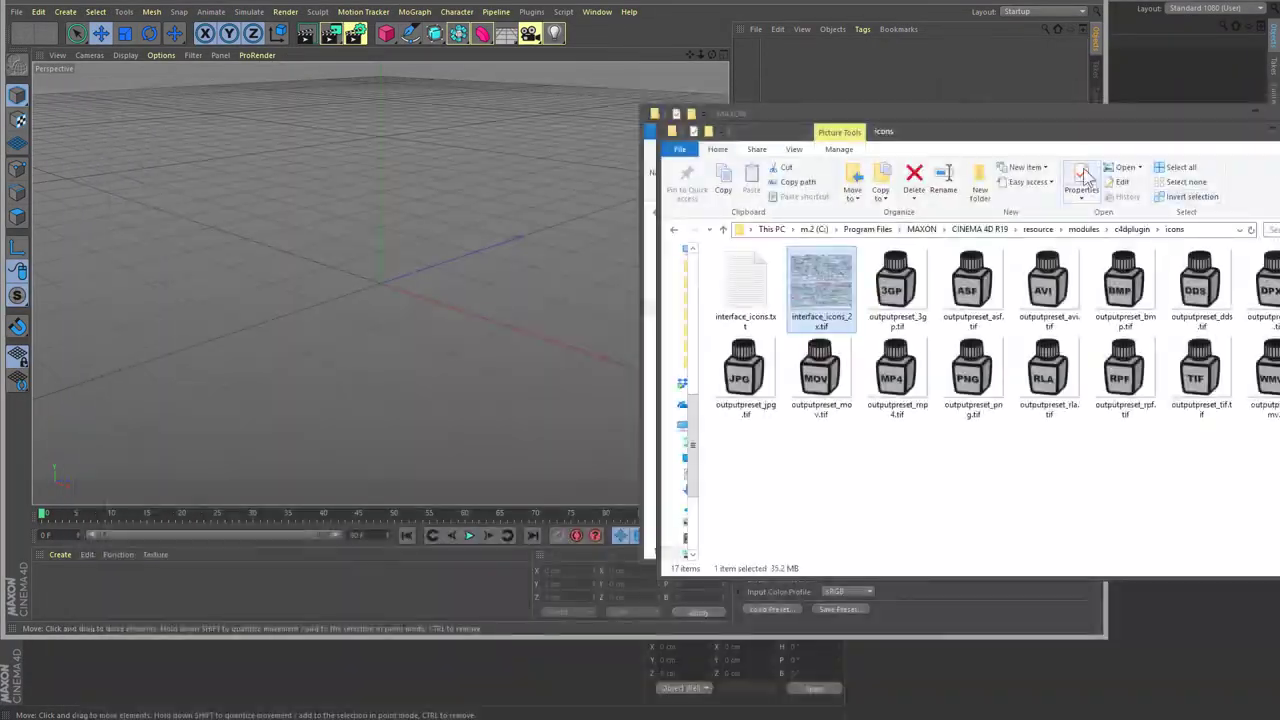
{"action": "mouse_move", "coordinate": [1090, 130]}
{"action": "left_mouse_down"}
{"action": "mouse_move", "coordinate": [712, 222]}
{"action": "mouse_move", "coordinate": [457, 191]}
{"action": "left_mouse_up"}
{"action": "left_click", "coordinate": [845, 366]}
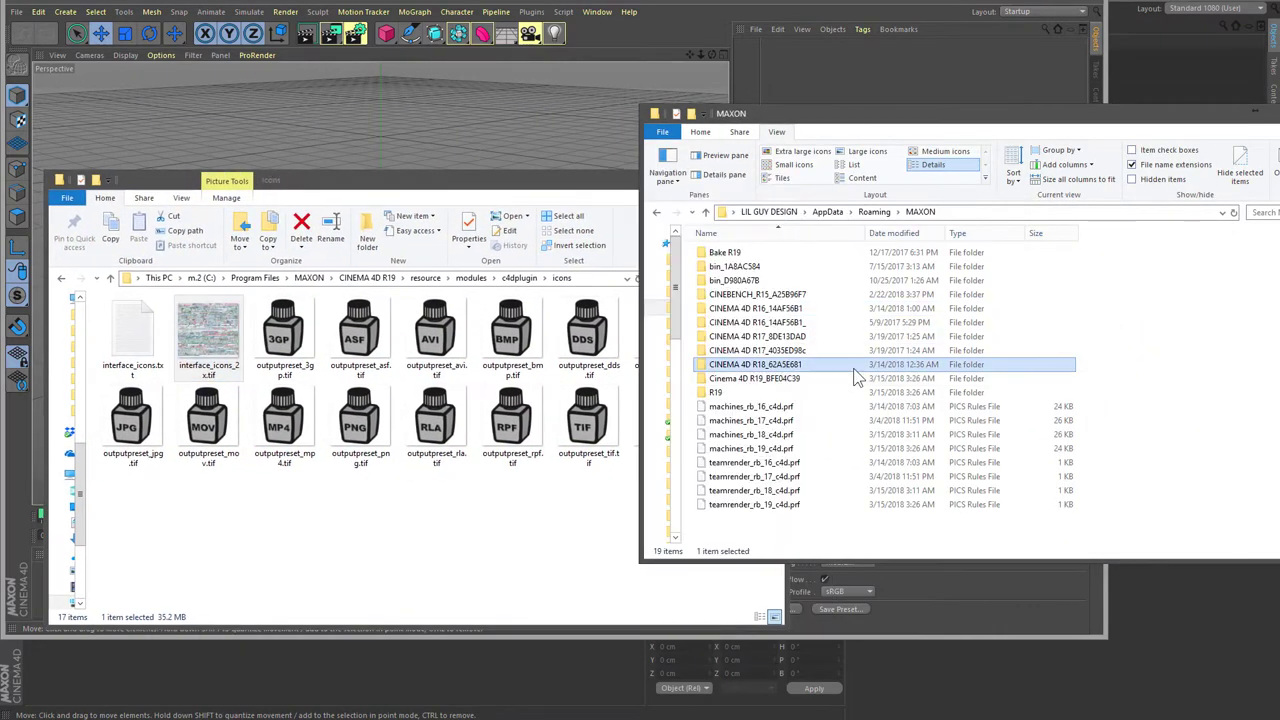
- Open the CINEMA 4D R18_62A5E681 library folder, peeking into its layout and browser subfolders
{"action": "double_click", "coordinate": [763, 366]}
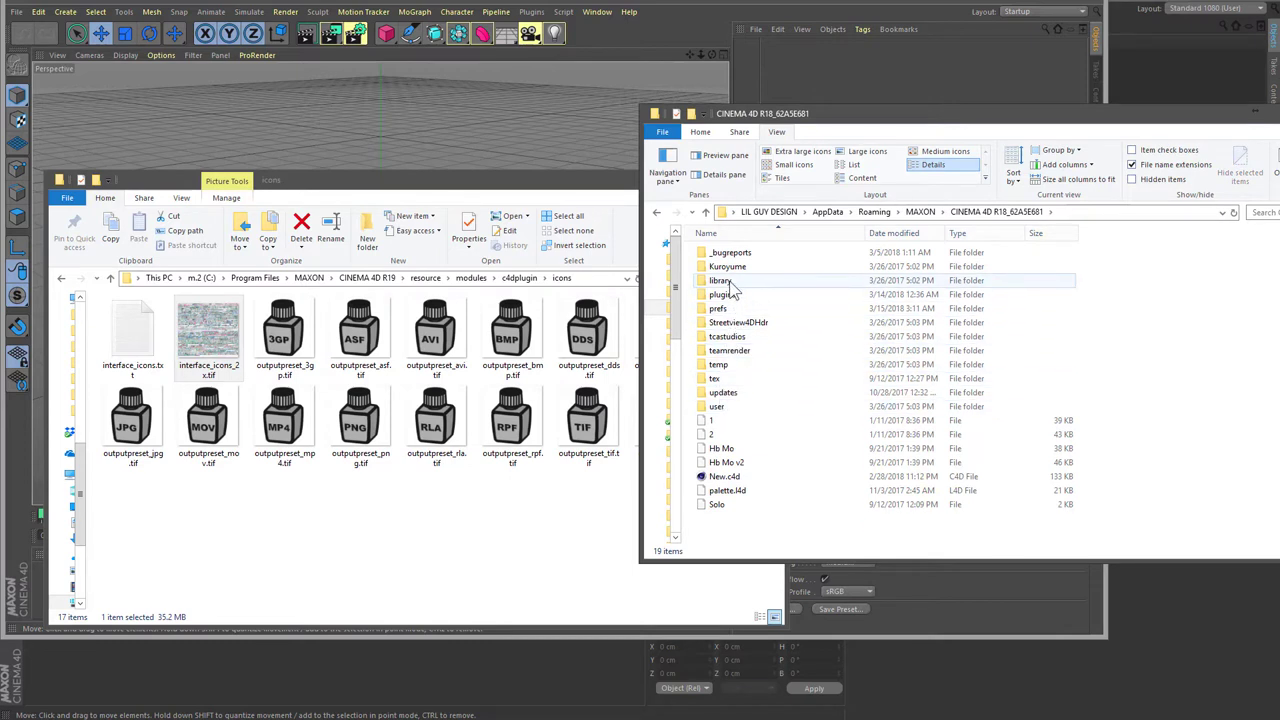
{"action": "double_click", "coordinate": [730, 281]}
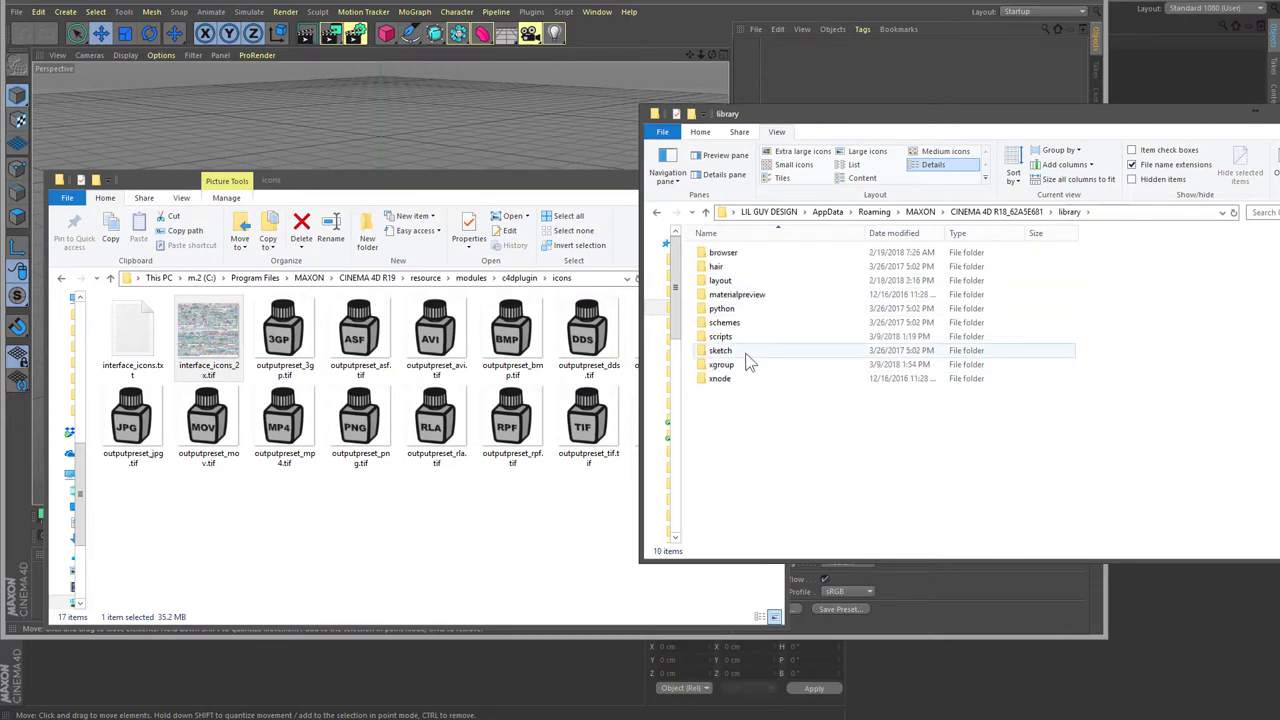
{"action": "double_click", "coordinate": [737, 283]}
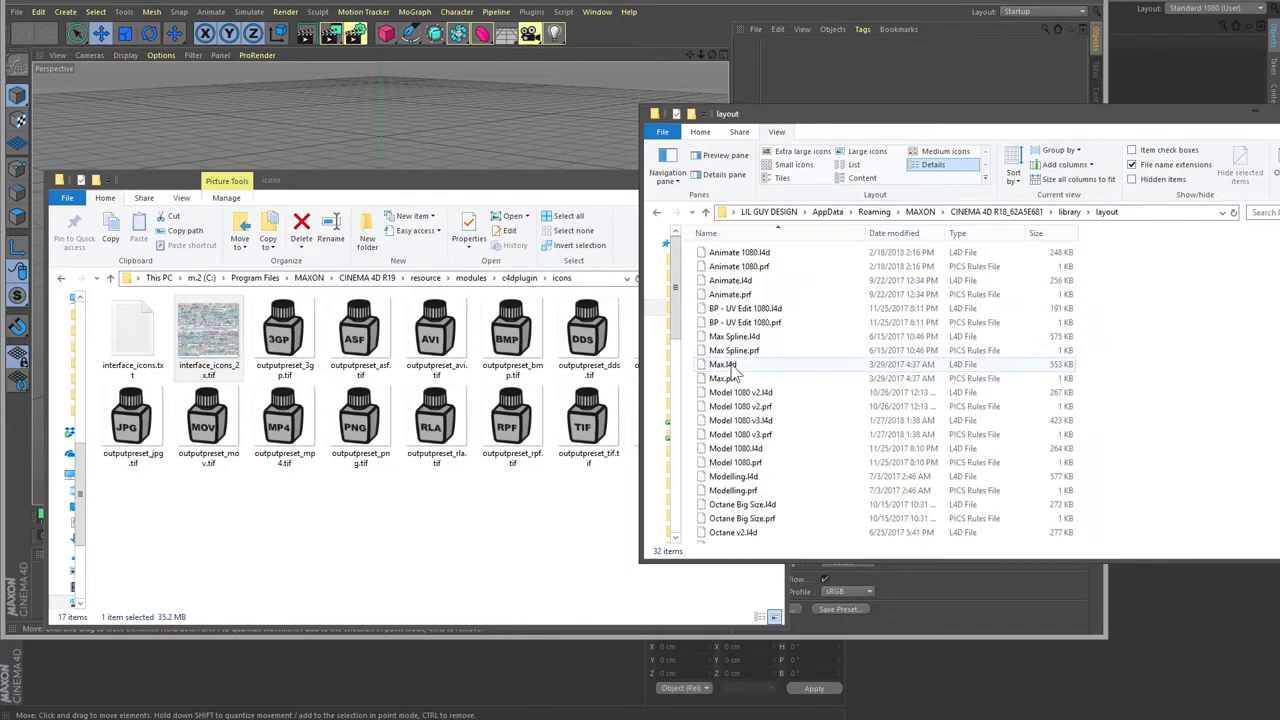
{"action": "left_click", "coordinate": [1068, 212]}
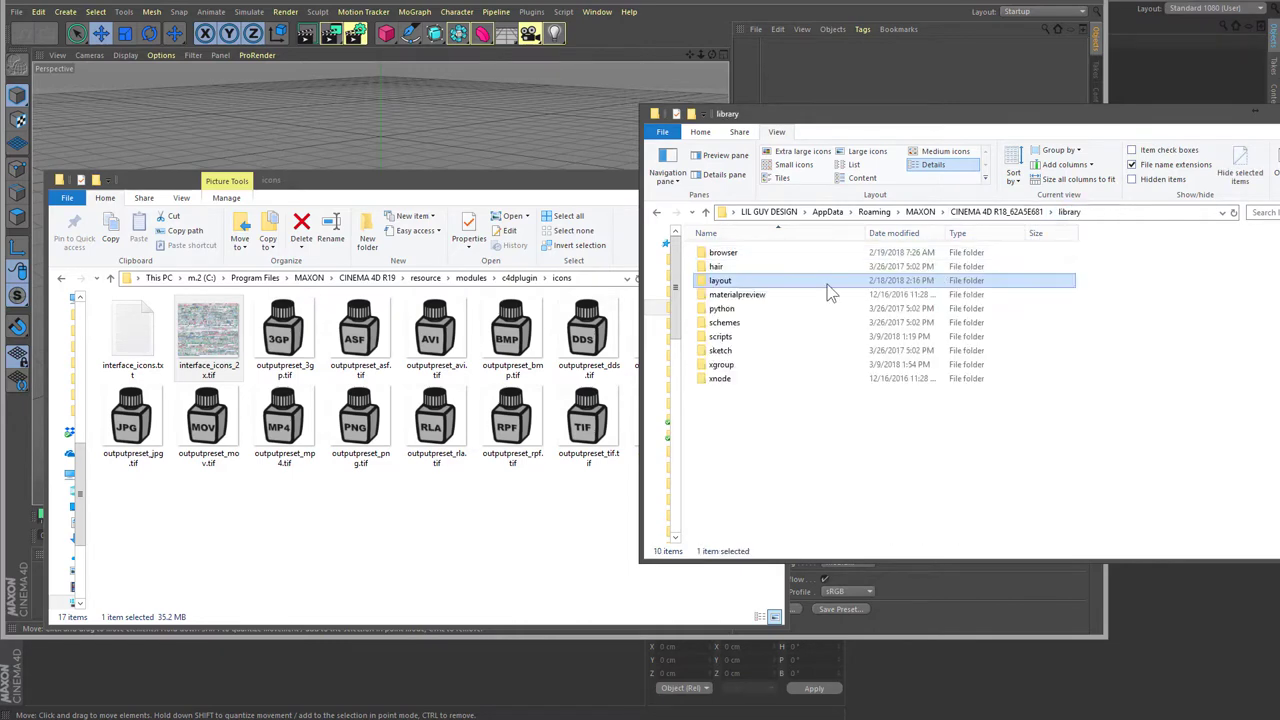
{"action": "double_click", "coordinate": [722, 252]}
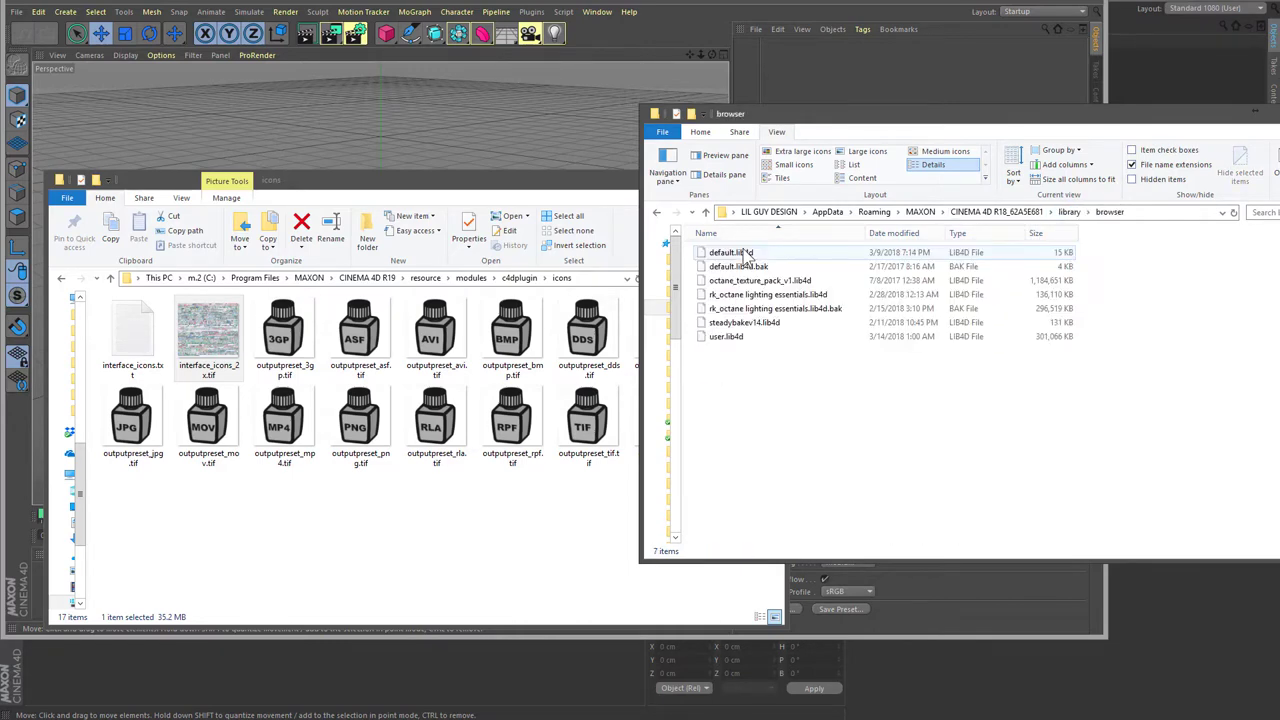
{"action": "left_click", "coordinate": [1068, 212]}
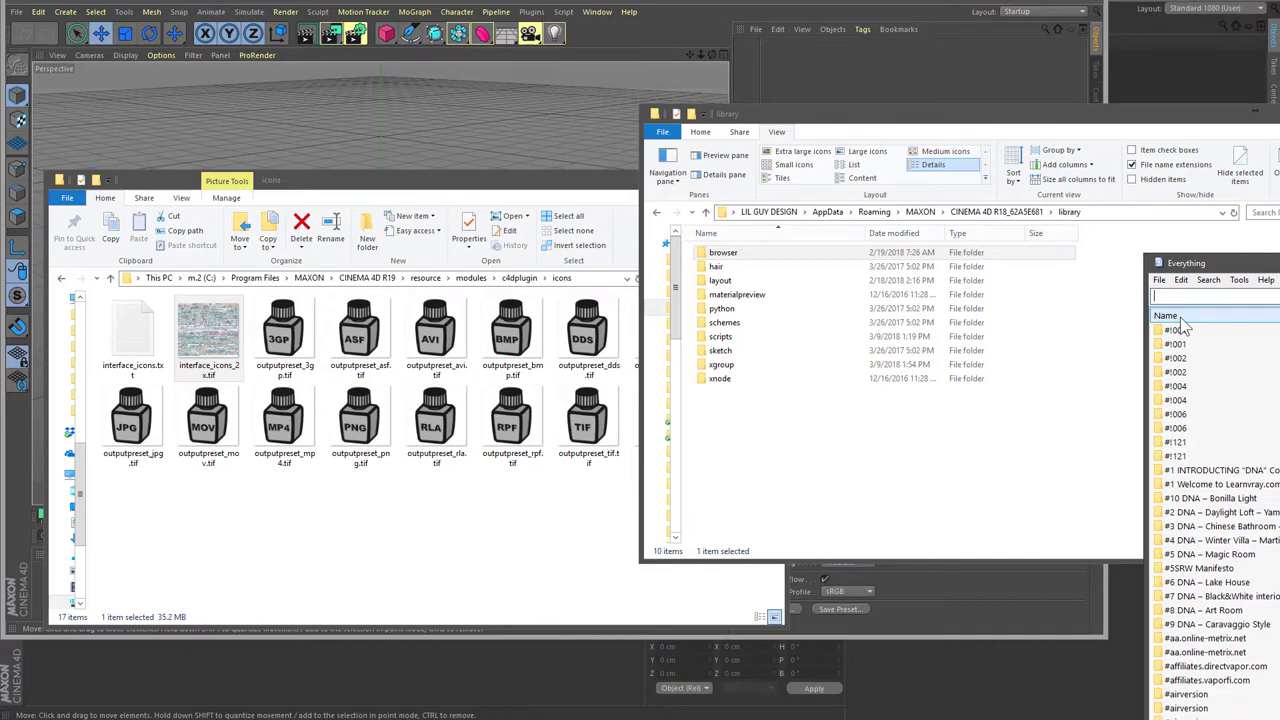
- Search Everything for the whole word 'ico' and open the R18 user ico folder
{"action": "type", "text": "ico"}
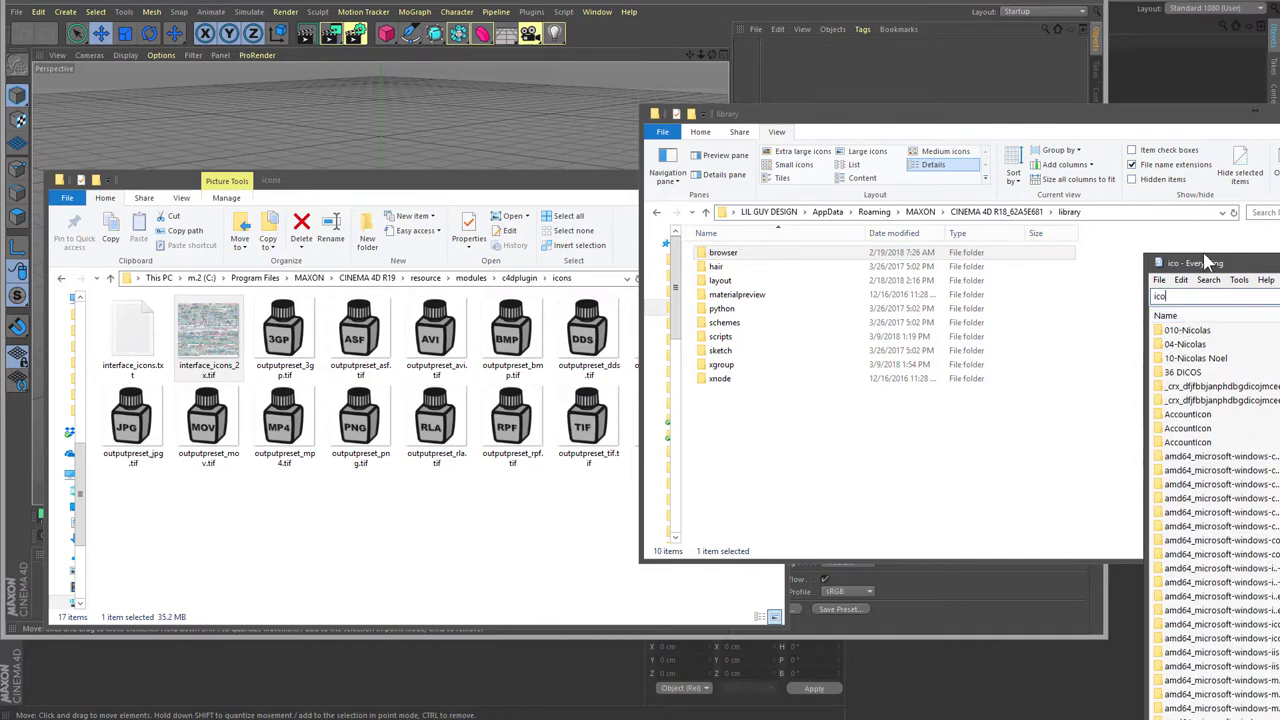
{"action": "left_click", "coordinate": [1208, 280]}
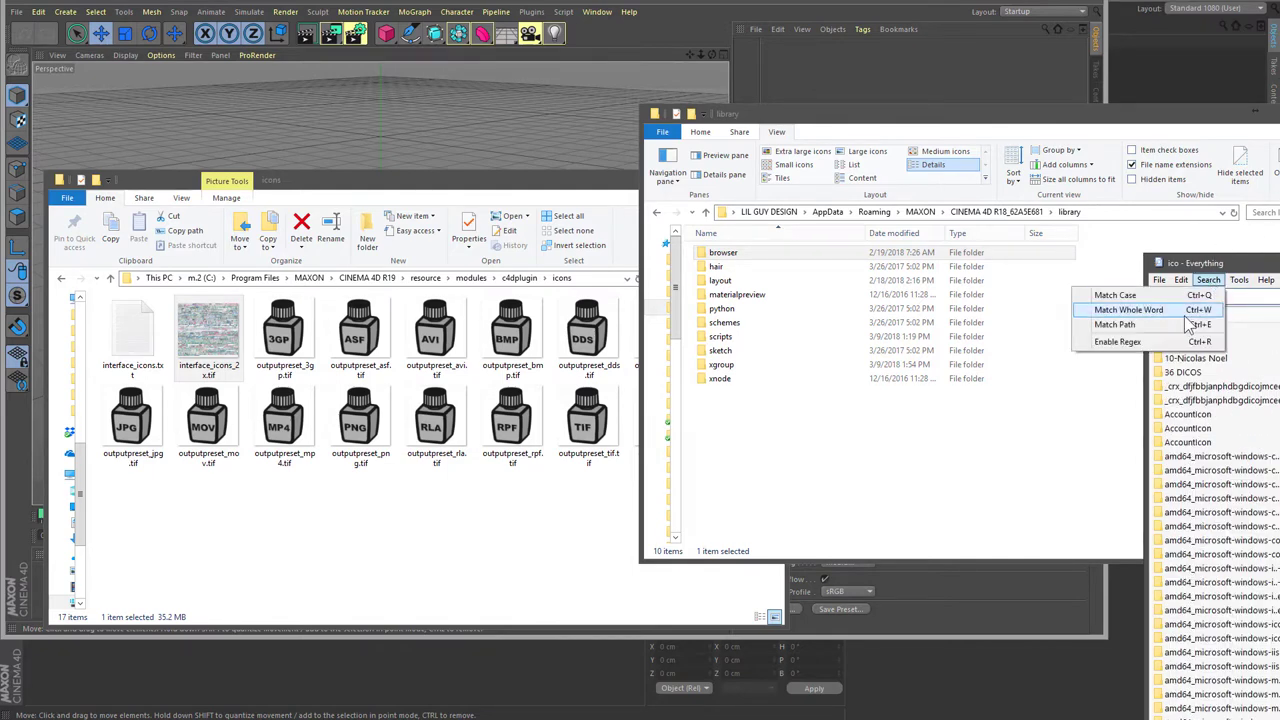
{"action": "left_click", "coordinate": [1190, 320]}
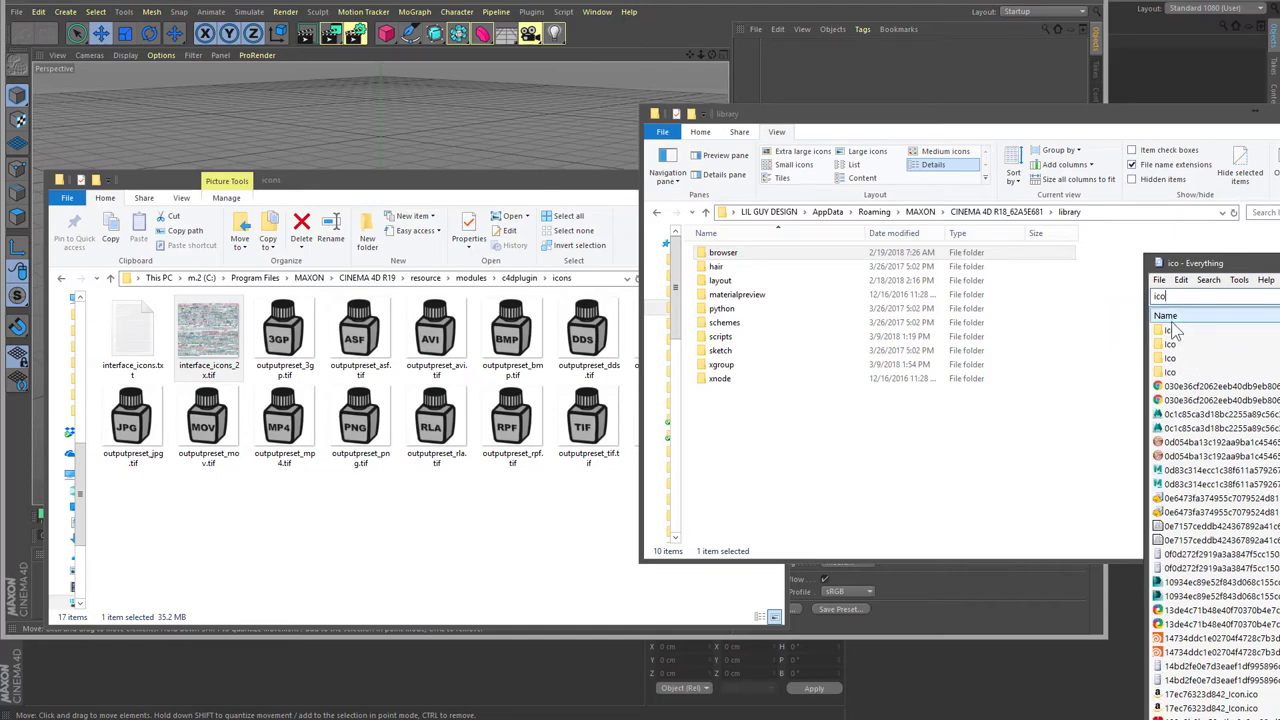
{"action": "double_click", "coordinate": [1170, 336]}
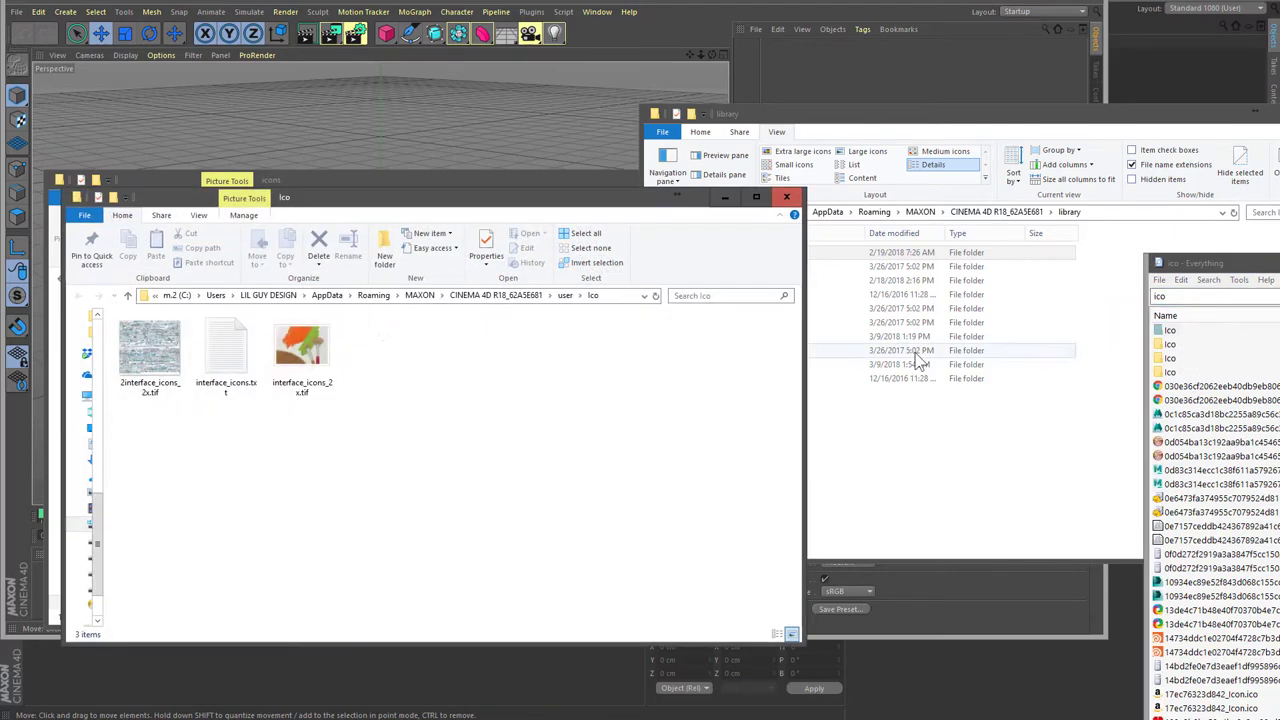
- View the orange interface_icons_2x.tif icon sheet, then select that file in the ico folder
{"action": "double_click", "coordinate": [302, 360]}
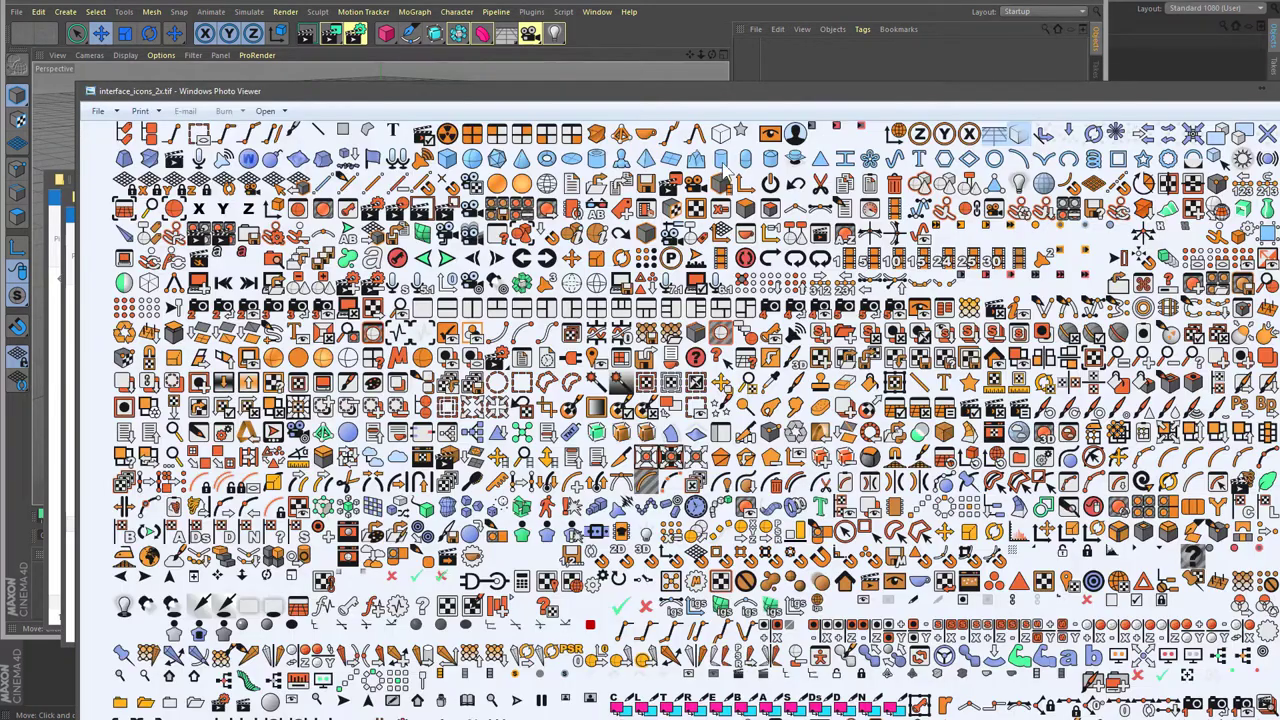
{"action": "left_click_drag", "start_coordinate": [752, 110], "coordinate": [716, 38]}
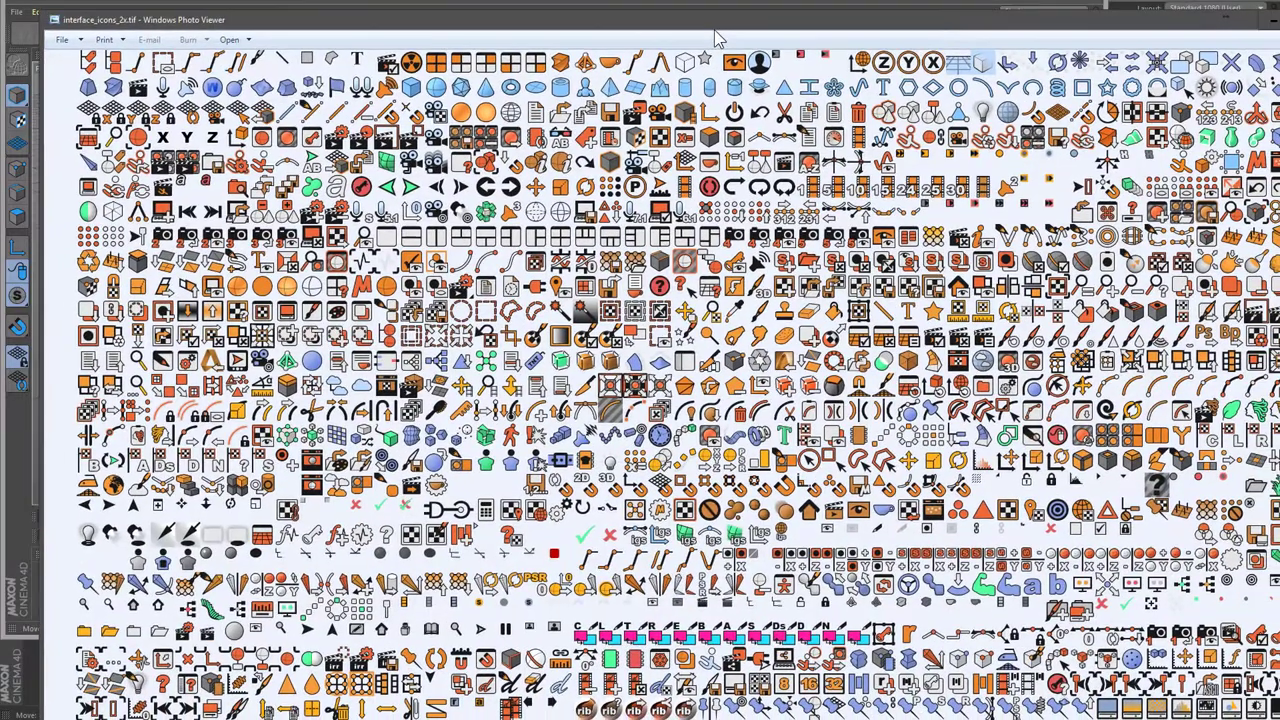
{"action": "left_click_drag", "start_coordinate": [802, 19], "coordinate": [840, 509]}
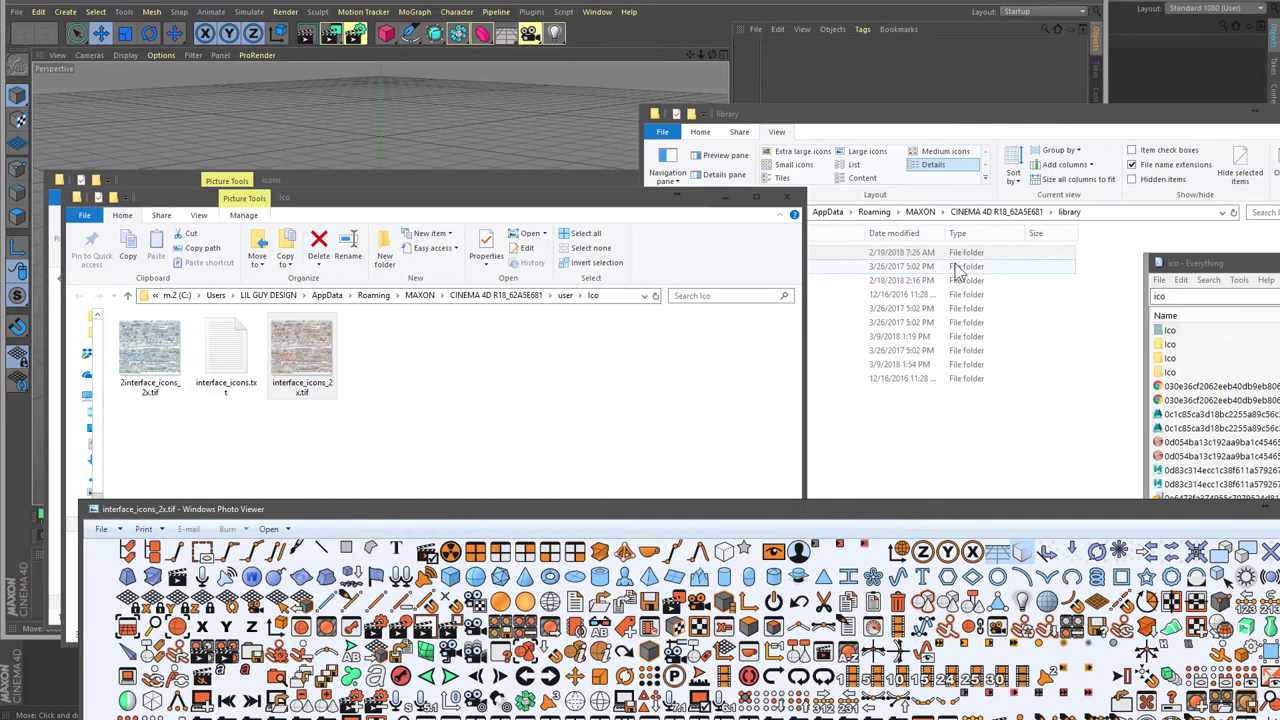
{"action": "left_click", "coordinate": [903, 270]}
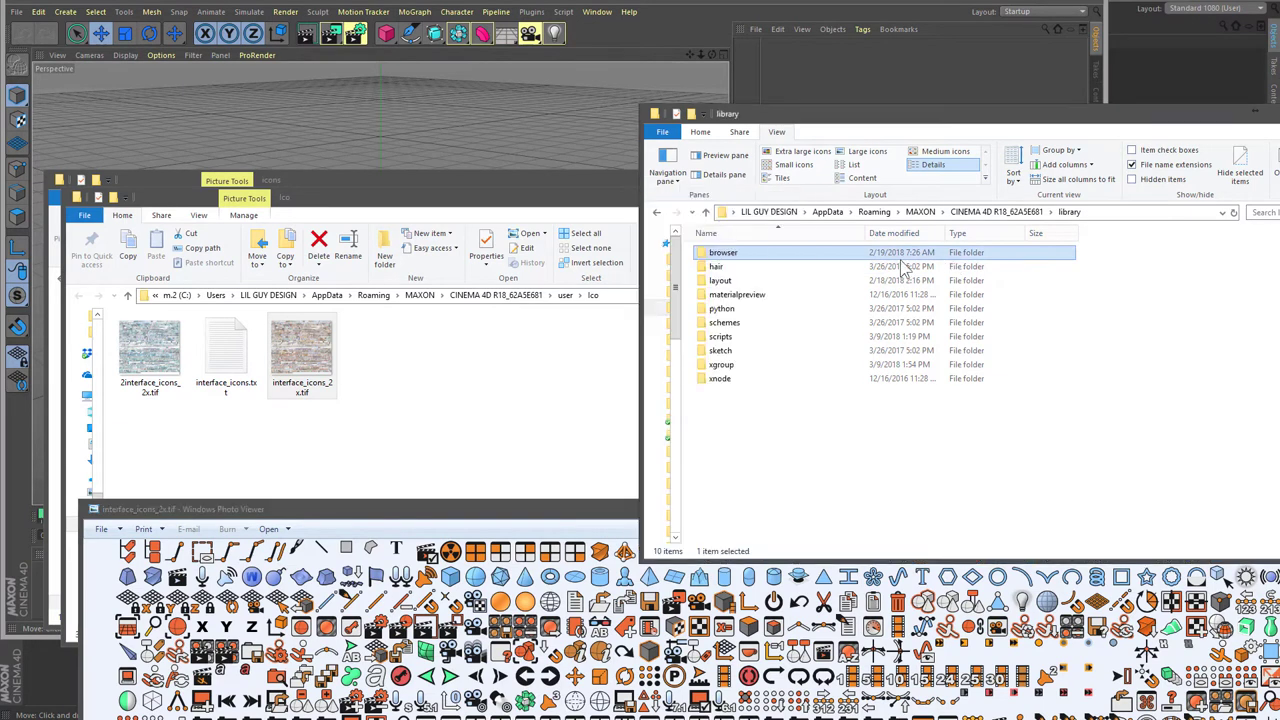
{"action": "left_click", "coordinate": [1274, 383]}
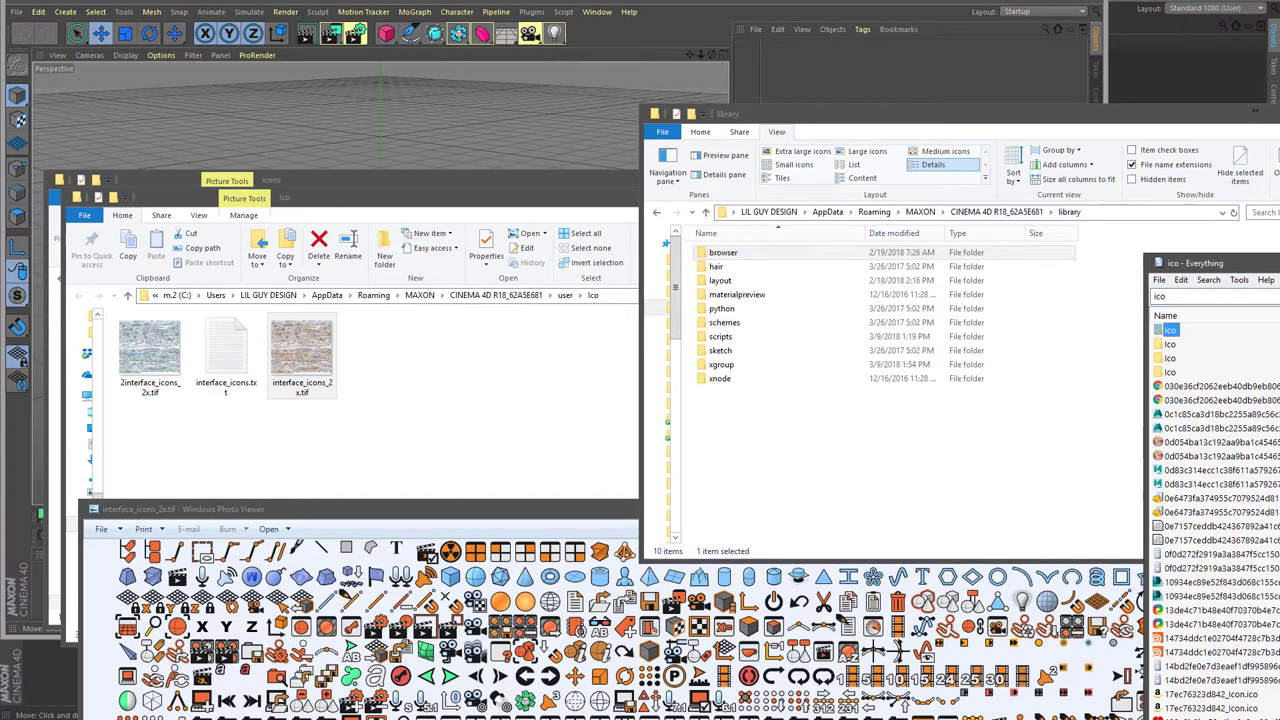
{"action": "left_click", "coordinate": [300, 393]}
{"action": "left_click", "coordinate": [303, 350]}
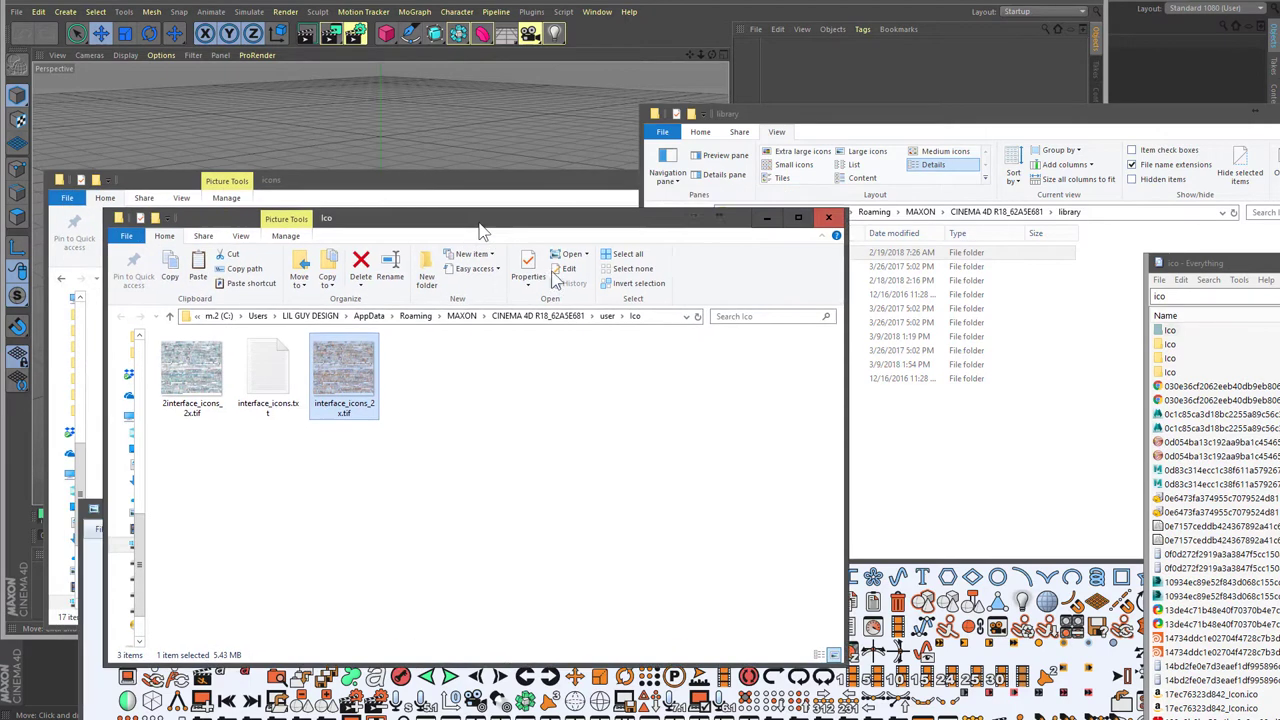
- Paste the custom interface_icons_2x.tif into the R19 c4dplugin\icons folder, replacing the existing file
{"action": "left_click_drag", "start_coordinate": [436, 198], "coordinate": [538, 582]}
{"action": "left_click", "coordinate": [210, 320]}
{"action": "key", "text": "ctrl+v"}
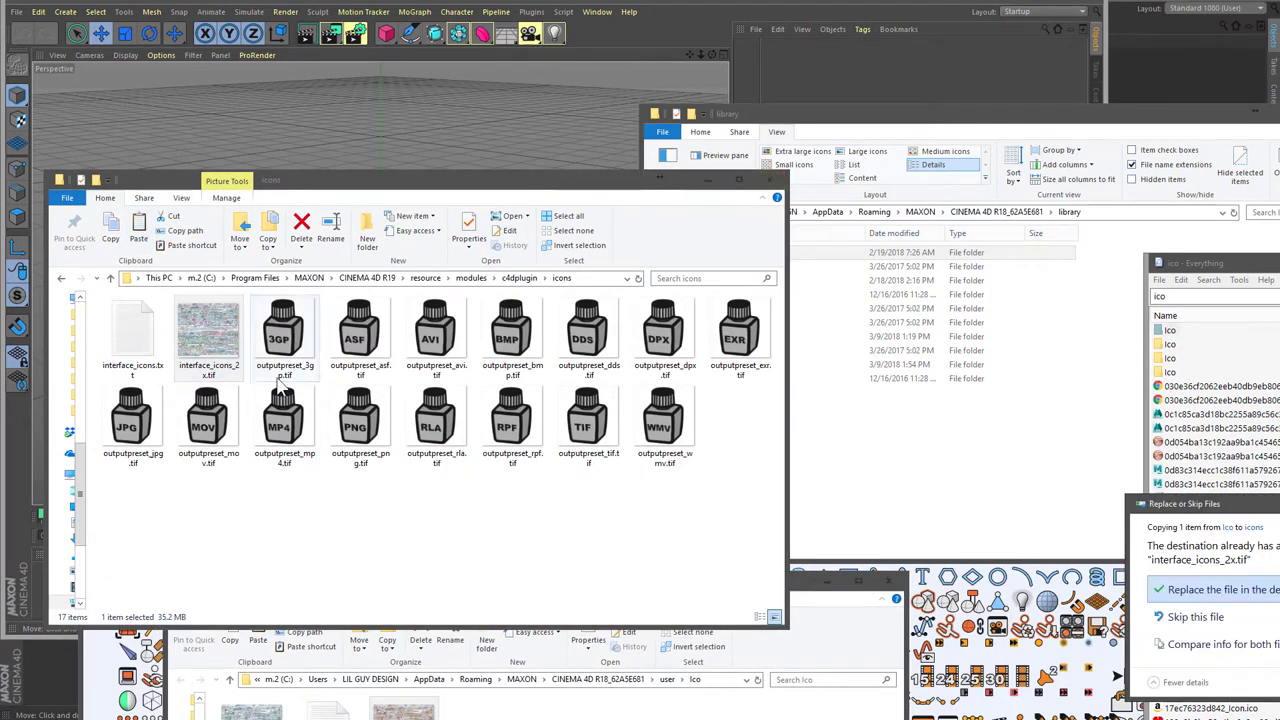
{"action": "left_click", "coordinate": [1178, 592]}
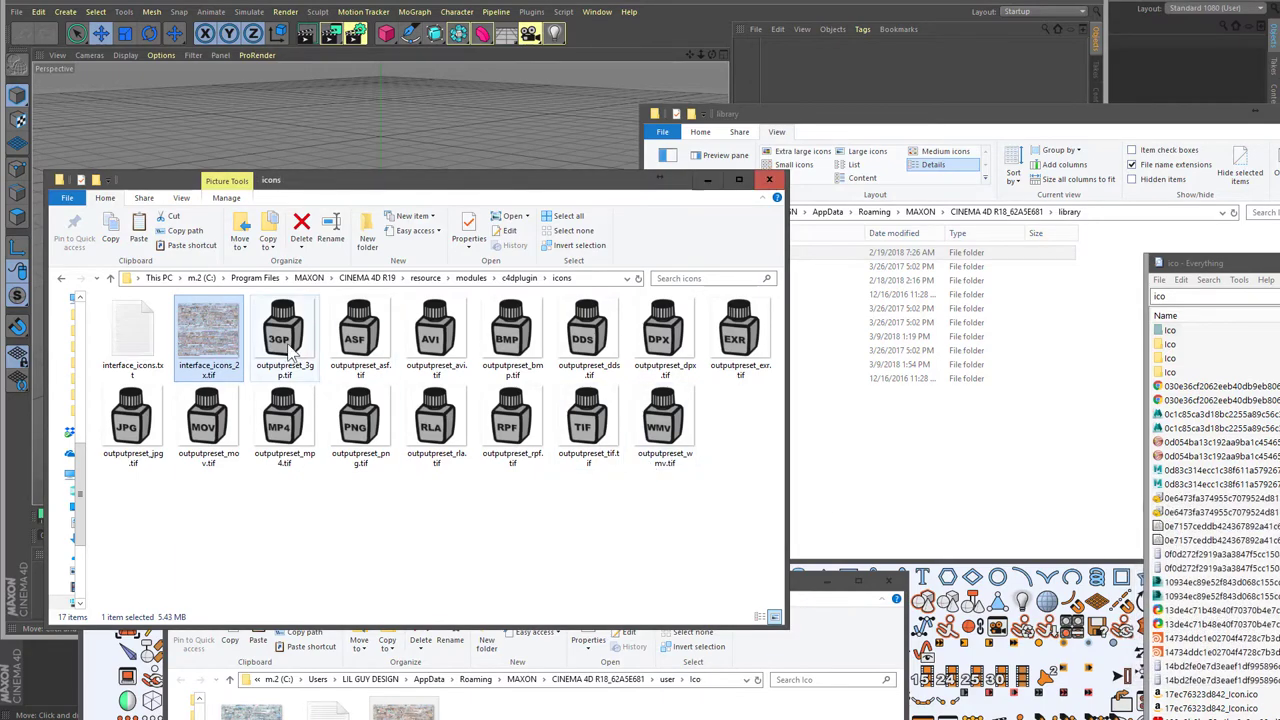
- Check the replaced interface_icons_2x.tif in Photo Viewer, then close it
{"action": "double_click", "coordinate": [209, 322]}
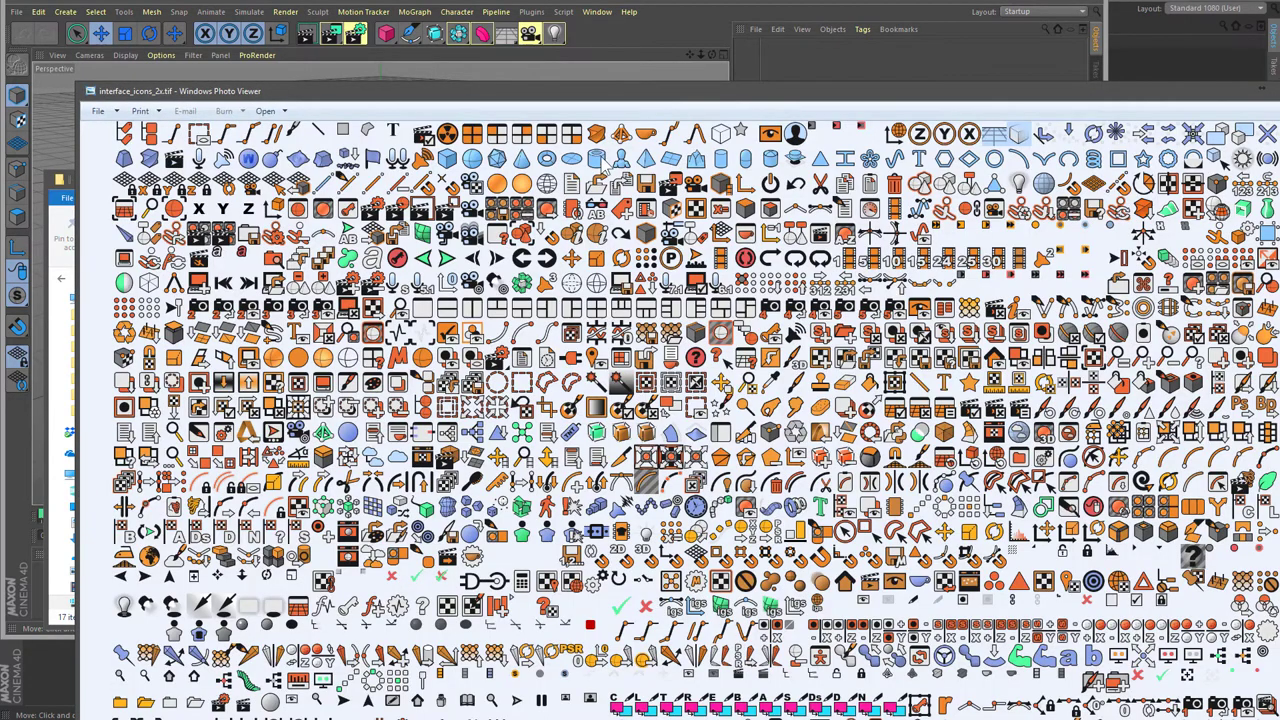
{"action": "left_click_drag", "start_coordinate": [649, 90], "coordinate": [591, 16]}
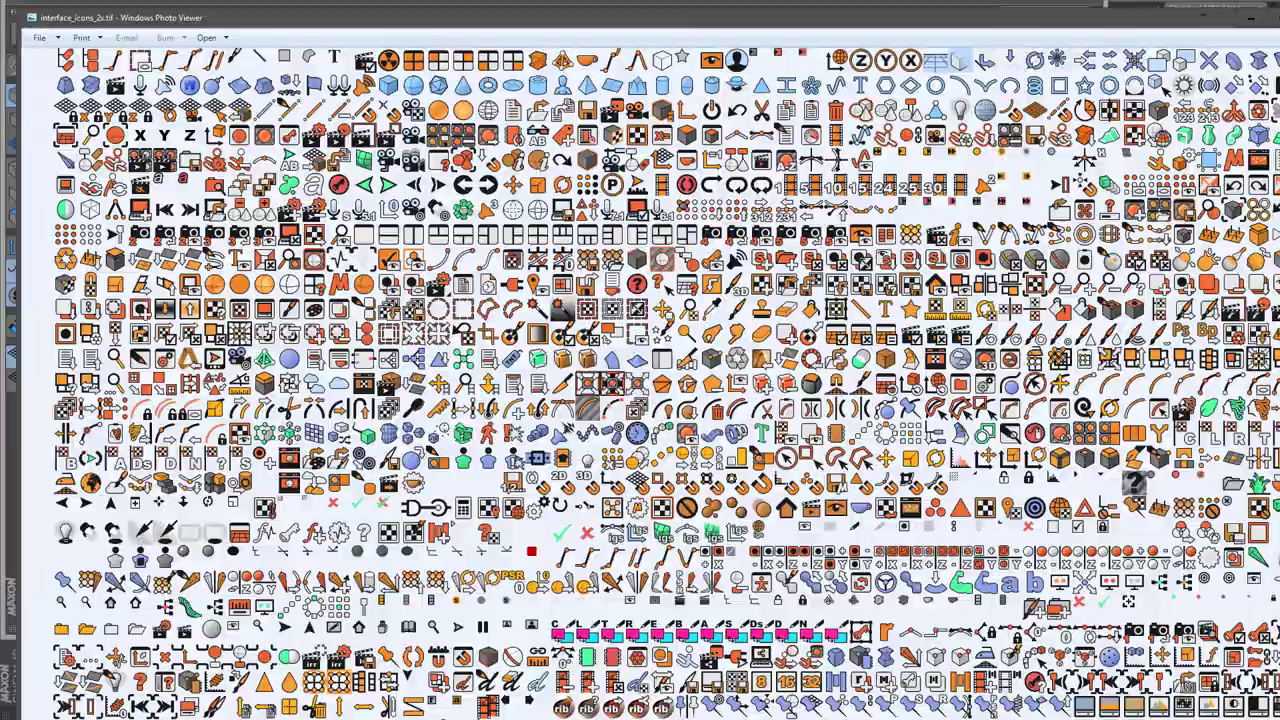
{"action": "key", "text": "alt+F4"}
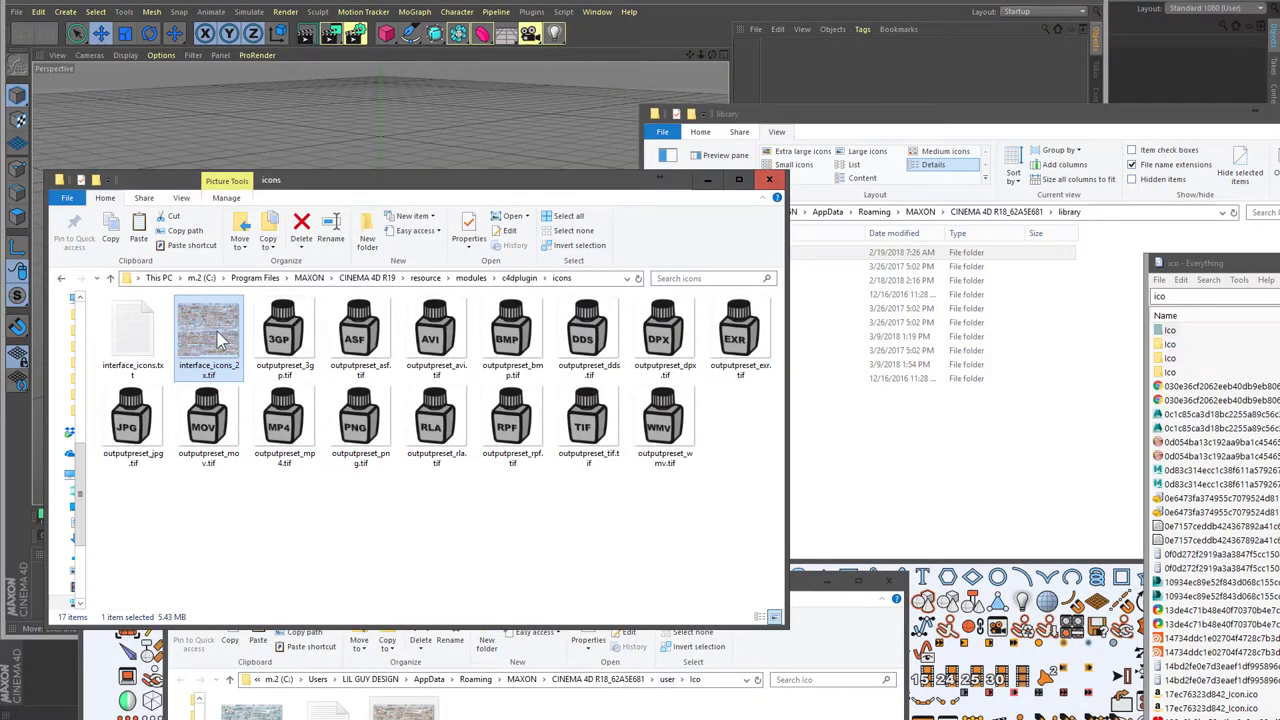
- Close the extra Cinema 4D, Ico folder and icon viewer windows, and preview the new generator icons
{"action": "left_click", "coordinate": [591, 37]}
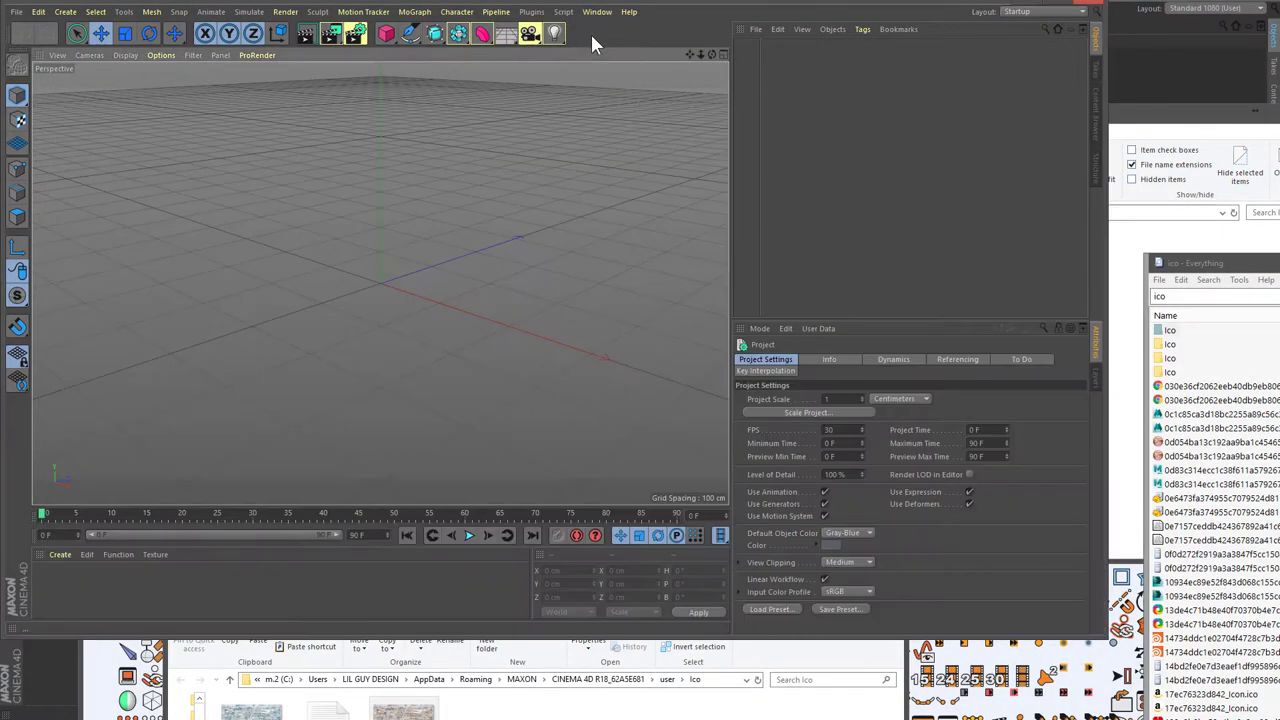
{"action": "left_click", "coordinate": [1068, 3]}
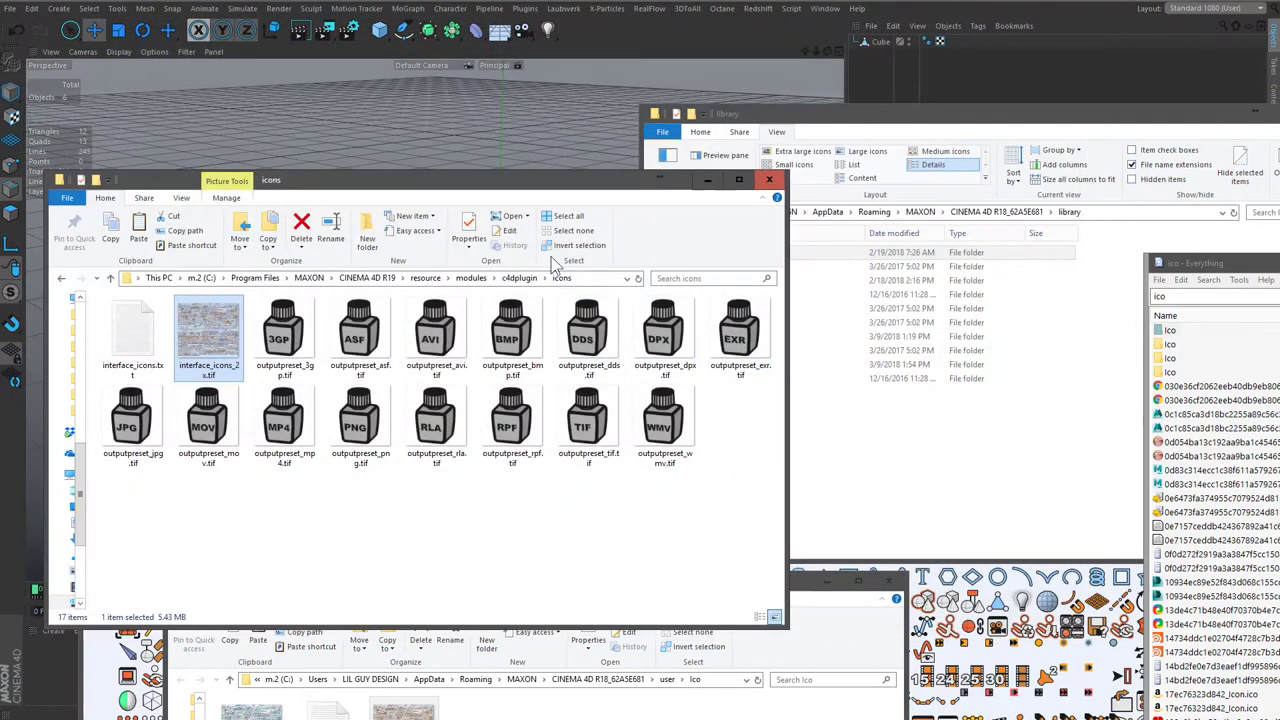
{"action": "left_click", "coordinate": [745, 108]}
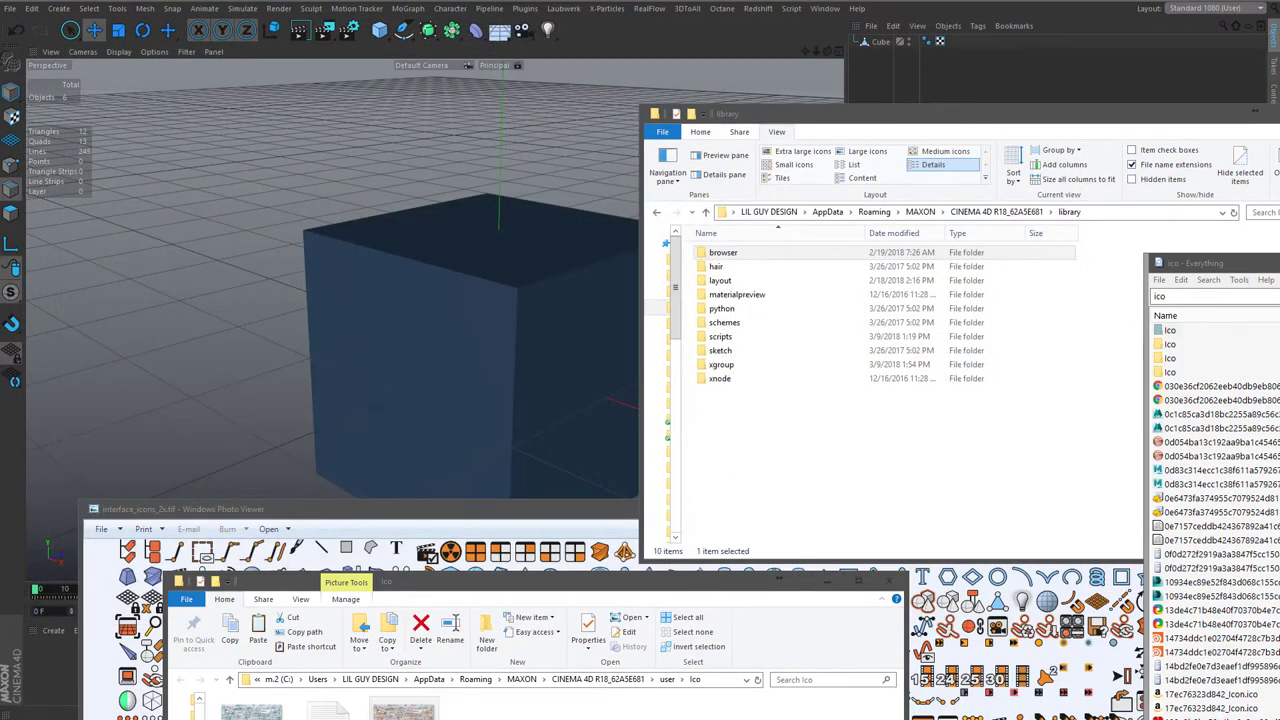
{"action": "left_click", "coordinate": [888, 581]}
{"action": "left_click", "coordinate": [597, 518]}
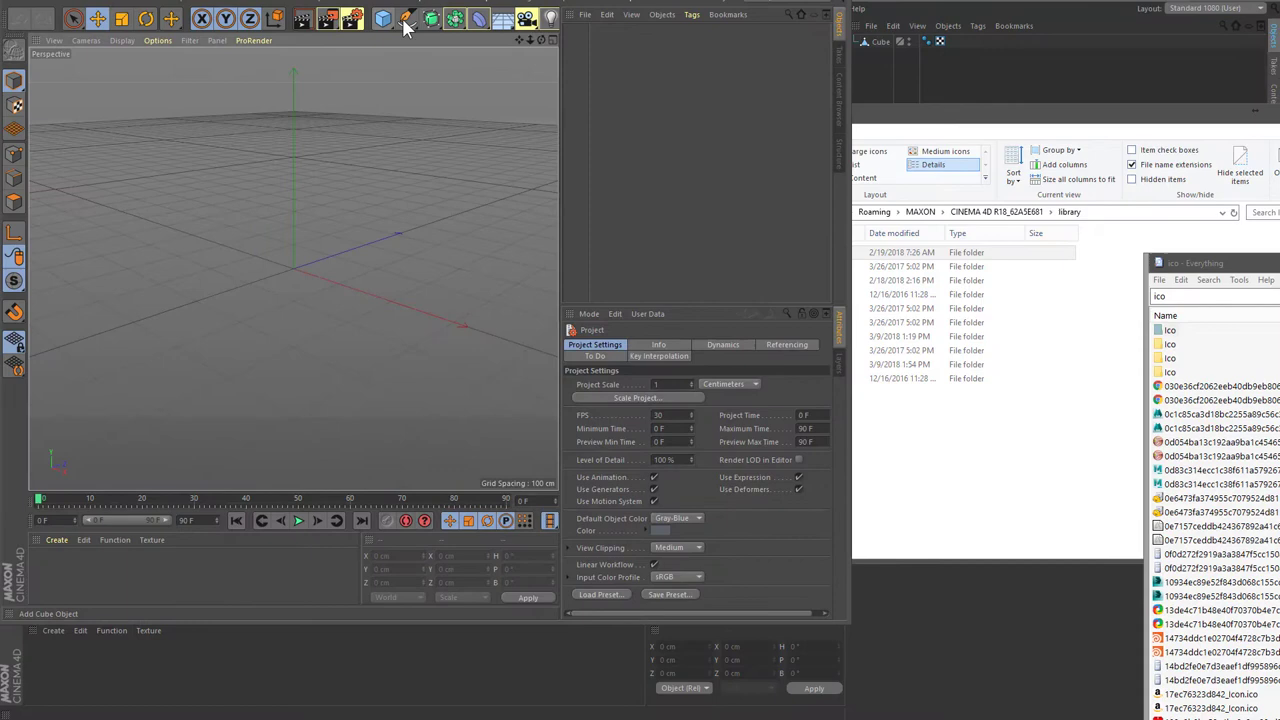
{"action": "left_click", "coordinate": [430, 18]}
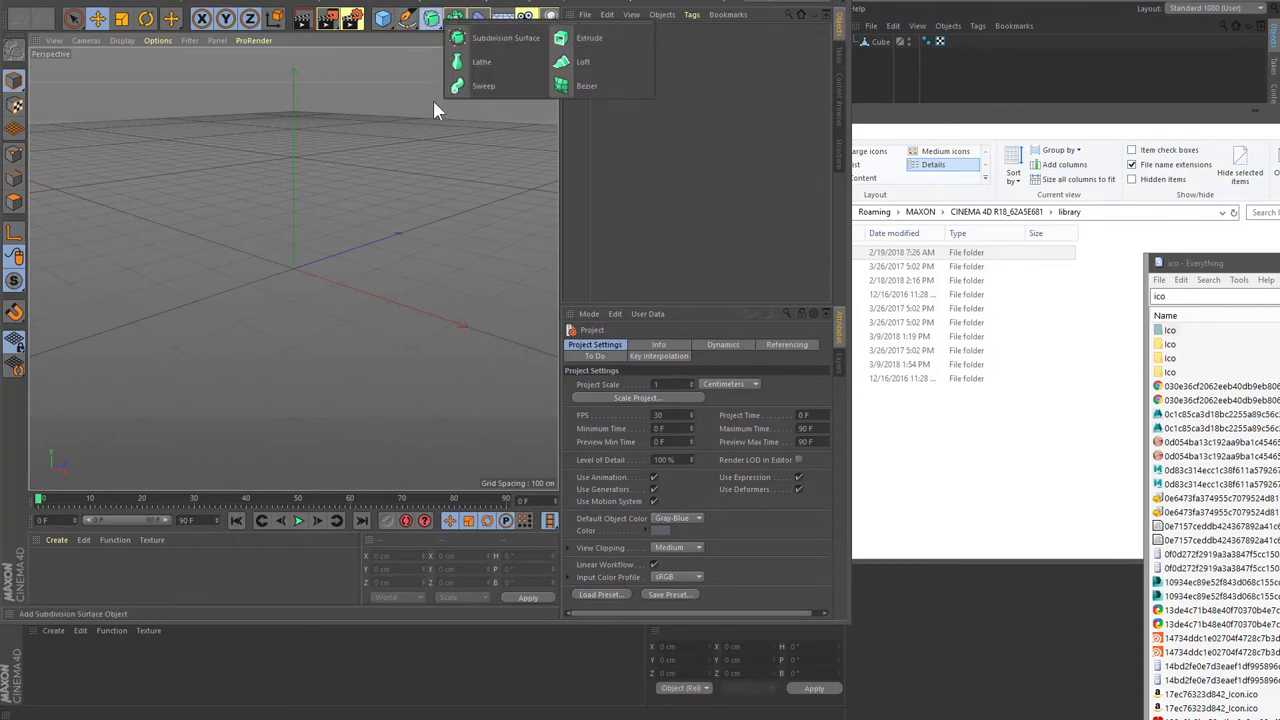
{"action": "left_click", "coordinate": [383, 18]}
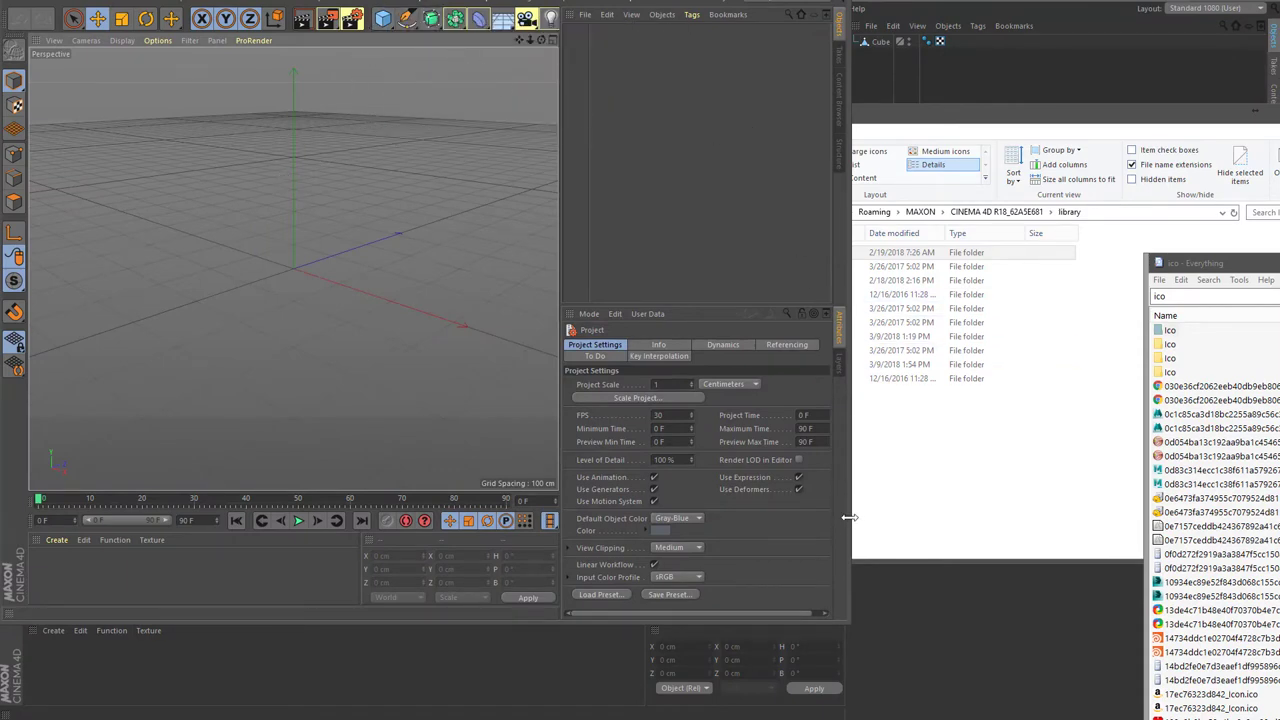
- Stretch the Cinema 4D window to fill the screen and minimise the library folder window
{"action": "left_click_drag", "start_coordinate": [848, 517], "coordinate": [1255, 517]}
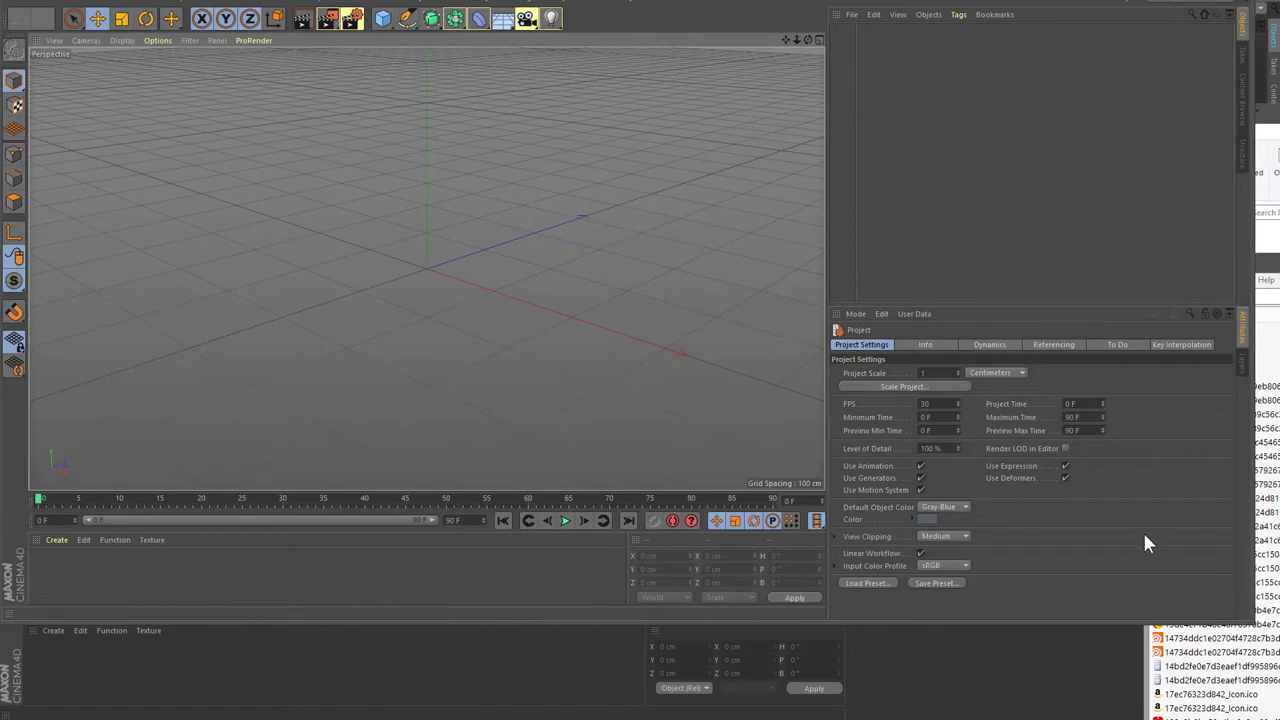
{"action": "left_click_drag", "start_coordinate": [1094, 623], "coordinate": [1087, 718]}
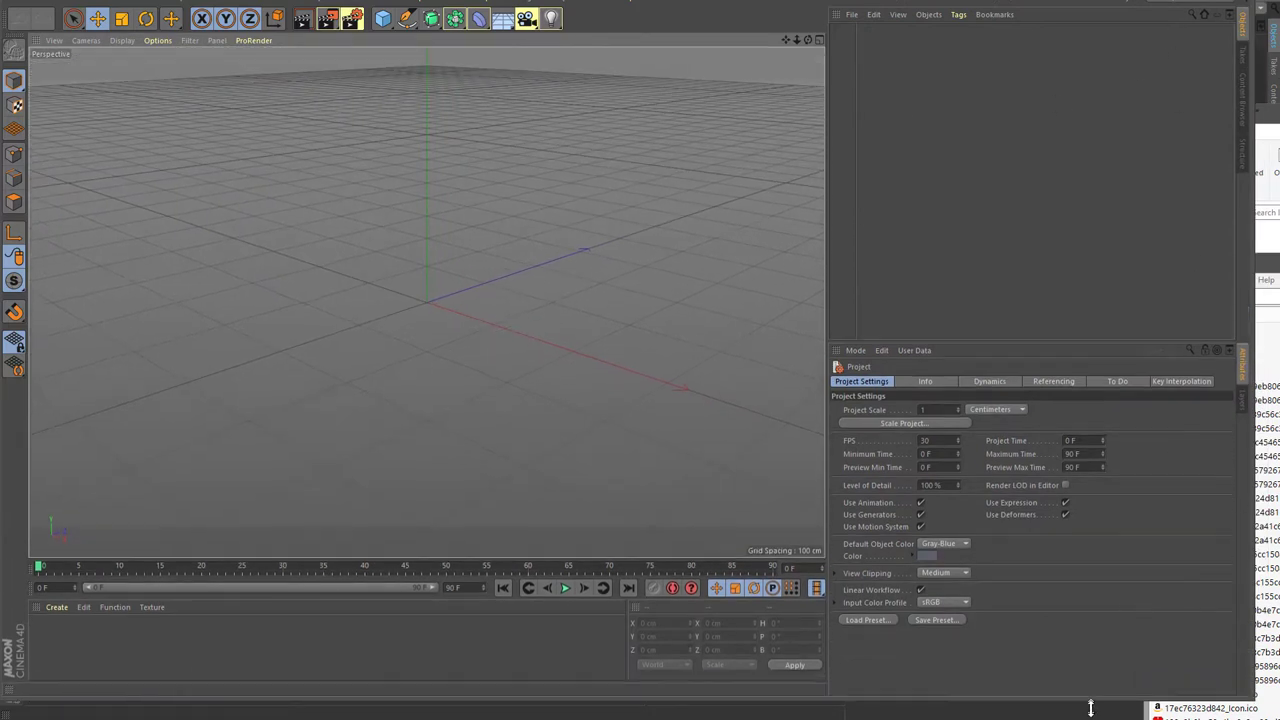
{"action": "left_click", "coordinate": [1275, 130]}
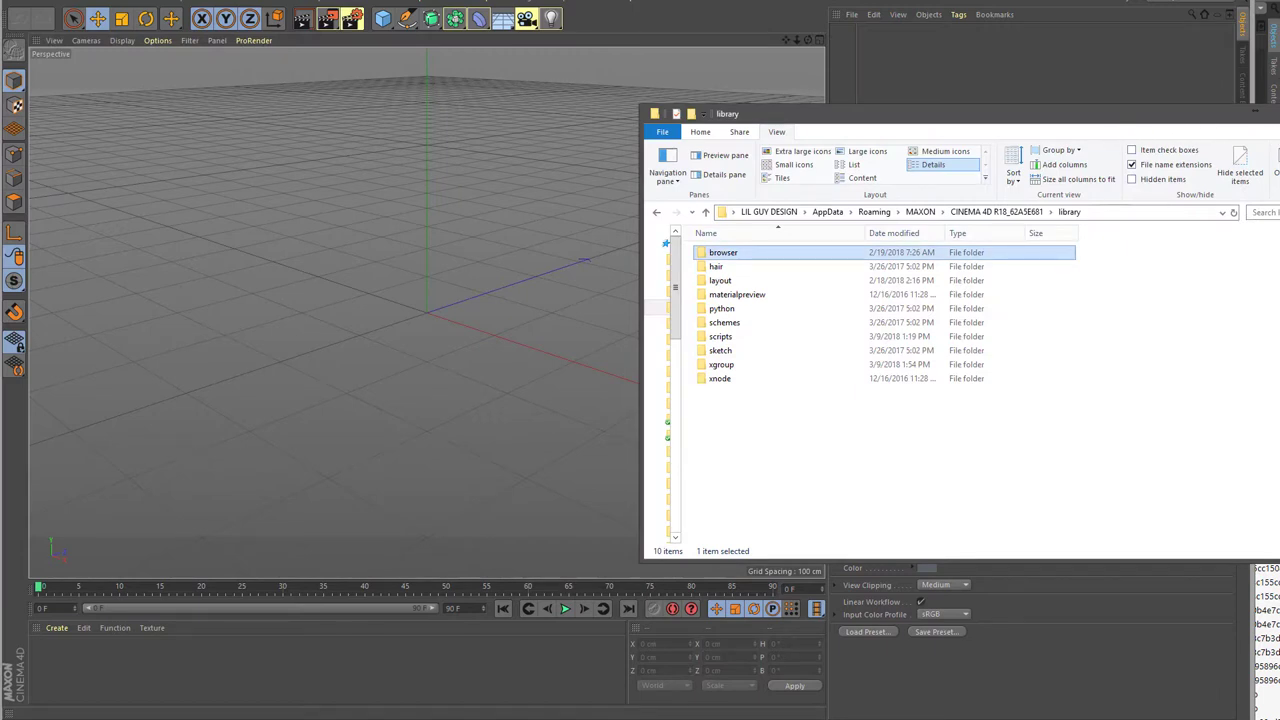
{"action": "left_click", "coordinate": [1279, 113]}
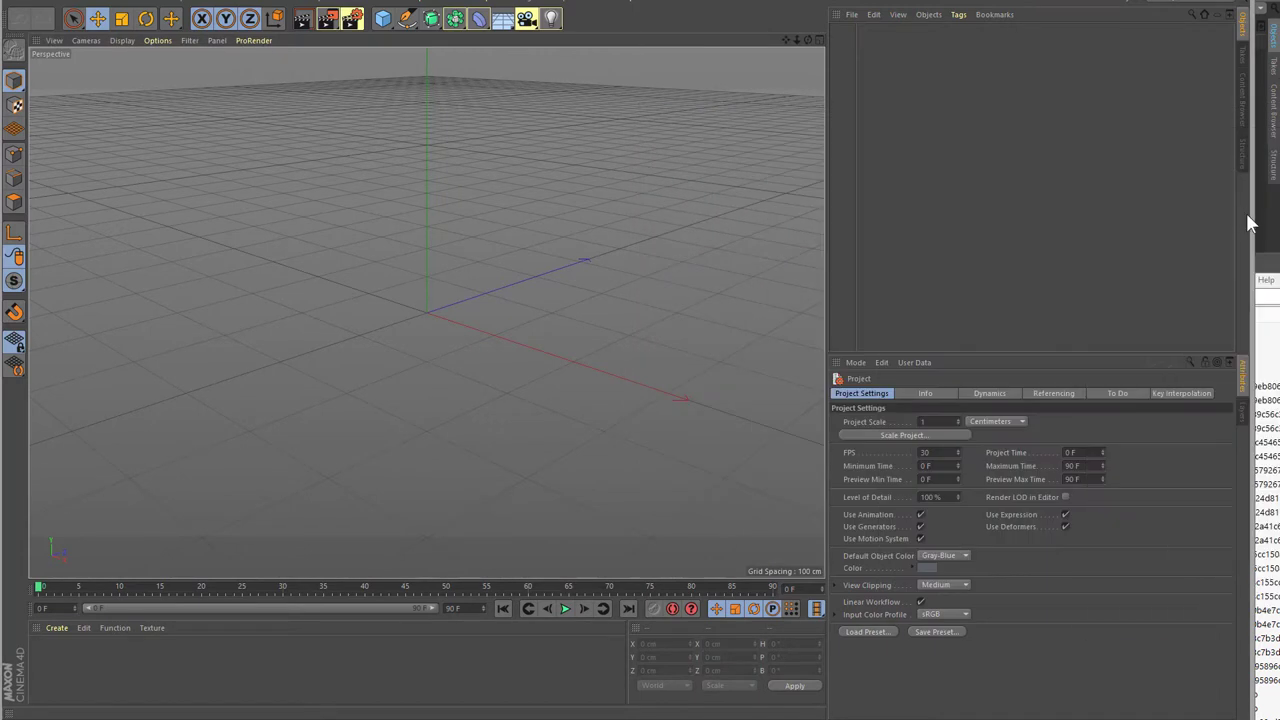
{"action": "left_click_drag", "start_coordinate": [1253, 226], "coordinate": [1273, 221]}
{"action": "left_click_drag", "start_coordinate": [1276, 220], "coordinate": [1279, 220]}
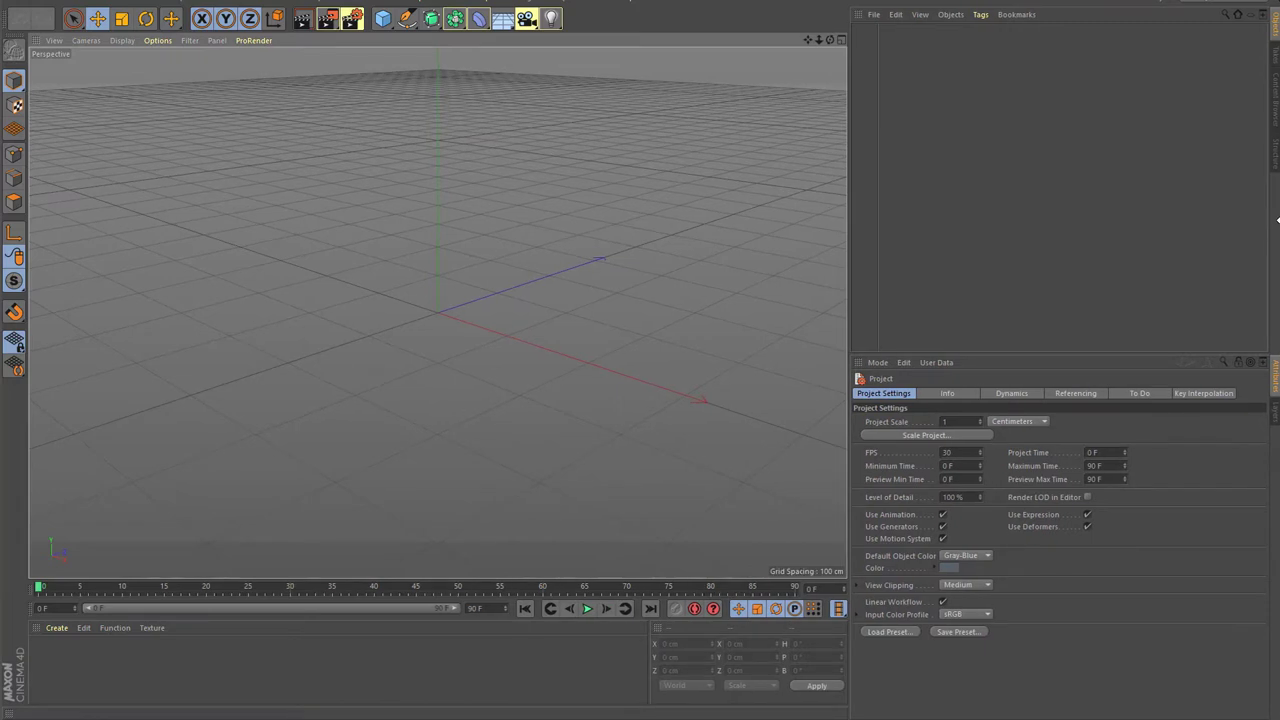
- Save the current interface via Window > Customization > Save as Startup Layout
{"action": "left_click", "coordinate": [594, 3]}
{"action": "mouse_move", "coordinate": [660, 17]}
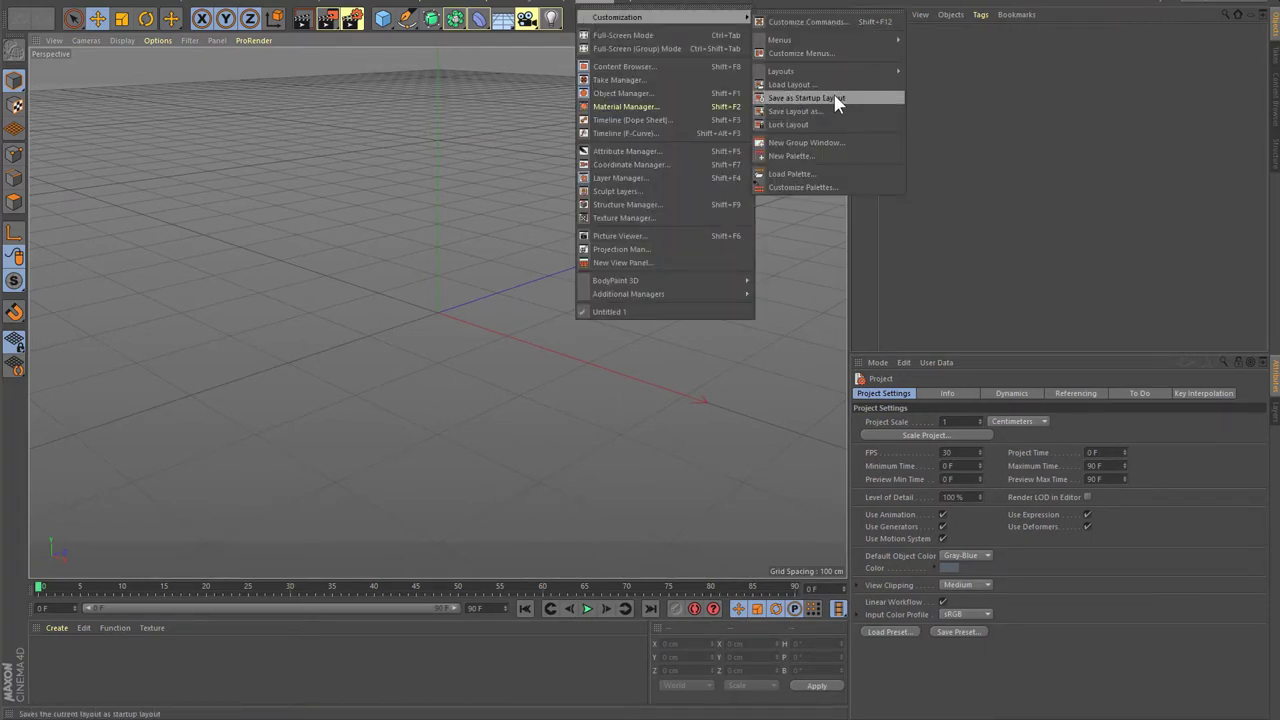
{"action": "left_click", "coordinate": [835, 97]}
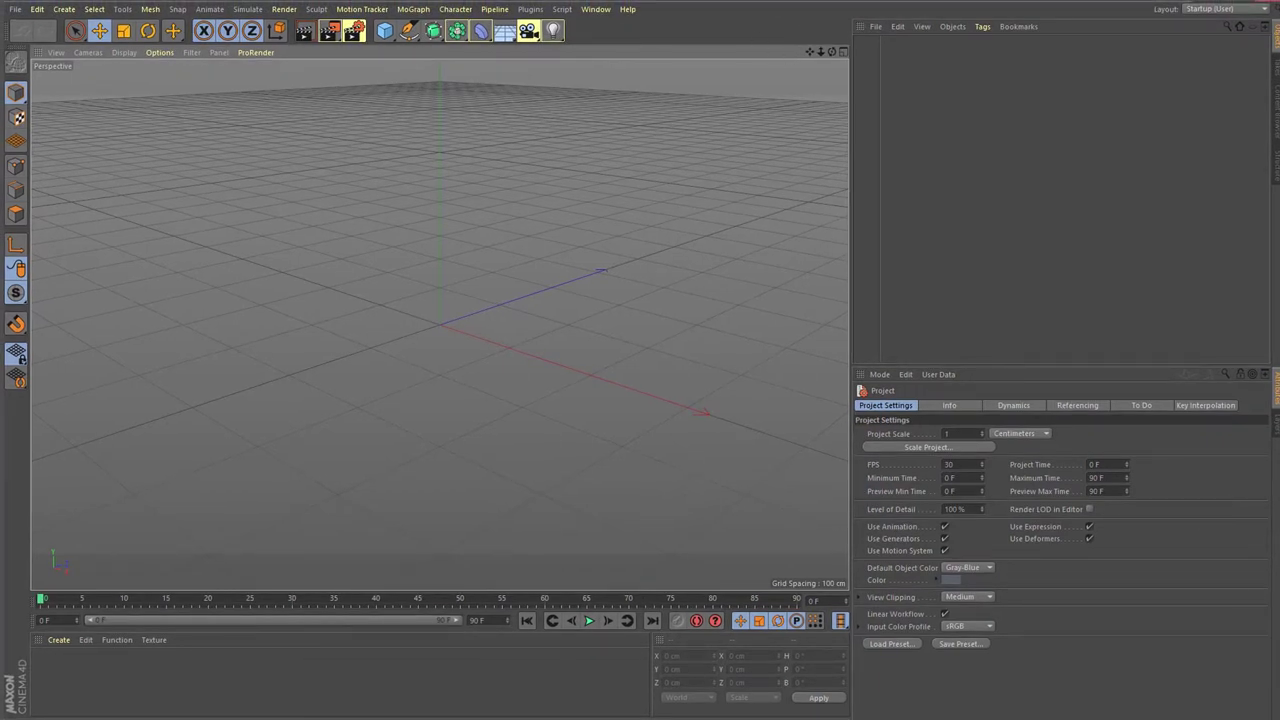
{"action": "left_click_drag", "start_coordinate": [541, 719], "coordinate": [541, 717]}
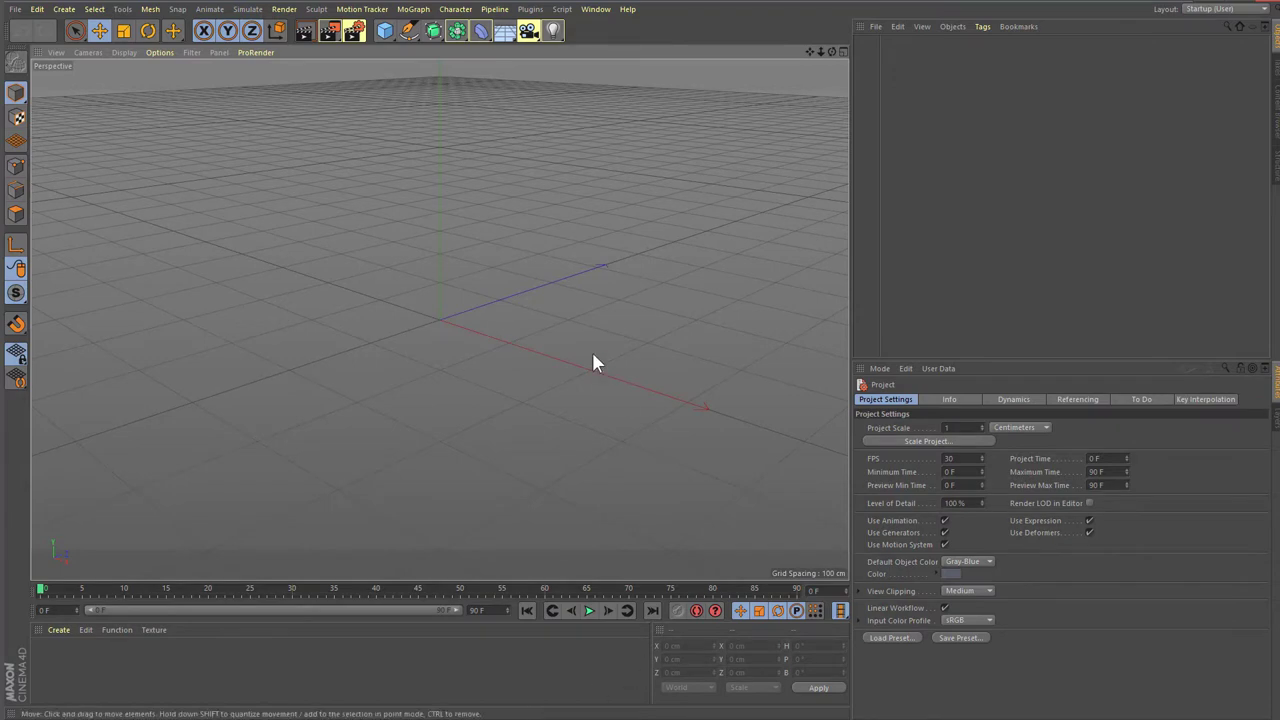
- Open Preferences at Scheme Colors › Editor Colors, enlarge the dialog and select Background
{"action": "left_click", "coordinate": [37, 9]}
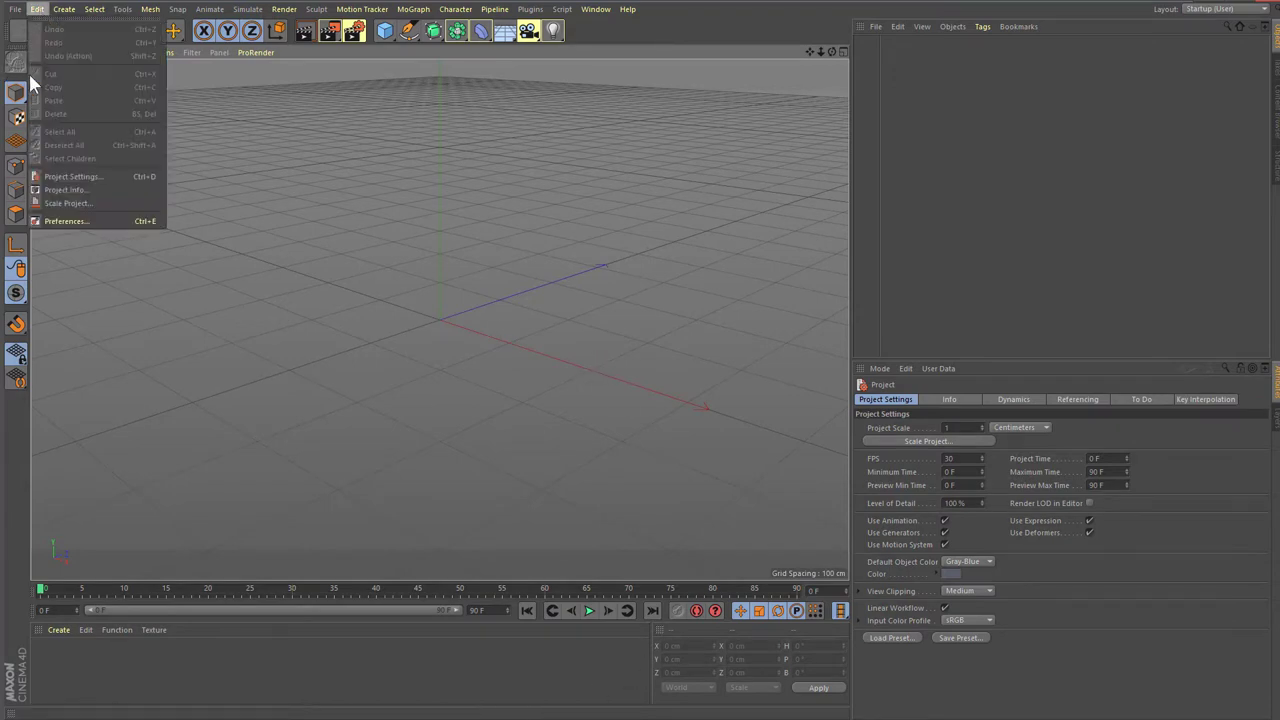
{"action": "left_click", "coordinate": [54, 221]}
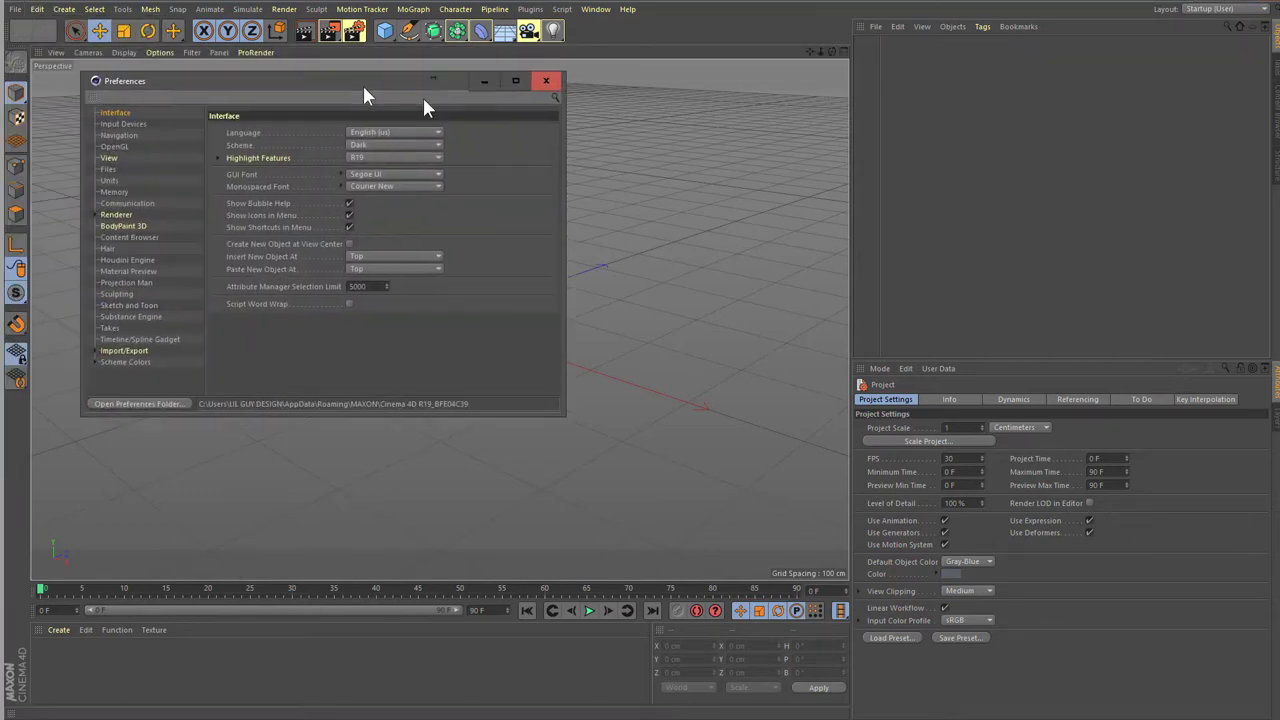
{"action": "left_click", "coordinate": [357, 399]}
{"action": "left_click", "coordinate": [346, 397]}
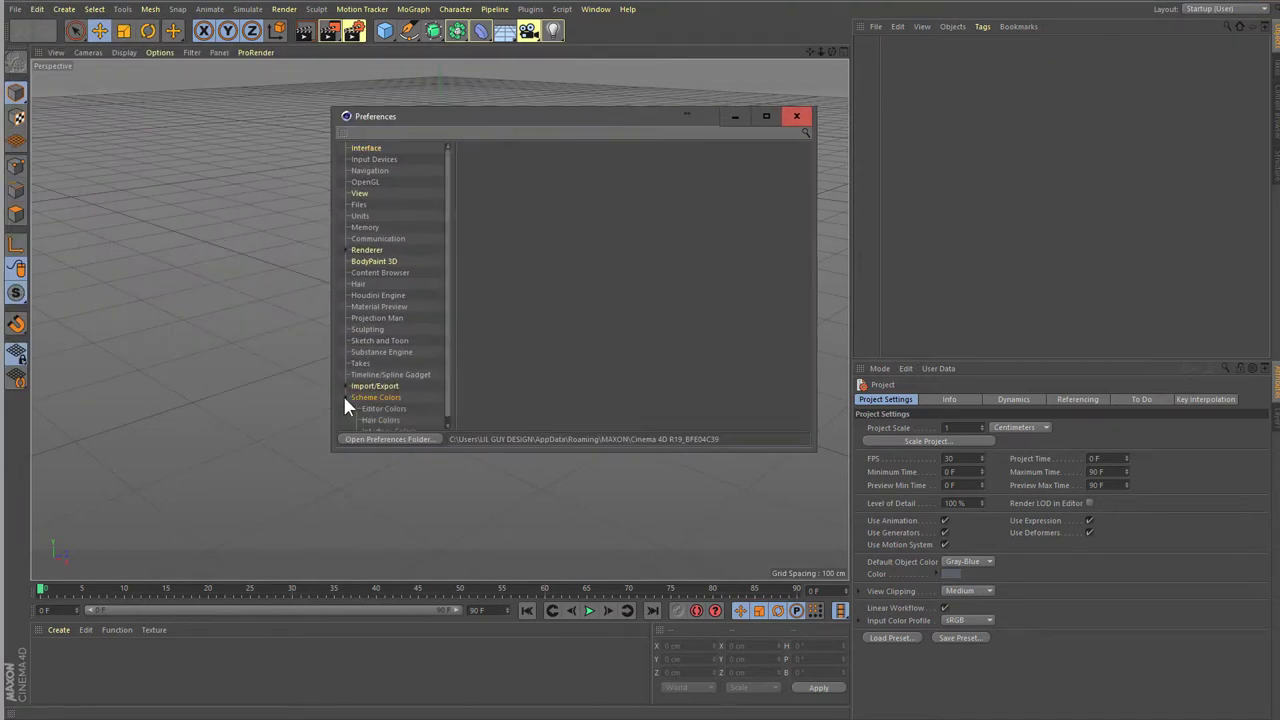
{"action": "left_click", "coordinate": [372, 402]}
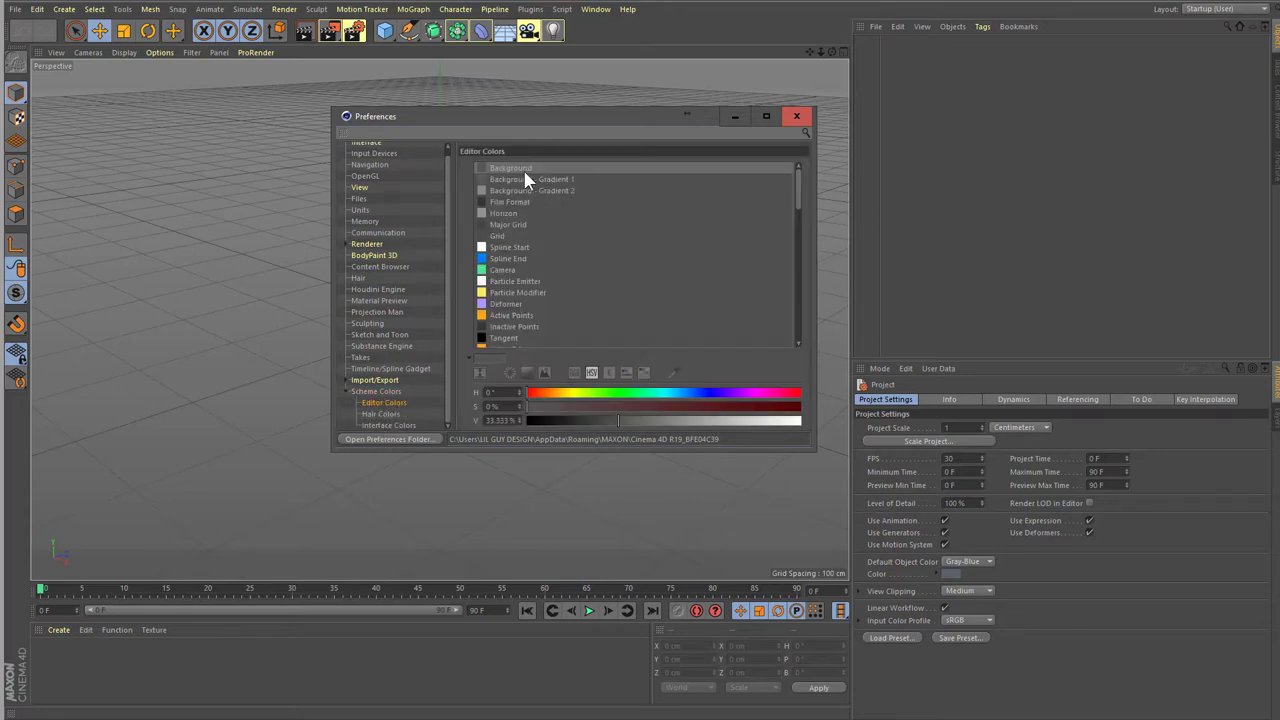
{"action": "left_click_drag", "start_coordinate": [536, 113], "coordinate": [745, 64]}
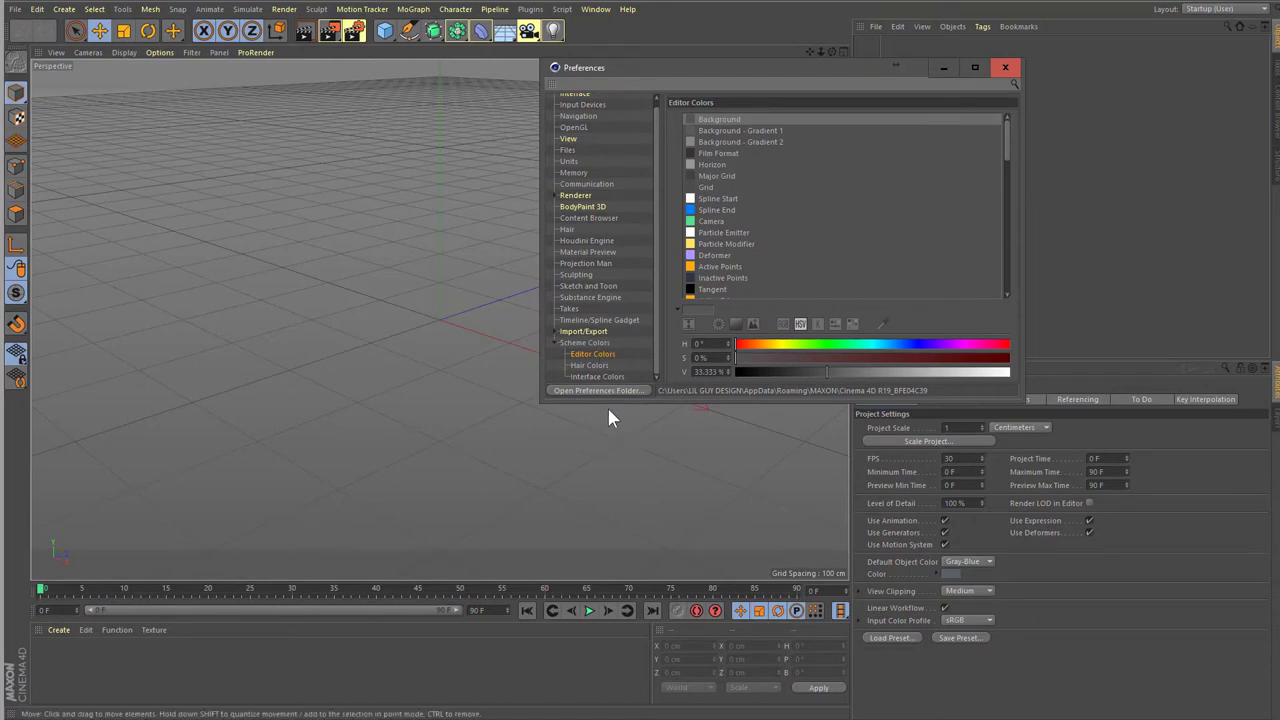
{"action": "left_click_drag", "start_coordinate": [607, 400], "coordinate": [608, 545]}
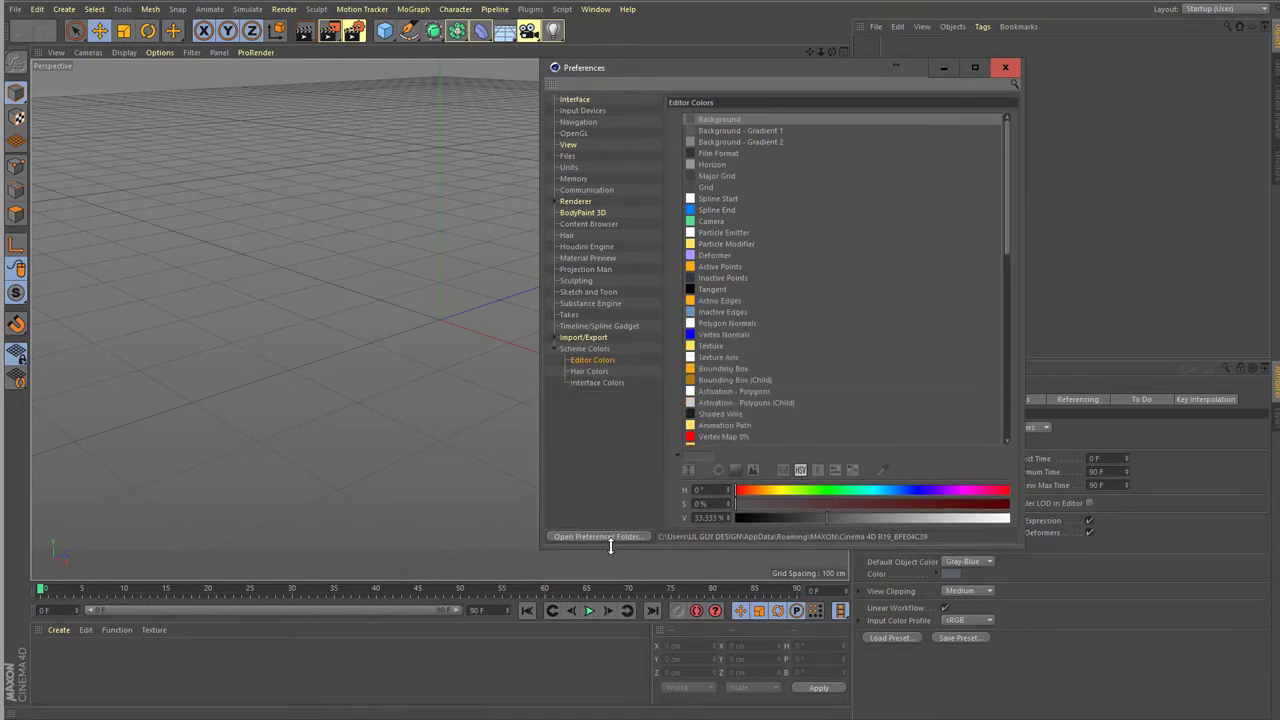
{"action": "left_click", "coordinate": [712, 120]}
{"action": "left_click_drag", "start_coordinate": [621, 67], "coordinate": [833, 61]}
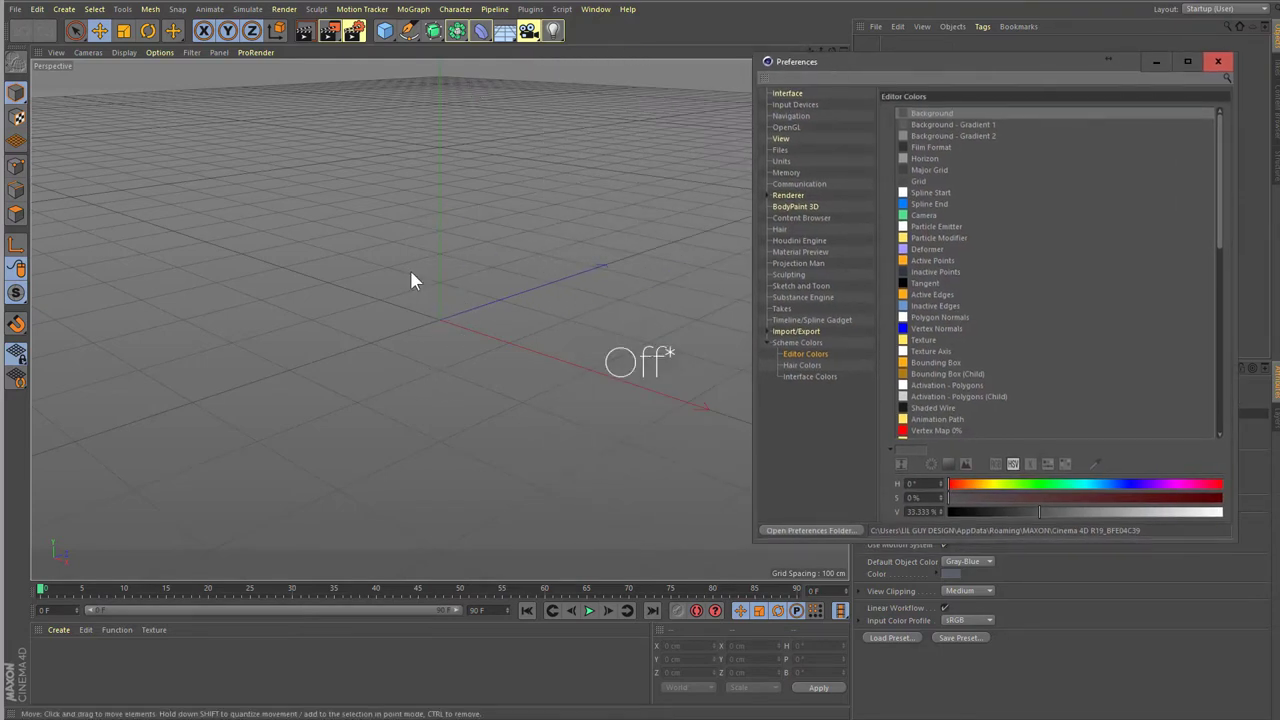
- Toggle the viewport's Filter > Gradient option off
{"action": "left_click", "coordinate": [219, 52]}
{"action": "mouse_move", "coordinate": [191, 52]}
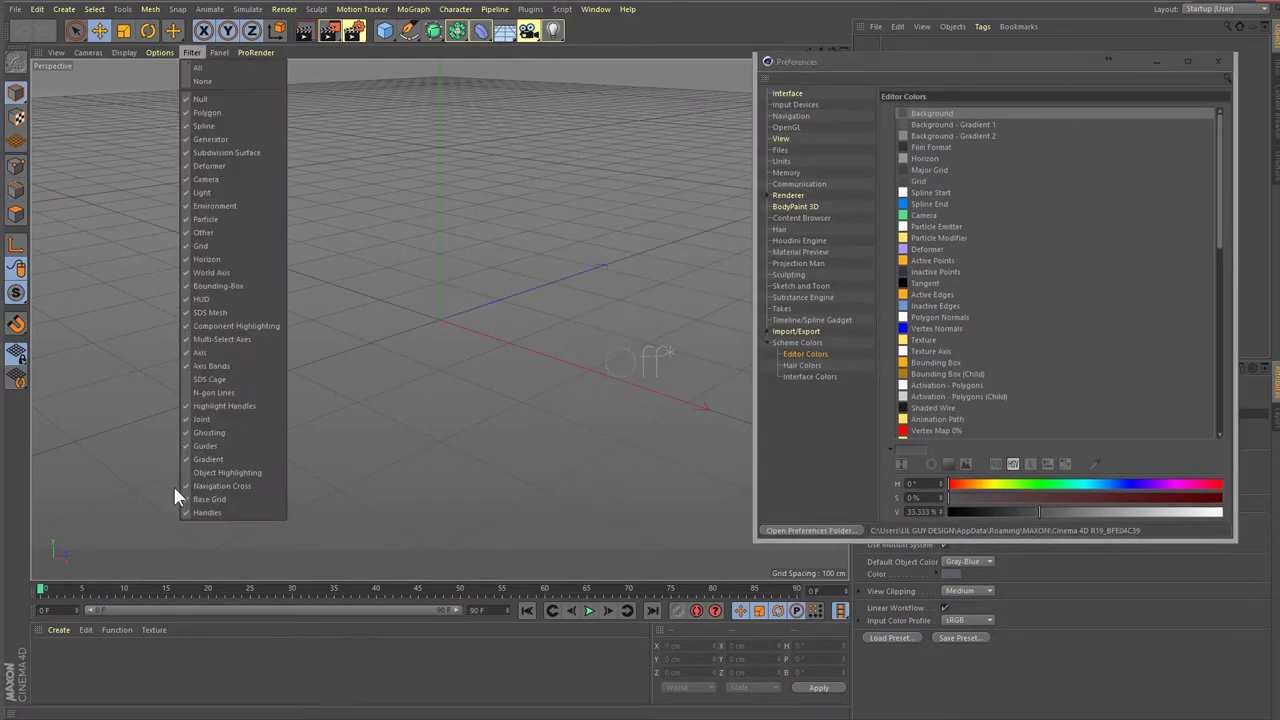
{"action": "left_click", "coordinate": [205, 456]}
{"action": "left_click", "coordinate": [214, 50]}
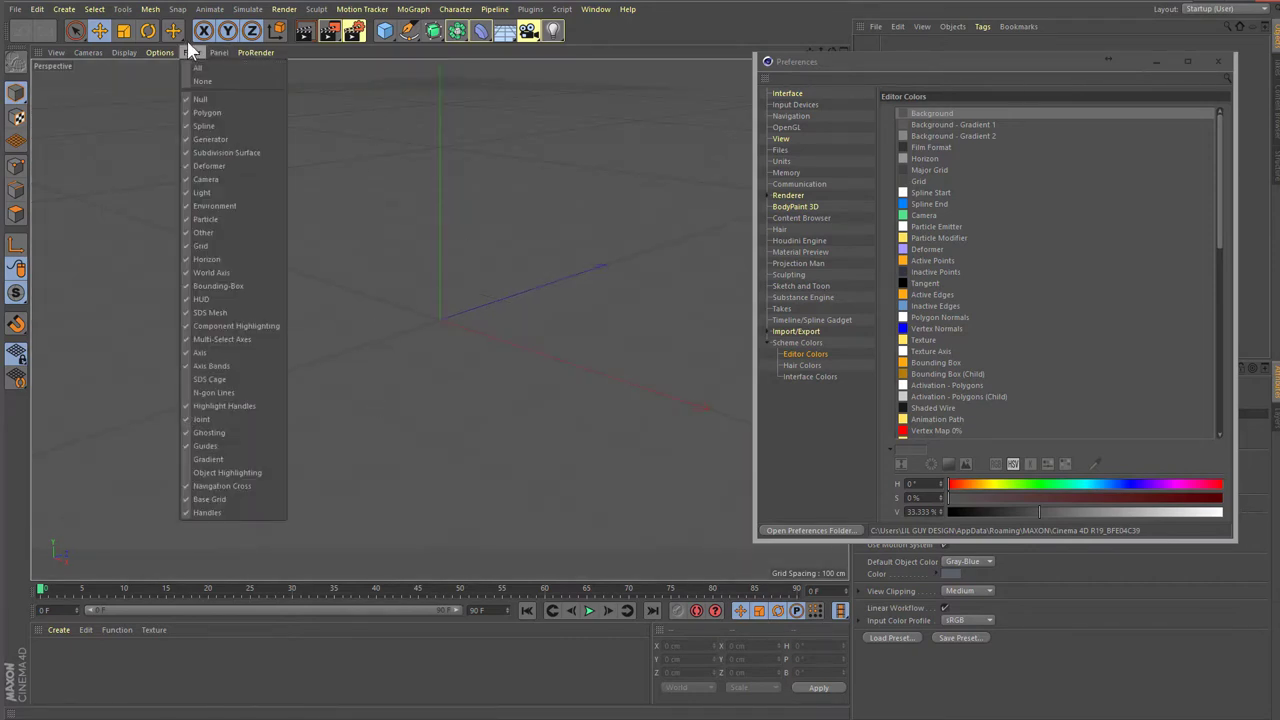
{"action": "left_click", "coordinate": [211, 459]}
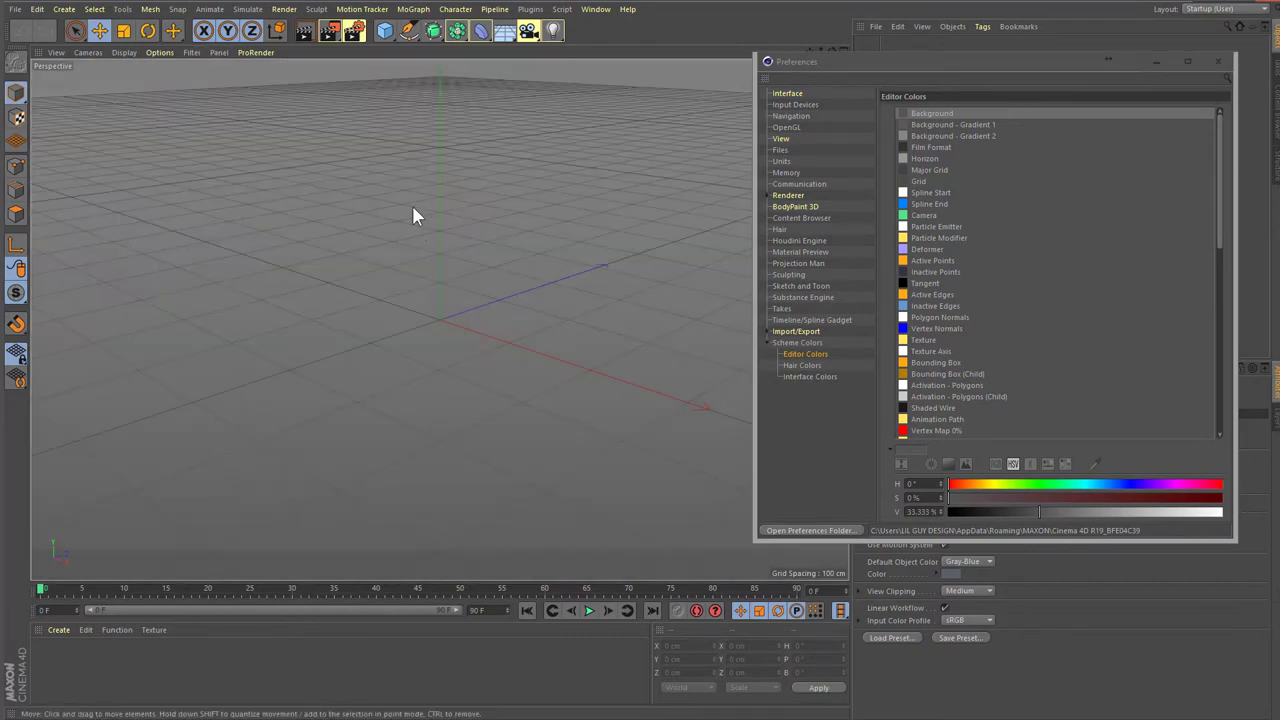
{"action": "left_click", "coordinate": [220, 52]}
{"action": "mouse_move", "coordinate": [191, 52]}
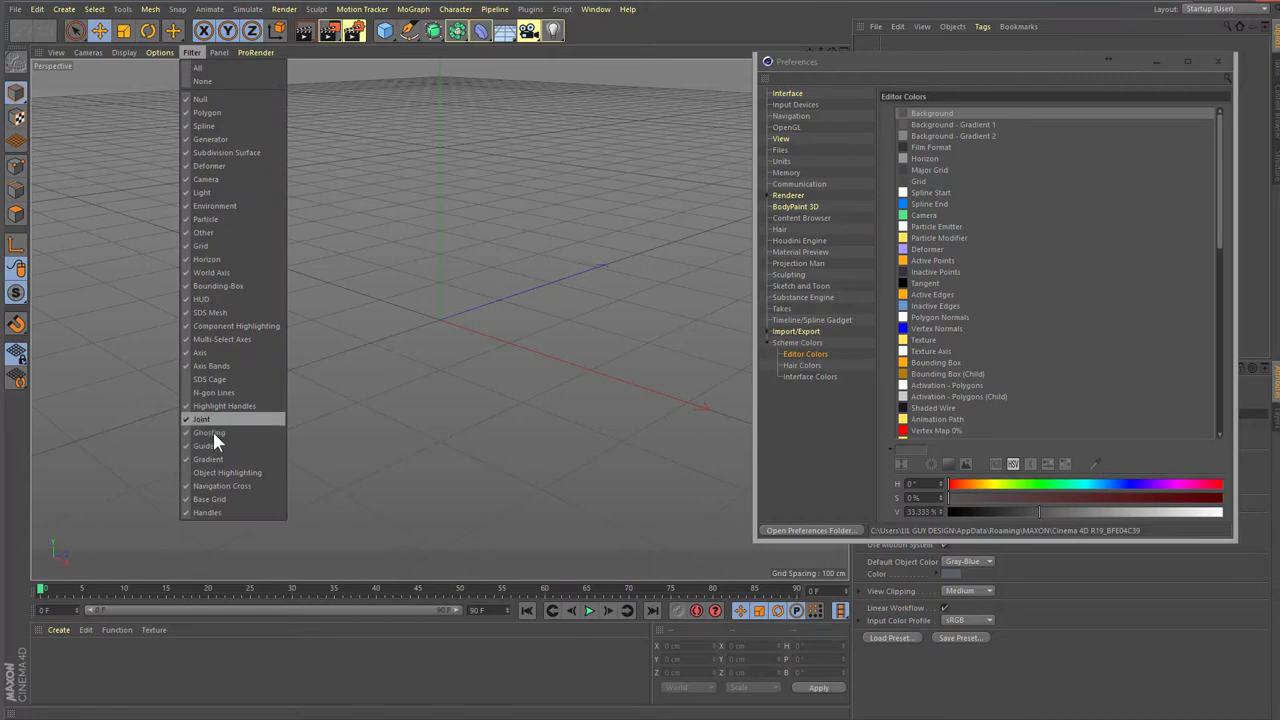
{"action": "left_click", "coordinate": [209, 459]}
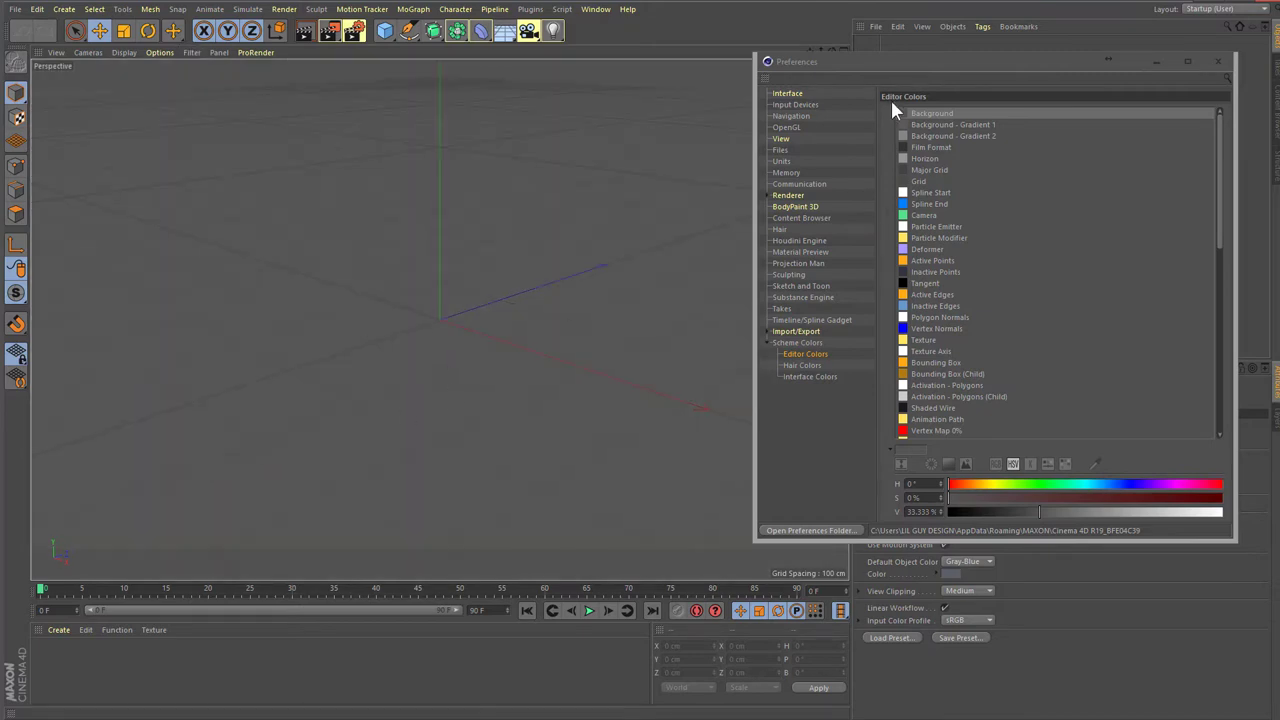
- Set the editor Background colour's brightness to V 10%, then re-enable the viewport gradient
{"action": "left_click", "coordinate": [921, 113]}
{"action": "left_click_drag", "start_coordinate": [997, 512], "coordinate": [967, 512]}
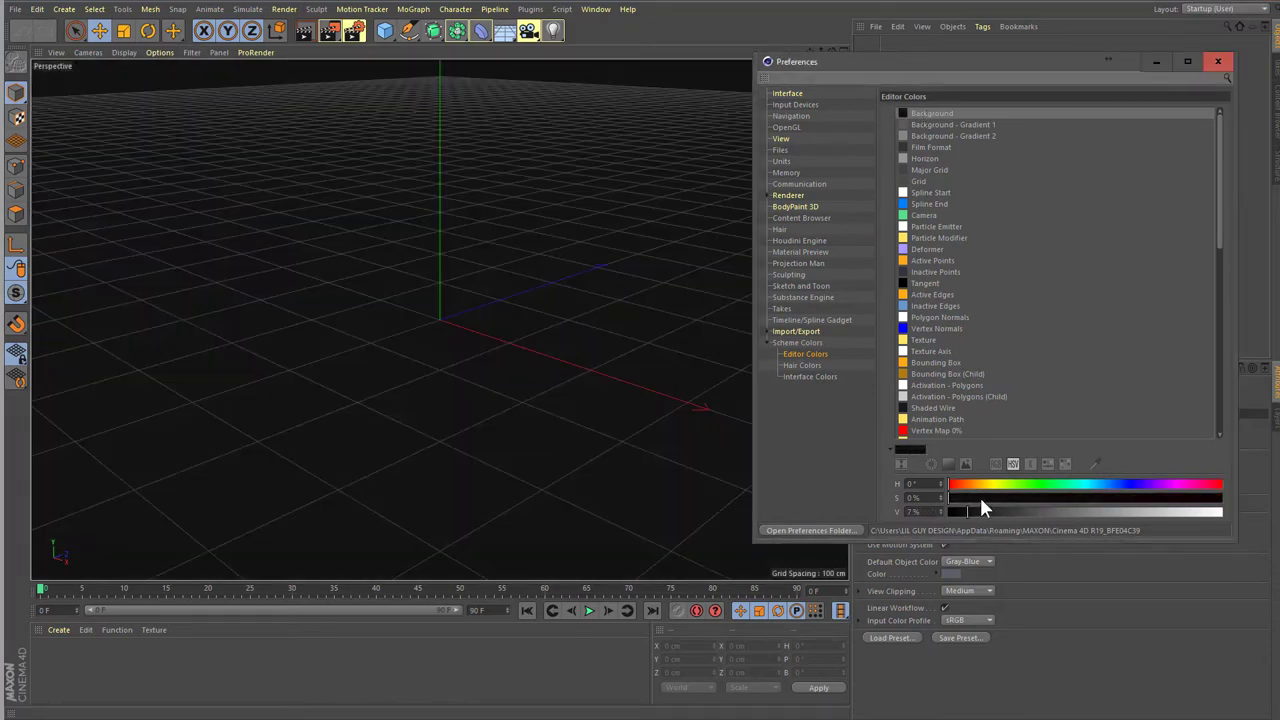
{"action": "mouse_move", "coordinate": [836, 62]}
{"action": "left_mouse_down"}
{"action": "mouse_move", "coordinate": [821, 90]}
{"action": "mouse_move", "coordinate": [829, 60]}
{"action": "left_mouse_up"}
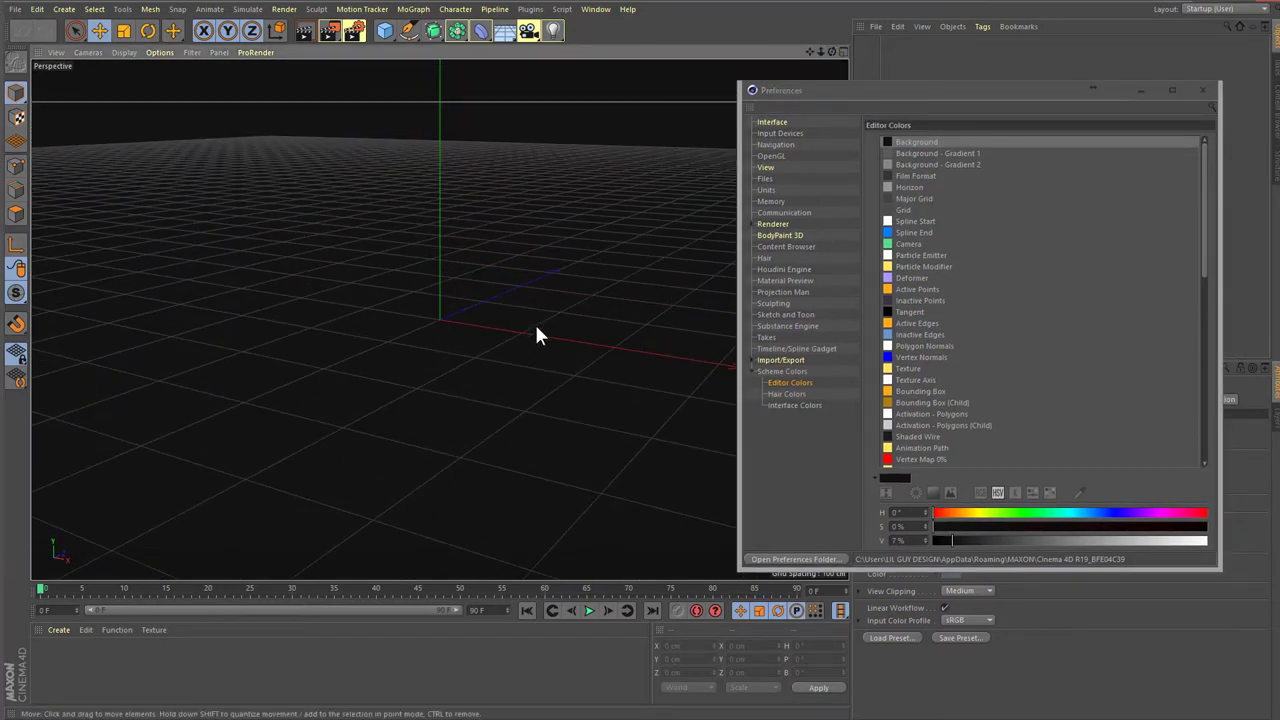
{"action": "left_click", "coordinate": [766, 571]}
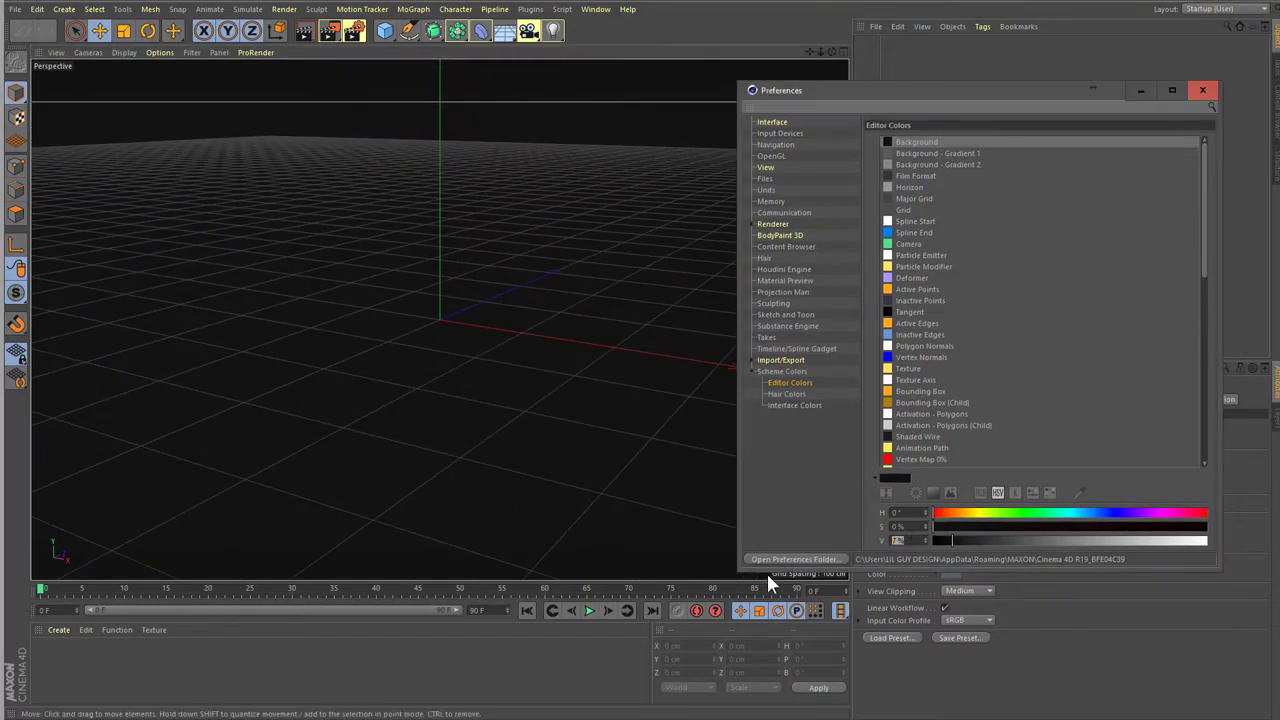
{"action": "type", "text": "10"}
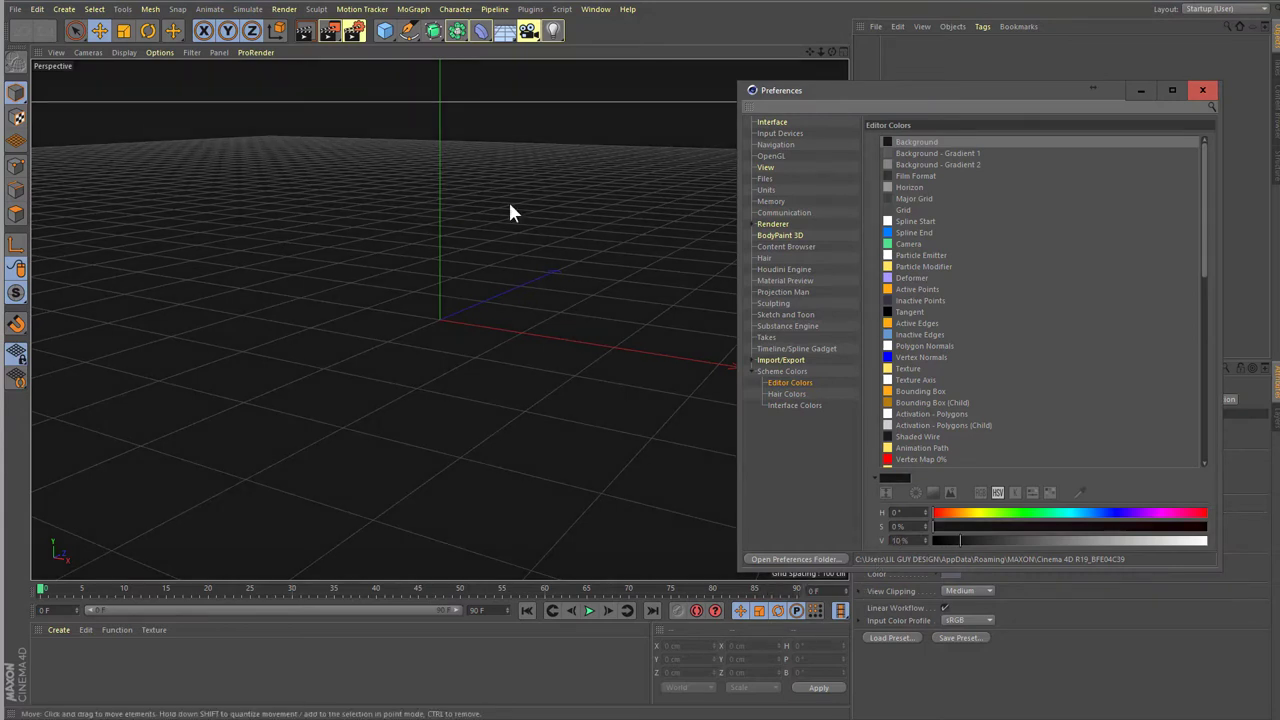
{"action": "left_click", "coordinate": [192, 52]}
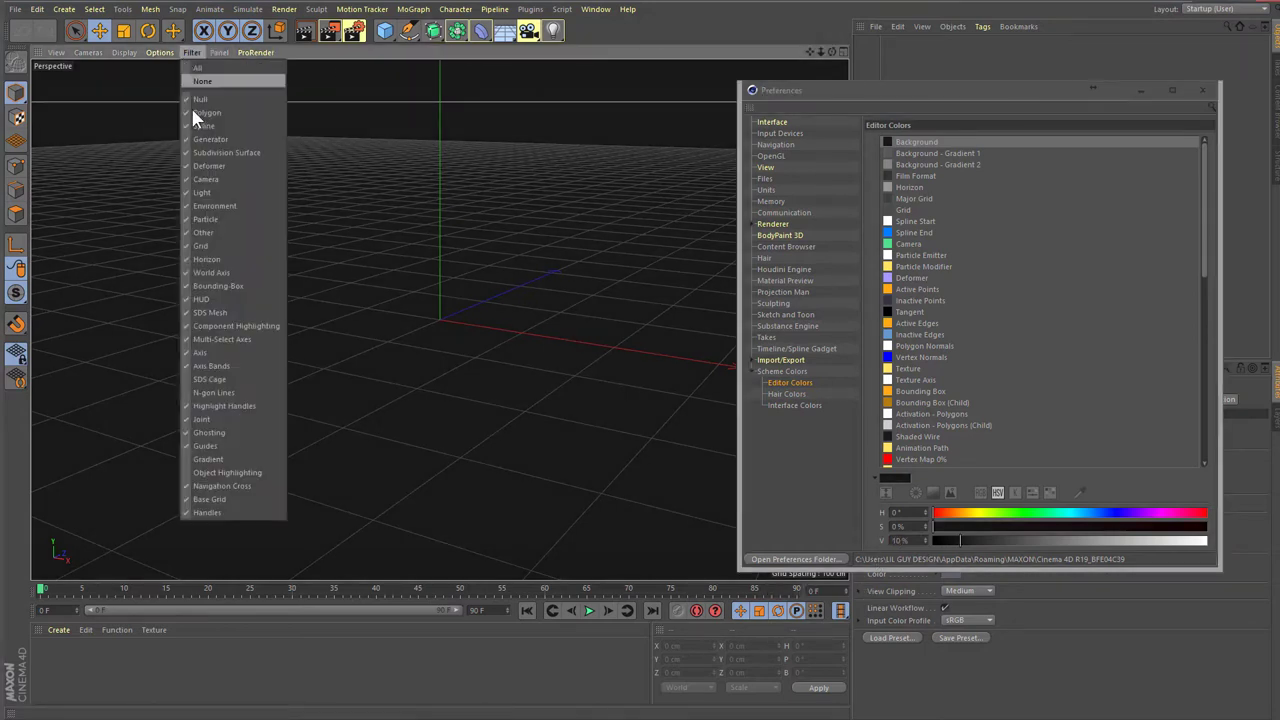
{"action": "left_click", "coordinate": [210, 459]}
- Set Background - Gradient 1 brightness to V 20% and Background - Gradient 2 to V 40%
{"action": "left_click", "coordinate": [905, 153]}
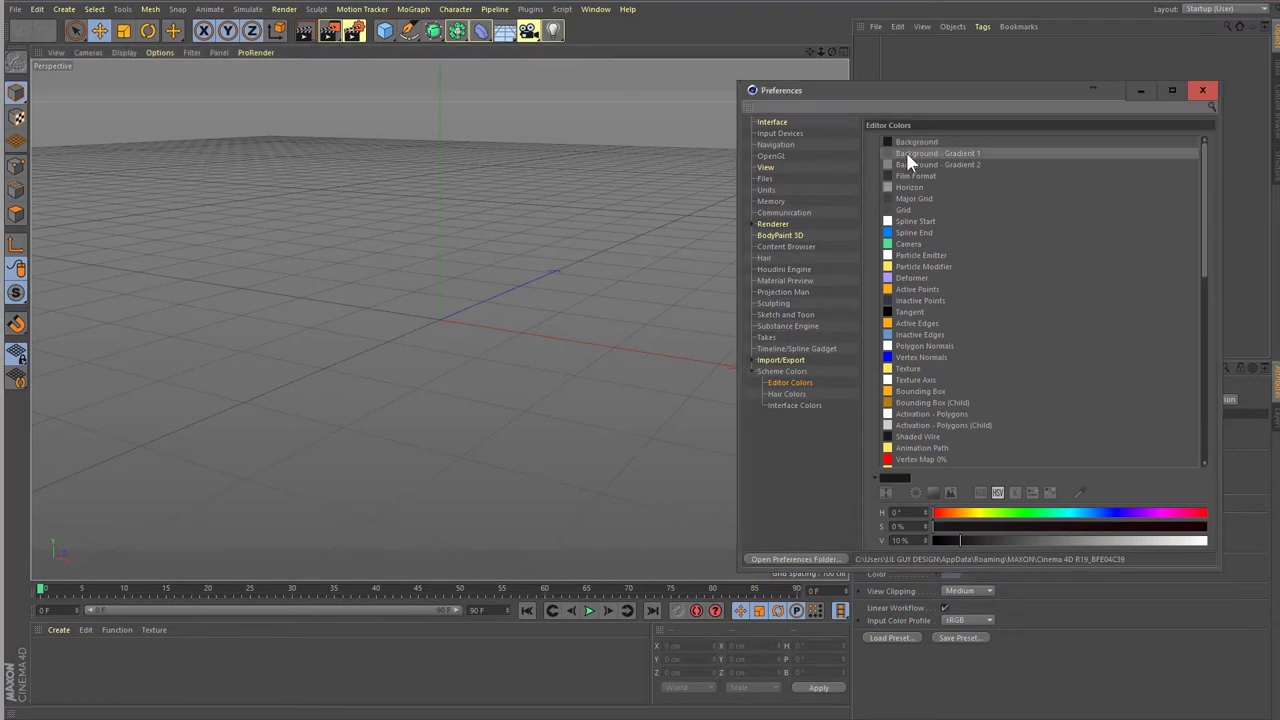
{"action": "left_click", "coordinate": [906, 540]}
{"action": "type", "text": "20"}
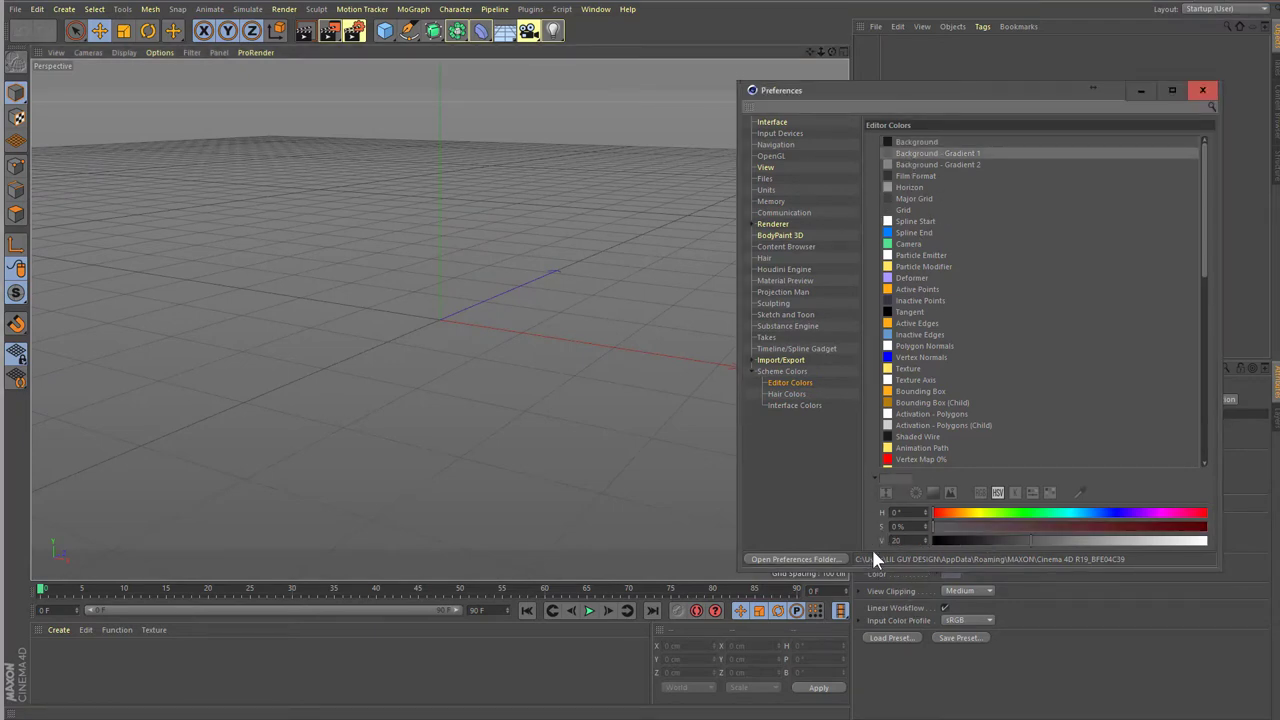
{"action": "key", "text": "Return"}
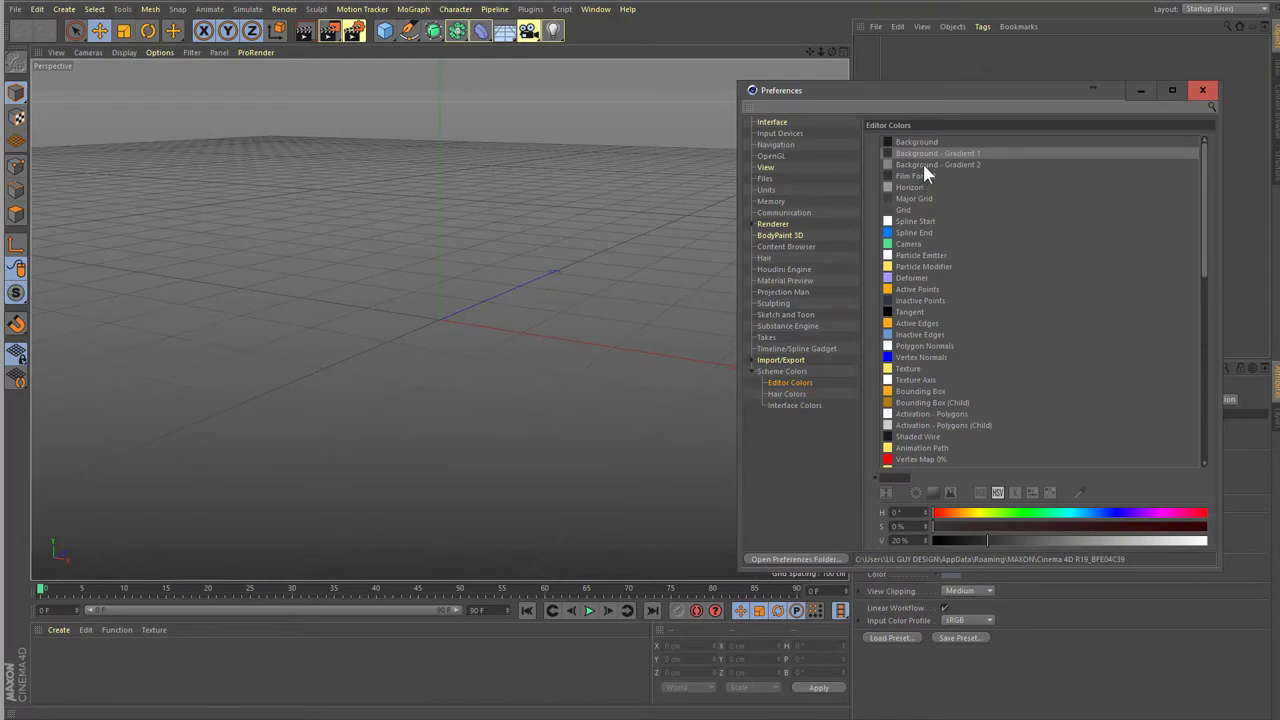
{"action": "left_click", "coordinate": [924, 165]}
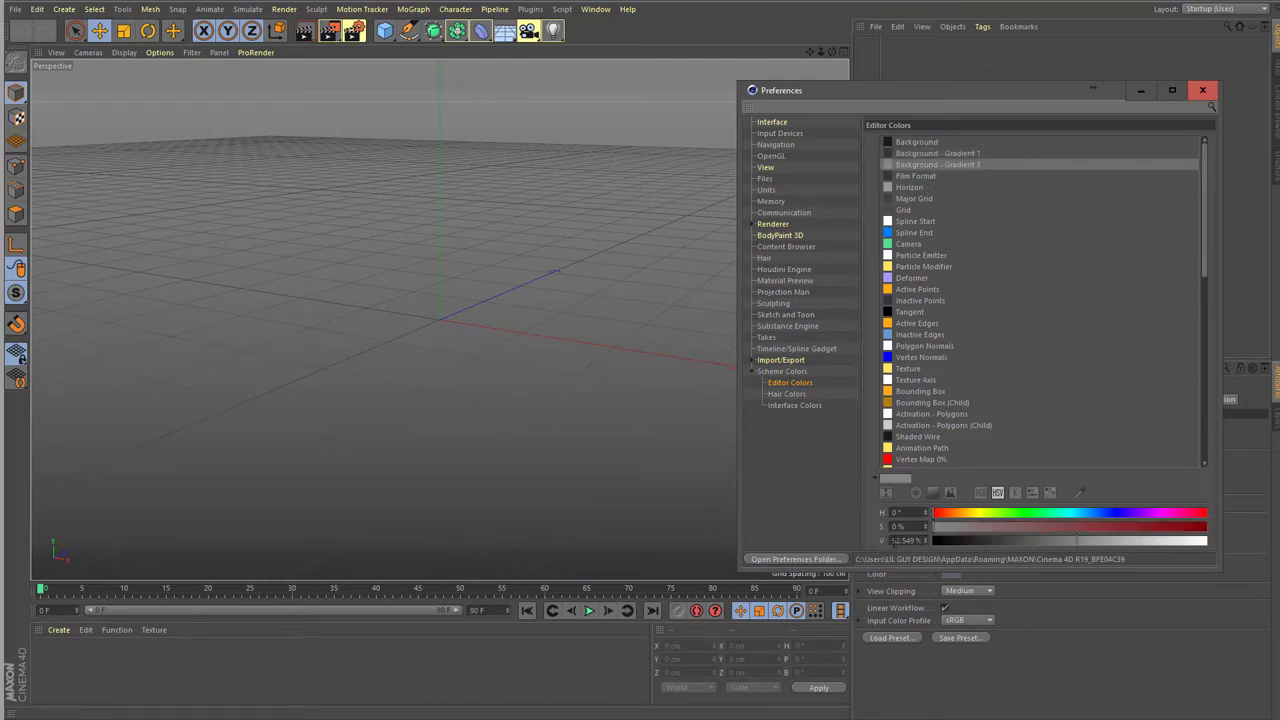
{"action": "left_click", "coordinate": [906, 540]}
{"action": "type", "text": "30"}
{"action": "key", "text": "Return"}
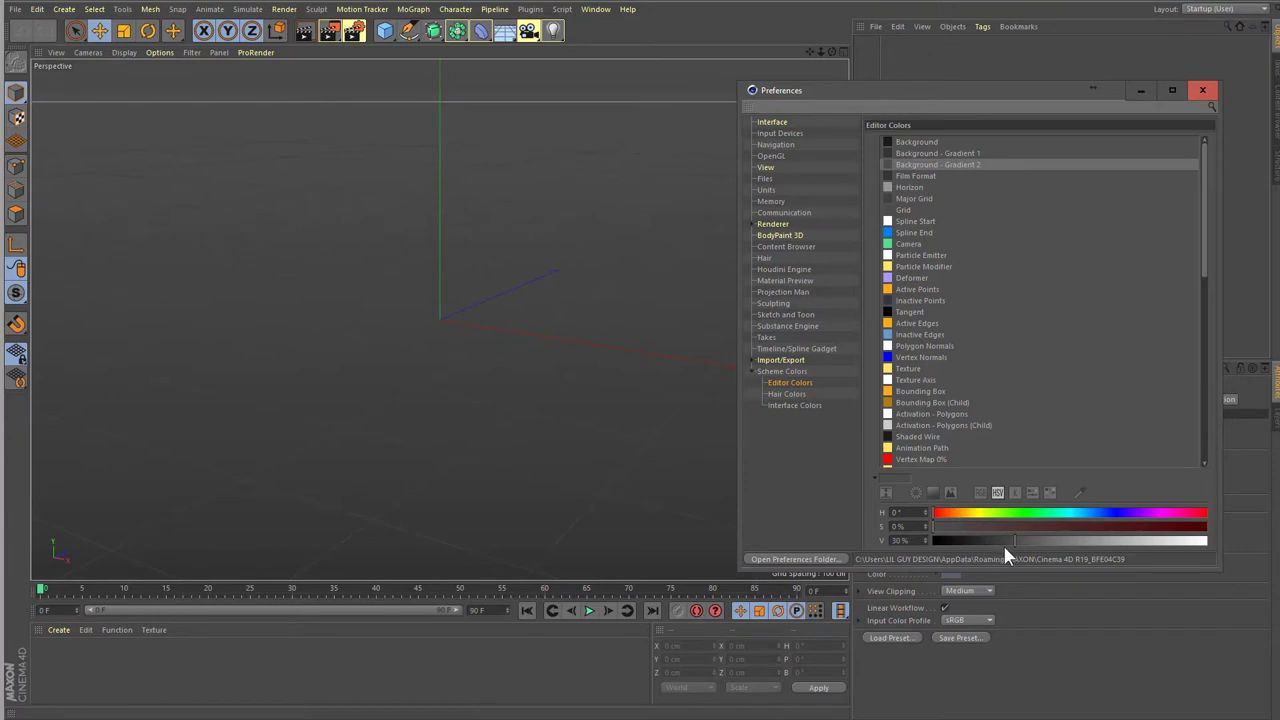
{"action": "mouse_move", "coordinate": [1013, 541]}
{"action": "left_mouse_down"}
{"action": "mouse_move", "coordinate": [1045, 541]}
{"action": "mouse_move", "coordinate": [1005, 539]}
{"action": "left_mouse_up"}
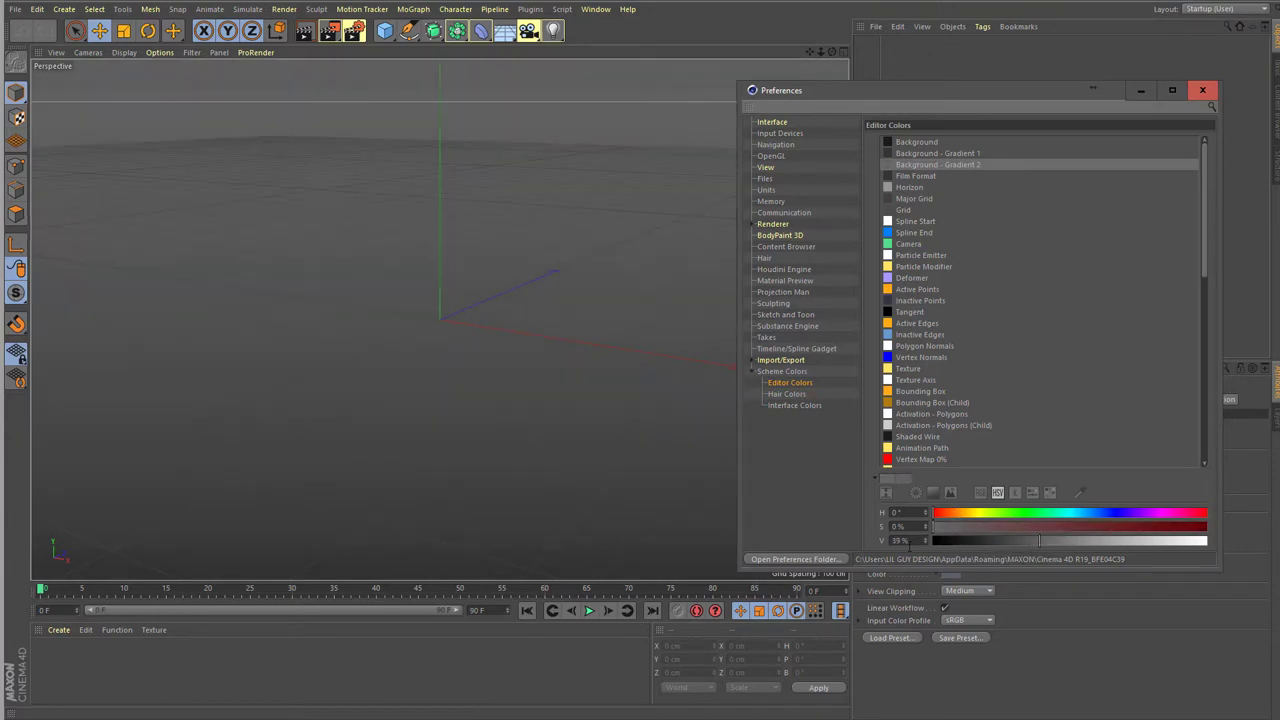
{"action": "type", "text": "40"}
{"action": "left_click", "coordinate": [912, 187]}
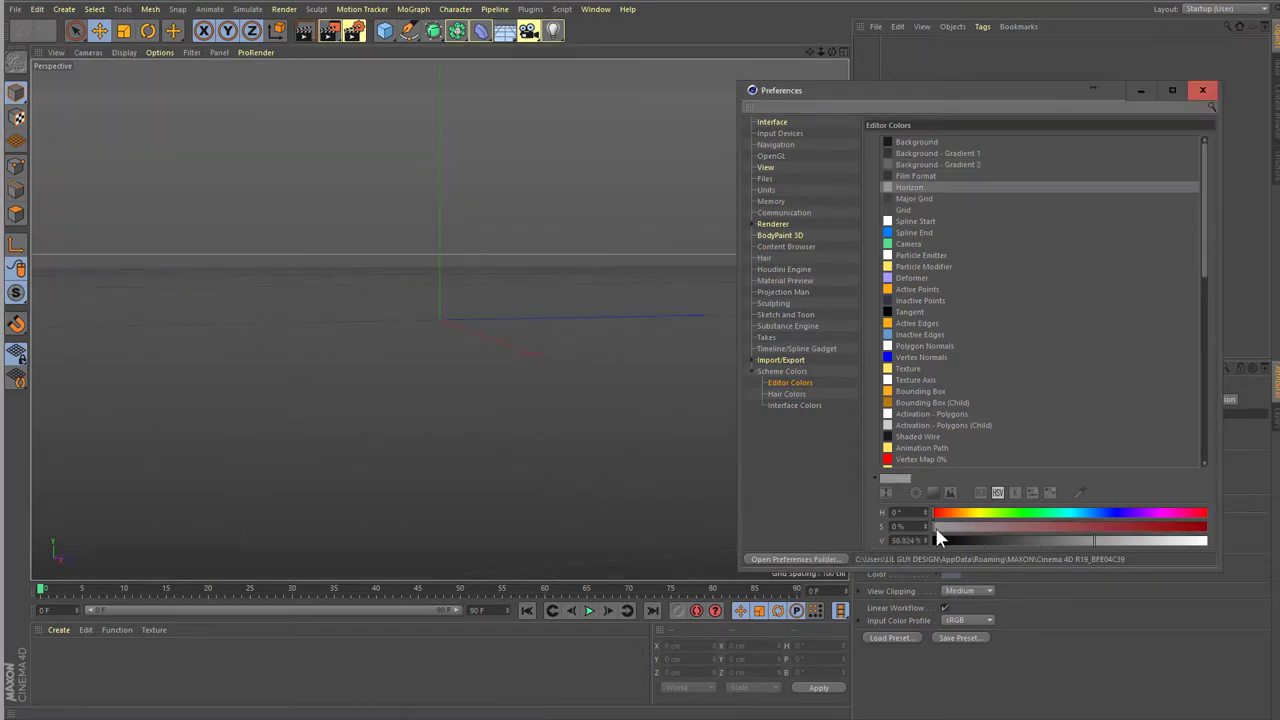
- Make the Horizon colour a fully saturated red at about 350° hue
{"action": "left_click_drag", "start_coordinate": [935, 527], "coordinate": [1230, 530]}
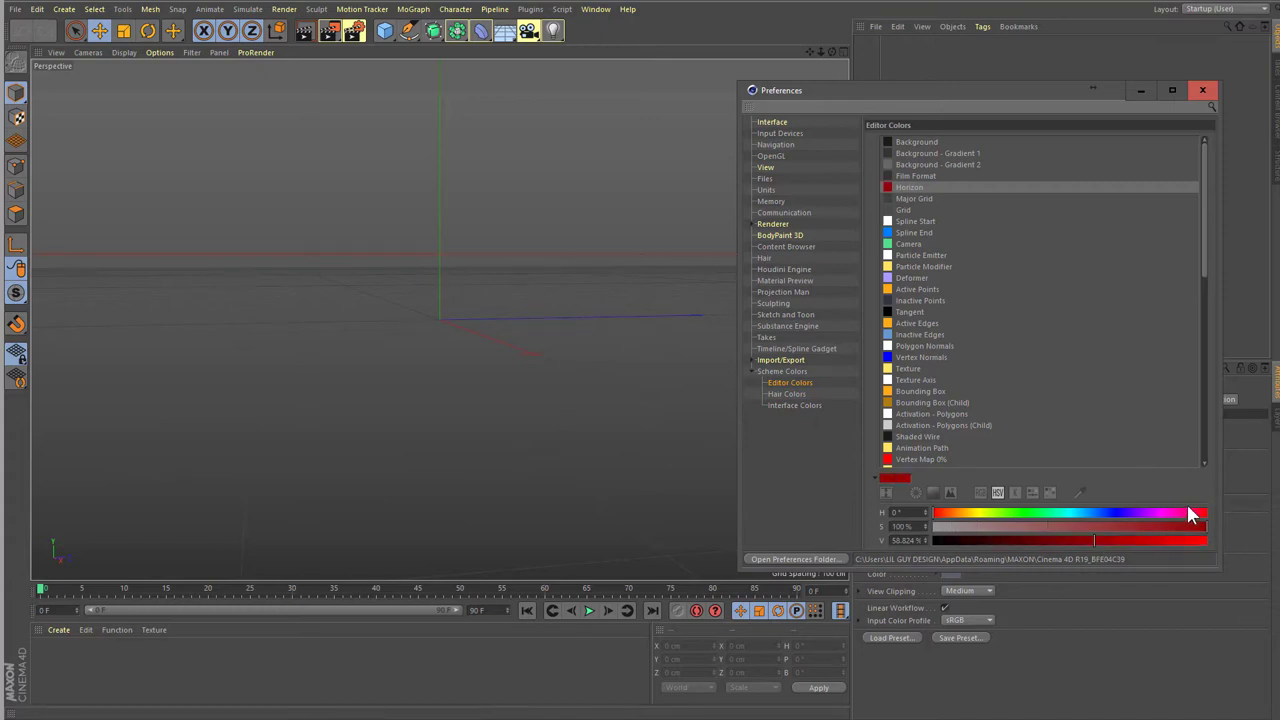
{"action": "left_click", "coordinate": [1202, 513]}
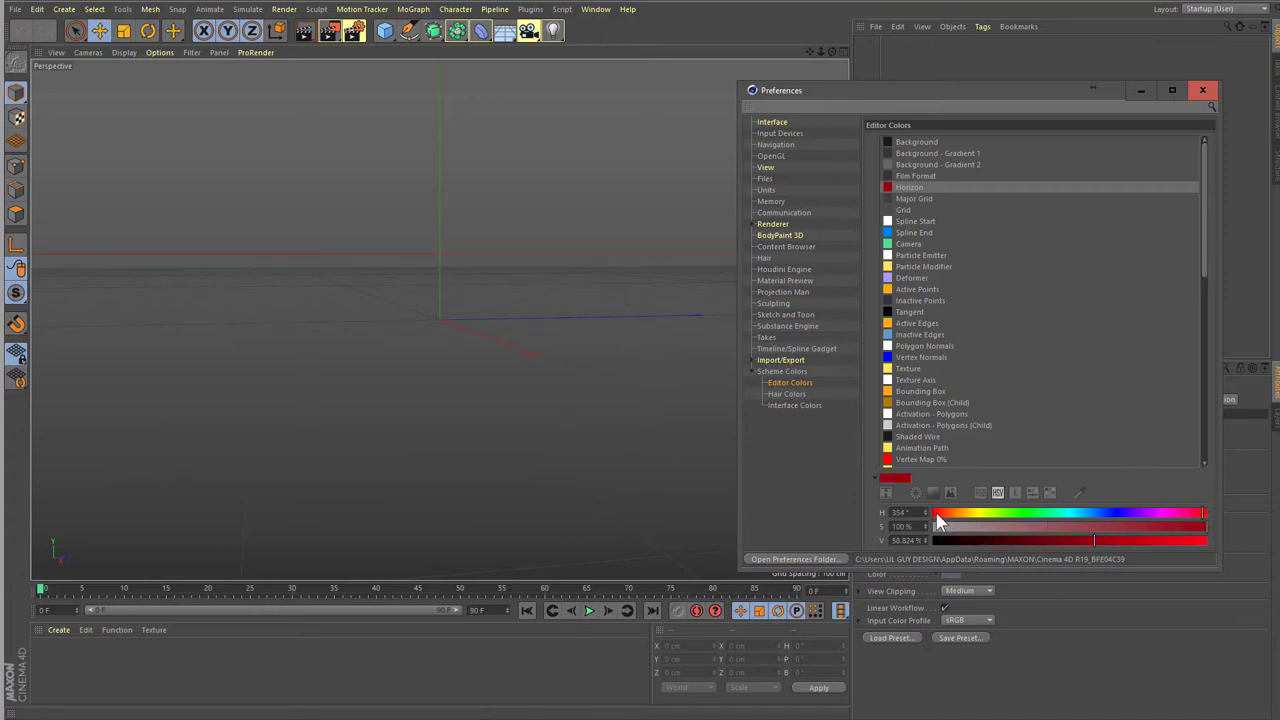
{"action": "left_click", "coordinate": [1199, 512]}
{"action": "left_click_drag", "start_coordinate": [1098, 540], "coordinate": [1103, 540]}
{"action": "left_click_drag", "start_coordinate": [805, 95], "coordinate": [870, 91]}
- Darken Background - Gradient 1 to V 10% and Gradient 2 to V 30%
{"action": "left_click", "coordinate": [988, 150]}
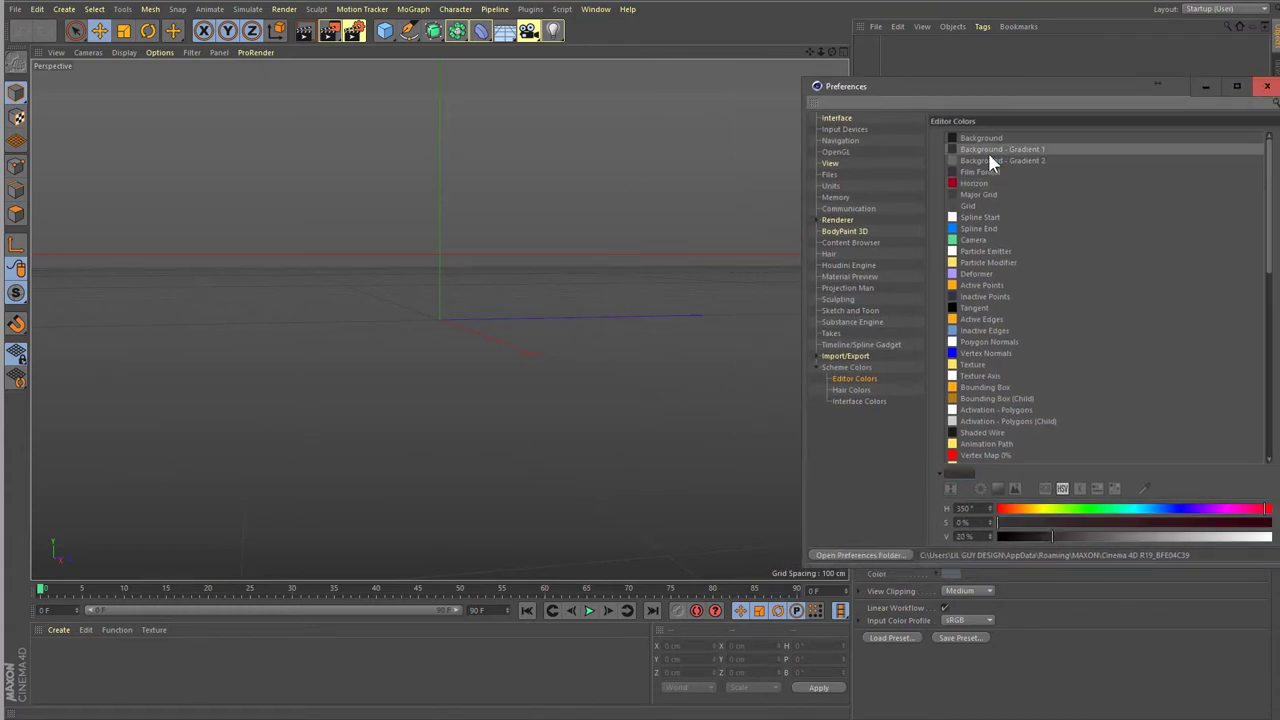
{"action": "left_click_drag", "start_coordinate": [1040, 537], "coordinate": [1020, 537]}
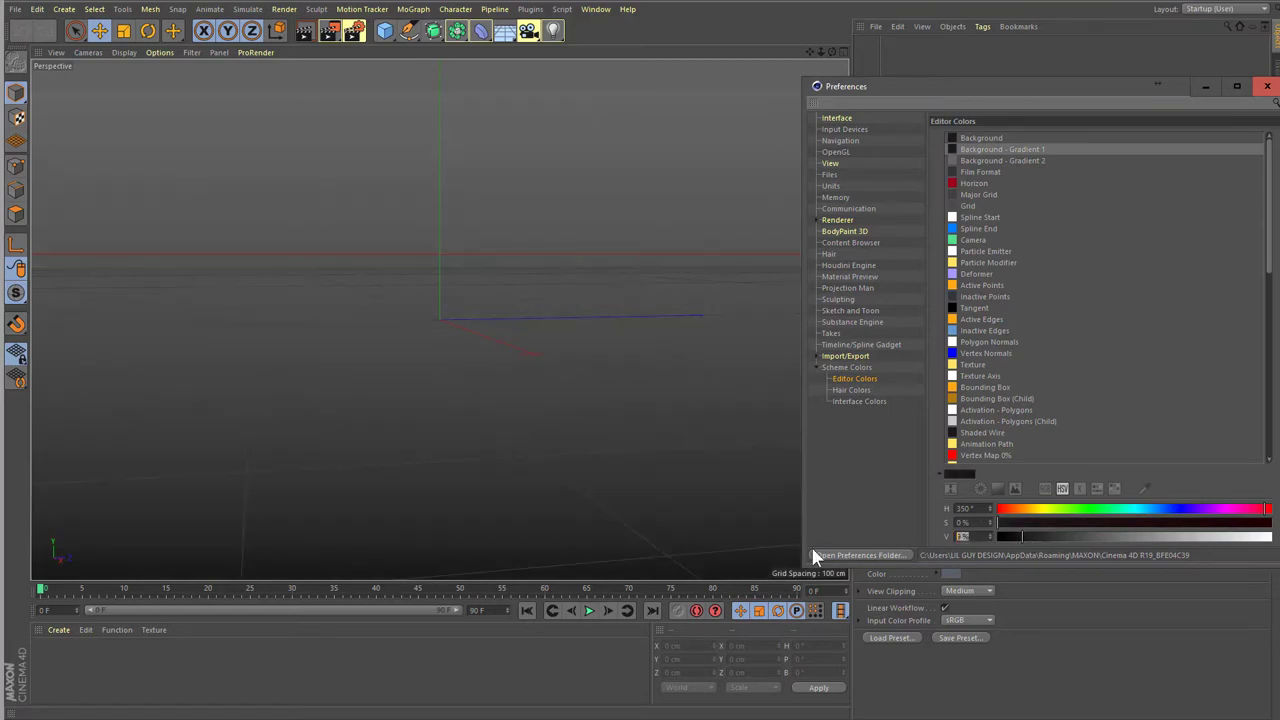
{"action": "type", "text": "10"}
{"action": "key", "text": "Return"}
{"action": "left_click", "coordinate": [991, 160]}
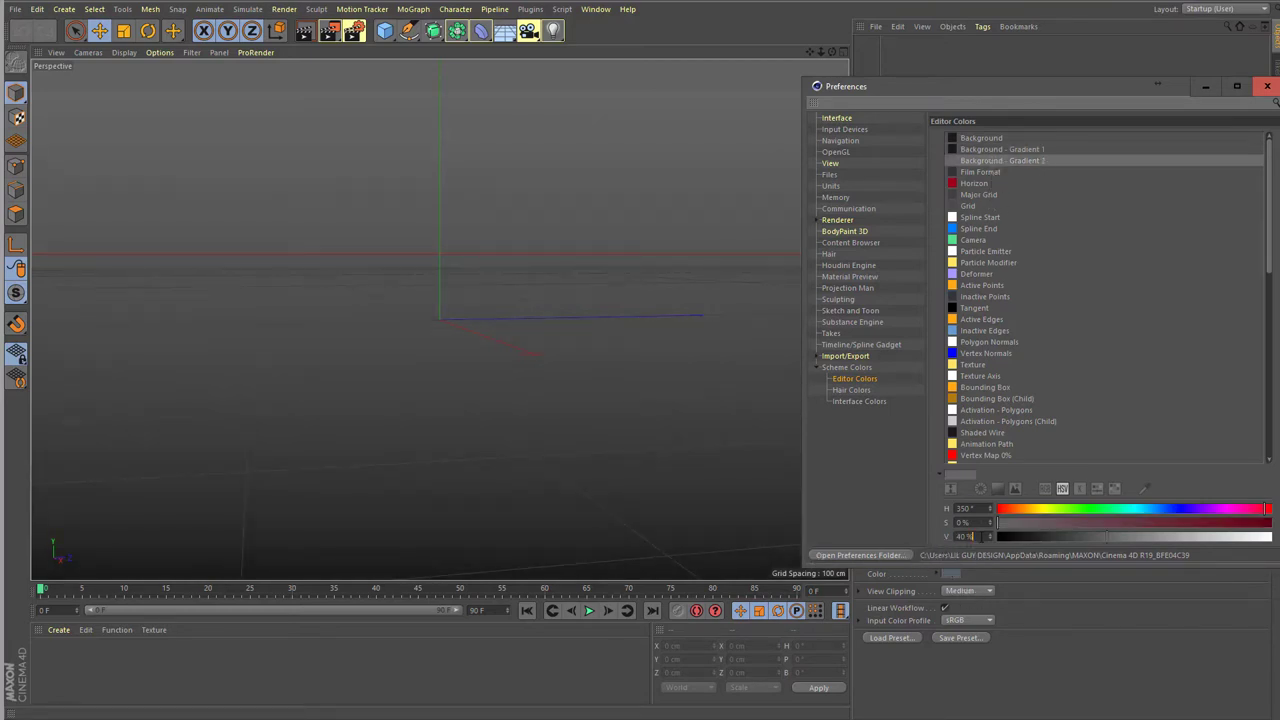
{"action": "type", "text": "30"}
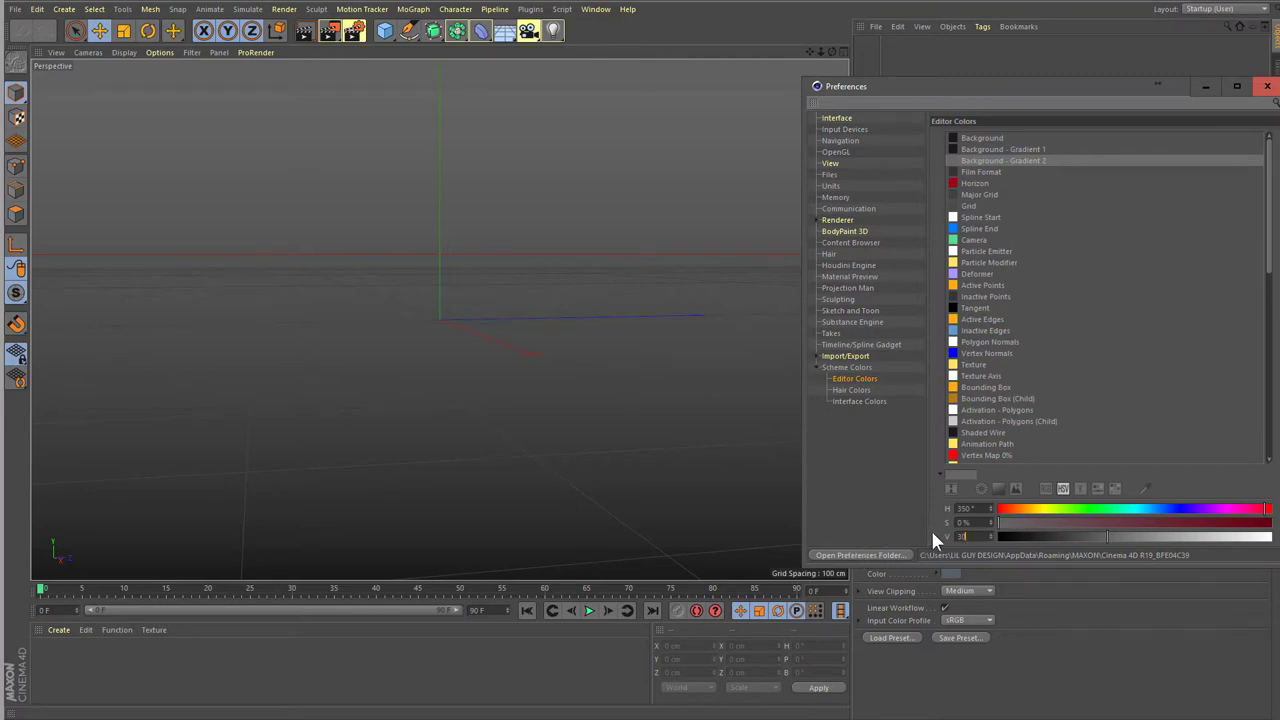
{"action": "key", "text": "Return"}
- Orbit the view to show the grid, then brighten the Grid colour to V 30%
{"action": "left_click", "coordinate": [439, 319]}
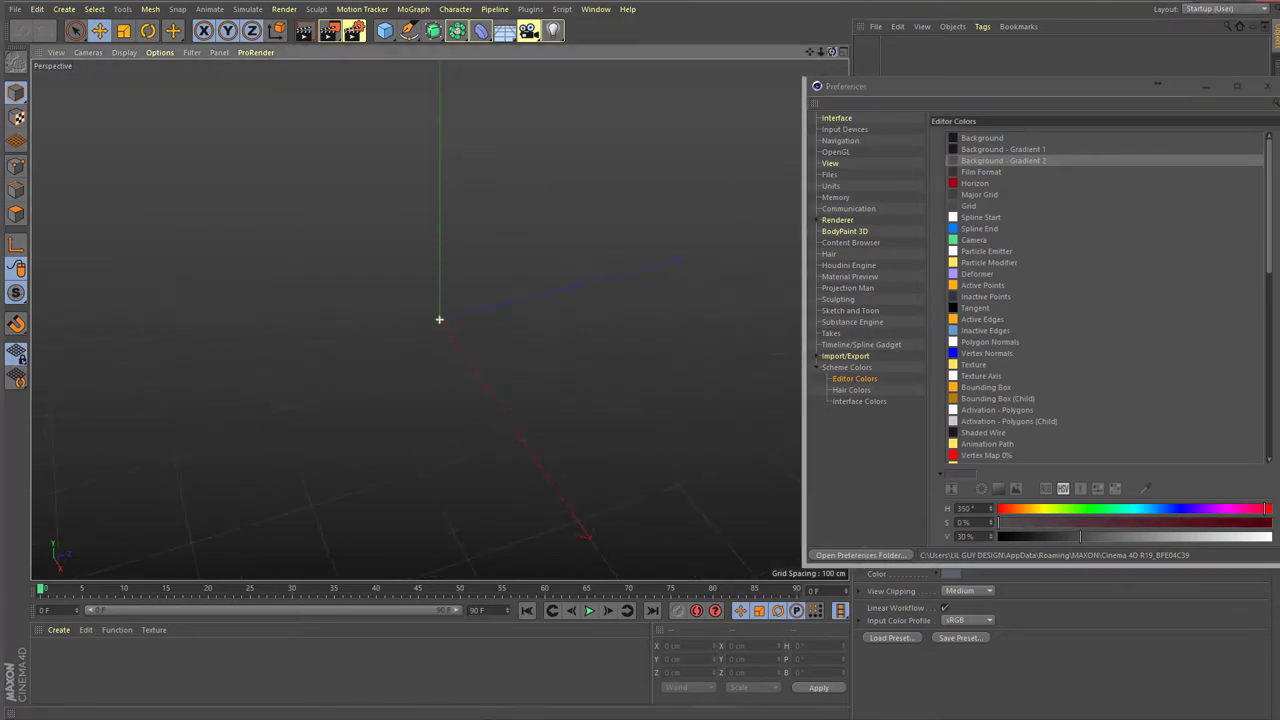
{"action": "left_click_drag", "start_coordinate": [439, 319], "coordinate": [521, 244], "text": "alt"}
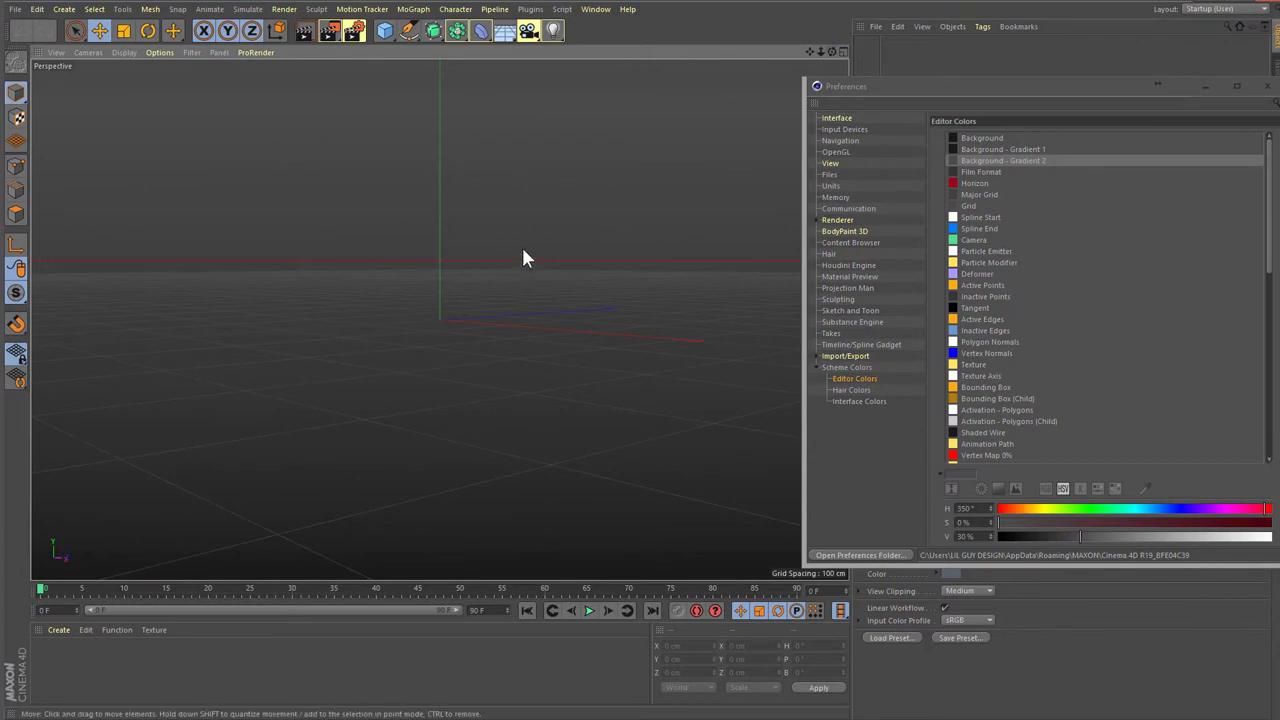
{"action": "left_click_drag", "start_coordinate": [831, 51], "coordinate": [831, 130]}
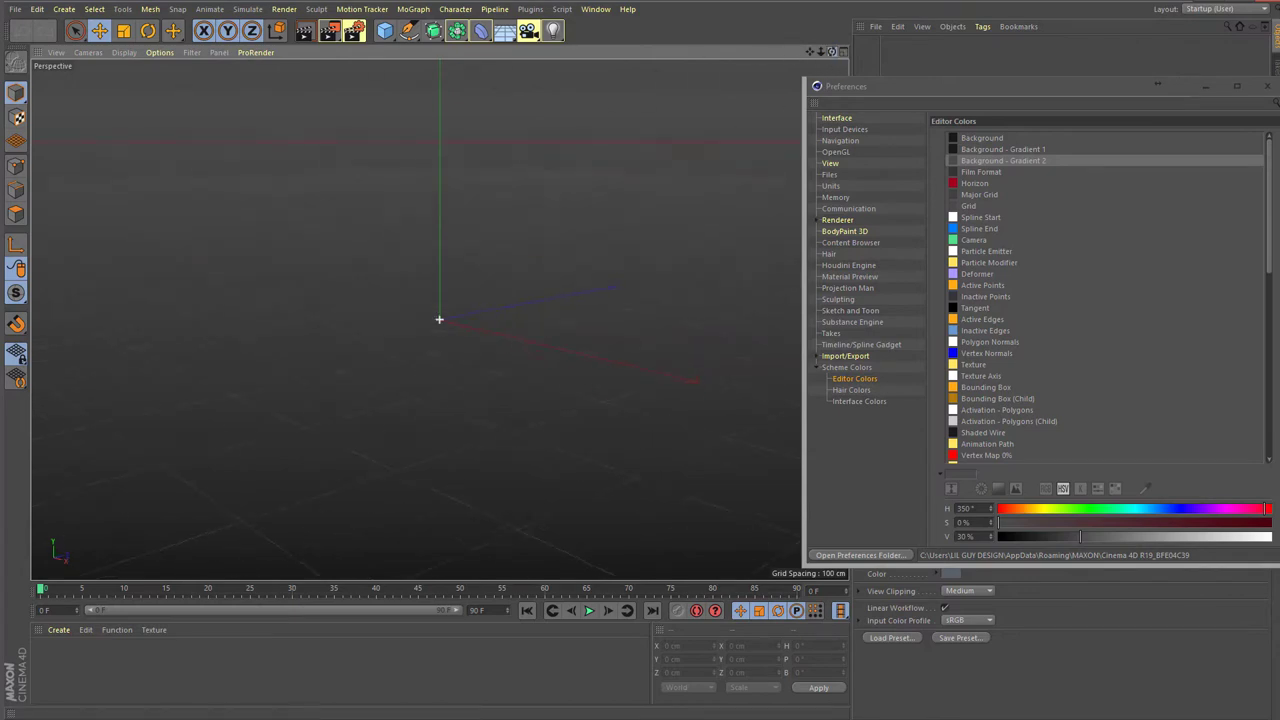
{"action": "left_click", "coordinate": [981, 180]}
{"action": "left_click", "coordinate": [980, 195]}
{"action": "left_click", "coordinate": [977, 204]}
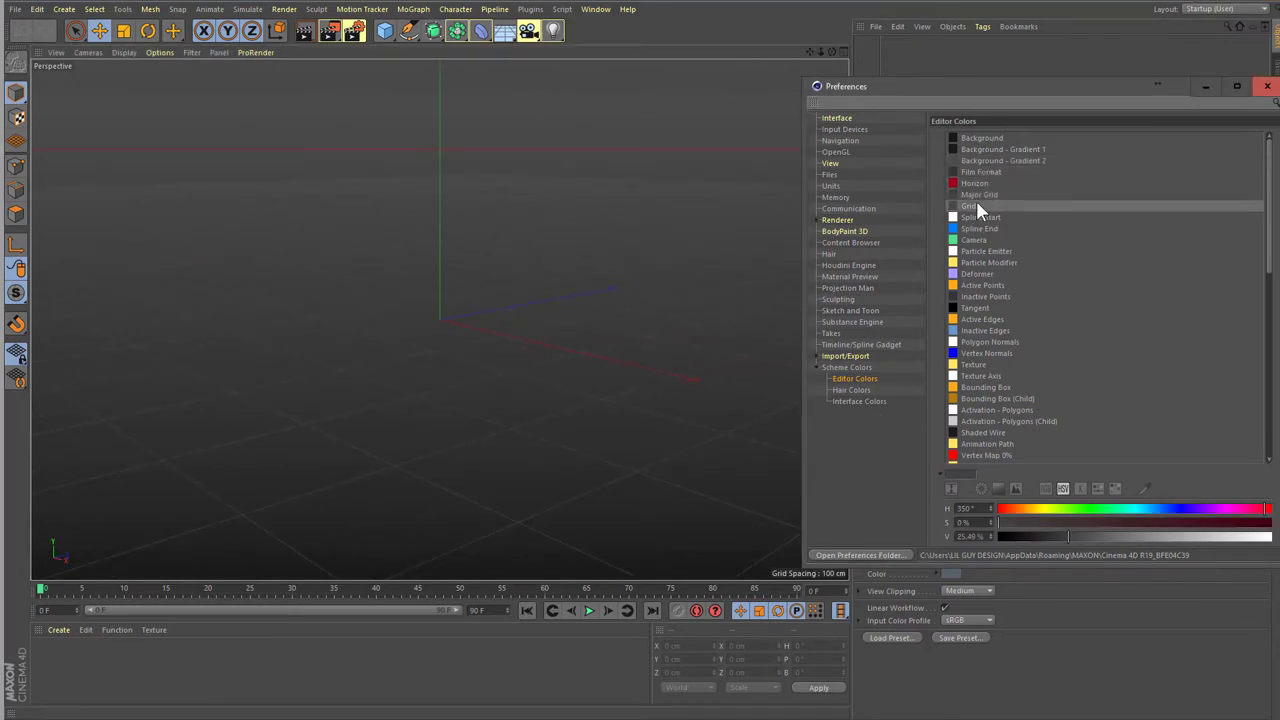
{"action": "left_click_drag", "start_coordinate": [1085, 540], "coordinate": [1045, 540]}
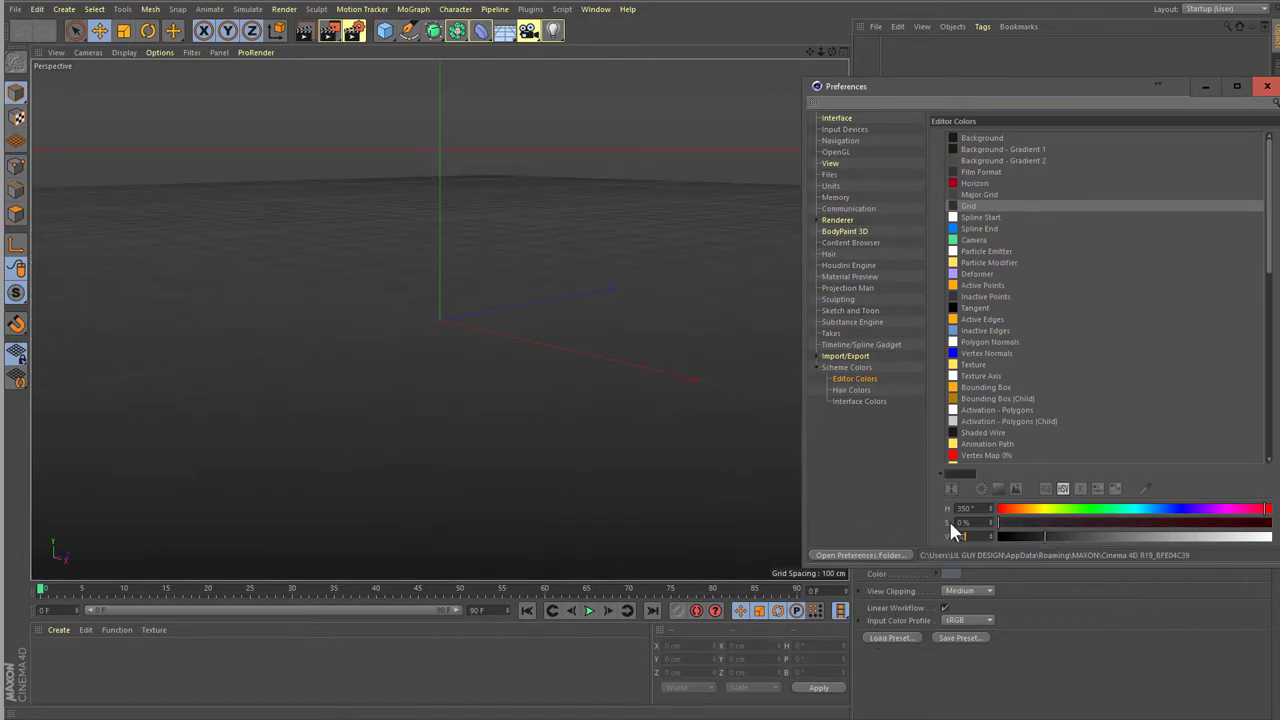
{"action": "type", "text": "30"}
{"action": "key", "text": "Return"}
- Turn the Major Grid colour dark crimson (H 340°, S 100%, V 38%)
{"action": "left_click", "coordinate": [976, 195]}
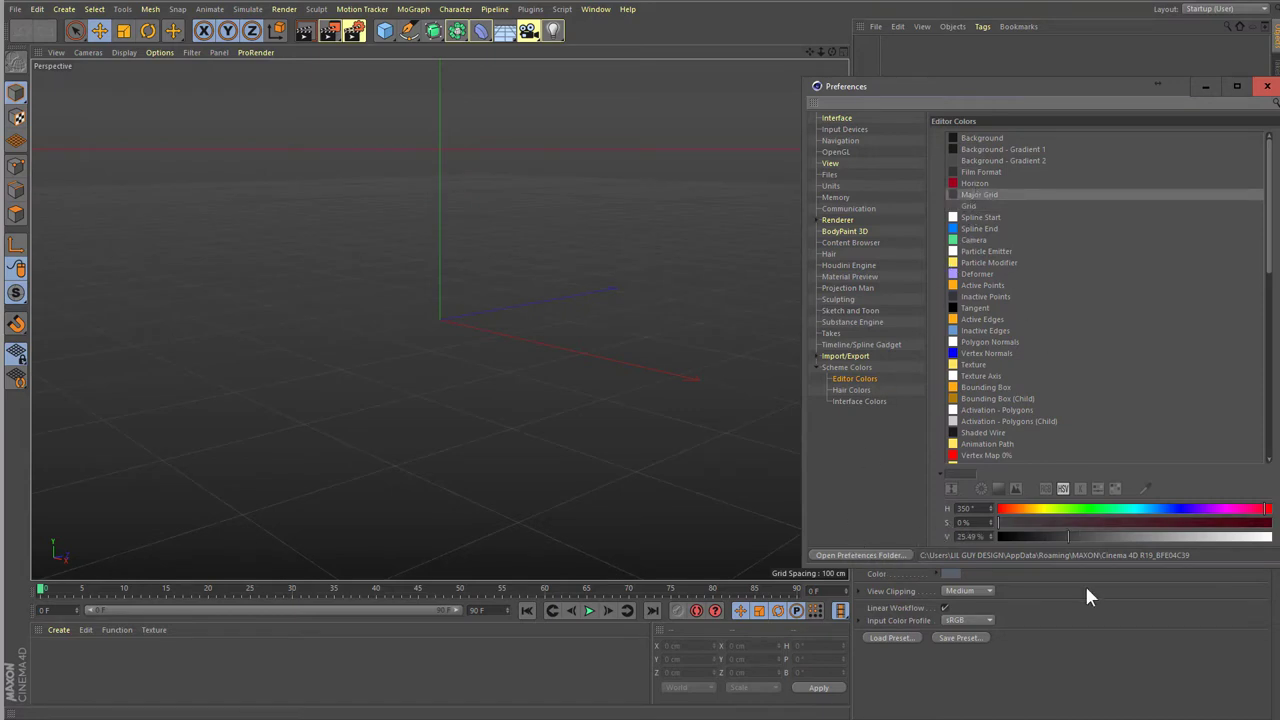
{"action": "left_click_drag", "start_coordinate": [1010, 527], "coordinate": [1268, 524]}
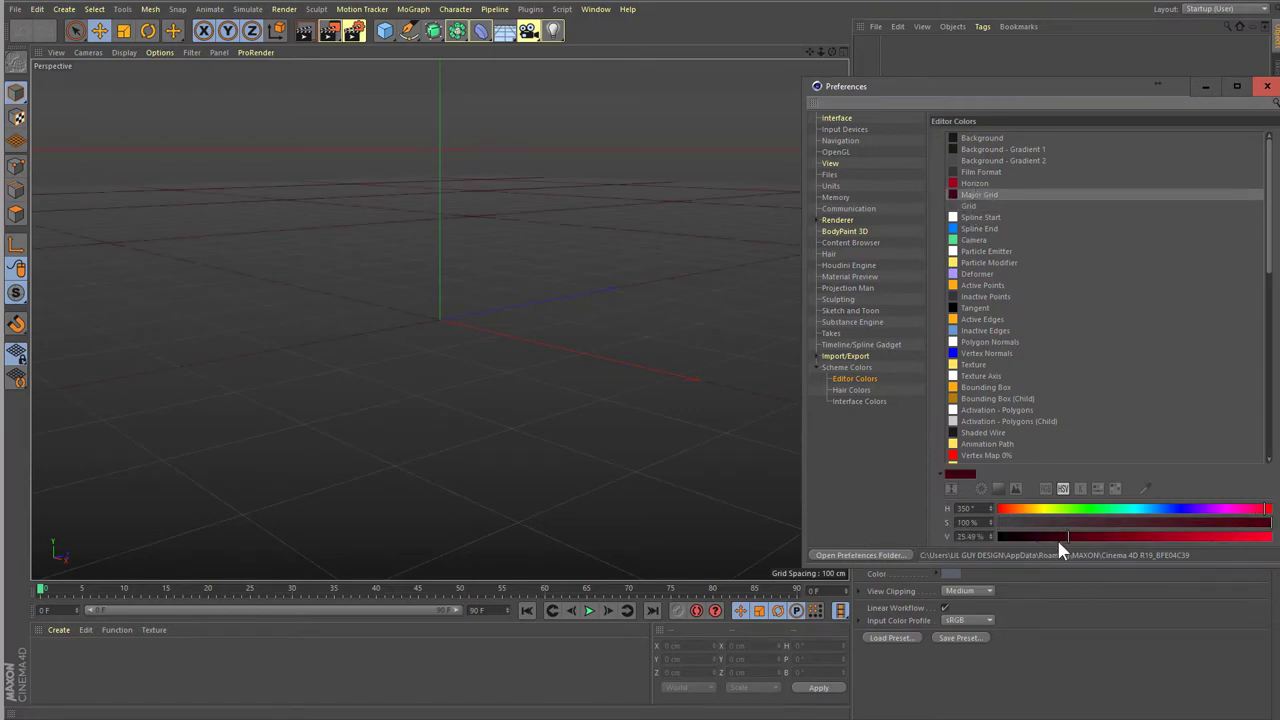
{"action": "mouse_move", "coordinate": [1057, 538]}
{"action": "left_mouse_down"}
{"action": "mouse_move", "coordinate": [1268, 537]}
{"action": "mouse_move", "coordinate": [1256, 510]}
{"action": "mouse_move", "coordinate": [1101, 538]}
{"action": "left_mouse_up"}
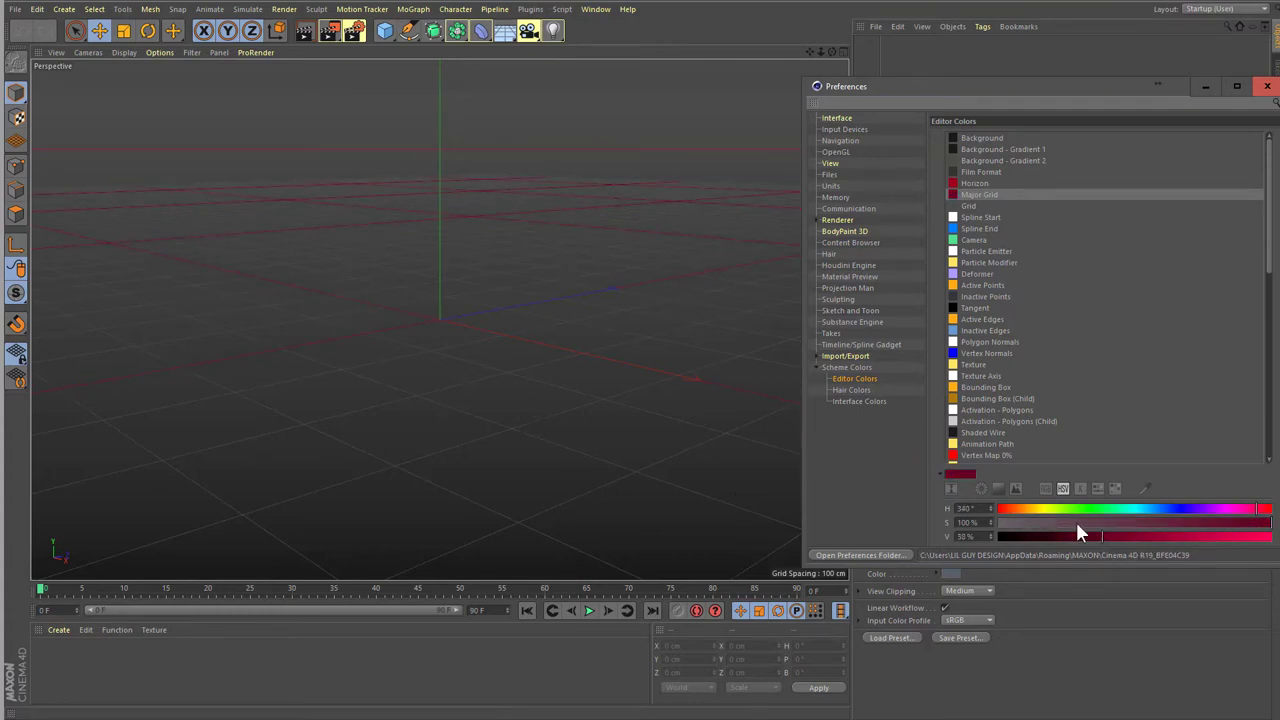
{"action": "left_click", "coordinate": [979, 219]}
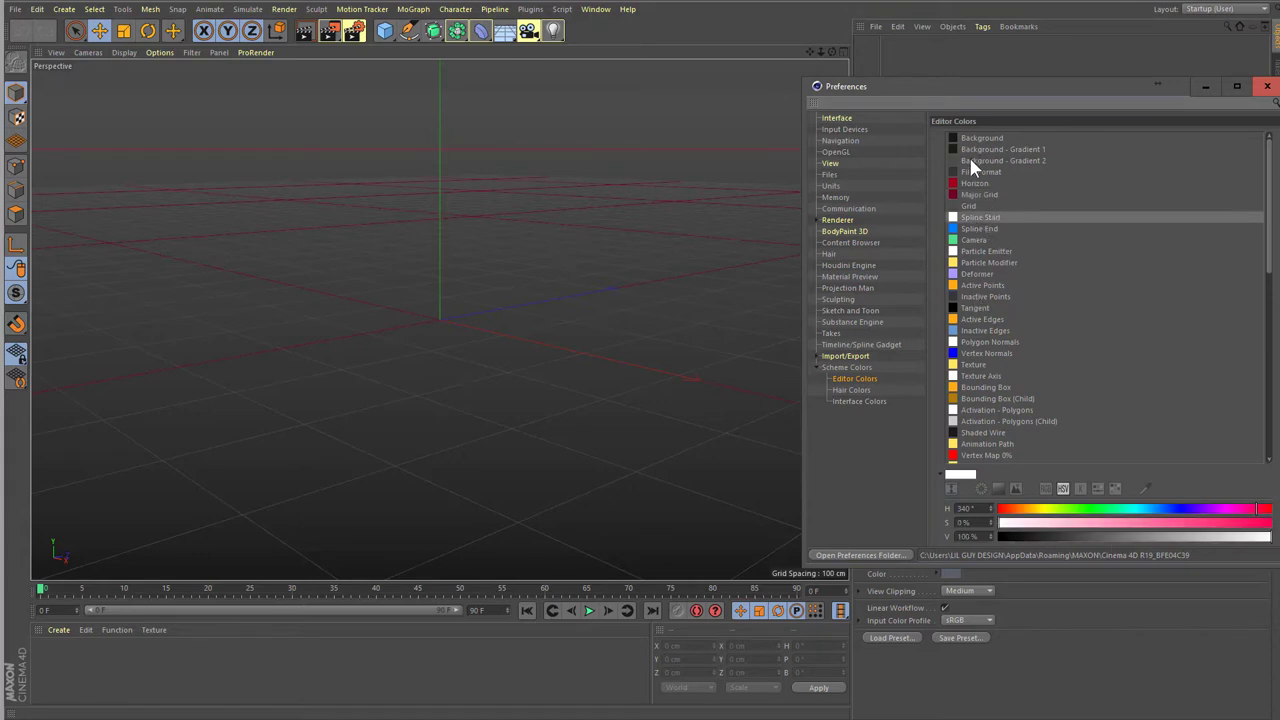
- Add a Circle spline and move one of its points in point mode
{"action": "left_click", "coordinate": [409, 31]}
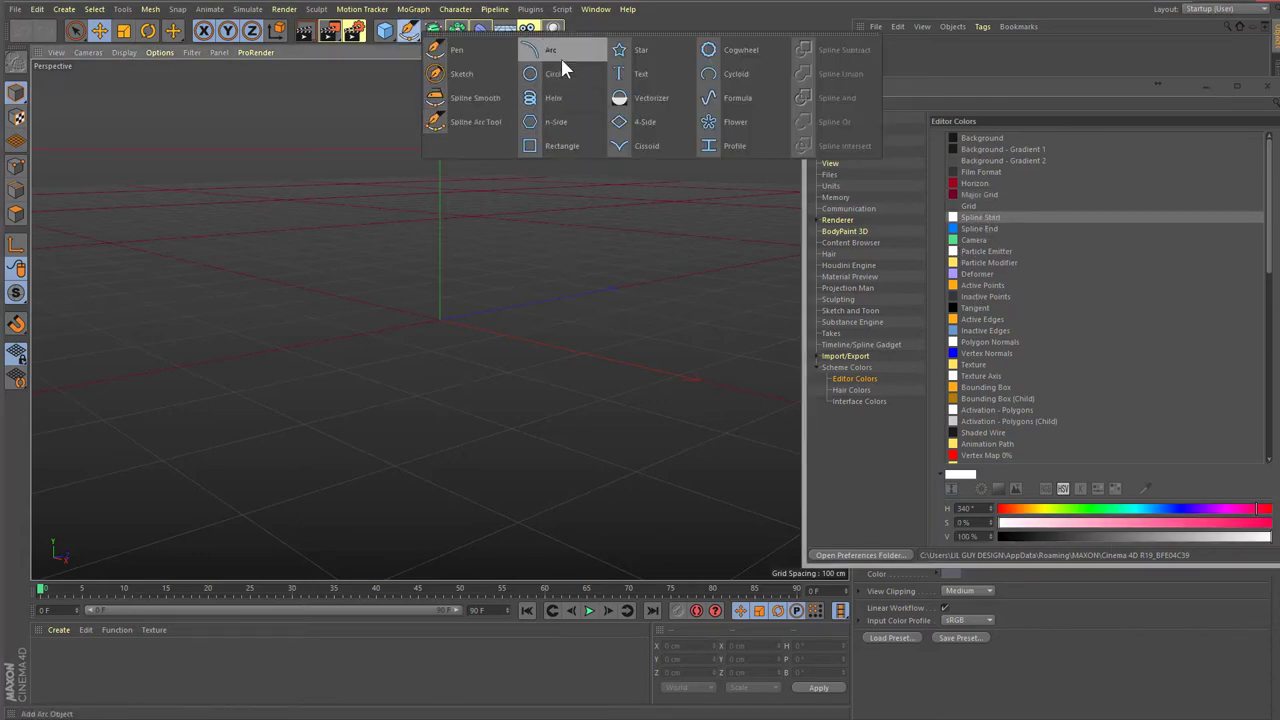
{"action": "left_click", "coordinate": [553, 73]}
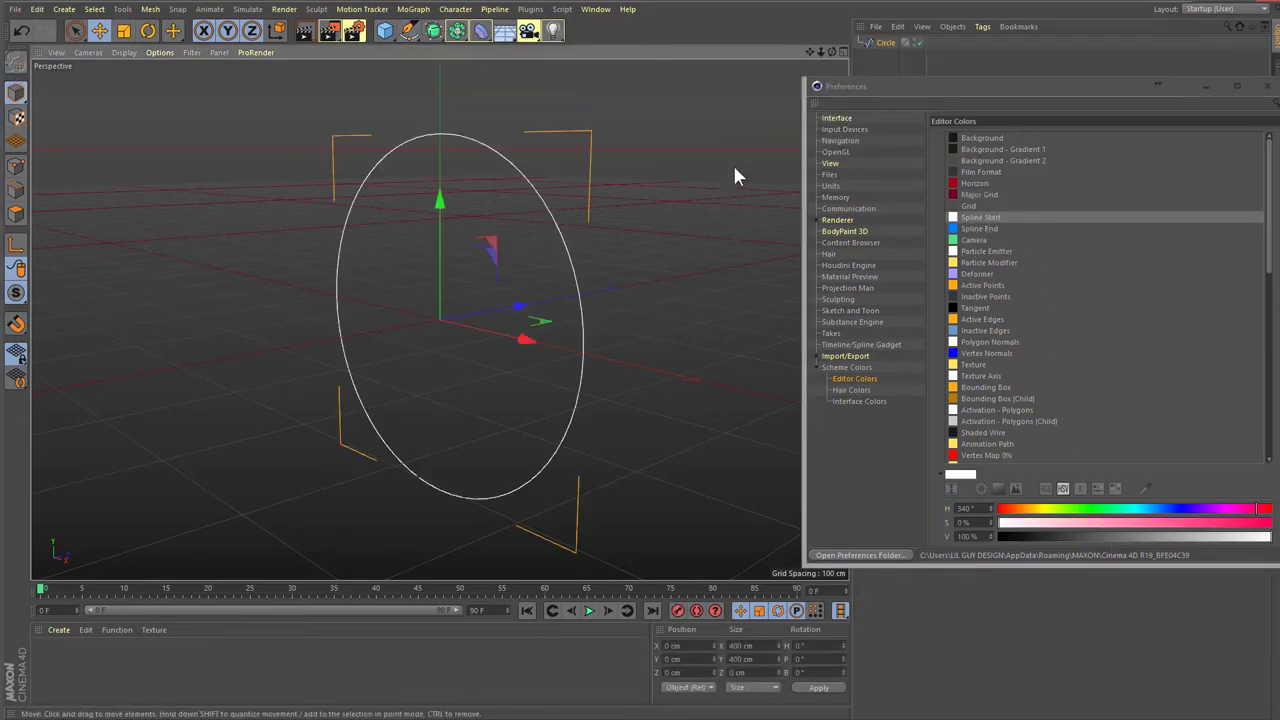
{"action": "left_click", "coordinate": [28, 170]}
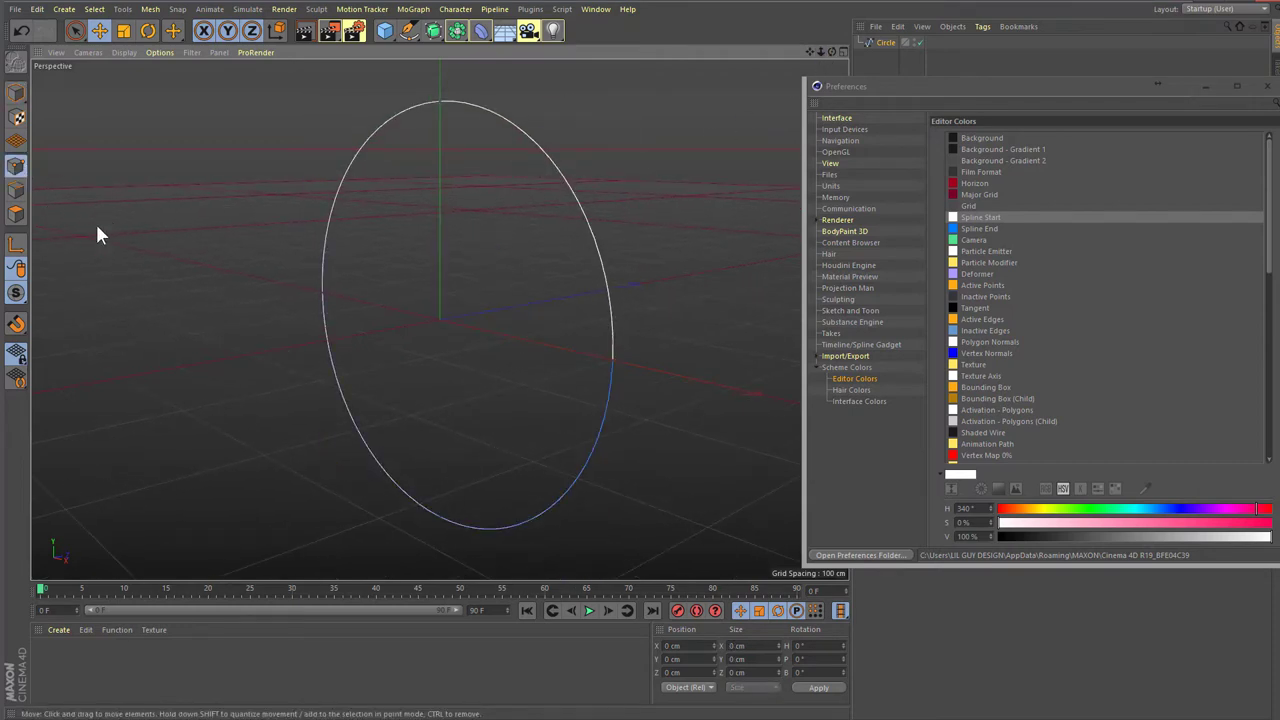
{"action": "left_click", "coordinate": [613, 361]}
{"action": "left_click_drag", "start_coordinate": [680, 374], "coordinate": [626, 387]}
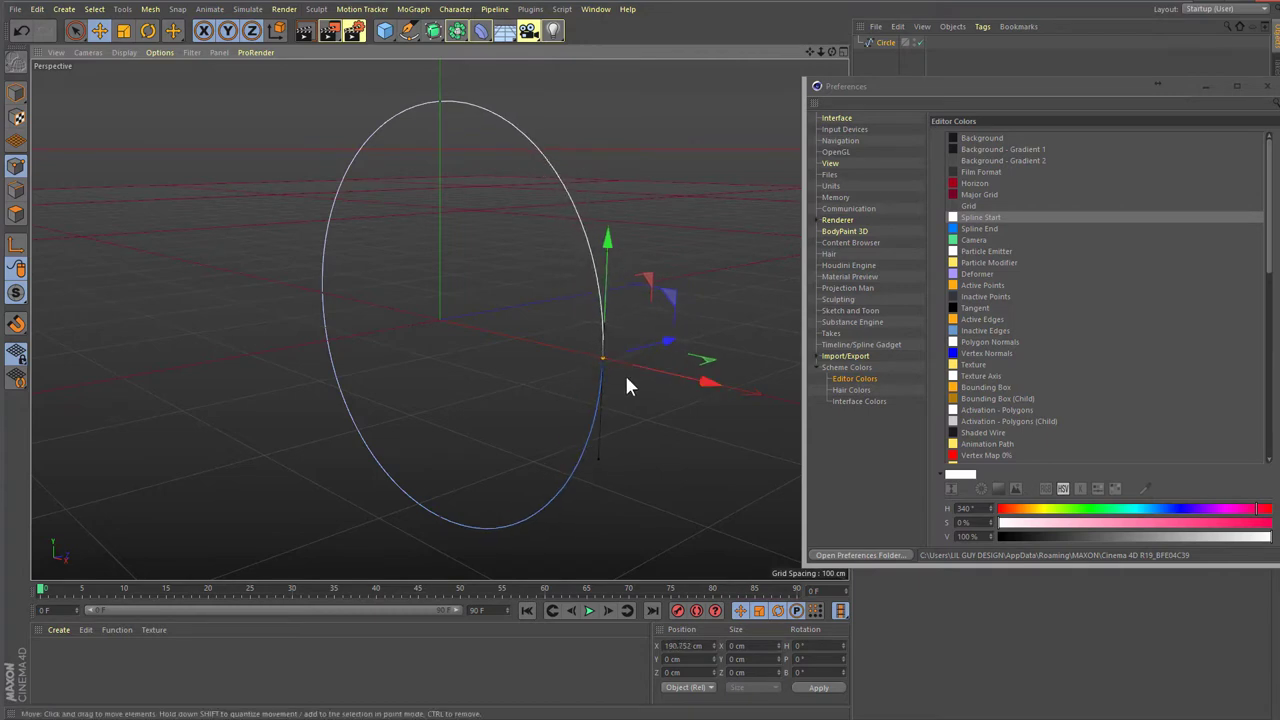
{"action": "left_click", "coordinate": [560, 368]}
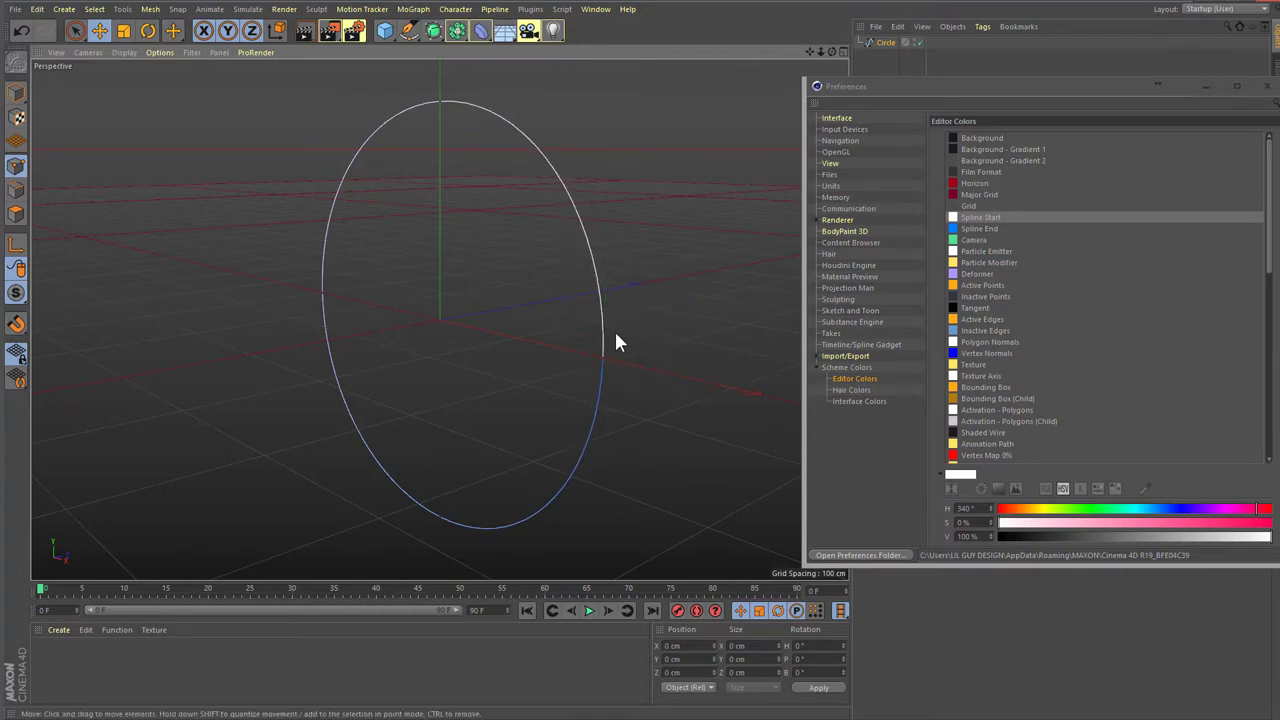
- Make Spline Start pink (H 340°) and Spline End blue (H 207°)
{"action": "left_click_drag", "start_coordinate": [960, 113], "coordinate": [955, 106]}
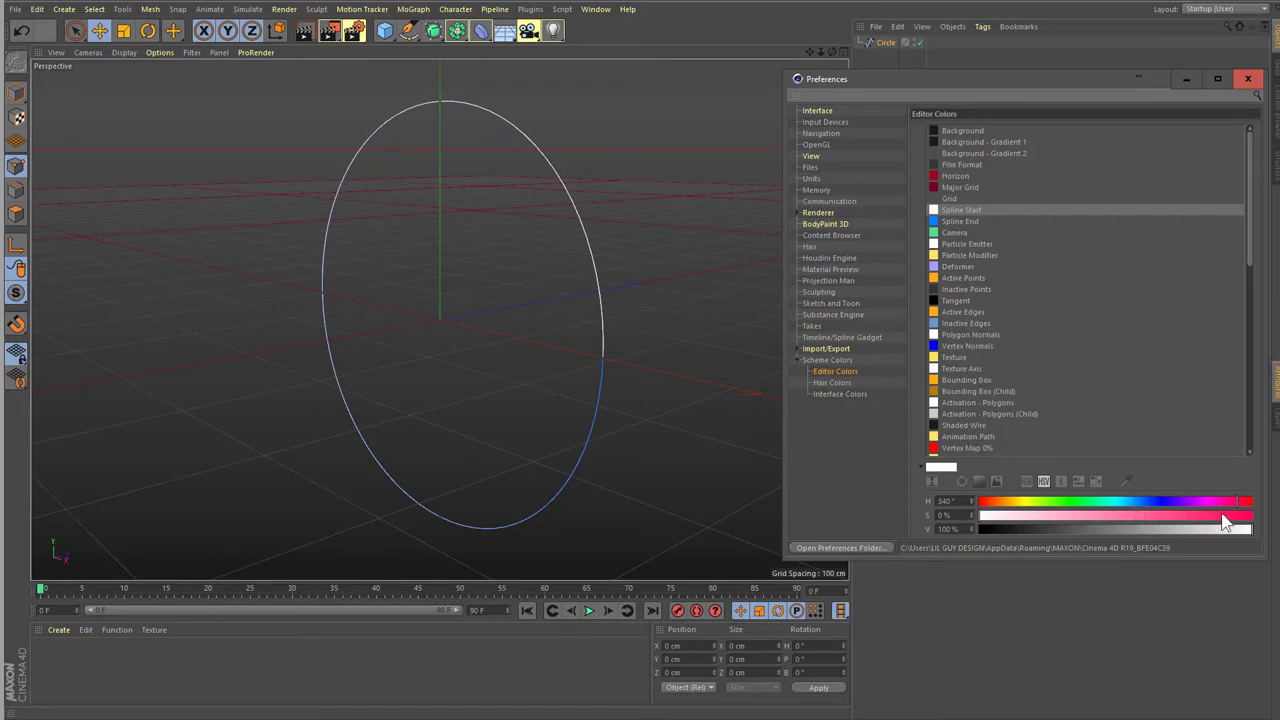
{"action": "left_click_drag", "start_coordinate": [1223, 514], "coordinate": [1251, 516]}
{"action": "left_click", "coordinate": [955, 220]}
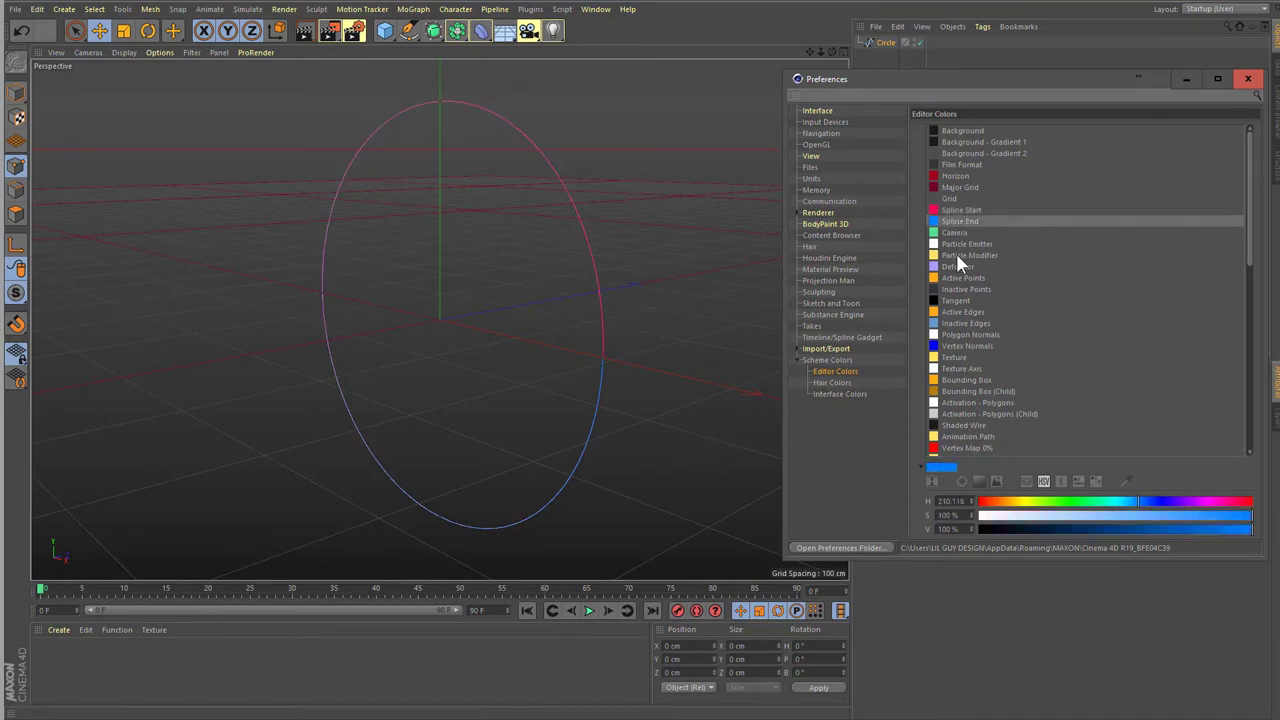
{"action": "left_click", "coordinate": [1134, 502]}
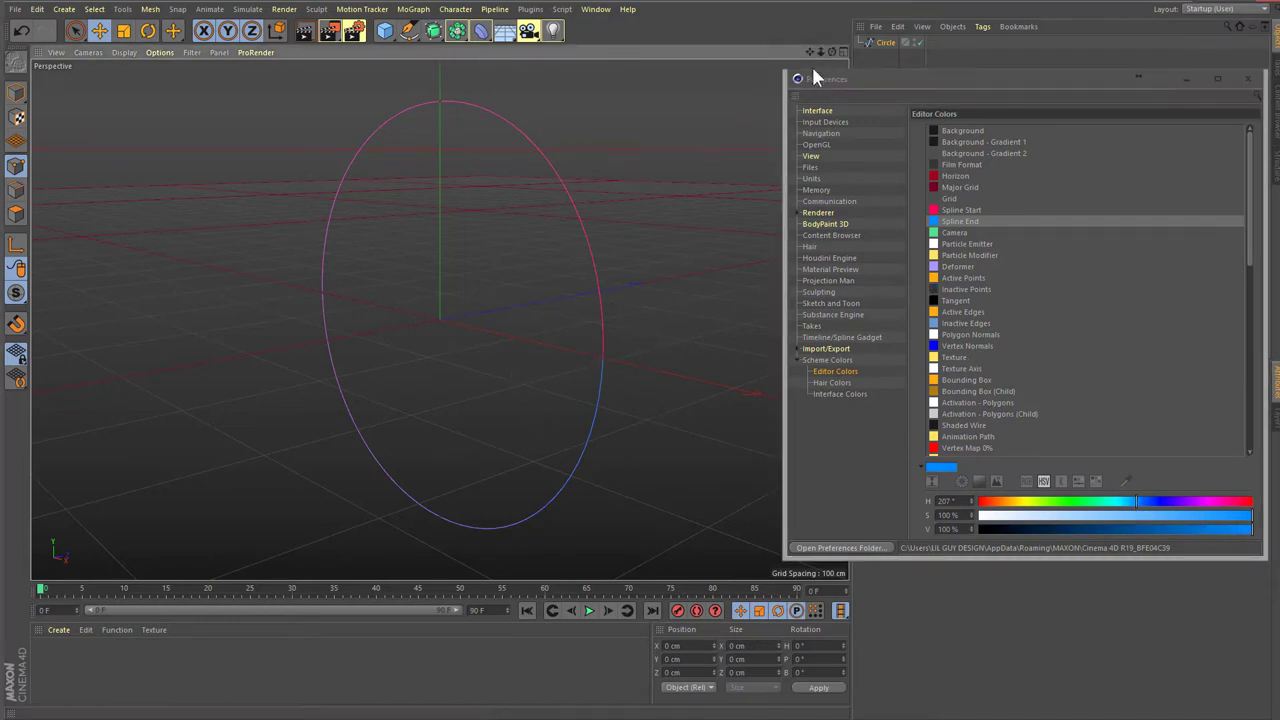
{"action": "left_click", "coordinate": [995, 232]}
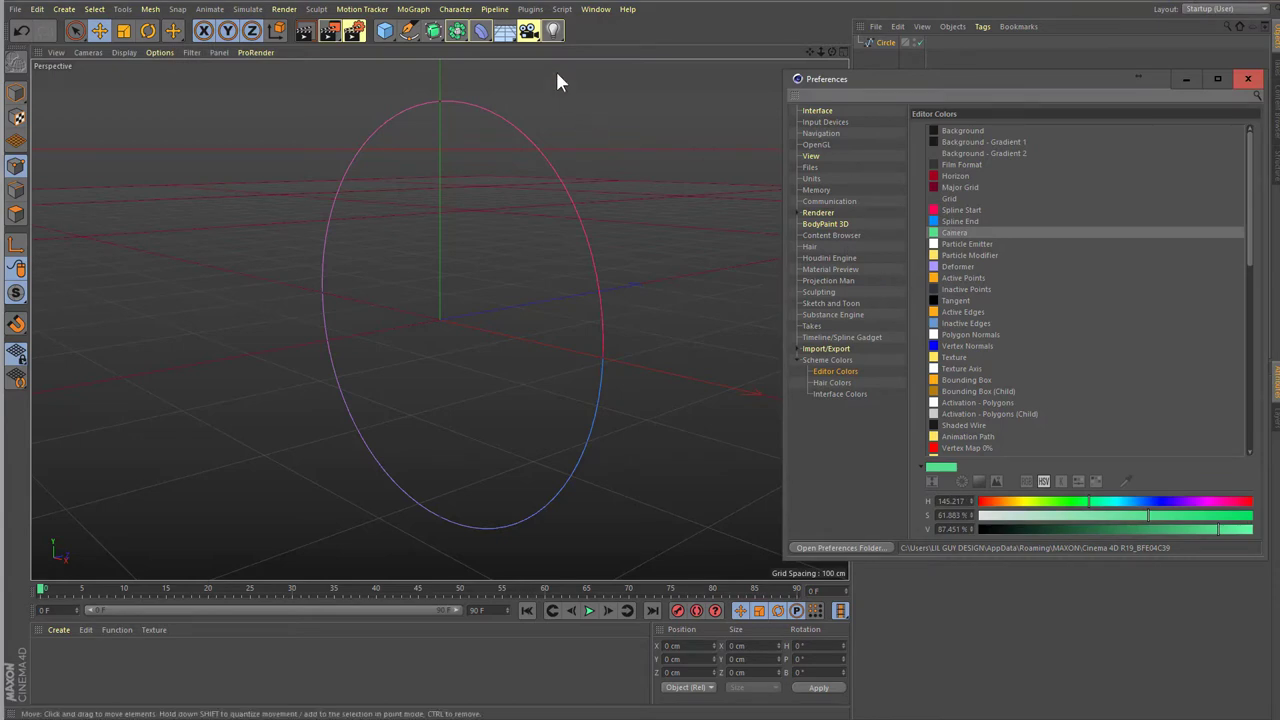
- Add a camera and set the Camera editor colour to a desaturated grey
{"action": "left_click", "coordinate": [526, 30]}
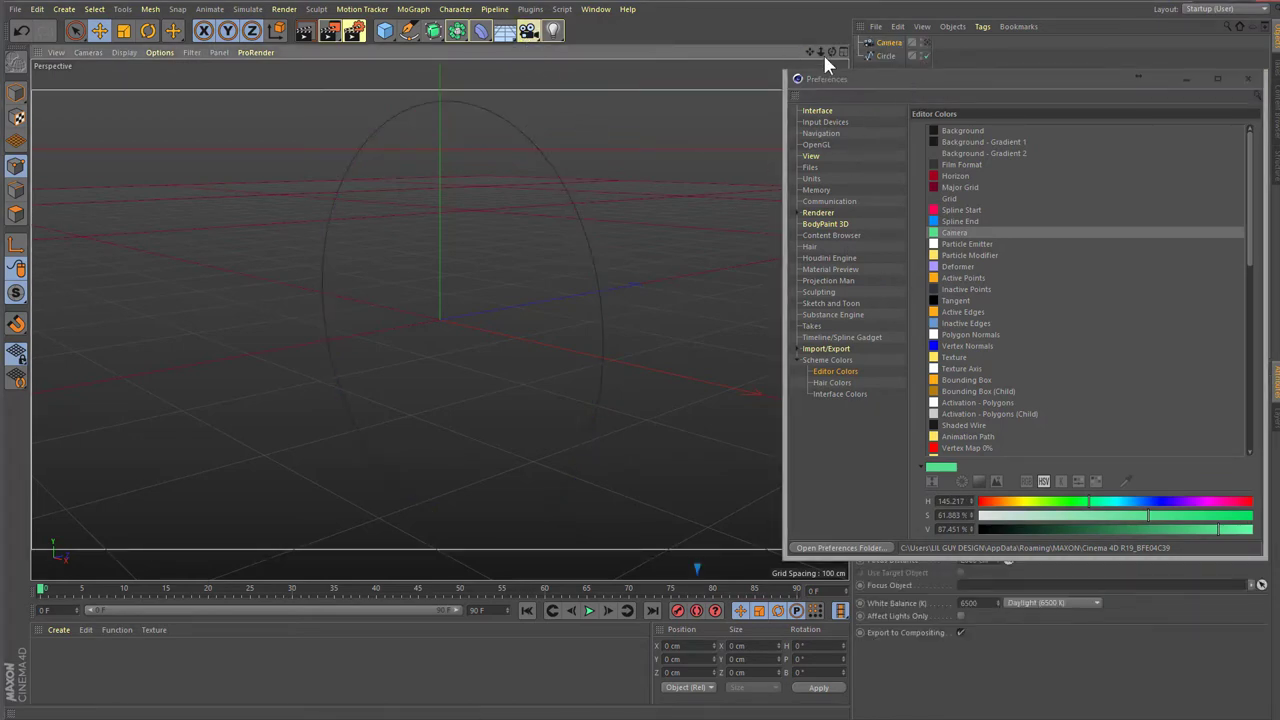
{"action": "left_click_drag", "start_coordinate": [822, 51], "coordinate": [929, 178]}
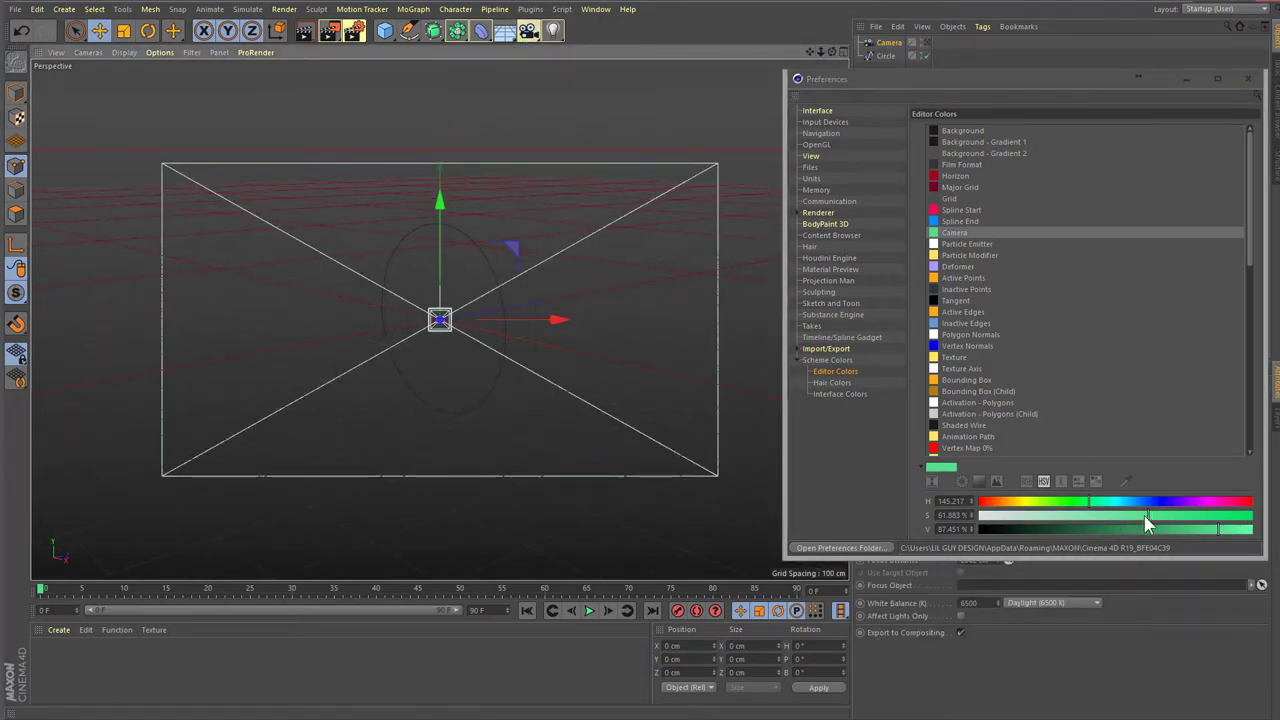
{"action": "left_click_drag", "start_coordinate": [1152, 515], "coordinate": [1255, 515]}
{"action": "mouse_move", "coordinate": [831, 51]}
{"action": "left_mouse_down"}
{"action": "mouse_move", "coordinate": [900, 120]}
{"action": "mouse_move", "coordinate": [975, 260]}
{"action": "left_mouse_up"}
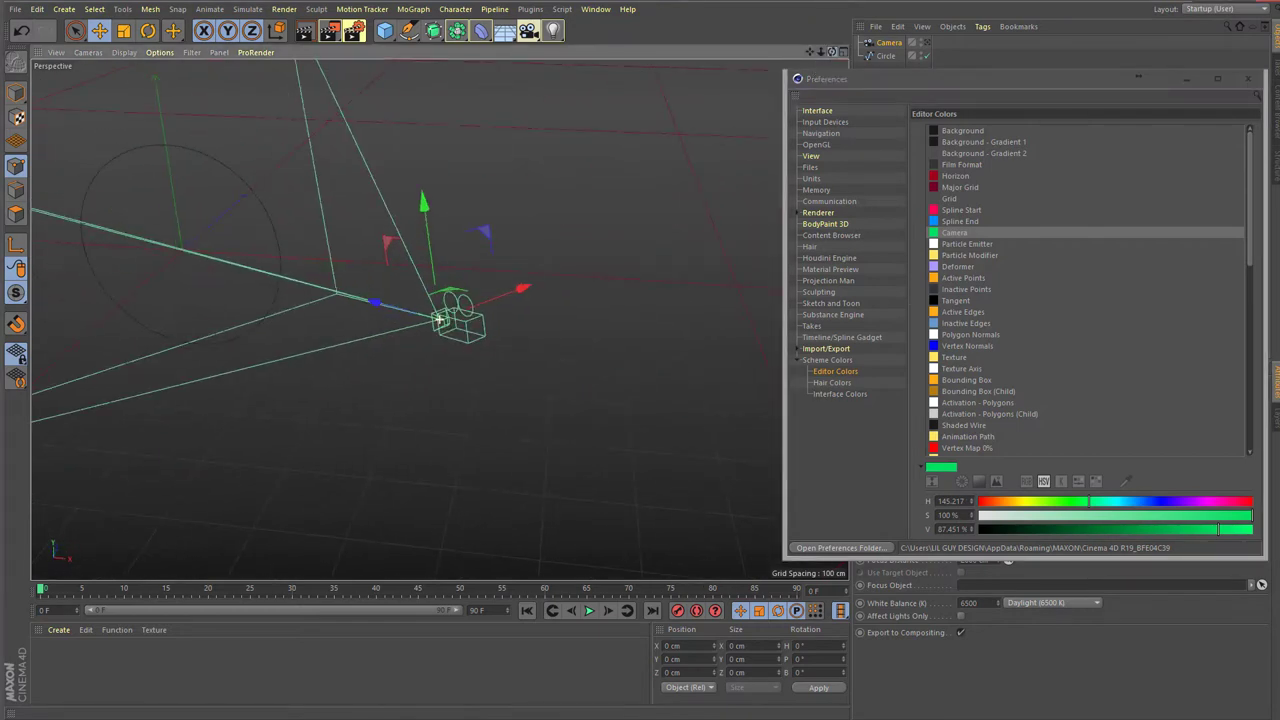
{"action": "left_click_drag", "start_coordinate": [1082, 515], "coordinate": [923, 515]}
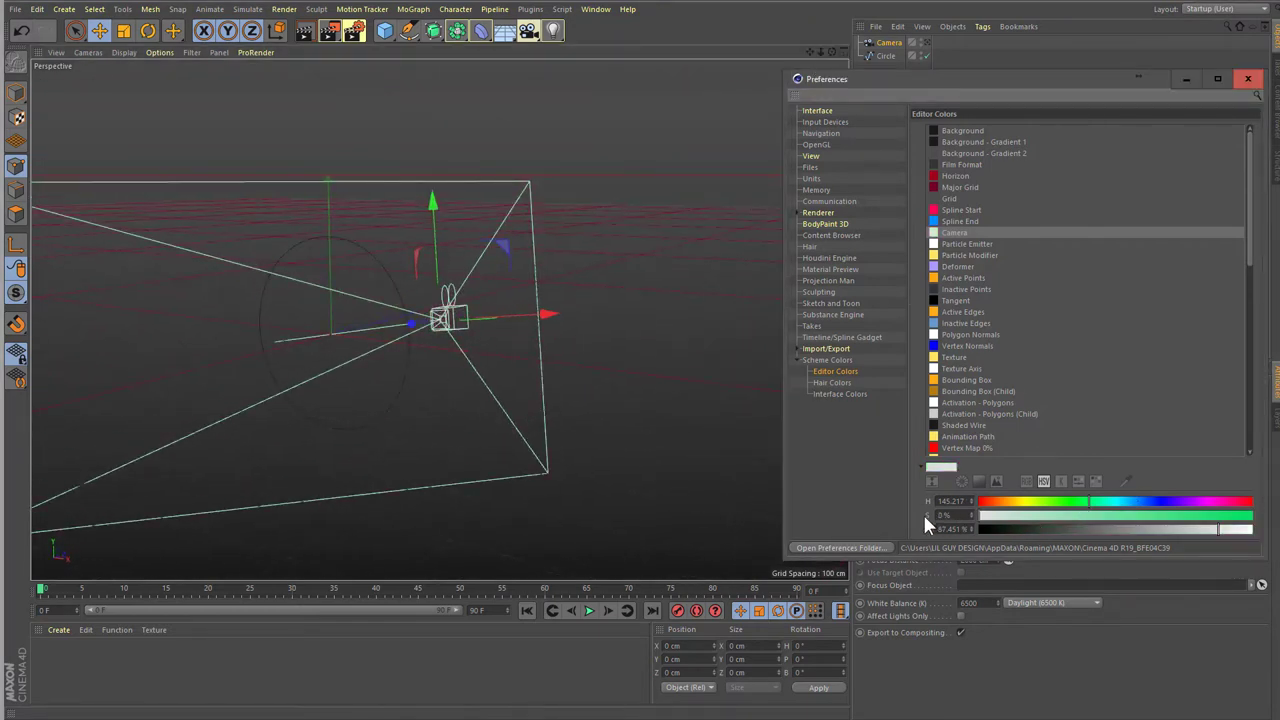
{"action": "left_click_drag", "start_coordinate": [1060, 527], "coordinate": [1133, 529]}
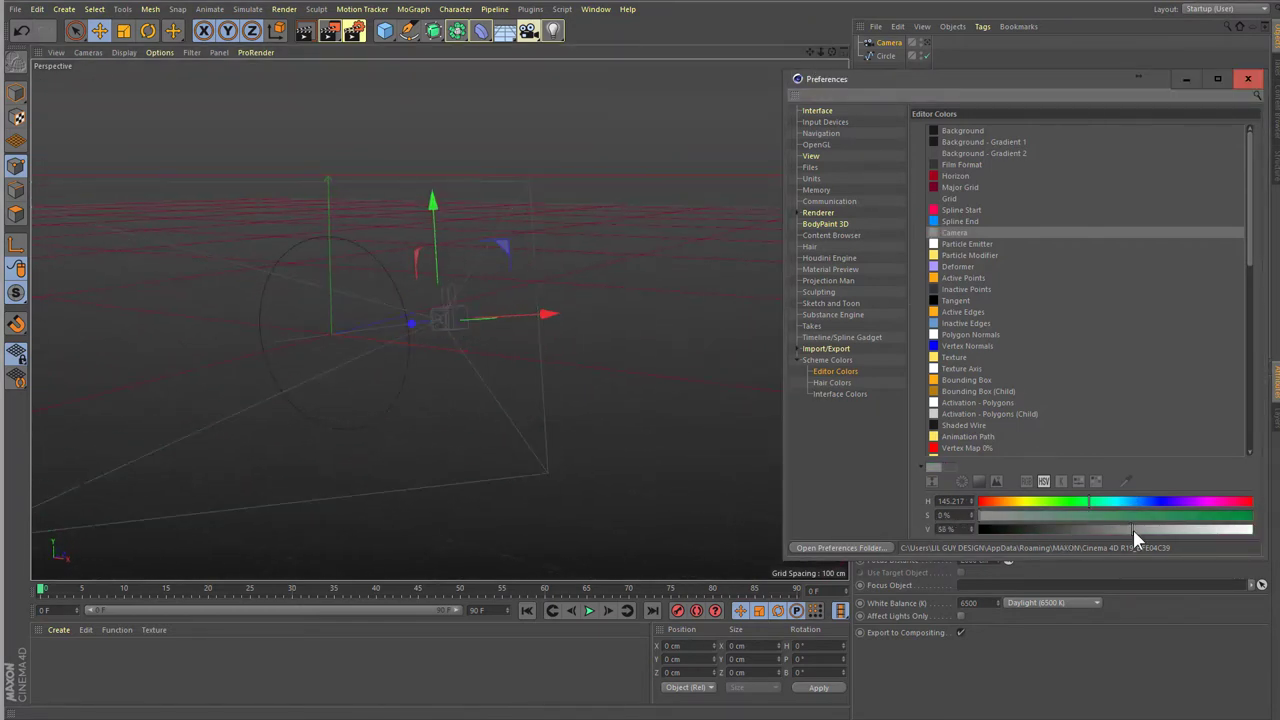
- Add a particle emitter, play the animation, and make the Particle Emitter colour pinkish red
{"action": "left_click", "coordinate": [970, 247]}
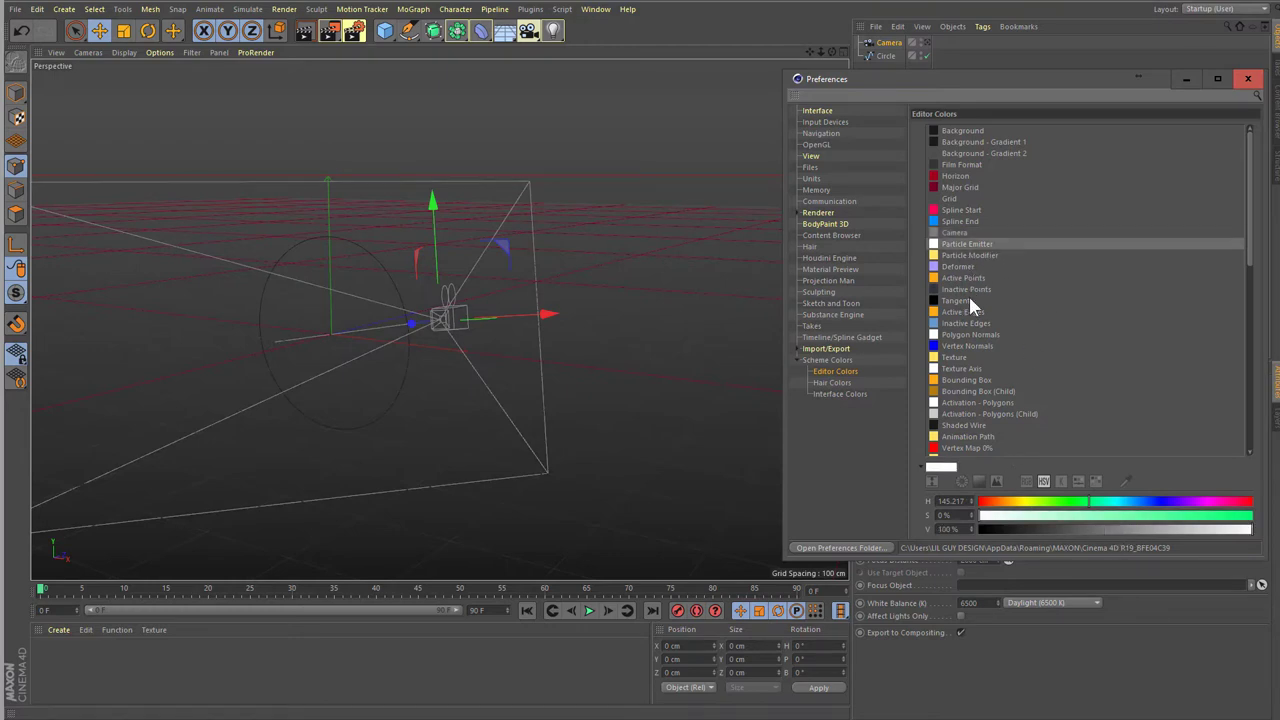
{"action": "left_click", "coordinate": [247, 9]}
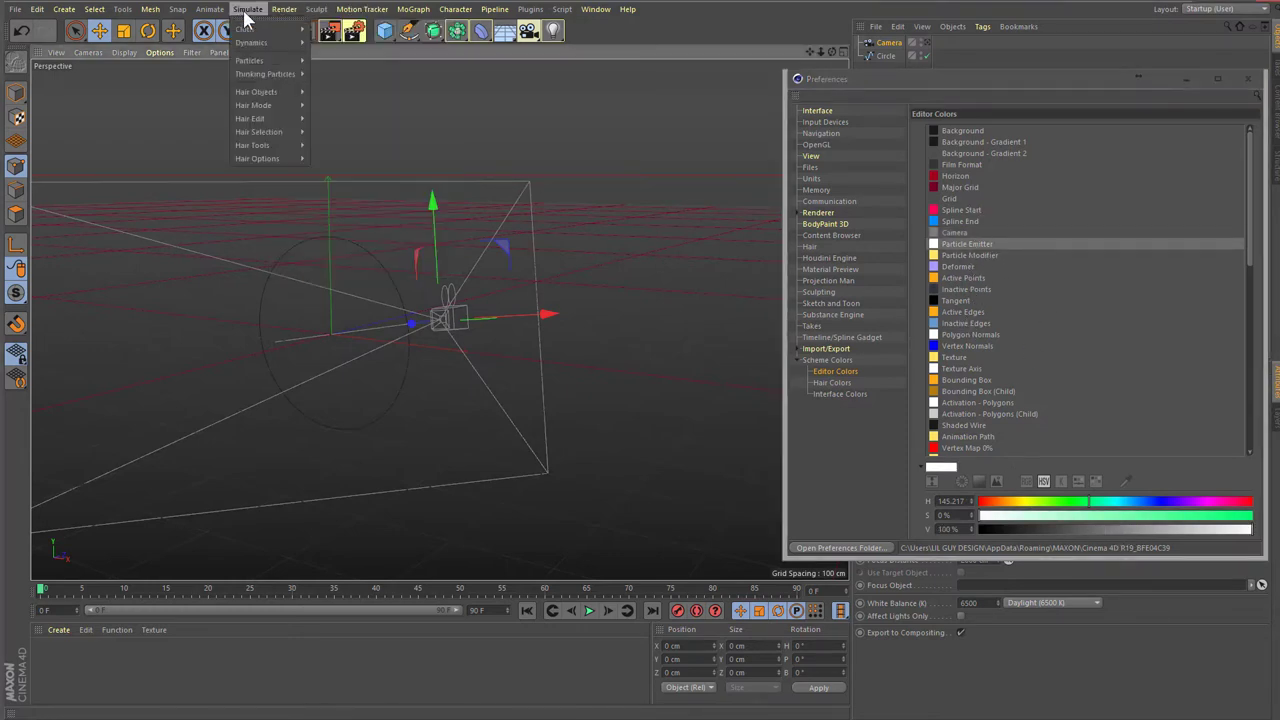
{"action": "left_click", "coordinate": [345, 61]}
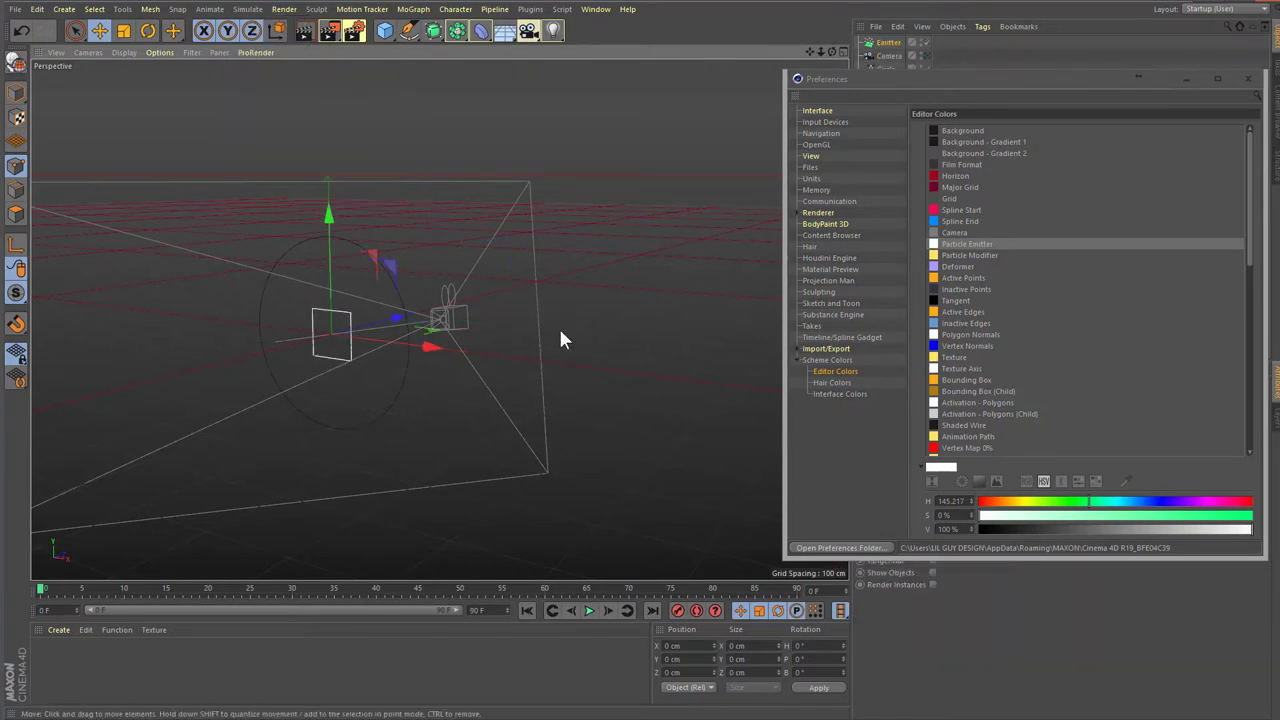
{"action": "left_click", "coordinate": [588, 610]}
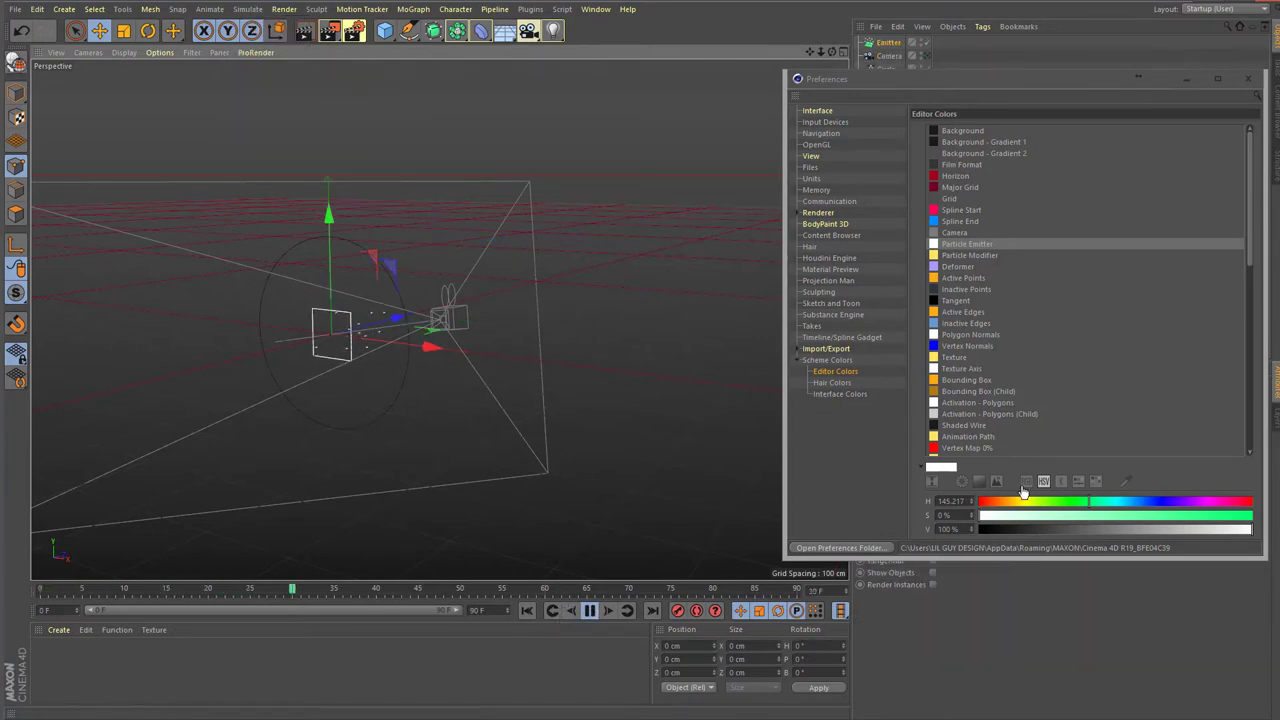
{"action": "left_click", "coordinate": [988, 505]}
{"action": "left_click_drag", "start_coordinate": [1078, 516], "coordinate": [1252, 516]}
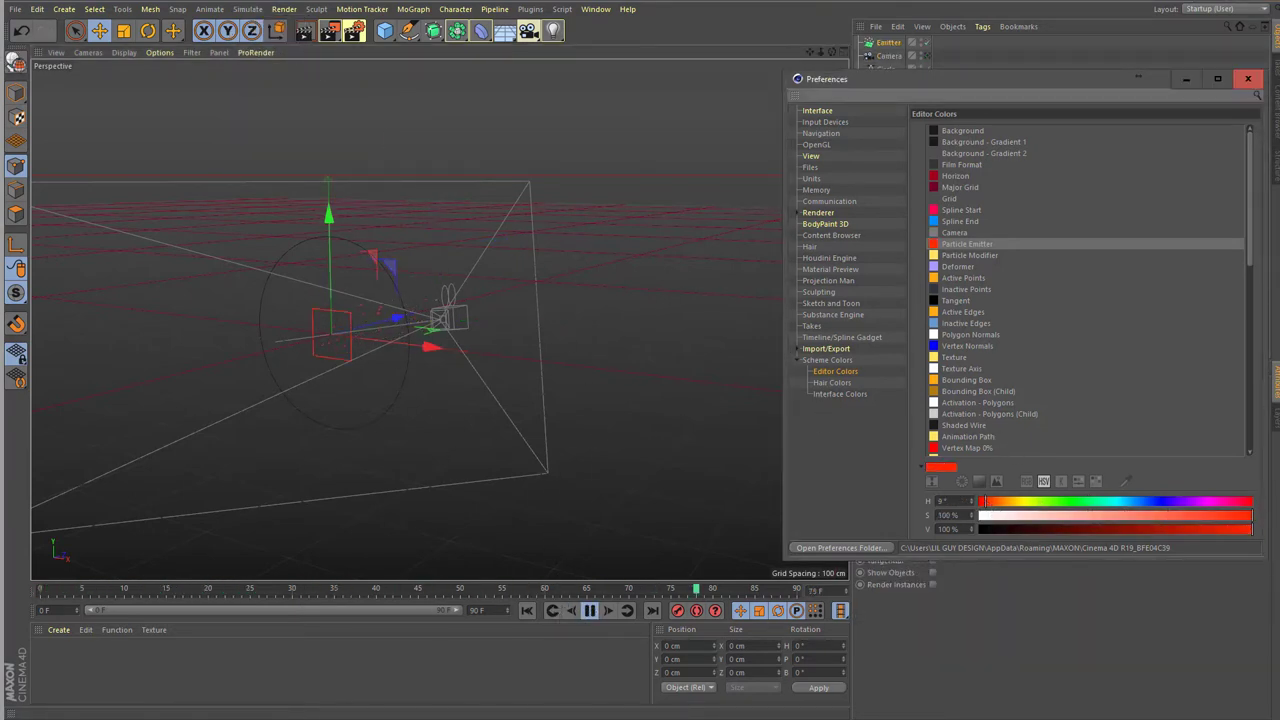
{"action": "left_click_drag", "start_coordinate": [1080, 505], "coordinate": [1246, 502]}
{"action": "left_click", "coordinate": [1229, 516]}
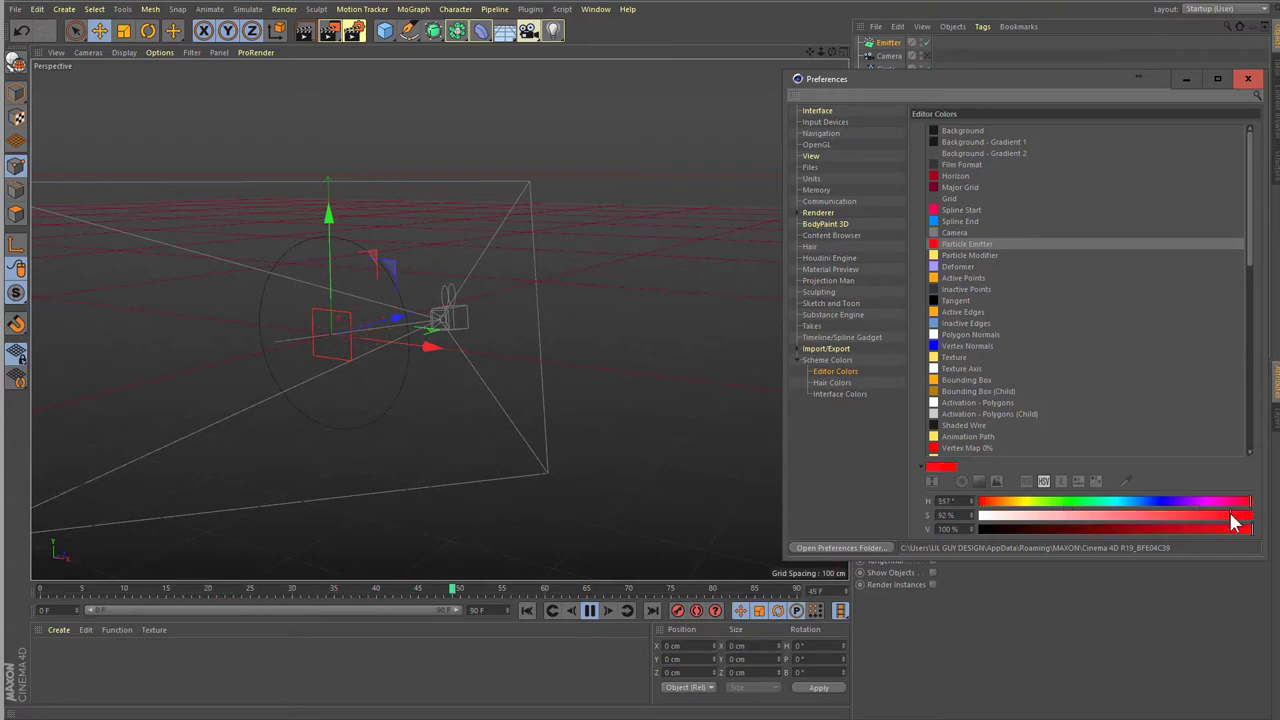
- Add a Bend deformer and set the Deformer colour to pale blue (H 215°, S 40%)
{"action": "left_click", "coordinate": [966, 255]}
{"action": "left_click", "coordinate": [433, 30]}
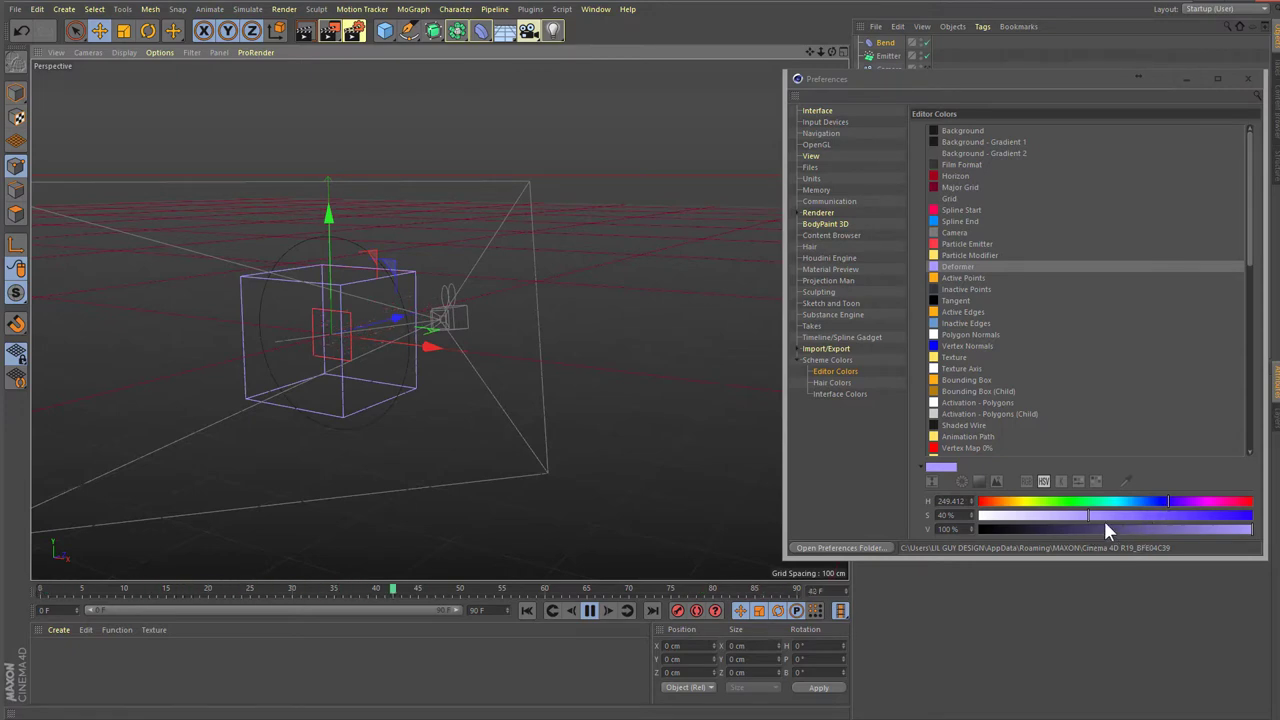
{"action": "mouse_move", "coordinate": [1152, 498]}
{"action": "left_mouse_down"}
{"action": "mouse_move", "coordinate": [1089, 501]}
{"action": "mouse_move", "coordinate": [1143, 503]}
{"action": "left_mouse_up"}
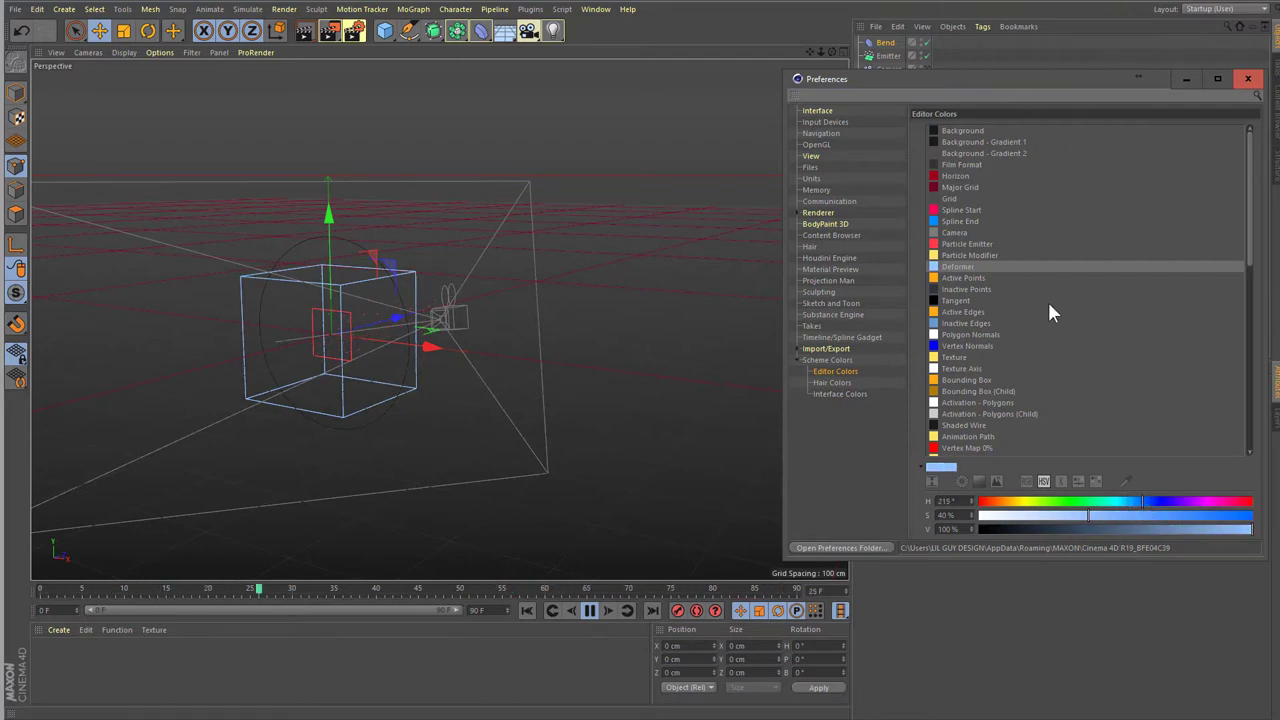
{"action": "left_click", "coordinate": [976, 290]}
{"action": "scroll", "coordinate": [1032, 277], "scroll_direction": "down", "scroll_amount": 2}
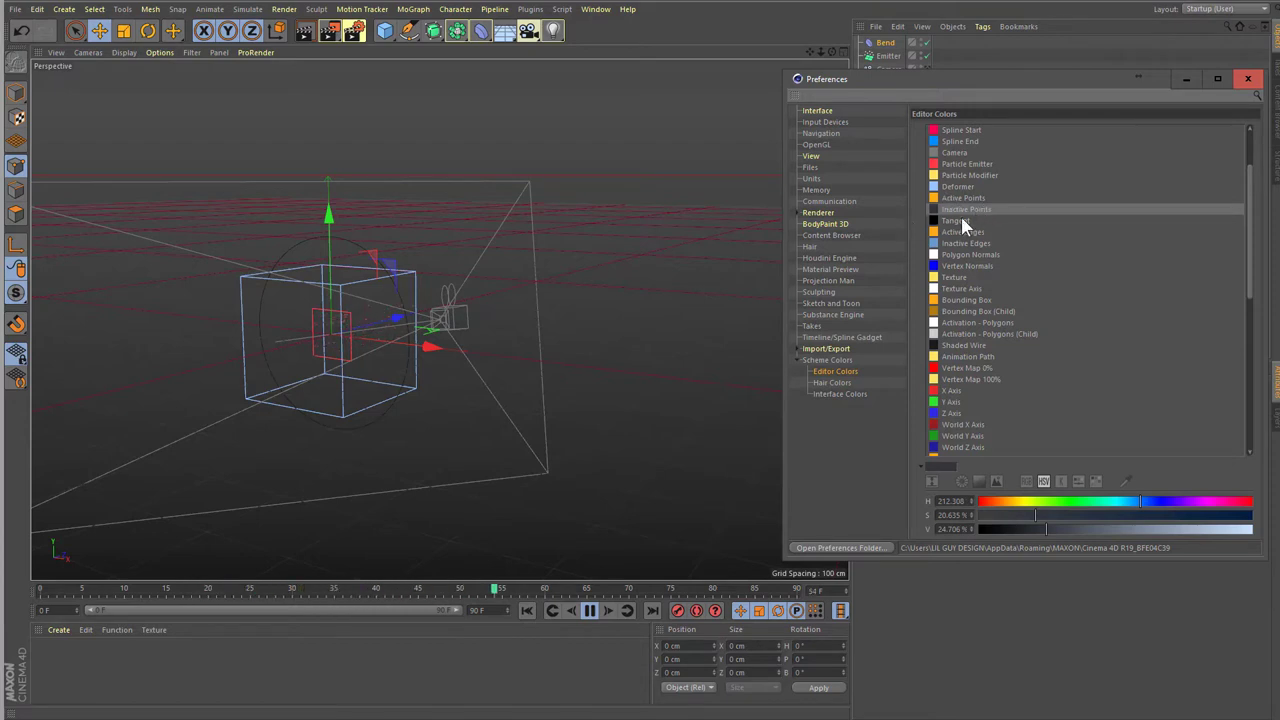
- Add a Cube to the scene and select one of its top front corner points
{"action": "left_click_drag", "start_coordinate": [912, 96], "coordinate": [868, 145]}
{"action": "left_click", "coordinate": [385, 35]}
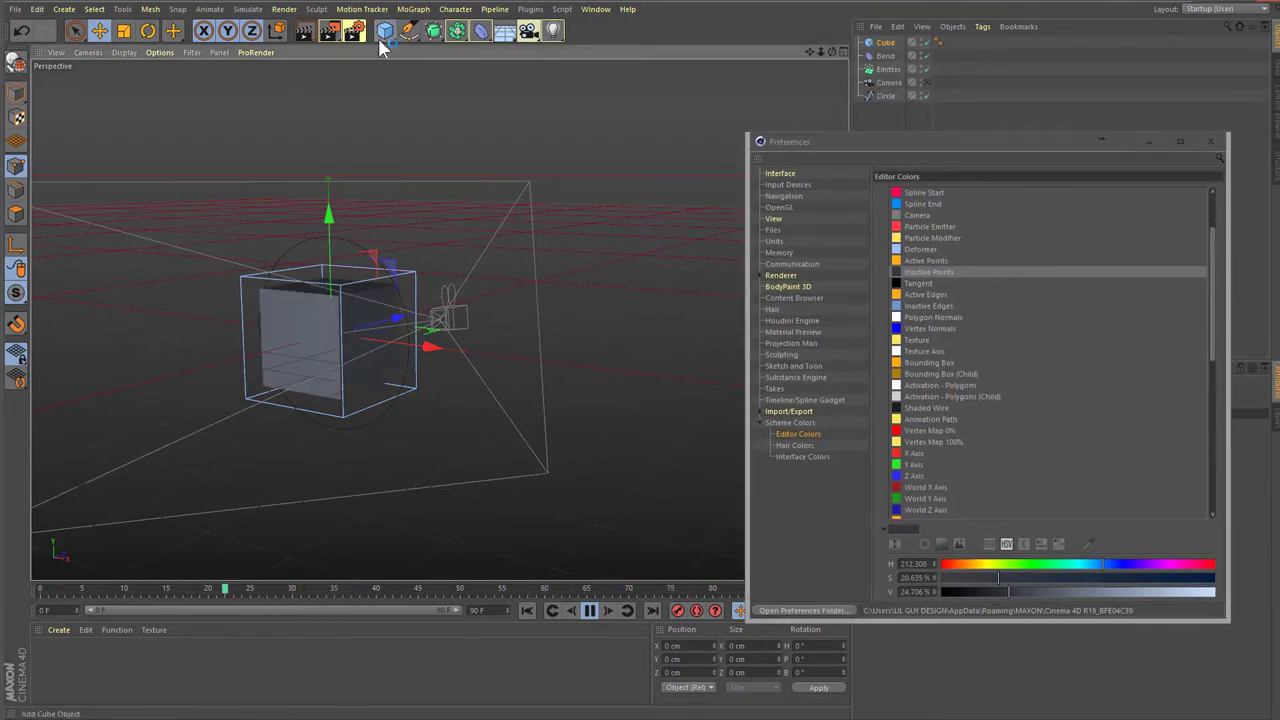
{"action": "scroll", "coordinate": [177, 295], "scroll_direction": "up", "scroll_amount": 3}
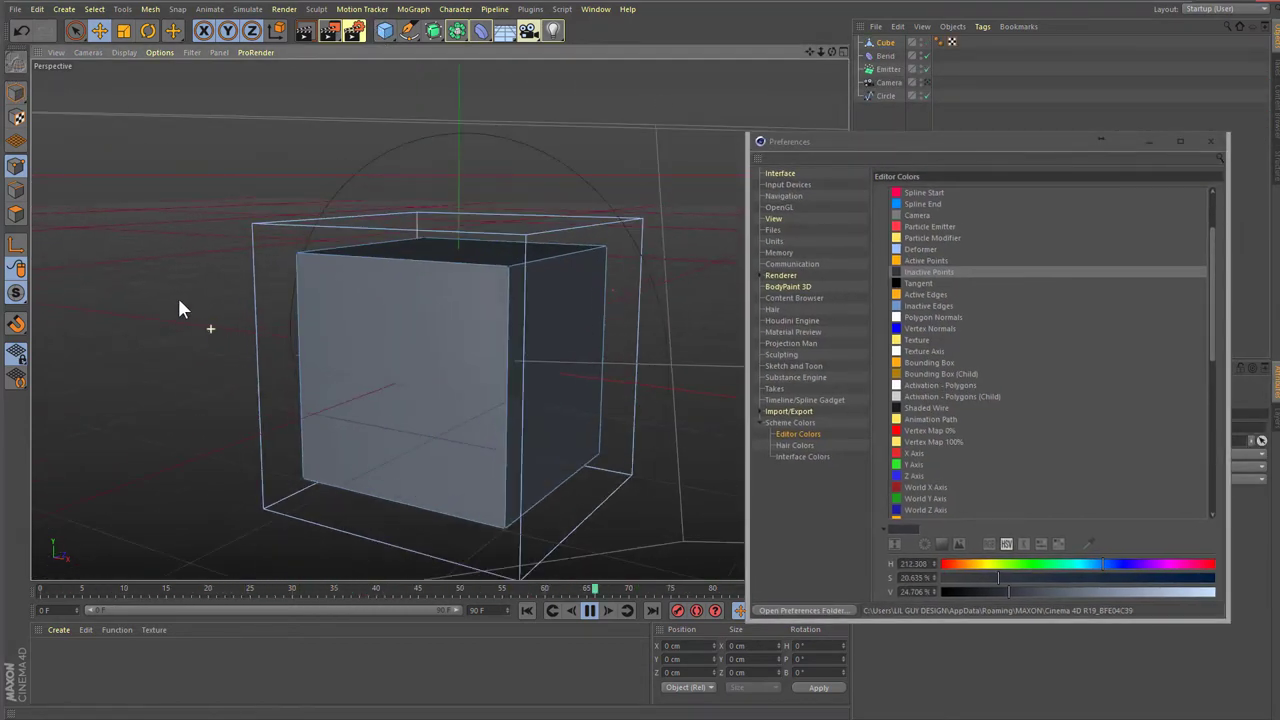
{"action": "scroll", "coordinate": [208, 195], "scroll_direction": "up", "scroll_amount": 3}
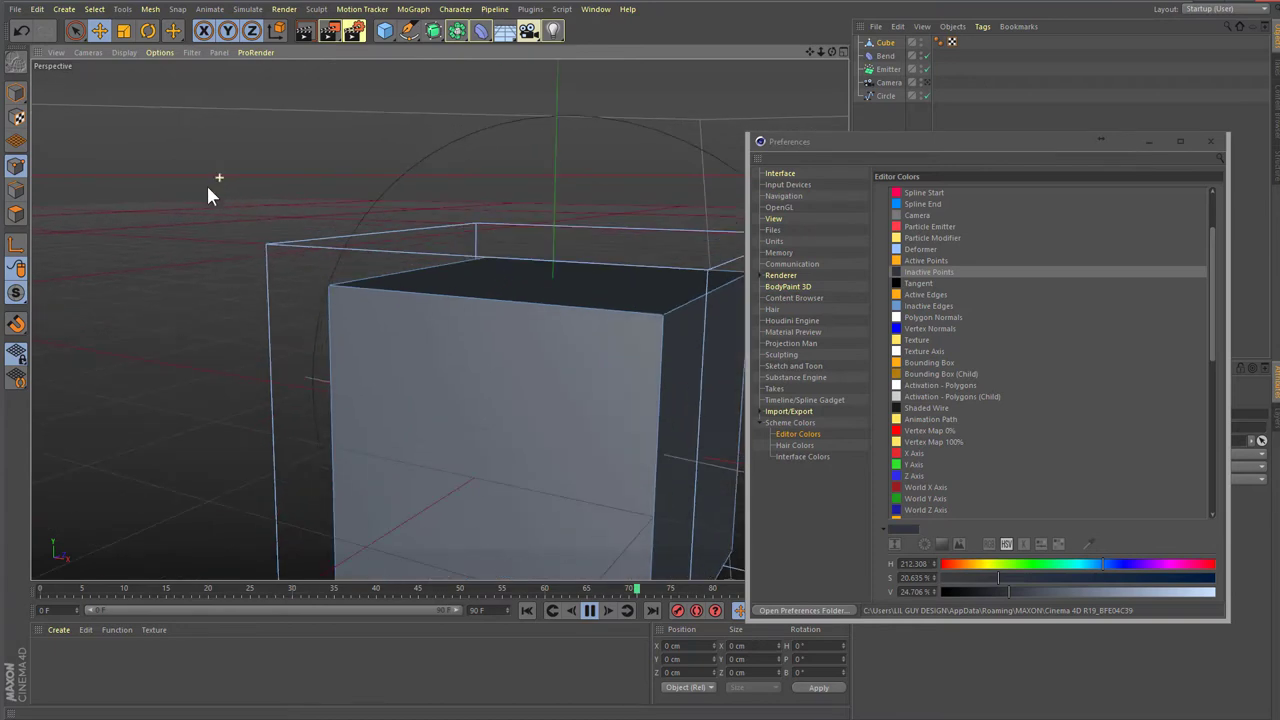
{"action": "left_click", "coordinate": [329, 284]}
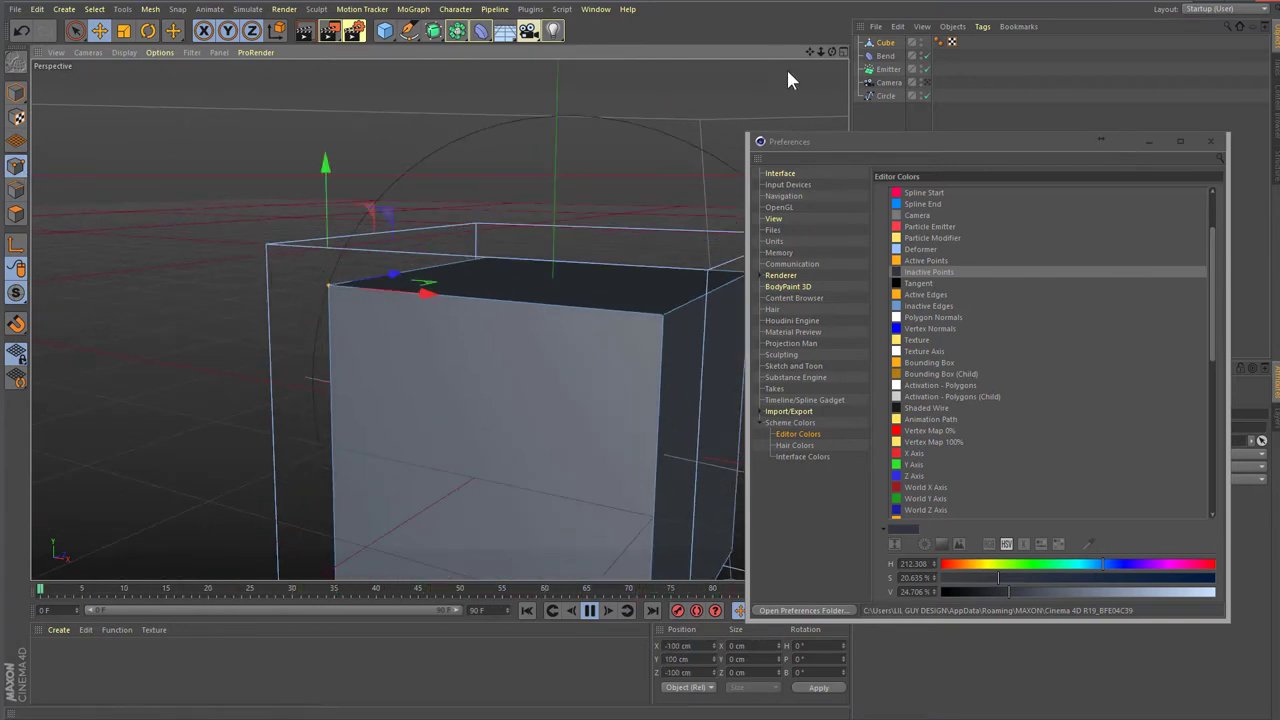
{"action": "left_click_drag", "start_coordinate": [836, 52], "coordinate": [993, 236]}
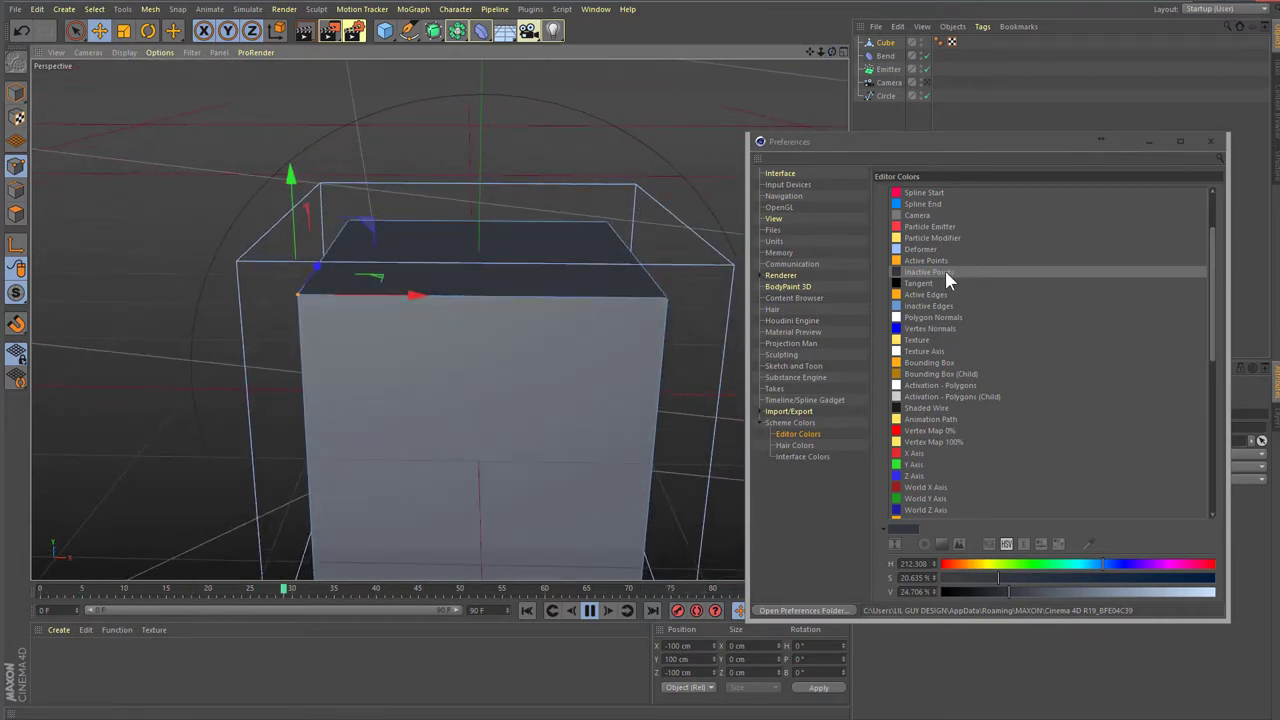
{"action": "left_click", "coordinate": [651, 340]}
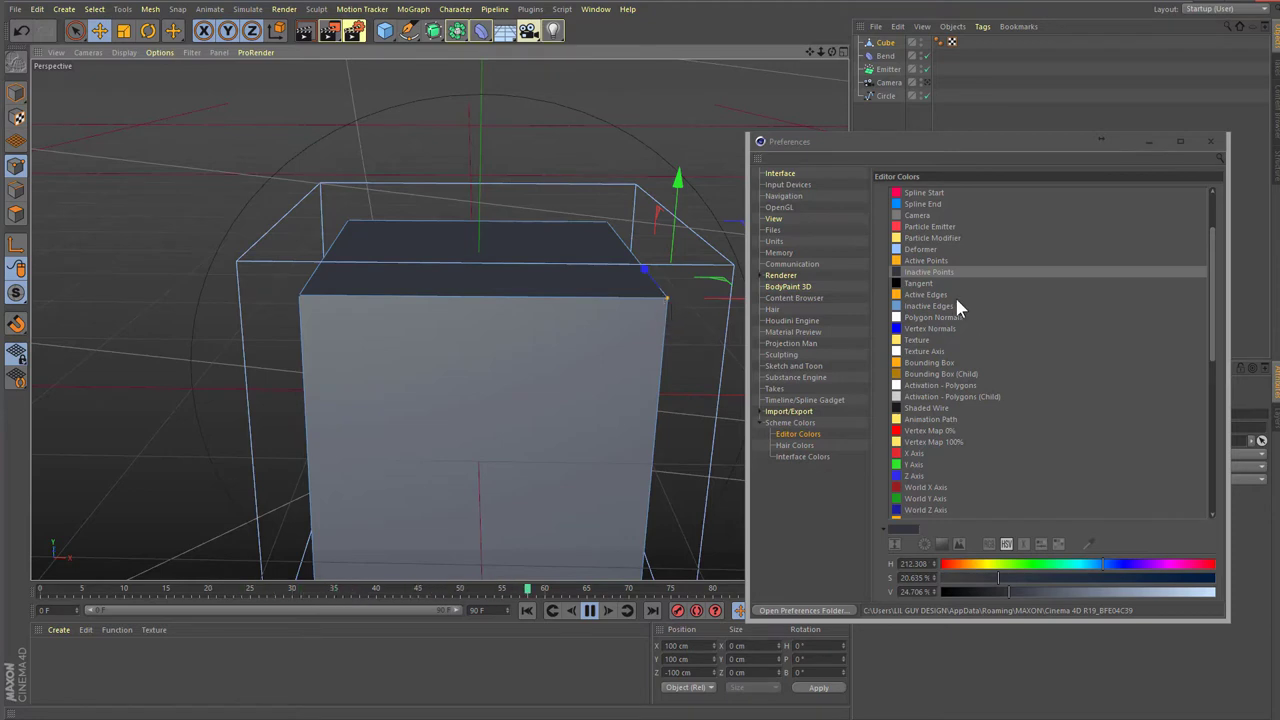
- Make the Inactive Points editor colour white
{"action": "left_click", "coordinate": [1071, 565]}
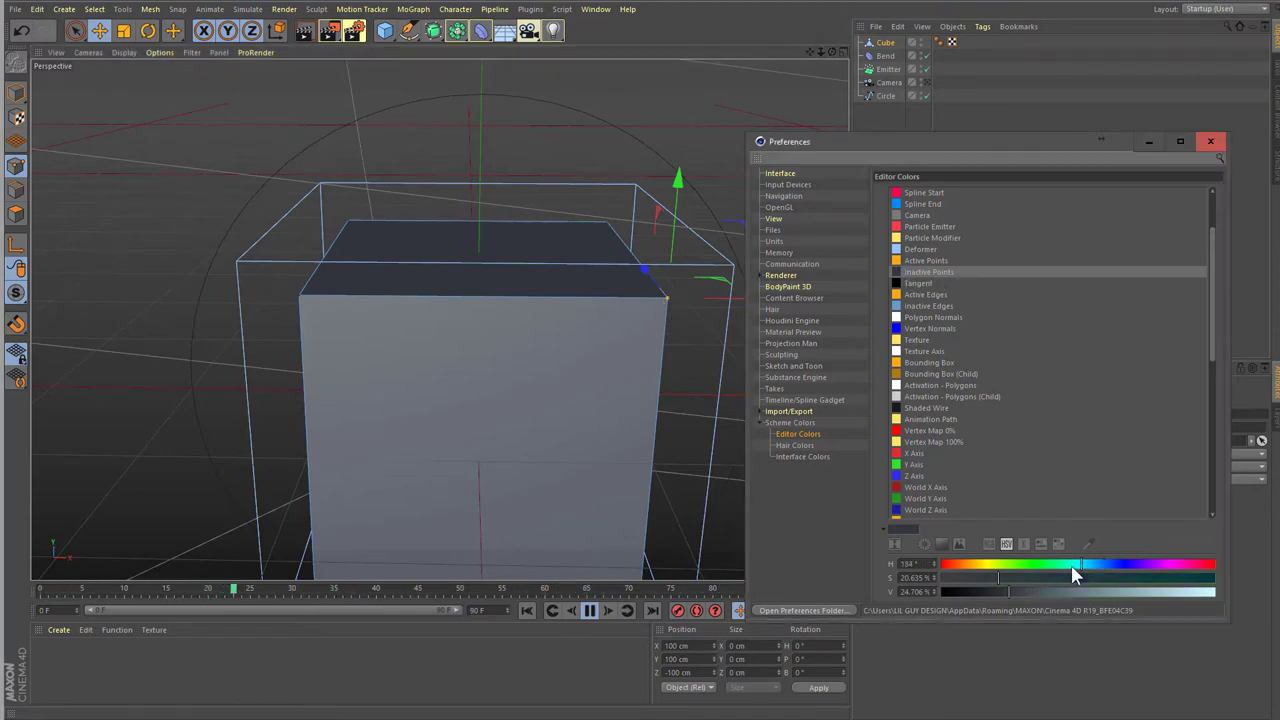
{"action": "left_click", "coordinate": [1071, 565]}
{"action": "type", "text": "3"}
{"action": "key", "text": "Return"}
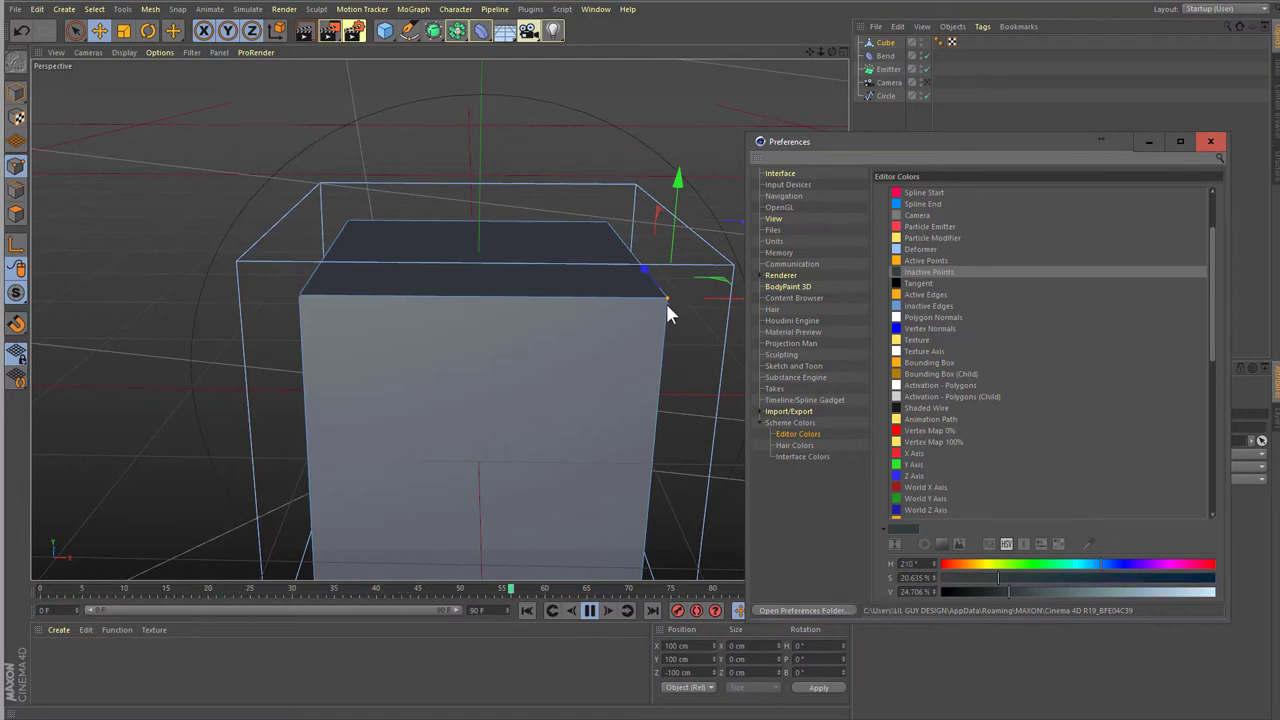
{"action": "left_click", "coordinate": [1008, 577]}
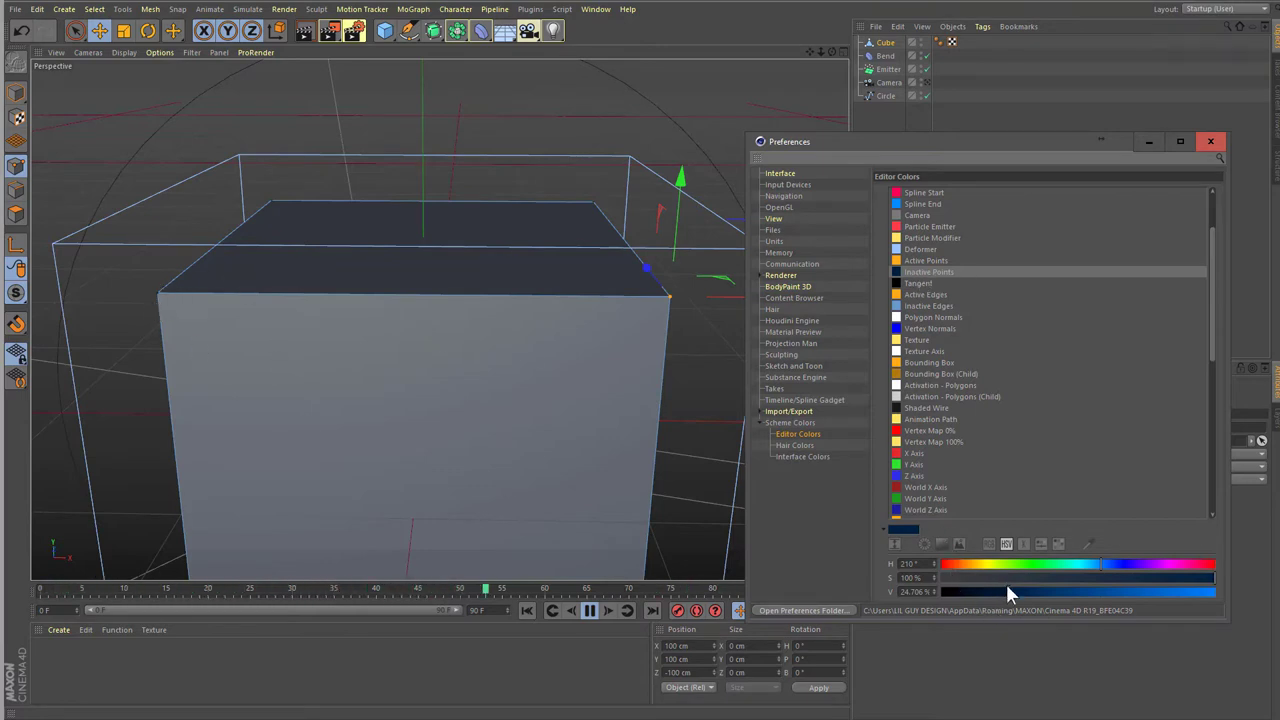
{"action": "left_click_drag", "start_coordinate": [1008, 592], "coordinate": [1215, 592]}
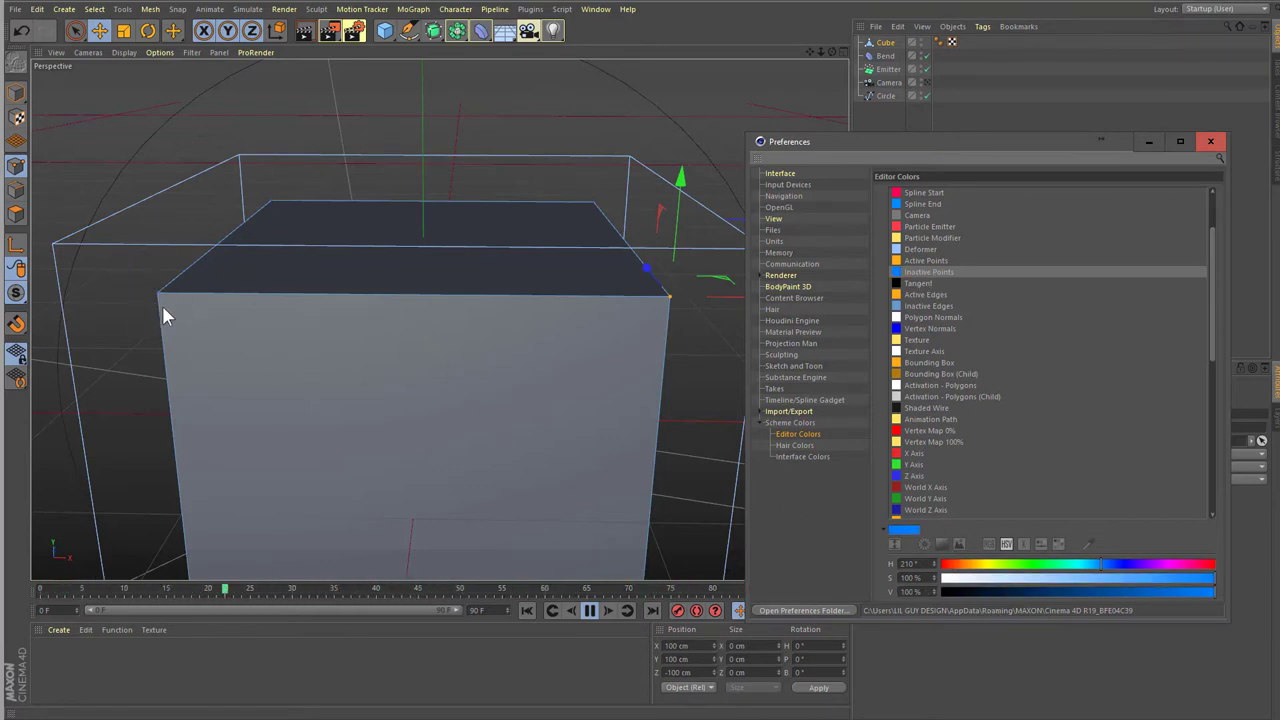
{"action": "left_click_drag", "start_coordinate": [1014, 578], "coordinate": [795, 598]}
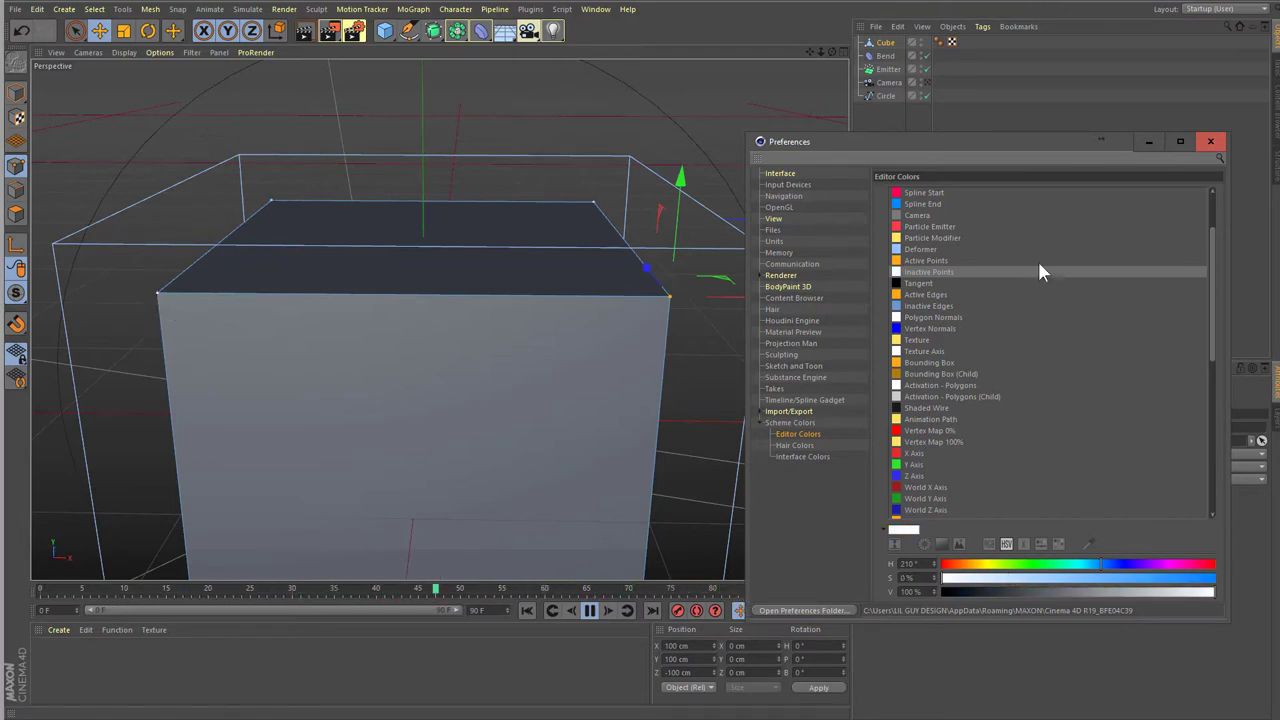
- Set the Active Points colour to bright blue (H 210, S 100%, V 100%)
{"action": "left_click", "coordinate": [913, 260]}
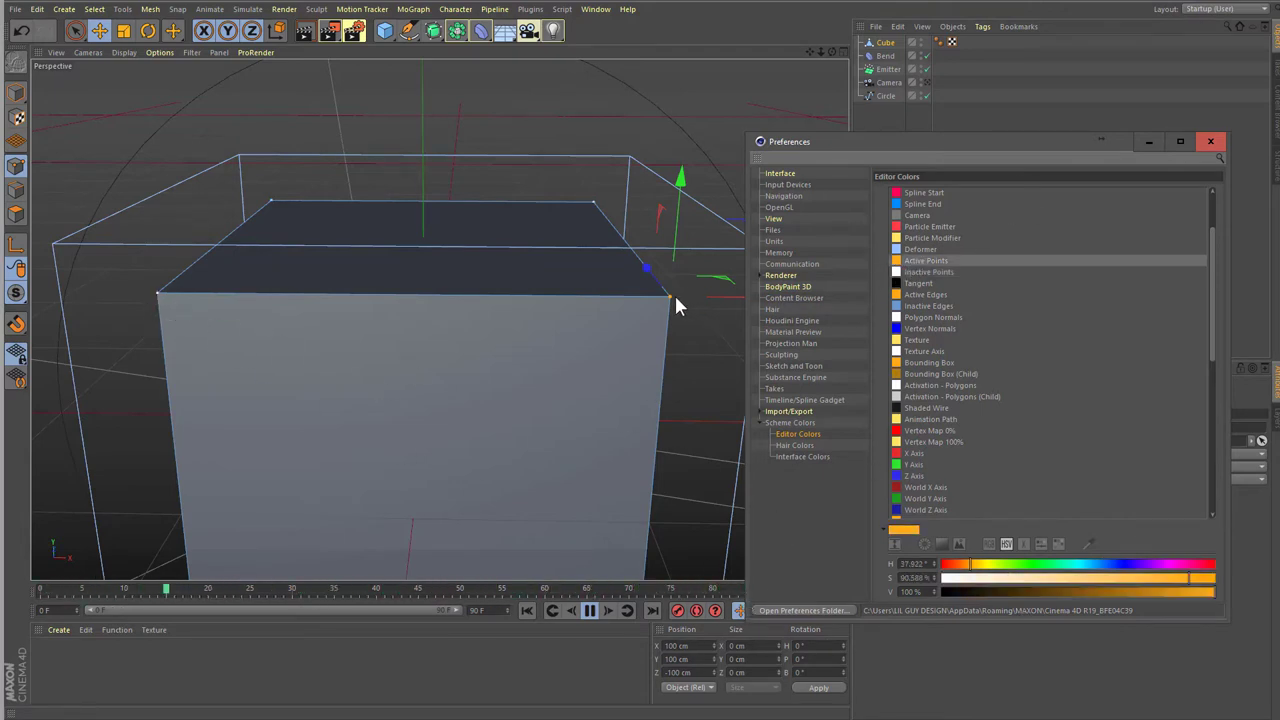
{"action": "double_click", "coordinate": [910, 564]}
{"action": "type", "text": "210"}
{"action": "left_click_drag", "start_coordinate": [951, 580], "coordinate": [1216, 598]}
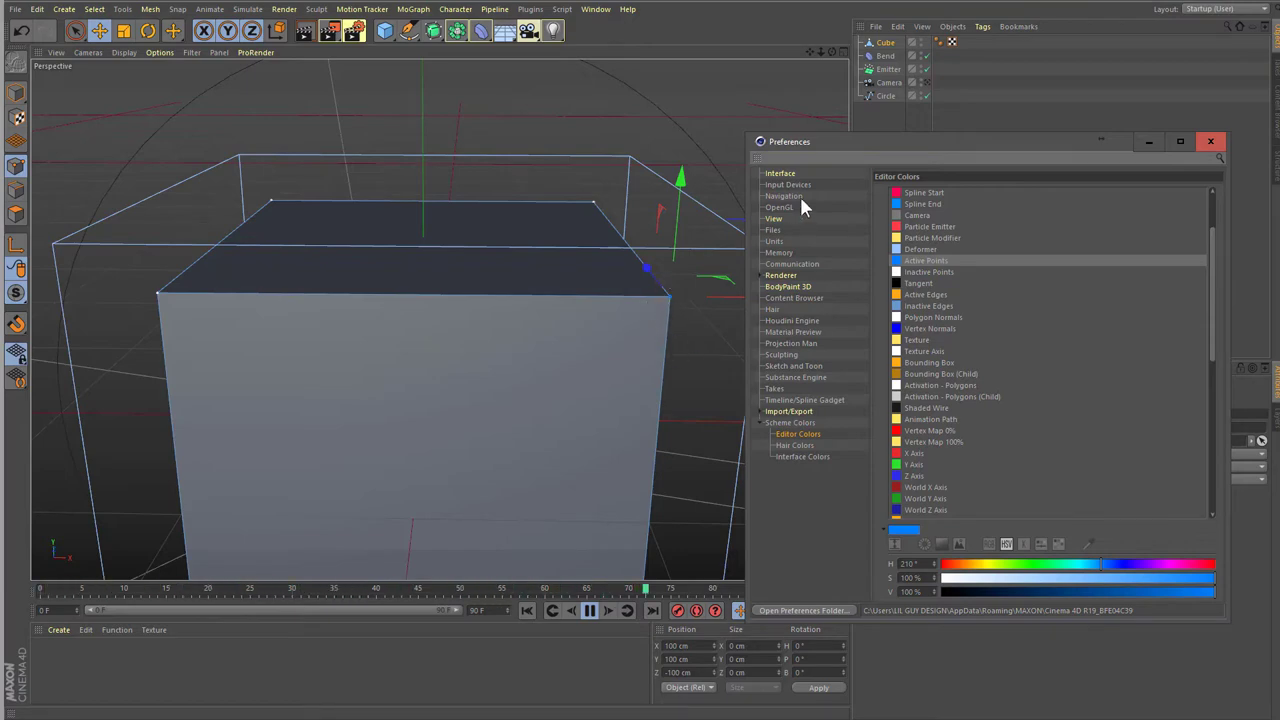
{"action": "mouse_move", "coordinate": [868, 152]}
{"action": "left_mouse_down"}
{"action": "mouse_move", "coordinate": [290, 76]}
{"action": "mouse_move", "coordinate": [242, 56]}
{"action": "left_mouse_up"}
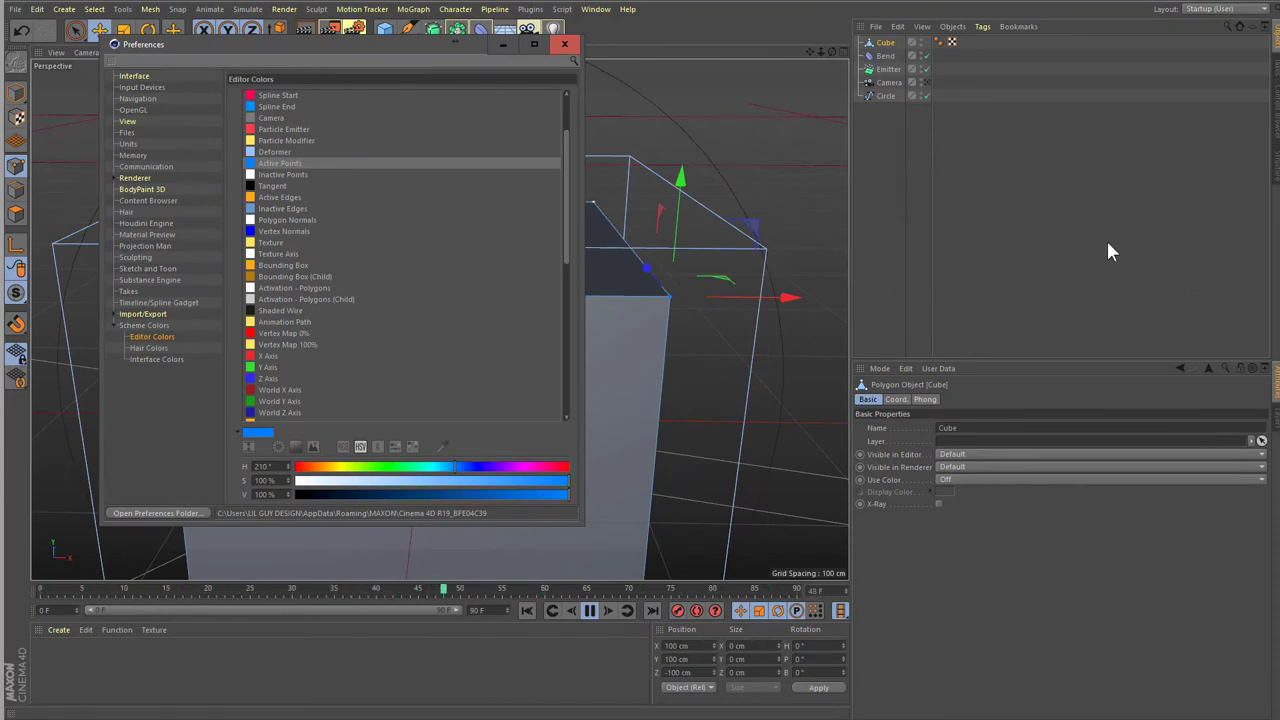
- Raise the viewport's Select Point Size from 5 to 8 in the View settings
{"action": "key", "text": "shift+v"}
{"action": "left_click", "coordinate": [1030, 400]}
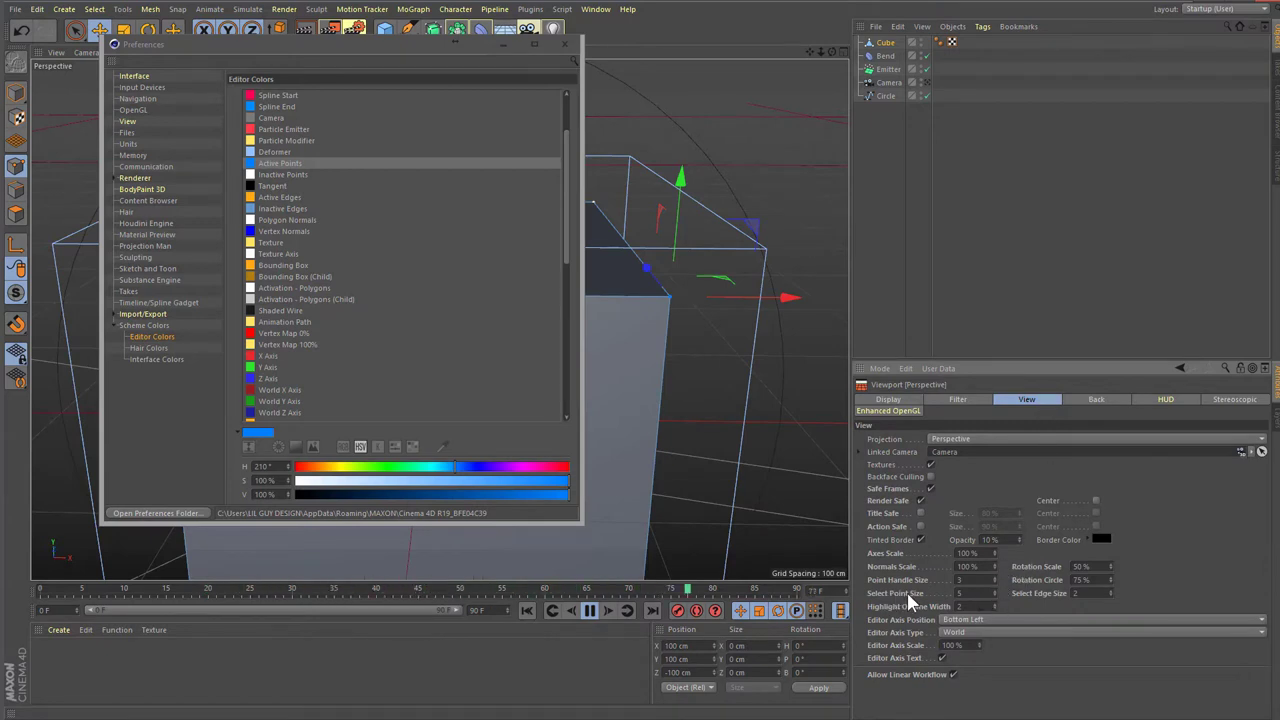
{"action": "left_click", "coordinate": [995, 591]}
{"action": "left_click", "coordinate": [979, 594]}
{"action": "type", "text": "8"}
{"action": "key", "text": "Return"}
{"action": "mouse_move", "coordinate": [390, 51]}
{"action": "left_mouse_down"}
{"action": "mouse_move", "coordinate": [386, 104]}
{"action": "mouse_move", "coordinate": [1196, 88]}
{"action": "left_mouse_up"}
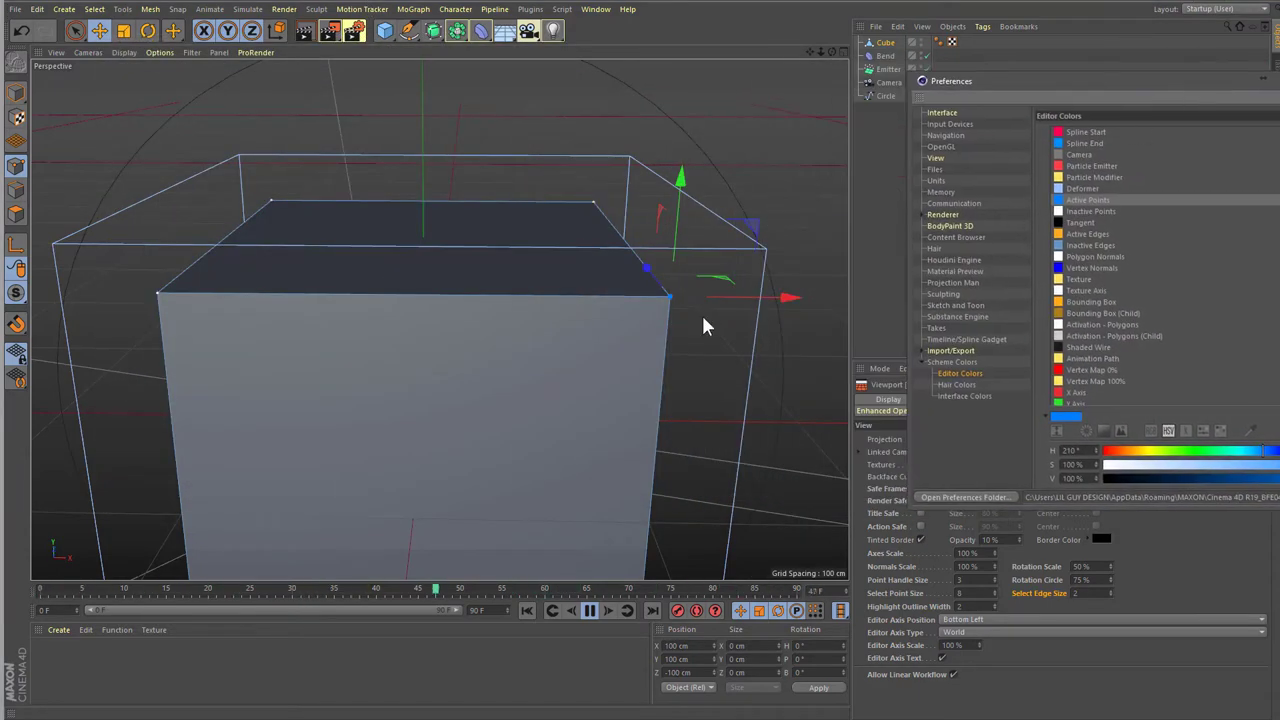
- Eyedropper the Active Points blue into Active Edges and preview it on a cube edge
{"action": "left_click", "coordinate": [1088, 234]}
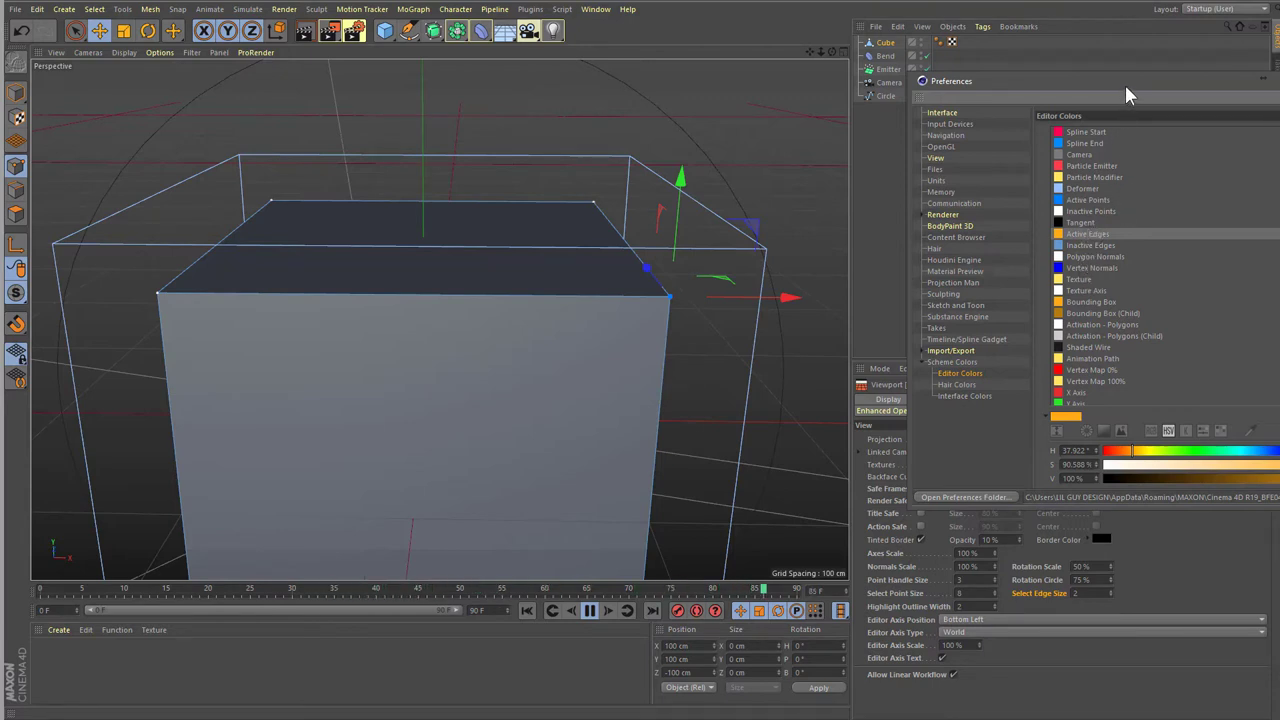
{"action": "left_click_drag", "start_coordinate": [1125, 85], "coordinate": [1001, 71]}
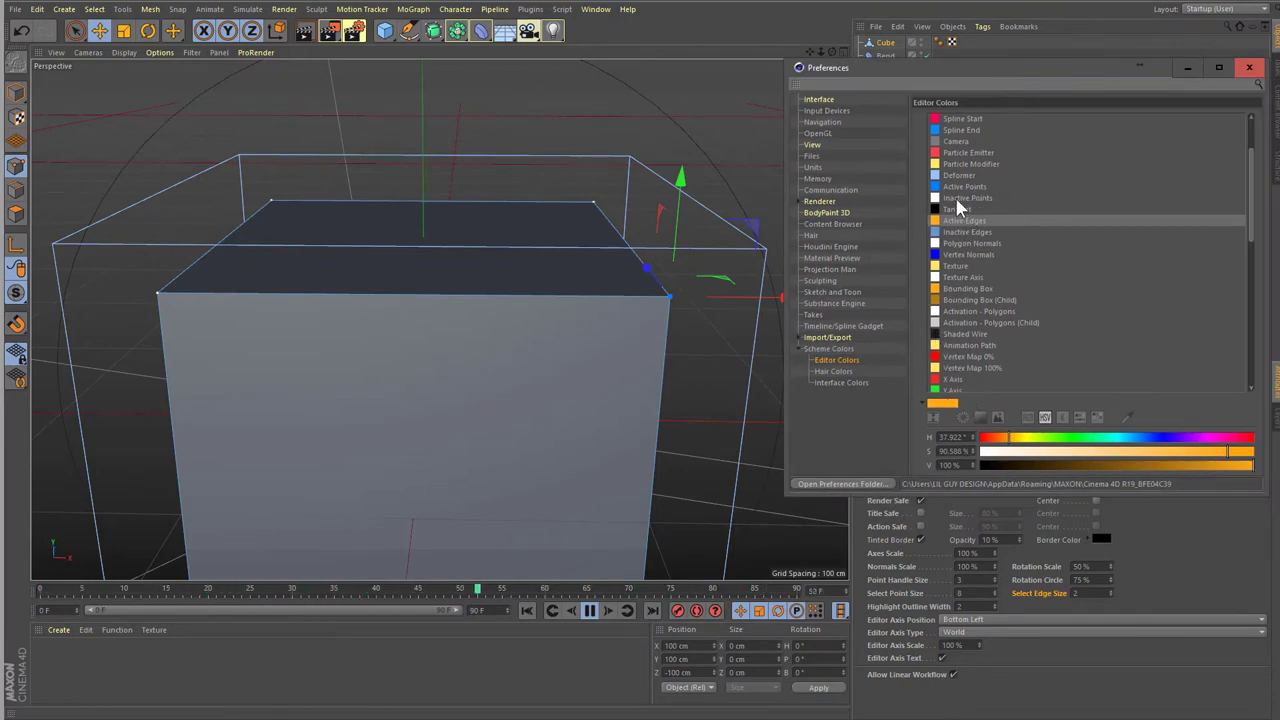
{"action": "left_click", "coordinate": [1127, 417]}
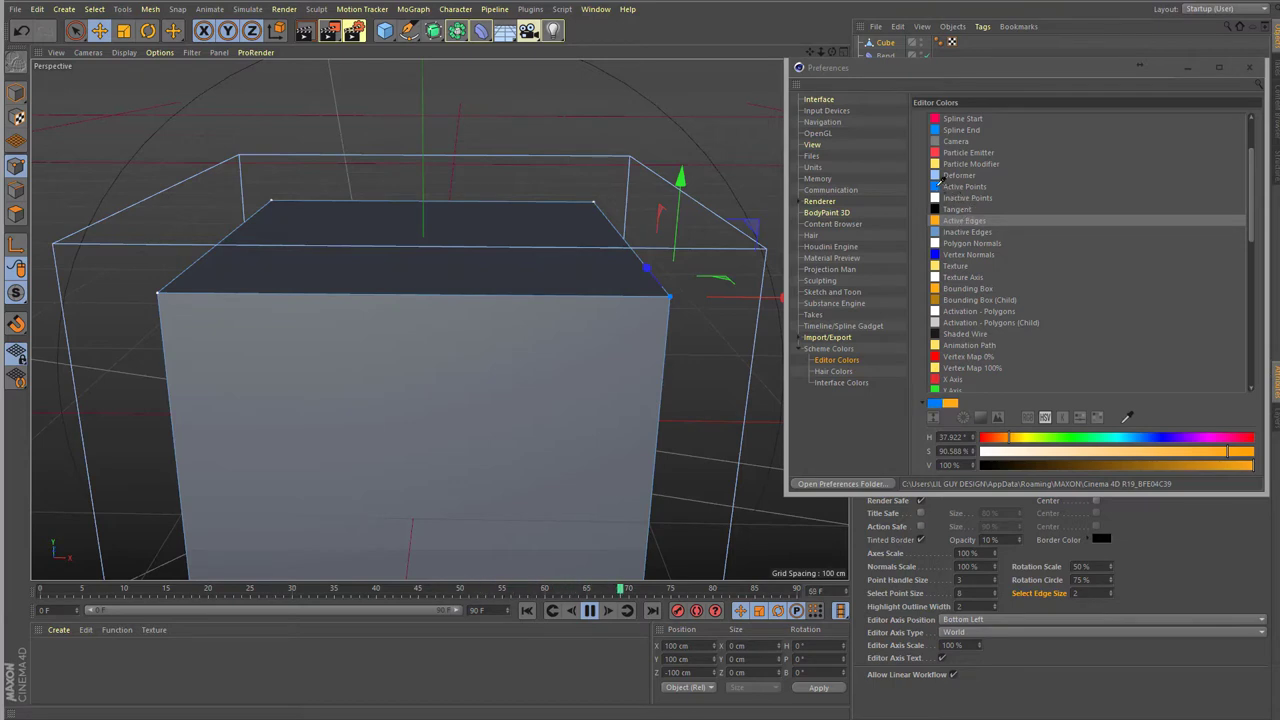
{"action": "left_click", "coordinate": [936, 185]}
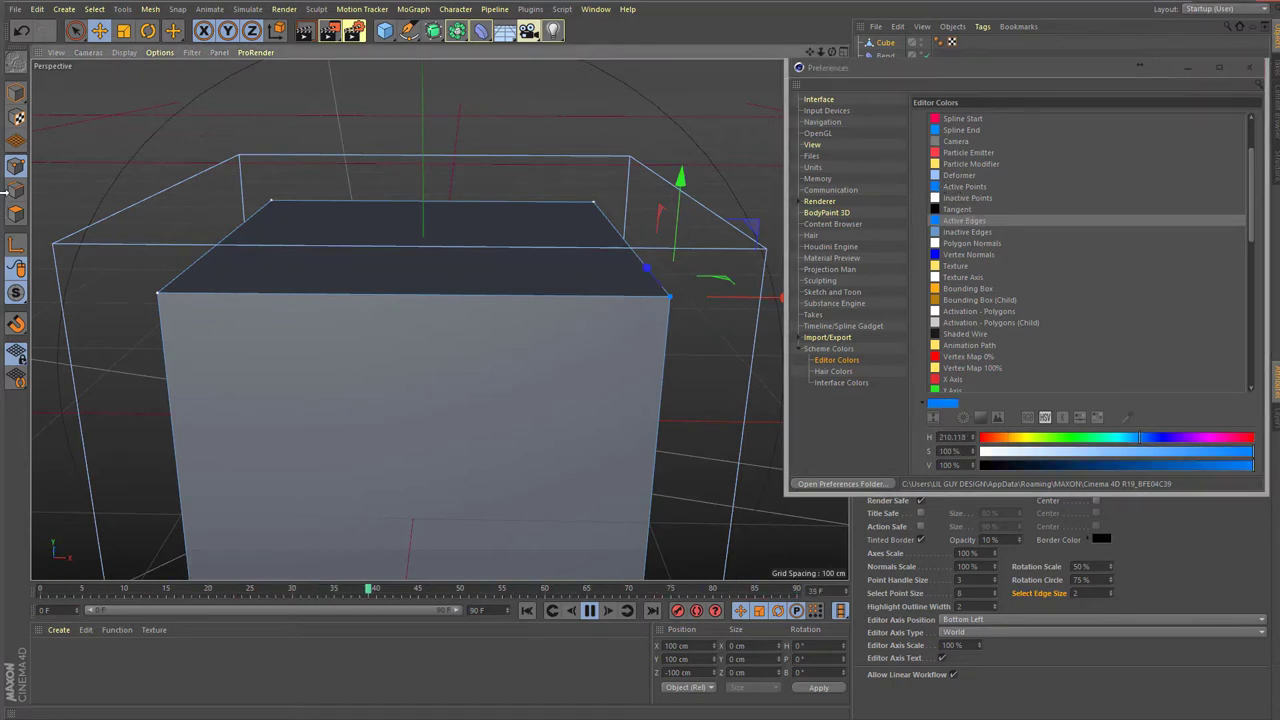
{"action": "left_click", "coordinate": [16, 190]}
{"action": "left_click", "coordinate": [290, 297]}
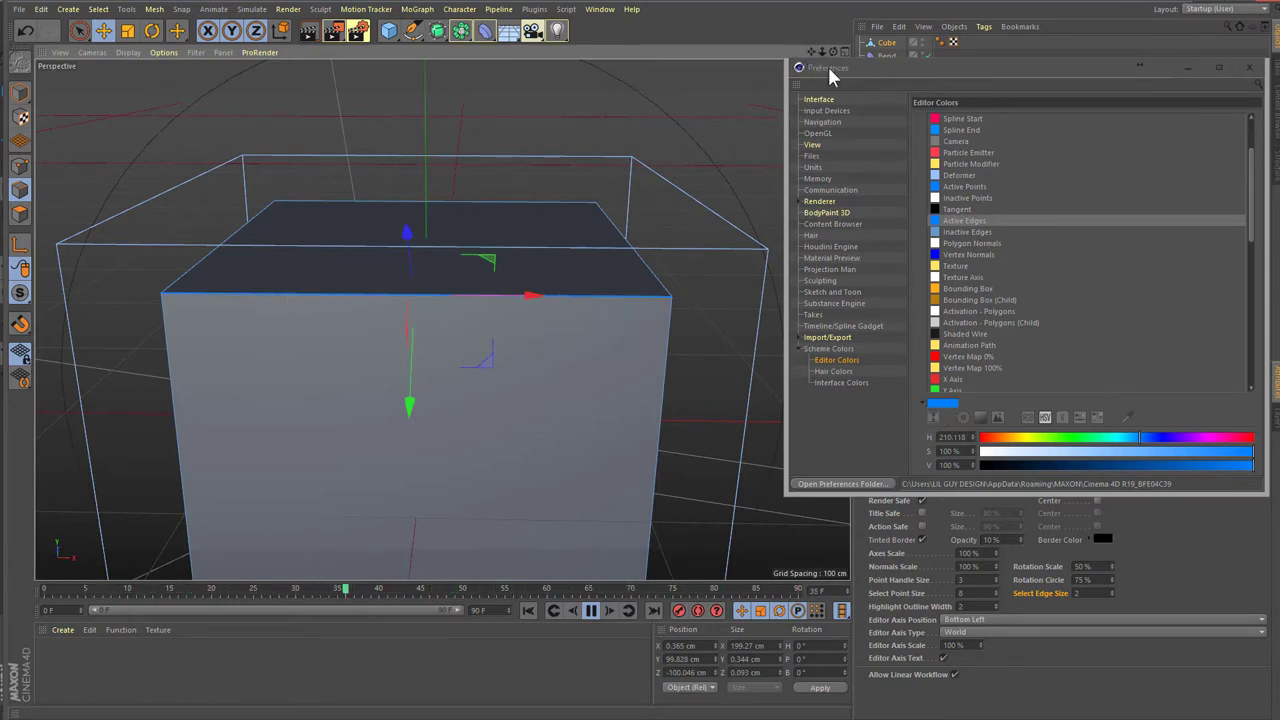
{"action": "left_click_drag", "start_coordinate": [829, 78], "coordinate": [821, 75]}
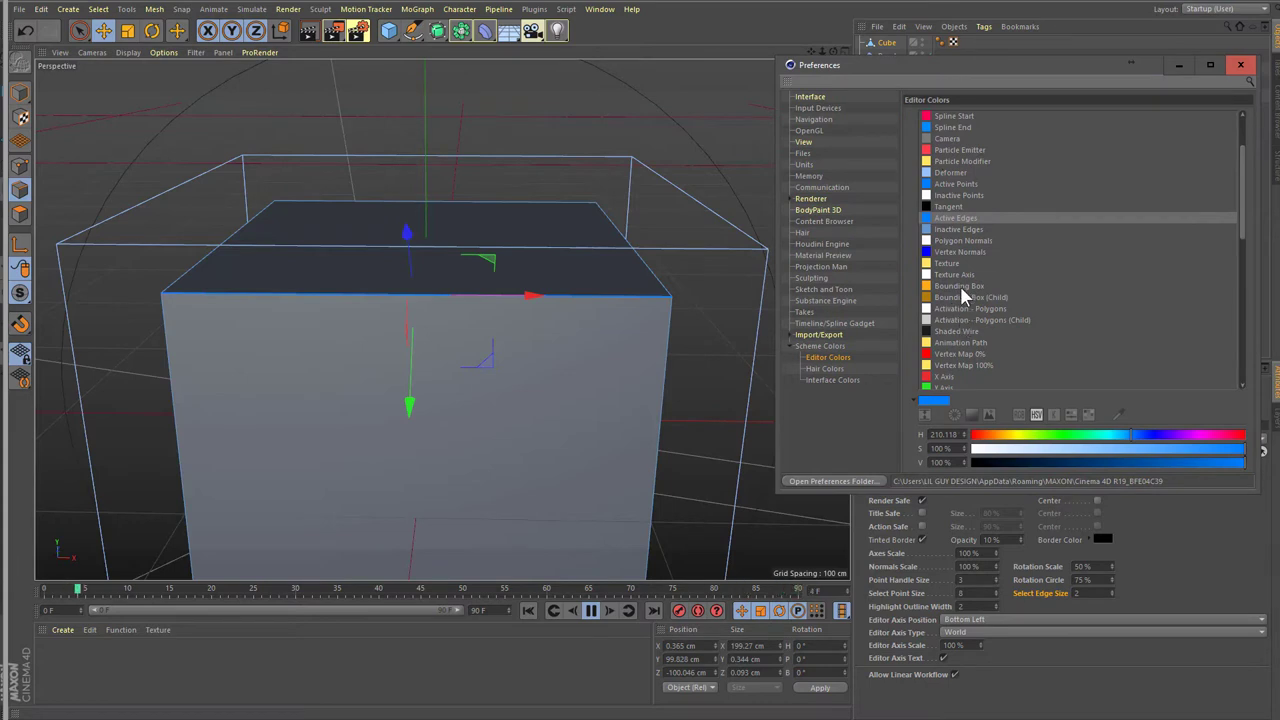
- Eyedropper black into the Inactive Edges colour
{"action": "left_click", "coordinate": [952, 230]}
{"action": "left_click", "coordinate": [1119, 412]}
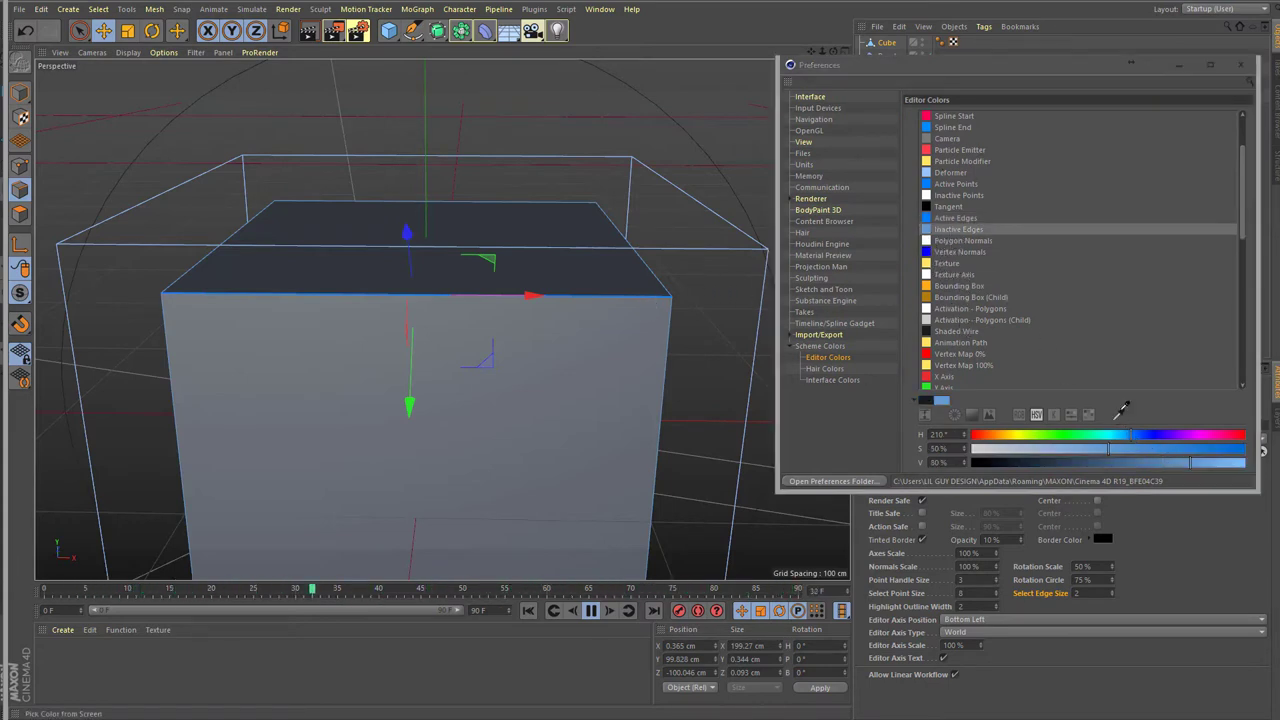
{"action": "left_click", "coordinate": [929, 203]}
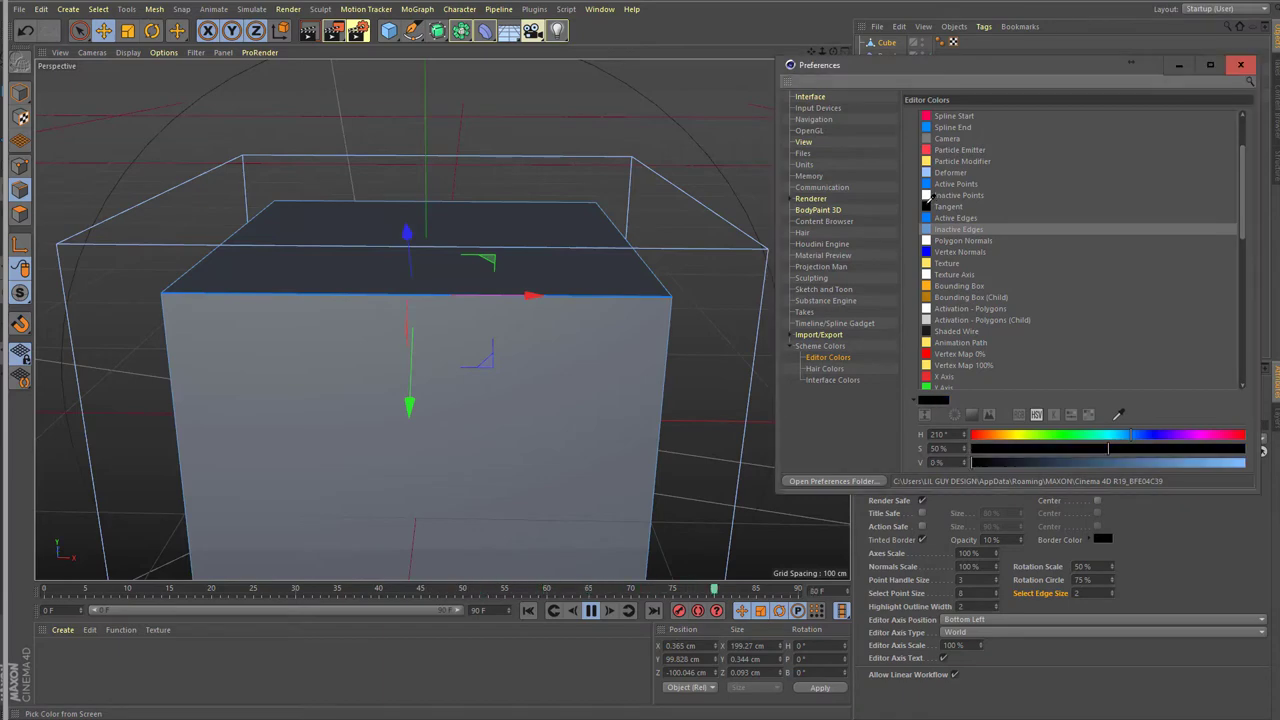
{"action": "left_click_drag", "start_coordinate": [824, 50], "coordinate": [826, 57]}
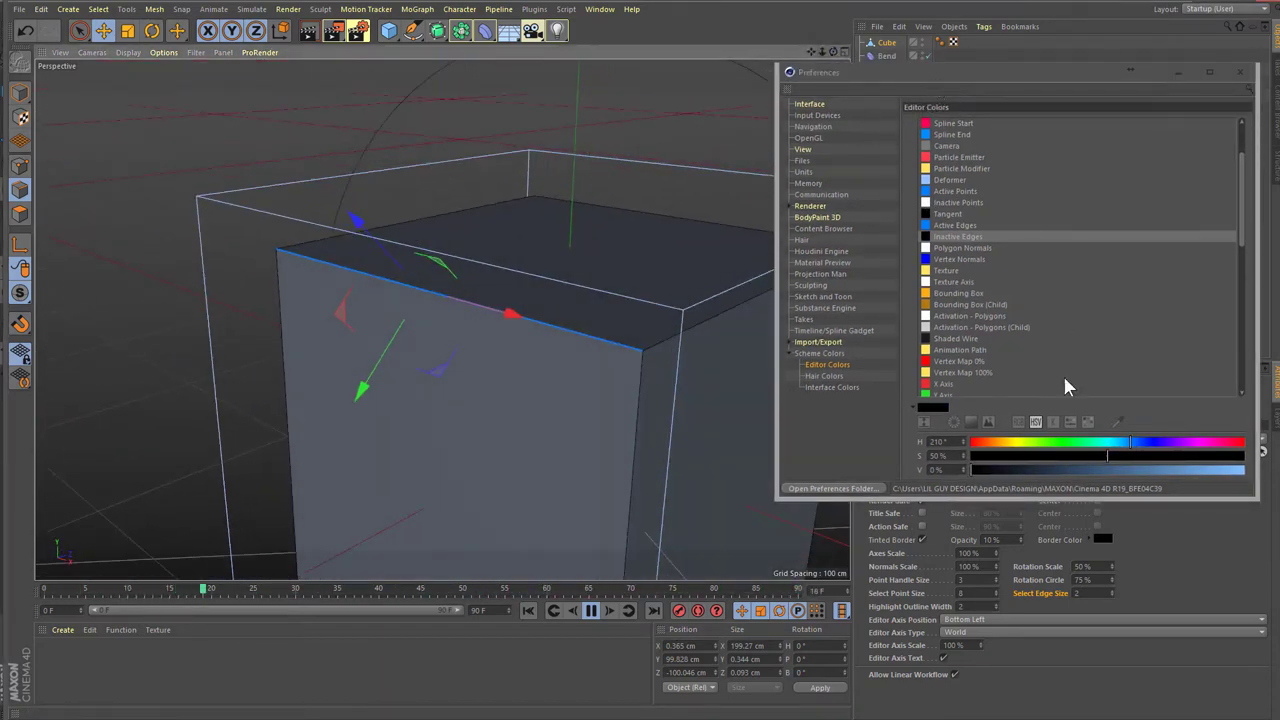
{"action": "left_click", "coordinate": [984, 271]}
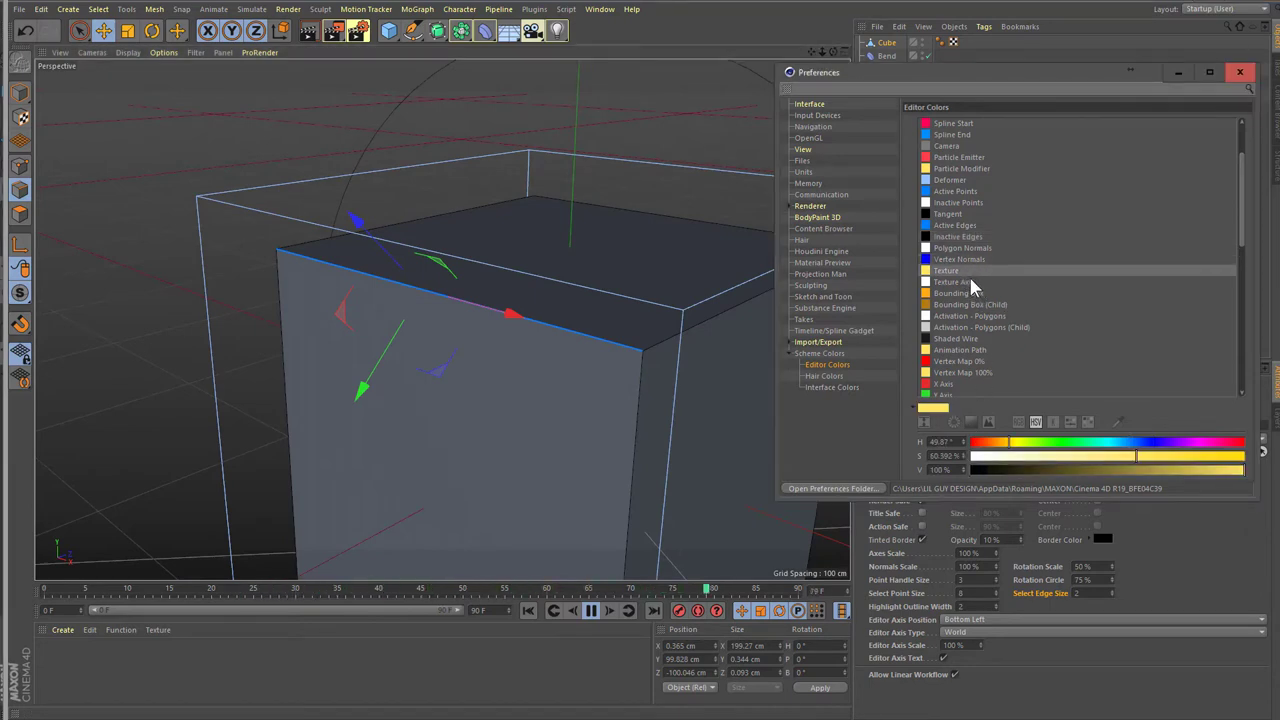
{"action": "mouse_move", "coordinate": [953, 82]}
{"action": "left_mouse_down"}
{"action": "mouse_move", "coordinate": [848, 164]}
{"action": "mouse_move", "coordinate": [461, 143]}
{"action": "left_mouse_up"}
- Apply a new material to the Cube with Frontal projection and enter Texture mode
{"action": "double_click", "coordinate": [104, 679]}
{"action": "left_click_drag", "start_coordinate": [50, 656], "coordinate": [886, 48]}
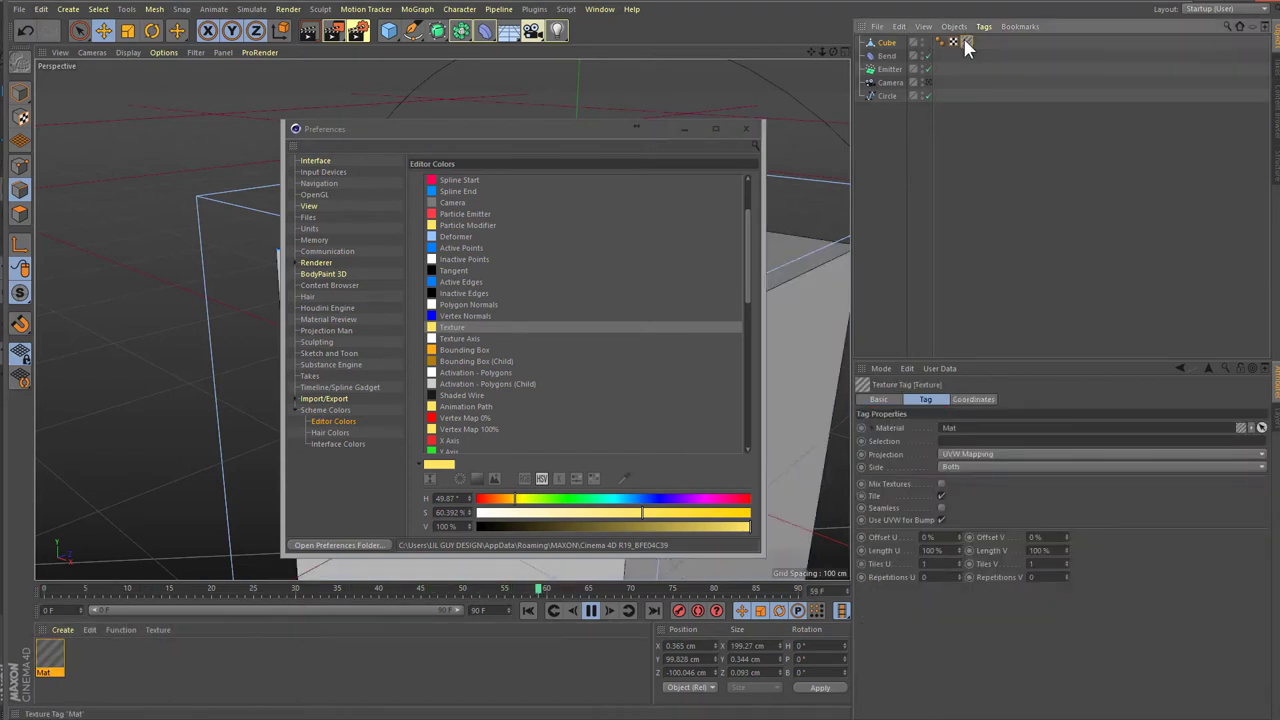
{"action": "left_click", "coordinate": [959, 456]}
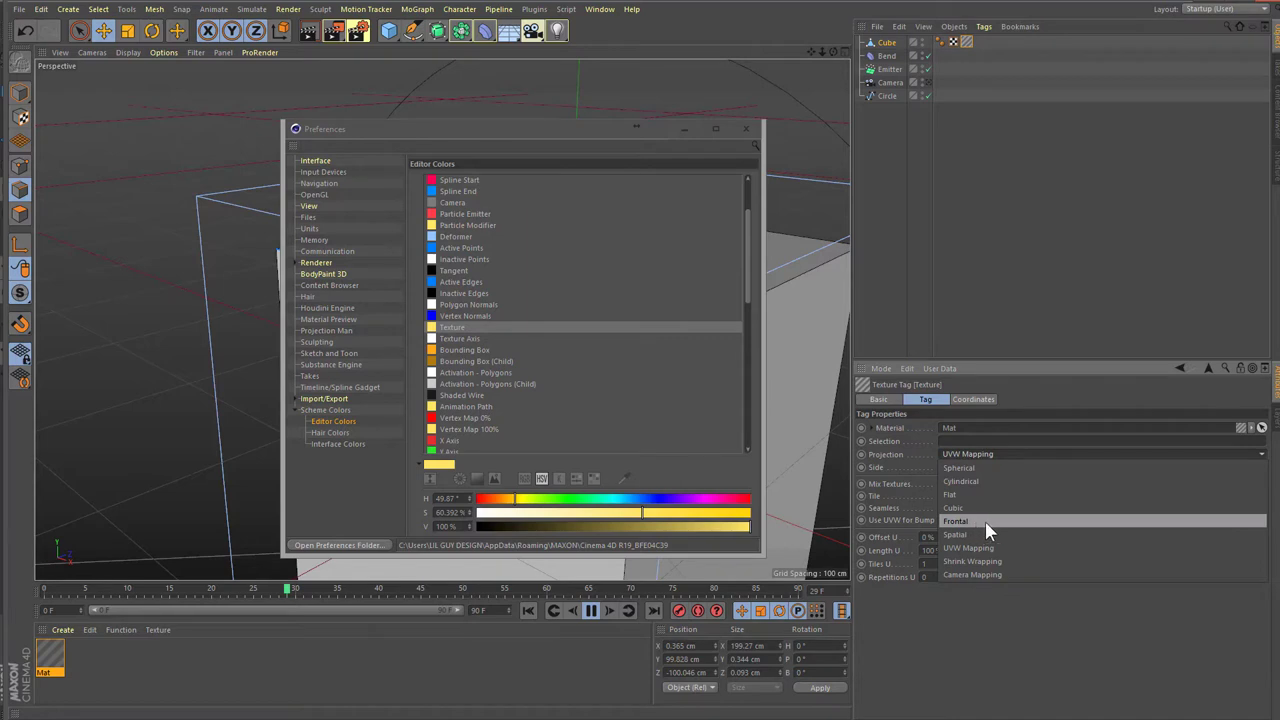
{"action": "left_click", "coordinate": [985, 521]}
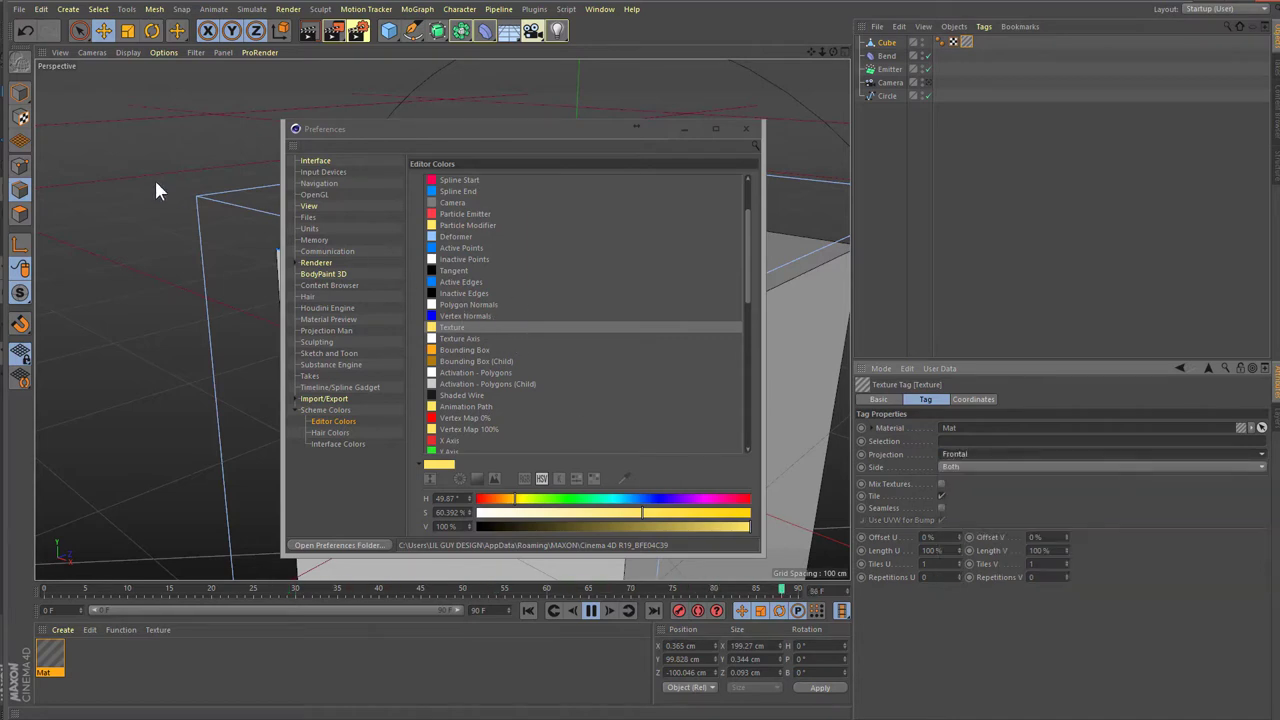
{"action": "left_click", "coordinate": [20, 117]}
- Set the Texture and Bounding Box editor colour hues to 210
{"action": "mouse_move", "coordinate": [458, 131]}
{"action": "left_mouse_down"}
{"action": "mouse_move", "coordinate": [690, 170]}
{"action": "mouse_move", "coordinate": [784, 205]}
{"action": "mouse_move", "coordinate": [938, 200]}
{"action": "left_mouse_up"}
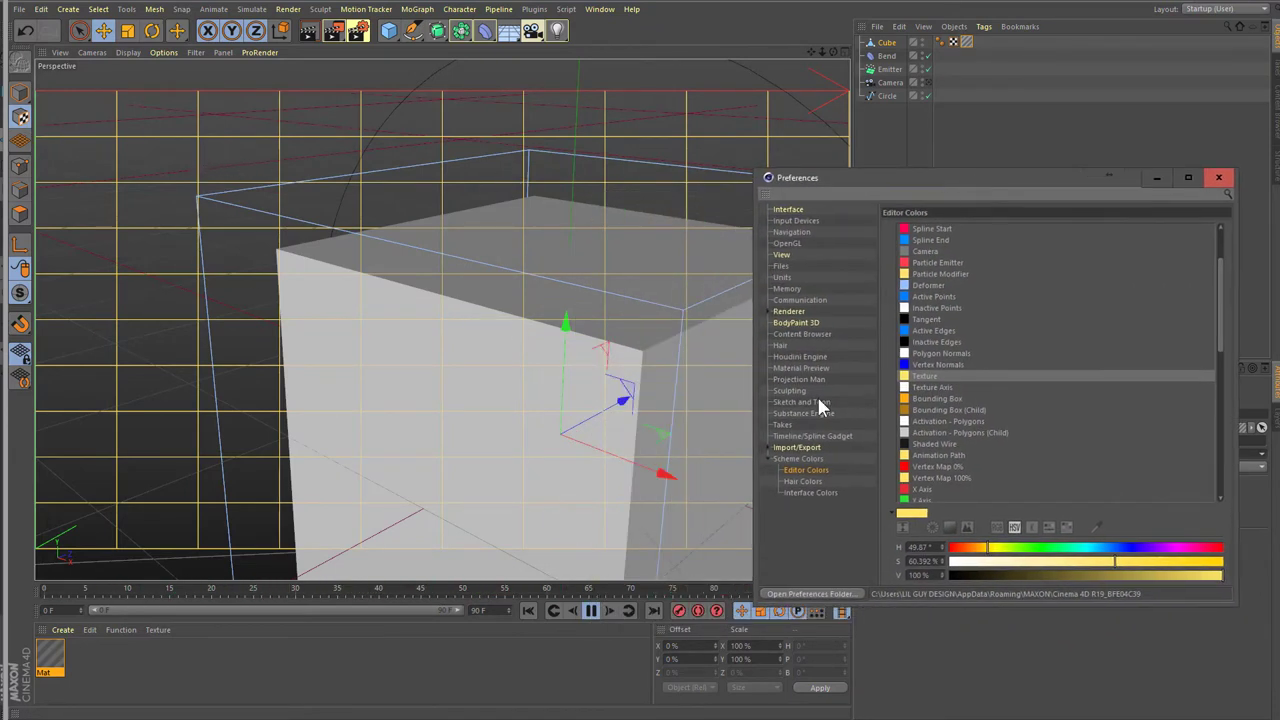
{"action": "type", "text": "21"}
{"action": "type", "text": "0"}
{"action": "key", "text": "Return"}
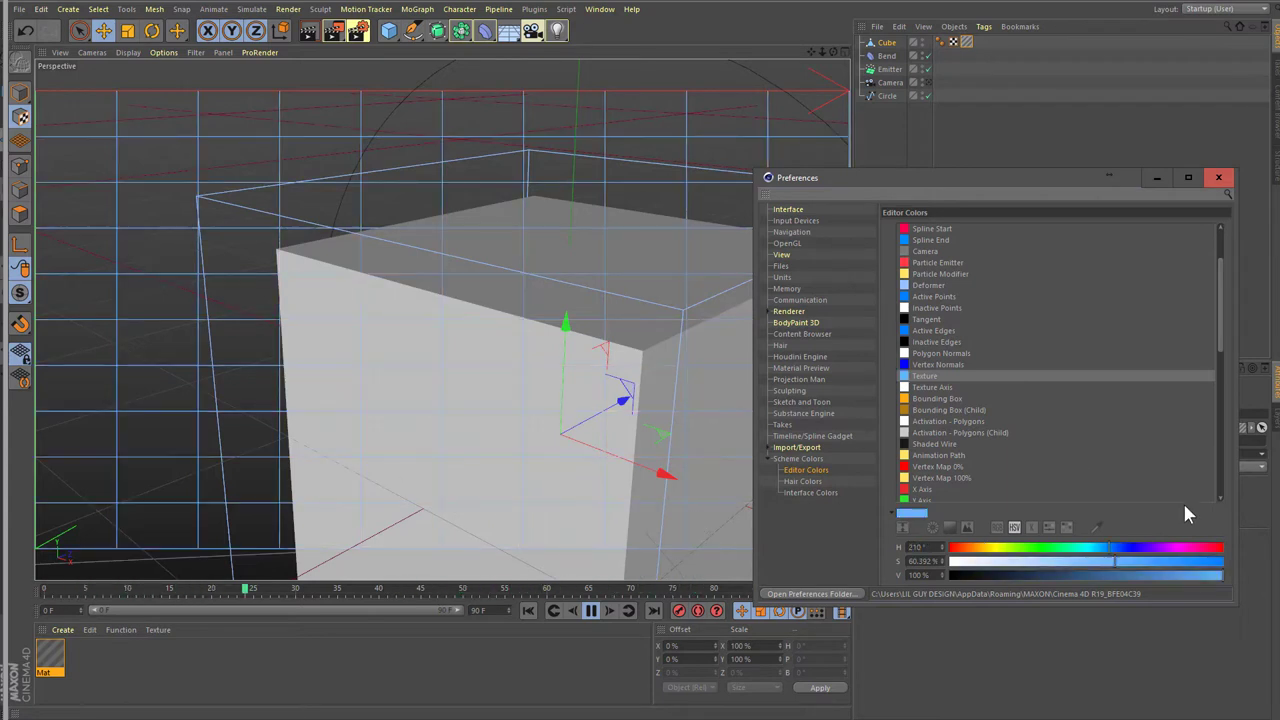
{"action": "left_click_drag", "start_coordinate": [1106, 550], "coordinate": [1102, 549]}
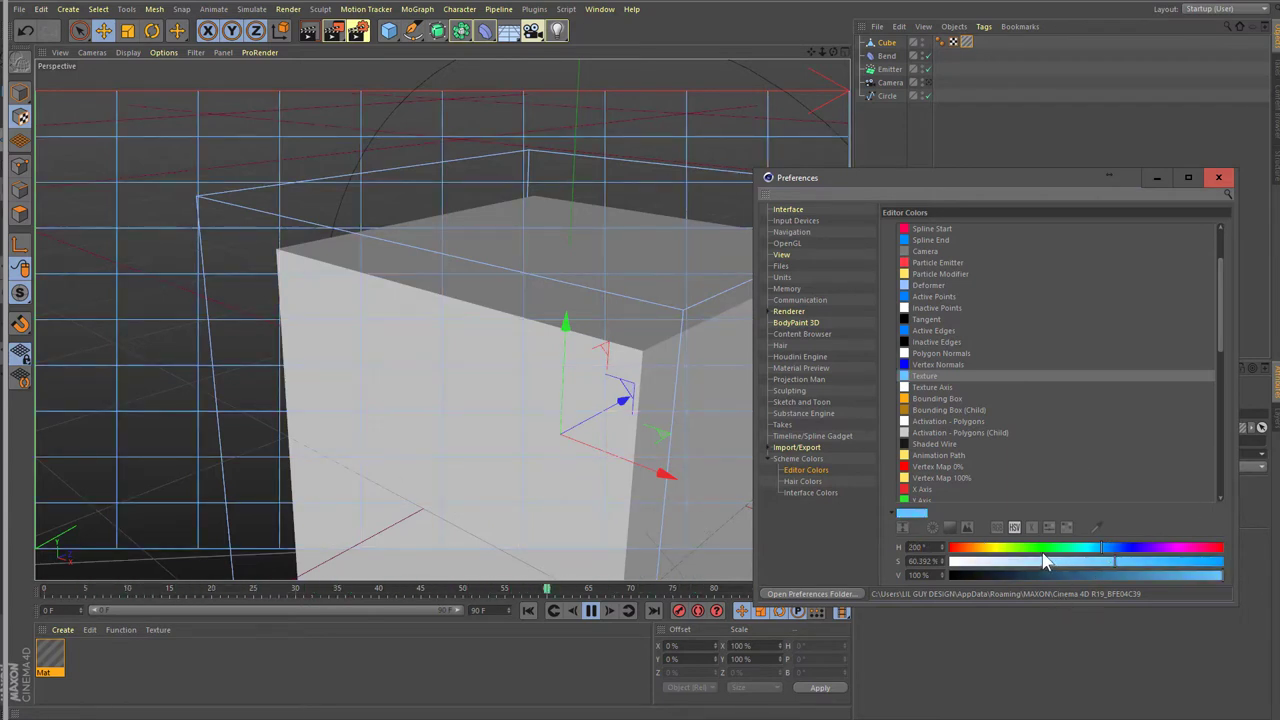
{"action": "left_click", "coordinate": [928, 388]}
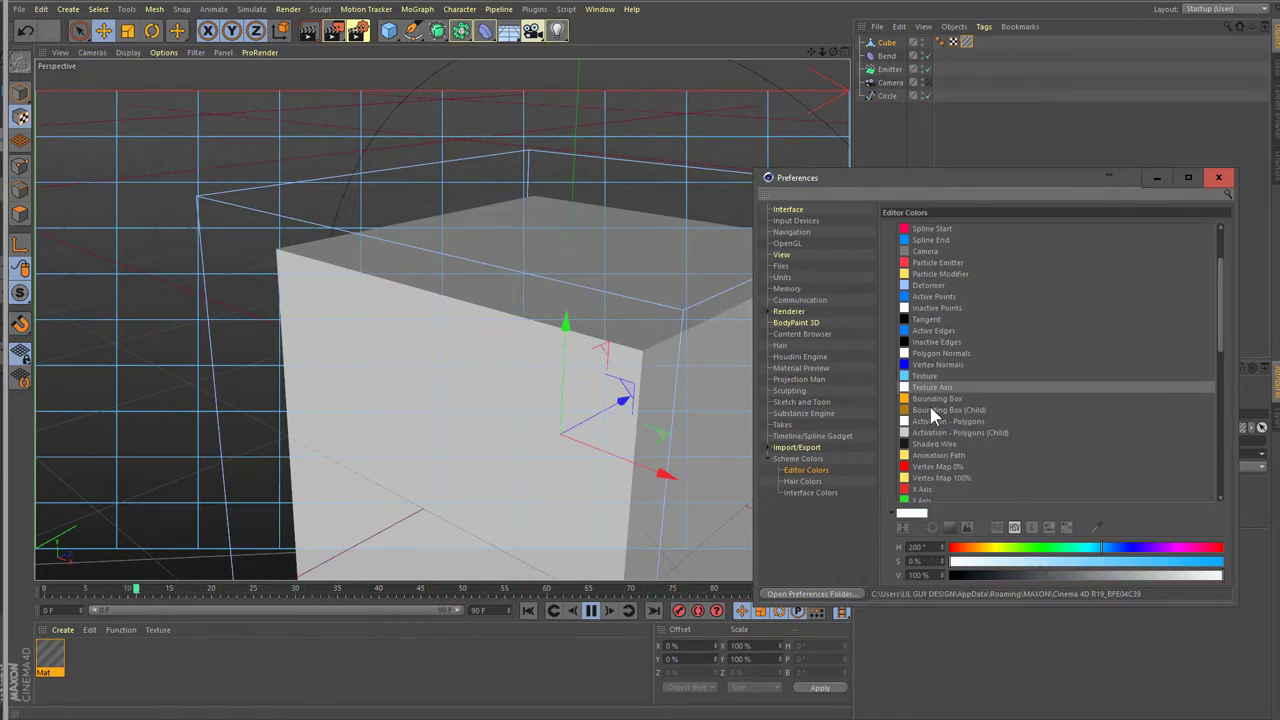
{"action": "left_click", "coordinate": [930, 399]}
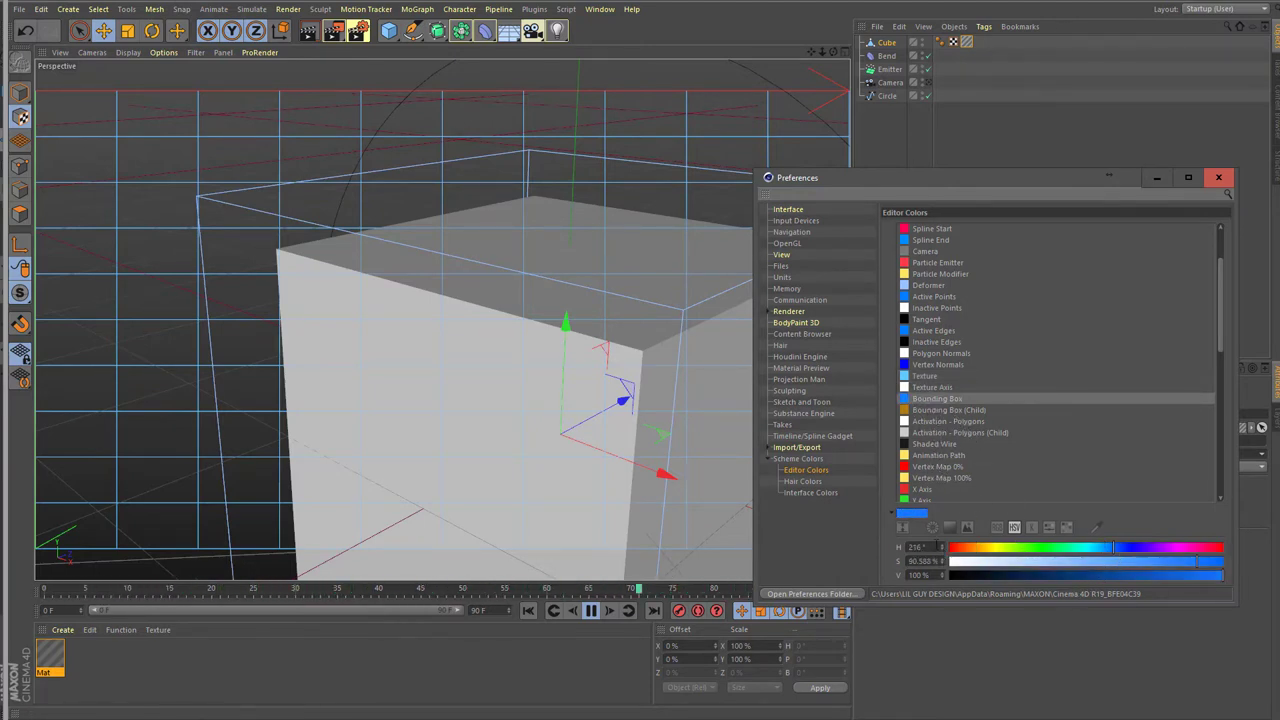
{"action": "left_click", "coordinate": [926, 548]}
{"action": "type", "text": "210"}
{"action": "key", "text": "Return"}
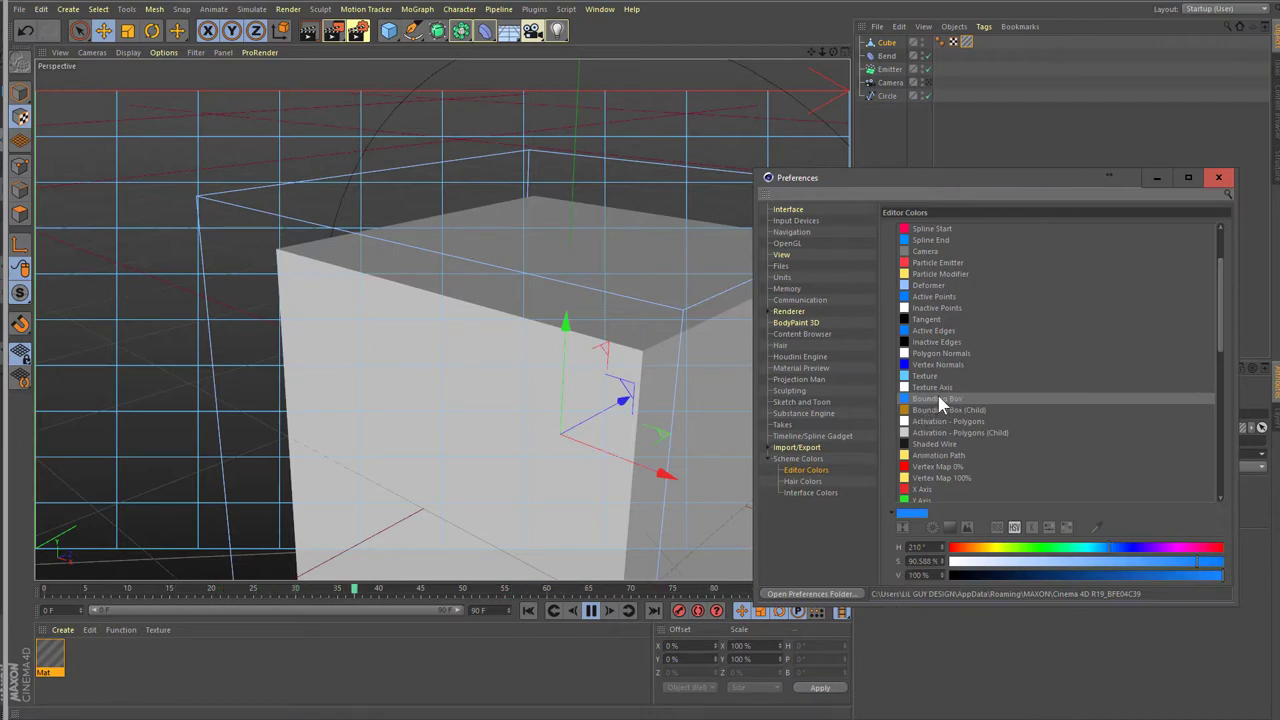
{"action": "mouse_move", "coordinate": [980, 170]}
{"action": "left_mouse_down"}
{"action": "mouse_move", "coordinate": [725, 160]}
{"action": "mouse_move", "coordinate": [504, 386]}
{"action": "left_mouse_up"}
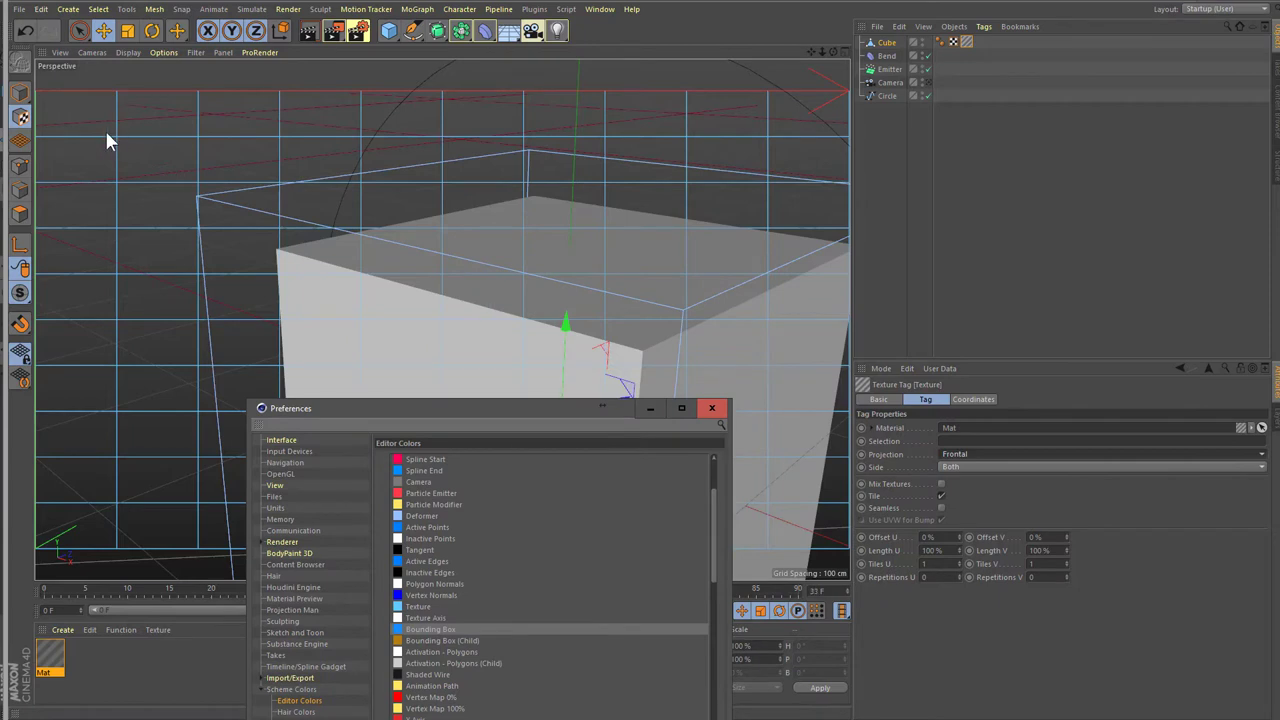
- Return to Model mode and delete the Bend, Emitter, Camera and Circle objects
{"action": "left_click", "coordinate": [20, 112]}
{"action": "left_click", "coordinate": [884, 43]}
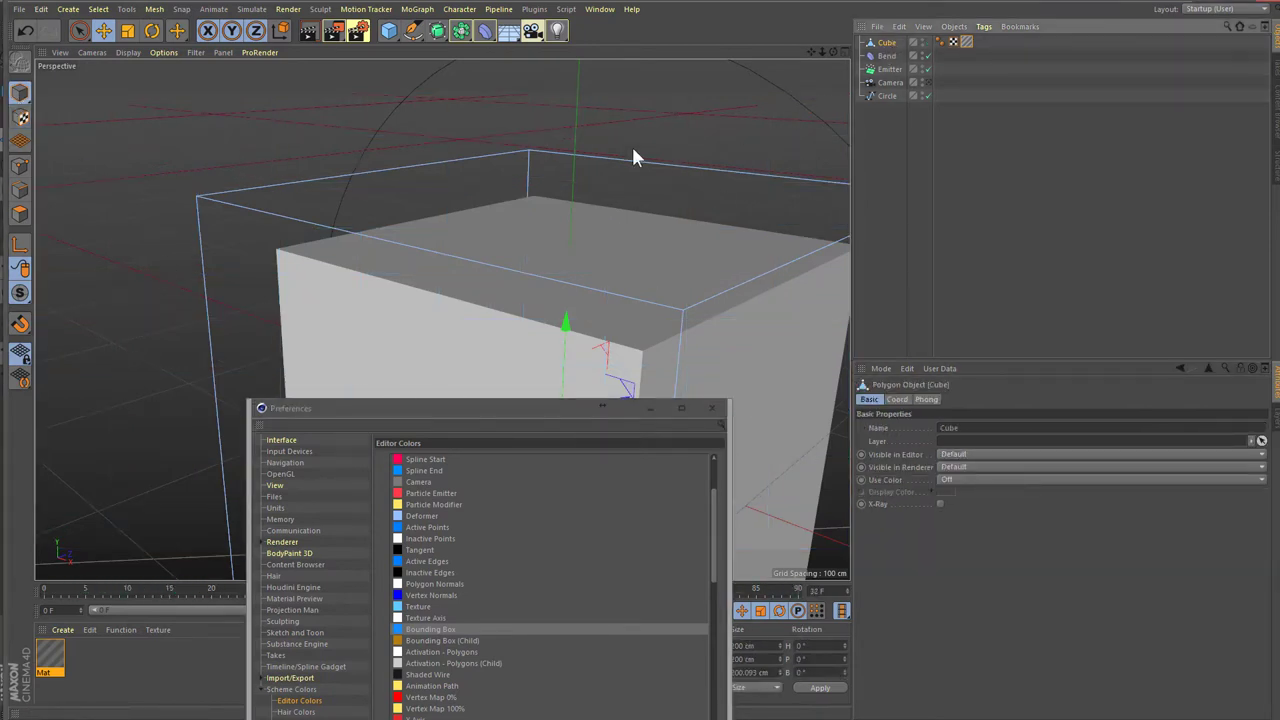
{"action": "left_click_drag", "start_coordinate": [811, 56], "coordinate": [546, 237]}
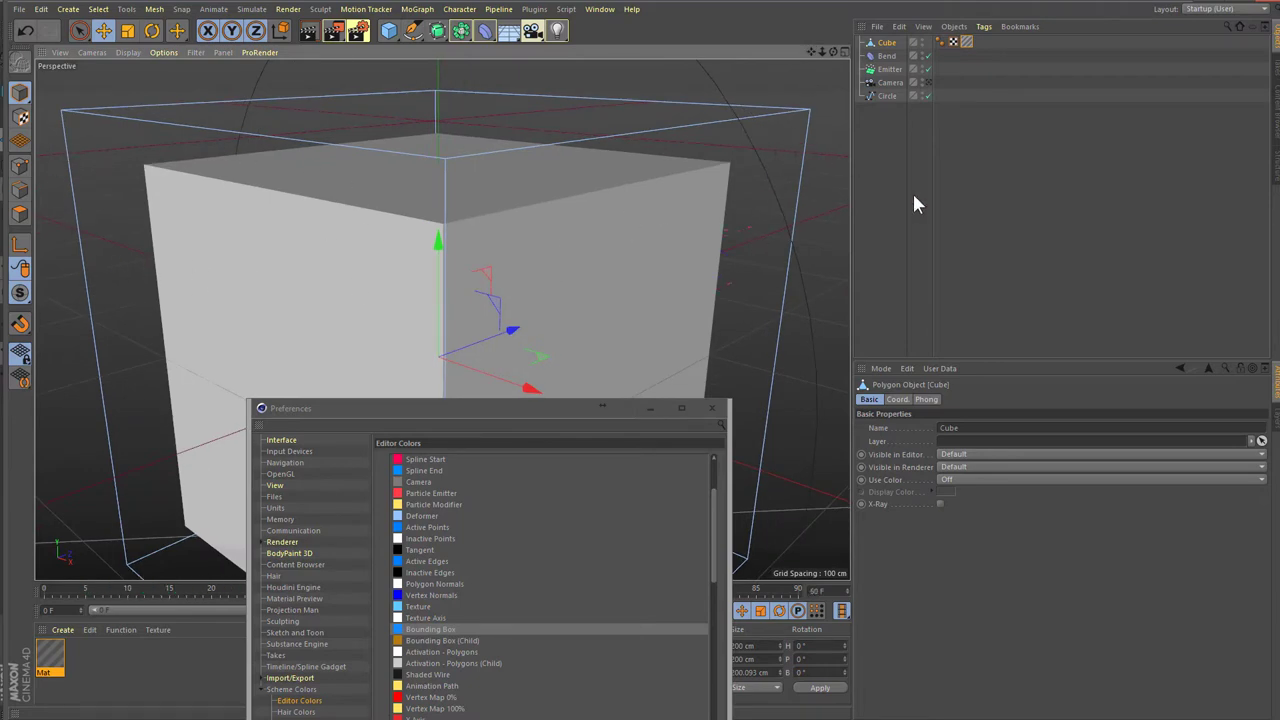
{"action": "left_click_drag", "start_coordinate": [893, 125], "coordinate": [880, 56]}
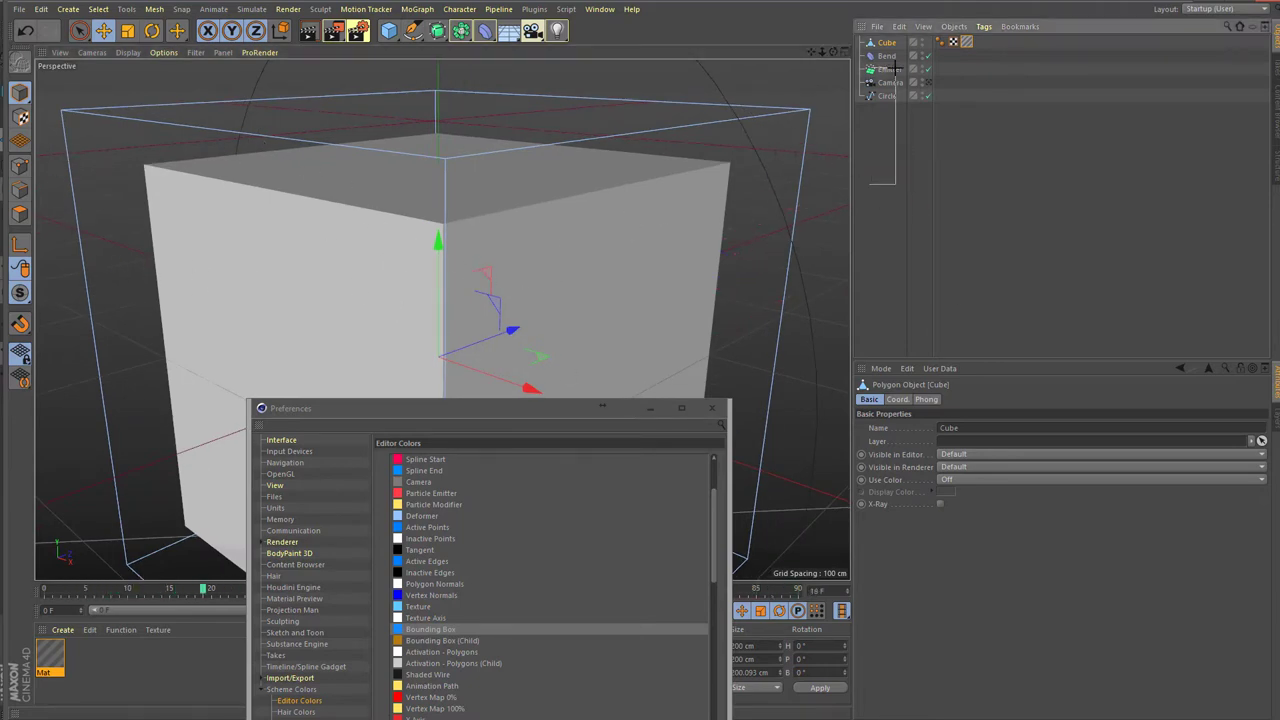
{"action": "key", "text": "Delete"}
- Reselect the Cube and switch to the Live Selection tool
{"action": "scroll", "coordinate": [571, 208], "scroll_direction": "down", "scroll_amount": 3}
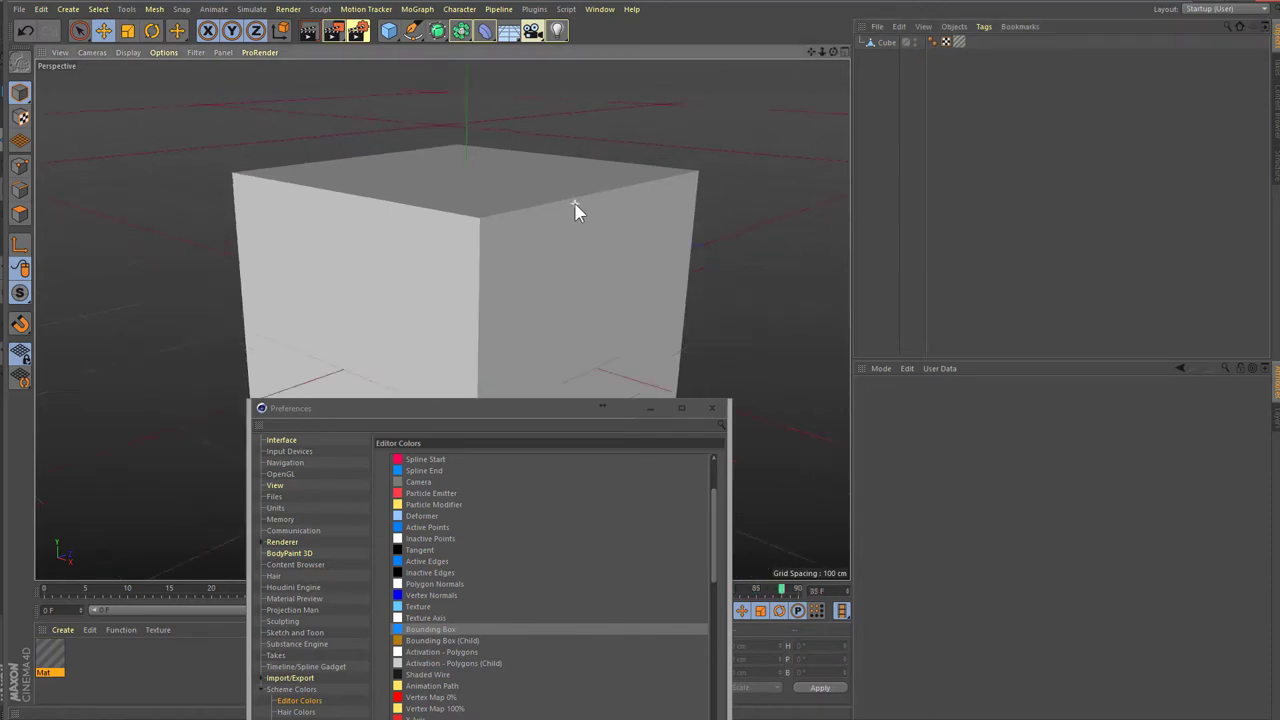
{"action": "scroll", "coordinate": [728, 134], "scroll_direction": "down", "scroll_amount": 2}
{"action": "left_click", "coordinate": [885, 44]}
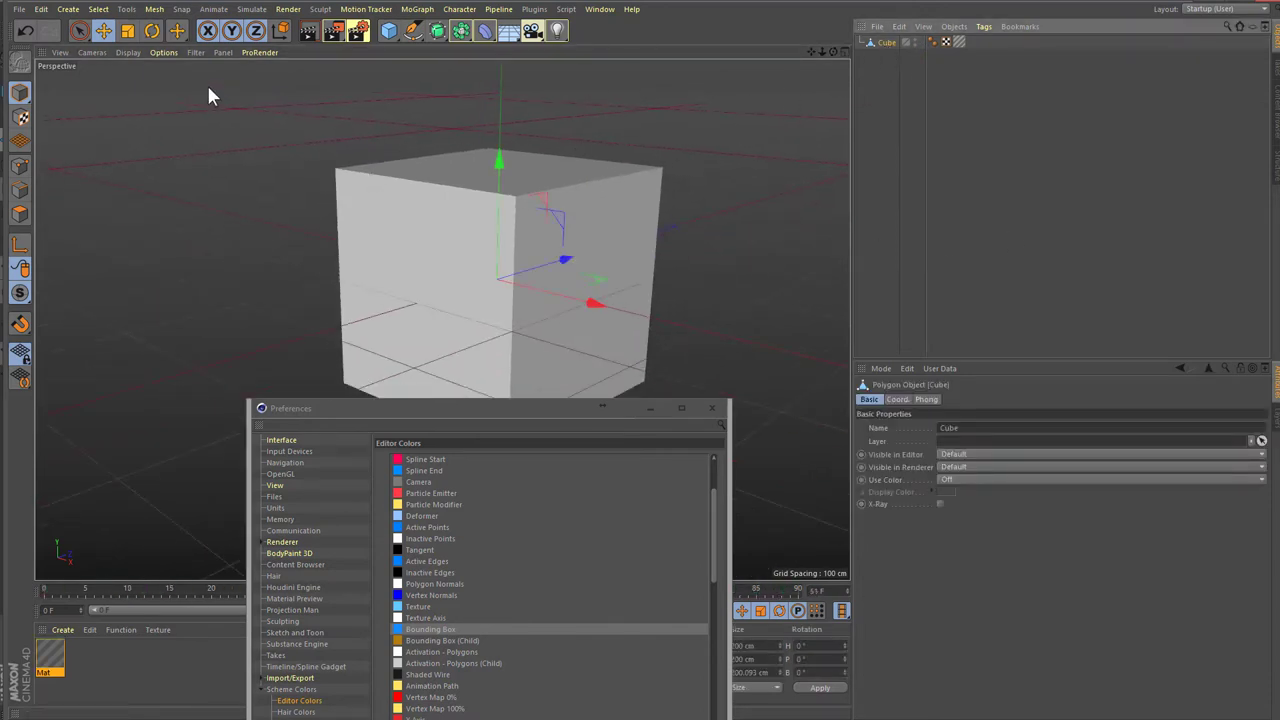
{"action": "left_click", "coordinate": [80, 29]}
{"action": "scroll", "coordinate": [394, 147], "scroll_direction": "up", "scroll_amount": 2}
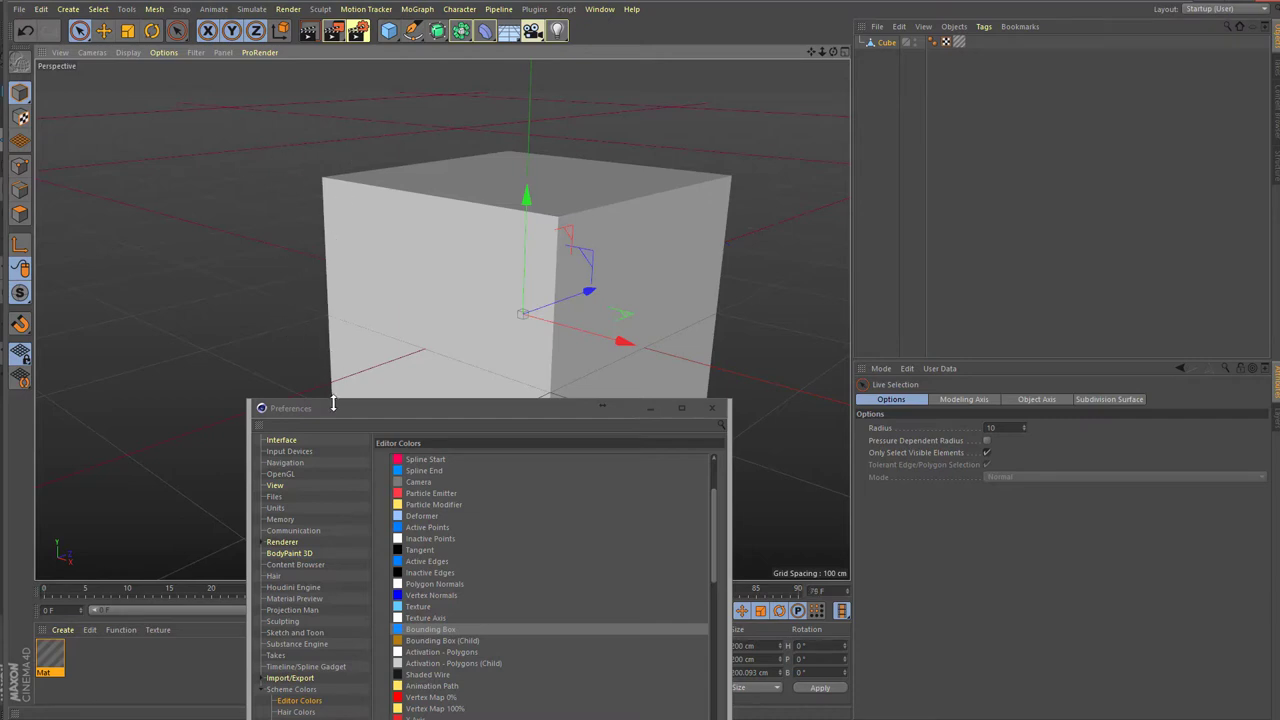
{"action": "mouse_move", "coordinate": [333, 403]}
{"action": "left_mouse_down"}
{"action": "mouse_move", "coordinate": [337, 290]}
{"action": "mouse_move", "coordinate": [197, 345]}
{"action": "left_mouse_up"}
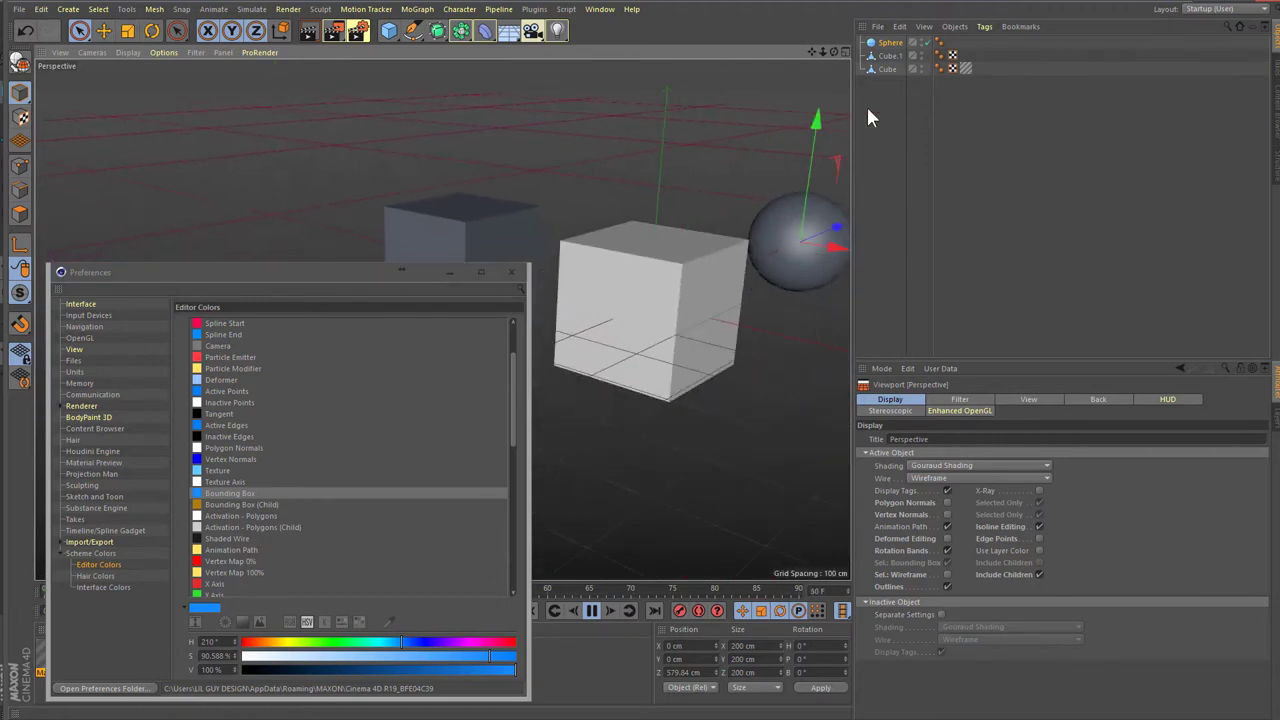
- Select both cubes and toggle the Outlines option in the viewport's Display settings
{"action": "left_click", "coordinate": [650, 260], "text": "shift"}
{"action": "left_click", "coordinate": [455, 246], "text": "shift"}
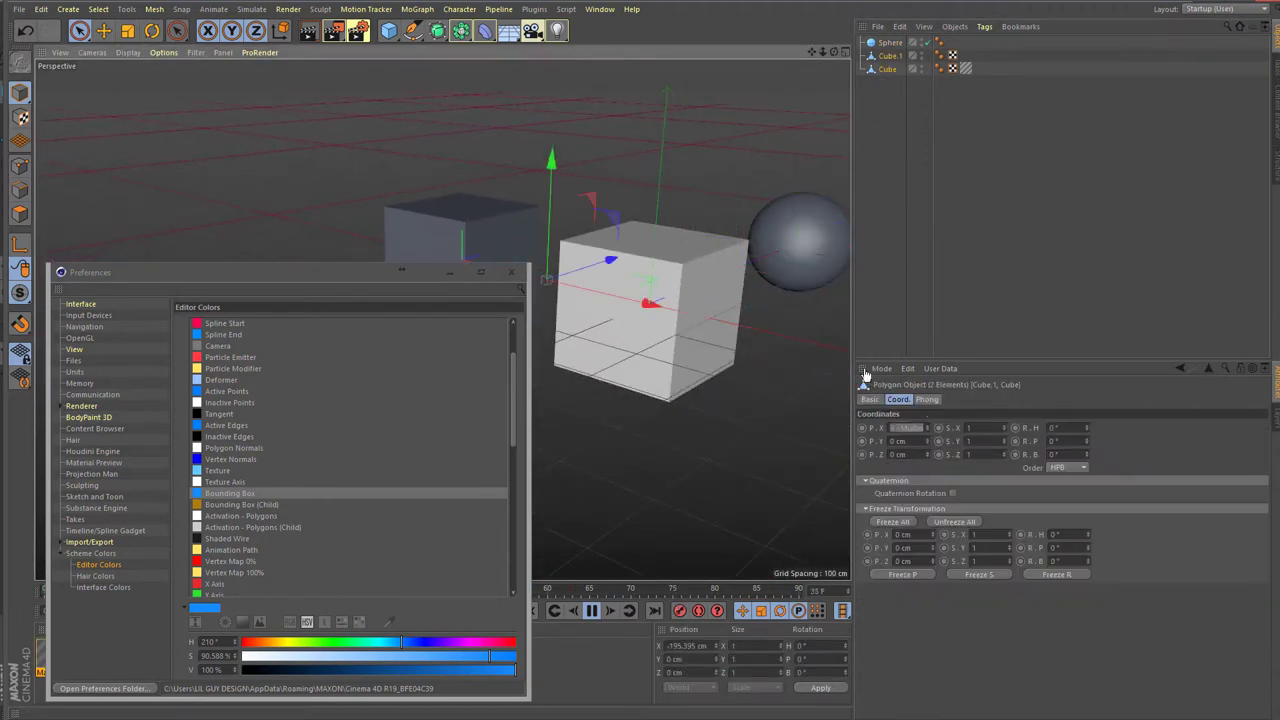
{"action": "key", "text": "shift+v"}
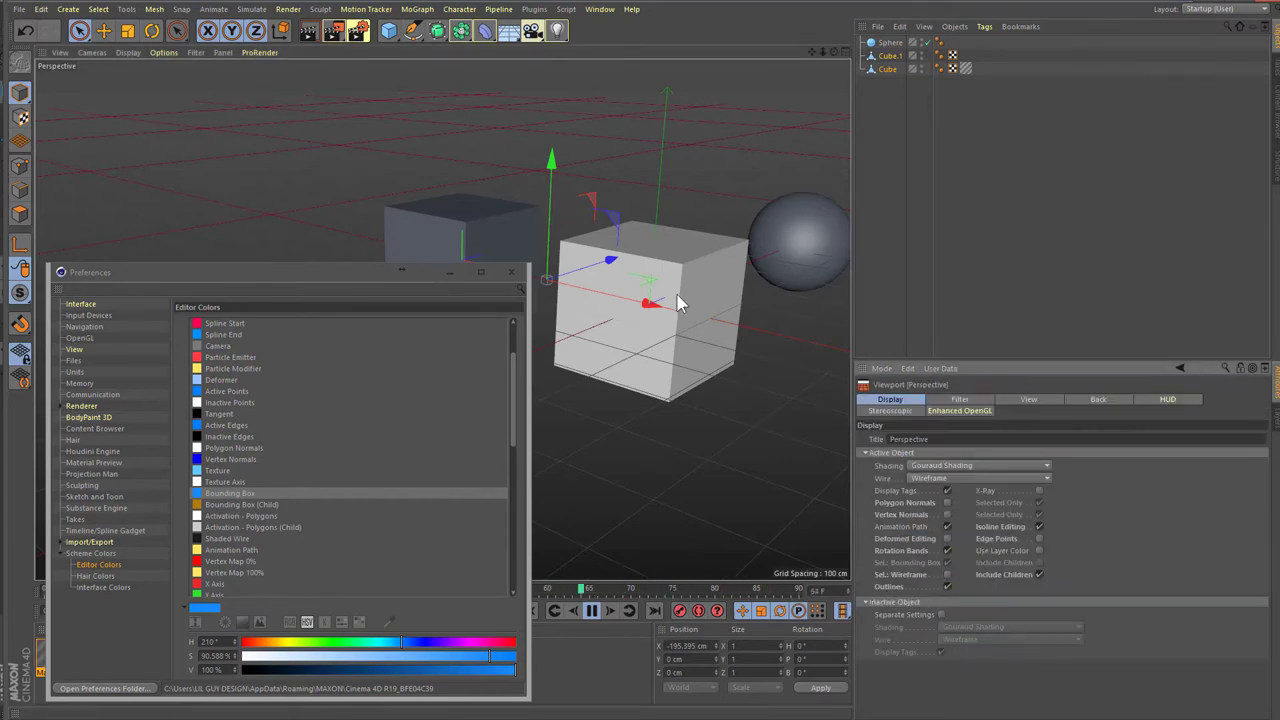
{"action": "scroll", "coordinate": [678, 303], "scroll_direction": "up", "scroll_amount": 3}
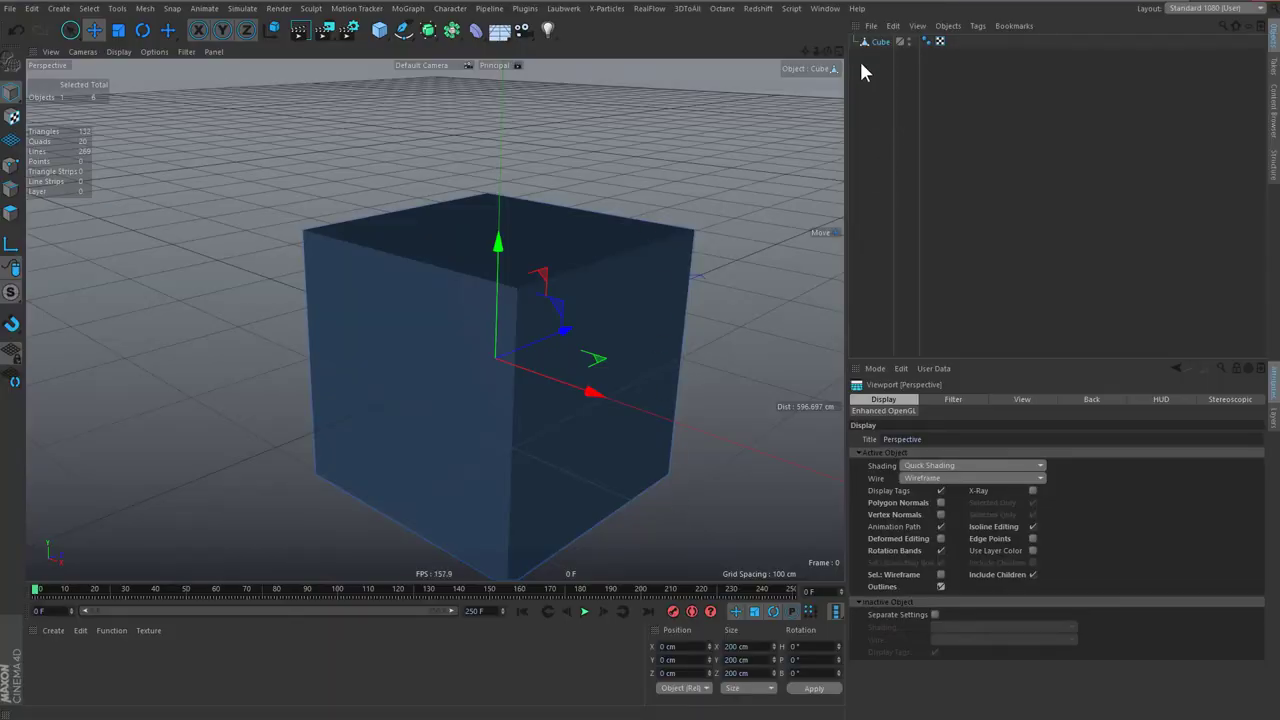
{"action": "left_click", "coordinate": [940, 587]}
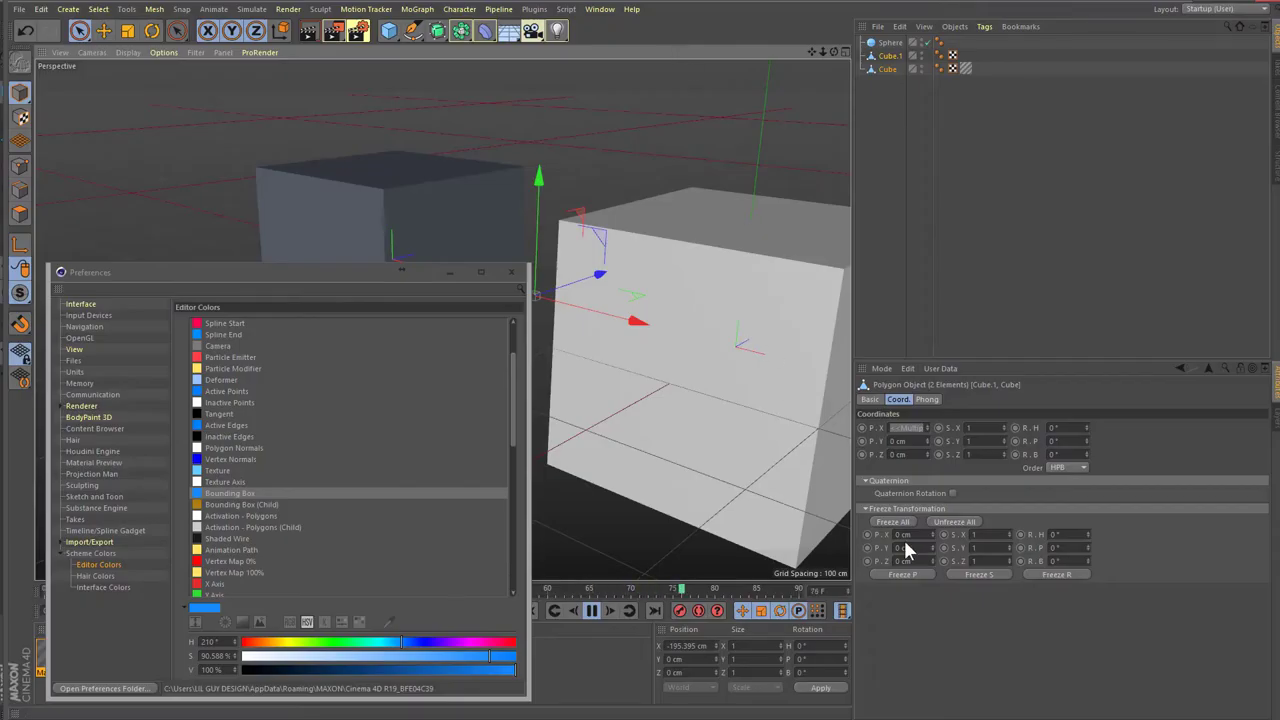
{"action": "key", "text": "shift+v"}
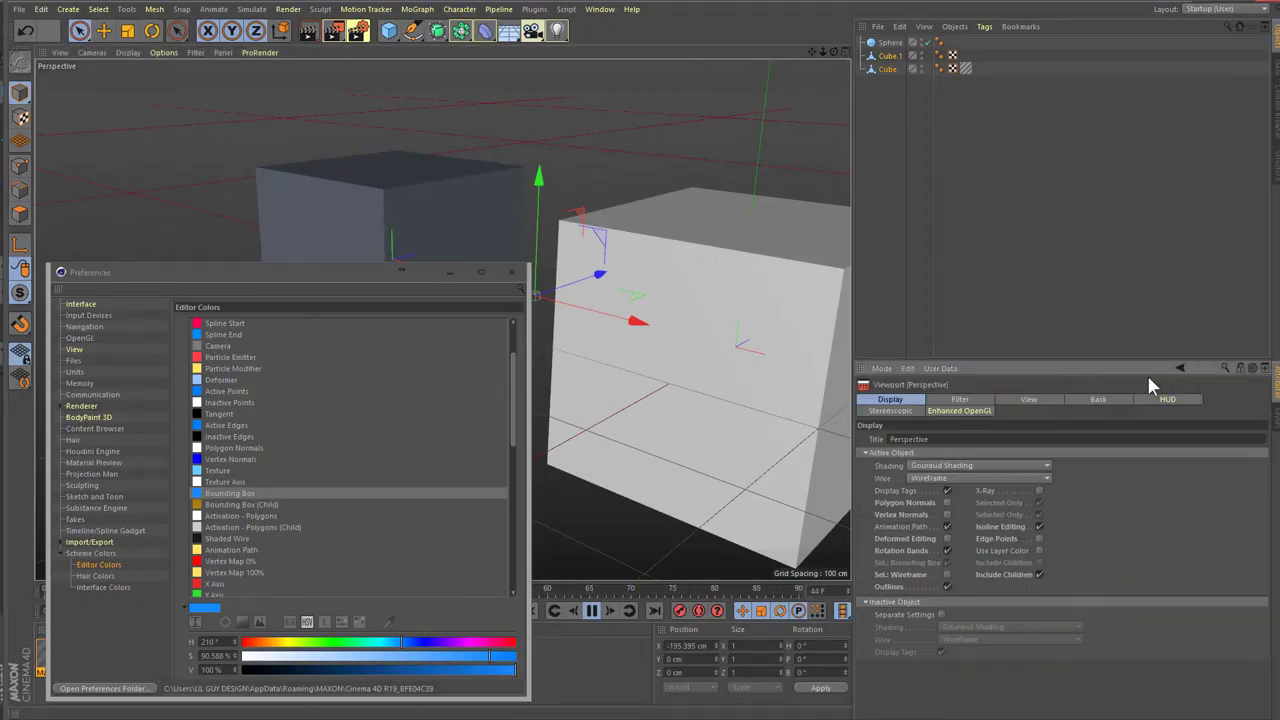
- Enable Sel.: Bounding Box, whiten the Bounding Box colour, and set Bounding Box (Child) hue to 200°
{"action": "left_click", "coordinate": [948, 586]}
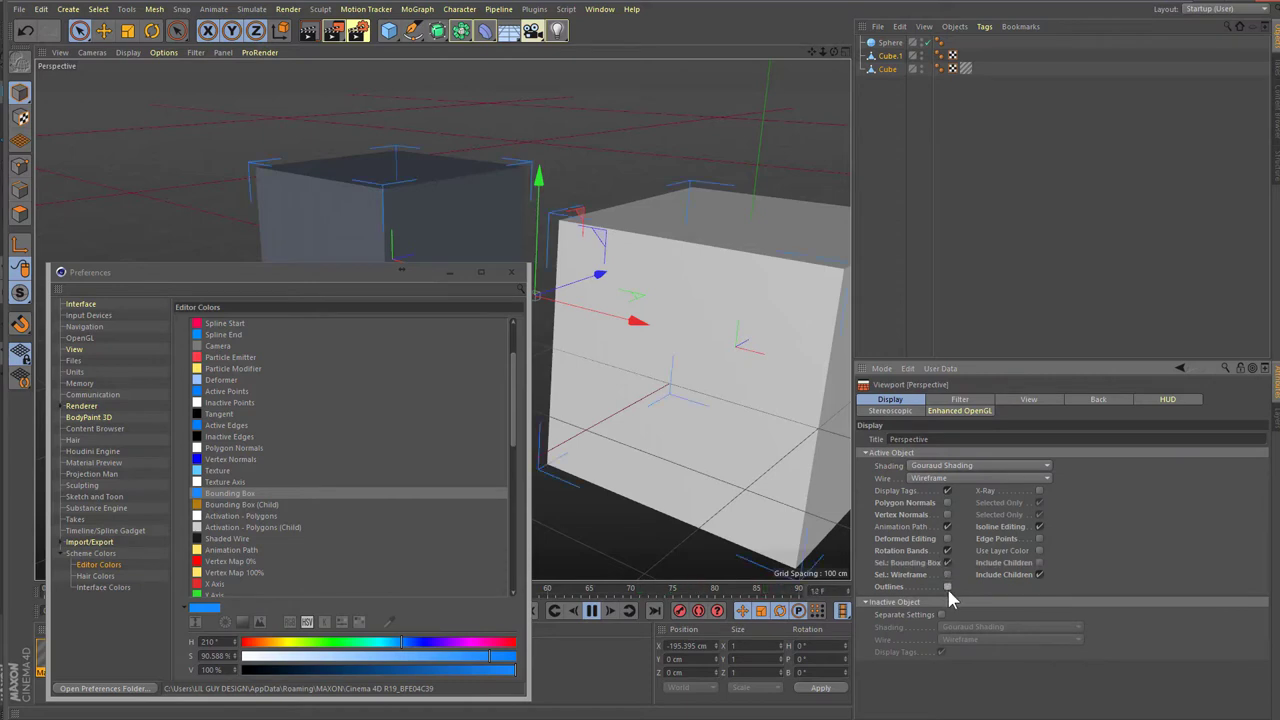
{"action": "left_click_drag", "start_coordinate": [330, 272], "coordinate": [404, 256]}
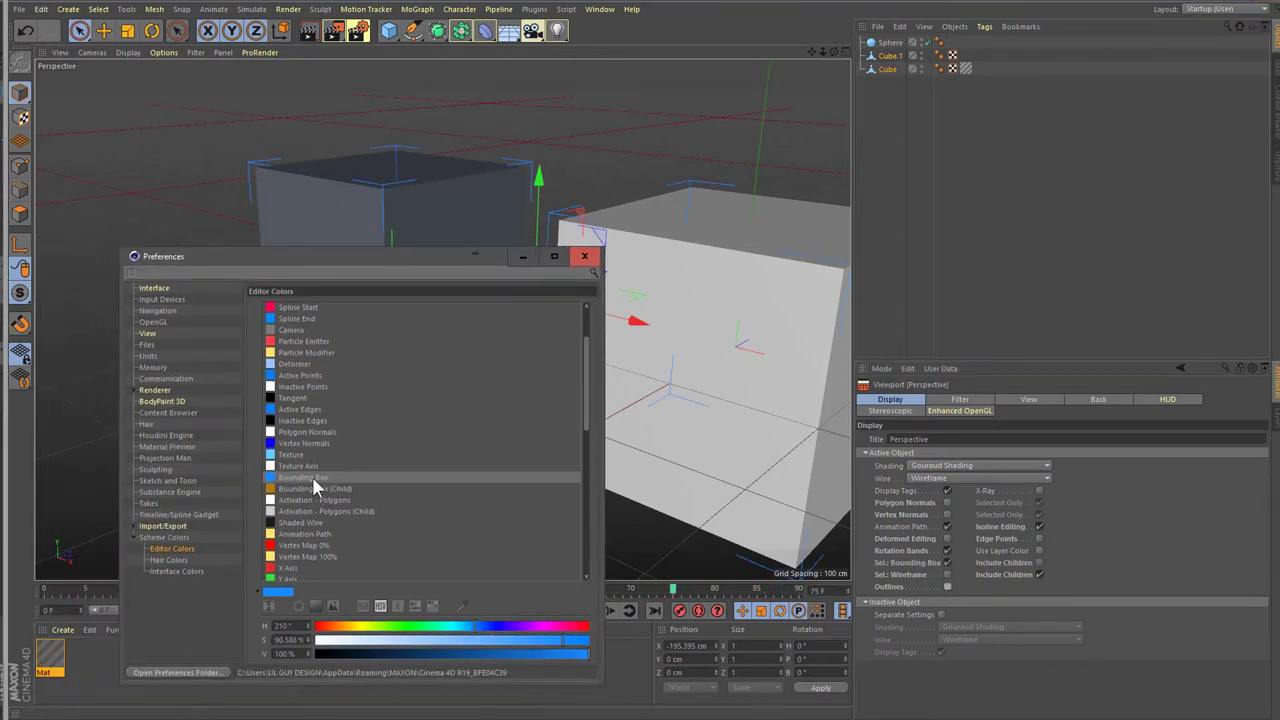
{"action": "mouse_move", "coordinate": [366, 640]}
{"action": "left_mouse_down"}
{"action": "mouse_move", "coordinate": [322, 640]}
{"action": "mouse_move", "coordinate": [462, 642]}
{"action": "left_mouse_up"}
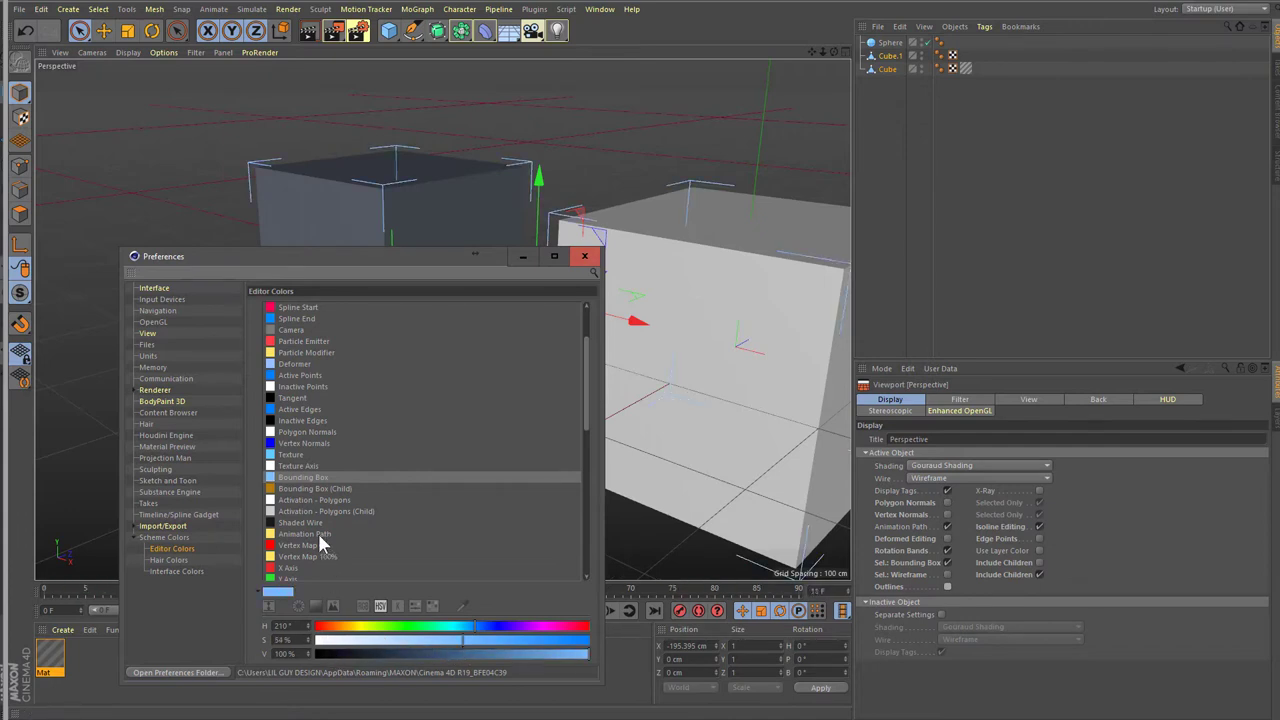
{"action": "left_click", "coordinate": [339, 488]}
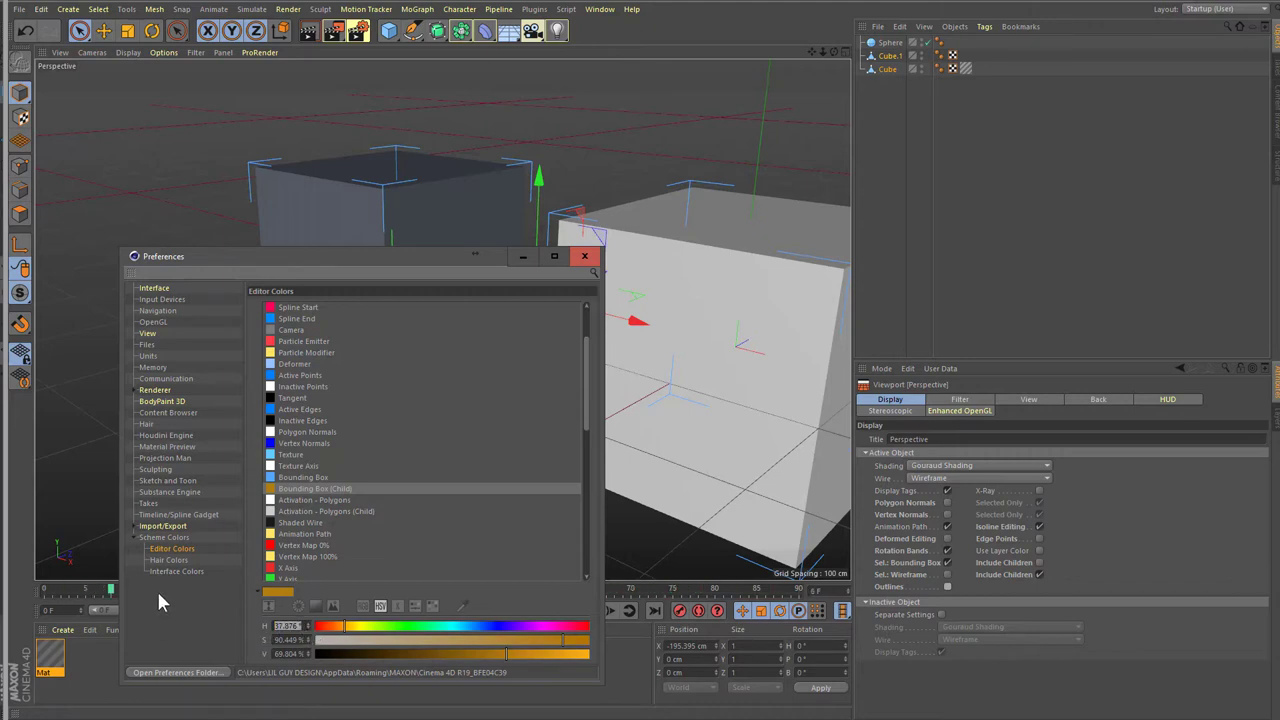
{"action": "type", "text": "210"}
{"action": "key", "text": "Return"}
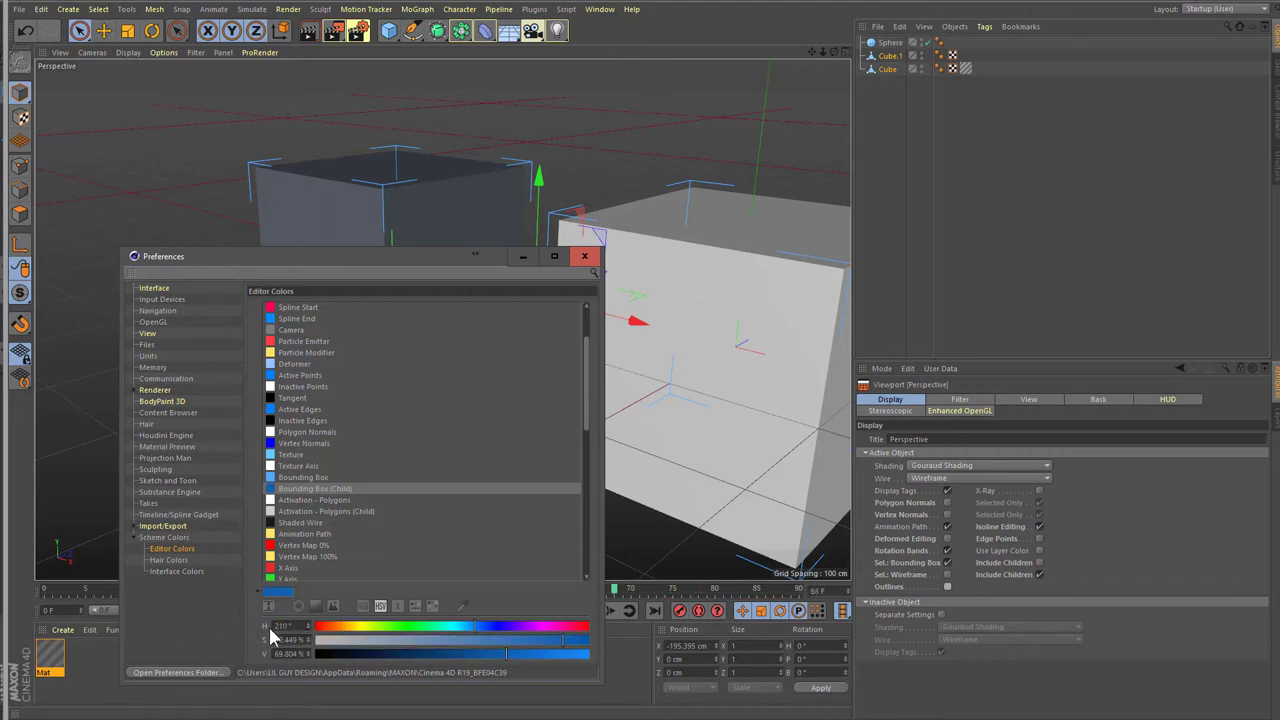
{"action": "double_click", "coordinate": [283, 625]}
{"action": "key", "text": "BackSpace"}
{"action": "type", "text": "0"}
{"action": "key", "text": "Return"}
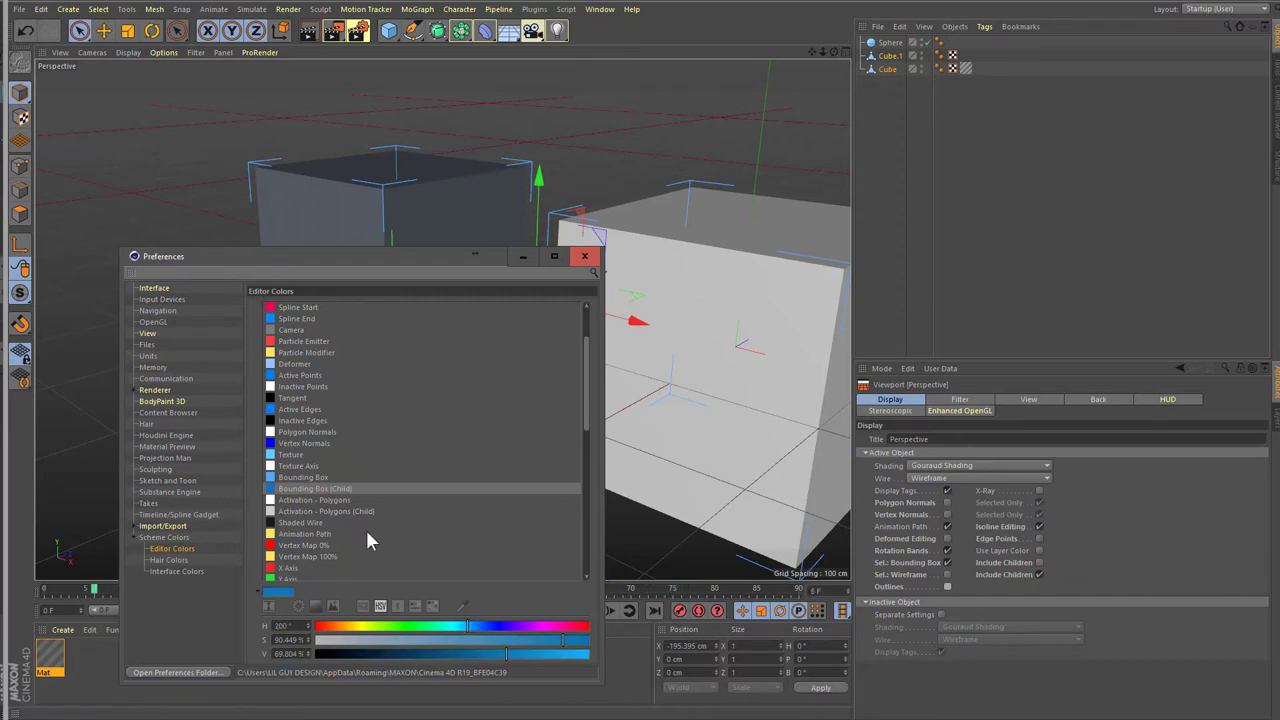
- Shift the Animation Path colour's hue to cyan
{"action": "left_click", "coordinate": [362, 533]}
{"action": "left_click_drag", "start_coordinate": [369, 272], "coordinate": [374, 271]}
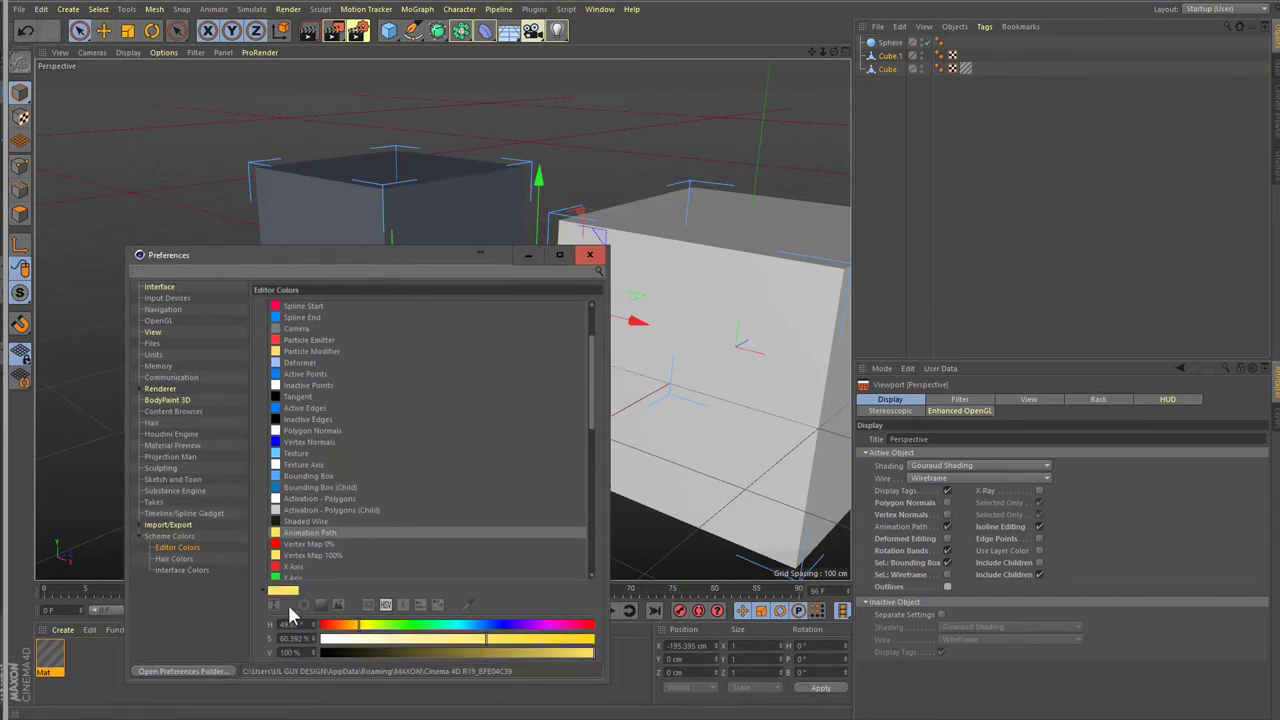
{"action": "left_click_drag", "start_coordinate": [363, 627], "coordinate": [471, 630]}
{"action": "left_click", "coordinate": [325, 556]}
{"action": "scroll", "coordinate": [393, 513], "scroll_direction": "down", "scroll_amount": 3}
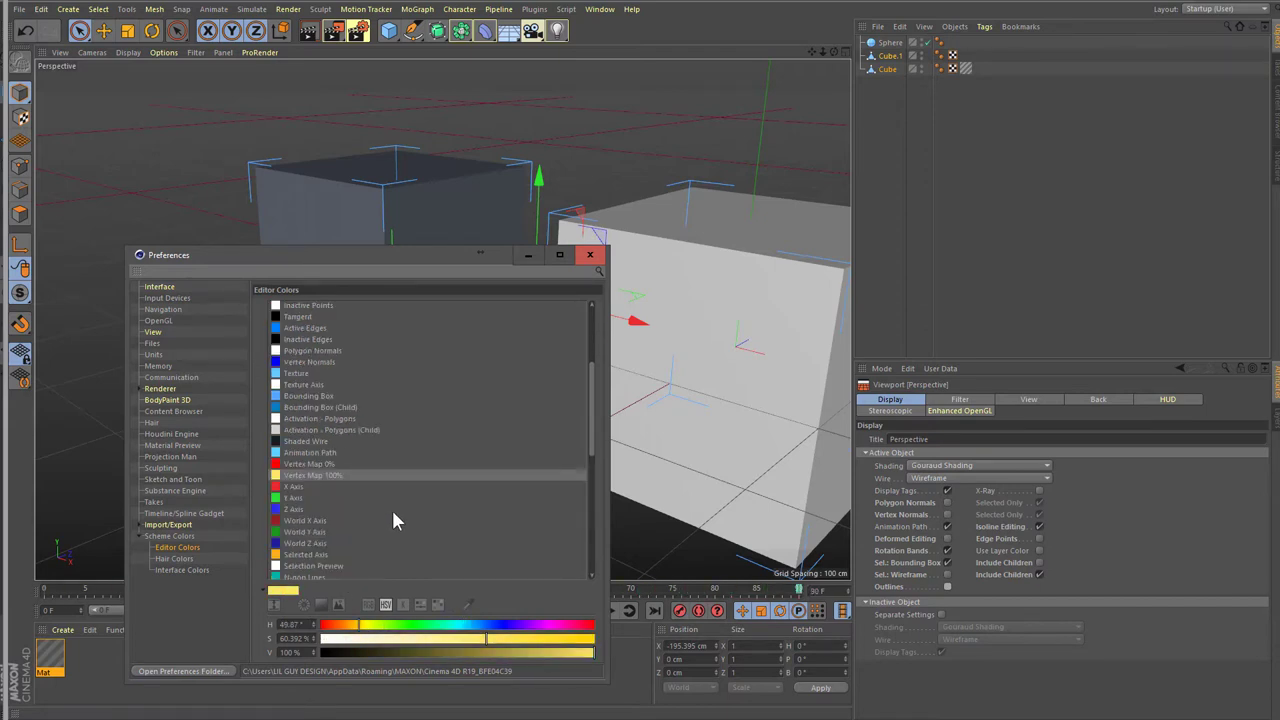
{"action": "left_click_drag", "start_coordinate": [400, 268], "coordinate": [374, 256]}
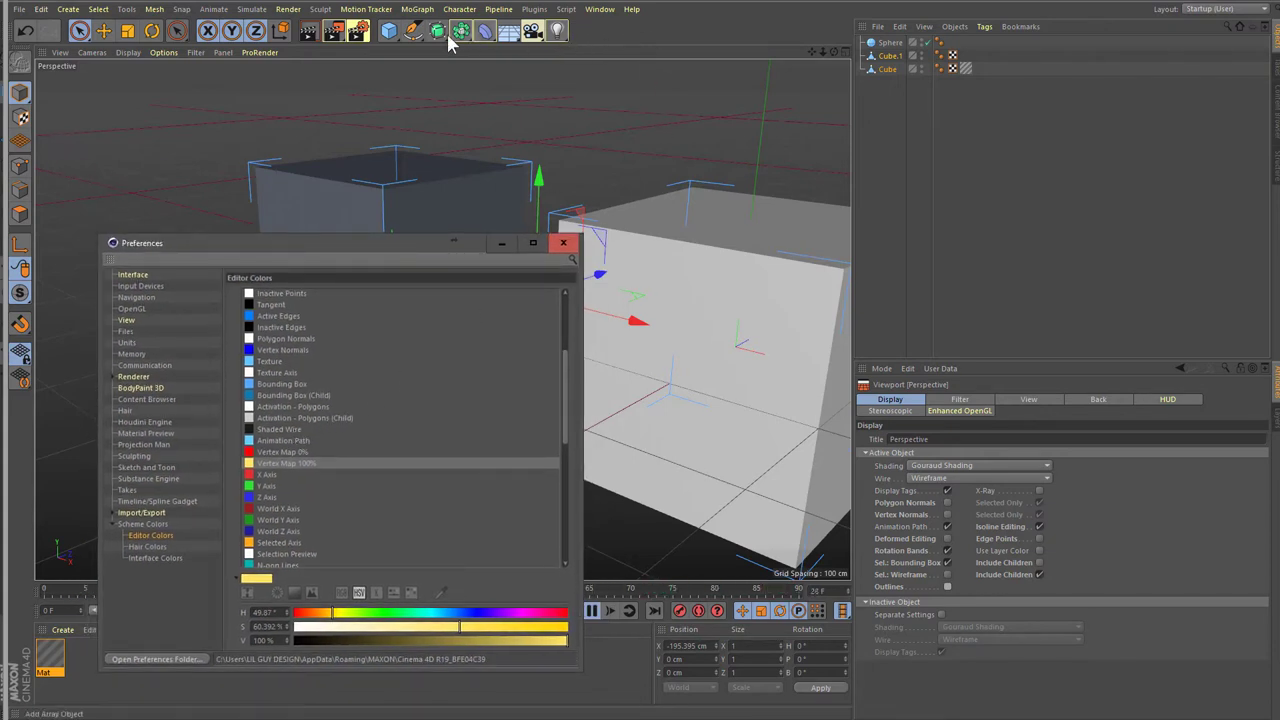
- Add a sphere at the upper left, make it editable, and select points on its right side
{"action": "left_click_drag", "start_coordinate": [389, 30], "coordinate": [513, 121]}
{"action": "left_click_drag", "start_coordinate": [657, 92], "coordinate": [115, 155]}
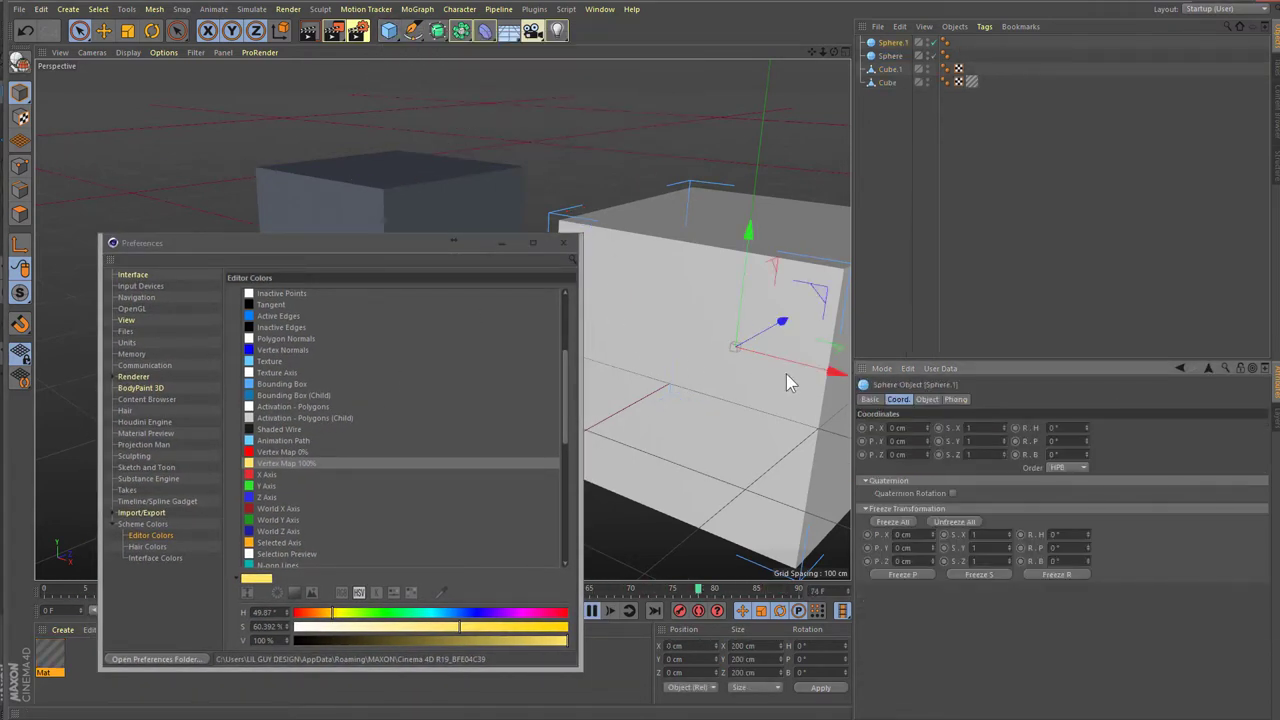
{"action": "left_click", "coordinate": [20, 62]}
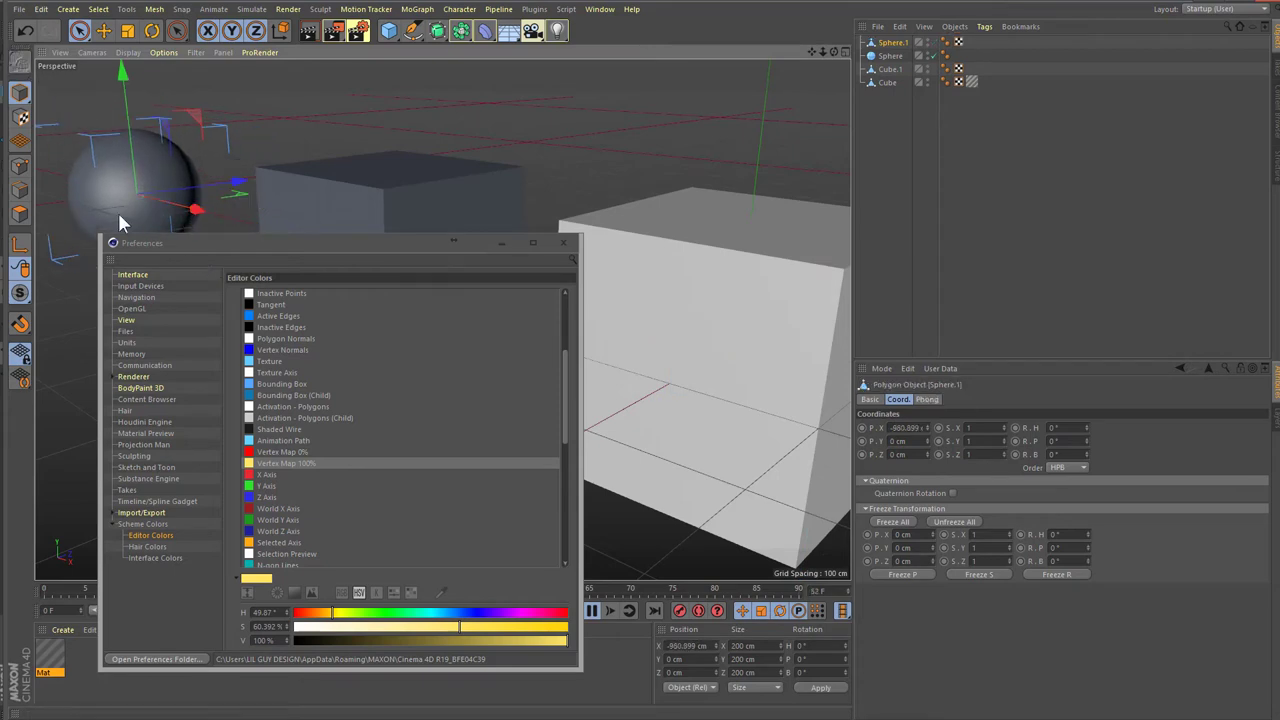
{"action": "left_click", "coordinate": [22, 168]}
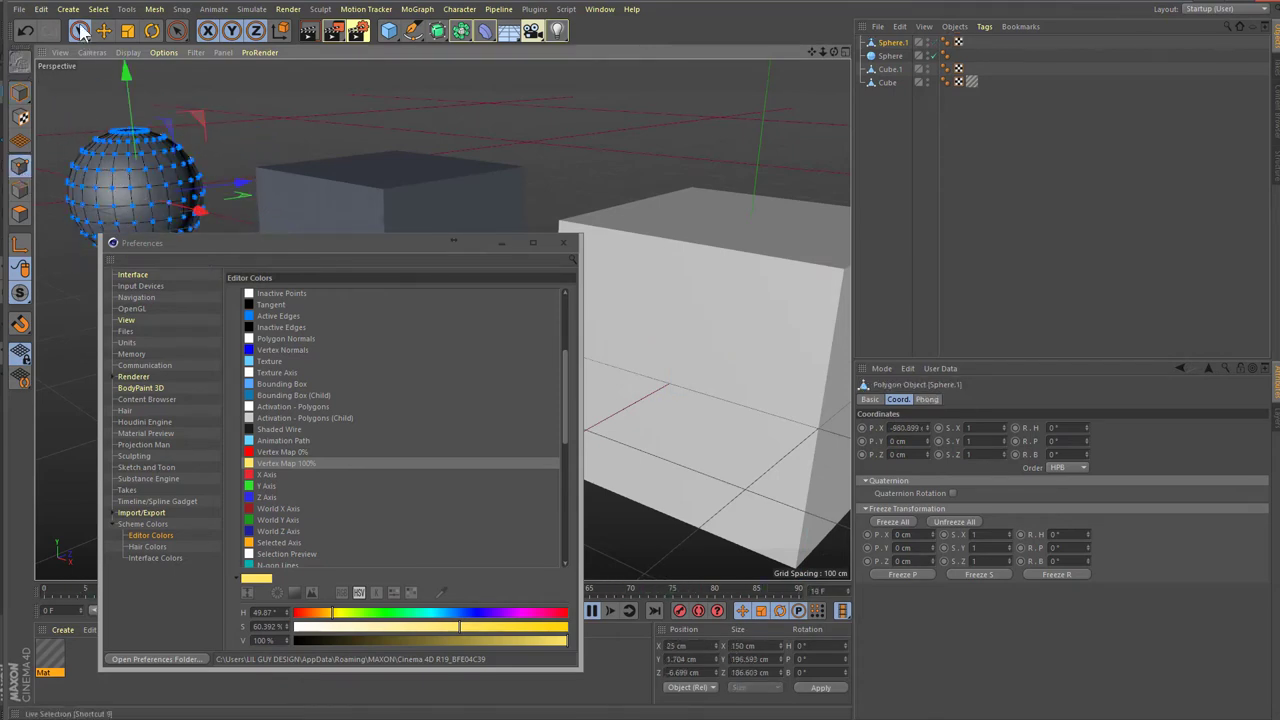
{"action": "left_click_drag", "start_coordinate": [211, 144], "coordinate": [149, 191]}
- Give a single sphere point a vertex weight of 100 with Set Vertex Weight
{"action": "left_click", "coordinate": [140, 80]}
{"action": "key", "text": "e"}
{"action": "left_click", "coordinate": [130, 186]}
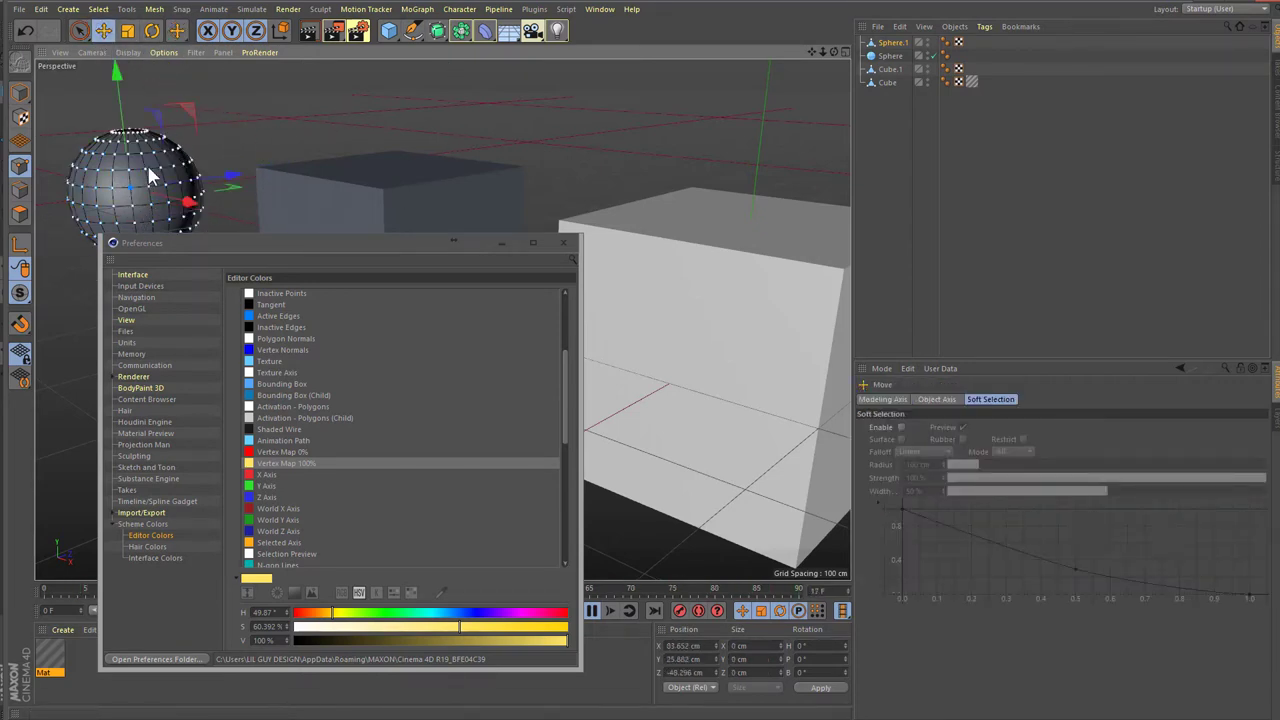
{"action": "left_click", "coordinate": [62, 14]}
{"action": "mouse_move", "coordinate": [98, 9]}
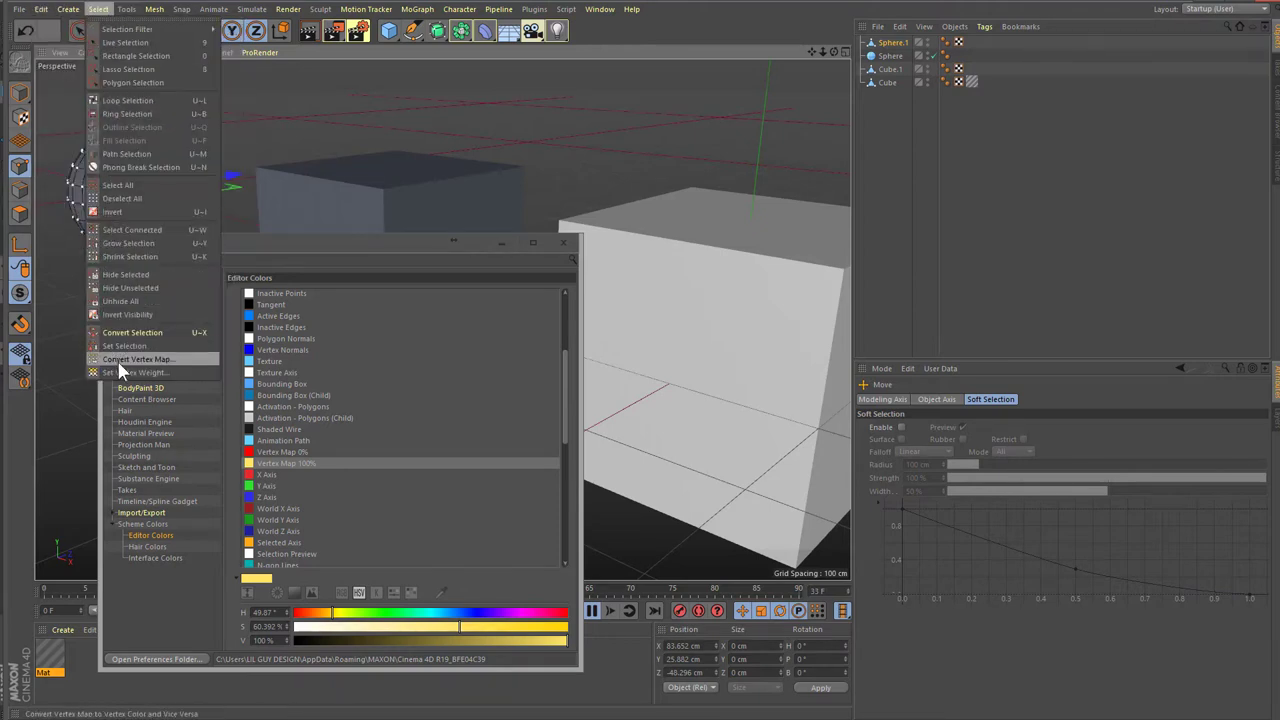
{"action": "left_click", "coordinate": [128, 373]}
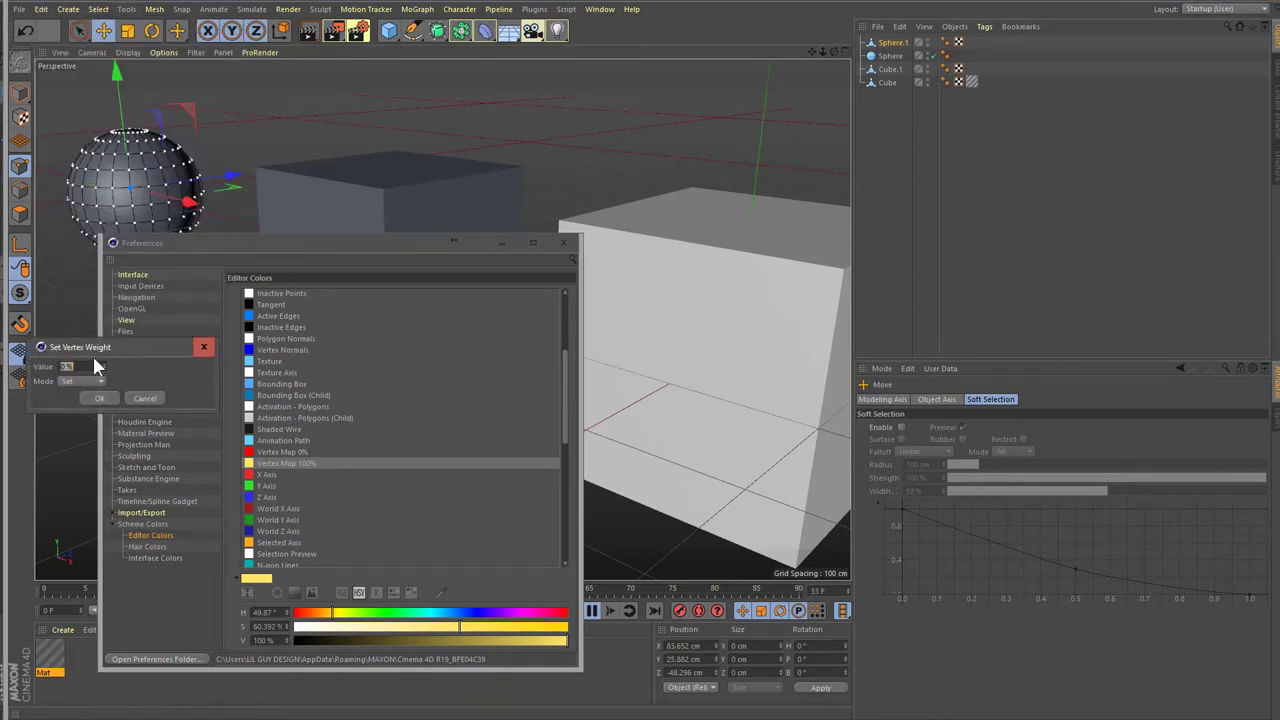
{"action": "left_click_drag", "start_coordinate": [93, 349], "coordinate": [458, 382]}
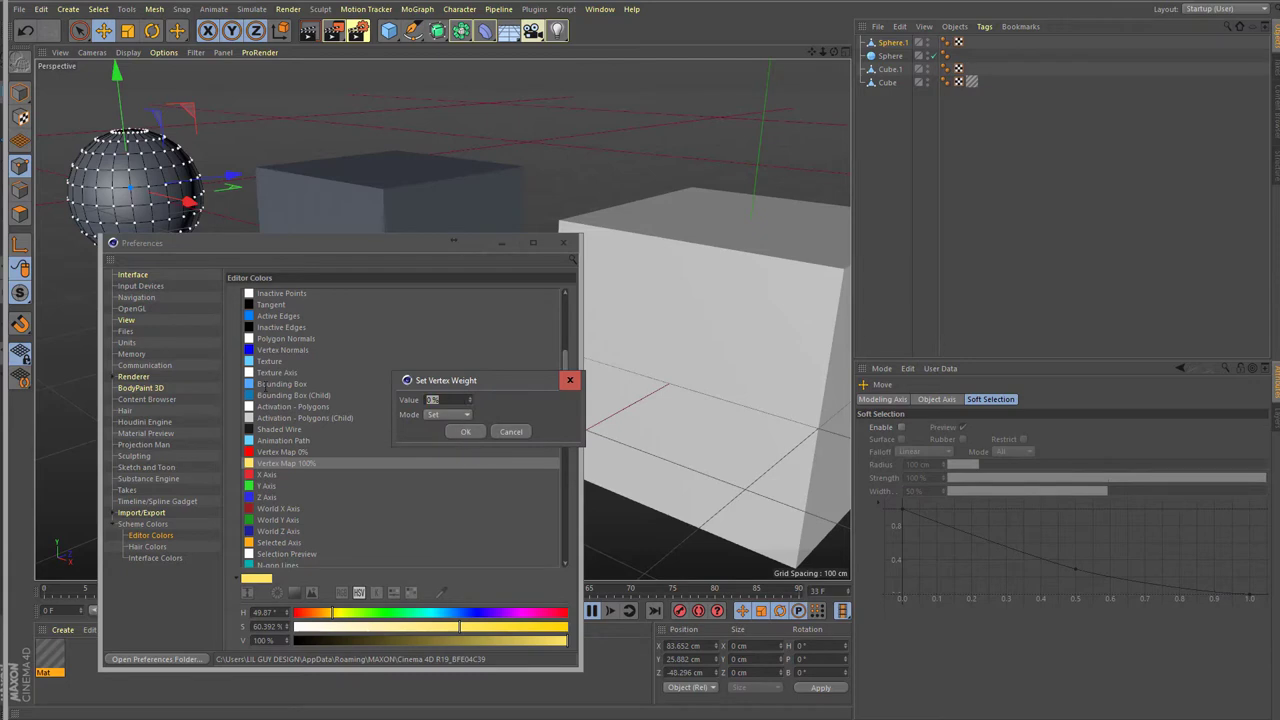
{"action": "left_click", "coordinate": [468, 432]}
- Change the Vertex Map 100% colour from yellow to blue at hue 213°
{"action": "scroll", "coordinate": [80, 141], "scroll_direction": "up", "scroll_amount": 3}
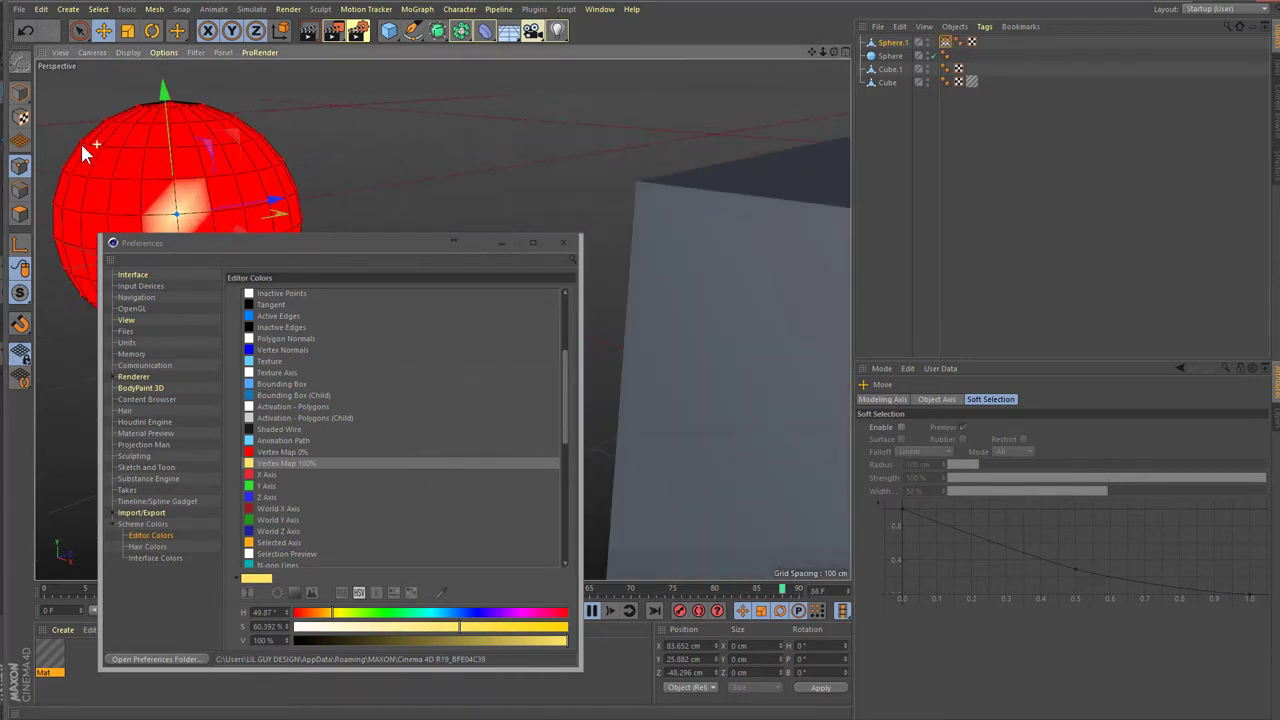
{"action": "left_click_drag", "start_coordinate": [228, 242], "coordinate": [563, 179]}
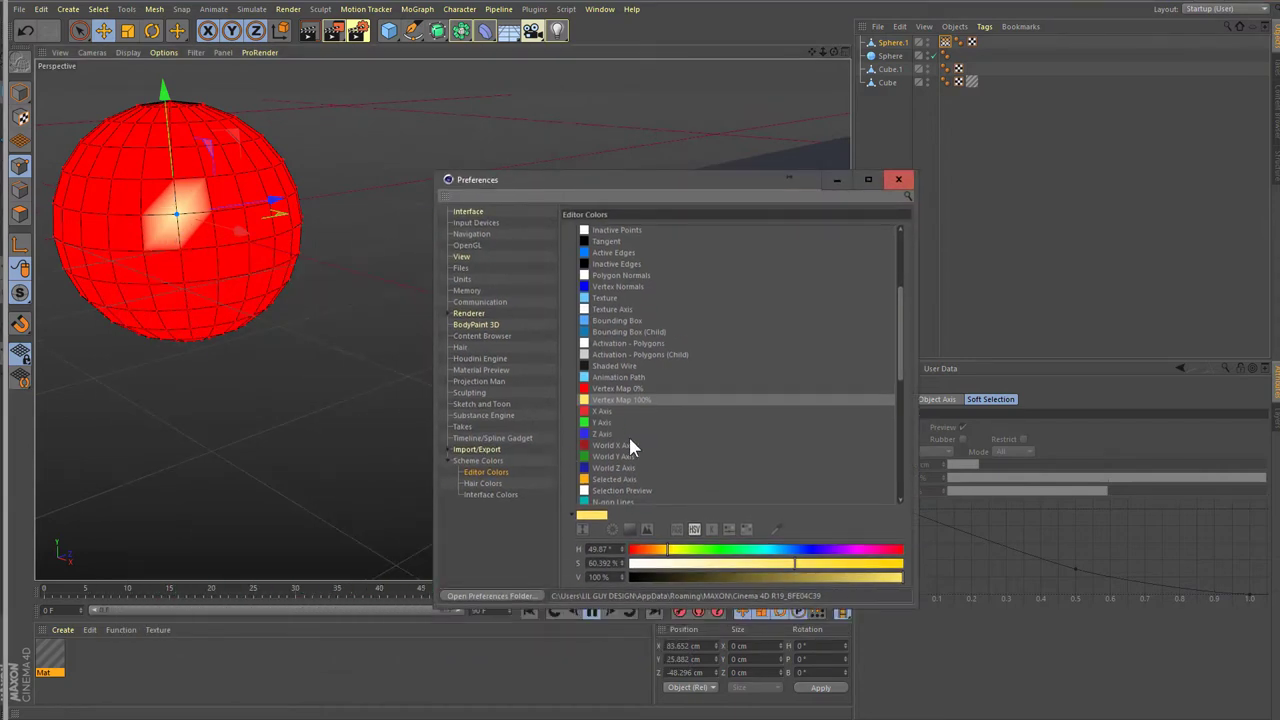
{"action": "left_click_drag", "start_coordinate": [708, 550], "coordinate": [786, 558]}
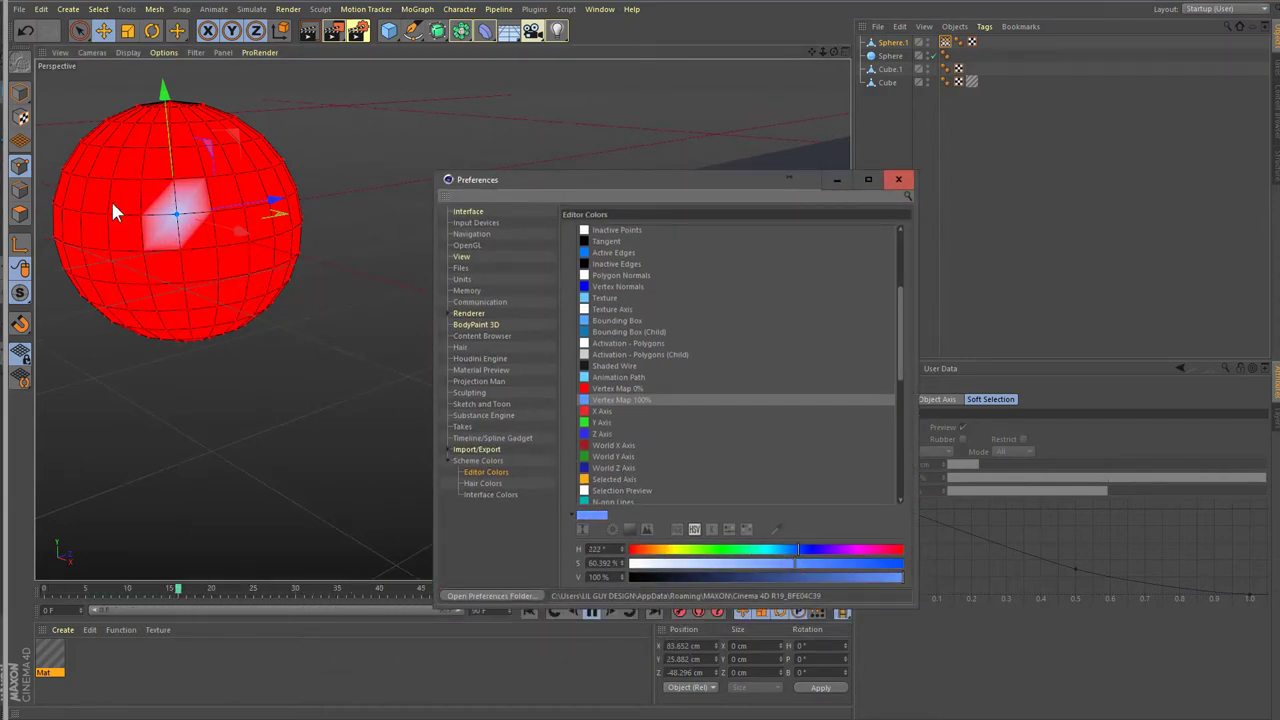
{"action": "scroll", "coordinate": [112, 212], "scroll_direction": "up", "scroll_amount": 3}
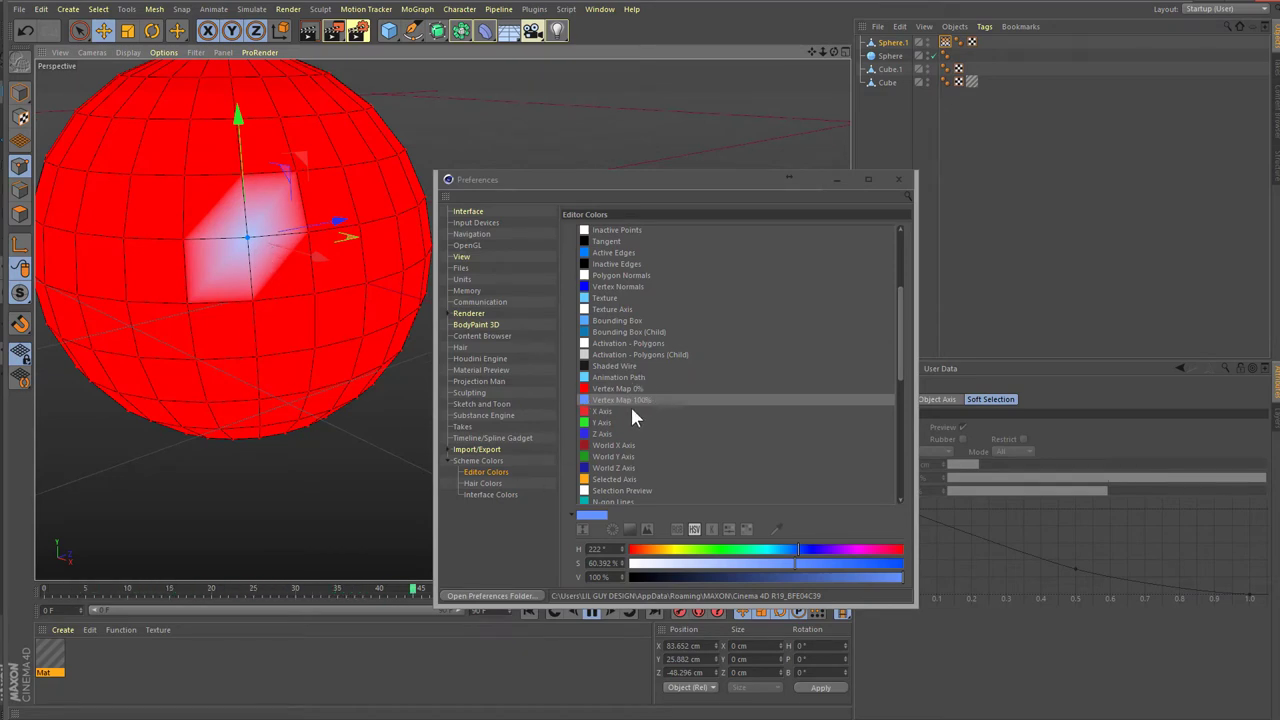
{"action": "left_click", "coordinate": [791, 551]}
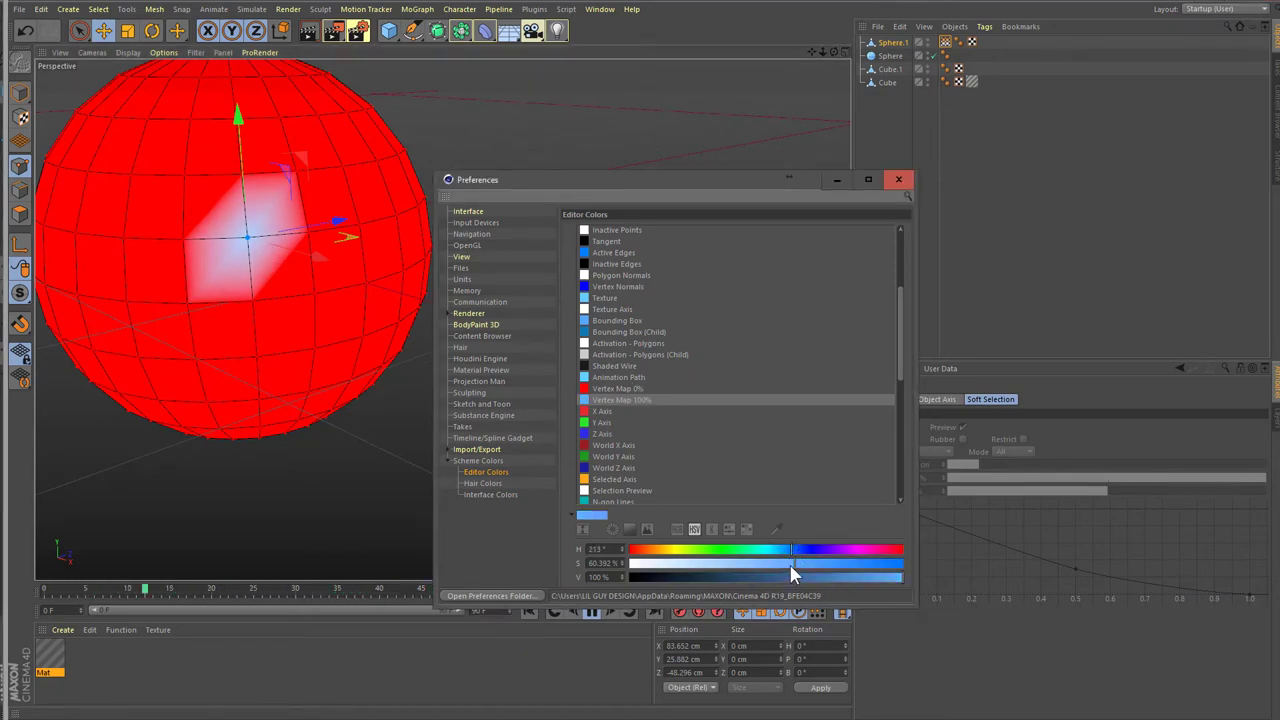
{"action": "scroll", "coordinate": [282, 293], "scroll_direction": "down", "scroll_amount": 2}
{"action": "scroll", "coordinate": [282, 293], "scroll_direction": "down", "scroll_amount": 2}
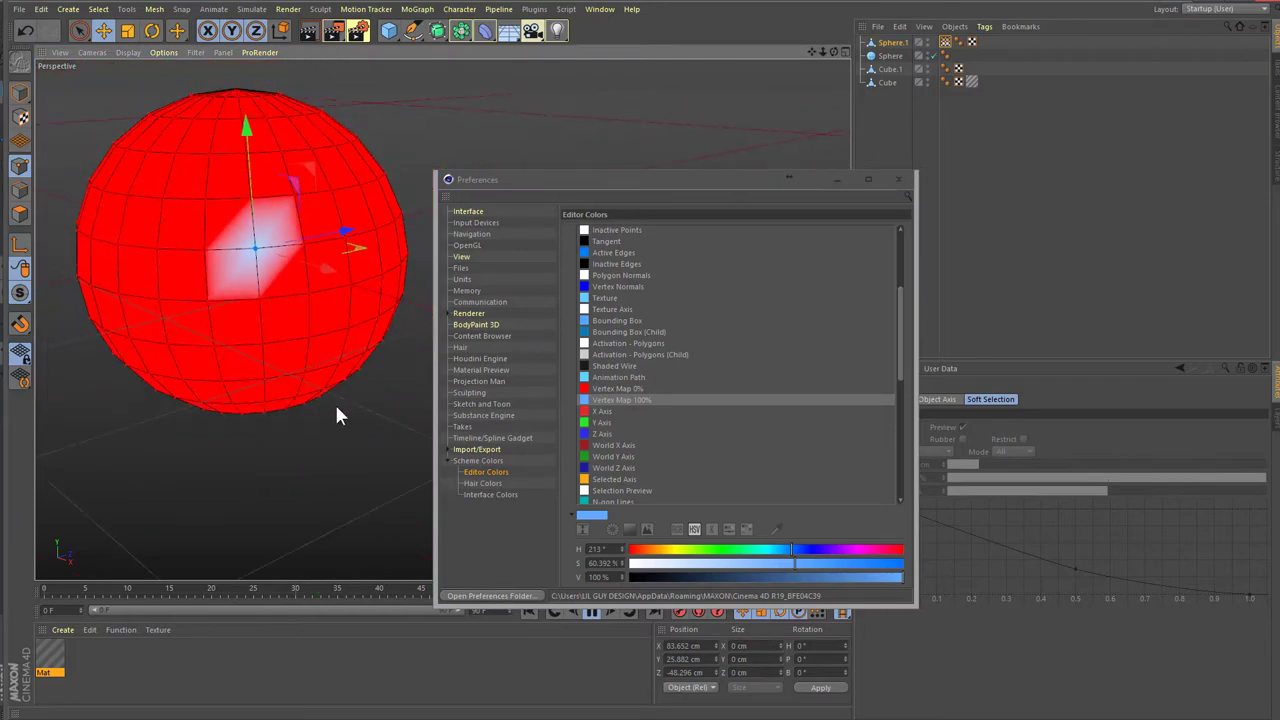
{"action": "left_click", "coordinate": [621, 422]}
{"action": "left_click", "coordinate": [622, 433]}
{"action": "left_click", "coordinate": [620, 456]}
- Set the Selected Axis colour to blue, about 206° hue, previewing it on the moved sphere
{"action": "scroll", "coordinate": [660, 420], "scroll_direction": "down", "scroll_amount": 4}
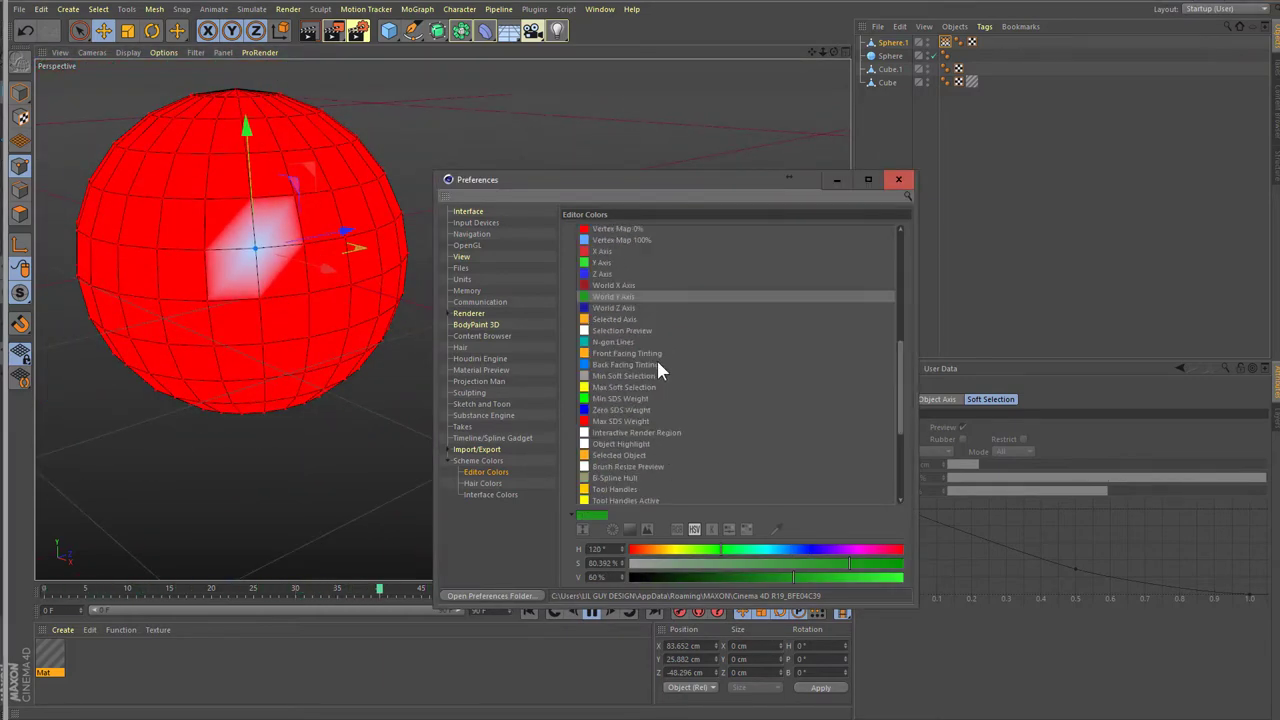
{"action": "scroll", "coordinate": [640, 350], "scroll_direction": "up", "scroll_amount": 3}
{"action": "left_click", "coordinate": [628, 400]}
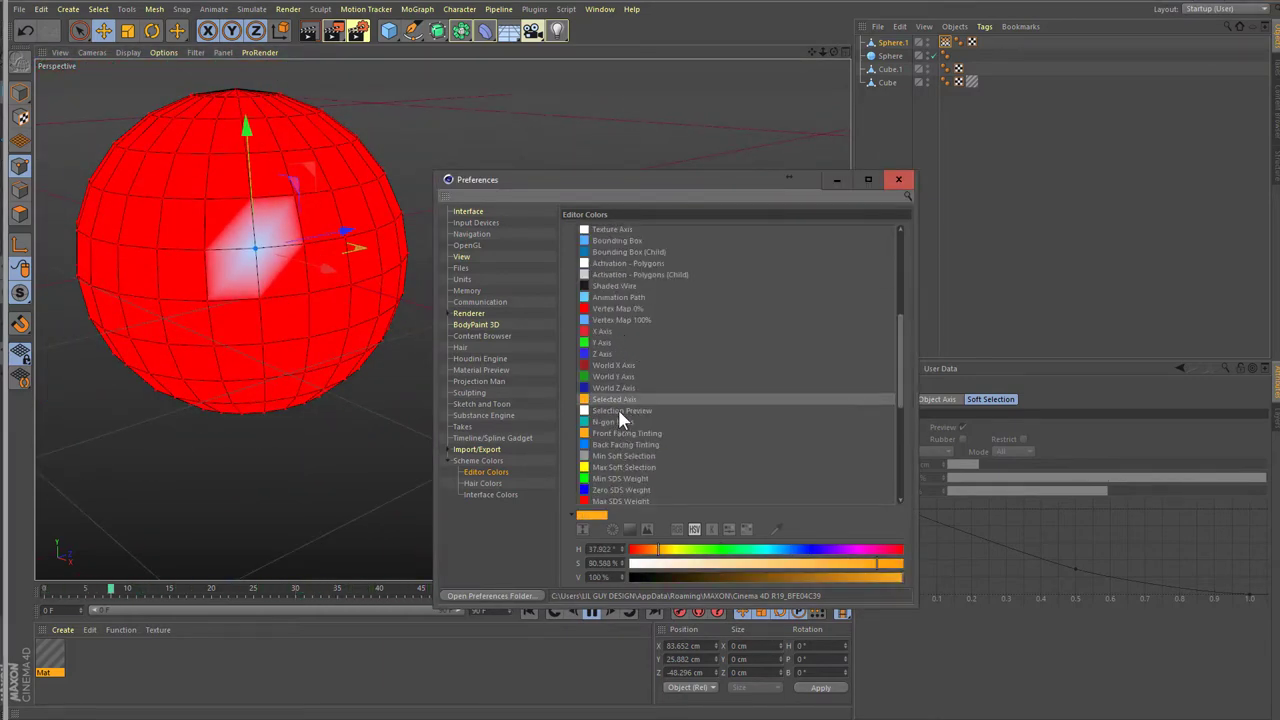
{"action": "left_click", "coordinate": [14, 96]}
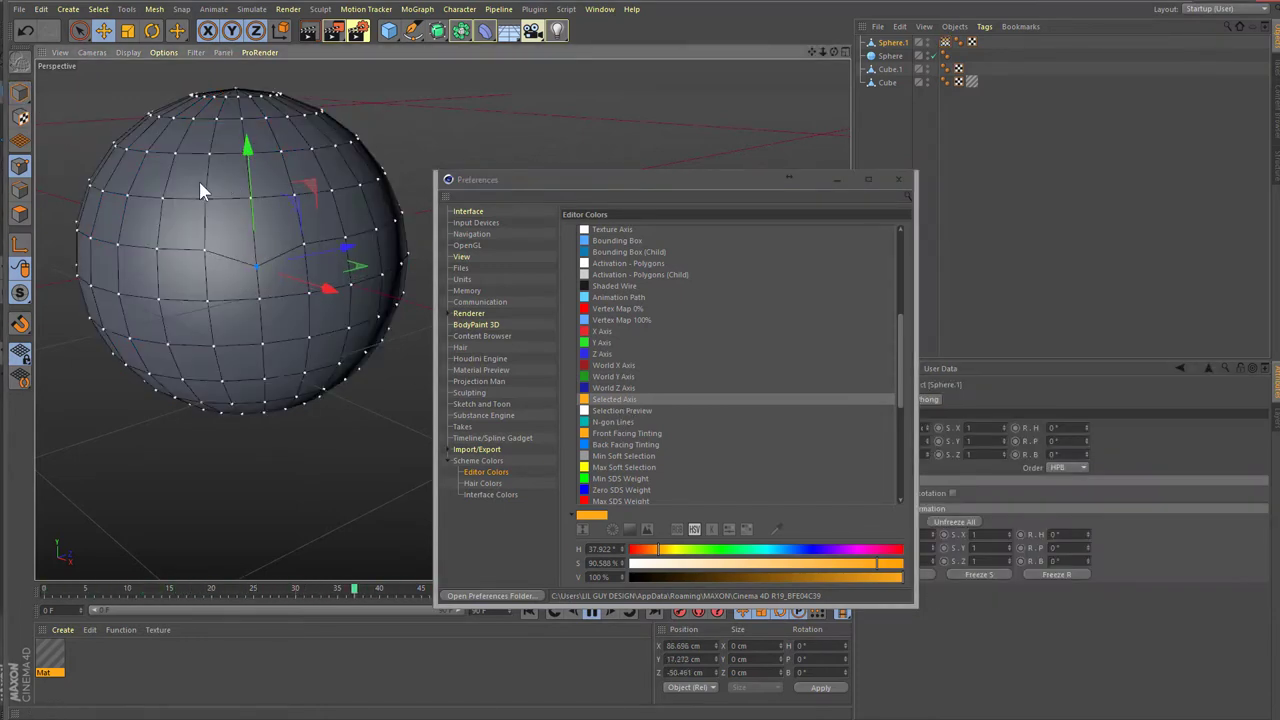
{"action": "left_click", "coordinate": [20, 92]}
{"action": "mouse_move", "coordinate": [240, 145]}
{"action": "left_mouse_down"}
{"action": "mouse_move", "coordinate": [239, 188]}
{"action": "mouse_move", "coordinate": [261, 204]}
{"action": "left_mouse_up"}
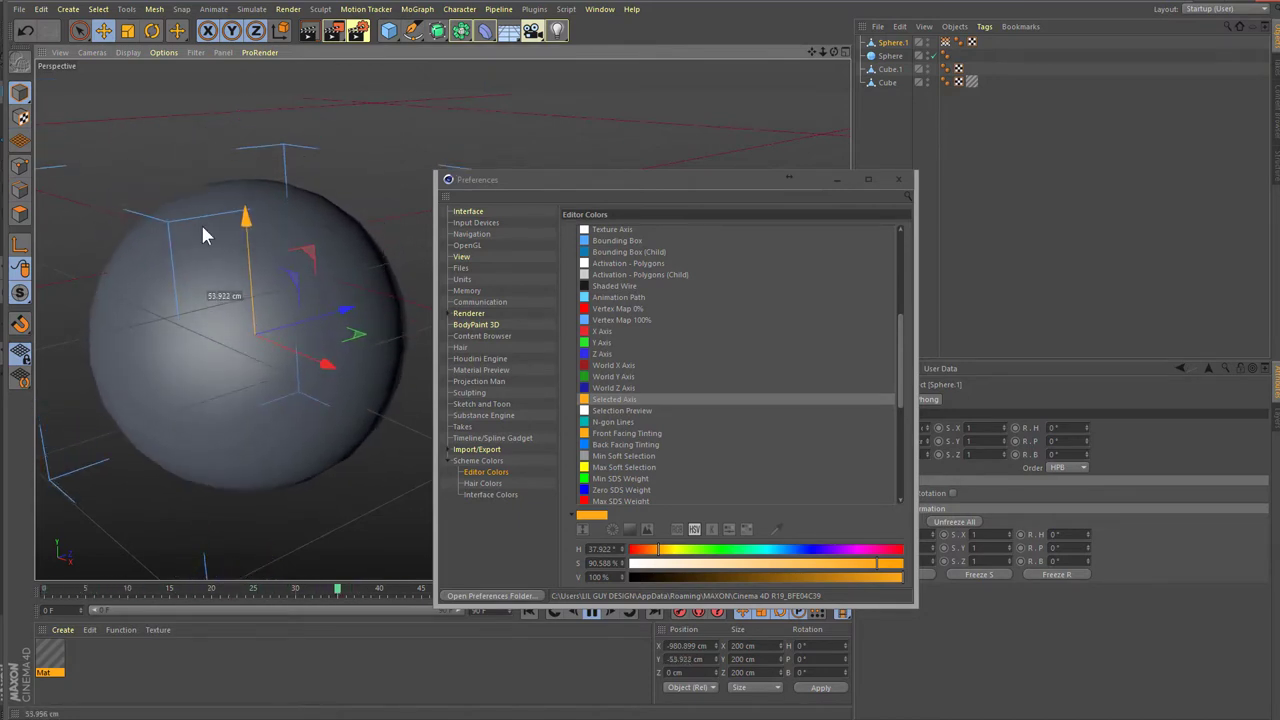
{"action": "left_click_drag", "start_coordinate": [261, 204], "coordinate": [294, 183]}
{"action": "left_click_drag", "start_coordinate": [337, 262], "coordinate": [337, 252]}
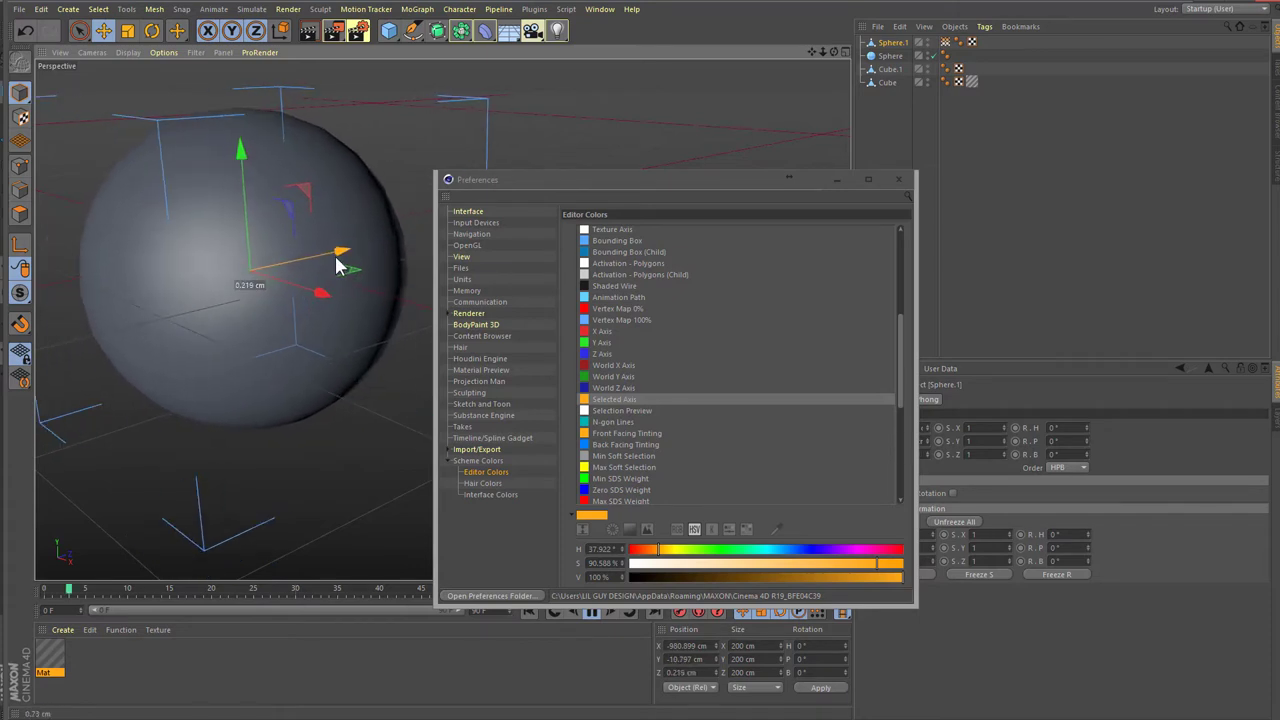
{"action": "left_click_drag", "start_coordinate": [697, 551], "coordinate": [789, 570]}
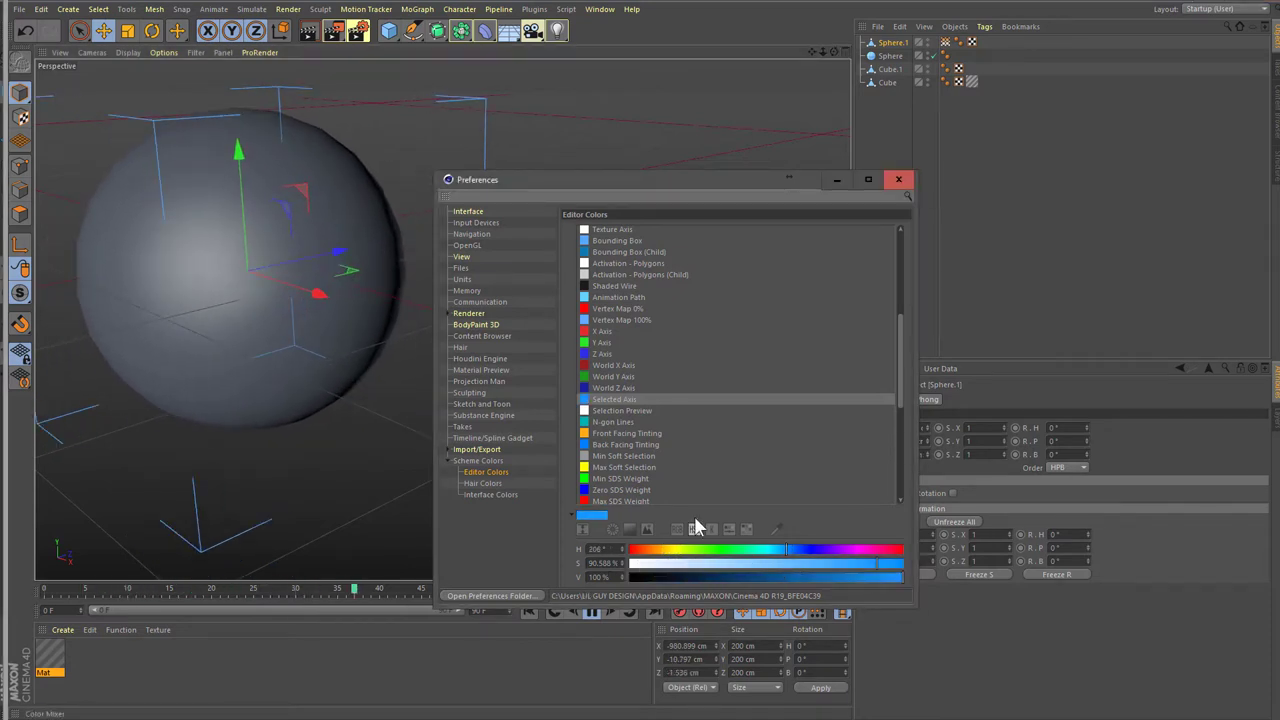
- Play the animation and load the Front Facing Tinting colour for editing
{"action": "left_click", "coordinate": [337, 270]}
{"action": "key", "text": "F8"}
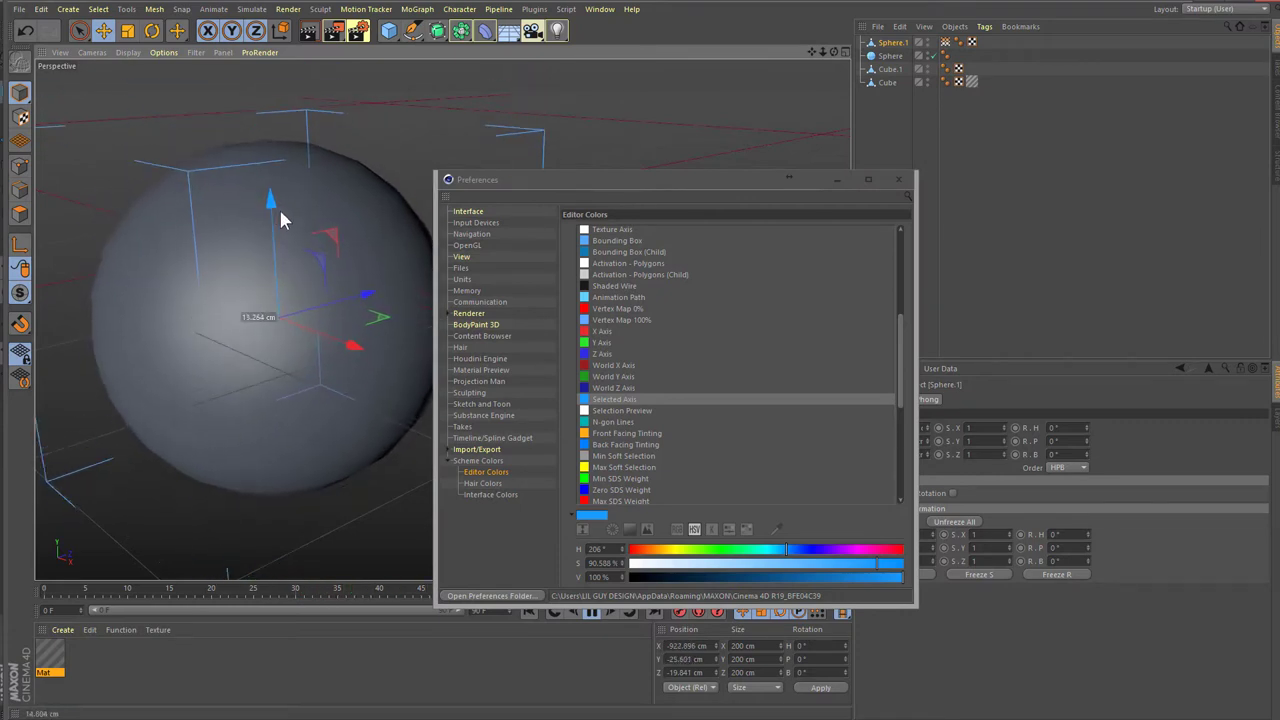
{"action": "left_click", "coordinate": [617, 424]}
{"action": "left_click", "coordinate": [619, 433]}
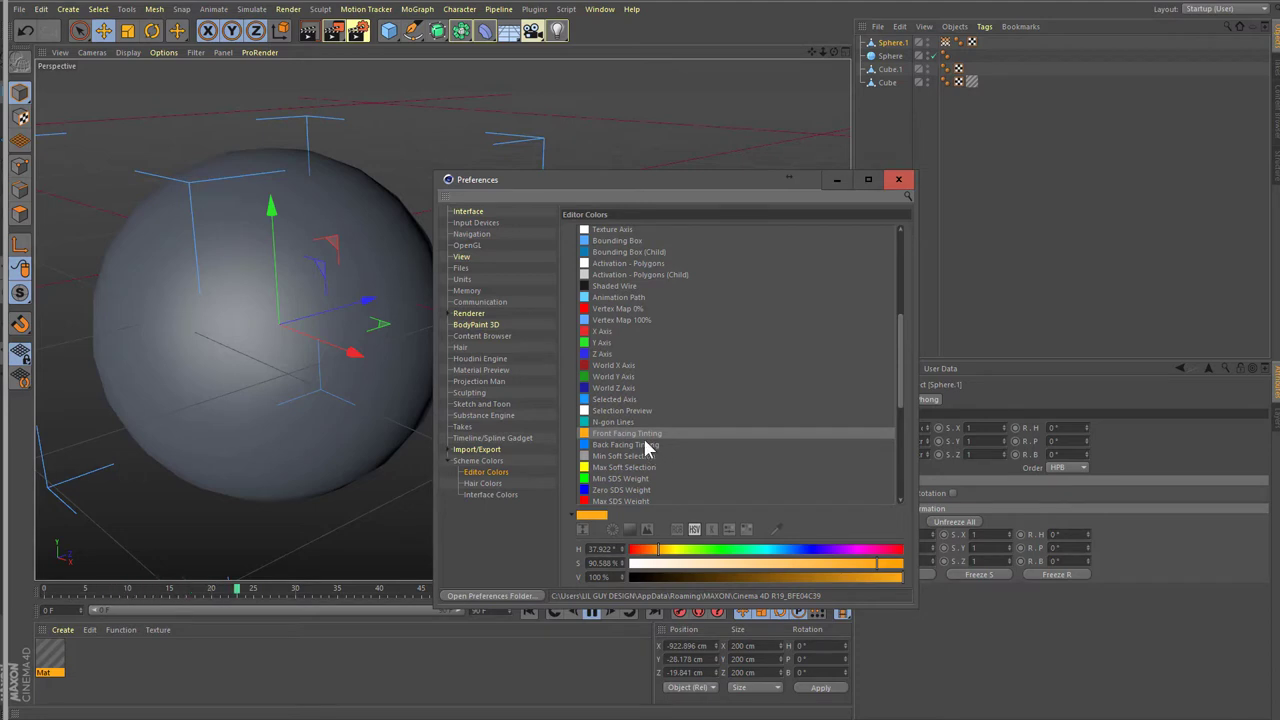
{"action": "left_click", "coordinate": [117, 300]}
{"action": "left_click", "coordinate": [26, 220]}
- Select a sphere polygon and set the Front Facing Tinting hue to 200°
{"action": "left_click", "coordinate": [270, 385]}
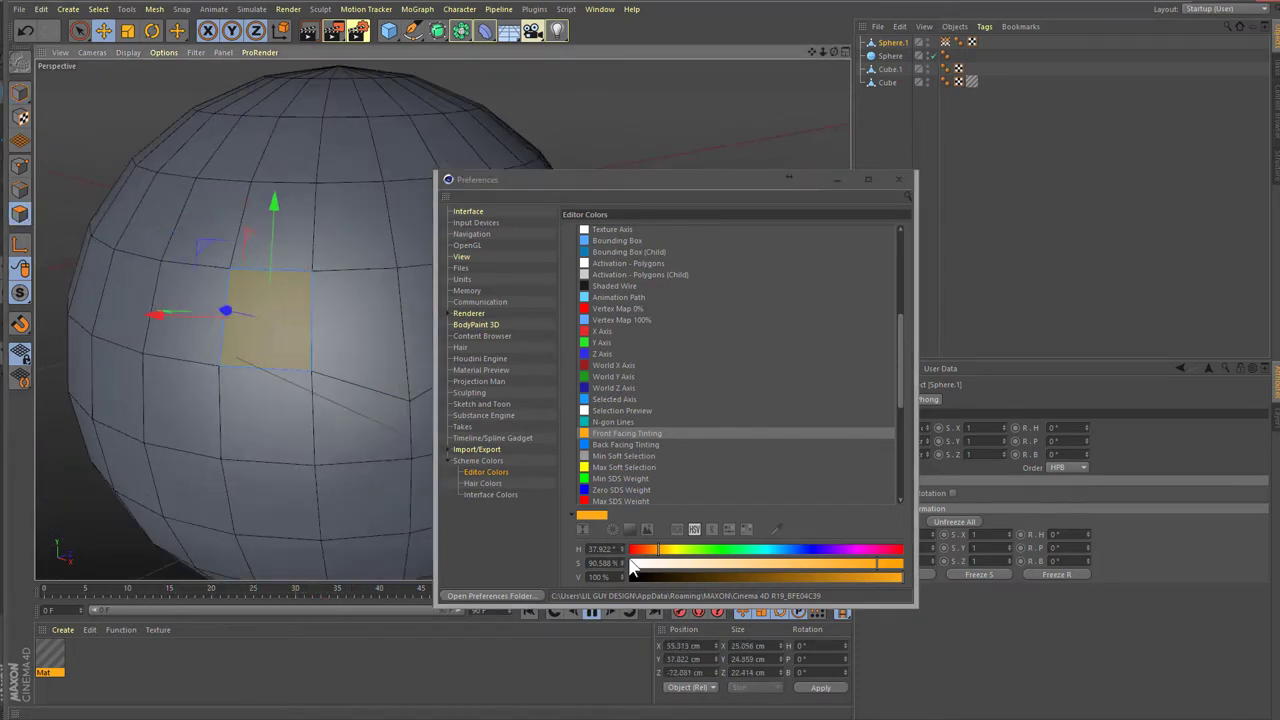
{"action": "mouse_move", "coordinate": [657, 557]}
{"action": "left_mouse_down"}
{"action": "mouse_move", "coordinate": [793, 557]}
{"action": "mouse_move", "coordinate": [720, 562]}
{"action": "mouse_move", "coordinate": [780, 557]}
{"action": "left_mouse_up"}
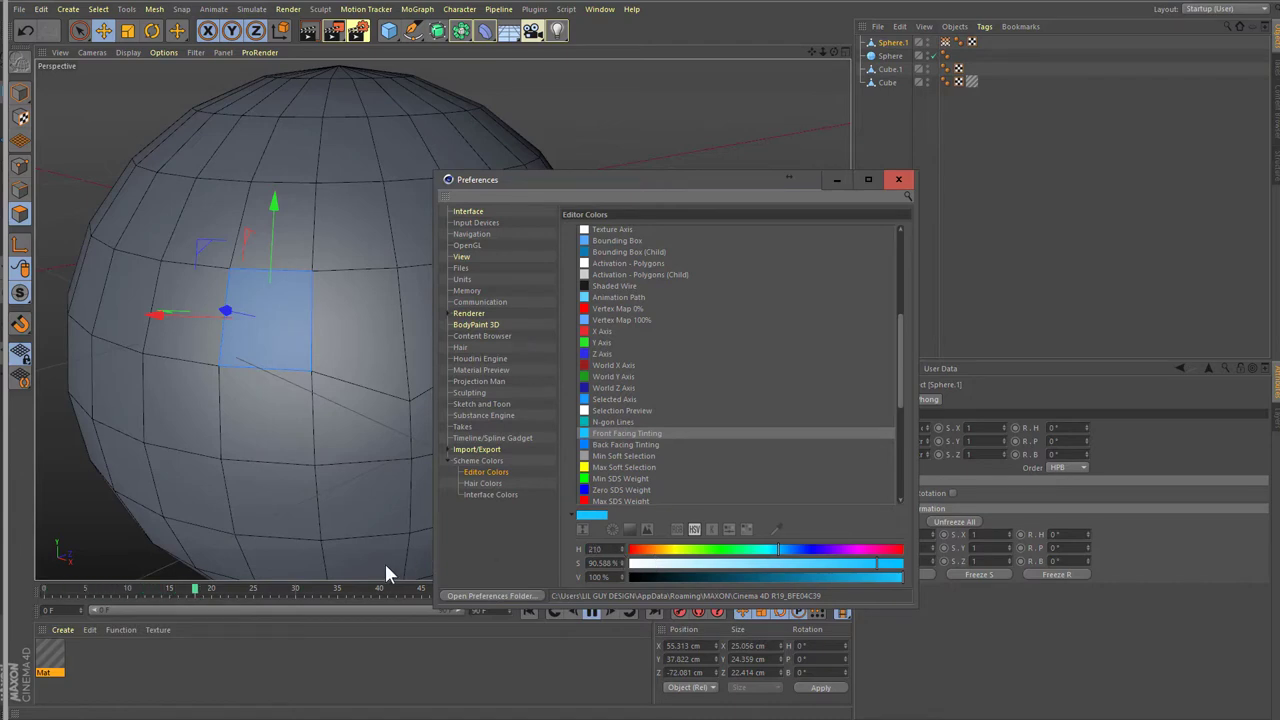
{"action": "type", "text": "210"}
{"action": "key", "text": "Return"}
{"action": "left_click_drag", "start_coordinate": [239, 362], "coordinate": [242, 459]}
{"action": "left_click", "coordinate": [478, 505]}
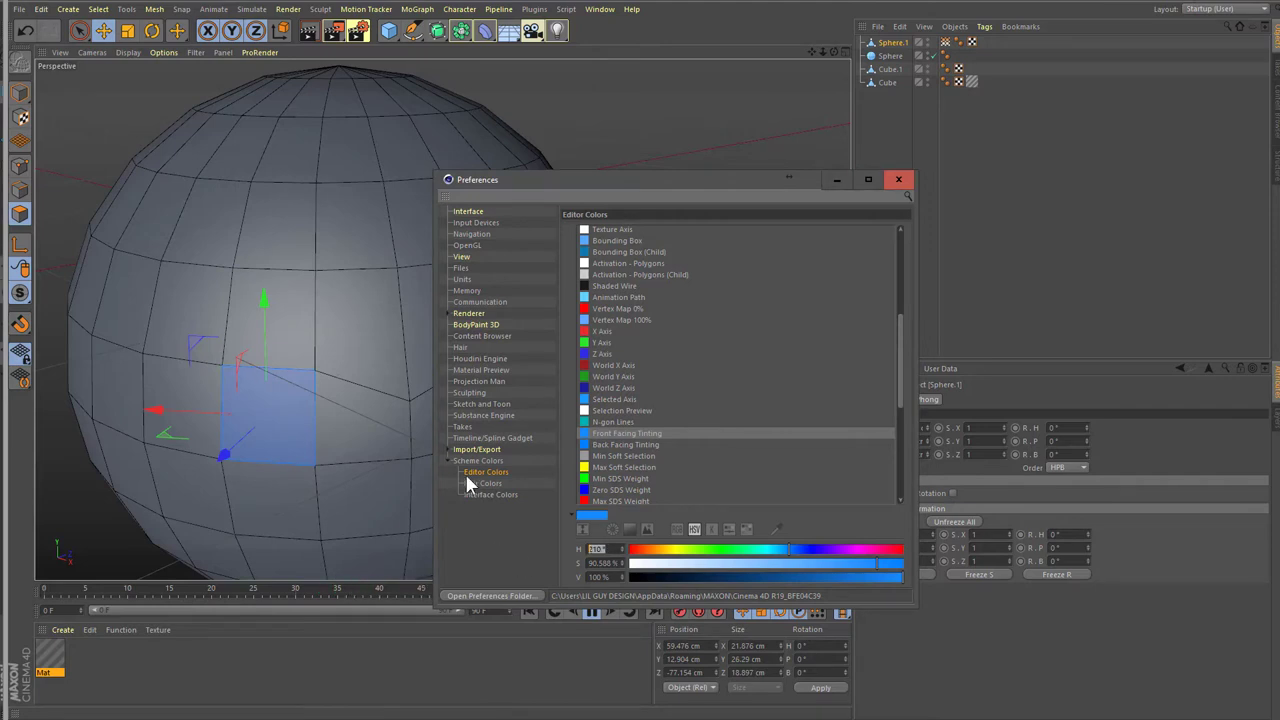
{"action": "type", "text": "200"}
{"action": "key", "text": "Return"}
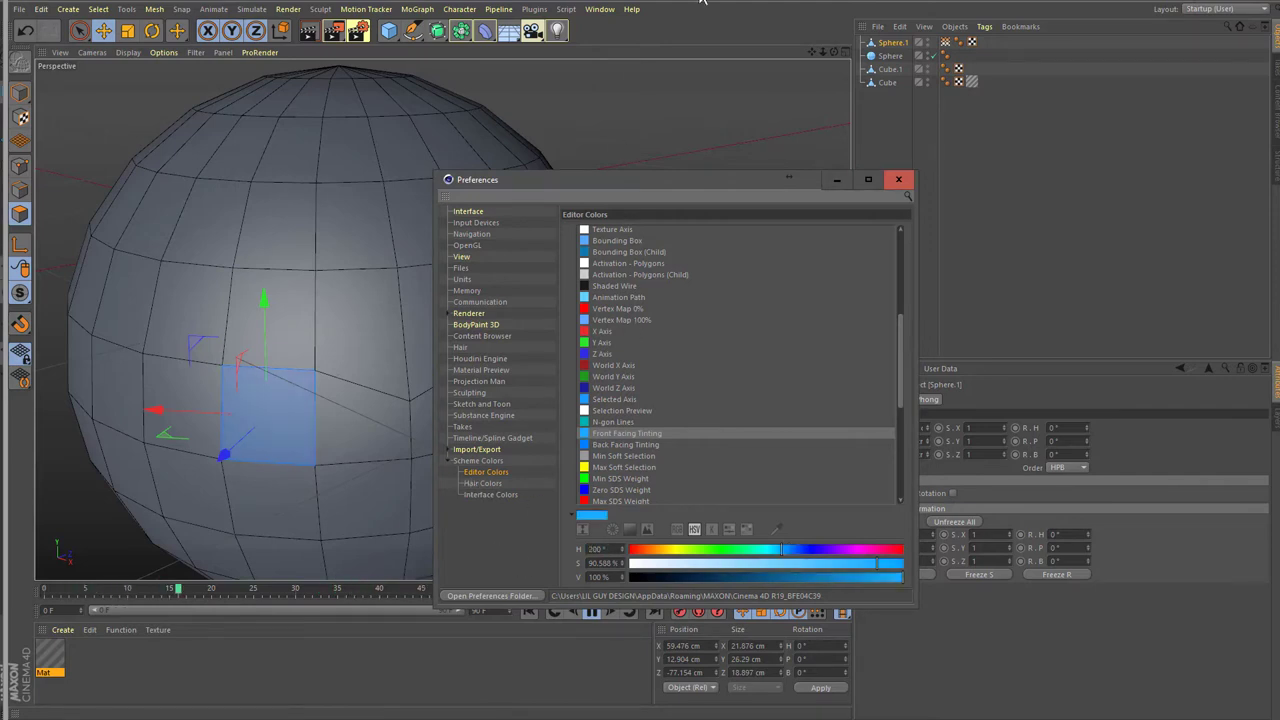
- Check the blue tint on another polygon and load the Max Soft Selection colour
{"action": "left_click_drag", "start_coordinate": [827, 55], "coordinate": [870, 70]}
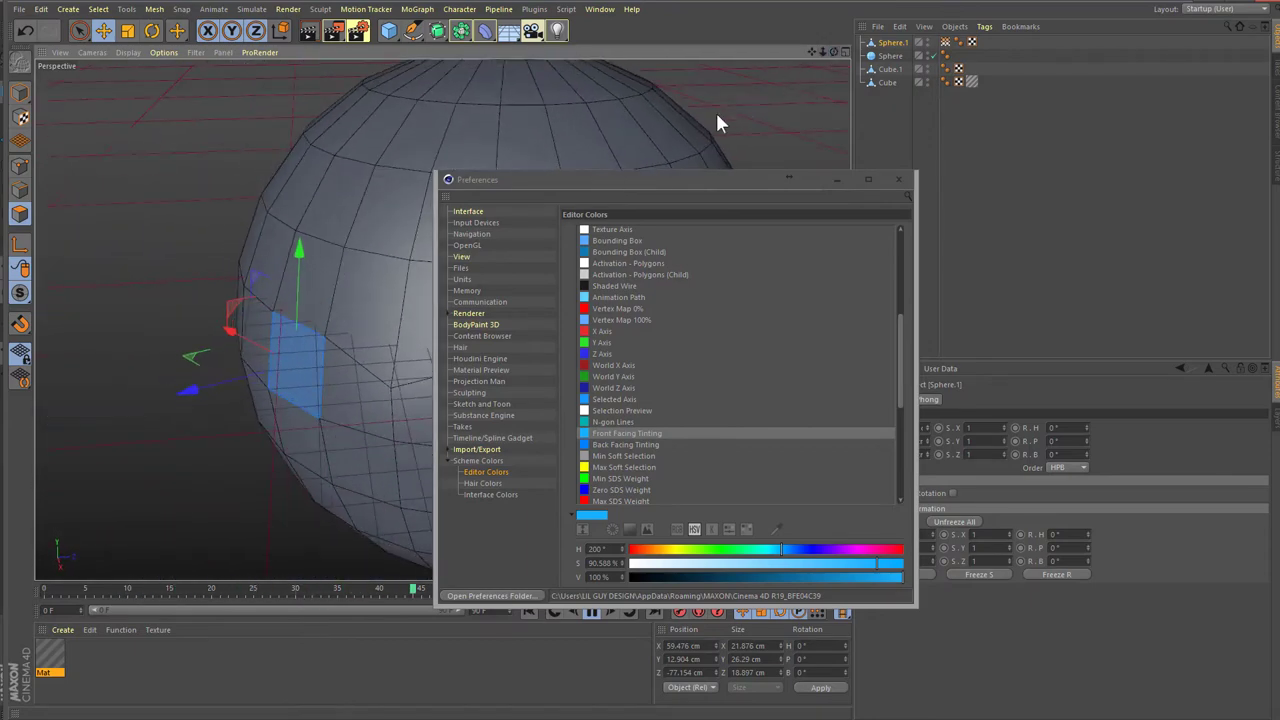
{"action": "left_click", "coordinate": [356, 246]}
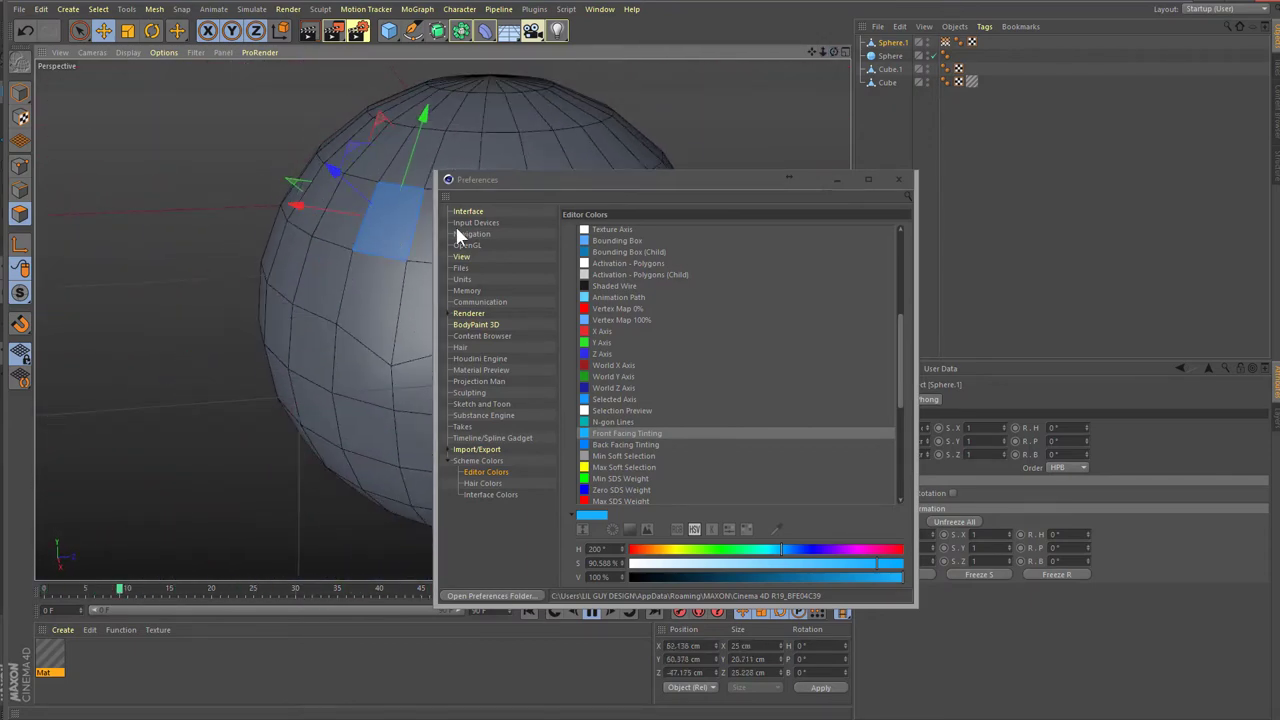
{"action": "left_click_drag", "start_coordinate": [834, 48], "coordinate": [800, 52]}
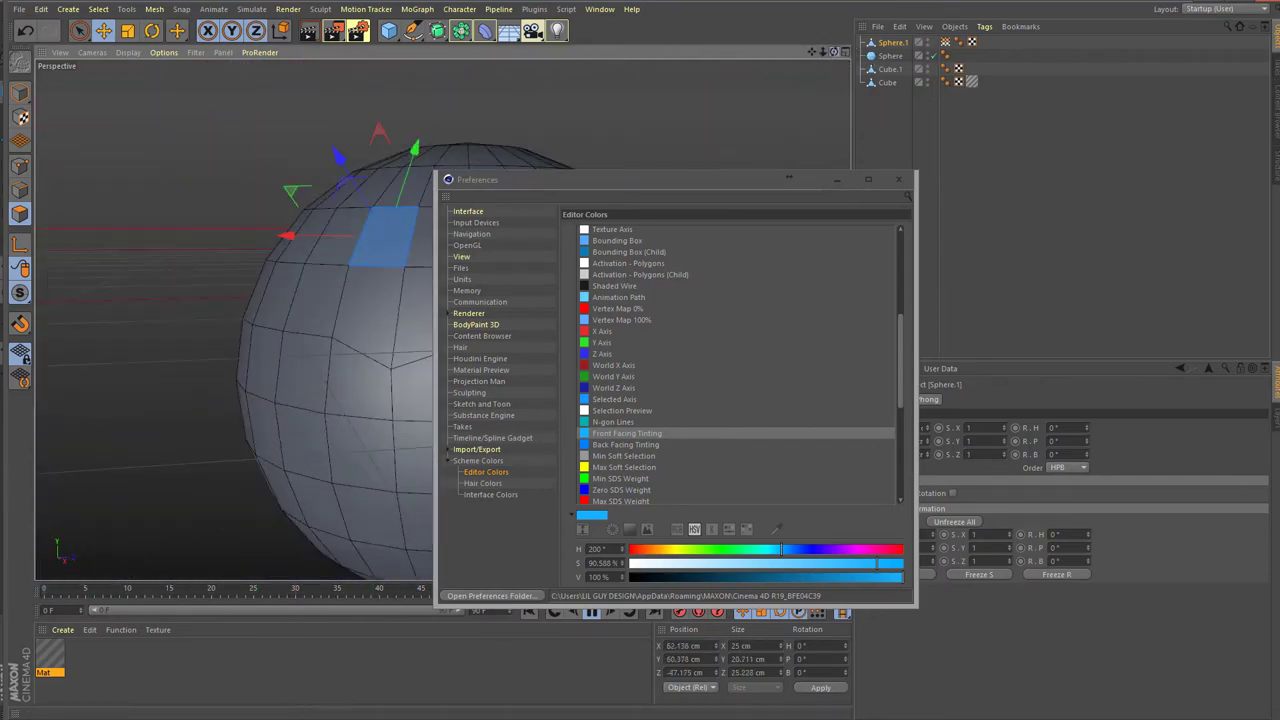
{"action": "left_click", "coordinate": [660, 468]}
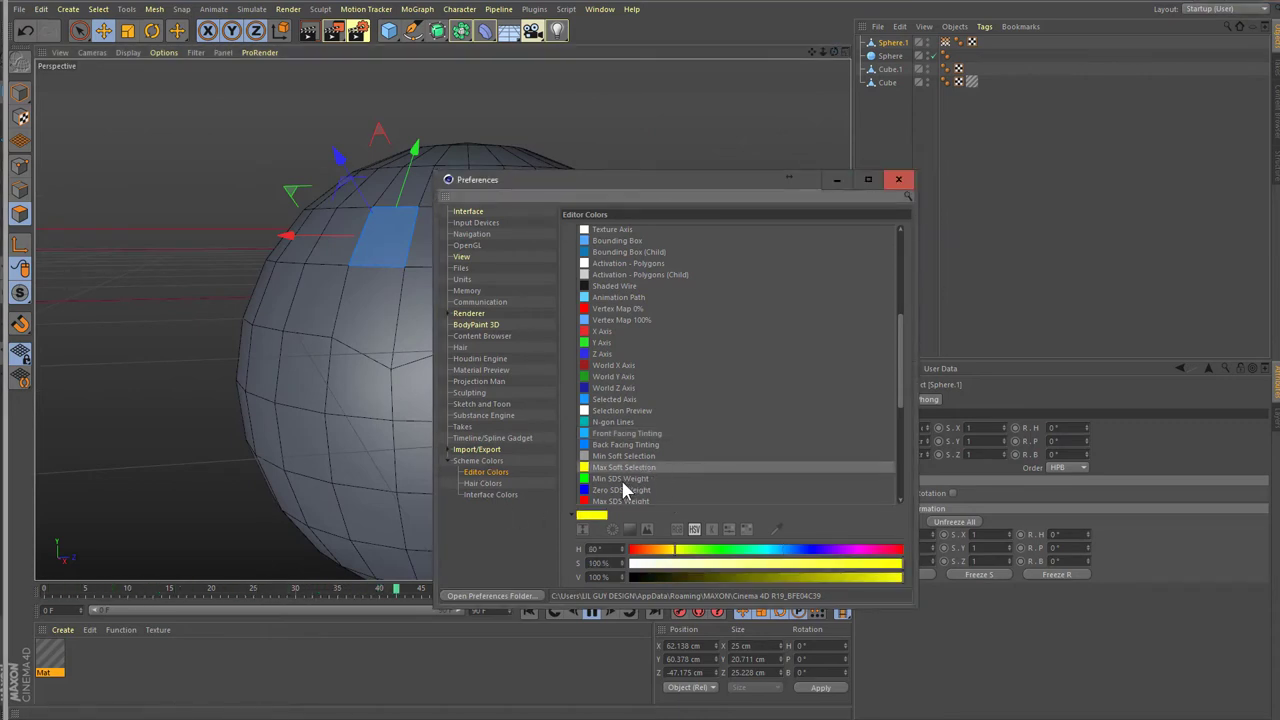
- Enable Soft Selection in the Move tool's attributes
{"action": "left_click_drag", "start_coordinate": [688, 184], "coordinate": [855, 167]}
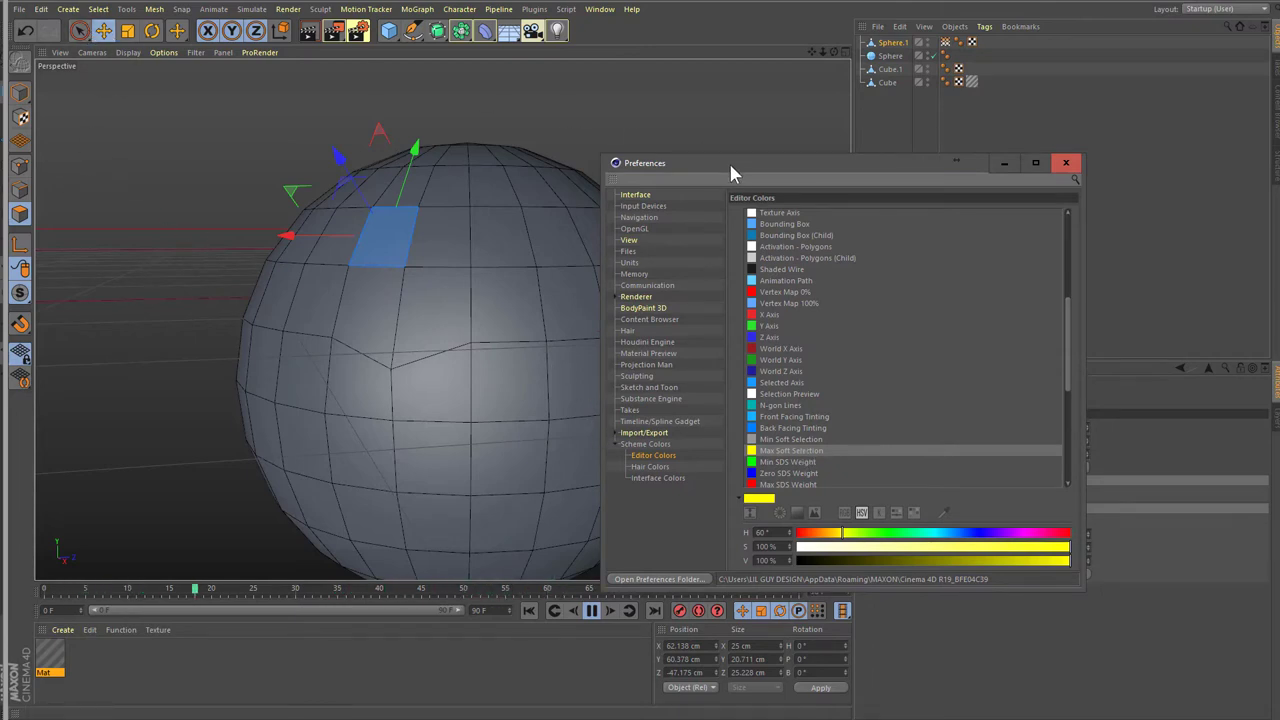
{"action": "left_click_drag", "start_coordinate": [734, 171], "coordinate": [384, 241]}
{"action": "left_click", "coordinate": [104, 32]}
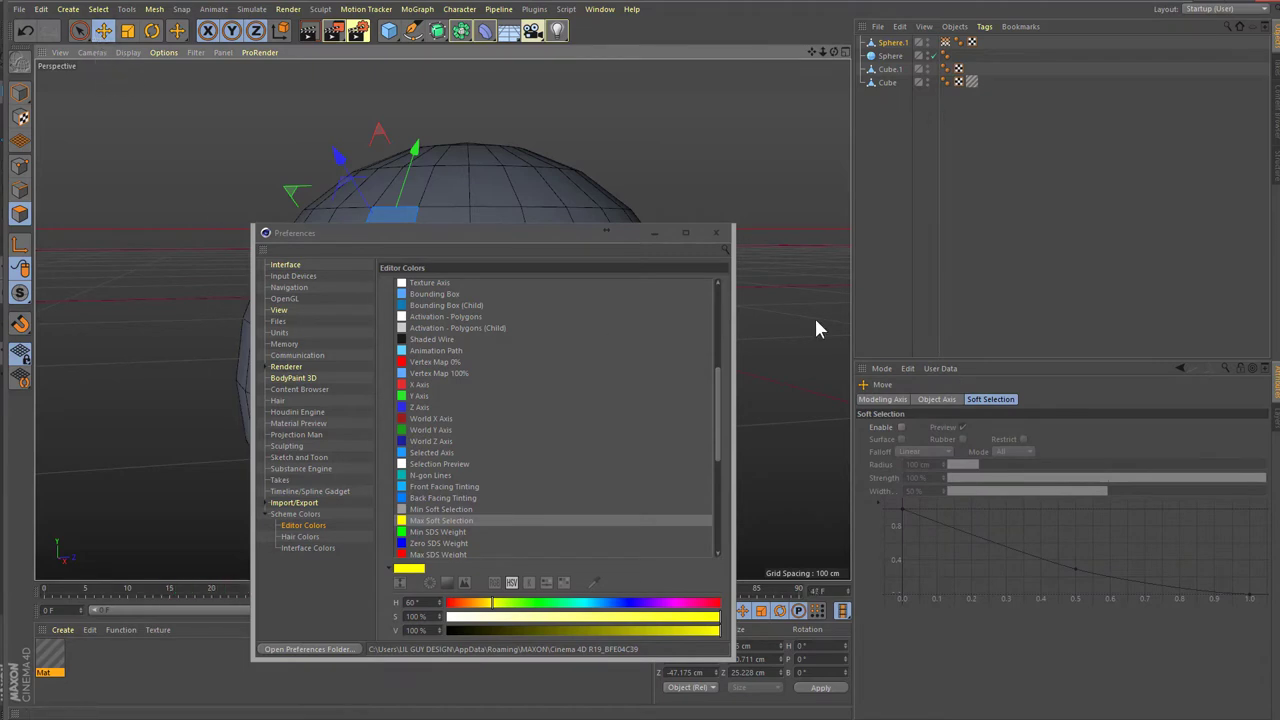
{"action": "left_click", "coordinate": [900, 423]}
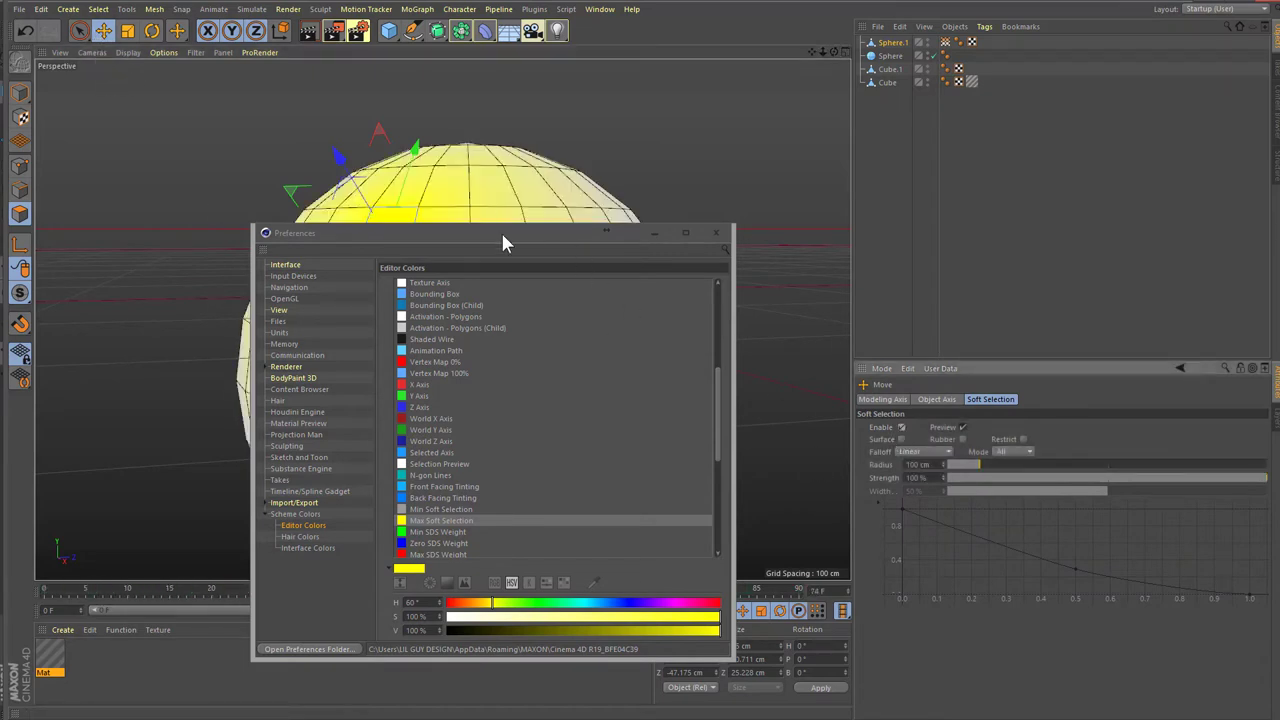
- Set the Max Soft Selection colour hue to 345° magenta-pink
{"action": "left_click_drag", "start_coordinate": [500, 232], "coordinate": [1040, 208]}
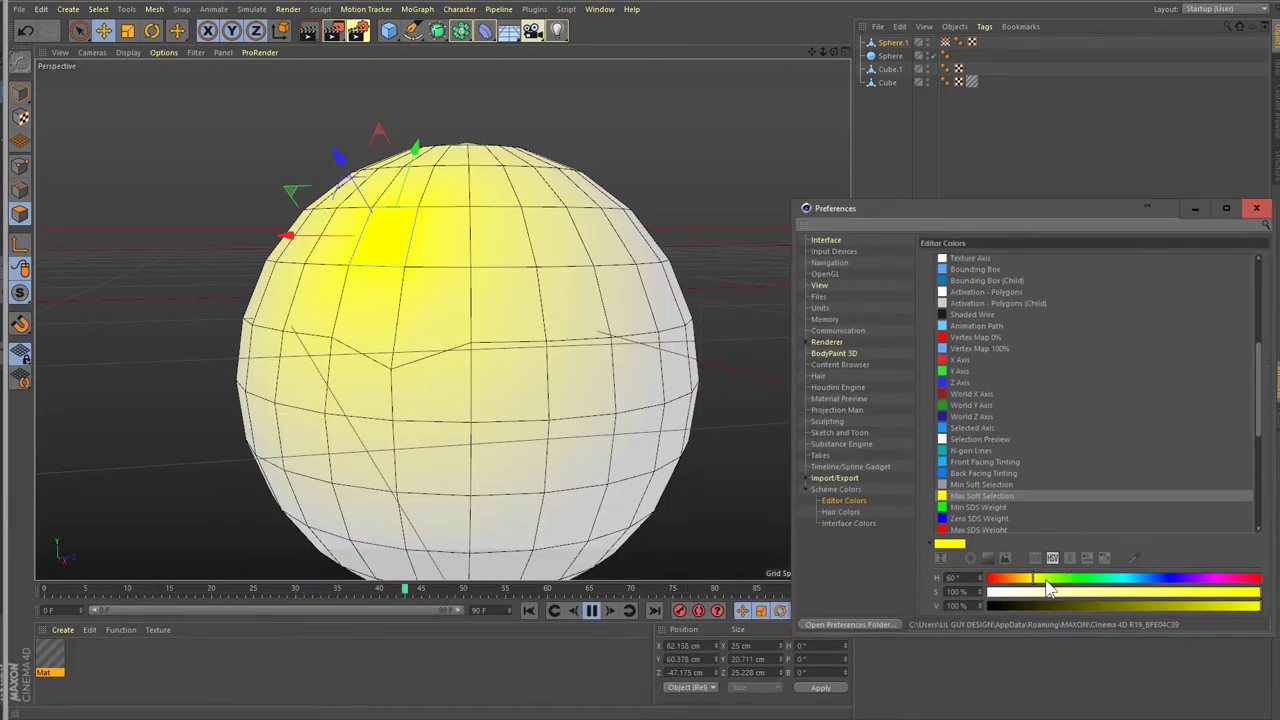
{"action": "left_click_drag", "start_coordinate": [1050, 585], "coordinate": [1135, 588]}
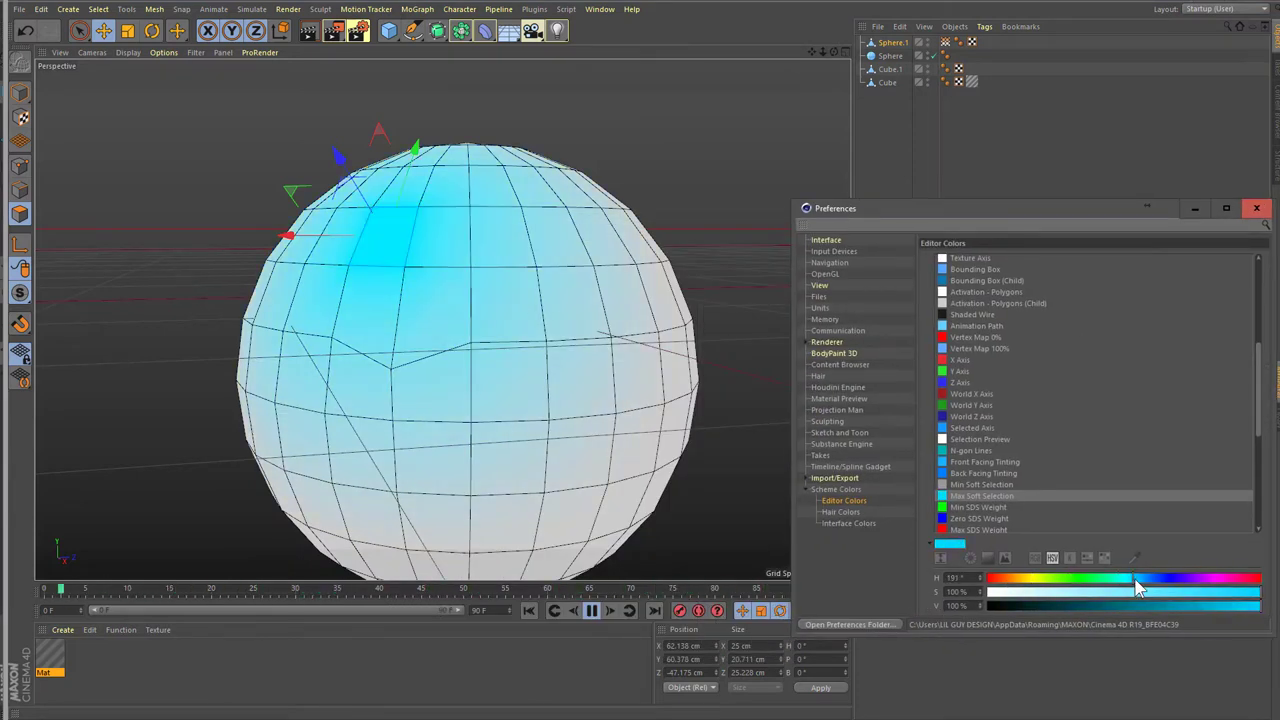
{"action": "left_click", "coordinate": [1122, 586]}
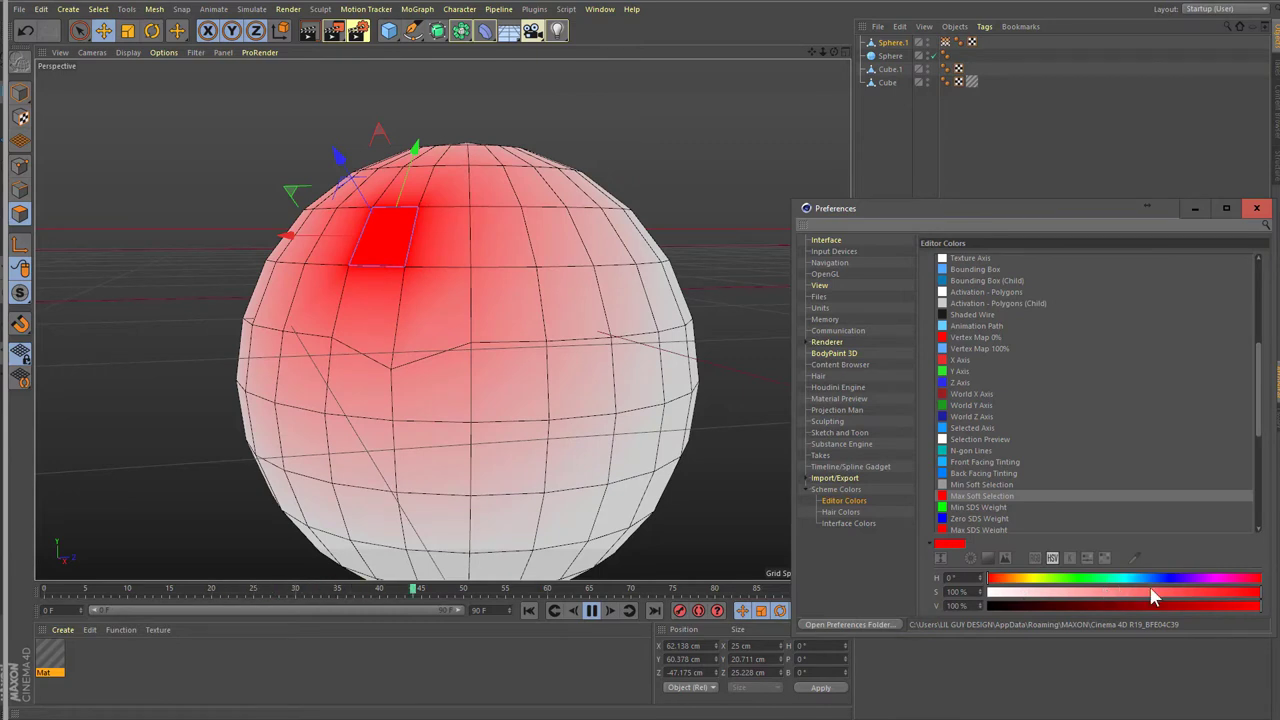
{"action": "left_click", "coordinate": [1250, 582]}
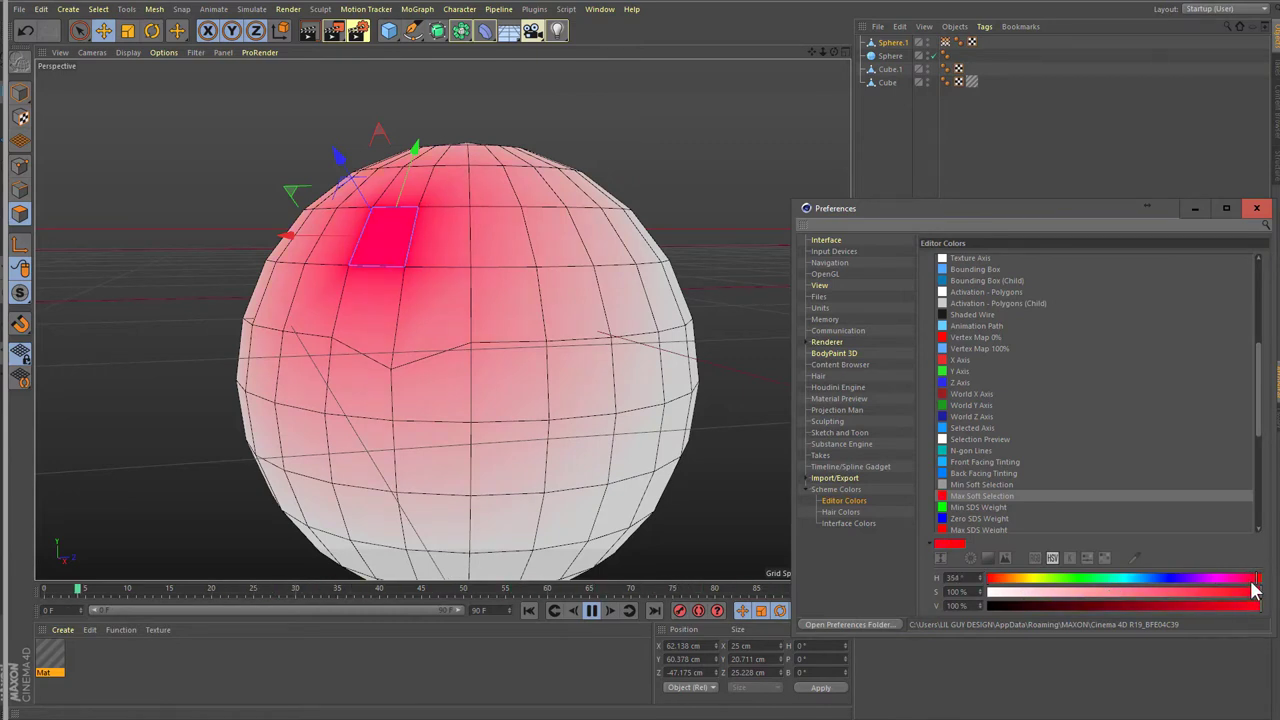
{"action": "left_click", "coordinate": [1248, 583]}
- Begin darkening the Min Soft Selection colour's grey value
{"action": "left_click_drag", "start_coordinate": [833, 52], "coordinate": [710, 220]}
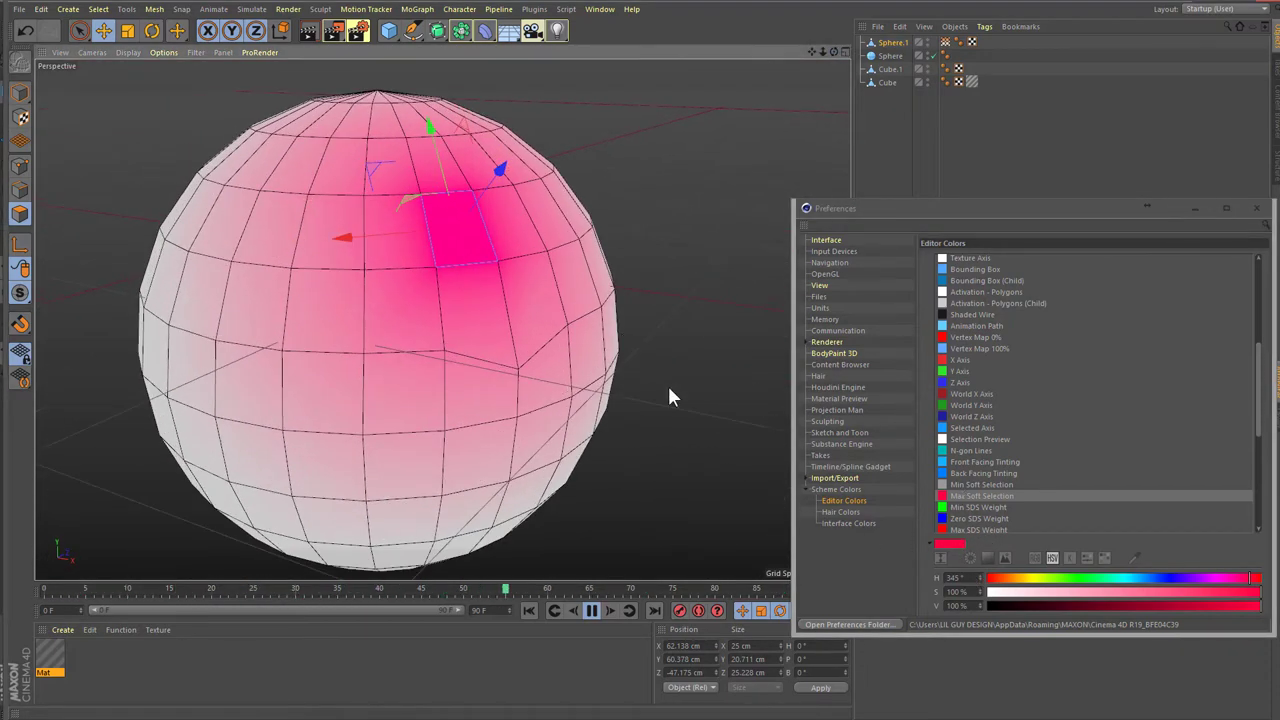
{"action": "left_click", "coordinate": [986, 482]}
{"action": "left_click_drag", "start_coordinate": [1152, 608], "coordinate": [994, 606]}
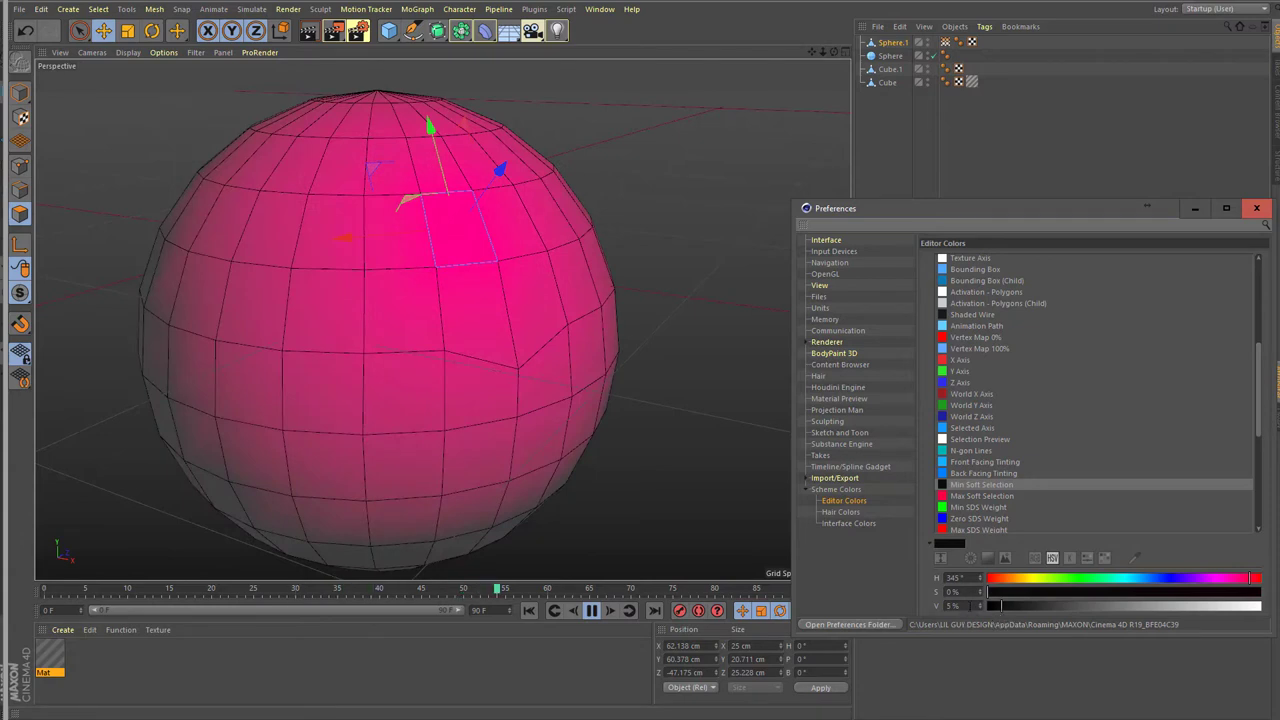
- Set the Min Soft Selection brightness to 15% and check the sphere's falloff
{"action": "type", "text": "15"}
{"action": "key", "text": "Return"}
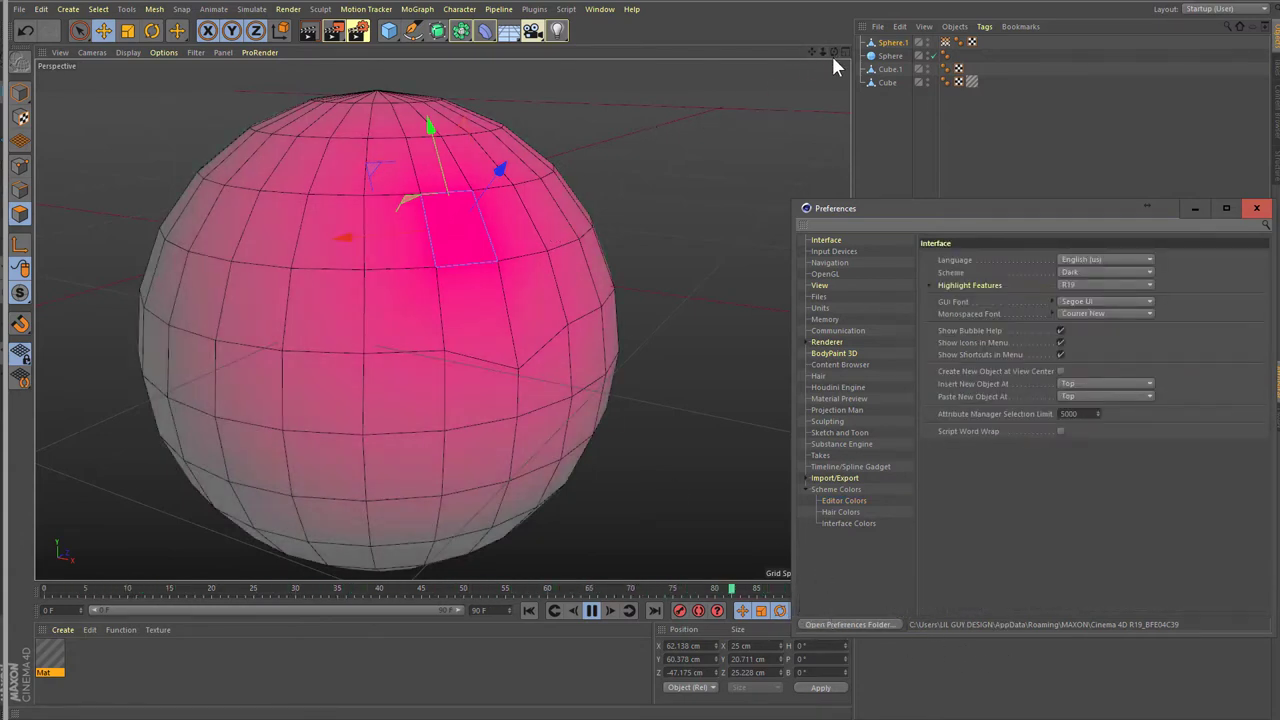
{"action": "left_click_drag", "start_coordinate": [833, 52], "coordinate": [400, 384]}
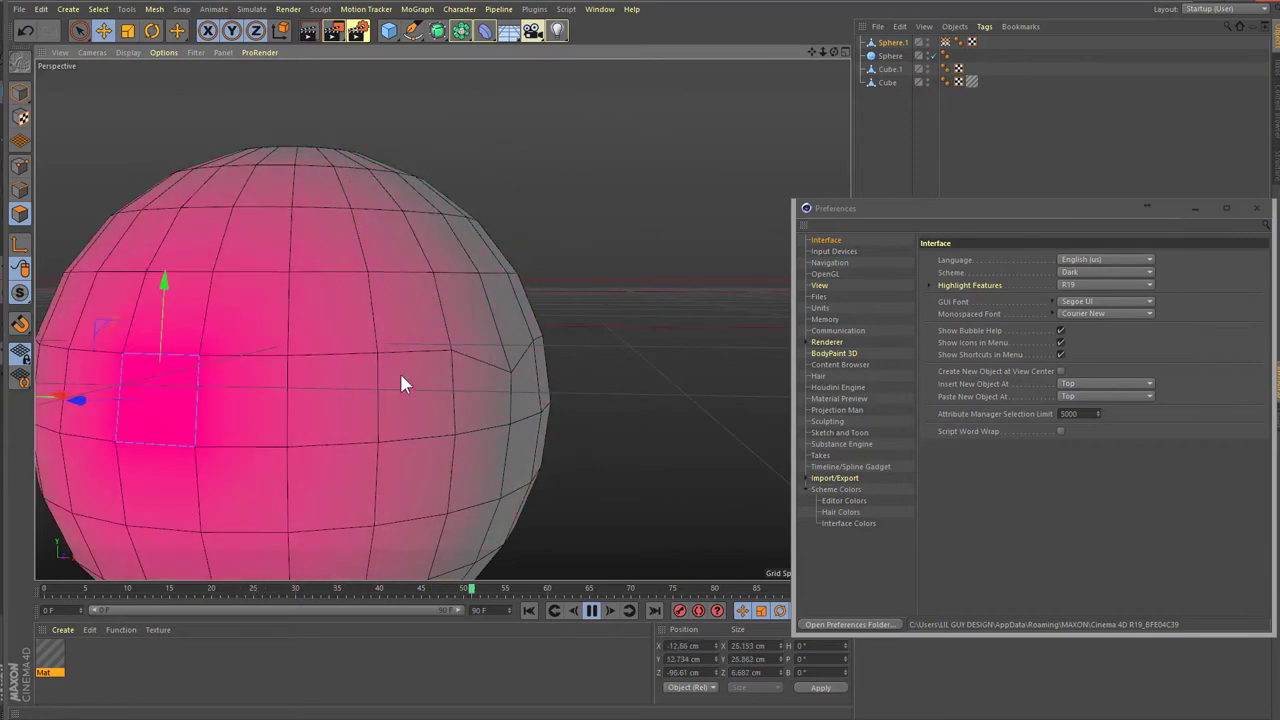
{"action": "left_click_drag", "start_coordinate": [656, 331], "coordinate": [660, 145], "text": "alt"}
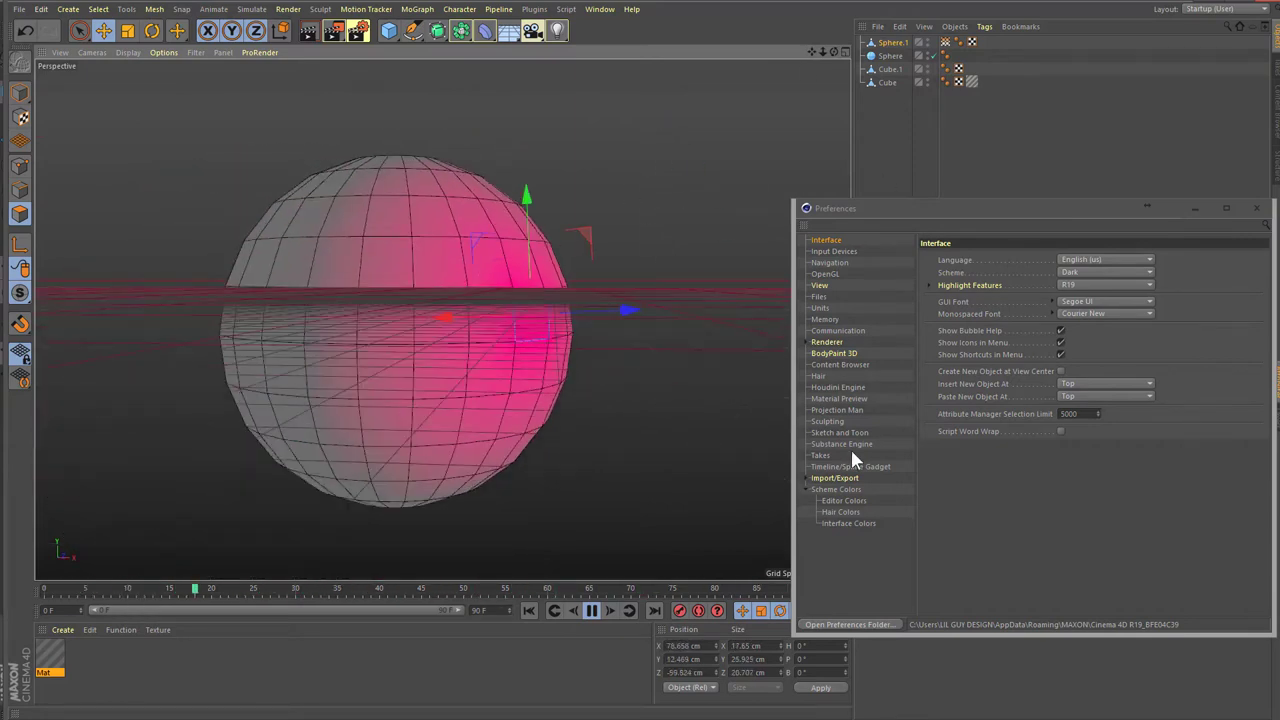
- Select the Selected Object colour in the Editor Colors list for editing
{"action": "left_click", "coordinate": [850, 512]}
{"action": "left_click", "coordinate": [843, 500]}
{"action": "scroll", "coordinate": [1084, 420], "scroll_direction": "down", "scroll_amount": 3}
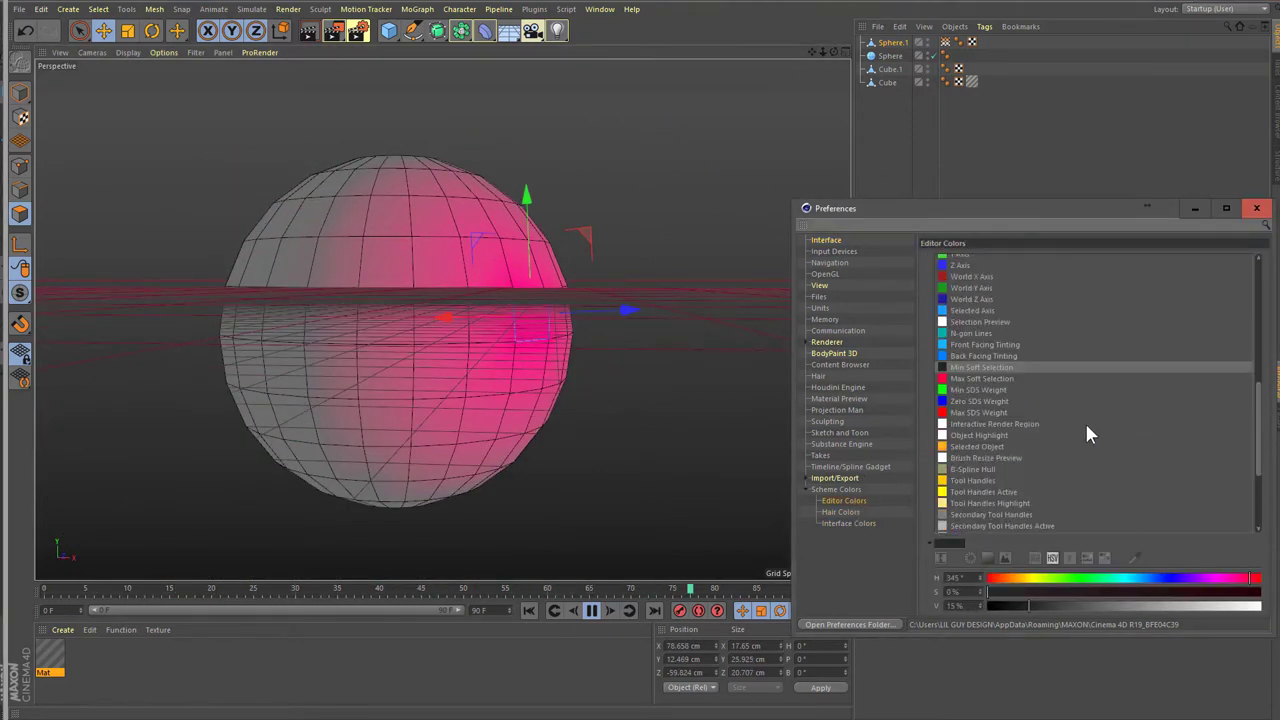
{"action": "scroll", "coordinate": [1020, 421], "scroll_direction": "down", "scroll_amount": 2}
{"action": "left_click", "coordinate": [981, 368]}
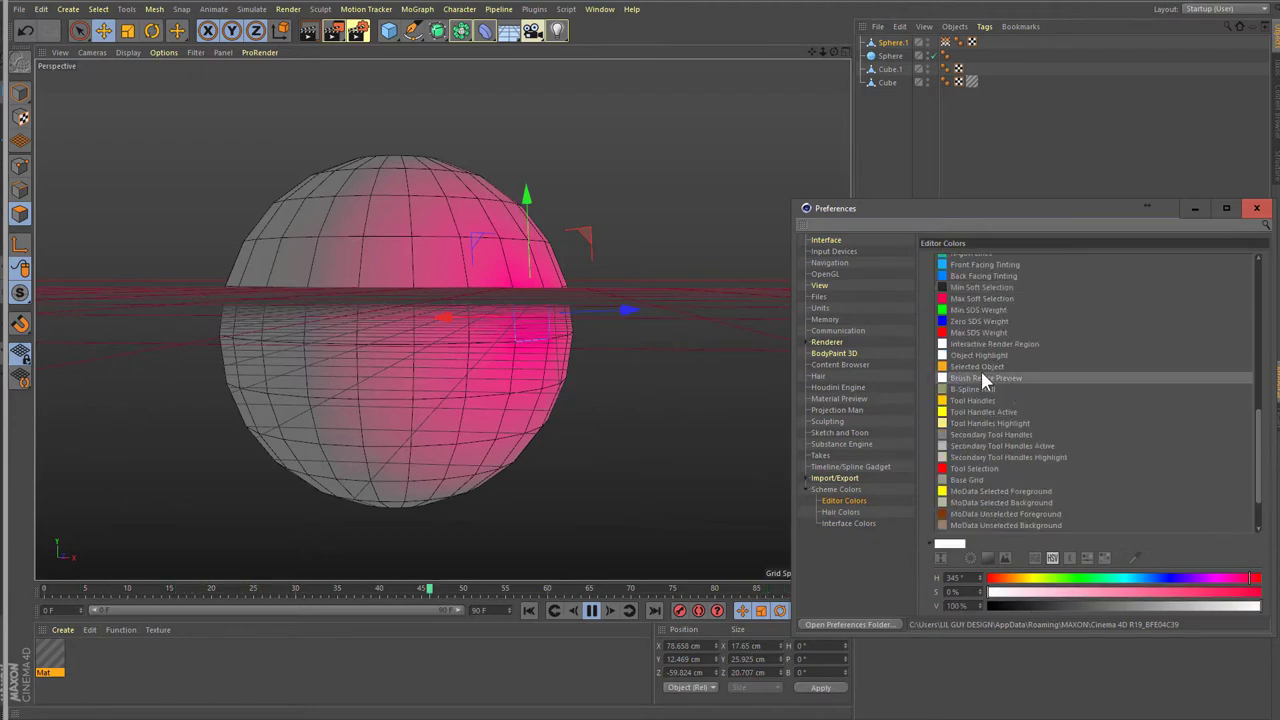
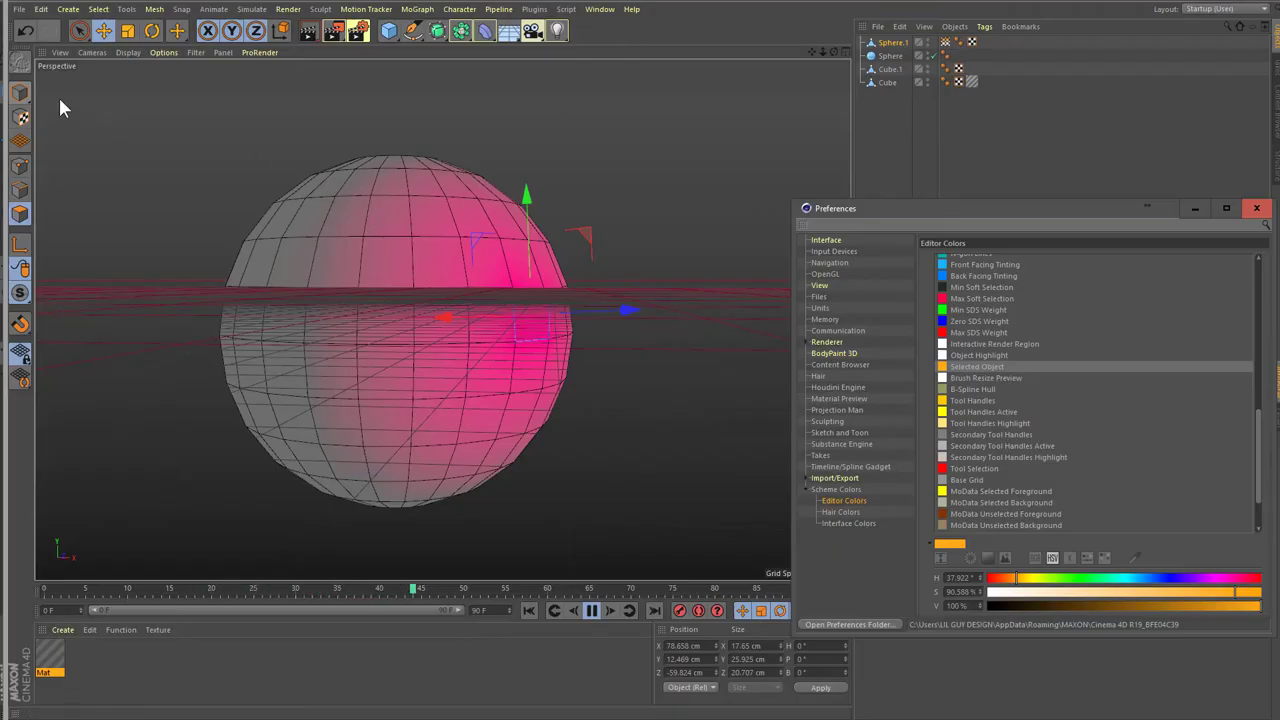
- Switch the sphere back to Model mode and orbit to view it from higher up
{"action": "left_click", "coordinate": [20, 100]}
{"action": "left_click", "coordinate": [79, 137]}
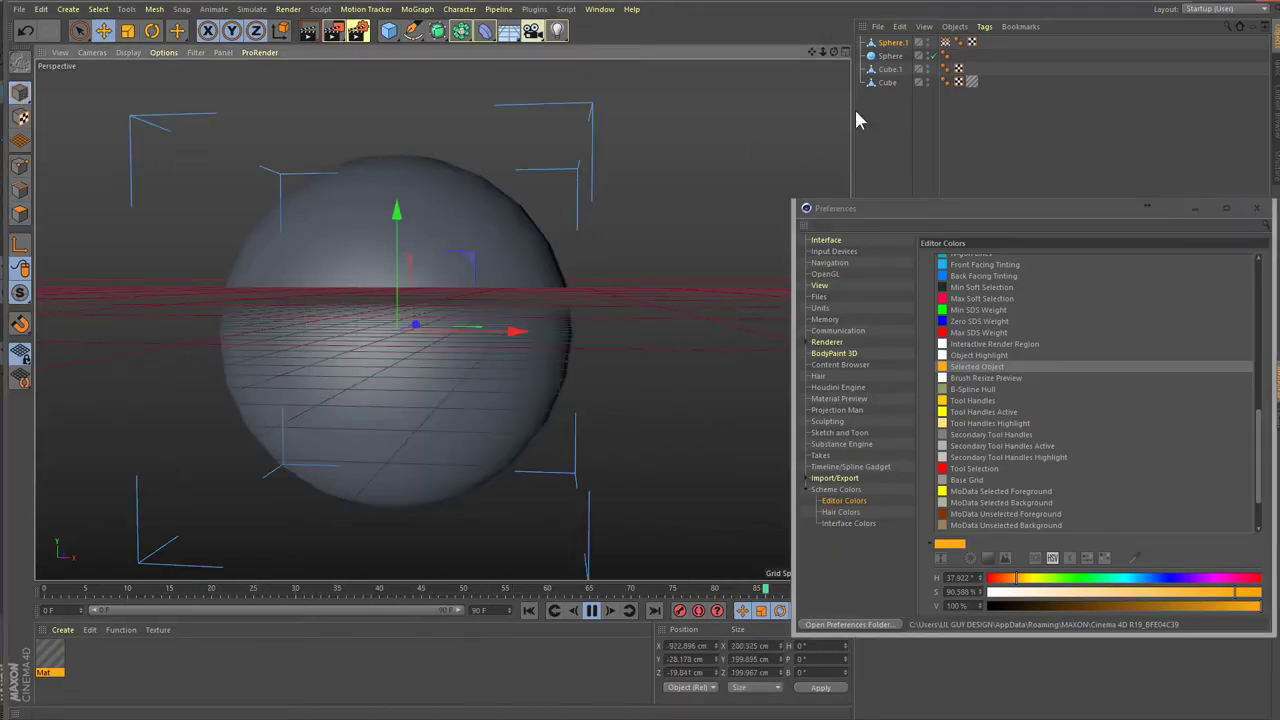
{"action": "left_click_drag", "start_coordinate": [834, 51], "coordinate": [673, 239]}
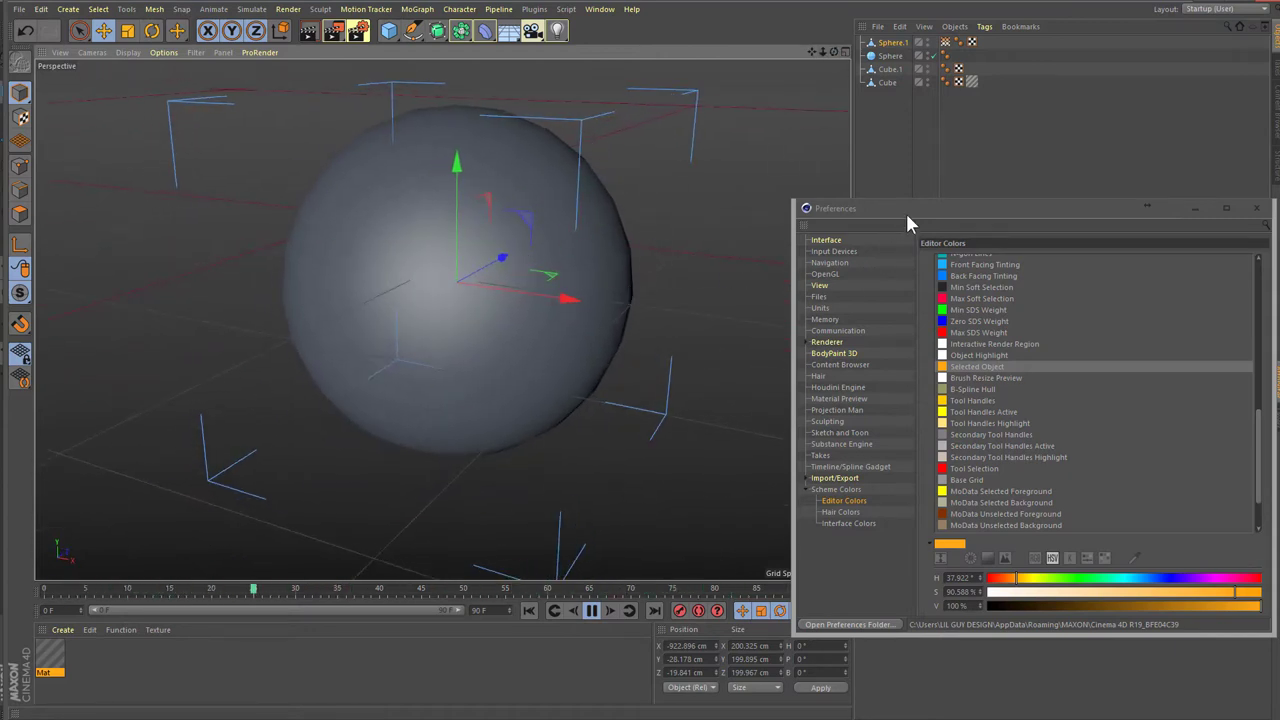
- Enable Outlines in the perspective viewport's display attributes, keeping Preferences out of the way
{"action": "left_click_drag", "start_coordinate": [908, 222], "coordinate": [278, 165]}
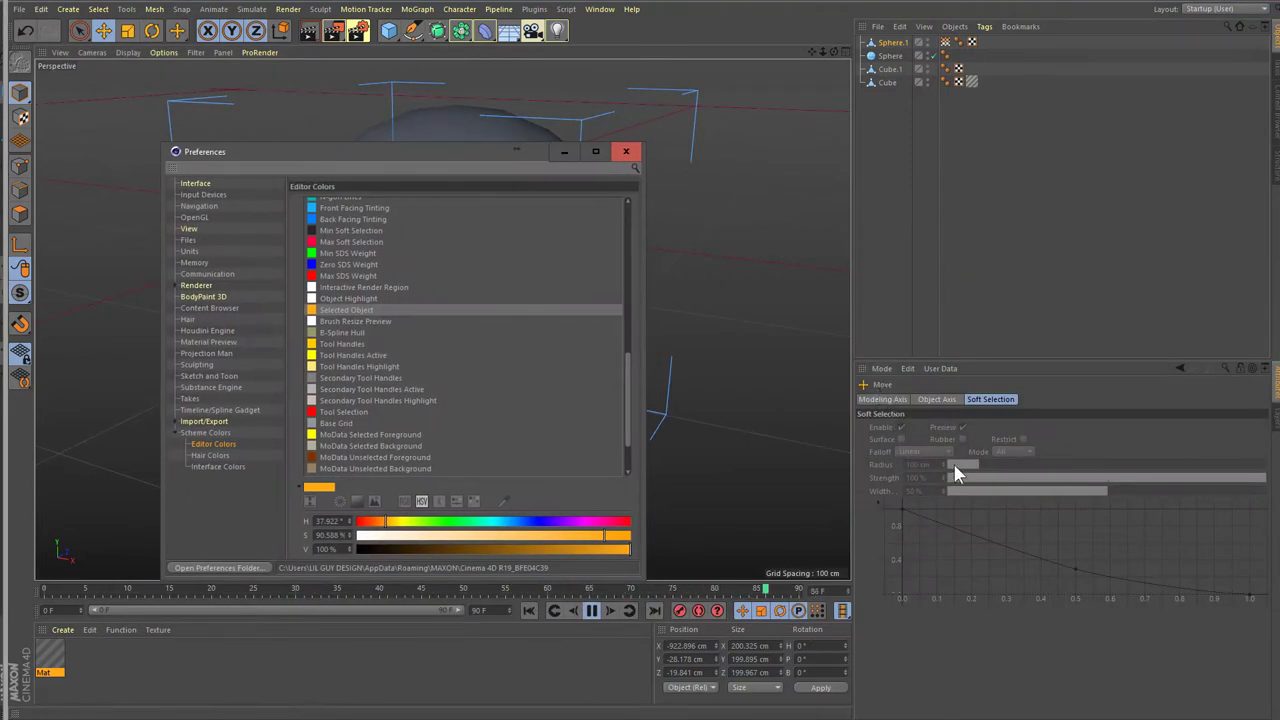
{"action": "key", "text": "shift+v"}
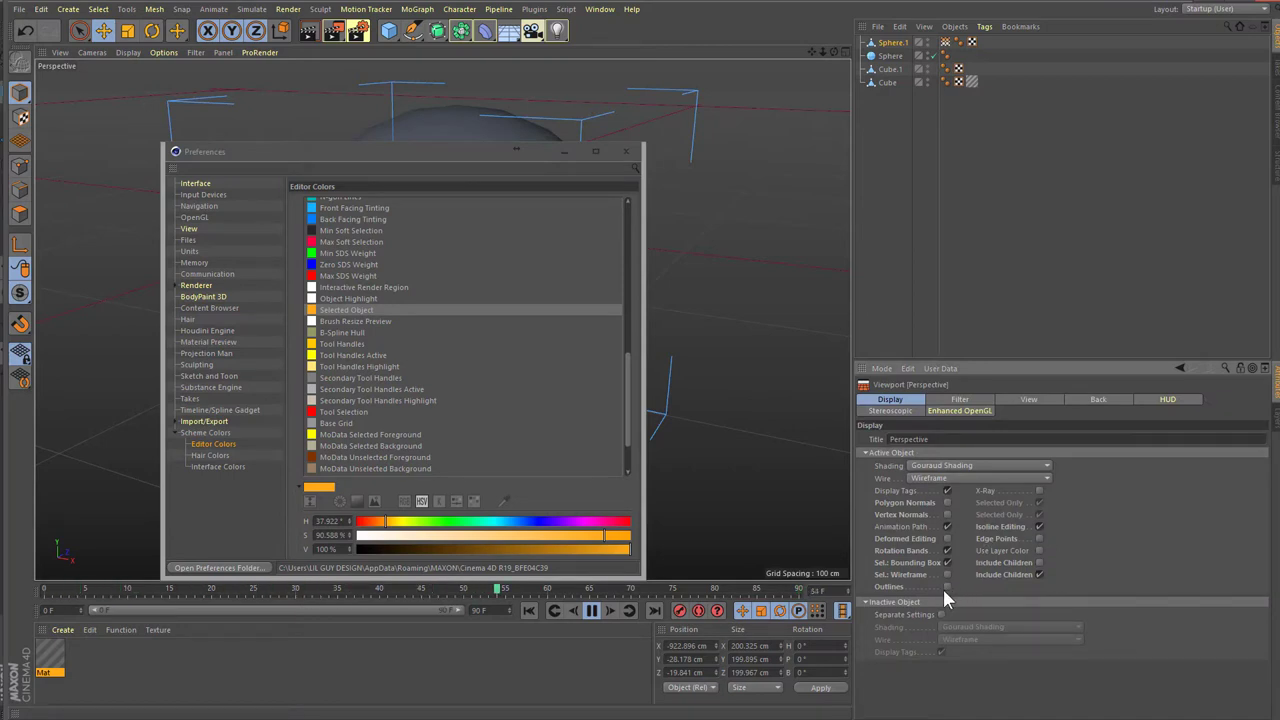
{"action": "left_click", "coordinate": [947, 586]}
{"action": "left_click_drag", "start_coordinate": [452, 166], "coordinate": [1099, 183]}
{"action": "left_click", "coordinate": [553, 188]}
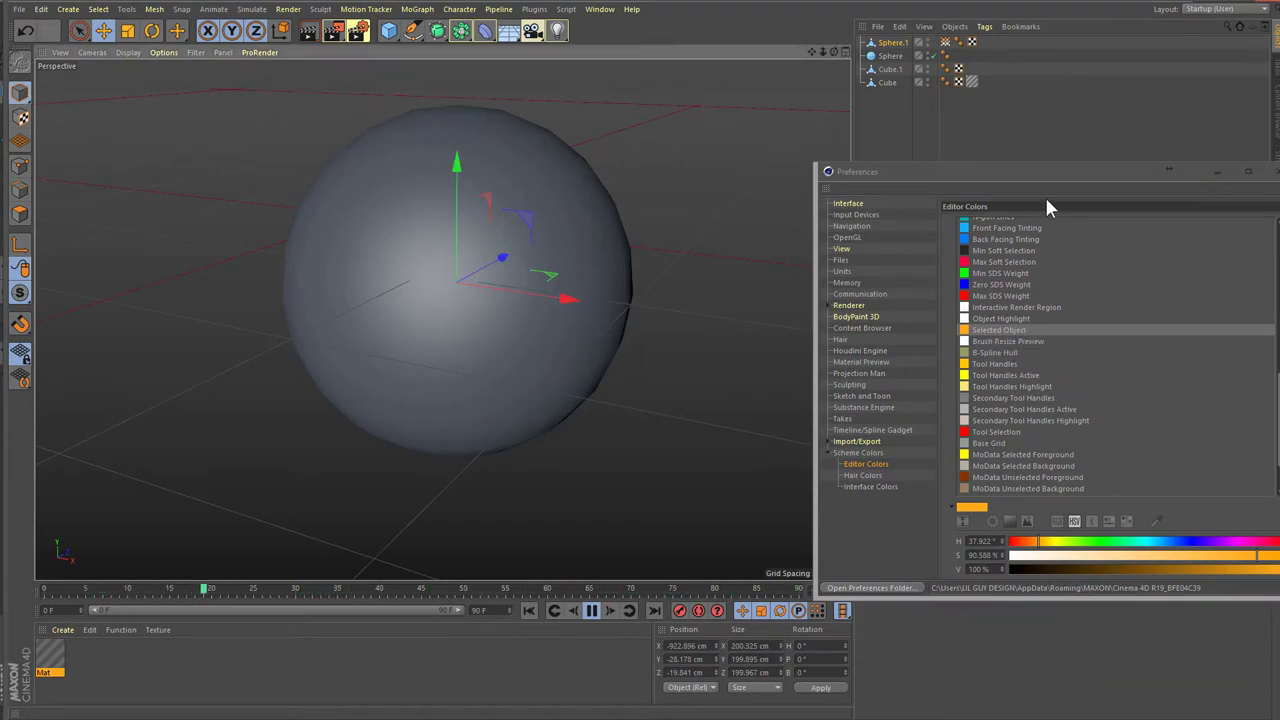
{"action": "left_click_drag", "start_coordinate": [1045, 182], "coordinate": [550, 190]}
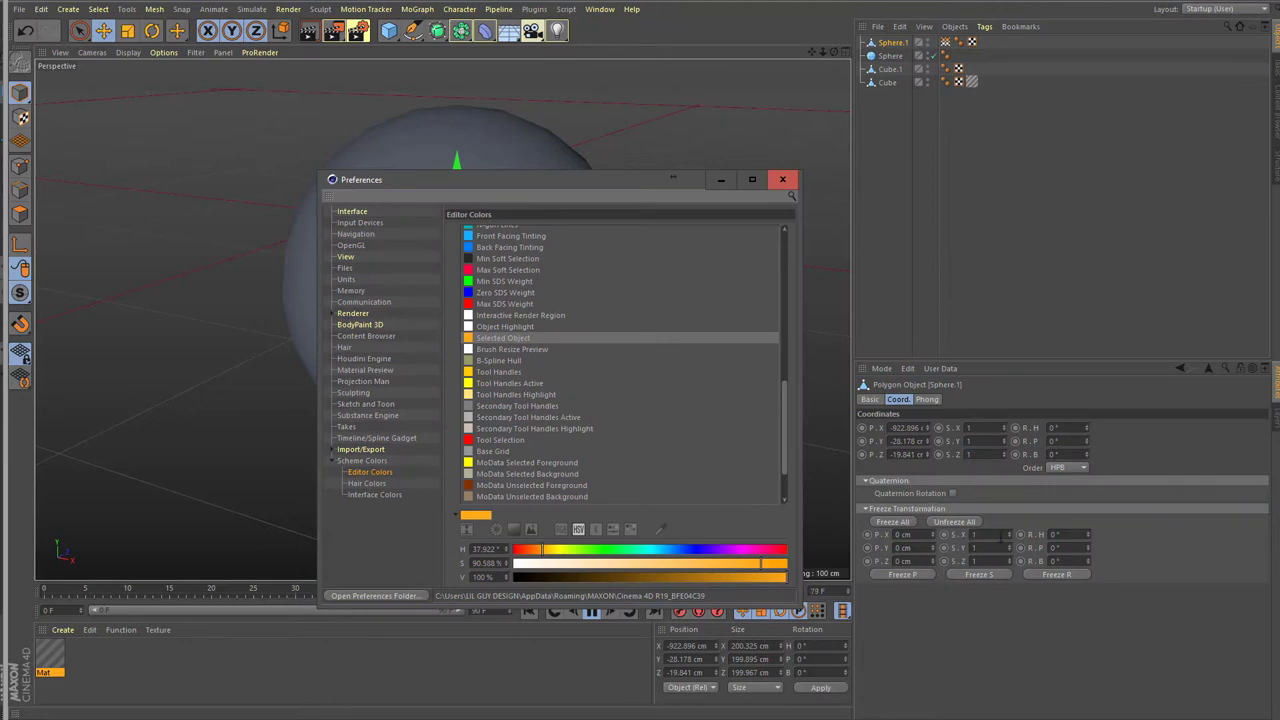
{"action": "key", "text": "shift+v"}
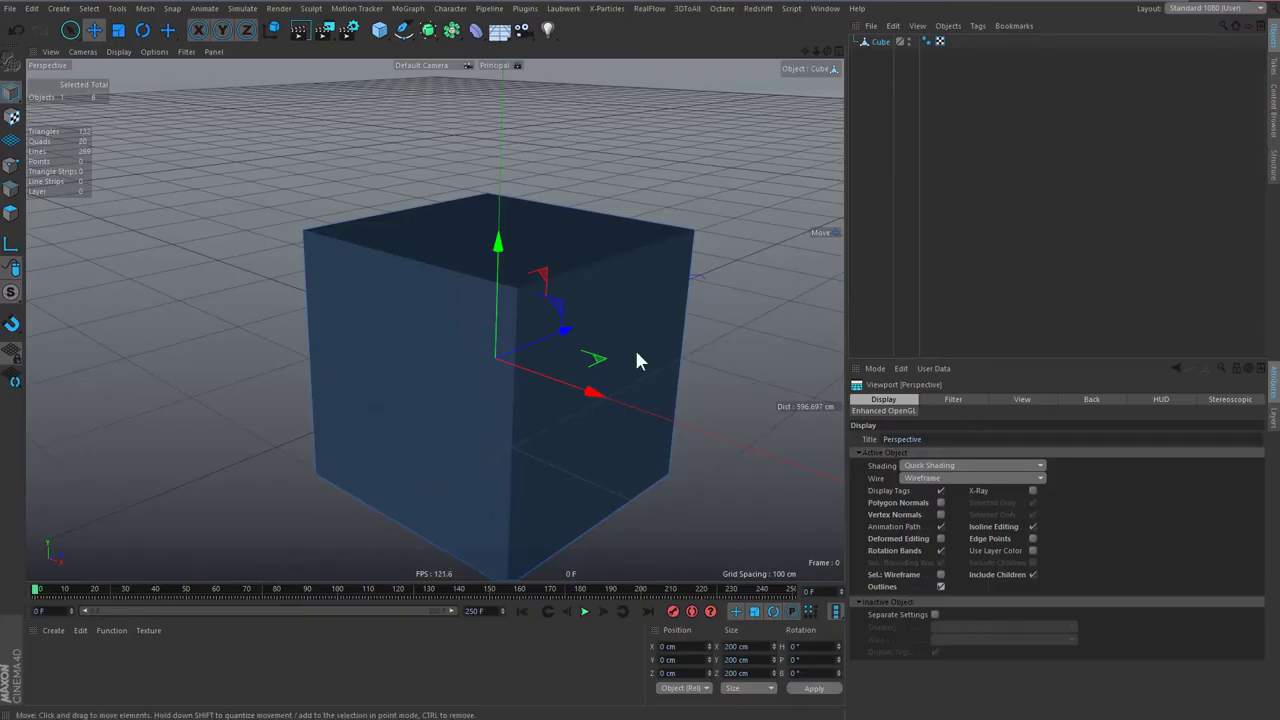
- Open Preferences at Scheme Colors > Editor Colors
{"action": "left_click", "coordinate": [32, 8]}
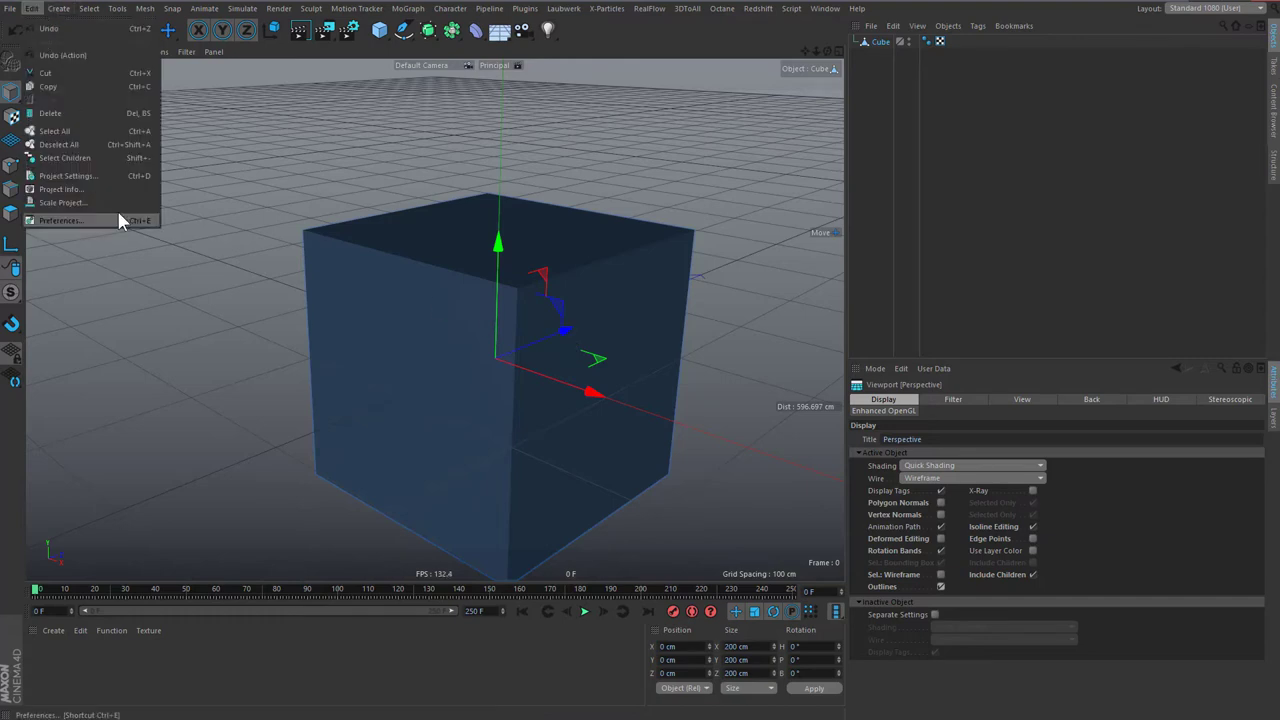
{"action": "left_click", "coordinate": [119, 220]}
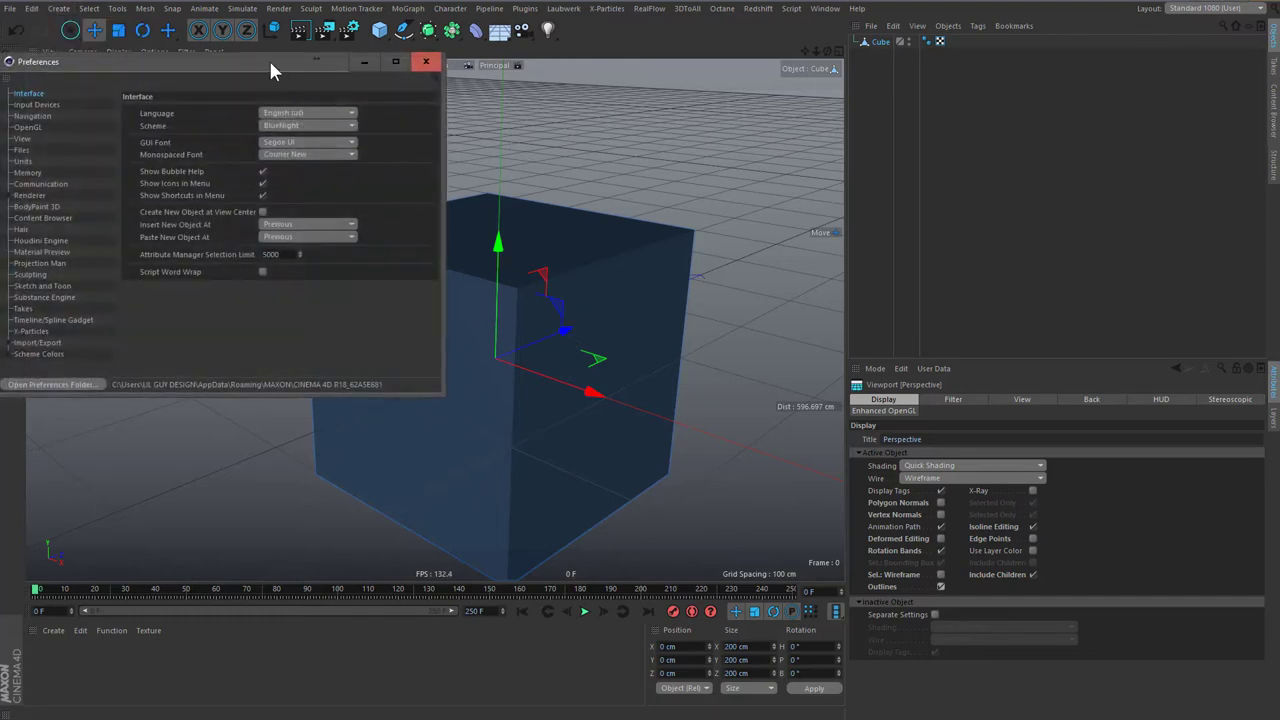
{"action": "left_click_drag", "start_coordinate": [271, 65], "coordinate": [917, 154]}
{"action": "left_click", "coordinate": [663, 442]}
{"action": "left_click", "coordinate": [655, 442]}
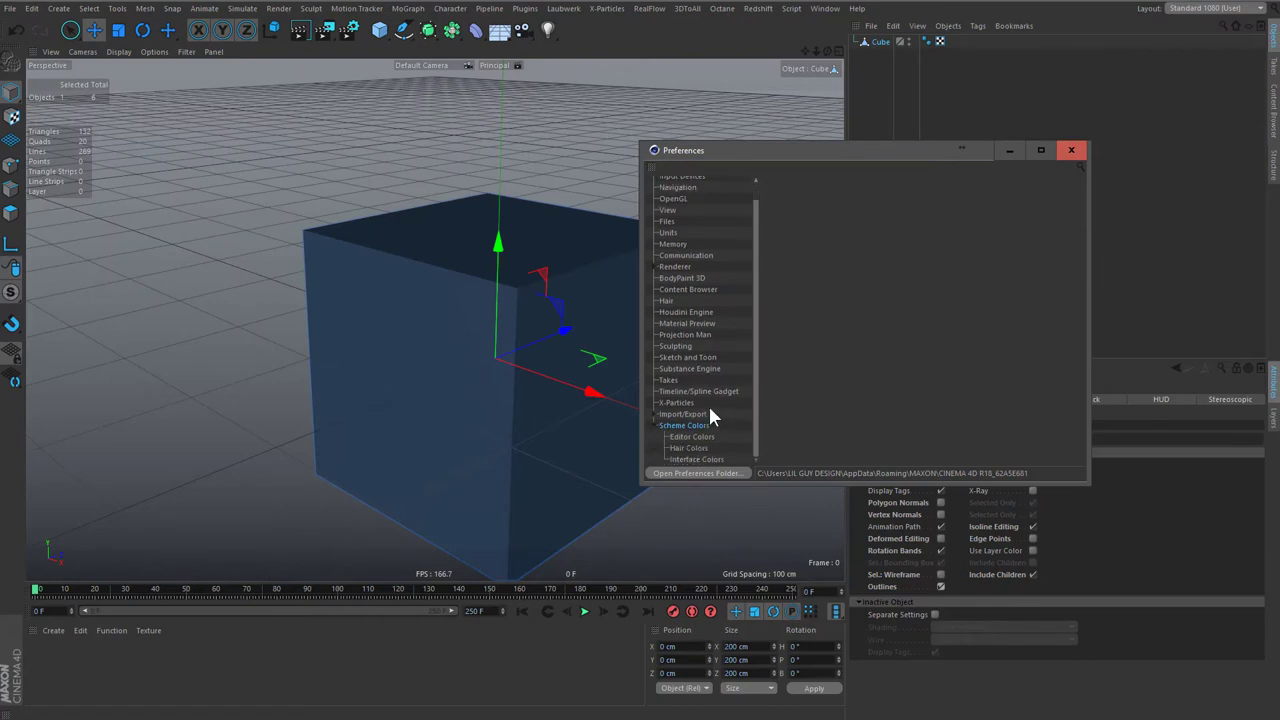
{"action": "left_click", "coordinate": [692, 437]}
- Lower the Selected Object colour's saturation to 49%, then raise it back to about 91%
{"action": "scroll", "coordinate": [870, 345], "scroll_direction": "down", "scroll_amount": 3}
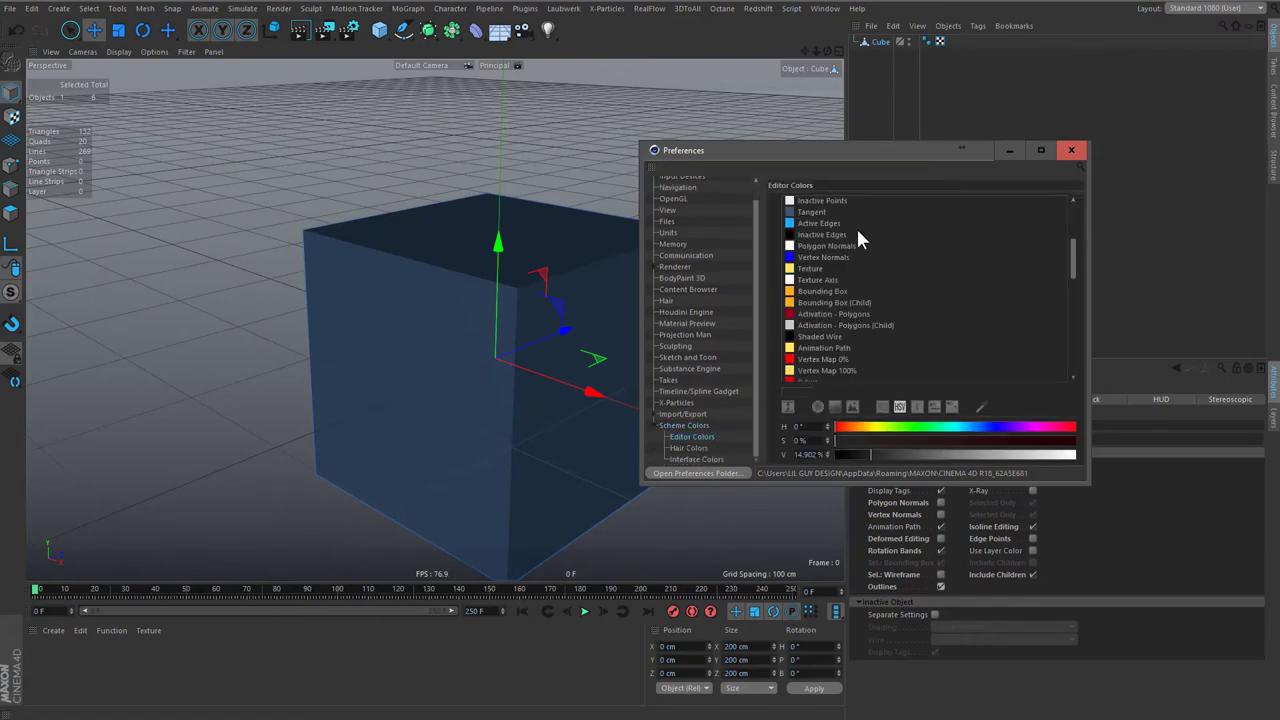
{"action": "scroll", "coordinate": [856, 226], "scroll_direction": "down", "scroll_amount": 1}
{"action": "scroll", "coordinate": [868, 282], "scroll_direction": "down", "scroll_amount": 1}
{"action": "scroll", "coordinate": [864, 320], "scroll_direction": "down", "scroll_amount": 1}
{"action": "scroll", "coordinate": [846, 297], "scroll_direction": "down", "scroll_amount": 1}
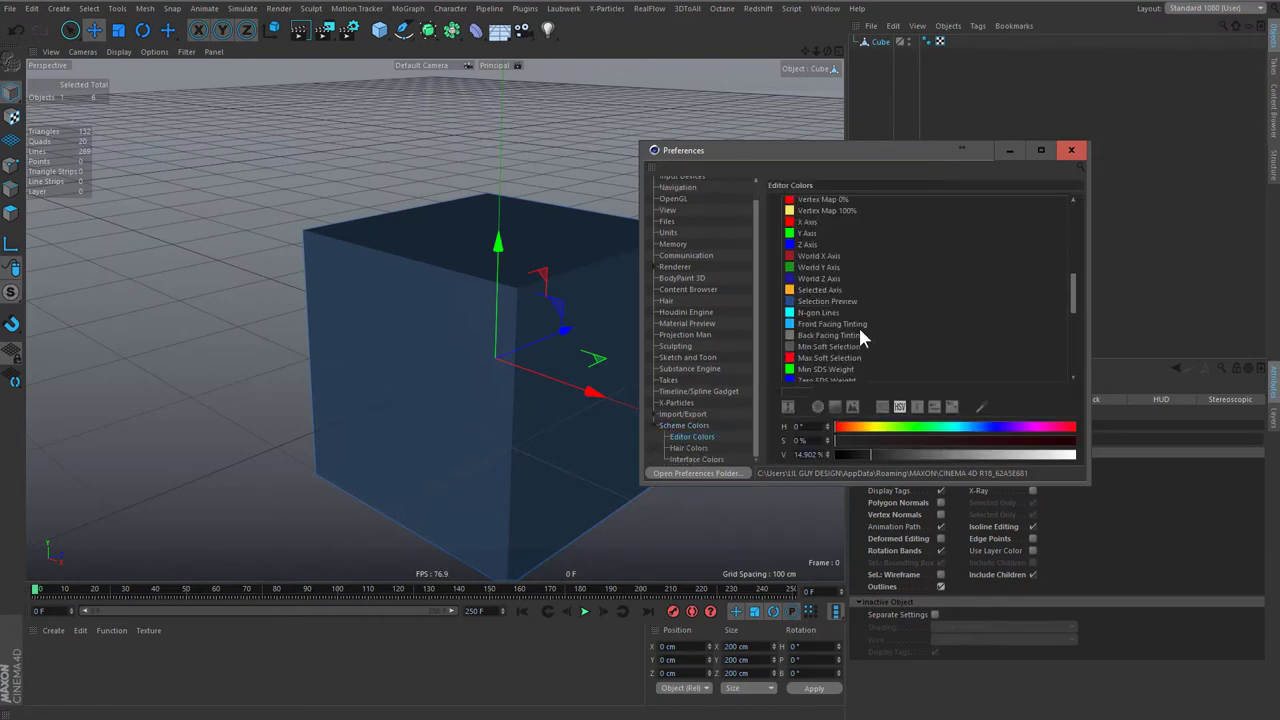
{"action": "scroll", "coordinate": [851, 323], "scroll_direction": "down", "scroll_amount": 2}
{"action": "left_click", "coordinate": [836, 340]}
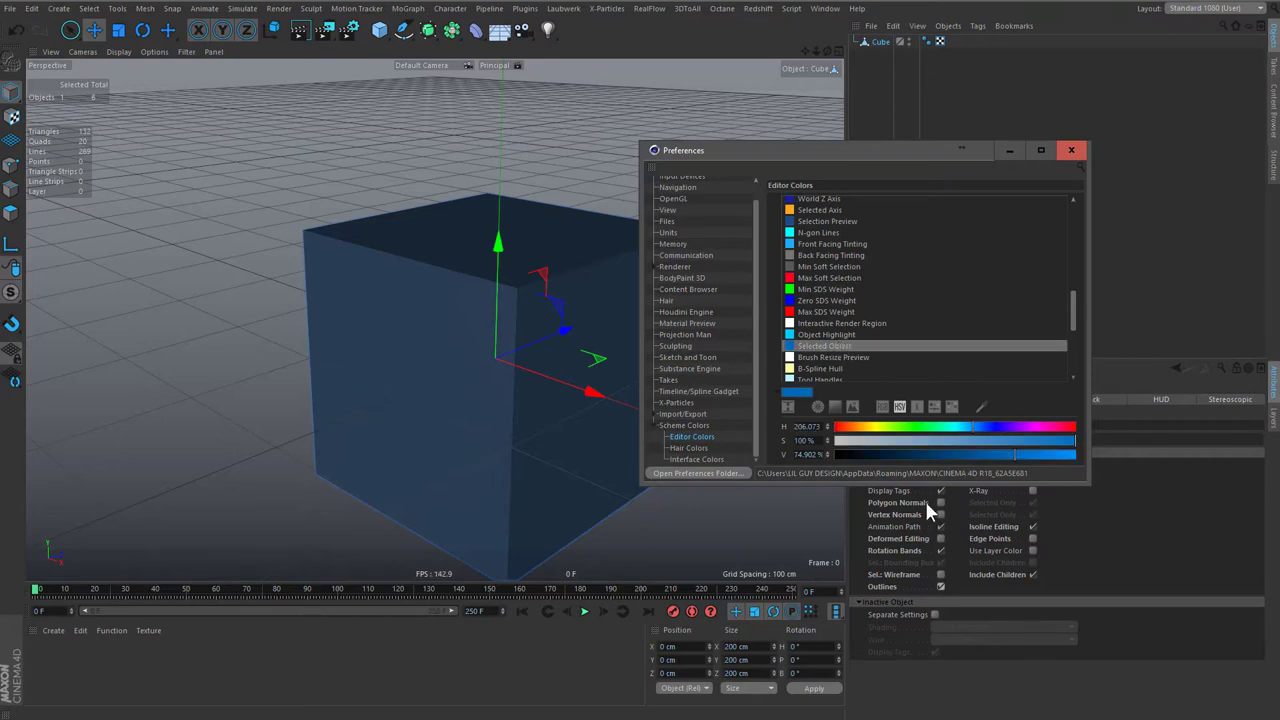
{"action": "left_click_drag", "start_coordinate": [964, 442], "coordinate": [978, 442]}
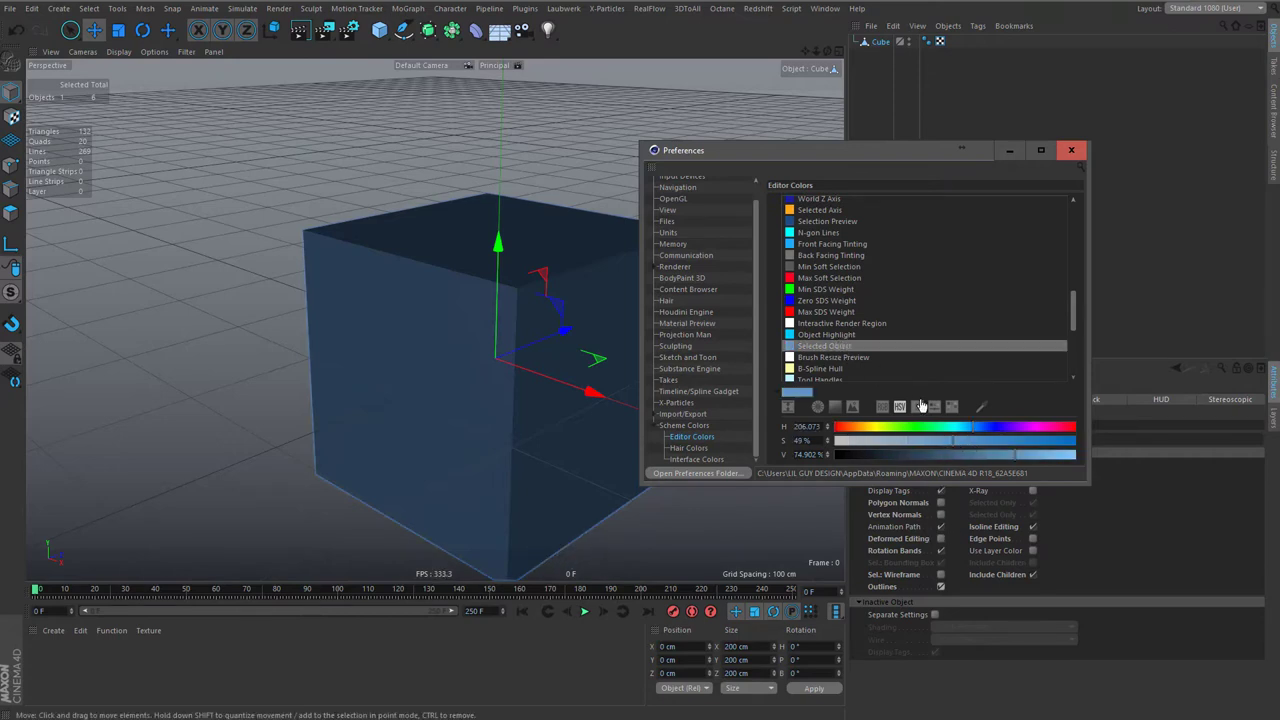
{"action": "left_click_drag", "start_coordinate": [966, 441], "coordinate": [1066, 441]}
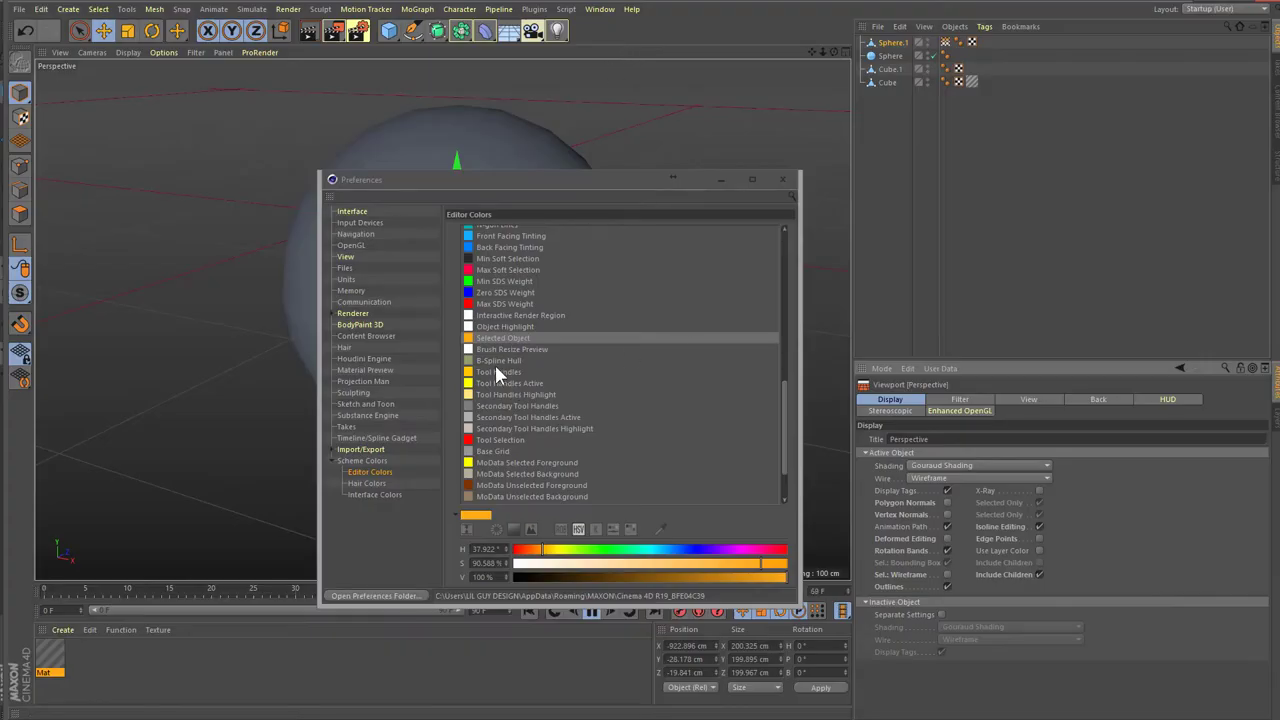
- Set the Selected Object hue to blue and make Tool Handles cyan
{"action": "left_click", "coordinate": [630, 552]}
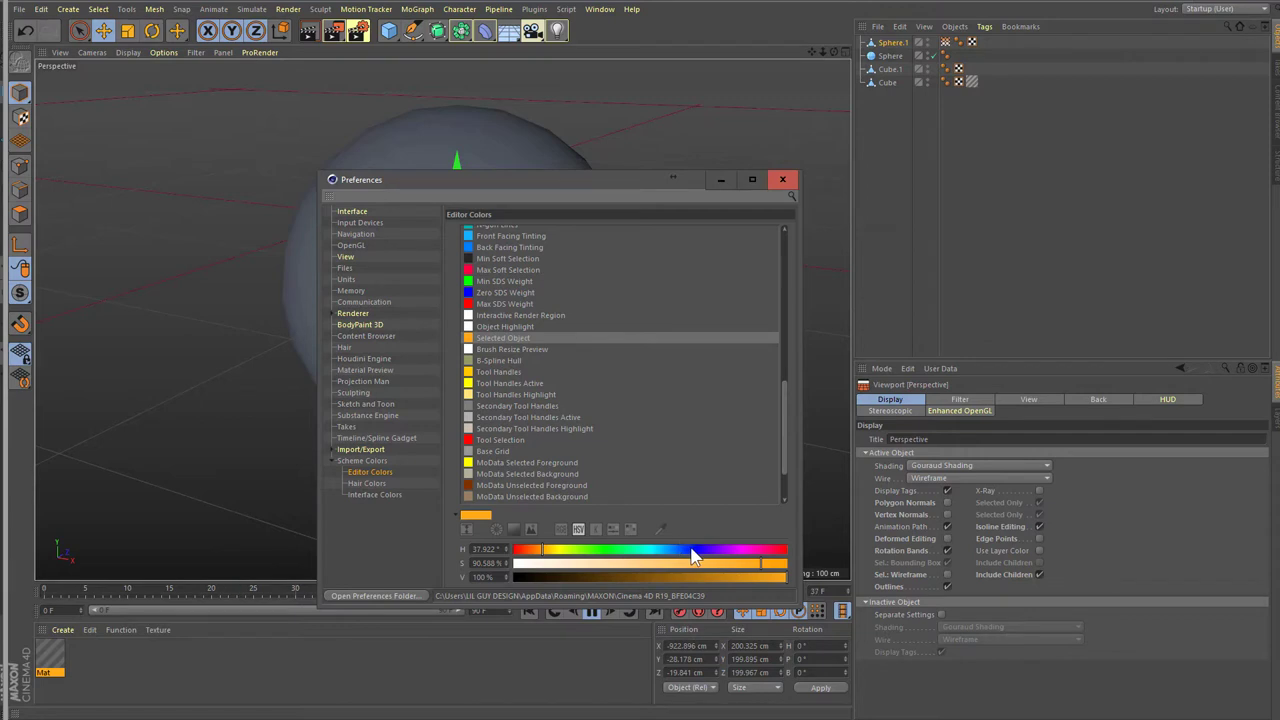
{"action": "left_click_drag", "start_coordinate": [693, 557], "coordinate": [677, 552]}
{"action": "left_click", "coordinate": [510, 349]}
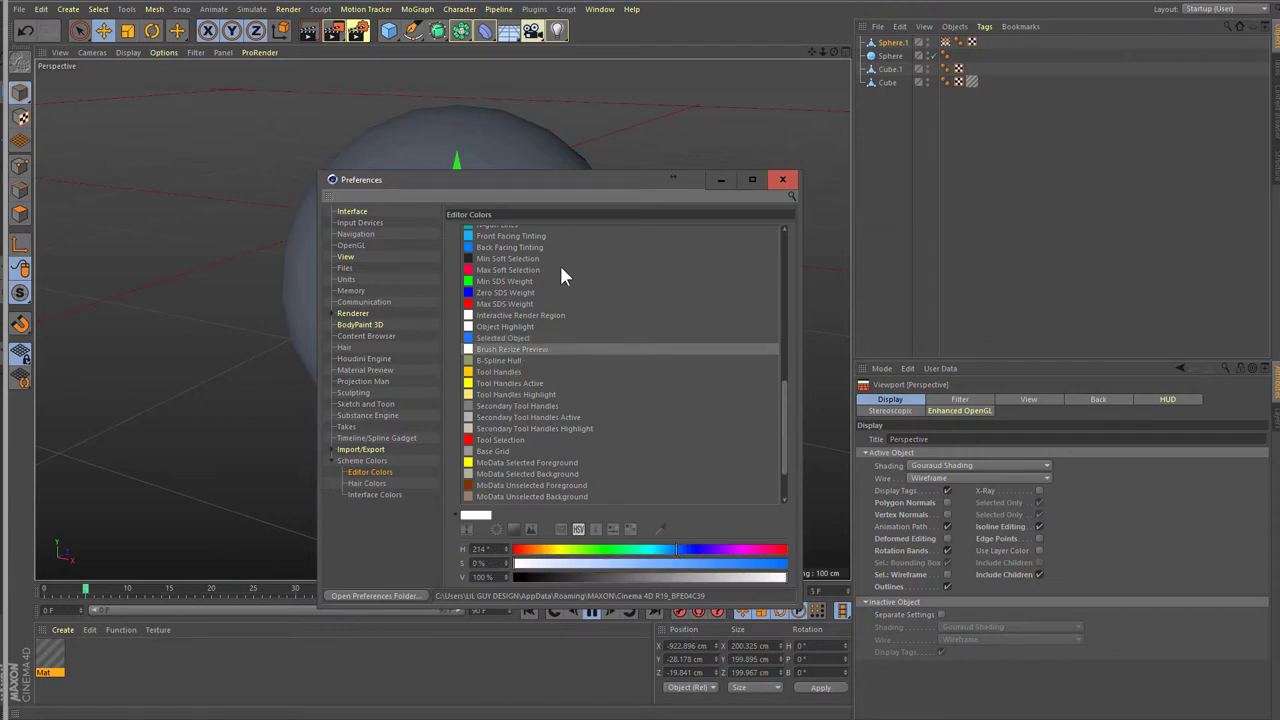
{"action": "left_click_drag", "start_coordinate": [569, 185], "coordinate": [934, 183]}
{"action": "left_click", "coordinate": [875, 370]}
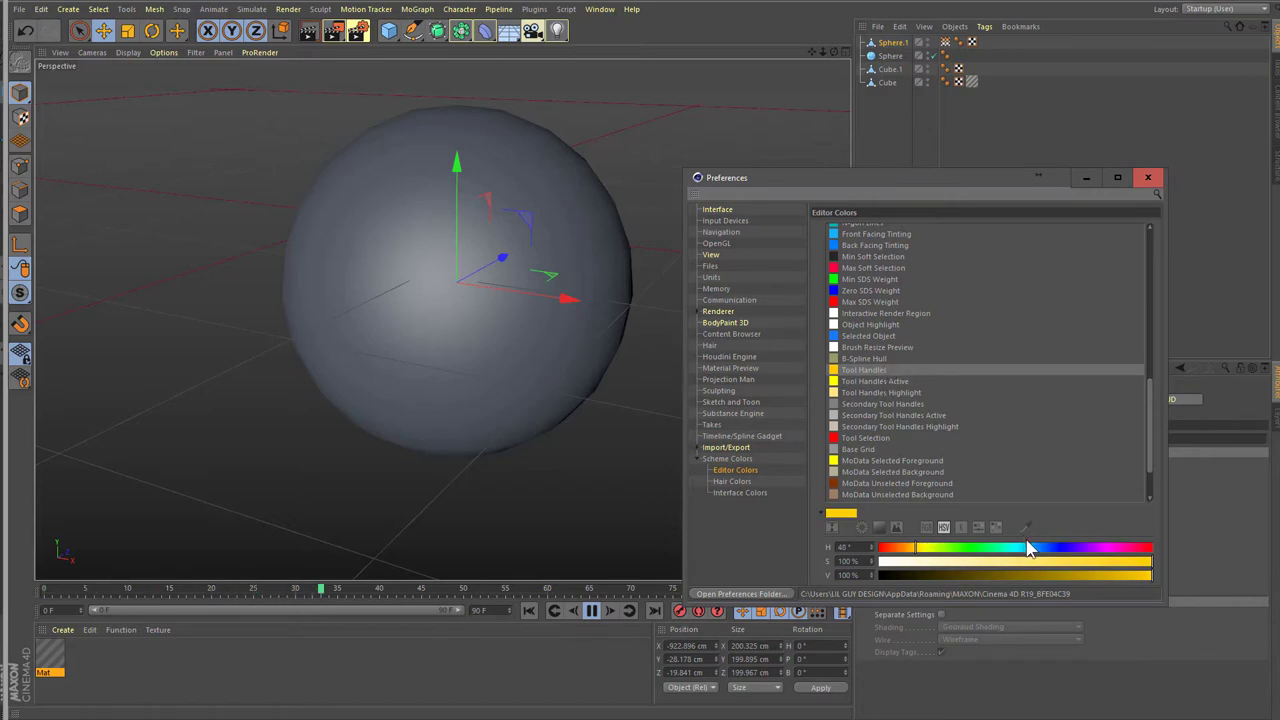
{"action": "left_click", "coordinate": [1030, 548]}
- Make Tool Handles Active cyan, then shift Tool Handles (193°) and Tool Handles Active (200°) bluer
{"action": "left_click", "coordinate": [890, 382]}
{"action": "left_click", "coordinate": [1022, 548]}
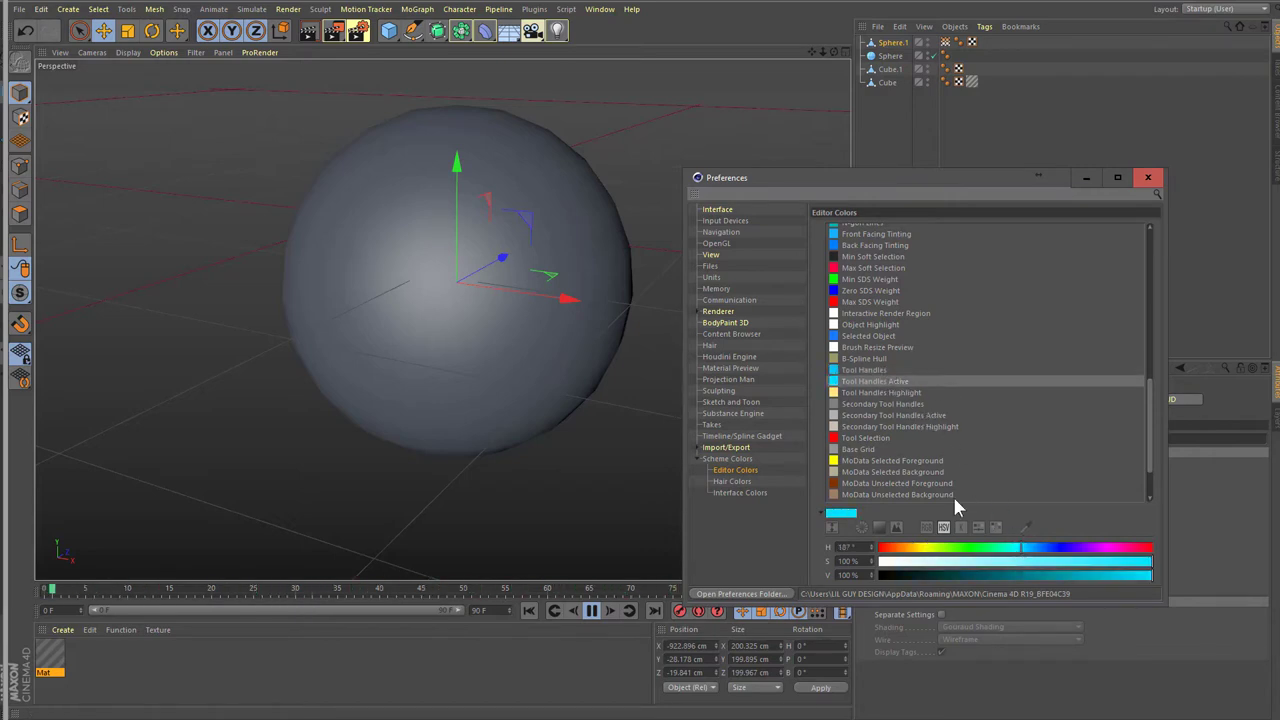
{"action": "left_click", "coordinate": [876, 392]}
{"action": "left_click", "coordinate": [878, 359]}
{"action": "left_click", "coordinate": [870, 370]}
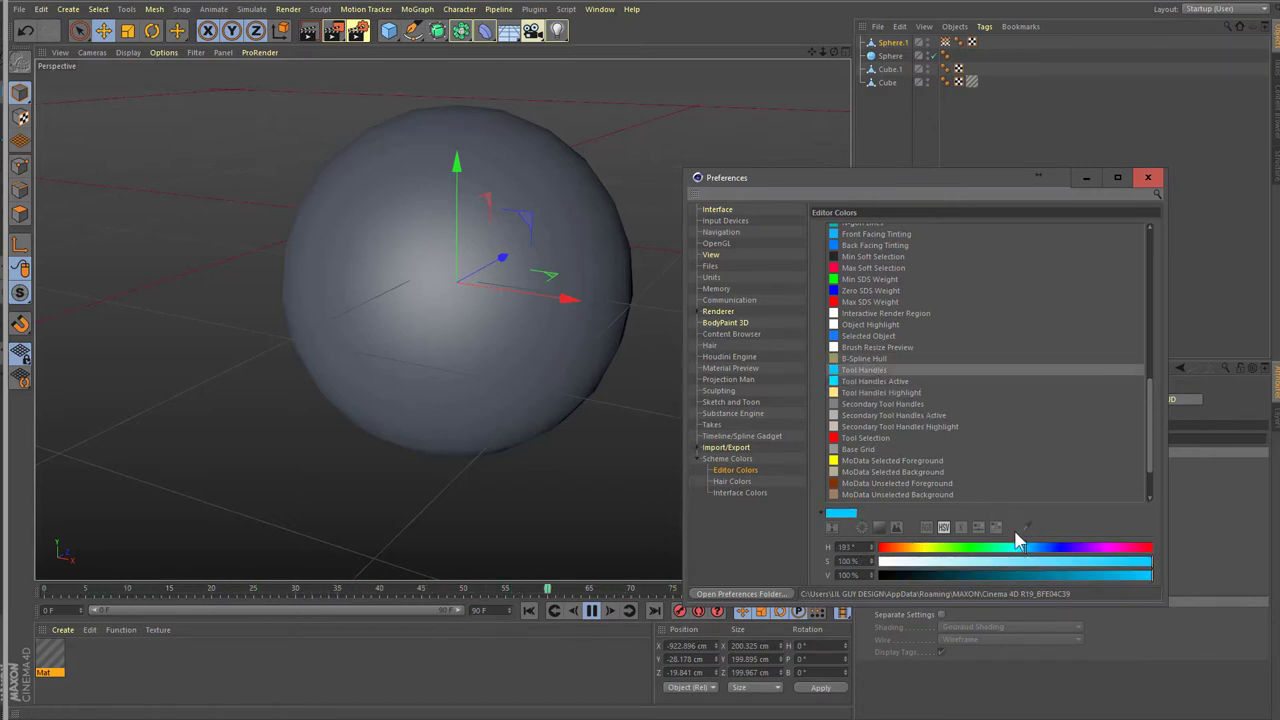
{"action": "left_click", "coordinate": [1042, 548]}
{"action": "left_click", "coordinate": [880, 381]}
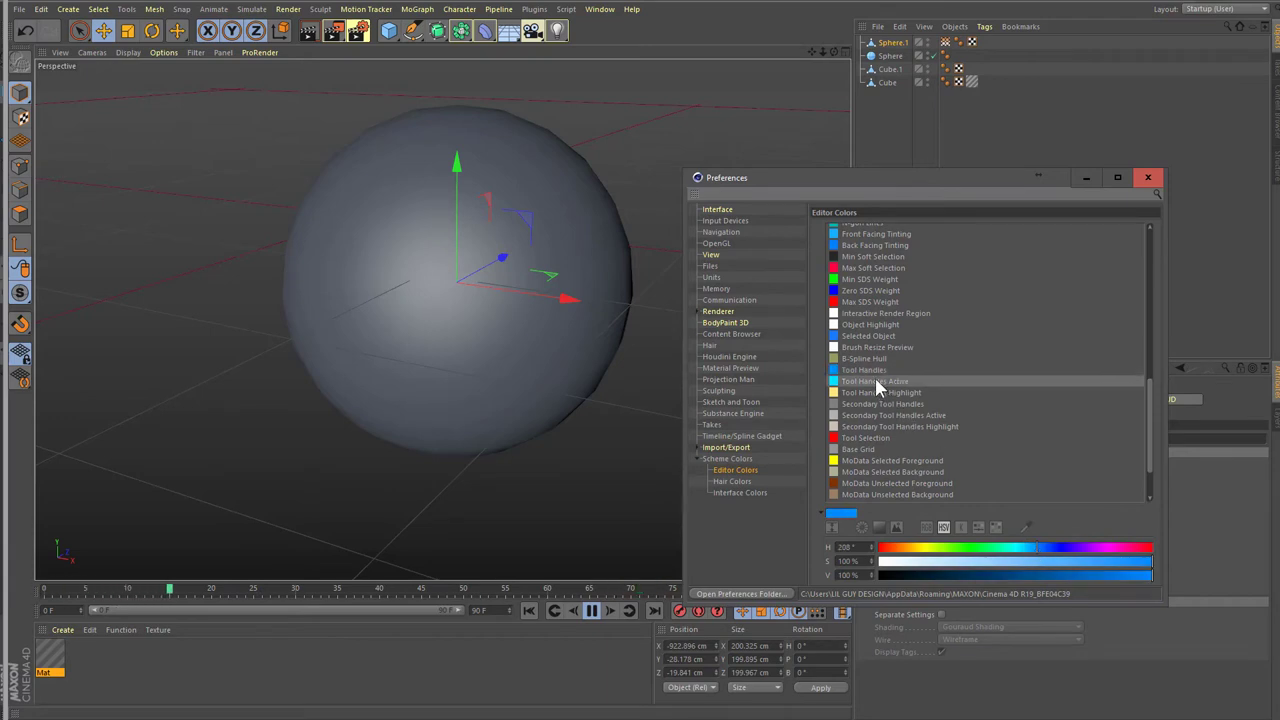
{"action": "left_click", "coordinate": [1031, 548]}
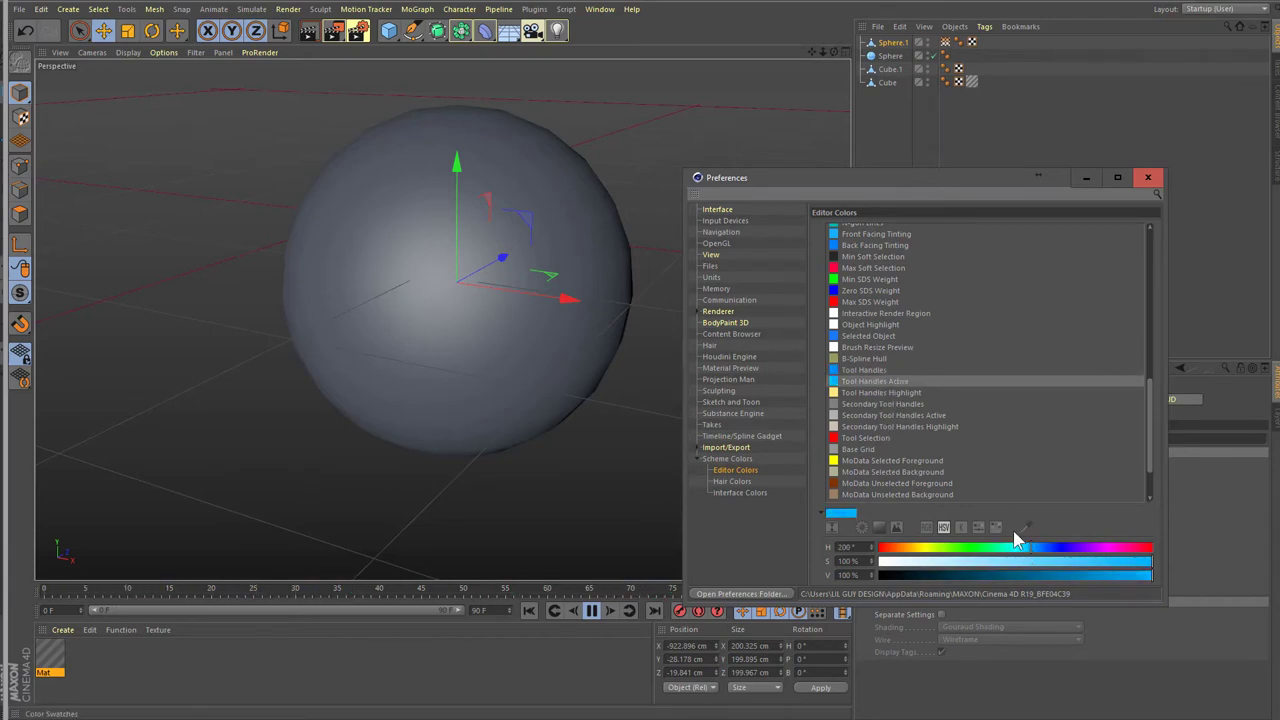
- Make Tool Handles Highlight and MoData Selected Foreground cyan
{"action": "left_click", "coordinate": [880, 390]}
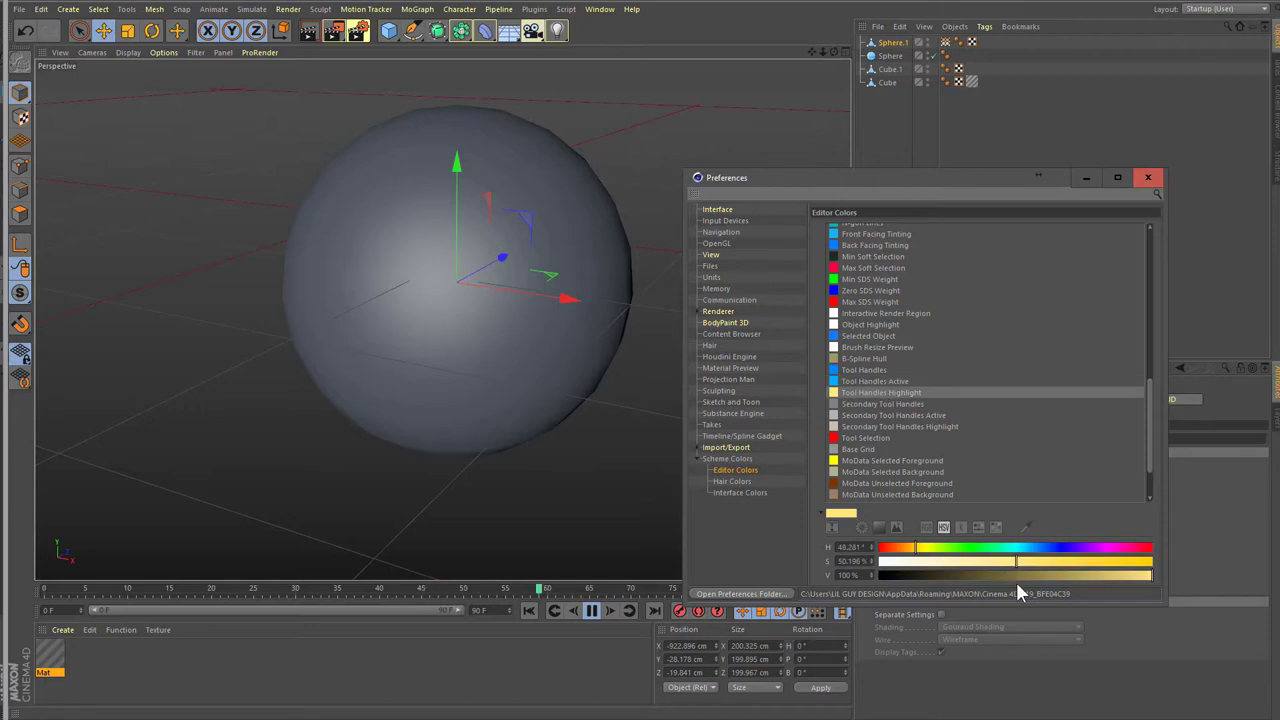
{"action": "left_click", "coordinate": [1016, 548]}
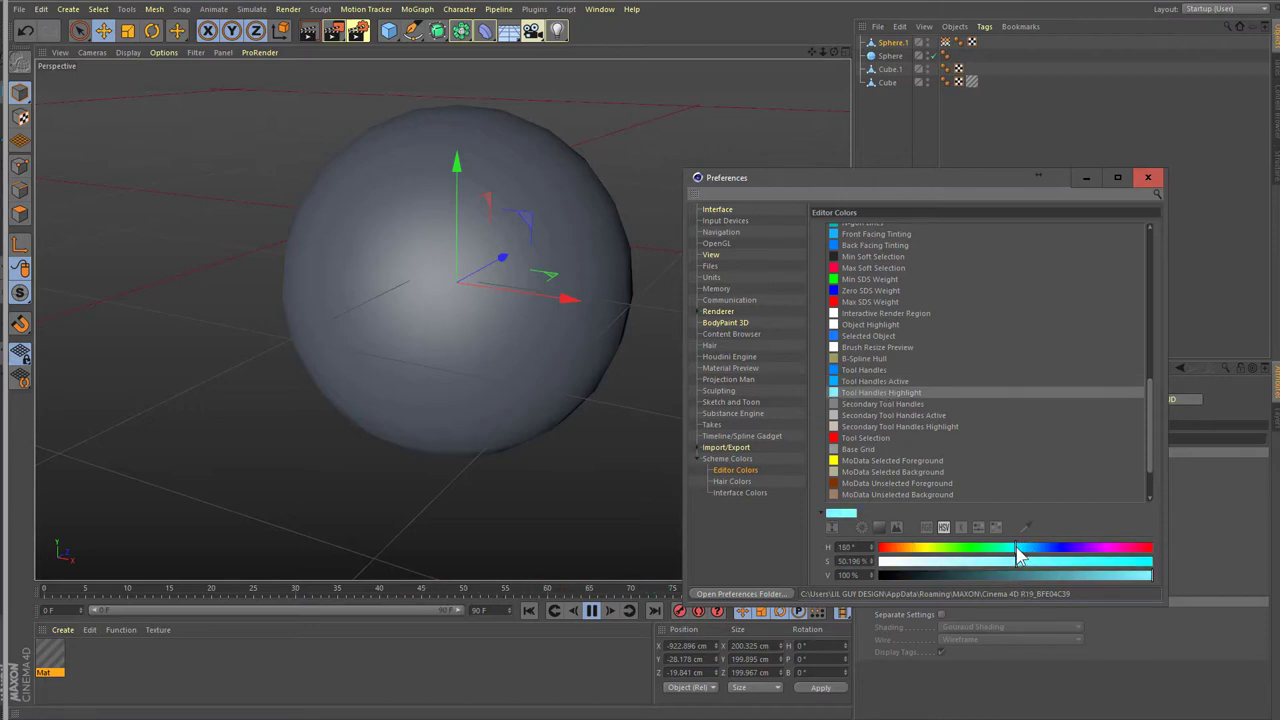
{"action": "left_click", "coordinate": [913, 460]}
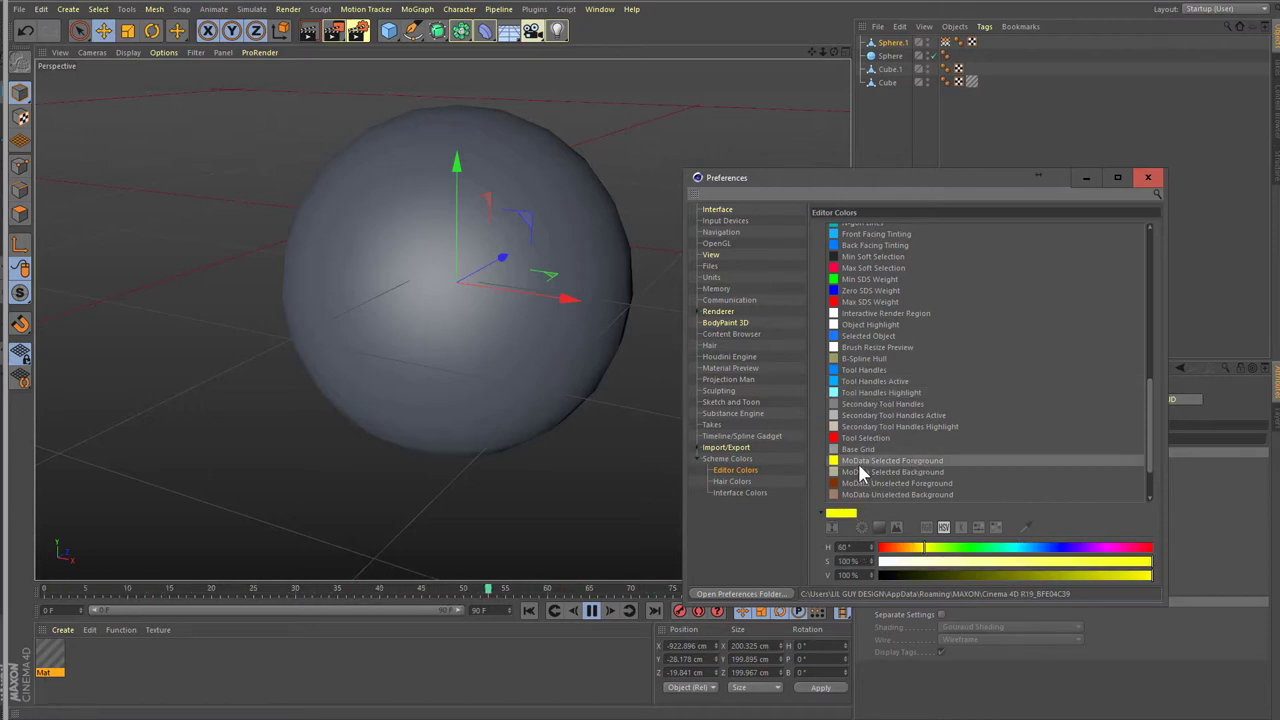
{"action": "left_click", "coordinate": [1030, 548]}
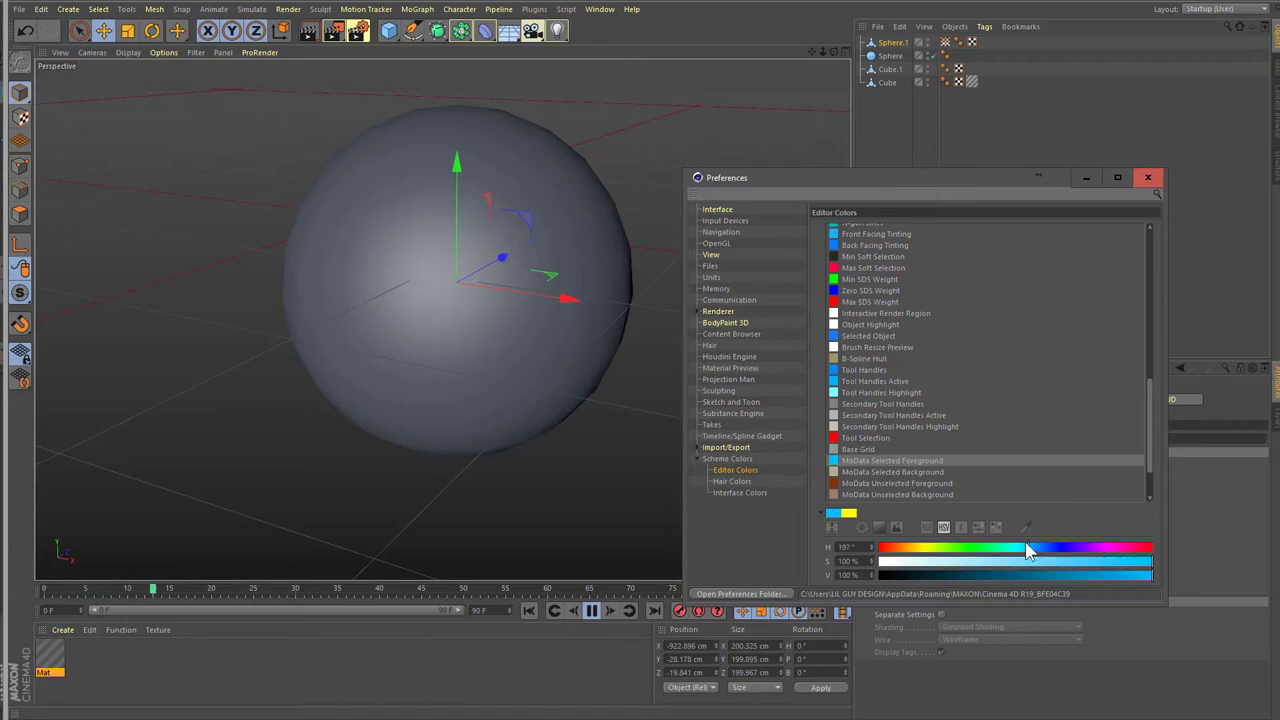
{"action": "left_click_drag", "start_coordinate": [1030, 551], "coordinate": [1016, 548]}
{"action": "scroll", "coordinate": [1006, 393], "scroll_direction": "down", "scroll_amount": 2}
{"action": "left_click", "coordinate": [890, 462]}
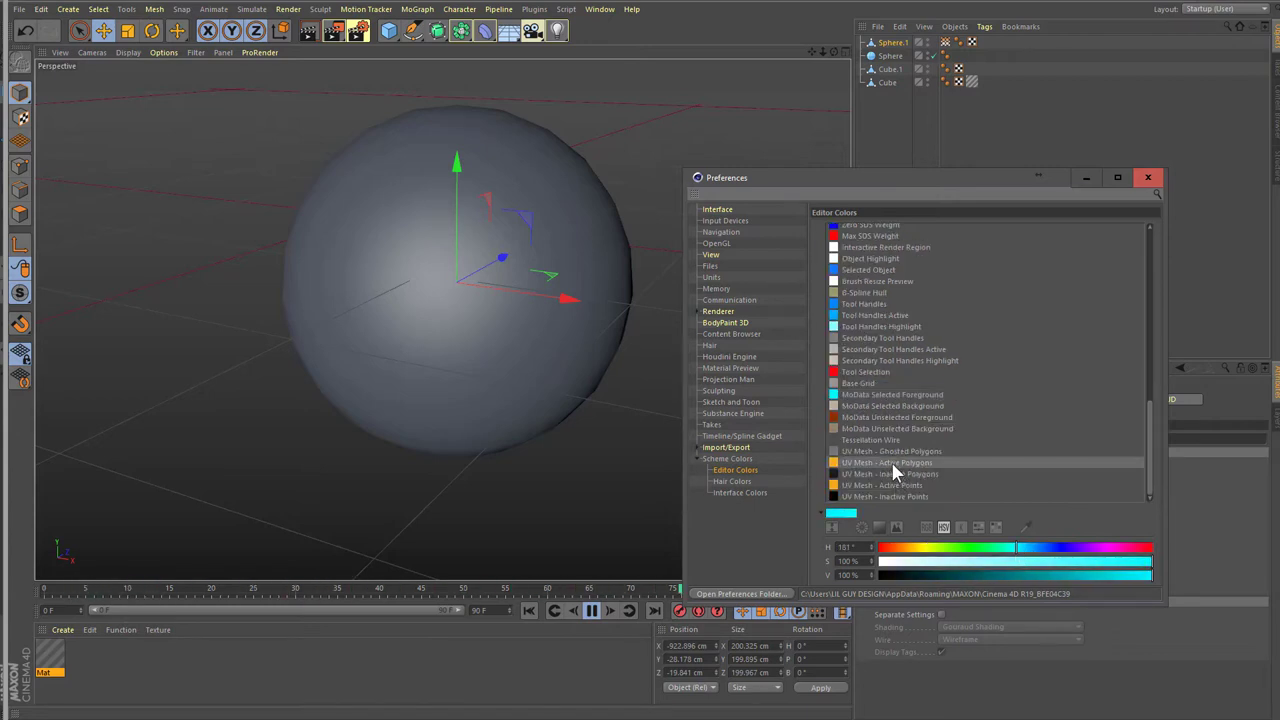
{"action": "left_click_drag", "start_coordinate": [934, 180], "coordinate": [912, 100]}
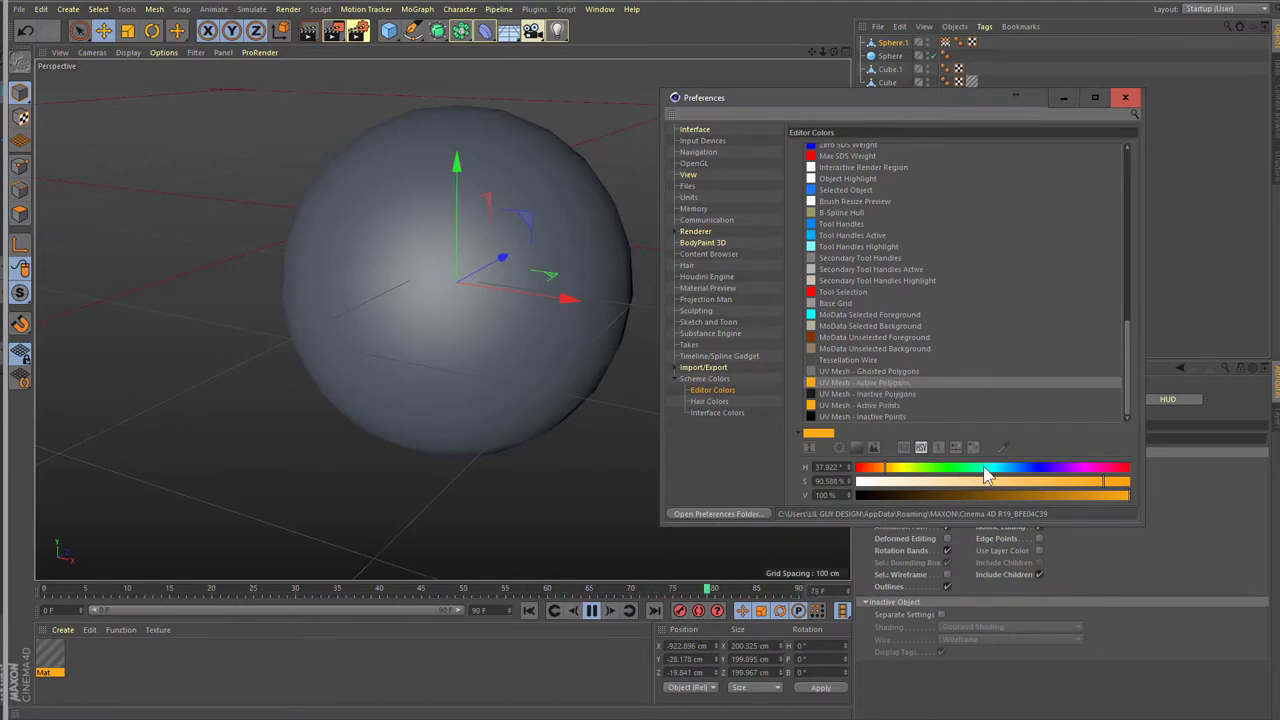
- Make UV Mesh - Active Polygons and Active Points cyan, with Active Points at 177°
{"action": "left_click", "coordinate": [985, 470]}
{"action": "left_click", "coordinate": [878, 405]}
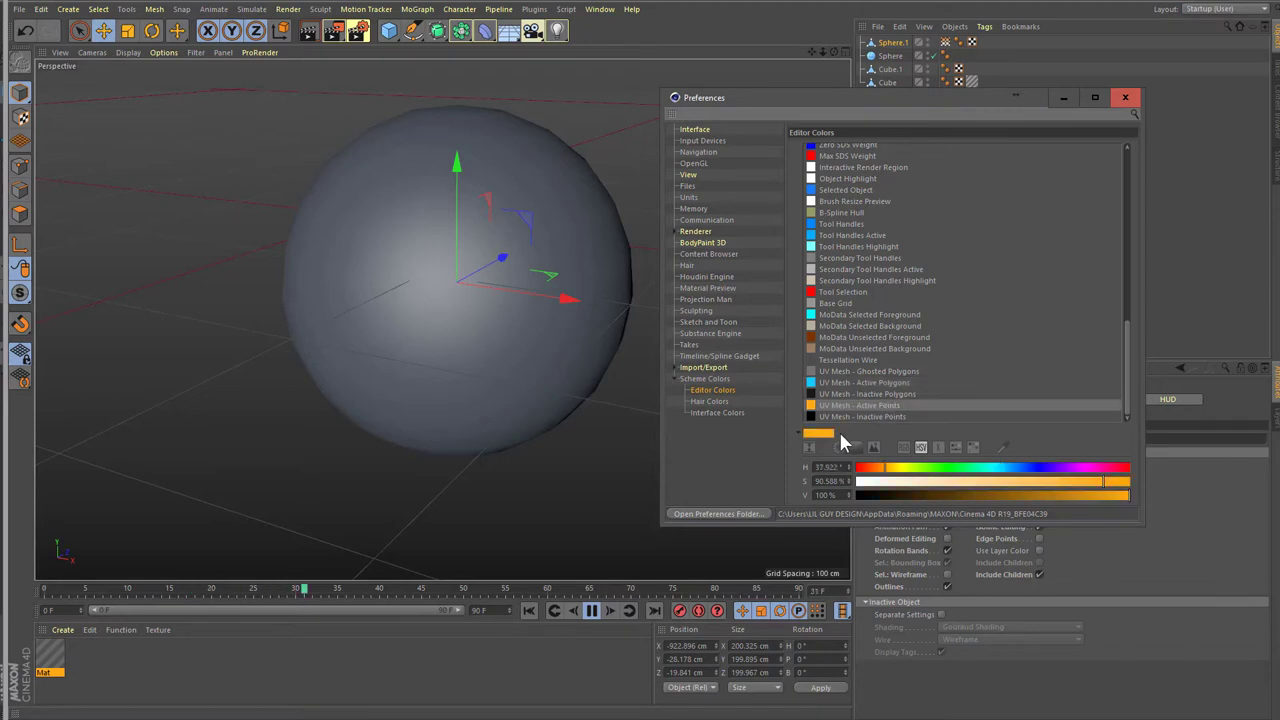
{"action": "left_click", "coordinate": [990, 468]}
{"action": "left_click", "coordinate": [991, 468]}
- Dismiss the Layout list, show the Interface settings page, and bring up Task Manager
{"action": "left_click", "coordinate": [1210, 9]}
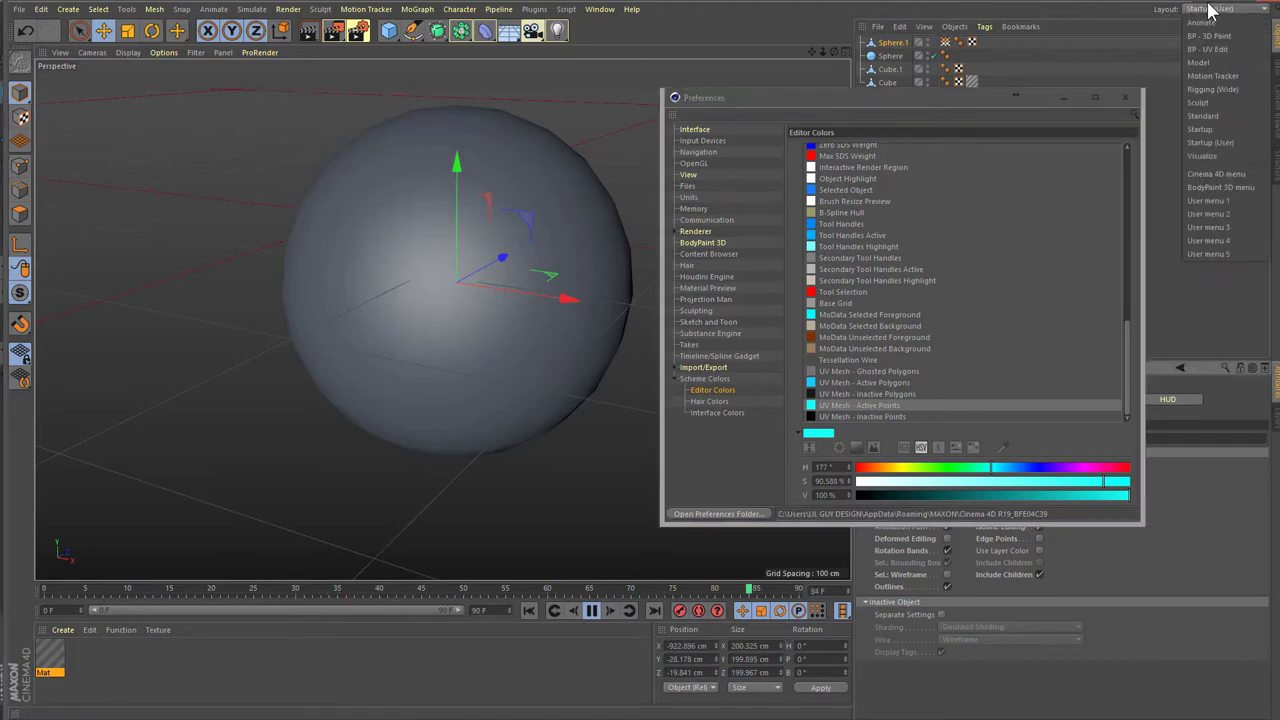
{"action": "left_click", "coordinate": [948, 372]}
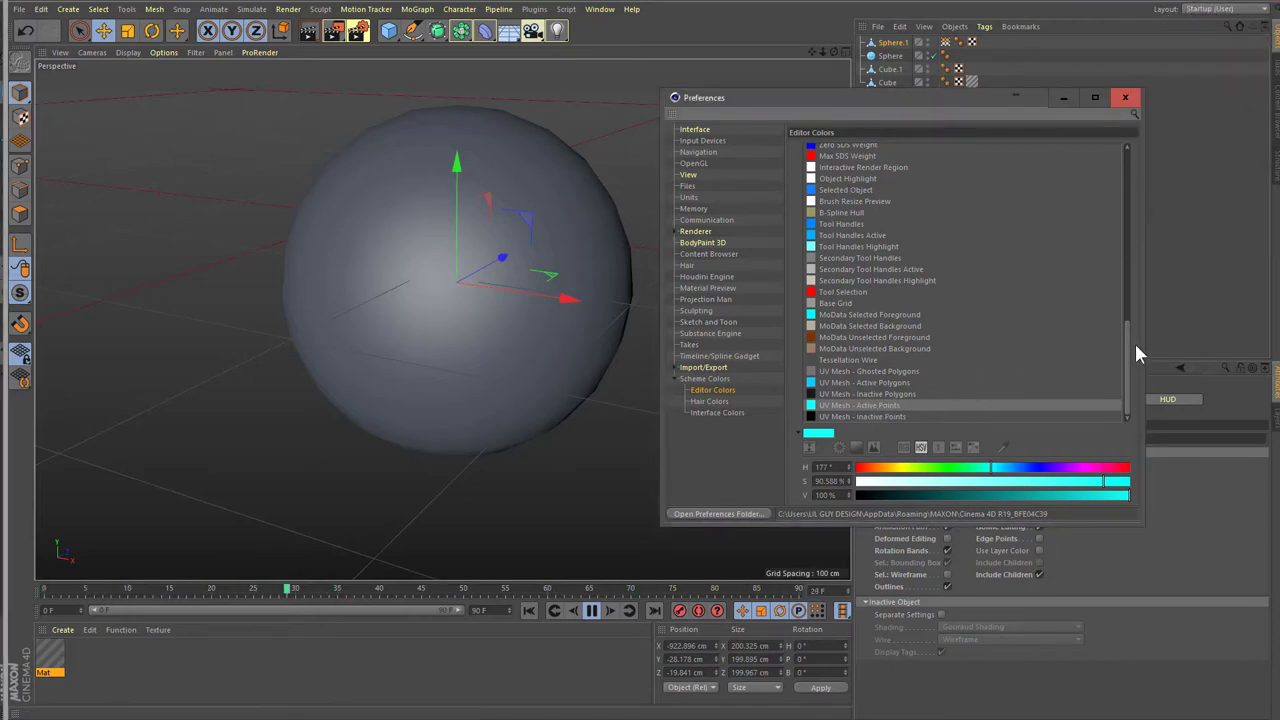
{"action": "mouse_move", "coordinate": [1124, 368]}
{"action": "left_mouse_down"}
{"action": "mouse_move", "coordinate": [1145, 206]}
{"action": "mouse_move", "coordinate": [1035, 416]}
{"action": "left_mouse_up"}
{"action": "left_click", "coordinate": [694, 129]}
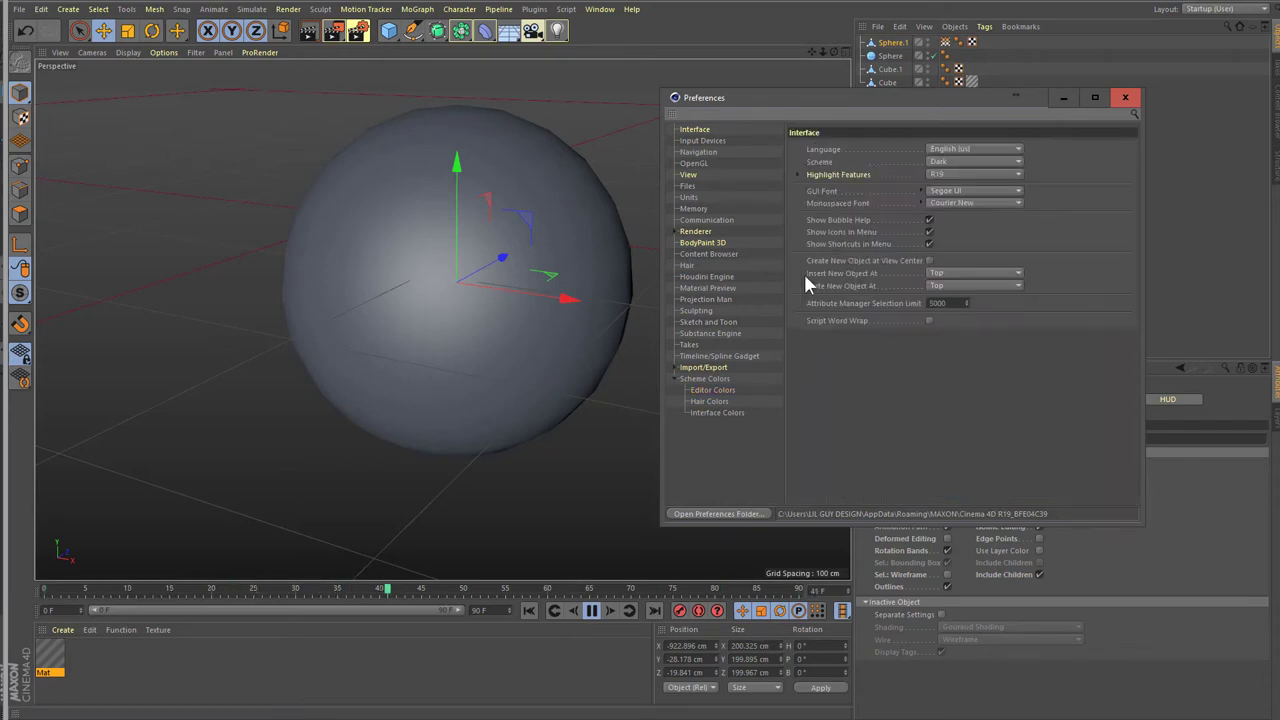
{"action": "left_click_drag", "start_coordinate": [910, 110], "coordinate": [911, 127]}
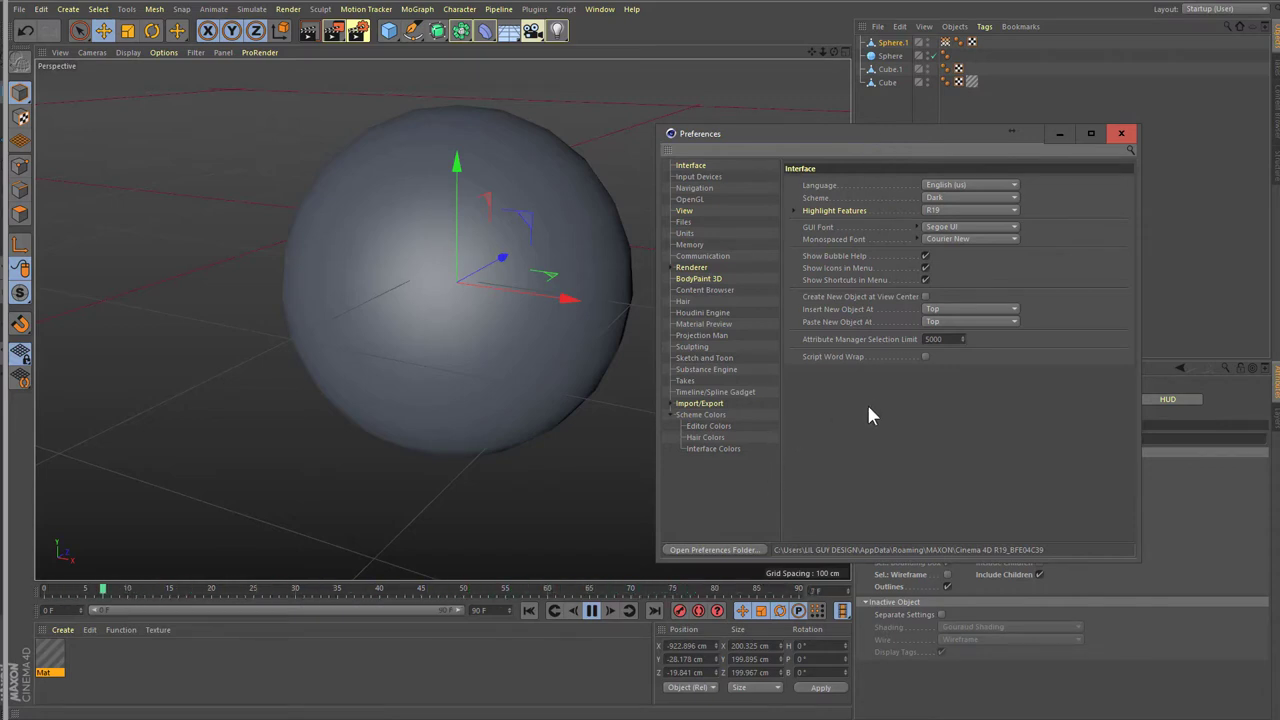
{"action": "key", "text": "ctrl+shift+Escape"}
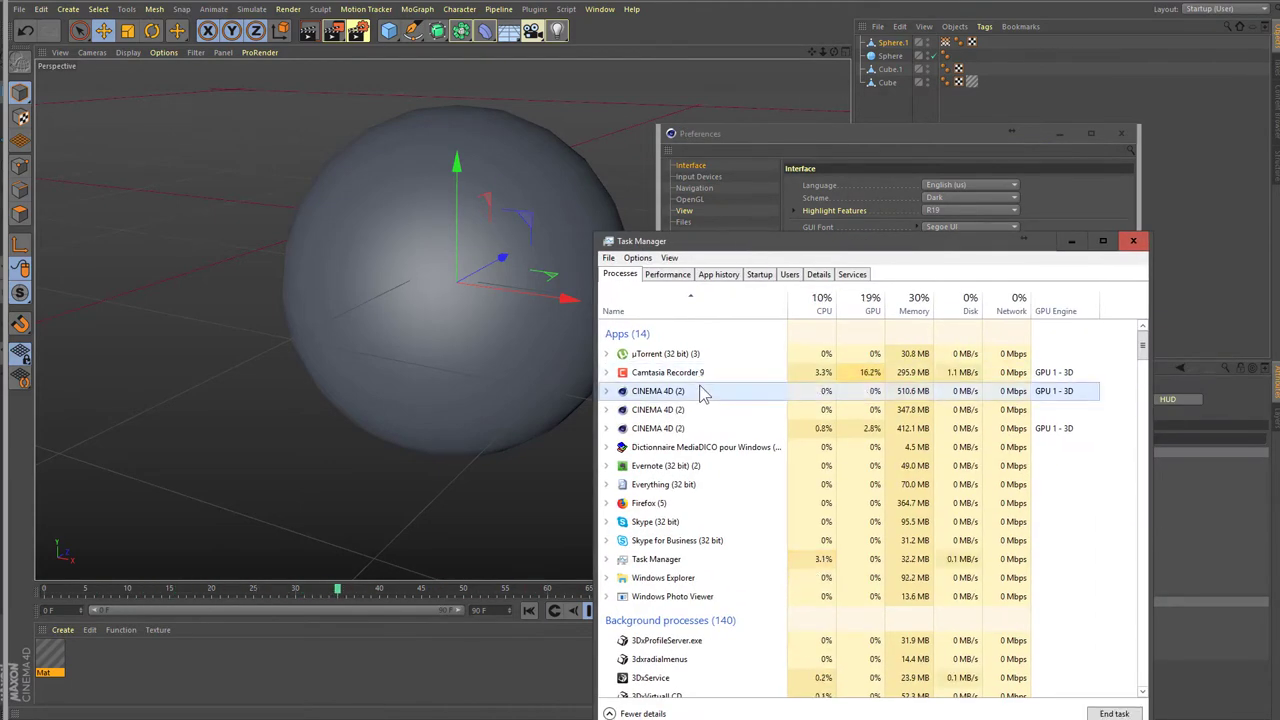
- Inspect the CINEMA 4D processes in Task Manager, then close it
{"action": "left_click", "coordinate": [607, 392]}
{"action": "left_click", "coordinate": [607, 392]}
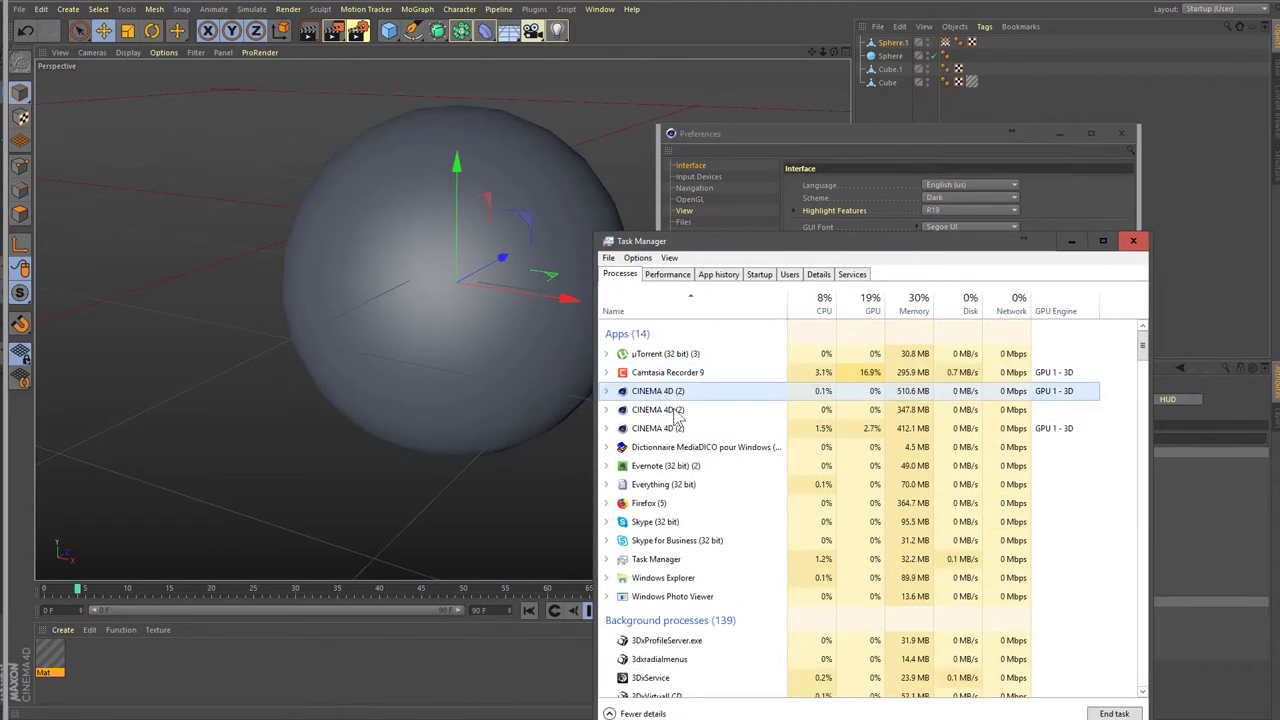
{"action": "left_click_drag", "start_coordinate": [910, 242], "coordinate": [822, 181]}
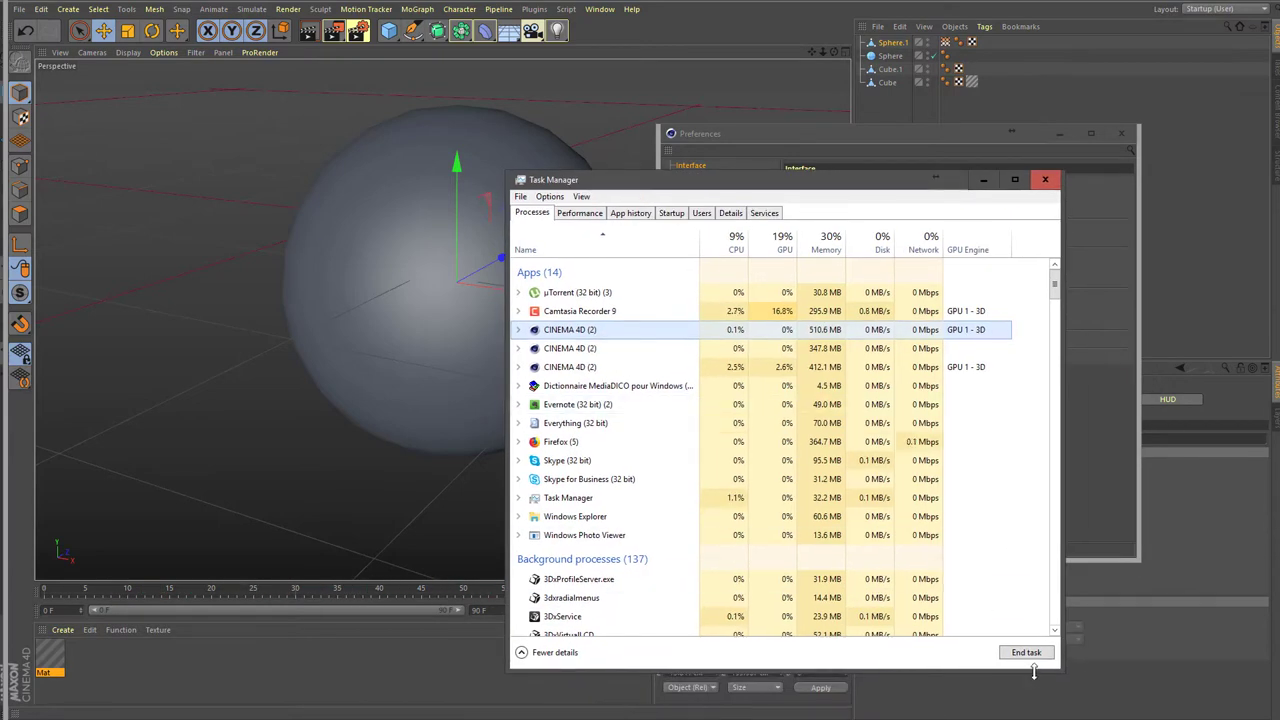
{"action": "left_click", "coordinate": [1045, 179]}
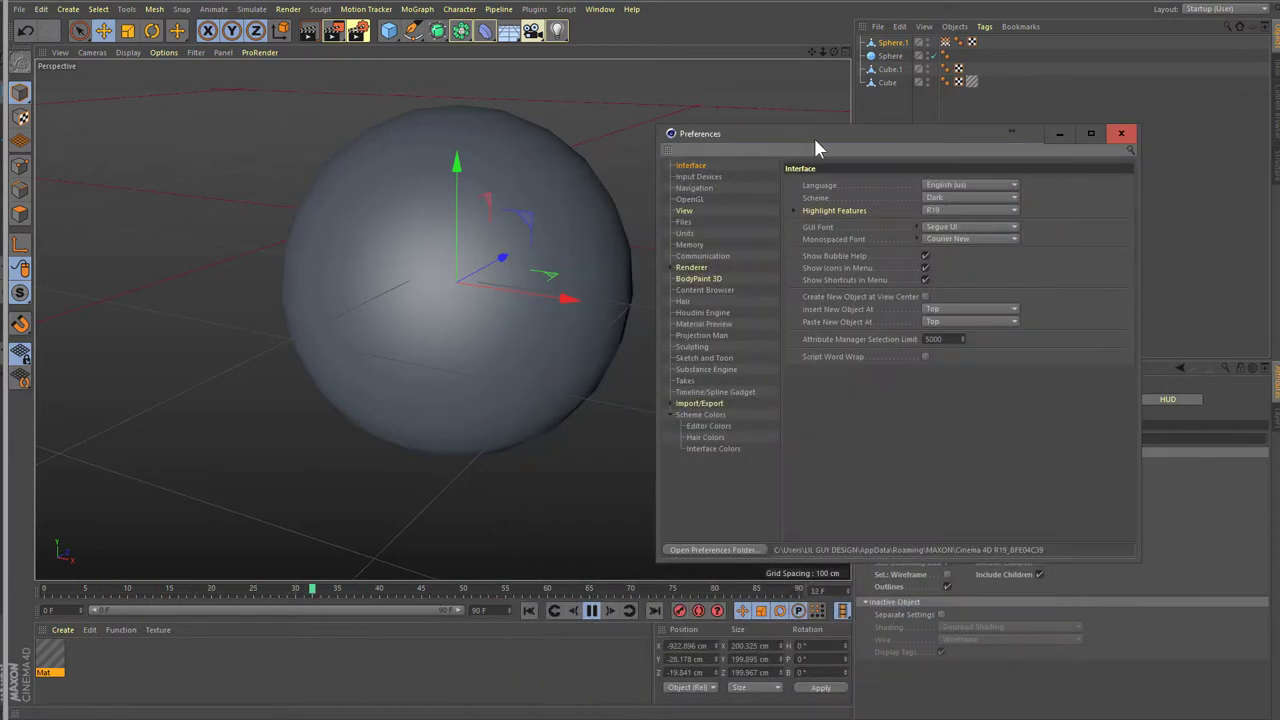
- Restore and quit the R19 Cinema 4D window, answering the save prompt
{"action": "left_click_drag", "start_coordinate": [814, 138], "coordinate": [813, 124]}
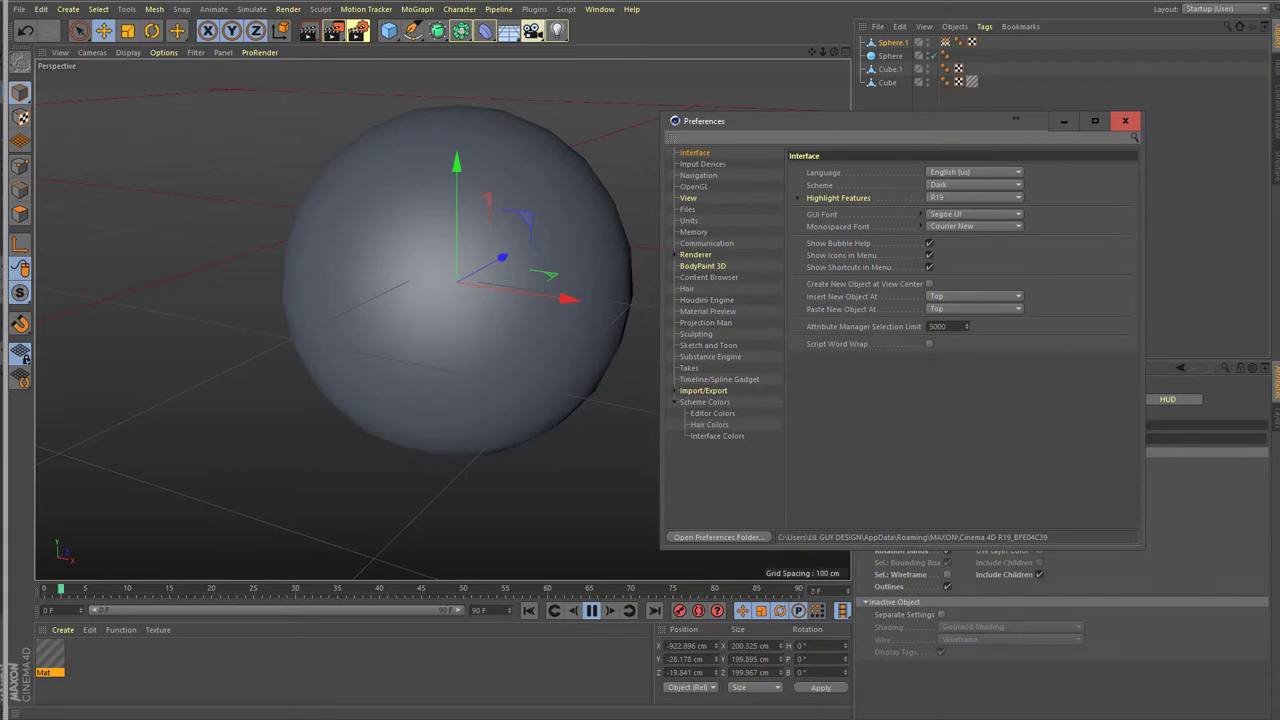
{"action": "left_click", "coordinate": [1123, 8]}
{"action": "left_click", "coordinate": [1144, 48]}
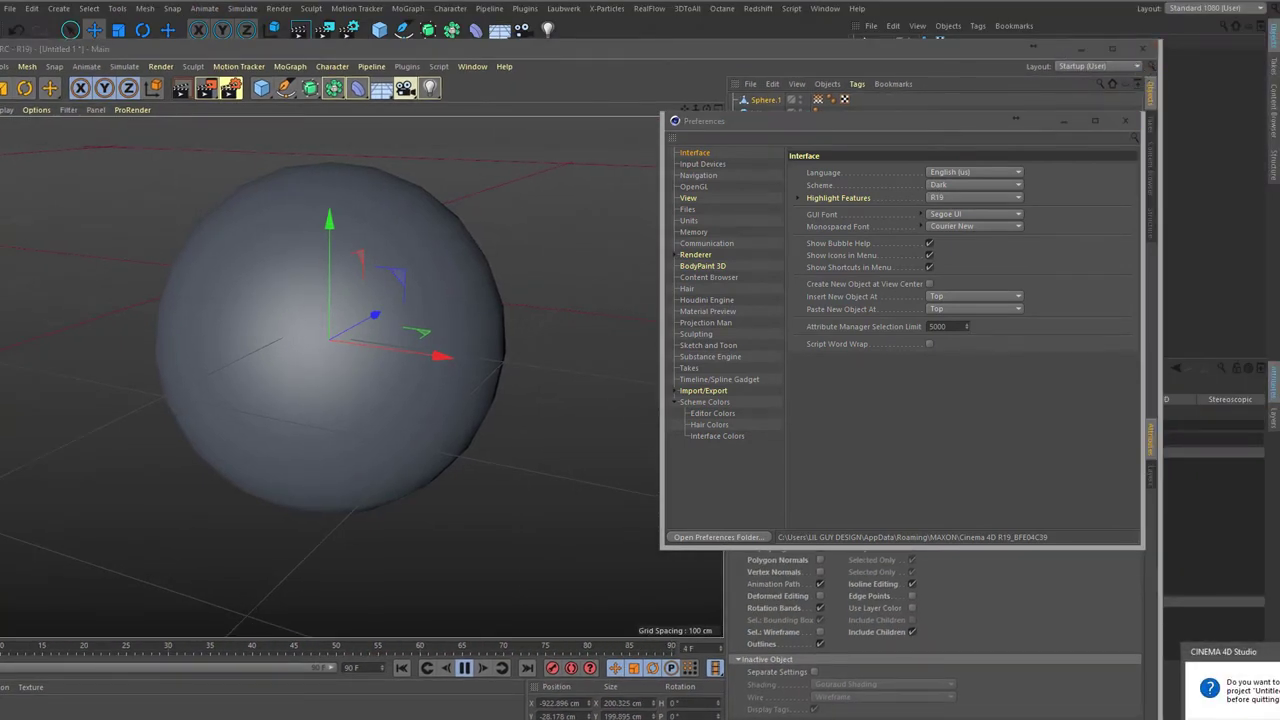
{"action": "left_click", "coordinate": [936, 472]}
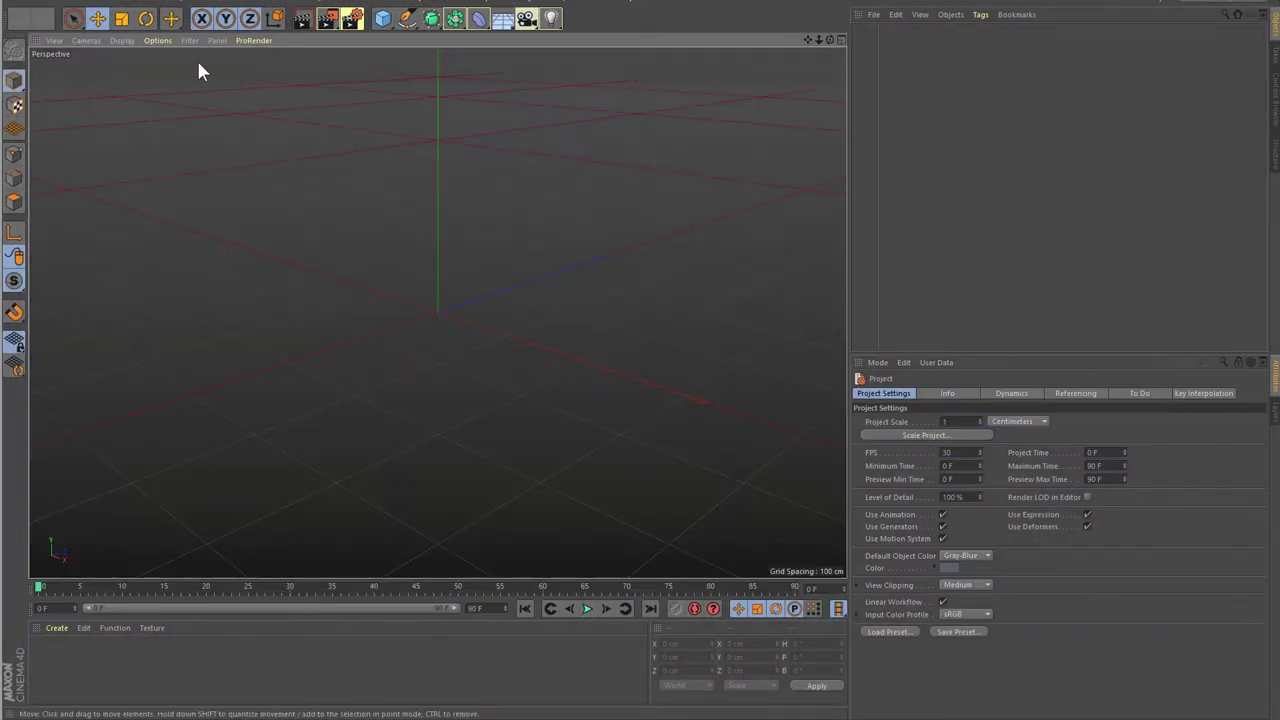
- Add a 200 cm Cube primitive and orbit around it to look down on it
{"action": "left_click", "coordinate": [382, 25]}
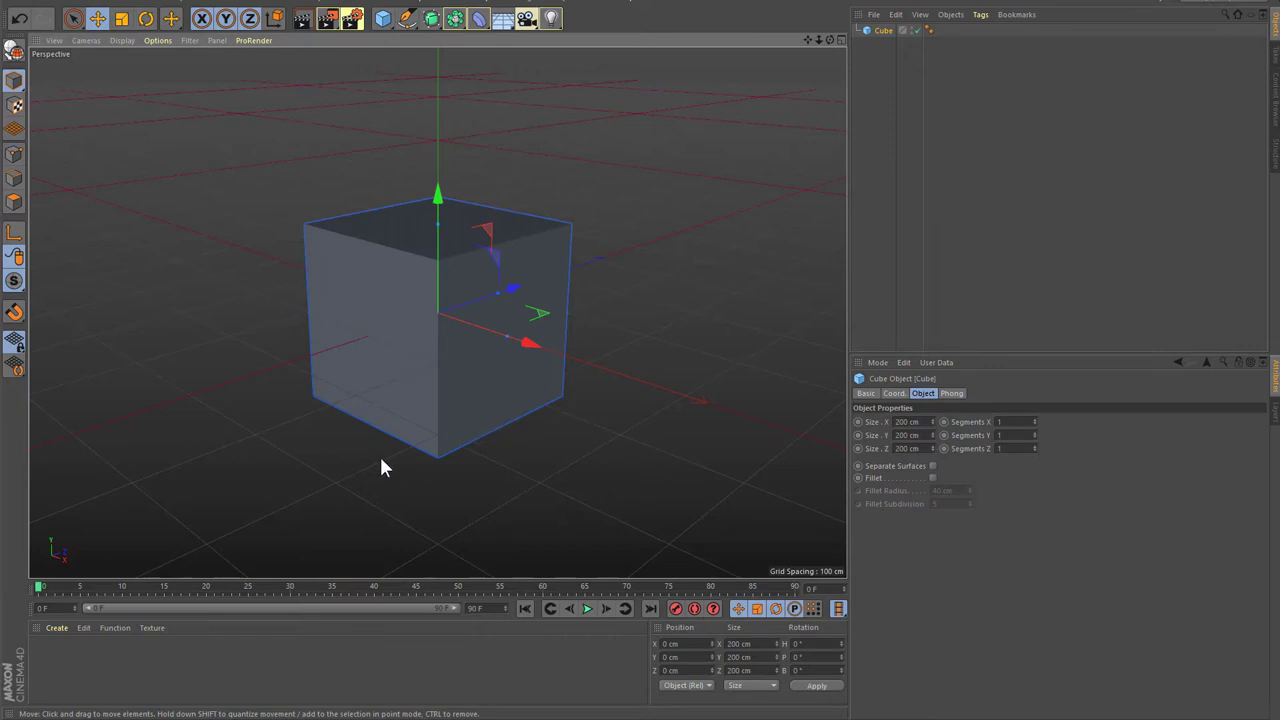
{"action": "scroll", "coordinate": [440, 320], "scroll_direction": "up", "scroll_amount": 2}
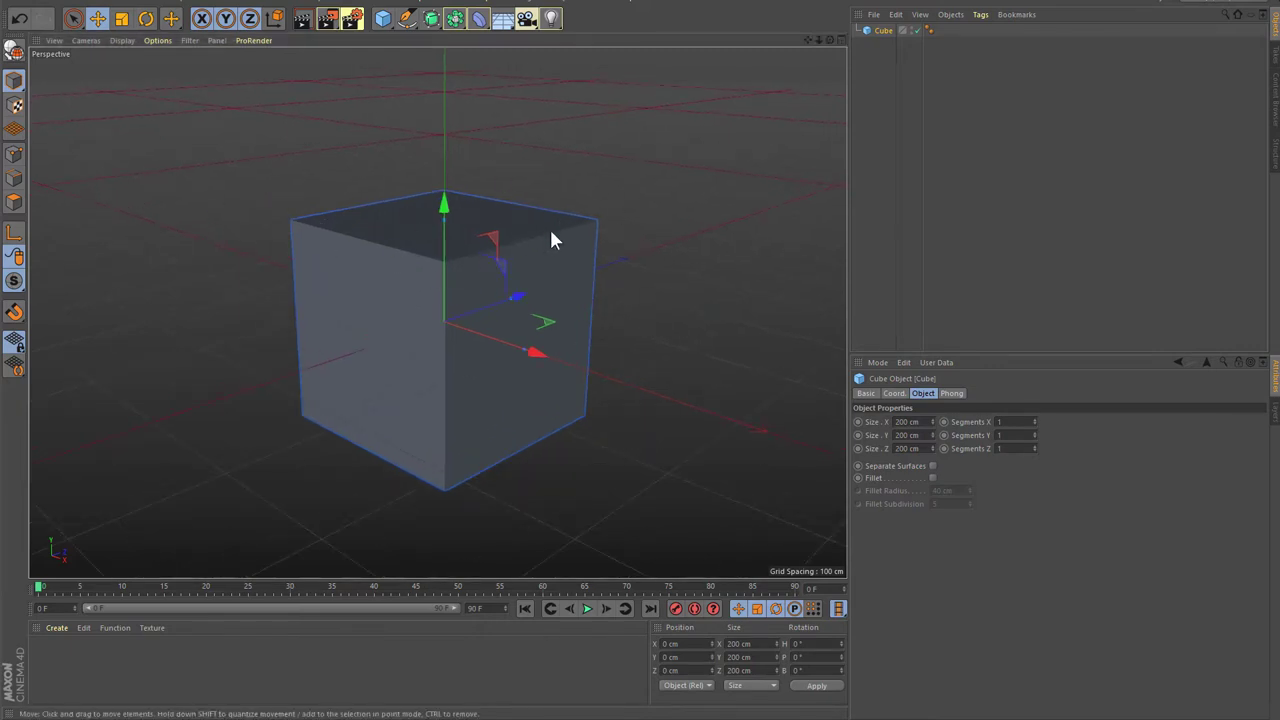
{"action": "left_click_drag", "start_coordinate": [437, 312], "coordinate": [437, 309], "text": "alt"}
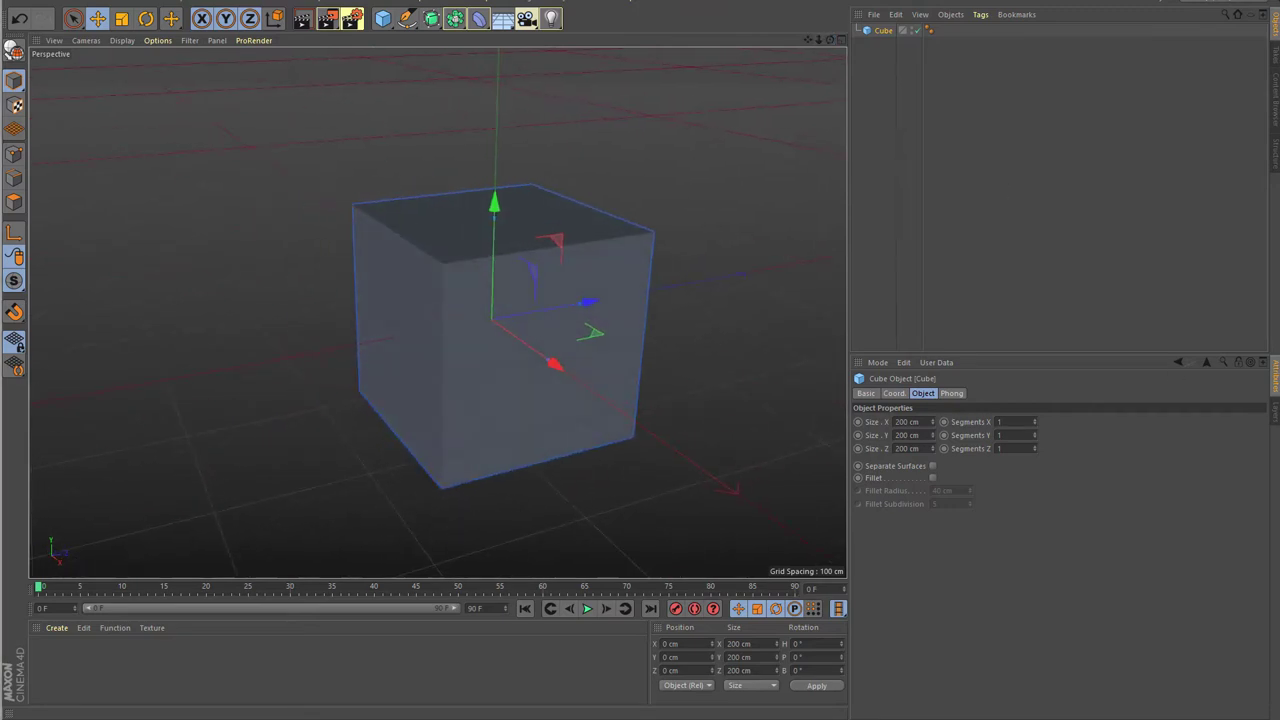
{"action": "left_click_drag", "start_coordinate": [831, 39], "coordinate": [790, 45]}
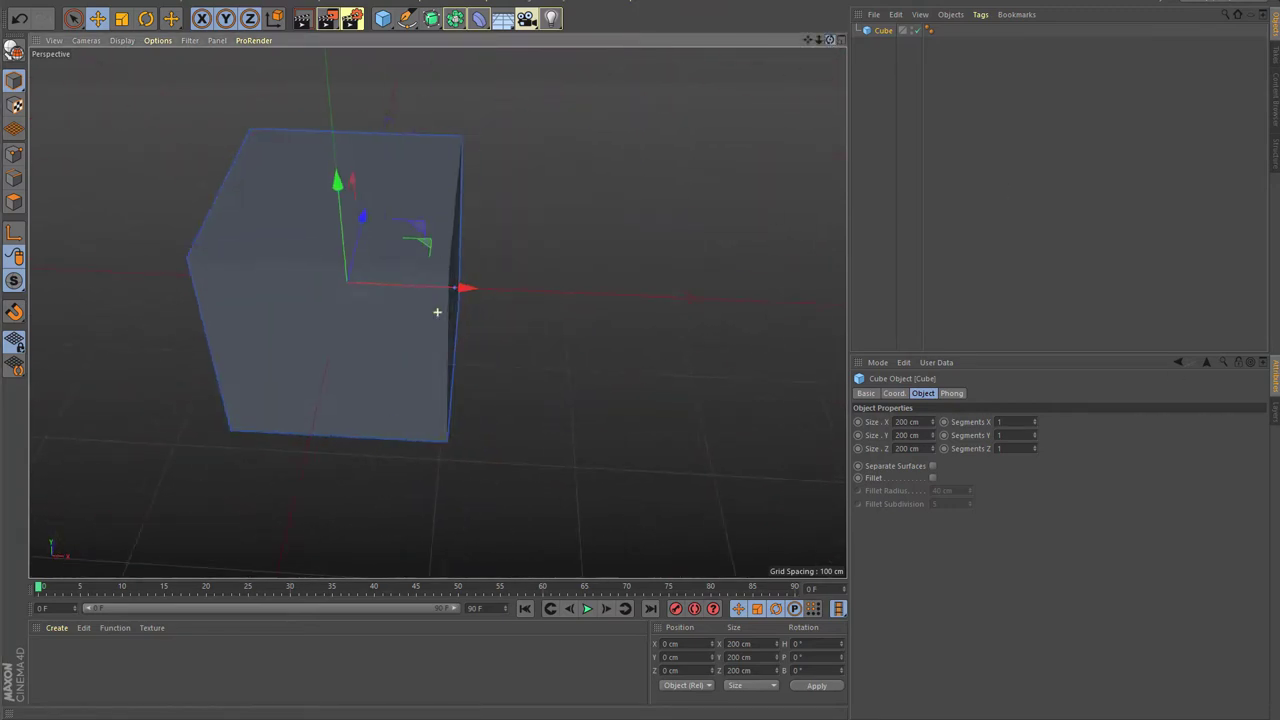
{"action": "left_click_drag", "start_coordinate": [437, 312], "coordinate": [548, 257], "text": "alt"}
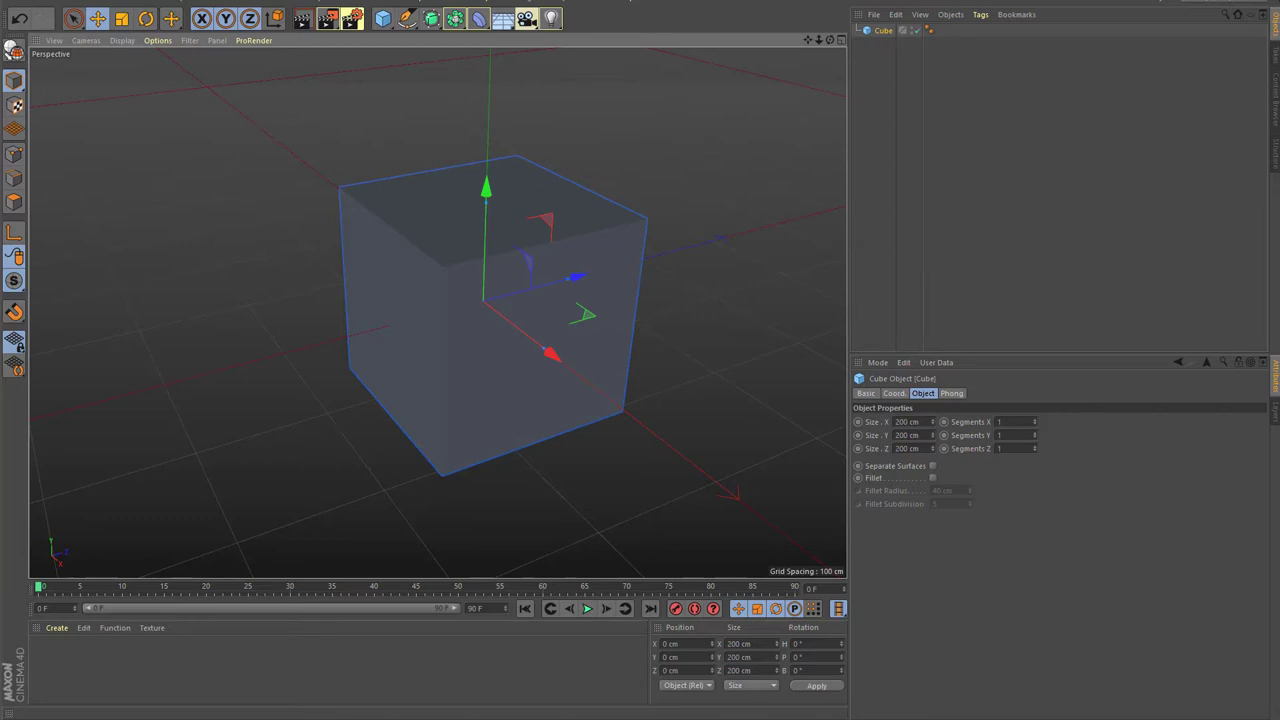
- Open Preferences at Scheme Colors > Hair Colors
{"action": "left_click", "coordinate": [38, 6]}
{"action": "left_click", "coordinate": [388, 308]}
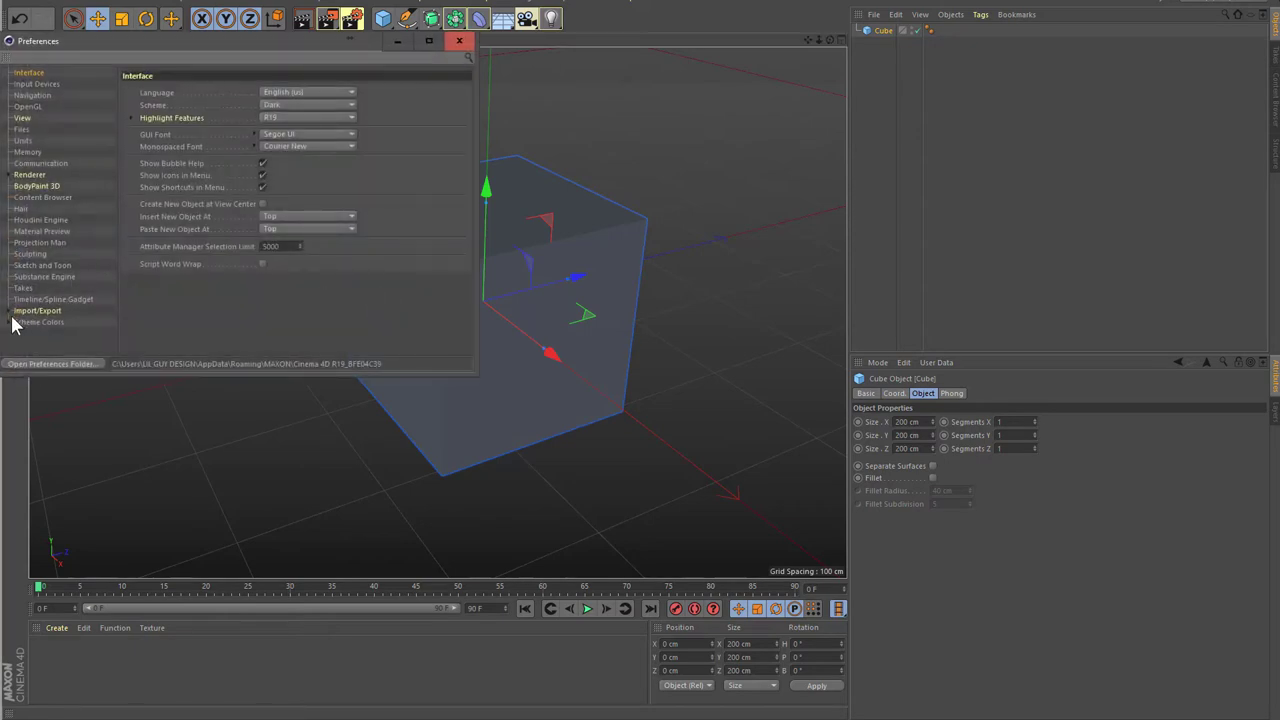
{"action": "left_click", "coordinate": [12, 322]}
{"action": "left_click", "coordinate": [48, 337]}
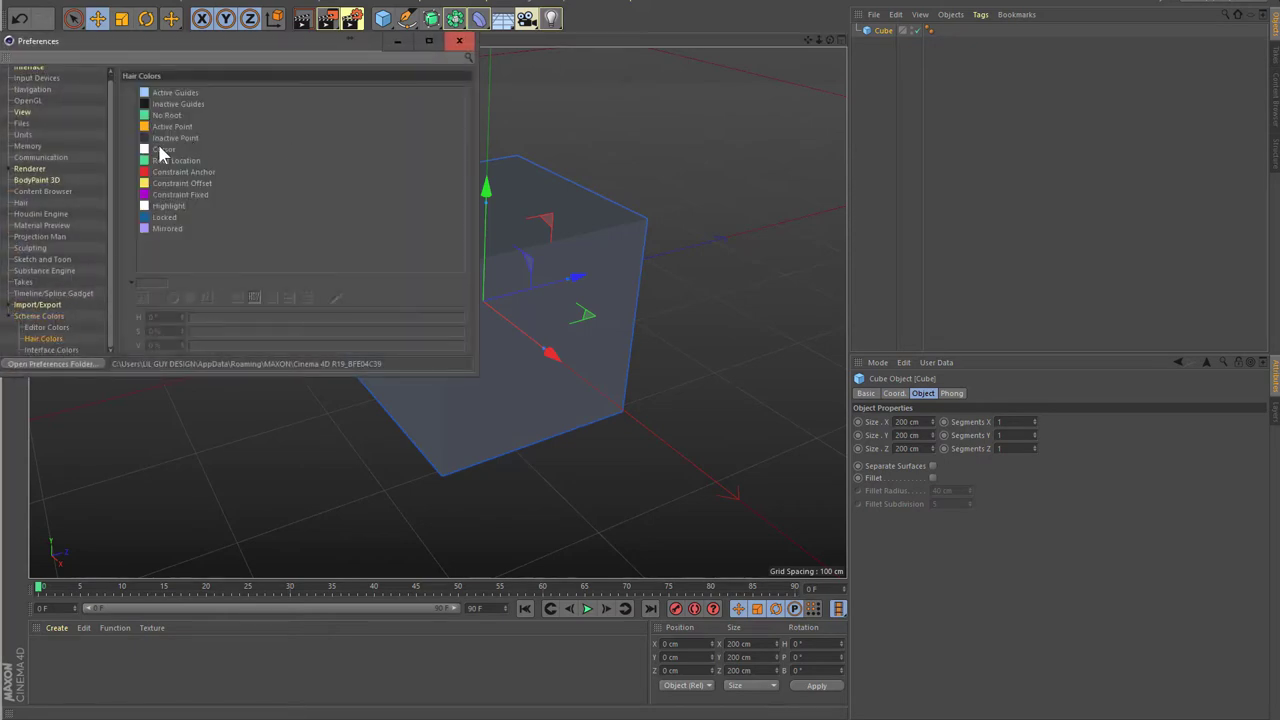
{"action": "left_click_drag", "start_coordinate": [228, 45], "coordinate": [710, 116]}
- Set the hair Active Point hue to blue and Constraint Offset to cyan
{"action": "left_click", "coordinate": [681, 197]}
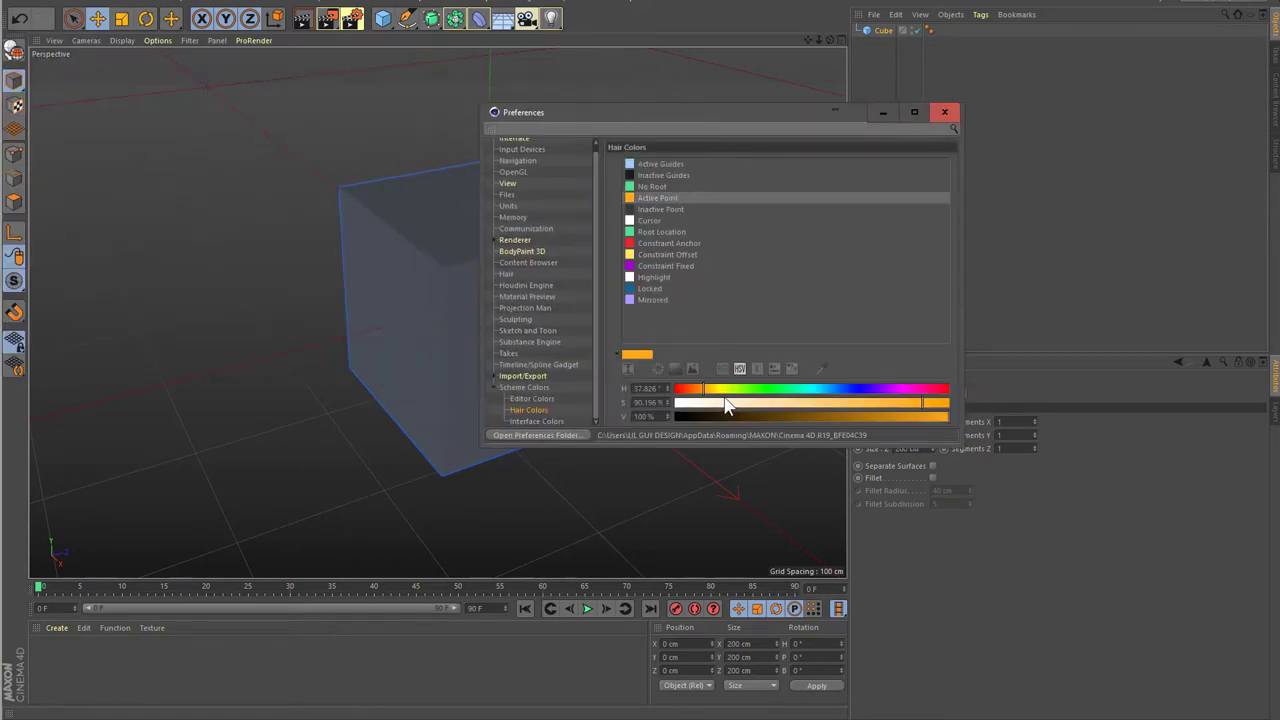
{"action": "left_click_drag", "start_coordinate": [724, 395], "coordinate": [834, 391]}
{"action": "left_click", "coordinate": [672, 255]}
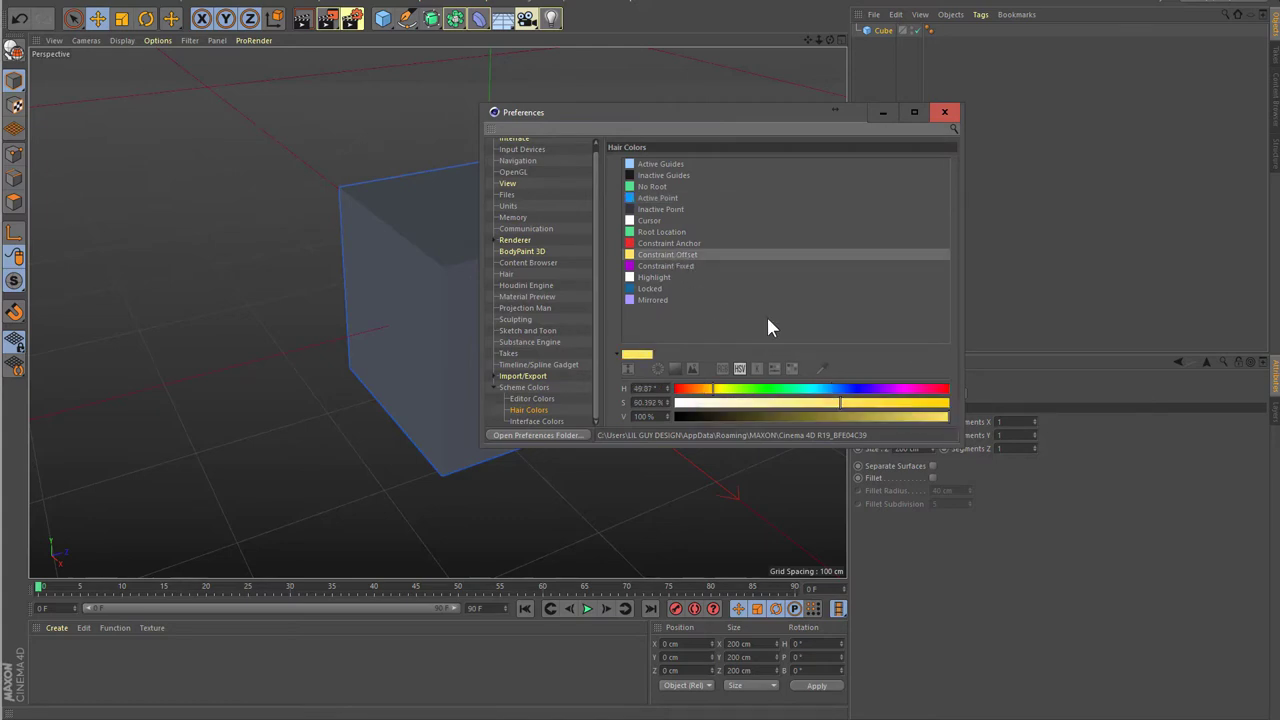
{"action": "left_click", "coordinate": [818, 389]}
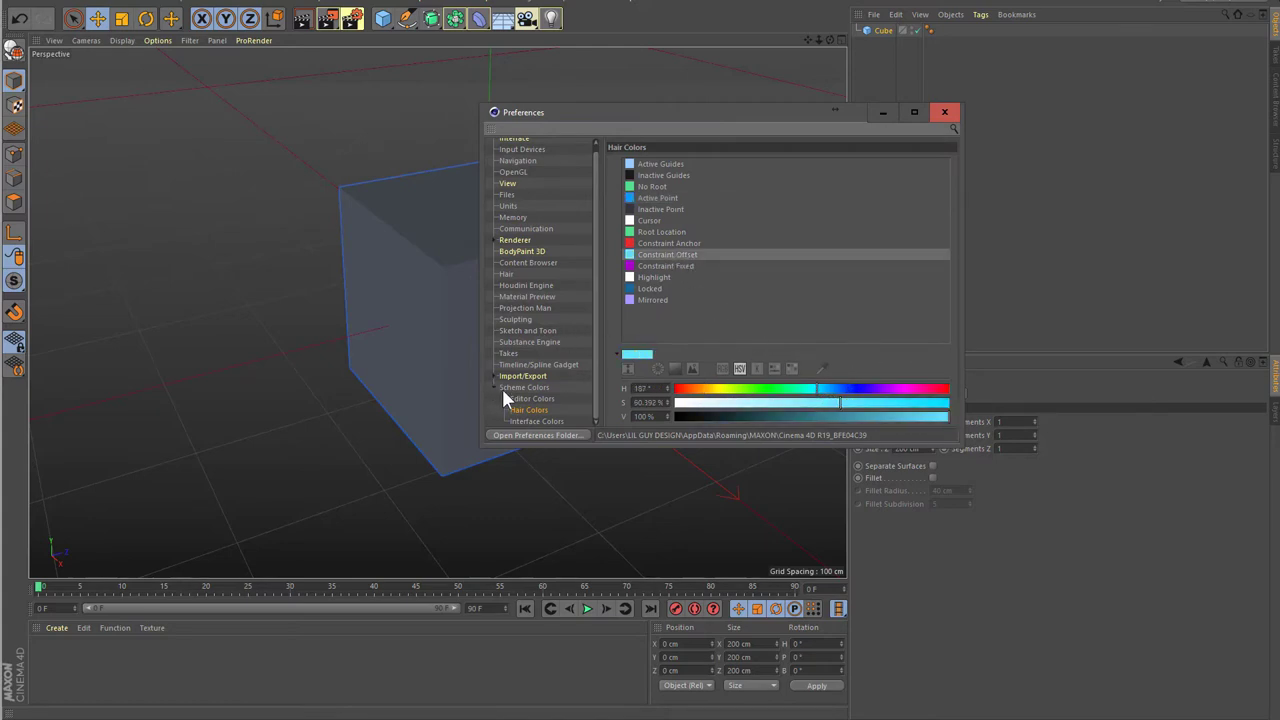
{"action": "left_click_drag", "start_coordinate": [531, 450], "coordinate": [535, 502]}
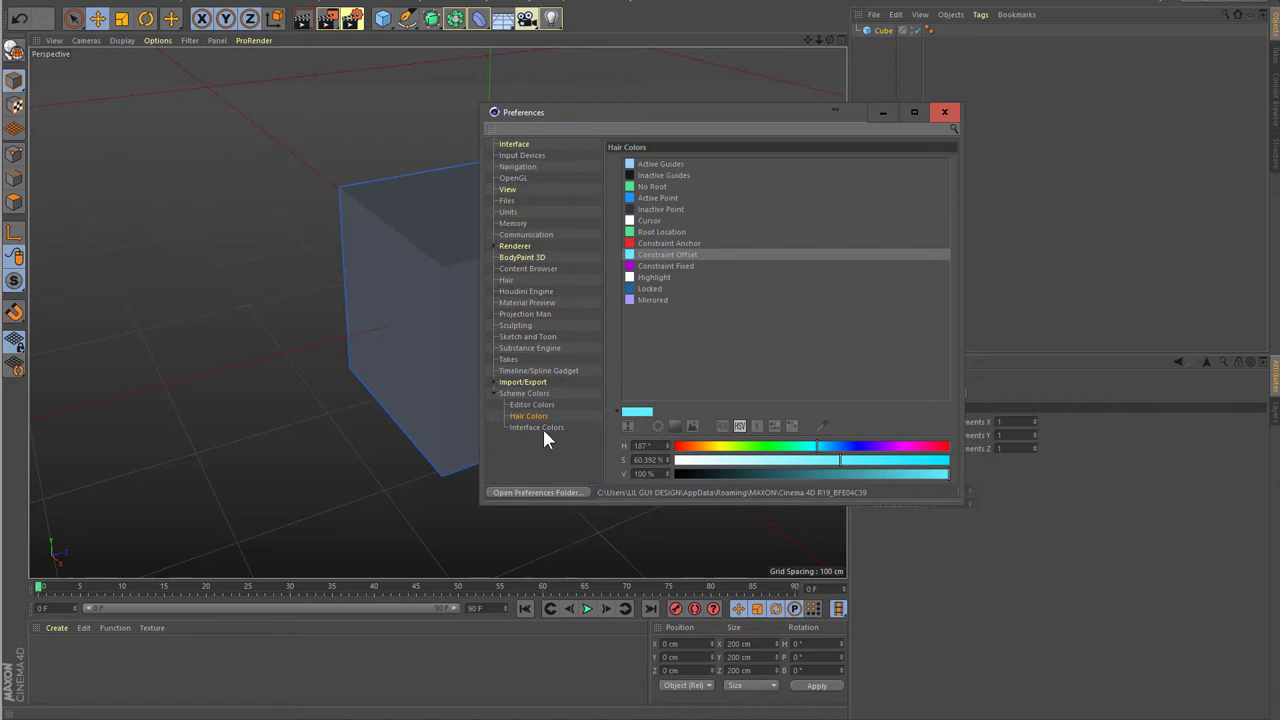
{"action": "left_click", "coordinate": [543, 432]}
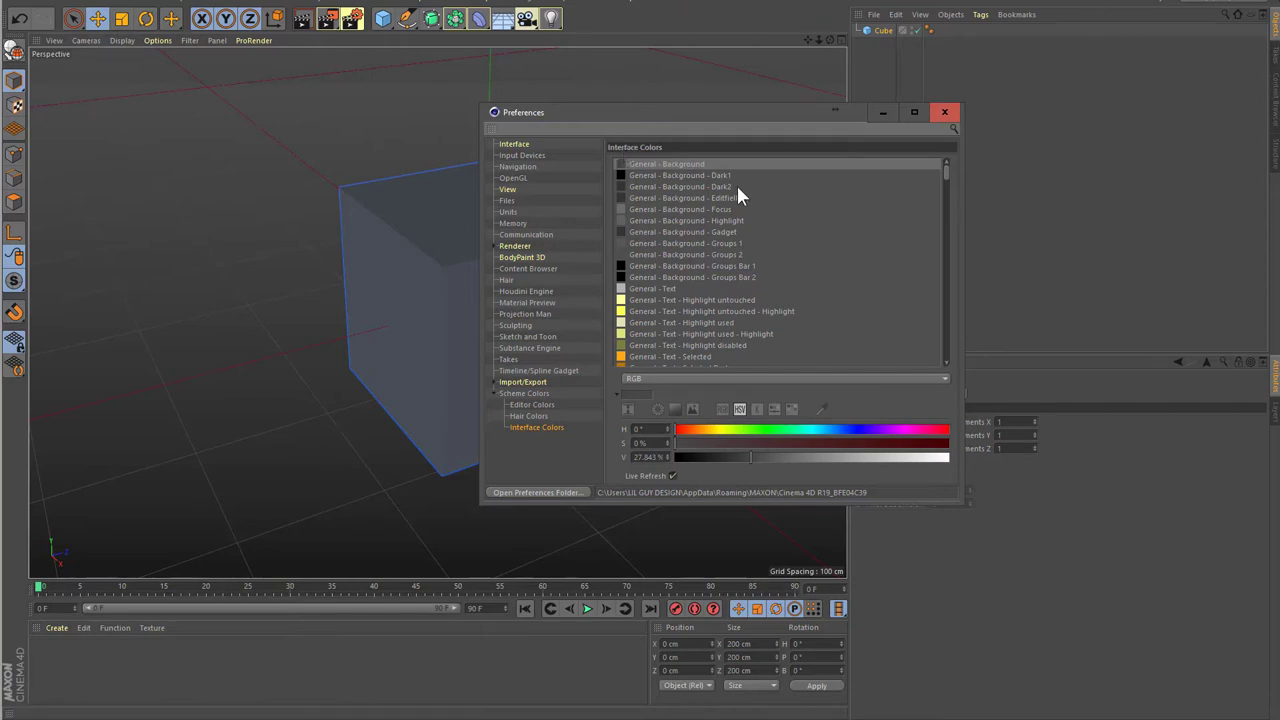
- Darken the General - Background interface colour to 20% brightness
{"action": "left_click_drag", "start_coordinate": [711, 108], "coordinate": [588, 97]}
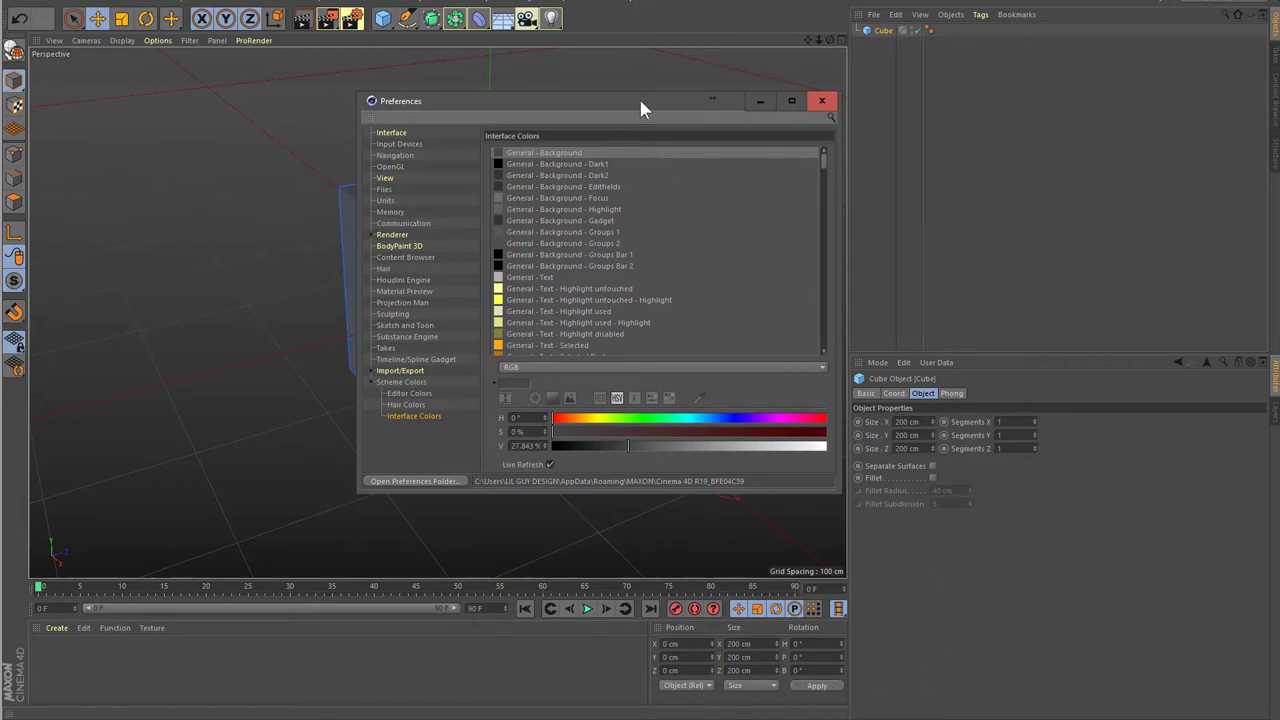
{"action": "left_click_drag", "start_coordinate": [641, 108], "coordinate": [948, 140]}
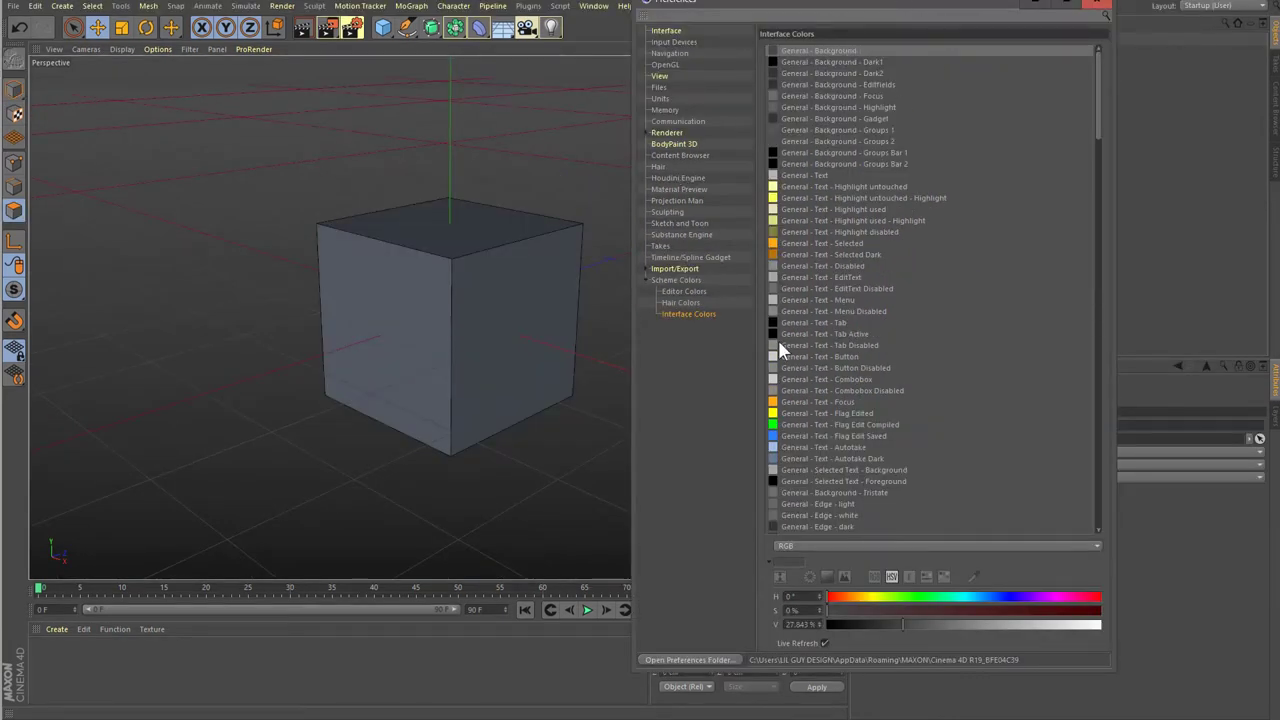
{"action": "left_click_drag", "start_coordinate": [874, 624], "coordinate": [862, 624]}
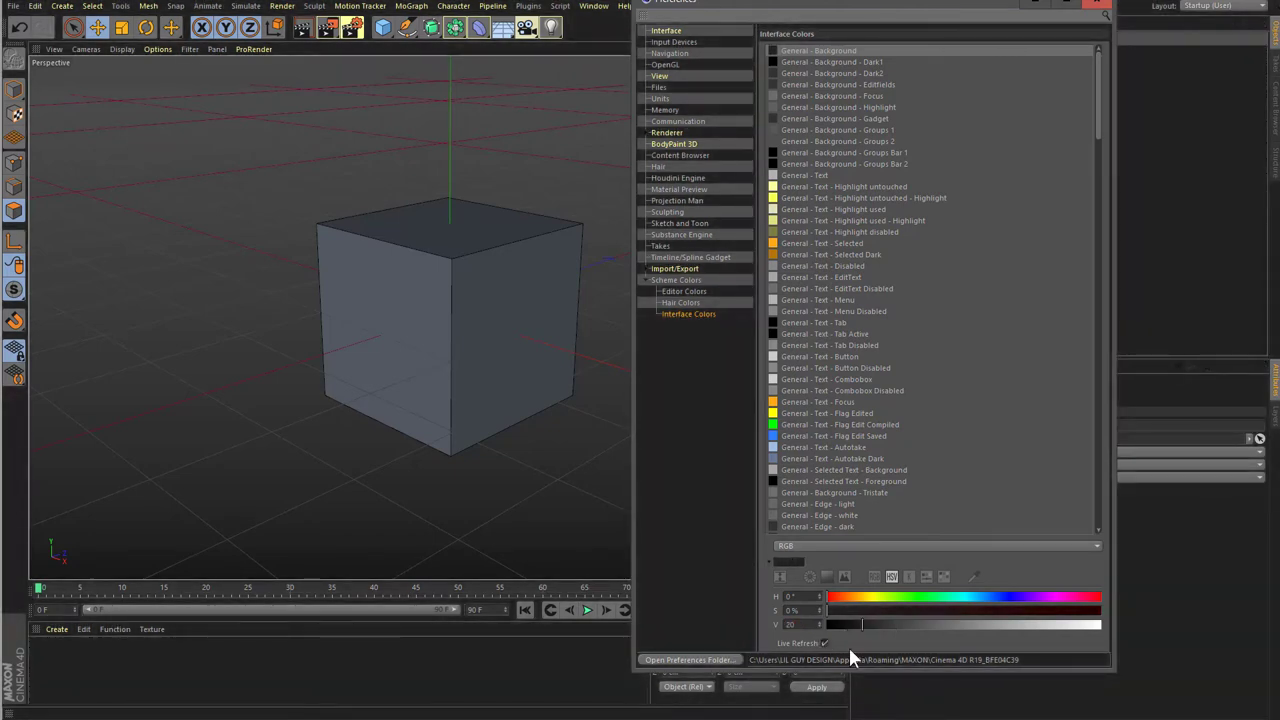
{"action": "mouse_move", "coordinate": [862, 624]}
{"action": "left_mouse_down"}
{"action": "mouse_move", "coordinate": [867, 657]}
{"action": "mouse_move", "coordinate": [850, 648]}
{"action": "left_mouse_up"}
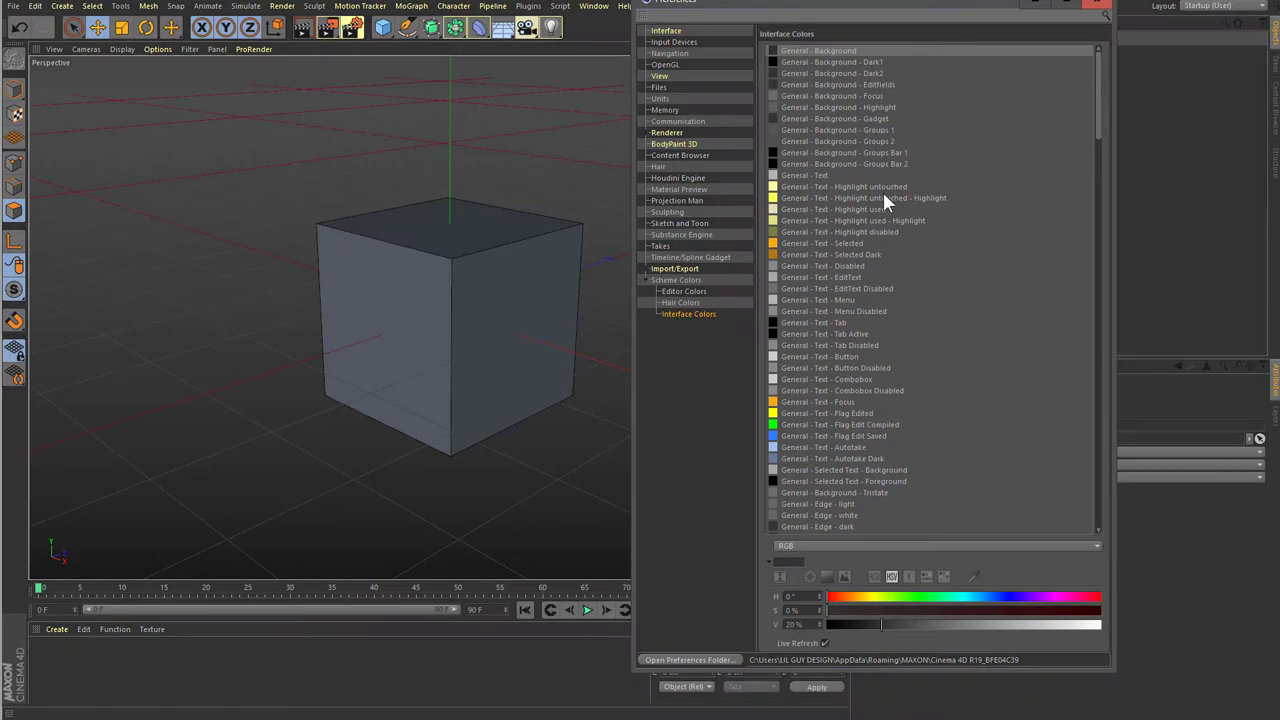
- Set General - Background - Dark2 brightness to 10%
{"action": "left_click", "coordinate": [850, 64]}
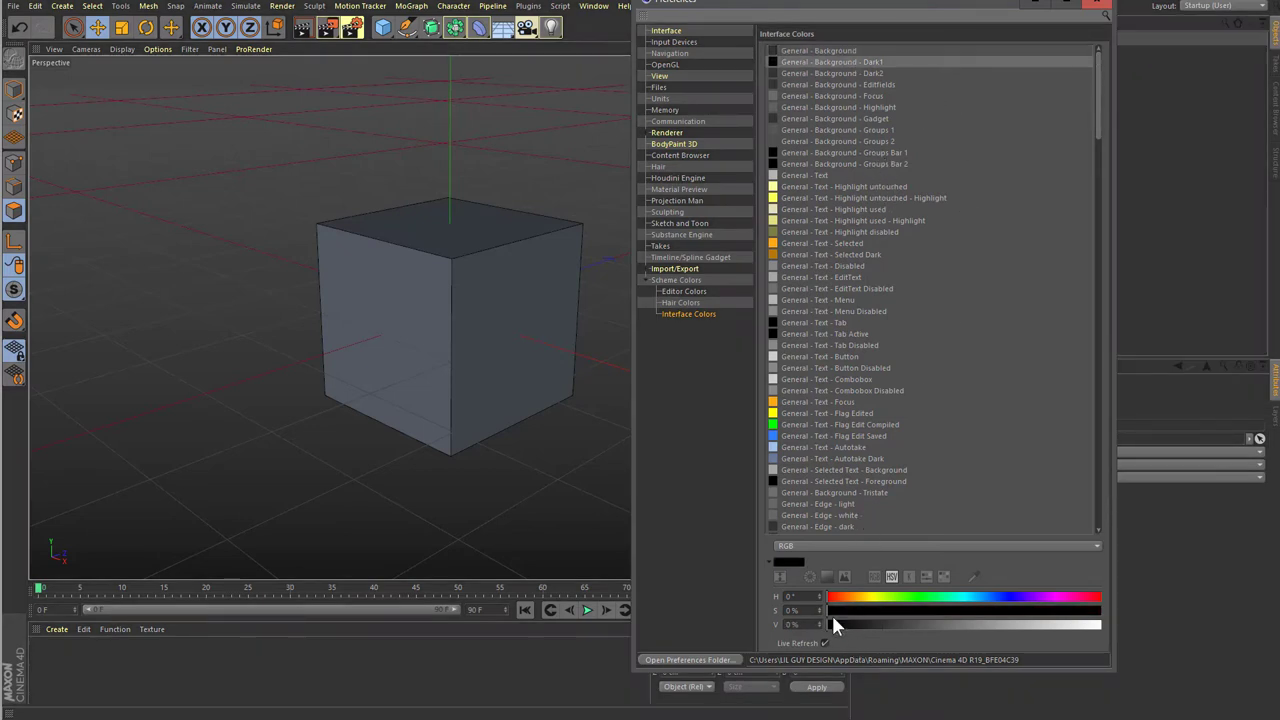
{"action": "left_click", "coordinate": [834, 72]}
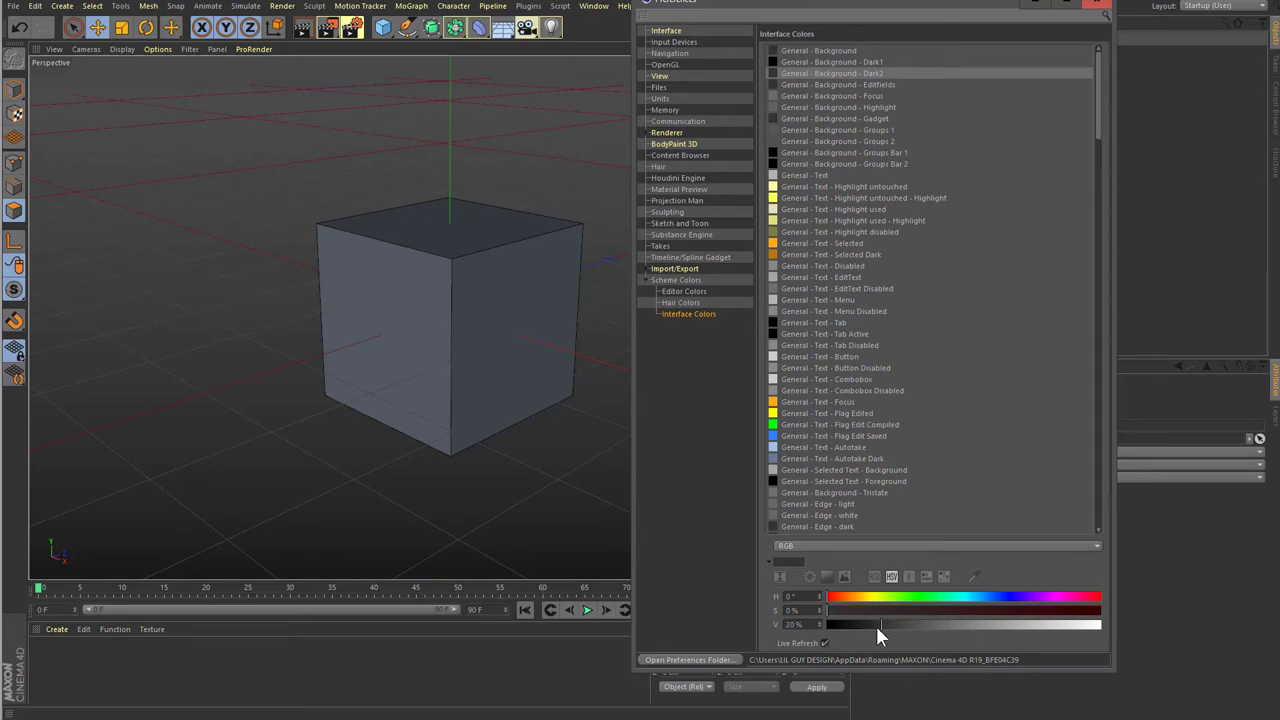
{"action": "mouse_move", "coordinate": [863, 624]}
{"action": "left_mouse_down"}
{"action": "mouse_move", "coordinate": [895, 625]}
{"action": "mouse_move", "coordinate": [858, 625]}
{"action": "left_mouse_up"}
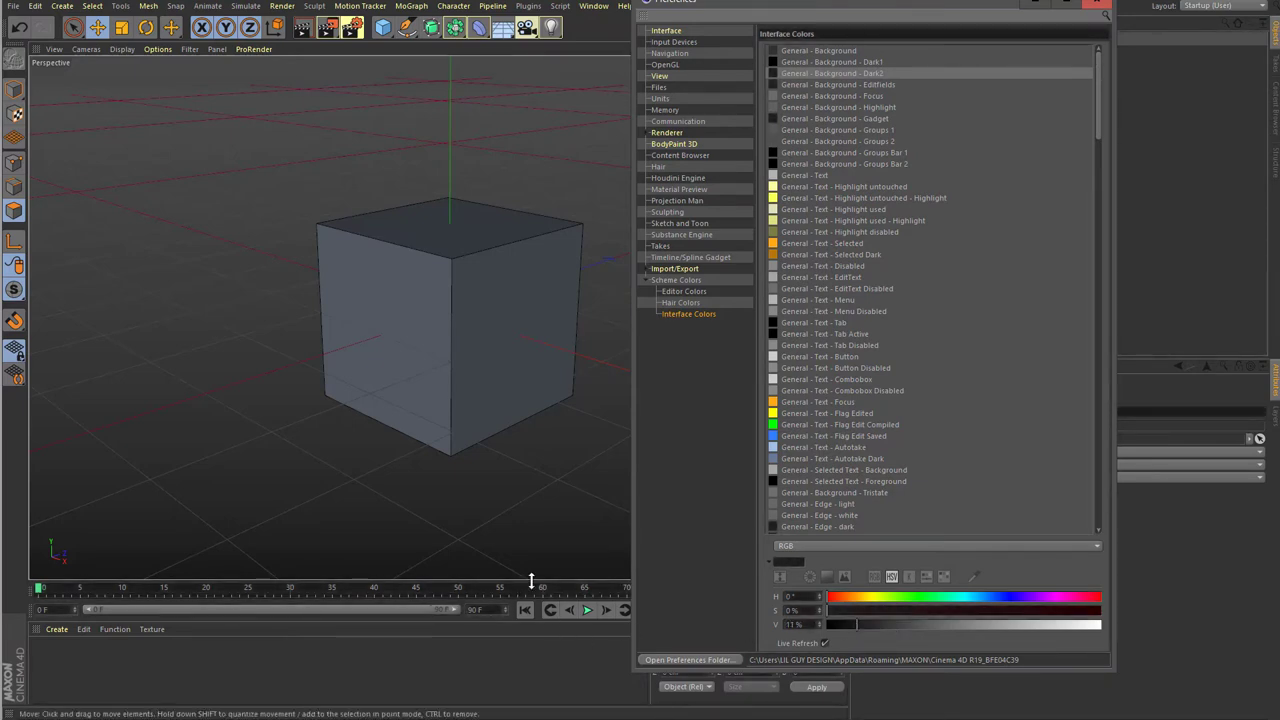
{"action": "type", "text": "10"}
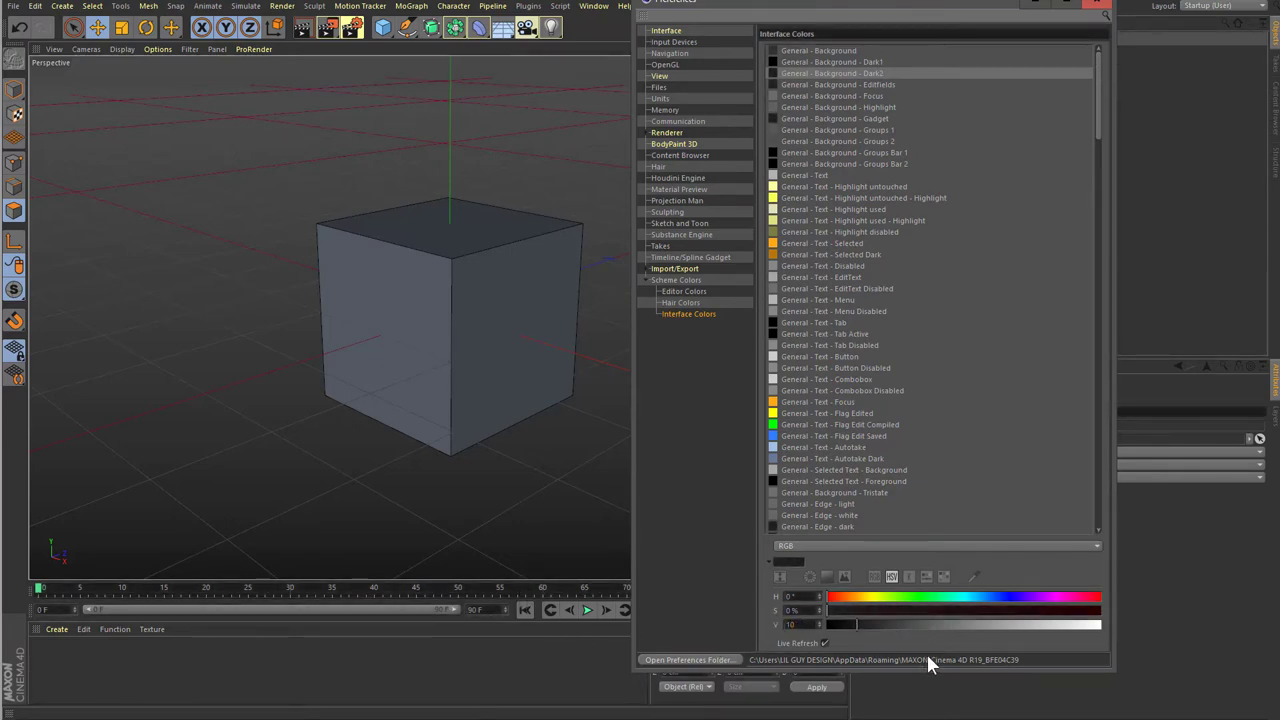
{"action": "key", "text": "Return"}
{"action": "mouse_move", "coordinate": [920, 5]}
{"action": "left_mouse_down"}
{"action": "mouse_move", "coordinate": [559, 32]}
{"action": "mouse_move", "coordinate": [940, 25]}
{"action": "left_mouse_up"}
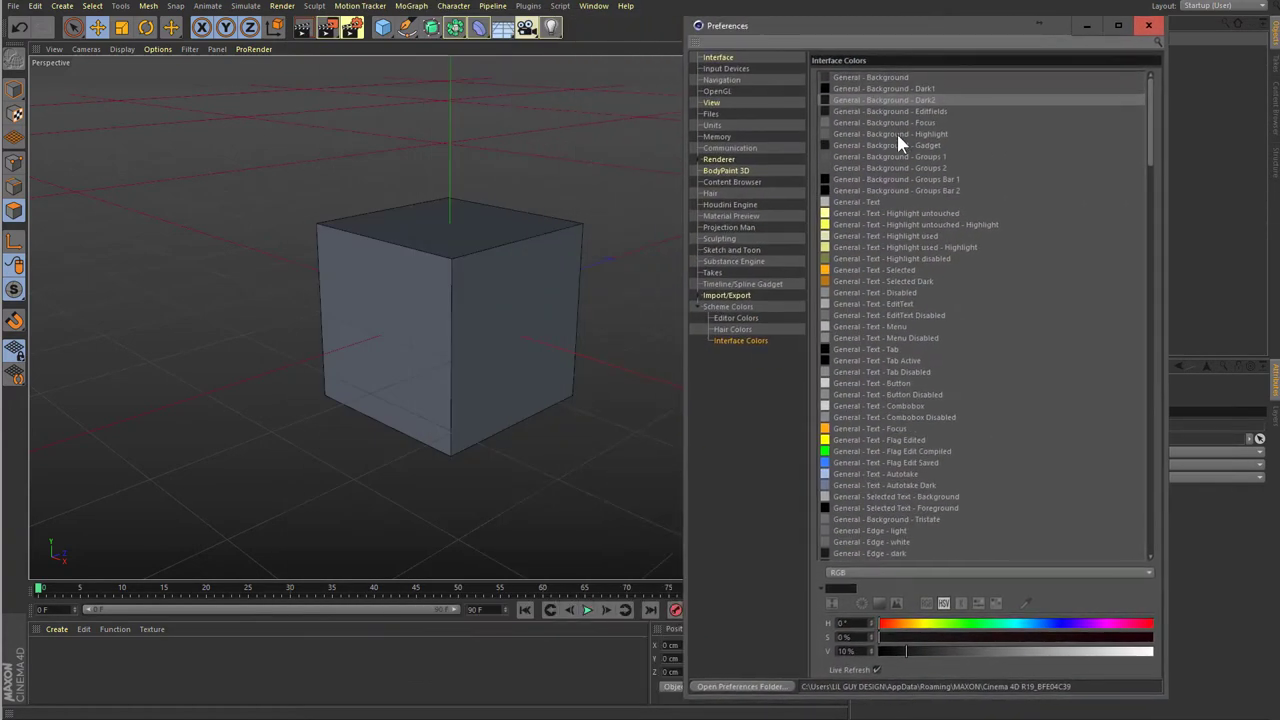
- Browse the Background and Text colour entries to select Text - Highlight untouched
{"action": "left_click", "coordinate": [901, 121]}
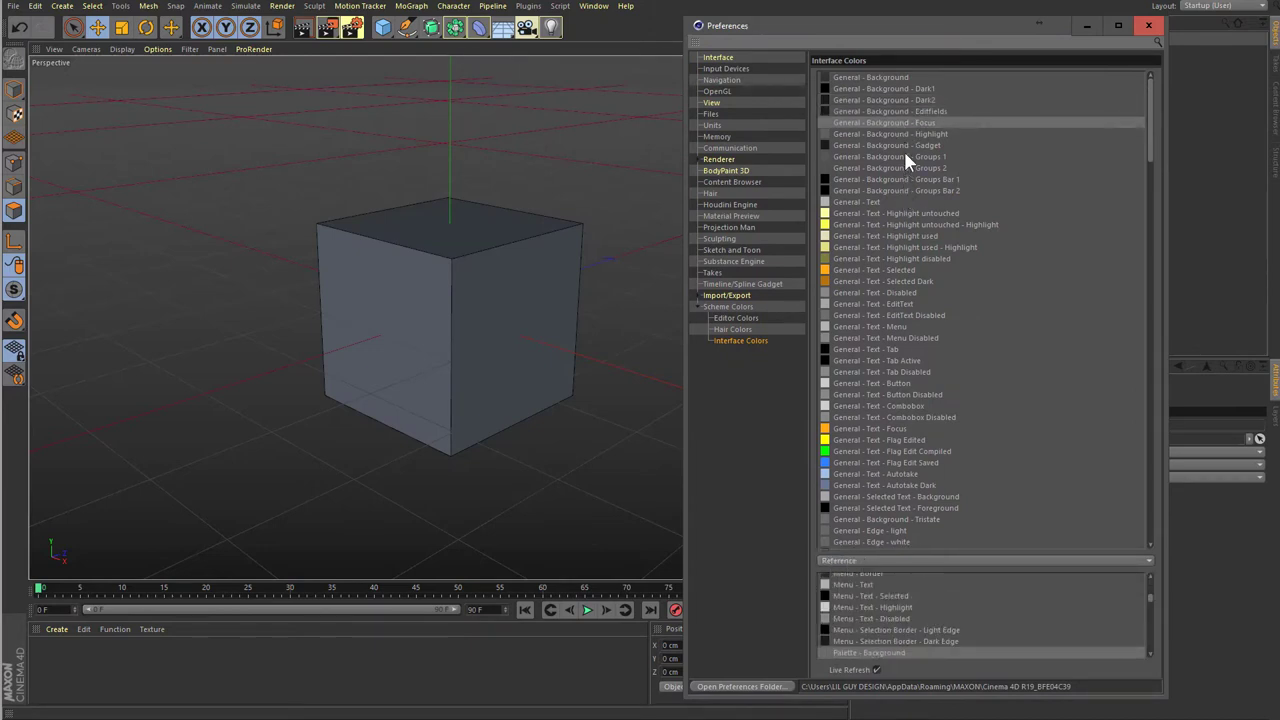
{"action": "left_click", "coordinate": [906, 134]}
{"action": "left_click", "coordinate": [912, 147]}
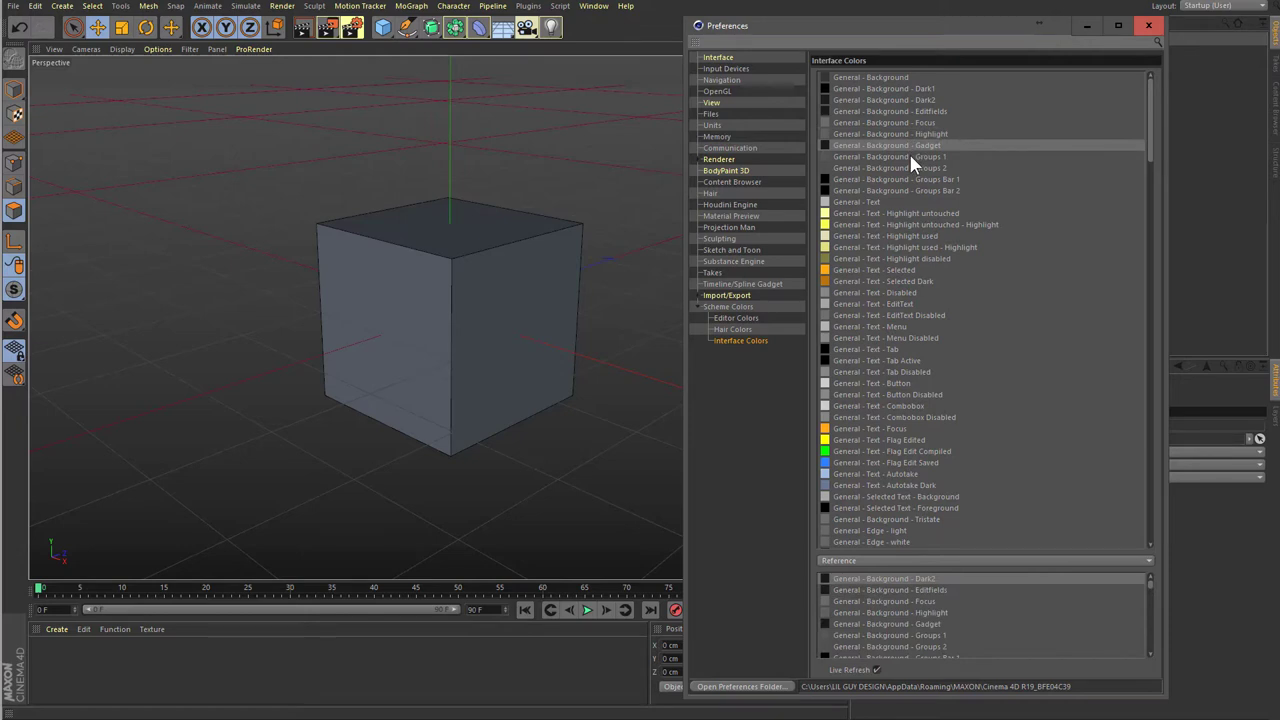
{"action": "left_click", "coordinate": [911, 157]}
{"action": "left_click", "coordinate": [911, 167]}
{"action": "left_click", "coordinate": [911, 177]}
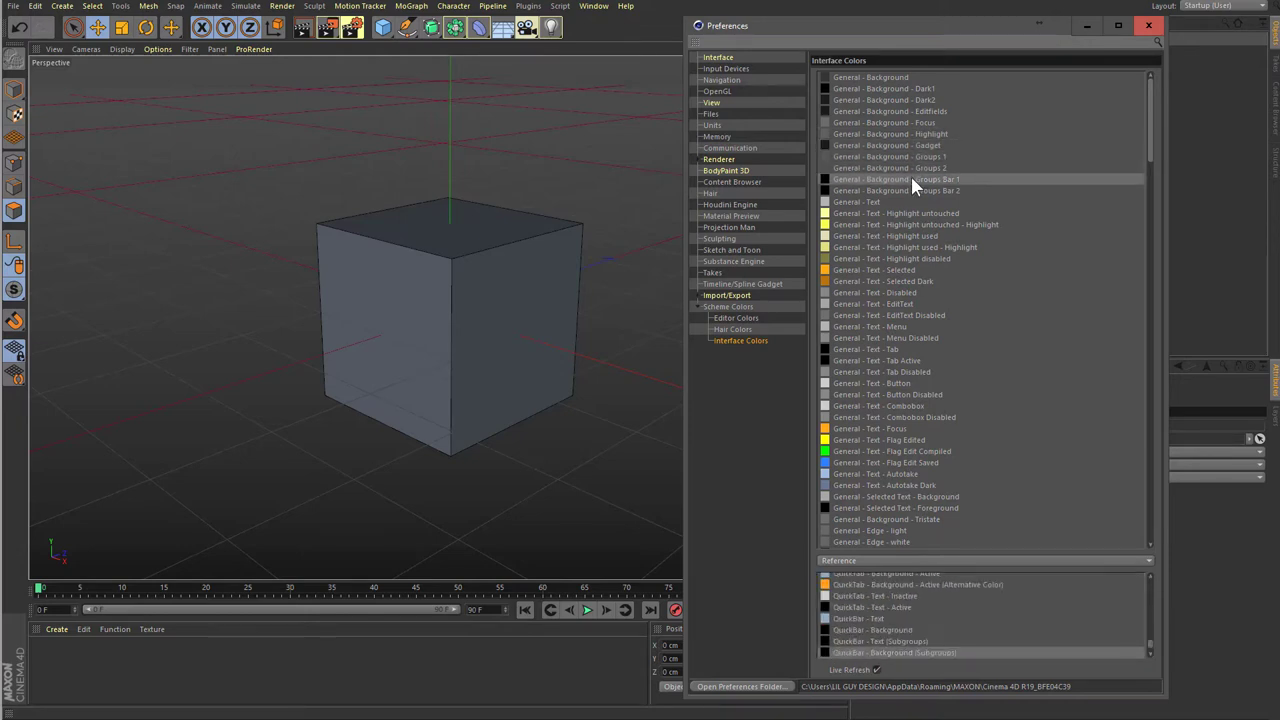
{"action": "left_click", "coordinate": [911, 187]}
{"action": "left_click", "coordinate": [880, 201]}
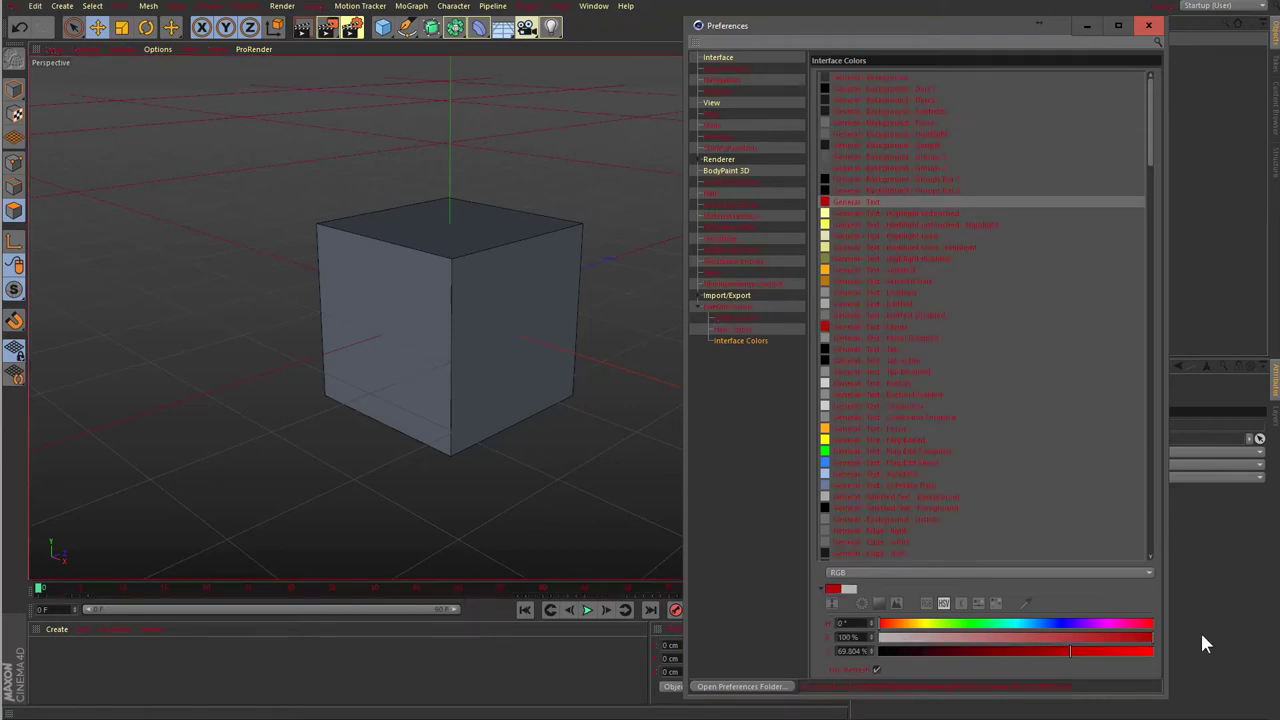
{"action": "left_click", "coordinate": [910, 217]}
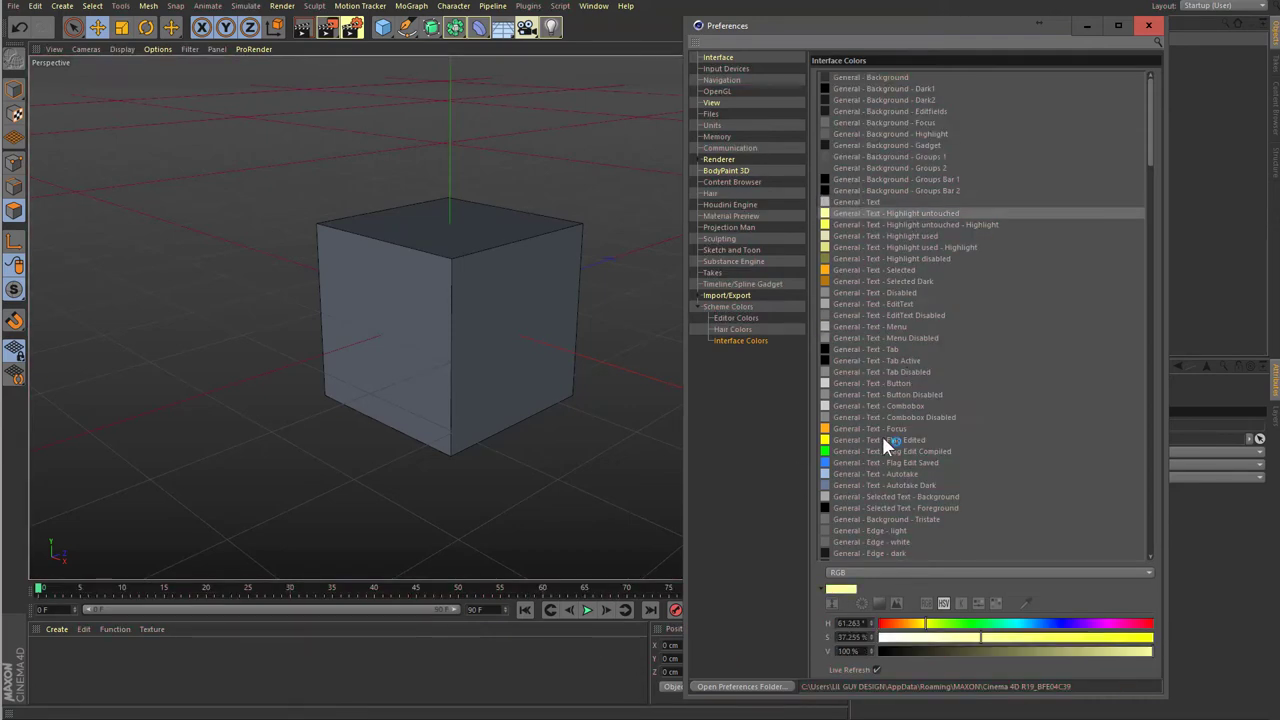
- Change Text - Highlight untouched from yellow to light blue, about 209° hue
{"action": "left_click", "coordinate": [722, 58]}
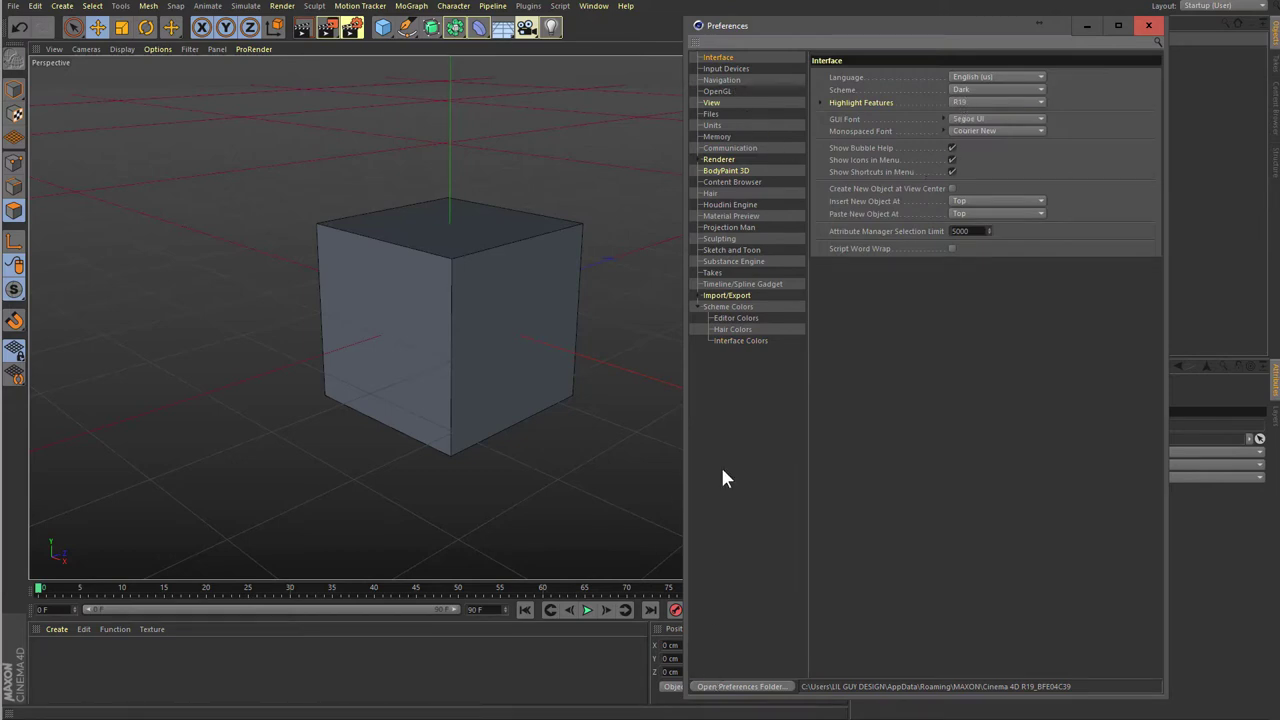
{"action": "left_click", "coordinate": [743, 341]}
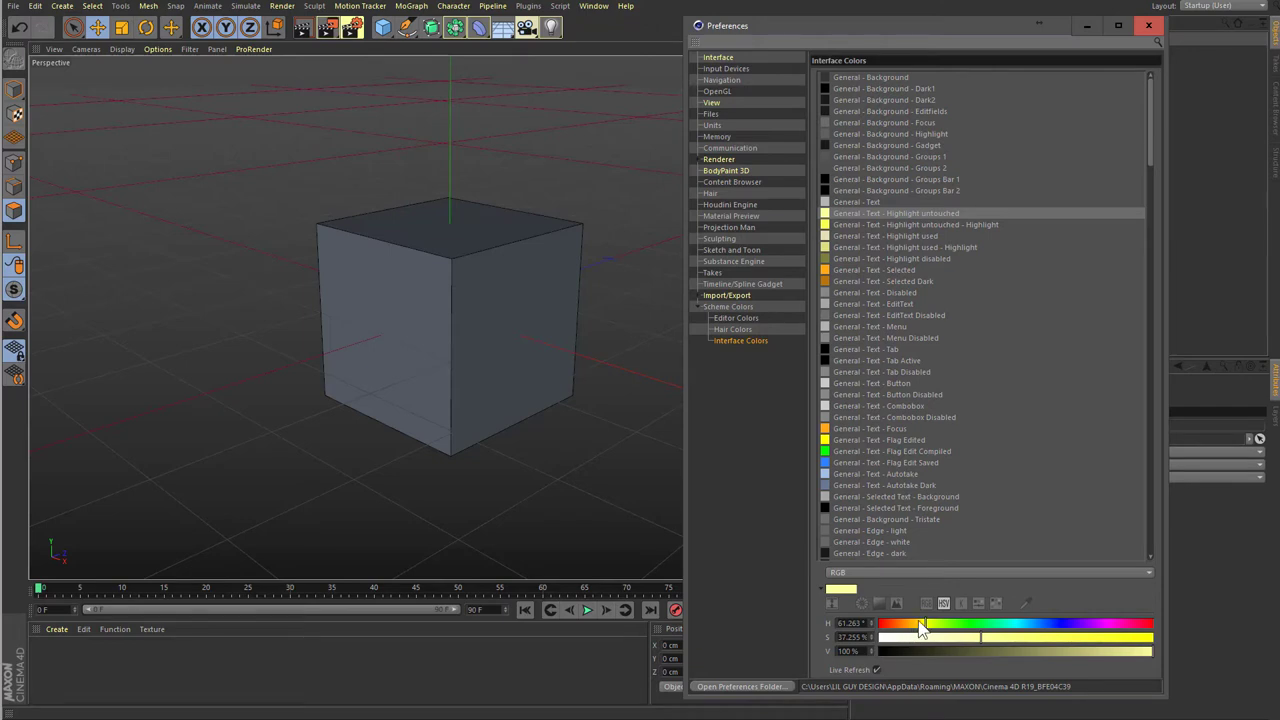
{"action": "left_click_drag", "start_coordinate": [926, 624], "coordinate": [869, 628]}
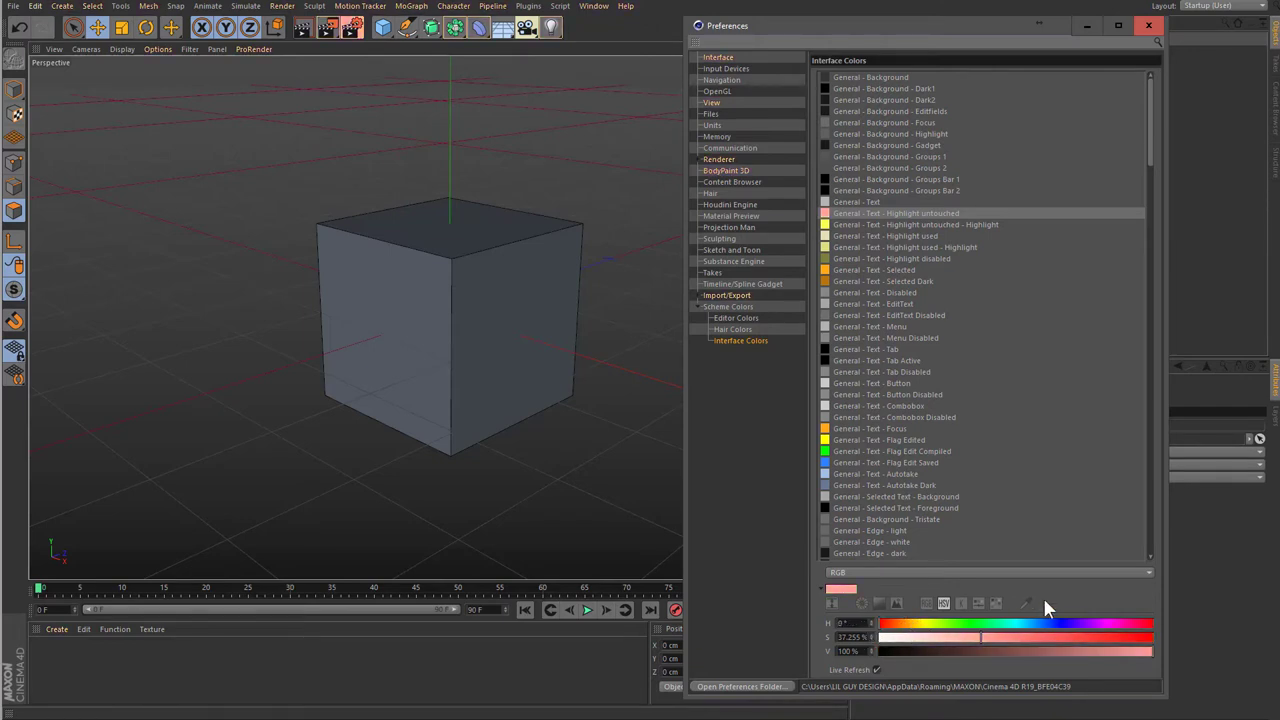
{"action": "left_click", "coordinate": [1040, 624]}
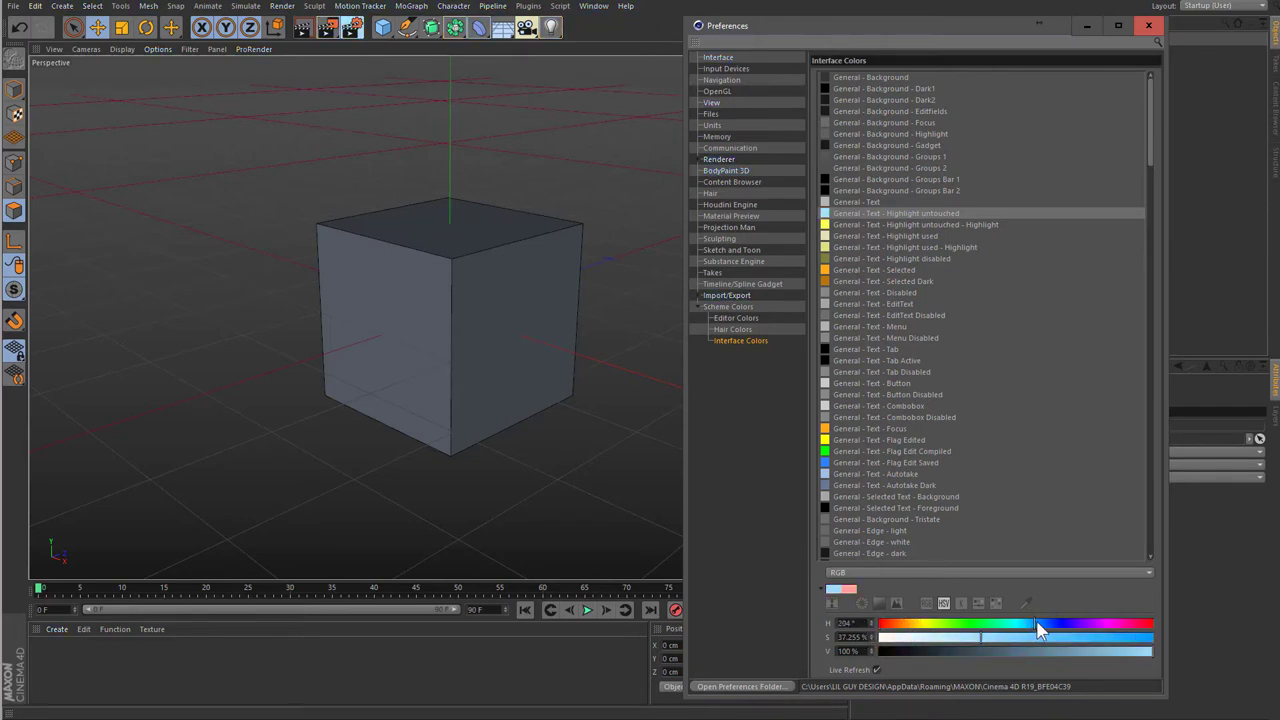
- Check the Highlight Features options on the Interface settings page
{"action": "left_click", "coordinate": [722, 58]}
{"action": "left_click", "coordinate": [956, 131]}
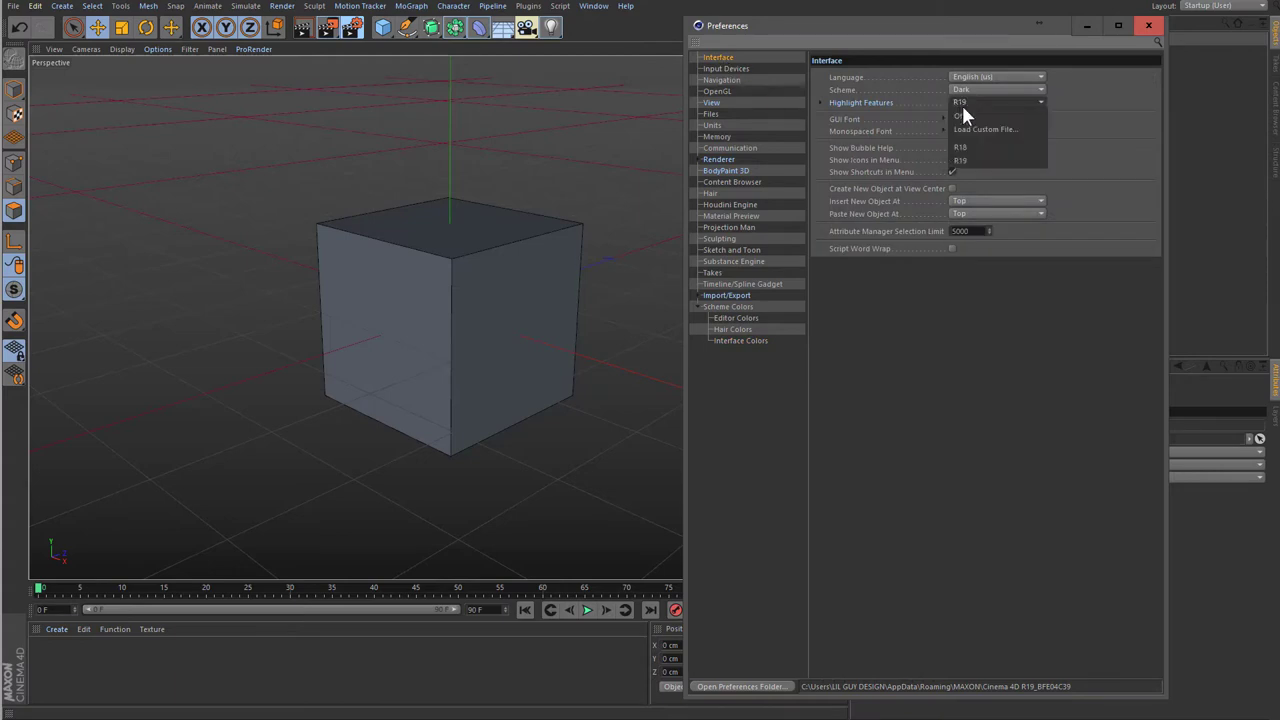
{"action": "left_click", "coordinate": [965, 115]}
{"action": "left_click", "coordinate": [795, 342]}
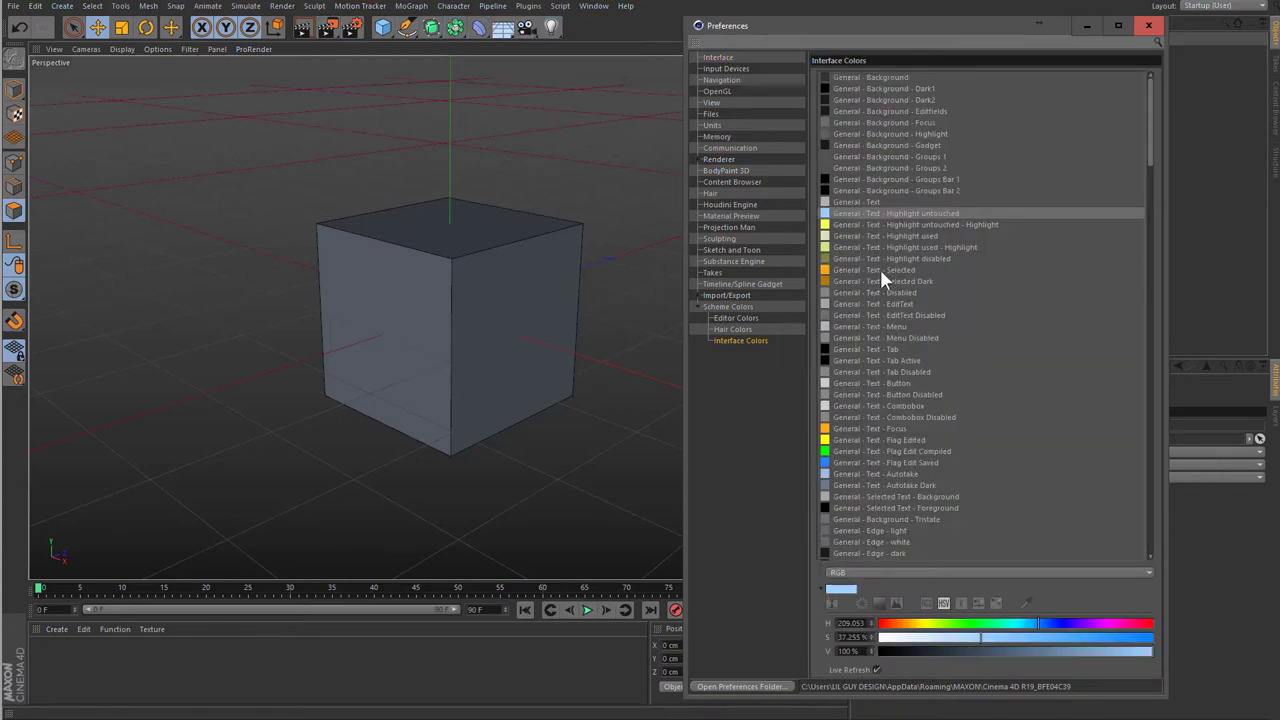
- Select the General - Text - Selected colour entry
{"action": "left_click", "coordinate": [898, 224]}
{"action": "left_click", "coordinate": [886, 236]}
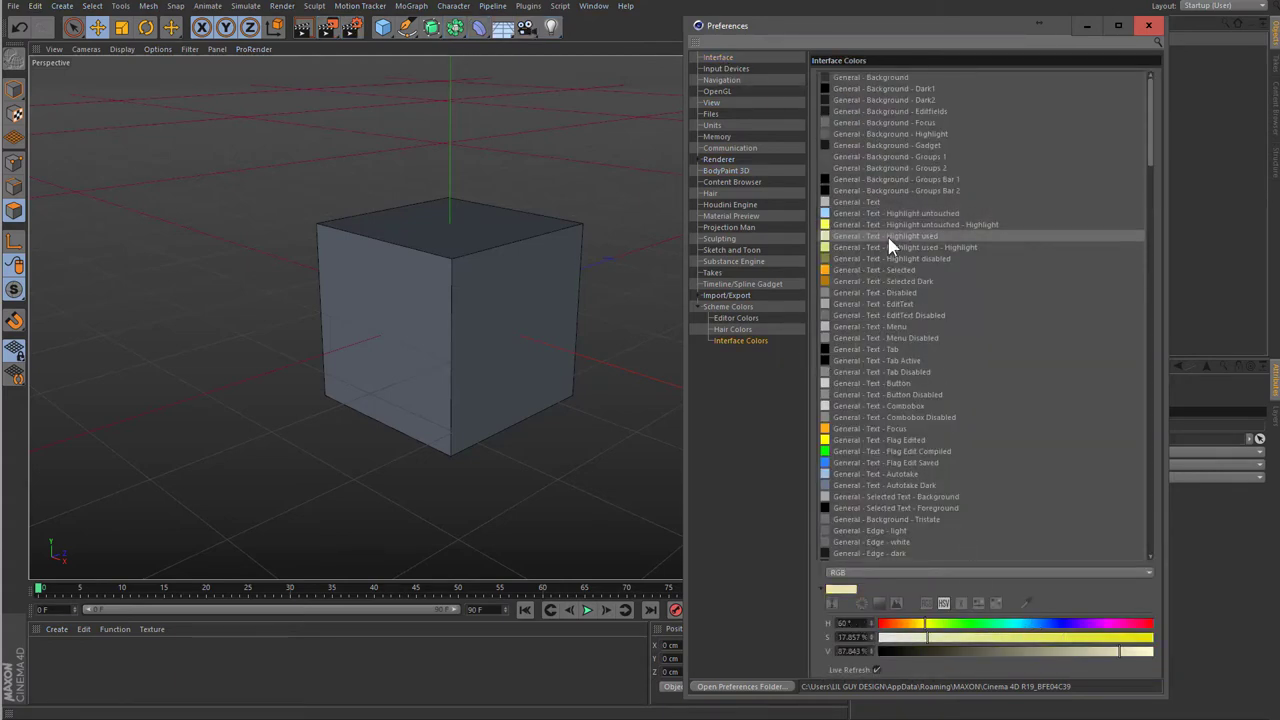
{"action": "left_click", "coordinate": [900, 248]}
{"action": "left_click", "coordinate": [899, 259]}
{"action": "left_click", "coordinate": [903, 270]}
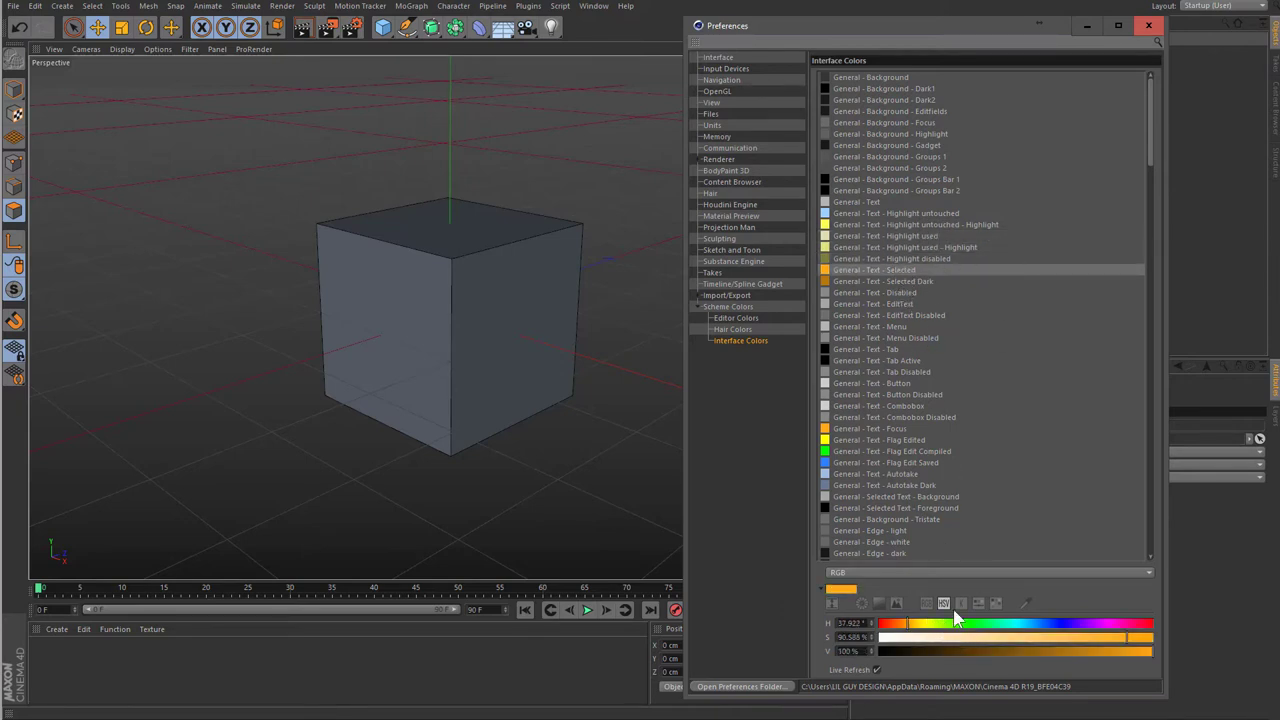
- Recolour Text - Selected blue, Selected Dark teal, and Flag Edited cyan
{"action": "left_click_drag", "start_coordinate": [918, 623], "coordinate": [1033, 623]}
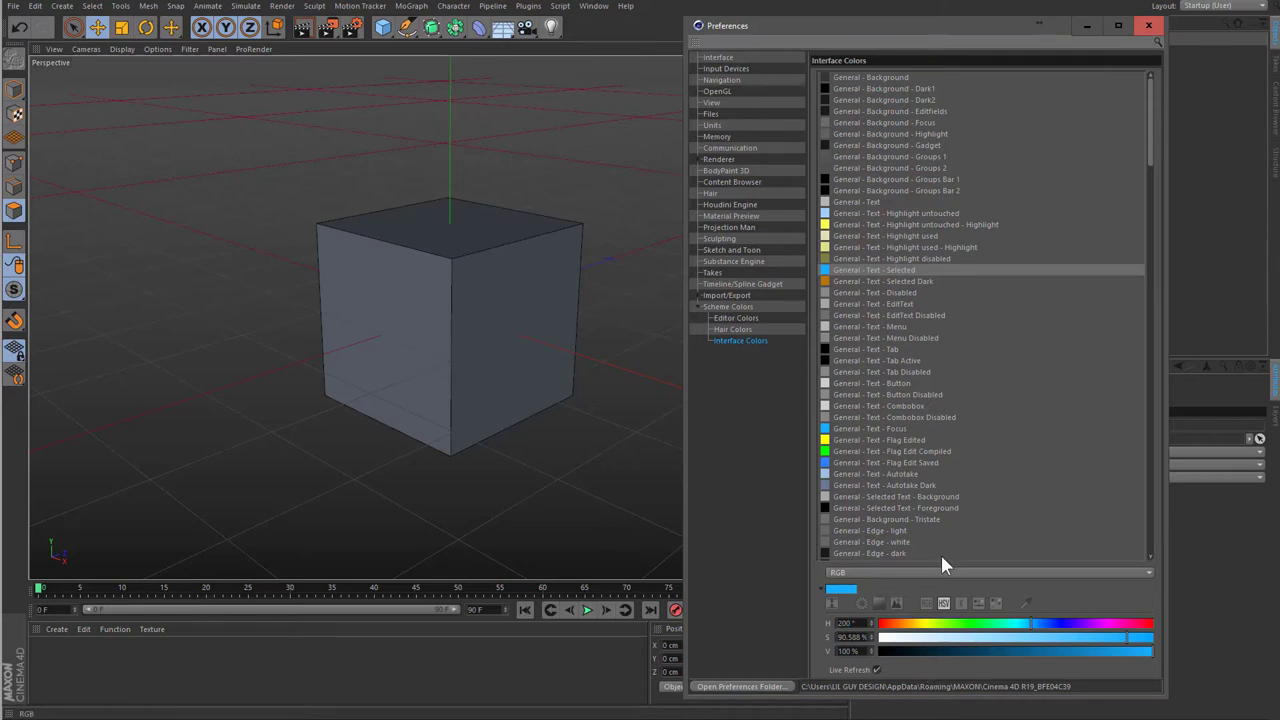
{"action": "left_click", "coordinate": [910, 283]}
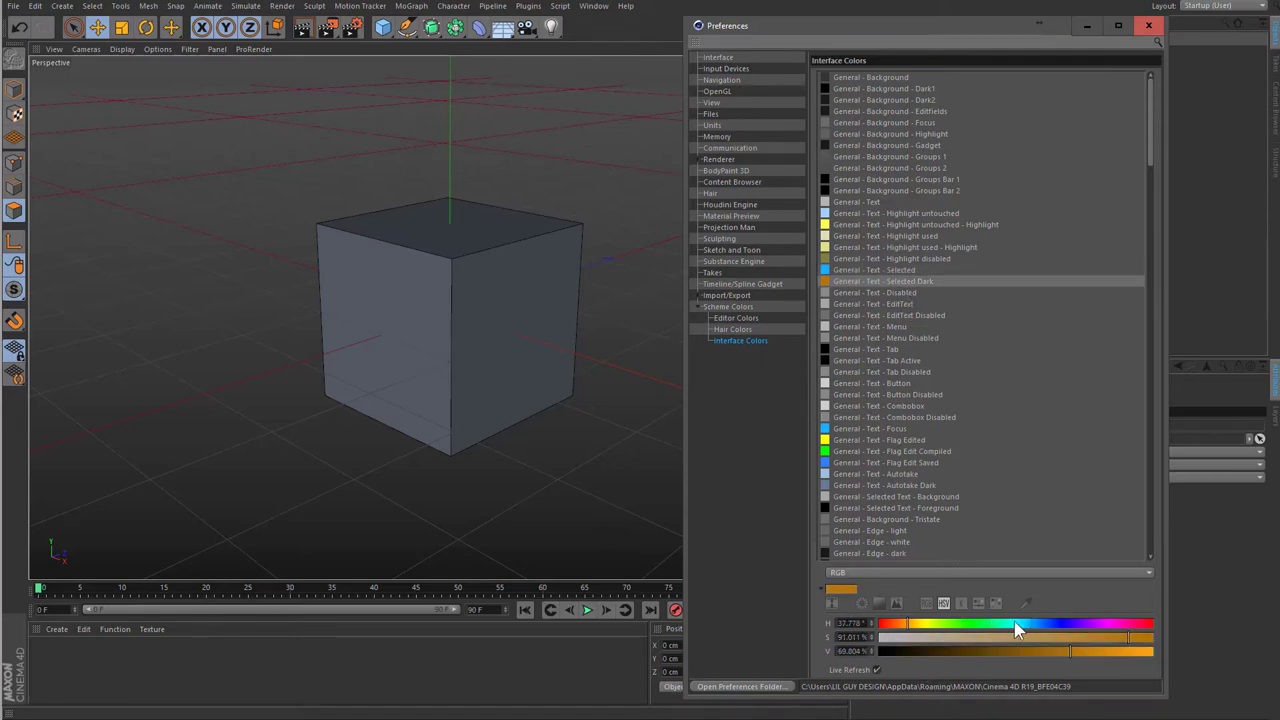
{"action": "left_click_drag", "start_coordinate": [1014, 621], "coordinate": [1022, 625]}
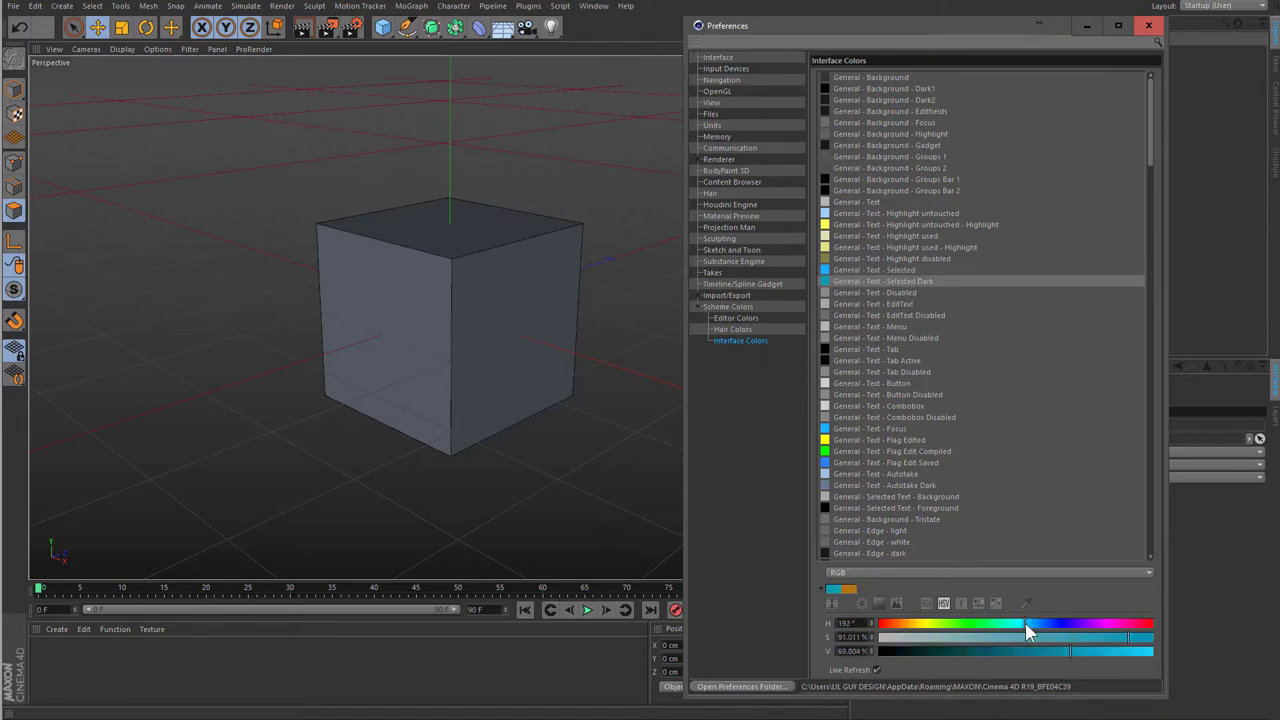
{"action": "left_click", "coordinate": [897, 430]}
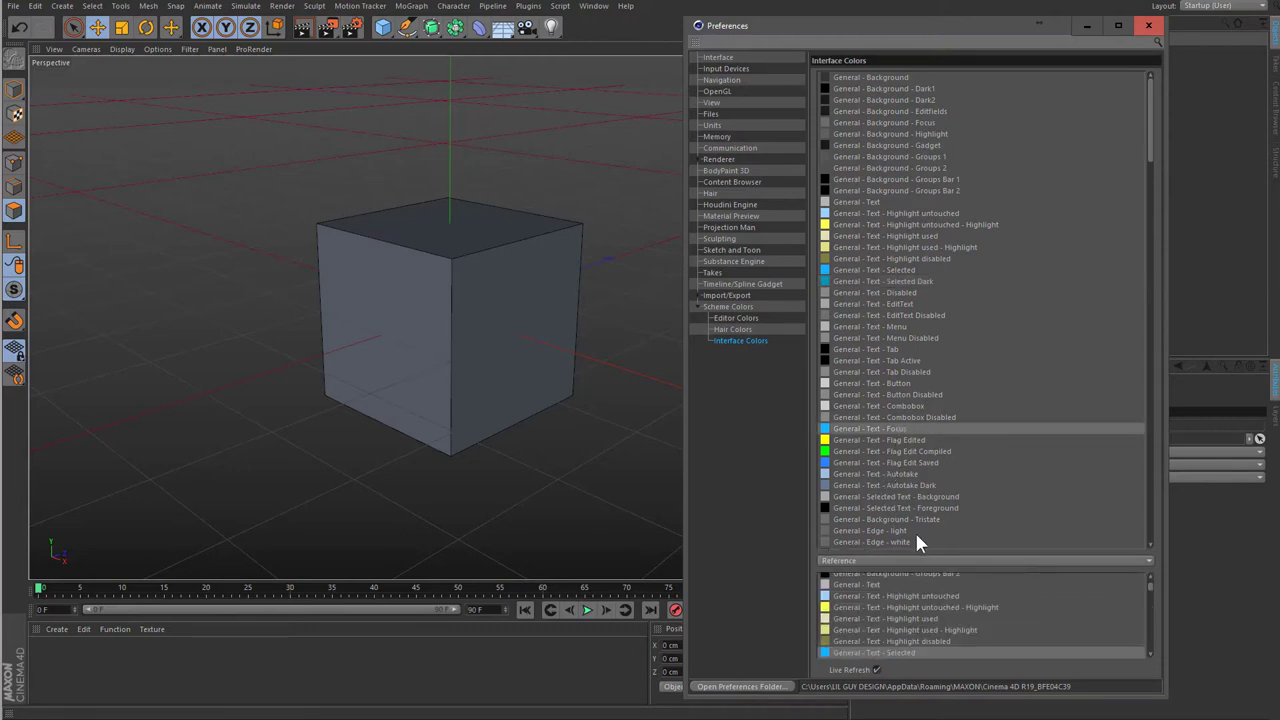
{"action": "left_click", "coordinate": [874, 440]}
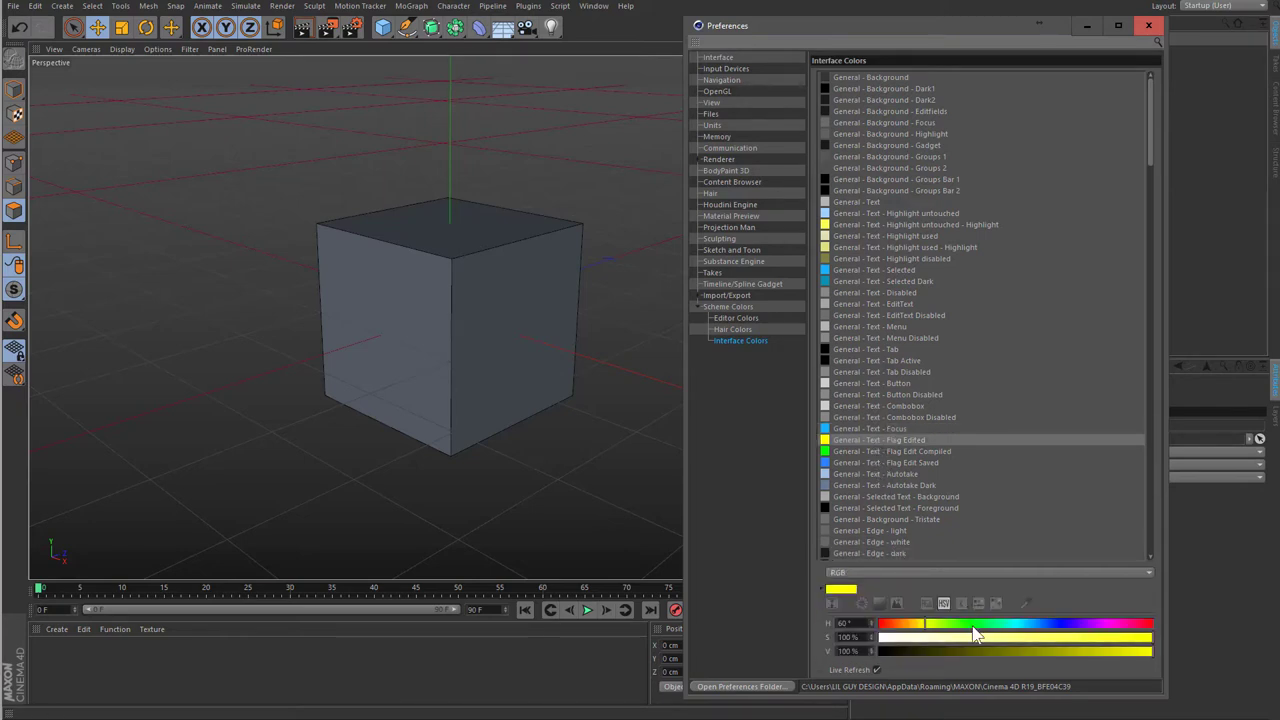
{"action": "left_click_drag", "start_coordinate": [971, 629], "coordinate": [1030, 620]}
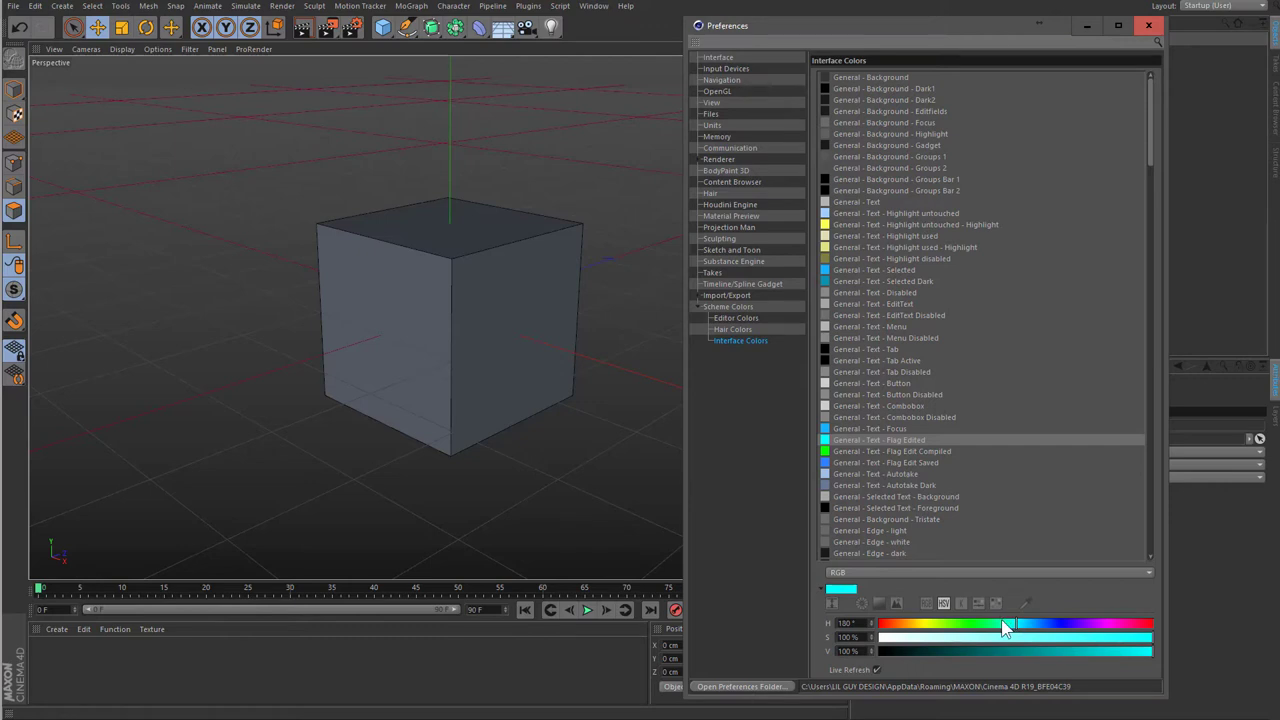
- Compare Flag Edited with the green Flag Edit Compiled colour
{"action": "left_click", "coordinate": [885, 451]}
{"action": "left_click", "coordinate": [917, 440]}
{"action": "left_click", "coordinate": [891, 453]}
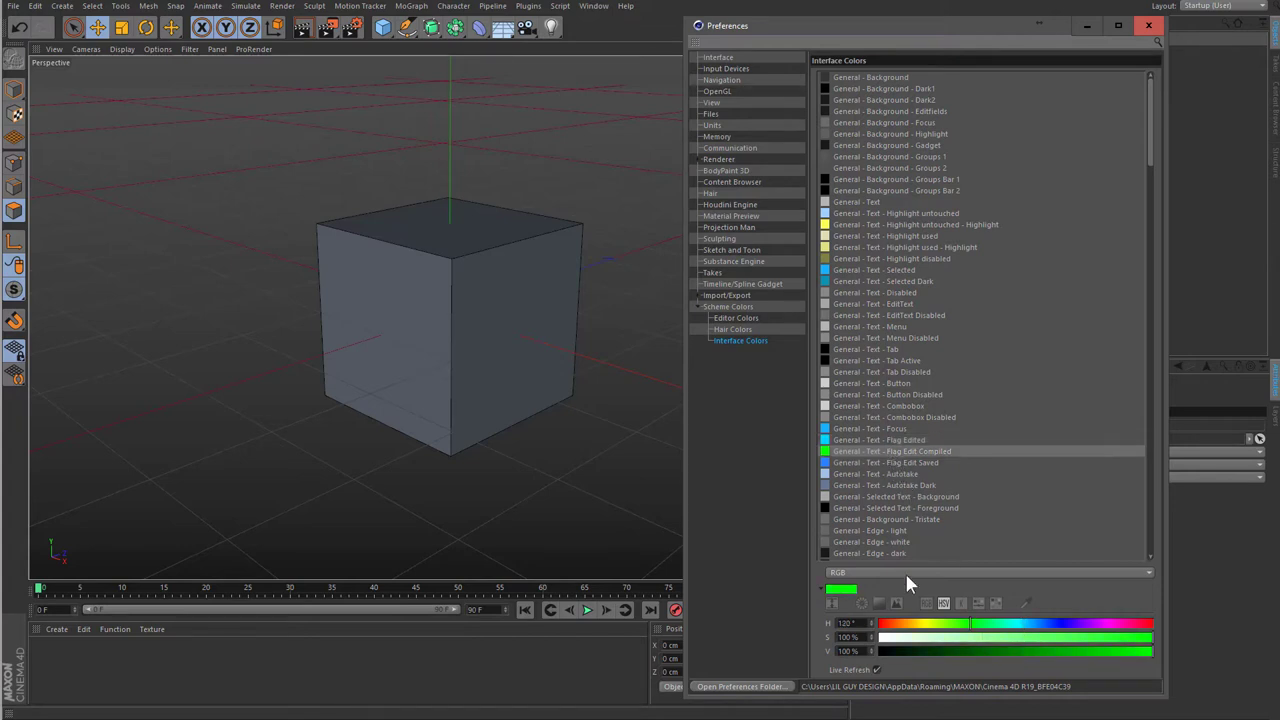
{"action": "scroll", "coordinate": [950, 465], "scroll_direction": "down", "scroll_amount": 2}
{"action": "scroll", "coordinate": [950, 465], "scroll_direction": "down", "scroll_amount": 6}
{"action": "scroll", "coordinate": [935, 450], "scroll_direction": "down", "scroll_amount": 2}
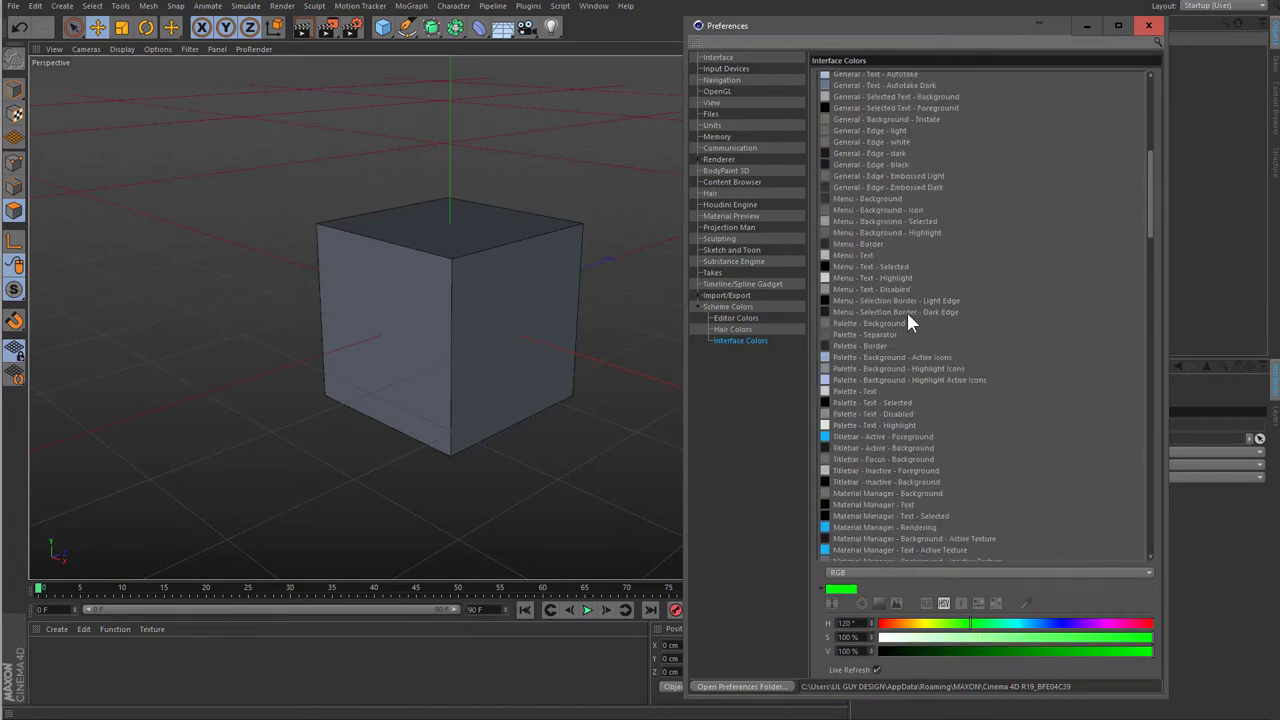
{"action": "scroll", "coordinate": [979, 414], "scroll_direction": "up", "scroll_amount": 2}
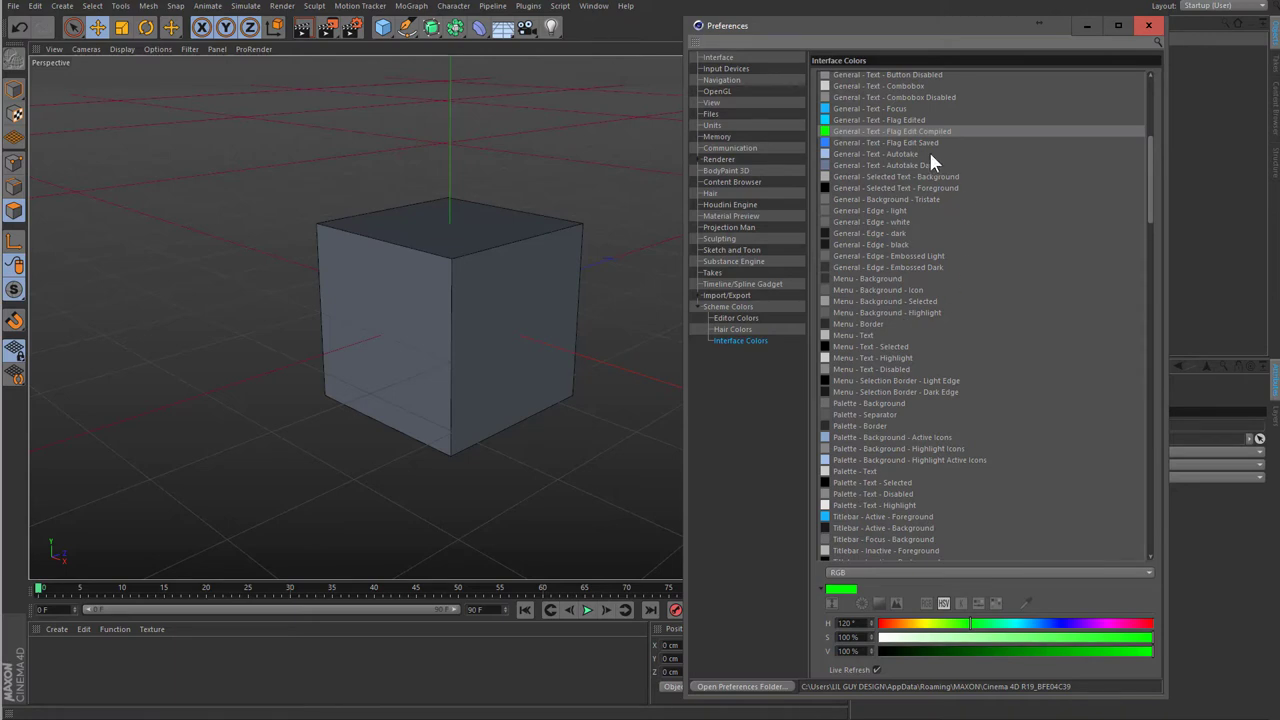
- Brighten General - Edge - light, settling at about 55% value
{"action": "left_click", "coordinate": [901, 210]}
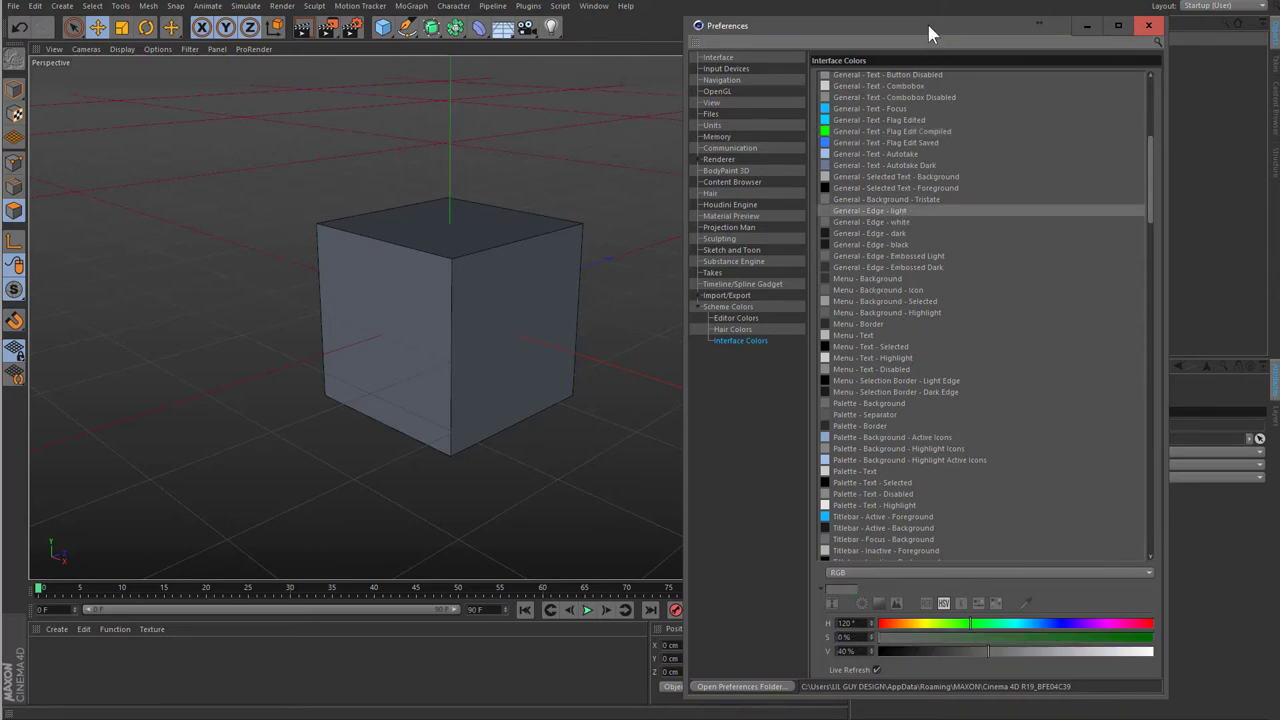
{"action": "left_click_drag", "start_coordinate": [927, 33], "coordinate": [578, 15]}
{"action": "left_click_drag", "start_coordinate": [565, 641], "coordinate": [755, 633]}
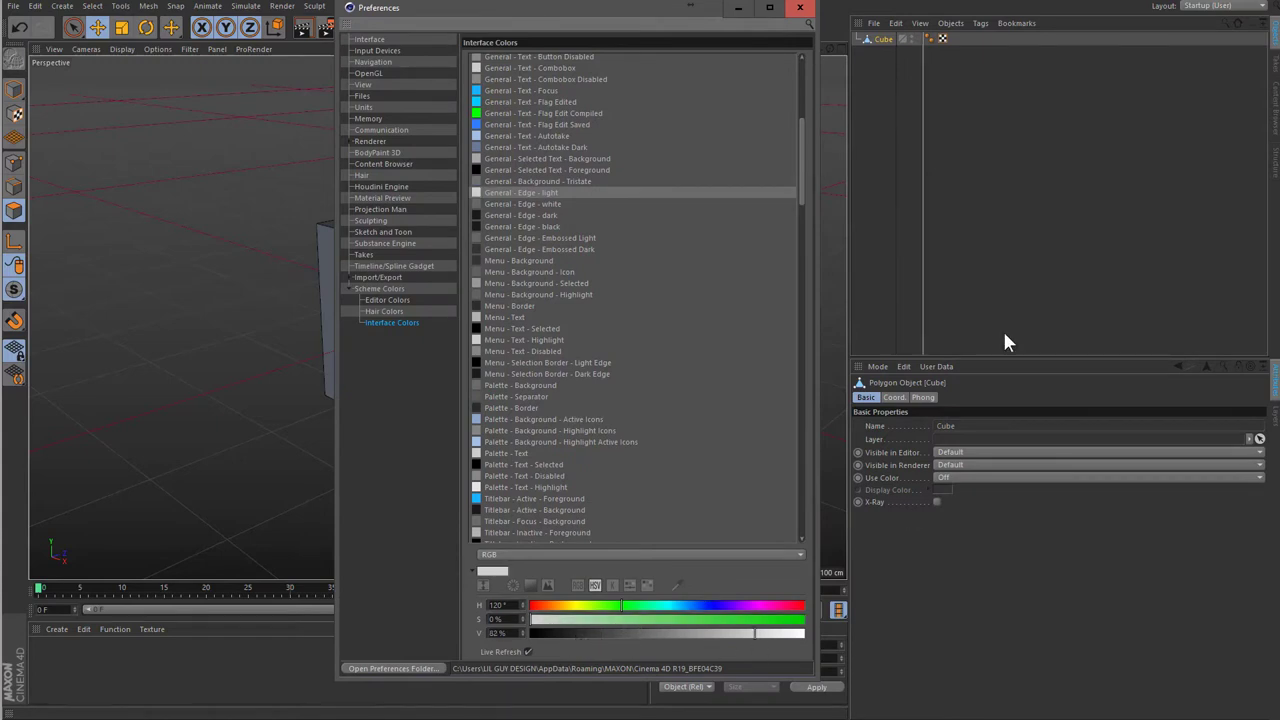
{"action": "left_click", "coordinate": [681, 633]}
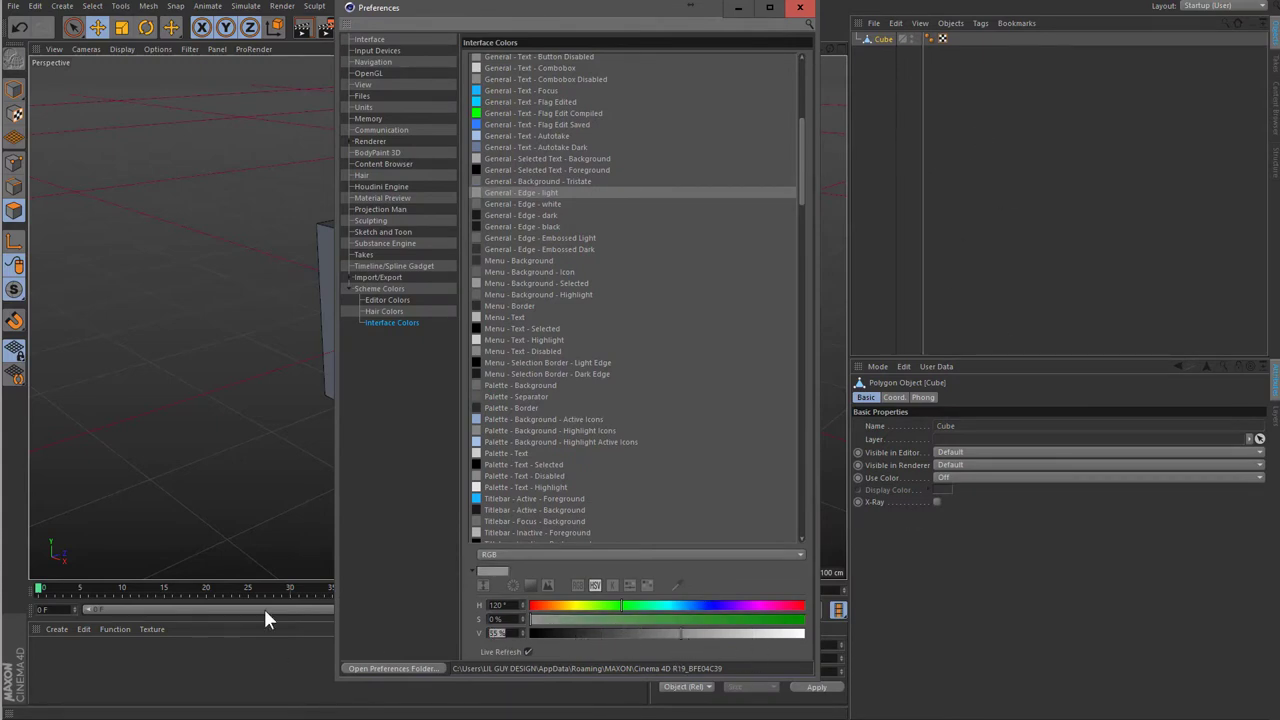
- Set the General Edge light colour to 35% value and Edge white to 30% value
{"action": "type", "text": "35"}
{"action": "key", "text": "Return"}
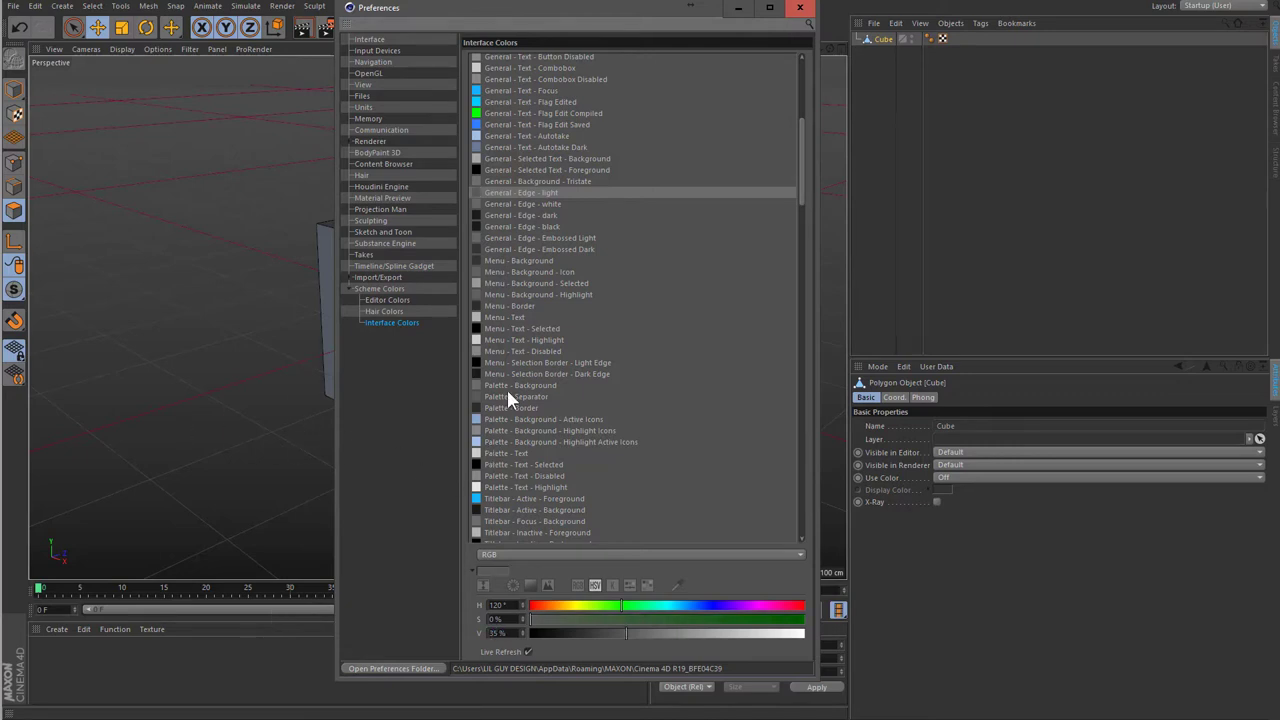
{"action": "left_click", "coordinate": [523, 201]}
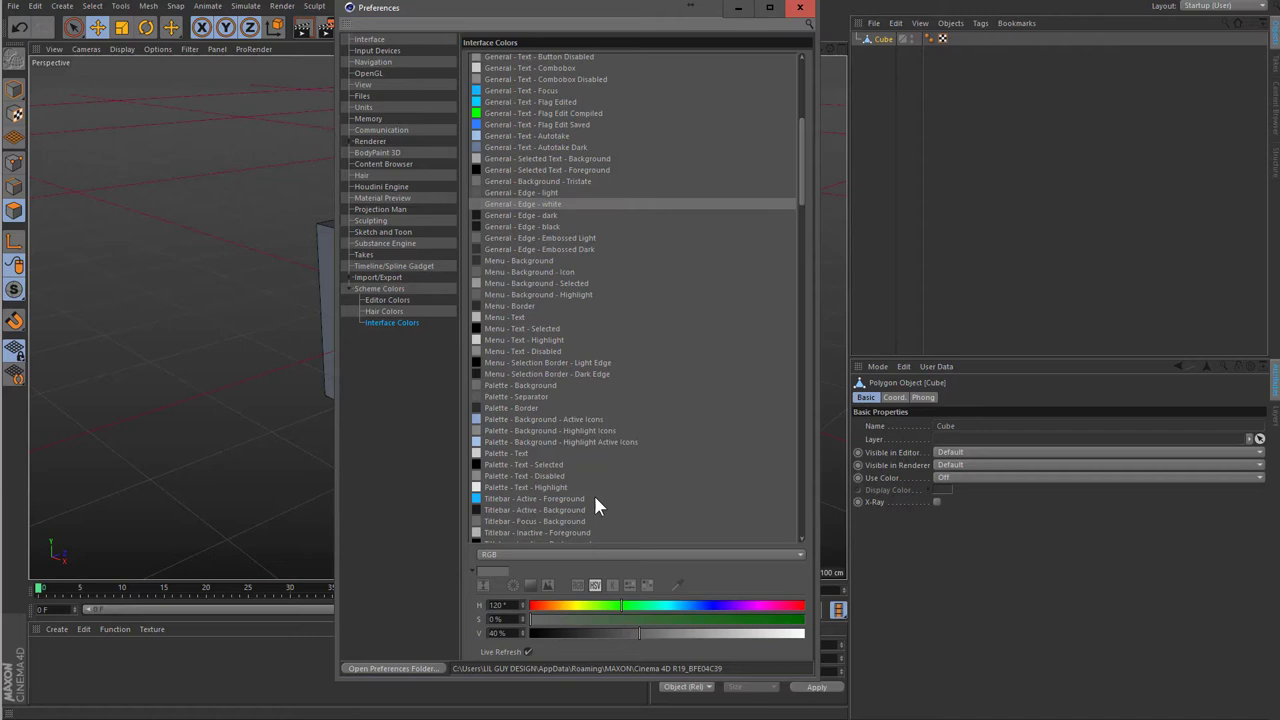
{"action": "left_click", "coordinate": [579, 632]}
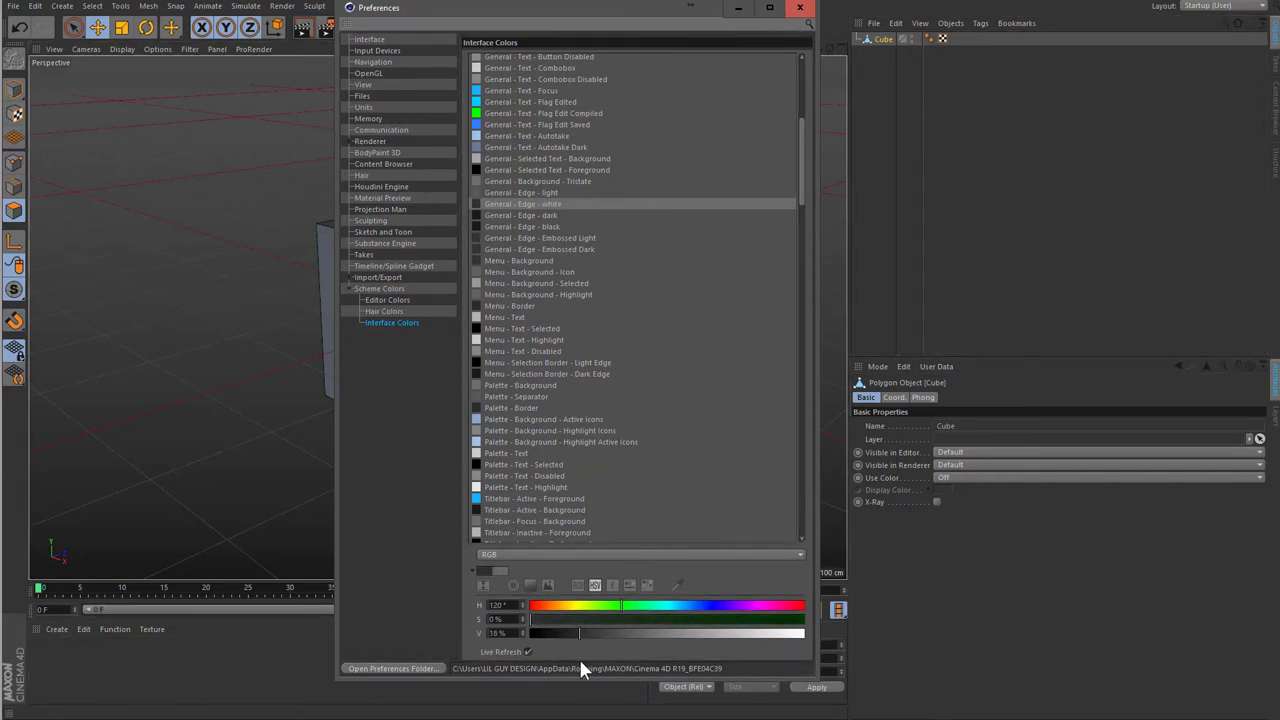
{"action": "left_click_drag", "start_coordinate": [580, 660], "coordinate": [627, 660]}
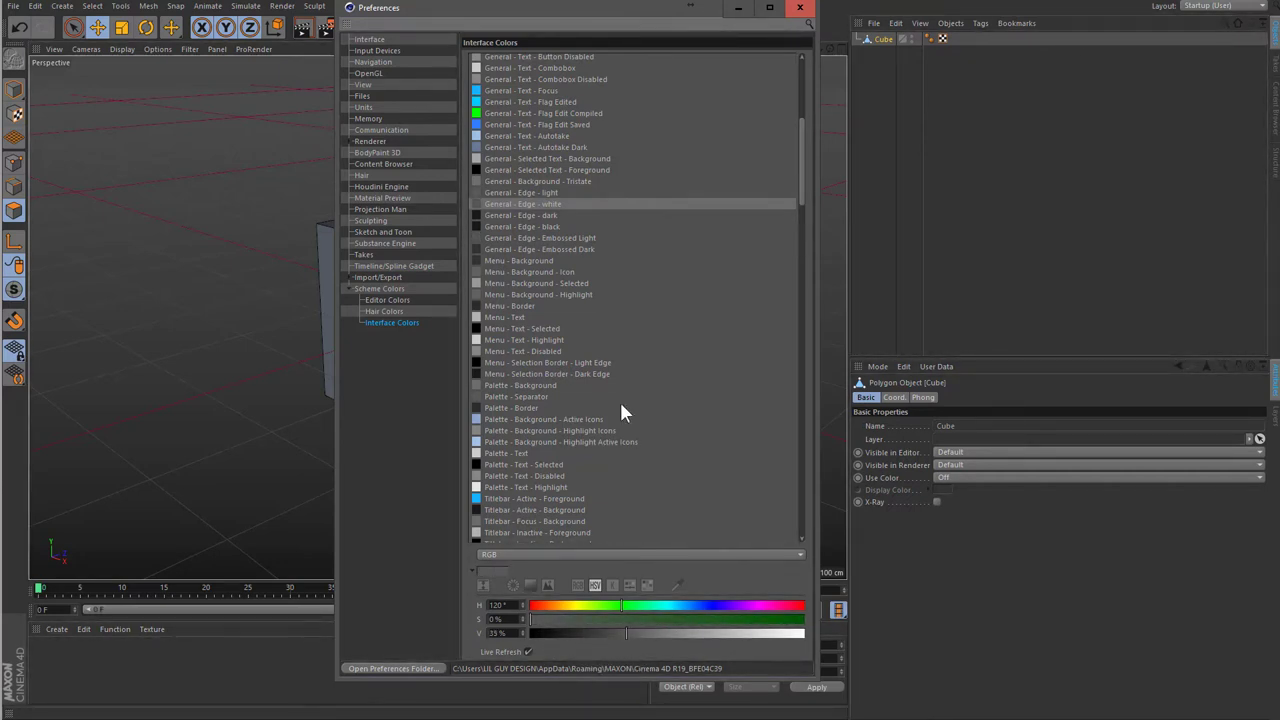
{"action": "left_click", "coordinate": [497, 632]}
{"action": "type", "text": "30"}
{"action": "key", "text": "Return"}
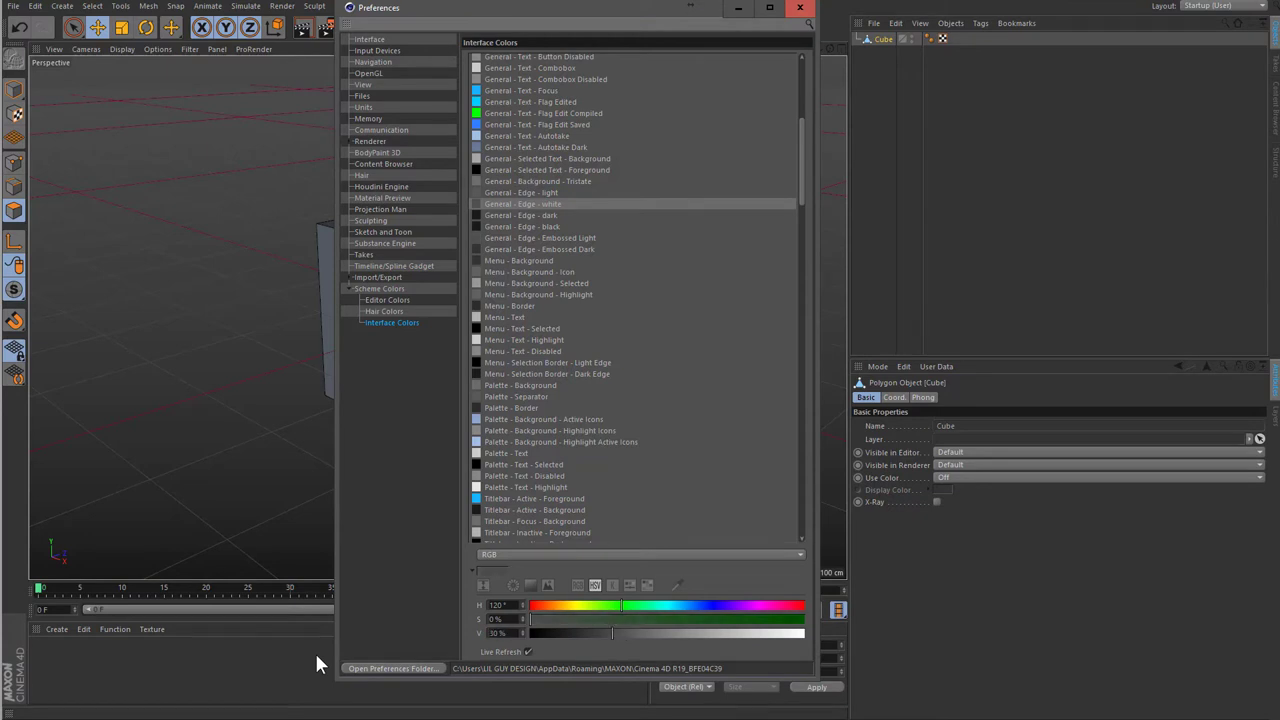
- Lighten General - Edge - Embossed Dark from 20% to 21% value
{"action": "left_click", "coordinate": [557, 215]}
{"action": "scroll", "coordinate": [586, 462], "scroll_direction": "up", "scroll_amount": 5}
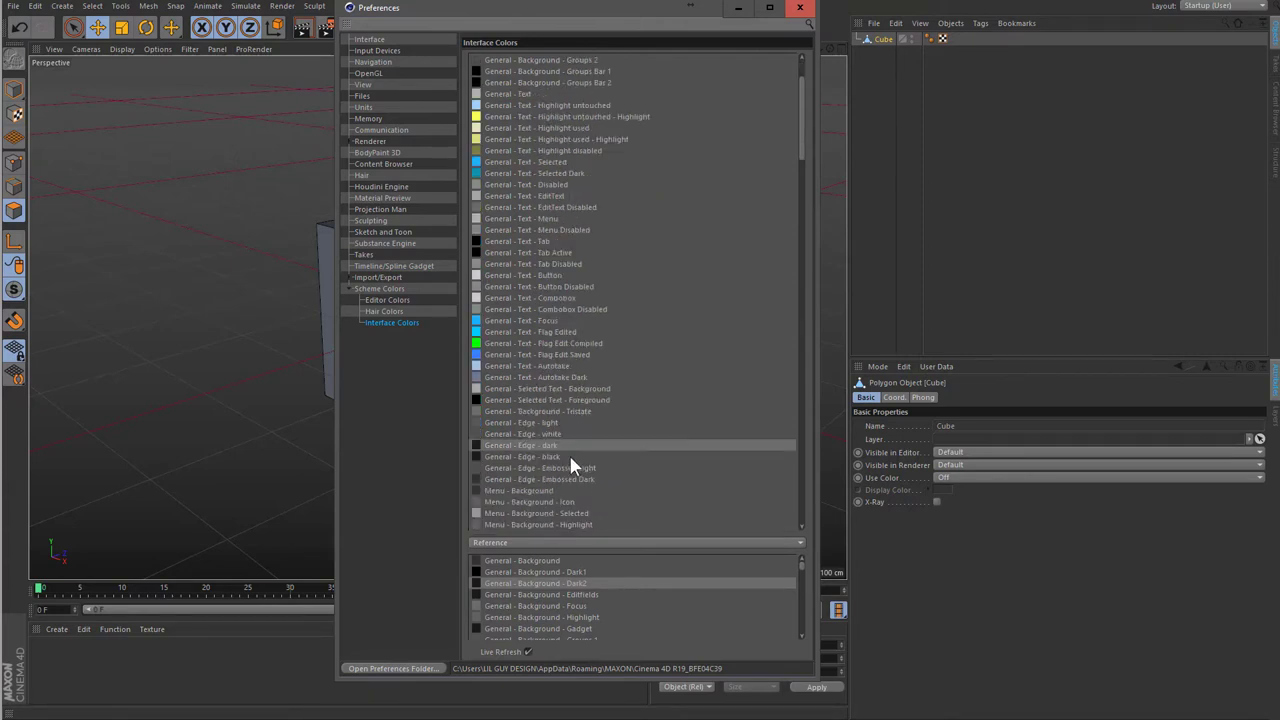
{"action": "left_click", "coordinate": [569, 456]}
{"action": "scroll", "coordinate": [586, 450], "scroll_direction": "down", "scroll_amount": 2}
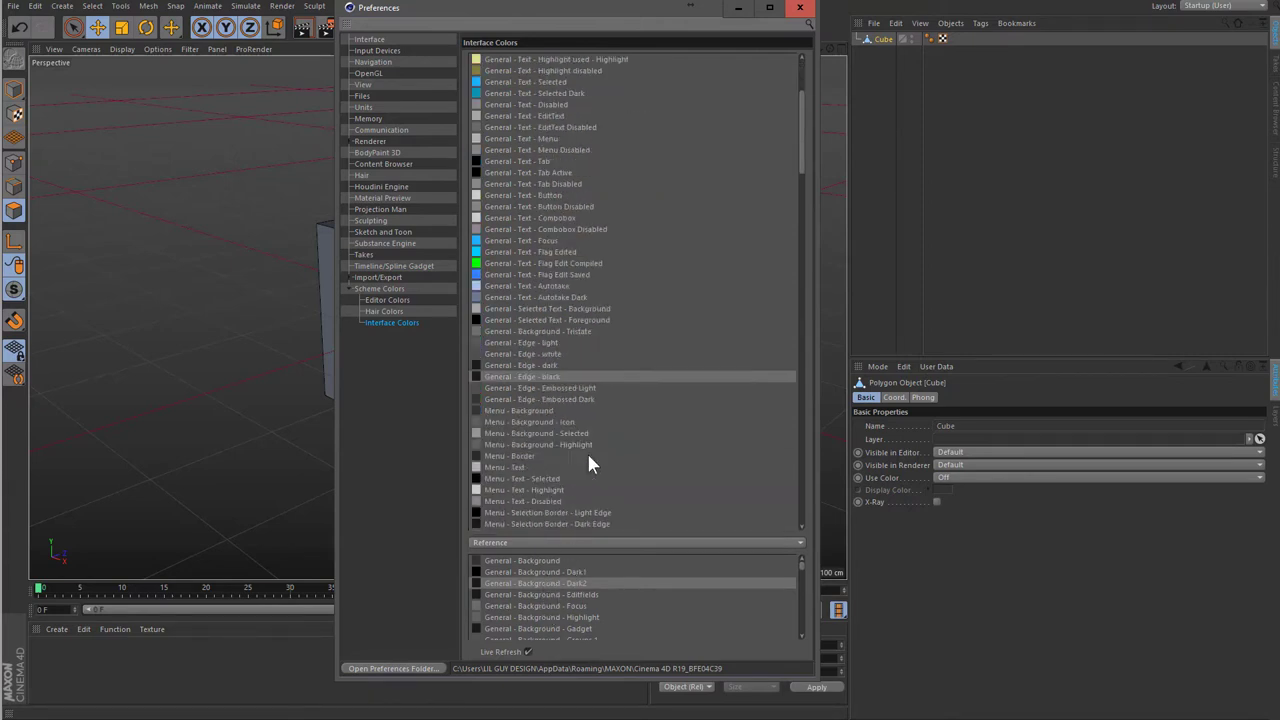
{"action": "left_click", "coordinate": [549, 387]}
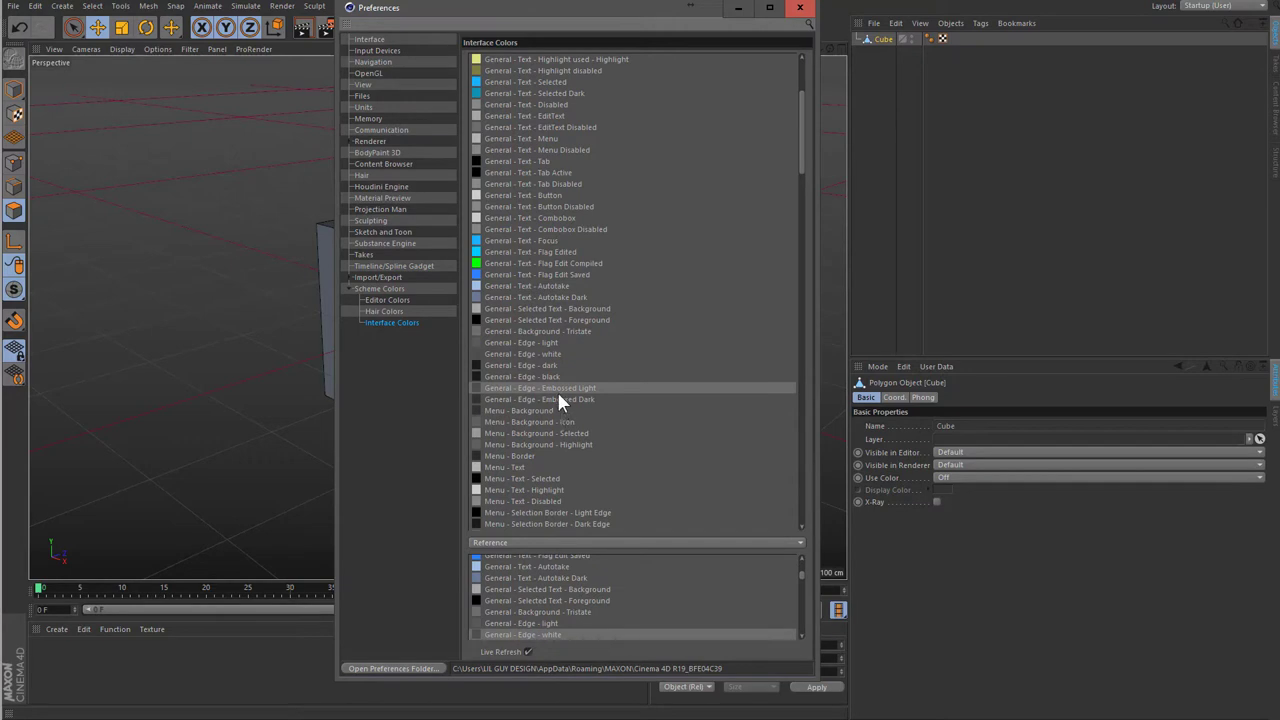
{"action": "left_click", "coordinate": [557, 399]}
{"action": "scroll", "coordinate": [555, 440], "scroll_direction": "up", "scroll_amount": 2}
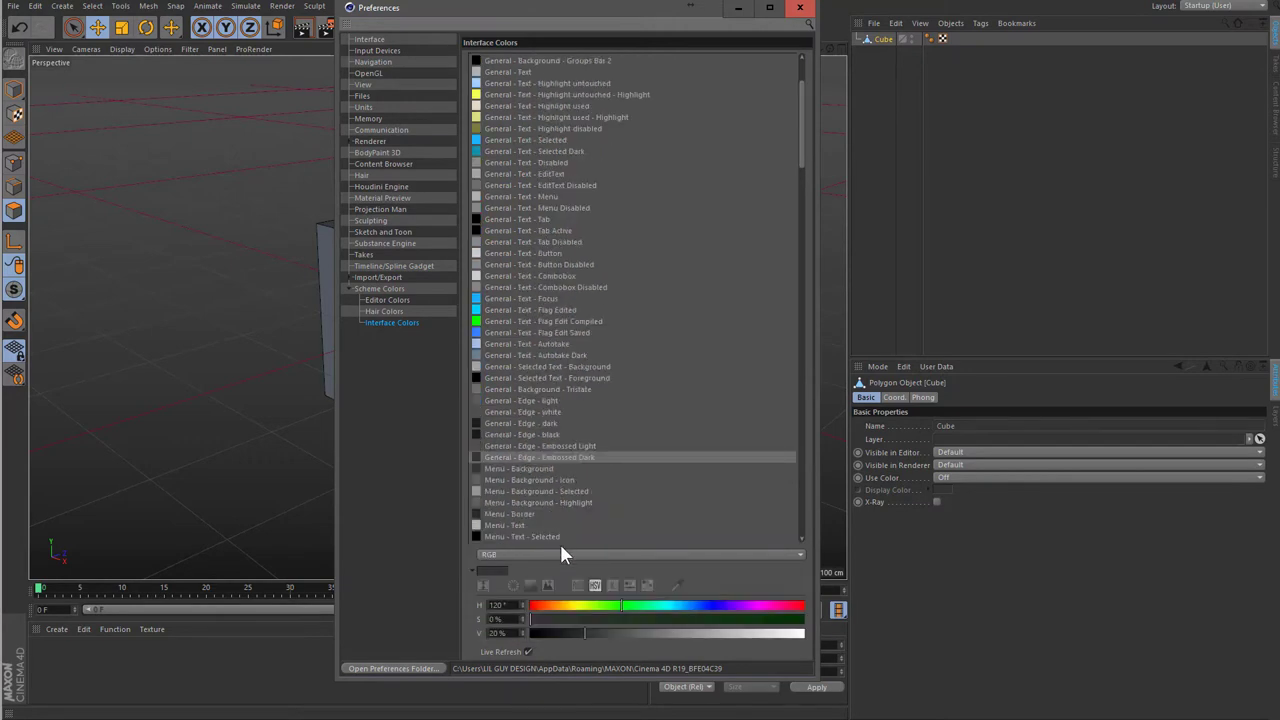
{"action": "left_click_drag", "start_coordinate": [581, 641], "coordinate": [588, 641]}
- Select Menu - Background - Icon and move the Preferences window right to uncover the menus
{"action": "left_click", "coordinate": [552, 467]}
{"action": "scroll", "coordinate": [610, 455], "scroll_direction": "down", "scroll_amount": 1}
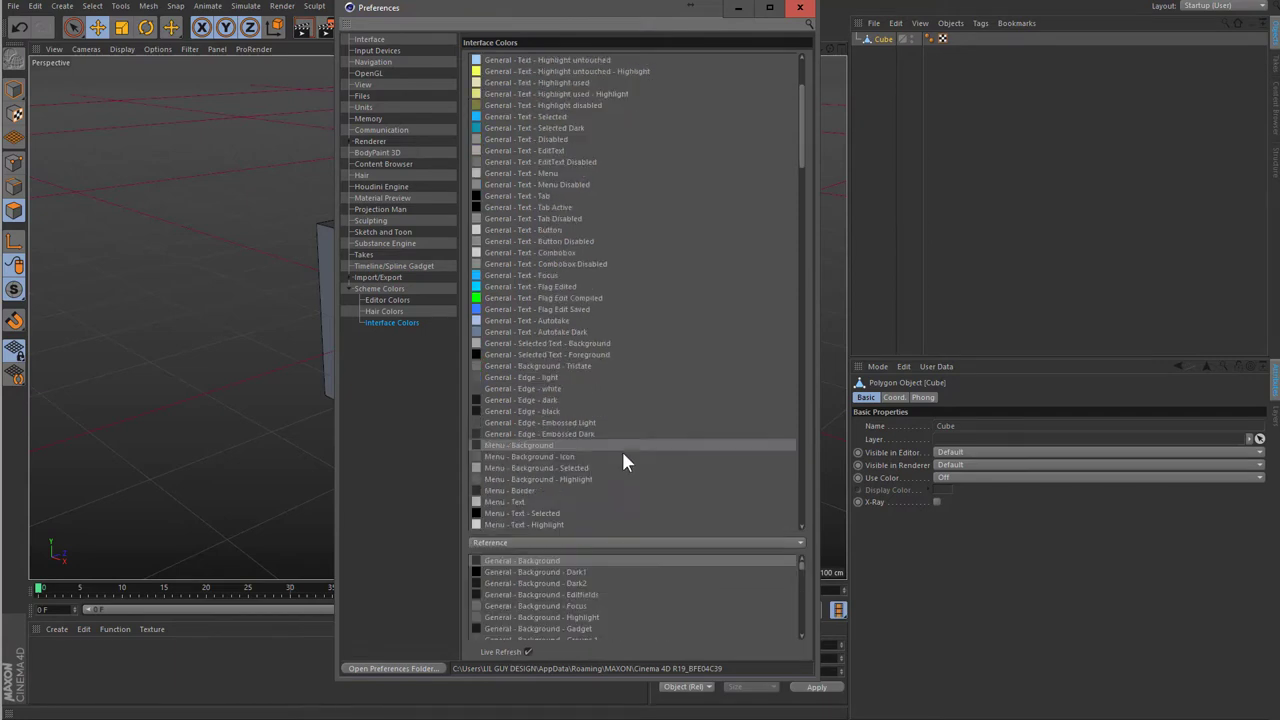
{"action": "left_click", "coordinate": [558, 468]}
{"action": "scroll", "coordinate": [577, 472], "scroll_direction": "down", "scroll_amount": 1}
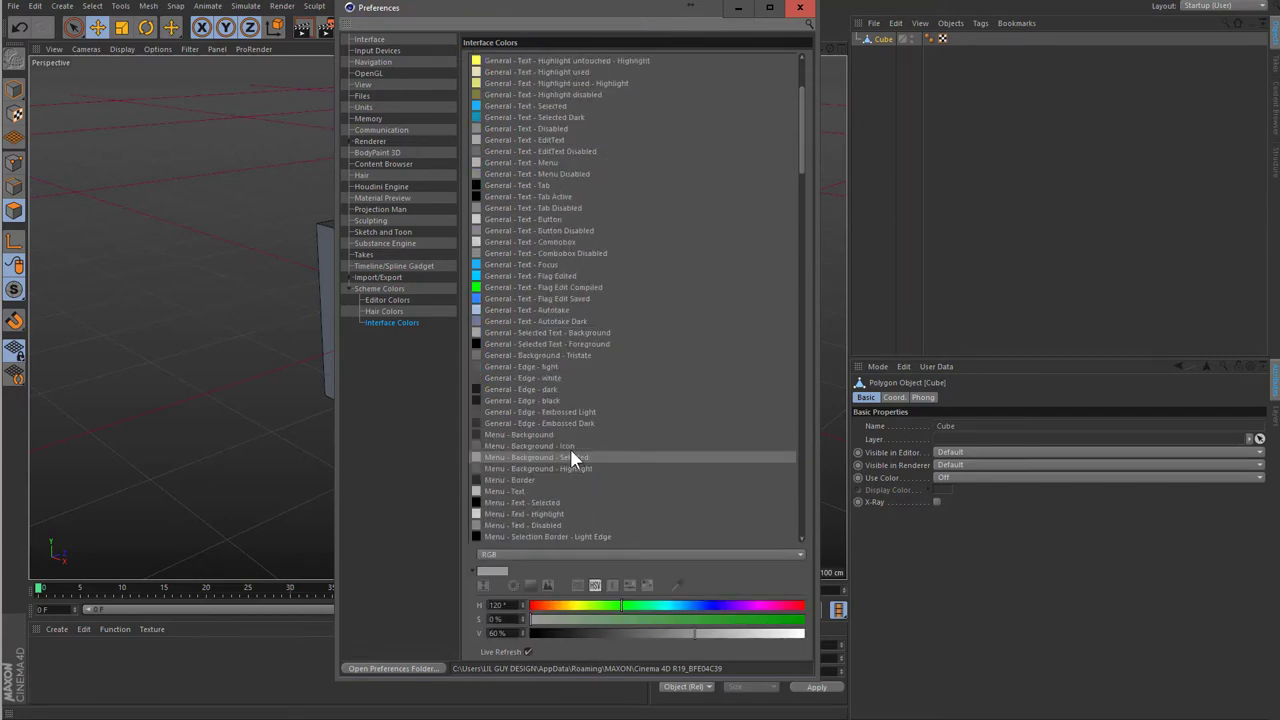
{"action": "left_click", "coordinate": [571, 449]}
{"action": "left_click", "coordinate": [545, 436]}
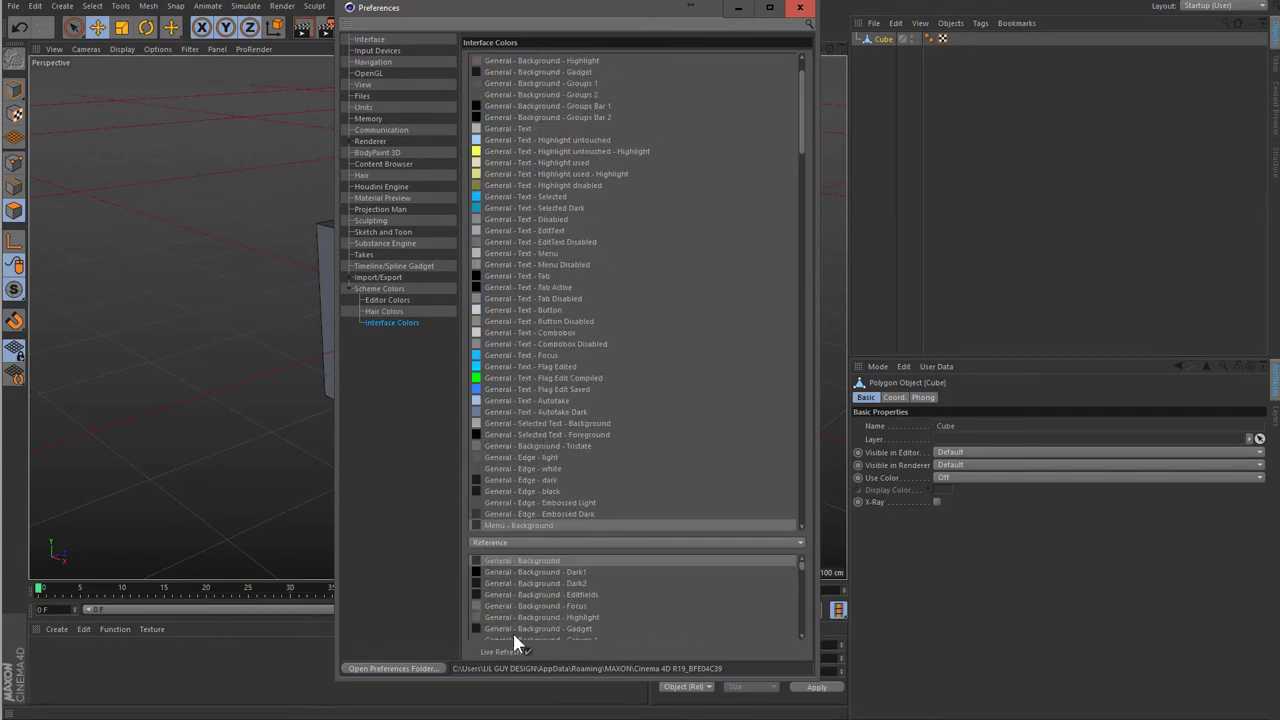
{"action": "scroll", "coordinate": [568, 450], "scroll_direction": "up", "scroll_amount": 1}
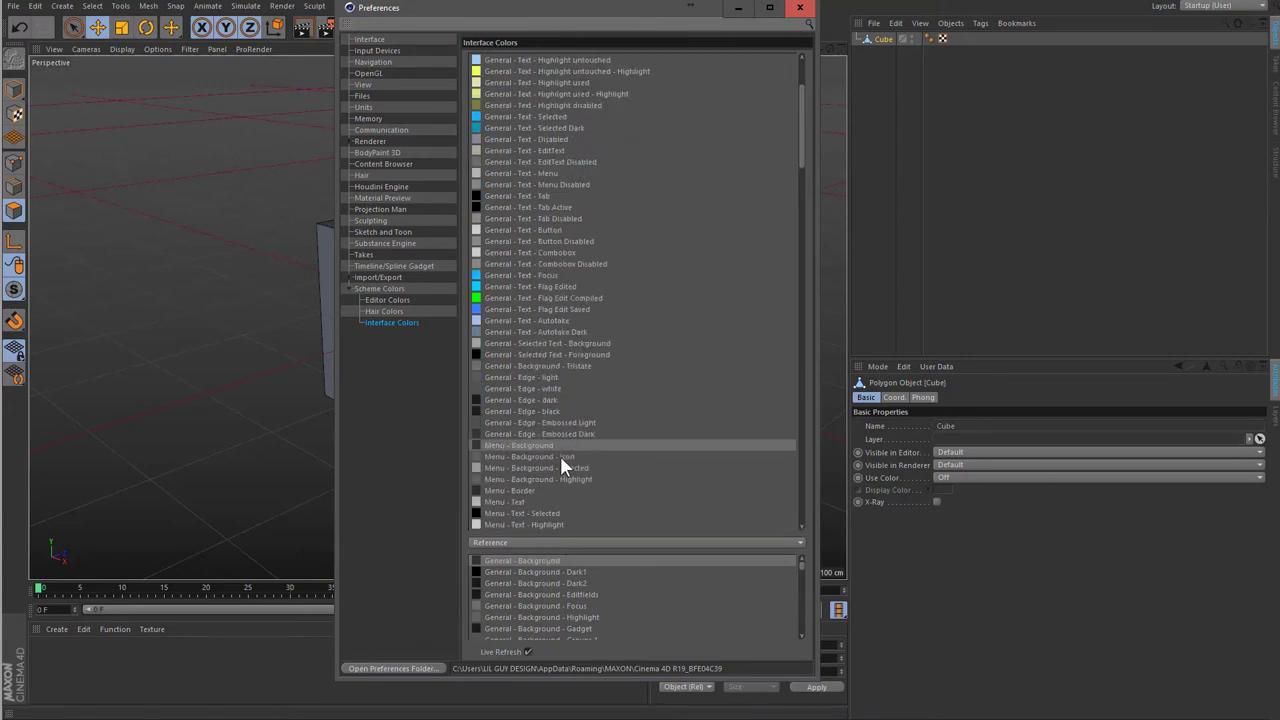
{"action": "left_click", "coordinate": [560, 457]}
{"action": "scroll", "coordinate": [590, 462], "scroll_direction": "down", "scroll_amount": 3}
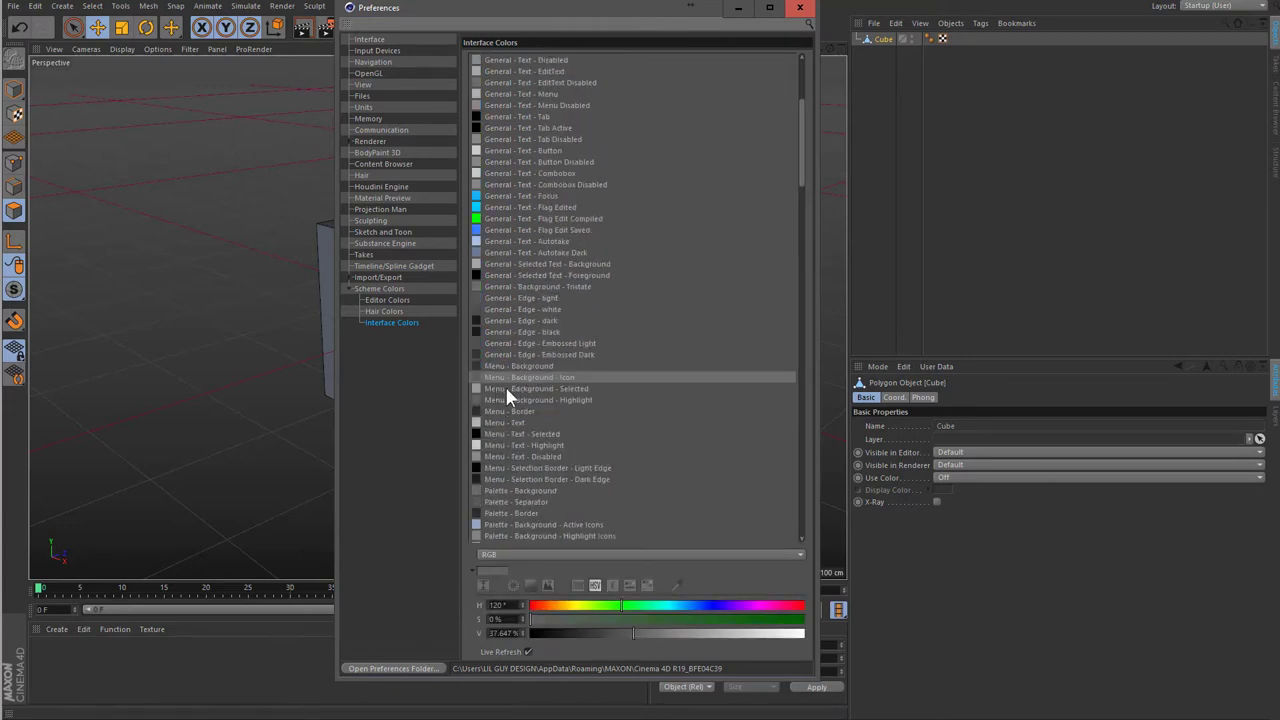
{"action": "left_click_drag", "start_coordinate": [610, 20], "coordinate": [810, 71]}
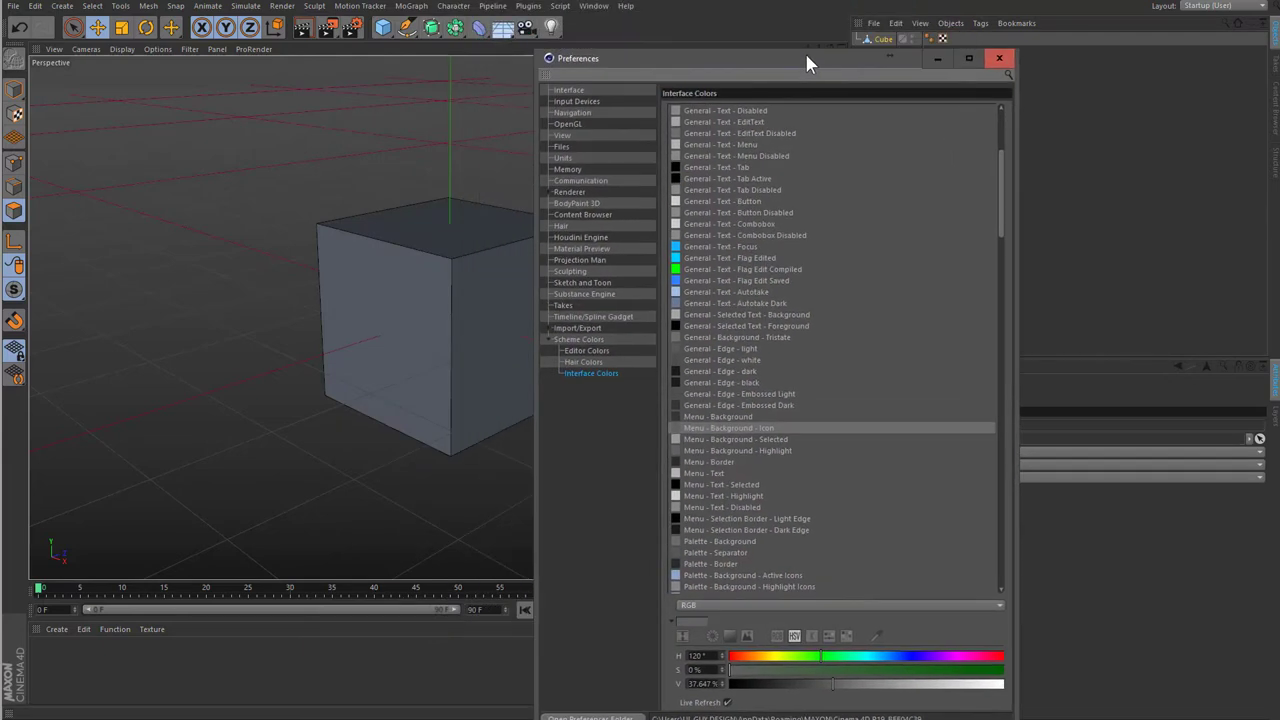
- Saturate the Menu - Background - Icon colour and set its hue to 190°
{"action": "left_click", "coordinate": [490, 8]}
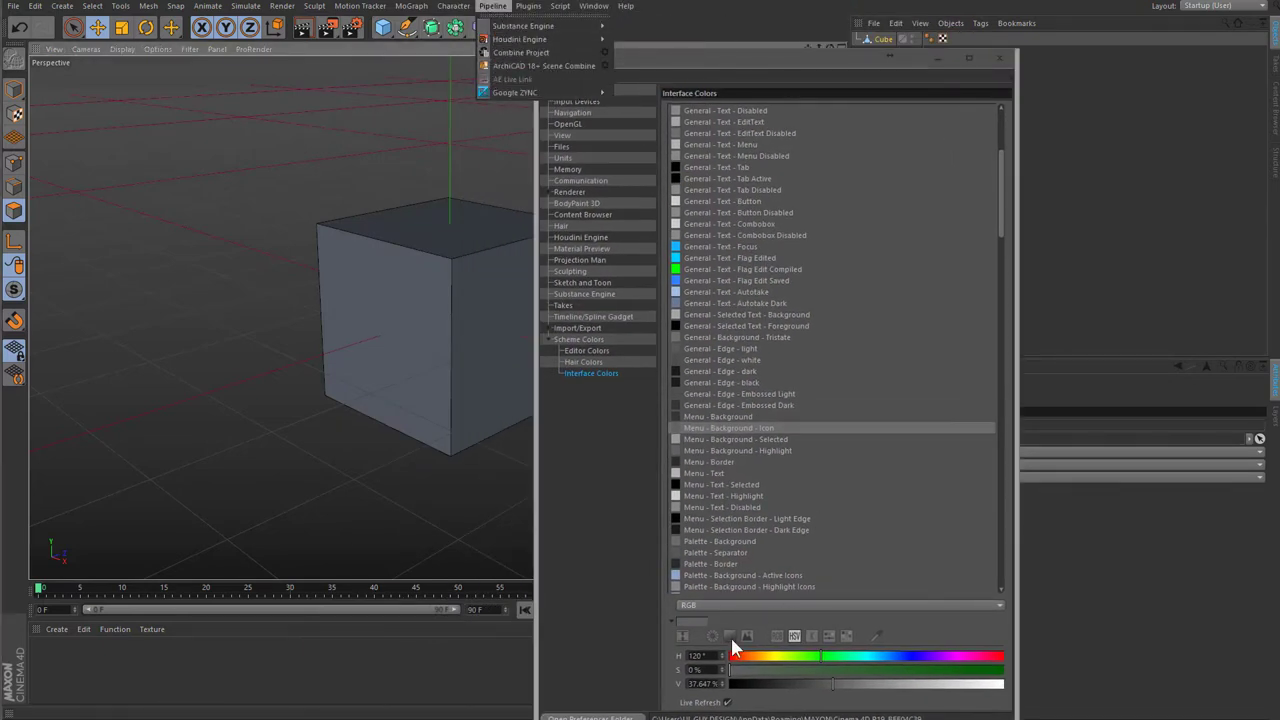
{"action": "left_click", "coordinate": [740, 676]}
{"action": "left_click_drag", "start_coordinate": [771, 677], "coordinate": [990, 670]}
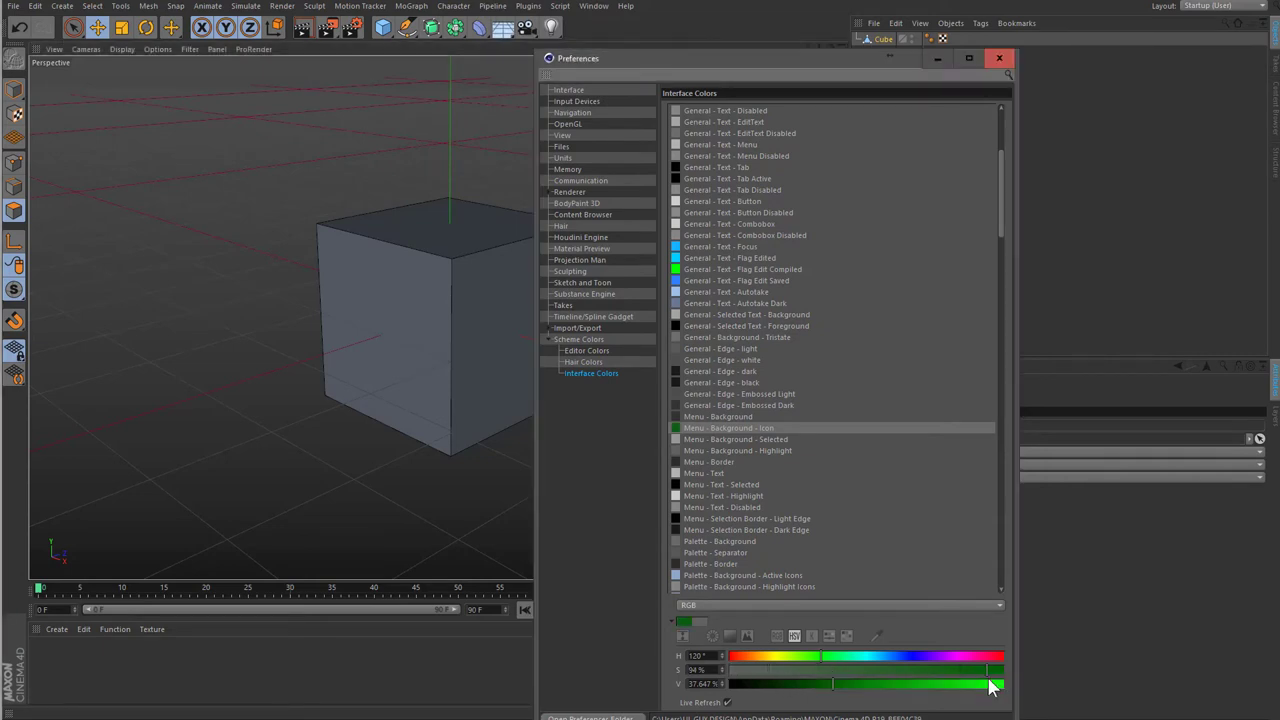
{"action": "left_click", "coordinate": [410, 6]}
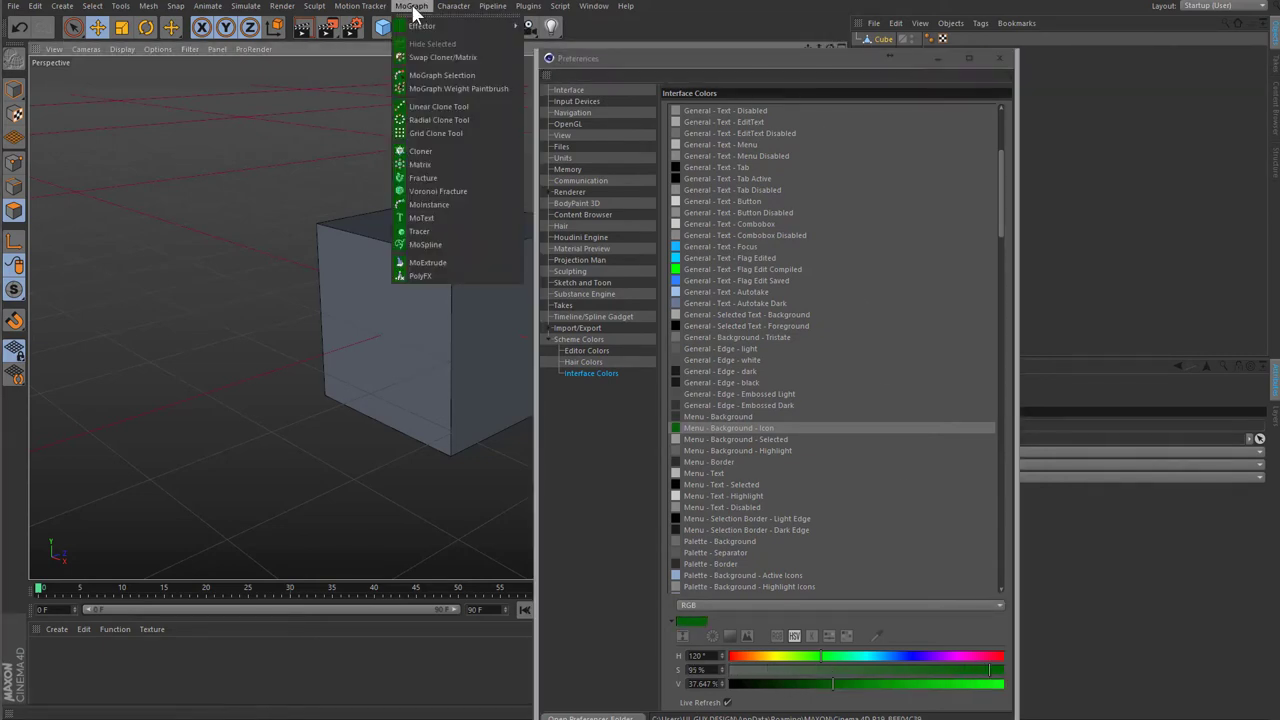
{"action": "left_click", "coordinate": [710, 660]}
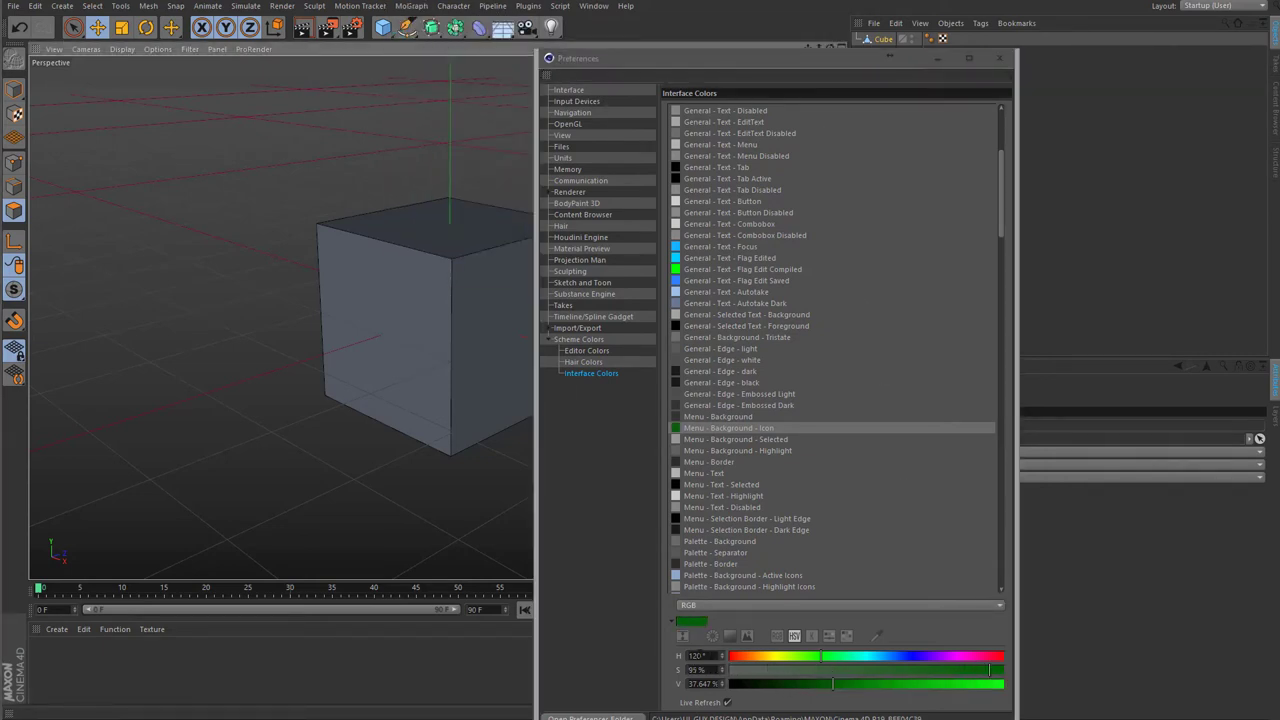
{"action": "type", "text": "20"}
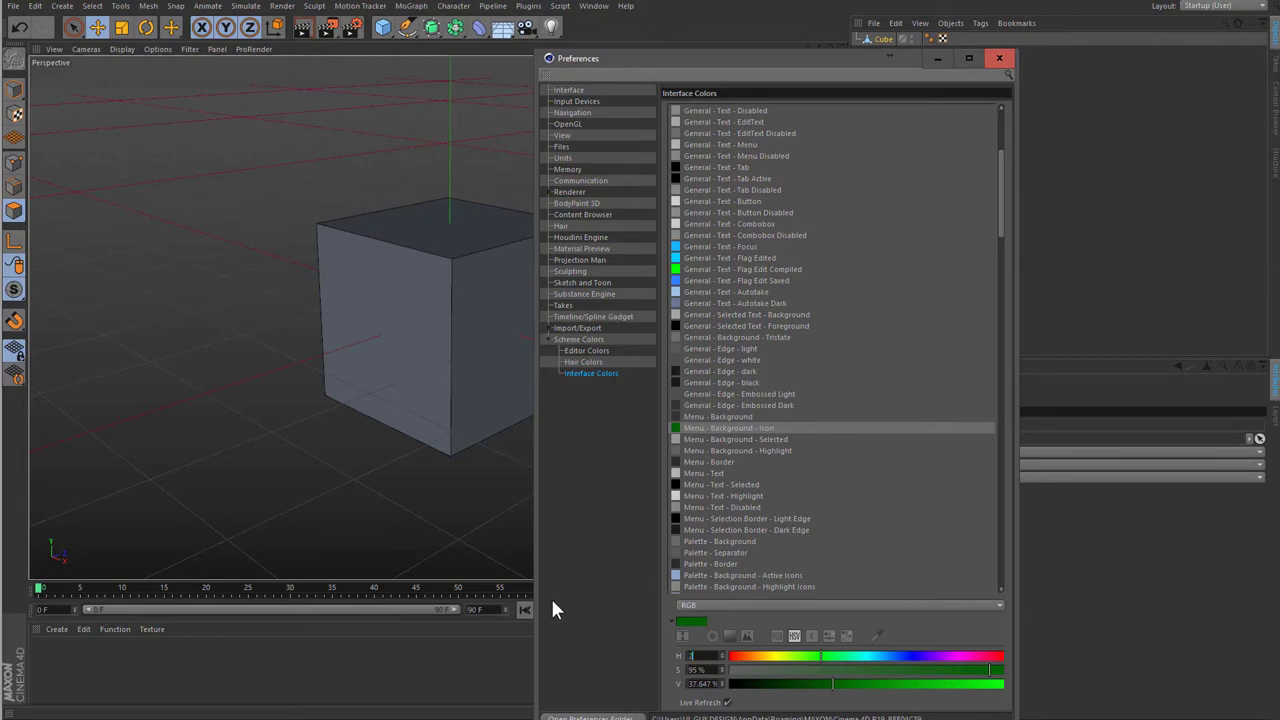
{"action": "type", "text": "20"}
{"action": "key", "text": "BackSpace"}
{"action": "key", "text": "BackSpace"}
{"action": "key", "text": "BackSpace"}
{"action": "key", "text": "BackSpace"}
{"action": "type", "text": "190"}
{"action": "key", "text": "Return"}
- Adjust the icon background to hue 200°, saturation 75% and value 35%
{"action": "left_click", "coordinate": [411, 6]}
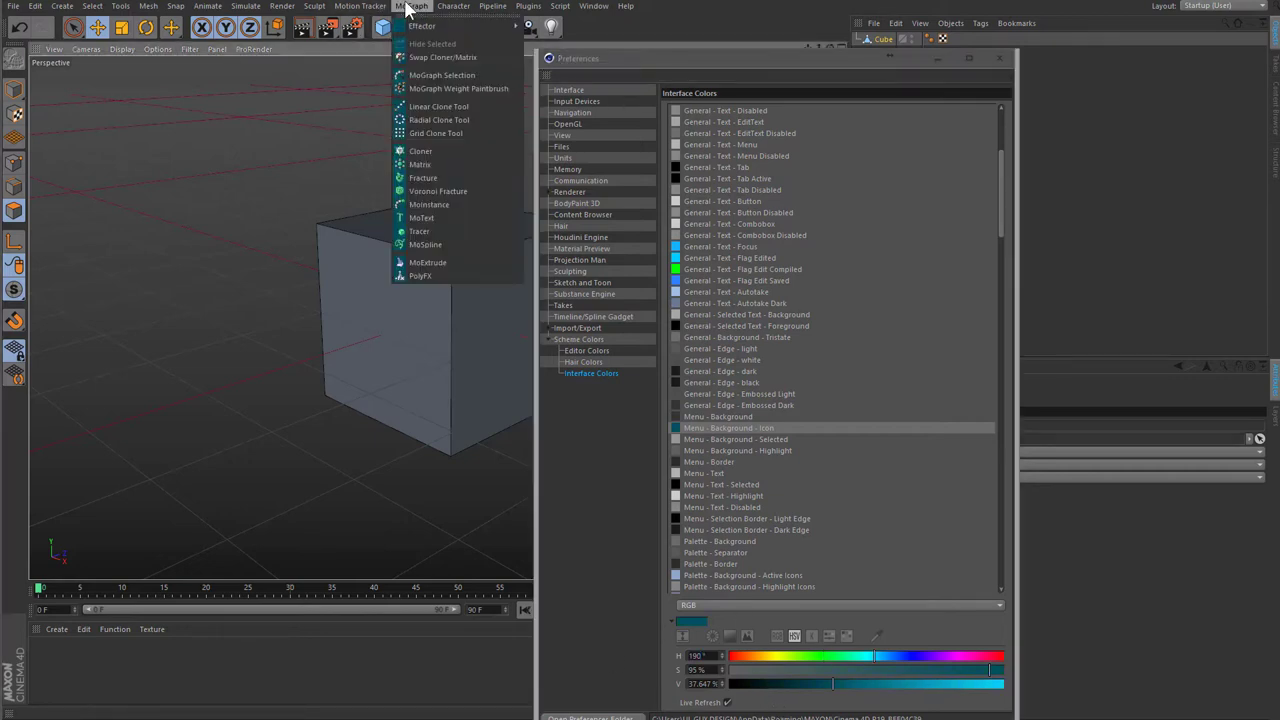
{"action": "double_click", "coordinate": [705, 656]}
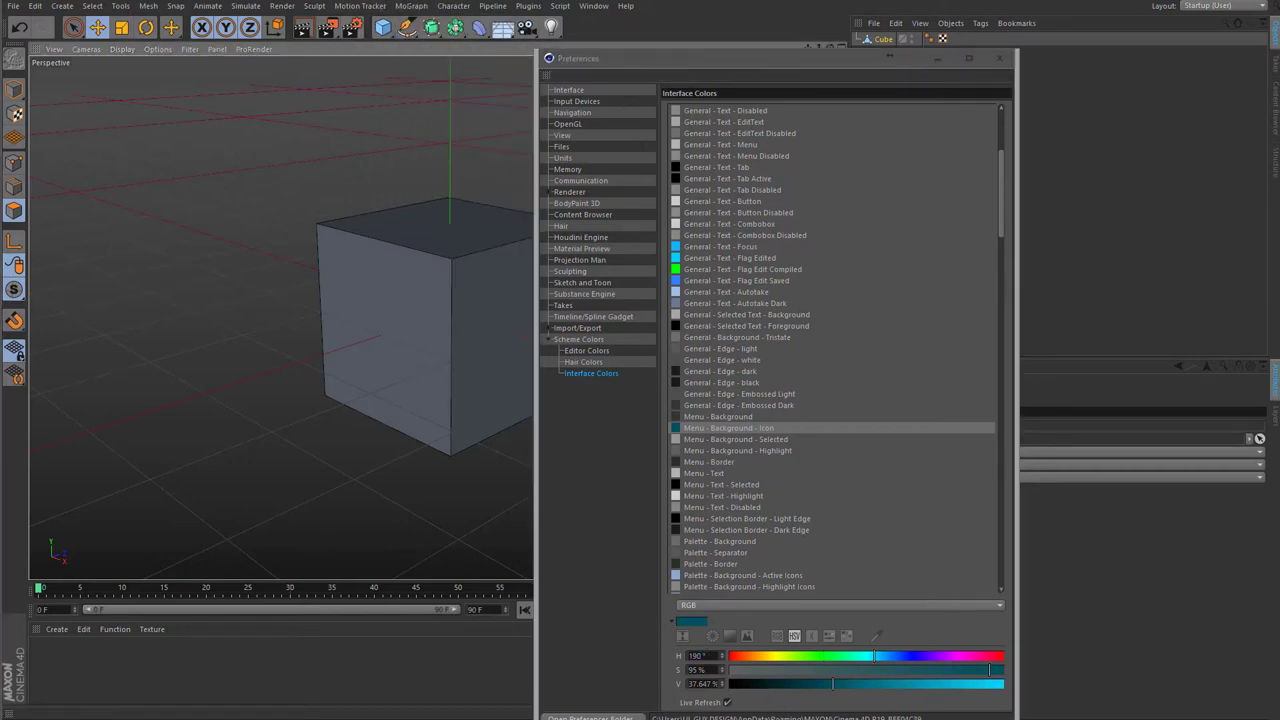
{"action": "type", "text": "200"}
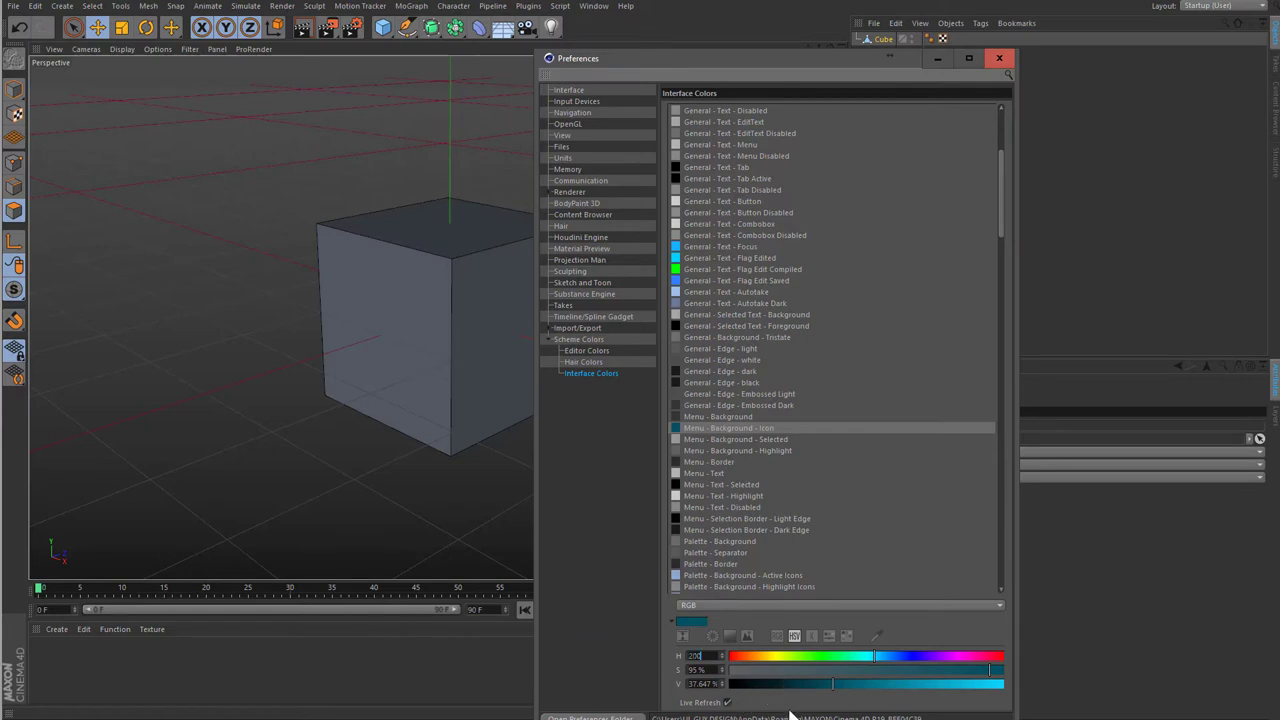
{"action": "key", "text": "Return"}
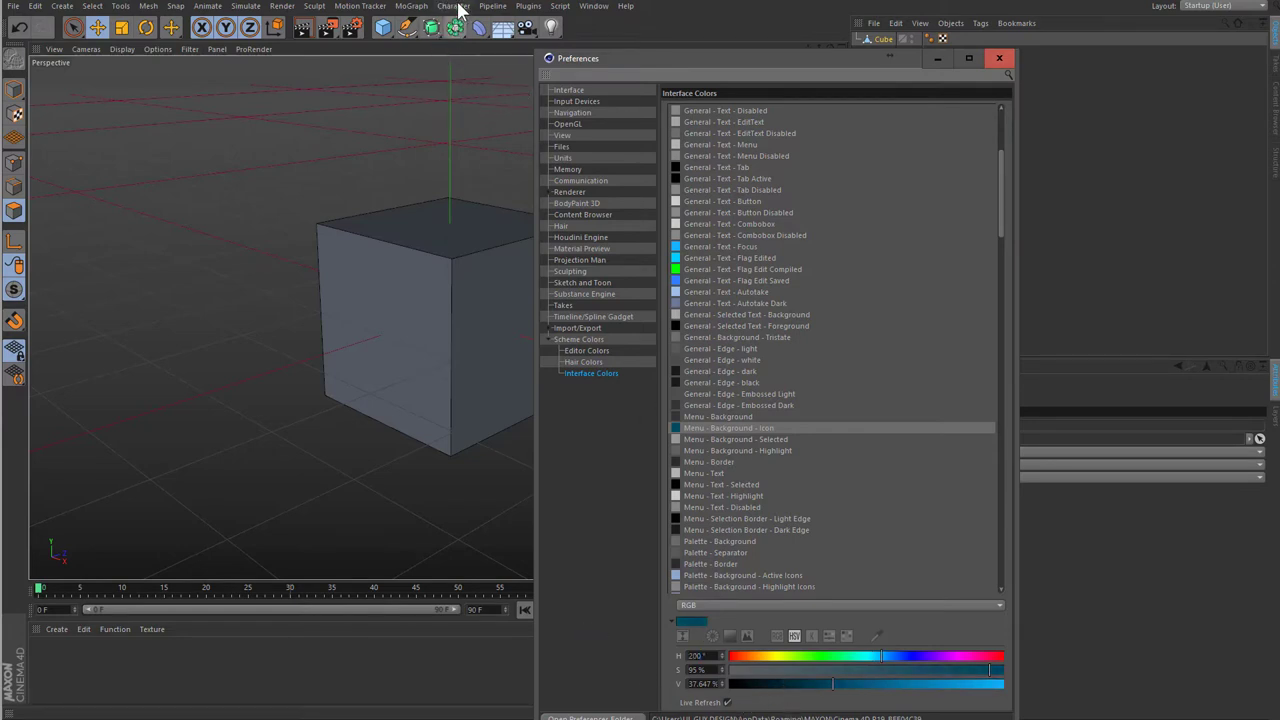
{"action": "left_click", "coordinate": [453, 6]}
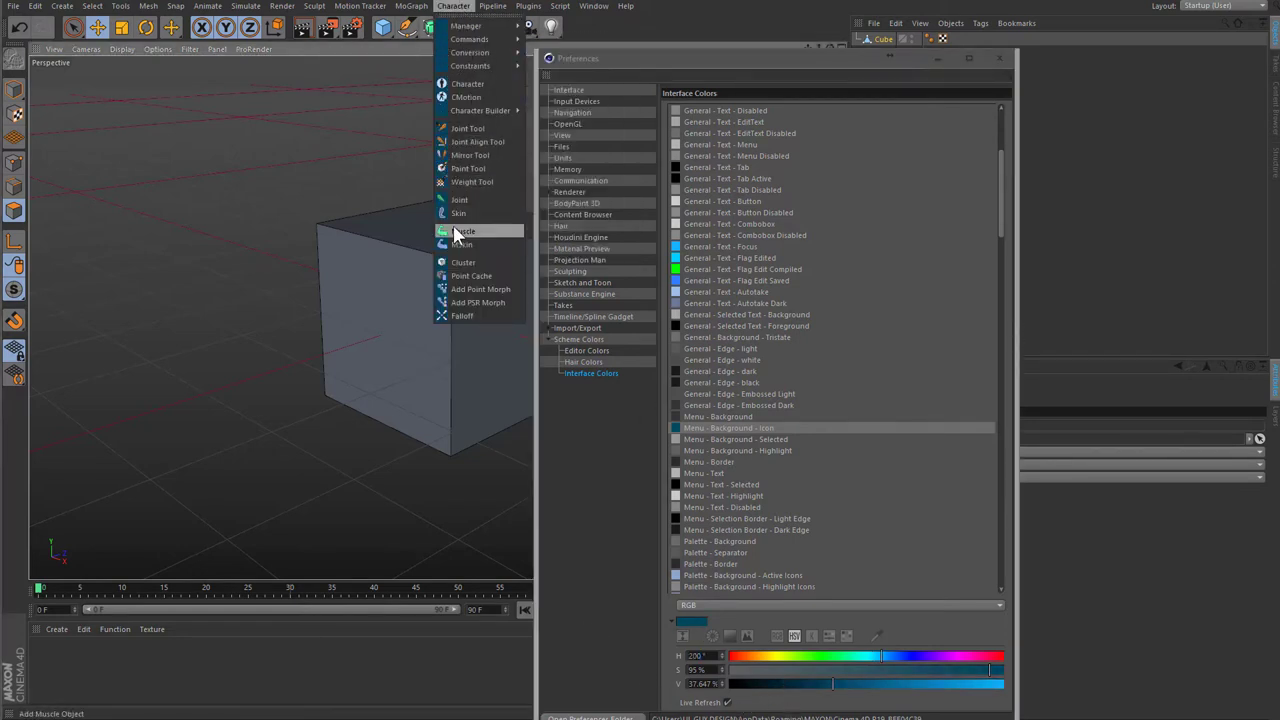
{"action": "left_click", "coordinate": [706, 688]}
{"action": "left_click", "coordinate": [706, 685]}
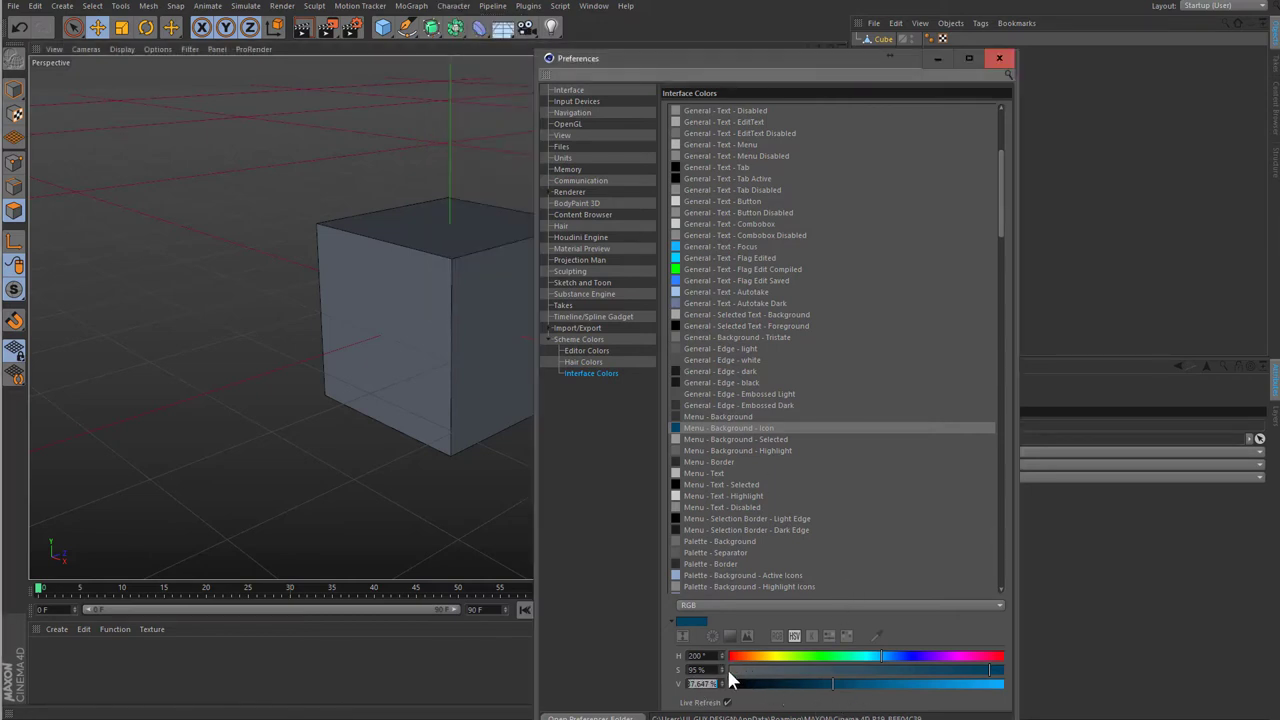
{"action": "type", "text": "35"}
{"action": "type", "text": "75"}
{"action": "key", "text": "Return"}
{"action": "left_click", "coordinate": [410, 6]}
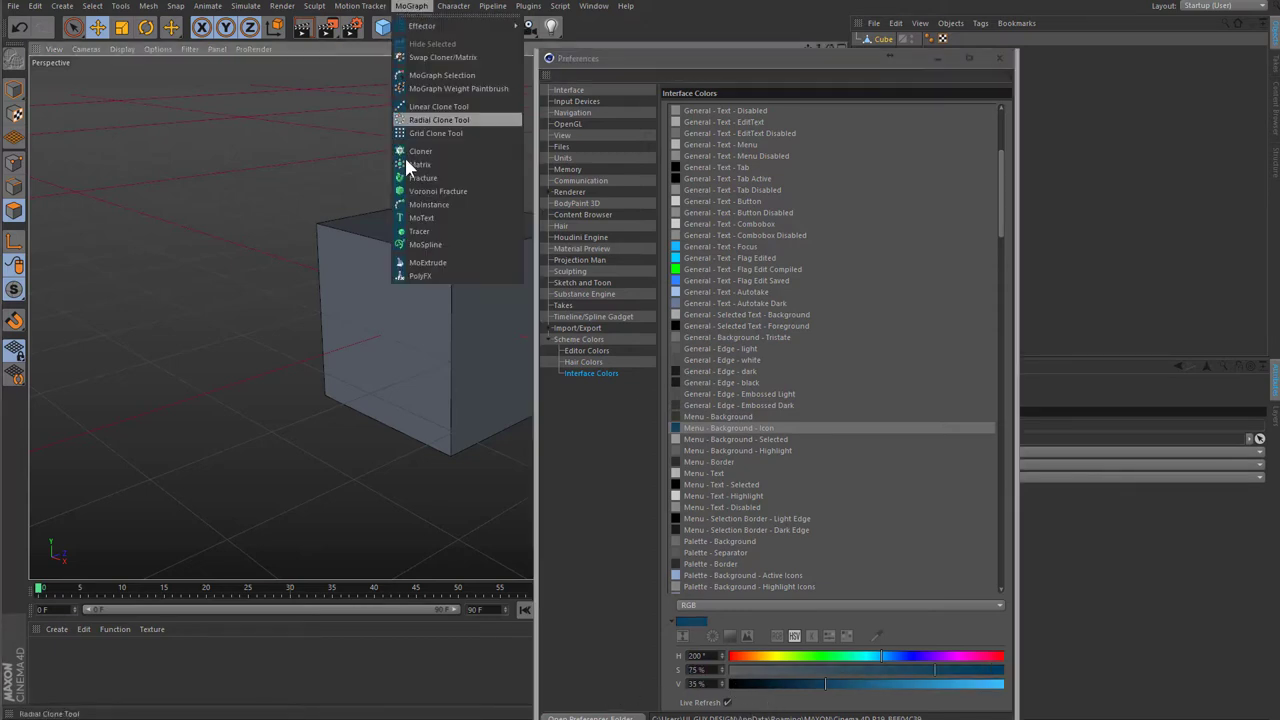
{"action": "mouse_move", "coordinate": [422, 25]}
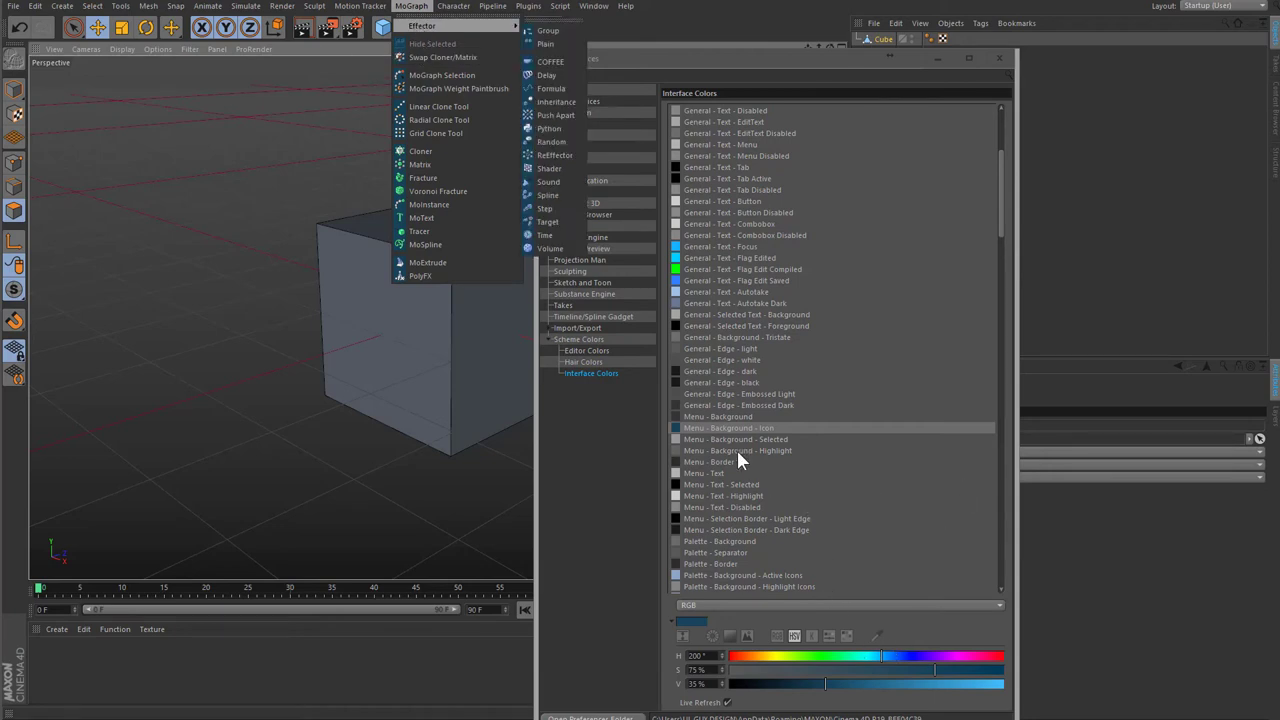
- Turn Menu - Background - Selected crimson at 93% saturation and hue 345°, checking the Character menu
{"action": "left_click", "coordinate": [736, 441]}
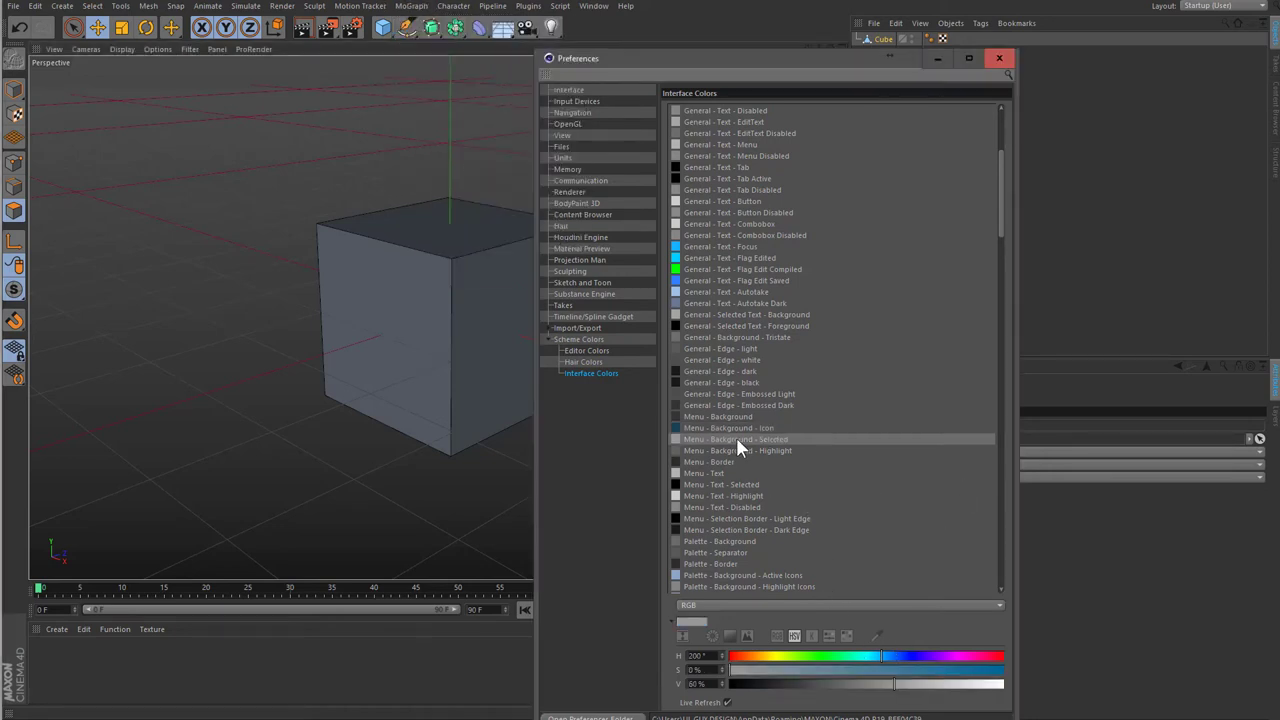
{"action": "left_click", "coordinate": [453, 6]}
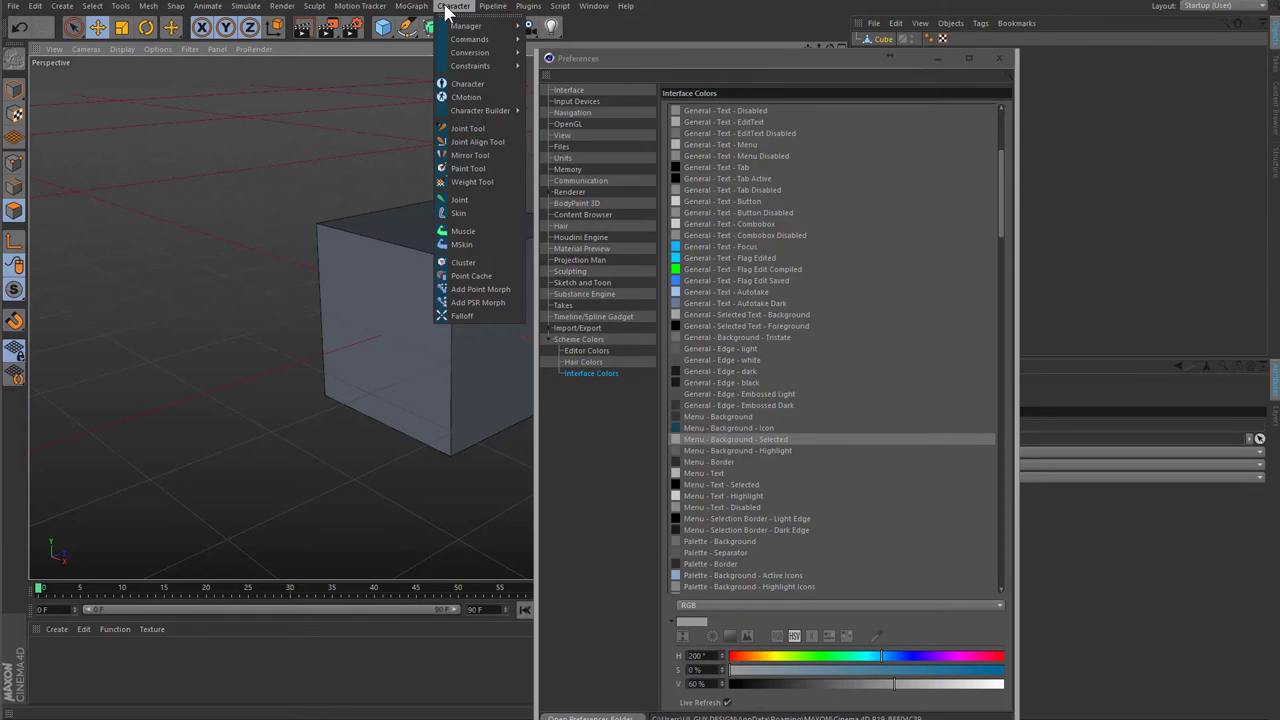
{"action": "left_click", "coordinate": [761, 670]}
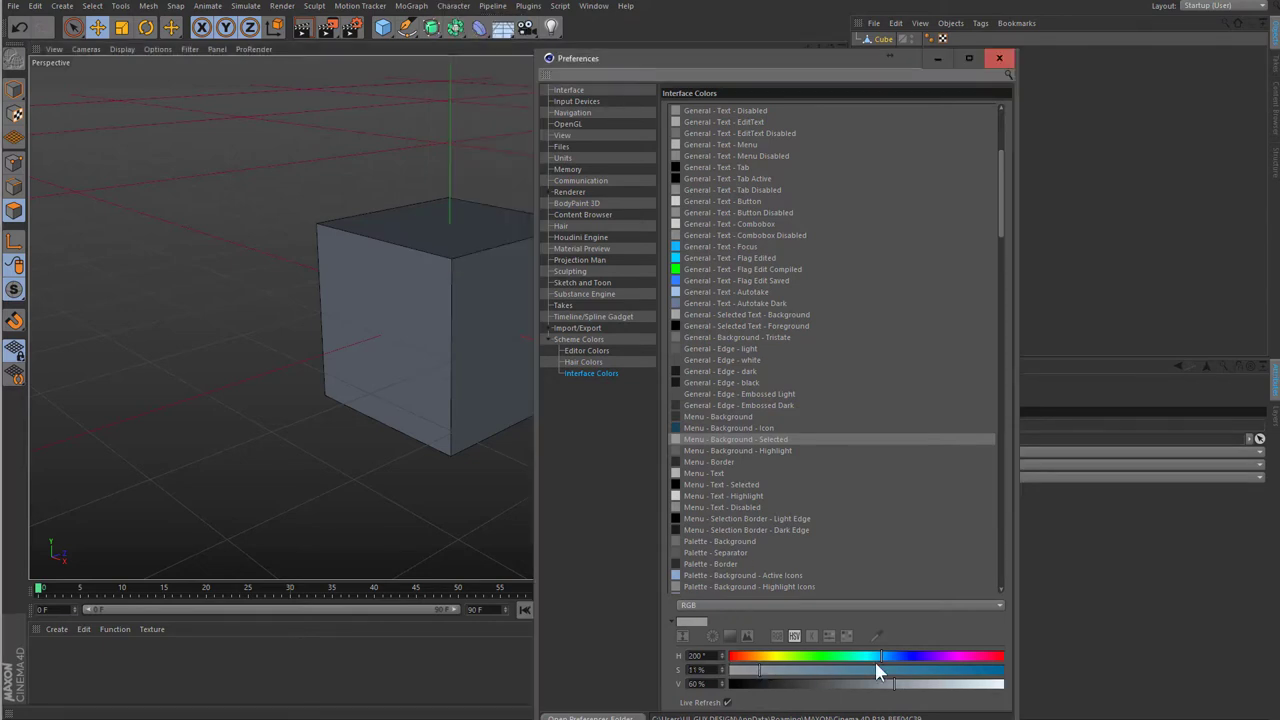
{"action": "mouse_move", "coordinate": [877, 670]}
{"action": "left_mouse_down"}
{"action": "mouse_move", "coordinate": [985, 670]}
{"action": "mouse_move", "coordinate": [995, 657]}
{"action": "left_mouse_up"}
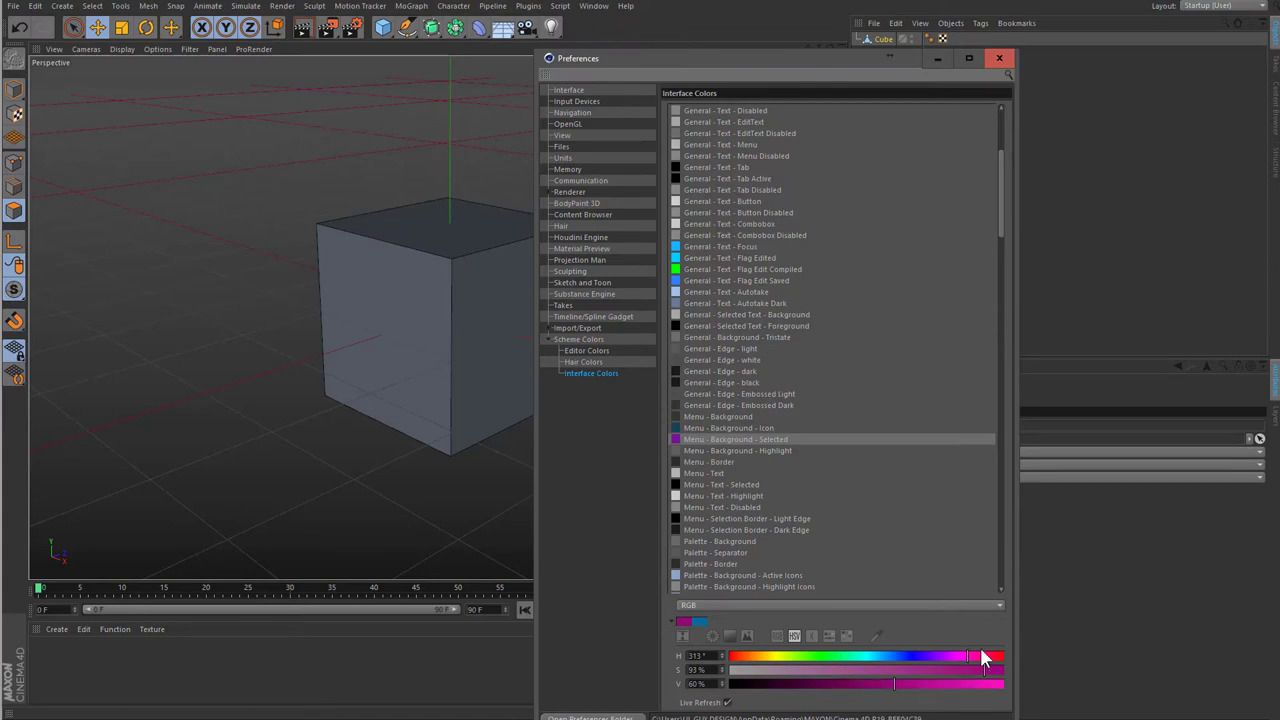
{"action": "left_click", "coordinate": [440, 6]}
{"action": "mouse_move", "coordinate": [470, 65]}
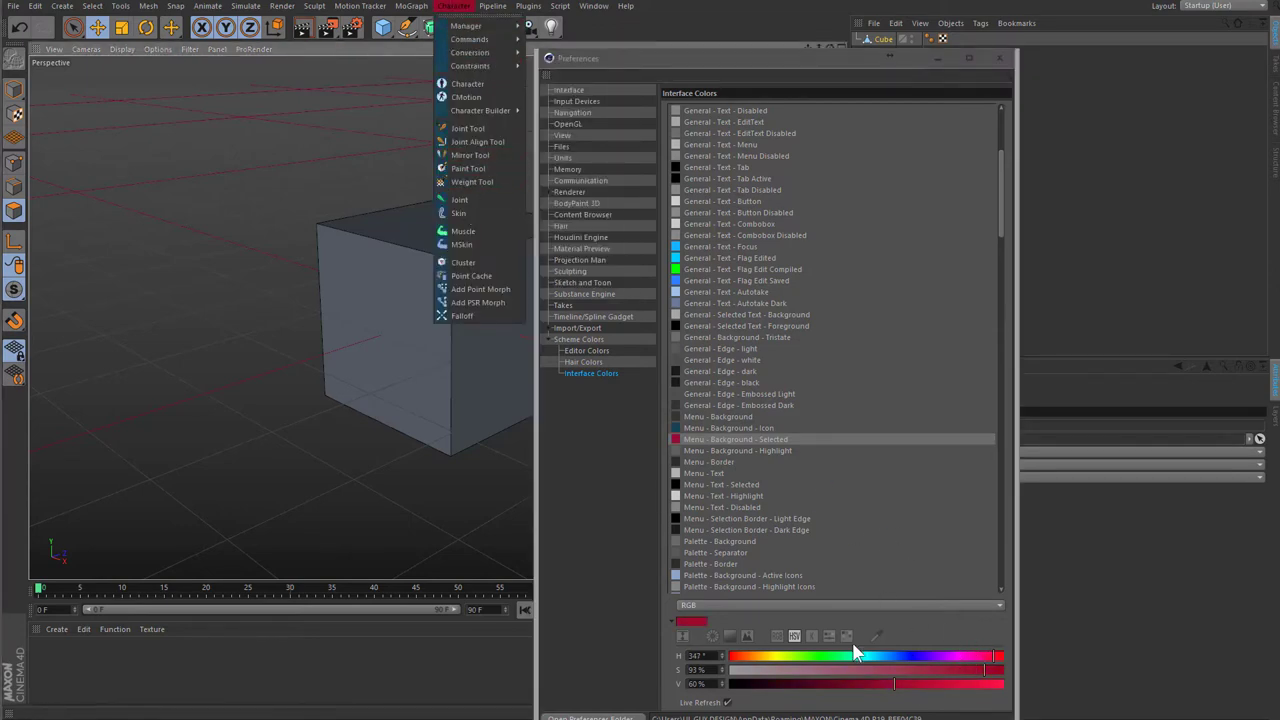
{"action": "left_click", "coordinate": [698, 656]}
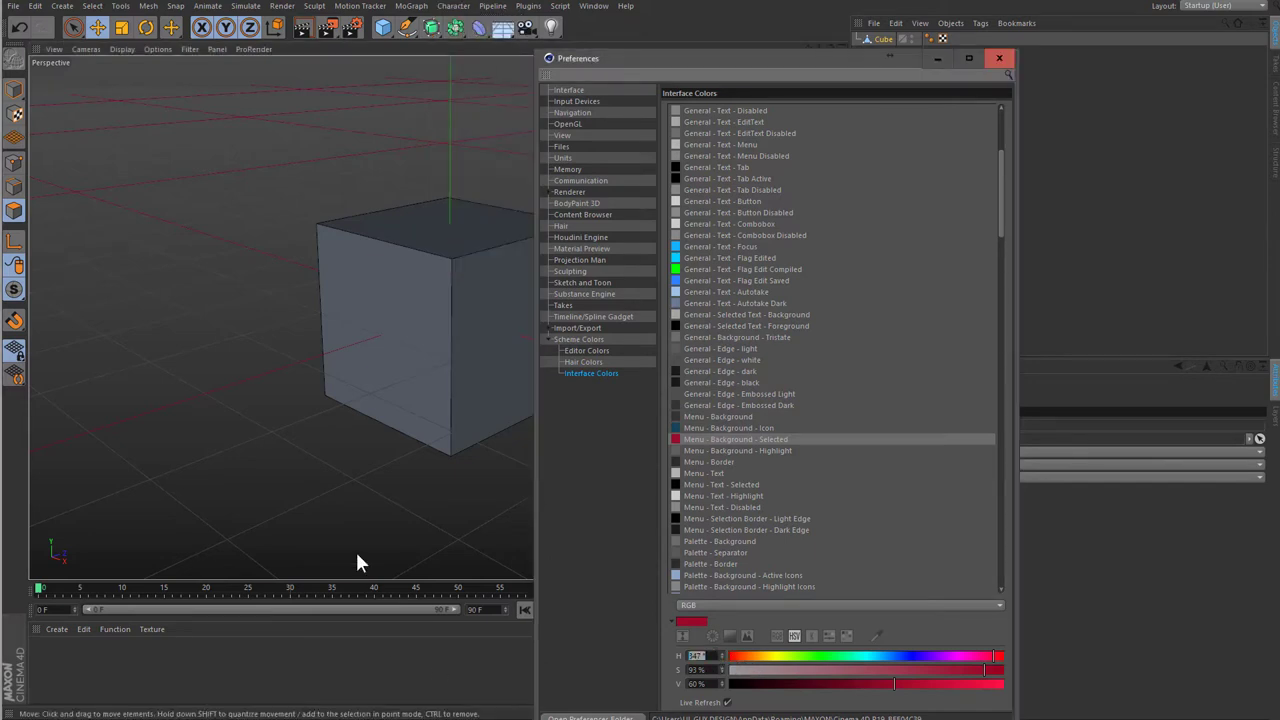
{"action": "type", "text": "3"}
{"action": "key", "text": "Return"}
{"action": "left_click", "coordinate": [453, 6]}
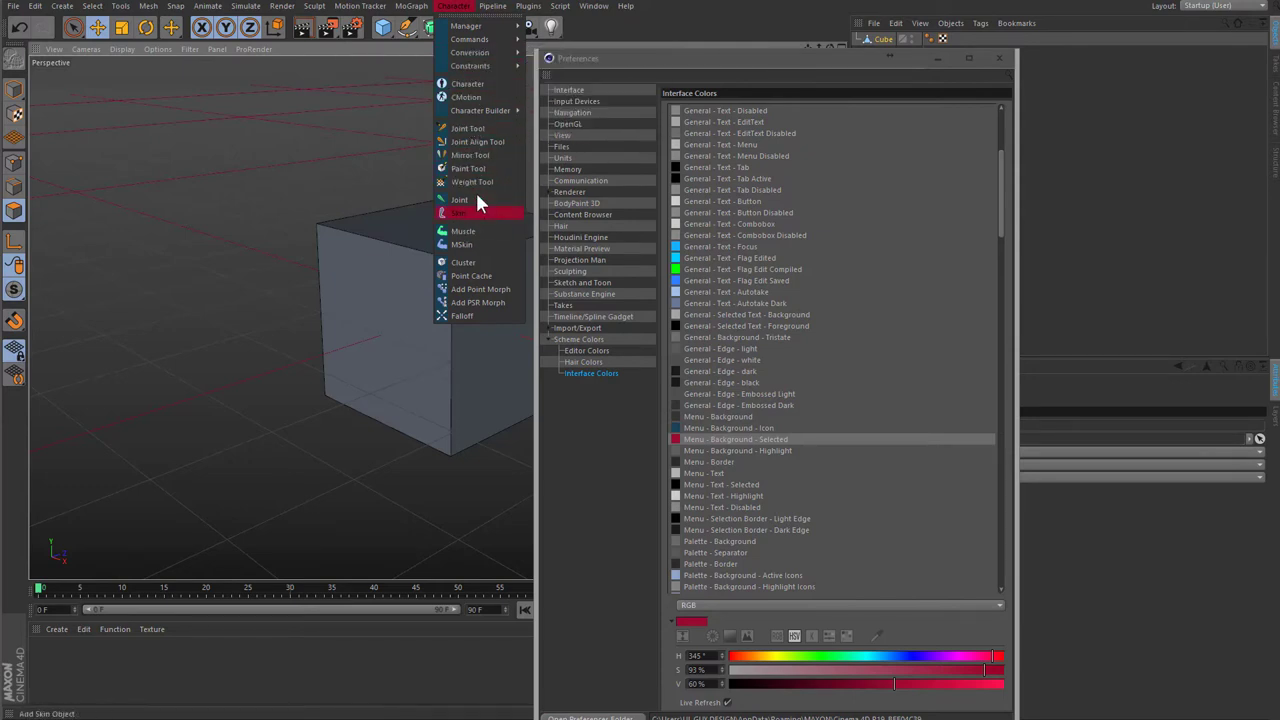
{"action": "left_click", "coordinate": [734, 450]}
- Make Menu - Background - Highlight dark blue at hue 210°, 78% saturation and 35% value
{"action": "left_click", "coordinate": [734, 450]}
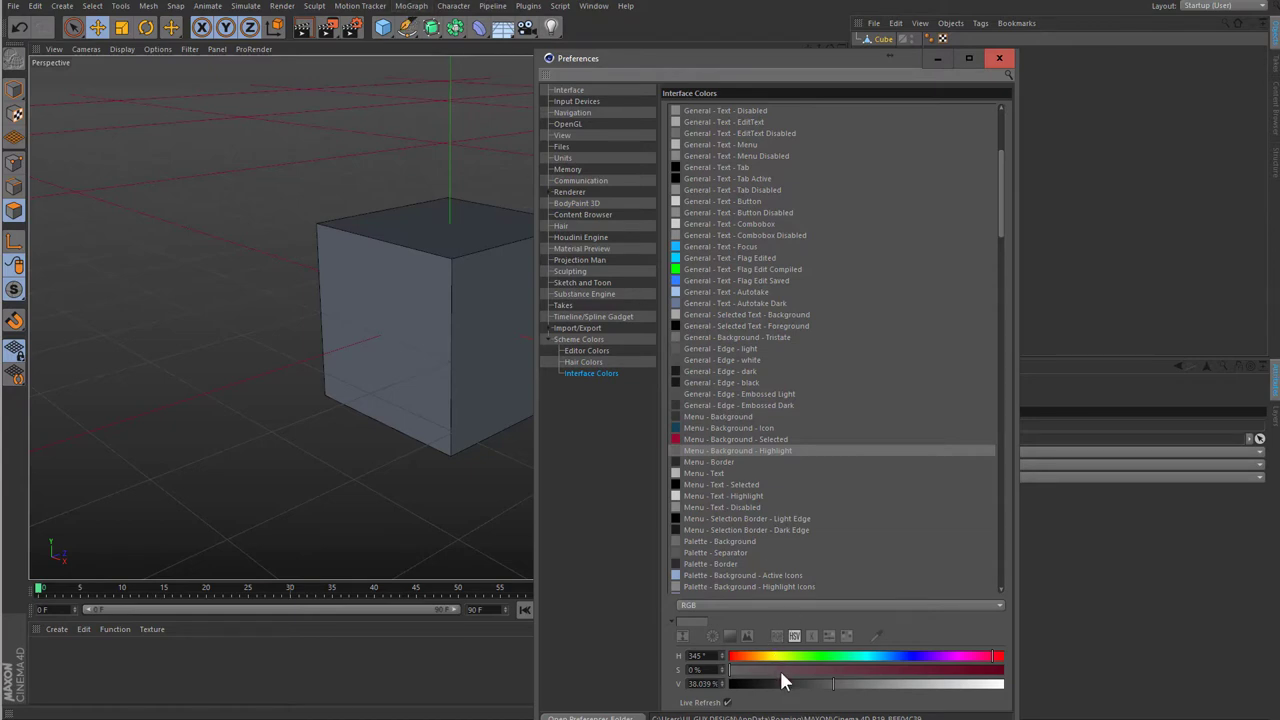
{"action": "mouse_move", "coordinate": [794, 669]}
{"action": "left_mouse_down"}
{"action": "mouse_move", "coordinate": [943, 669]}
{"action": "mouse_move", "coordinate": [957, 657]}
{"action": "mouse_move", "coordinate": [899, 657]}
{"action": "left_mouse_up"}
{"action": "double_click", "coordinate": [700, 656]}
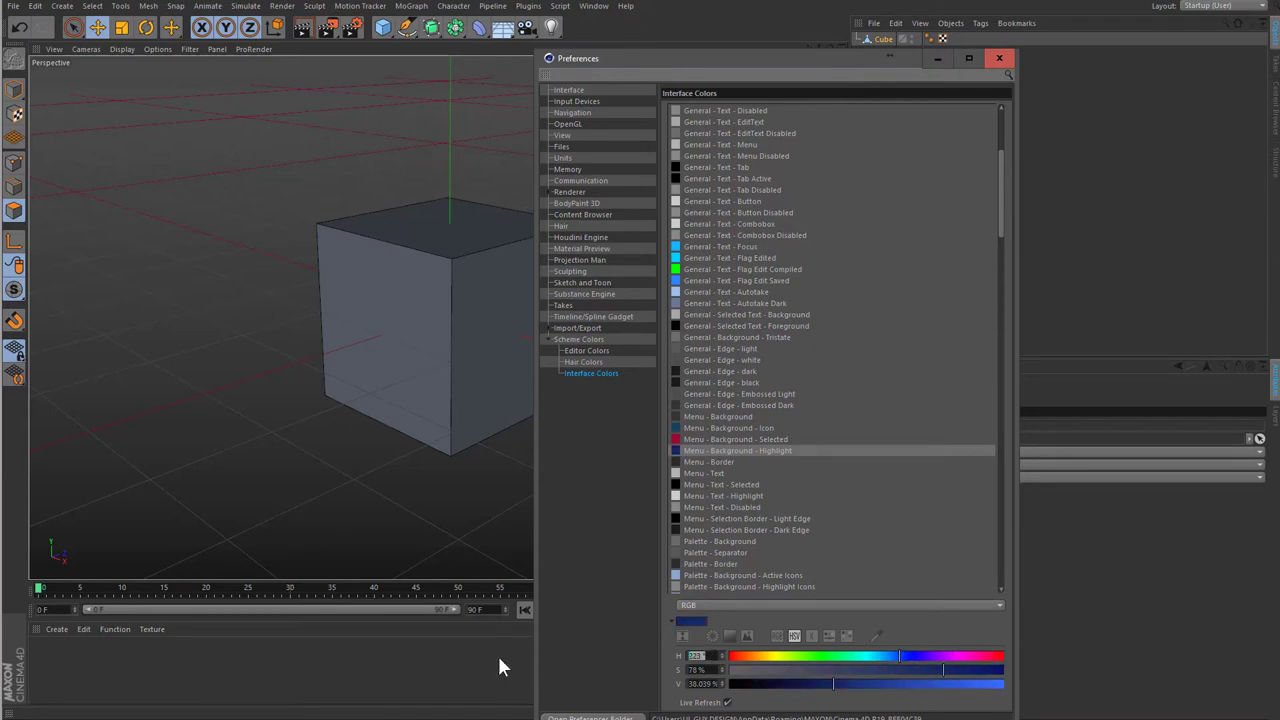
{"action": "type", "text": "200"}
{"action": "key", "text": "Return"}
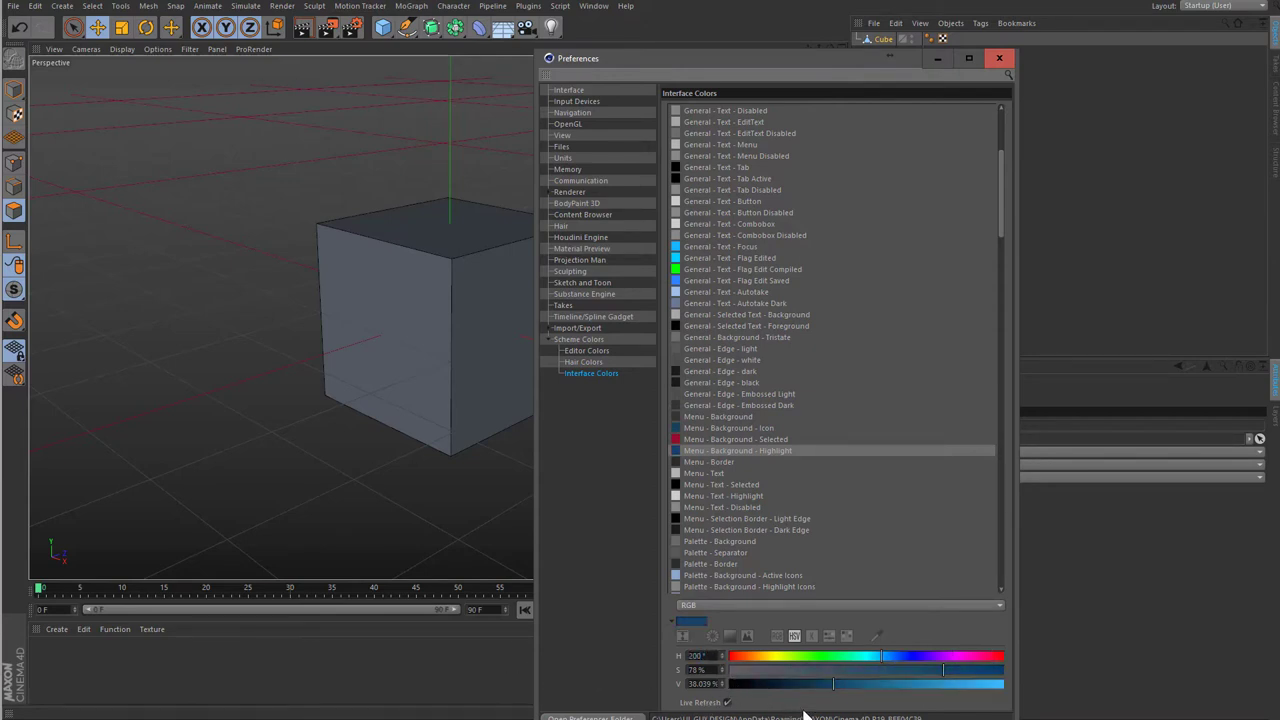
{"action": "left_click_drag", "start_coordinate": [826, 686], "coordinate": [876, 688]}
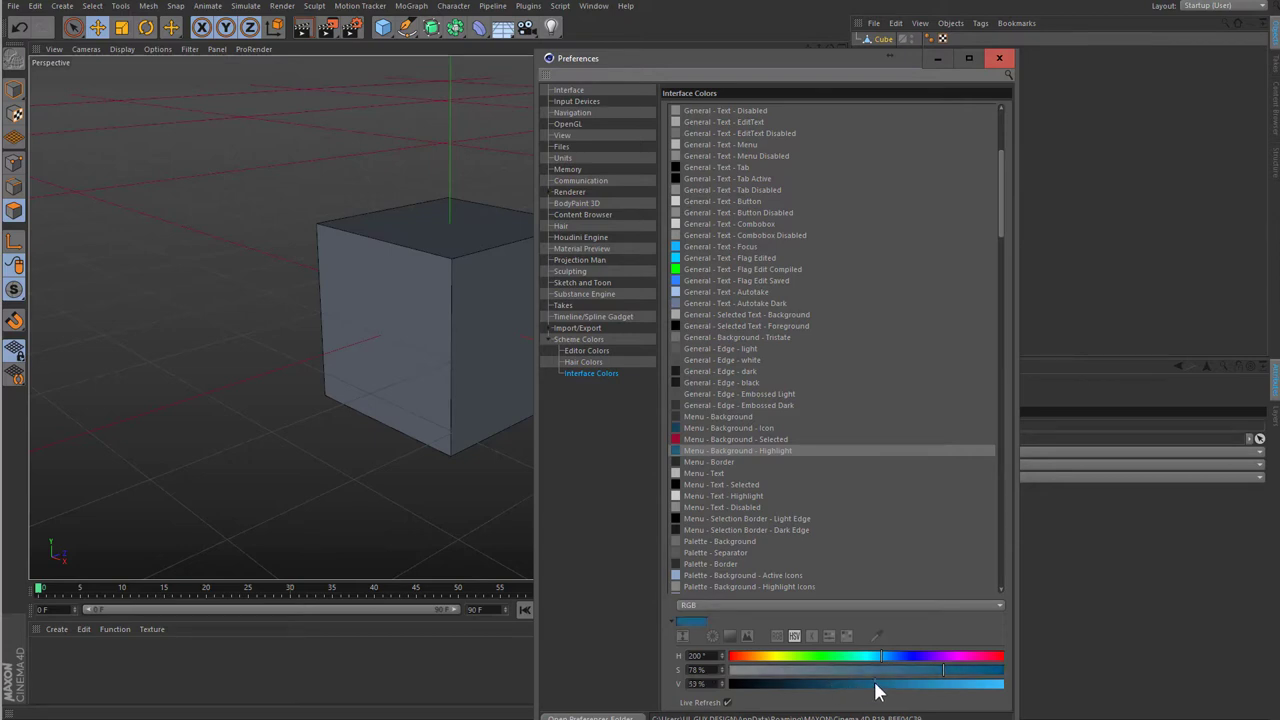
{"action": "double_click", "coordinate": [700, 656]}
{"action": "type", "text": "210"}
{"action": "key", "text": "Return"}
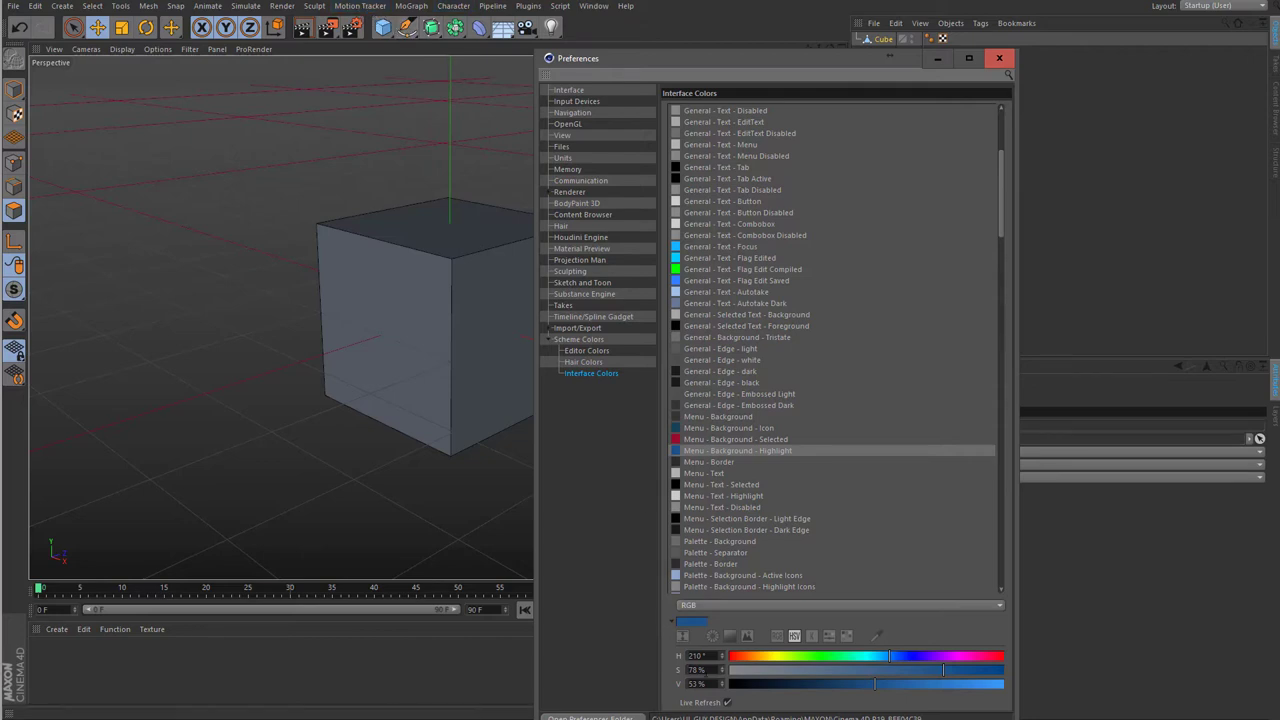
{"action": "type", "text": "35"}
{"action": "key", "text": "Return"}
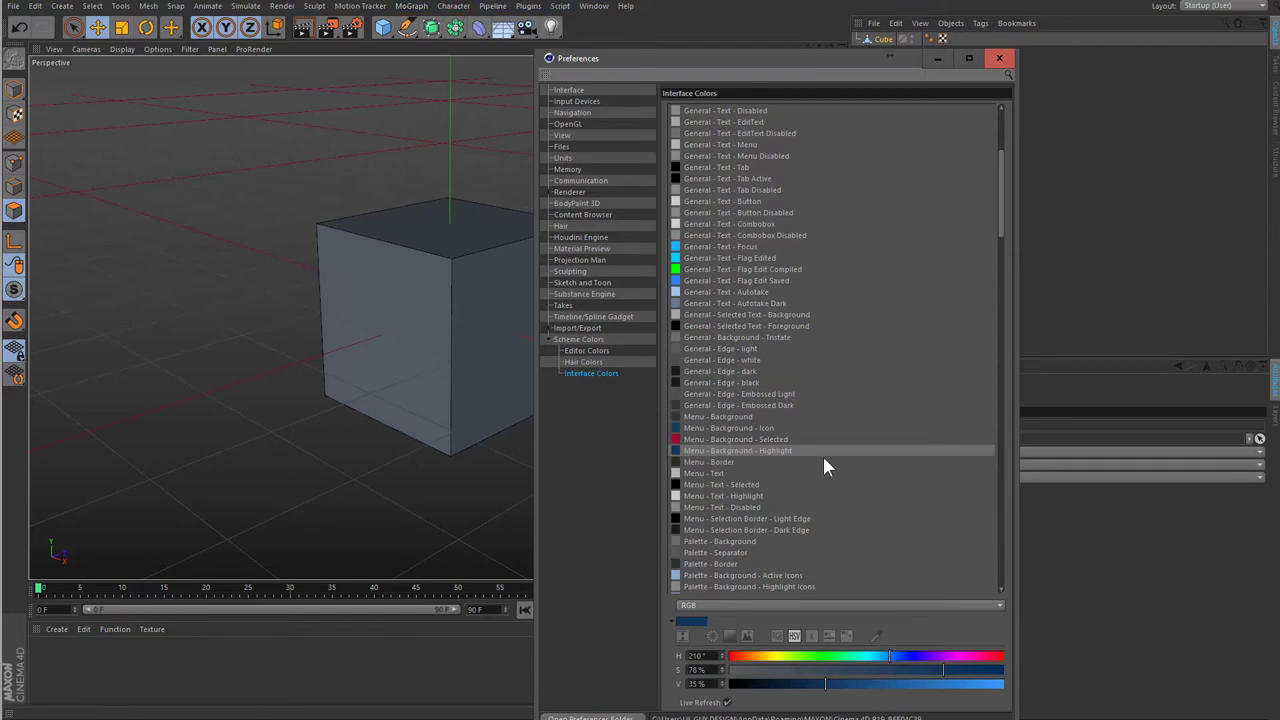
{"action": "left_click", "coordinate": [731, 461]}
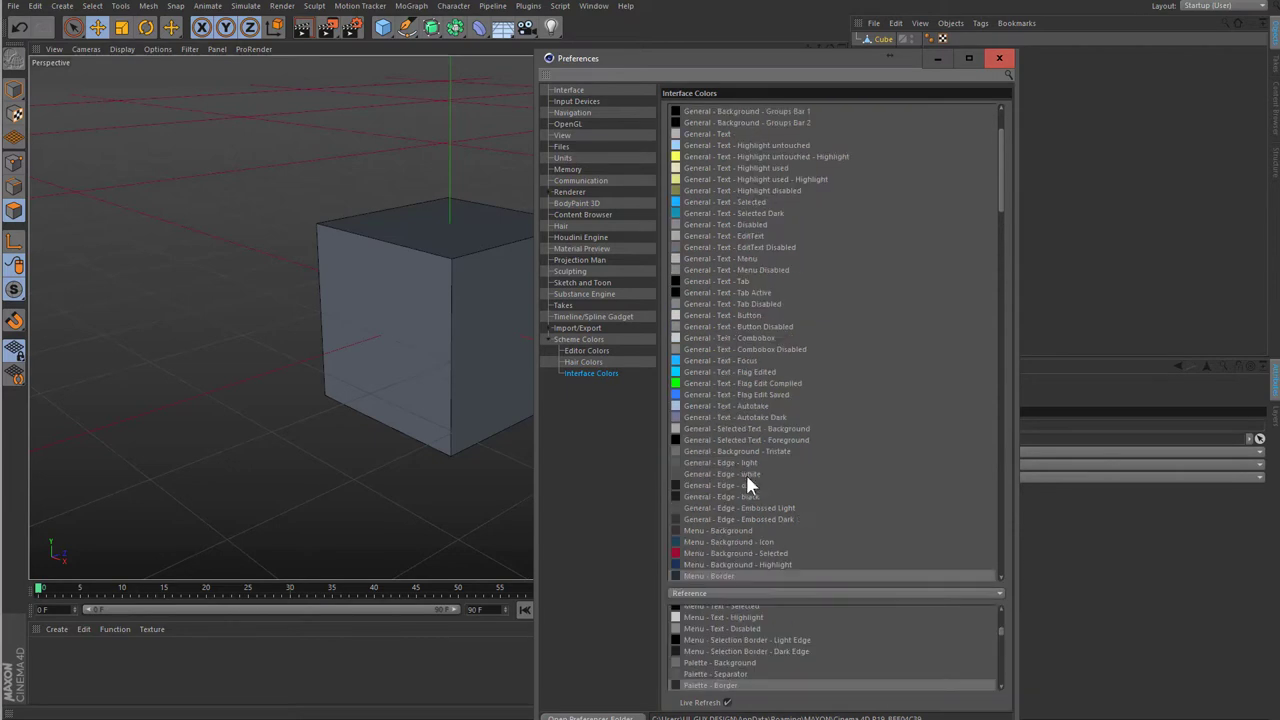
{"action": "scroll", "coordinate": [835, 455], "scroll_direction": "down", "scroll_amount": 2}
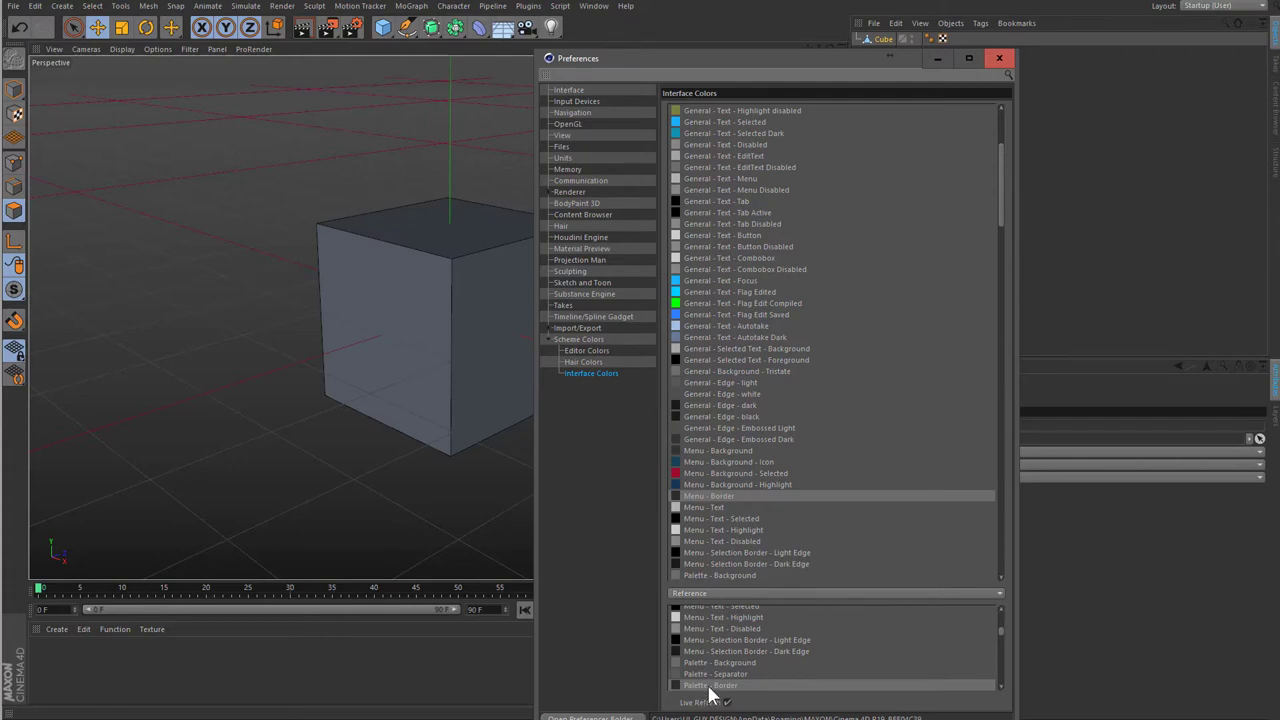
- Make Menu - Text - Selected white (0% saturation, 100% value), previewing it in the MoGraph menu
{"action": "left_click", "coordinate": [744, 508]}
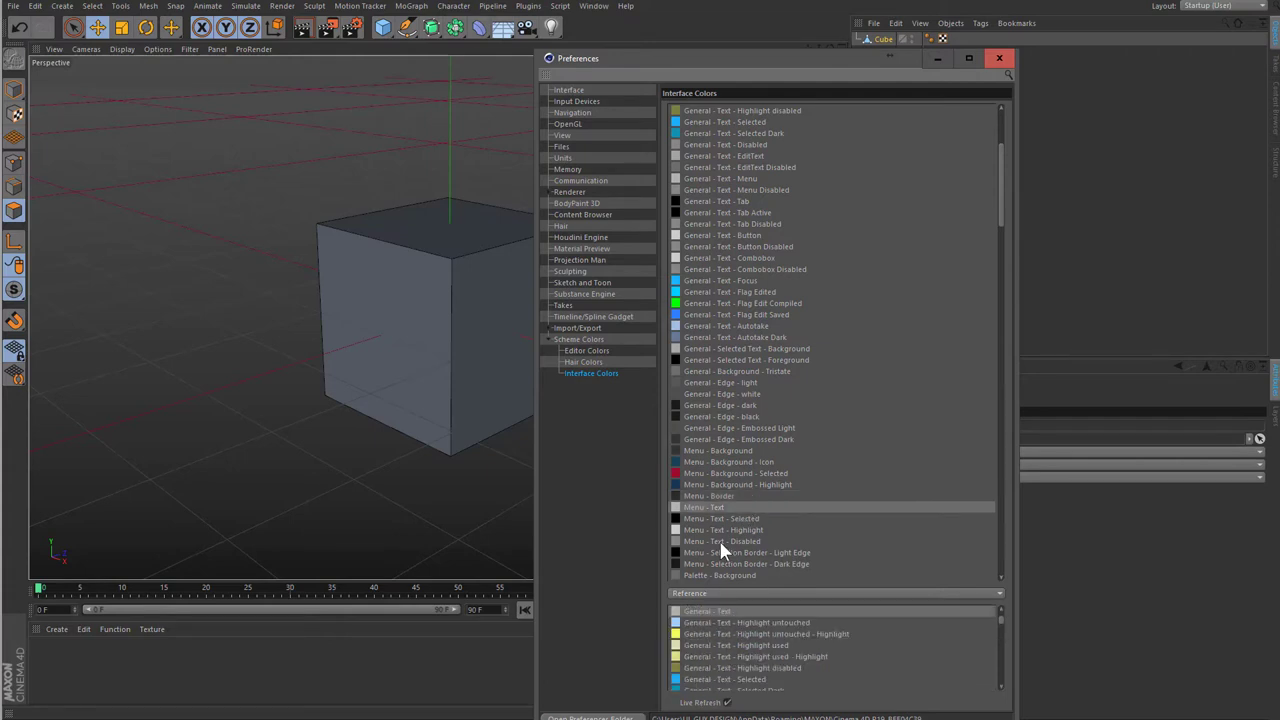
{"action": "left_click", "coordinate": [718, 521]}
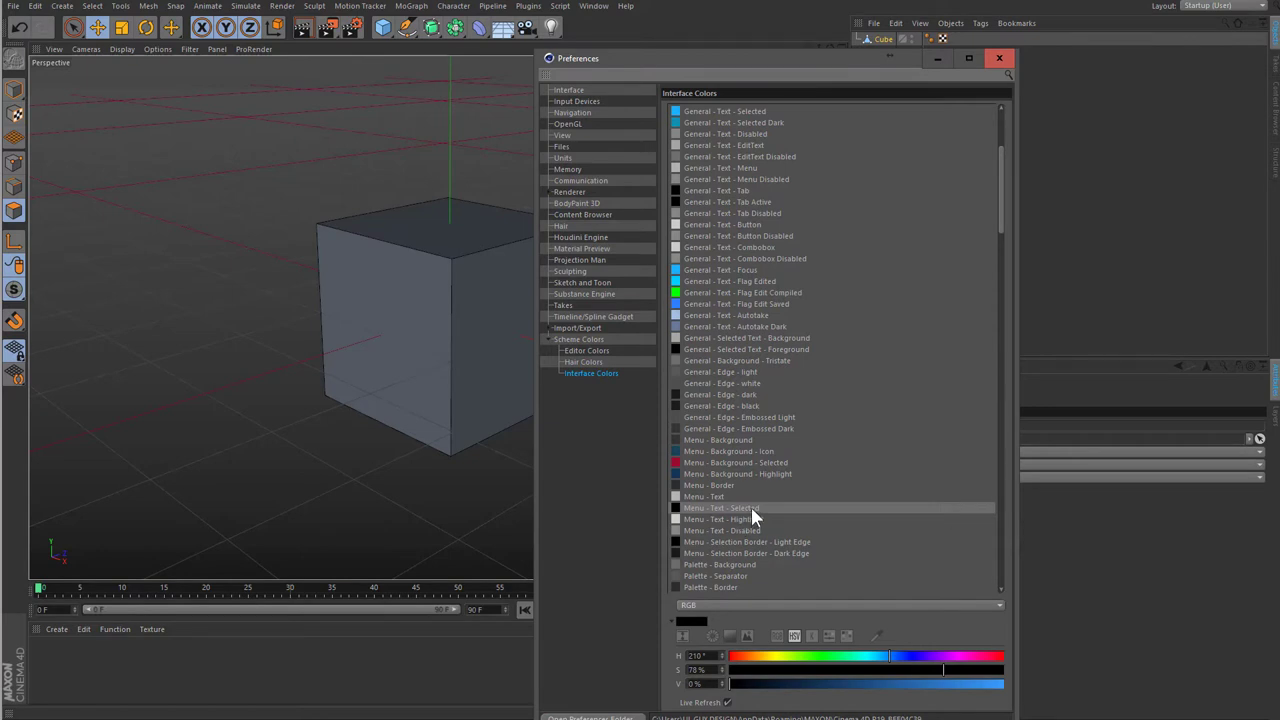
{"action": "left_click", "coordinate": [412, 6]}
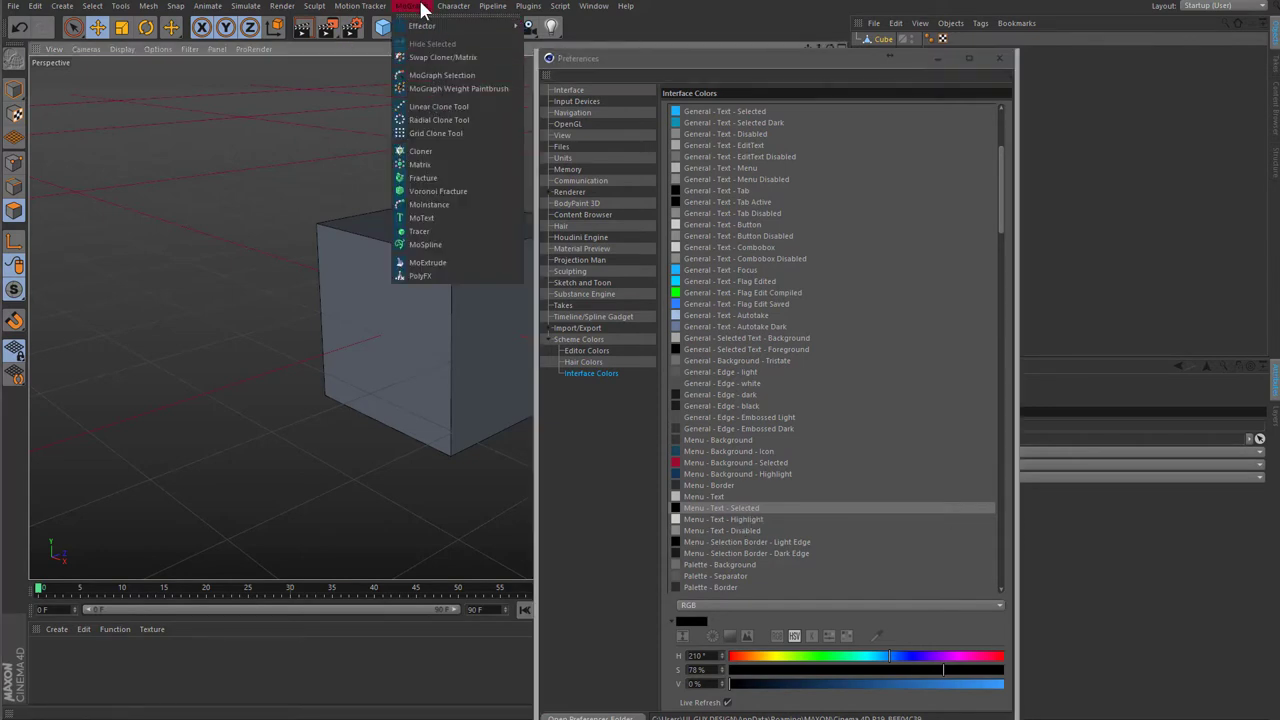
{"action": "left_click", "coordinate": [418, 8]}
{"action": "left_click", "coordinate": [414, 10]}
{"action": "left_click", "coordinate": [416, 10]}
{"action": "left_click", "coordinate": [418, 12]}
{"action": "left_click", "coordinate": [725, 680]}
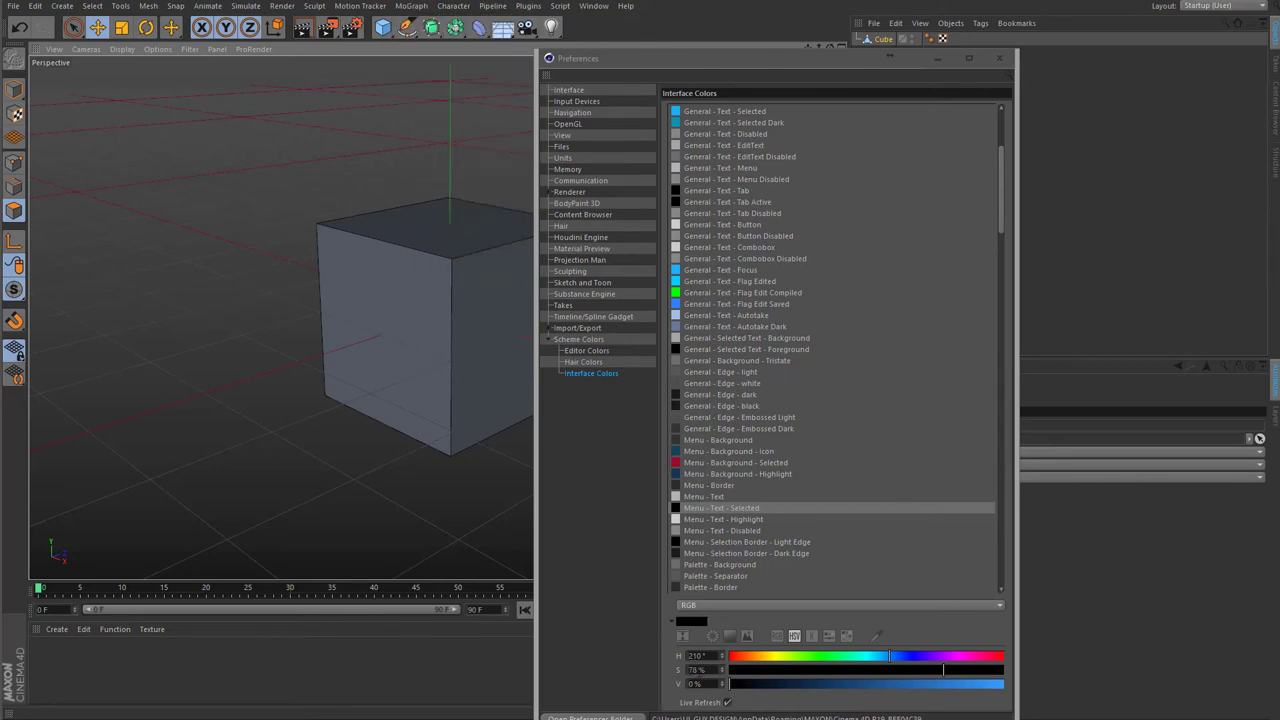
{"action": "left_click", "coordinate": [412, 6]}
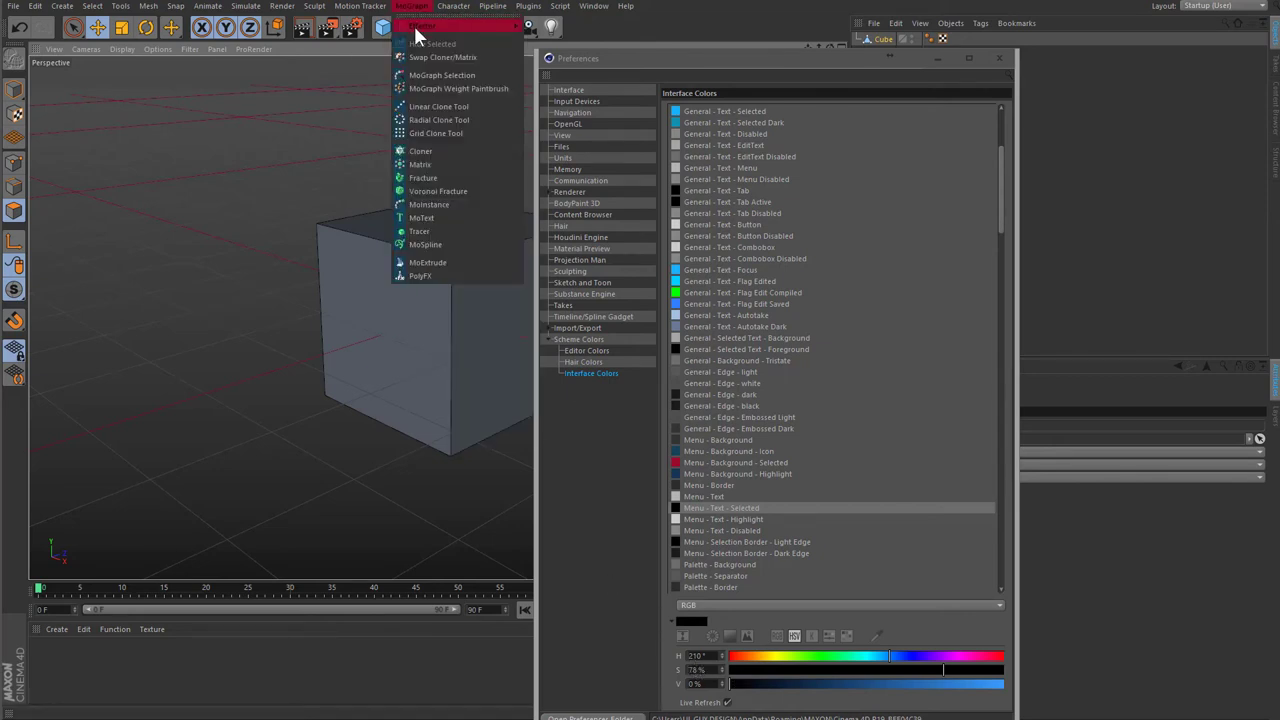
{"action": "left_click", "coordinate": [742, 676]}
{"action": "left_click_drag", "start_coordinate": [766, 683], "coordinate": [1138, 703]}
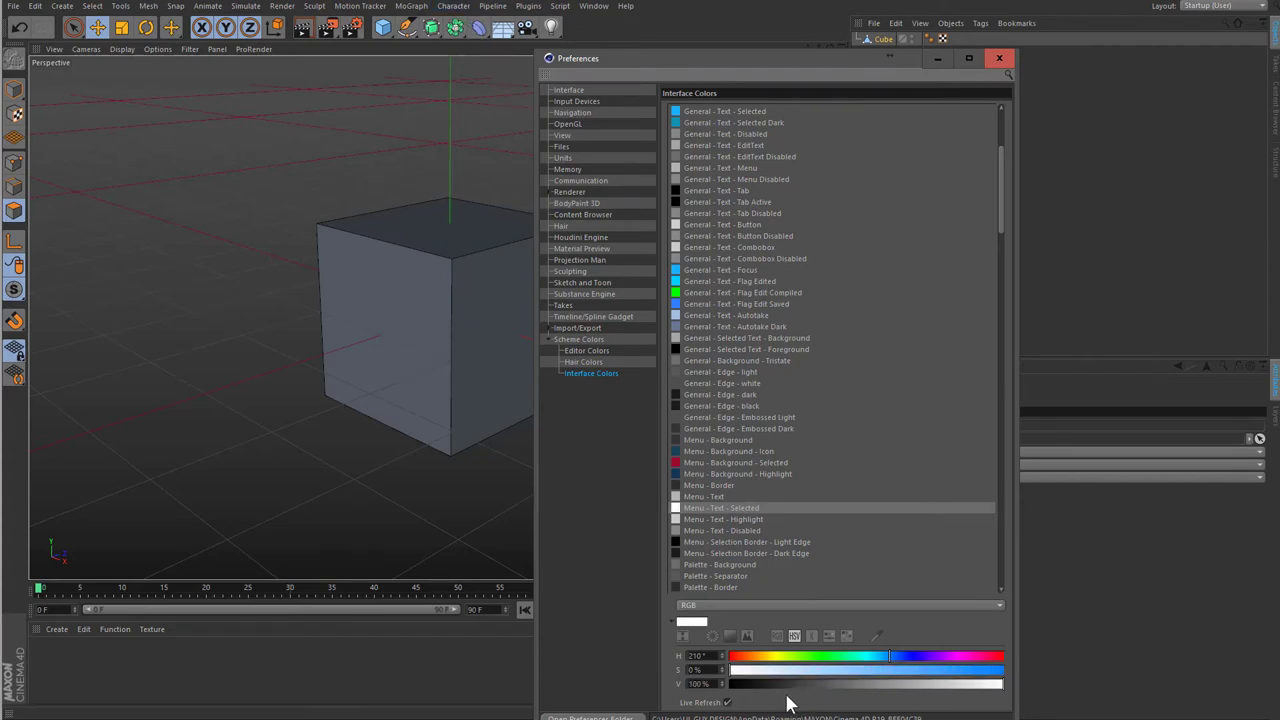
{"action": "left_click", "coordinate": [412, 6]}
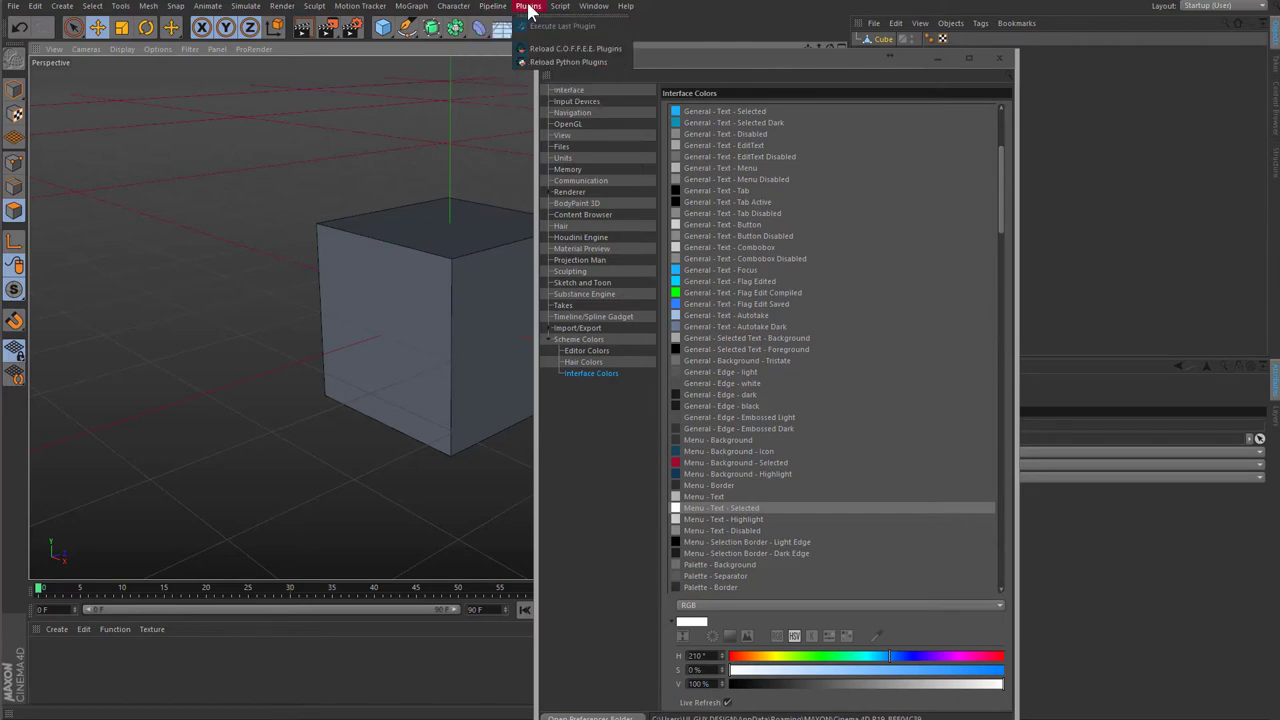
{"action": "left_click", "coordinate": [740, 517]}
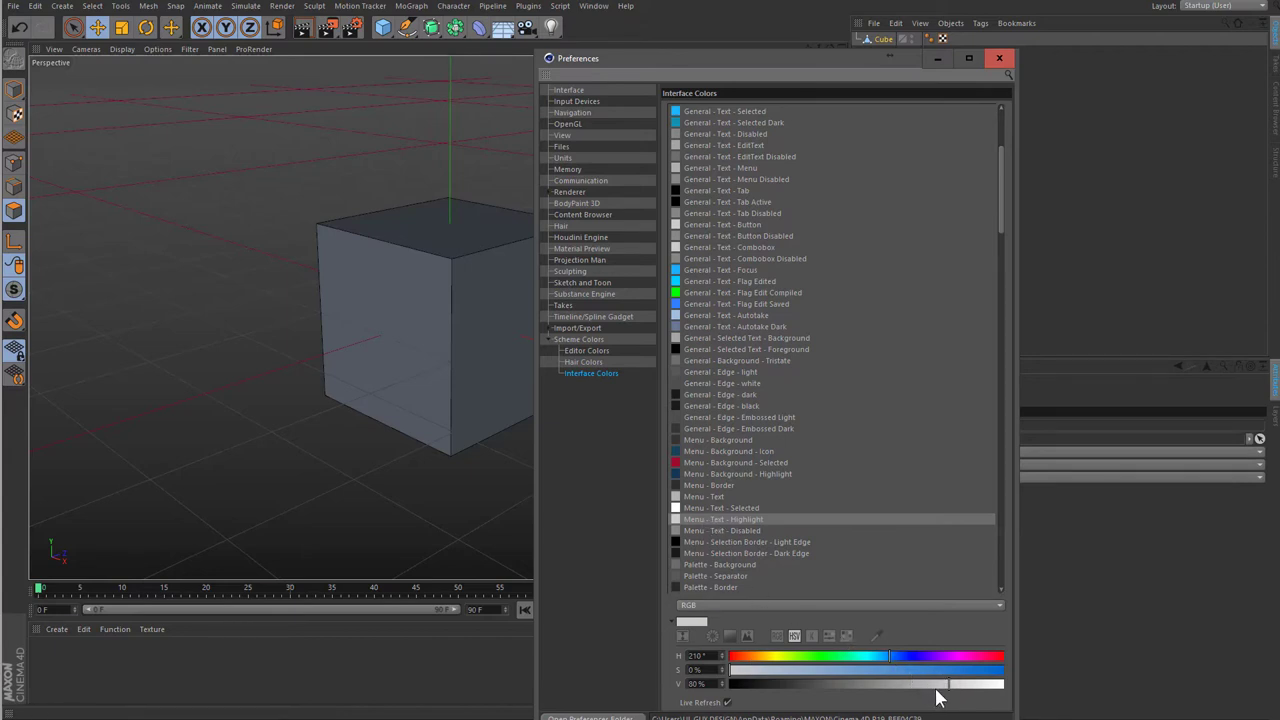
- Raise Menu - Text - Highlight to 100% value and set Menu - Text - Selected to 80%
{"action": "left_click_drag", "start_coordinate": [948, 686], "coordinate": [1051, 691]}
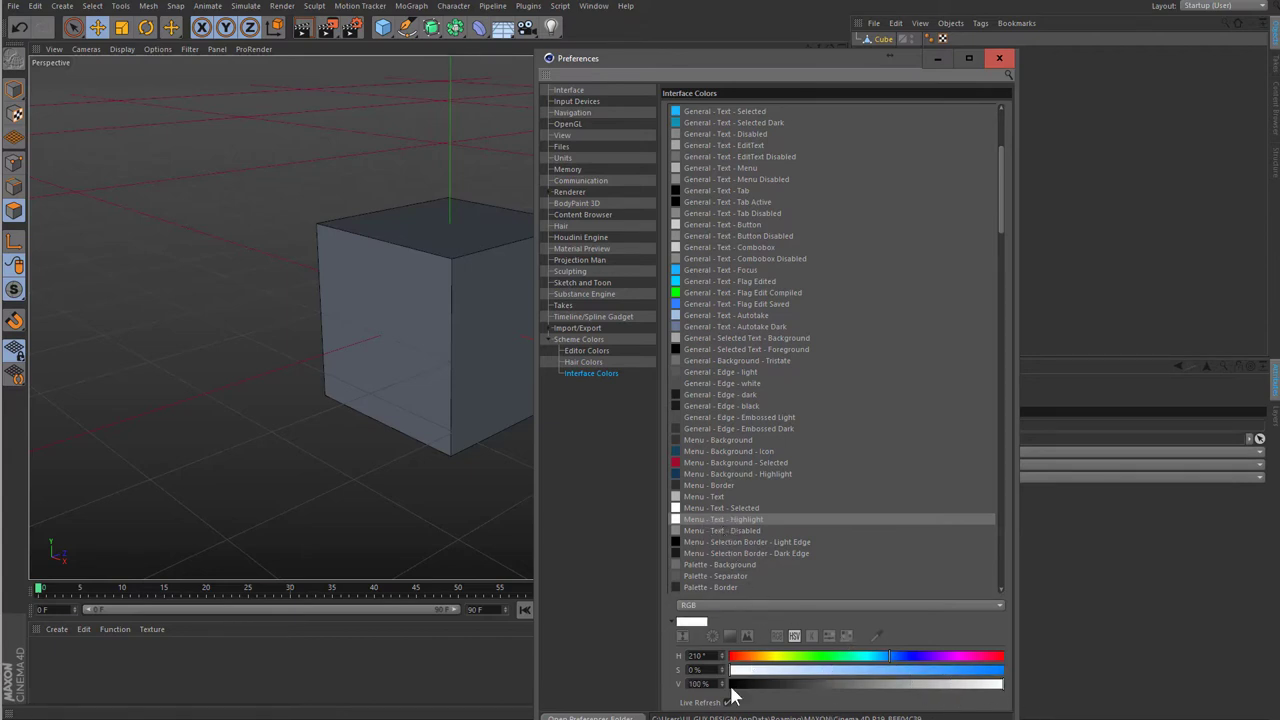
{"action": "left_click", "coordinate": [723, 512]}
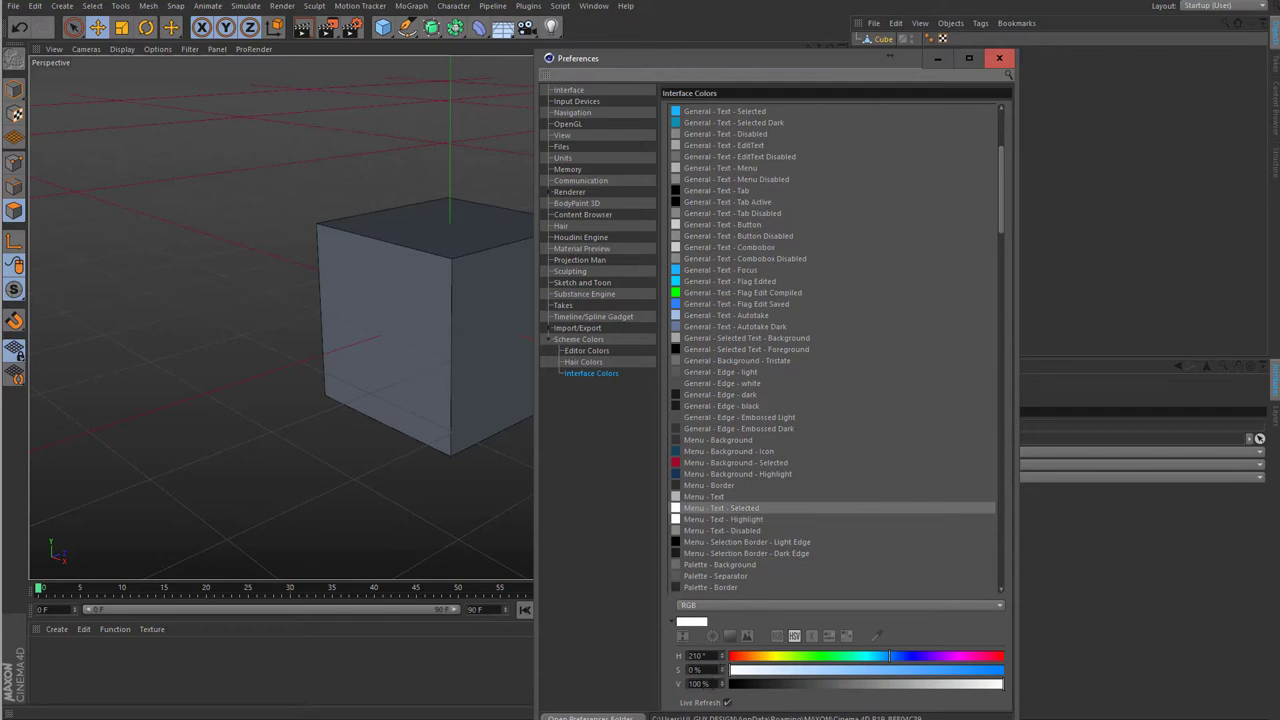
{"action": "type", "text": "80"}
{"action": "key", "text": "Return"}
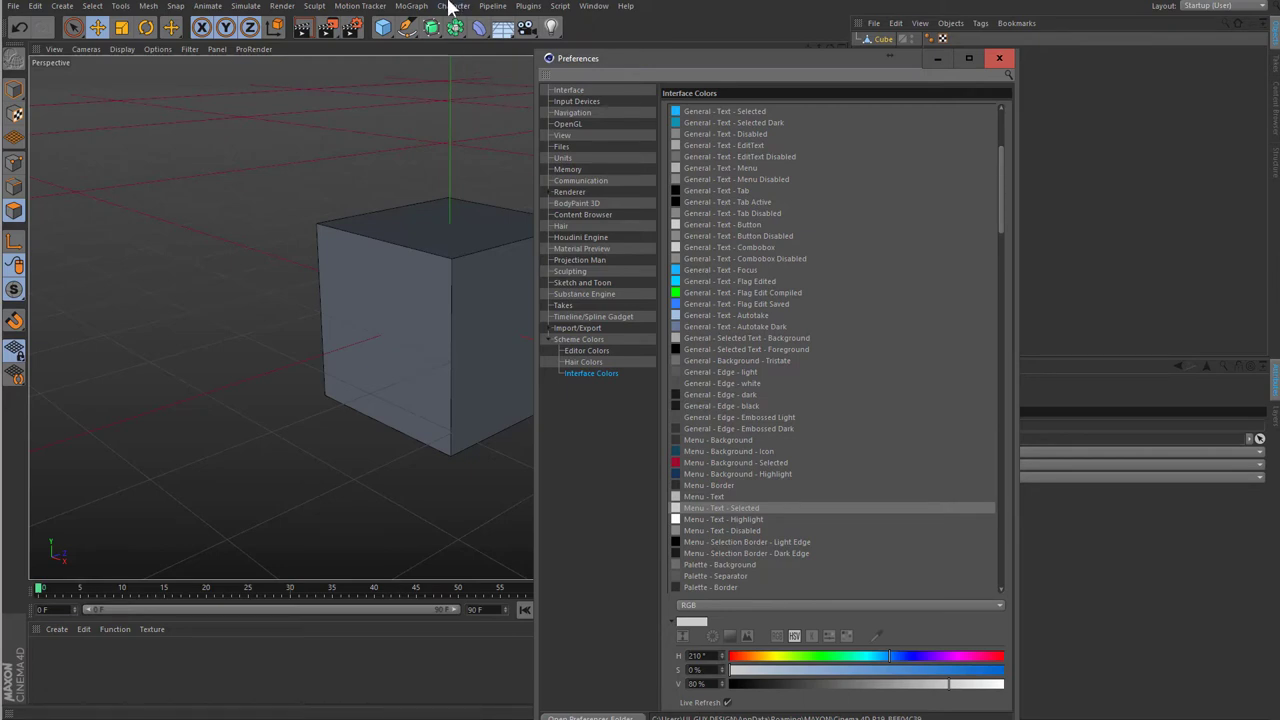
- After previewing the menus, raise Menu - Text - Selected back to 100% white
{"action": "left_click", "coordinate": [463, 10]}
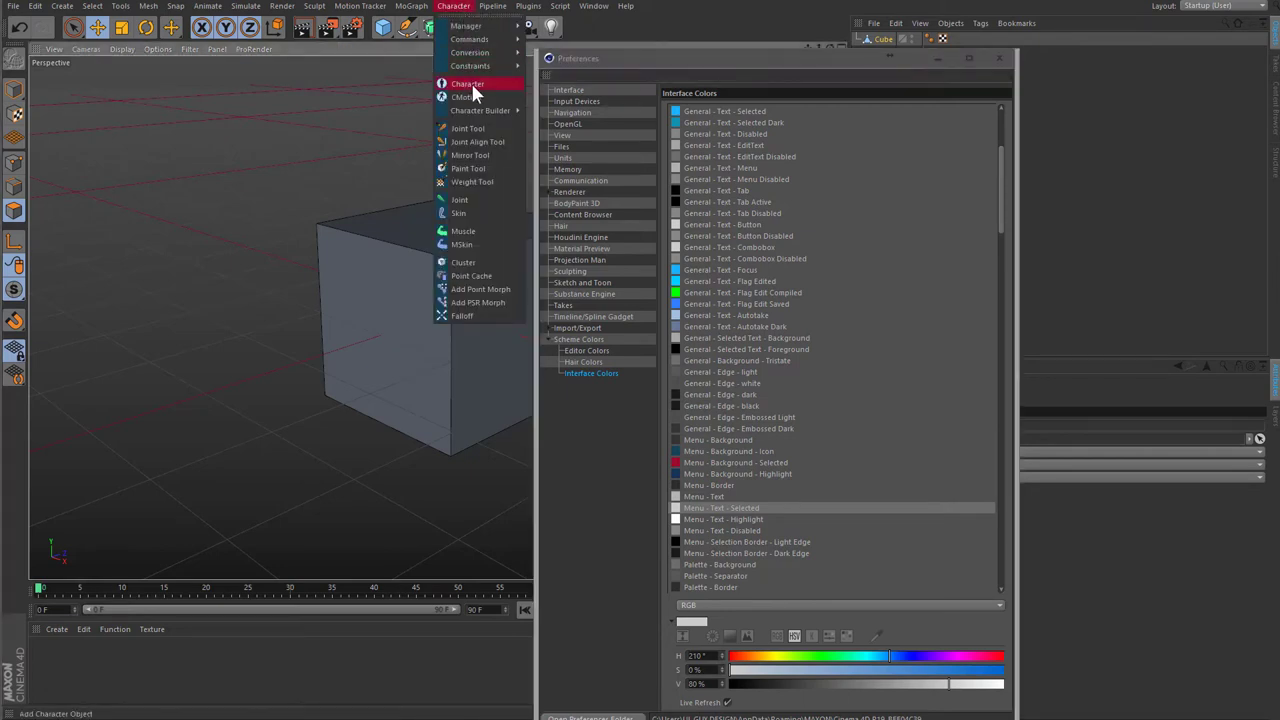
{"action": "left_click", "coordinate": [482, 8]}
{"action": "left_click", "coordinate": [492, 8]}
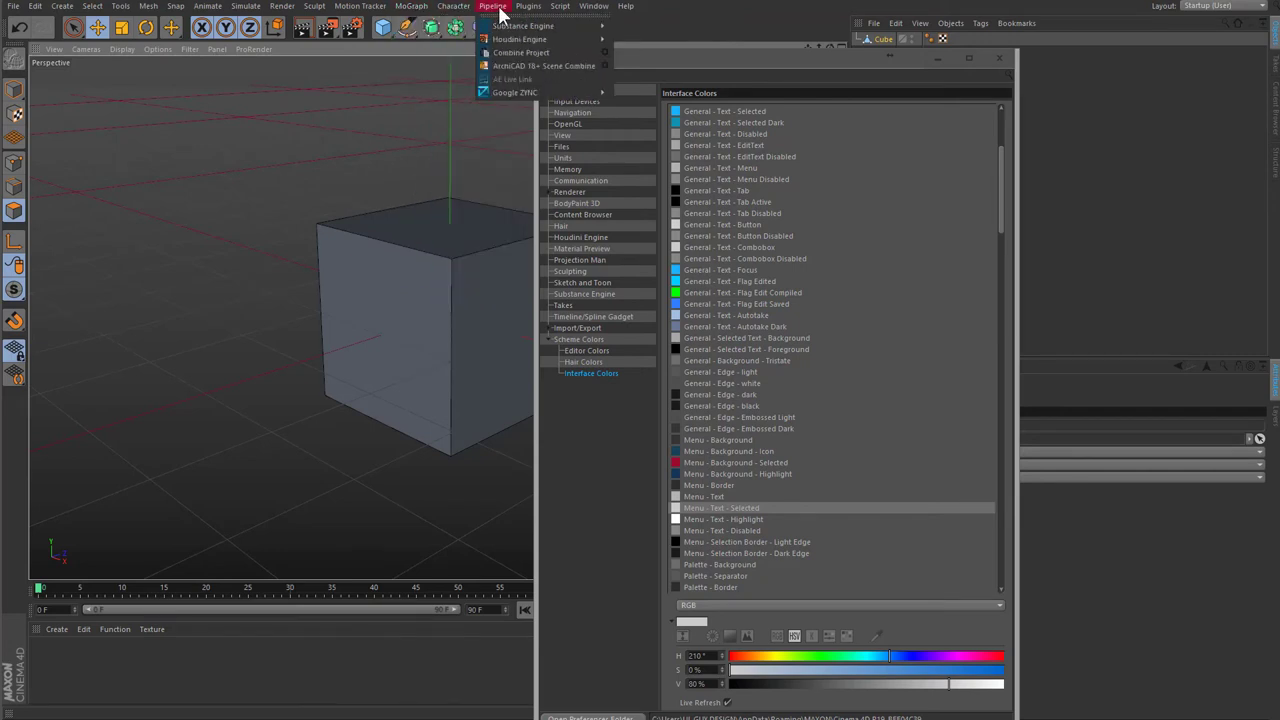
{"action": "left_click", "coordinate": [700, 79]}
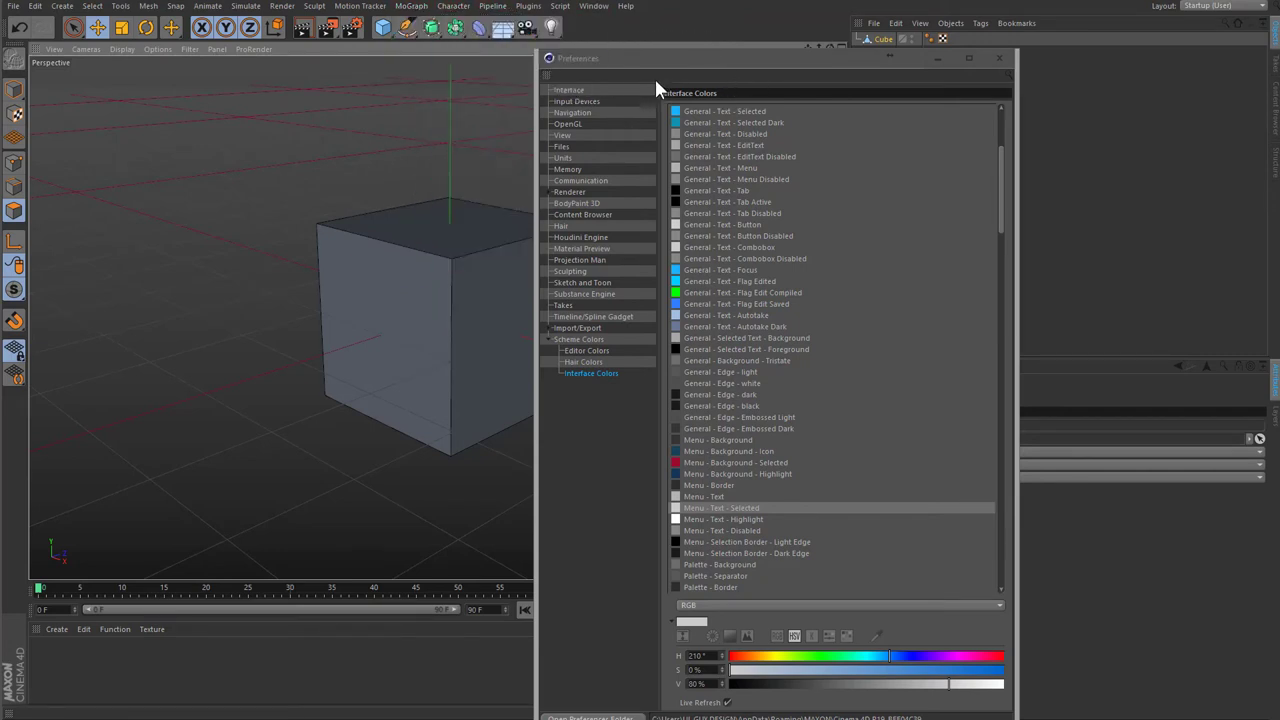
{"action": "left_click", "coordinate": [457, 8]}
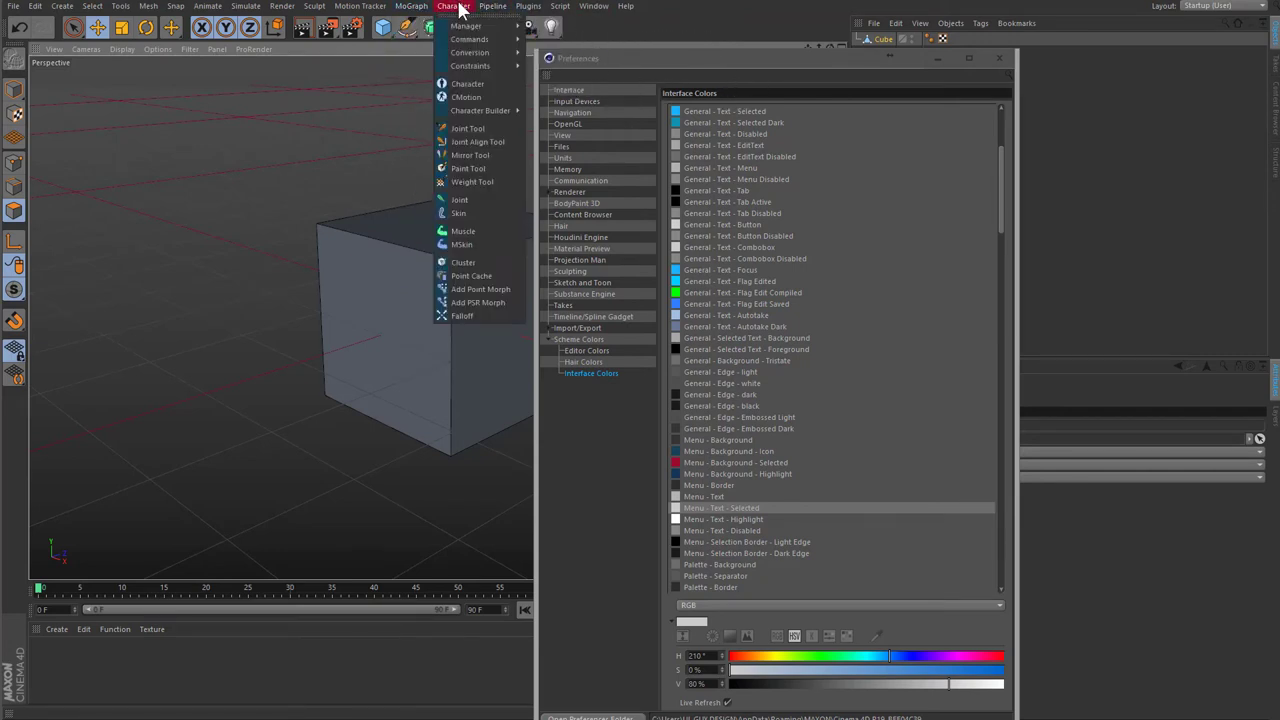
{"action": "left_click", "coordinate": [723, 510]}
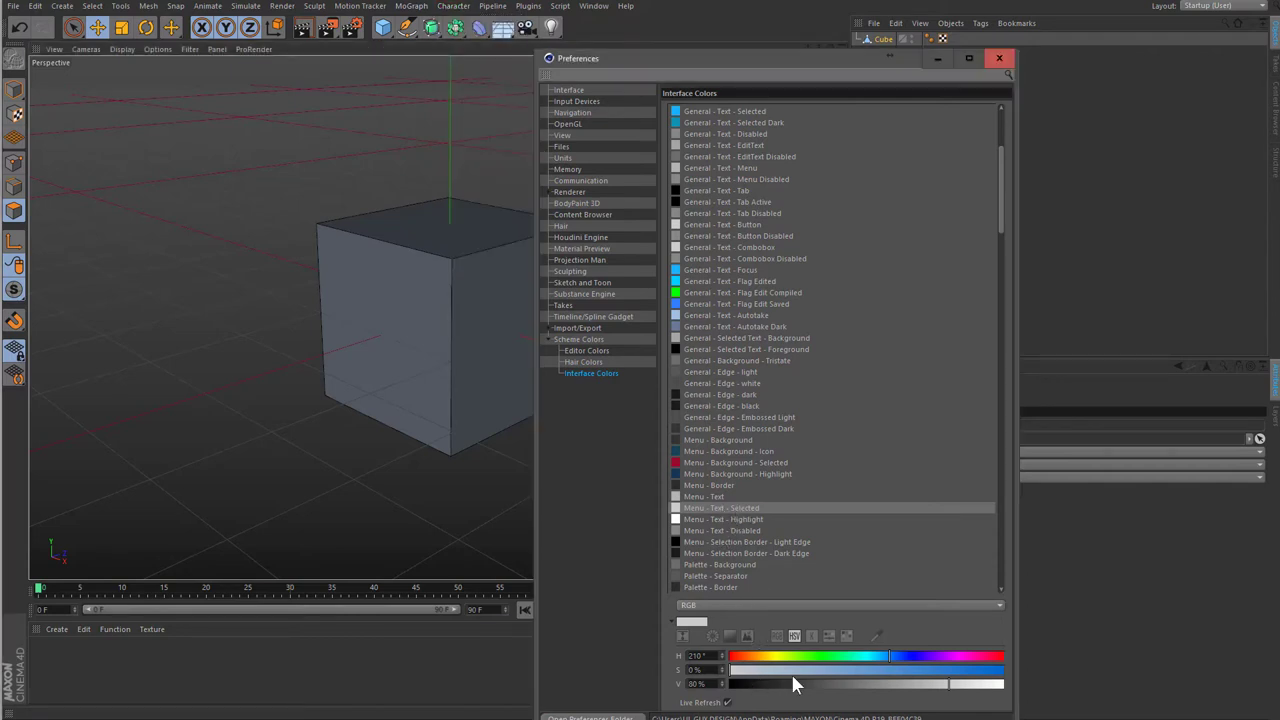
{"action": "left_click_drag", "start_coordinate": [895, 684], "coordinate": [1062, 651]}
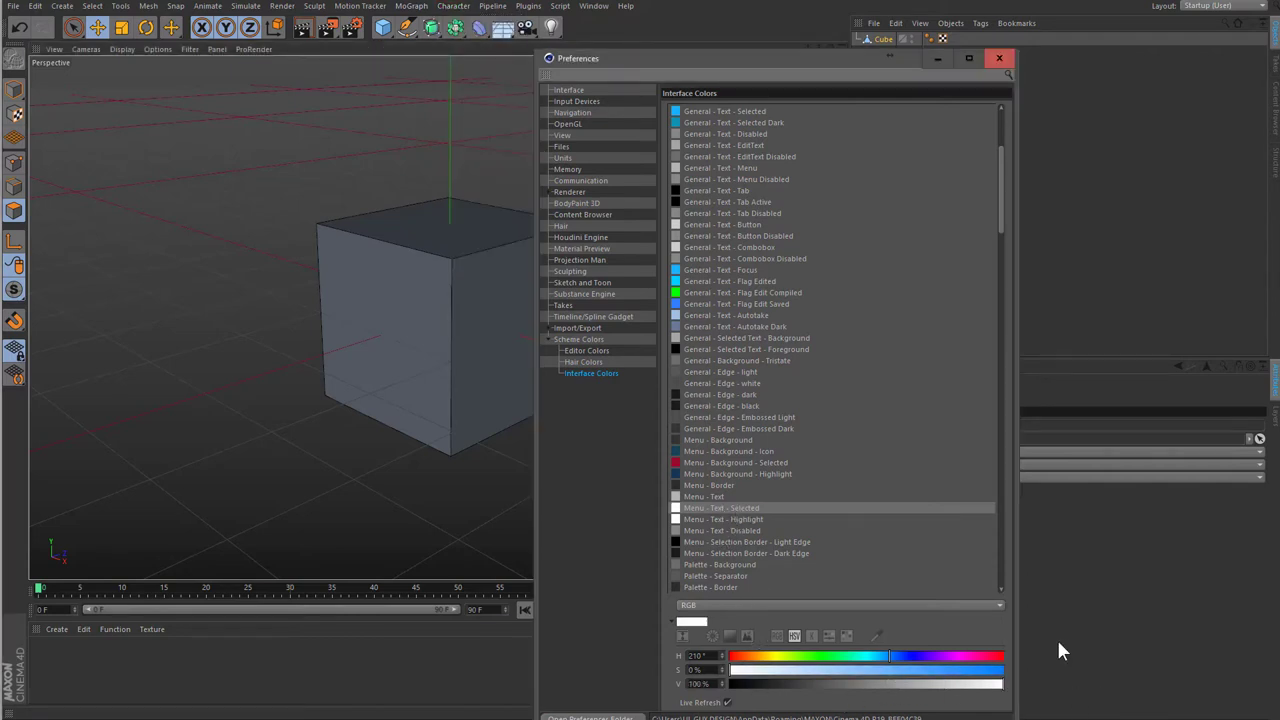
{"action": "left_click", "coordinate": [456, 7]}
{"action": "left_click", "coordinate": [495, 8]}
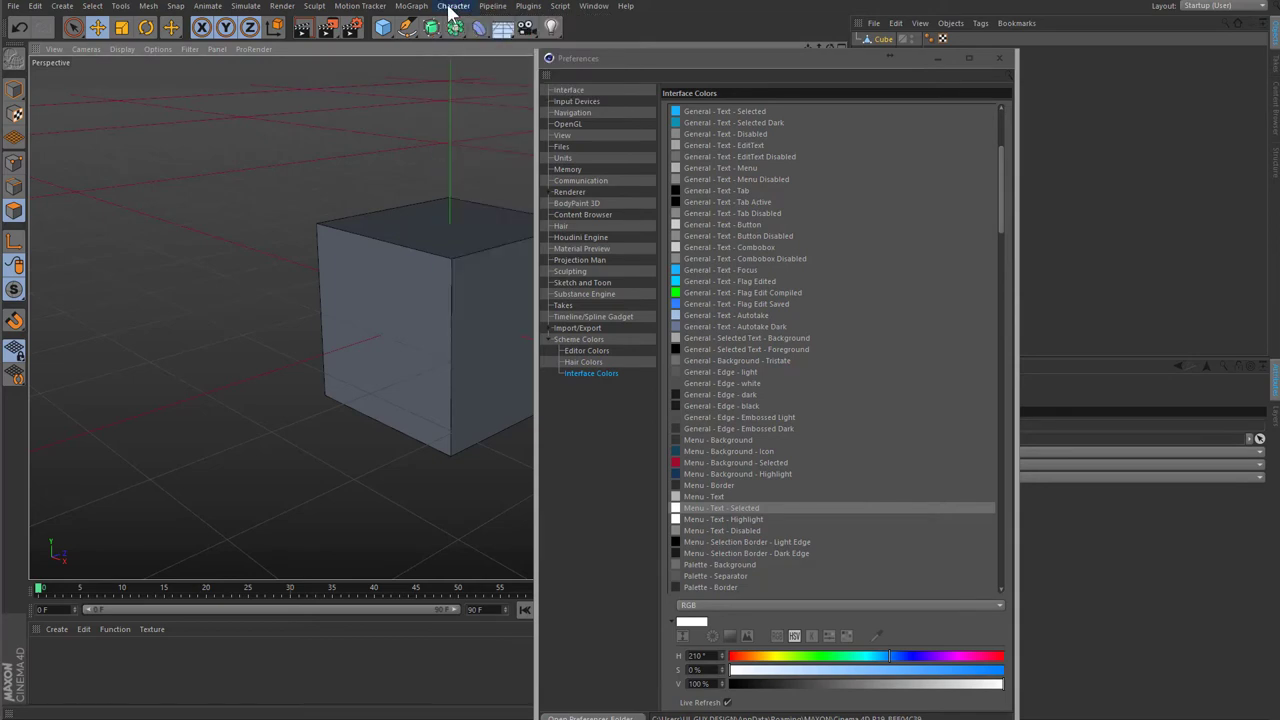
{"action": "left_click", "coordinate": [455, 8]}
{"action": "left_click", "coordinate": [740, 533]}
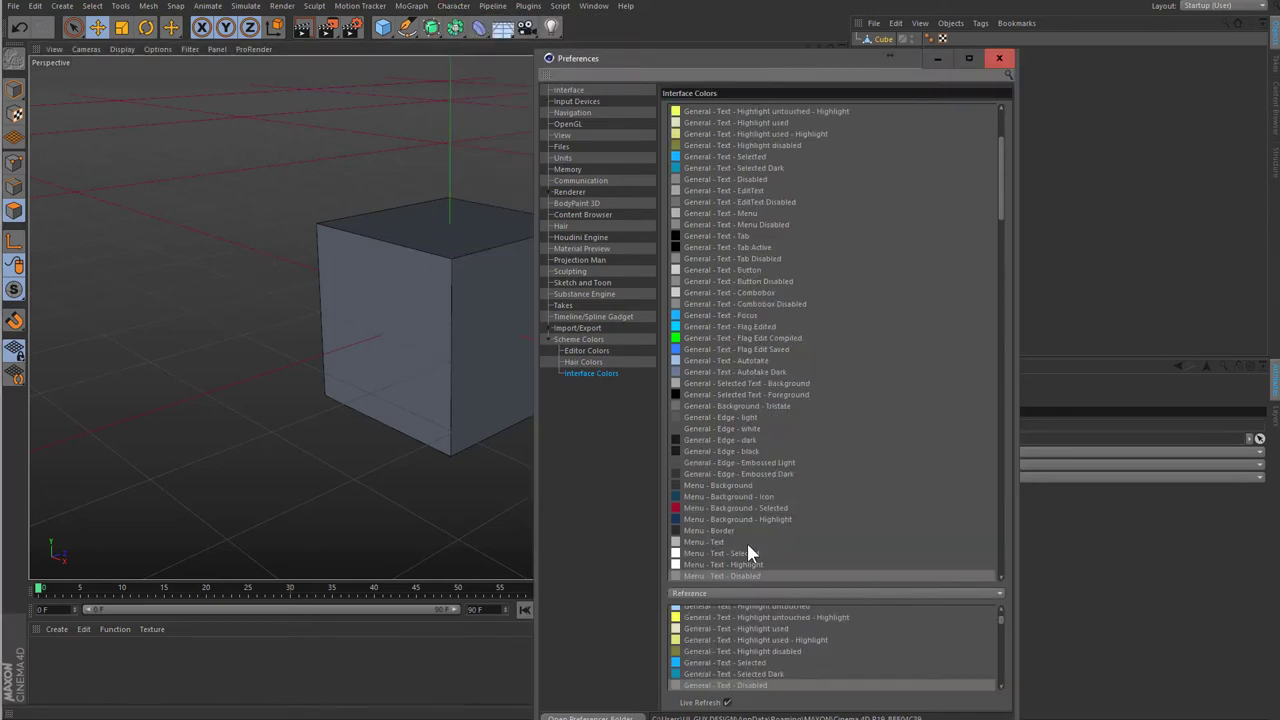
- Select Palette - Background and move the Preferences window up and left to reveal the Cube's attributes
{"action": "scroll", "coordinate": [780, 545], "scroll_direction": "down", "scroll_amount": 3}
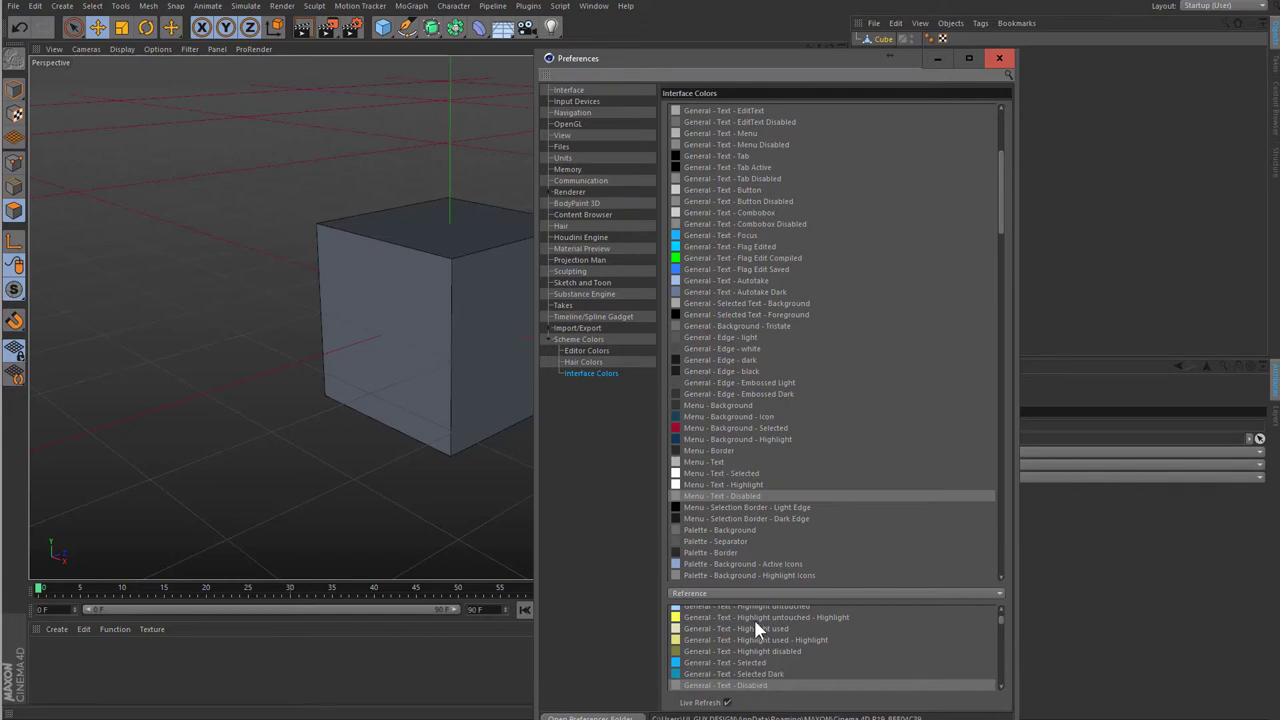
{"action": "left_click", "coordinate": [748, 508]}
{"action": "scroll", "coordinate": [800, 490], "scroll_direction": "down", "scroll_amount": 3}
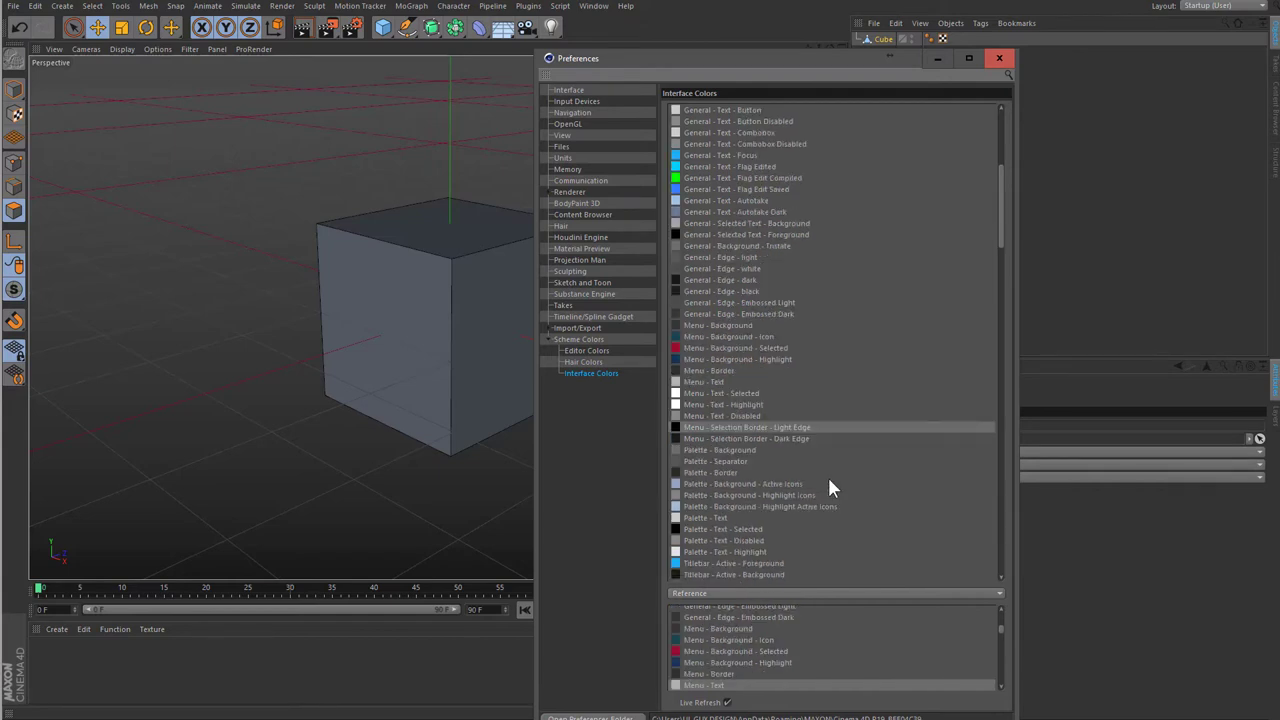
{"action": "left_click", "coordinate": [774, 438]}
{"action": "left_click", "coordinate": [750, 450]}
{"action": "scroll", "coordinate": [789, 487], "scroll_direction": "up", "scroll_amount": 2}
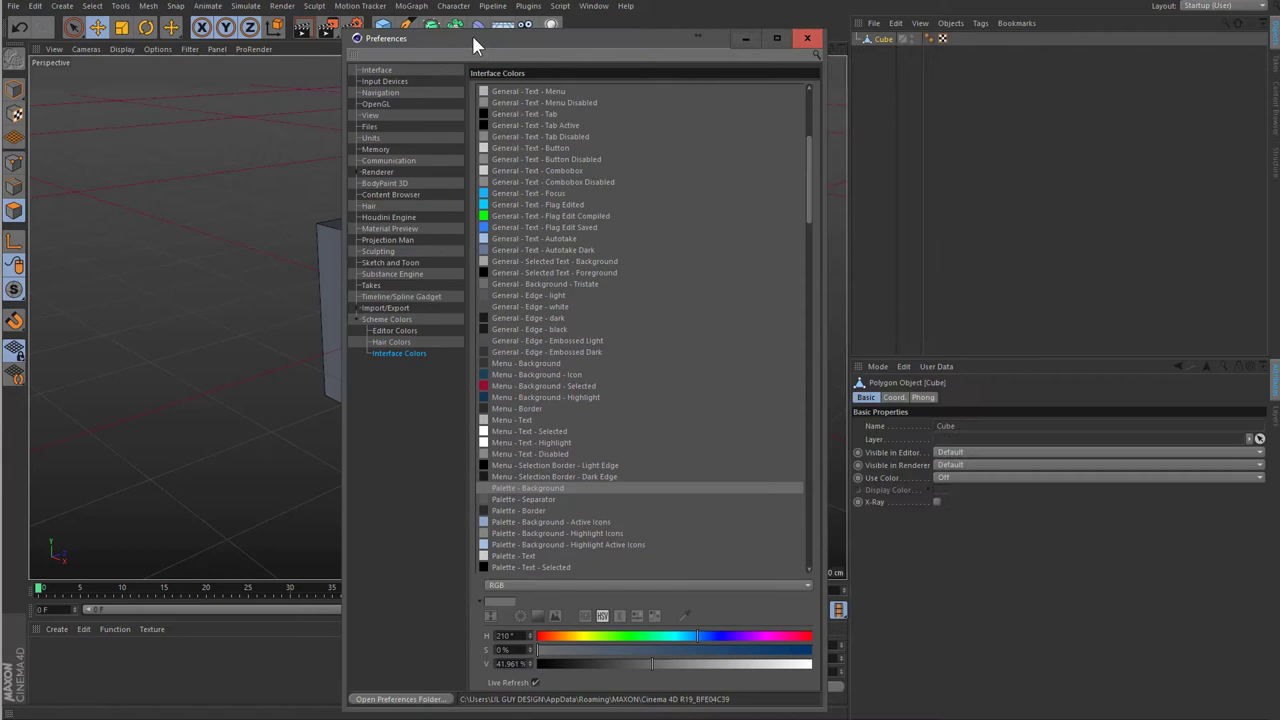
{"action": "left_click_drag", "start_coordinate": [640, 58], "coordinate": [474, 45]}
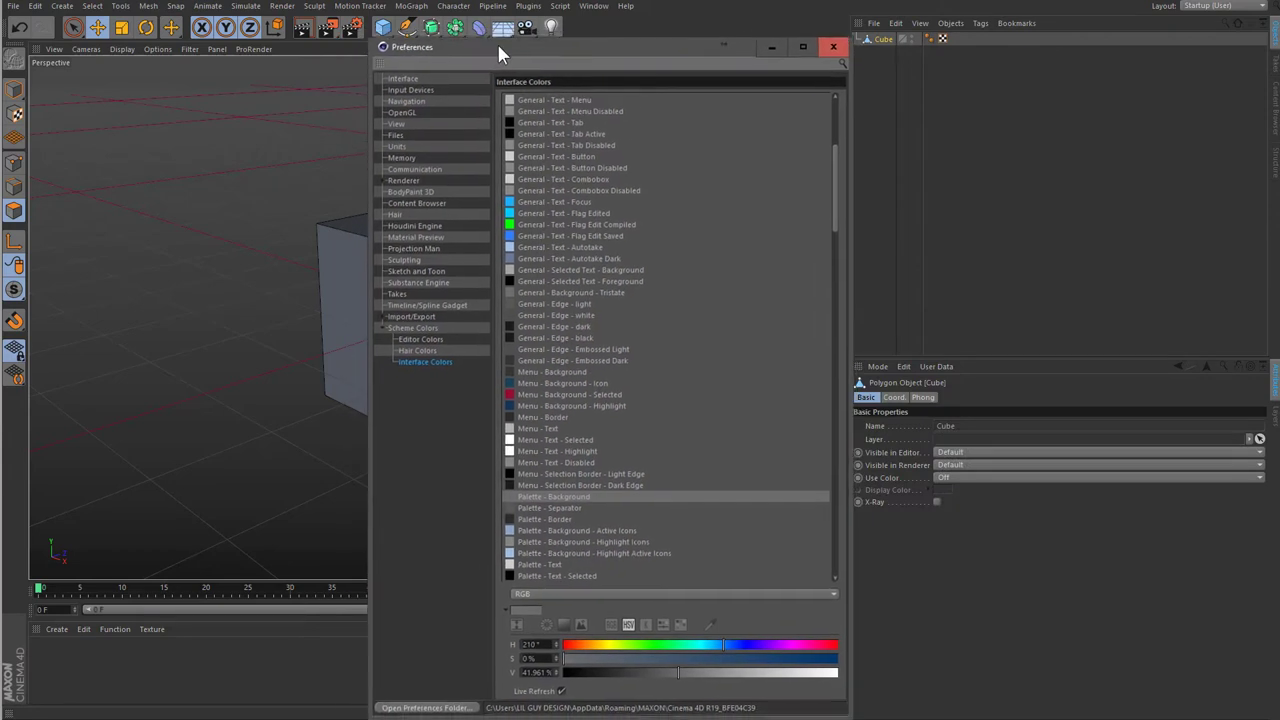
{"action": "left_click", "coordinate": [413, 8]}
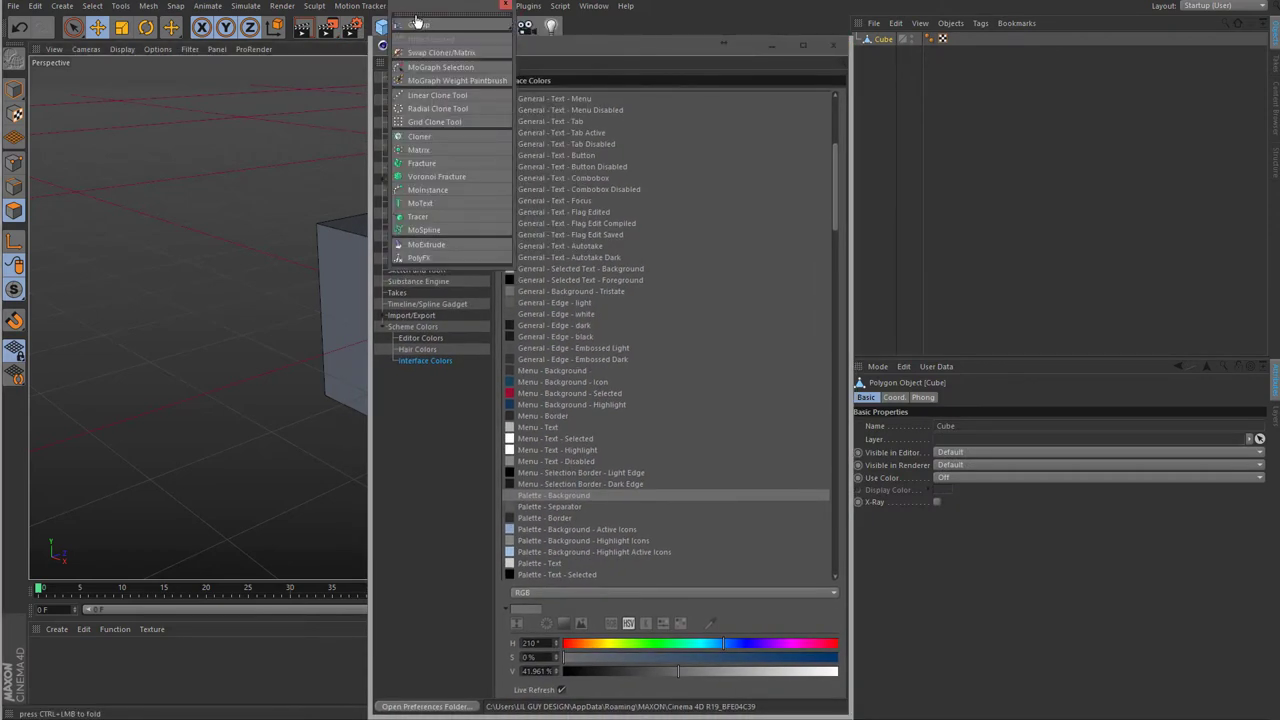
- Tear off the MoGraph menu as a floating palette and darken Palette - Background to 20% value
{"action": "left_click_drag", "start_coordinate": [420, 20], "coordinate": [995, 130]}
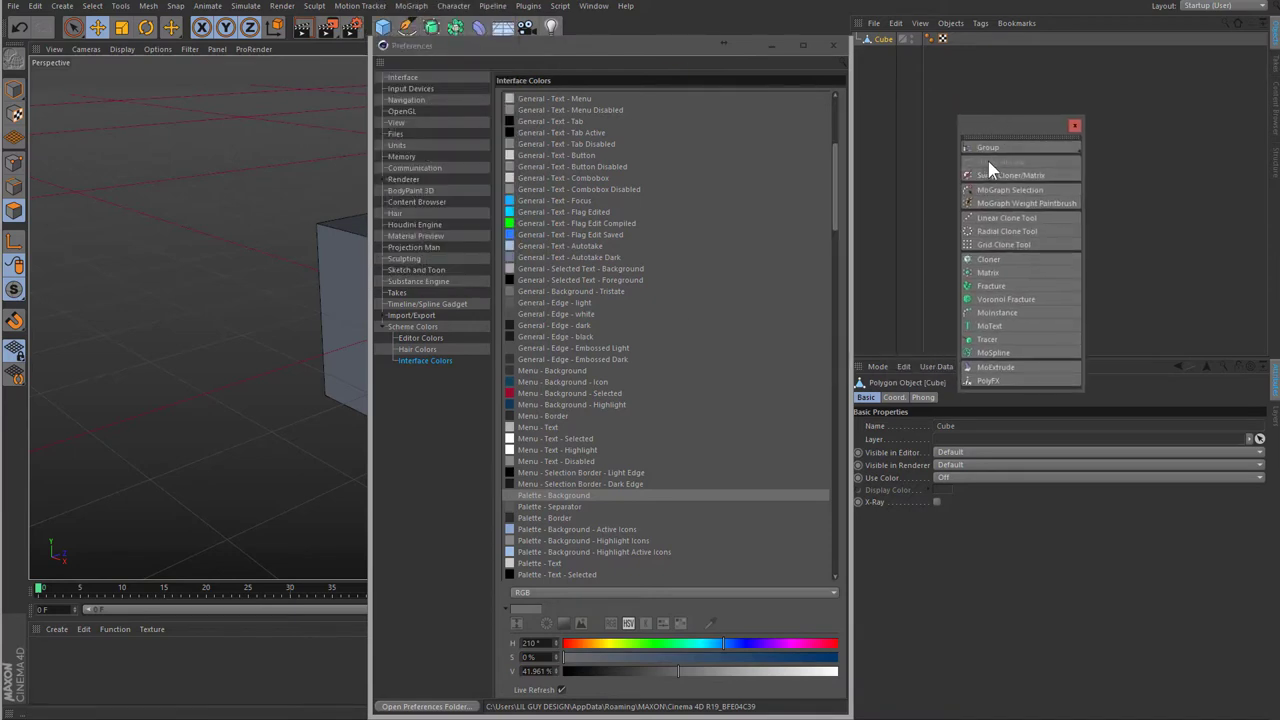
{"action": "left_click_drag", "start_coordinate": [1014, 132], "coordinate": [1010, 135]}
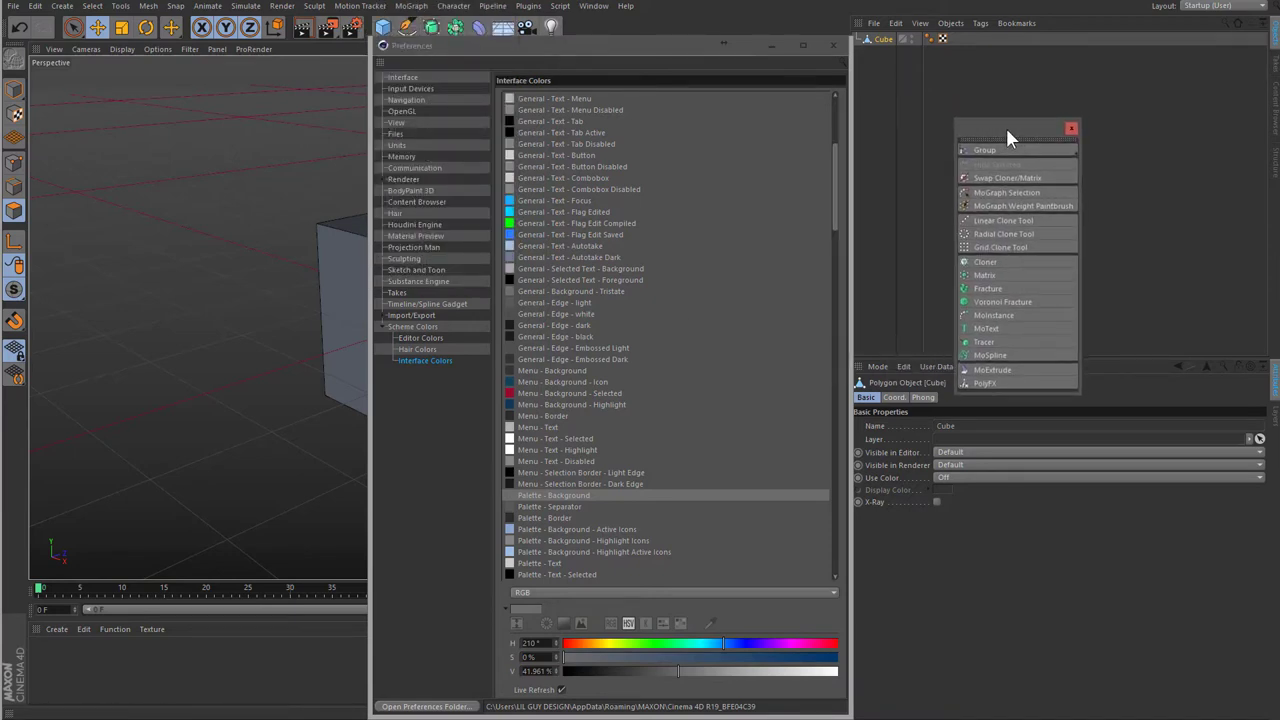
{"action": "left_click", "coordinate": [453, 6]}
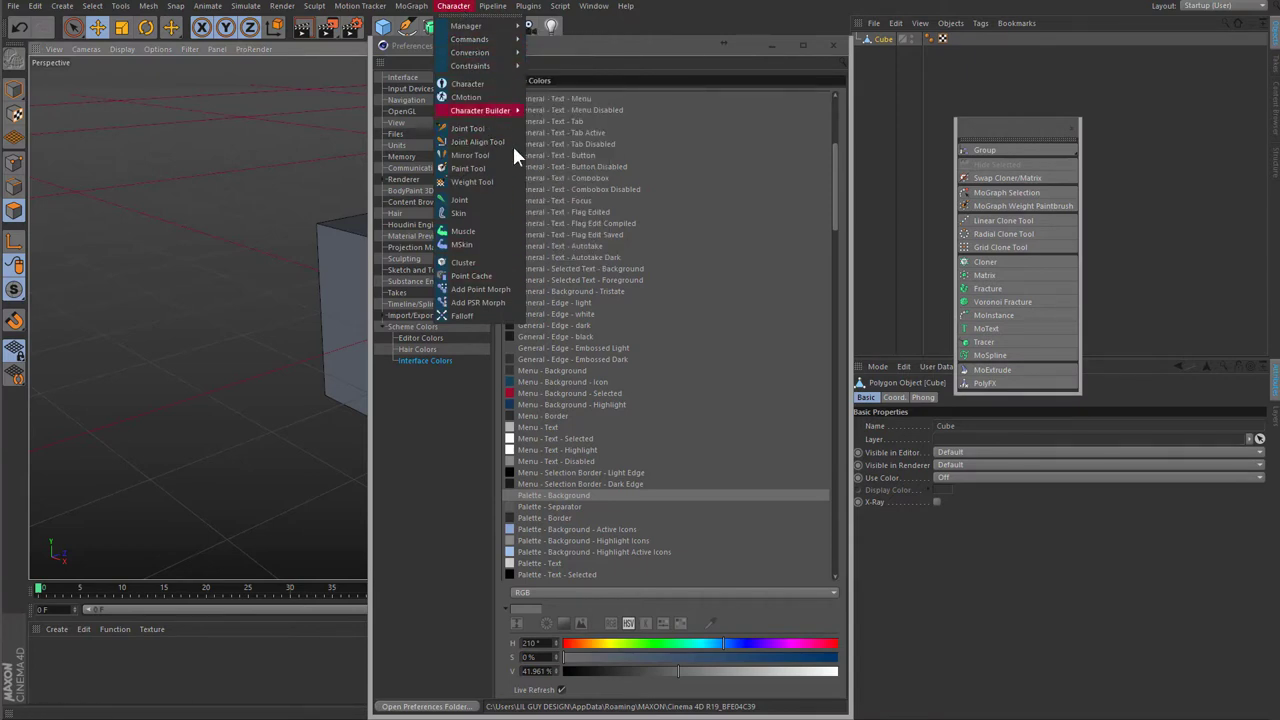
{"action": "left_click", "coordinate": [969, 128]}
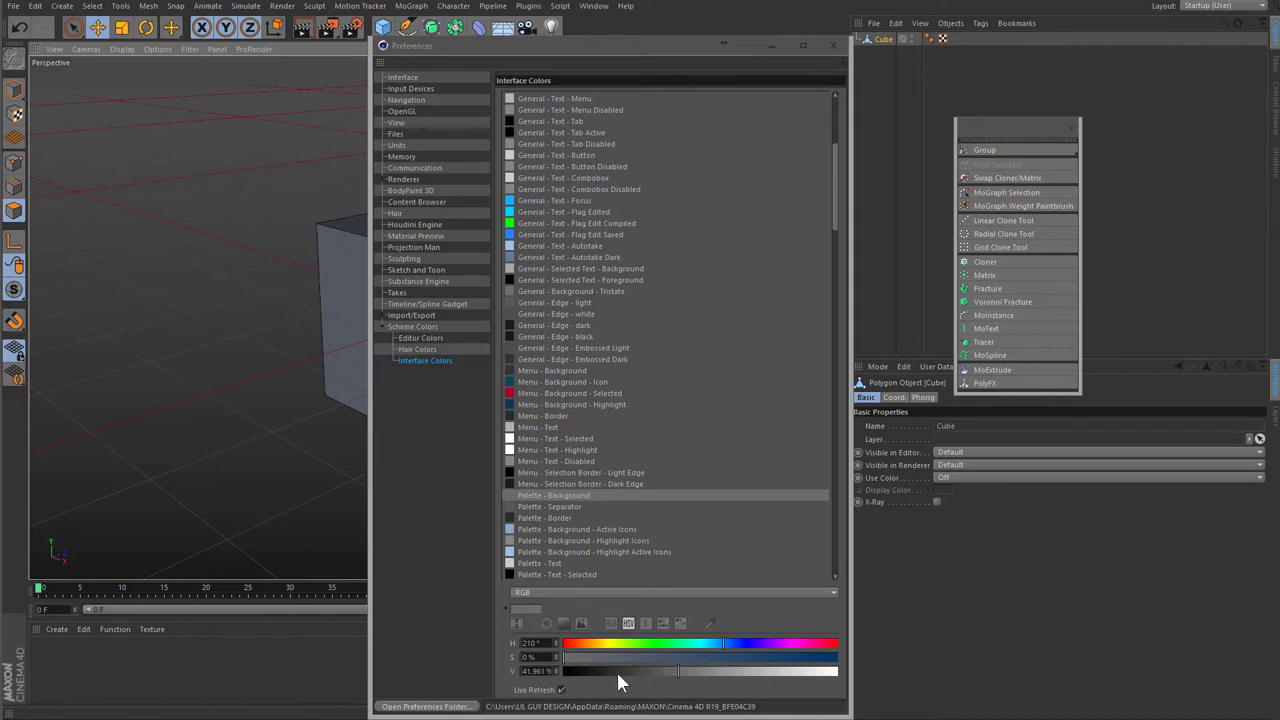
{"action": "left_click", "coordinate": [516, 668]}
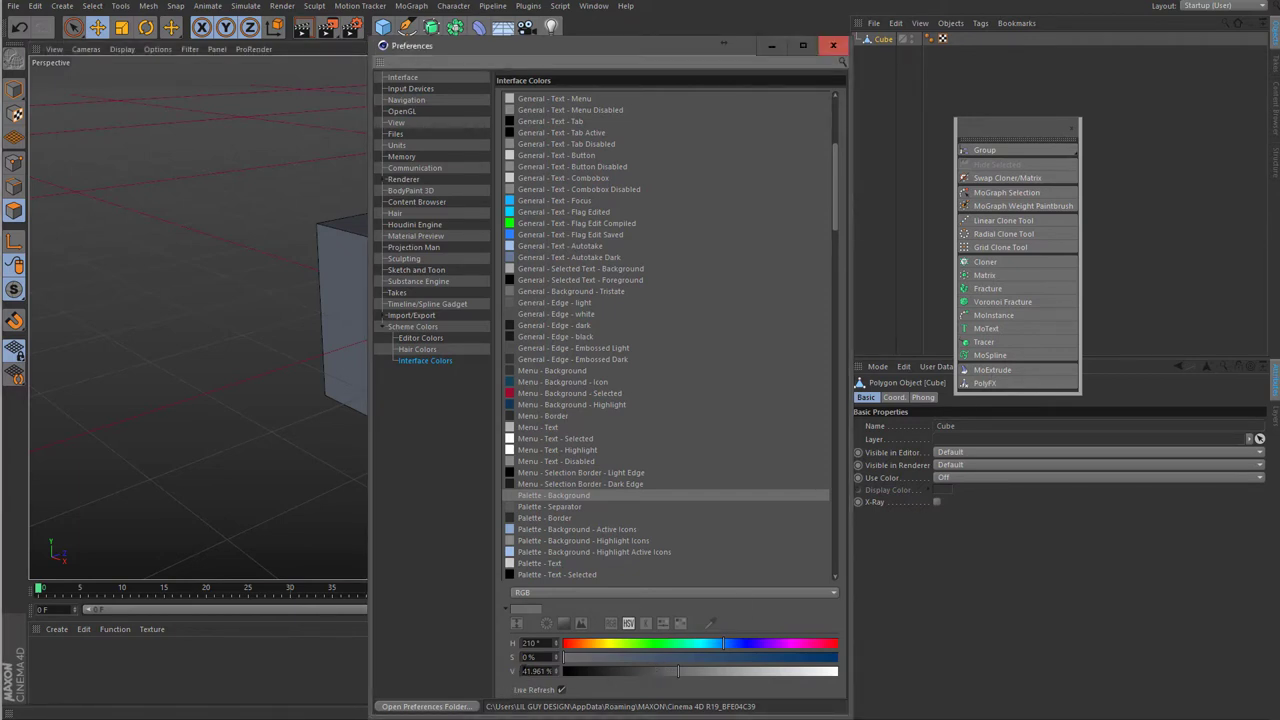
{"action": "type", "text": "4"}
{"action": "key", "text": "Return"}
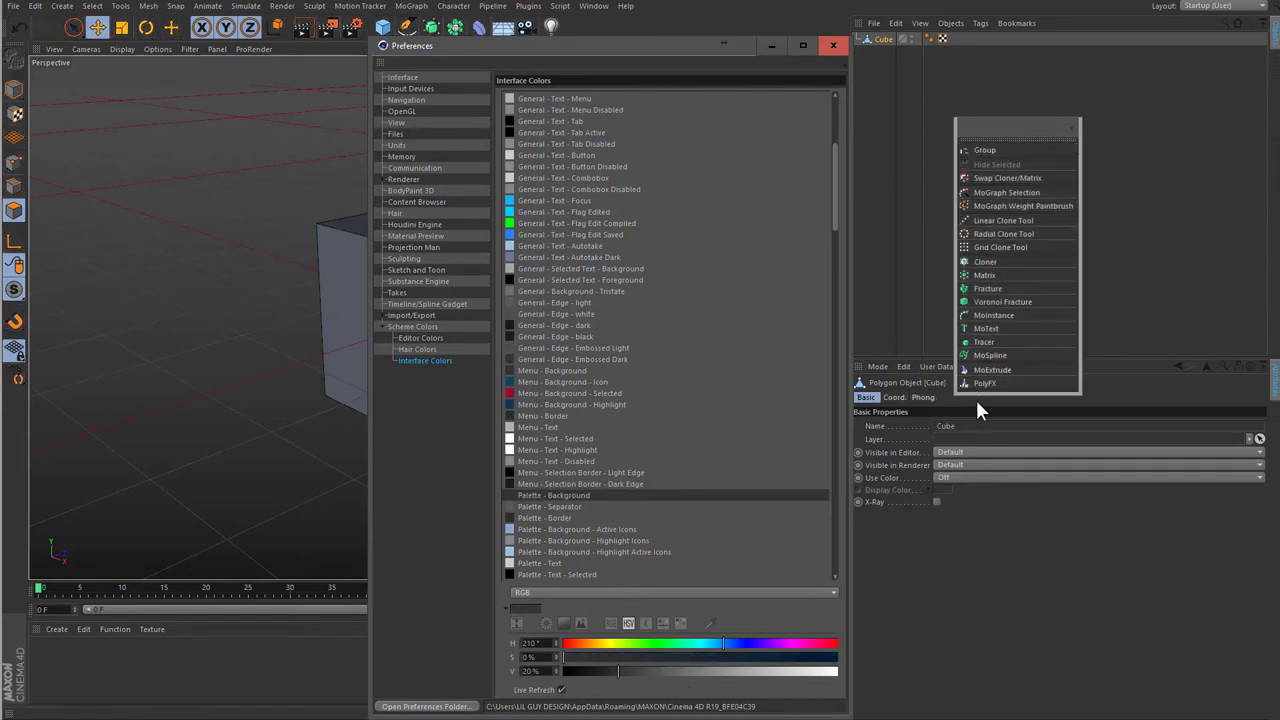
{"action": "left_click", "coordinate": [556, 507]}
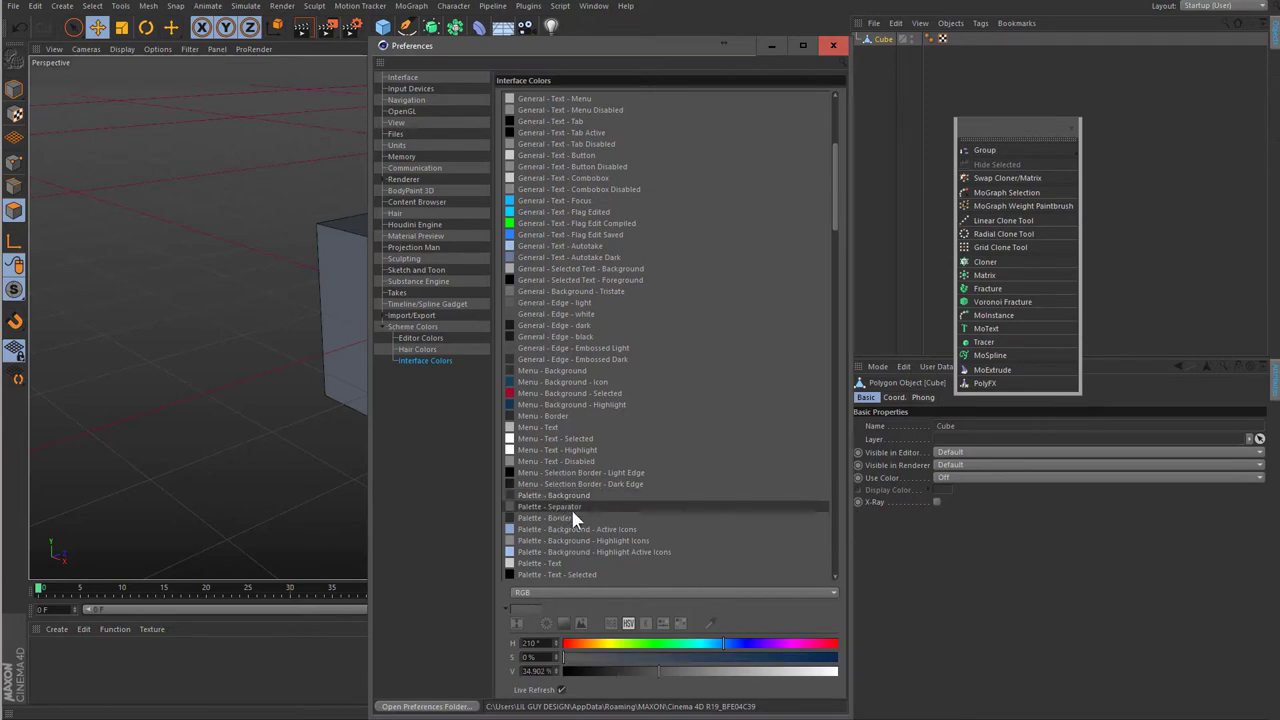
- Switch Palette - Separator to Reference mode after briefly trying a bright blue
{"action": "left_click", "coordinate": [548, 593]}
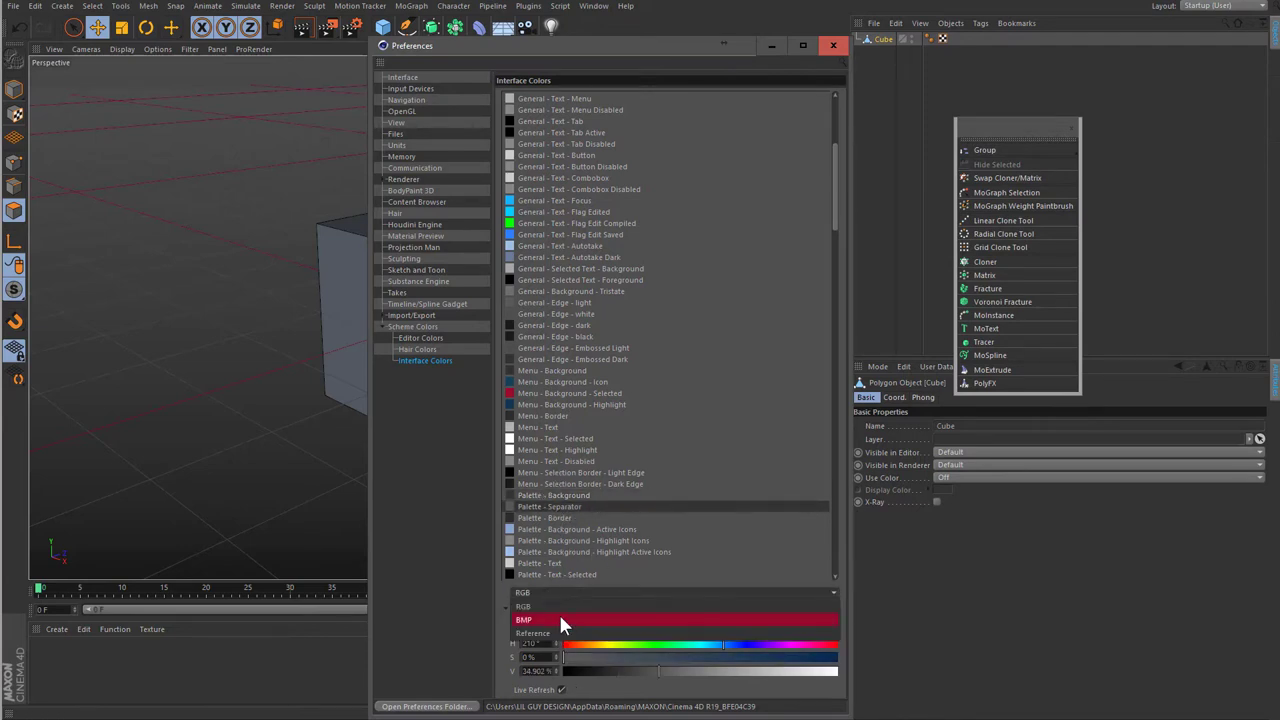
{"action": "left_click", "coordinate": [557, 632]}
{"action": "left_click", "coordinate": [572, 660]}
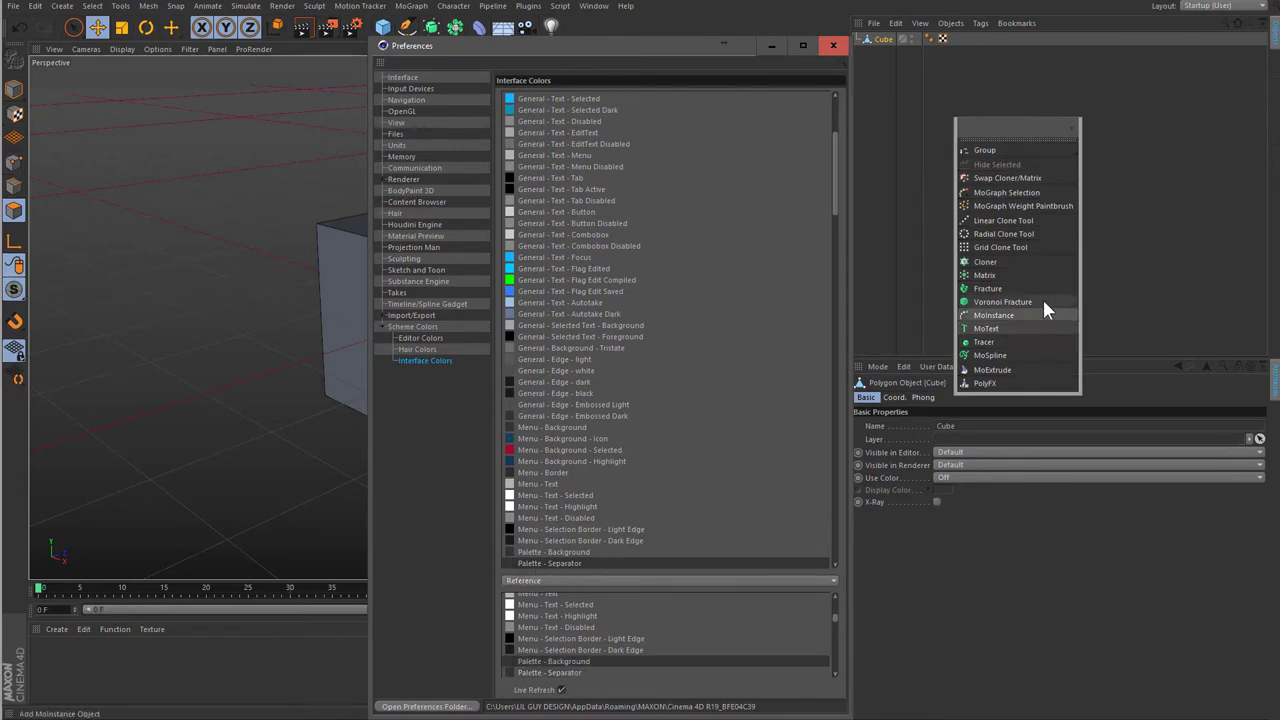
{"action": "left_click", "coordinate": [563, 580]}
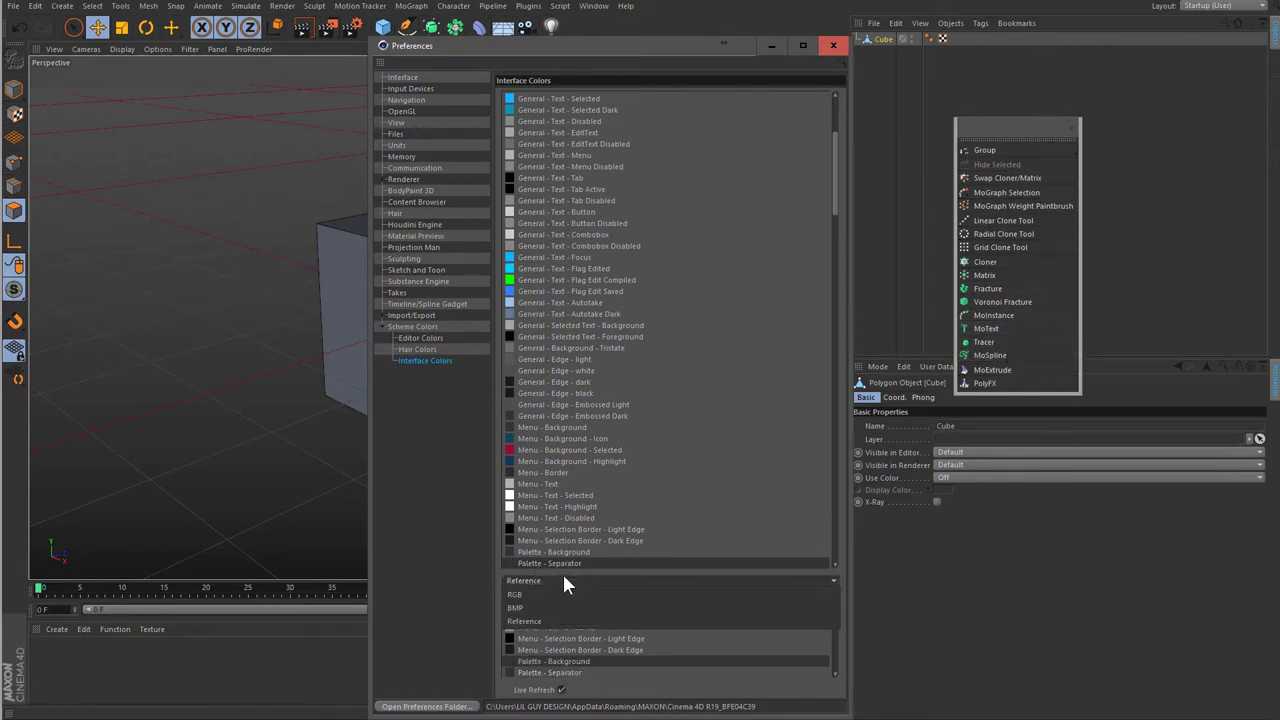
{"action": "left_click", "coordinate": [552, 591]}
{"action": "left_click_drag", "start_coordinate": [785, 668], "coordinate": [840, 670]}
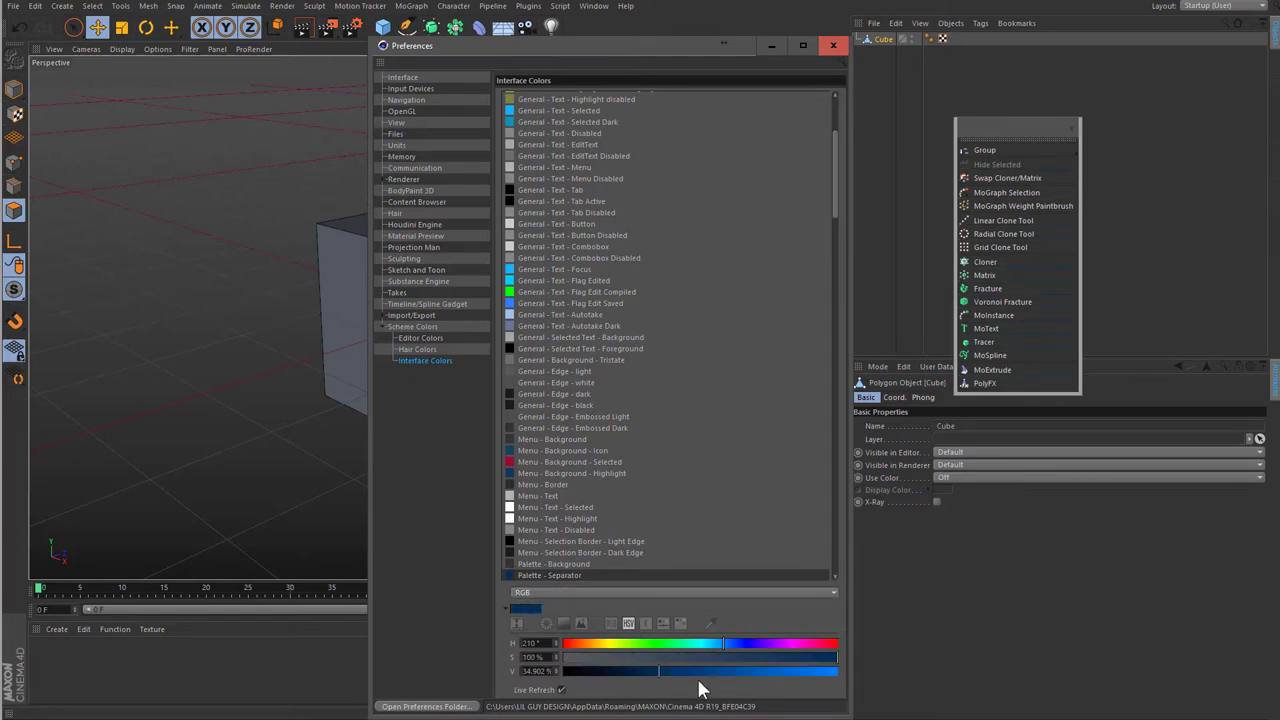
{"action": "left_click_drag", "start_coordinate": [704, 657], "coordinate": [916, 662]}
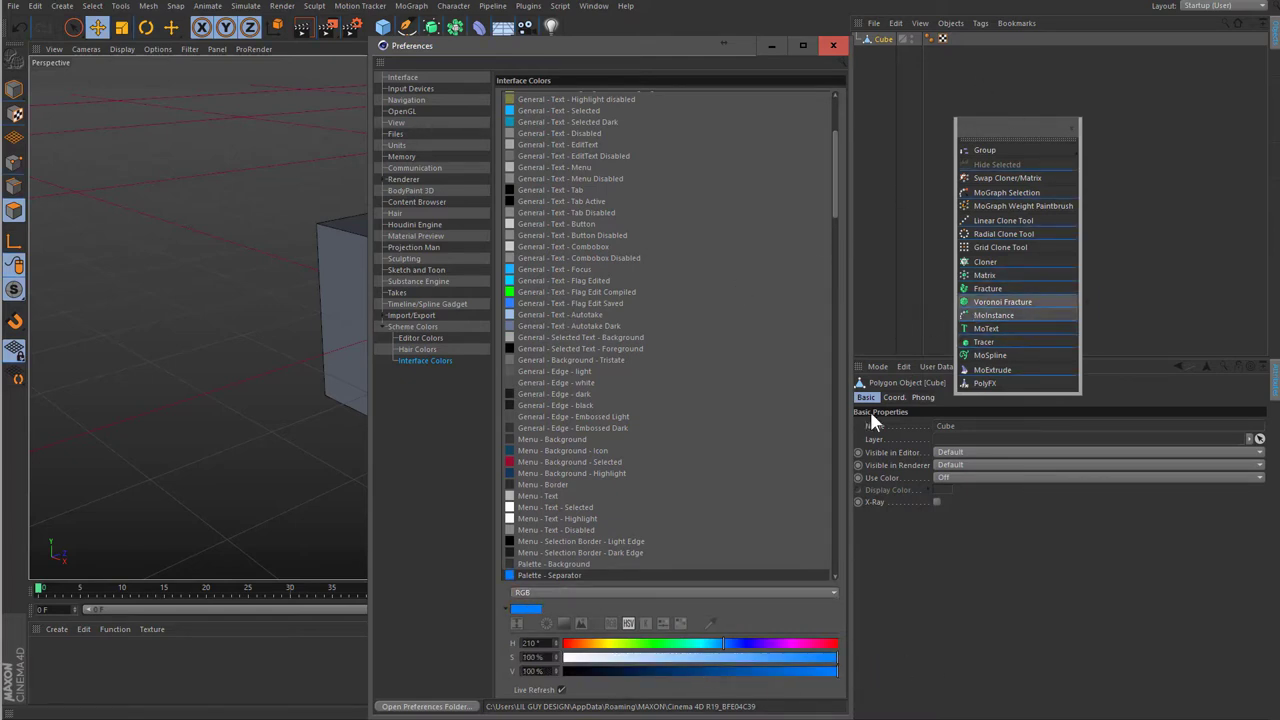
{"action": "left_click", "coordinate": [561, 592]}
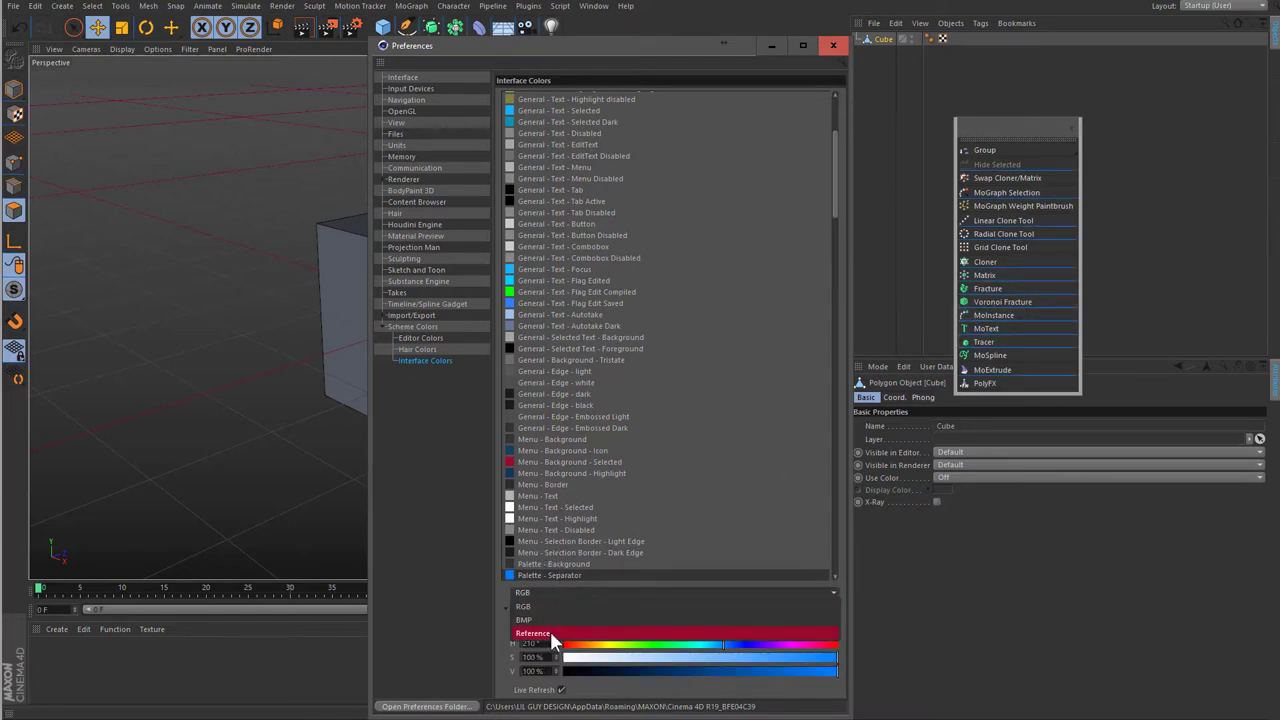
{"action": "left_click", "coordinate": [553, 633]}
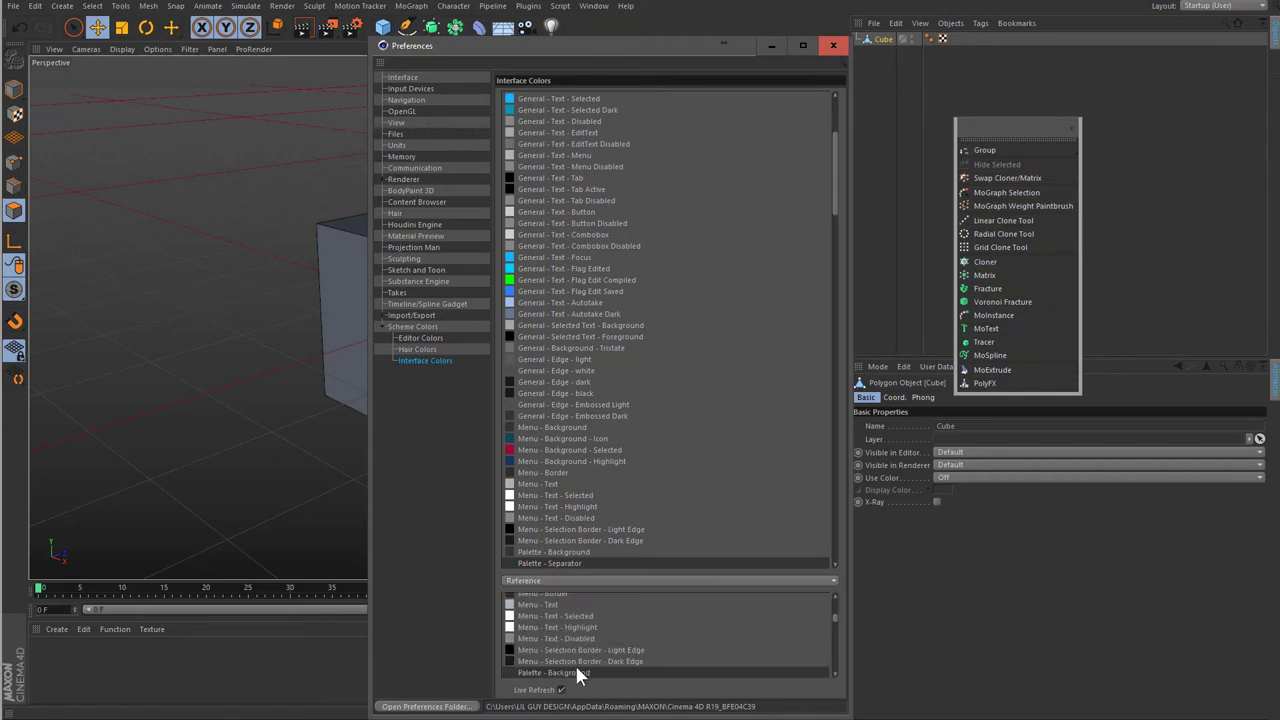
- Tint Palette - Border near-white blue, then make it reference Palette - Background
{"action": "scroll", "coordinate": [640, 440], "scroll_direction": "down", "scroll_amount": 1}
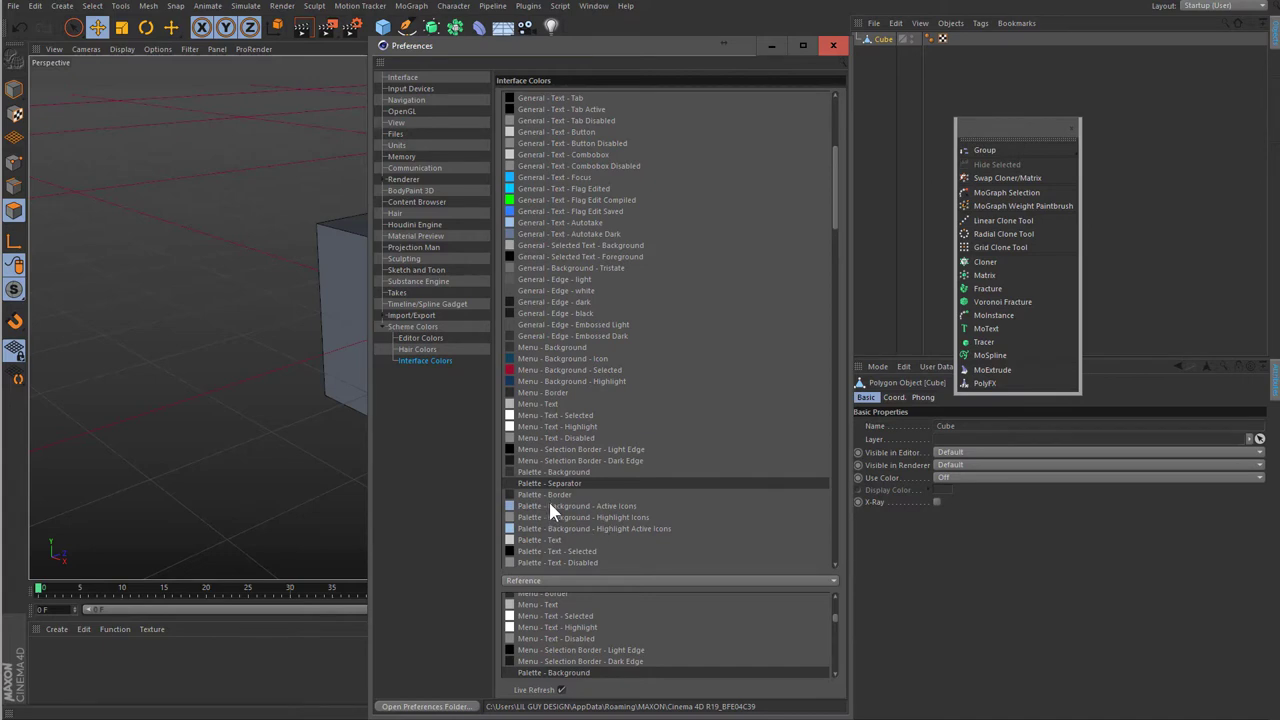
{"action": "left_click", "coordinate": [548, 499]}
{"action": "scroll", "coordinate": [567, 545], "scroll_direction": "down", "scroll_amount": 2}
{"action": "left_click", "coordinate": [566, 488]}
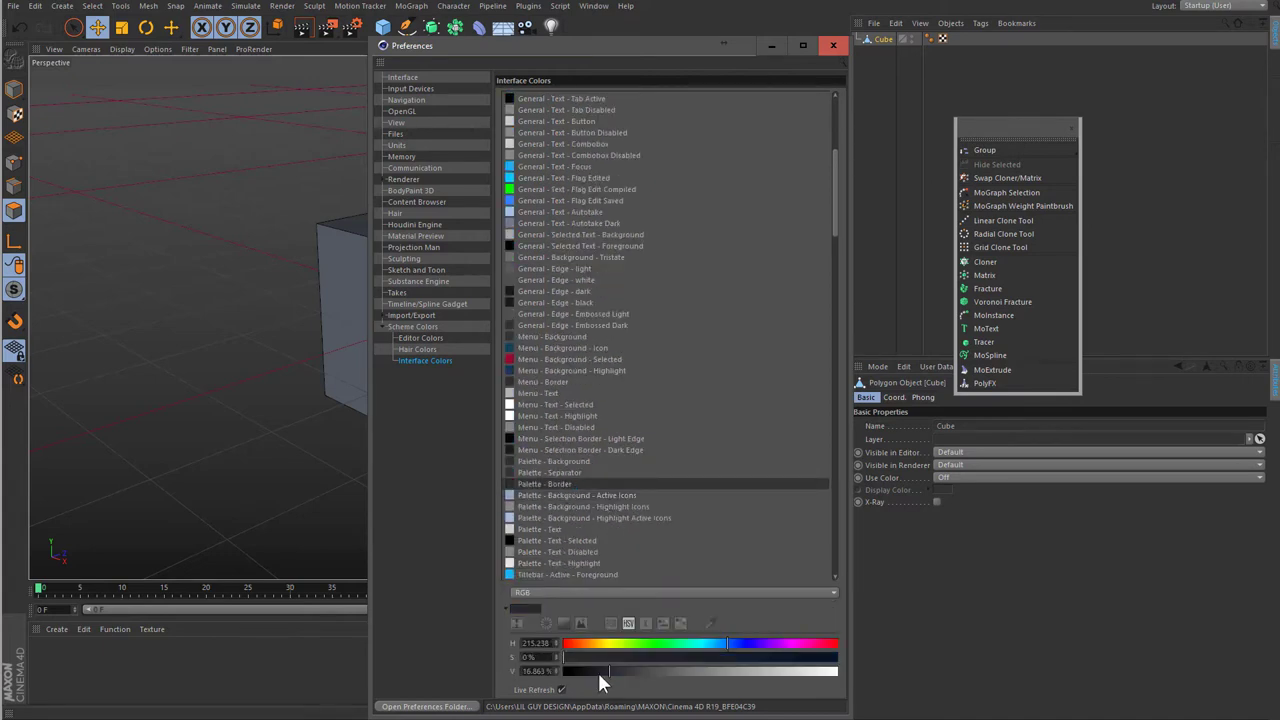
{"action": "left_click_drag", "start_coordinate": [608, 657], "coordinate": [838, 657]}
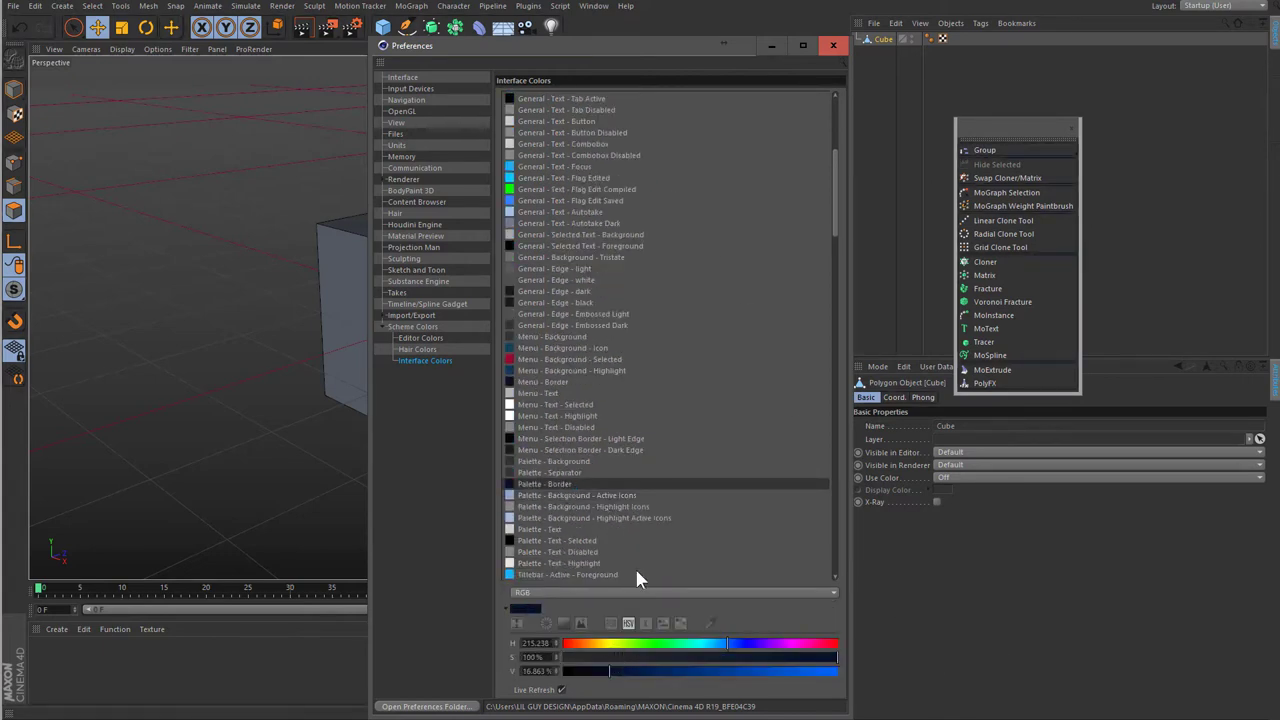
{"action": "left_click_drag", "start_coordinate": [622, 670], "coordinate": [840, 670]}
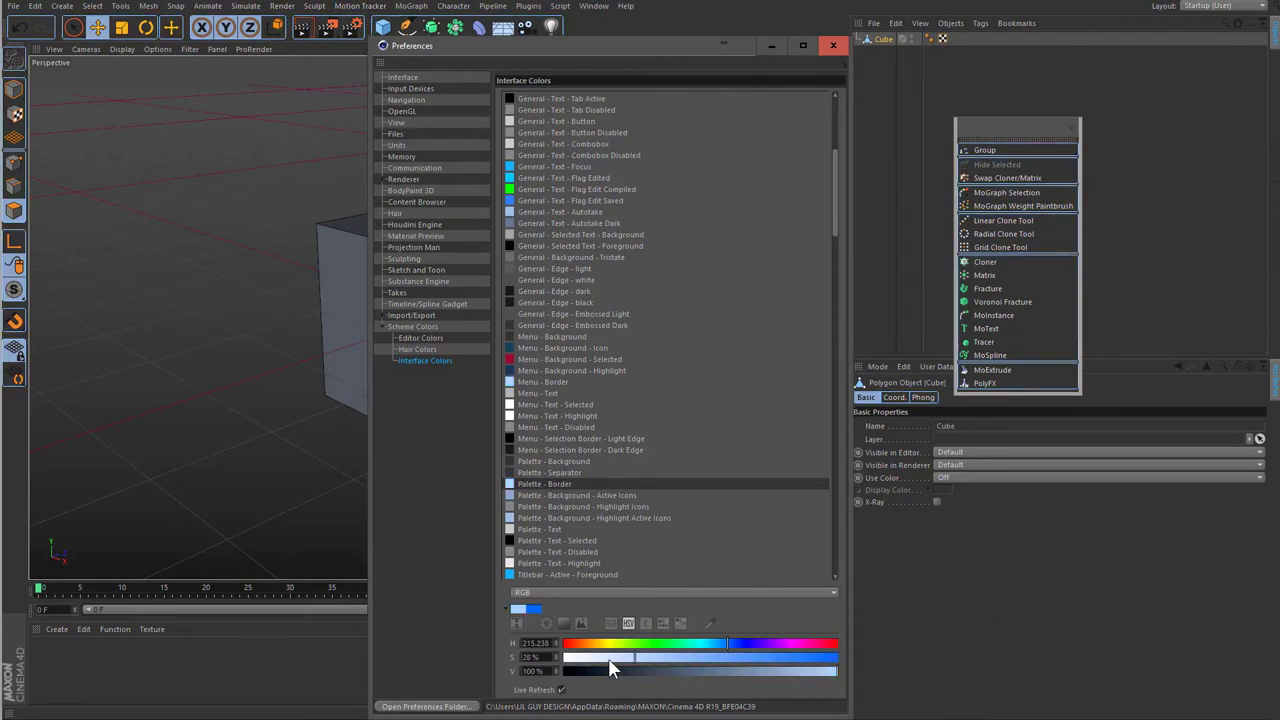
{"action": "left_click_drag", "start_coordinate": [652, 657], "coordinate": [590, 657]}
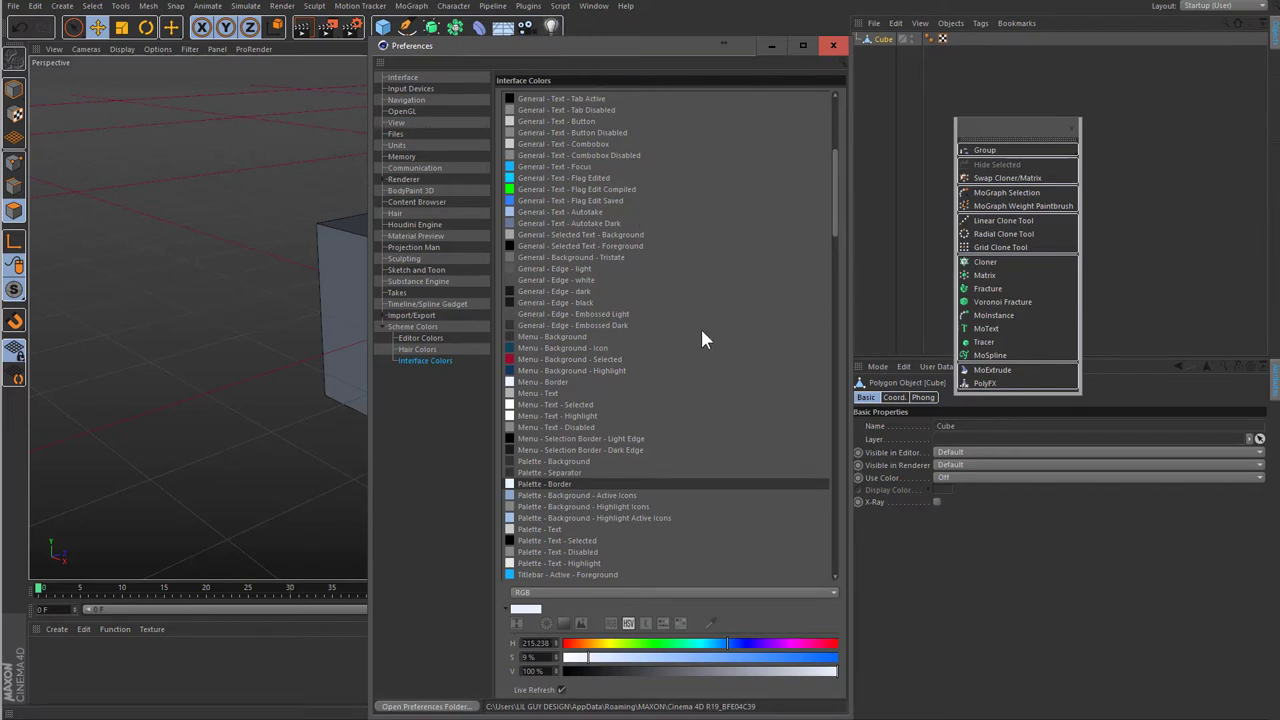
{"action": "left_click", "coordinate": [548, 593]}
{"action": "left_click", "coordinate": [541, 633]}
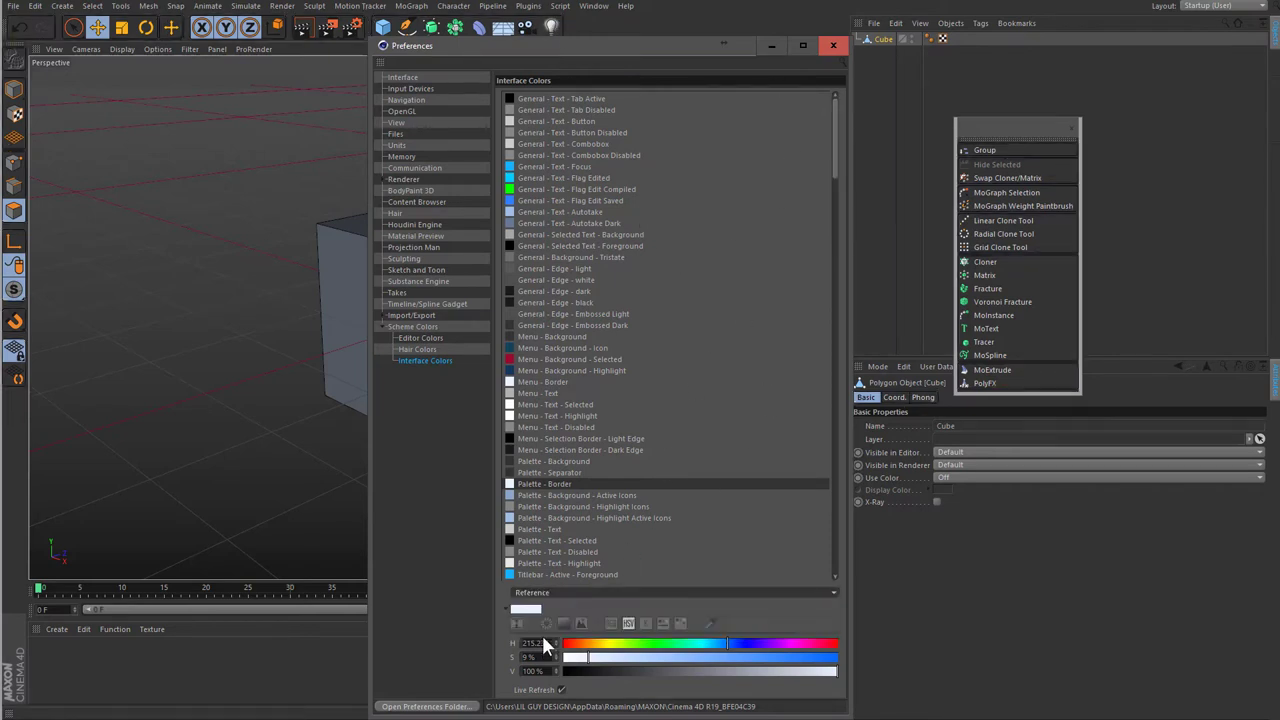
{"action": "left_click", "coordinate": [560, 648]}
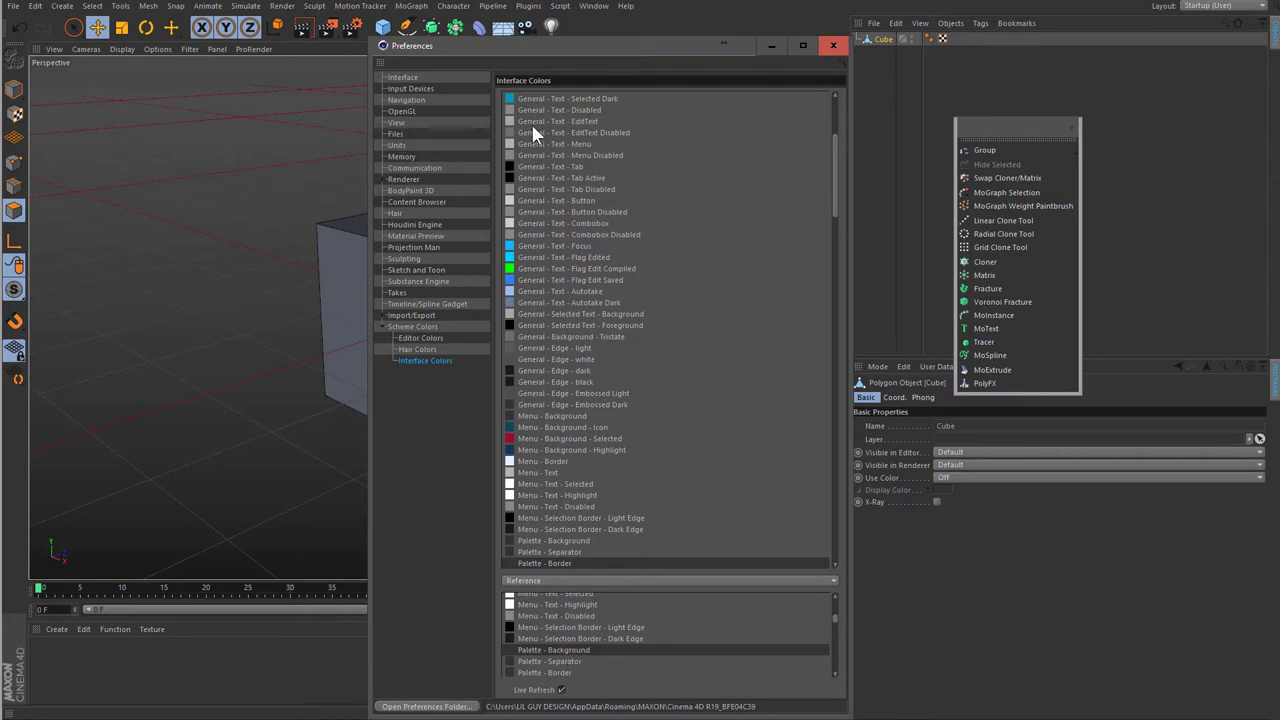
{"action": "scroll", "coordinate": [636, 521], "scroll_direction": "down", "scroll_amount": 3}
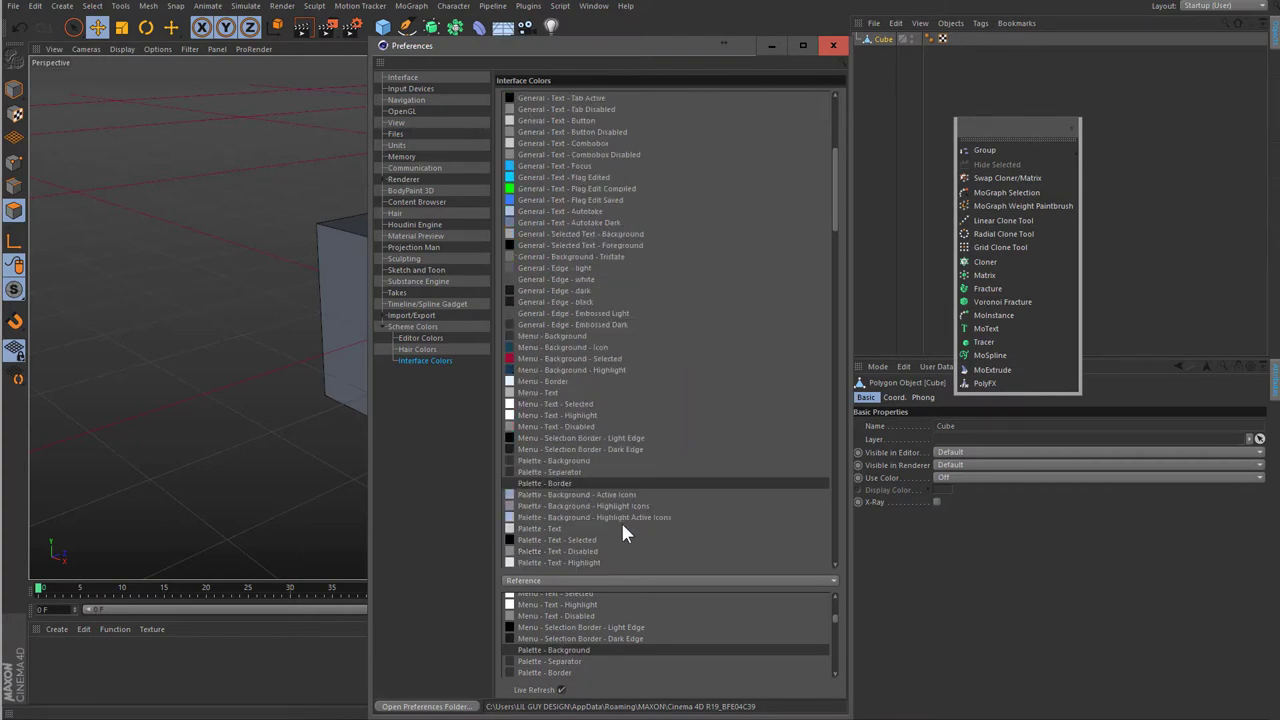
- Set Palette - Background - Active Icons to 30% value and 0% saturation
{"action": "left_click", "coordinate": [574, 496]}
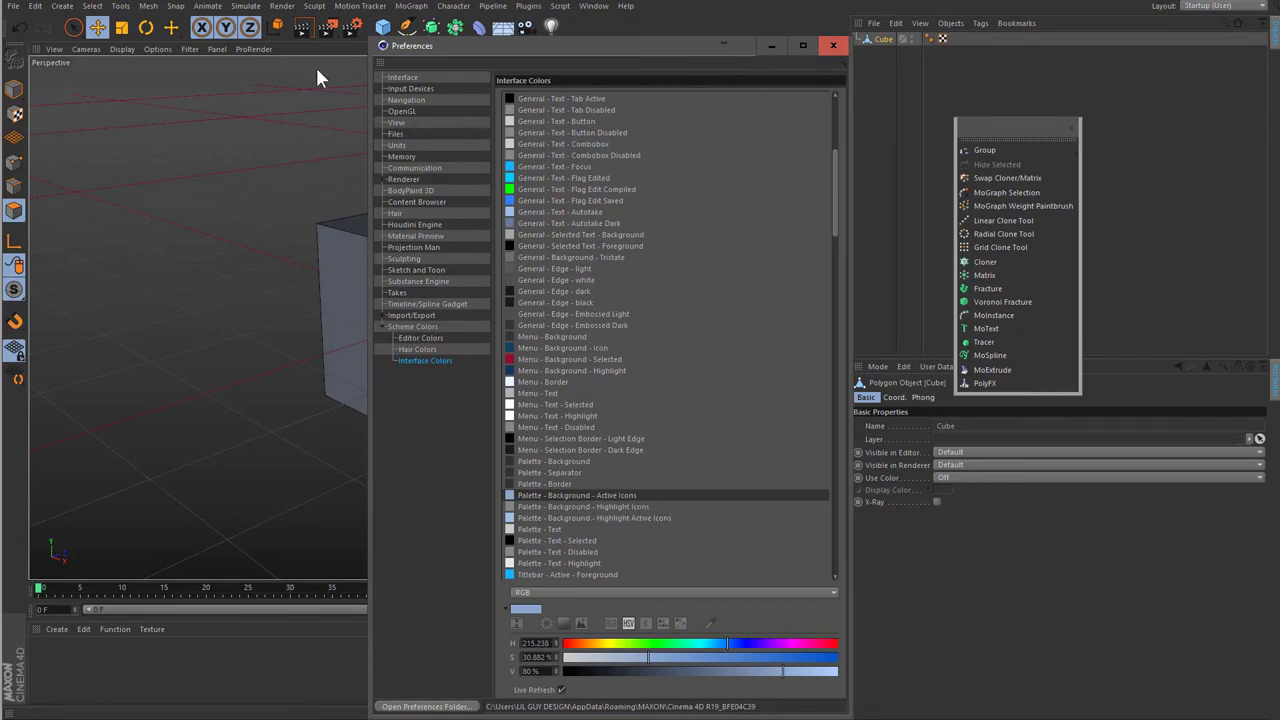
{"action": "left_click", "coordinate": [530, 671]}
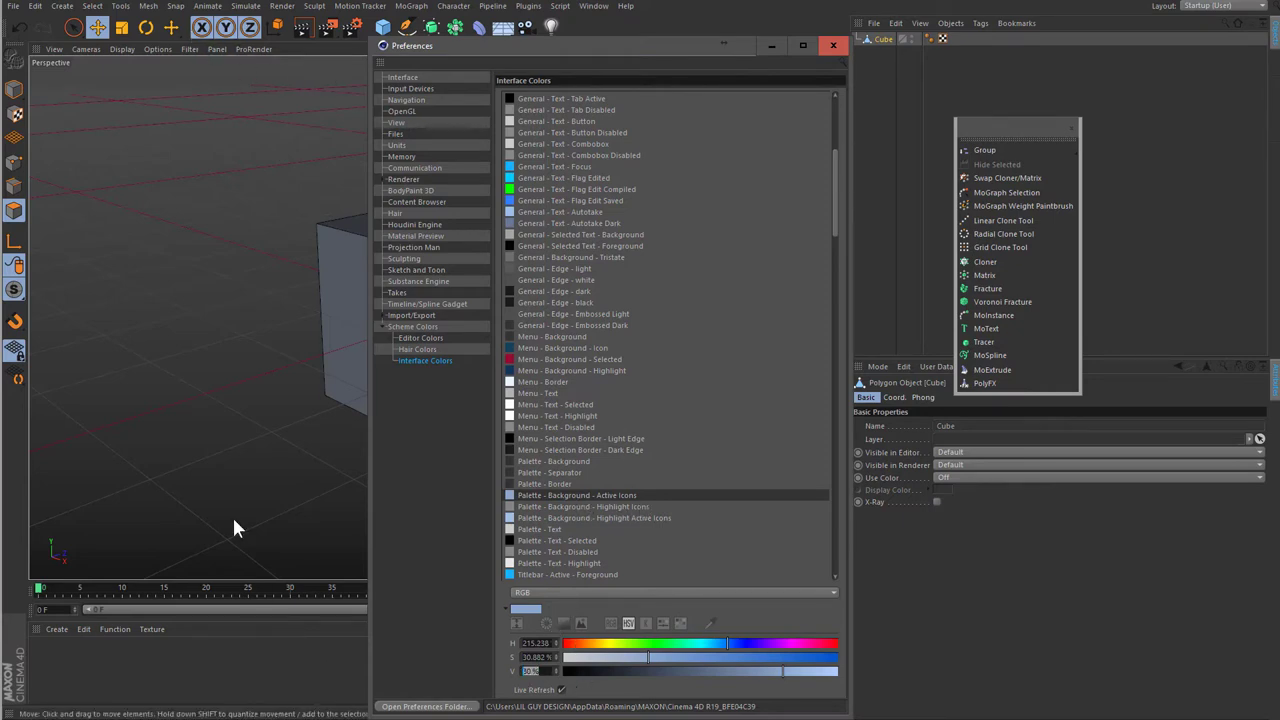
{"action": "type", "text": "30"}
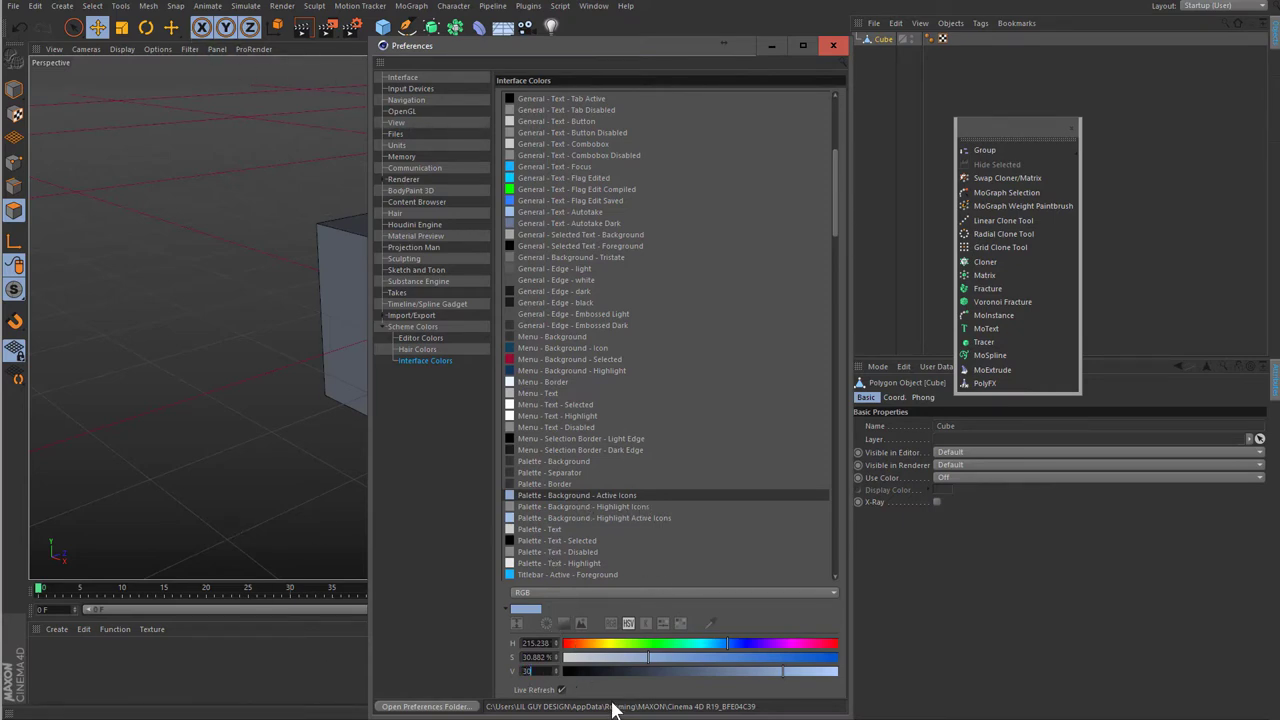
{"action": "key", "text": "Return"}
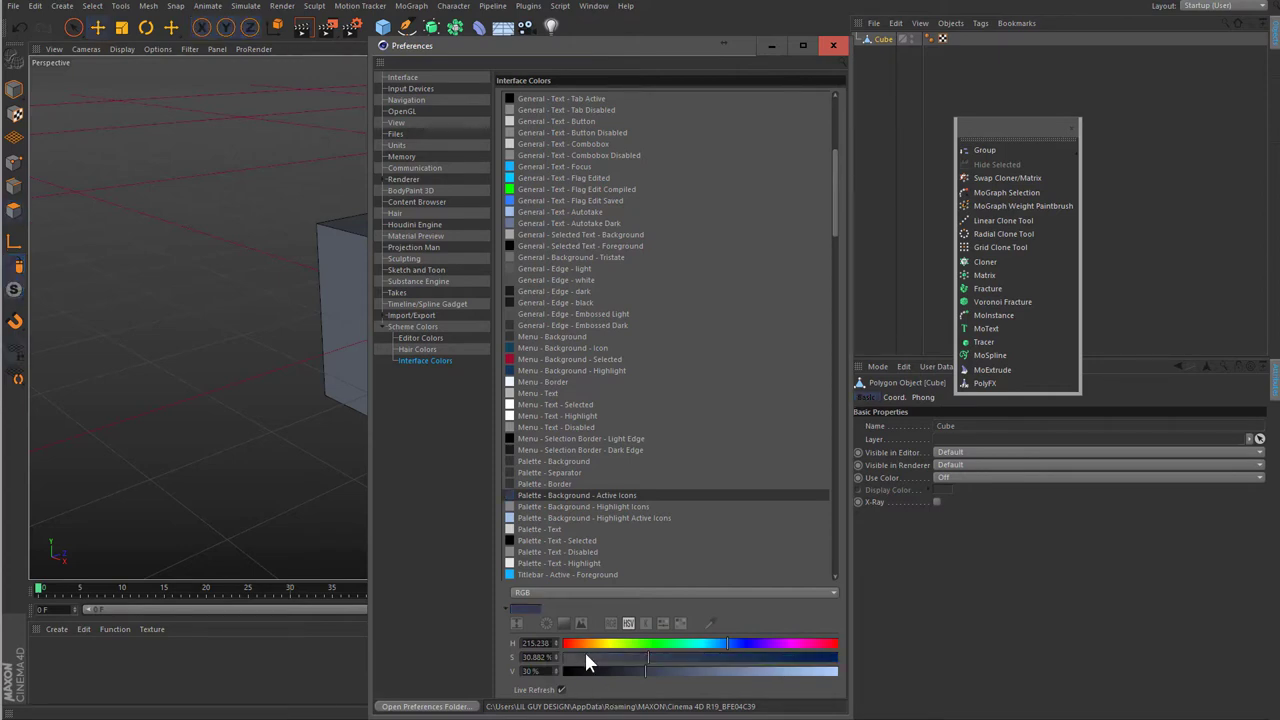
{"action": "left_click_drag", "start_coordinate": [587, 657], "coordinate": [560, 658]}
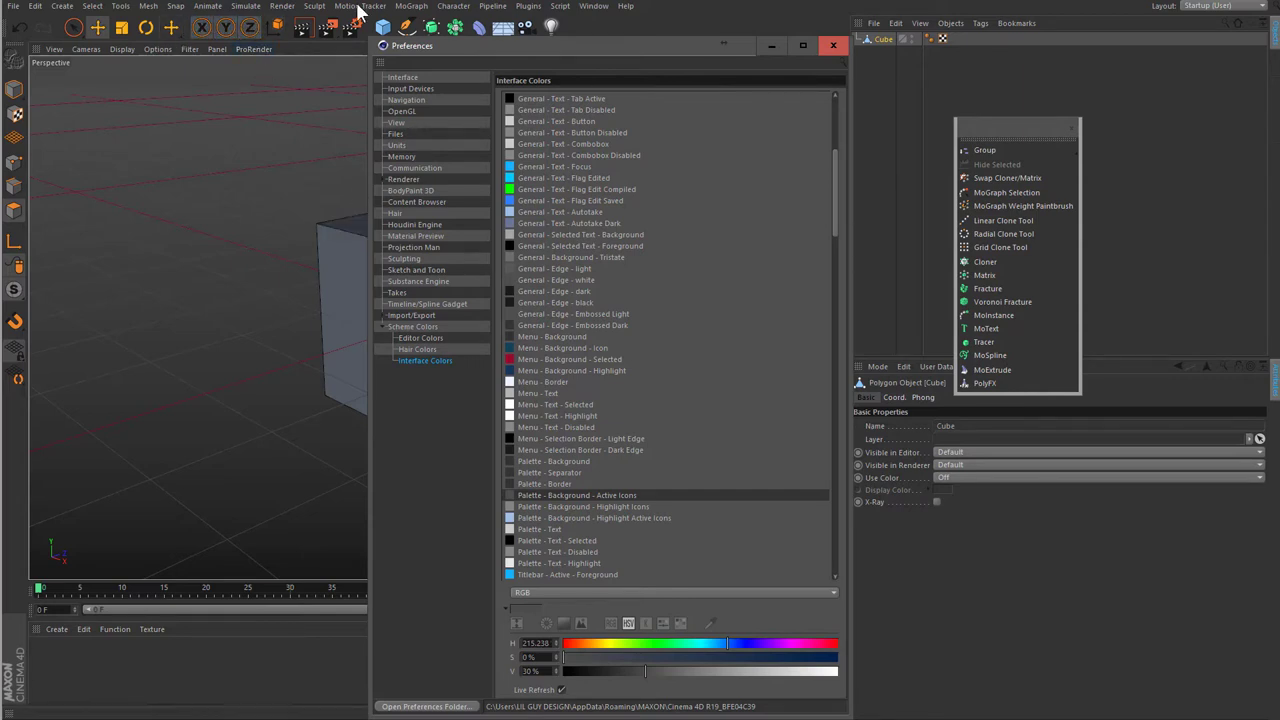
- Select Palette - Background - Highlight Icons and try a blue at hue 210°, 75% brightness
{"action": "left_click", "coordinate": [628, 506]}
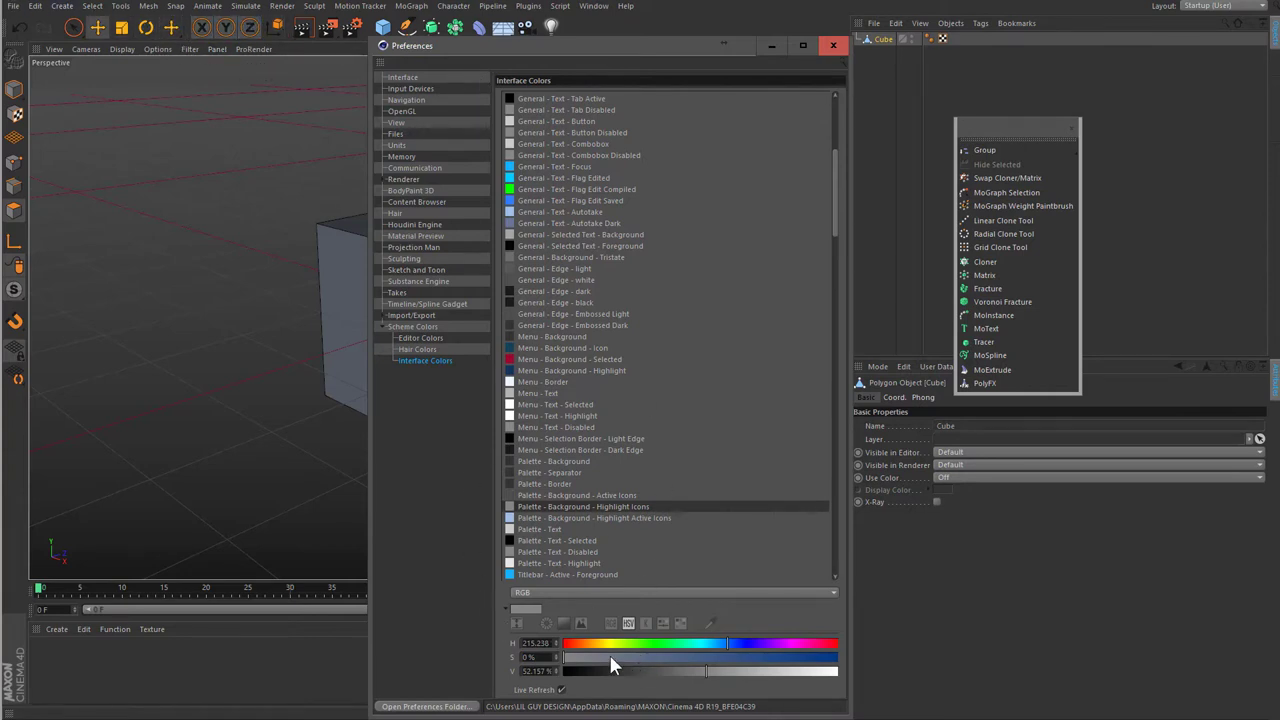
{"action": "left_click_drag", "start_coordinate": [609, 657], "coordinate": [839, 650]}
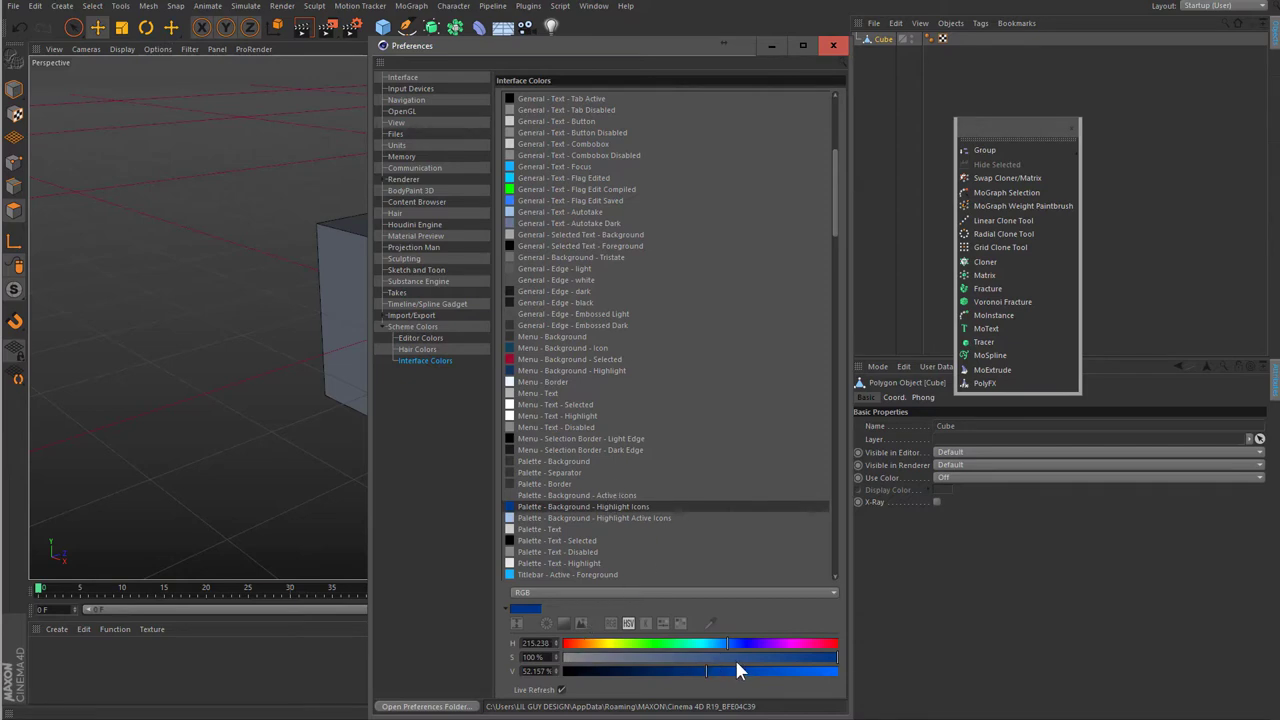
{"action": "left_click_drag", "start_coordinate": [712, 671], "coordinate": [745, 671]}
{"action": "left_click", "coordinate": [540, 657]}
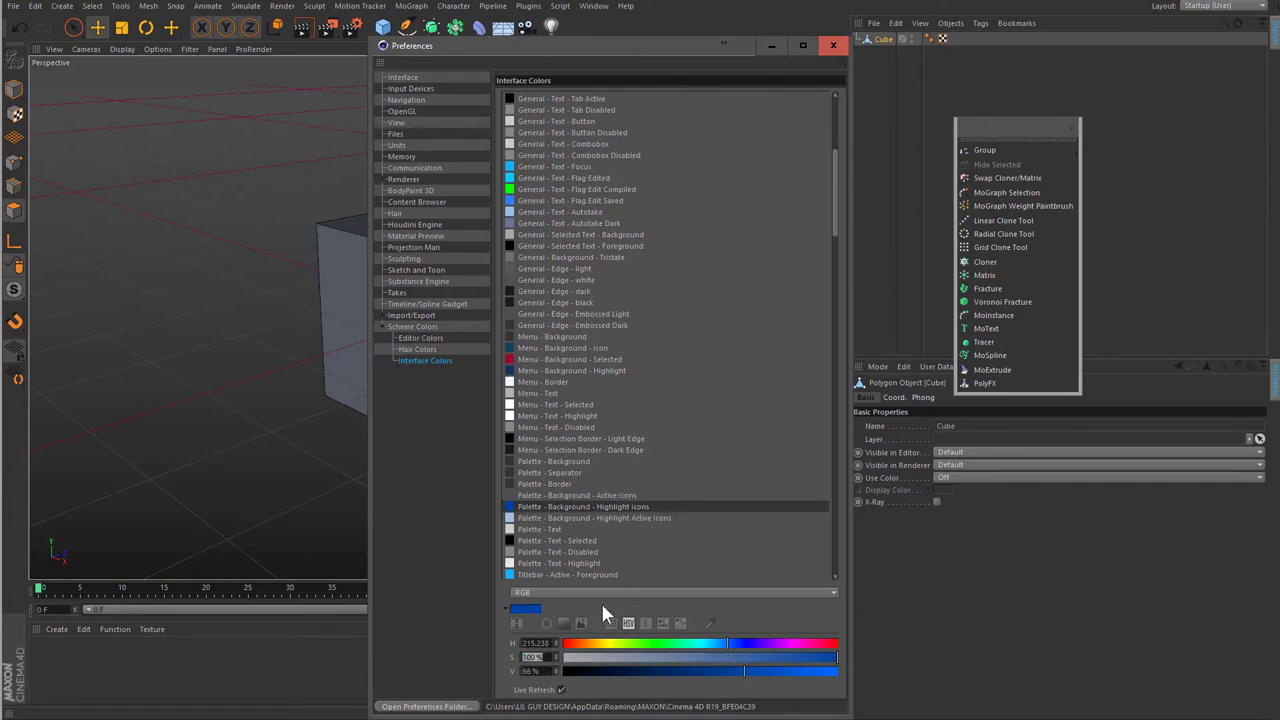
{"action": "key", "text": "shift+Tab"}
{"action": "type", "text": "210"}
{"action": "key", "text": "Return"}
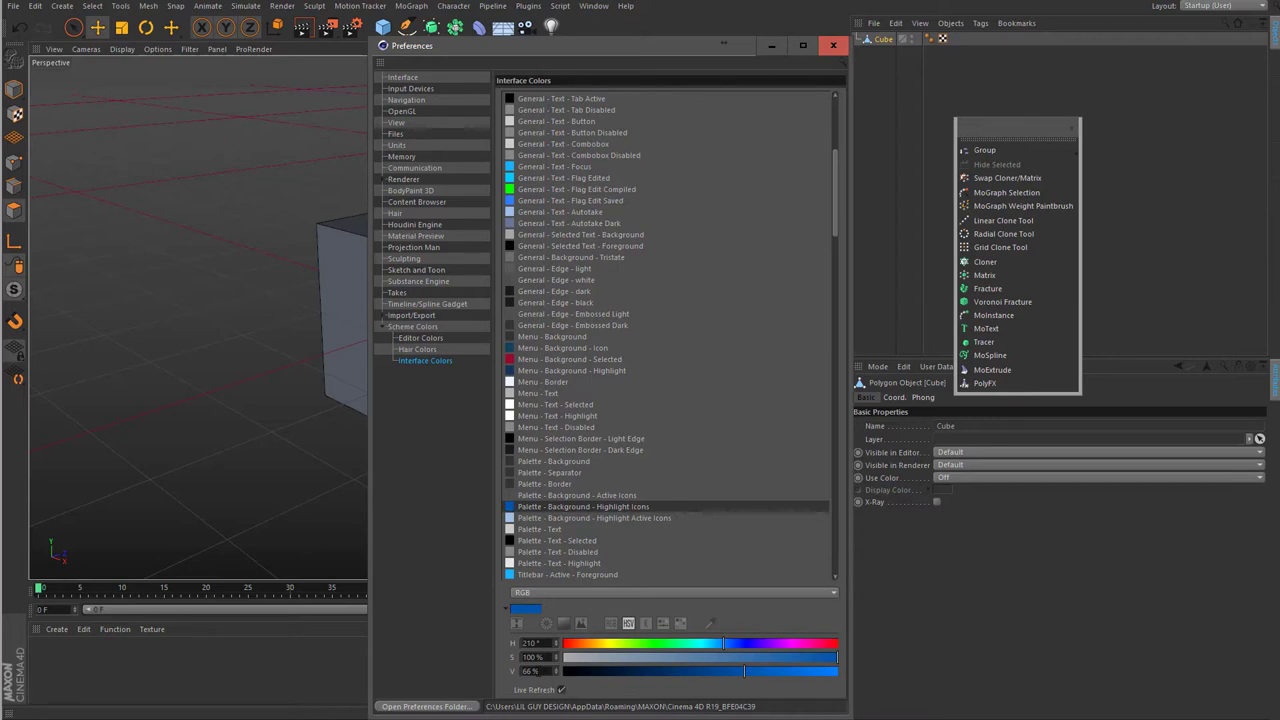
{"action": "key", "text": "Tab"}
{"action": "key", "text": "Tab"}
{"action": "key", "text": "Return"}
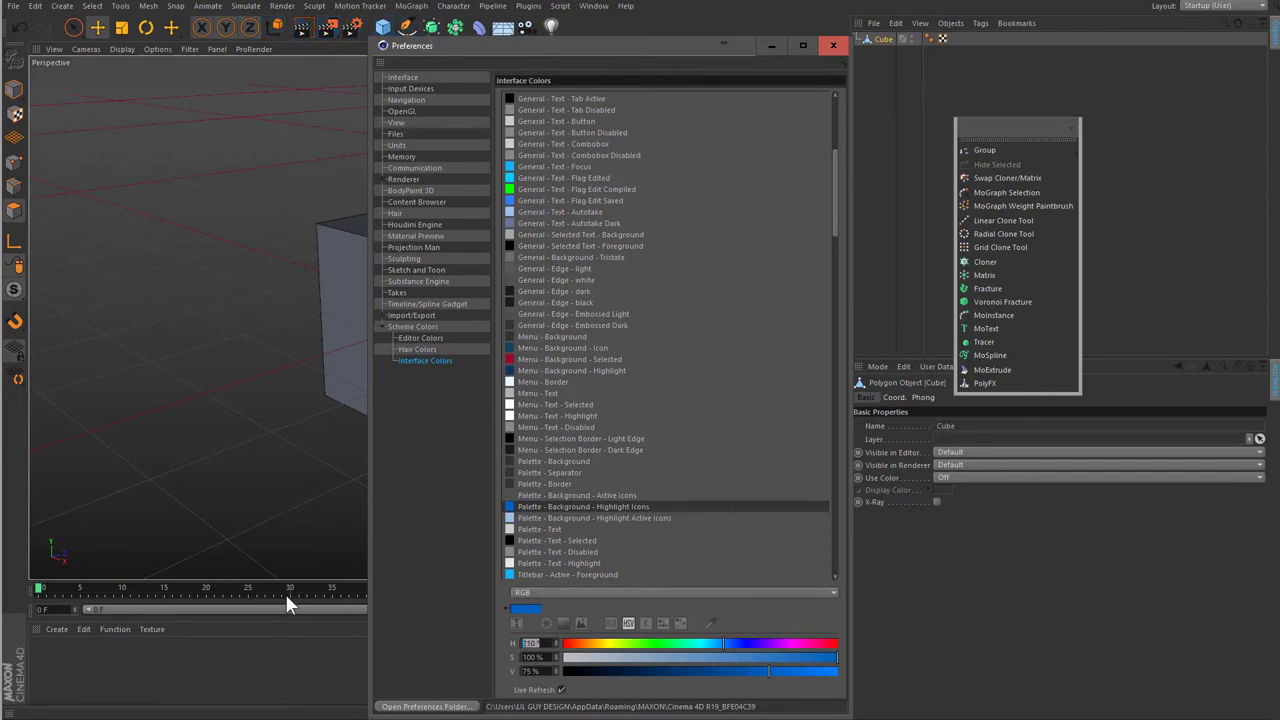
- Settle the Highlight Icons colour on hue 200° with 50% brightness
{"action": "type", "text": "360"}
{"action": "key", "text": "Return"}
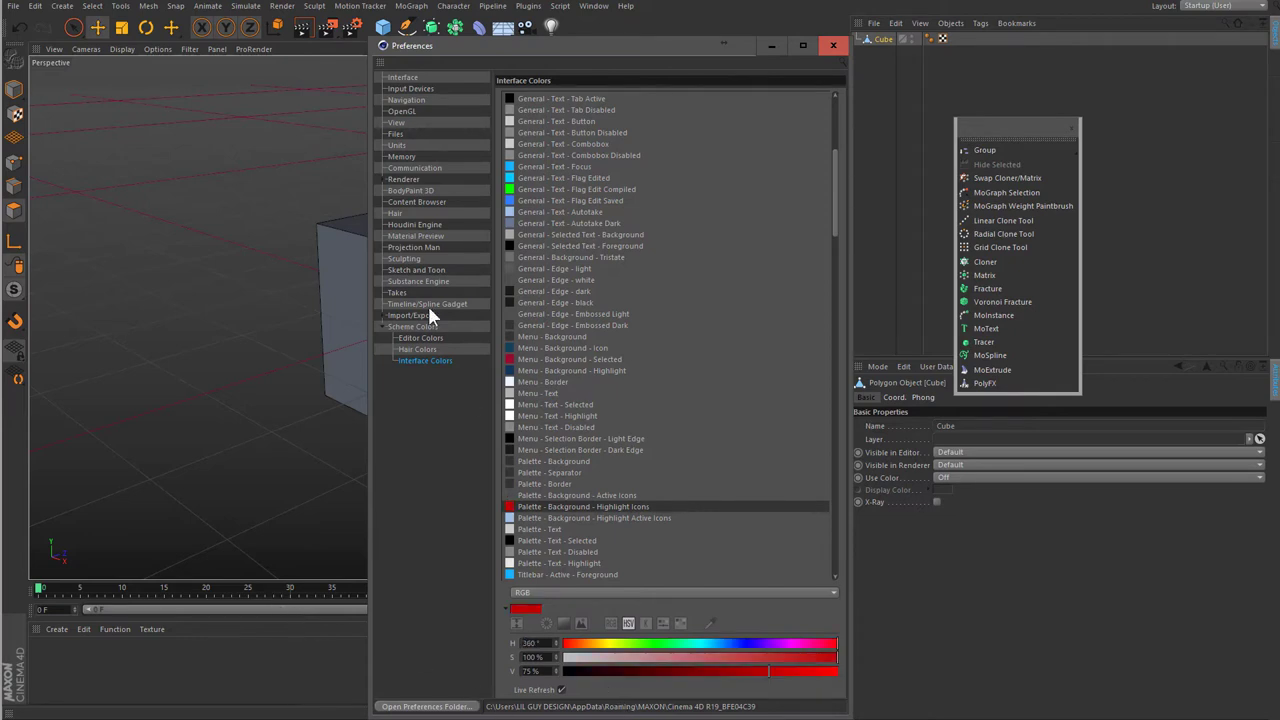
{"action": "type", "text": "200"}
{"action": "key", "text": "Return"}
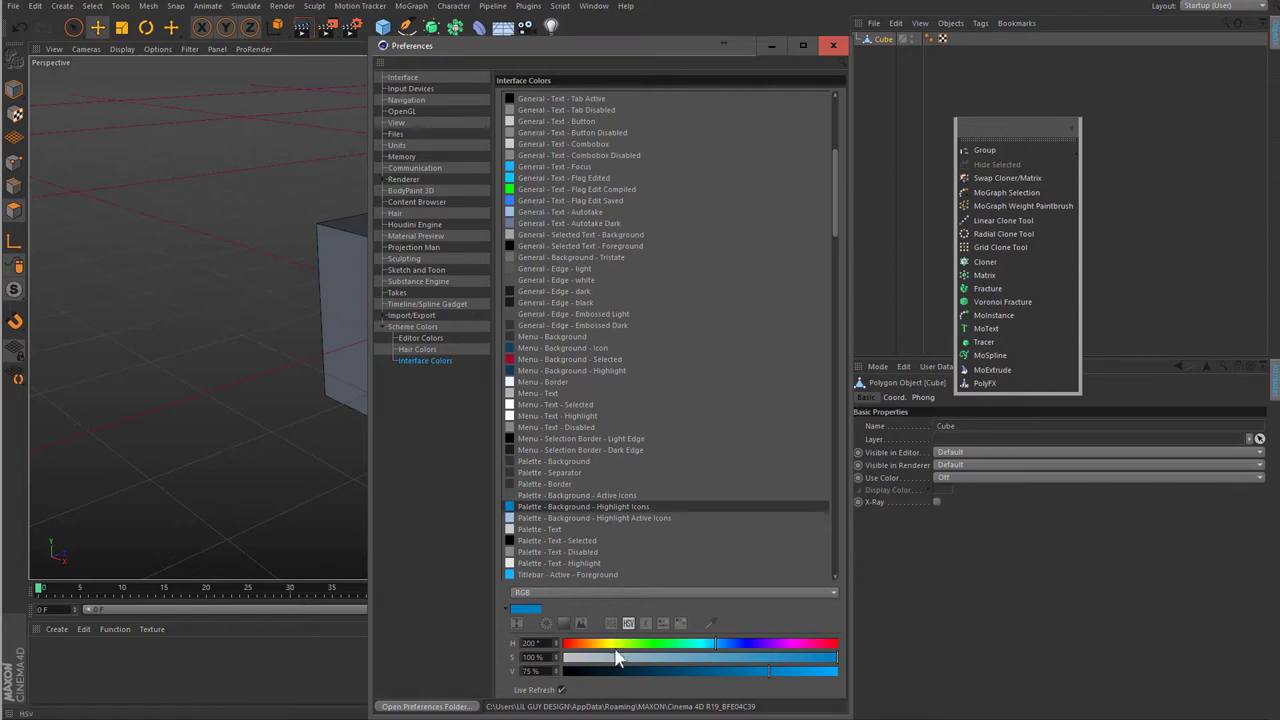
{"action": "left_click", "coordinate": [527, 671]}
{"action": "type", "text": "50"}
{"action": "key", "text": "Return"}
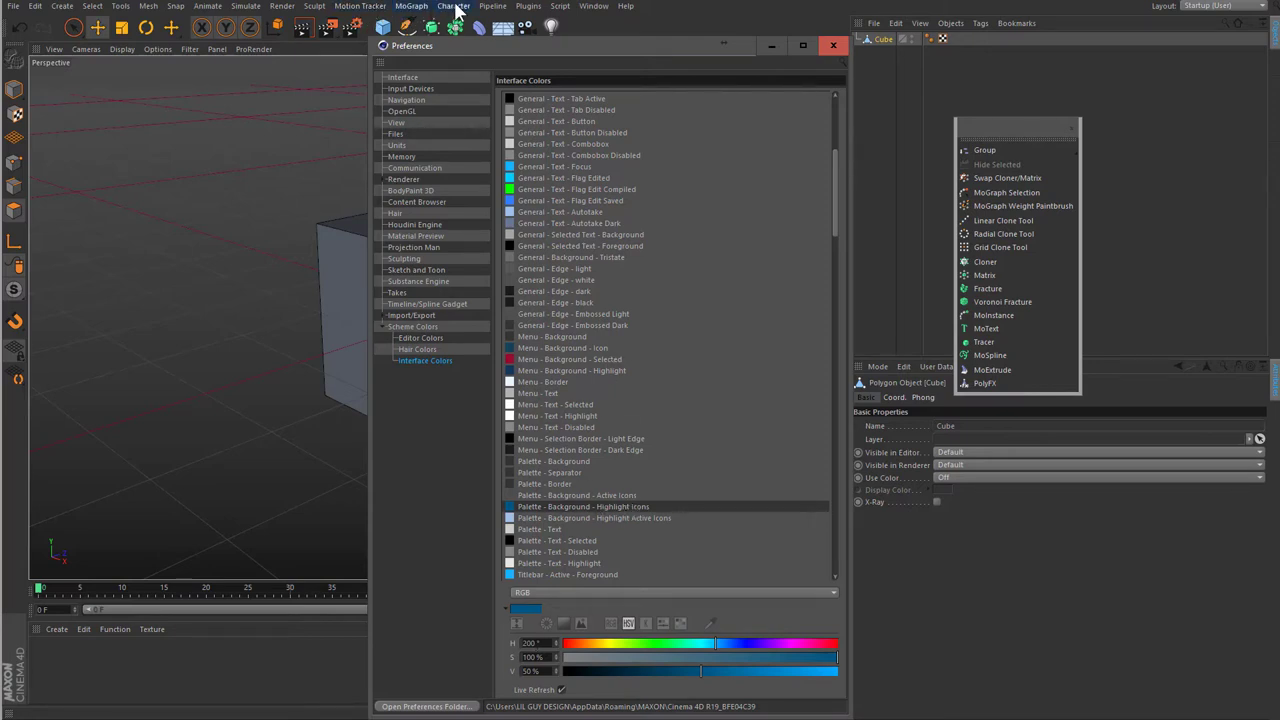
- Switch Highlight Icons to Reference mode, linking it to Menu - Background - Highlight
{"action": "left_click", "coordinate": [559, 591]}
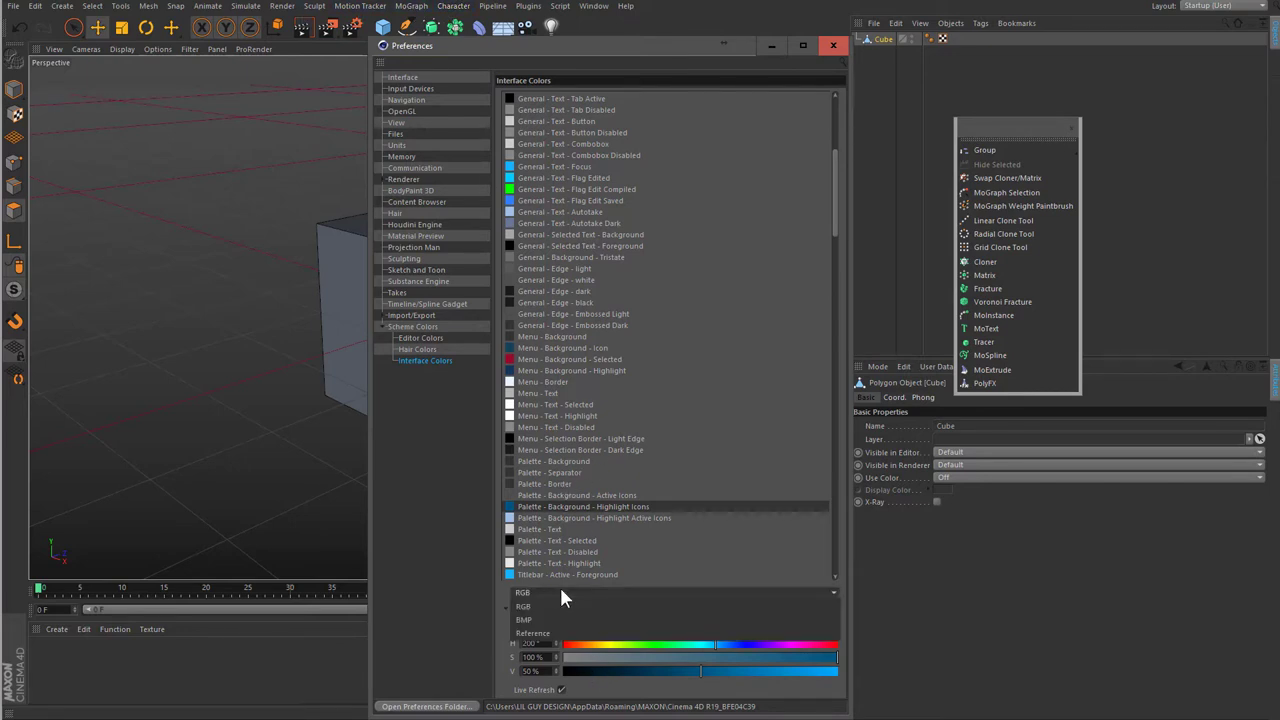
{"action": "left_click", "coordinate": [550, 632]}
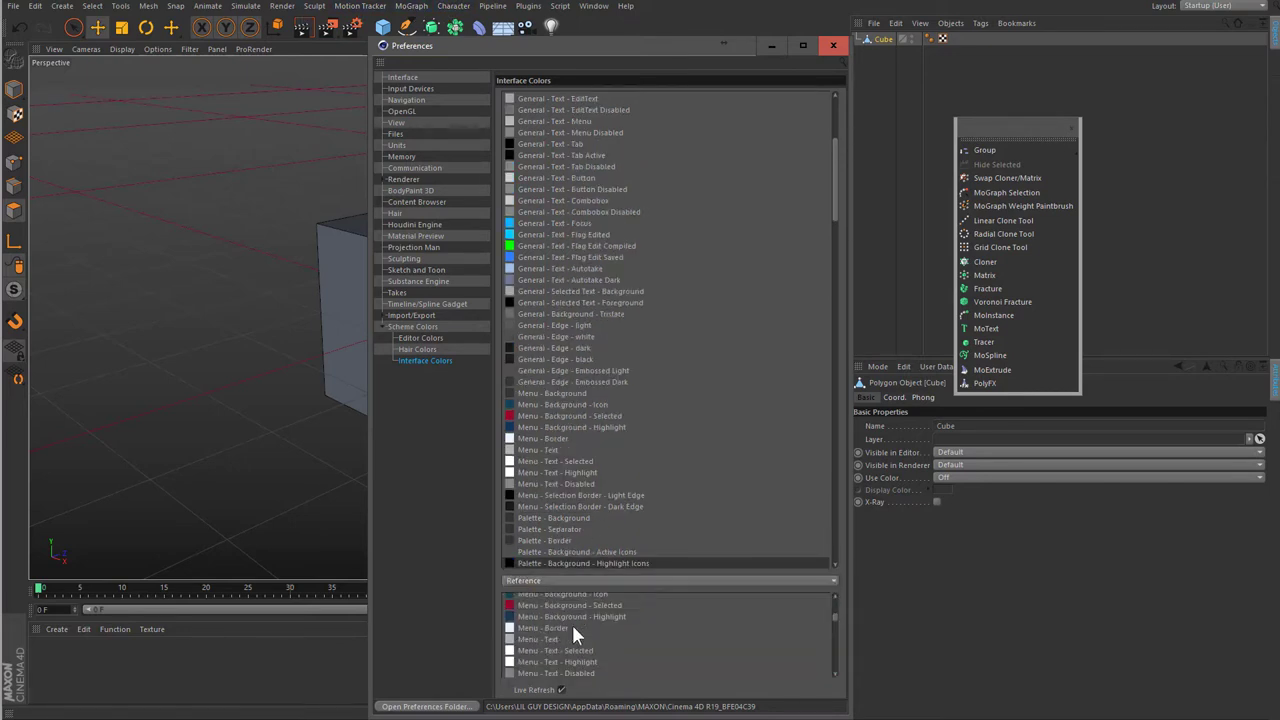
{"action": "scroll", "coordinate": [564, 634], "scroll_direction": "up", "scroll_amount": 2}
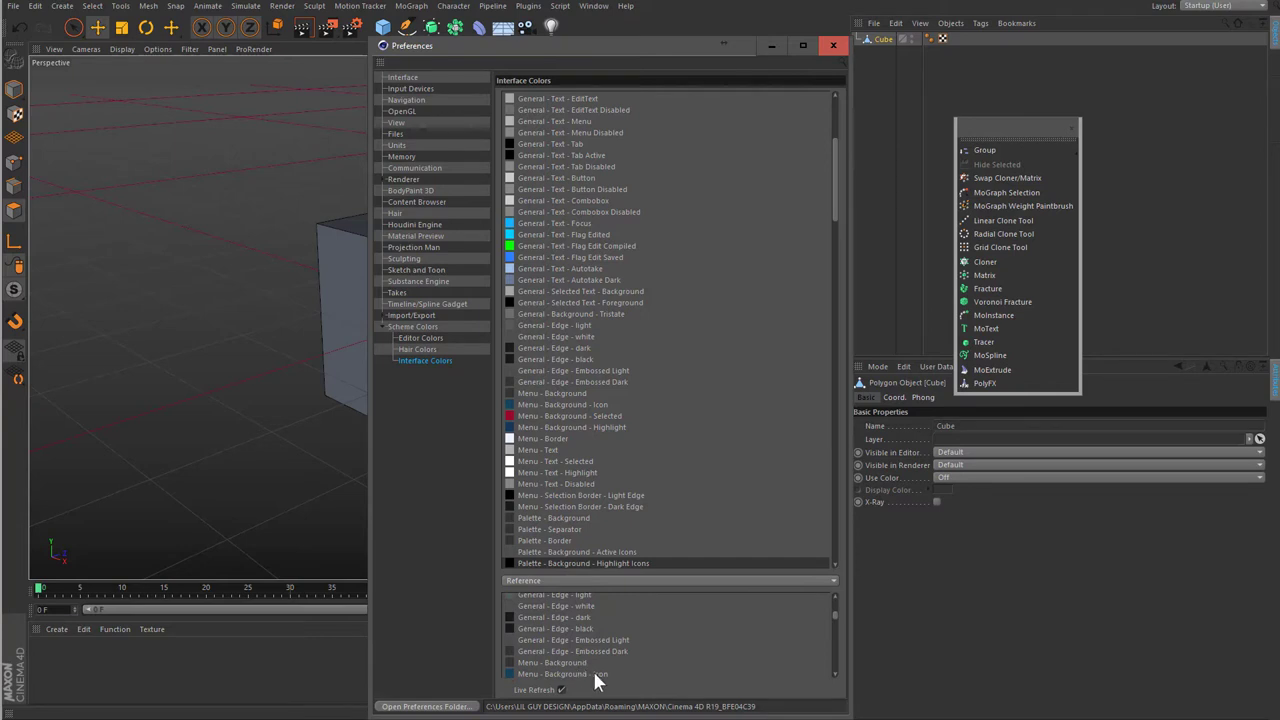
{"action": "scroll", "coordinate": [622, 660], "scroll_direction": "down", "scroll_amount": 2}
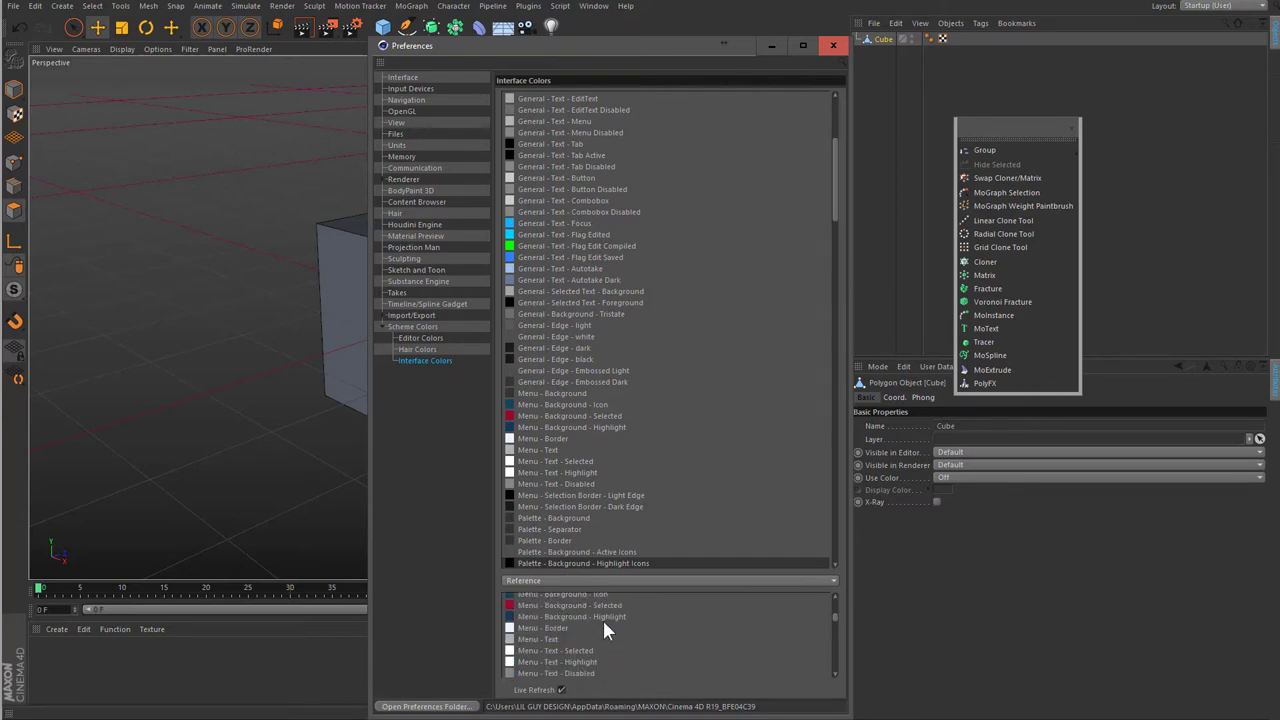
{"action": "left_click", "coordinate": [602, 617]}
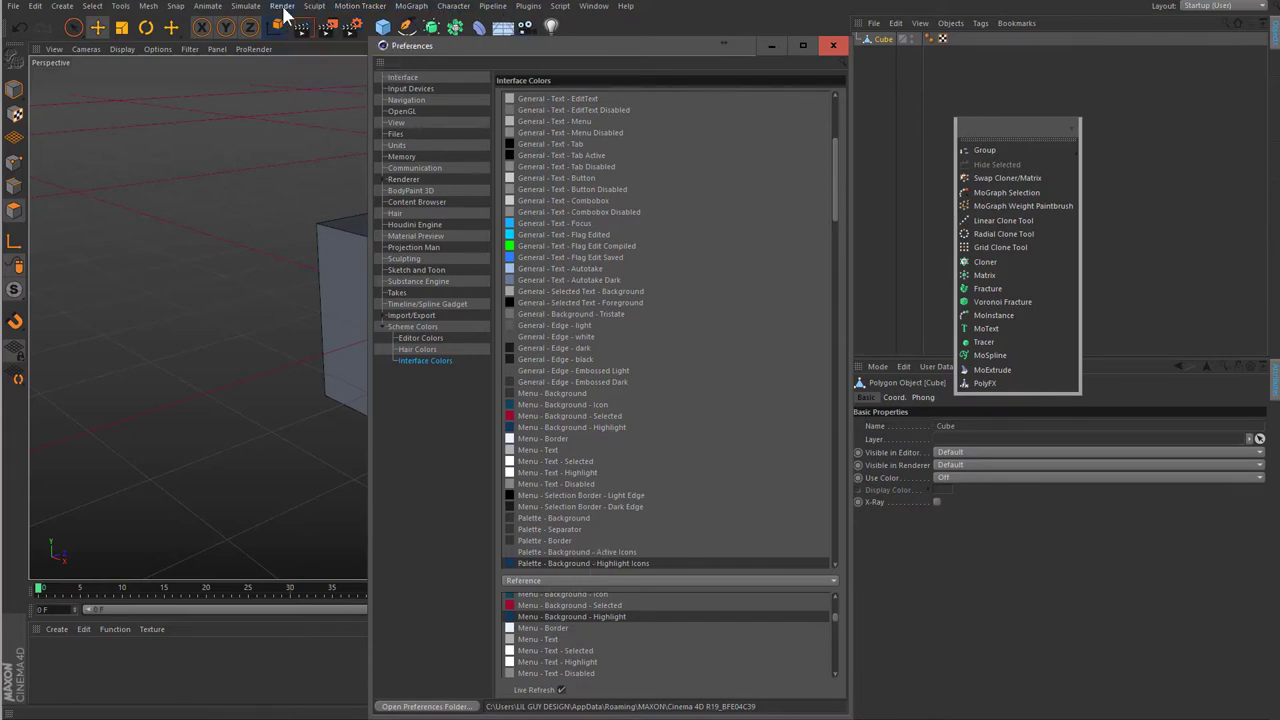
{"action": "scroll", "coordinate": [640, 460], "scroll_direction": "down", "scroll_amount": 5}
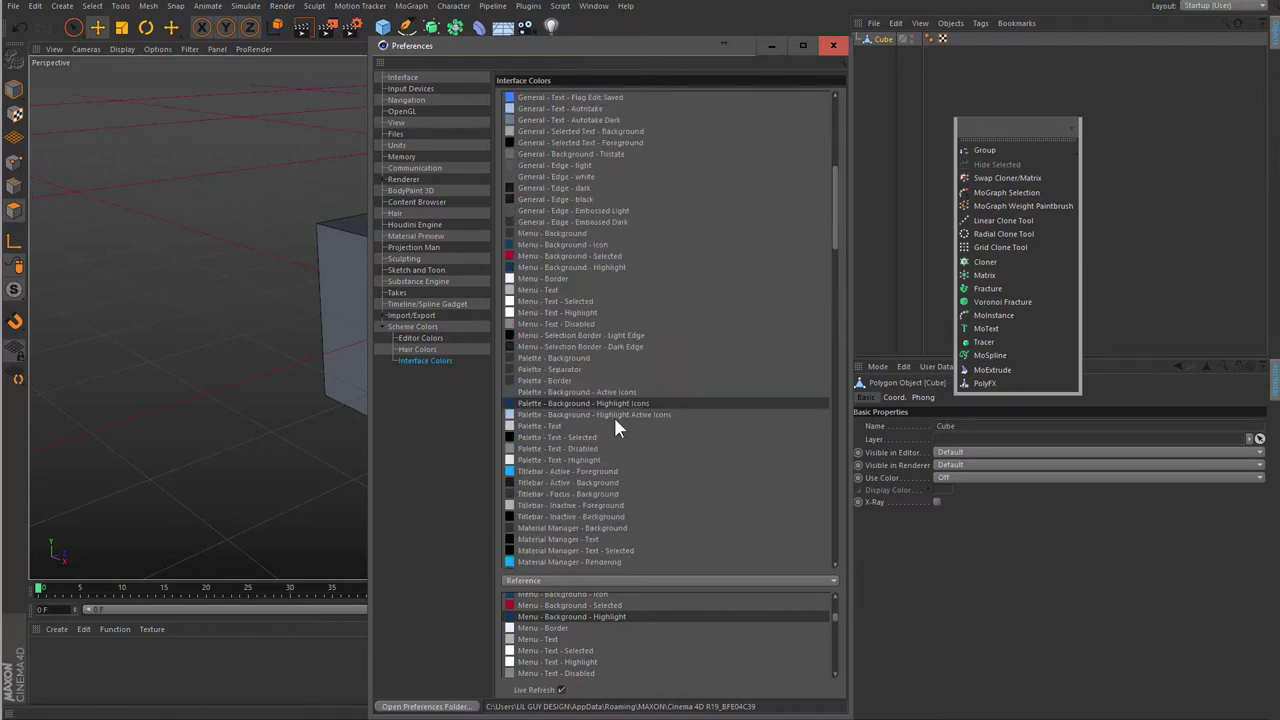
- Select Palette - Background - Highlight Active Icons and raise its saturation to 100%
{"action": "left_click", "coordinate": [613, 416]}
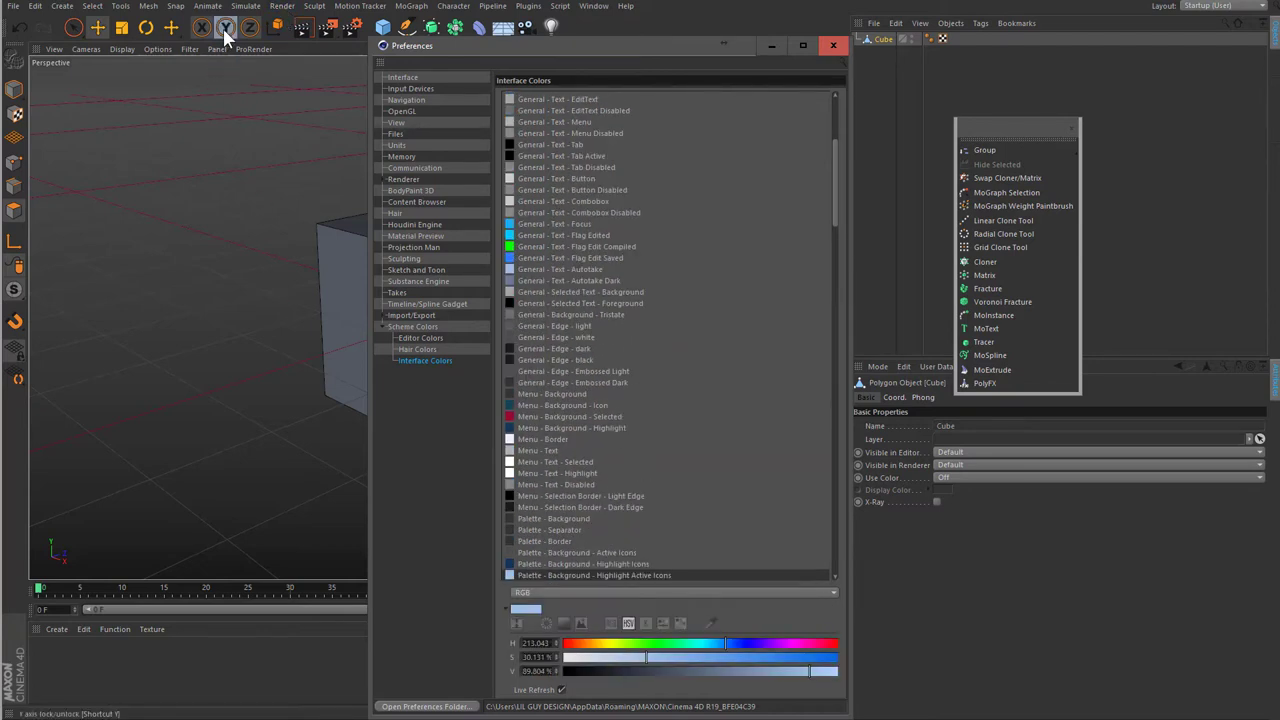
{"action": "scroll", "coordinate": [695, 345], "scroll_direction": "down", "scroll_amount": 3}
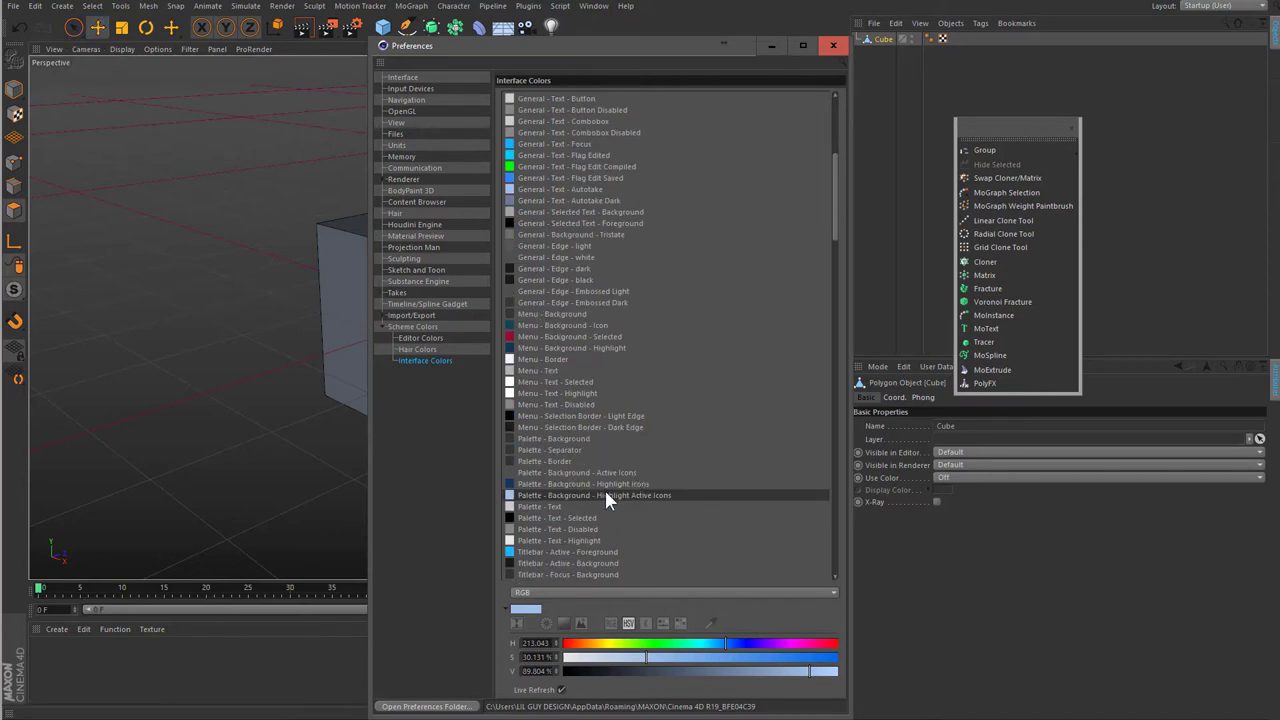
{"action": "left_click", "coordinate": [208, 25]}
{"action": "type", "text": "80"}
{"action": "key", "text": "Return"}
{"action": "left_click_drag", "start_coordinate": [819, 658], "coordinate": [842, 658]}
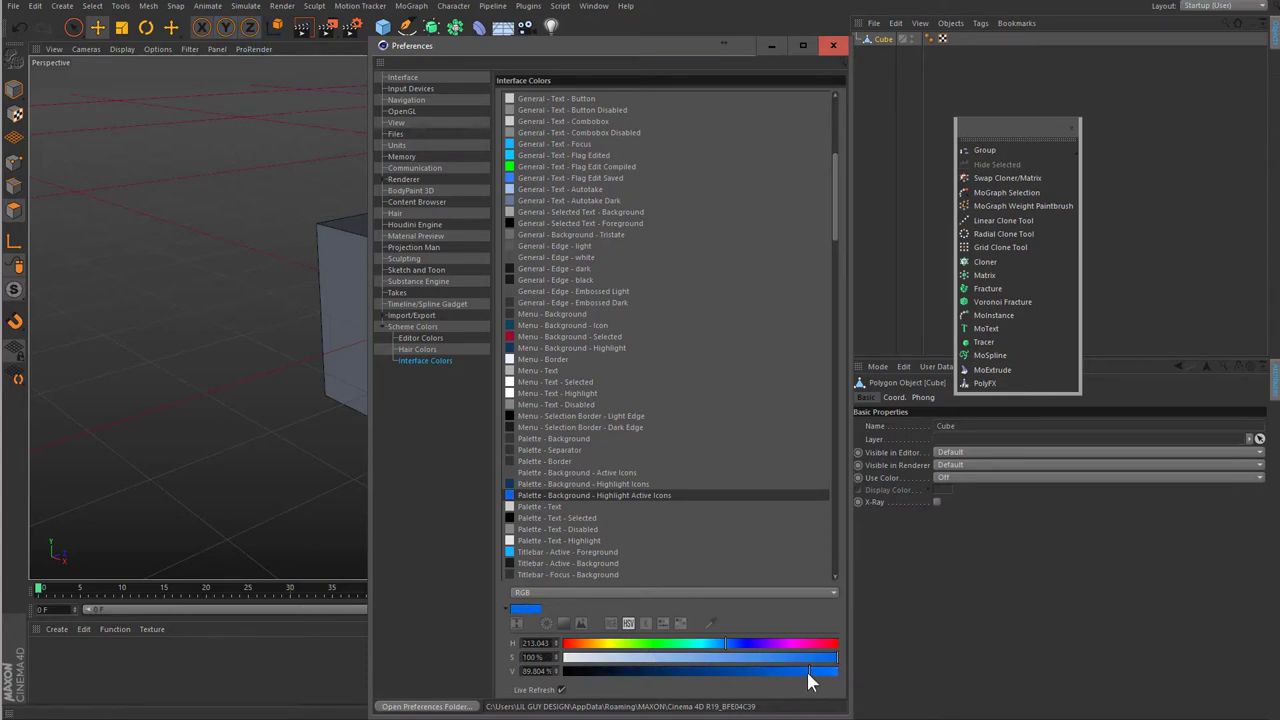
- Set the active-icon colour to 75% brightness and 210° hue, previewing on toolbar icons
{"action": "double_click", "coordinate": [537, 671]}
{"action": "type", "text": "75"}
{"action": "key", "text": "Return"}
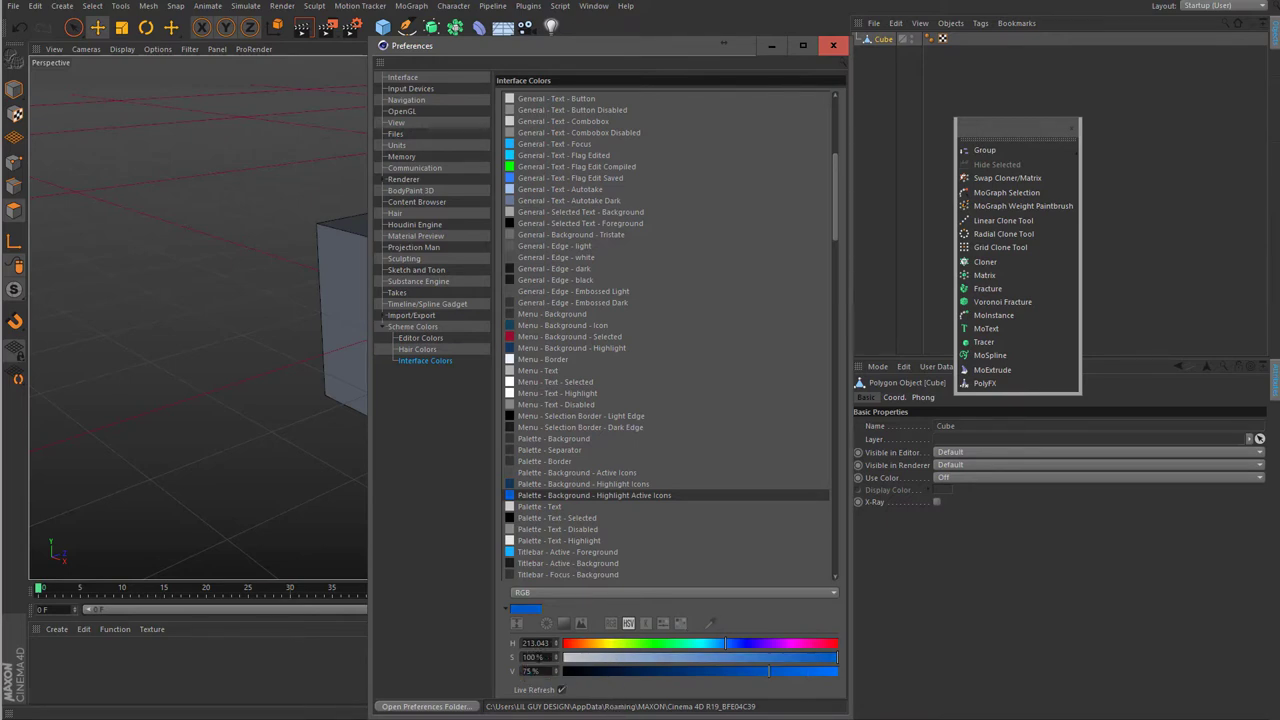
{"action": "double_click", "coordinate": [530, 643]}
{"action": "type", "text": "200"}
{"action": "key", "text": "Return"}
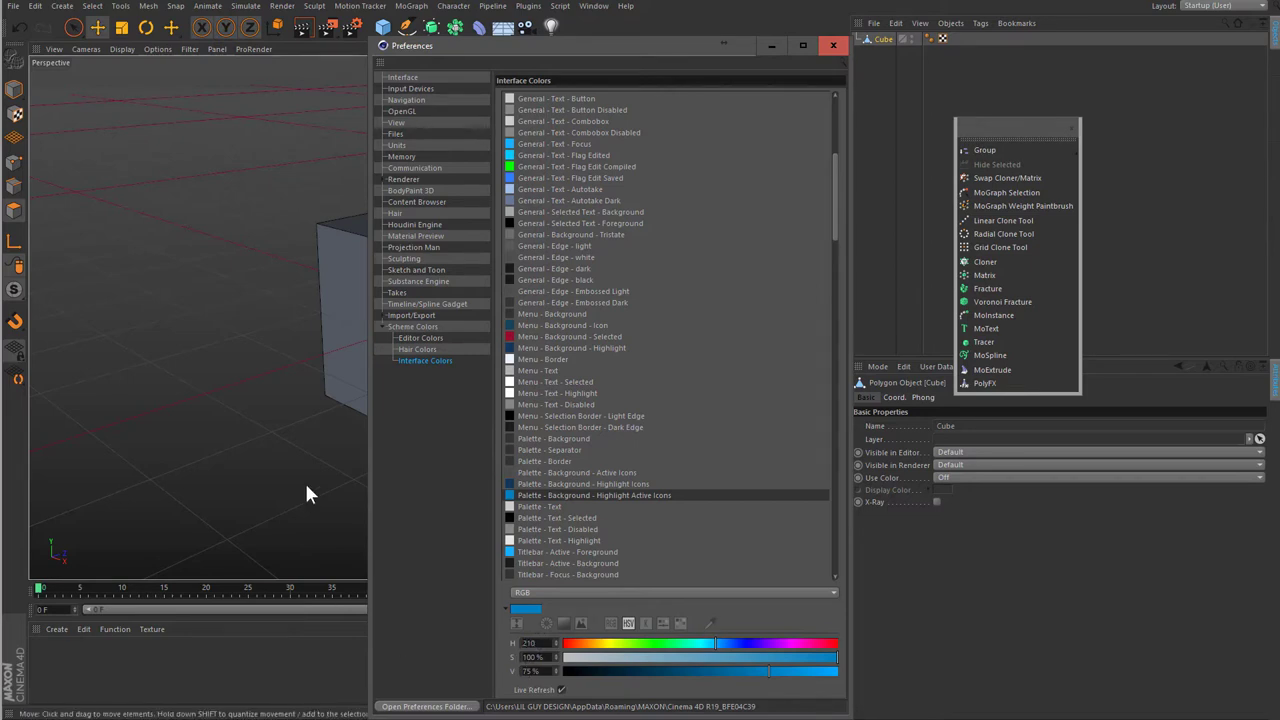
{"action": "key", "text": "Return"}
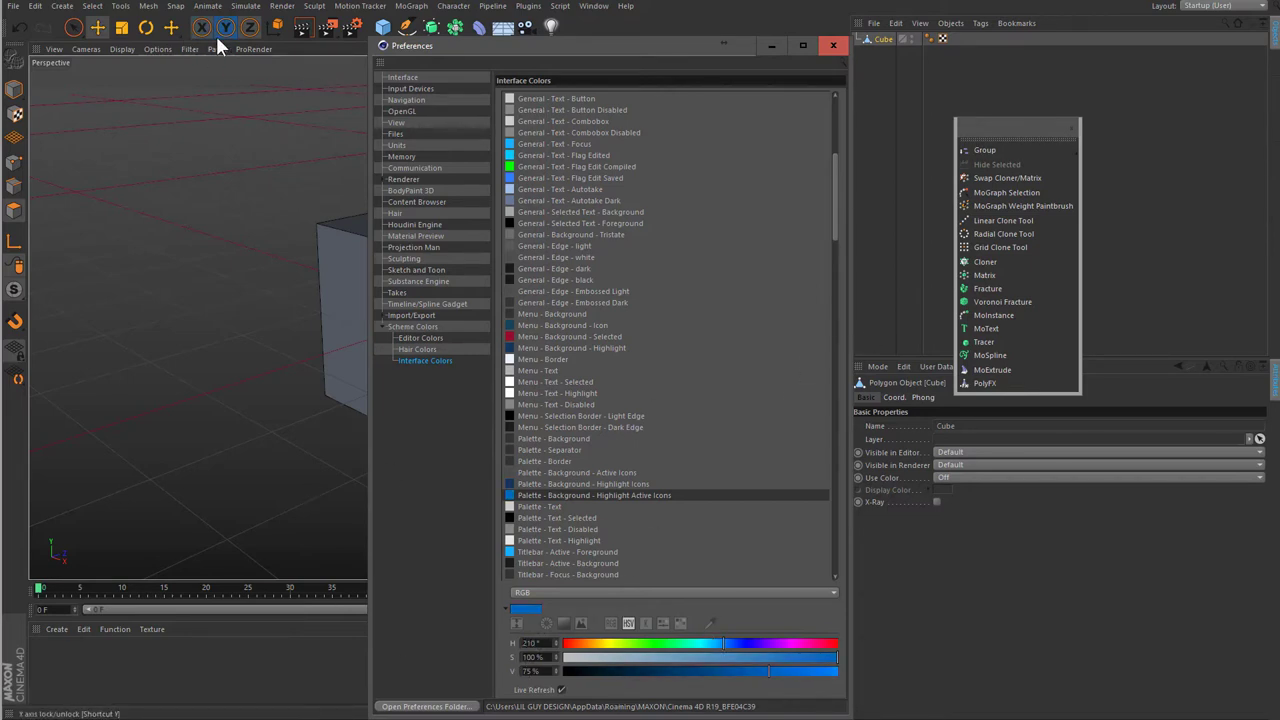
{"action": "left_click", "coordinate": [270, 25]}
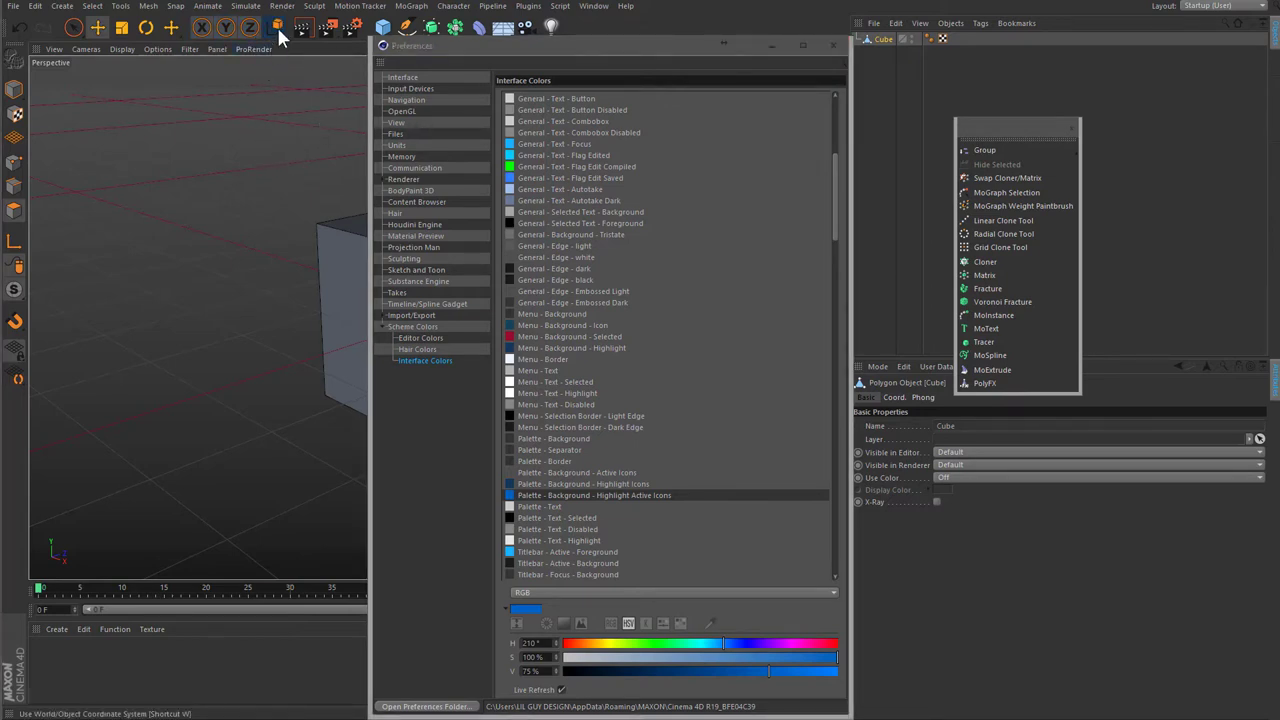
{"action": "left_click", "coordinate": [278, 28]}
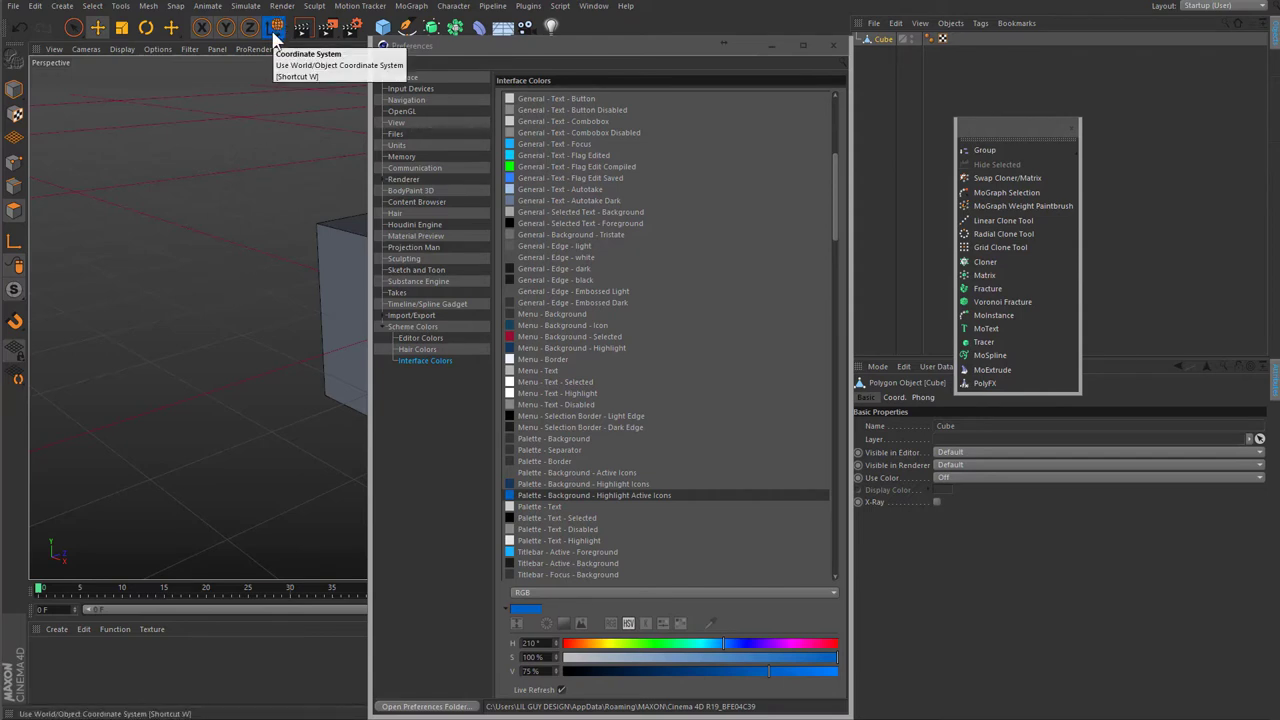
- Retune the active-icon saturation and brightness, ending at 100% saturation and 75% brightness
{"action": "left_click", "coordinate": [536, 657]}
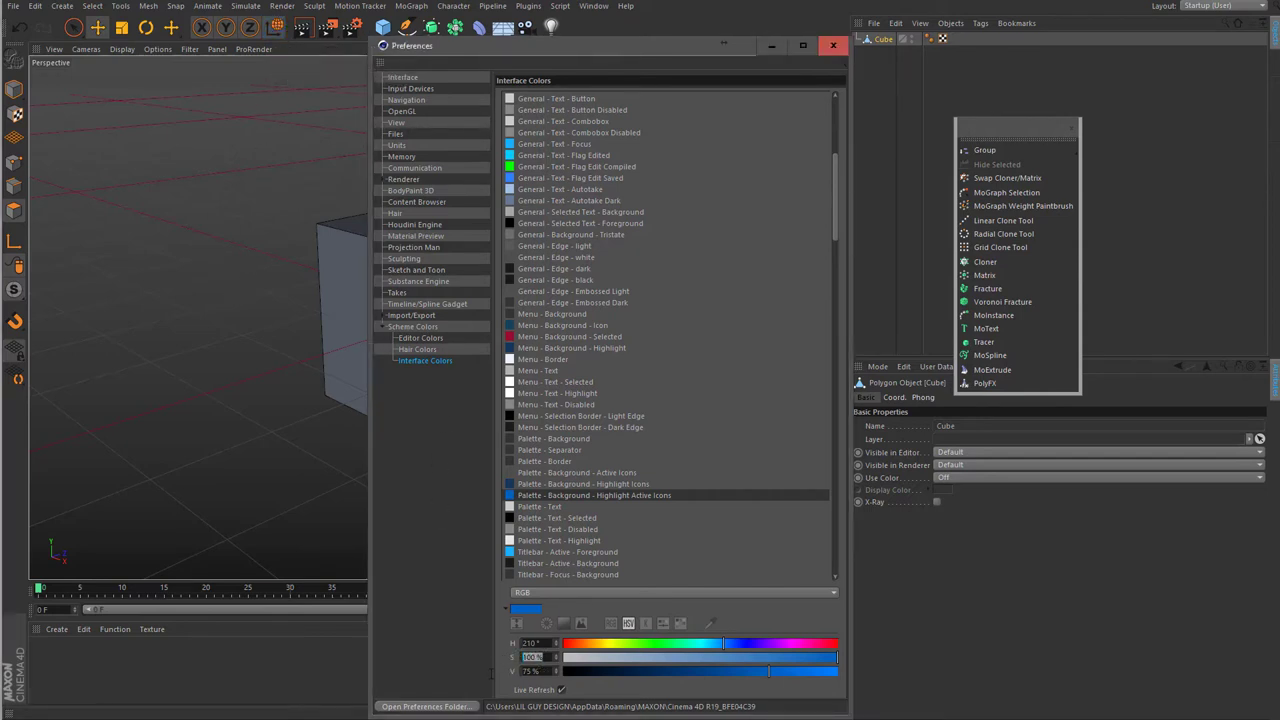
{"action": "left_click", "coordinate": [530, 671]}
{"action": "key", "text": "shift+Tab"}
{"action": "type", "text": "75"}
{"action": "key", "text": "Return"}
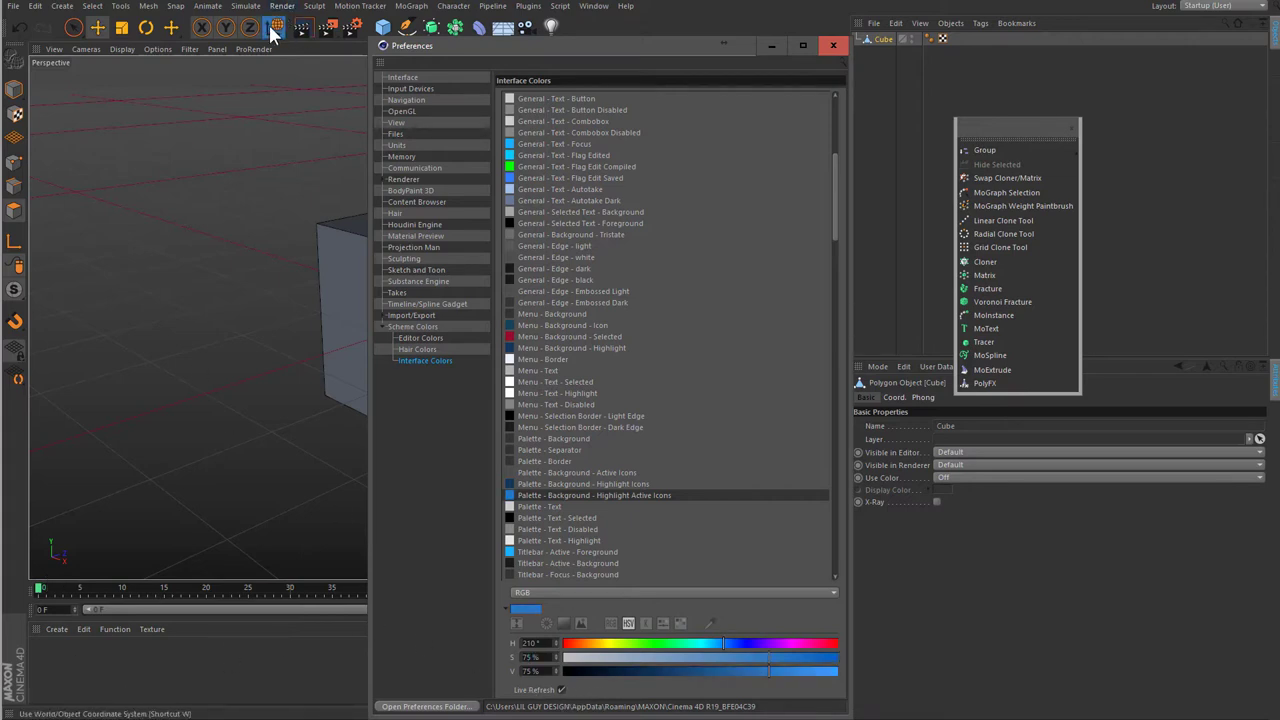
{"action": "key", "text": "Tab"}
{"action": "type", "text": "5"}
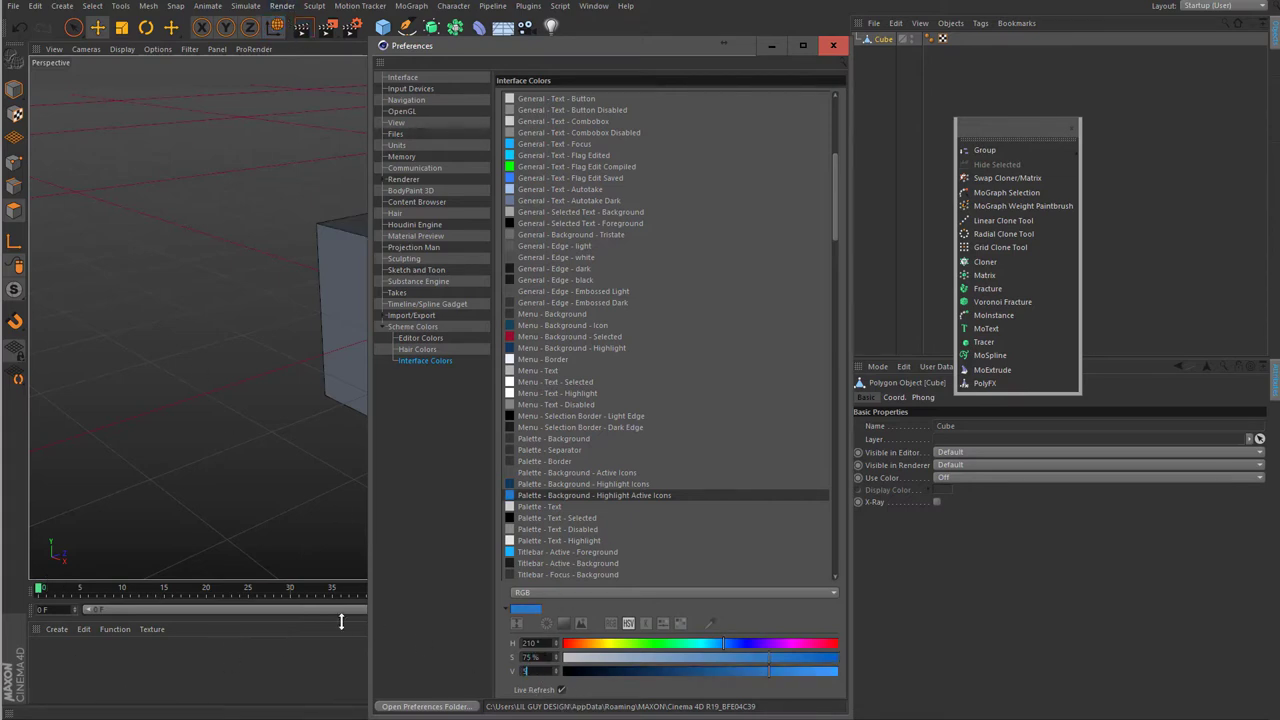
{"action": "type", "text": "0"}
{"action": "key", "text": "Return"}
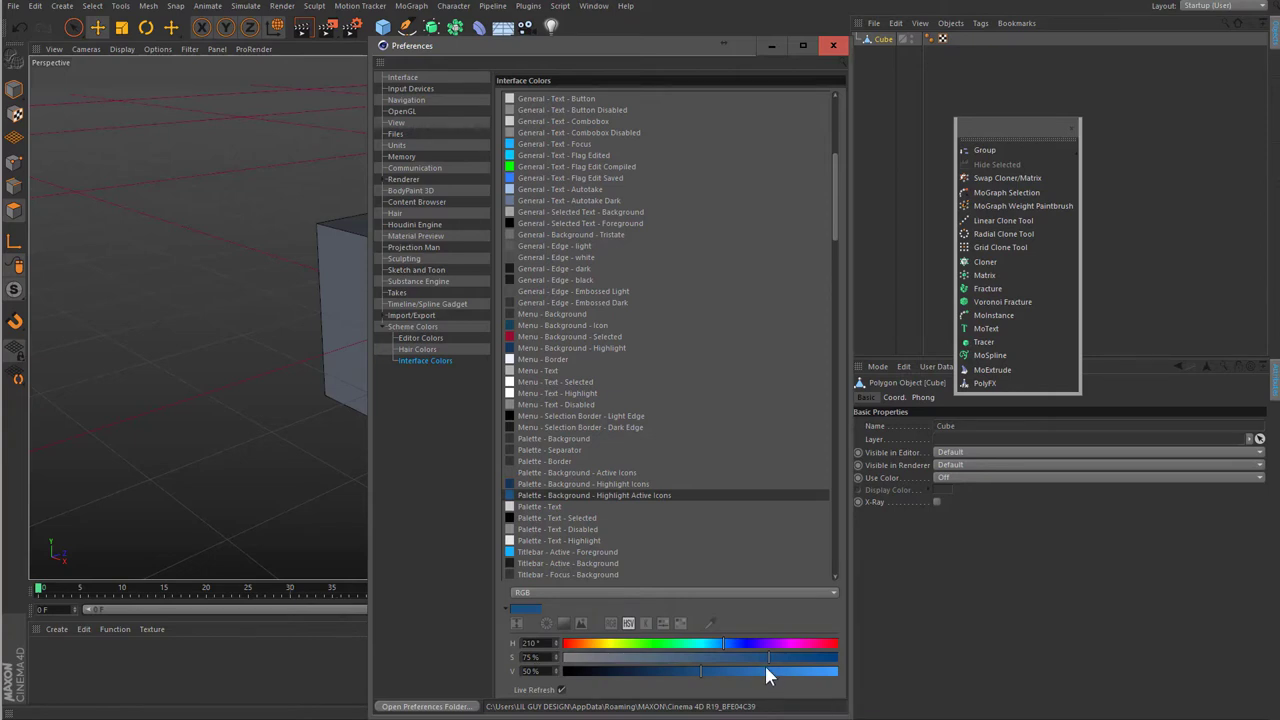
{"action": "left_click_drag", "start_coordinate": [771, 657], "coordinate": [887, 658]}
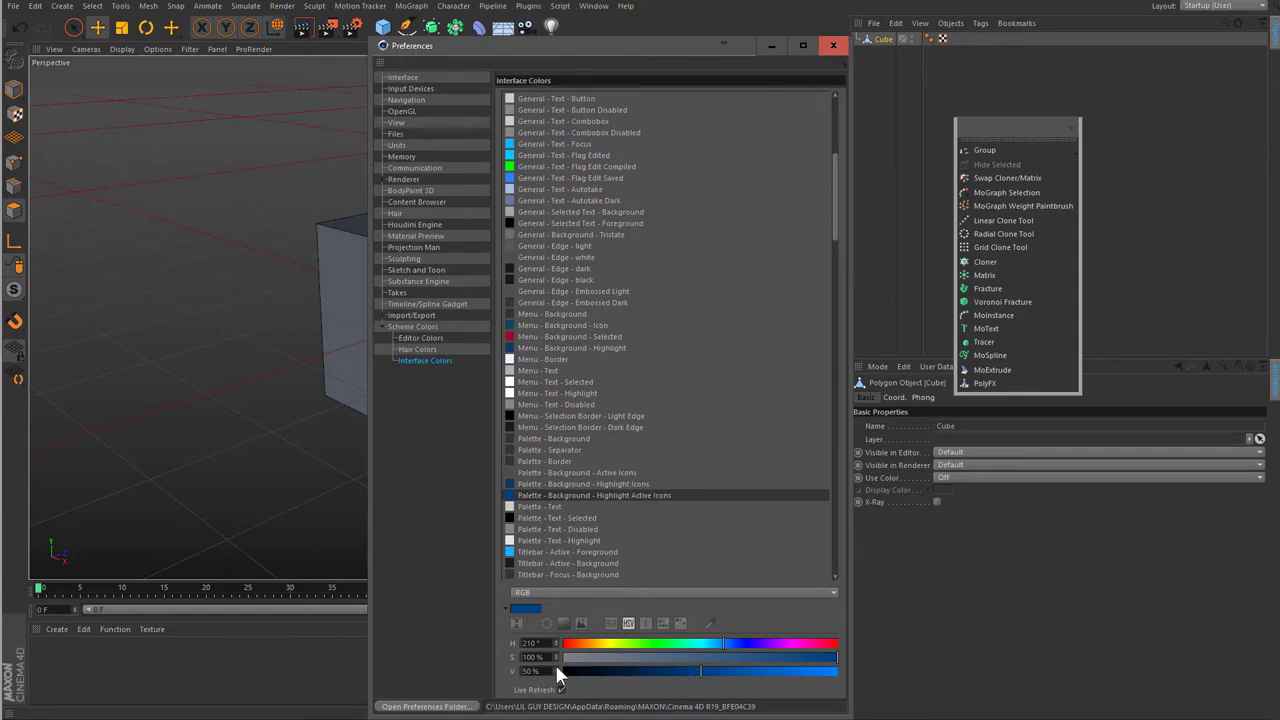
{"action": "type", "text": "1"}
{"action": "key", "text": "Return"}
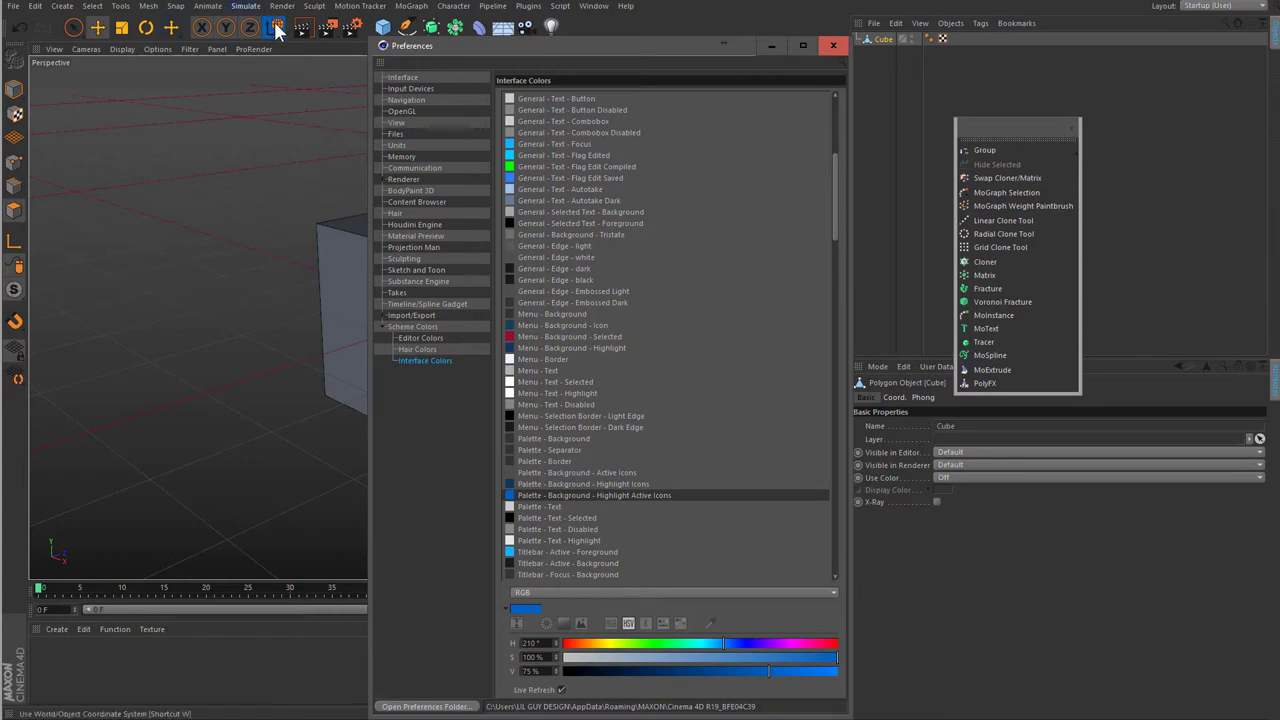
- Shift the active-icon hue to red around 345°, checking the toolbar icons
{"action": "left_click", "coordinate": [274, 29]}
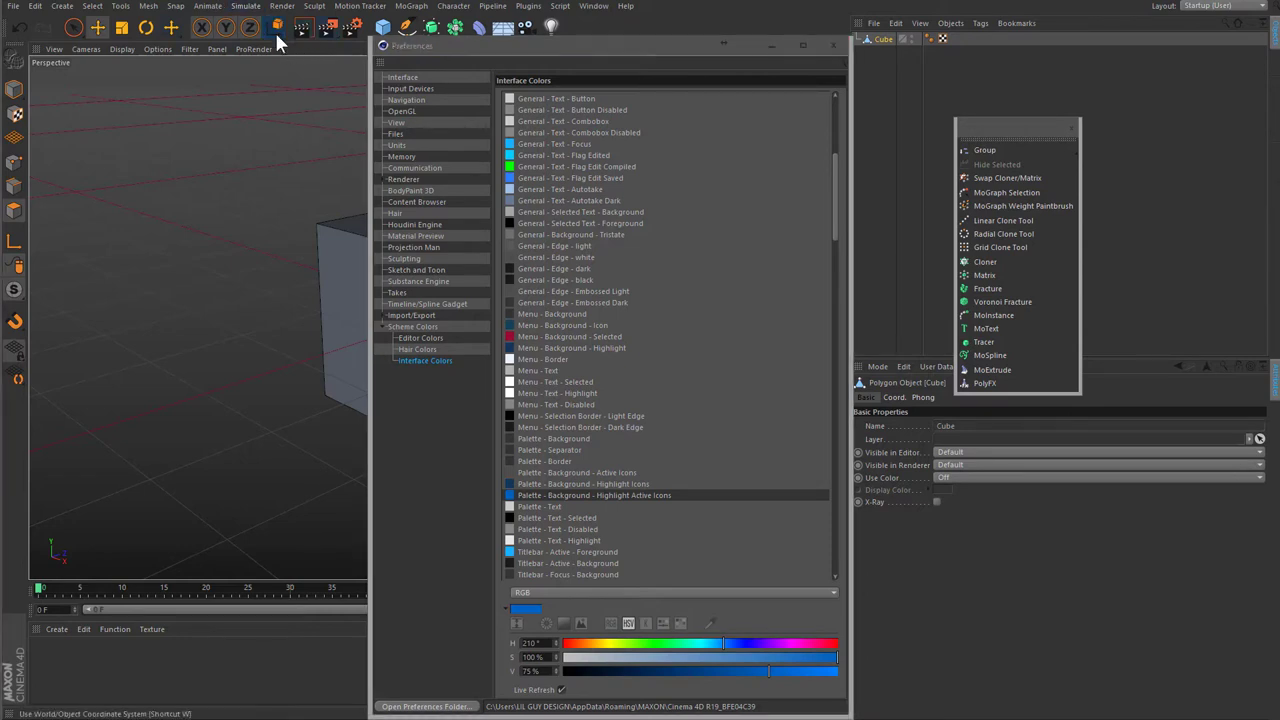
{"action": "left_click", "coordinate": [202, 27]}
{"action": "left_click", "coordinate": [660, 645]}
{"action": "left_click_drag", "start_coordinate": [705, 645], "coordinate": [820, 650]}
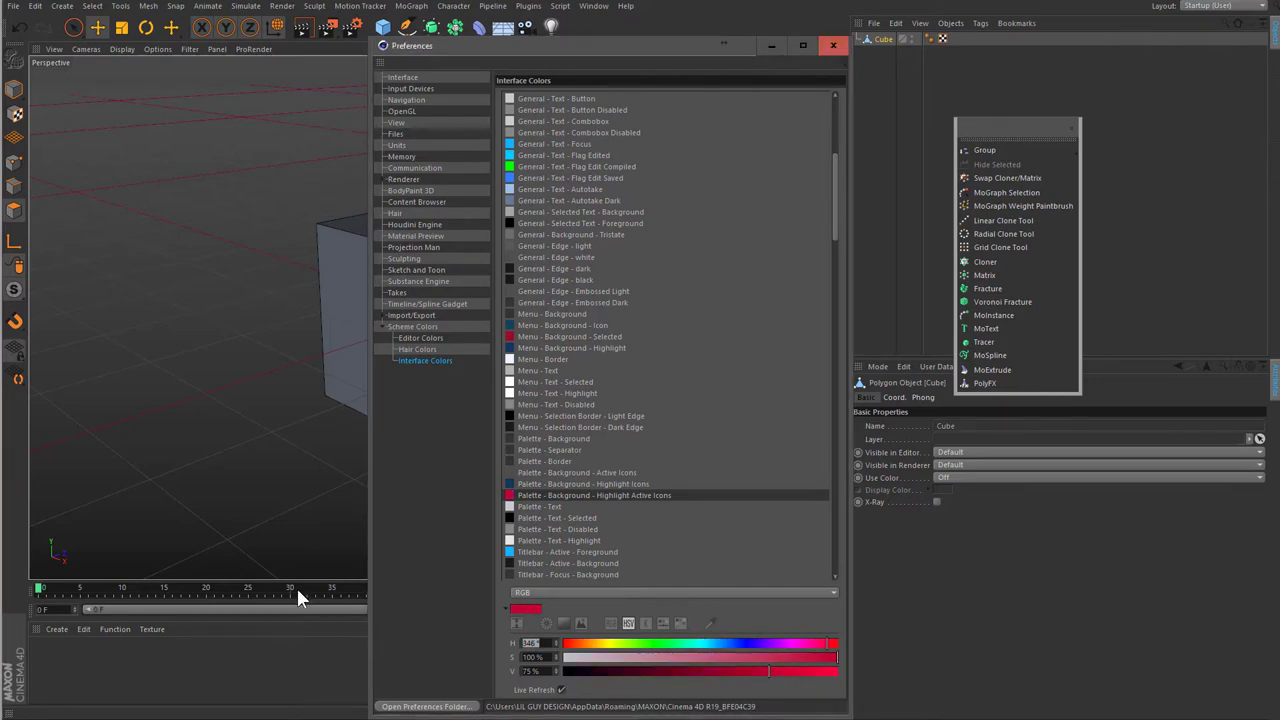
{"action": "type", "text": "34"}
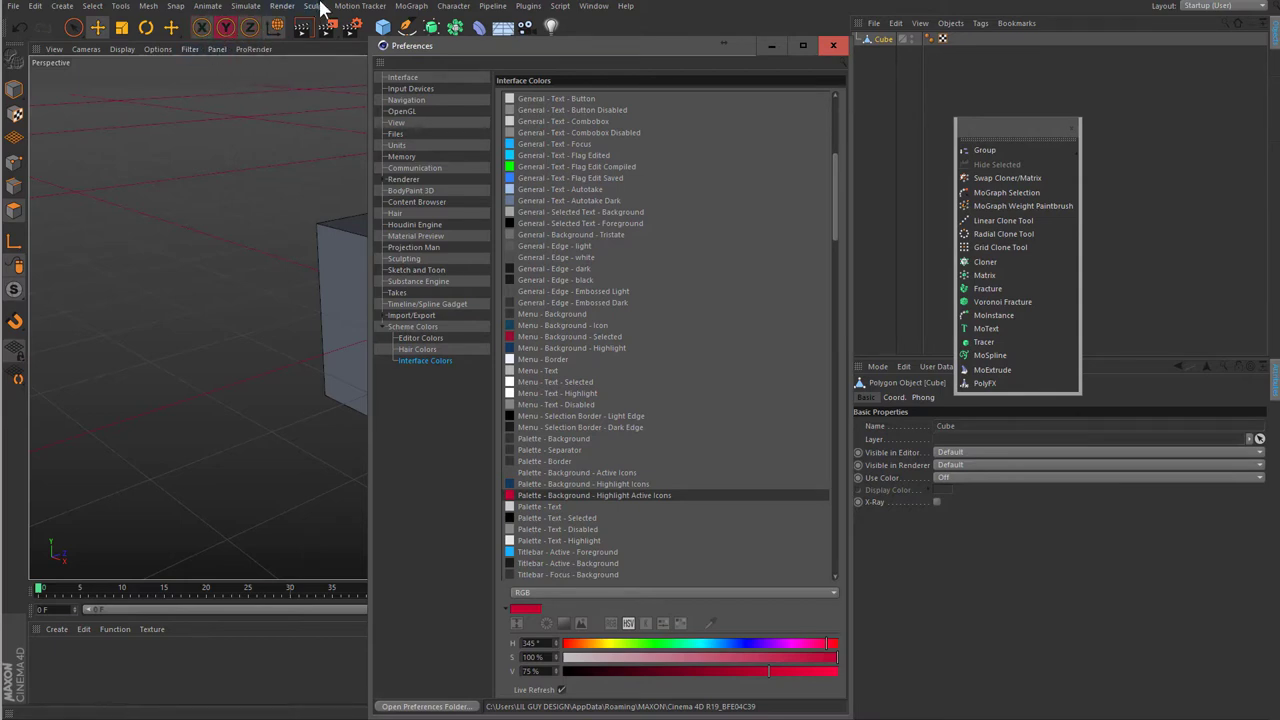
- Compare the Palette - Text colour against the open menus' current colours
{"action": "left_click", "coordinate": [366, 6]}
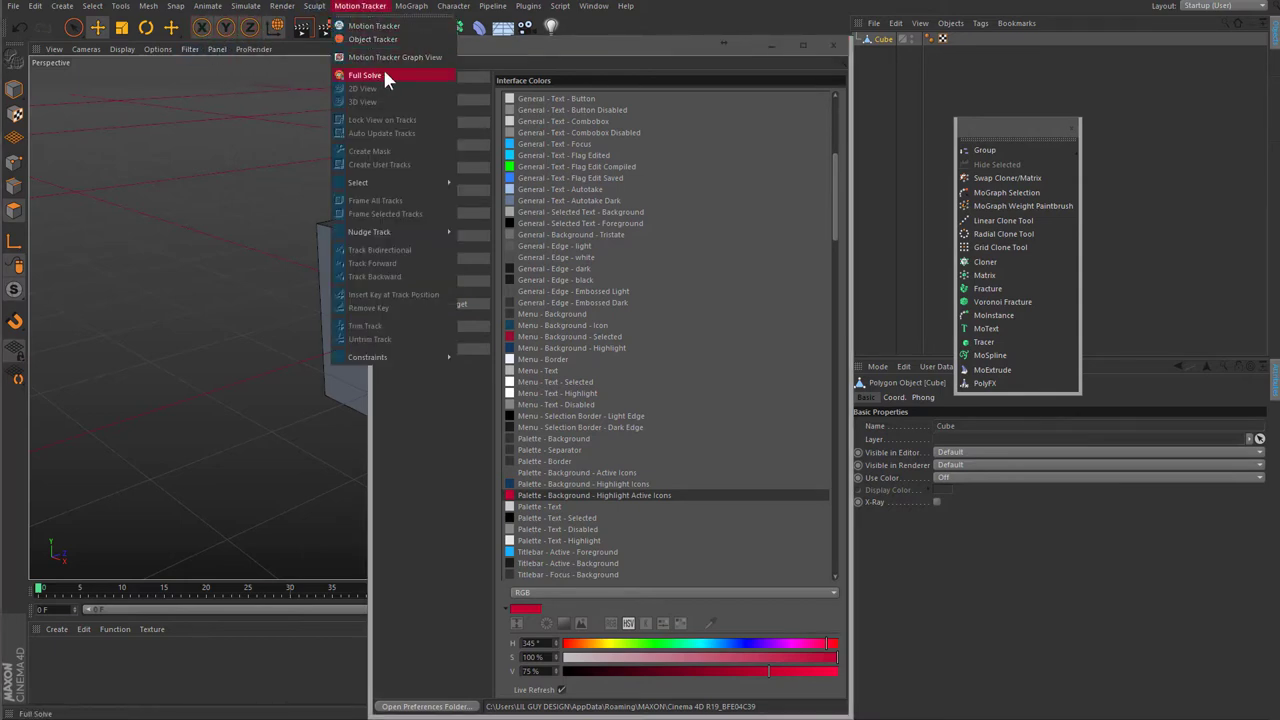
{"action": "left_click", "coordinate": [244, 235]}
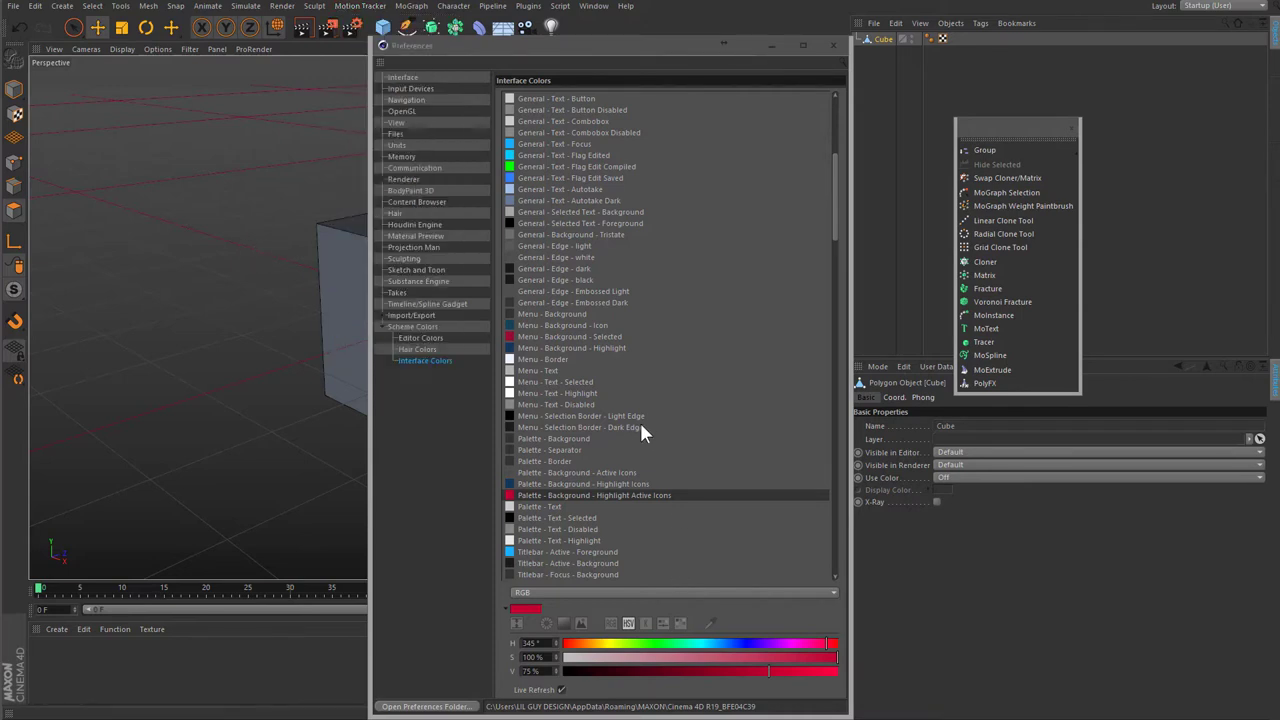
{"action": "left_click", "coordinate": [606, 504]}
{"action": "scroll", "coordinate": [617, 390], "scroll_direction": "down", "scroll_amount": 1}
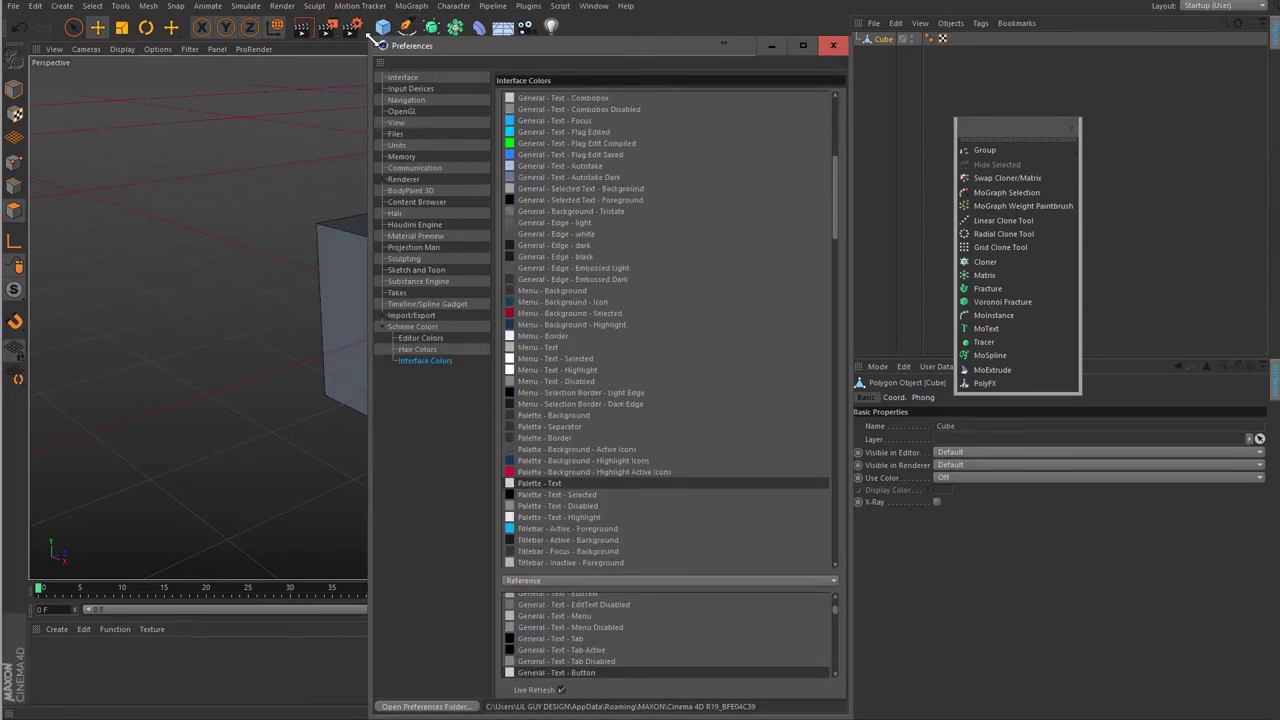
{"action": "left_click", "coordinate": [358, 6]}
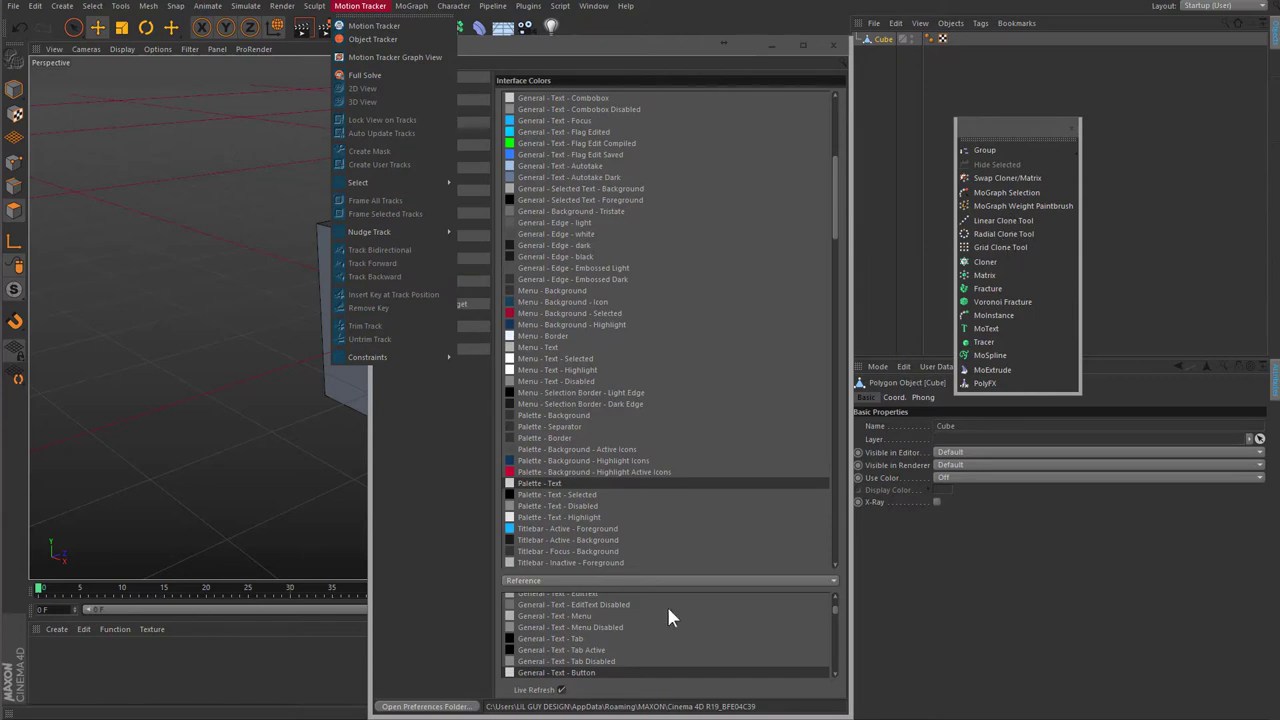
{"action": "left_click", "coordinate": [580, 483]}
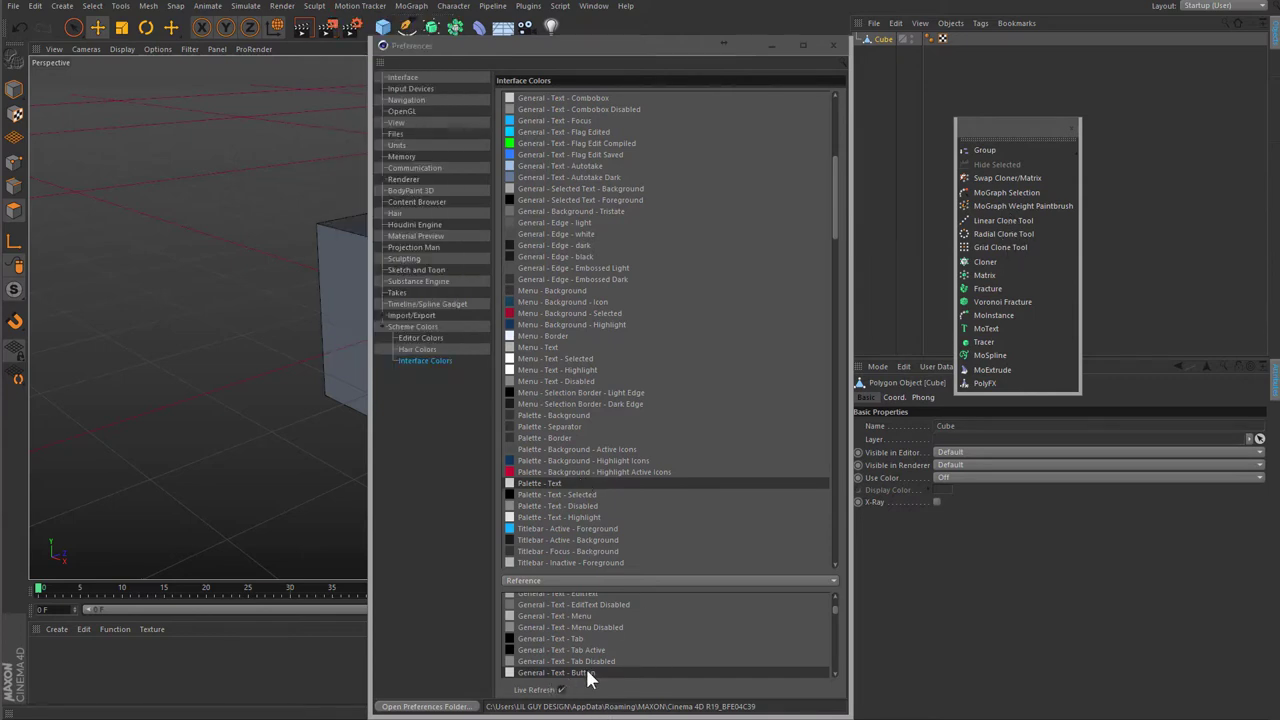
- Brighten Palette - Text - Highlight to pure white at 100% brightness
{"action": "left_click", "coordinate": [564, 498]}
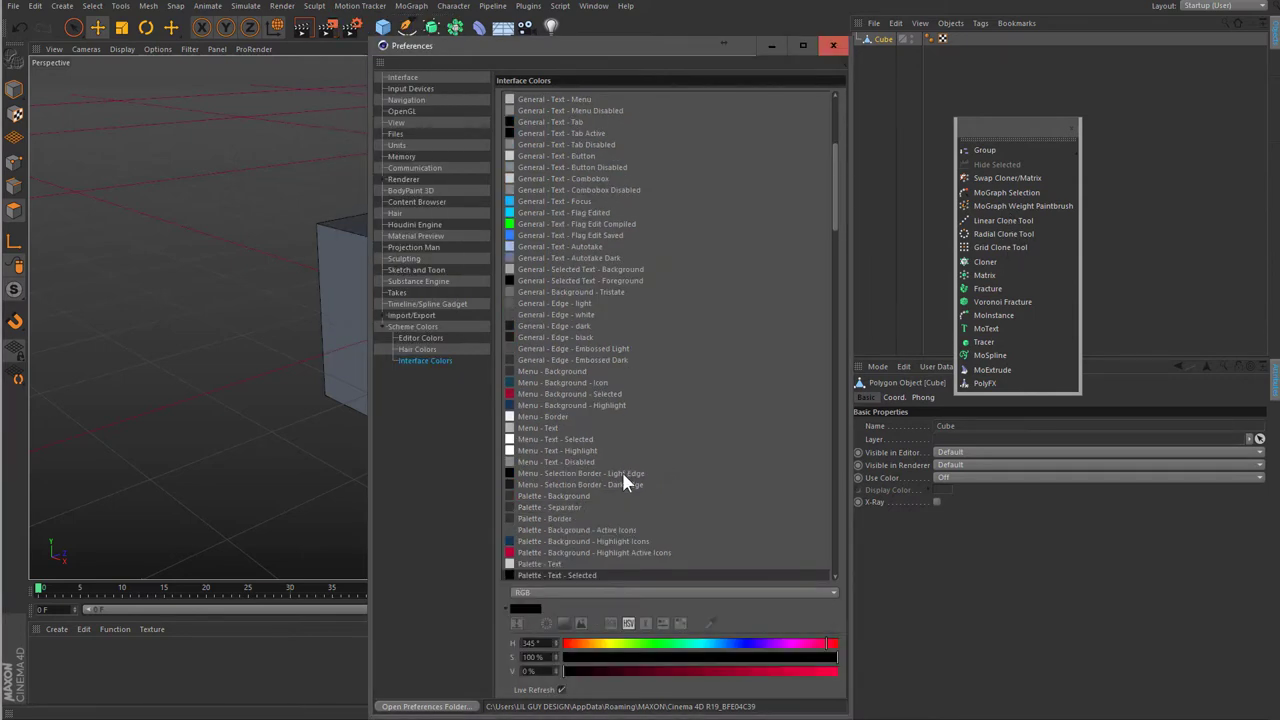
{"action": "left_click", "coordinate": [566, 511]}
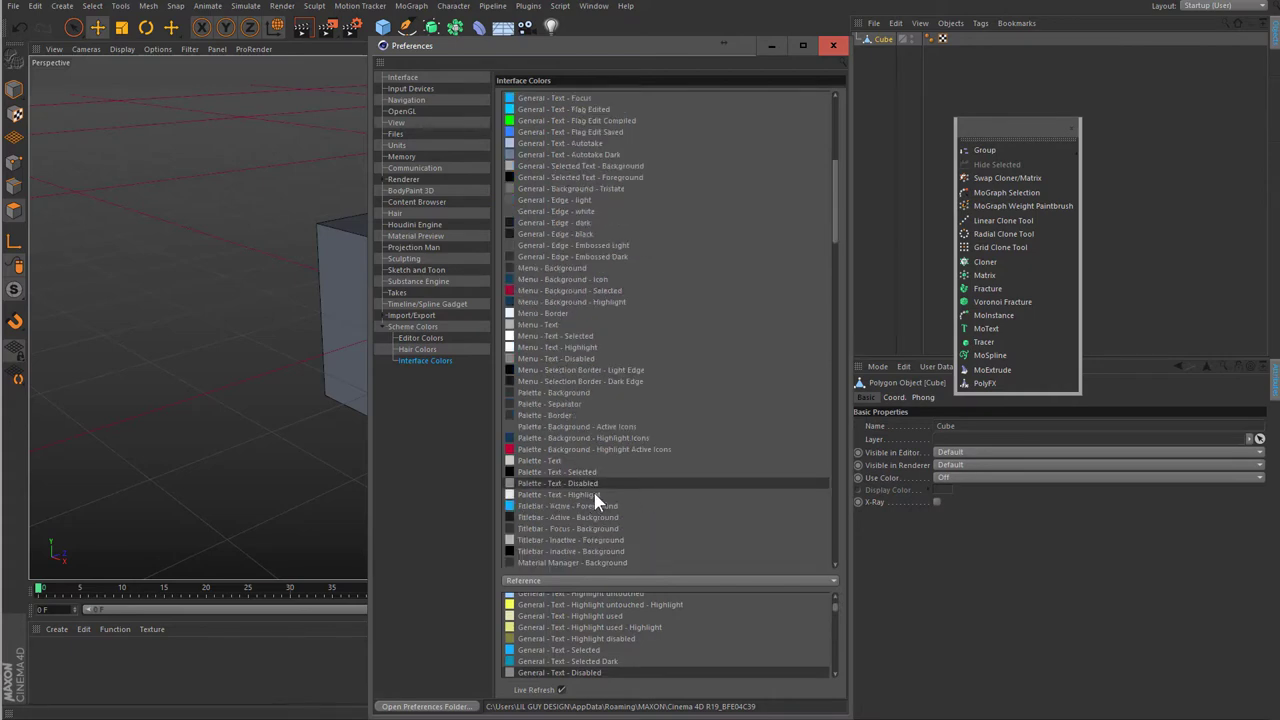
{"action": "left_click", "coordinate": [644, 495]}
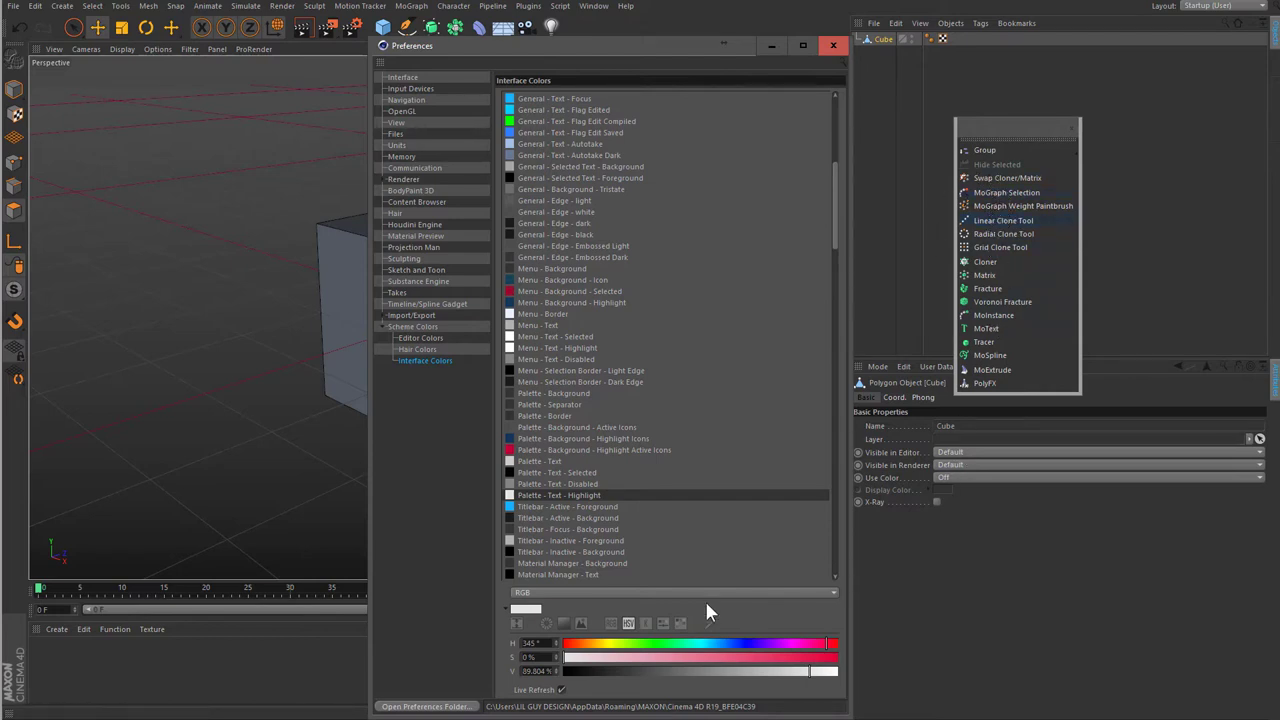
{"action": "left_click_drag", "start_coordinate": [689, 670], "coordinate": [566, 670]}
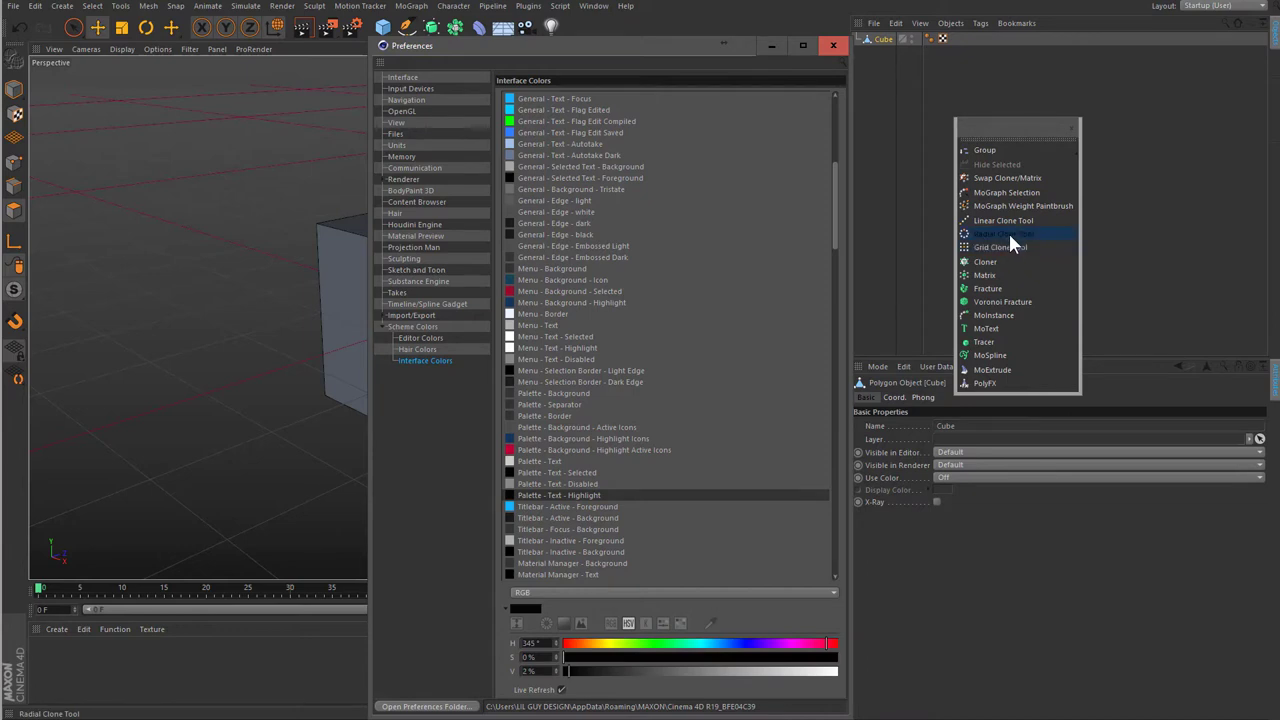
{"action": "left_click_drag", "start_coordinate": [656, 673], "coordinate": [922, 680]}
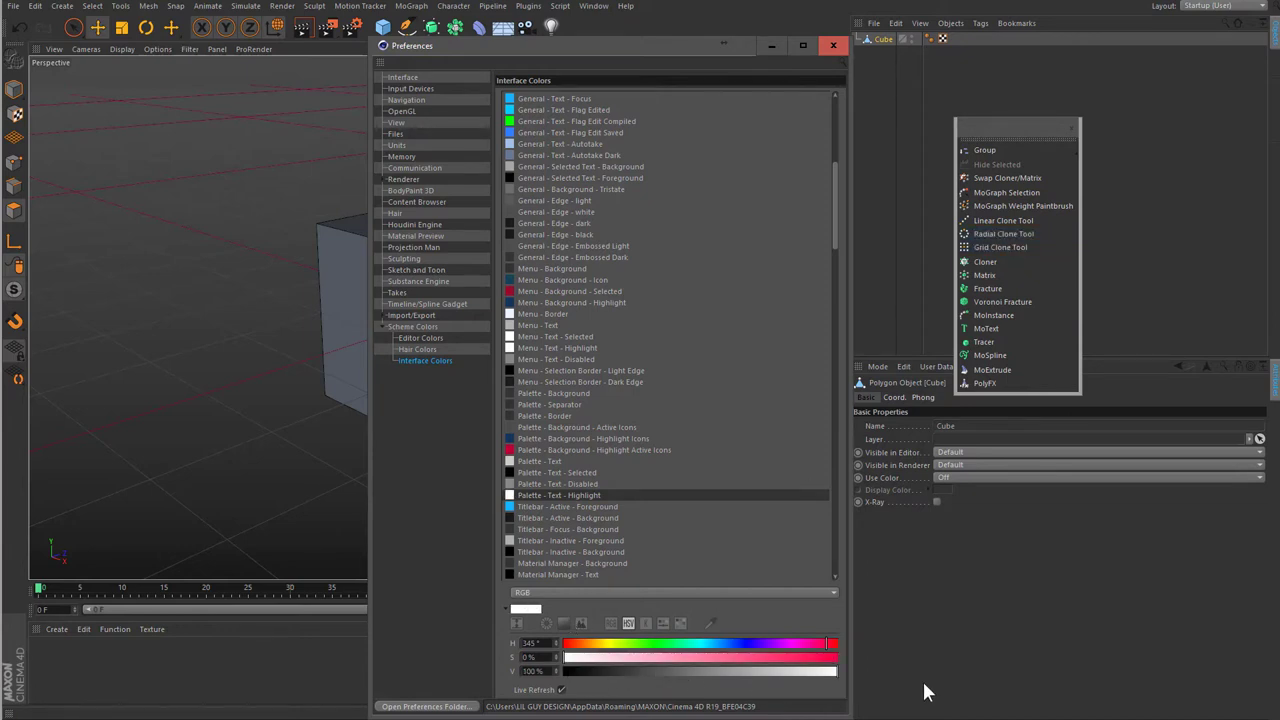
{"action": "left_click", "coordinate": [572, 506]}
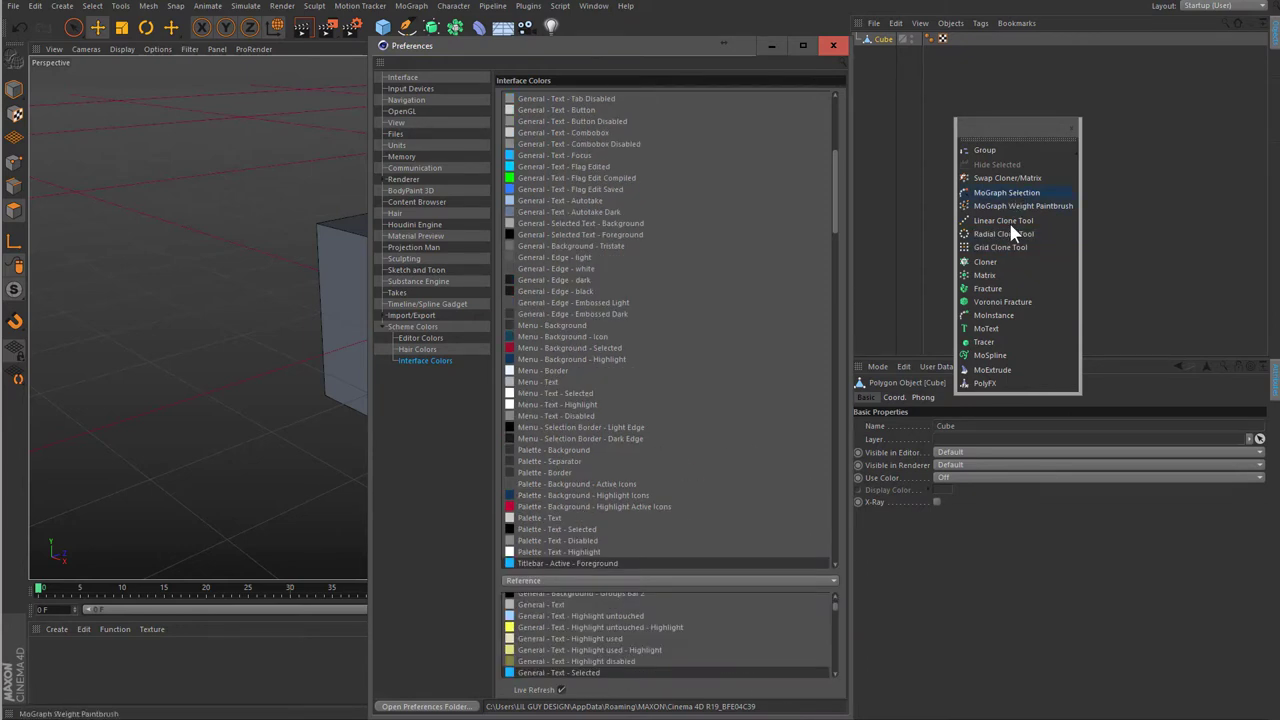
- Step through the Titlebar and Material Manager text colour entries
{"action": "scroll", "coordinate": [645, 472], "scroll_direction": "down", "scroll_amount": 2}
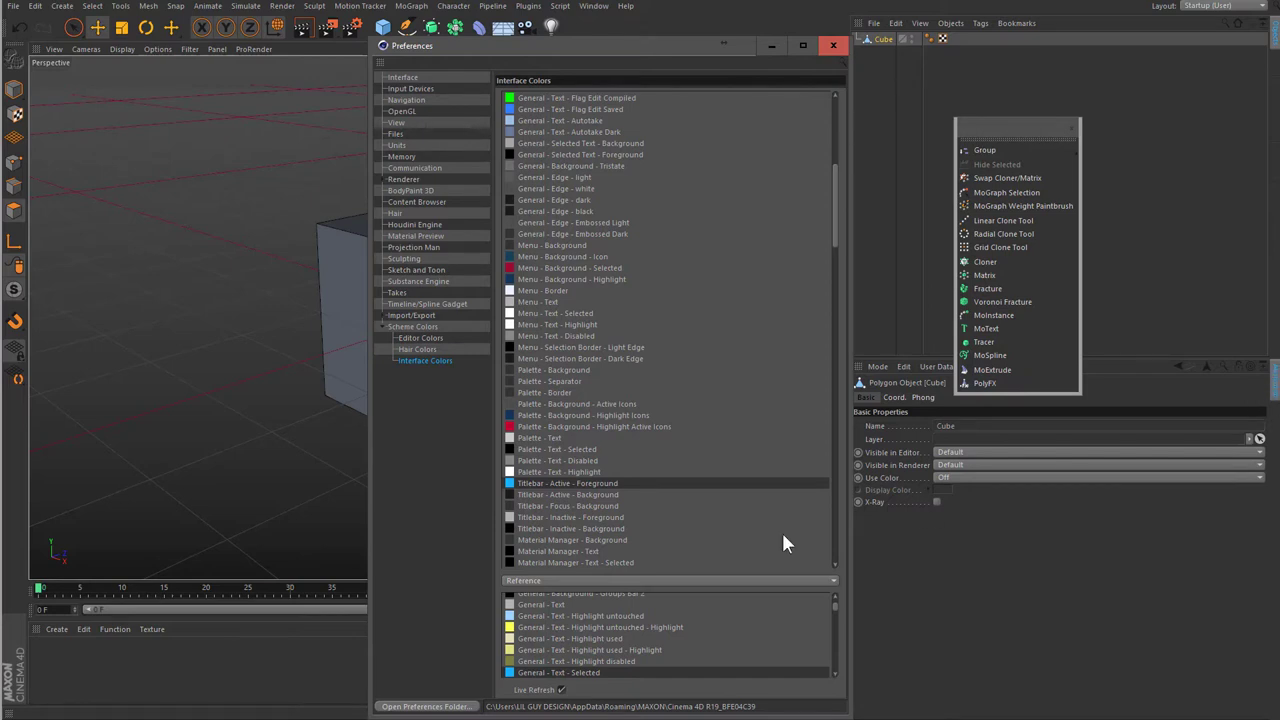
{"action": "left_click", "coordinate": [601, 490]}
{"action": "left_click", "coordinate": [600, 502]}
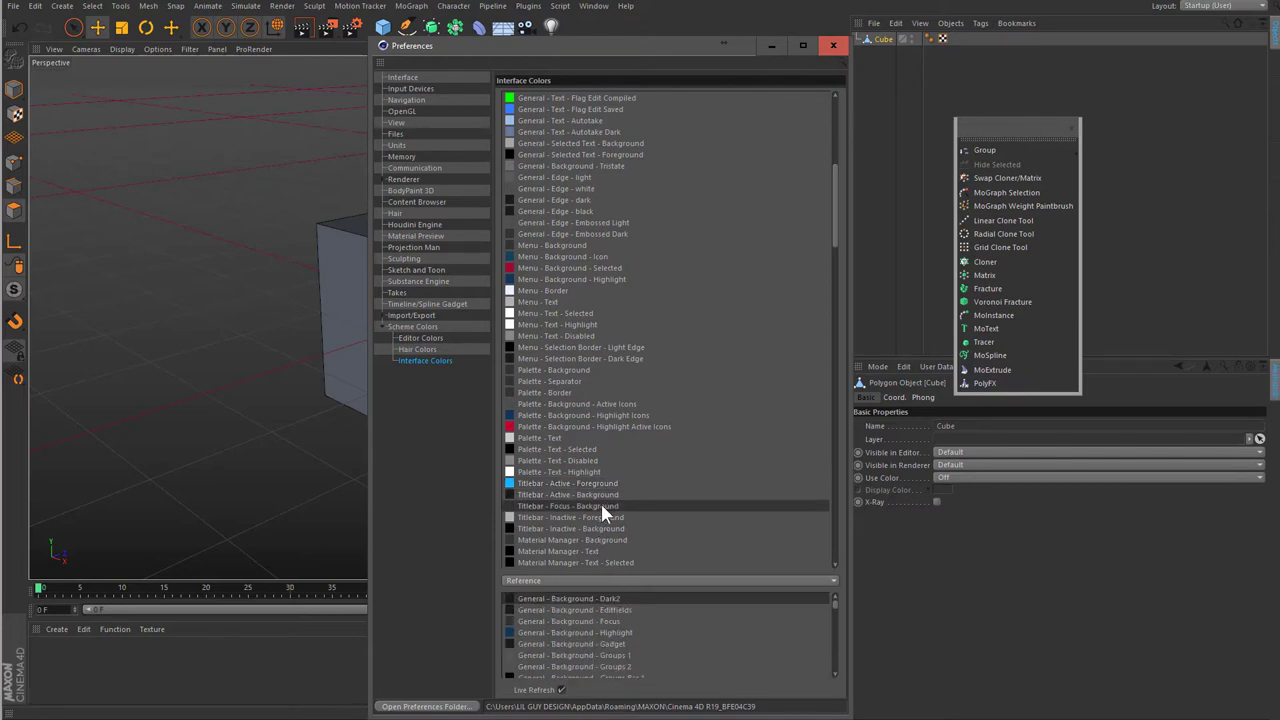
{"action": "left_click", "coordinate": [601, 518]}
{"action": "left_click", "coordinate": [597, 528]}
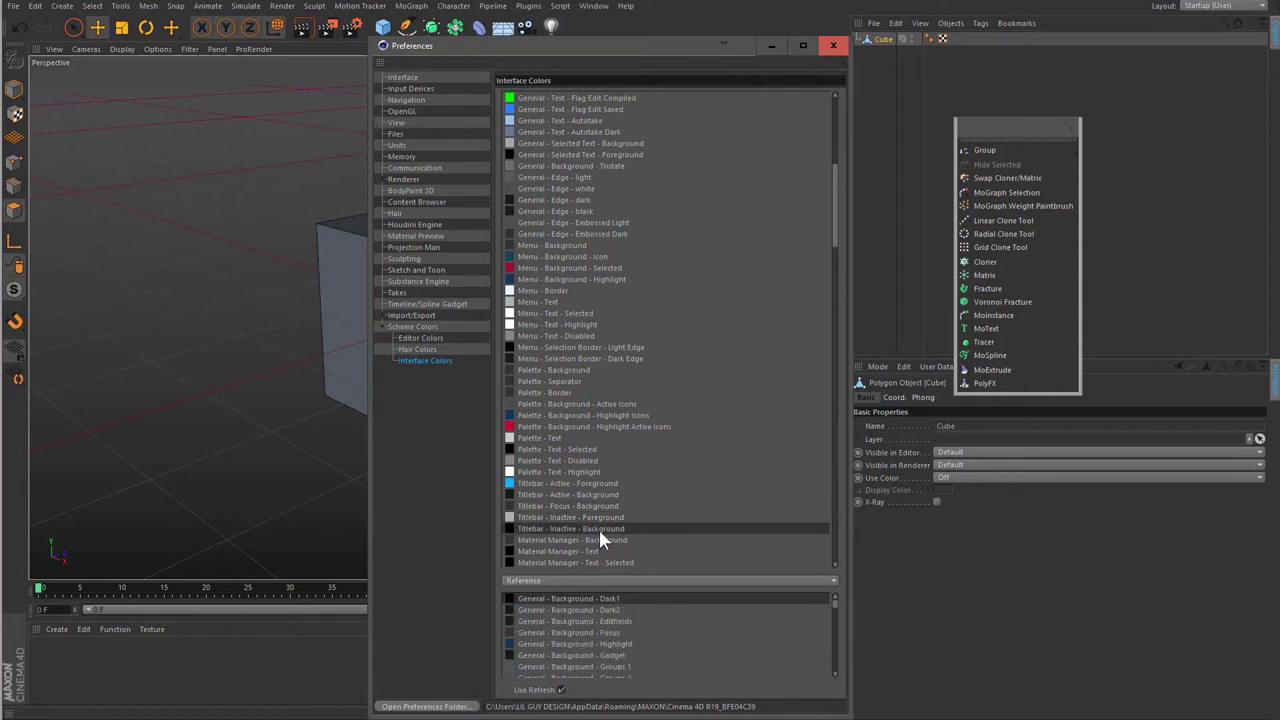
{"action": "left_click", "coordinate": [598, 539]}
{"action": "left_click", "coordinate": [594, 550]}
{"action": "left_click", "coordinate": [594, 562]}
- Inspect the Material Manager rendering, active texture and layer colour entries
{"action": "scroll", "coordinate": [594, 560], "scroll_direction": "down", "scroll_amount": 3}
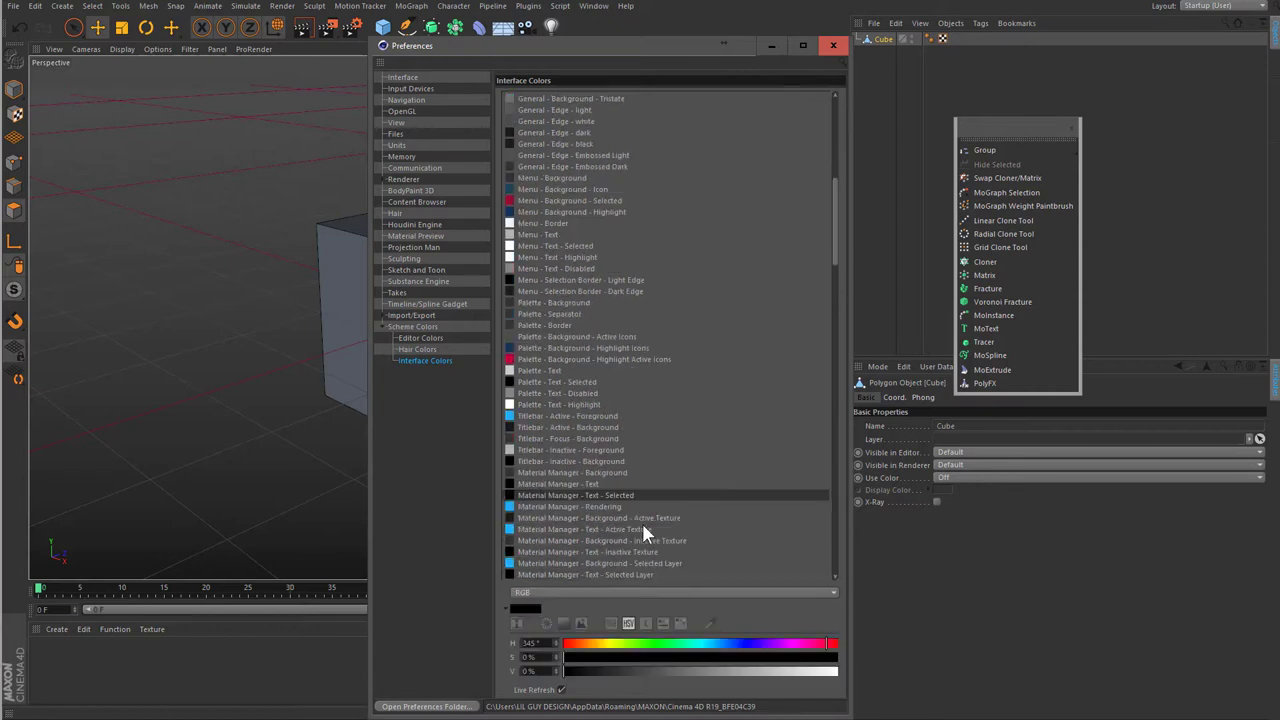
{"action": "left_click", "coordinate": [593, 505]}
{"action": "scroll", "coordinate": [600, 510], "scroll_direction": "down", "scroll_amount": 1}
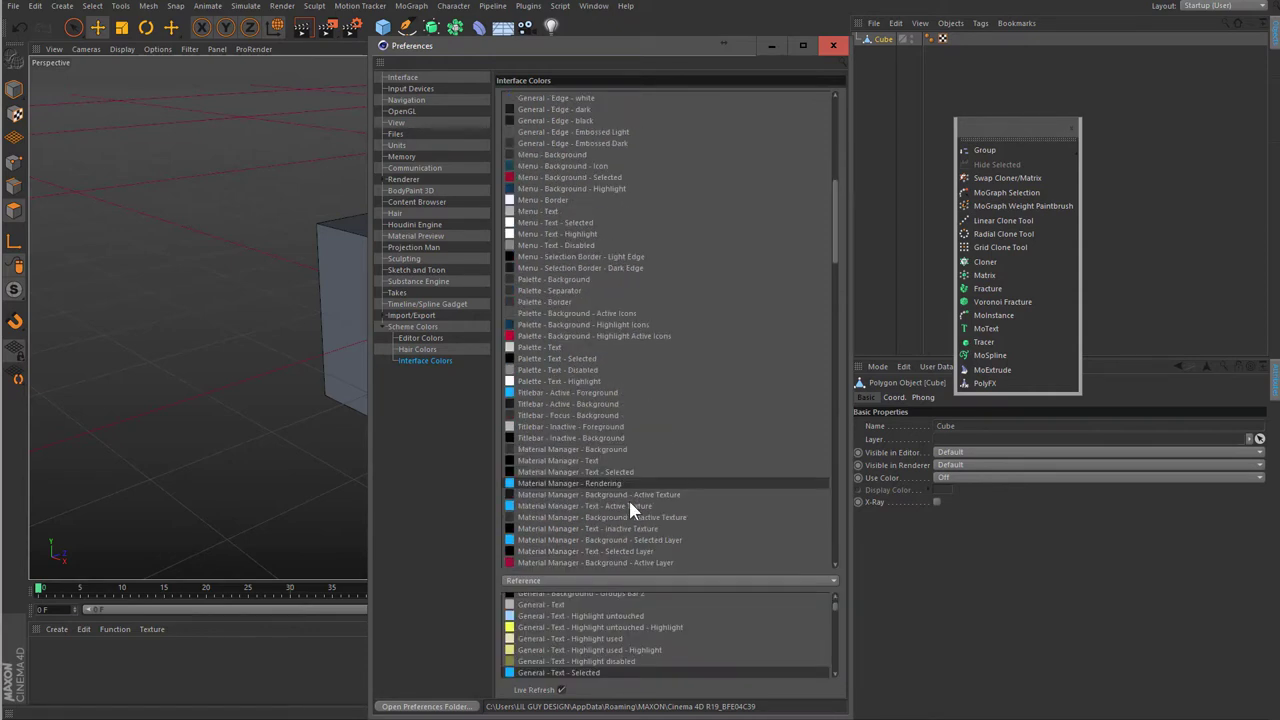
{"action": "left_click", "coordinate": [628, 493]}
{"action": "left_click", "coordinate": [610, 506]}
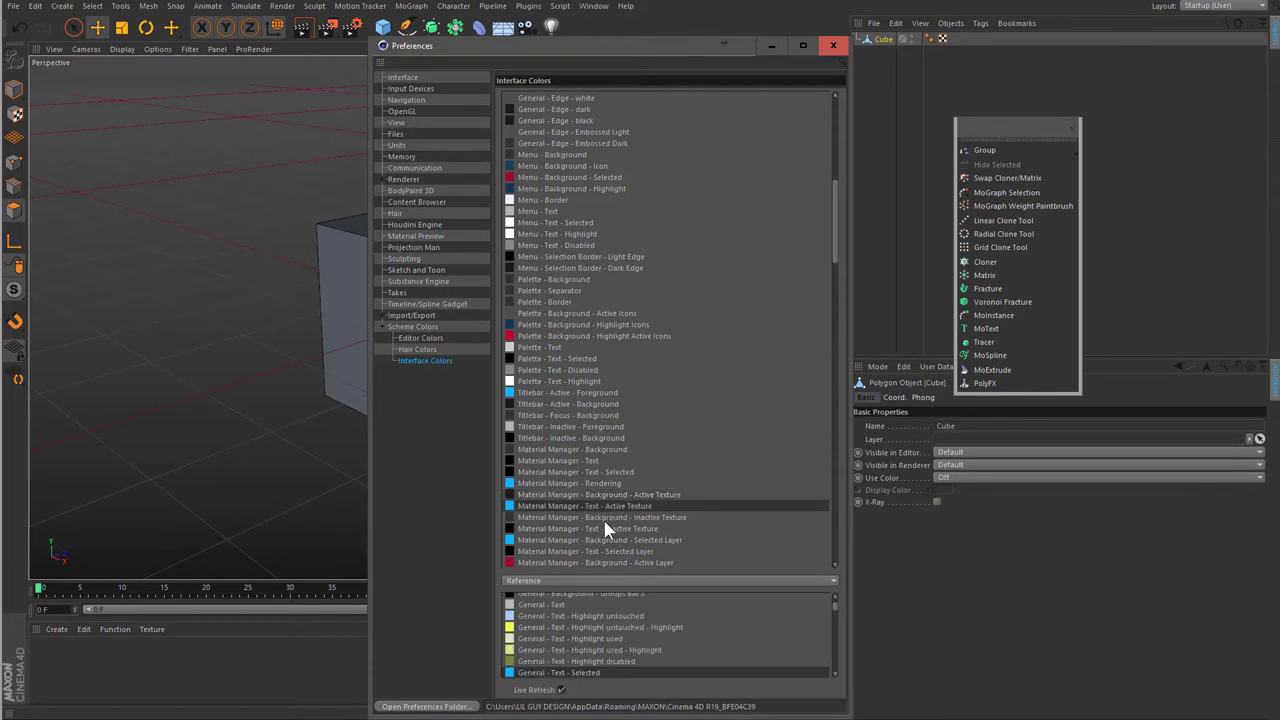
{"action": "left_click", "coordinate": [603, 519]}
{"action": "left_click", "coordinate": [600, 528]}
{"action": "left_click", "coordinate": [596, 540]}
{"action": "left_click", "coordinate": [594, 551]}
{"action": "scroll", "coordinate": [593, 560], "scroll_direction": "up", "scroll_amount": 1}
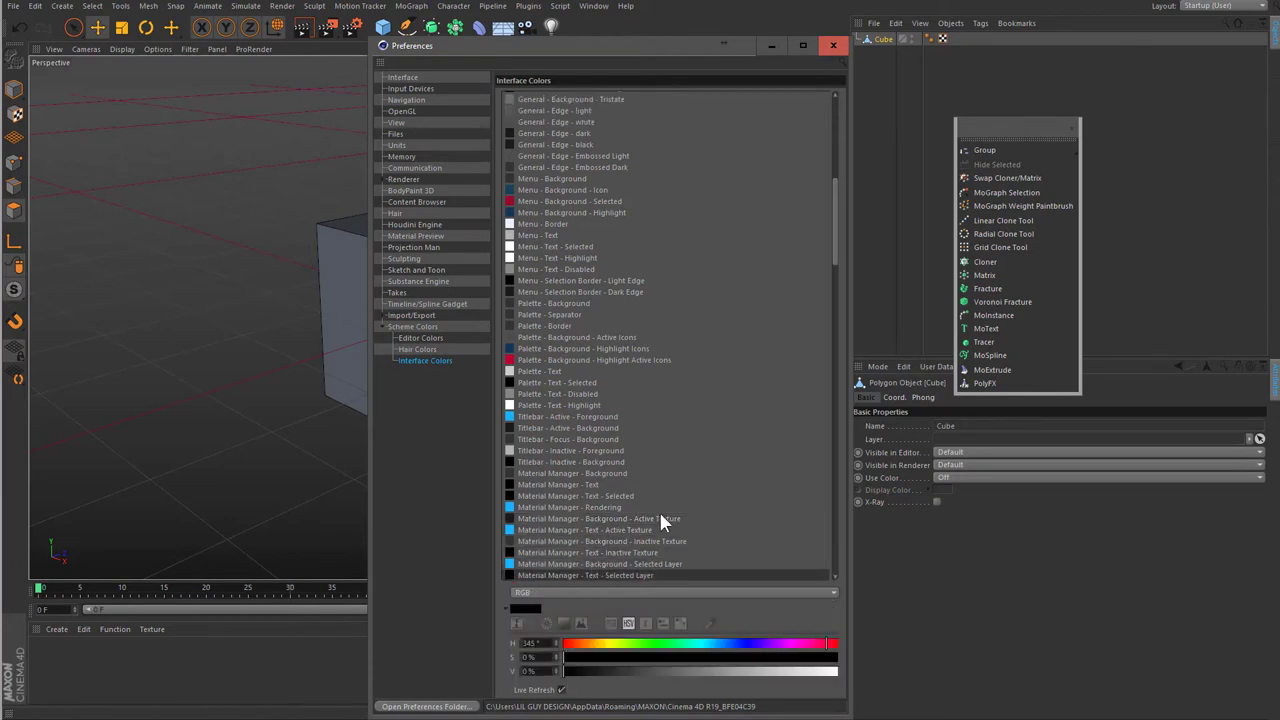
{"action": "scroll", "coordinate": [640, 517], "scroll_direction": "down", "scroll_amount": 2}
{"action": "left_click", "coordinate": [613, 514]}
{"action": "scroll", "coordinate": [613, 514], "scroll_direction": "down", "scroll_amount": 1}
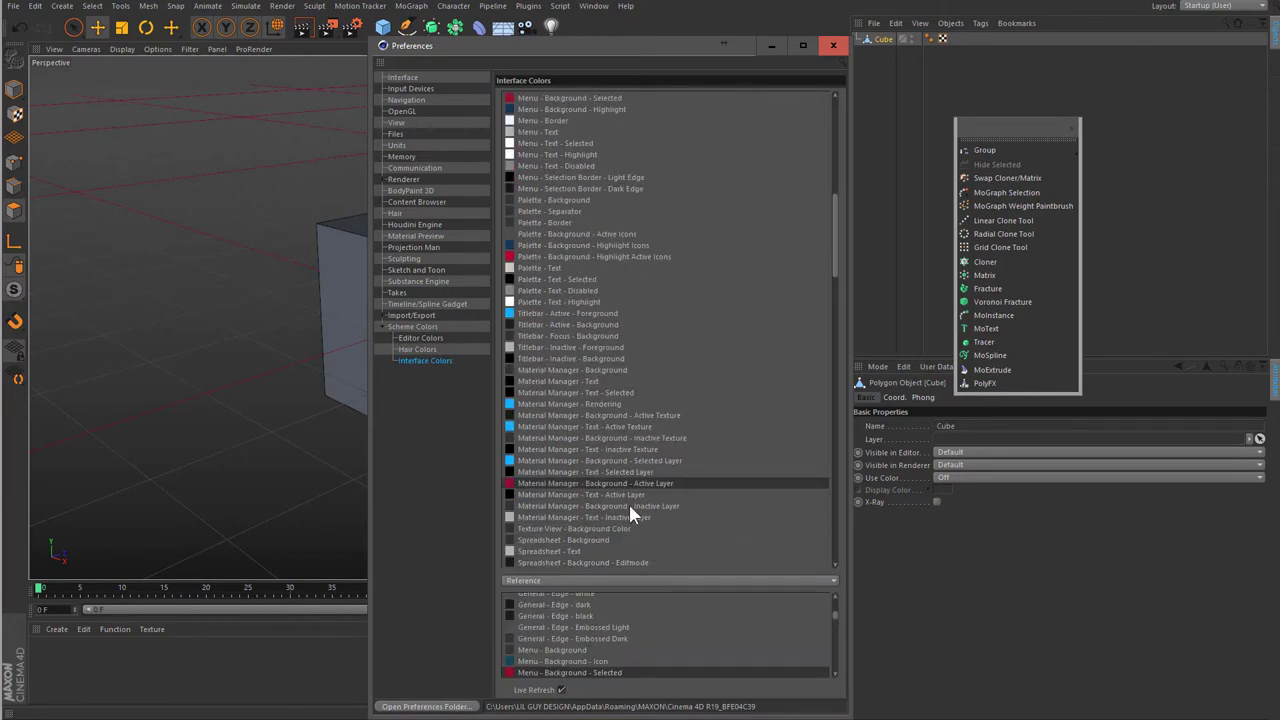
{"action": "left_click", "coordinate": [629, 493]}
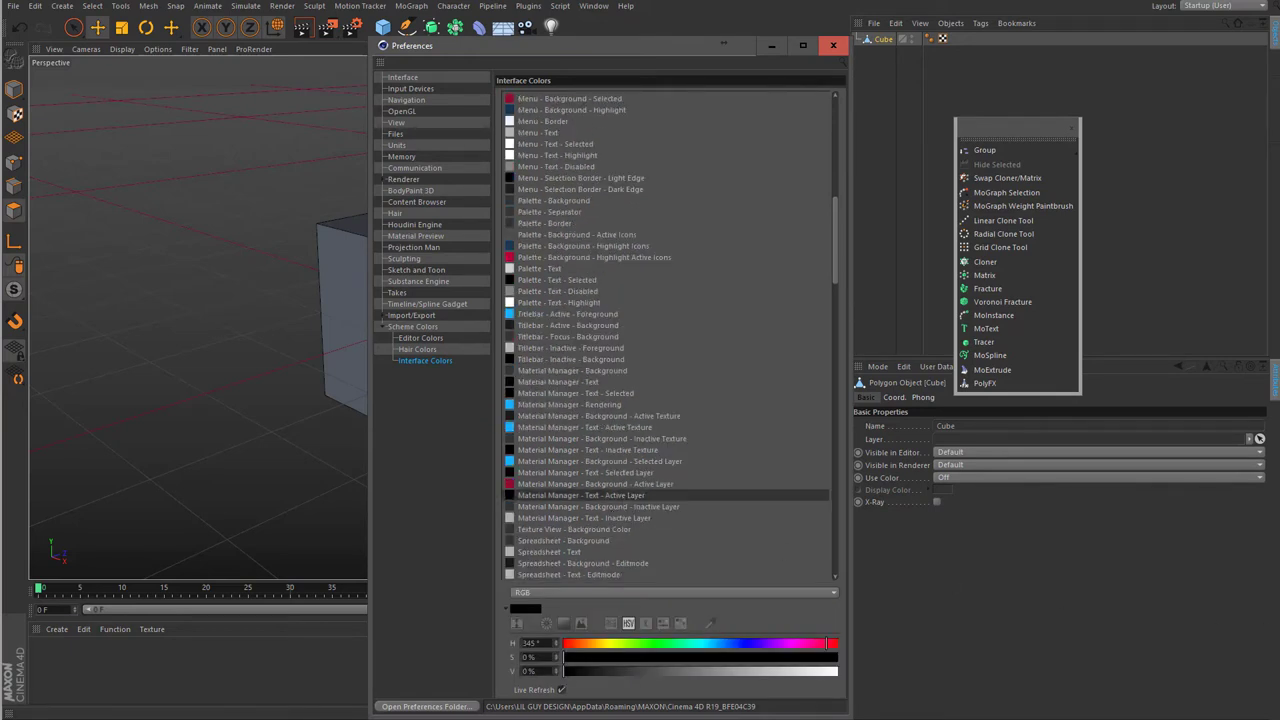
- Review the Spreadsheet, Console, BodyPaint 3D and Content Browser colour entries
{"action": "scroll", "coordinate": [562, 437], "scroll_direction": "down", "scroll_amount": 3}
{"action": "left_click", "coordinate": [562, 437]}
{"action": "left_click", "coordinate": [582, 458]}
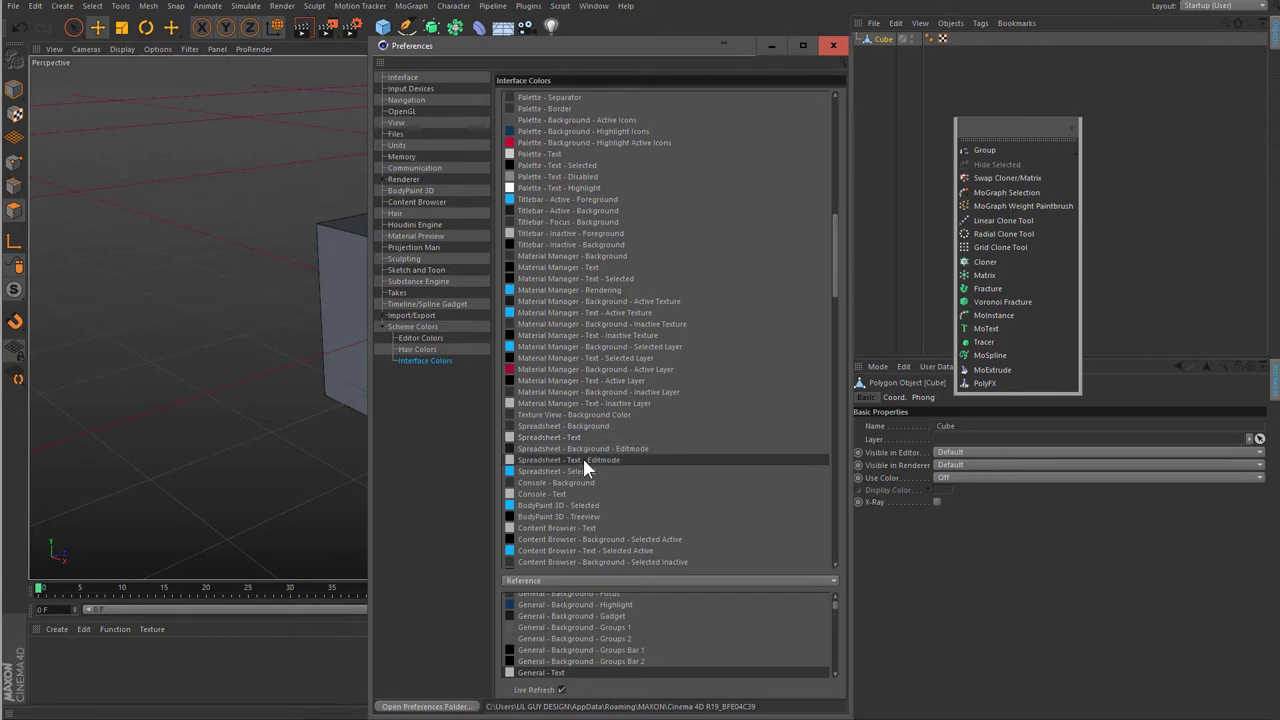
{"action": "left_click", "coordinate": [584, 482]}
{"action": "left_click", "coordinate": [578, 471]}
{"action": "left_click", "coordinate": [577, 493]}
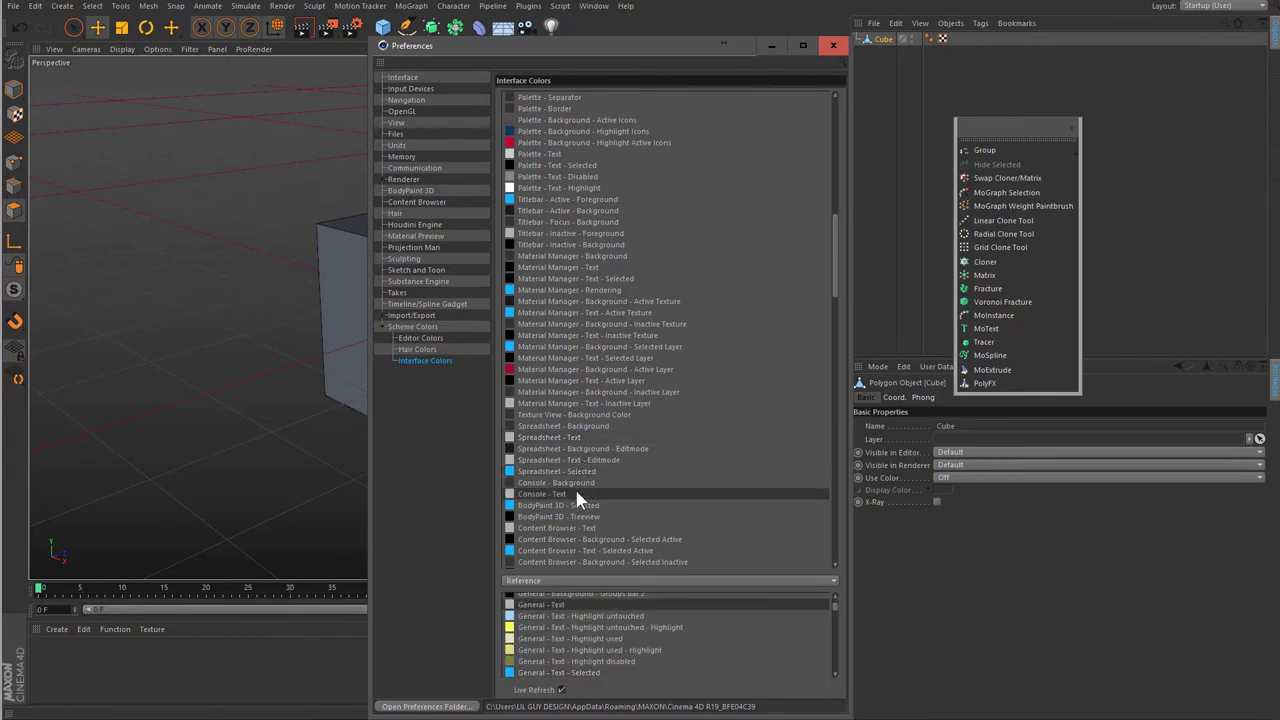
{"action": "left_click", "coordinate": [562, 481]}
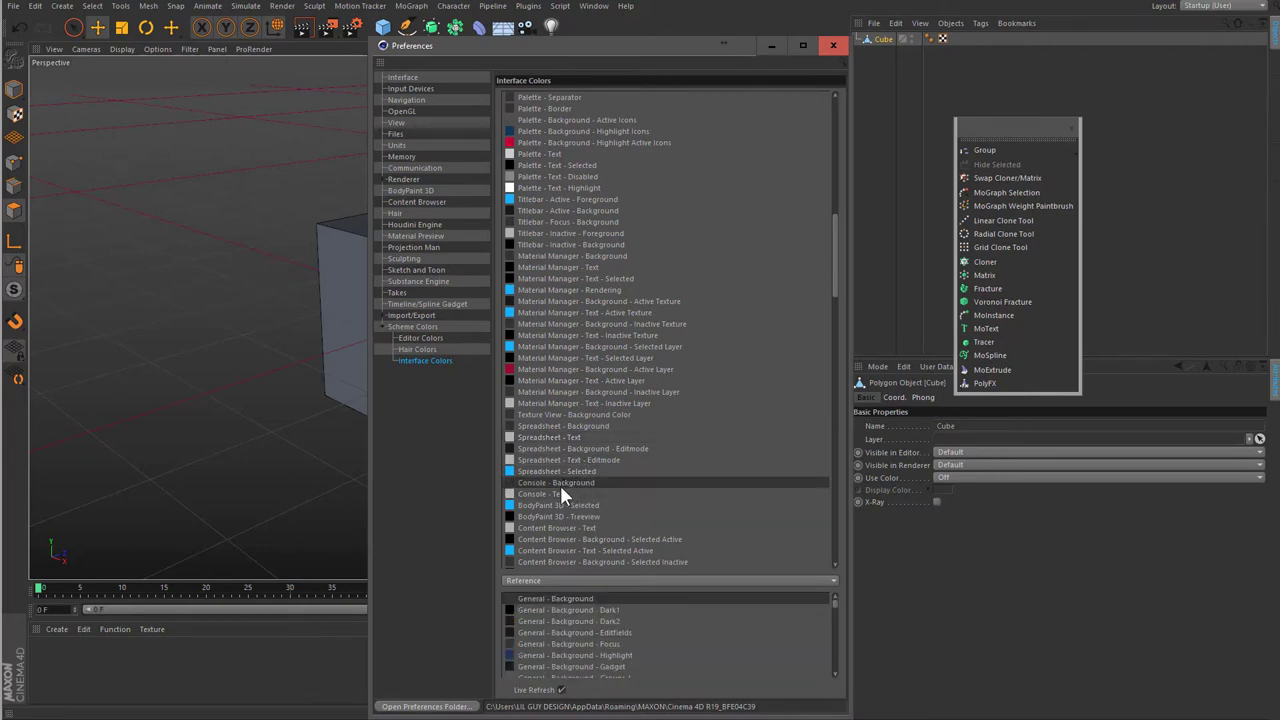
{"action": "left_click", "coordinate": [557, 493]}
{"action": "left_click", "coordinate": [558, 503]}
{"action": "left_click", "coordinate": [560, 515]}
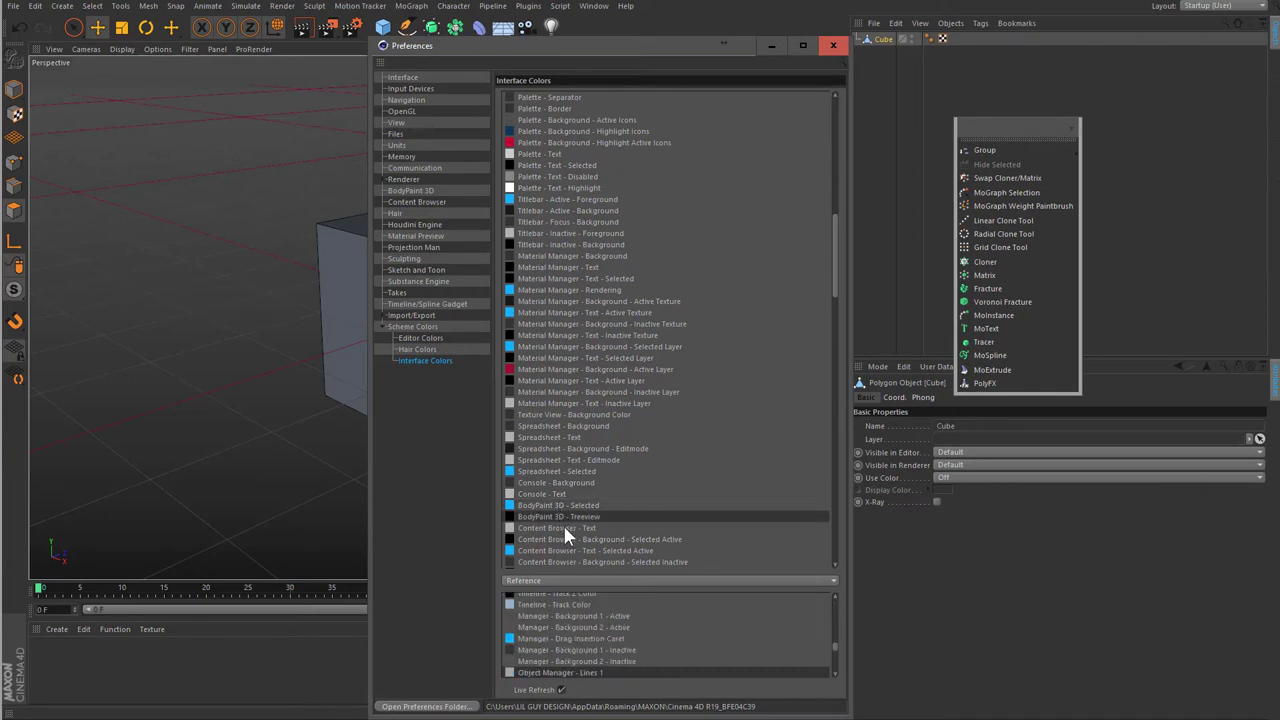
{"action": "left_click", "coordinate": [561, 528]}
{"action": "left_click", "coordinate": [563, 539]}
{"action": "left_click", "coordinate": [565, 550]}
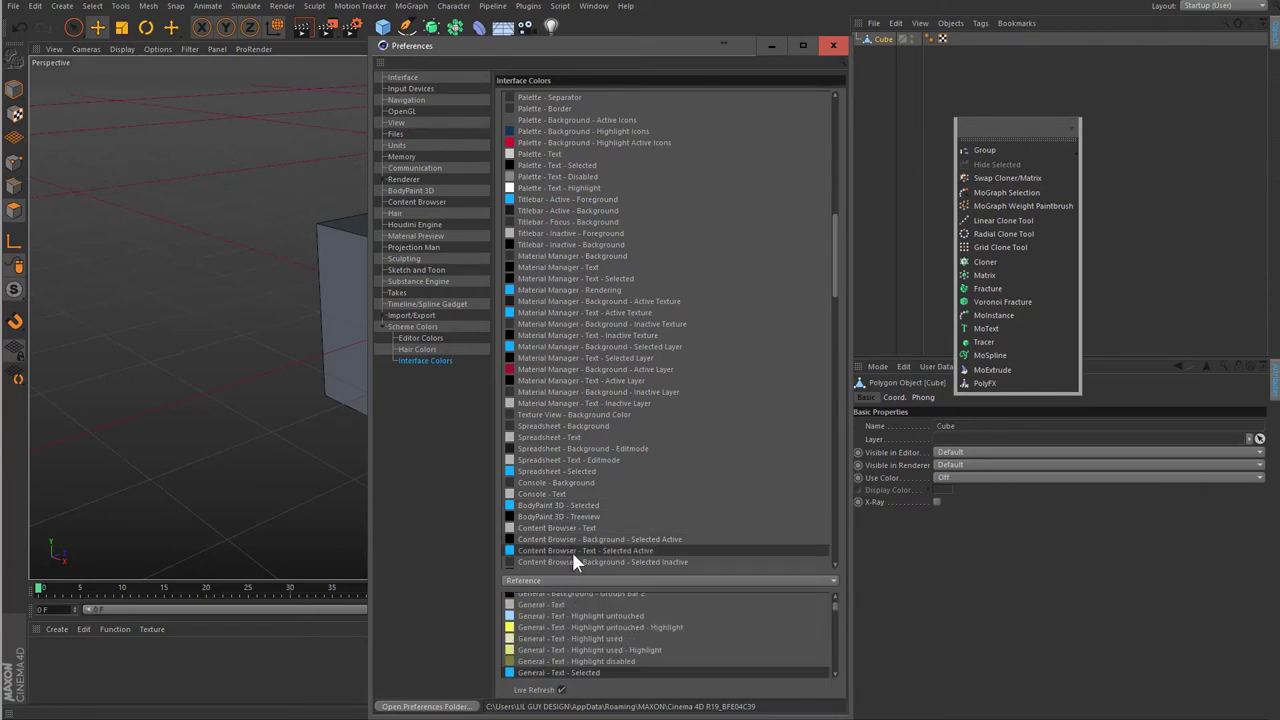
- Review the remaining Content Browser and C.O.F.F.E.E. Keyword and Class colours
{"action": "scroll", "coordinate": [600, 520], "scroll_direction": "down", "scroll_amount": 2}
{"action": "left_click", "coordinate": [569, 482]}
{"action": "left_click", "coordinate": [563, 493]}
{"action": "left_click", "coordinate": [566, 515]}
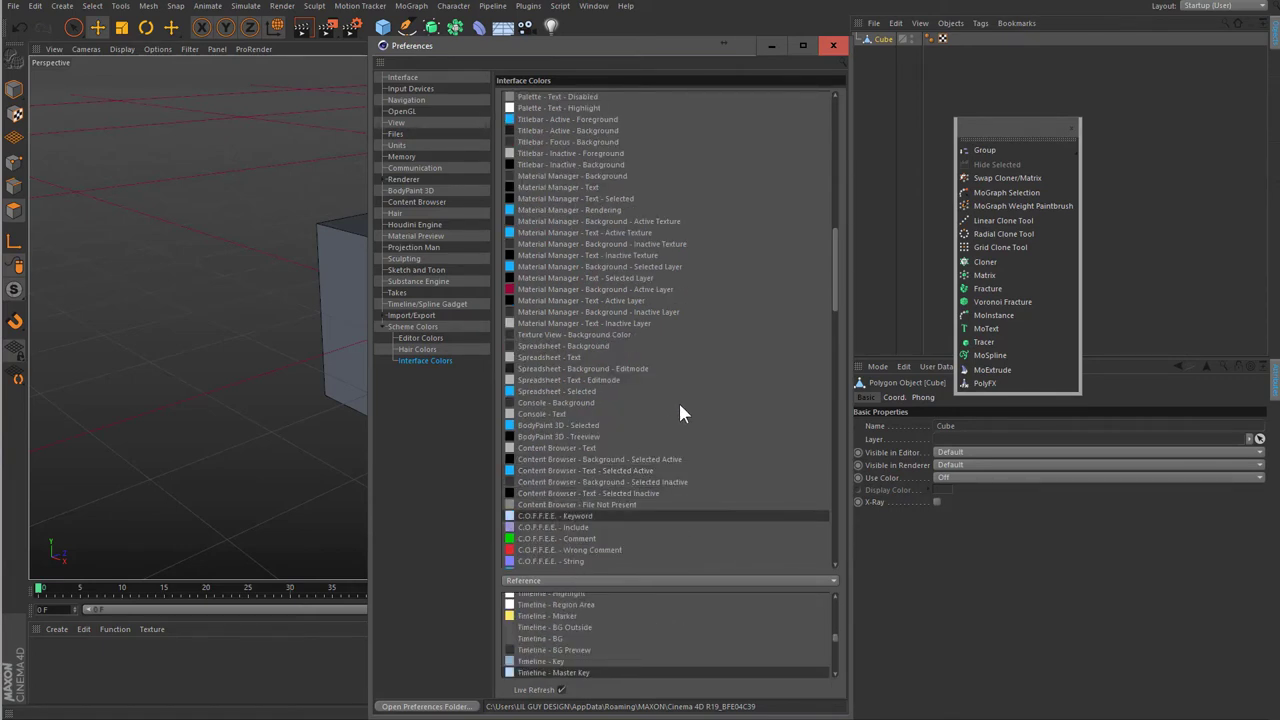
{"action": "scroll", "coordinate": [620, 420], "scroll_direction": "down", "scroll_amount": 2}
{"action": "left_click", "coordinate": [548, 516]}
{"action": "scroll", "coordinate": [640, 460], "scroll_direction": "down", "scroll_amount": 2}
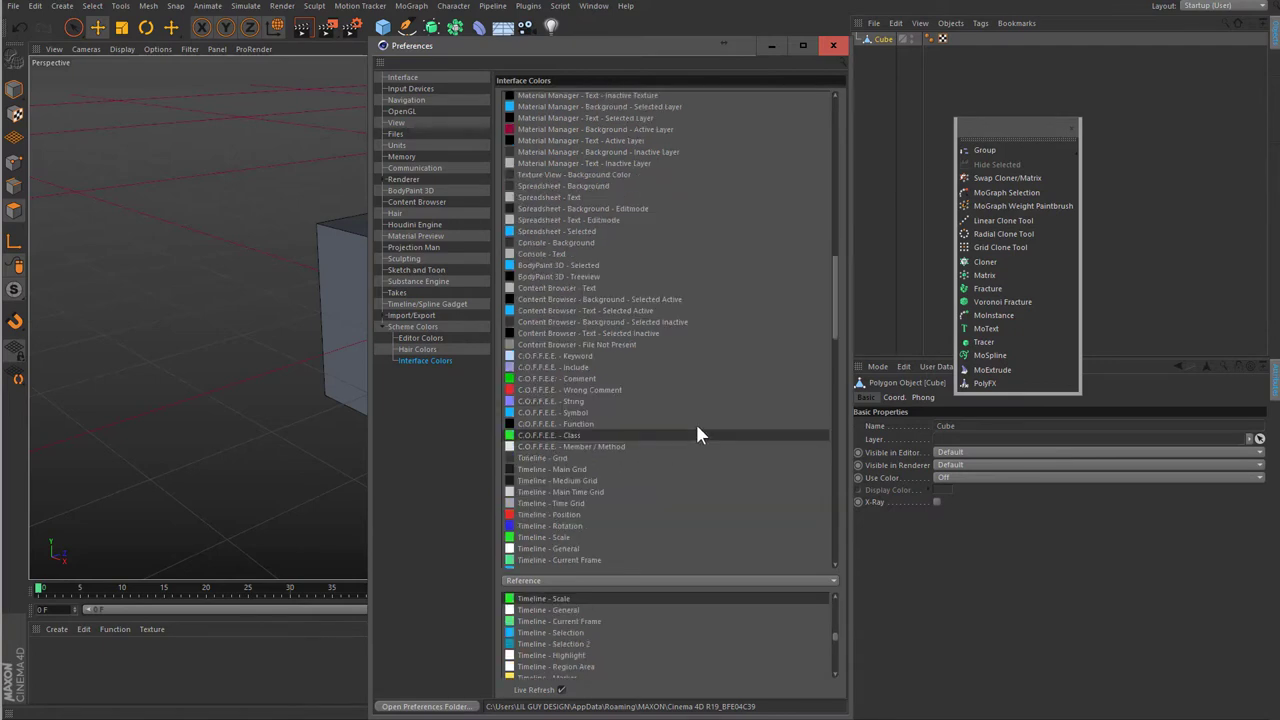
- Check the Timeline - Grid and Main Grid (21.961% brightness) colours, then open the Window menu
{"action": "left_click", "coordinate": [570, 458]}
{"action": "scroll", "coordinate": [630, 440], "scroll_direction": "down", "scroll_amount": 1}
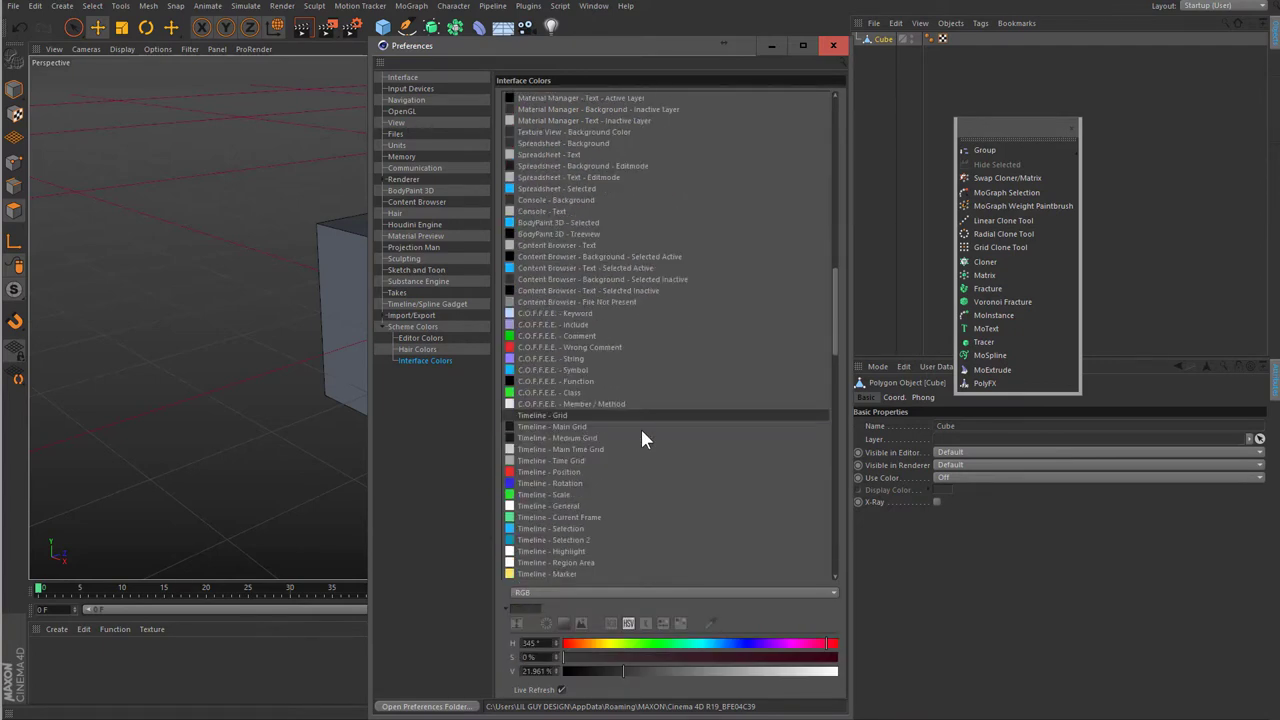
{"action": "left_click", "coordinate": [577, 426]}
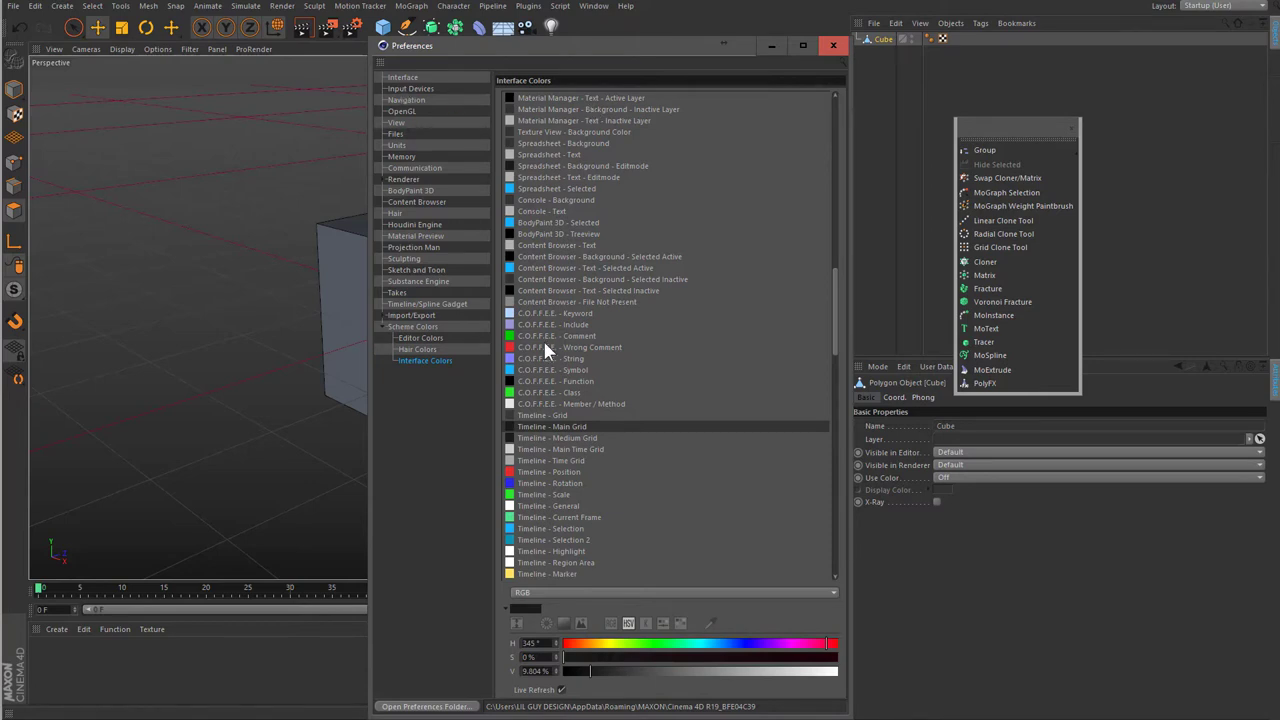
{"action": "left_click", "coordinate": [538, 415]}
{"action": "left_click", "coordinate": [593, 6]}
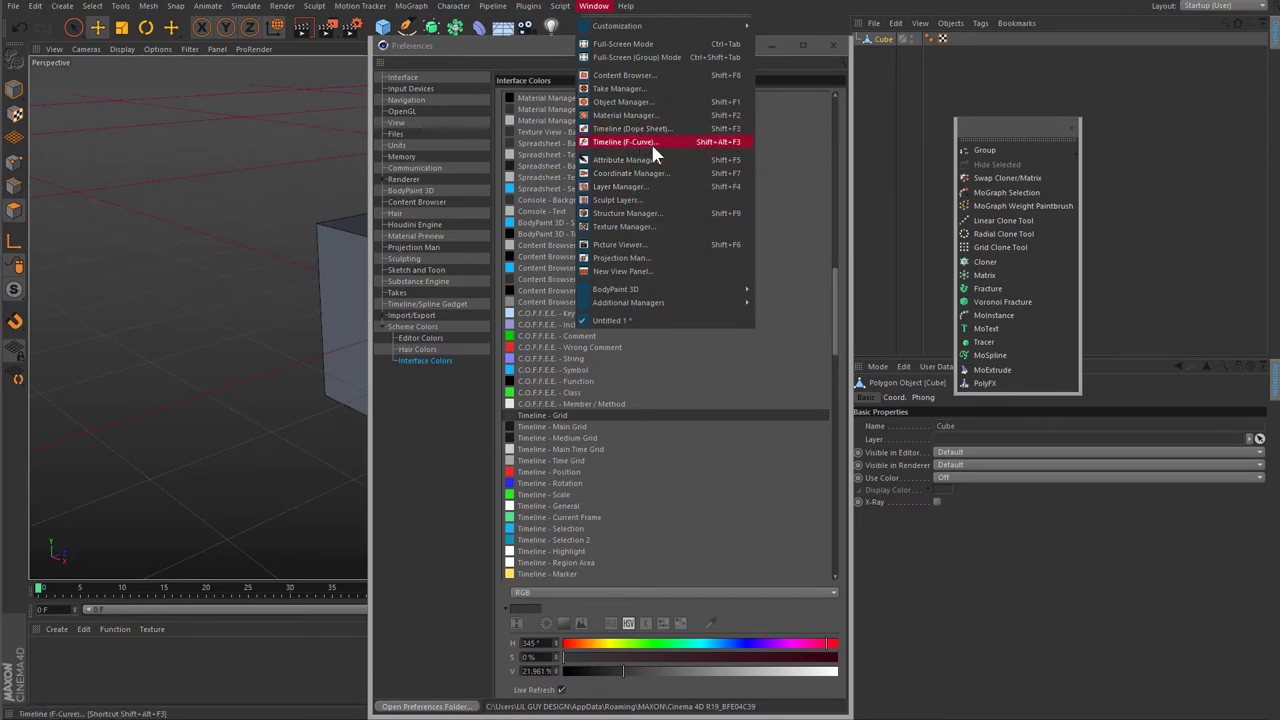
- Float a widened F-Curve timeline at lower left and set Timeline - Grid brightness to 24%
{"action": "key", "text": "shift+F3"}
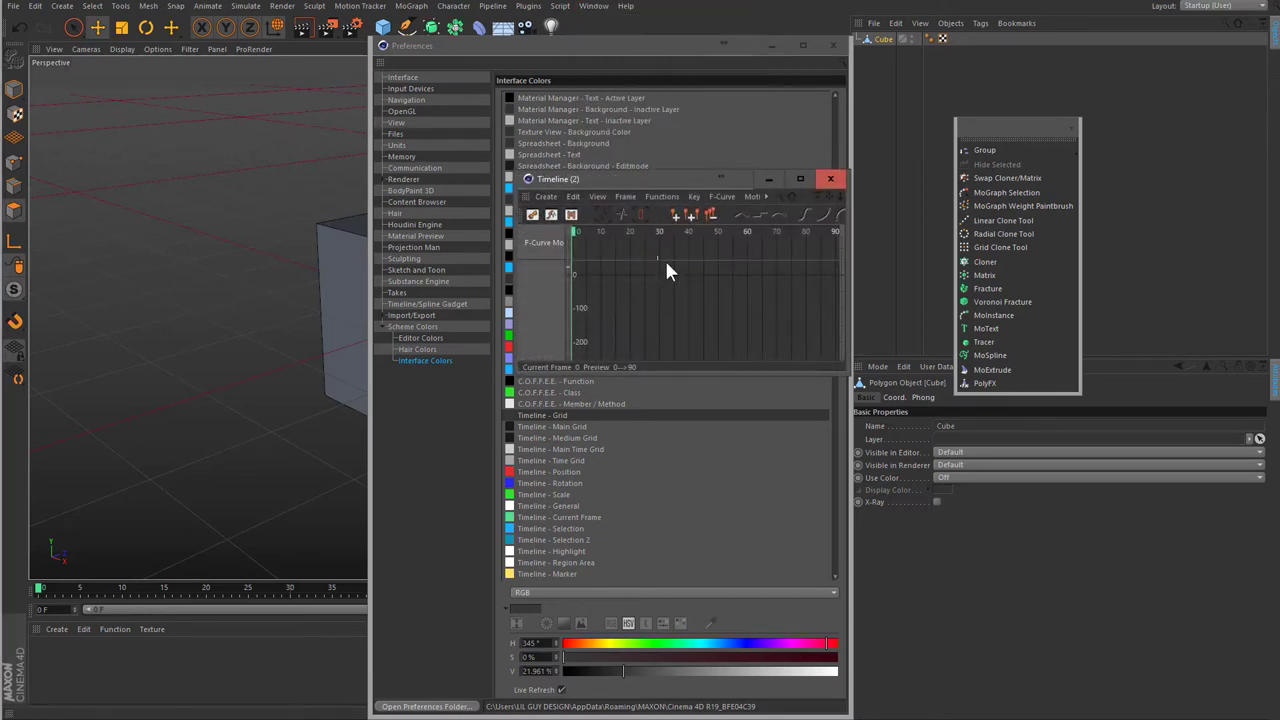
{"action": "mouse_move", "coordinate": [628, 181]}
{"action": "left_mouse_down"}
{"action": "mouse_move", "coordinate": [57, 385]}
{"action": "mouse_move", "coordinate": [114, 348]}
{"action": "left_mouse_up"}
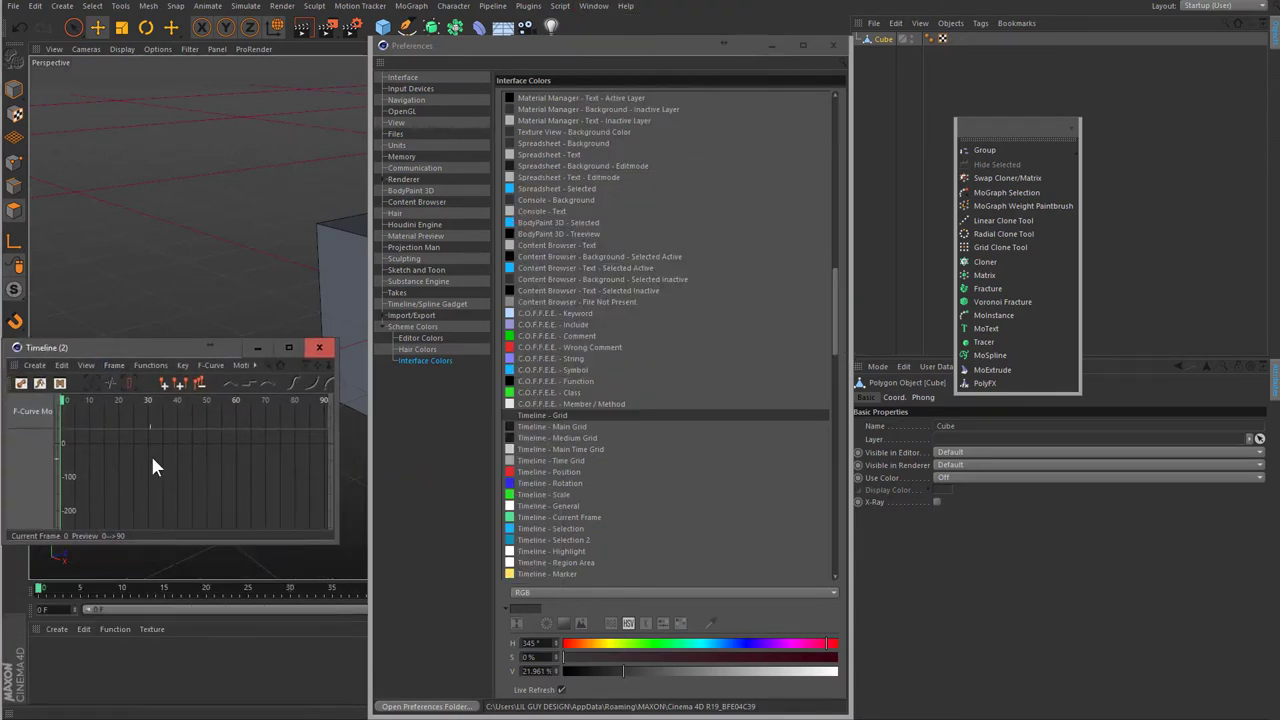
{"action": "left_click", "coordinate": [587, 430]}
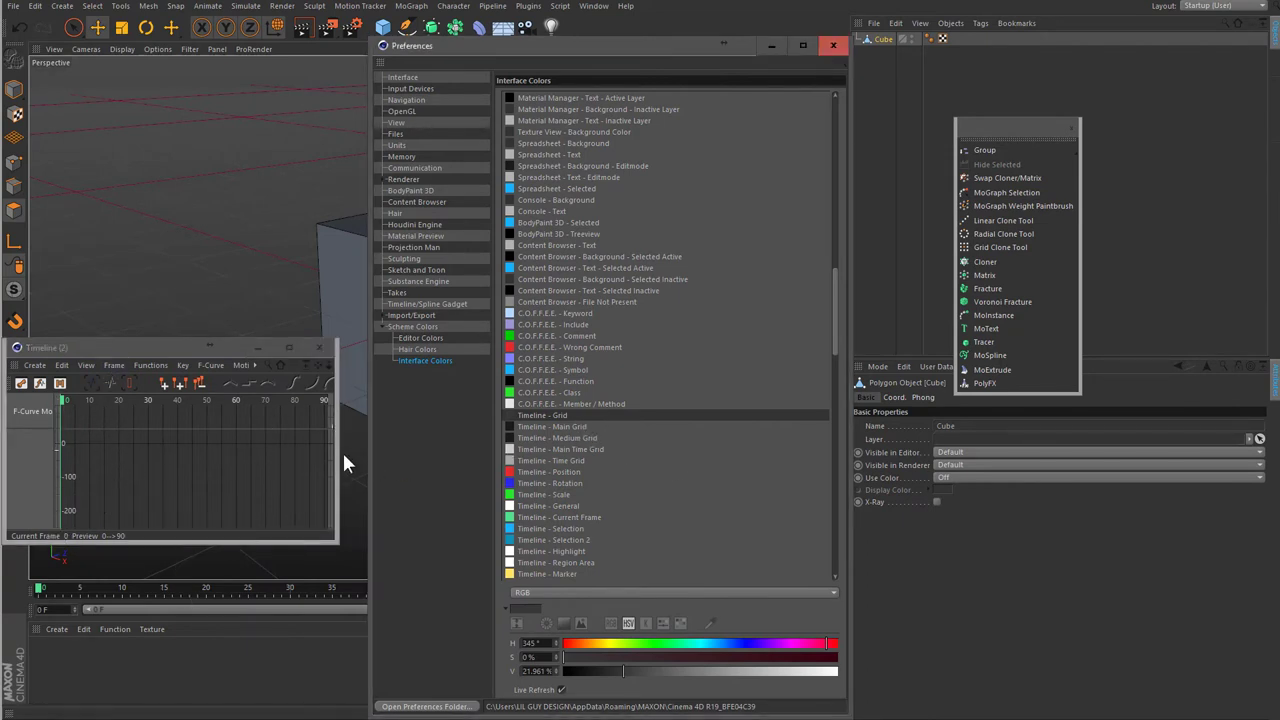
{"action": "left_click_drag", "start_coordinate": [338, 455], "coordinate": [600, 466]}
{"action": "left_click_drag", "start_coordinate": [623, 671], "coordinate": [957, 680]}
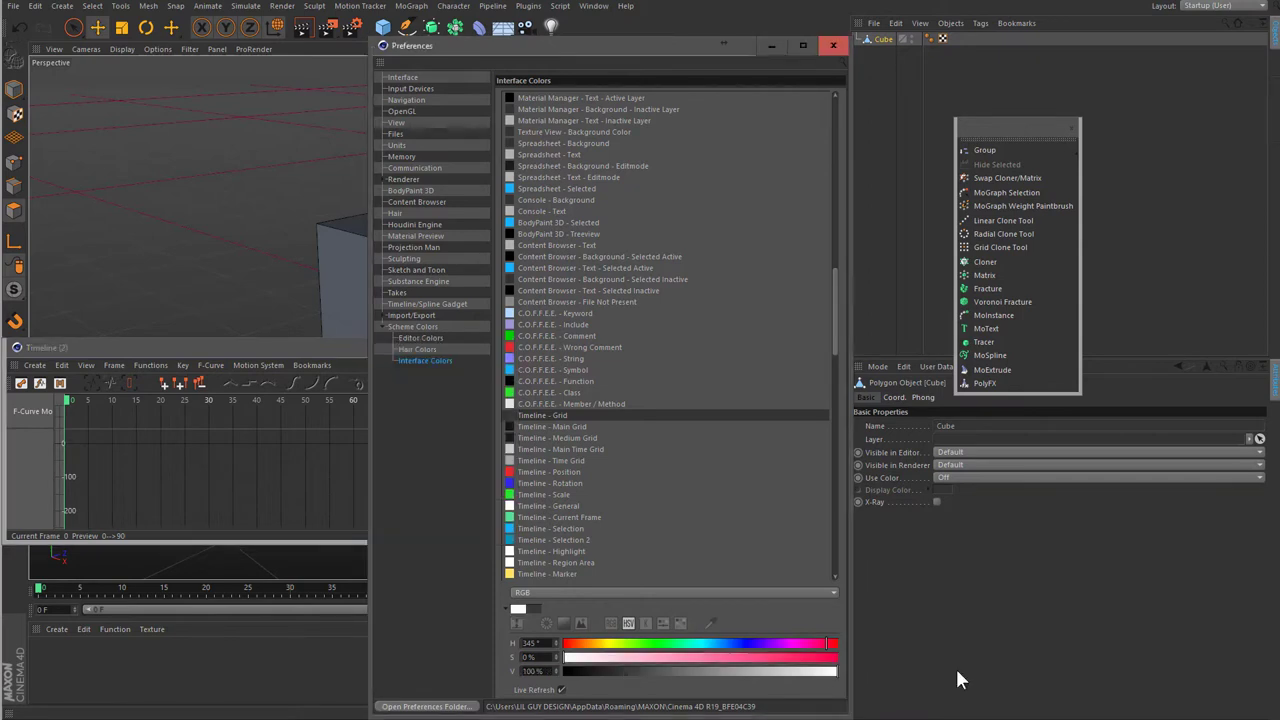
{"action": "left_click_drag", "start_coordinate": [810, 671], "coordinate": [629, 671]}
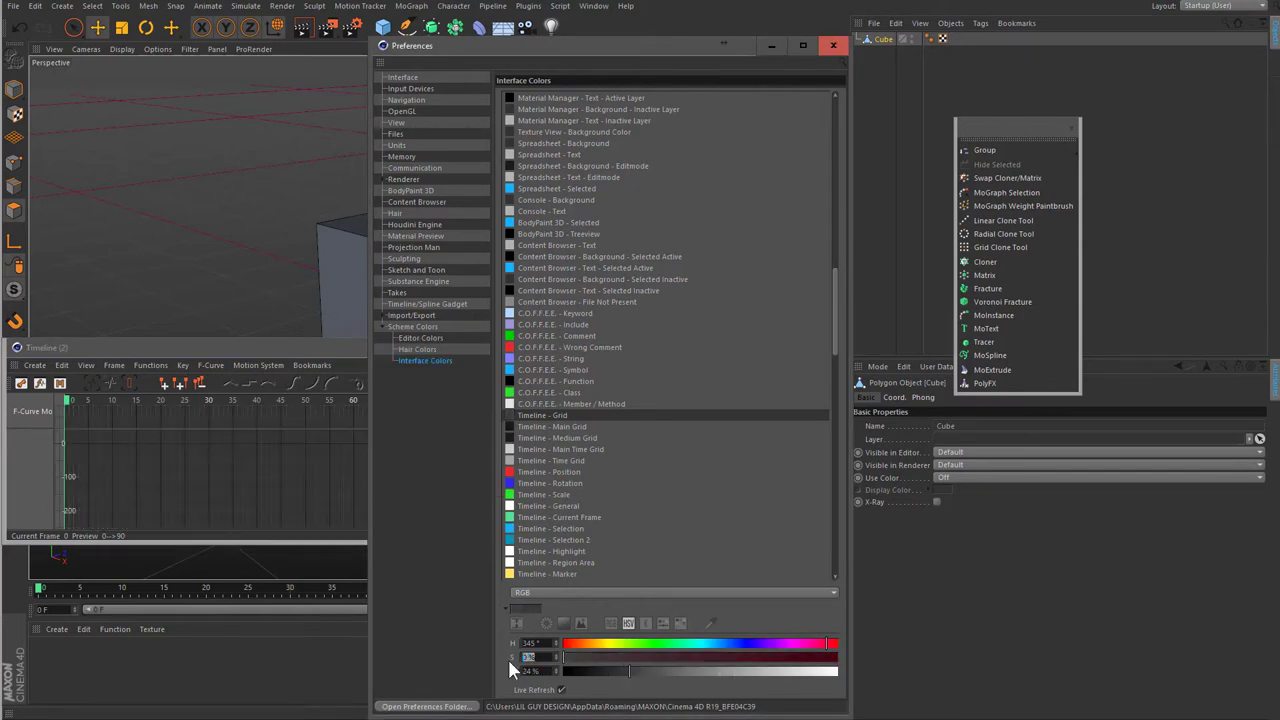
- Set Timeline - Grid to saturation 0 and brightness 20 for dark grey
{"action": "type", "text": "0"}
{"action": "key", "text": "Tab"}
{"action": "type", "text": "20"}
{"action": "key", "text": "Return"}
- Make Timeline - Main Grid red and Medium Grid blue (205°, 57%, 60%)
{"action": "left_click", "coordinate": [574, 426]}
{"action": "mouse_move", "coordinate": [611, 671]}
{"action": "left_mouse_down"}
{"action": "mouse_move", "coordinate": [822, 670]}
{"action": "mouse_move", "coordinate": [701, 672]}
{"action": "mouse_move", "coordinate": [729, 644]}
{"action": "mouse_move", "coordinate": [718, 644]}
{"action": "mouse_move", "coordinate": [893, 679]}
{"action": "left_mouse_up"}
{"action": "left_click", "coordinate": [597, 438]}
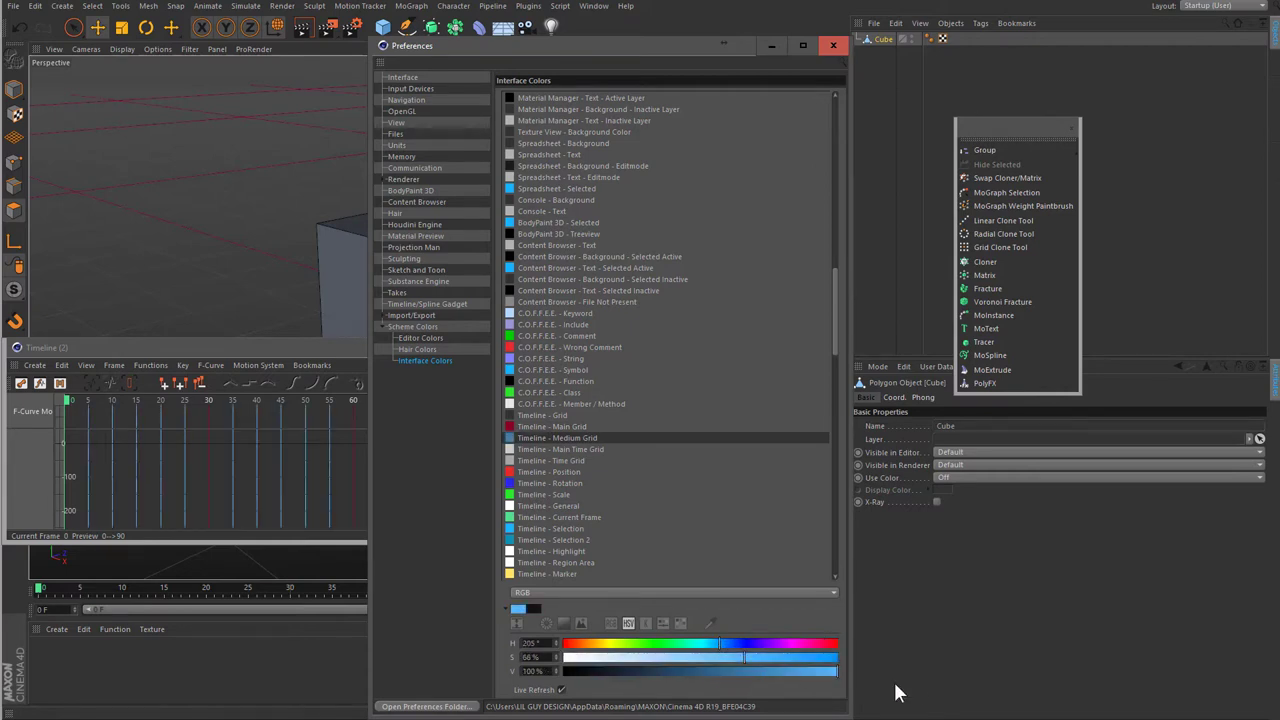
{"action": "mouse_move", "coordinate": [735, 671]}
{"action": "left_mouse_down"}
{"action": "mouse_move", "coordinate": [686, 671]}
{"action": "mouse_move", "coordinate": [771, 658]}
{"action": "mouse_move", "coordinate": [719, 660]}
{"action": "mouse_move", "coordinate": [730, 672]}
{"action": "left_mouse_up"}
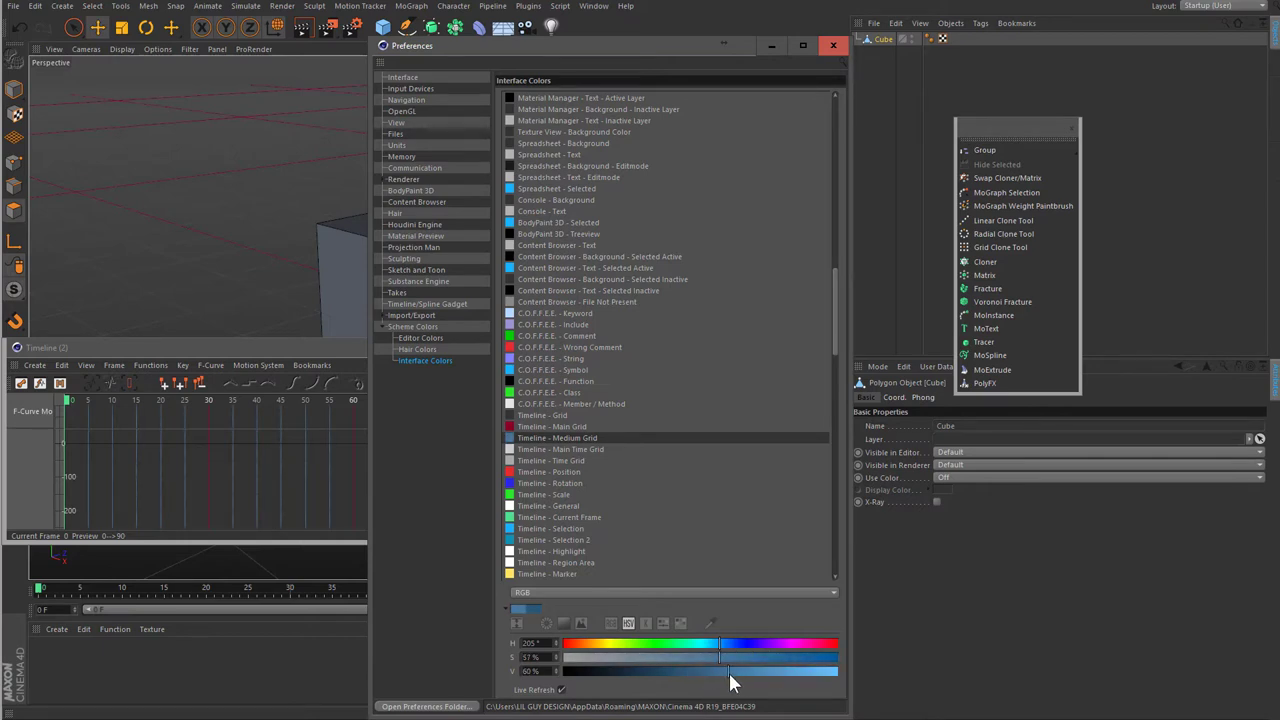
- Move Preferences aside, select Timeline - Time Grid, and widen the preview timeline
{"action": "left_click_drag", "start_coordinate": [508, 44], "coordinate": [743, 6]}
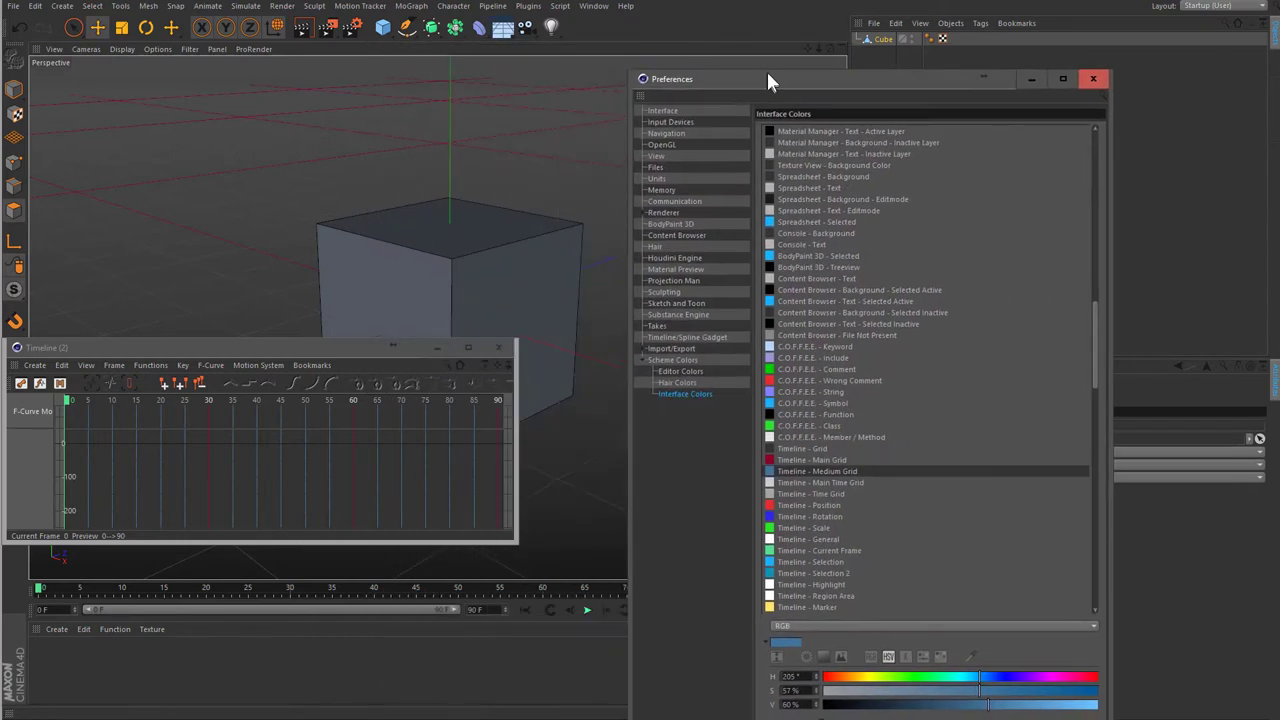
{"action": "scroll", "coordinate": [830, 435], "scroll_direction": "up", "scroll_amount": 3}
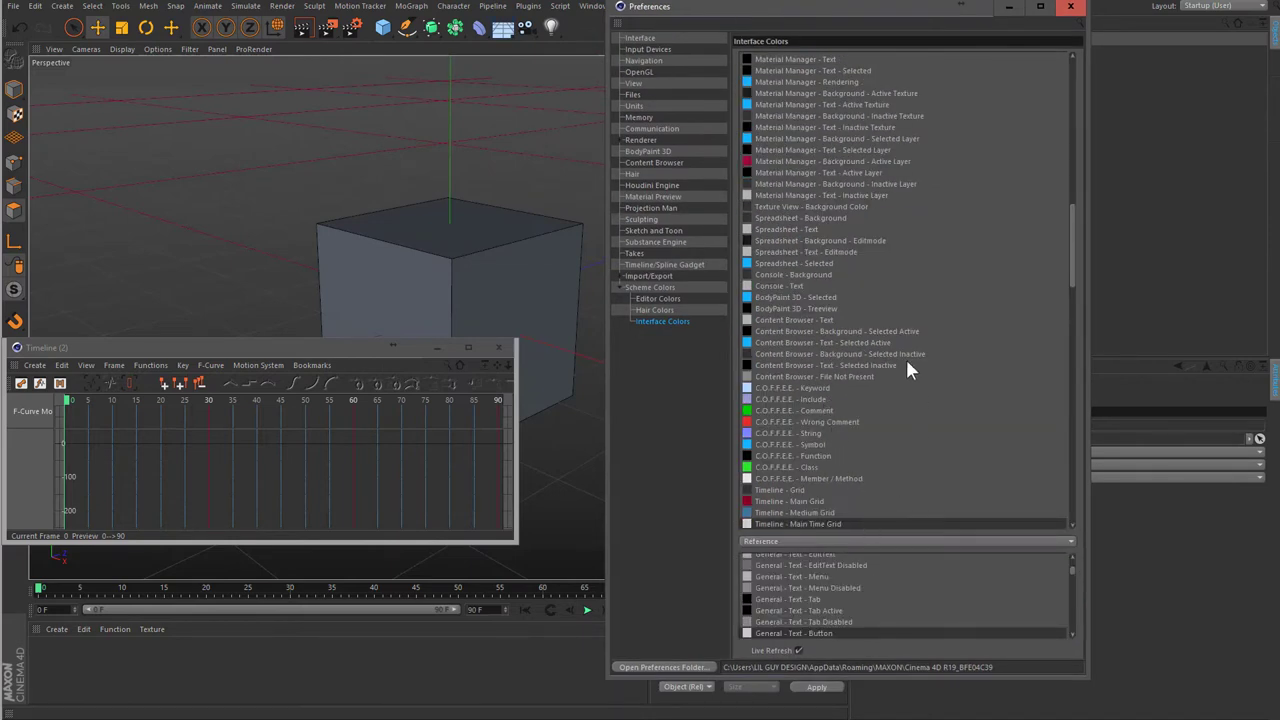
{"action": "scroll", "coordinate": [890, 400], "scroll_direction": "down", "scroll_amount": 3}
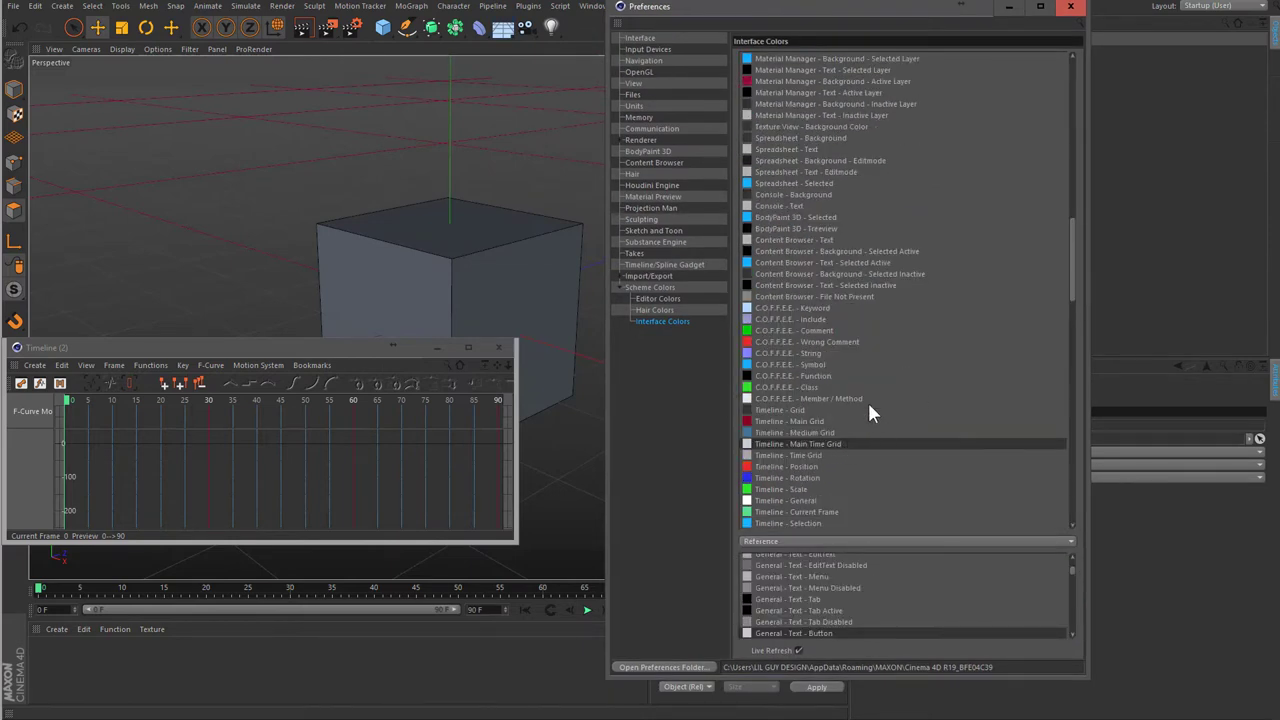
{"action": "left_click", "coordinate": [805, 456]}
{"action": "left_click", "coordinate": [155, 442]}
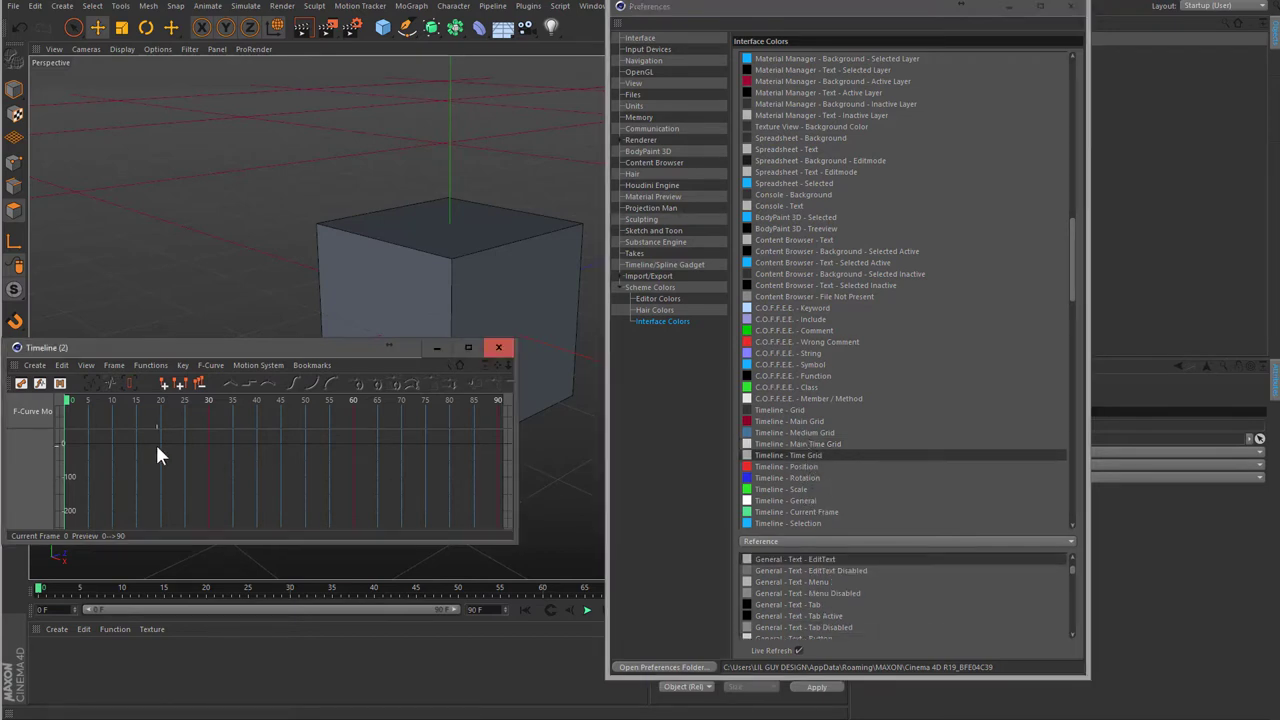
{"action": "mouse_move", "coordinate": [514, 464]}
{"action": "left_mouse_down"}
{"action": "mouse_move", "coordinate": [1279, 464]}
{"action": "mouse_move", "coordinate": [466, 437]}
{"action": "mouse_move", "coordinate": [517, 436]}
{"action": "left_mouse_up"}
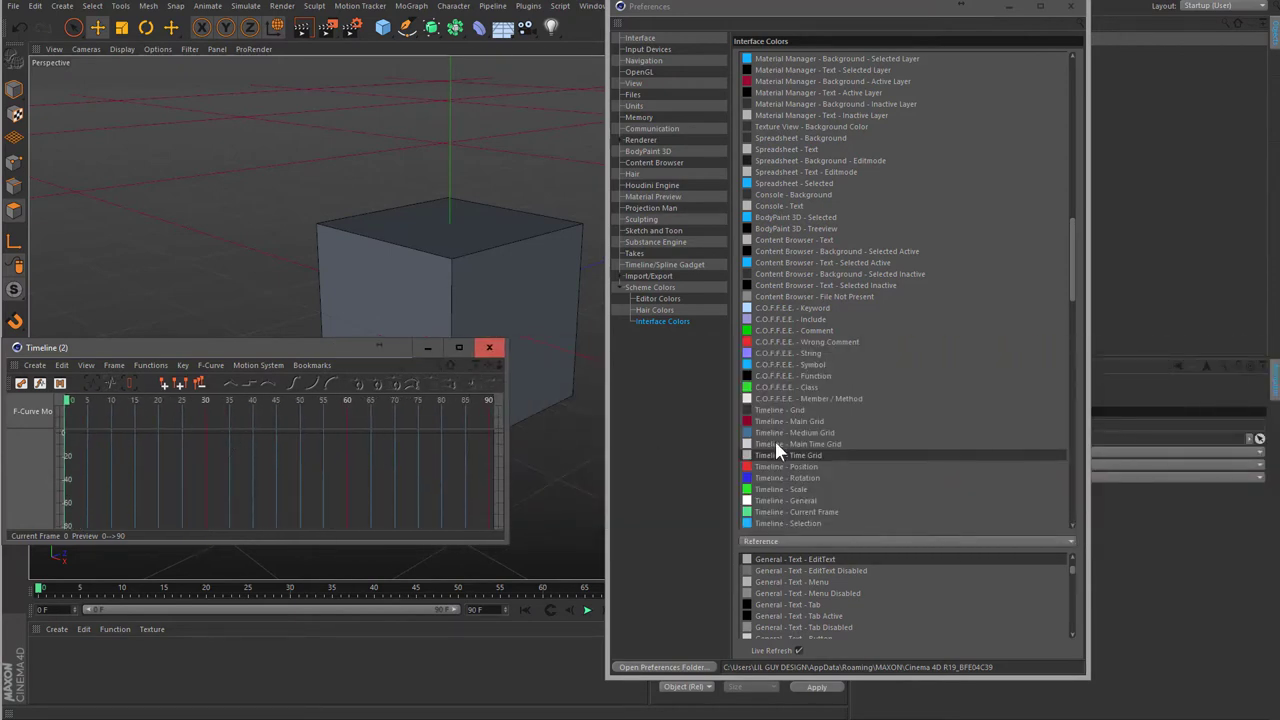
- Darken the Timeline - Grid background to about 15% brightness, almost black
{"action": "left_click", "coordinate": [805, 411]}
{"action": "scroll", "coordinate": [878, 496], "scroll_direction": "down", "scroll_amount": 2}
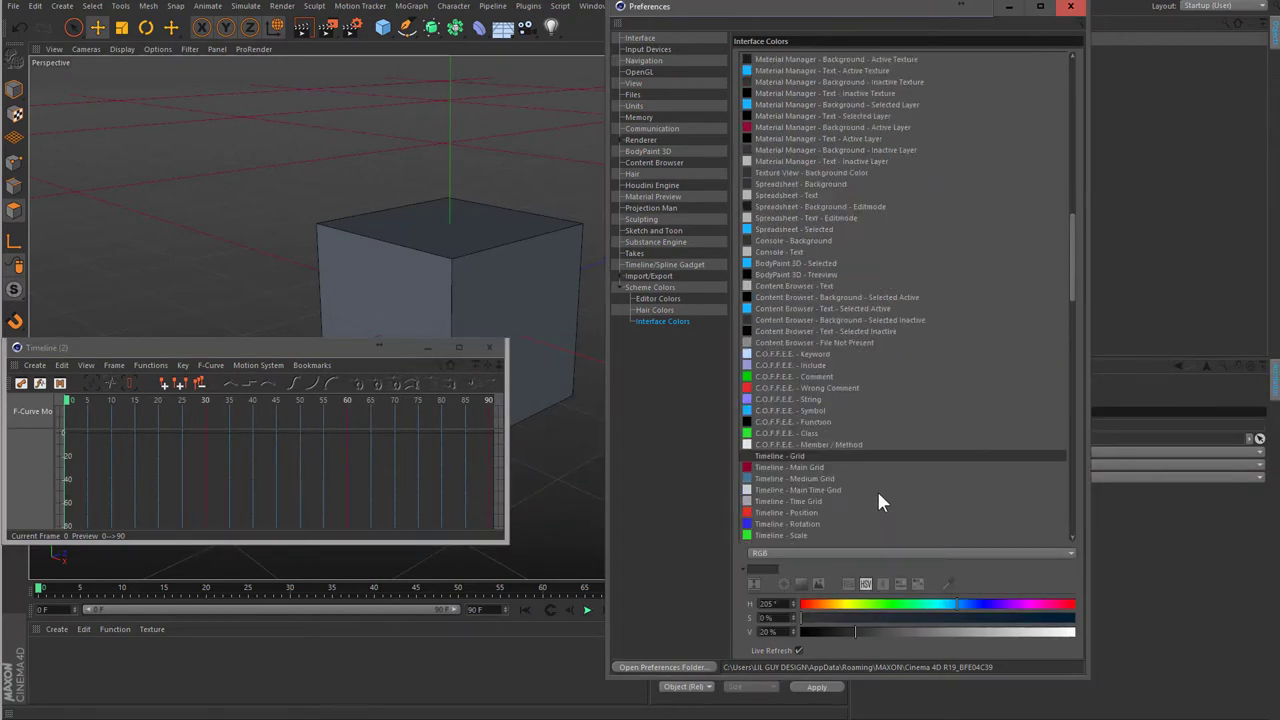
{"action": "mouse_move", "coordinate": [846, 629]}
{"action": "left_mouse_down"}
{"action": "mouse_move", "coordinate": [792, 629]}
{"action": "mouse_move", "coordinate": [836, 632]}
{"action": "left_mouse_up"}
{"action": "left_click_drag", "start_coordinate": [854, 636], "coordinate": [845, 639]}
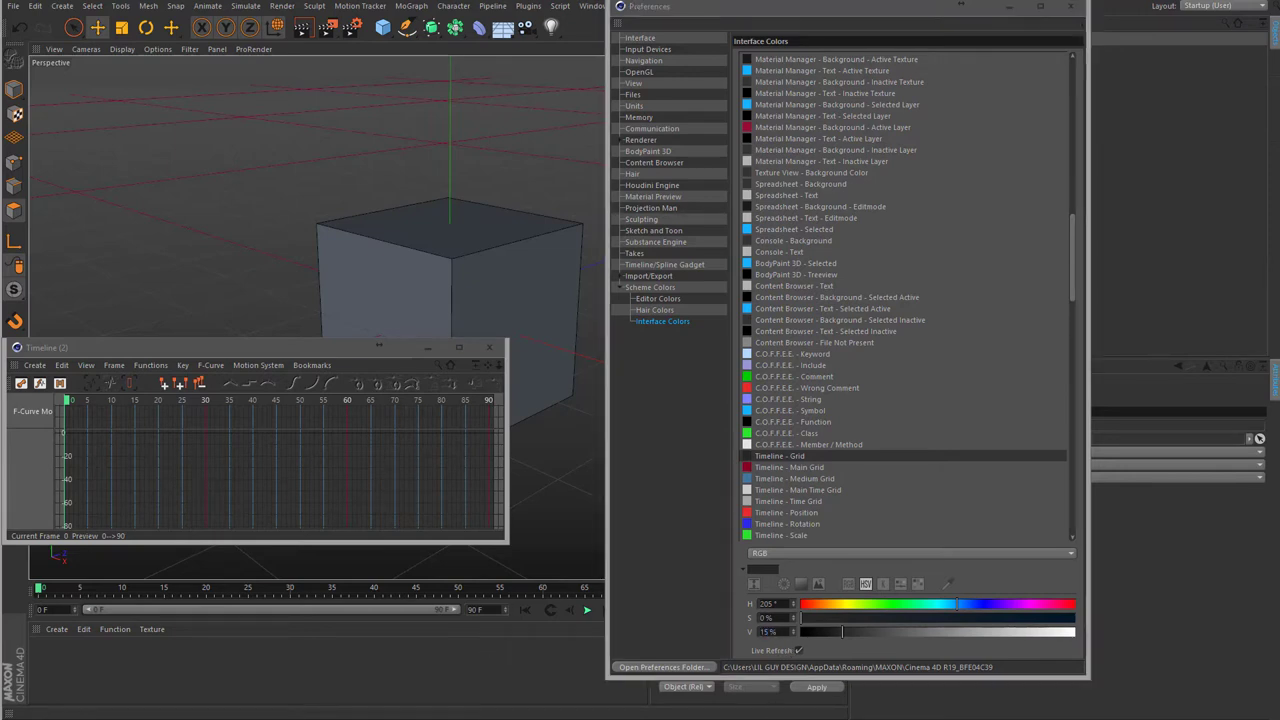
- Review the grid and Scale colours, and make Timeline - General pure white at 0% saturation
{"action": "left_click", "coordinate": [826, 479]}
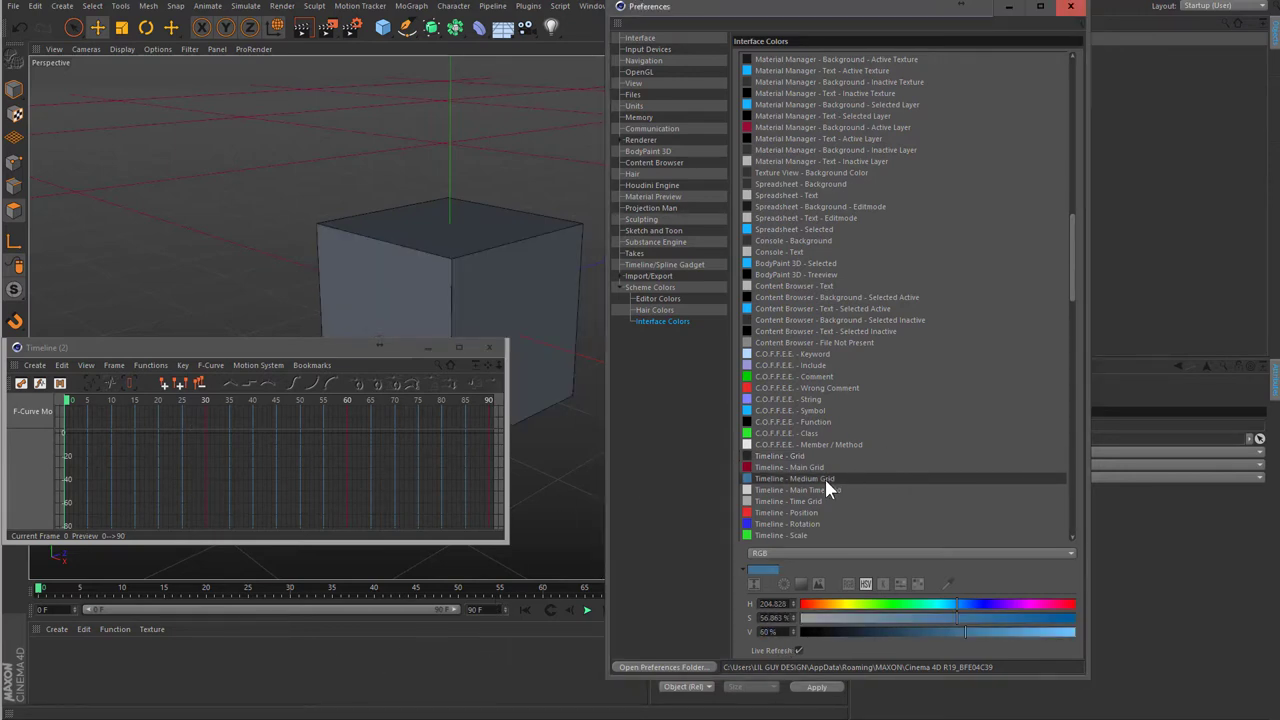
{"action": "left_click", "coordinate": [828, 467]}
{"action": "scroll", "coordinate": [880, 500], "scroll_direction": "down", "scroll_amount": 2}
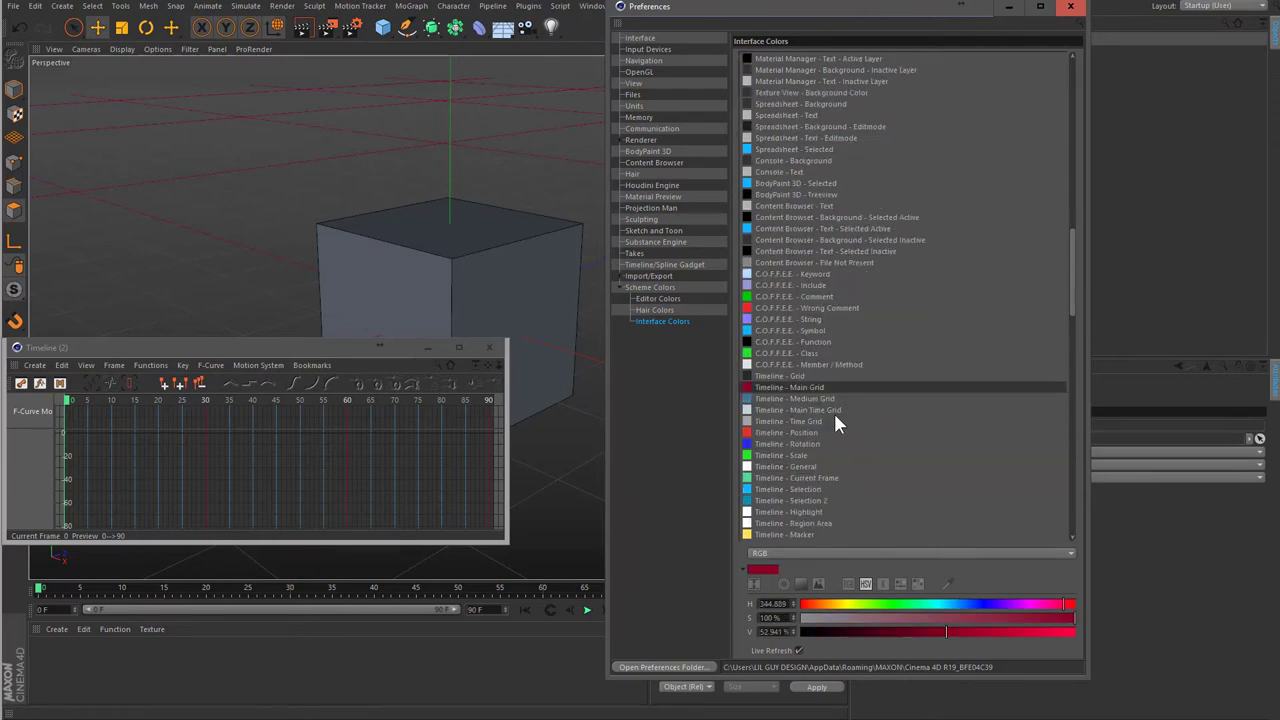
{"action": "left_click", "coordinate": [826, 456]}
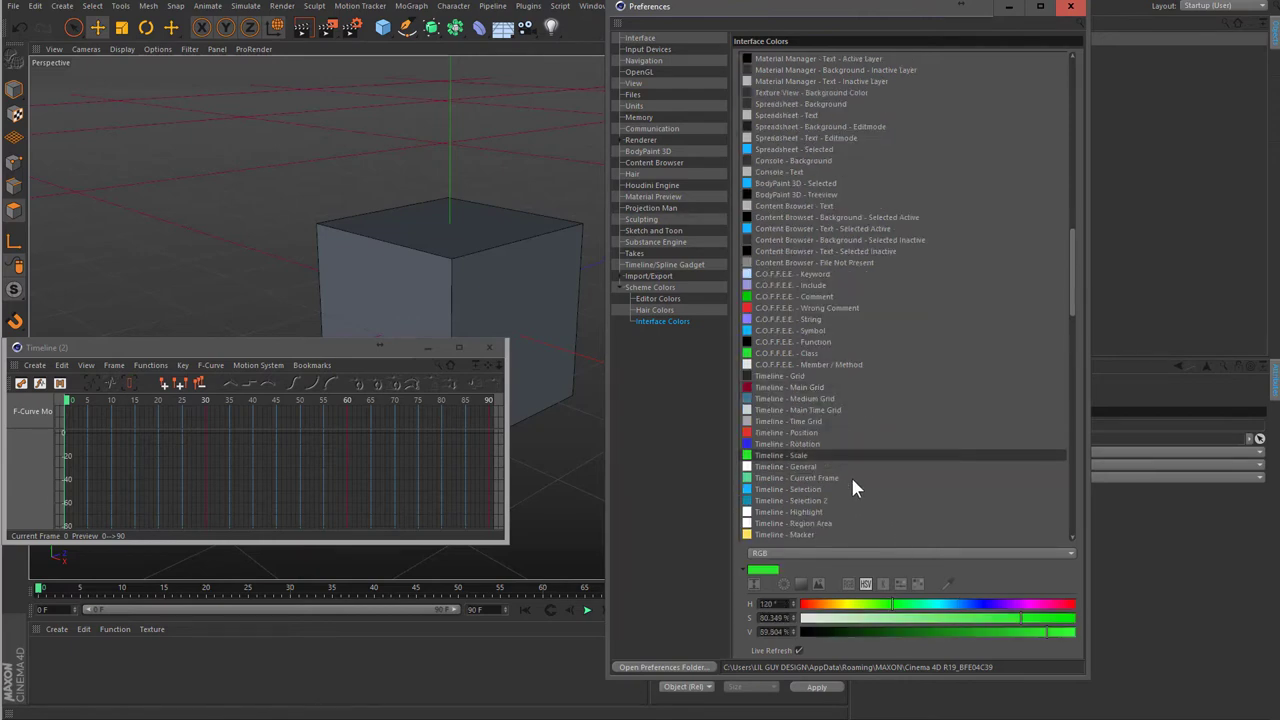
{"action": "scroll", "coordinate": [850, 470], "scroll_direction": "down", "scroll_amount": 2}
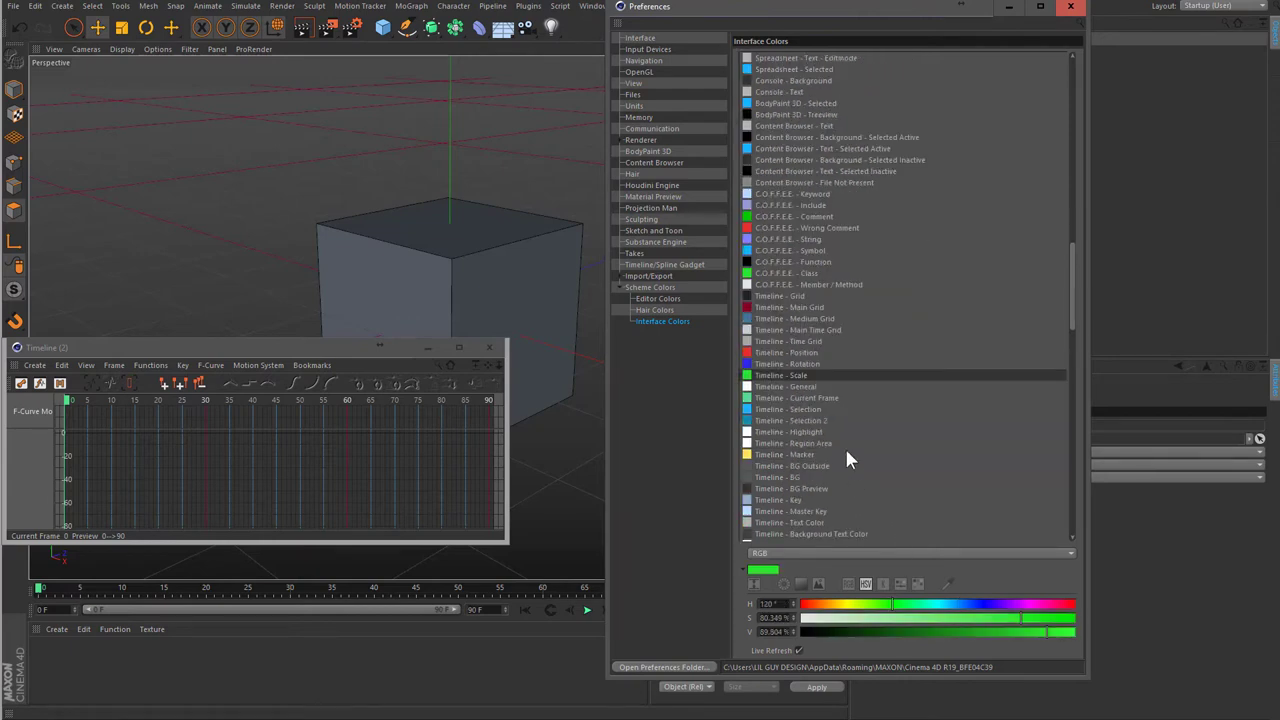
{"action": "left_click", "coordinate": [818, 384]}
{"action": "mouse_move", "coordinate": [328, 342]}
{"action": "left_mouse_down"}
{"action": "mouse_move", "coordinate": [480, 319]}
{"action": "mouse_move", "coordinate": [401, 318]}
{"action": "left_mouse_up"}
{"action": "left_click", "coordinate": [905, 640]}
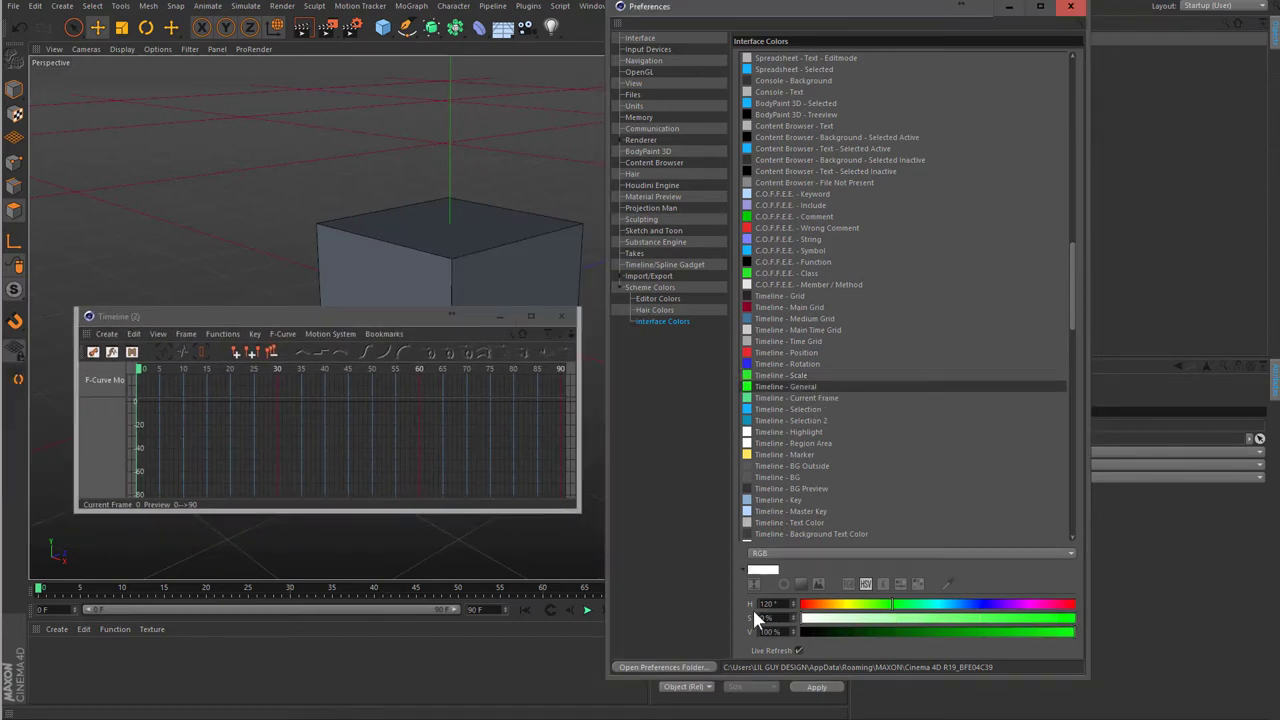
{"action": "left_click_drag", "start_coordinate": [757, 619], "coordinate": [628, 592]}
{"action": "scroll", "coordinate": [811, 420], "scroll_direction": "up", "scroll_amount": 3}
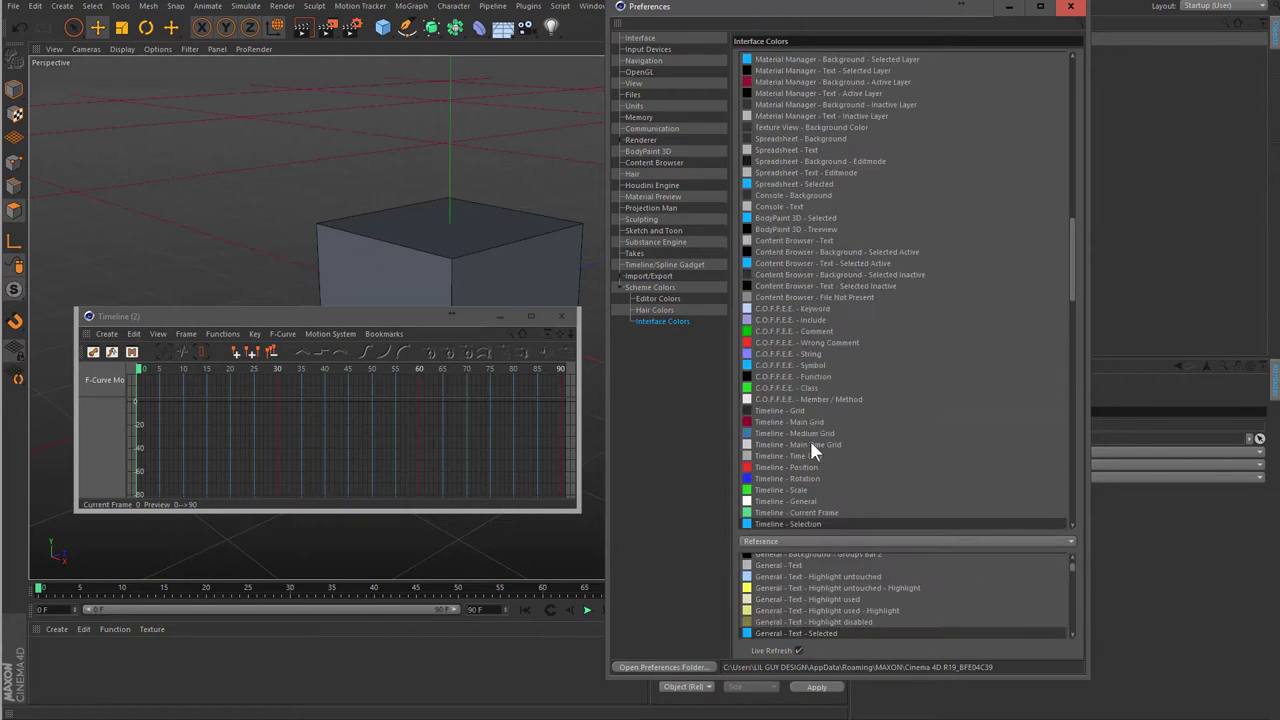
{"action": "left_click", "coordinate": [818, 512]}
{"action": "scroll", "coordinate": [860, 480], "scroll_direction": "down", "scroll_amount": 2}
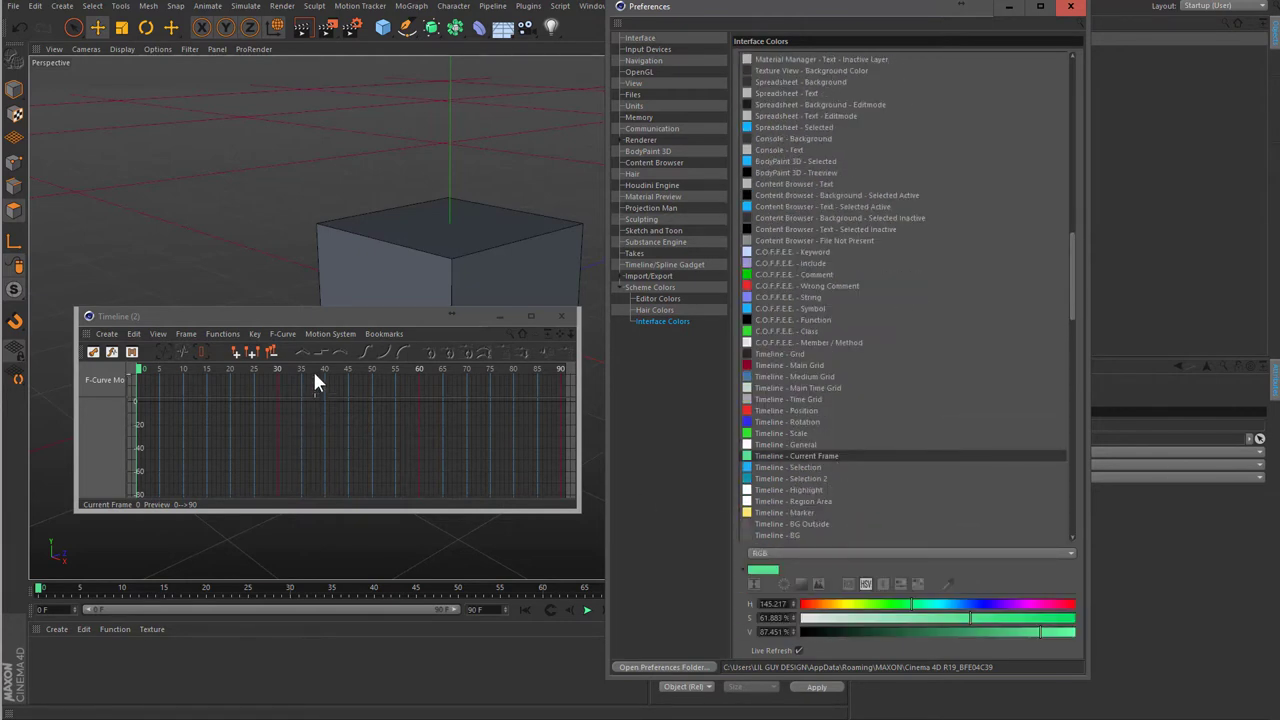
- Try different Timeline - Current Frame saturations, leaving it green
{"action": "mouse_move", "coordinate": [315, 379]}
{"action": "left_mouse_down"}
{"action": "mouse_move", "coordinate": [434, 380]}
{"action": "mouse_move", "coordinate": [398, 397]}
{"action": "left_mouse_up"}
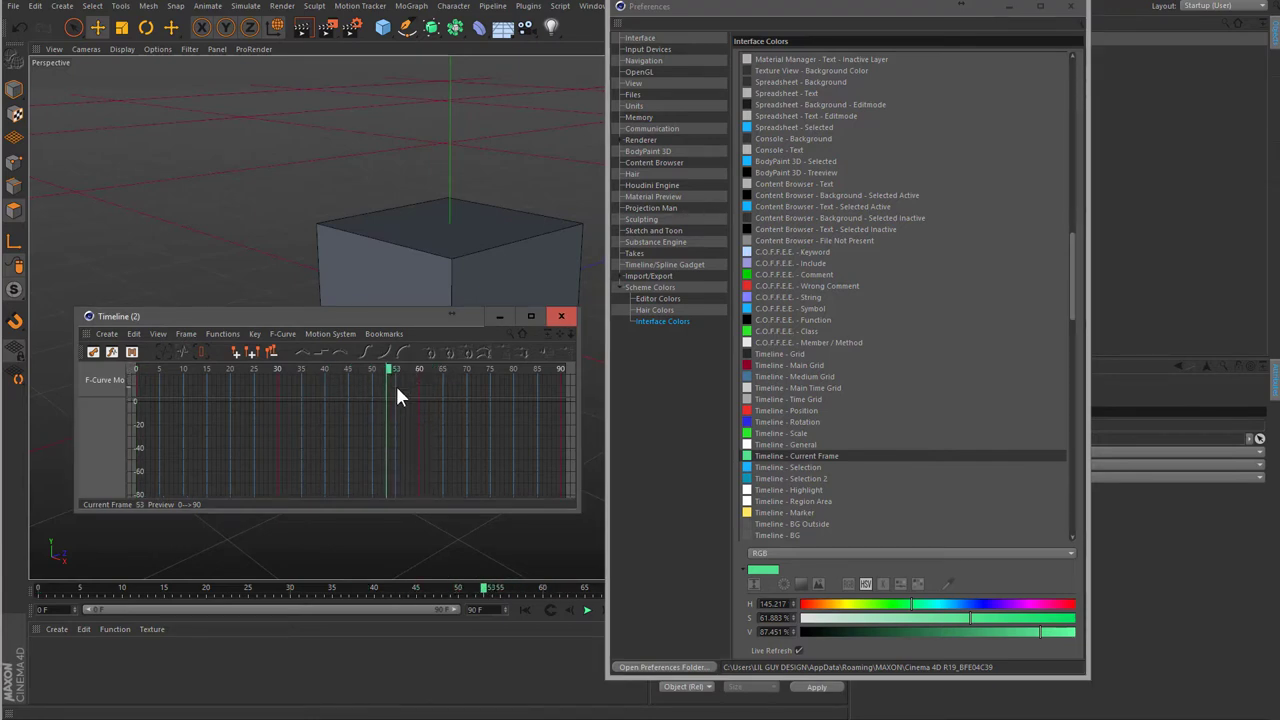
{"action": "mouse_move", "coordinate": [858, 619]}
{"action": "left_mouse_down"}
{"action": "mouse_move", "coordinate": [748, 619]}
{"action": "mouse_move", "coordinate": [932, 619]}
{"action": "left_mouse_up"}
{"action": "left_click_drag", "start_coordinate": [466, 587], "coordinate": [416, 590]}
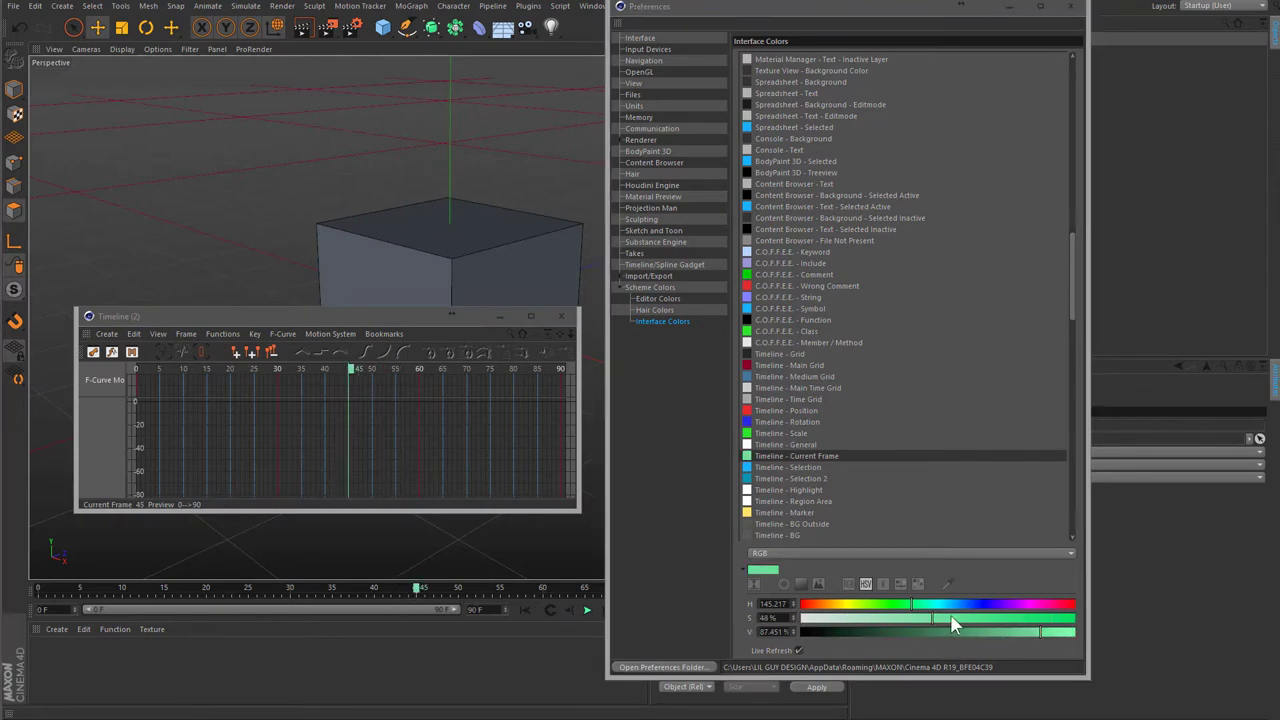
{"action": "left_click_drag", "start_coordinate": [952, 625], "coordinate": [975, 632]}
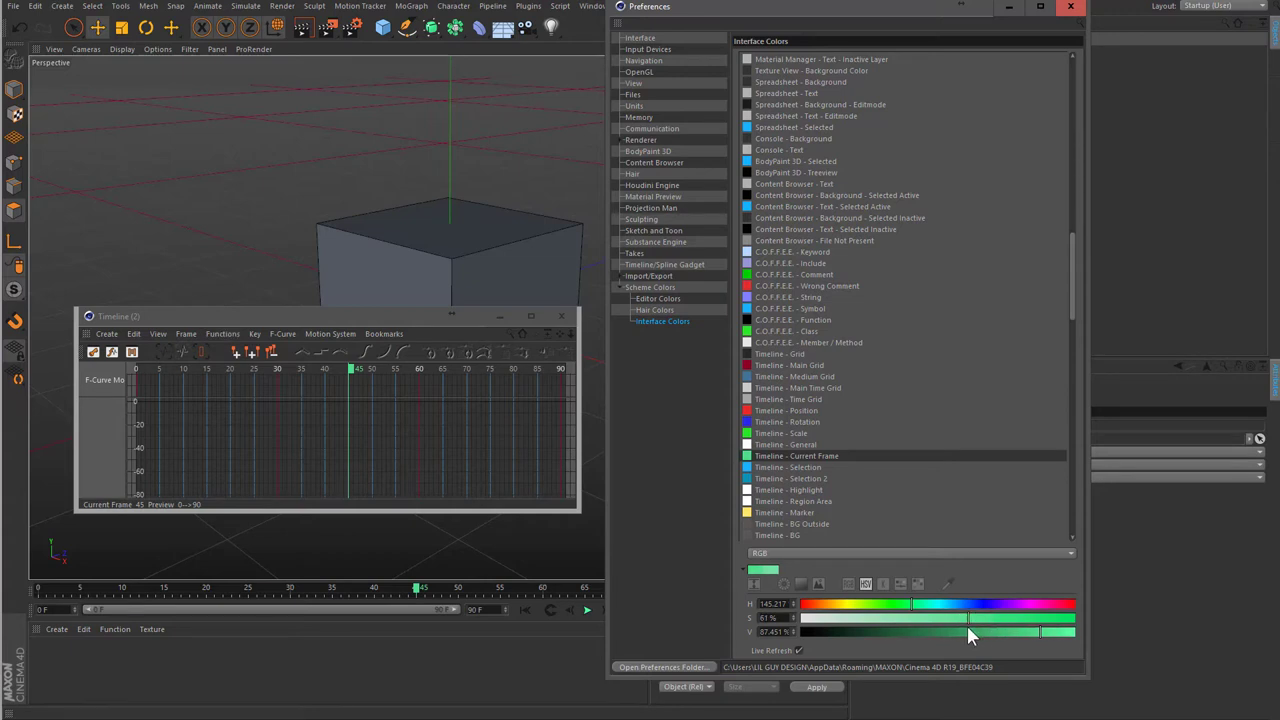
{"action": "left_click_drag", "start_coordinate": [965, 619], "coordinate": [715, 617]}
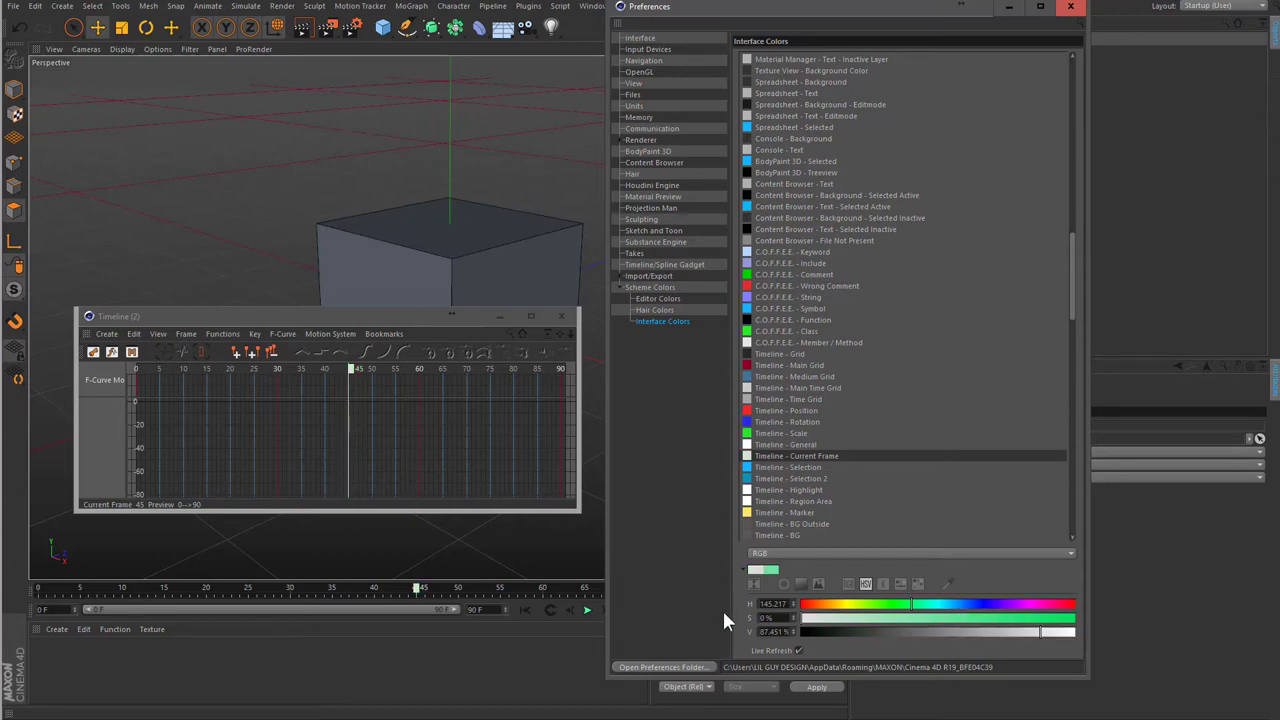
{"action": "left_click_drag", "start_coordinate": [756, 636], "coordinate": [966, 638]}
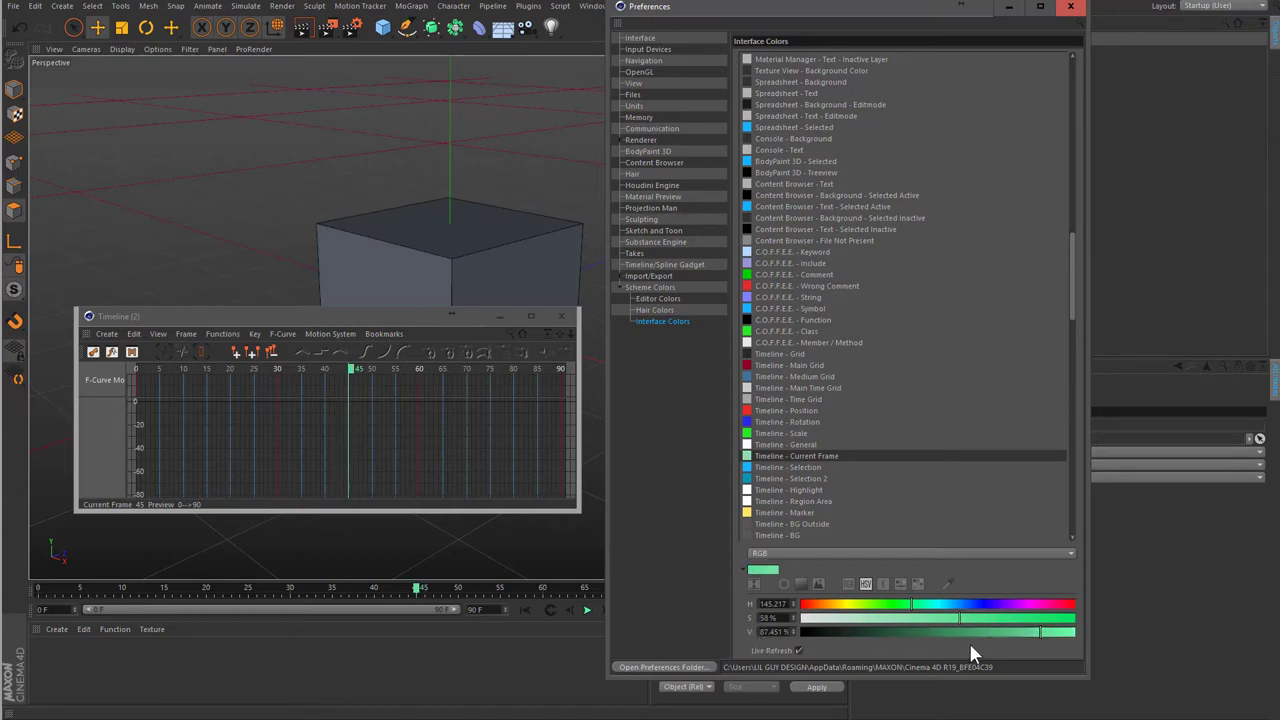
- Set Timeline - Marker hue to 197° for light blue (197°, 60.392%, 100%)
{"action": "left_click", "coordinate": [846, 466]}
{"action": "left_click", "coordinate": [828, 455]}
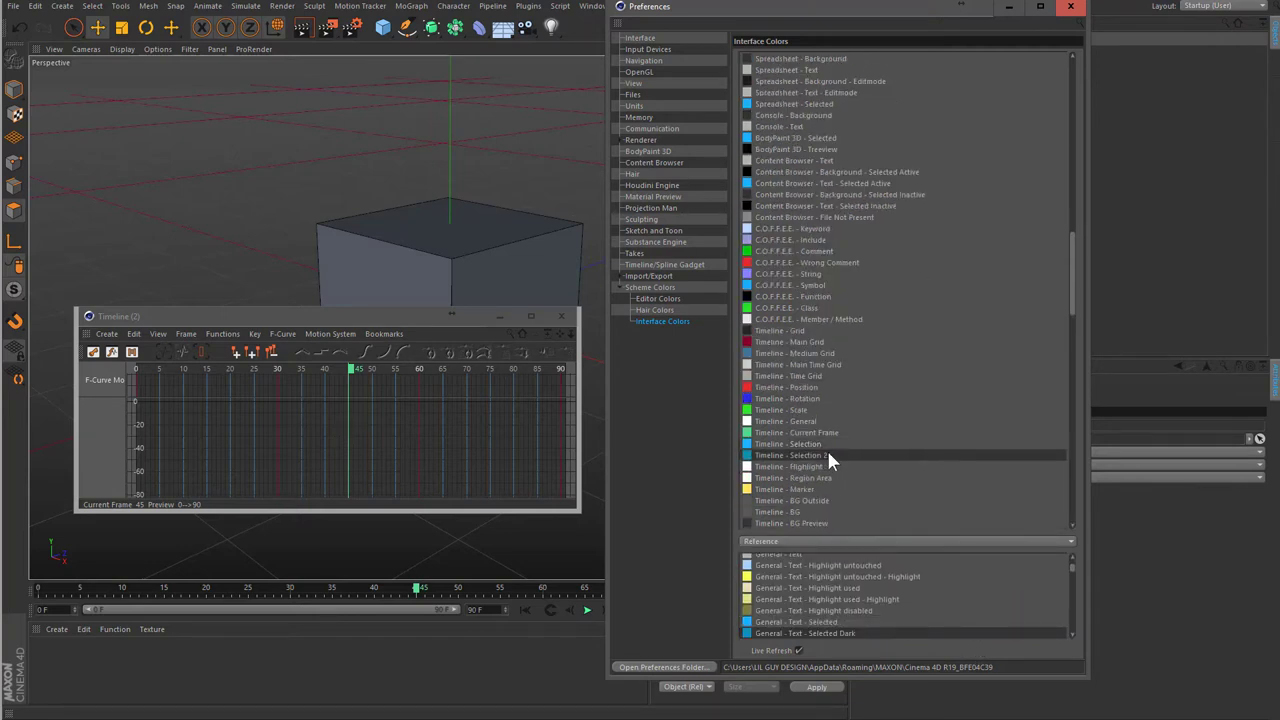
{"action": "left_click", "coordinate": [850, 466]}
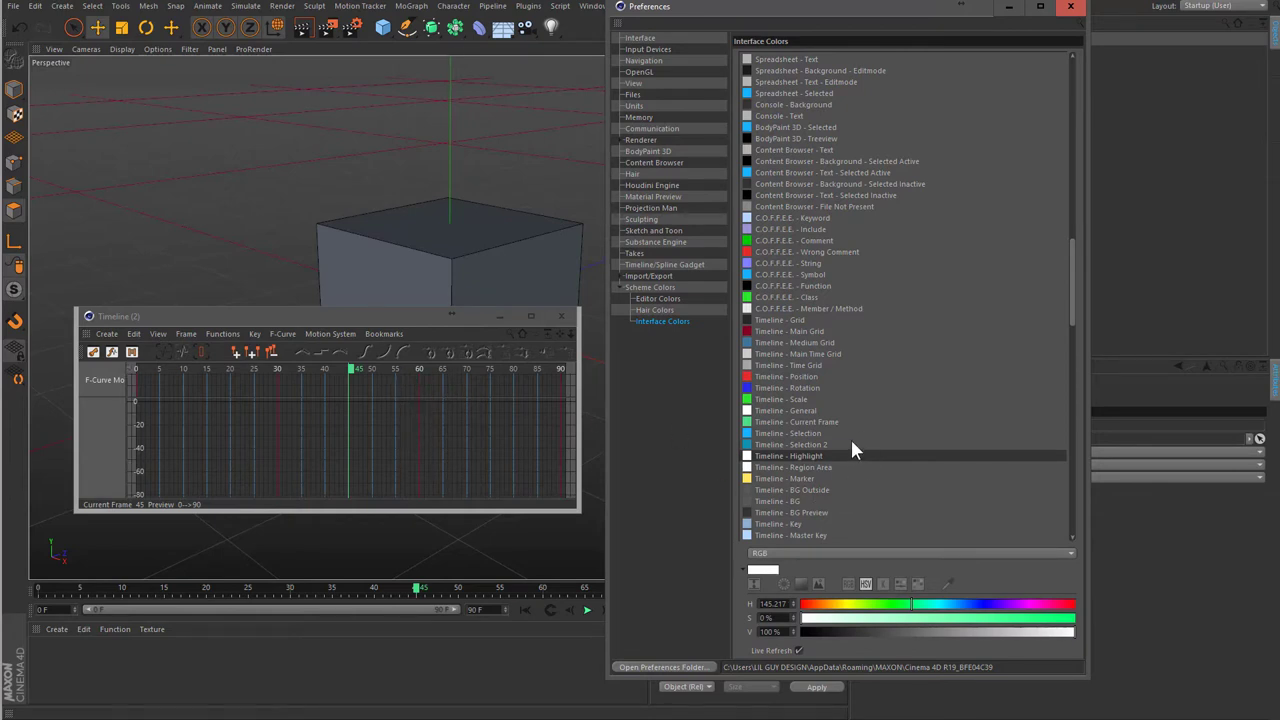
{"action": "left_click", "coordinate": [817, 466]}
{"action": "left_click", "coordinate": [816, 477]}
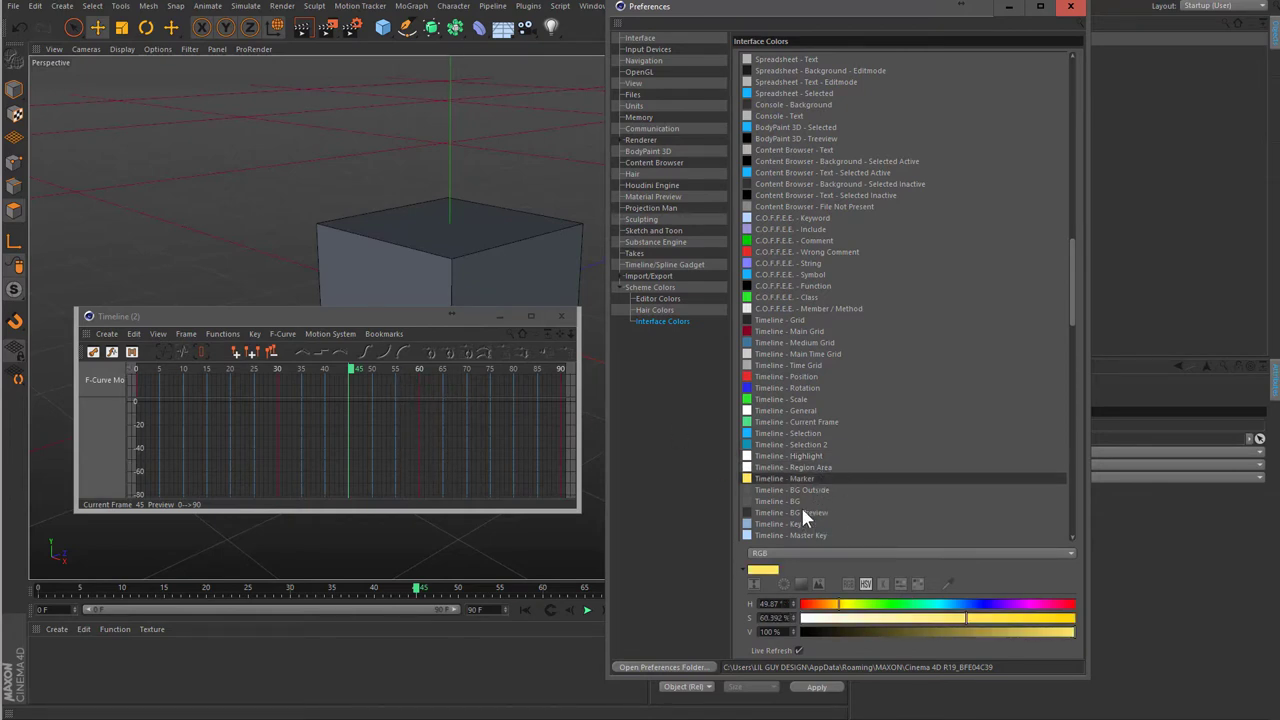
{"action": "left_click_drag", "start_coordinate": [912, 604], "coordinate": [950, 604]}
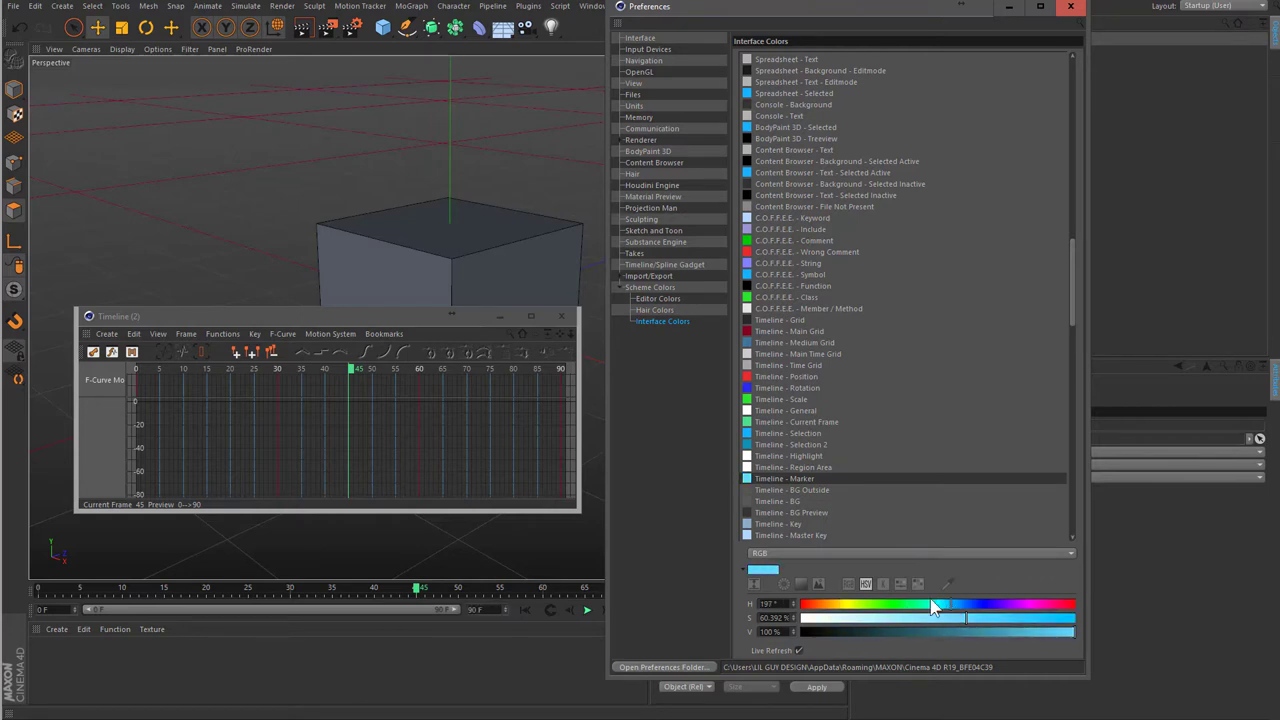
{"action": "scroll", "coordinate": [823, 504], "scroll_direction": "down", "scroll_amount": 3}
- Set Manager - Background 1 - Active to neutral grey: 0% saturation, 25% brightness
{"action": "scroll", "coordinate": [832, 506], "scroll_direction": "down", "scroll_amount": 3}
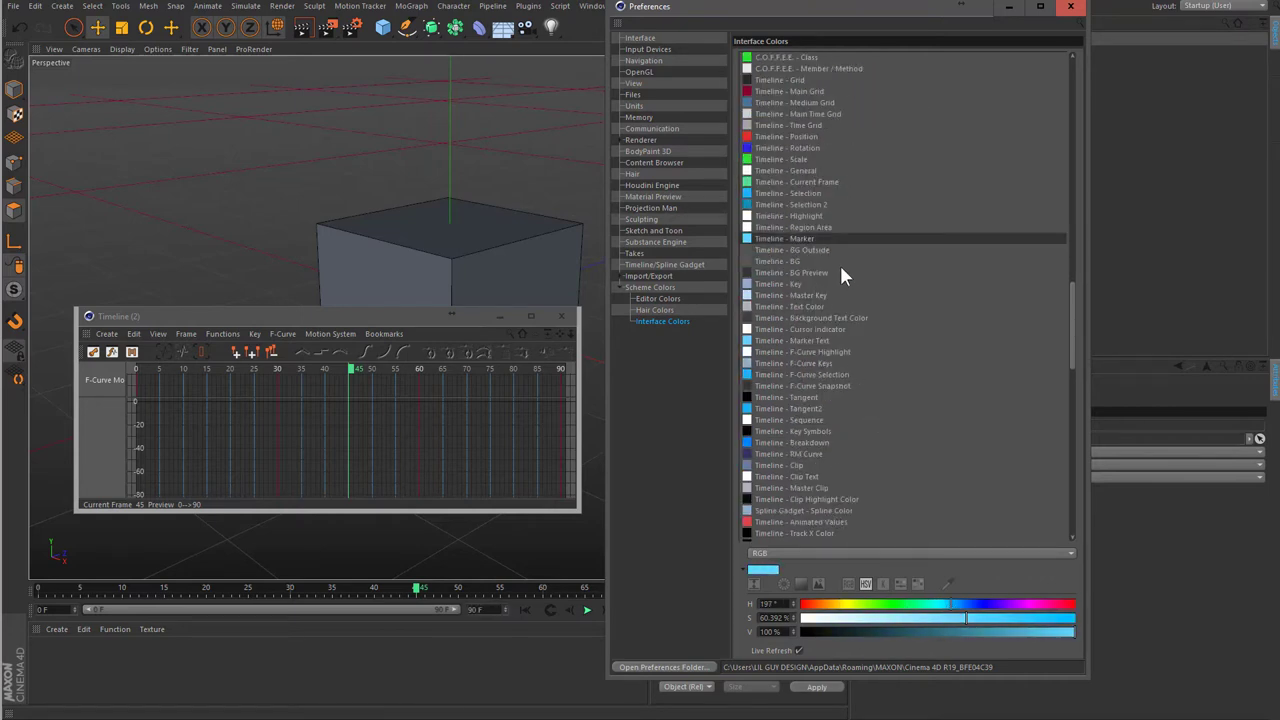
{"action": "scroll", "coordinate": [842, 463], "scroll_direction": "down", "scroll_amount": 2}
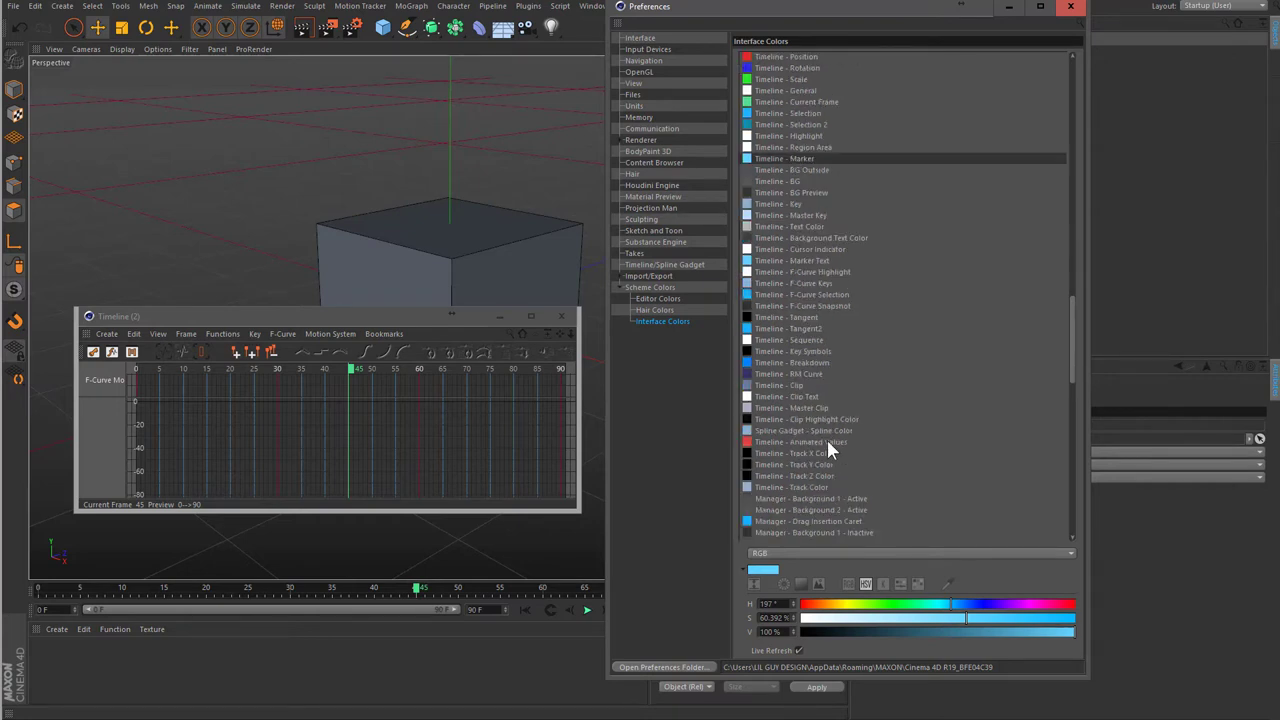
{"action": "left_click", "coordinate": [826, 437]}
{"action": "scroll", "coordinate": [864, 441], "scroll_direction": "down", "scroll_amount": 2}
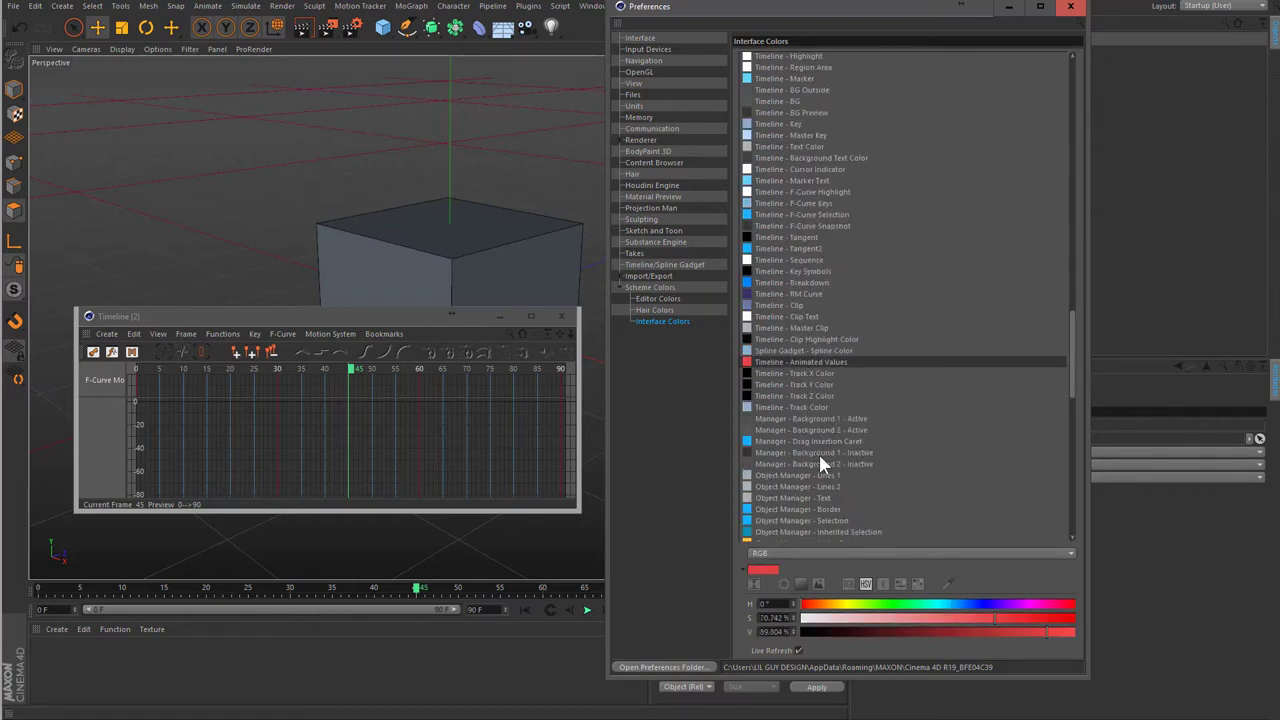
{"action": "scroll", "coordinate": [828, 470], "scroll_direction": "down", "scroll_amount": 2}
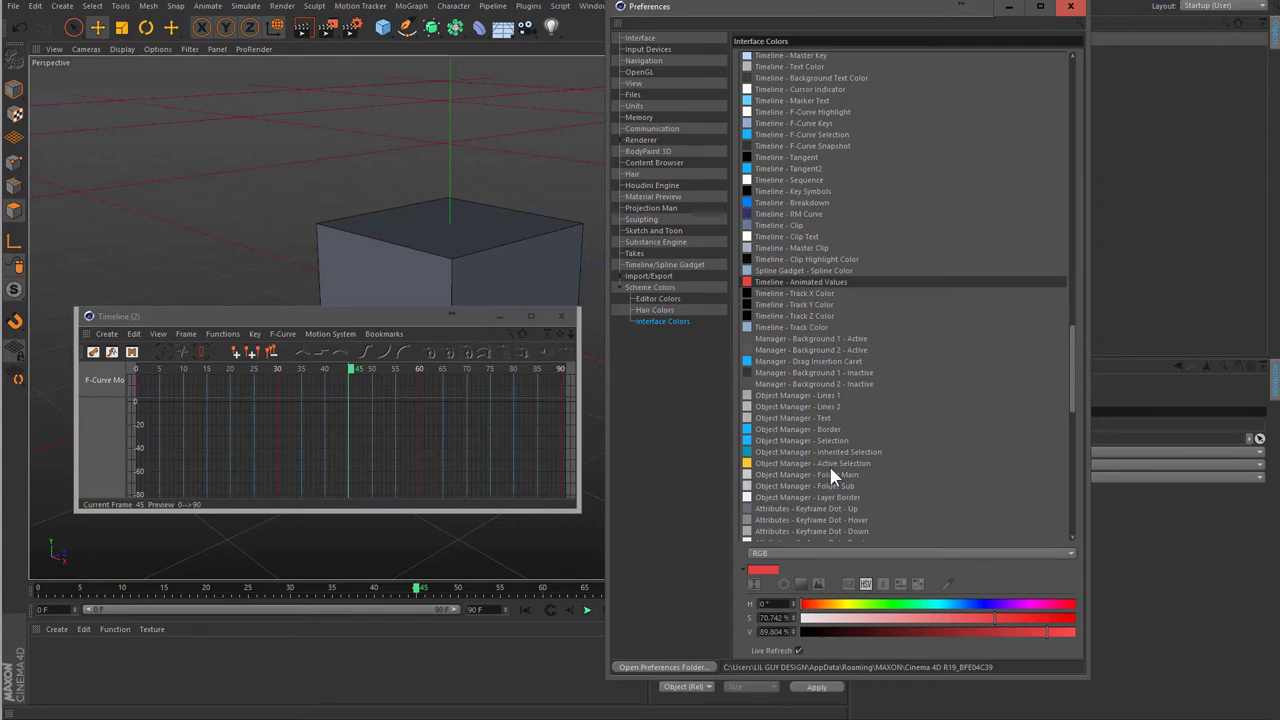
{"action": "scroll", "coordinate": [840, 445], "scroll_direction": "up", "scroll_amount": 2}
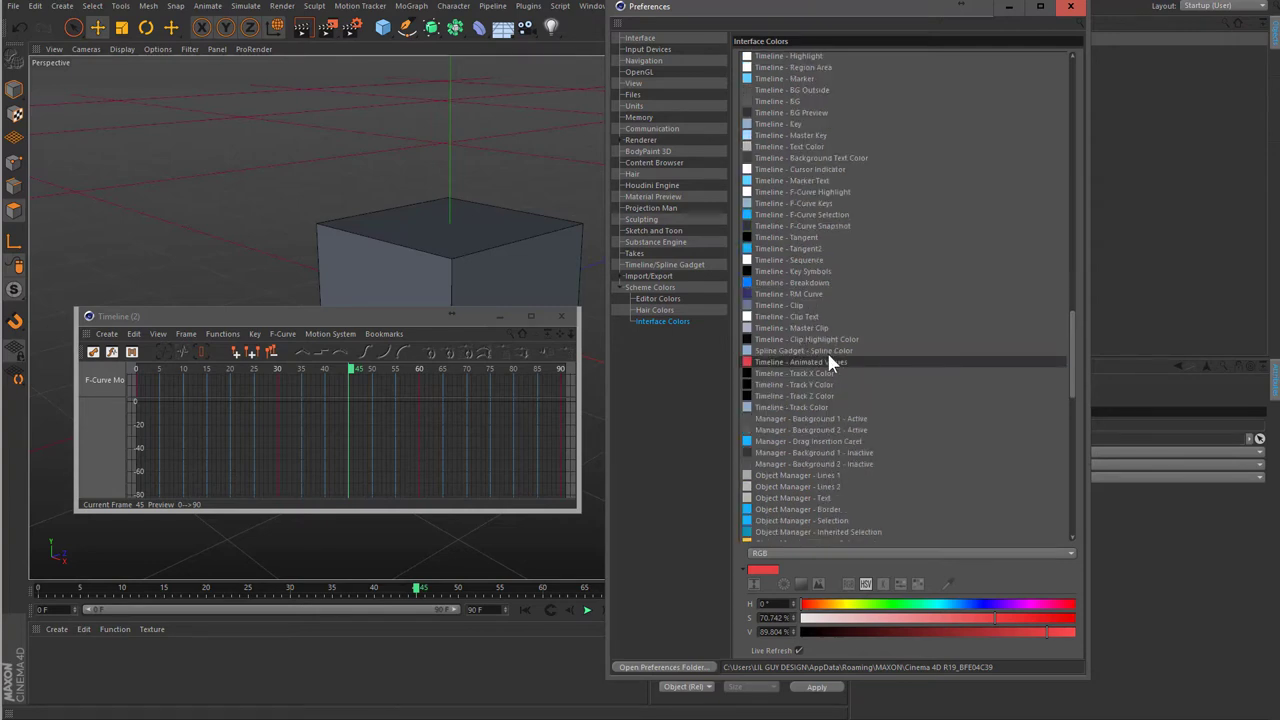
{"action": "left_click", "coordinate": [799, 421]}
{"action": "mouse_move", "coordinate": [833, 633]}
{"action": "left_mouse_down"}
{"action": "mouse_move", "coordinate": [884, 624]}
{"action": "mouse_move", "coordinate": [822, 632]}
{"action": "mouse_move", "coordinate": [882, 629]}
{"action": "left_mouse_up"}
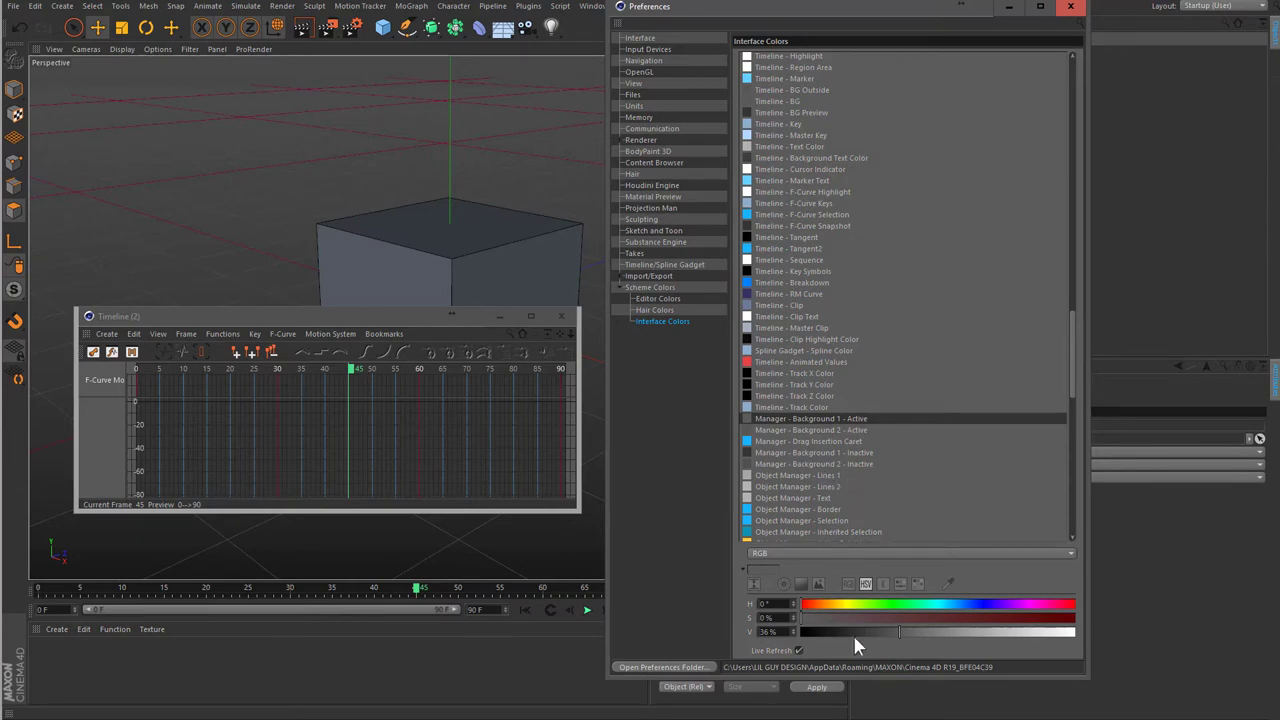
{"action": "left_click_drag", "start_coordinate": [895, 633], "coordinate": [824, 648]}
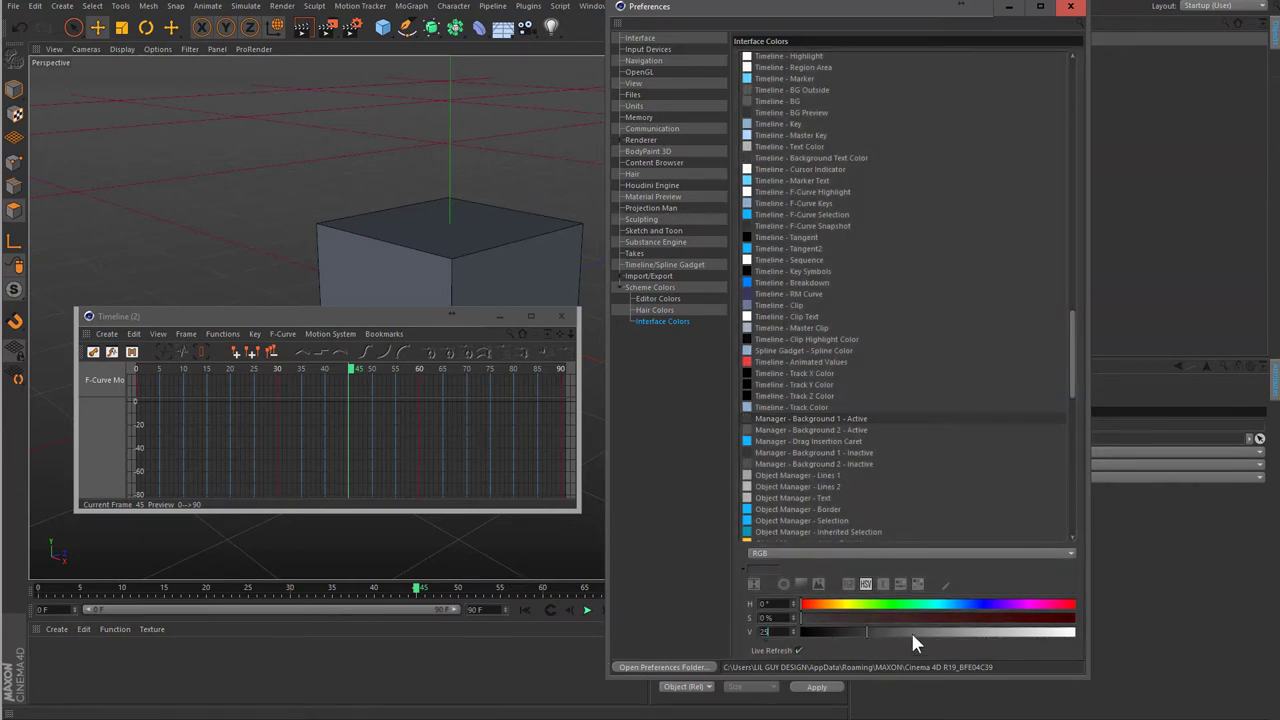
{"action": "key", "text": "Return"}
- Duplicate the Cube into several copies and set the manager background brightness to 15%
{"action": "left_click_drag", "start_coordinate": [895, 8], "coordinate": [483, 8]}
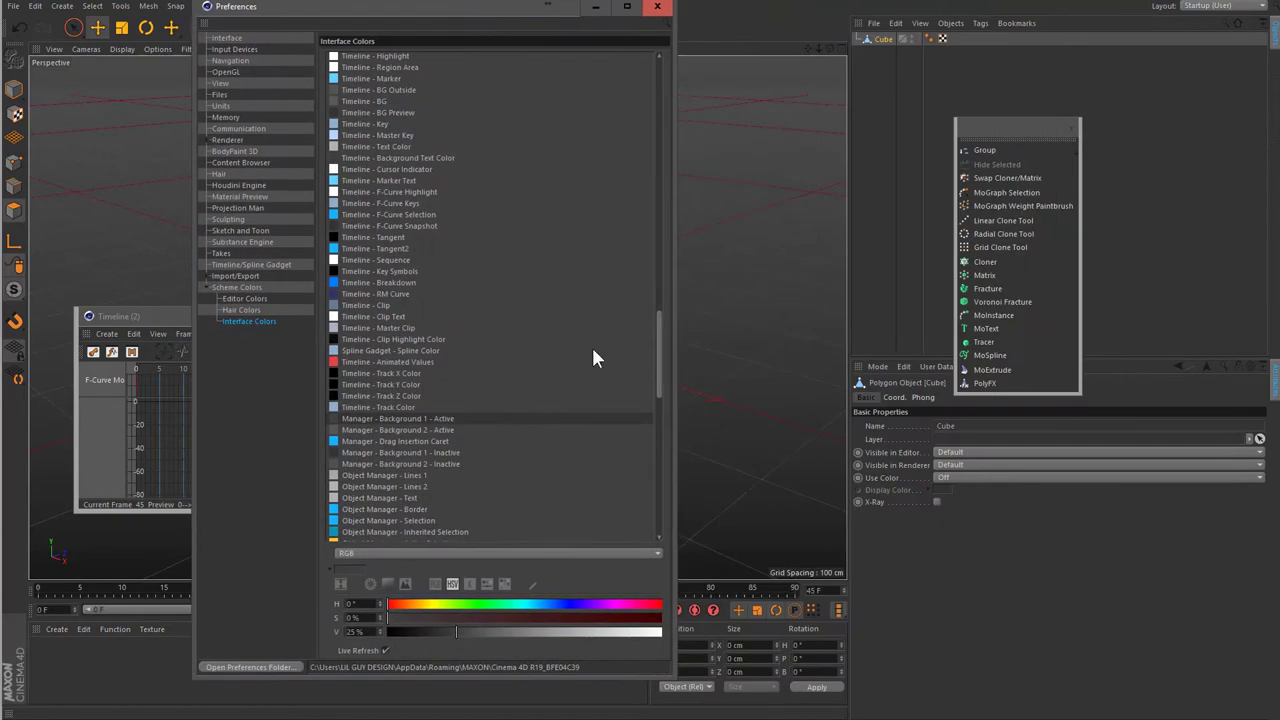
{"action": "left_click_drag", "start_coordinate": [457, 631], "coordinate": [443, 631]}
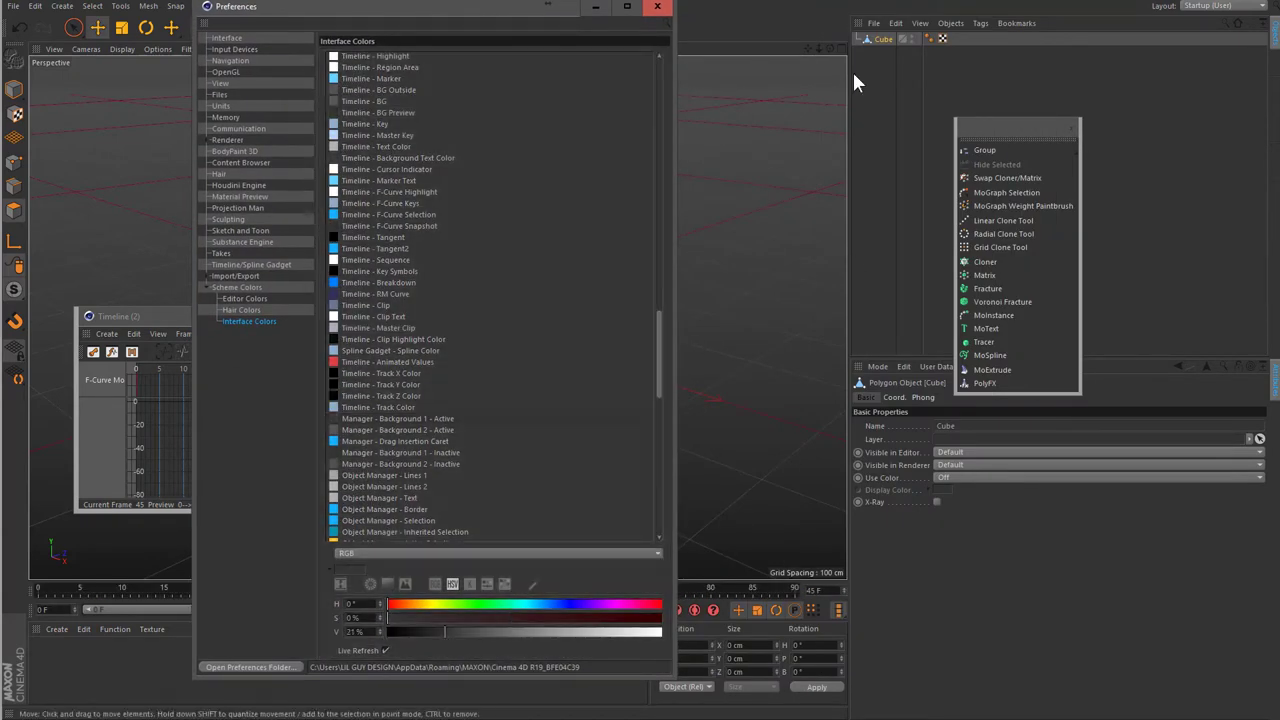
{"action": "left_click", "coordinate": [868, 37]}
{"action": "mouse_move", "coordinate": [868, 37]}
{"action": "left_mouse_down", "text": "ctrl"}
{"action": "mouse_move", "coordinate": [866, 62]}
{"action": "mouse_move", "coordinate": [890, 61]}
{"action": "mouse_move", "coordinate": [890, 80]}
{"action": "left_mouse_up", "text": "ctrl"}
{"action": "left_click", "coordinate": [438, 623]}
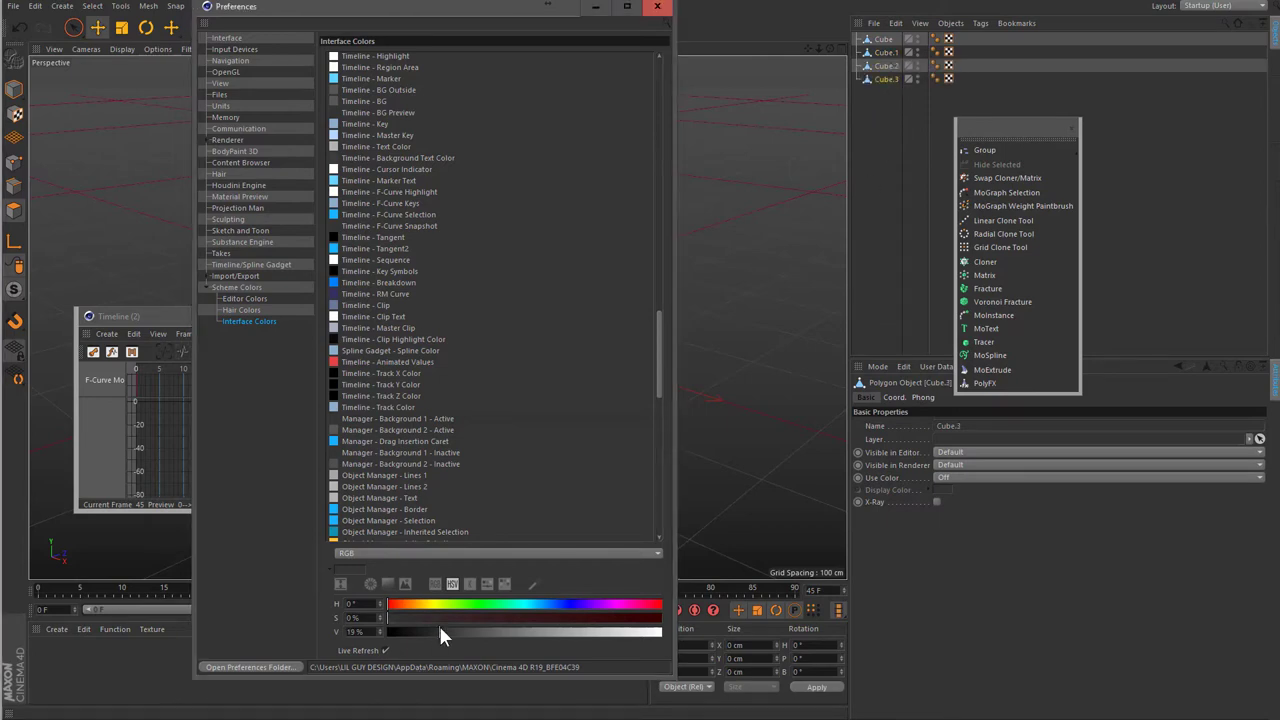
{"action": "mouse_move", "coordinate": [438, 628]}
{"action": "left_mouse_down"}
{"action": "mouse_move", "coordinate": [484, 632]}
{"action": "mouse_move", "coordinate": [442, 648]}
{"action": "left_mouse_up"}
{"action": "type", "text": "15"}
{"action": "key", "text": "Return"}
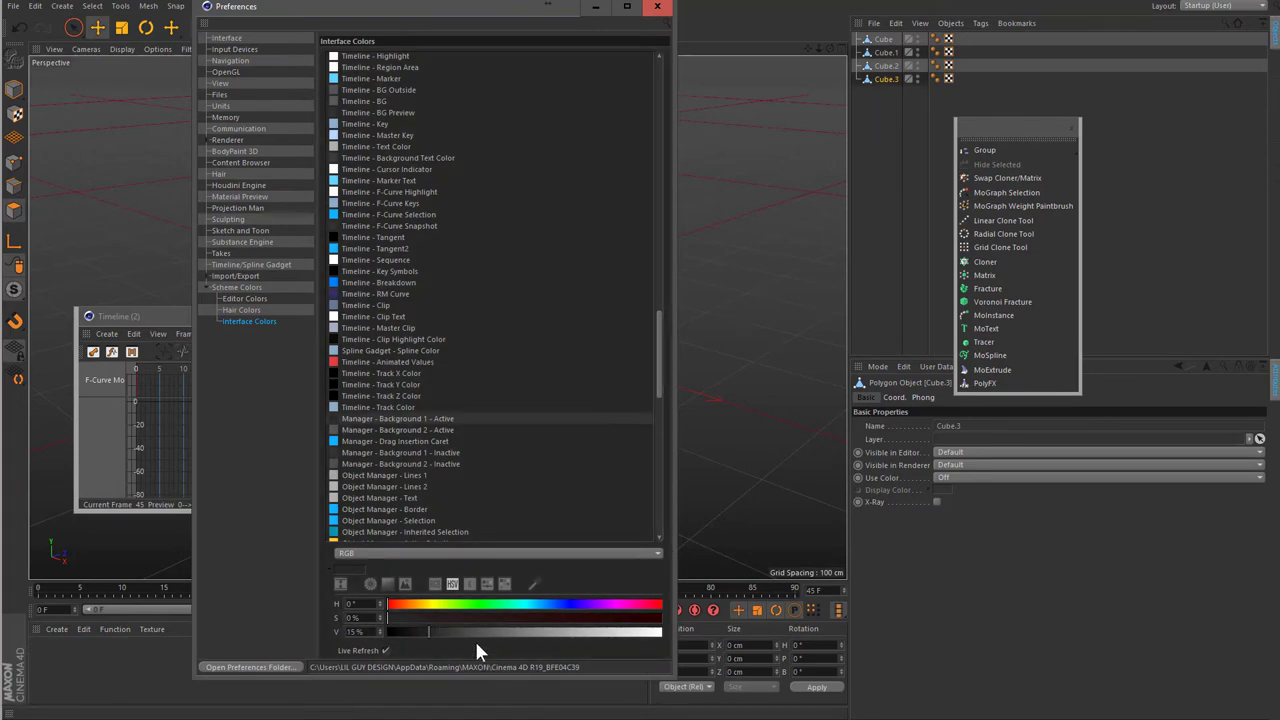
- Raise the manager background brightness to 25%
{"action": "left_click_drag", "start_coordinate": [469, 13], "coordinate": [719, 86]}
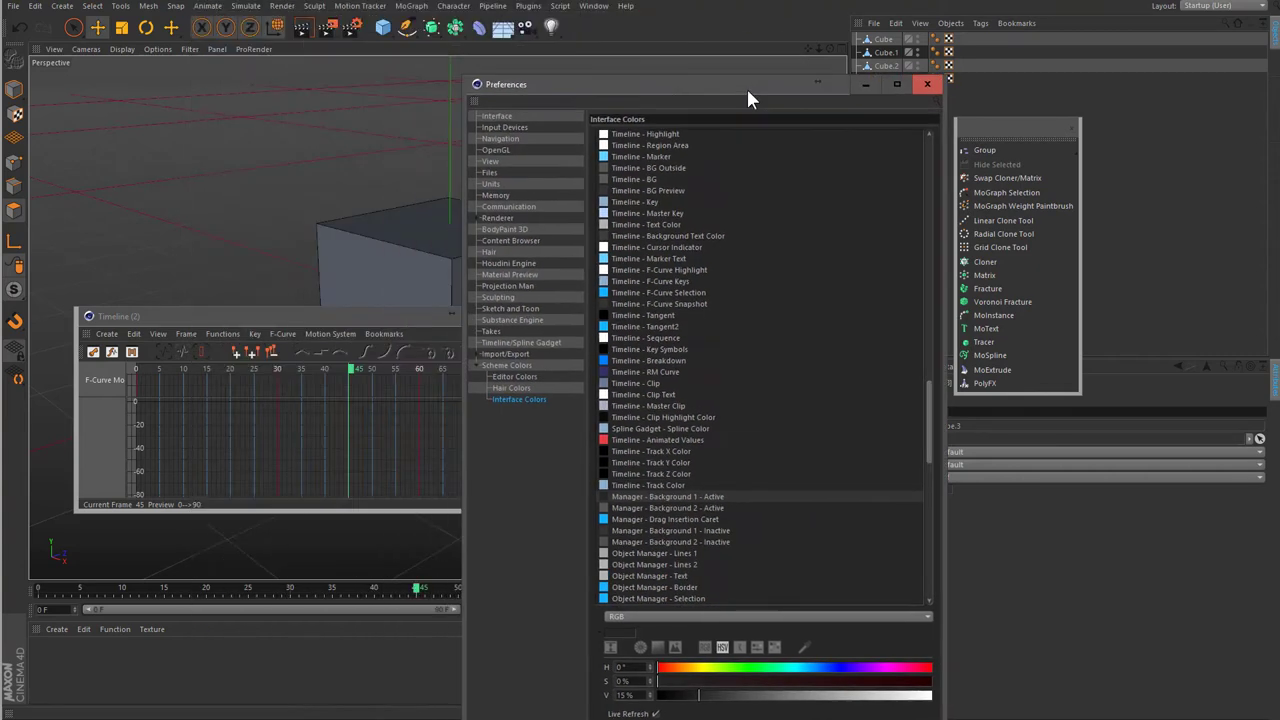
{"action": "left_click_drag", "start_coordinate": [812, 88], "coordinate": [652, 53]}
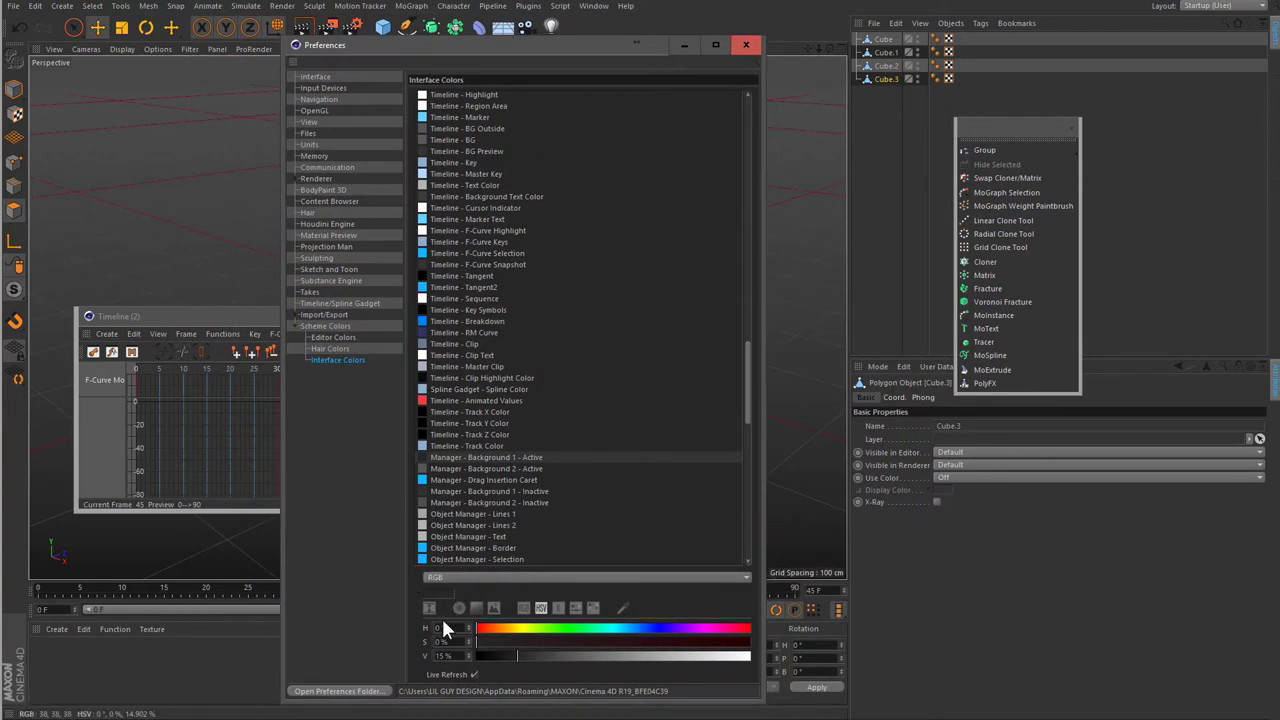
{"action": "key", "text": "Return"}
{"action": "type", "text": "25"}
{"action": "key", "text": "Return"}
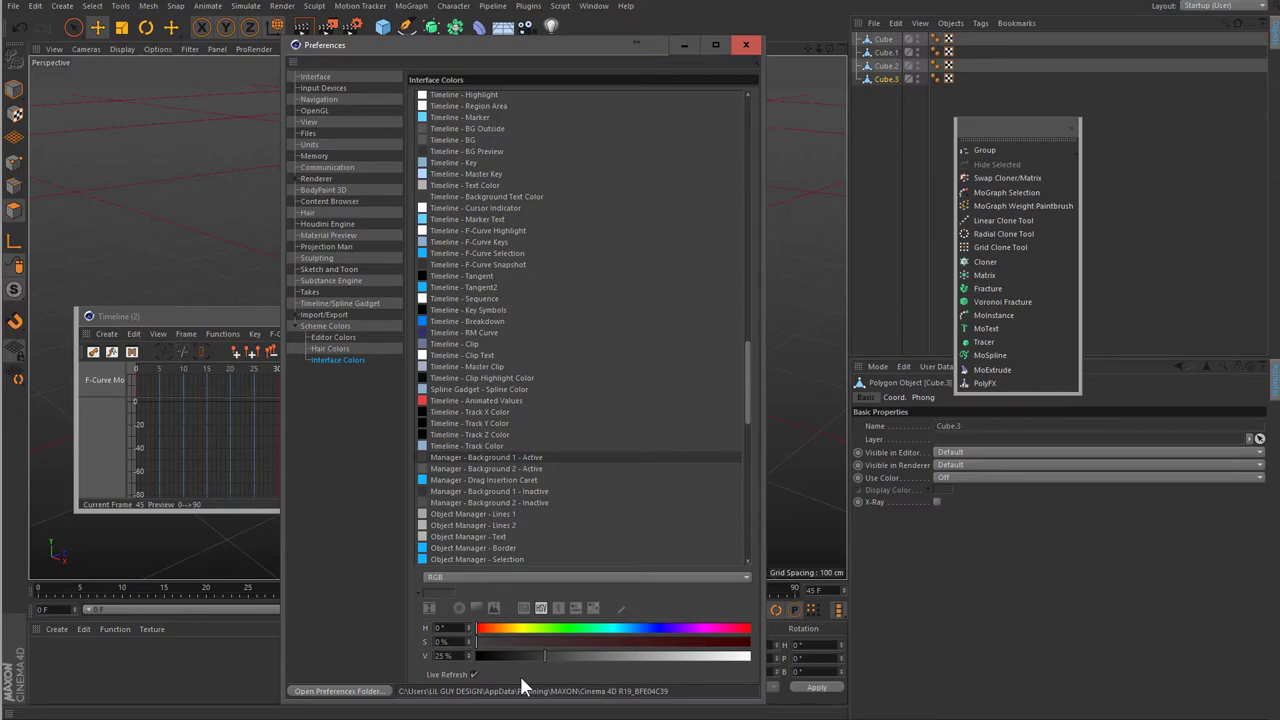
- Try manager background brightness at 63% and 25%, then settle back on 15%
{"action": "mouse_move", "coordinate": [530, 658]}
{"action": "left_mouse_down"}
{"action": "mouse_move", "coordinate": [560, 652]}
{"action": "mouse_move", "coordinate": [540, 658]}
{"action": "left_mouse_up"}
{"action": "left_click_drag", "start_coordinate": [560, 656], "coordinate": [648, 658]}
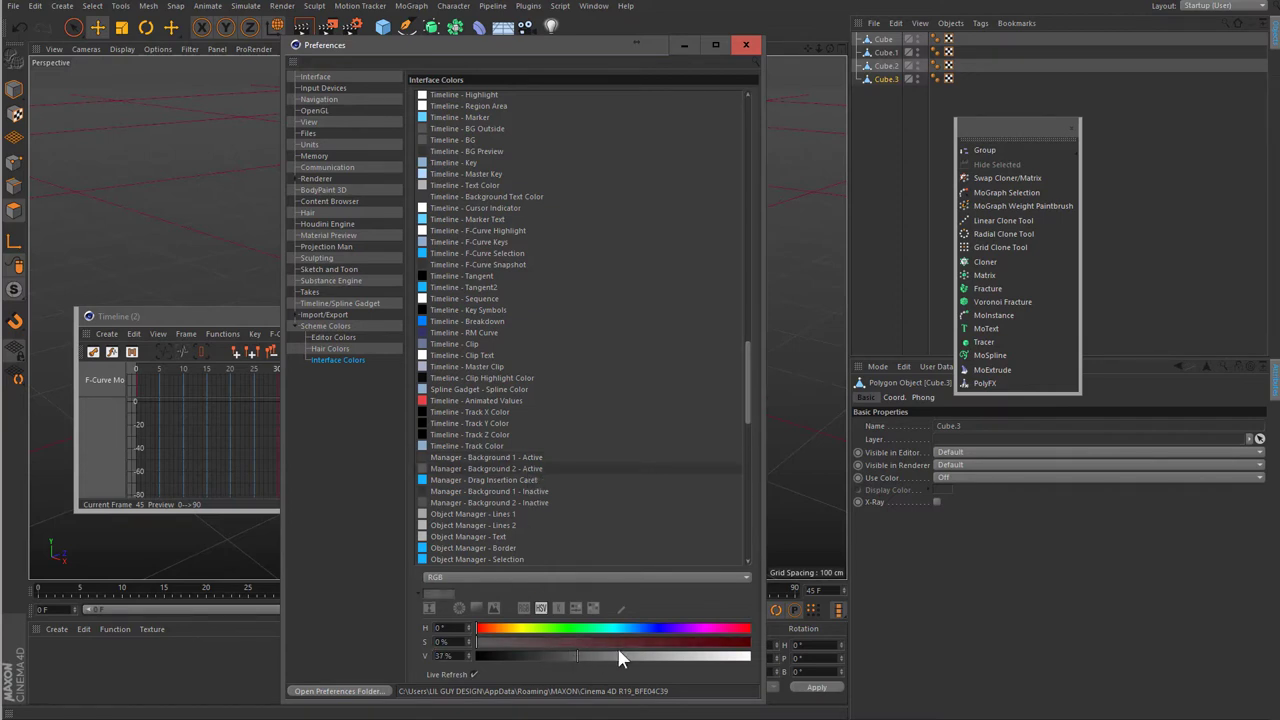
{"action": "left_click", "coordinate": [455, 650]}
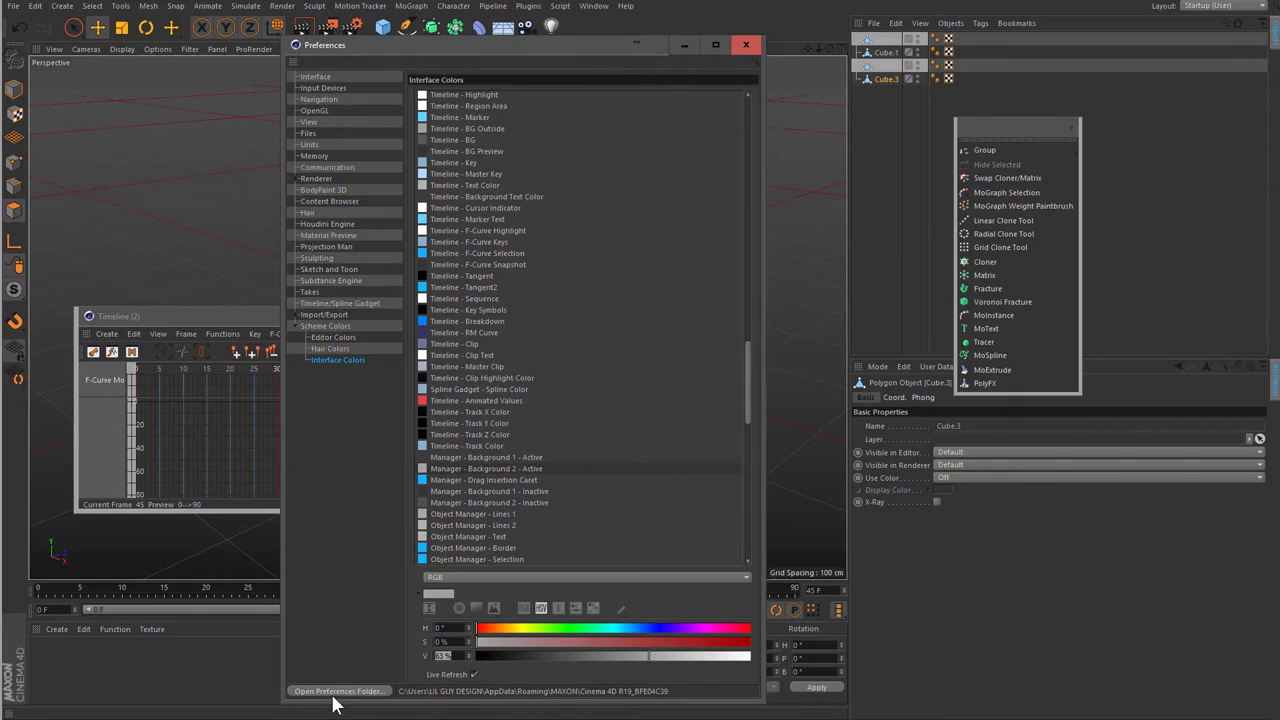
{"action": "type", "text": "1"}
{"action": "type", "text": "5"}
{"action": "key", "text": "BackSpace"}
{"action": "type", "text": "25"}
{"action": "key", "text": "Return"}
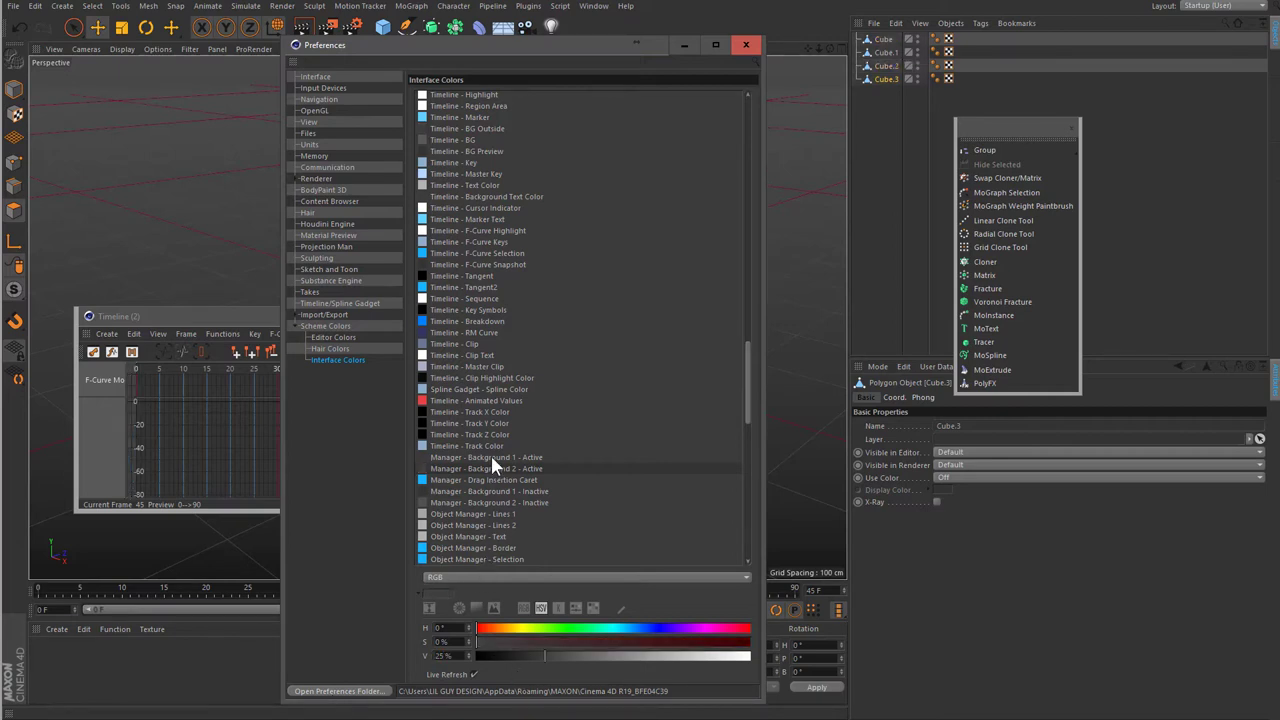
{"action": "left_click_drag", "start_coordinate": [432, 655], "coordinate": [425, 655]}
{"action": "type", "text": "15"}
{"action": "key", "text": "Return"}
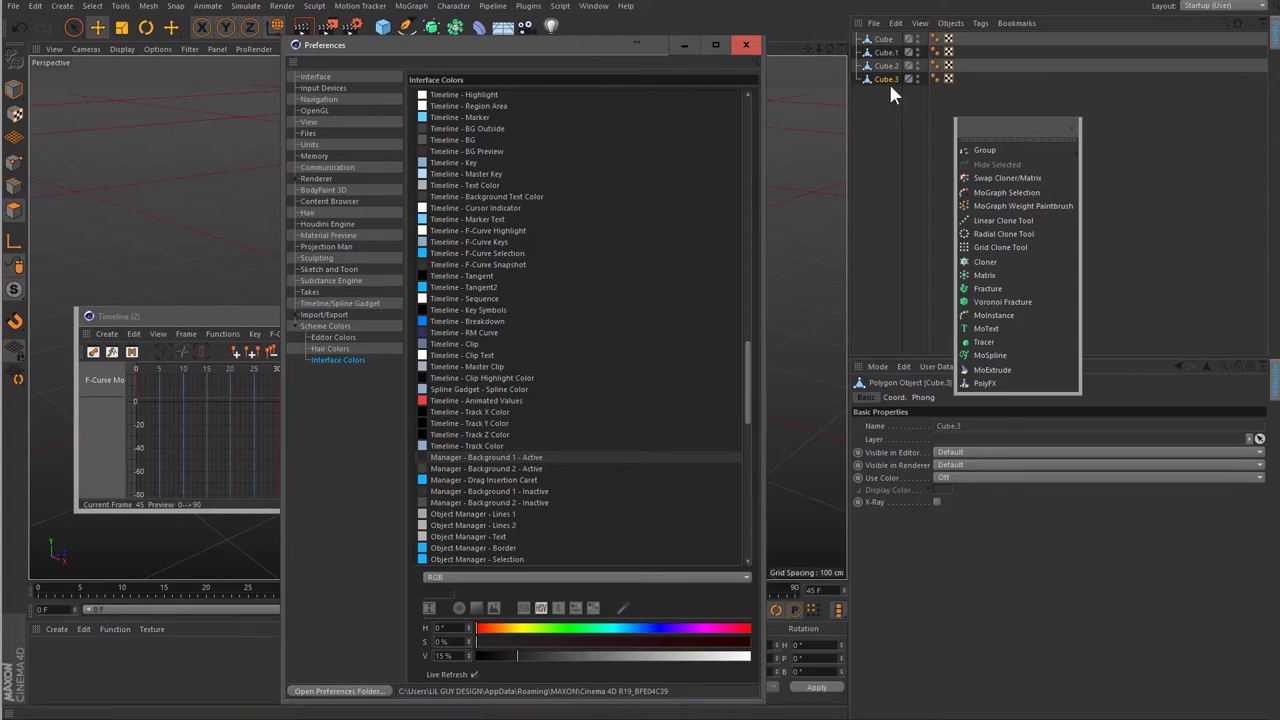
- Browse the Manager and Object Manager colours, ending on Object Manager - Active Selection
{"action": "left_click_drag", "start_coordinate": [566, 45], "coordinate": [882, 28]}
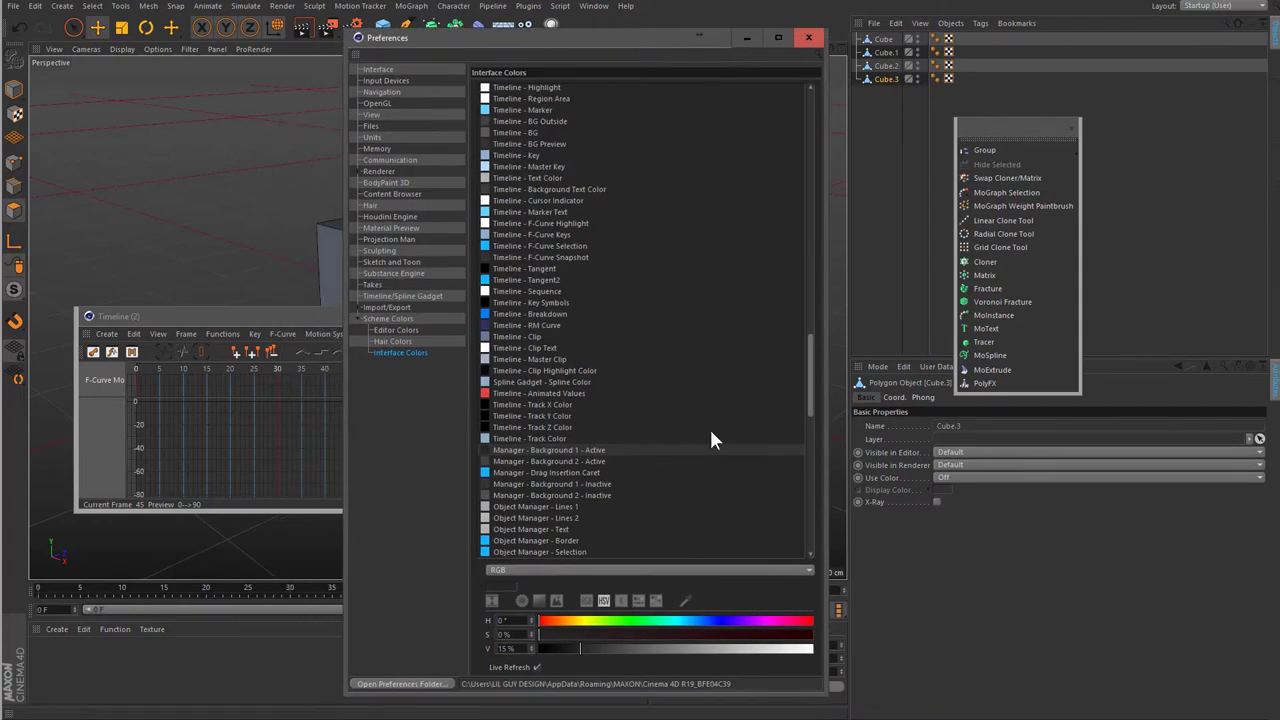
{"action": "left_click", "coordinate": [605, 471]}
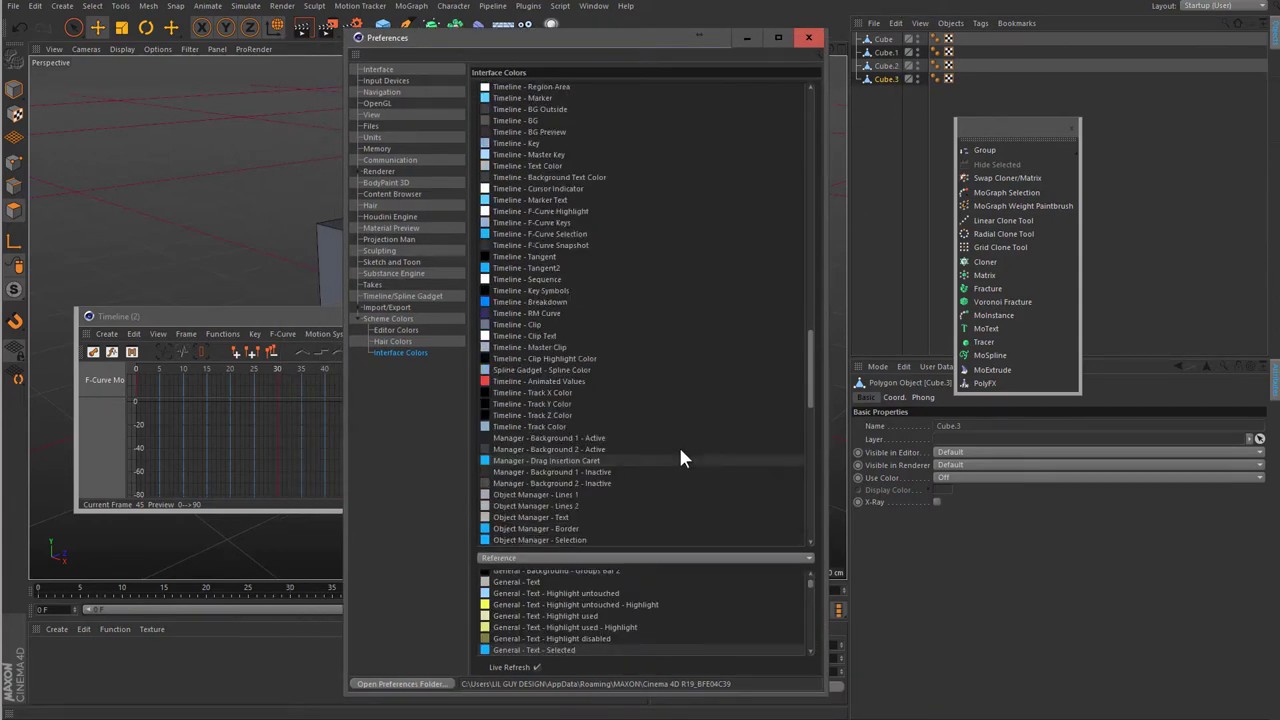
{"action": "left_click", "coordinate": [590, 472]}
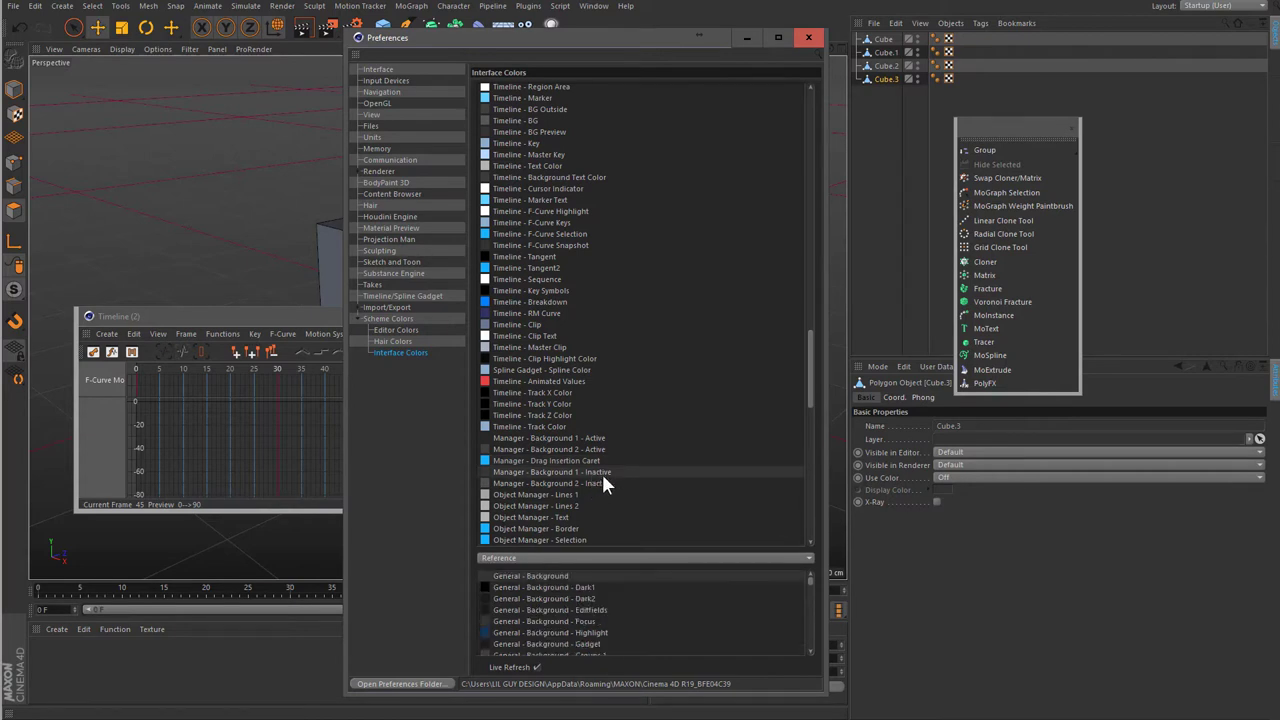
{"action": "scroll", "coordinate": [610, 468], "scroll_direction": "down", "scroll_amount": 3}
{"action": "left_click", "coordinate": [588, 404]}
{"action": "scroll", "coordinate": [606, 468], "scroll_direction": "up", "scroll_amount": 2}
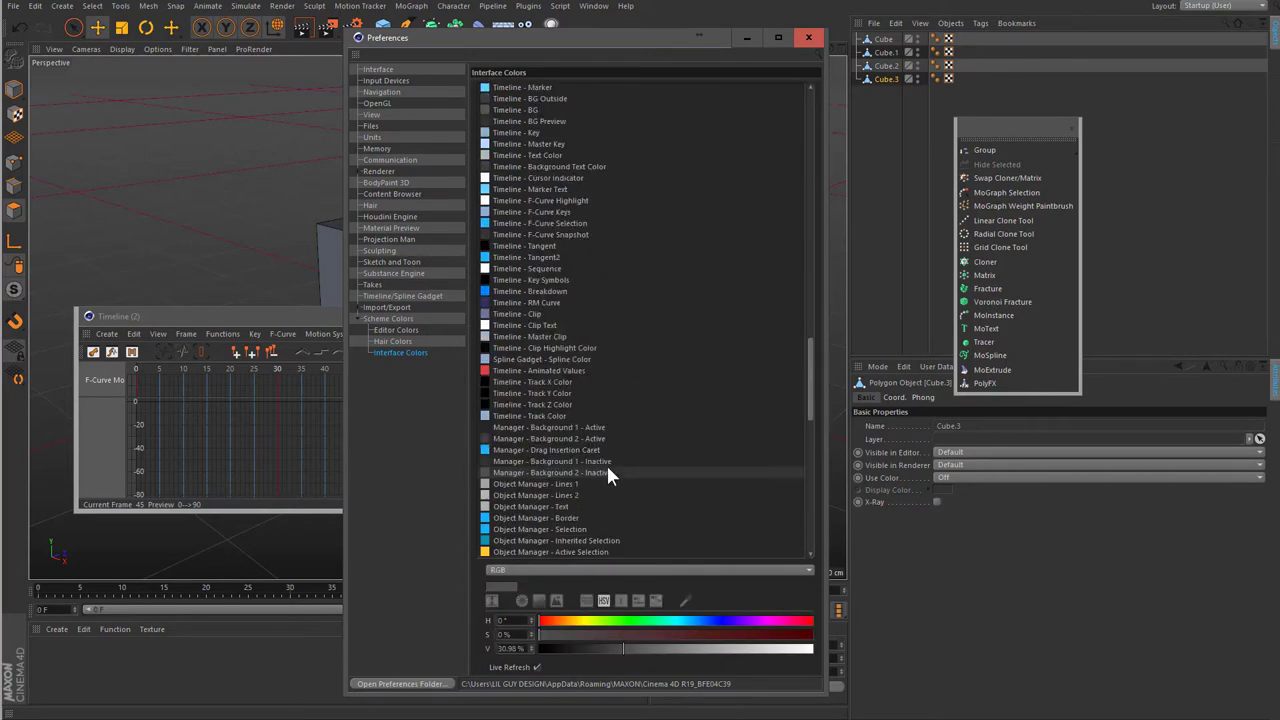
{"action": "left_click", "coordinate": [566, 484]}
{"action": "scroll", "coordinate": [658, 375], "scroll_direction": "down", "scroll_amount": 1}
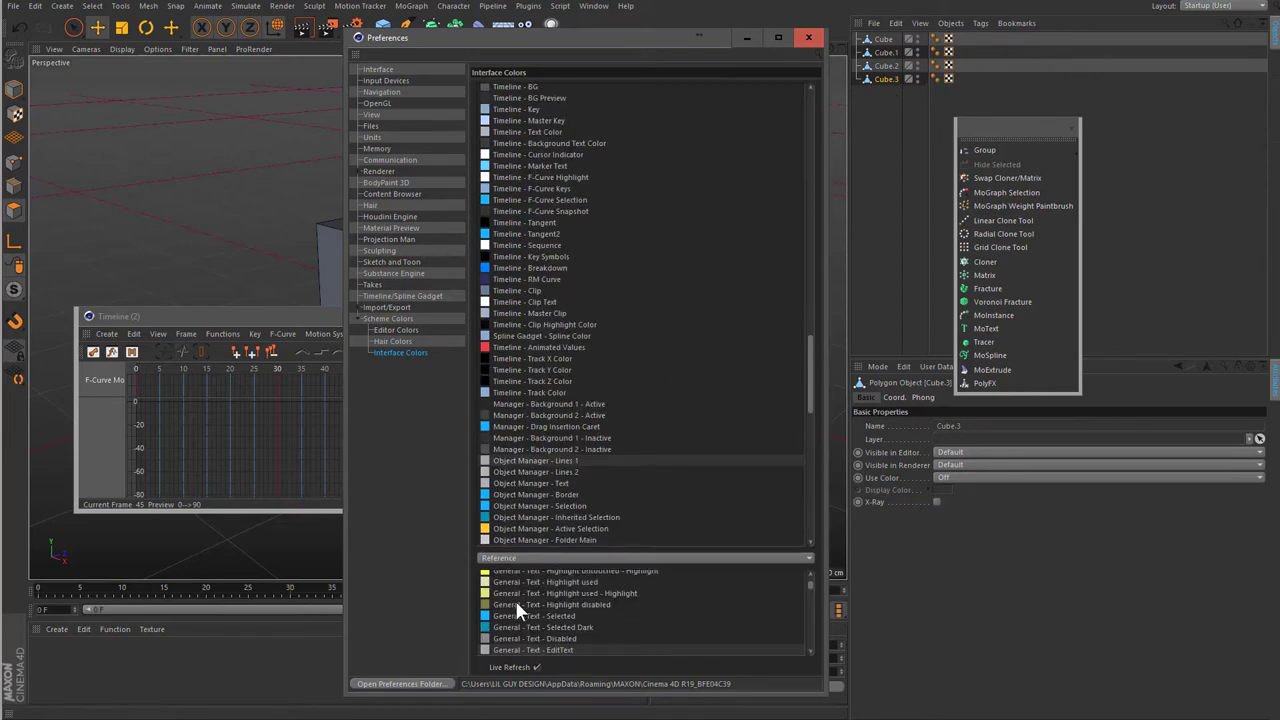
{"action": "left_click", "coordinate": [560, 482]}
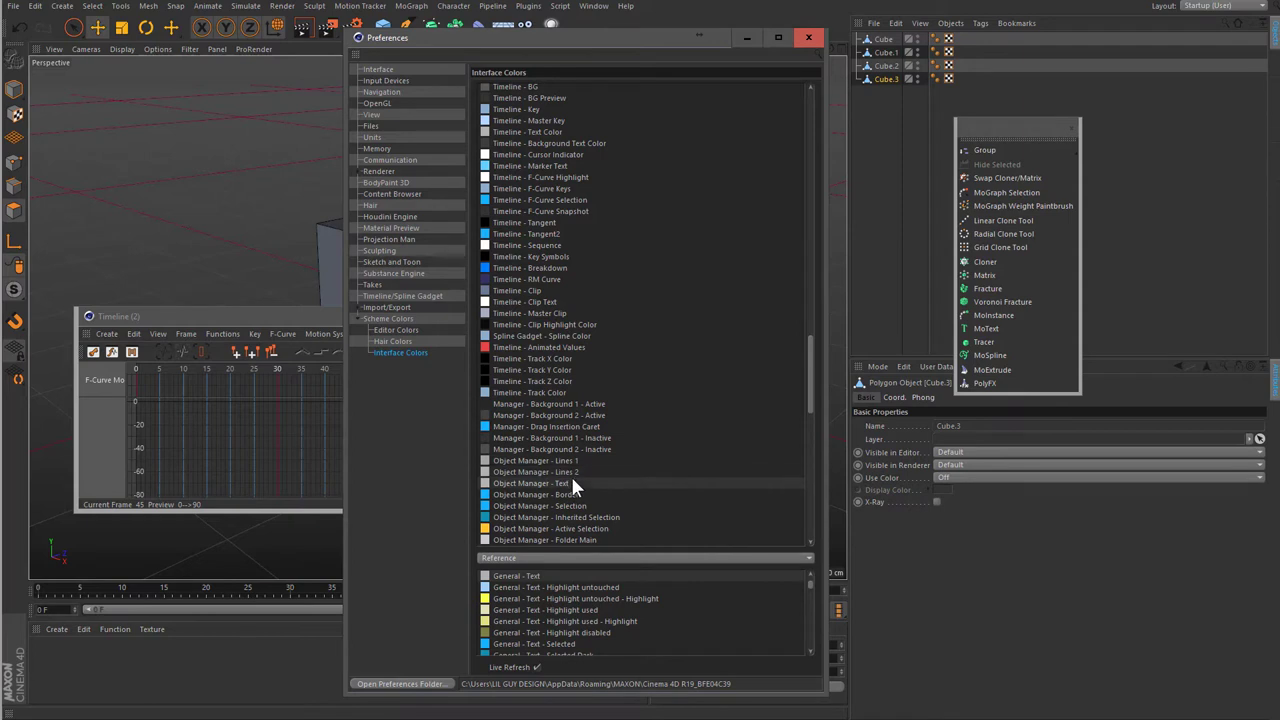
{"action": "scroll", "coordinate": [598, 497], "scroll_direction": "down", "scroll_amount": 3}
{"action": "left_click", "coordinate": [594, 449]}
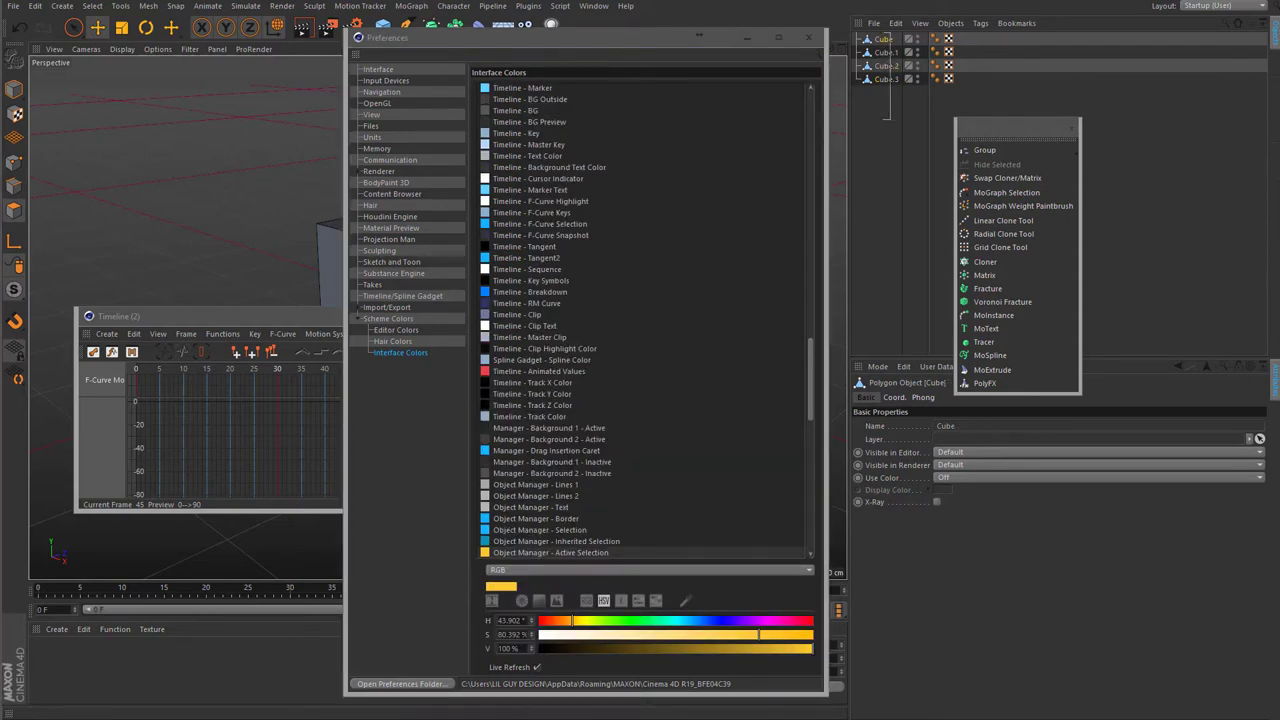
- Set the Object Manager - Active Selection hue to 210° and select all cubes to compare
{"action": "left_click_drag", "start_coordinate": [884, 115], "coordinate": [884, 38]}
{"action": "left_click", "coordinate": [886, 184]}
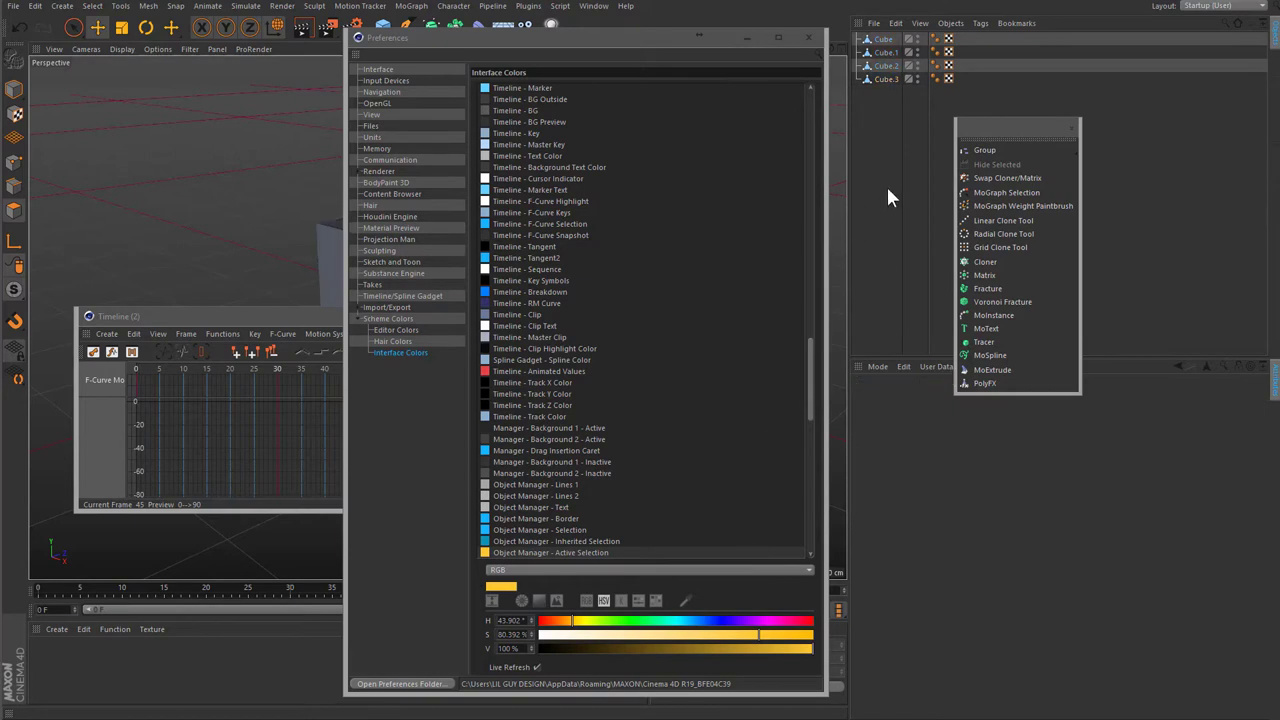
{"action": "left_click", "coordinate": [886, 77]}
{"action": "scroll", "coordinate": [686, 472], "scroll_direction": "down", "scroll_amount": 2}
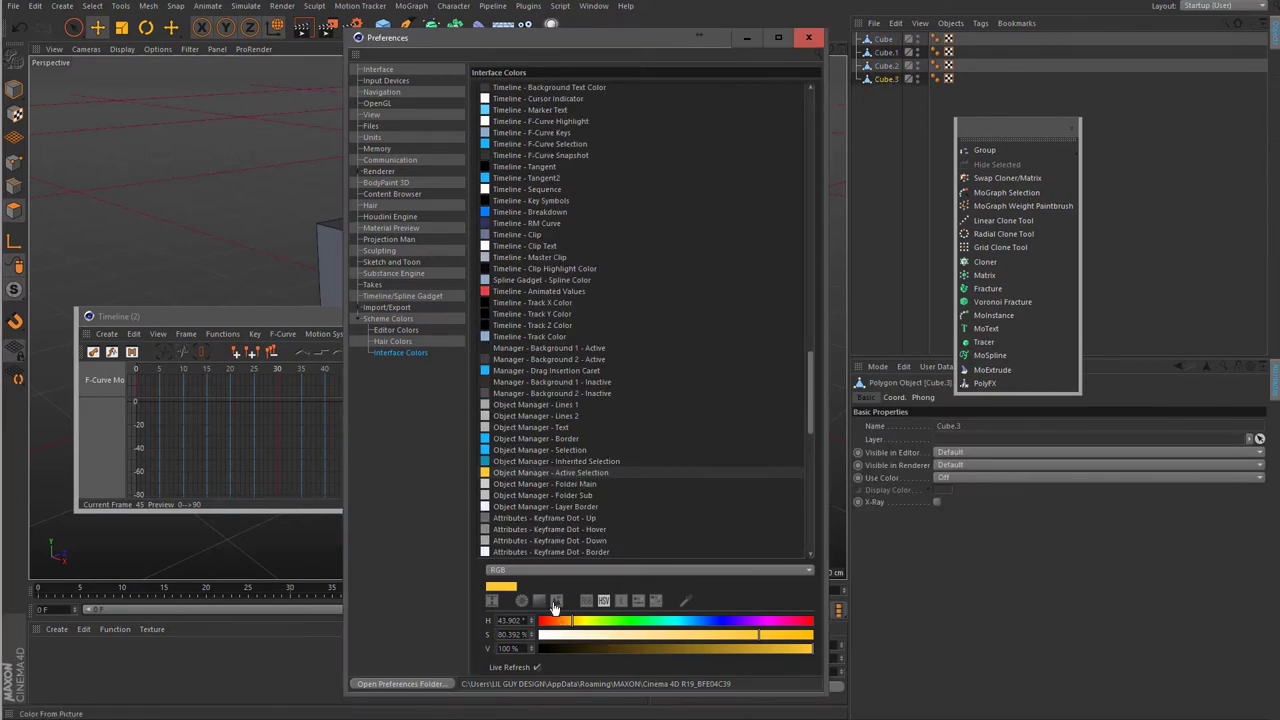
{"action": "left_click_drag", "start_coordinate": [572, 621], "coordinate": [716, 622]}
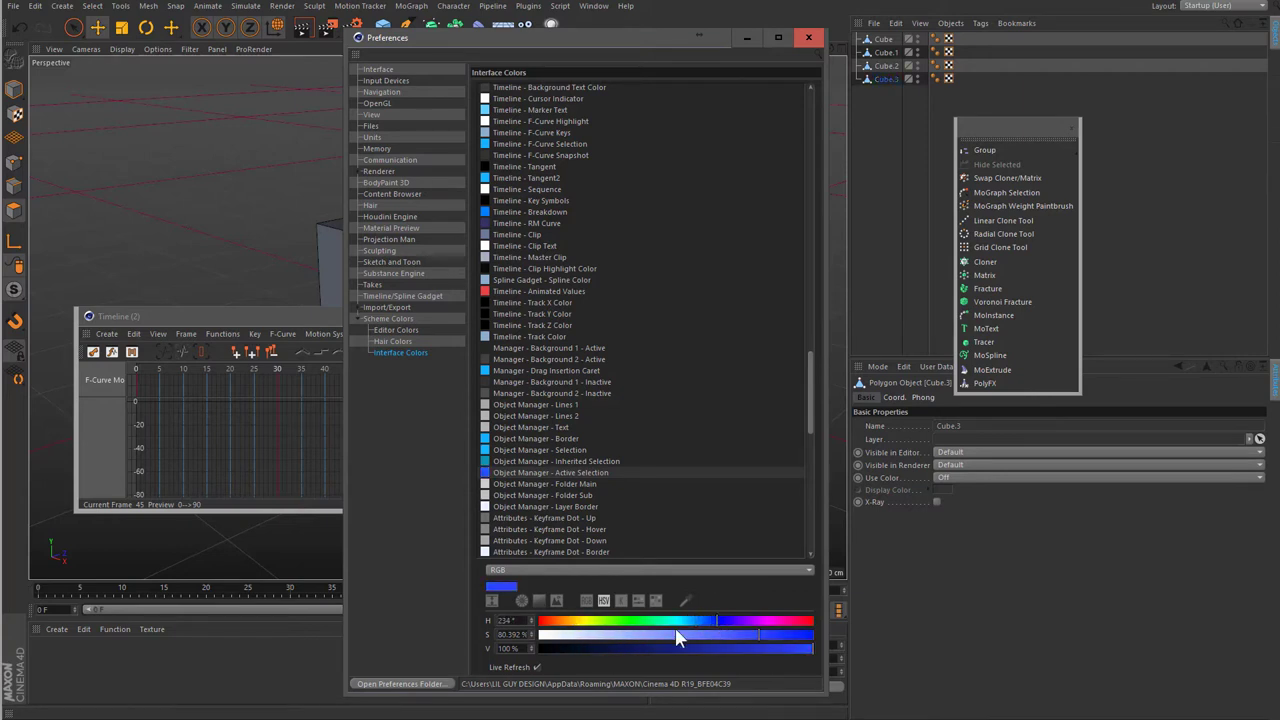
{"action": "type", "text": "210"}
{"action": "key", "text": "Return"}
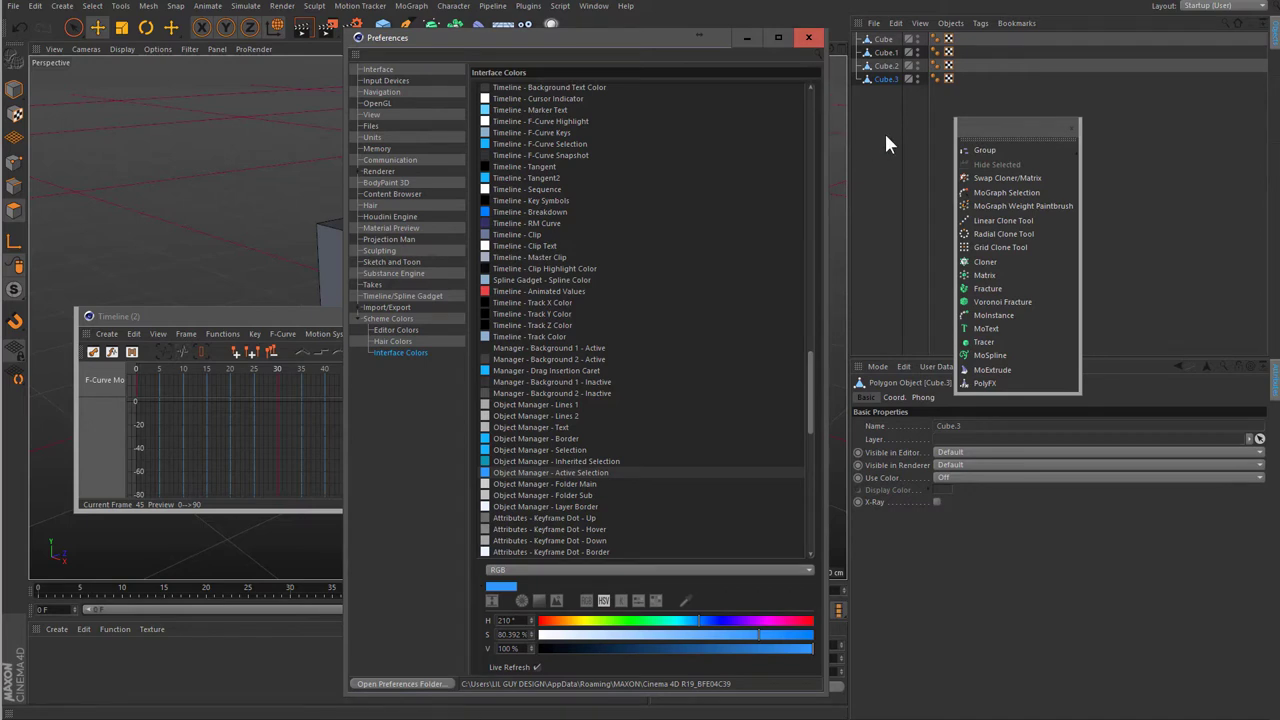
{"action": "left_click", "coordinate": [884, 143]}
{"action": "key", "text": "ctrl+a"}
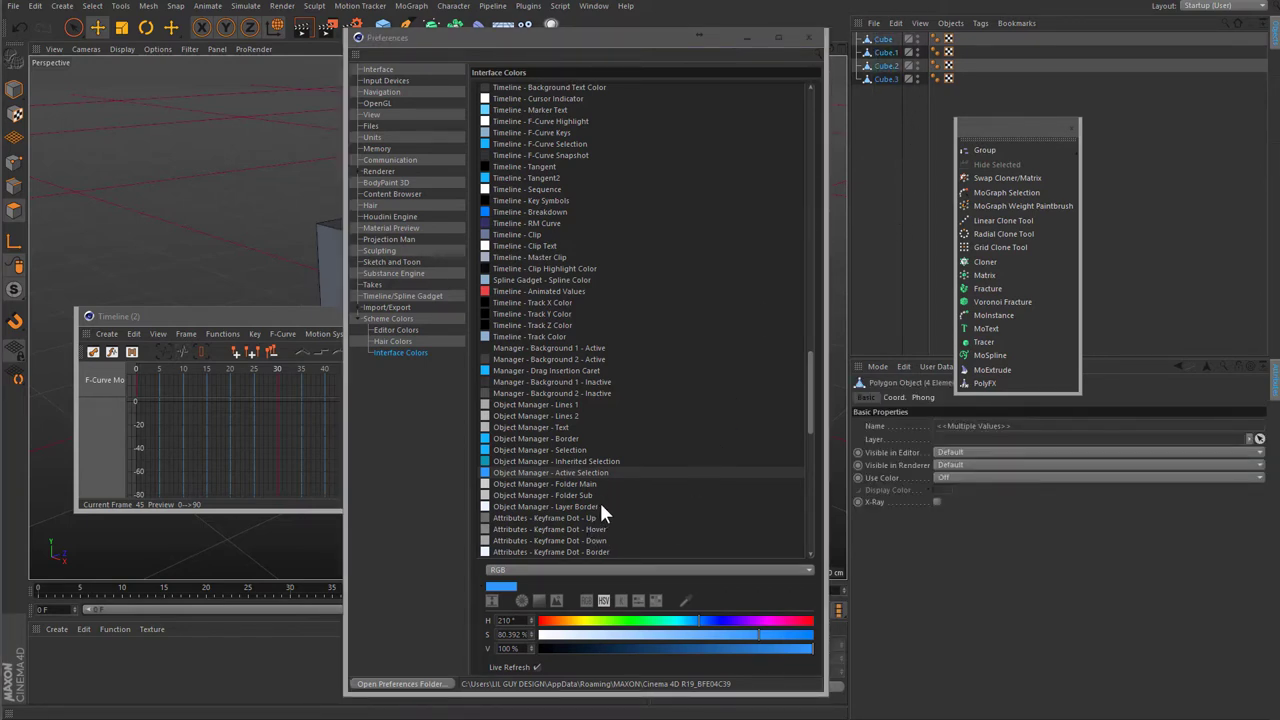
- Drag Cube.1, Cube.2 and Cube.3 under Cube, then show the Reference colour list
{"action": "scroll", "coordinate": [615, 480], "scroll_direction": "up", "scroll_amount": 2}
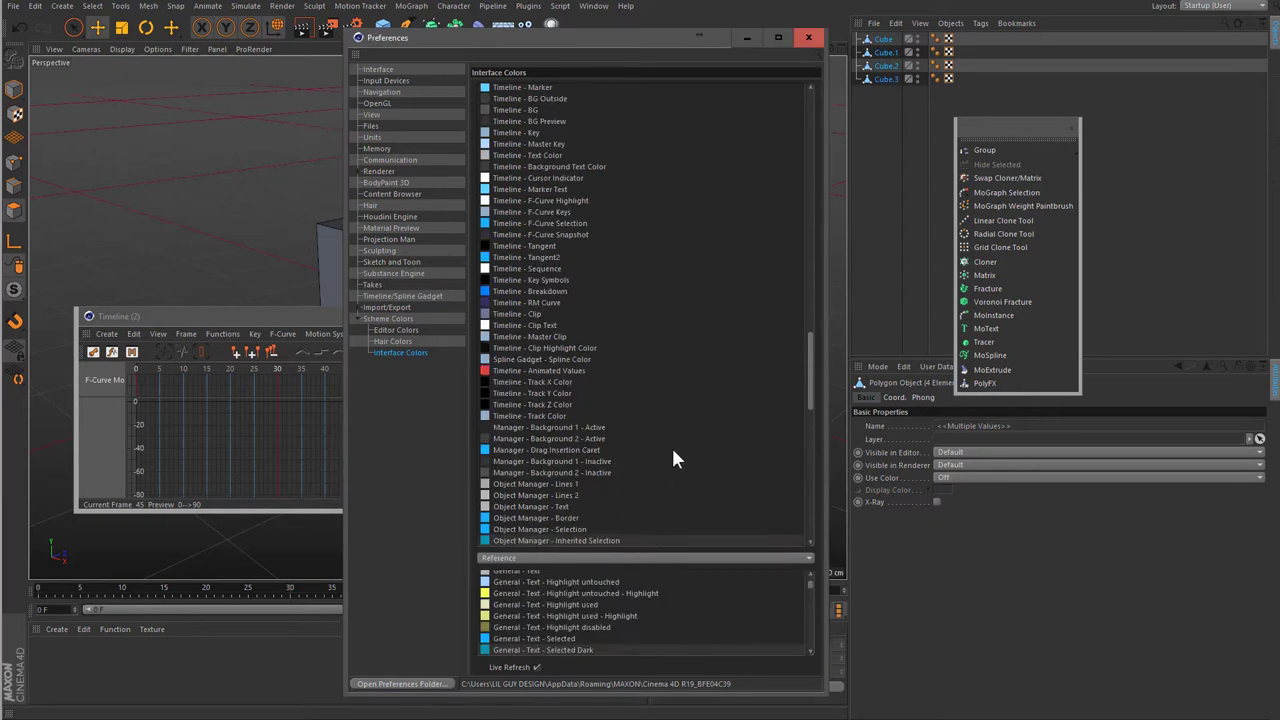
{"action": "scroll", "coordinate": [672, 452], "scroll_direction": "down", "scroll_amount": 2}
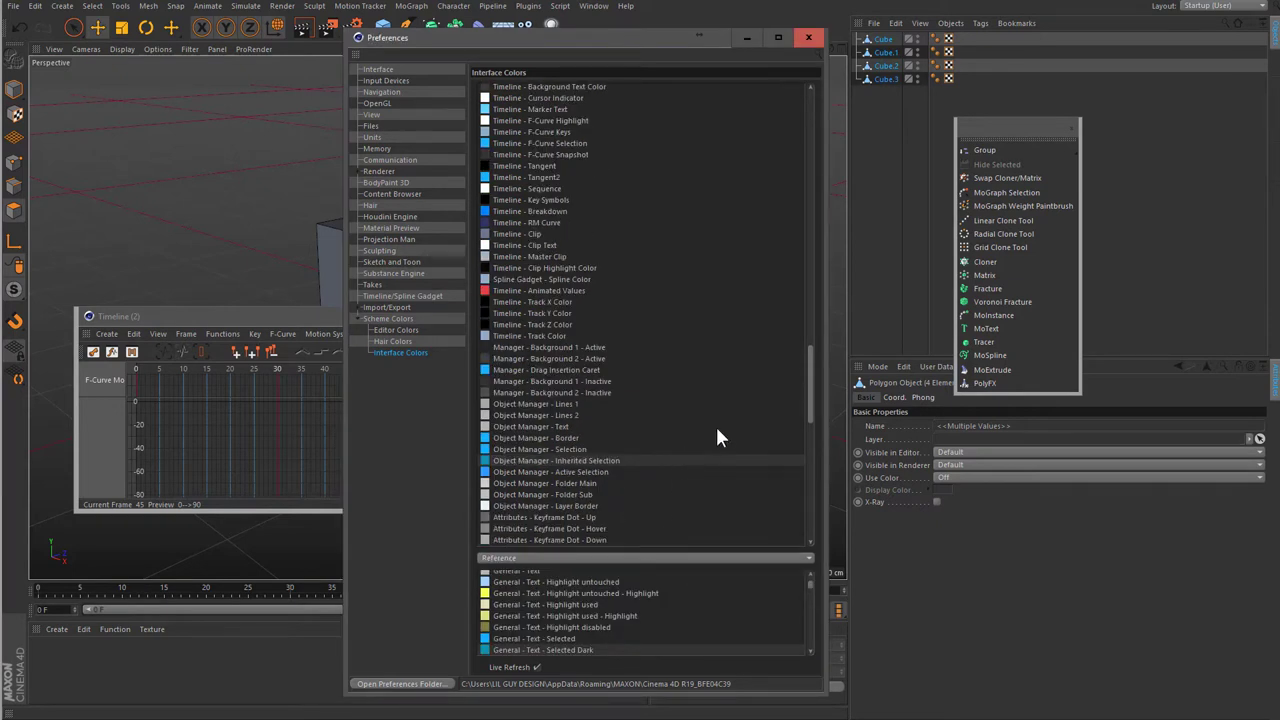
{"action": "left_click", "coordinate": [886, 56]}
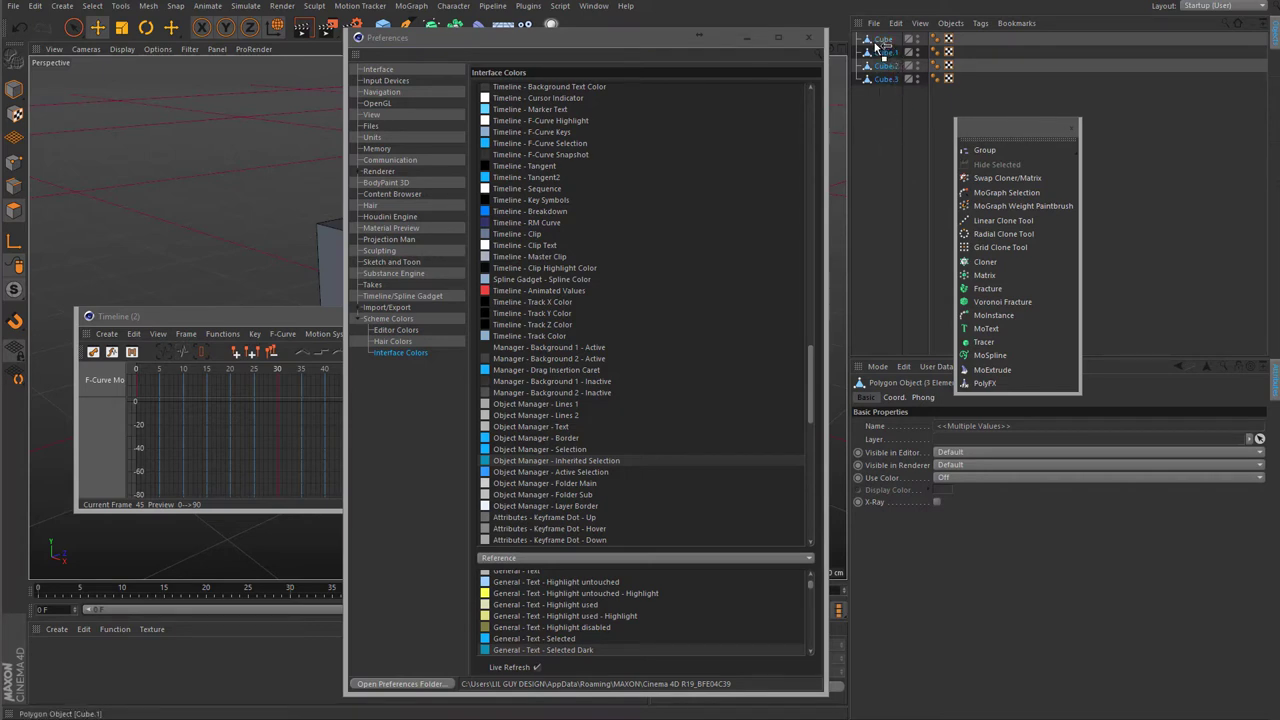
{"action": "left_click_drag", "start_coordinate": [886, 65], "coordinate": [883, 40]}
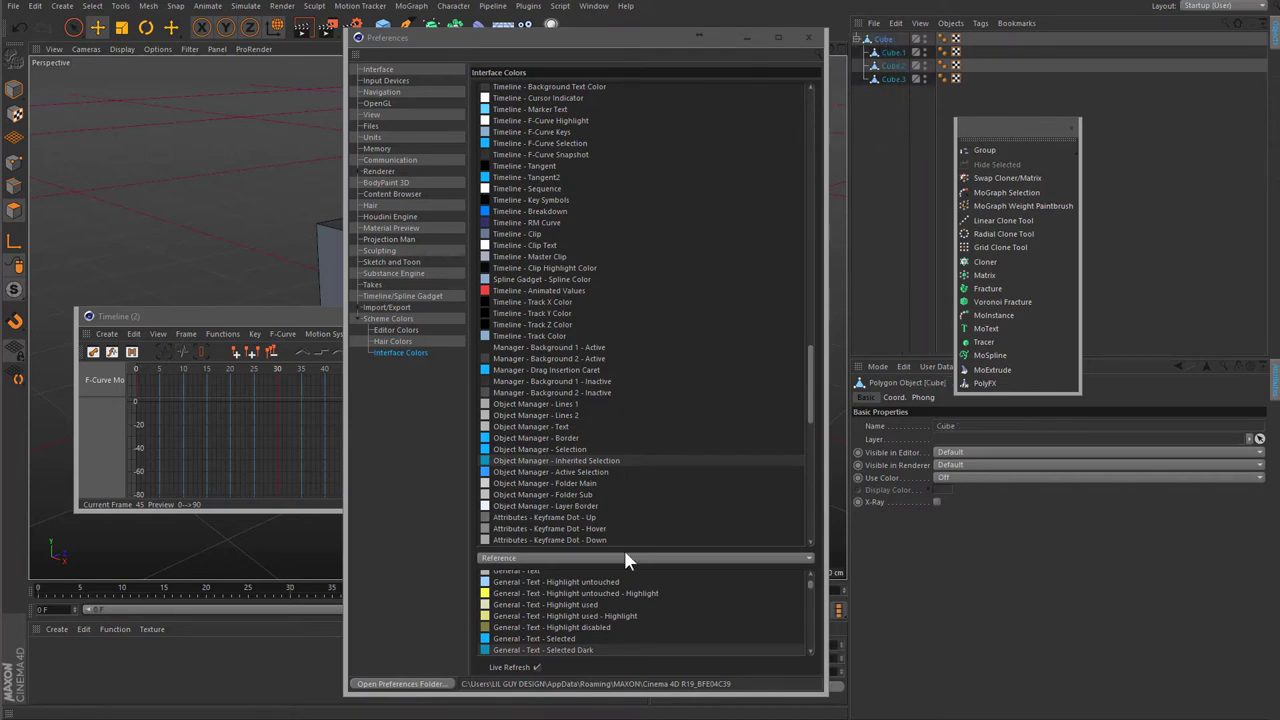
{"action": "left_click", "coordinate": [560, 455]}
{"action": "left_click", "coordinate": [545, 557]}
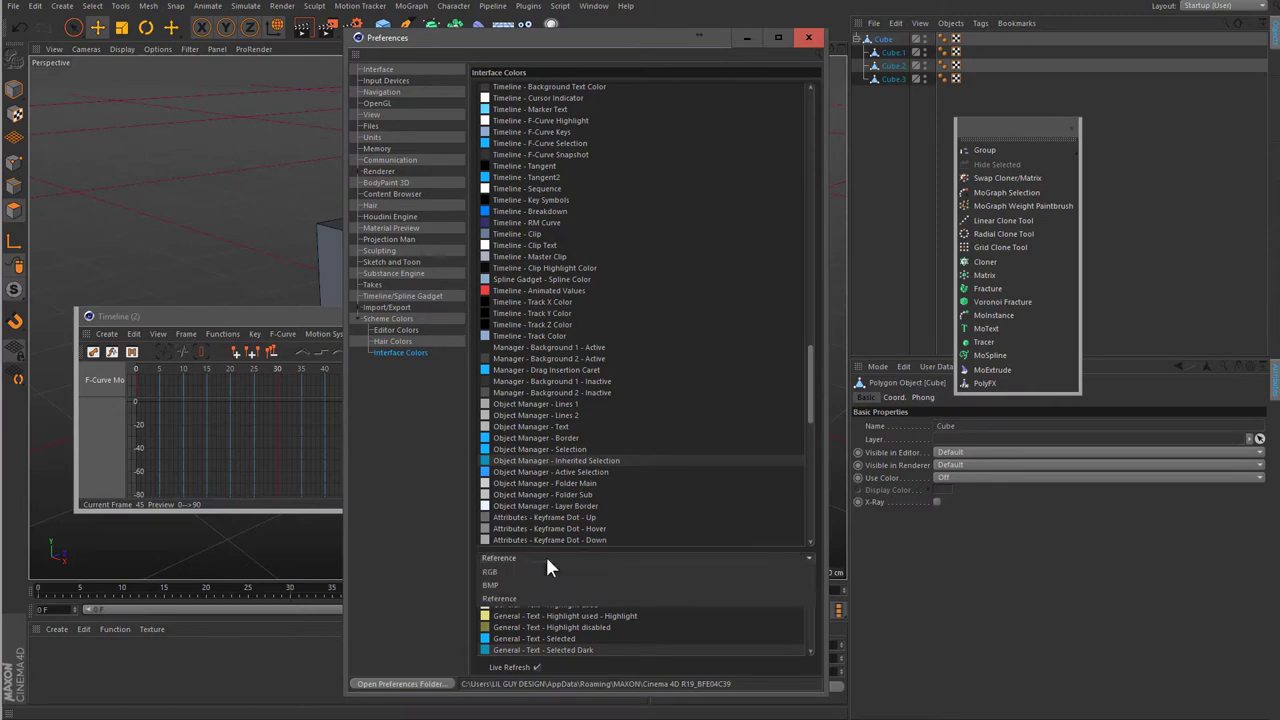
- Switch the colour editor to RGB sliders and raise the brightness to about 46%
{"action": "left_click", "coordinate": [532, 575]}
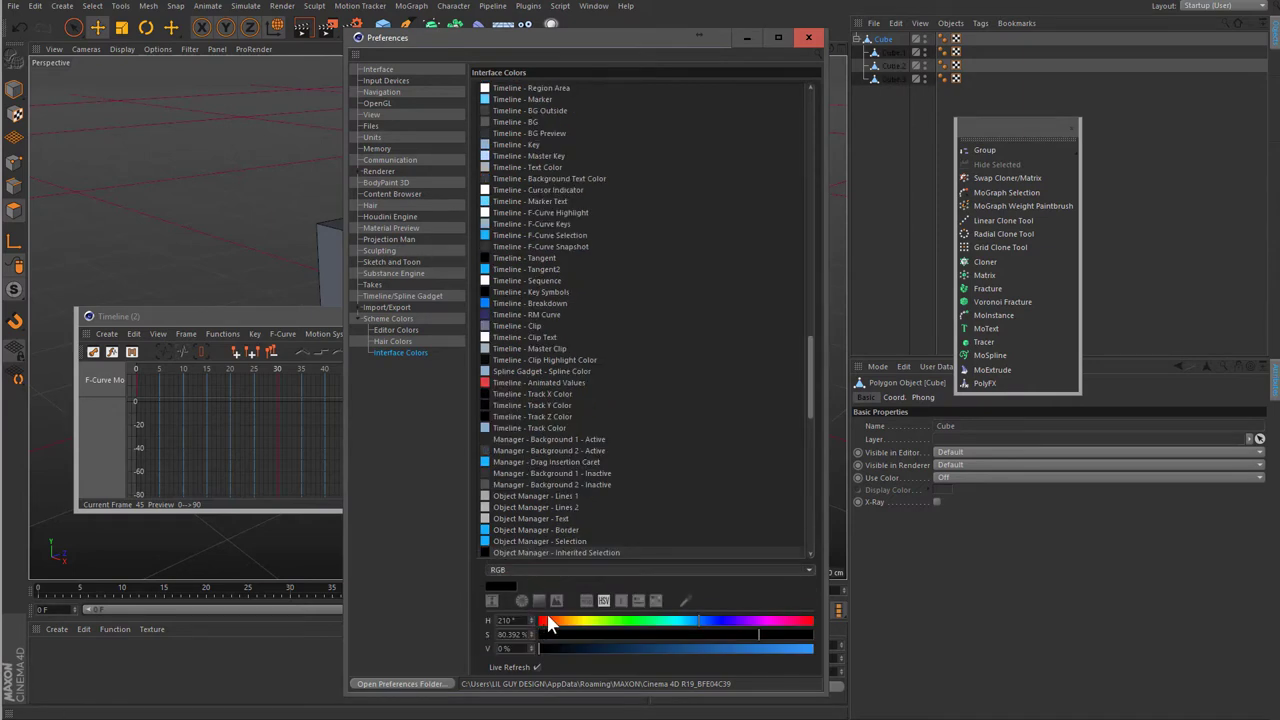
{"action": "mouse_move", "coordinate": [575, 648]}
{"action": "left_mouse_down"}
{"action": "mouse_move", "coordinate": [668, 655]}
{"action": "mouse_move", "coordinate": [558, 642]}
{"action": "left_mouse_up"}
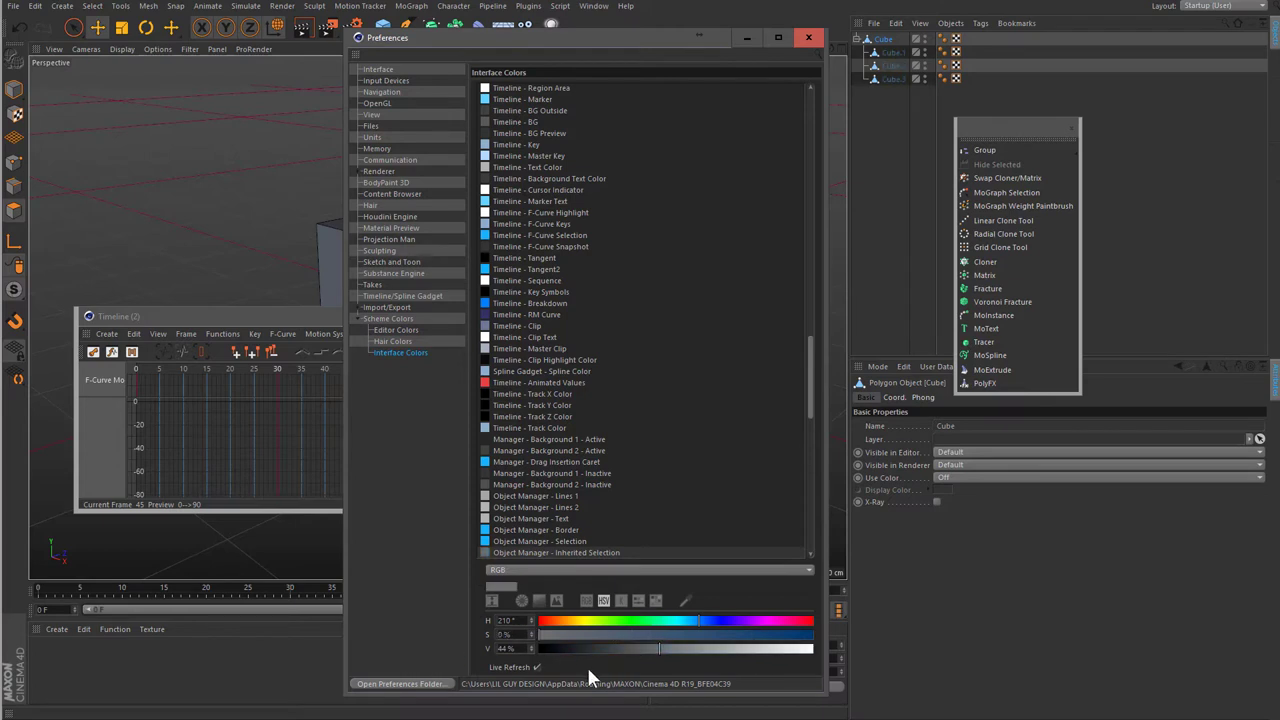
{"action": "mouse_move", "coordinate": [653, 660]}
{"action": "left_mouse_down"}
{"action": "mouse_move", "coordinate": [677, 655]}
{"action": "mouse_move", "coordinate": [643, 660]}
{"action": "mouse_move", "coordinate": [667, 658]}
{"action": "left_mouse_up"}
- Give Object Manager - Active Selection a 200° hue, briefly trying 210°, then select all four cubes
{"action": "left_click", "coordinate": [582, 541]}
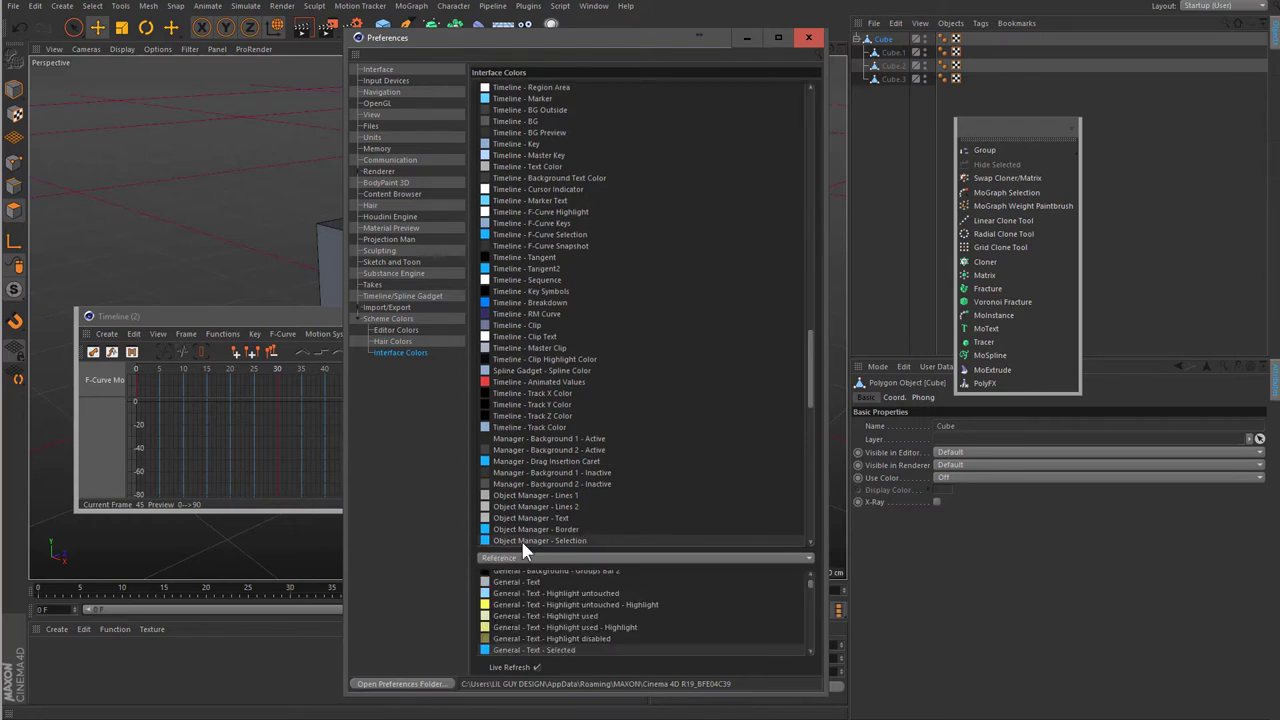
{"action": "scroll", "coordinate": [580, 495], "scroll_direction": "down", "scroll_amount": 2}
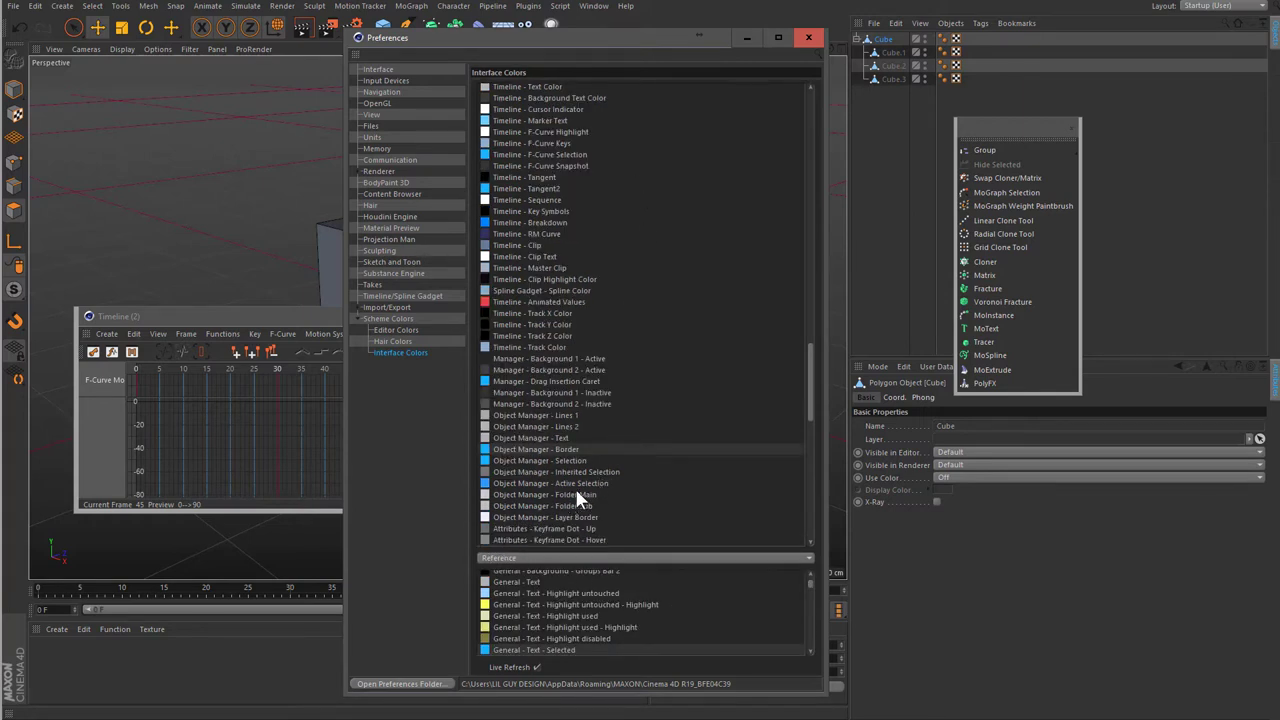
{"action": "left_click", "coordinate": [582, 483]}
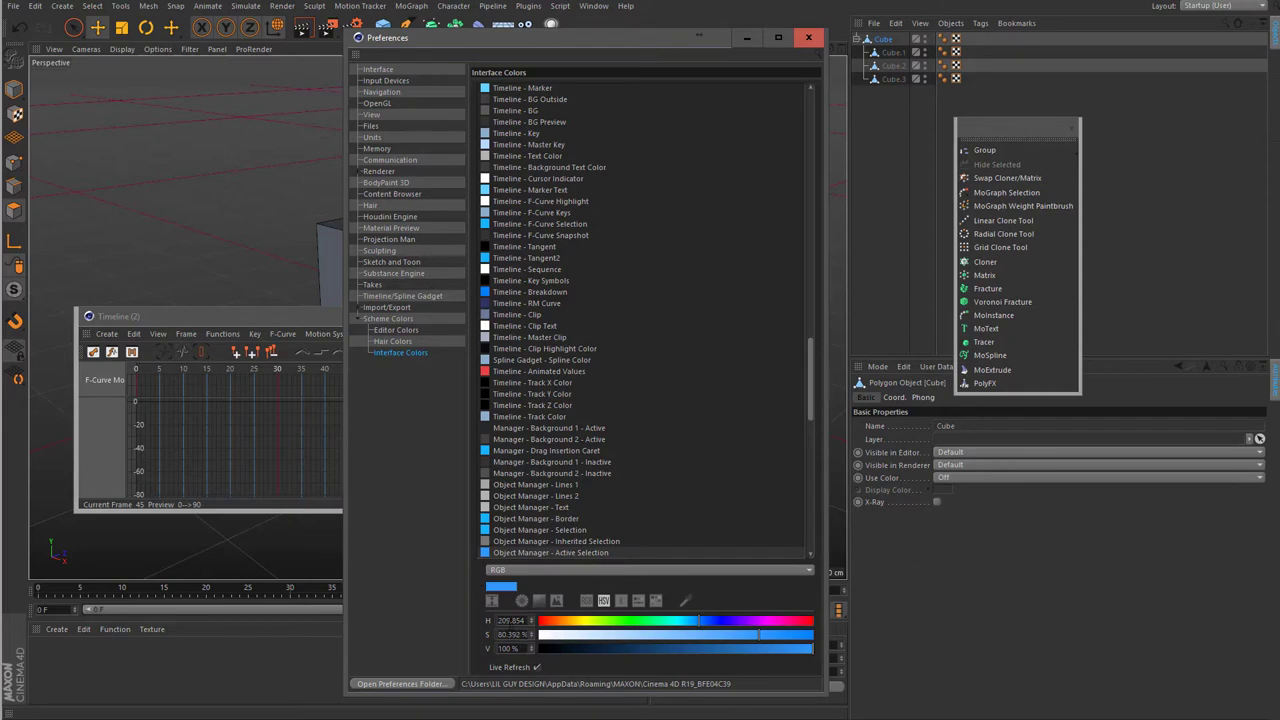
{"action": "type", "text": "20"}
{"action": "type", "text": "0"}
{"action": "key", "text": "Return"}
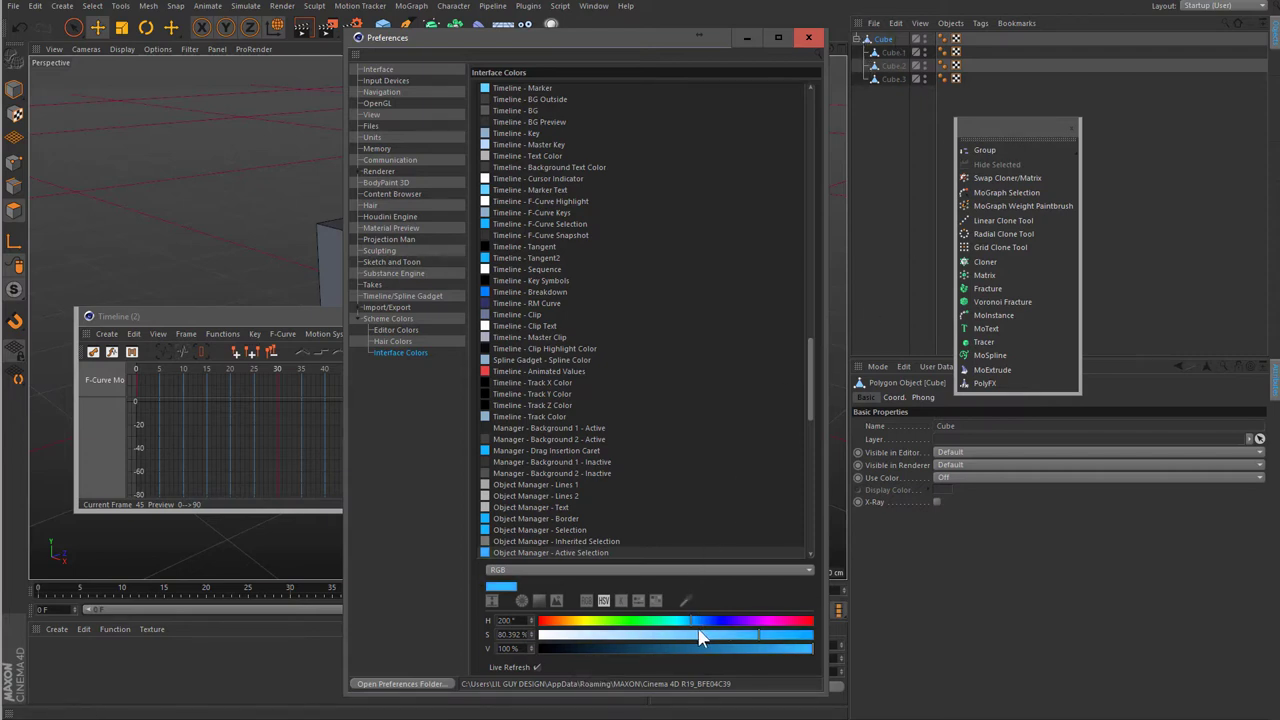
{"action": "double_click", "coordinate": [506, 620]}
{"action": "type", "text": "10"}
{"action": "key", "text": "Return"}
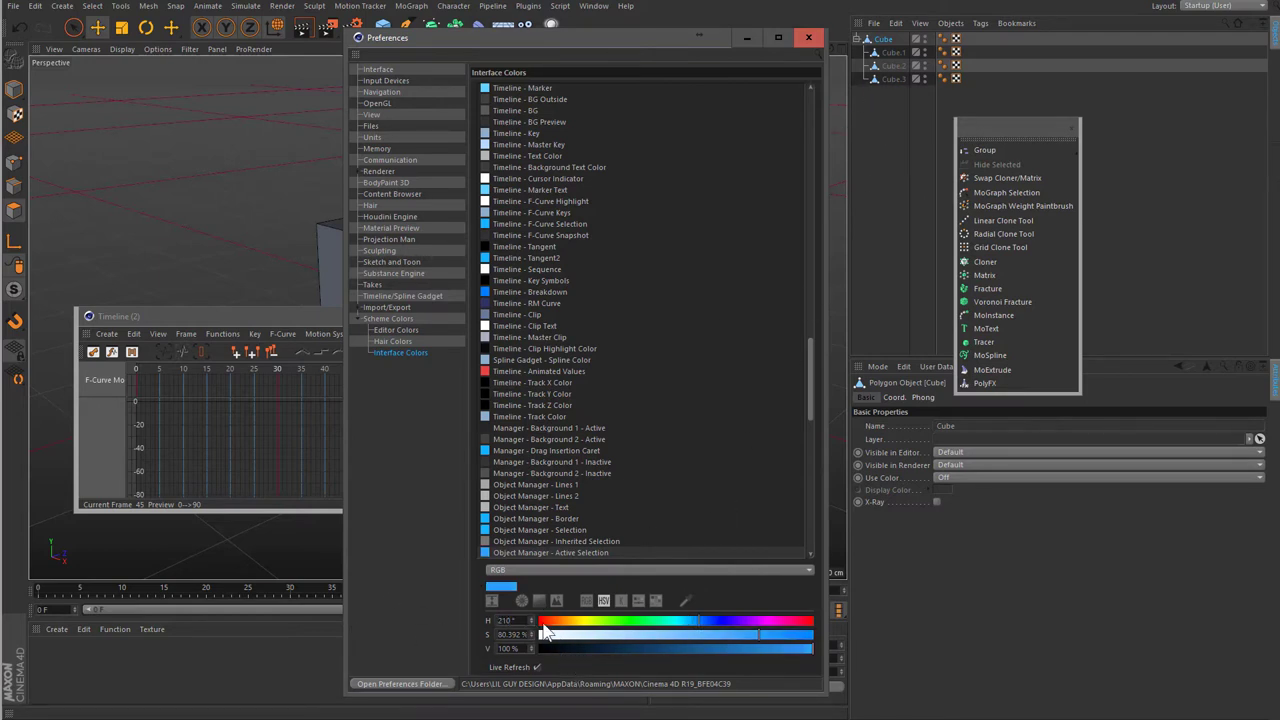
{"action": "double_click", "coordinate": [506, 620]}
{"action": "type", "text": "0"}
{"action": "key", "text": "Return"}
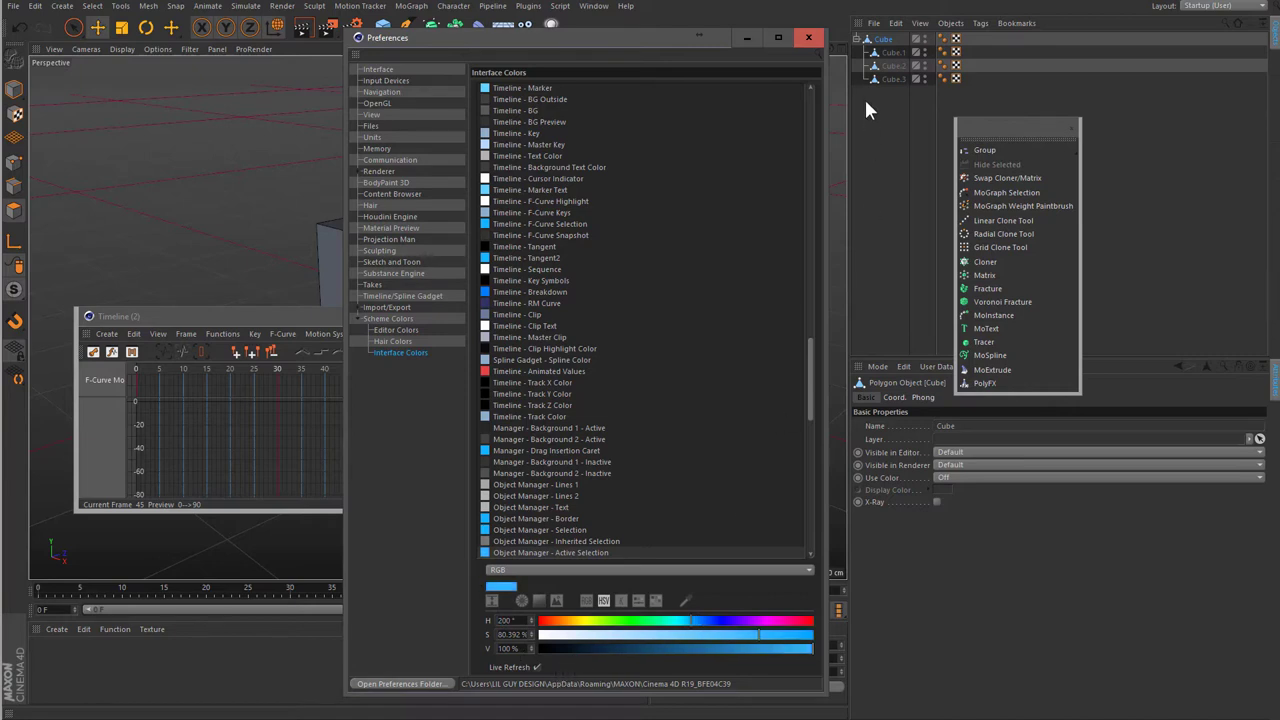
{"action": "left_click_drag", "start_coordinate": [890, 109], "coordinate": [888, 191]}
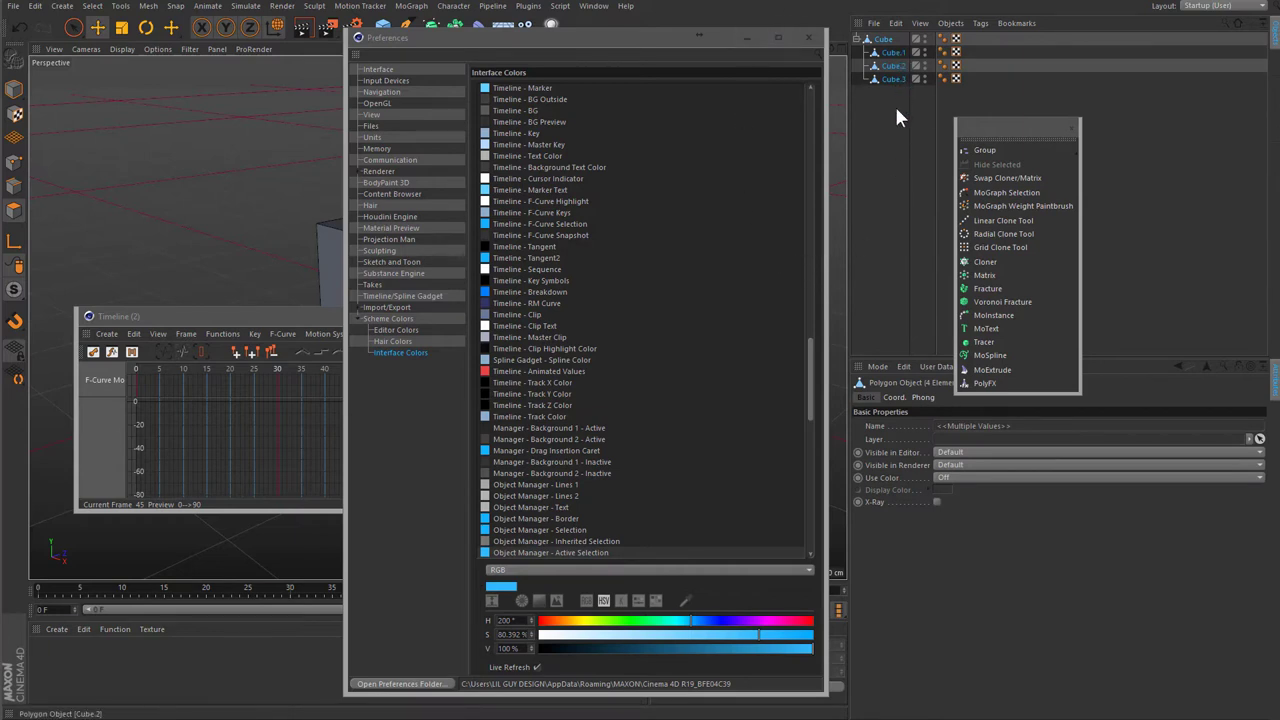
- Browse the Object Manager - Folder Main and Attributes - Keyframe Dot - Up colours
{"action": "scroll", "coordinate": [615, 470], "scroll_direction": "down", "scroll_amount": 2}
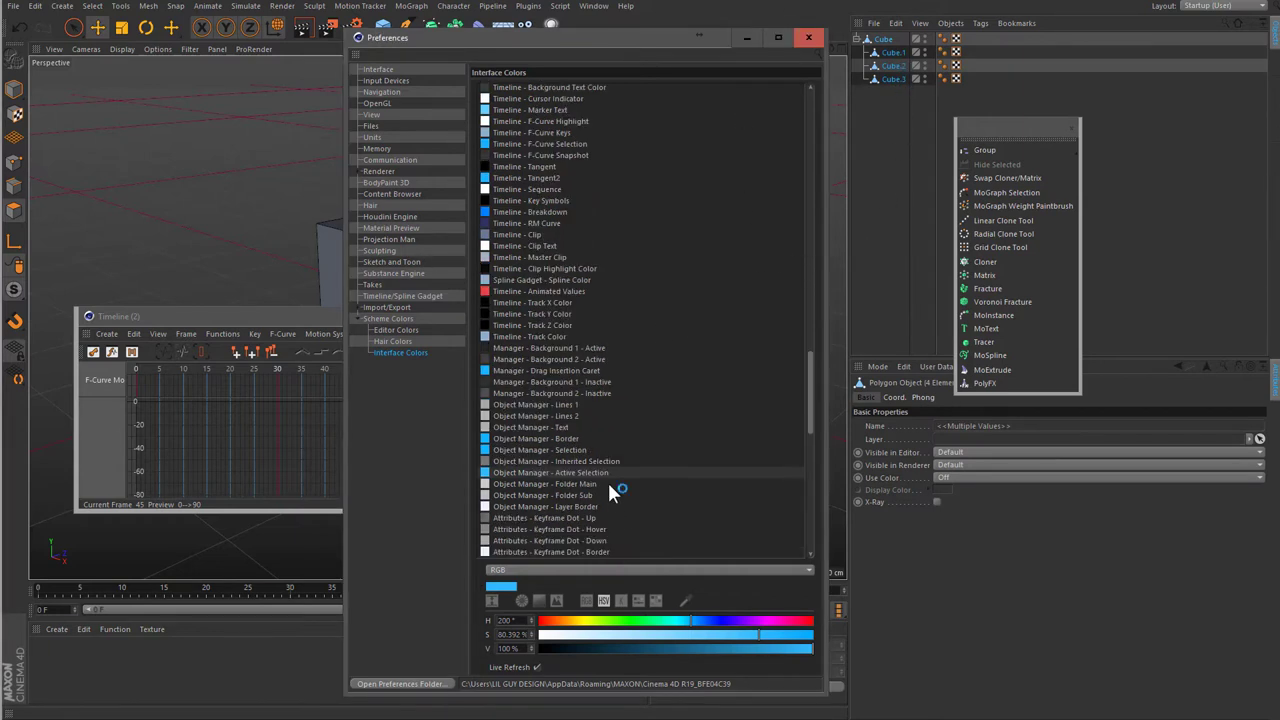
{"action": "scroll", "coordinate": [620, 452], "scroll_direction": "down", "scroll_amount": 2}
{"action": "left_click", "coordinate": [591, 404]}
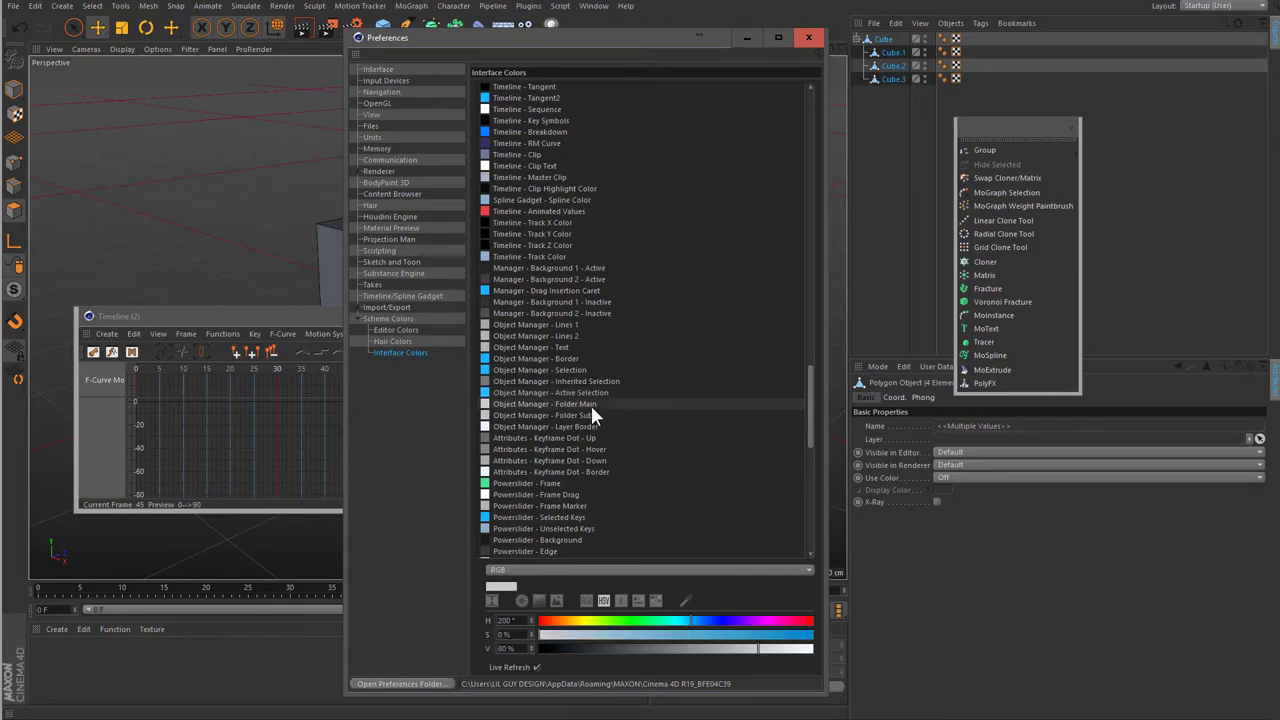
{"action": "scroll", "coordinate": [594, 432], "scroll_direction": "up", "scroll_amount": 3}
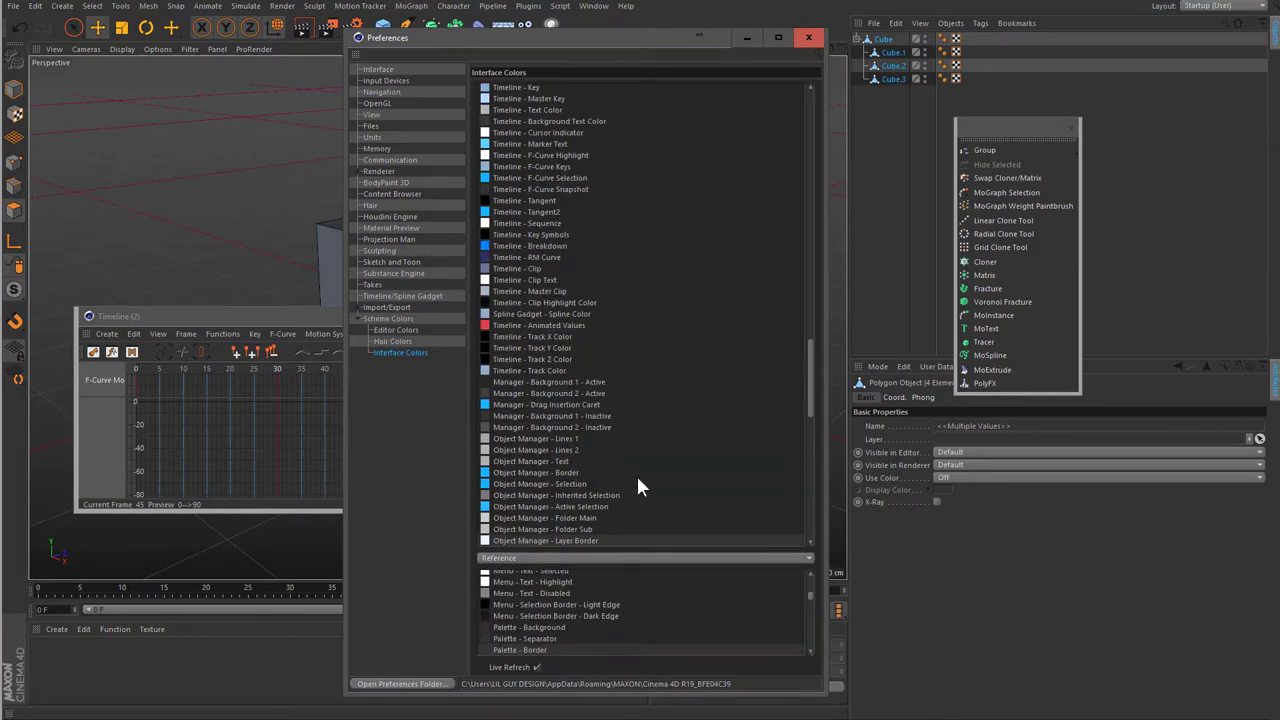
{"action": "scroll", "coordinate": [630, 480], "scroll_direction": "down", "scroll_amount": 4}
{"action": "left_click", "coordinate": [578, 394]}
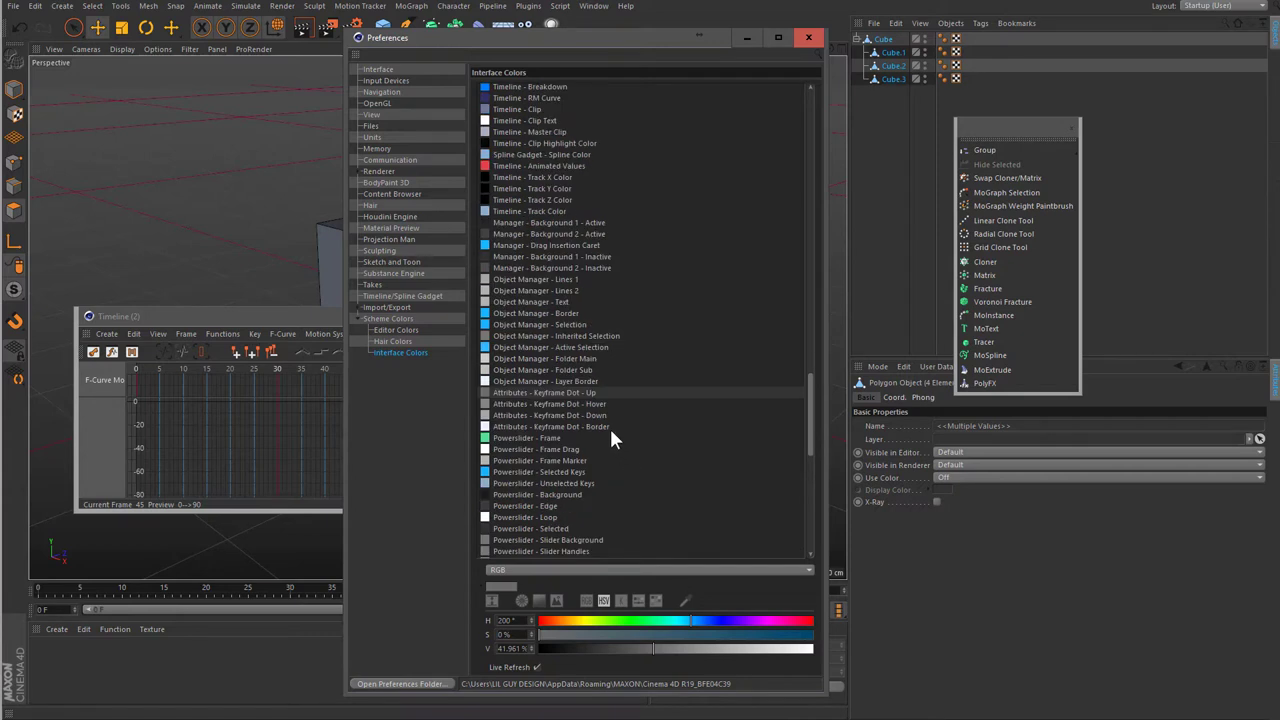
- Show the Dope Sheet, select the parent Cube, and set the current frame to 14
{"action": "left_click", "coordinate": [93, 352]}
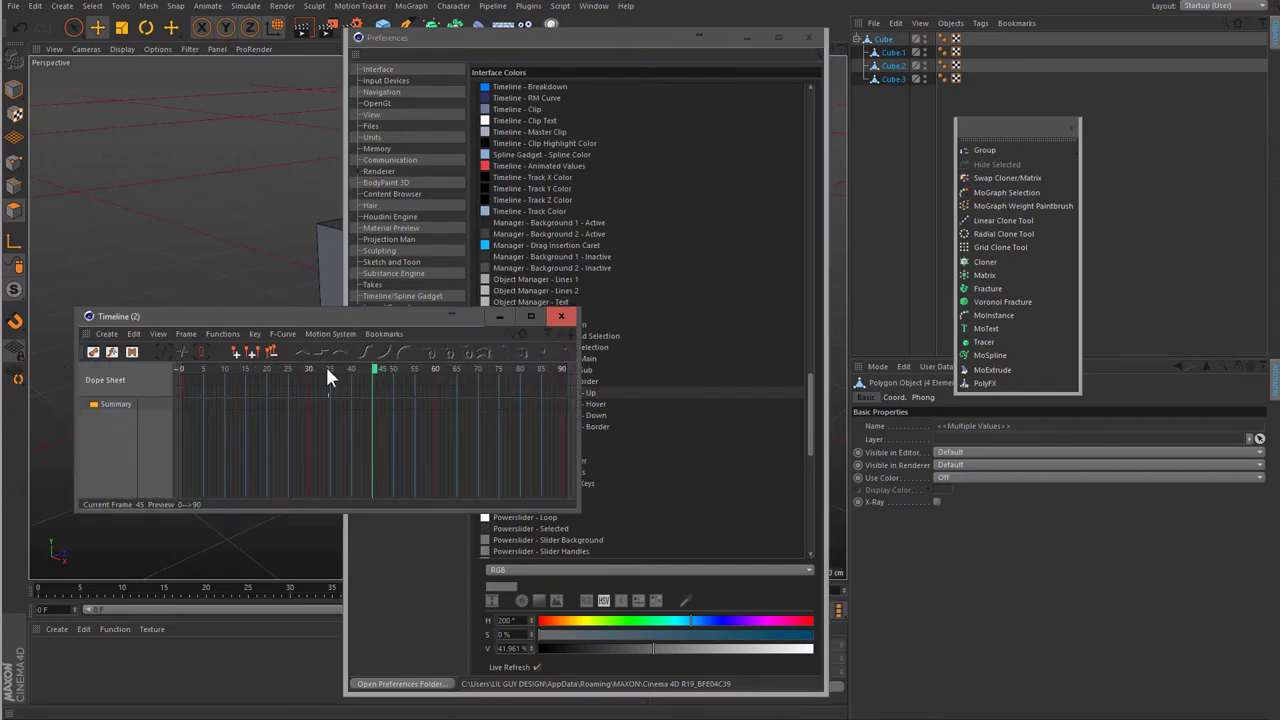
{"action": "left_click_drag", "start_coordinate": [327, 367], "coordinate": [293, 368]}
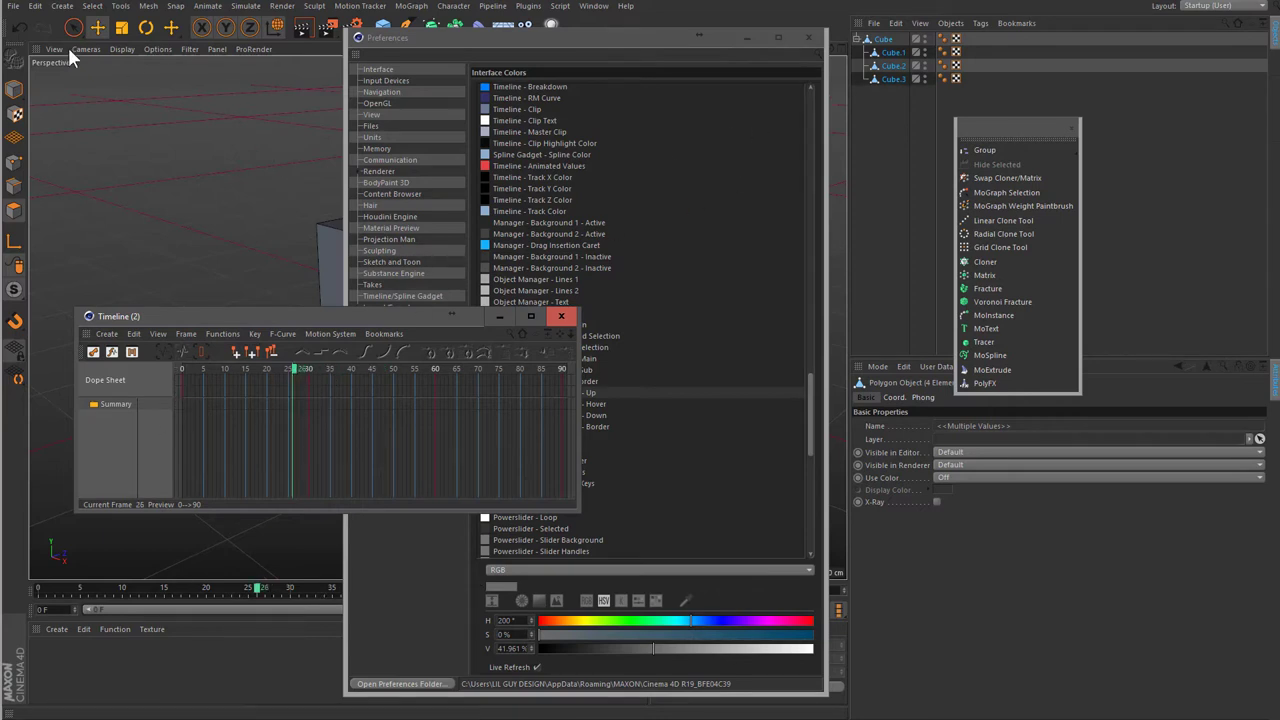
{"action": "left_click", "coordinate": [884, 38]}
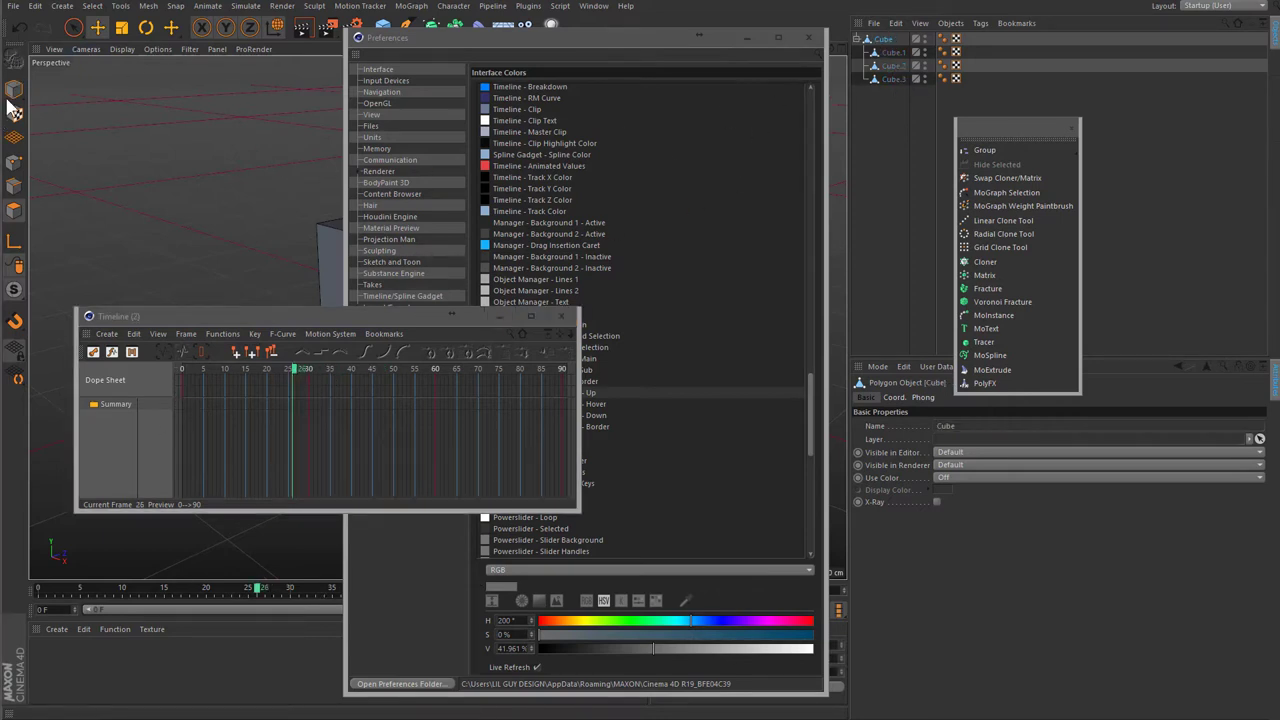
{"action": "left_click_drag", "start_coordinate": [258, 310], "coordinate": [220, 144]}
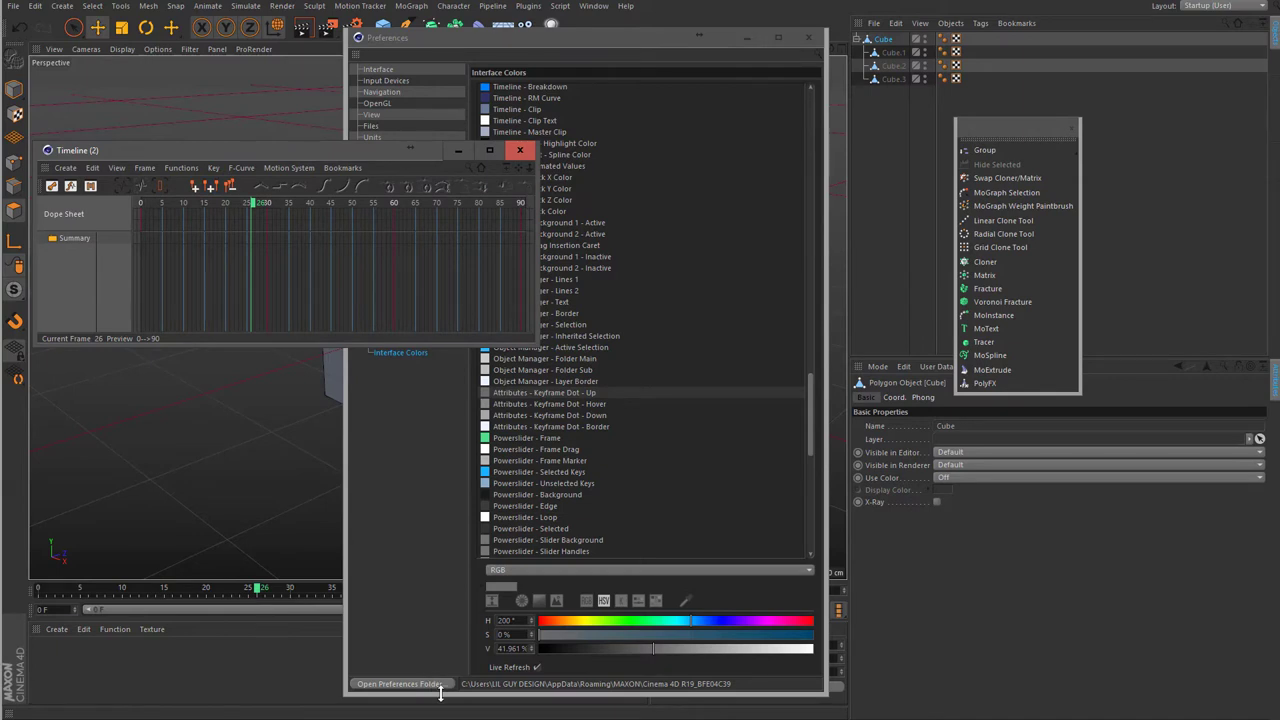
{"action": "left_click_drag", "start_coordinate": [440, 692], "coordinate": [440, 508]}
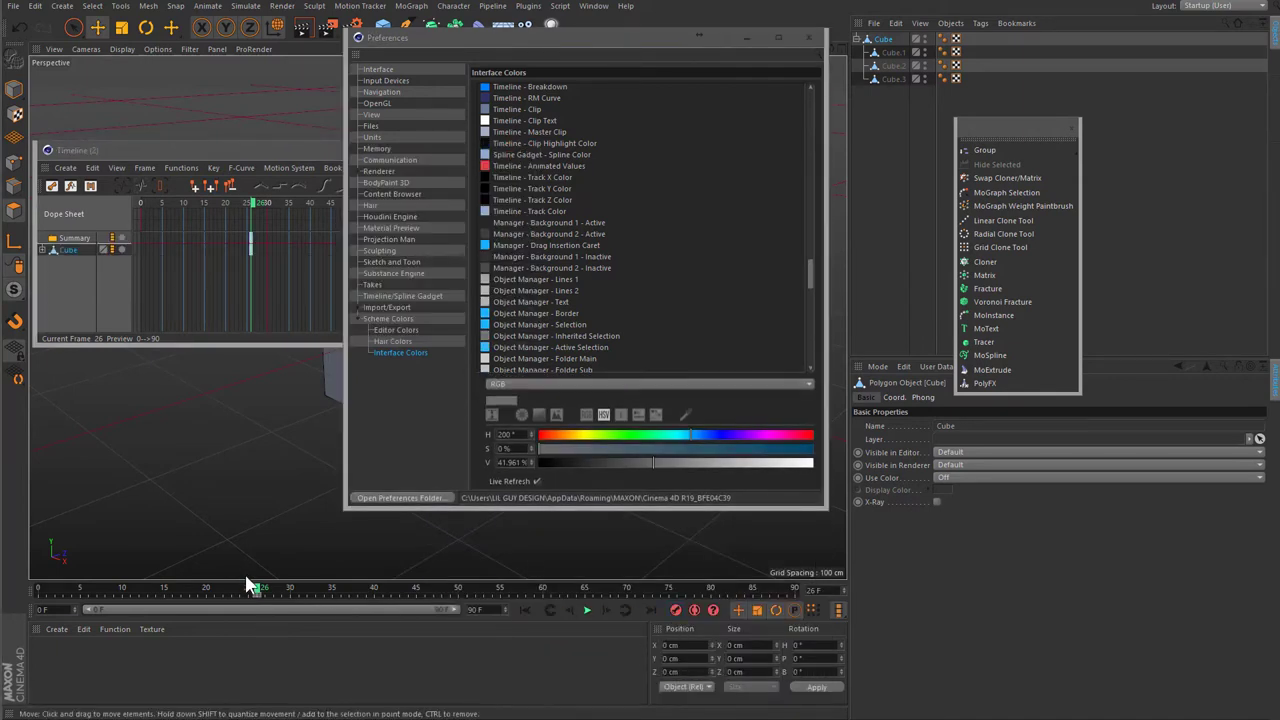
{"action": "left_click_drag", "start_coordinate": [249, 585], "coordinate": [157, 586]}
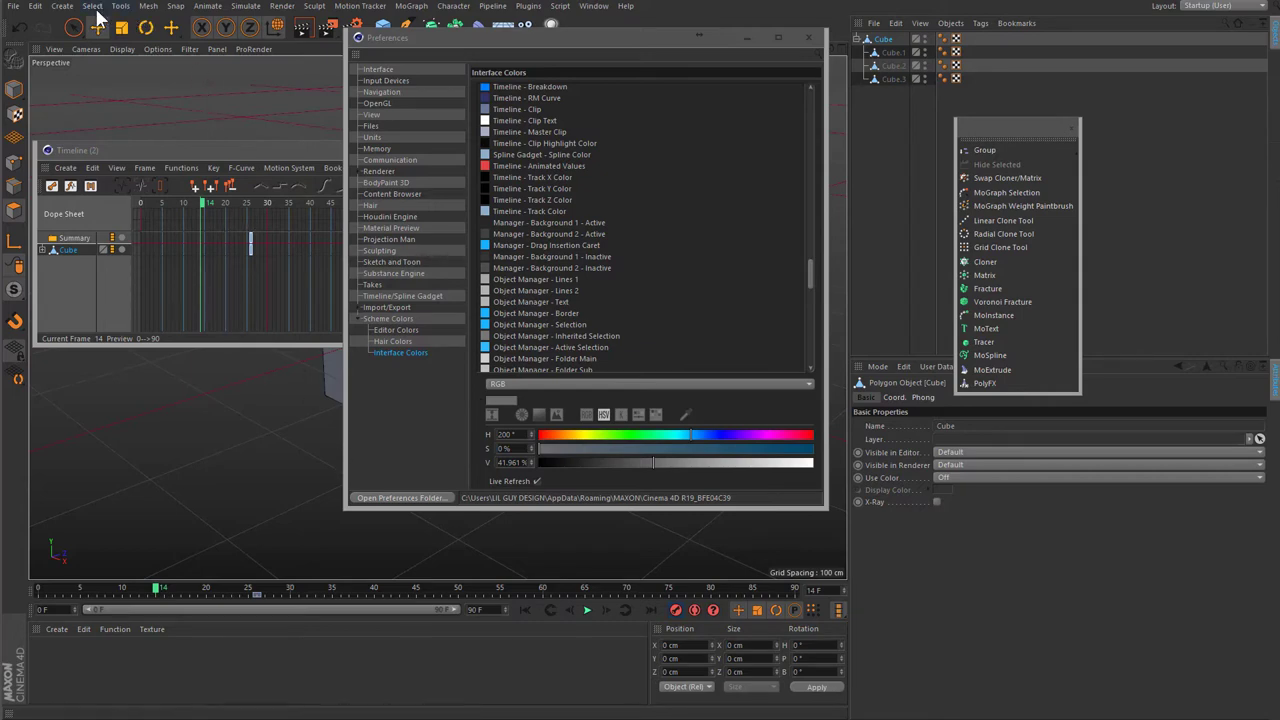
{"action": "left_click_drag", "start_coordinate": [386, 37], "coordinate": [761, 170]}
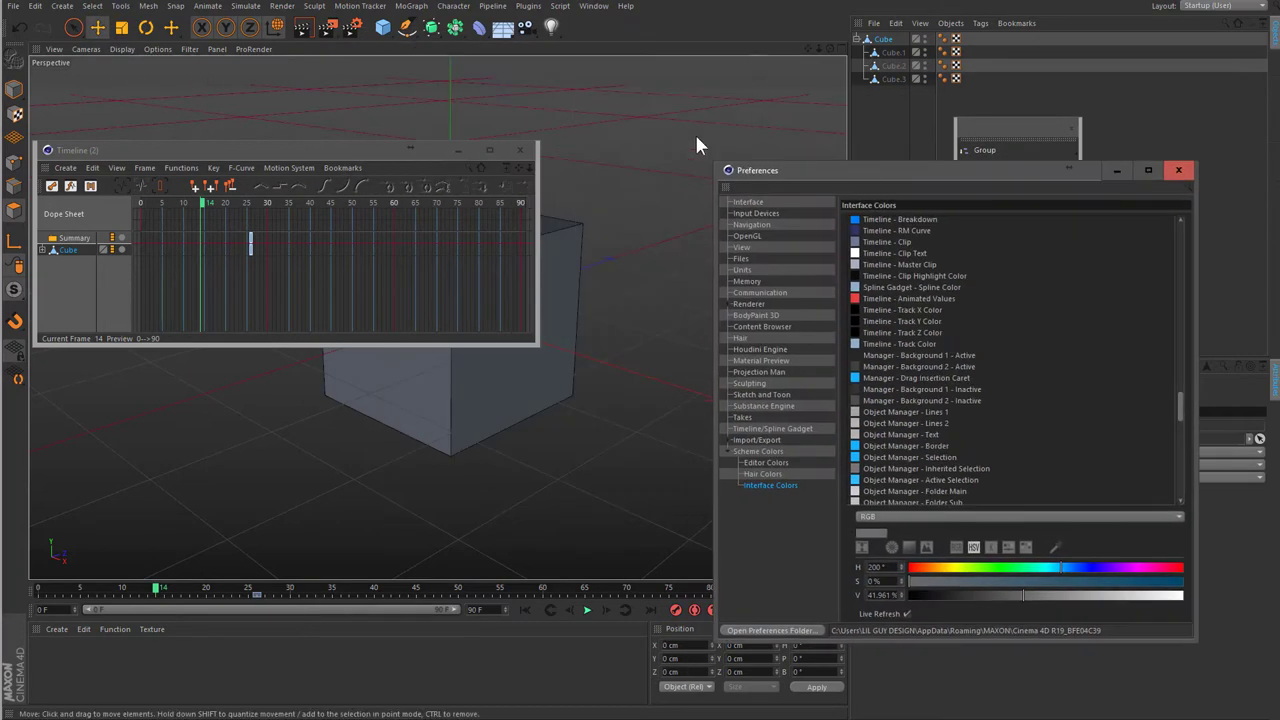
- Move the Cube about 211 cm to key frame 14, then select and frame keys 14–26
{"action": "left_click", "coordinate": [14, 110]}
{"action": "left_click_drag", "start_coordinate": [580, 285], "coordinate": [692, 368]}
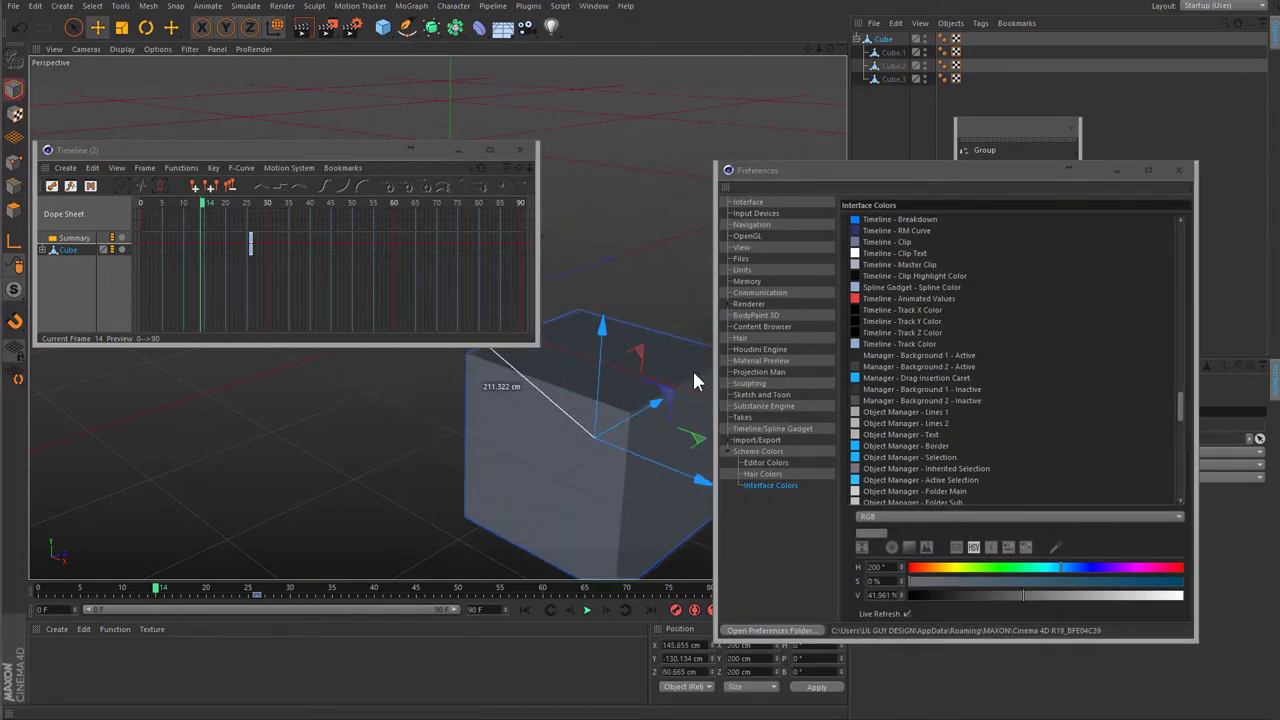
{"action": "left_click", "coordinate": [676, 609]}
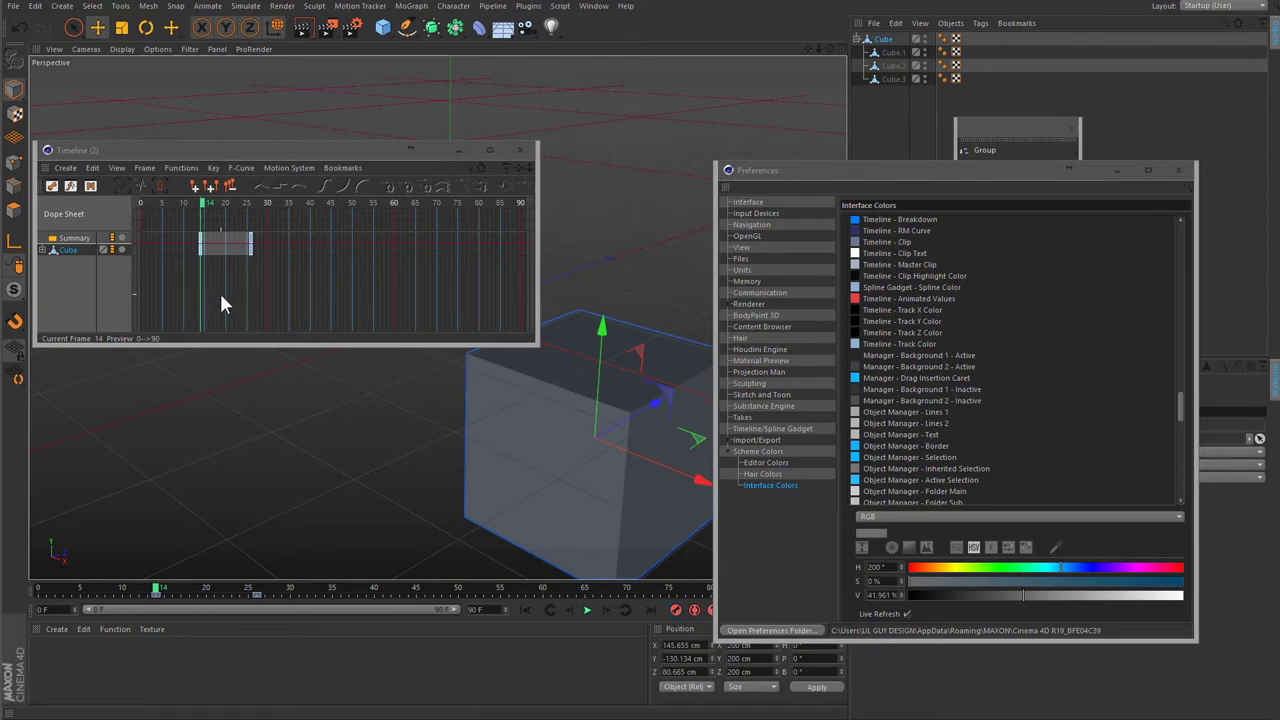
{"action": "left_click_drag", "start_coordinate": [293, 280], "coordinate": [158, 220]}
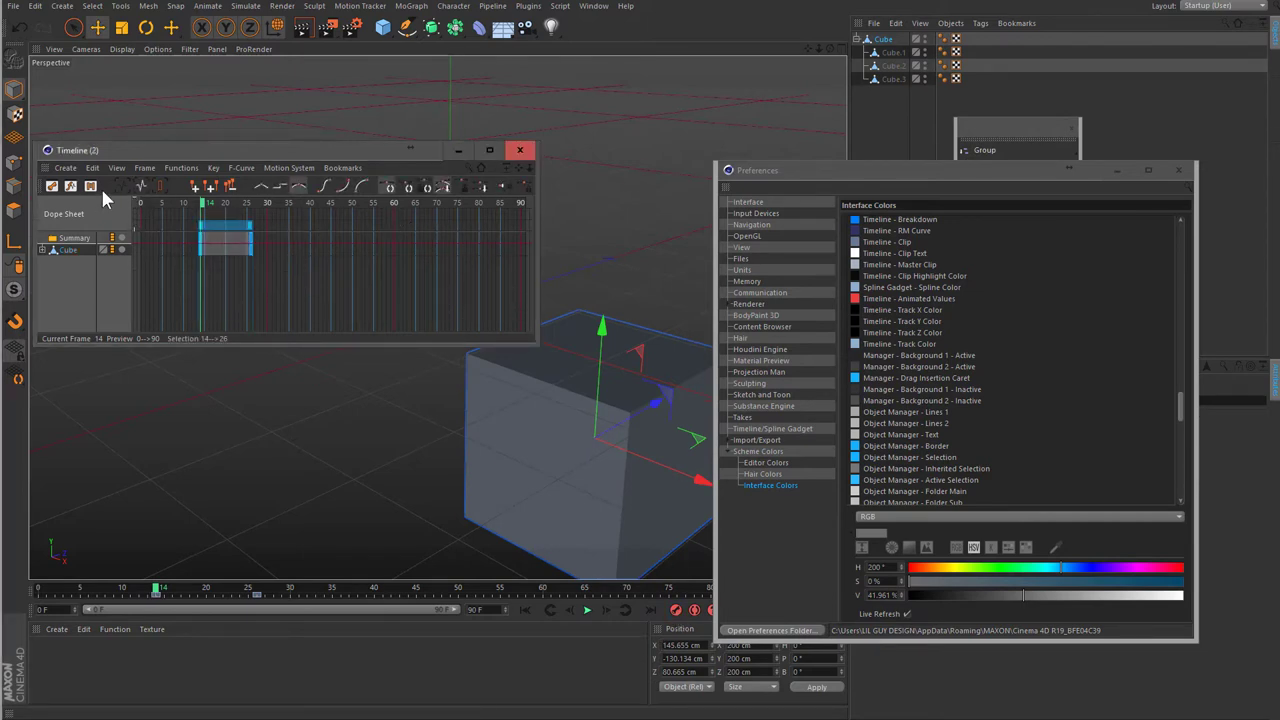
{"action": "key", "text": "s"}
{"action": "mouse_move", "coordinate": [535, 341]}
{"action": "left_mouse_down"}
{"action": "mouse_move", "coordinate": [565, 413]}
{"action": "mouse_move", "coordinate": [585, 425]}
{"action": "left_mouse_up"}
- Browse the Keyframe Dot - Hover, Keyframe Dot - Down and Powerslider - Frame colour entries
{"action": "left_click_drag", "start_coordinate": [935, 171], "coordinate": [874, 33]}
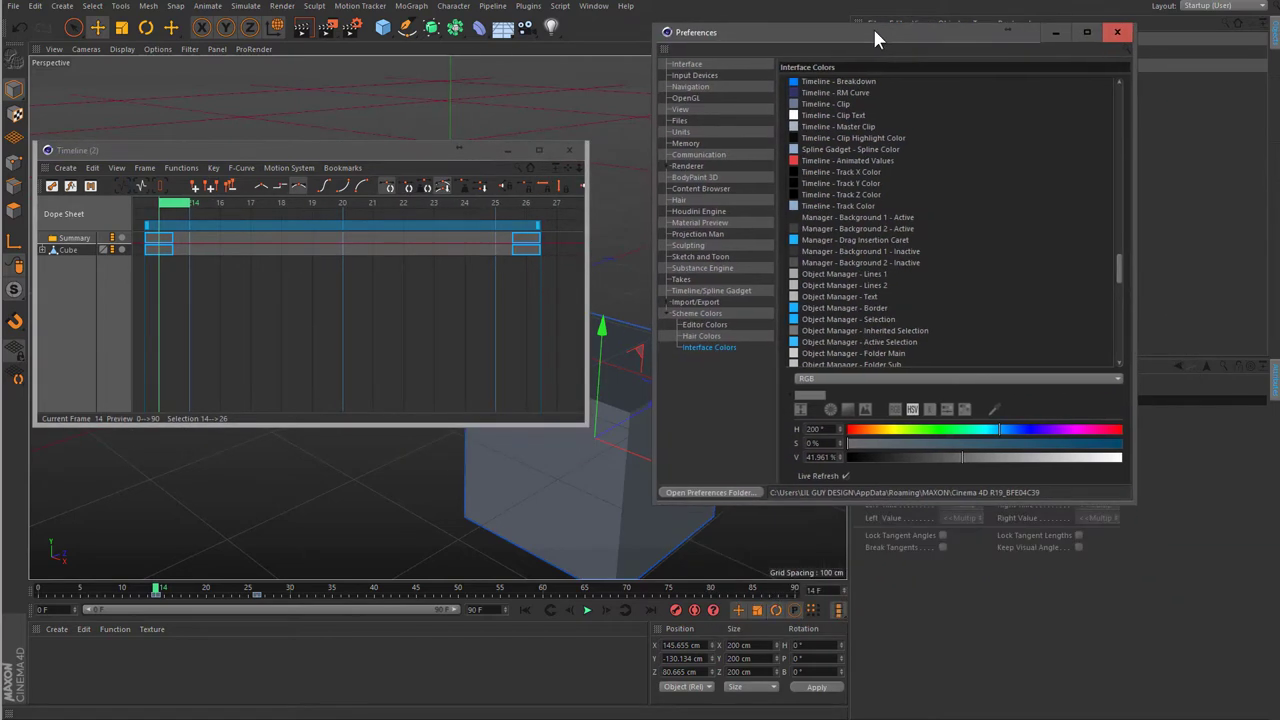
{"action": "scroll", "coordinate": [913, 295], "scroll_direction": "down", "scroll_amount": 3}
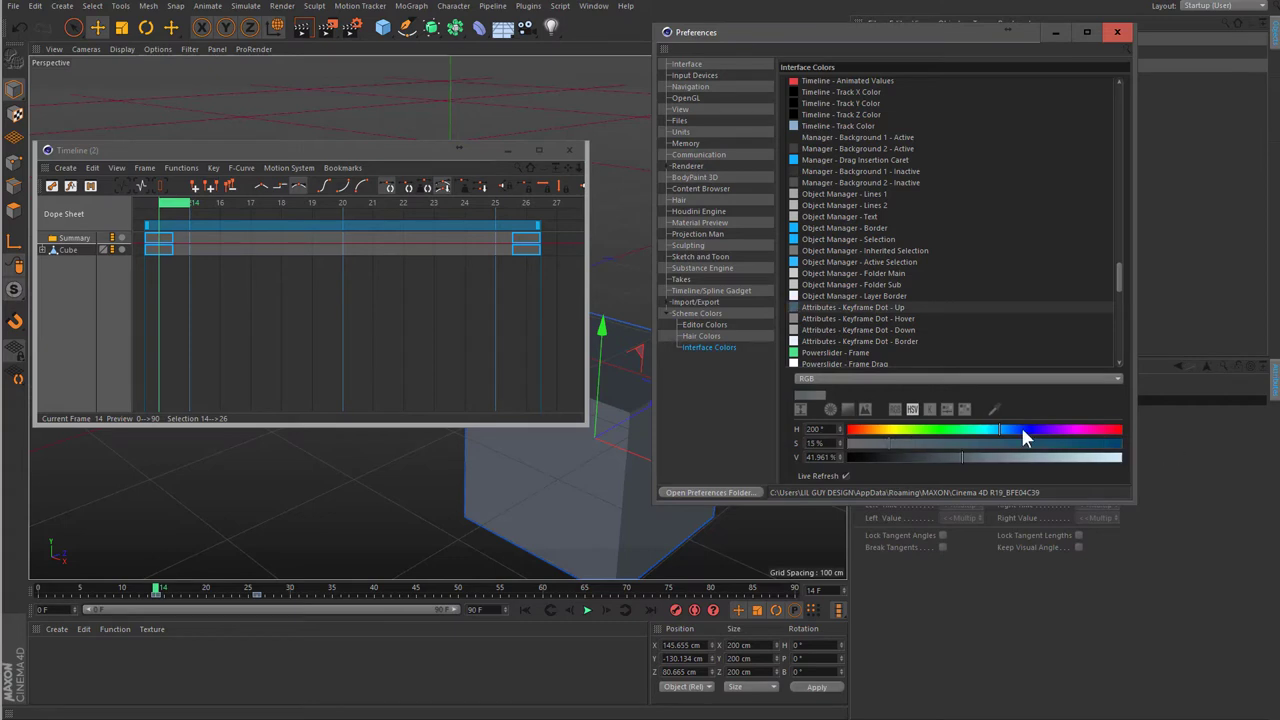
{"action": "left_click", "coordinate": [844, 319]}
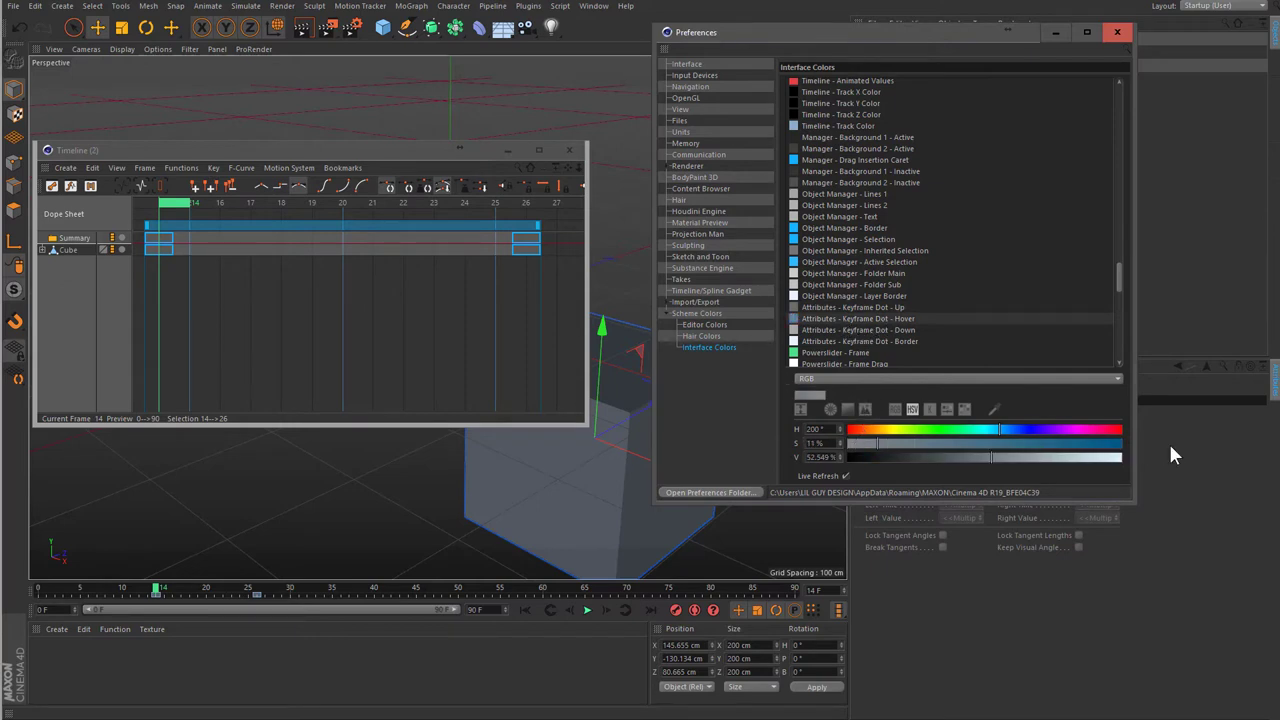
{"action": "left_click", "coordinate": [856, 341]}
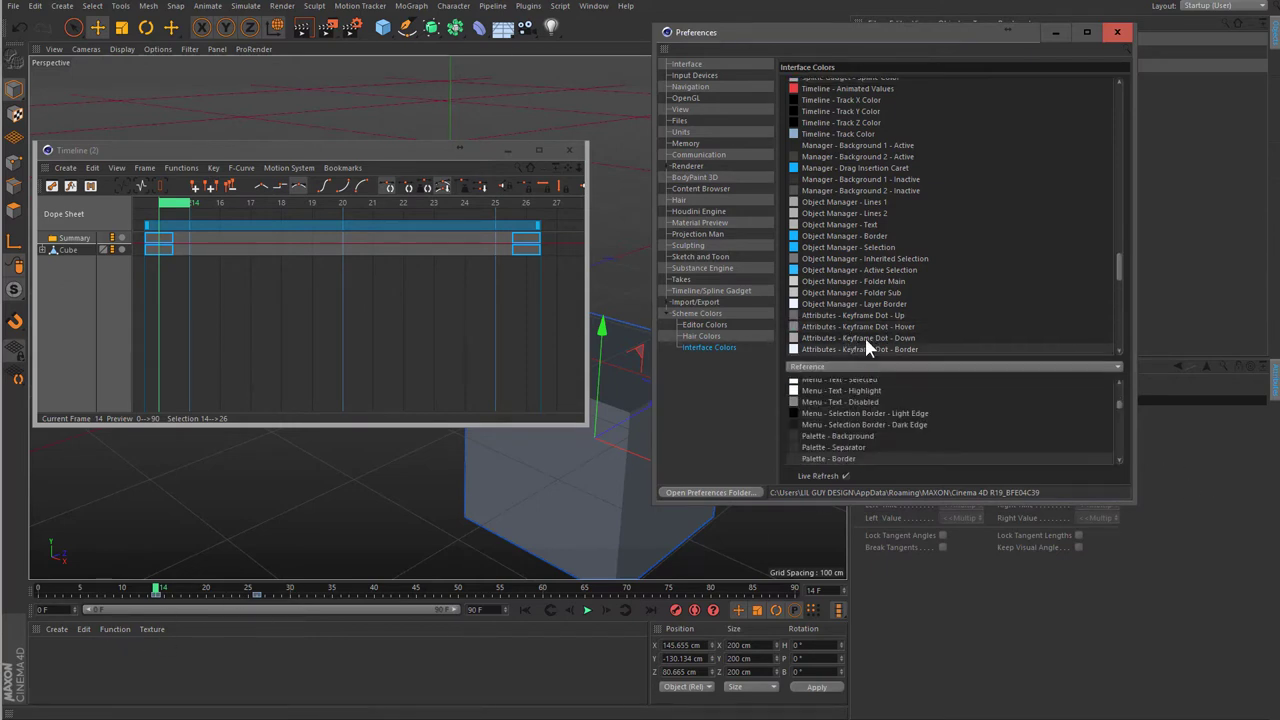
{"action": "scroll", "coordinate": [1005, 315], "scroll_direction": "down", "scroll_amount": 3}
{"action": "left_click", "coordinate": [903, 262]}
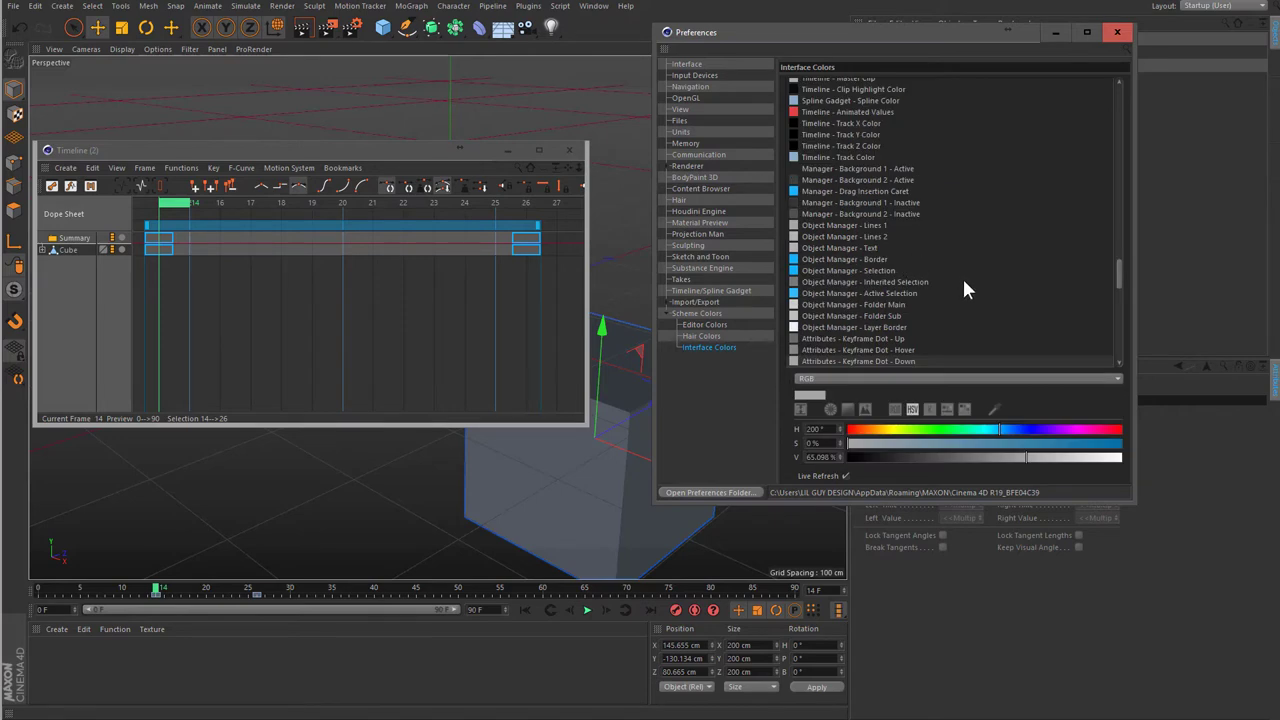
{"action": "scroll", "coordinate": [946, 281], "scroll_direction": "up", "scroll_amount": 2}
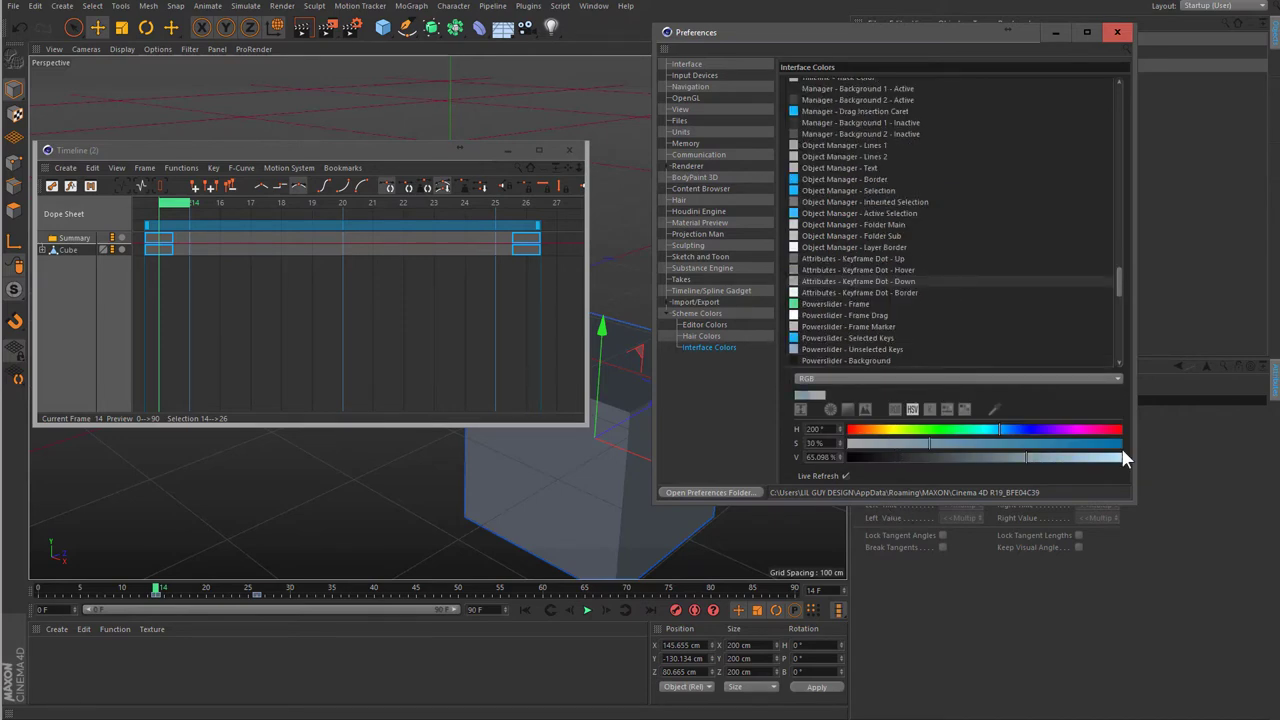
{"action": "left_click", "coordinate": [893, 300]}
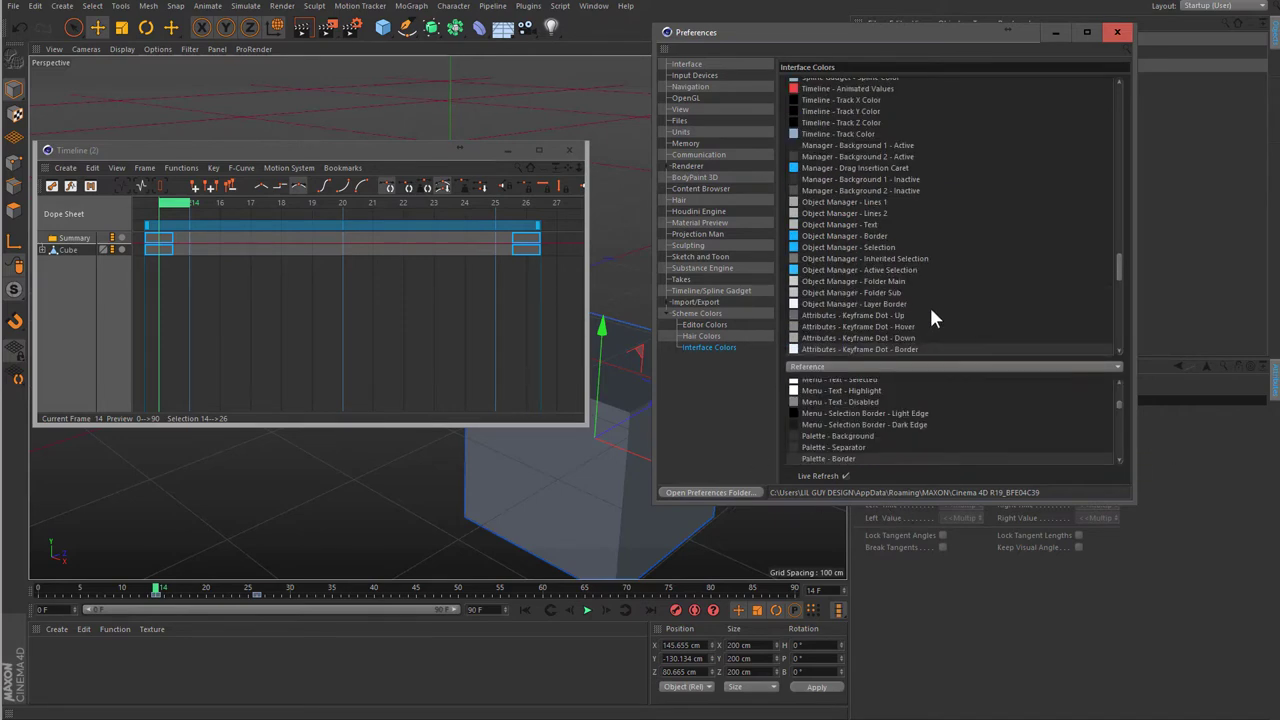
{"action": "scroll", "coordinate": [915, 312], "scroll_direction": "down", "scroll_amount": 1}
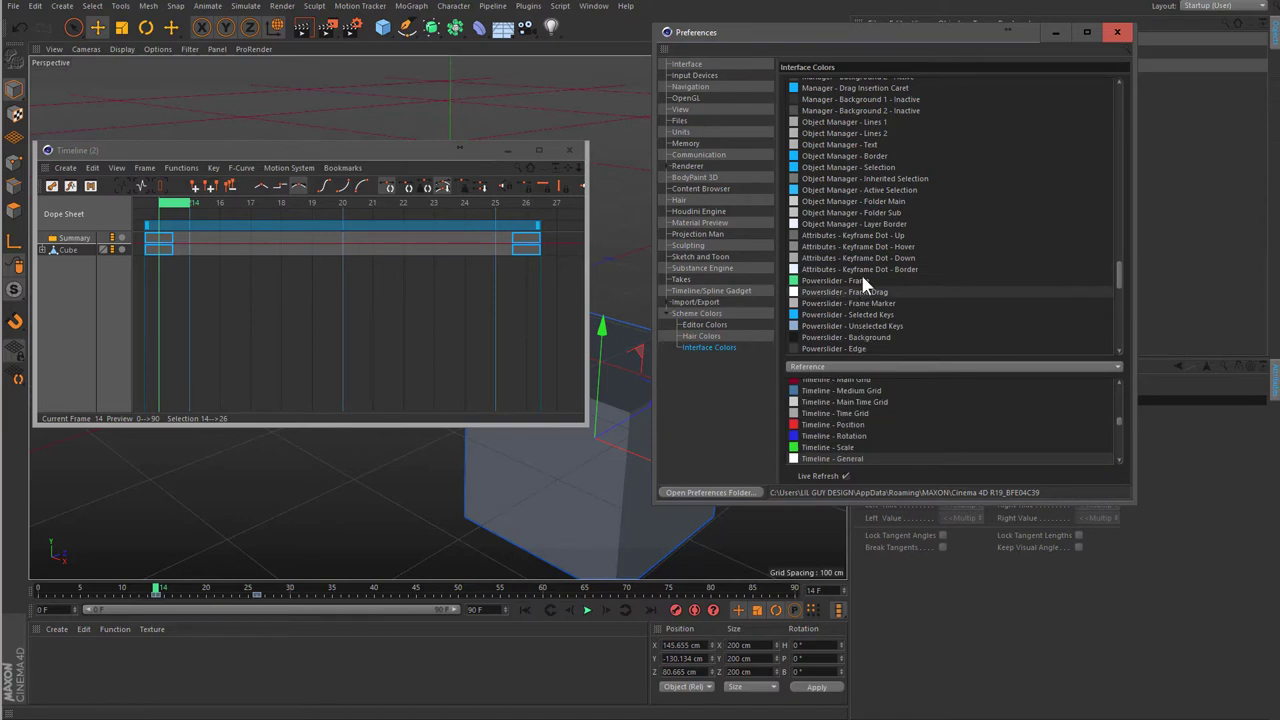
{"action": "left_click", "coordinate": [863, 281]}
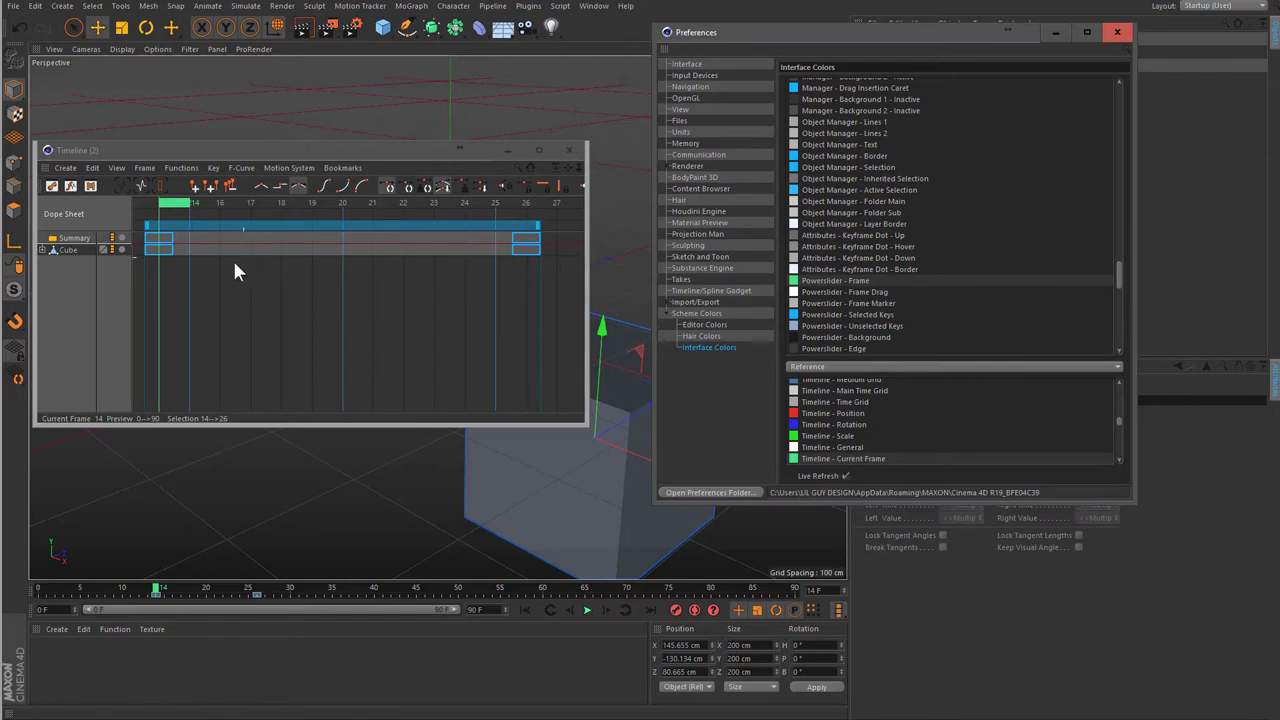
- Move the current frame to 20, pick Picture Viewer - Bucket, and close the floating Timeline
{"action": "left_click_drag", "start_coordinate": [161, 202], "coordinate": [360, 205]}
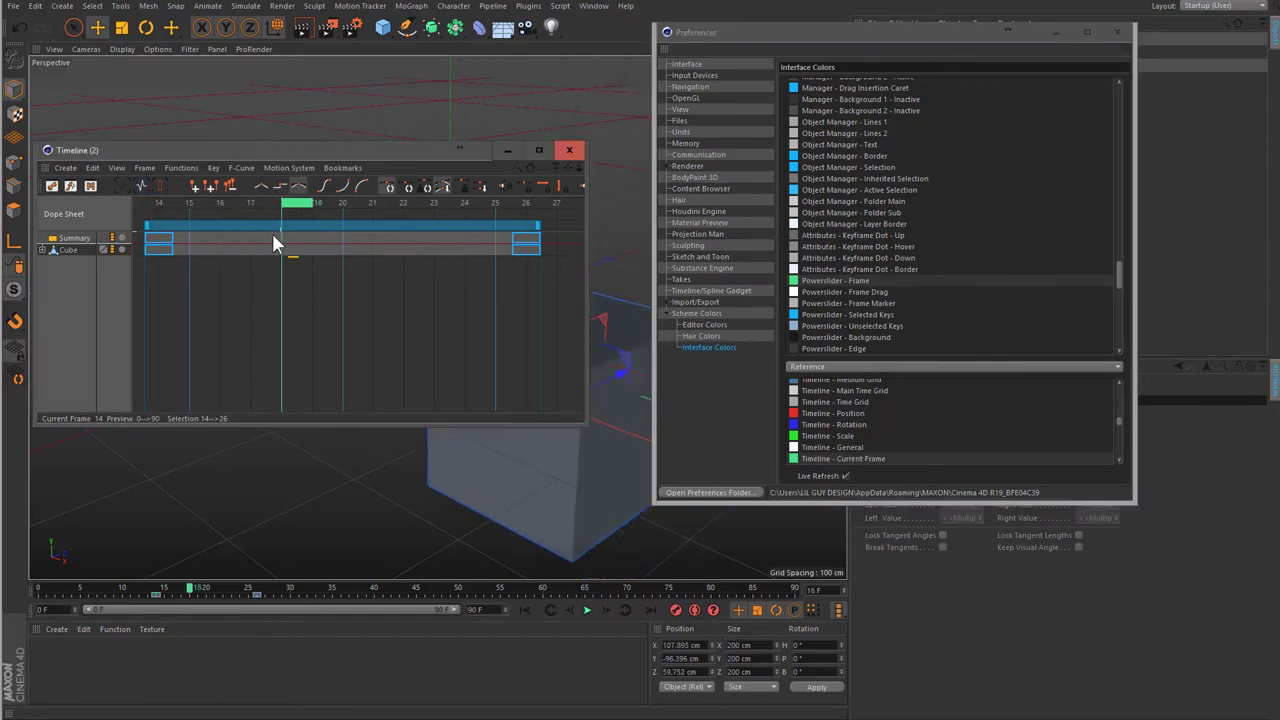
{"action": "left_click", "coordinate": [834, 293]}
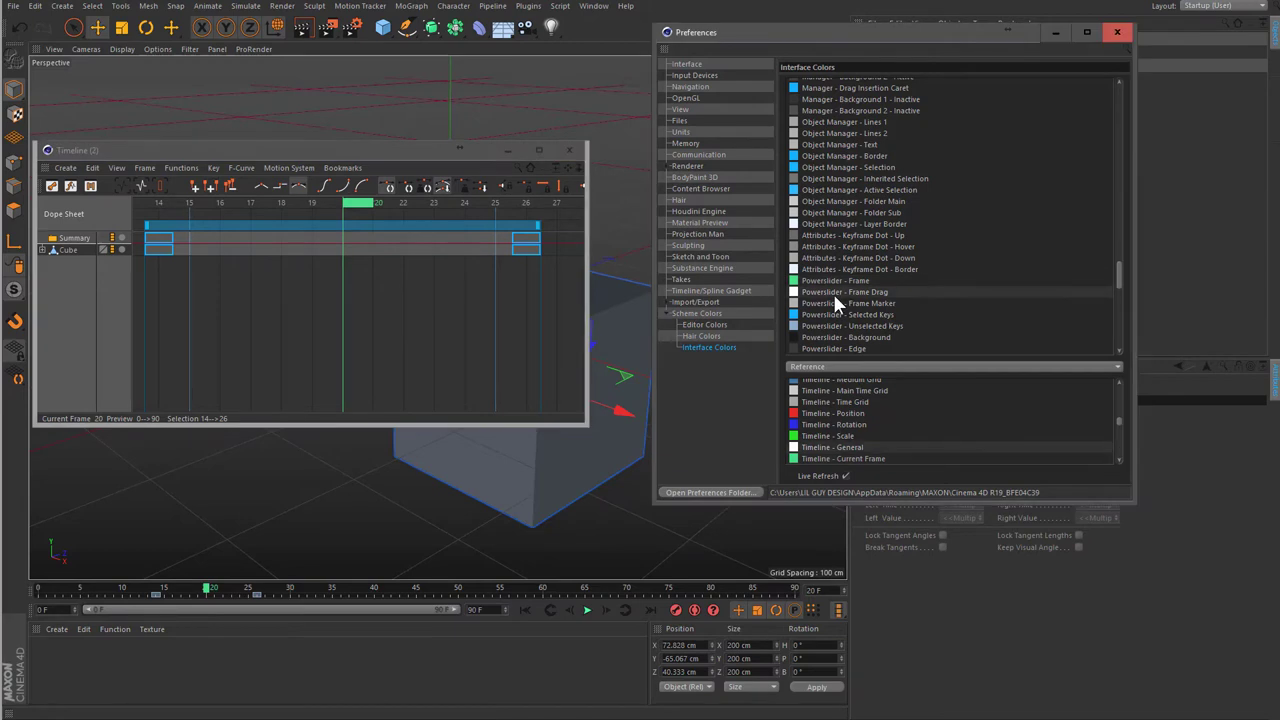
{"action": "scroll", "coordinate": [905, 320], "scroll_direction": "down", "scroll_amount": 3}
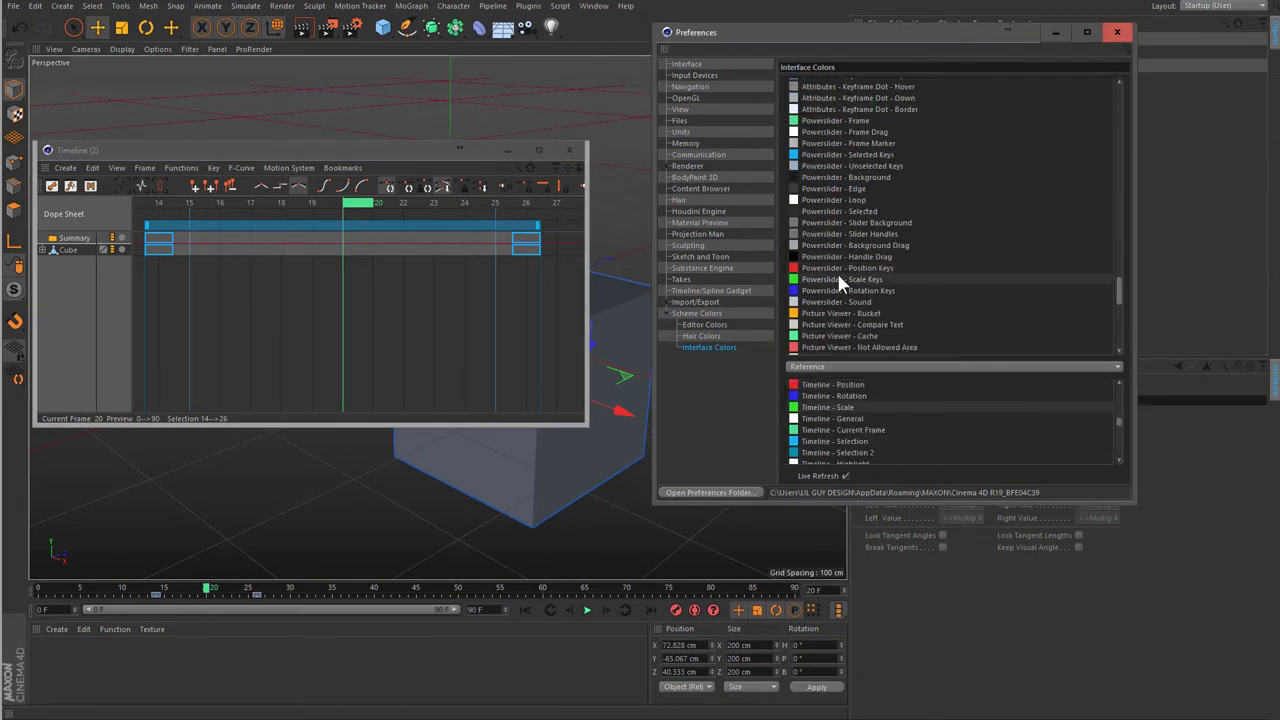
{"action": "left_click", "coordinate": [836, 270]}
{"action": "scroll", "coordinate": [852, 300], "scroll_direction": "down", "scroll_amount": 5}
{"action": "left_click", "coordinate": [847, 270]}
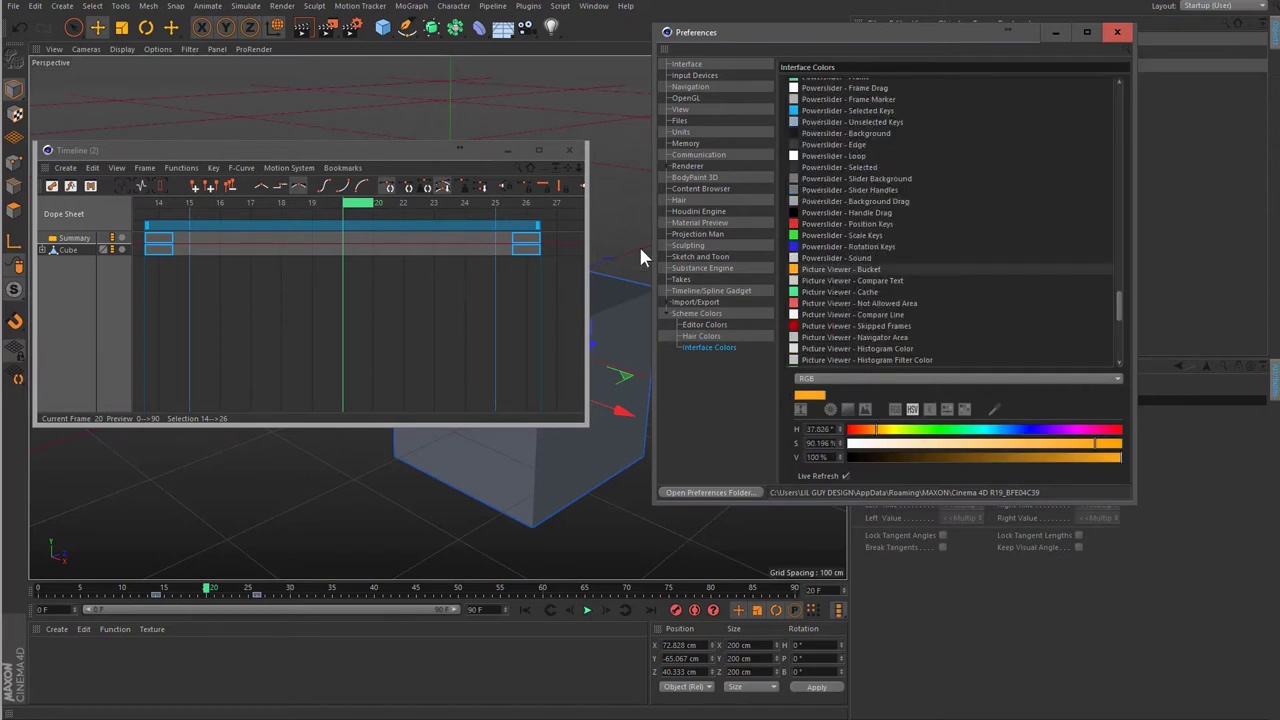
{"action": "left_click", "coordinate": [569, 150]}
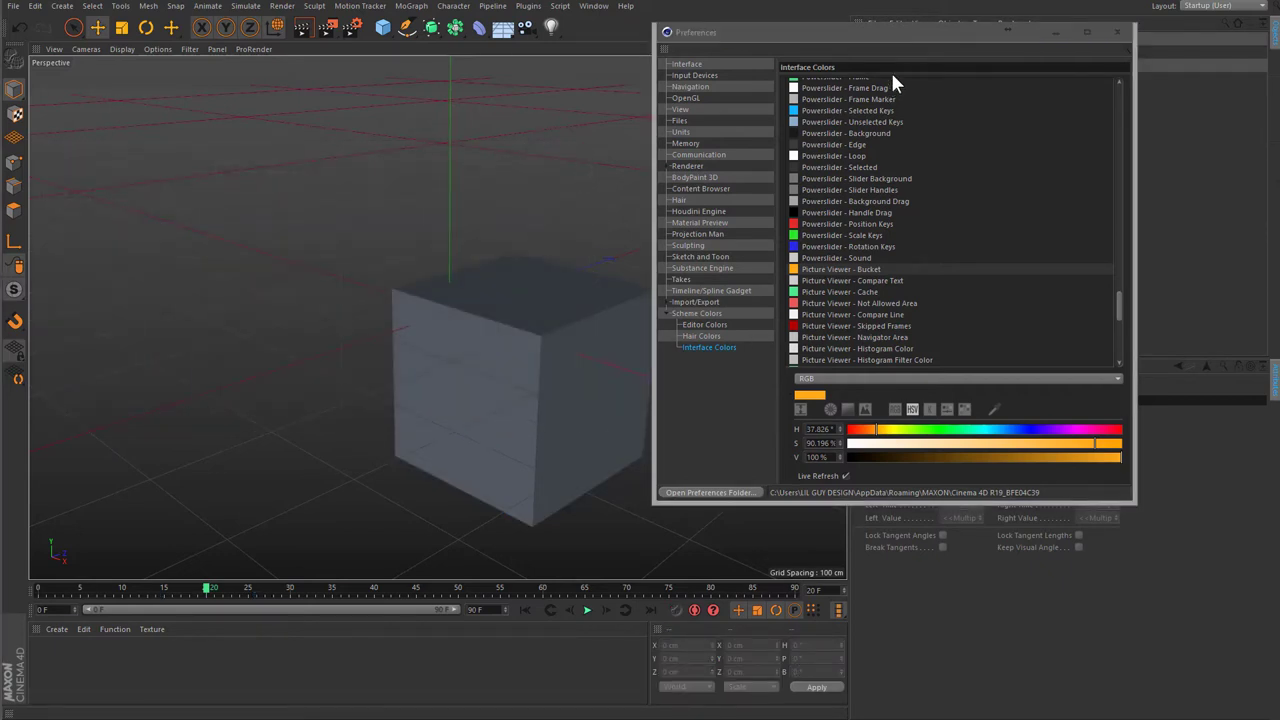
- Set the render frame range to All Frames (0–90) and anti-aliasing to Best
{"action": "left_click_drag", "start_coordinate": [880, 42], "coordinate": [1118, 72]}
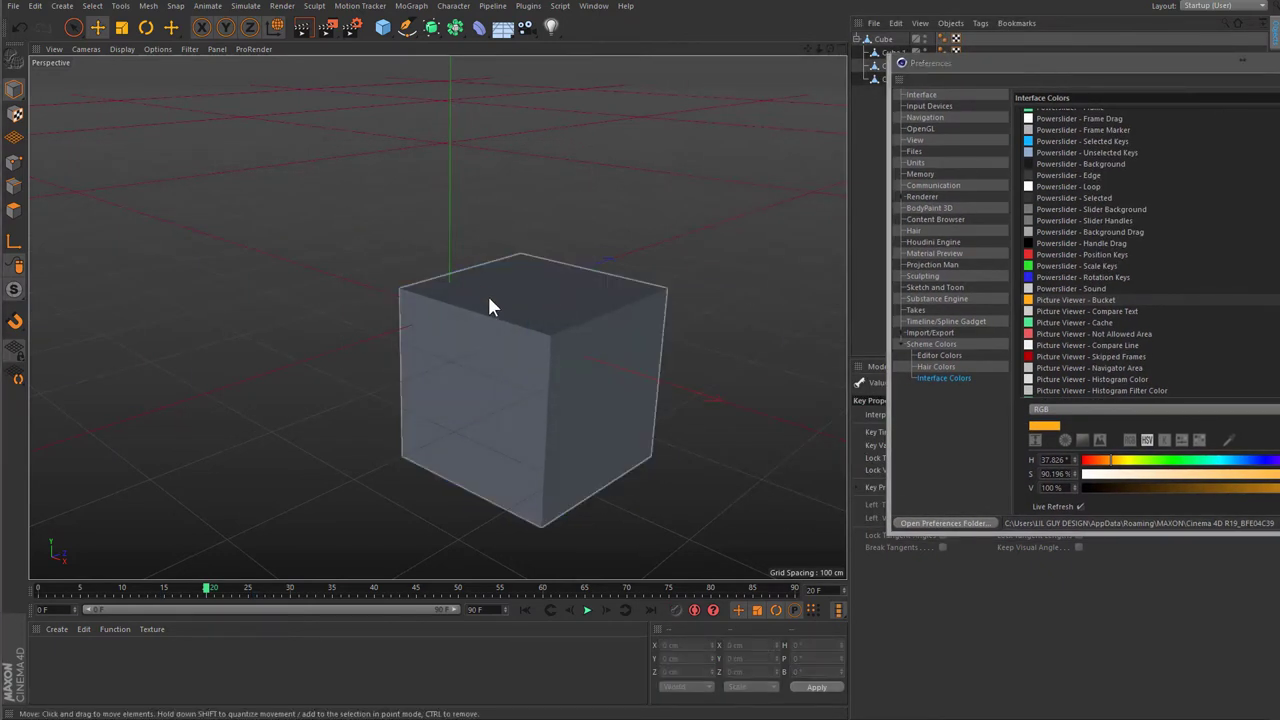
{"action": "left_click_drag", "start_coordinate": [487, 293], "coordinate": [417, 198]}
{"action": "left_click", "coordinate": [349, 33]}
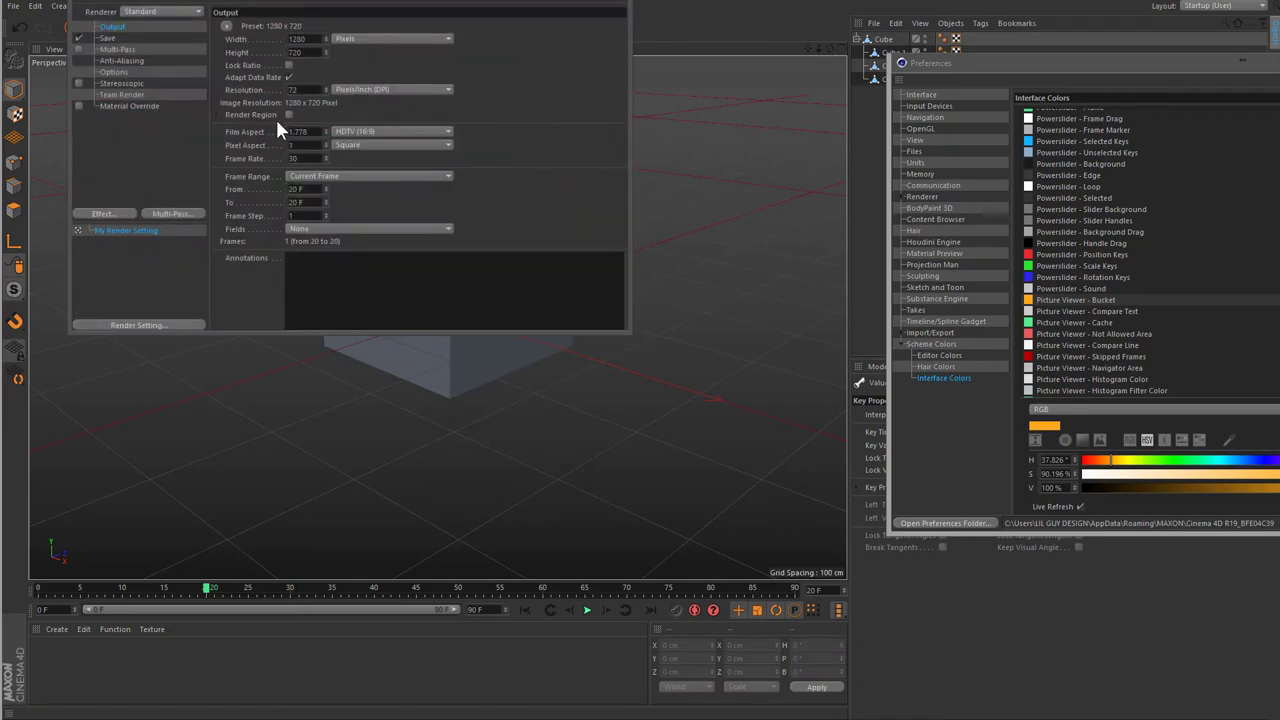
{"action": "left_click", "coordinate": [304, 175]}
{"action": "left_click", "coordinate": [312, 217]}
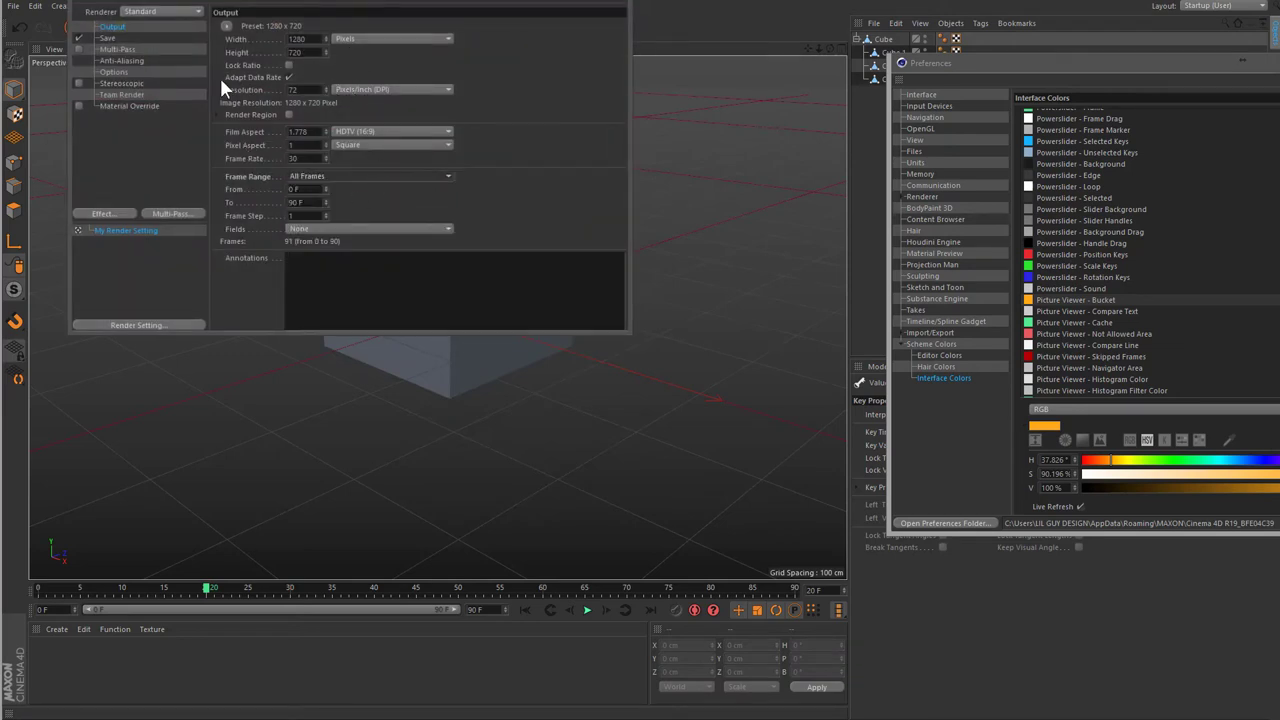
{"action": "left_click", "coordinate": [124, 61]}
{"action": "left_click", "coordinate": [335, 27]}
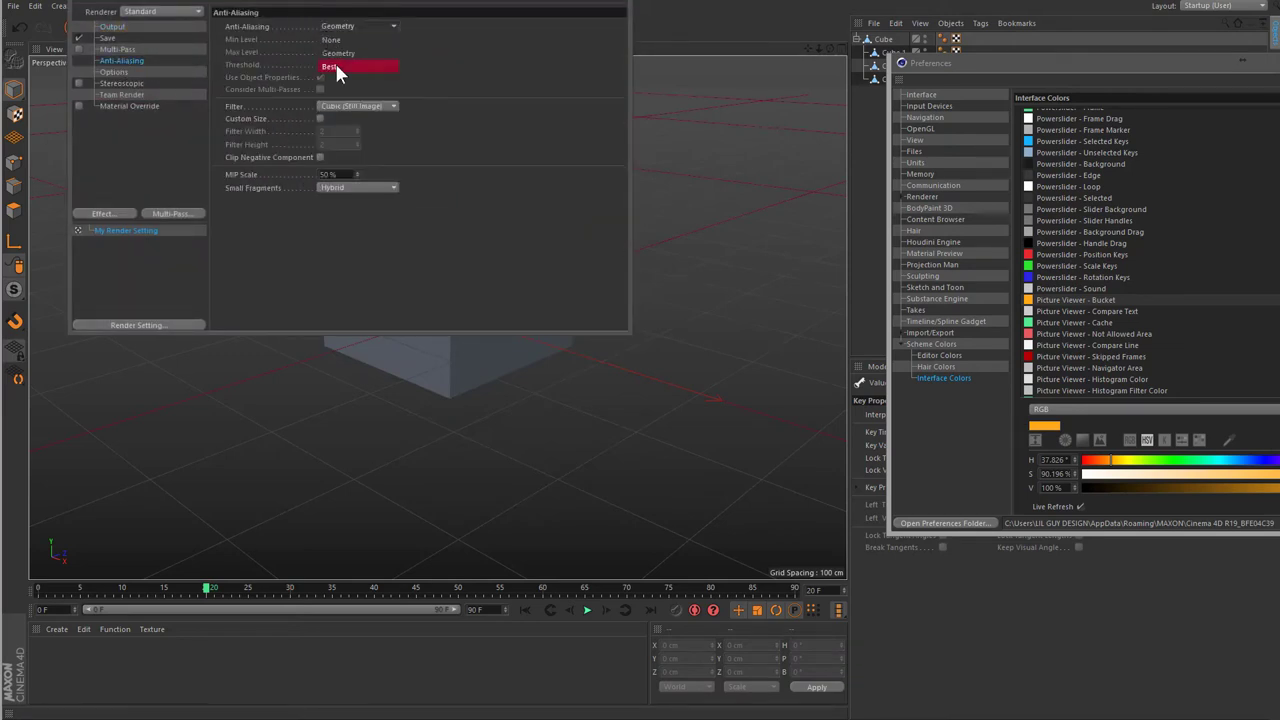
{"action": "left_click", "coordinate": [336, 67]}
- Render to the Picture Viewer without a file name, then close the viewer
{"action": "left_click_drag", "start_coordinate": [372, 2], "coordinate": [516, 241]}
{"action": "left_click", "coordinate": [330, 30]}
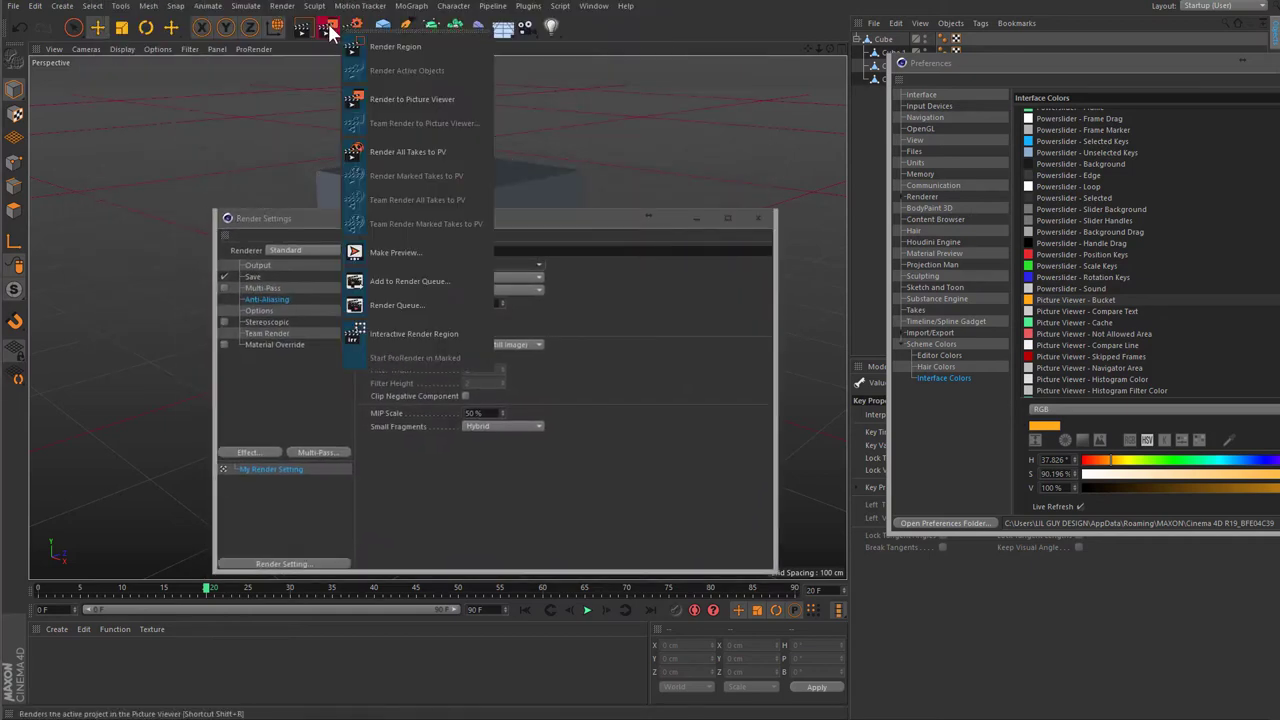
{"action": "left_click", "coordinate": [330, 28]}
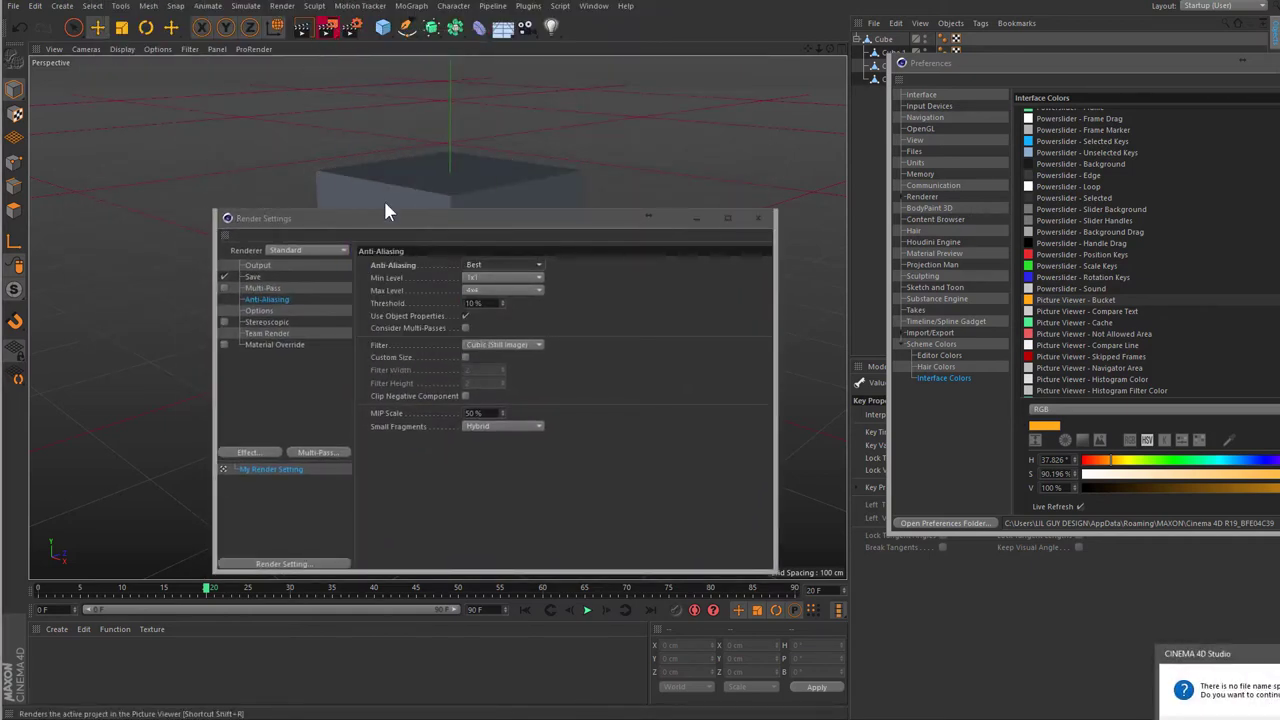
{"action": "left_click", "coordinate": [685, 350]}
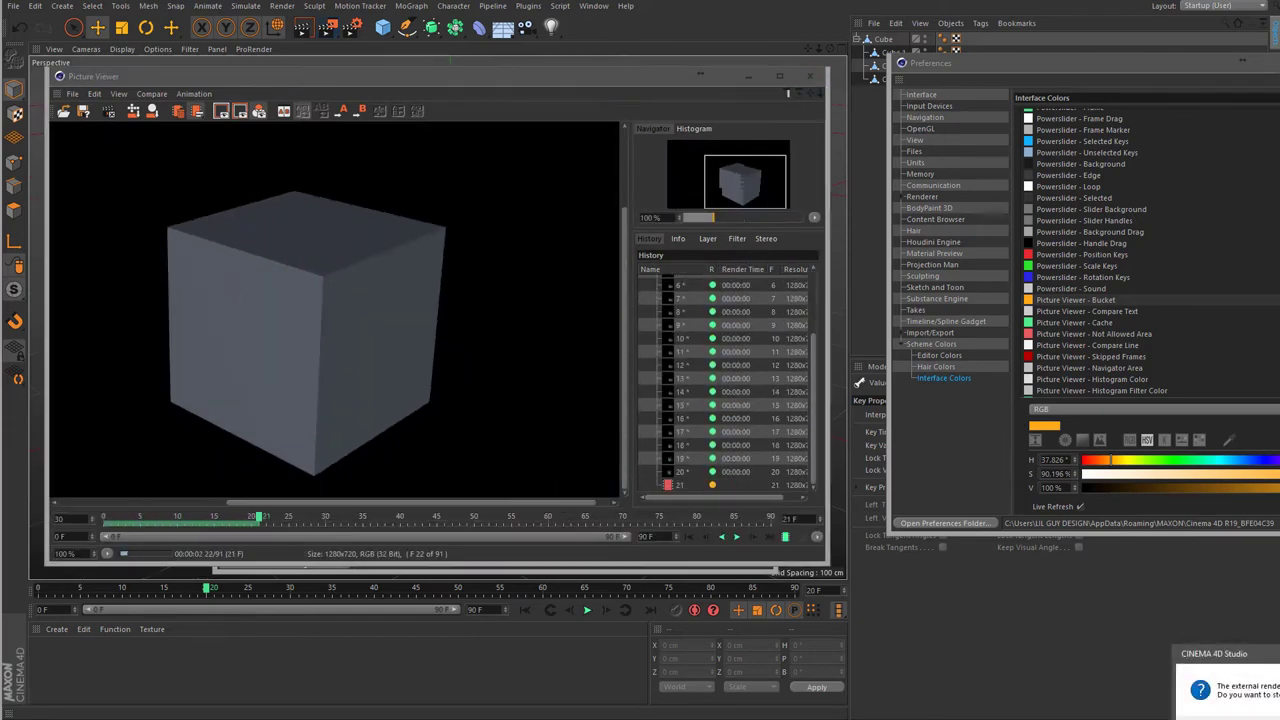
{"action": "left_click", "coordinate": [810, 76]}
- Set anti-aliasing Min Level to 8x8 and Max Level to 16x16
{"action": "key", "text": "ctrl+b"}
{"action": "left_click", "coordinate": [505, 289]}
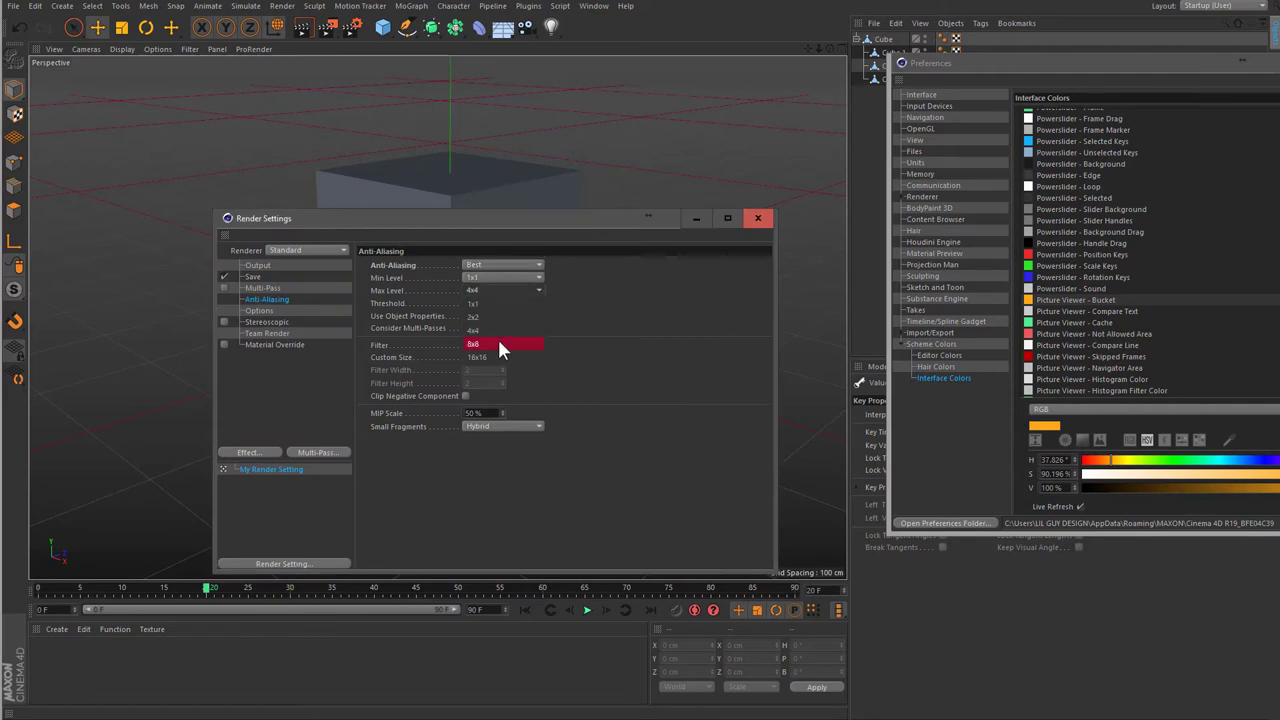
{"action": "left_click", "coordinate": [498, 360]}
{"action": "left_click", "coordinate": [505, 277]}
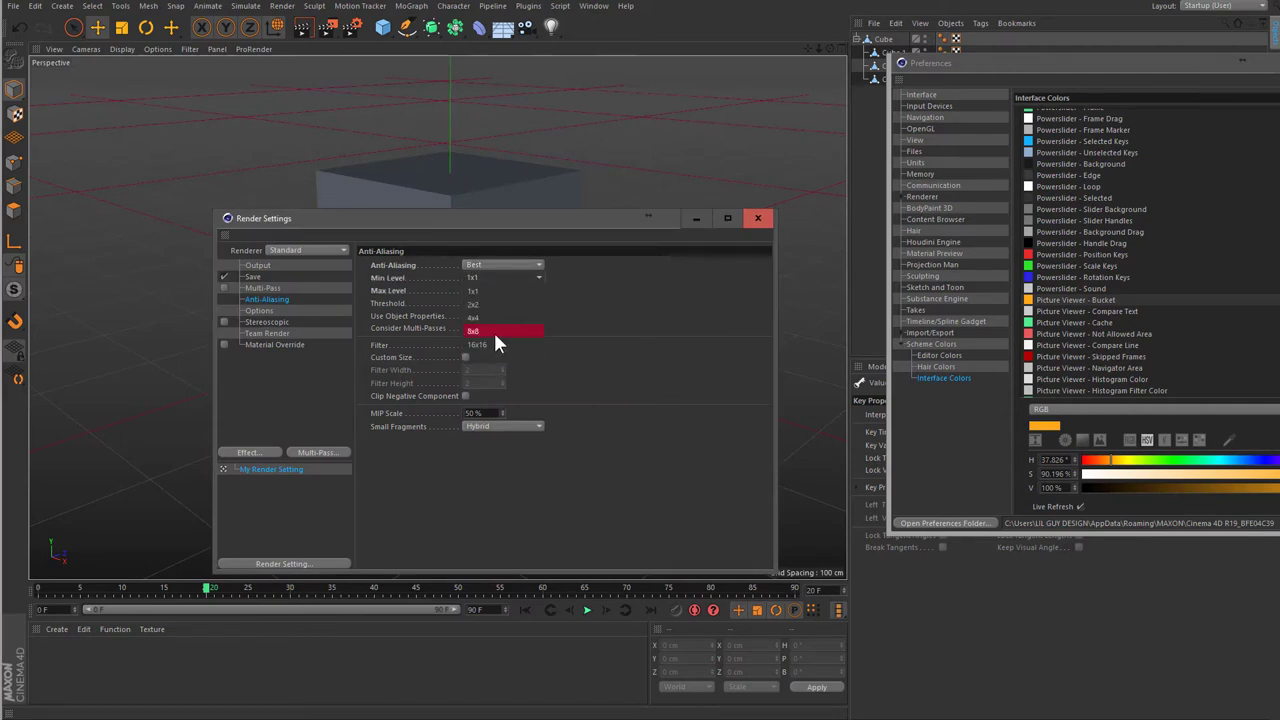
{"action": "left_click", "coordinate": [493, 330]}
{"action": "left_click", "coordinate": [757, 219]}
- Adjust the perspective view and render to the Picture Viewer again
{"action": "scroll", "coordinate": [399, 330], "scroll_direction": "up", "scroll_amount": 3}
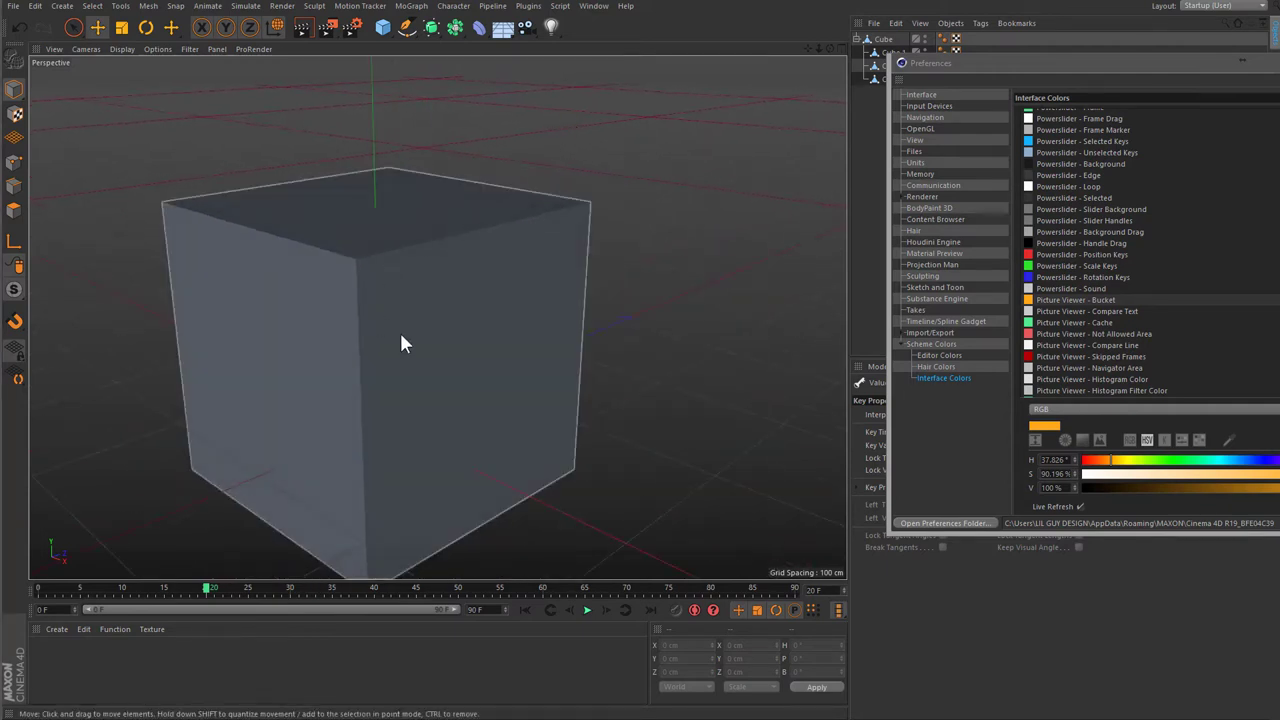
{"action": "middle_click", "coordinate": [399, 330]}
{"action": "middle_click", "coordinate": [279, 230]}
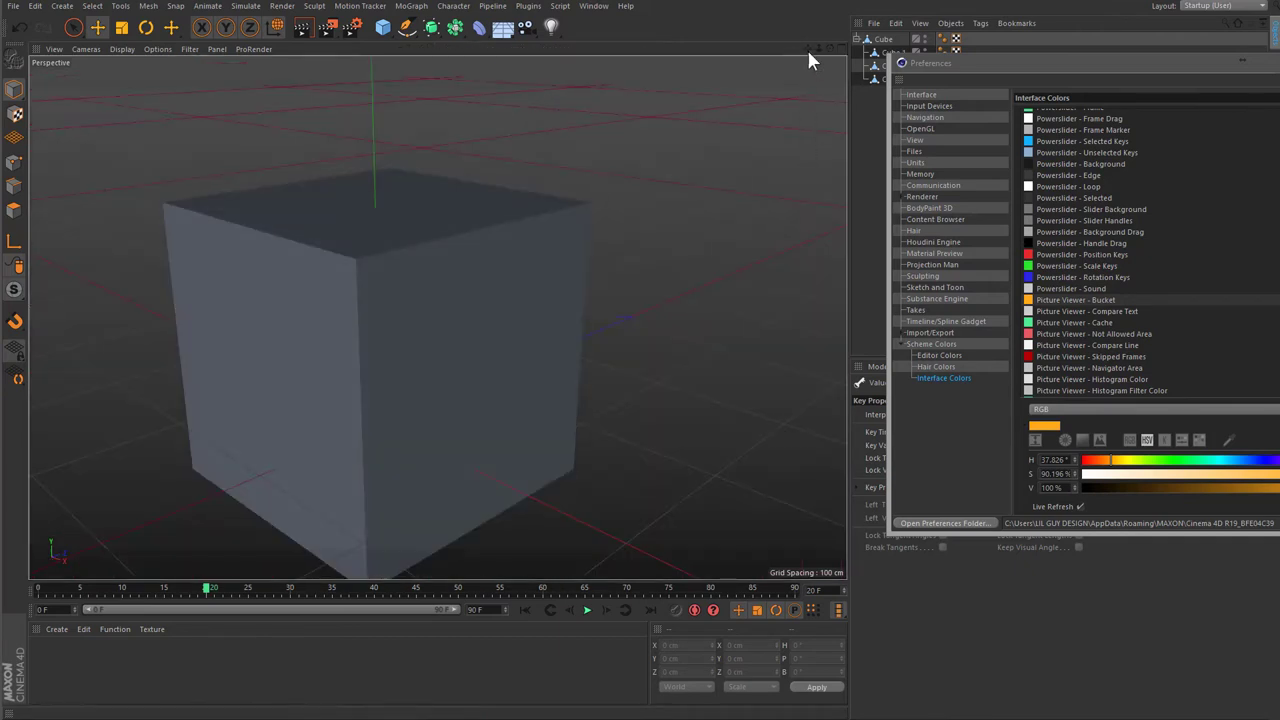
{"action": "left_click_drag", "start_coordinate": [810, 55], "coordinate": [437, 318]}
{"action": "left_click", "coordinate": [328, 27]}
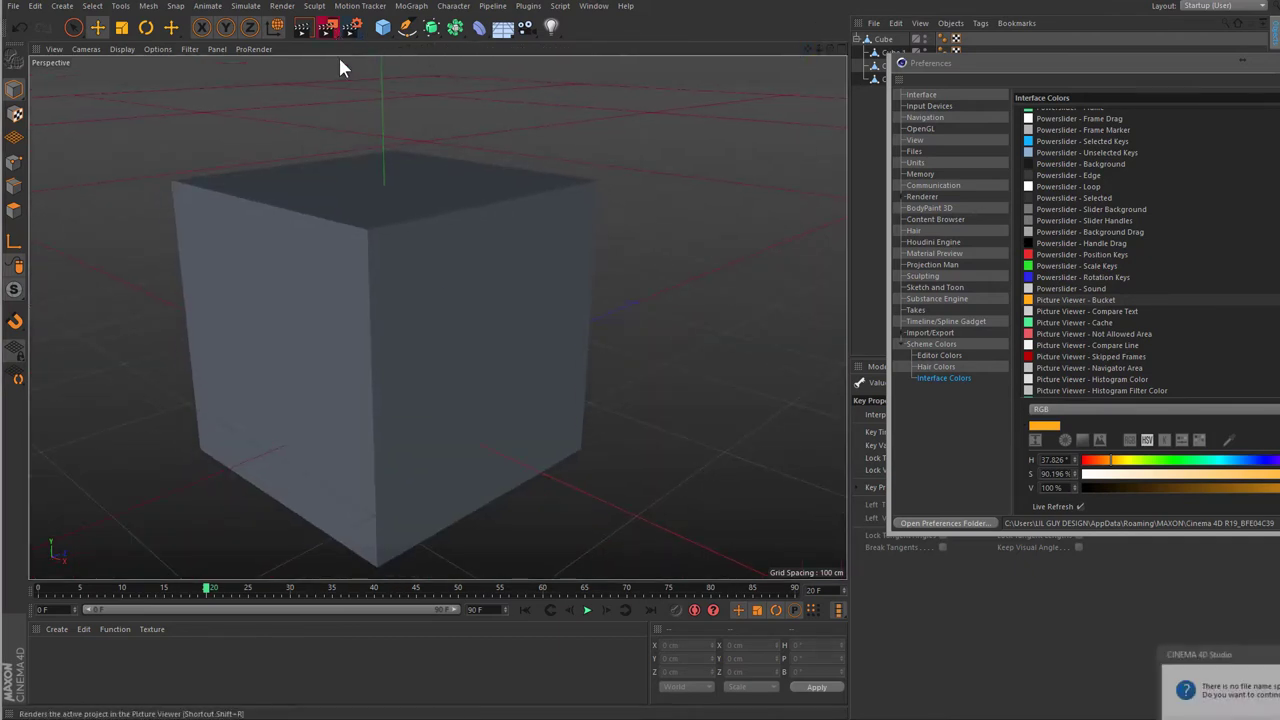
{"action": "left_click", "coordinate": [733, 448]}
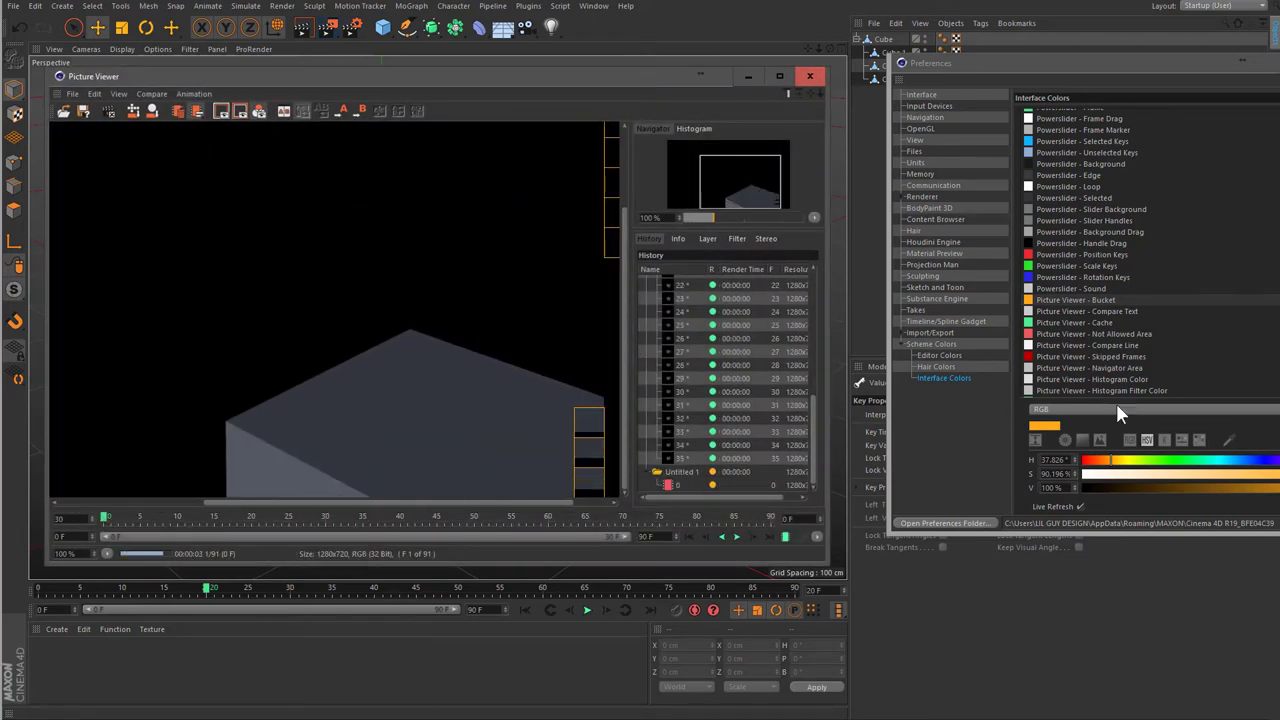
- Change the Picture Viewer - Bucket colour to blue at hue 210°
{"action": "left_click", "coordinate": [1048, 427]}
{"action": "left_click_drag", "start_coordinate": [1052, 428], "coordinate": [1084, 428]}
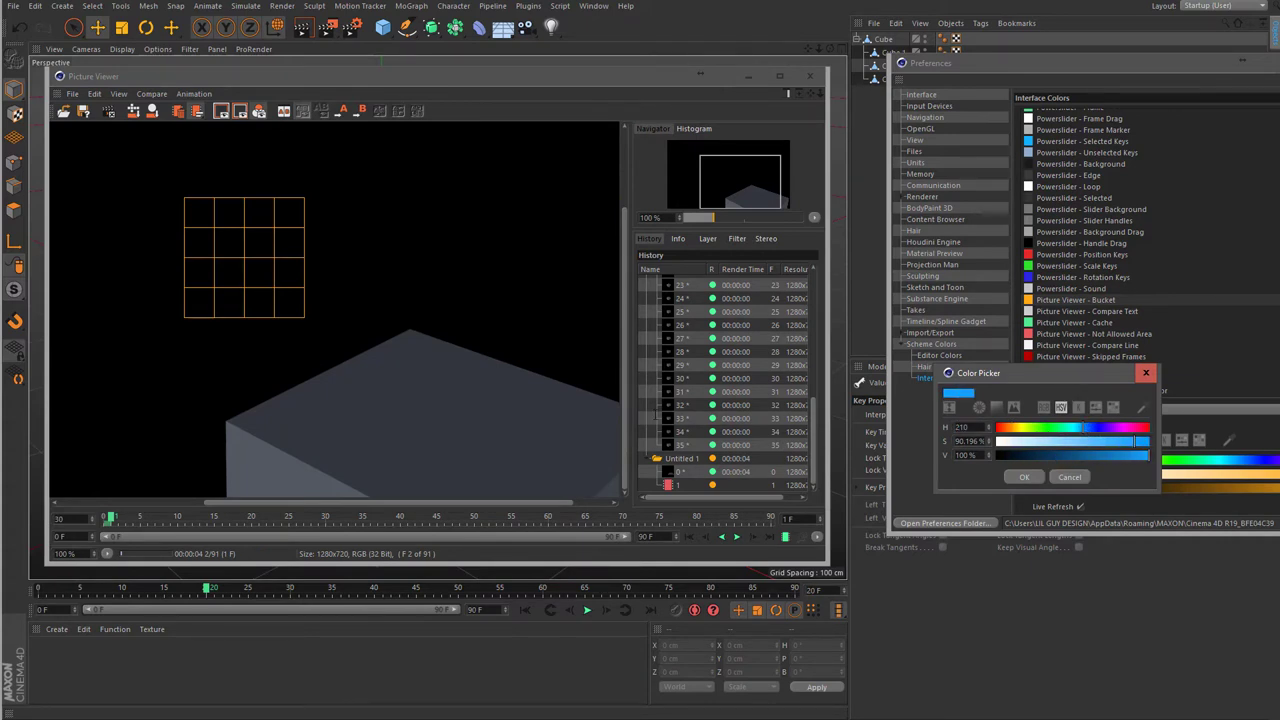
{"action": "key", "text": "Return"}
{"action": "left_click", "coordinate": [1025, 476]}
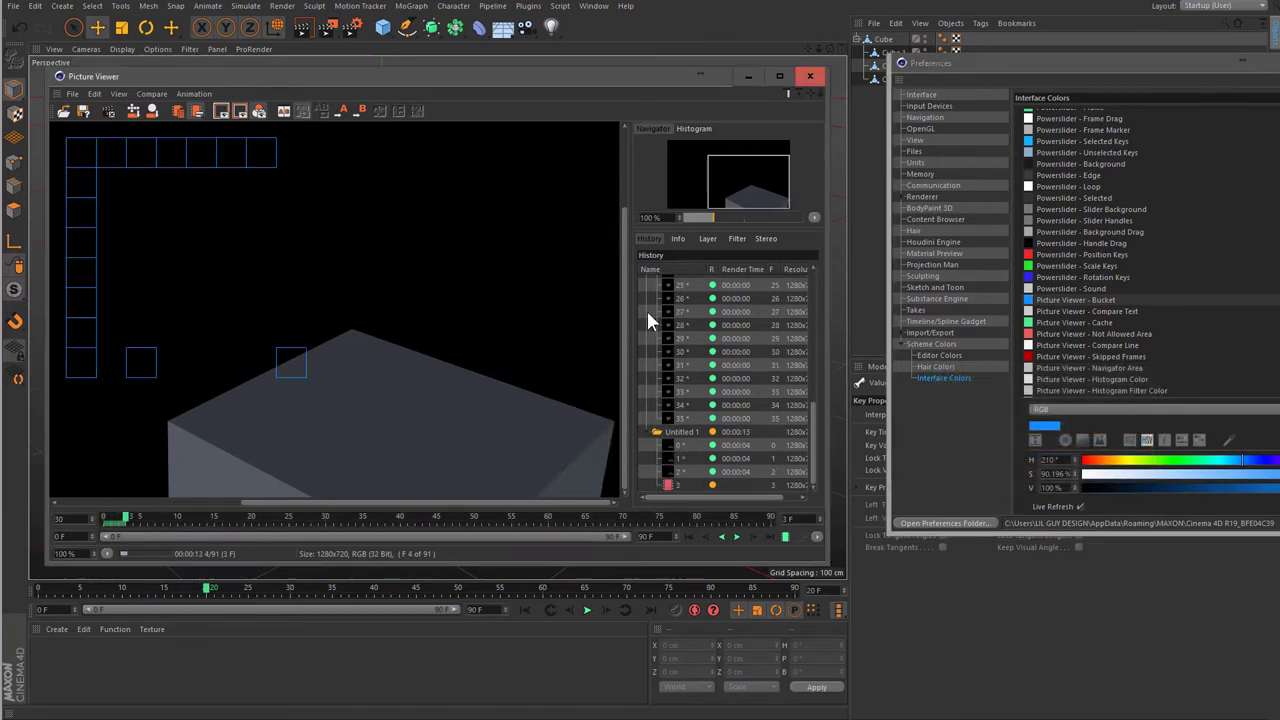
- Assign two history renders as A and B and turn on the split A/B compare
{"action": "left_click_drag", "start_coordinate": [1077, 58], "coordinate": [779, 41]}
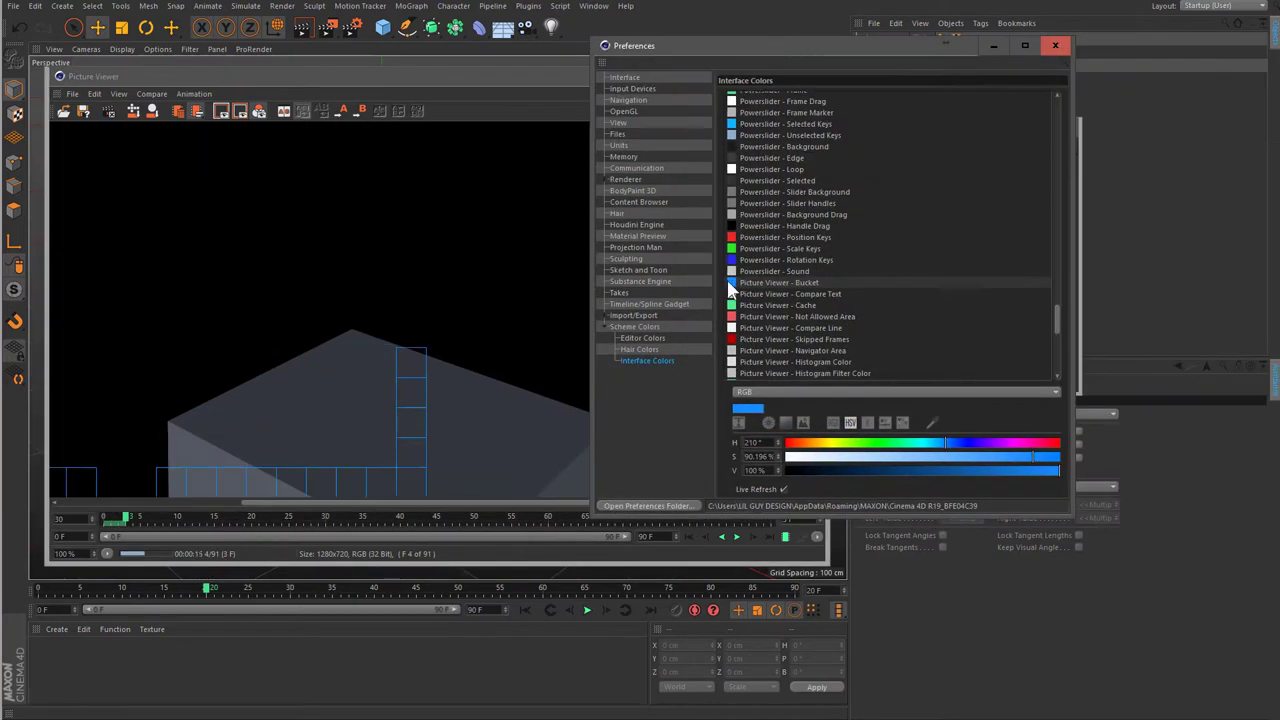
{"action": "left_click", "coordinate": [798, 293]}
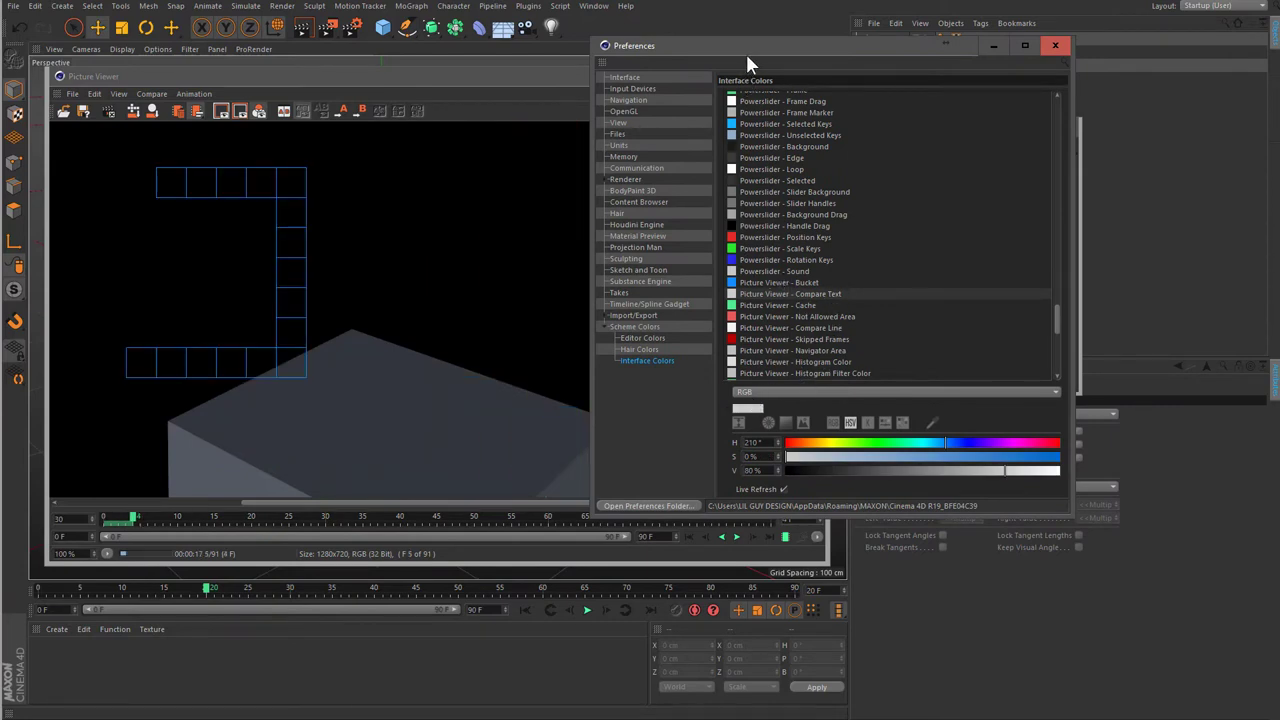
{"action": "left_click_drag", "start_coordinate": [745, 51], "coordinate": [1070, 126]}
{"action": "left_click", "coordinate": [688, 445]}
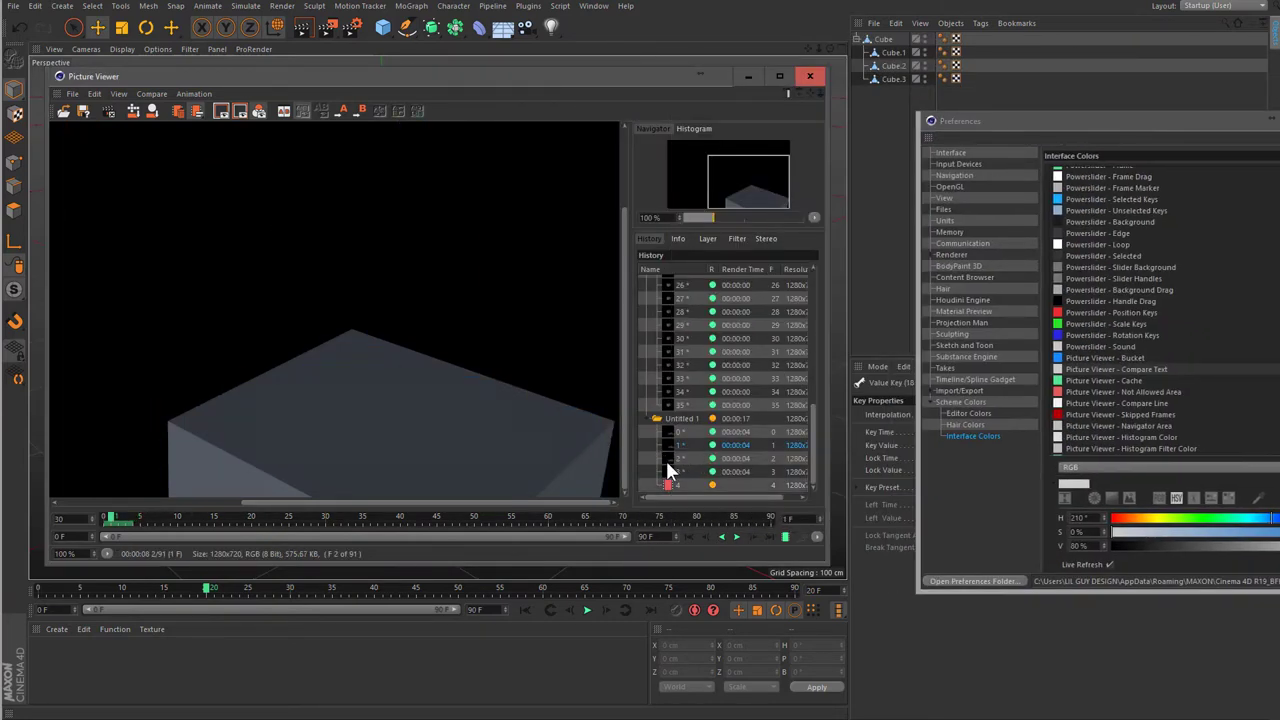
{"action": "left_click", "coordinate": [361, 112]}
{"action": "left_click", "coordinate": [646, 457]}
{"action": "left_click", "coordinate": [321, 111]}
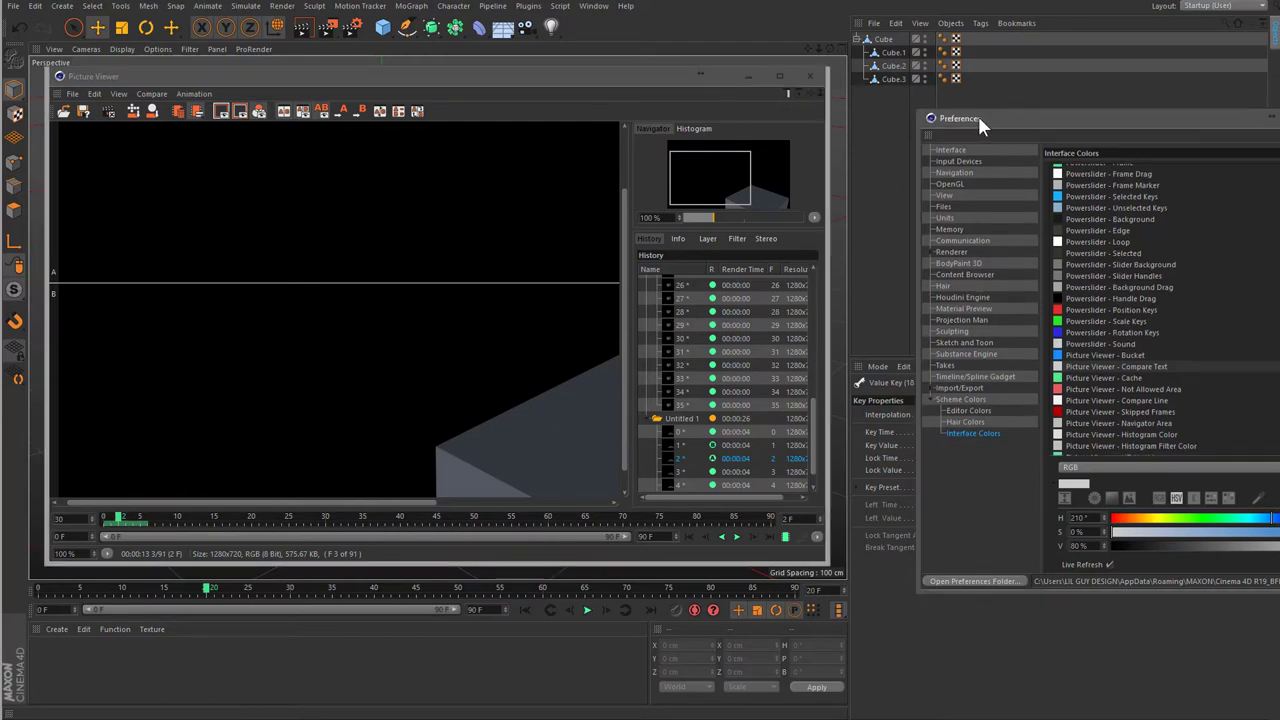
{"action": "left_click_drag", "start_coordinate": [990, 121], "coordinate": [568, 113]}
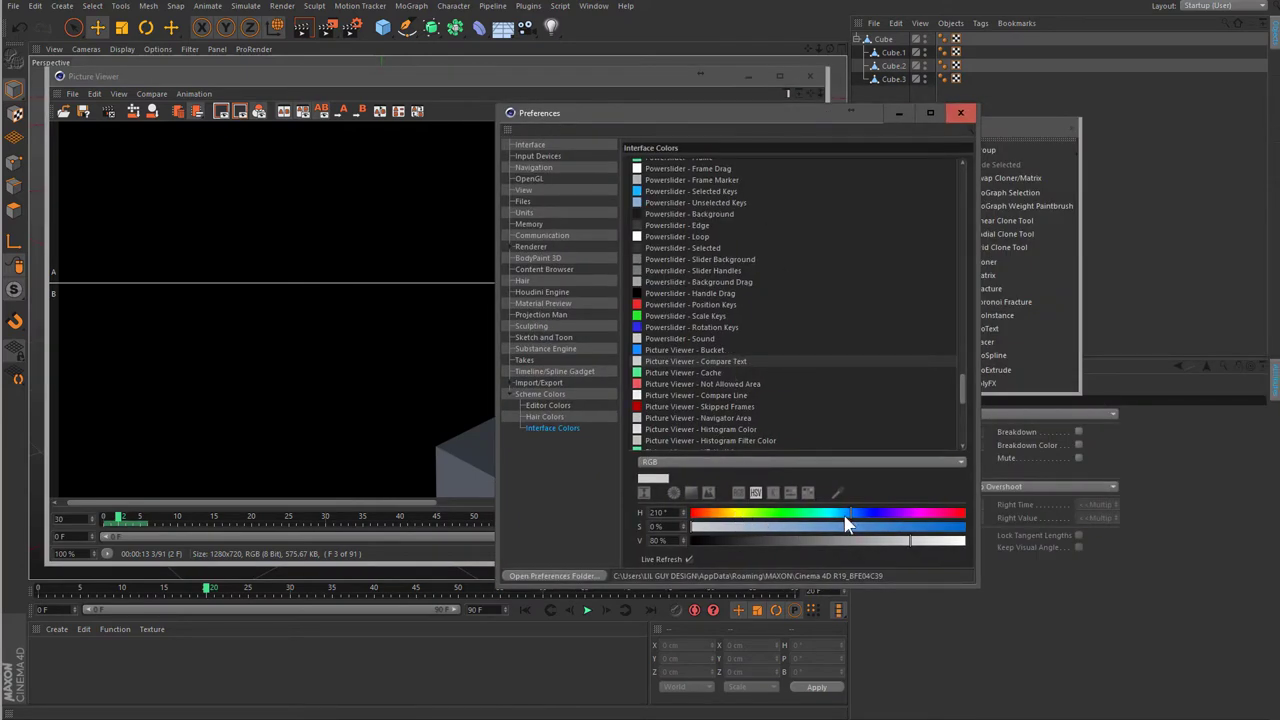
- Set the Picture Viewer Compare Text colour to hue 200 at full brightness
{"action": "left_click_drag", "start_coordinate": [845, 516], "coordinate": [1062, 537]}
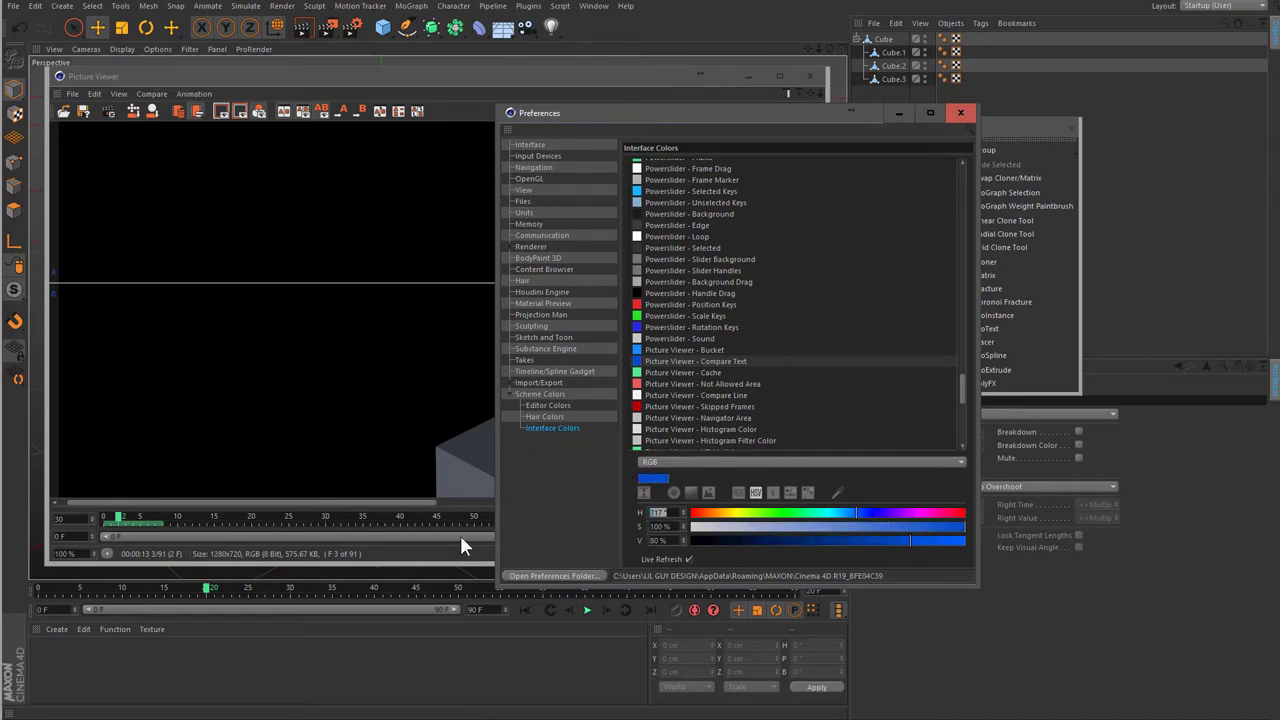
{"action": "type", "text": "200"}
{"action": "key", "text": "Return"}
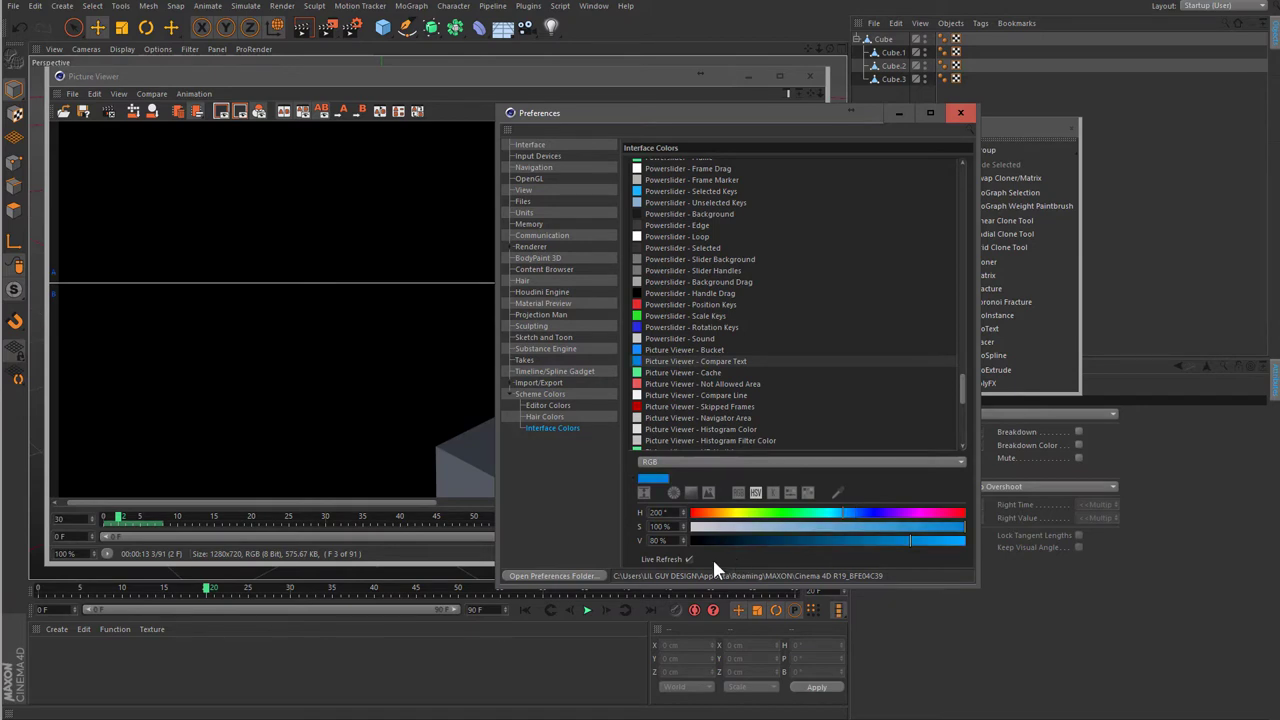
{"action": "left_click_drag", "start_coordinate": [911, 540], "coordinate": [996, 541]}
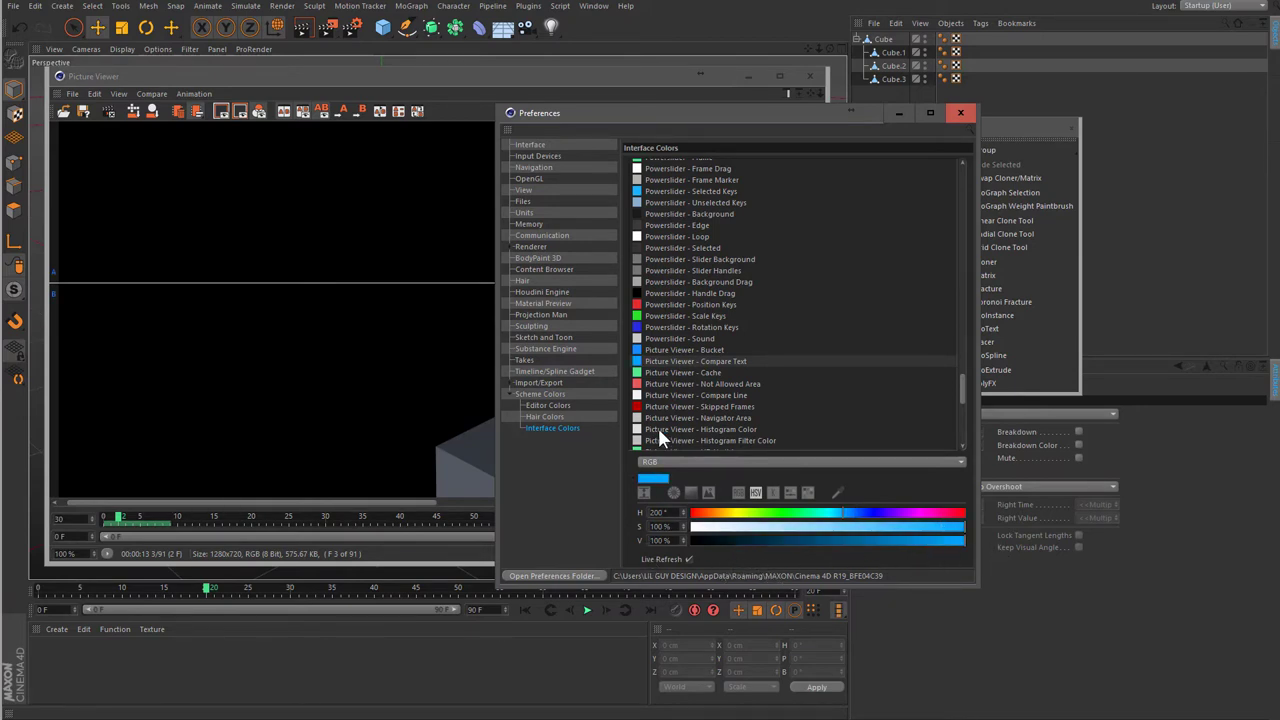
- Make the Compare Line colour dark red: fully saturated at 50% brightness
{"action": "left_click", "coordinate": [740, 396]}
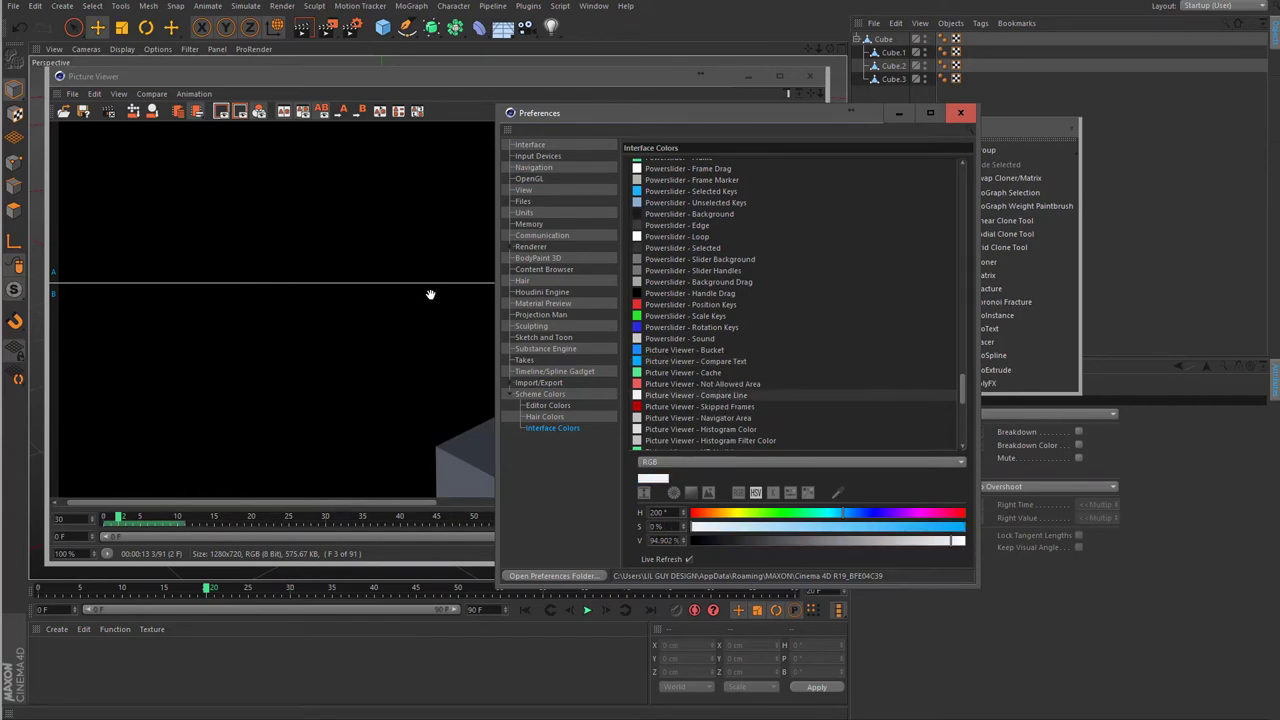
{"action": "mouse_move", "coordinate": [790, 512]}
{"action": "left_mouse_down"}
{"action": "mouse_move", "coordinate": [958, 514]}
{"action": "mouse_move", "coordinate": [944, 527]}
{"action": "left_mouse_up"}
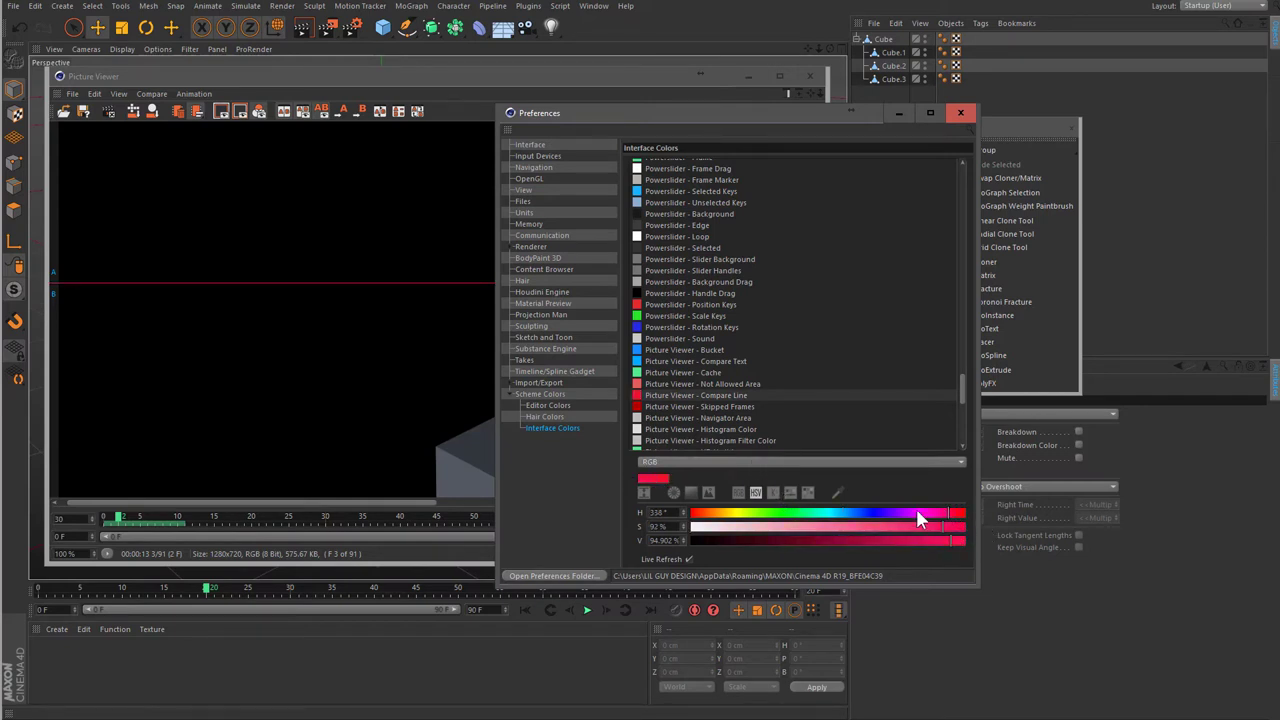
{"action": "type", "text": "3"}
{"action": "left_click", "coordinate": [962, 540]}
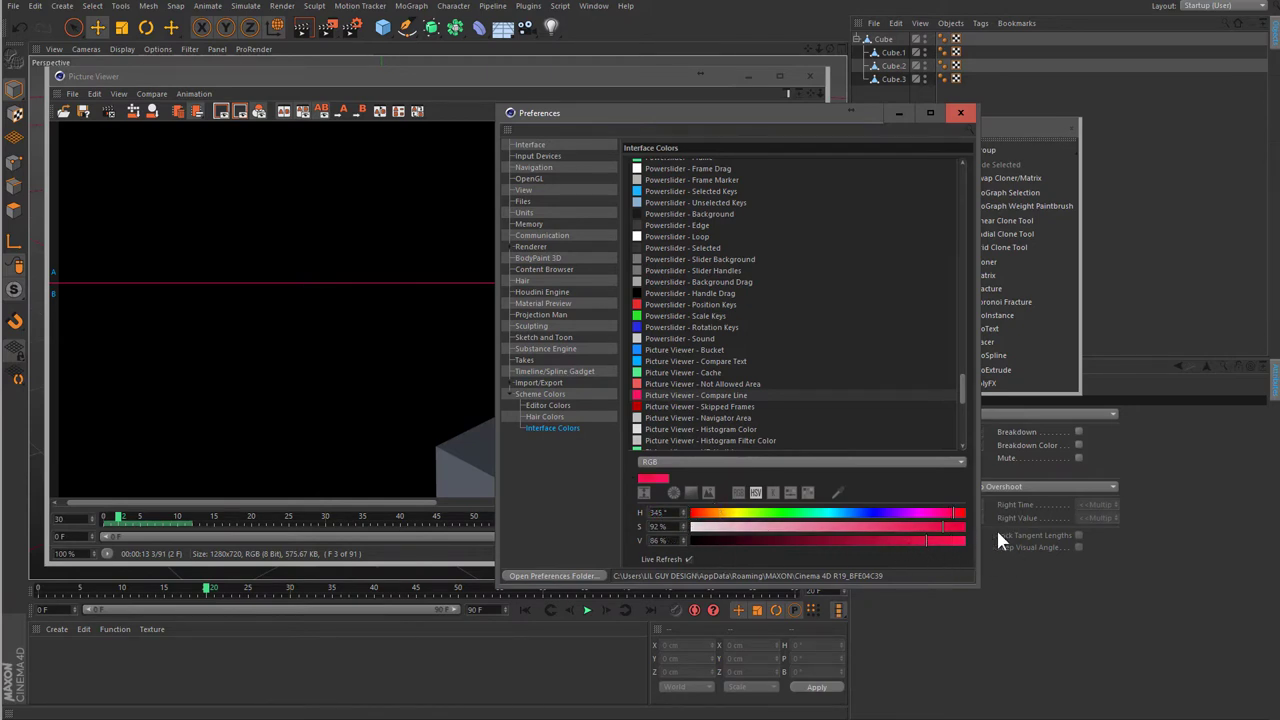
{"action": "left_click_drag", "start_coordinate": [932, 529], "coordinate": [947, 544]}
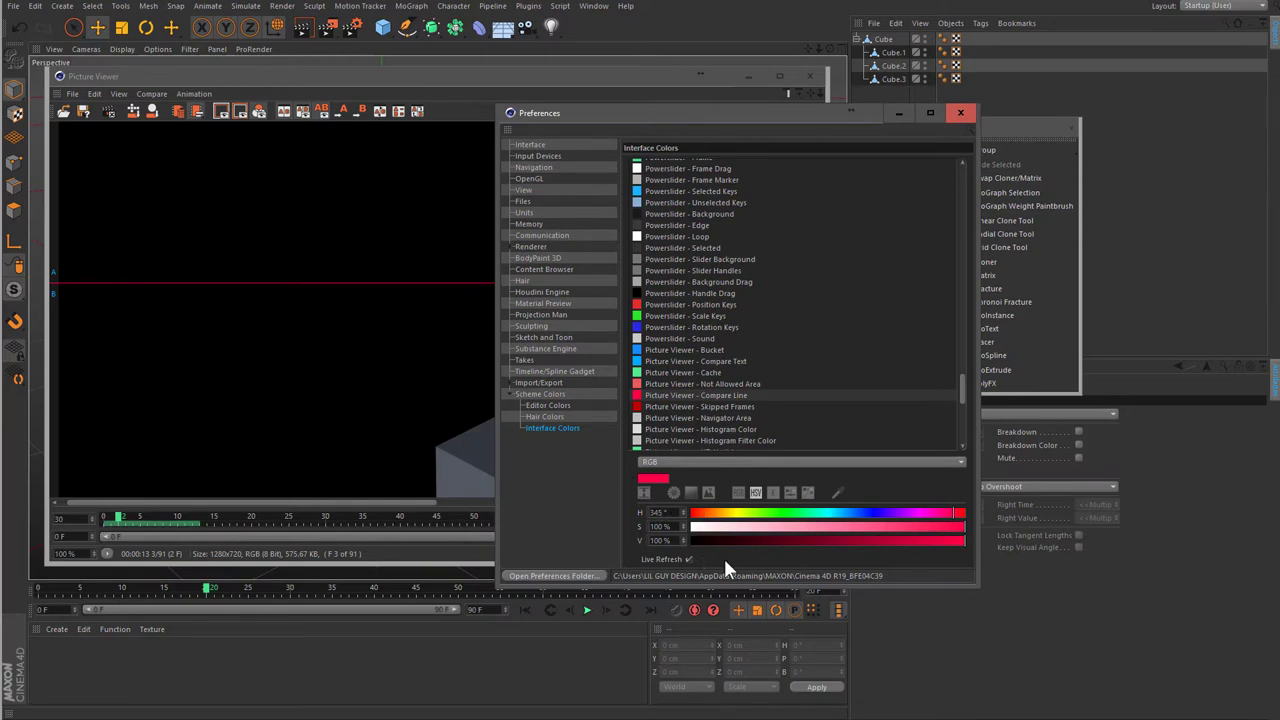
{"action": "type", "text": "0"}
{"action": "key", "text": "Return"}
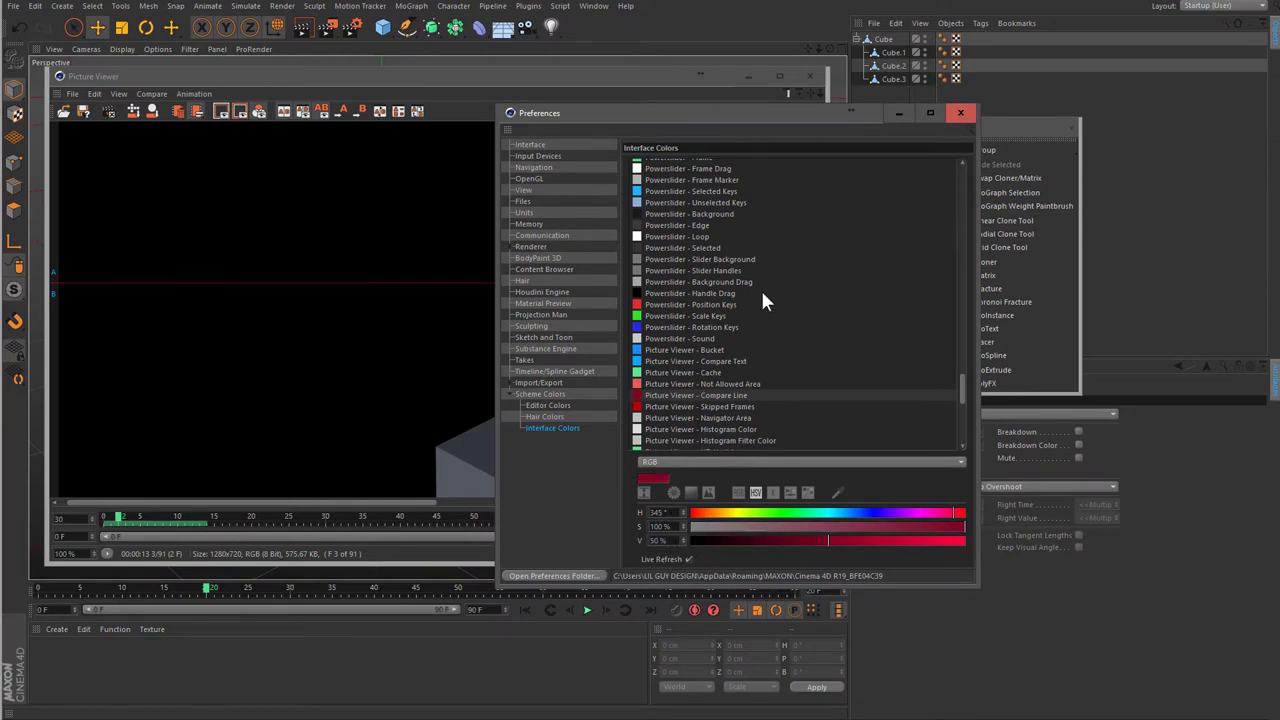
{"action": "left_click", "coordinate": [752, 406]}
{"action": "scroll", "coordinate": [800, 310], "scroll_direction": "down", "scroll_amount": 2}
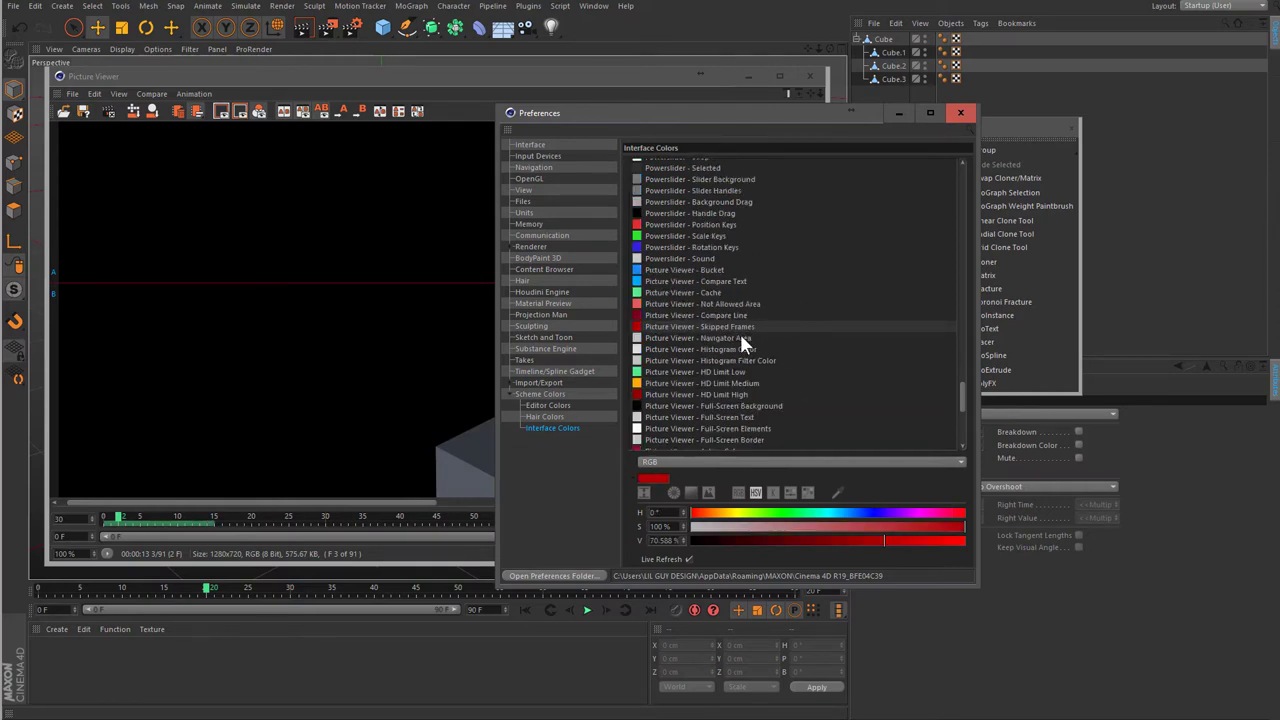
- Select the Picture Viewer Navigator Area colour and saturate it toward blue
{"action": "mouse_move", "coordinate": [758, 137]}
{"action": "left_mouse_down"}
{"action": "mouse_move", "coordinate": [1183, 158]}
{"action": "mouse_move", "coordinate": [948, 143]}
{"action": "left_mouse_up"}
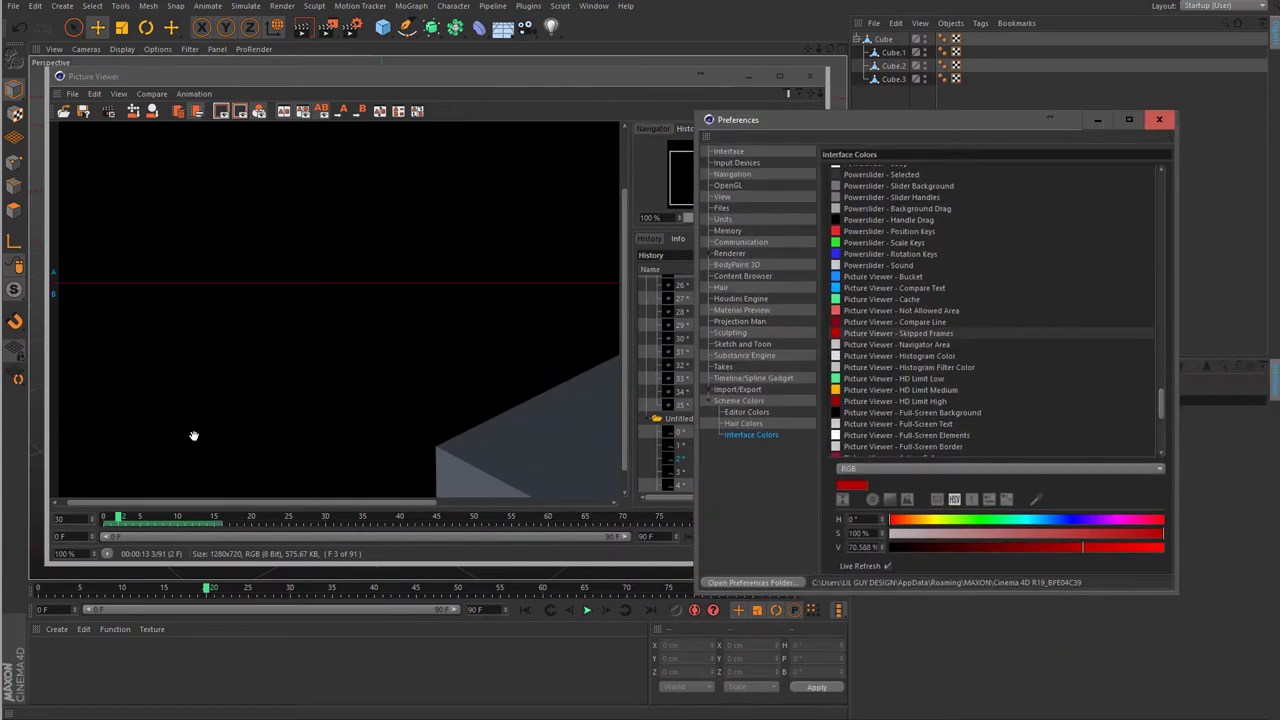
{"action": "left_click", "coordinate": [218, 537]}
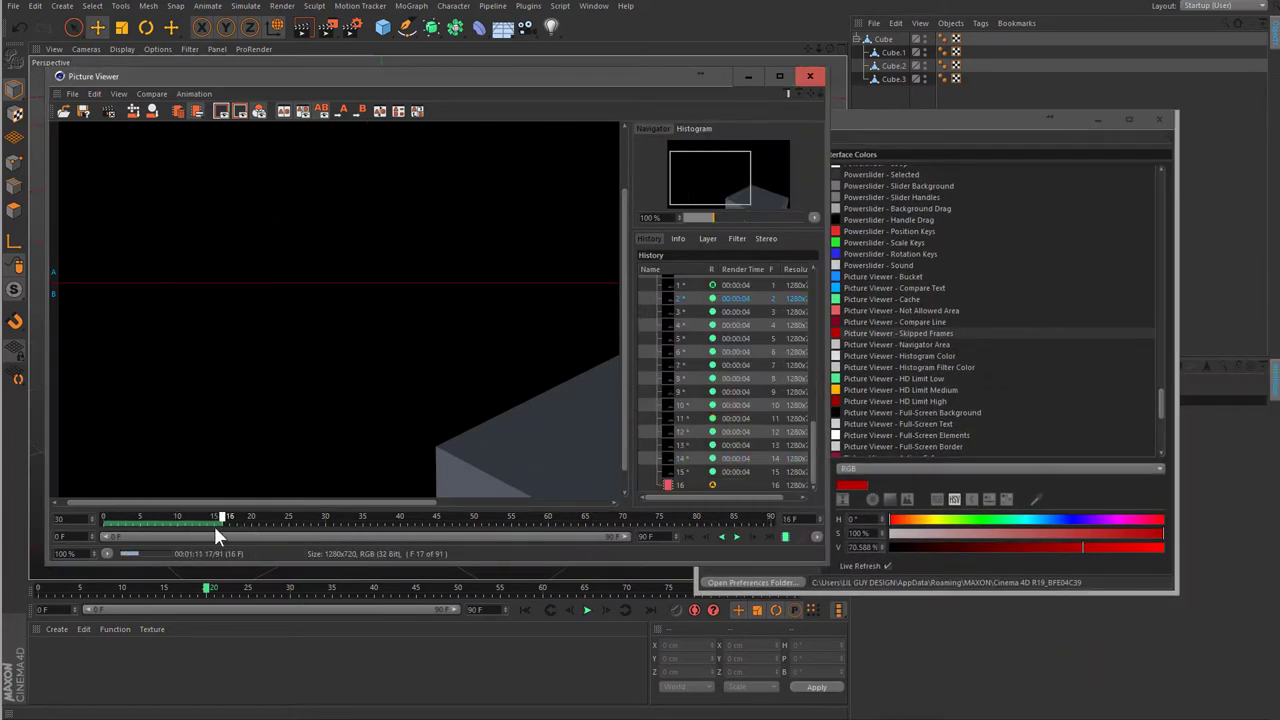
{"action": "left_click", "coordinate": [855, 345]}
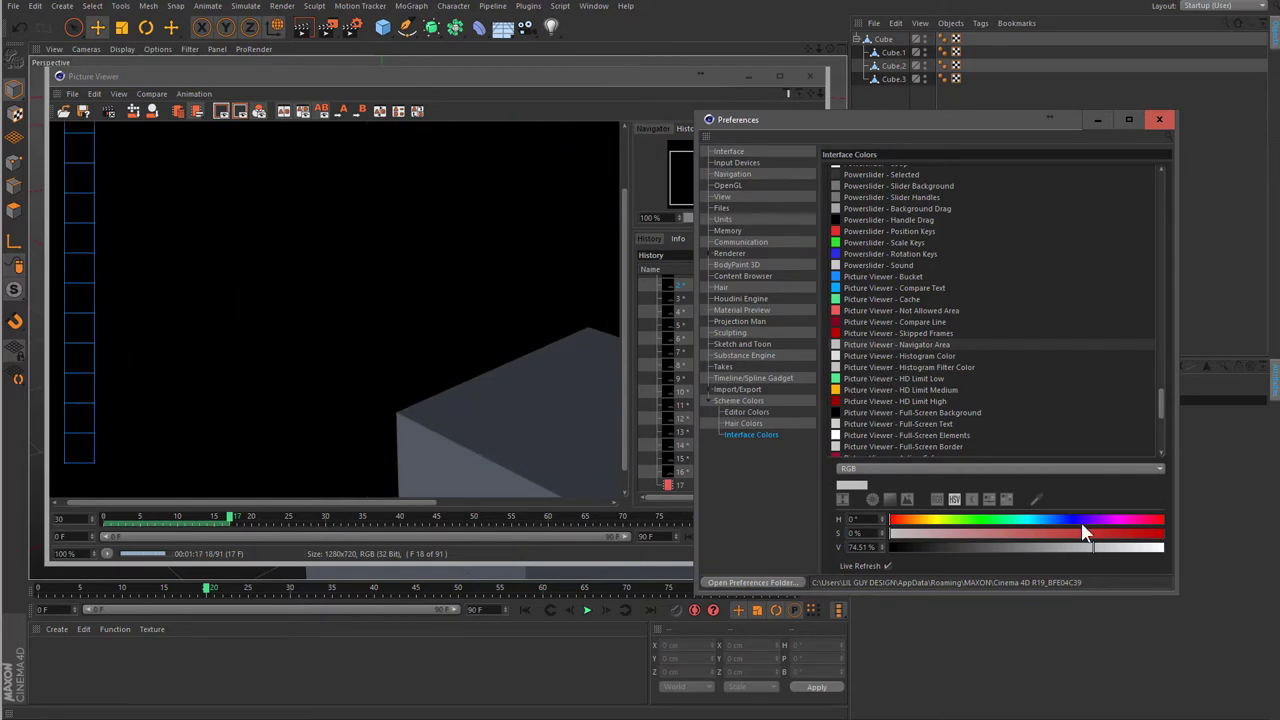
{"action": "left_click_drag", "start_coordinate": [820, 115], "coordinate": [933, 90]}
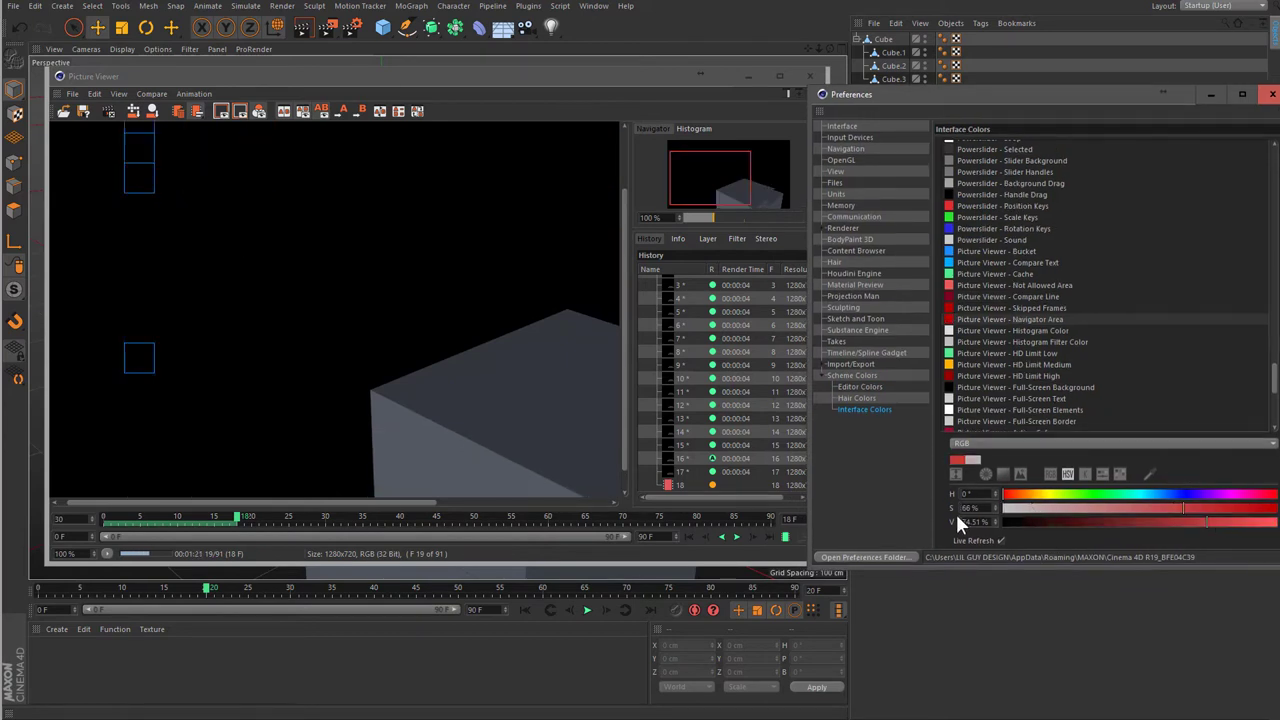
{"action": "mouse_move", "coordinate": [1033, 513]}
{"action": "left_mouse_down"}
{"action": "mouse_move", "coordinate": [1276, 513]}
{"action": "mouse_move", "coordinate": [1005, 508]}
{"action": "left_mouse_up"}
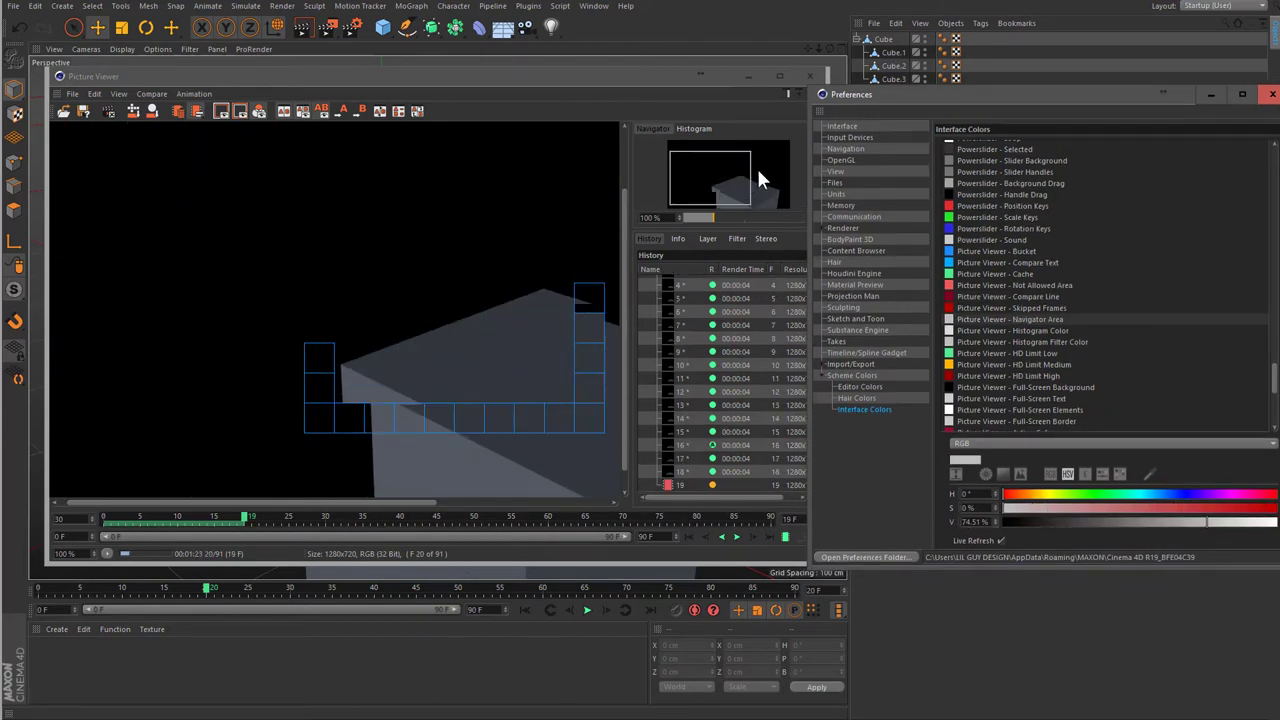
{"action": "left_click", "coordinate": [1147, 494]}
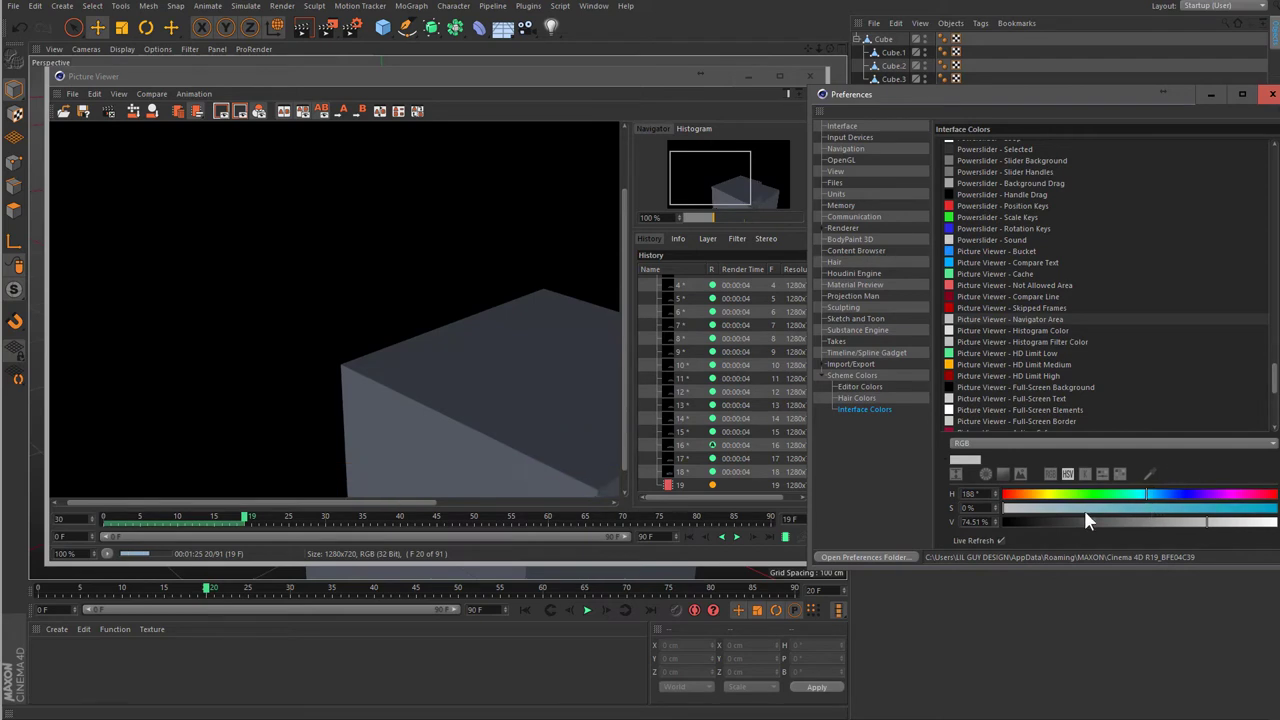
{"action": "left_click_drag", "start_coordinate": [1084, 510], "coordinate": [1276, 511]}
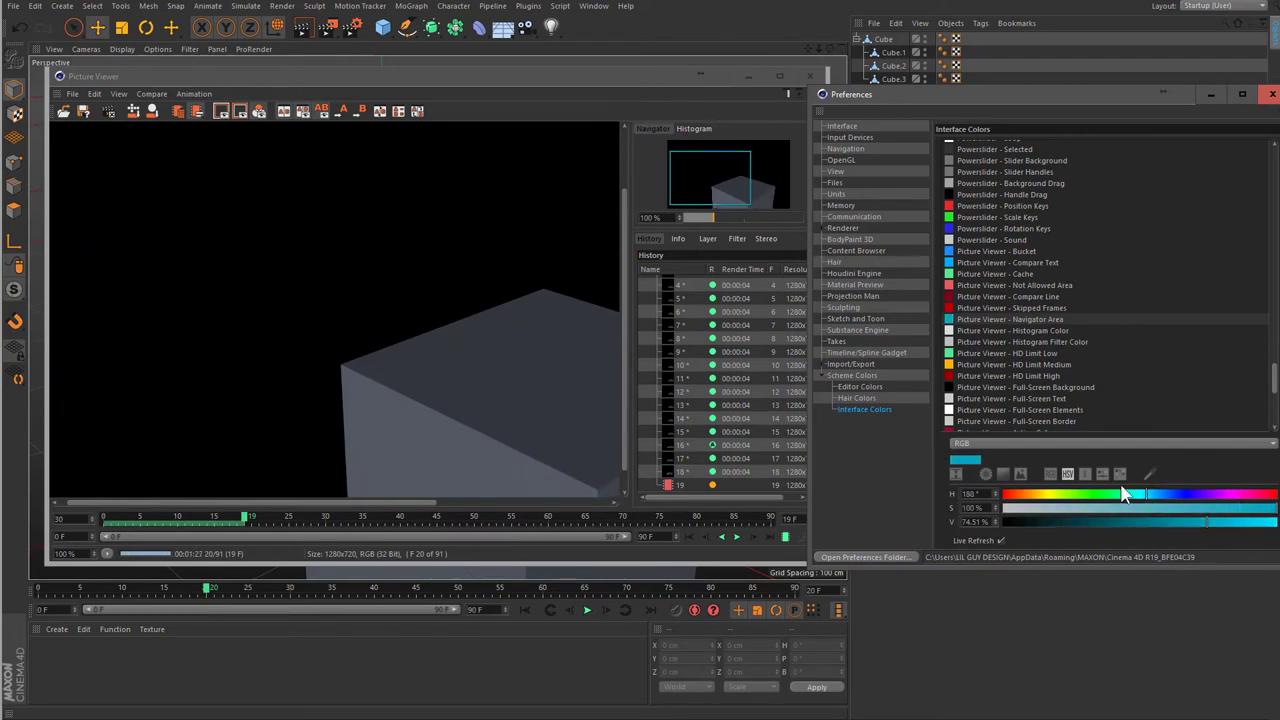
{"action": "left_click_drag", "start_coordinate": [1127, 494], "coordinate": [1160, 497]}
- Set the Navigator Area hue to 200, then check it in the Picture Viewer
{"action": "double_click", "coordinate": [968, 493]}
{"action": "type", "text": "210"}
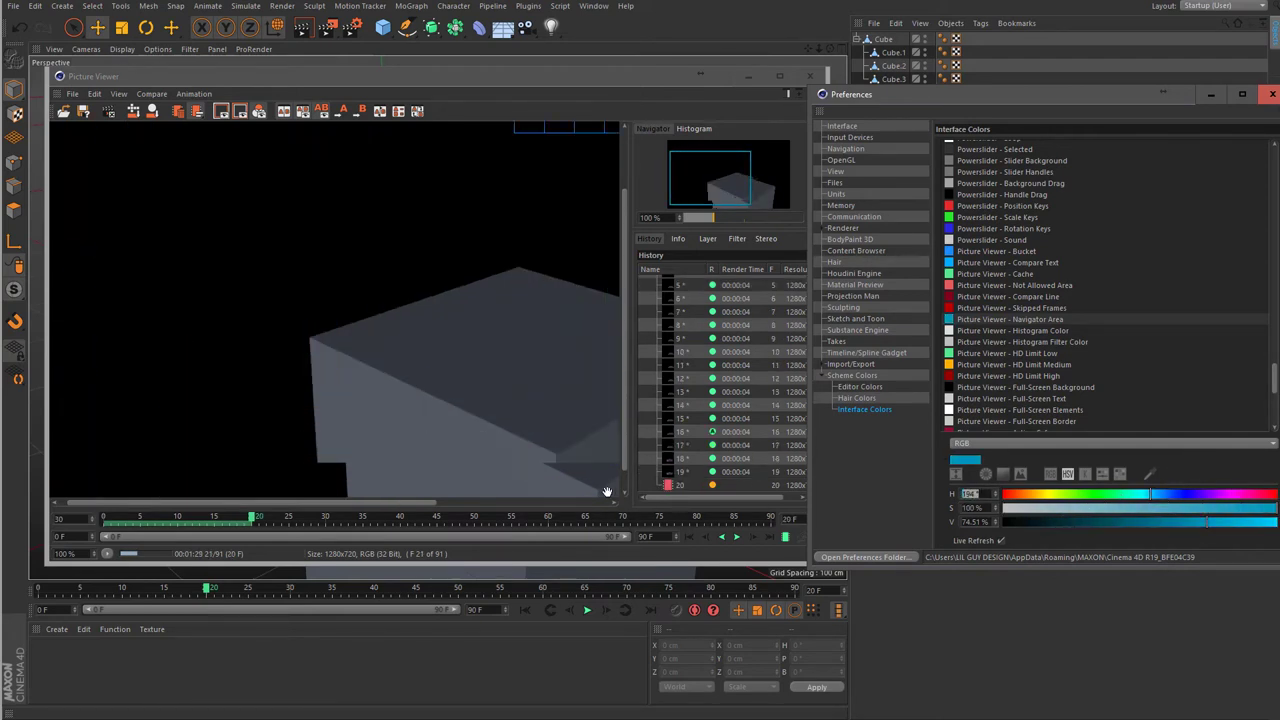
{"action": "key", "text": "Return"}
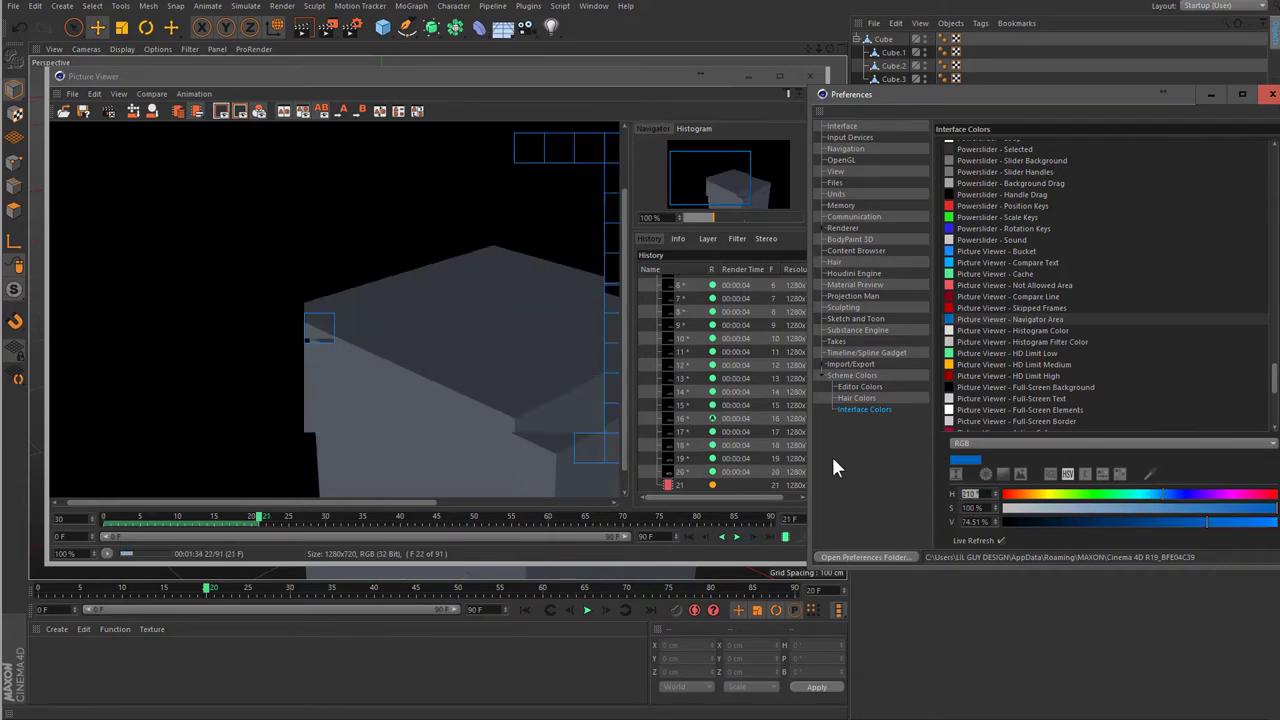
{"action": "type", "text": "200"}
{"action": "key", "text": "Return"}
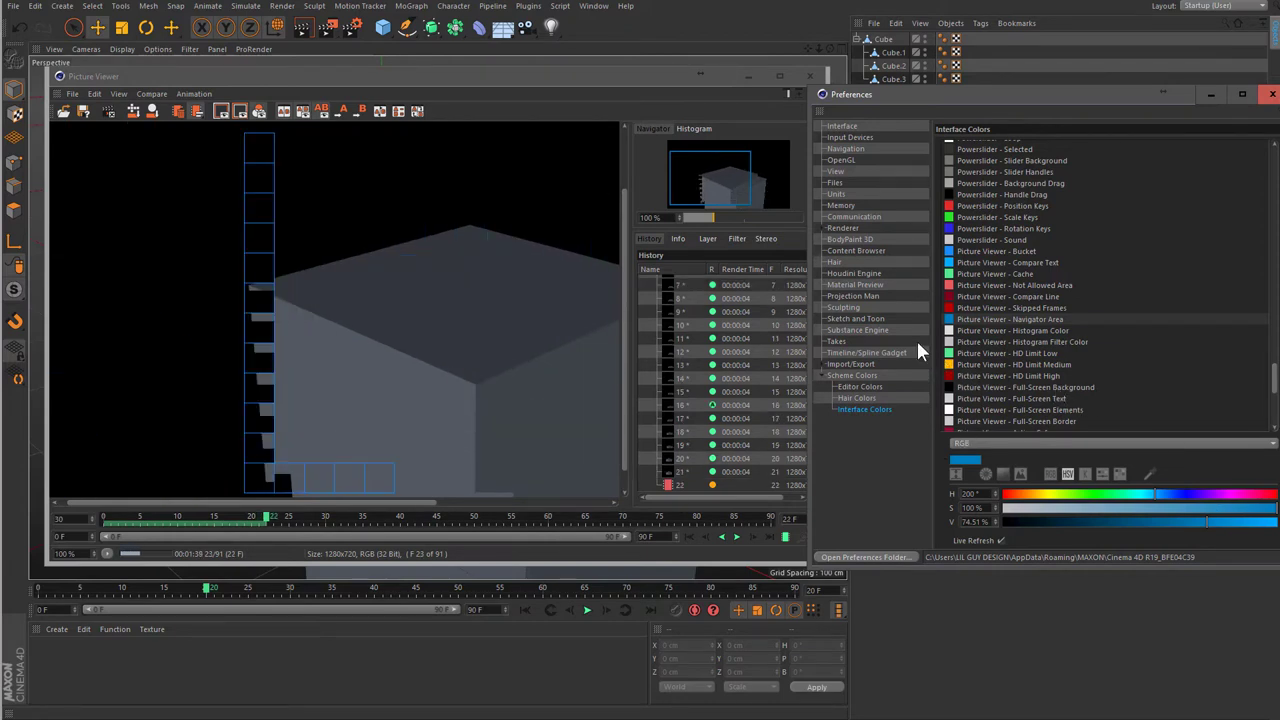
{"action": "left_click", "coordinate": [732, 170]}
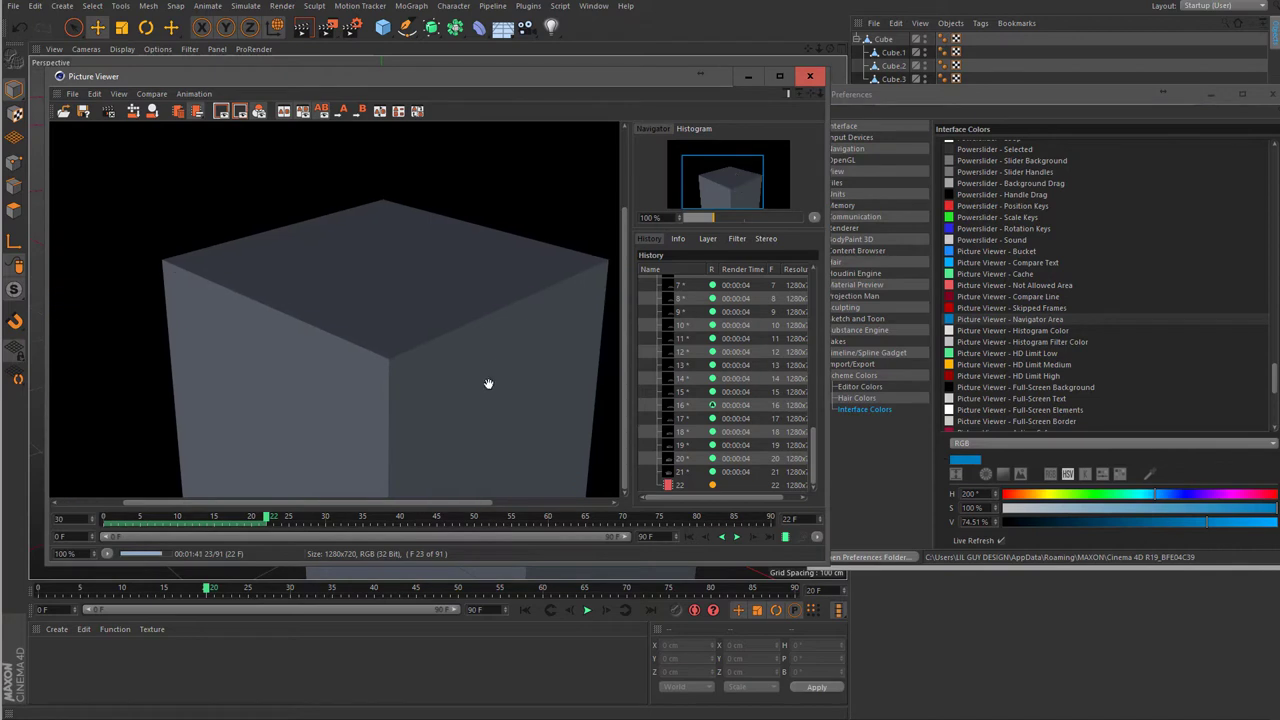
{"action": "left_click_drag", "start_coordinate": [489, 383], "coordinate": [466, 306]}
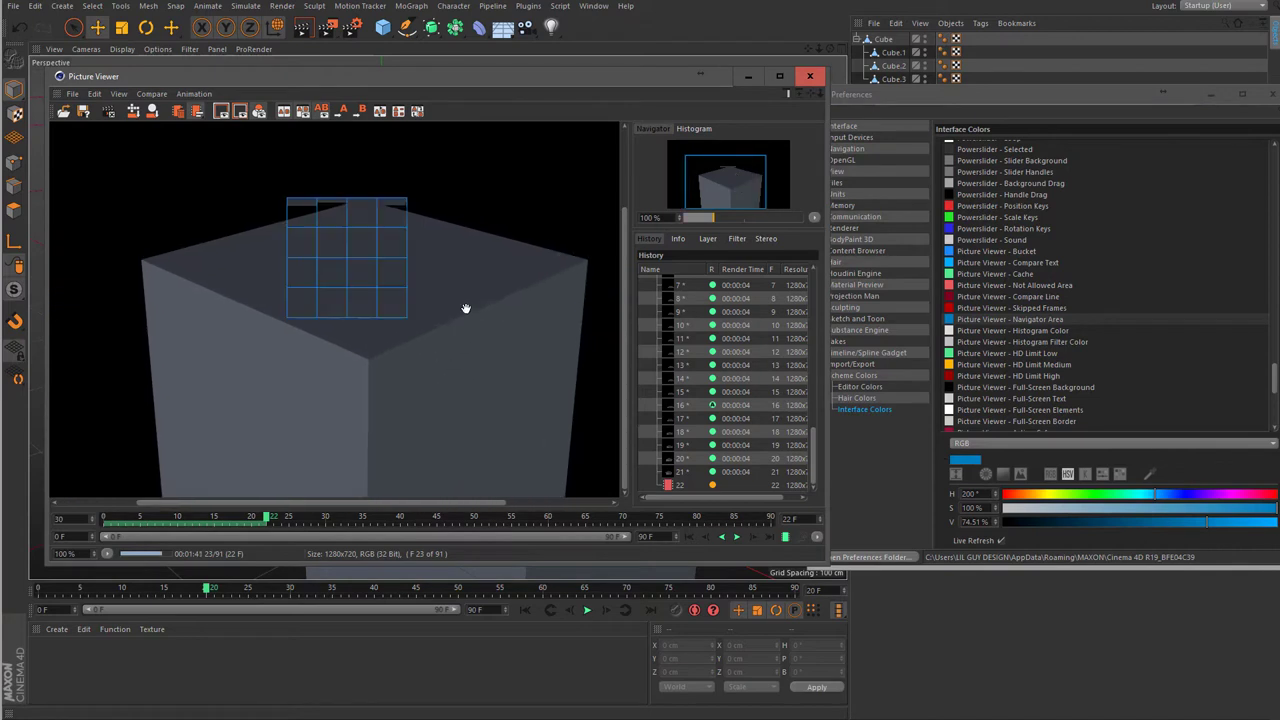
- Turn the Picture Viewer Histogram Color red with the histogram shown in the viewer
{"action": "left_click", "coordinate": [1042, 332]}
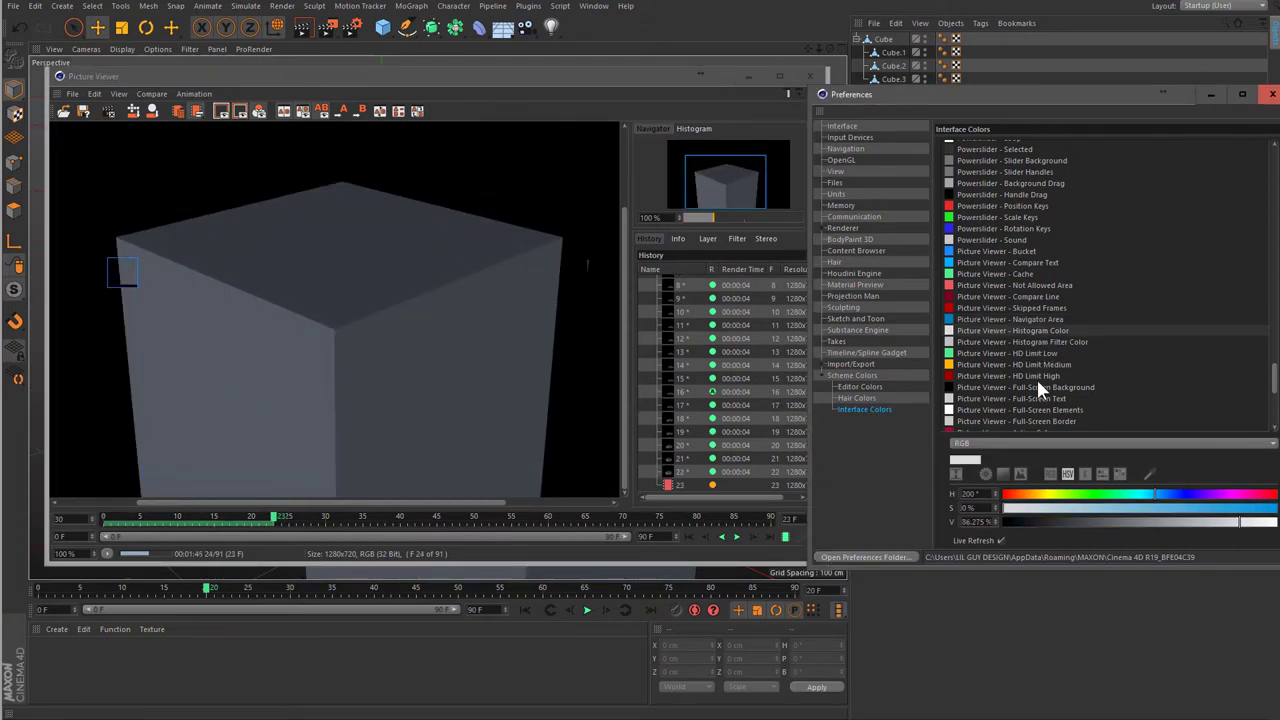
{"action": "left_click", "coordinate": [692, 130]}
{"action": "mouse_move", "coordinate": [1012, 506]}
{"action": "left_mouse_down"}
{"action": "mouse_move", "coordinate": [1190, 488]}
{"action": "mouse_move", "coordinate": [1278, 493]}
{"action": "mouse_move", "coordinate": [1268, 497]}
{"action": "left_mouse_up"}
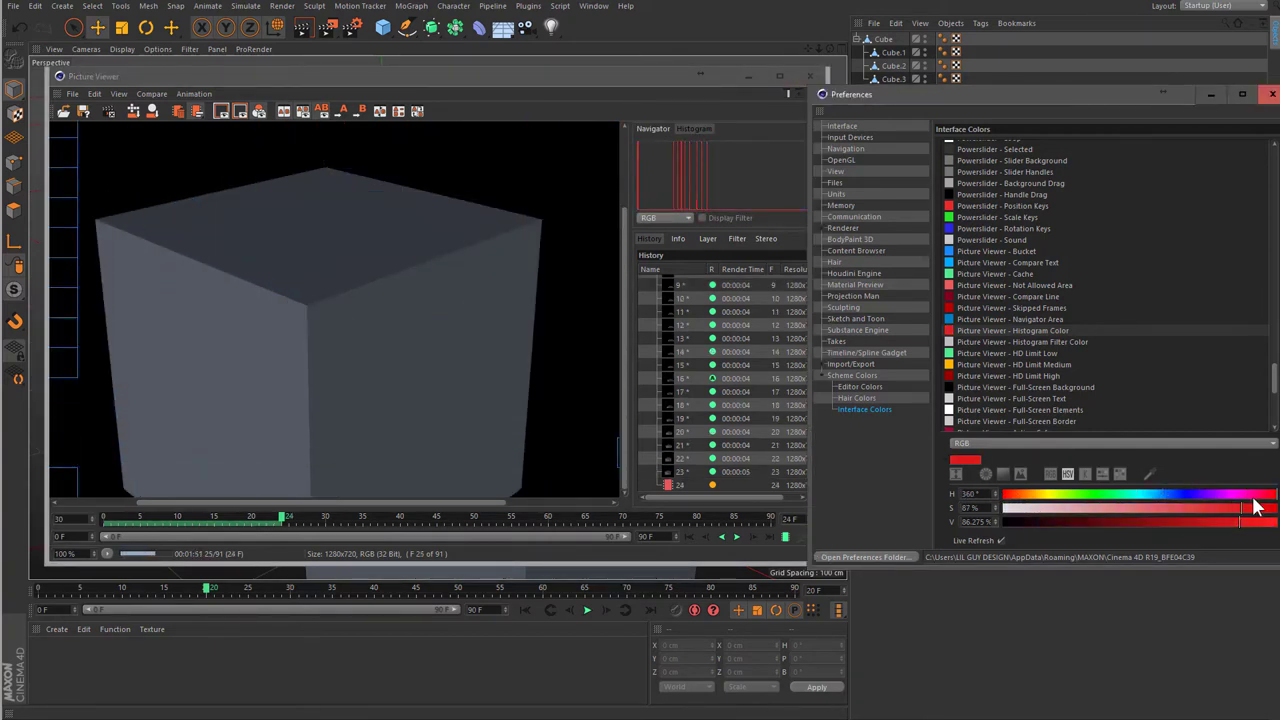
- Shift the HD Limit Medium colour hue to about 30° orange
{"action": "left_click", "coordinate": [995, 342]}
{"action": "left_click", "coordinate": [1003, 355]}
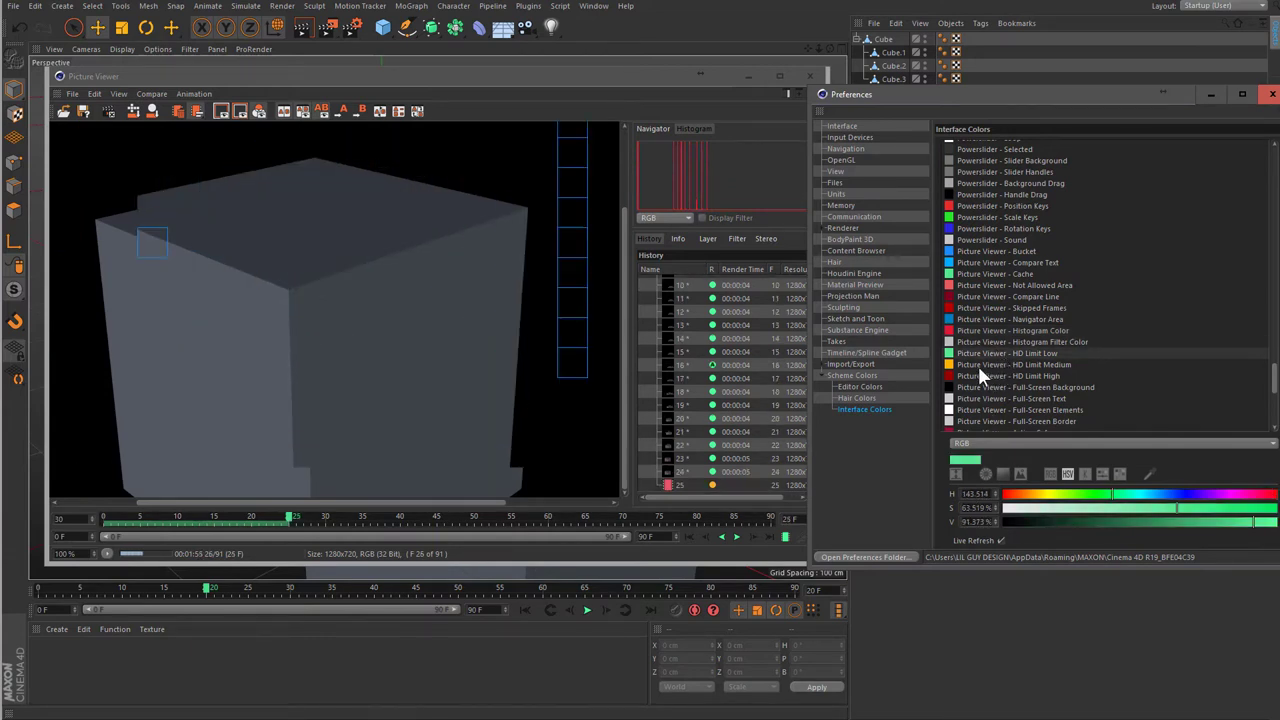
{"action": "left_click", "coordinate": [1035, 366]}
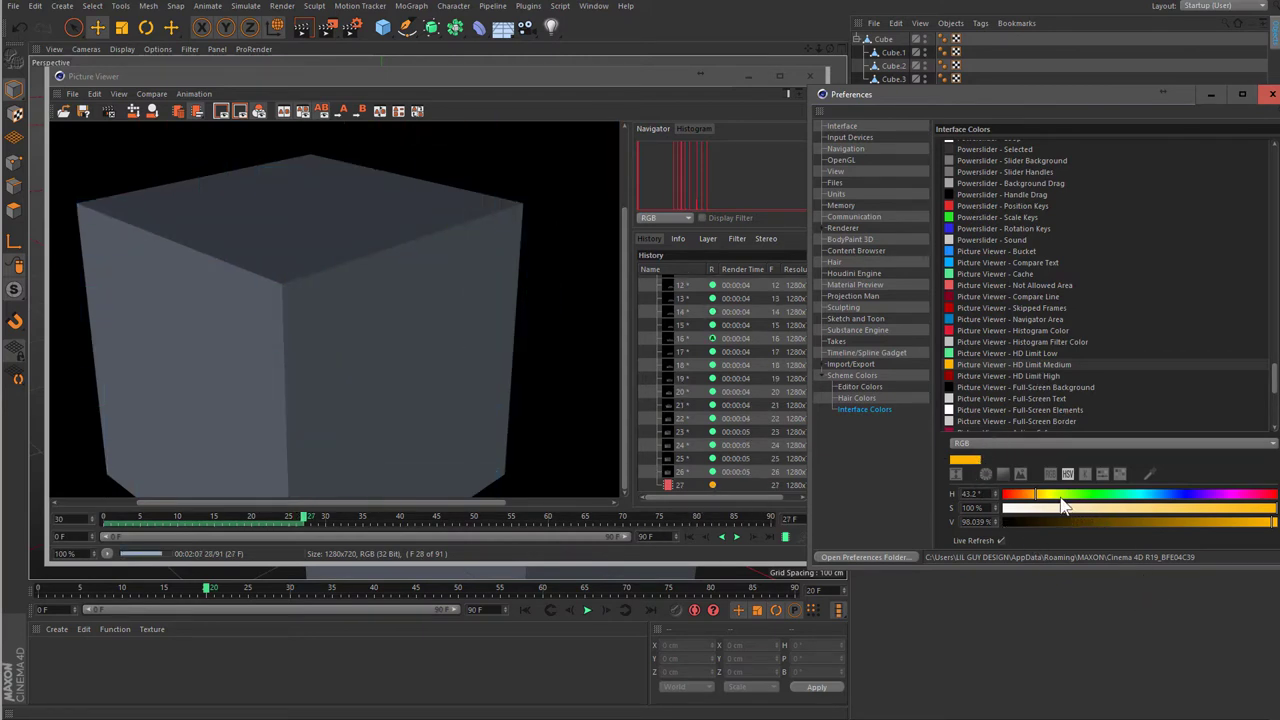
{"action": "mouse_move", "coordinate": [1078, 497]}
{"action": "left_mouse_down"}
{"action": "mouse_move", "coordinate": [1145, 497]}
{"action": "mouse_move", "coordinate": [998, 492]}
{"action": "mouse_move", "coordinate": [1027, 492]}
{"action": "left_mouse_up"}
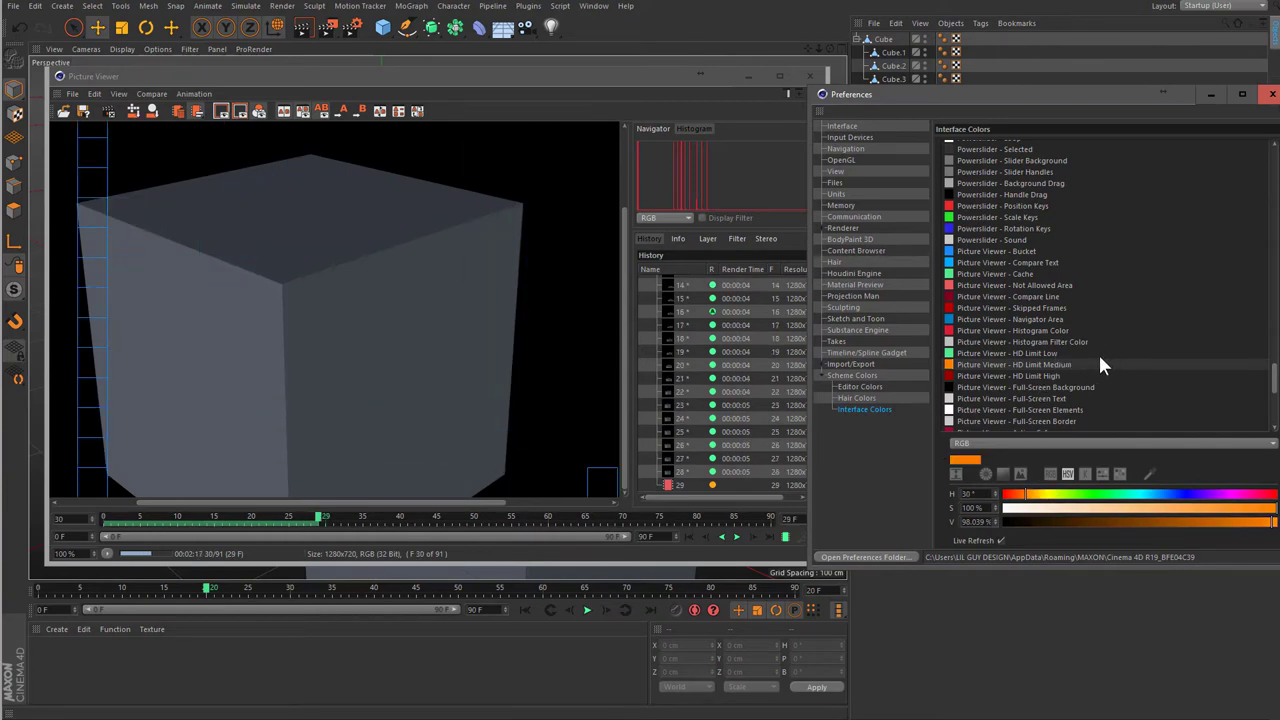
- Inspect the Render Queue progress bar Error colour in Interface Colors
{"action": "left_click_drag", "start_coordinate": [900, 94], "coordinate": [956, 85]}
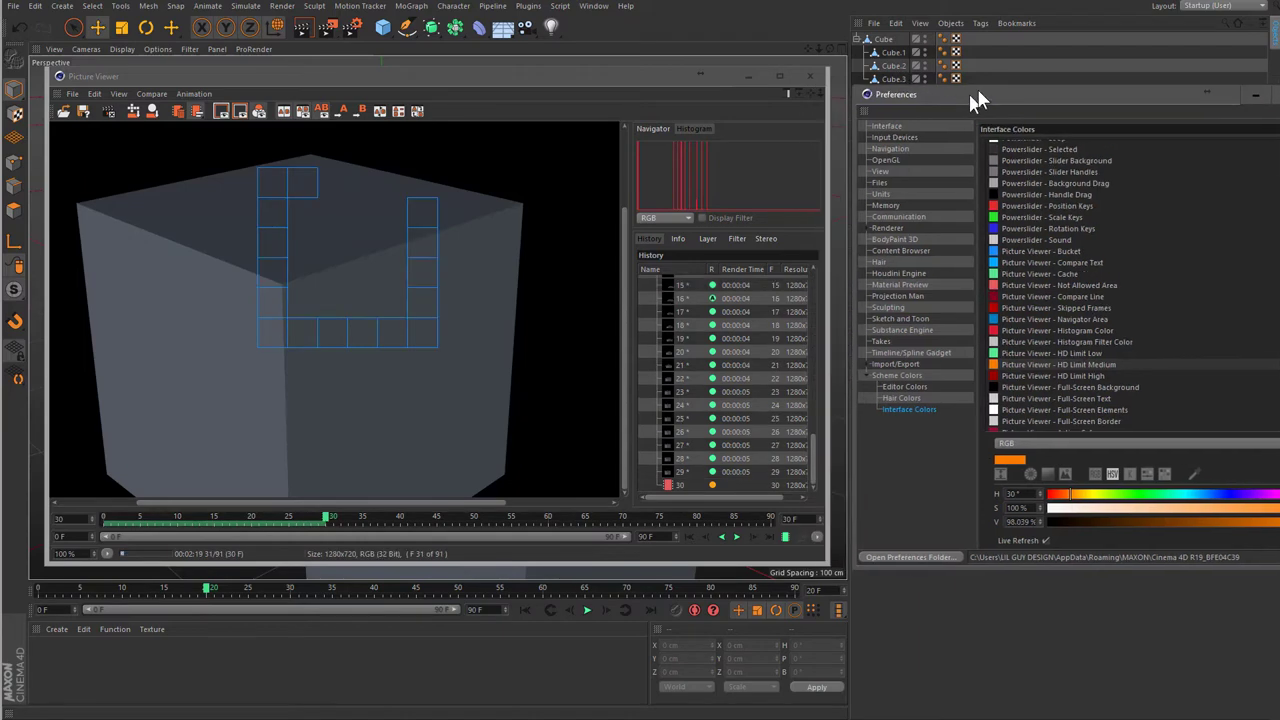
{"action": "scroll", "coordinate": [1112, 278], "scroll_direction": "down", "scroll_amount": 3}
{"action": "scroll", "coordinate": [1128, 366], "scroll_direction": "down", "scroll_amount": 2}
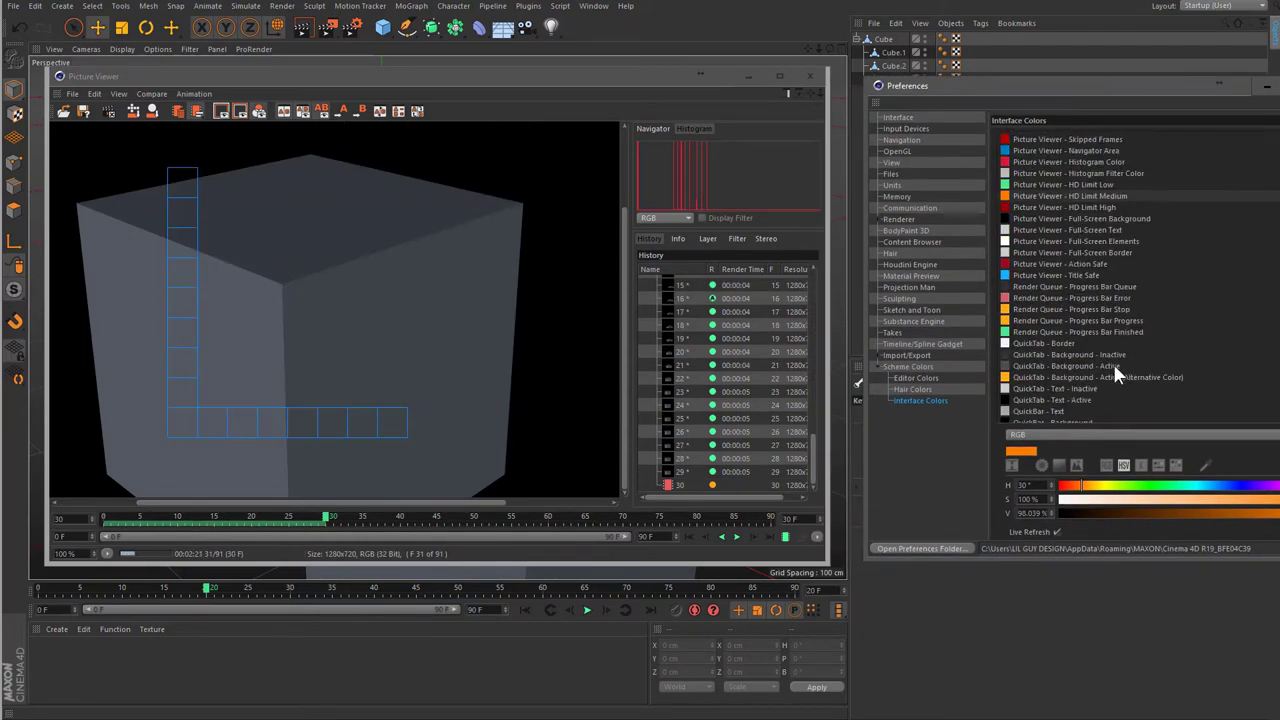
{"action": "left_click", "coordinate": [1081, 298]}
{"action": "scroll", "coordinate": [1075, 282], "scroll_direction": "up", "scroll_amount": 3}
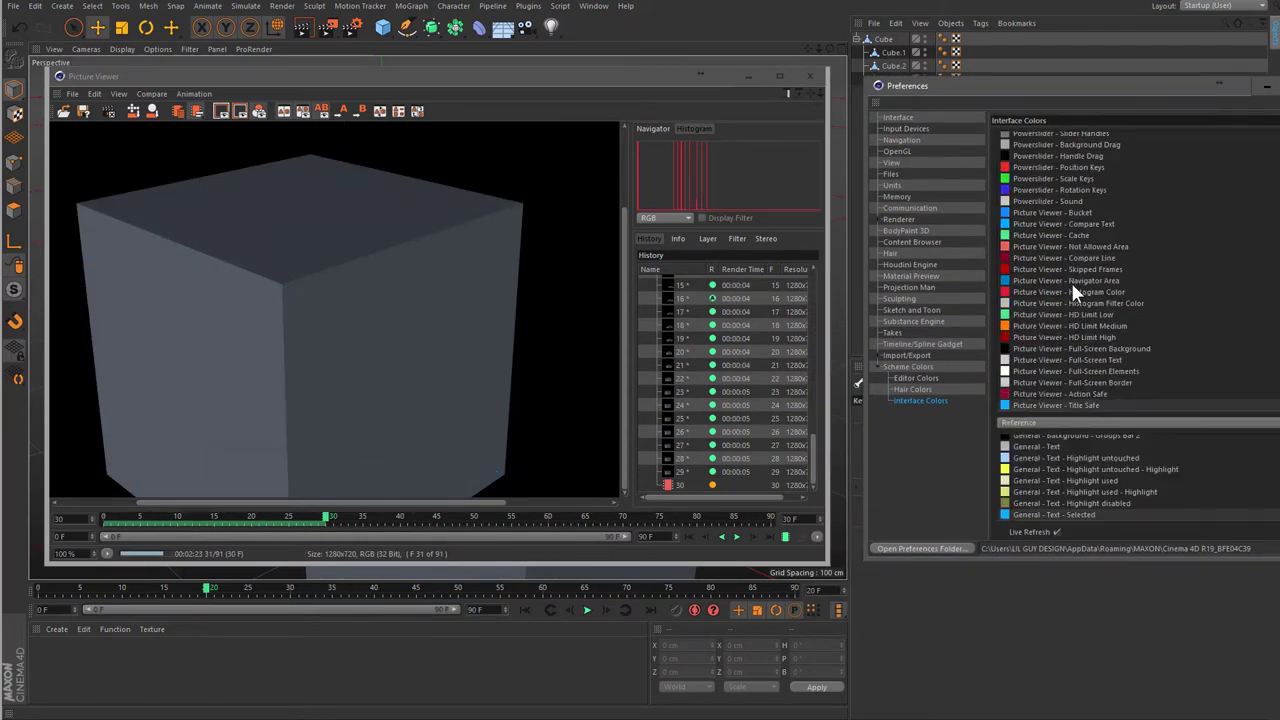
- Stop the running render and set the Output frame range to end at 25 F
{"action": "left_click", "coordinate": [821, 78]}
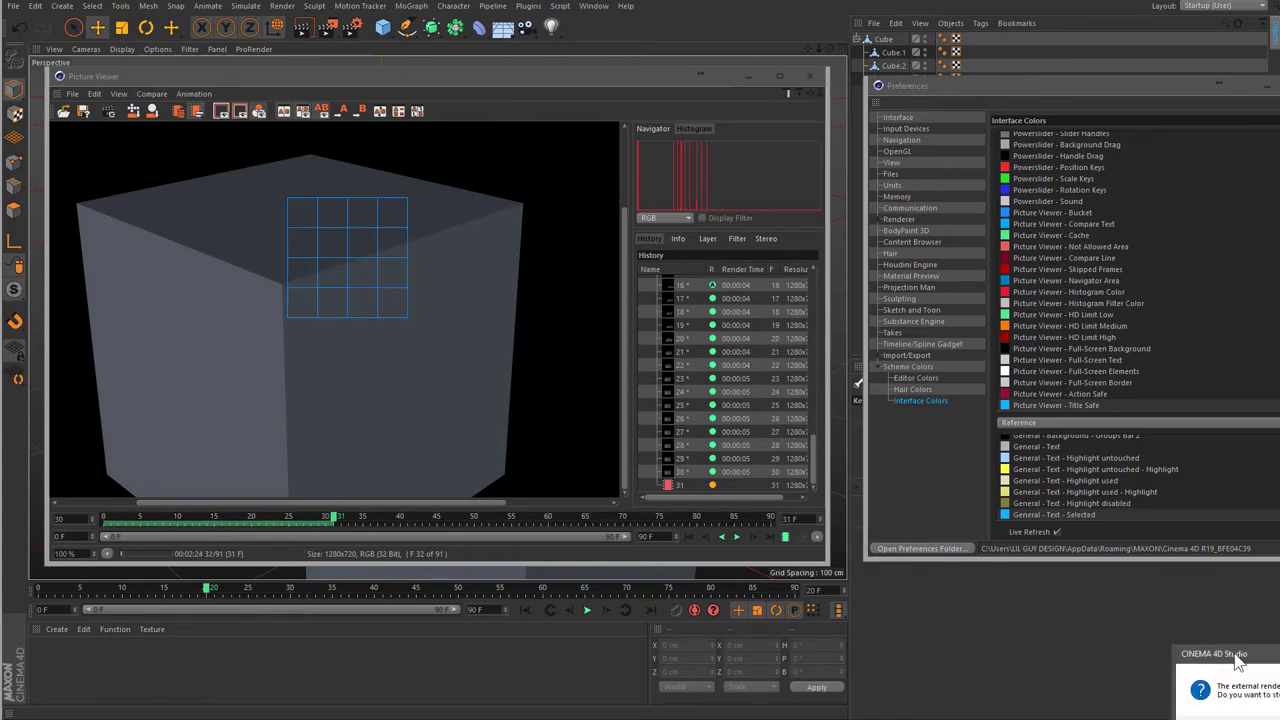
{"action": "left_click", "coordinate": [661, 428]}
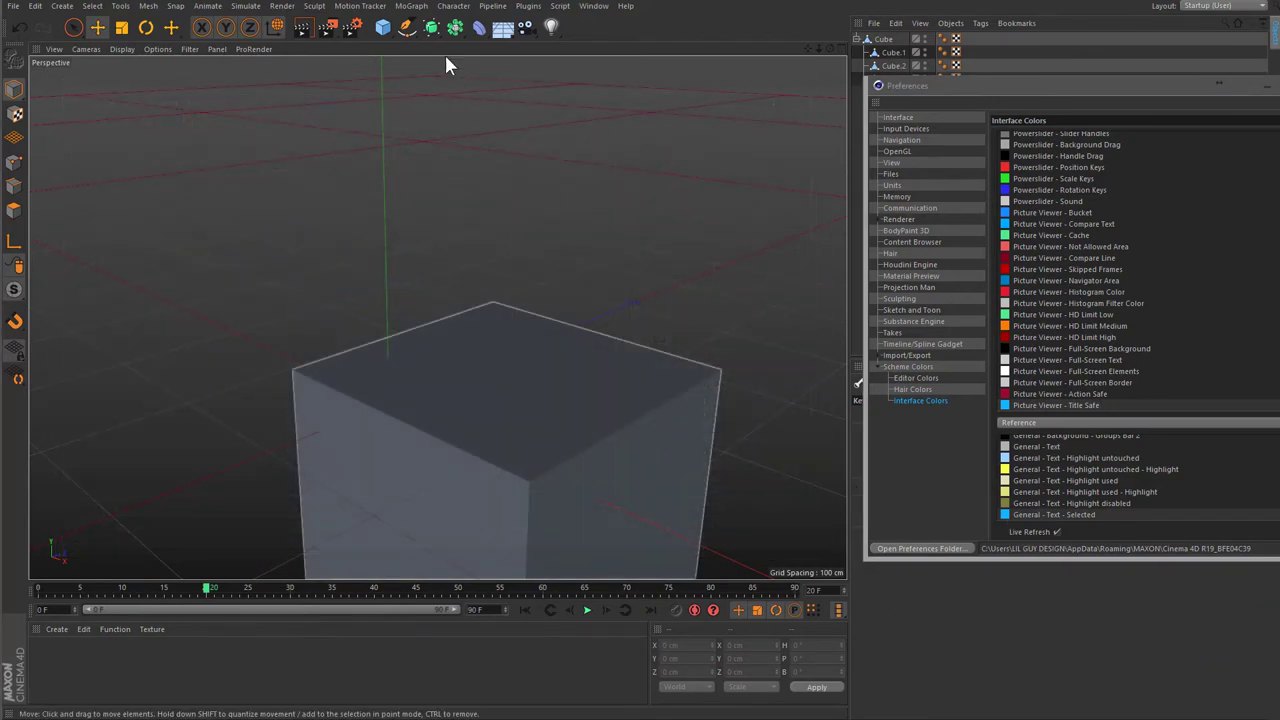
{"action": "left_click", "coordinate": [352, 28]}
{"action": "left_click", "coordinate": [258, 265]}
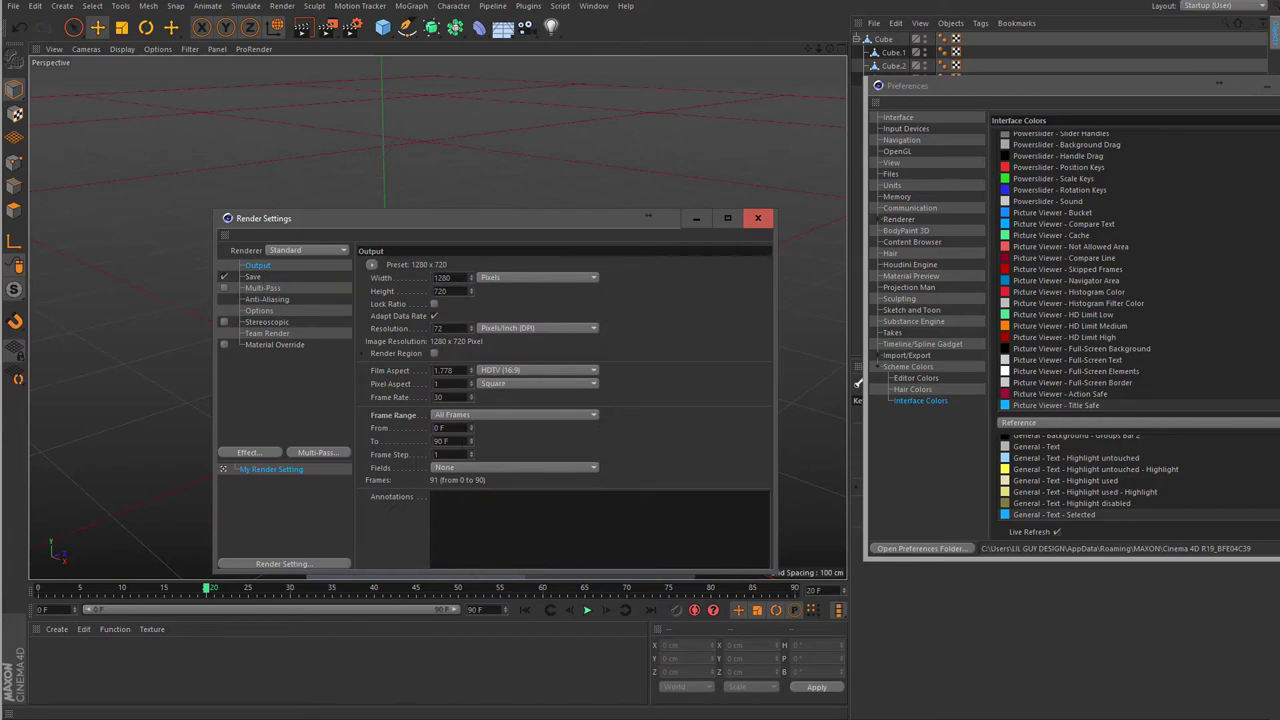
{"action": "type", "text": "5"}
{"action": "left_click", "coordinate": [410, 8]}
{"action": "mouse_move", "coordinate": [360, 6]}
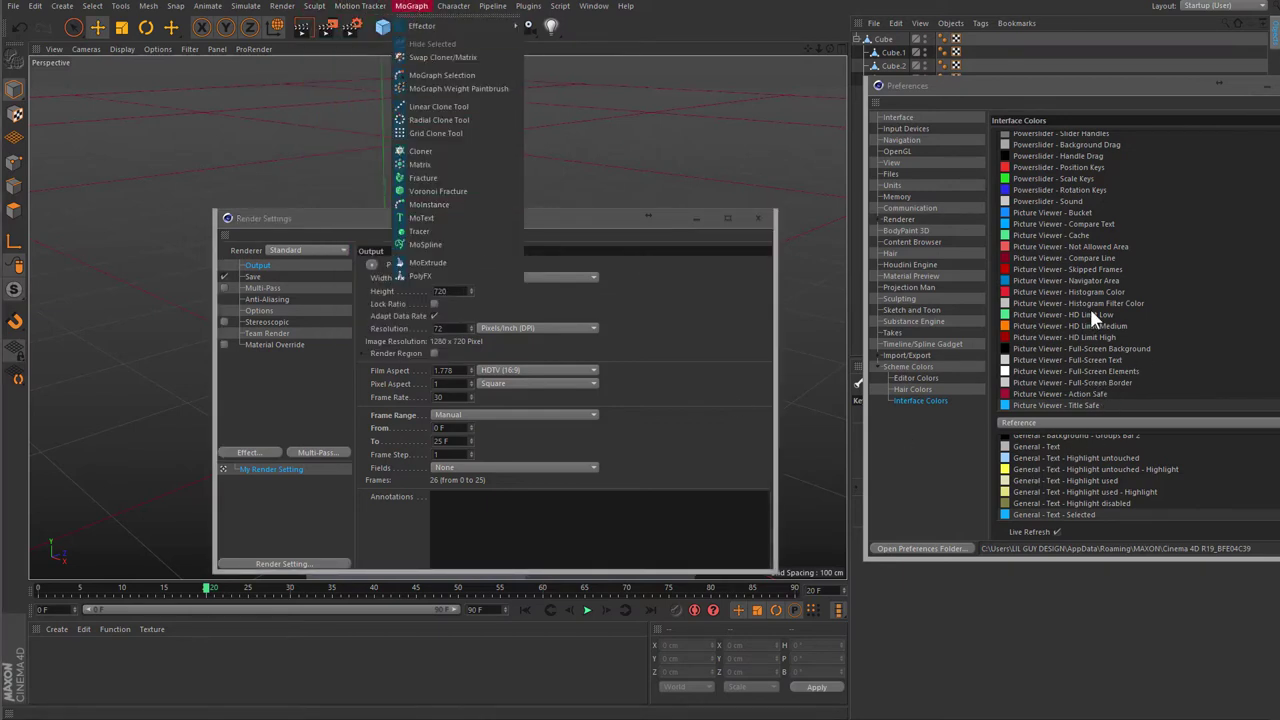
- Inspect the Render Queue Progress Bar Stop and Finished colours (Finished is green)
{"action": "left_click", "coordinate": [1093, 346]}
{"action": "scroll", "coordinate": [1110, 360], "scroll_direction": "down", "scroll_amount": 3}
{"action": "scroll", "coordinate": [1103, 330], "scroll_direction": "down", "scroll_amount": 2}
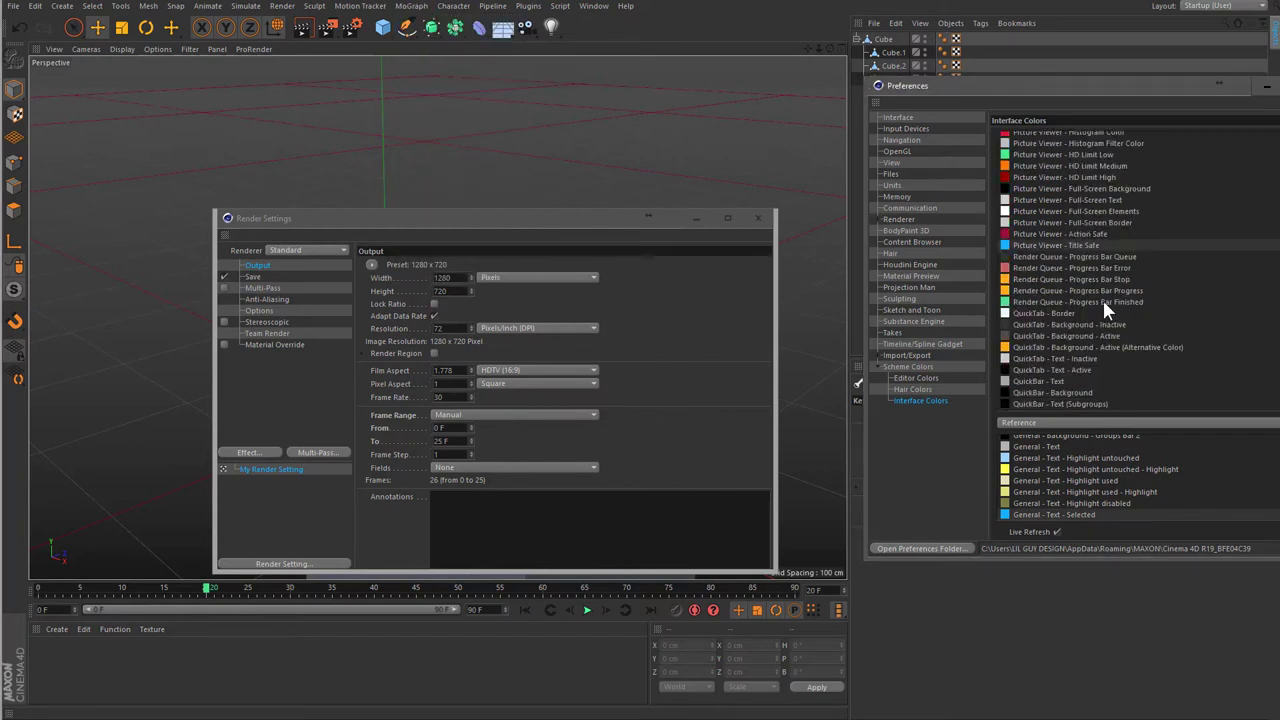
{"action": "left_click", "coordinate": [1096, 296]}
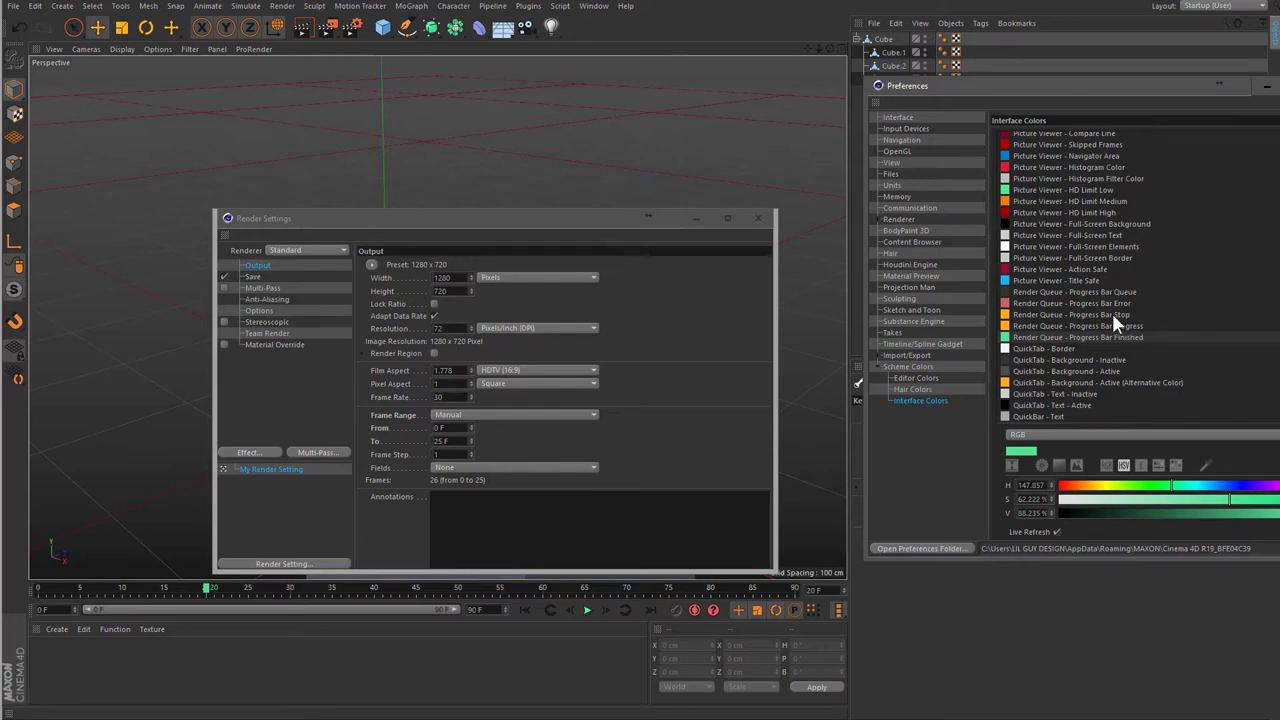
{"action": "left_click", "coordinate": [1113, 317]}
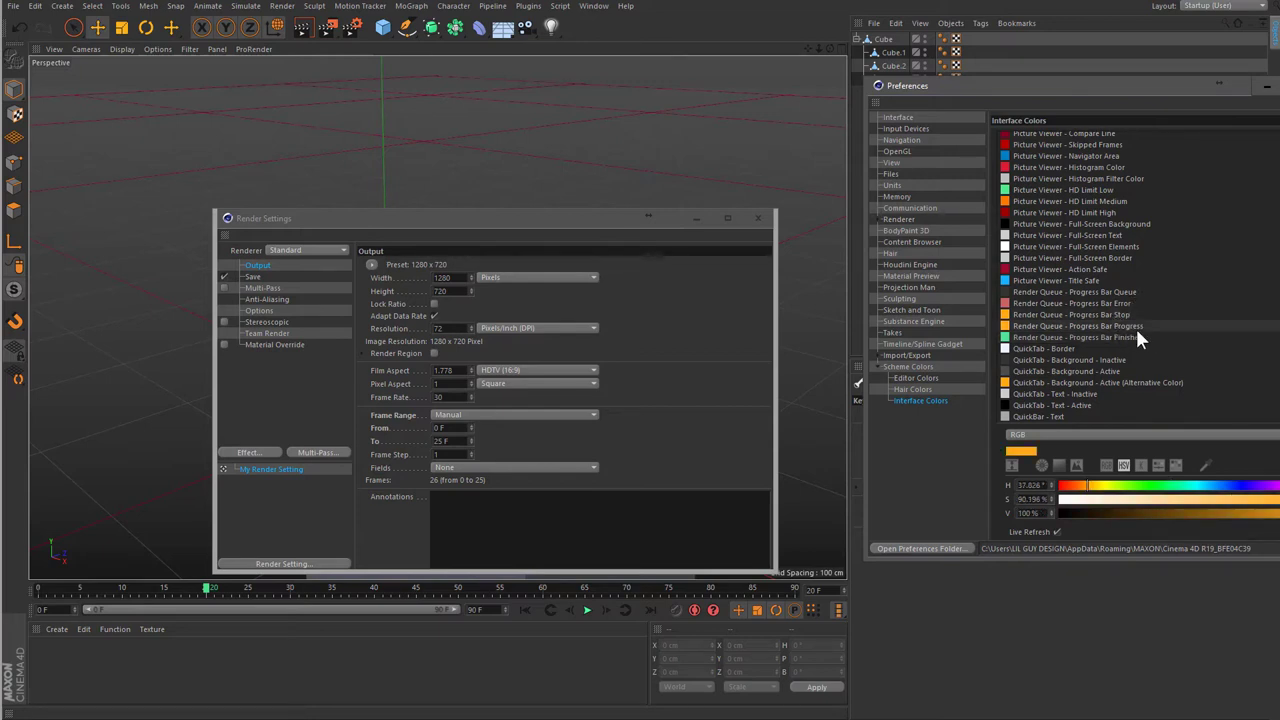
{"action": "left_click", "coordinate": [1134, 337]}
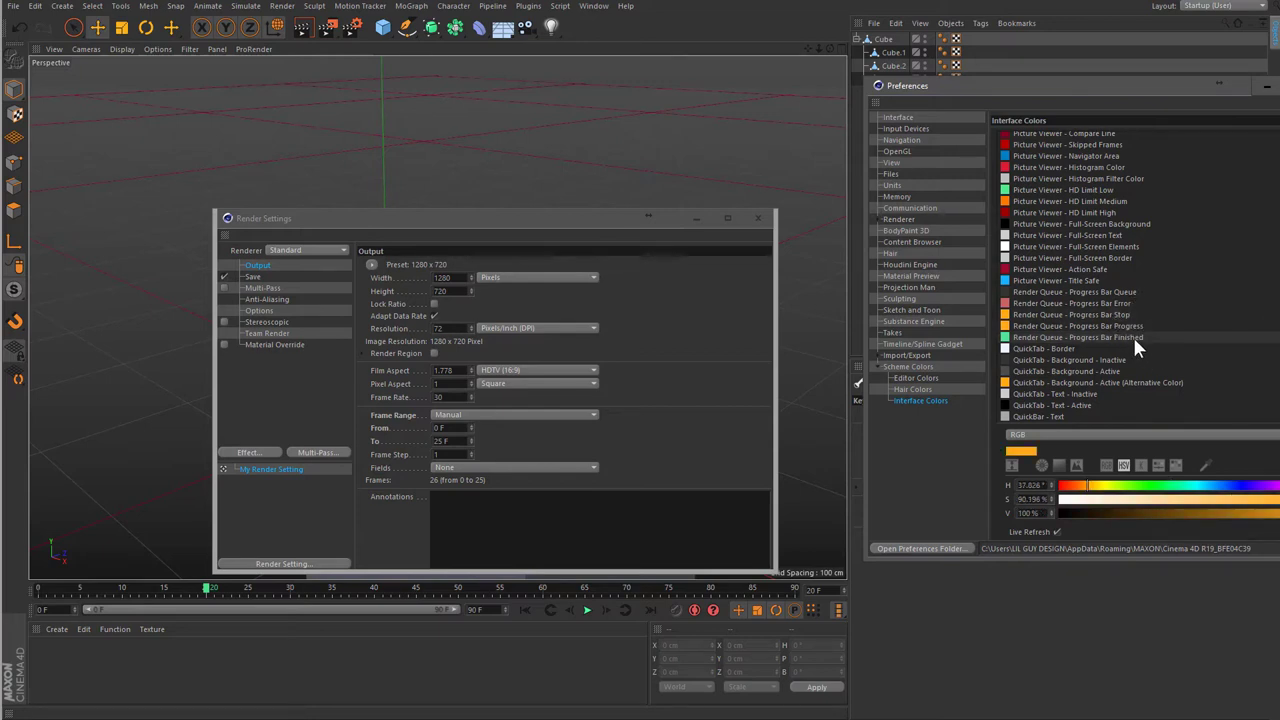
{"action": "left_click", "coordinate": [360, 6]}
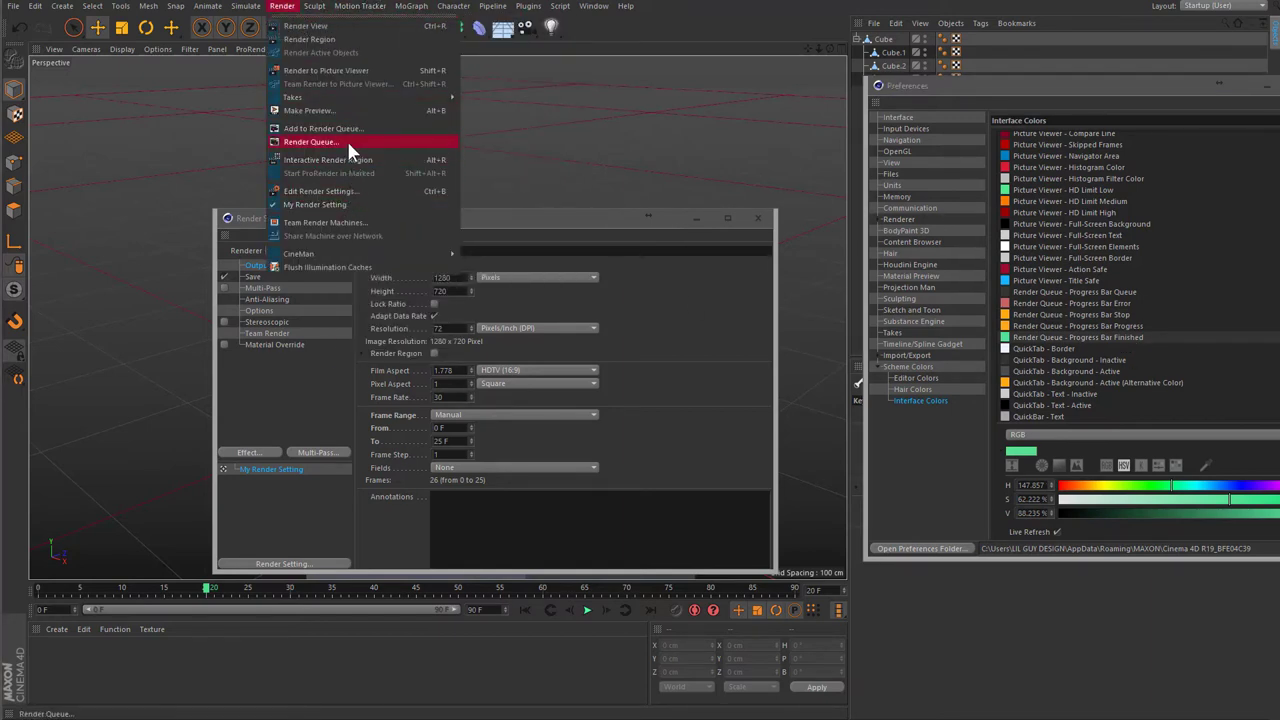
- Add the saved Untitled 1.c4d project to the Render Queue, start it, then stop it
{"action": "left_click", "coordinate": [346, 141]}
{"action": "left_click_drag", "start_coordinate": [373, 46], "coordinate": [638, 180]}
{"action": "left_click", "coordinate": [465, 212]}
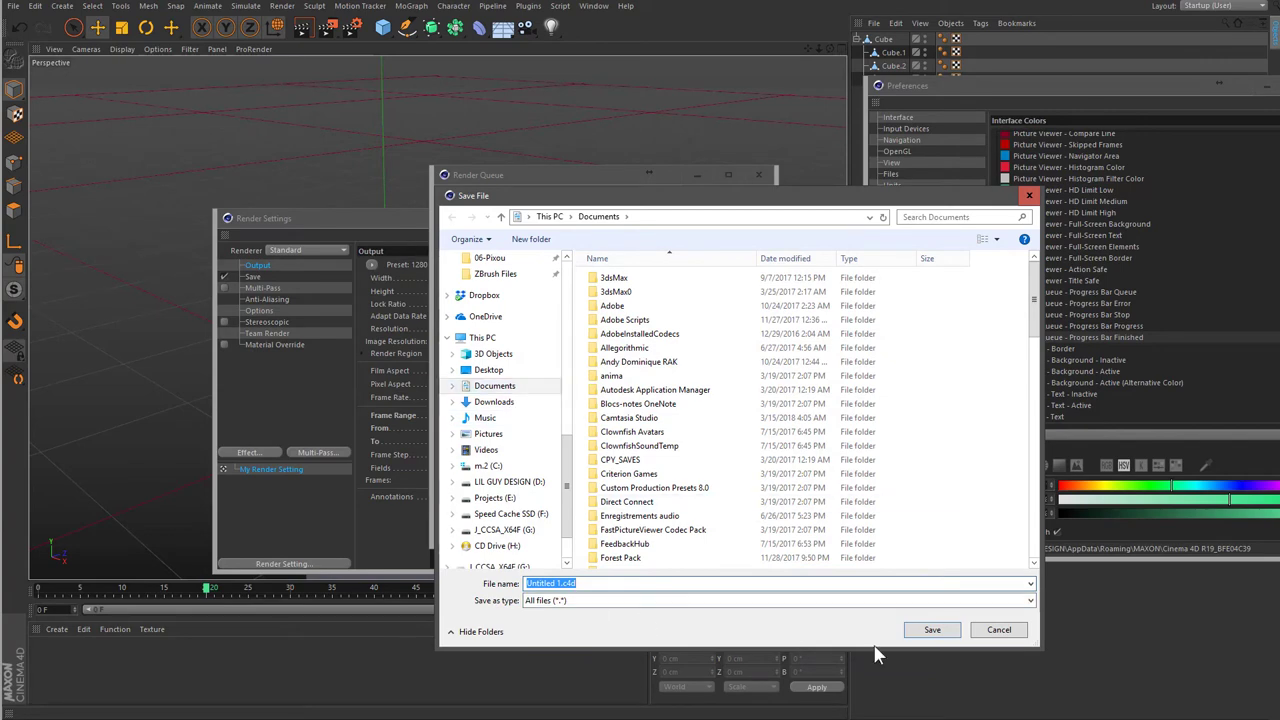
{"action": "left_click", "coordinate": [932, 630]}
{"action": "left_click_drag", "start_coordinate": [590, 176], "coordinate": [617, 119]}
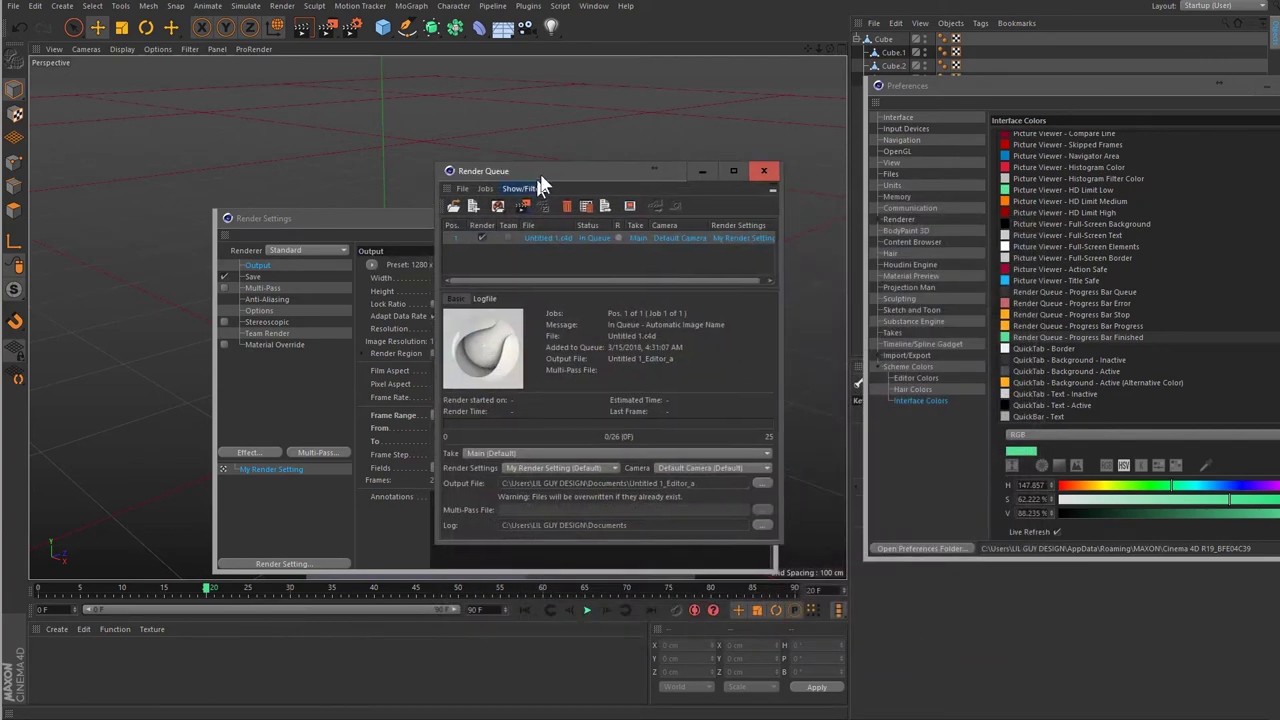
{"action": "left_click", "coordinate": [543, 152]}
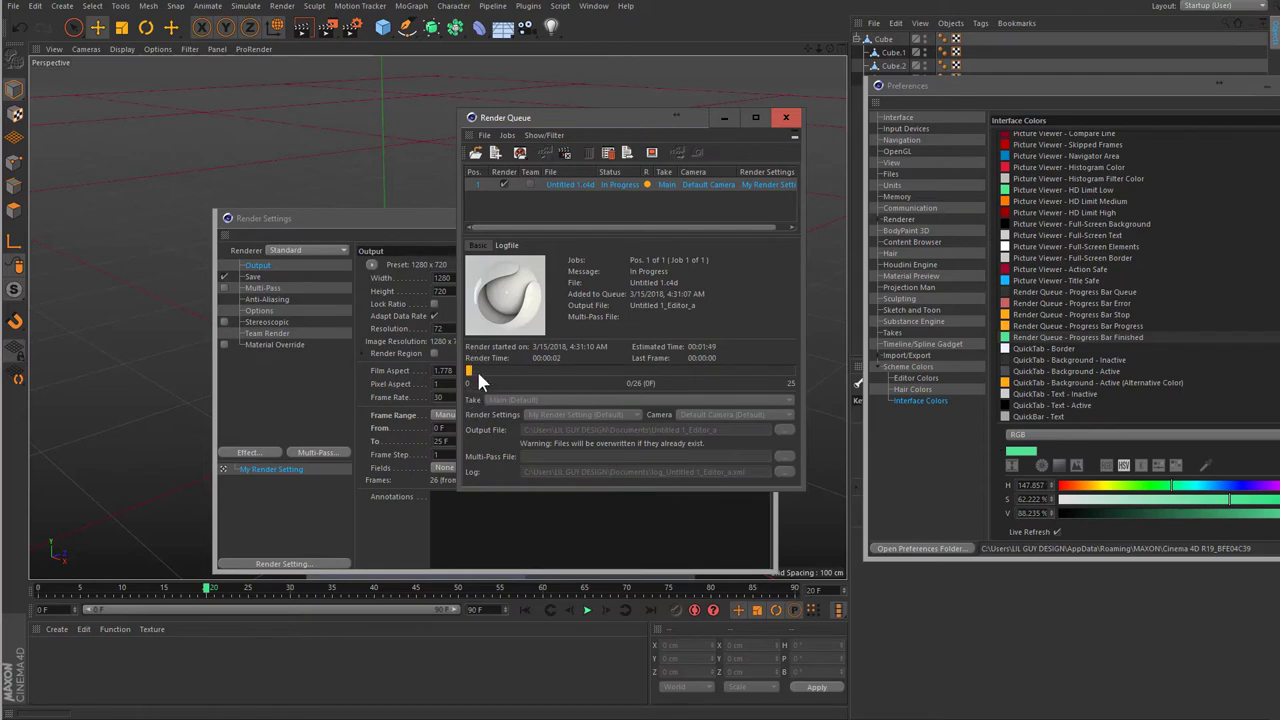
{"action": "left_click", "coordinate": [558, 153]}
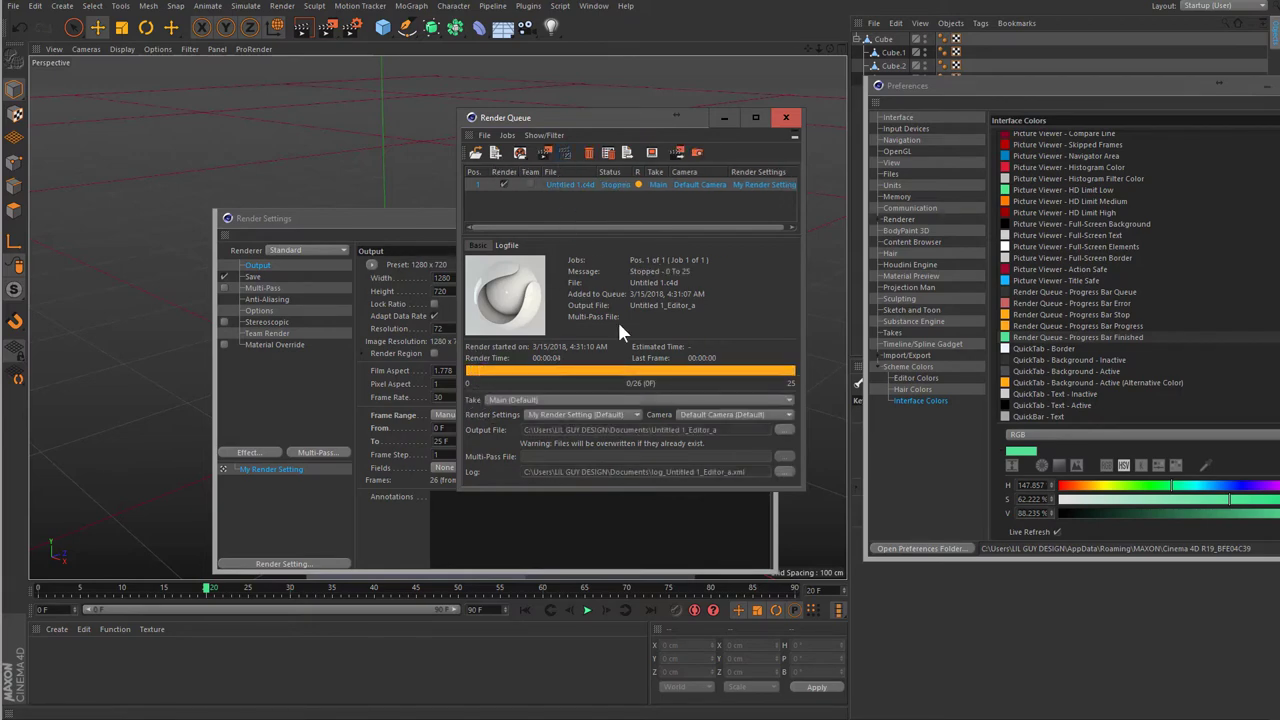
- Set the Render Settings end frame to 3 F
{"action": "left_click_drag", "start_coordinate": [594, 121], "coordinate": [173, 215]}
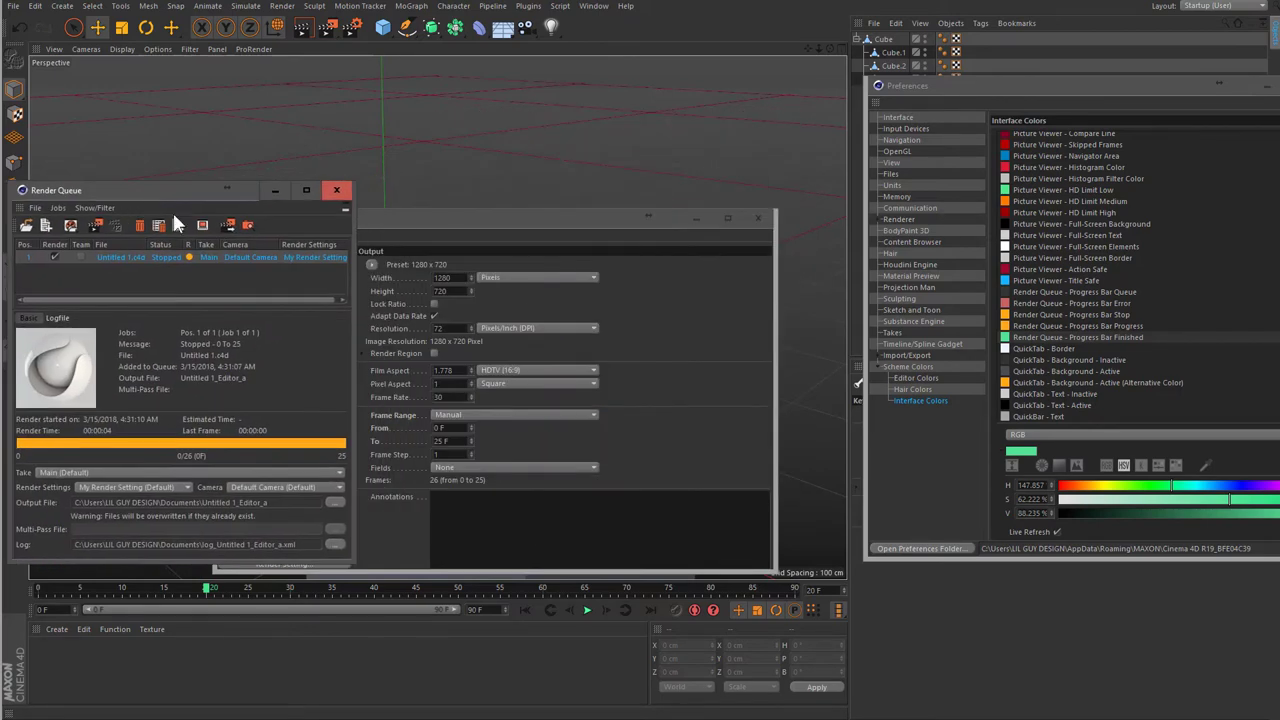
{"action": "left_click", "coordinate": [450, 454]}
{"action": "double_click", "coordinate": [445, 441]}
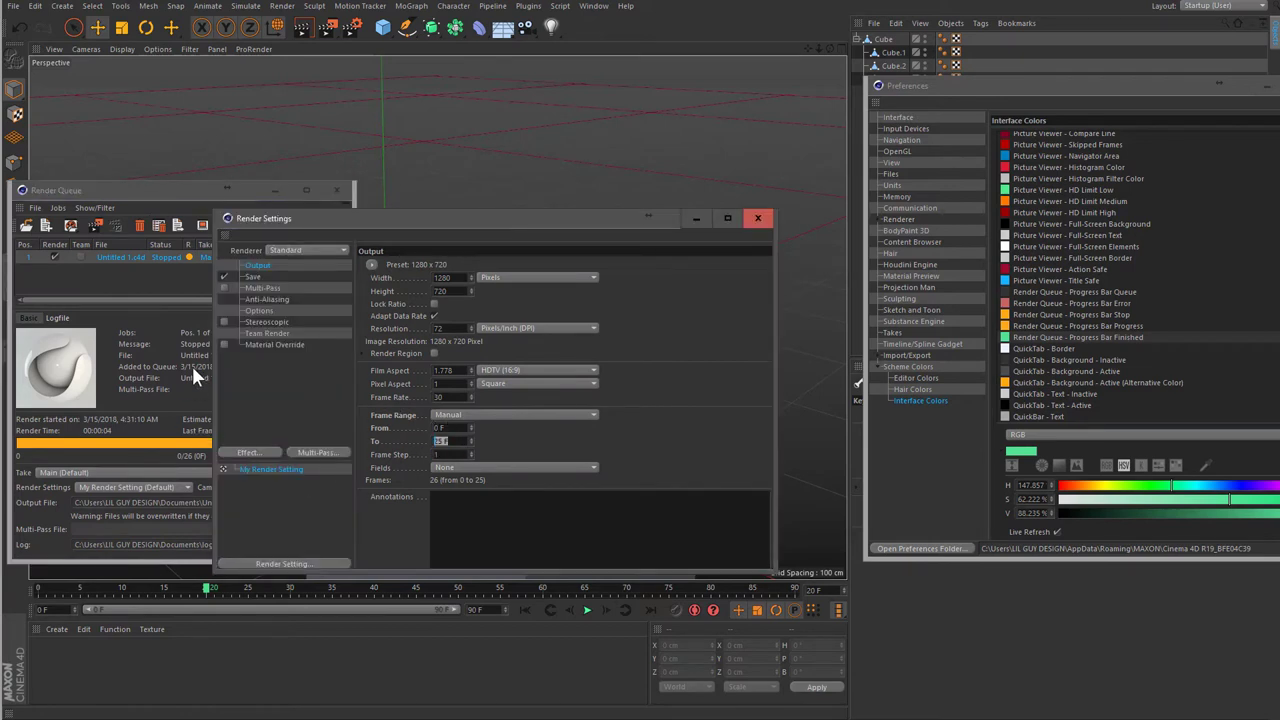
{"action": "type", "text": "1"}
{"action": "key", "text": "Return"}
- Change the Render Queue Progress Bar Progress colour hue to blue
{"action": "left_click_drag", "start_coordinate": [338, 176], "coordinate": [372, 164]}
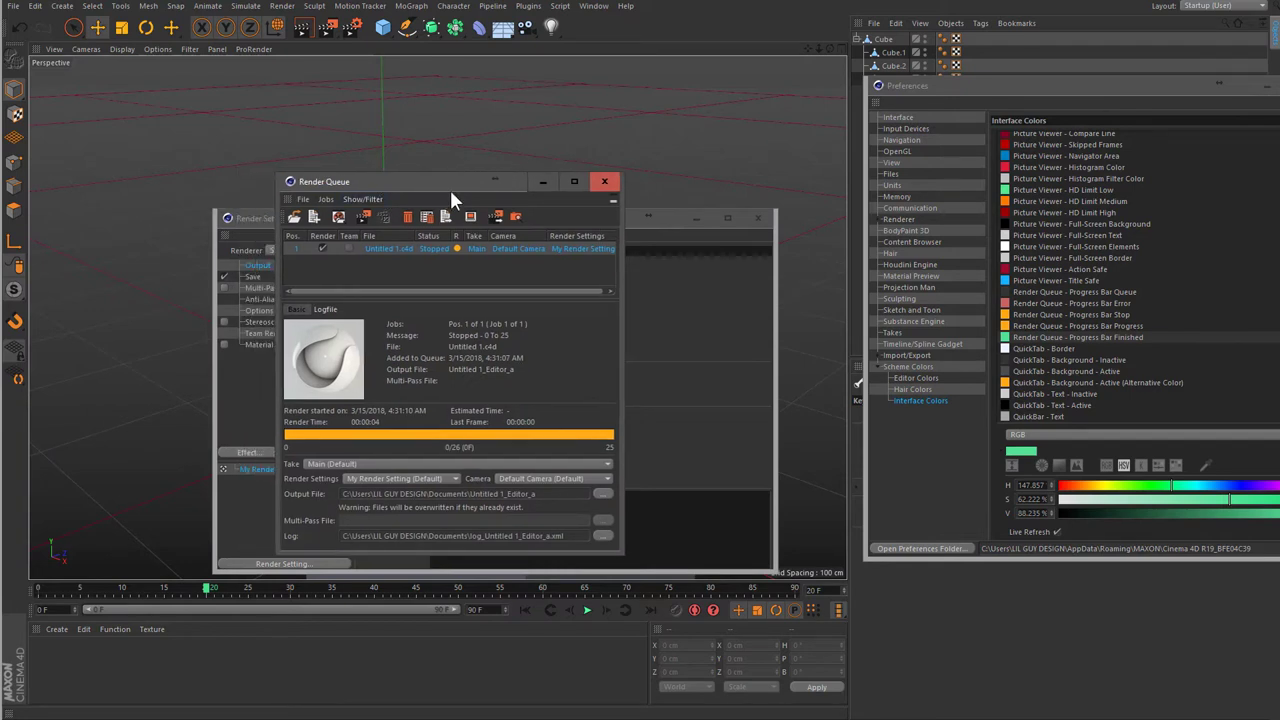
{"action": "left_click_drag", "start_coordinate": [432, 186], "coordinate": [705, 144]}
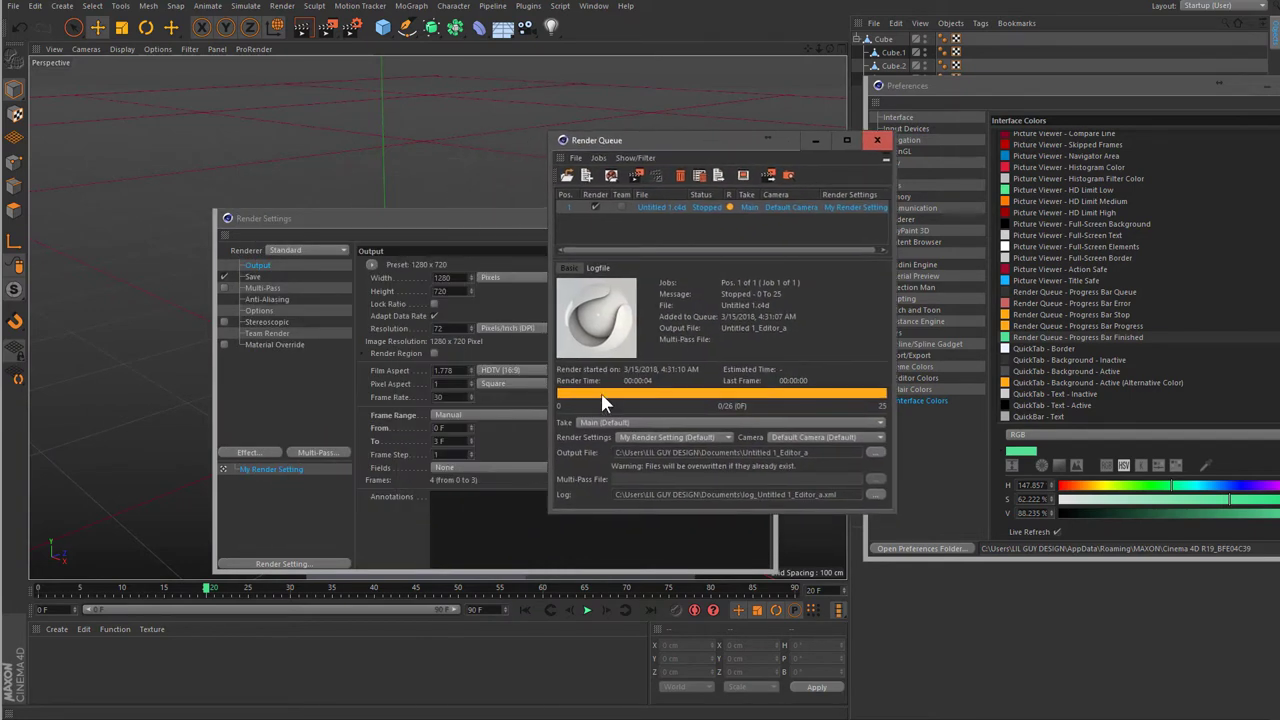
{"action": "left_click", "coordinate": [1080, 314]}
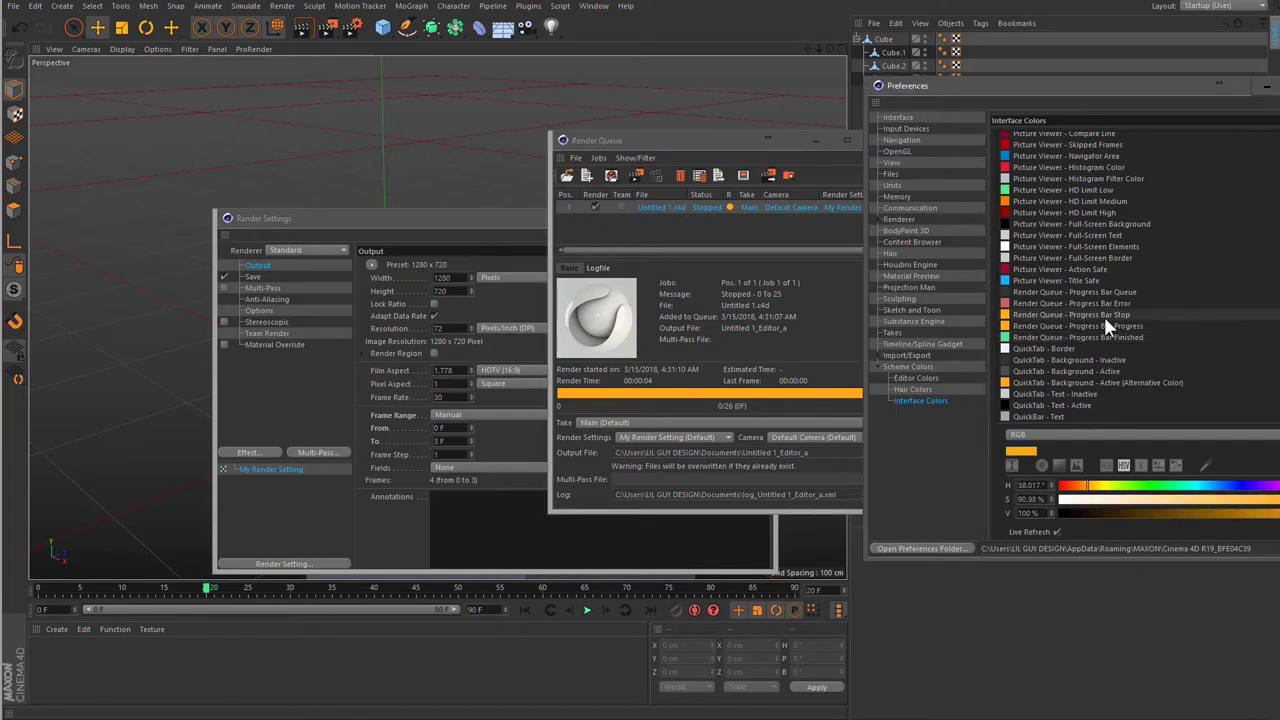
{"action": "left_click", "coordinate": [1148, 326]}
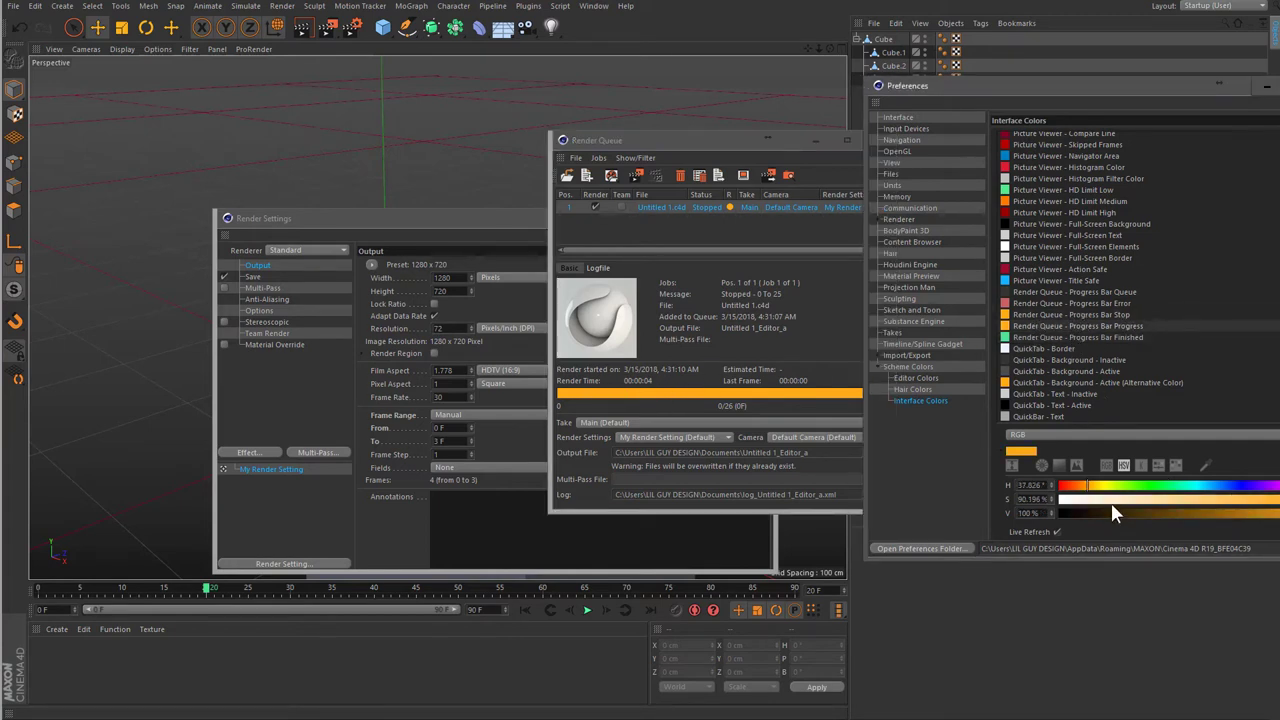
{"action": "left_click_drag", "start_coordinate": [1100, 487], "coordinate": [1220, 490]}
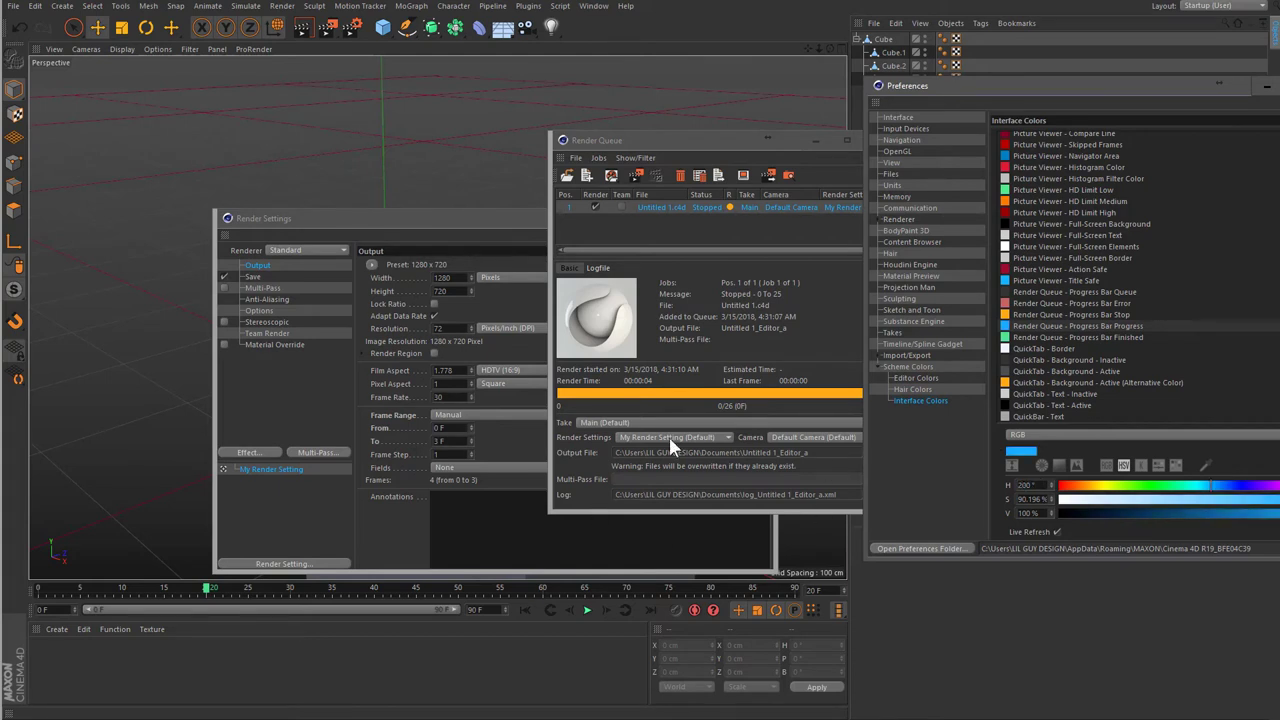
- Test-render the queue, then make the Progress Bar Stop colour red (360°, 95%, 100%)
{"action": "left_click", "coordinate": [634, 175]}
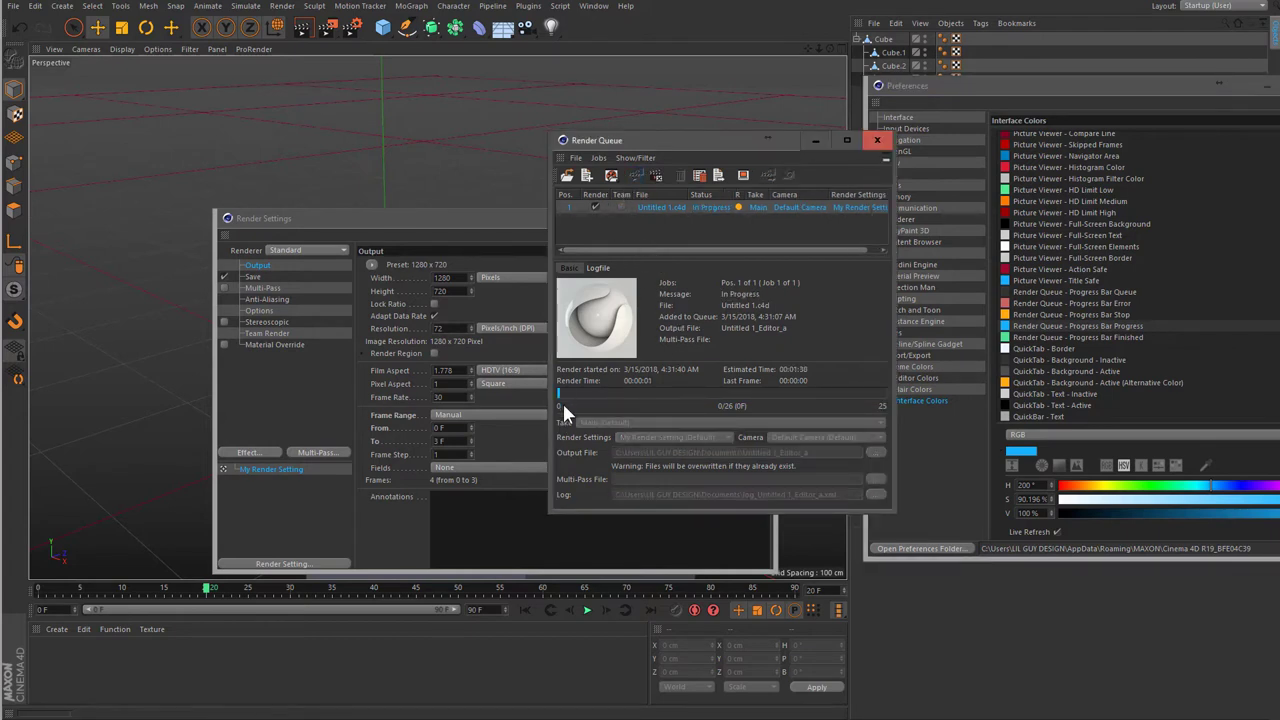
{"action": "left_click", "coordinate": [657, 172]}
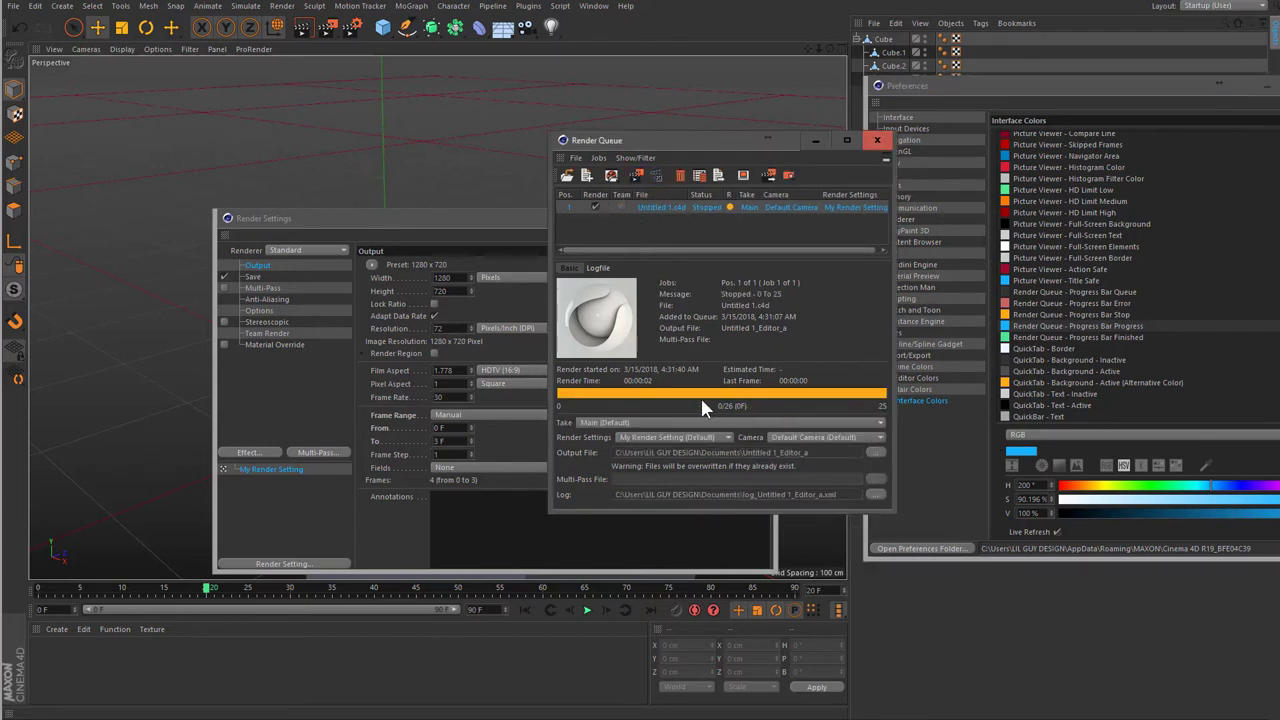
{"action": "left_click", "coordinate": [1071, 314]}
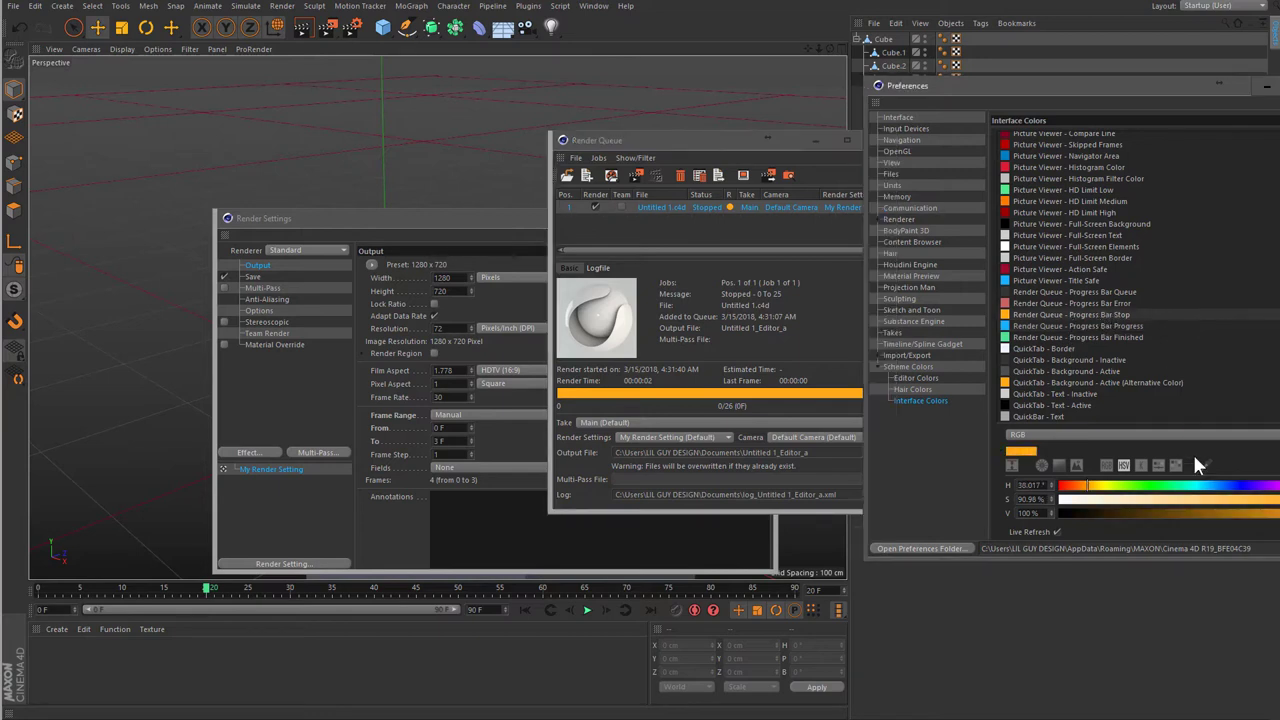
{"action": "left_click_drag", "start_coordinate": [1210, 485], "coordinate": [1279, 485]}
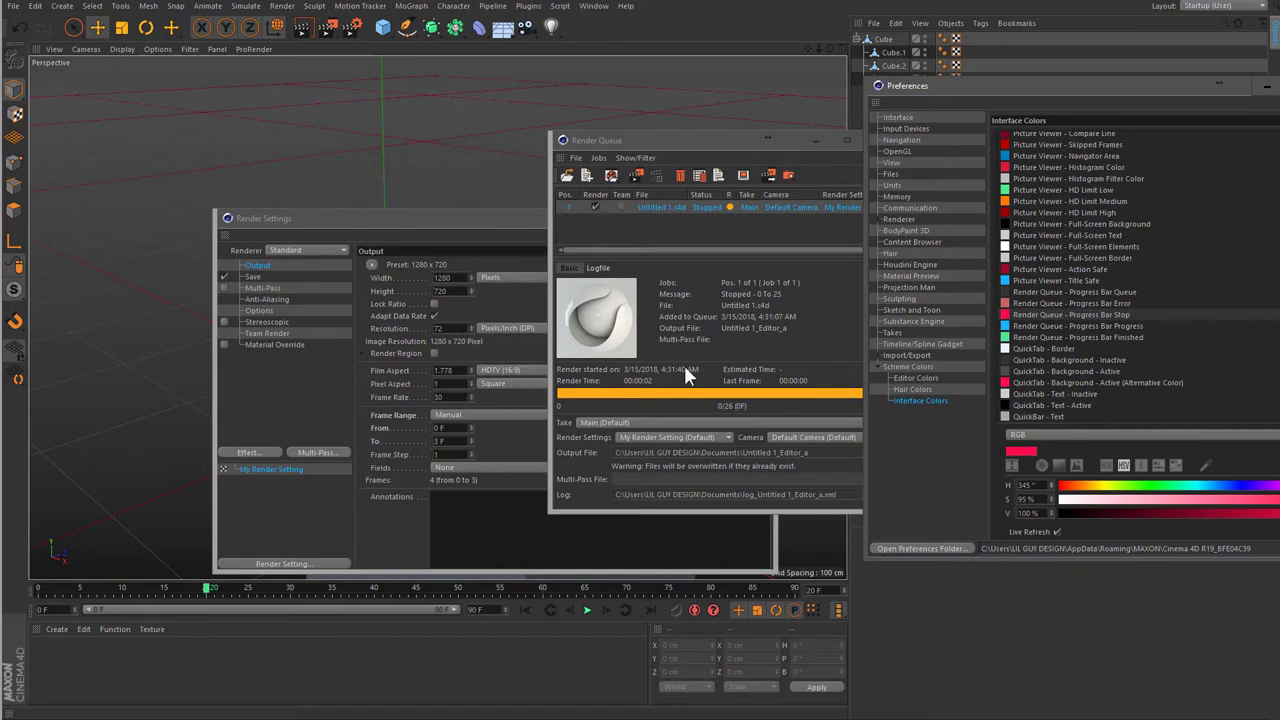
- Set the red render-progress colour to 86% brightness and preview it by starting and stopping a test render
{"action": "left_click_drag", "start_coordinate": [1260, 514], "coordinate": [1237, 514]}
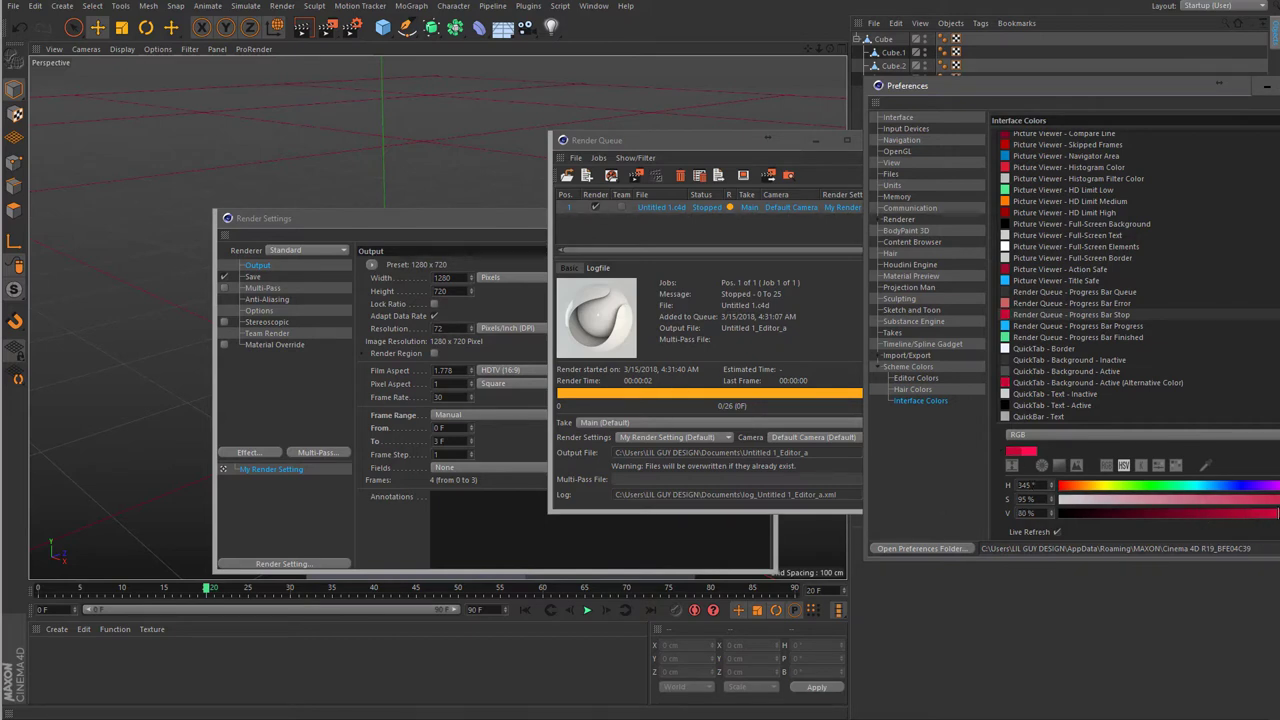
{"action": "left_click_drag", "start_coordinate": [1050, 513], "coordinate": [1054, 532]}
{"action": "left_click", "coordinate": [636, 175]}
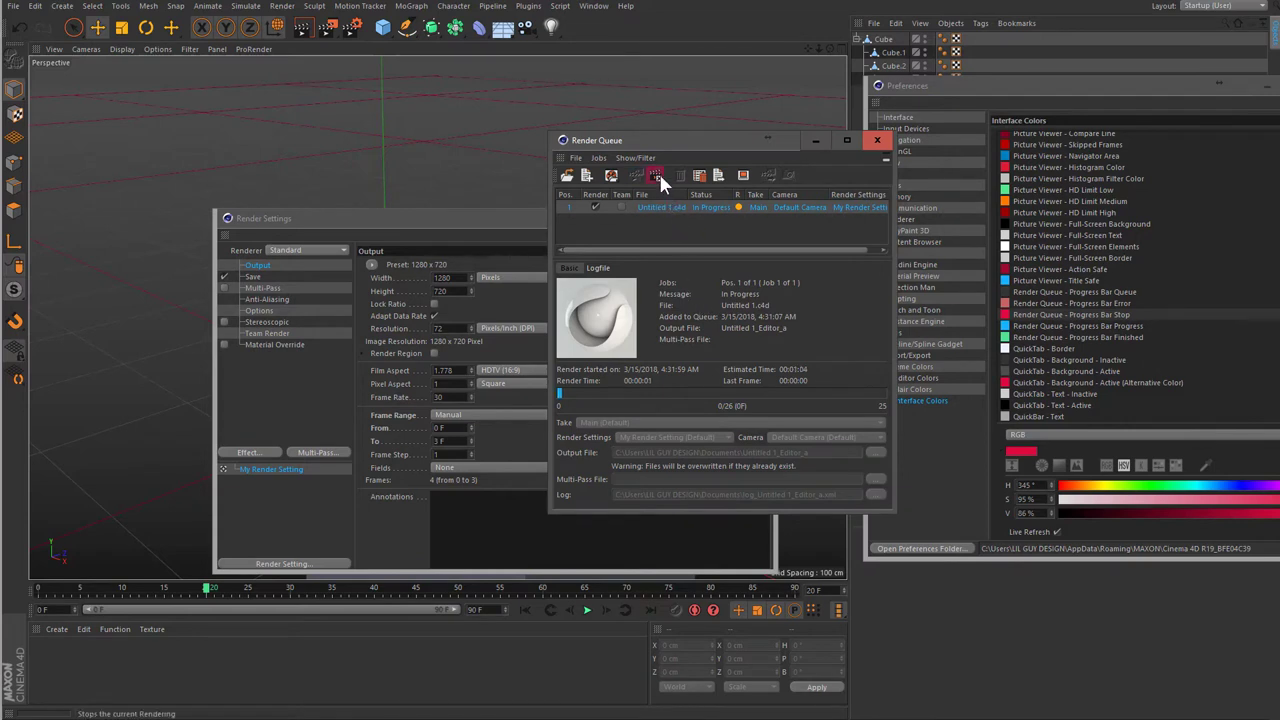
{"action": "left_click", "coordinate": [659, 173]}
{"action": "left_click_drag", "start_coordinate": [731, 151], "coordinate": [503, 146]}
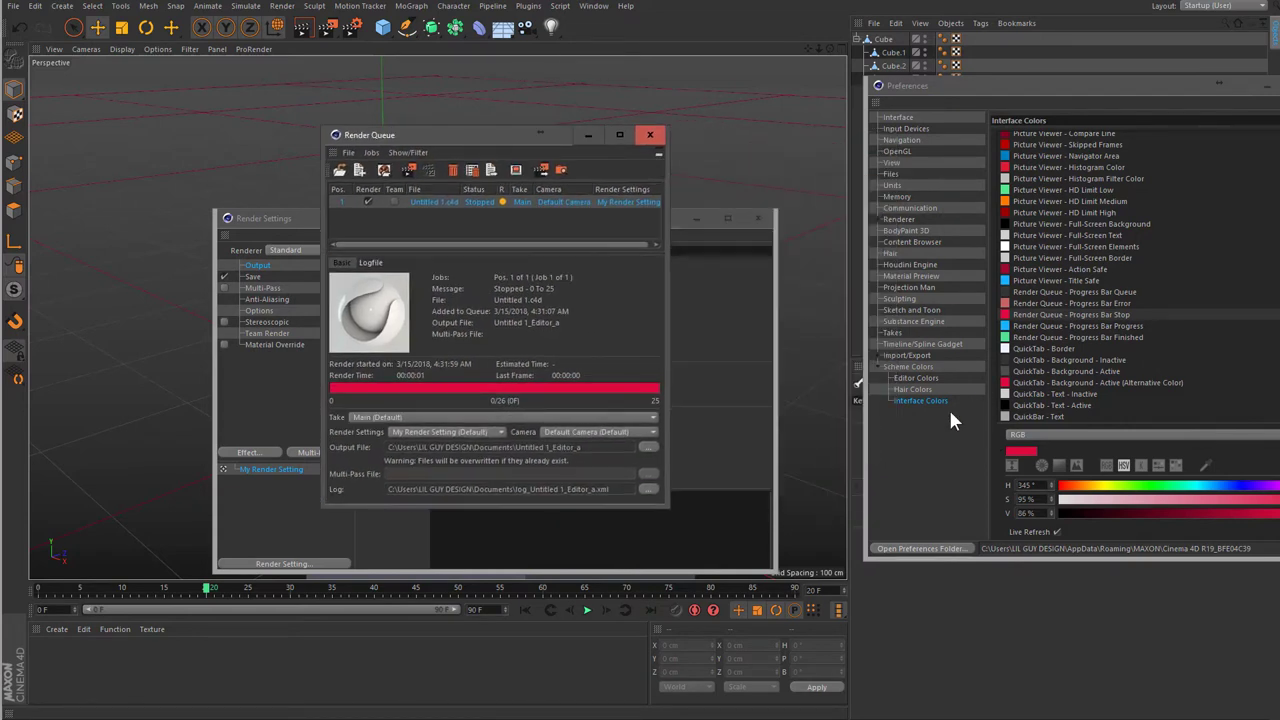
- Select the Progress Bar Finished colour, rerun and stop the render job, then close the Render Queue
{"action": "left_click", "coordinate": [1165, 326]}
{"action": "left_click", "coordinate": [1095, 338]}
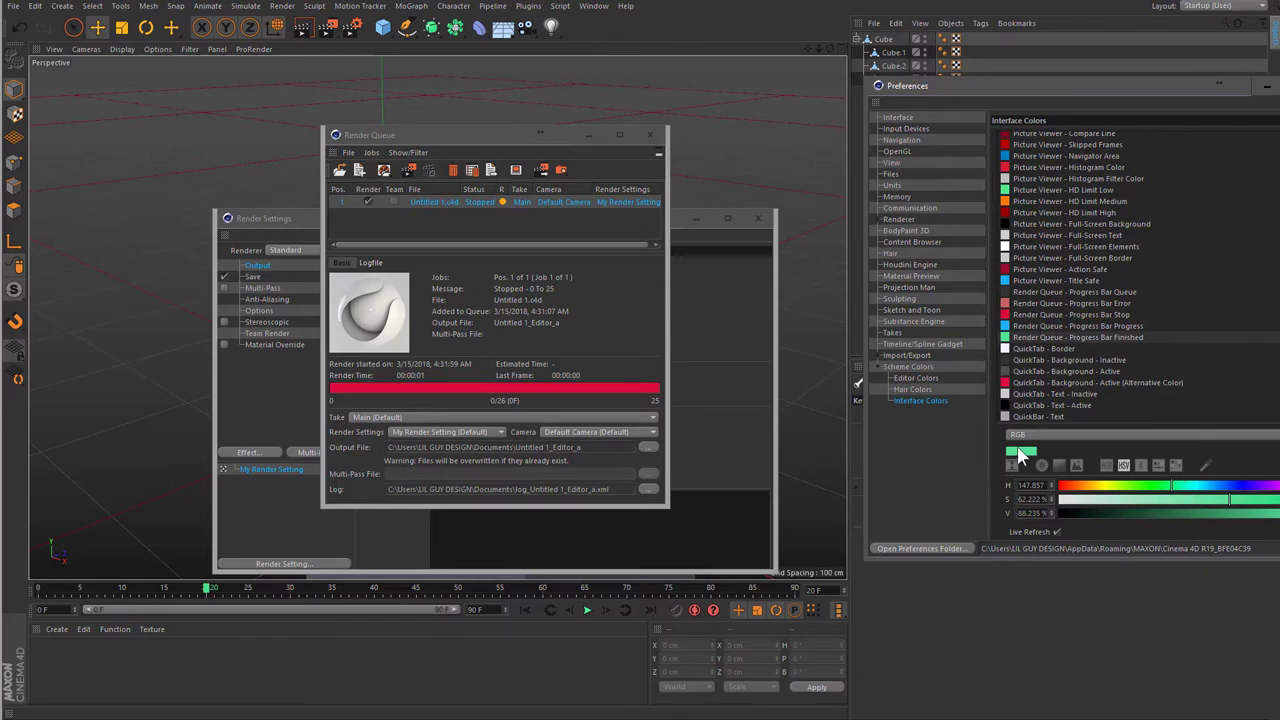
{"action": "left_click_drag", "start_coordinate": [479, 126], "coordinate": [478, 113]}
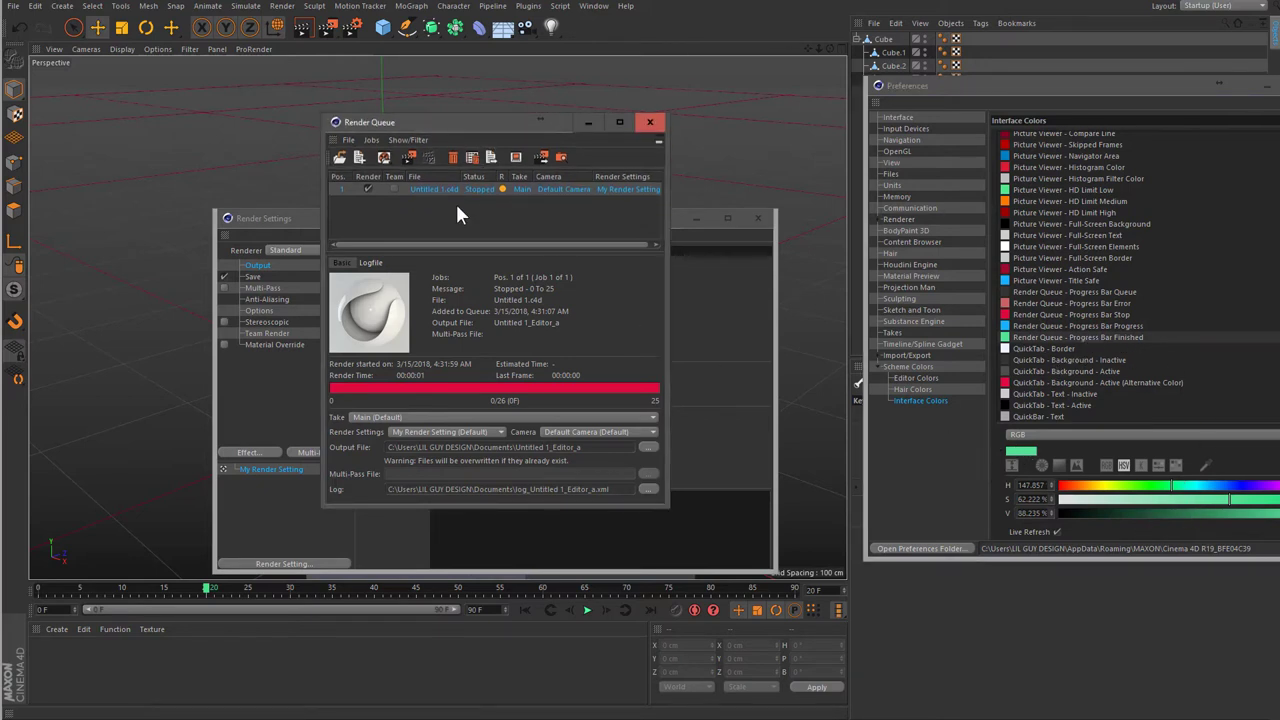
{"action": "left_click", "coordinate": [402, 151]}
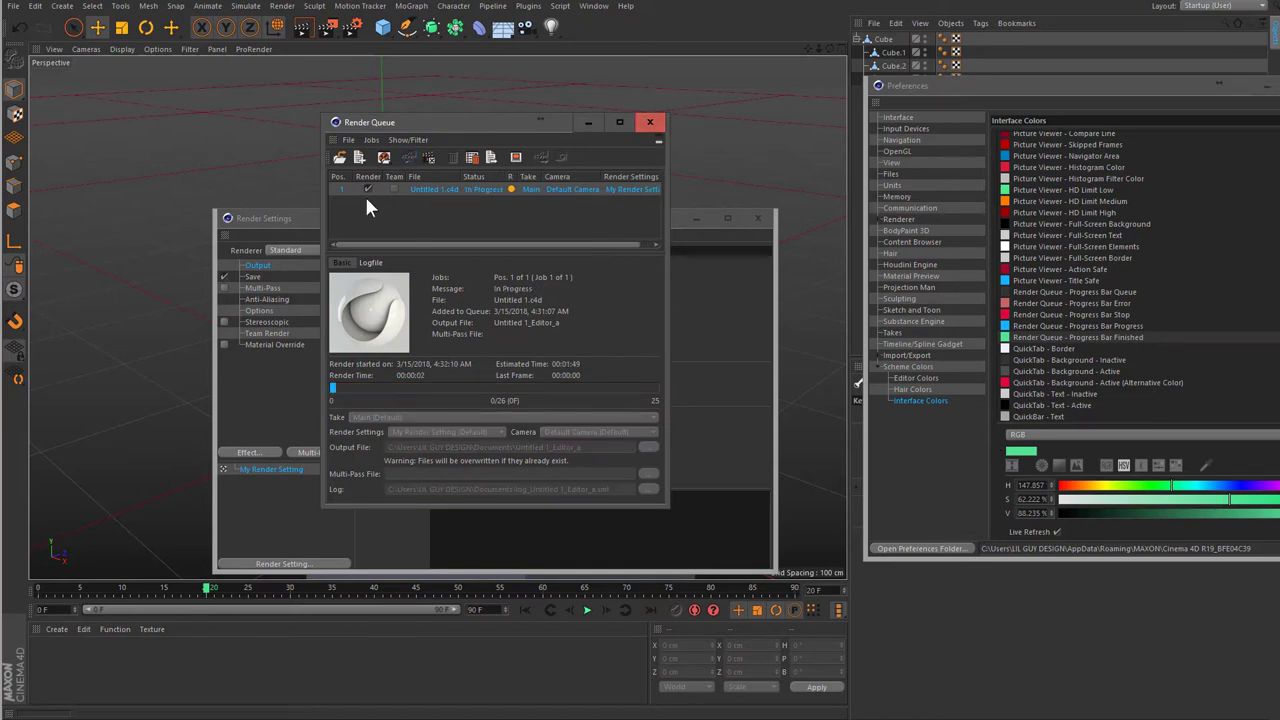
{"action": "left_click", "coordinate": [424, 156]}
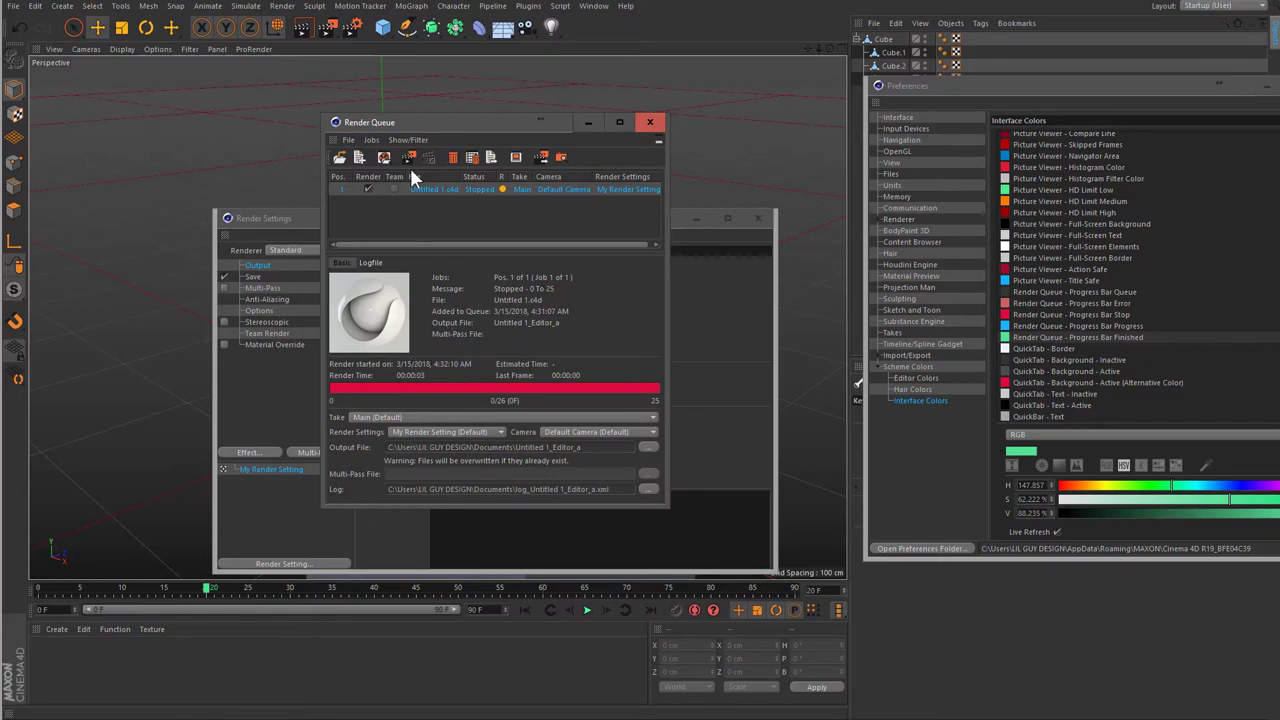
{"action": "left_click", "coordinate": [408, 157]}
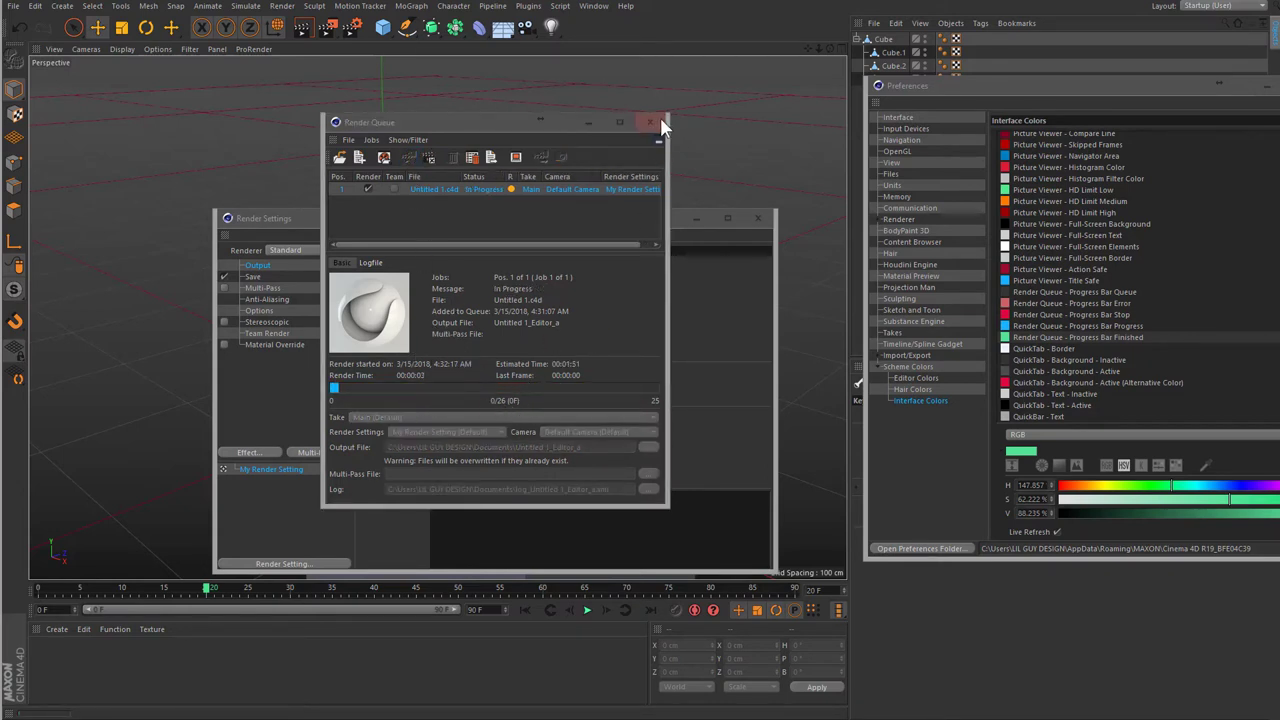
{"action": "left_click", "coordinate": [650, 122]}
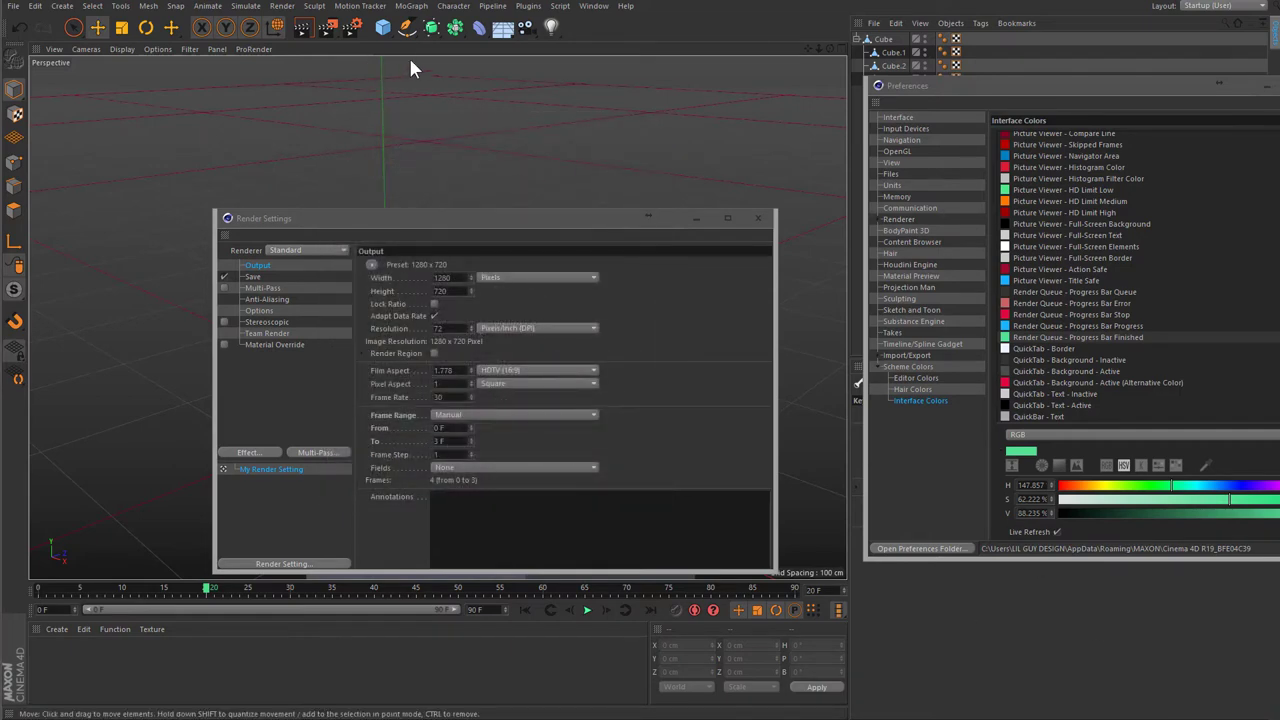
- Delete the stopped job from the Render Queue
{"action": "left_click", "coordinate": [358, 6]}
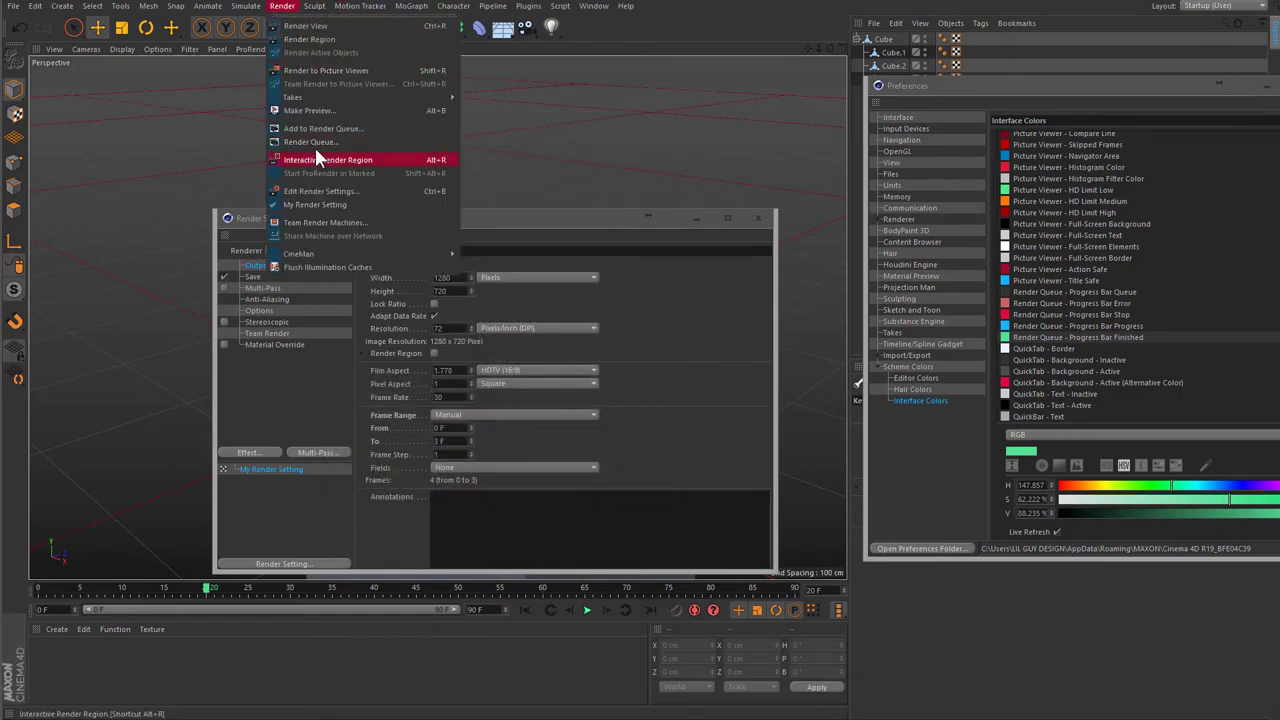
{"action": "left_click", "coordinate": [314, 143]}
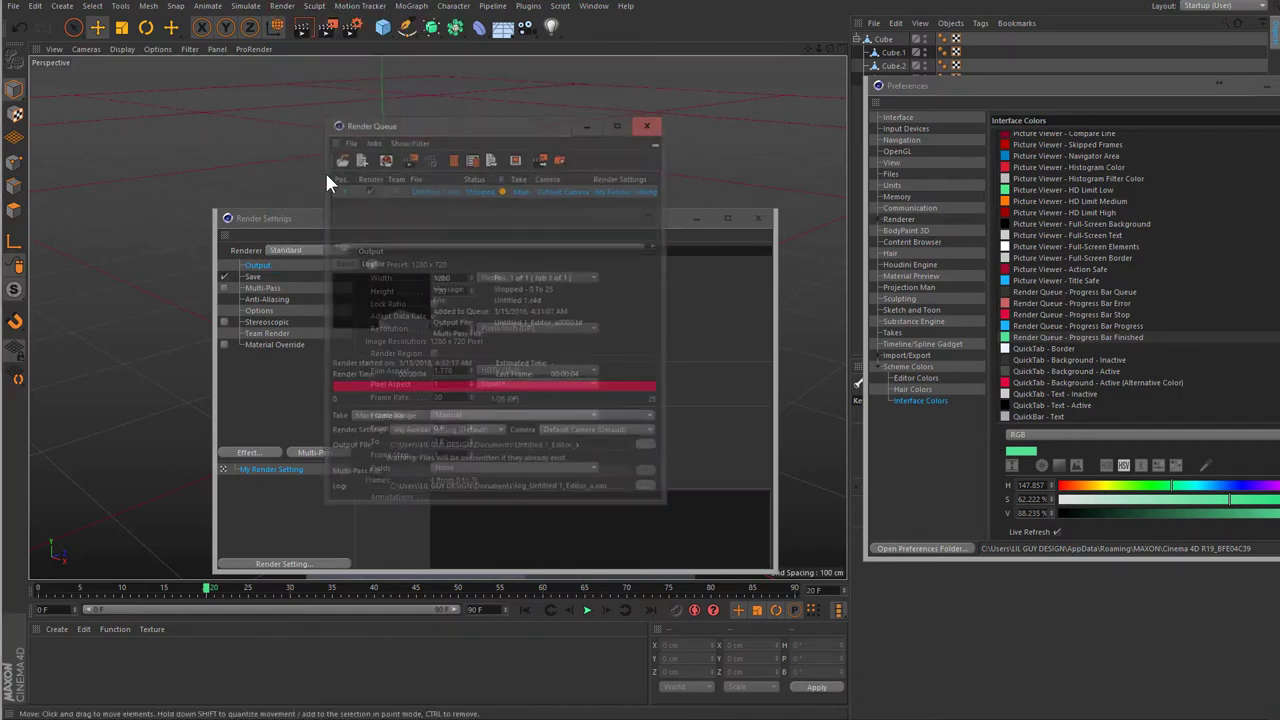
{"action": "left_click", "coordinate": [452, 157]}
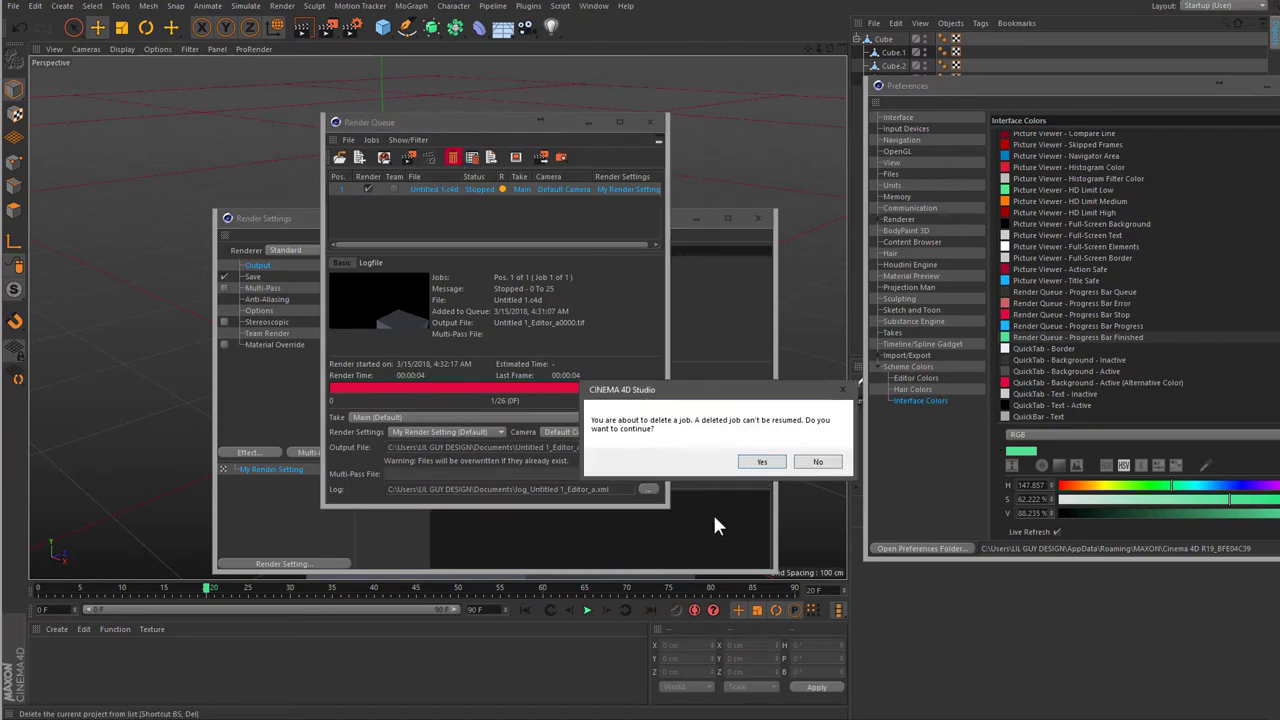
{"action": "left_click", "coordinate": [822, 461]}
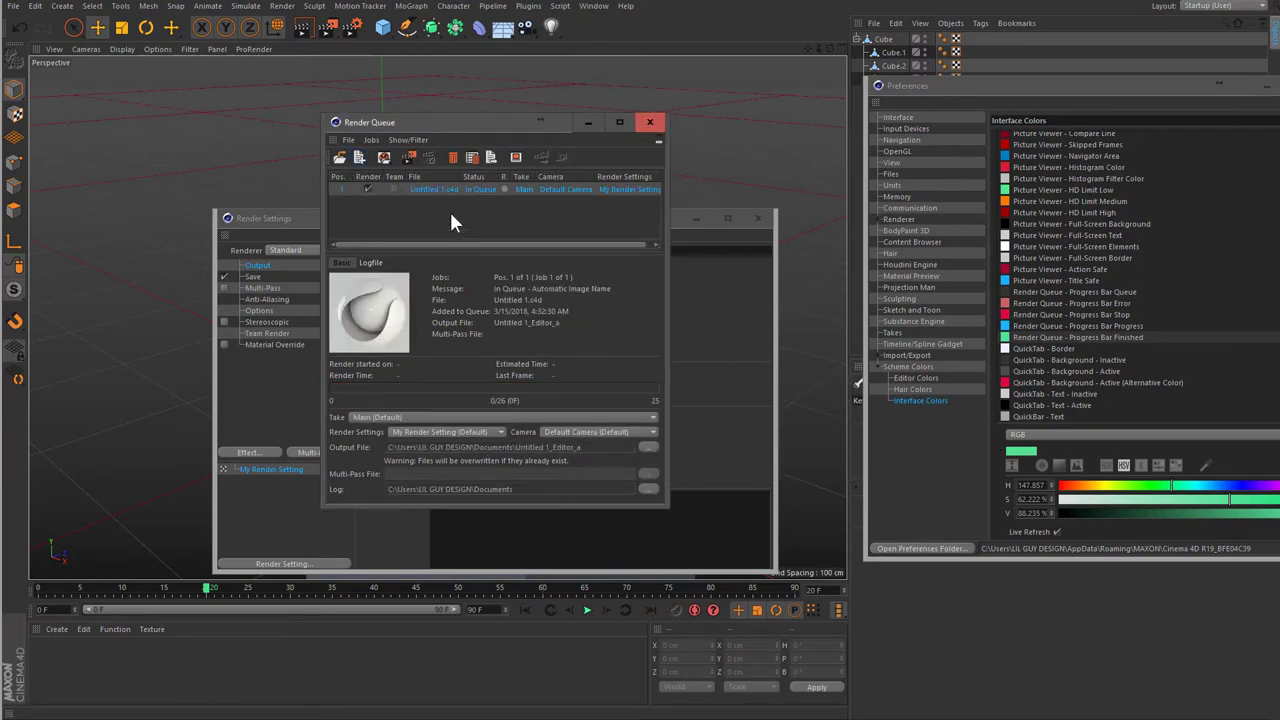
{"action": "left_click", "coordinate": [650, 122]}
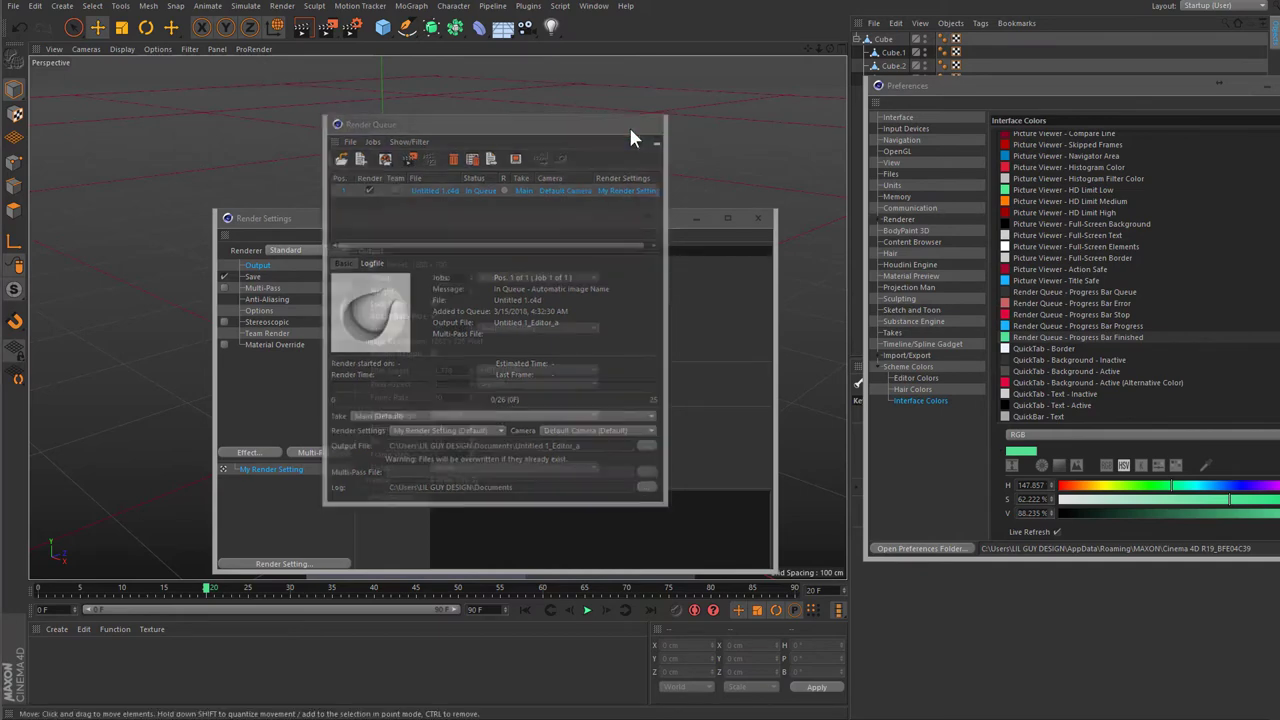
- Requeue the saved project as the 4-frame job and render it, moving the windows aside
{"action": "left_click", "coordinate": [14, 6]}
{"action": "key", "text": "Escape"}
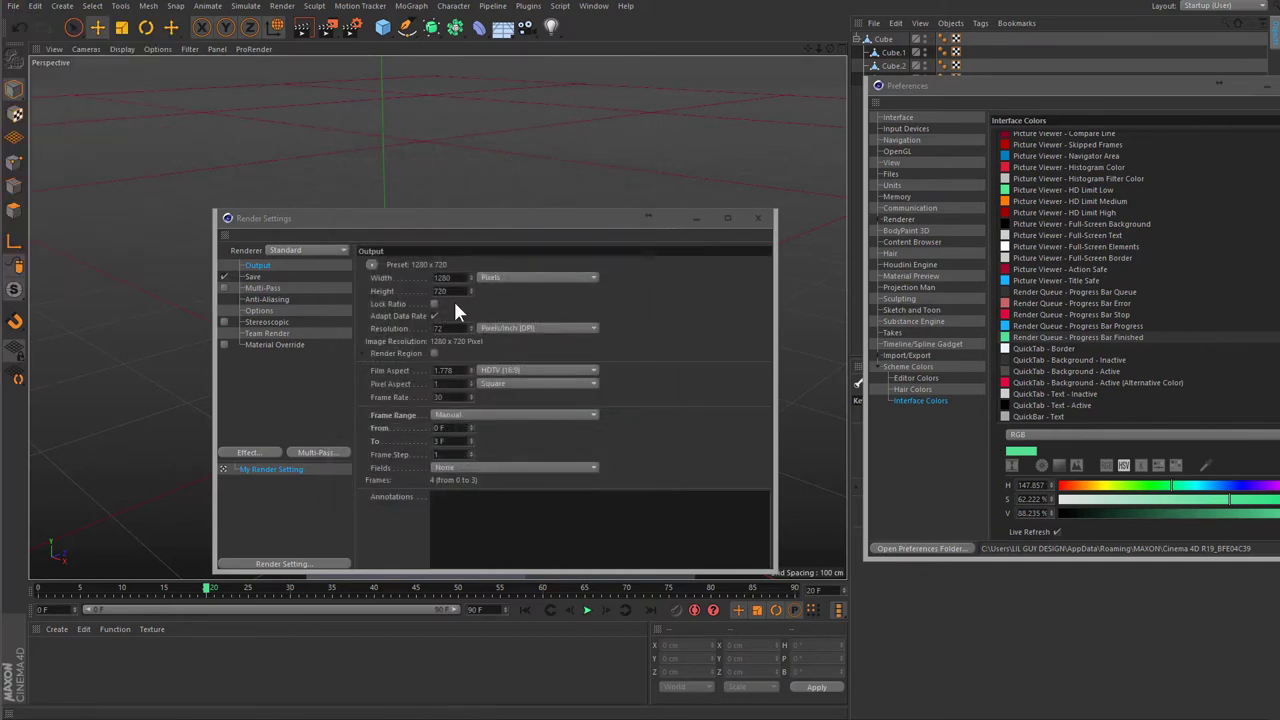
{"action": "left_click", "coordinate": [338, 7]}
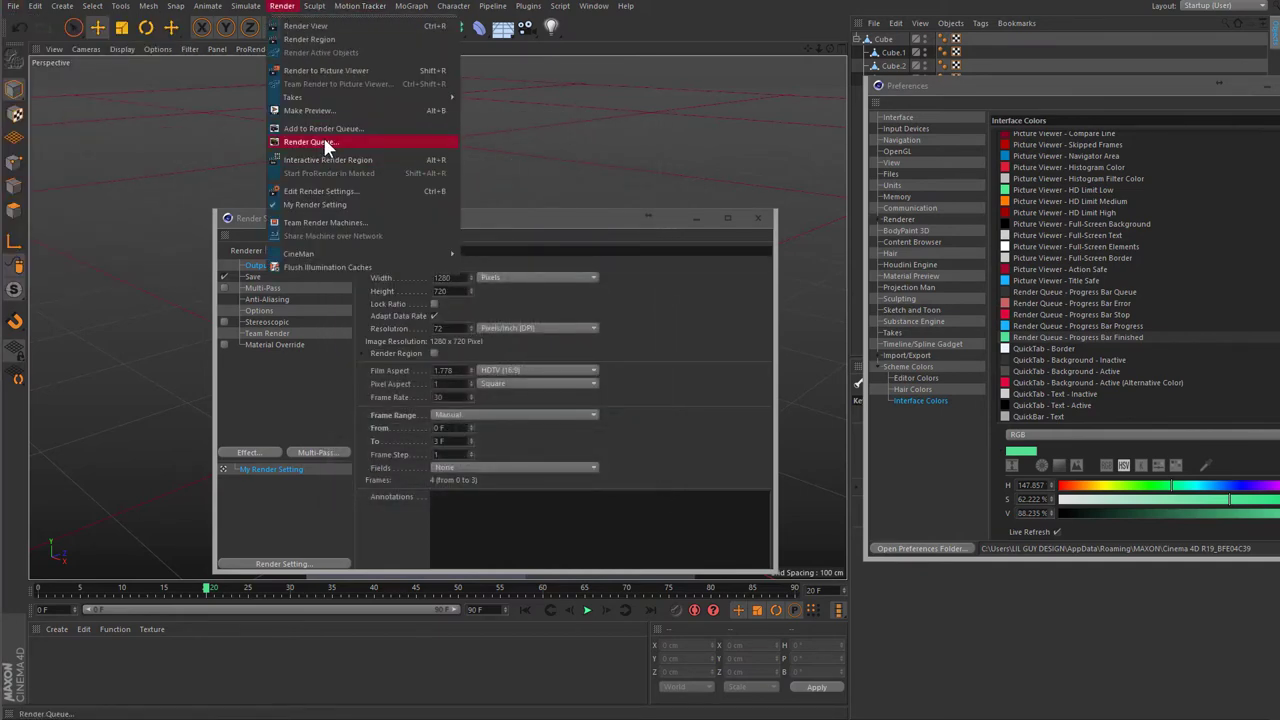
{"action": "left_click", "coordinate": [323, 137]}
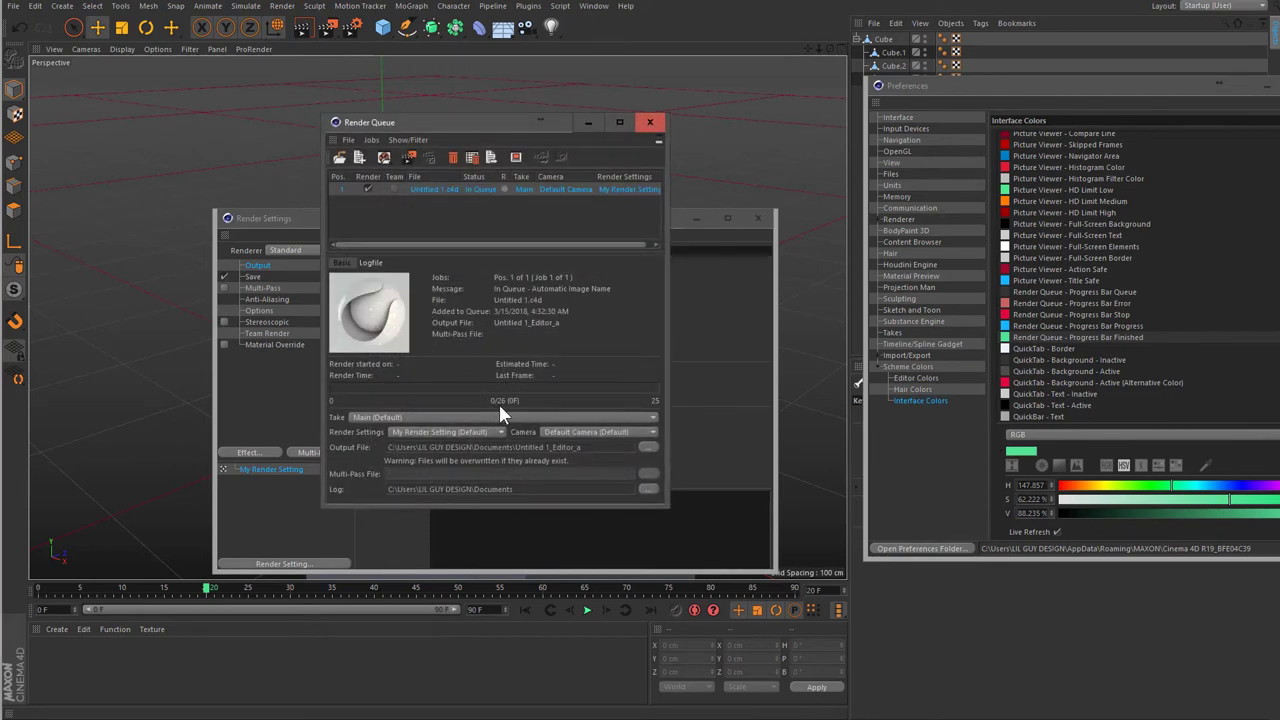
{"action": "left_click", "coordinate": [450, 157]}
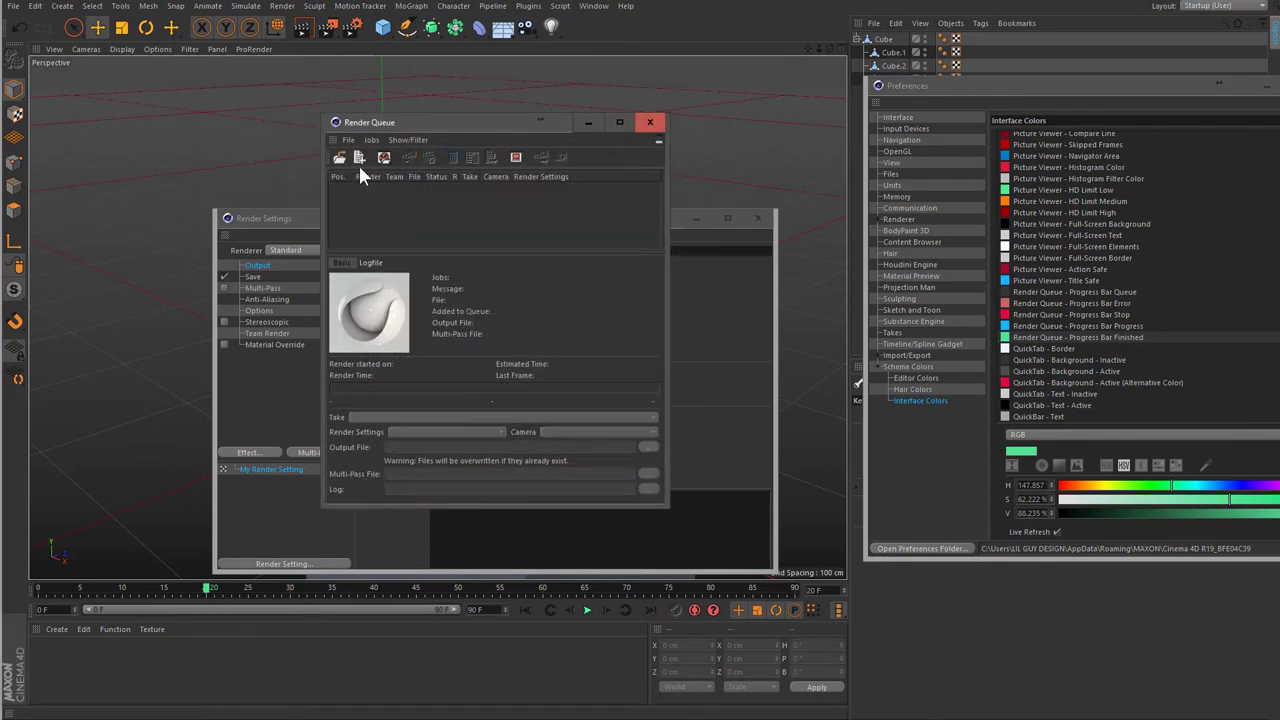
{"action": "left_click", "coordinate": [358, 160]}
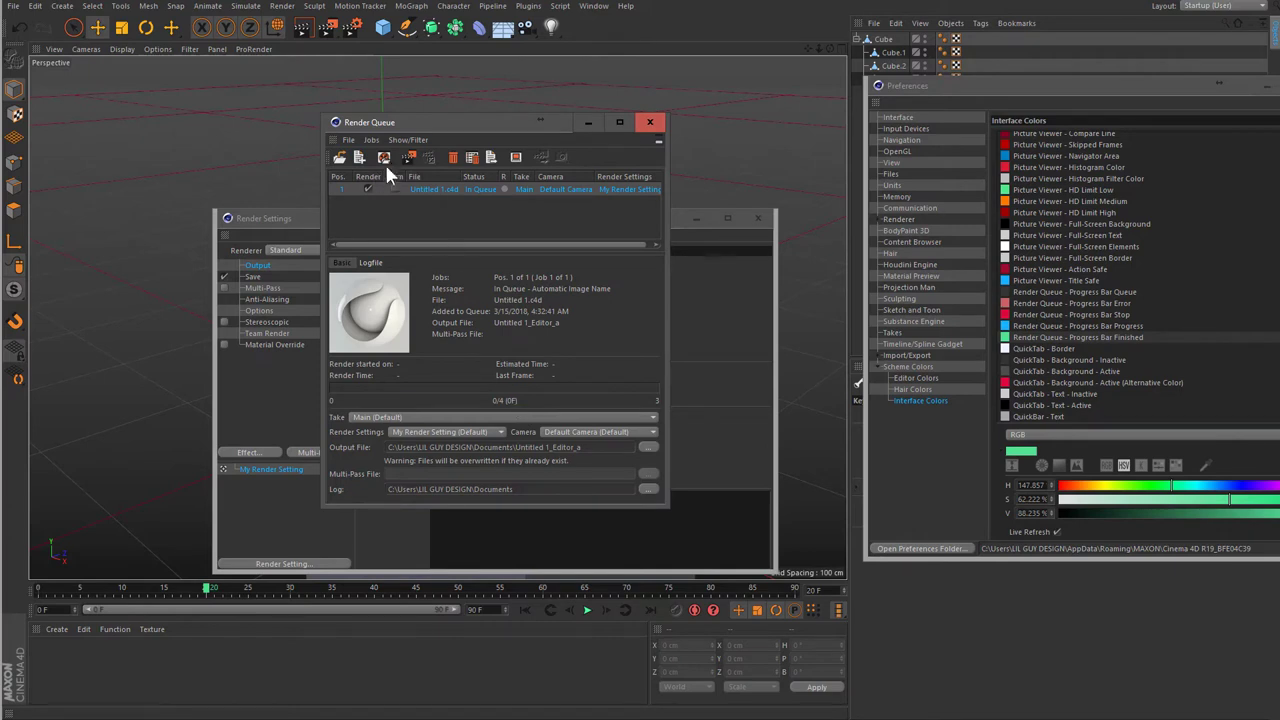
{"action": "left_click", "coordinate": [384, 159]}
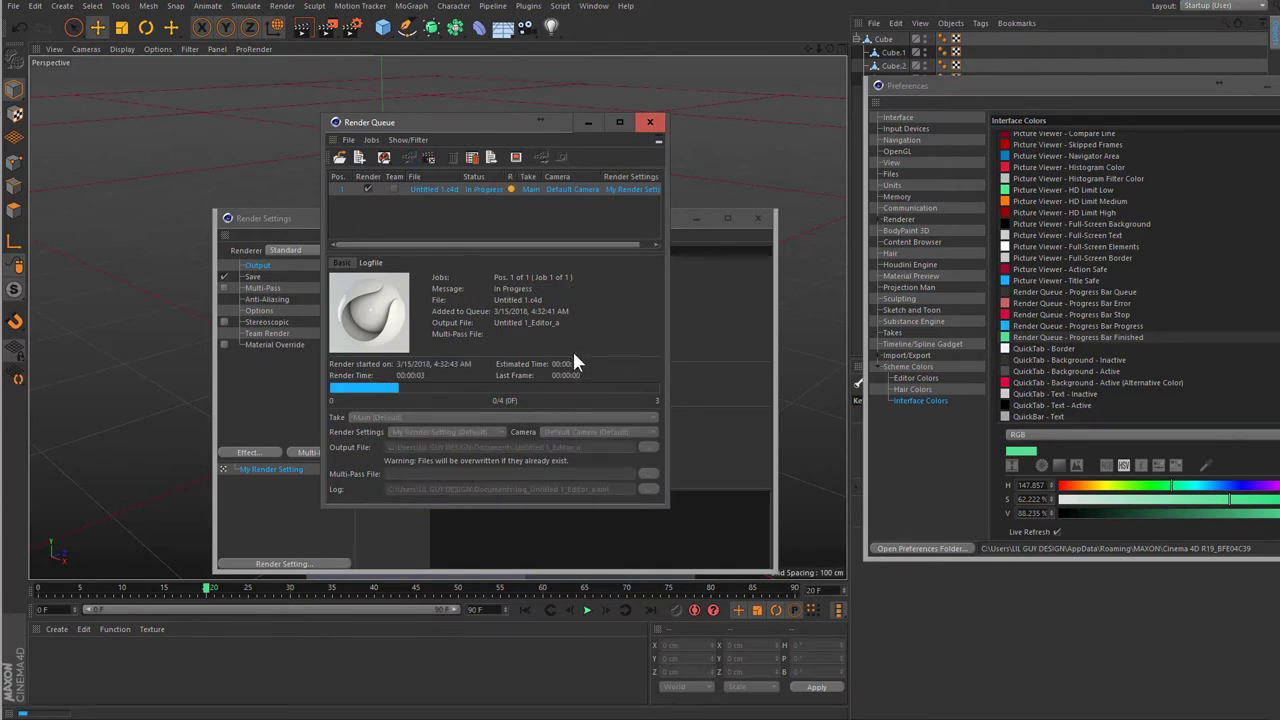
{"action": "left_click_drag", "start_coordinate": [485, 125], "coordinate": [448, 116]}
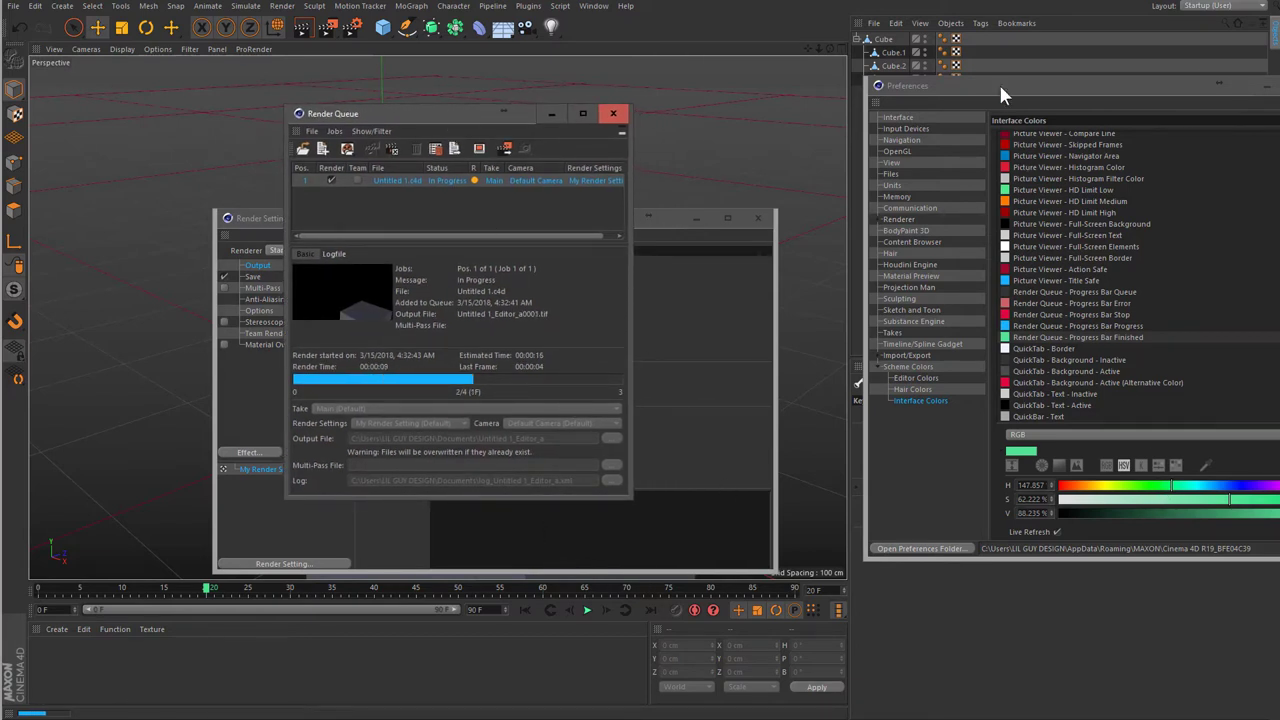
{"action": "left_click_drag", "start_coordinate": [998, 83], "coordinate": [810, 80]}
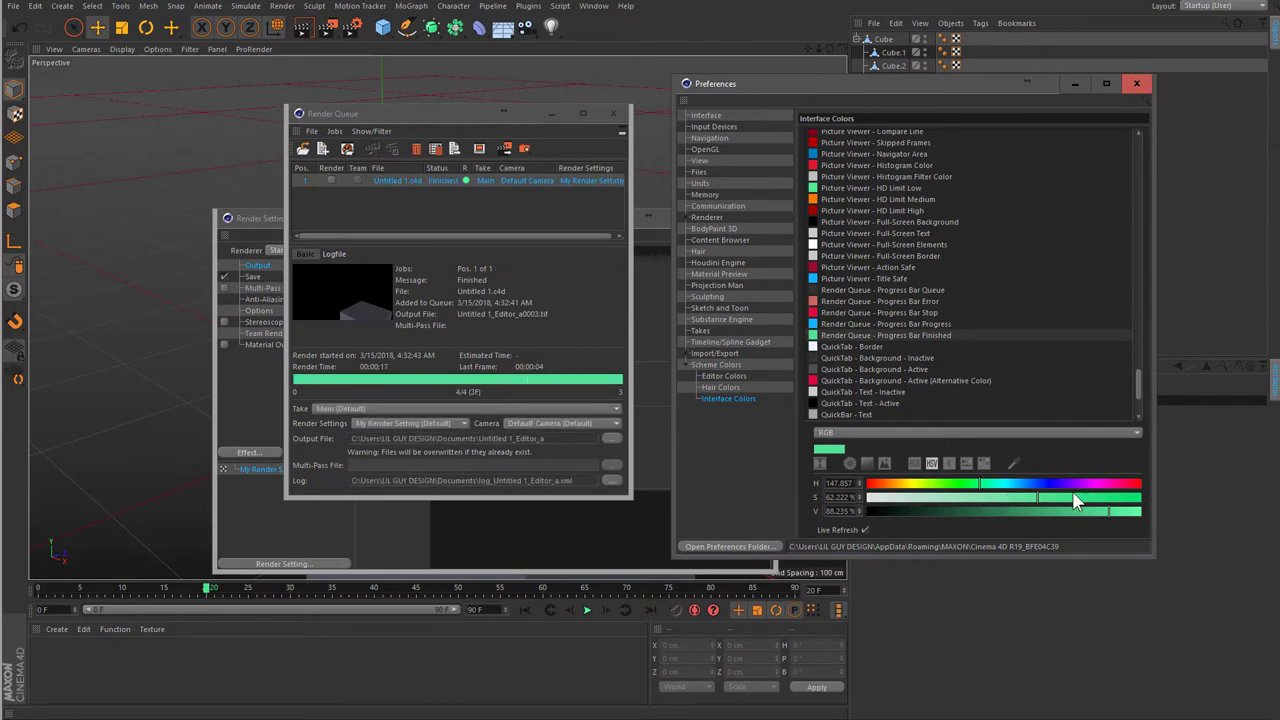
- Set the colour's hue back to 148° and close the Render Queue and Render Settings windows
{"action": "left_click", "coordinate": [976, 487]}
{"action": "left_click_drag", "start_coordinate": [976, 490], "coordinate": [1083, 497]}
{"action": "scroll", "coordinate": [843, 371], "scroll_direction": "up", "scroll_amount": 2}
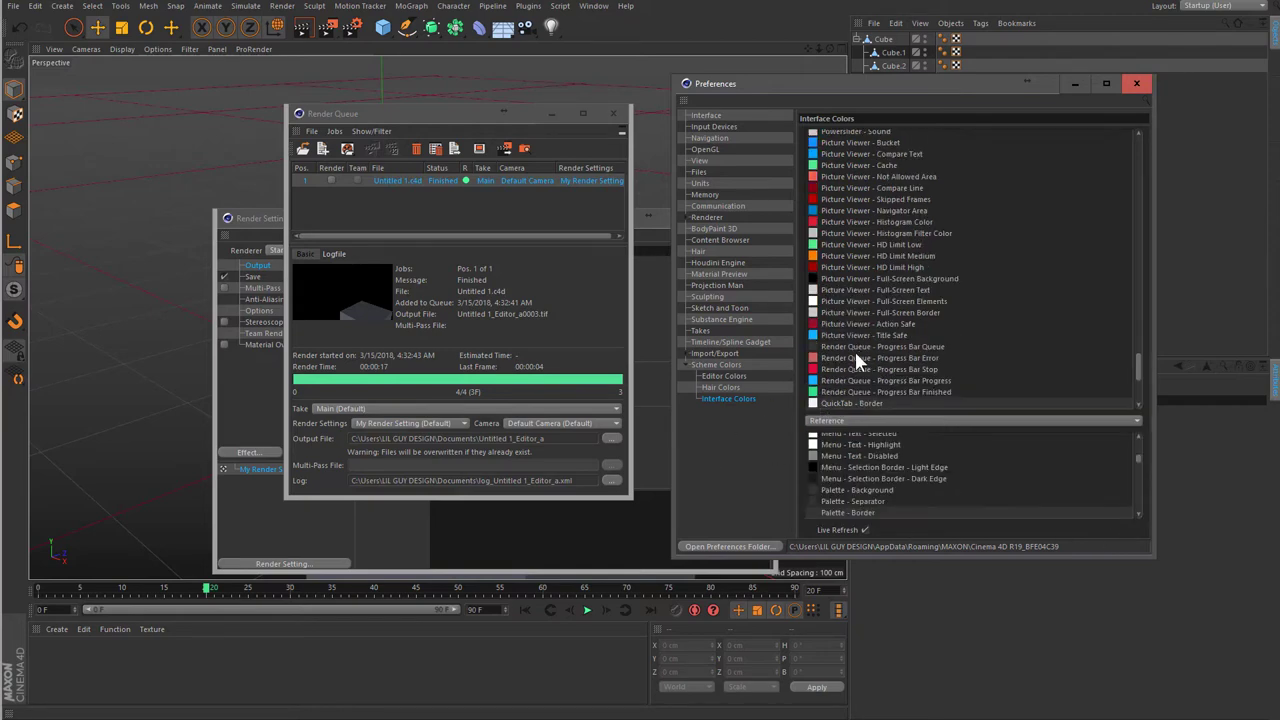
{"action": "left_click", "coordinate": [614, 114]}
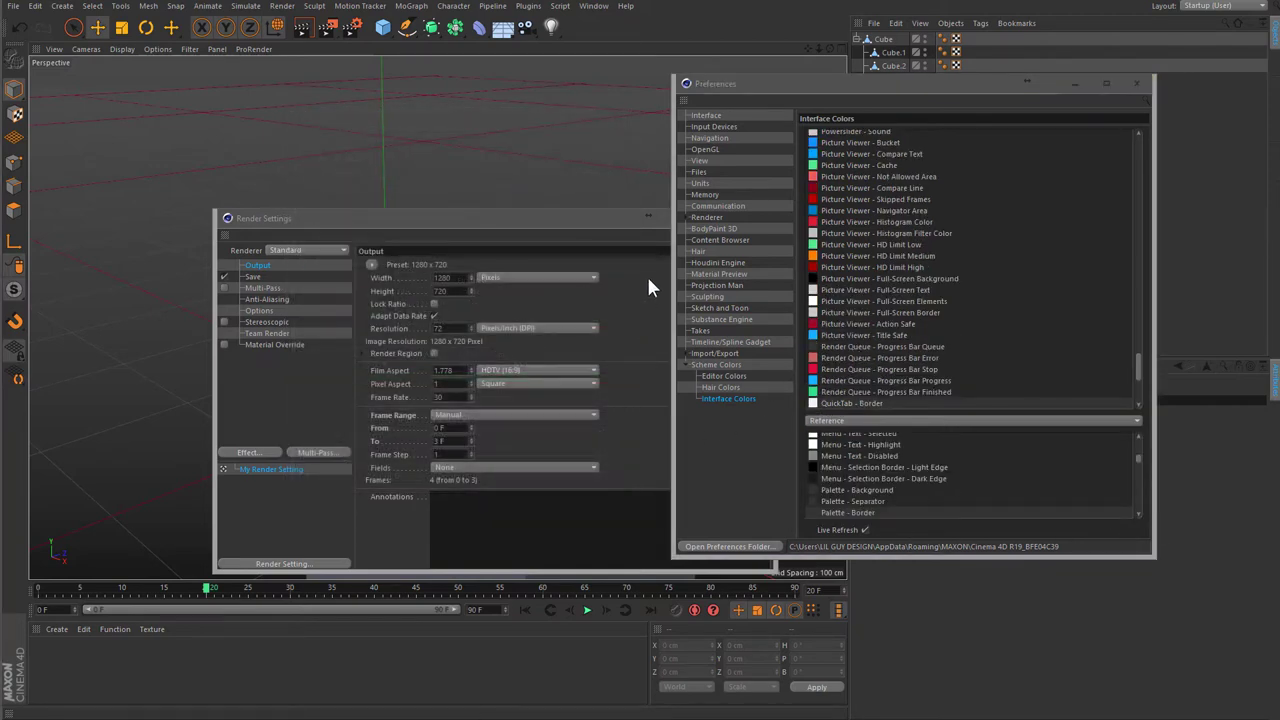
{"action": "left_click", "coordinate": [650, 272]}
{"action": "left_click", "coordinate": [758, 218]}
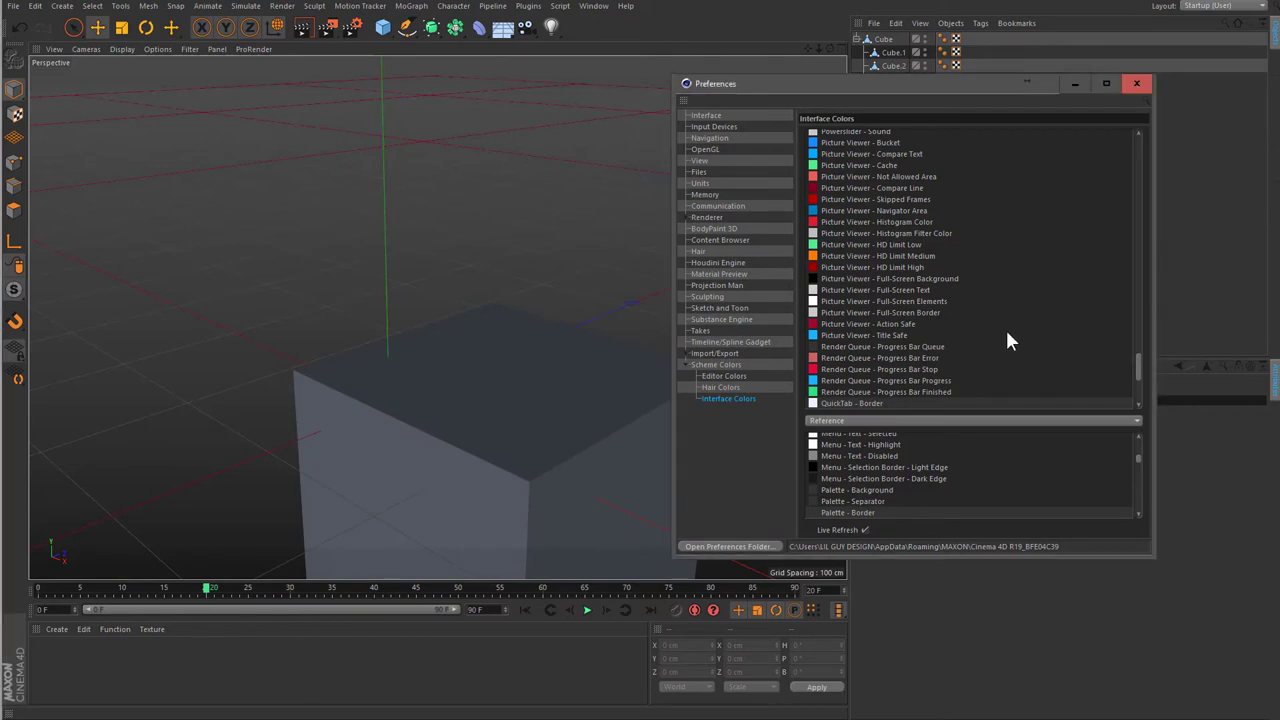
- Browse the interface colours past View Window - Border Record and Bubble Help to Progress Bar
{"action": "scroll", "coordinate": [1005, 329], "scroll_direction": "down", "scroll_amount": 3}
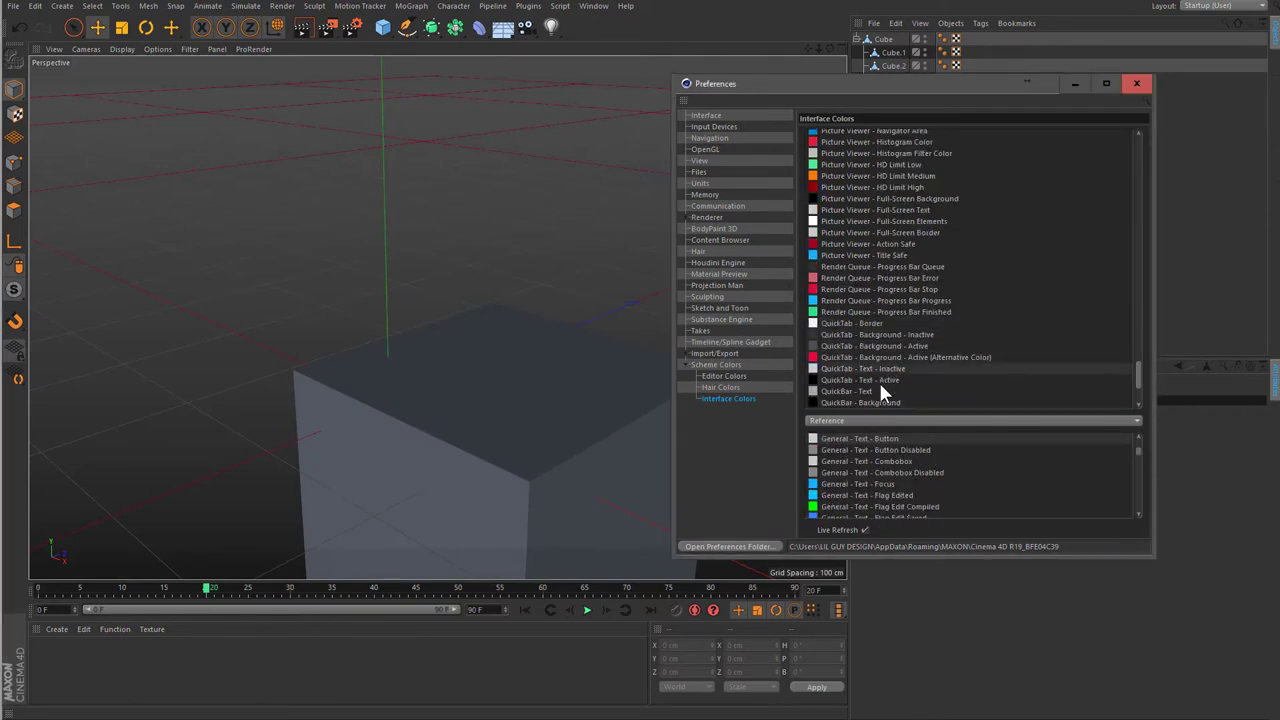
{"action": "scroll", "coordinate": [896, 372], "scroll_direction": "down", "scroll_amount": 3}
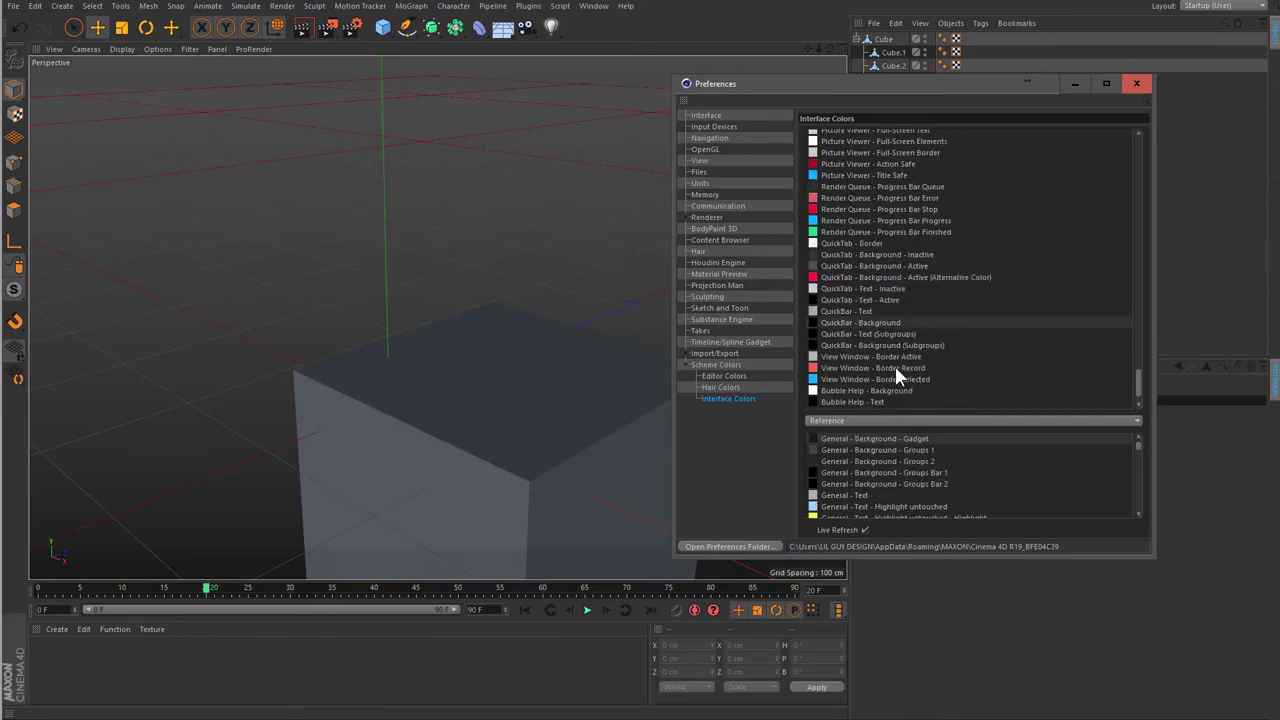
{"action": "left_click", "coordinate": [876, 366]}
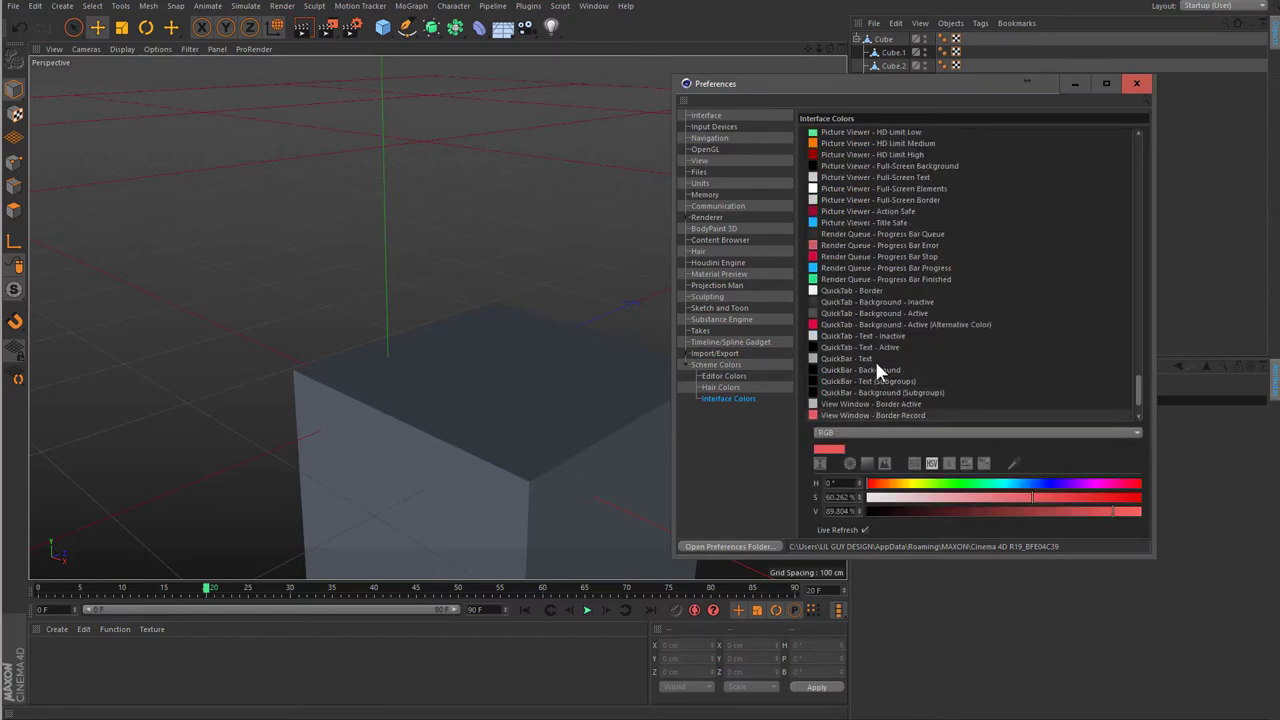
{"action": "scroll", "coordinate": [885, 342], "scroll_direction": "down", "scroll_amount": 3}
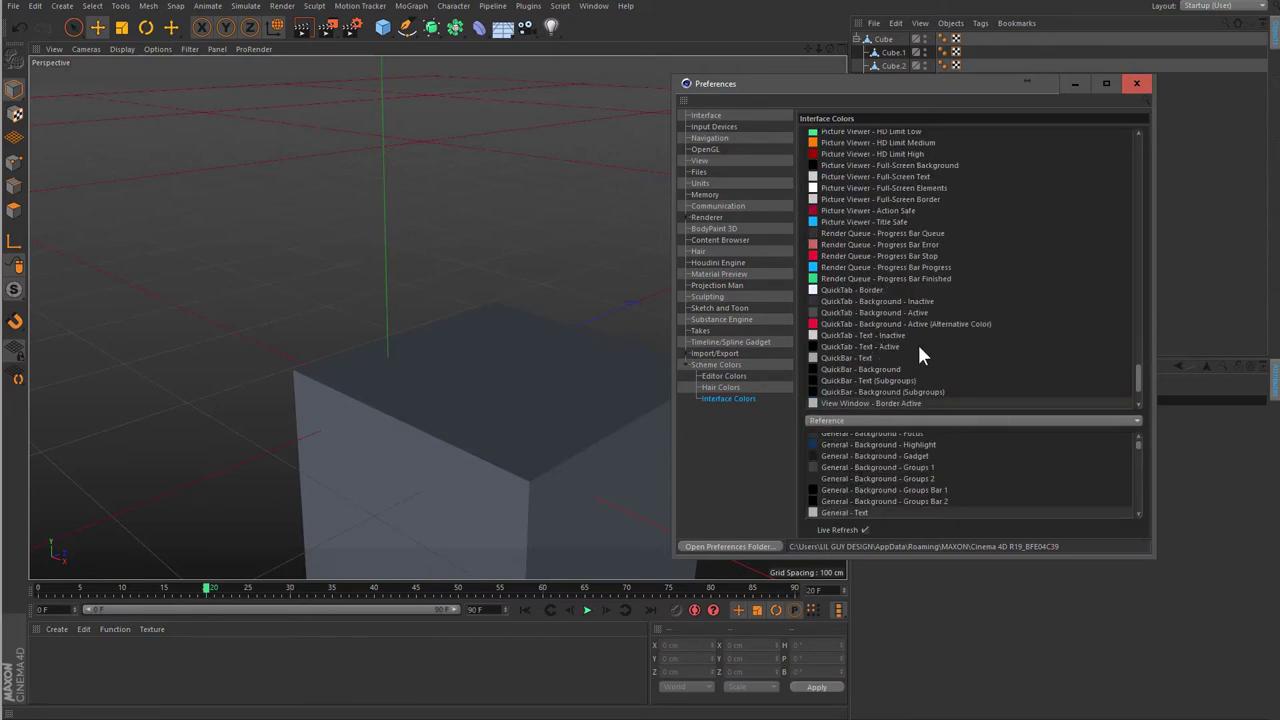
{"action": "left_click", "coordinate": [878, 333]}
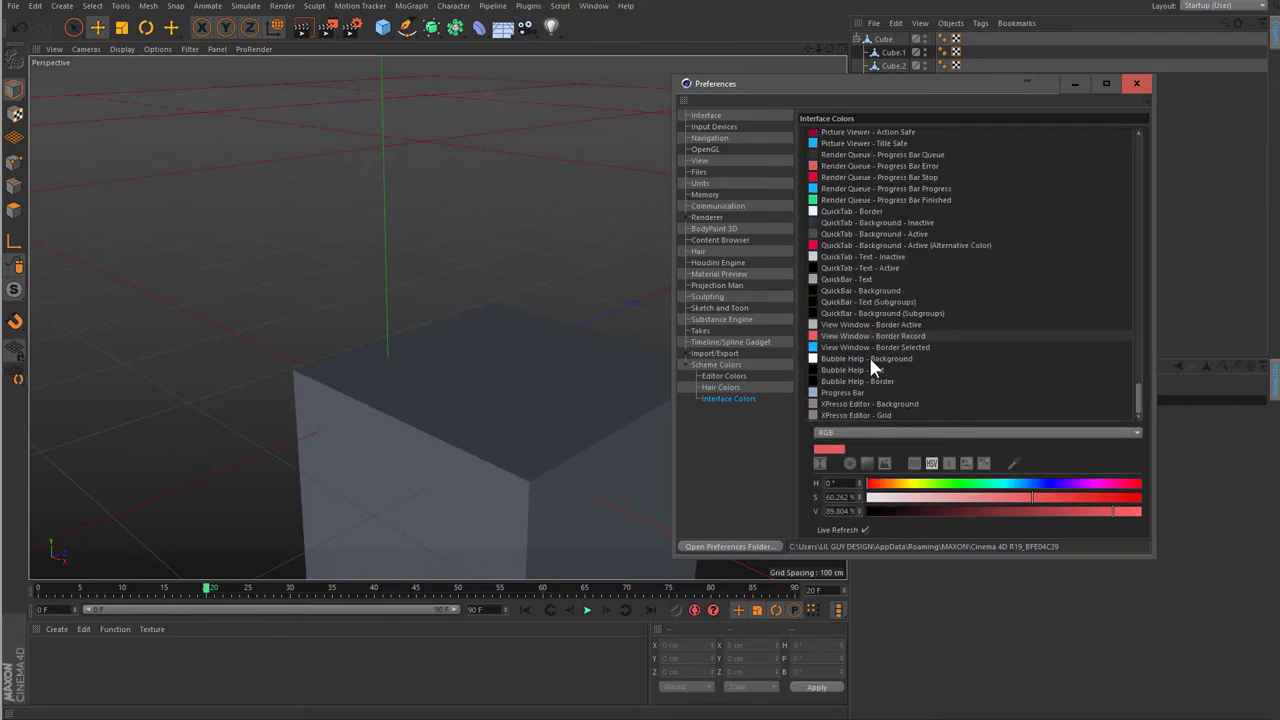
{"action": "scroll", "coordinate": [871, 352], "scroll_direction": "up", "scroll_amount": 2}
{"action": "scroll", "coordinate": [873, 349], "scroll_direction": "down", "scroll_amount": 2}
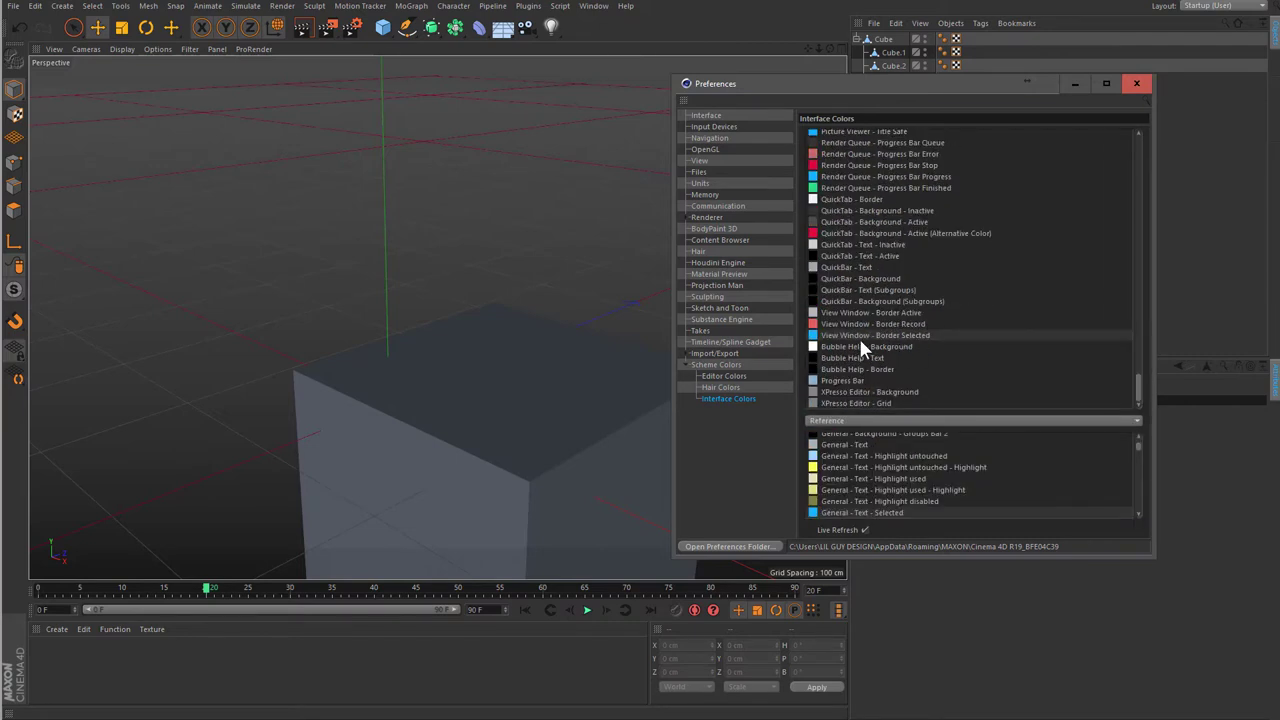
{"action": "left_click", "coordinate": [859, 338]}
{"action": "left_click", "coordinate": [870, 368]}
{"action": "left_click", "coordinate": [869, 381]}
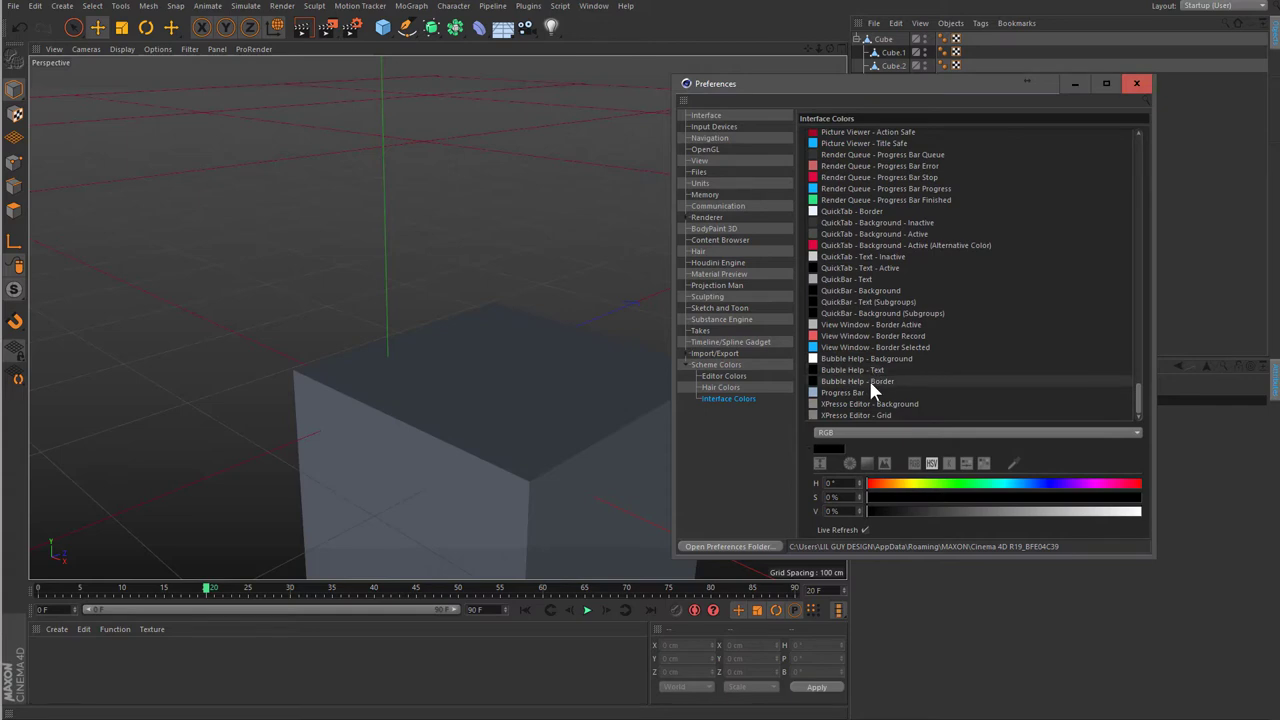
{"action": "left_click", "coordinate": [866, 391]}
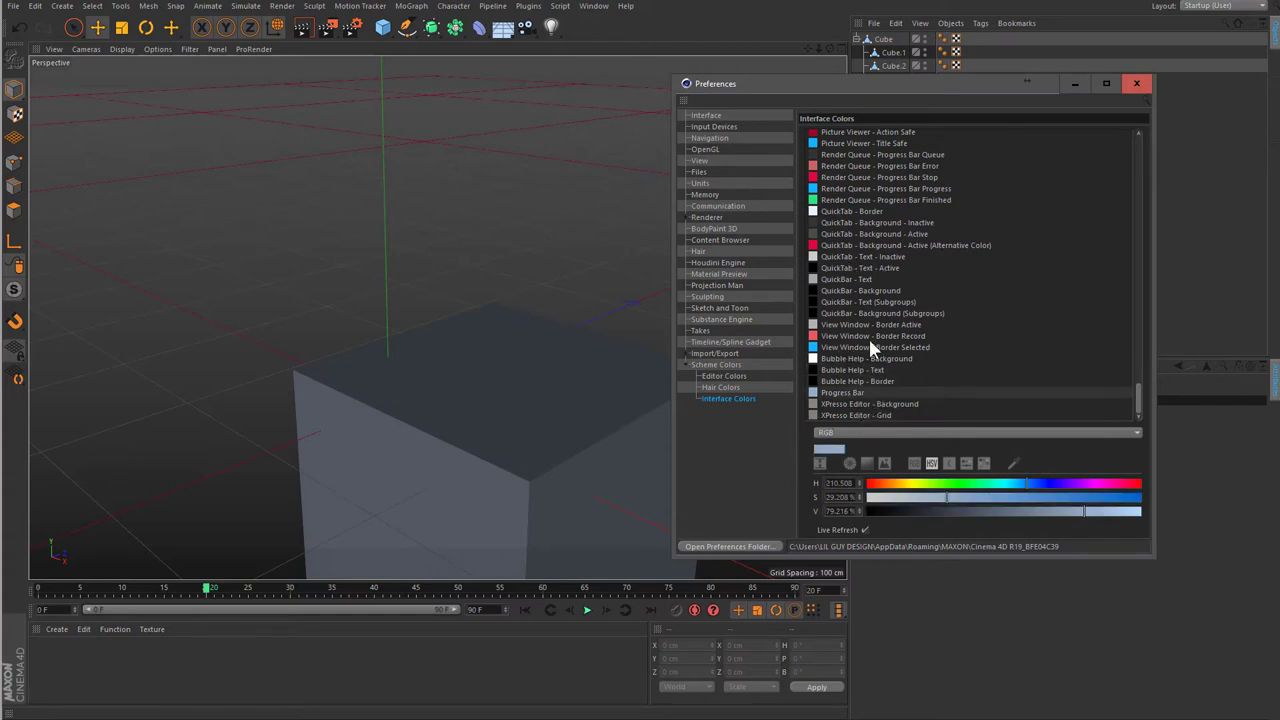
- Move and shrink the Preferences window and close the floating MoGraph palette
{"action": "left_click_drag", "start_coordinate": [870, 92], "coordinate": [532, 83]}
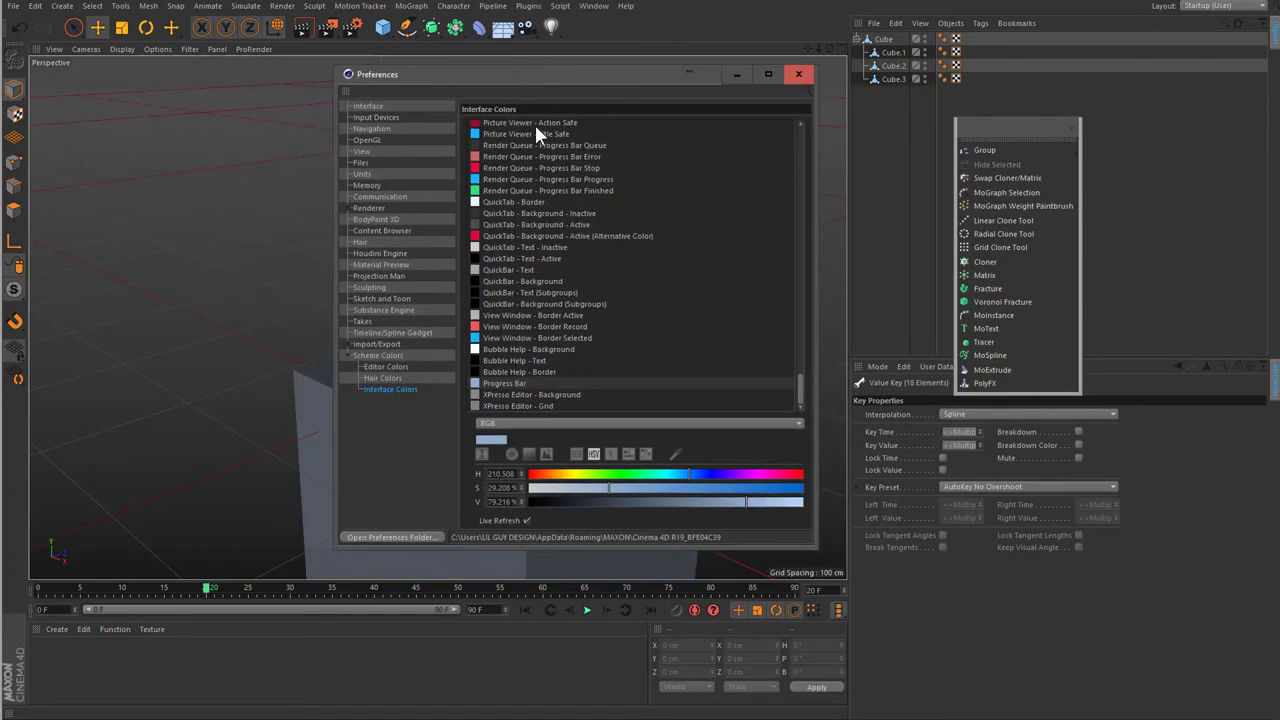
{"action": "left_click_drag", "start_coordinate": [804, 532], "coordinate": [767, 482]}
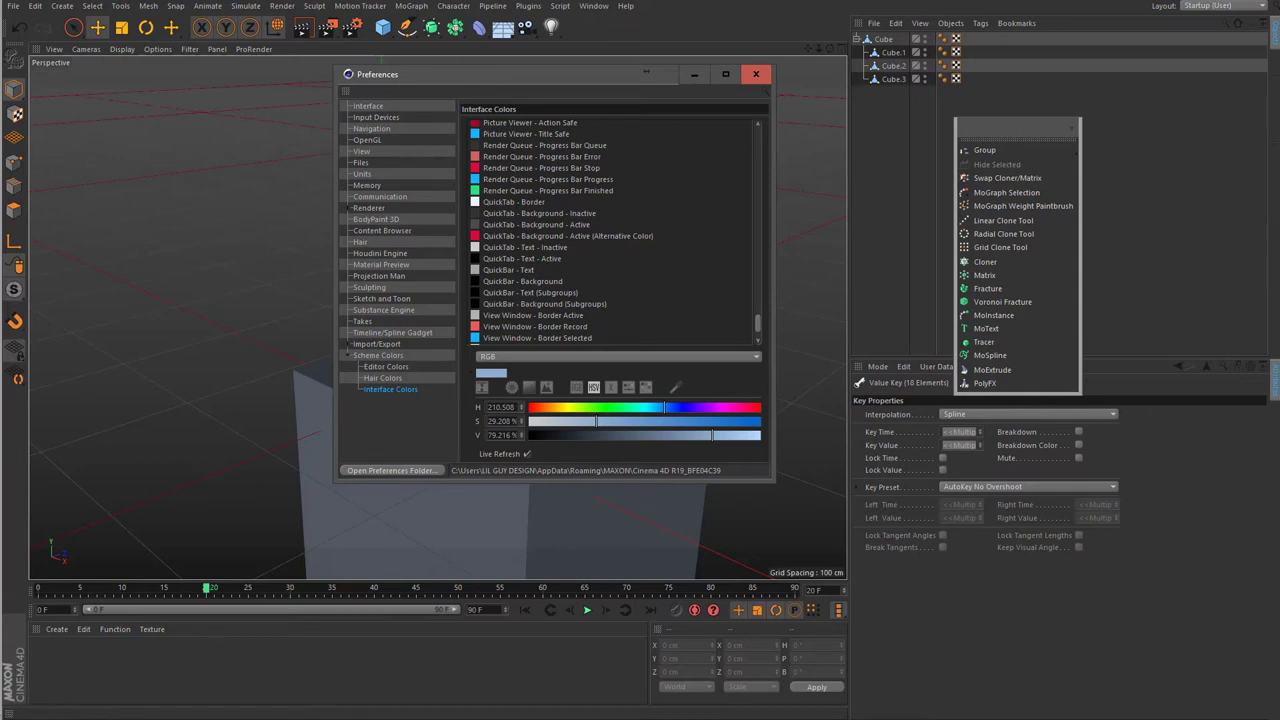
{"action": "left_click_drag", "start_coordinate": [985, 142], "coordinate": [934, 119]}
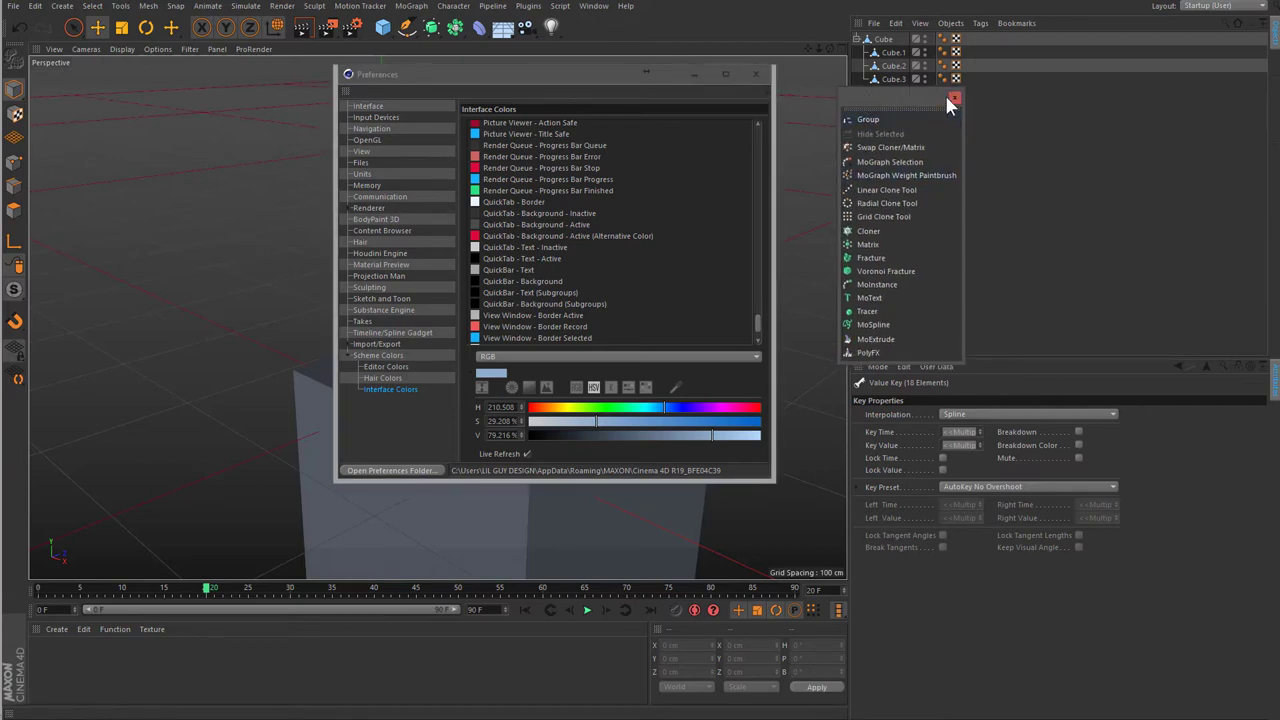
{"action": "left_click", "coordinate": [952, 99]}
- Set the Progress Bar colour's brightness to 10% in the colour picker
{"action": "left_click", "coordinate": [491, 373]}
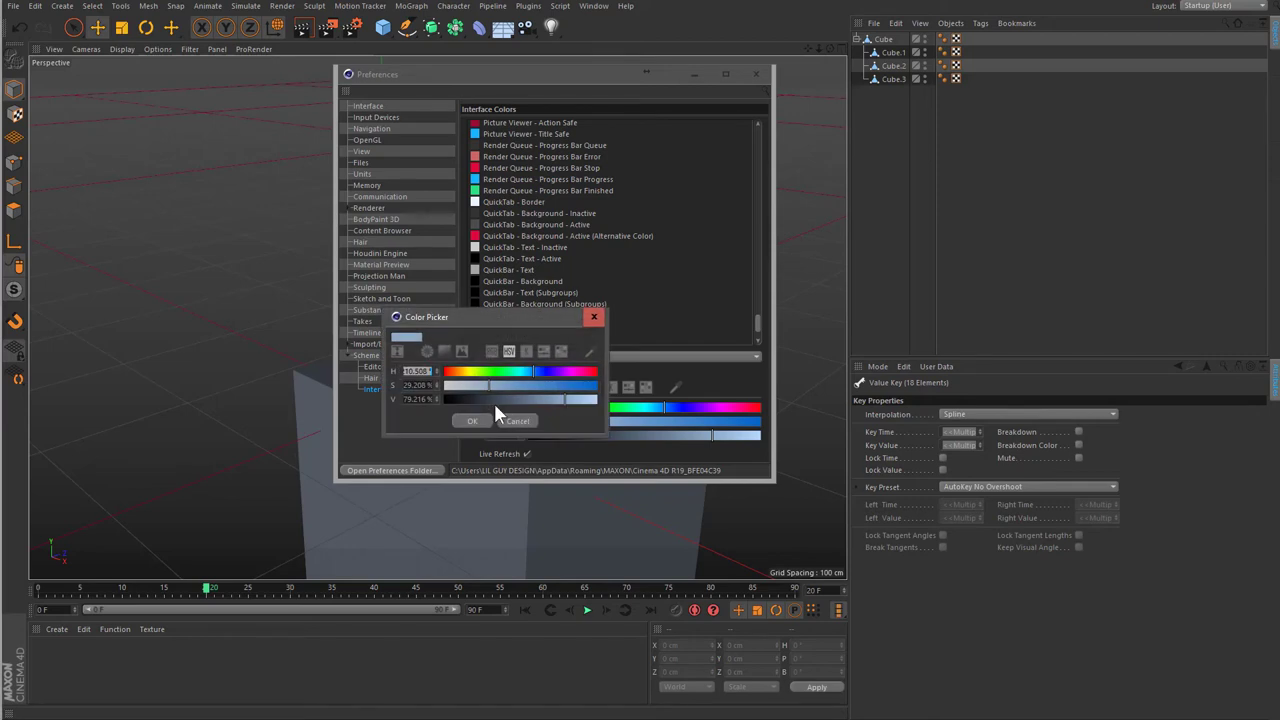
{"action": "left_click_drag", "start_coordinate": [494, 400], "coordinate": [461, 400]}
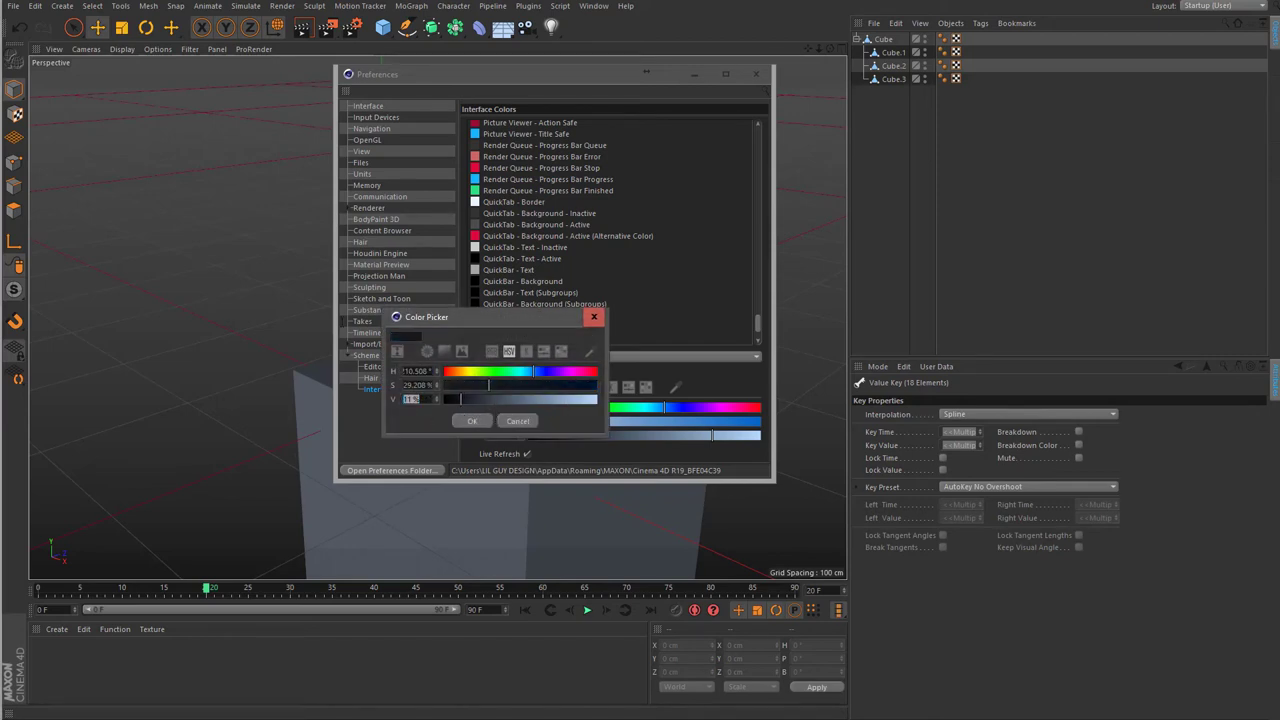
{"action": "type", "text": "10"}
{"action": "key", "text": "Return"}
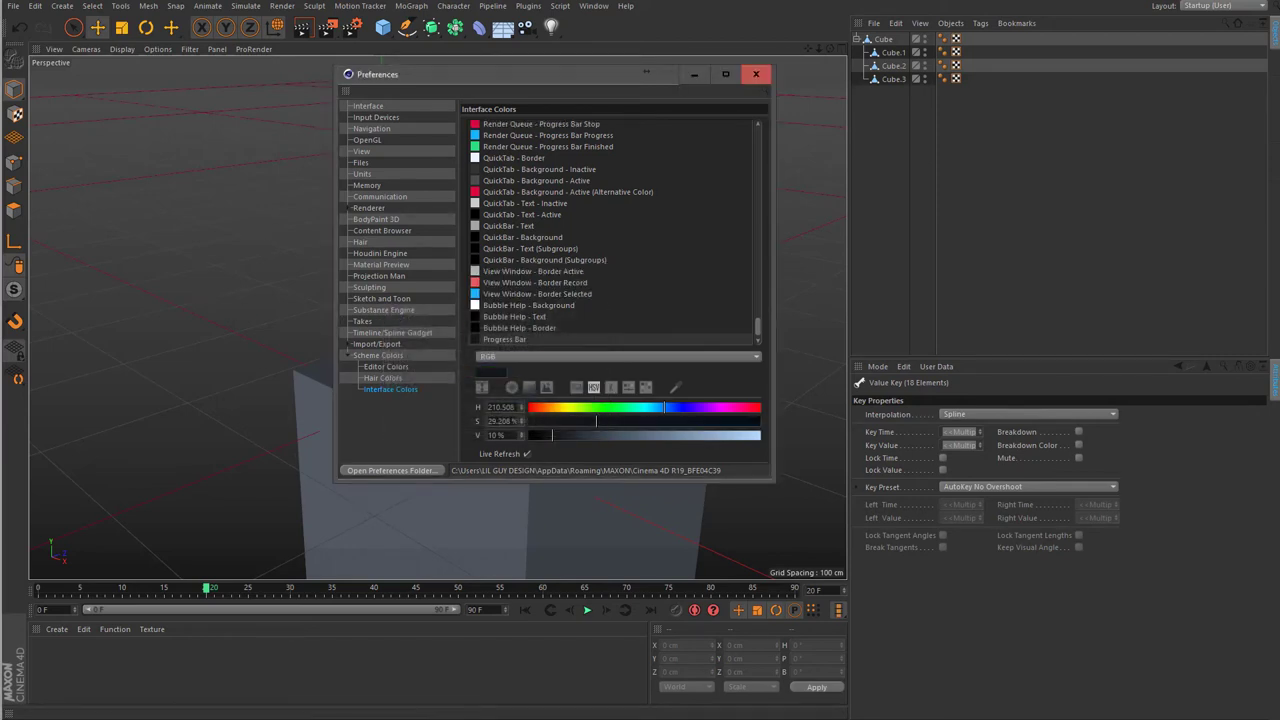
- Bake the Cloner's MoGraph Cache (32.322 MB) and reopen Preferences at Interface Colors
{"action": "left_click_drag", "start_coordinate": [475, 72], "coordinate": [289, 73]}
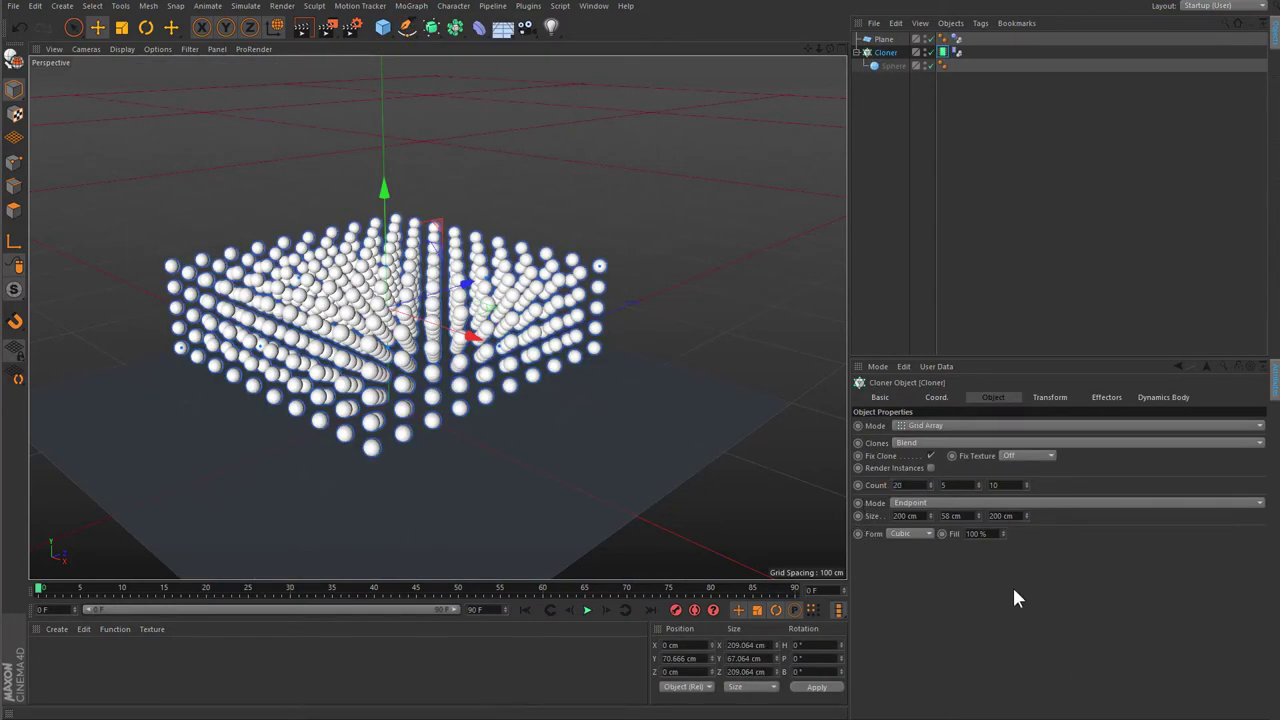
{"action": "left_click", "coordinate": [943, 65]}
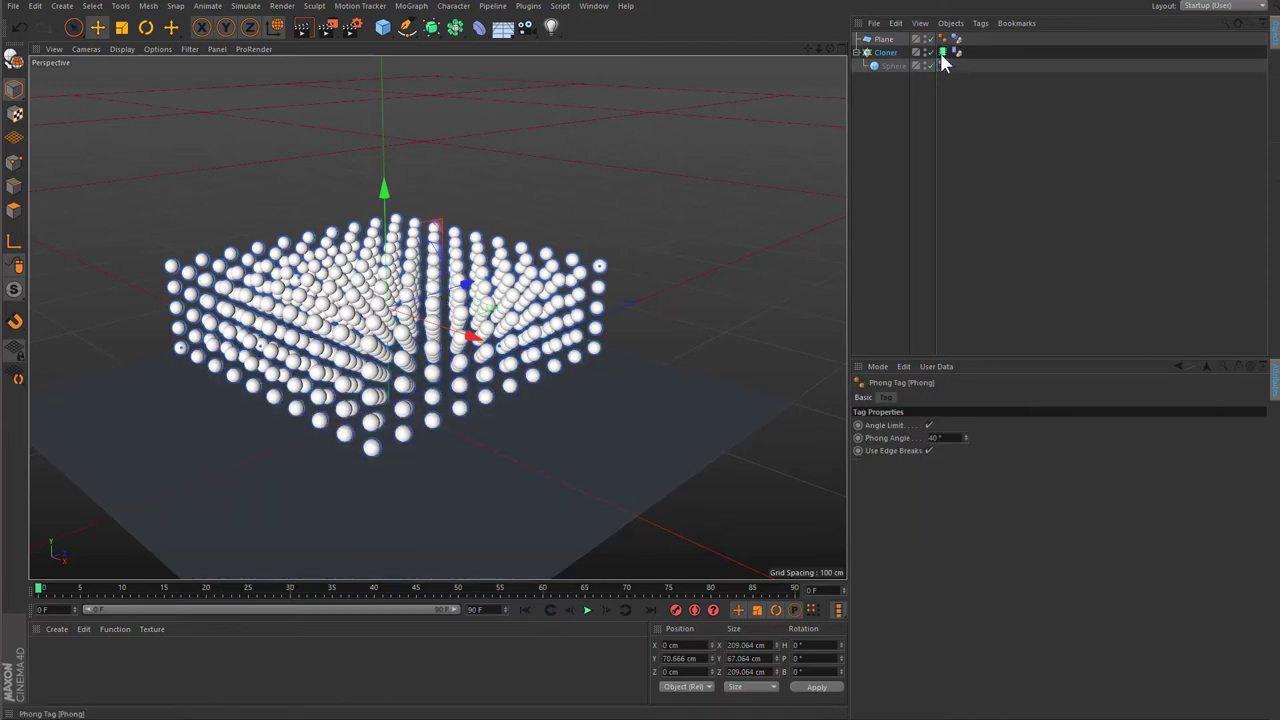
{"action": "left_click", "coordinate": [942, 52]}
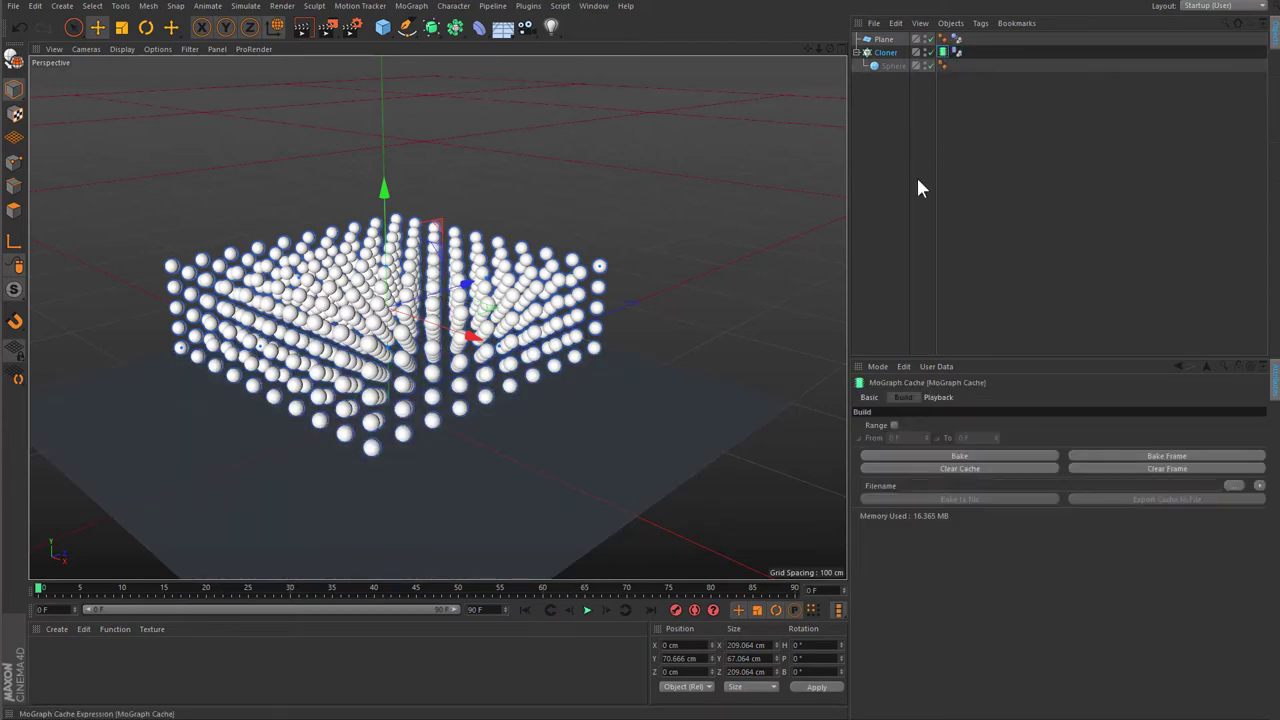
{"action": "left_click", "coordinate": [918, 457]}
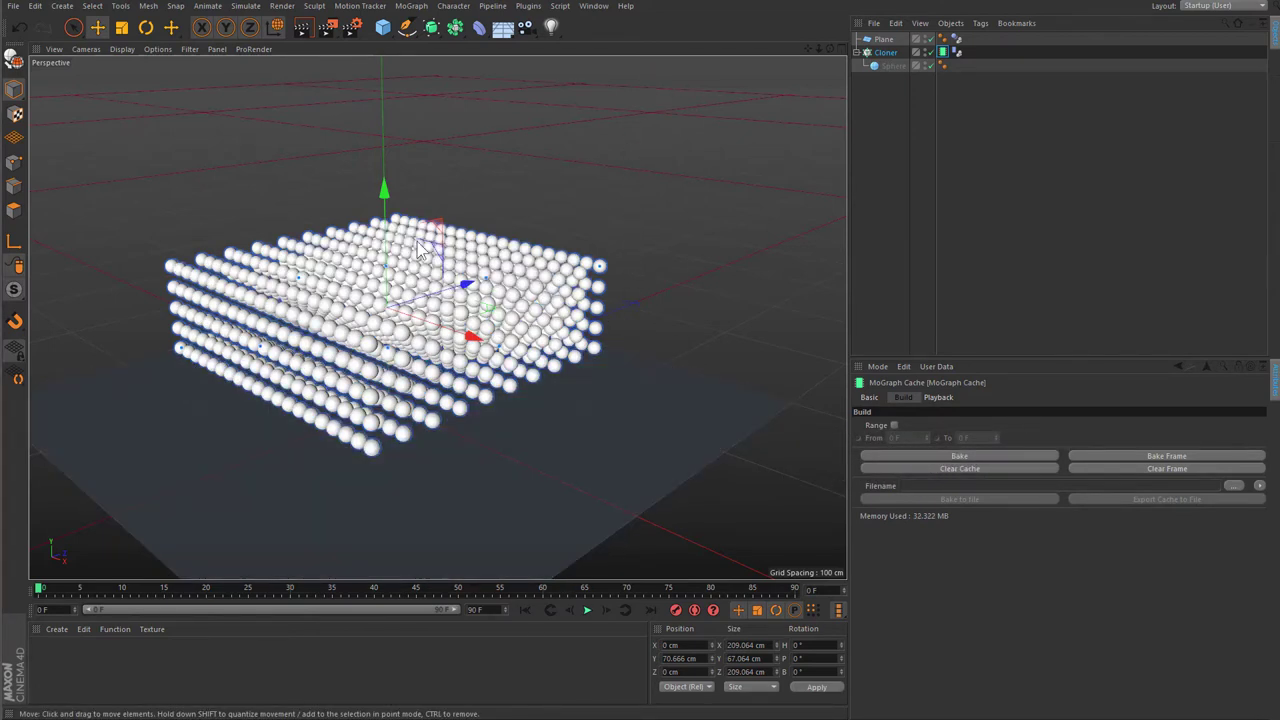
{"action": "left_click", "coordinate": [35, 6]}
{"action": "left_click", "coordinate": [42, 220]}
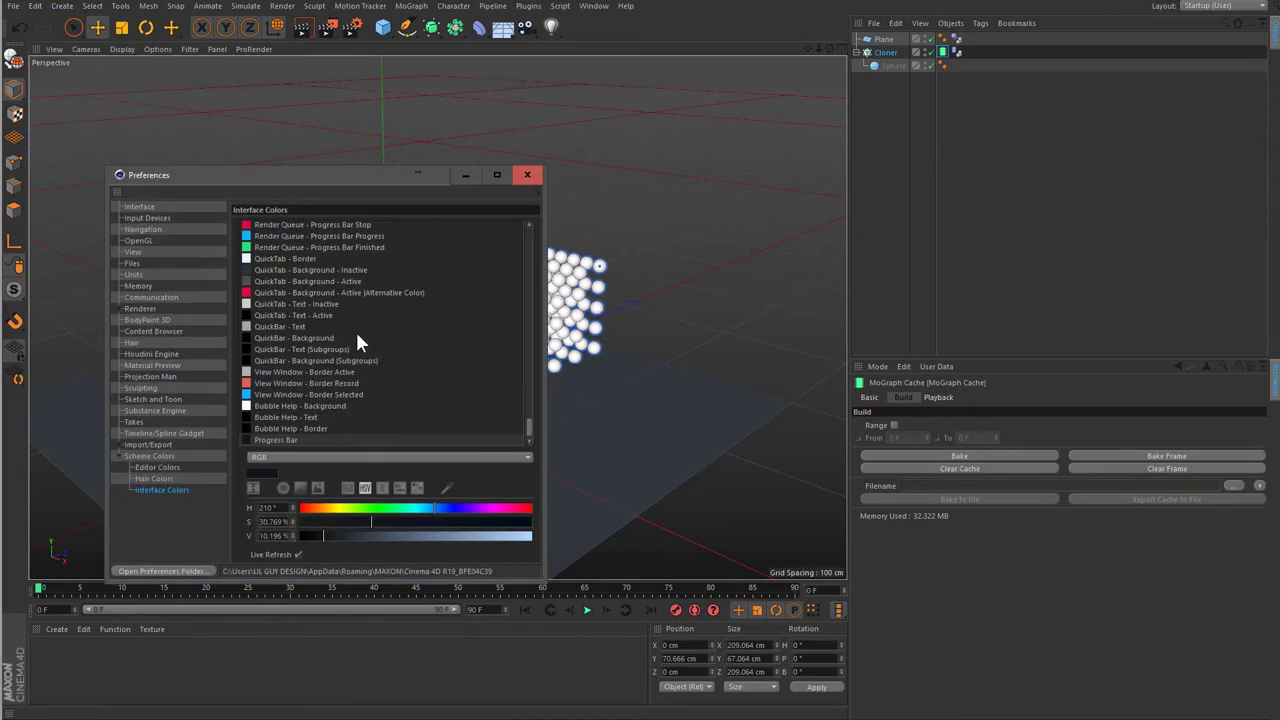
- Add an XPresso tag to the Cloner and place the XPresso Editor beside Preferences
{"action": "scroll", "coordinate": [355, 329], "scroll_direction": "down", "scroll_amount": 1}
{"action": "left_click", "coordinate": [281, 432]}
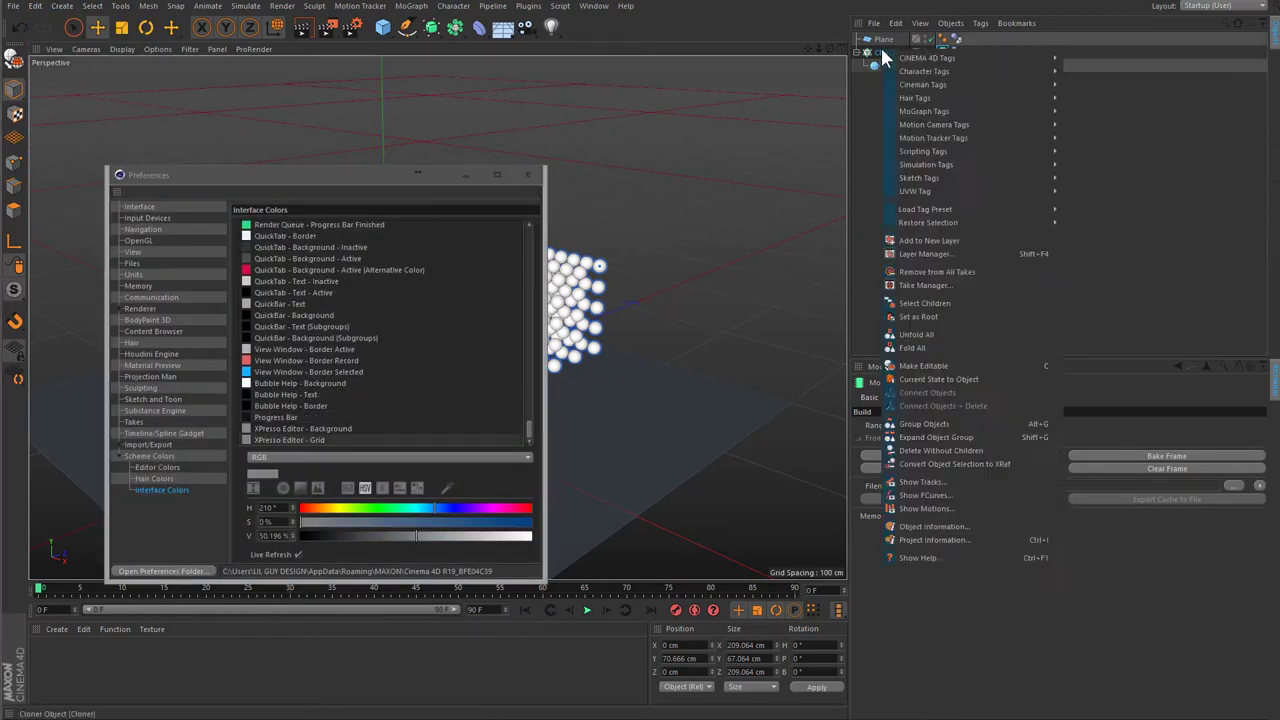
{"action": "right_click", "coordinate": [886, 52]}
{"action": "mouse_move", "coordinate": [927, 57]}
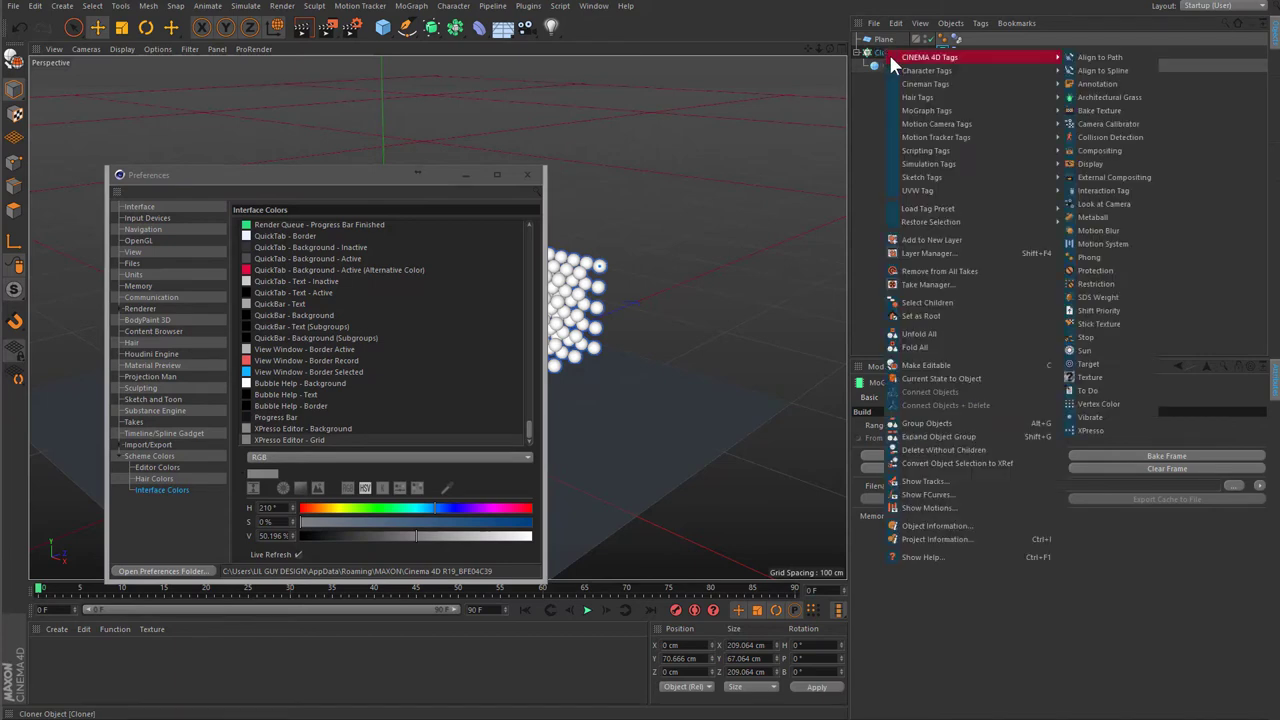
{"action": "left_click", "coordinate": [1110, 429]}
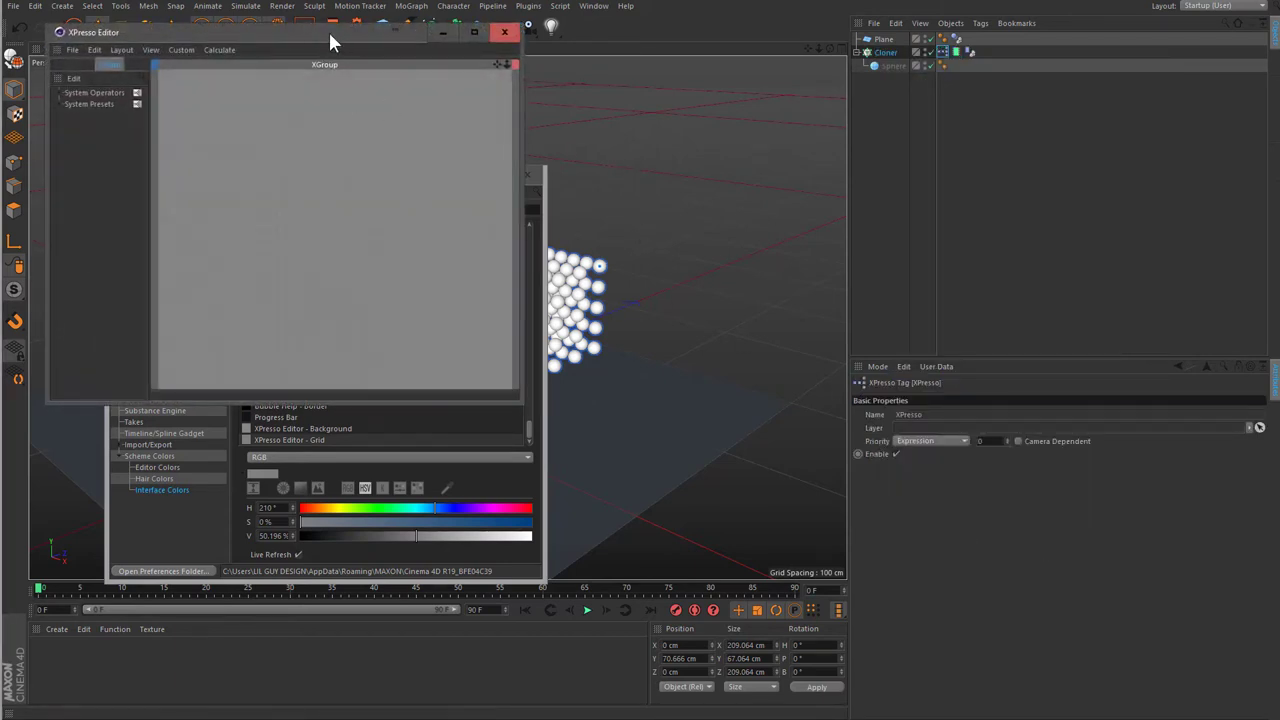
{"action": "left_click_drag", "start_coordinate": [328, 32], "coordinate": [780, 113]}
- Set XPresso Editor - Background to 25% and XPresso Editor - Grid to 30% brightness
{"action": "left_click", "coordinate": [296, 429]}
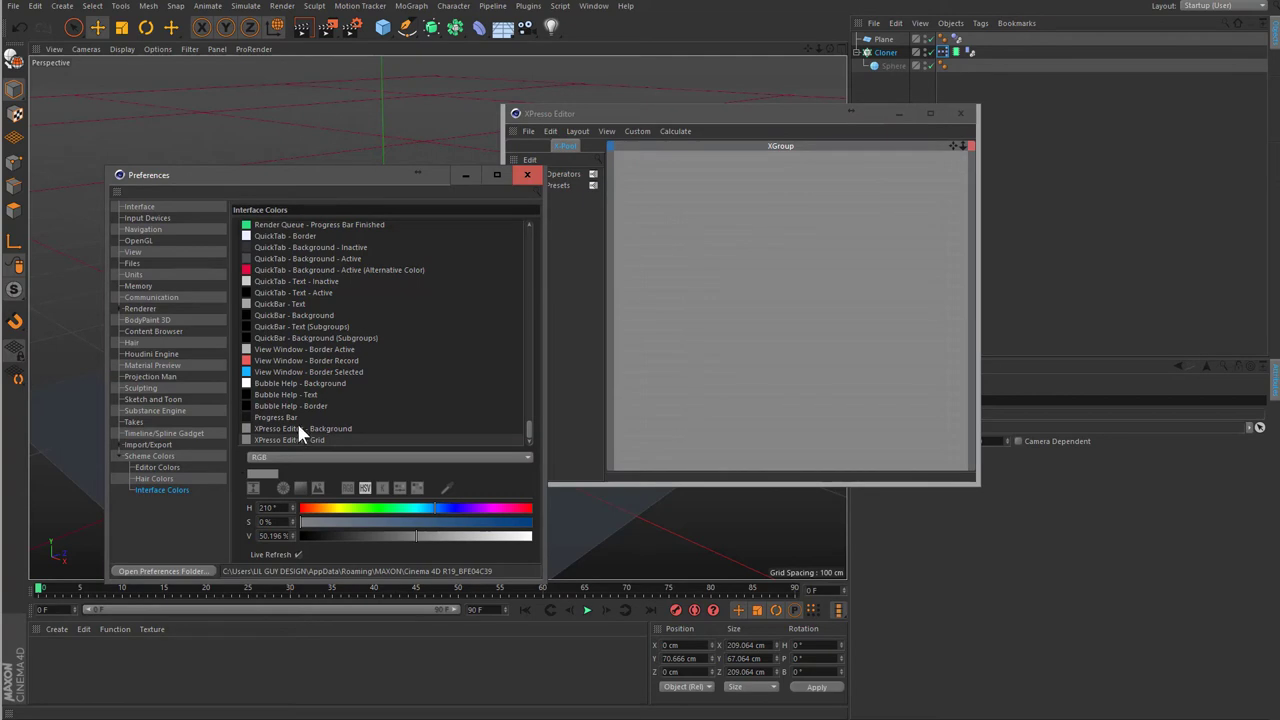
{"action": "left_click", "coordinate": [296, 428]}
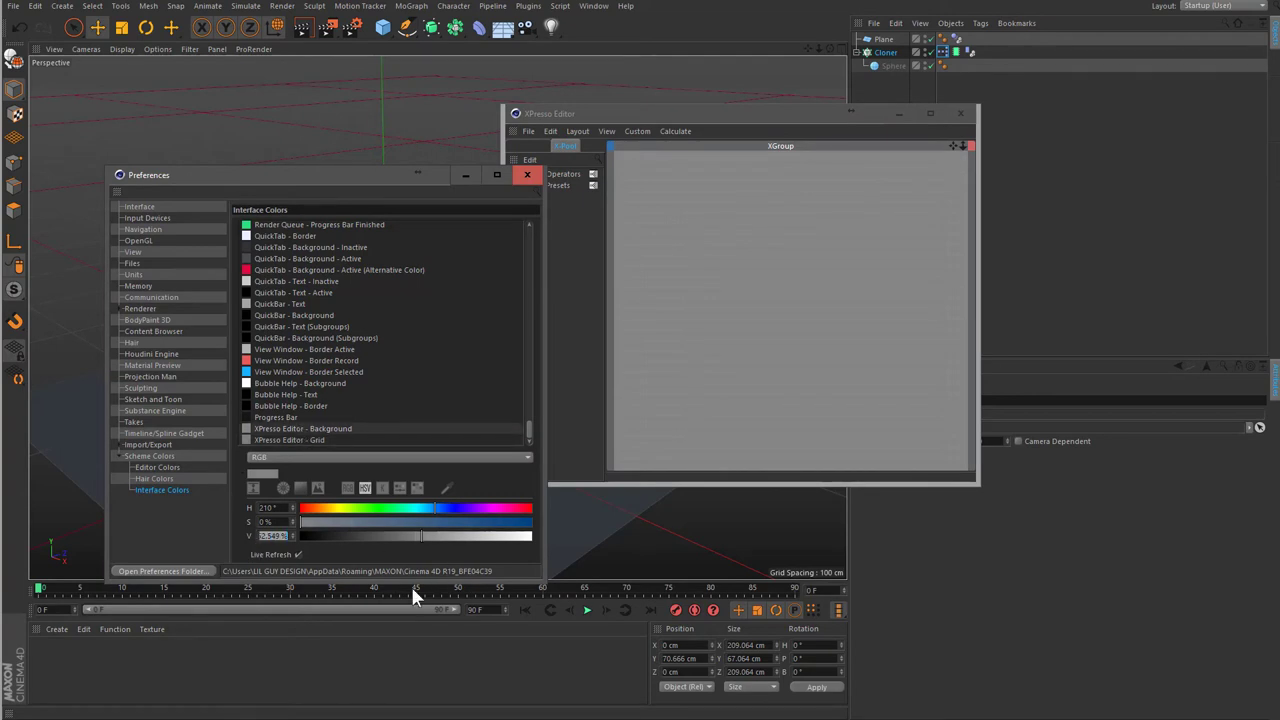
{"action": "type", "text": "25"}
{"action": "key", "text": "Return"}
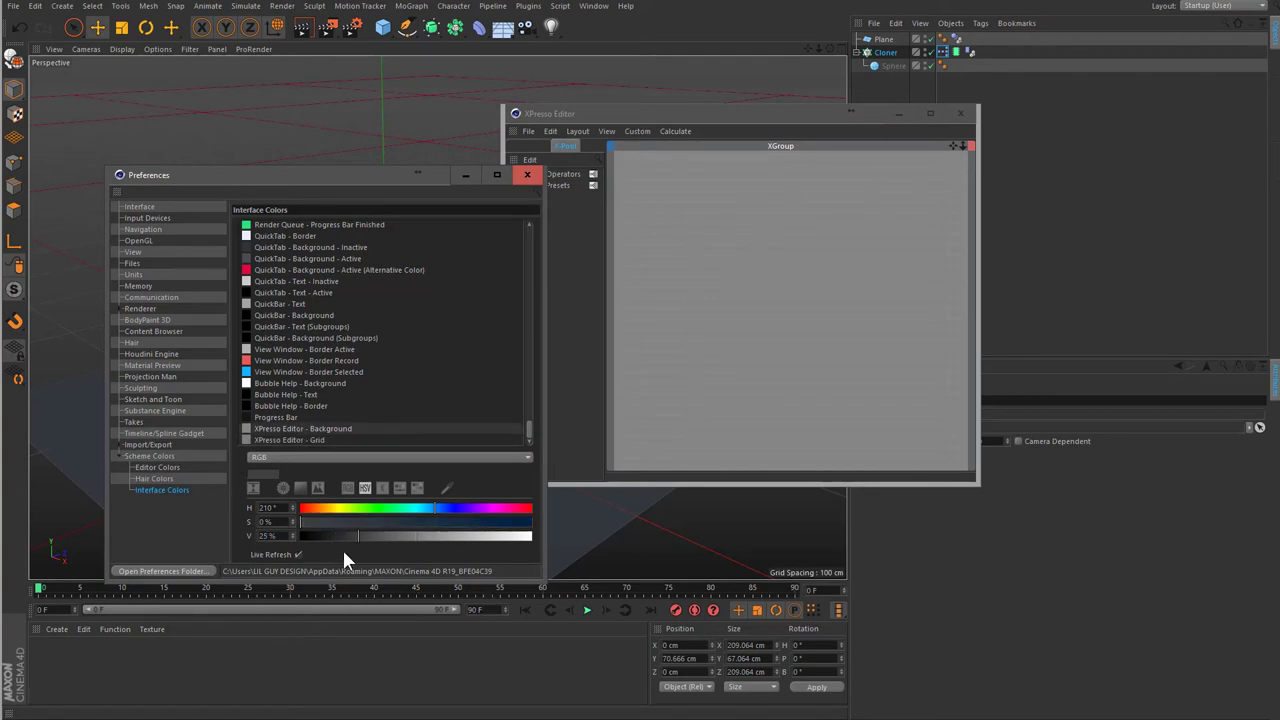
{"action": "left_click", "coordinate": [312, 440]}
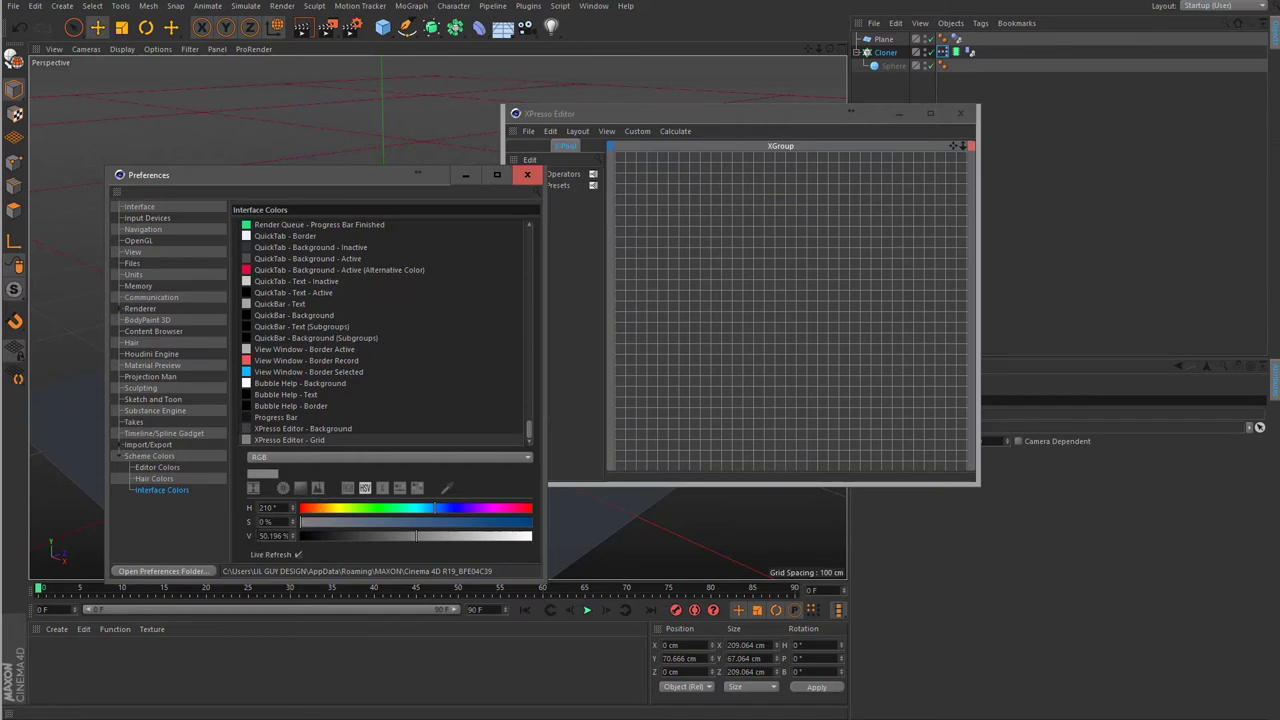
{"action": "type", "text": "30"}
{"action": "key", "text": "Return"}
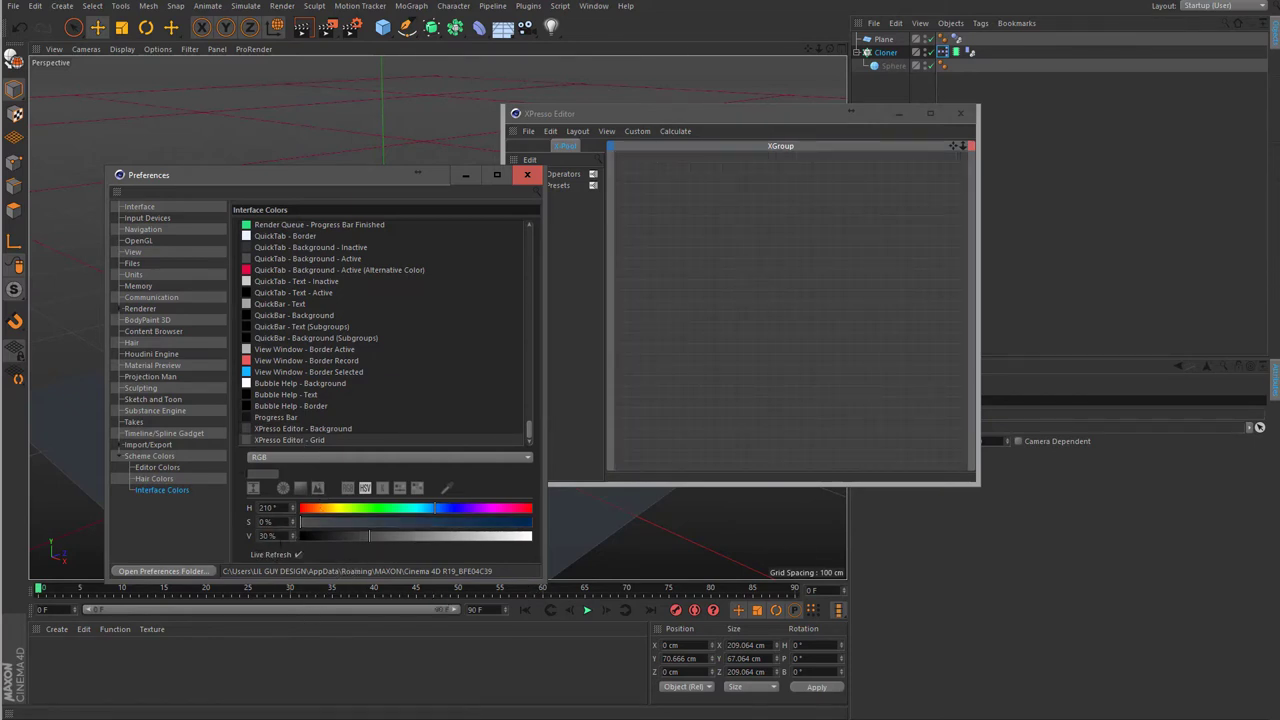
- Darken the XPresso Editor background further, to 20% and finally 15% brightness
{"action": "left_click", "coordinate": [286, 429]}
{"action": "type", "text": "20"}
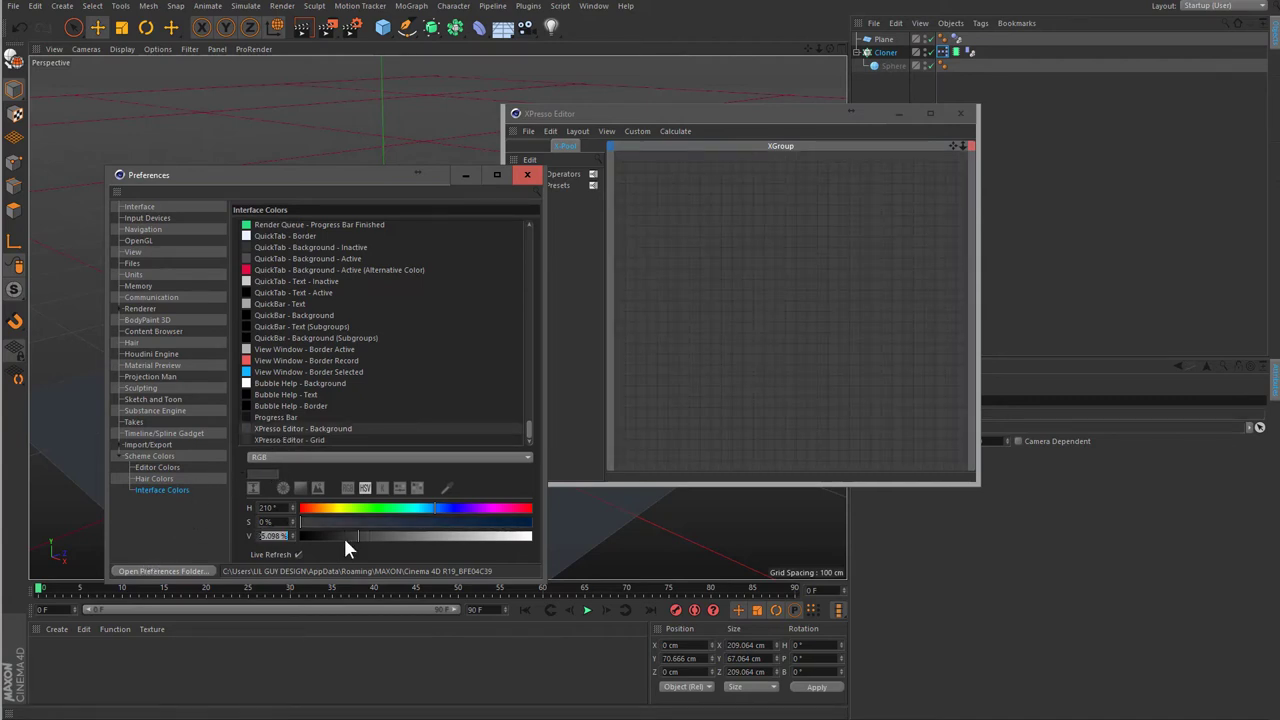
{"action": "key", "text": "Return"}
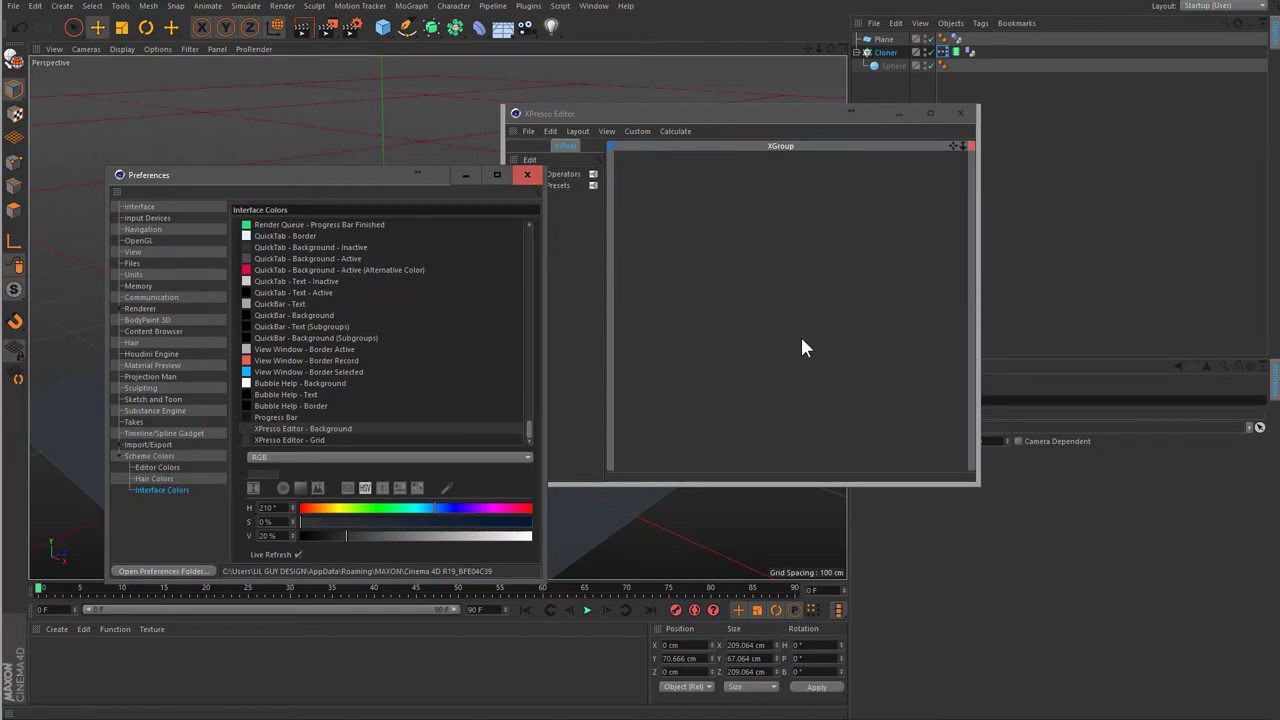
{"action": "left_click", "coordinate": [309, 440]}
{"action": "left_click", "coordinate": [308, 430]}
{"action": "key", "text": "Return"}
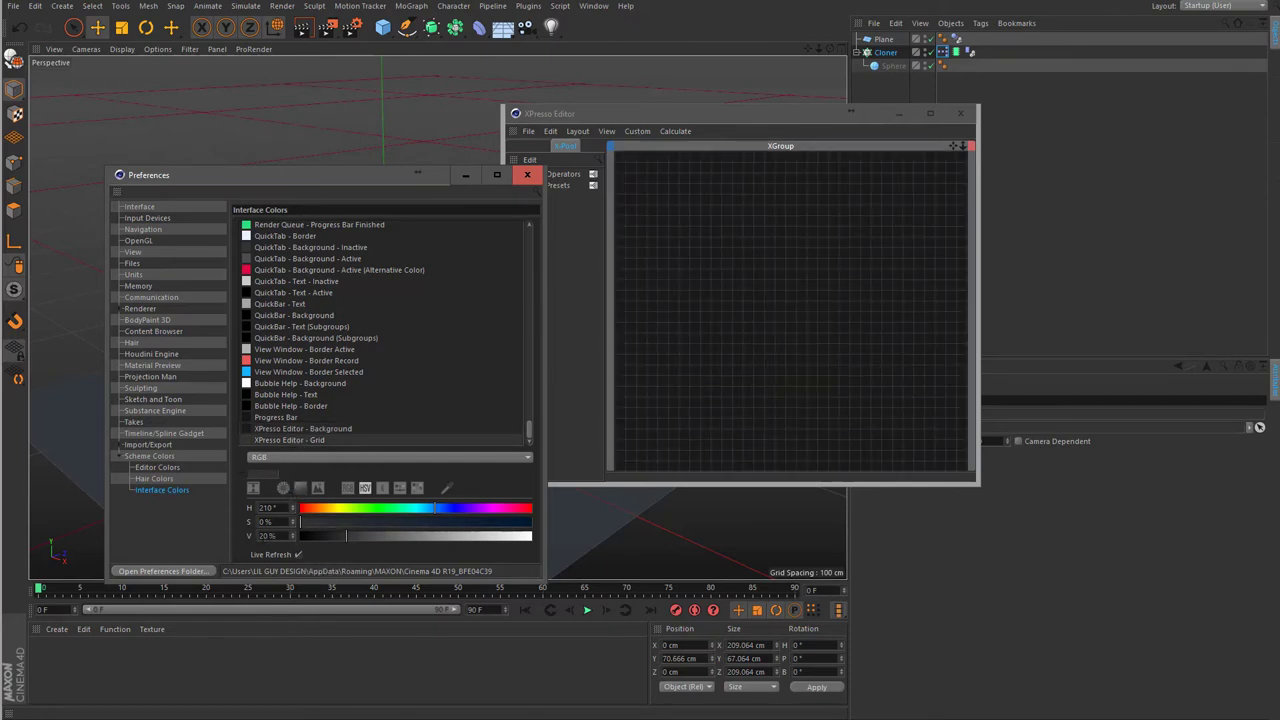
{"action": "key", "text": "Return"}
{"action": "type", "text": "15"}
{"action": "key", "text": "Return"}
- Select General - Background (V 20%) at the top of Interface Colors and close the XPresso Editor
{"action": "scroll", "coordinate": [356, 375], "scroll_direction": "up", "scroll_amount": 5}
{"action": "scroll", "coordinate": [375, 381], "scroll_direction": "up", "scroll_amount": 5}
{"action": "scroll", "coordinate": [375, 381], "scroll_direction": "up", "scroll_amount": 5}
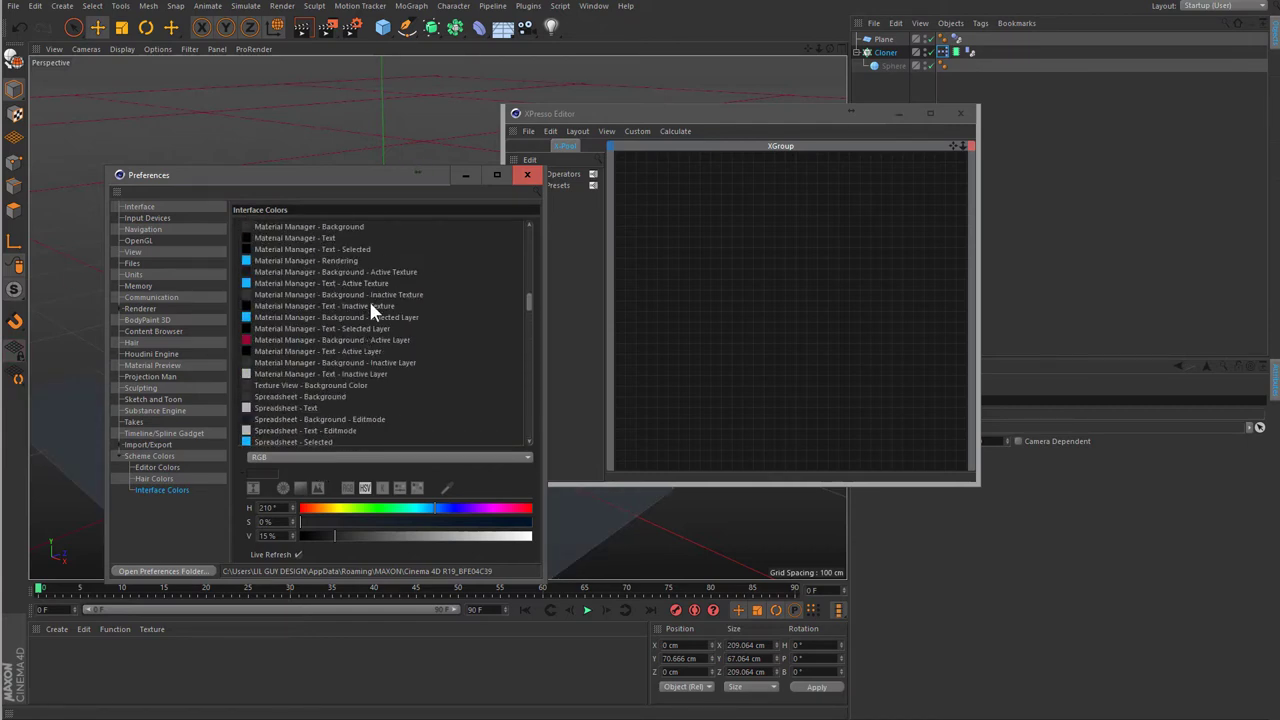
{"action": "scroll", "coordinate": [380, 318], "scroll_direction": "up", "scroll_amount": 5}
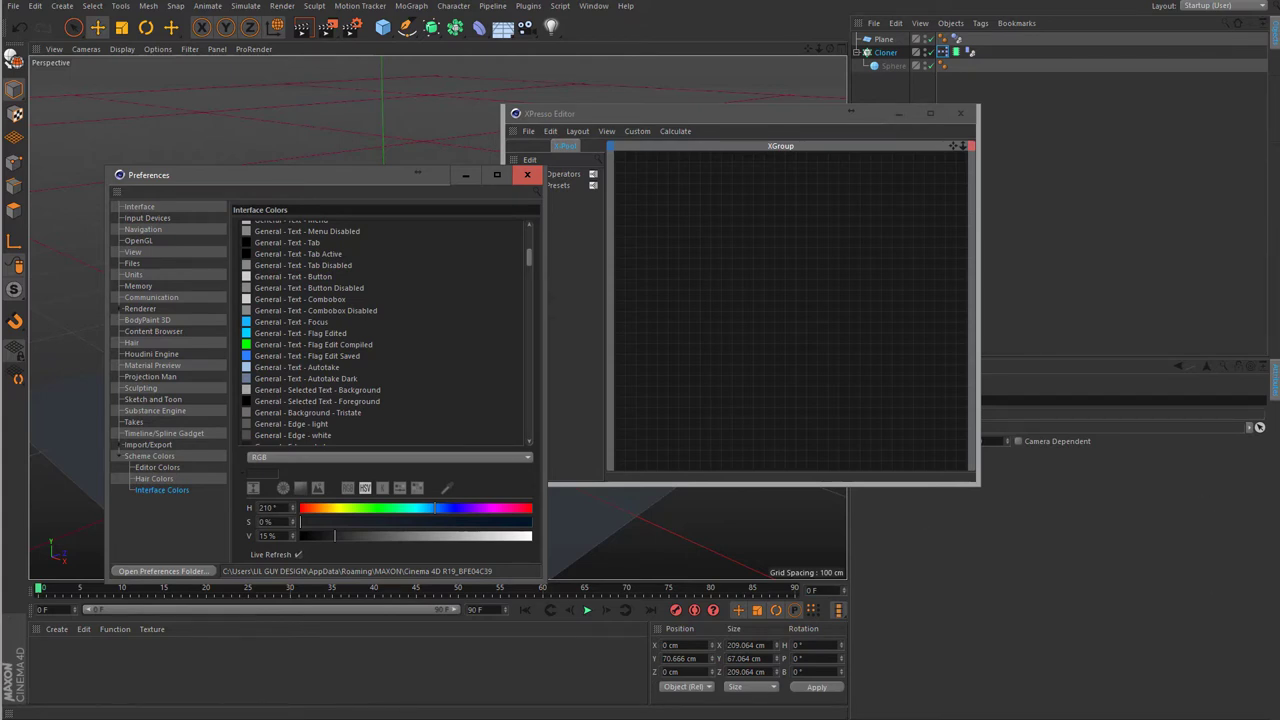
{"action": "left_click", "coordinate": [1147, 628]}
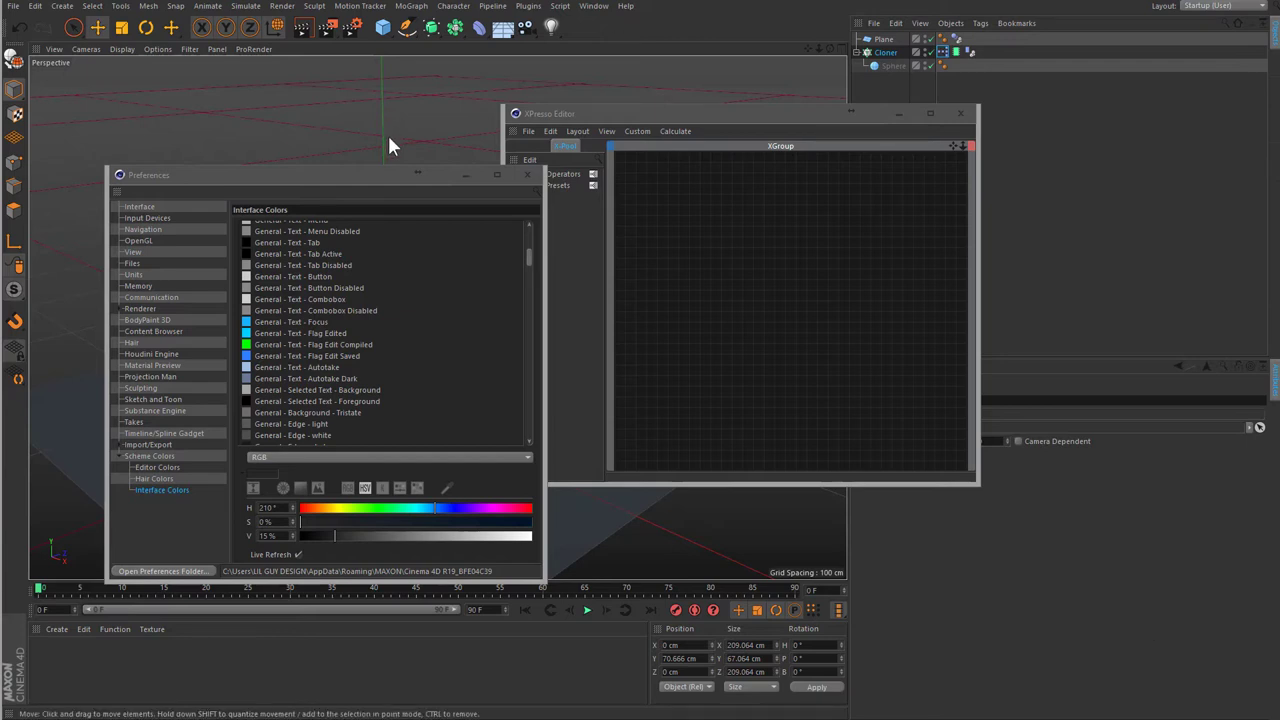
{"action": "scroll", "coordinate": [357, 368], "scroll_direction": "up", "scroll_amount": 5}
{"action": "left_click", "coordinate": [328, 230]}
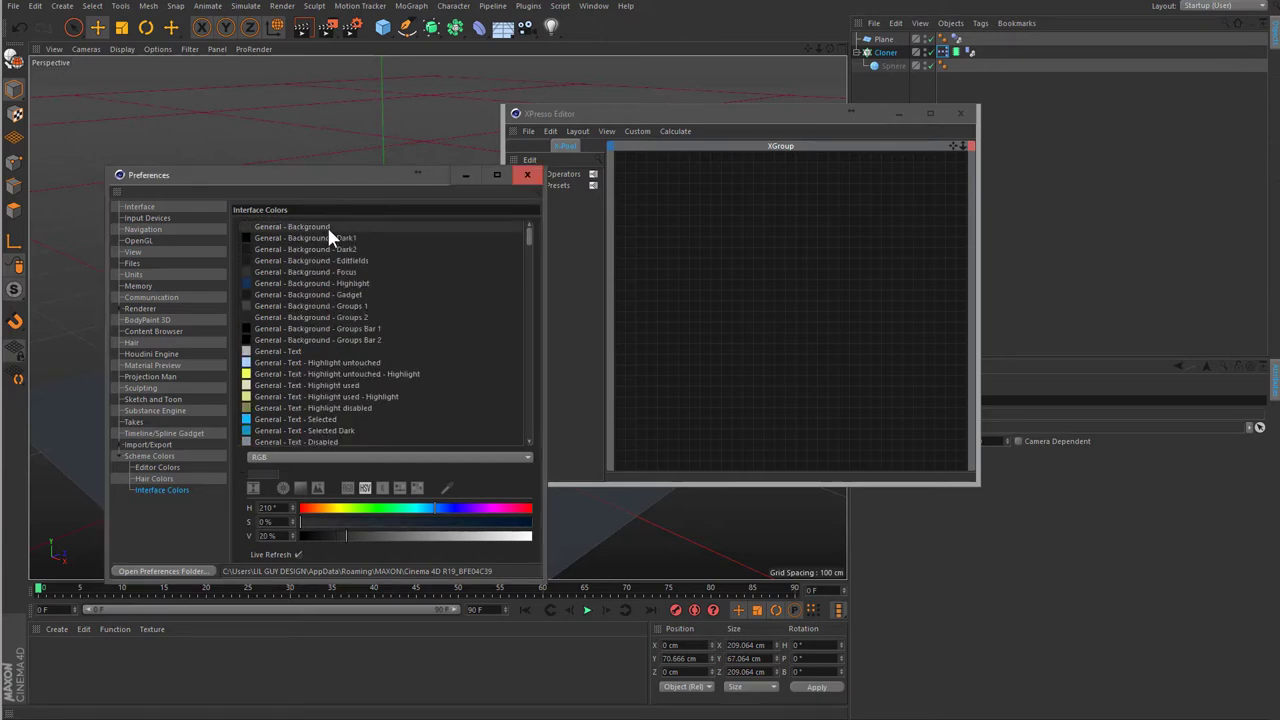
{"action": "left_click_drag", "start_coordinate": [420, 176], "coordinate": [335, 113]}
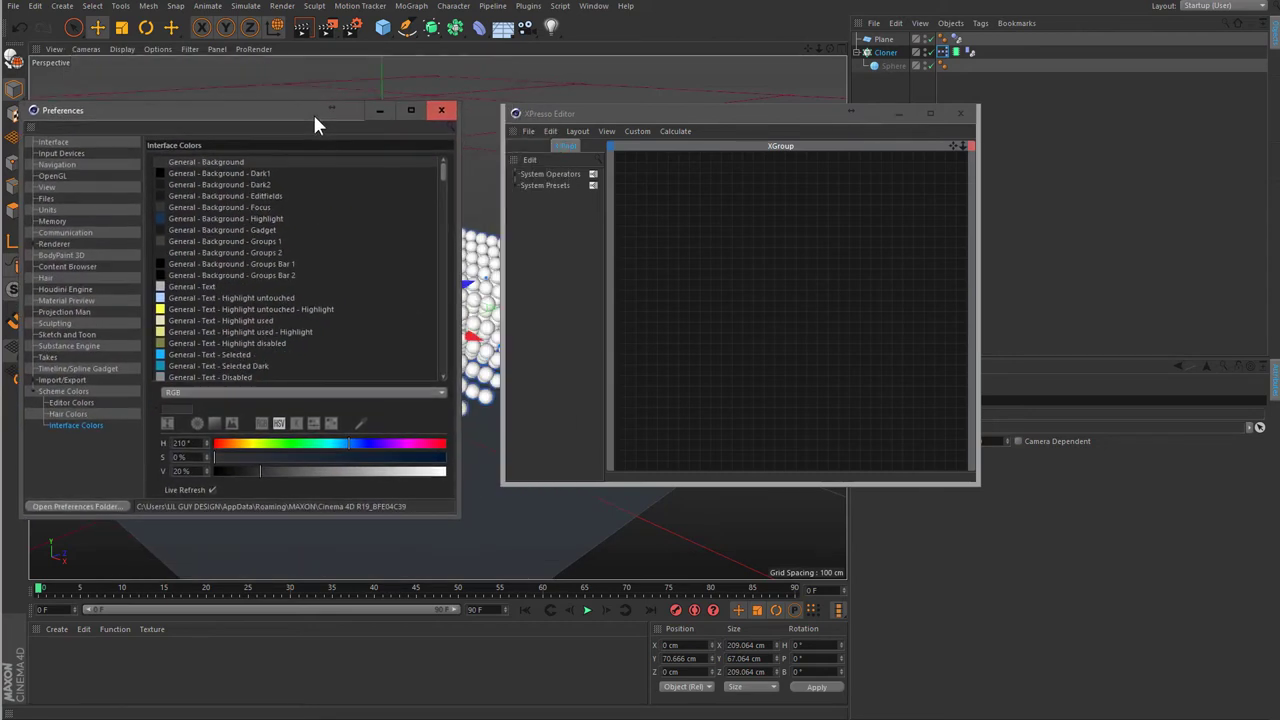
{"action": "left_click", "coordinate": [961, 113]}
{"action": "left_click_drag", "start_coordinate": [223, 114], "coordinate": [640, 135]}
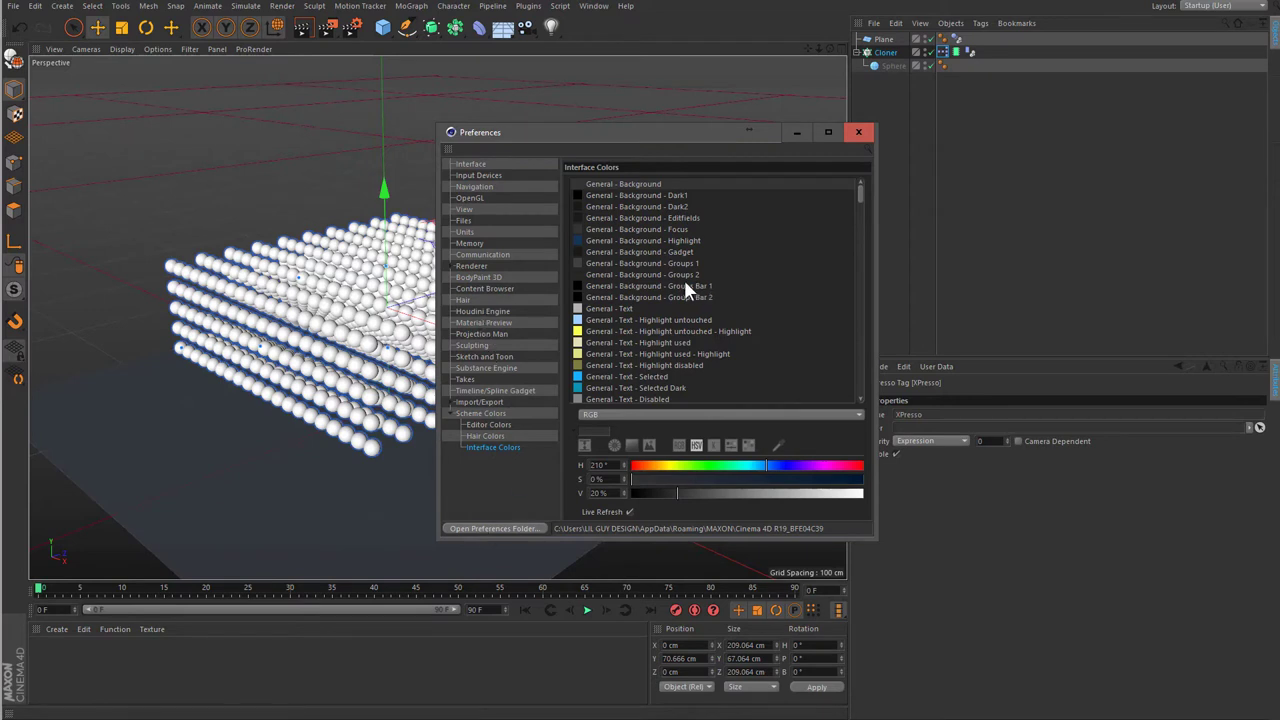
{"action": "scroll", "coordinate": [691, 321], "scroll_direction": "down", "scroll_amount": 5}
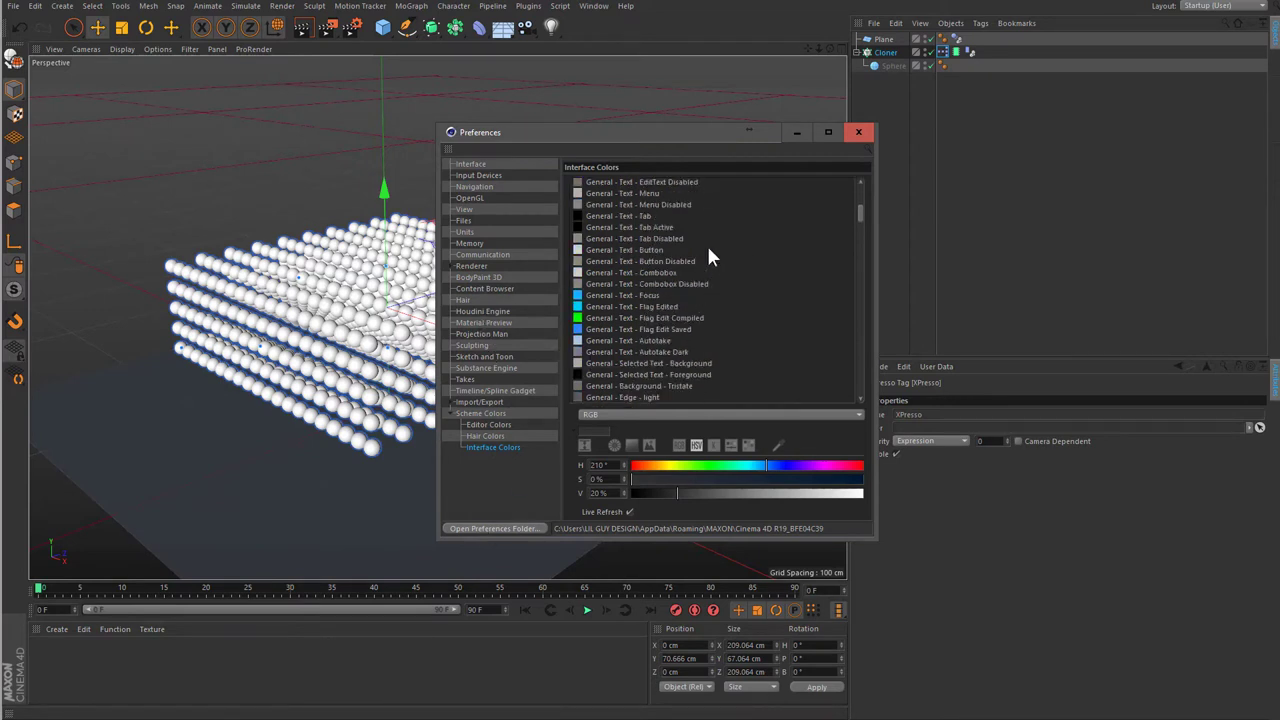
{"action": "scroll", "coordinate": [716, 290], "scroll_direction": "down", "scroll_amount": 2}
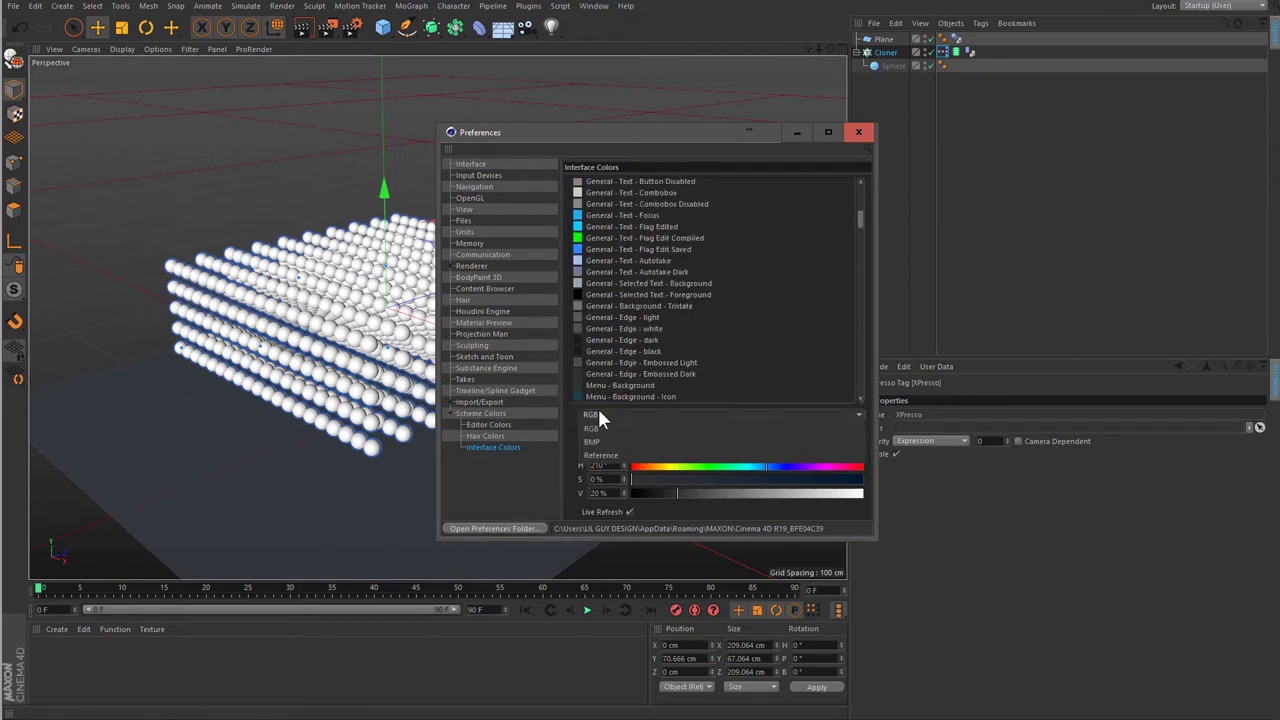
{"action": "left_click", "coordinate": [928, 447]}
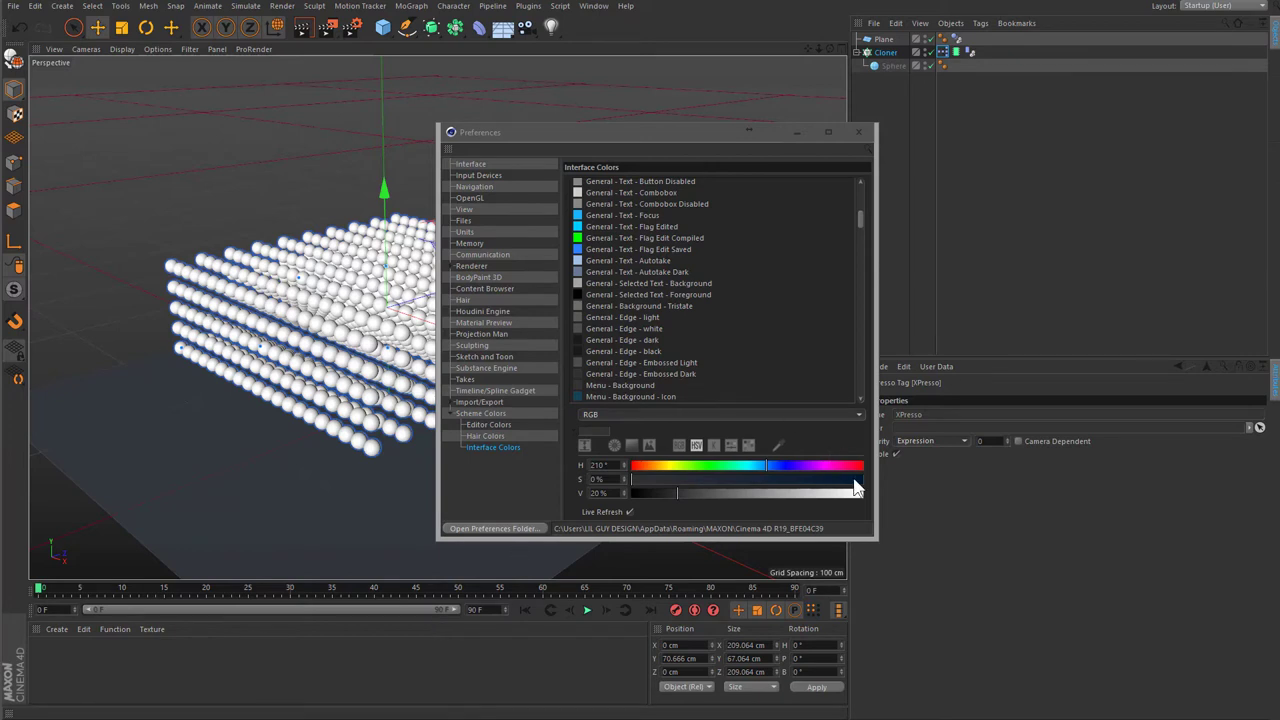
{"action": "left_click", "coordinate": [941, 441]}
{"action": "left_click", "coordinate": [940, 443]}
{"action": "left_click", "coordinate": [634, 447]}
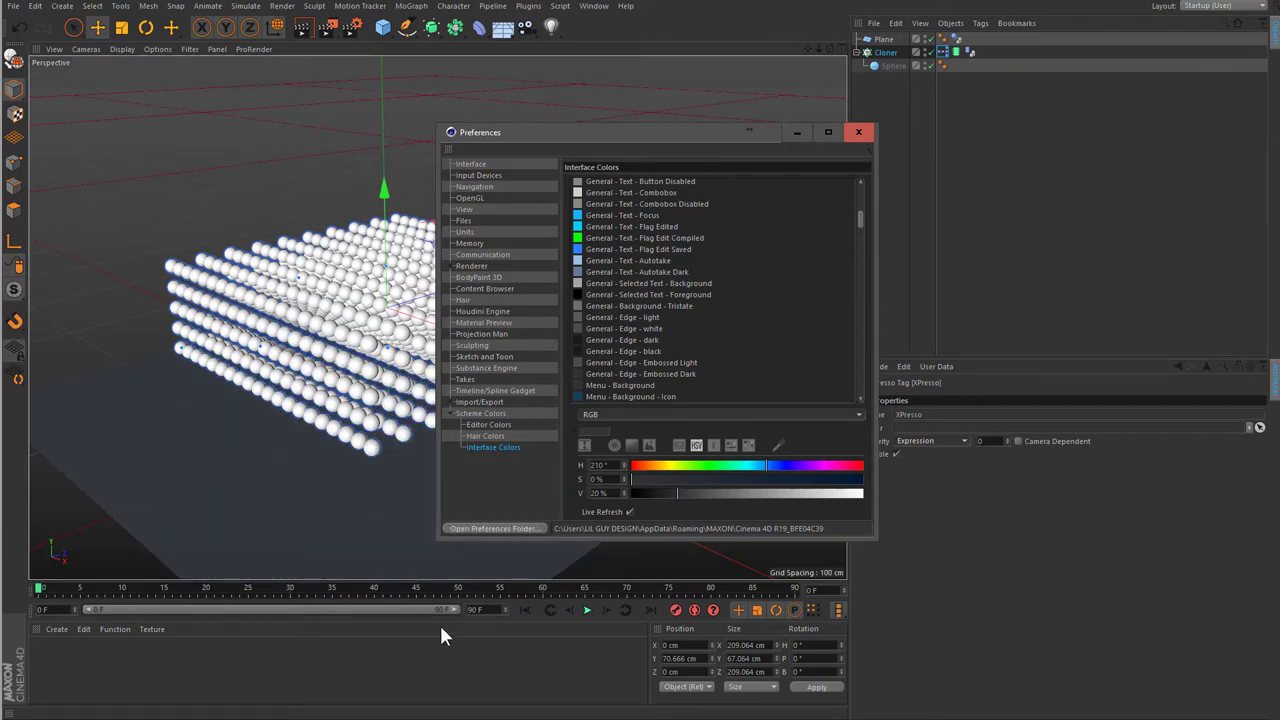
{"action": "left_click", "coordinate": [405, 622]}
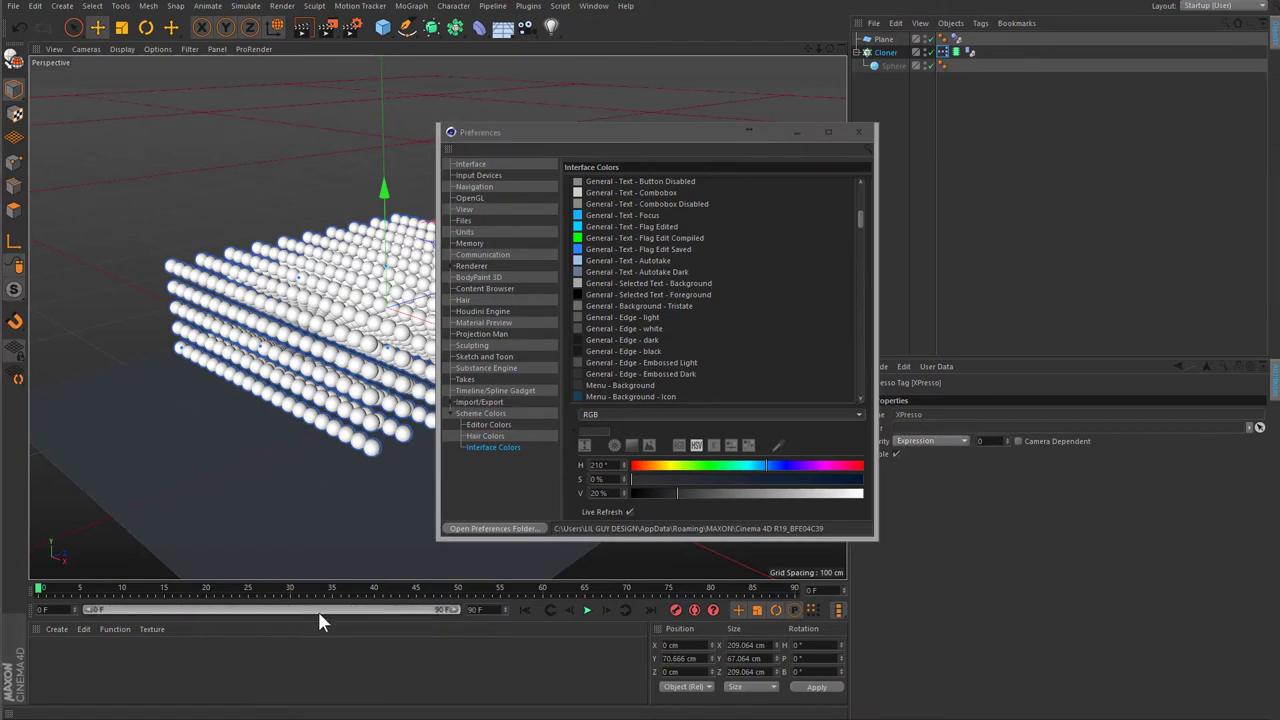
{"action": "scroll", "coordinate": [755, 316], "scroll_direction": "down", "scroll_amount": 5}
{"action": "scroll", "coordinate": [656, 372], "scroll_direction": "down", "scroll_amount": 3}
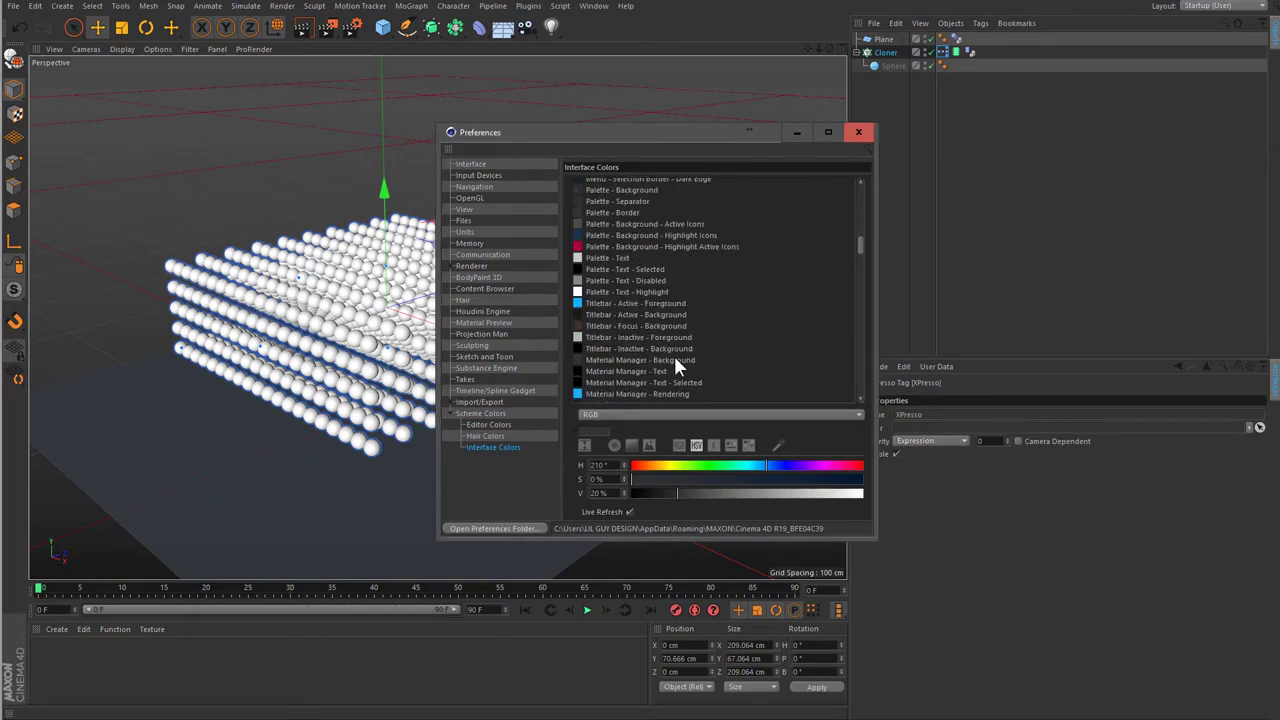
{"action": "scroll", "coordinate": [677, 360], "scroll_direction": "down", "scroll_amount": 3}
{"action": "scroll", "coordinate": [680, 346], "scroll_direction": "down", "scroll_amount": 3}
{"action": "scroll", "coordinate": [677, 337], "scroll_direction": "down", "scroll_amount": 1}
{"action": "scroll", "coordinate": [676, 345], "scroll_direction": "up", "scroll_amount": 3}
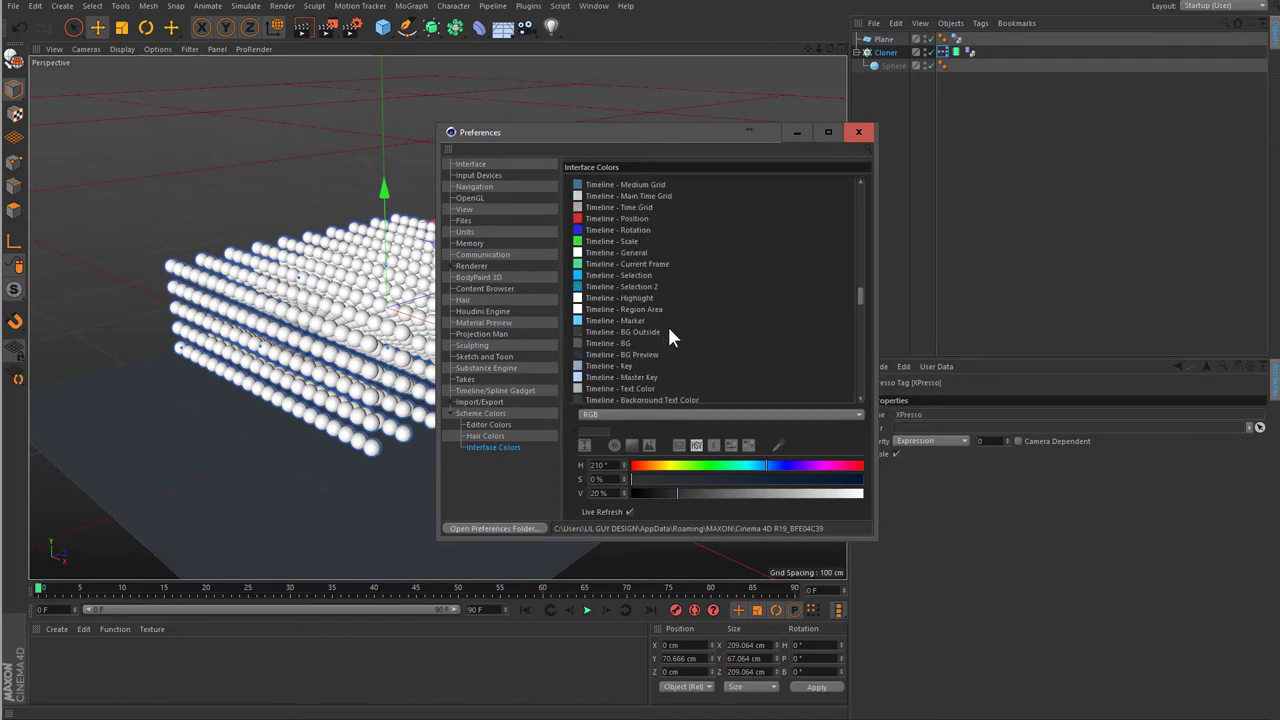
- Enlarge the Preferences window and browse the Powerslider colour entries
{"action": "left_click", "coordinate": [665, 330]}
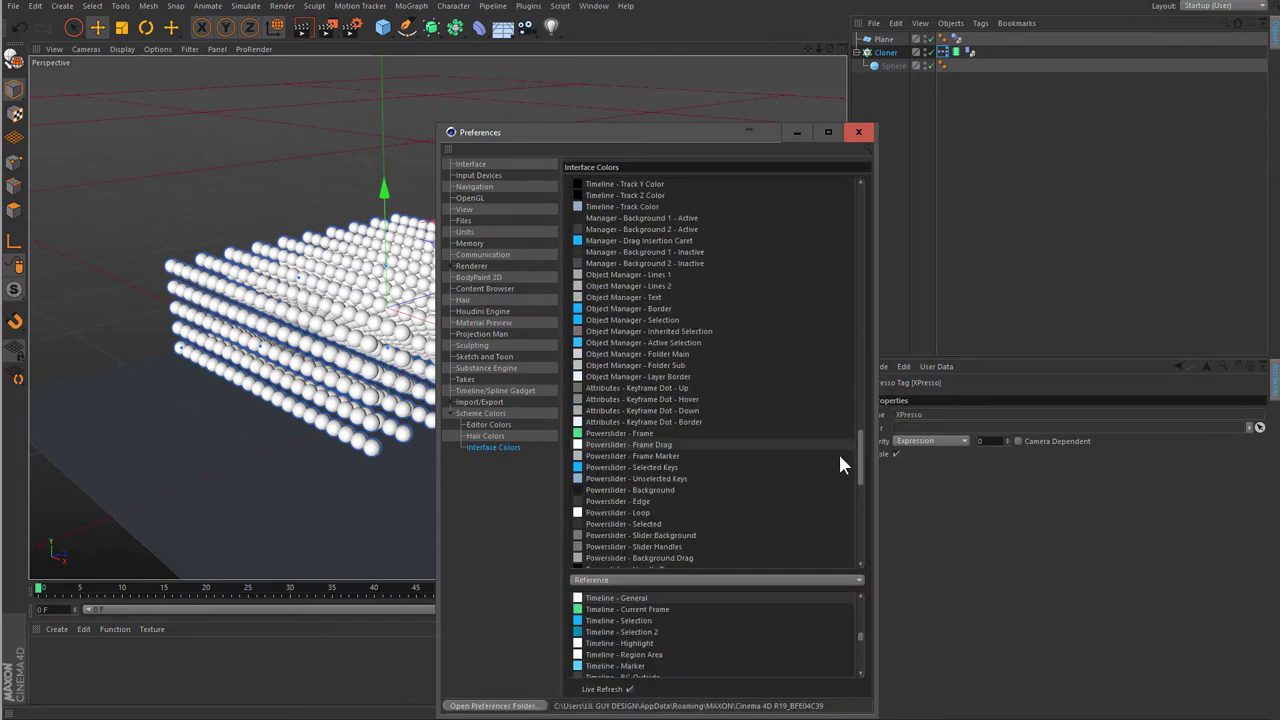
{"action": "left_click_drag", "start_coordinate": [859, 471], "coordinate": [865, 487]}
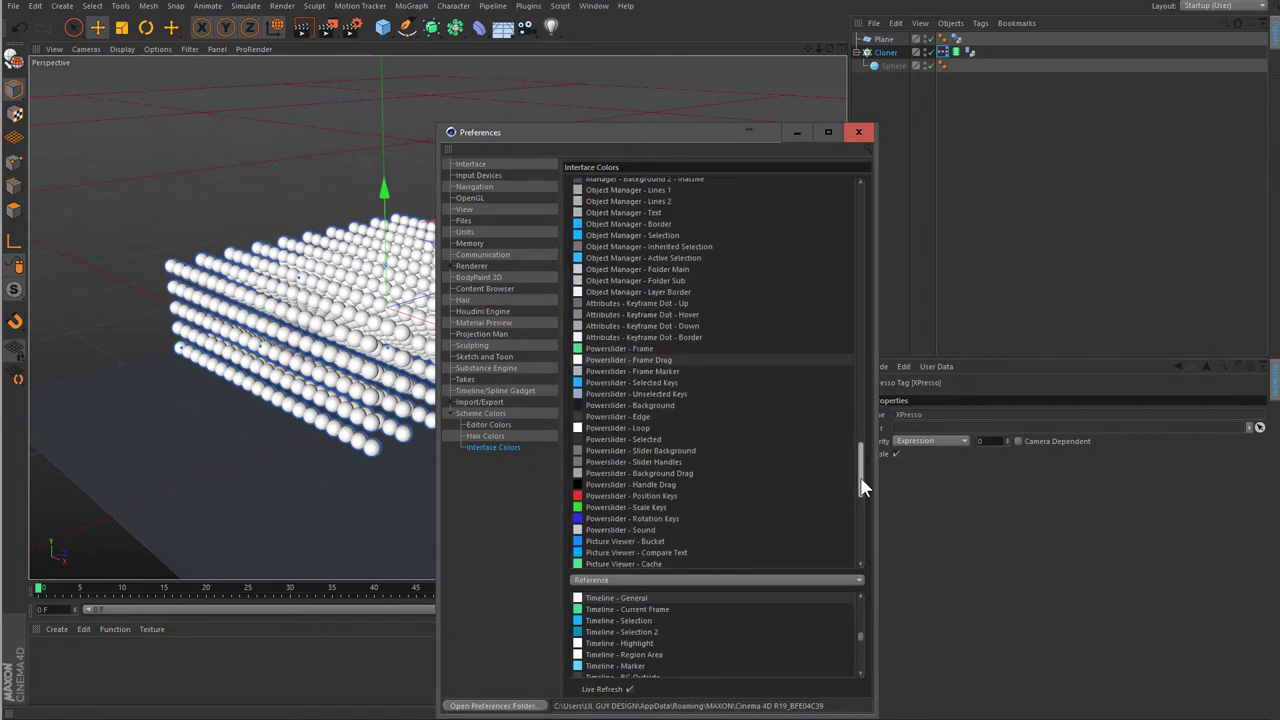
{"action": "left_click", "coordinate": [691, 462]}
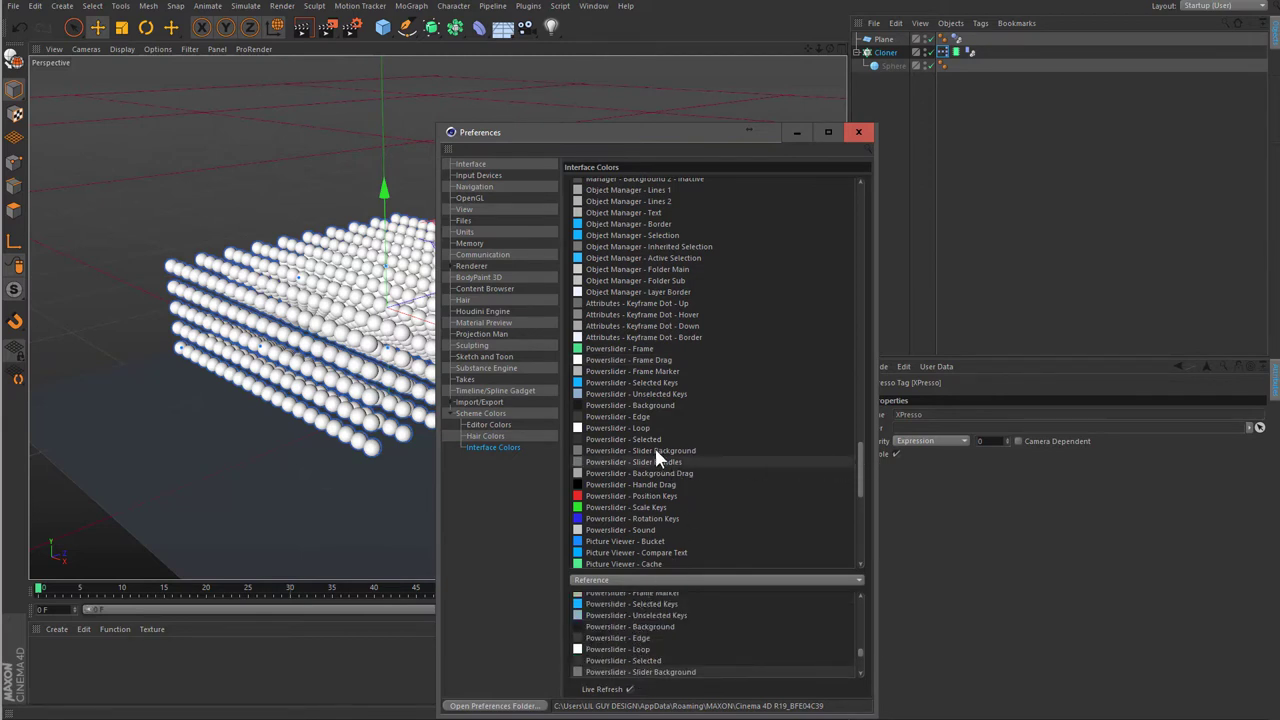
{"action": "left_click", "coordinate": [619, 452]}
{"action": "scroll", "coordinate": [672, 493], "scroll_direction": "up", "scroll_amount": 3}
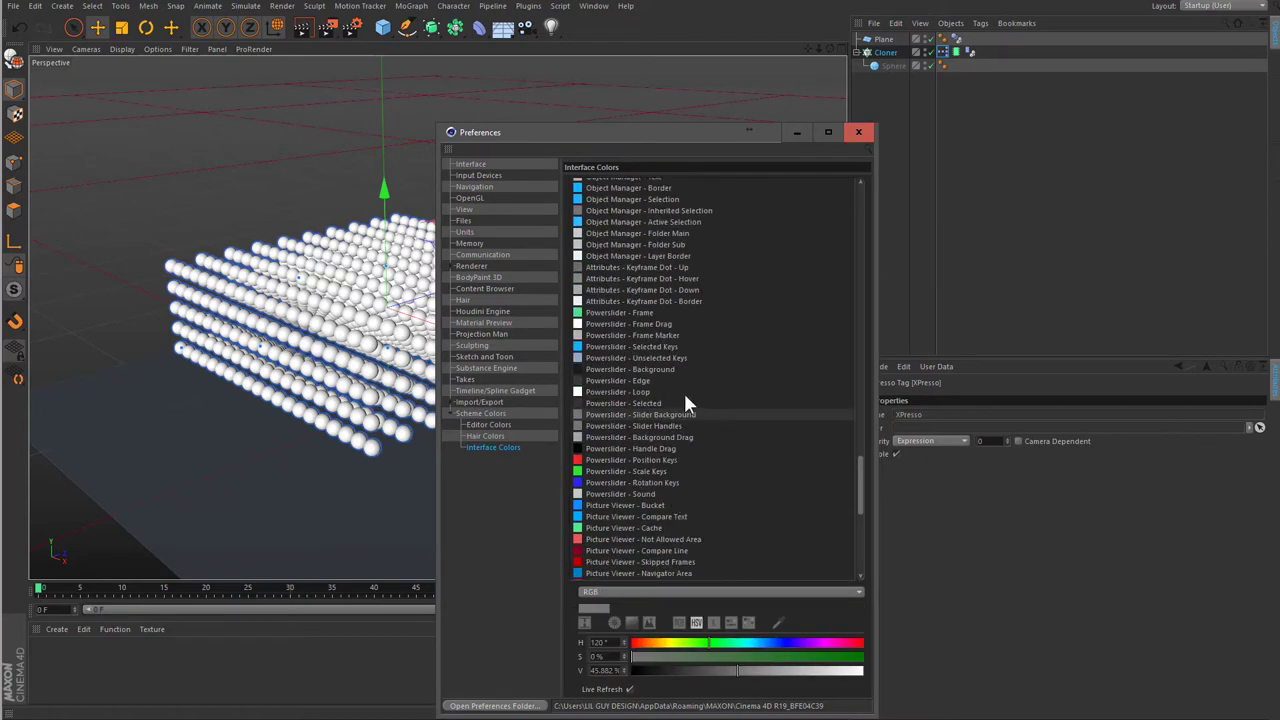
{"action": "left_click", "coordinate": [655, 418]}
{"action": "scroll", "coordinate": [708, 498], "scroll_direction": "down", "scroll_amount": 2}
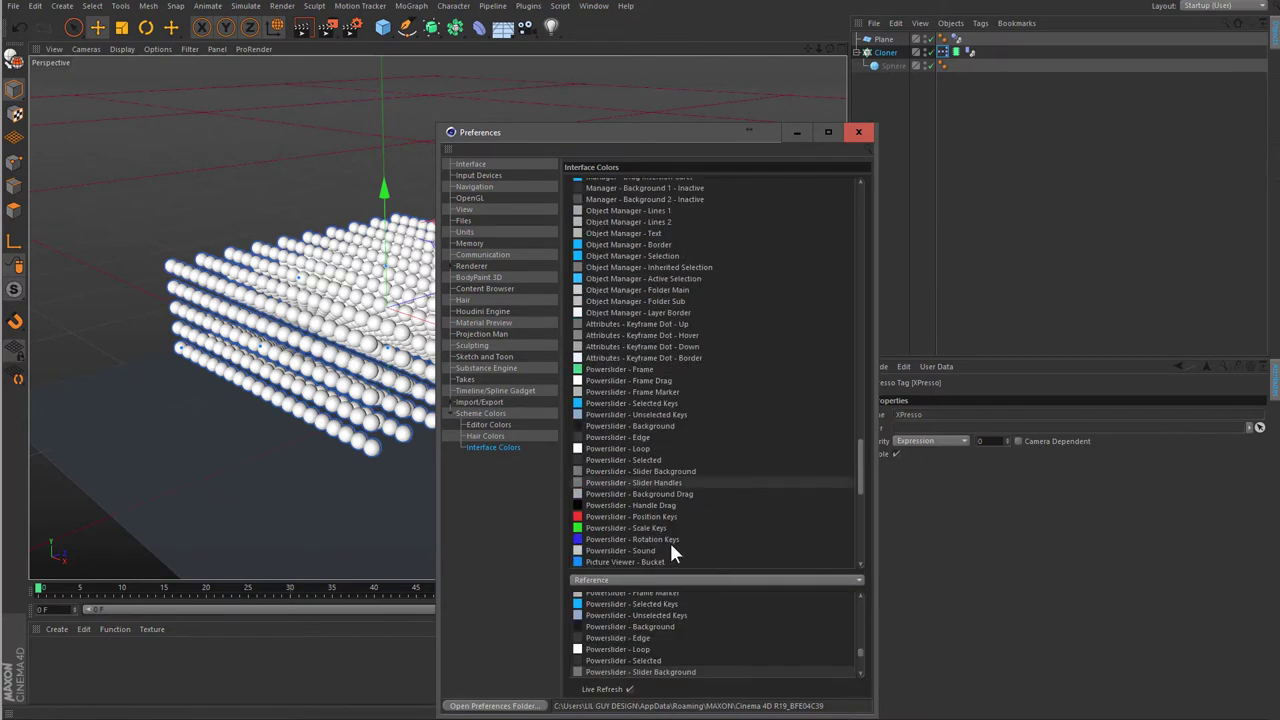
- Set Powerslider - Slider Background to 30% brightness
{"action": "left_click", "coordinate": [684, 470]}
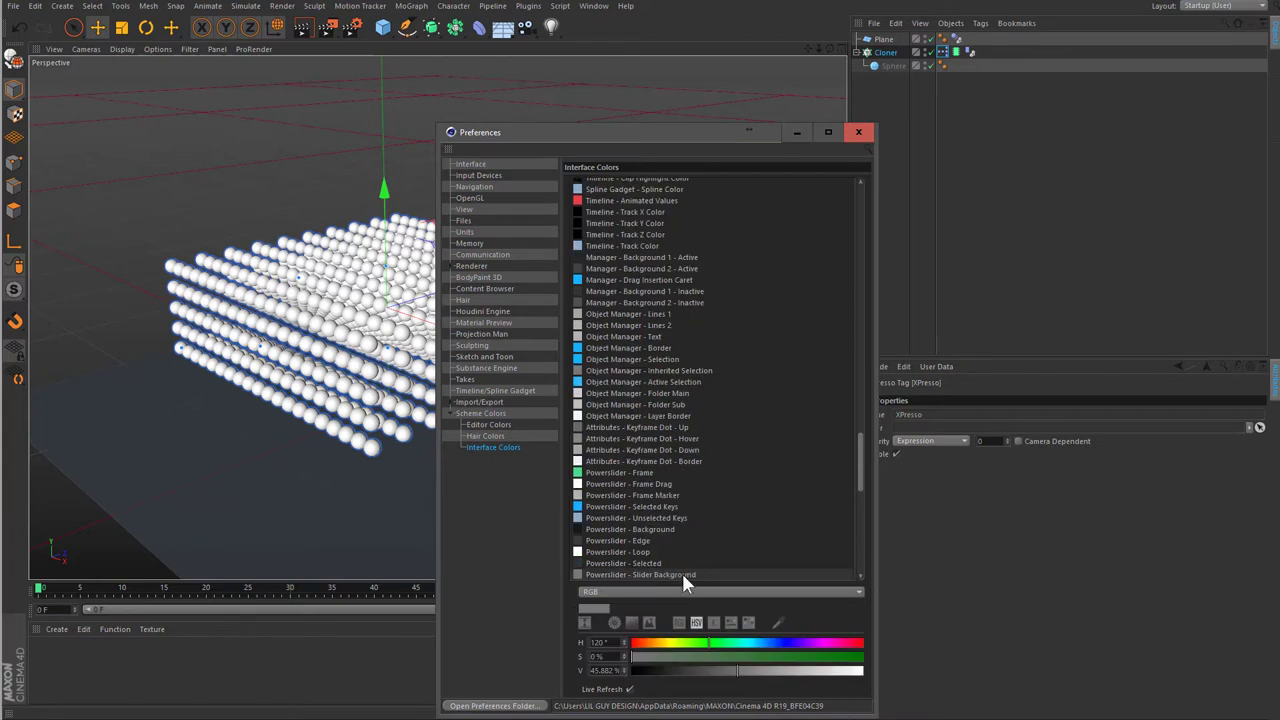
{"action": "mouse_move", "coordinate": [700, 668]}
{"action": "left_mouse_down"}
{"action": "mouse_move", "coordinate": [665, 684]}
{"action": "mouse_move", "coordinate": [685, 677]}
{"action": "left_mouse_up"}
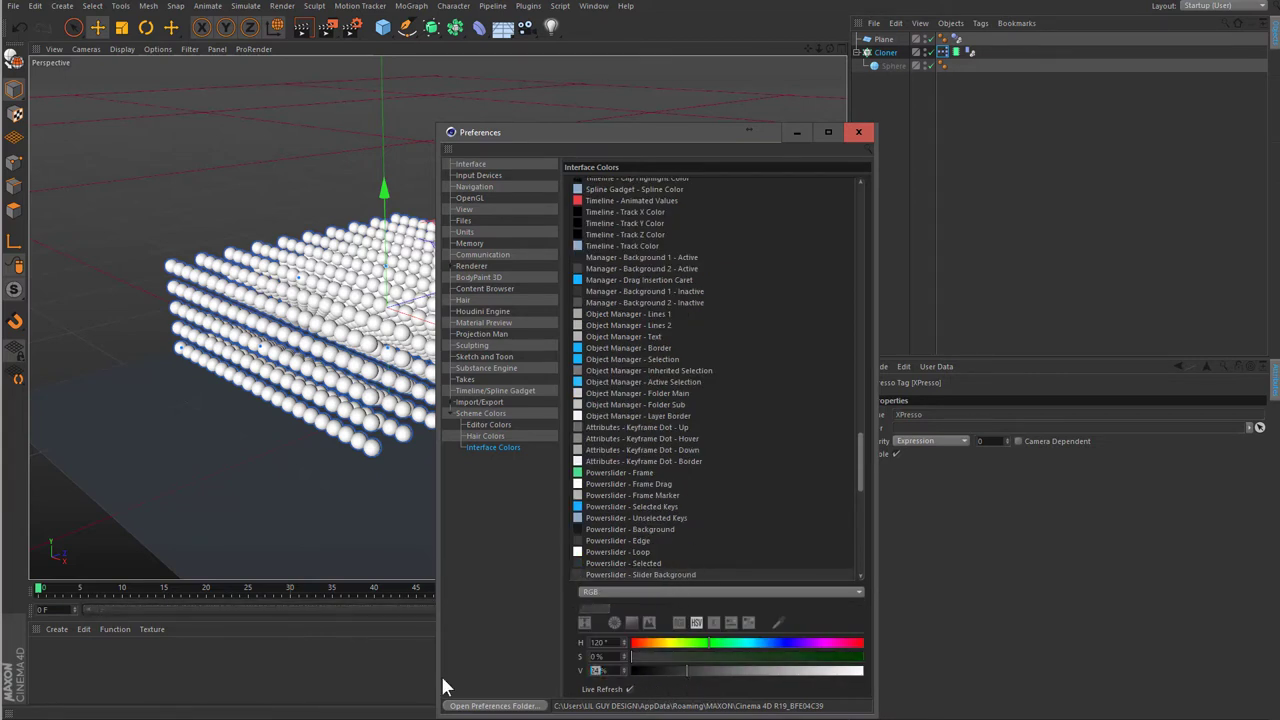
{"action": "type", "text": "25"}
{"action": "key", "text": "Return"}
{"action": "type", "text": "30"}
{"action": "key", "text": "Return"}
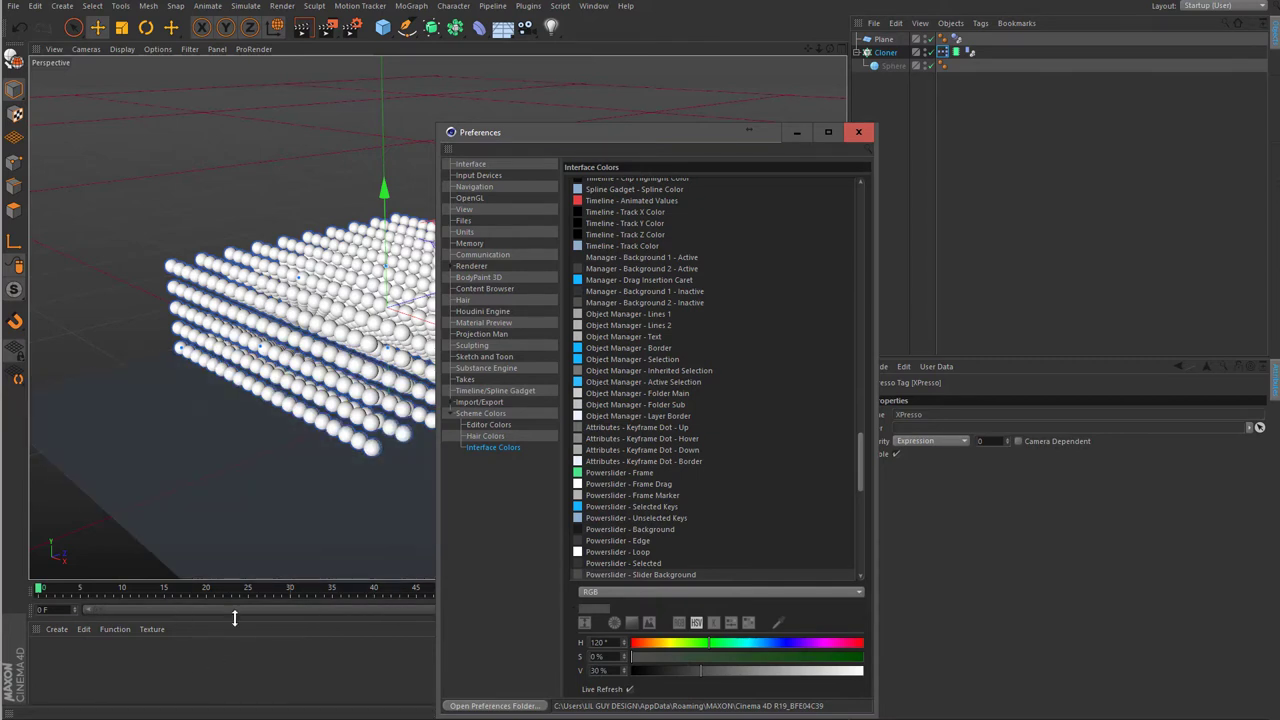
- Scroll past Powerslider - Loop and select Powerslider - Background Drag
{"action": "scroll", "coordinate": [710, 520], "scroll_direction": "down", "scroll_amount": 3}
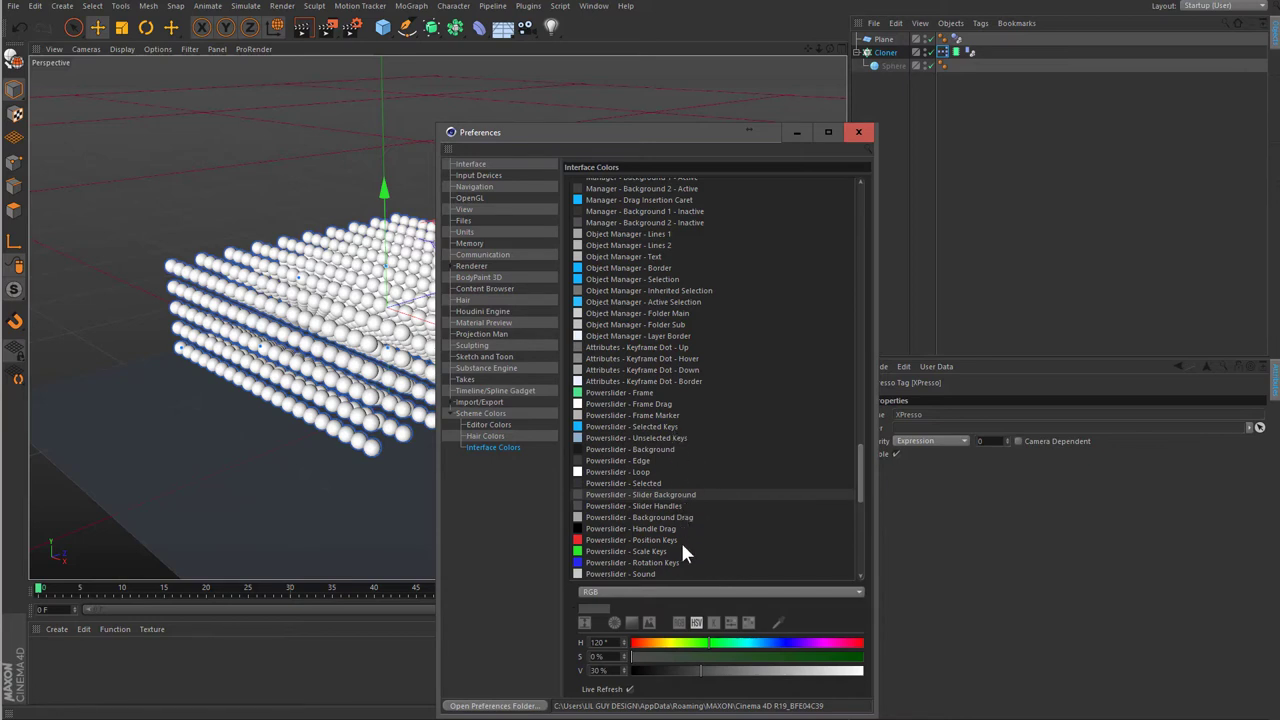
{"action": "scroll", "coordinate": [748, 506], "scroll_direction": "down", "scroll_amount": 3}
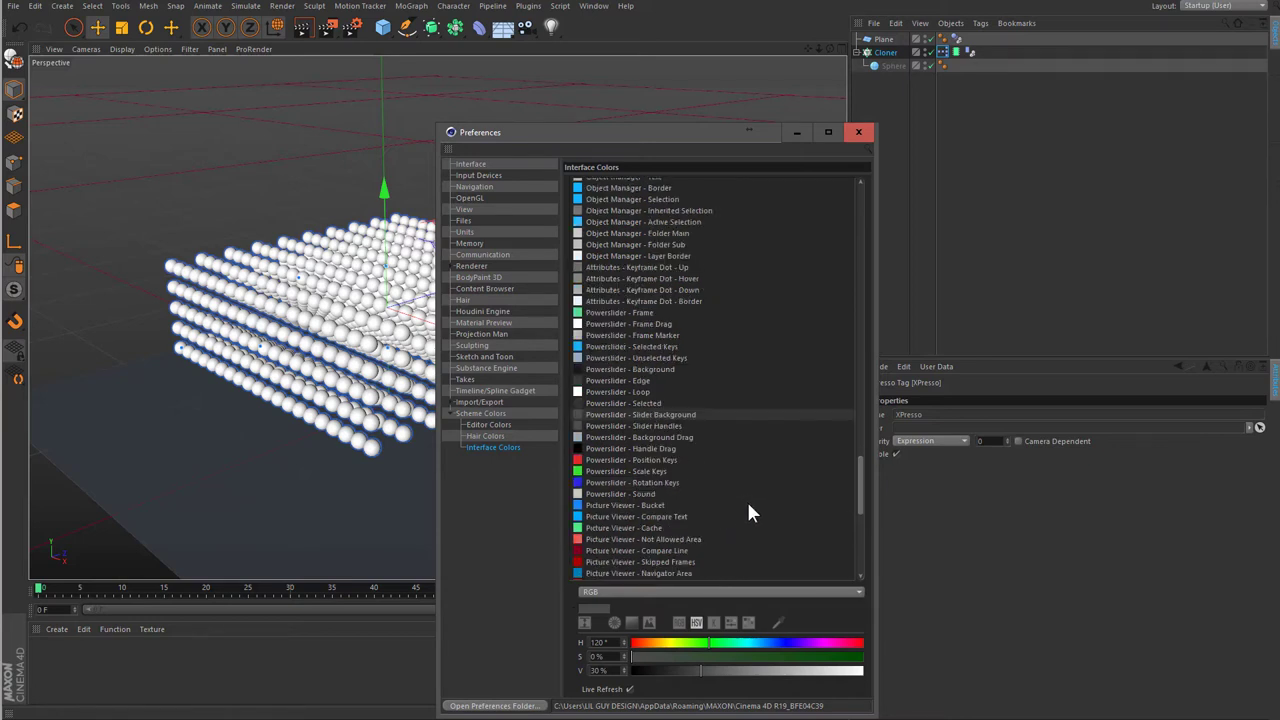
{"action": "left_click", "coordinate": [658, 425]}
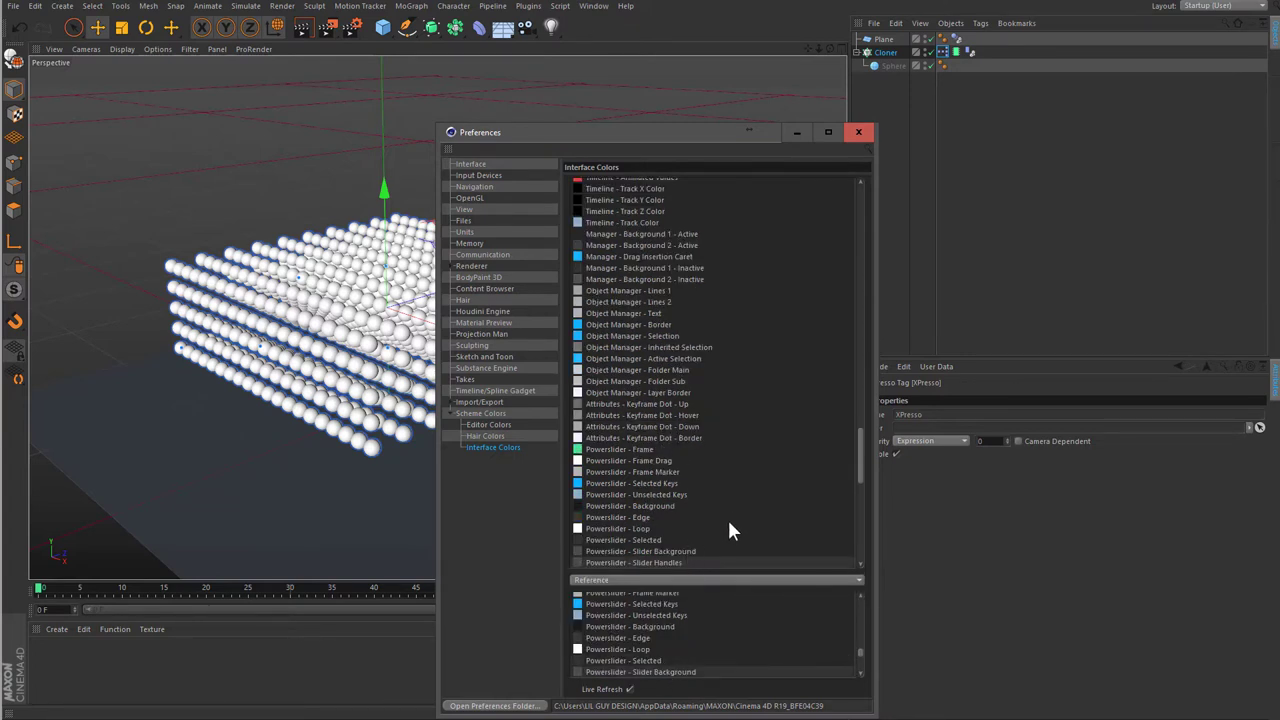
{"action": "left_click", "coordinate": [658, 531]}
{"action": "scroll", "coordinate": [680, 540], "scroll_direction": "down", "scroll_amount": 1}
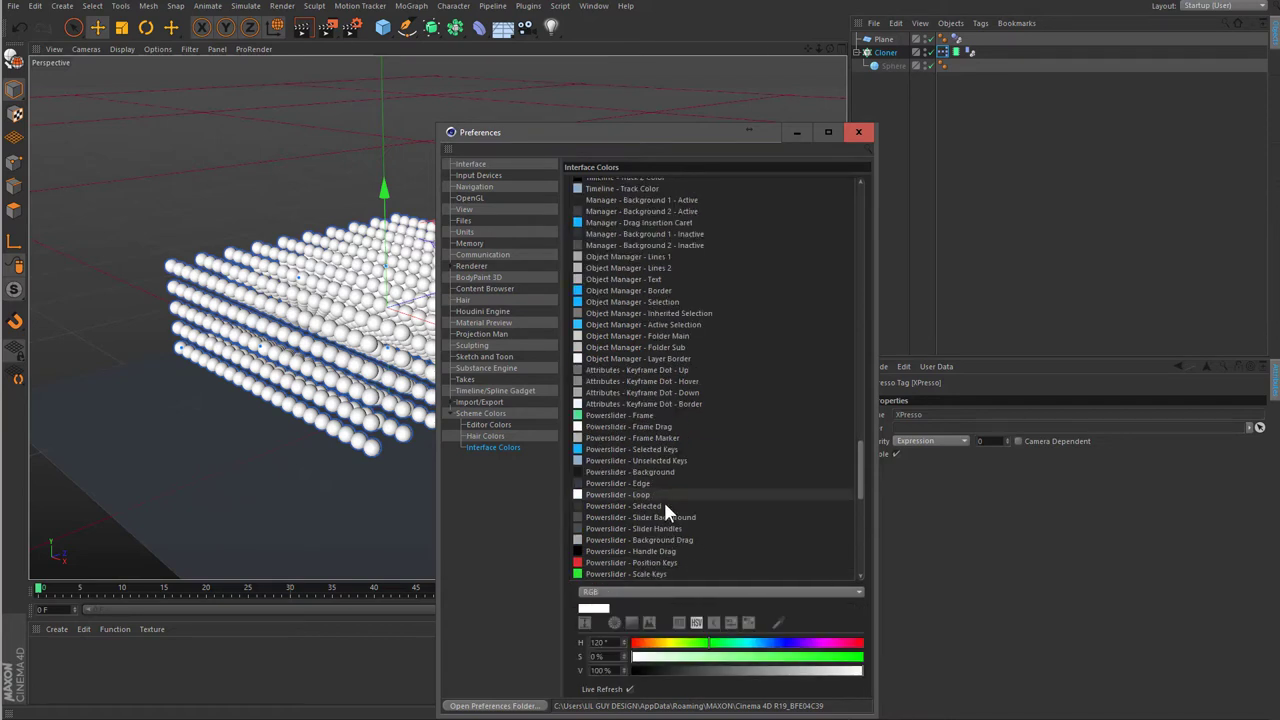
{"action": "left_click", "coordinate": [665, 506]}
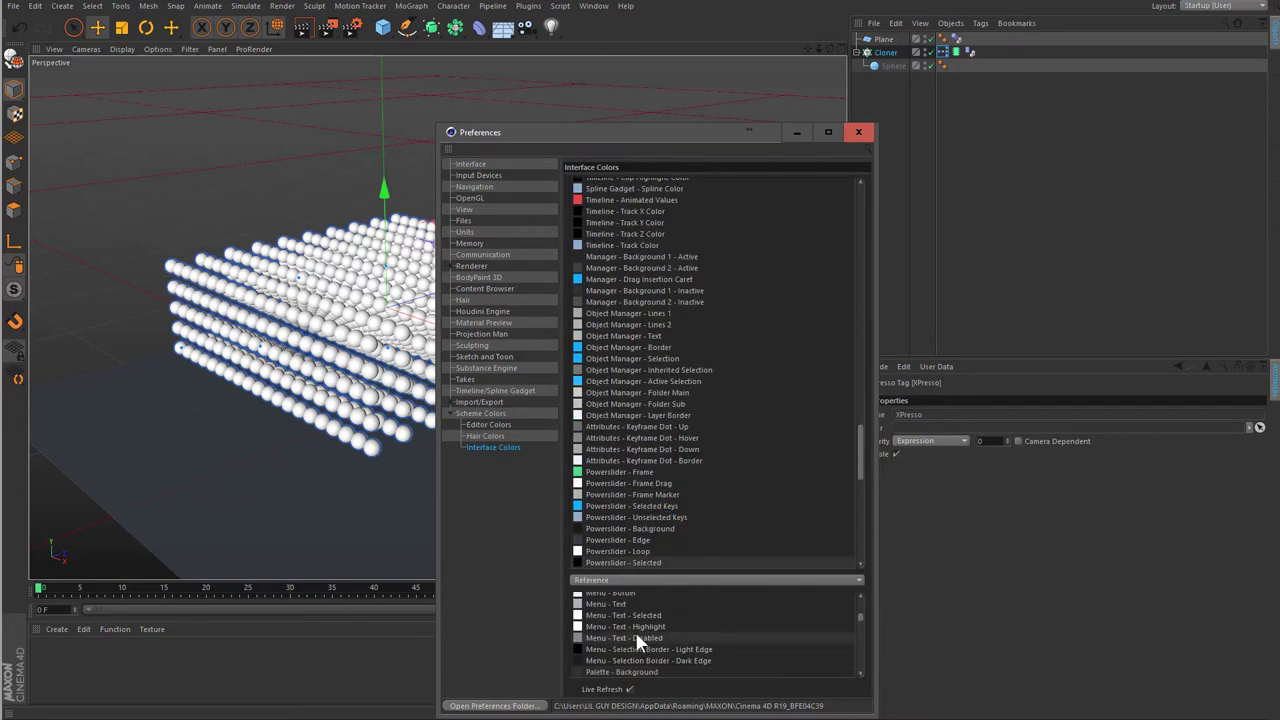
{"action": "scroll", "coordinate": [679, 534], "scroll_direction": "down", "scroll_amount": 2}
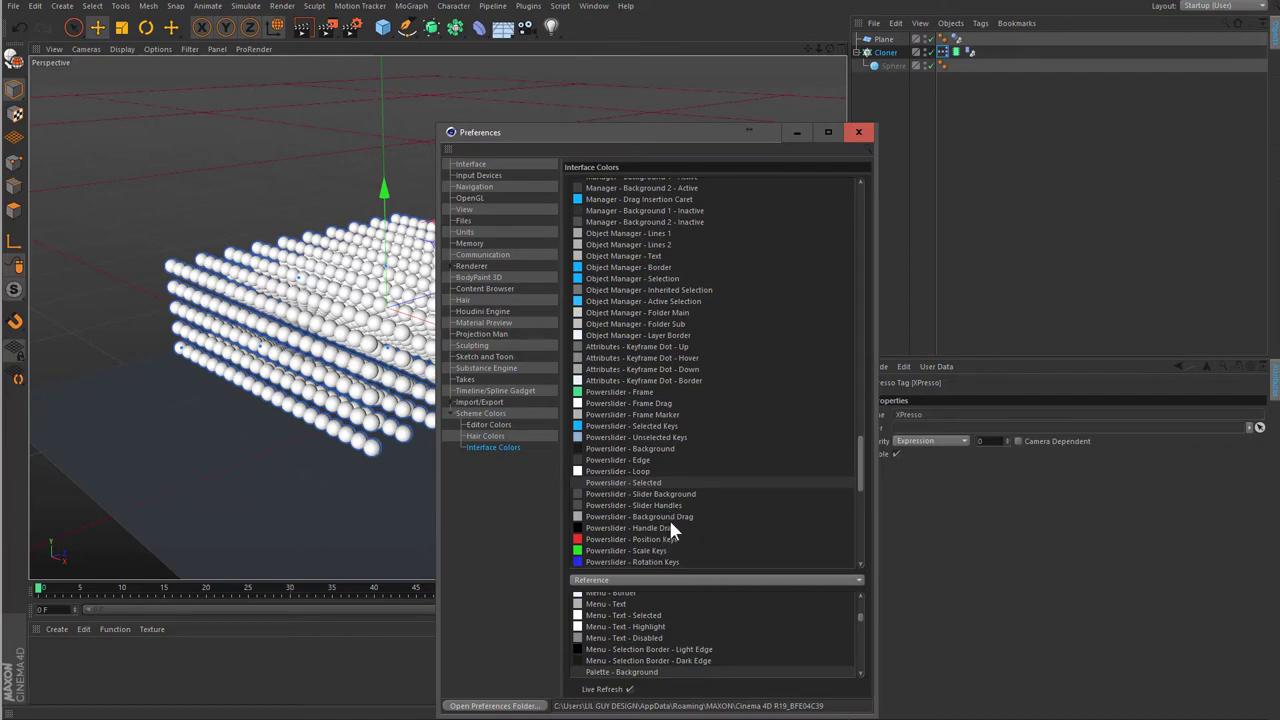
{"action": "left_click", "coordinate": [668, 517]}
{"action": "left_click", "coordinate": [250, 612]}
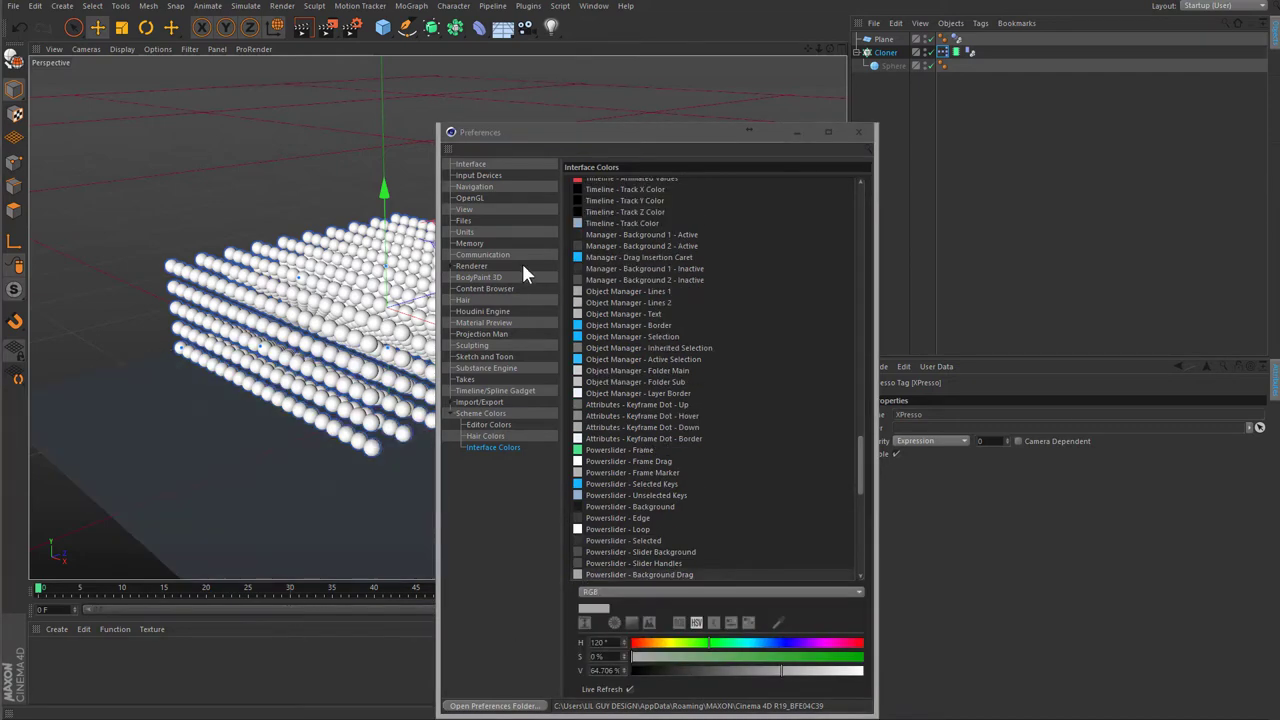
- Turn Powerslider - Background Drag blue at 67% brightness, previewing it on the timeline
{"action": "left_click_drag", "start_coordinate": [543, 147], "coordinate": [726, 150]}
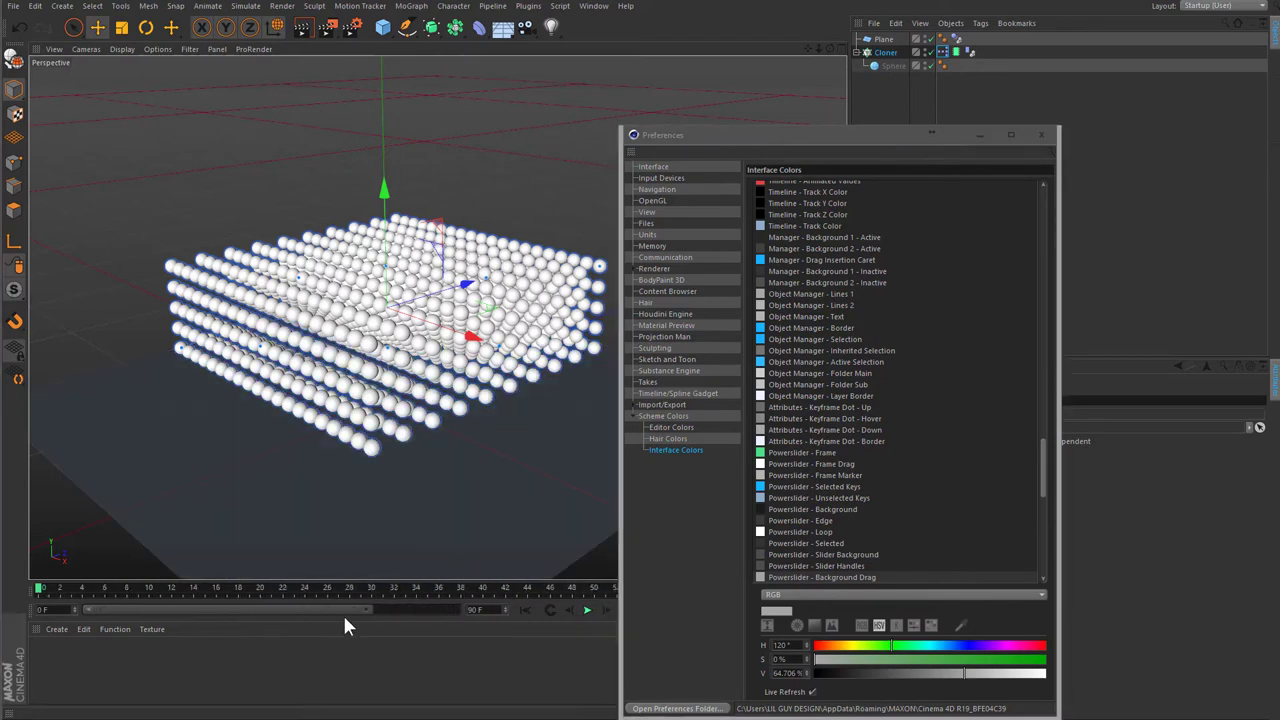
{"action": "left_click_drag", "start_coordinate": [243, 613], "coordinate": [279, 613]}
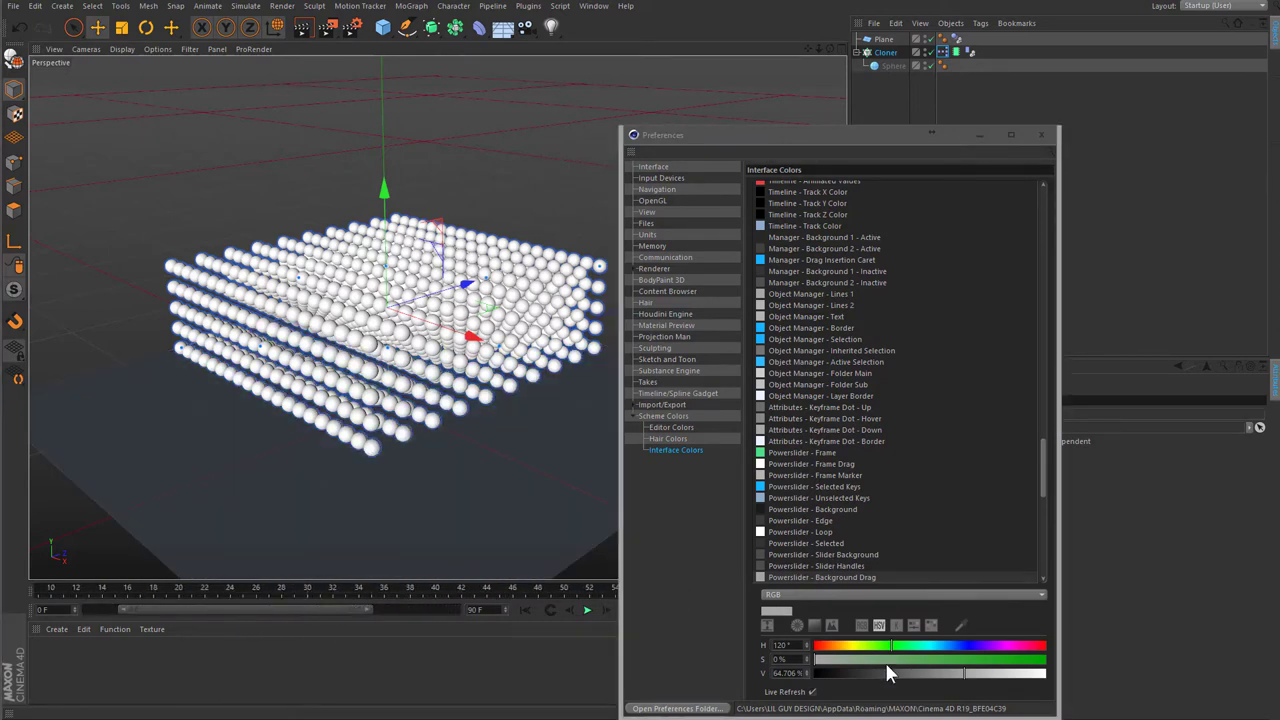
{"action": "left_click_drag", "start_coordinate": [889, 645], "coordinate": [1046, 659]}
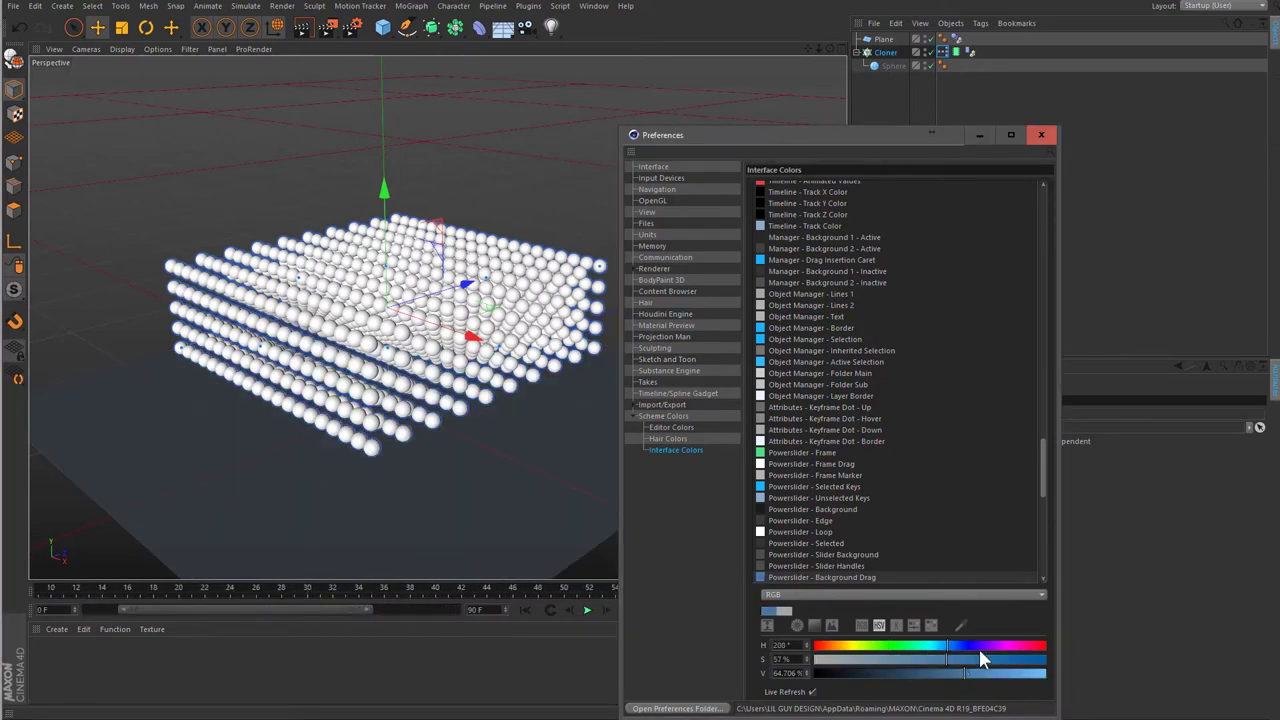
{"action": "left_click_drag", "start_coordinate": [291, 608], "coordinate": [356, 606]}
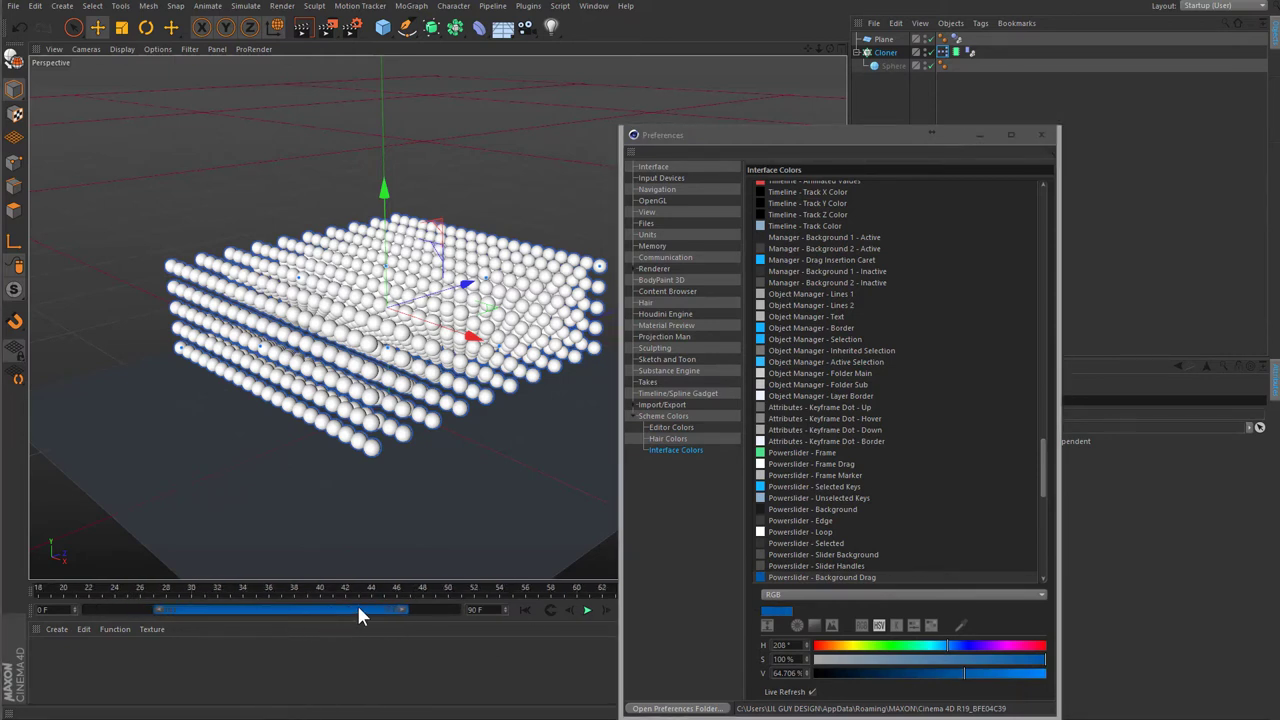
{"action": "left_click_drag", "start_coordinate": [949, 646], "coordinate": [952, 646]}
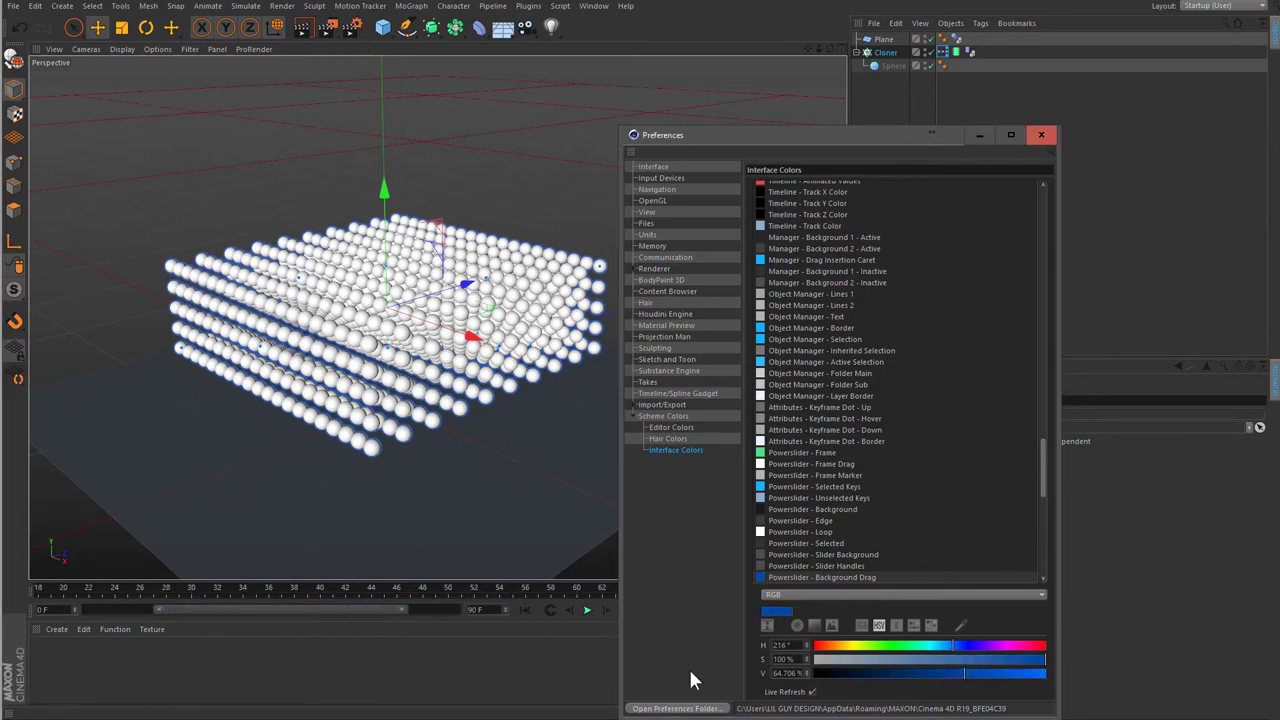
{"action": "left_click_drag", "start_coordinate": [271, 609], "coordinate": [224, 609]}
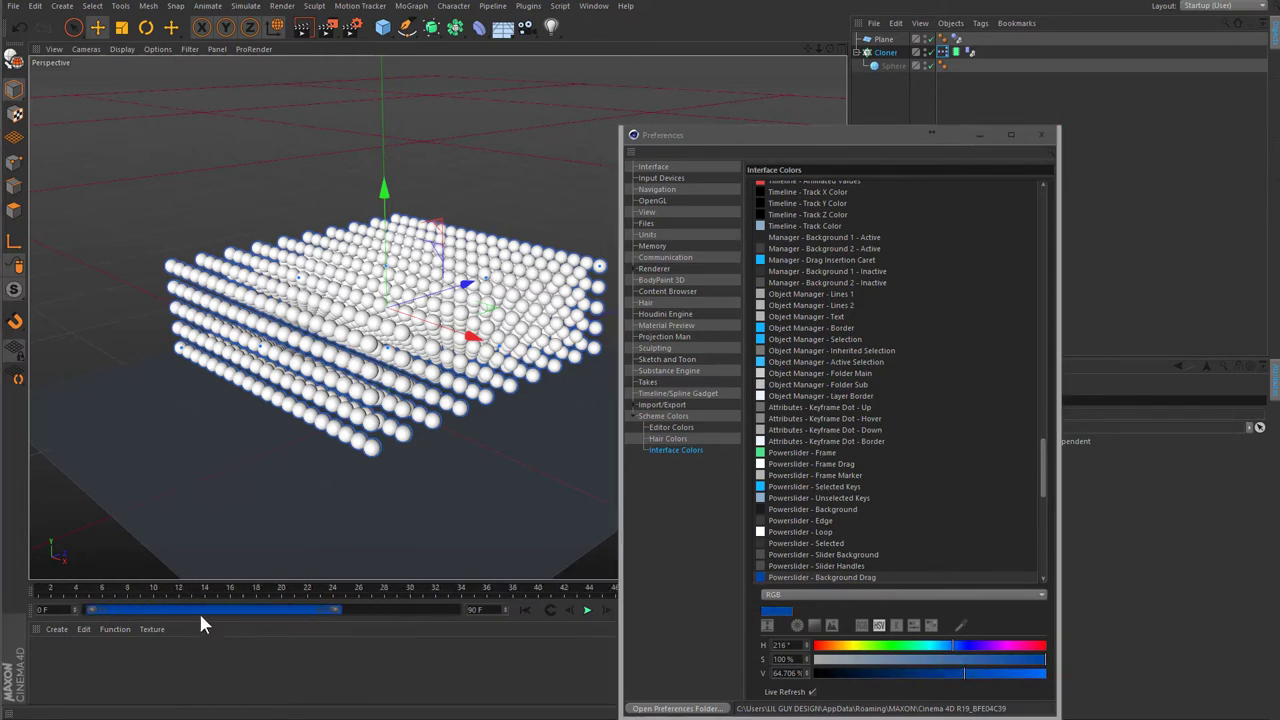
{"action": "left_click", "coordinate": [947, 645]}
{"action": "left_click_drag", "start_coordinate": [966, 674], "coordinate": [970, 685]}
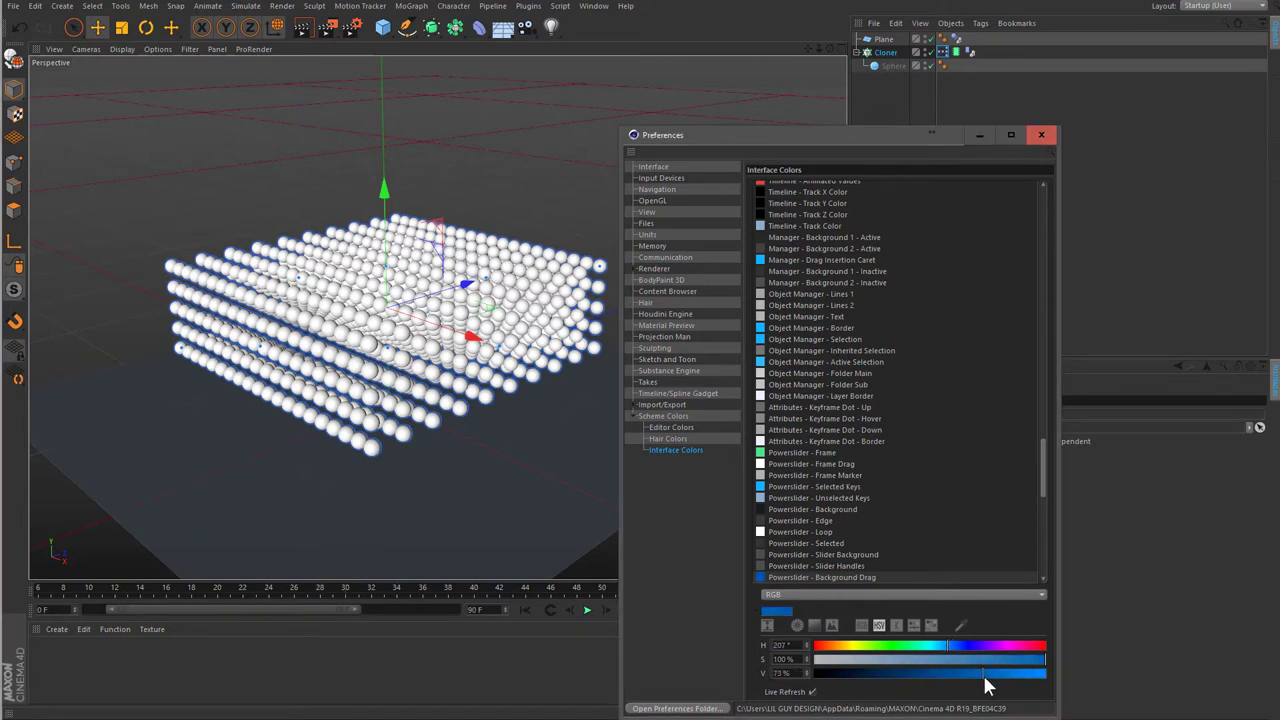
{"action": "left_click_drag", "start_coordinate": [353, 609], "coordinate": [268, 604]}
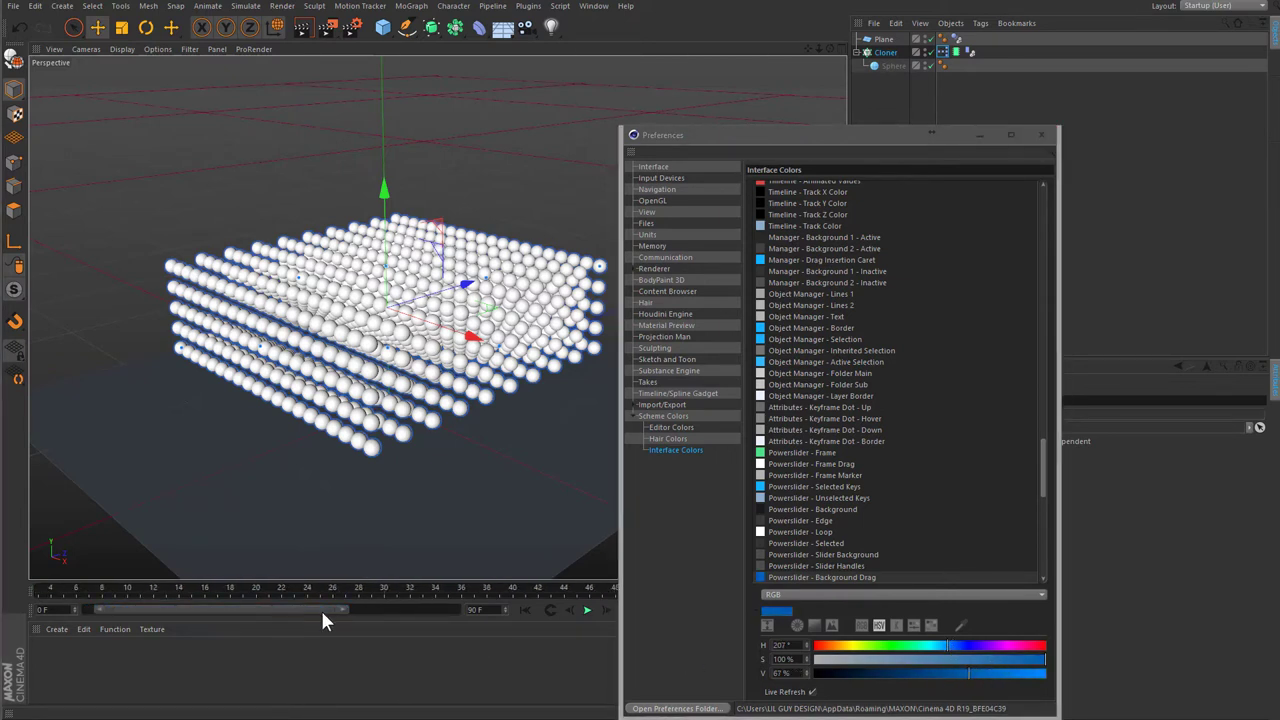
{"action": "left_click", "coordinate": [940, 646]}
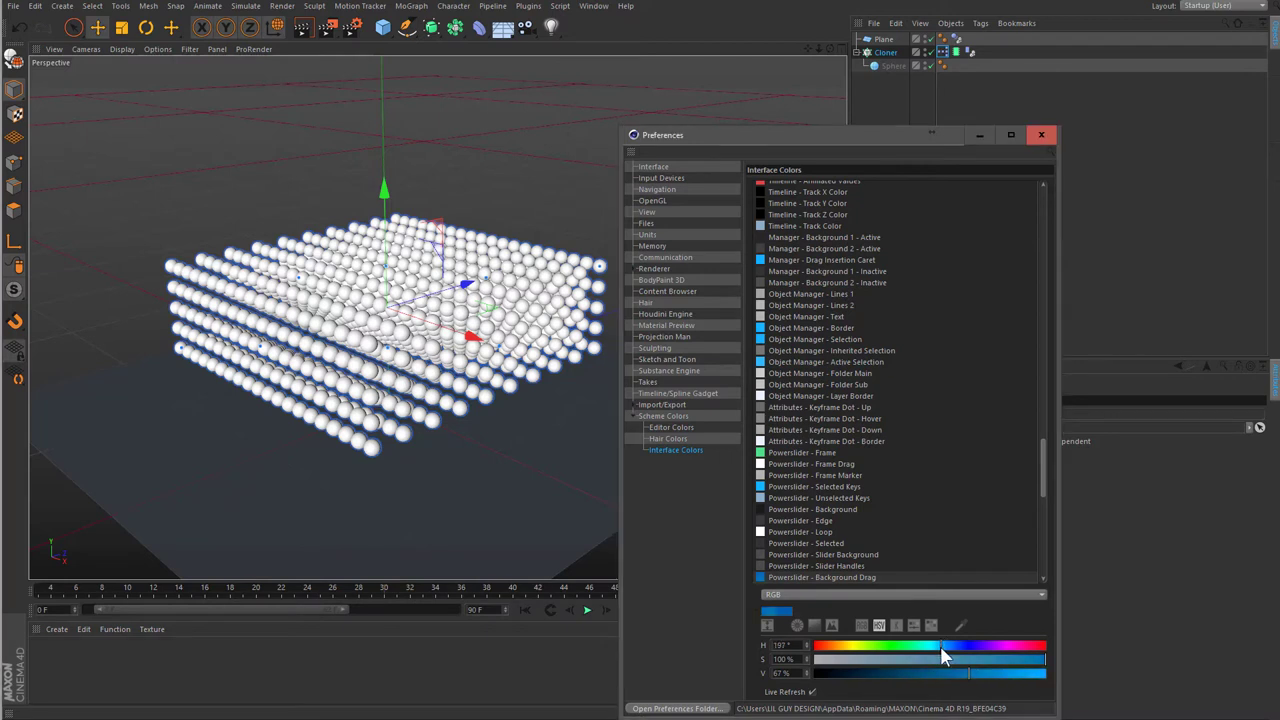
{"action": "left_click", "coordinate": [940, 646]}
{"action": "left_click_drag", "start_coordinate": [230, 600], "coordinate": [271, 603]}
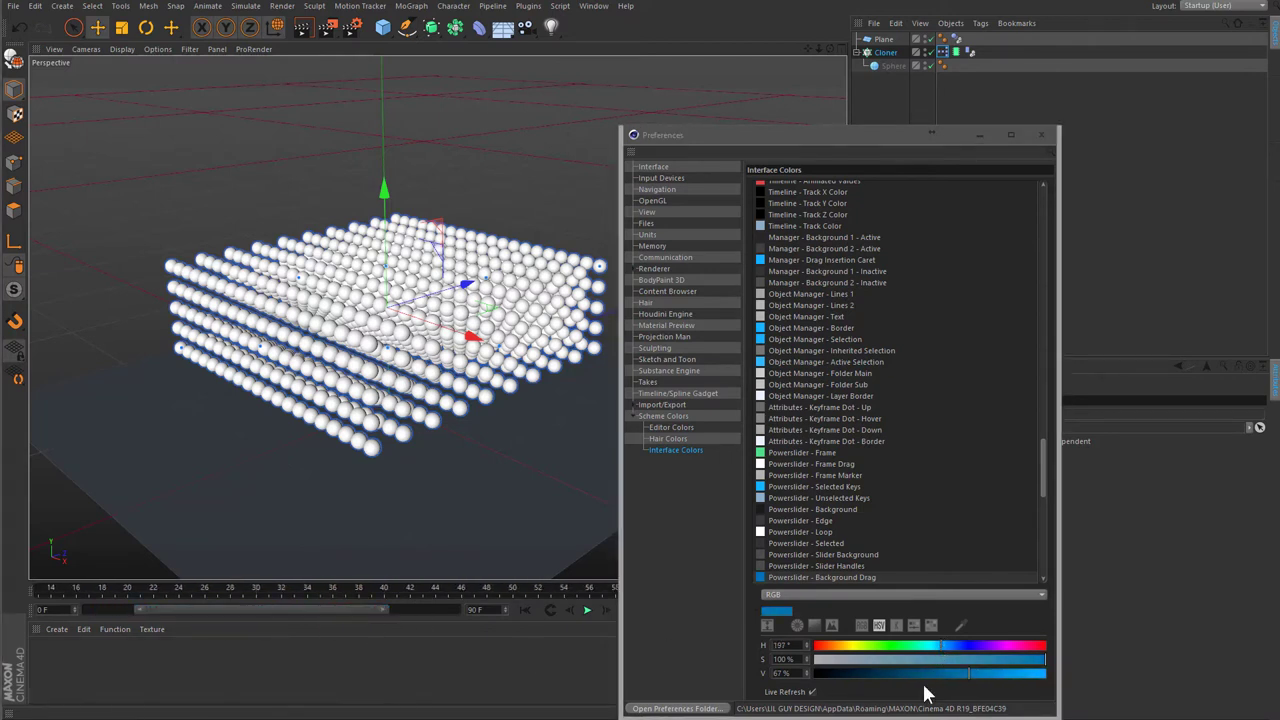
- Set the drag colour's hue to exactly 200° and restore 100% saturation
{"action": "left_click", "coordinate": [717, 652]}
{"action": "type", "text": "2"}
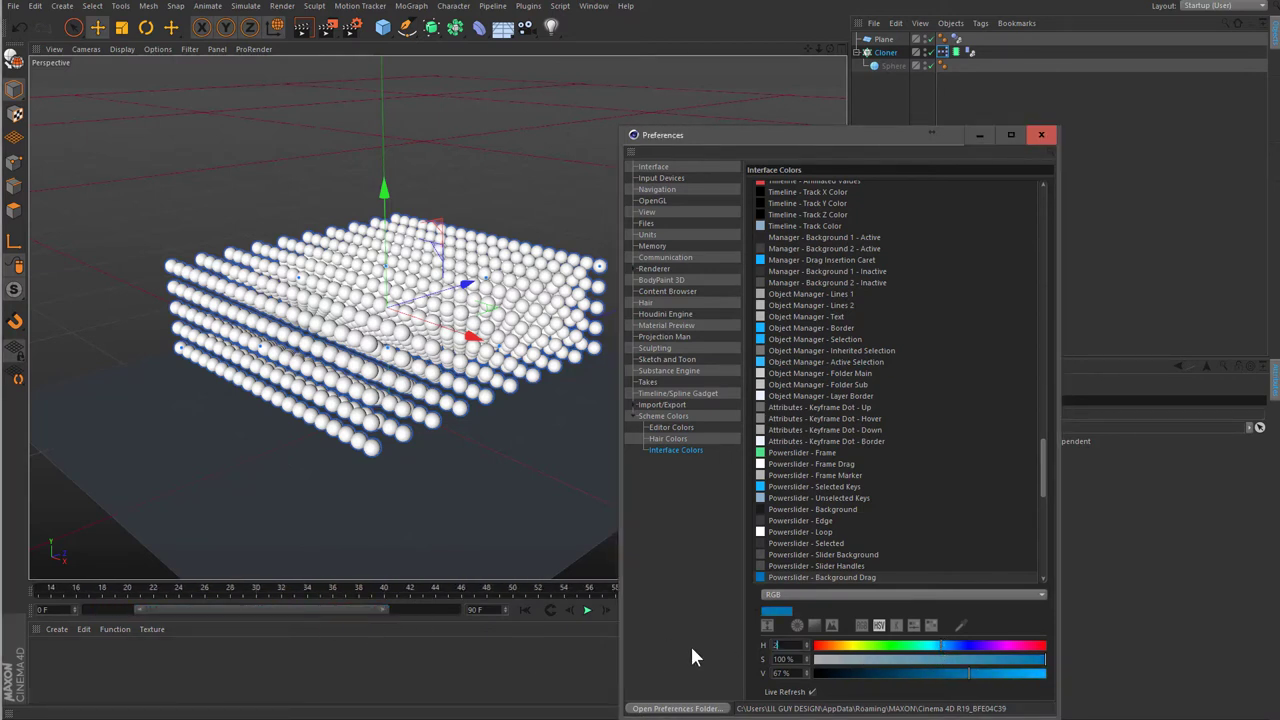
{"action": "type", "text": "00"}
{"action": "key", "text": "Return"}
{"action": "left_click_drag", "start_coordinate": [302, 612], "coordinate": [332, 608]}
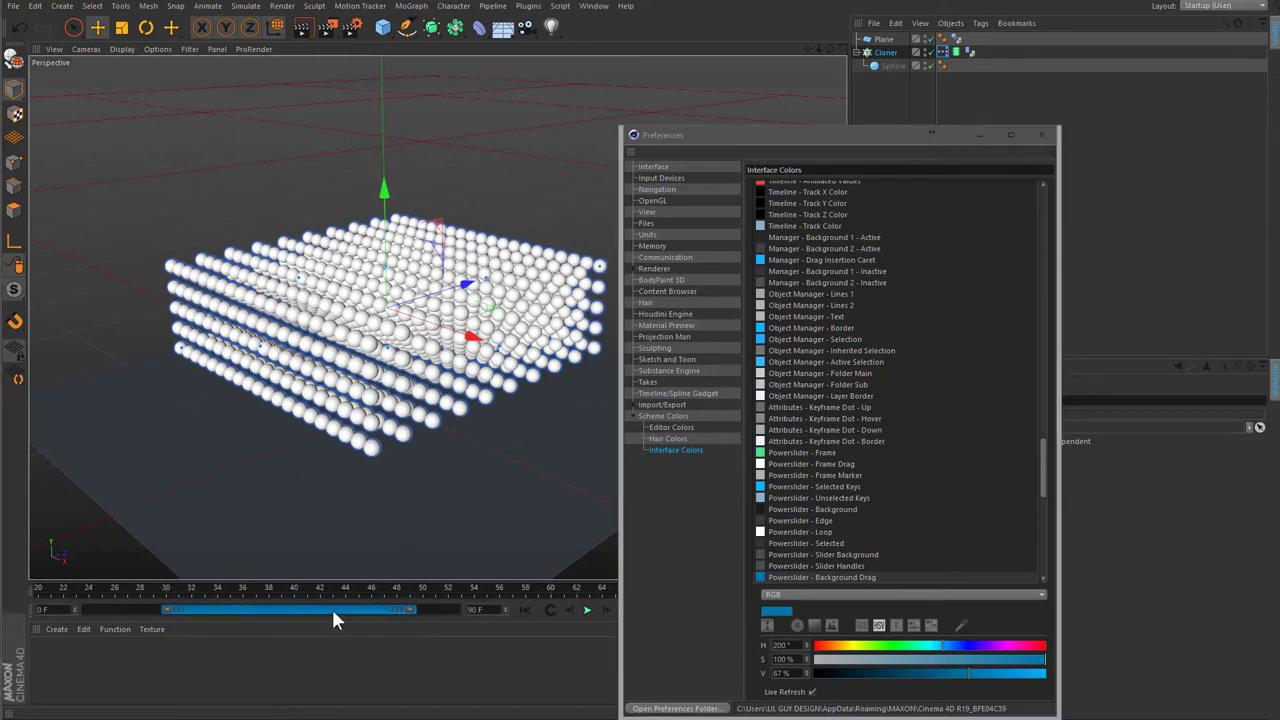
{"action": "left_click", "coordinate": [1008, 660]}
{"action": "left_click", "coordinate": [992, 660]}
{"action": "left_click_drag", "start_coordinate": [316, 606], "coordinate": [338, 608]}
{"action": "left_click", "coordinate": [1045, 660]}
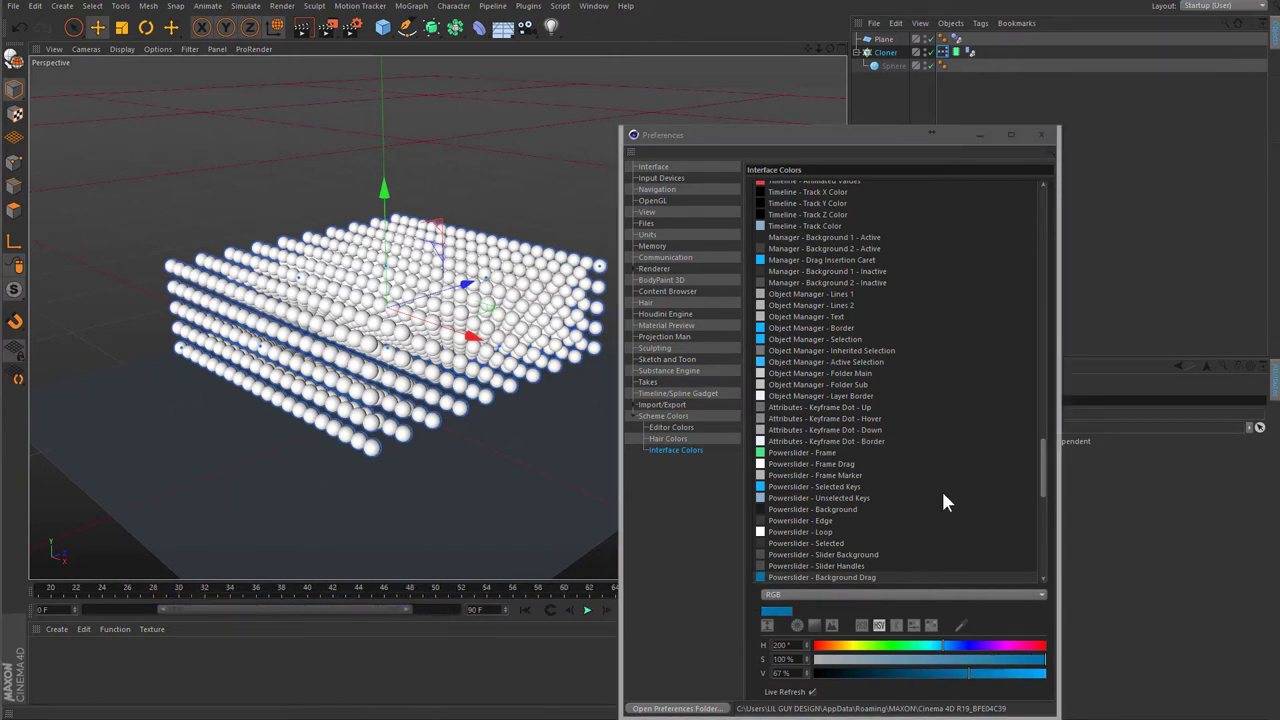
{"action": "scroll", "coordinate": [797, 555], "scroll_direction": "down", "scroll_amount": 2}
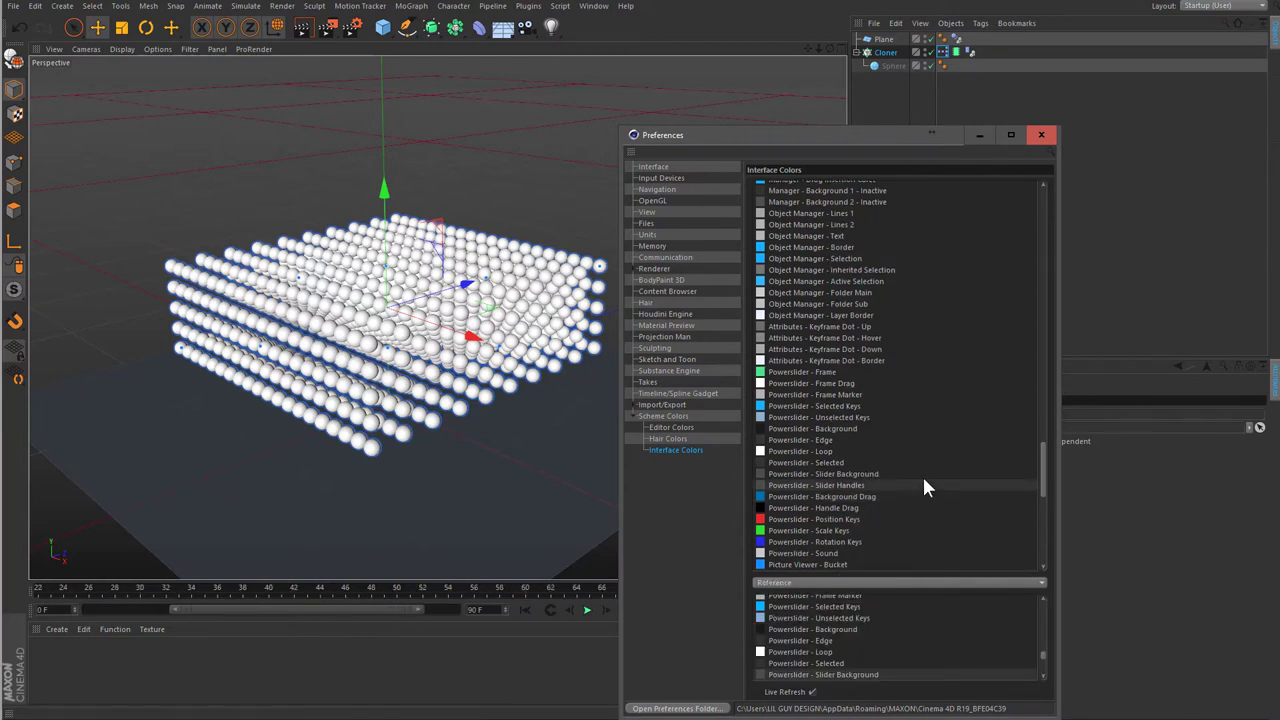
{"action": "left_click_drag", "start_coordinate": [324, 613], "coordinate": [394, 606]}
{"action": "left_click", "coordinate": [836, 508]}
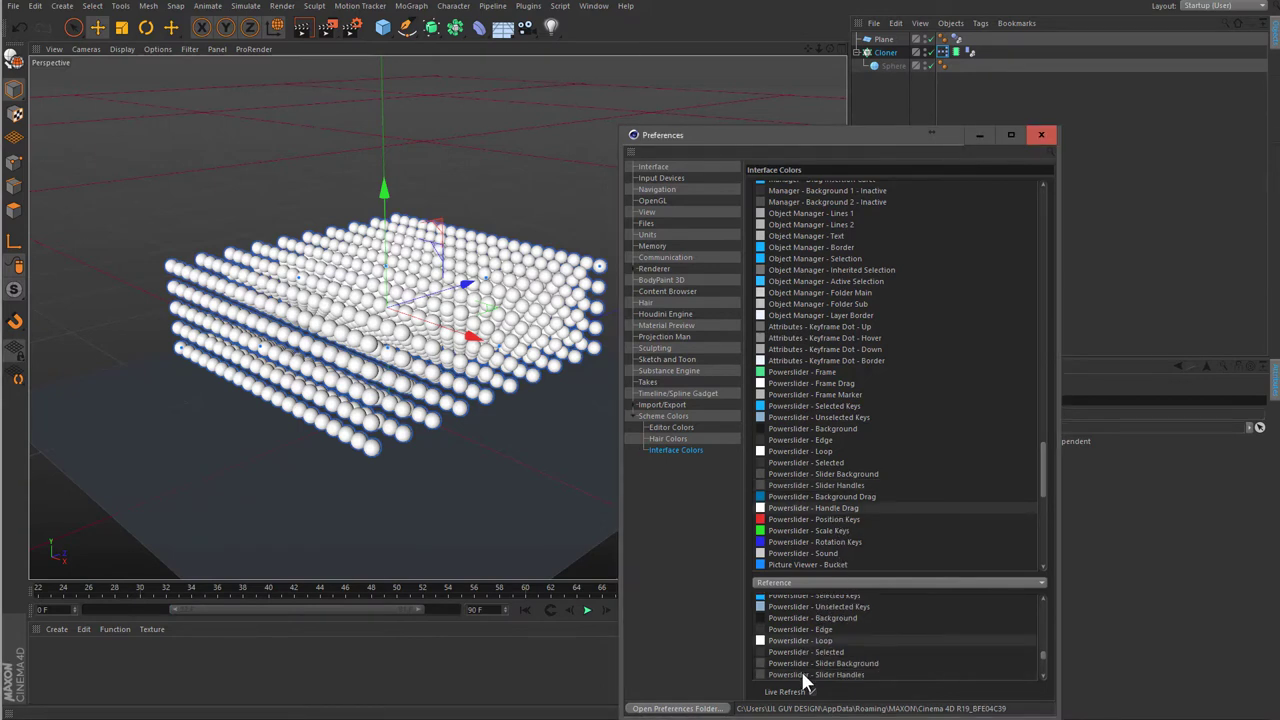
{"action": "scroll", "coordinate": [870, 480], "scroll_direction": "down", "scroll_amount": 3}
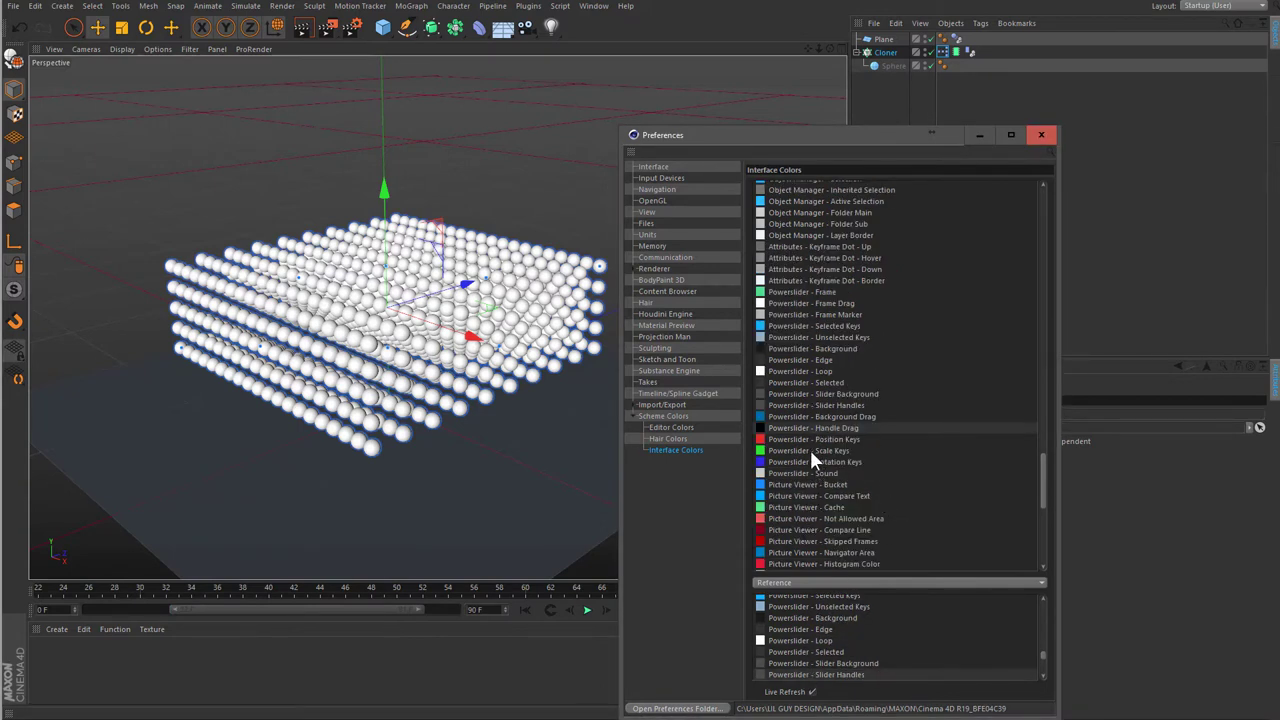
{"action": "left_click", "coordinate": [801, 473]}
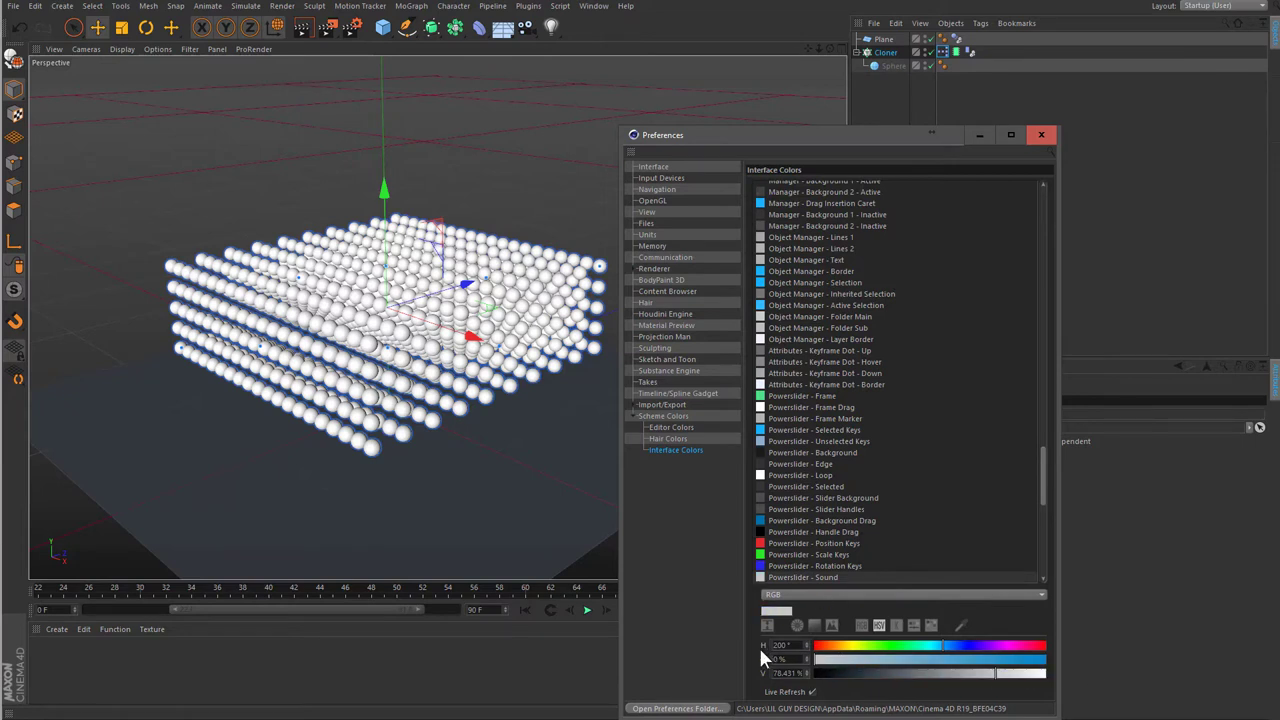
{"action": "left_click", "coordinate": [822, 476]}
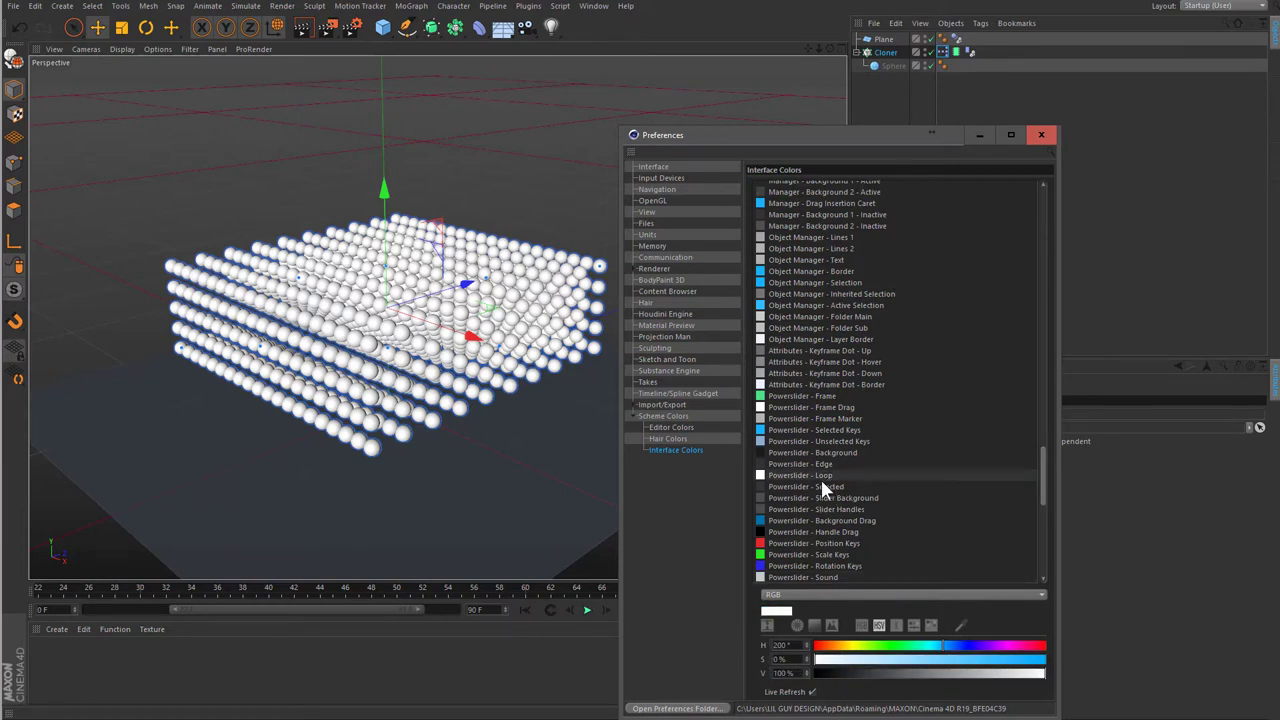
{"action": "left_click", "coordinate": [819, 465]}
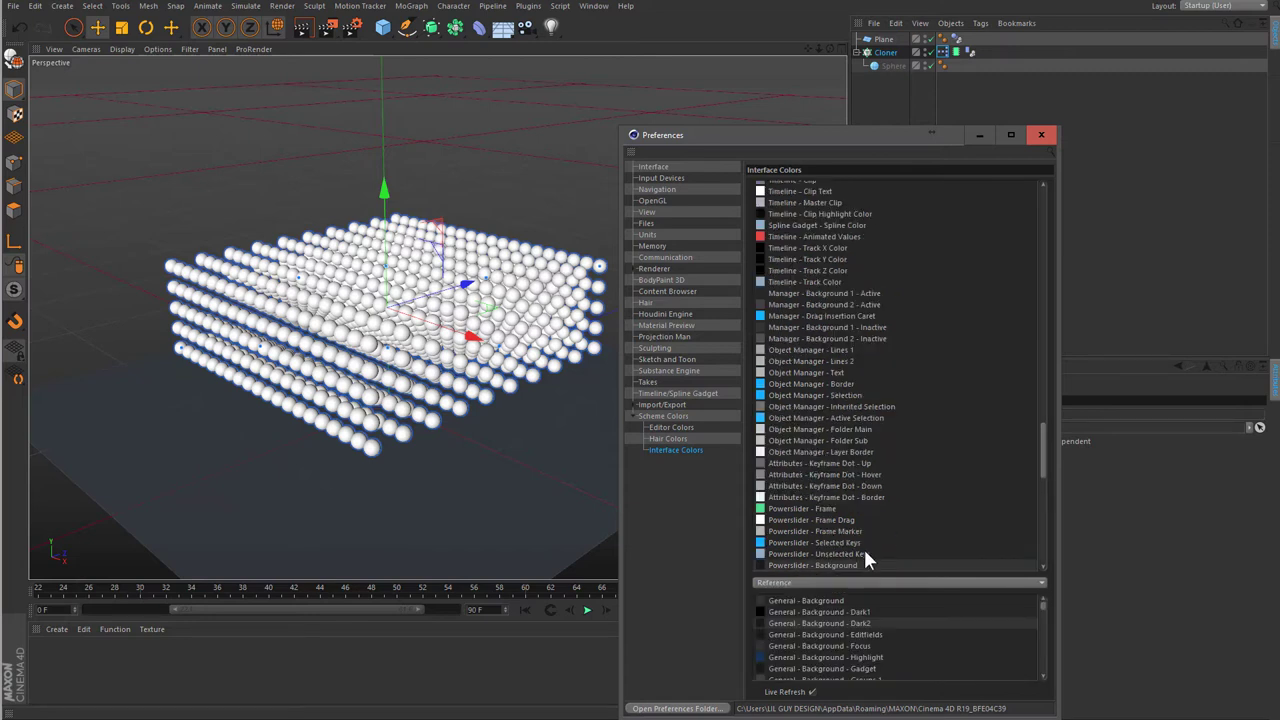
- Try Background Highlight, Dark1 and brighter reference colours on the Powerslider colour entries
{"action": "scroll", "coordinate": [875, 520], "scroll_direction": "down", "scroll_amount": 3}
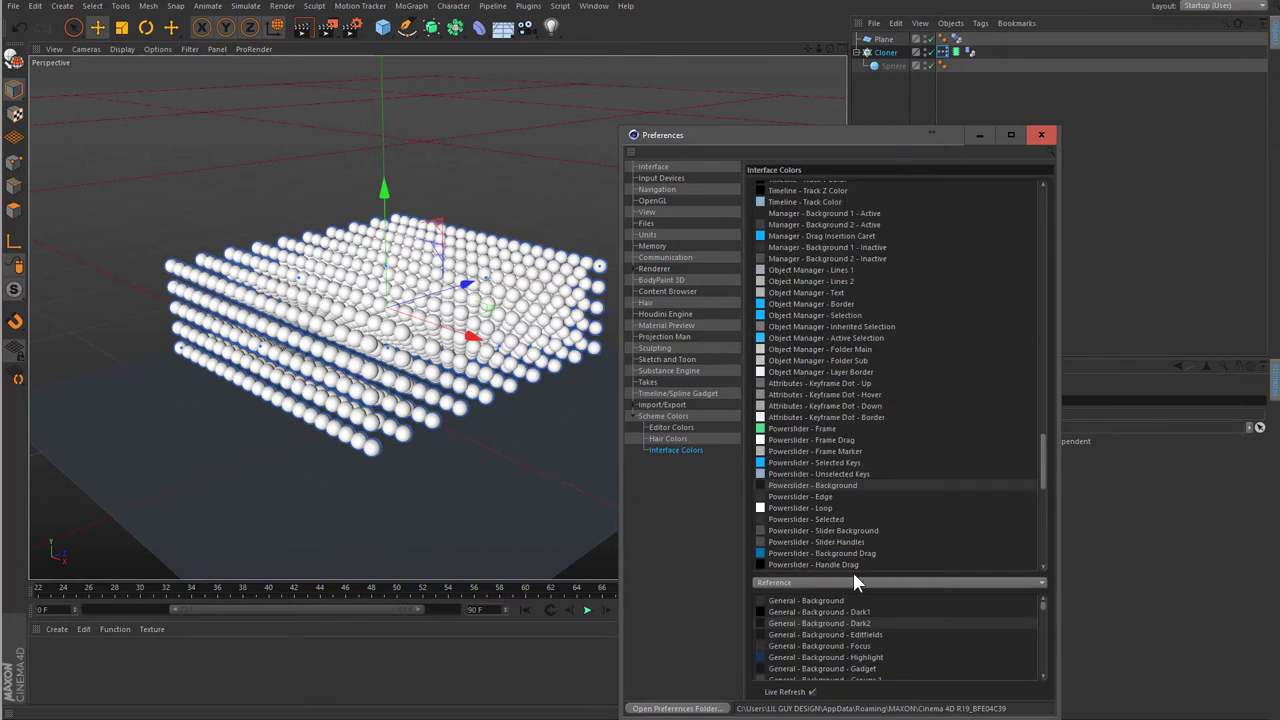
{"action": "left_click", "coordinate": [814, 657]}
{"action": "left_click", "coordinate": [822, 634]}
{"action": "left_click", "coordinate": [822, 623]}
{"action": "left_click", "coordinate": [826, 611]}
{"action": "left_click", "coordinate": [824, 600]}
{"action": "left_click", "coordinate": [823, 489]}
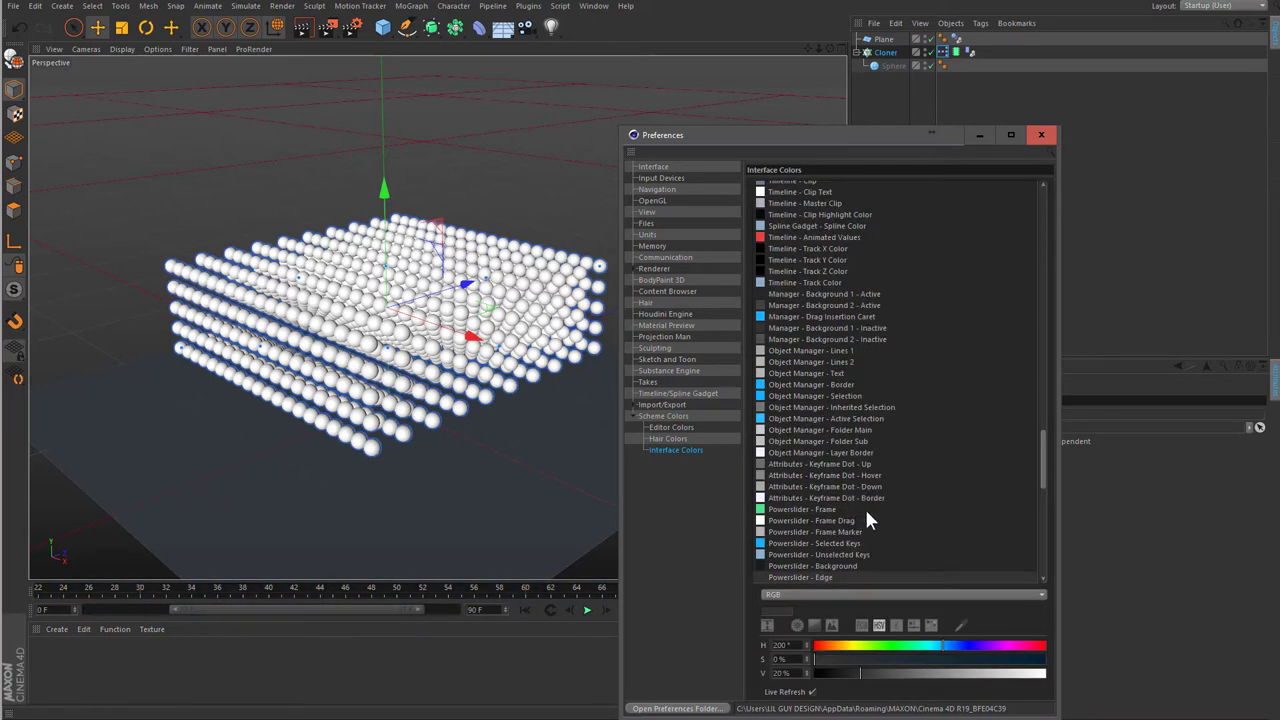
{"action": "scroll", "coordinate": [868, 520], "scroll_direction": "down", "scroll_amount": 3}
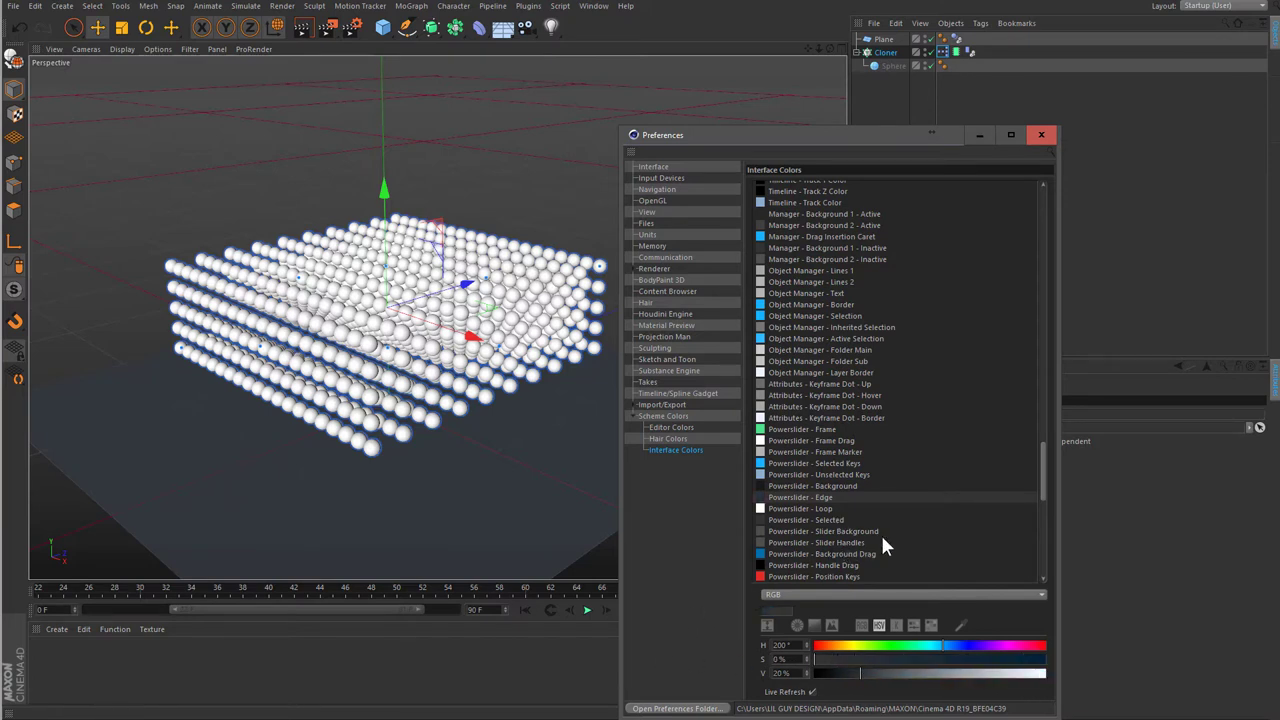
{"action": "left_click", "coordinate": [851, 519]}
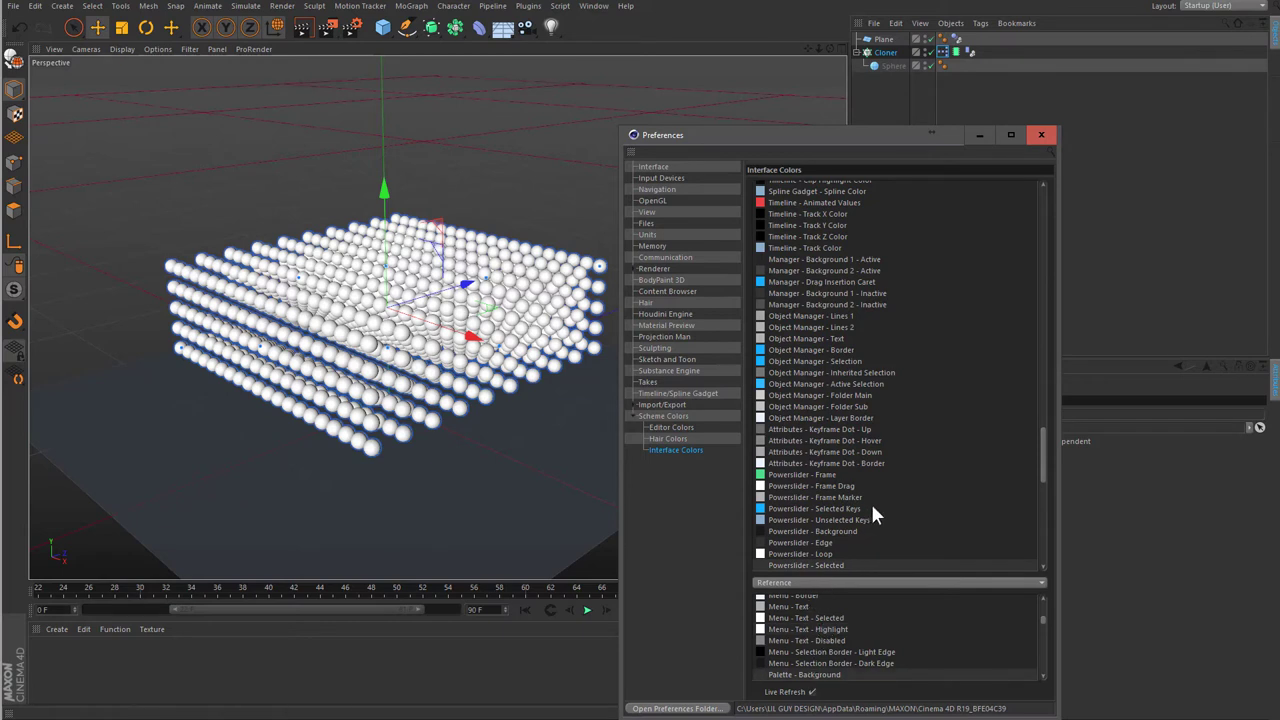
{"action": "scroll", "coordinate": [852, 495], "scroll_direction": "down", "scroll_amount": 3}
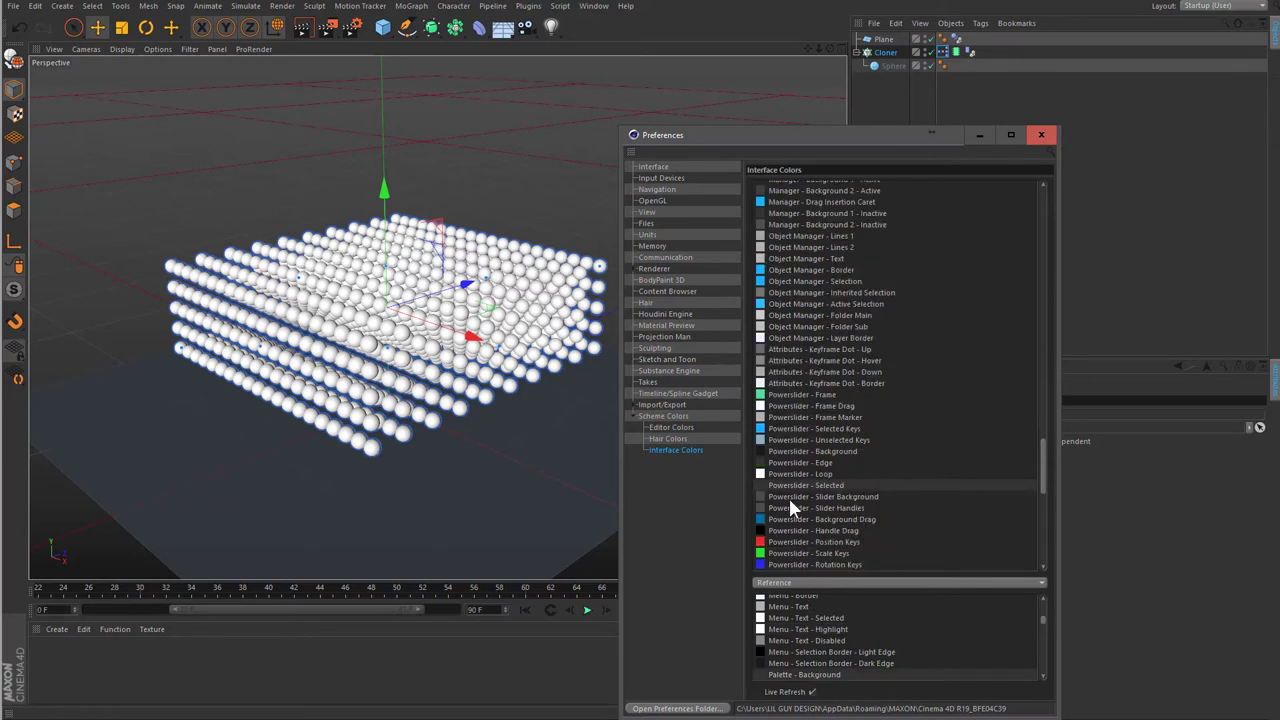
- Brighten Powerslider - Slider Background to about 40% value, previewing it on the timeline range
{"action": "left_click", "coordinate": [334, 610]}
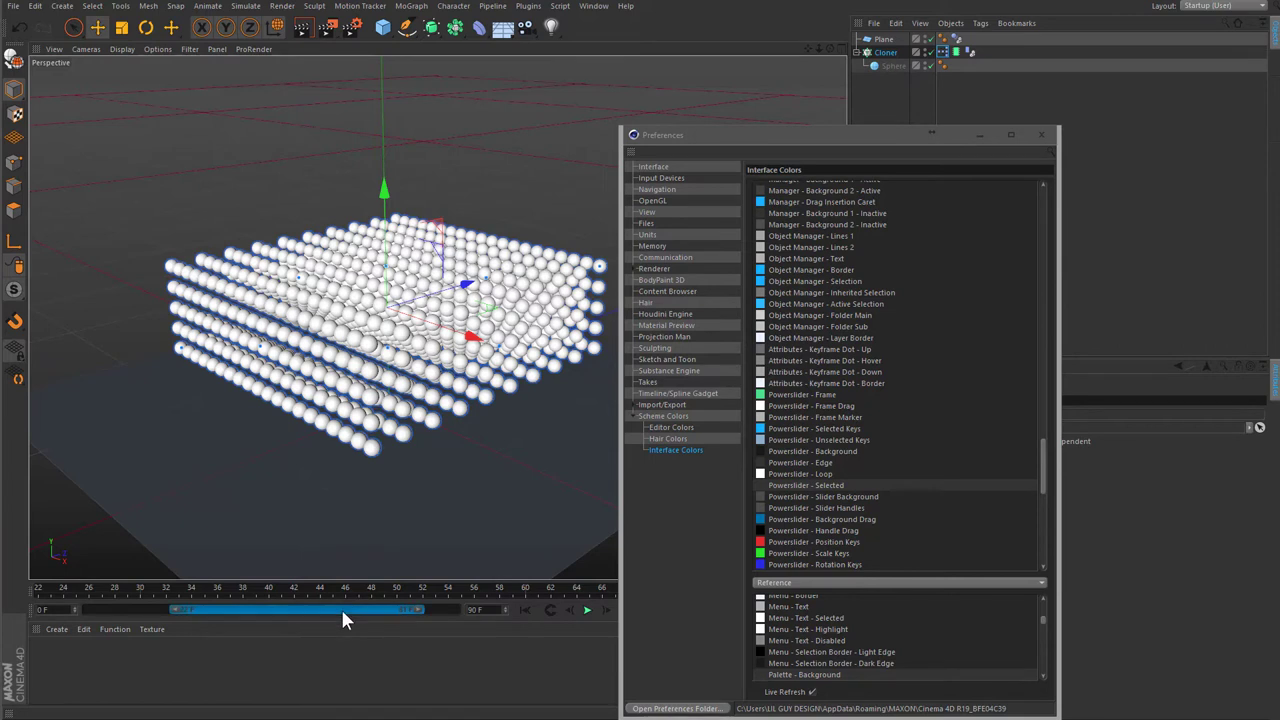
{"action": "left_click_drag", "start_coordinate": [340, 610], "coordinate": [287, 610]}
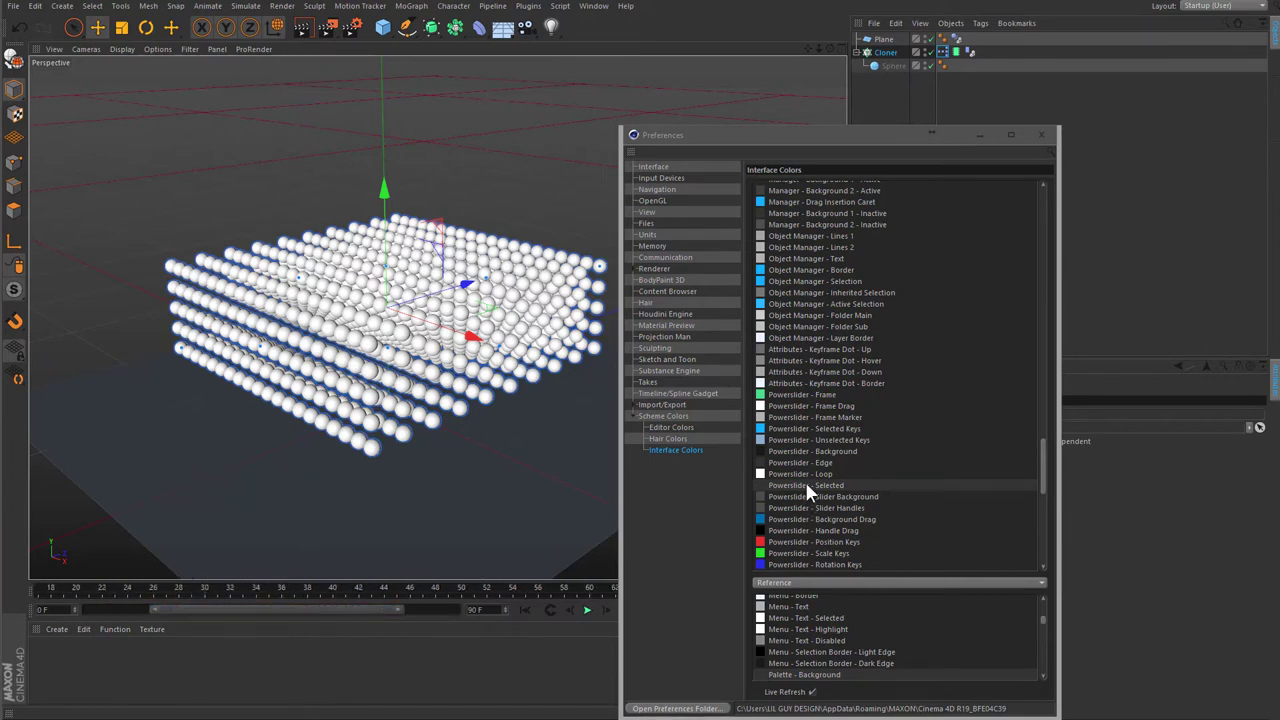
{"action": "left_click_drag", "start_coordinate": [352, 609], "coordinate": [340, 610]}
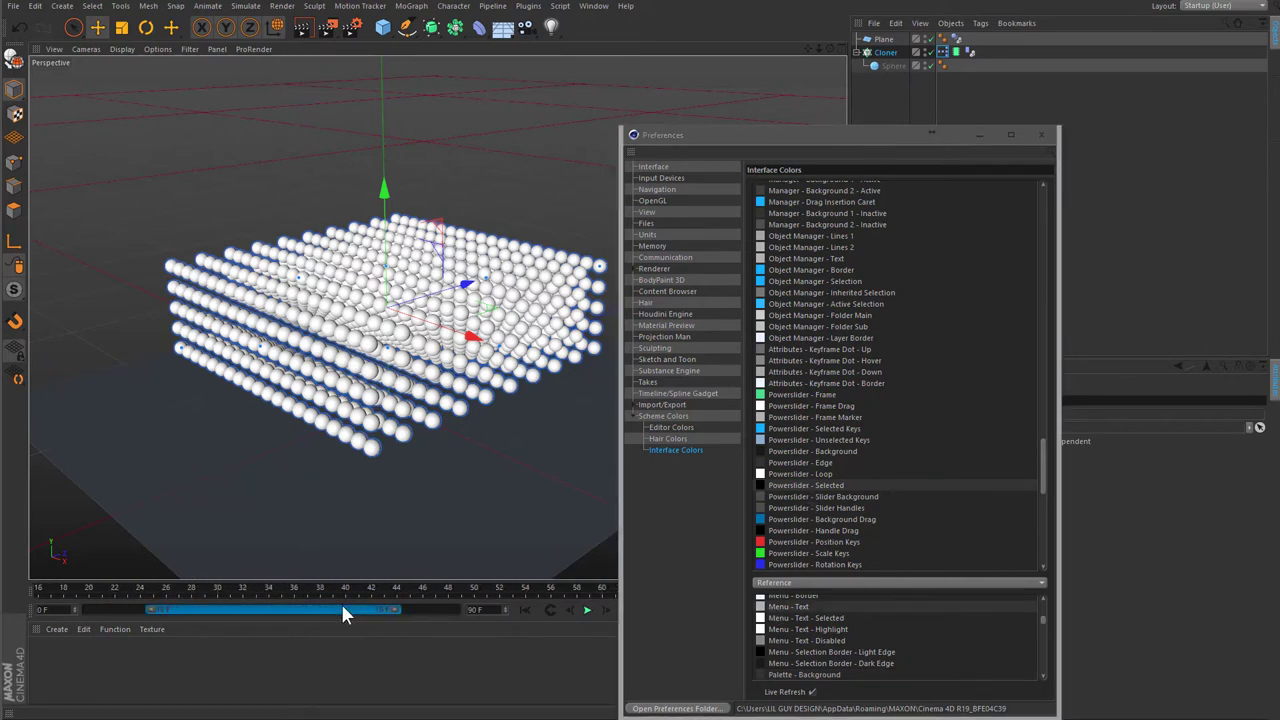
{"action": "left_click", "coordinate": [809, 662]}
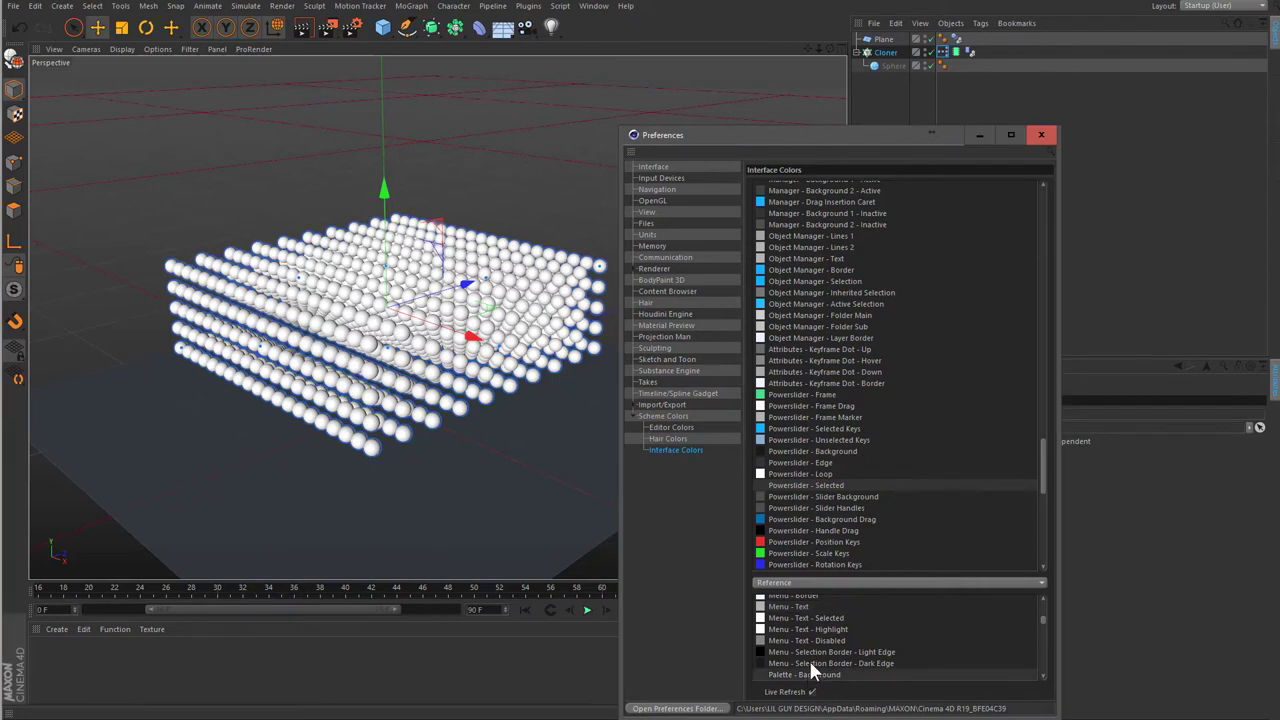
{"action": "left_click", "coordinate": [855, 497]}
{"action": "left_click_drag", "start_coordinate": [277, 610], "coordinate": [286, 612]}
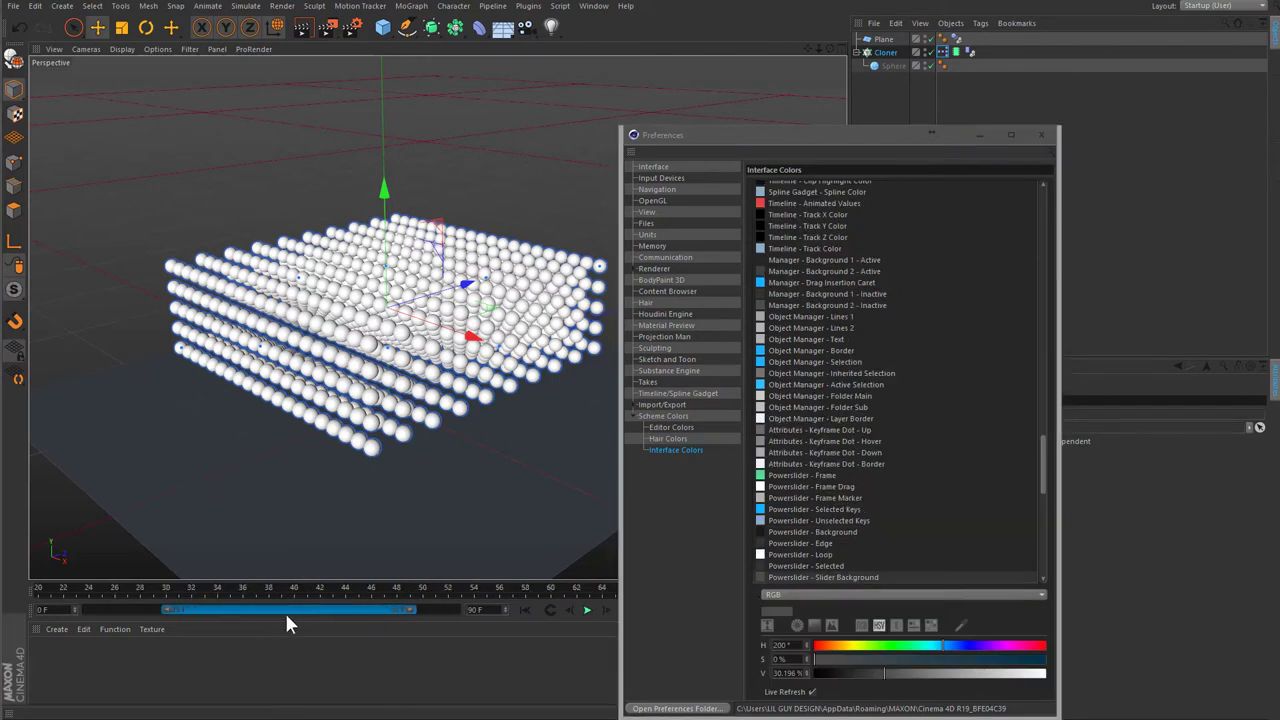
{"action": "left_click_drag", "start_coordinate": [880, 673], "coordinate": [914, 672]}
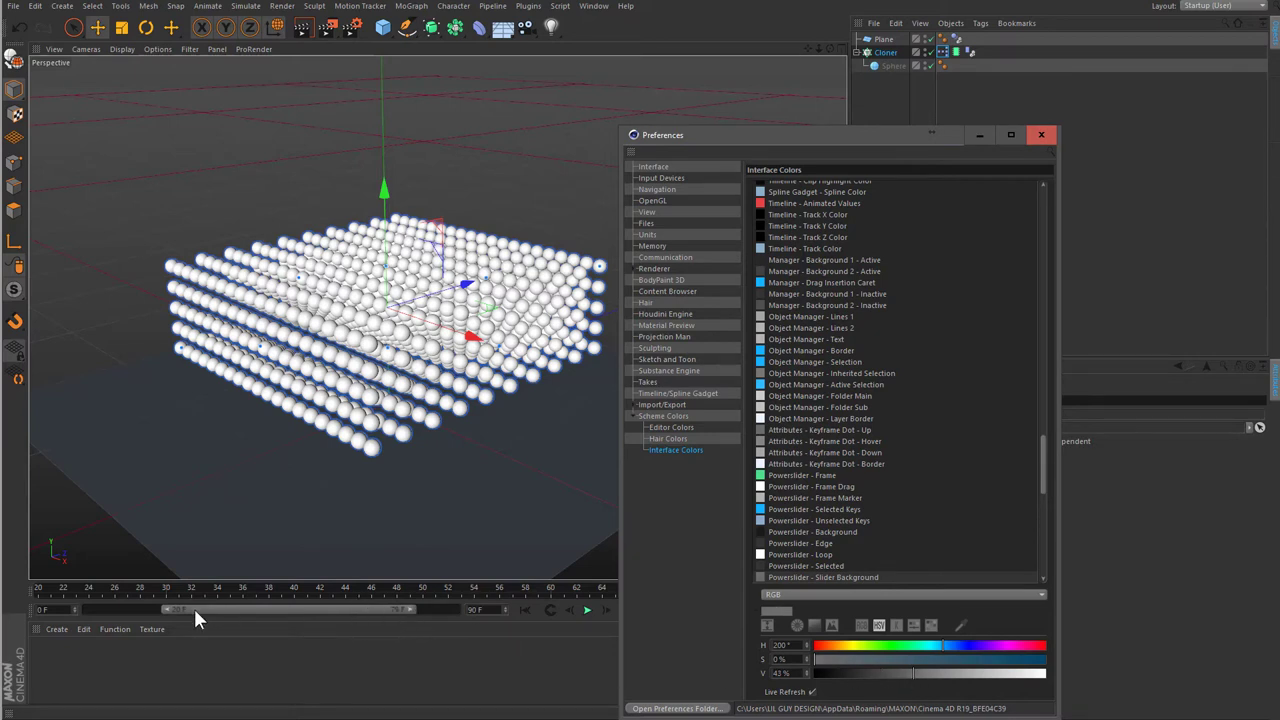
{"action": "left_click", "coordinate": [780, 673]}
{"action": "left_click", "coordinate": [261, 612]}
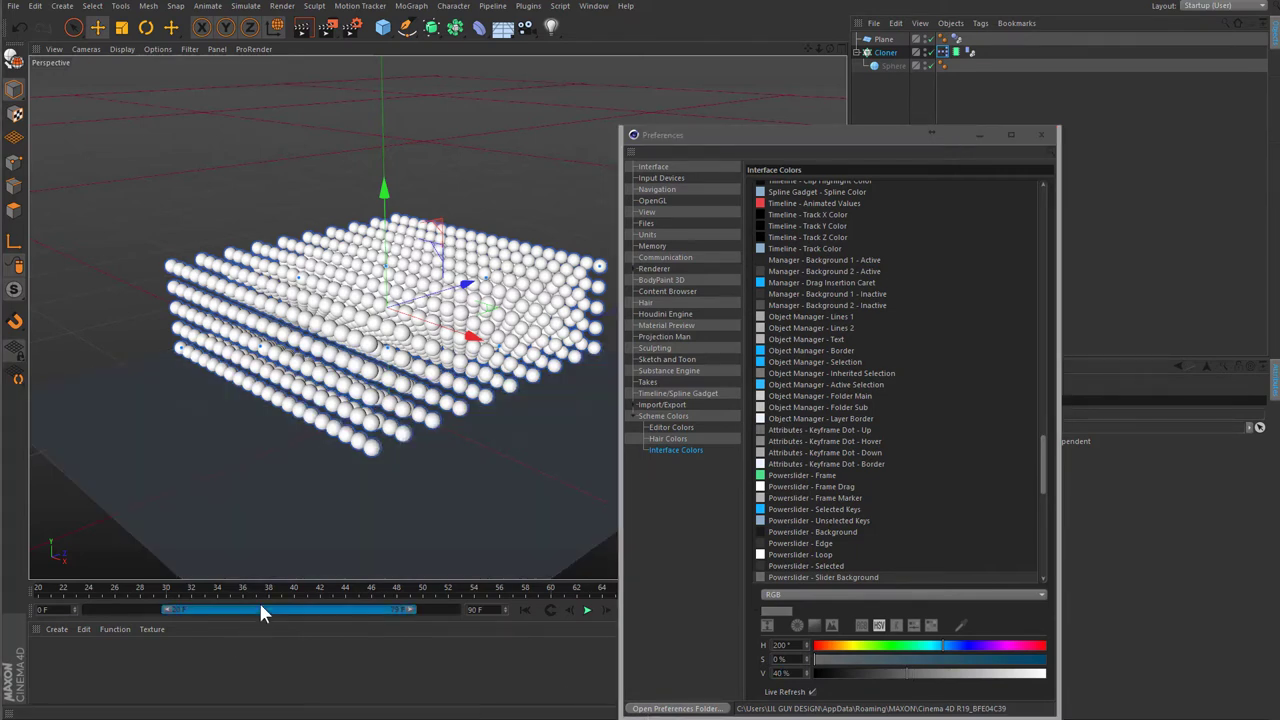
{"action": "mouse_move", "coordinate": [260, 606]}
{"action": "left_mouse_down"}
{"action": "mouse_move", "coordinate": [220, 611]}
{"action": "mouse_move", "coordinate": [250, 612]}
{"action": "left_mouse_up"}
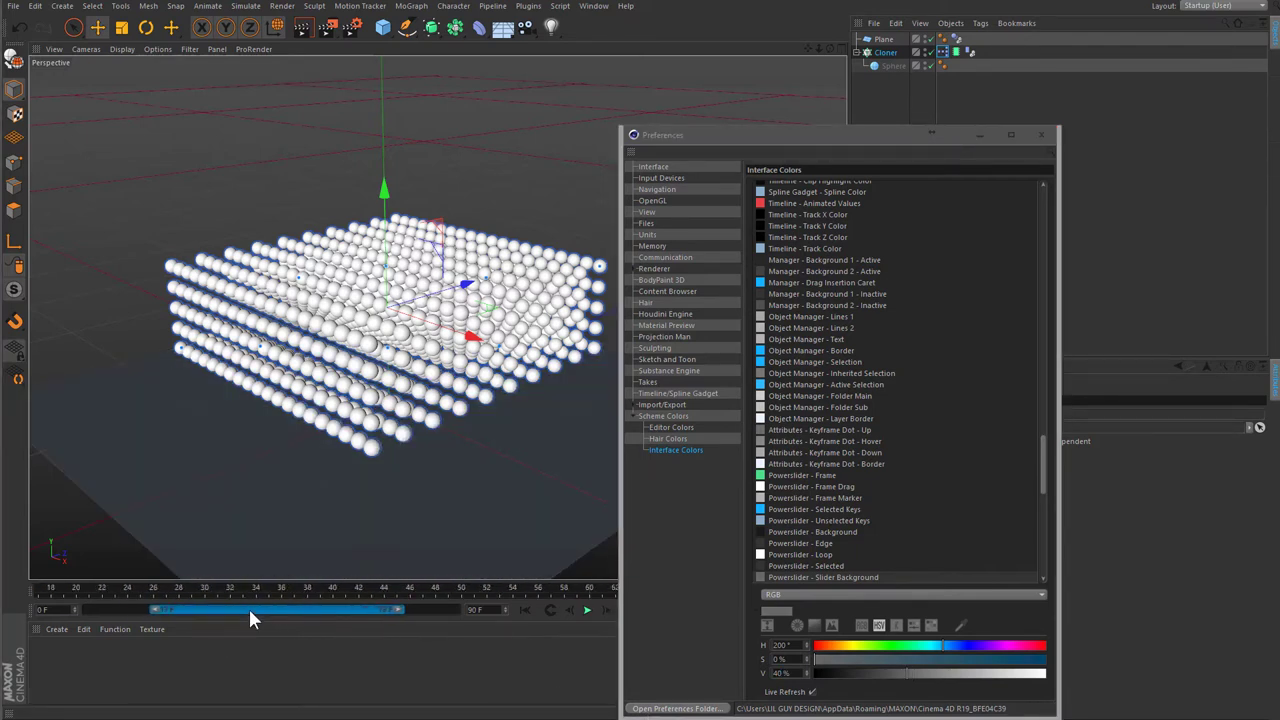
- Close the Preferences window and start saving the scene to a file
{"action": "scroll", "coordinate": [930, 455], "scroll_direction": "down", "scroll_amount": 2}
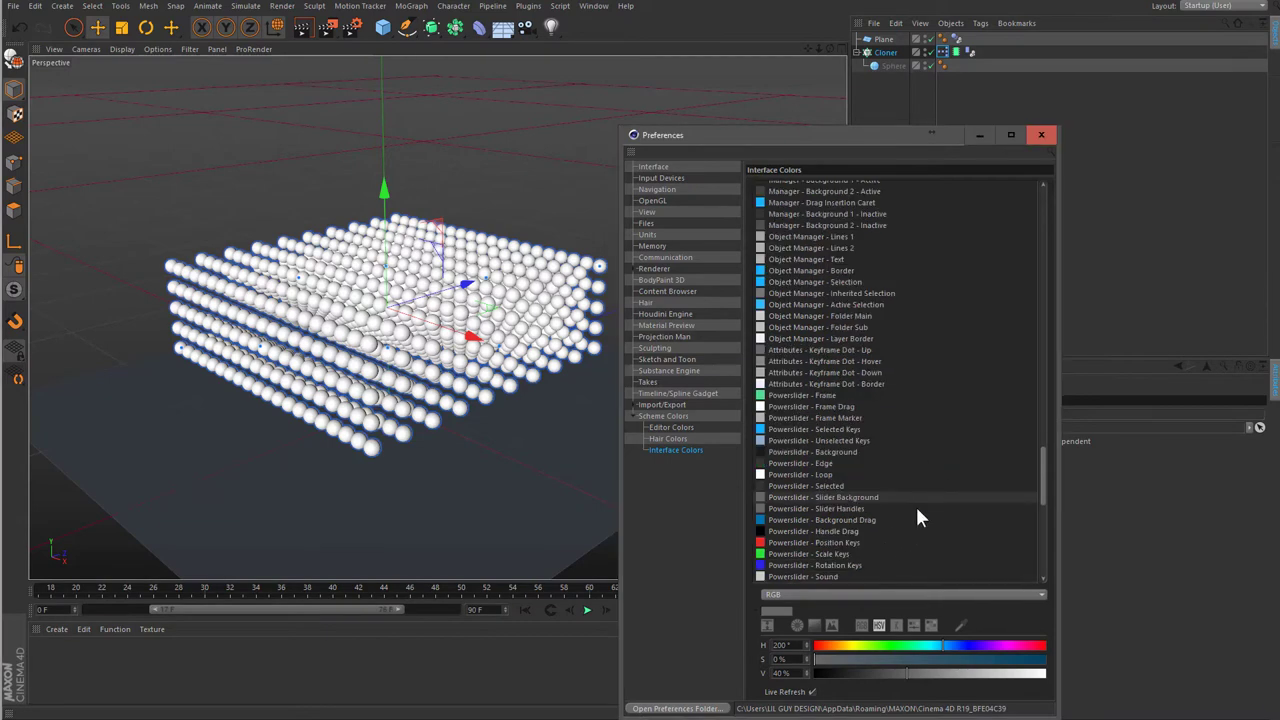
{"action": "scroll", "coordinate": [917, 510], "scroll_direction": "down", "scroll_amount": 2}
{"action": "scroll", "coordinate": [906, 486], "scroll_direction": "down", "scroll_amount": 2}
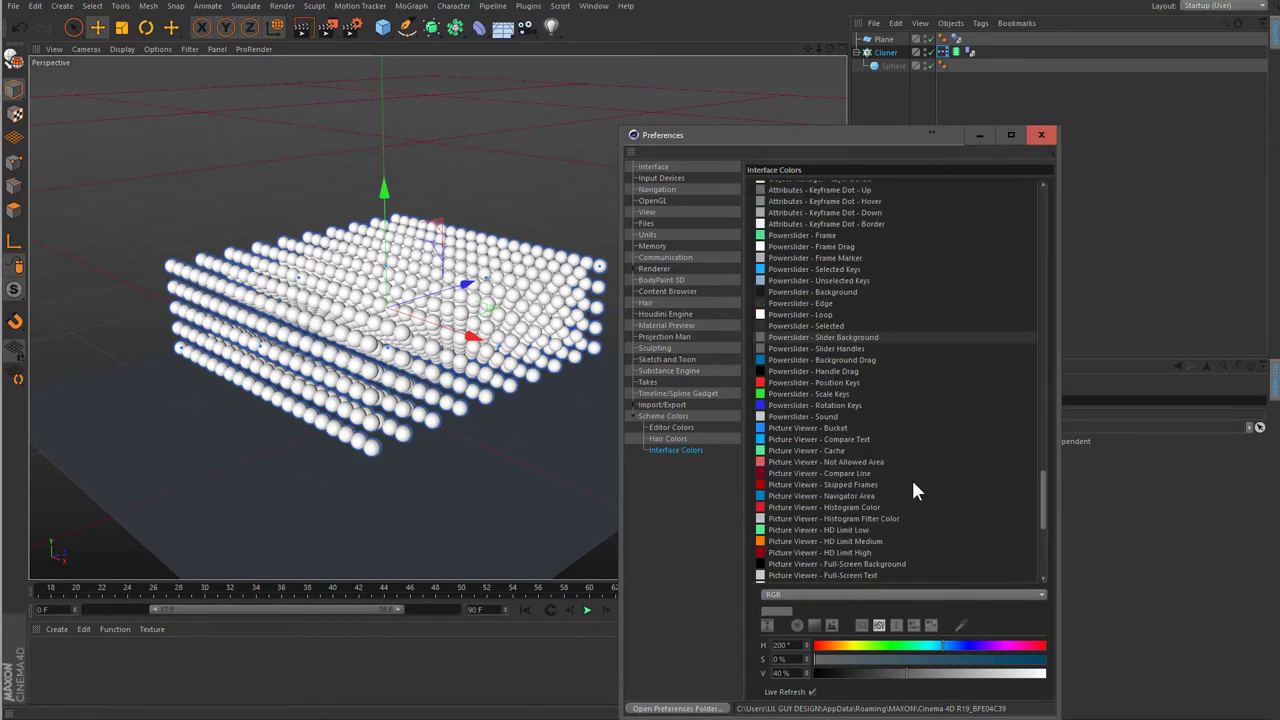
{"action": "scroll", "coordinate": [911, 477], "scroll_direction": "down", "scroll_amount": 2}
{"action": "mouse_move", "coordinate": [858, 145]}
{"action": "left_mouse_down"}
{"action": "mouse_move", "coordinate": [659, 25]}
{"action": "mouse_move", "coordinate": [554, 1]}
{"action": "mouse_move", "coordinate": [571, 19]}
{"action": "left_mouse_up"}
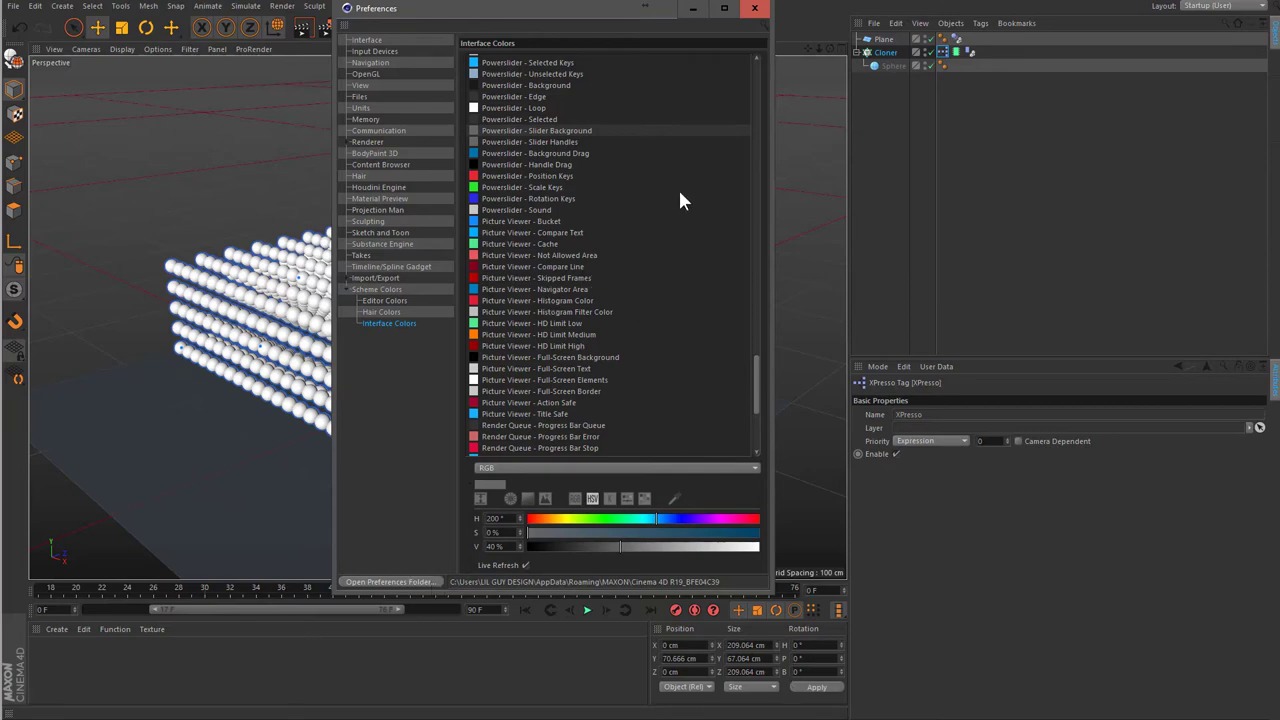
{"action": "left_click", "coordinate": [755, 12]}
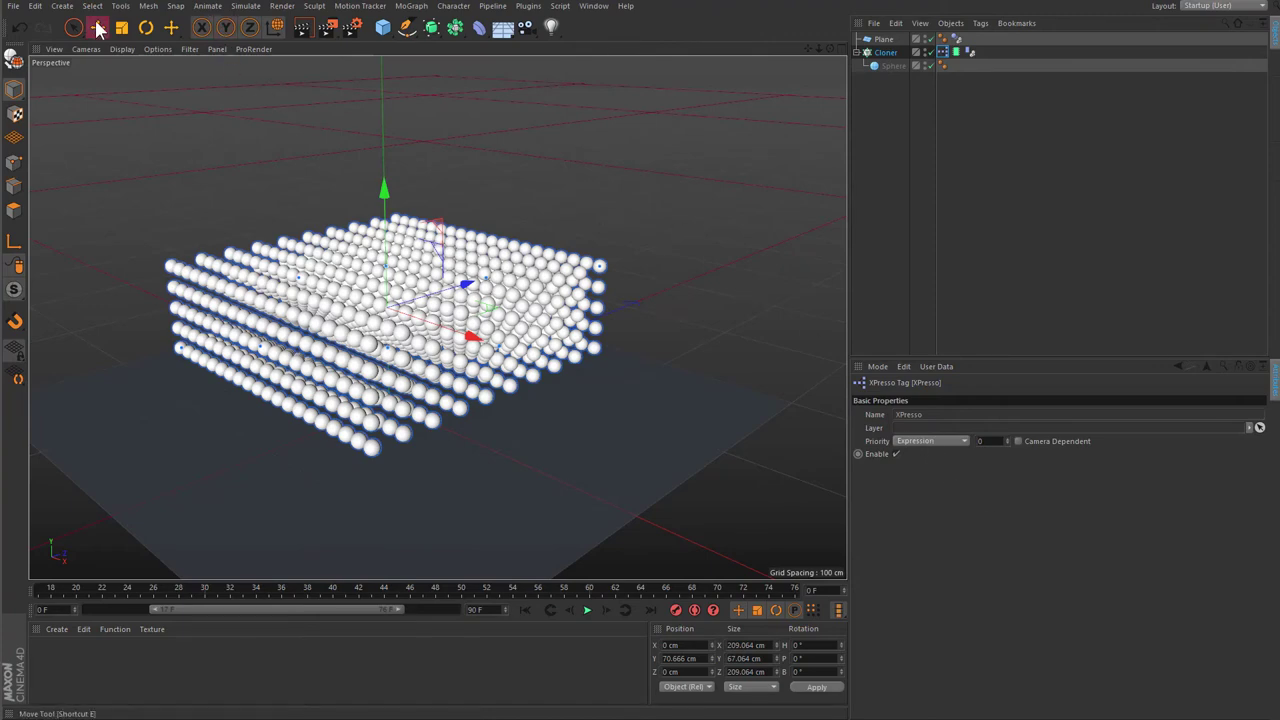
{"action": "left_click", "coordinate": [14, 6]}
{"action": "left_click", "coordinate": [53, 128]}
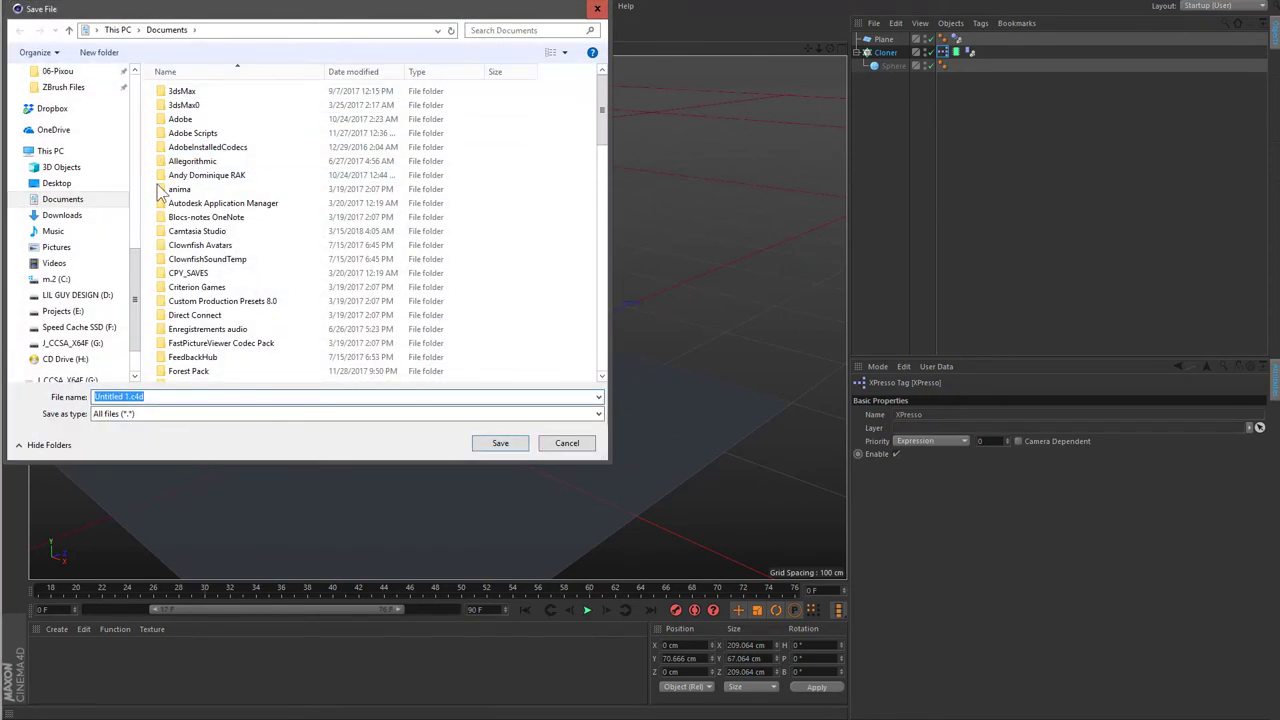
- Browse into the Cinema 4D R19_BFE04C39 folder under MAXON and back to MAXON
{"action": "scroll", "coordinate": [72, 193], "scroll_direction": "up", "scroll_amount": 5}
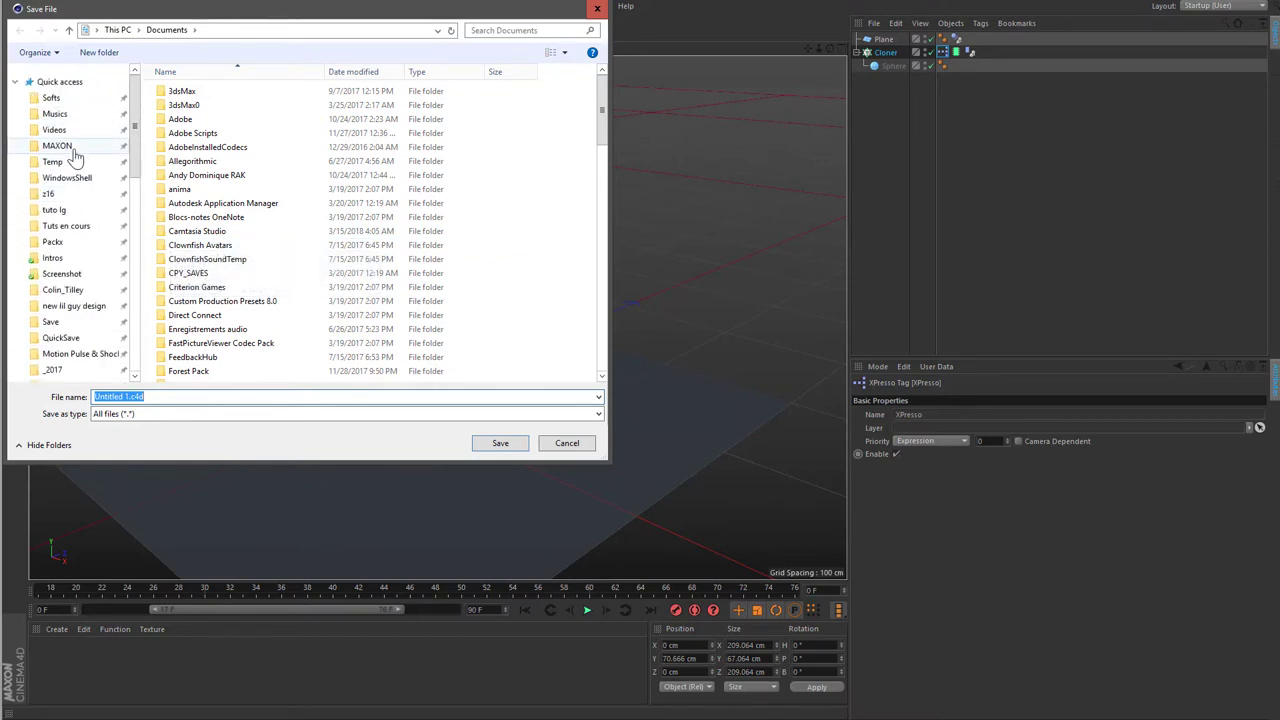
{"action": "left_click", "coordinate": [72, 148]}
{"action": "left_click", "coordinate": [230, 219]}
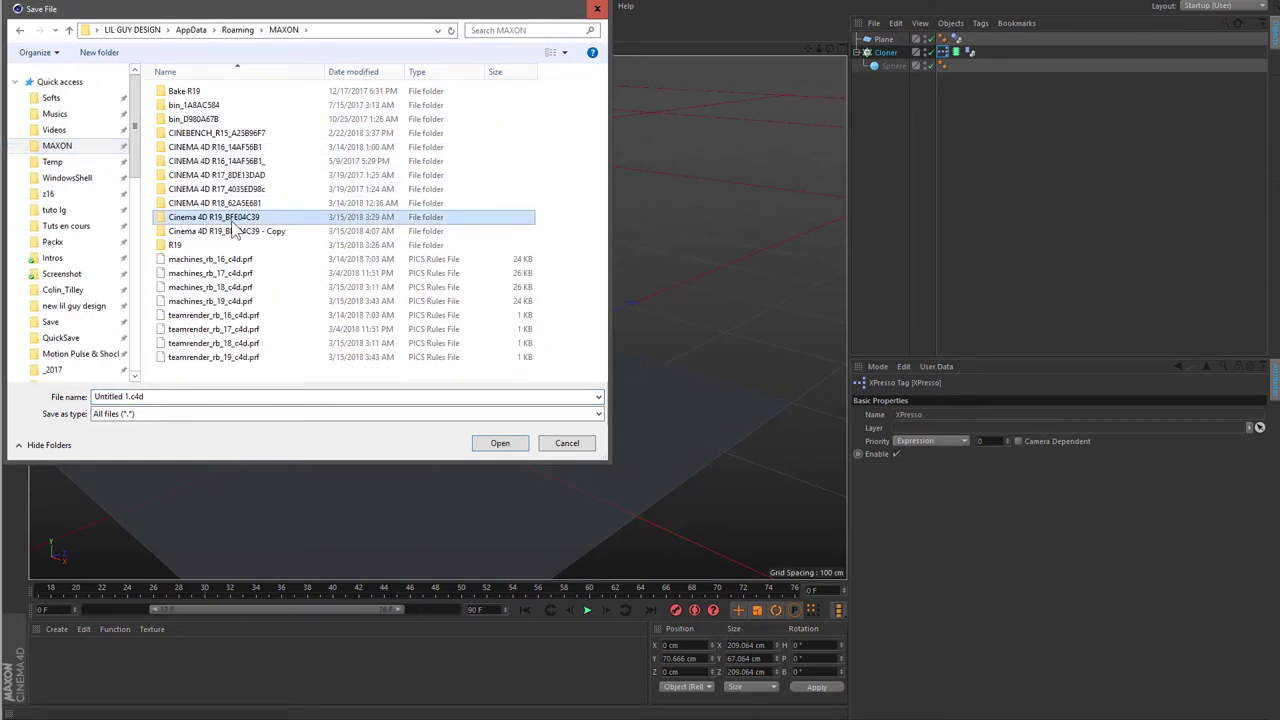
{"action": "double_click", "coordinate": [230, 218]}
{"action": "left_click", "coordinate": [190, 29]}
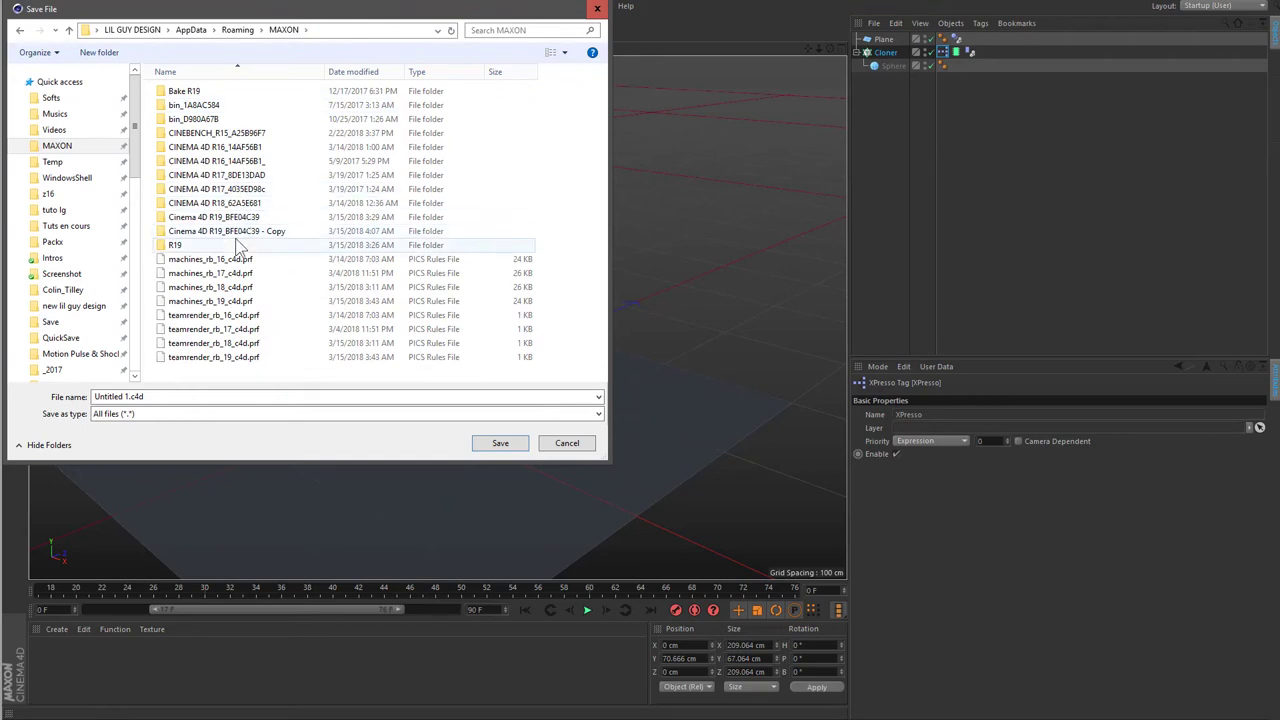
- Delete the copied preferences folder from the MAXON folder
{"action": "right_click", "coordinate": [345, 234]}
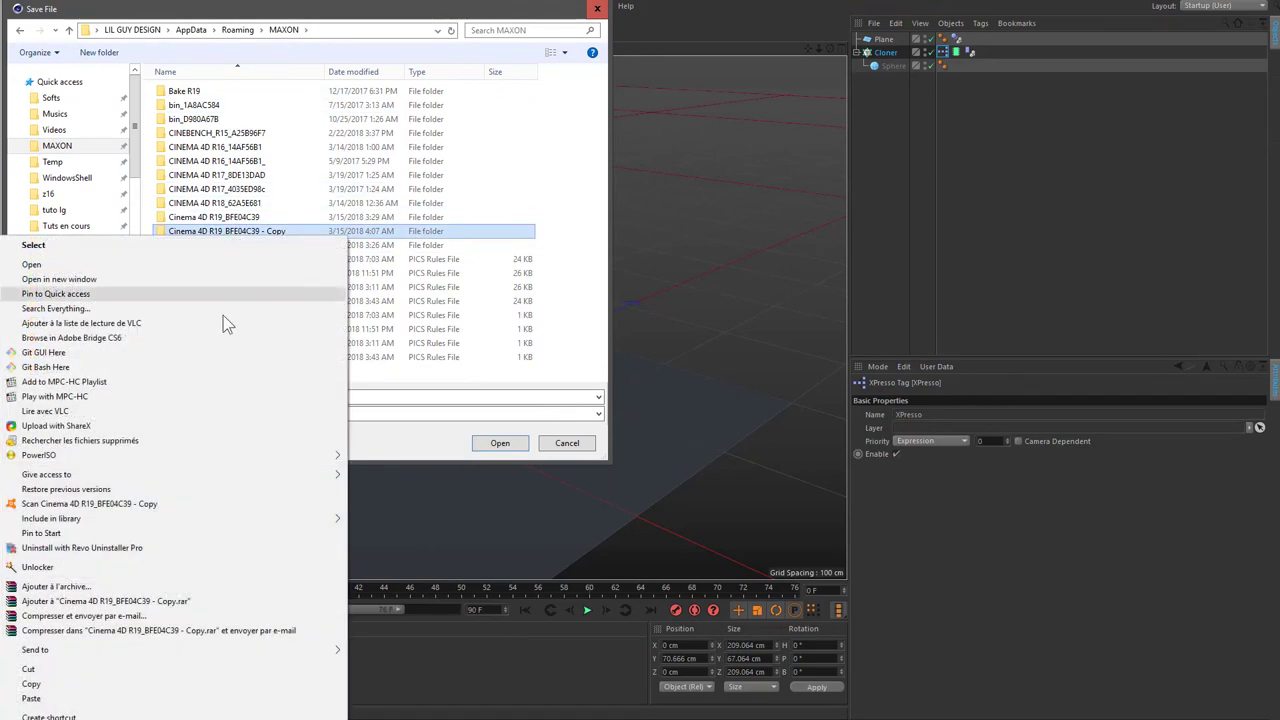
{"action": "key", "text": "Escape"}
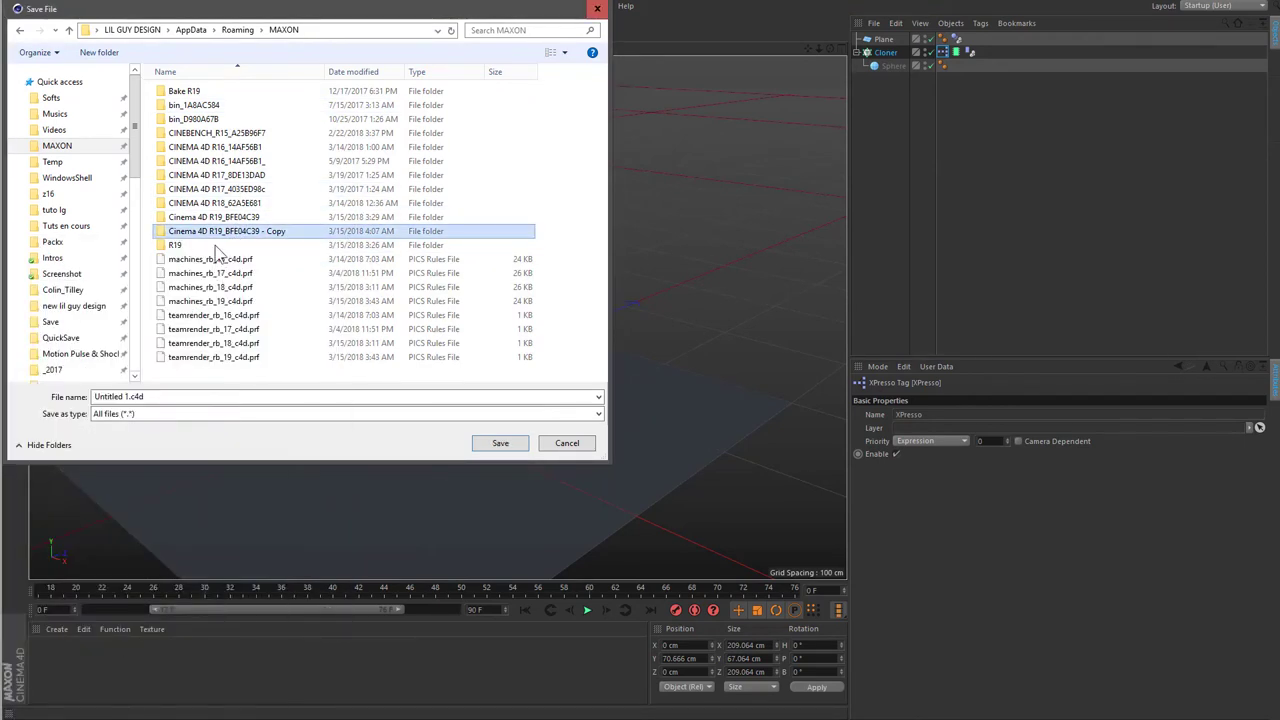
{"action": "key", "text": "Delete"}
- Check the Cinema 4D R19_BFE04C39 folder's context menu, then close the Save dialog
{"action": "left_click", "coordinate": [228, 218]}
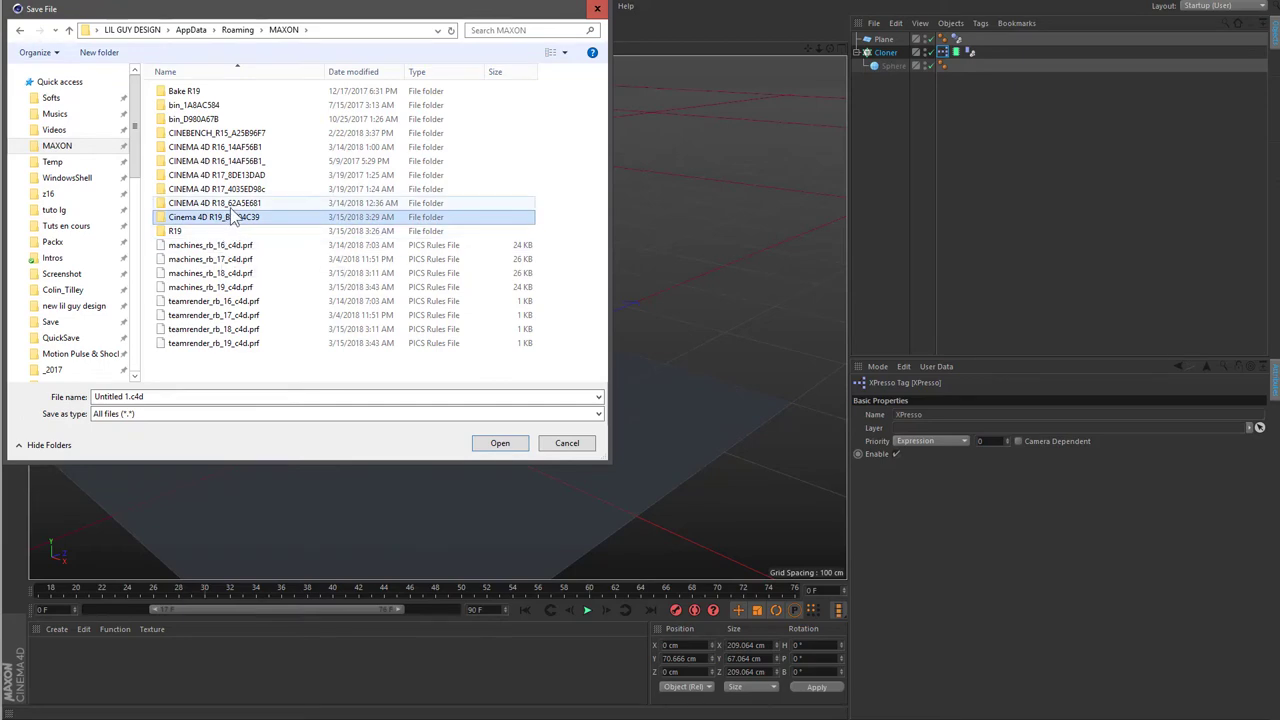
{"action": "right_click", "coordinate": [231, 217]}
{"action": "key", "text": "Escape"}
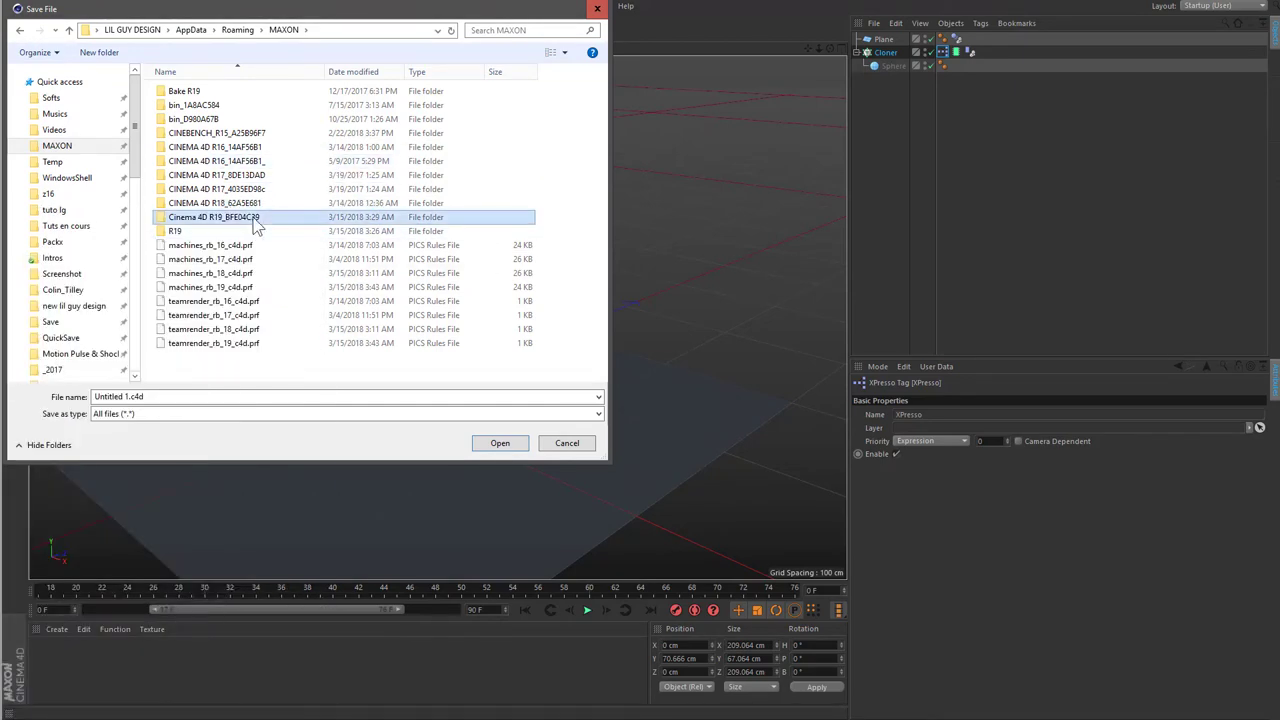
{"action": "right_click", "coordinate": [256, 226]}
{"action": "left_click", "coordinate": [137, 259]}
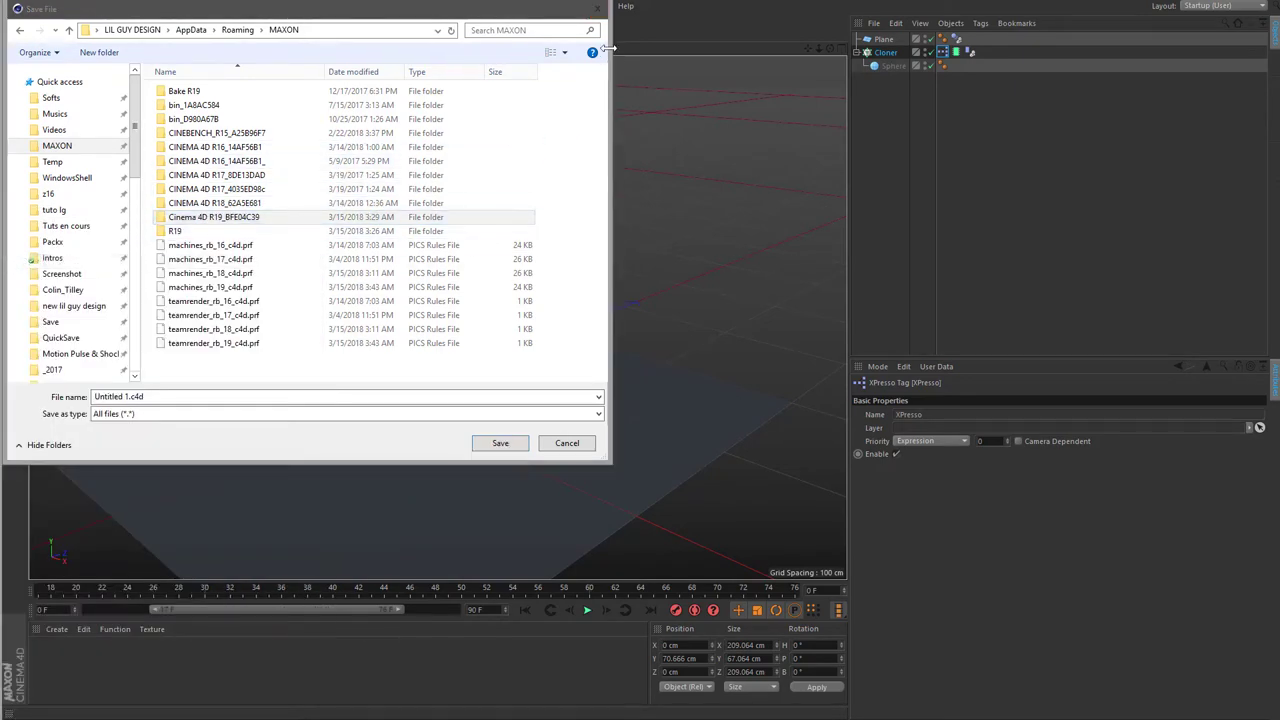
{"action": "left_click", "coordinate": [597, 8]}
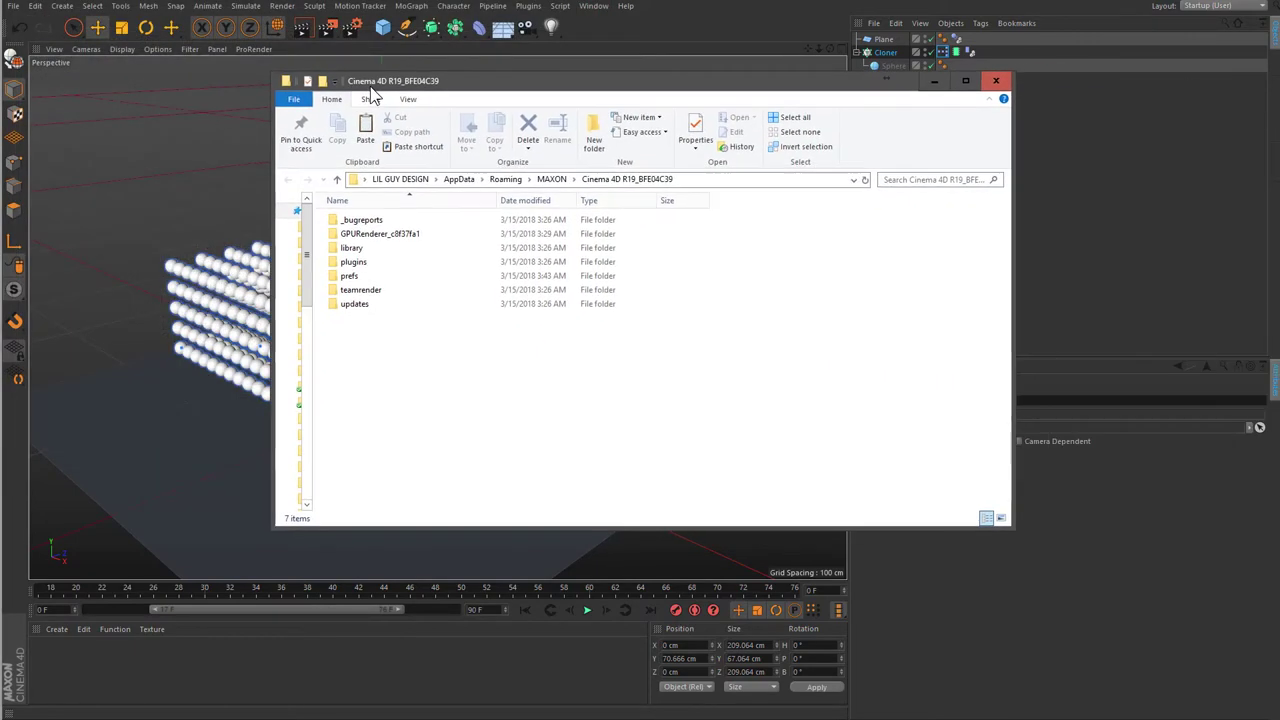
- Move Explorer aside and open Preferences on the Interface page
{"action": "left_click_drag", "start_coordinate": [1012, 321], "coordinate": [743, 300]}
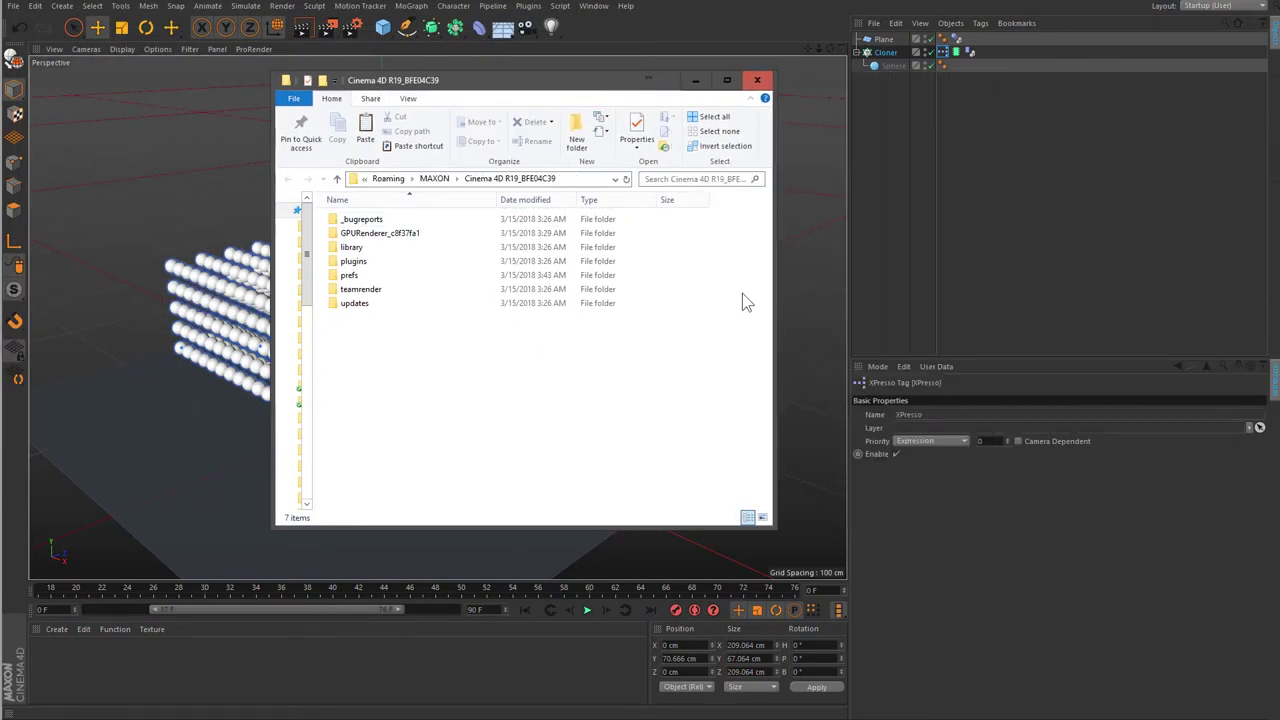
{"action": "left_click_drag", "start_coordinate": [514, 91], "coordinate": [1160, 133]}
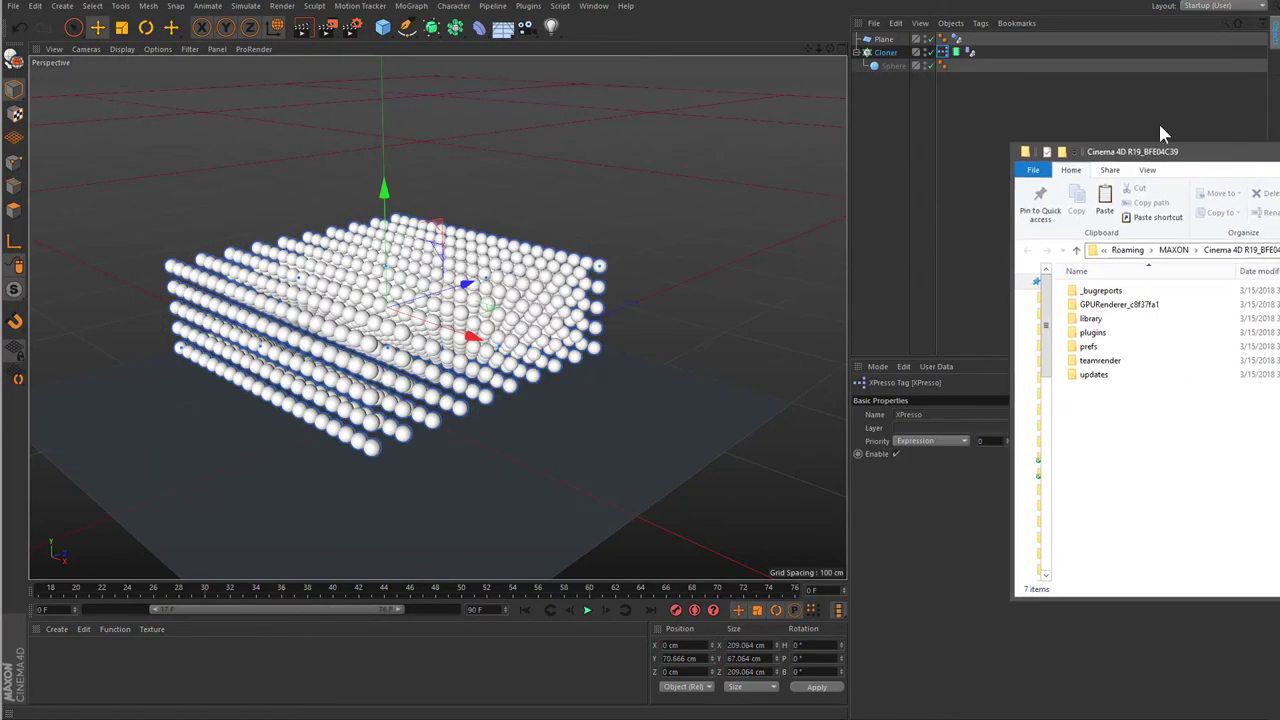
{"action": "left_click", "coordinate": [37, 6]}
{"action": "left_click", "coordinate": [69, 210]}
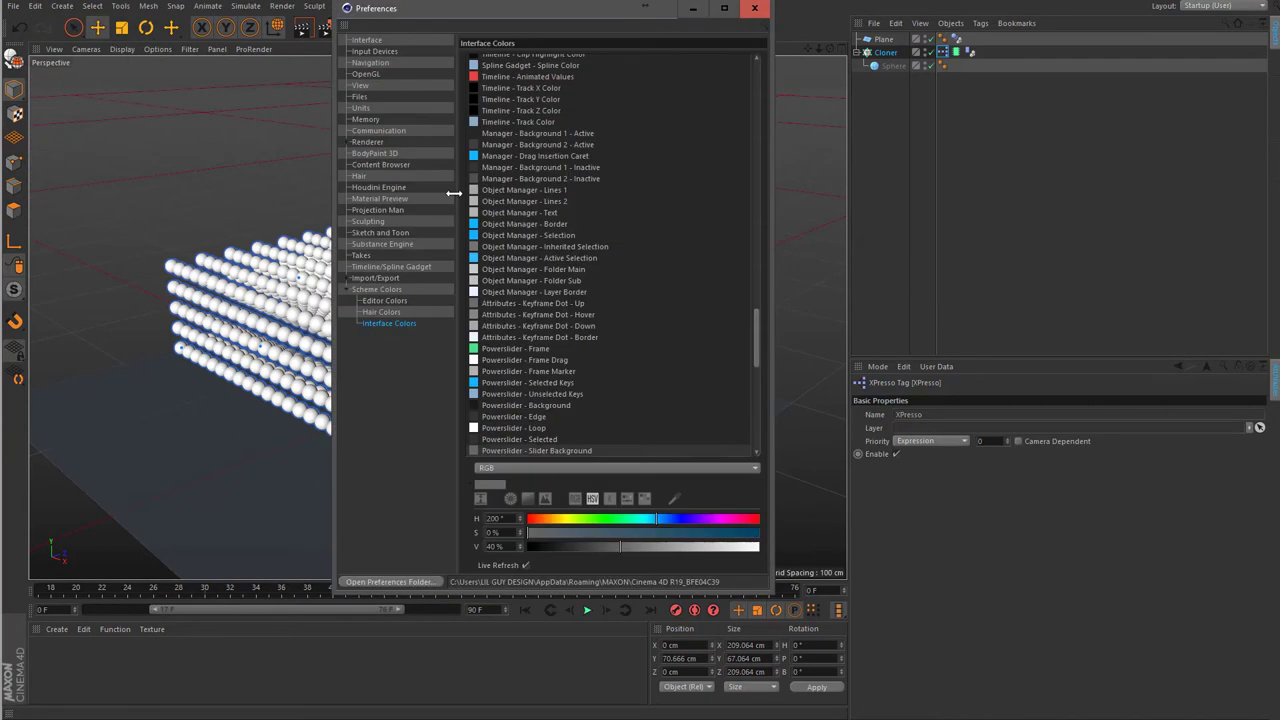
{"action": "left_click", "coordinate": [381, 41]}
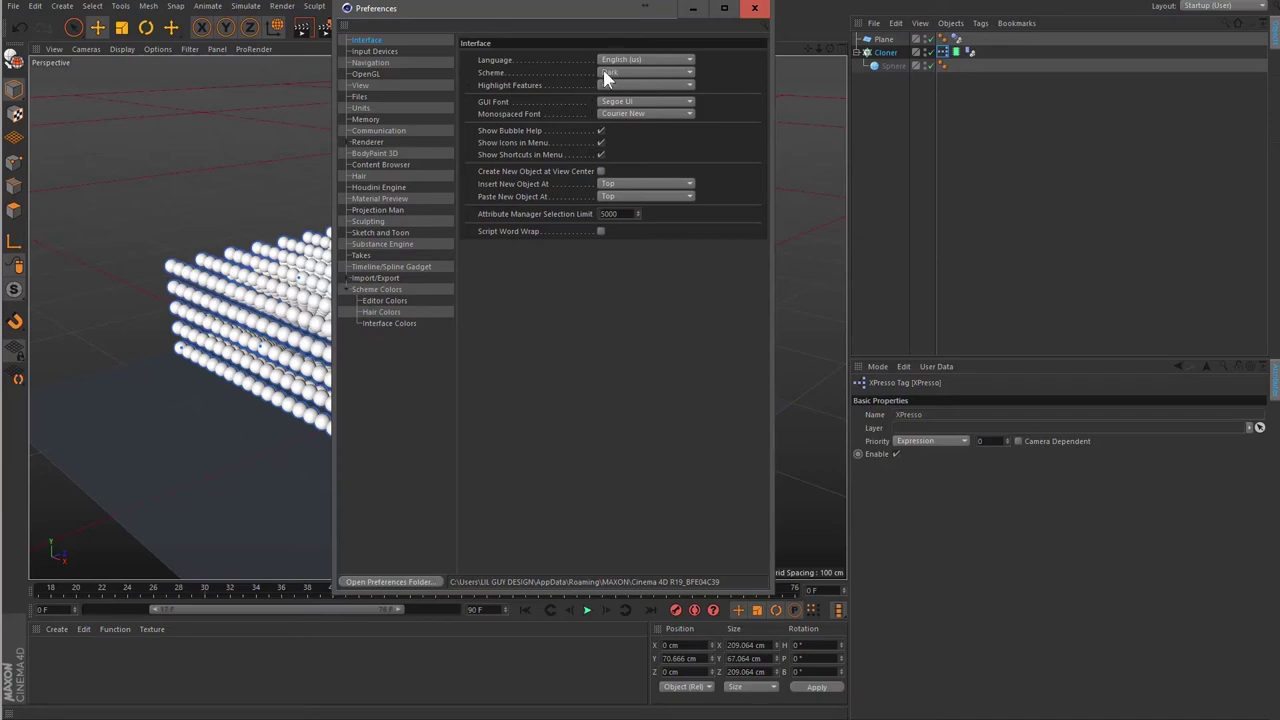
- Switch the interface Scheme to Light, then back to Dark
{"action": "left_click", "coordinate": [613, 80]}
{"action": "left_click", "coordinate": [613, 86]}
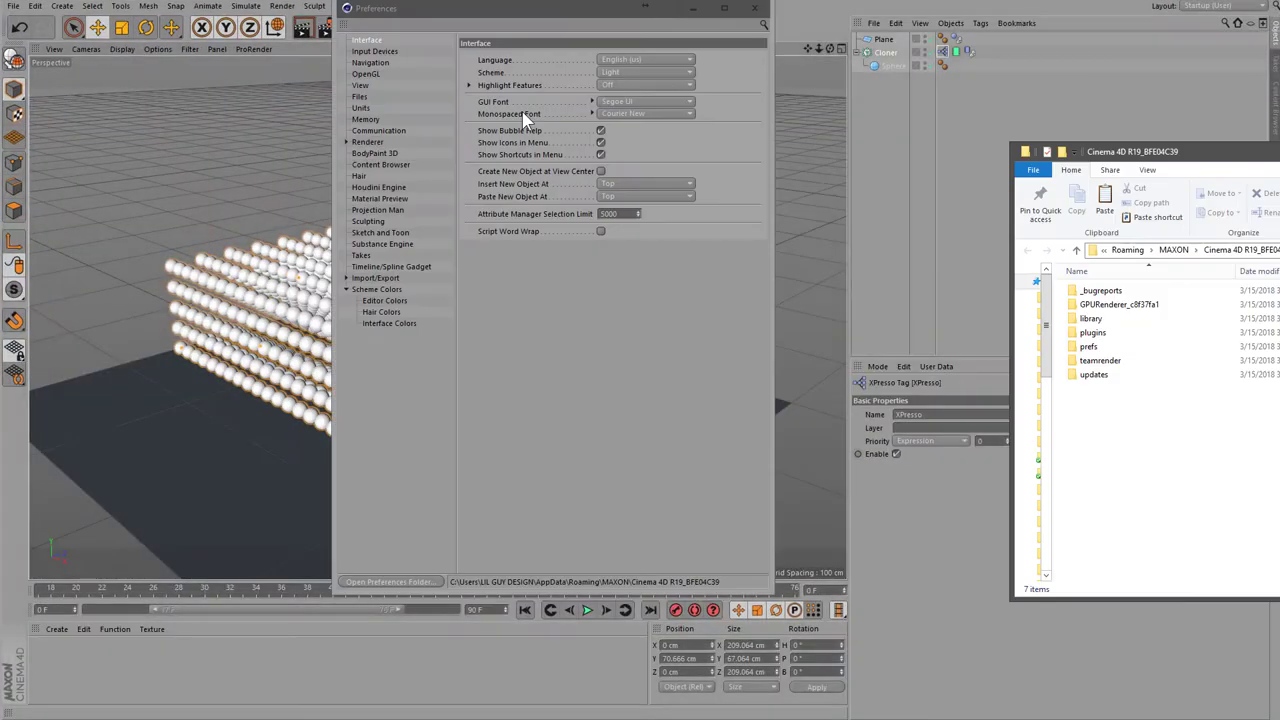
{"action": "left_click", "coordinate": [617, 72]}
{"action": "left_click", "coordinate": [617, 95]}
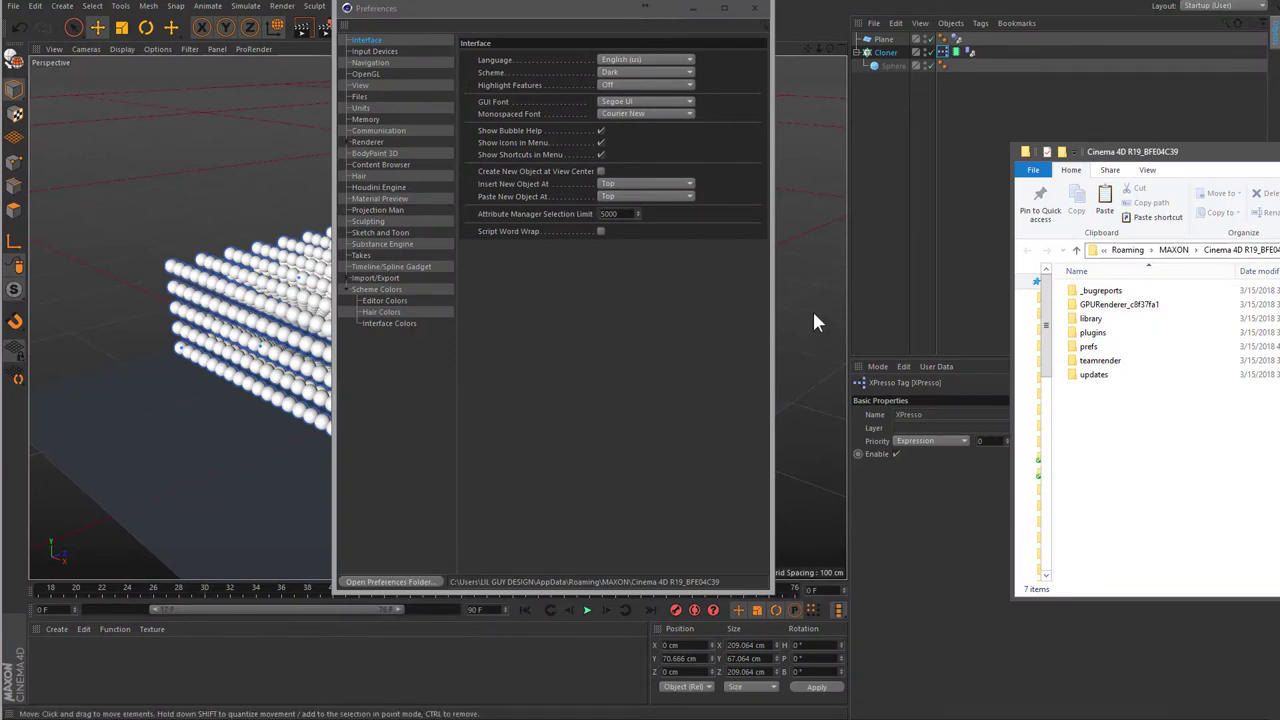
- Reposition Preferences, recheck the Scheme list keeping Dark, and bring Explorer back into view
{"action": "left_click_drag", "start_coordinate": [257, 609], "coordinate": [229, 609]}
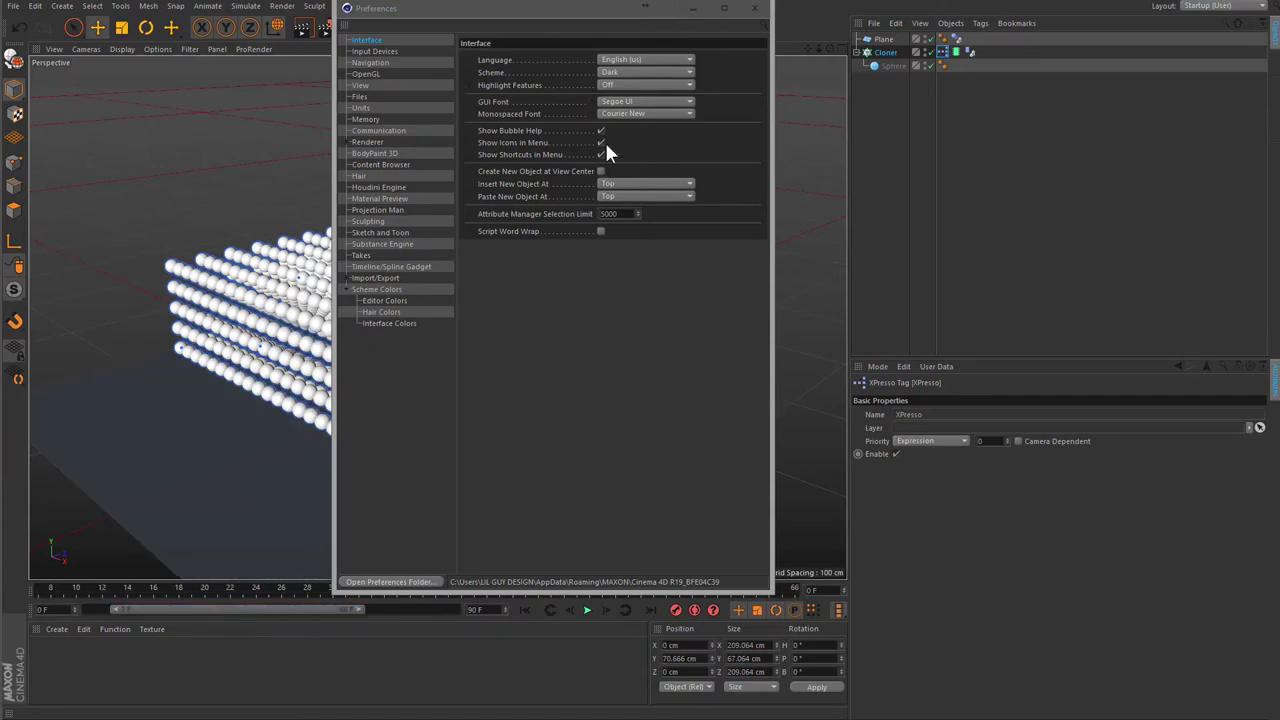
{"action": "left_click_drag", "start_coordinate": [588, 10], "coordinate": [608, 76]}
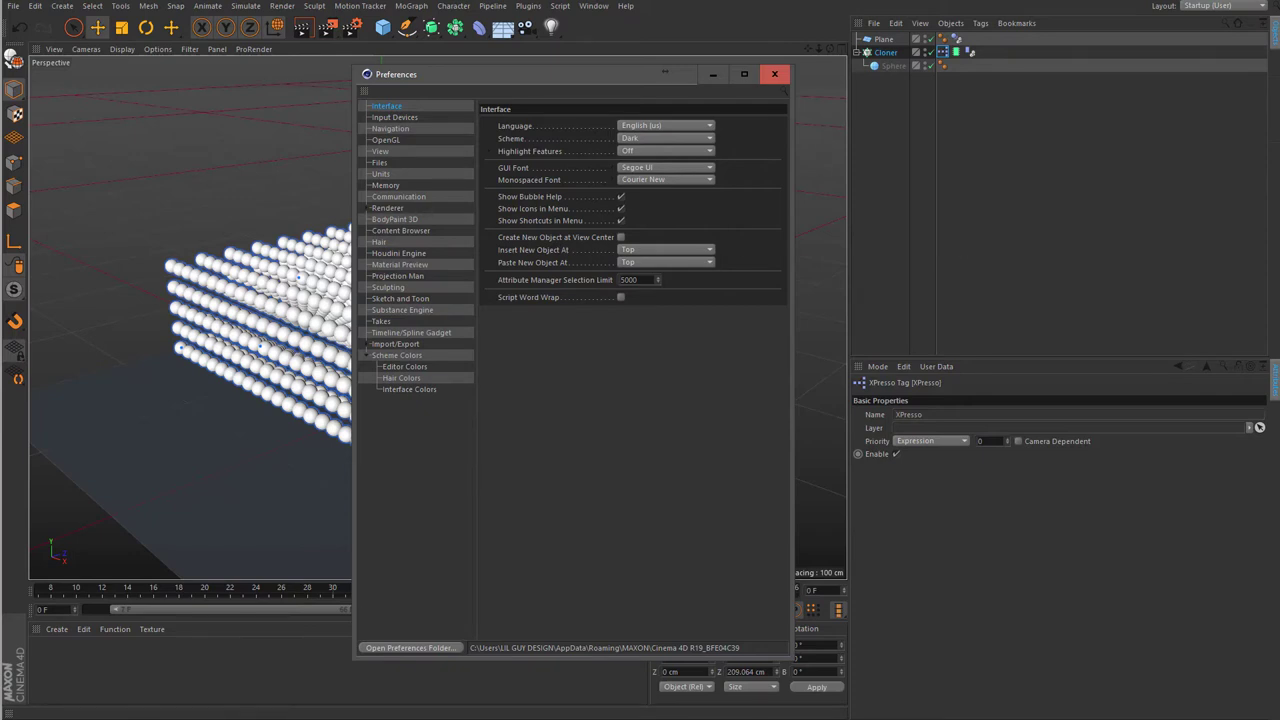
{"action": "left_click", "coordinate": [646, 139]}
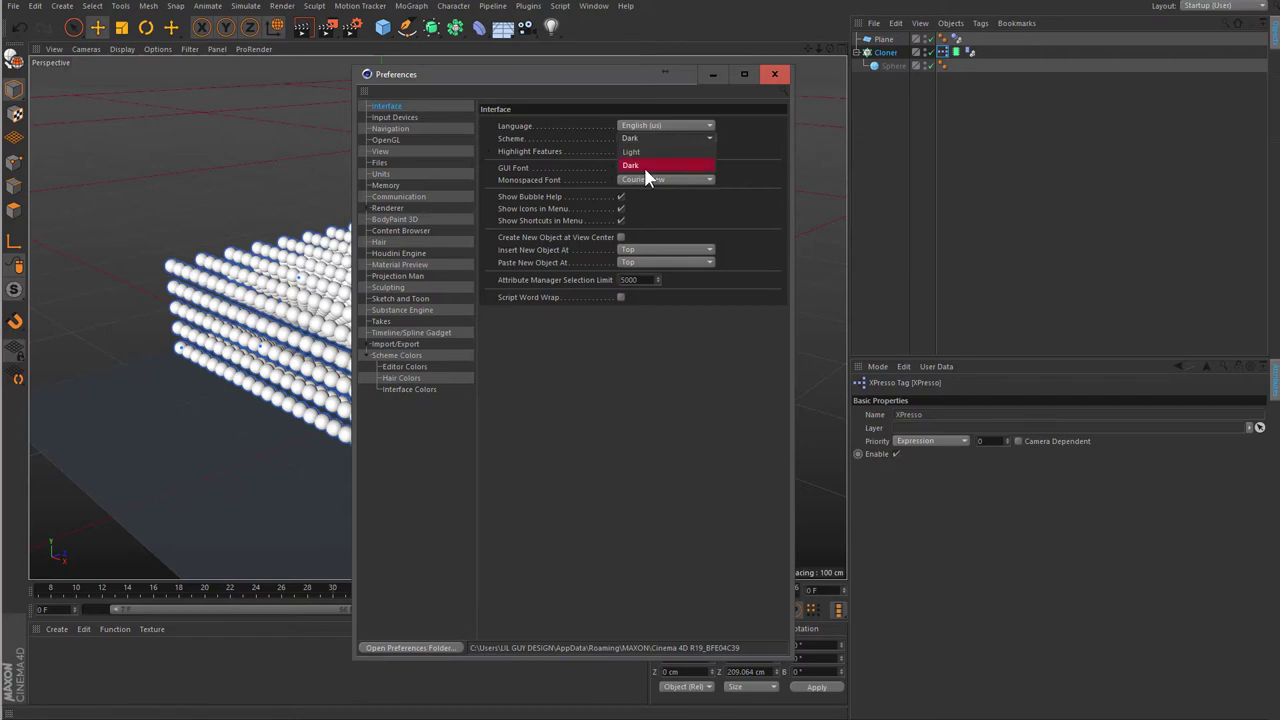
{"action": "left_click", "coordinate": [672, 166]}
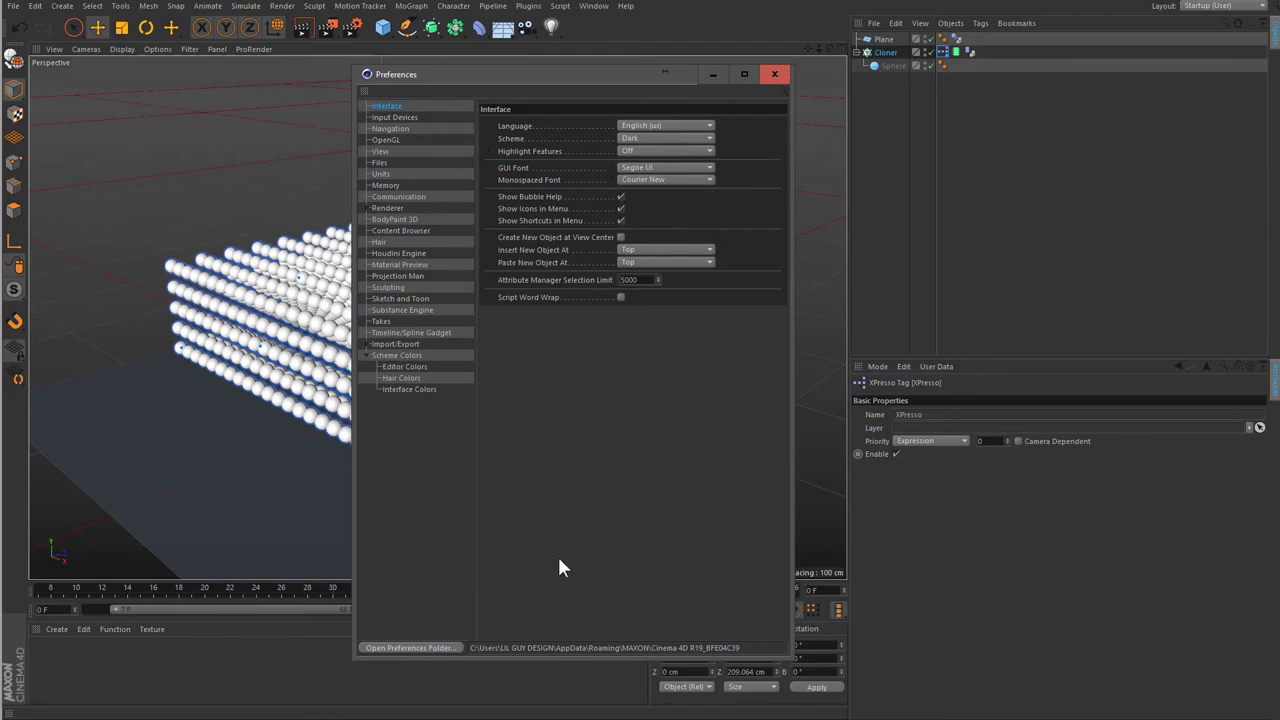
{"action": "left_click", "coordinate": [836, 690]}
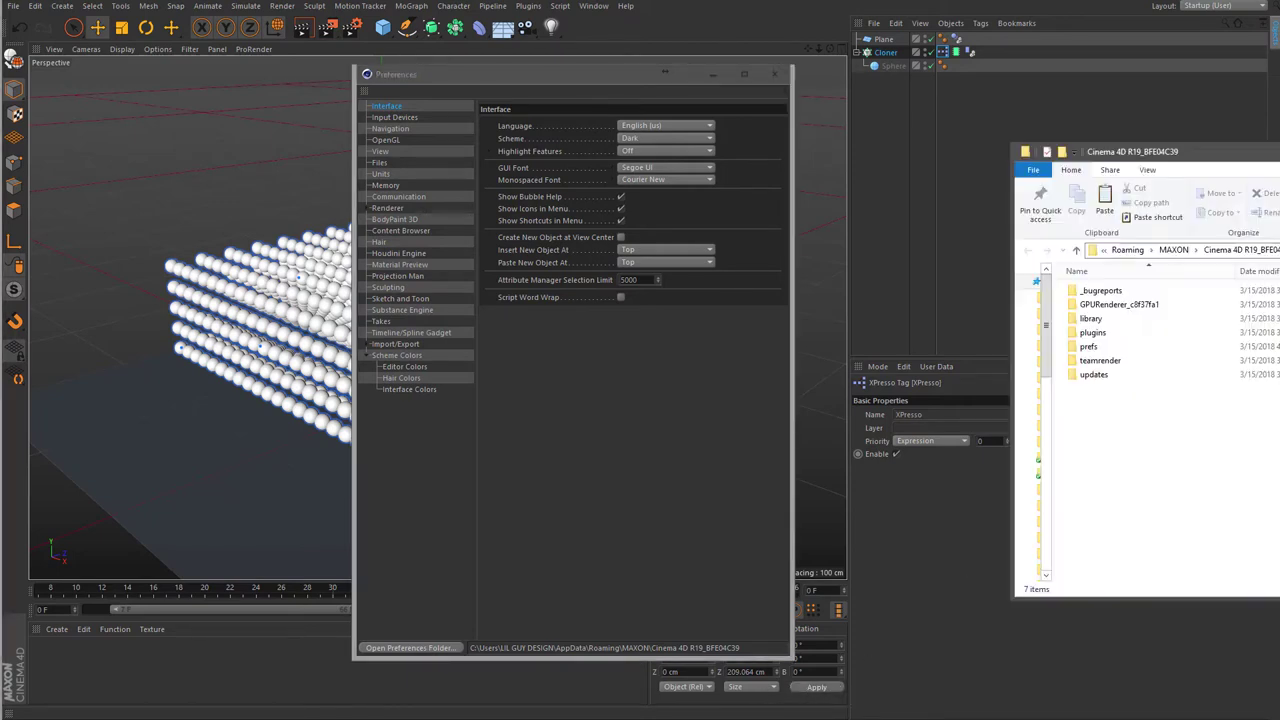
{"action": "left_click_drag", "start_coordinate": [1178, 154], "coordinate": [952, 185]}
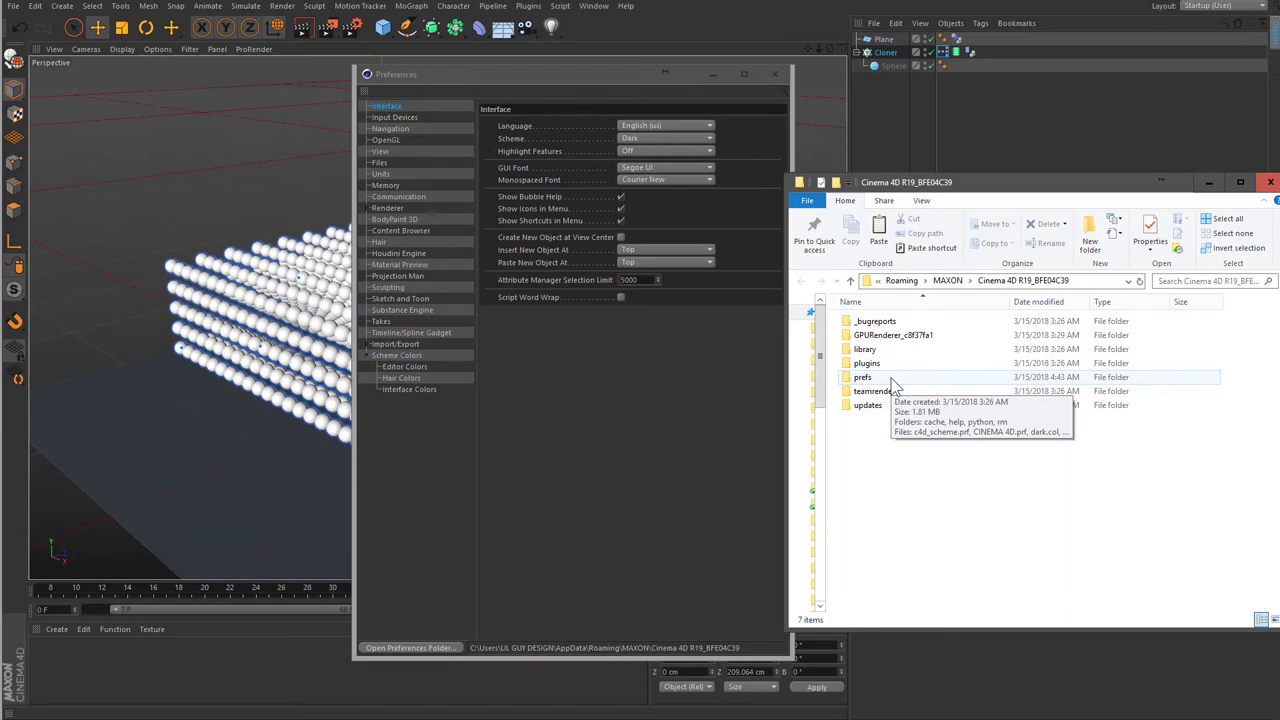
- Browse to C:\Program Files\MAXON\CINEMA 4D R19\resource\modules\c4dplugin\schemes in a new Explorer window
{"action": "key", "text": "super"}
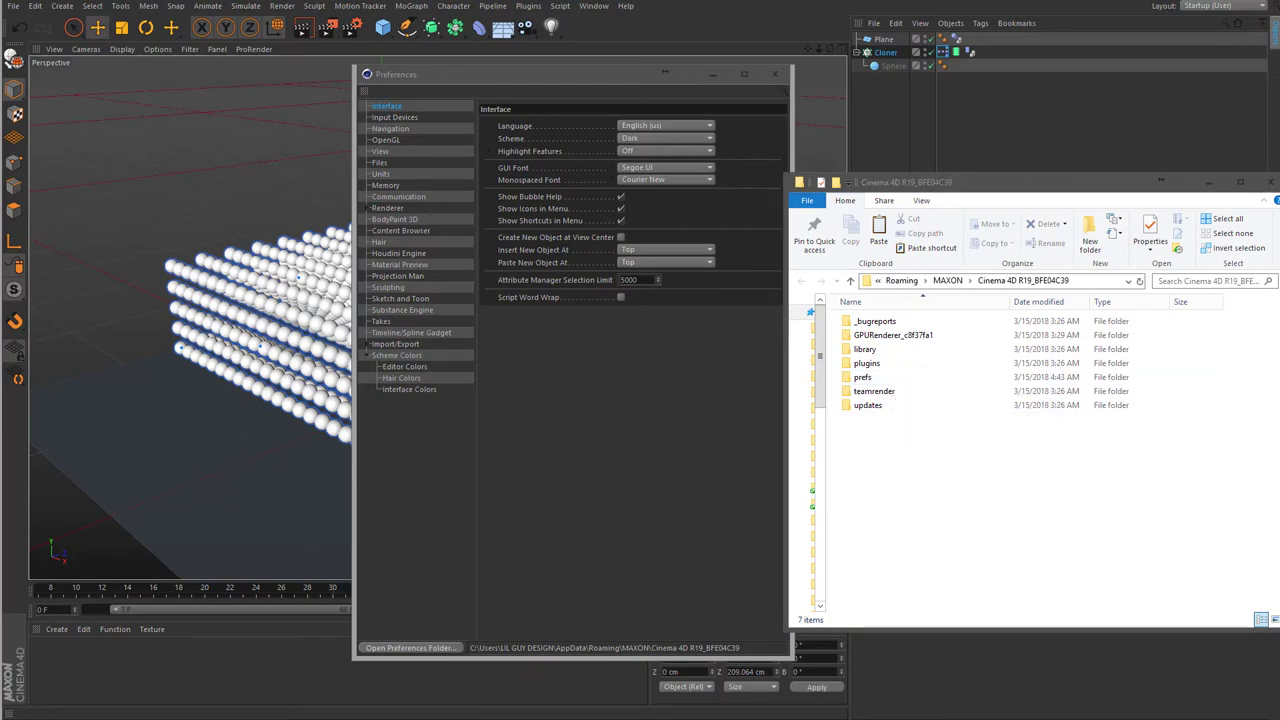
{"action": "left_click", "coordinate": [240, 105]}
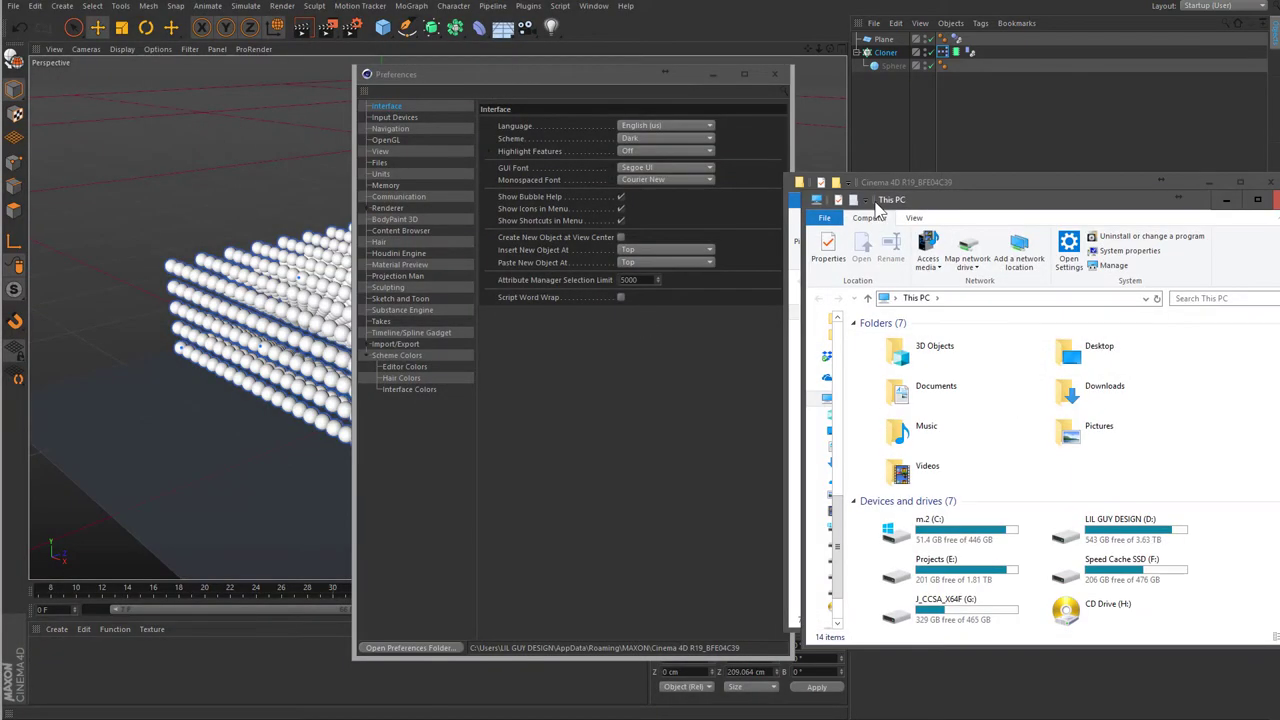
{"action": "left_click", "coordinate": [813, 458]}
{"action": "double_click", "coordinate": [811, 461]}
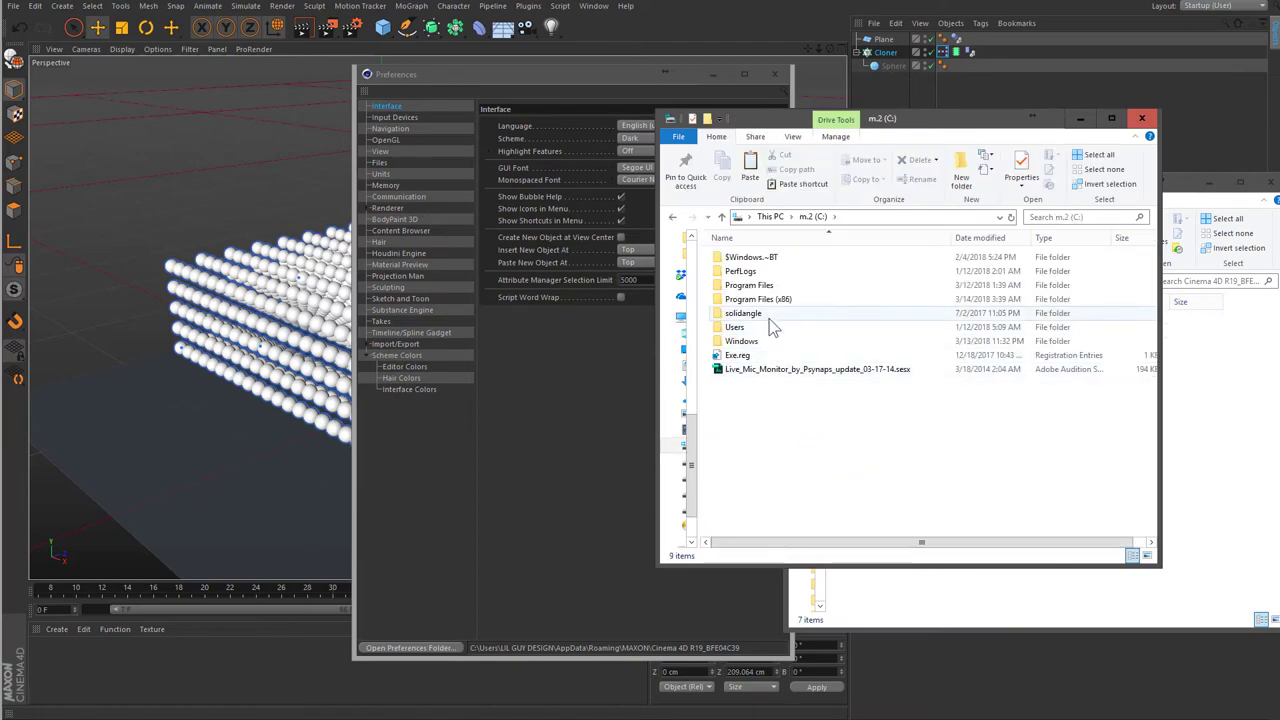
{"action": "double_click", "coordinate": [766, 287]}
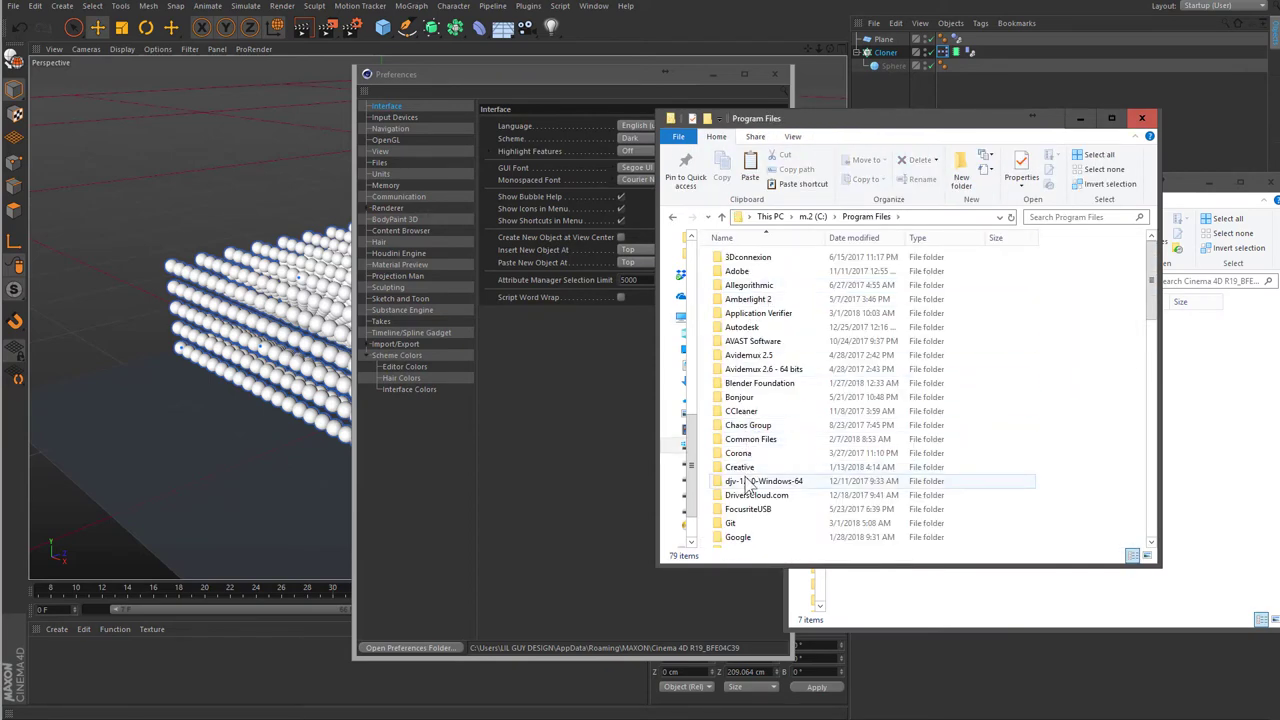
{"action": "scroll", "coordinate": [740, 428], "scroll_direction": "down", "scroll_amount": 6}
{"action": "double_click", "coordinate": [740, 428]}
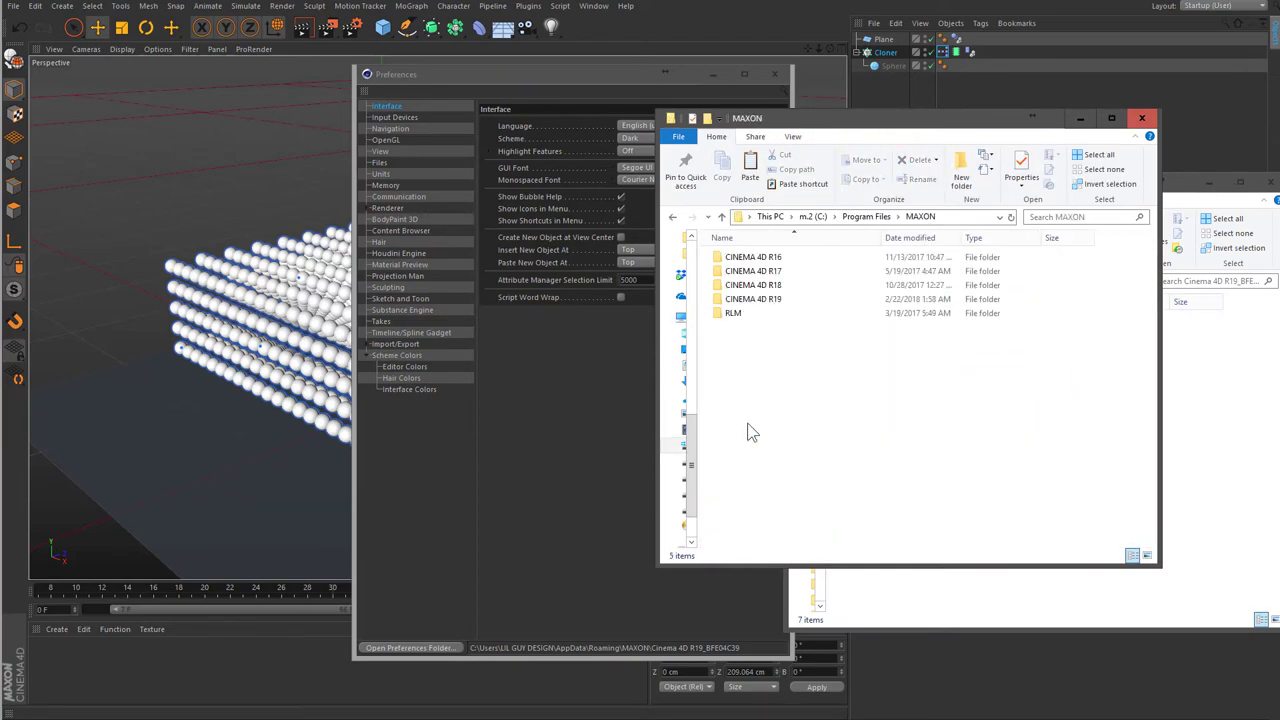
{"action": "double_click", "coordinate": [762, 300]}
{"action": "double_click", "coordinate": [756, 332]}
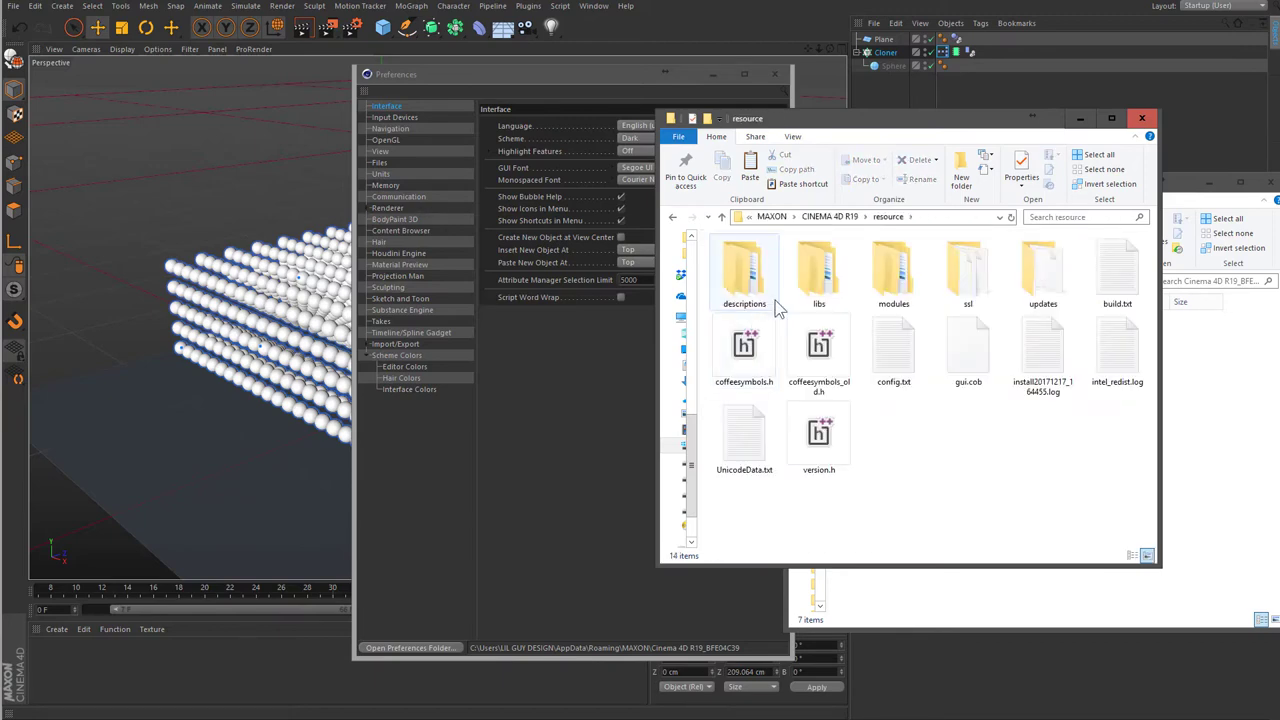
{"action": "double_click", "coordinate": [868, 290]}
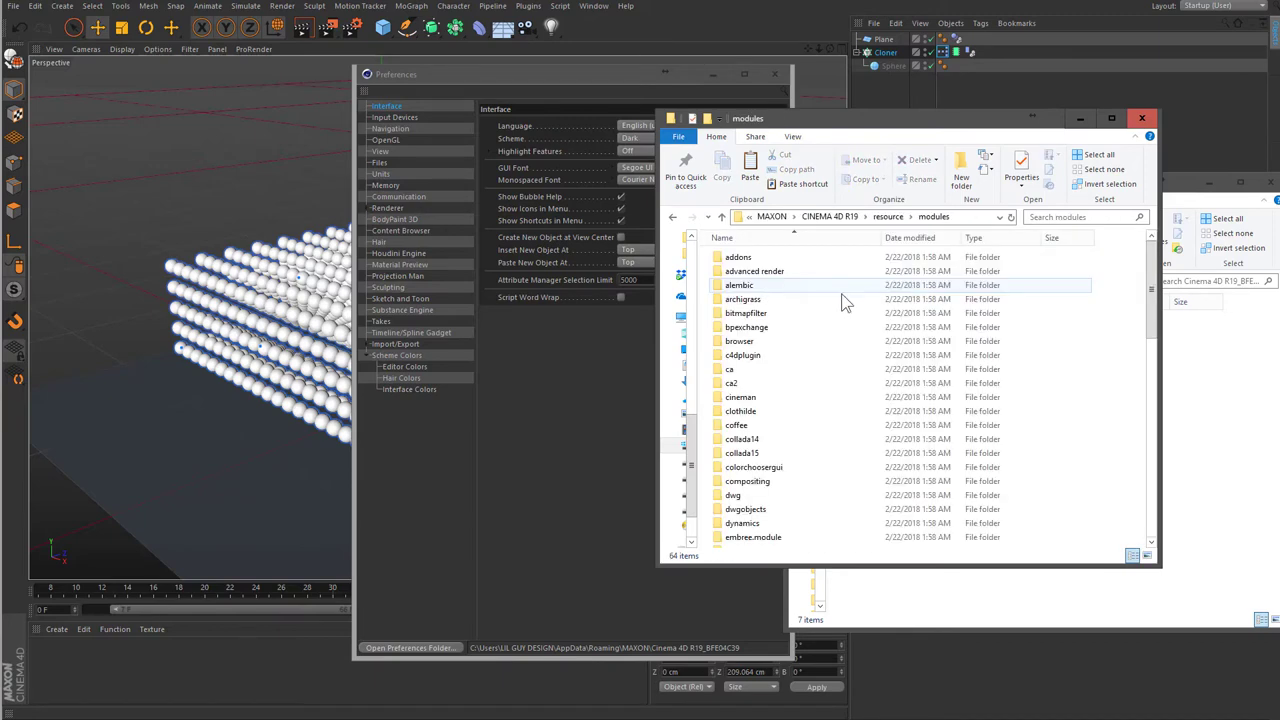
{"action": "double_click", "coordinate": [762, 352]}
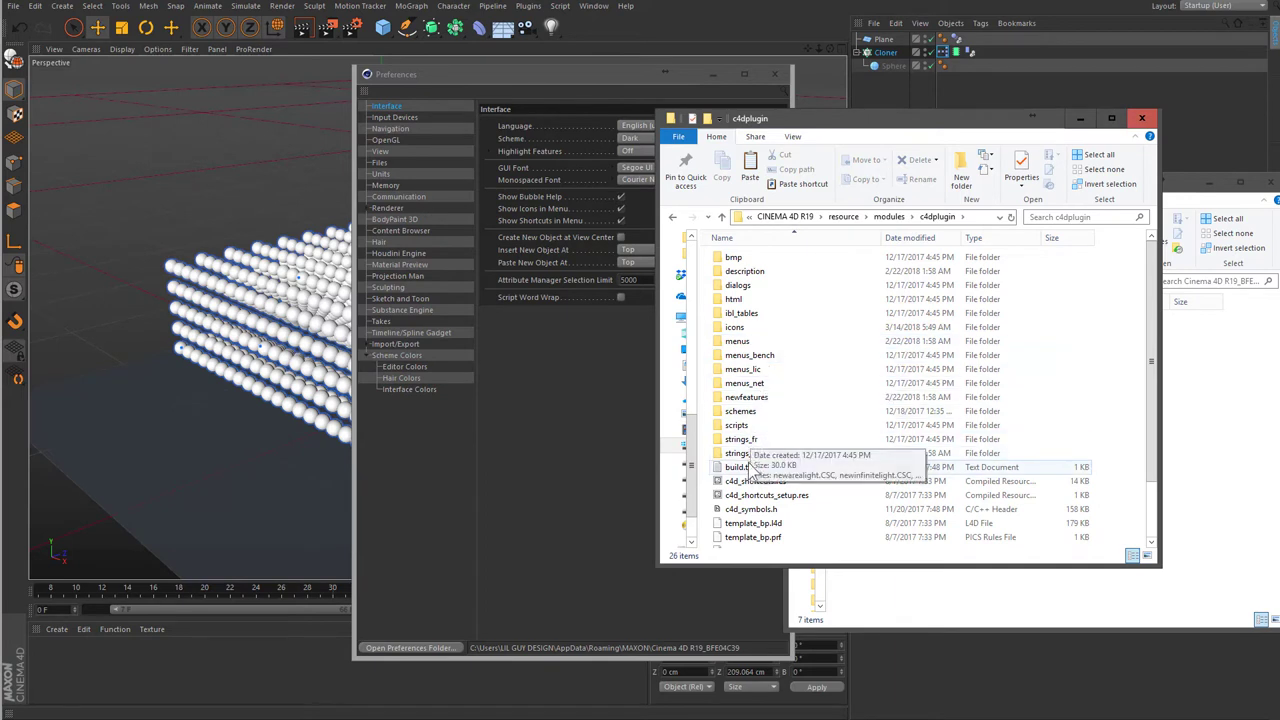
{"action": "double_click", "coordinate": [740, 411]}
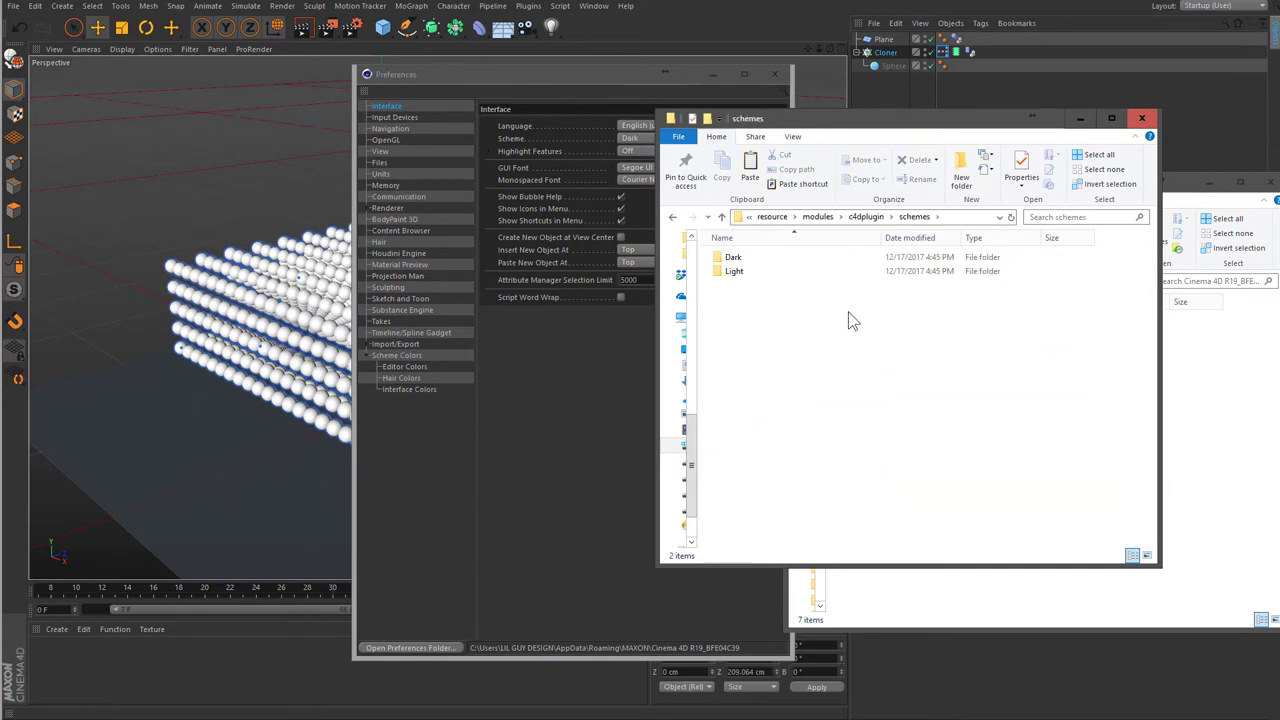
- Inspect the built-in Dark and Light scheme folders and the Dark folder's files
{"action": "left_click_drag", "start_coordinate": [785, 128], "coordinate": [890, 48]}
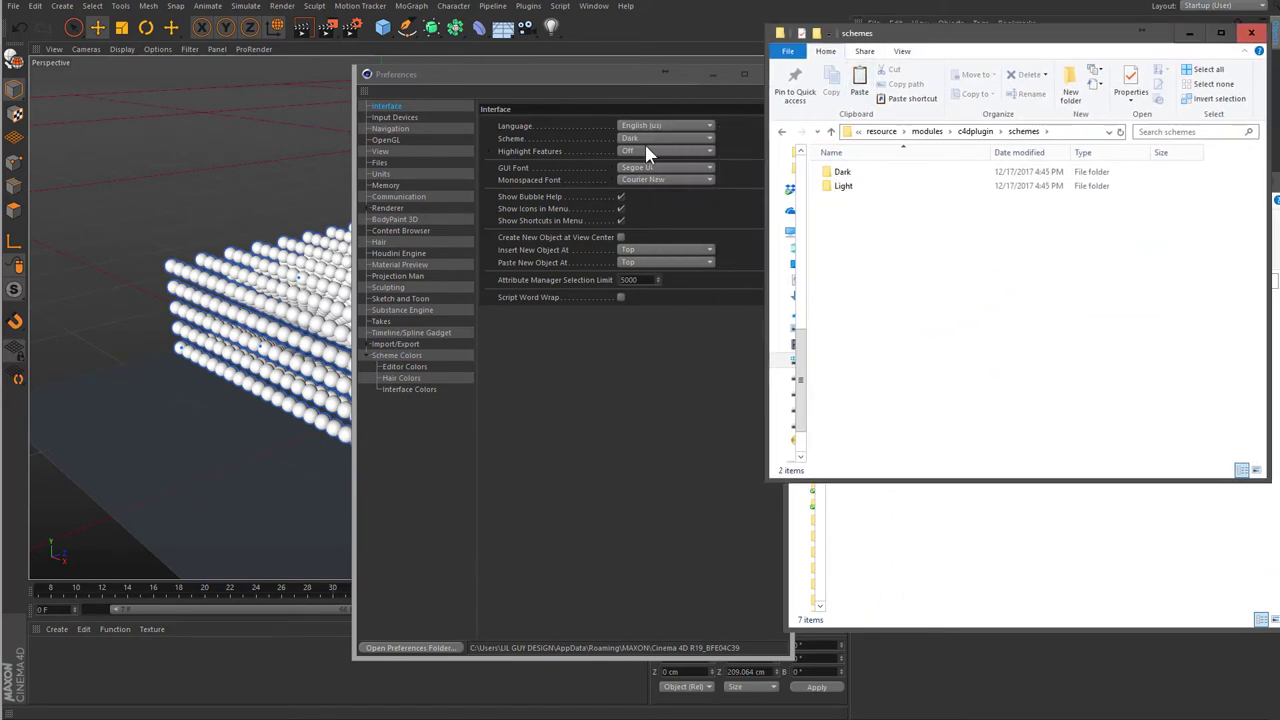
{"action": "left_click", "coordinate": [843, 172]}
{"action": "left_click", "coordinate": [852, 187]}
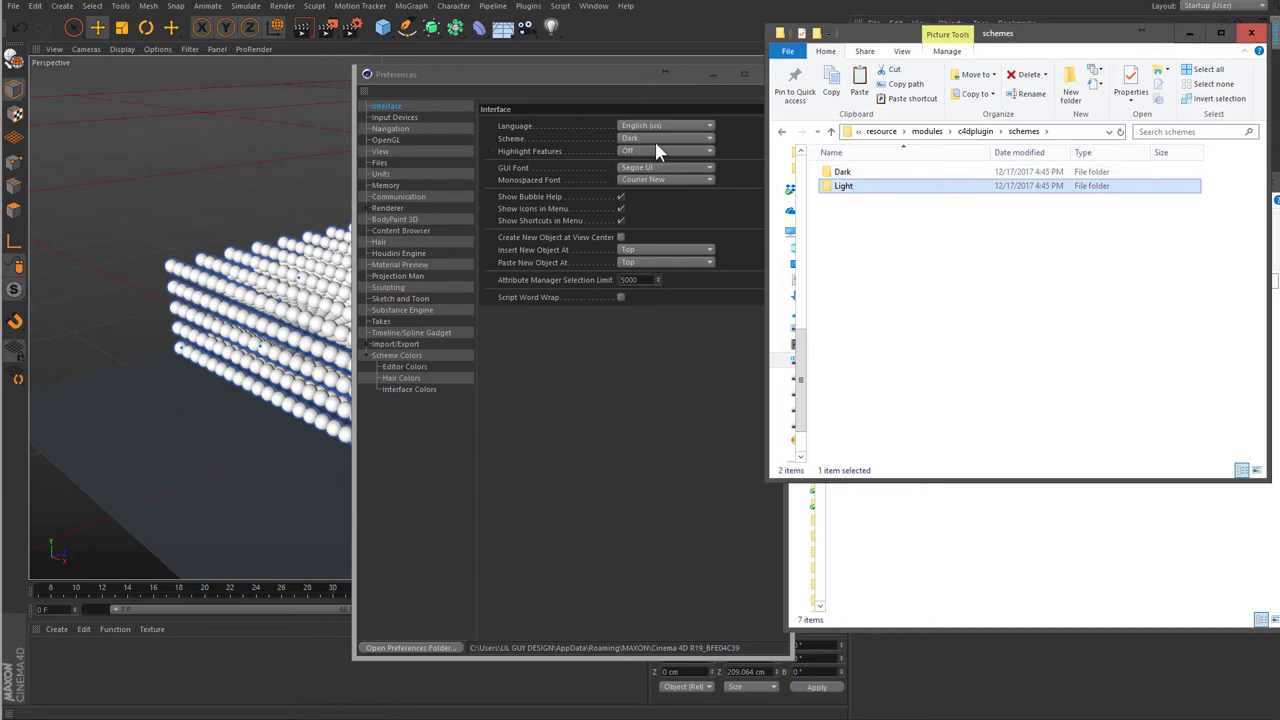
{"action": "double_click", "coordinate": [853, 171]}
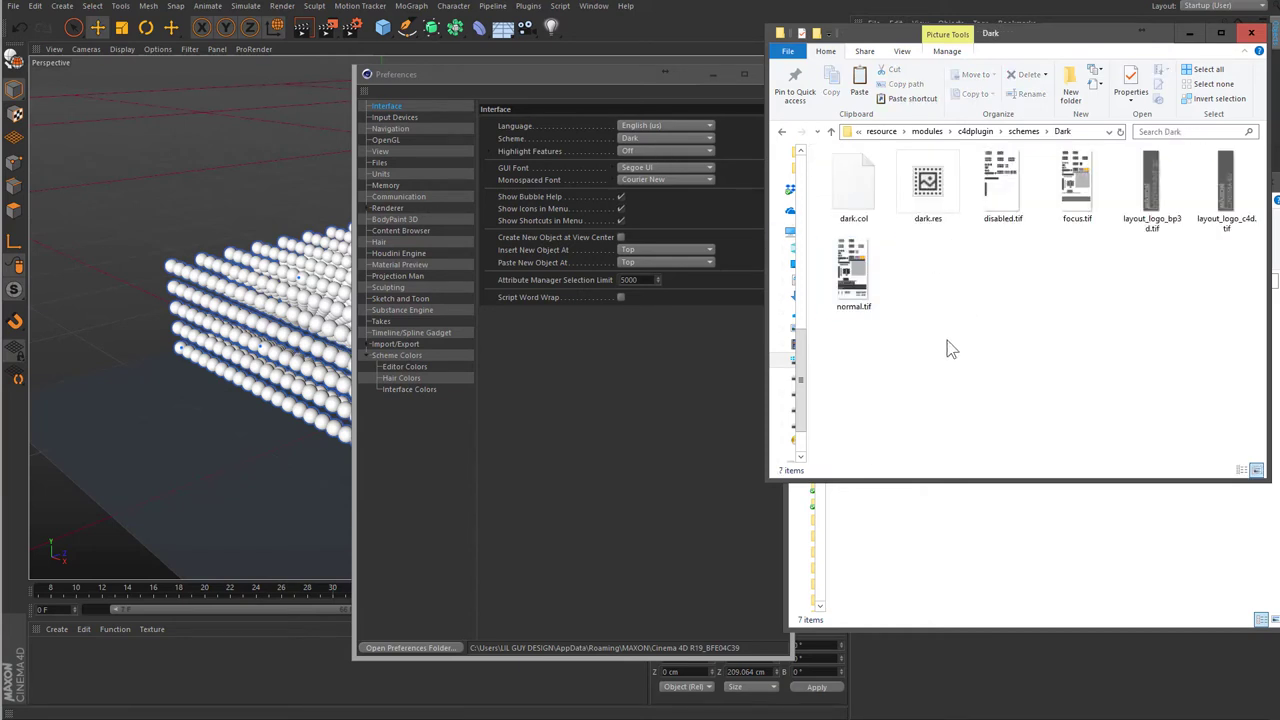
{"action": "left_click", "coordinate": [1023, 131]}
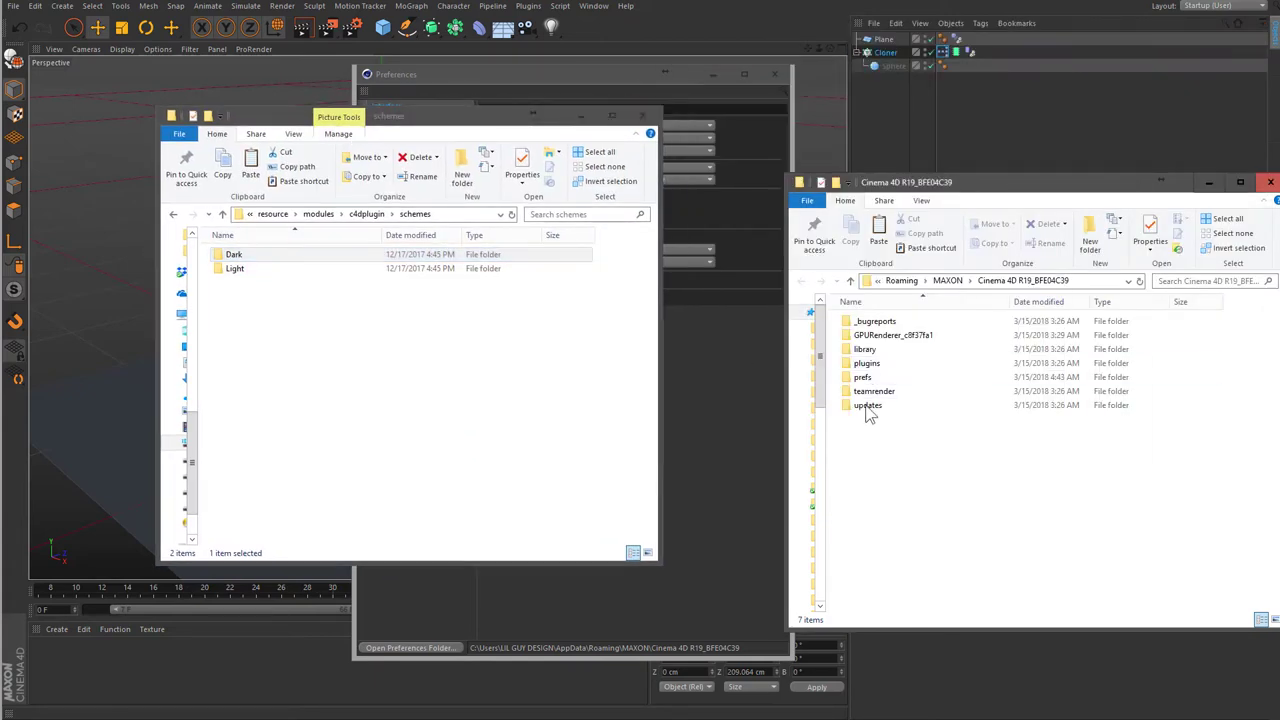
- Paste a copy of the Dark folder into library\schemes and rename it 'Dark LIL GUY DESIGN'
{"action": "double_click", "coordinate": [870, 350]}
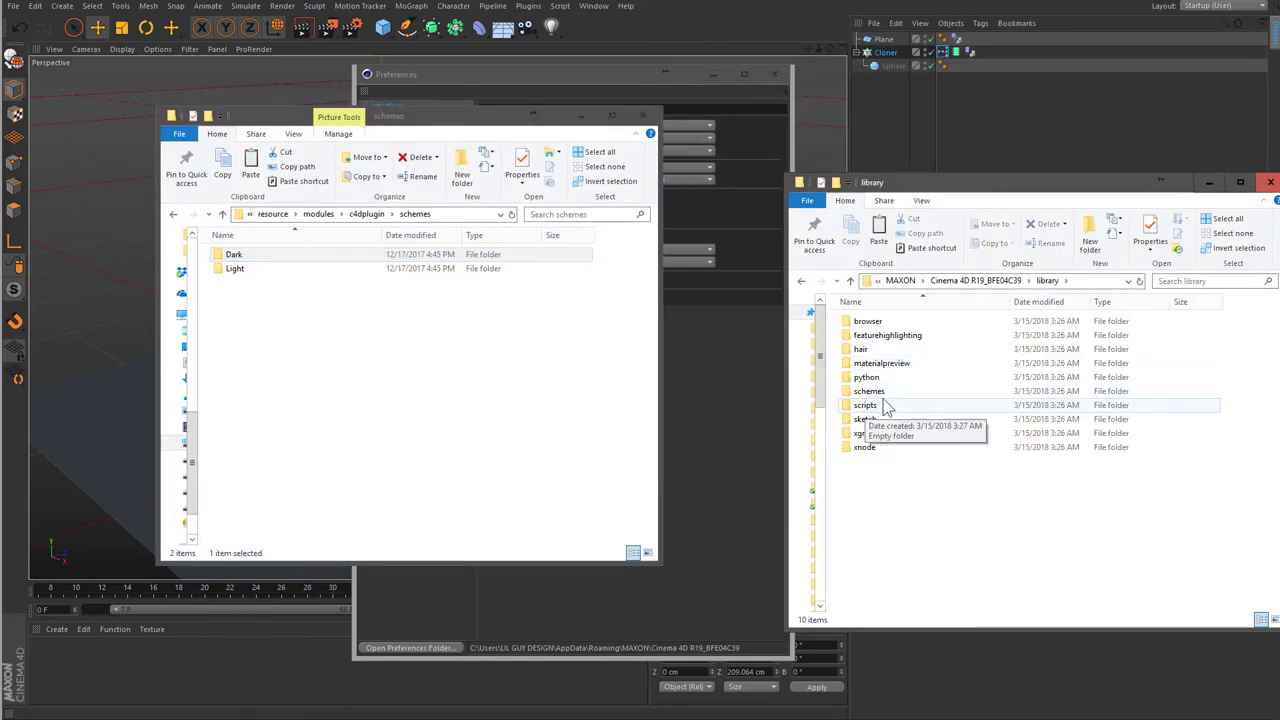
{"action": "double_click", "coordinate": [870, 391]}
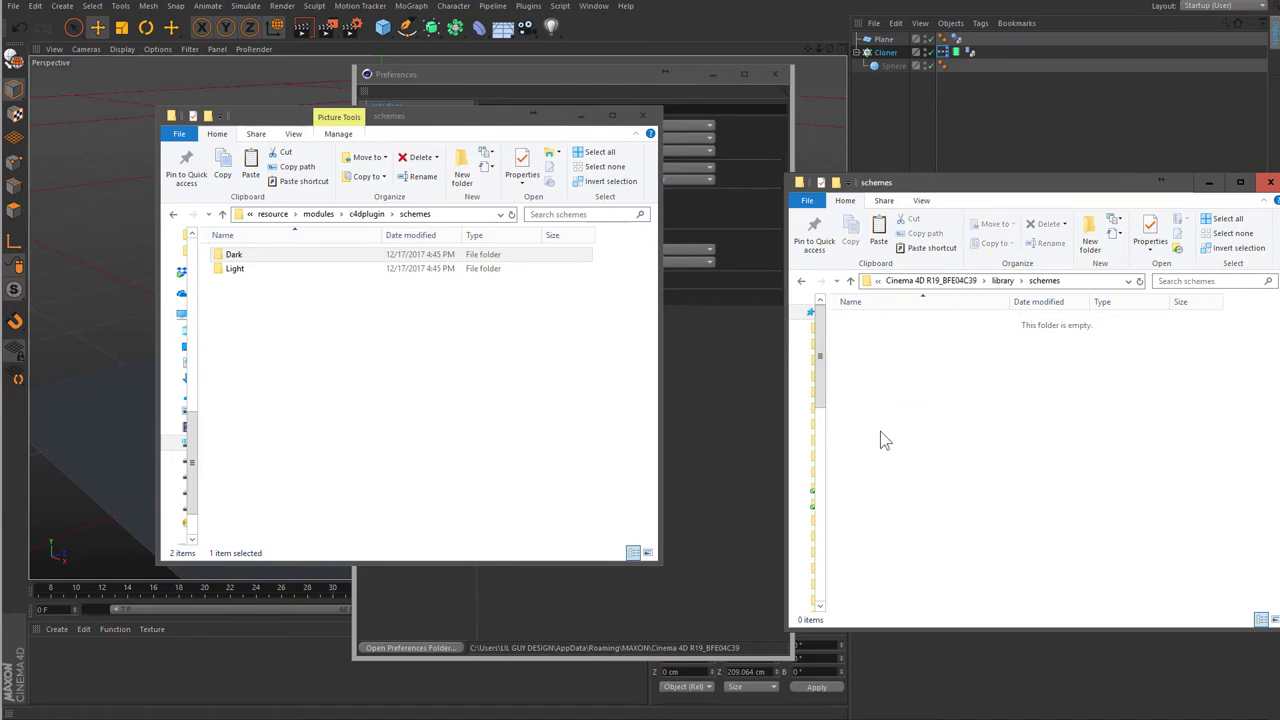
{"action": "left_click", "coordinate": [878, 235]}
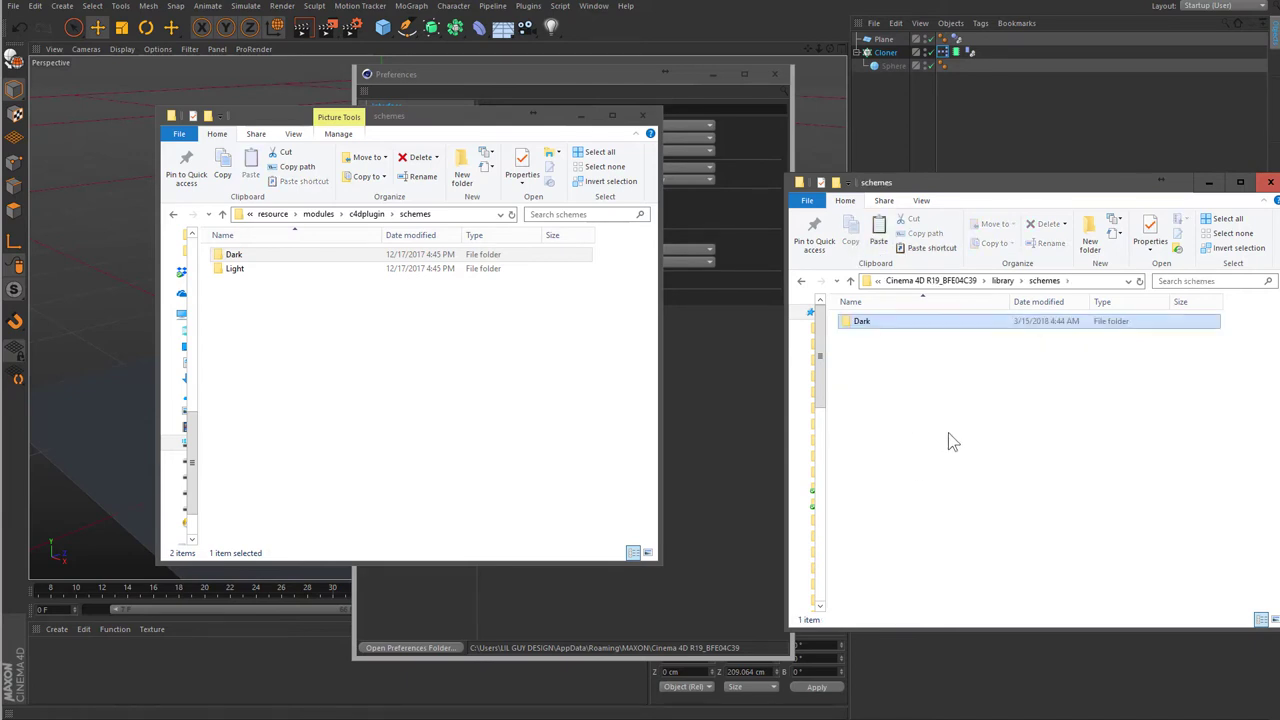
{"action": "left_click", "coordinate": [886, 327]}
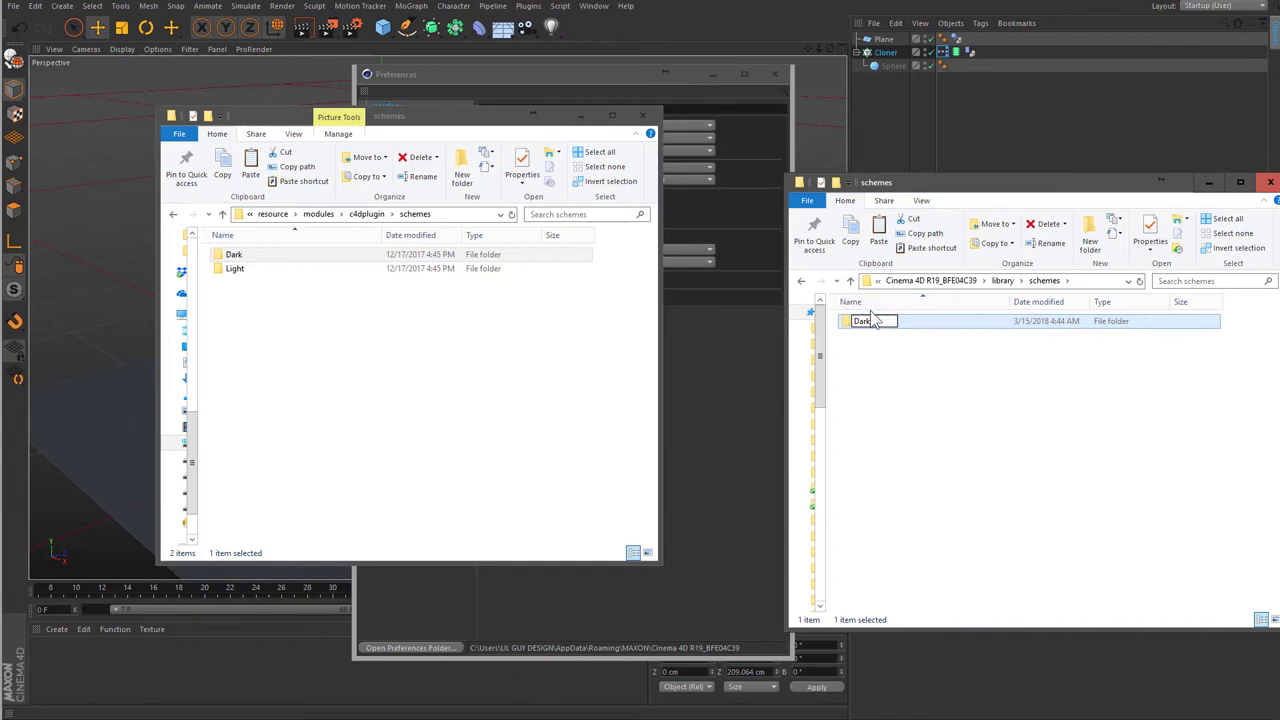
{"action": "type", "text": " LIL GUY DE"}
{"action": "type", "text": "SING"}
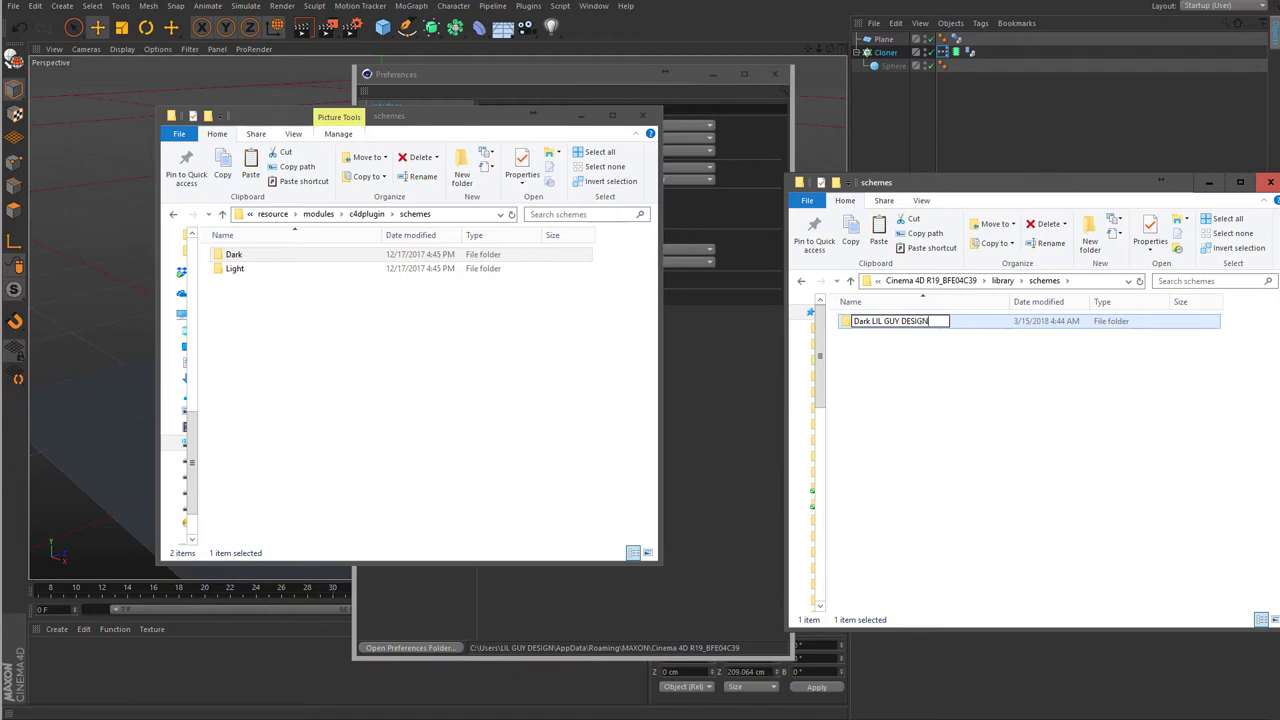
{"action": "key", "text": "Return"}
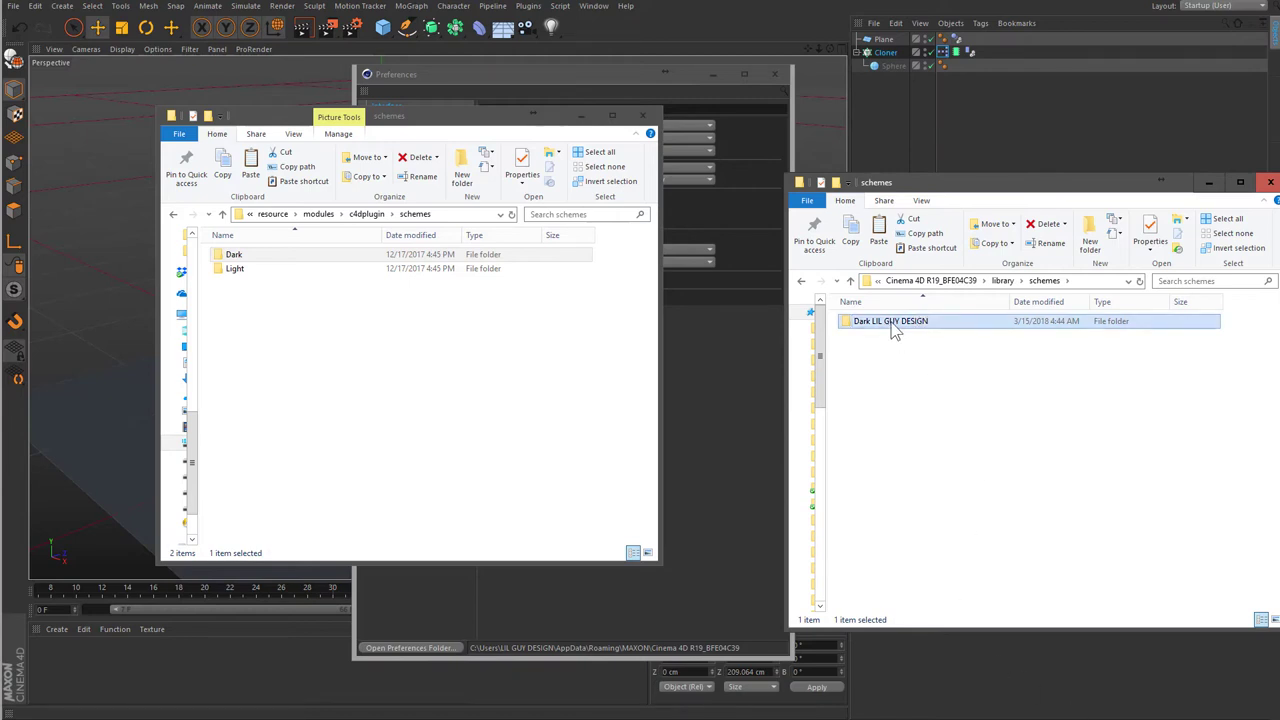
- Copy the 'Dark LIL GUY DESIGN' folder name, open the folder and select dark.col
{"action": "left_click", "coordinate": [890, 333]}
{"action": "right_click", "coordinate": [888, 334]}
{"action": "left_click", "coordinate": [846, 366]}
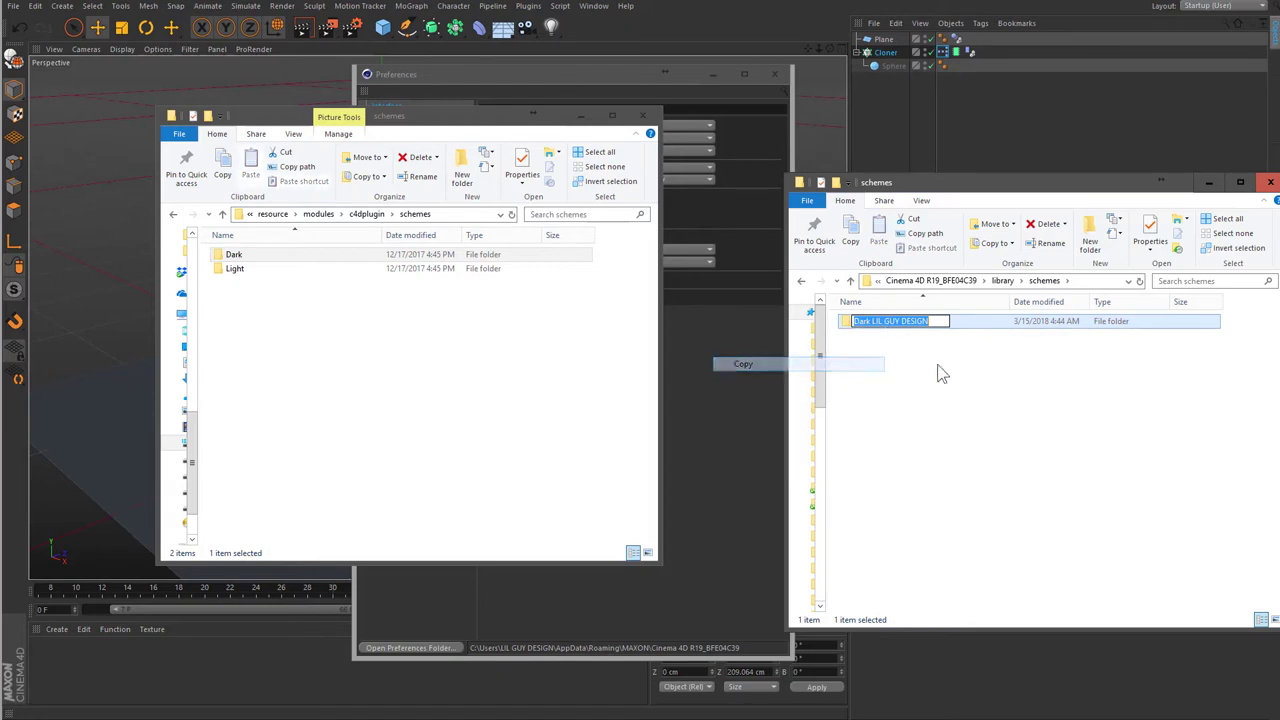
{"action": "left_click", "coordinate": [928, 347]}
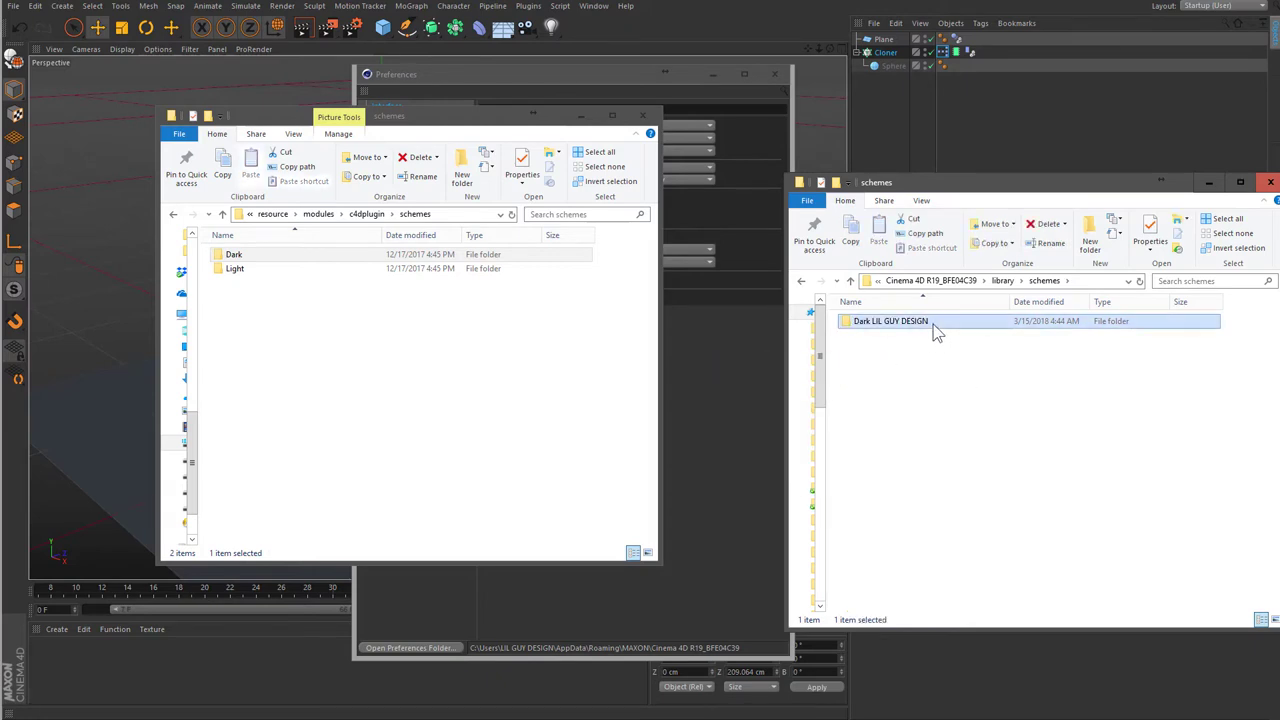
{"action": "double_click", "coordinate": [928, 322]}
{"action": "left_click", "coordinate": [870, 380]}
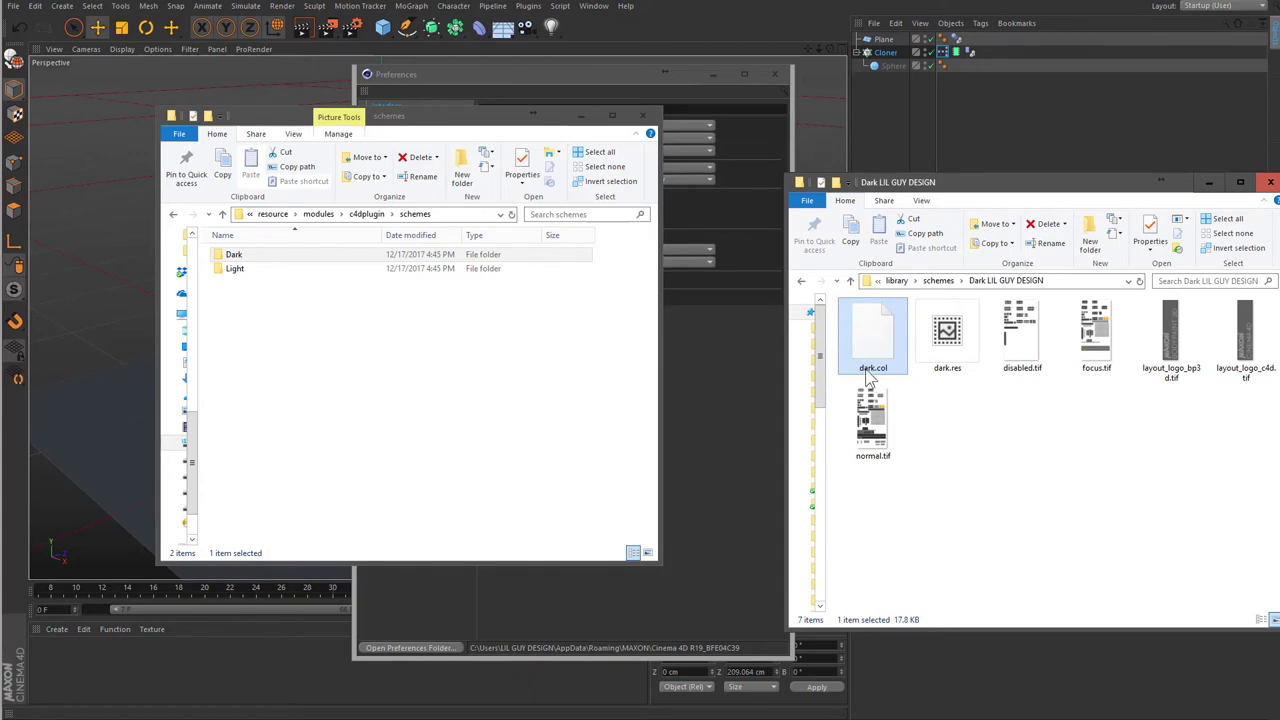
{"action": "left_click", "coordinate": [866, 371]}
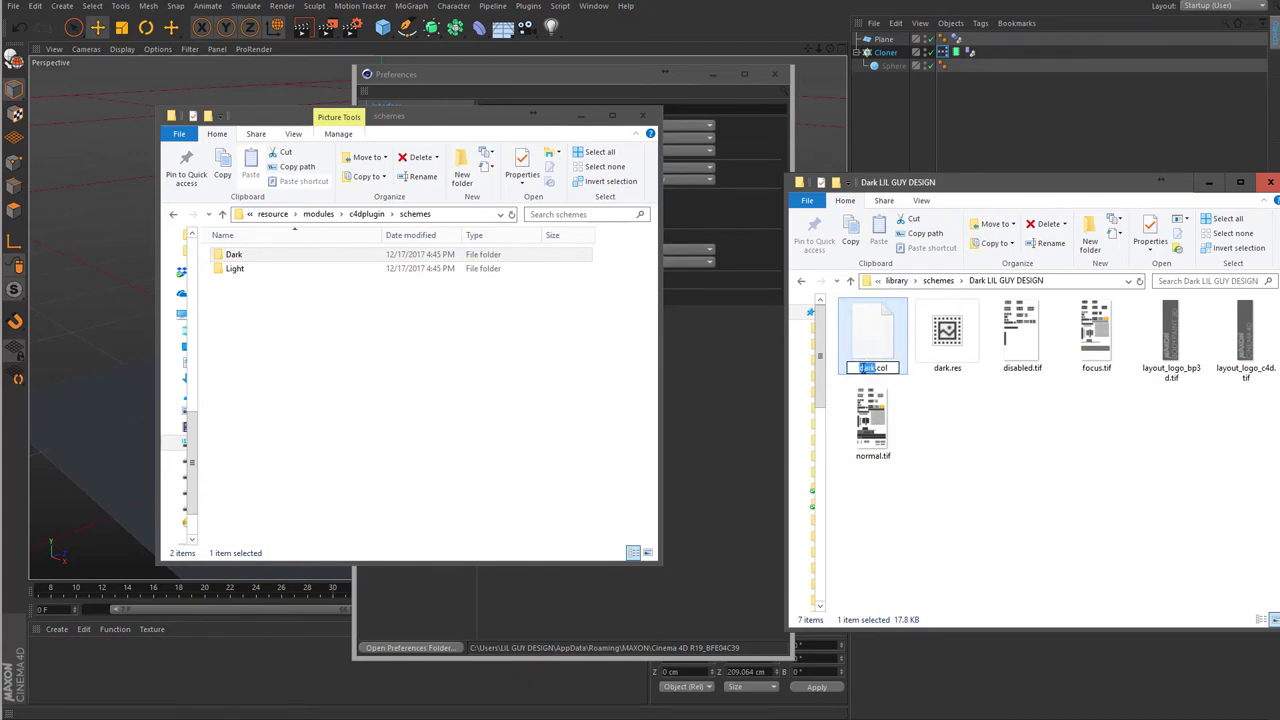
- Open dark.col in Notepad and scroll through its colour entries
{"action": "right_click", "coordinate": [867, 346]}
{"action": "mouse_move", "coordinate": [661, 415]}
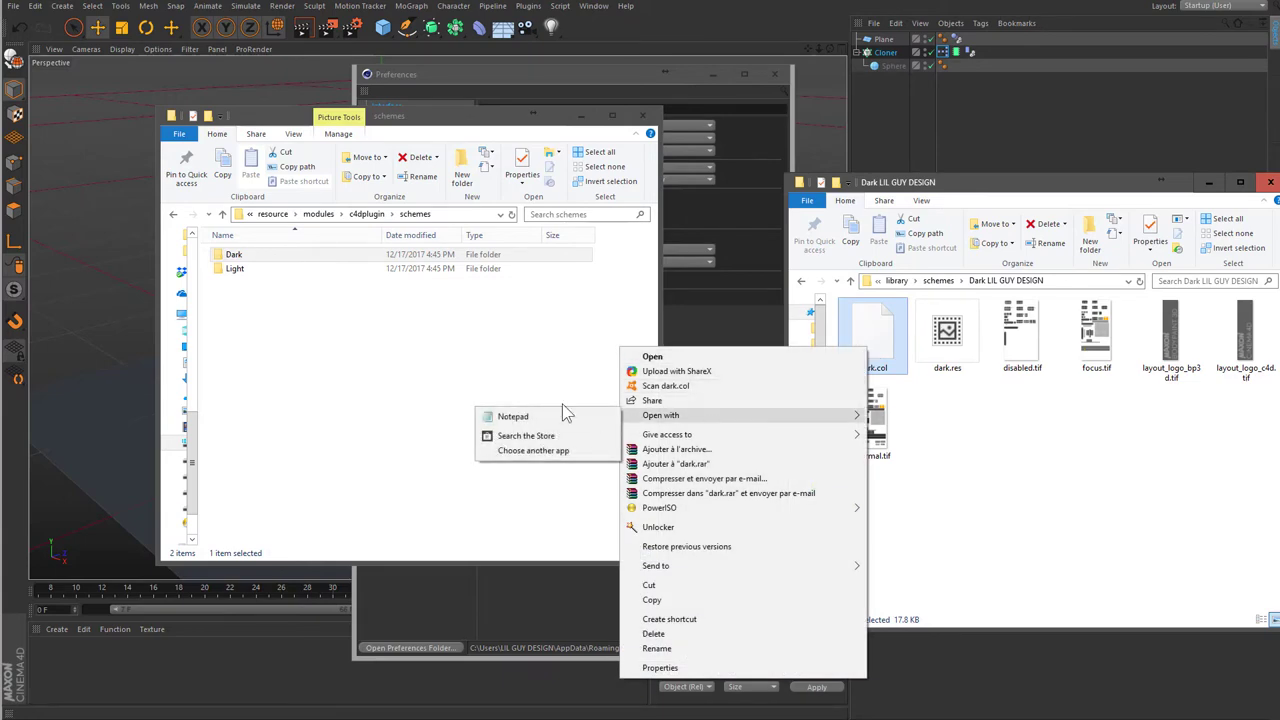
{"action": "left_click", "coordinate": [565, 414]}
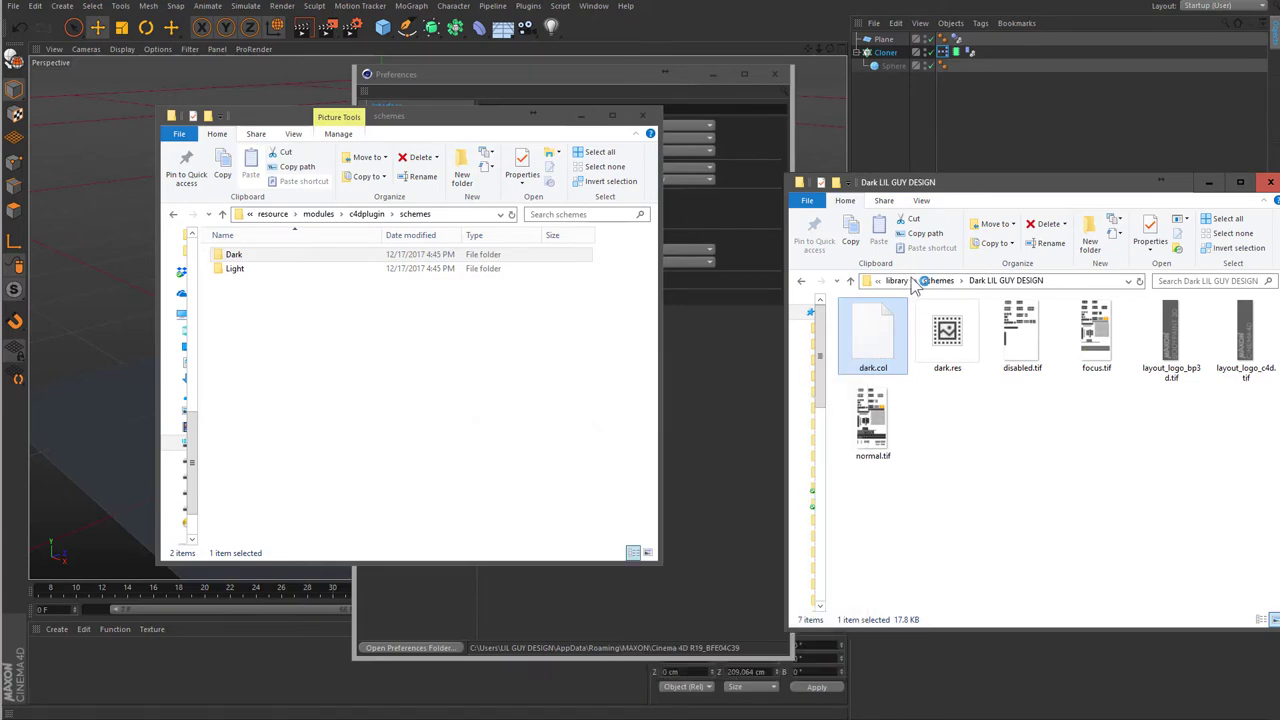
{"action": "left_click_drag", "start_coordinate": [1065, 460], "coordinate": [497, 92]}
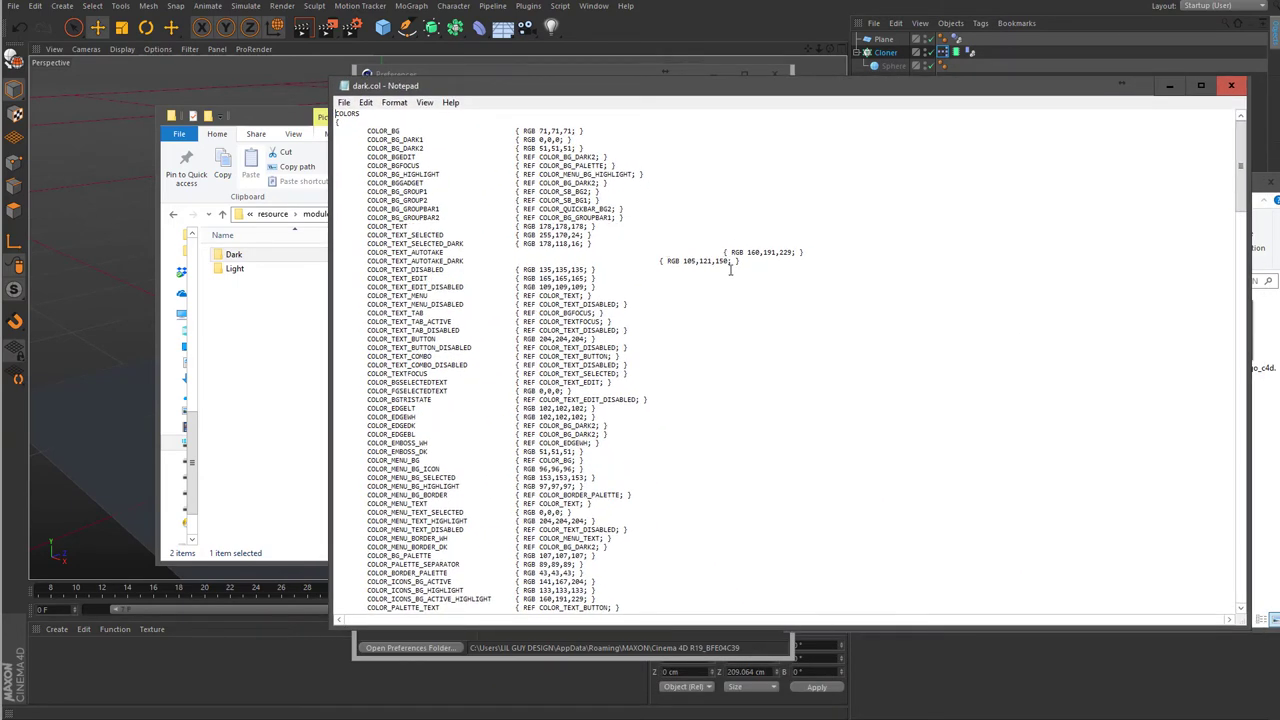
{"action": "scroll", "coordinate": [700, 206], "scroll_direction": "down", "scroll_amount": 6}
{"action": "scroll", "coordinate": [714, 189], "scroll_direction": "down", "scroll_amount": 5}
{"action": "scroll", "coordinate": [714, 189], "scroll_direction": "up", "scroll_amount": 5}
{"action": "mouse_move", "coordinate": [768, 88]}
{"action": "left_mouse_down"}
{"action": "mouse_move", "coordinate": [780, 172]}
{"action": "mouse_move", "coordinate": [868, 369]}
{"action": "left_mouse_up"}
{"action": "left_click_drag", "start_coordinate": [490, 126], "coordinate": [124, 150]}
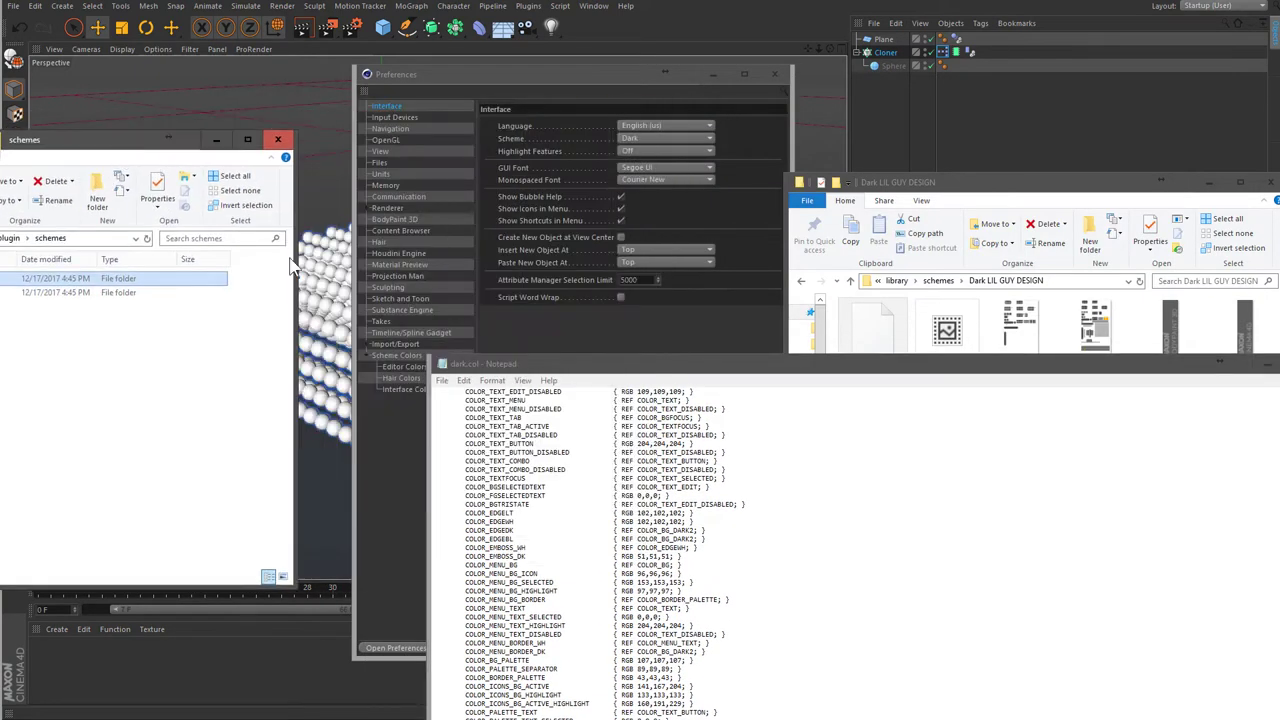
- Compare dark.col's COLOR_BG and COLOR_CTIMELINE values against Cinema 4D's interface colour preferences
{"action": "left_click", "coordinate": [406, 390]}
{"action": "key", "text": "alt+Tab"}
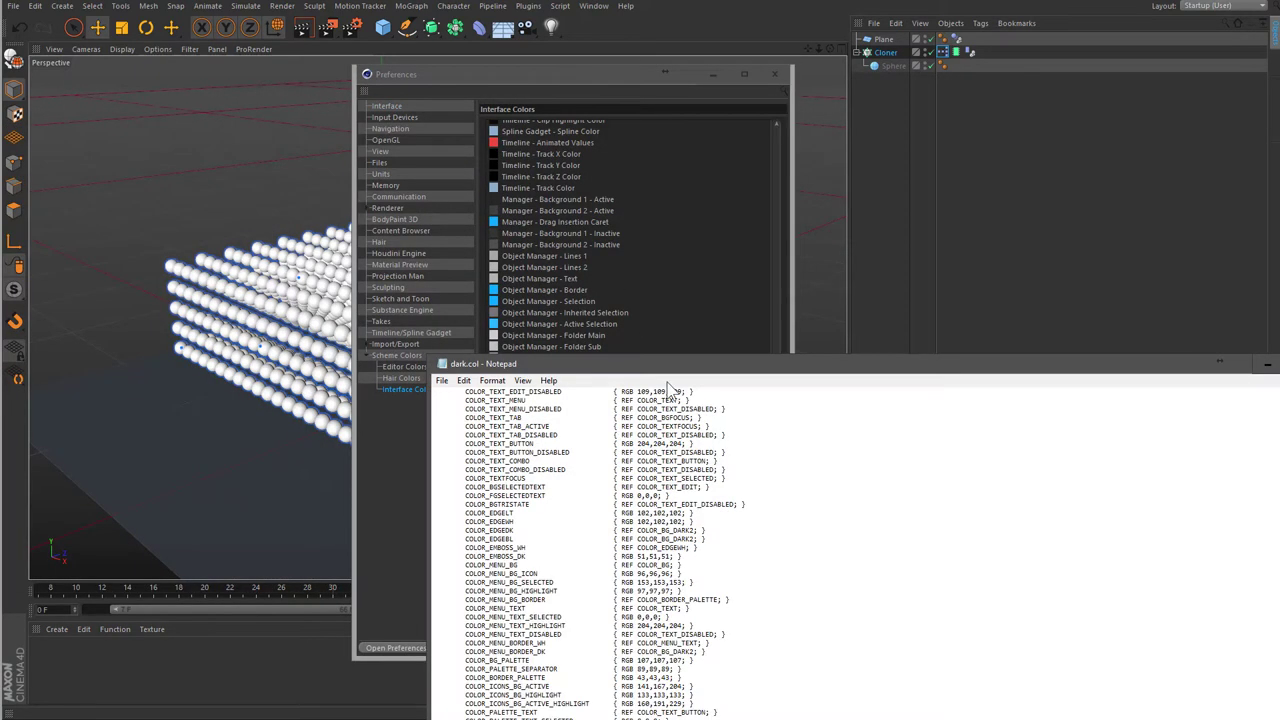
{"action": "left_click_drag", "start_coordinate": [688, 366], "coordinate": [650, 67]}
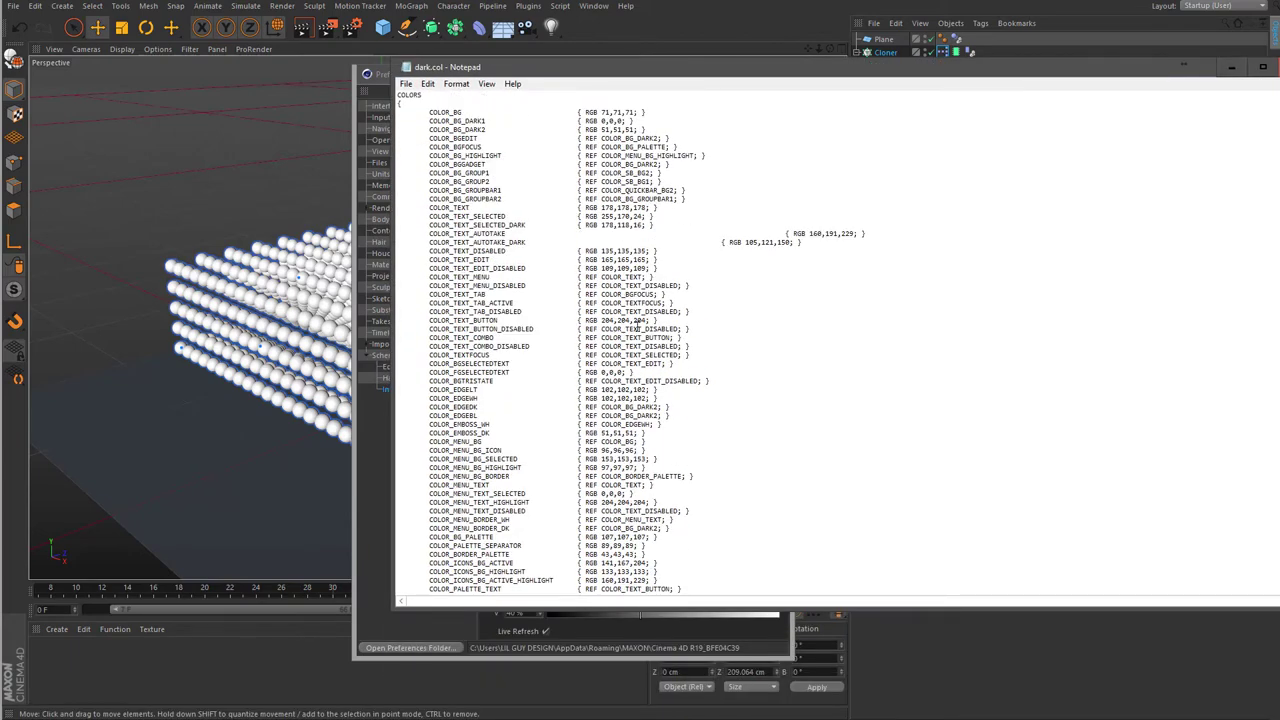
{"action": "scroll", "coordinate": [639, 327], "scroll_direction": "down", "scroll_amount": 10}
{"action": "scroll", "coordinate": [669, 383], "scroll_direction": "down", "scroll_amount": 10}
{"action": "scroll", "coordinate": [667, 372], "scroll_direction": "up", "scroll_amount": 15}
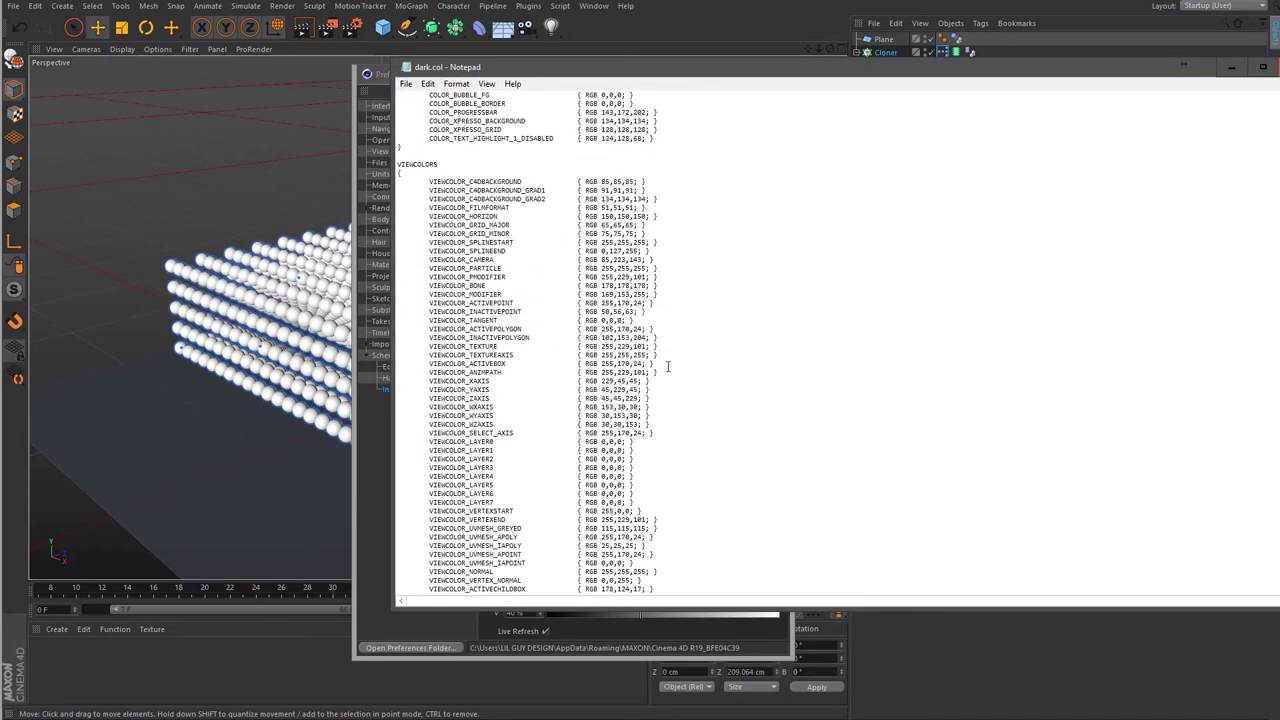
{"action": "scroll", "coordinate": [700, 330], "scroll_direction": "down", "scroll_amount": 10}
{"action": "scroll", "coordinate": [740, 300], "scroll_direction": "up", "scroll_amount": 10}
{"action": "scroll", "coordinate": [799, 241], "scroll_direction": "down", "scroll_amount": 17}
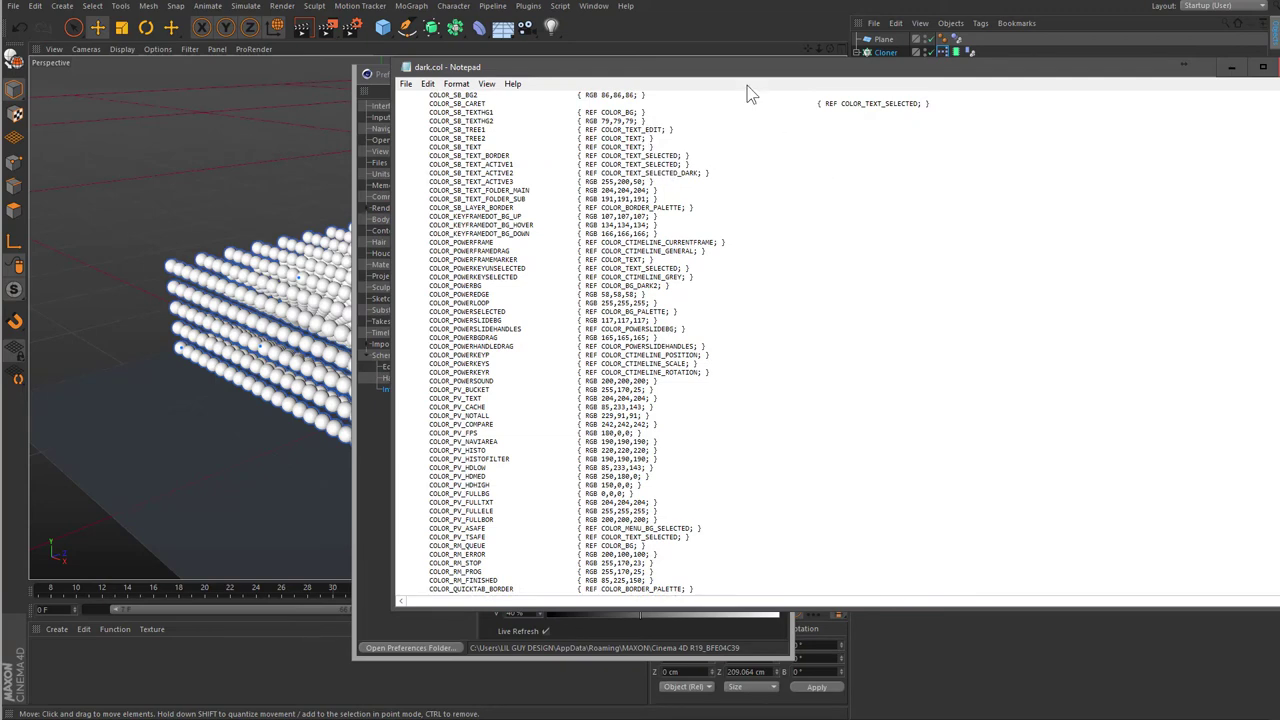
{"action": "left_click_drag", "start_coordinate": [750, 67], "coordinate": [827, 422]}
{"action": "left_click_drag", "start_coordinate": [667, 428], "coordinate": [520, 39]}
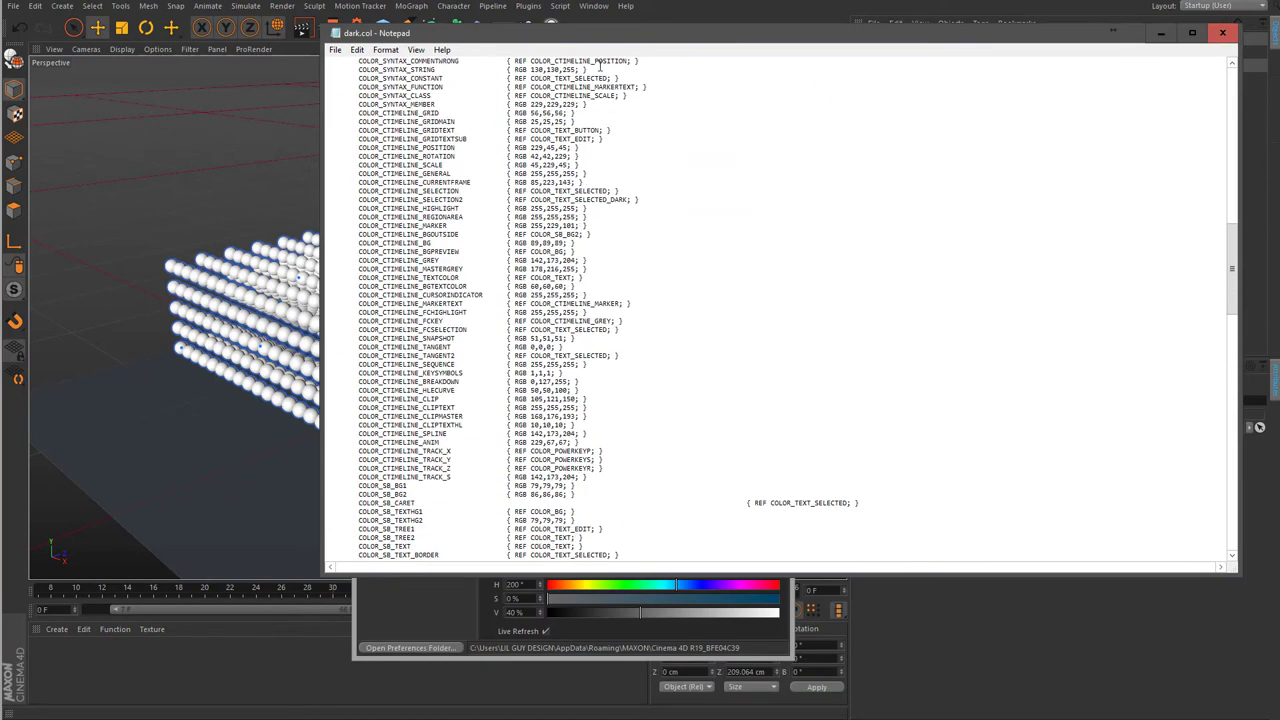
{"action": "mouse_move", "coordinate": [658, 42]}
{"action": "left_mouse_down"}
{"action": "mouse_move", "coordinate": [663, 200]}
{"action": "mouse_move", "coordinate": [740, 283]}
{"action": "mouse_move", "coordinate": [723, 325]}
{"action": "left_mouse_up"}
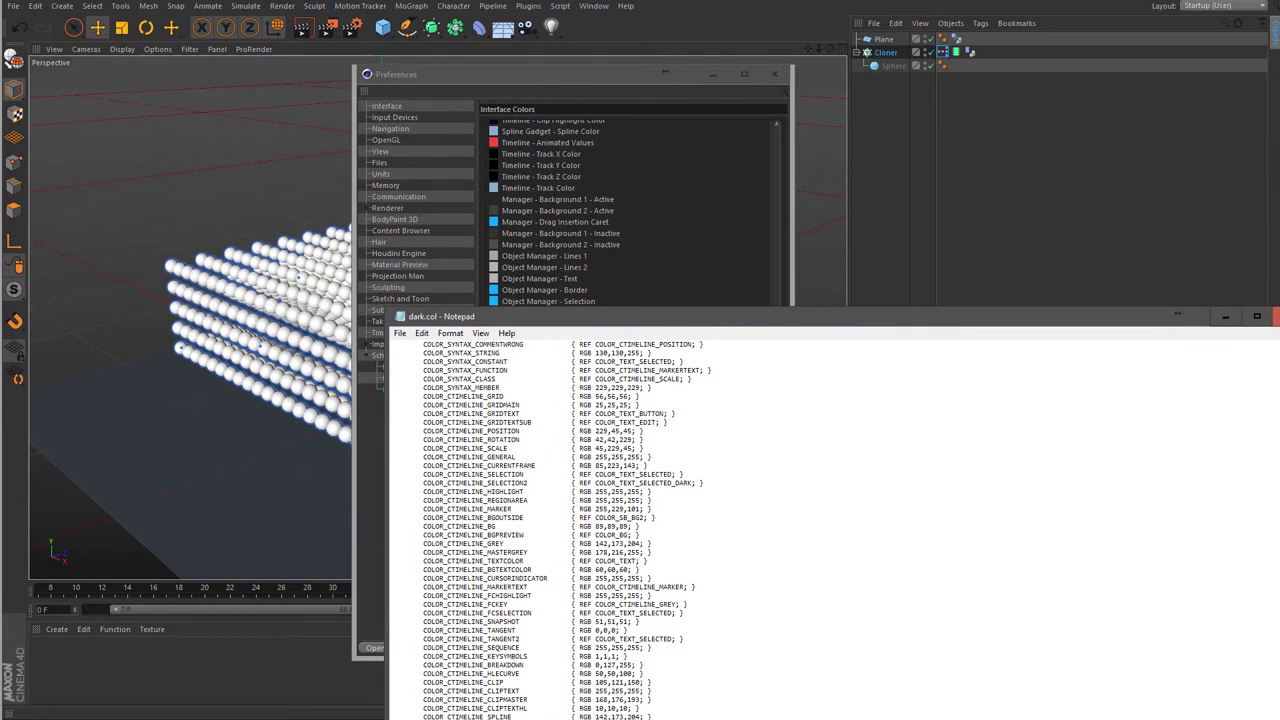
{"action": "mouse_move", "coordinate": [536, 32]}
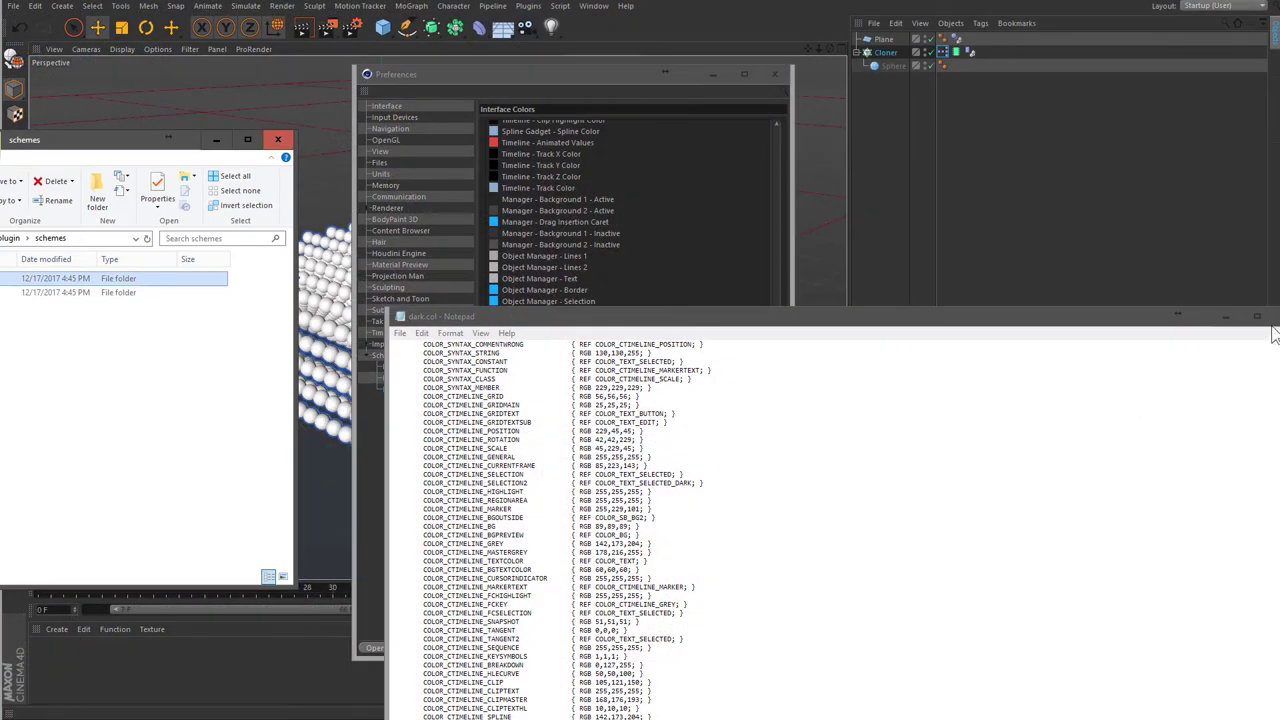
- Close Notepad and rename dark.col to 'Dark LIL GUY DESIGN.col' by pasting the copied name
{"action": "left_click", "coordinate": [1226, 316]}
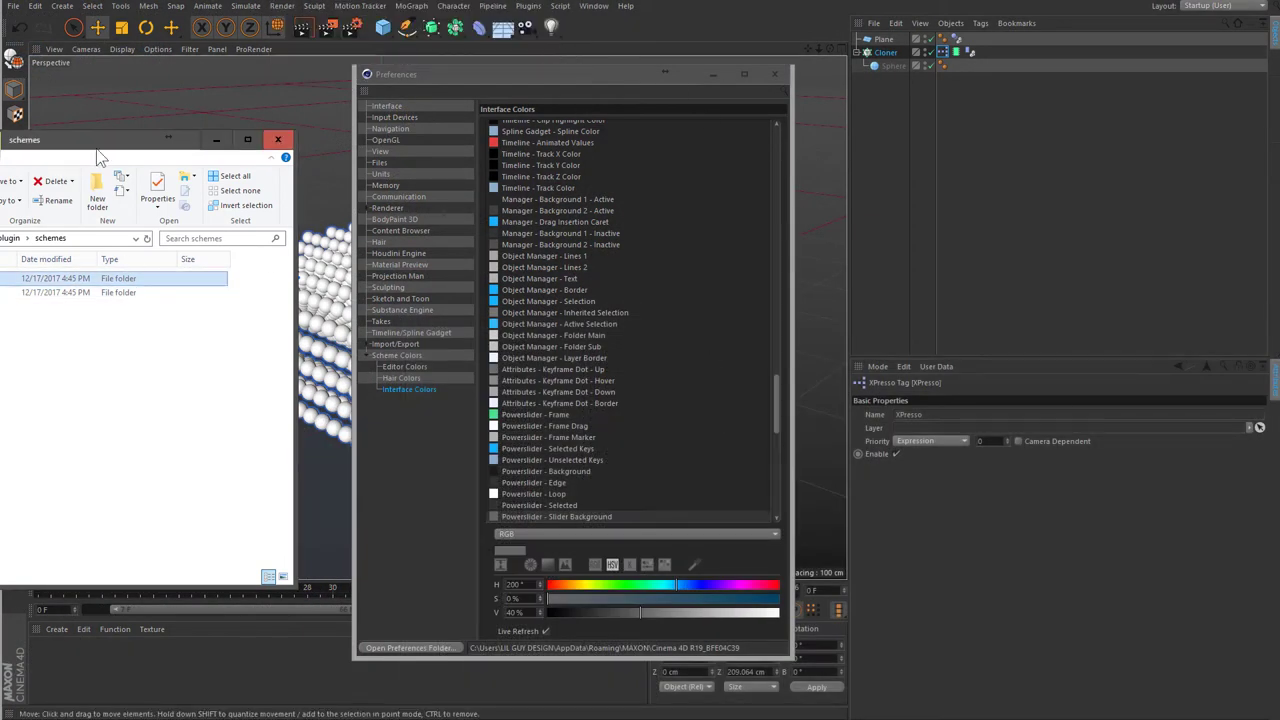
{"action": "left_click_drag", "start_coordinate": [120, 139], "coordinate": [920, 207]}
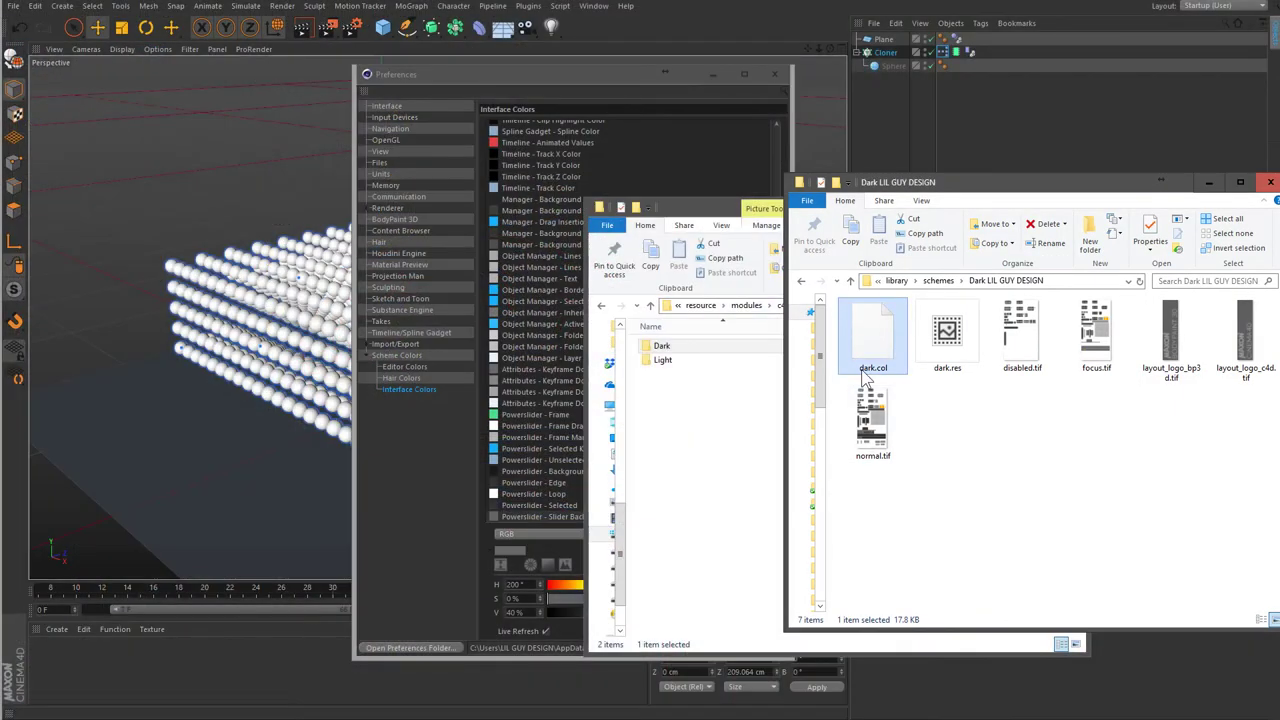
{"action": "left_click", "coordinate": [870, 369]}
{"action": "right_click", "coordinate": [870, 371]}
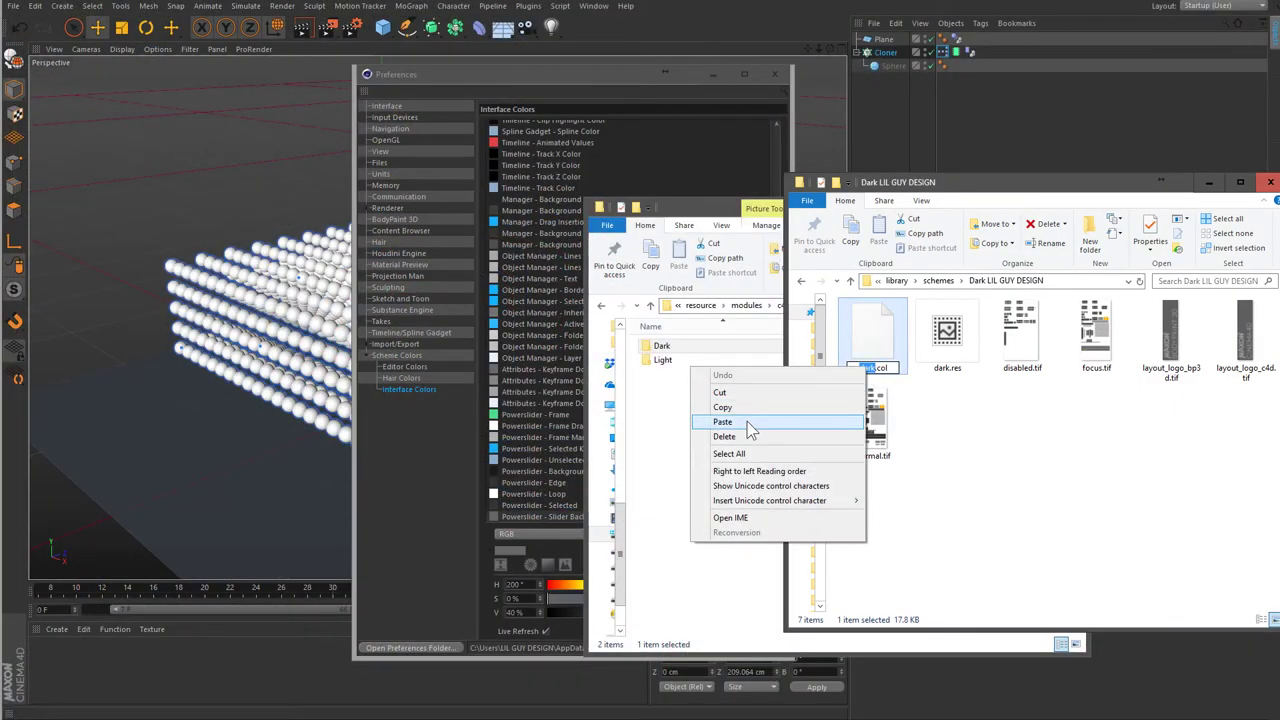
{"action": "left_click", "coordinate": [820, 428]}
{"action": "left_click", "coordinate": [985, 428]}
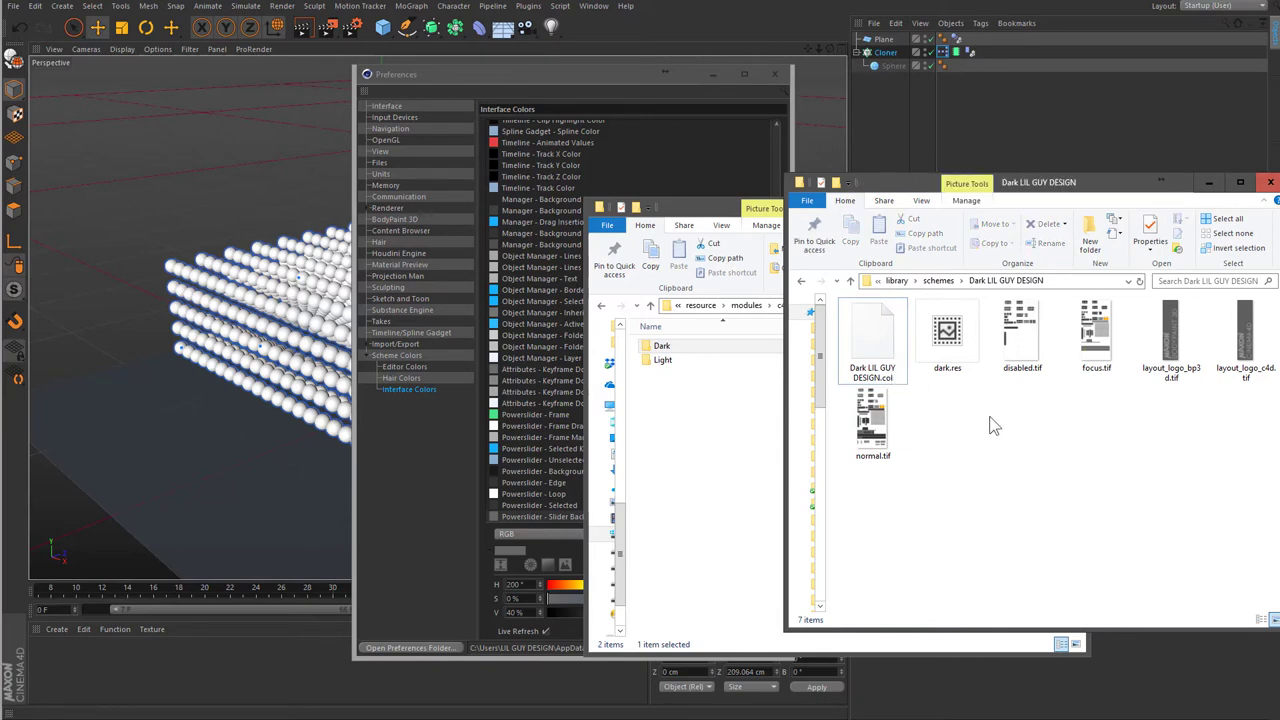
{"action": "left_click", "coordinate": [950, 342]}
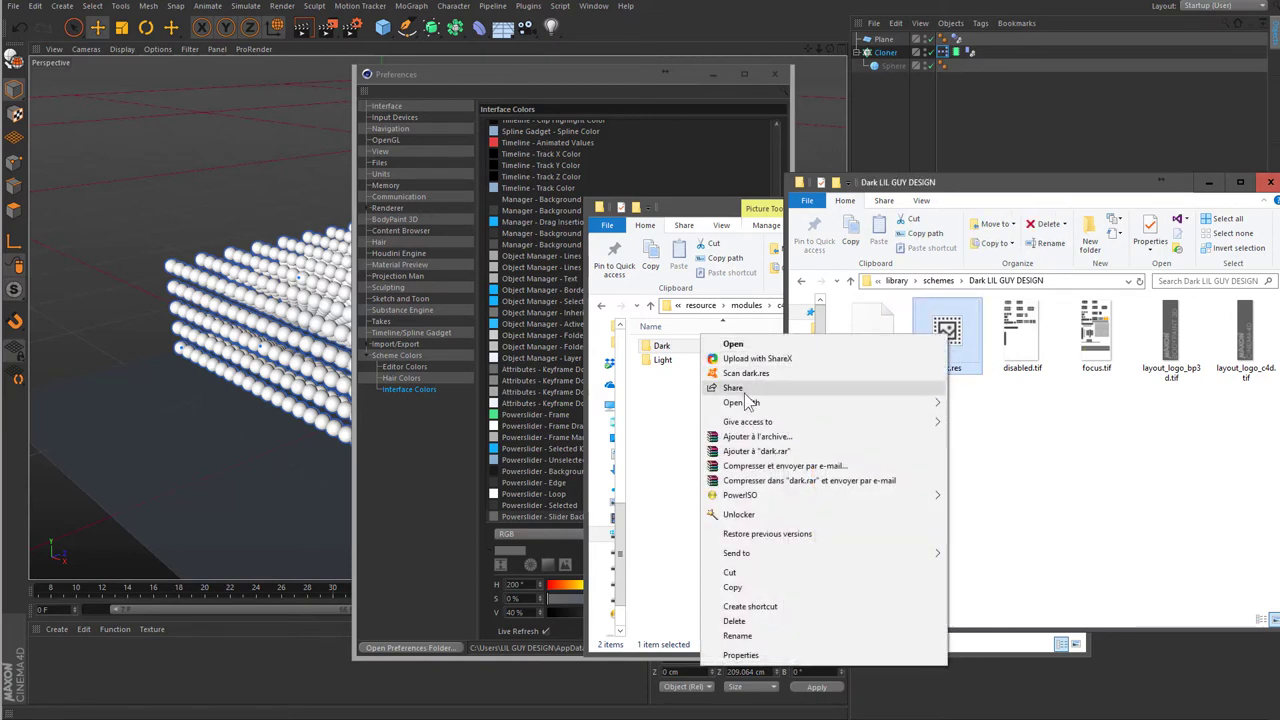
{"action": "mouse_move", "coordinate": [741, 402]}
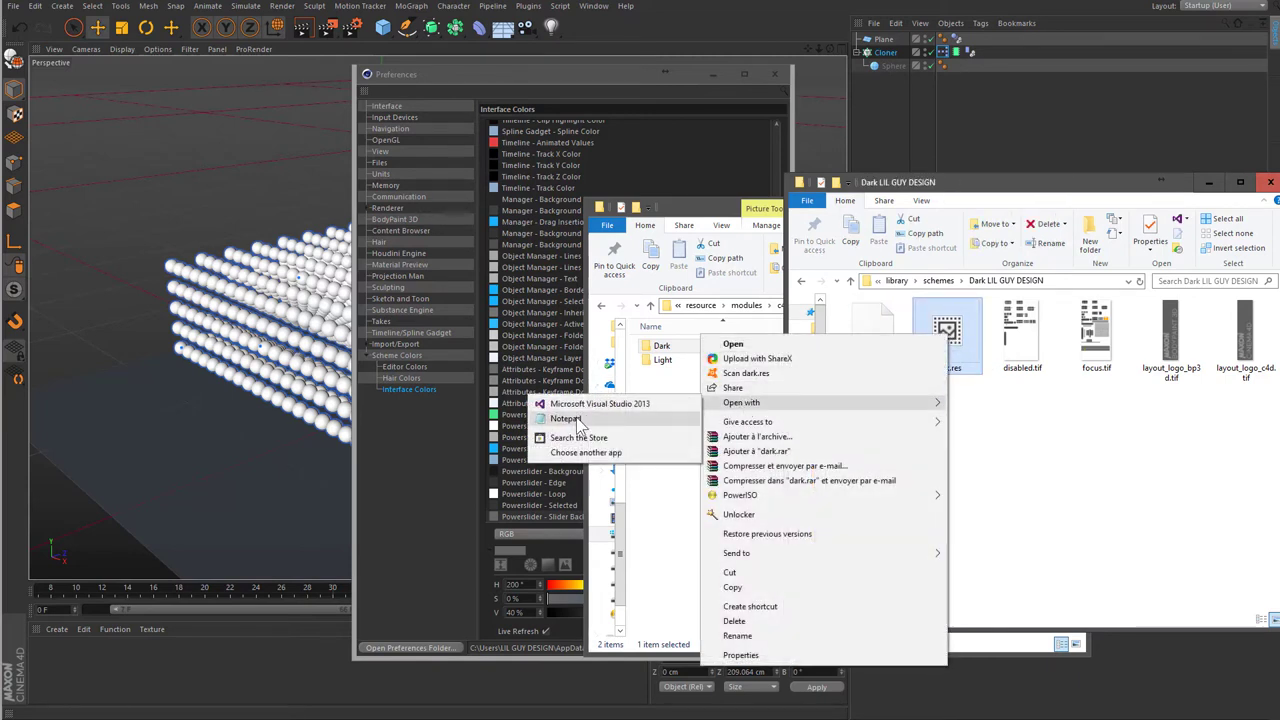
- Check dark.res BITMAPS entries NORMAL, FOCUS and DISABLED against normal.tif, focus.tif and disabled.tif
{"action": "left_click", "coordinate": [566, 419]}
{"action": "left_click_drag", "start_coordinate": [770, 337], "coordinate": [992, 516]}
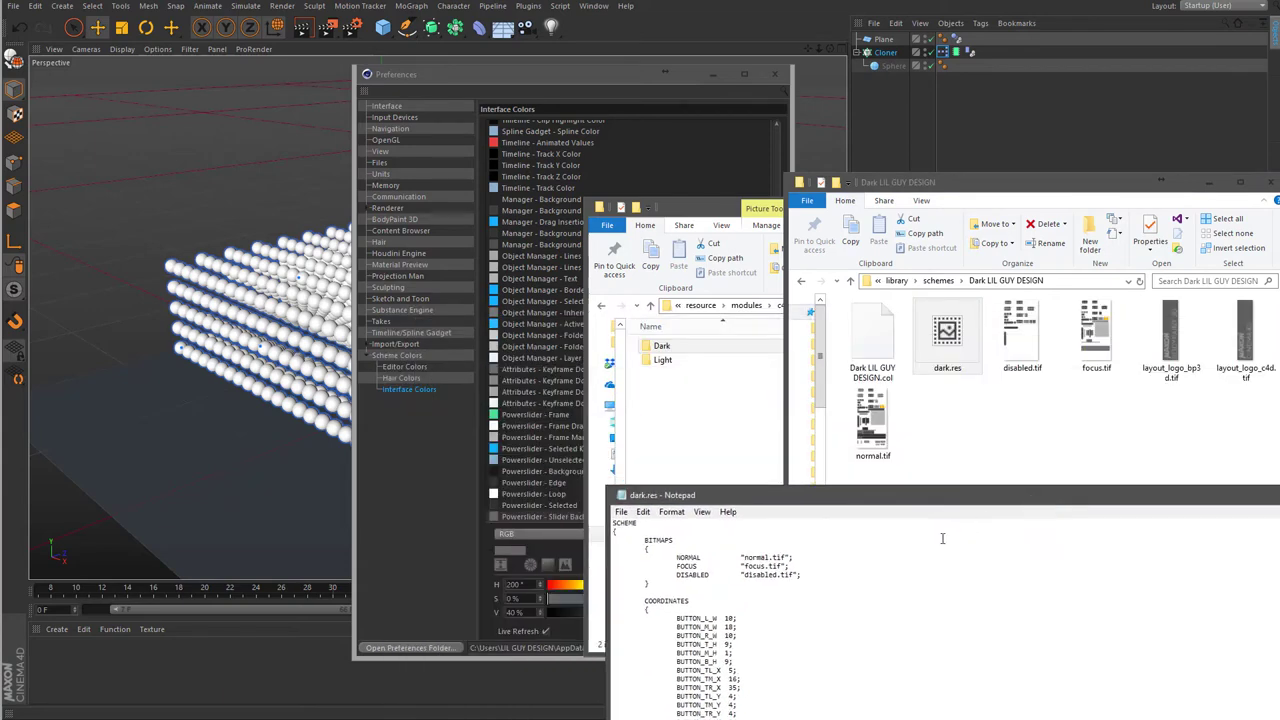
{"action": "left_click_drag", "start_coordinate": [614, 557], "coordinate": [817, 560]}
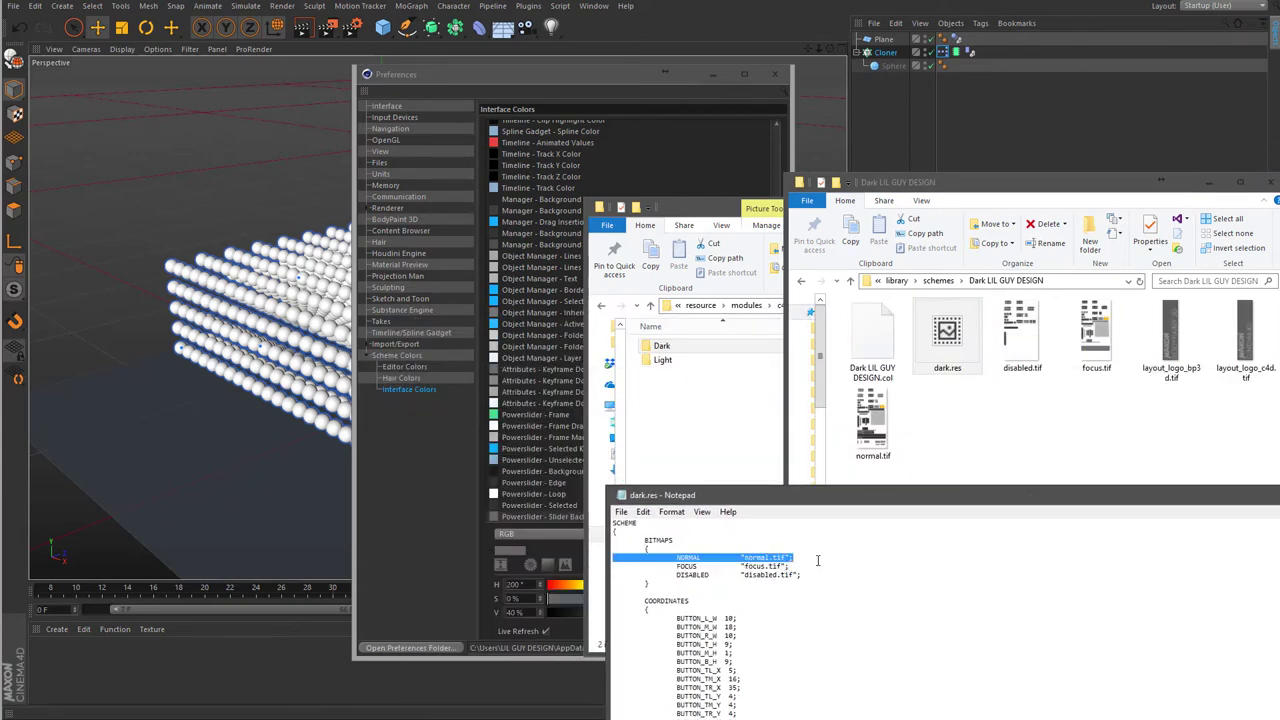
{"action": "left_click", "coordinate": [872, 425]}
{"action": "left_click_drag", "start_coordinate": [768, 566], "coordinate": [745, 575]}
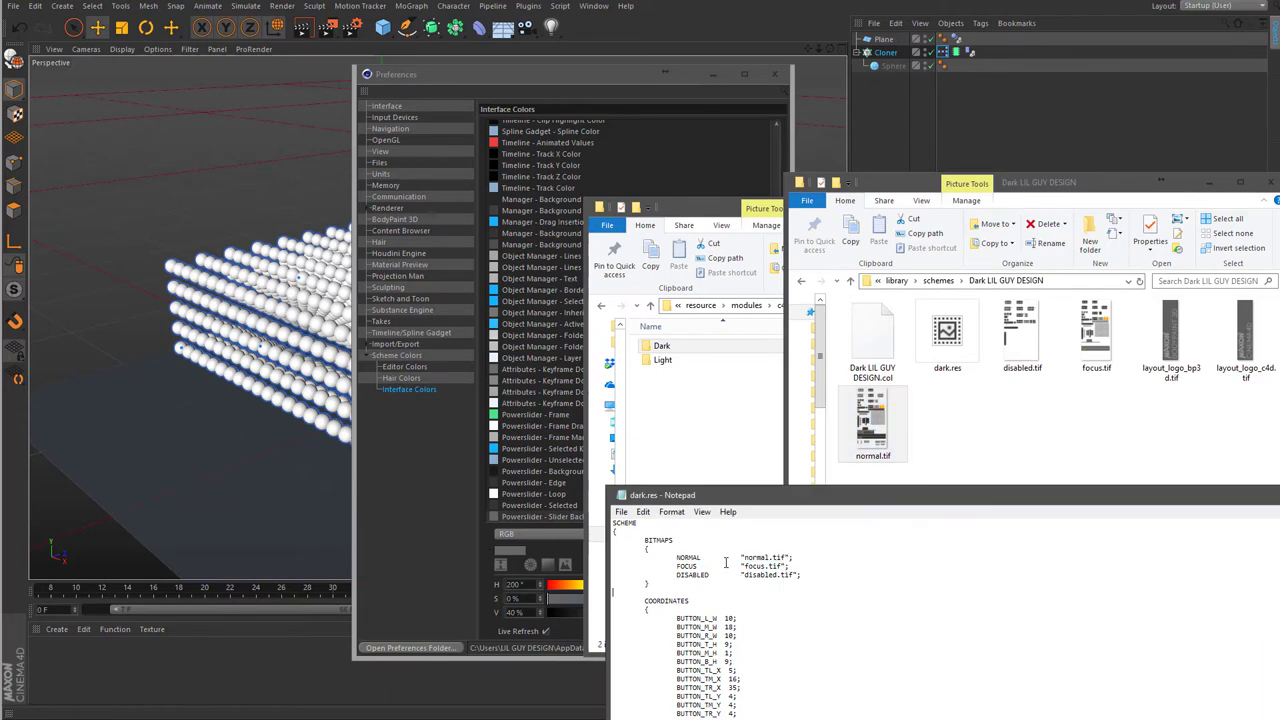
{"action": "left_click", "coordinate": [788, 567]}
{"action": "left_click_drag", "start_coordinate": [673, 579], "coordinate": [852, 574]}
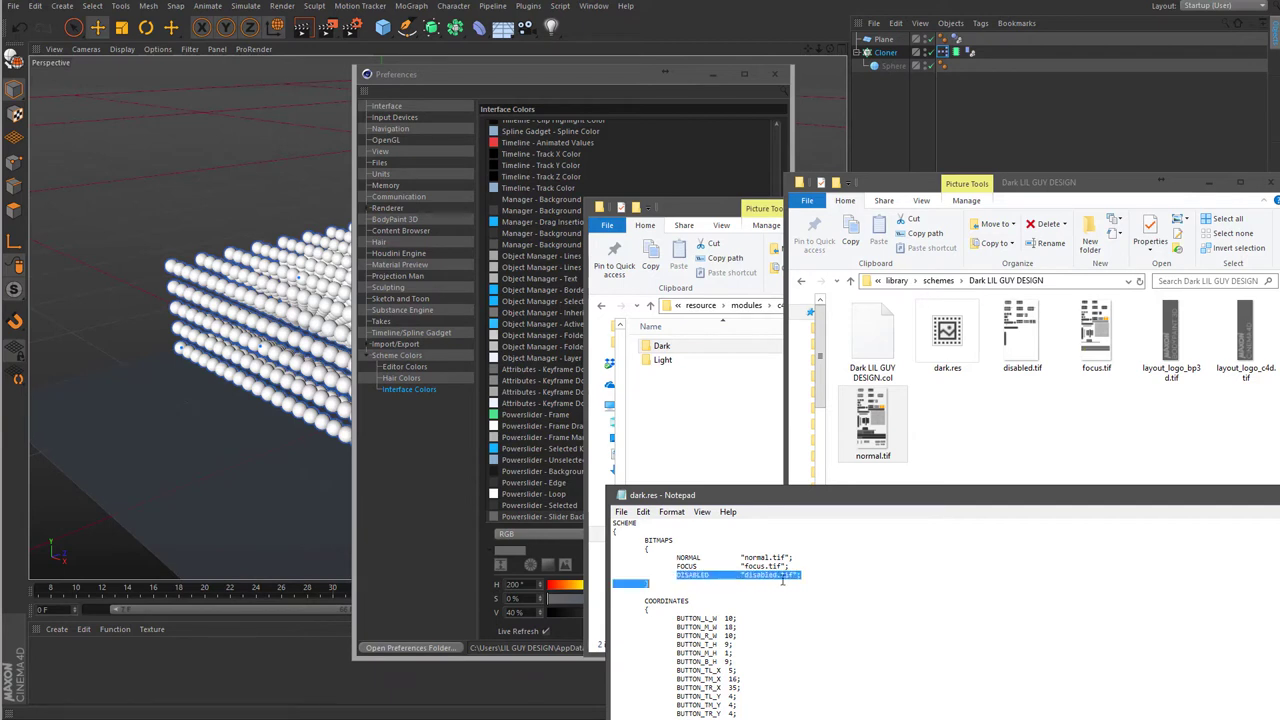
{"action": "left_click", "coordinate": [1085, 395]}
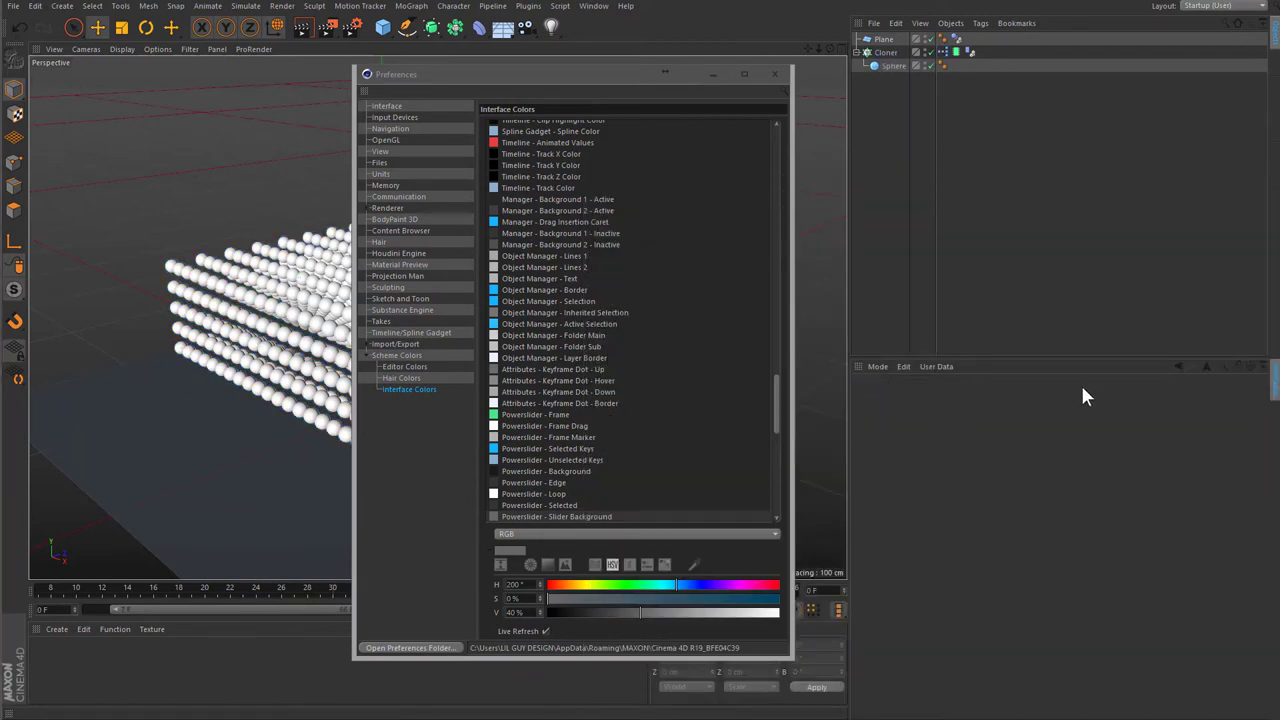
{"action": "left_click", "coordinate": [886, 51]}
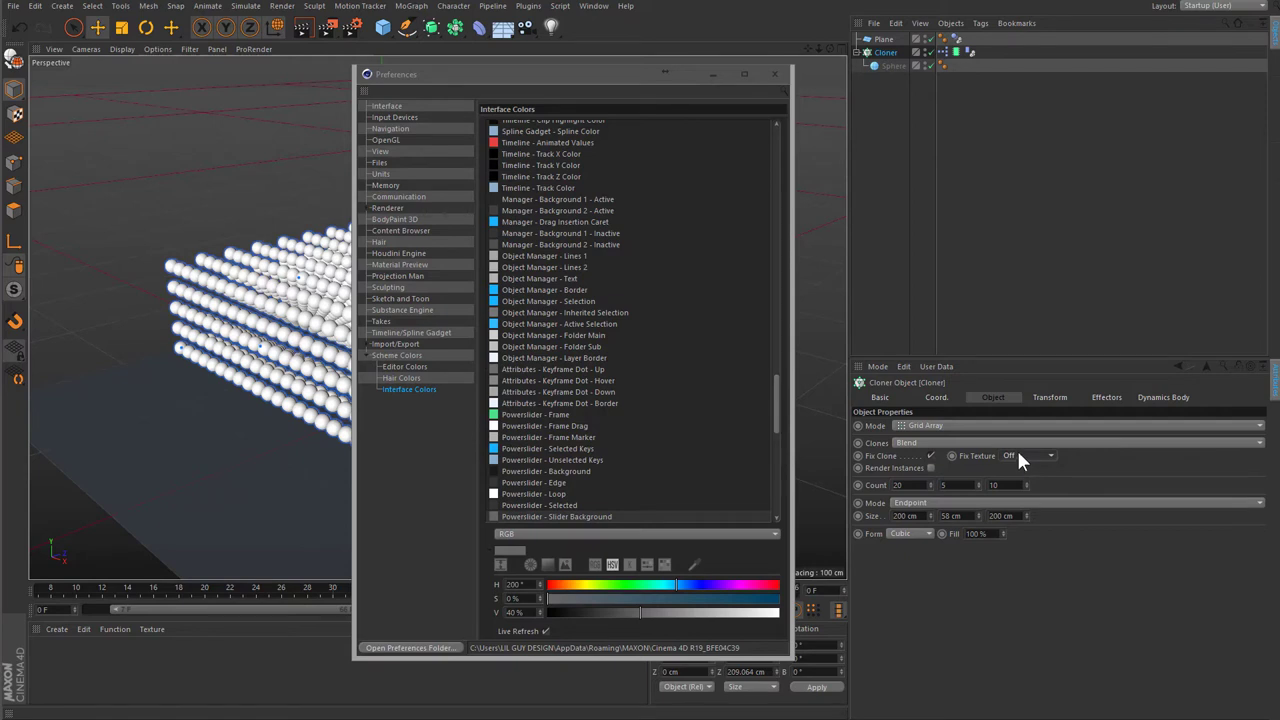
{"action": "left_click", "coordinate": [921, 420]}
{"action": "left_click", "coordinate": [921, 420]}
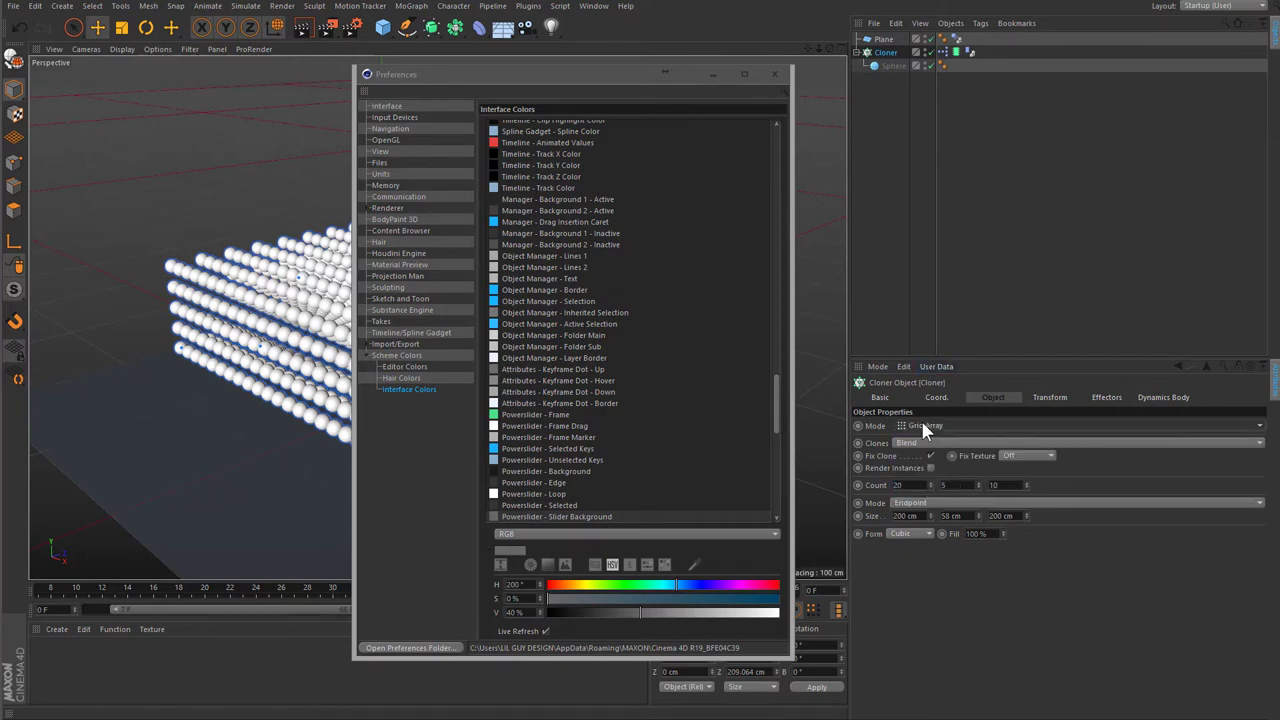
{"action": "left_click", "coordinate": [924, 418]}
{"action": "left_click", "coordinate": [938, 441]}
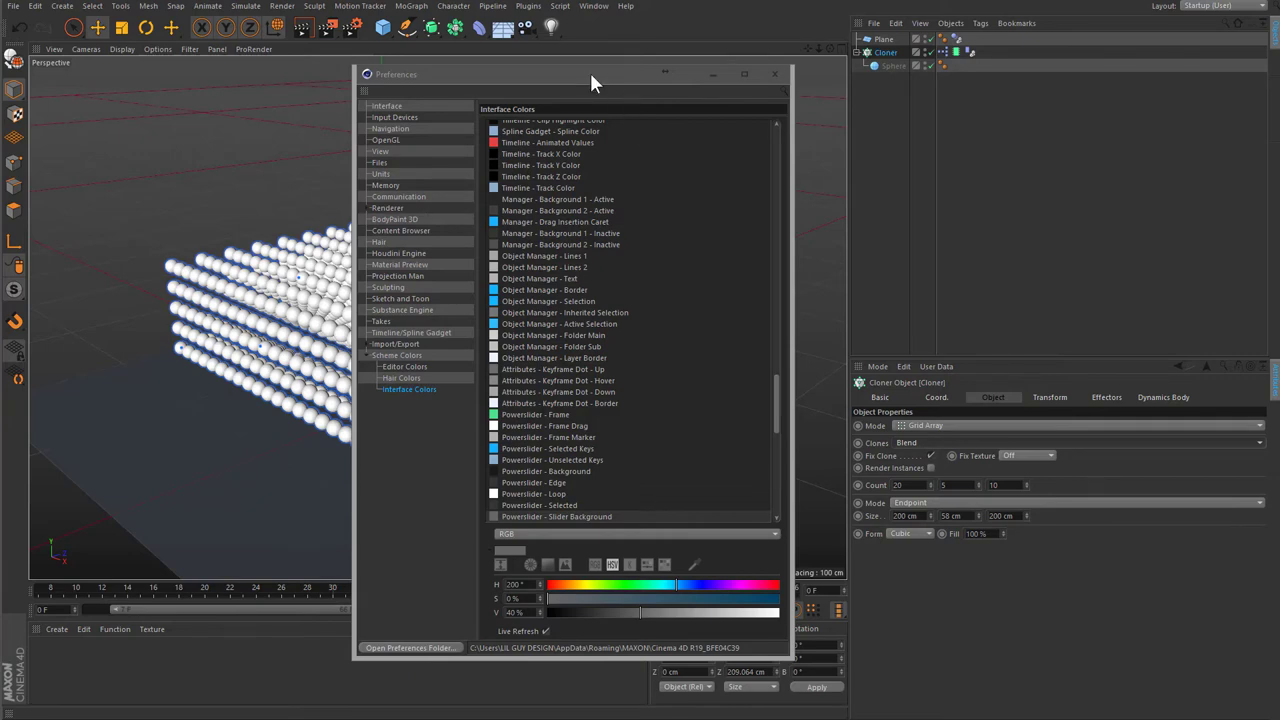
{"action": "left_click_drag", "start_coordinate": [590, 82], "coordinate": [345, 89]}
{"action": "left_click", "coordinate": [876, 224]}
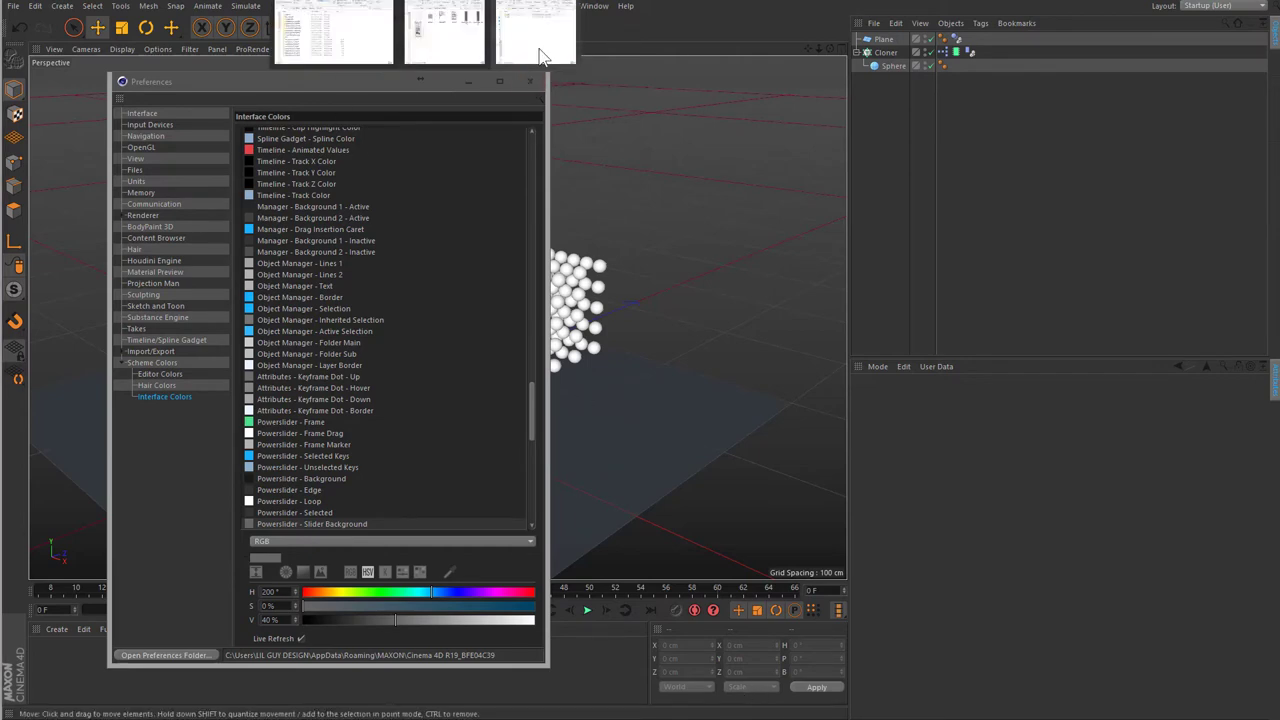
- Bring the schemes and Dark LIL GUY DESIGN folder windows forward and arrange them
{"action": "left_click", "coordinate": [540, 35]}
{"action": "left_click_drag", "start_coordinate": [748, 216], "coordinate": [998, 195]}
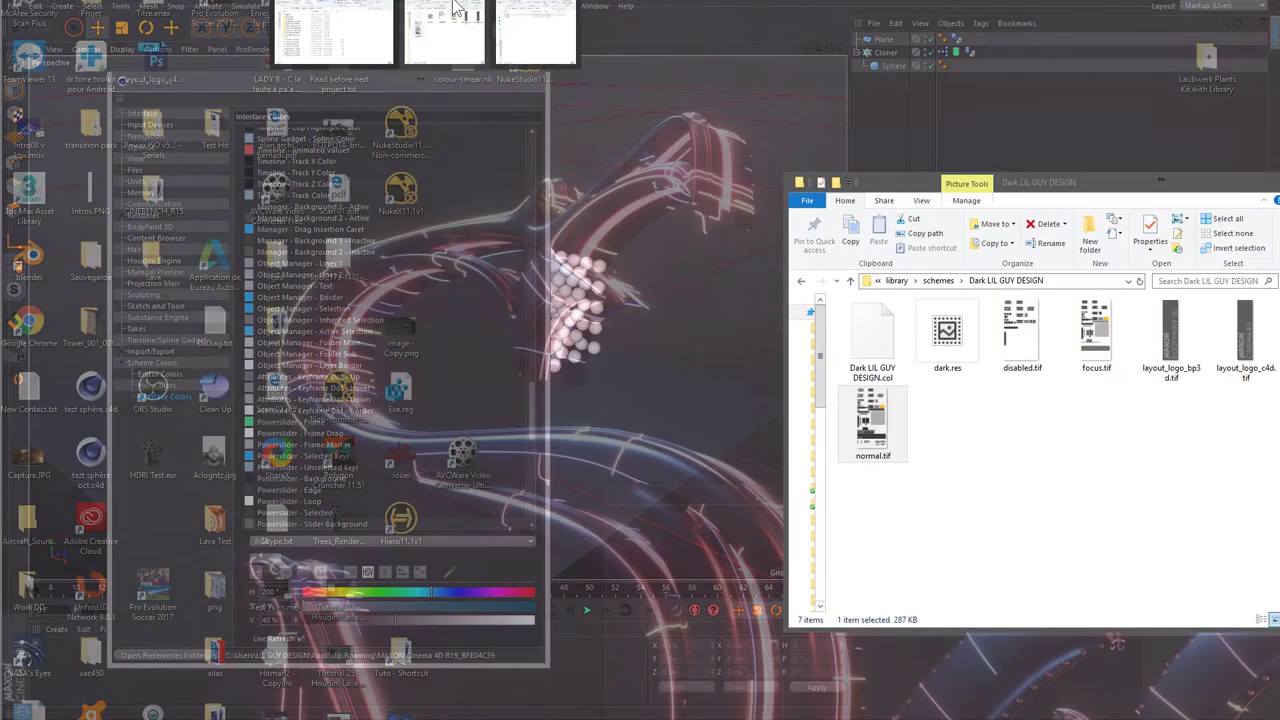
{"action": "left_click", "coordinate": [535, 32]}
{"action": "left_click_drag", "start_coordinate": [1000, 172], "coordinate": [836, 140]}
- Review disabled.tif, focus.tif, normal.tif, dark.res and Dark LIL GUY DESIGN.col, then return to Preferences
{"action": "left_click", "coordinate": [866, 318]}
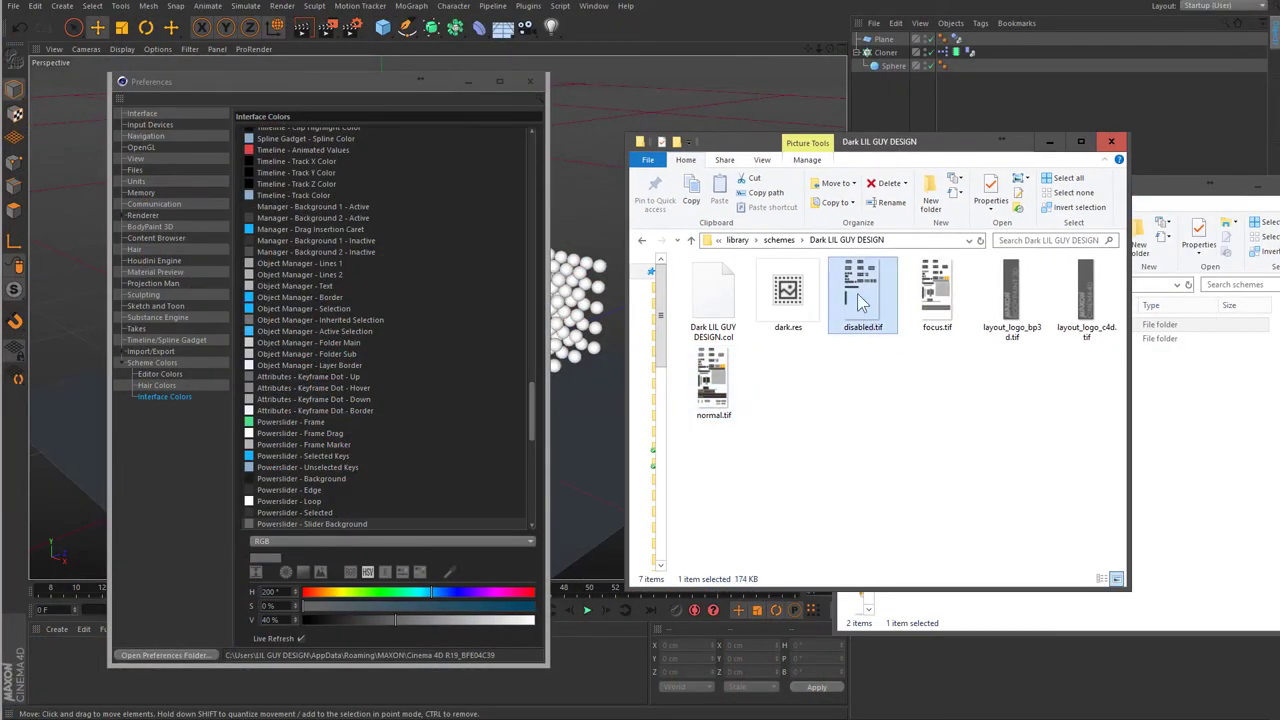
{"action": "left_click", "coordinate": [935, 322]}
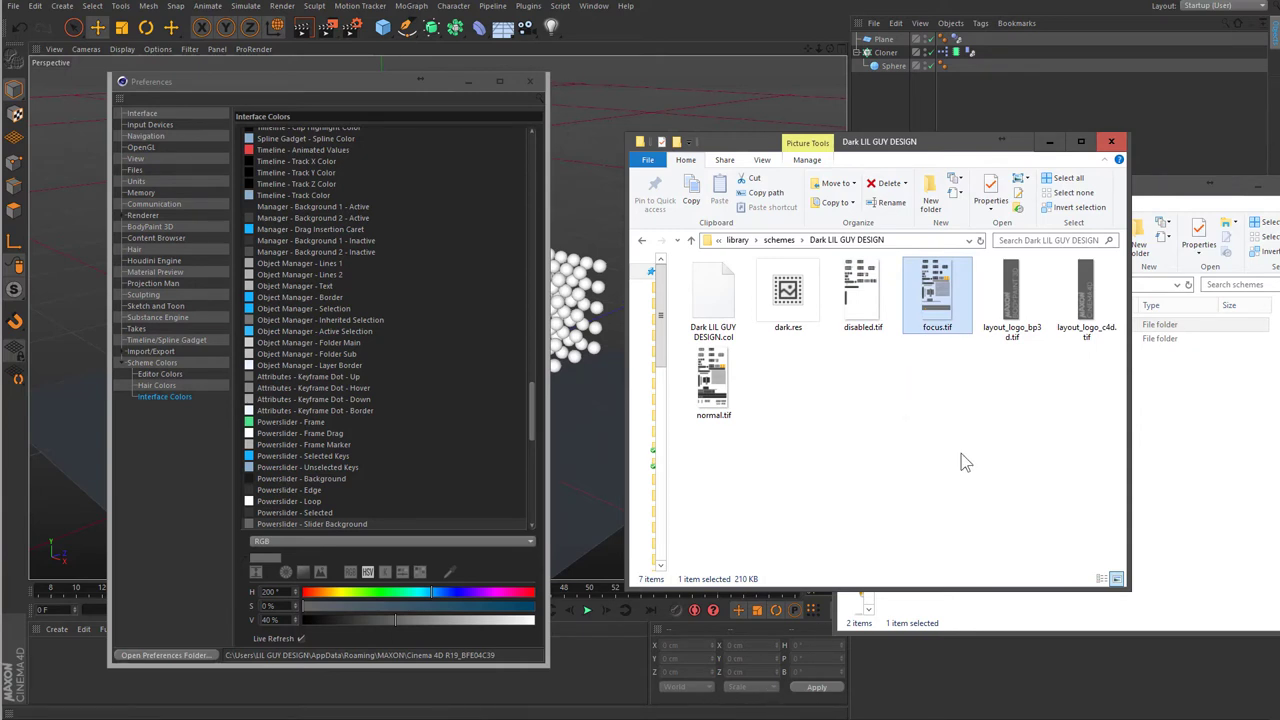
{"action": "left_click", "coordinate": [714, 395]}
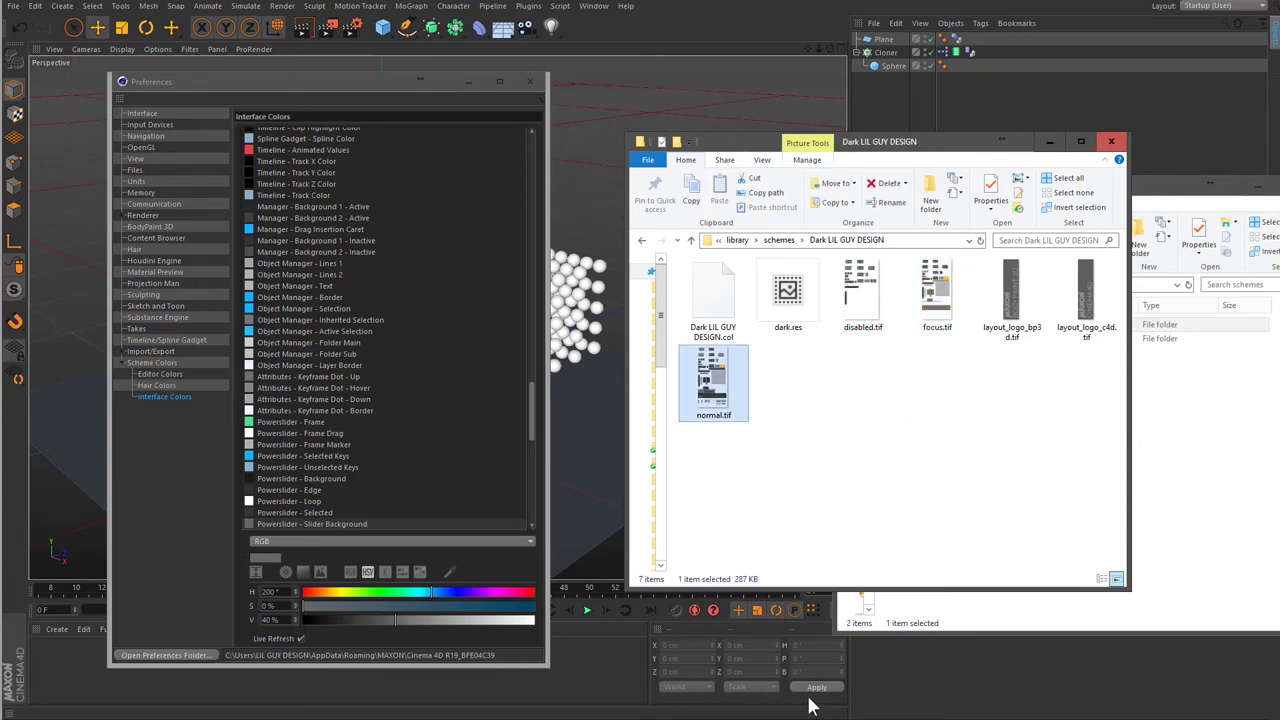
{"action": "left_click", "coordinate": [820, 452]}
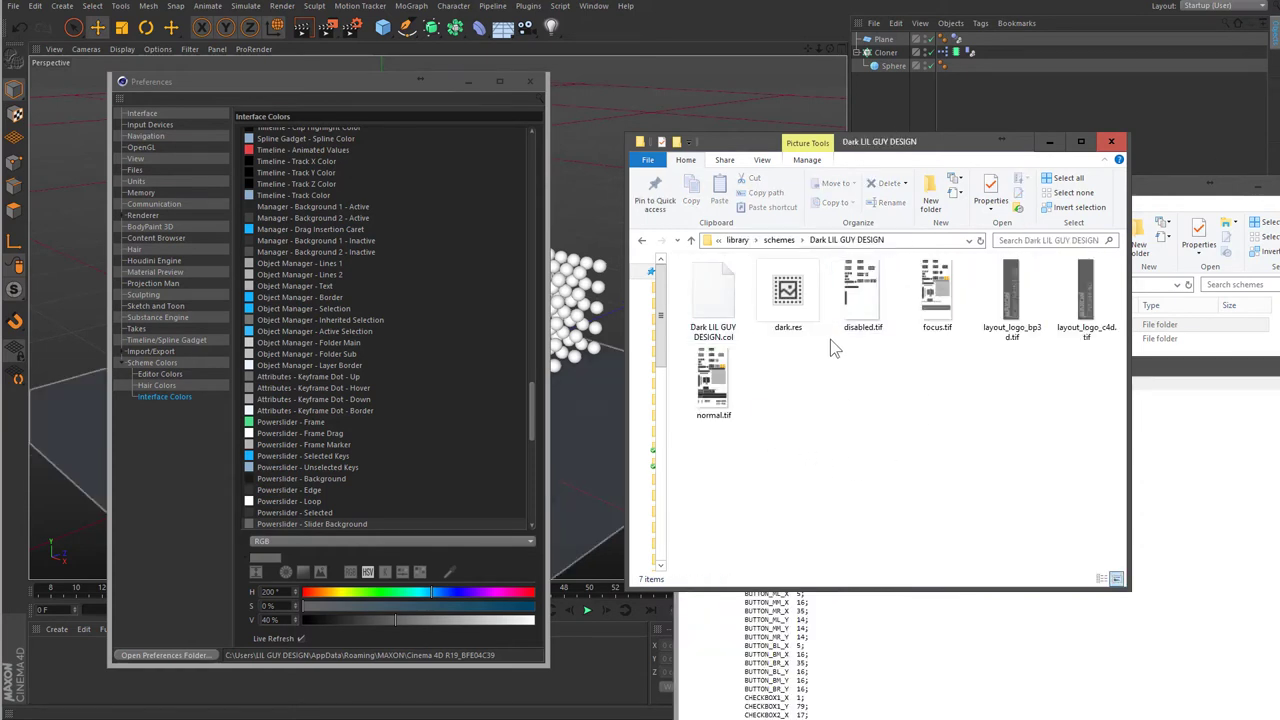
{"action": "left_click", "coordinate": [775, 325]}
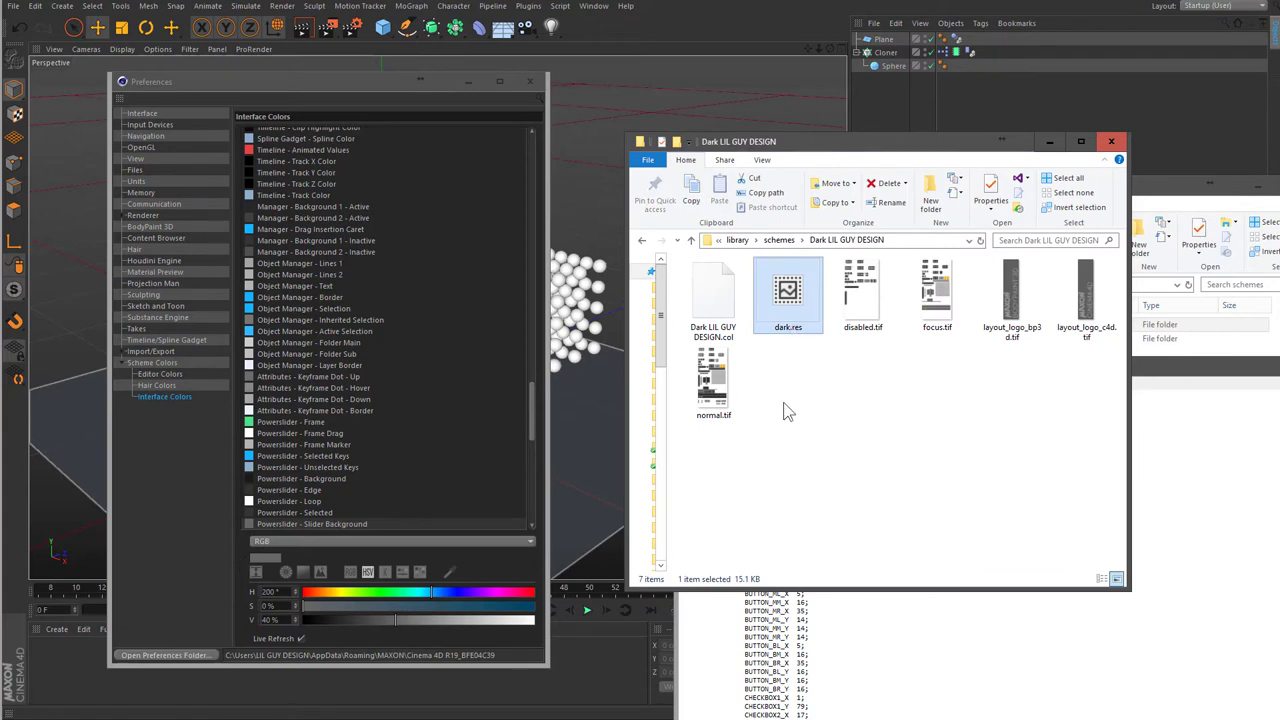
{"action": "left_click", "coordinate": [698, 340]}
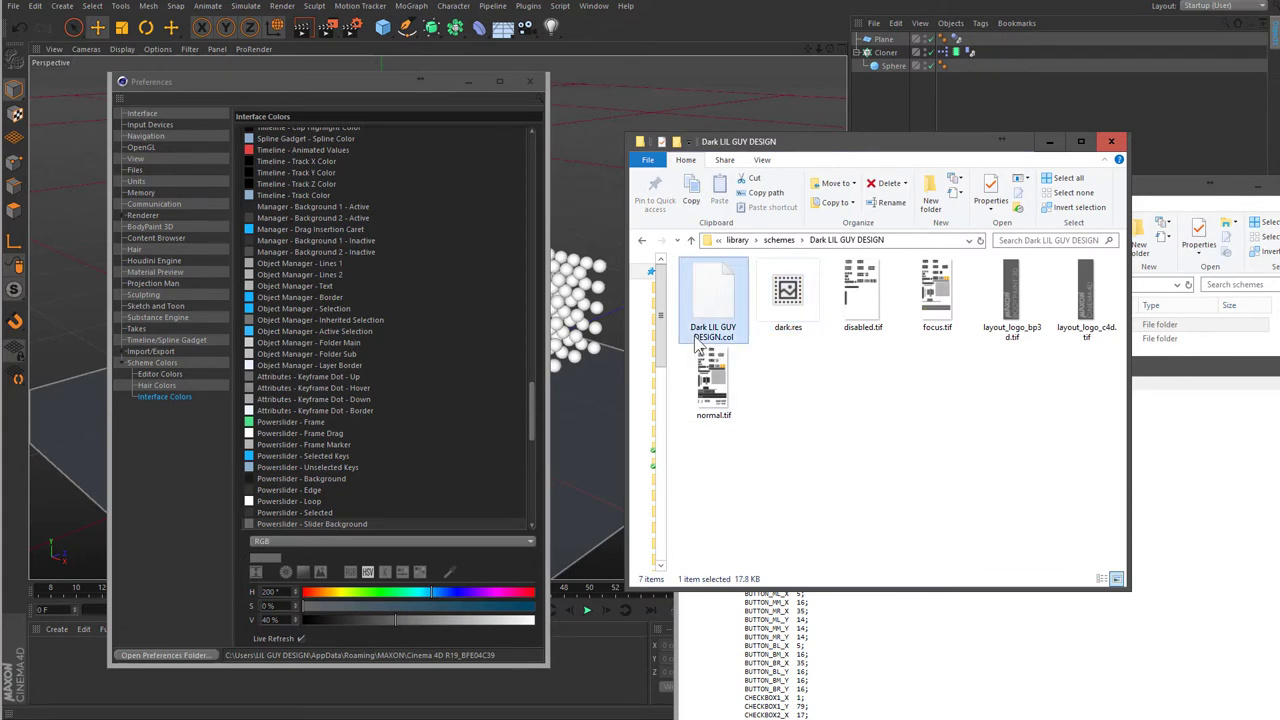
{"action": "left_click", "coordinate": [763, 363]}
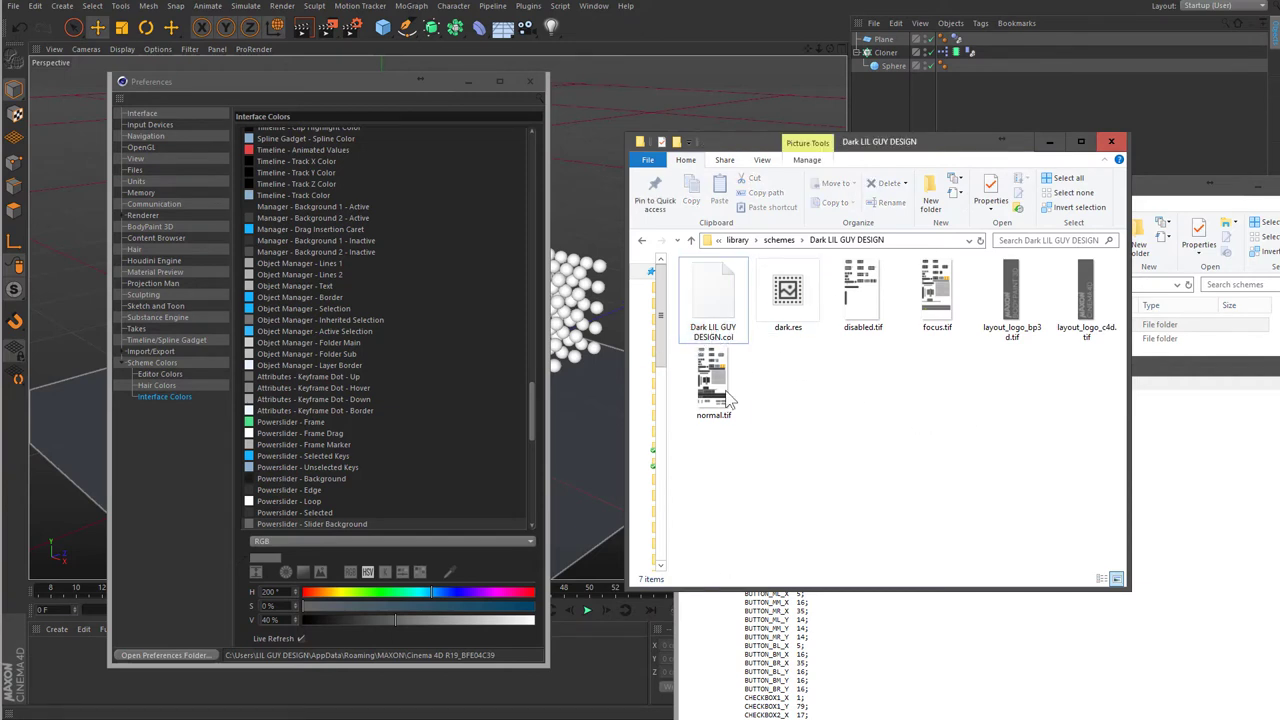
{"action": "left_click", "coordinate": [343, 85]}
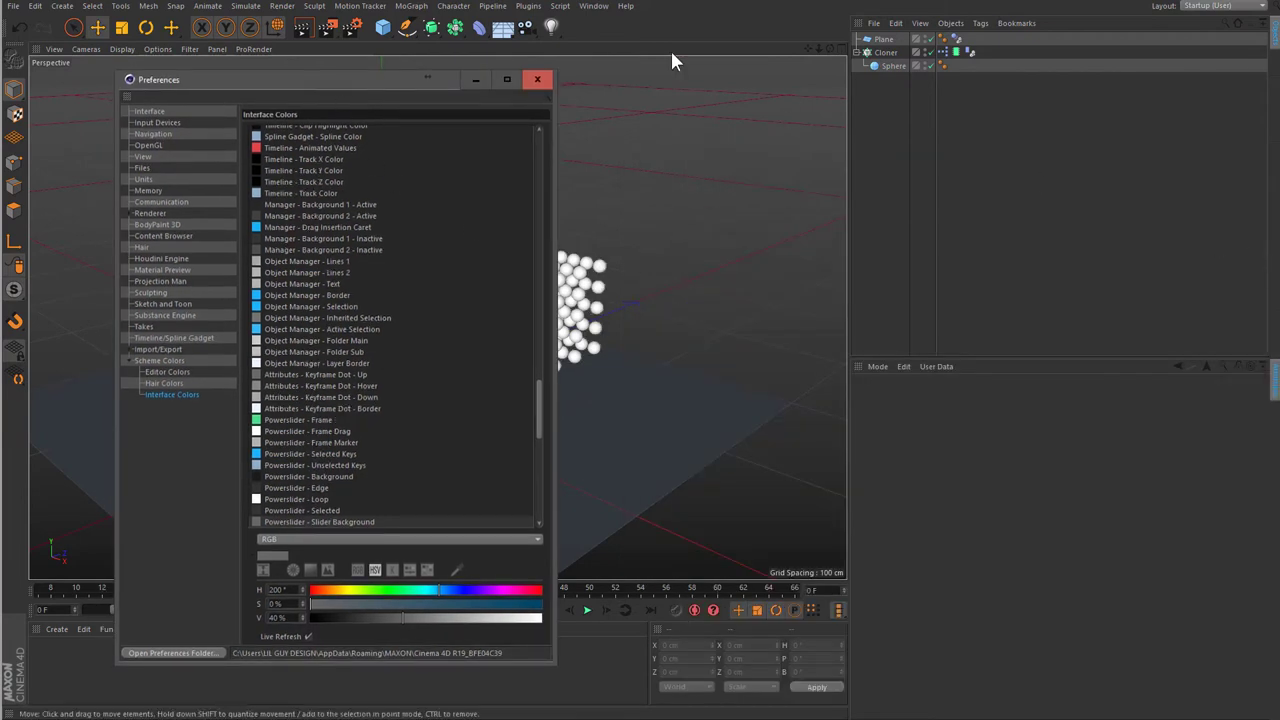
- Open the Dark LIL GUY DESIGN folder in a new window beside the schemes window and select its seven files
{"action": "left_click", "coordinate": [455, 25]}
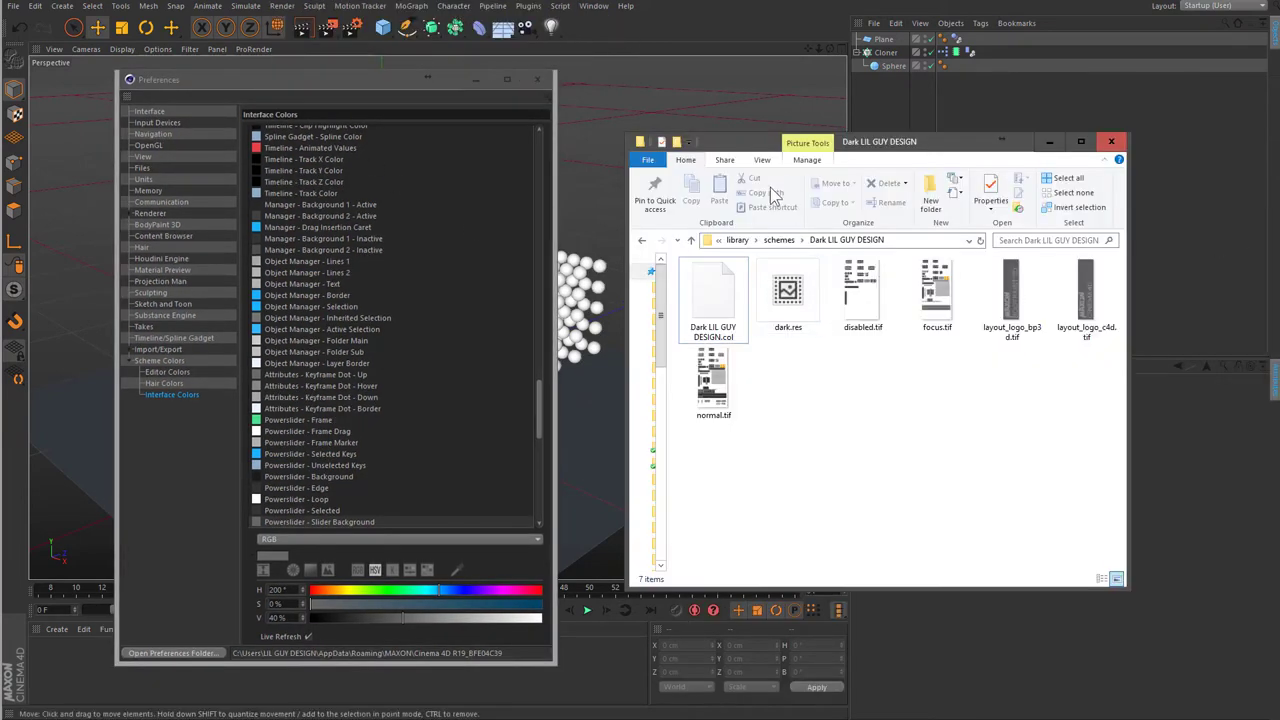
{"action": "left_click_drag", "start_coordinate": [808, 150], "coordinate": [750, 148]}
{"action": "left_click", "coordinate": [721, 238]}
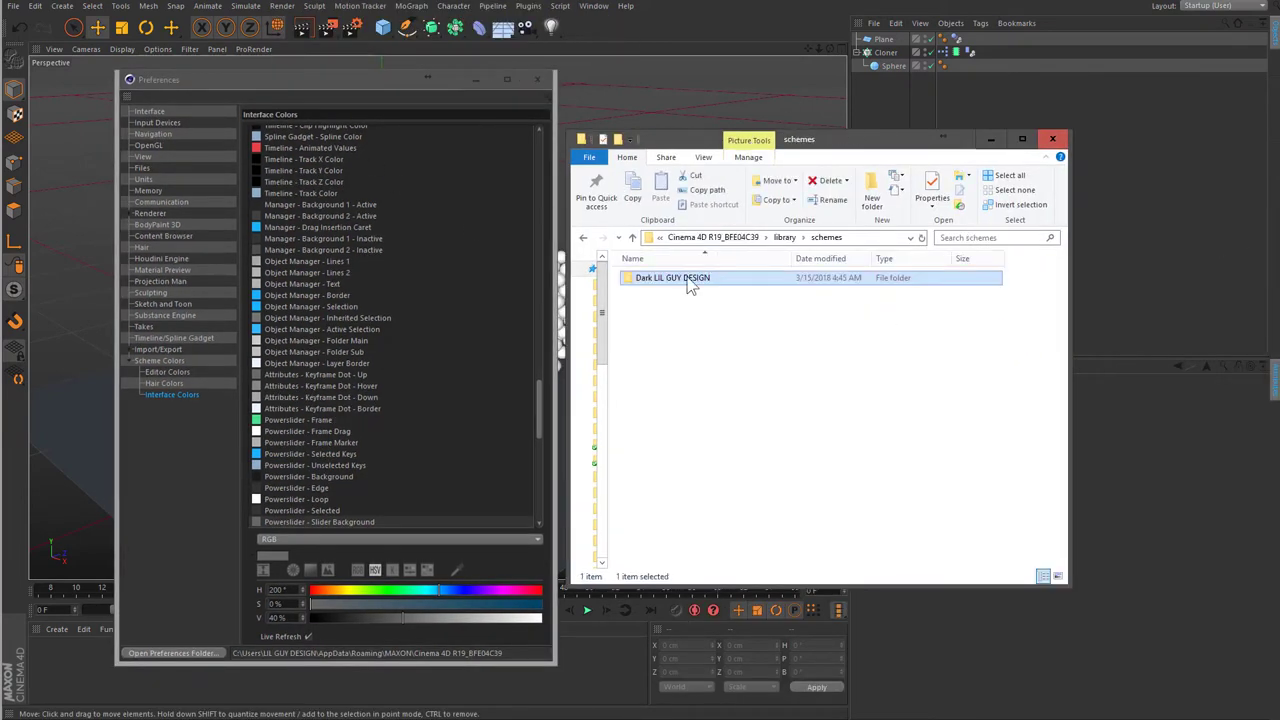
{"action": "right_click", "coordinate": [688, 283]}
{"action": "left_click", "coordinate": [560, 300]}
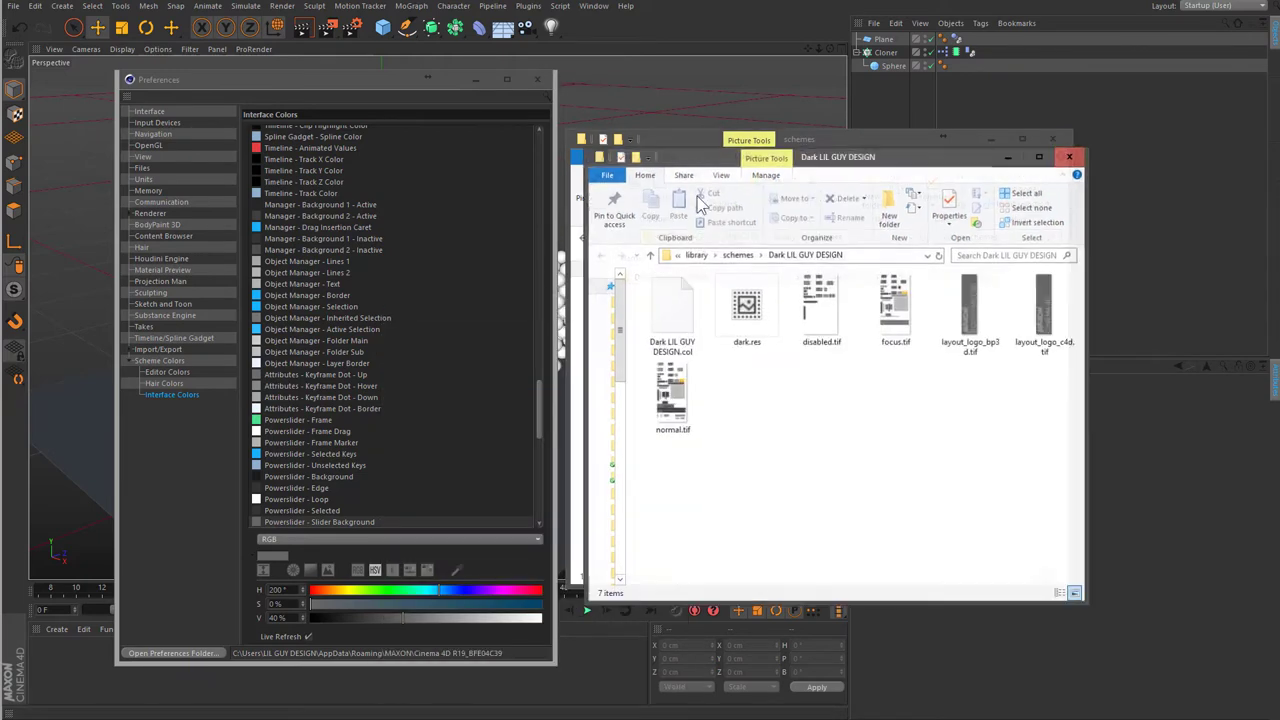
{"action": "left_click_drag", "start_coordinate": [740, 167], "coordinate": [923, 194]}
{"action": "mouse_move", "coordinate": [840, 139]}
{"action": "left_mouse_down"}
{"action": "mouse_move", "coordinate": [449, 126]}
{"action": "mouse_move", "coordinate": [472, 181]}
{"action": "left_mouse_up"}
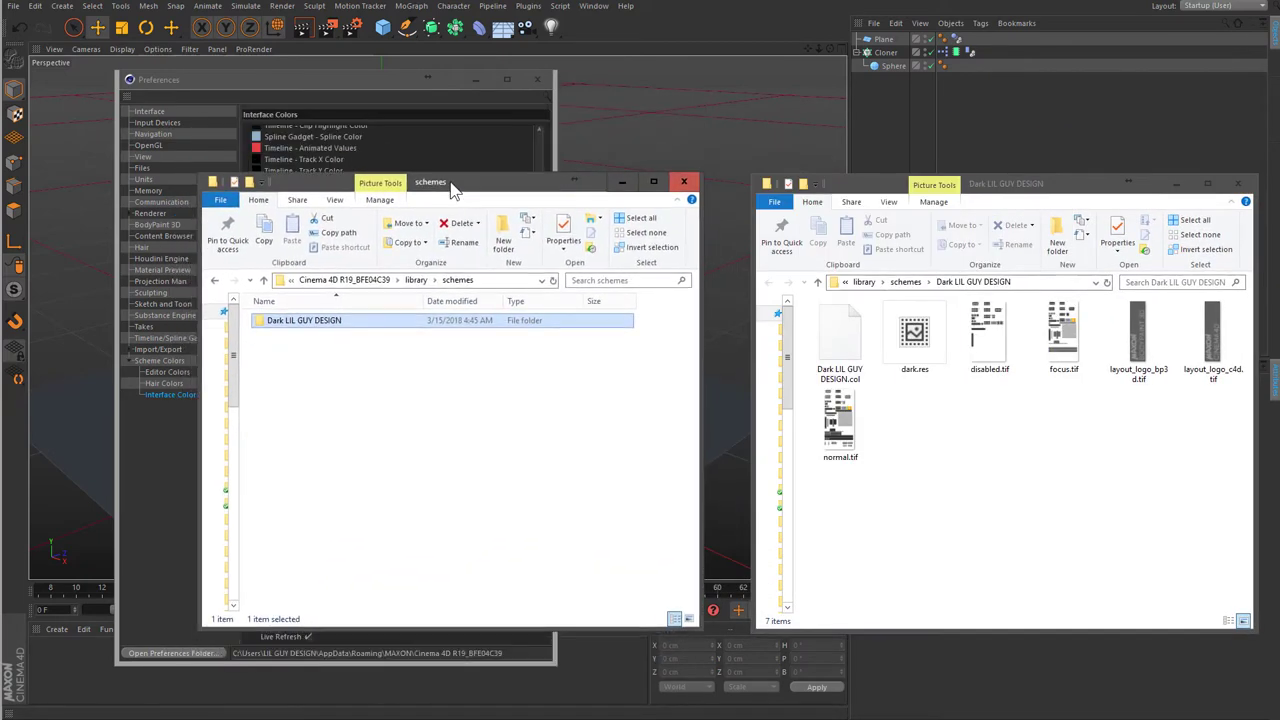
{"action": "left_click", "coordinate": [962, 458]}
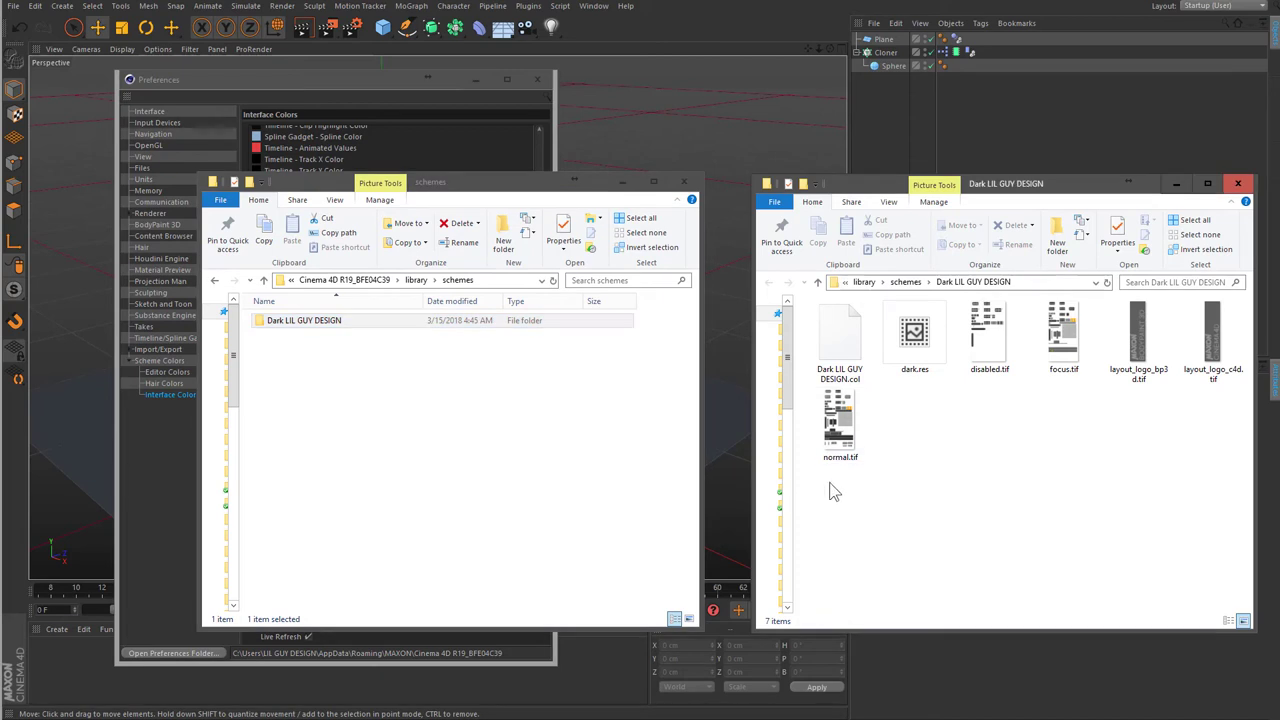
{"action": "mouse_move", "coordinate": [829, 498]}
{"action": "left_mouse_down"}
{"action": "mouse_move", "coordinate": [1155, 328]}
{"action": "mouse_move", "coordinate": [1200, 322]}
{"action": "left_mouse_up"}
- Browse the left window to the Cinema 4D R19 prefs folder and compare dark.col with Dark LIL GUY DESIGN.col
{"action": "left_click", "coordinate": [630, 367]}
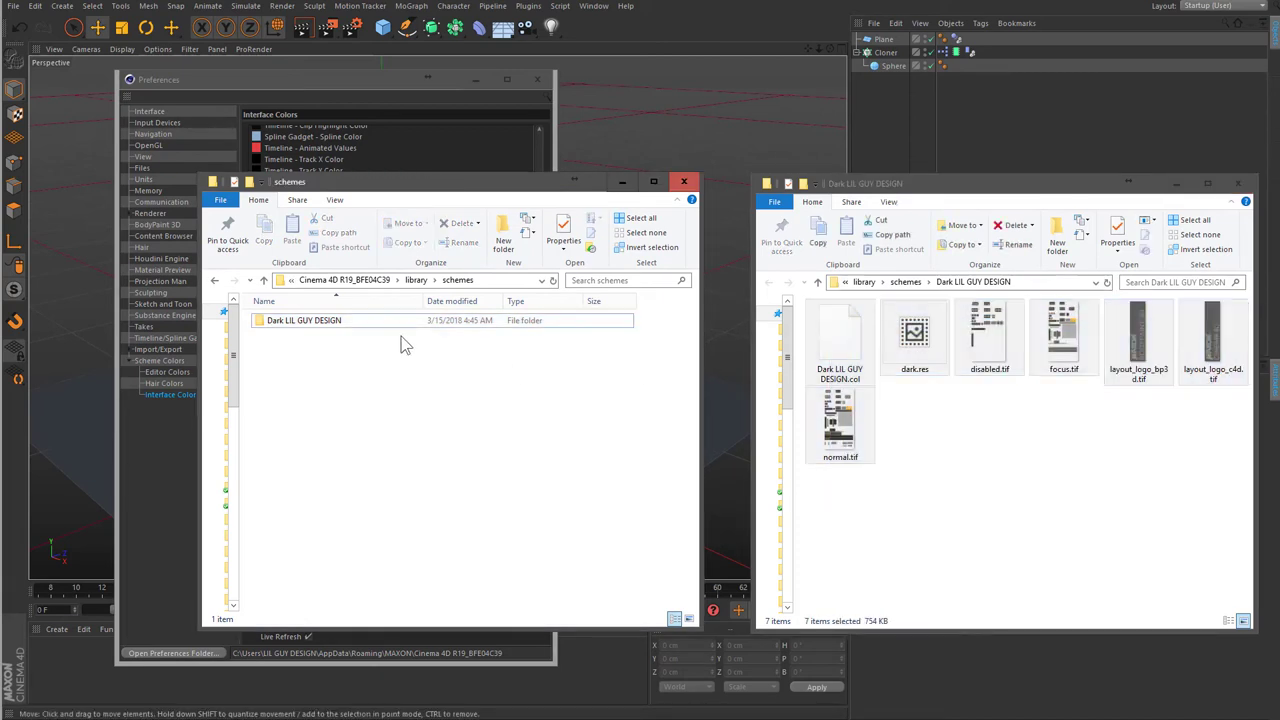
{"action": "left_click", "coordinate": [340, 280]}
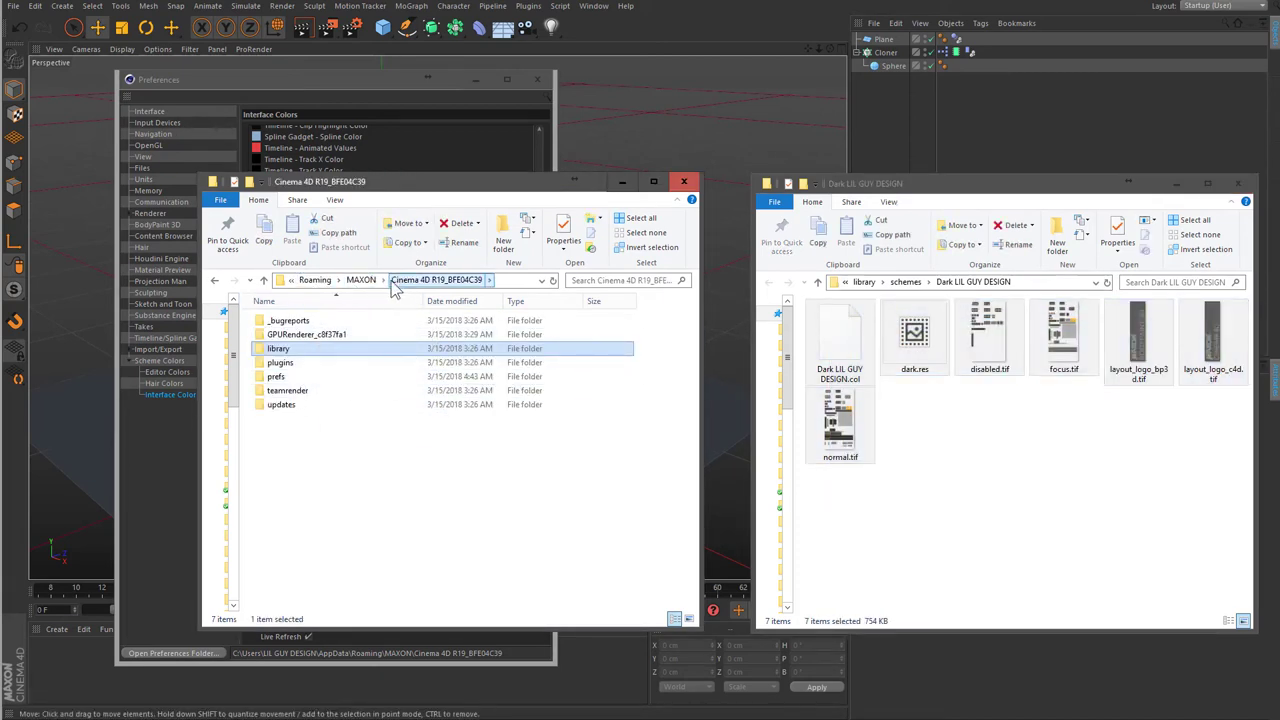
{"action": "double_click", "coordinate": [280, 376]}
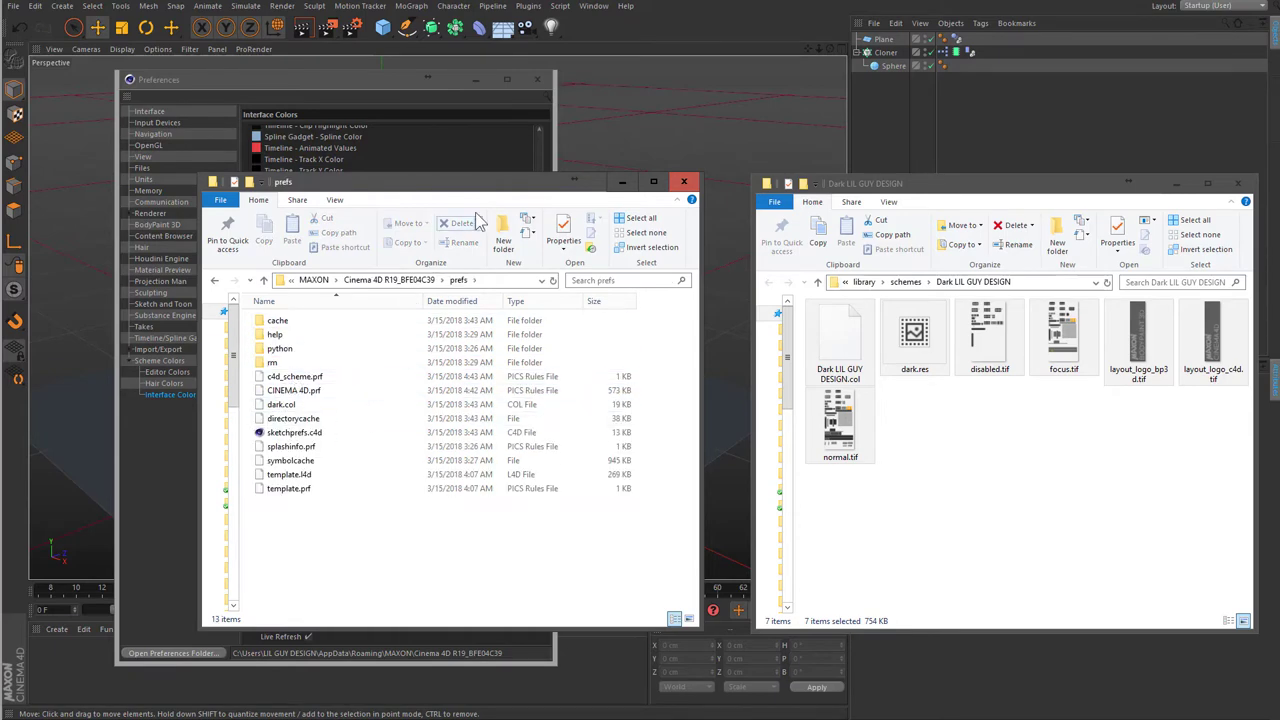
{"action": "left_click_drag", "start_coordinate": [493, 193], "coordinate": [621, 201]}
{"action": "left_click", "coordinate": [420, 413]}
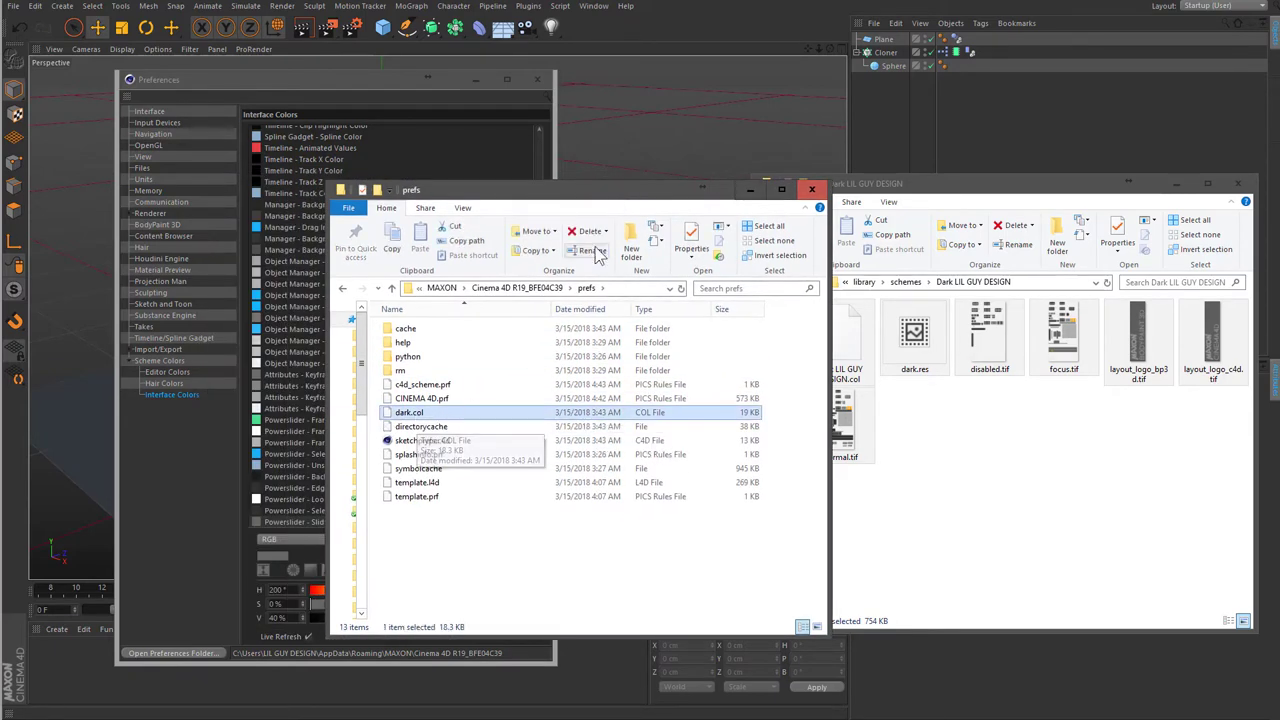
{"action": "left_click_drag", "start_coordinate": [623, 200], "coordinate": [518, 220]}
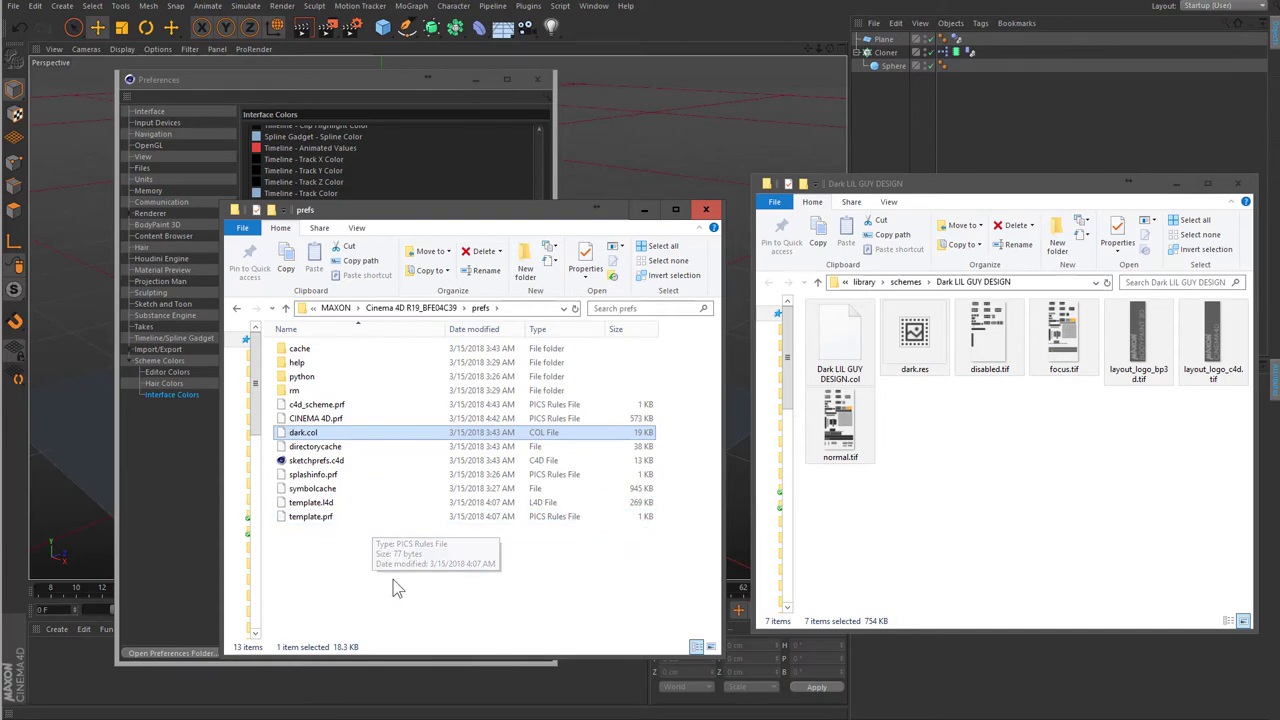
{"action": "left_click", "coordinate": [835, 352]}
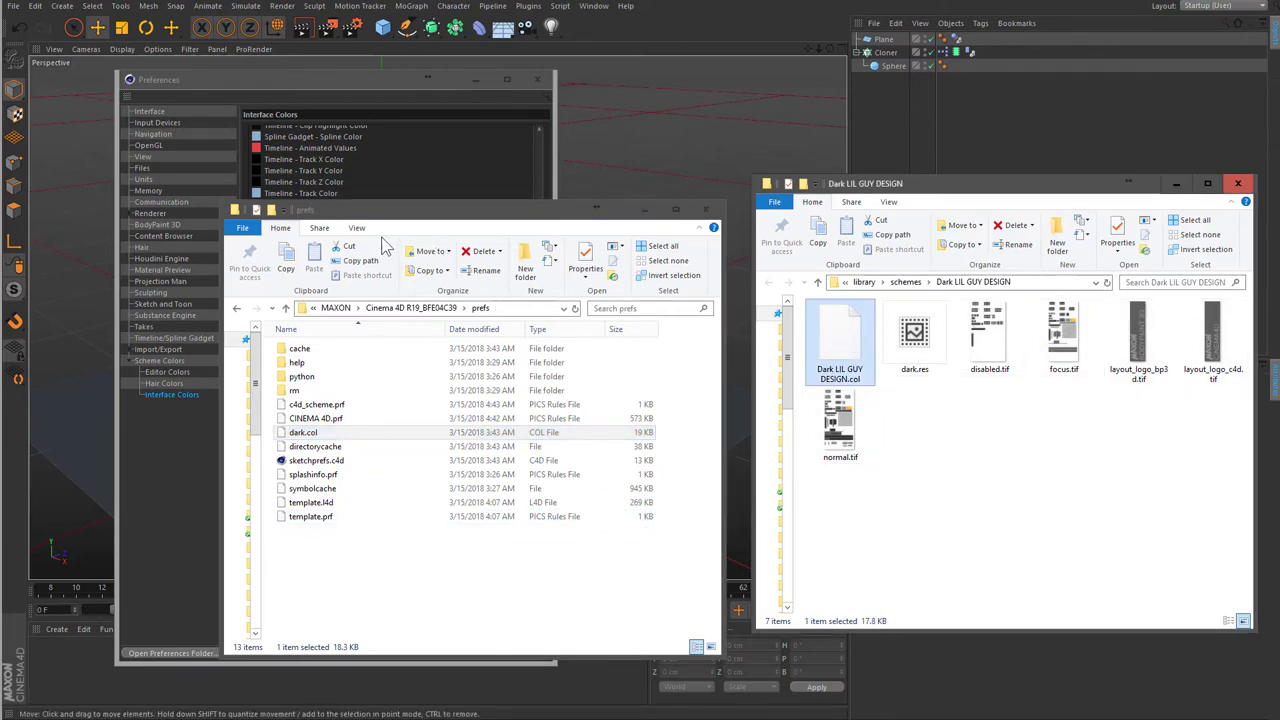
{"action": "left_click_drag", "start_coordinate": [392, 216], "coordinate": [773, 445]}
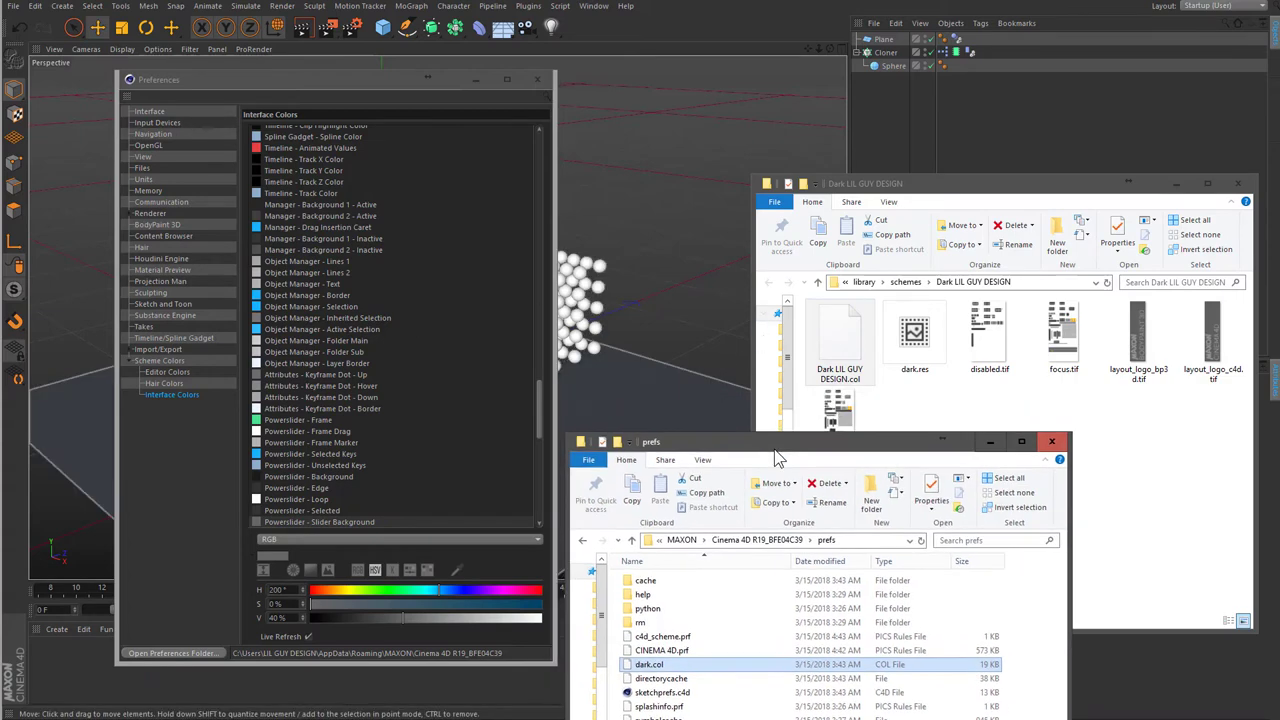
{"action": "left_click_drag", "start_coordinate": [906, 190], "coordinate": [1038, 189]}
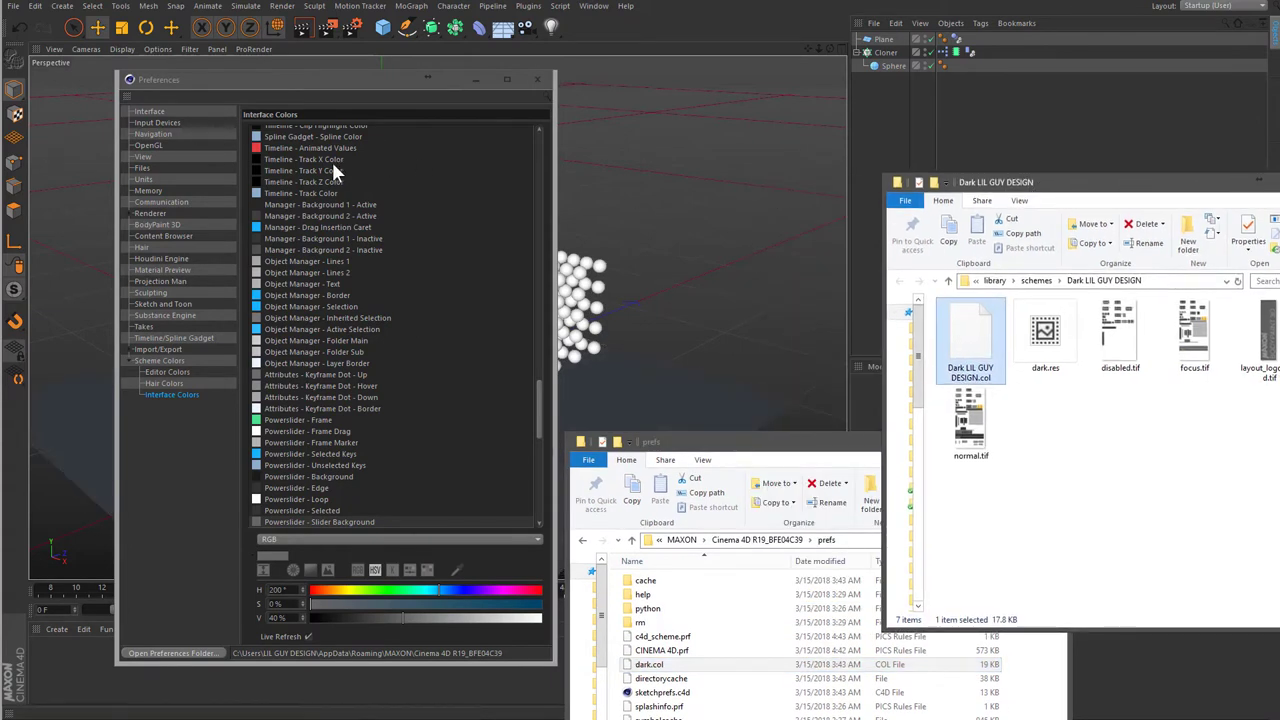
- Check the Interface scheme list in Preferences while rearranging the prefs and scheme folder windows
{"action": "left_click", "coordinate": [153, 113]}
{"action": "left_click", "coordinate": [397, 144]}
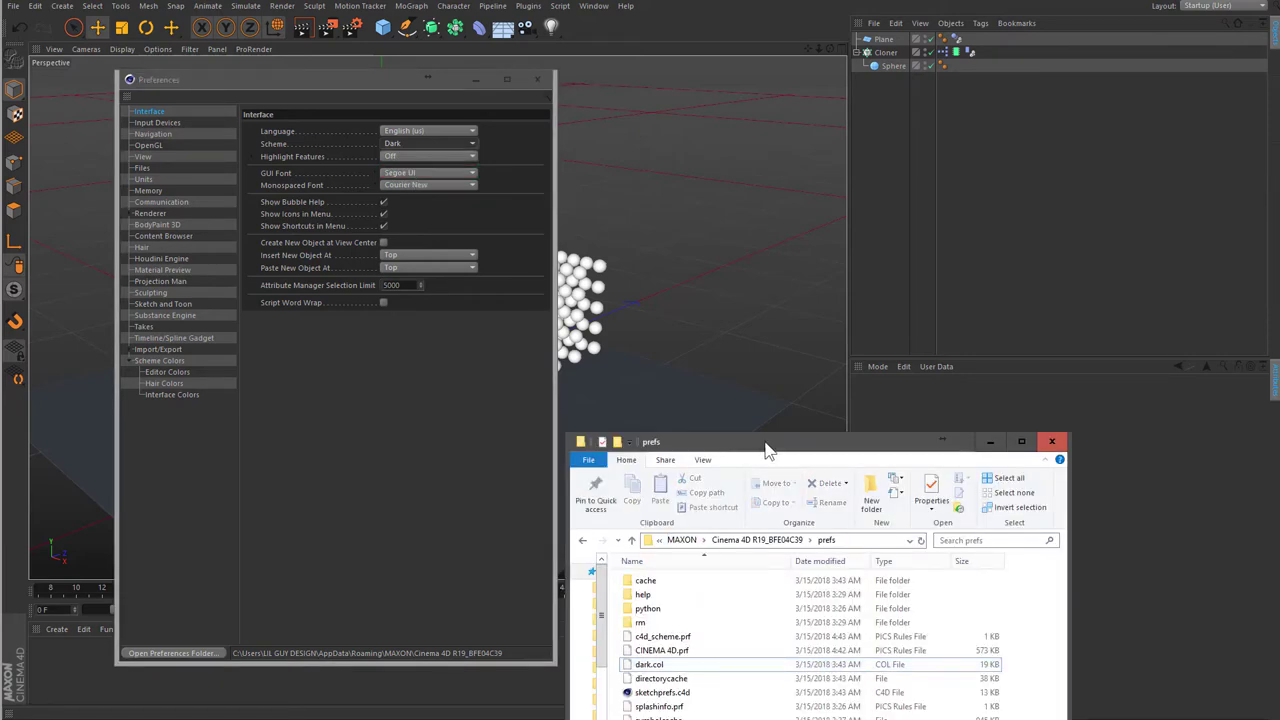
{"action": "left_click_drag", "start_coordinate": [766, 449], "coordinate": [650, 392]}
{"action": "key", "text": "alt+Tab"}
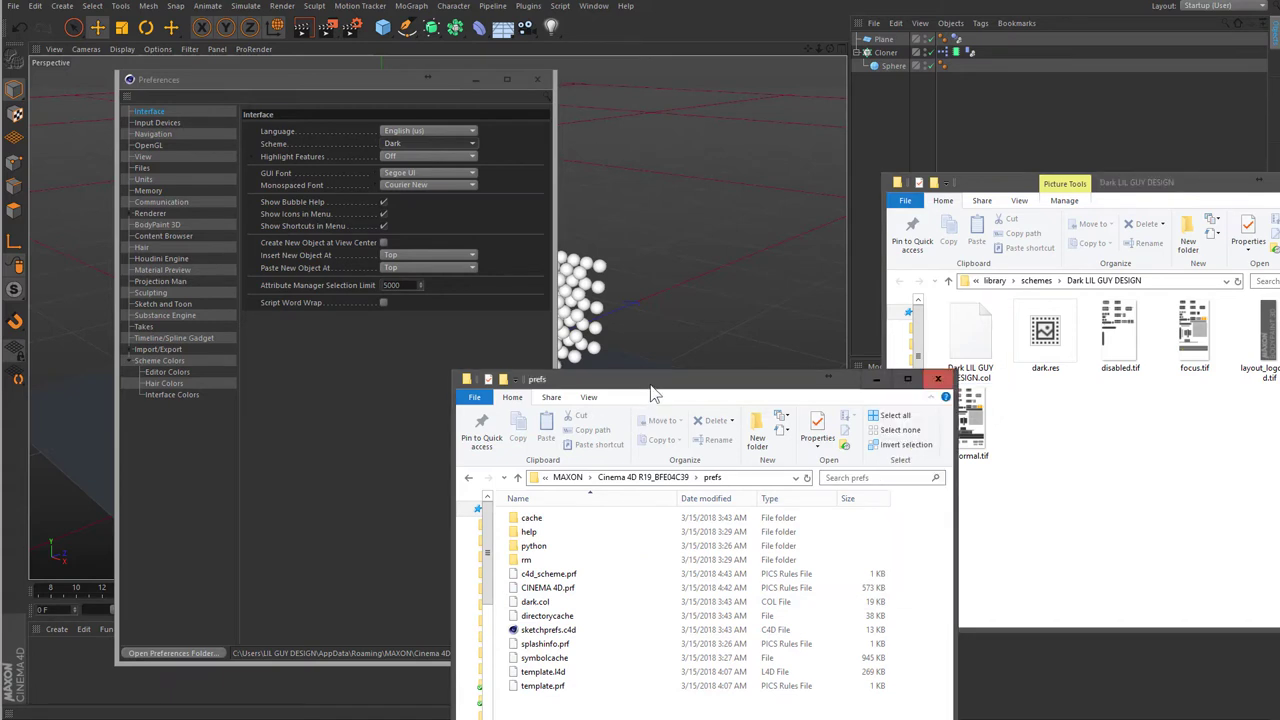
{"action": "left_click_drag", "start_coordinate": [651, 391], "coordinate": [502, 390]}
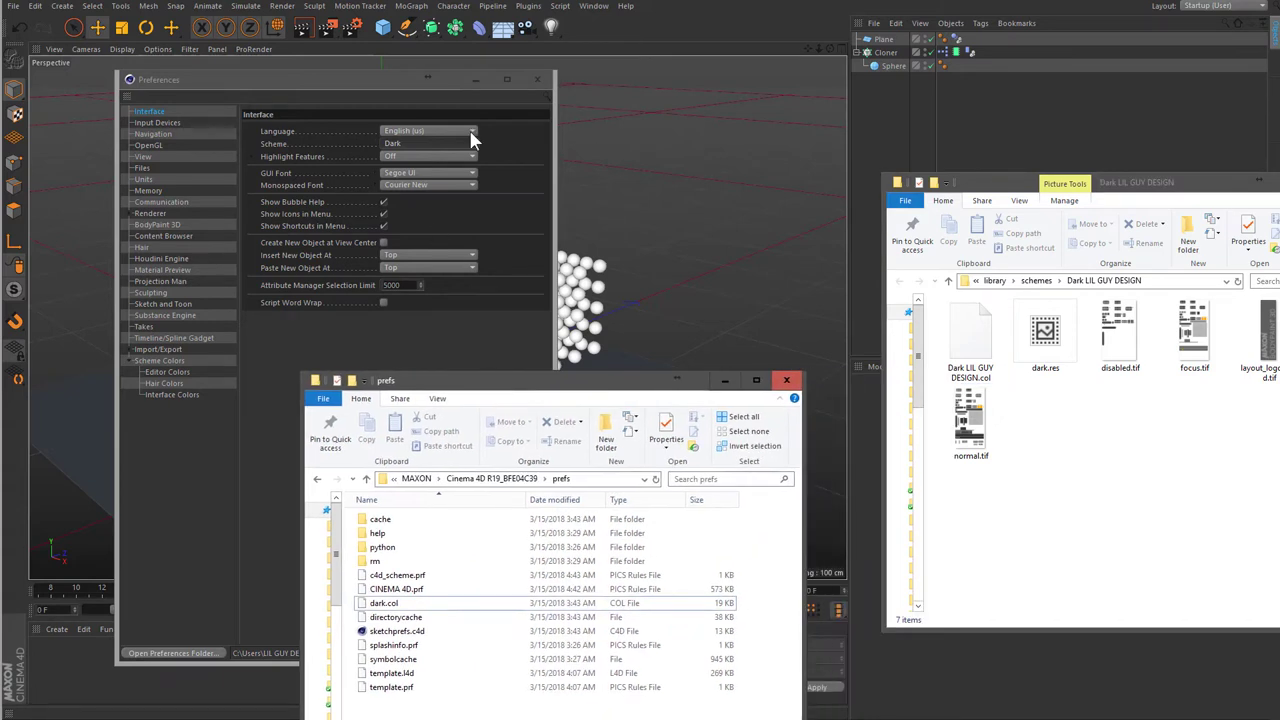
{"action": "left_click", "coordinate": [970, 340]}
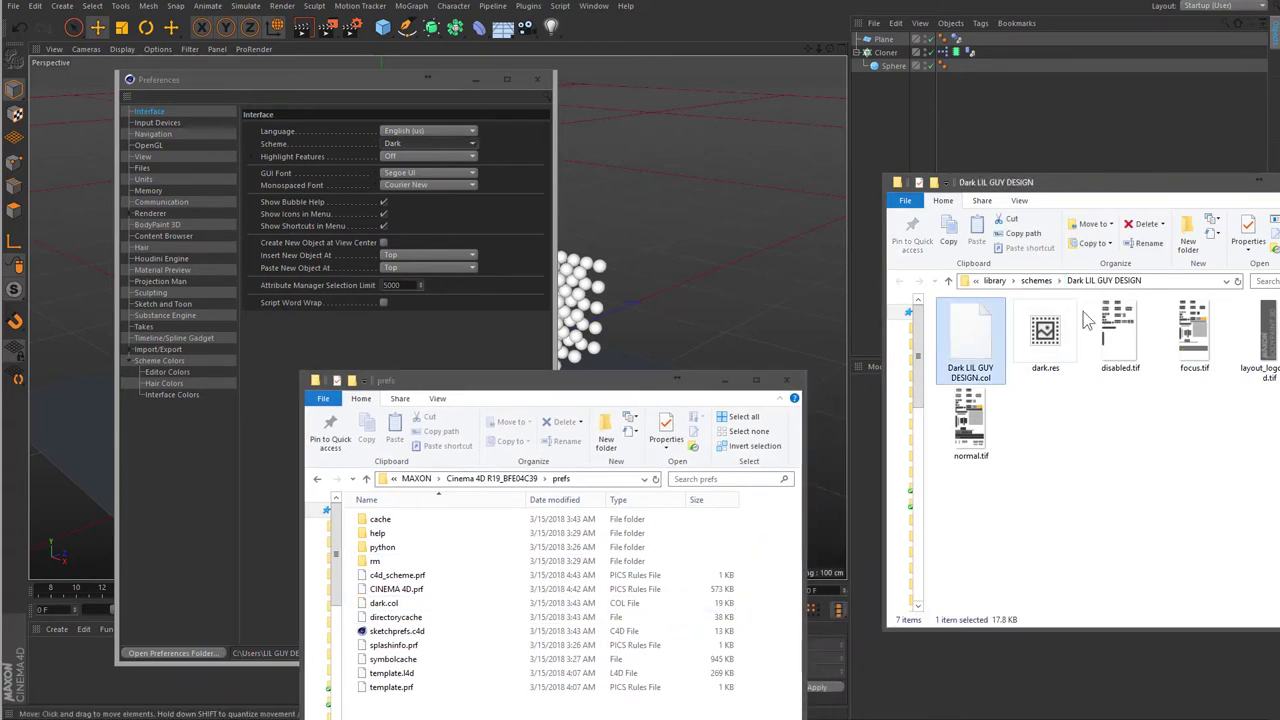
{"action": "left_click", "coordinate": [1075, 425]}
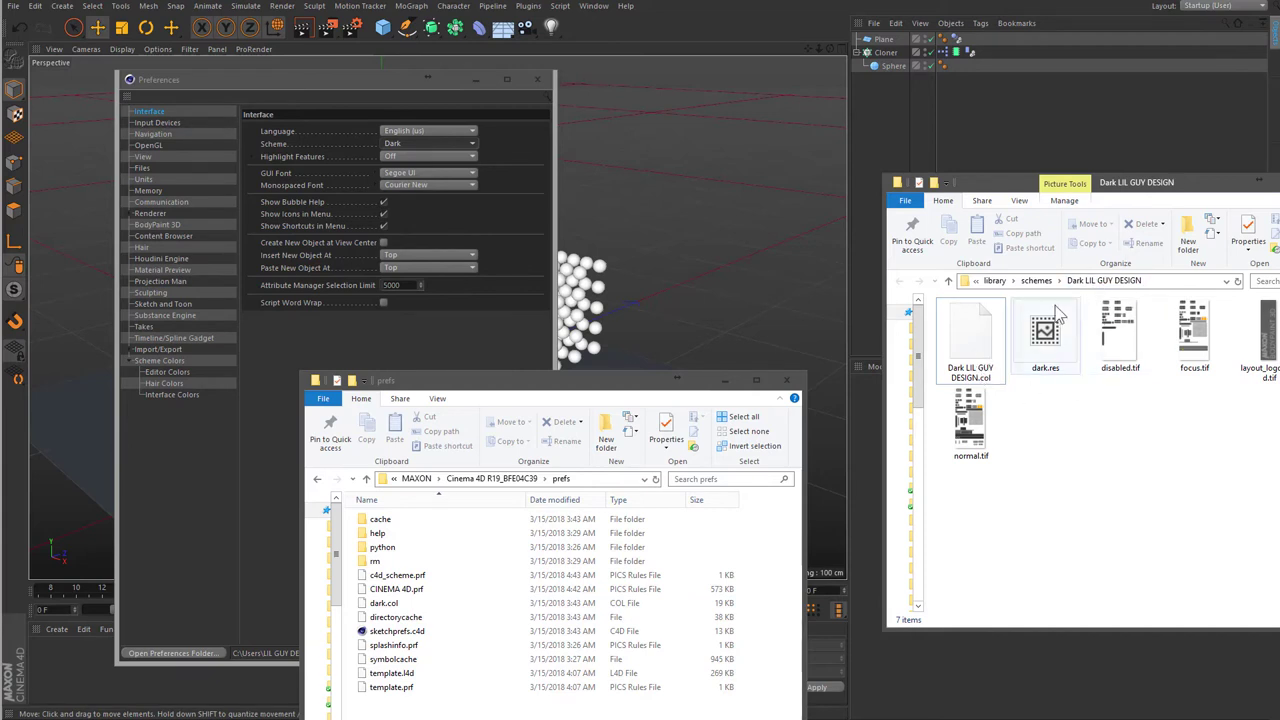
{"action": "left_click_drag", "start_coordinate": [1090, 182], "coordinate": [1002, 182]}
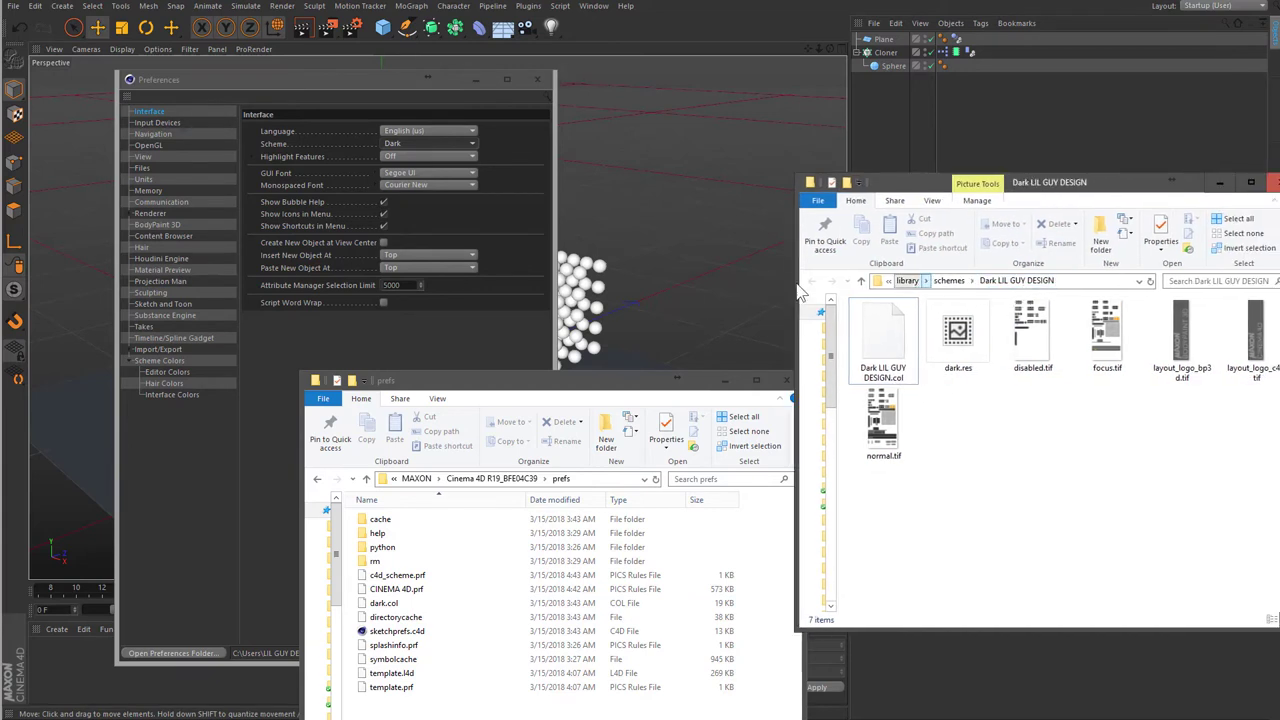
- Confirm the scheme list still offers only Light and Dark, then quit Cinema 4D without saving
{"action": "left_click", "coordinate": [426, 158]}
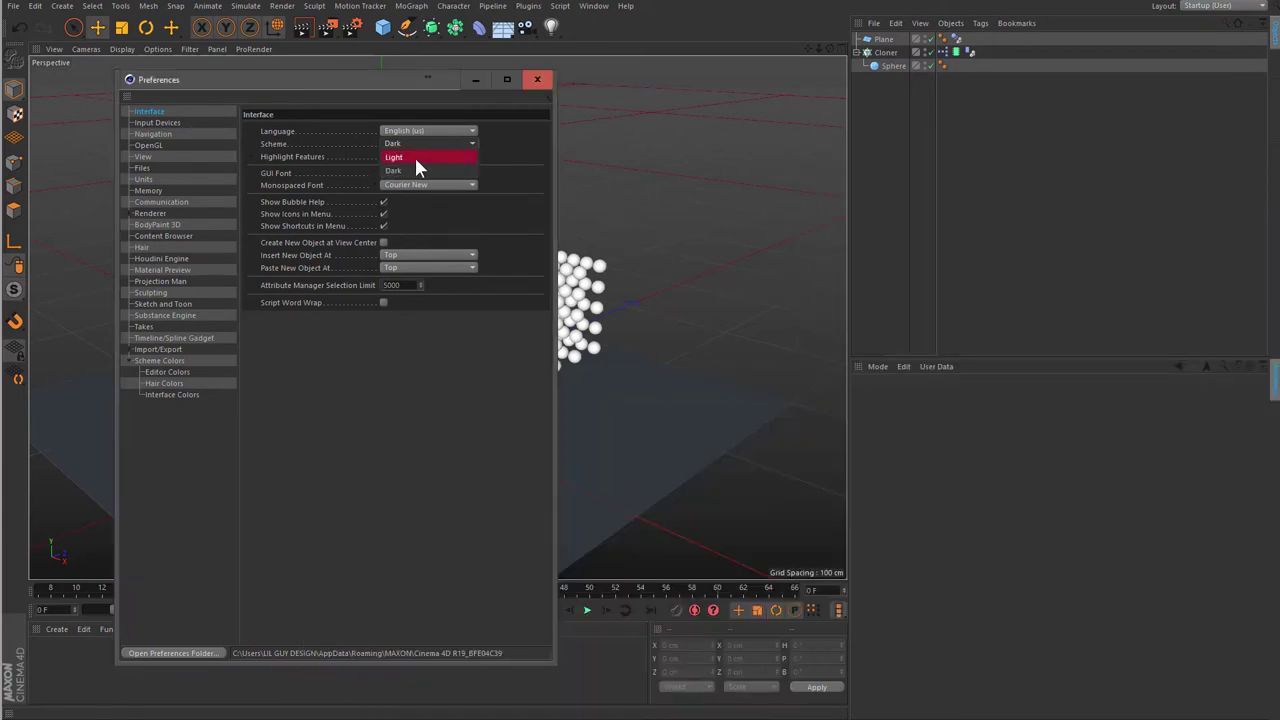
{"action": "key", "text": "Escape"}
{"action": "left_click", "coordinate": [1270, 5]}
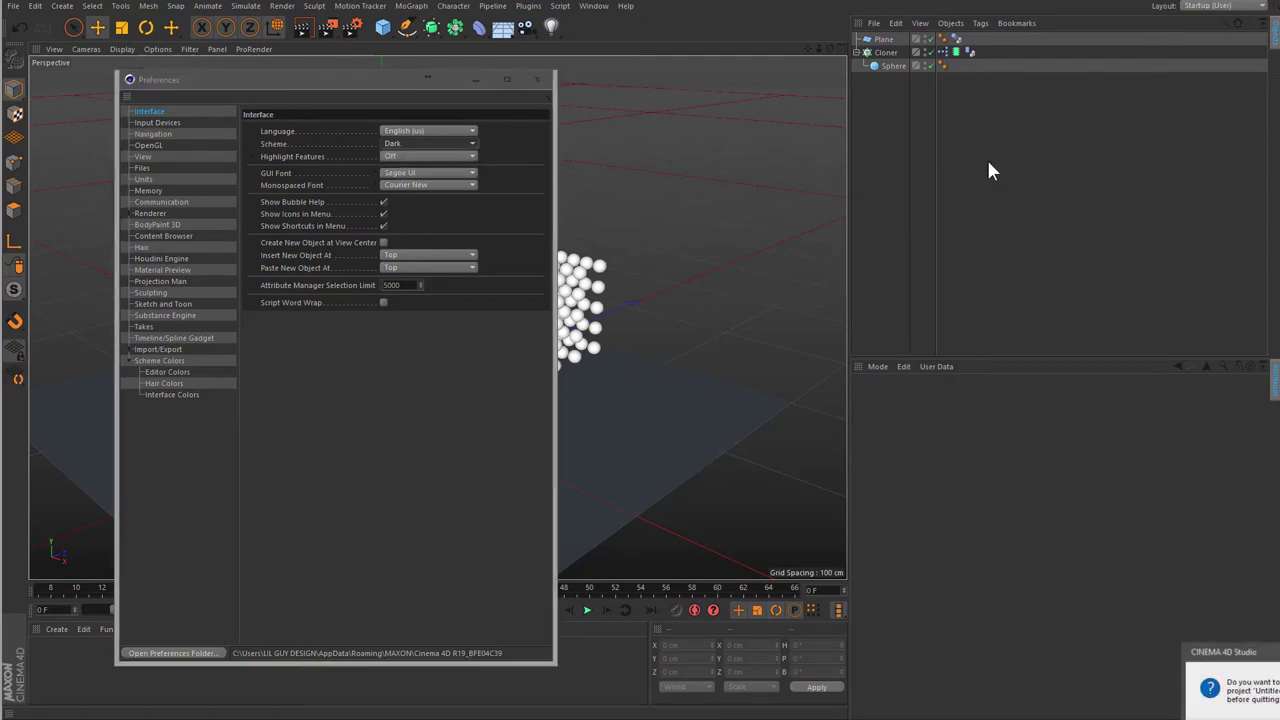
{"action": "left_click", "coordinate": [818, 493]}
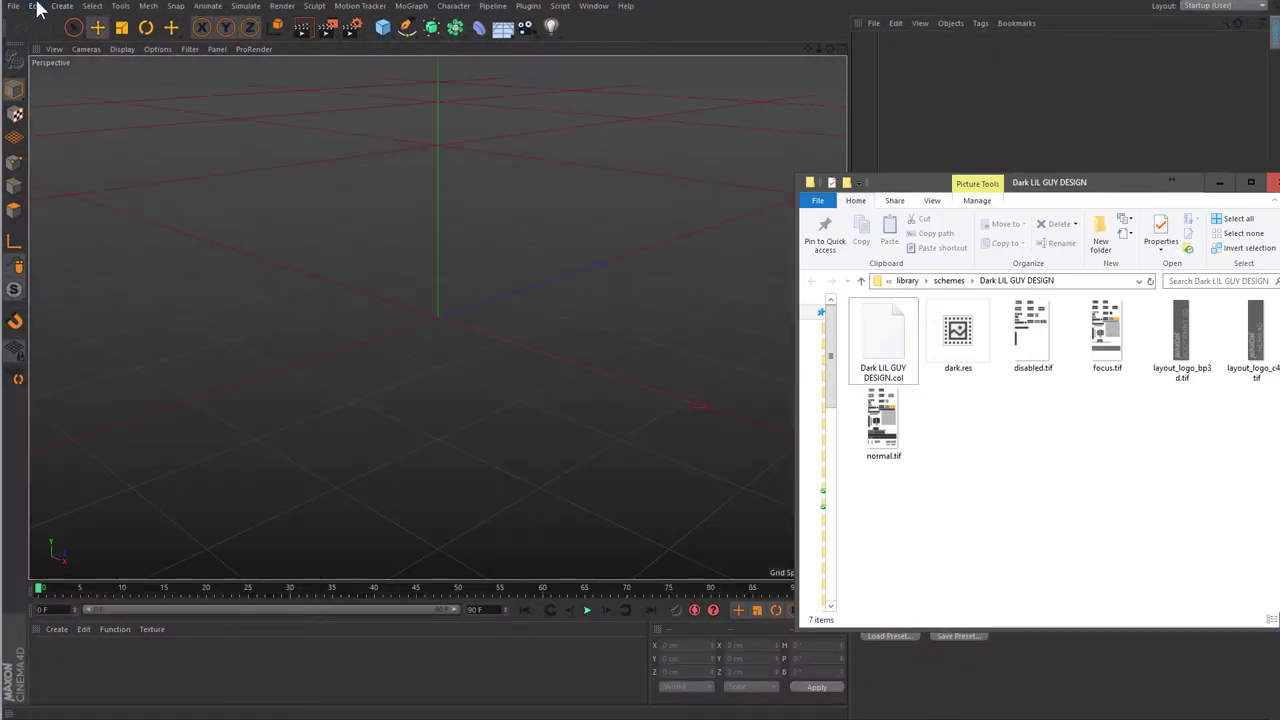
- Reopen Preferences with Ctrl+E and check the Interface scheme list, now showing an extra Dark entry
{"action": "left_click", "coordinate": [35, 6]}
{"action": "left_click", "coordinate": [57, 209]}
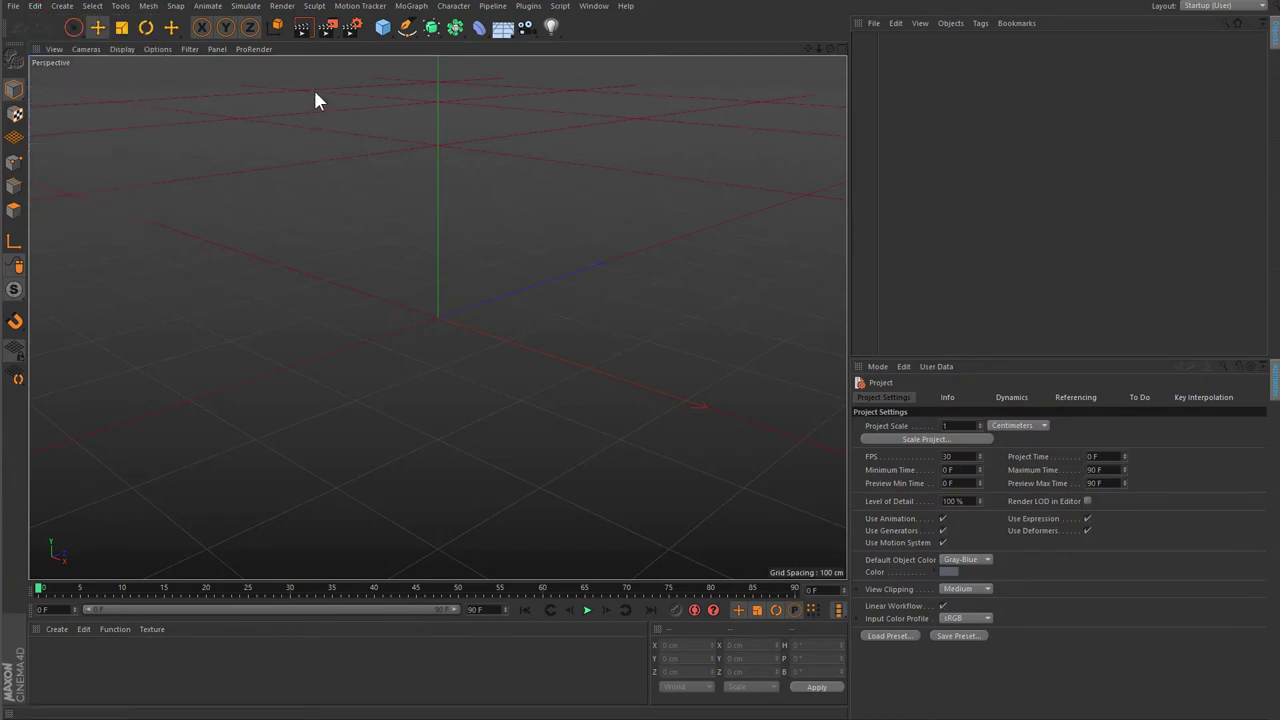
{"action": "key", "text": "ctrl+e"}
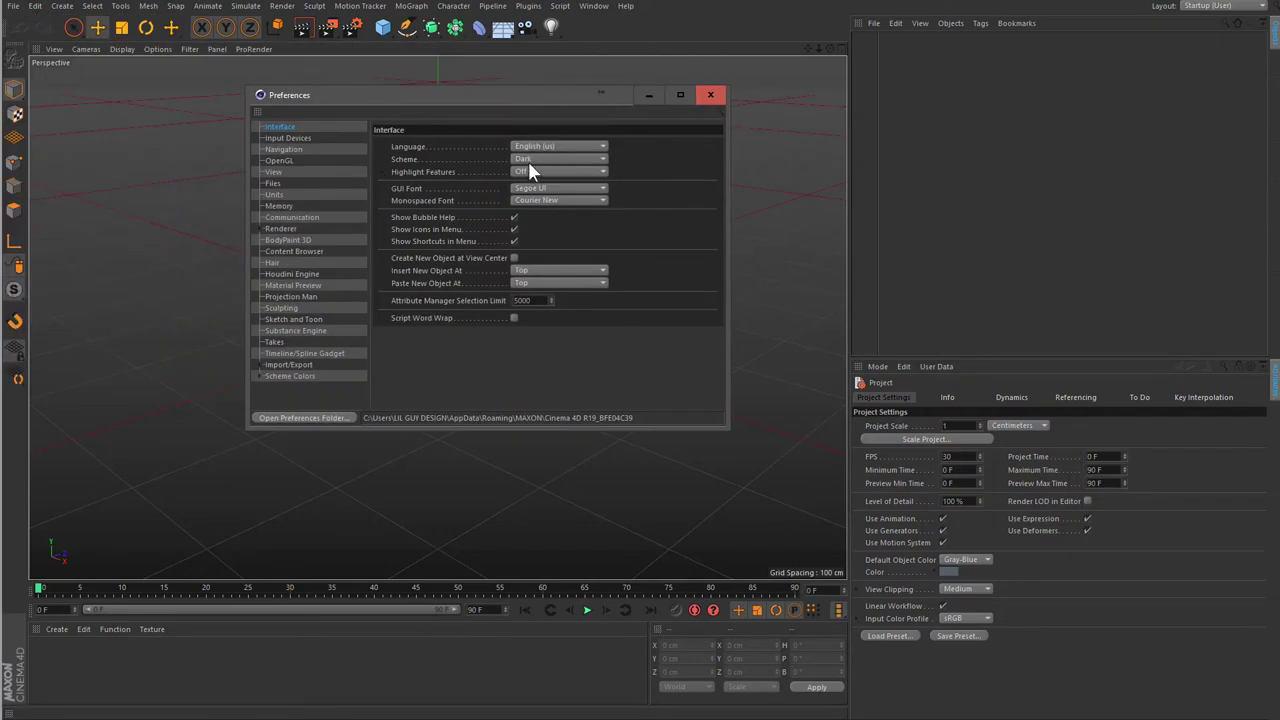
{"action": "left_click", "coordinate": [529, 162]}
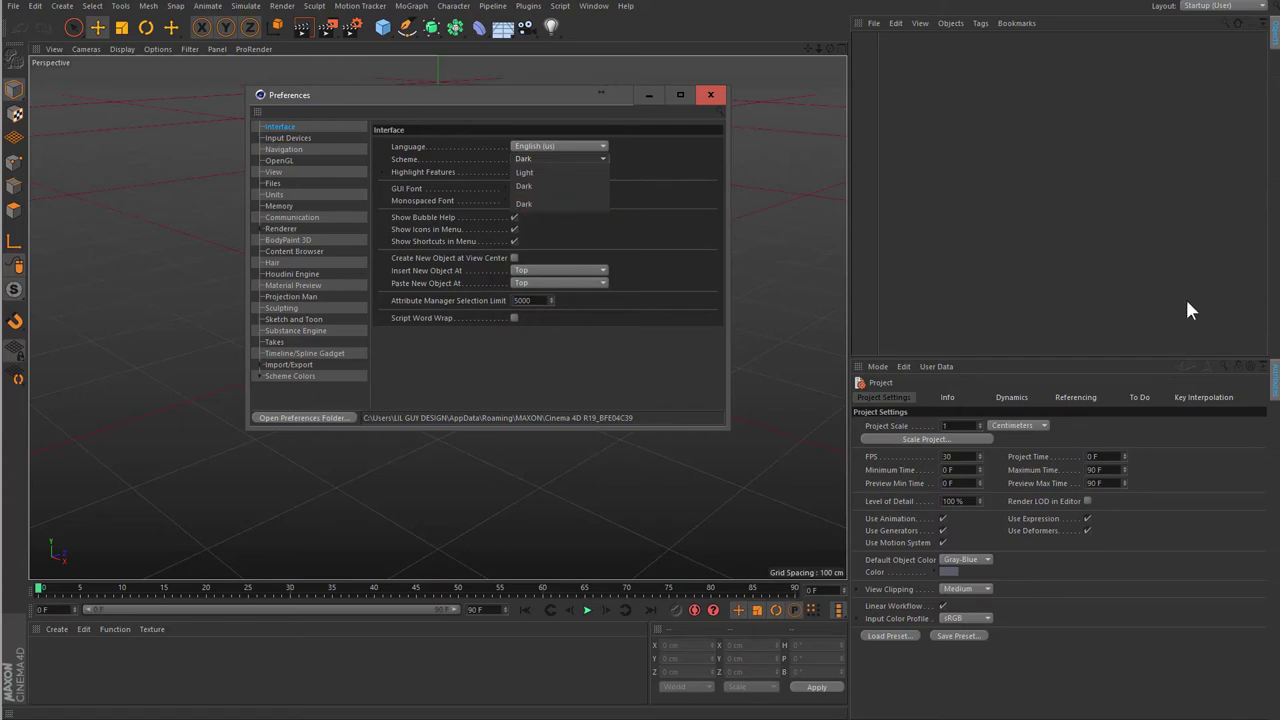
{"action": "left_click", "coordinate": [524, 186]}
{"action": "key", "text": "alt+Tab"}
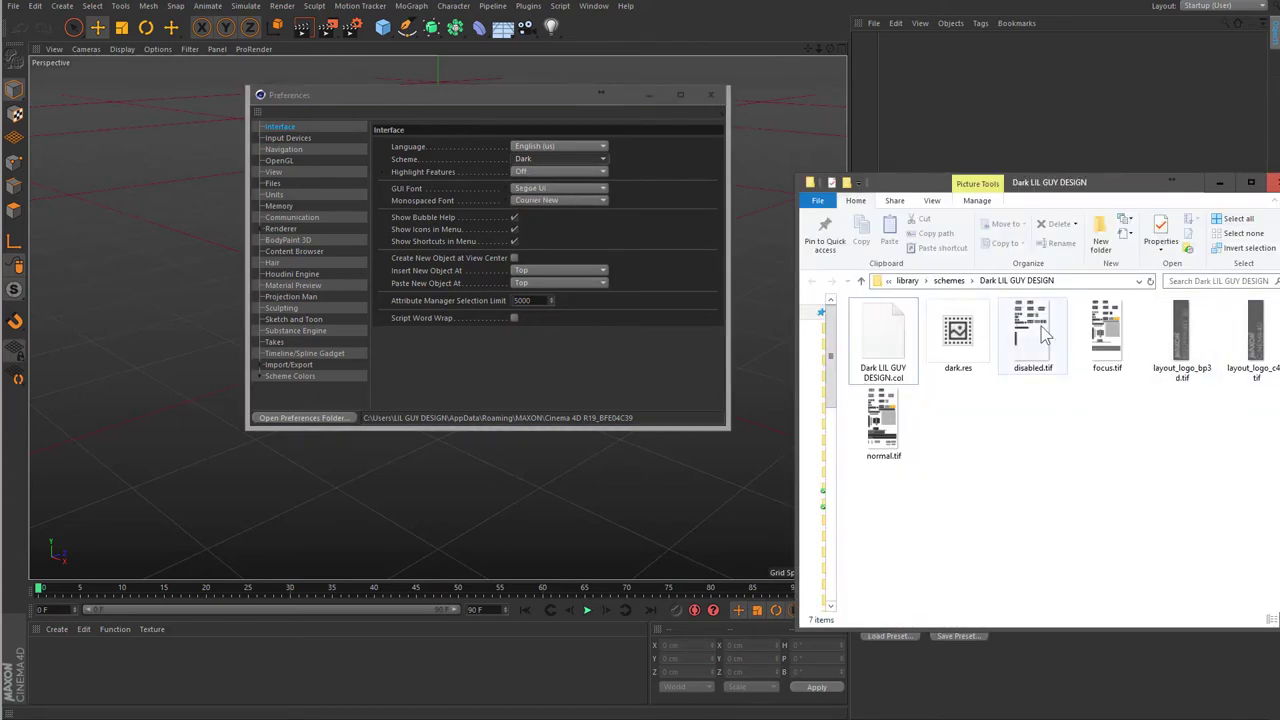
- Copy the name 'Dark LIL GUY DESIGN' from the scheme's .col file name
{"action": "double_click", "coordinate": [885, 375]}
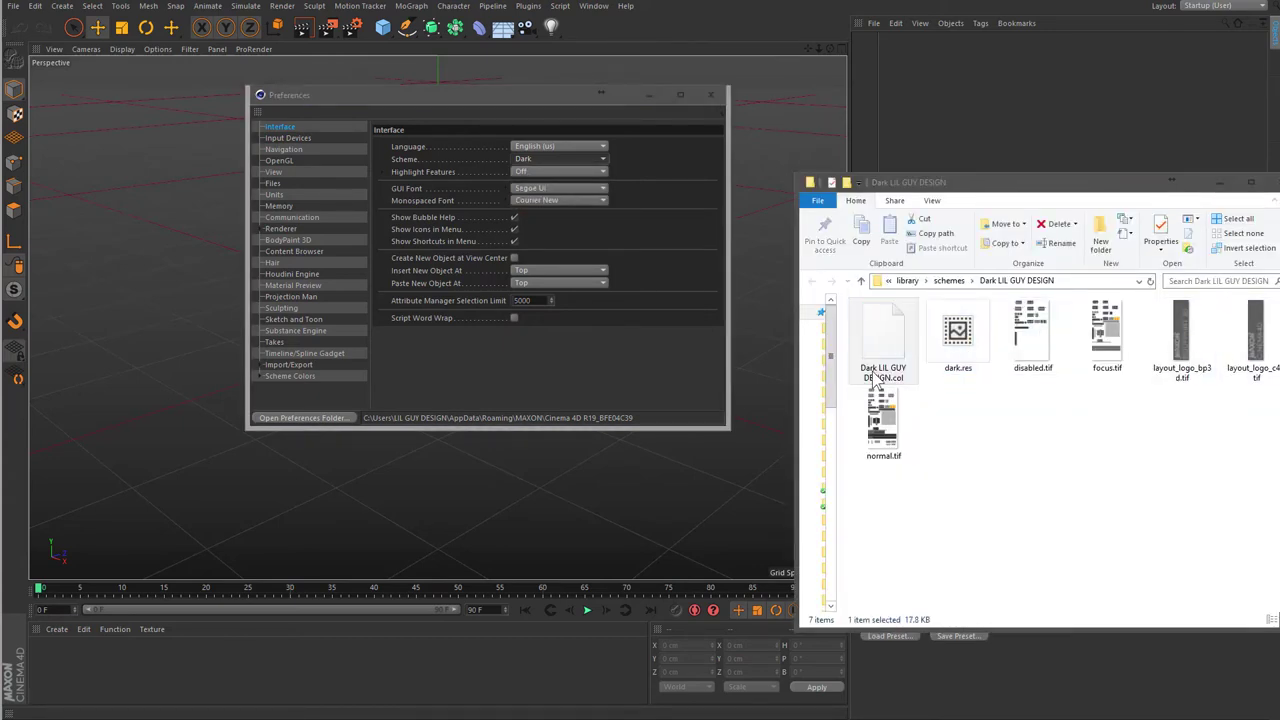
{"action": "left_click", "coordinate": [886, 383]}
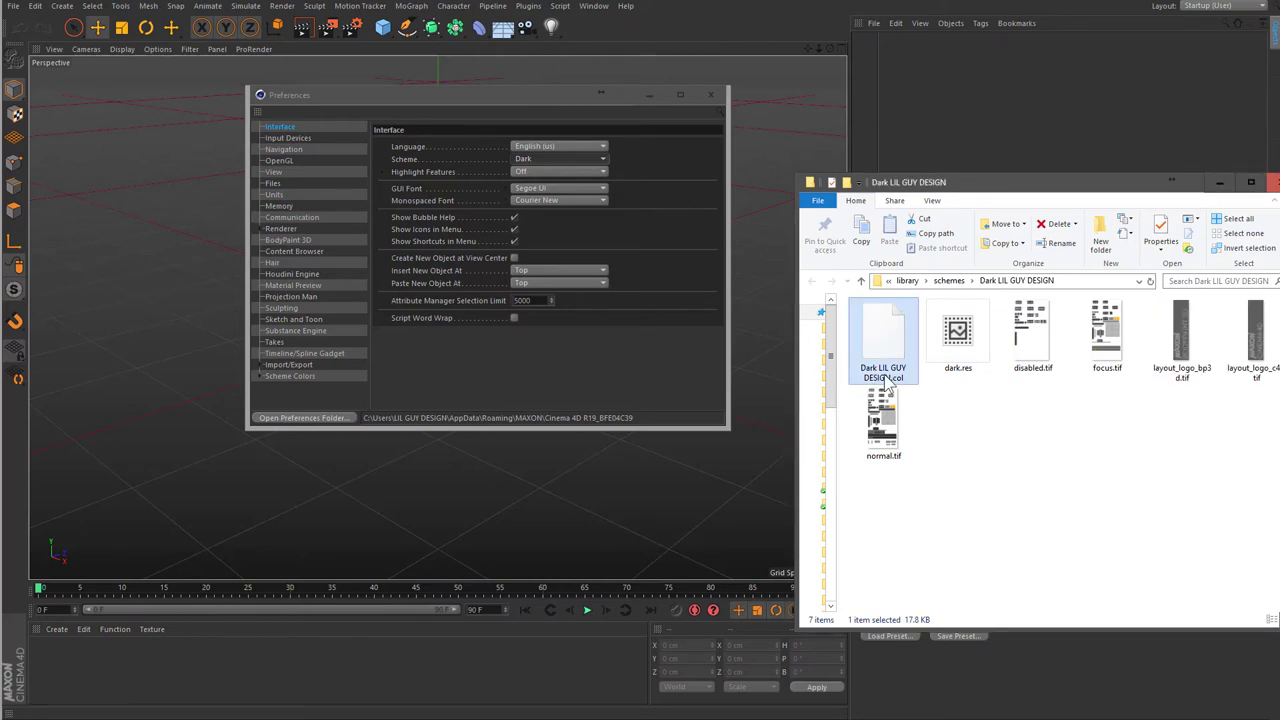
{"action": "right_click", "coordinate": [885, 383]}
{"action": "left_click", "coordinate": [821, 412]}
{"action": "left_click", "coordinate": [925, 410]}
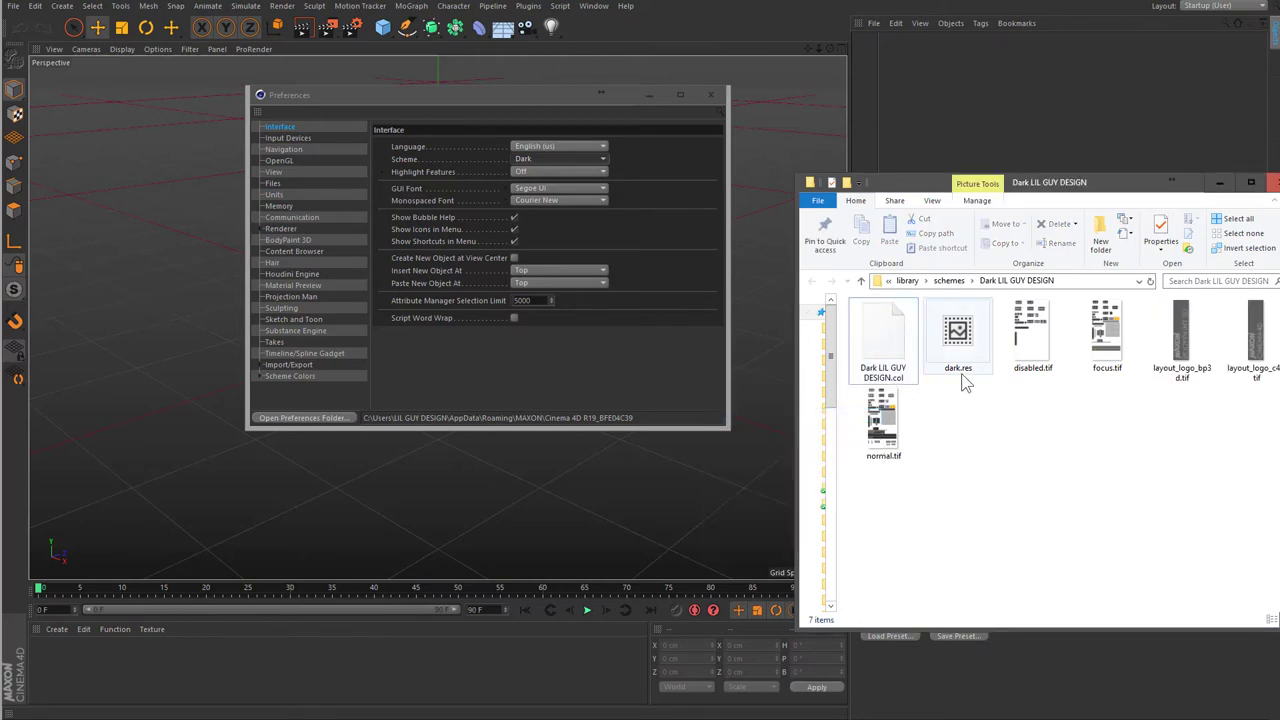
- Rename dark.res to Dark LIL GUY DESIGN.res by pasting the copied name
{"action": "left_click", "coordinate": [957, 375]}
{"action": "right_click", "coordinate": [957, 375]}
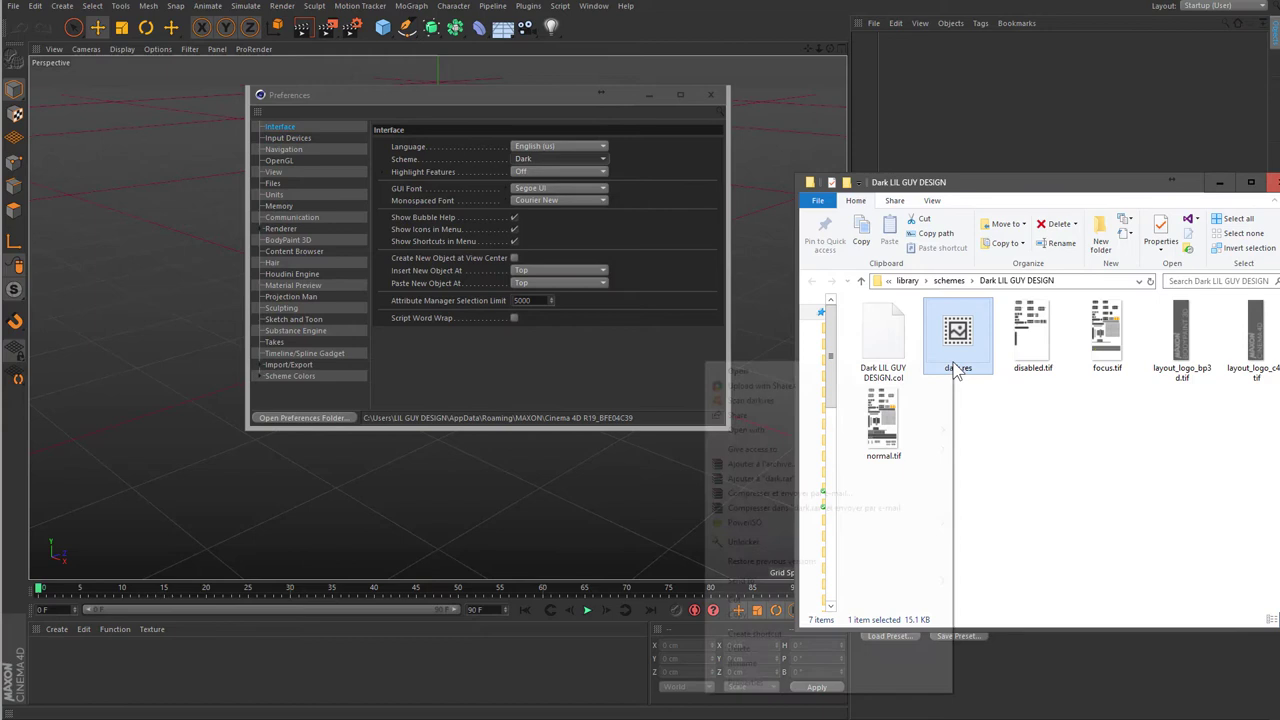
{"action": "key", "text": "Escape"}
{"action": "right_click", "coordinate": [955, 377]}
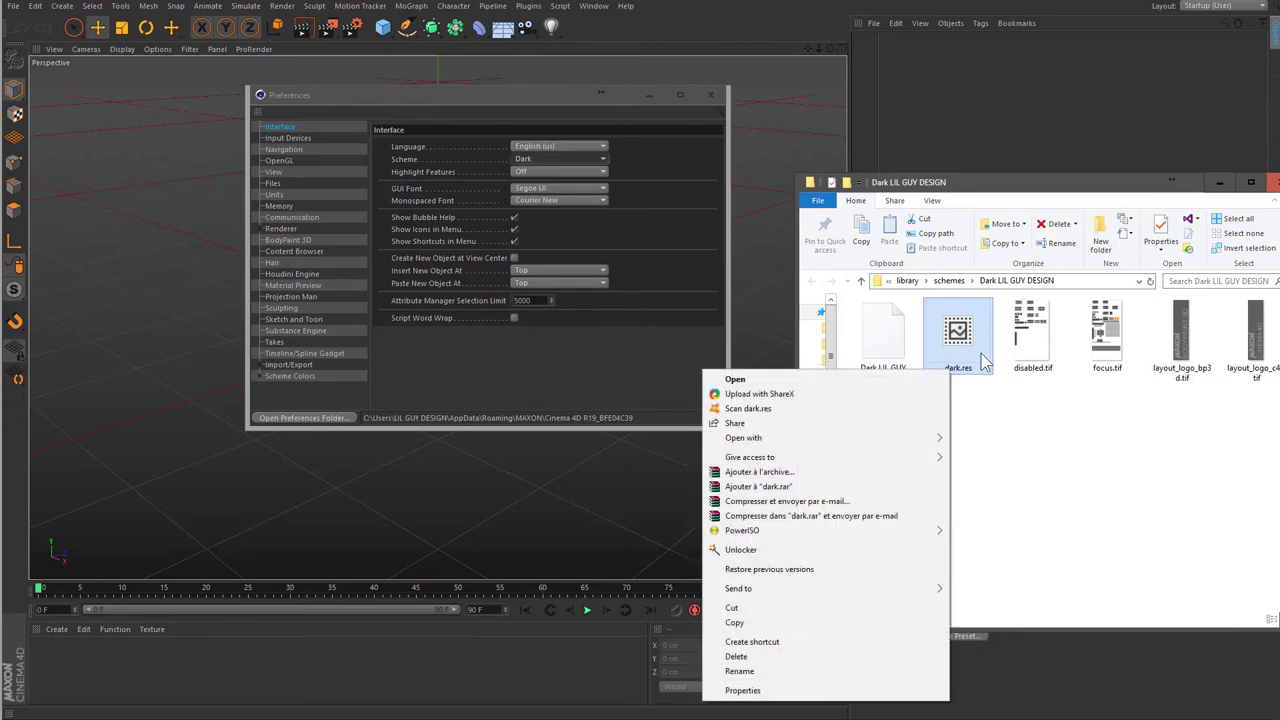
{"action": "key", "text": "Escape"}
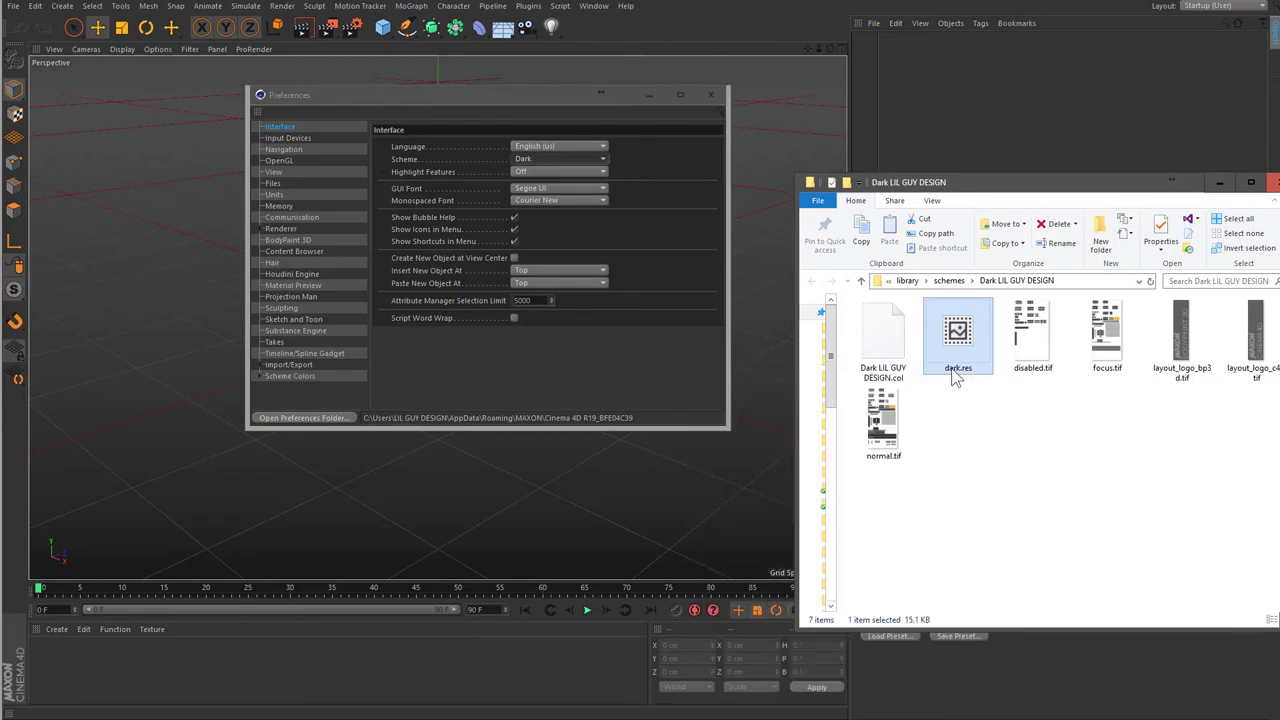
{"action": "left_click", "coordinate": [957, 368]}
{"action": "right_click", "coordinate": [957, 372]}
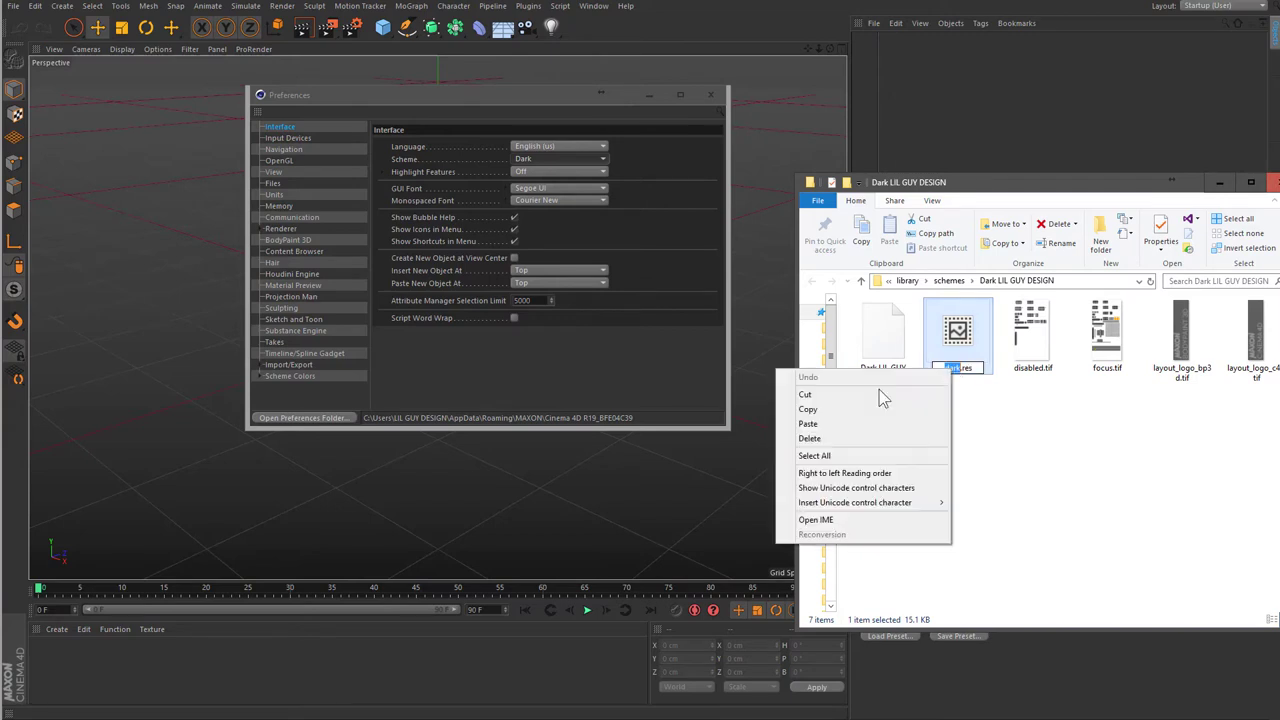
{"action": "left_click", "coordinate": [812, 424]}
{"action": "left_click", "coordinate": [920, 474]}
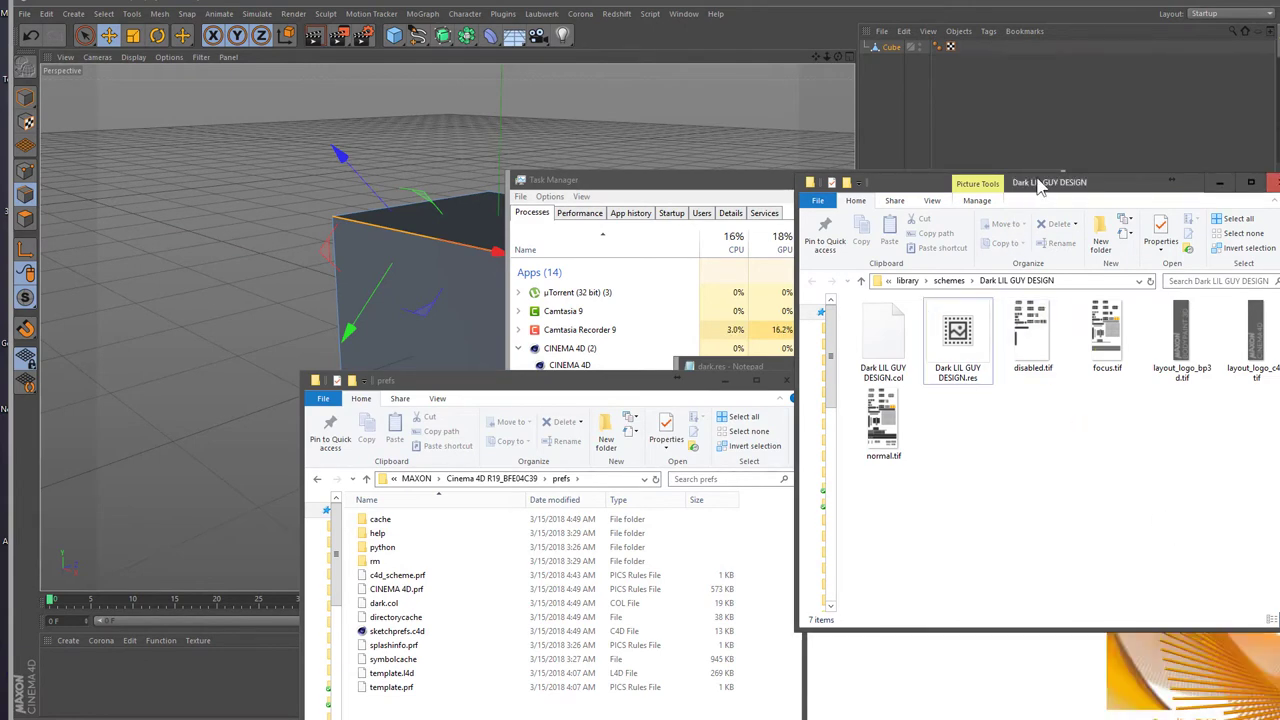
{"action": "left_click_drag", "start_coordinate": [1040, 185], "coordinate": [984, 191]}
{"action": "left_click", "coordinate": [840, 370]}
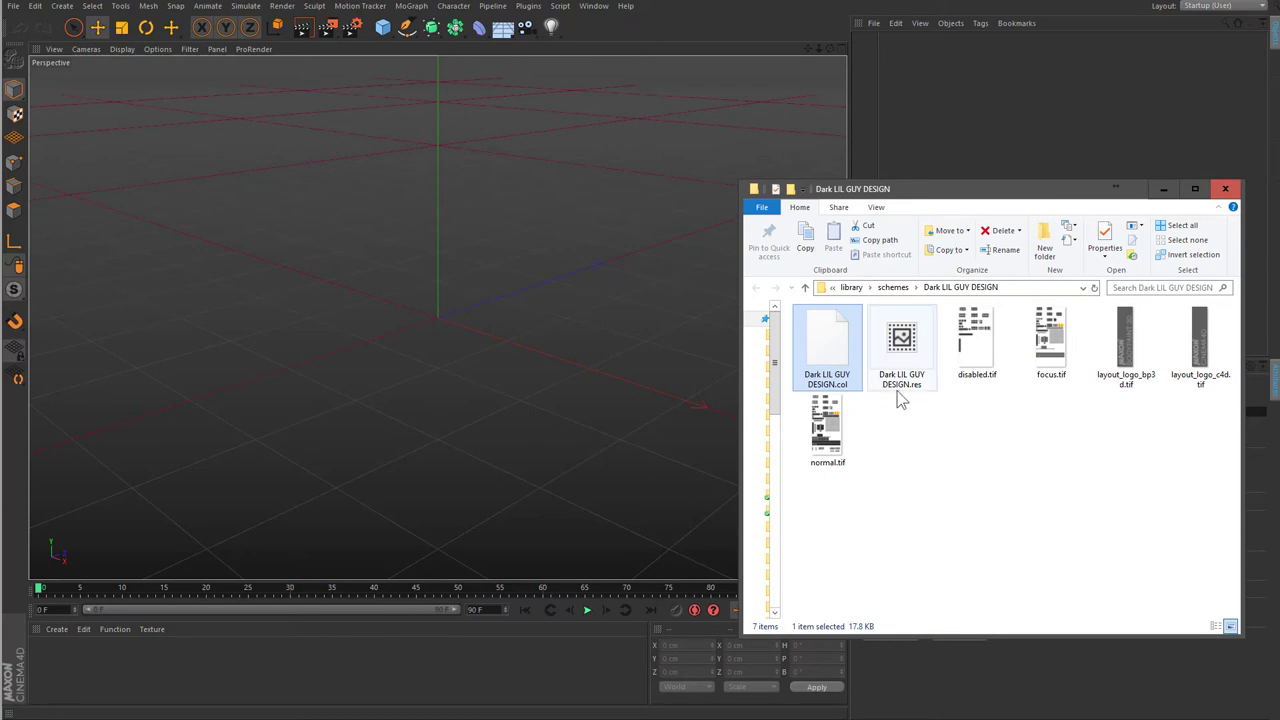
- Open Cinema 4D Preferences and apply the Dark LIL GUY DESIGN interface scheme
{"action": "left_click", "coordinate": [872, 397]}
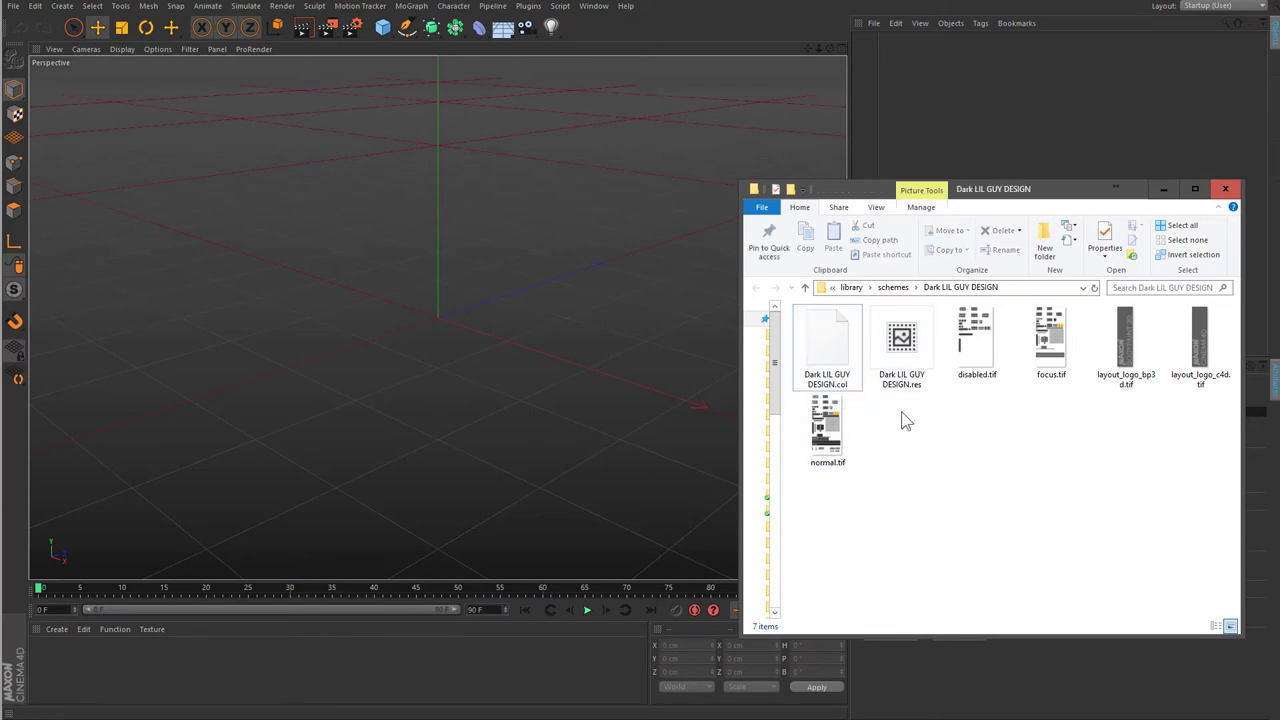
{"action": "left_click", "coordinate": [902, 380]}
{"action": "left_click", "coordinate": [39, 13]}
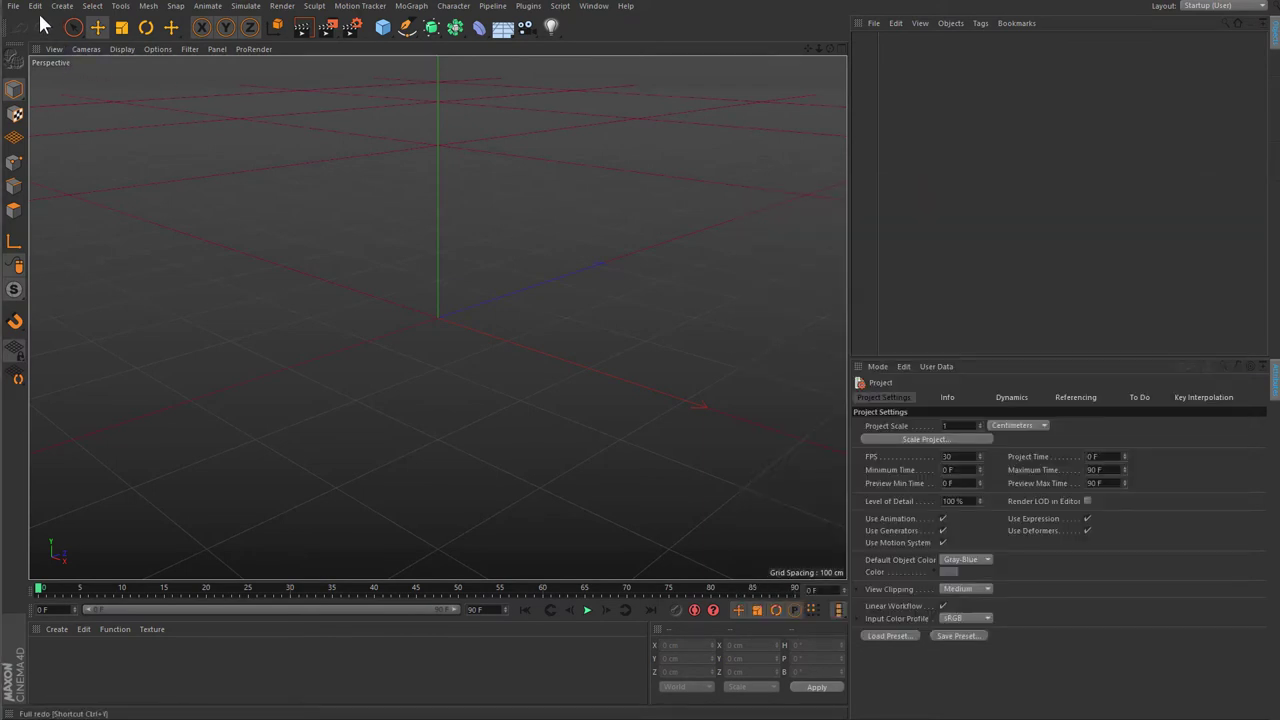
{"action": "left_click", "coordinate": [39, 13]}
{"action": "left_click", "coordinate": [68, 179]}
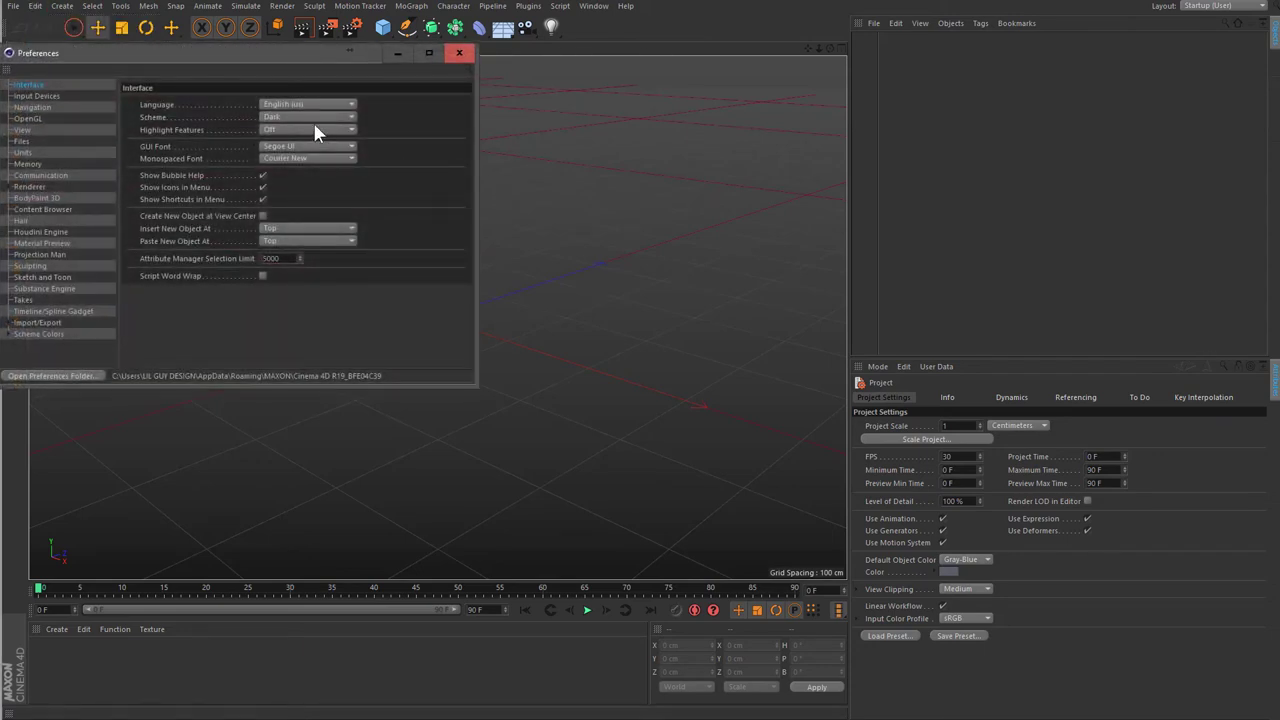
{"action": "left_click", "coordinate": [310, 116]}
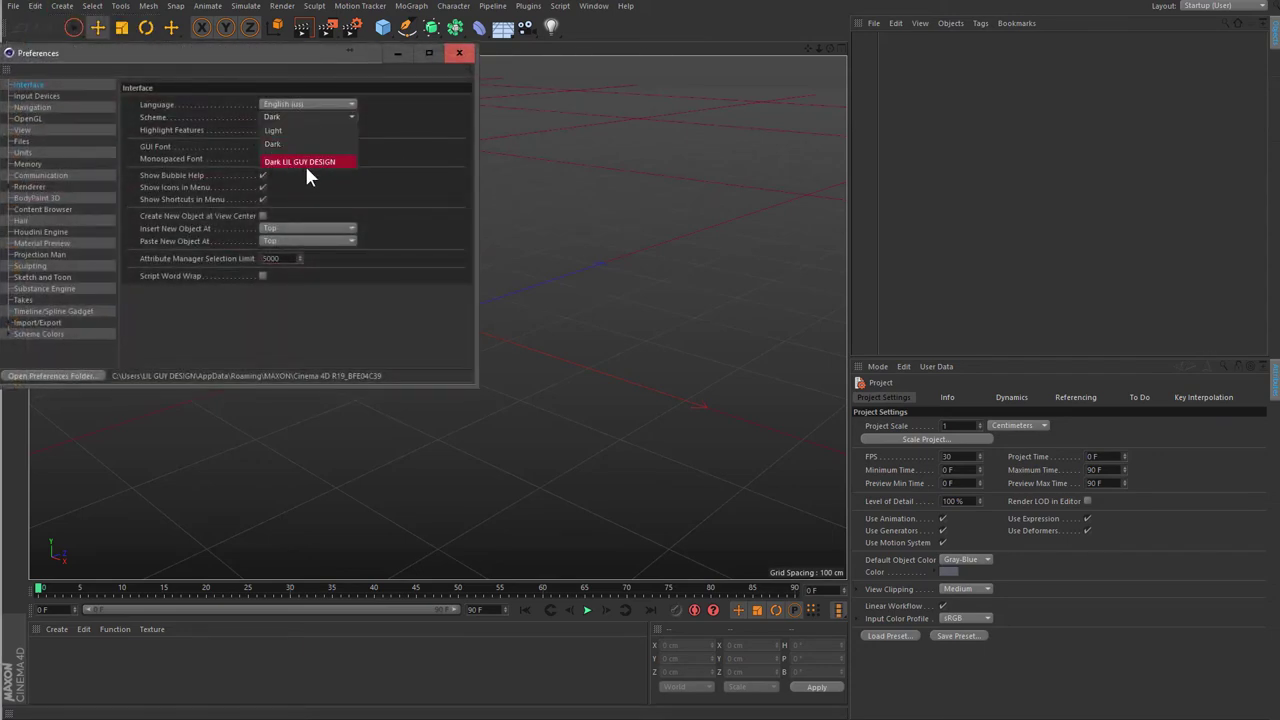
{"action": "left_click", "coordinate": [304, 163]}
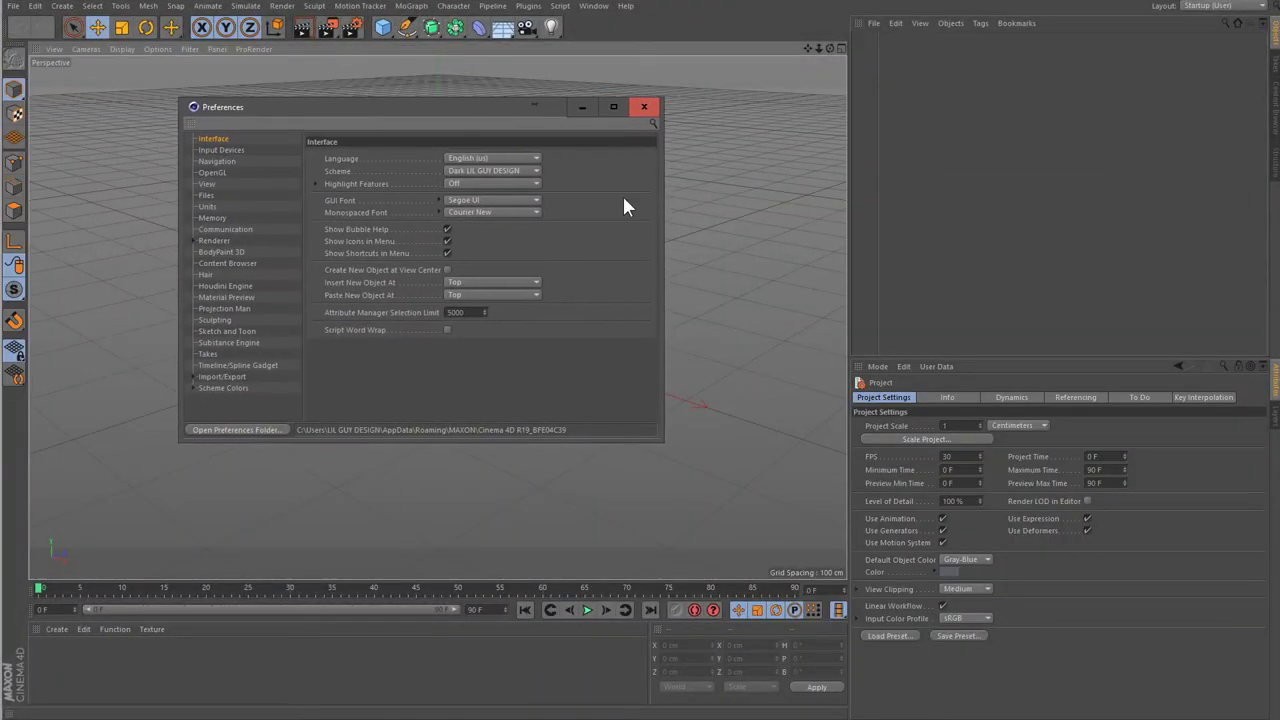
- Compare it against the standard Dark scheme, reselect Dark LIL GUY DESIGN and close Preferences
{"action": "left_click", "coordinate": [200, 387]}
{"action": "left_click", "coordinate": [195, 388]}
{"action": "left_click", "coordinate": [208, 206]}
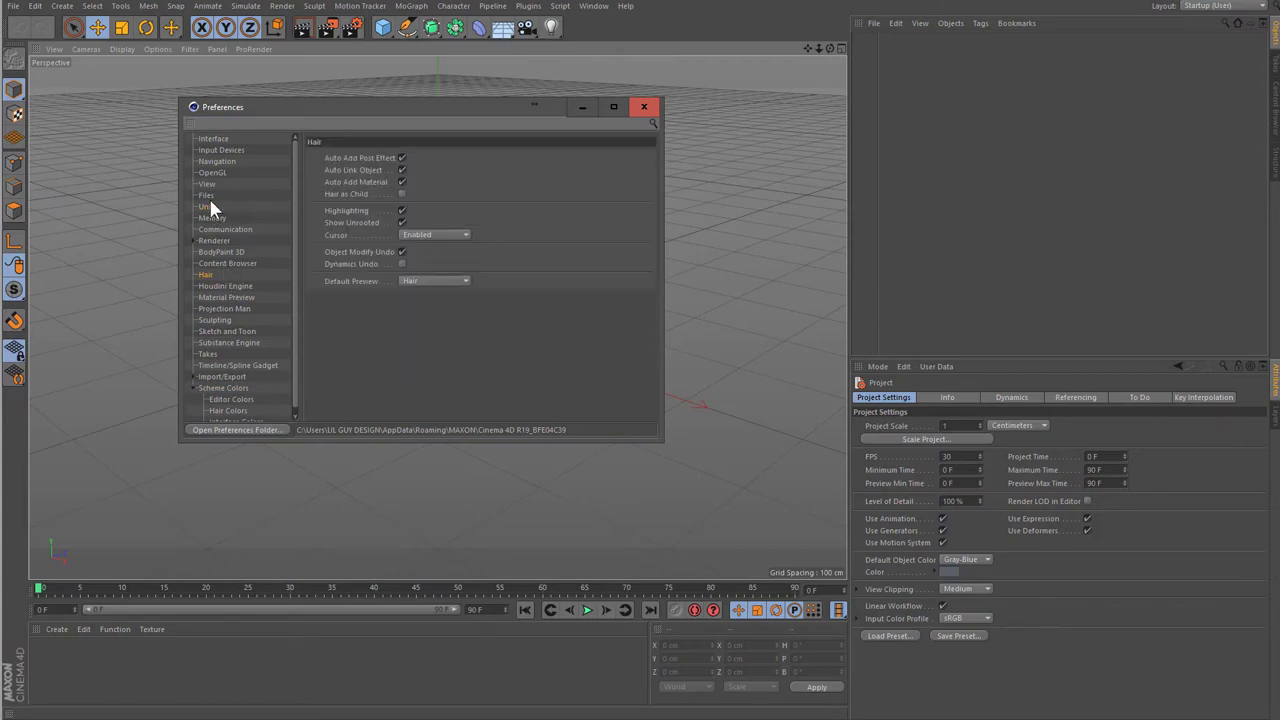
{"action": "left_click", "coordinate": [206, 195]}
{"action": "left_click", "coordinate": [213, 139]}
{"action": "left_click", "coordinate": [473, 172]}
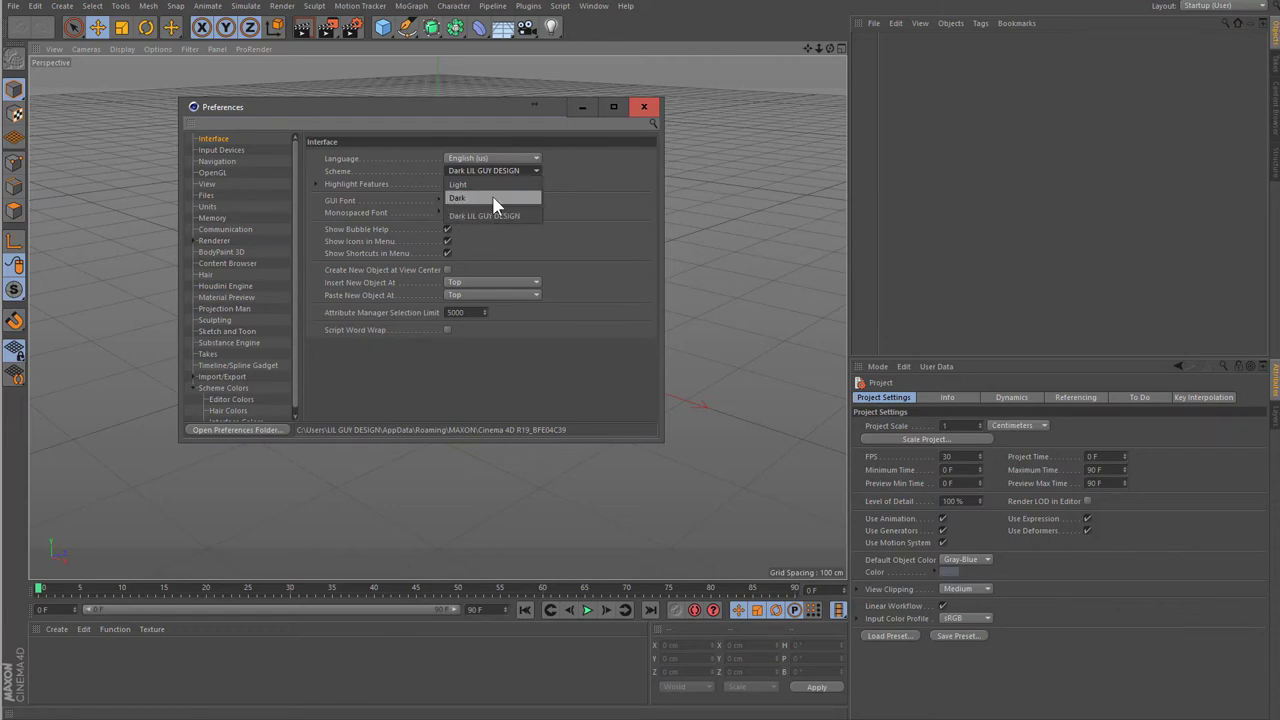
{"action": "left_click", "coordinate": [492, 197]}
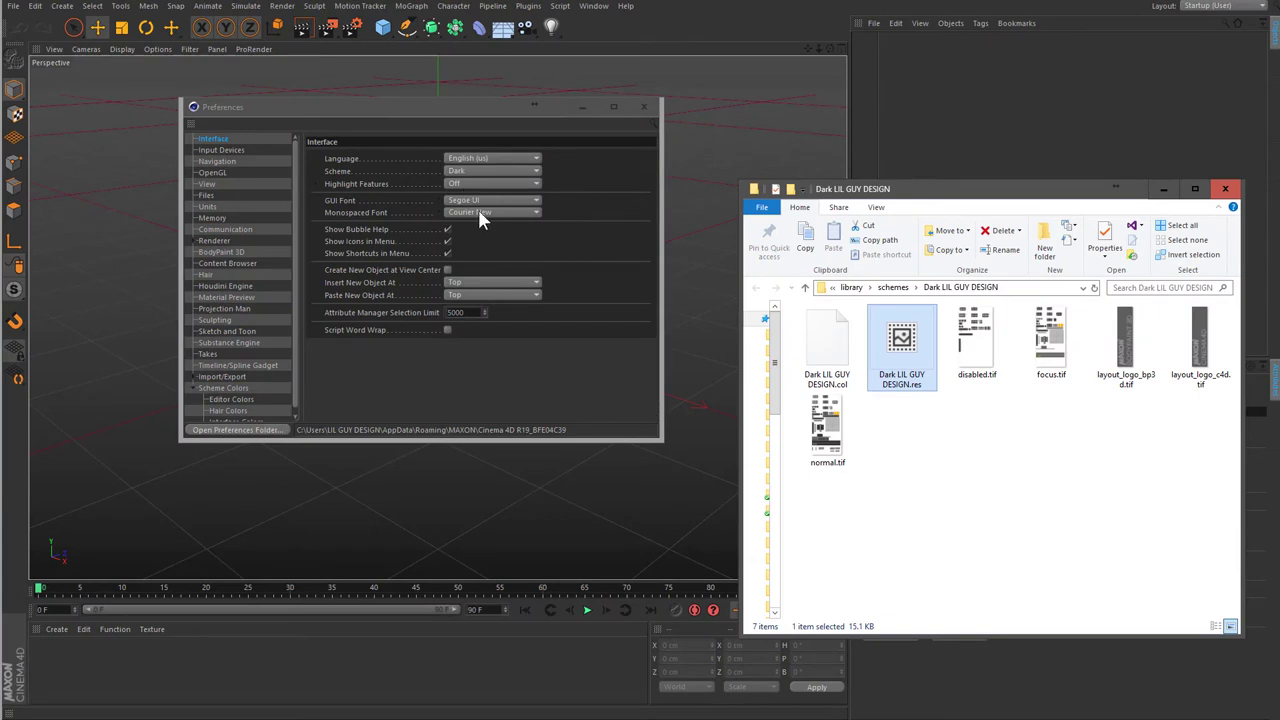
{"action": "left_click", "coordinate": [482, 172]}
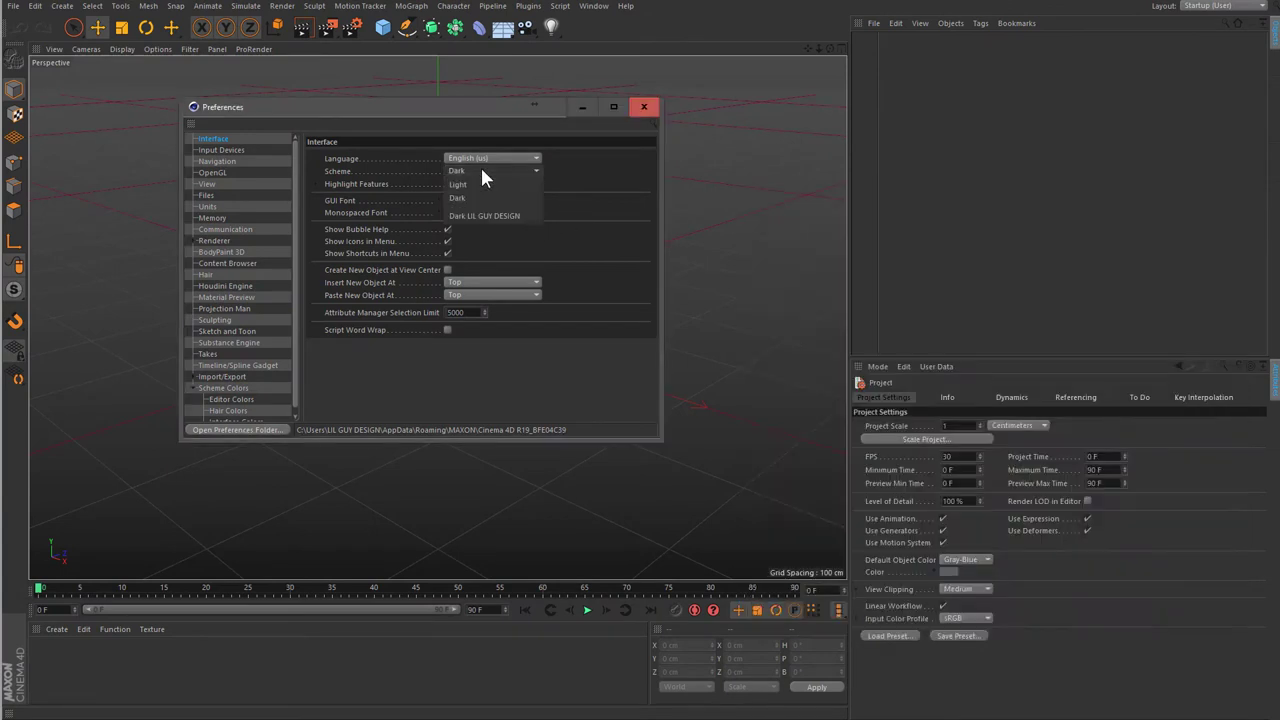
{"action": "left_click", "coordinate": [530, 215]}
{"action": "left_click", "coordinate": [644, 106]}
- Browse the built-in Dark scheme folder in resource/modules/c4dplugin/schemes, then close that Explorer window
{"action": "key", "text": "alt+Tab"}
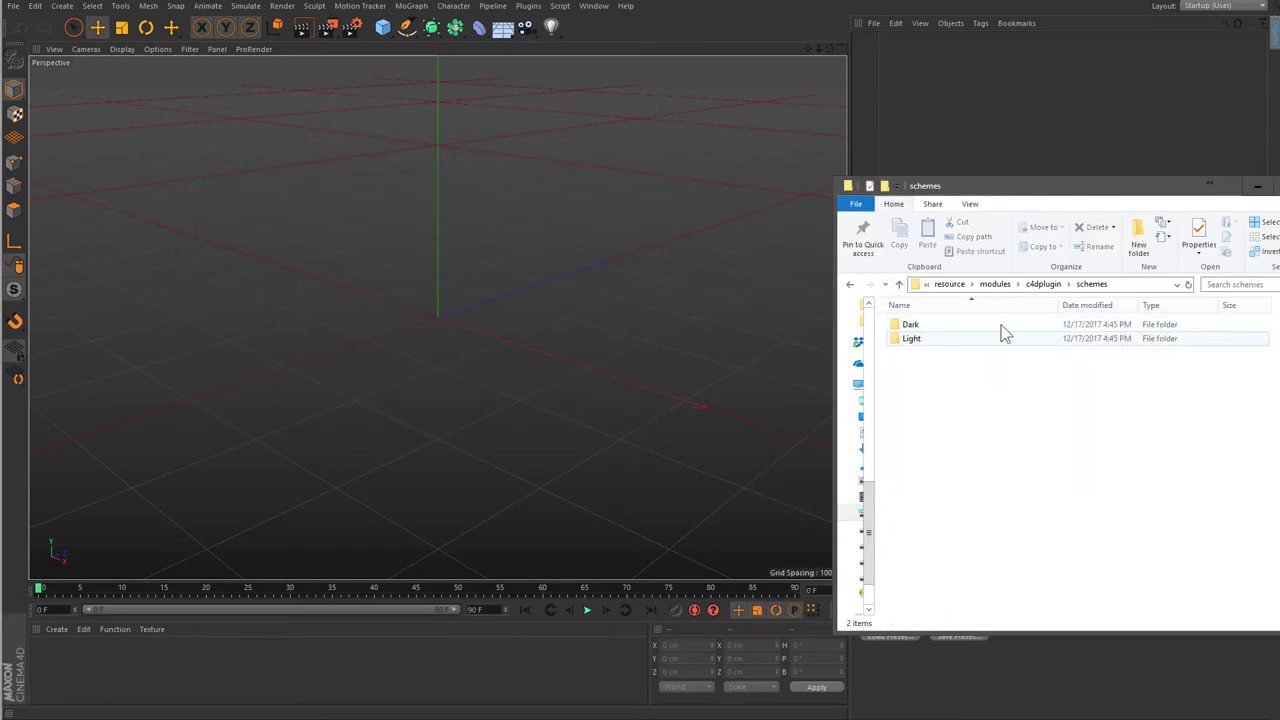
{"action": "mouse_move", "coordinate": [1040, 184]}
{"action": "left_mouse_down"}
{"action": "mouse_move", "coordinate": [994, 198]}
{"action": "mouse_move", "coordinate": [866, 190]}
{"action": "left_mouse_up"}
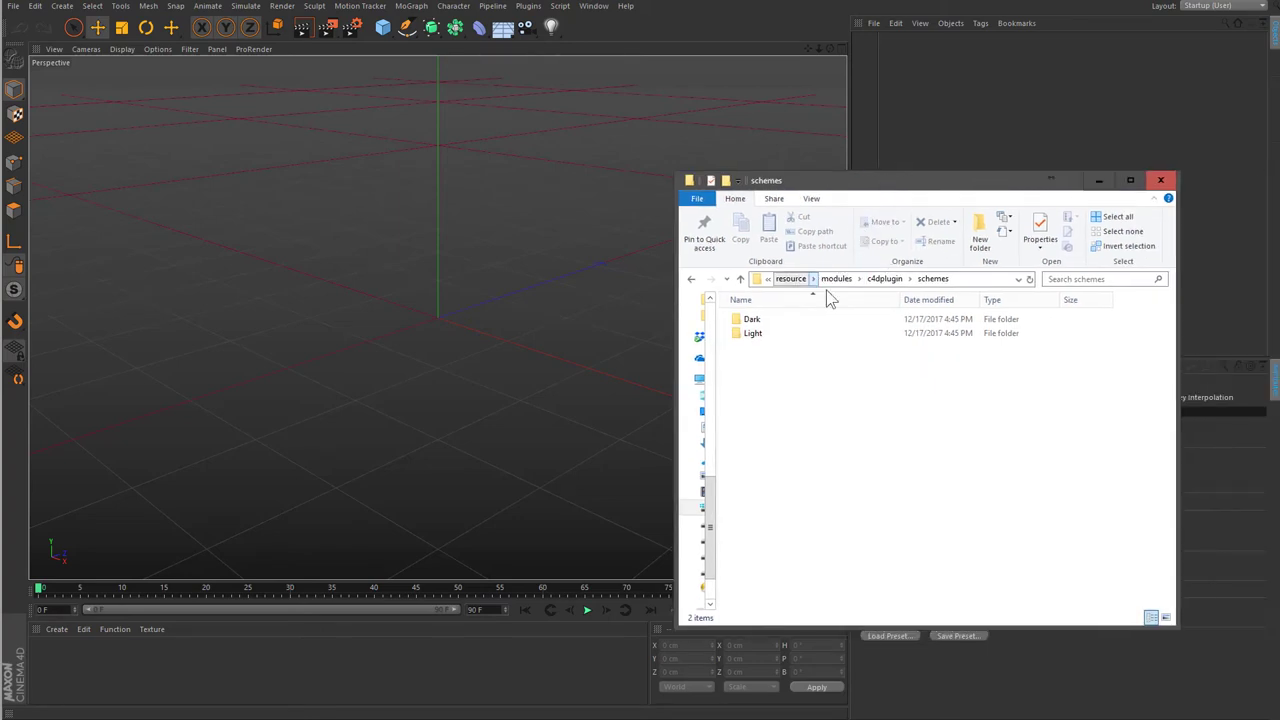
{"action": "double_click", "coordinate": [768, 320]}
{"action": "left_click", "coordinate": [940, 280]}
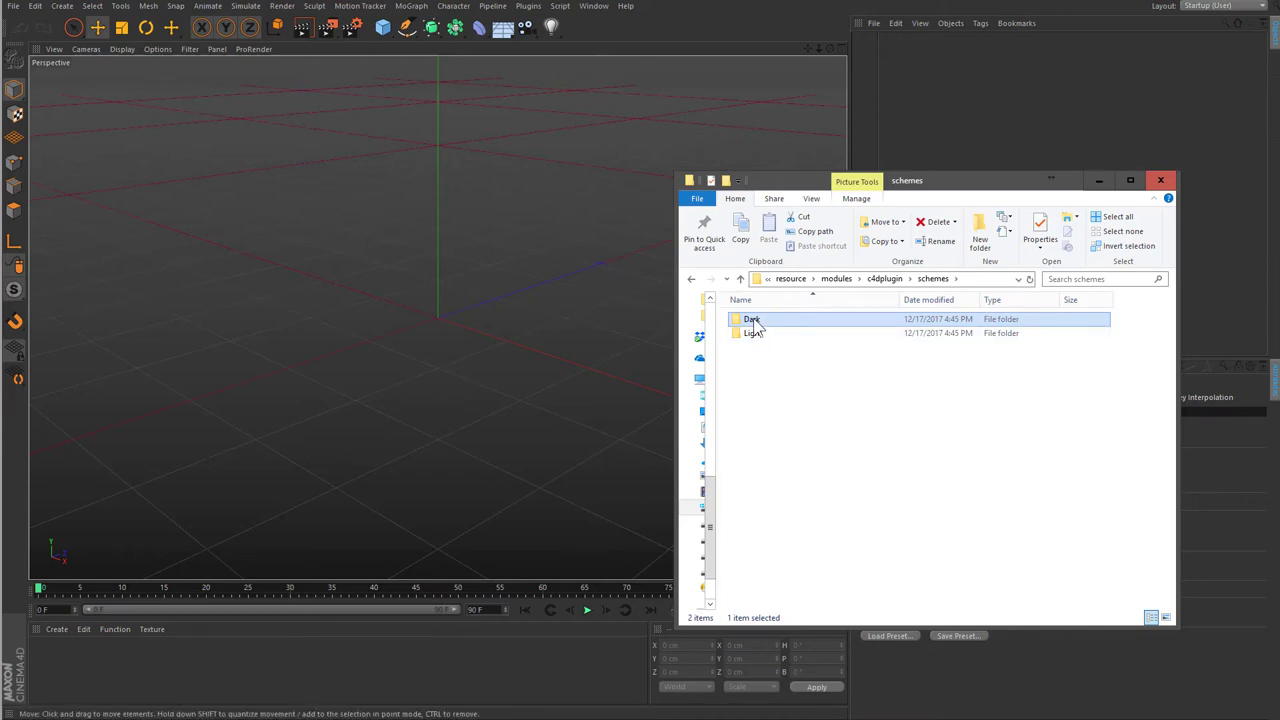
{"action": "left_click", "coordinate": [792, 279]}
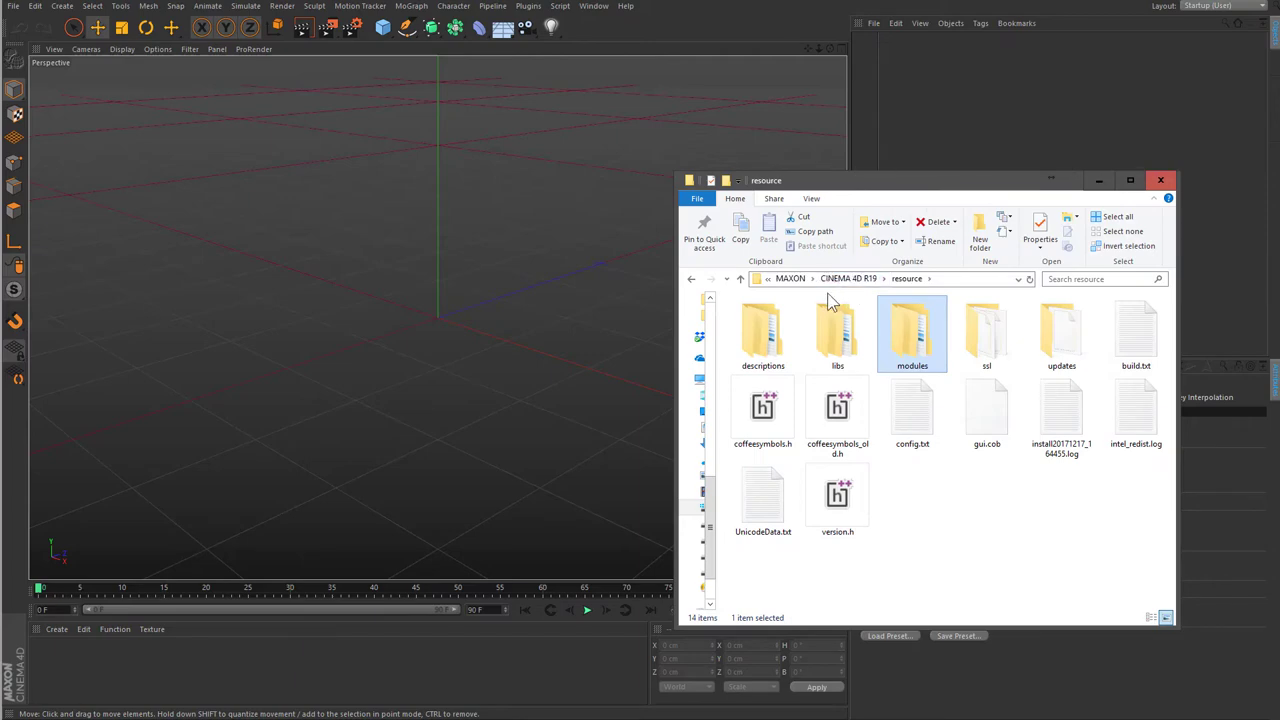
{"action": "left_click", "coordinate": [1160, 180]}
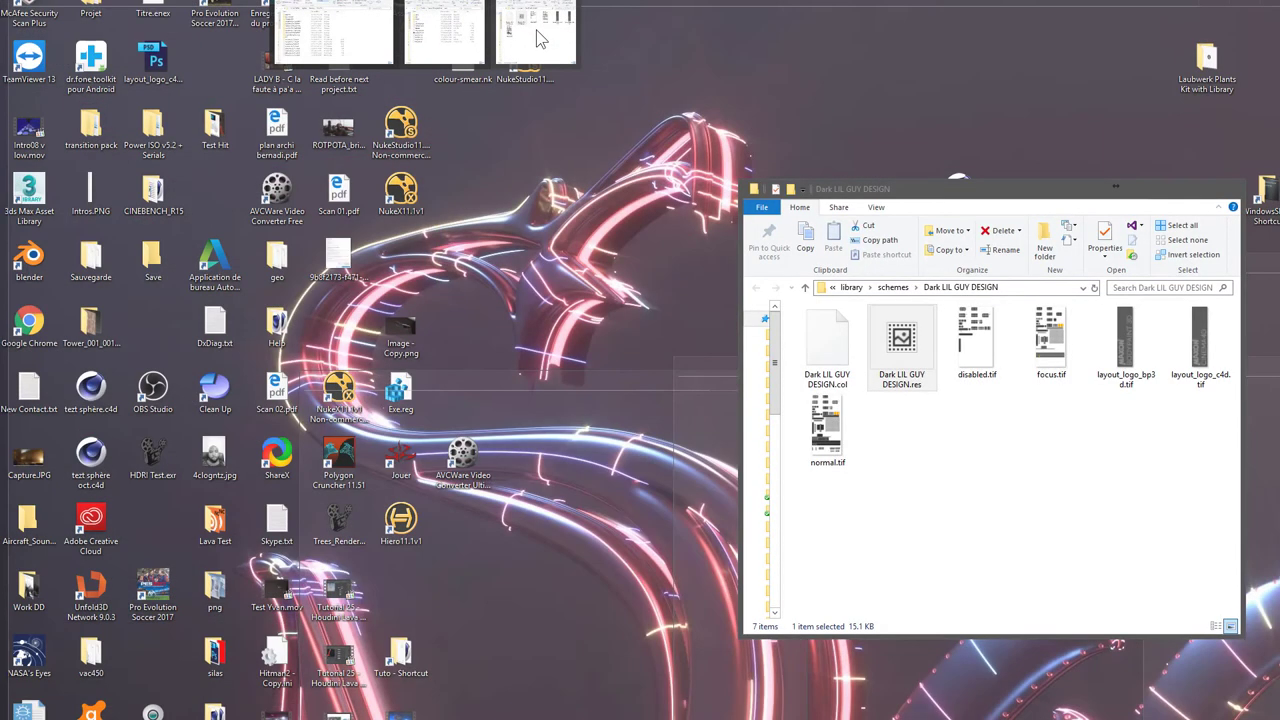
- Move dark.col from the prefs folder into the Dark LIL GUY DESIGN folder
{"action": "left_click", "coordinate": [537, 36]}
{"action": "left_click_drag", "start_coordinate": [590, 386], "coordinate": [567, 323]}
{"action": "left_click", "coordinate": [368, 542]}
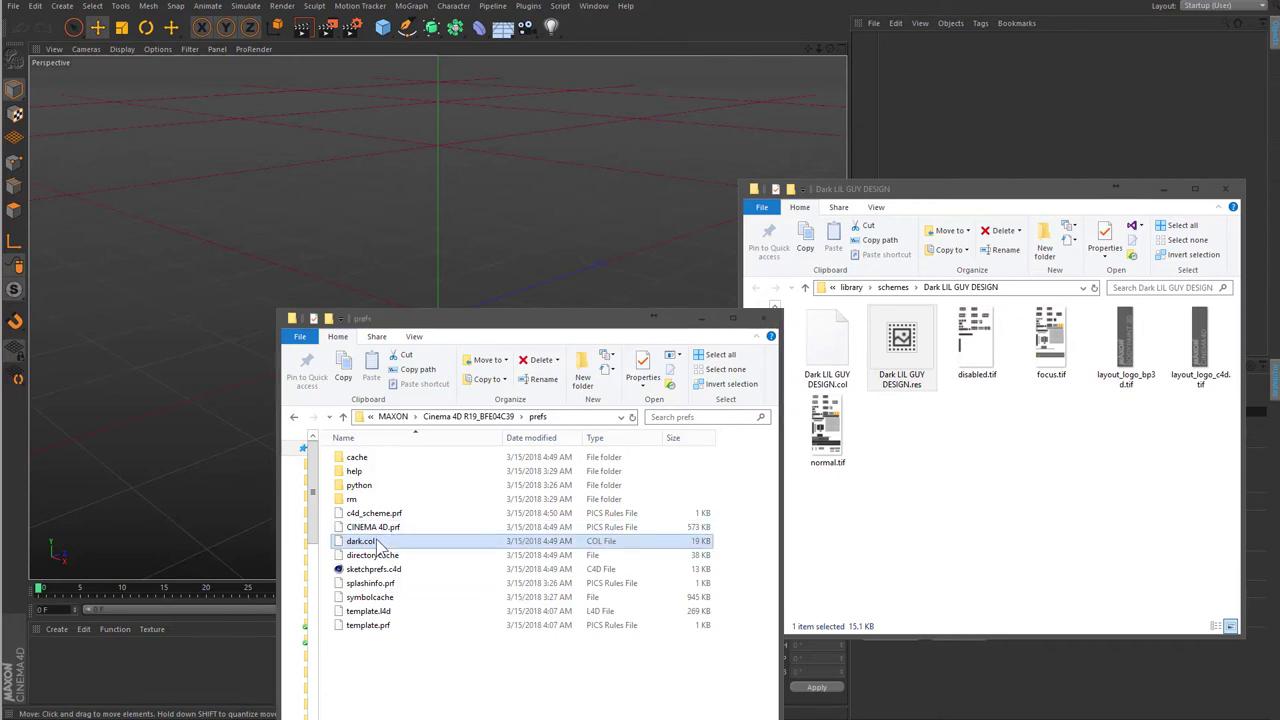
{"action": "left_click", "coordinate": [963, 503]}
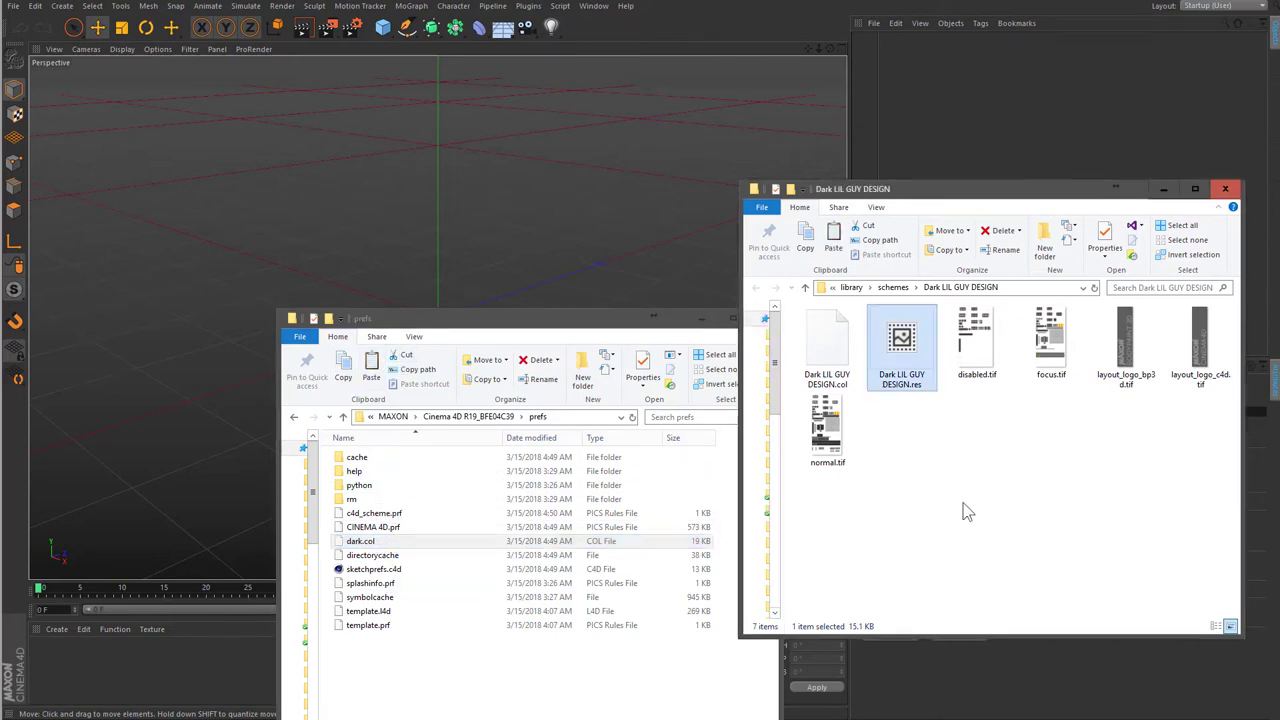
{"action": "left_click", "coordinate": [833, 240]}
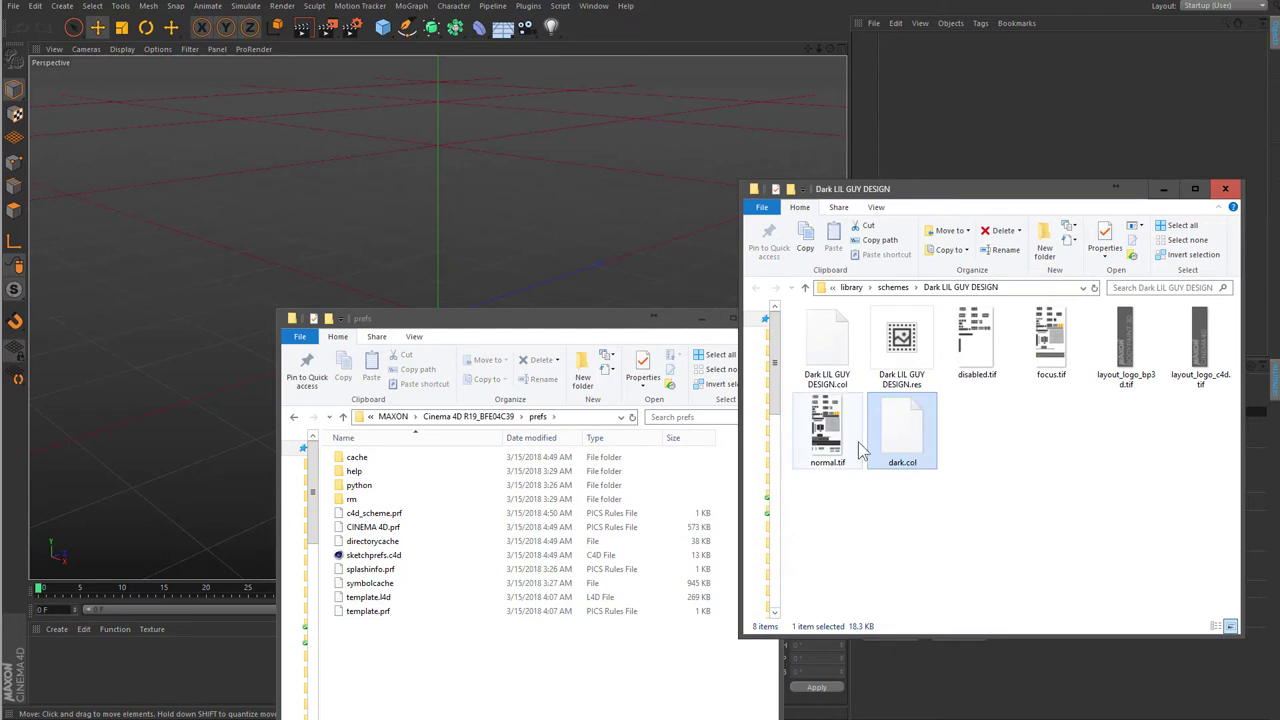
- Copy the old Dark LIL GUY DESIGN.col file's name, then delete that file
{"action": "left_click", "coordinate": [843, 390]}
{"action": "left_click", "coordinate": [843, 390]}
{"action": "right_click", "coordinate": [828, 382]}
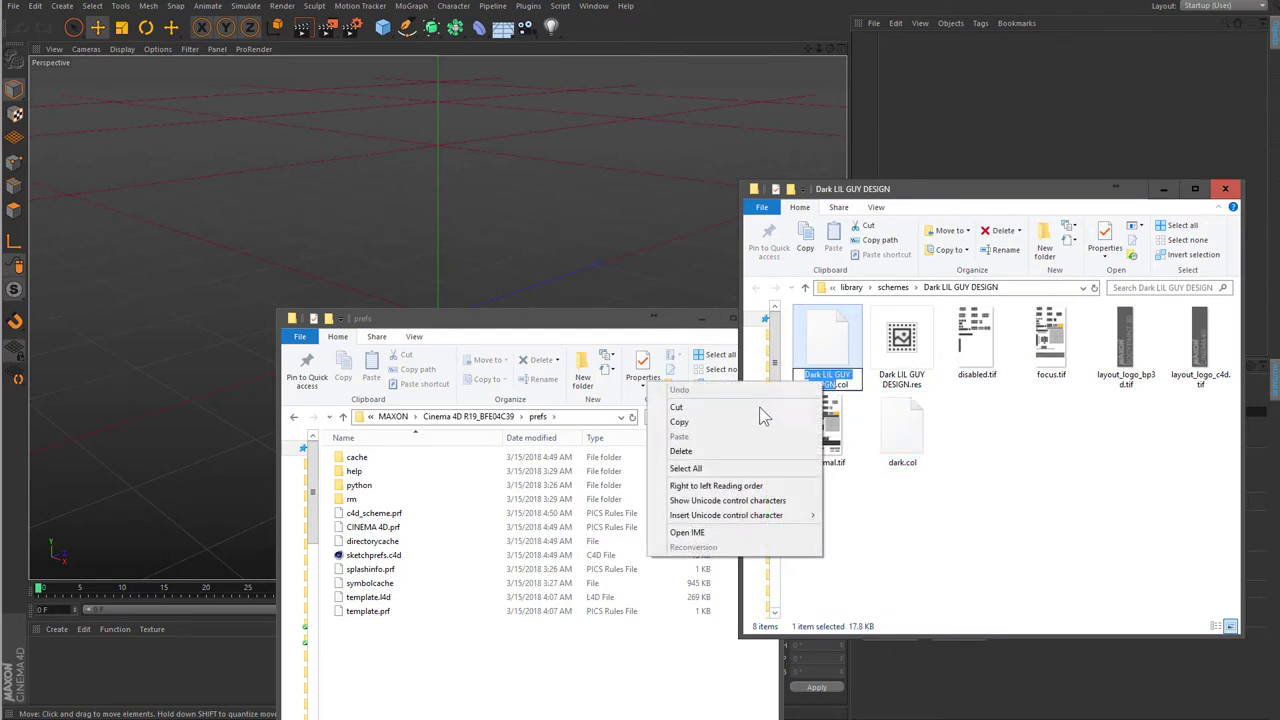
{"action": "left_click", "coordinate": [727, 420]}
{"action": "key", "text": "Return"}
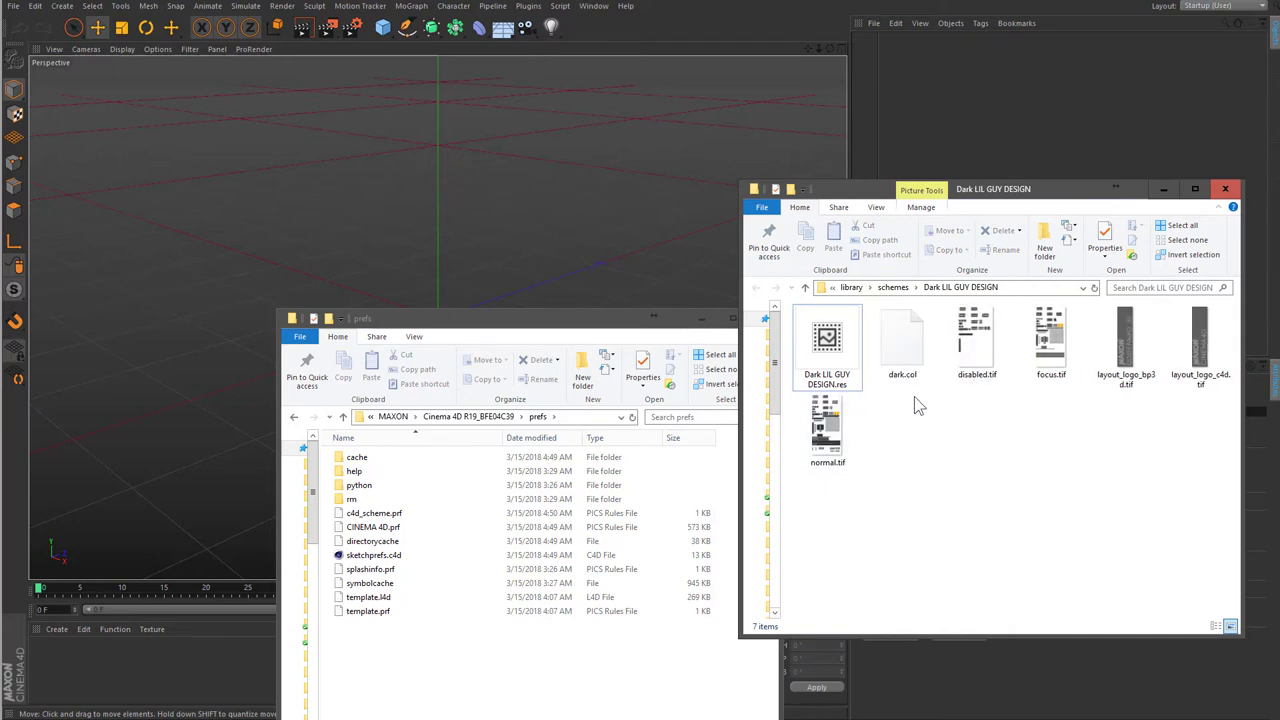
- Rename dark.col to Dark LIL GUY DESIGN.col by pasting the copied name
{"action": "left_click", "coordinate": [905, 385]}
{"action": "left_click", "coordinate": [903, 385]}
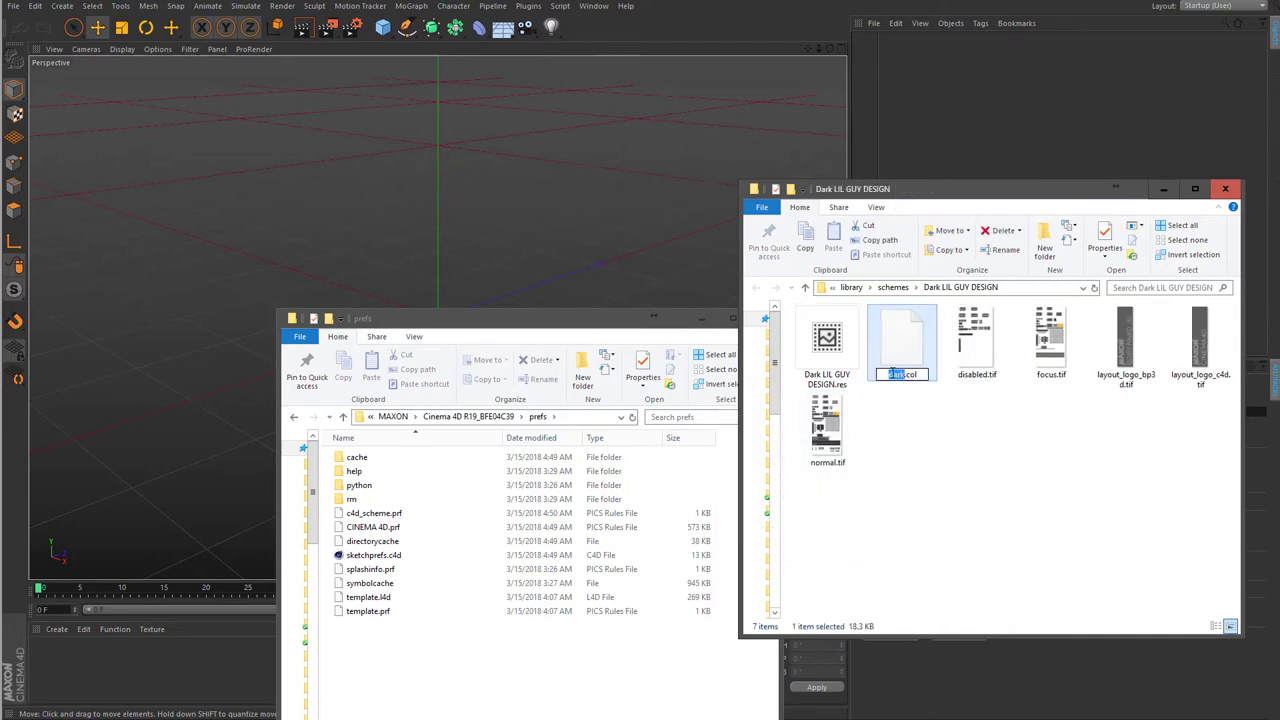
{"action": "right_click", "coordinate": [890, 374]}
{"action": "left_click", "coordinate": [770, 423]}
{"action": "key", "text": "Return"}
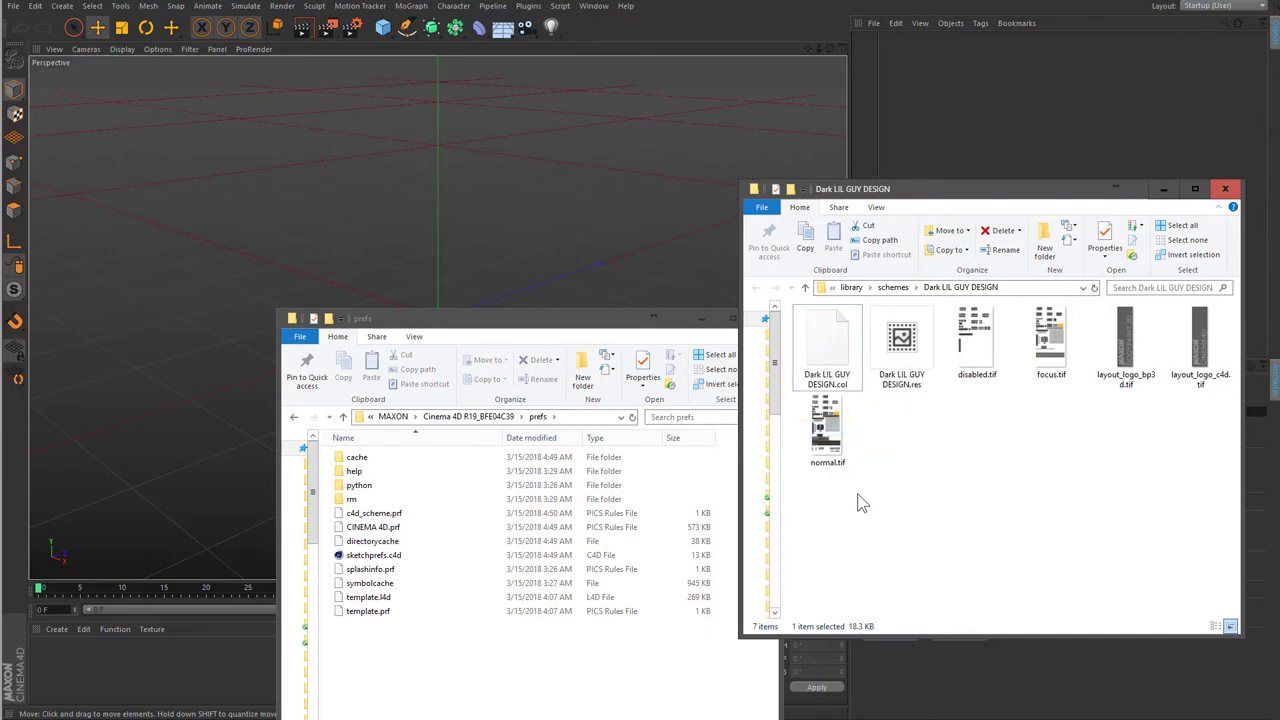
{"action": "left_click", "coordinate": [433, 528]}
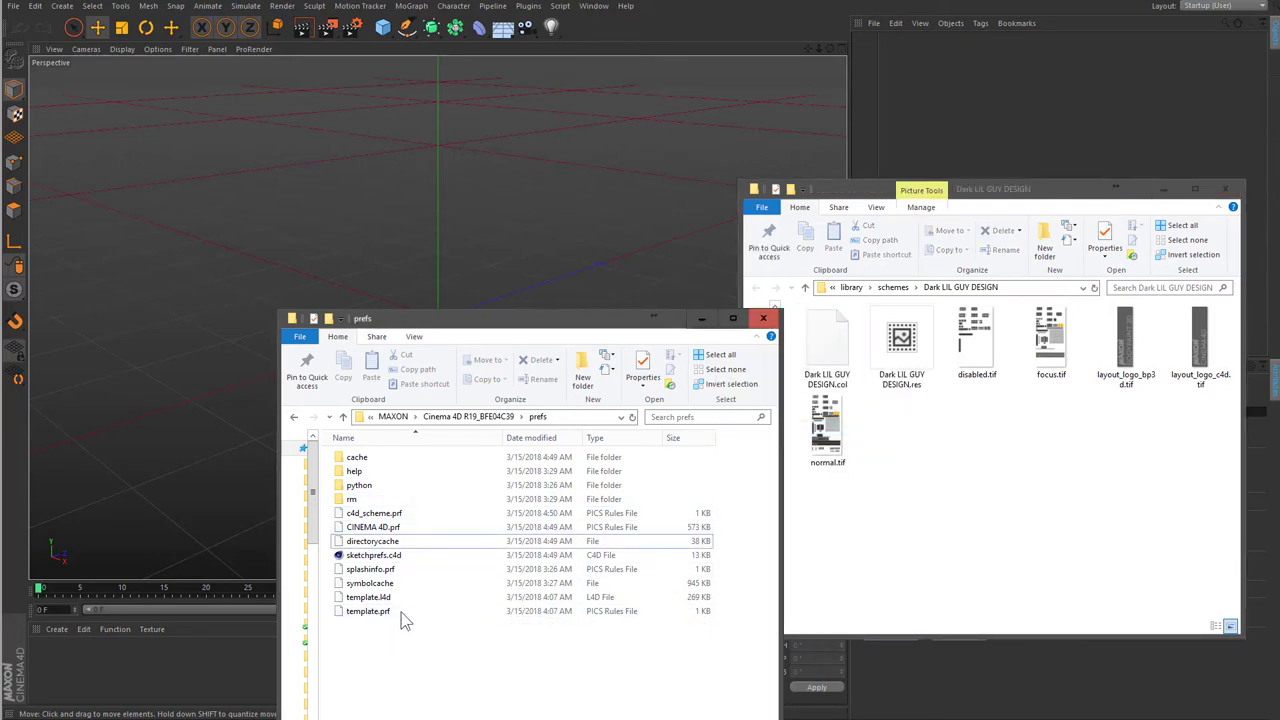
{"action": "left_click", "coordinate": [826, 345]}
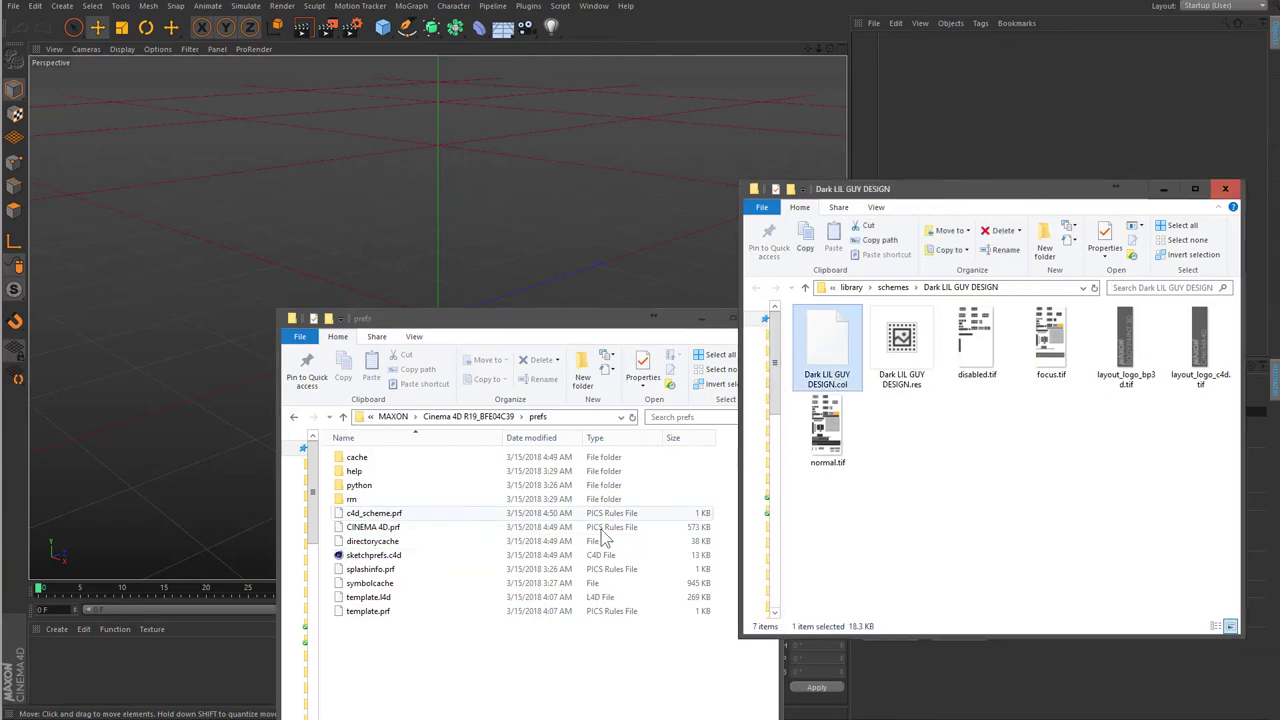
{"action": "left_click", "coordinate": [600, 541]}
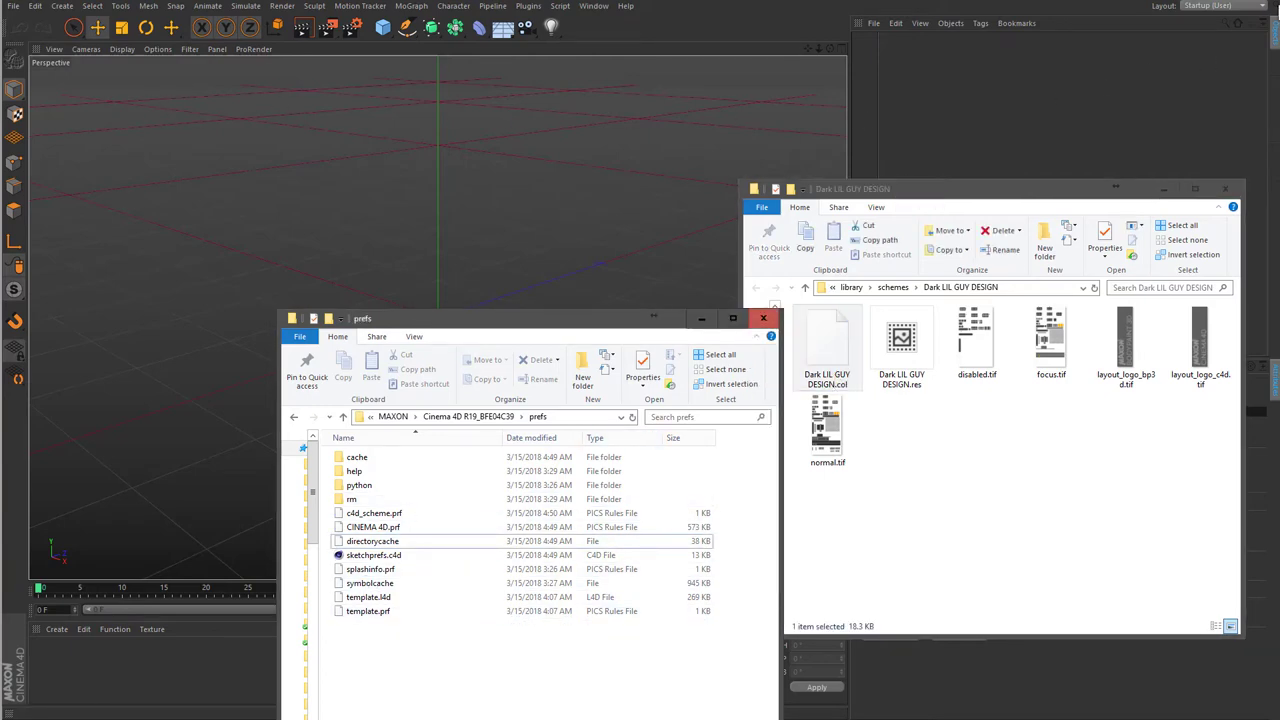
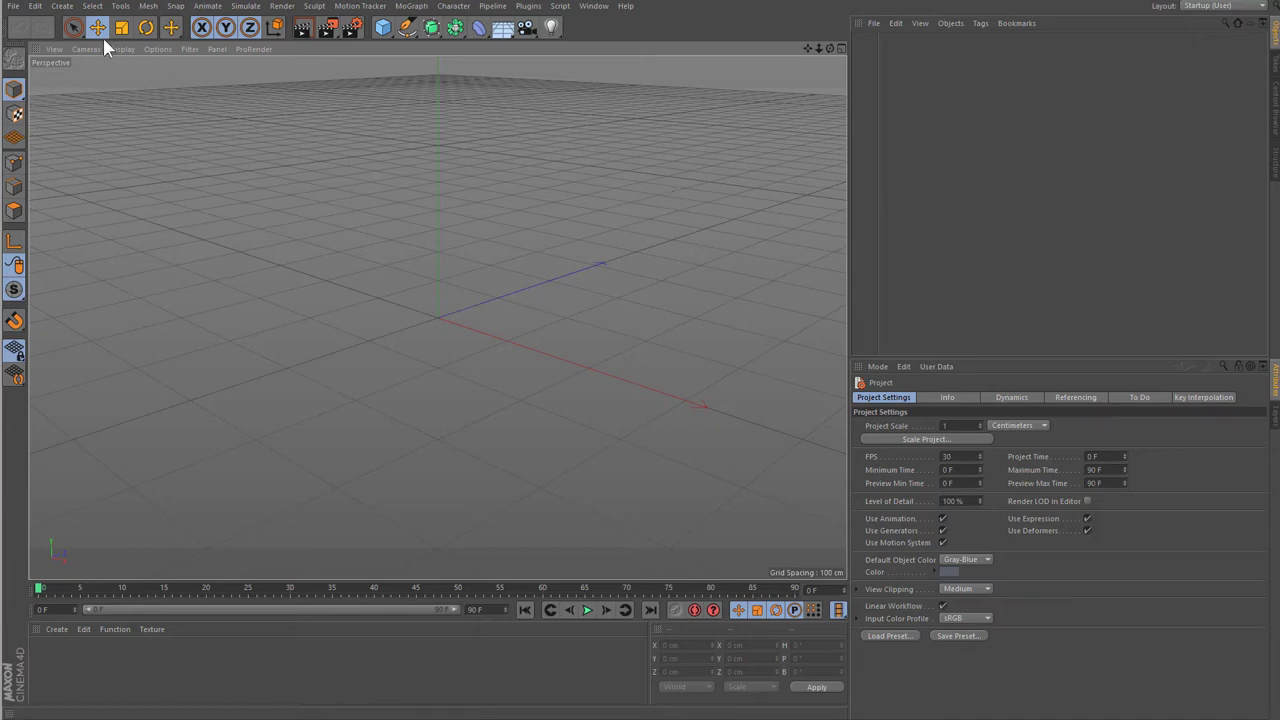
- Choose Dark LIL GUY DESIGN as the Interface Scheme in Edit > Preferences, then close Preferences
{"action": "left_click", "coordinate": [35, 6]}
{"action": "left_click", "coordinate": [92, 218]}
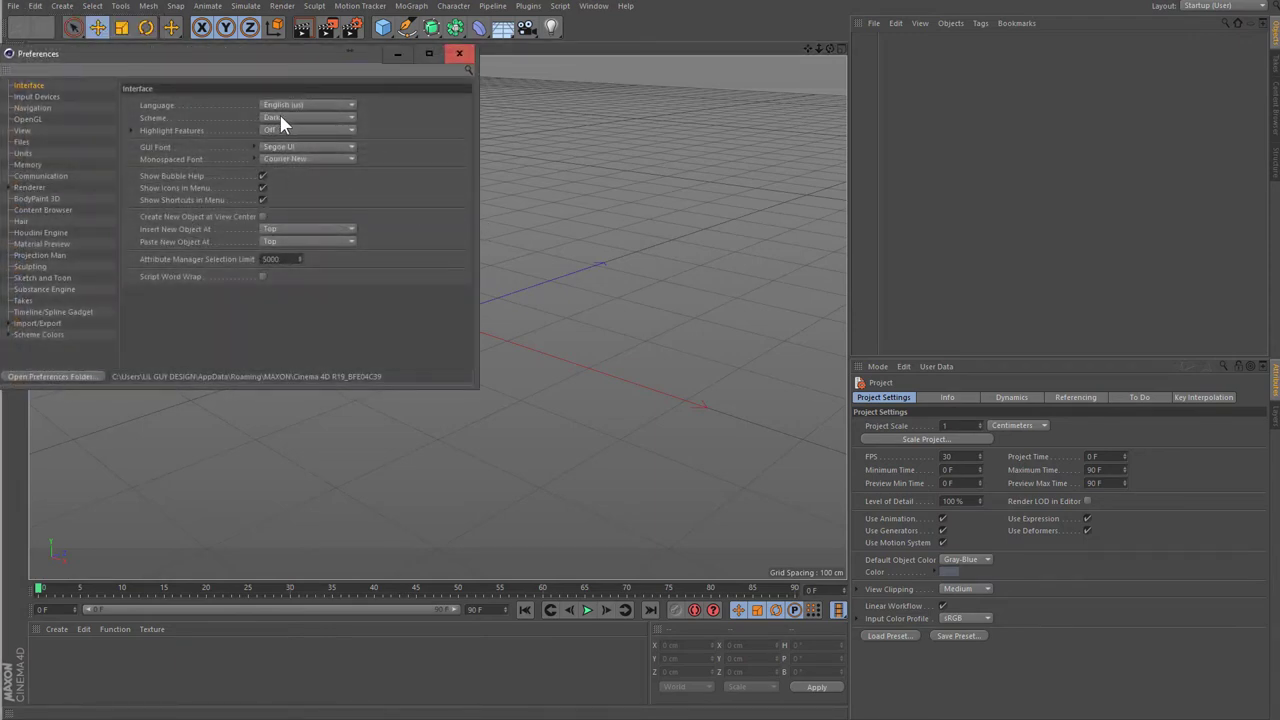
{"action": "left_click_drag", "start_coordinate": [252, 68], "coordinate": [655, 106]}
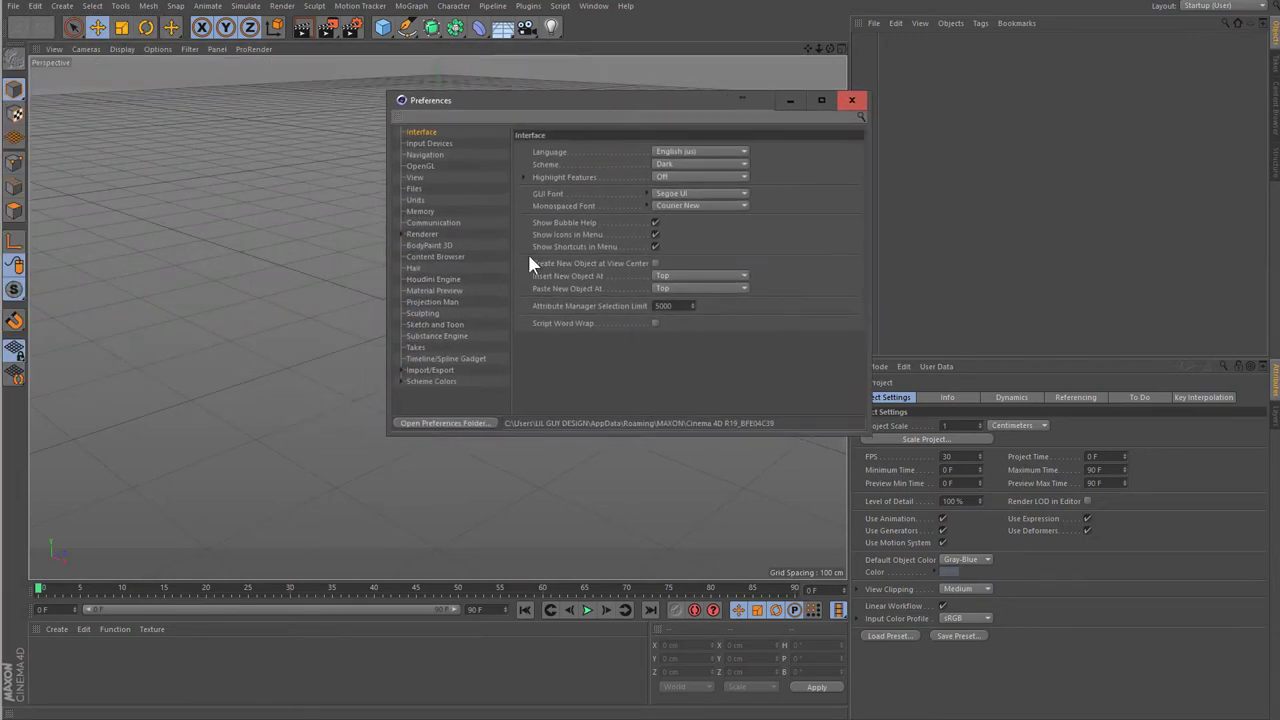
{"action": "left_click", "coordinate": [664, 163]}
{"action": "left_click", "coordinate": [664, 208]}
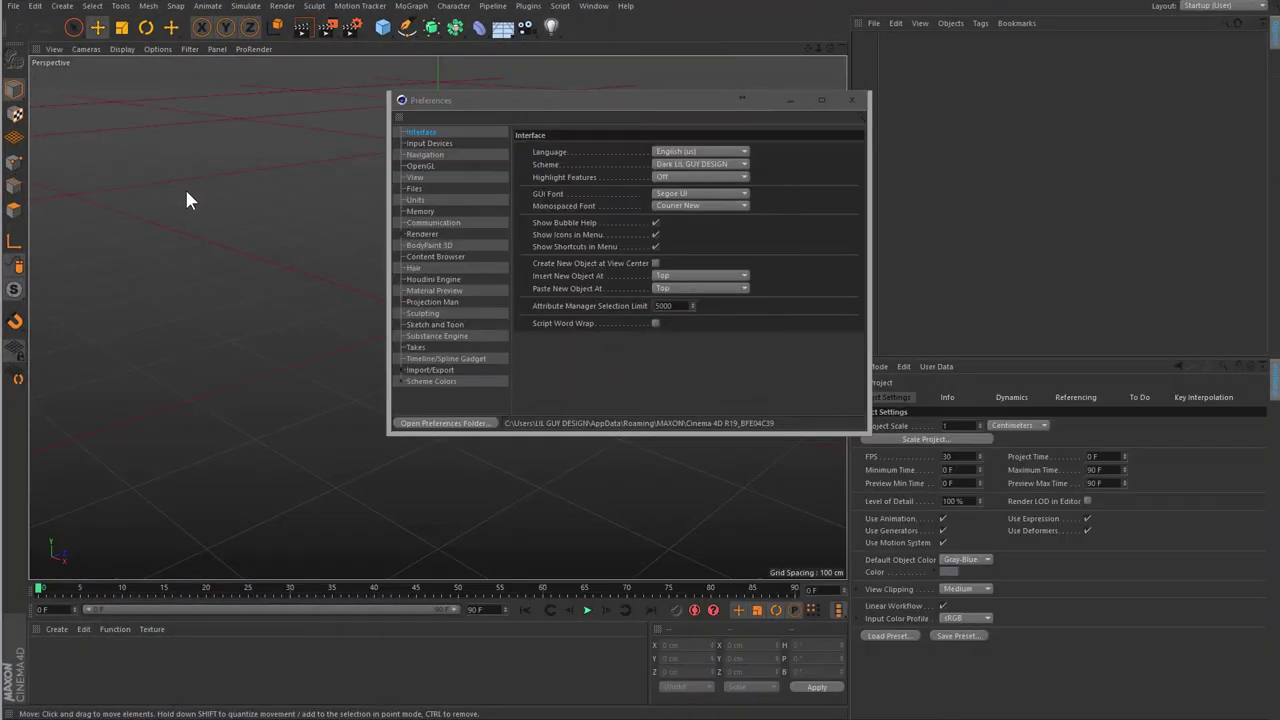
{"action": "left_click_drag", "start_coordinate": [584, 102], "coordinate": [598, 132]}
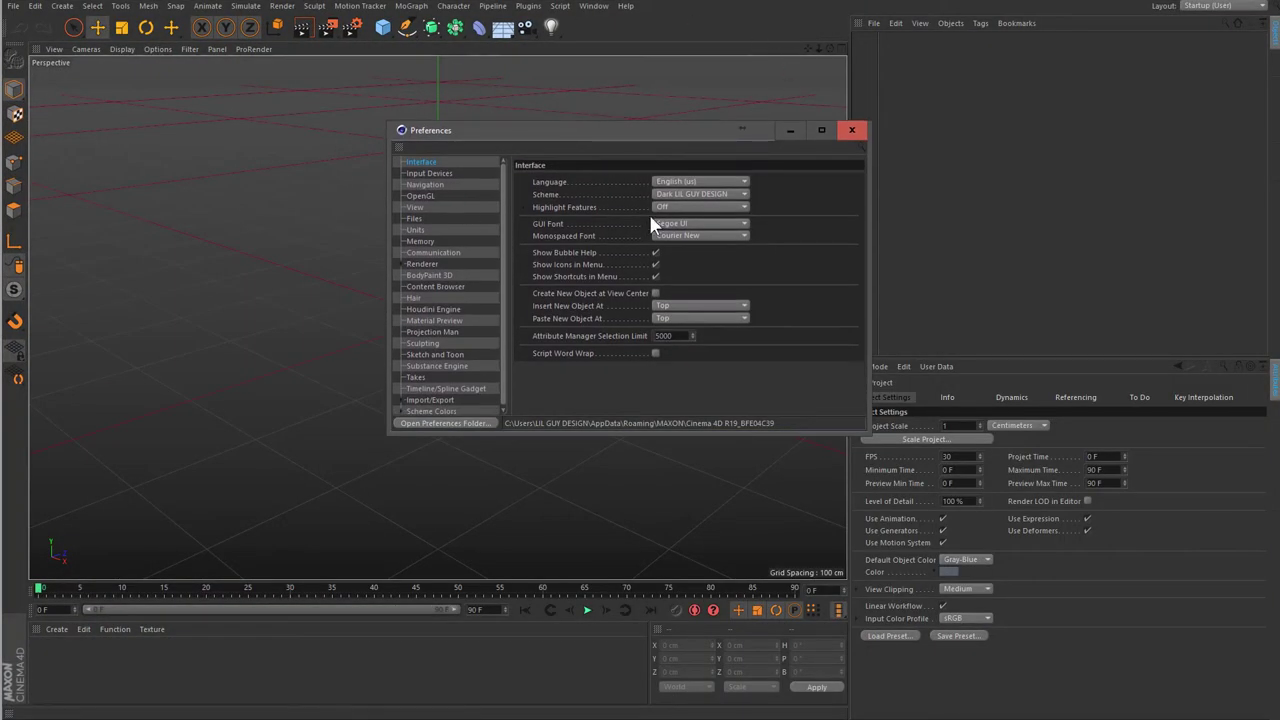
{"action": "left_click", "coordinate": [672, 196]}
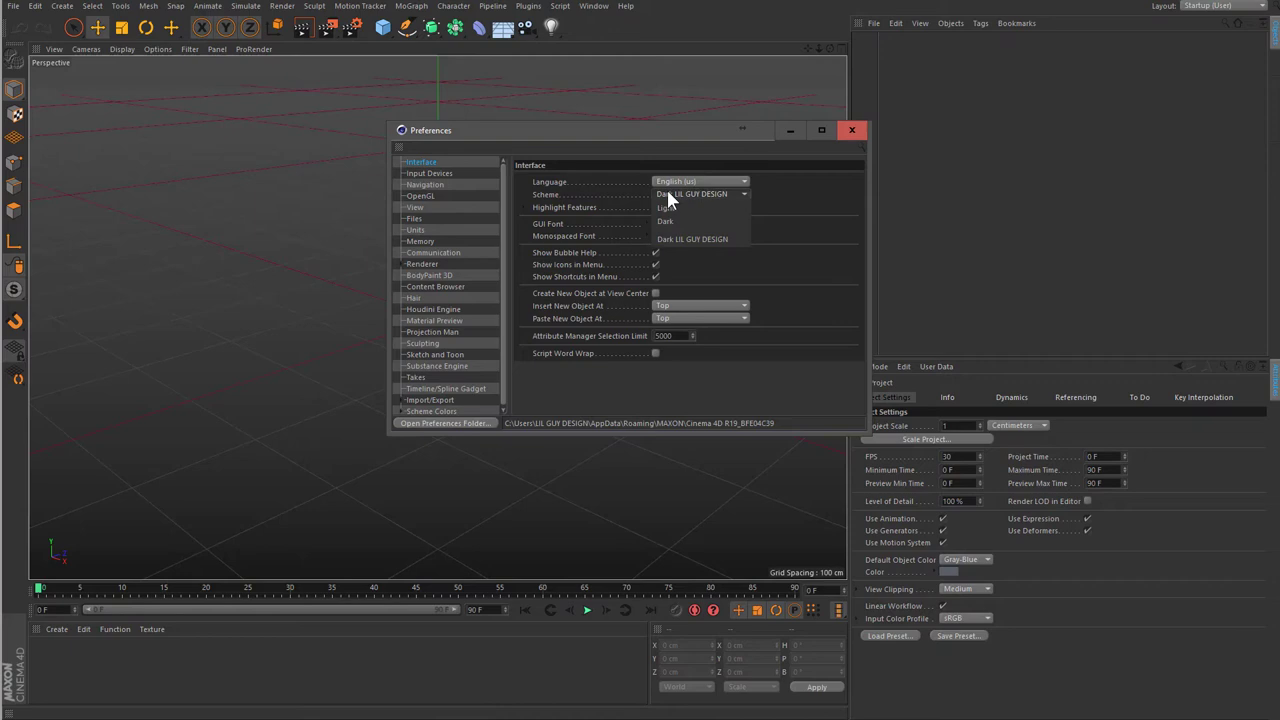
{"action": "left_click", "coordinate": [864, 263]}
{"action": "left_click", "coordinate": [851, 130]}
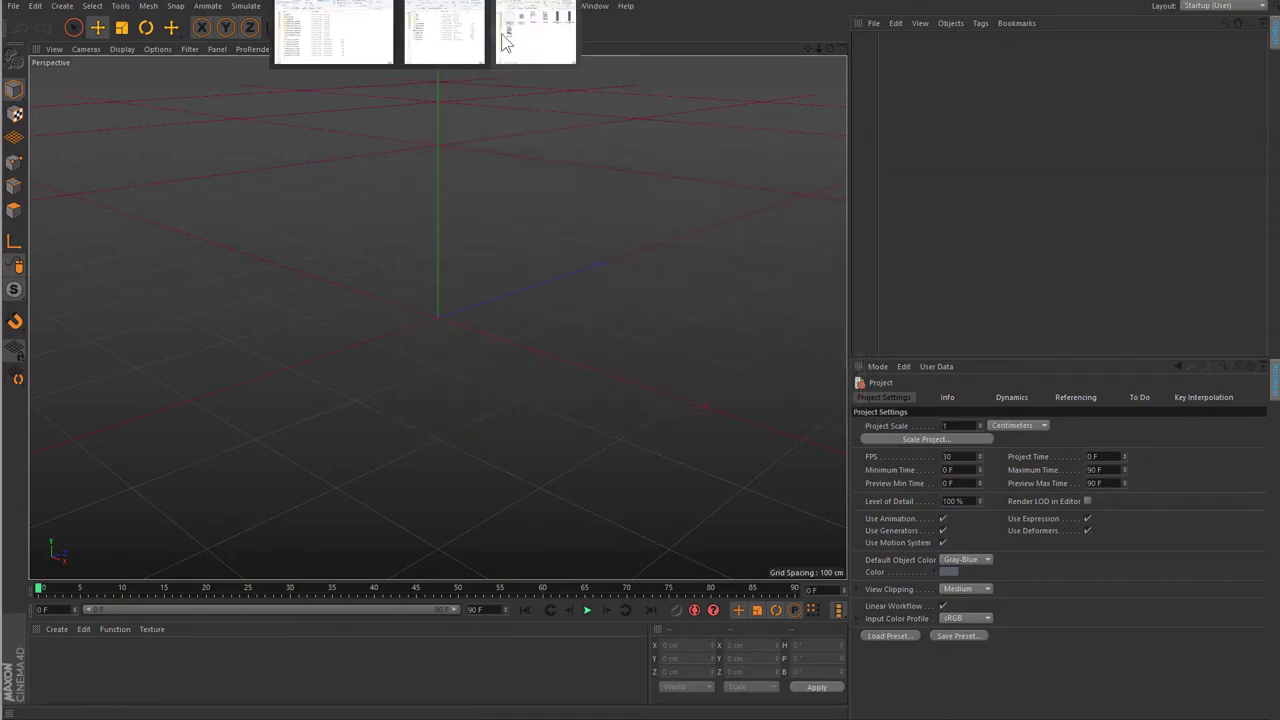
- Open disabled.tif from the Dark LIL GUY DESIGN scheme folder in Photoshop
{"action": "left_click", "coordinate": [505, 40]}
{"action": "left_click_drag", "start_coordinate": [956, 194], "coordinate": [598, 150]}
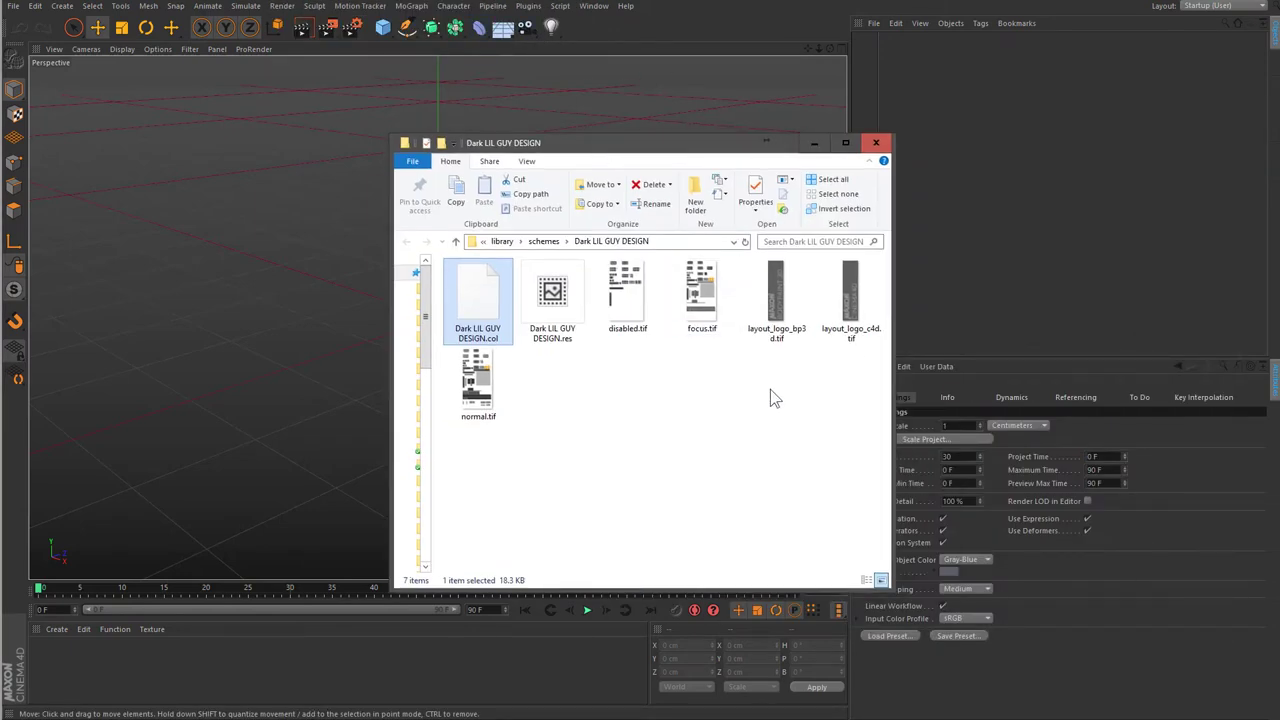
{"action": "left_click_drag", "start_coordinate": [772, 397], "coordinate": [614, 381]}
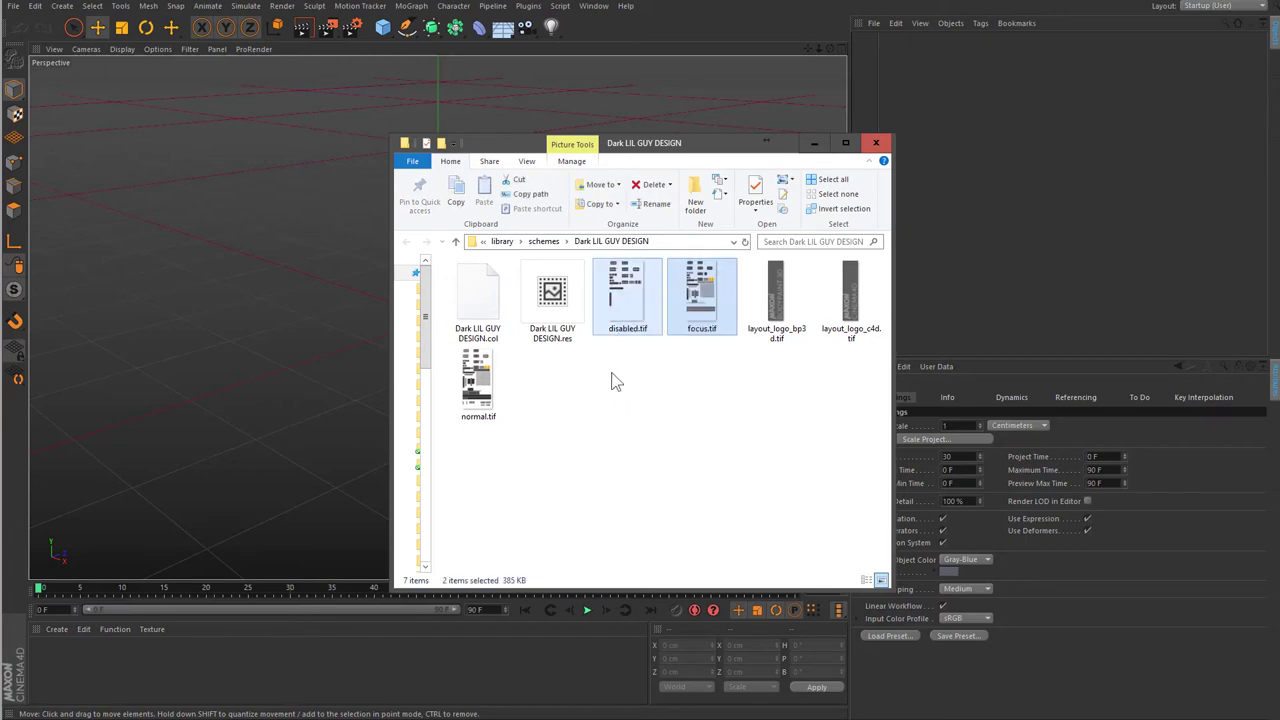
{"action": "left_click_drag", "start_coordinate": [617, 418], "coordinate": [481, 393]}
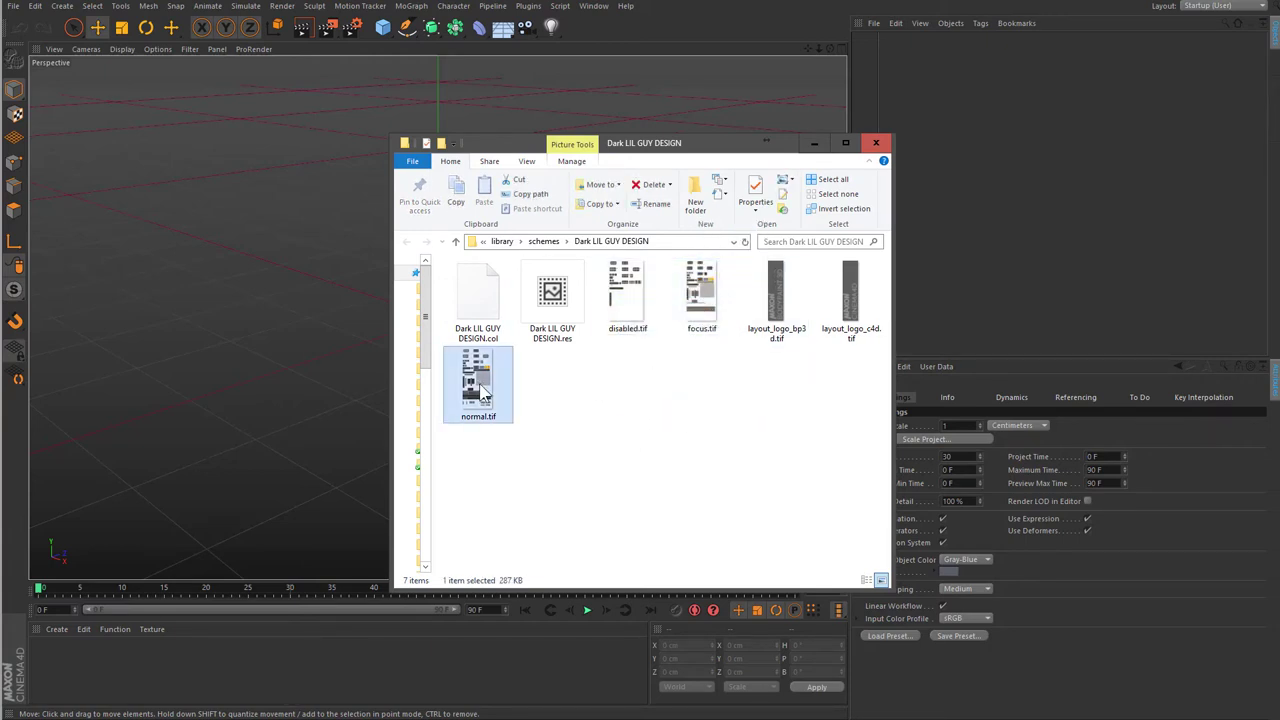
{"action": "left_click", "coordinate": [638, 293]}
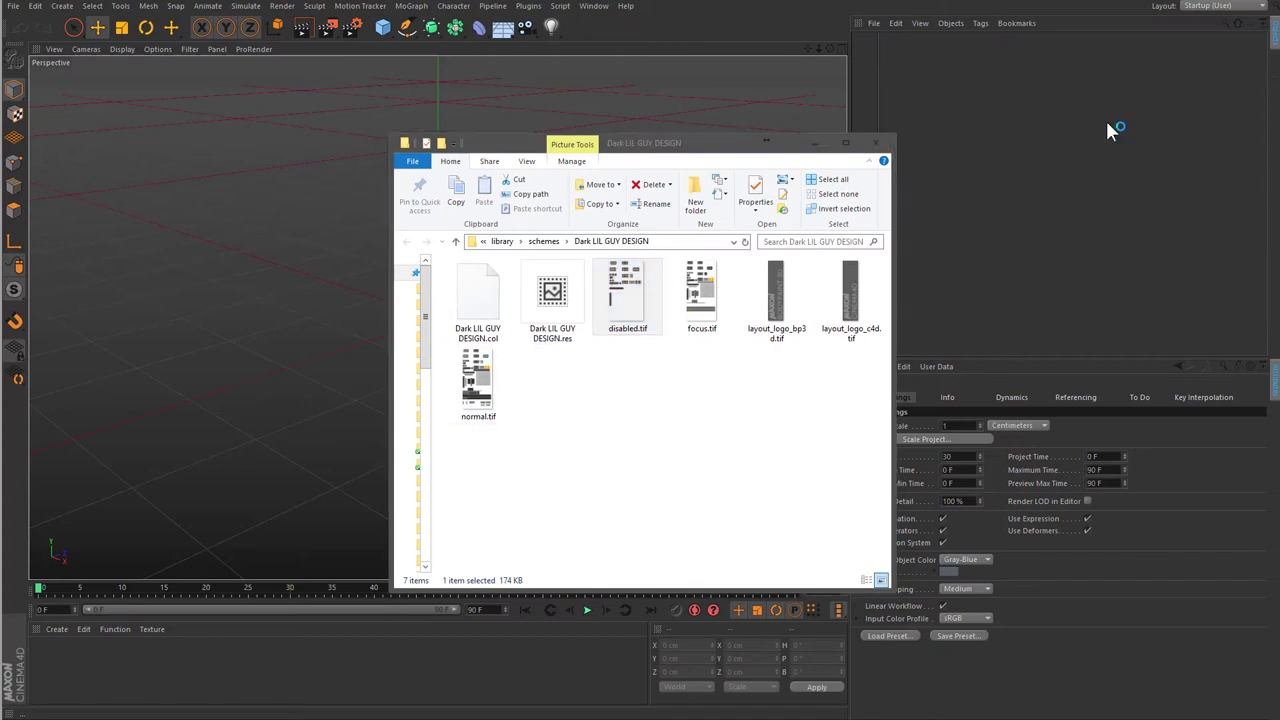
{"action": "double_click", "coordinate": [628, 300]}
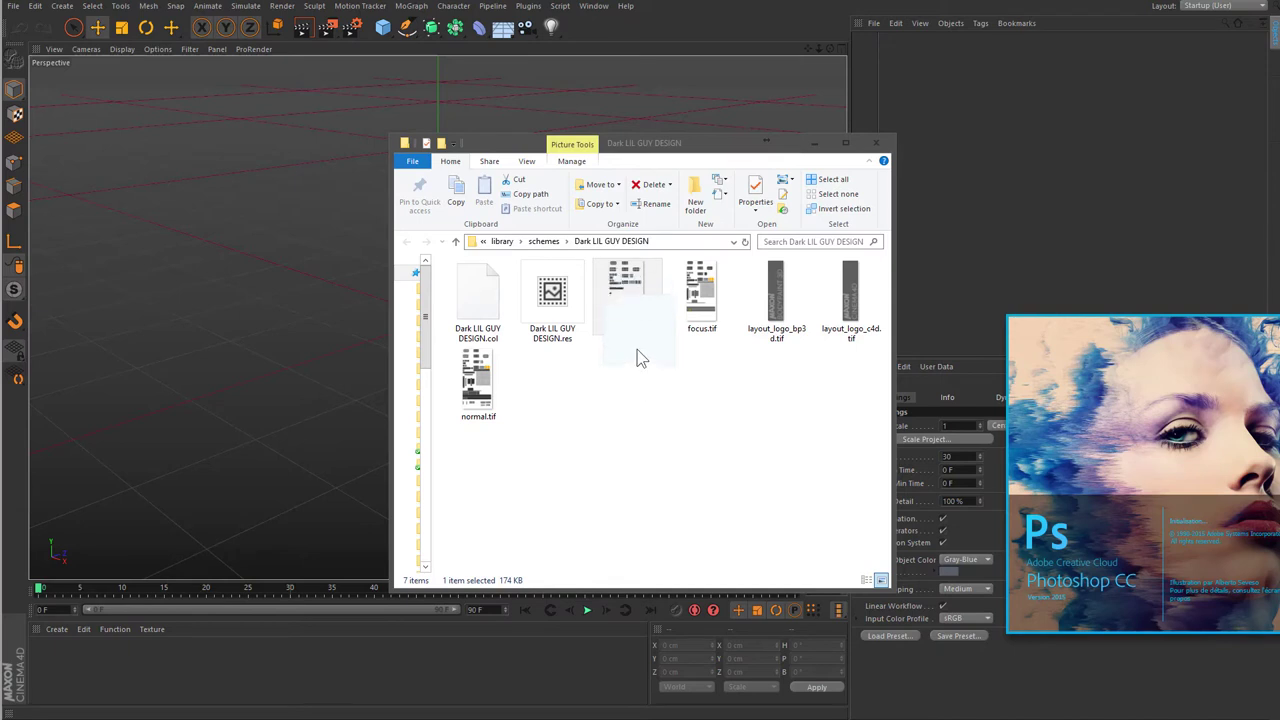
- Duplicate disabled.tif, focus.tif and normal.tif as '- Copy' backups in the same folder
{"action": "left_click", "coordinate": [607, 301]}
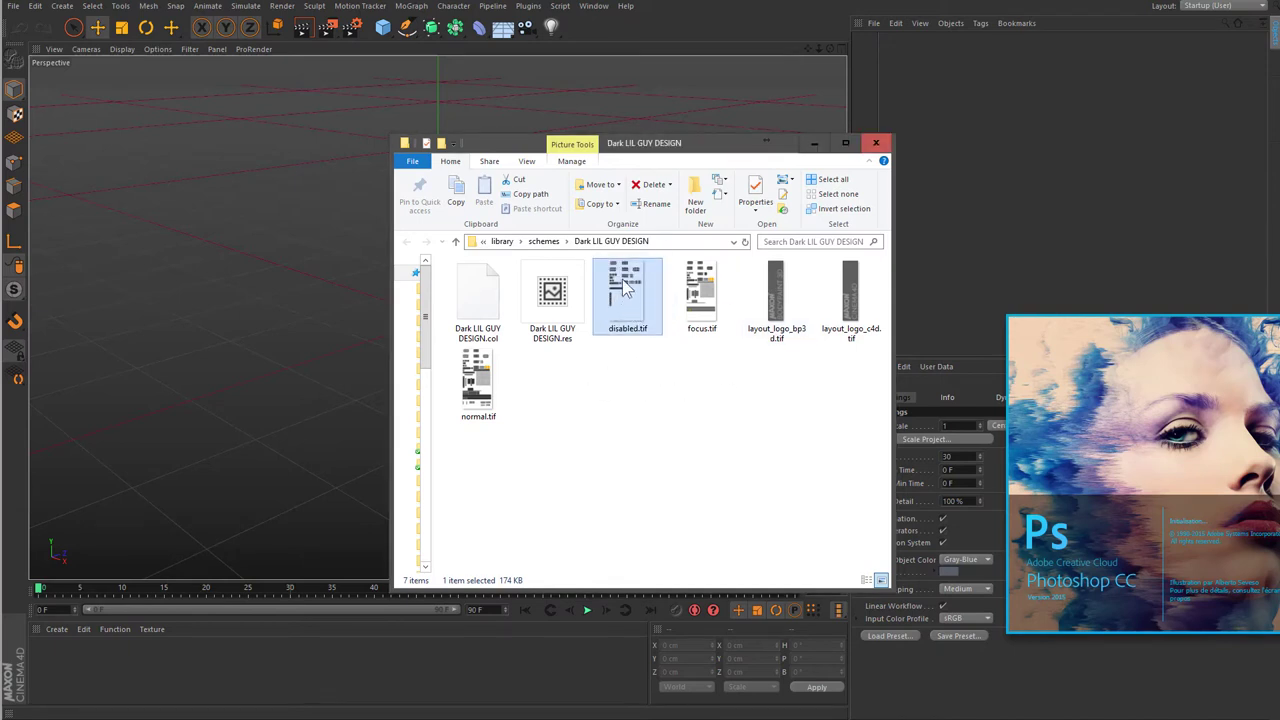
{"action": "left_click", "coordinate": [700, 295], "text": "ctrl"}
{"action": "left_click", "coordinate": [478, 385], "text": "ctrl"}
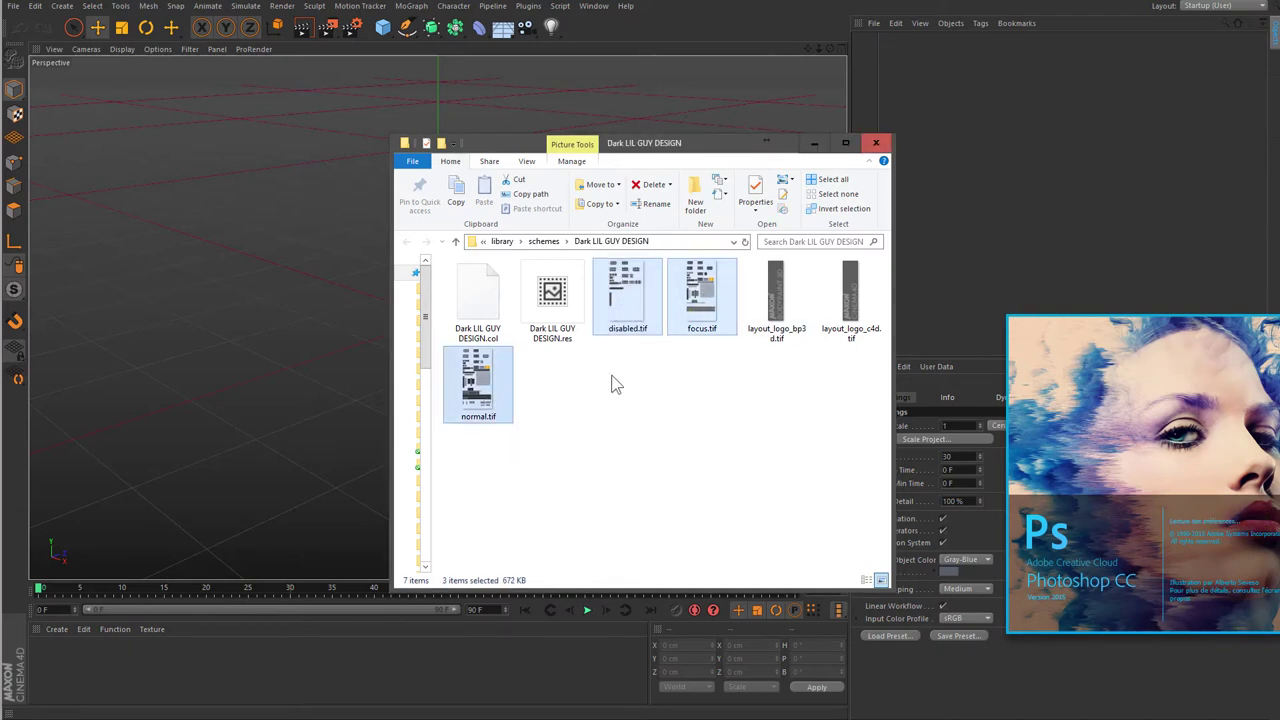
{"action": "mouse_move", "coordinate": [622, 300]}
{"action": "left_mouse_down", "text": "ctrl"}
{"action": "mouse_move", "coordinate": [657, 485]}
{"action": "mouse_move", "coordinate": [677, 458]}
{"action": "left_mouse_up", "text": "ctrl"}
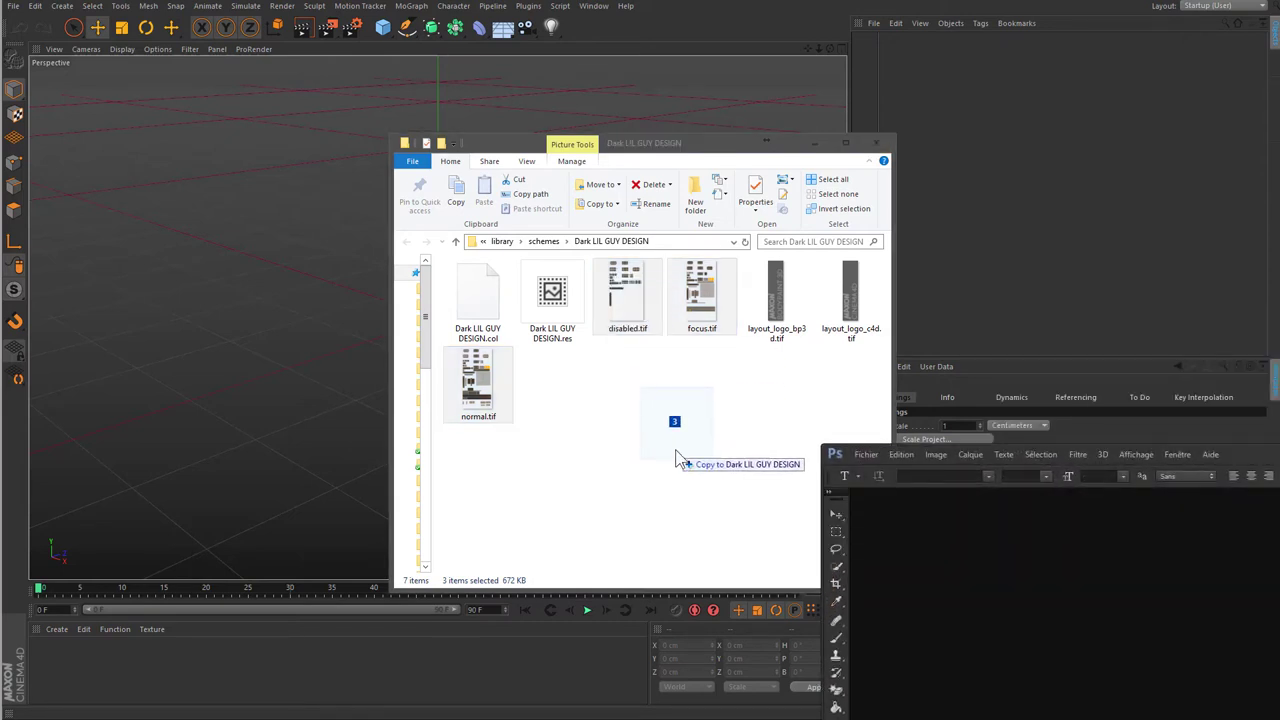
{"action": "left_click_drag", "start_coordinate": [677, 458], "coordinate": [675, 463], "text": "ctrl"}
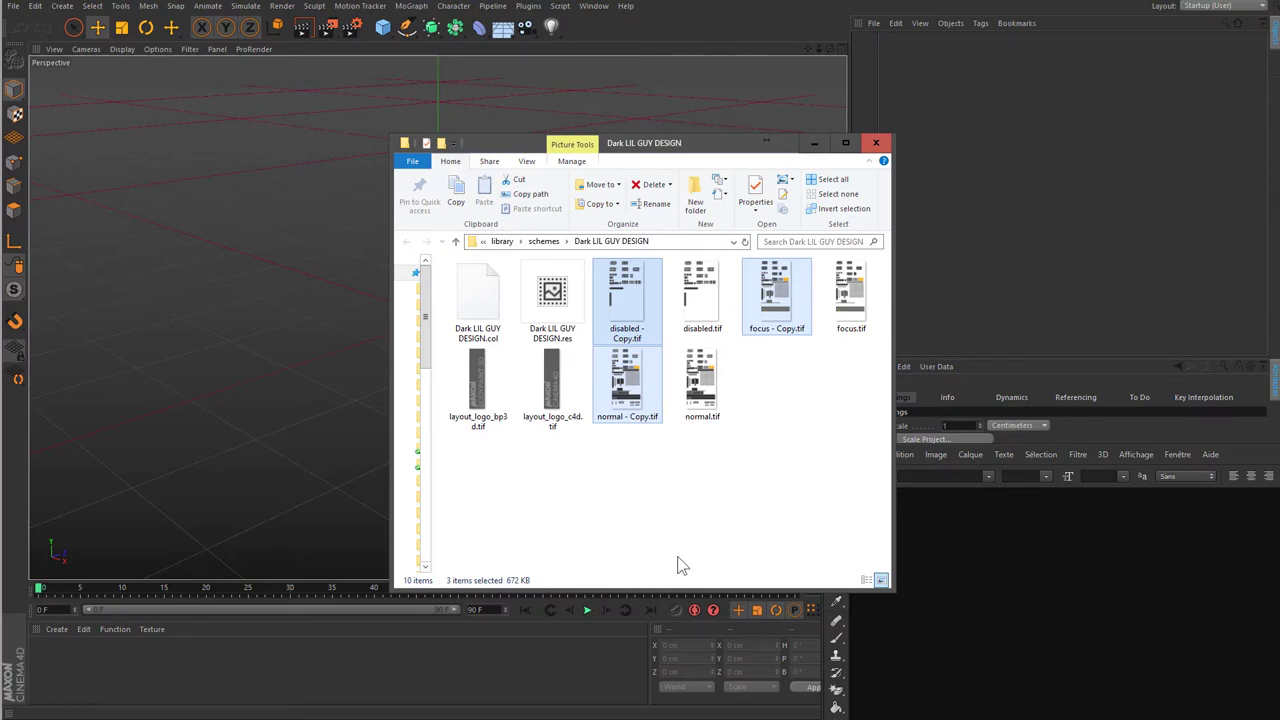
{"action": "left_click", "coordinate": [750, 392]}
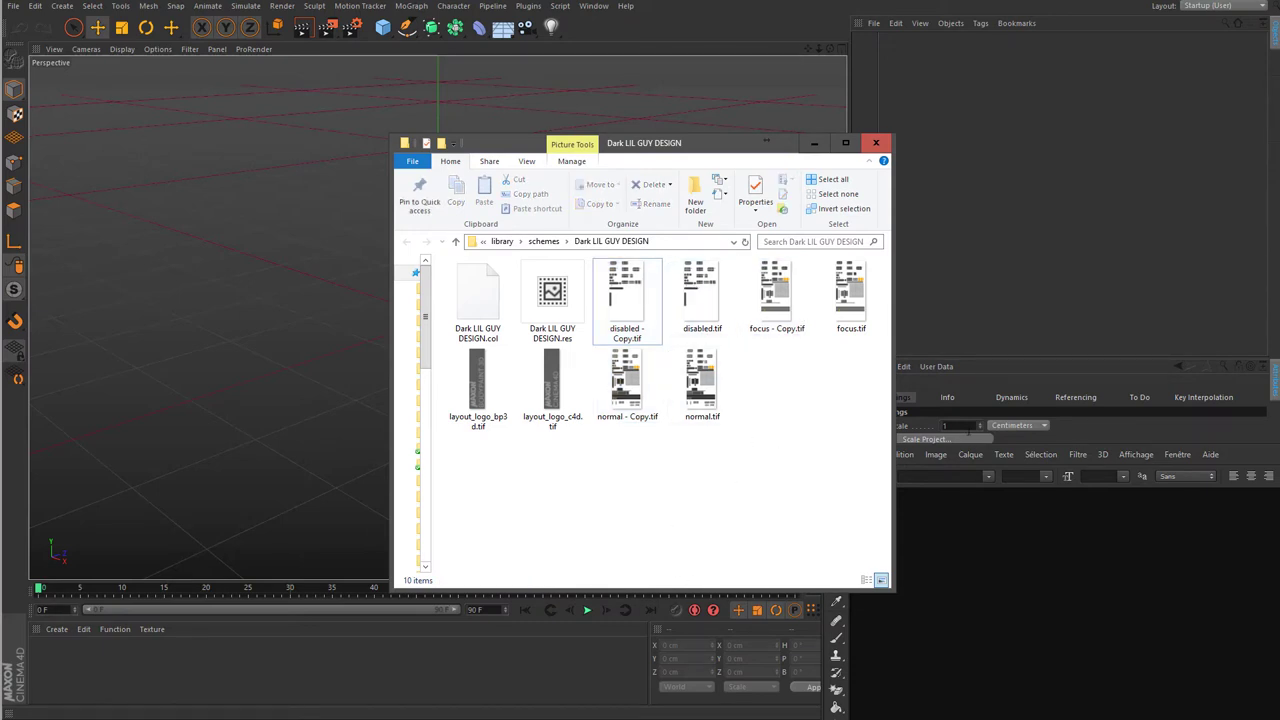
{"action": "left_click", "coordinate": [1118, 448]}
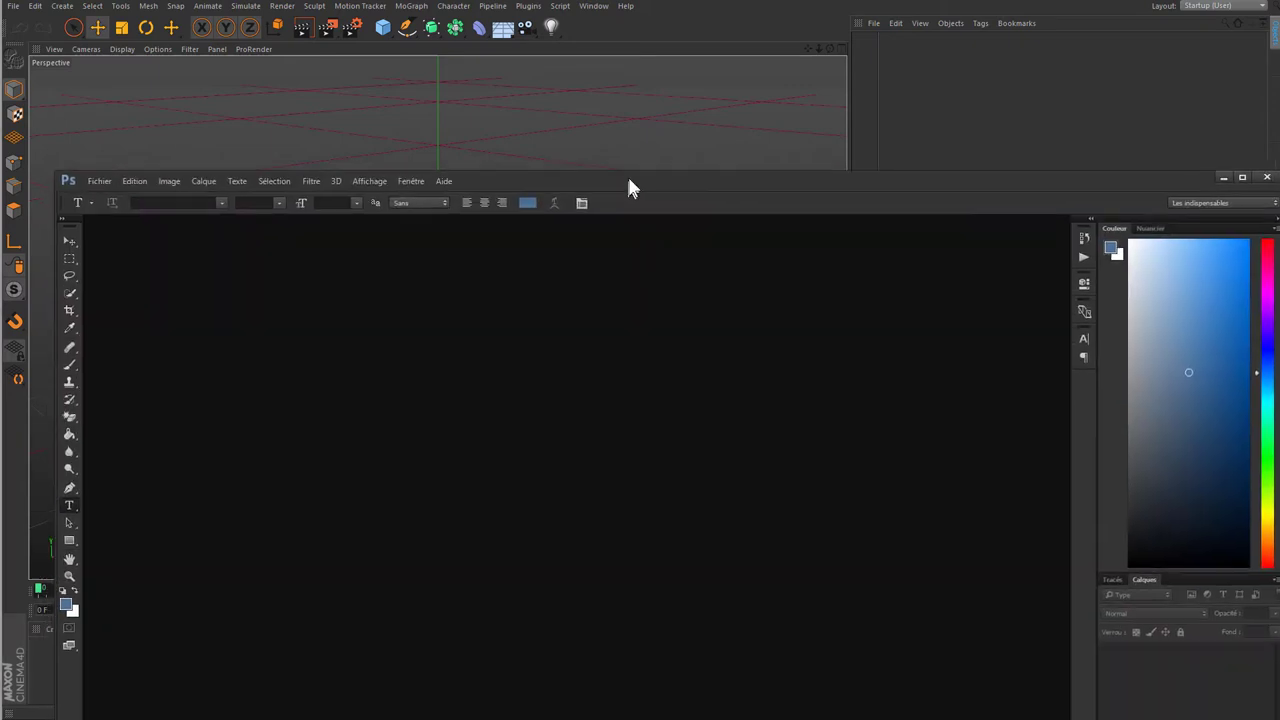
- Bring disabled.tif into Photoshop by dragging it from the scheme folder
{"action": "left_click", "coordinate": [529, 33]}
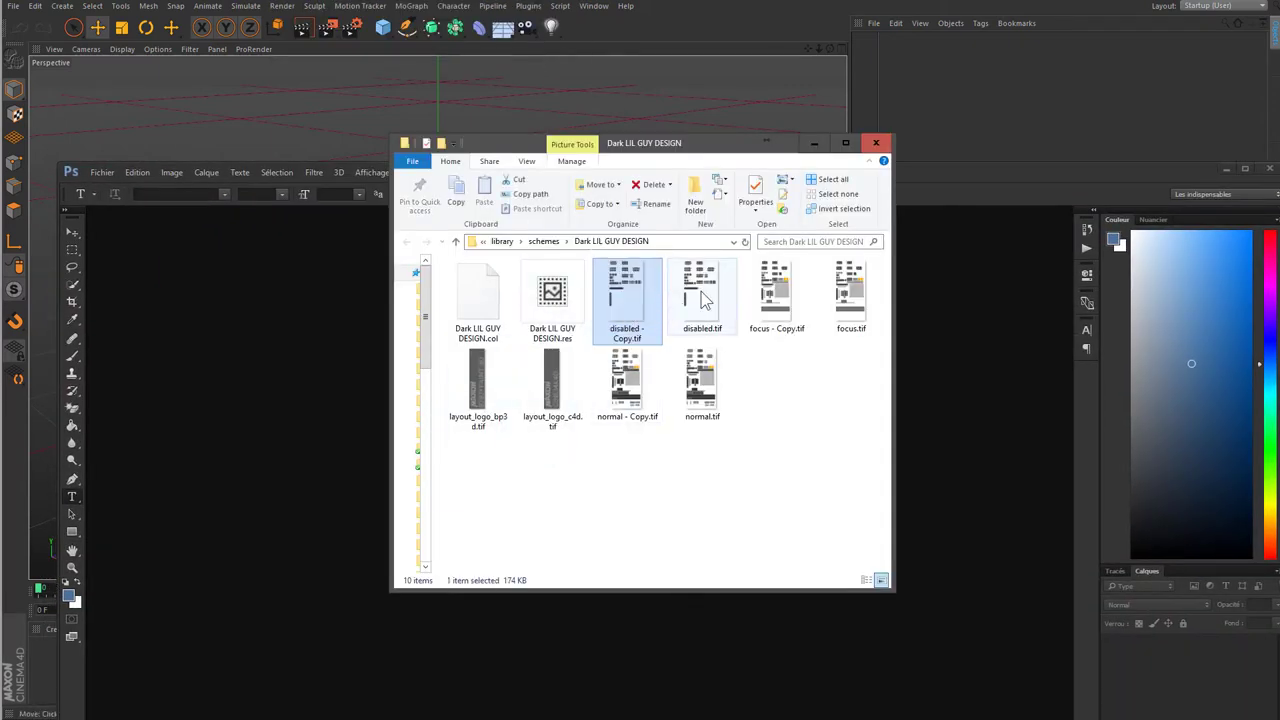
{"action": "left_click_drag", "start_coordinate": [705, 297], "coordinate": [667, 252]}
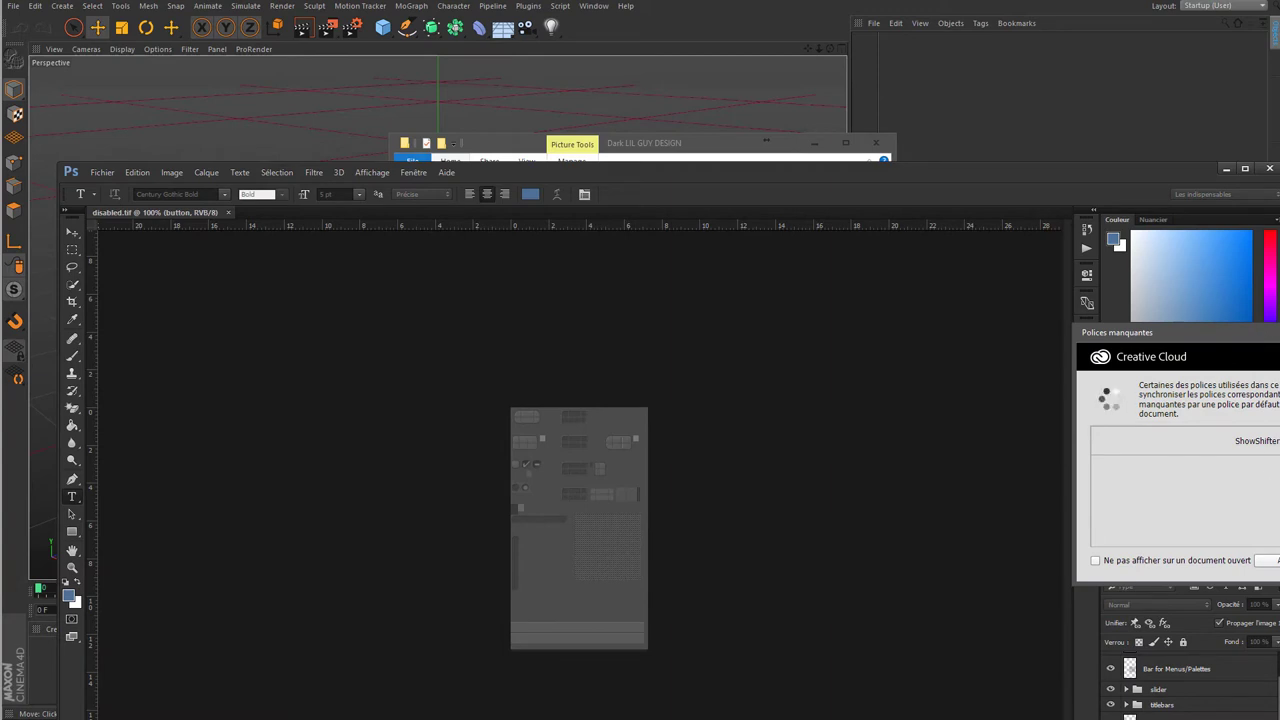
{"action": "scroll", "coordinate": [604, 523], "scroll_direction": "up", "scroll_amount": 1, "text": "alt"}
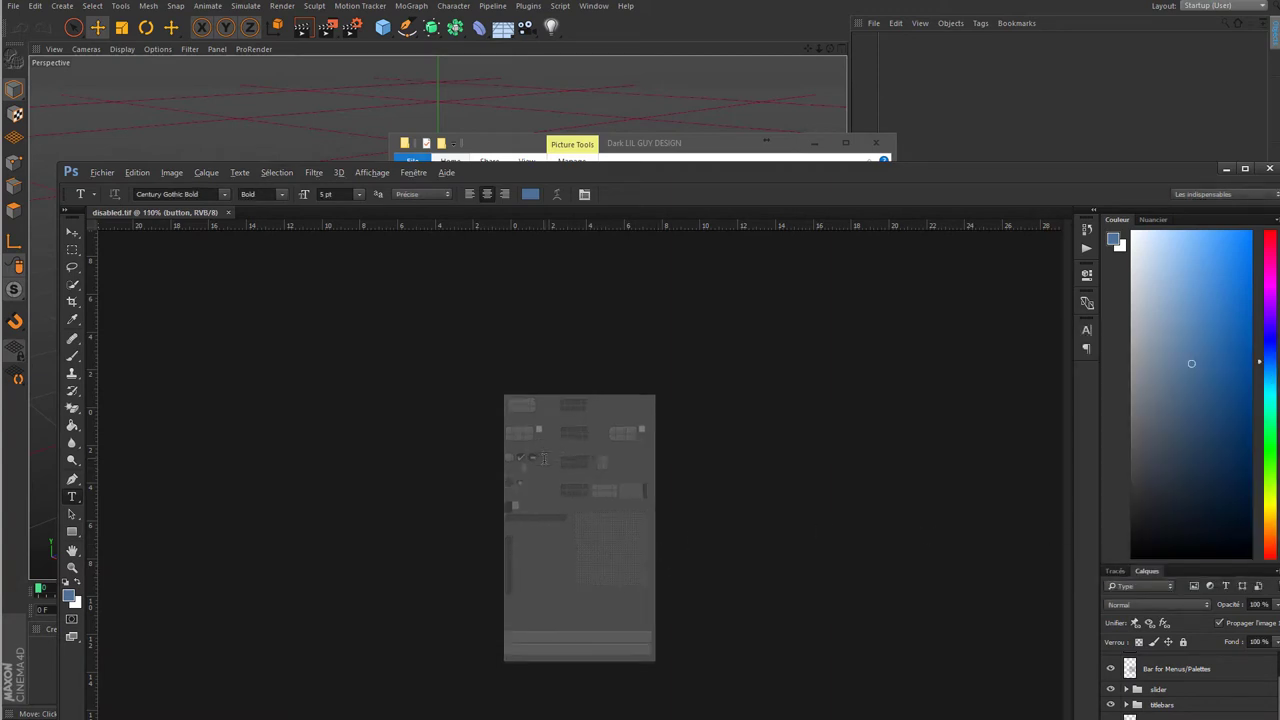
{"action": "scroll", "coordinate": [604, 523], "scroll_direction": "up", "scroll_amount": 2, "text": "alt"}
{"action": "scroll", "coordinate": [604, 523], "scroll_direction": "up", "scroll_amount": 2, "text": "alt"}
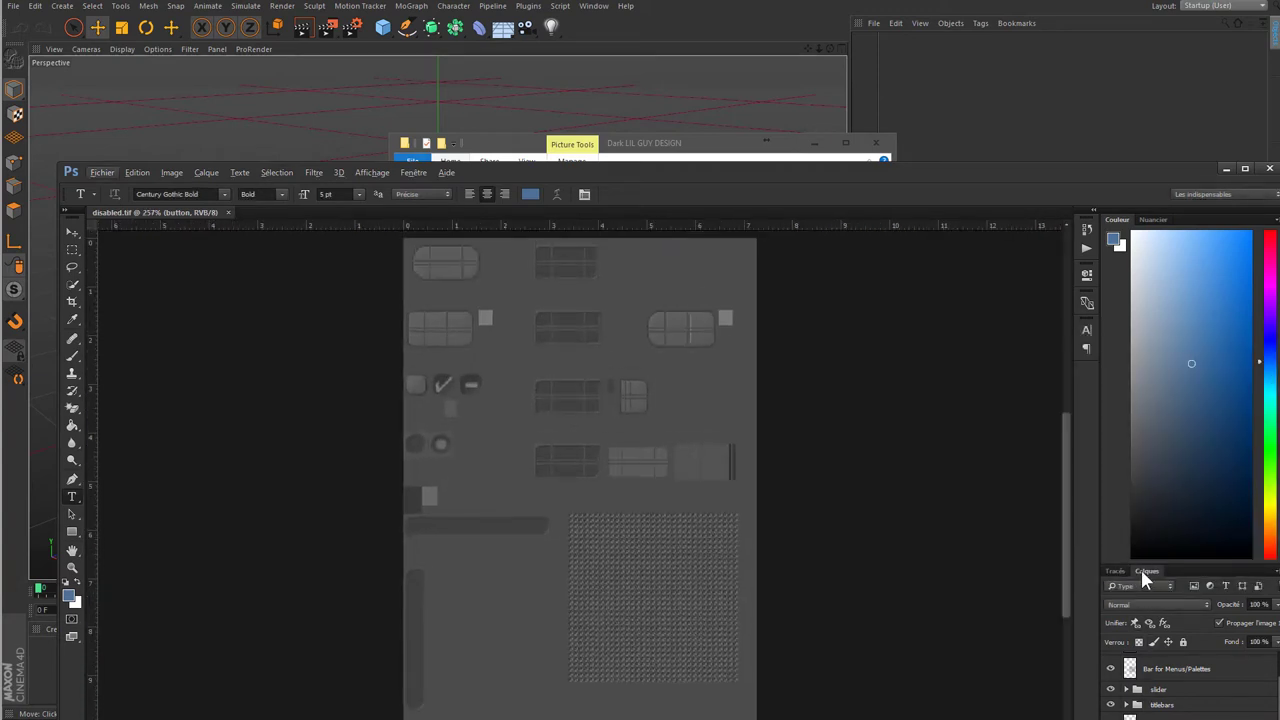
- Float the Layers panel at the top of the screen and lengthen it to show more layers
{"action": "left_click_drag", "start_coordinate": [1146, 571], "coordinate": [845, 255]}
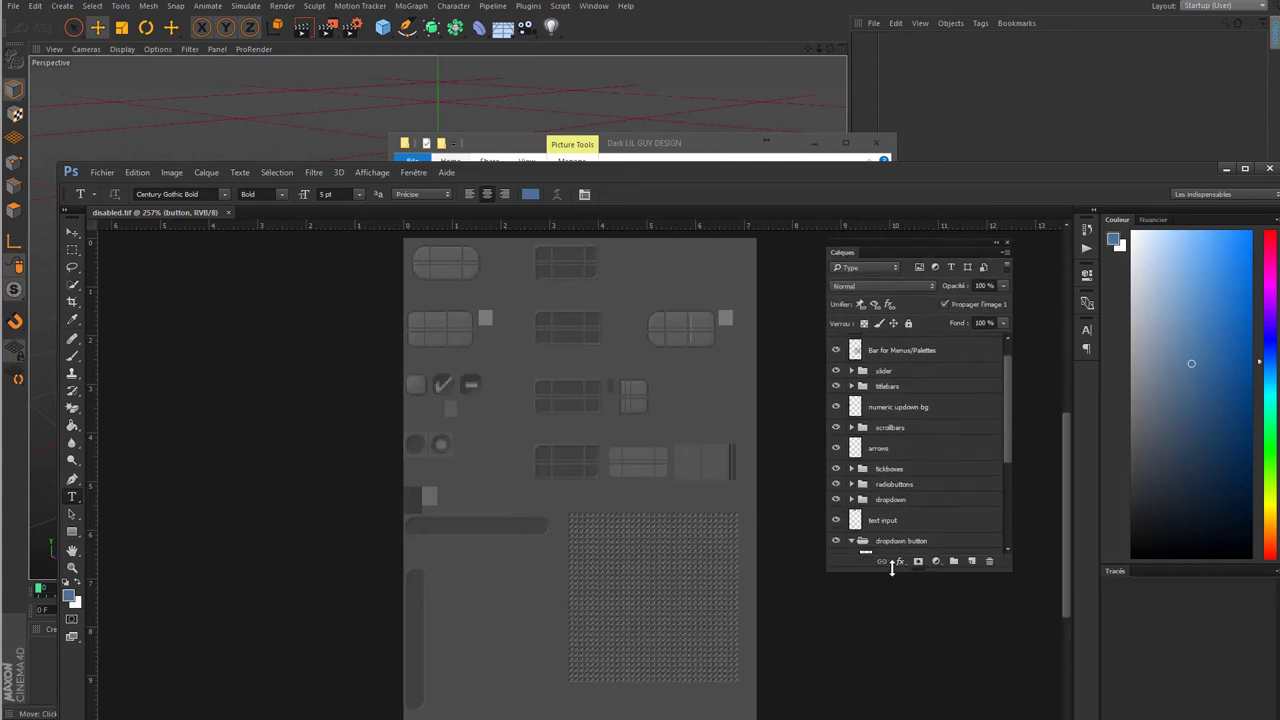
{"action": "left_click_drag", "start_coordinate": [862, 173], "coordinate": [810, 20]}
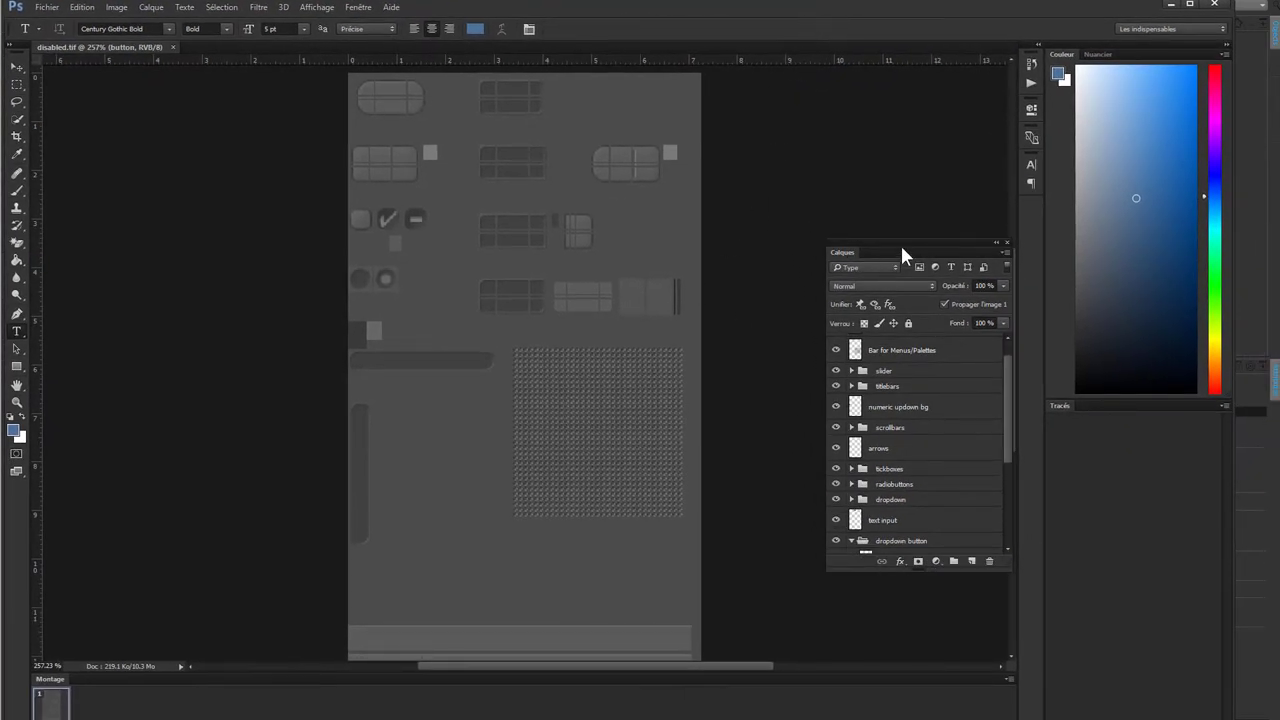
{"action": "left_click_drag", "start_coordinate": [910, 252], "coordinate": [906, 3]}
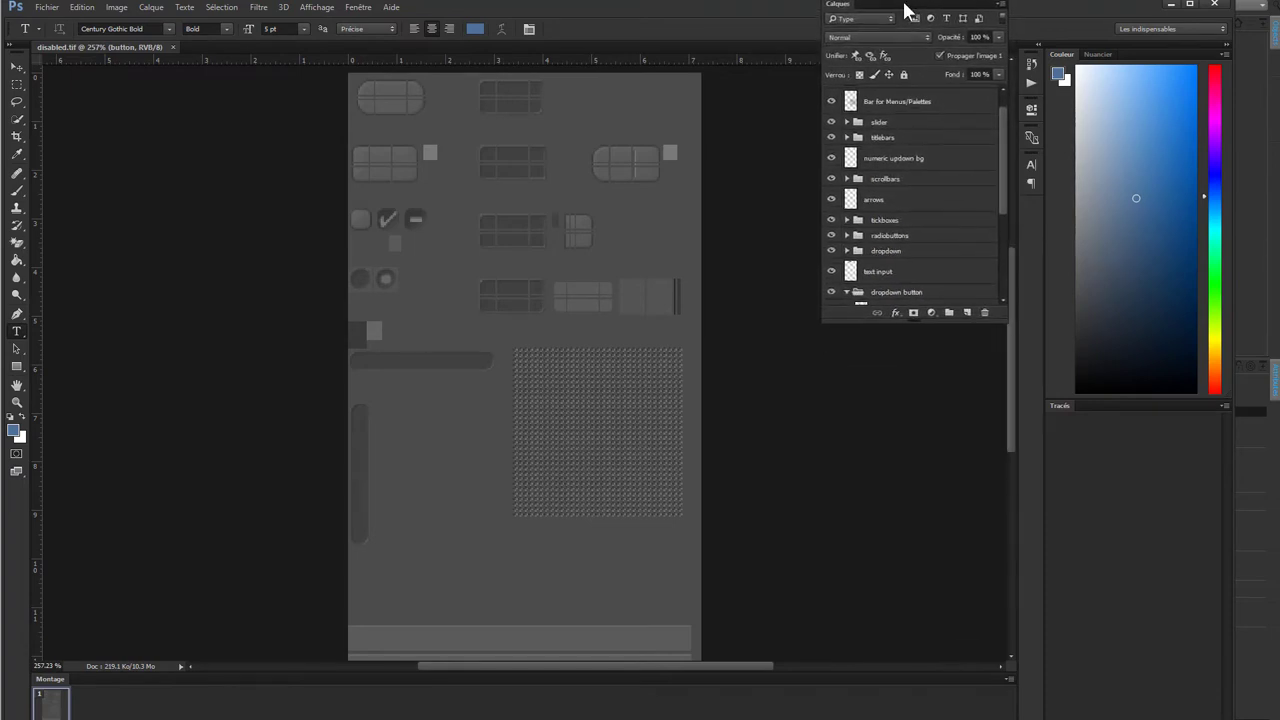
{"action": "left_click_drag", "start_coordinate": [895, 320], "coordinate": [877, 711]}
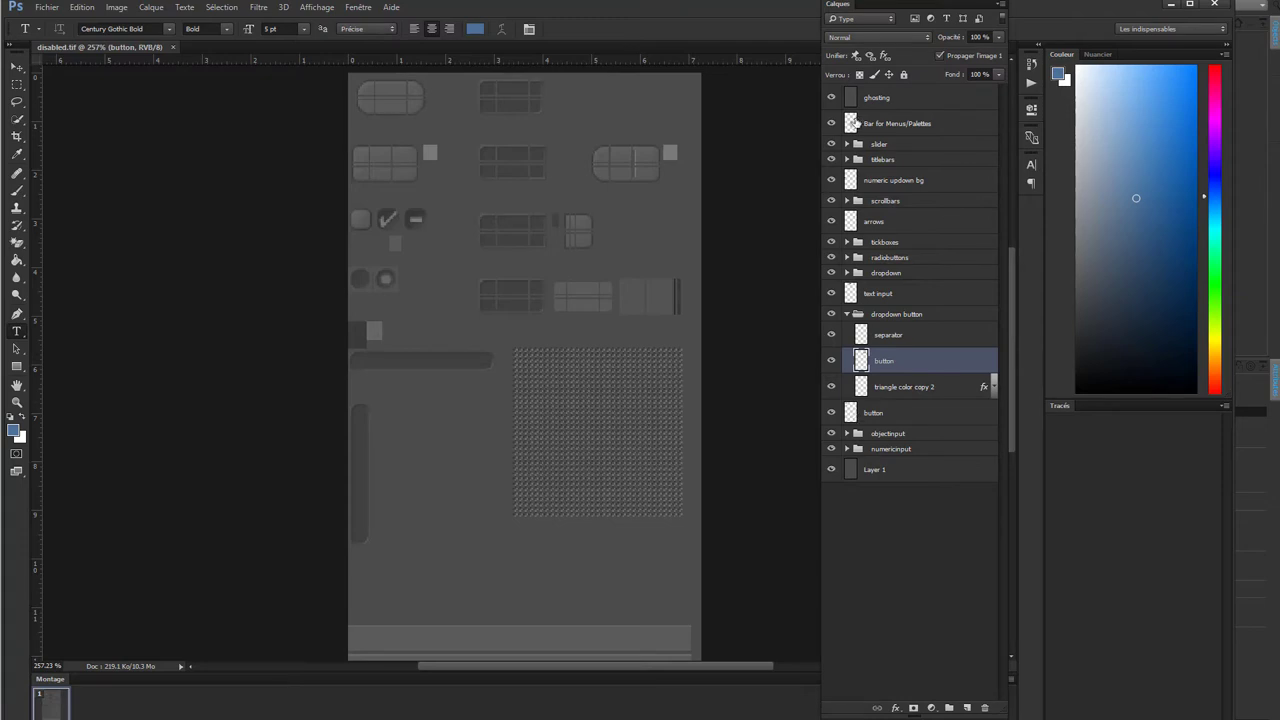
- Expand the slider group and add a new layer, Calque 1, above Bar for Menus/Palettes
{"action": "left_click", "coordinate": [843, 146]}
{"action": "left_click", "coordinate": [846, 145]}
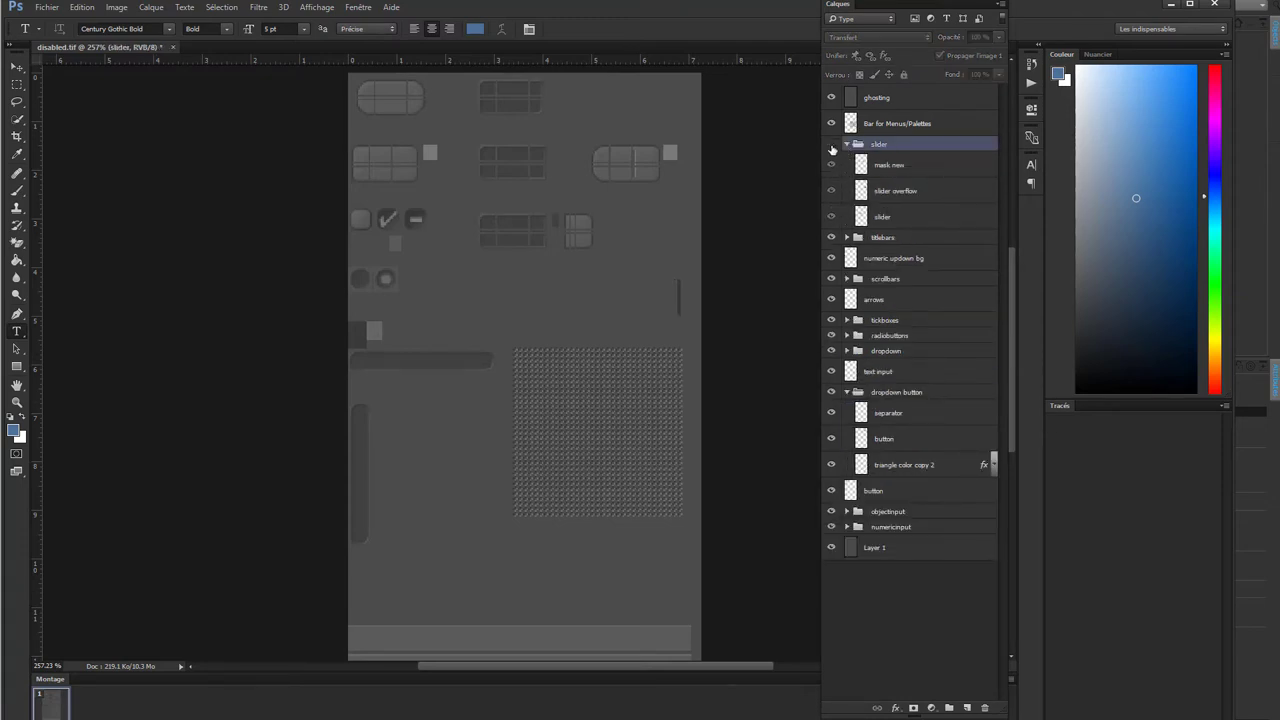
{"action": "left_click", "coordinate": [831, 147]}
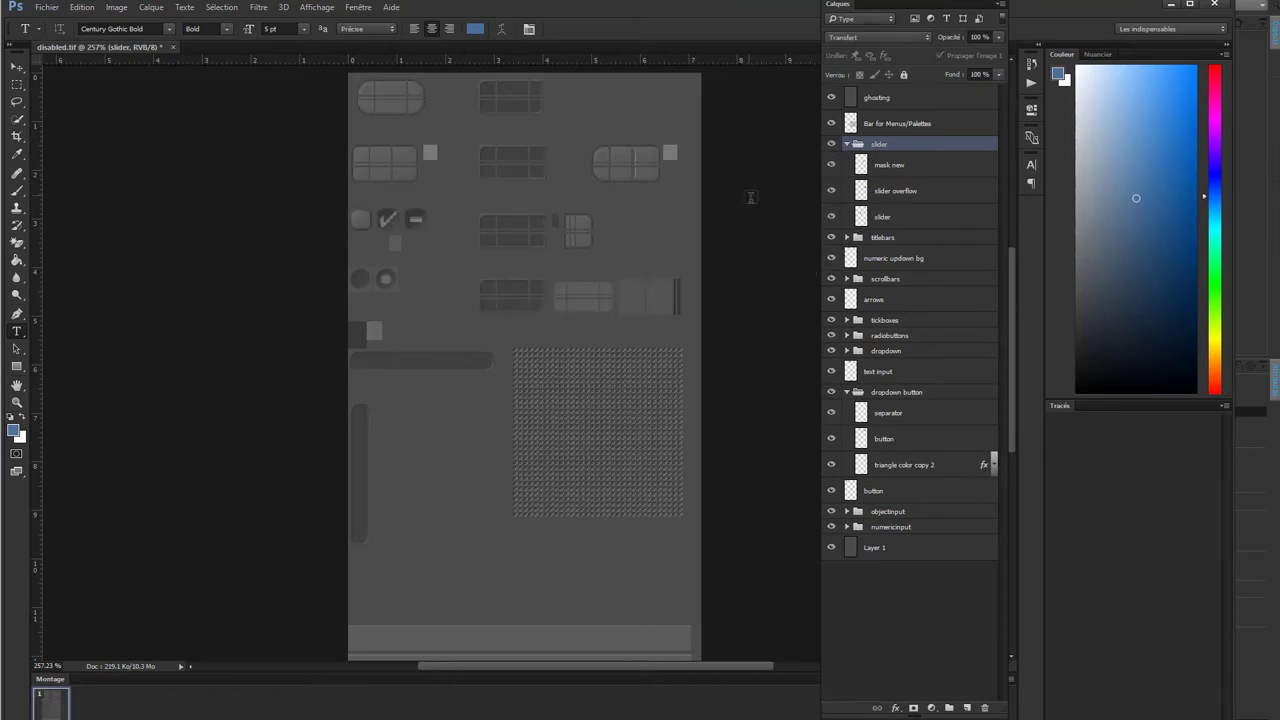
{"action": "left_click", "coordinate": [967, 707]}
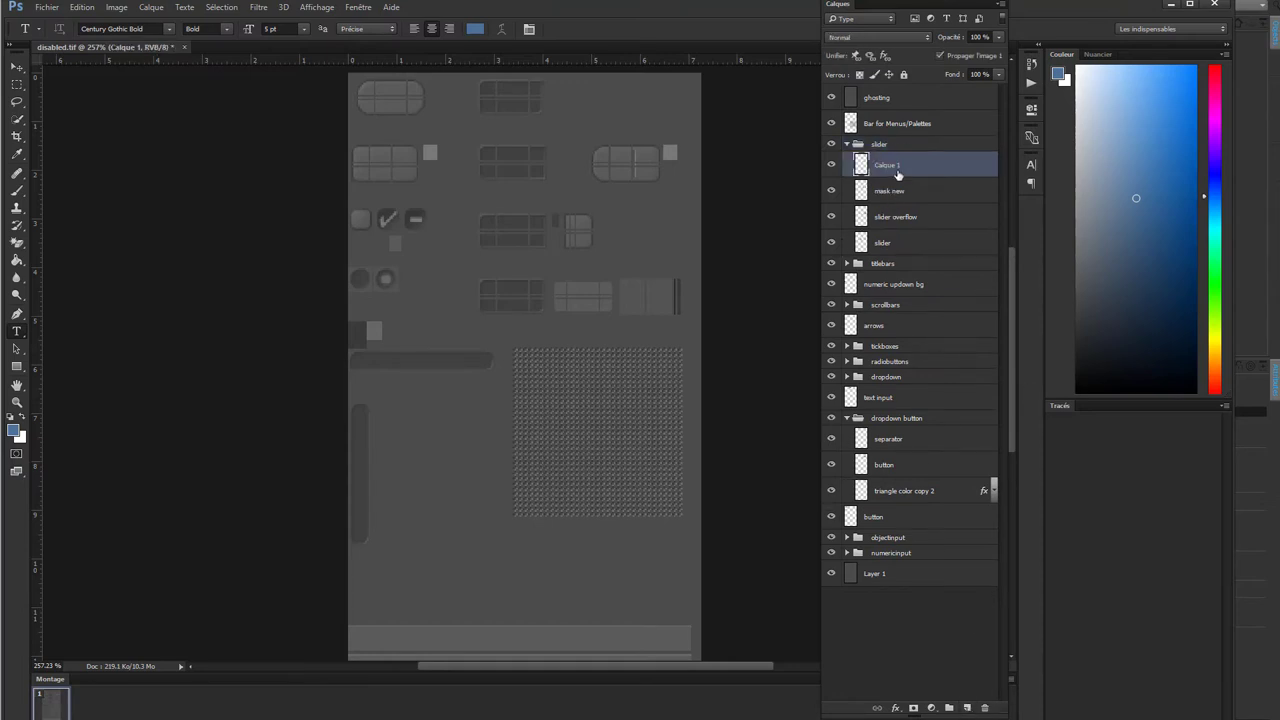
{"action": "left_click_drag", "start_coordinate": [897, 170], "coordinate": [890, 112]}
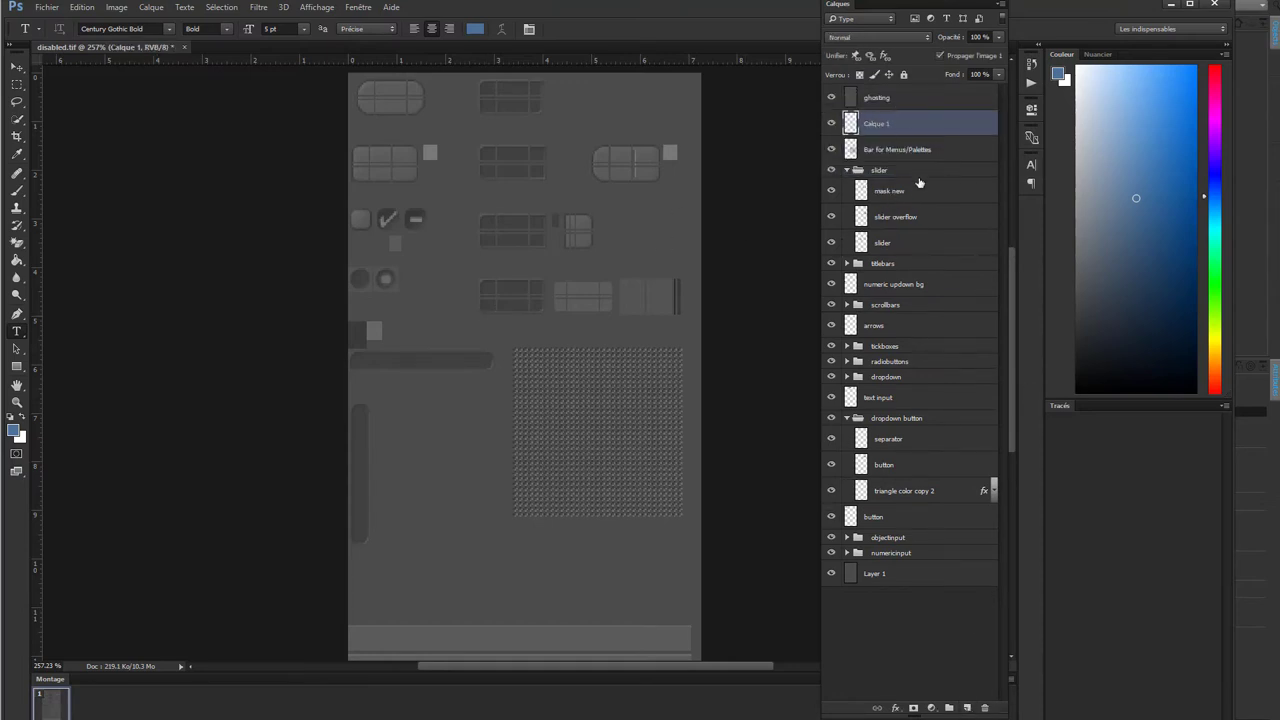
{"action": "left_click", "coordinate": [17, 84]}
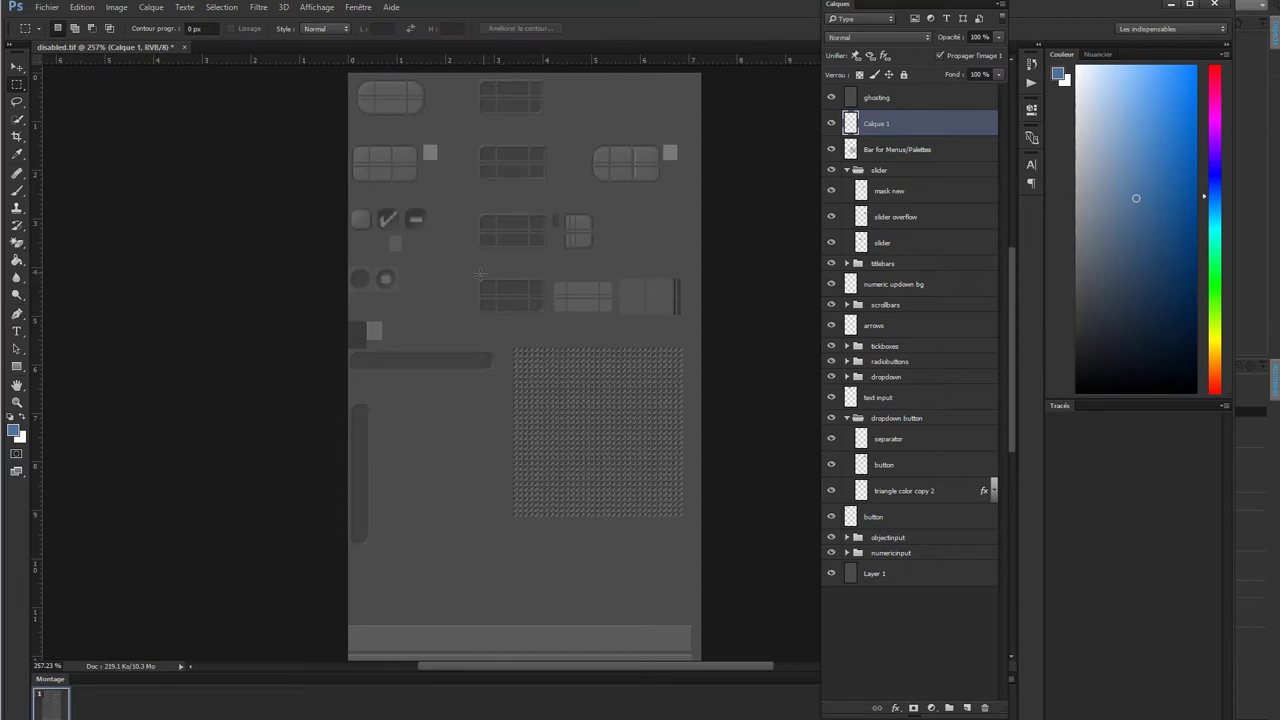
- Marquee-select all four grid-patterned widget graphics in disabled.tif
{"action": "left_click_drag", "start_coordinate": [480, 274], "coordinate": [547, 318]}
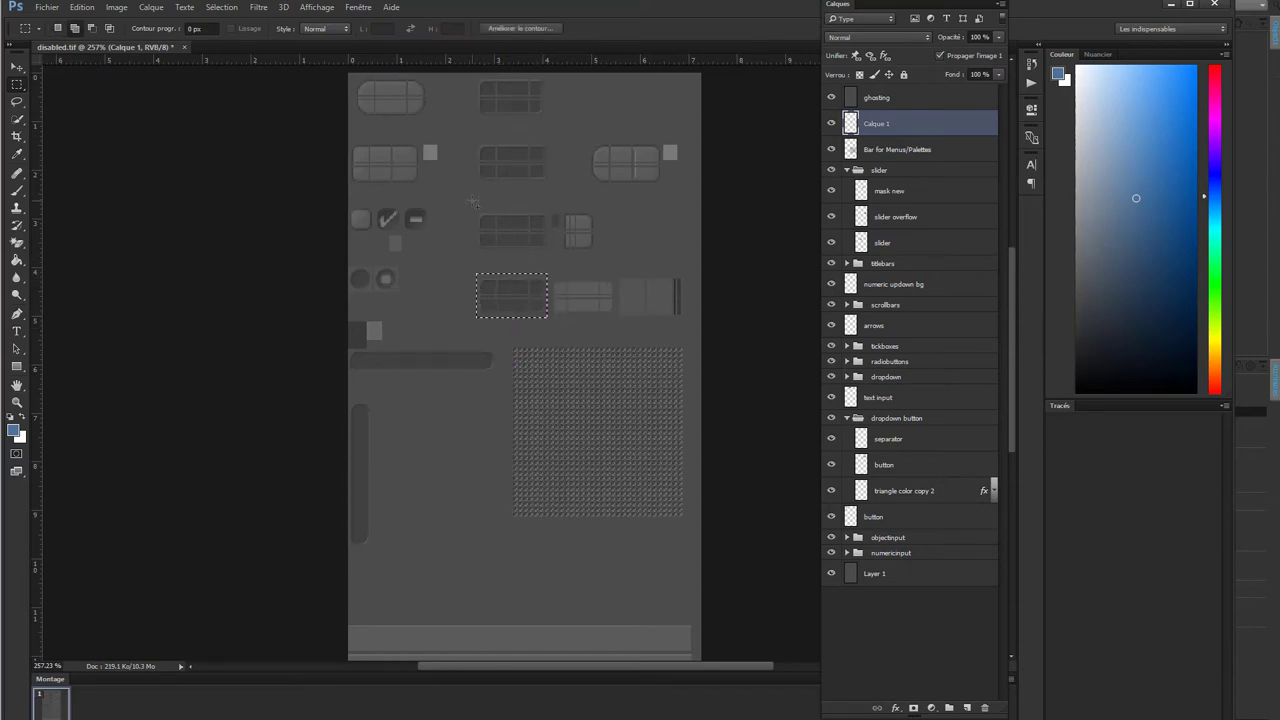
{"action": "left_click_drag", "start_coordinate": [472, 199], "coordinate": [550, 252], "text": "shift"}
{"action": "left_click_drag", "start_coordinate": [471, 131], "coordinate": [562, 194], "text": "shift"}
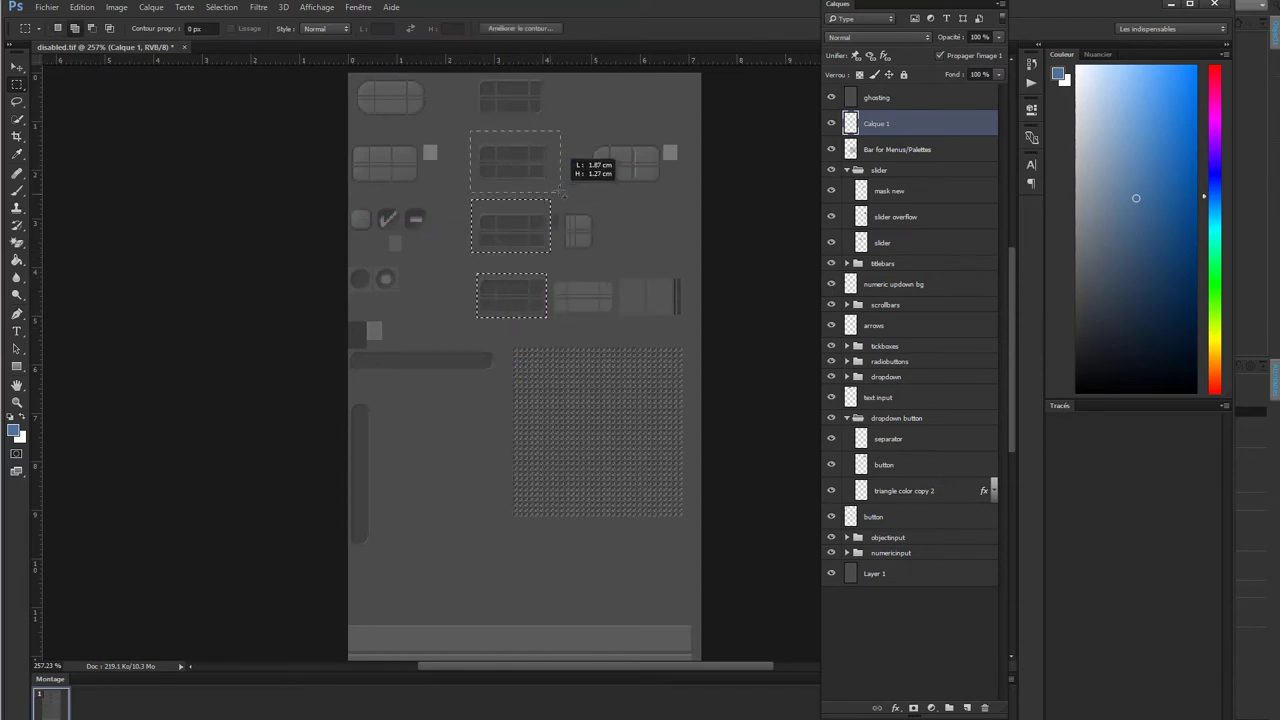
{"action": "mouse_move", "coordinate": [469, 122]}
{"action": "left_mouse_down", "text": "shift"}
{"action": "mouse_move", "coordinate": [530, 228]}
{"action": "mouse_move", "coordinate": [510, 190]}
{"action": "left_mouse_up", "text": "shift"}
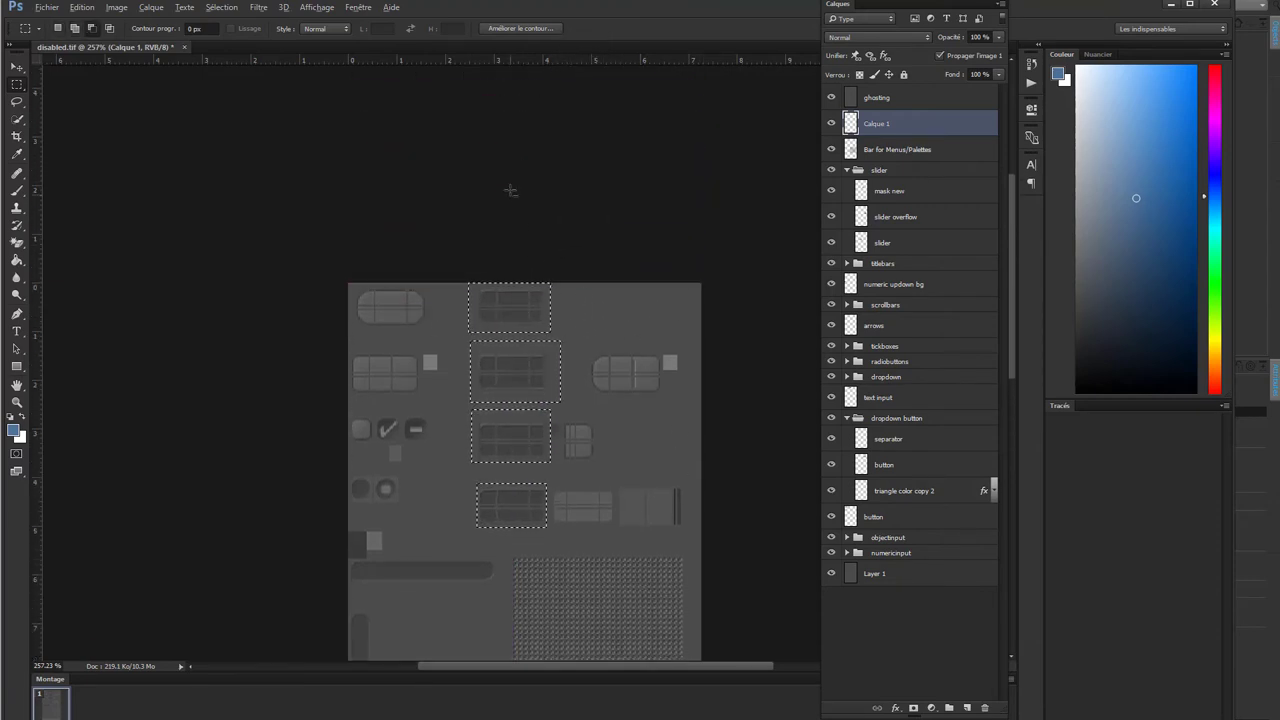
{"action": "scroll", "coordinate": [512, 190], "scroll_direction": "down", "scroll_amount": 1, "text": "alt"}
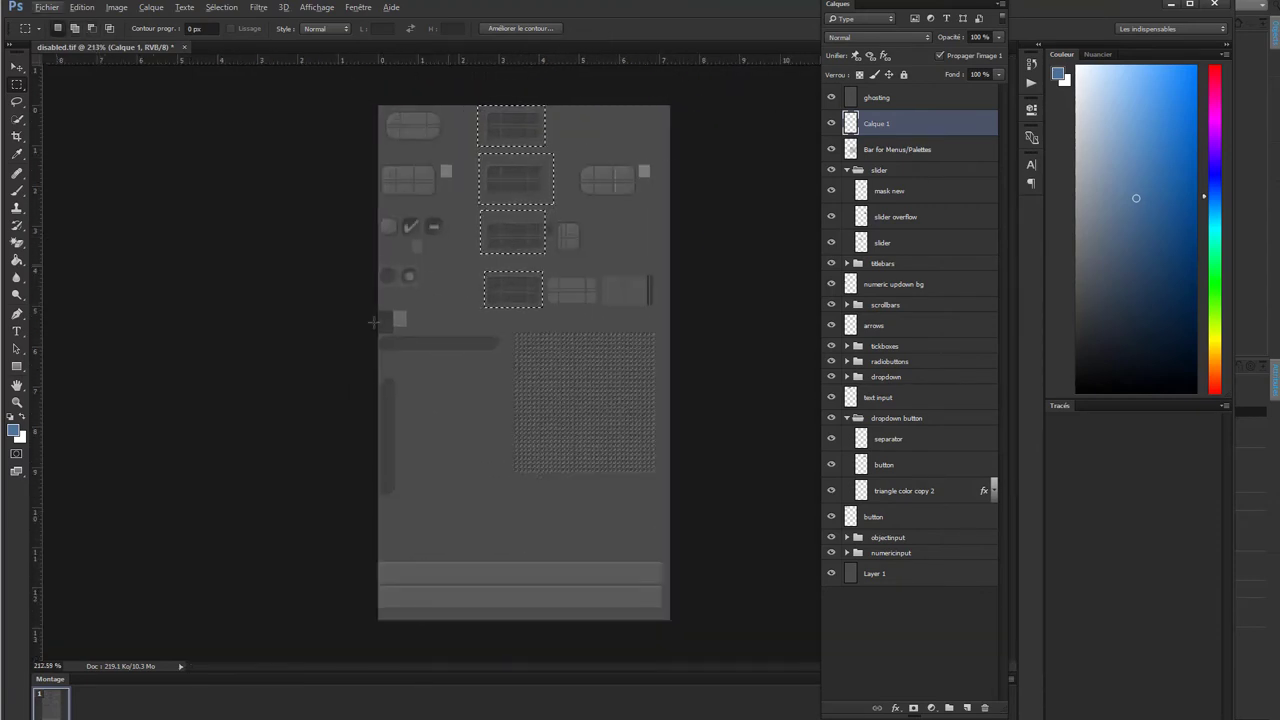
- Sample the dark grey from a widget, fill the selected widgets with it, and deselect
{"action": "key", "text": "i"}
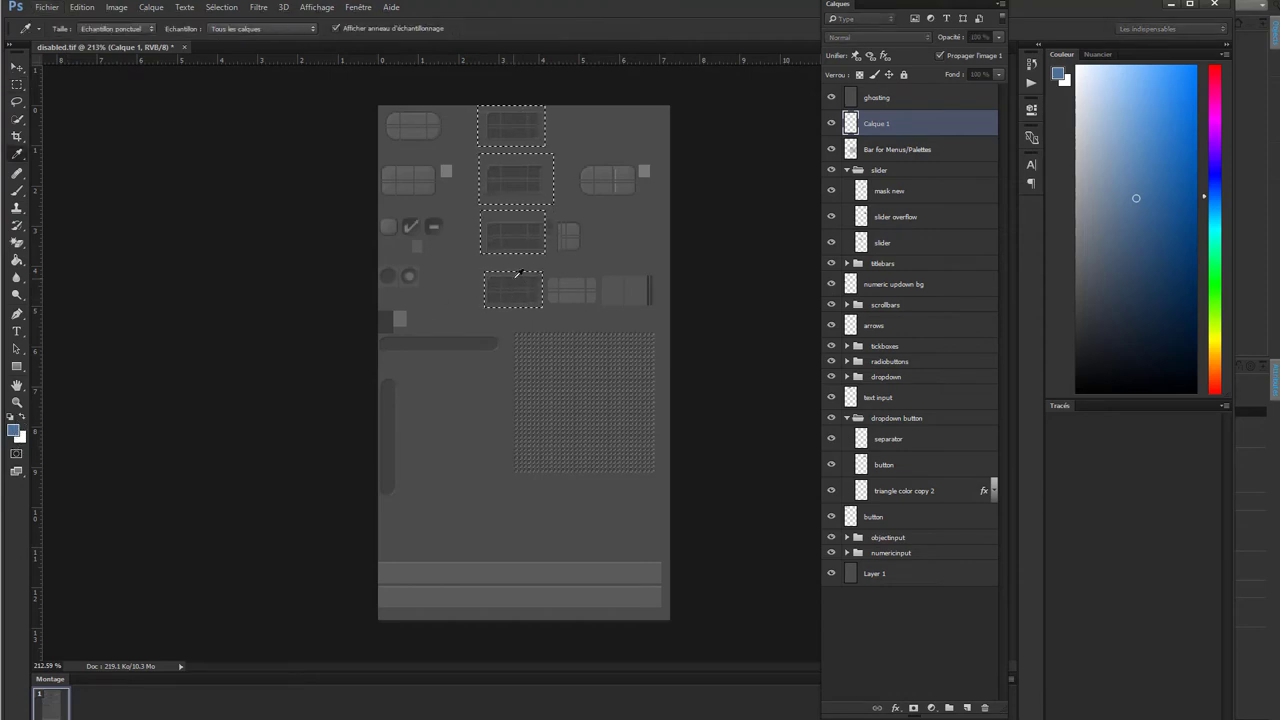
{"action": "left_click", "coordinate": [13, 430]}
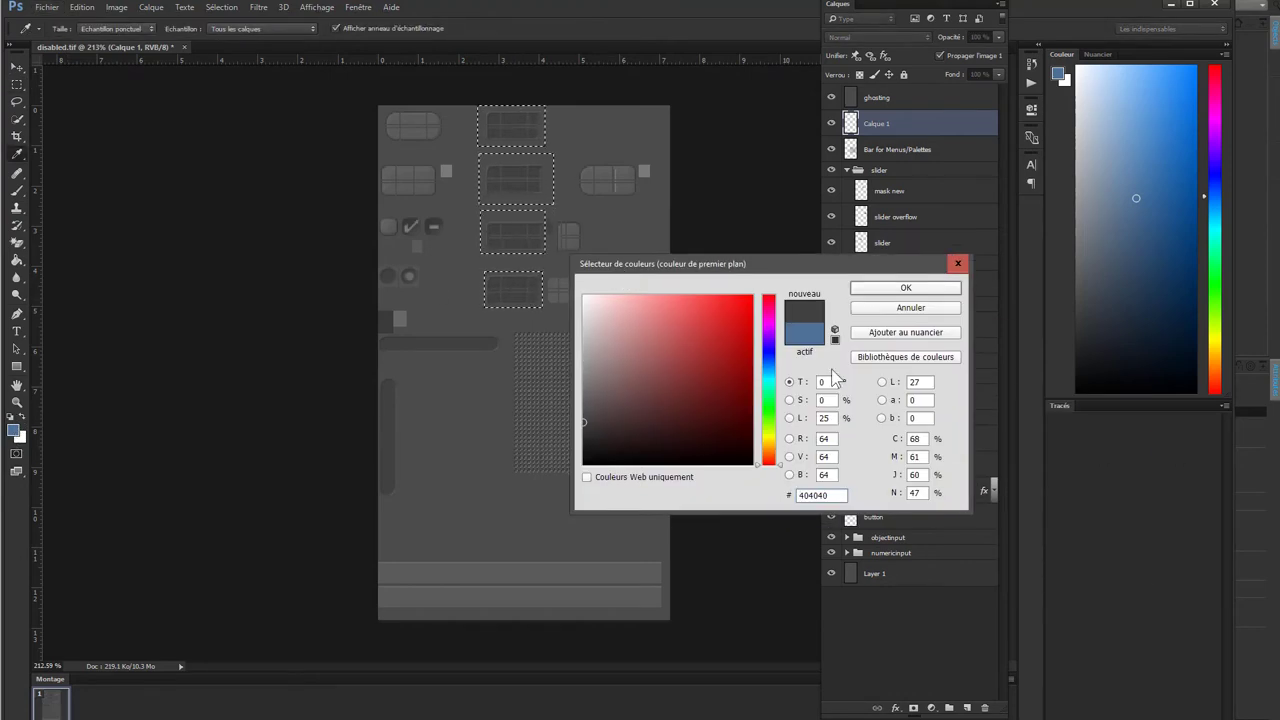
{"action": "left_click", "coordinate": [905, 288]}
{"action": "key", "text": "m"}
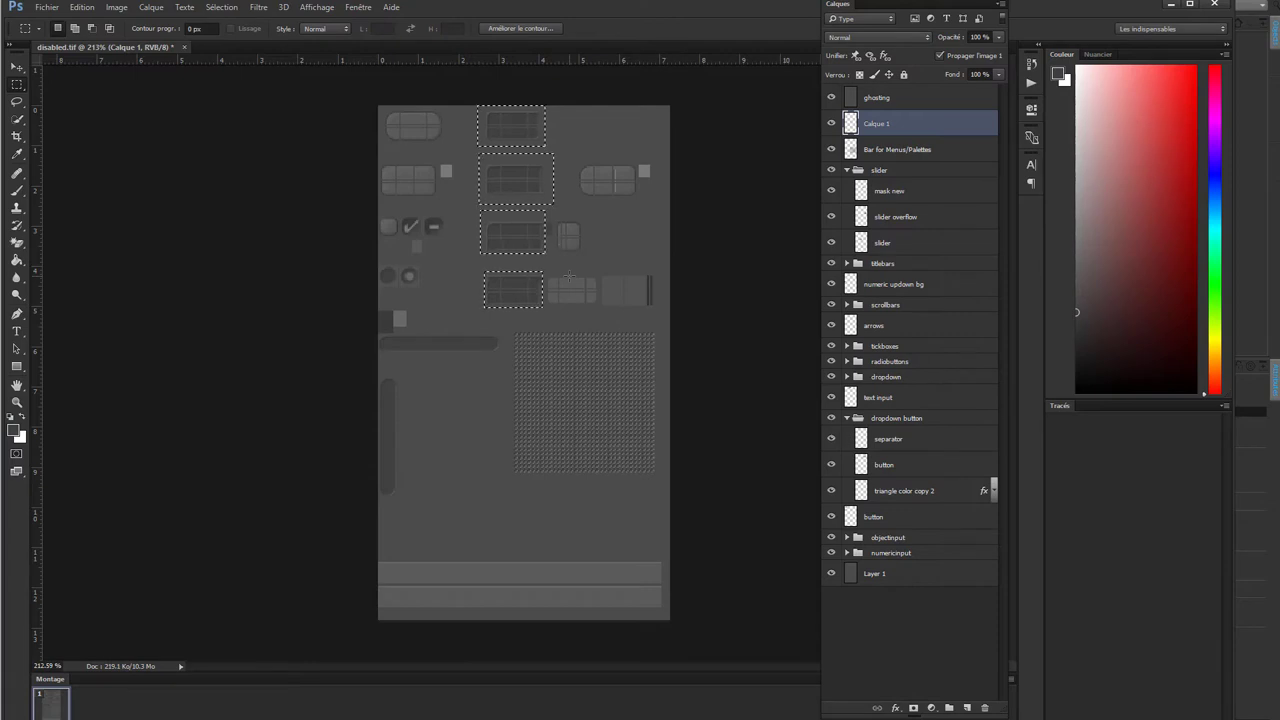
{"action": "key", "text": "alt+BackSpace"}
{"action": "key", "text": "alt+BackSpace"}
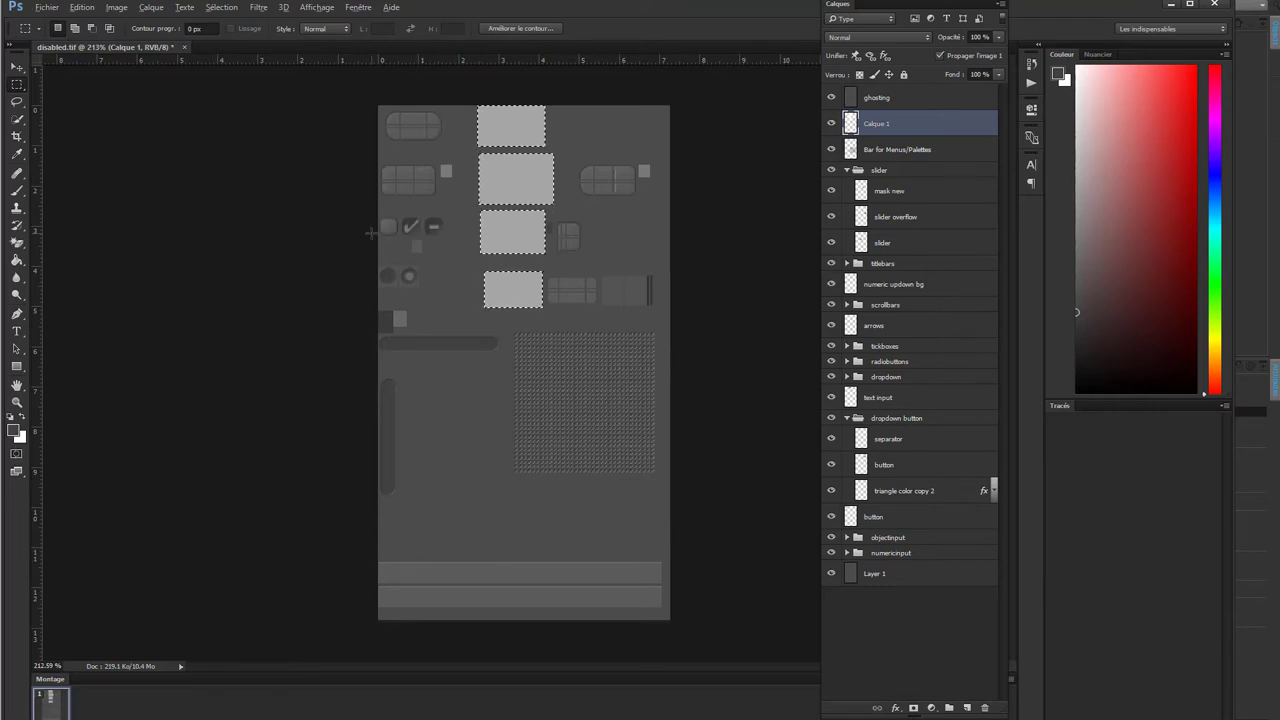
{"action": "key", "text": "ctrl+z"}
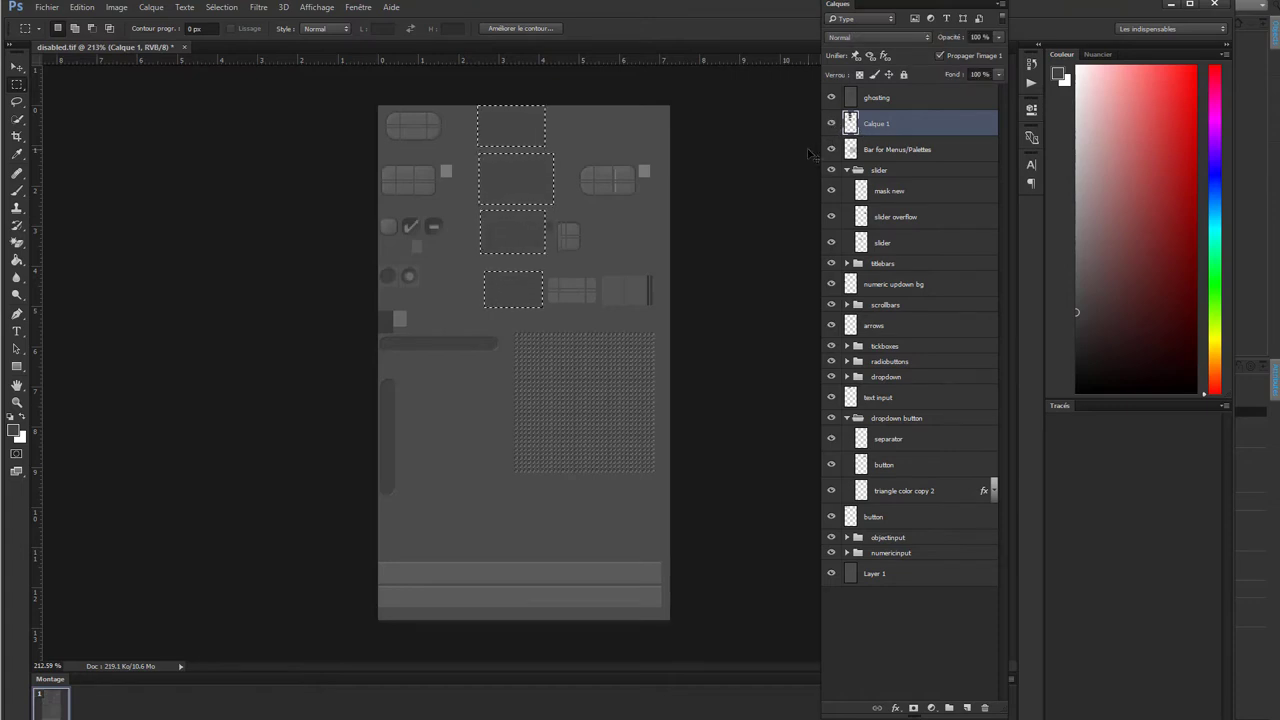
{"action": "key", "text": "ctrl+d"}
{"action": "key", "text": "alt+Tab"}
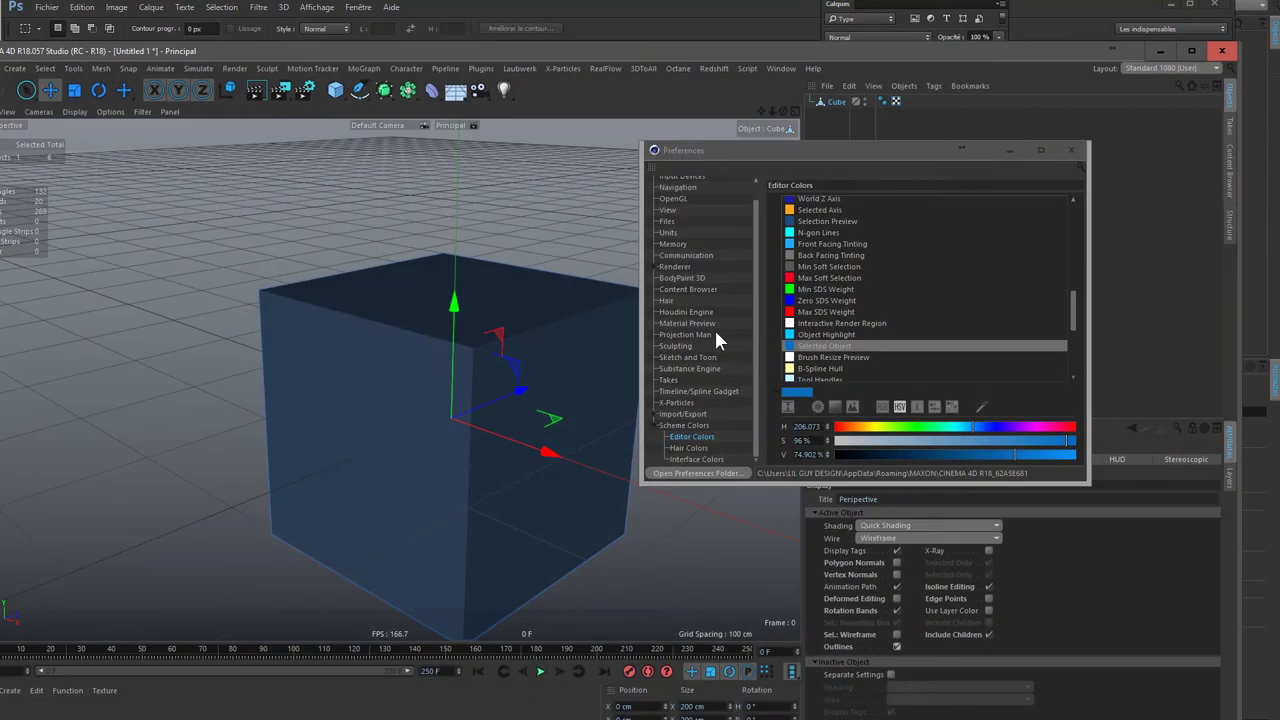
- Keep Quick Shading in the viewport Shading dropdown and cancel Scale Project without changes
{"action": "left_click_drag", "start_coordinate": [900, 156], "coordinate": [610, 193]}
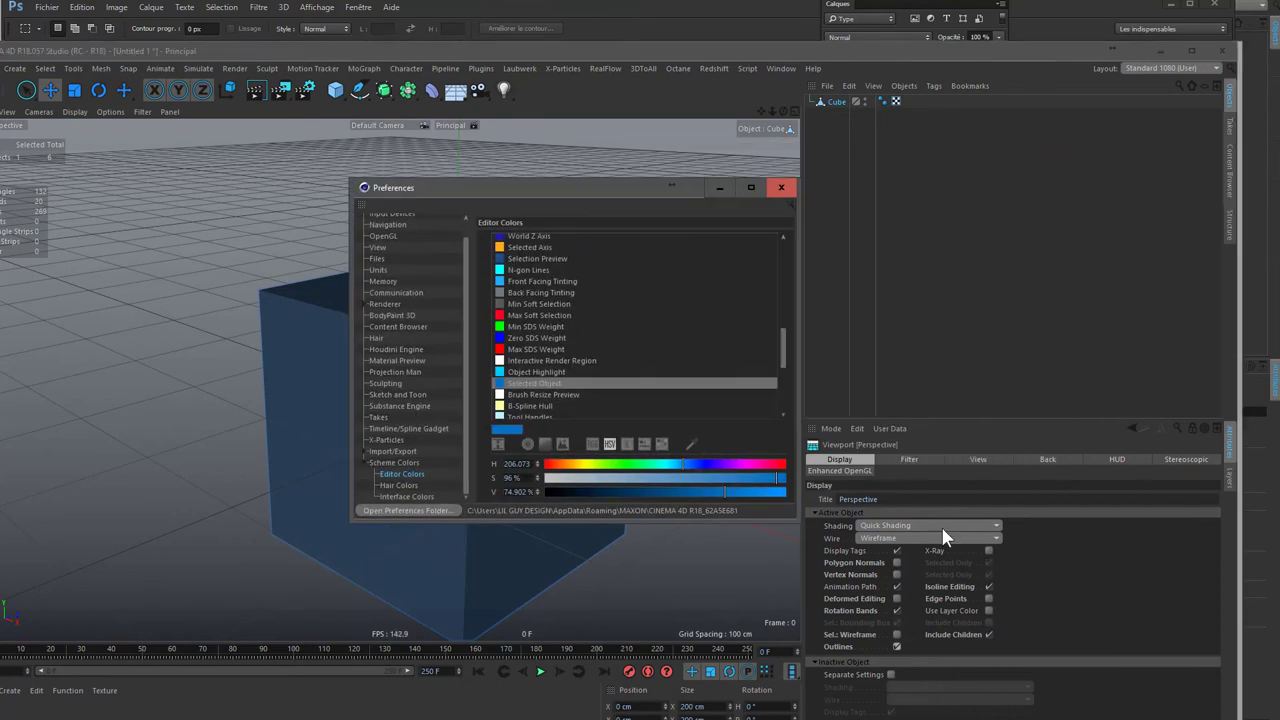
{"action": "left_click", "coordinate": [934, 525]}
{"action": "left_click", "coordinate": [965, 525]}
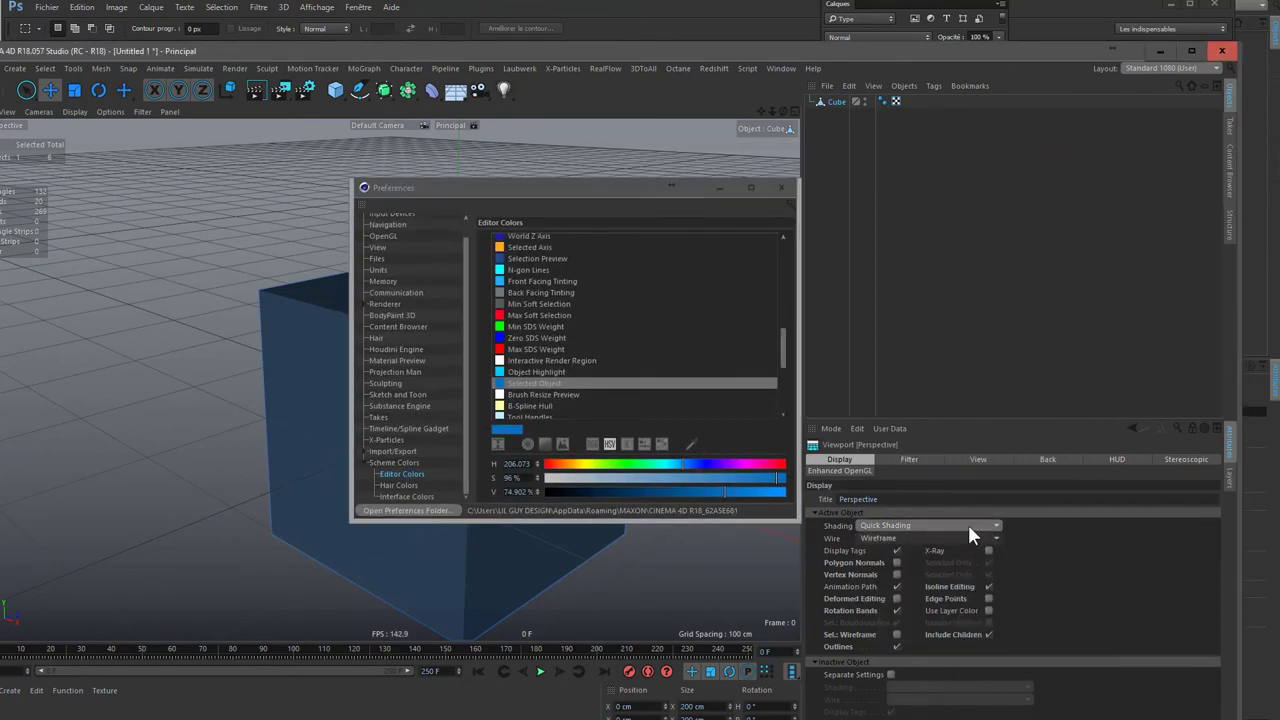
{"action": "left_click", "coordinate": [978, 531]}
{"action": "left_click", "coordinate": [978, 531]}
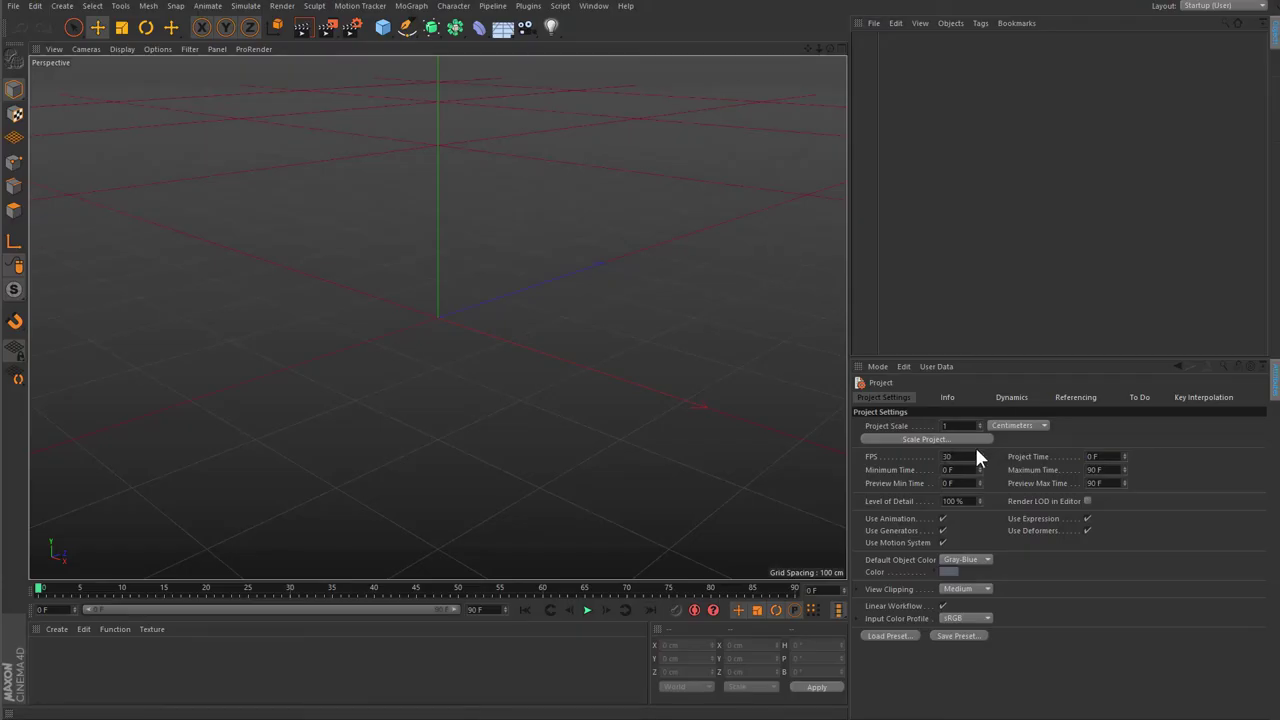
{"action": "left_click", "coordinate": [984, 441]}
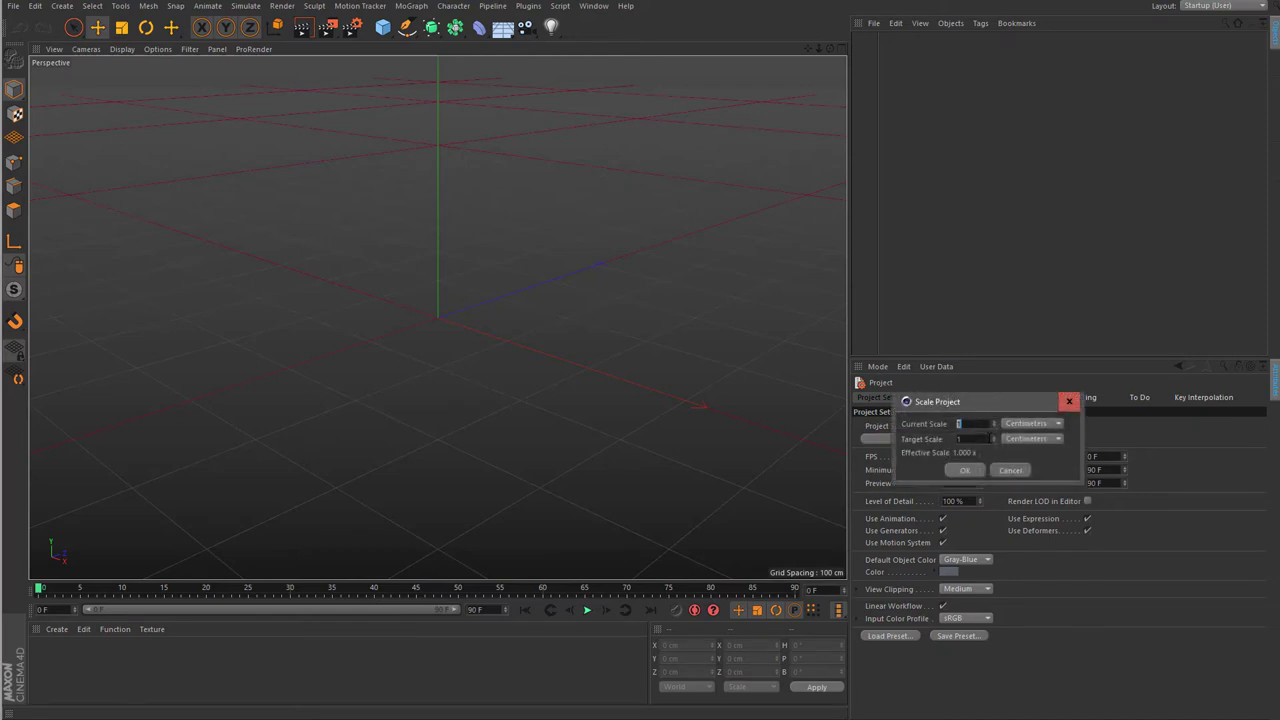
{"action": "key", "text": "Escape"}
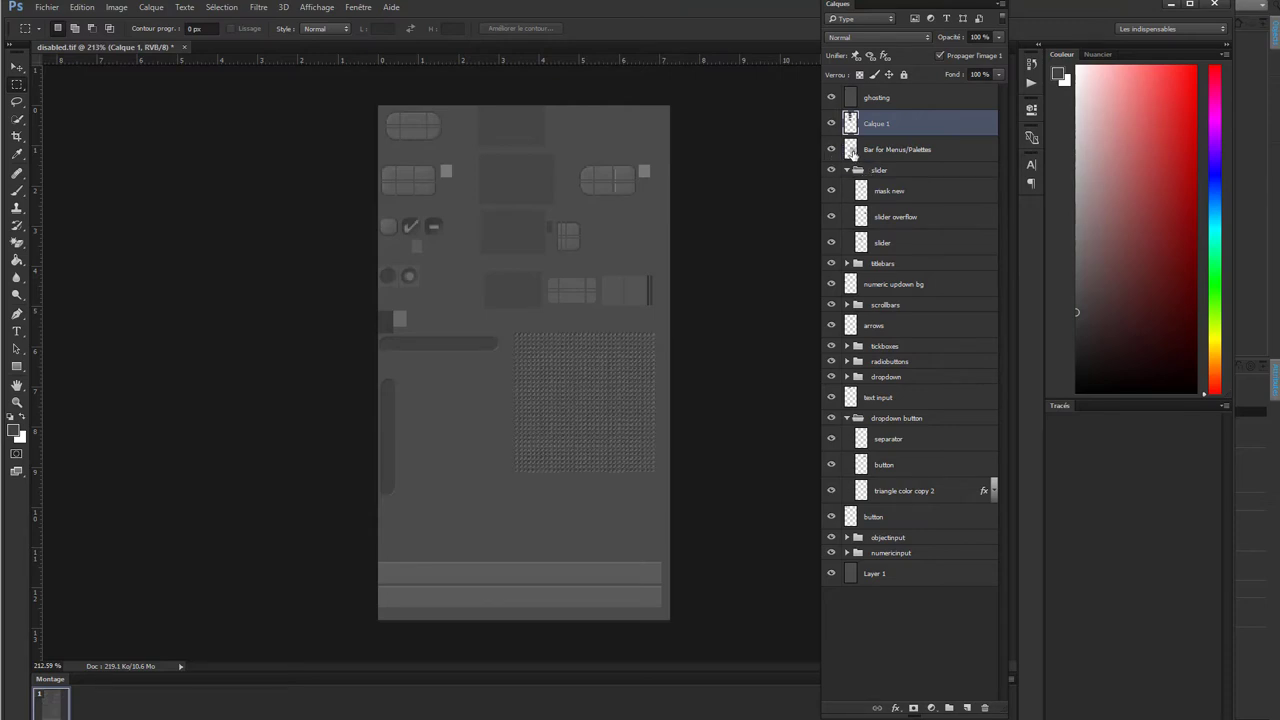
- Select and inspect the hatched patch in the document, then clear the selection
{"action": "left_click", "coordinate": [851, 151], "text": "ctrl"}
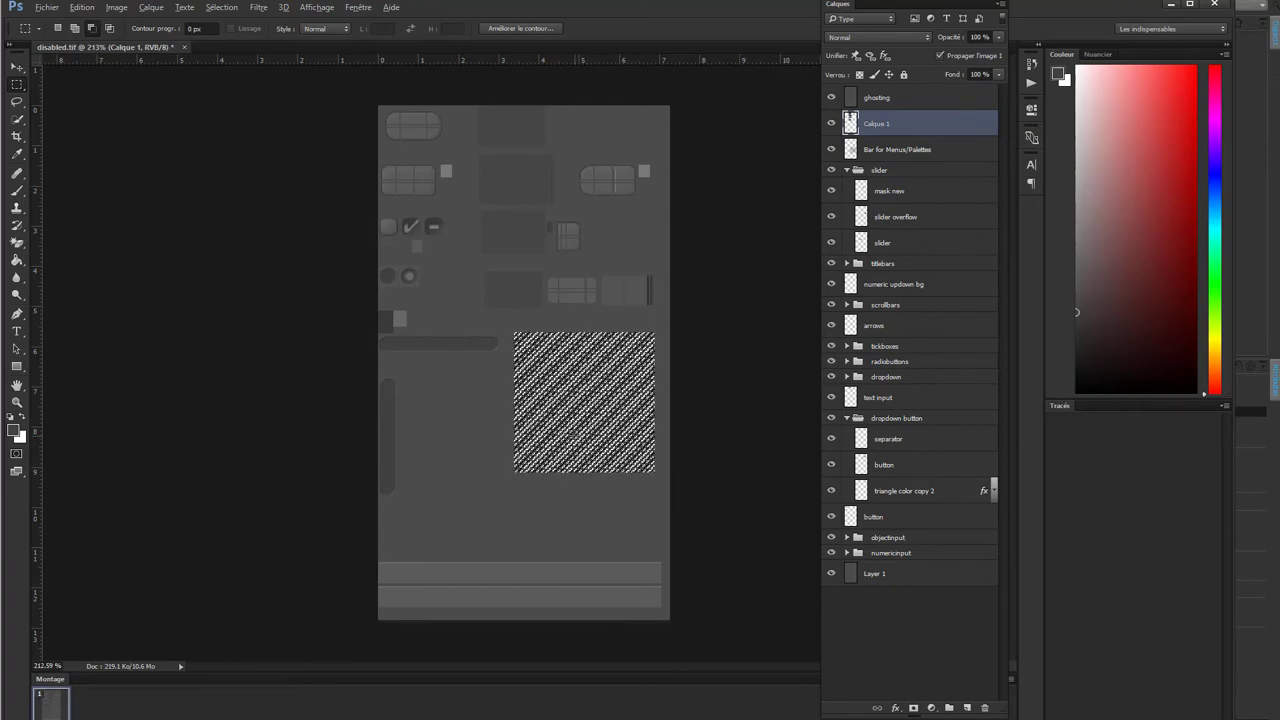
{"action": "scroll", "coordinate": [555, 417], "scroll_direction": "up", "scroll_amount": 2, "text": "alt"}
{"action": "scroll", "coordinate": [555, 417], "scroll_direction": "up", "scroll_amount": 2, "text": "alt"}
{"action": "scroll", "coordinate": [555, 417], "scroll_direction": "up", "scroll_amount": 2, "text": "alt"}
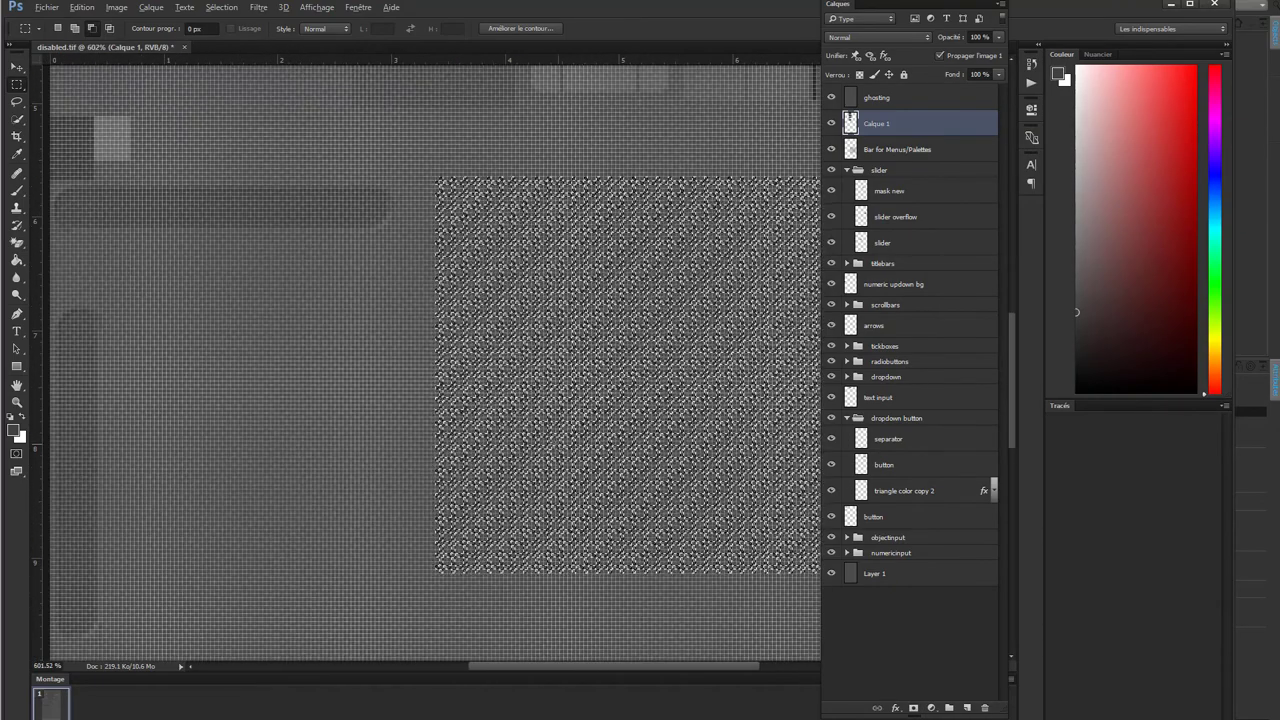
{"action": "scroll", "coordinate": [323, 390], "scroll_direction": "down", "scroll_amount": 1, "text": "alt"}
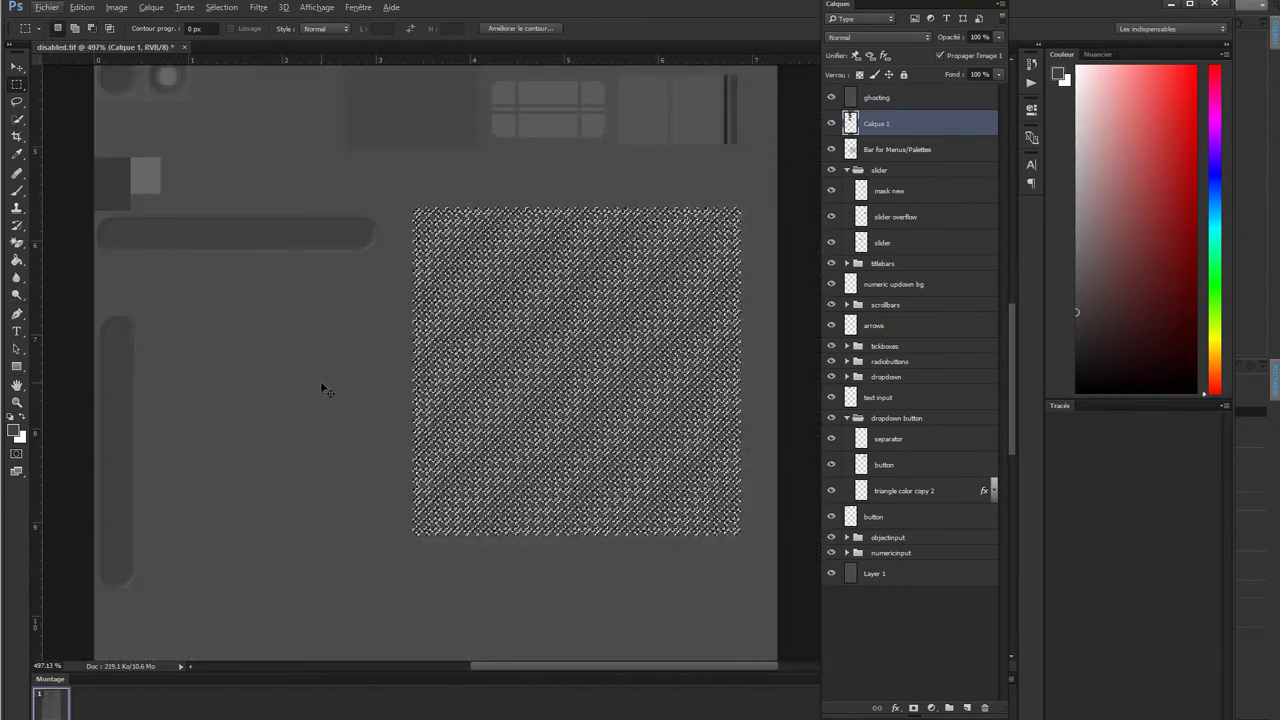
{"action": "left_click", "coordinate": [650, 325]}
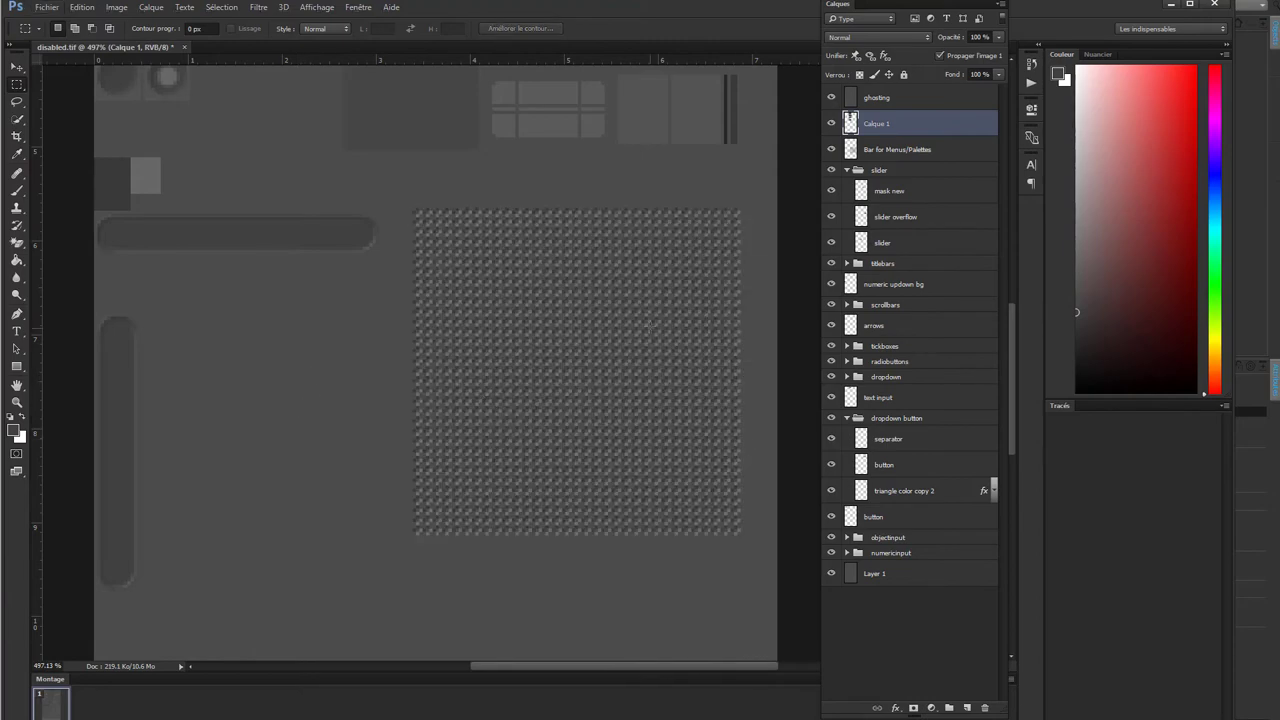
{"action": "scroll", "coordinate": [650, 325], "scroll_direction": "up", "scroll_amount": 2, "text": "alt"}
{"action": "scroll", "coordinate": [608, 399], "scroll_direction": "down", "scroll_amount": 3, "text": "alt"}
{"action": "scroll", "coordinate": [608, 399], "scroll_direction": "down", "scroll_amount": 1, "text": "alt"}
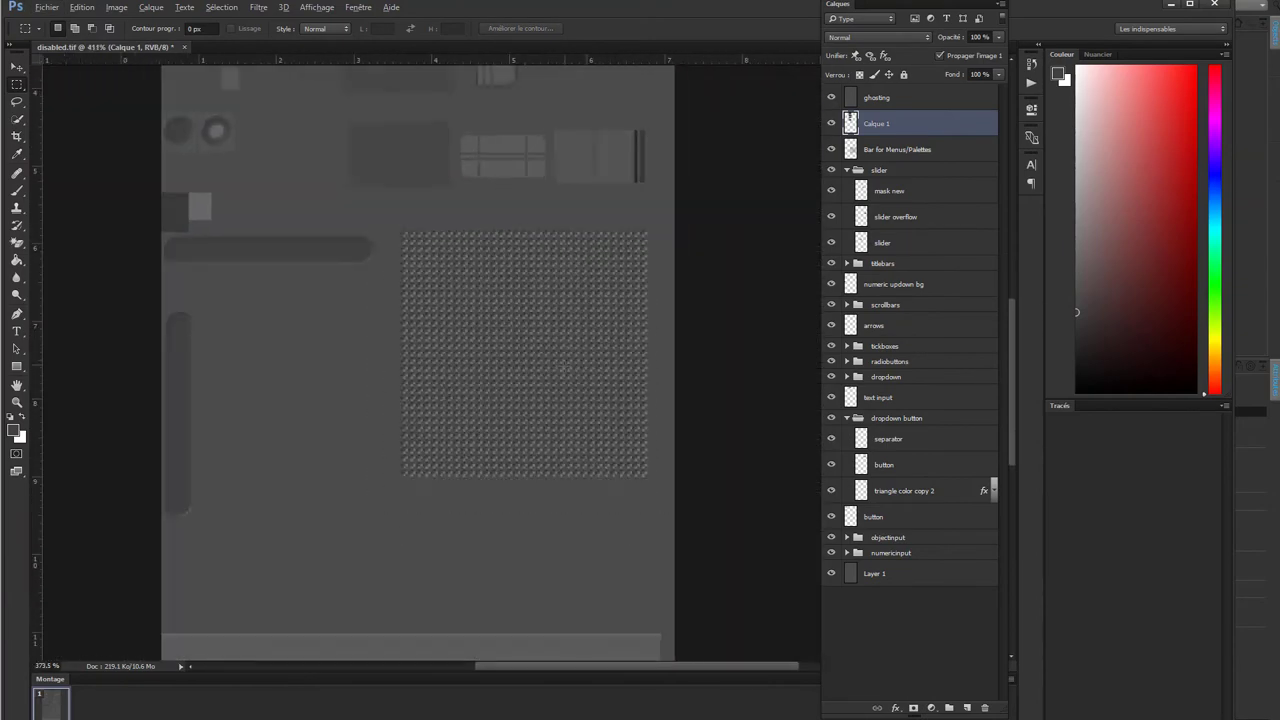
{"action": "scroll", "coordinate": [608, 399], "scroll_direction": "down", "scroll_amount": 2, "text": "alt"}
{"action": "scroll", "coordinate": [608, 399], "scroll_direction": "down", "scroll_amount": 1, "text": "alt"}
{"action": "key", "text": "alt"}
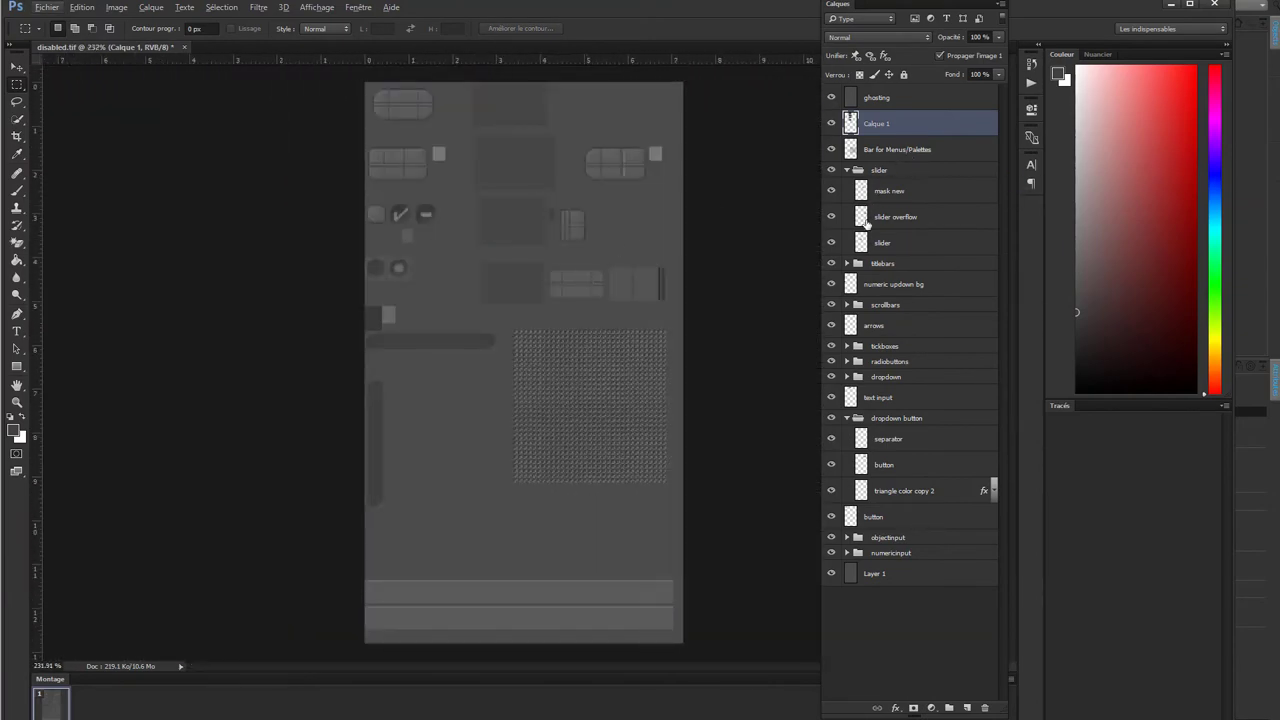
- Toggle the slider graphic off and on to compare, then collapse the slider group
{"action": "left_click", "coordinate": [832, 172]}
{"action": "left_click", "coordinate": [832, 172]}
{"action": "scroll", "coordinate": [600, 270], "scroll_direction": "up", "scroll_amount": 1, "text": "alt"}
{"action": "scroll", "coordinate": [595, 274], "scroll_direction": "up", "scroll_amount": 1, "text": "alt"}
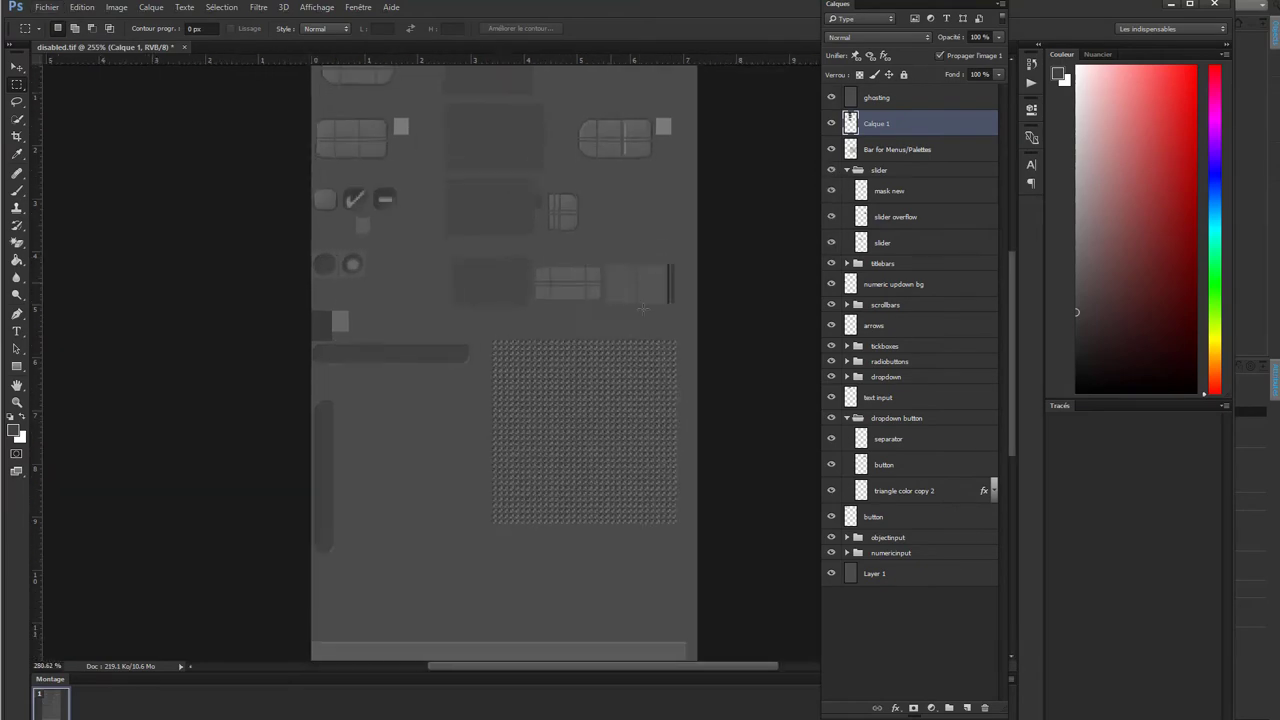
{"action": "scroll", "coordinate": [580, 284], "scroll_direction": "up", "scroll_amount": 2, "text": "alt"}
{"action": "scroll", "coordinate": [550, 258], "scroll_direction": "down", "scroll_amount": 2, "text": "alt"}
{"action": "scroll", "coordinate": [520, 232], "scroll_direction": "down", "scroll_amount": 1, "text": "alt"}
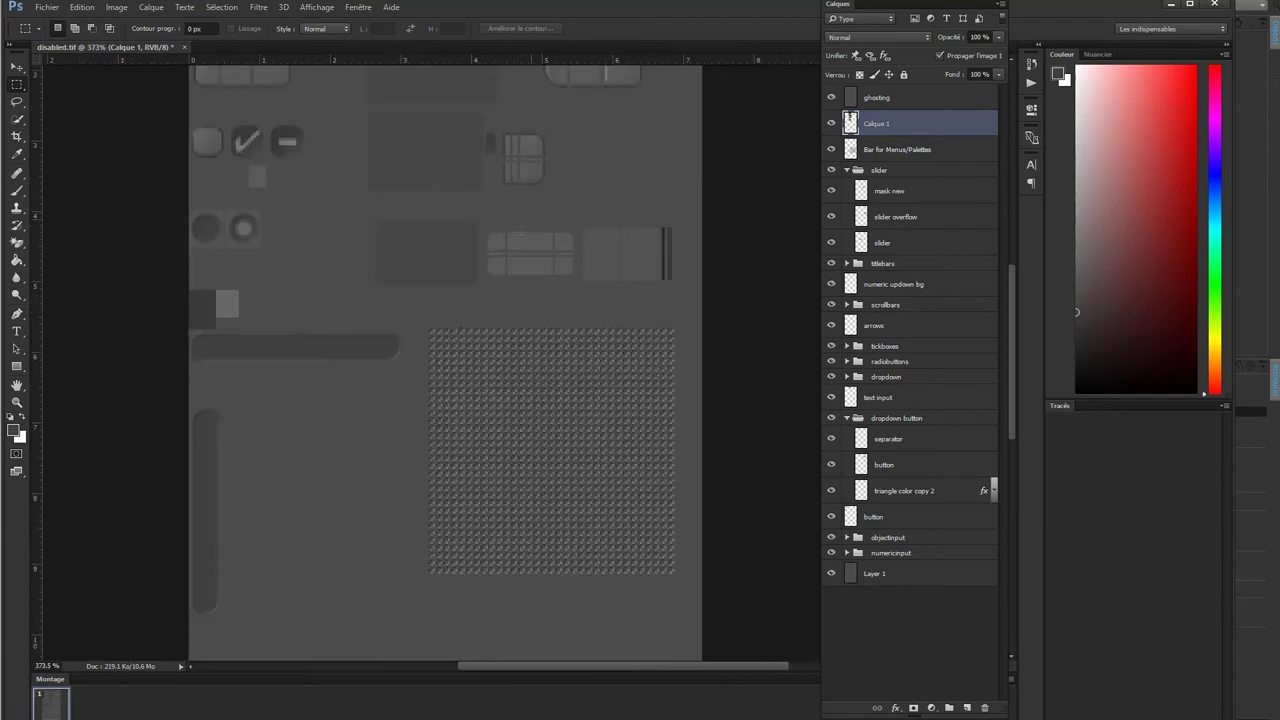
{"action": "left_click", "coordinate": [846, 171]}
- Compare the titlebars and scrollbar layers, then expand the tickboxes group to list its layers
{"action": "scroll", "coordinate": [721, 297], "scroll_direction": "down", "scroll_amount": 1, "text": "alt"}
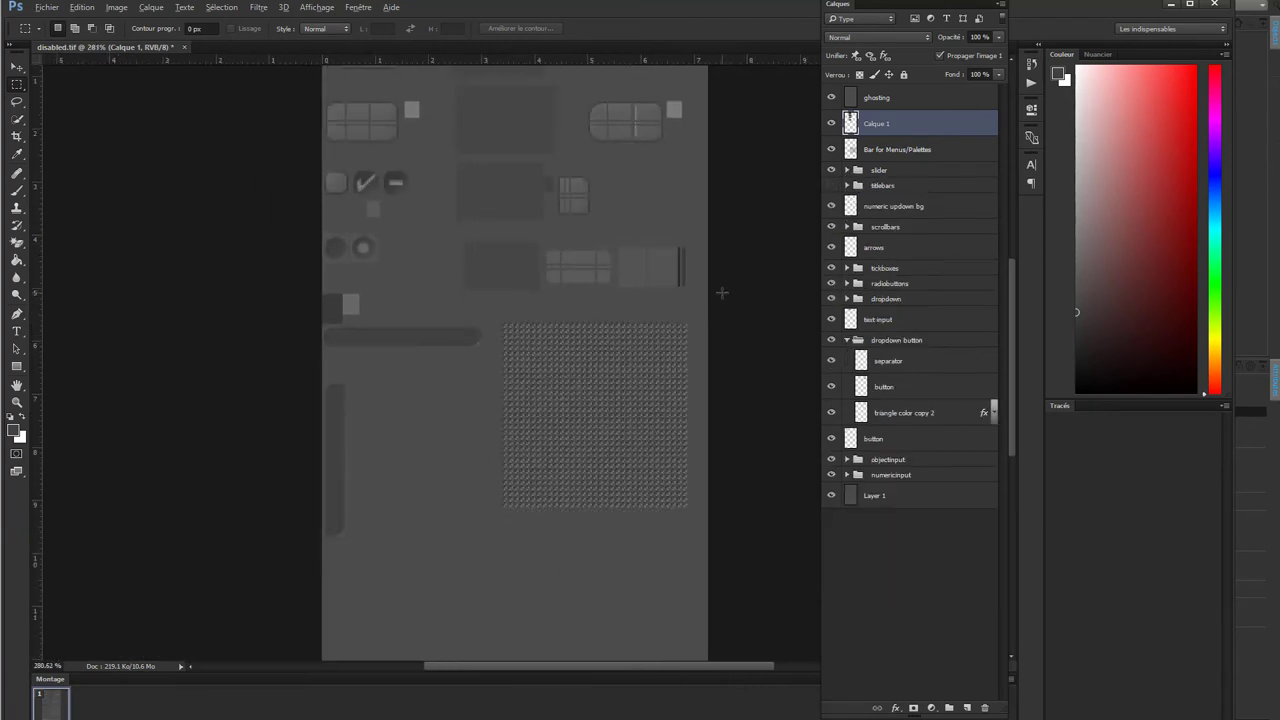
{"action": "scroll", "coordinate": [721, 297], "scroll_direction": "down", "scroll_amount": 1, "text": "alt"}
{"action": "left_click", "coordinate": [832, 187]}
{"action": "left_click", "coordinate": [832, 187]}
{"action": "left_click", "coordinate": [832, 187]}
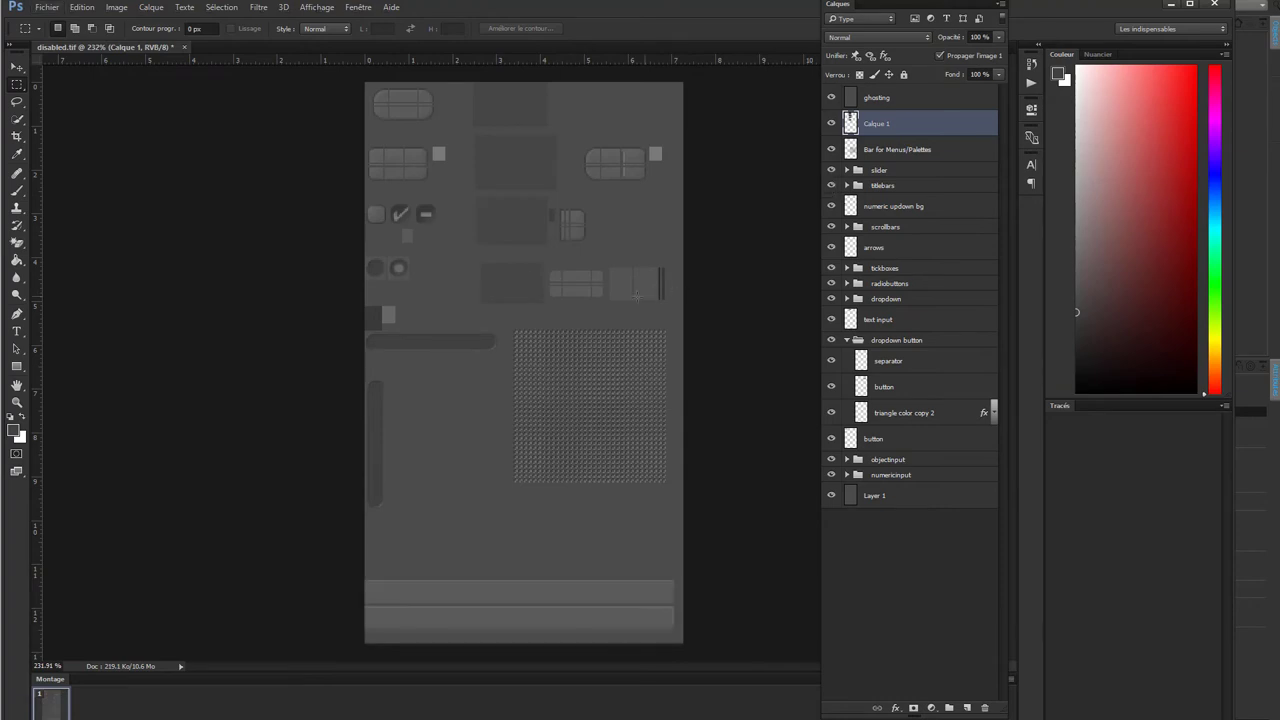
{"action": "scroll", "coordinate": [520, 583], "scroll_direction": "down", "scroll_amount": 1, "text": "alt"}
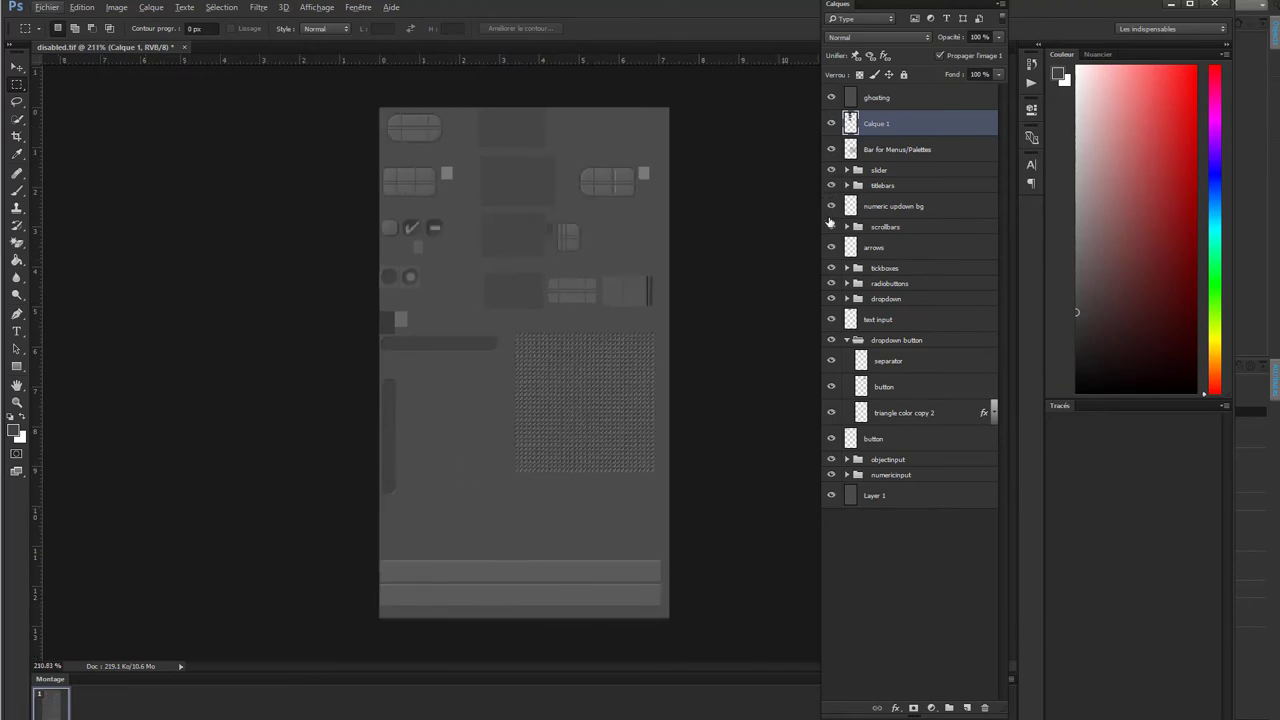
{"action": "left_click", "coordinate": [831, 227]}
{"action": "left_click", "coordinate": [831, 227]}
{"action": "scroll", "coordinate": [864, 313], "scroll_direction": "up", "scroll_amount": 2, "text": "alt"}
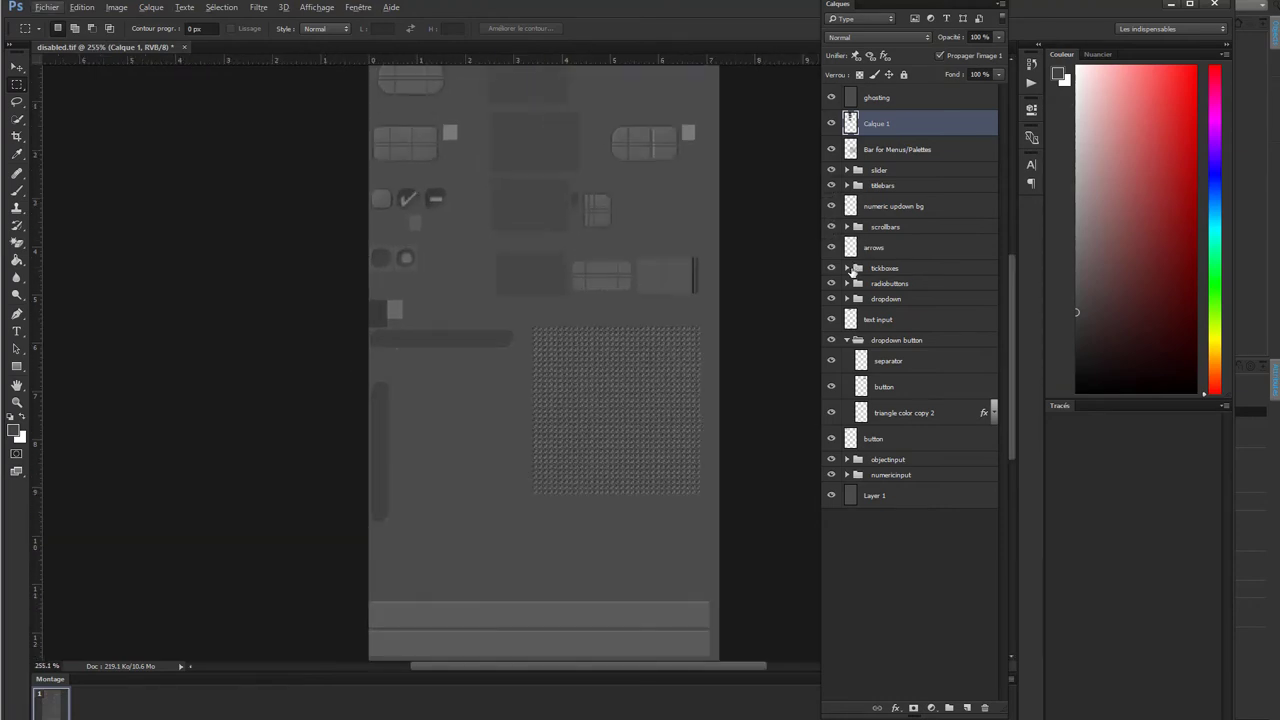
{"action": "left_click", "coordinate": [847, 268]}
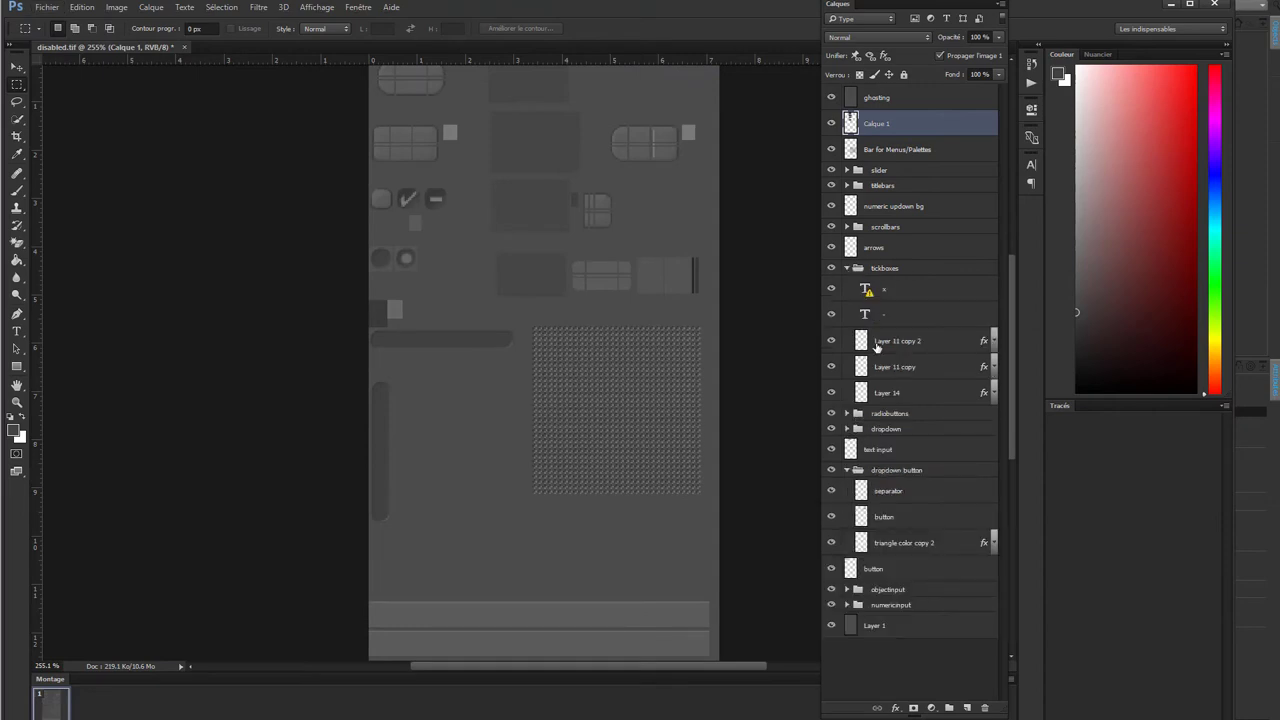
{"action": "left_click", "coordinate": [994, 345]}
{"action": "left_click", "coordinate": [994, 345]}
{"action": "scroll", "coordinate": [451, 363], "scroll_direction": "up", "scroll_amount": 1, "text": "alt"}
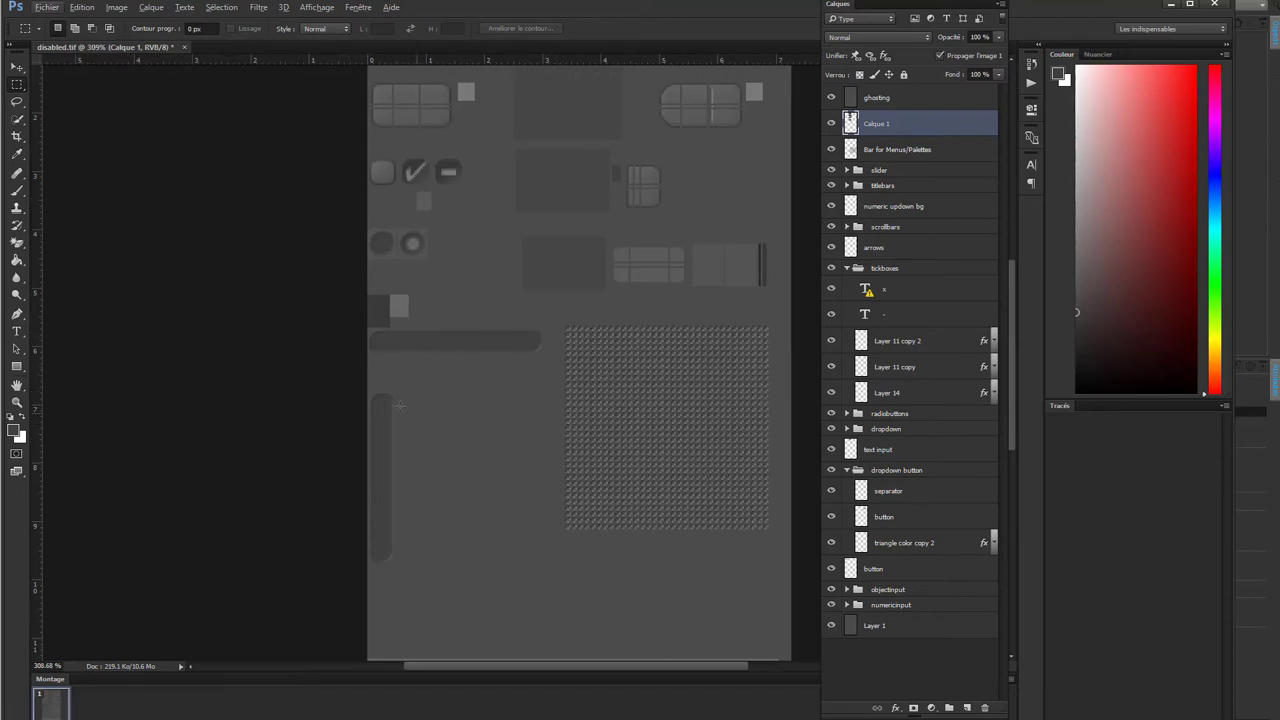
{"action": "scroll", "coordinate": [400, 380], "scroll_direction": "down", "scroll_amount": 1, "text": "alt"}
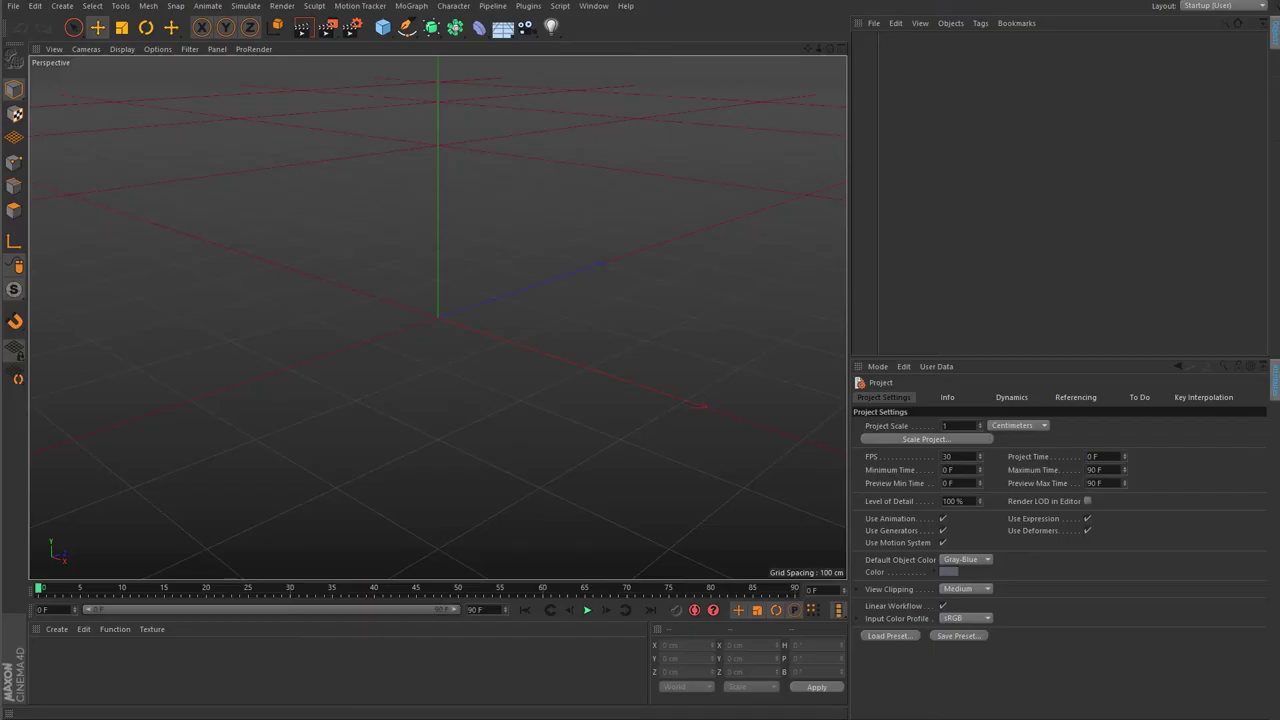
- Add a Light, duplicate it via Arrange Objects > Duplicate, and delete Light_copies without children
{"action": "left_click", "coordinate": [553, 27]}
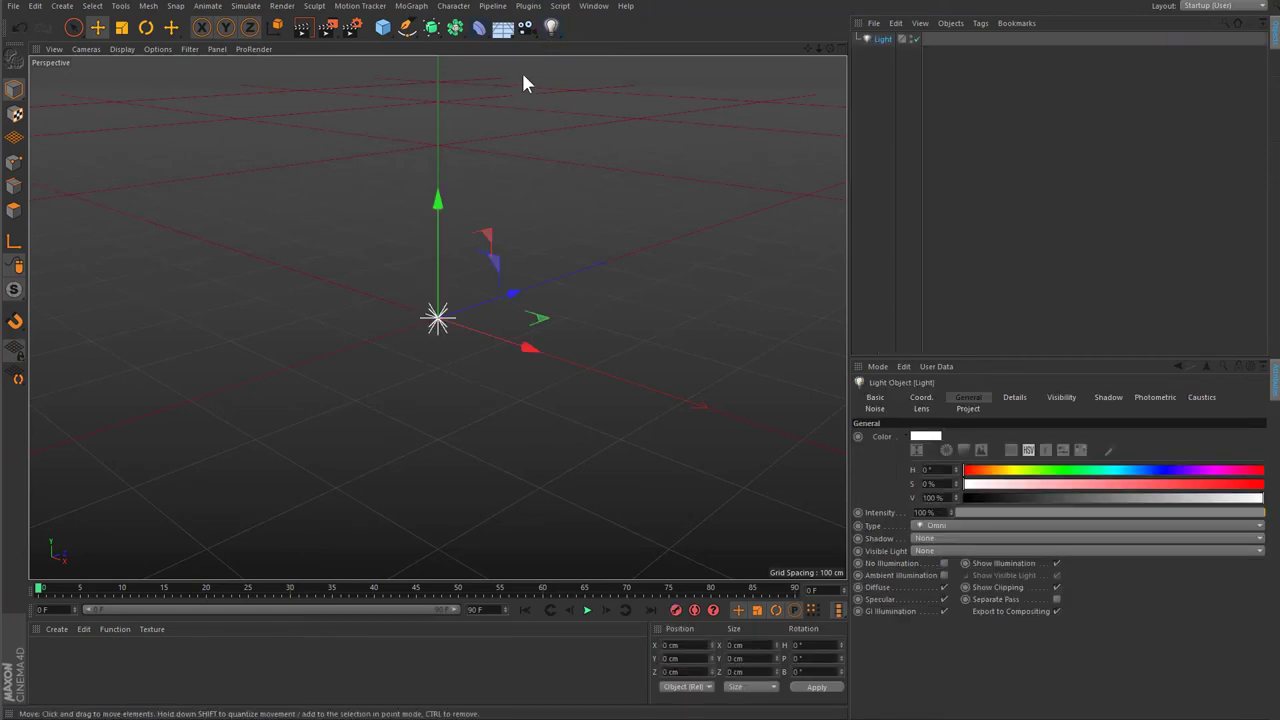
{"action": "left_click", "coordinate": [411, 6]}
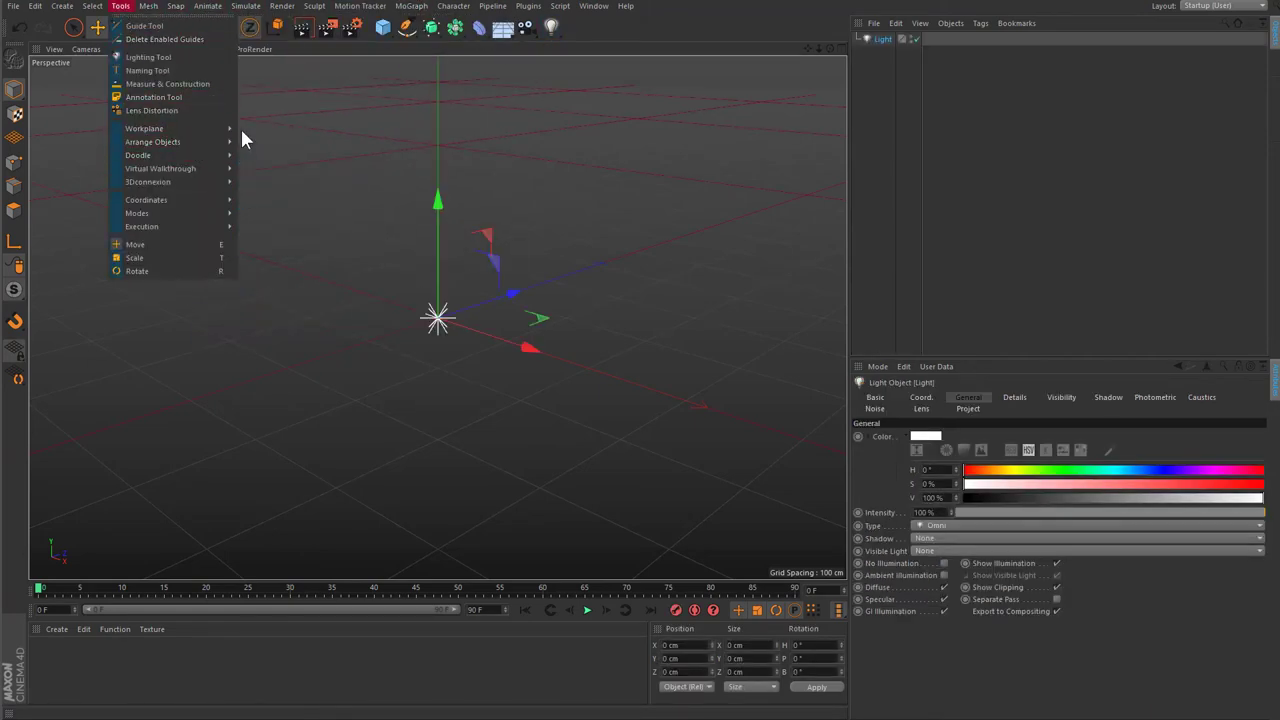
{"action": "mouse_move", "coordinate": [153, 142]}
{"action": "left_click", "coordinate": [266, 173]}
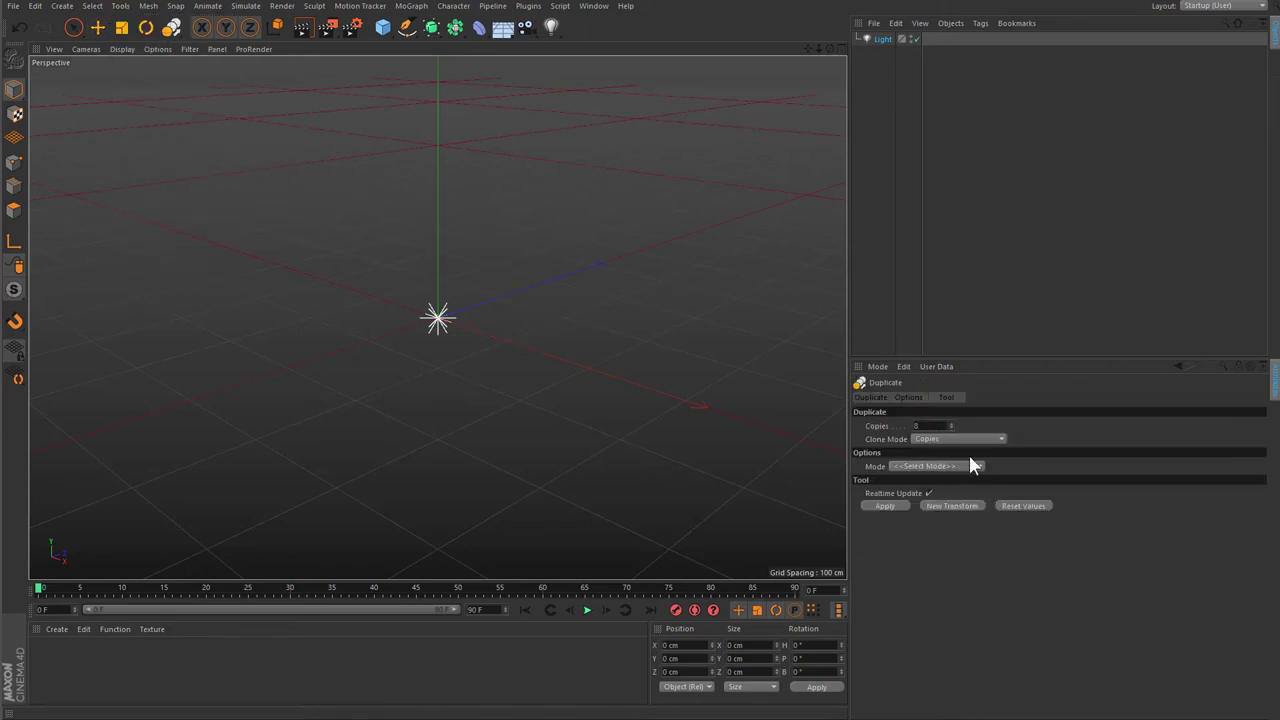
{"action": "left_click", "coordinate": [884, 505]}
{"action": "left_click", "coordinate": [891, 52]}
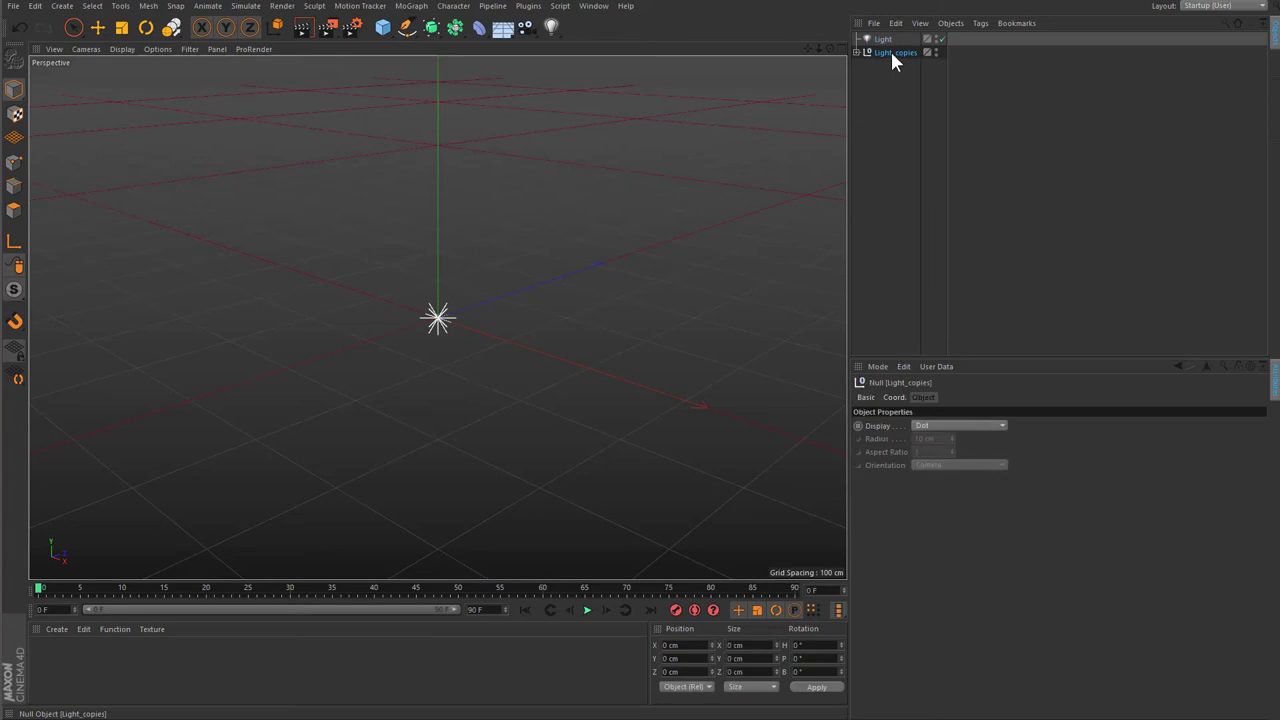
{"action": "right_click", "coordinate": [890, 51]}
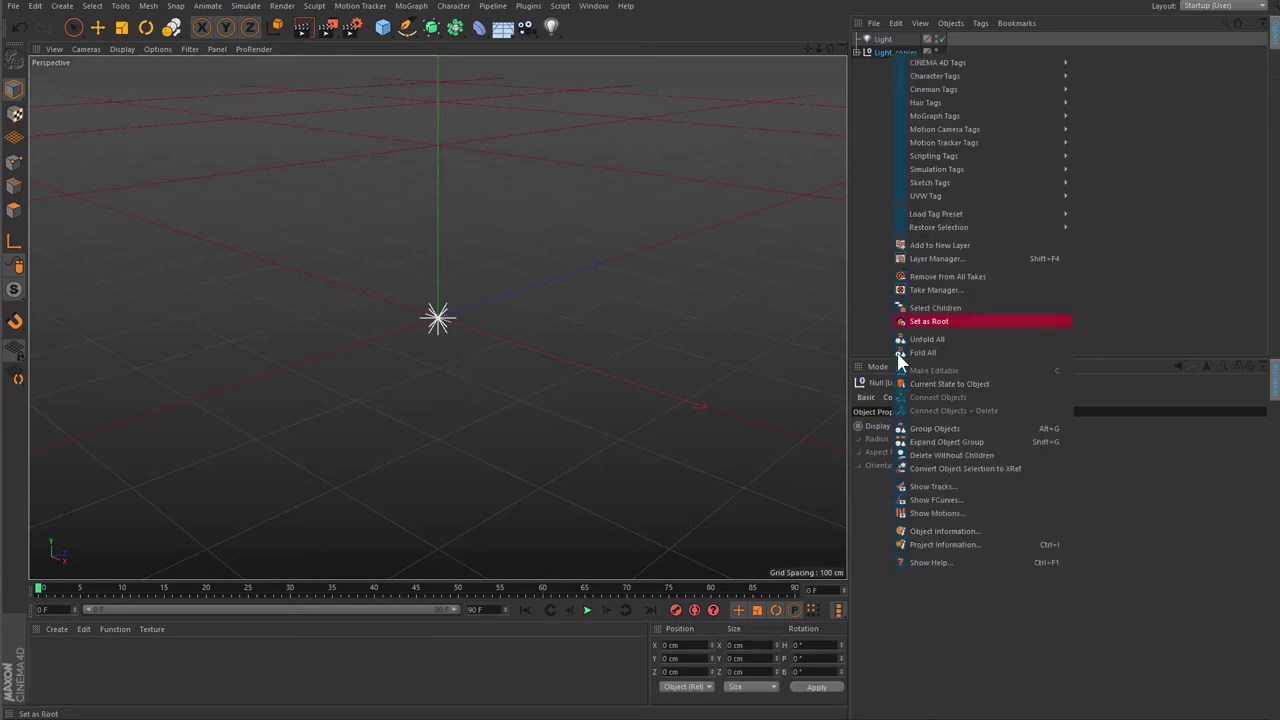
{"action": "left_click", "coordinate": [938, 455]}
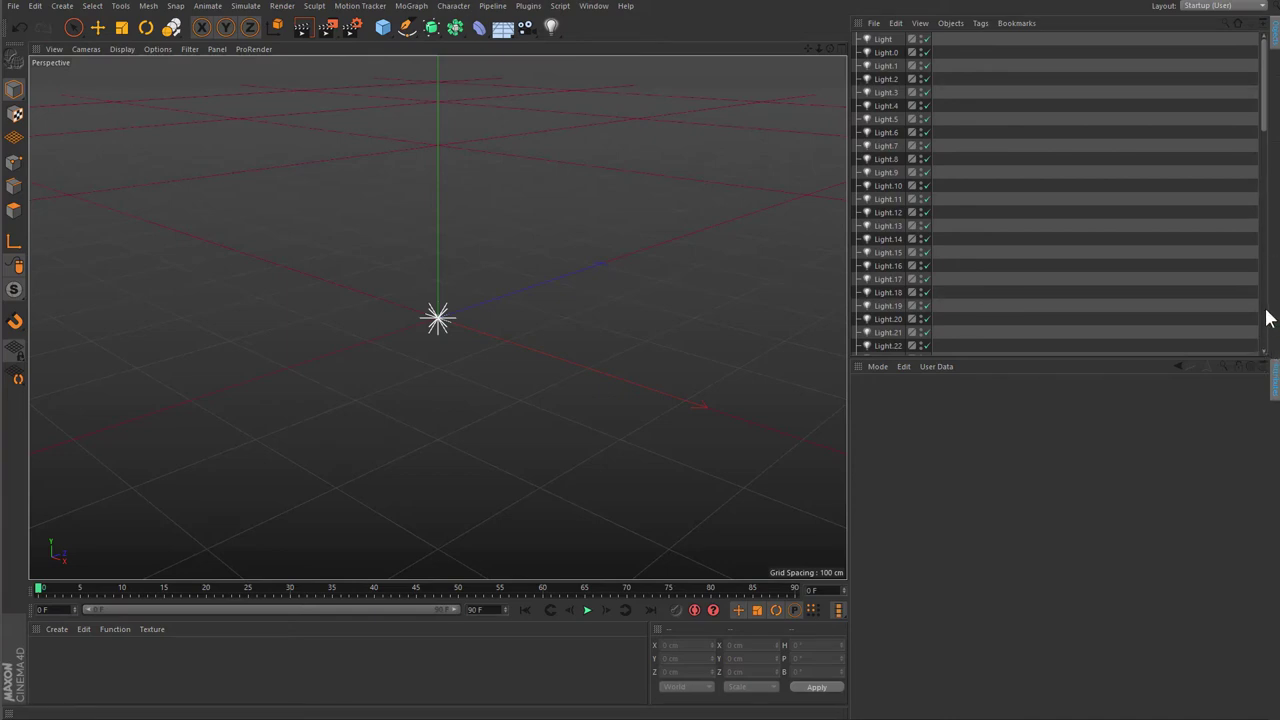
- Drag along the right-edge scrollbar to look through the scene's Light copies
{"action": "left_click", "coordinate": [1261, 218]}
{"action": "mouse_move", "coordinate": [1267, 168]}
{"action": "left_mouse_down"}
{"action": "mouse_move", "coordinate": [1268, 100]}
{"action": "mouse_move", "coordinate": [1265, 155]}
{"action": "left_mouse_up"}
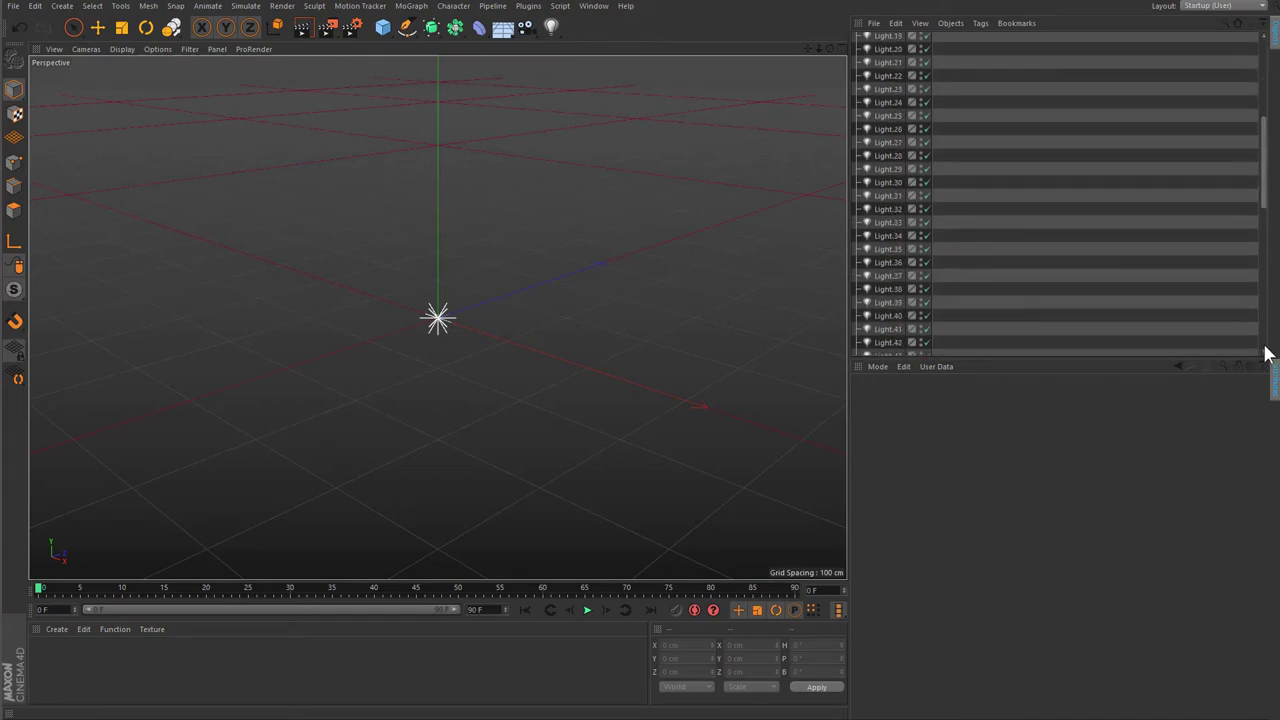
{"action": "left_click_drag", "start_coordinate": [1265, 200], "coordinate": [1265, 280]}
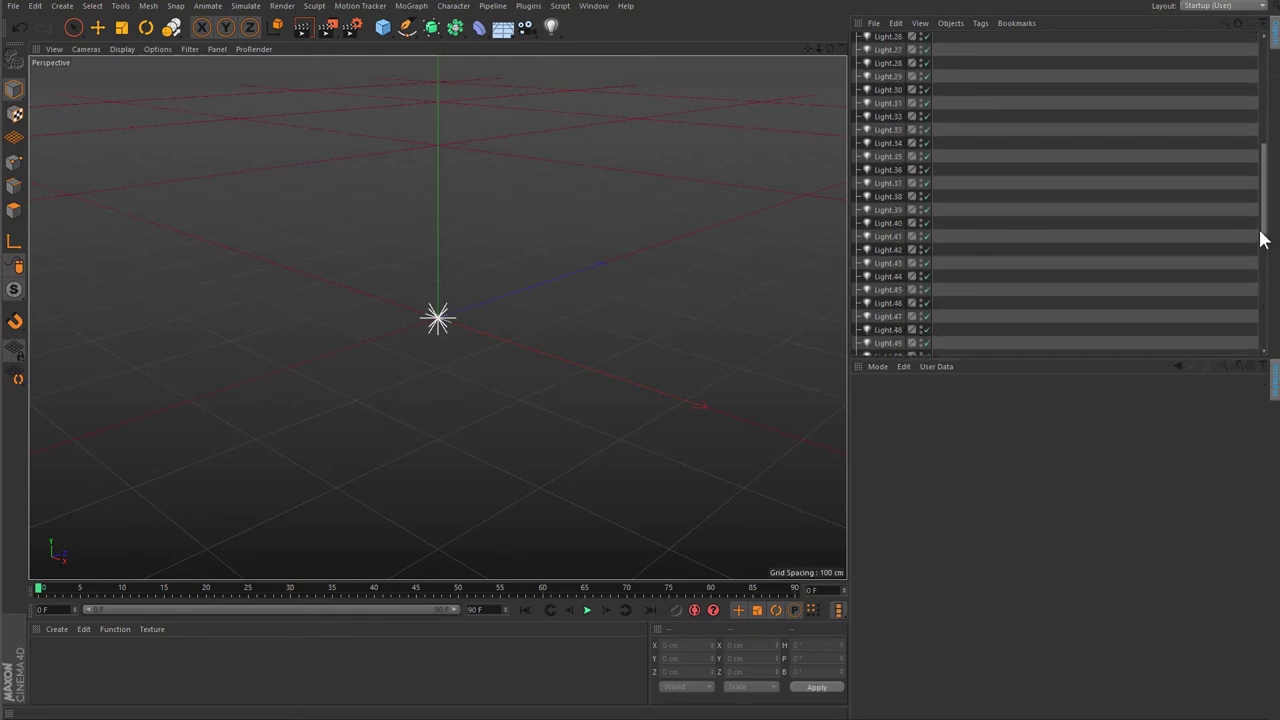
{"action": "left_click", "coordinate": [1267, 246]}
{"action": "left_click_drag", "start_coordinate": [1267, 246], "coordinate": [1266, 257]}
{"action": "left_click", "coordinate": [1266, 214]}
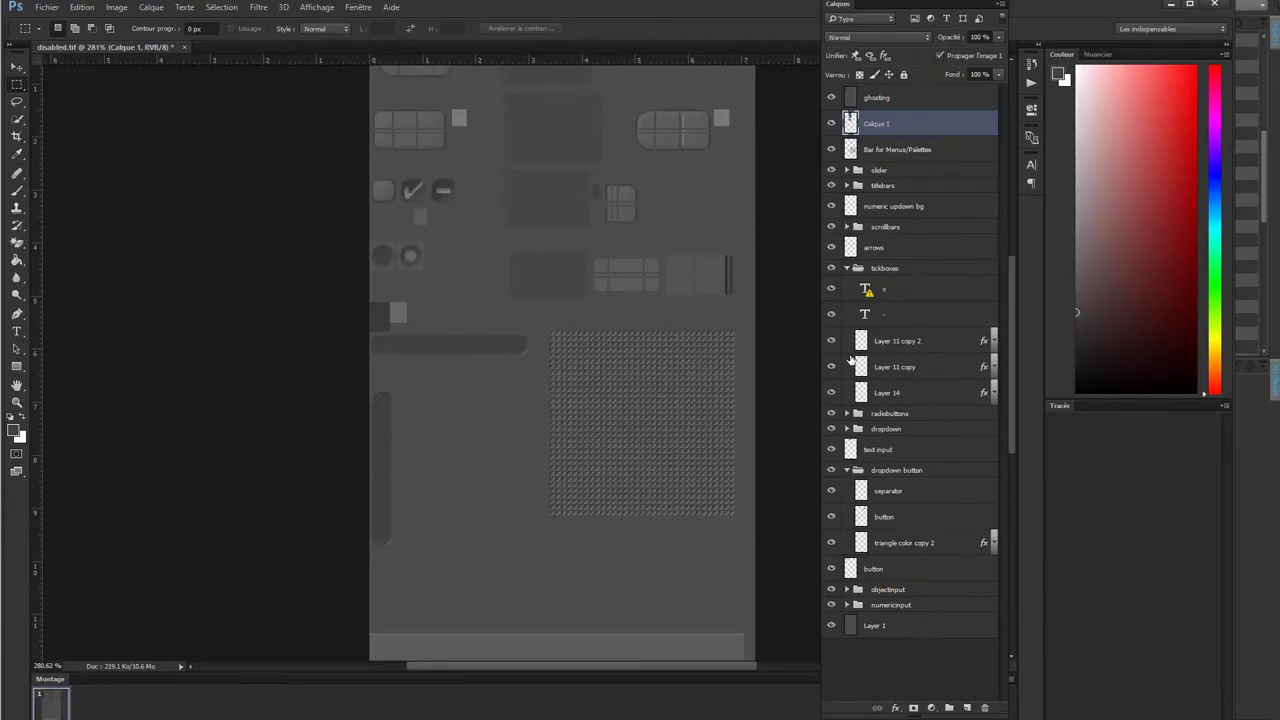
- Toggle tickbox layer visibility to find which draws the icons, leaving the tickboxes group expanded
{"action": "left_click", "coordinate": [831, 313]}
{"action": "left_click", "coordinate": [831, 268]}
{"action": "left_click", "coordinate": [831, 268]}
{"action": "left_click", "coordinate": [831, 313]}
{"action": "left_click", "coordinate": [846, 269]}
{"action": "left_click", "coordinate": [831, 268]}
{"action": "left_click", "coordinate": [831, 268]}
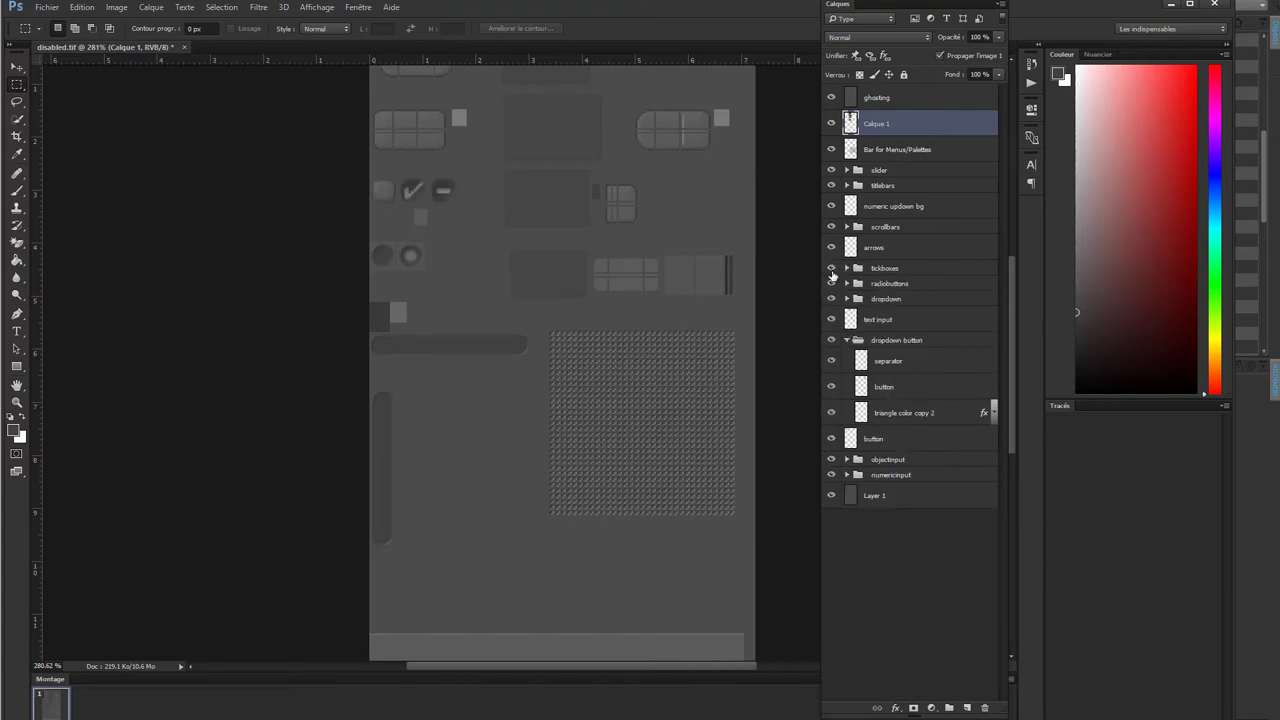
{"action": "left_click", "coordinate": [831, 268]}
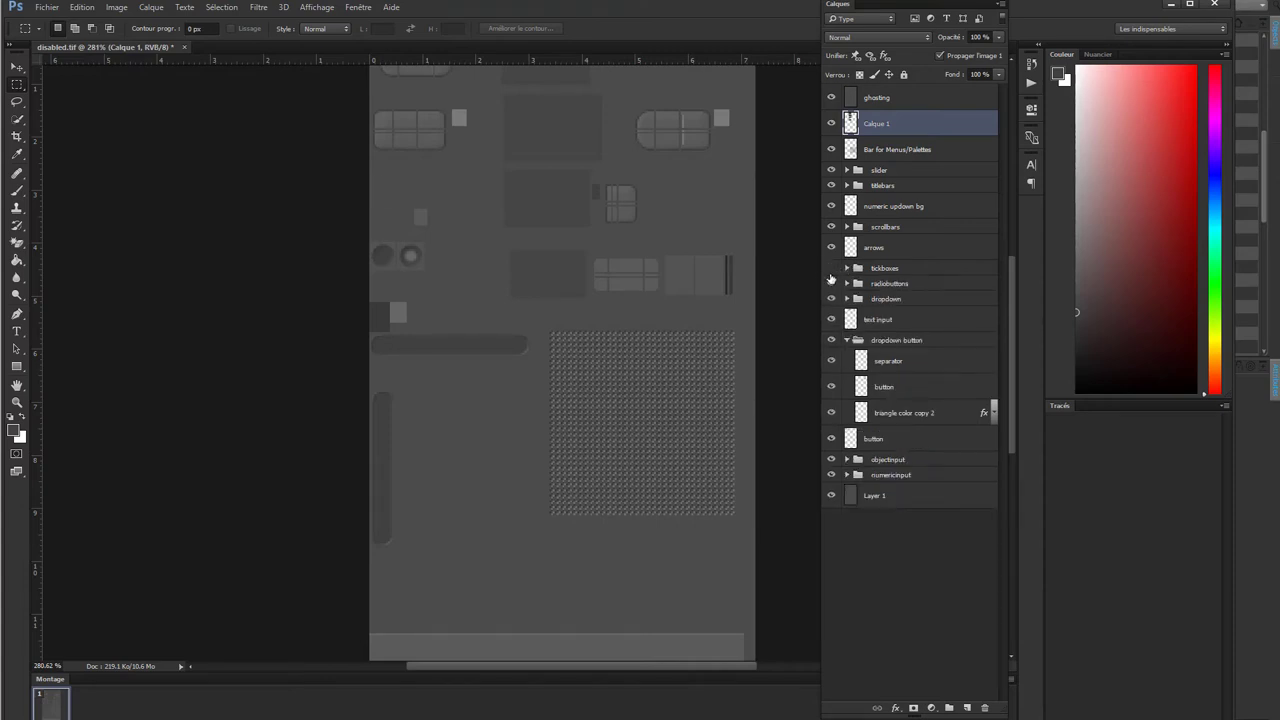
{"action": "left_click", "coordinate": [831, 268]}
{"action": "left_click", "coordinate": [846, 269]}
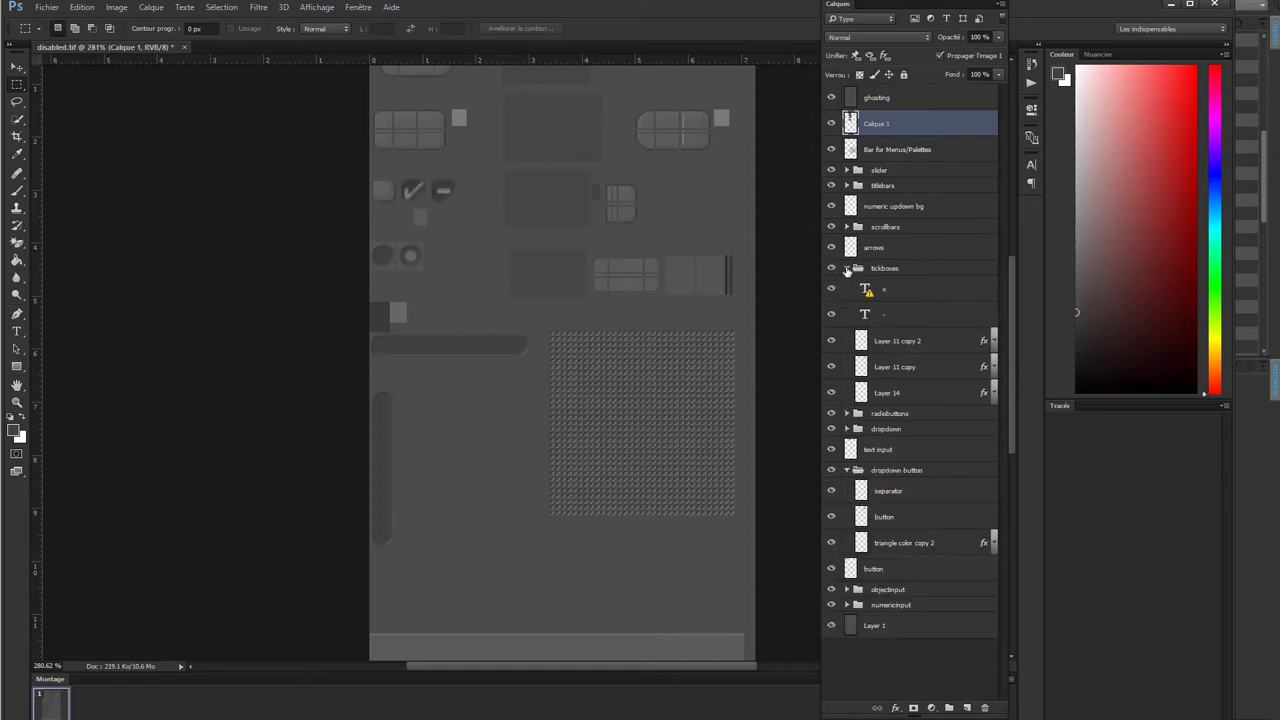
- Hide Biseautage & estampage on Layer 11 copy 2, expand Layer 11 copy and Layer 14 effects, and select Layer 14
{"action": "left_click", "coordinate": [993, 341]}
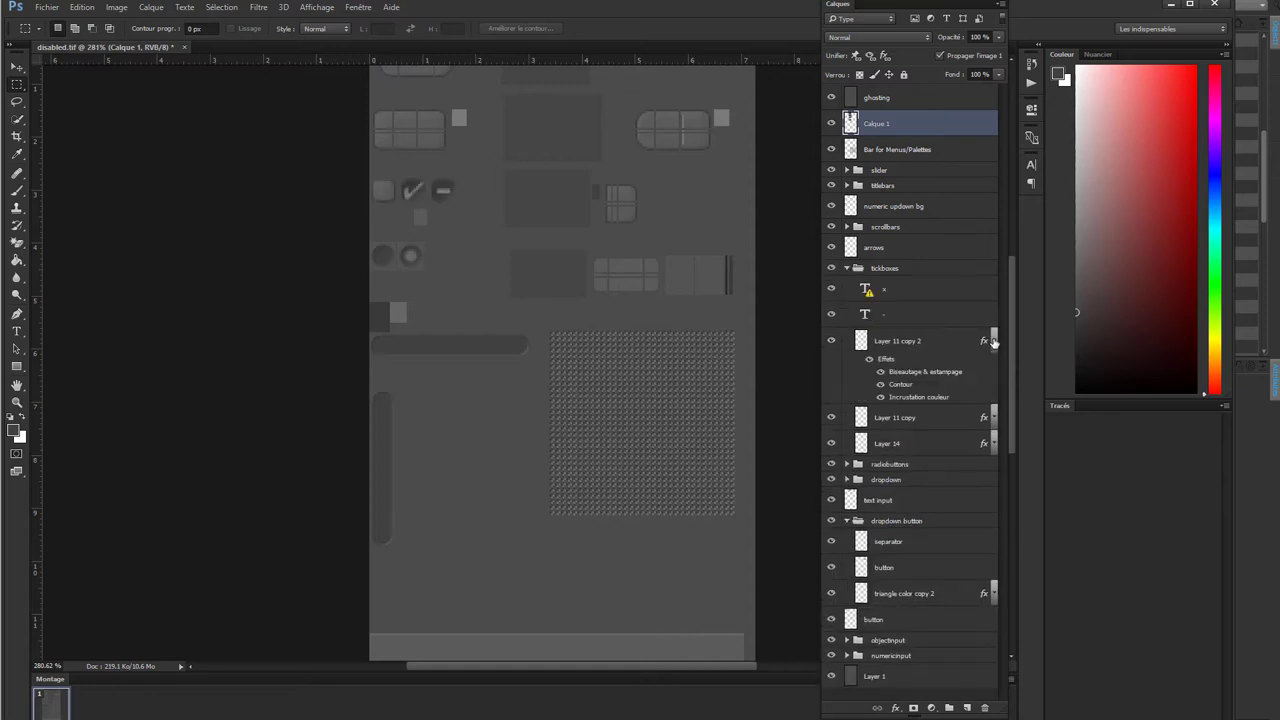
{"action": "left_click", "coordinate": [881, 371]}
{"action": "left_click", "coordinate": [881, 397]}
{"action": "left_click", "coordinate": [881, 397]}
{"action": "left_click", "coordinate": [994, 414]}
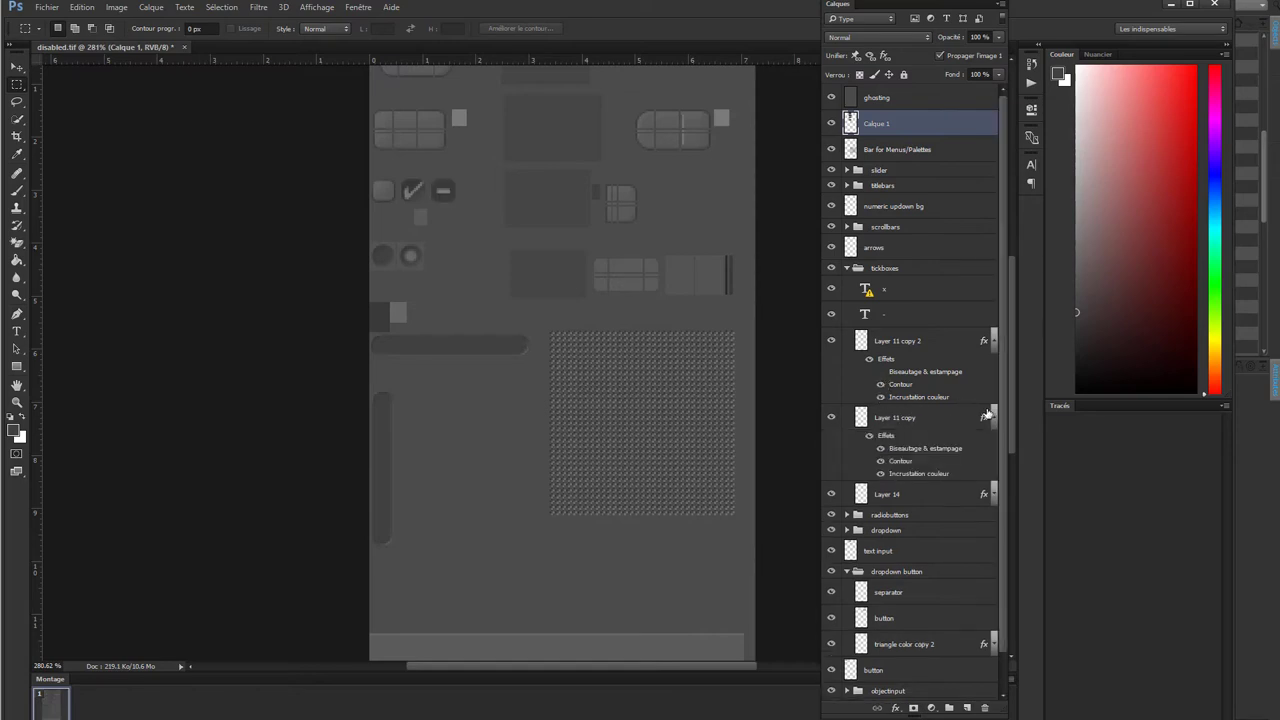
{"action": "left_click", "coordinate": [877, 455]}
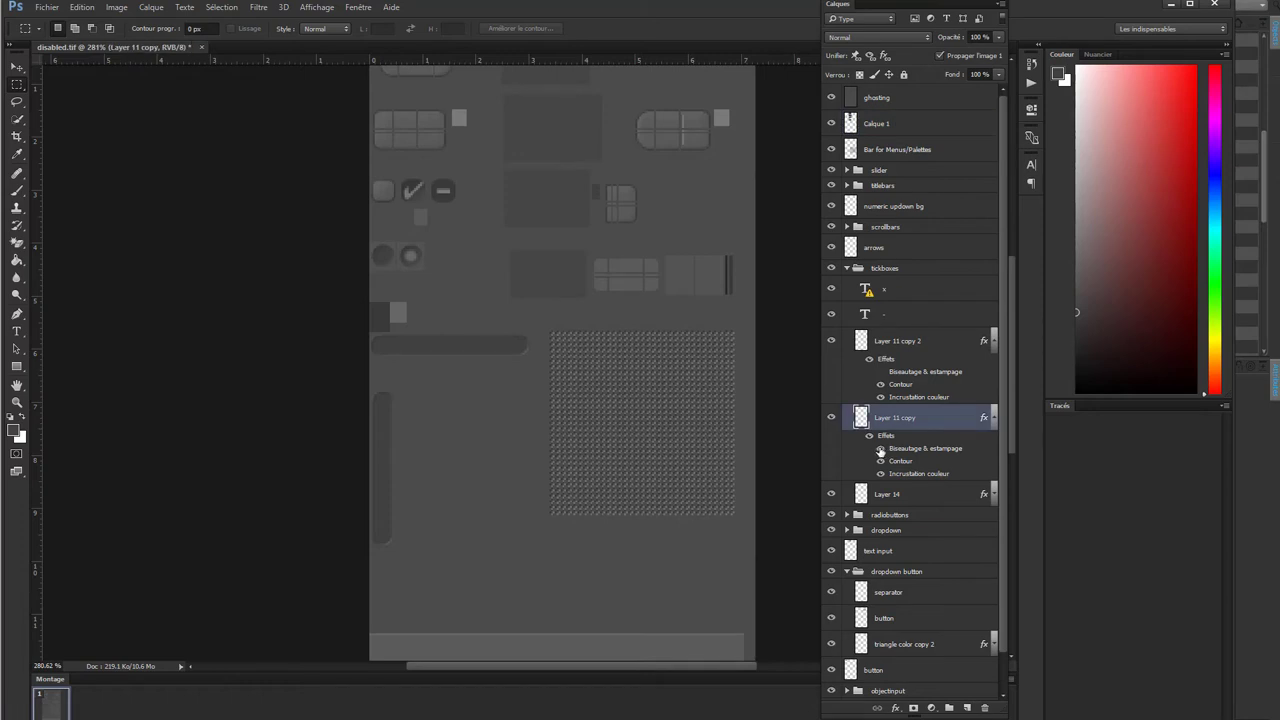
{"action": "left_click", "coordinate": [994, 494]}
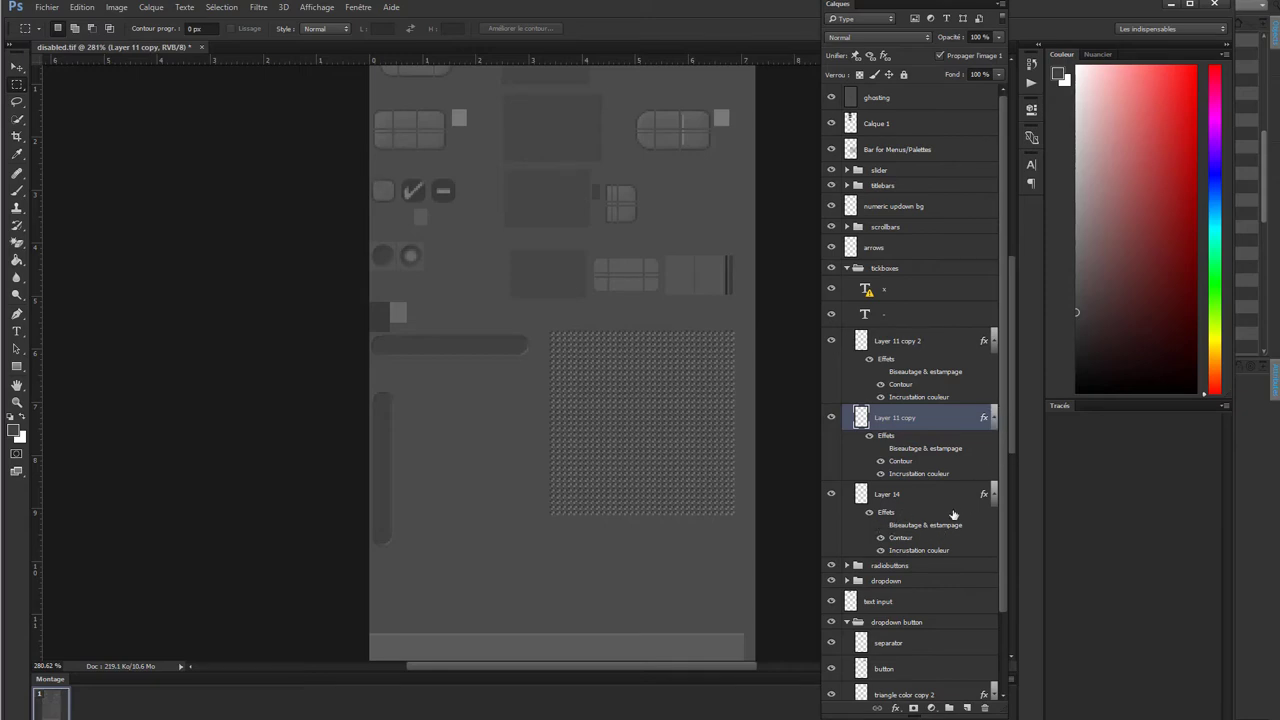
{"action": "left_click", "coordinate": [900, 494]}
- Set Layer 14's Incrustation couleur to #595959 (lightness 35) and add a #262626 Contour stroke
{"action": "key", "text": "h"}
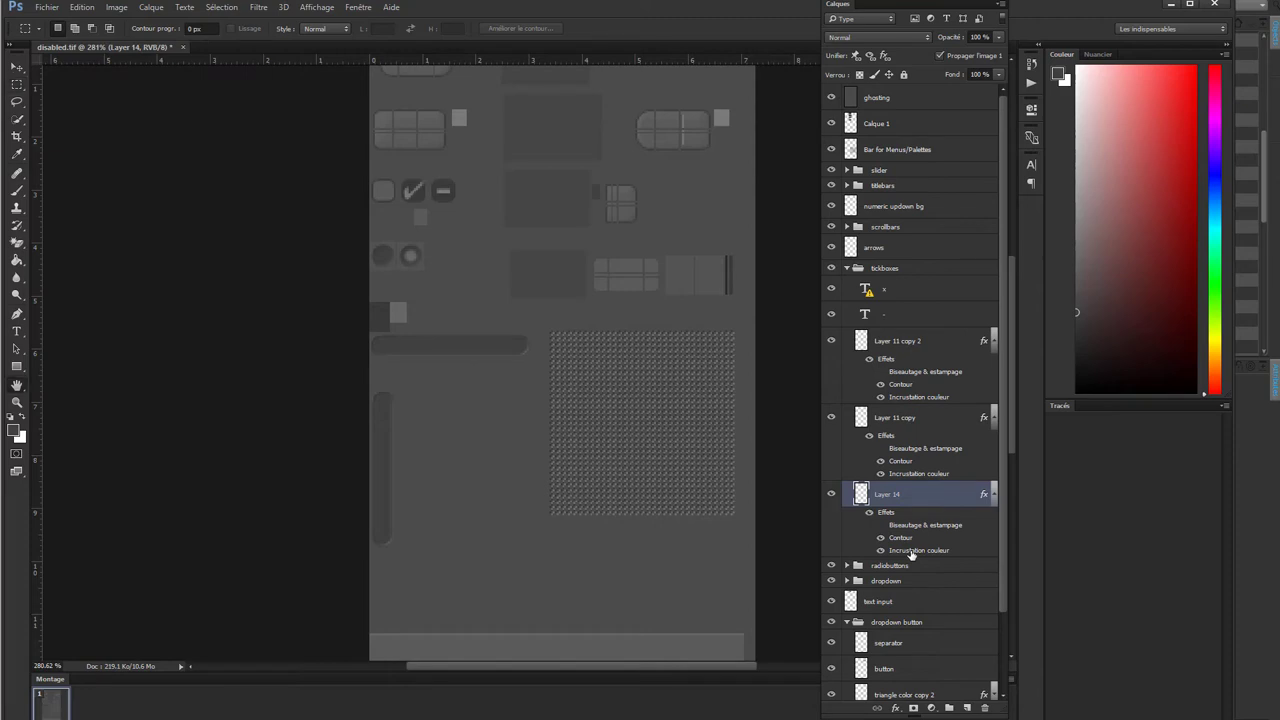
{"action": "double_click", "coordinate": [918, 550]}
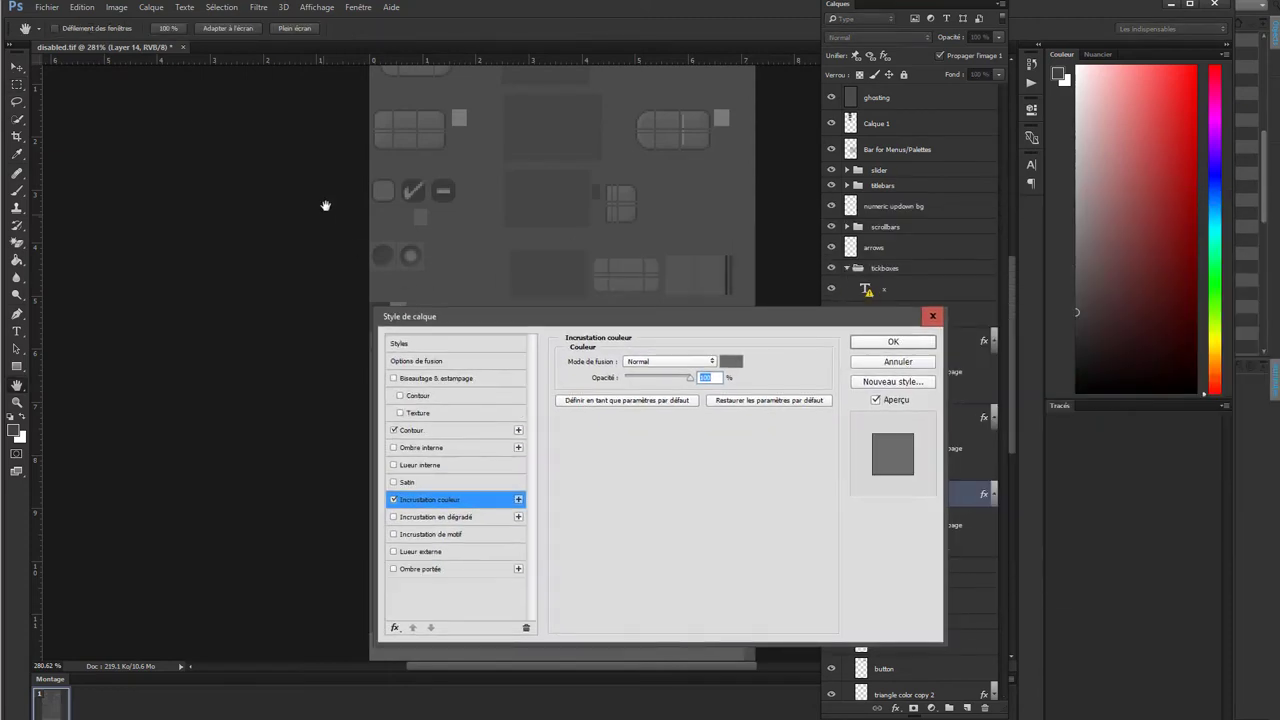
{"action": "left_click", "coordinate": [737, 357]}
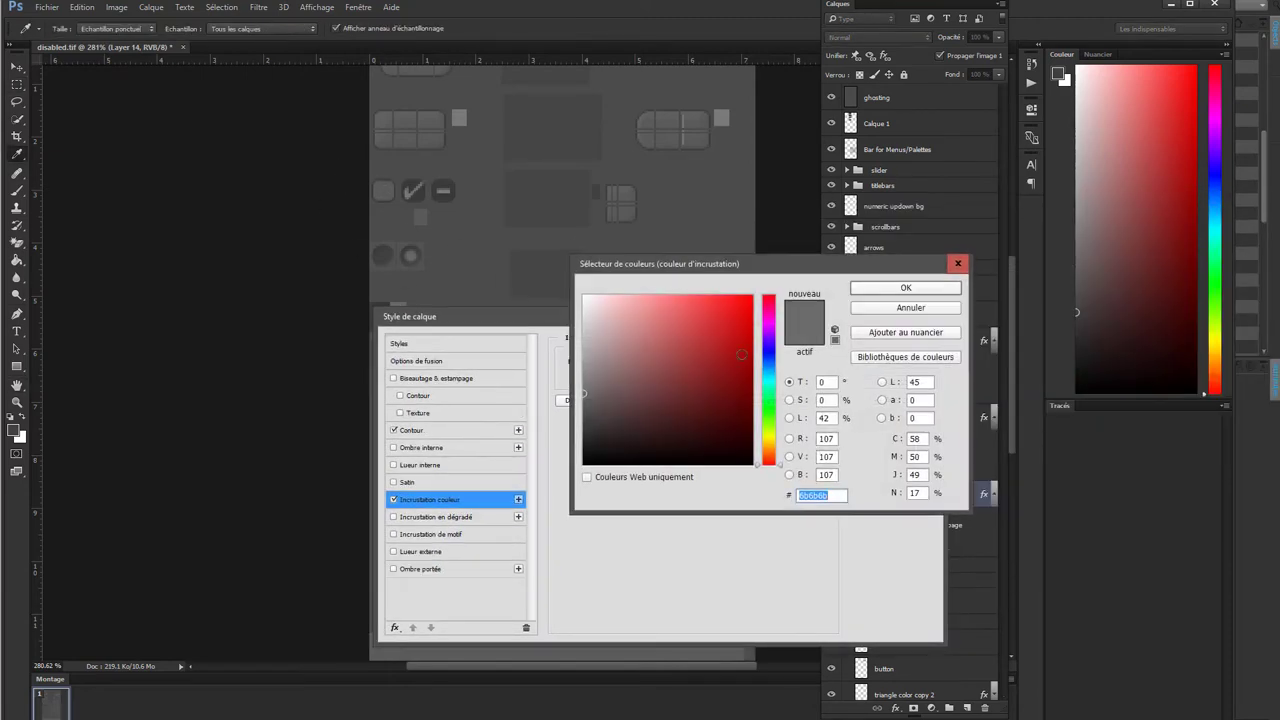
{"action": "left_click", "coordinate": [583, 421]}
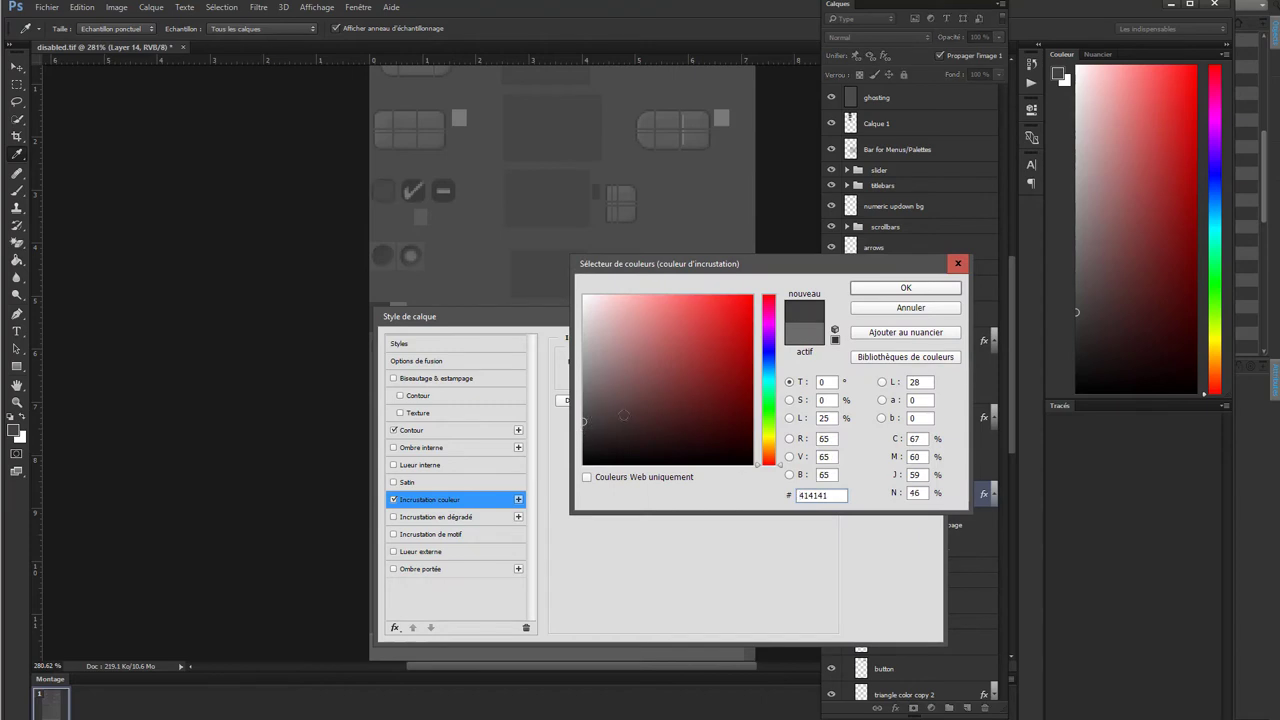
{"action": "double_click", "coordinate": [813, 418]}
{"action": "type", "text": "35"}
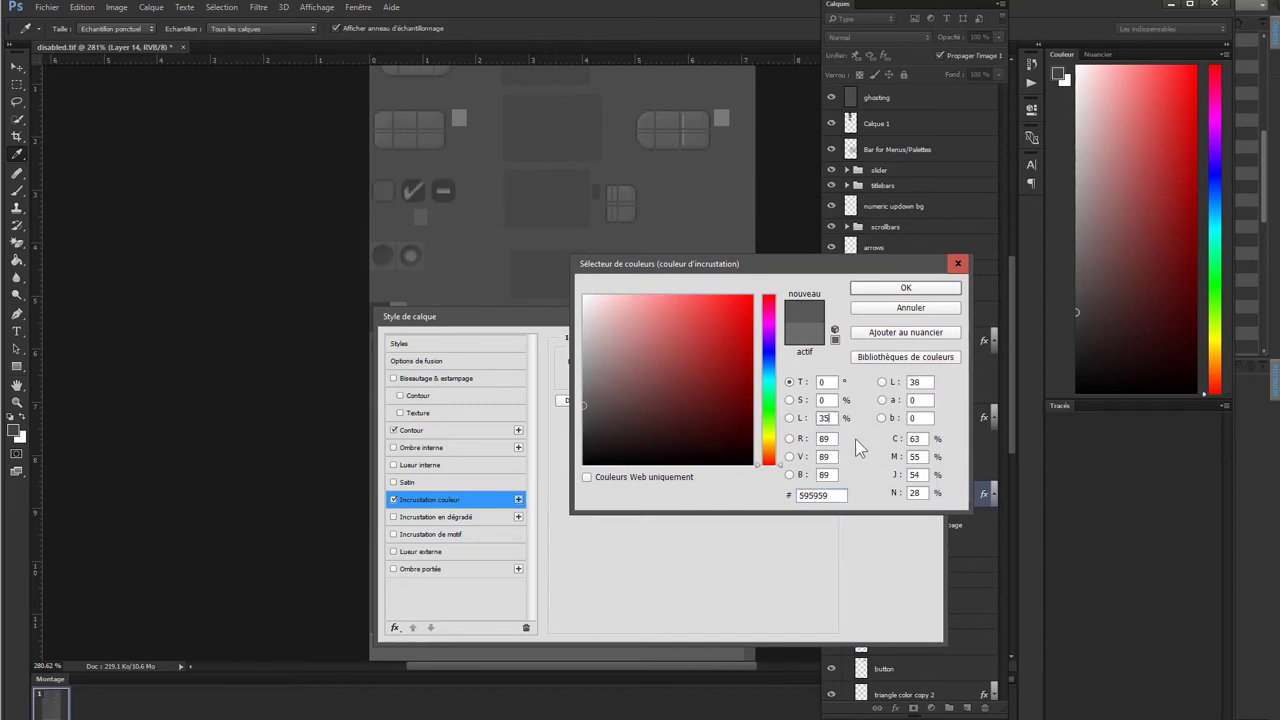
{"action": "left_click", "coordinate": [892, 291]}
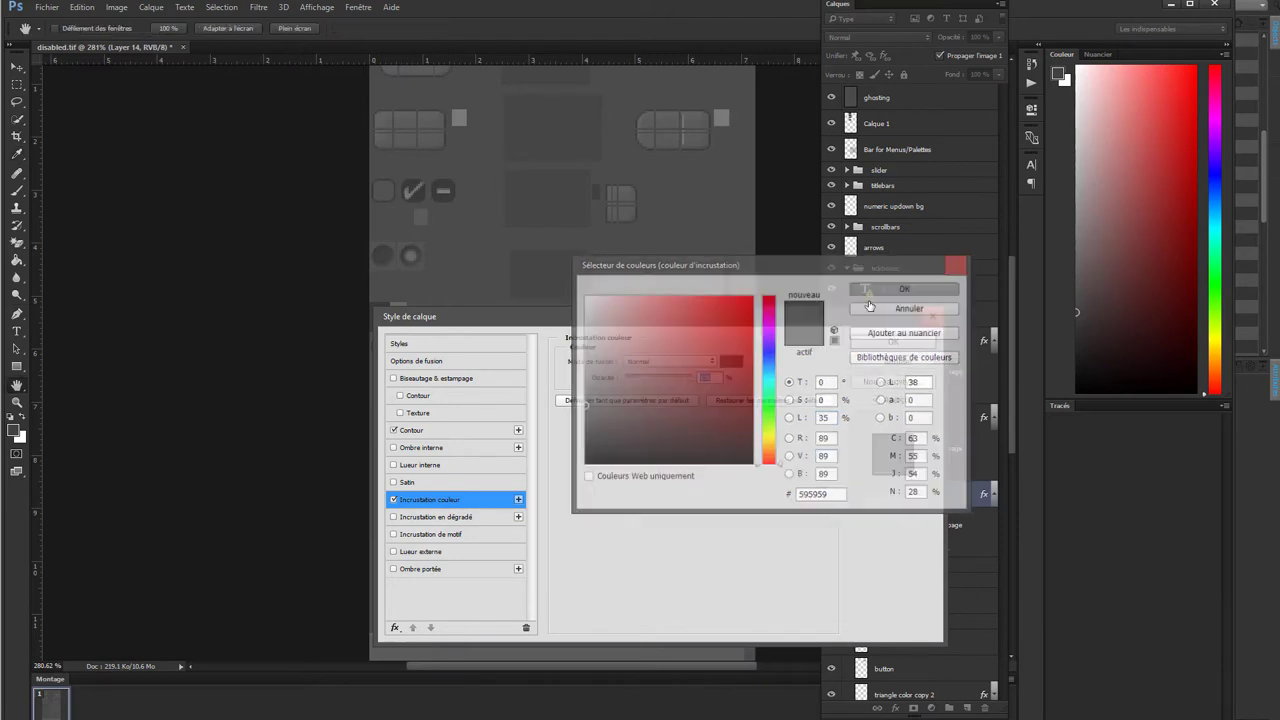
{"action": "left_click", "coordinate": [395, 432]}
{"action": "left_click", "coordinate": [604, 467]}
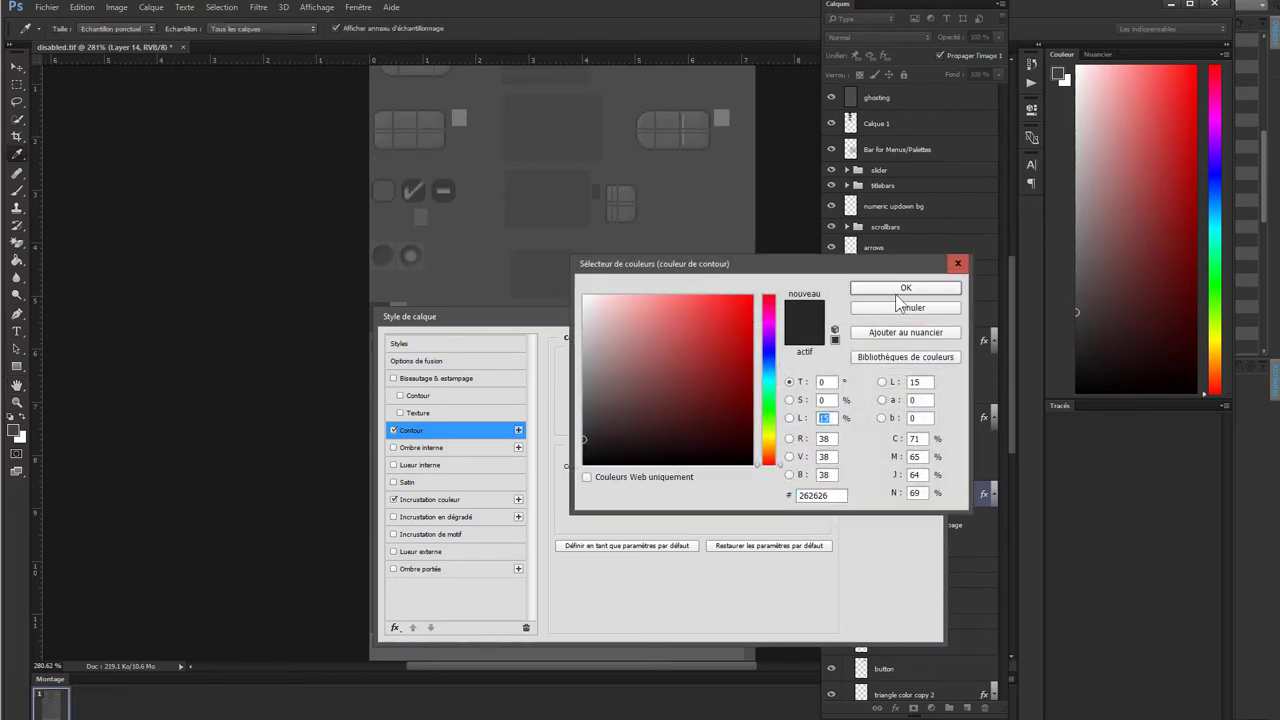
{"action": "left_click", "coordinate": [900, 290]}
{"action": "left_click", "coordinate": [889, 343]}
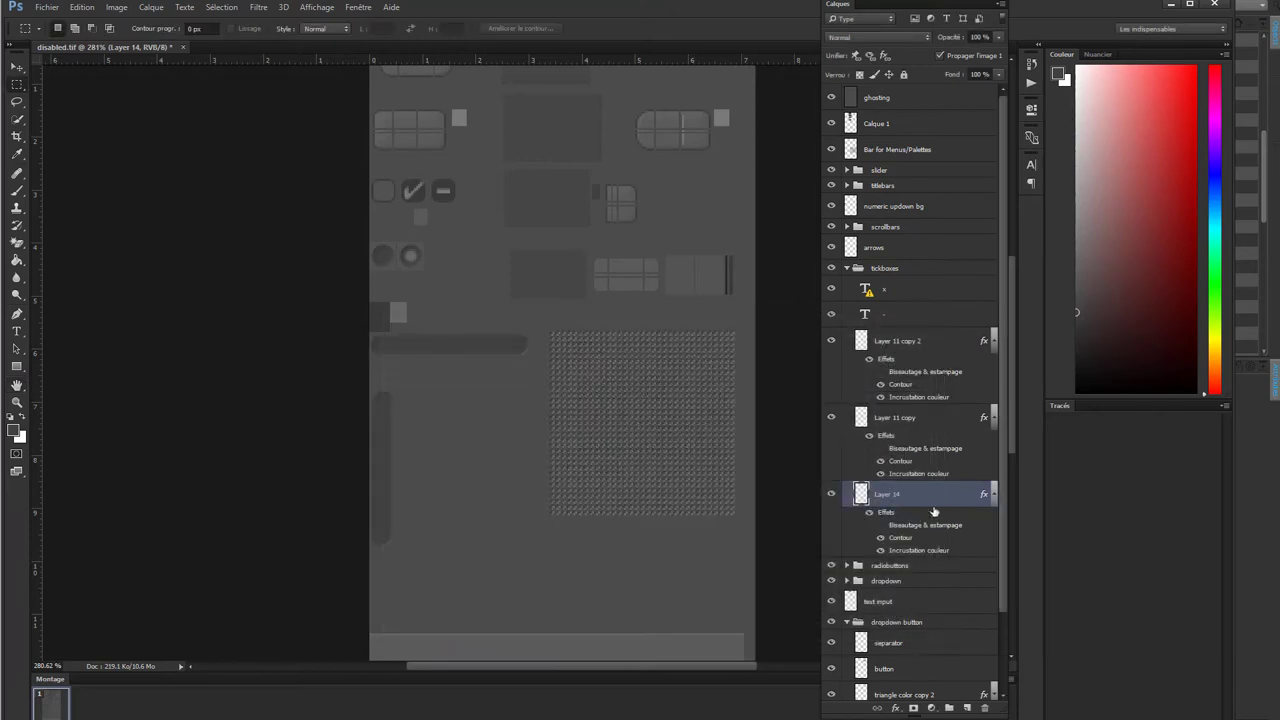
- Show Layer 14 and Layer 6, then check and expand the radiobuttons and dropdown groups
{"action": "left_click", "coordinate": [833, 496]}
{"action": "left_click", "coordinate": [830, 566]}
{"action": "left_click", "coordinate": [830, 566]}
{"action": "left_click", "coordinate": [847, 566]}
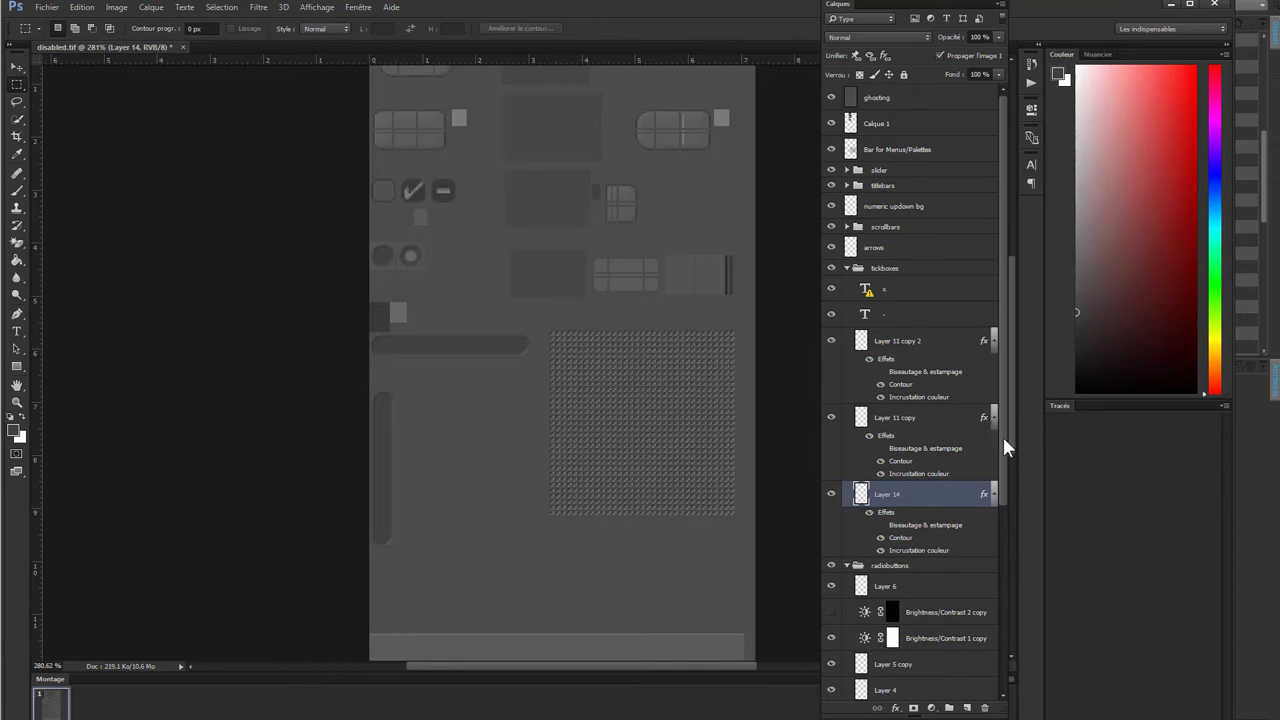
{"action": "scroll", "coordinate": [1003, 447], "scroll_direction": "down", "scroll_amount": 3}
{"action": "scroll", "coordinate": [994, 507], "scroll_direction": "down", "scroll_amount": 2}
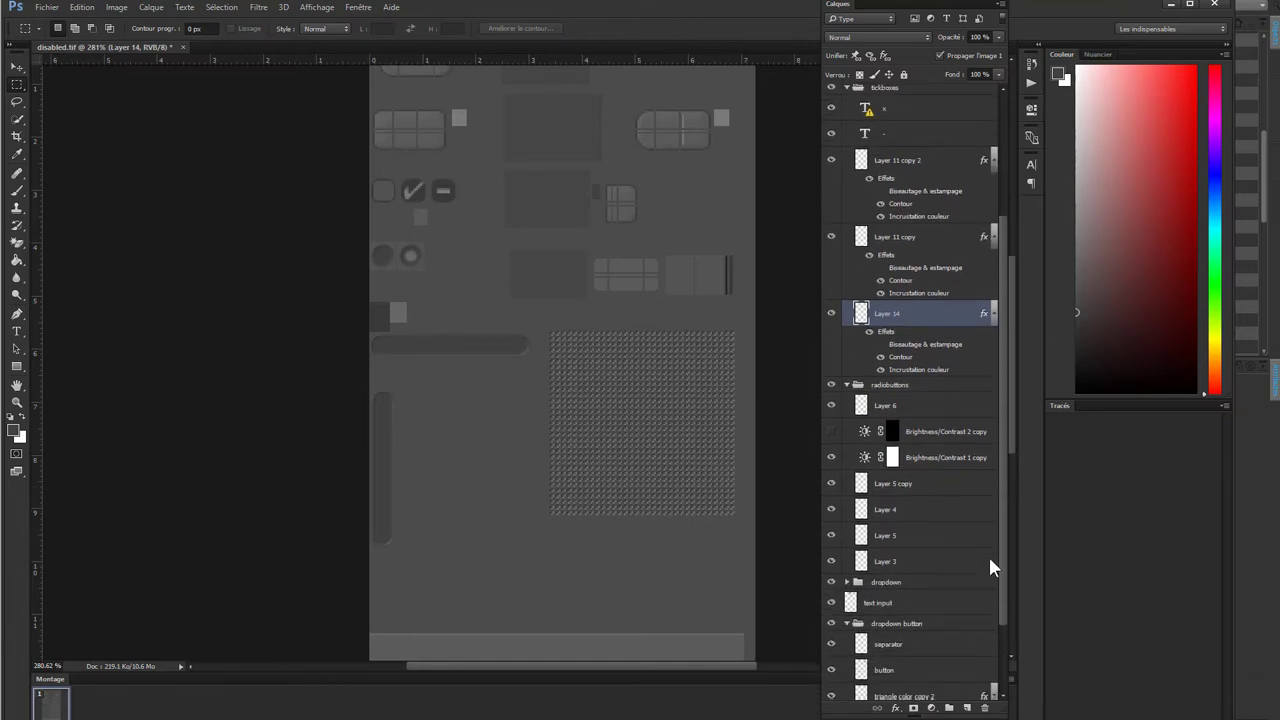
{"action": "left_click", "coordinate": [830, 406]}
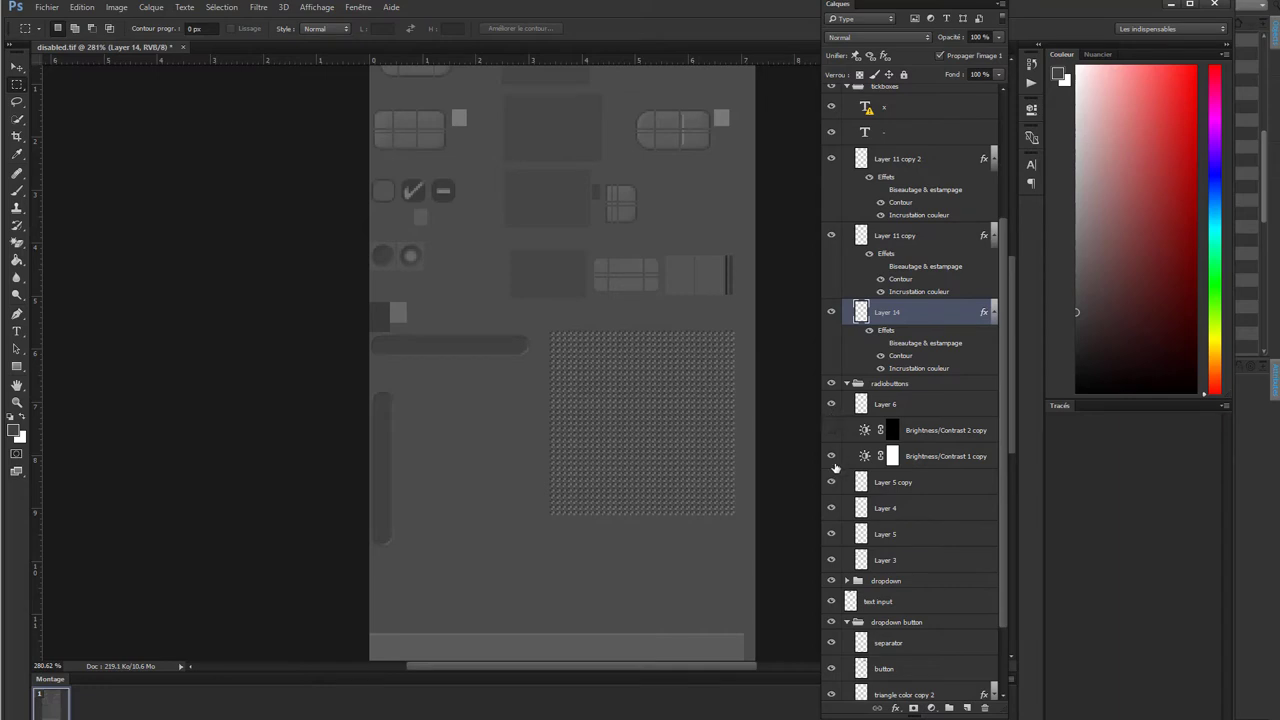
{"action": "scroll", "coordinate": [916, 580], "scroll_direction": "down", "scroll_amount": 1}
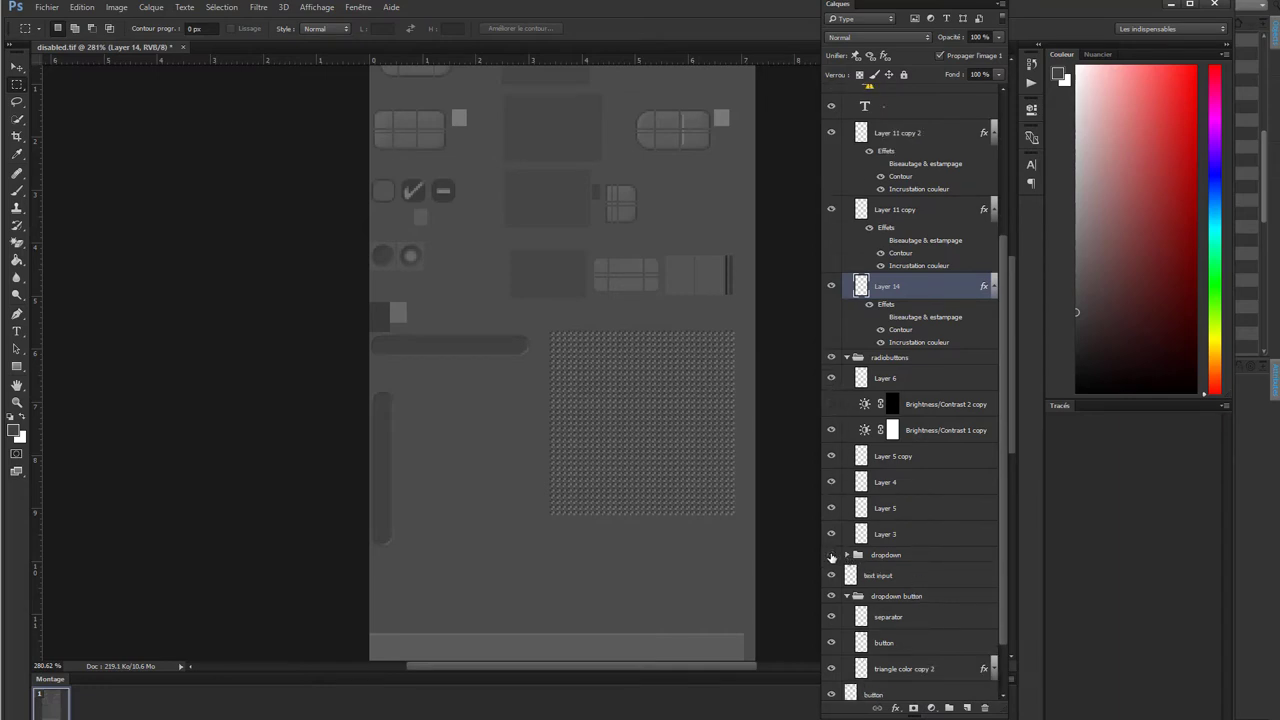
{"action": "left_click", "coordinate": [831, 555]}
{"action": "left_click", "coordinate": [831, 555]}
{"action": "left_click", "coordinate": [847, 555]}
- Compare the canvas with triangle color hidden, then delete the extra Calque 2 layer
{"action": "left_click", "coordinate": [879, 634]}
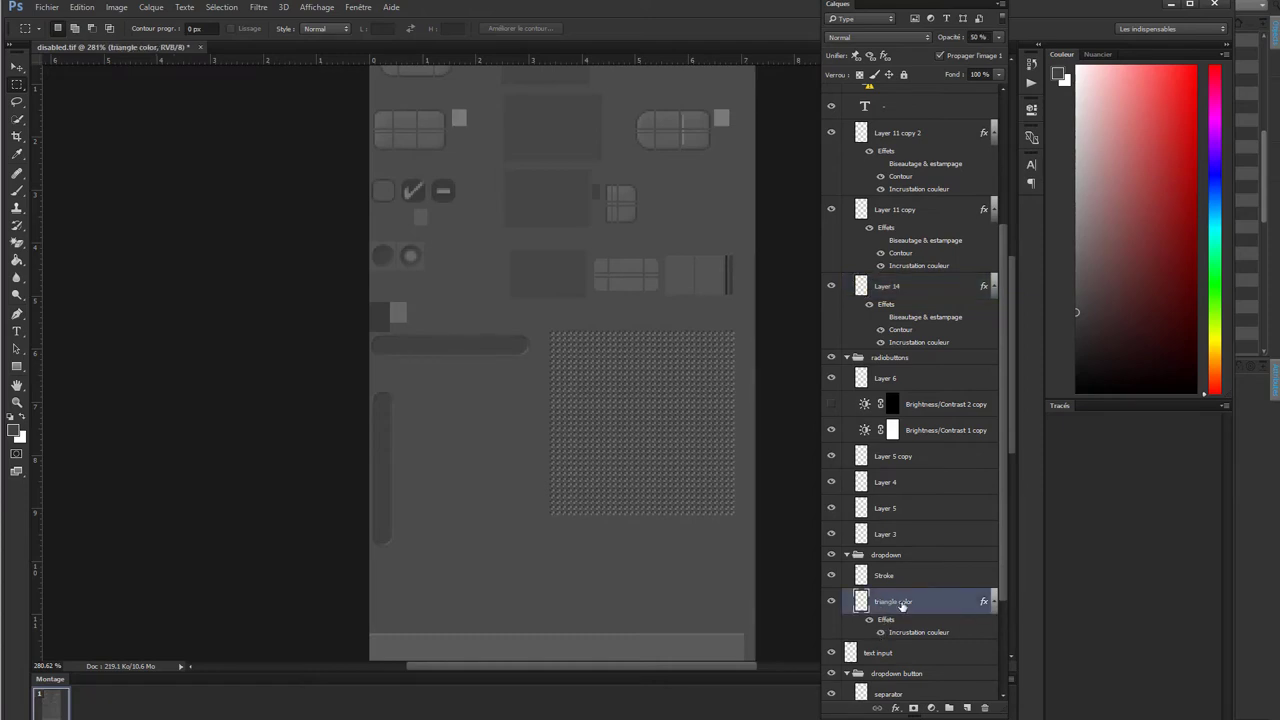
{"action": "left_click", "coordinate": [966, 707]}
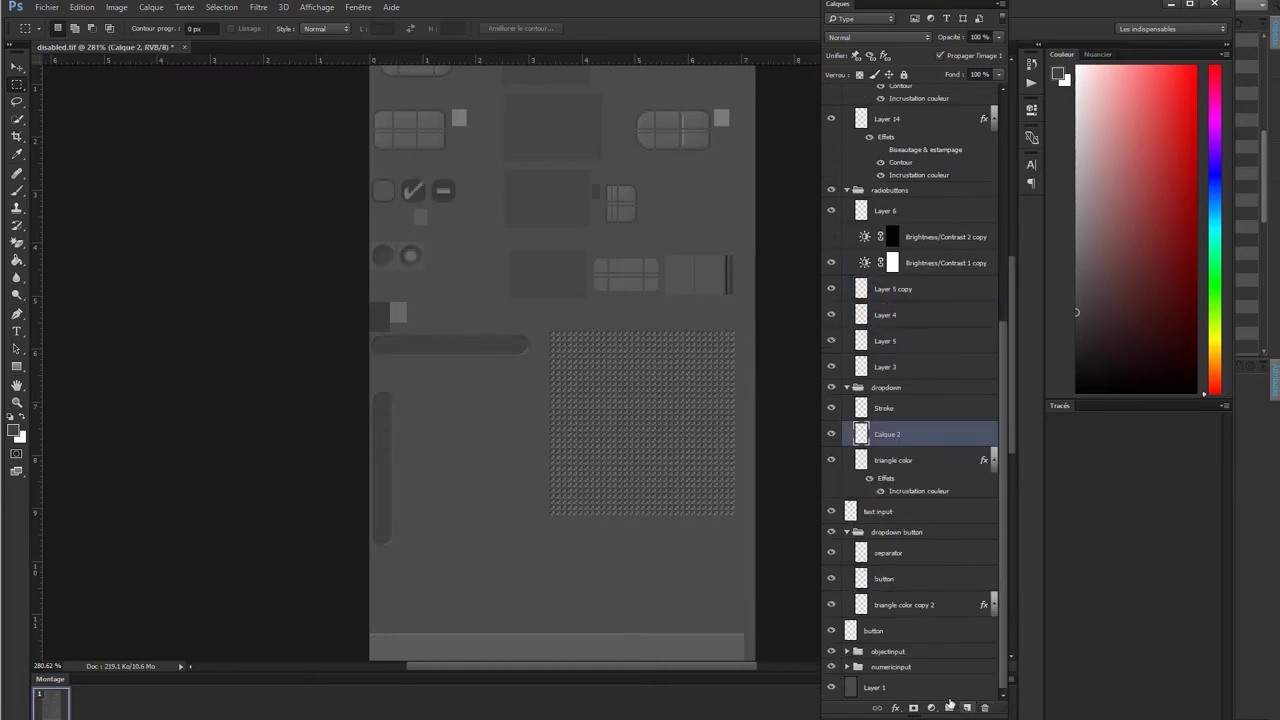
{"action": "left_click", "coordinate": [834, 461]}
{"action": "left_click", "coordinate": [834, 461]}
{"action": "left_click", "coordinate": [834, 461]}
{"action": "left_click", "coordinate": [834, 461]}
{"action": "left_click", "coordinate": [984, 707]}
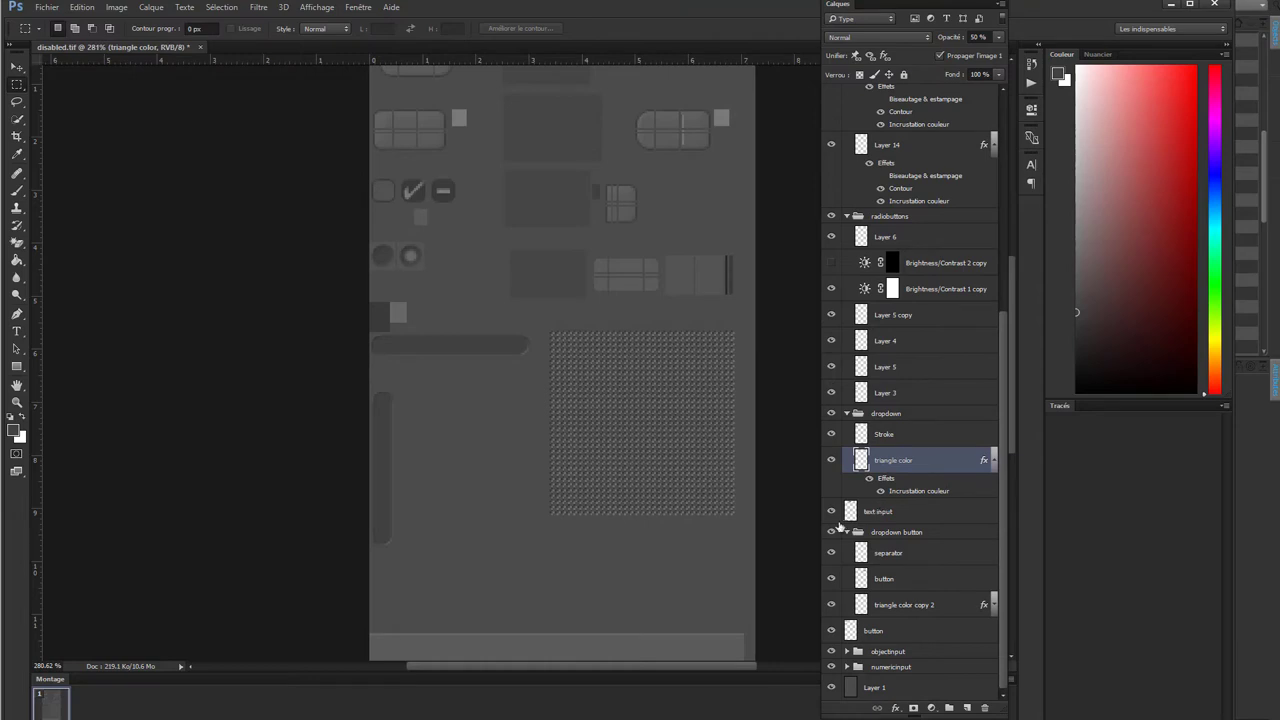
- Switch to the Move tool, check the dropdown button group's visibility, and collapse it
{"action": "left_click", "coordinate": [16, 66]}
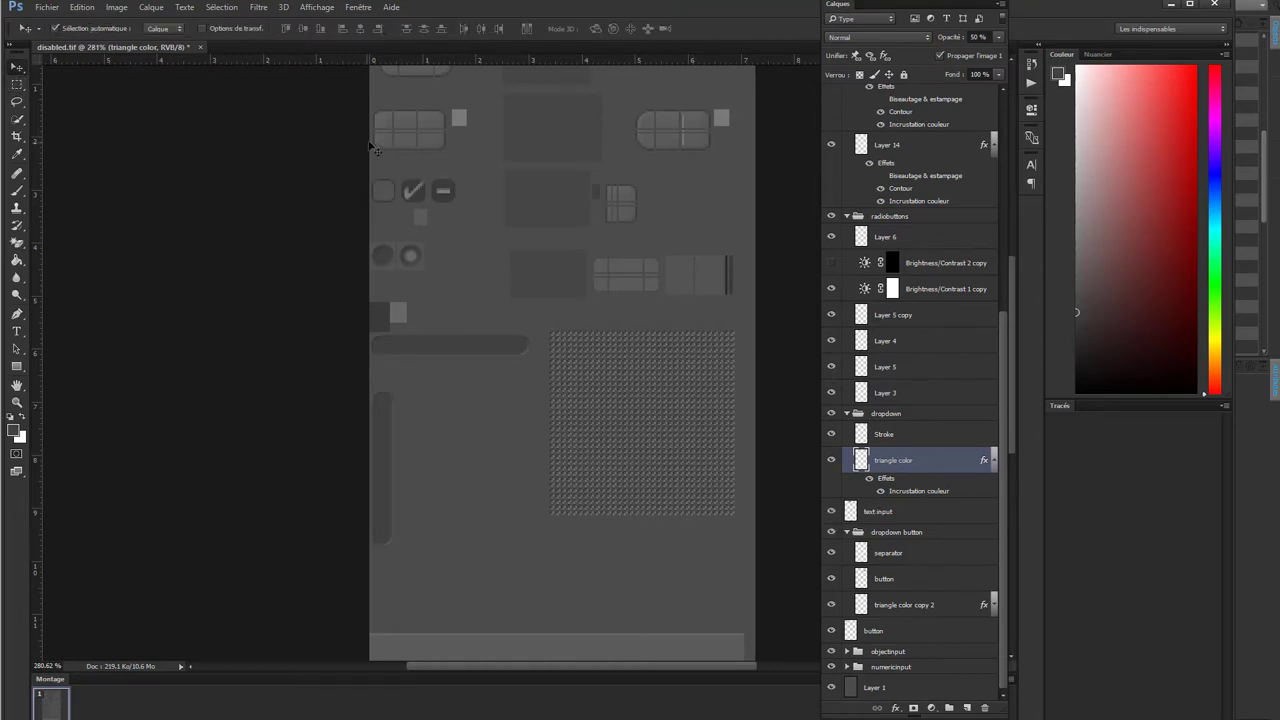
{"action": "left_click", "coordinate": [831, 533]}
{"action": "left_click", "coordinate": [831, 533]}
{"action": "left_click", "coordinate": [845, 533]}
{"action": "left_click", "coordinate": [847, 532]}
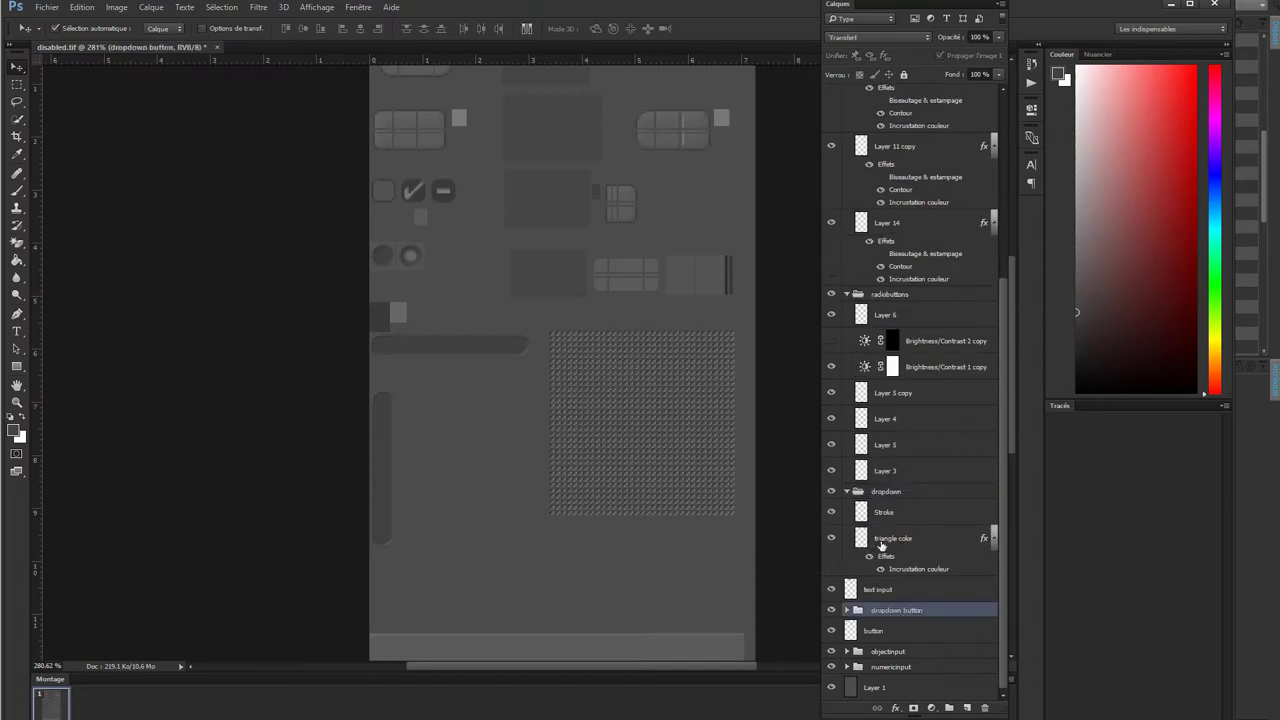
{"action": "left_click", "coordinate": [831, 610]}
{"action": "left_click", "coordinate": [831, 610]}
{"action": "scroll", "coordinate": [663, 234], "scroll_direction": "up", "scroll_amount": 2, "text": "alt"}
{"action": "scroll", "coordinate": [650, 222], "scroll_direction": "down", "scroll_amount": 2, "text": "alt"}
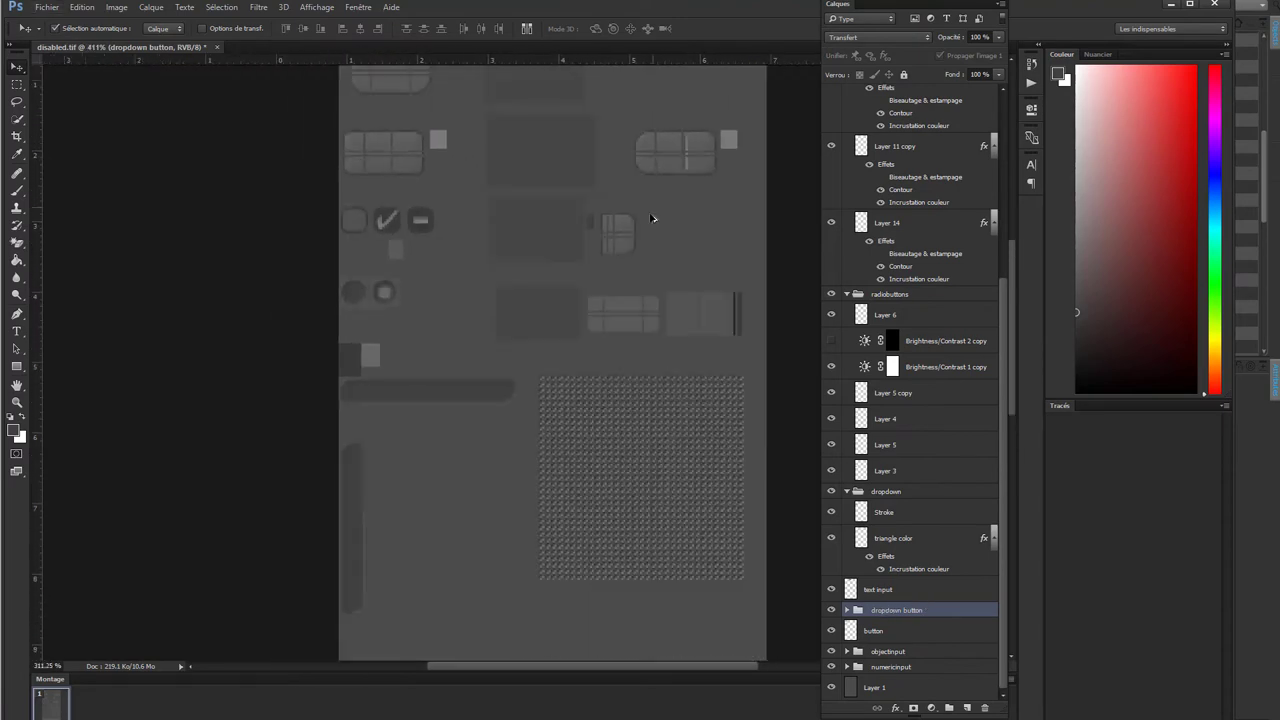
{"action": "scroll", "coordinate": [635, 212], "scroll_direction": "down", "scroll_amount": 2, "text": "alt"}
{"action": "scroll", "coordinate": [635, 212], "scroll_direction": "up", "scroll_amount": 2, "text": "alt"}
{"action": "scroll", "coordinate": [600, 150], "scroll_direction": "up", "scroll_amount": 2, "text": "alt"}
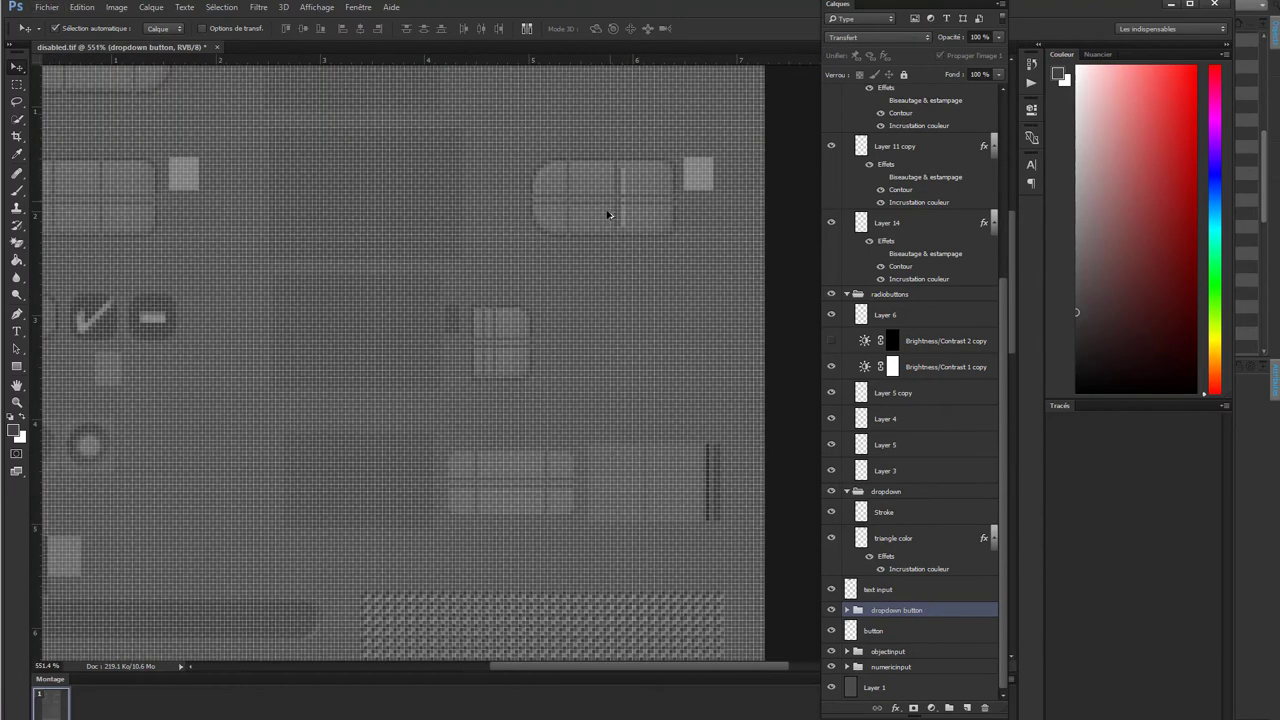
- On a new layer, marquee-select the three rounded button graphics
{"action": "scroll", "coordinate": [609, 214], "scroll_direction": "down", "scroll_amount": 2, "text": "alt"}
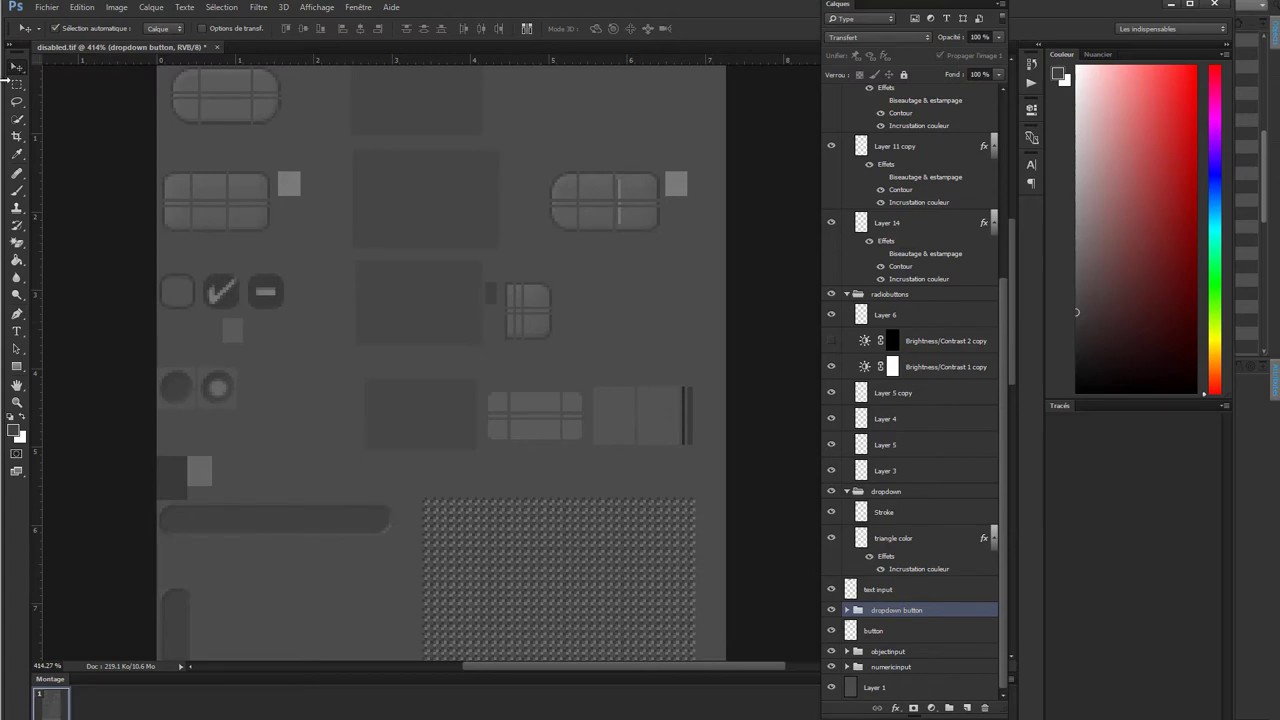
{"action": "left_click", "coordinate": [14, 86]}
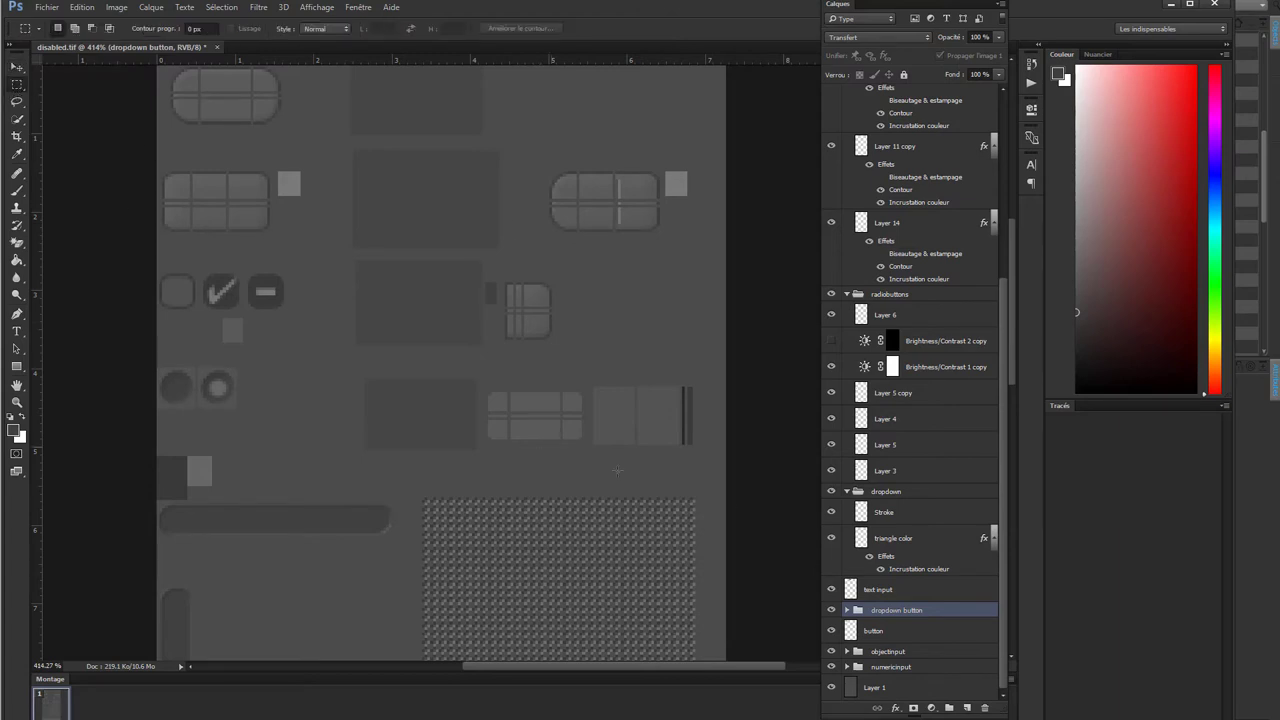
{"action": "left_click", "coordinate": [966, 708]}
{"action": "left_click_drag", "start_coordinate": [541, 153], "coordinate": [662, 251]}
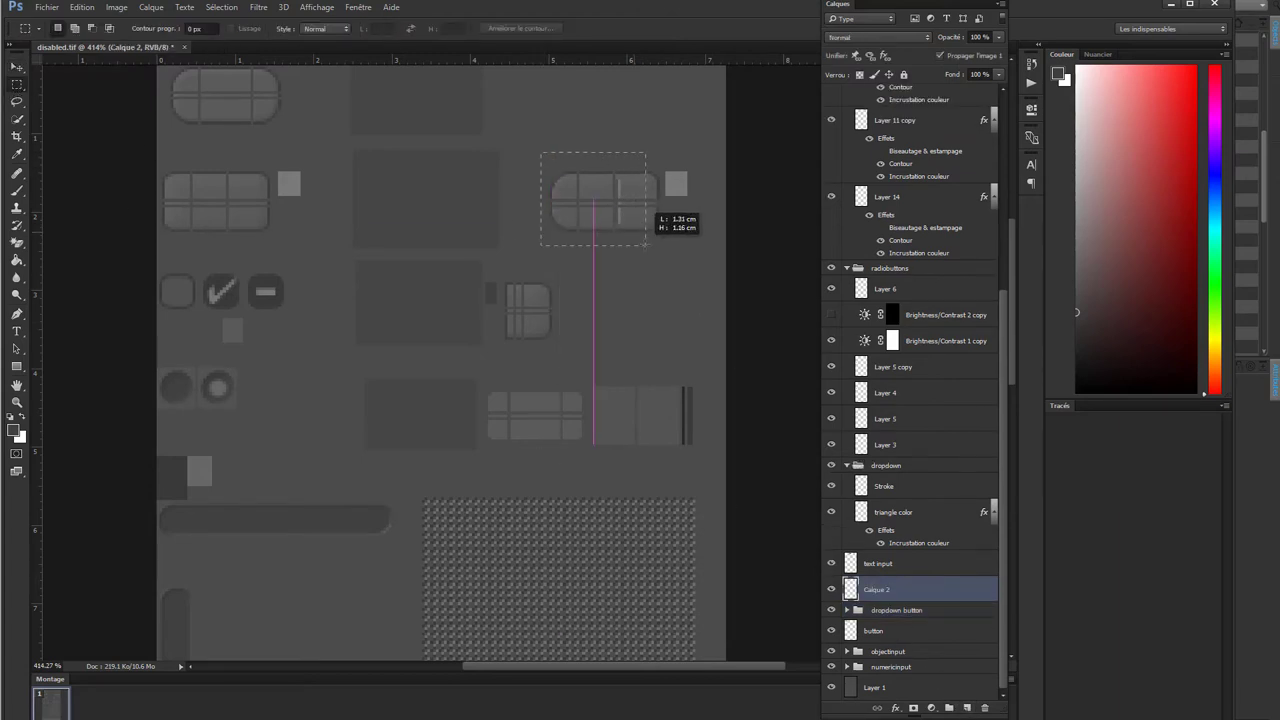
{"action": "left_click_drag", "start_coordinate": [318, 209], "coordinate": [272, 139], "text": "shift"}
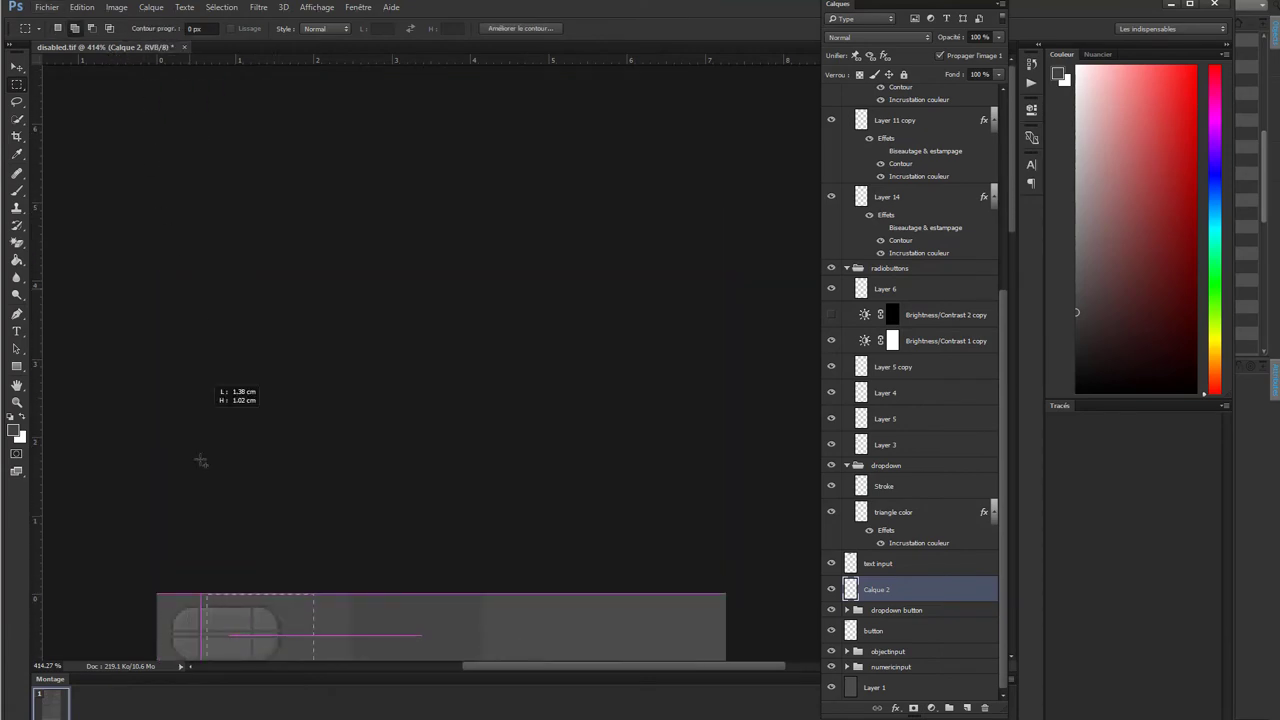
{"action": "left_click_drag", "start_coordinate": [272, 139], "coordinate": [468, 253]}
{"action": "left_click_drag", "start_coordinate": [491, 391], "coordinate": [566, 94]}
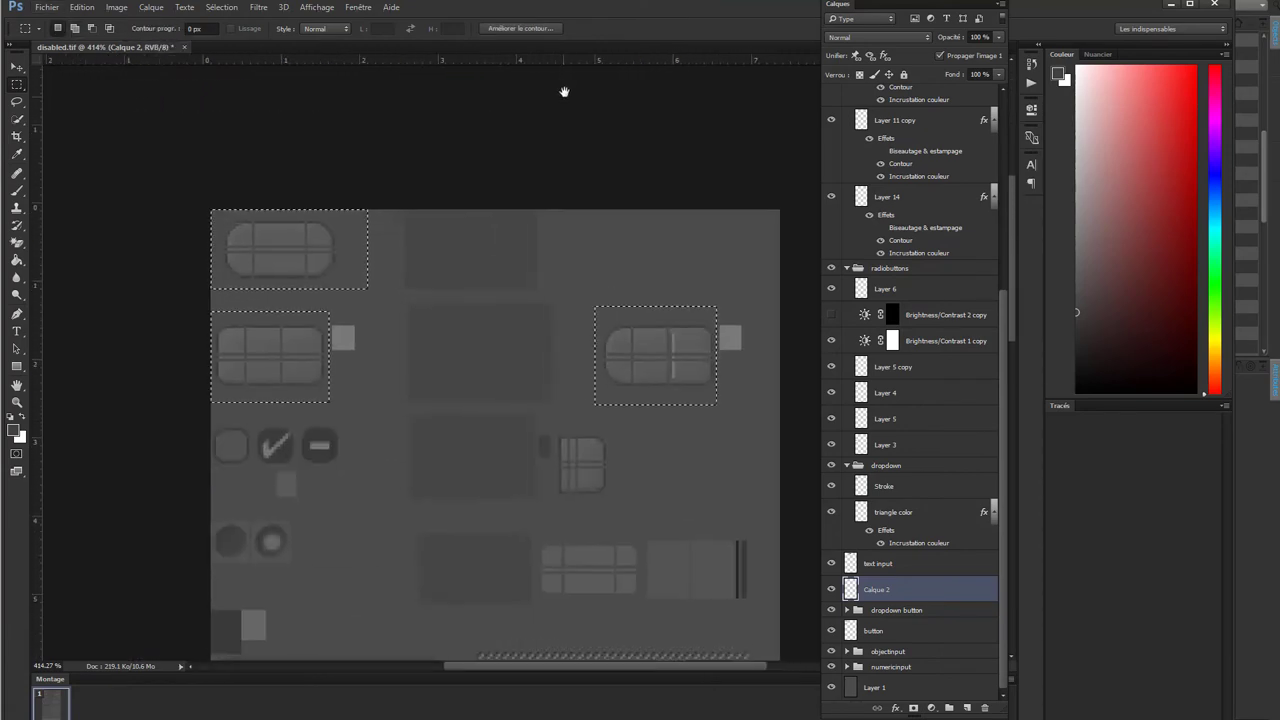
{"action": "left_click_drag", "start_coordinate": [434, 560], "coordinate": [421, 438]}
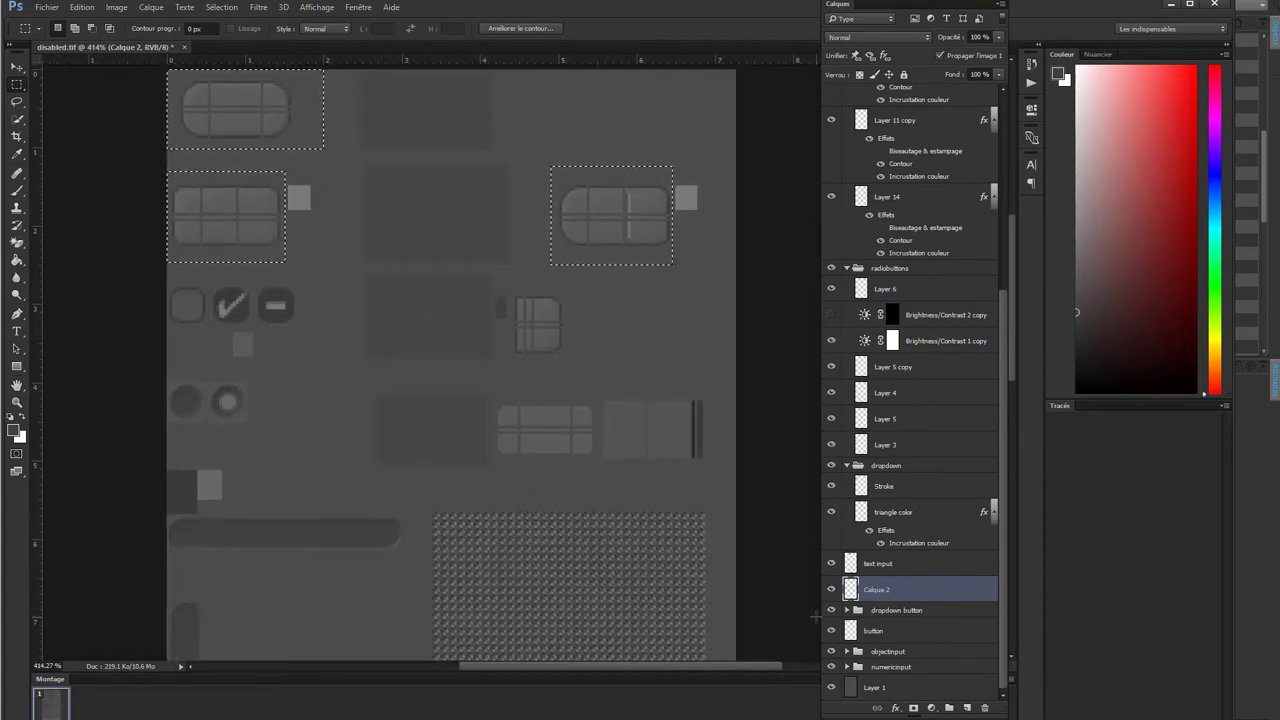
- Fill the selected buttons with flat grey #404040
{"action": "left_click", "coordinate": [13, 431]}
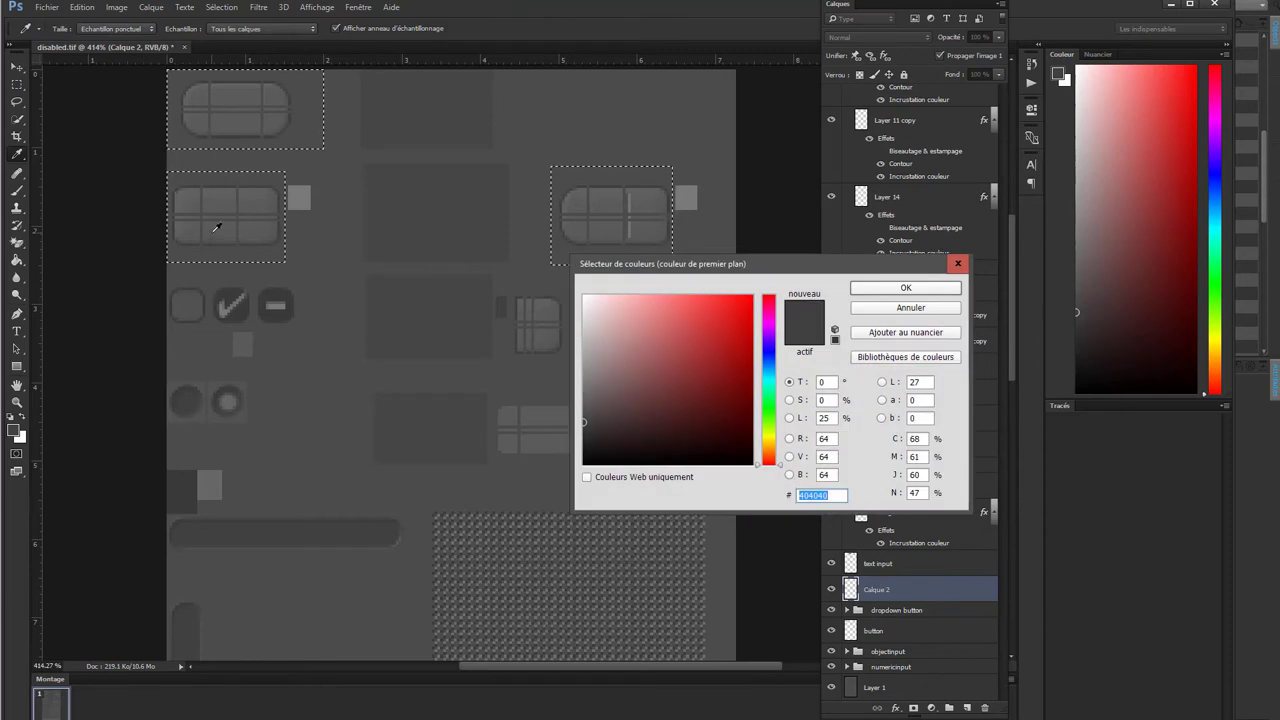
{"action": "left_click", "coordinate": [906, 288]}
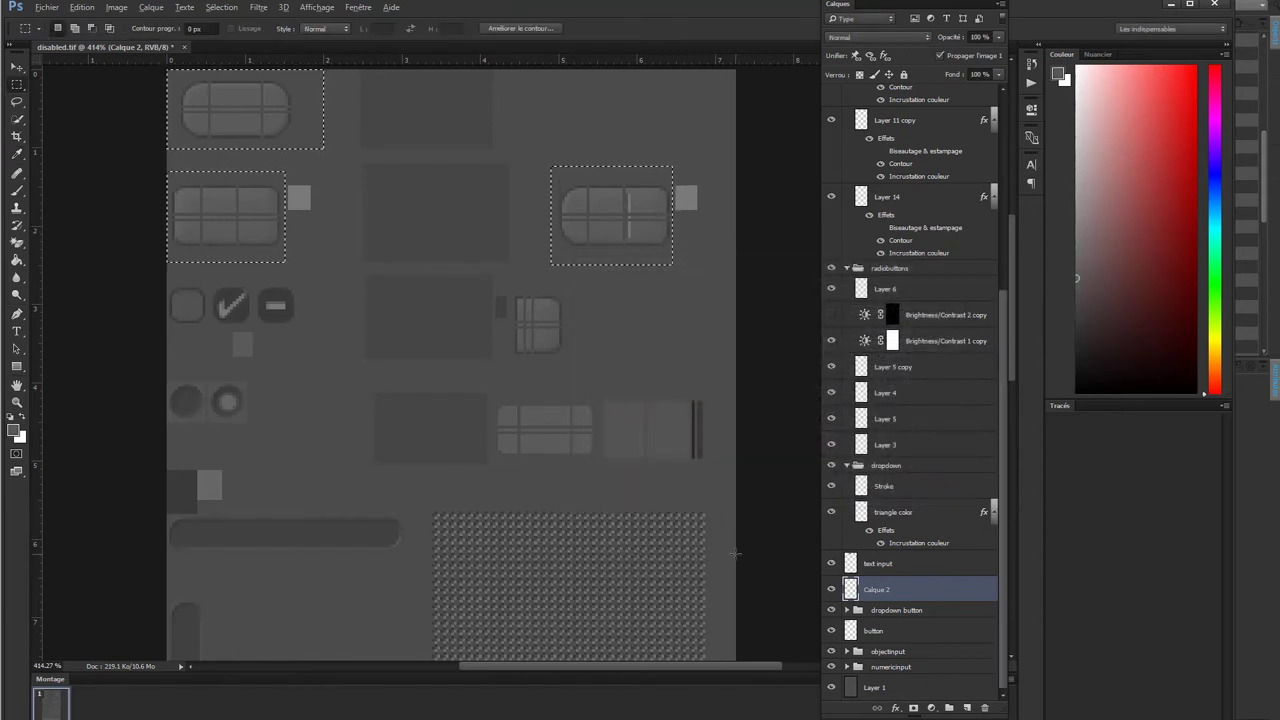
{"action": "key", "text": "alt+BackSpace"}
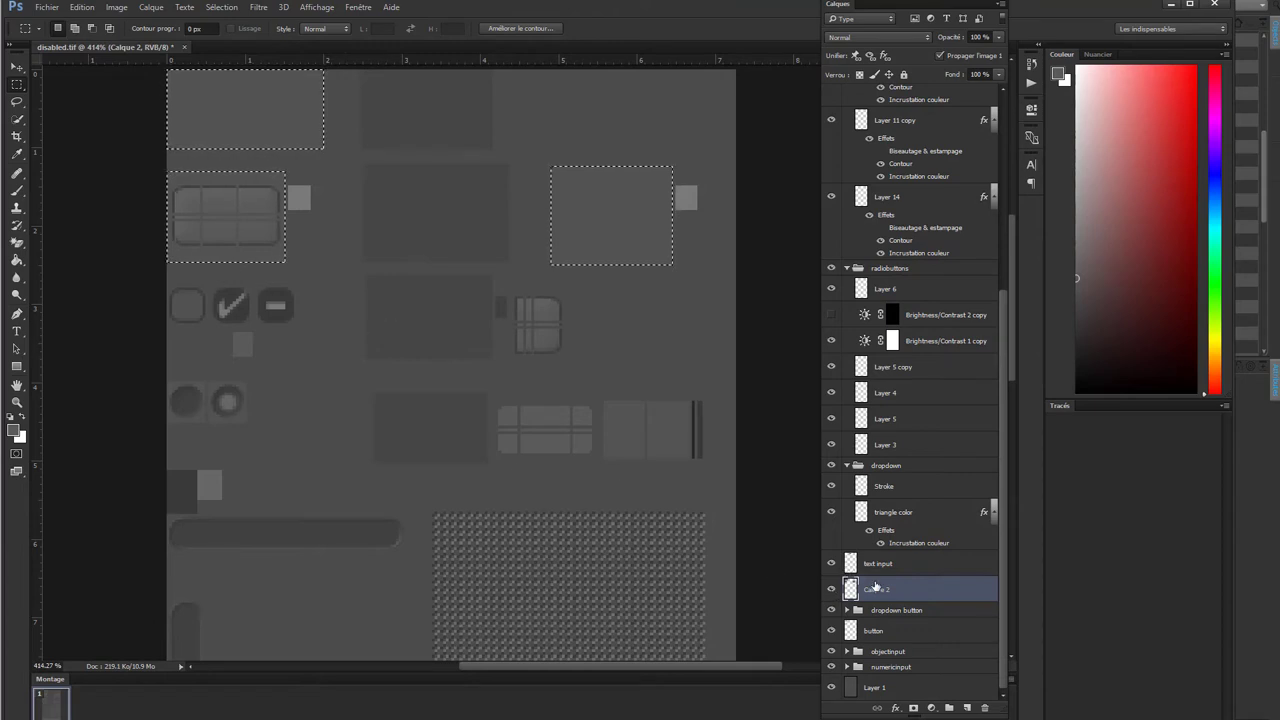
- Move Calque 2 to the top of the stack and select the objectinput group
{"action": "mouse_move", "coordinate": [876, 588]}
{"action": "left_mouse_down"}
{"action": "mouse_move", "coordinate": [893, 78]}
{"action": "mouse_move", "coordinate": [890, 608]}
{"action": "left_mouse_up"}
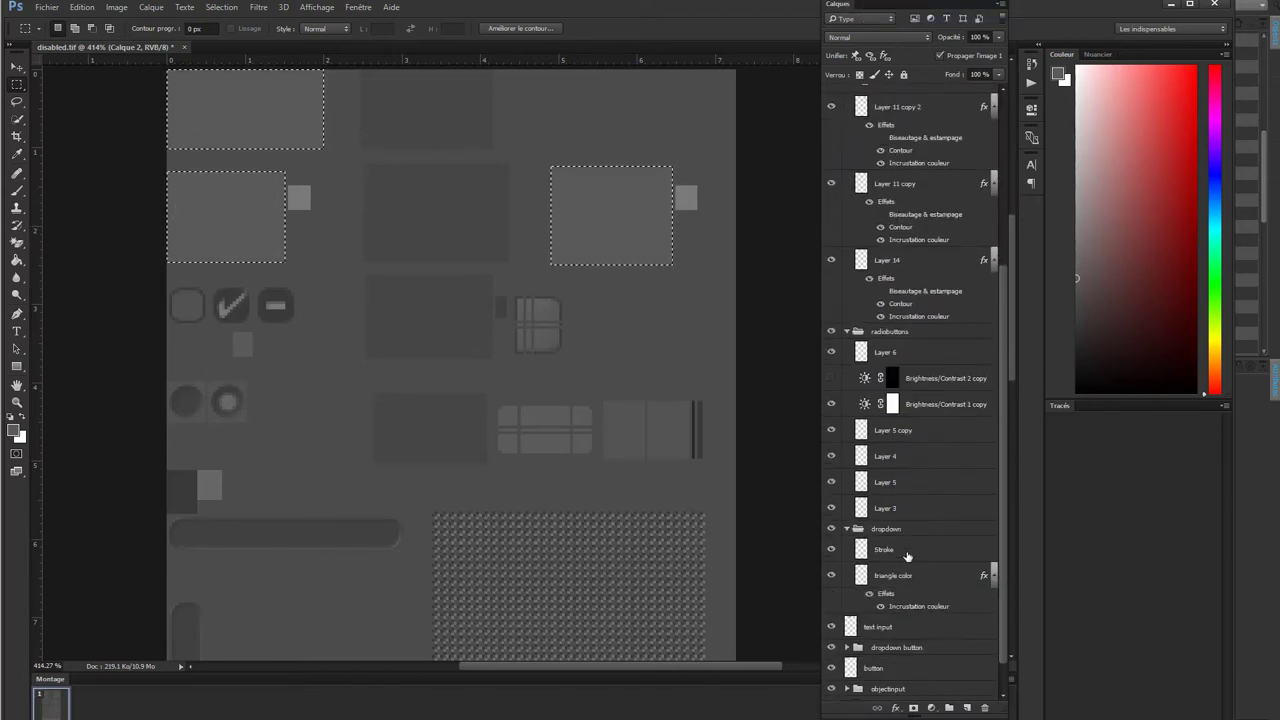
{"action": "left_click_drag", "start_coordinate": [890, 608], "coordinate": [835, 537]}
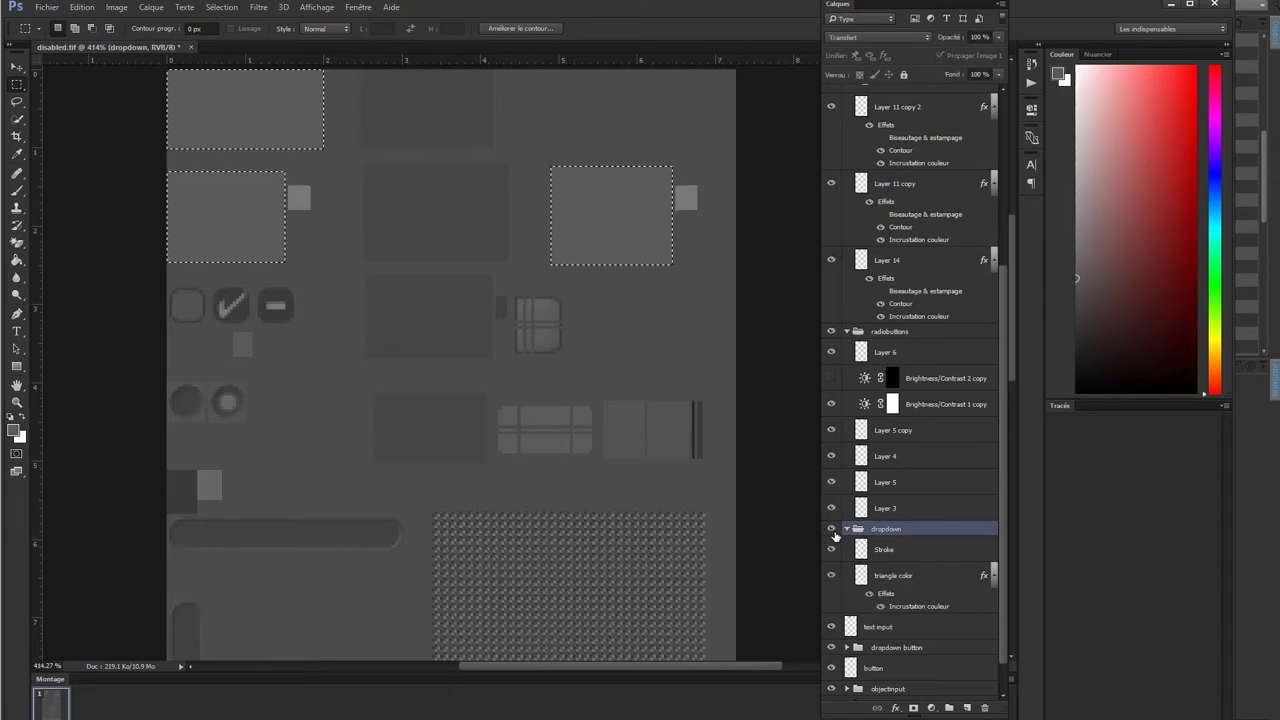
{"action": "scroll", "coordinate": [884, 553], "scroll_direction": "down", "scroll_amount": 1}
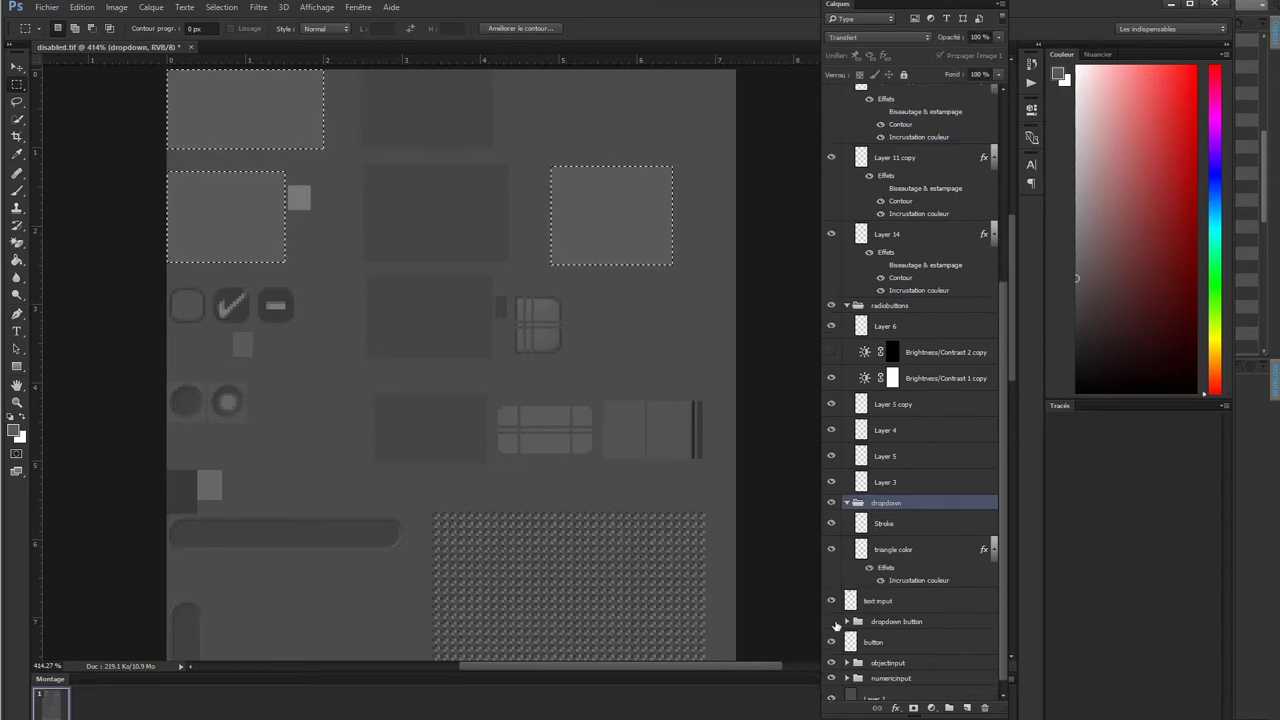
{"action": "left_click", "coordinate": [831, 622]}
{"action": "scroll", "coordinate": [860, 600], "scroll_direction": "down", "scroll_amount": 1}
{"action": "left_click", "coordinate": [831, 652]}
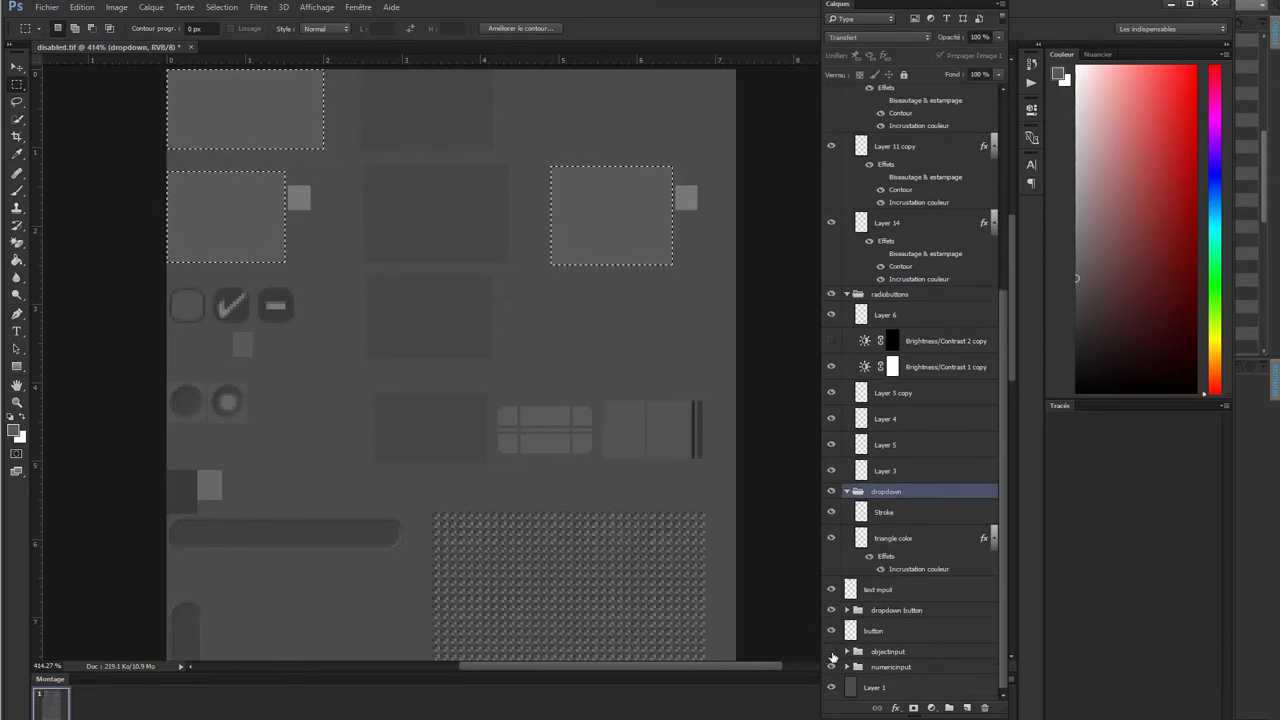
{"action": "left_click", "coordinate": [831, 652]}
{"action": "left_click", "coordinate": [886, 655]}
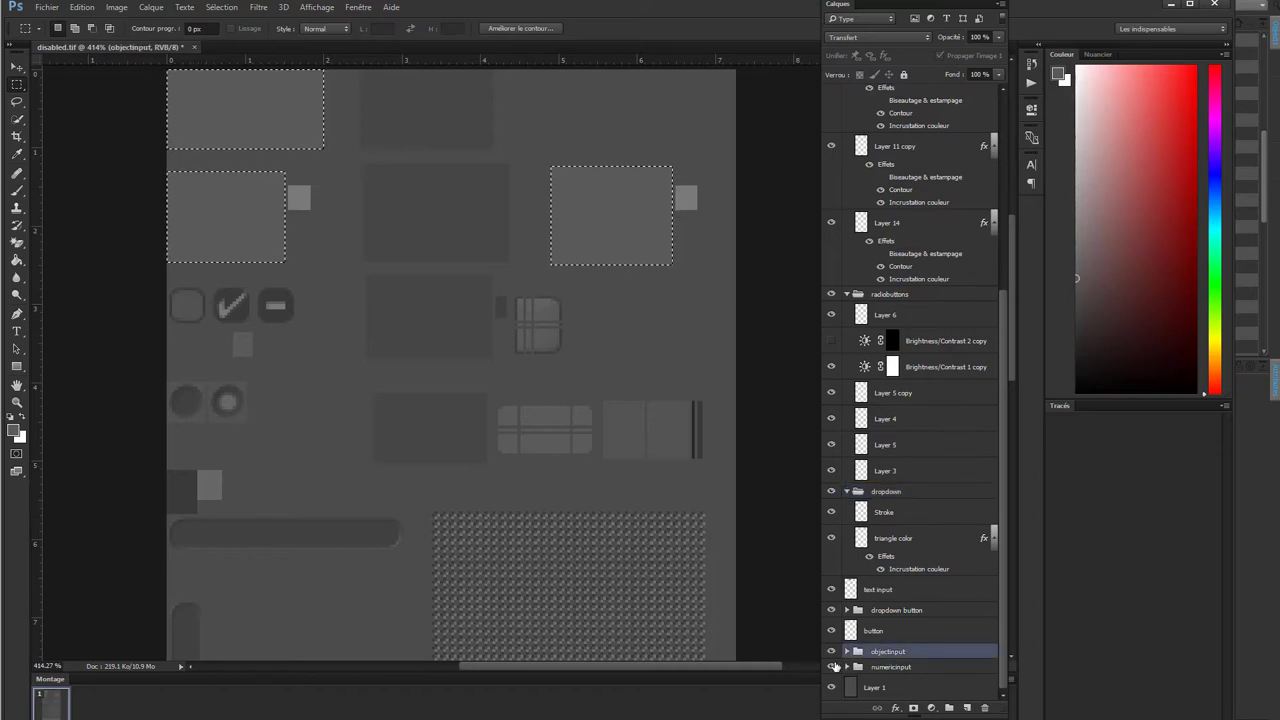
{"action": "left_click", "coordinate": [831, 667]}
{"action": "left_click", "coordinate": [831, 667]}
- On a new layer above objectinput, fill the small grid icon with flat grey and deselect
{"action": "left_click", "coordinate": [966, 708]}
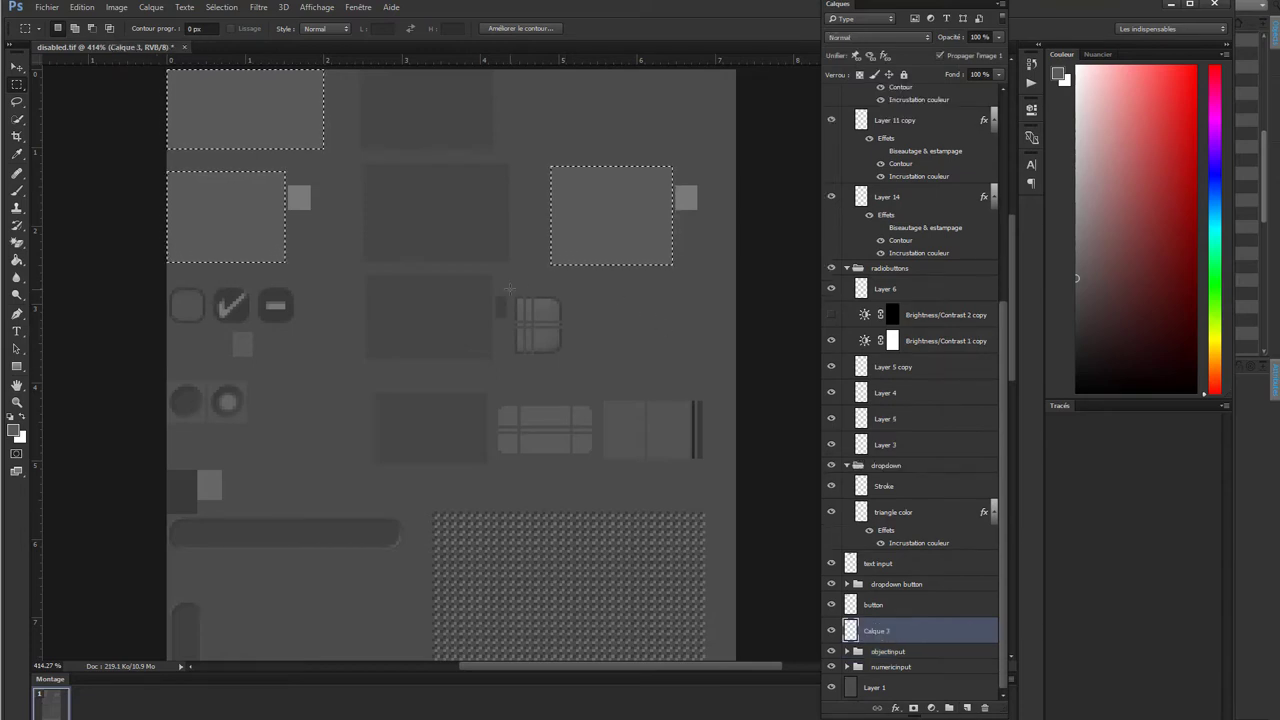
{"action": "left_click", "coordinate": [528, 304]}
{"action": "left_click_drag", "start_coordinate": [509, 293], "coordinate": [571, 357]}
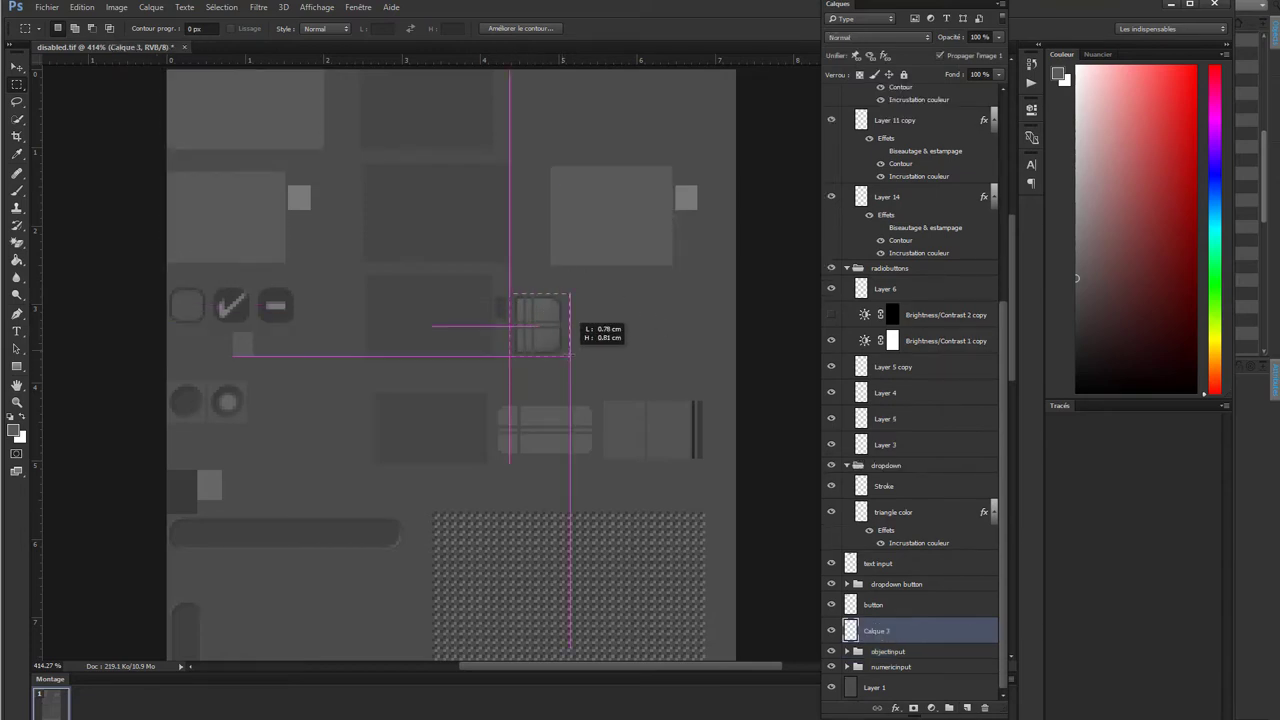
{"action": "key", "text": "alt+BackSpace"}
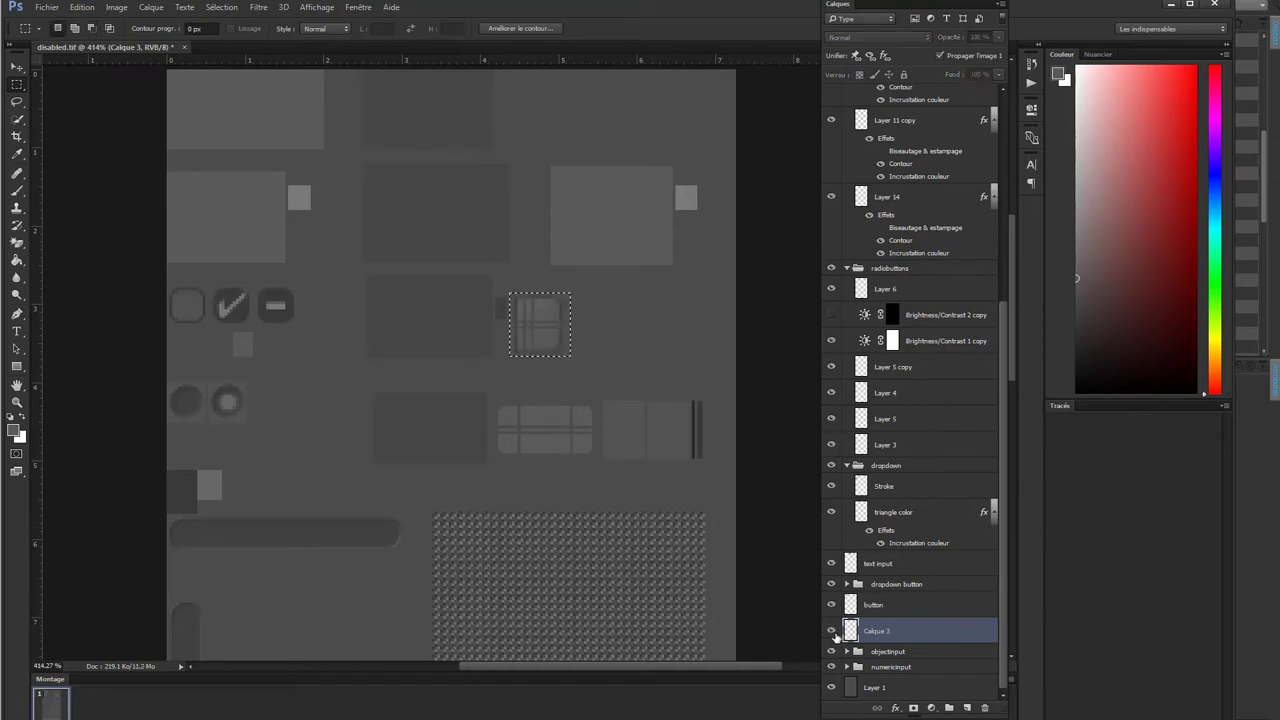
{"action": "key", "text": "ctrl+d"}
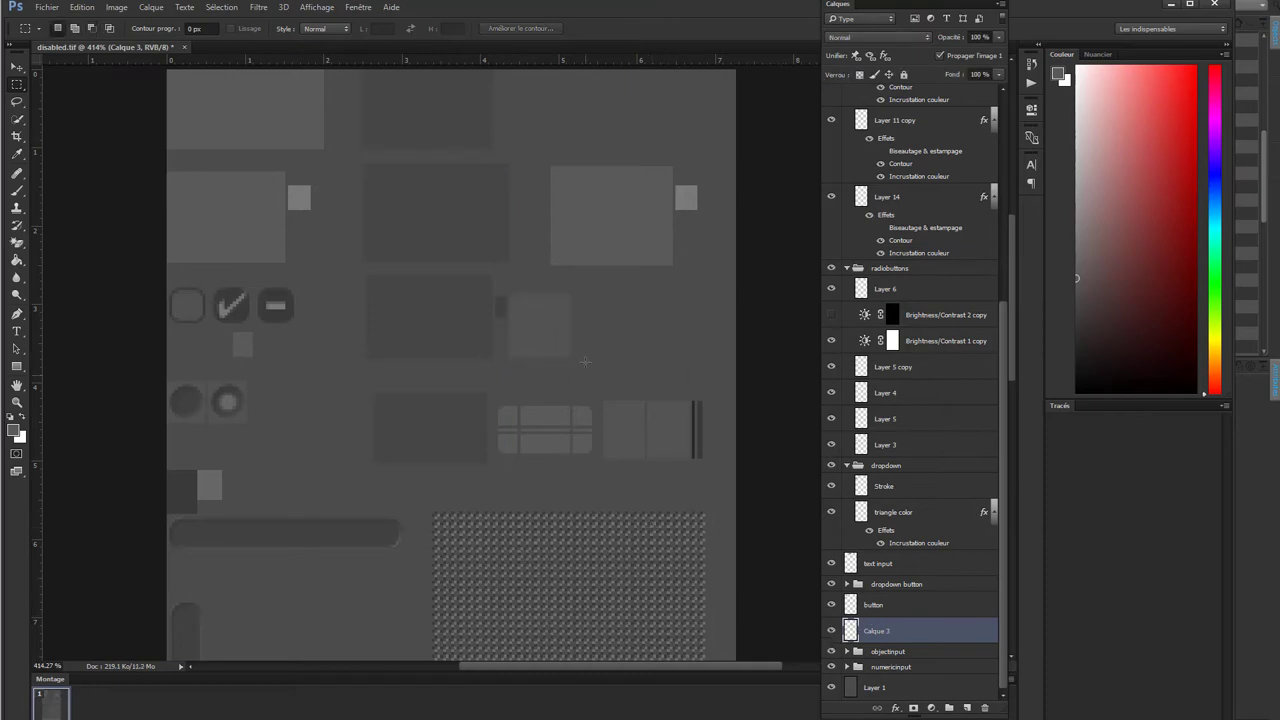
{"action": "scroll", "coordinate": [657, 371], "scroll_direction": "down", "scroll_amount": 2, "text": "alt"}
{"action": "scroll", "coordinate": [620, 300], "scroll_direction": "down", "scroll_amount": 2, "text": "alt"}
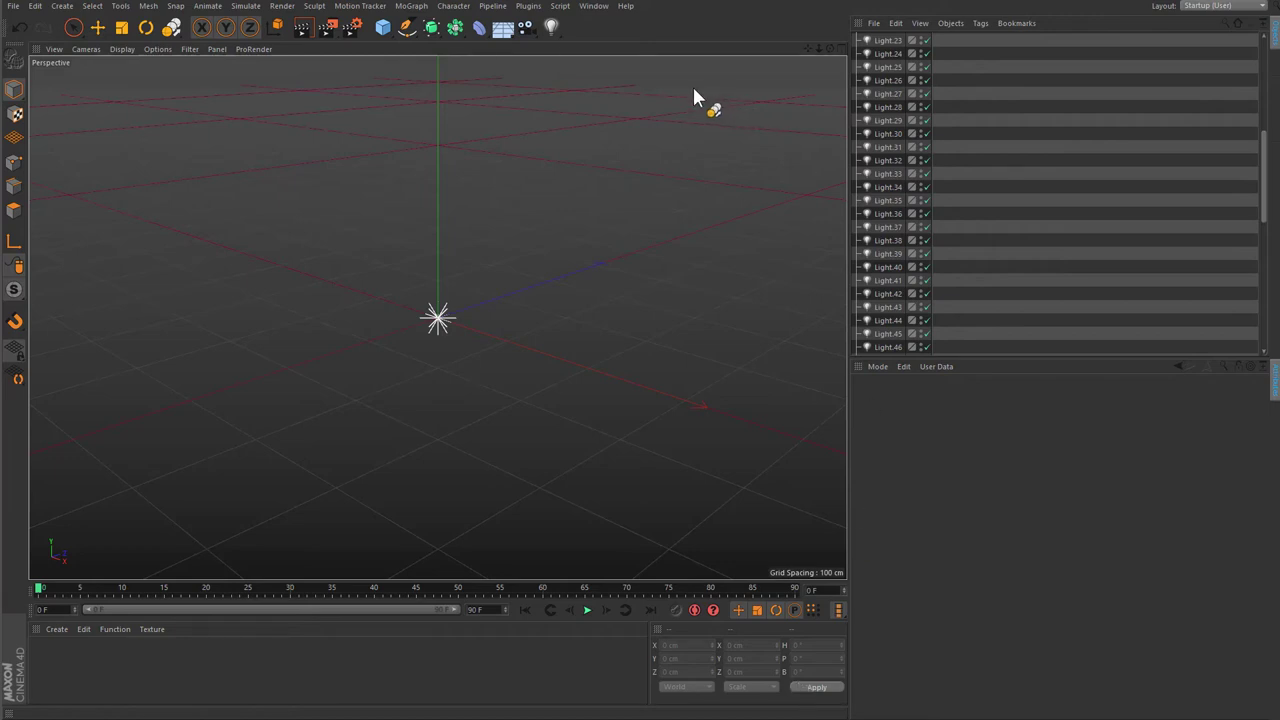
- In Preferences, go to Scheme Colors > Interface Colors and select General - Background
{"action": "left_click", "coordinate": [35, 6]}
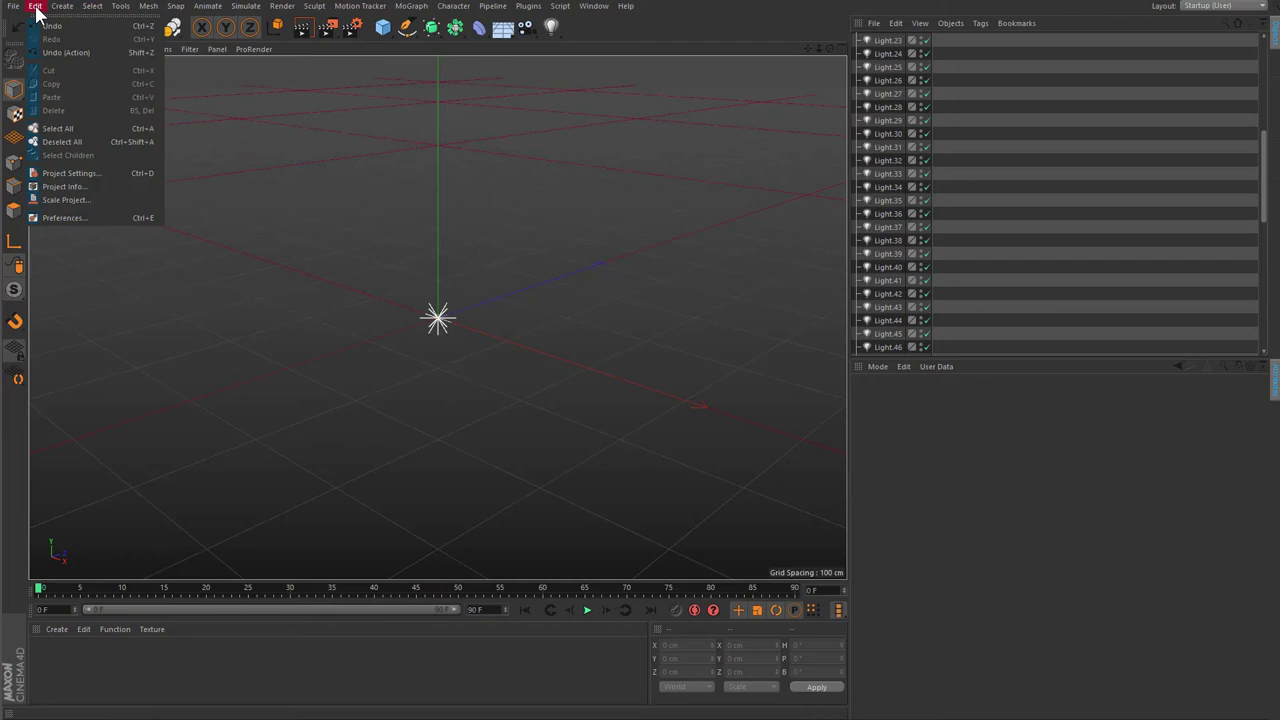
{"action": "left_click", "coordinate": [87, 219]}
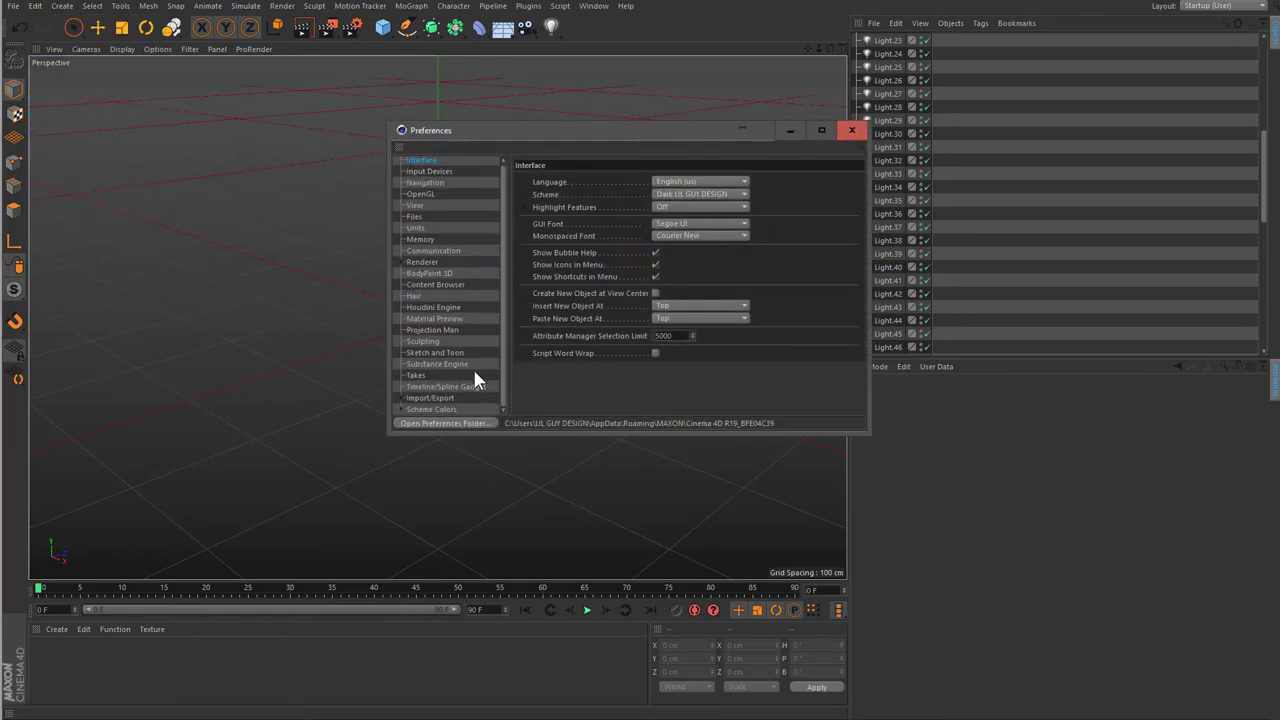
{"action": "left_click", "coordinate": [399, 408]}
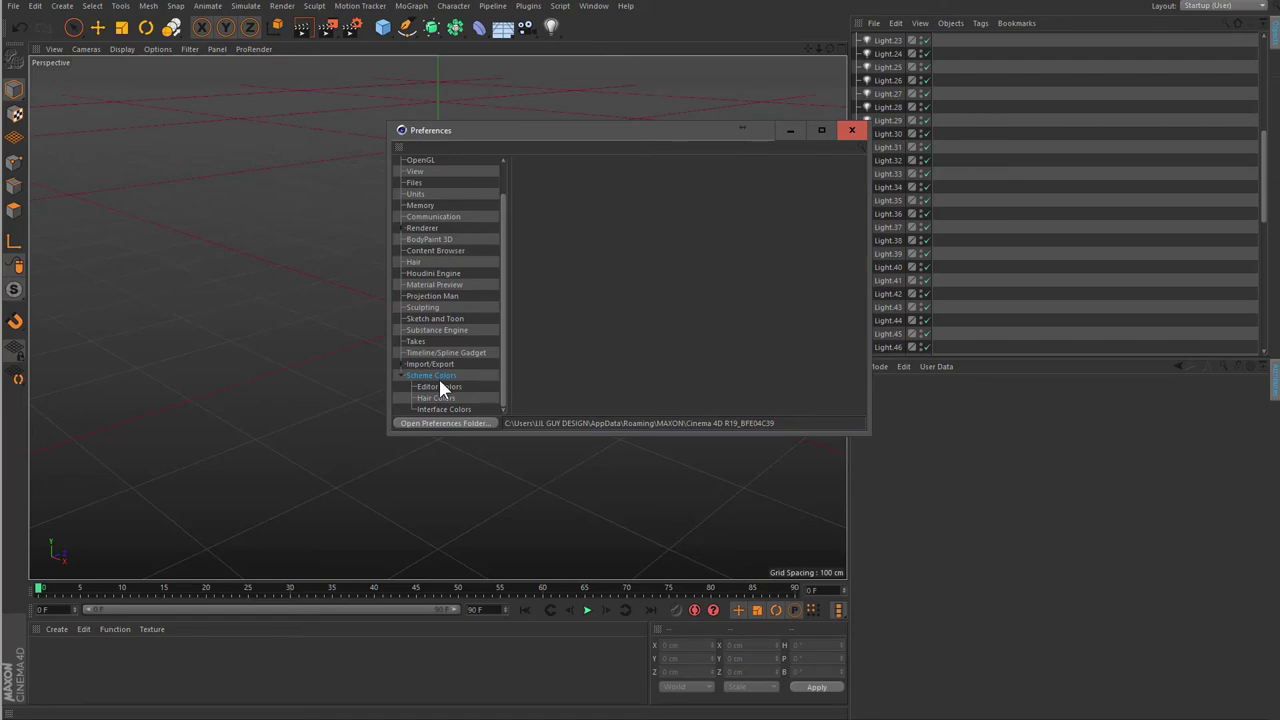
{"action": "left_click", "coordinate": [440, 384]}
{"action": "left_click", "coordinate": [440, 409]}
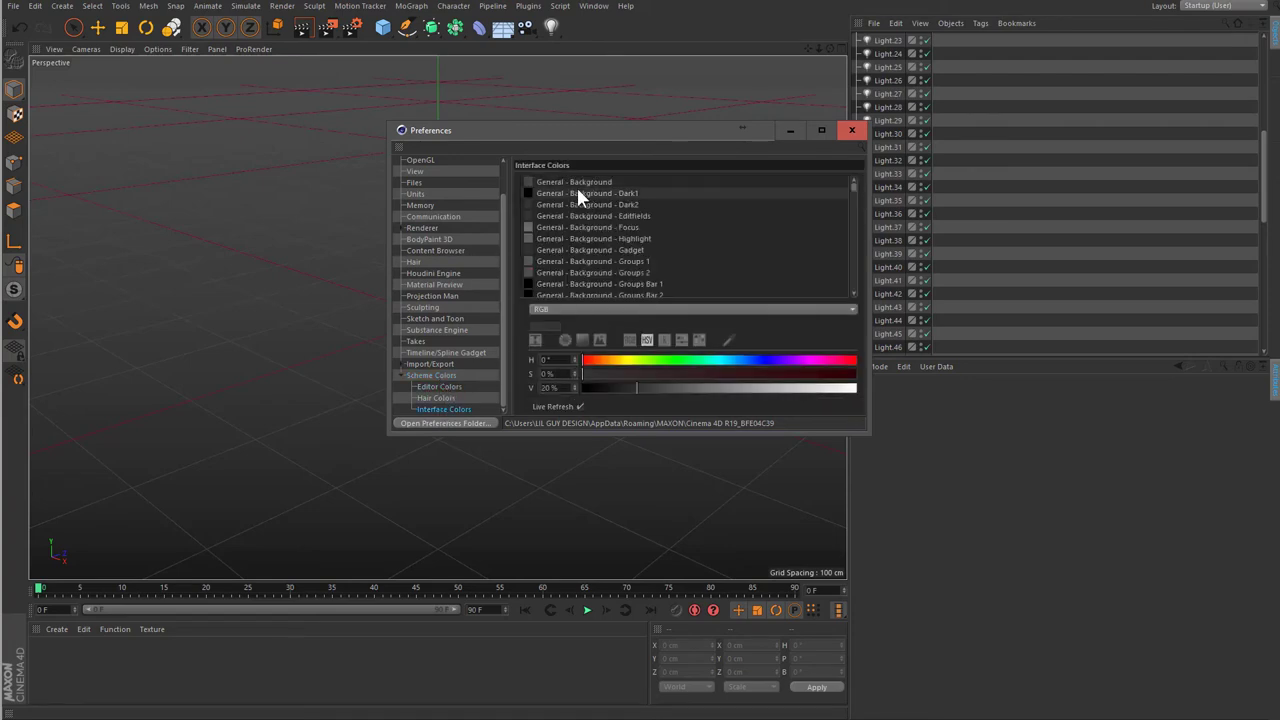
{"action": "left_click", "coordinate": [575, 181]}
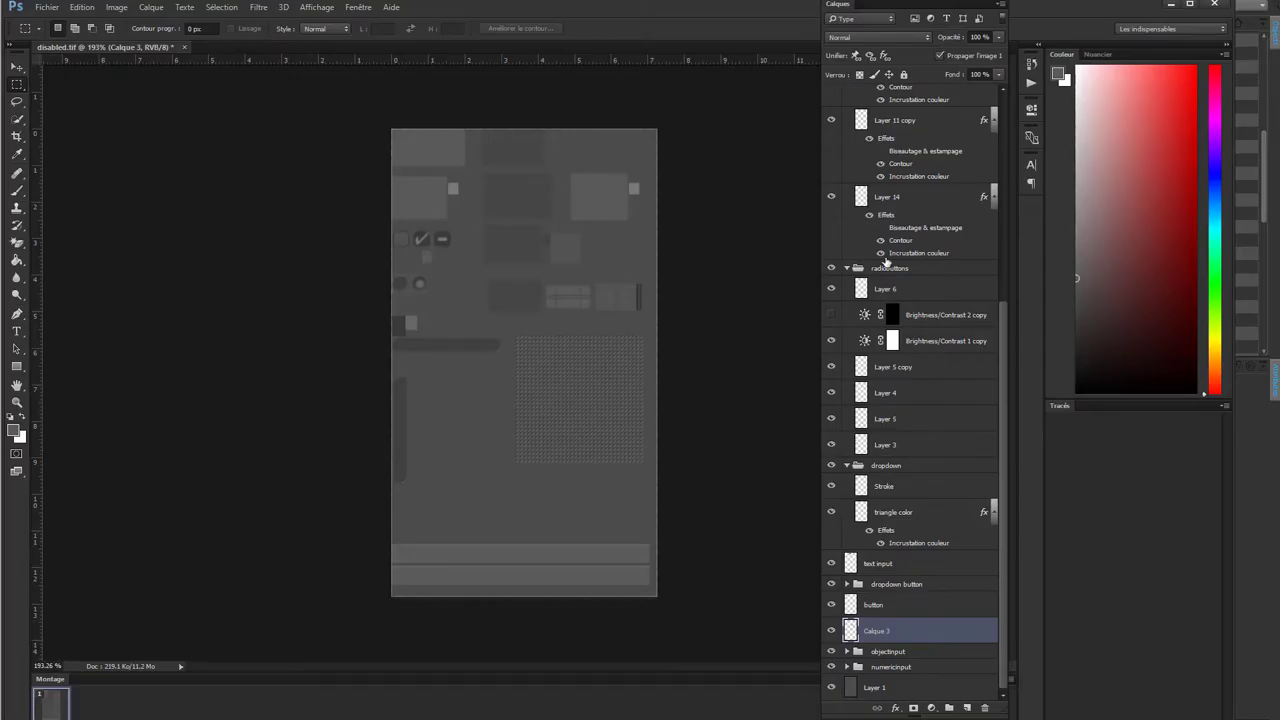
- Select Calque 2 and try the direct Exposure image adjustment, then cancel it
{"action": "scroll", "coordinate": [885, 262], "scroll_direction": "up", "scroll_amount": 3}
{"action": "scroll", "coordinate": [909, 168], "scroll_direction": "up", "scroll_amount": 2}
{"action": "left_click", "coordinate": [895, 106]}
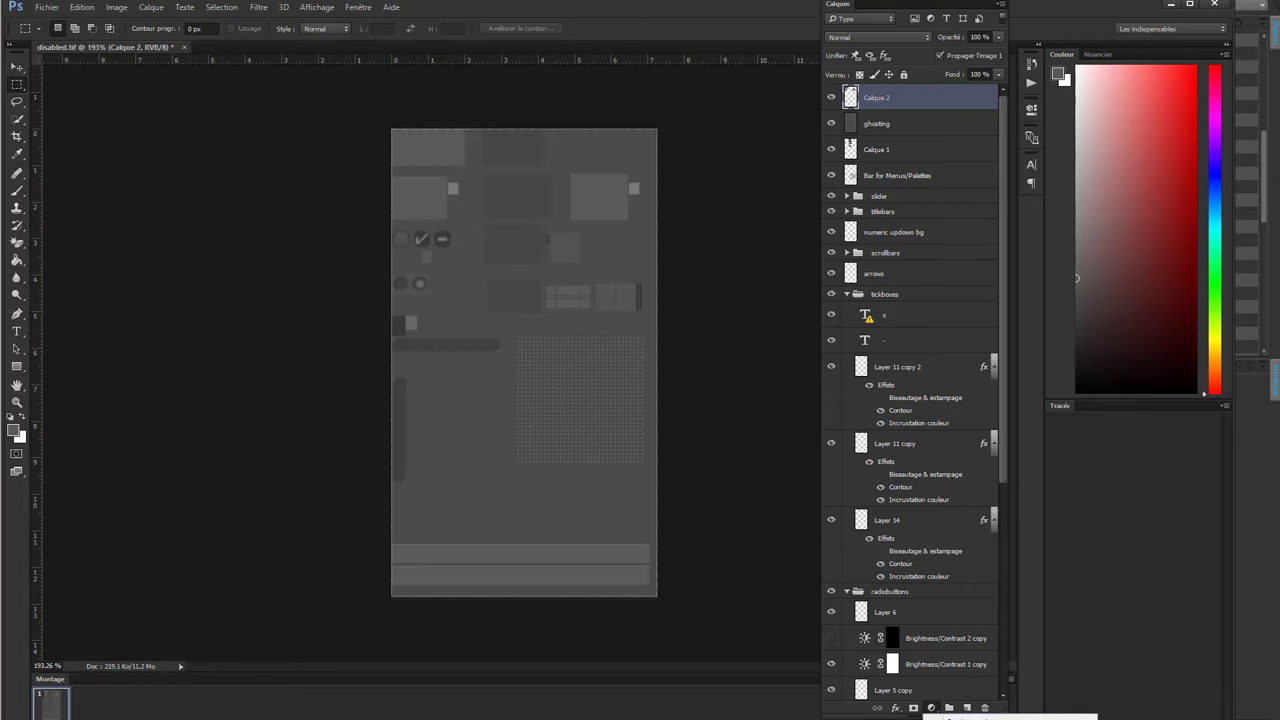
{"action": "left_click", "coordinate": [122, 8]}
{"action": "mouse_move", "coordinate": [190, 41]}
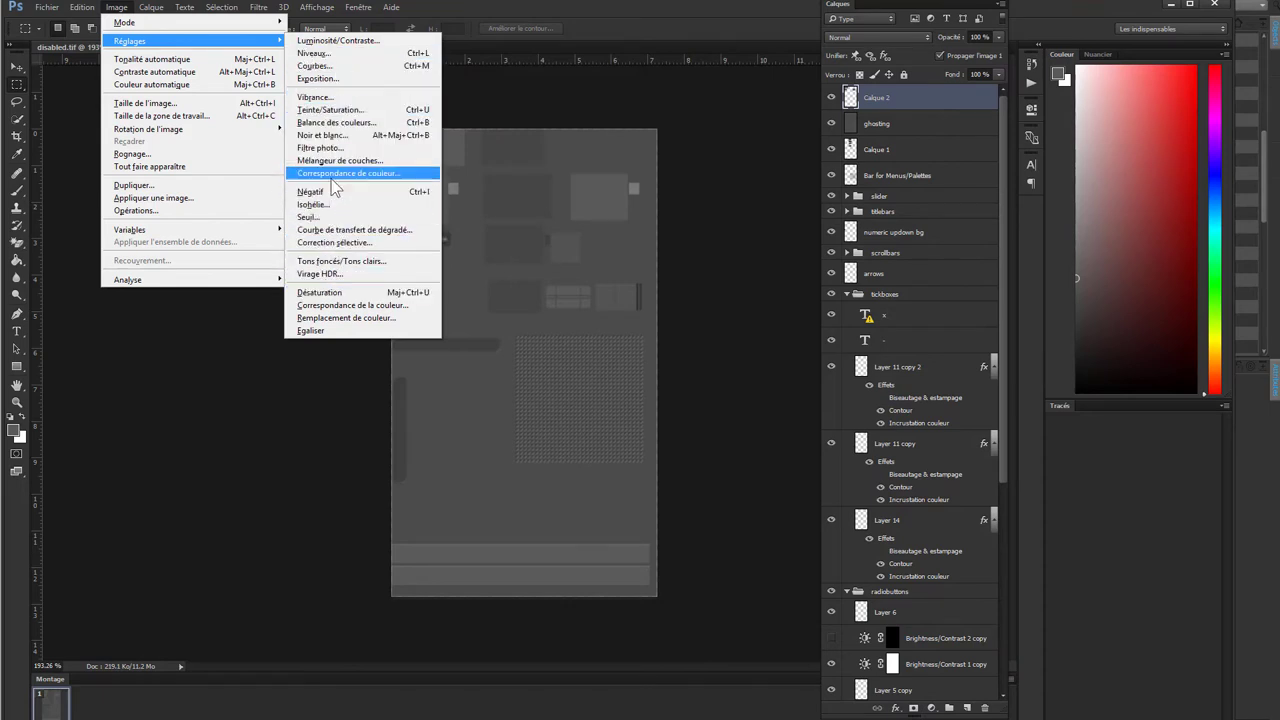
{"action": "left_click", "coordinate": [335, 79]}
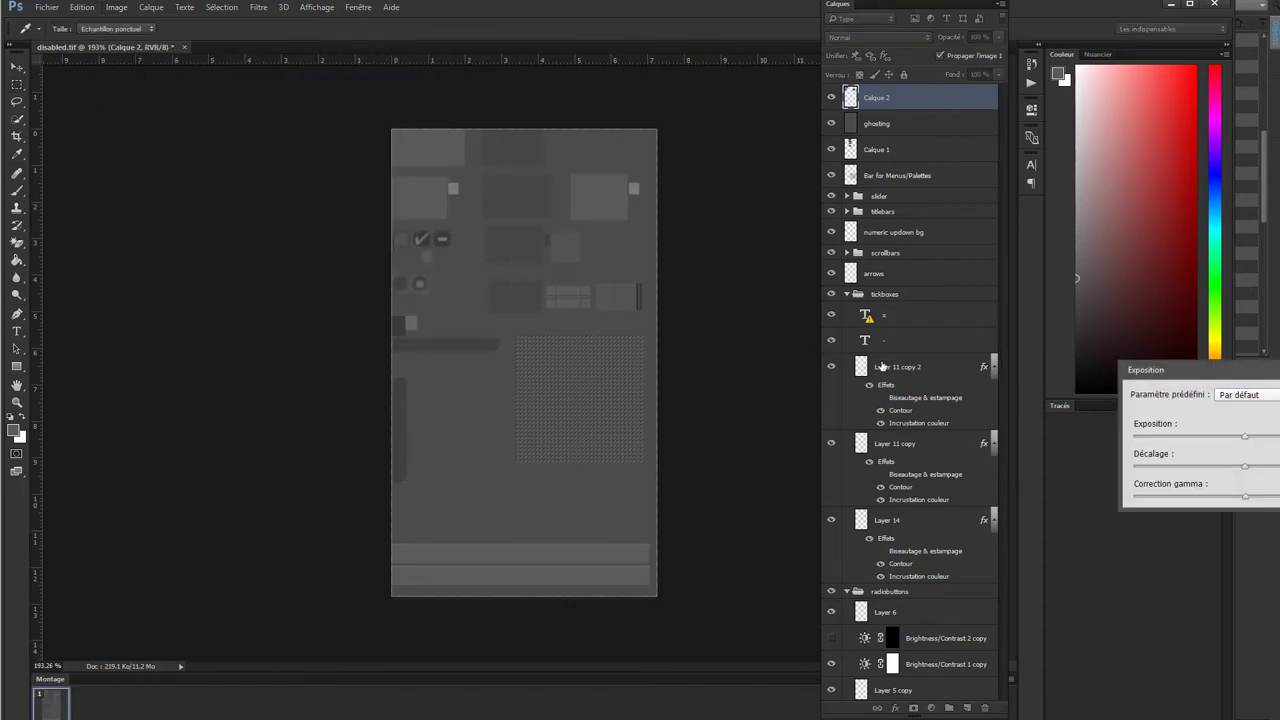
{"action": "left_click_drag", "start_coordinate": [1203, 380], "coordinate": [843, 150]}
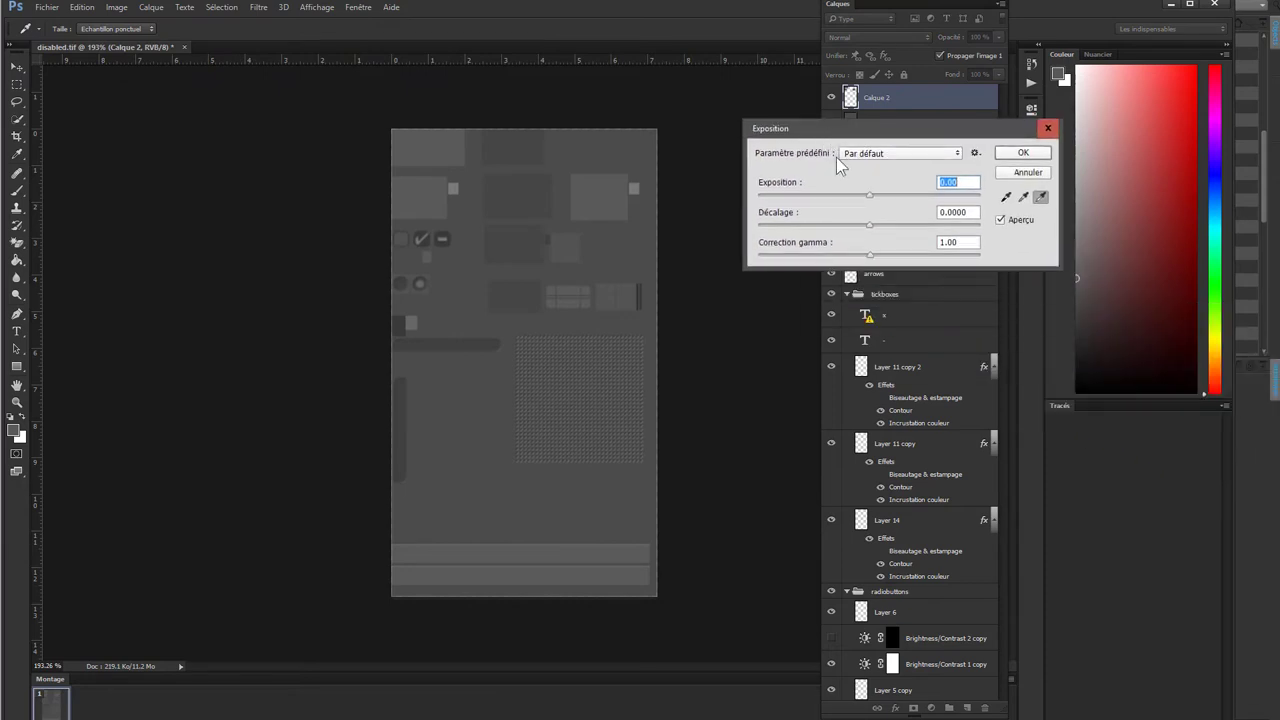
{"action": "left_click", "coordinate": [1027, 172]}
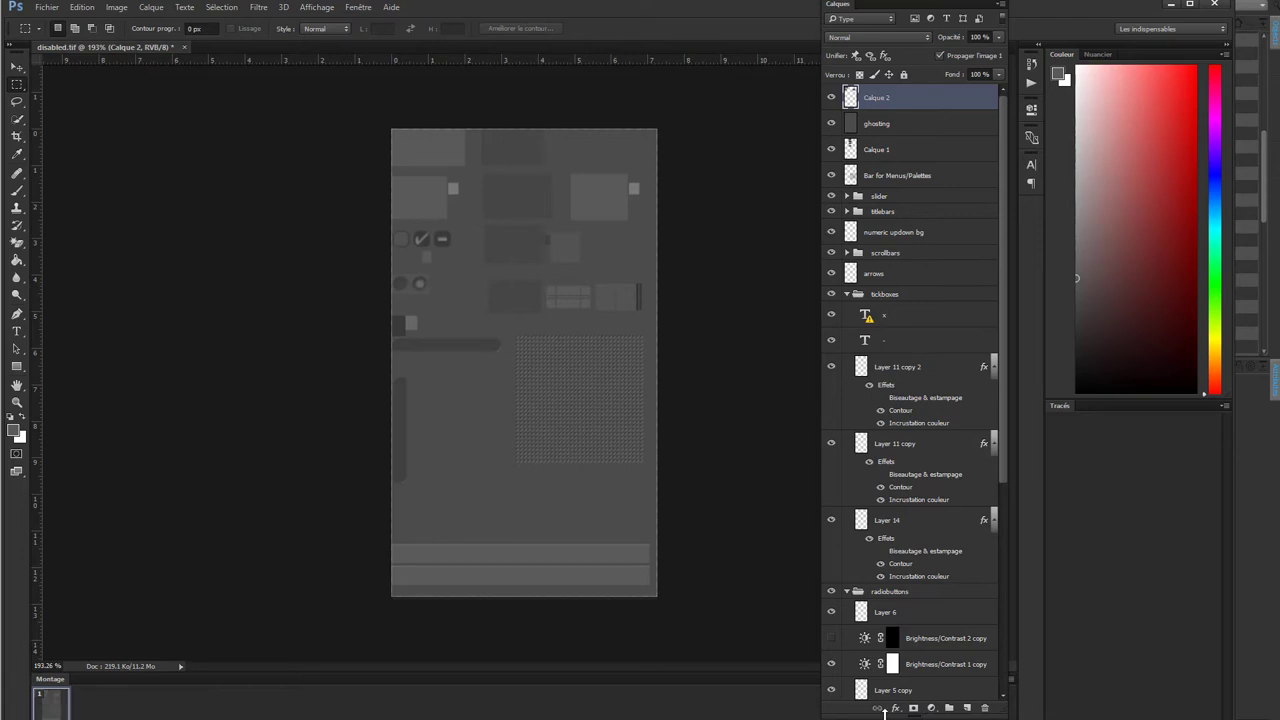
- Add an Exposition adjustment layer and lower its exposure to -1.71
{"action": "left_click_drag", "start_coordinate": [885, 713], "coordinate": [908, 389]}
{"action": "left_click", "coordinate": [930, 354]}
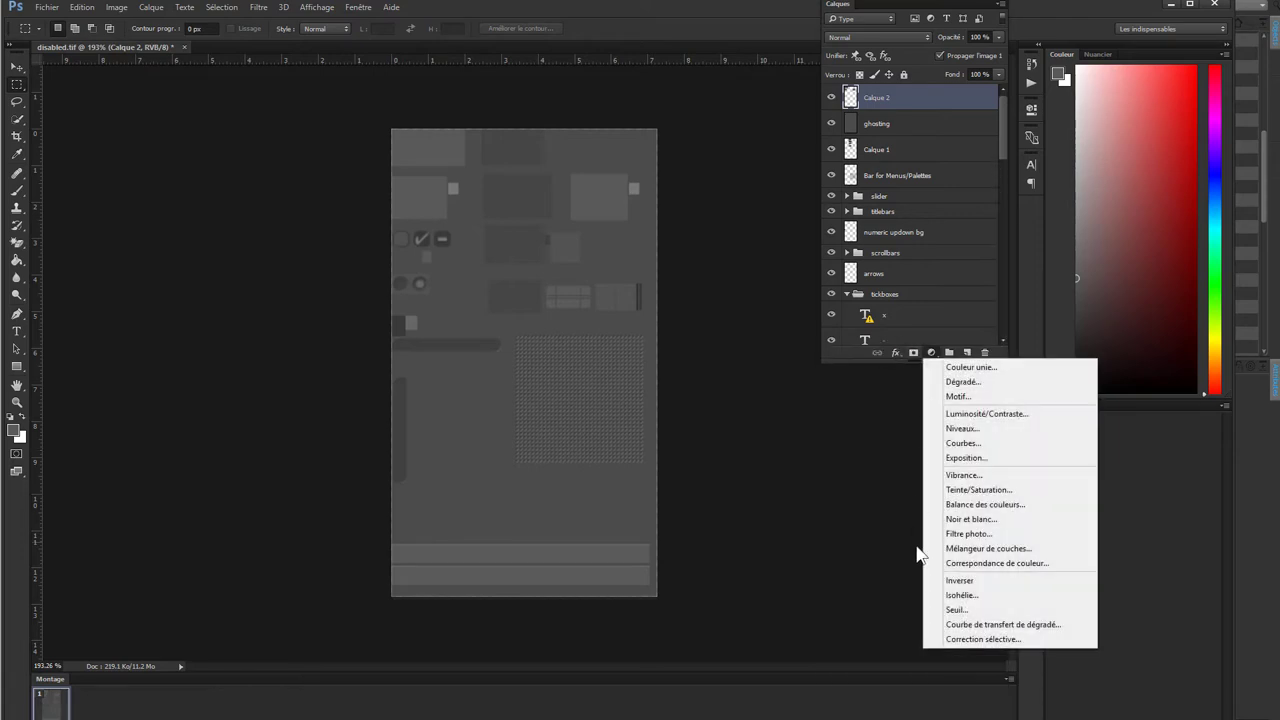
{"action": "left_click", "coordinate": [946, 456]}
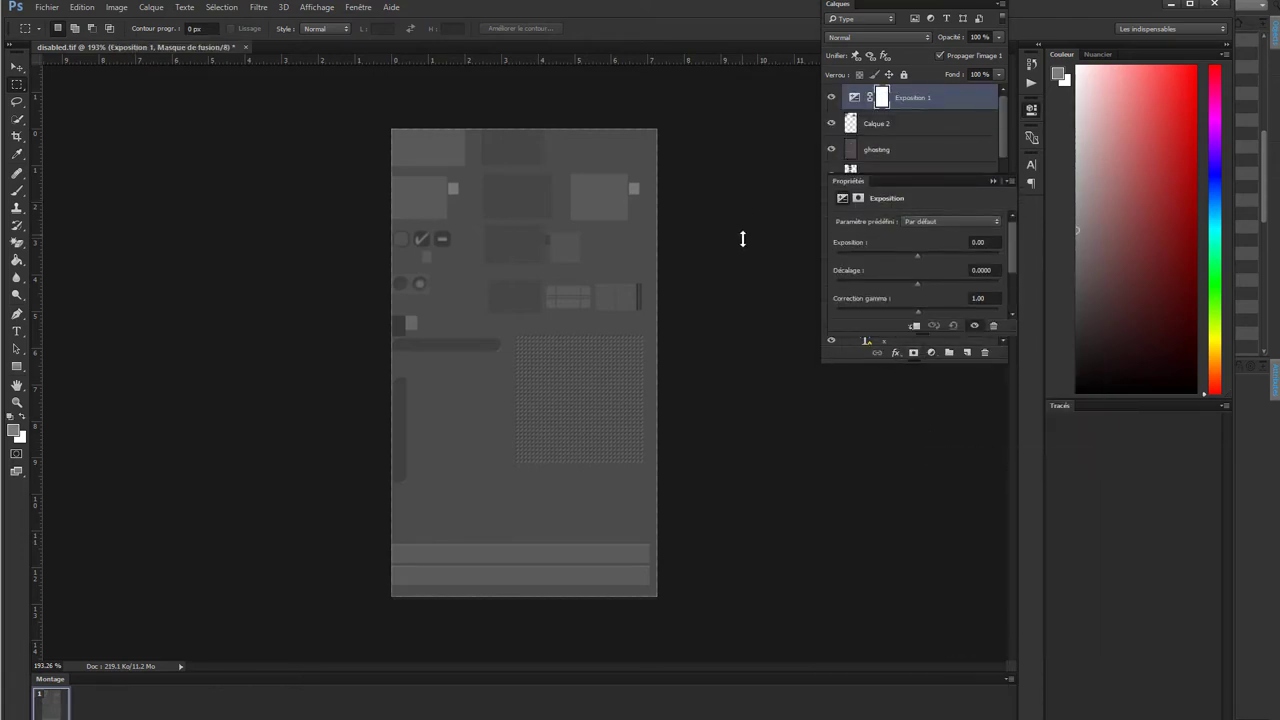
{"action": "mouse_move", "coordinate": [916, 97]}
{"action": "left_mouse_down"}
{"action": "mouse_move", "coordinate": [293, 246]}
{"action": "mouse_move", "coordinate": [313, 188]}
{"action": "left_mouse_up"}
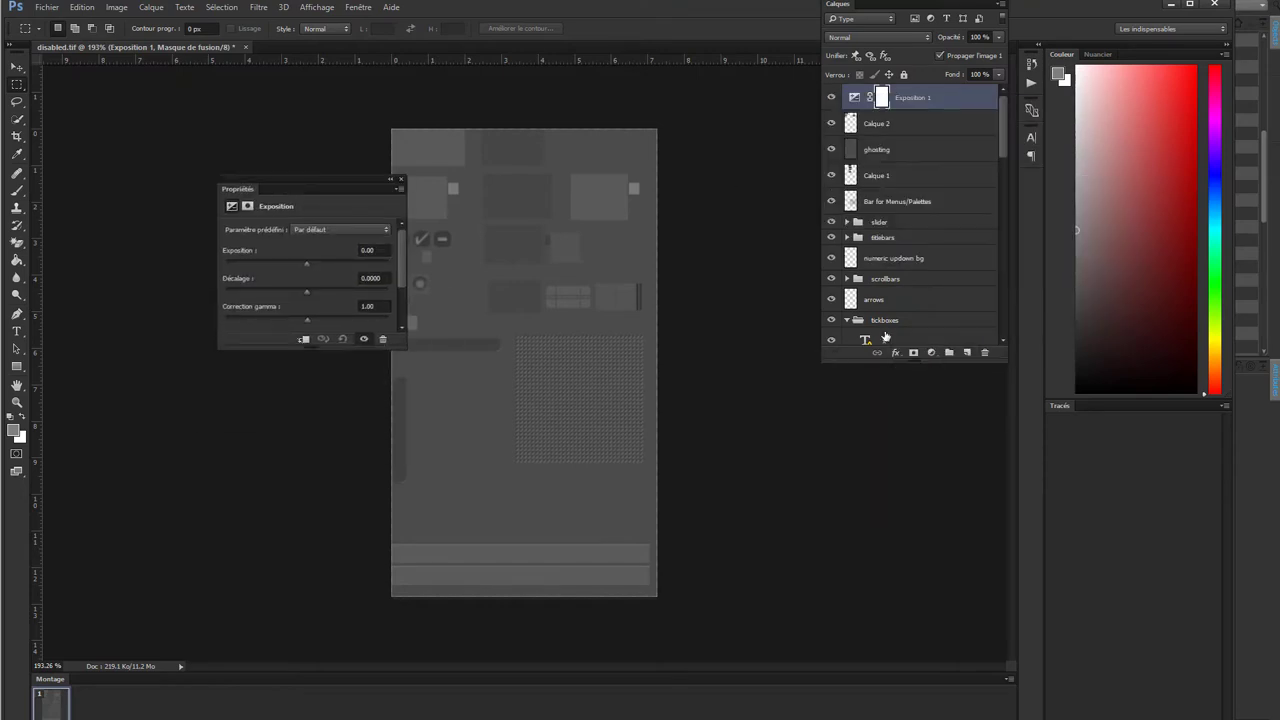
{"action": "left_click_drag", "start_coordinate": [913, 362], "coordinate": [957, 611]}
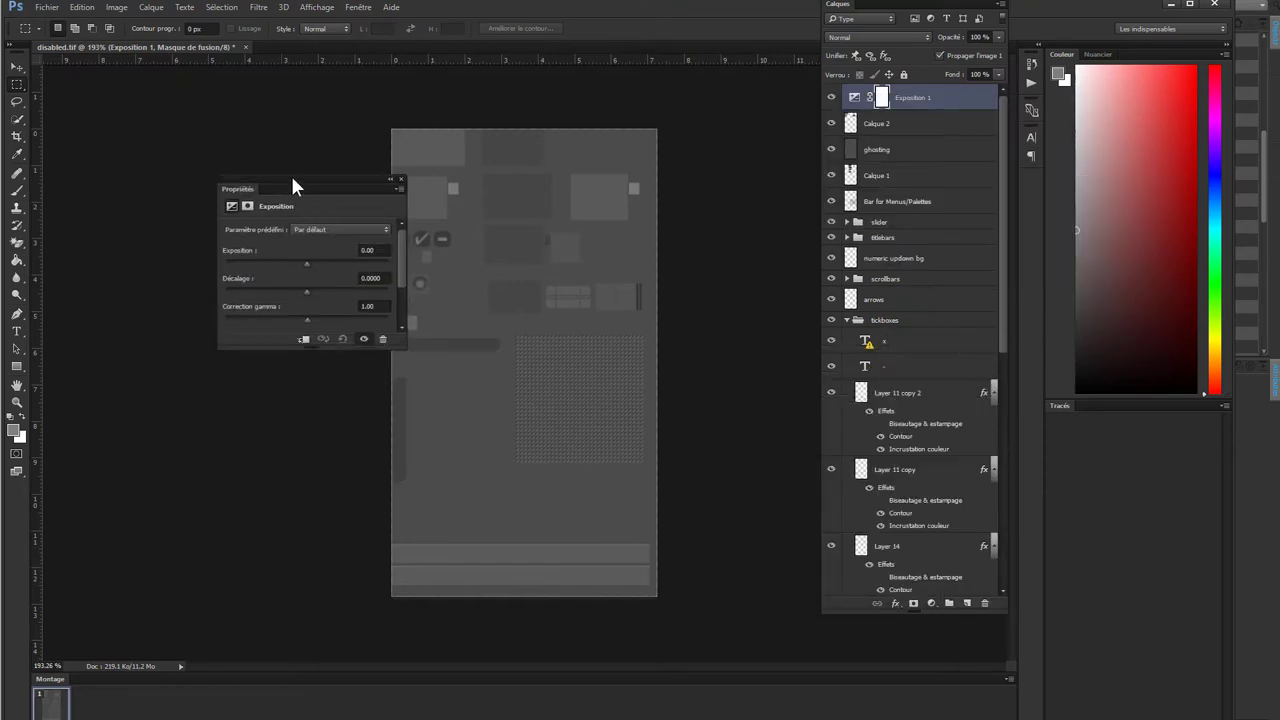
{"action": "left_click_drag", "start_coordinate": [291, 186], "coordinate": [920, 268]}
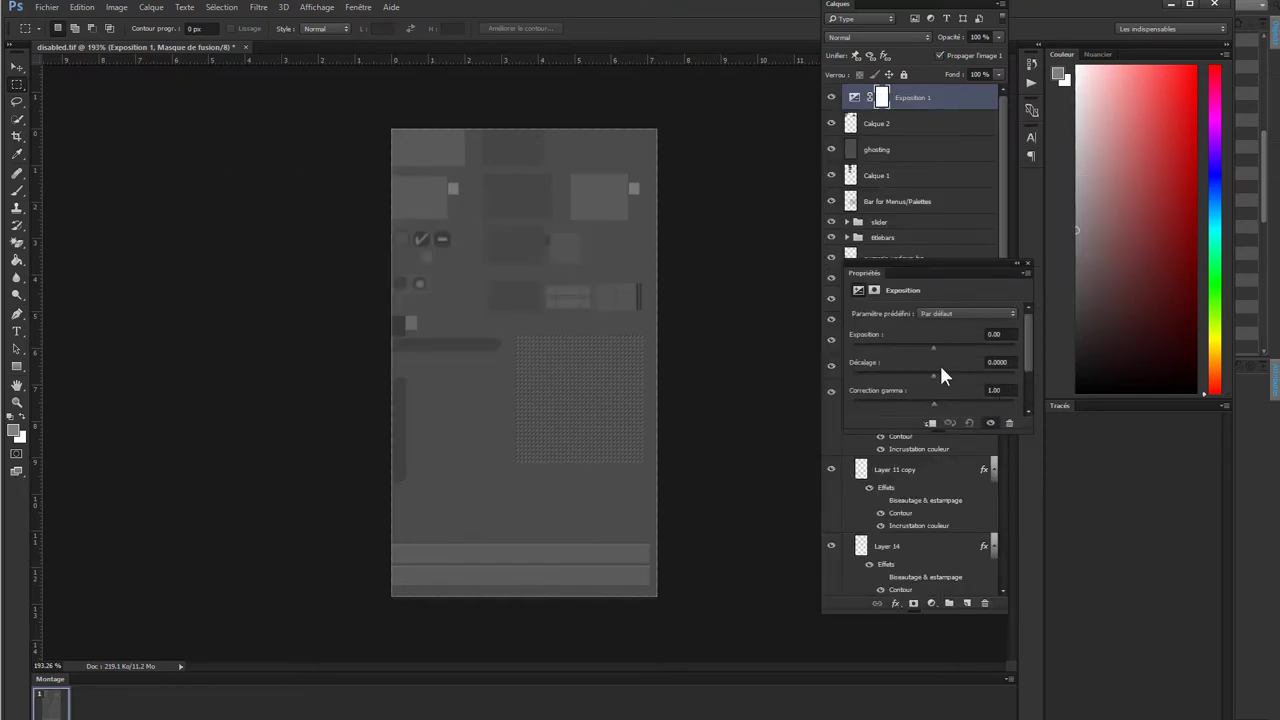
{"action": "left_click_drag", "start_coordinate": [934, 347], "coordinate": [911, 347]}
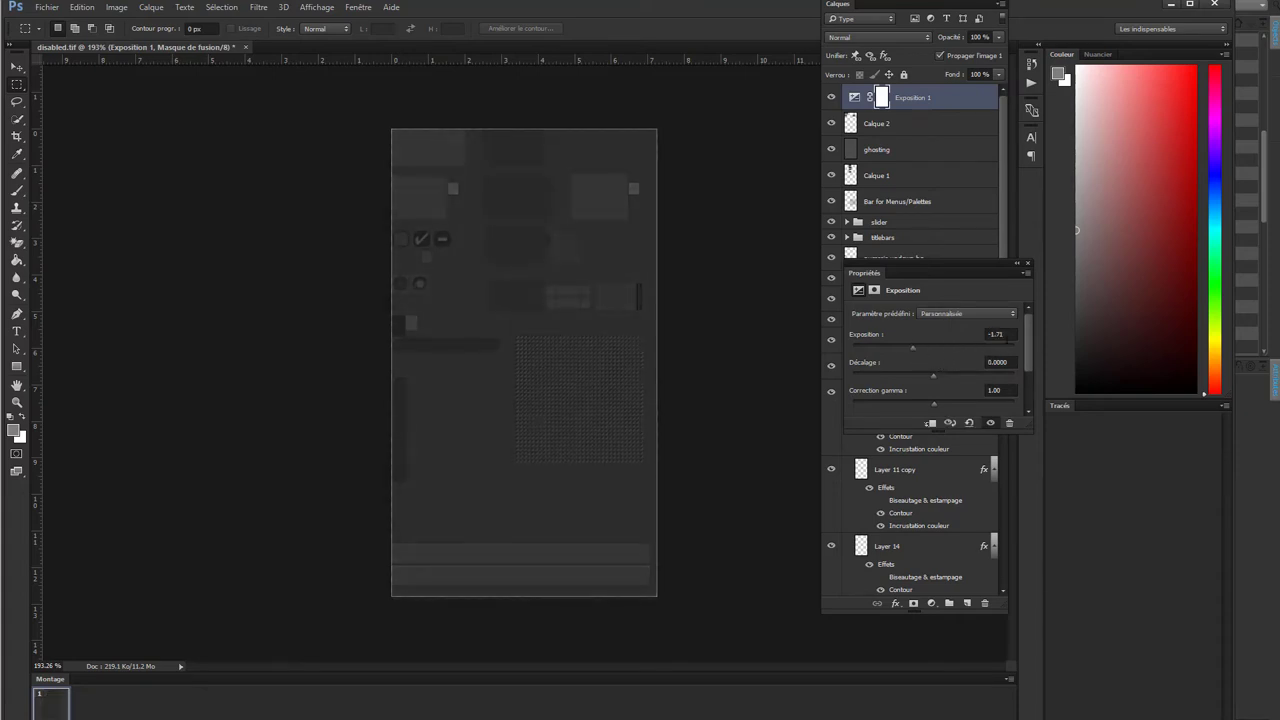
{"action": "left_click", "coordinate": [990, 334]}
- Toggle the Exposition layer on and off to compare the darkened result
{"action": "left_click", "coordinate": [835, 99]}
{"action": "left_click", "coordinate": [835, 99]}
{"action": "left_click", "coordinate": [835, 99]}
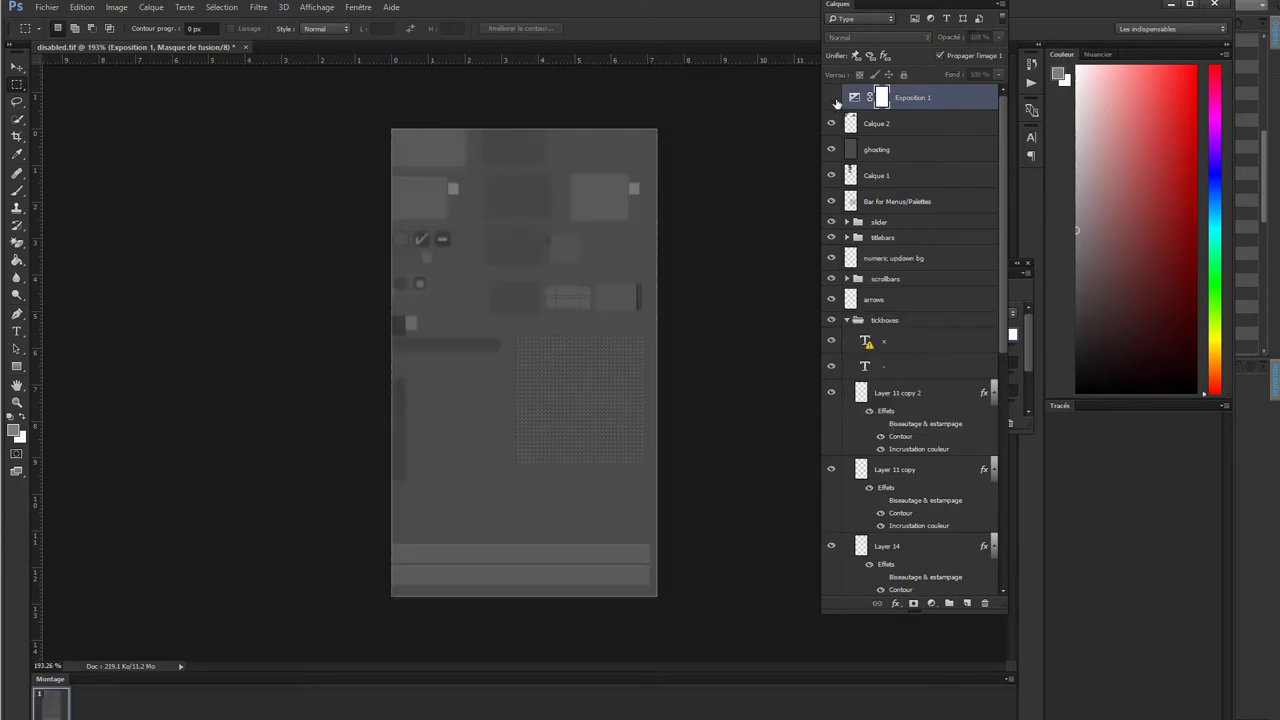
{"action": "left_click", "coordinate": [835, 99]}
{"action": "left_click", "coordinate": [835, 99]}
{"action": "left_click", "coordinate": [835, 99]}
{"action": "left_click", "coordinate": [835, 99]}
{"action": "left_click", "coordinate": [835, 99]}
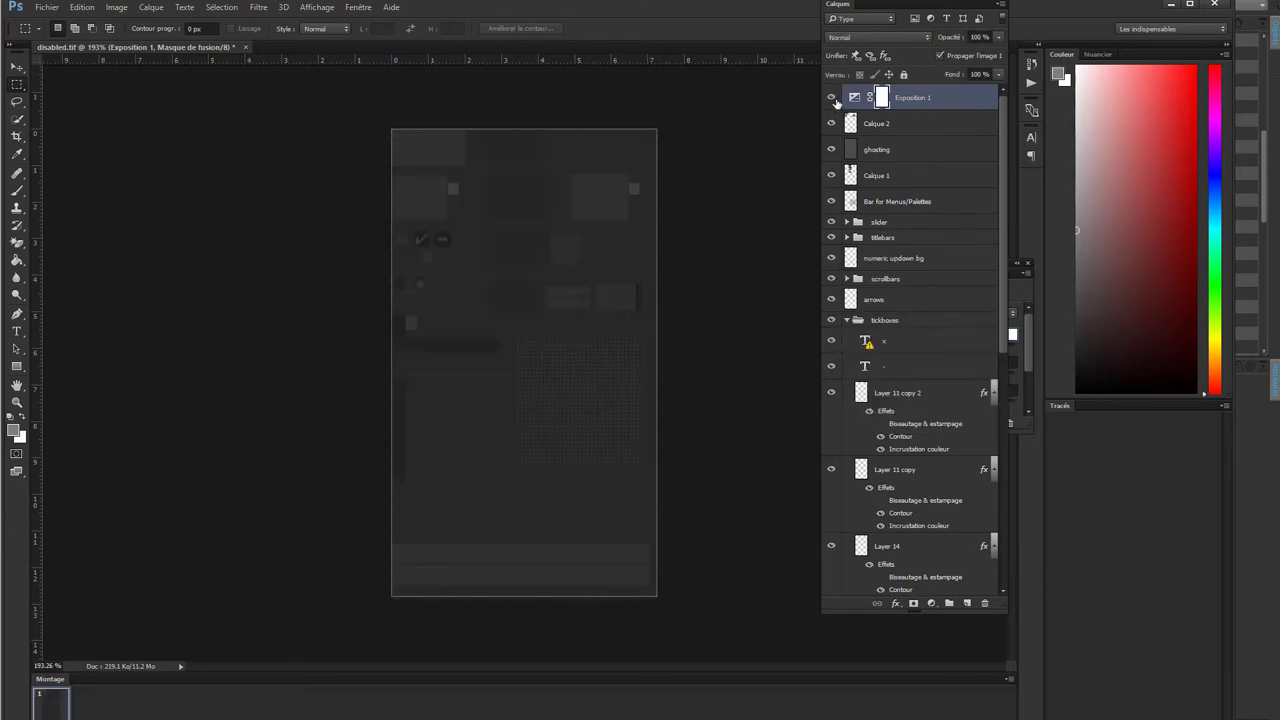
{"action": "left_click", "coordinate": [835, 99]}
{"action": "left_click", "coordinate": [835, 99]}
- Try saving over disabled.tif as TIFF, which fails with a read-only warning
{"action": "left_click", "coordinate": [44, 8]}
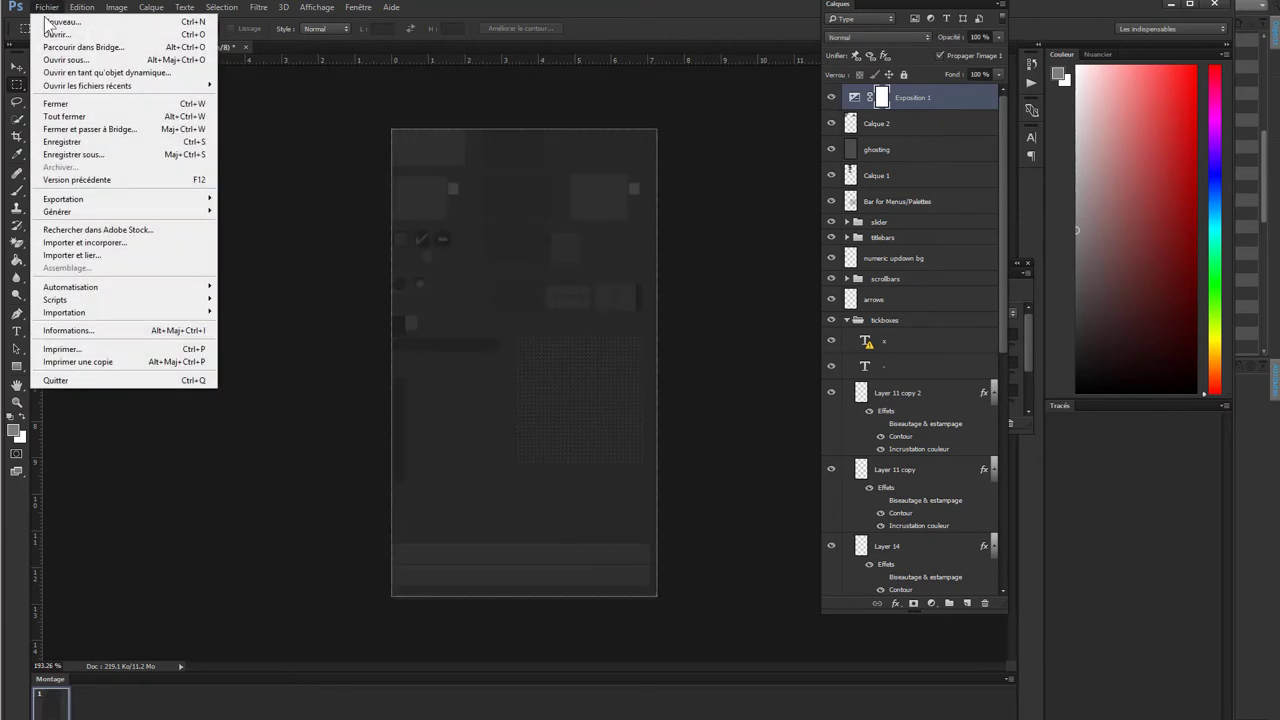
{"action": "left_click", "coordinate": [91, 145]}
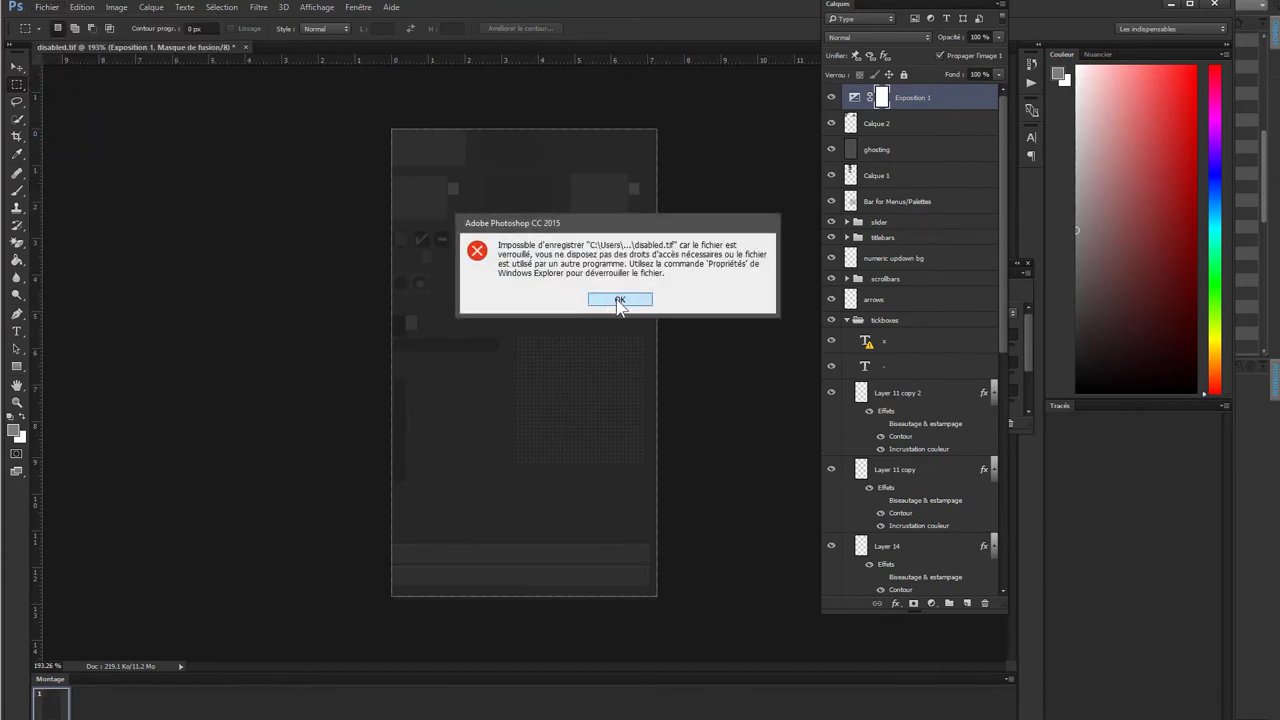
{"action": "left_click", "coordinate": [614, 297]}
{"action": "left_click", "coordinate": [47, 8]}
{"action": "left_click", "coordinate": [89, 154]}
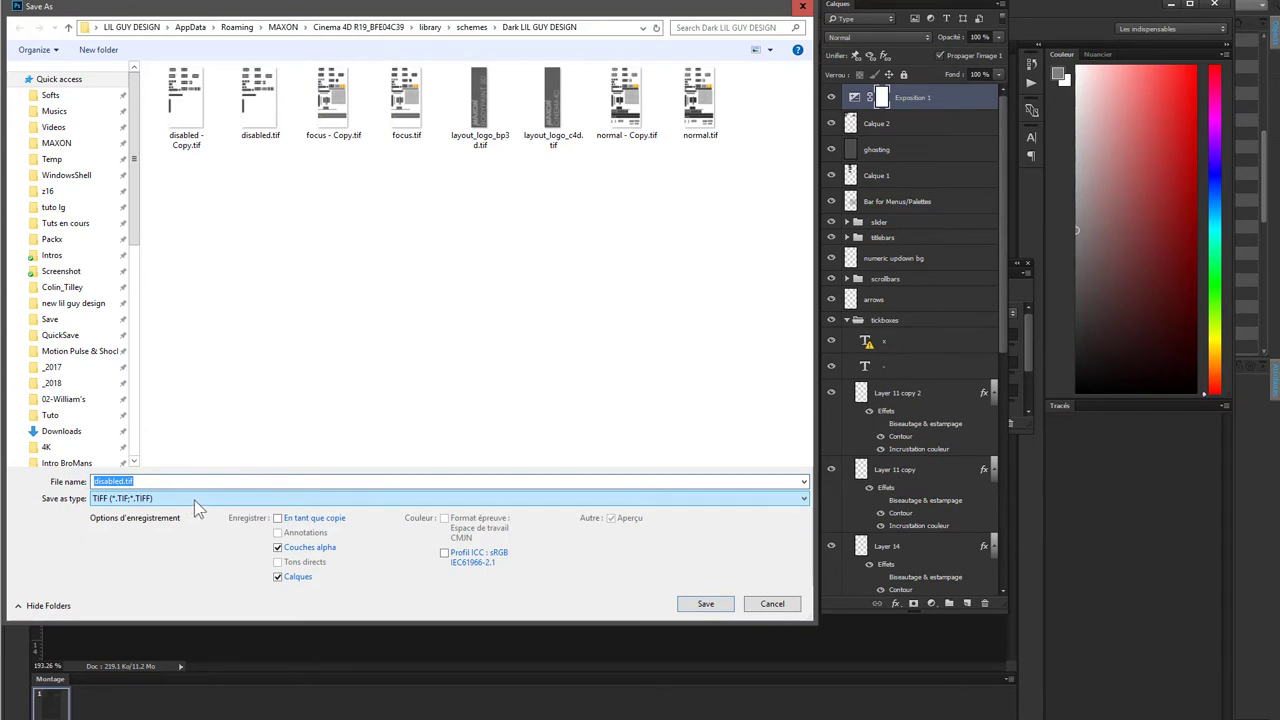
{"action": "left_click", "coordinate": [196, 500]}
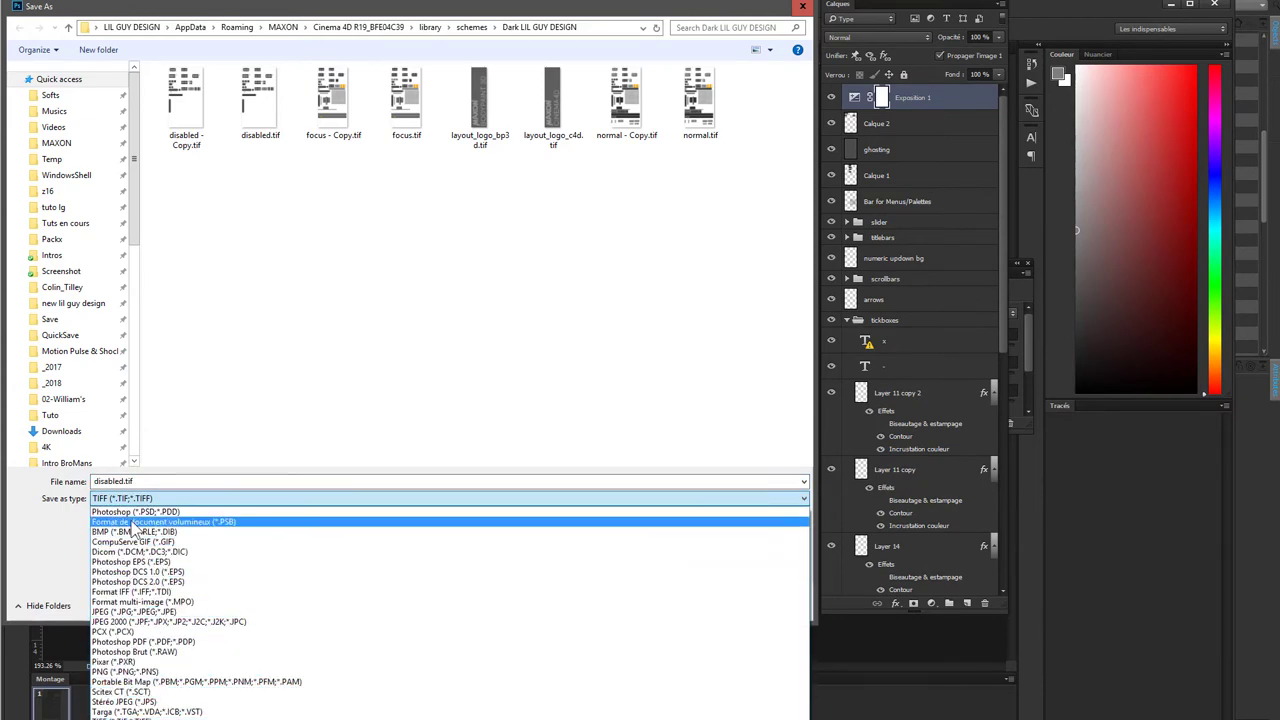
{"action": "left_click", "coordinate": [76, 533]}
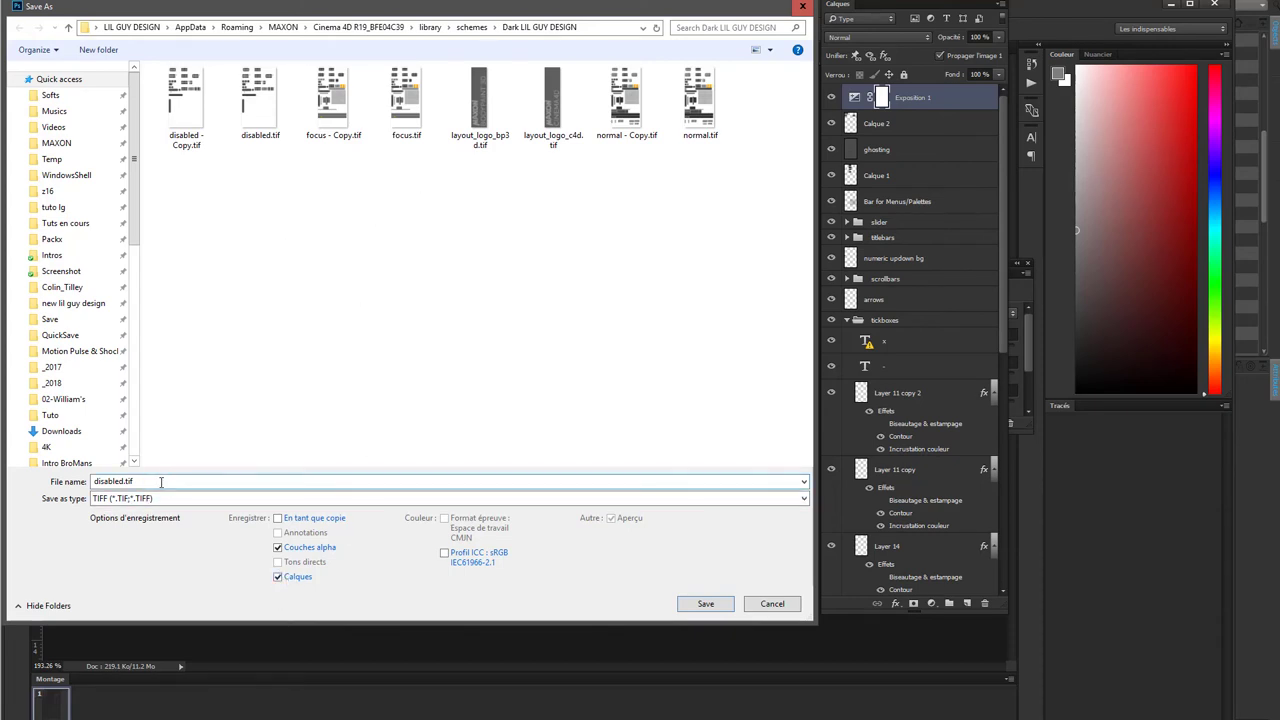
{"action": "left_click", "coordinate": [705, 603]}
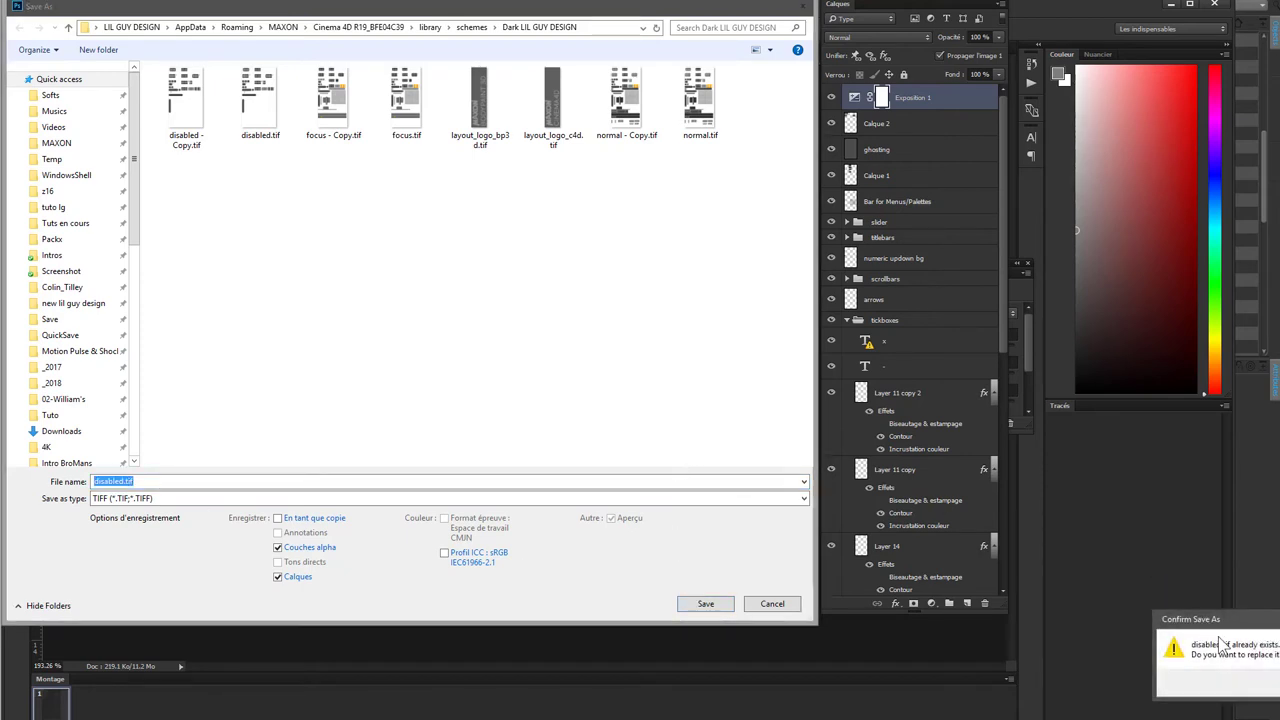
{"action": "left_click", "coordinate": [710, 336]}
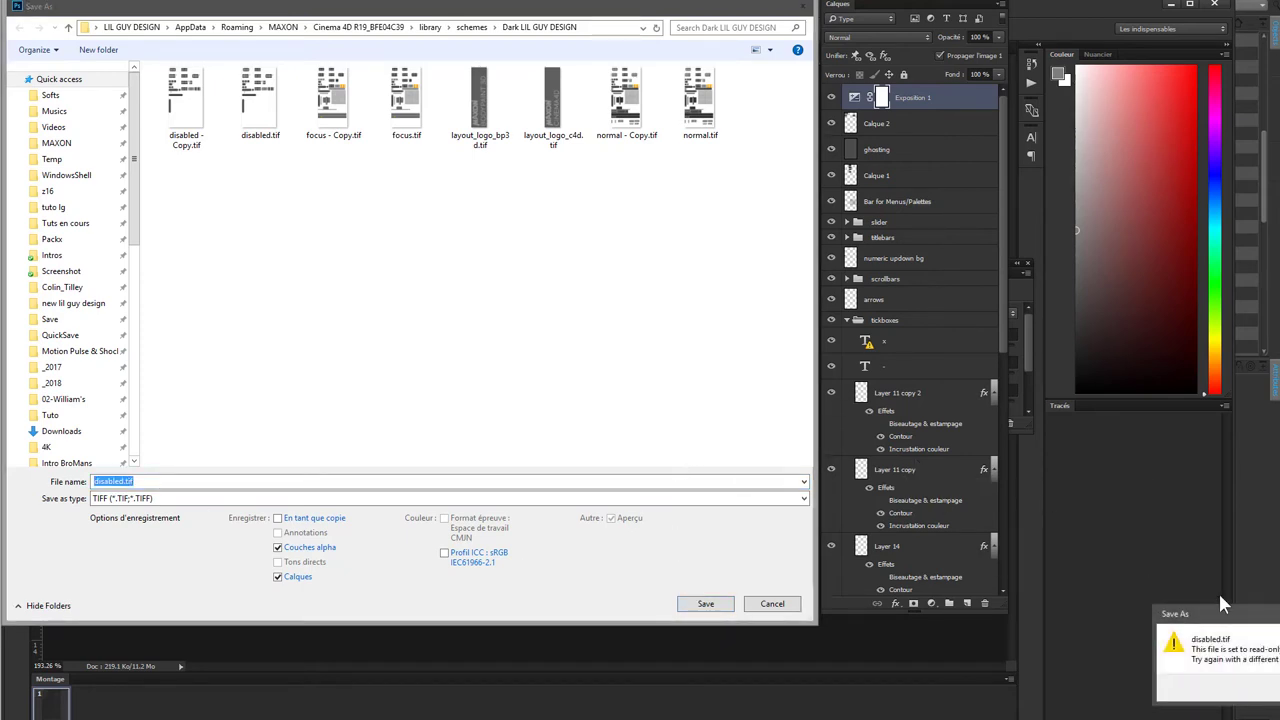
{"action": "left_click_drag", "start_coordinate": [1105, 576], "coordinate": [600, 337]}
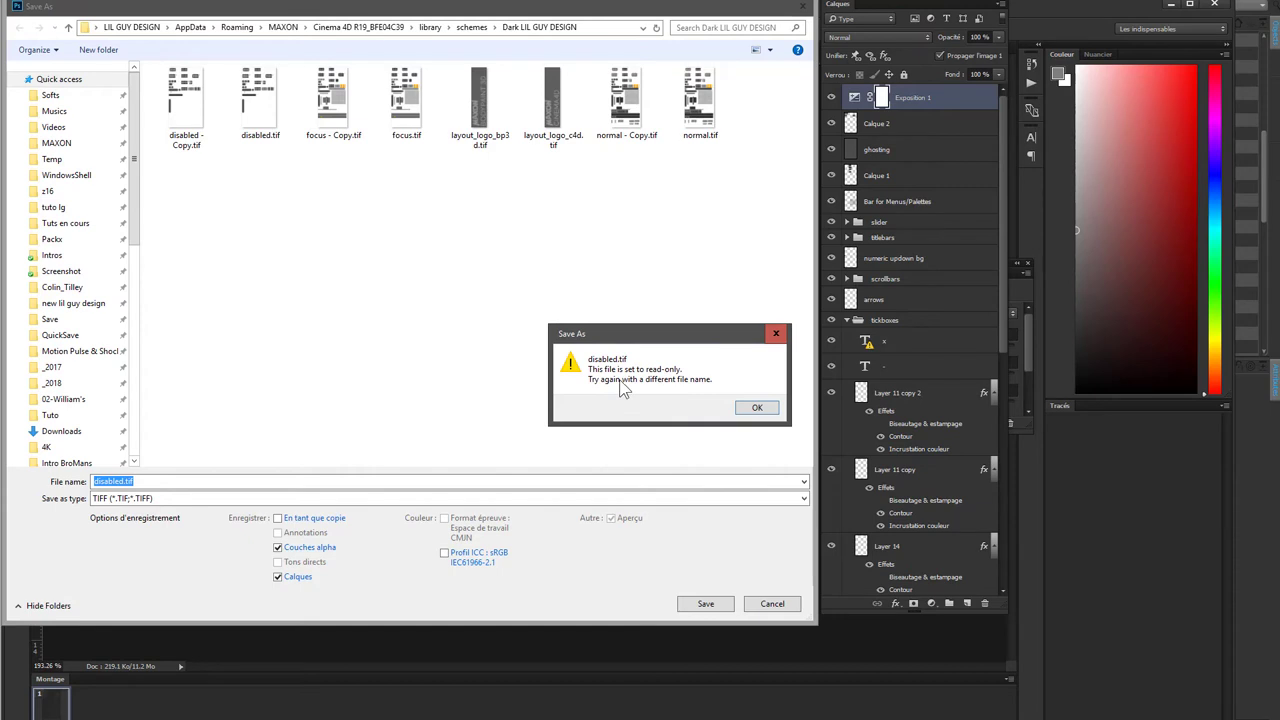
{"action": "left_click", "coordinate": [757, 410]}
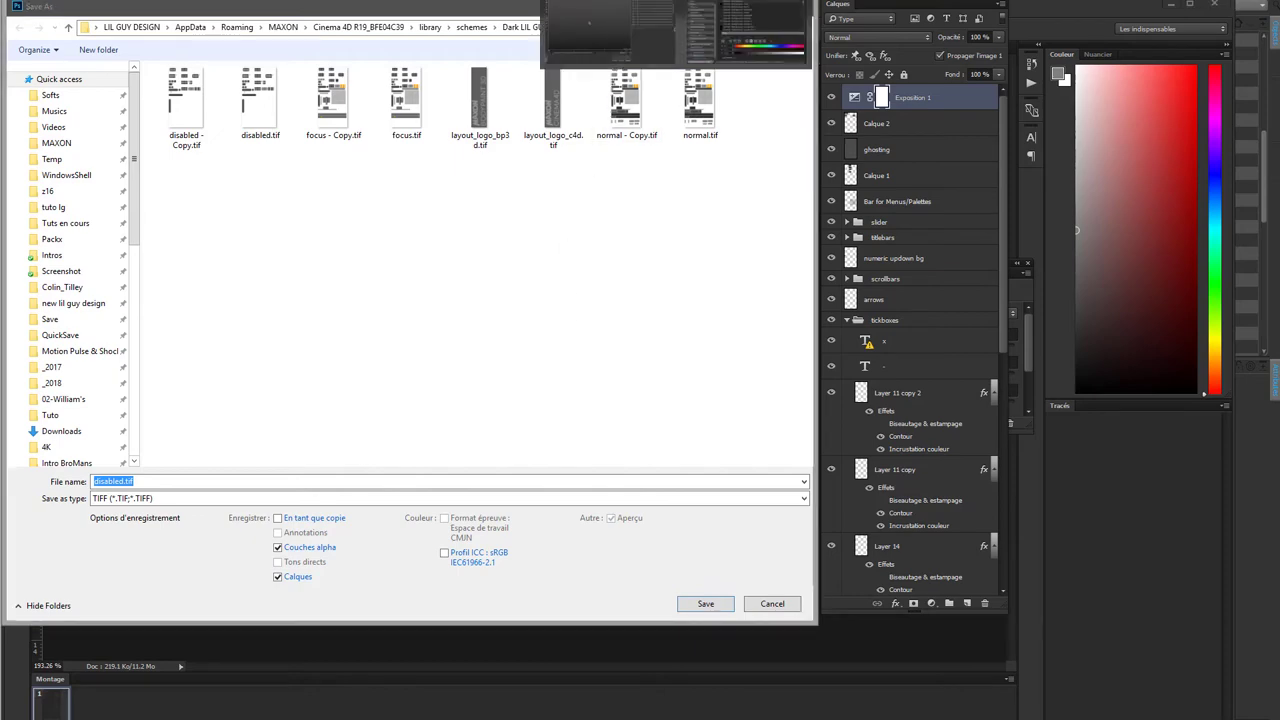
- Quit Cinema 4D without saving and delete the old read-only disabled.tif
{"action": "left_click", "coordinate": [700, 5]}
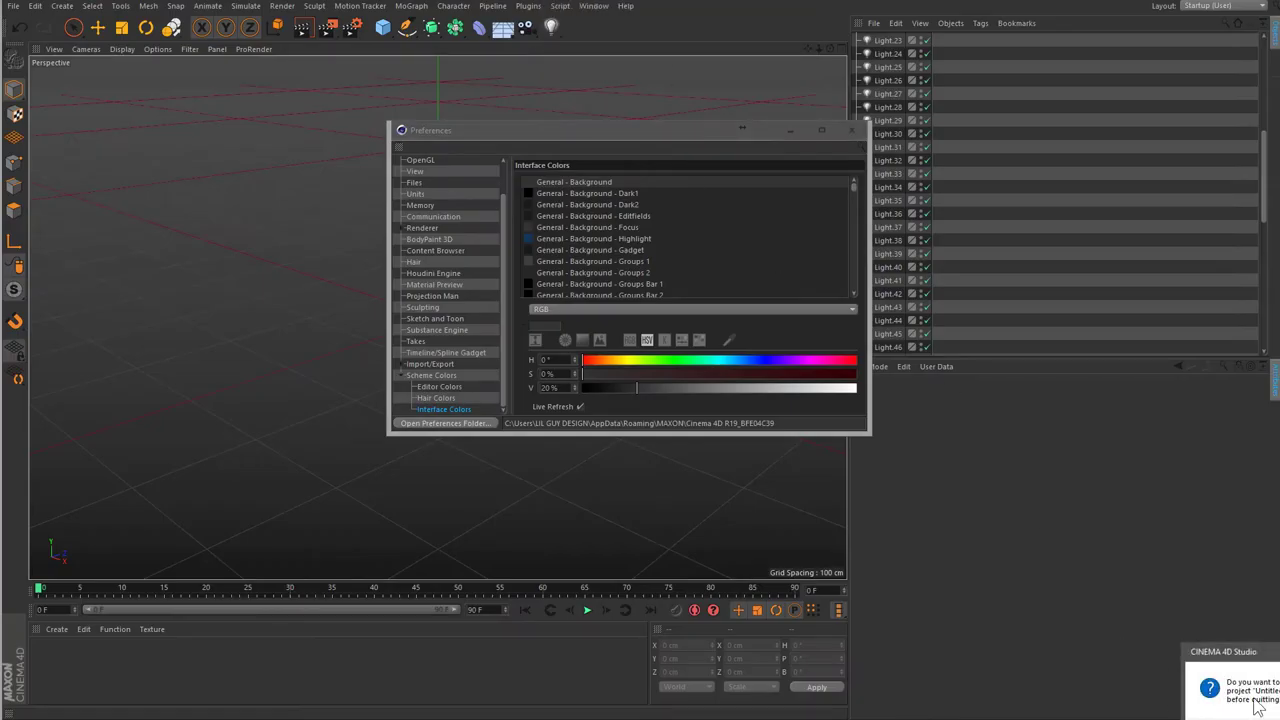
{"action": "left_click_drag", "start_coordinate": [1048, 512], "coordinate": [957, 462]}
{"action": "left_click", "coordinate": [974, 537]}
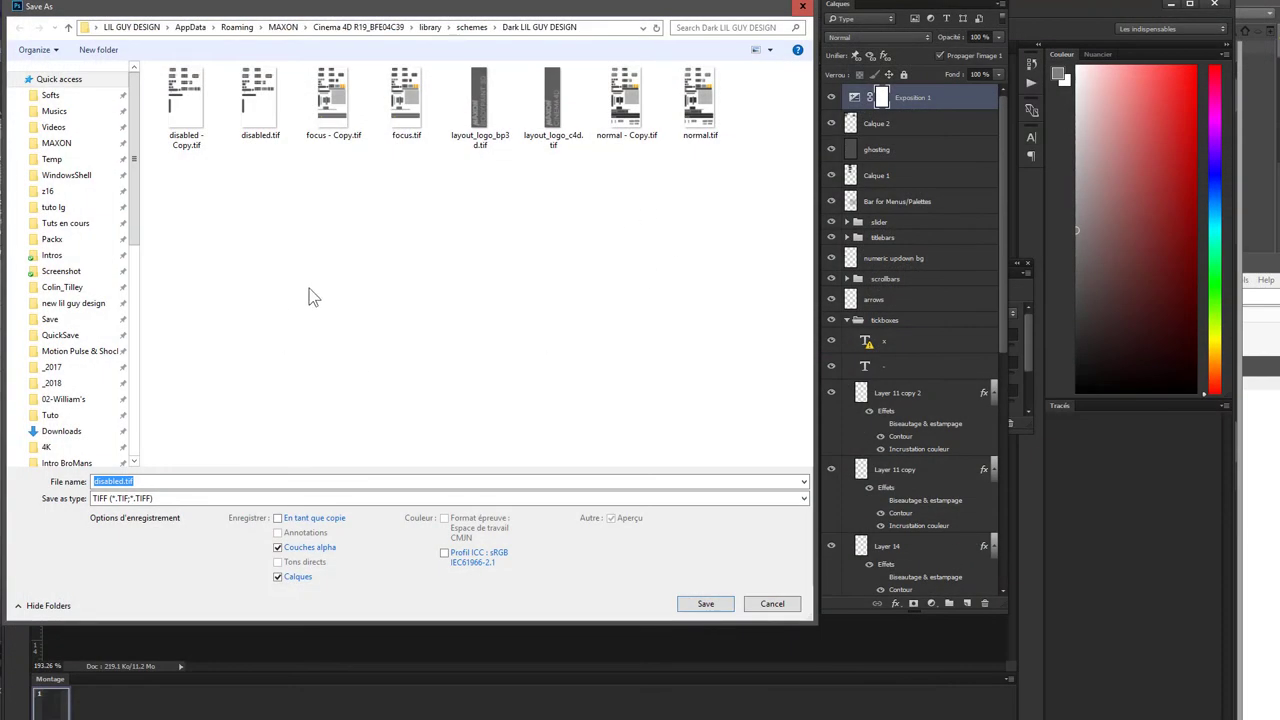
{"action": "left_click", "coordinate": [258, 115]}
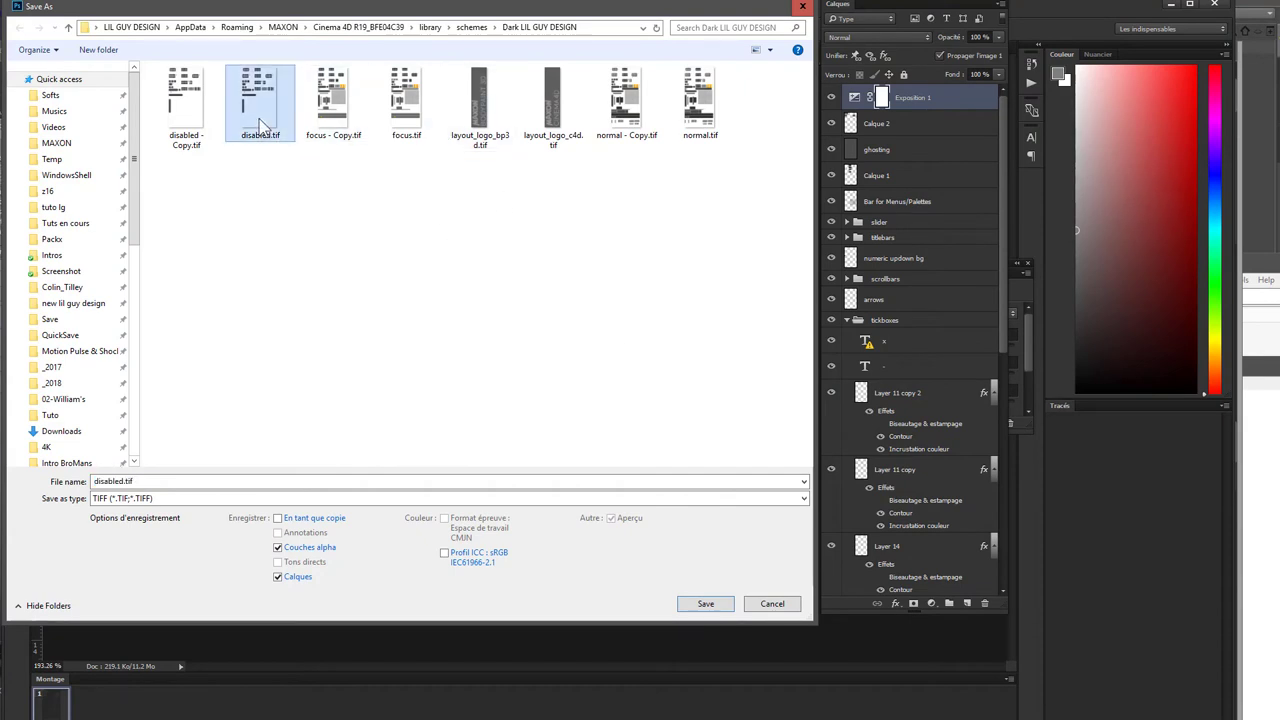
{"action": "right_click", "coordinate": [259, 118]}
{"action": "left_click", "coordinate": [32, 523]}
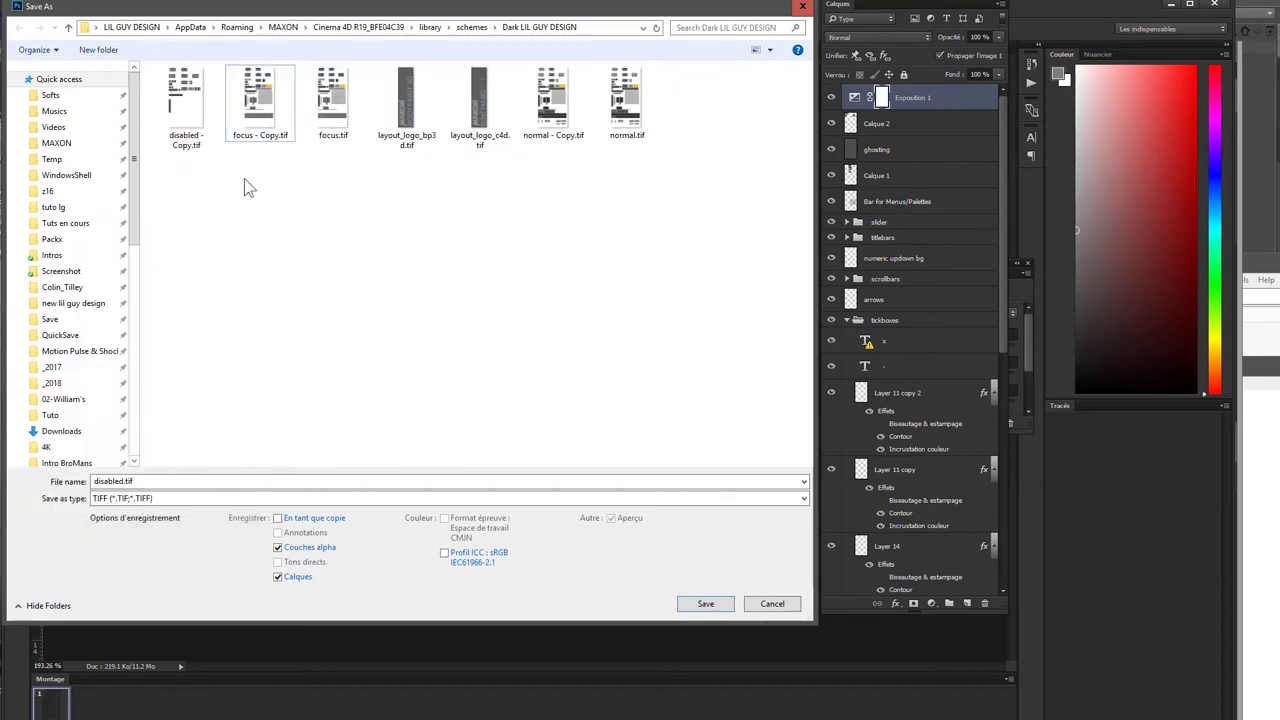
{"action": "left_click", "coordinate": [772, 604]}
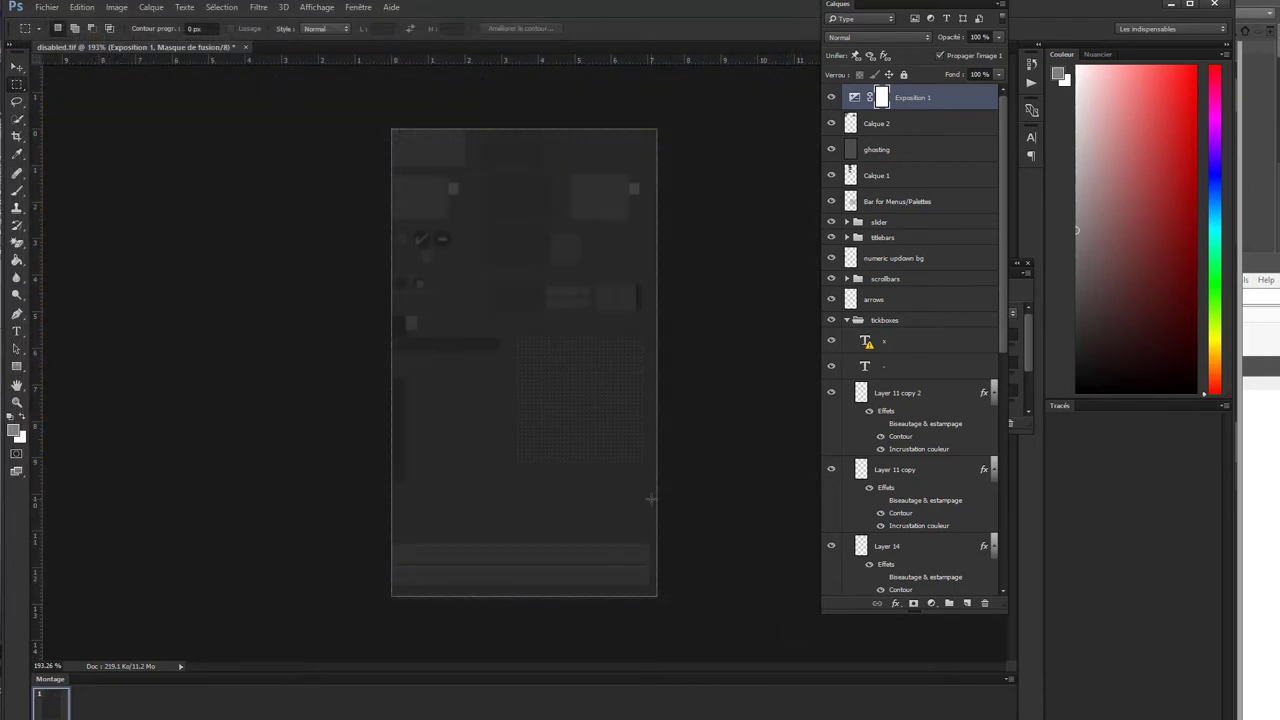
- Save As disabled.tif in the scheme folder, accepting the TIFF options
{"action": "left_click", "coordinate": [46, 7]}
{"action": "left_click", "coordinate": [91, 157]}
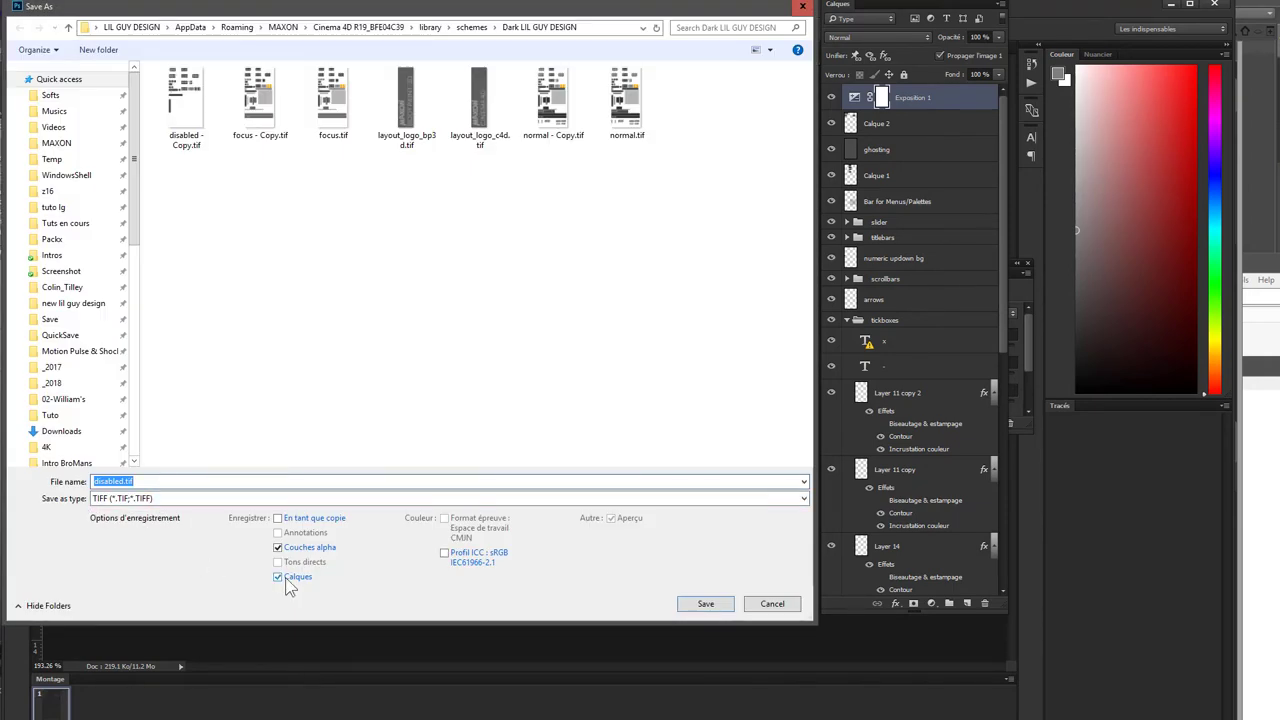
{"action": "left_click", "coordinate": [704, 604]}
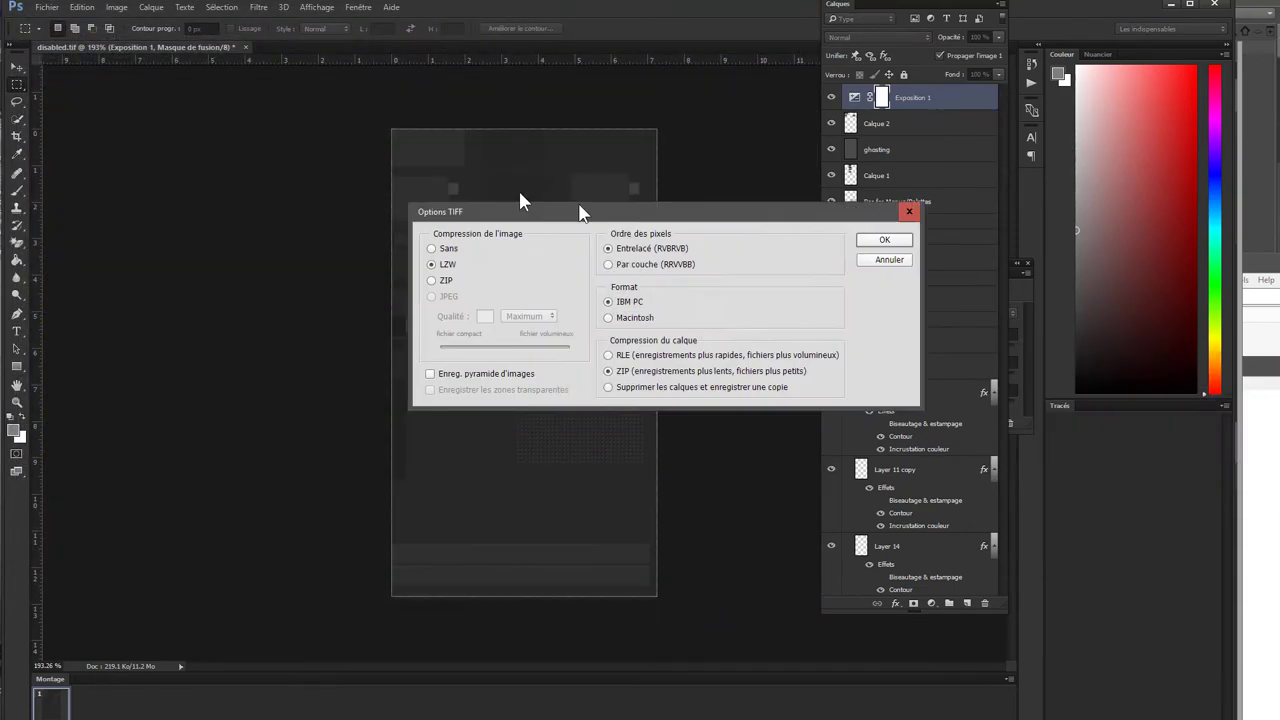
{"action": "left_click", "coordinate": [668, 206]}
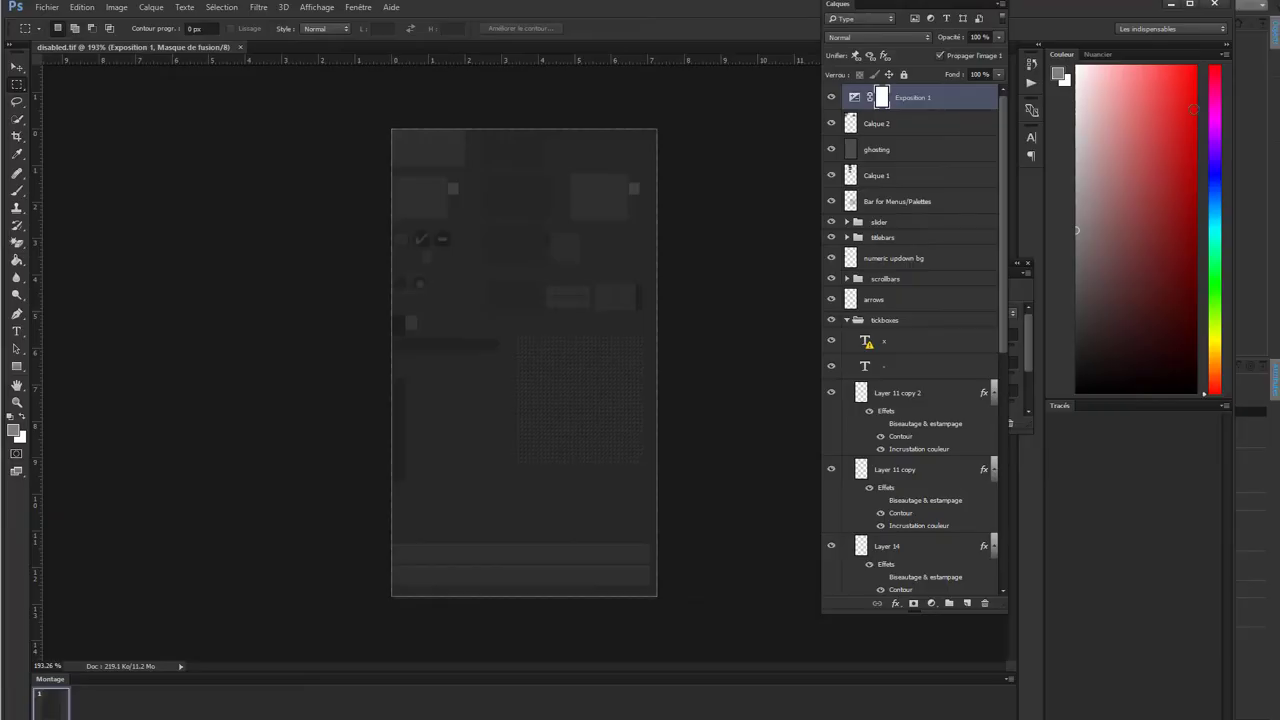
{"action": "left_click", "coordinate": [862, 95]}
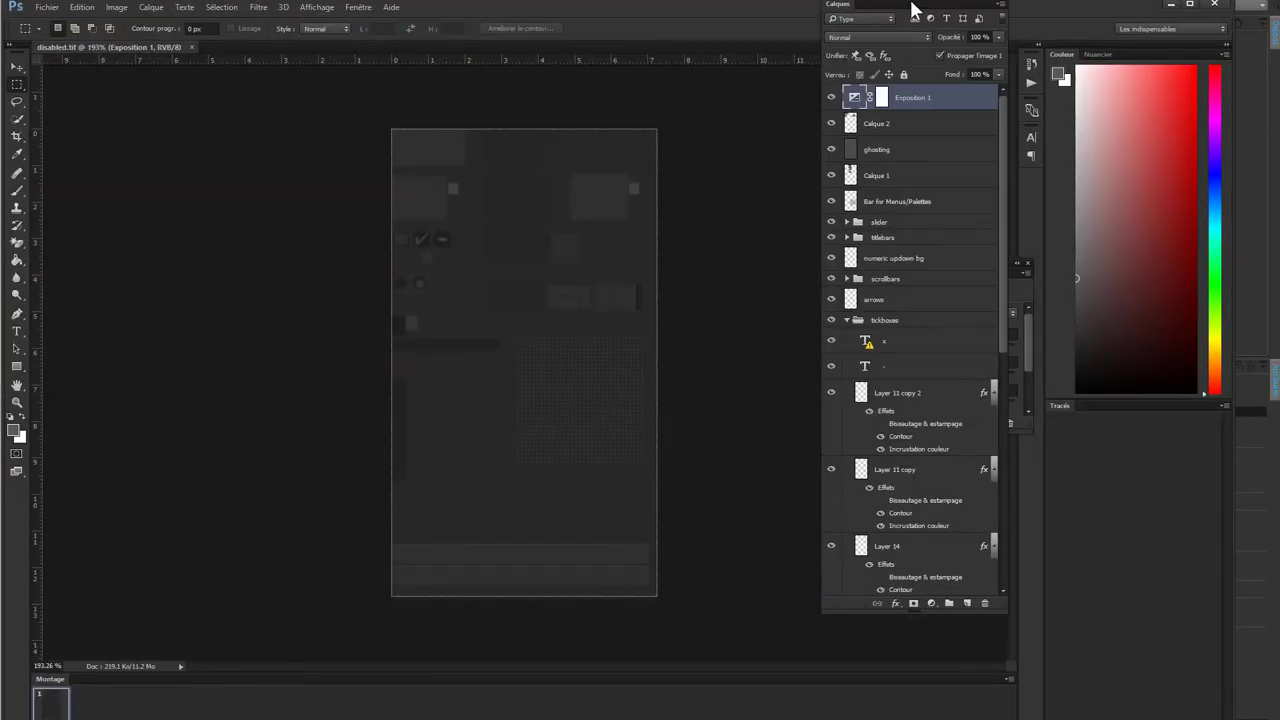
- Set the Exposition amount to -5, ease it back to -4, and save disabled.tif
{"action": "left_click_drag", "start_coordinate": [914, 9], "coordinate": [584, 90]}
{"action": "left_click", "coordinate": [1000, 334]}
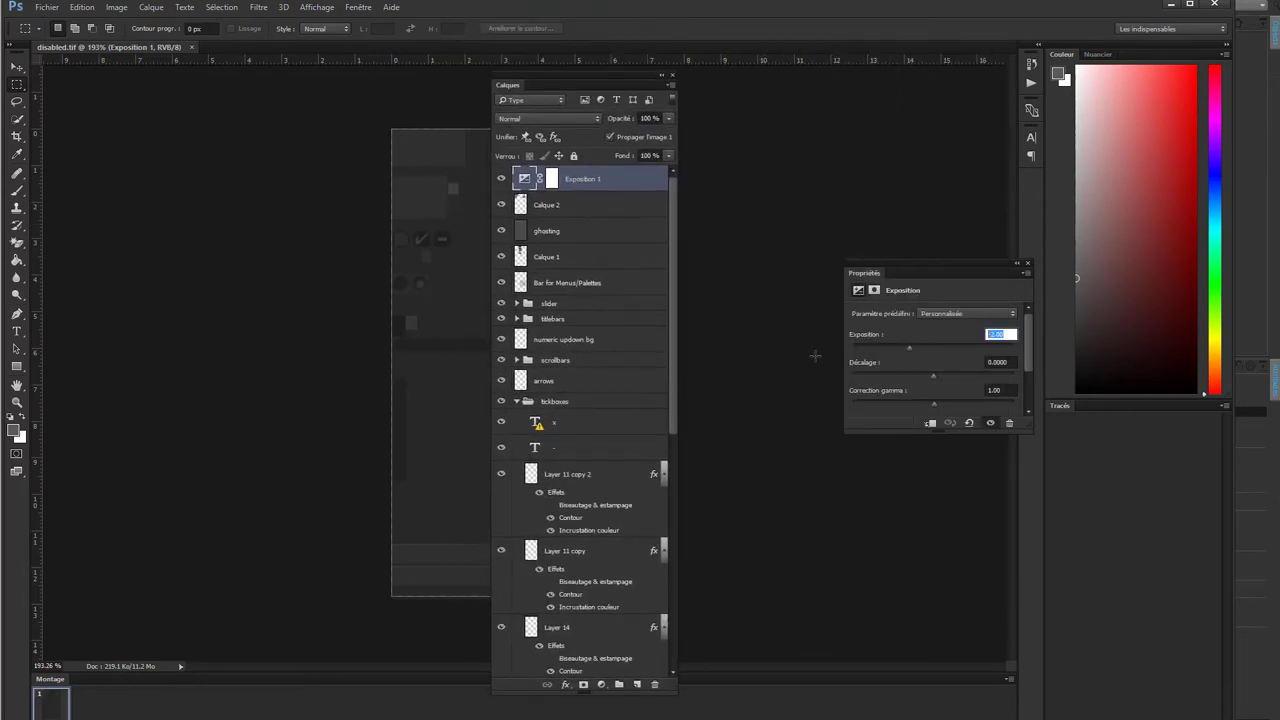
{"action": "type", "text": "-5"}
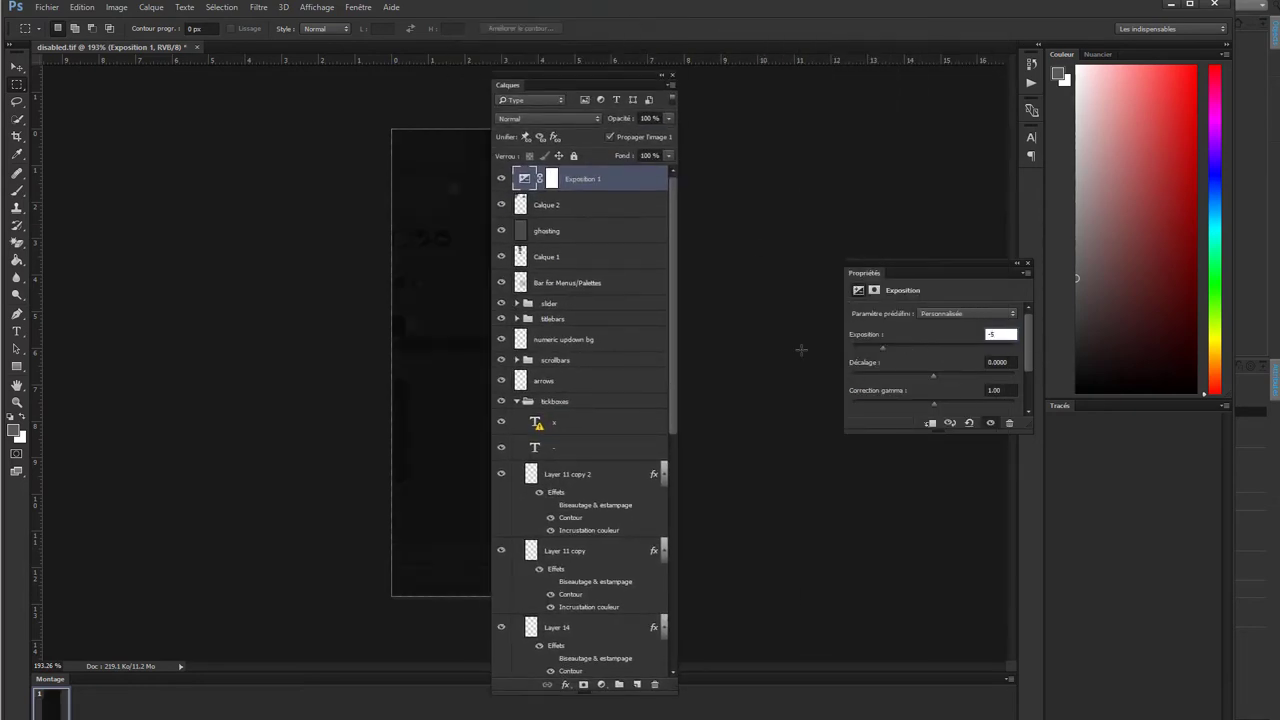
{"action": "left_click_drag", "start_coordinate": [538, 88], "coordinate": [703, 78]}
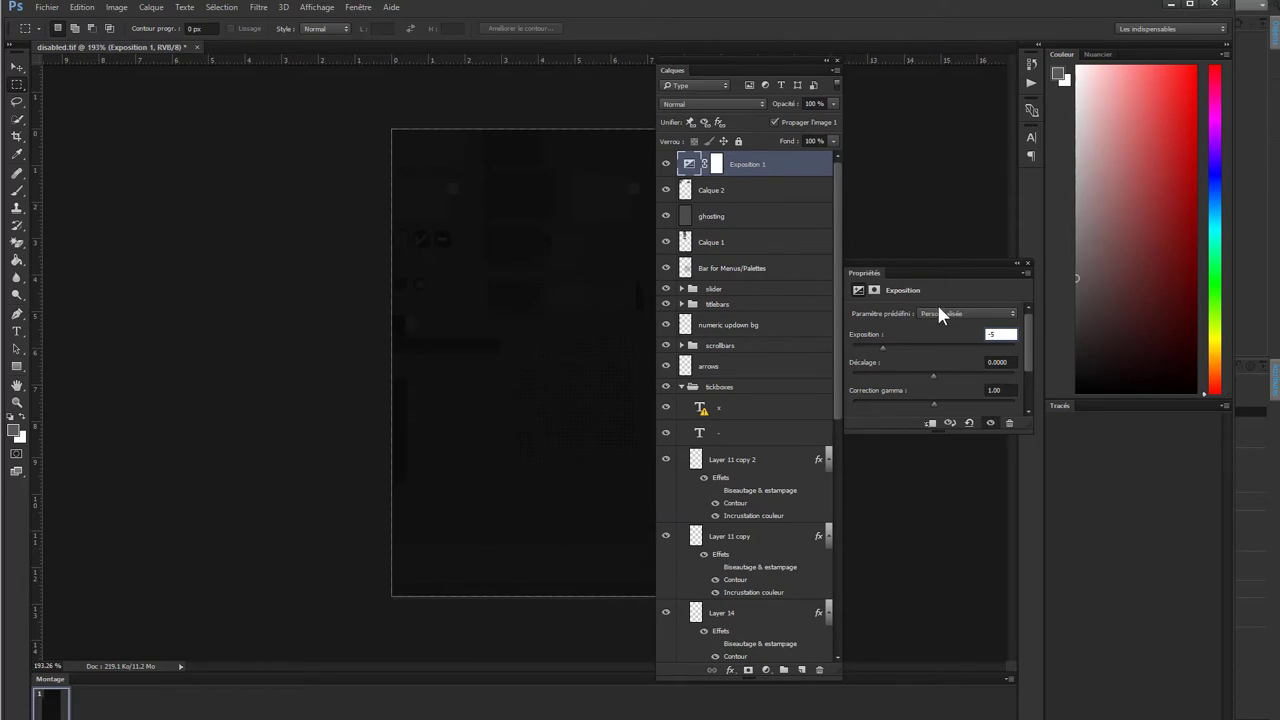
{"action": "key", "text": "Up"}
{"action": "key", "text": "Tab"}
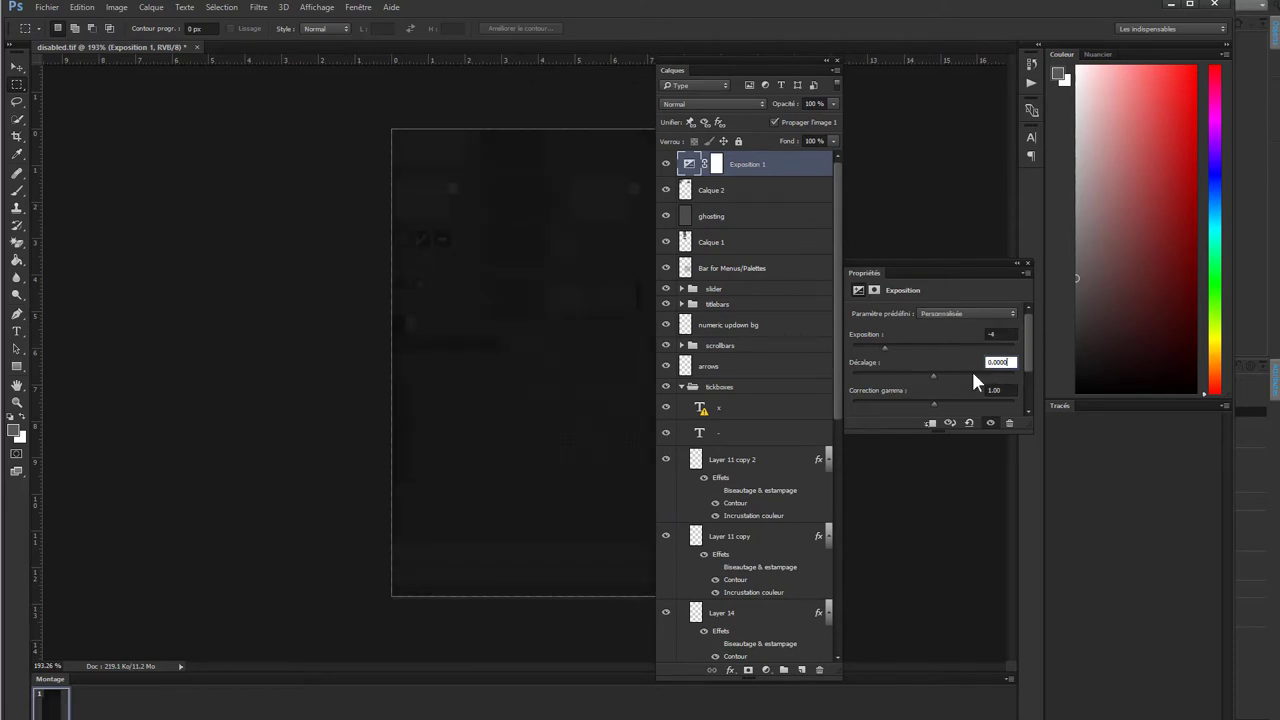
{"action": "left_click", "coordinate": [46, 7]}
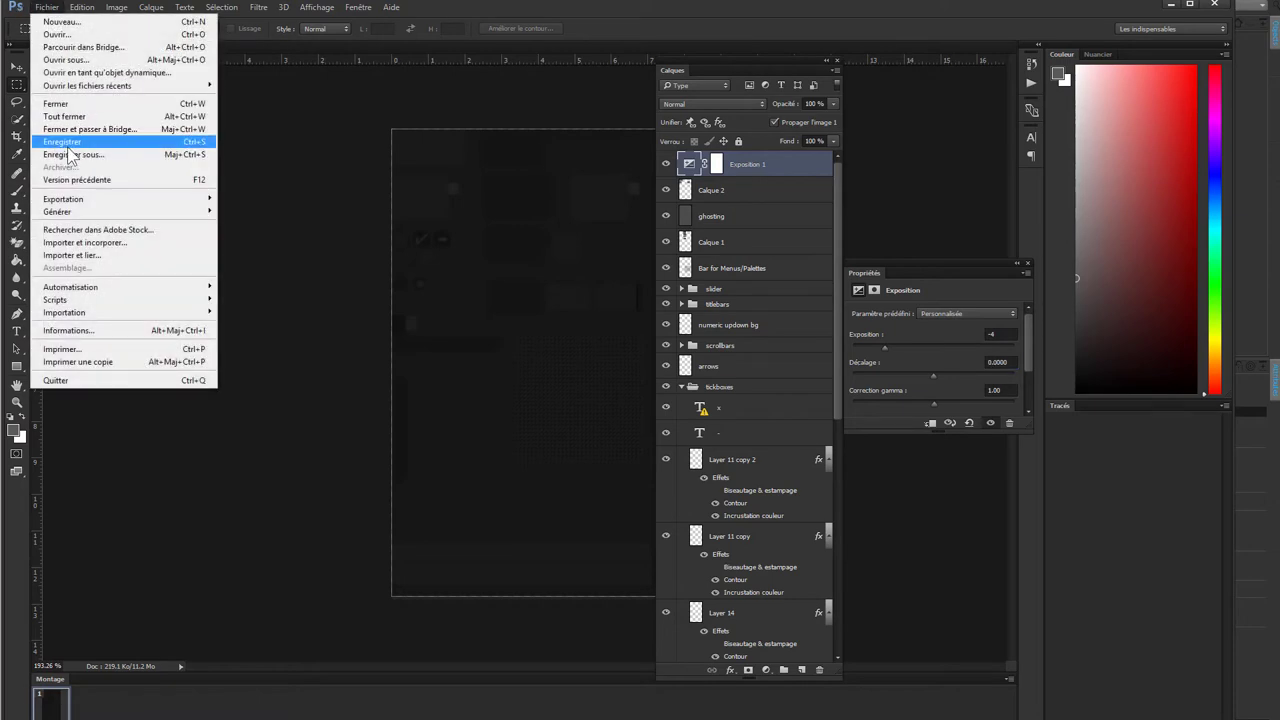
{"action": "left_click", "coordinate": [72, 146]}
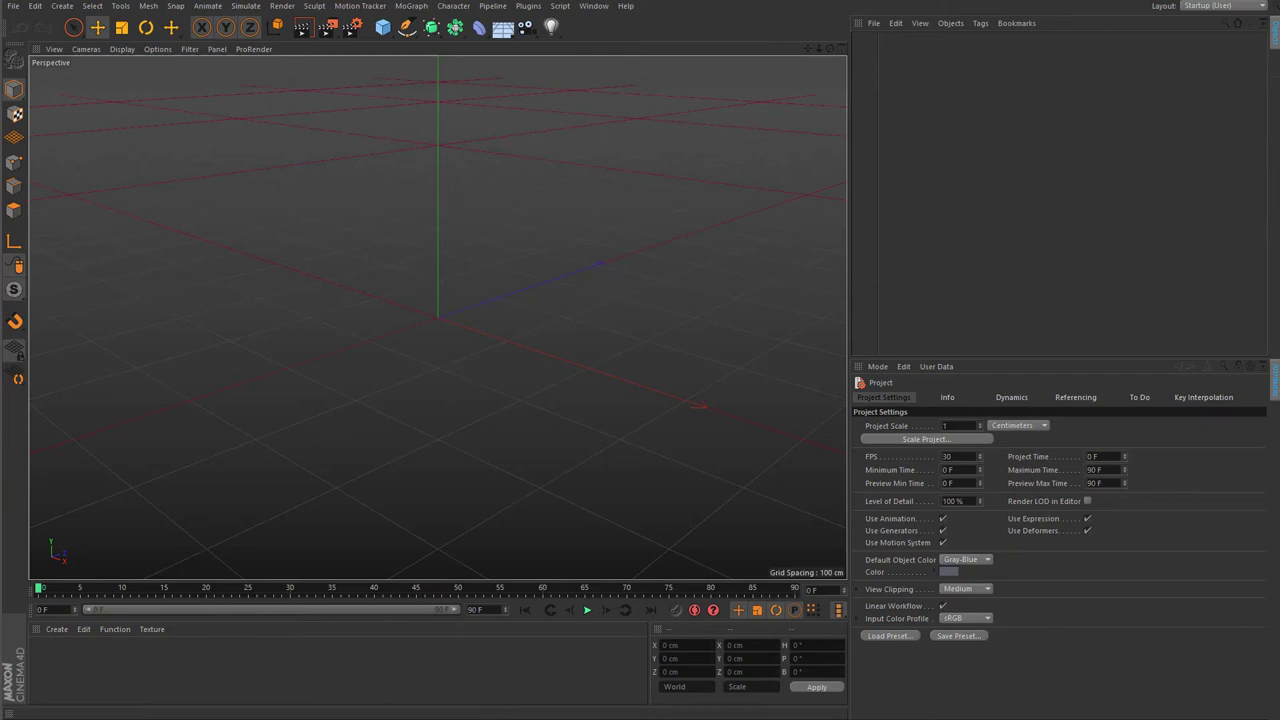
{"action": "left_click", "coordinate": [475, 0]}
{"action": "mouse_move", "coordinate": [535, 5]}
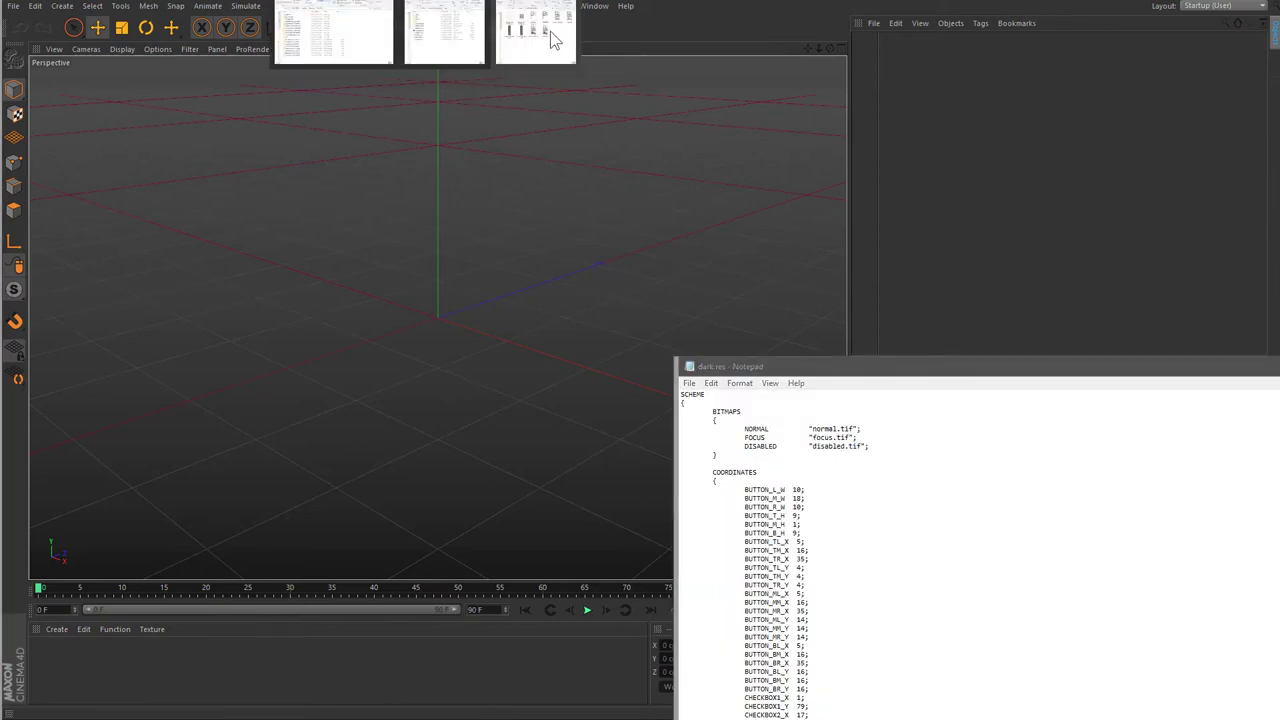
{"action": "left_click", "coordinate": [556, 35]}
{"action": "left_click", "coordinate": [701, 298]}
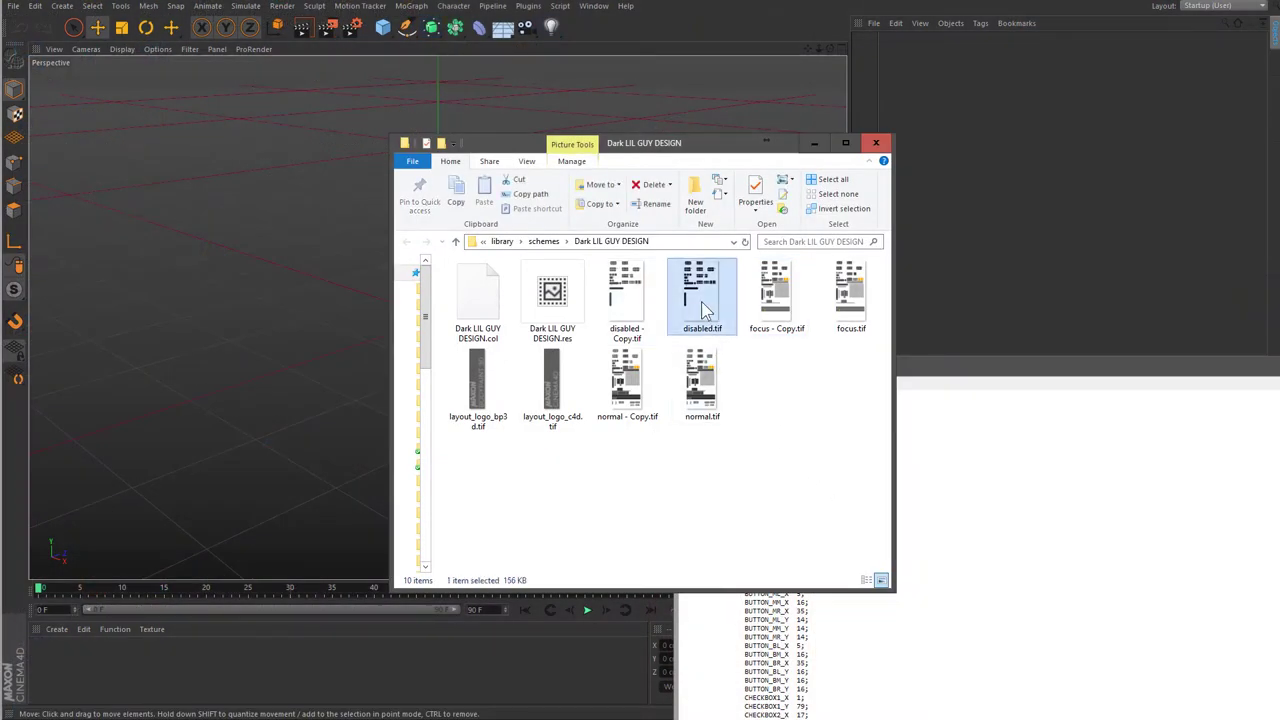
{"action": "left_click", "coordinate": [778, 298]}
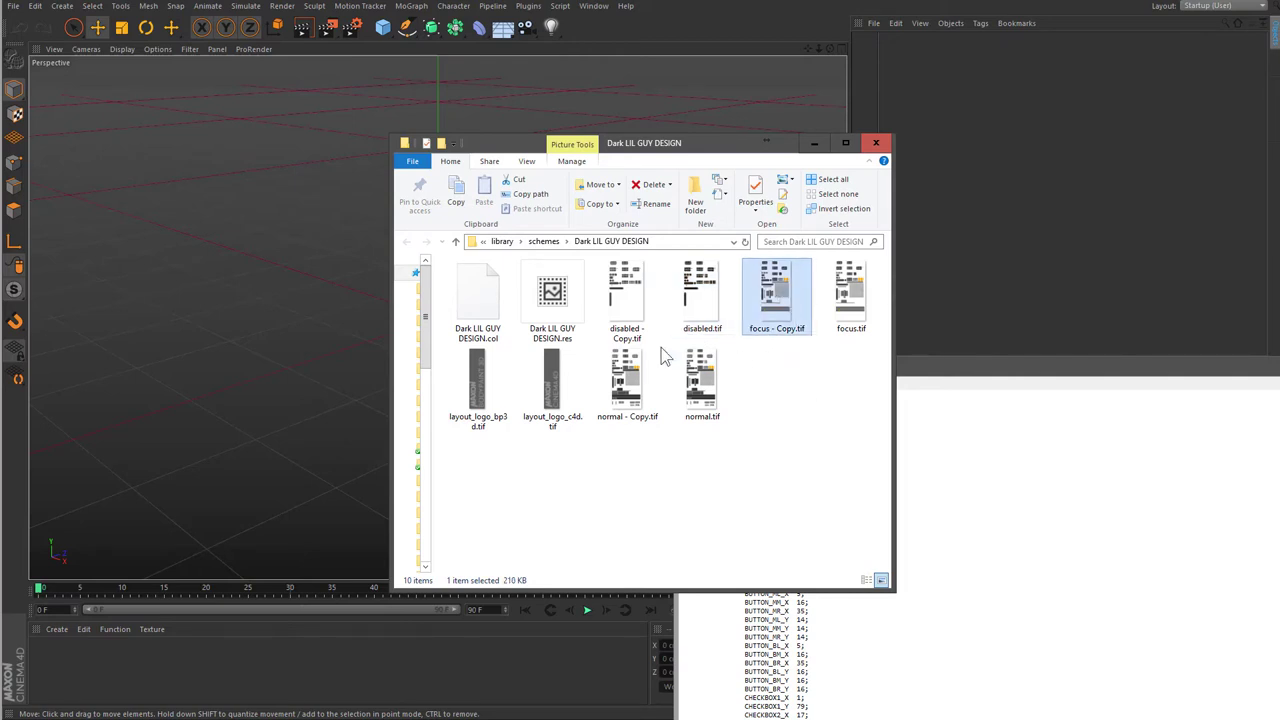
{"action": "left_click", "coordinate": [630, 290]}
{"action": "left_click", "coordinate": [711, 288]}
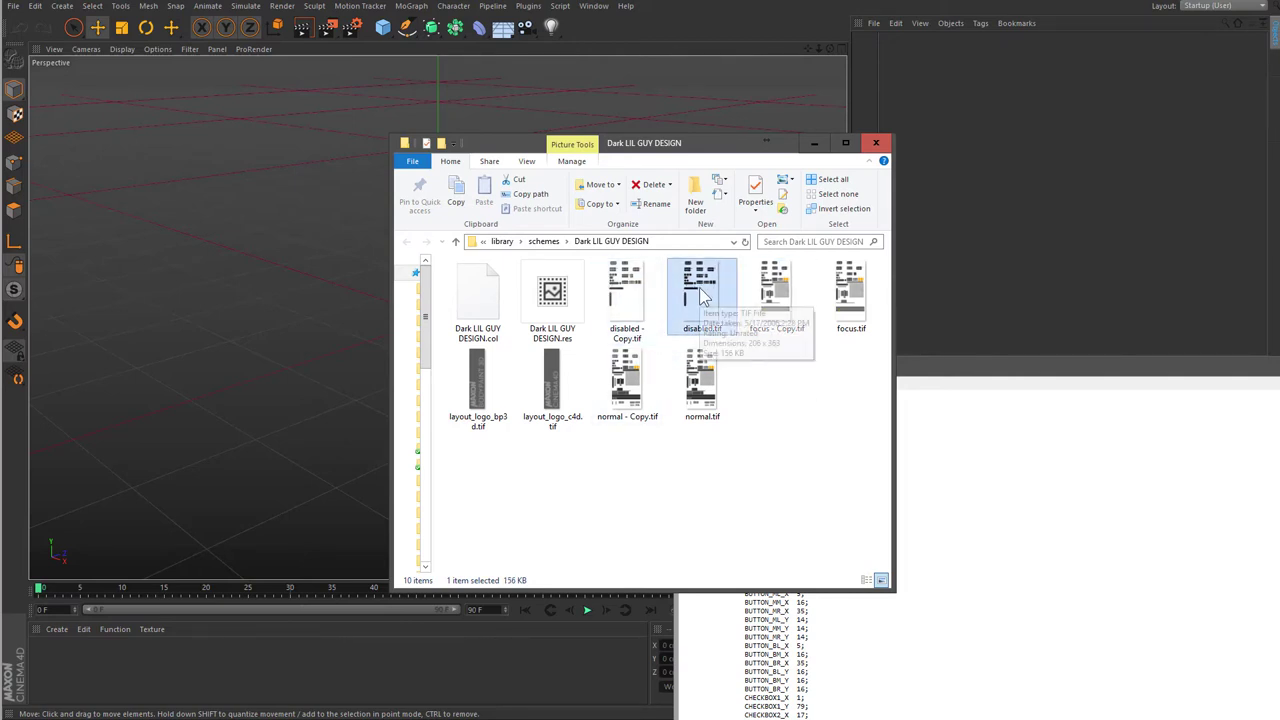
{"action": "left_click", "coordinate": [631, 291]}
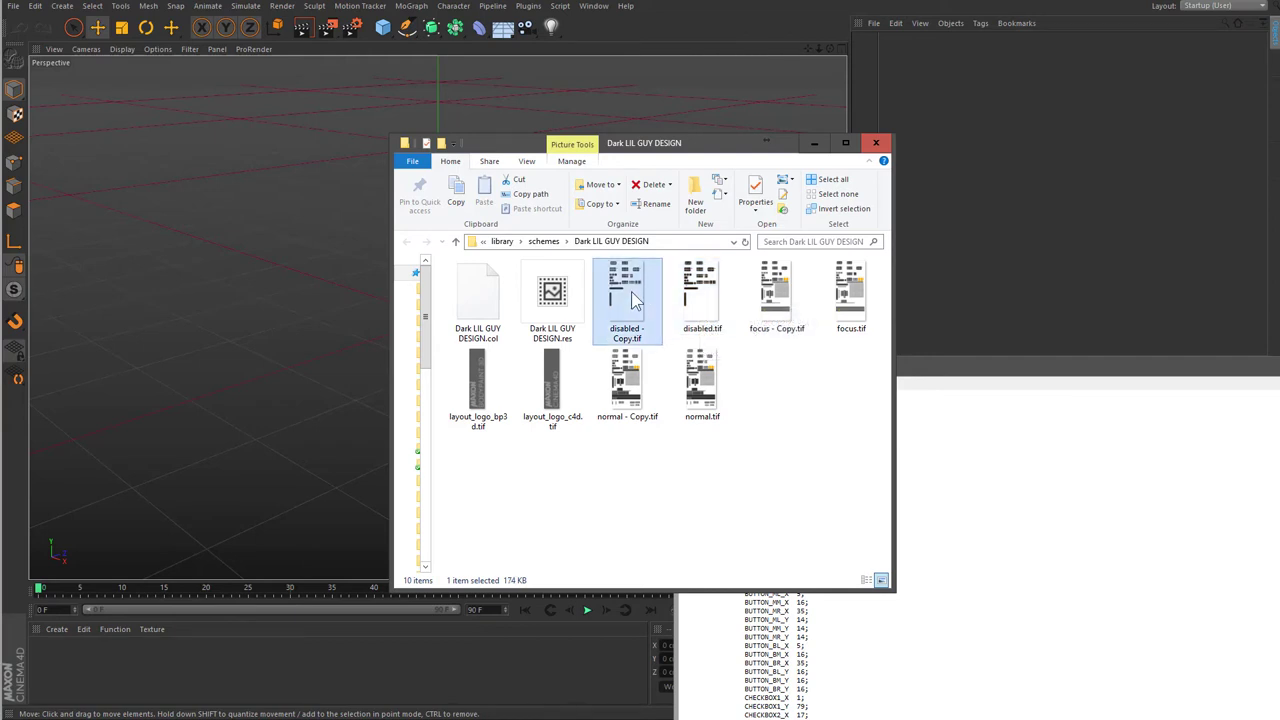
{"action": "left_click", "coordinate": [766, 325]}
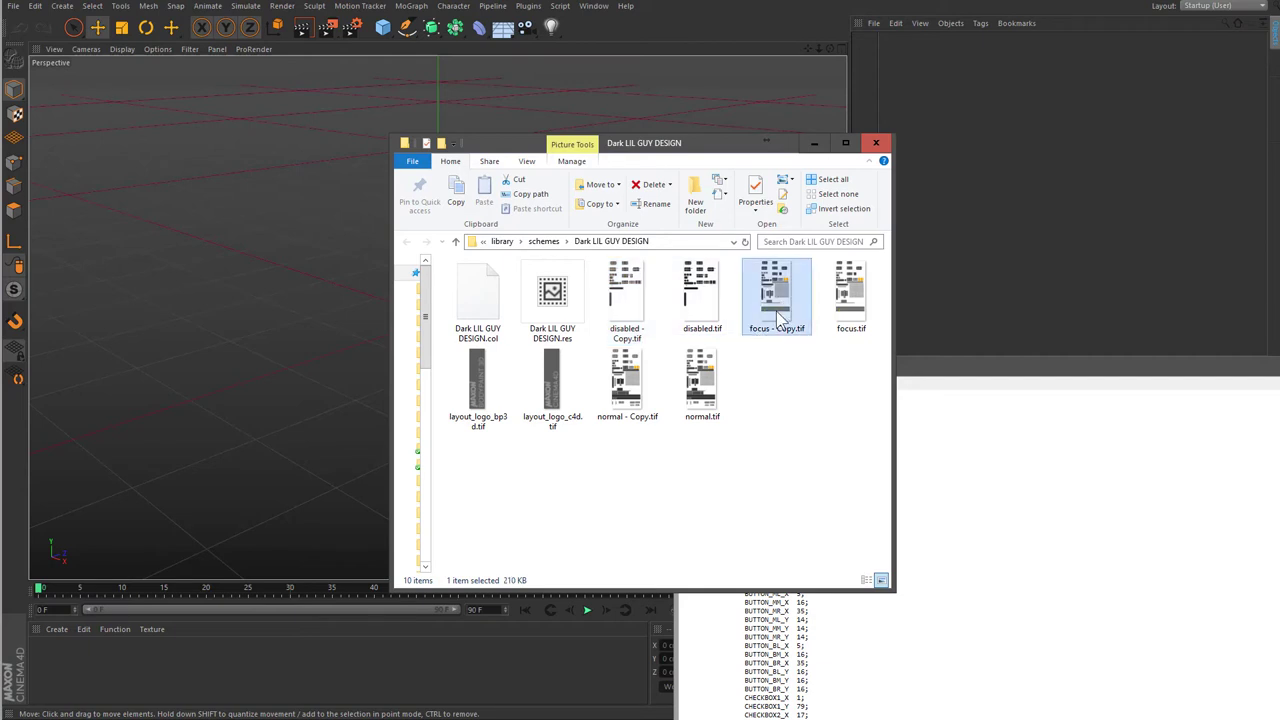
{"action": "left_click", "coordinate": [850, 295]}
{"action": "left_click", "coordinate": [628, 703]}
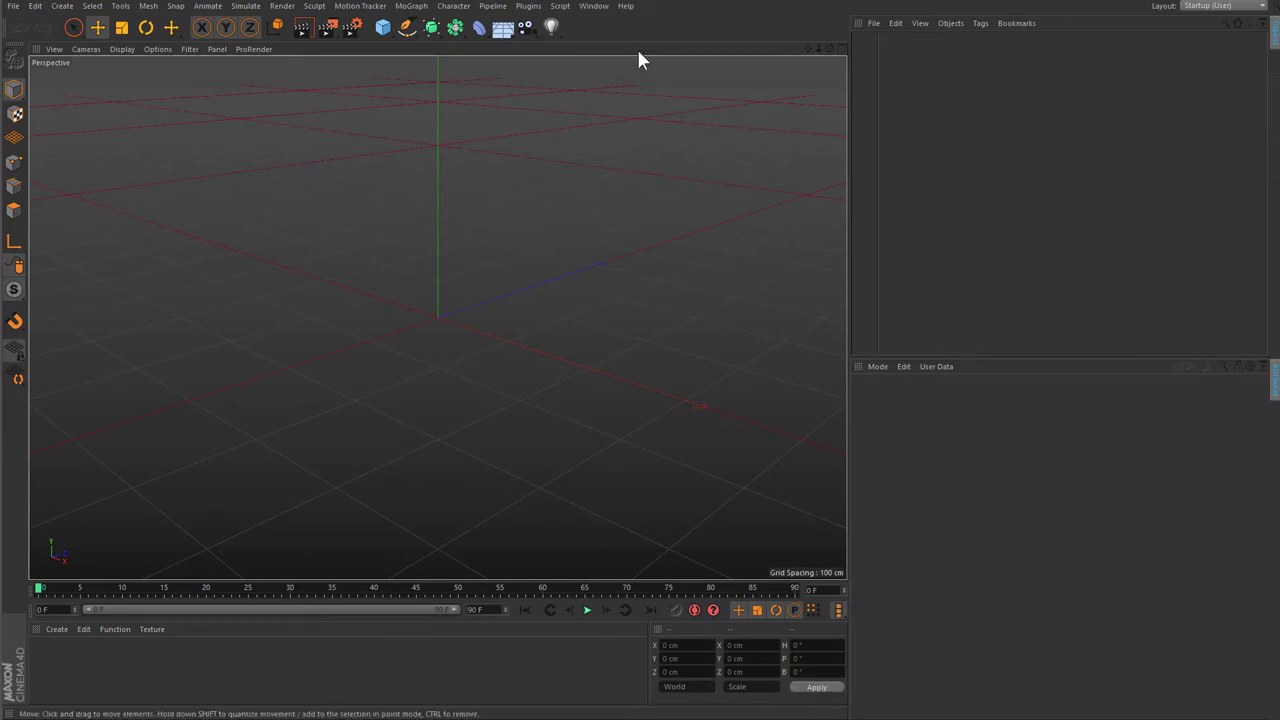
- Add a Subdivision Surface with Catmull-Clark (N-Gons) type and view its Subdivide UVs choices
{"action": "left_click_drag", "start_coordinate": [432, 27], "coordinate": [490, 47]}
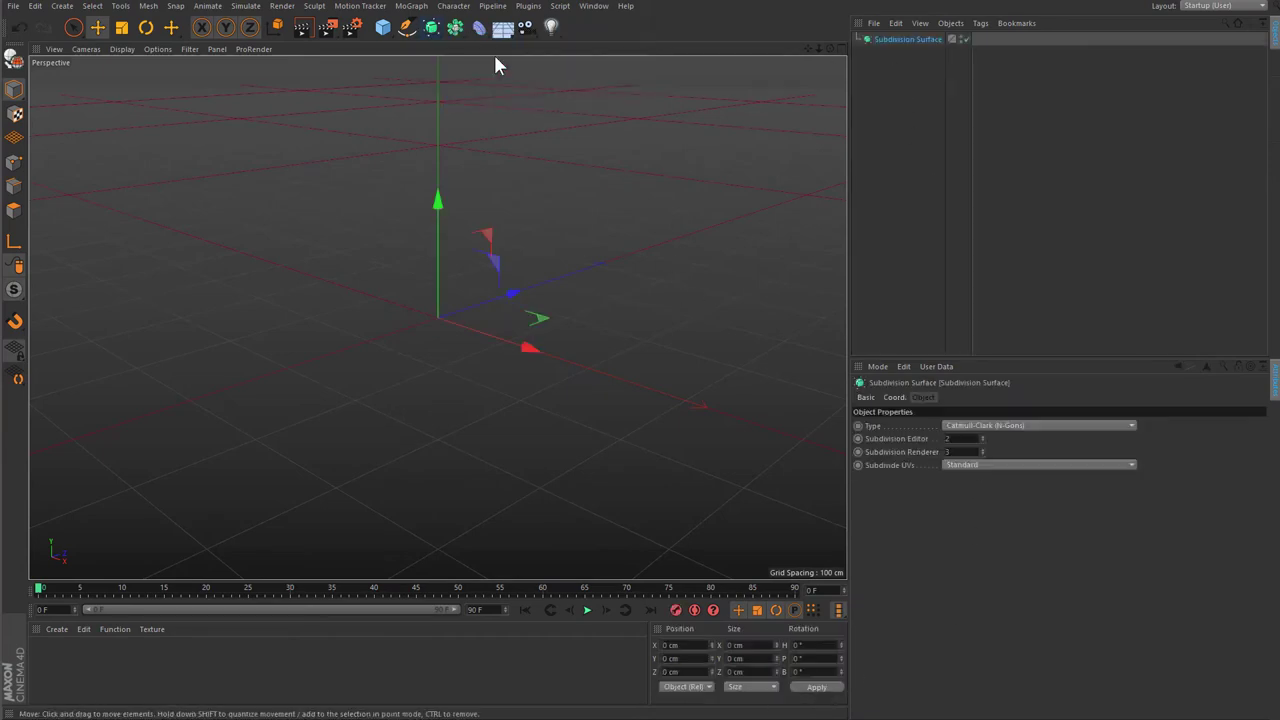
{"action": "left_click", "coordinate": [983, 426]}
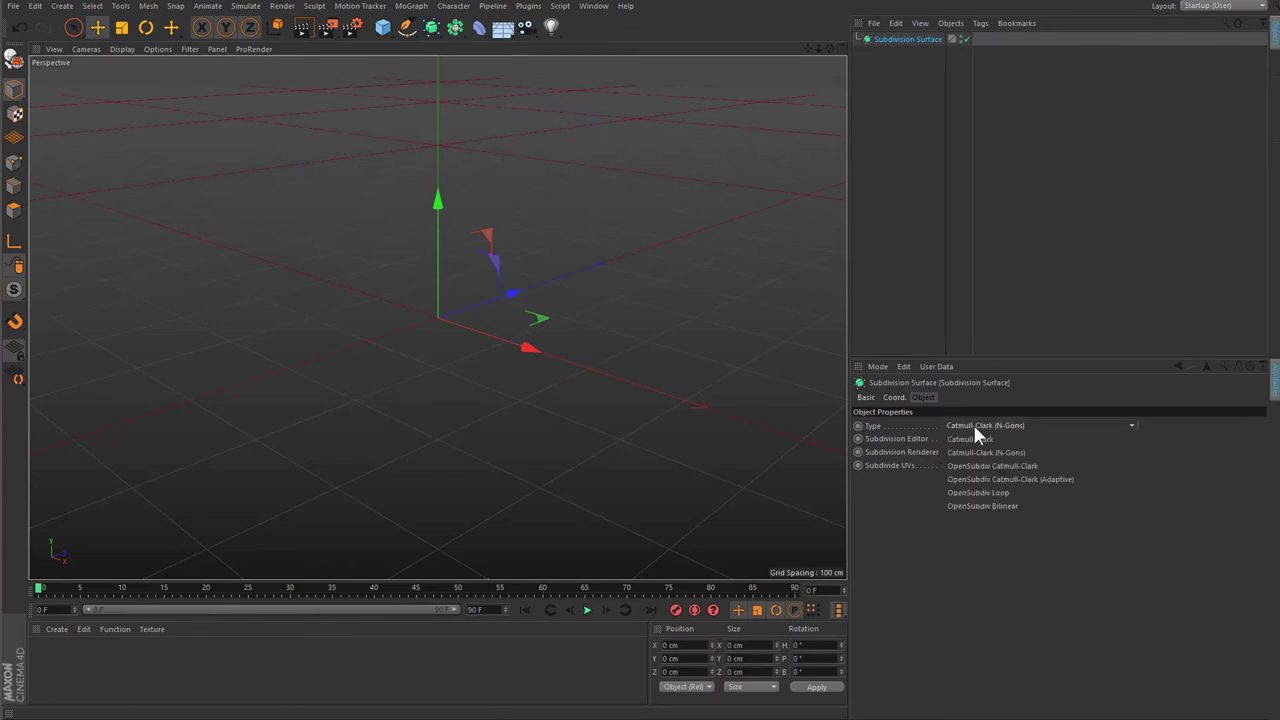
{"action": "left_click", "coordinate": [997, 428]}
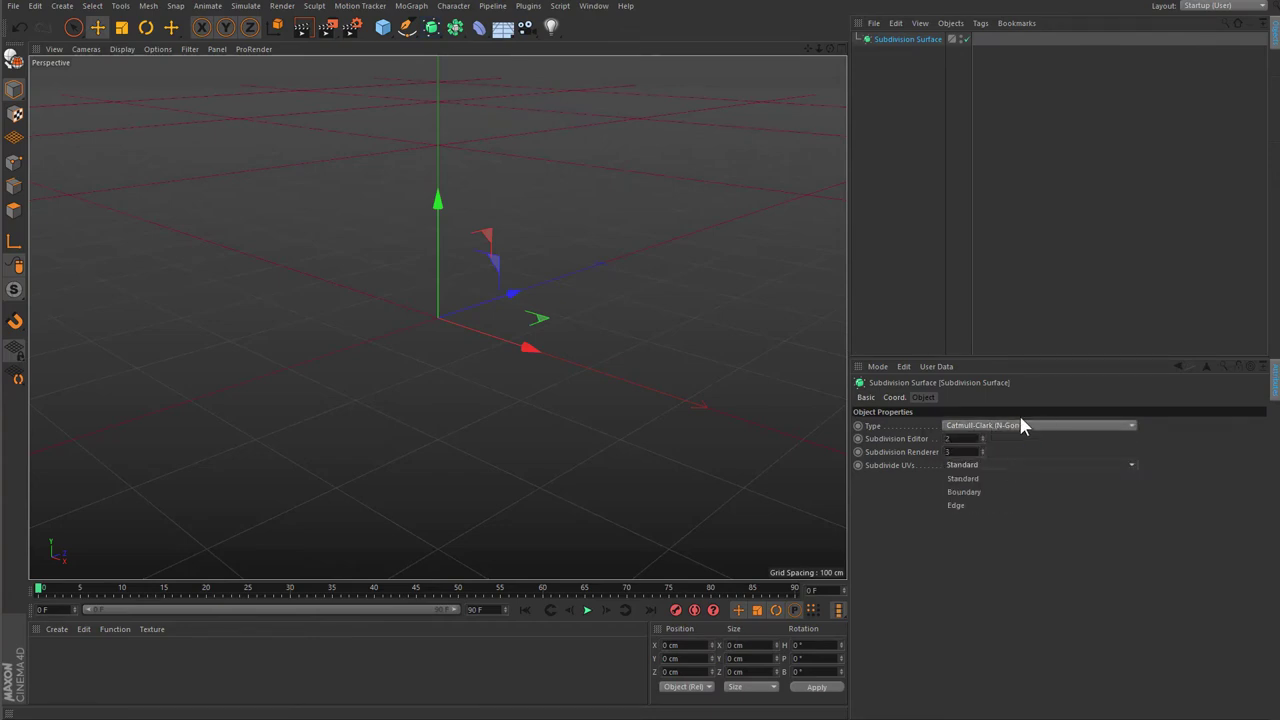
{"action": "left_click", "coordinate": [1015, 422]}
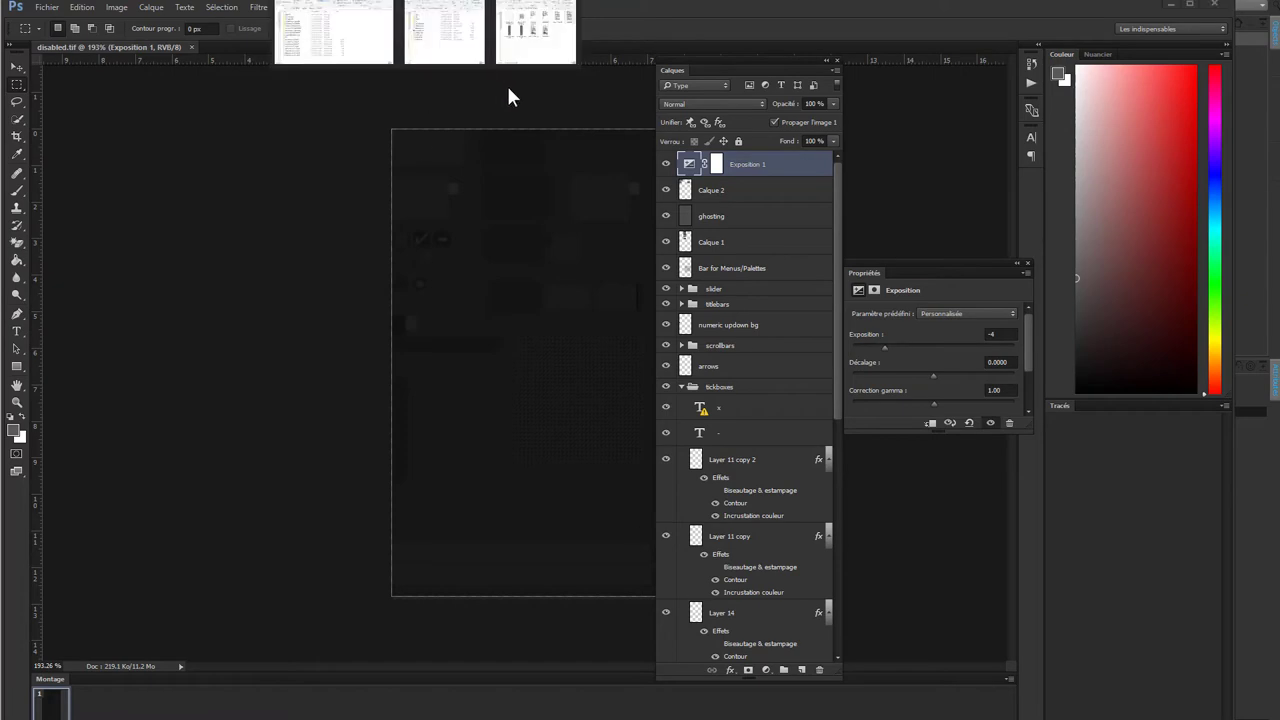
- With focus.tif open, close the Properties panel and select the titlebars layer group
{"action": "left_click", "coordinate": [531, 26]}
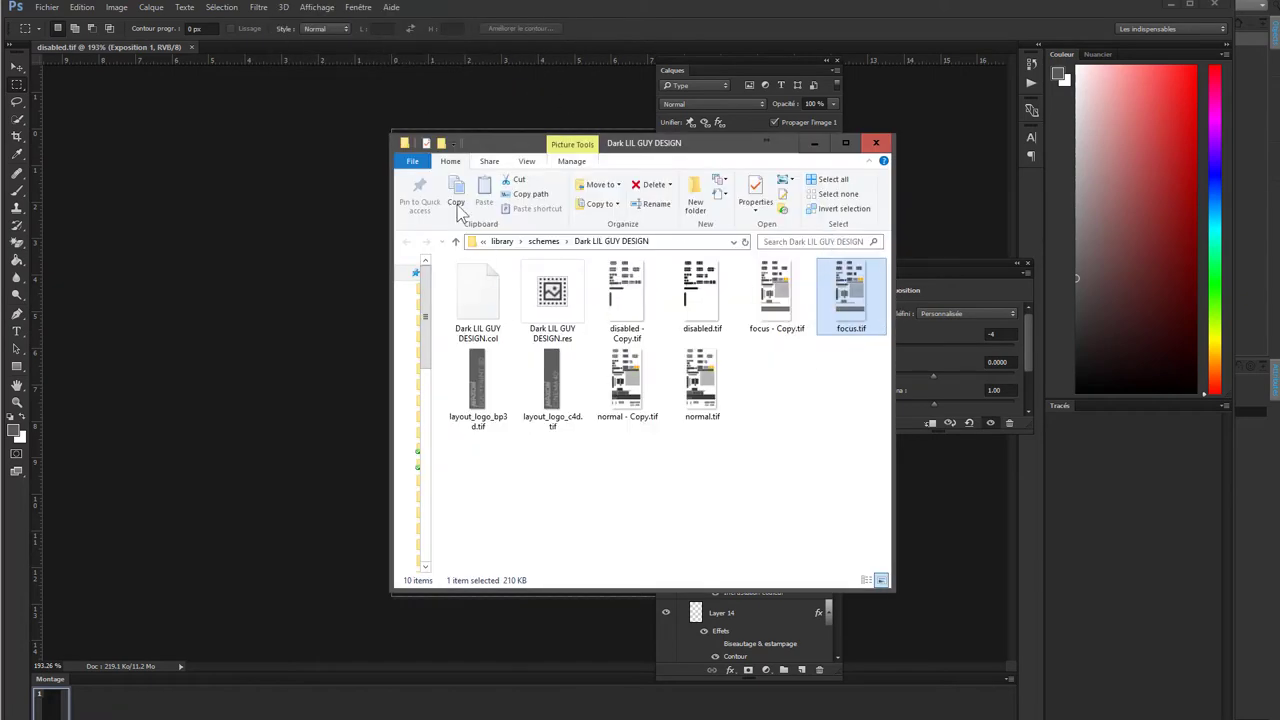
{"action": "left_click", "coordinate": [325, 35]}
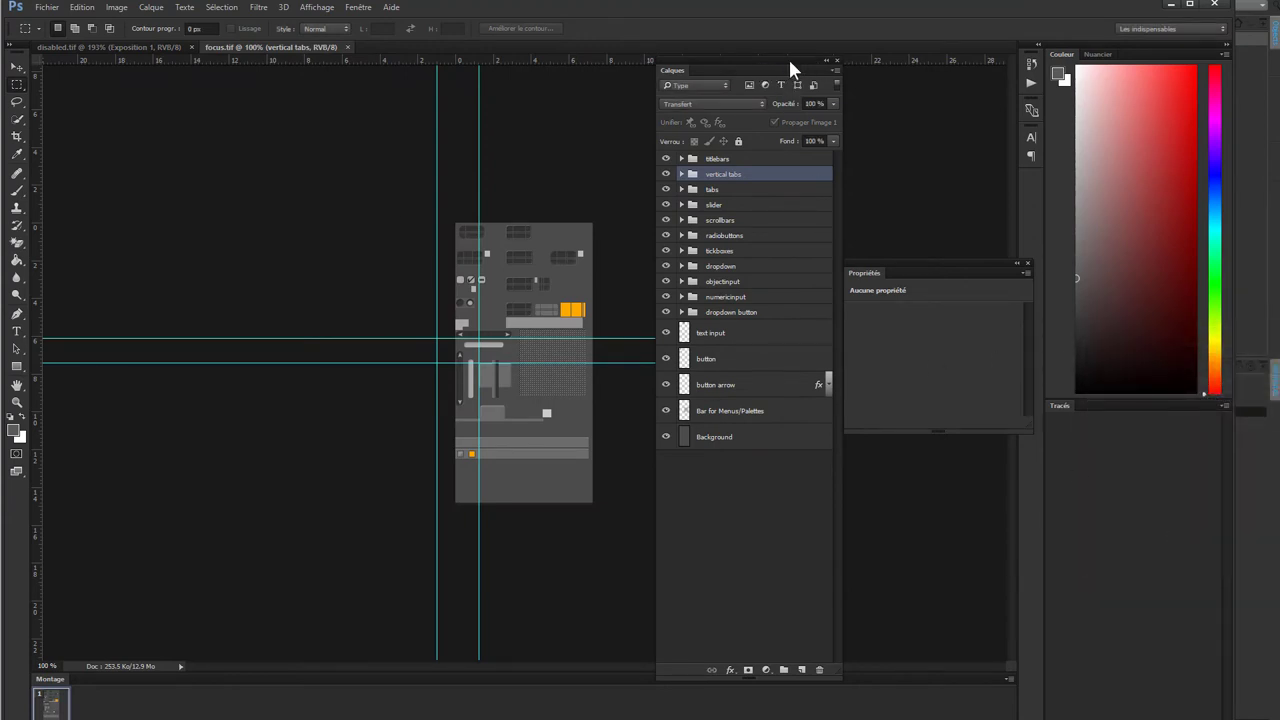
{"action": "left_click_drag", "start_coordinate": [744, 60], "coordinate": [762, 64]}
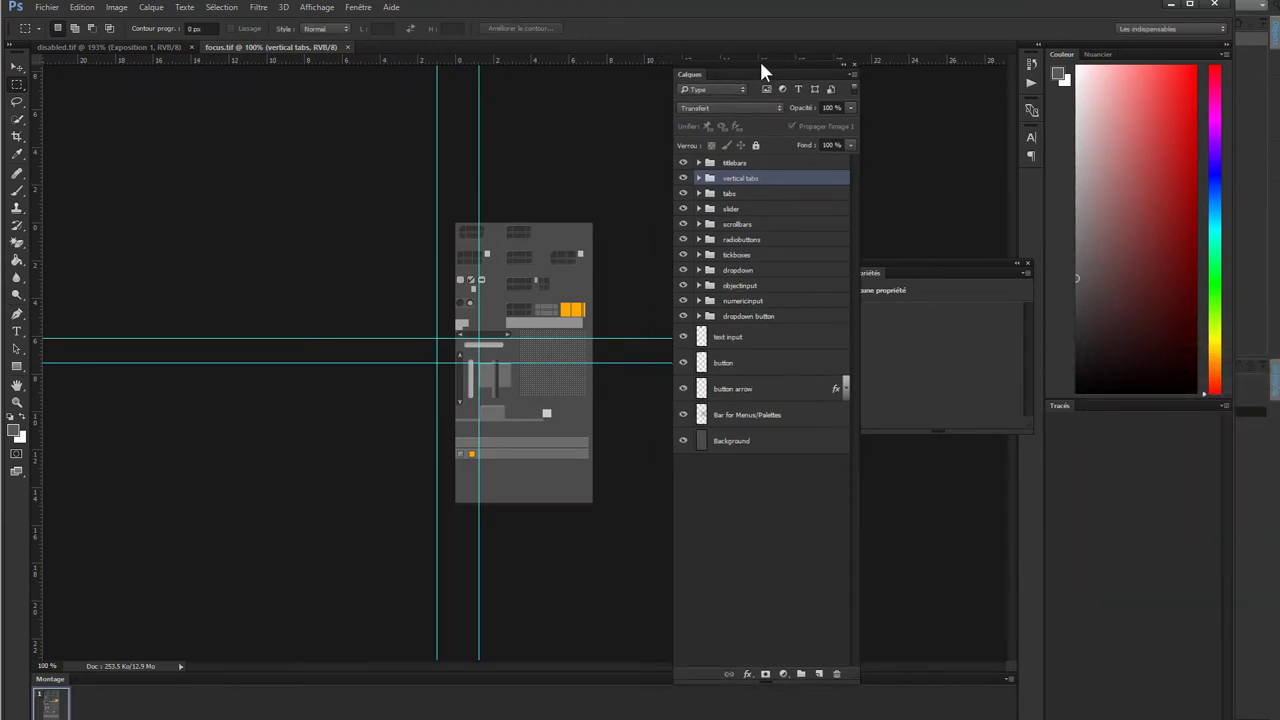
{"action": "left_click", "coordinate": [1027, 264]}
{"action": "scroll", "coordinate": [530, 332], "scroll_direction": "up", "scroll_amount": 5, "text": "alt"}
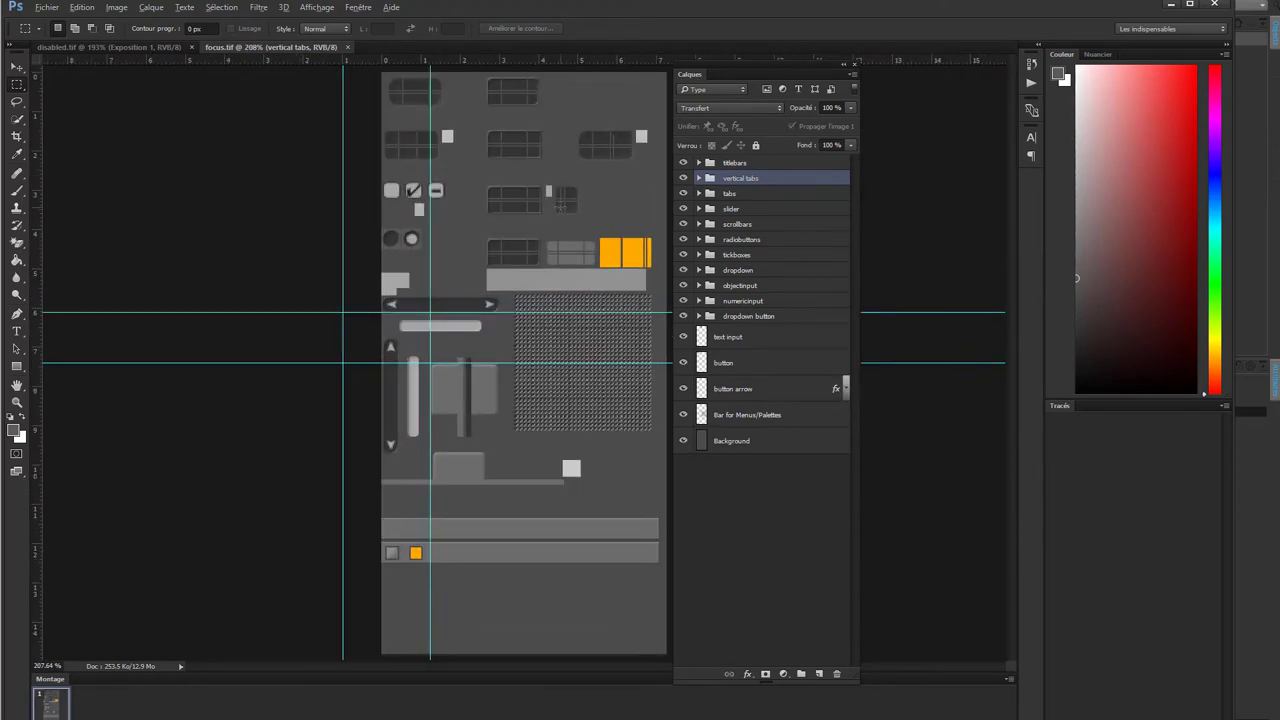
{"action": "scroll", "coordinate": [538, 172], "scroll_direction": "down", "scroll_amount": 2, "text": "alt"}
{"action": "left_click_drag", "start_coordinate": [700, 76], "coordinate": [847, 64]}
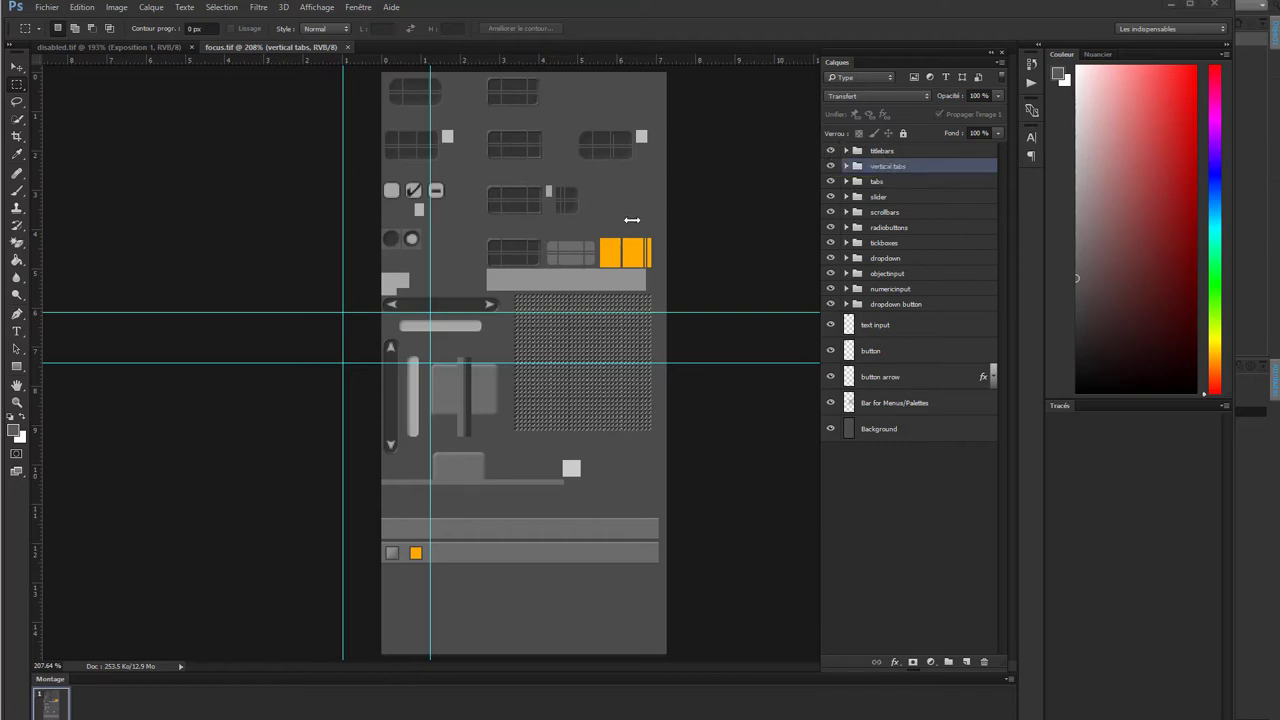
{"action": "scroll", "coordinate": [402, 304], "scroll_direction": "up", "scroll_amount": 2, "text": "alt"}
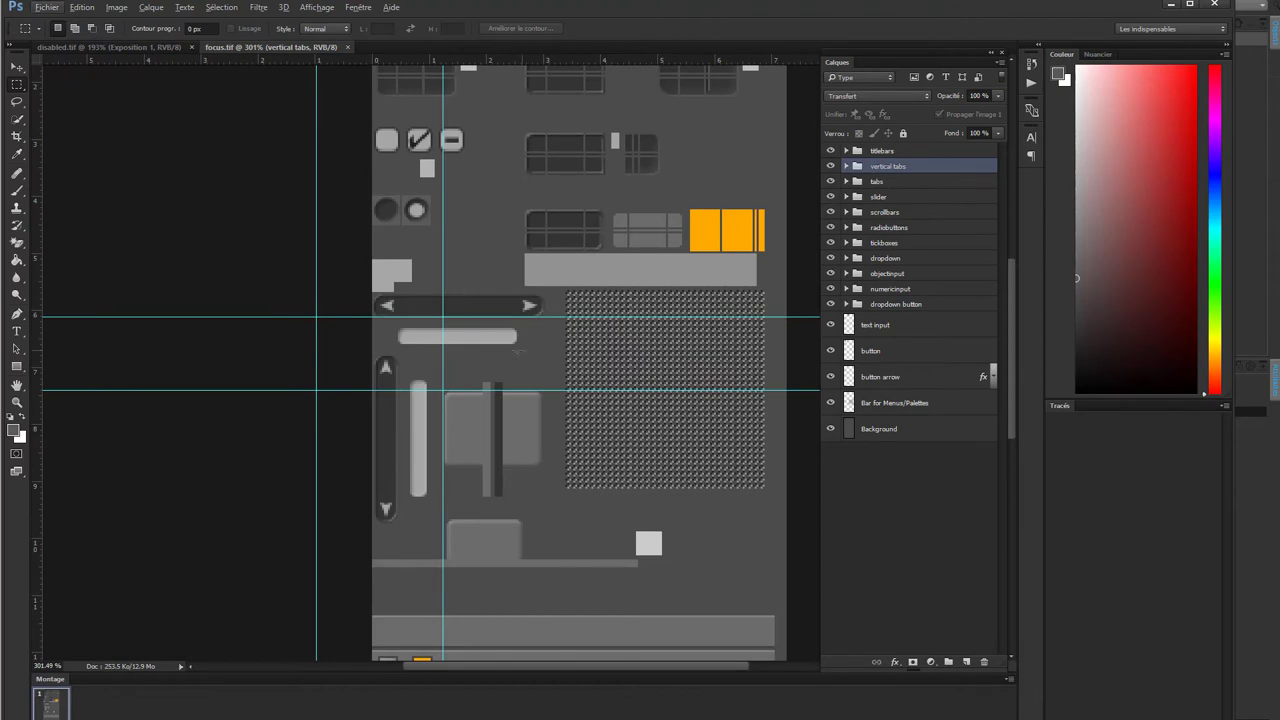
{"action": "scroll", "coordinate": [420, 330], "scroll_direction": "down", "scroll_amount": 2, "text": "alt"}
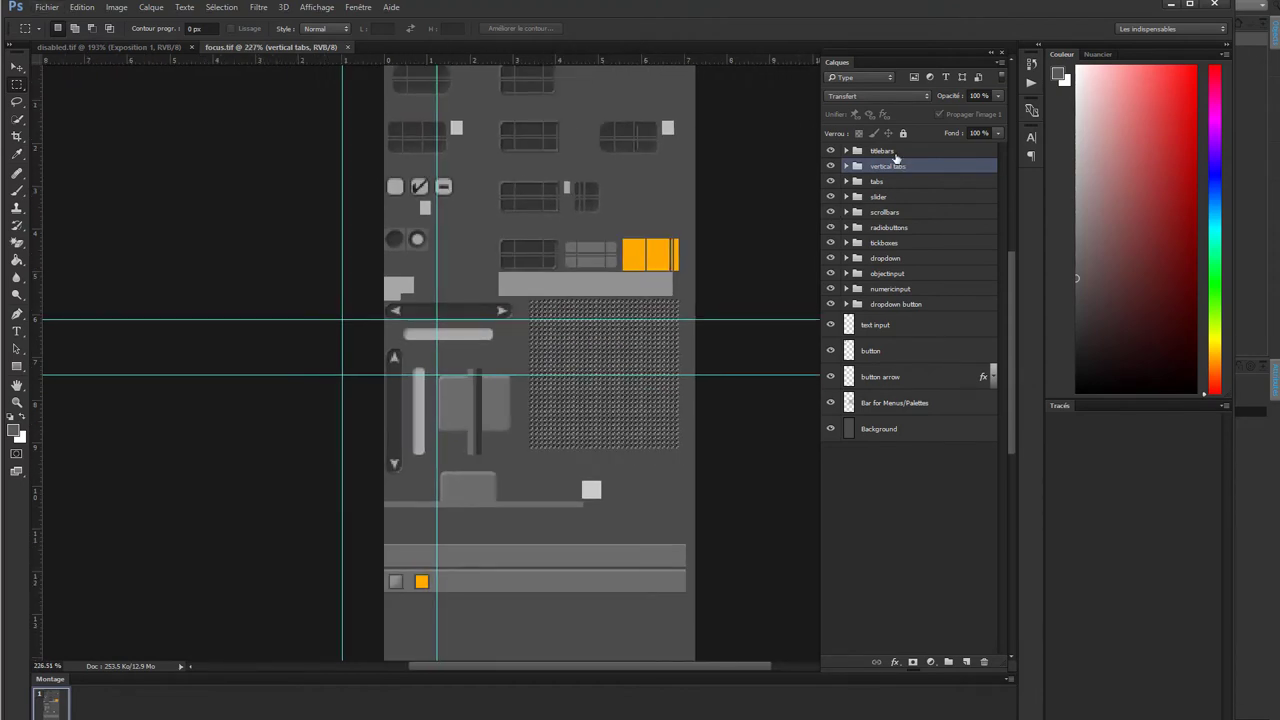
{"action": "left_click", "coordinate": [895, 152]}
{"action": "left_click", "coordinate": [929, 661]}
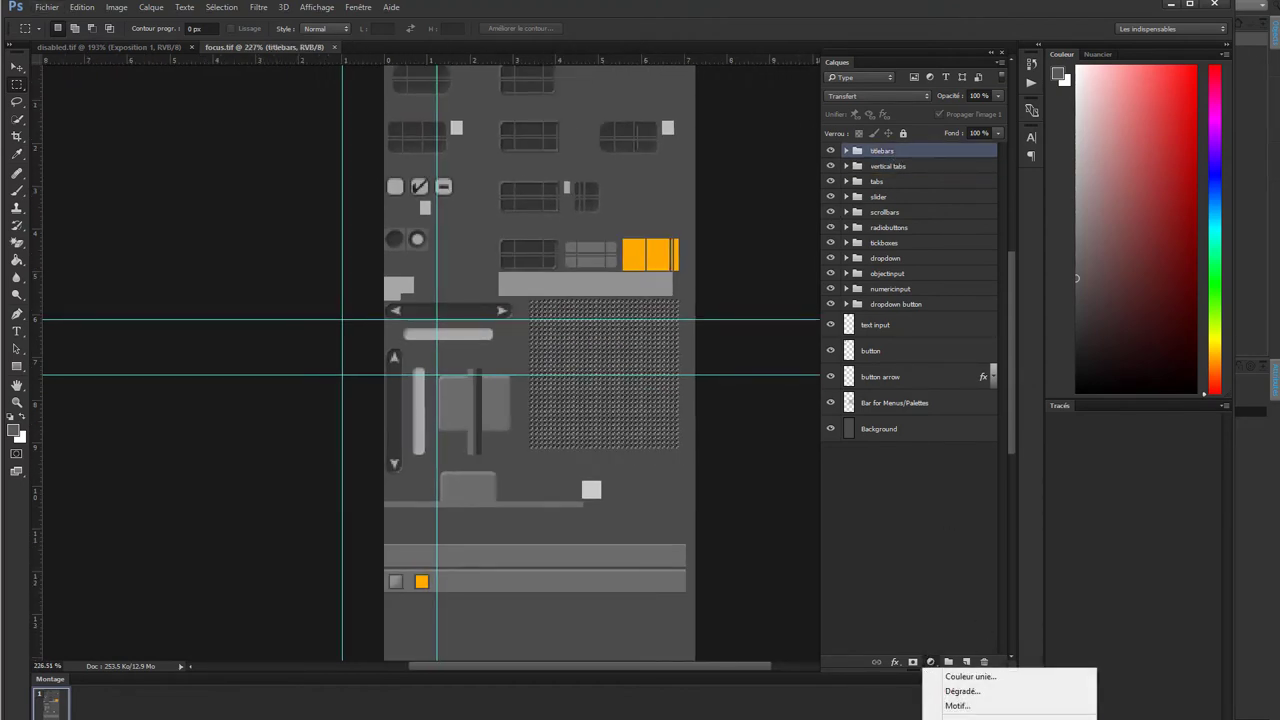
- Add an Exposition adjustment layer to focus.tif with exposure set to -4
{"action": "left_click", "coordinate": [960, 716]}
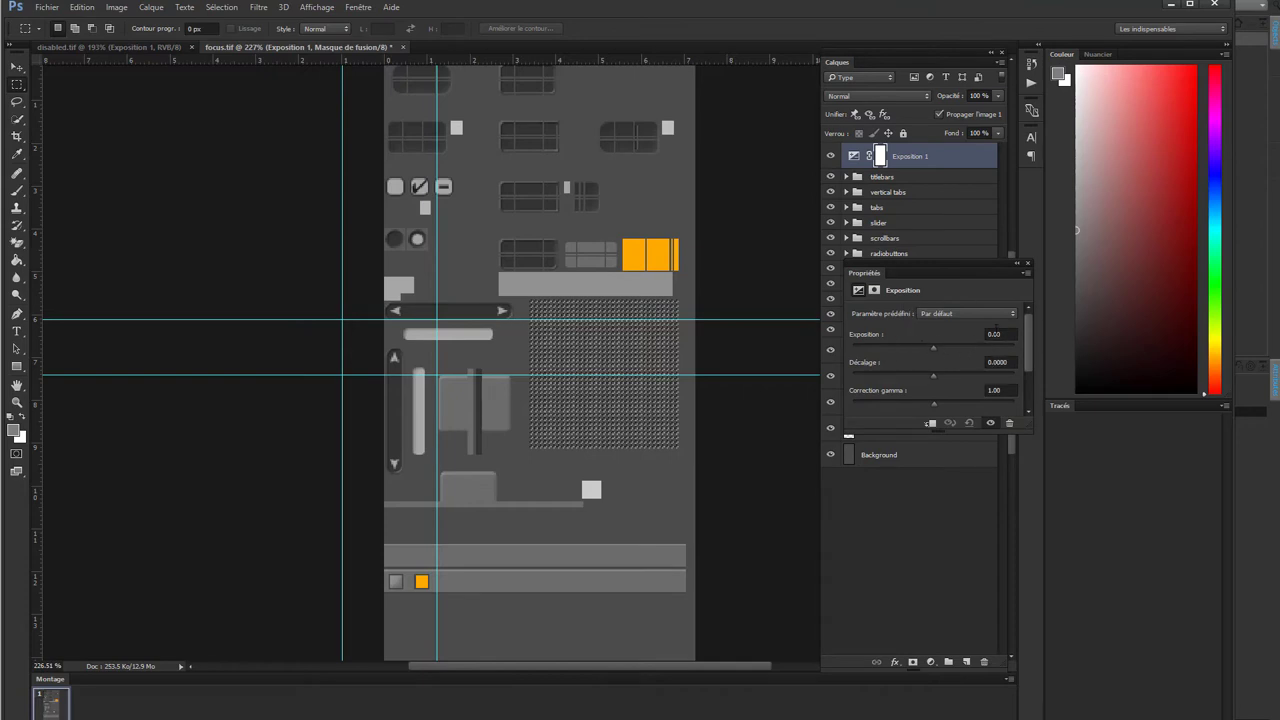
{"action": "left_click", "coordinate": [995, 334]}
{"action": "type", "text": "-4"}
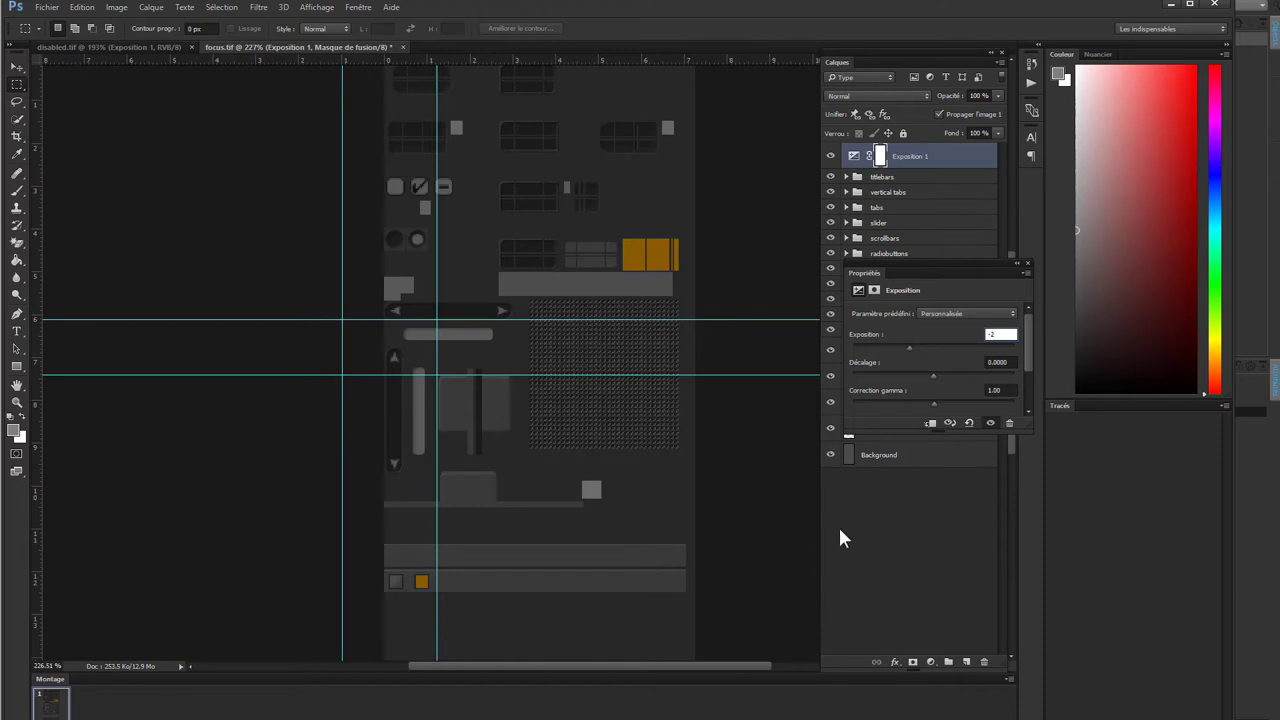
{"action": "left_click", "coordinate": [931, 563]}
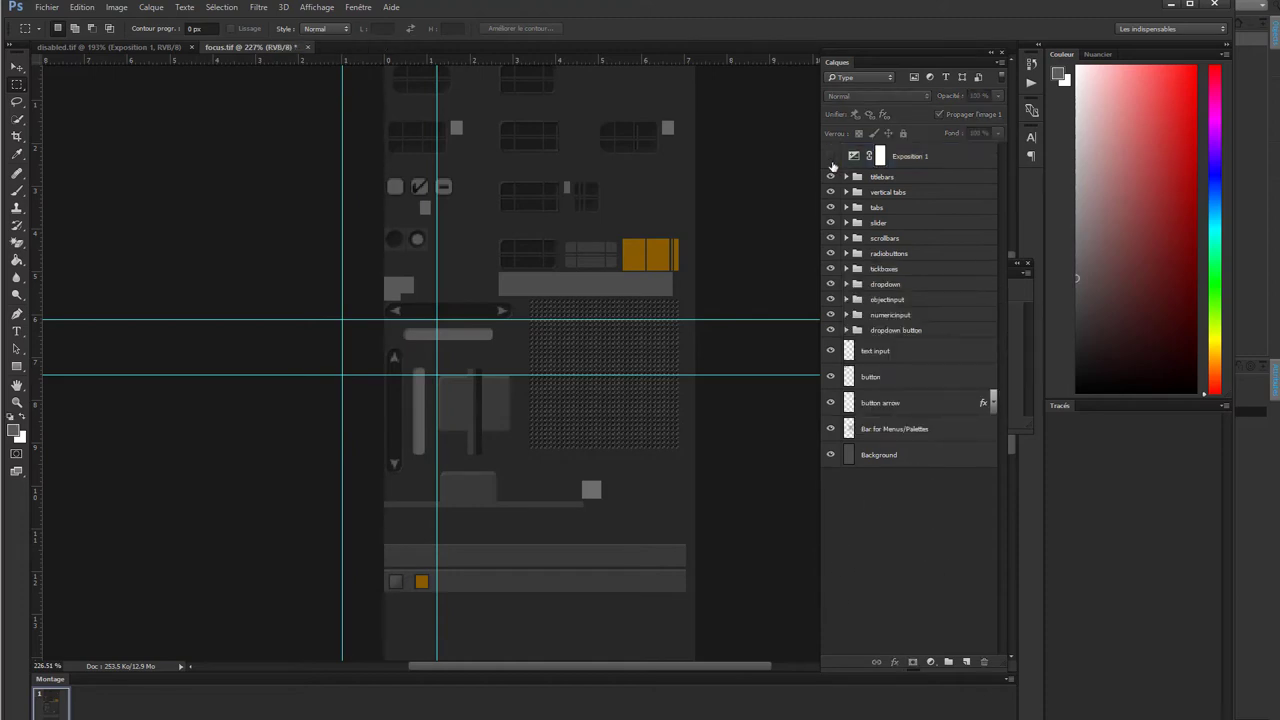
- Toggle the exposure layer's visibility to compare before and after, leaving it hidden
{"action": "left_click", "coordinate": [830, 157]}
{"action": "left_click", "coordinate": [830, 157]}
{"action": "left_click", "coordinate": [830, 157]}
{"action": "left_click", "coordinate": [830, 157]}
{"action": "left_click", "coordinate": [830, 178]}
{"action": "left_click", "coordinate": [830, 178]}
{"action": "left_click", "coordinate": [830, 157]}
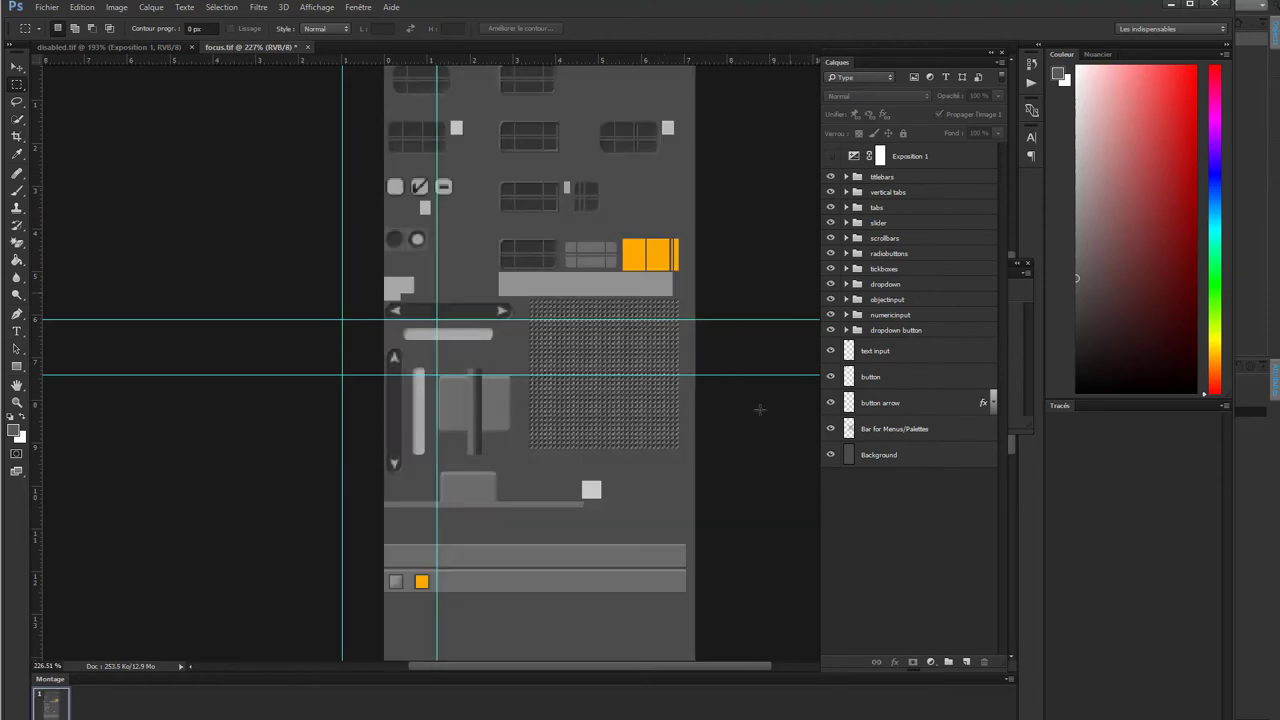
- Toggle the titlebars and vertical tabs layers on and off, then expand the vertical tabs group
{"action": "scroll", "coordinate": [760, 410], "scroll_direction": "up", "scroll_amount": 2, "text": "alt"}
{"action": "left_click", "coordinate": [830, 177]}
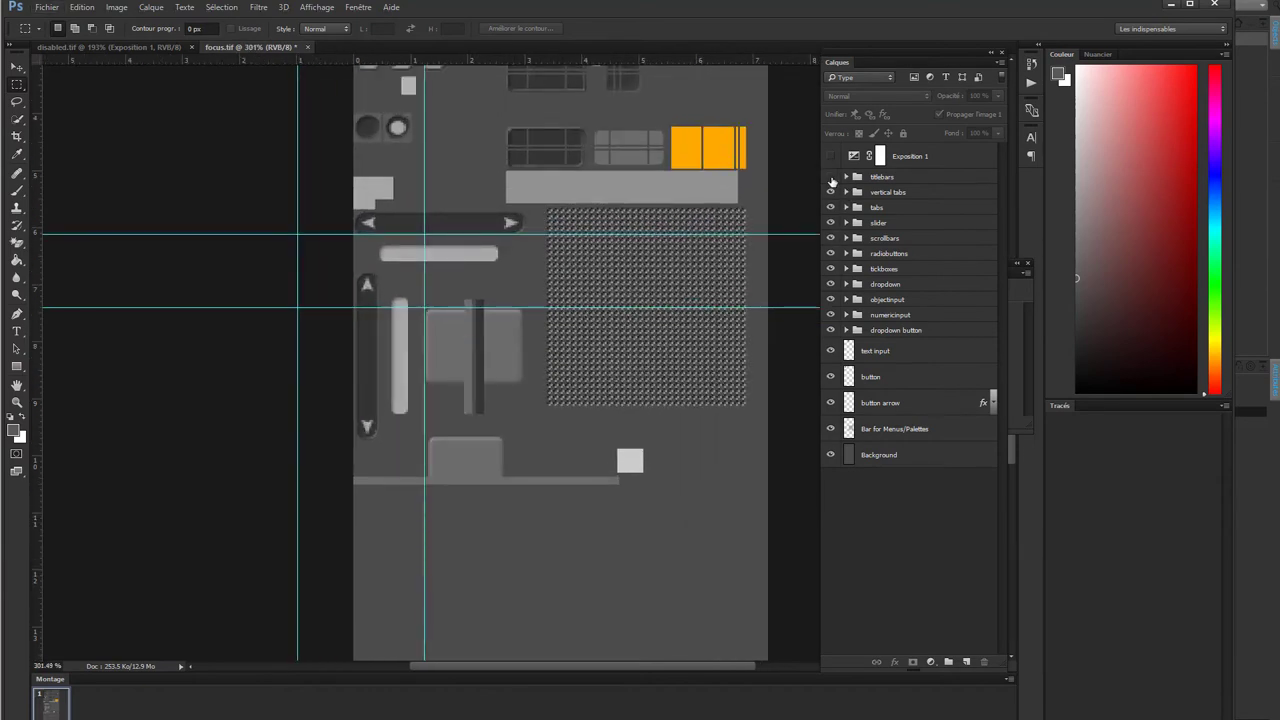
{"action": "left_click", "coordinate": [830, 177]}
{"action": "left_click", "coordinate": [830, 177]}
{"action": "left_click", "coordinate": [830, 177]}
{"action": "left_click", "coordinate": [830, 192]}
{"action": "left_click", "coordinate": [830, 192]}
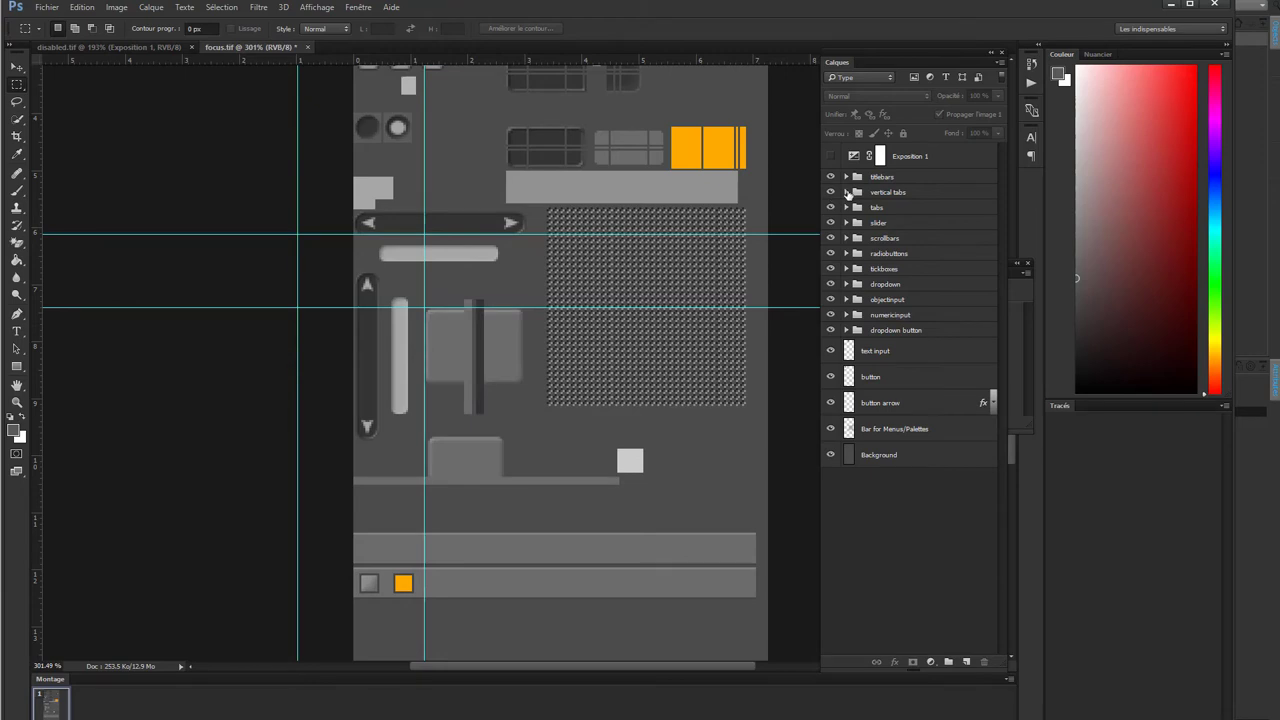
{"action": "left_click", "coordinate": [846, 192]}
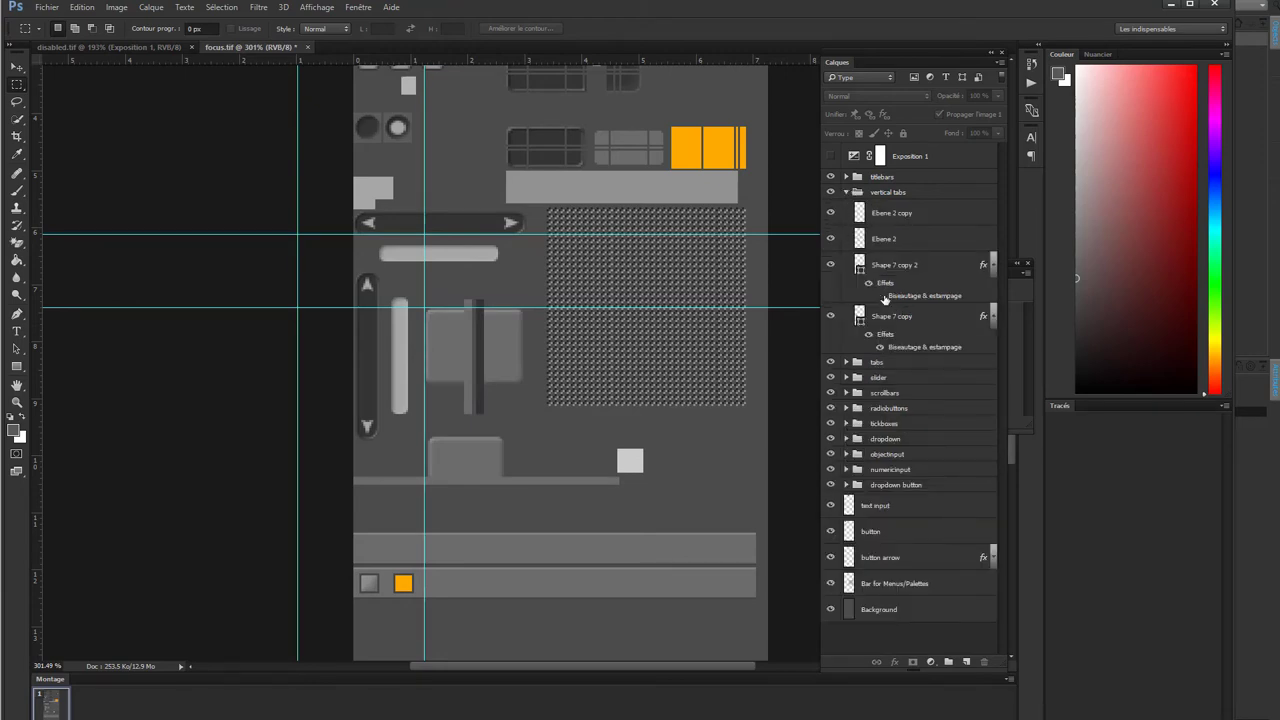
- Select Shape 7 copy, expand the tabs group and toggle Shape 7's bevel effect
{"action": "left_click", "coordinate": [884, 351]}
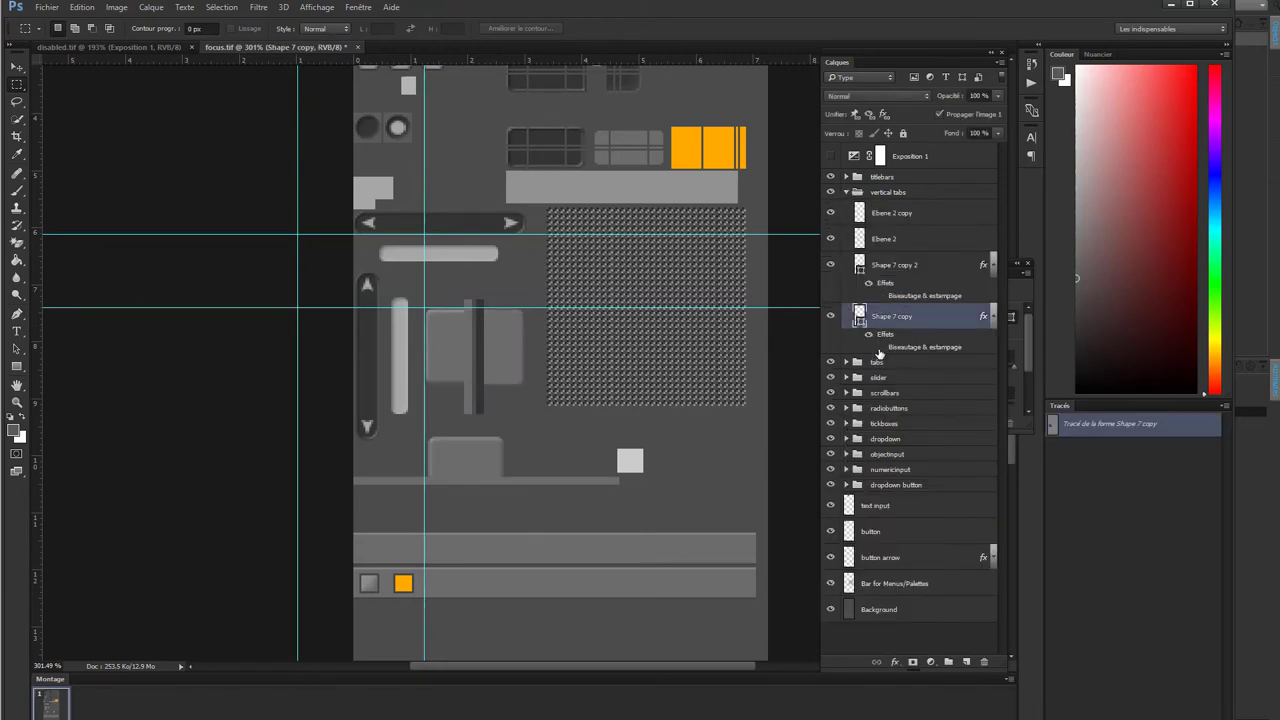
{"action": "left_click", "coordinate": [828, 366]}
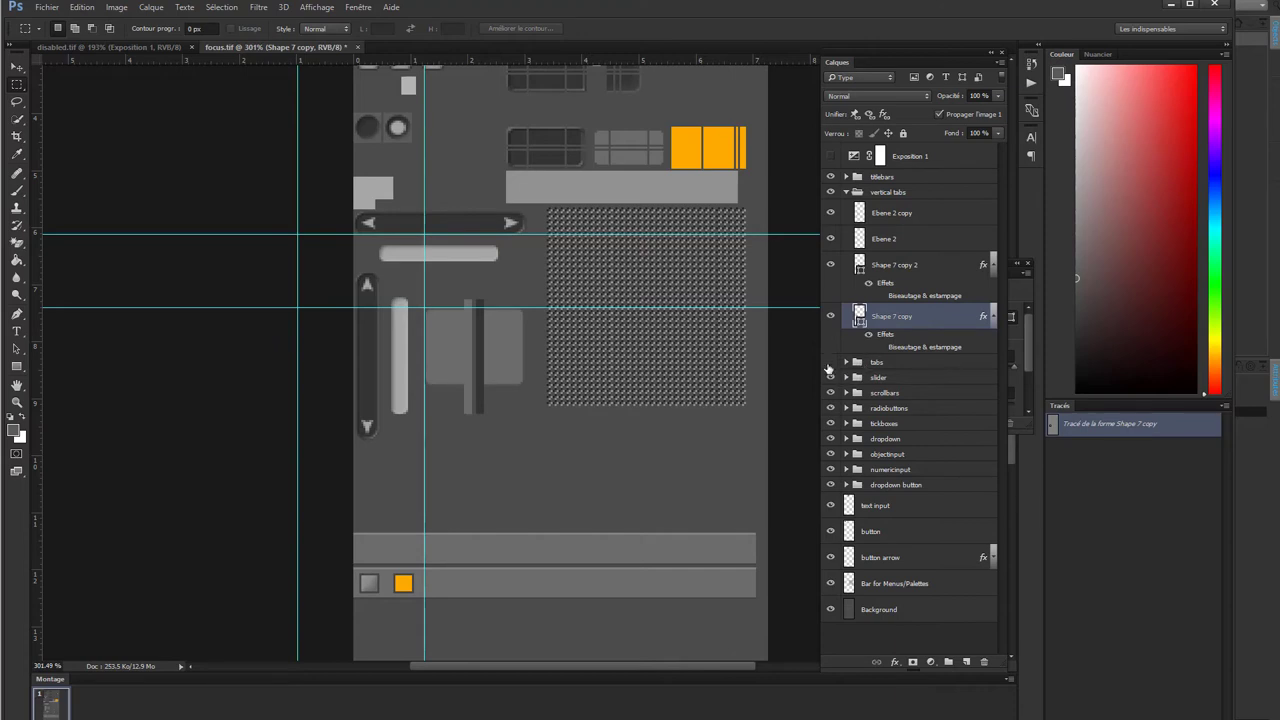
{"action": "left_click", "coordinate": [828, 366]}
{"action": "left_click", "coordinate": [846, 362]}
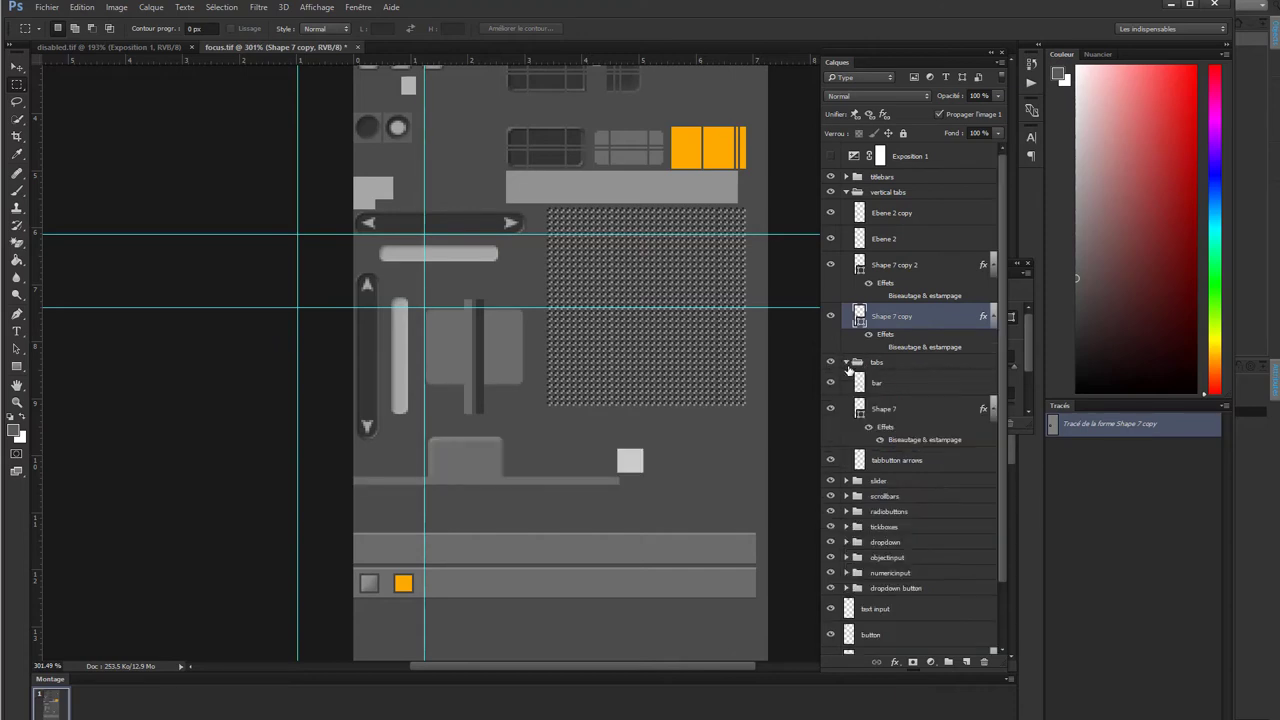
{"action": "left_click", "coordinate": [880, 441]}
- Expand the slider group, check what slider overflow draws, then marquee the top dark grid tab
{"action": "left_click", "coordinate": [830, 480]}
{"action": "left_click", "coordinate": [830, 480]}
{"action": "left_click", "coordinate": [850, 480]}
{"action": "left_click", "coordinate": [846, 481]}
{"action": "scroll", "coordinate": [894, 492], "scroll_direction": "down", "scroll_amount": 1}
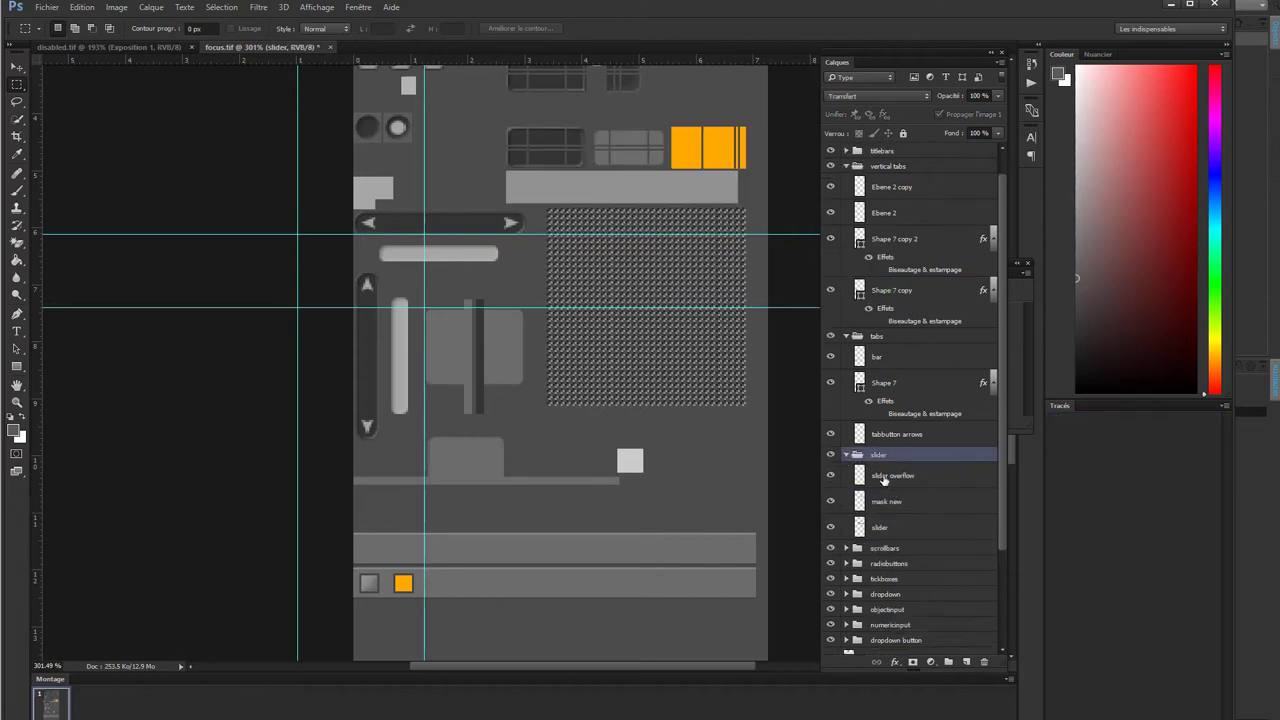
{"action": "left_click", "coordinate": [884, 478]}
{"action": "left_click", "coordinate": [830, 455]}
{"action": "left_click", "coordinate": [830, 455]}
{"action": "left_click", "coordinate": [830, 455]}
{"action": "left_click", "coordinate": [830, 455]}
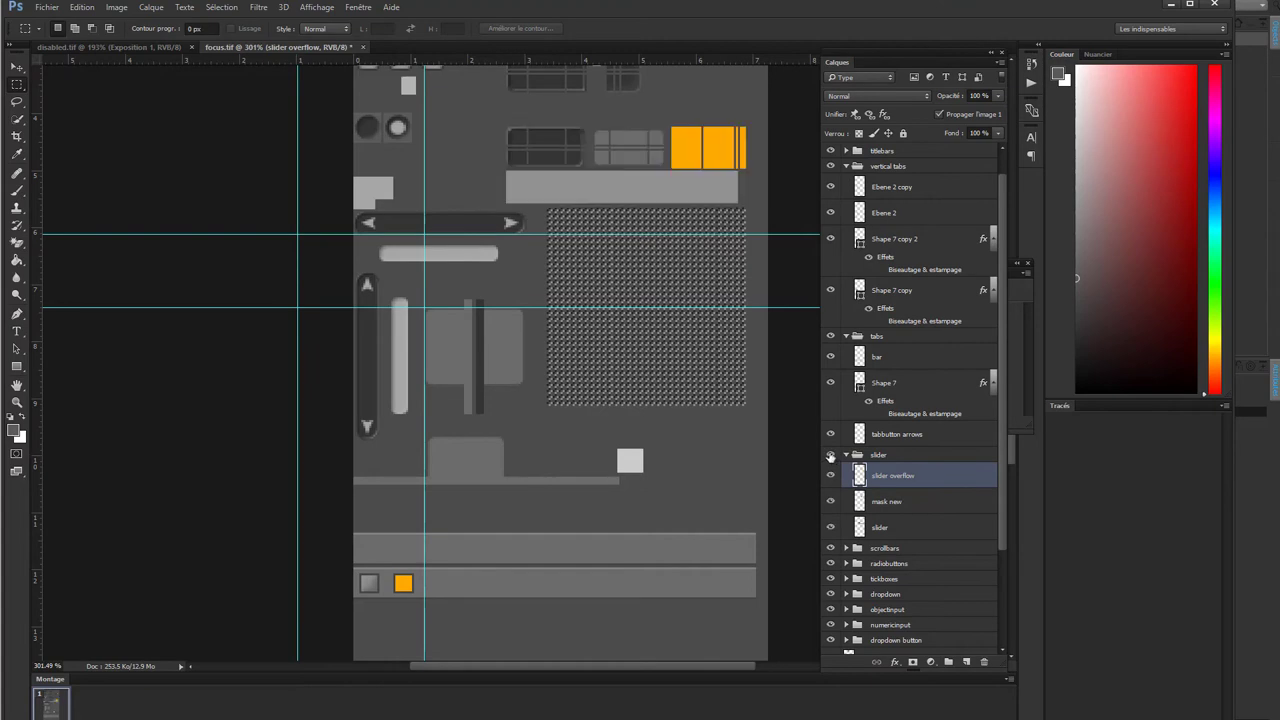
{"action": "scroll", "coordinate": [572, 83], "scroll_direction": "up", "scroll_amount": 2, "text": "alt"}
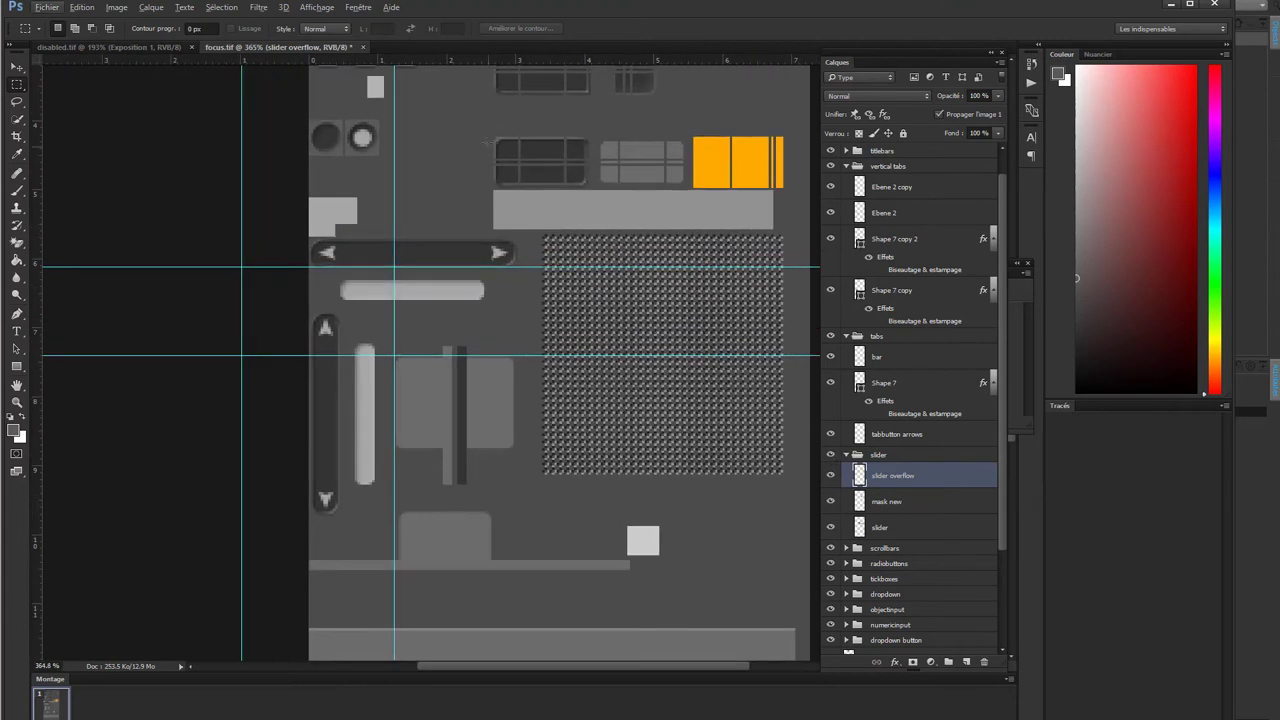
{"action": "left_click_drag", "start_coordinate": [476, 124], "coordinate": [594, 187]}
- Add the small dark tab and another grid tab graphic to the marquee selection
{"action": "scroll", "coordinate": [613, 193], "scroll_direction": "down", "scroll_amount": 1, "text": "alt"}
{"action": "scroll", "coordinate": [590, 240], "scroll_direction": "up", "scroll_amount": 2, "text": "alt"}
{"action": "scroll", "coordinate": [570, 282], "scroll_direction": "up", "scroll_amount": 1, "text": "alt"}
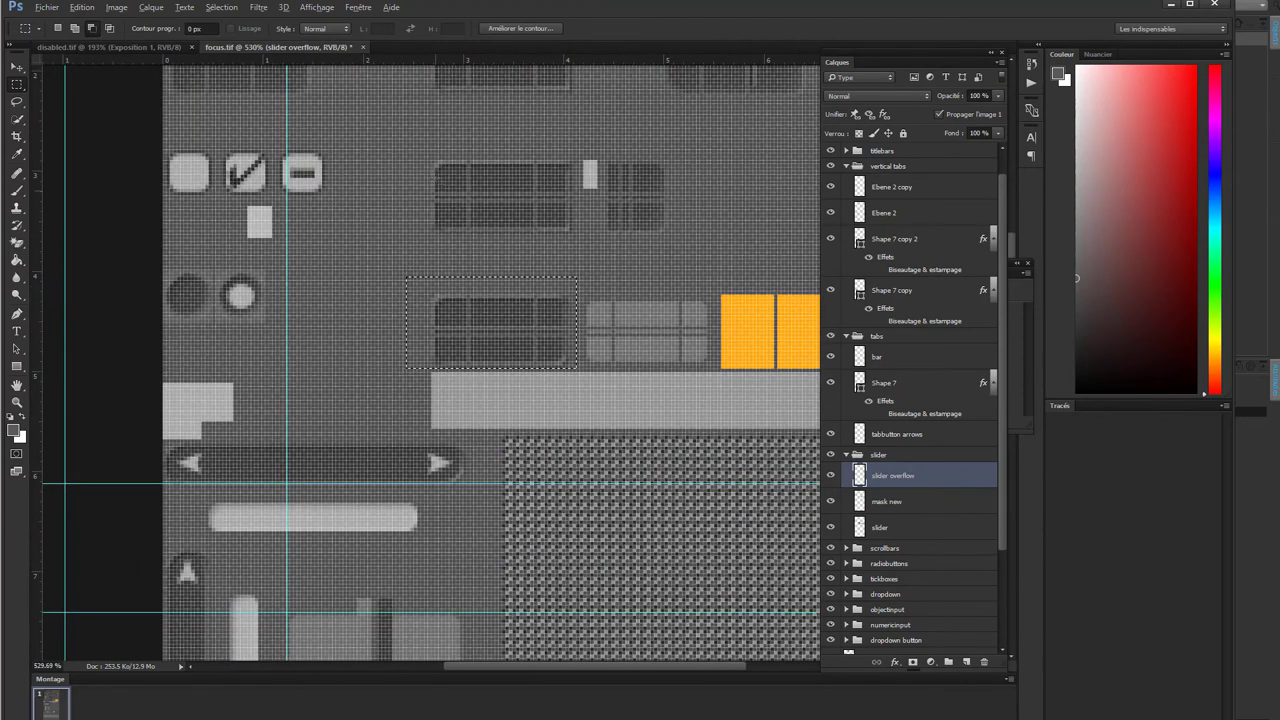
{"action": "scroll", "coordinate": [562, 213], "scroll_direction": "down", "scroll_amount": 1, "text": "alt"}
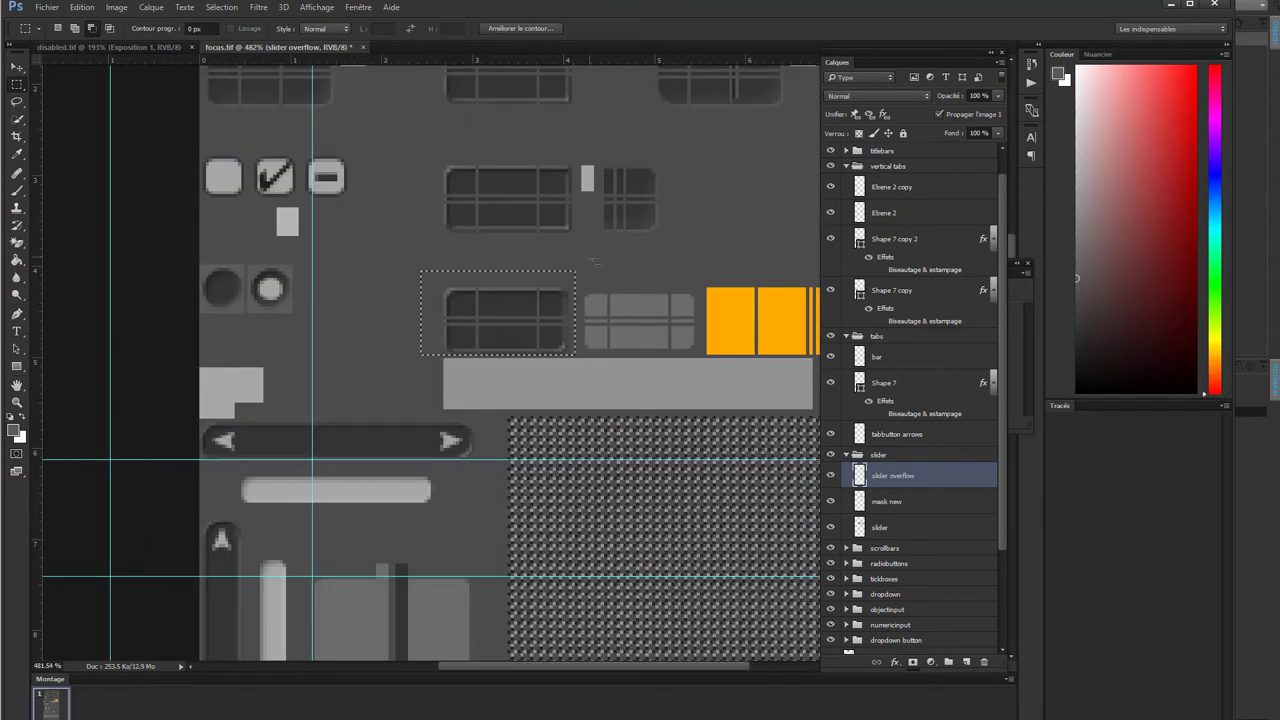
{"action": "left_click_drag", "start_coordinate": [640, 213], "coordinate": [600, 146], "text": "shift"}
{"action": "left_click_drag", "start_coordinate": [405, 146], "coordinate": [578, 240], "text": "shift"}
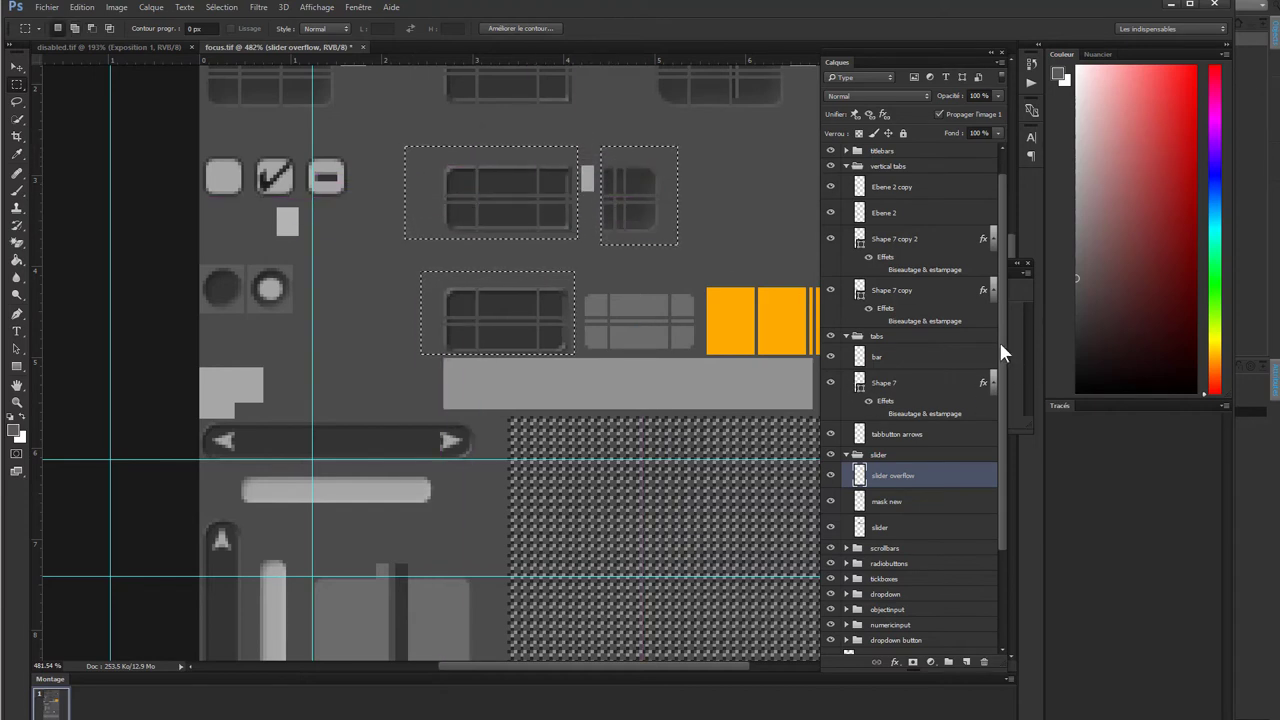
- Add the next, right-hand, top and left grid tab graphics to the selection, then zoom out
{"action": "scroll", "coordinate": [1003, 300], "scroll_direction": "up", "scroll_amount": 1}
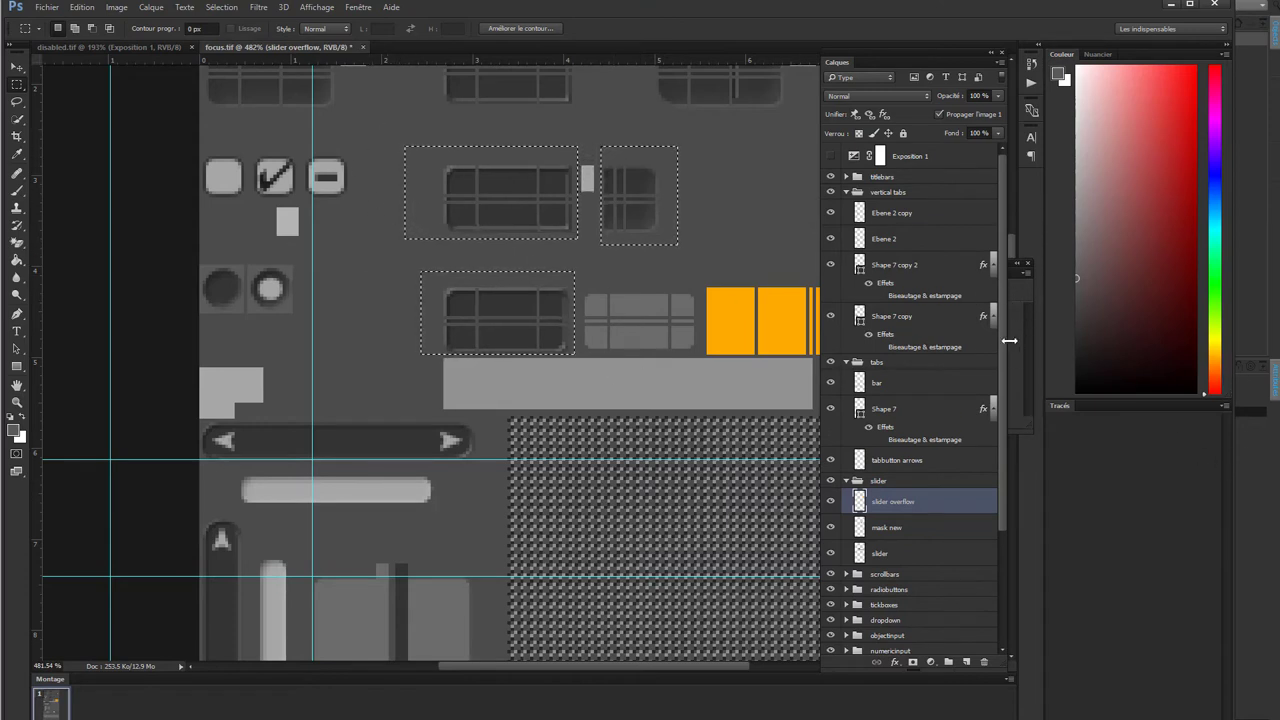
{"action": "scroll", "coordinate": [633, 250], "scroll_direction": "up", "scroll_amount": 5}
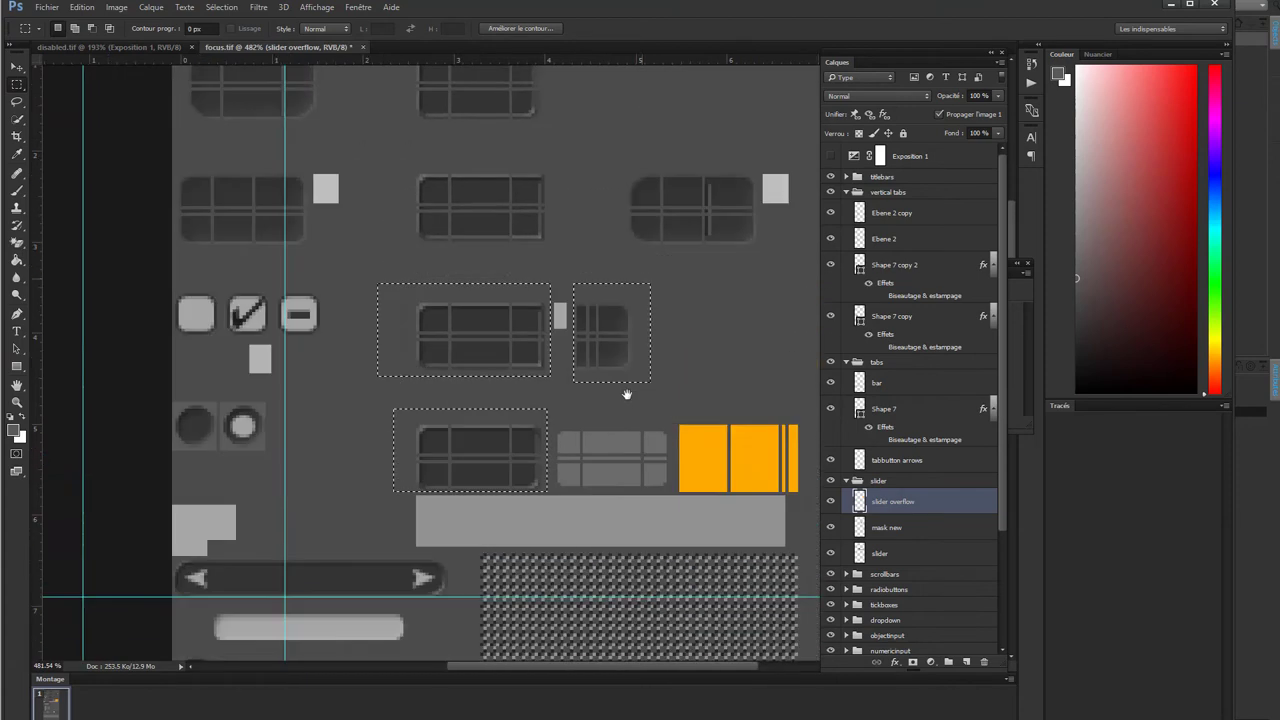
{"action": "left_click_drag", "start_coordinate": [601, 253], "coordinate": [742, 334], "text": "shift"}
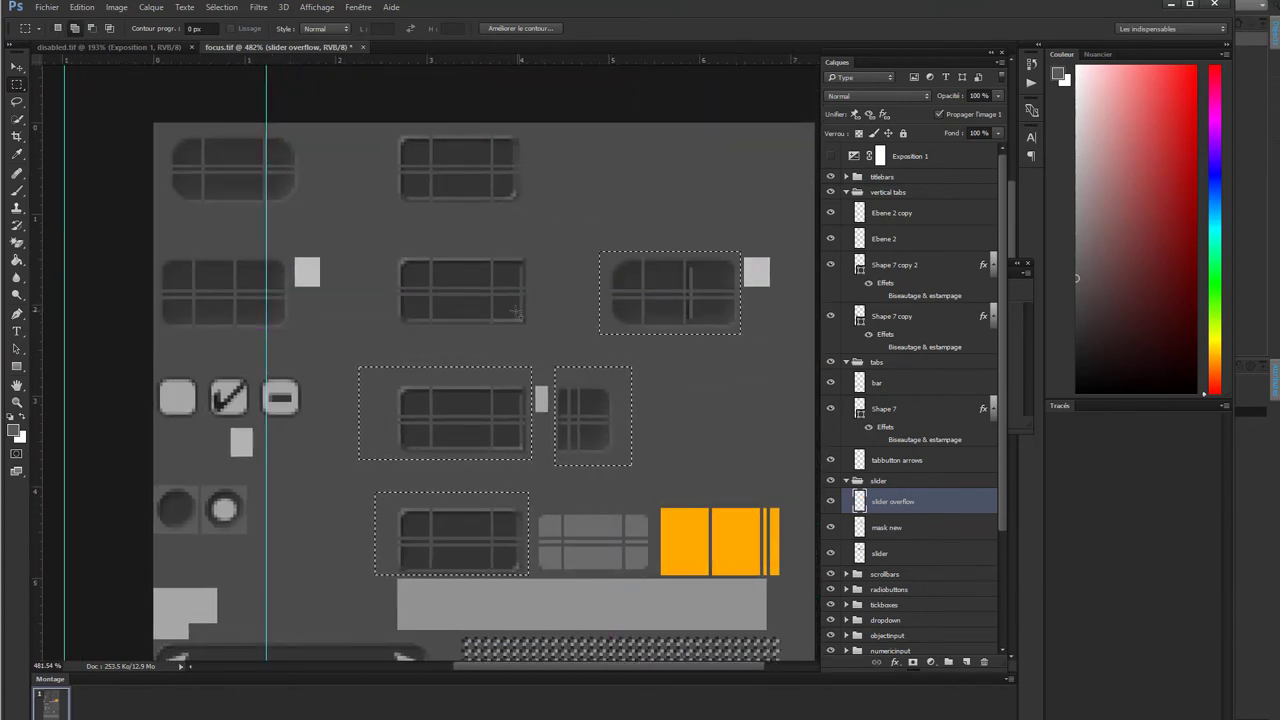
{"action": "mouse_move", "coordinate": [548, 324]}
{"action": "left_mouse_down", "text": "shift"}
{"action": "mouse_move", "coordinate": [400, 245]}
{"action": "mouse_move", "coordinate": [526, 125]}
{"action": "left_mouse_up", "text": "shift"}
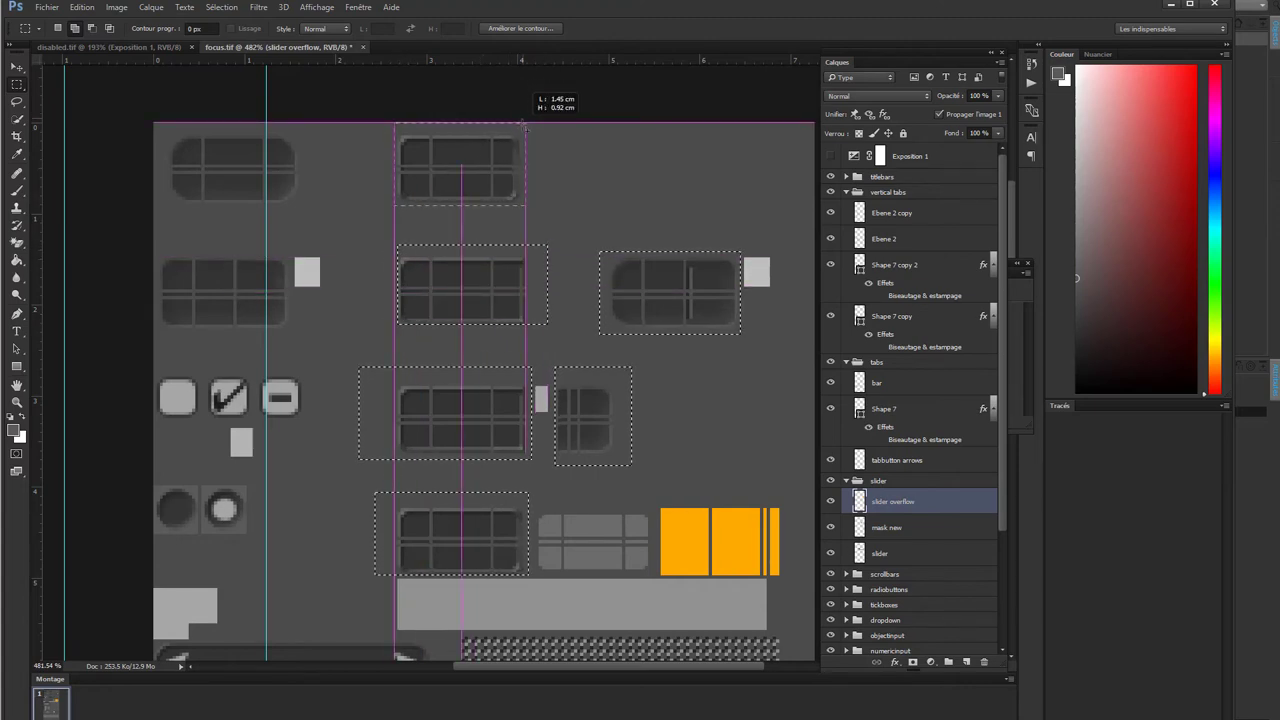
{"action": "left_click_drag", "start_coordinate": [330, 215], "coordinate": [169, 128], "text": "shift"}
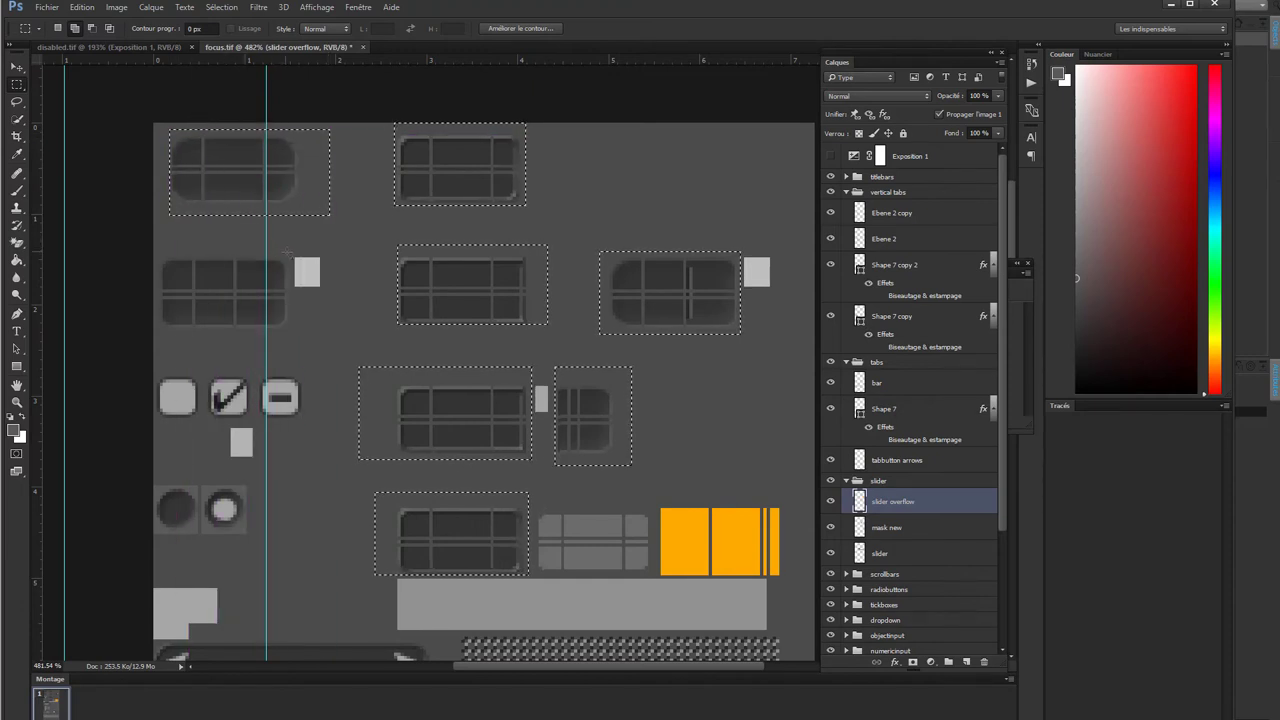
{"action": "left_click_drag", "start_coordinate": [291, 242], "coordinate": [155, 324], "text": "shift"}
{"action": "scroll", "coordinate": [462, 164], "scroll_direction": "down", "scroll_amount": 1, "text": "alt"}
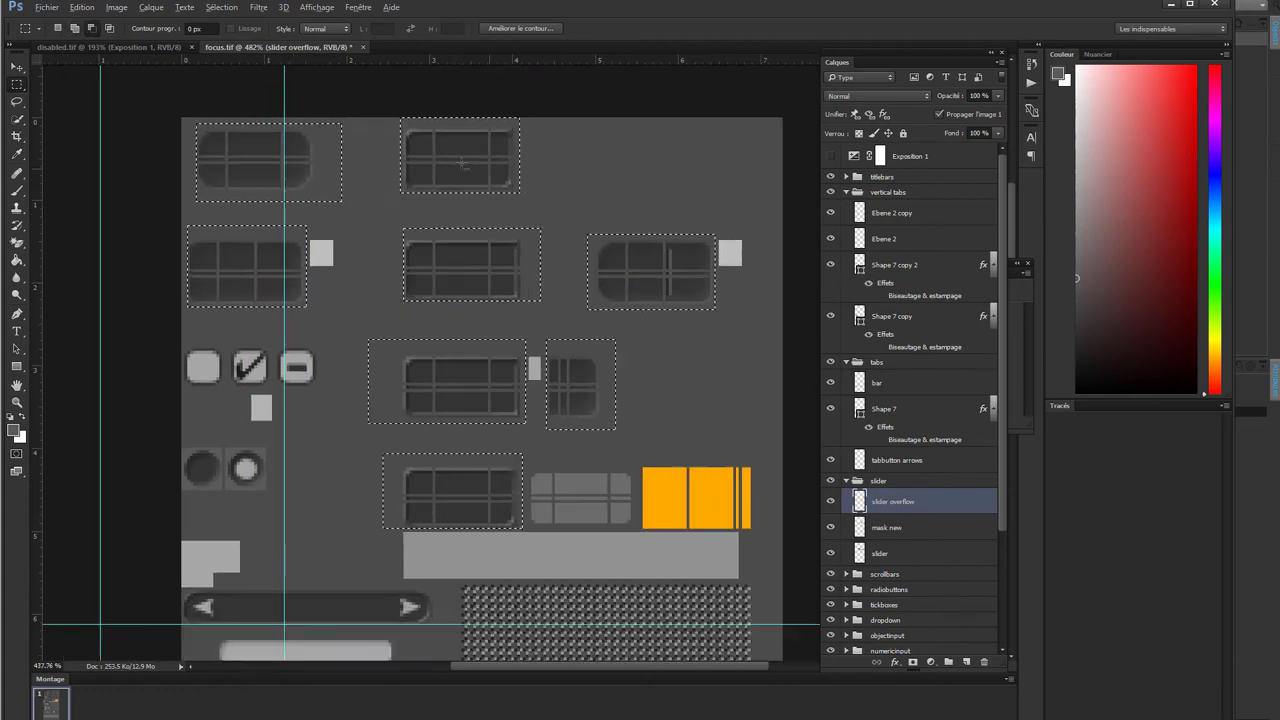
{"action": "scroll", "coordinate": [464, 170], "scroll_direction": "down", "scroll_amount": 1, "text": "alt"}
{"action": "scroll", "coordinate": [465, 175], "scroll_direction": "down", "scroll_amount": 1, "text": "alt"}
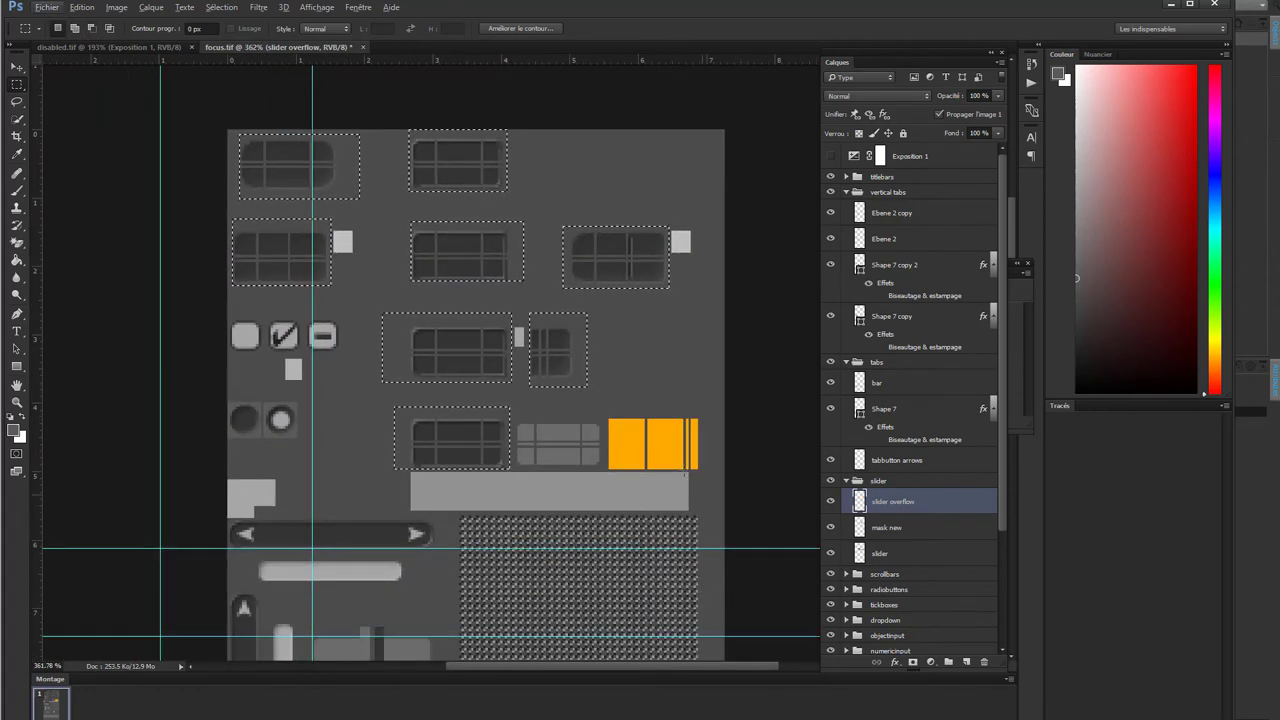
- Fill the selected tab graphics with #333333, deselect, and select the mask new layer
{"action": "left_click", "coordinate": [15, 432]}
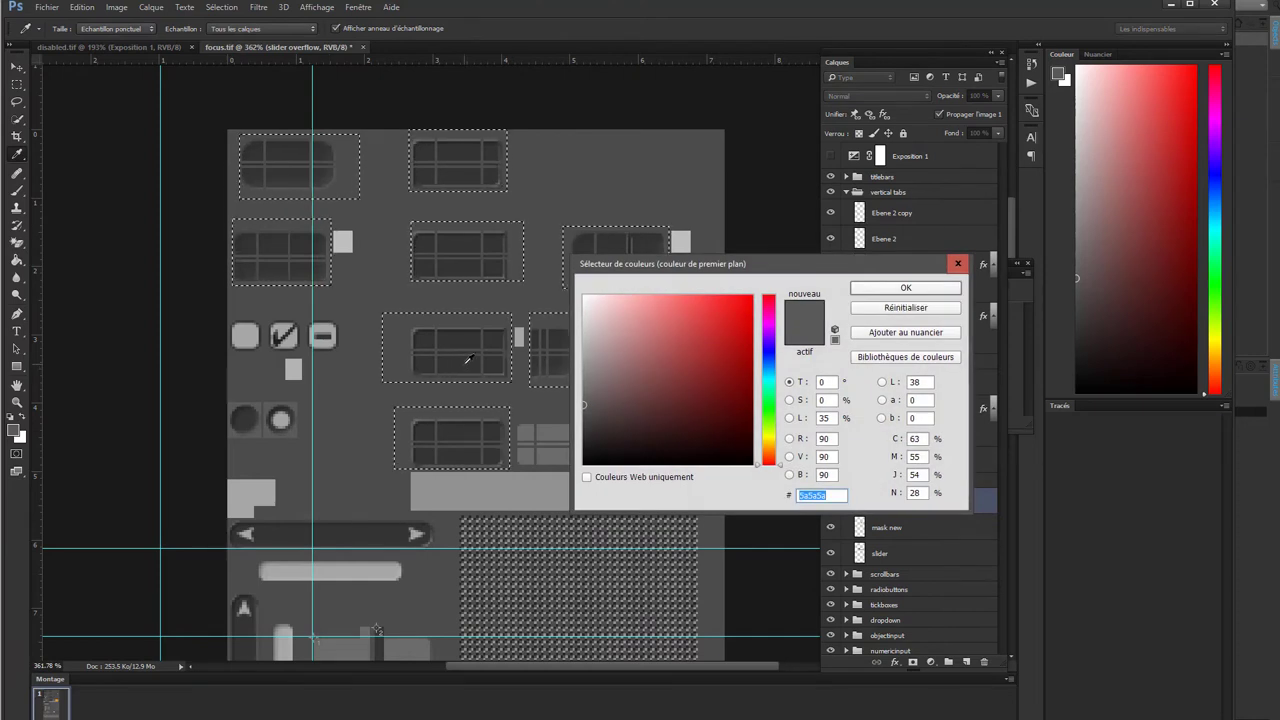
{"action": "type", "text": "333333"}
{"action": "left_click", "coordinate": [906, 288]}
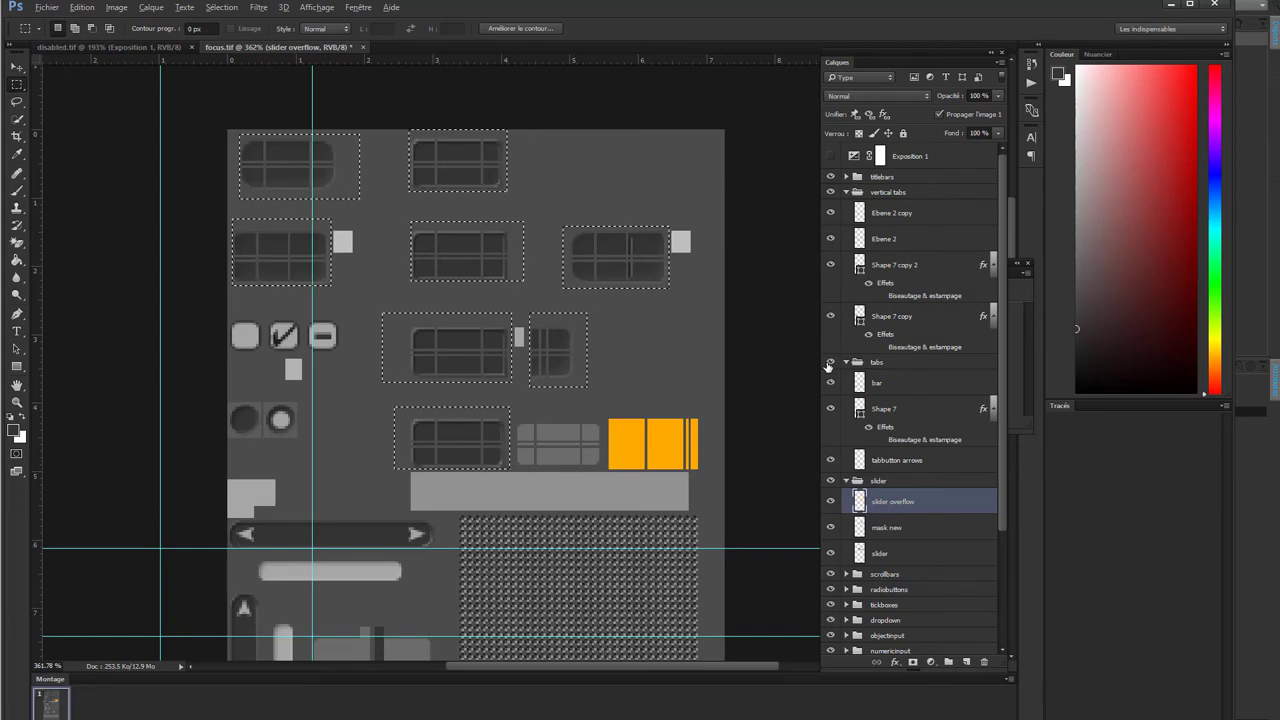
{"action": "left_click", "coordinate": [829, 363]}
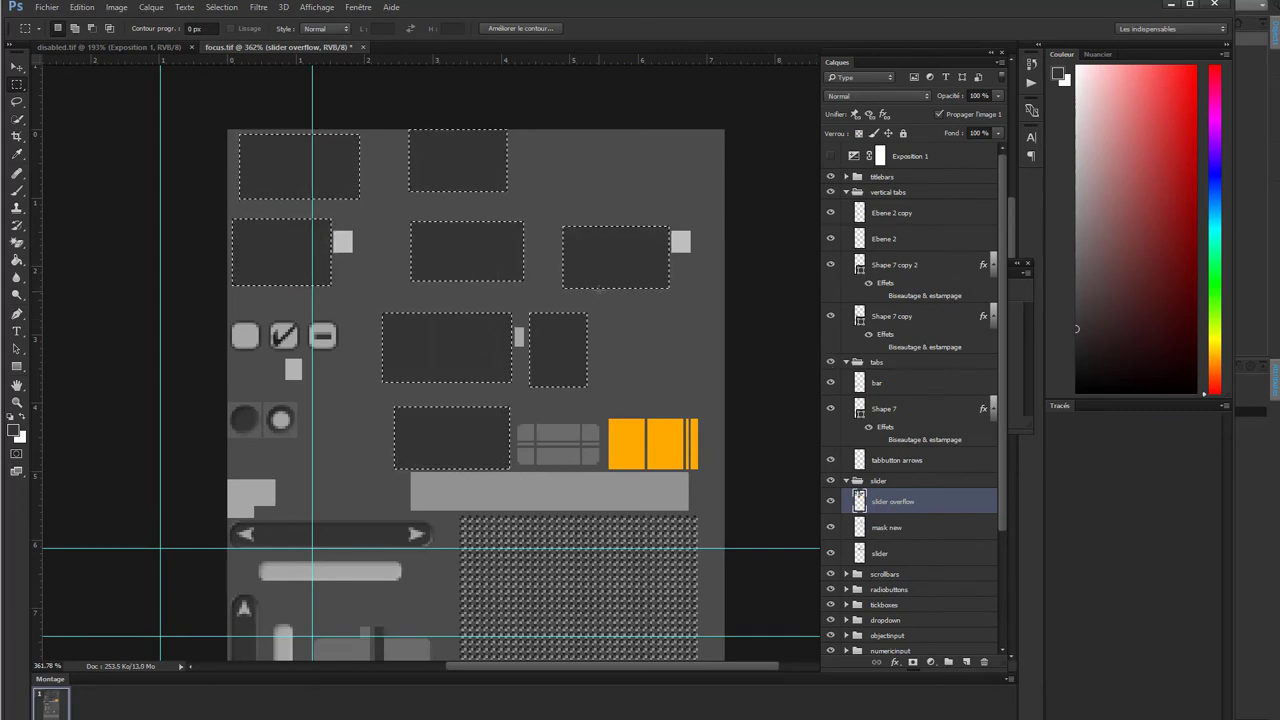
{"action": "left_click", "coordinate": [590, 289]}
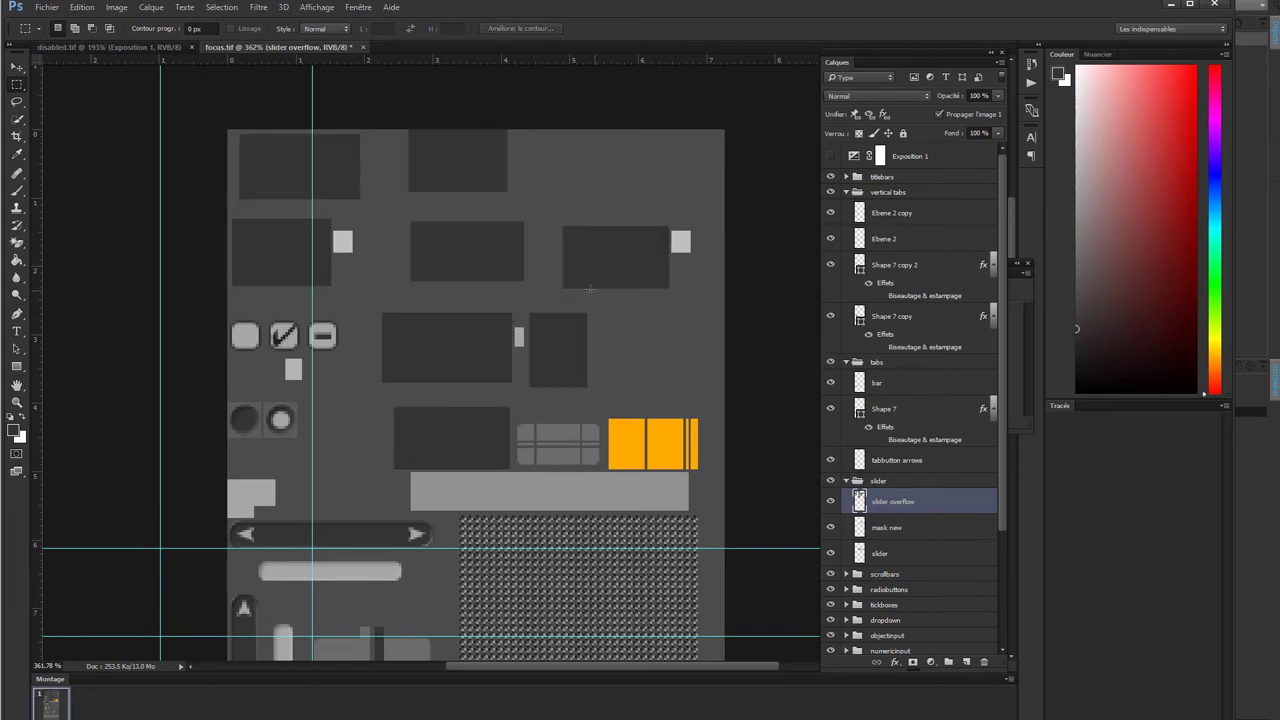
{"action": "left_click", "coordinate": [908, 530]}
{"action": "scroll", "coordinate": [992, 510], "scroll_direction": "down", "scroll_amount": 3}
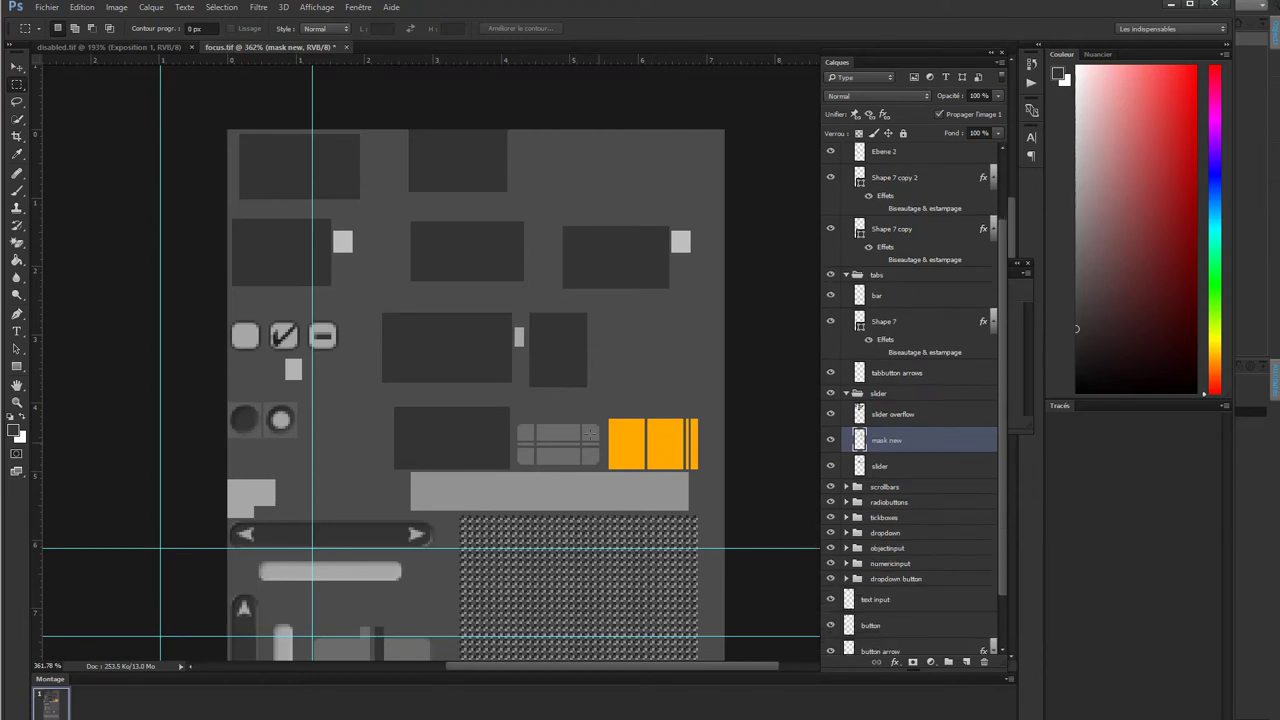
{"action": "scroll", "coordinate": [430, 390], "scroll_direction": "down", "scroll_amount": 1}
{"action": "left_click", "coordinate": [830, 486]}
{"action": "left_click", "coordinate": [830, 486]}
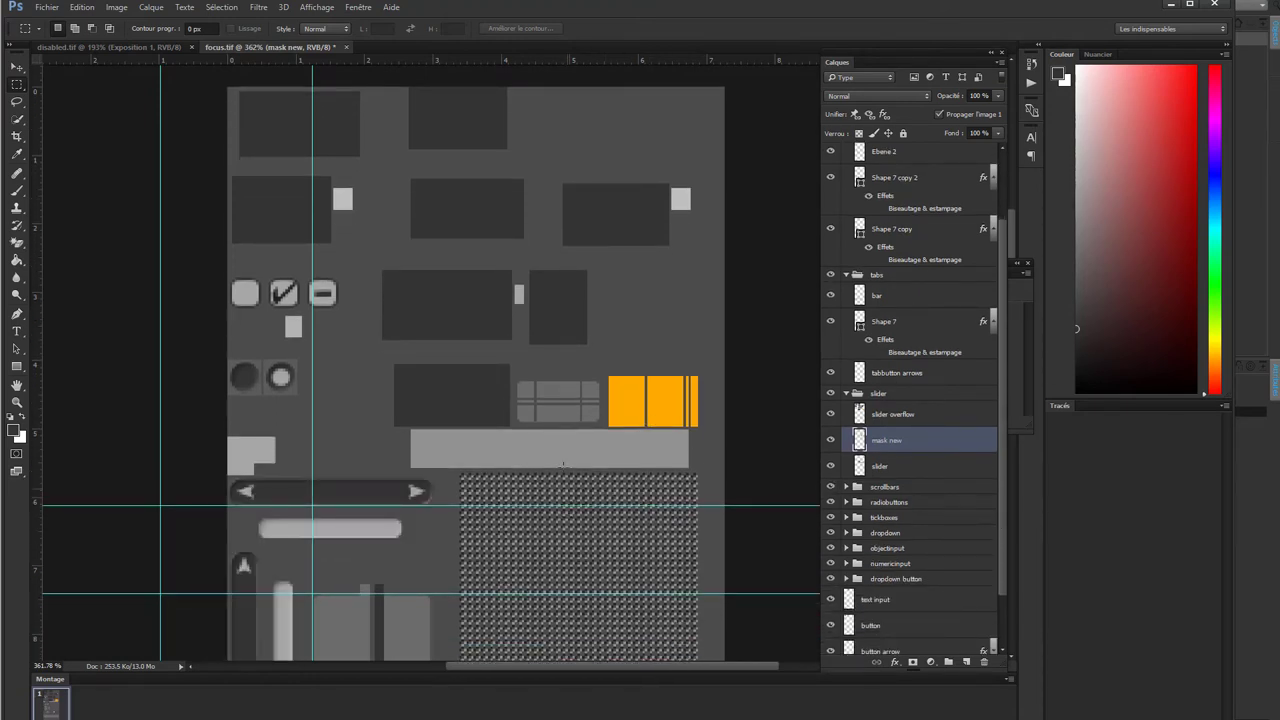
{"action": "scroll", "coordinate": [298, 408], "scroll_direction": "down", "scroll_amount": 1}
{"action": "scroll", "coordinate": [298, 408], "scroll_direction": "down", "scroll_amount": 1}
{"action": "scroll", "coordinate": [408, 421], "scroll_direction": "down", "scroll_amount": 1}
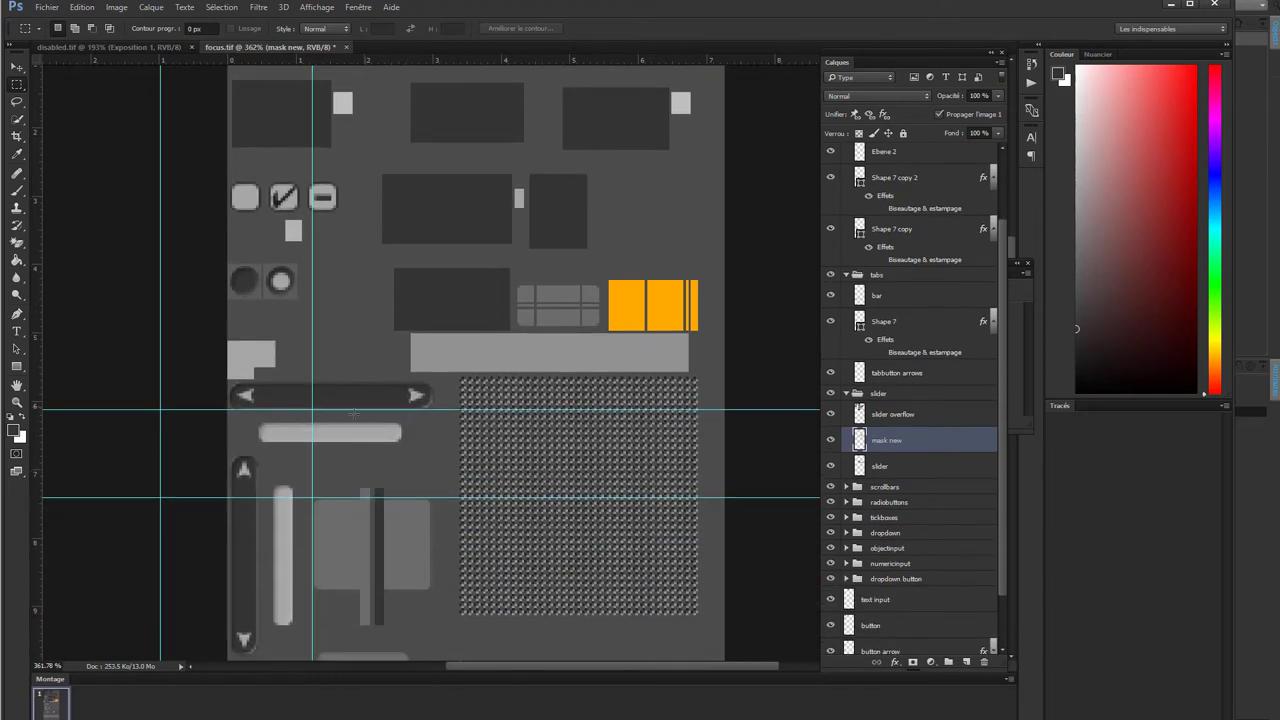
{"action": "scroll", "coordinate": [370, 398], "scroll_direction": "down", "scroll_amount": 1}
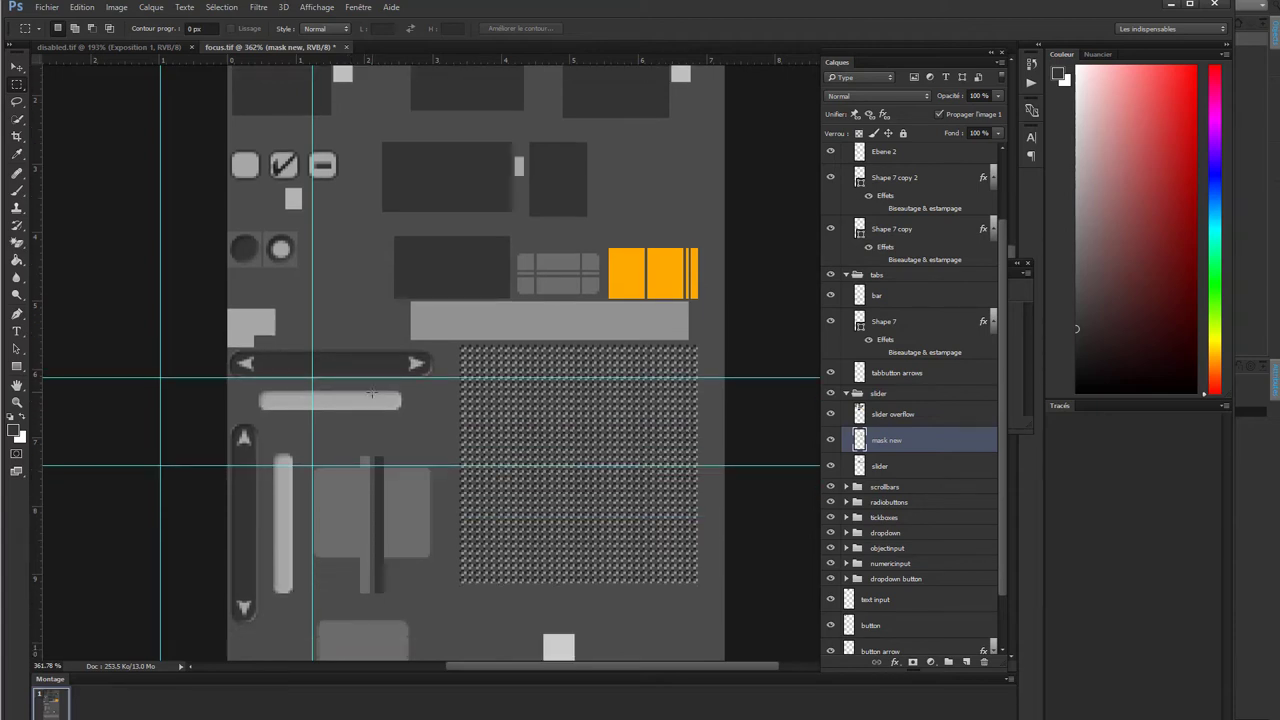
{"action": "scroll", "coordinate": [377, 377], "scroll_direction": "down", "scroll_amount": 1}
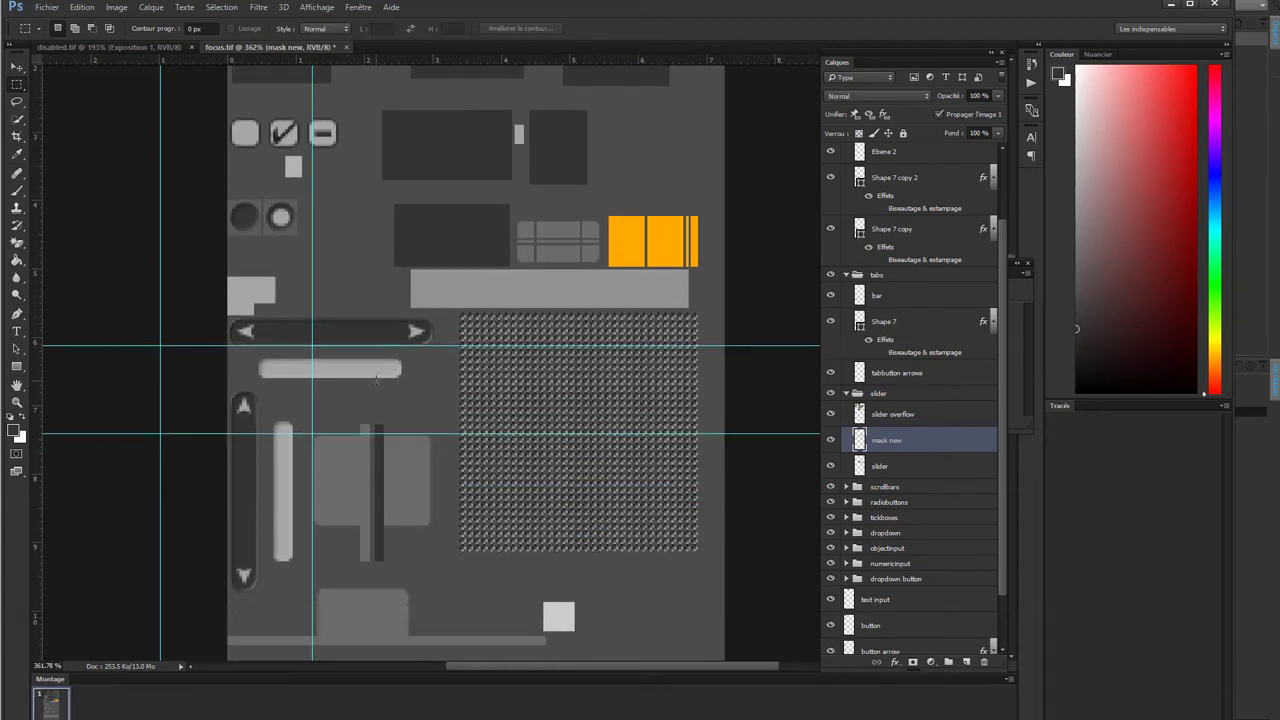
{"action": "left_click", "coordinate": [830, 440]}
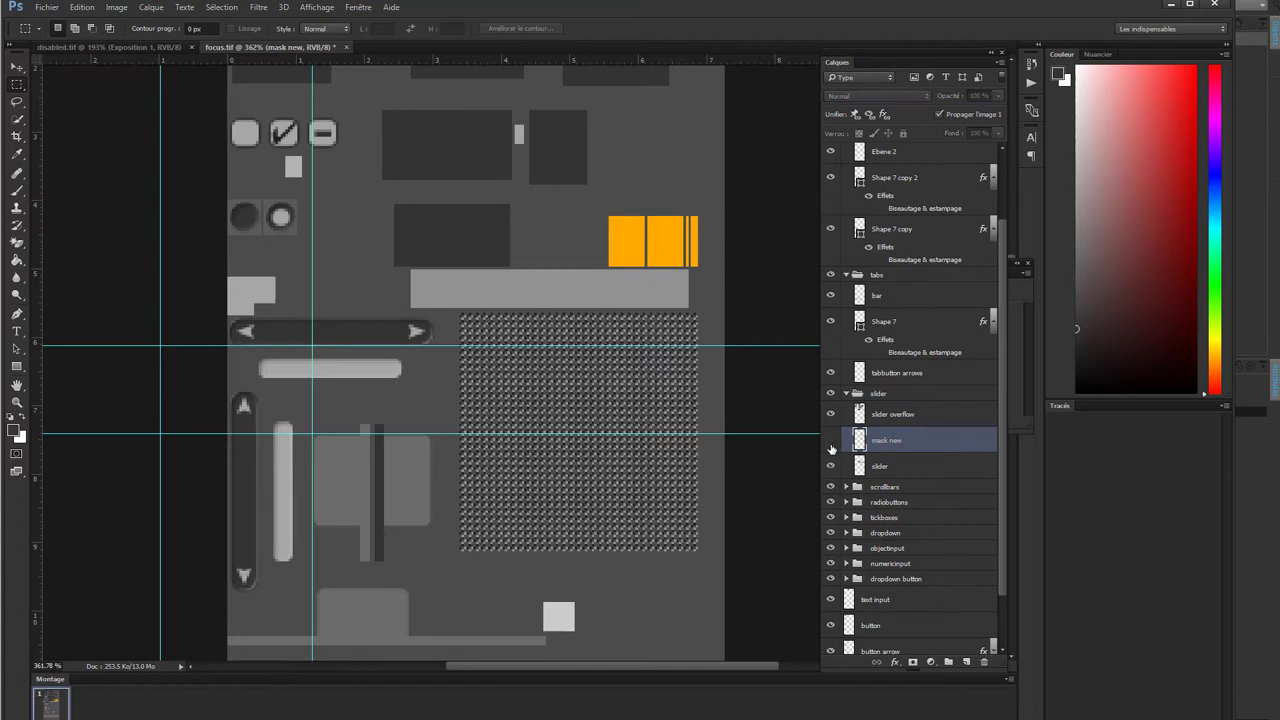
{"action": "left_click", "coordinate": [832, 439]}
{"action": "left_click", "coordinate": [830, 414]}
{"action": "left_click", "coordinate": [830, 414]}
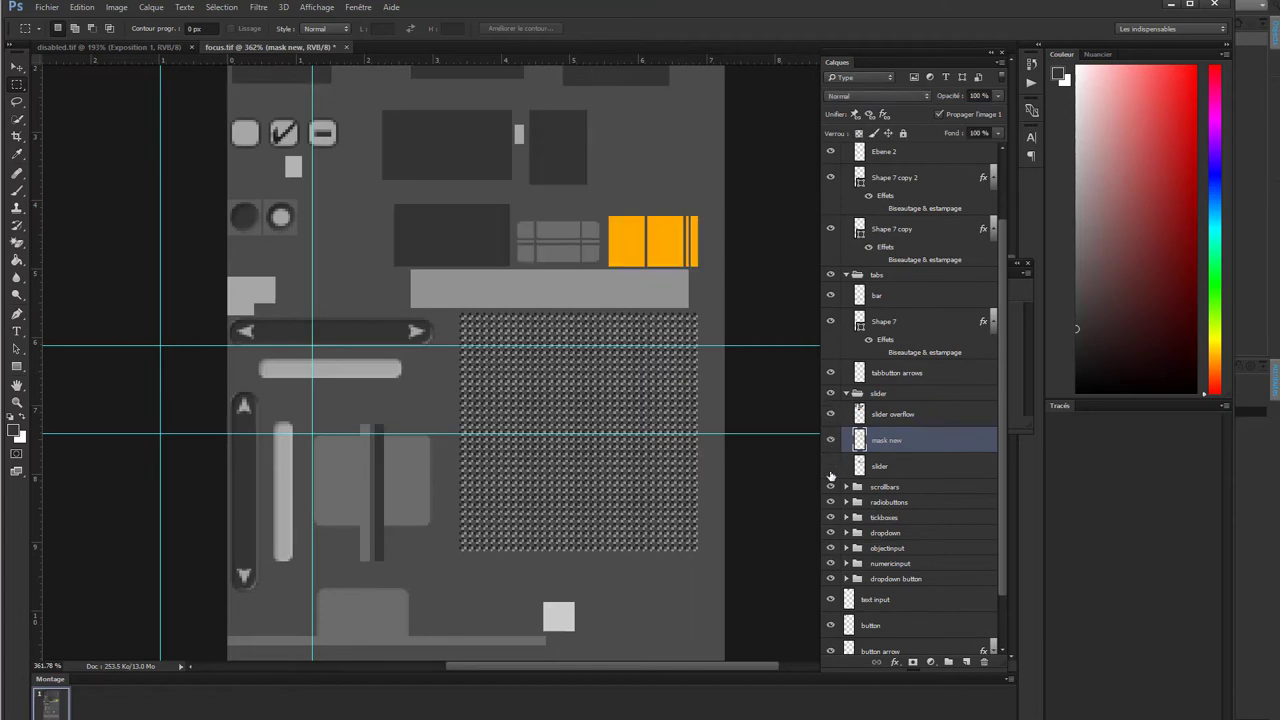
{"action": "left_click", "coordinate": [830, 466]}
{"action": "left_click", "coordinate": [830, 466]}
{"action": "left_click", "coordinate": [830, 486]}
{"action": "left_click", "coordinate": [830, 486]}
{"action": "left_click", "coordinate": [846, 486]}
{"action": "left_click", "coordinate": [830, 508]}
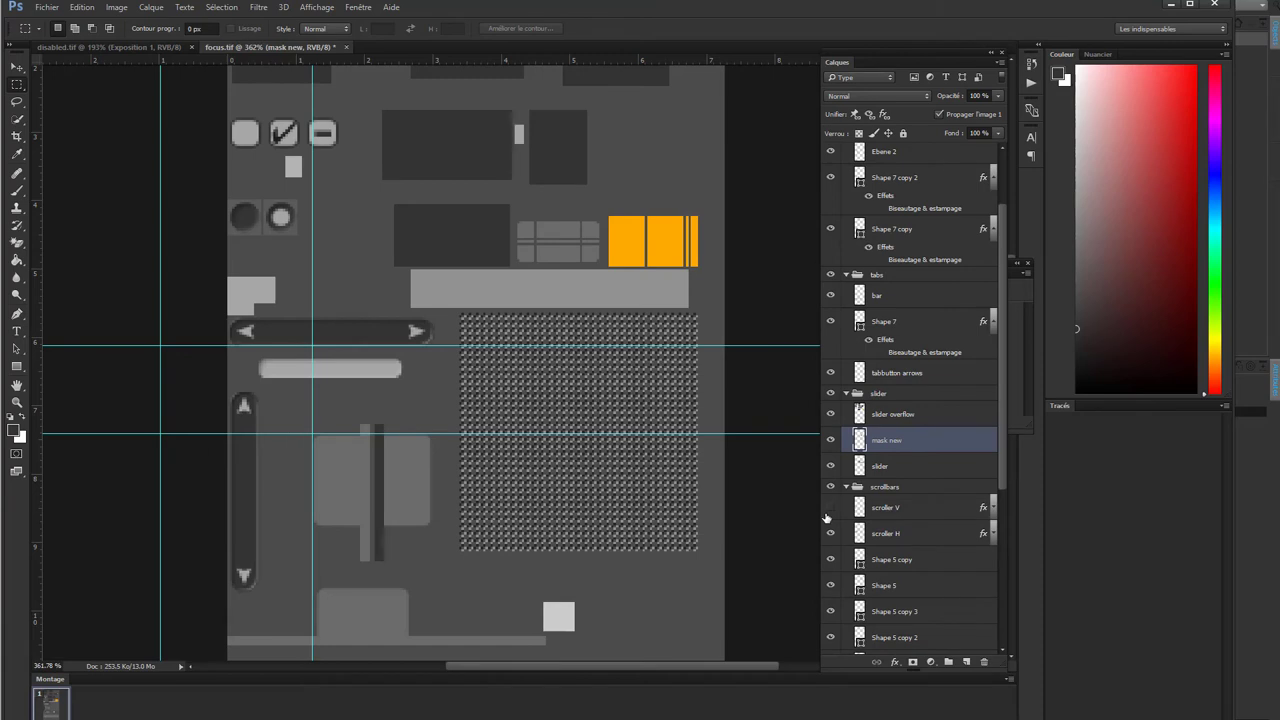
{"action": "left_click", "coordinate": [830, 508]}
{"action": "scroll", "coordinate": [840, 530], "scroll_direction": "down", "scroll_amount": 1}
{"action": "scroll", "coordinate": [845, 543], "scroll_direction": "down", "scroll_amount": 2}
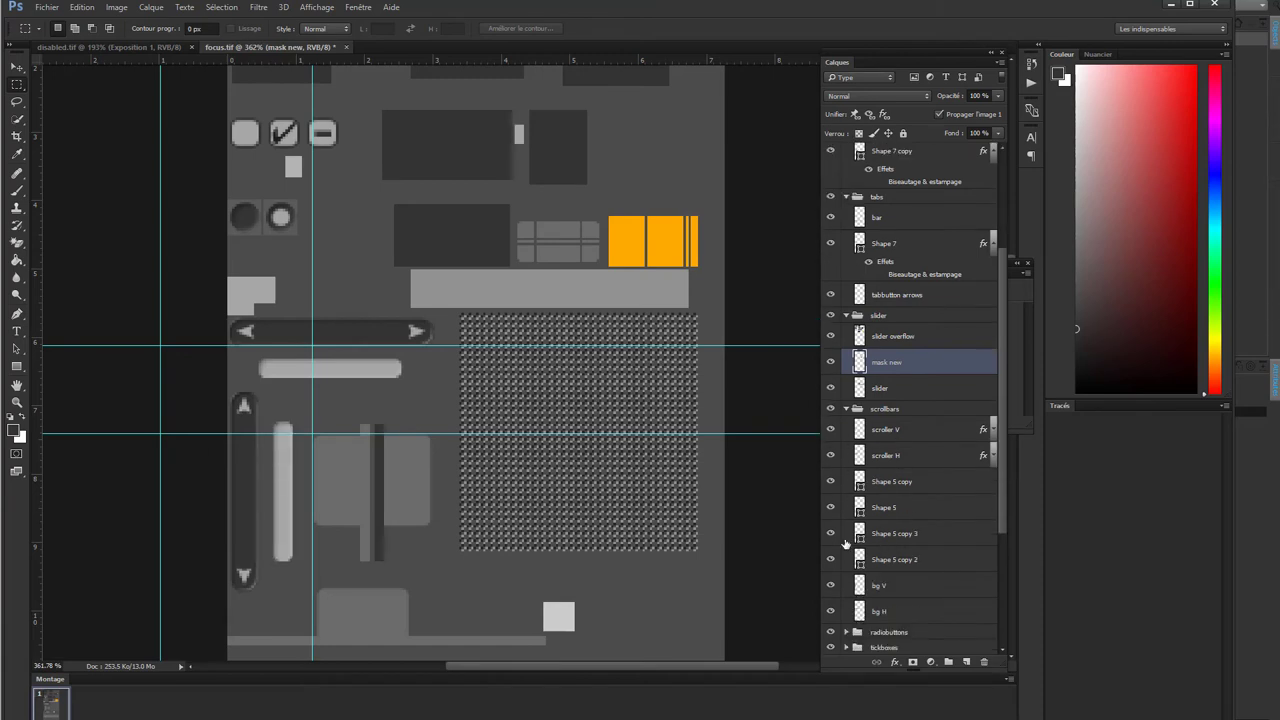
{"action": "left_click", "coordinate": [888, 430]}
{"action": "left_click", "coordinate": [885, 455]}
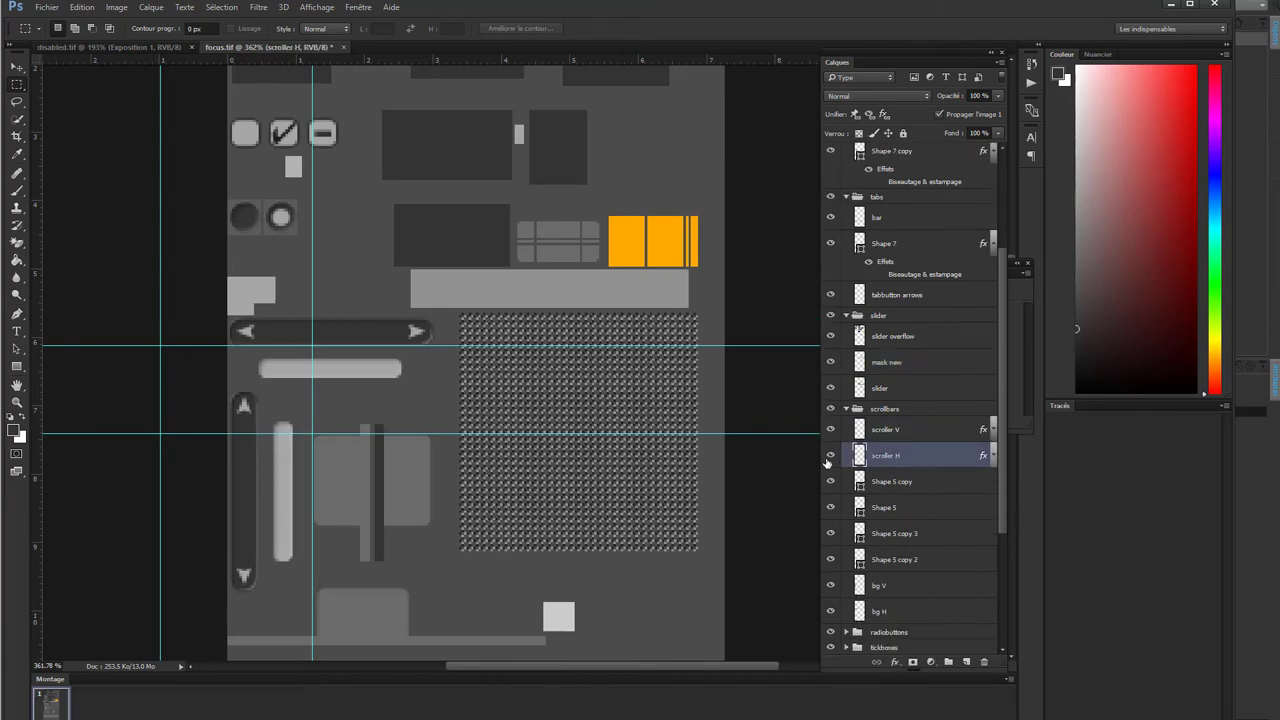
{"action": "left_click", "coordinate": [830, 455]}
{"action": "left_click", "coordinate": [830, 455]}
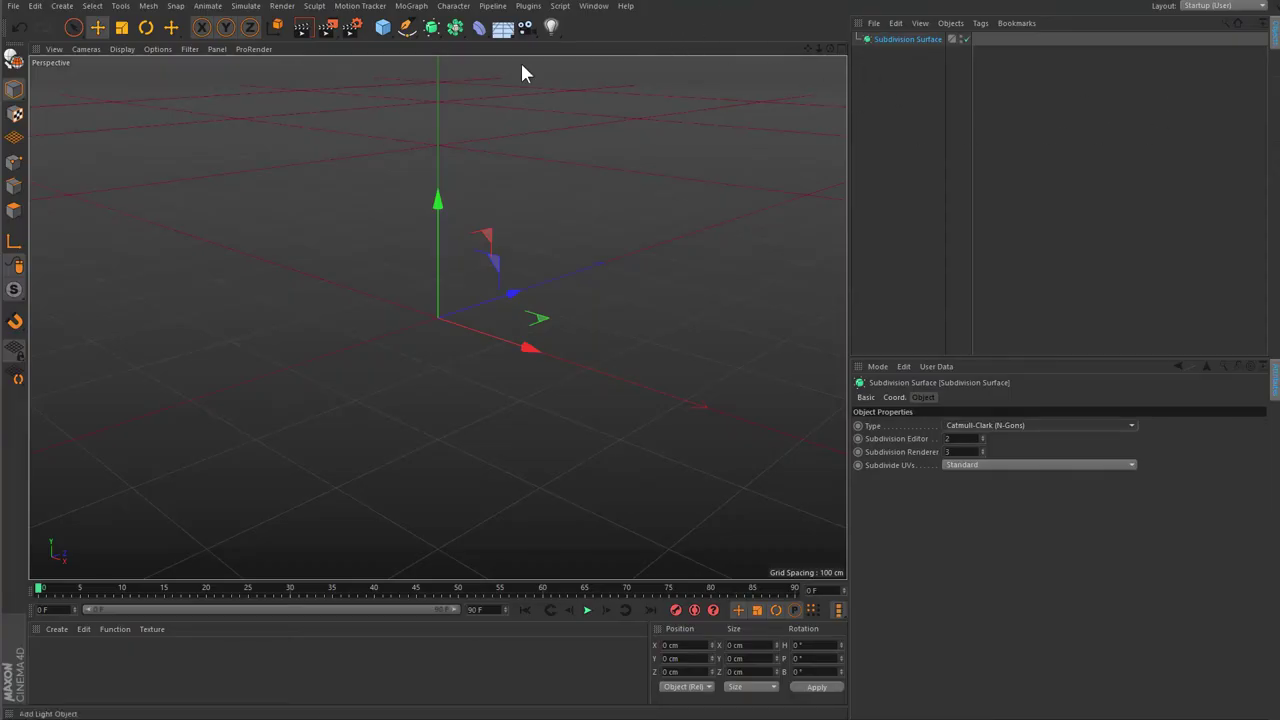
- Add two lights, select everything and paste repeated duplicates to fill the Object Manager to Light.23
{"action": "left_click", "coordinate": [551, 27]}
{"action": "left_click", "coordinate": [551, 27]}
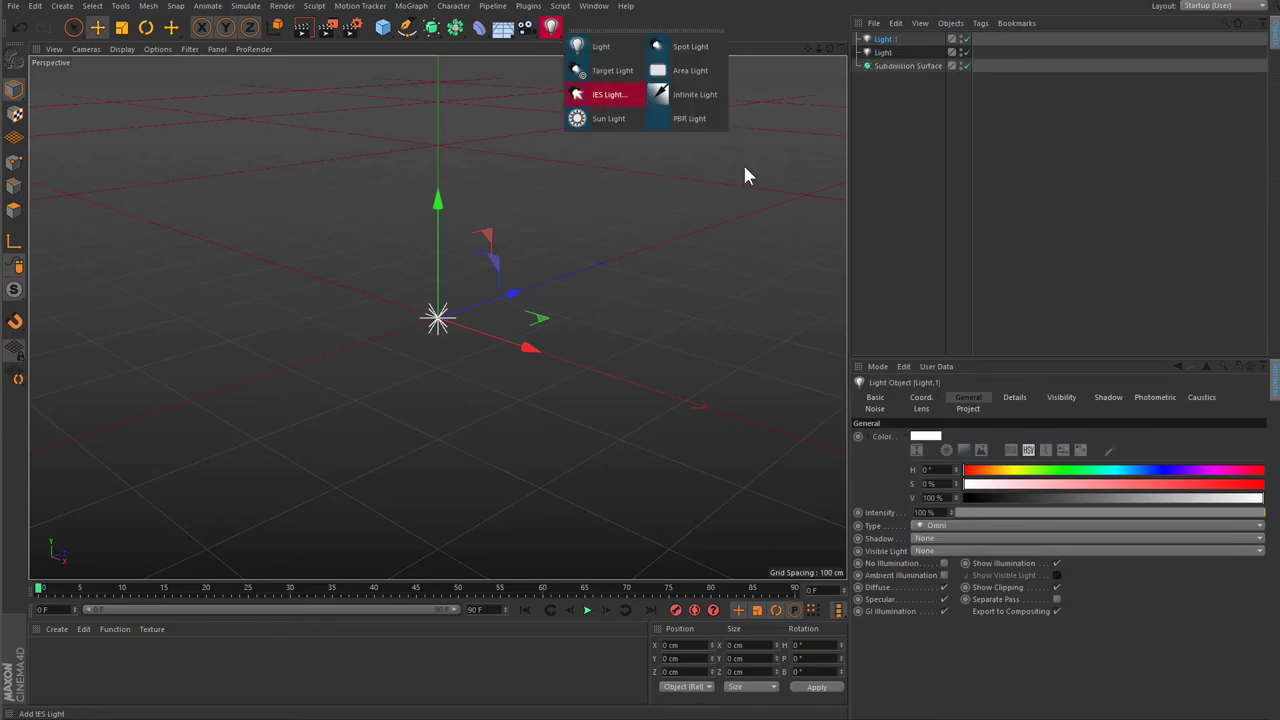
{"action": "key", "text": "ctrl+a"}
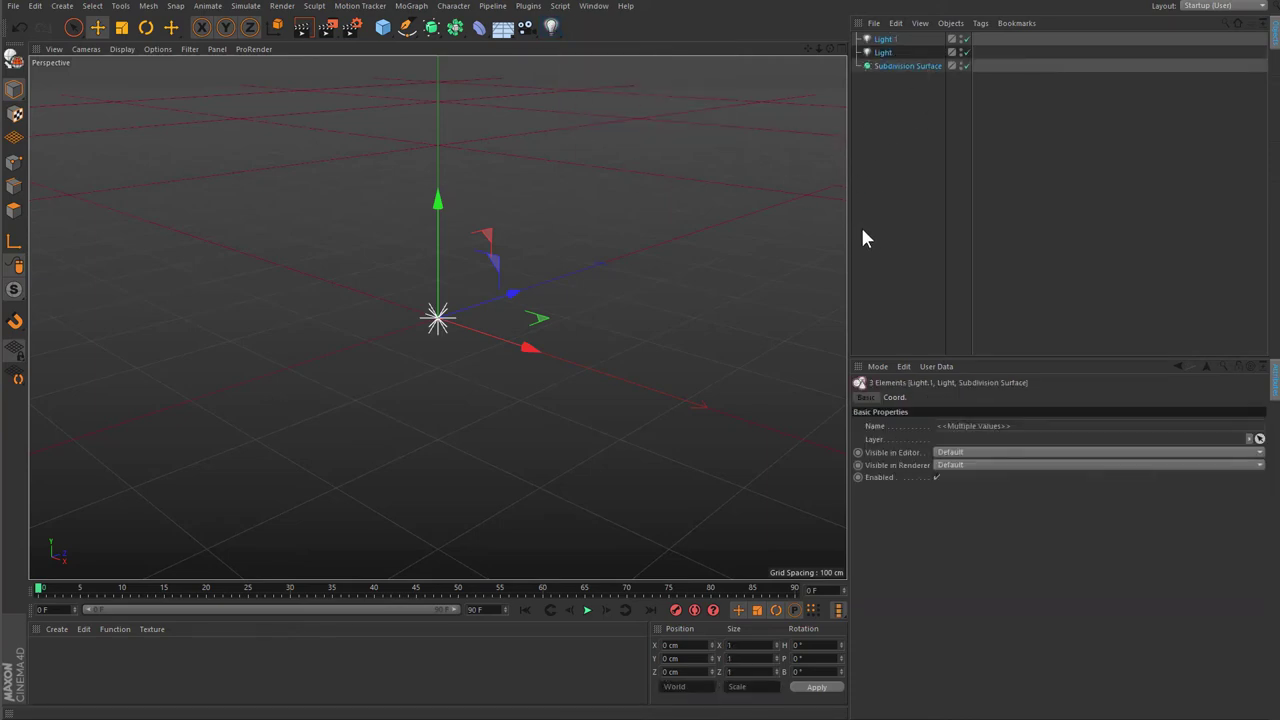
{"action": "key", "text": "ctrl+v"}
{"action": "key", "text": "ctrl+v"}
{"action": "key", "text": "ctrl+v"}
{"action": "key", "text": "ctrl+v"}
{"action": "key", "text": "ctrl+v"}
{"action": "key", "text": "ctrl+v"}
{"action": "key", "text": "ctrl+v"}
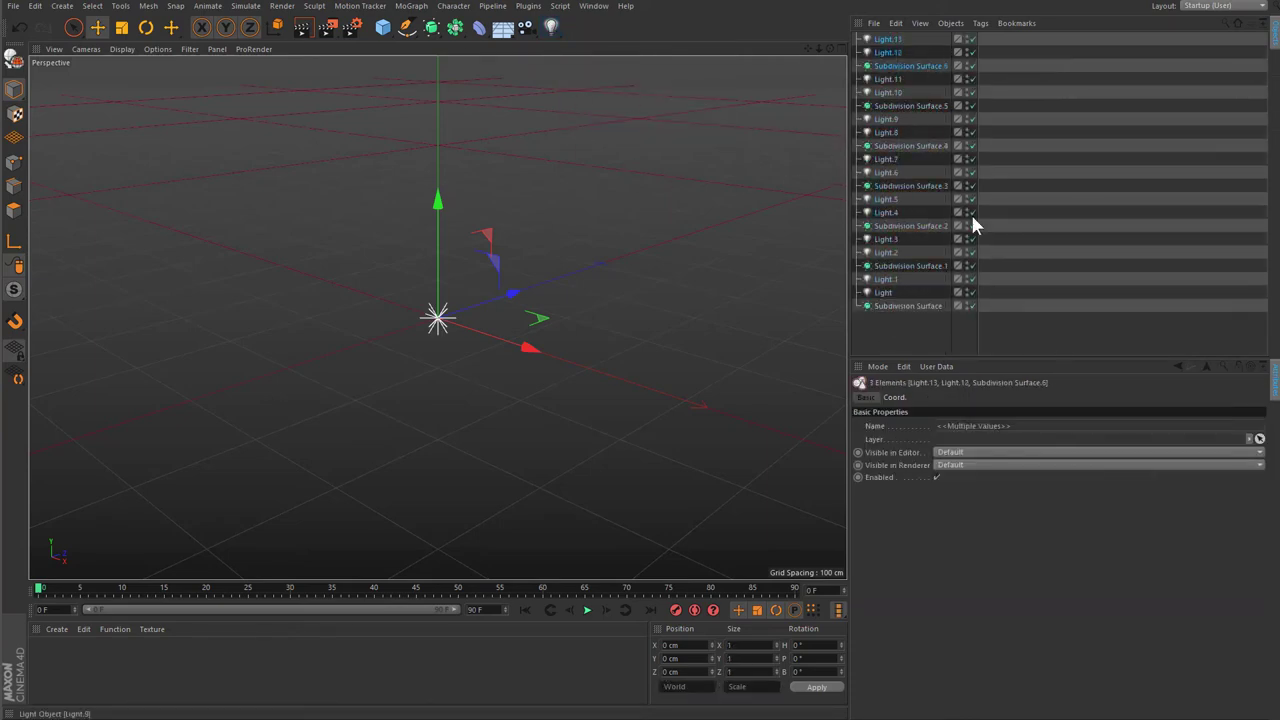
{"action": "key", "text": "ctrl+v"}
{"action": "key", "text": "ctrl+v"}
{"action": "key", "text": "ctrl+v"}
{"action": "key", "text": "ctrl+v"}
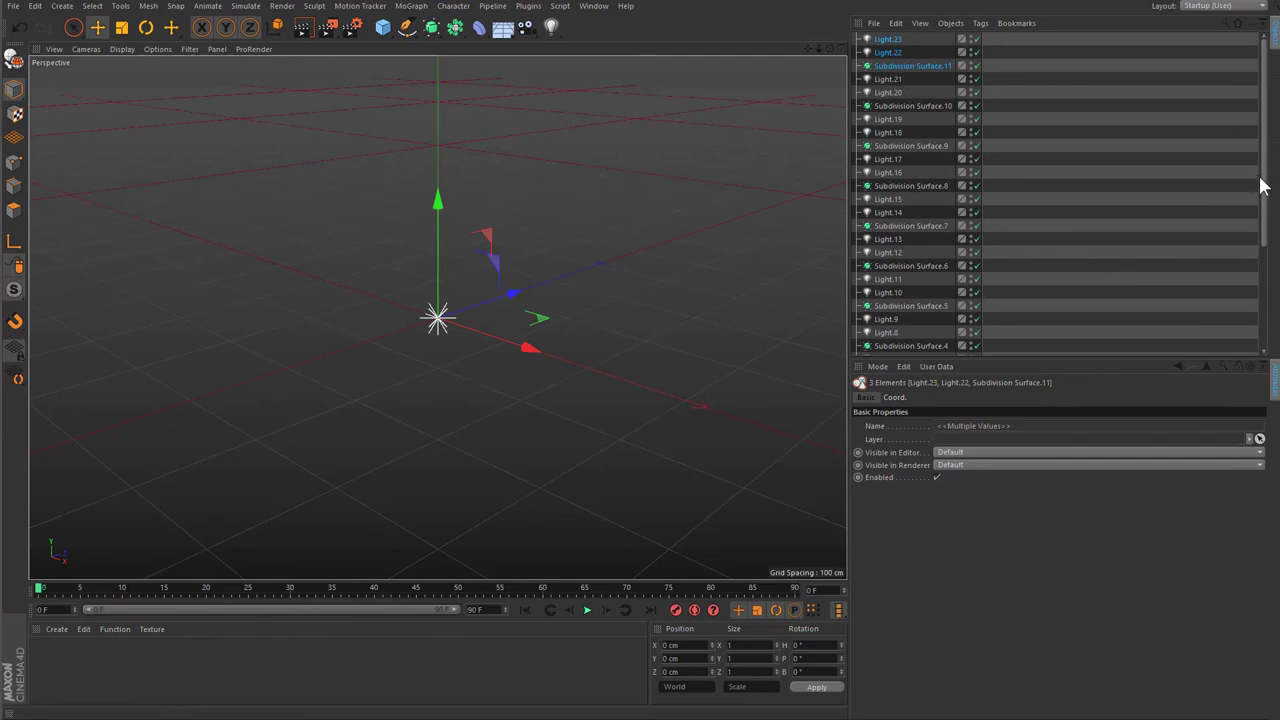
{"action": "mouse_move", "coordinate": [1266, 193]}
{"action": "left_mouse_down"}
{"action": "mouse_move", "coordinate": [1274, 253]}
{"action": "mouse_move", "coordinate": [1272, 130]}
{"action": "mouse_move", "coordinate": [1268, 171]}
{"action": "left_mouse_up"}
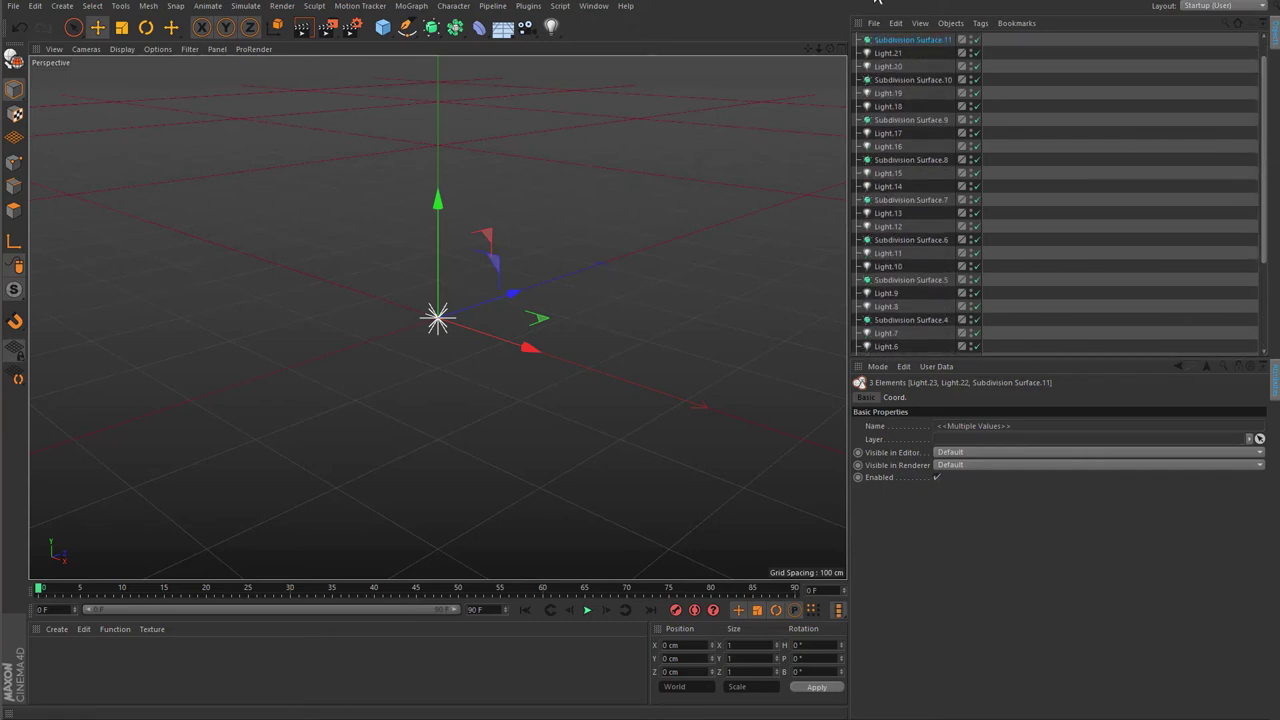
{"action": "mouse_move", "coordinate": [1266, 74]}
{"action": "left_mouse_down"}
{"action": "mouse_move", "coordinate": [1266, 114]}
{"action": "mouse_move", "coordinate": [1268, 90]}
{"action": "left_mouse_up"}
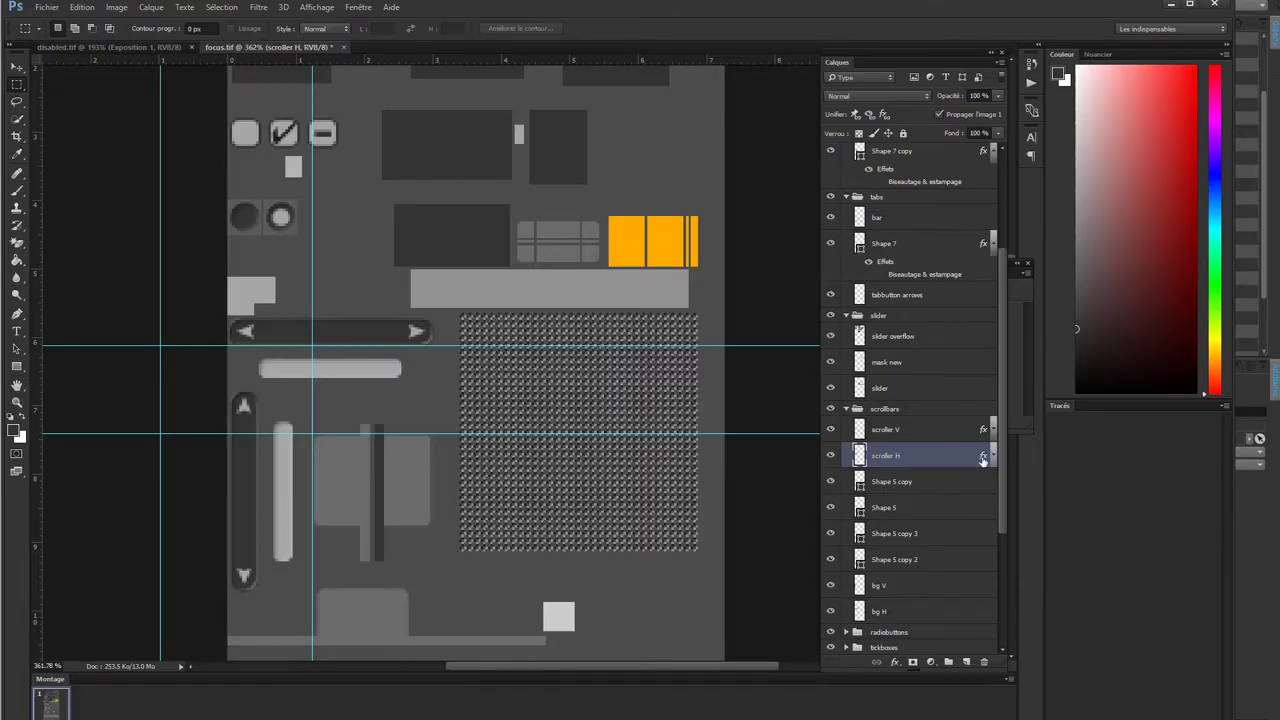
- Expand the scroller H and scroller V effects and toggle scroller V's colour overlay
{"action": "left_click", "coordinate": [991, 457]}
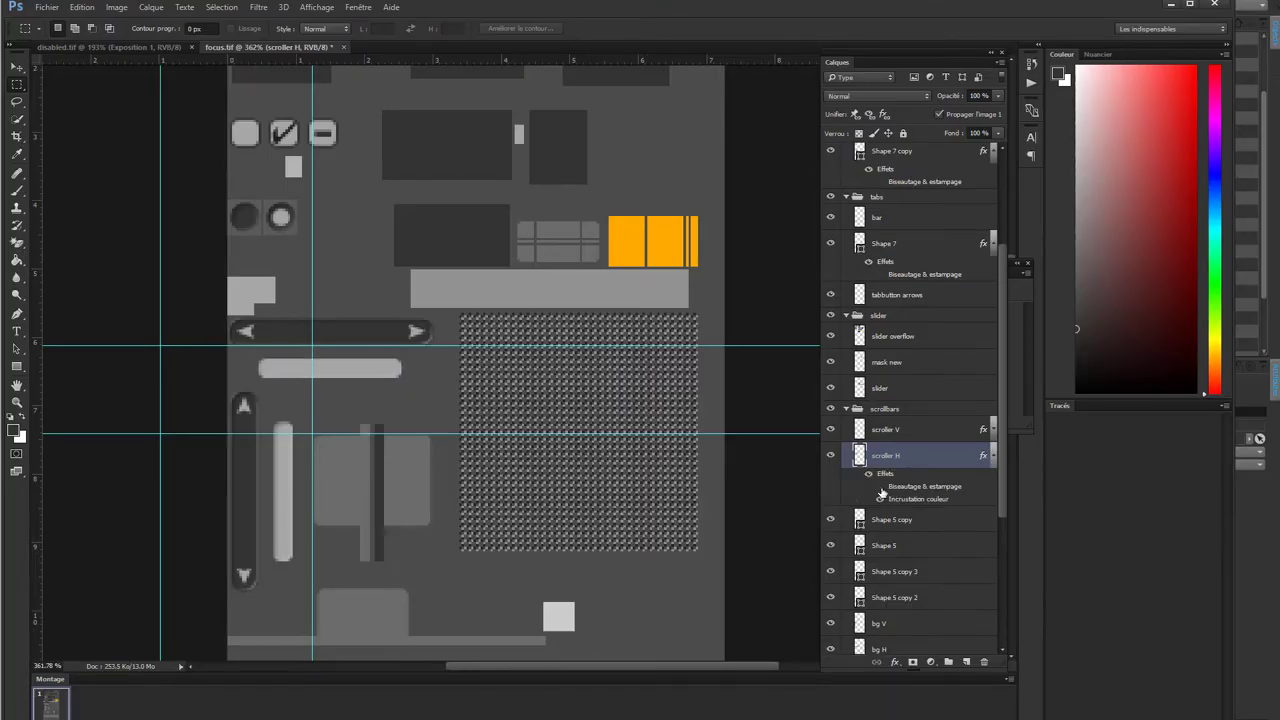
{"action": "left_click", "coordinate": [962, 438]}
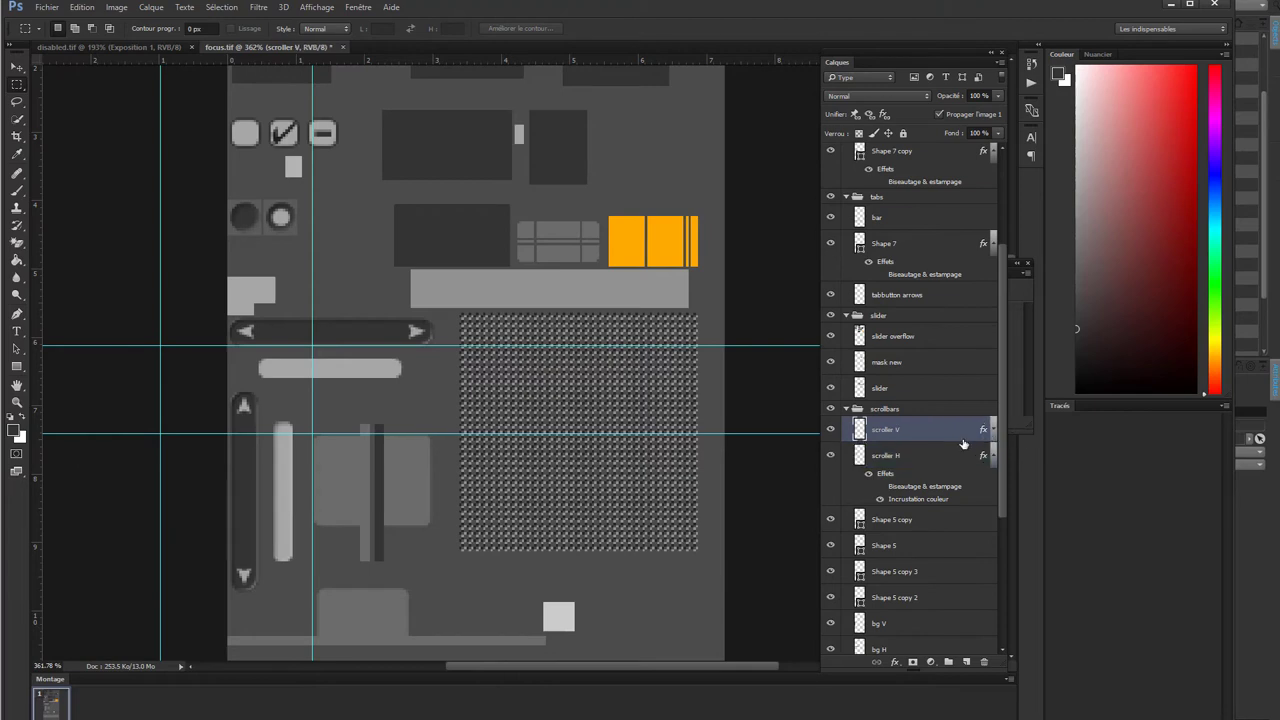
{"action": "left_click", "coordinate": [992, 431]}
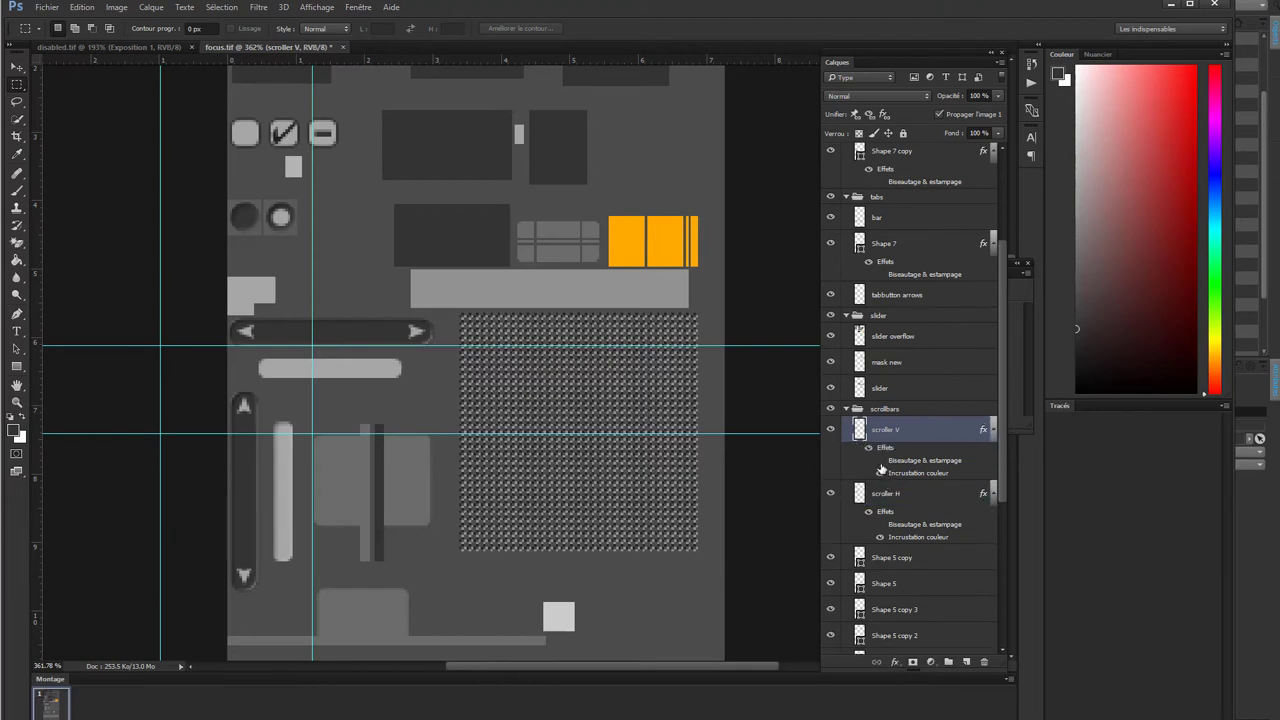
{"action": "left_click", "coordinate": [880, 472]}
- Select Shape 5 copy through Shape 5 copy 2 and group them into Groupe 1
{"action": "scroll", "coordinate": [963, 451], "scroll_direction": "down", "scroll_amount": 1}
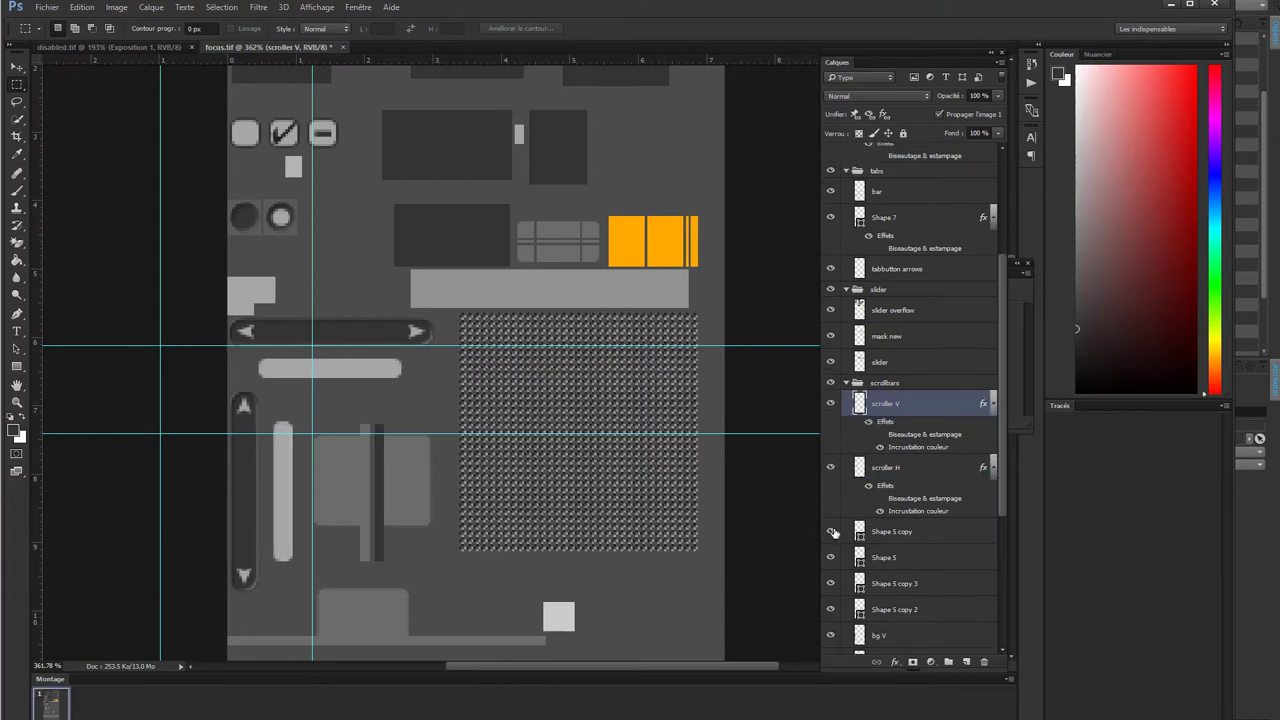
{"action": "left_click", "coordinate": [876, 538]}
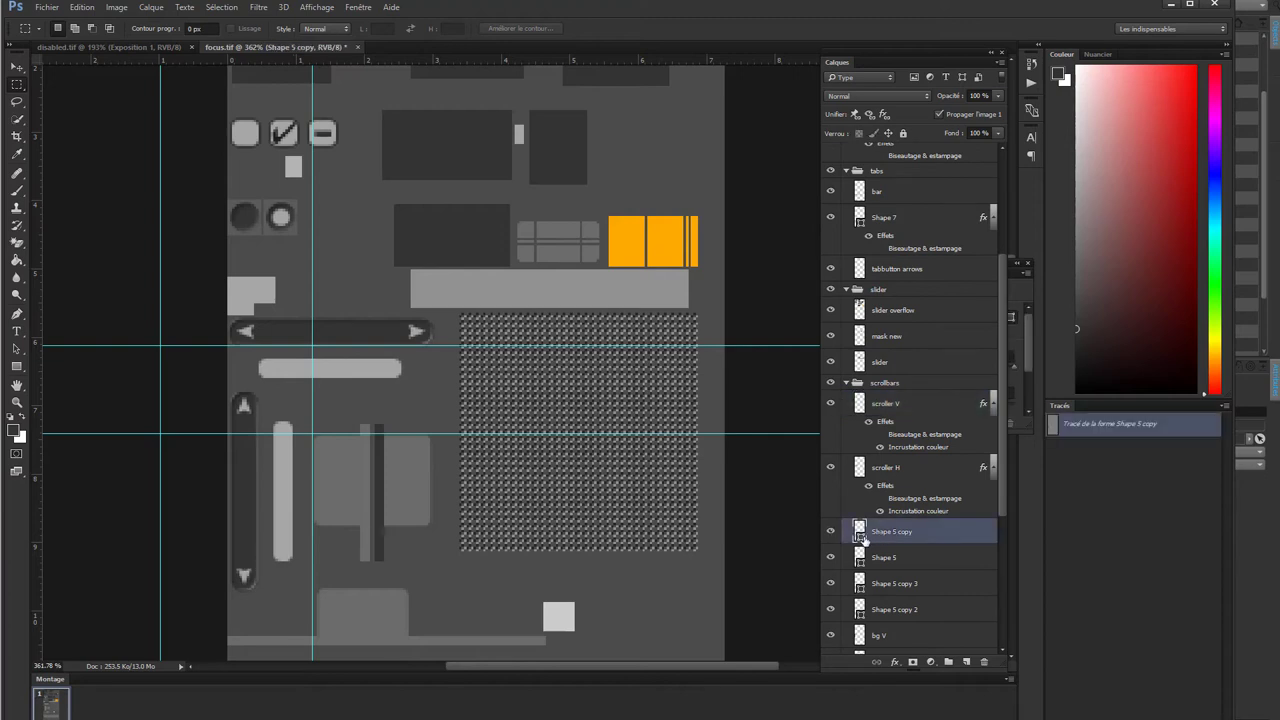
{"action": "scroll", "coordinate": [900, 563], "scroll_direction": "down", "scroll_amount": 1}
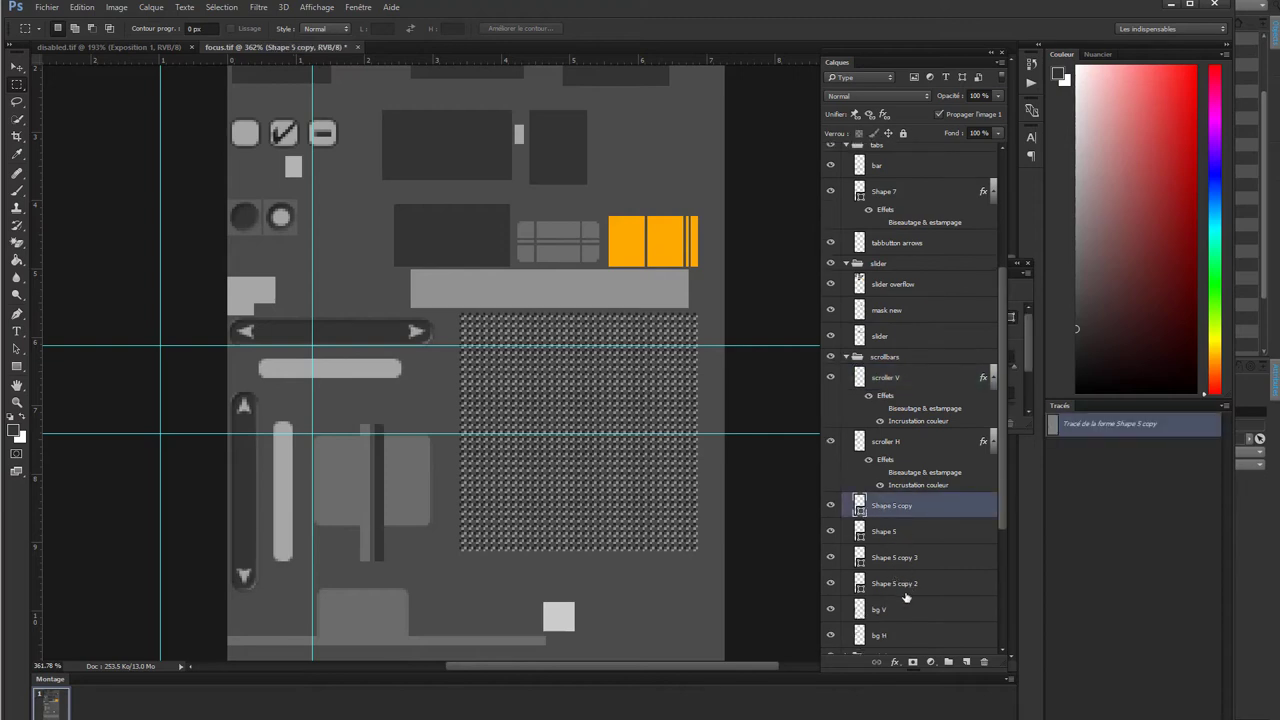
{"action": "left_click", "coordinate": [896, 588], "text": "shift"}
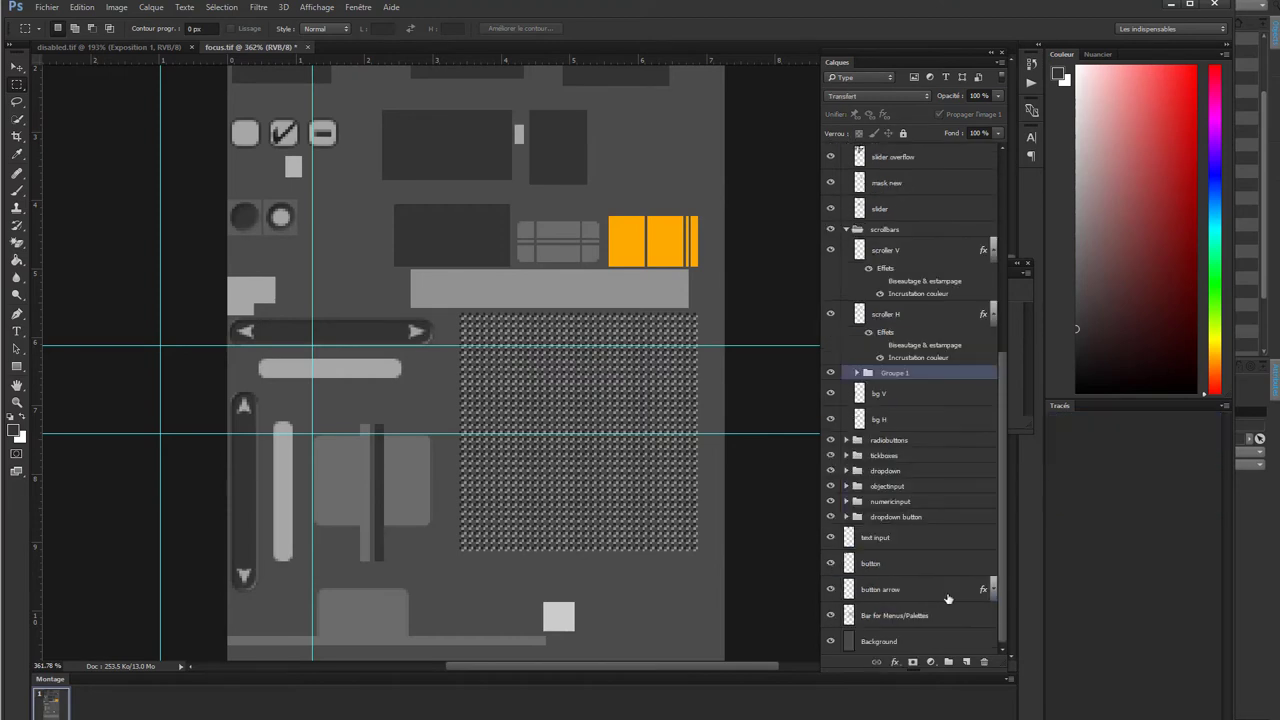
{"action": "key", "text": "ctrl+g"}
- Move the Layers panel higher up the screen and shorten it
{"action": "left_click", "coordinate": [931, 662]}
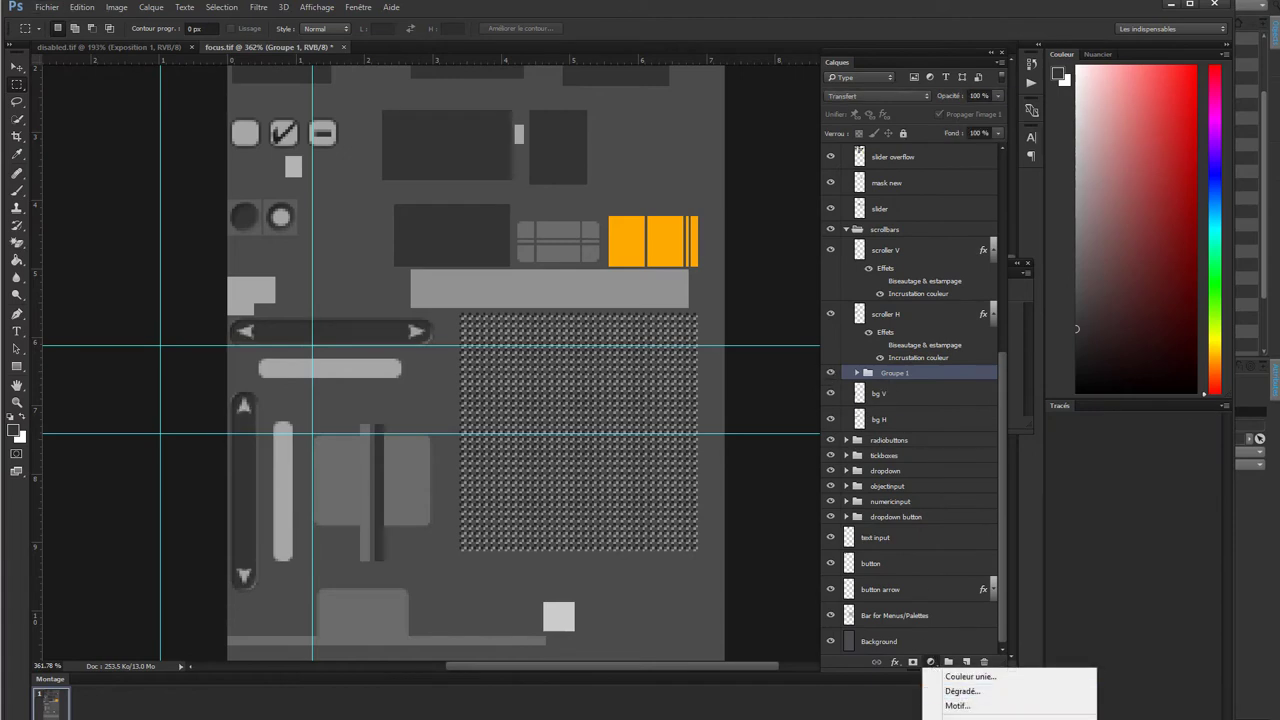
{"action": "left_click", "coordinate": [890, 684]}
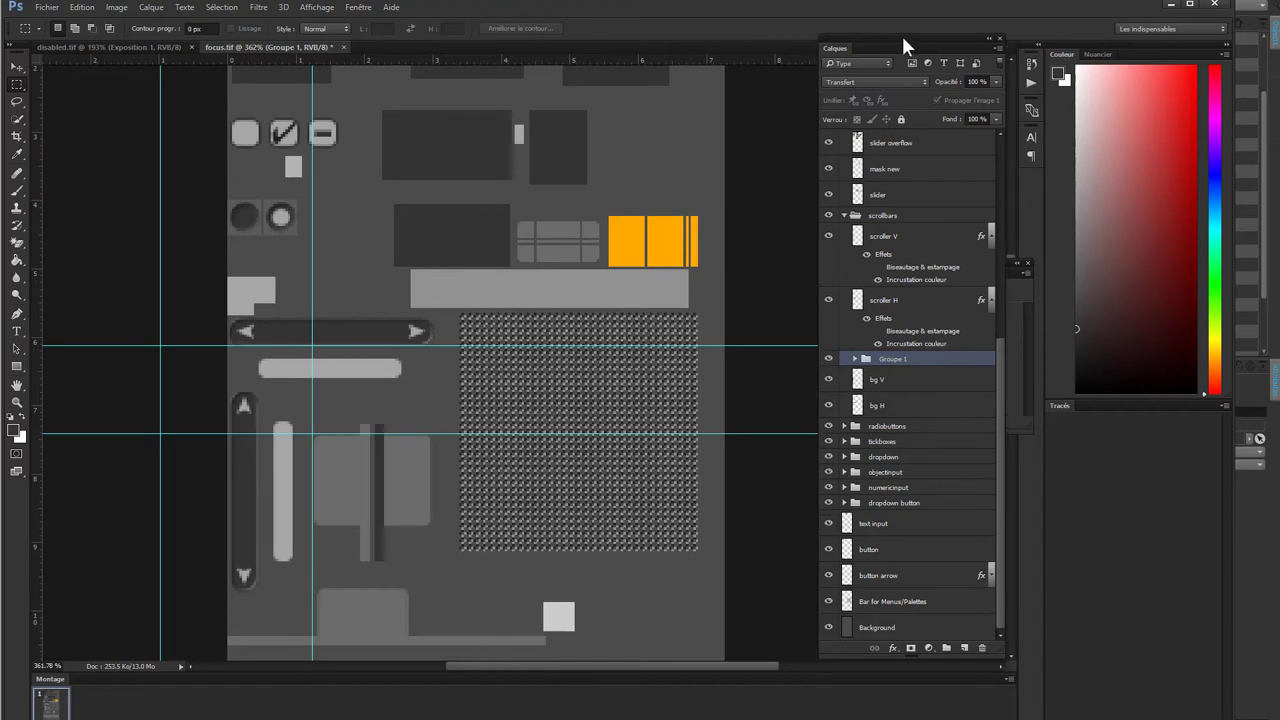
{"action": "left_click_drag", "start_coordinate": [905, 55], "coordinate": [908, 4]}
{"action": "left_click_drag", "start_coordinate": [857, 620], "coordinate": [880, 558]}
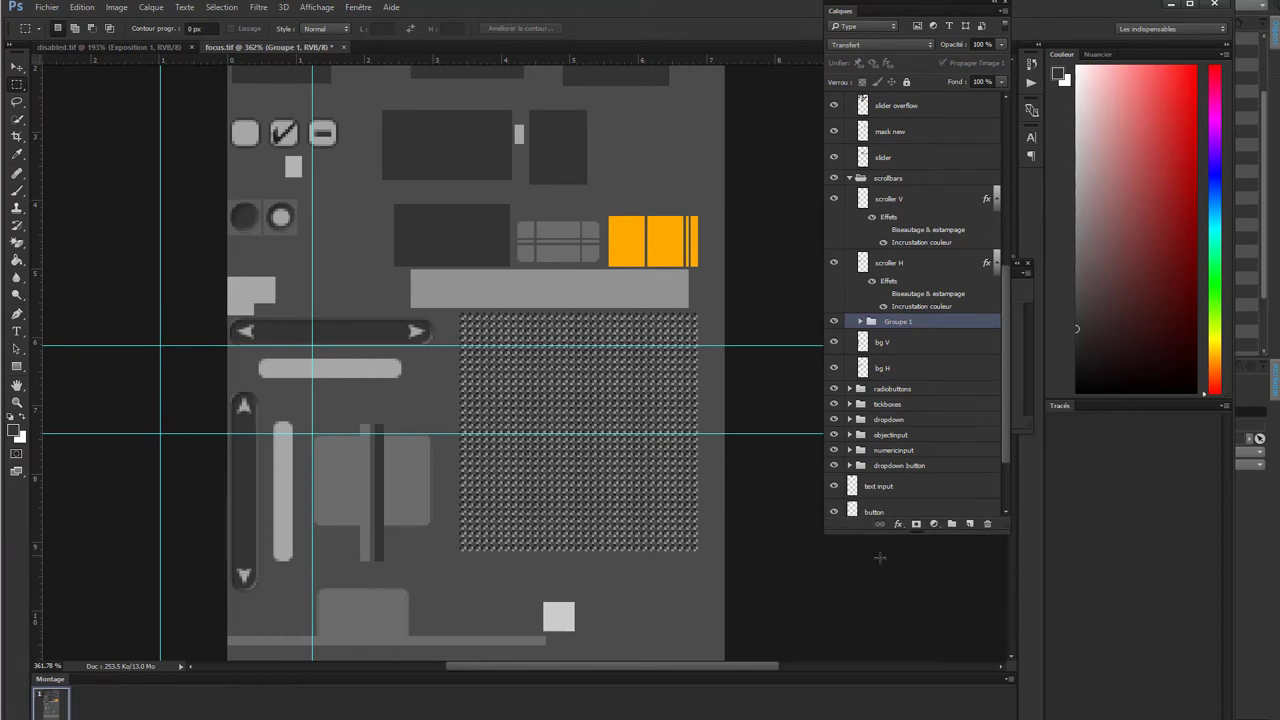
- Add a Niveaux levels adjustment clipped to Groupe 1, with the adjustment itself selected
{"action": "left_click", "coordinate": [931, 525]}
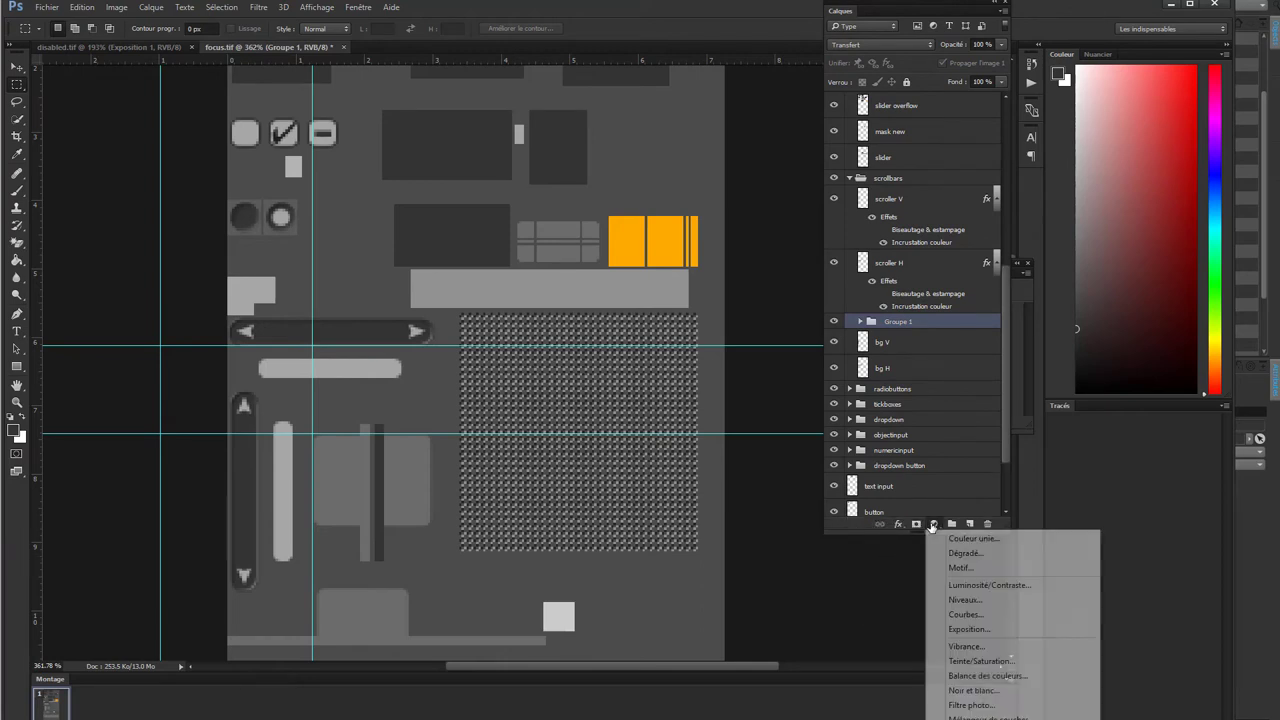
{"action": "left_click", "coordinate": [975, 604]}
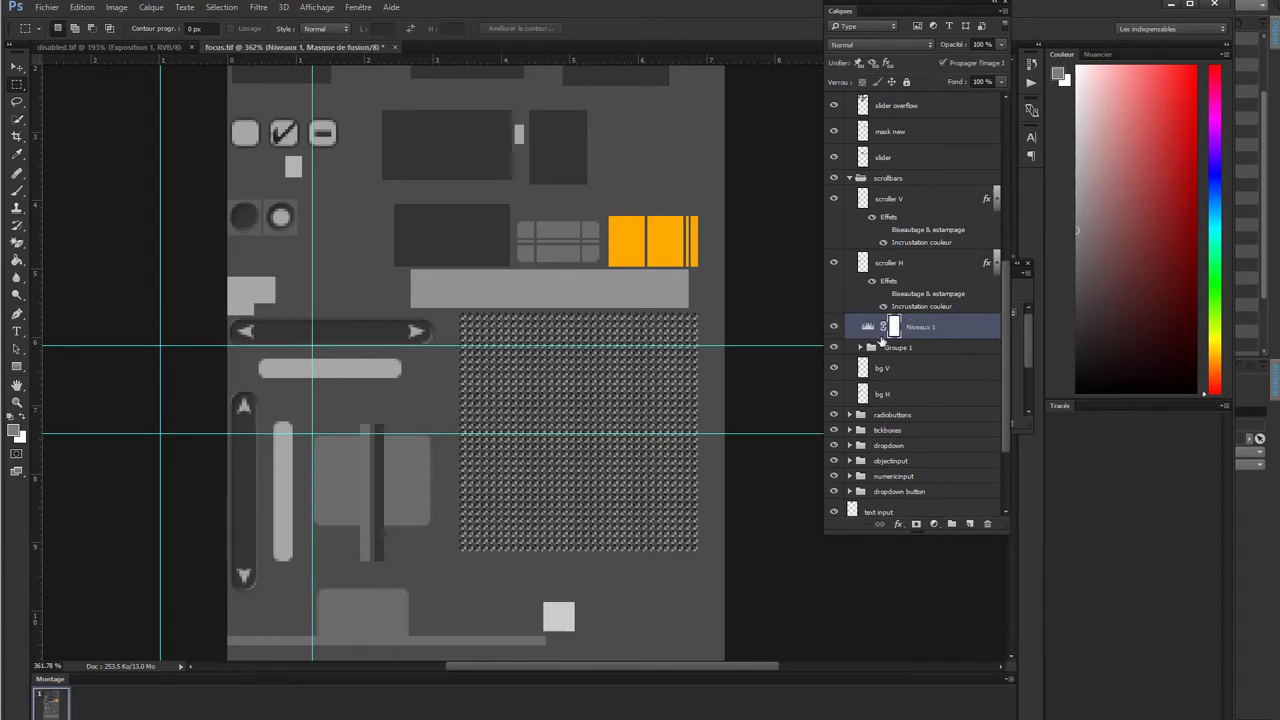
{"action": "left_click", "coordinate": [880, 340], "text": "alt"}
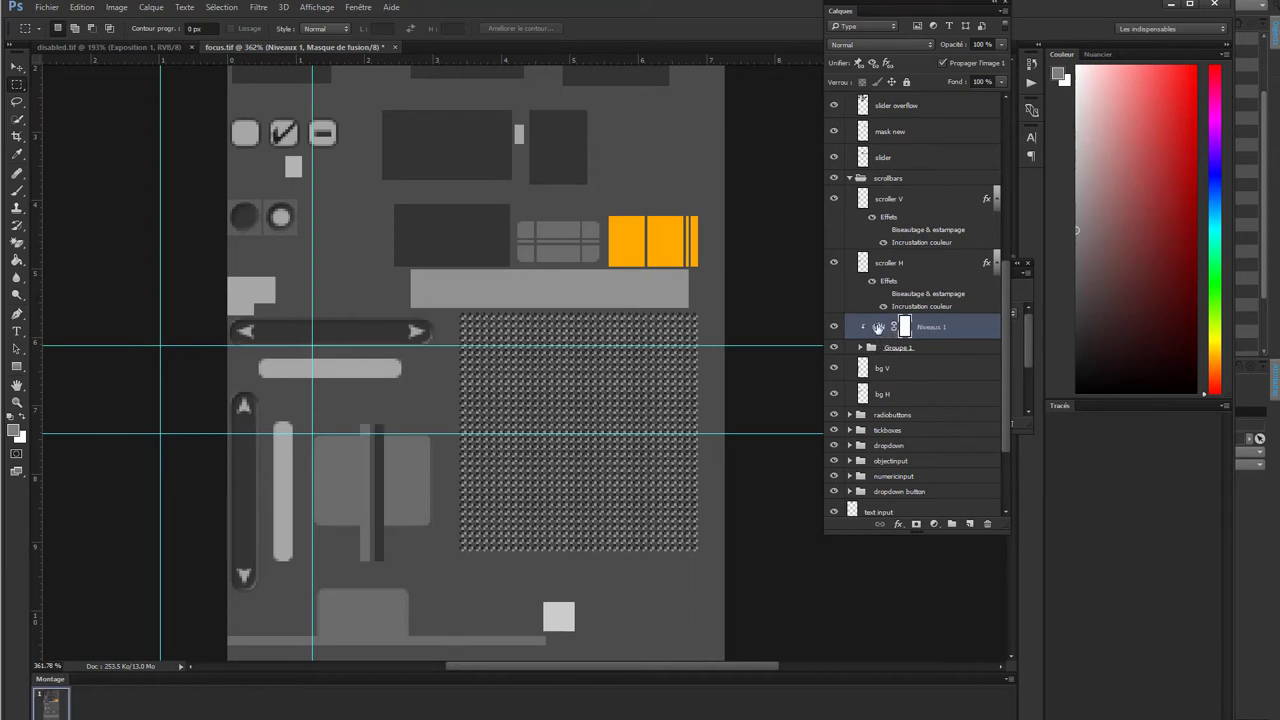
{"action": "left_click", "coordinate": [878, 327]}
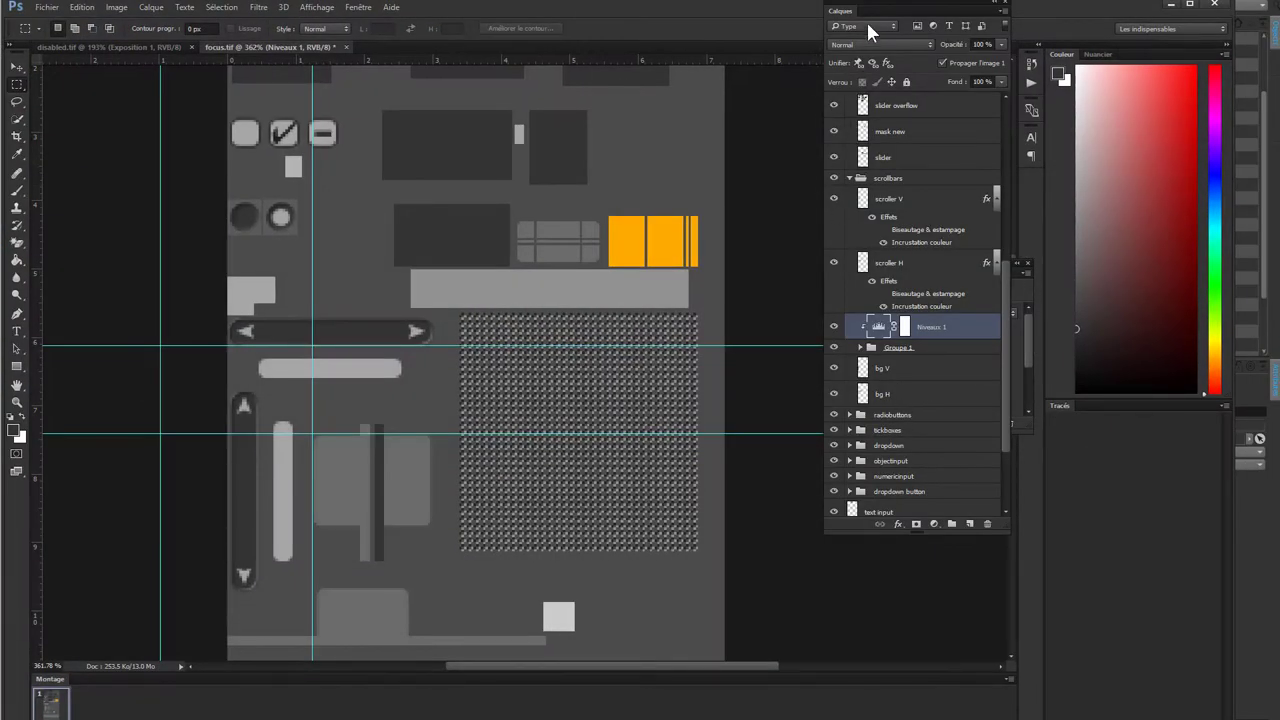
- Move the Calques panel aside and drag the Niveaux 1 midtone slider left to brighten midtones
{"action": "mouse_move", "coordinate": [893, 17]}
{"action": "left_mouse_down"}
{"action": "mouse_move", "coordinate": [608, 83]}
{"action": "mouse_move", "coordinate": [690, 152]}
{"action": "left_mouse_up"}
{"action": "left_click_drag", "start_coordinate": [916, 265], "coordinate": [936, 263]}
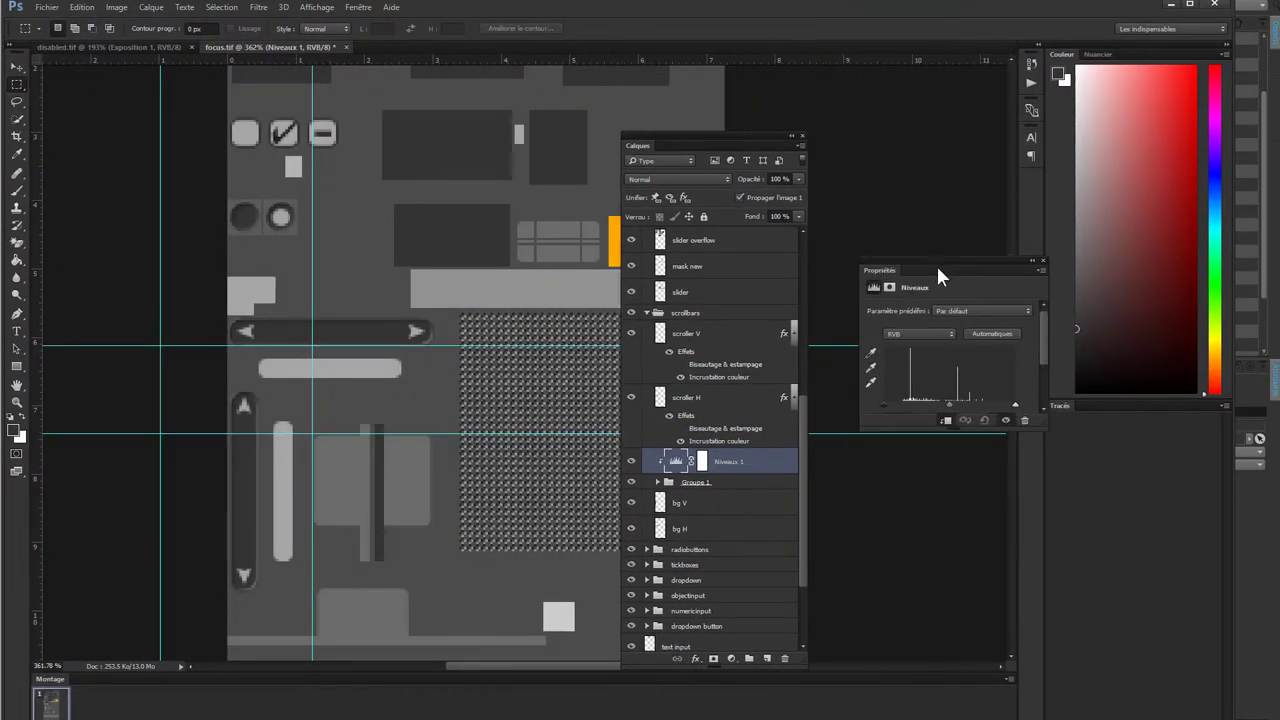
{"action": "mouse_move", "coordinate": [963, 408]}
{"action": "left_mouse_down"}
{"action": "mouse_move", "coordinate": [942, 405]}
{"action": "mouse_move", "coordinate": [997, 414]}
{"action": "mouse_move", "coordinate": [983, 408]}
{"action": "left_mouse_up"}
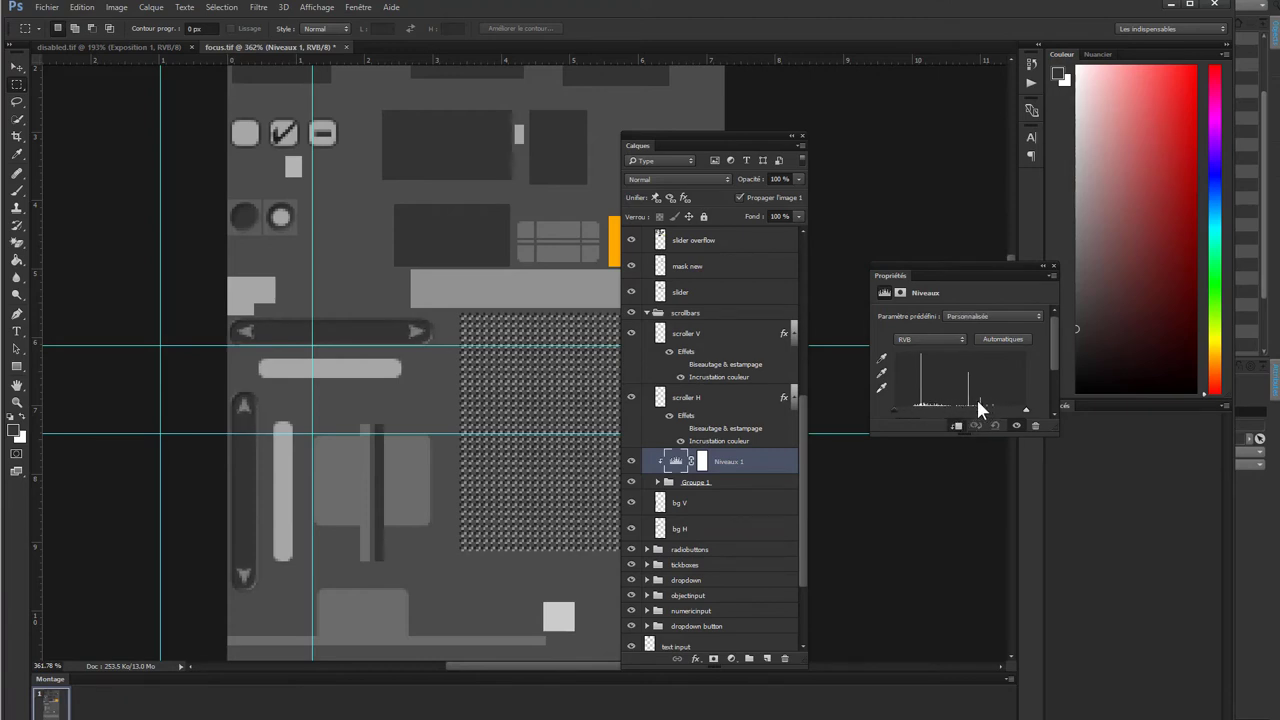
{"action": "left_click_drag", "start_coordinate": [707, 146], "coordinate": [984, 113]}
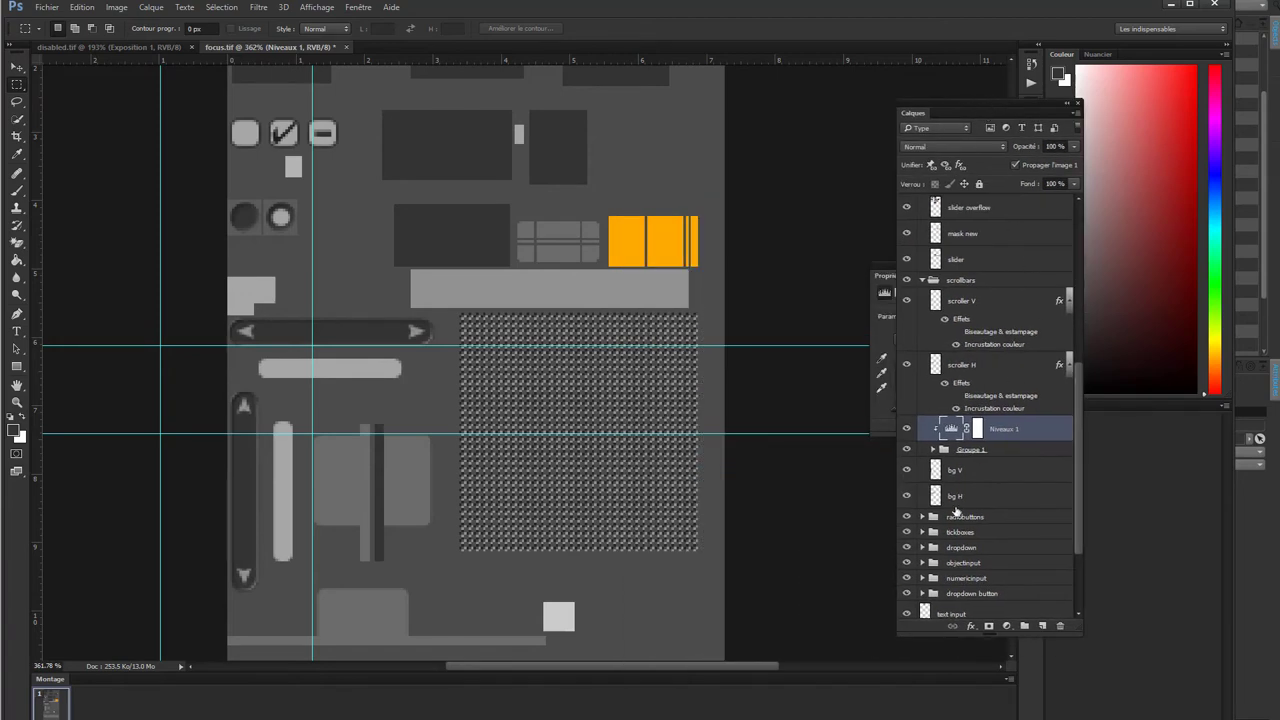
- Compare the radiobuttons group on and off, expand it, and inspect Layer 6's layer style
{"action": "left_click", "coordinate": [907, 516]}
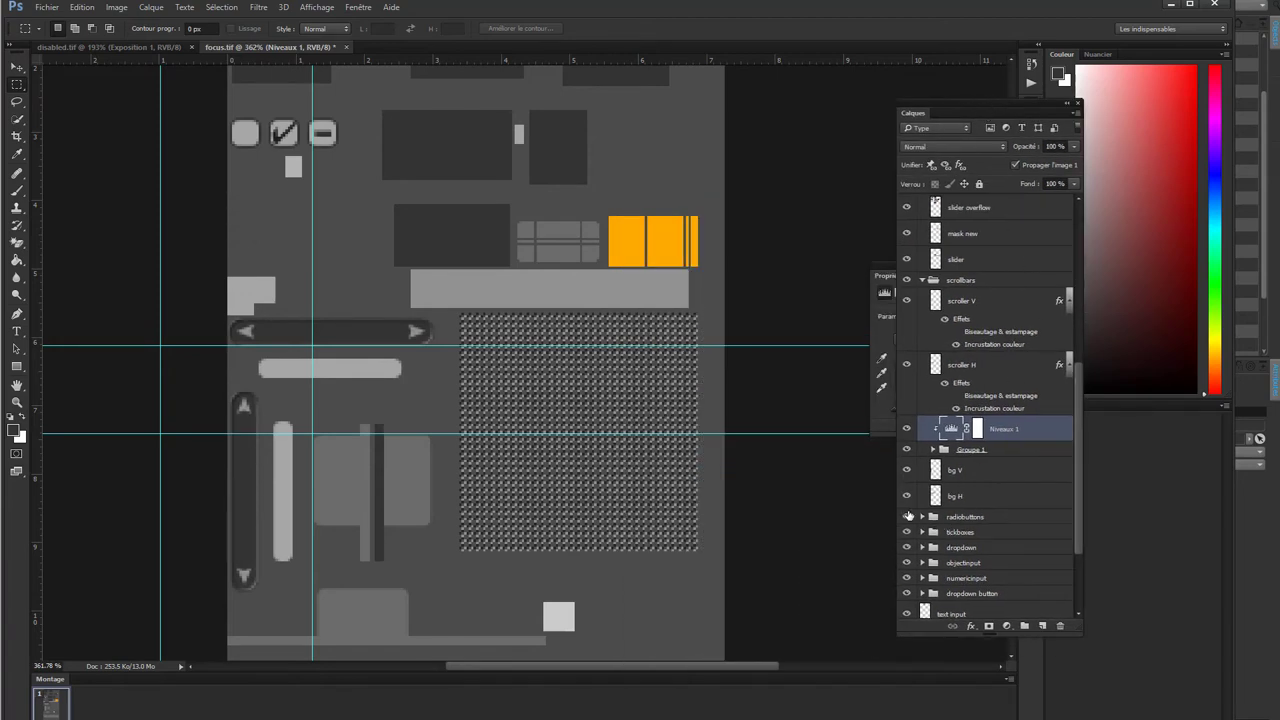
{"action": "left_click", "coordinate": [907, 516]}
{"action": "left_click", "coordinate": [922, 516]}
{"action": "scroll", "coordinate": [998, 505], "scroll_direction": "down", "scroll_amount": 1}
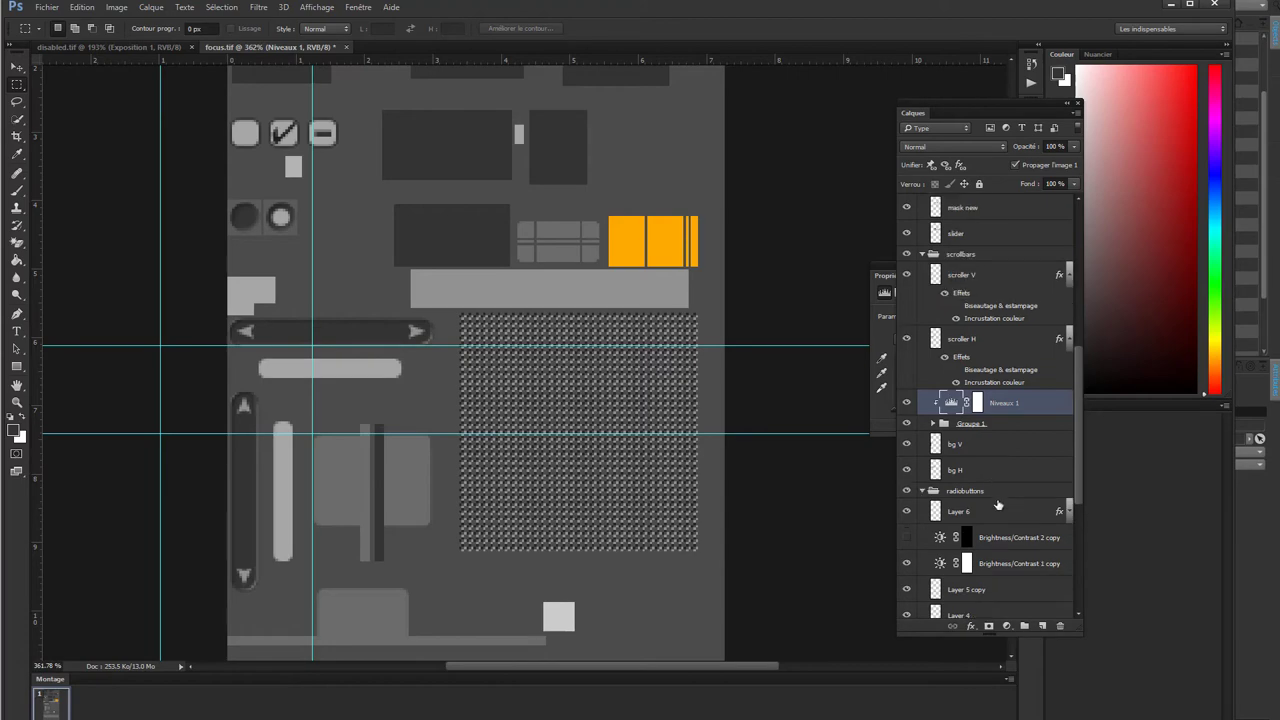
{"action": "double_click", "coordinate": [1065, 513]}
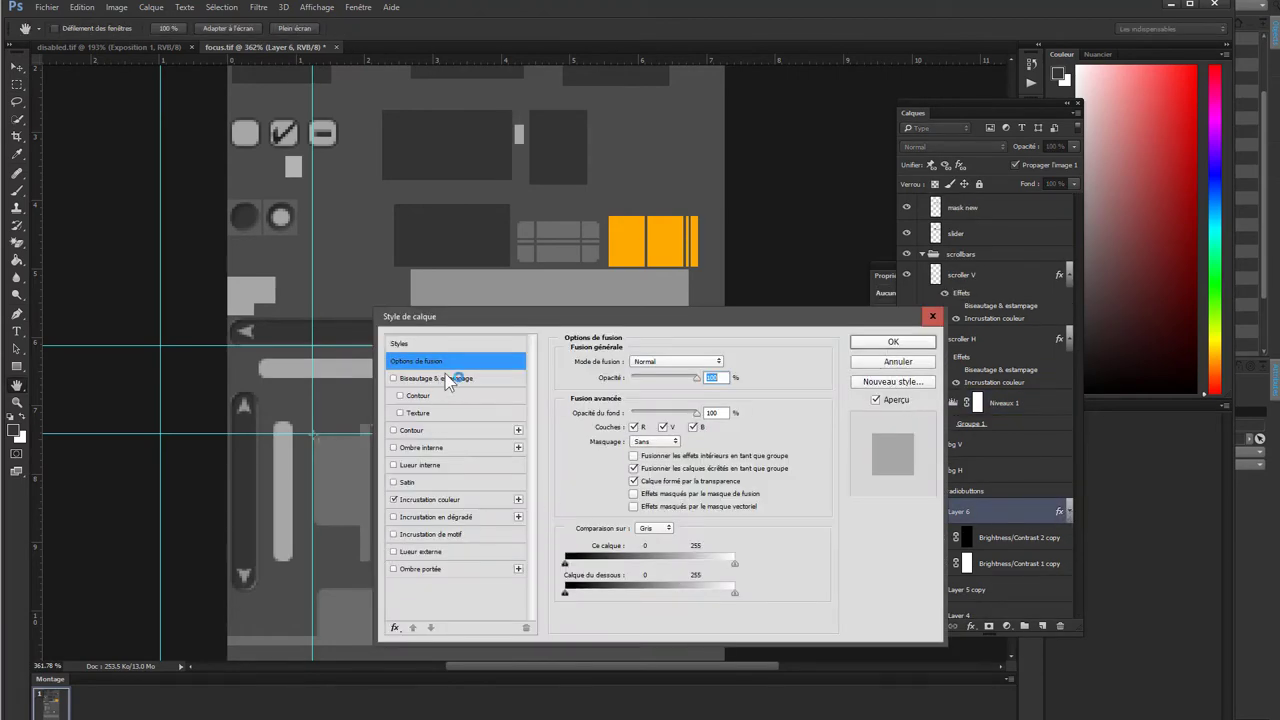
{"action": "left_click", "coordinate": [886, 363]}
{"action": "scroll", "coordinate": [1028, 518], "scroll_direction": "down", "scroll_amount": 5}
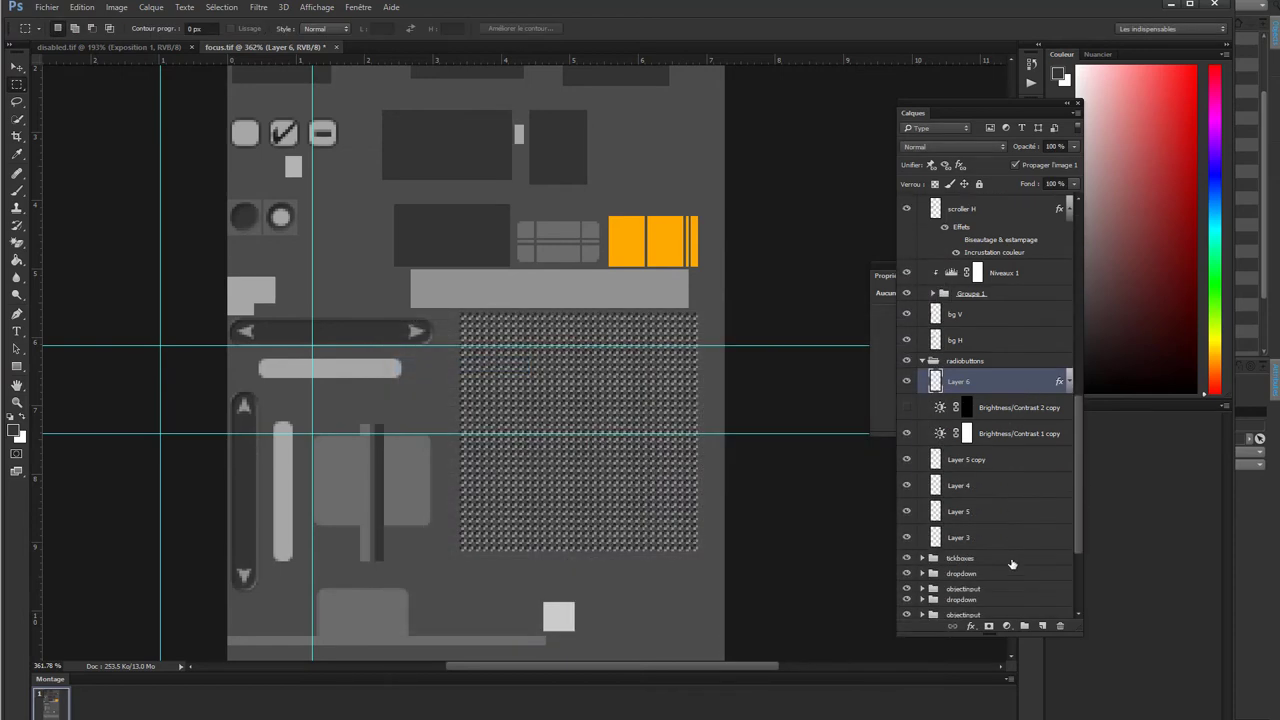
{"action": "scroll", "coordinate": [1028, 525], "scroll_direction": "down", "scroll_amount": 2}
- Expand the tickboxes group, check Layer 11 copy 2's Contour effect, and select that layer
{"action": "left_click", "coordinate": [905, 507]}
{"action": "left_click", "coordinate": [905, 507]}
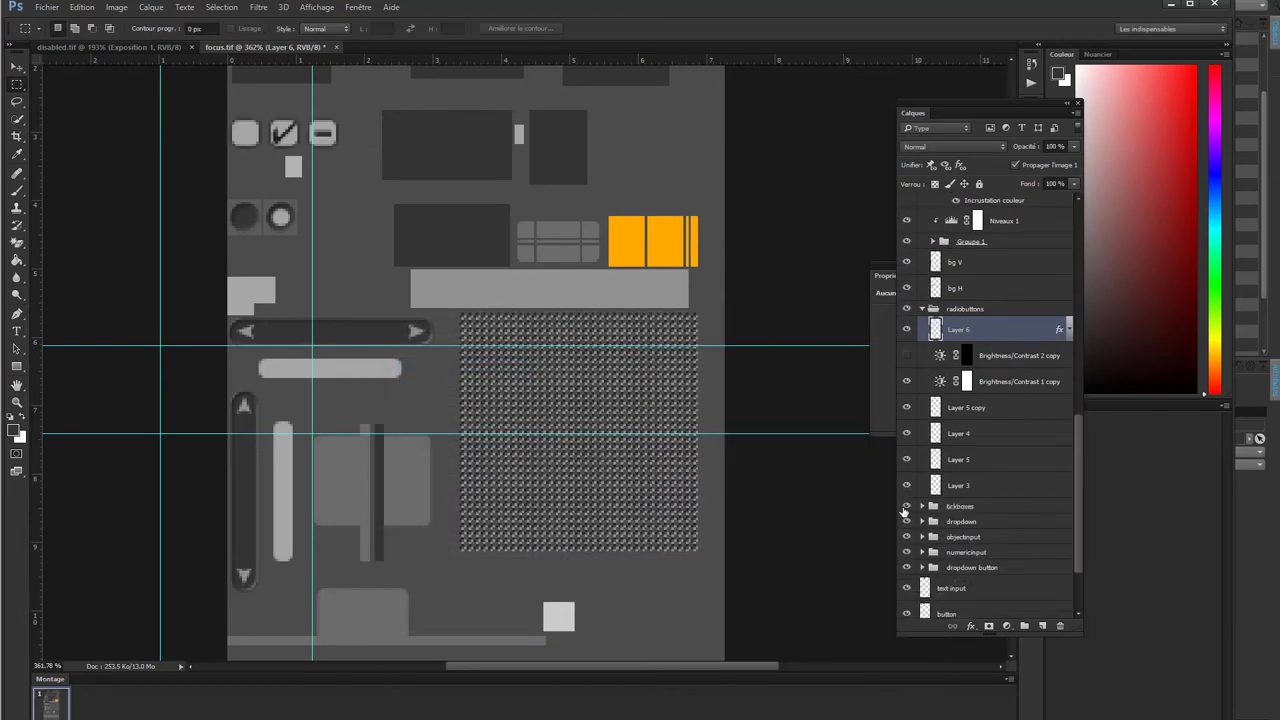
{"action": "left_click", "coordinate": [922, 507]}
{"action": "scroll", "coordinate": [970, 530], "scroll_direction": "down", "scroll_amount": 1}
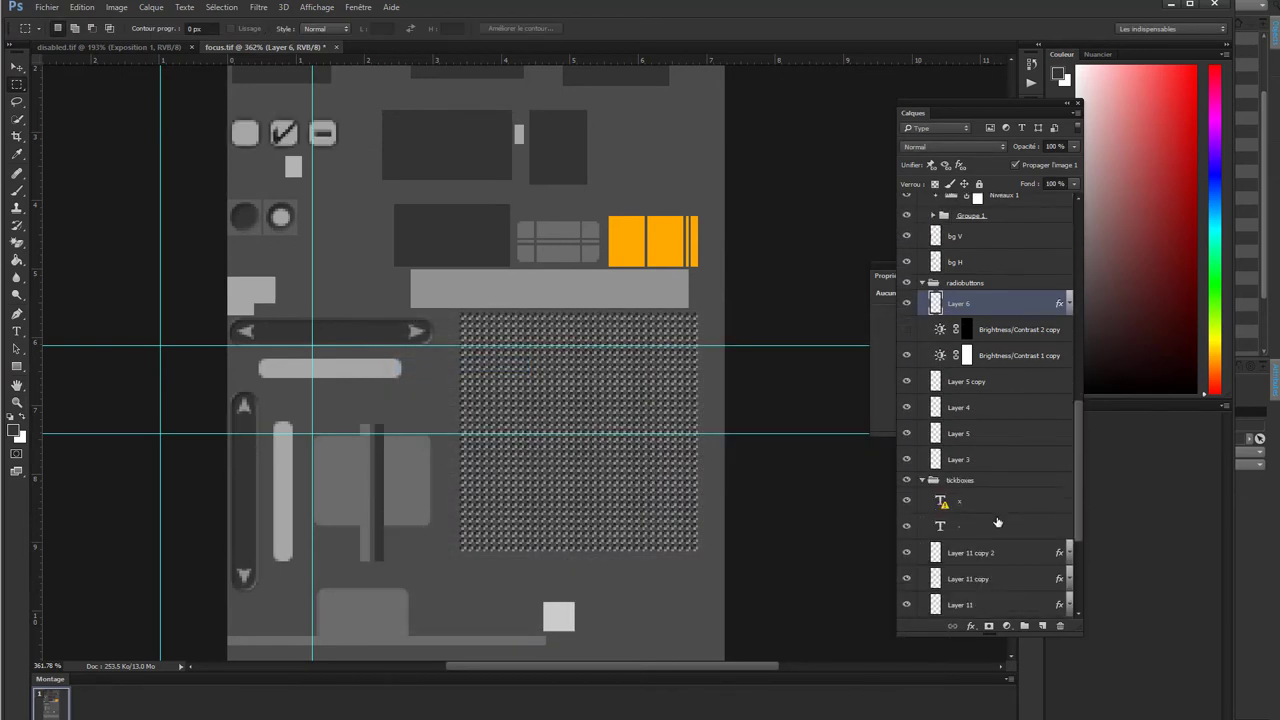
{"action": "scroll", "coordinate": [998, 525], "scroll_direction": "down", "scroll_amount": 2}
{"action": "left_click", "coordinate": [1061, 502]}
{"action": "scroll", "coordinate": [1016, 490], "scroll_direction": "down", "scroll_amount": 1}
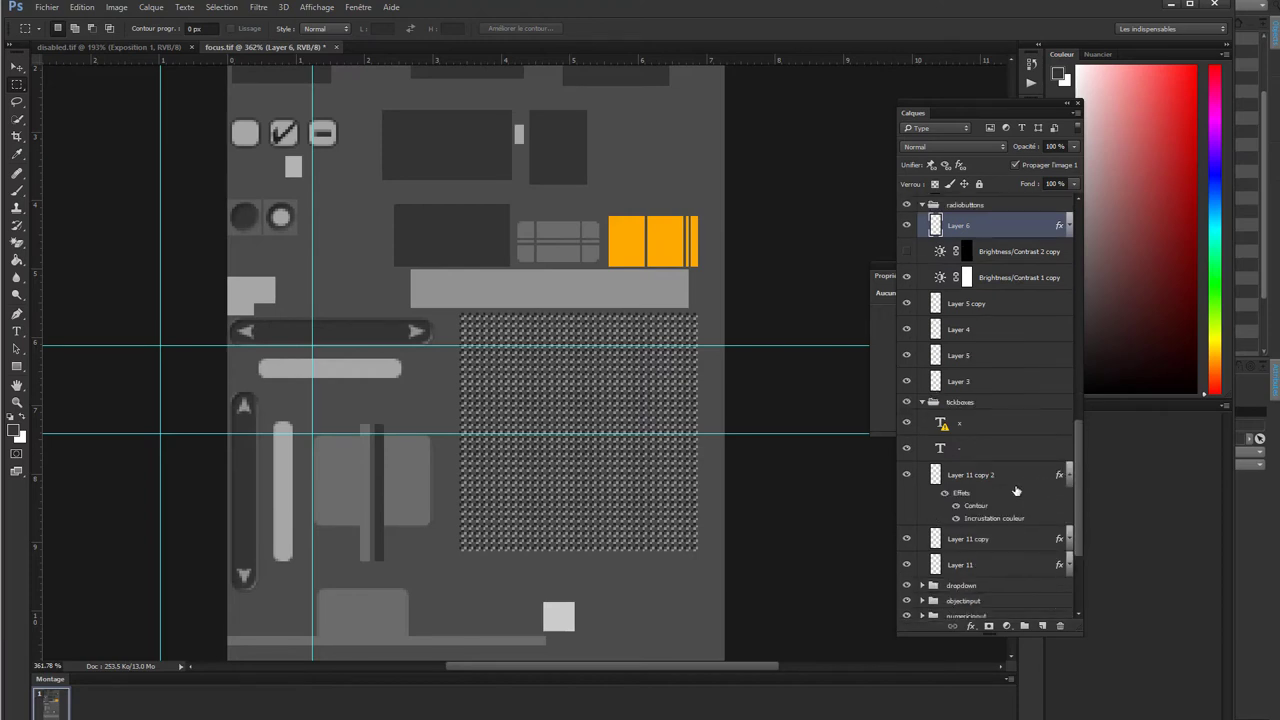
{"action": "left_click", "coordinate": [957, 507]}
{"action": "left_click", "coordinate": [957, 507]}
{"action": "left_click", "coordinate": [993, 519]}
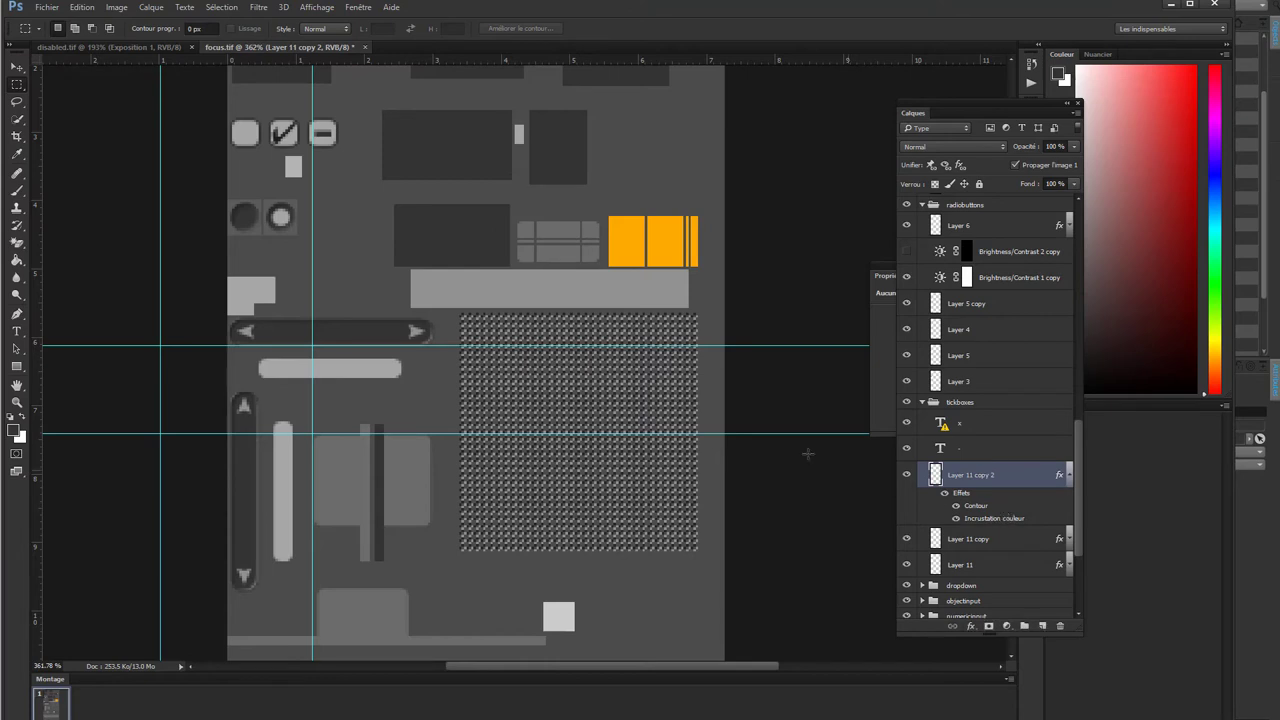
- With the Move tool active, compare Layer 11 copy on and off, select it, and show its effects
{"action": "left_click", "coordinate": [16, 67]}
{"action": "scroll", "coordinate": [920, 477], "scroll_direction": "down", "scroll_amount": 2}
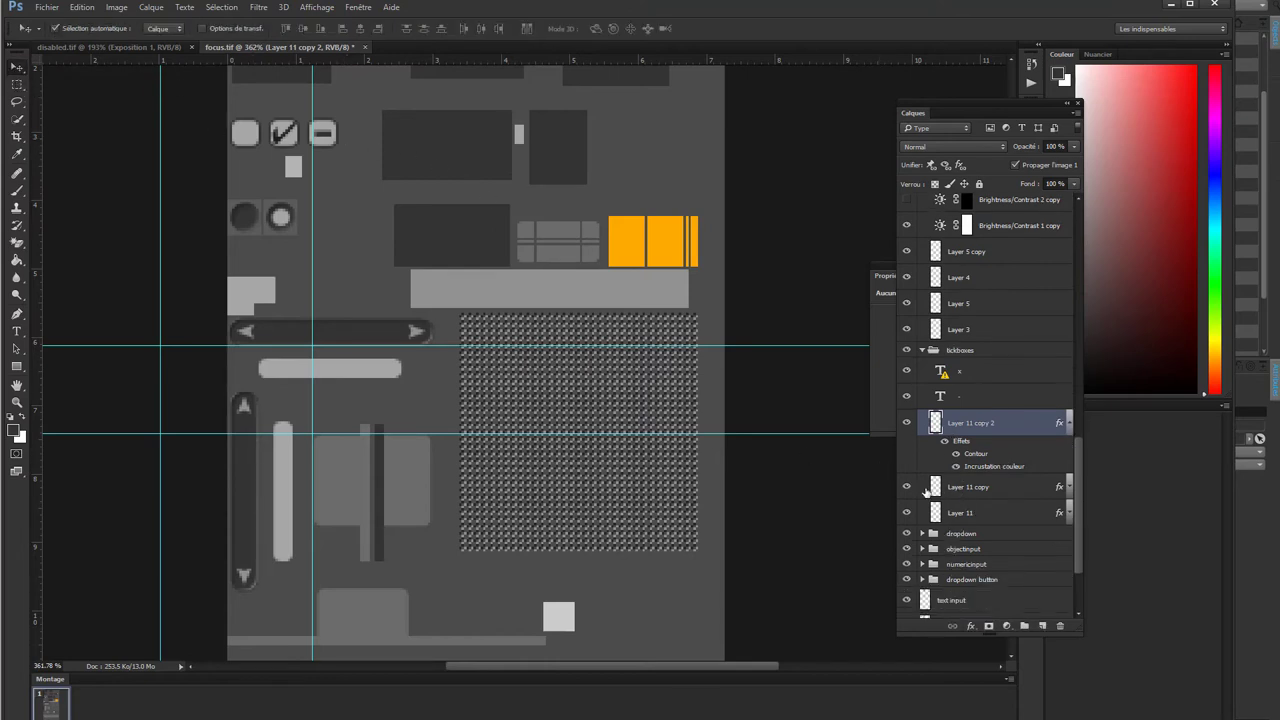
{"action": "scroll", "coordinate": [1003, 397], "scroll_direction": "up", "scroll_amount": 3}
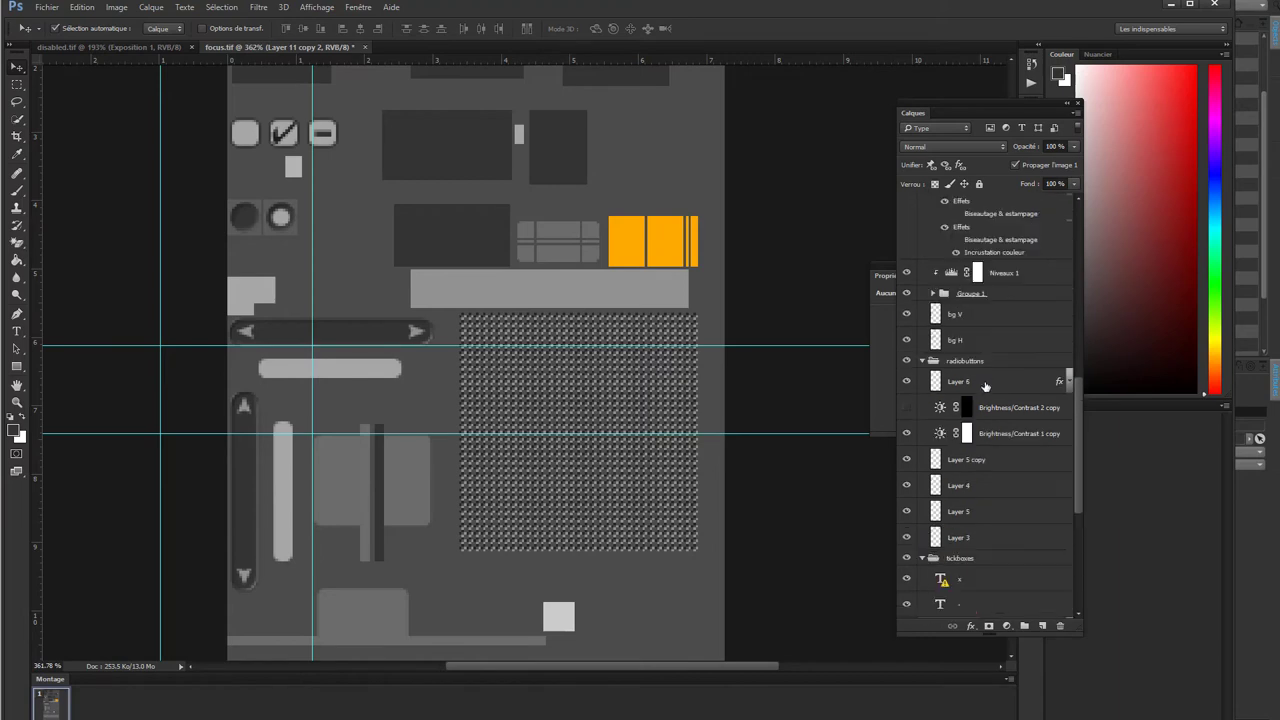
{"action": "mouse_move", "coordinate": [1073, 415]}
{"action": "left_mouse_down"}
{"action": "mouse_move", "coordinate": [1084, 291]}
{"action": "mouse_move", "coordinate": [1041, 207]}
{"action": "left_mouse_up"}
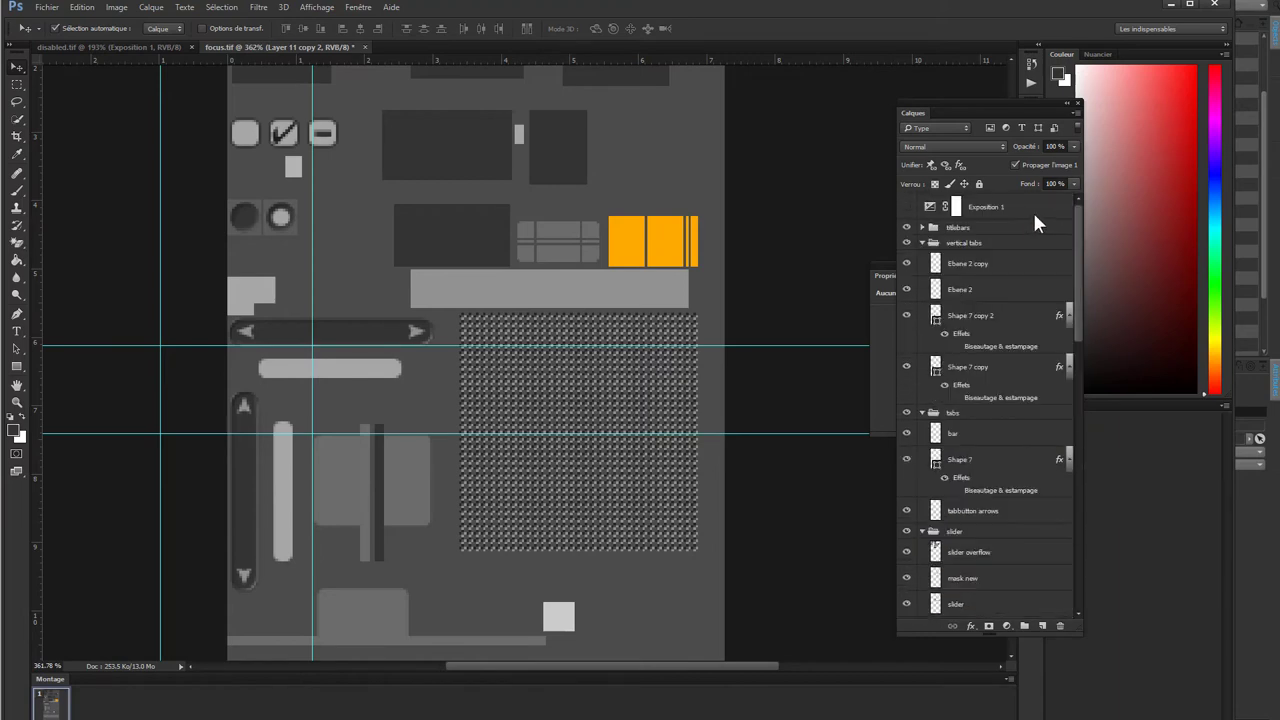
{"action": "scroll", "coordinate": [990, 533], "scroll_direction": "down", "scroll_amount": 5}
{"action": "scroll", "coordinate": [1006, 568], "scroll_direction": "down", "scroll_amount": 5}
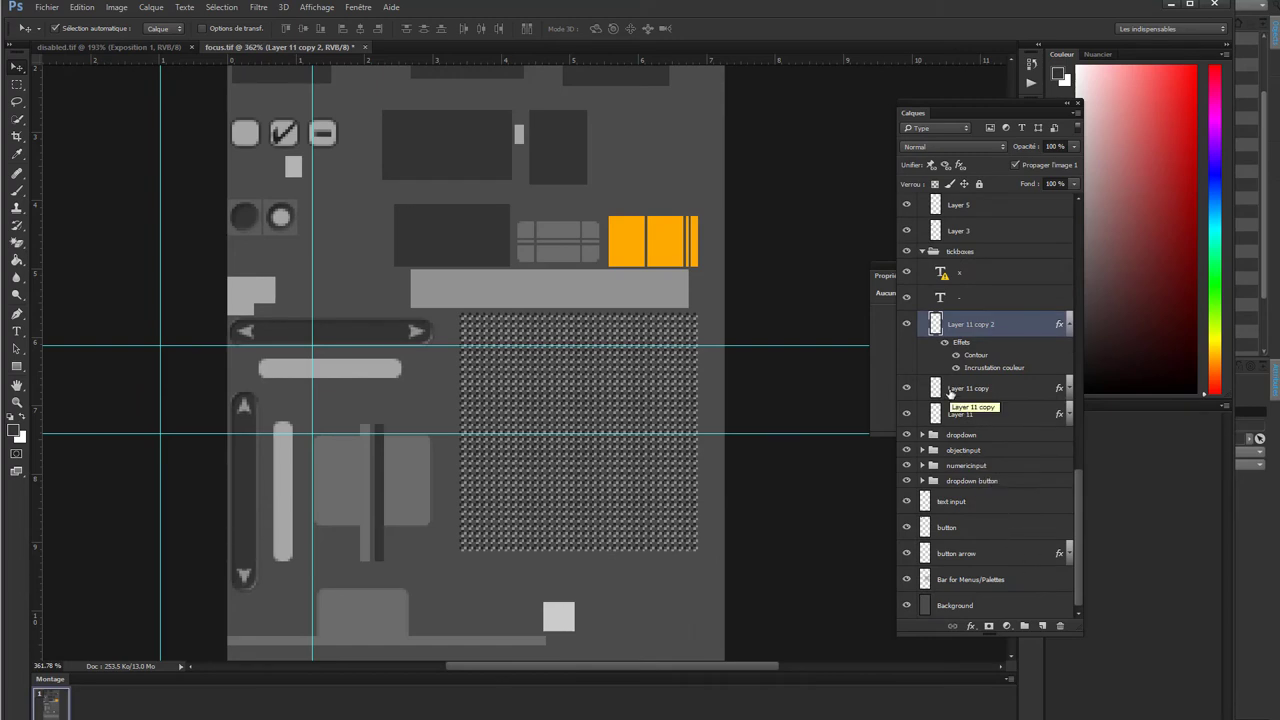
{"action": "left_click", "coordinate": [907, 396]}
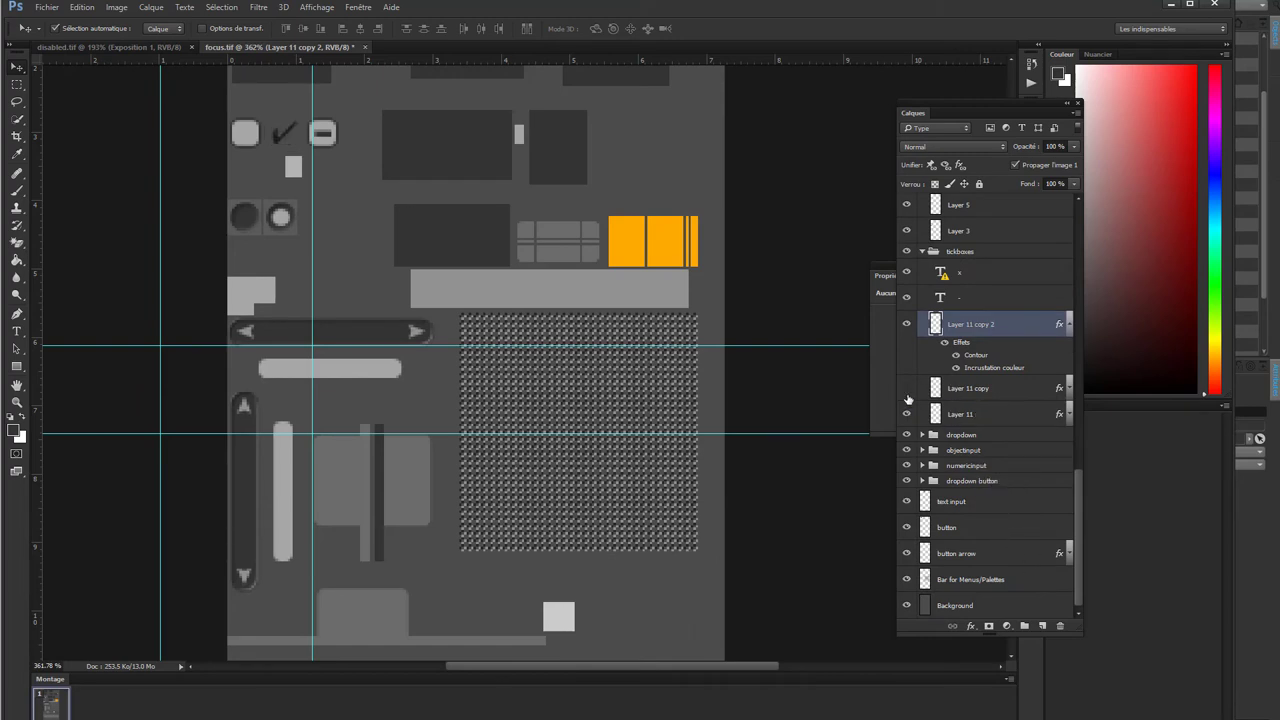
{"action": "left_click", "coordinate": [908, 397]}
{"action": "left_click", "coordinate": [960, 390]}
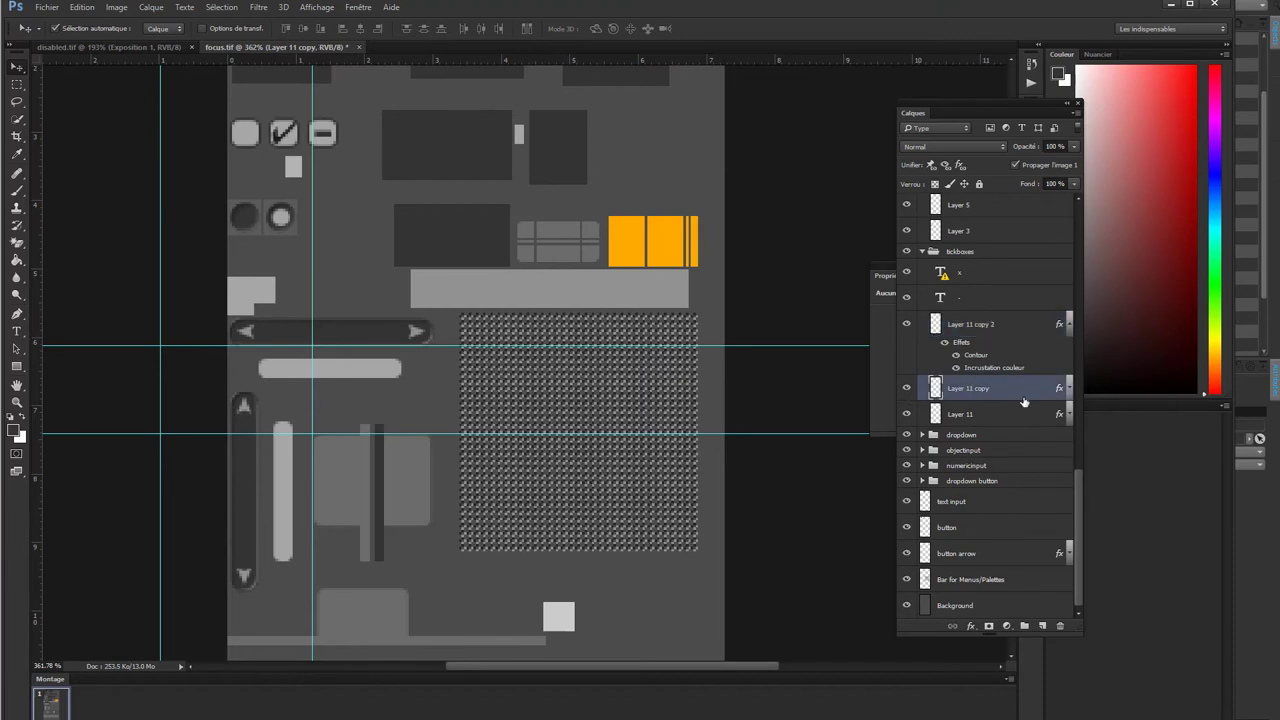
{"action": "left_click", "coordinate": [1070, 388]}
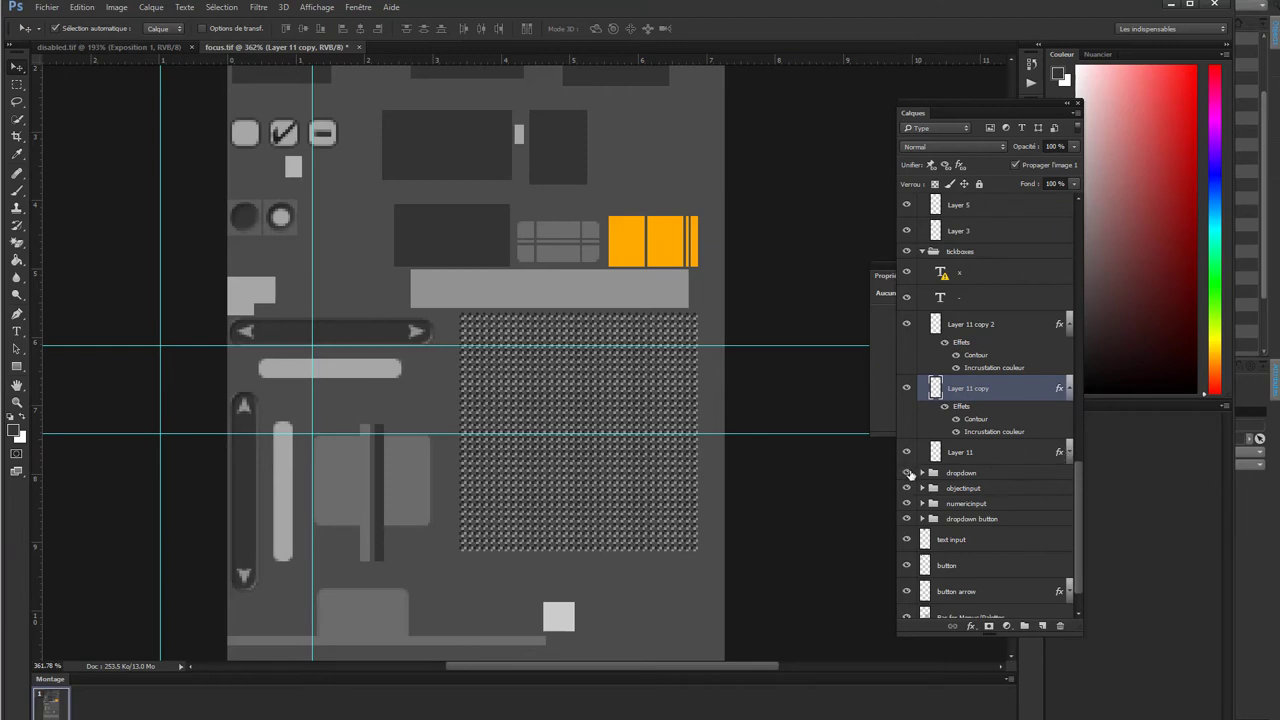
- Expand the dropdown group, toggle the button arrow layer, and reveal its effects
{"action": "left_click", "coordinate": [922, 473]}
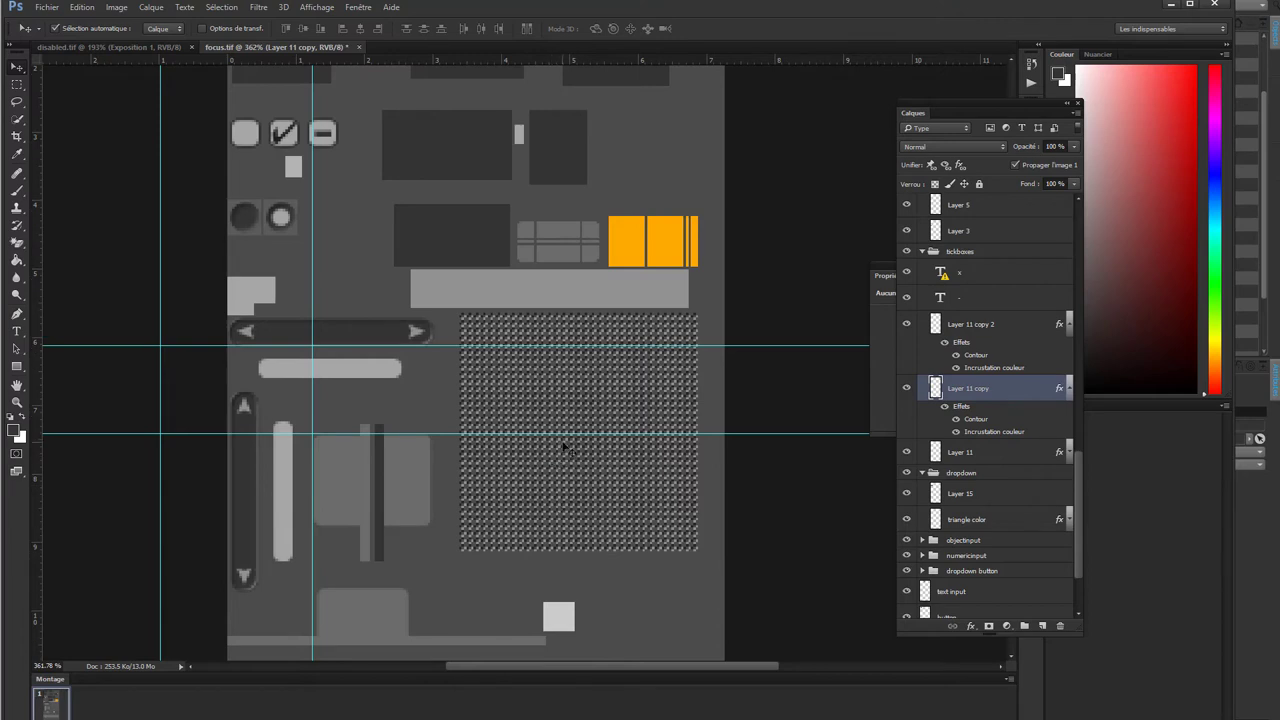
{"action": "scroll", "coordinate": [563, 449], "scroll_direction": "down", "scroll_amount": 1, "text": "alt"}
{"action": "scroll", "coordinate": [577, 463], "scroll_direction": "down", "scroll_amount": 1, "text": "alt"}
{"action": "scroll", "coordinate": [583, 467], "scroll_direction": "down", "scroll_amount": 1, "text": "alt"}
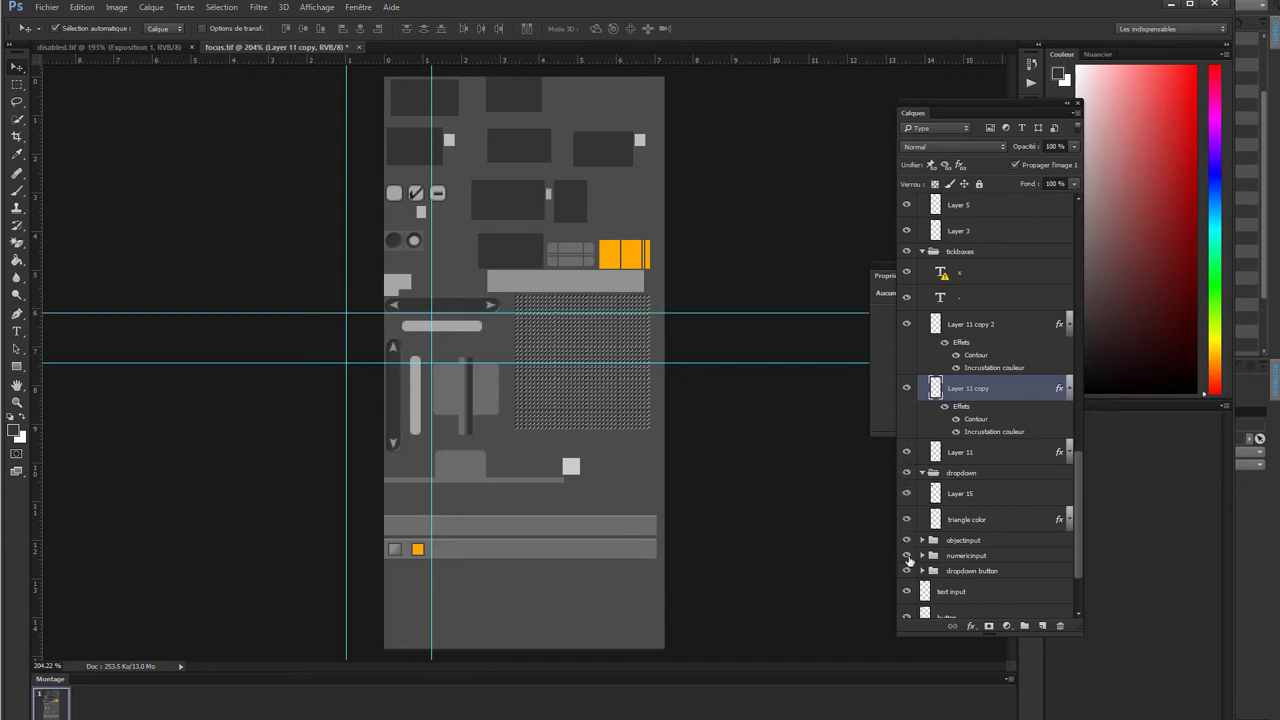
{"action": "scroll", "coordinate": [916, 580], "scroll_direction": "down", "scroll_amount": 1}
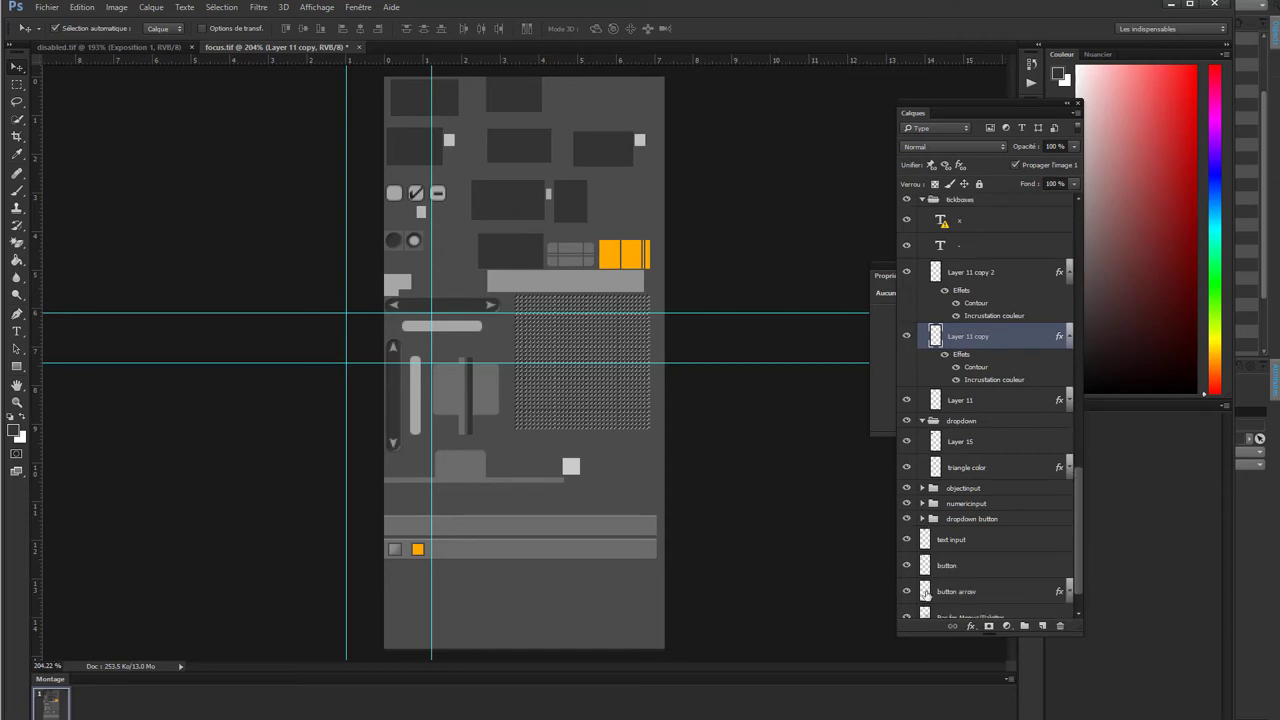
{"action": "scroll", "coordinate": [922, 582], "scroll_direction": "down", "scroll_amount": 1}
{"action": "left_click", "coordinate": [907, 562]}
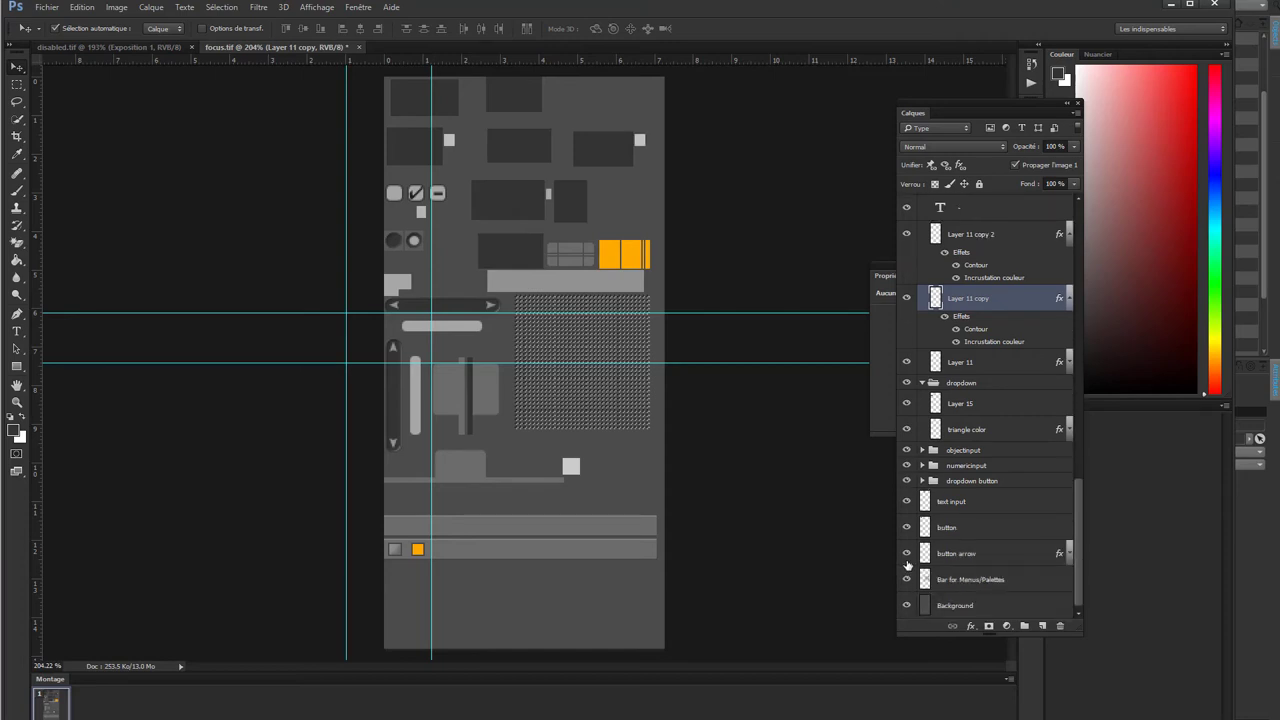
{"action": "left_click", "coordinate": [1069, 555]}
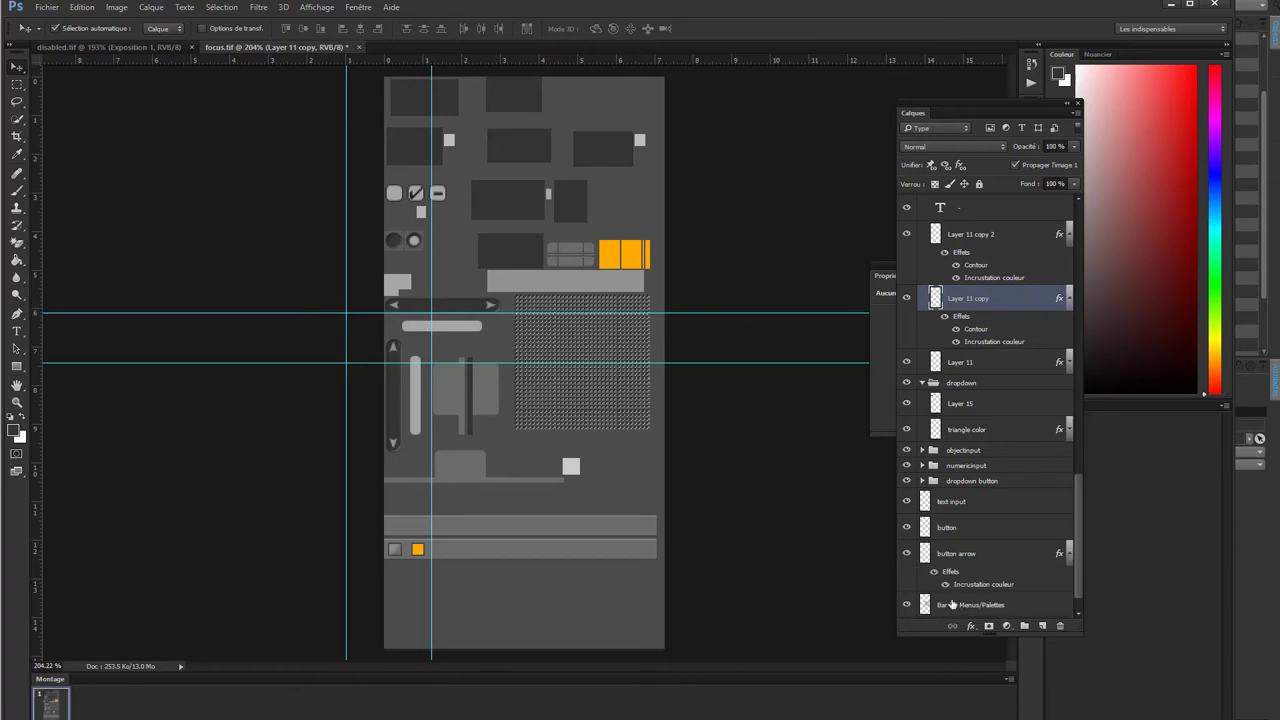
- Select the Exposition 1 adjustment layer and make it visible to darken the sheet
{"action": "scroll", "coordinate": [995, 492], "scroll_direction": "down", "scroll_amount": 1}
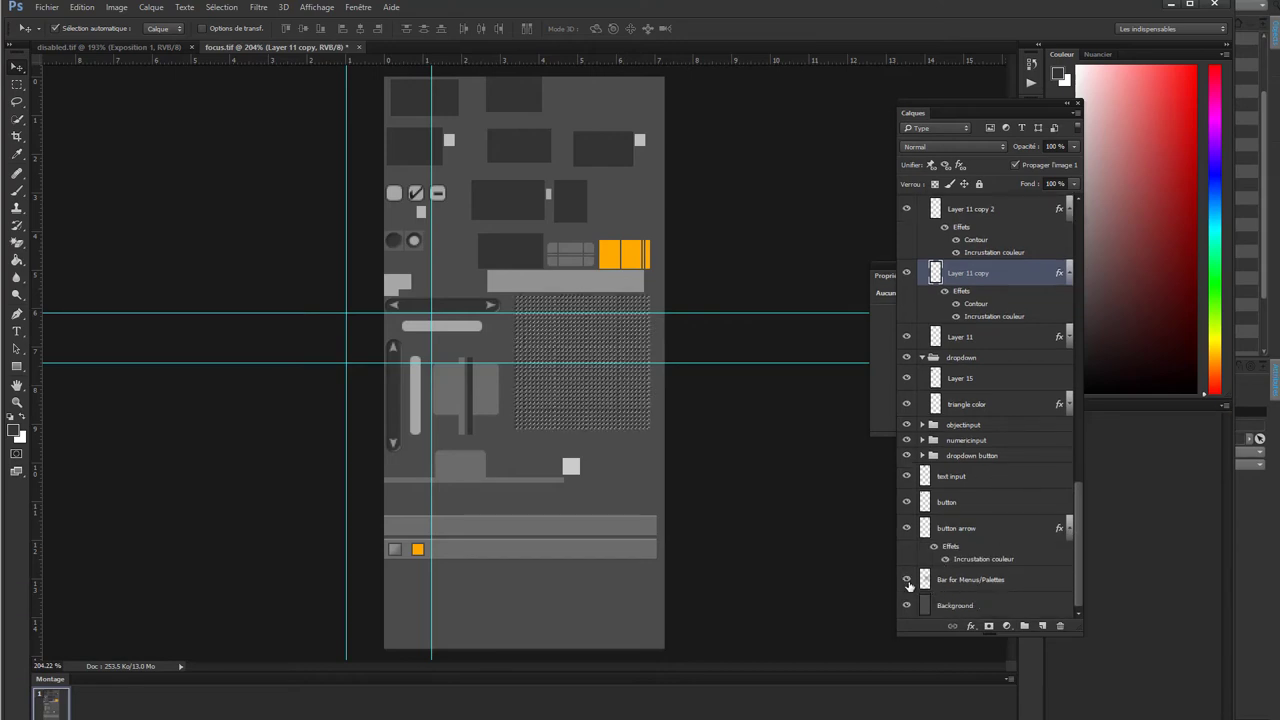
{"action": "scroll", "coordinate": [995, 400], "scroll_direction": "up", "scroll_amount": 5}
{"action": "scroll", "coordinate": [1000, 330], "scroll_direction": "up", "scroll_amount": 5}
{"action": "scroll", "coordinate": [1015, 274], "scroll_direction": "up", "scroll_amount": 2}
{"action": "scroll", "coordinate": [1012, 250], "scroll_direction": "up", "scroll_amount": 5}
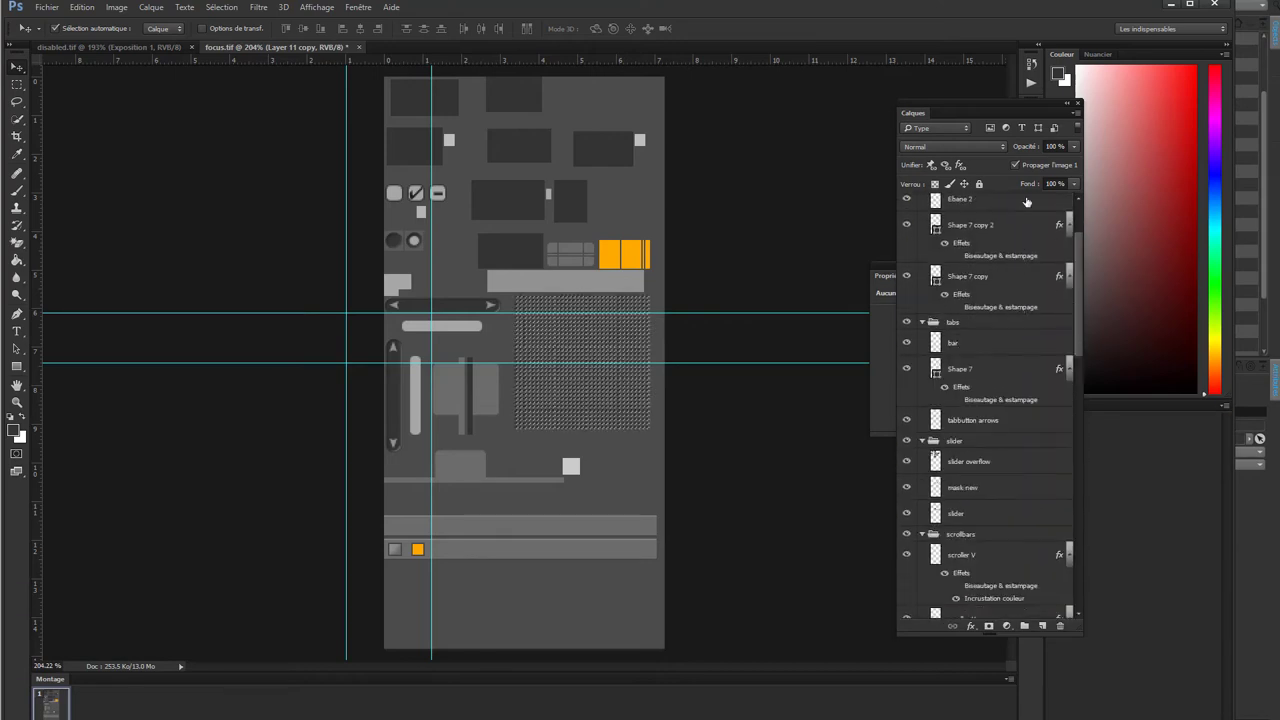
{"action": "scroll", "coordinate": [1004, 215], "scroll_direction": "up", "scroll_amount": 4}
{"action": "left_click", "coordinate": [990, 213]}
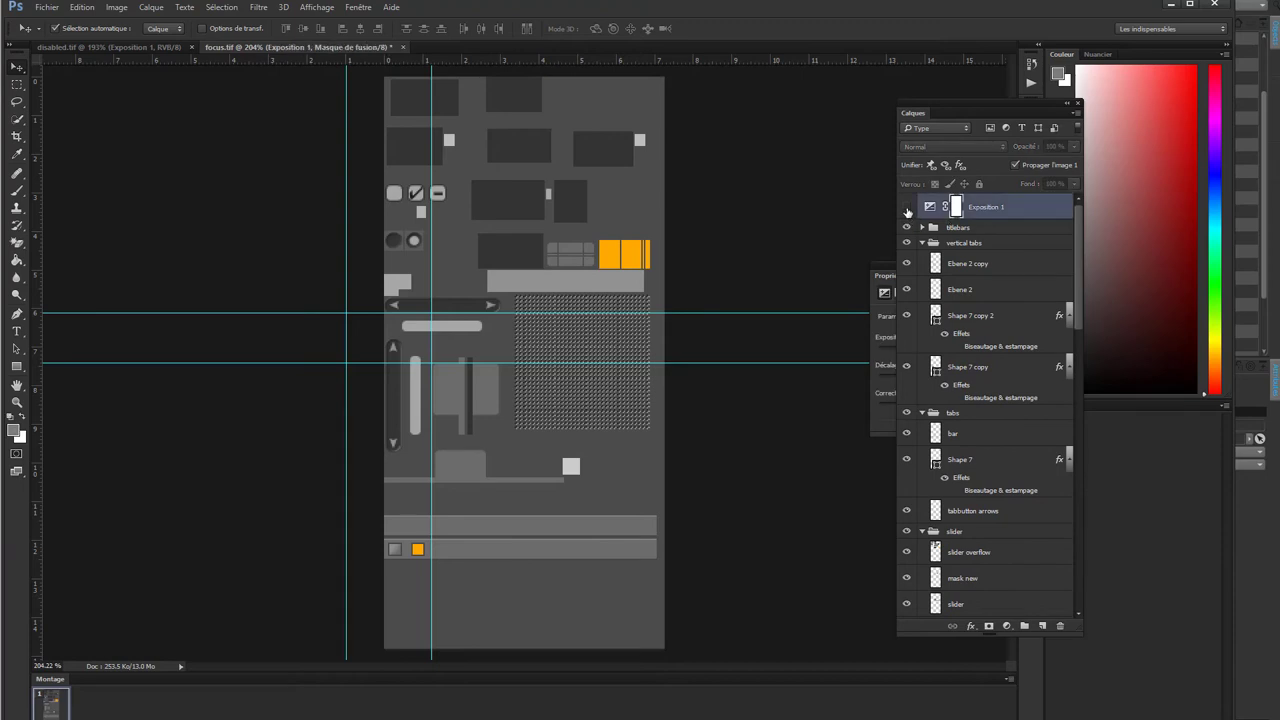
{"action": "left_click", "coordinate": [907, 208]}
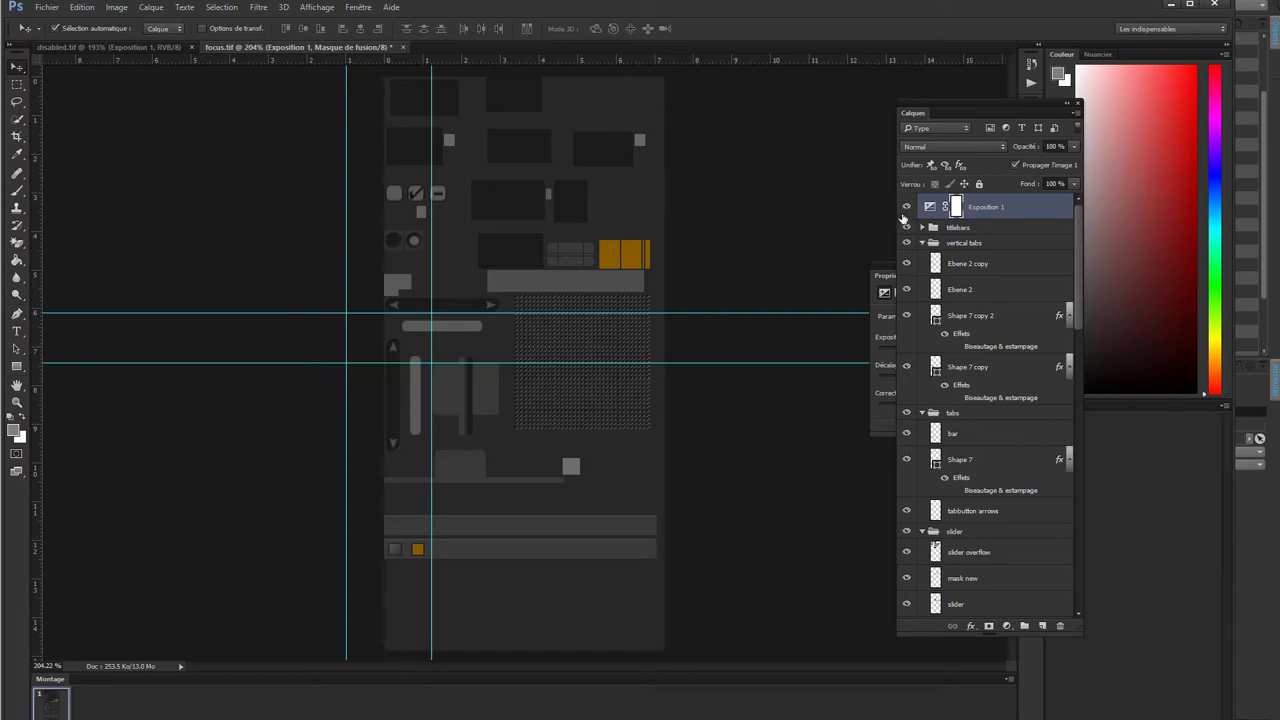
- Turn off Exposition 1, look at normal.tif in the scheme folder, and close that folder
{"action": "left_click", "coordinate": [907, 207]}
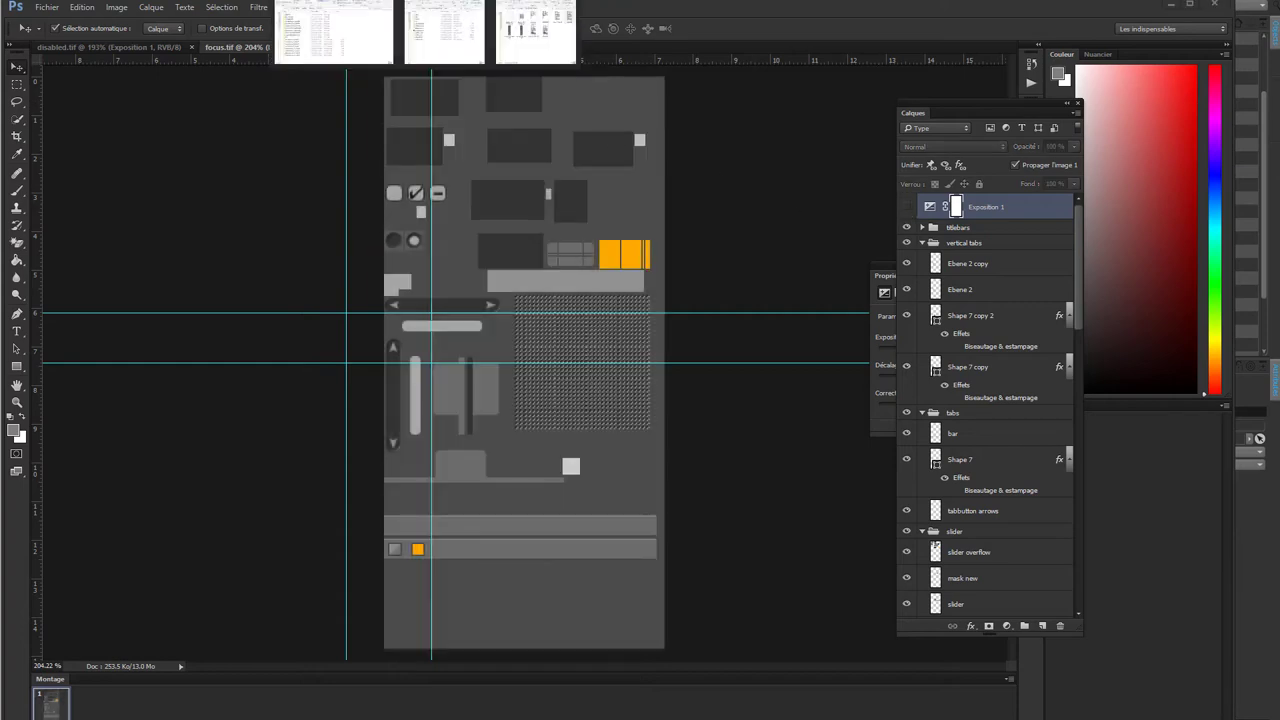
{"action": "left_click", "coordinate": [545, 35]}
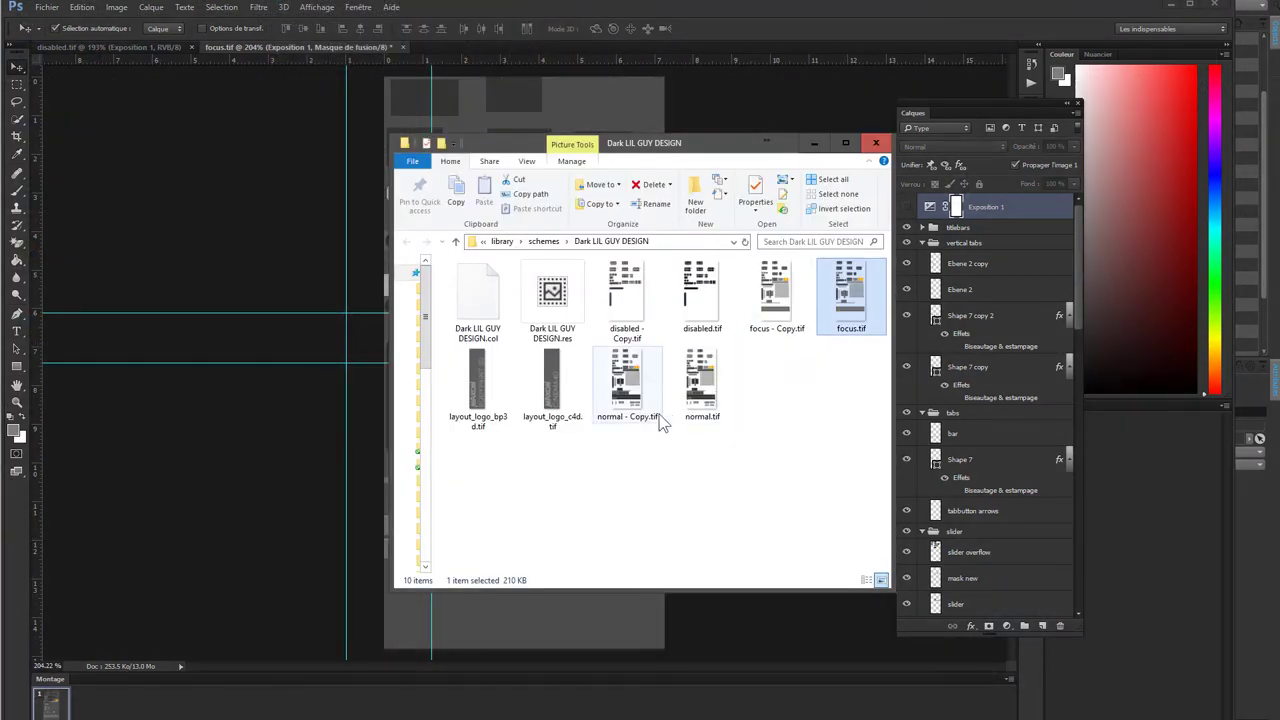
{"action": "left_click", "coordinate": [686, 408]}
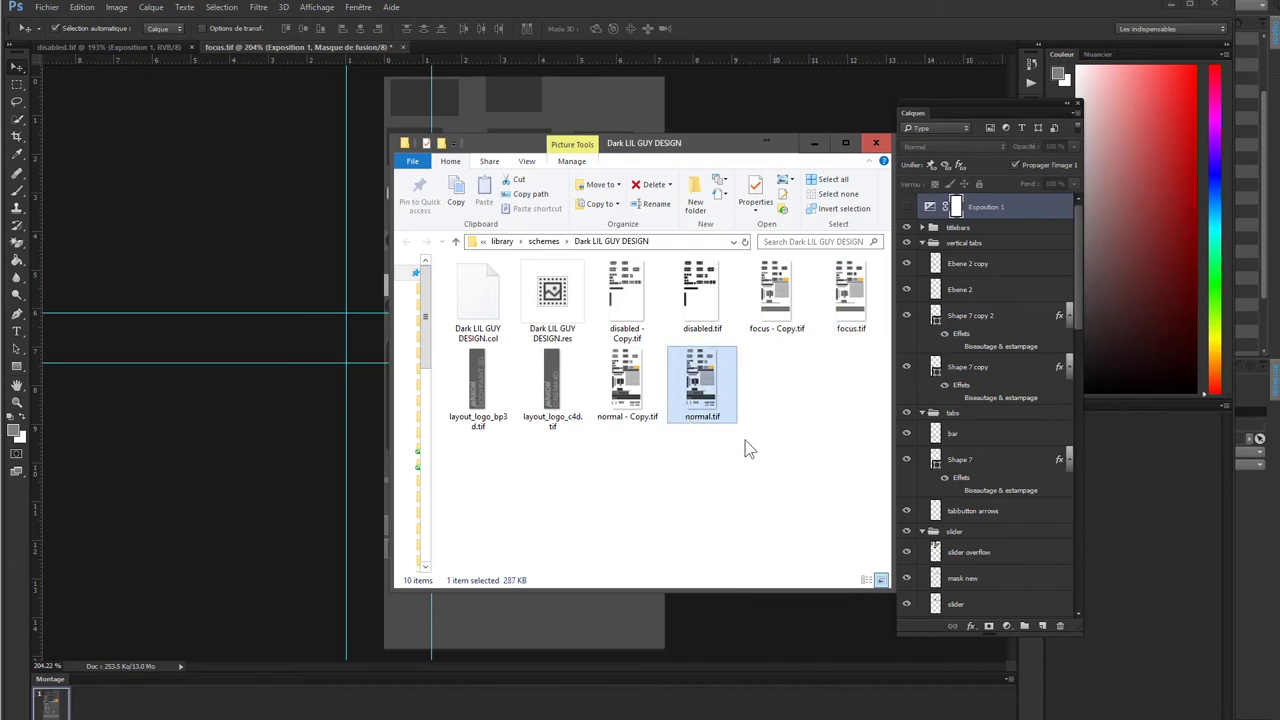
{"action": "left_click", "coordinate": [982, 208]}
- Target the Exposition 1 layer itself rather than its mask, leaving it hidden
{"action": "left_click", "coordinate": [906, 207]}
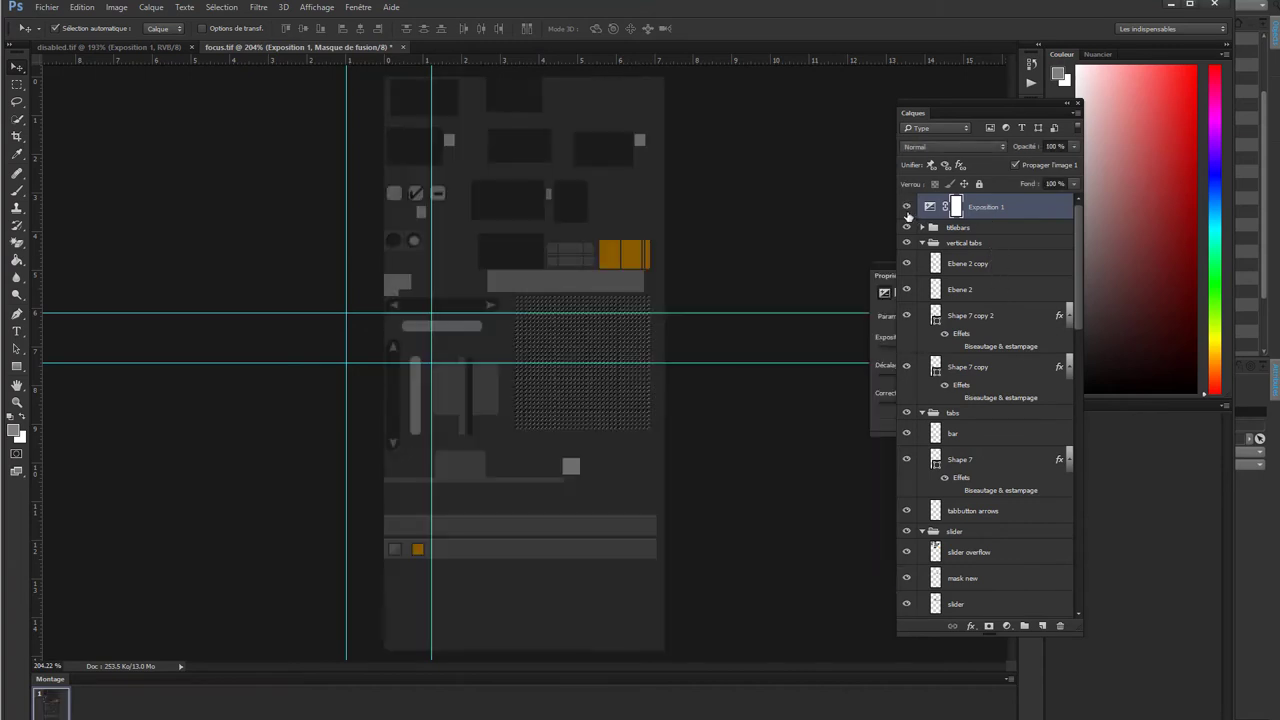
{"action": "left_click", "coordinate": [929, 207]}
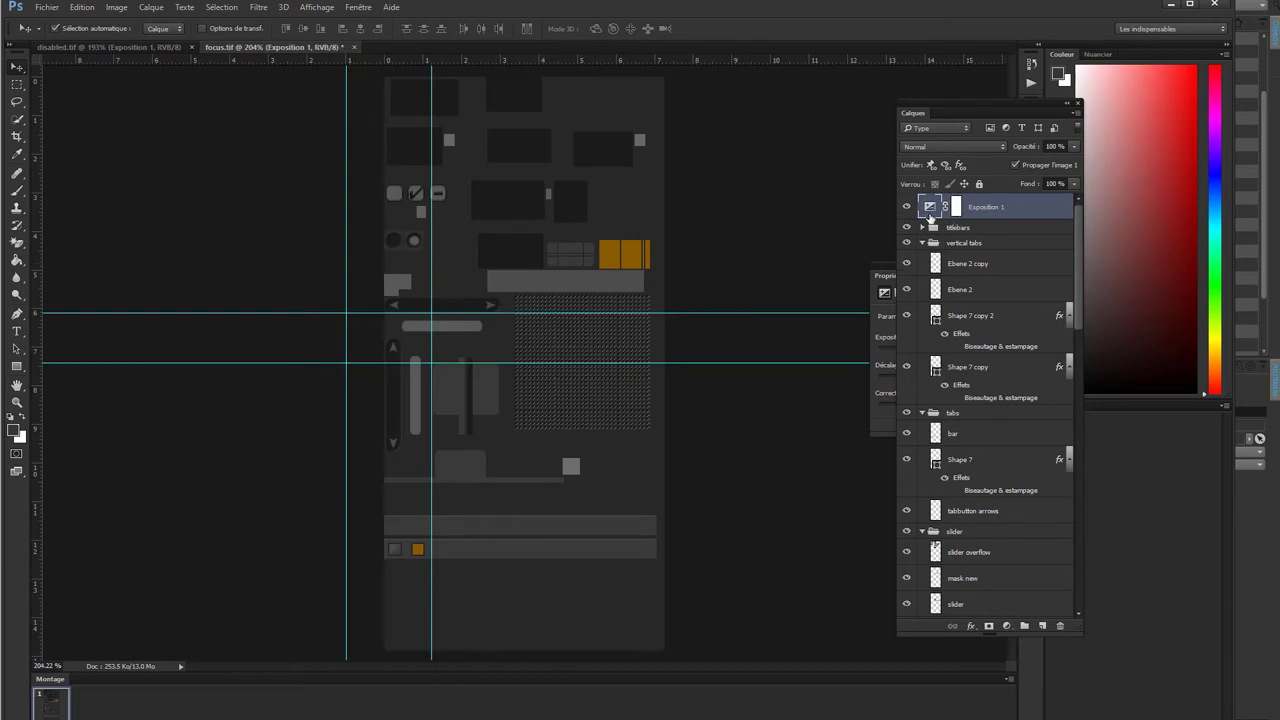
{"action": "left_click", "coordinate": [906, 207]}
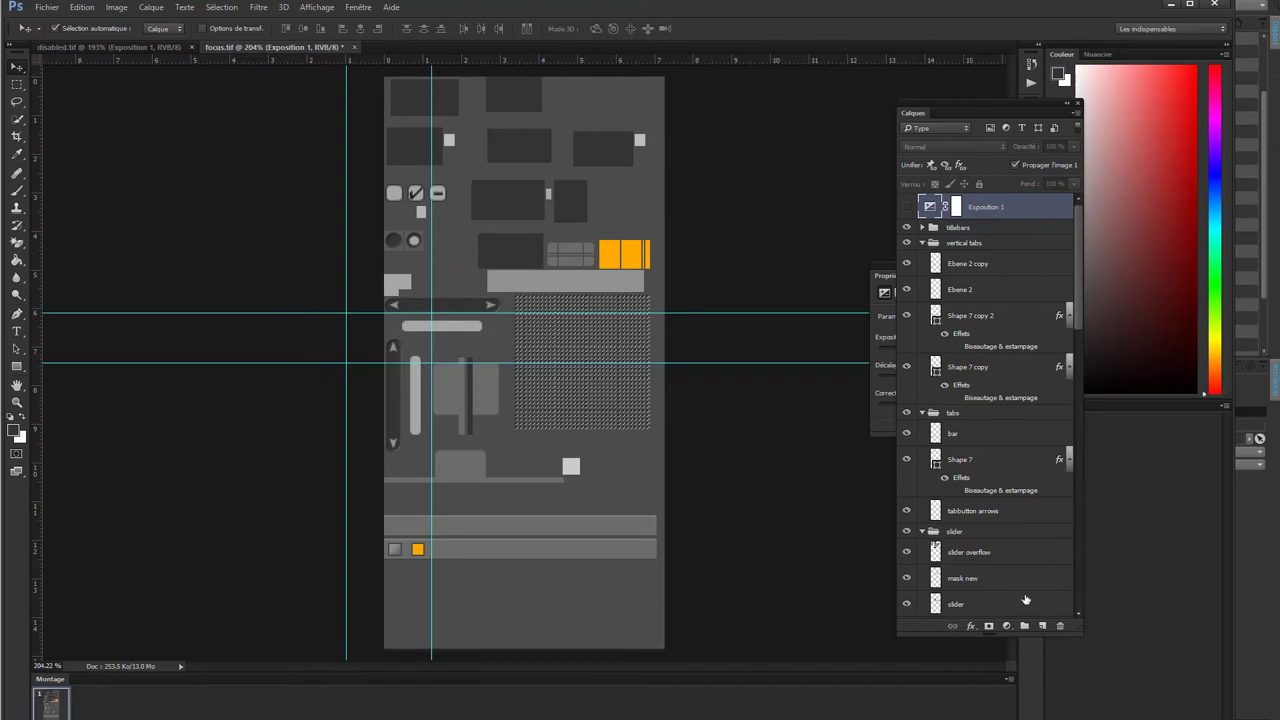
- Select Exposition 1 and add a Teinte/Saturation adjustment layer above it
{"action": "key", "text": "Delete"}
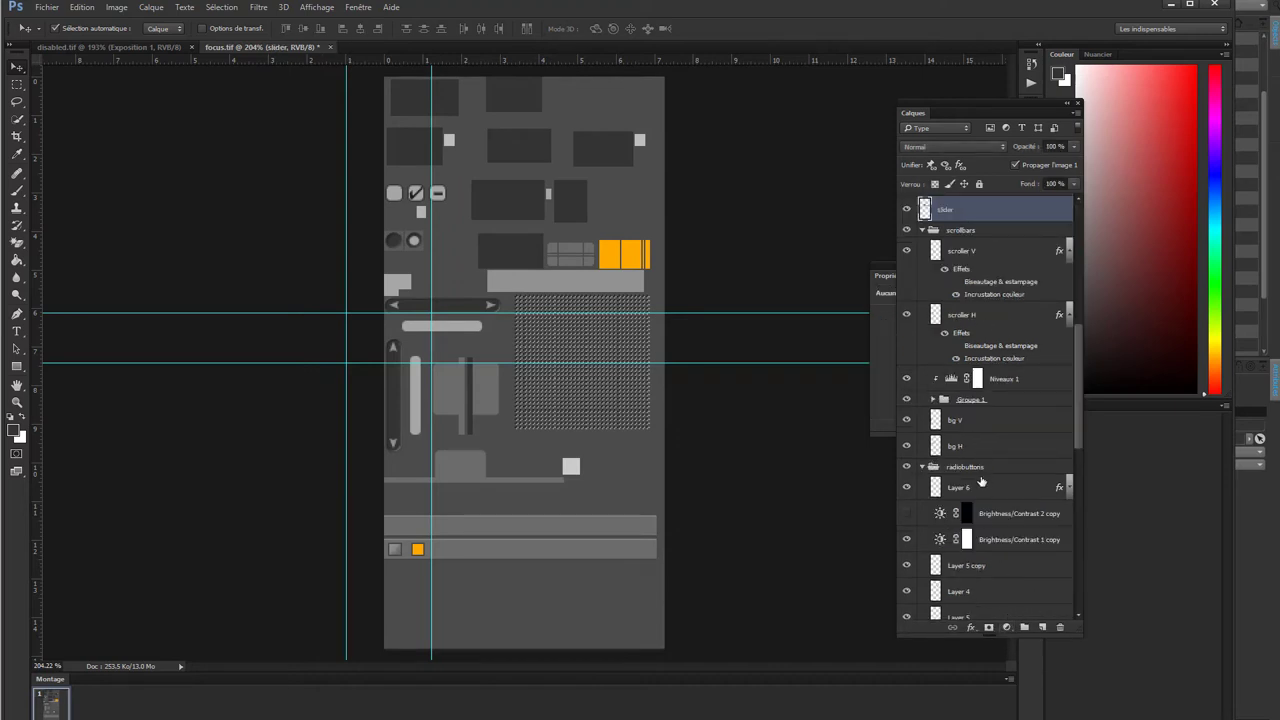
{"action": "scroll", "coordinate": [1021, 351], "scroll_direction": "up", "scroll_amount": 5}
{"action": "scroll", "coordinate": [1005, 290], "scroll_direction": "up", "scroll_amount": 3}
{"action": "scroll", "coordinate": [990, 230], "scroll_direction": "up", "scroll_amount": 1}
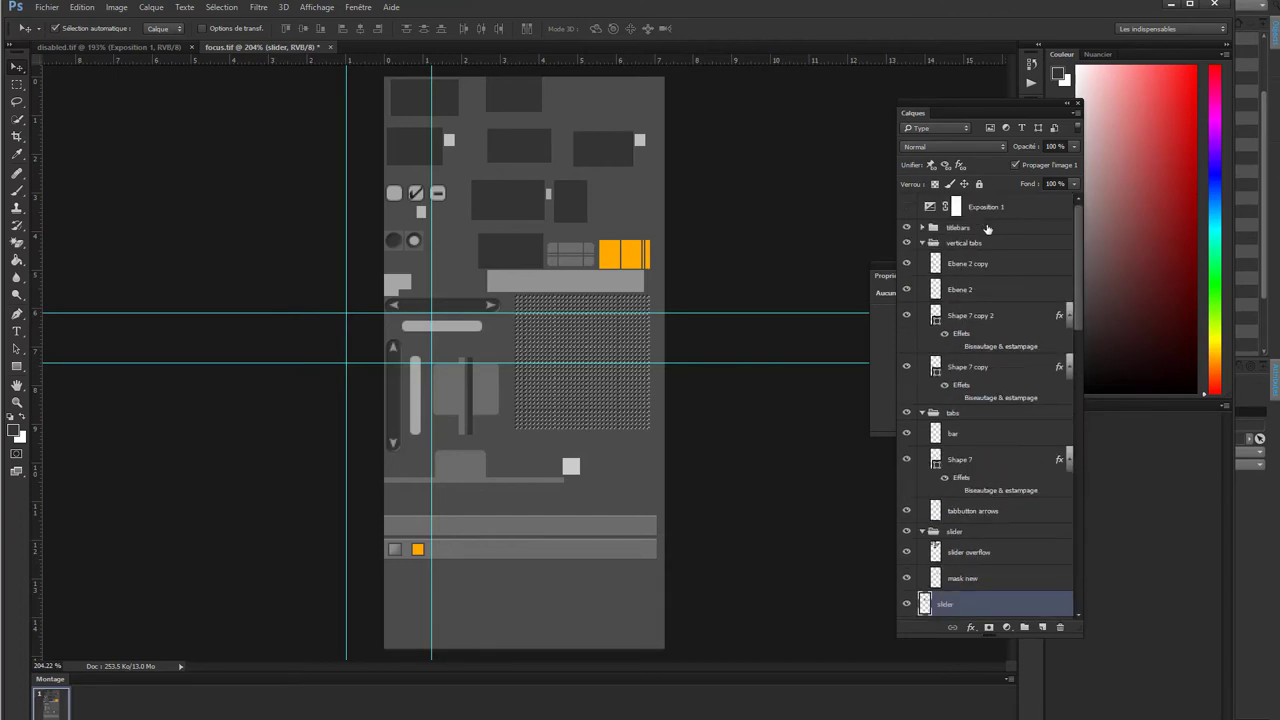
{"action": "left_click", "coordinate": [988, 210]}
{"action": "left_click", "coordinate": [1006, 627]}
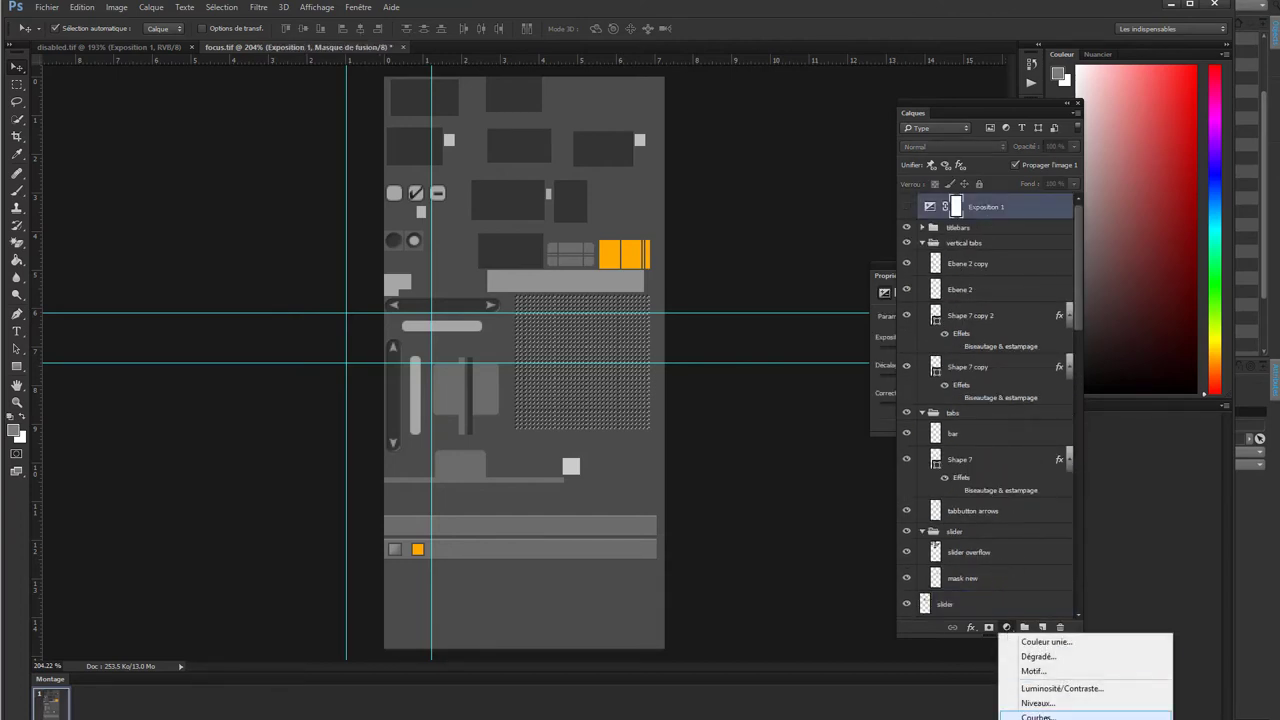
{"action": "left_click", "coordinate": [952, 629]}
{"action": "left_click_drag", "start_coordinate": [944, 636], "coordinate": [924, 378]}
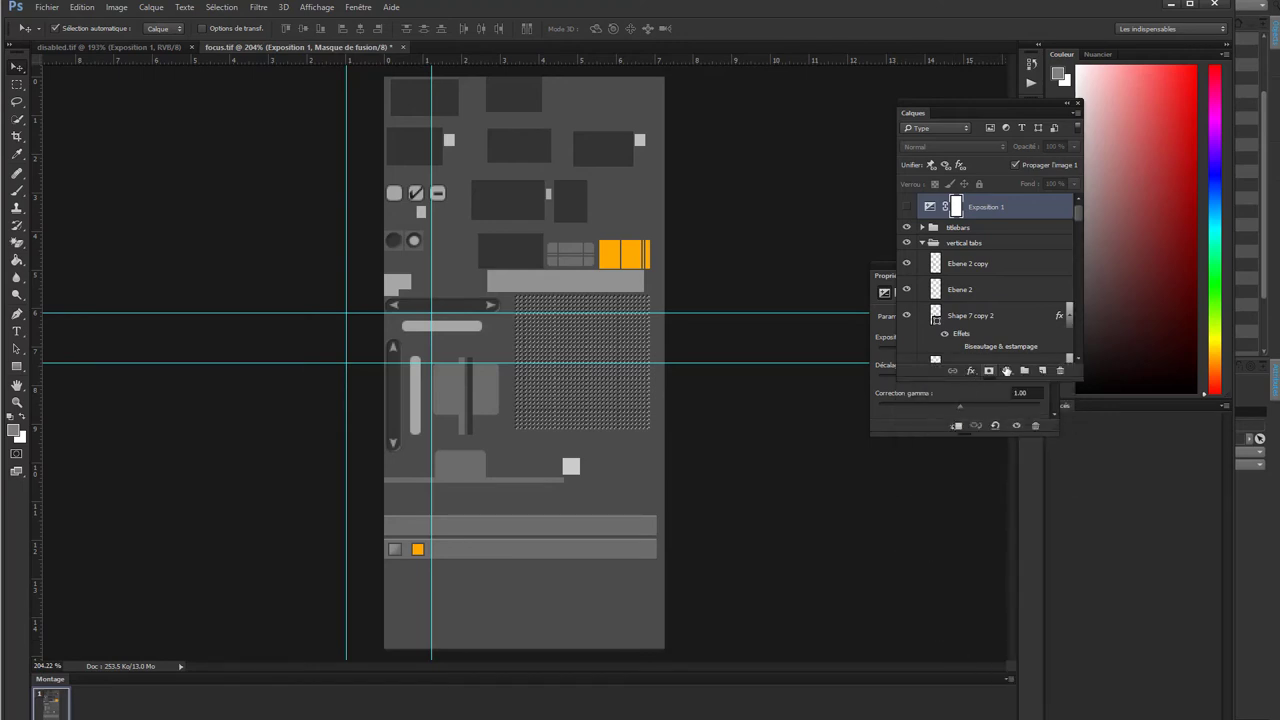
{"action": "left_click", "coordinate": [1006, 371]}
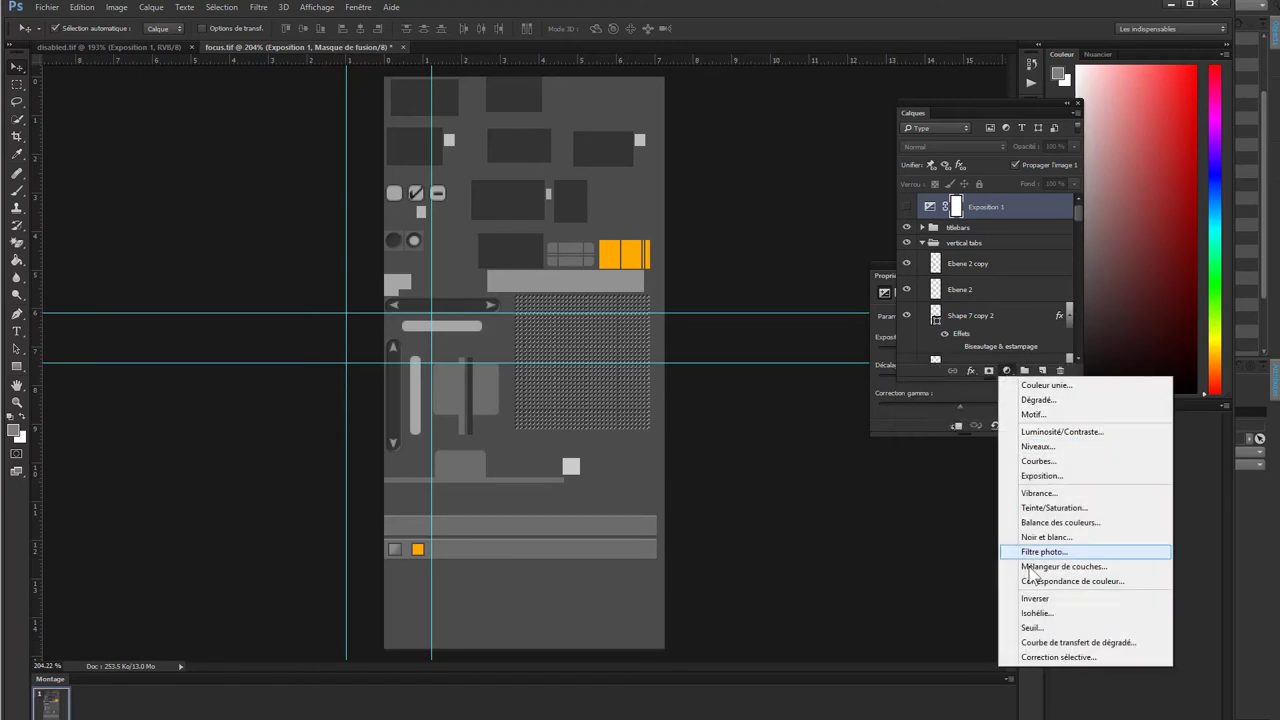
{"action": "left_click", "coordinate": [1048, 508]}
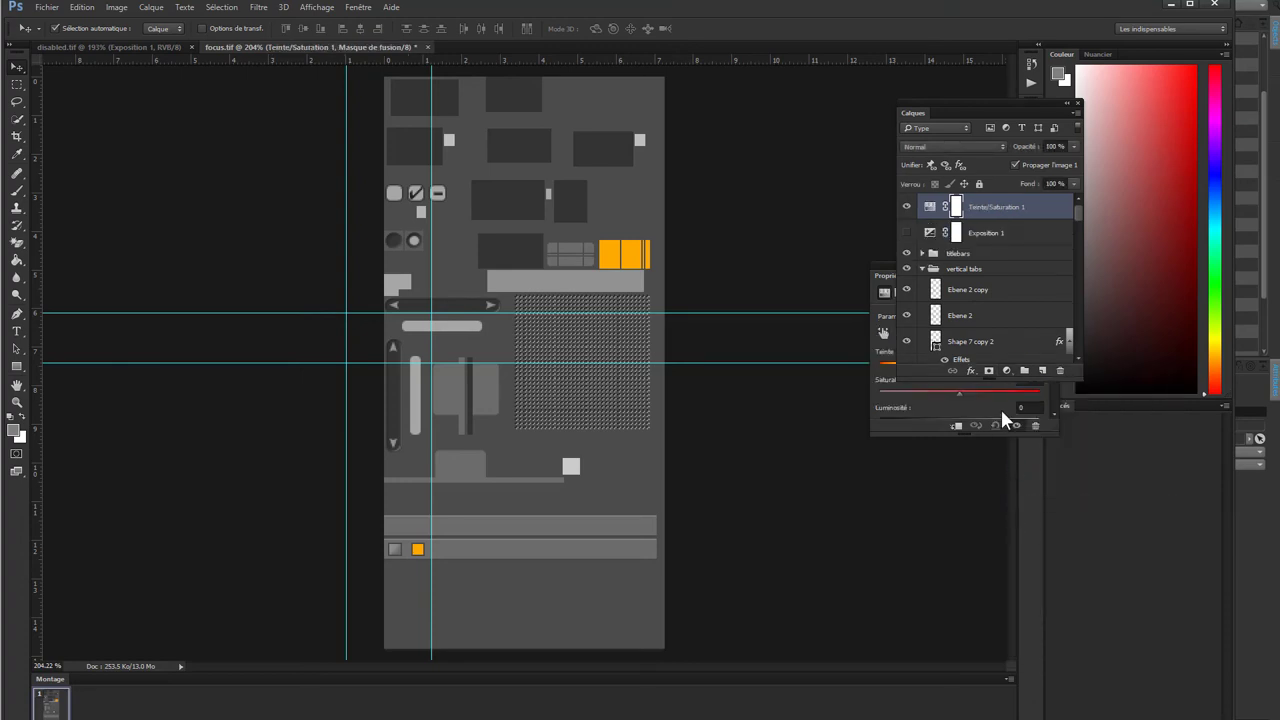
- Dock the Calques panel on the right and select Teinte/Saturation 1 to show its properties
{"action": "left_click_drag", "start_coordinate": [995, 376], "coordinate": [1027, 598]}
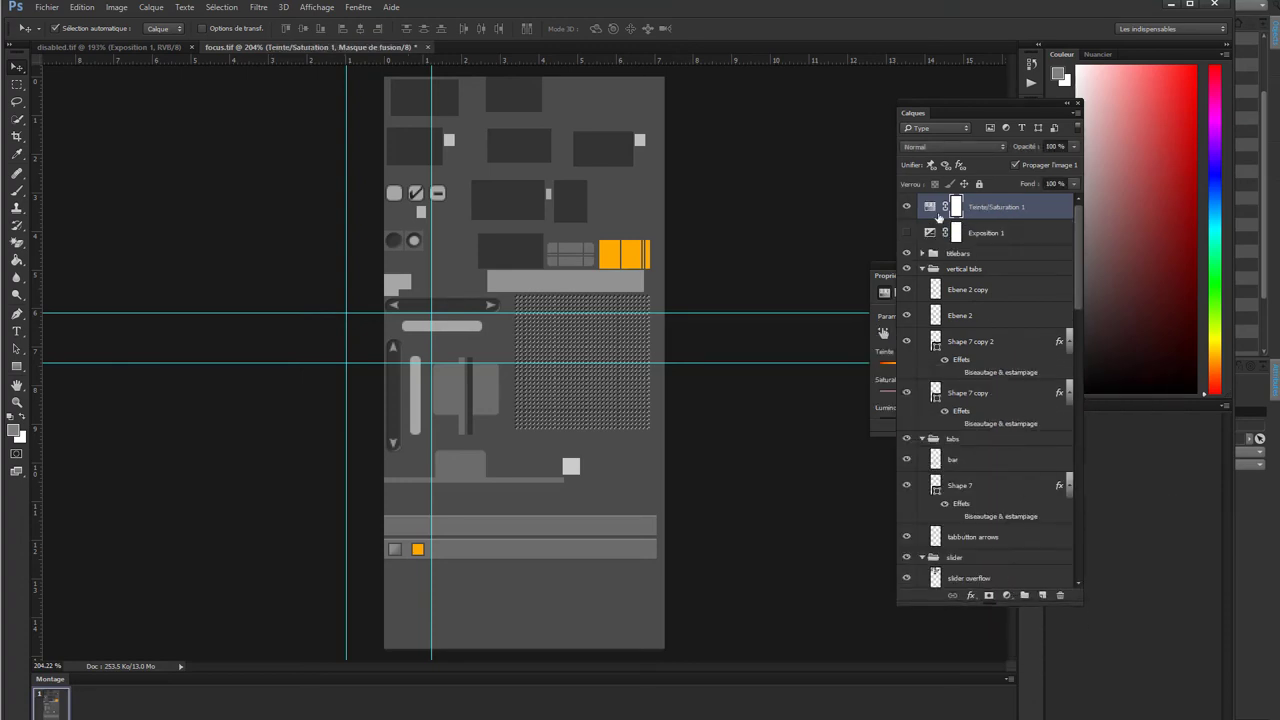
{"action": "left_click", "coordinate": [927, 205]}
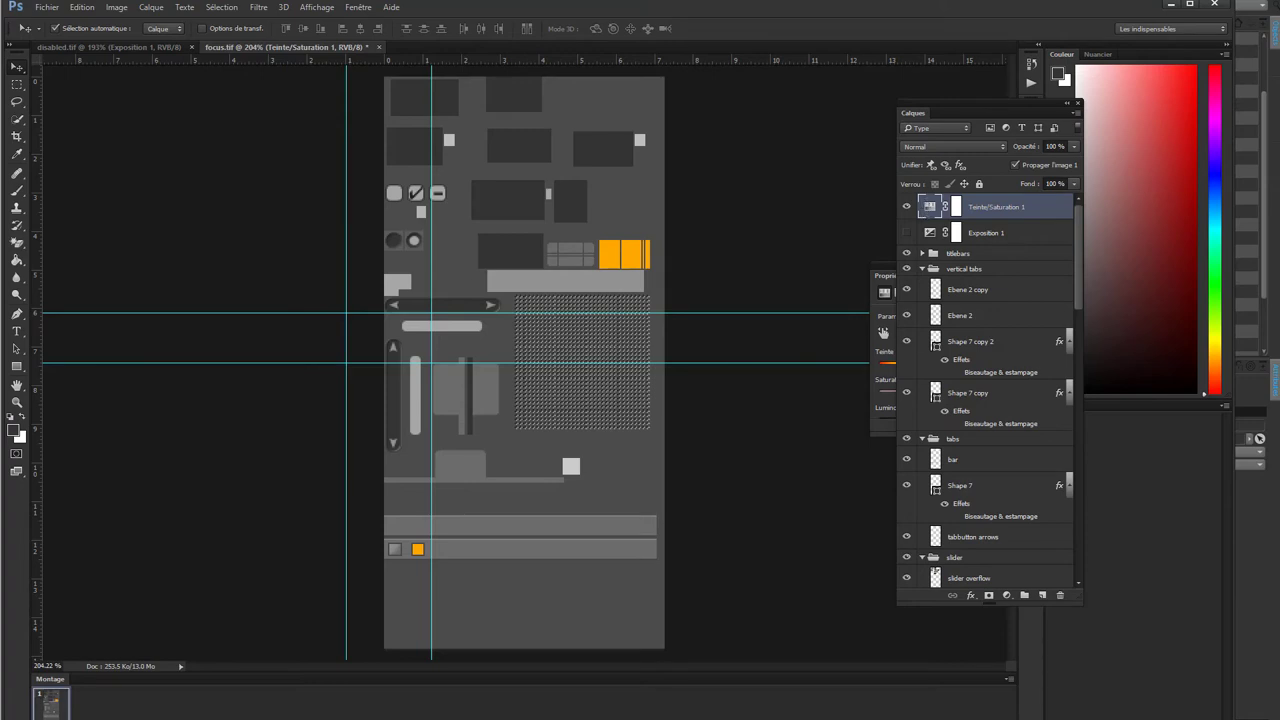
{"action": "mouse_move", "coordinate": [960, 122]}
{"action": "left_mouse_down"}
{"action": "mouse_move", "coordinate": [995, 104]}
{"action": "mouse_move", "coordinate": [1013, 276]}
{"action": "mouse_move", "coordinate": [946, 256]}
{"action": "left_mouse_up"}
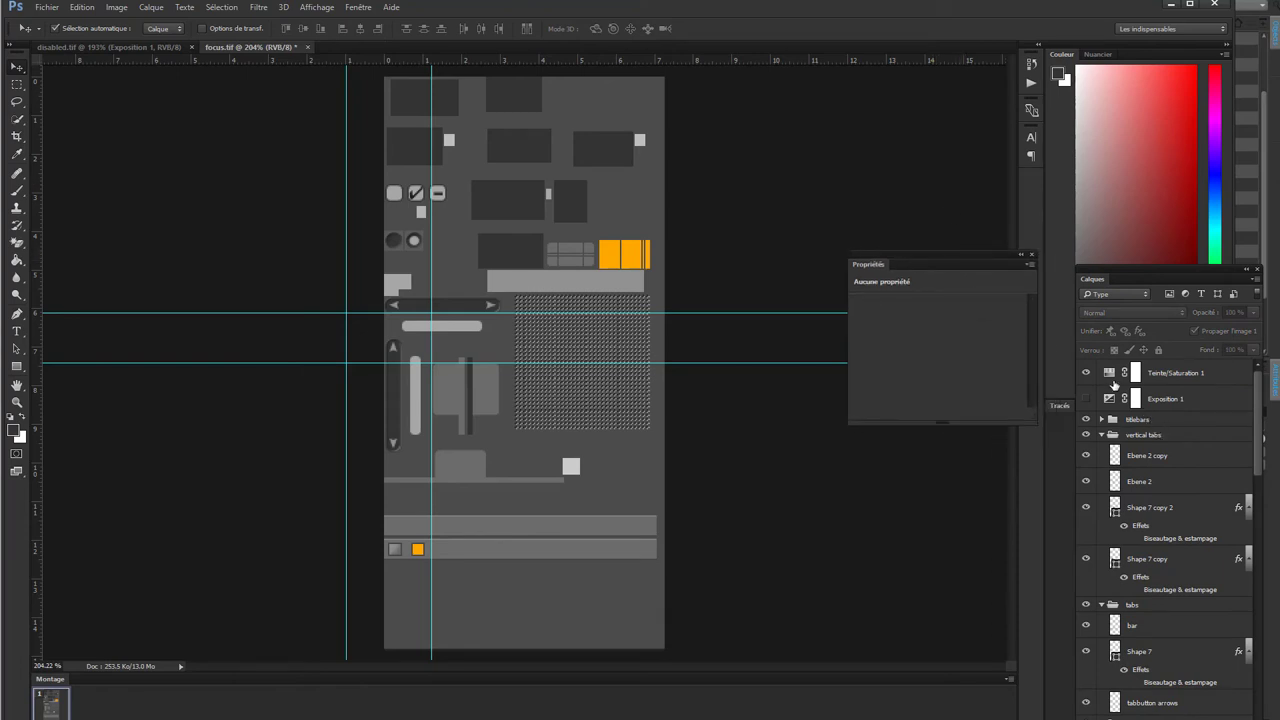
{"action": "left_click", "coordinate": [1112, 376]}
{"action": "left_click_drag", "start_coordinate": [933, 422], "coordinate": [950, 516]}
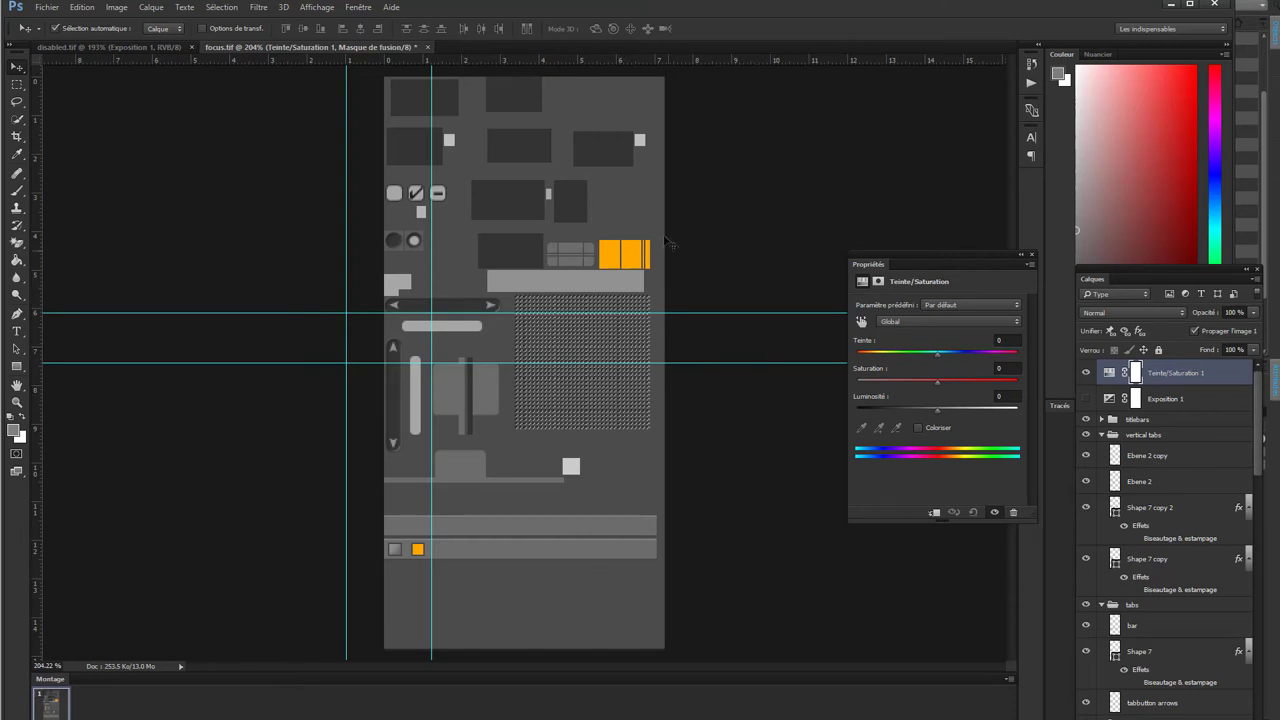
{"action": "scroll", "coordinate": [656, 204], "scroll_direction": "up", "scroll_amount": 3, "text": "alt"}
{"action": "scroll", "coordinate": [665, 254], "scroll_direction": "down", "scroll_amount": 4, "text": "alt"}
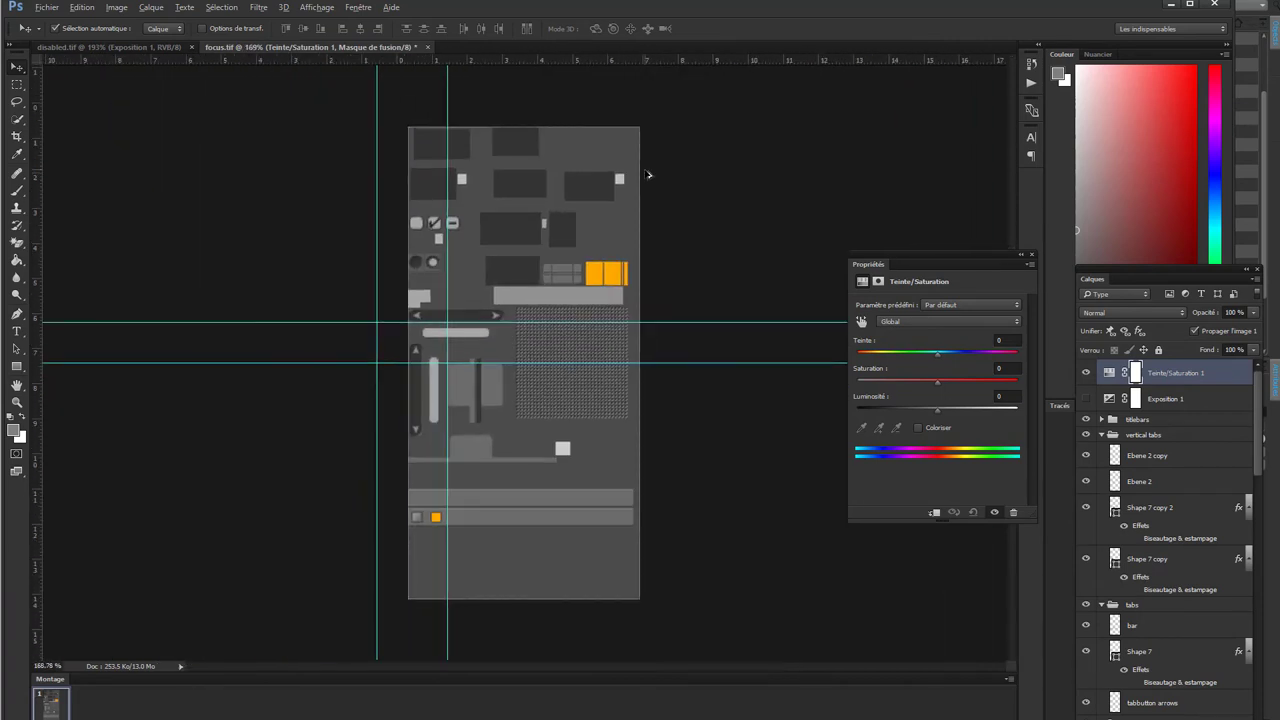
{"action": "scroll", "coordinate": [605, 250], "scroll_direction": "up", "scroll_amount": 2, "text": "alt"}
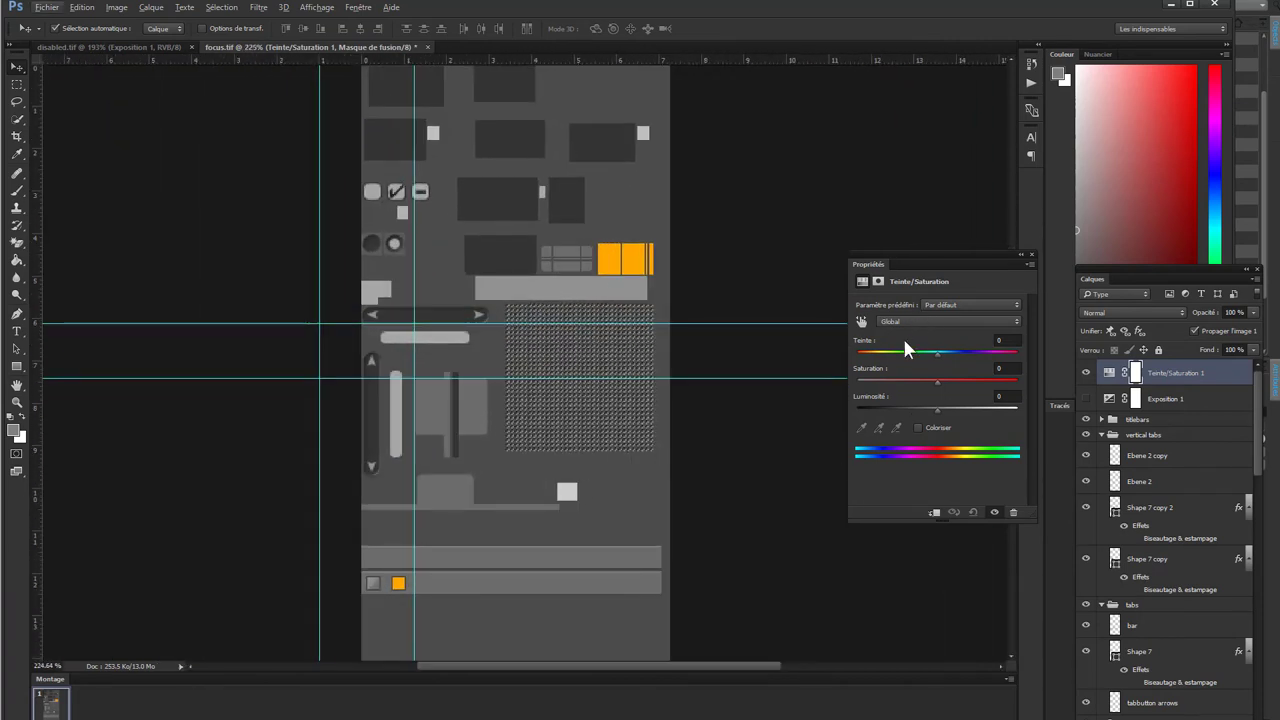
- Turn on Coloriser and set Teinte 210, Saturation 75, Luminosité 0
{"action": "left_click", "coordinate": [915, 426]}
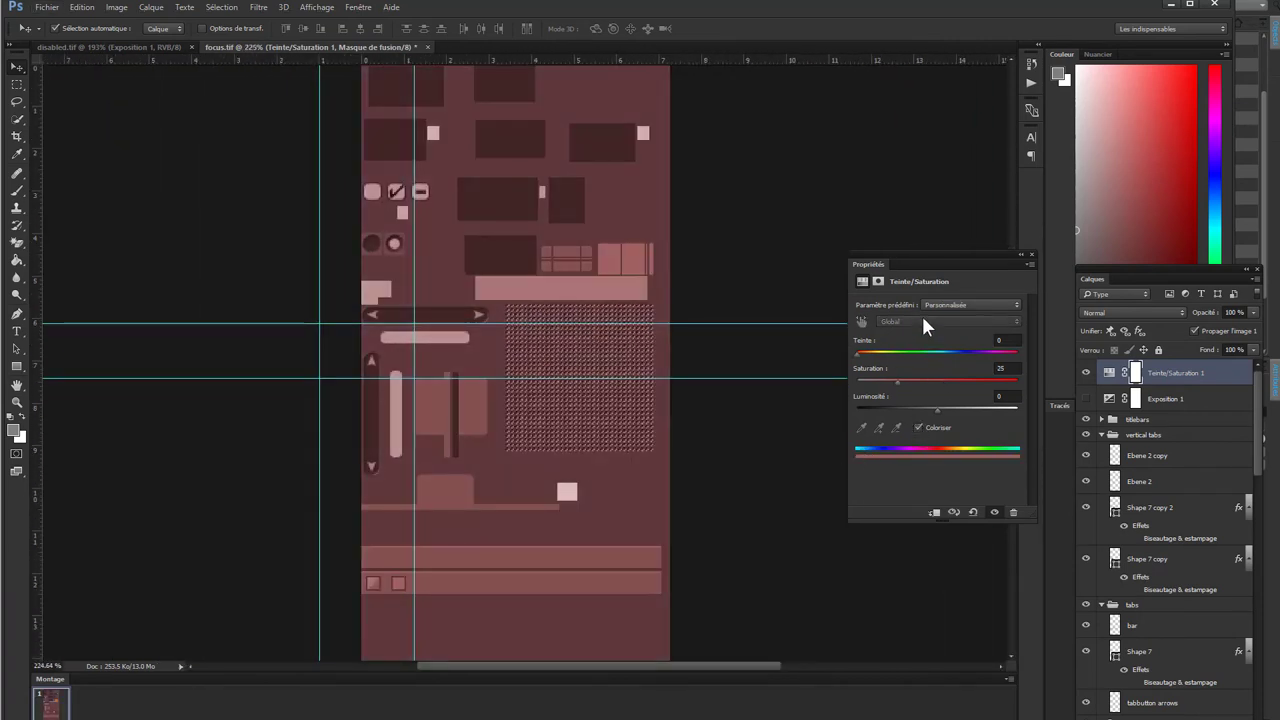
{"action": "left_click", "coordinate": [958, 352]}
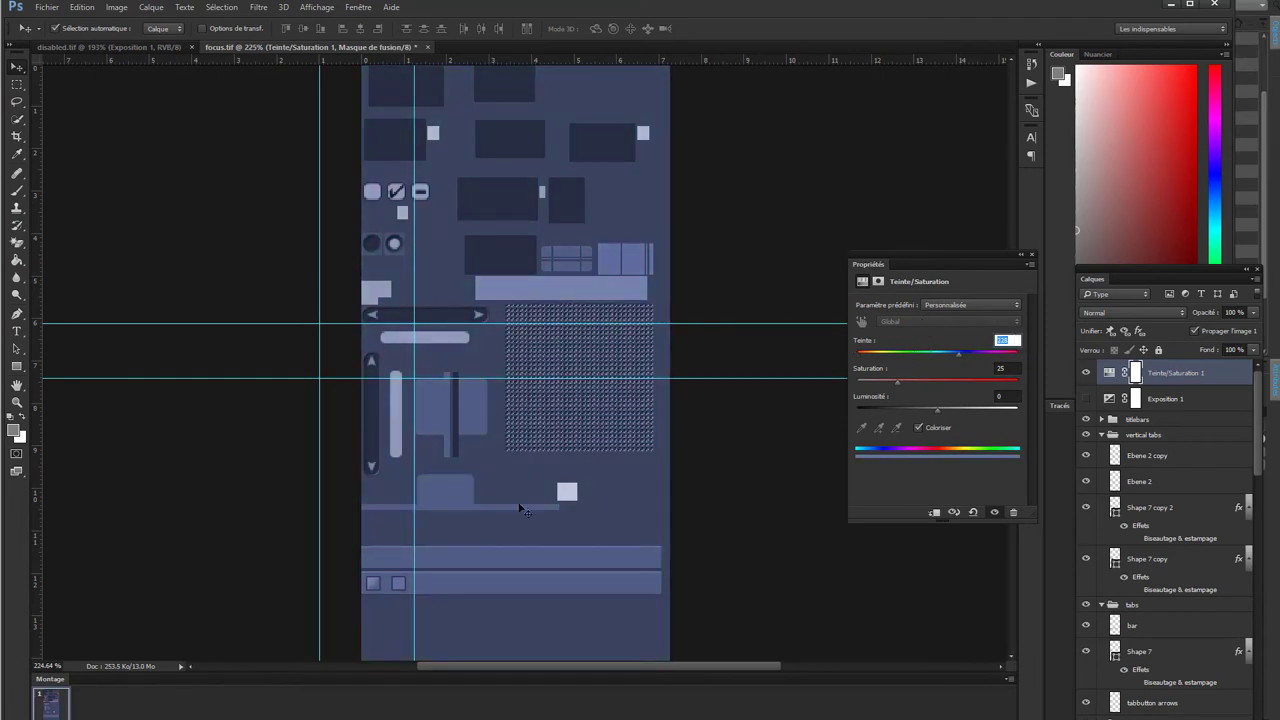
{"action": "type", "text": "210"}
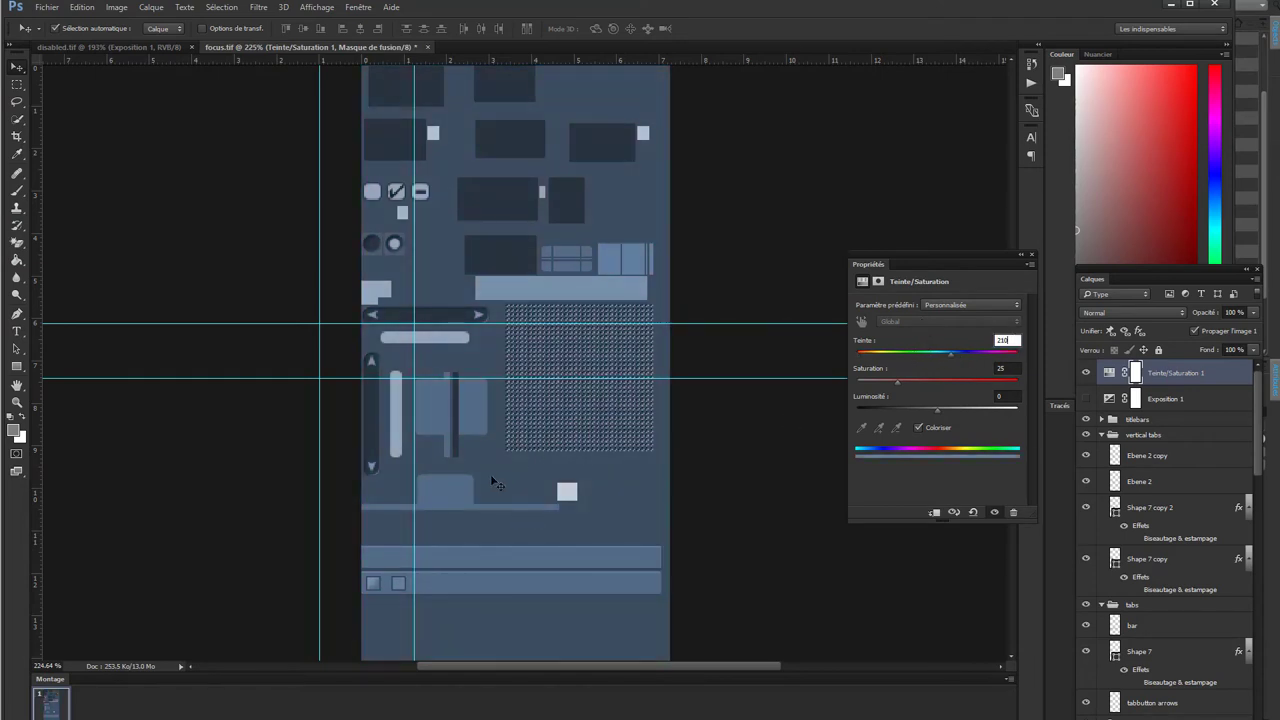
{"action": "left_click_drag", "start_coordinate": [930, 381], "coordinate": [1024, 450]}
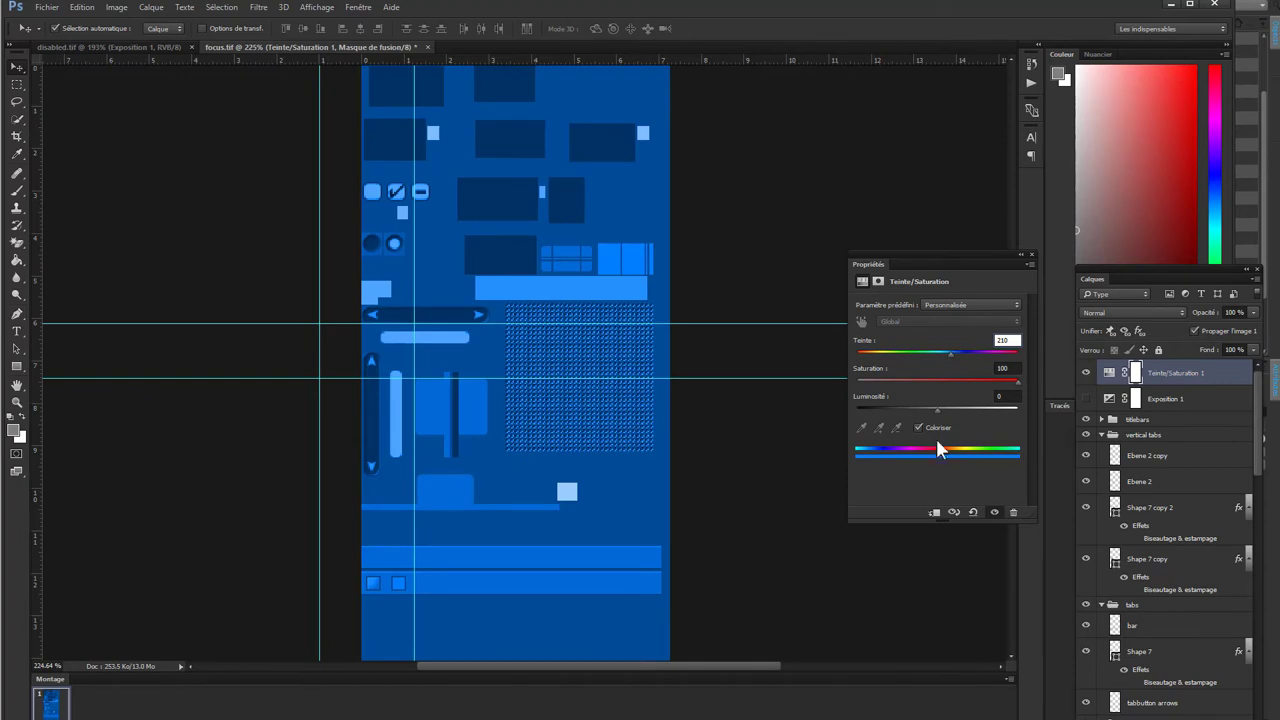
{"action": "left_click_drag", "start_coordinate": [976, 407], "coordinate": [1000, 407]}
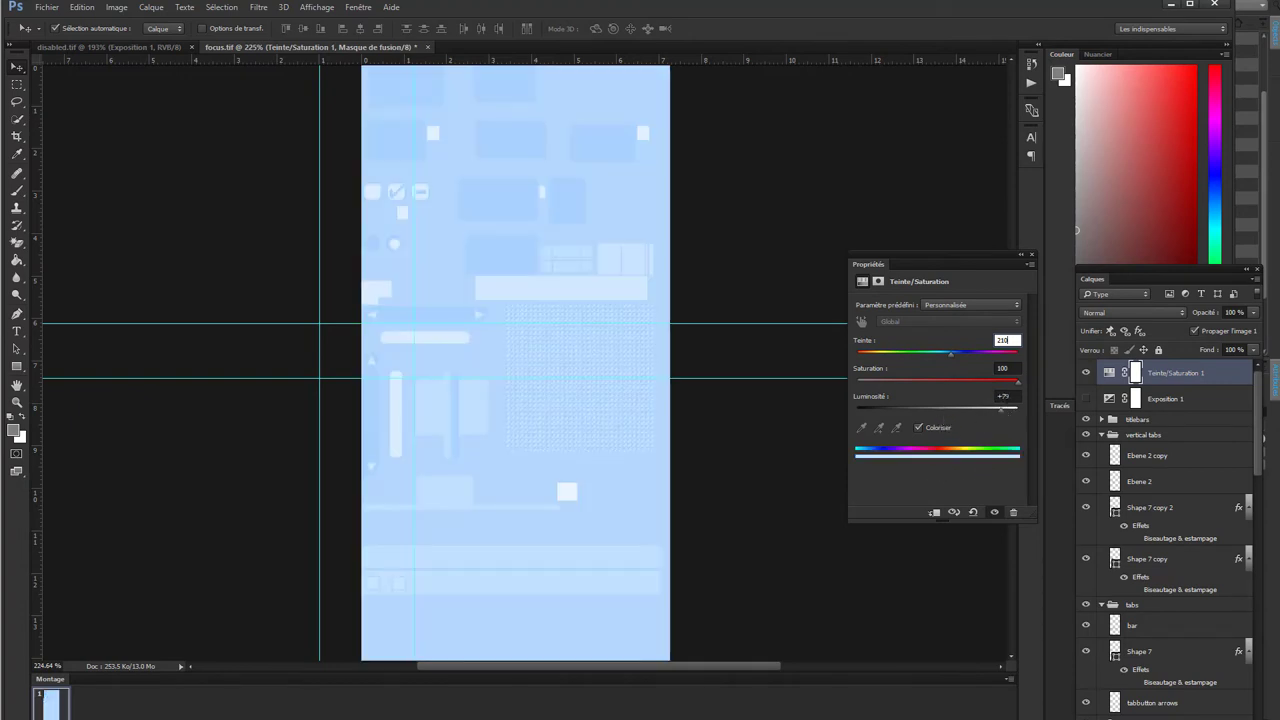
{"action": "type", "text": "0"}
{"action": "left_click", "coordinate": [937, 383]}
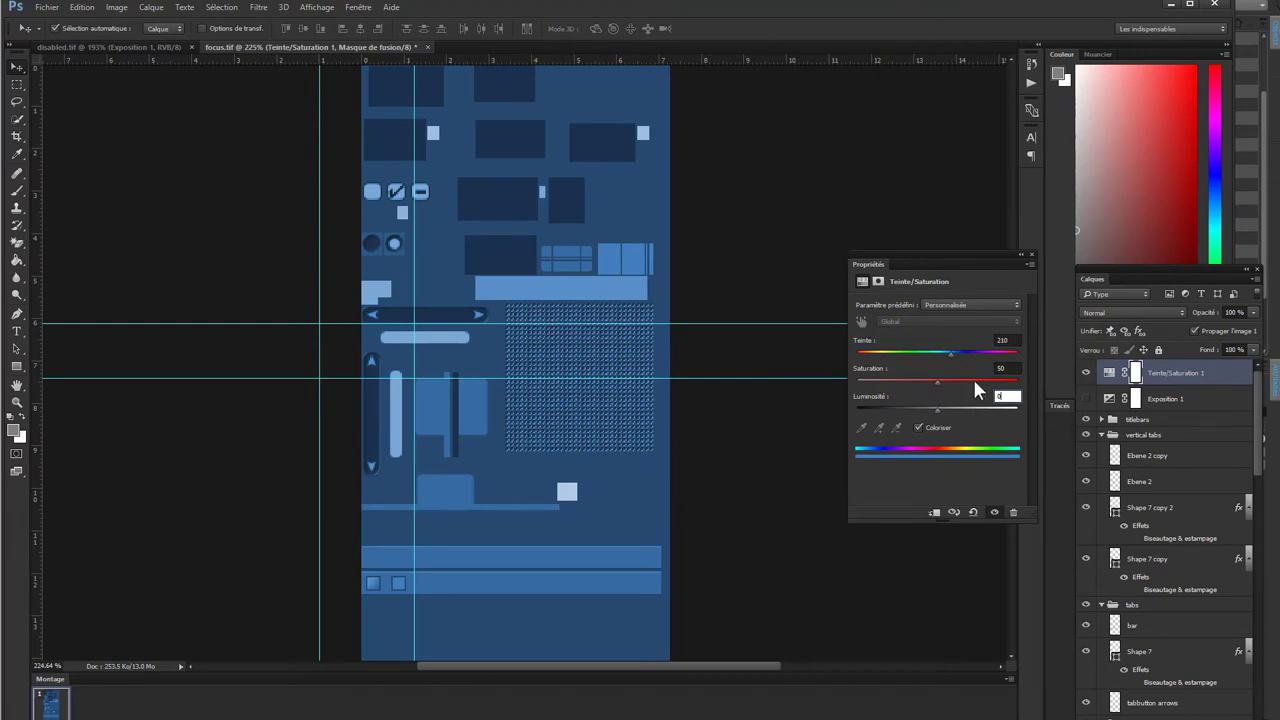
{"action": "left_click_drag", "start_coordinate": [973, 381], "coordinate": [1048, 369]}
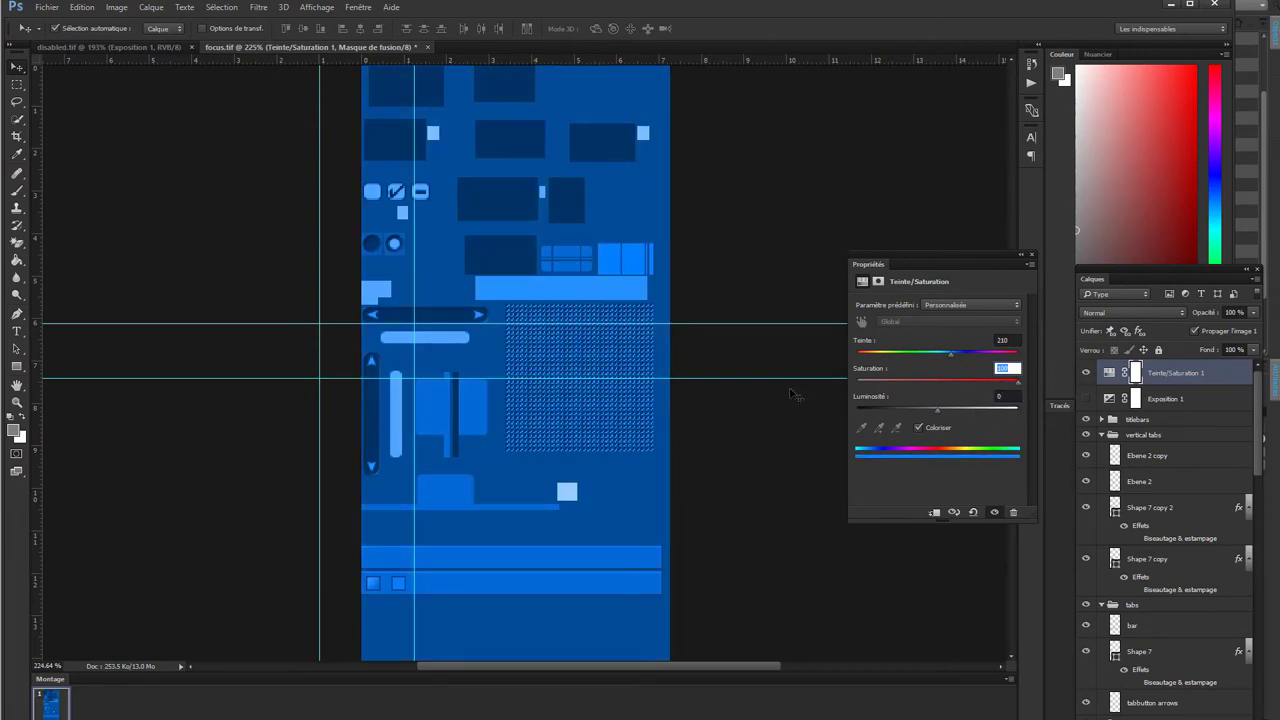
{"action": "type", "text": "75"}
- Toggle the Teinte/Saturation 1 layer on and off to compare before and after
{"action": "left_click", "coordinate": [1087, 374]}
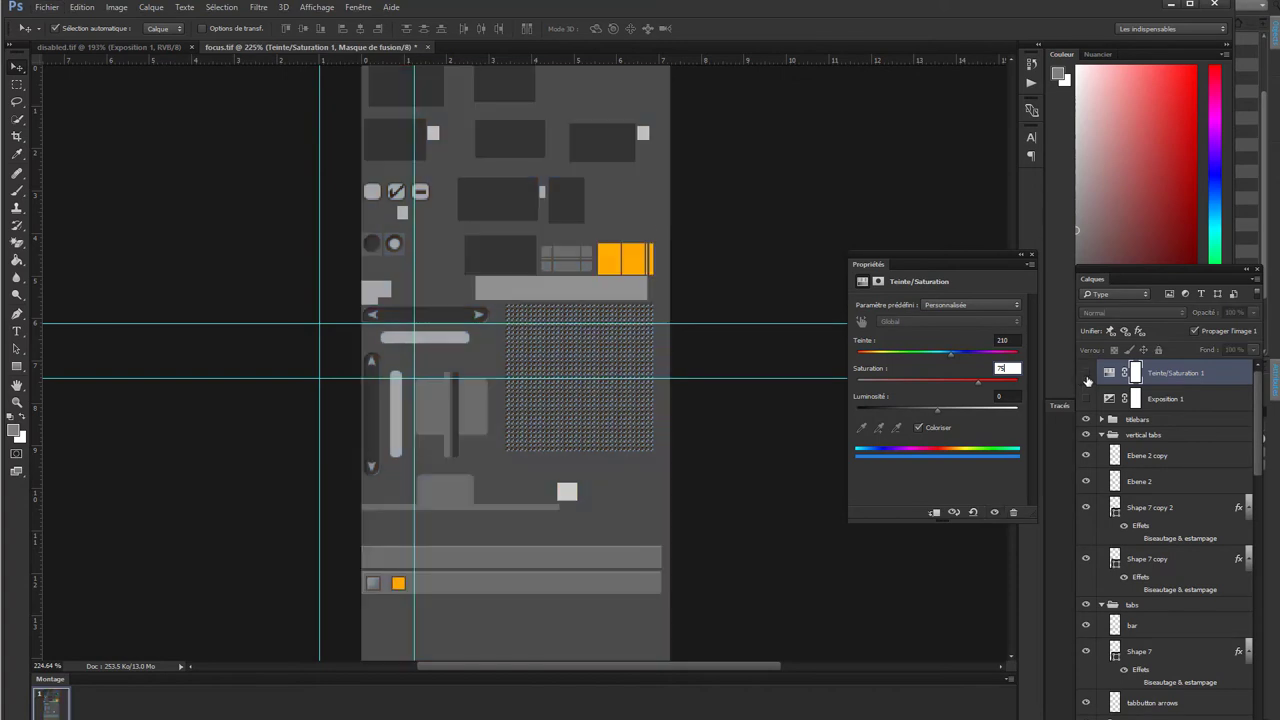
{"action": "left_click", "coordinate": [1087, 375]}
{"action": "left_click", "coordinate": [1087, 374]}
{"action": "left_click", "coordinate": [1087, 374]}
{"action": "left_click", "coordinate": [1087, 374]}
{"action": "left_click", "coordinate": [1087, 374]}
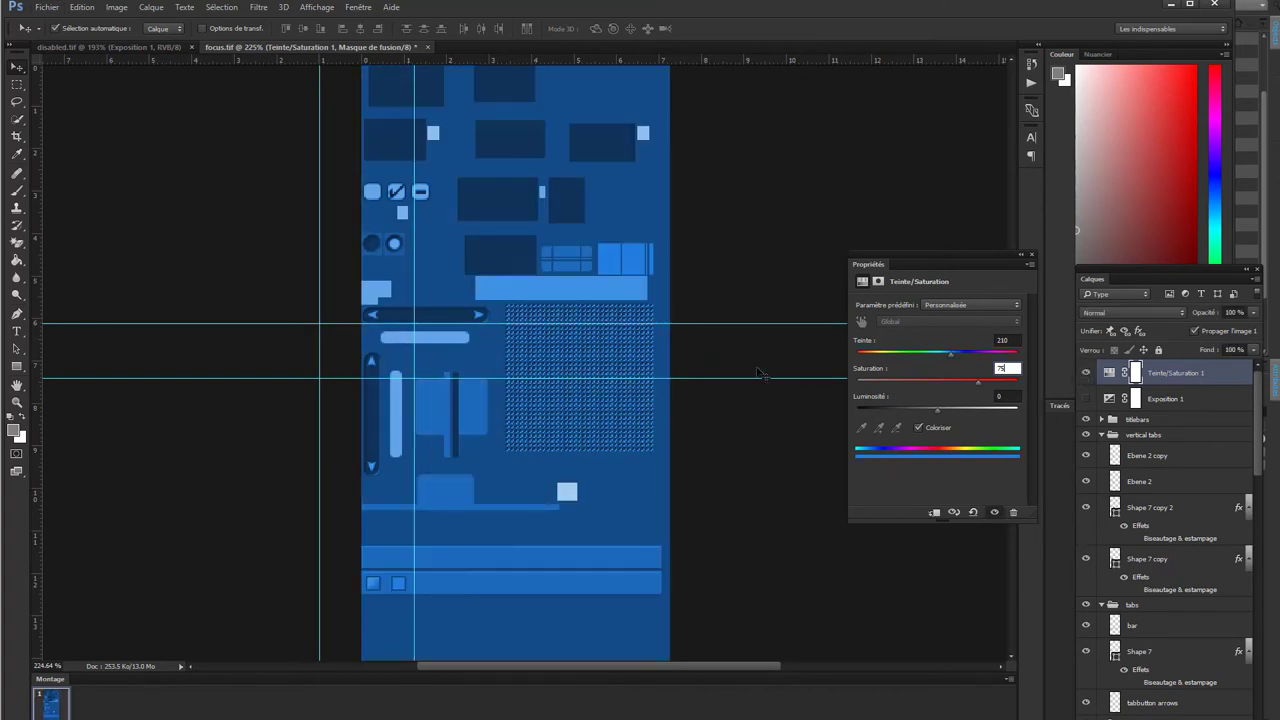
- Try saving focus.tif with Fichier > Enregistrer and dismiss the save error
{"action": "left_click", "coordinate": [48, 7]}
{"action": "left_click", "coordinate": [100, 168]}
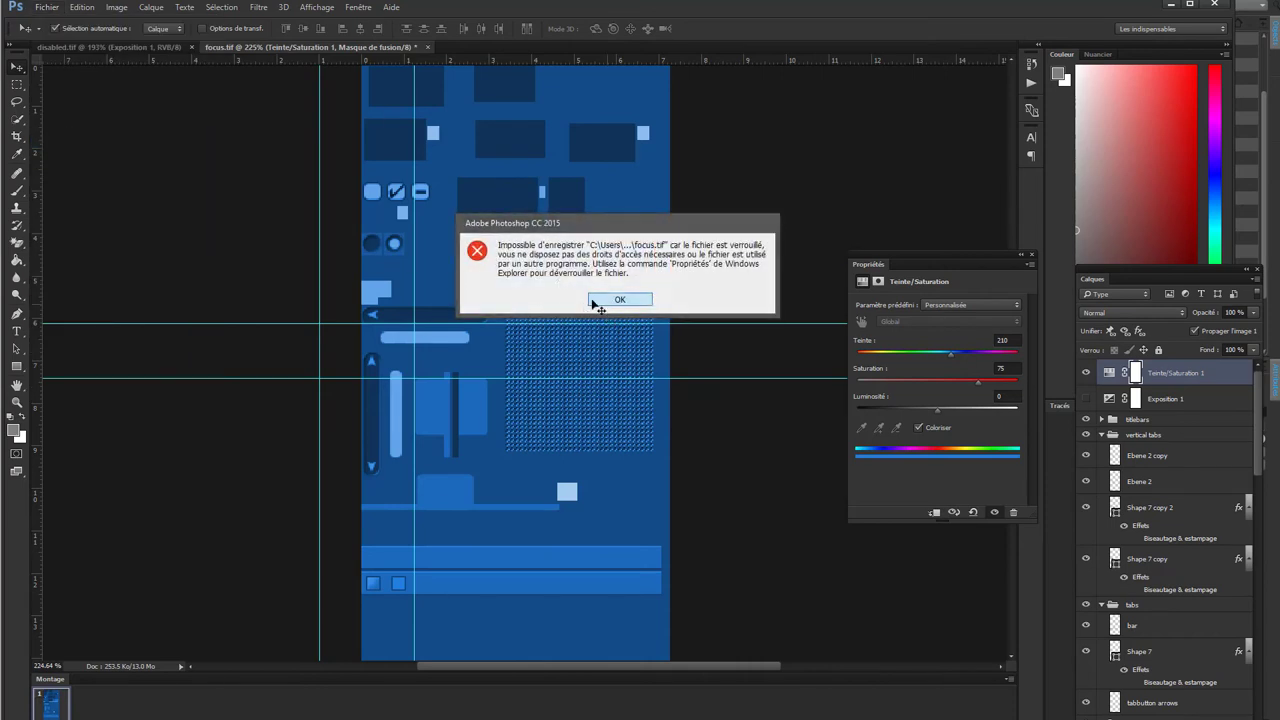
{"action": "left_click", "coordinate": [592, 381]}
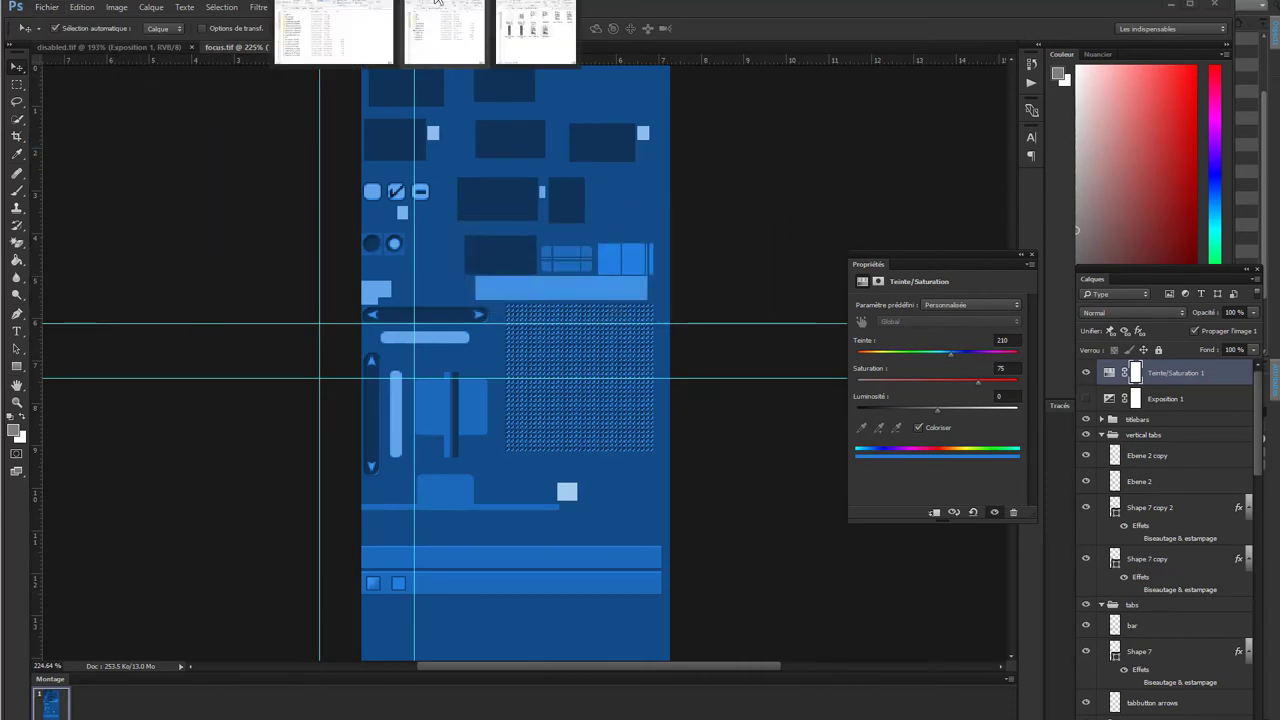
- Delete the old focus.tif from the Dark LIL GUY DESIGN folder
{"action": "left_click", "coordinate": [540, 40]}
{"action": "left_click", "coordinate": [843, 328]}
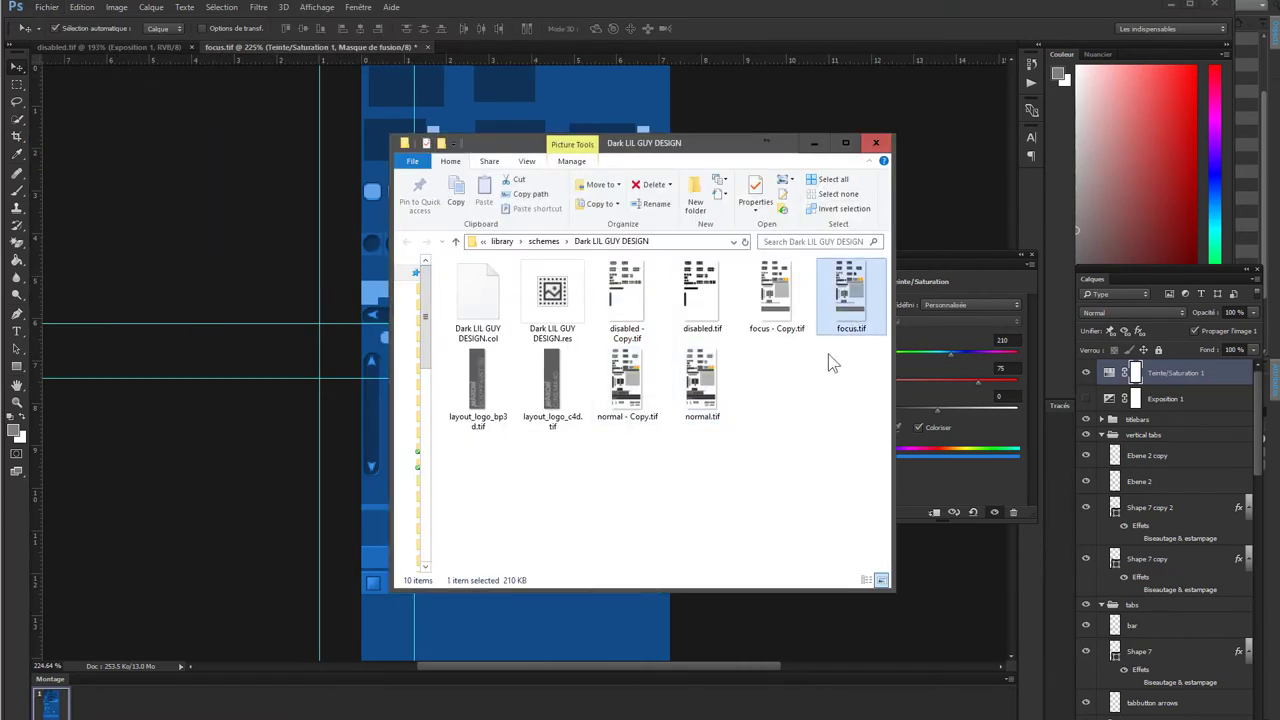
{"action": "left_click", "coordinate": [650, 184]}
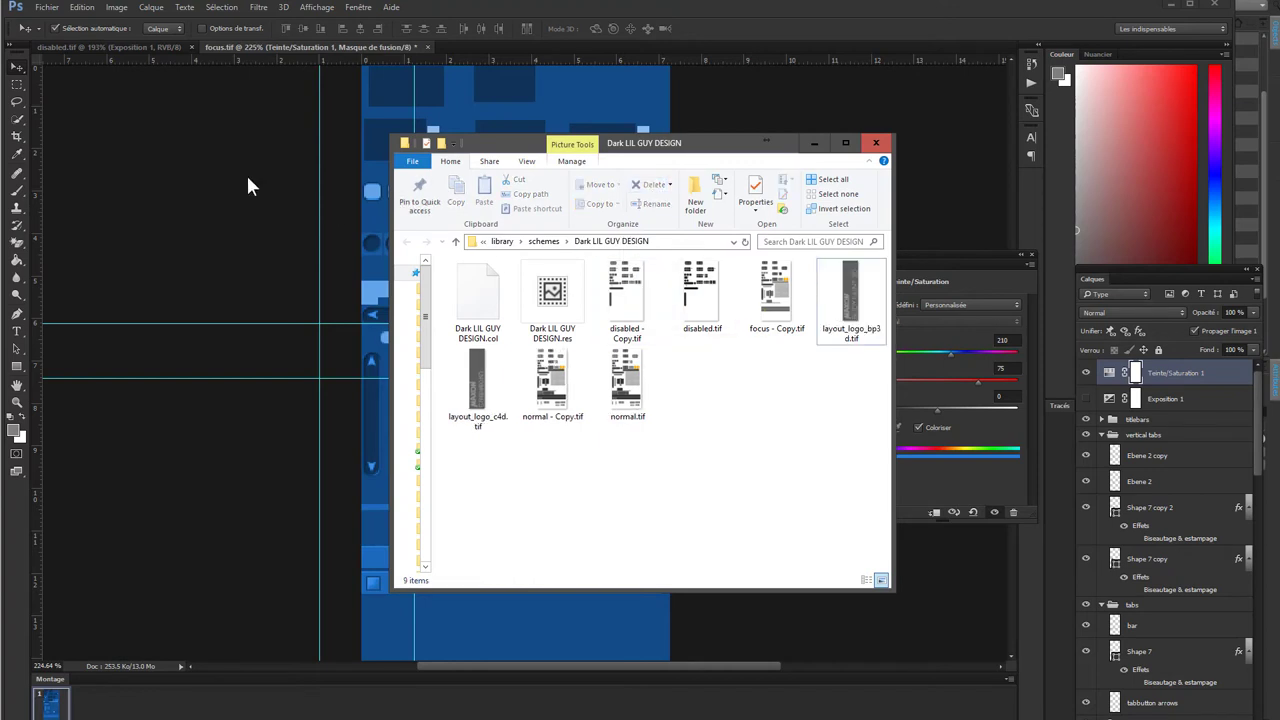
- Back in Photoshop, cancel the close prompt and save focus.tif via Fichier > Enregistrer
{"action": "left_click", "coordinate": [47, 12]}
{"action": "left_click", "coordinate": [72, 132]}
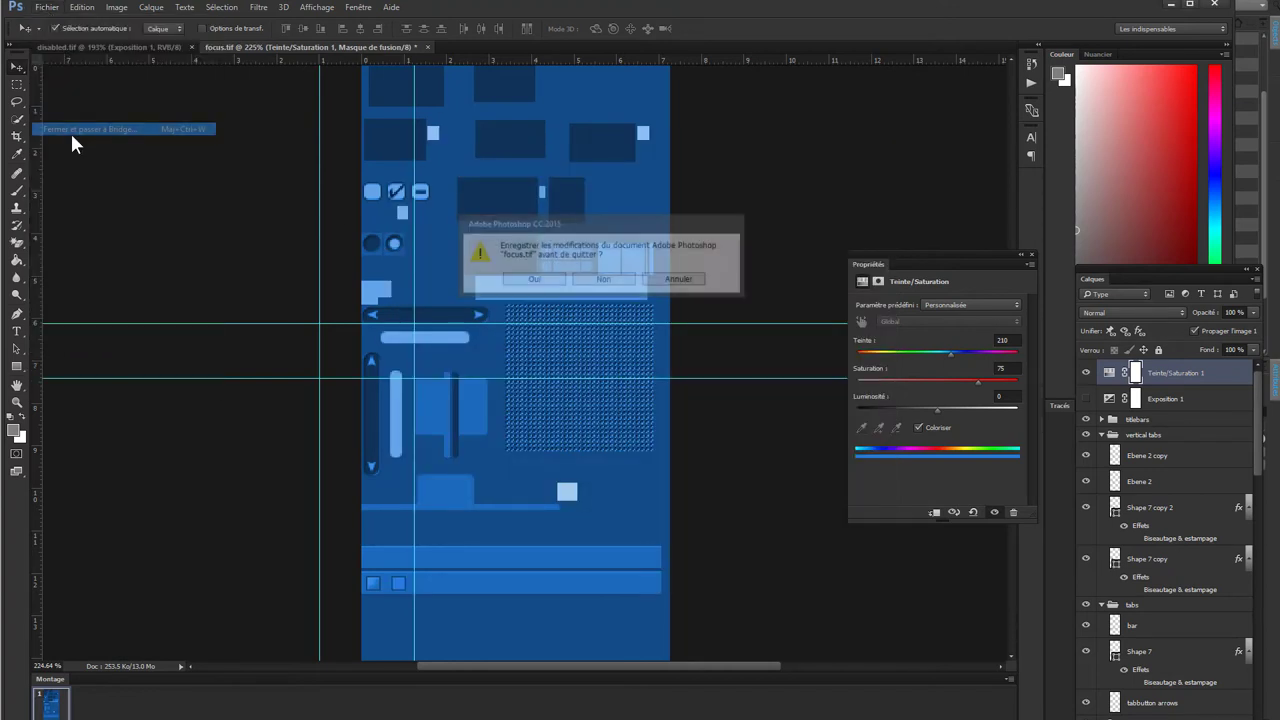
{"action": "left_click", "coordinate": [683, 280]}
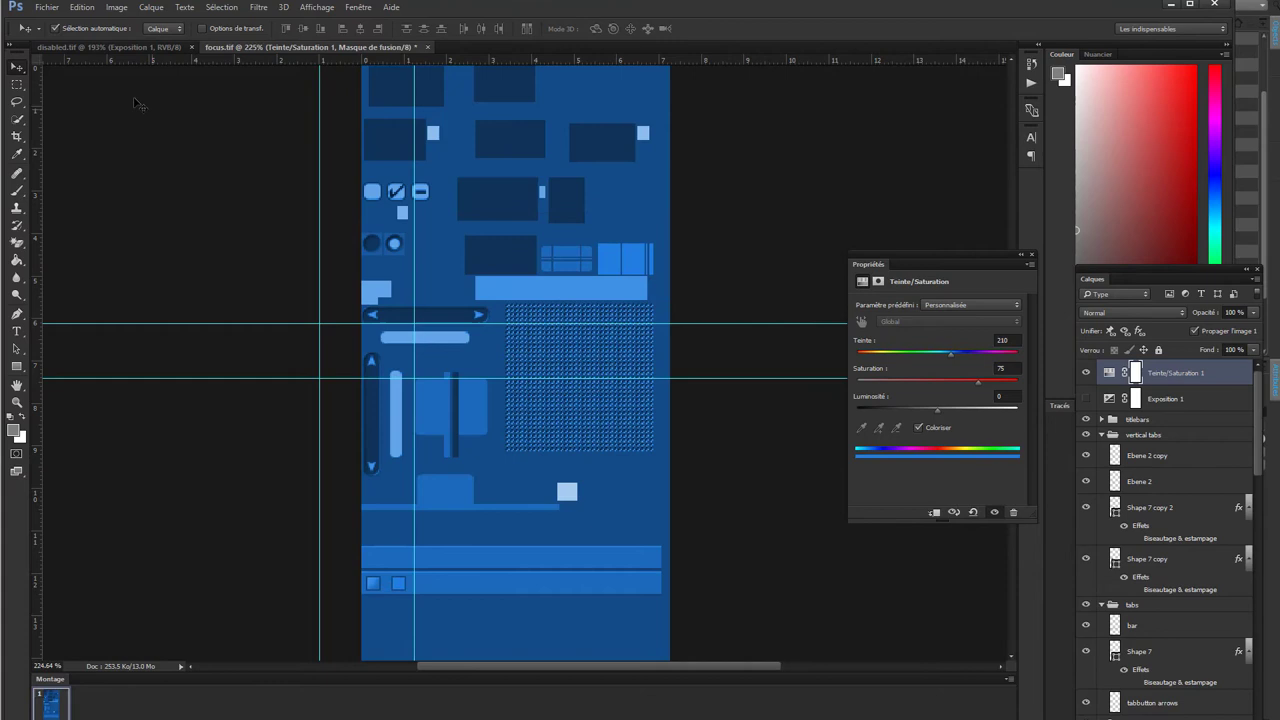
{"action": "left_click", "coordinate": [46, 9]}
{"action": "left_click", "coordinate": [75, 141]}
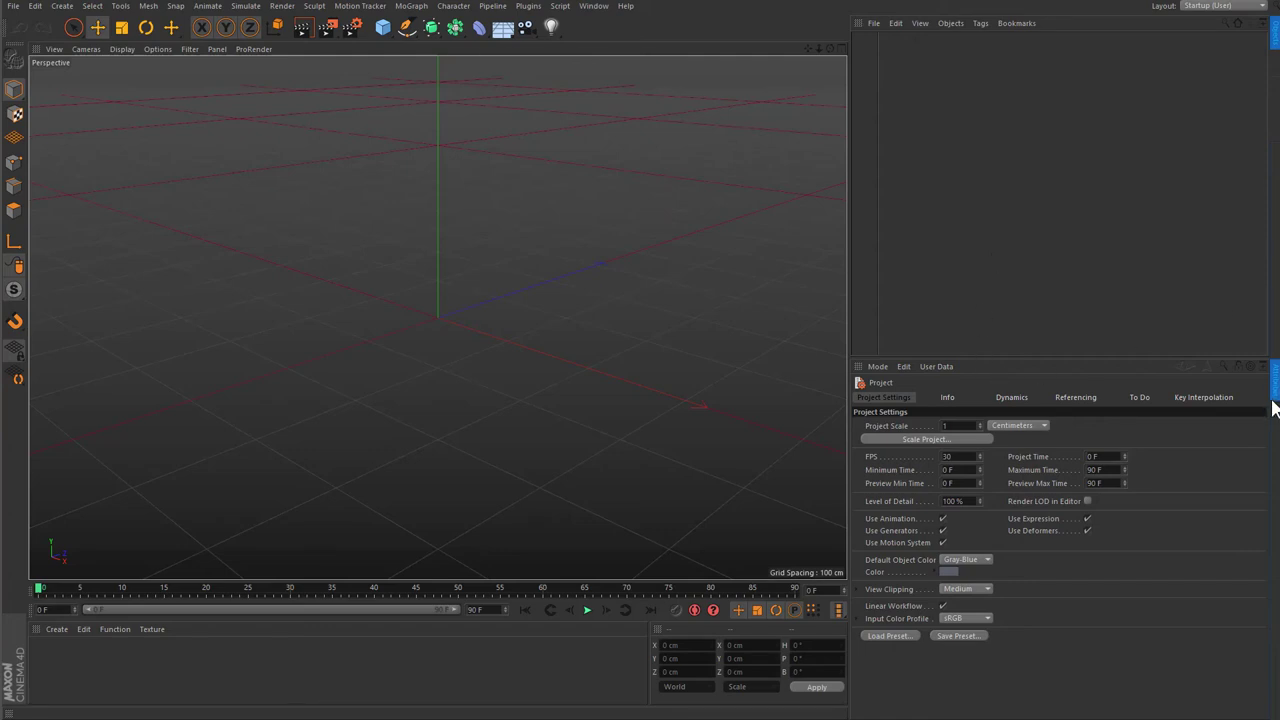
- Add several Subdivision Surface objects to the scene from the generator button
{"action": "left_click", "coordinate": [432, 28]}
{"action": "left_click", "coordinate": [432, 28]}
{"action": "left_click", "coordinate": [432, 28]}
{"action": "left_click", "coordinate": [432, 28]}
{"action": "left_click", "coordinate": [432, 28]}
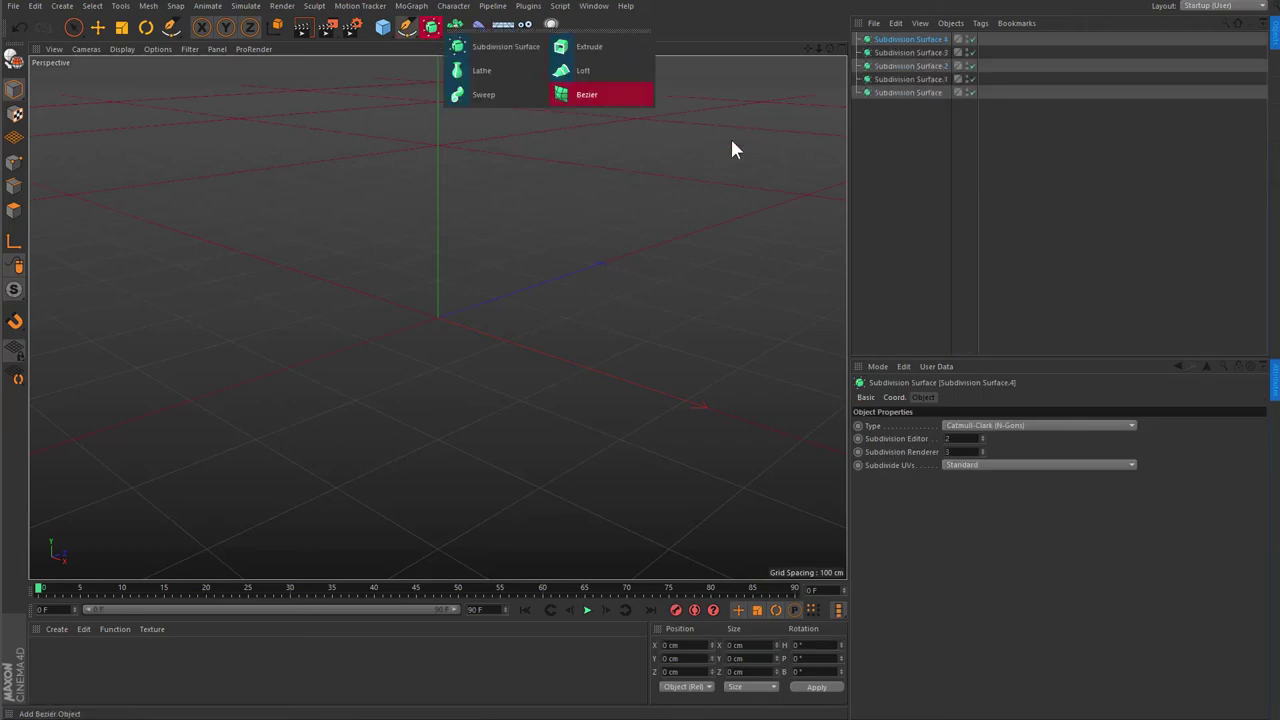
- Select all Subdivision Surfaces, duplicate them with copy/paste up to Subdivision Surface.29, then deselect
{"action": "left_click", "coordinate": [878, 92], "text": "shift"}
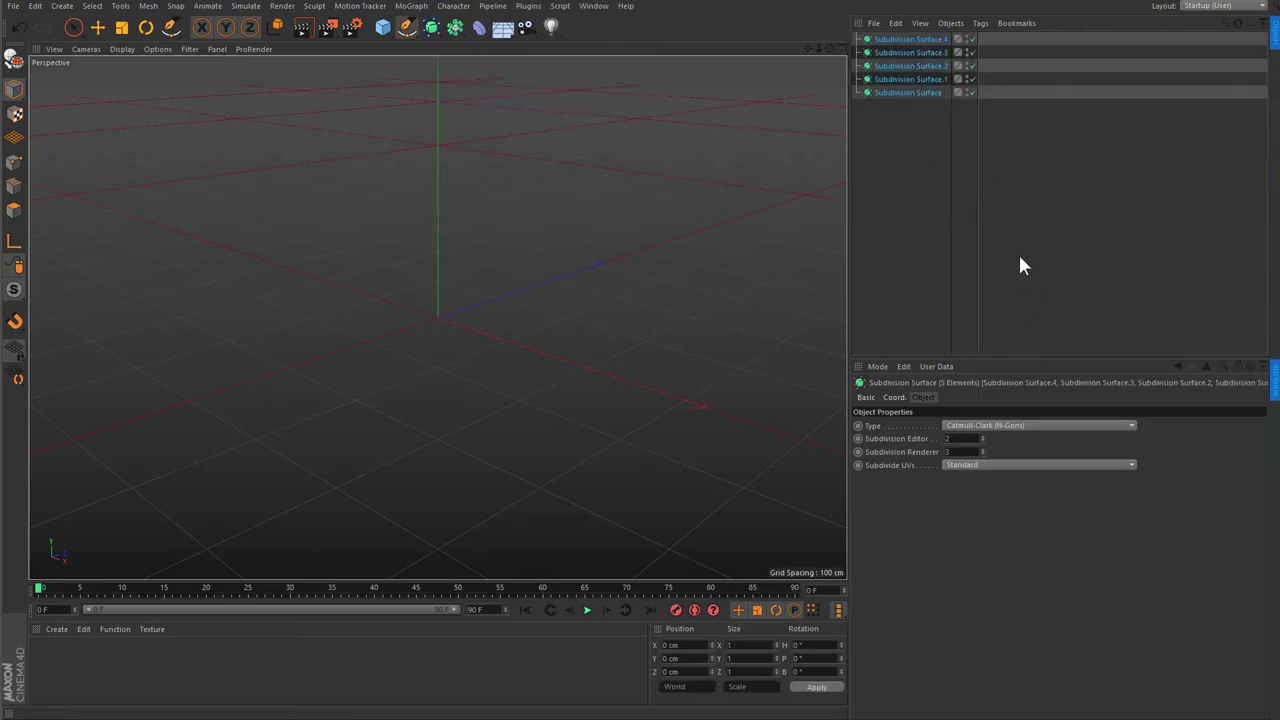
{"action": "key", "text": "ctrl+c"}
{"action": "key", "text": "ctrl+v"}
{"action": "key", "text": "ctrl+v"}
{"action": "key", "text": "ctrl+v"}
{"action": "key", "text": "ctrl+v"}
{"action": "key", "text": "ctrl+v"}
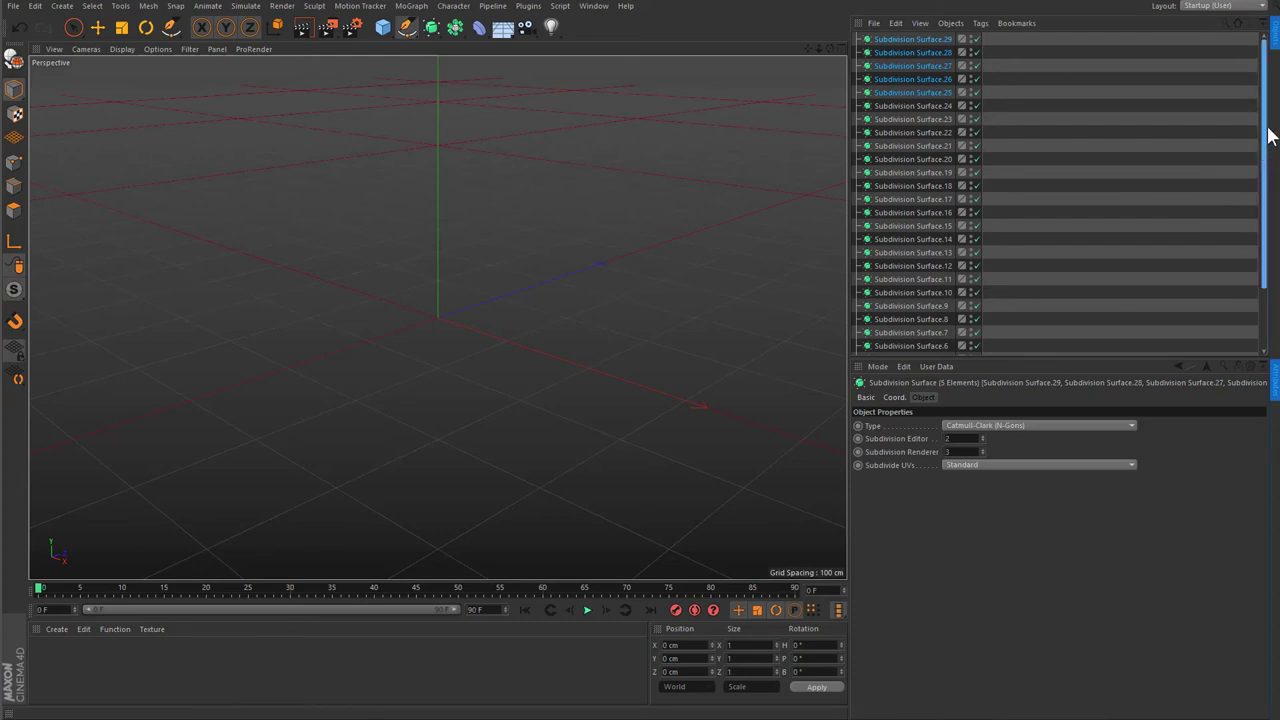
{"action": "mouse_move", "coordinate": [1268, 136]}
{"action": "left_mouse_down"}
{"action": "mouse_move", "coordinate": [1248, 248]}
{"action": "mouse_move", "coordinate": [1254, 109]}
{"action": "mouse_move", "coordinate": [1248, 256]}
{"action": "left_mouse_up"}
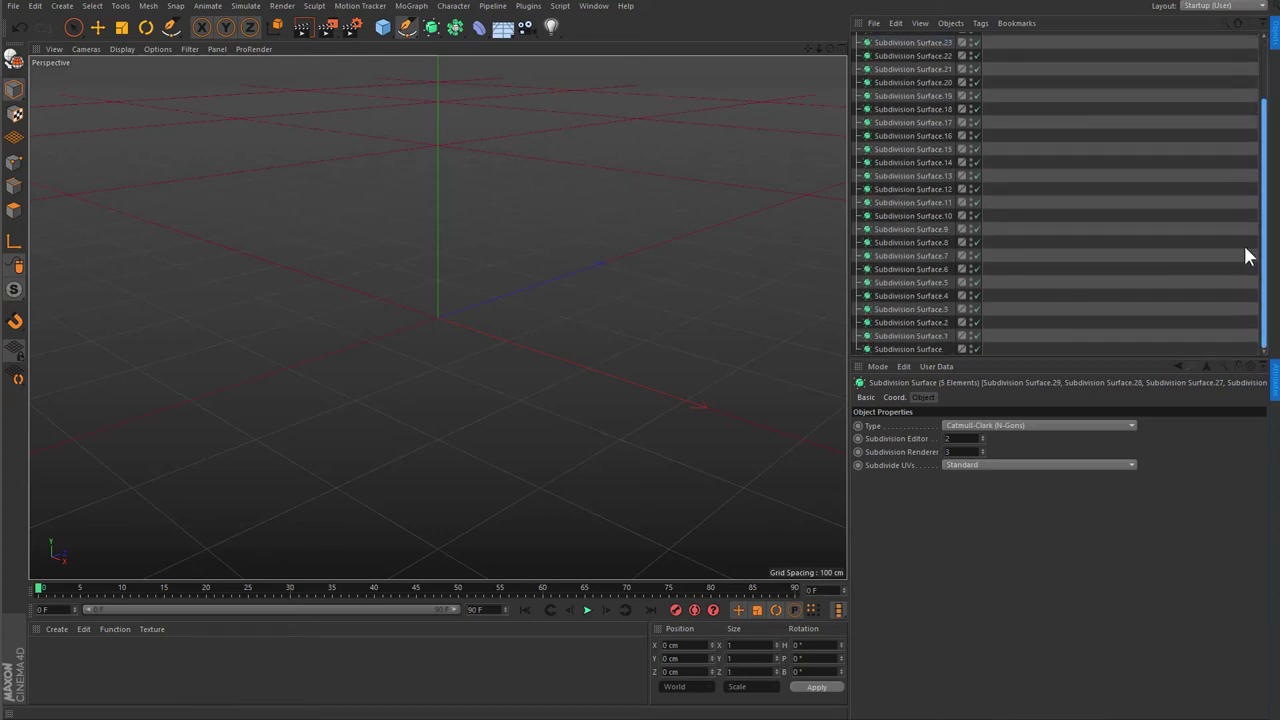
{"action": "left_click", "coordinate": [1057, 240]}
{"action": "scroll", "coordinate": [1060, 235], "scroll_direction": "up", "scroll_amount": 1}
{"action": "scroll", "coordinate": [1070, 230], "scroll_direction": "up", "scroll_amount": 1}
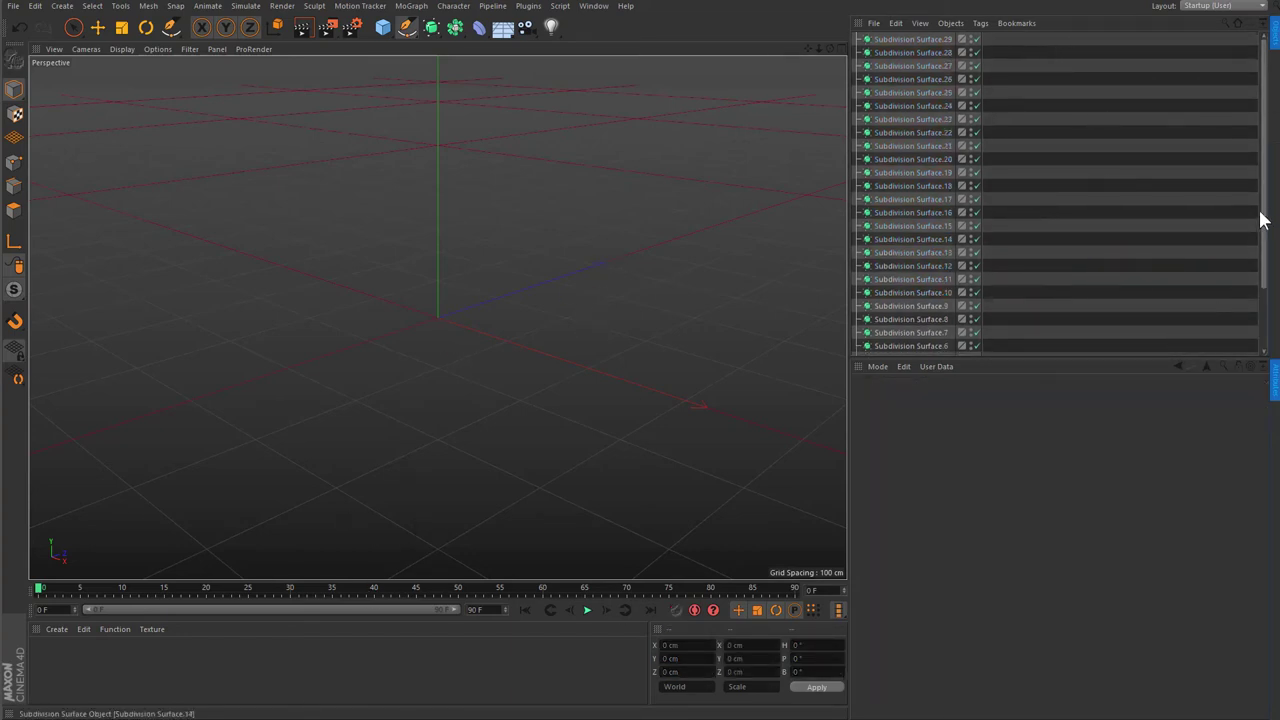
{"action": "mouse_move", "coordinate": [1260, 217]}
{"action": "left_mouse_down"}
{"action": "mouse_move", "coordinate": [1272, 300]}
{"action": "mouse_move", "coordinate": [1257, 234]}
{"action": "mouse_move", "coordinate": [1269, 238]}
{"action": "mouse_move", "coordinate": [1264, 290]}
{"action": "left_mouse_up"}
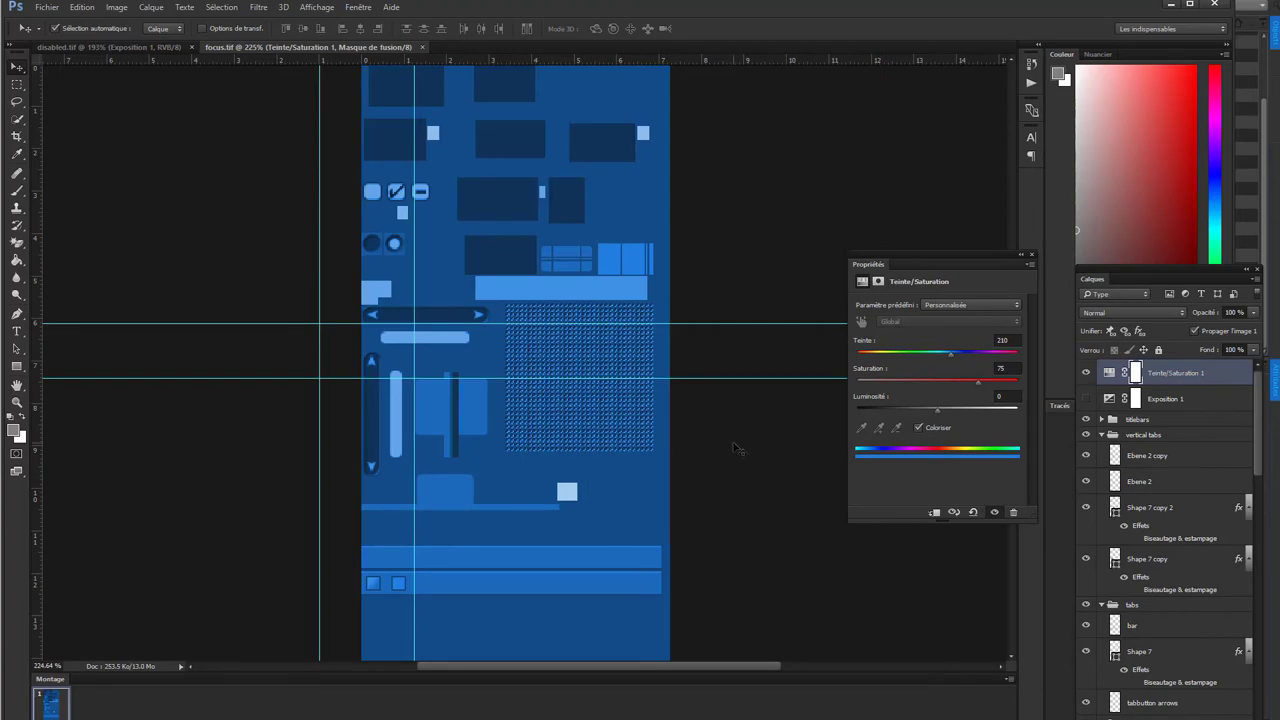
{"action": "left_click", "coordinate": [735, 448]}
{"action": "scroll", "coordinate": [377, 418], "scroll_direction": "up", "scroll_amount": 2, "text": "alt"}
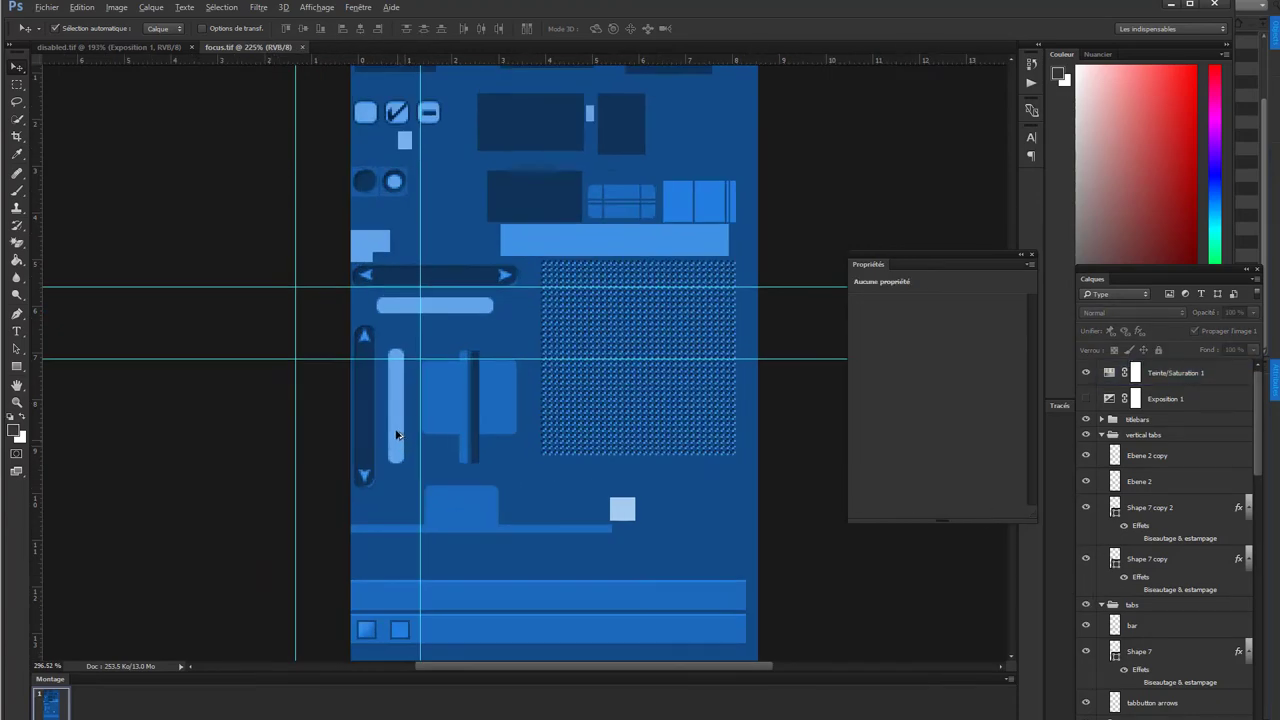
{"action": "scroll", "coordinate": [377, 418], "scroll_direction": "up", "scroll_amount": 3, "text": "alt"}
{"action": "scroll", "coordinate": [475, 330], "scroll_direction": "down", "scroll_amount": 2, "text": "alt"}
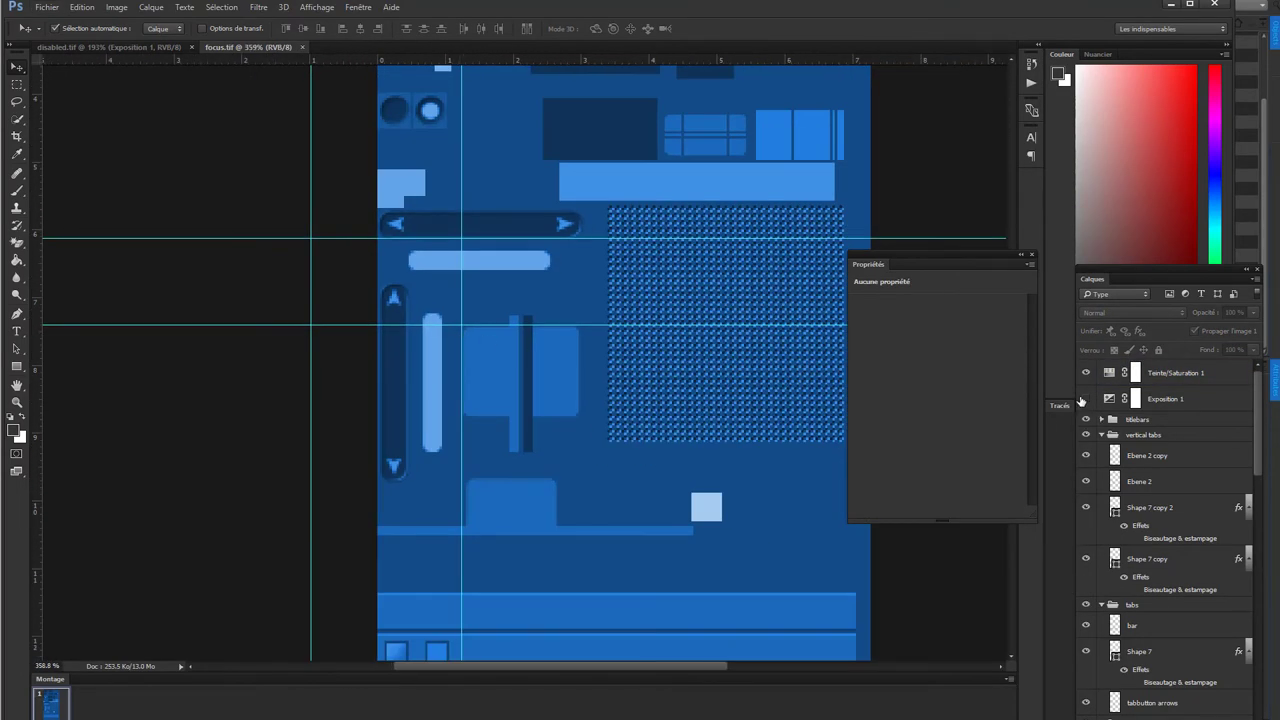
{"action": "left_click", "coordinate": [1083, 399]}
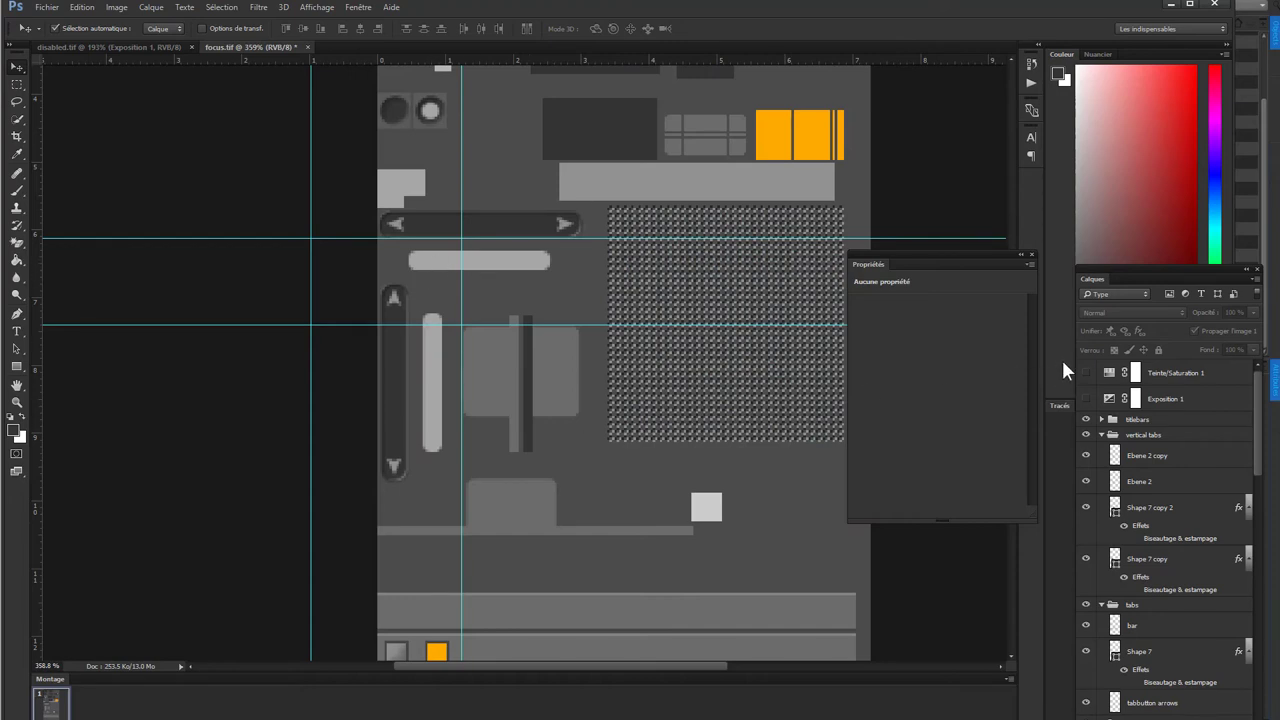
{"action": "left_click", "coordinate": [1085, 372]}
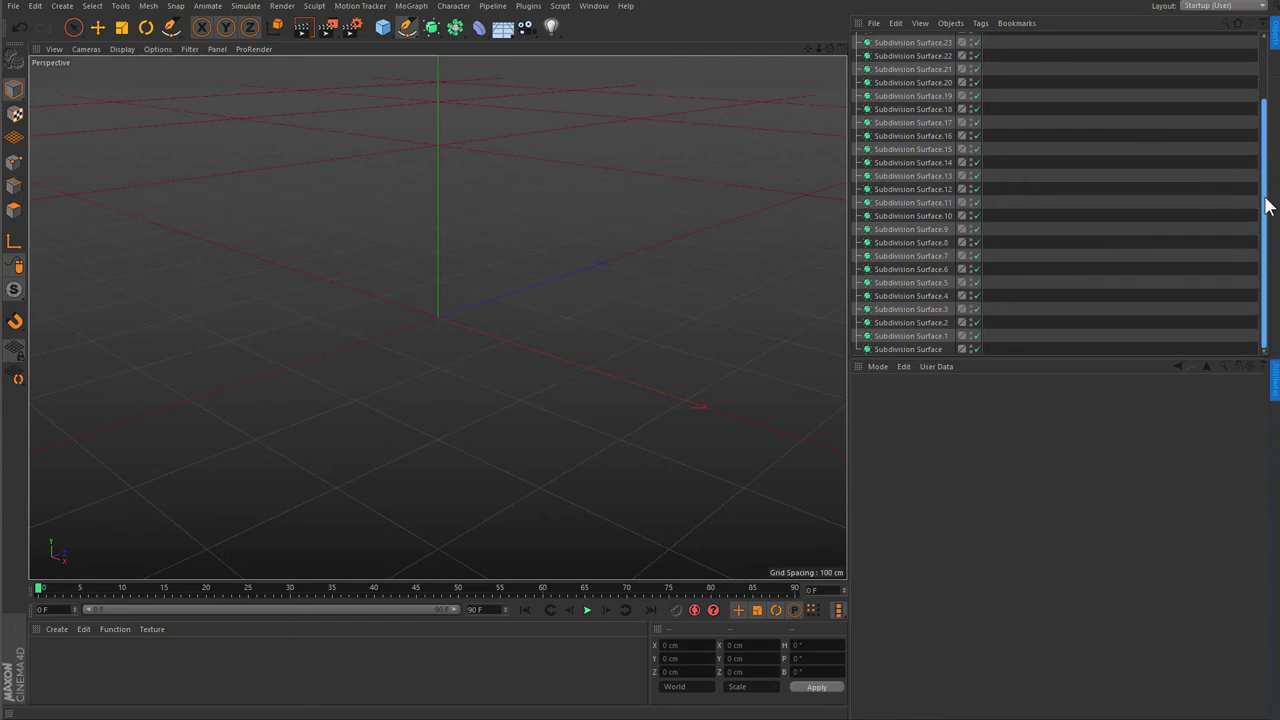
{"action": "scroll", "coordinate": [1170, 137], "scroll_direction": "up", "scroll_amount": 2}
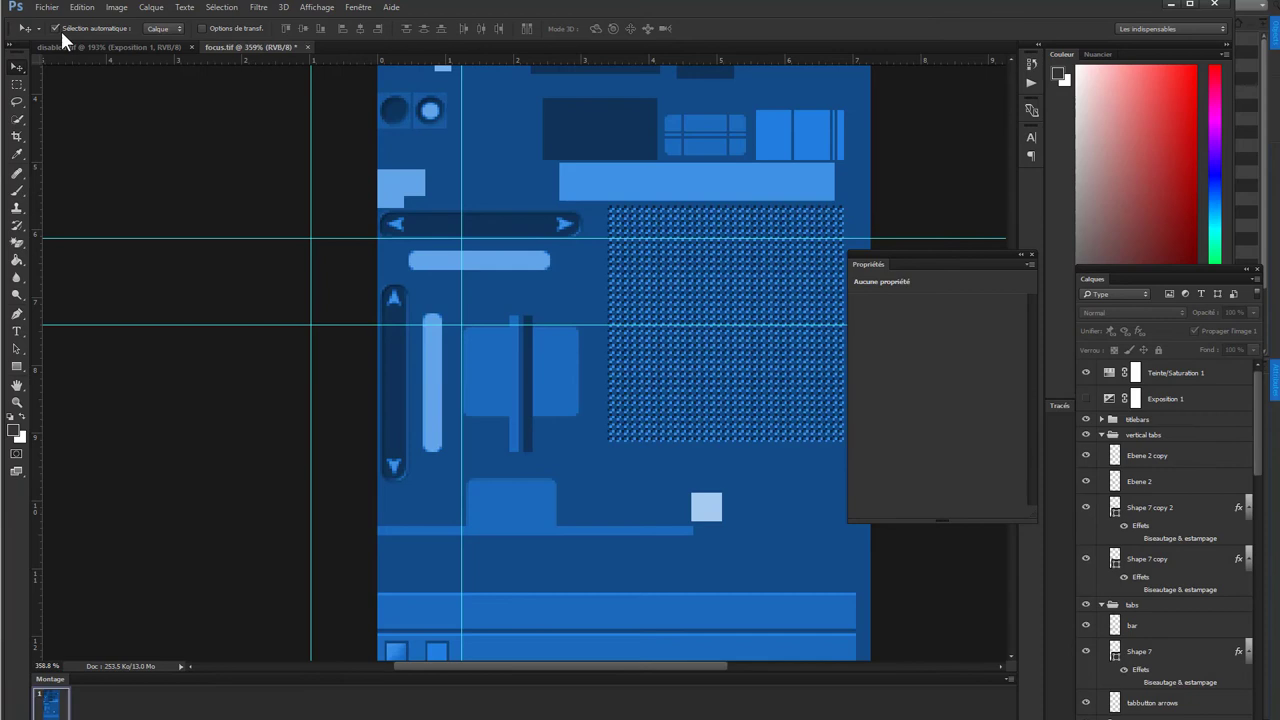
- Save focus.tif, open normal.tif by dragging it onto Photoshop's tab bar, then return to focus.tif
{"action": "left_click", "coordinate": [47, 7]}
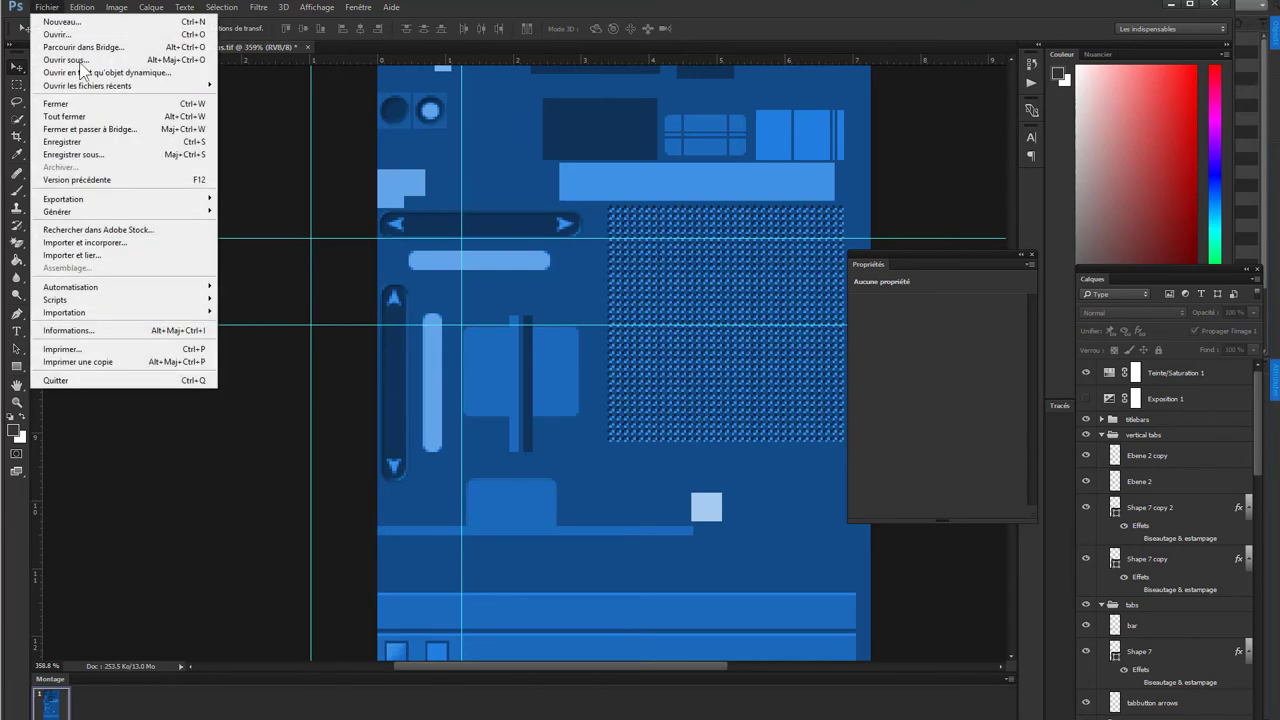
{"action": "left_click", "coordinate": [95, 138]}
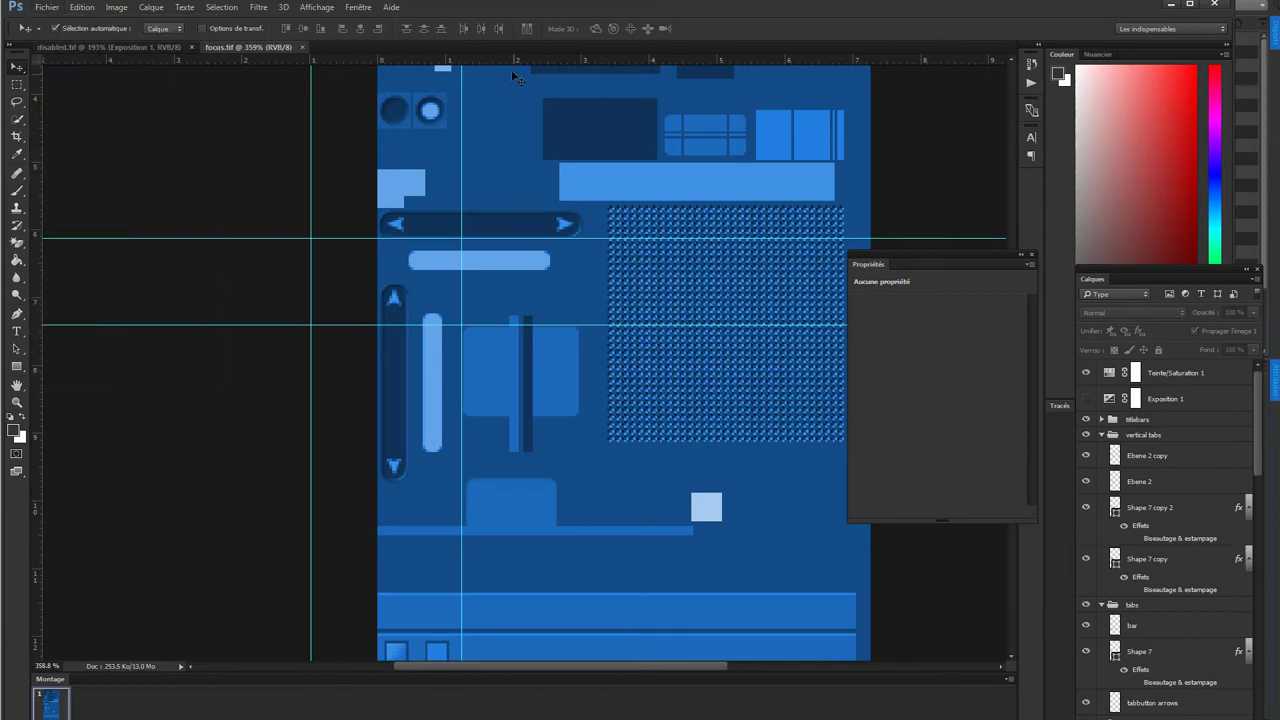
{"action": "left_click", "coordinate": [542, 24]}
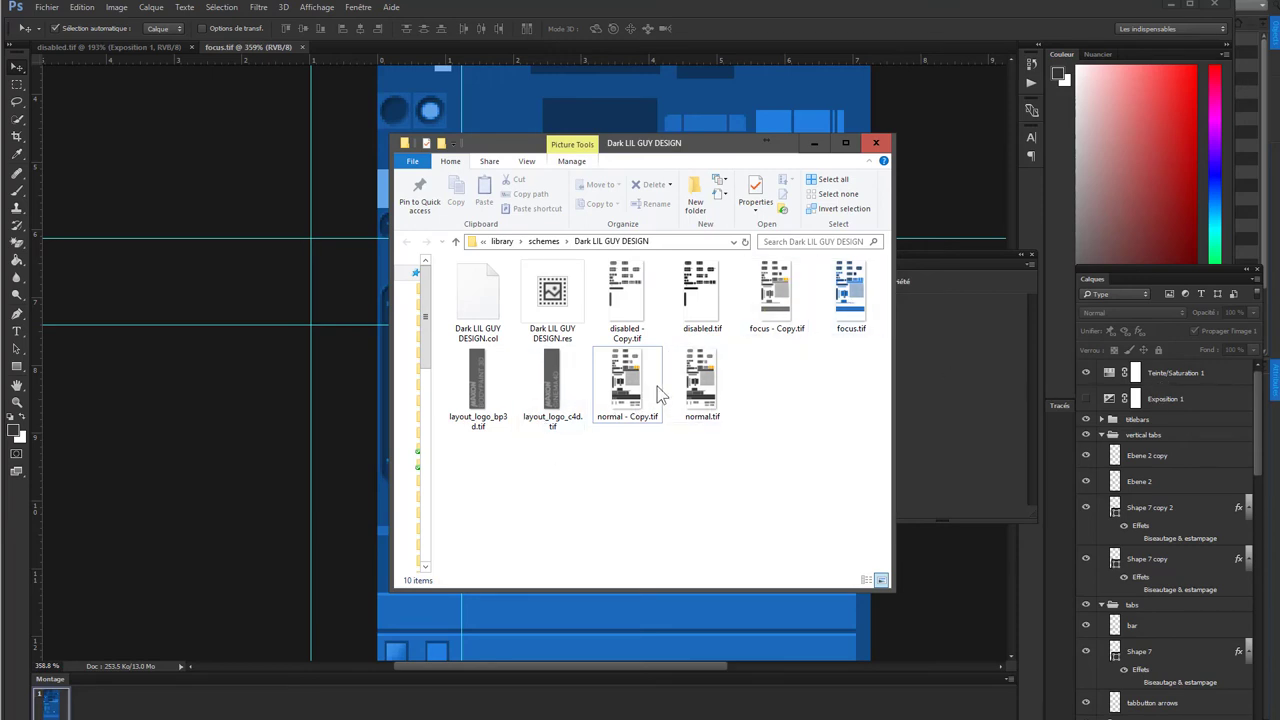
{"action": "mouse_move", "coordinate": [700, 385]}
{"action": "left_mouse_down"}
{"action": "mouse_move", "coordinate": [333, 55]}
{"action": "mouse_move", "coordinate": [347, 50]}
{"action": "left_mouse_up"}
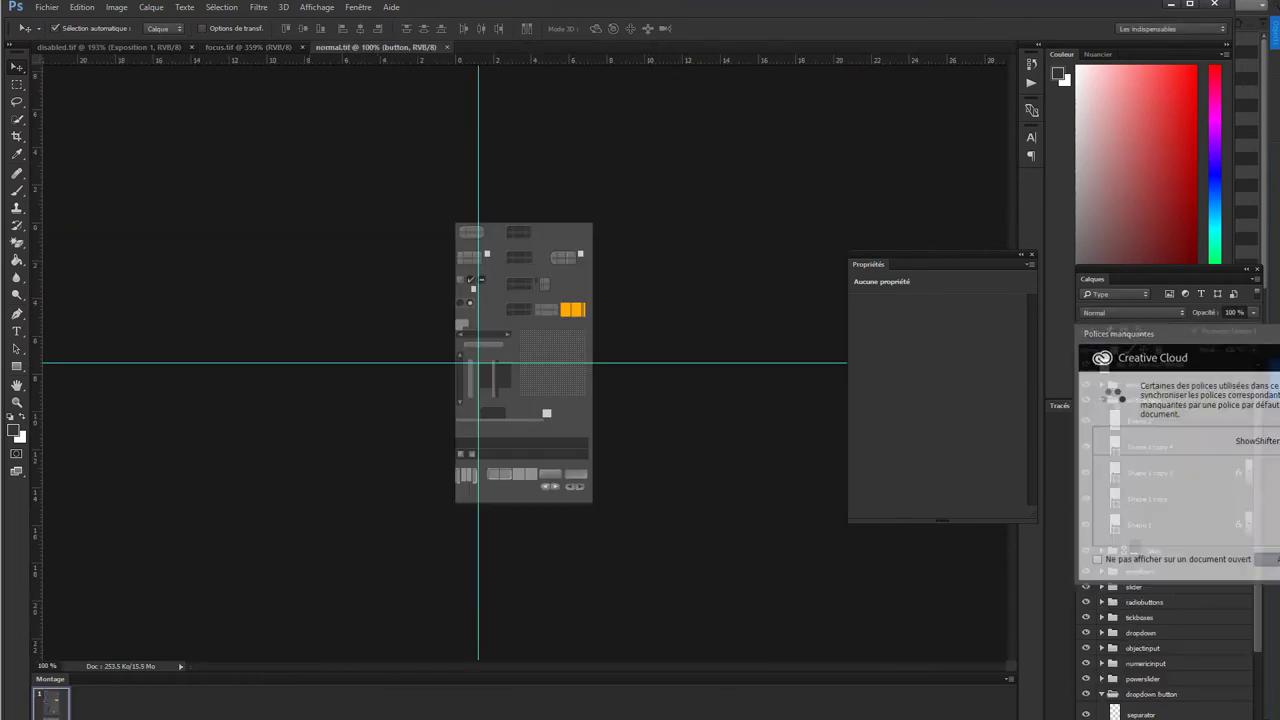
{"action": "scroll", "coordinate": [520, 351], "scroll_direction": "up", "scroll_amount": 3, "text": "alt"}
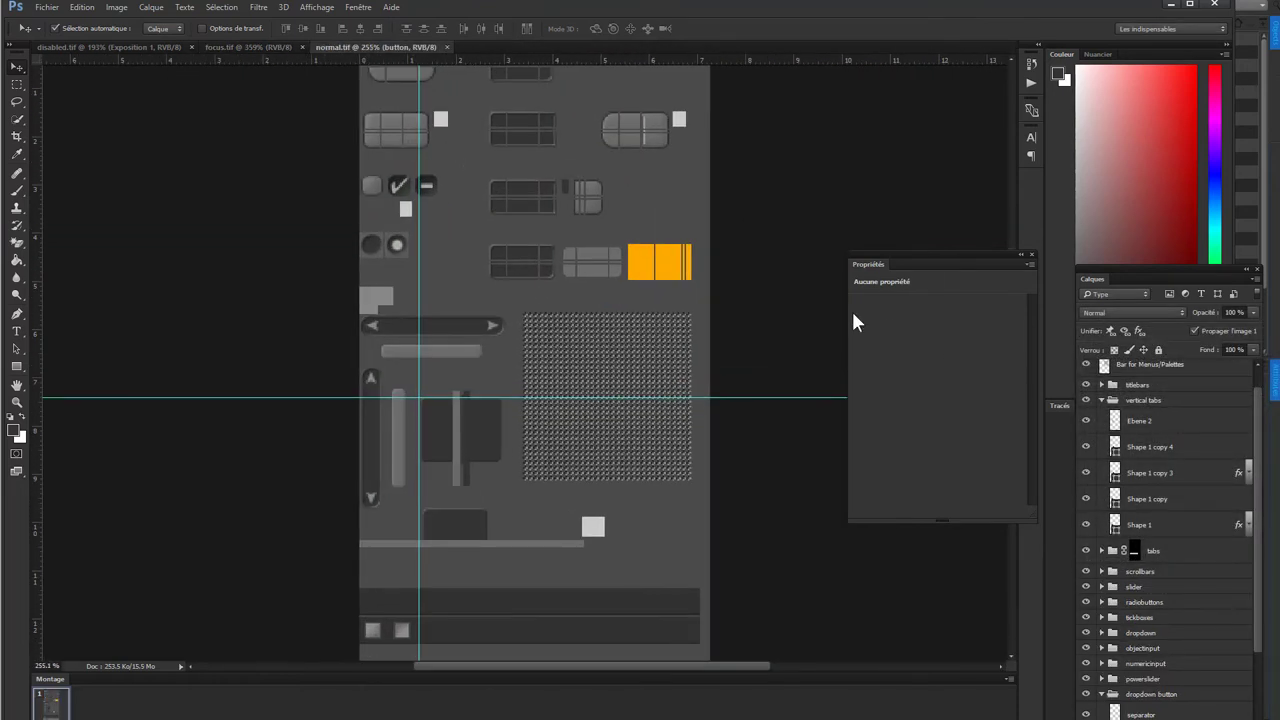
{"action": "scroll", "coordinate": [502, 337], "scroll_direction": "down", "scroll_amount": 1, "text": "alt"}
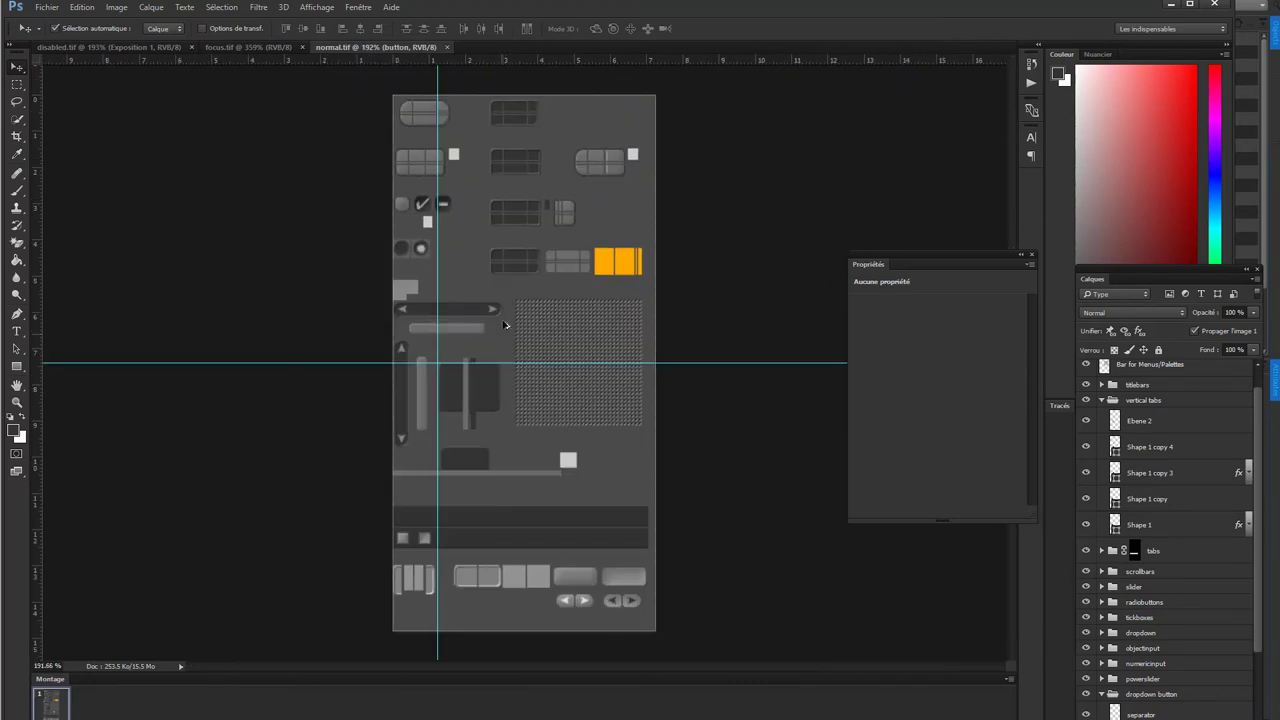
{"action": "scroll", "coordinate": [1118, 405], "scroll_direction": "up", "scroll_amount": 1}
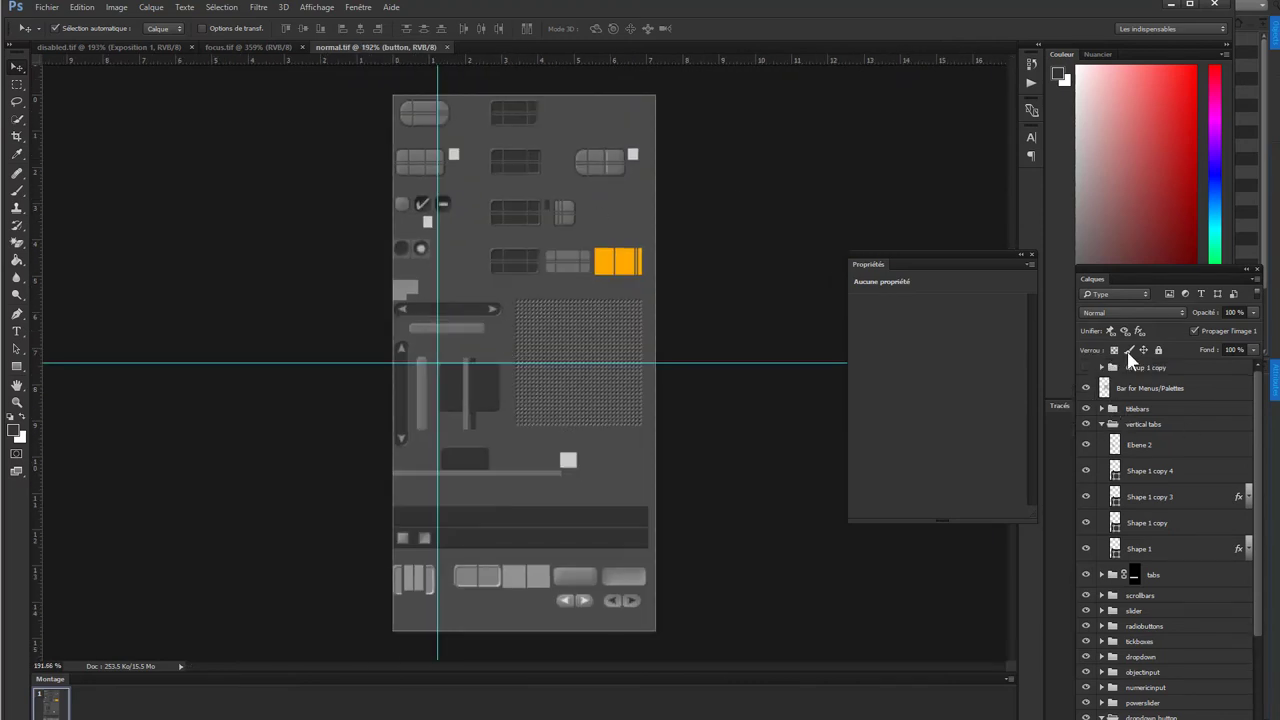
{"action": "left_click", "coordinate": [250, 47]}
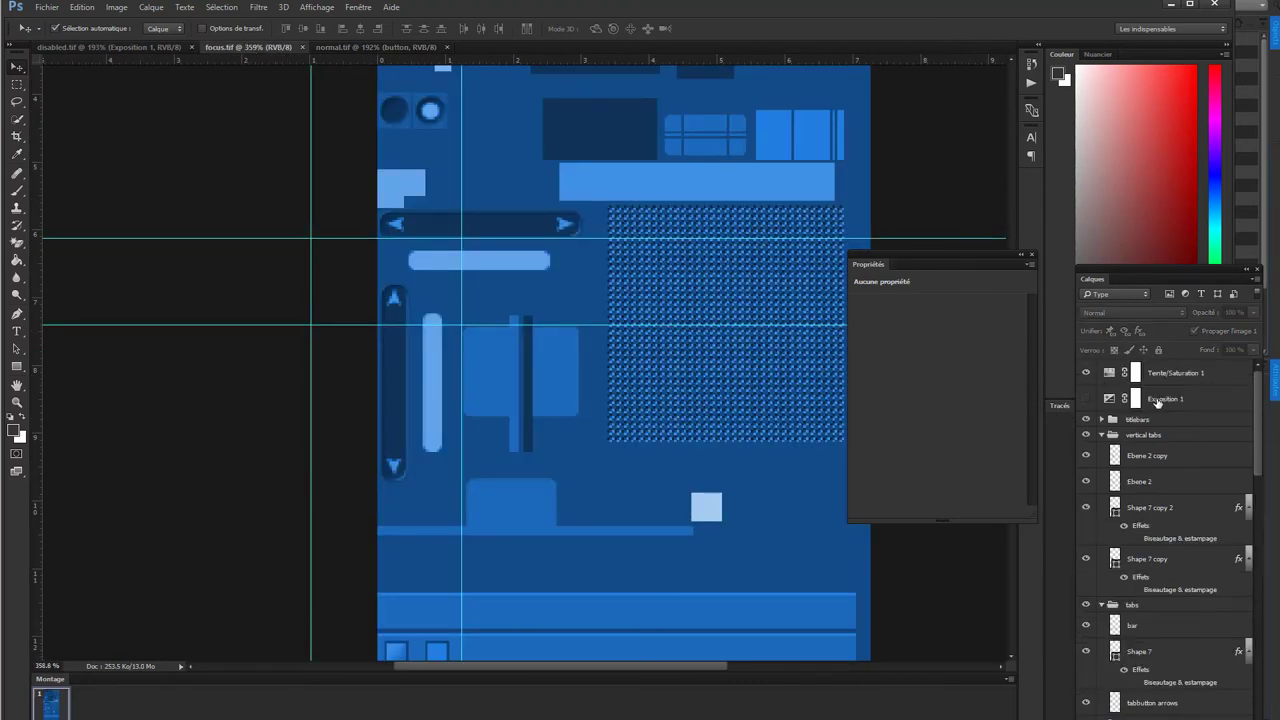
- Copy the Exposition 1 adjustment layer from focus.tif into normal.tif and redock normal.tif
{"action": "left_click_drag", "start_coordinate": [1157, 401], "coordinate": [479, 44]}
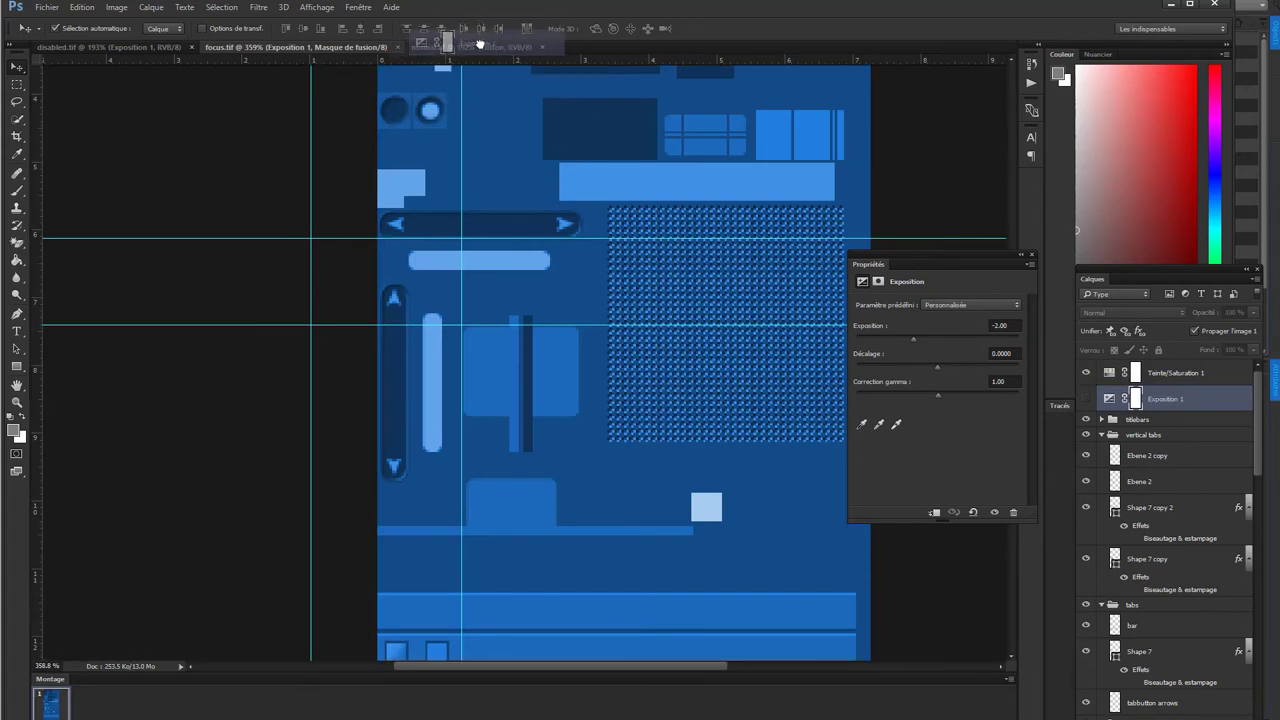
{"action": "left_click_drag", "start_coordinate": [479, 44], "coordinate": [358, 292]}
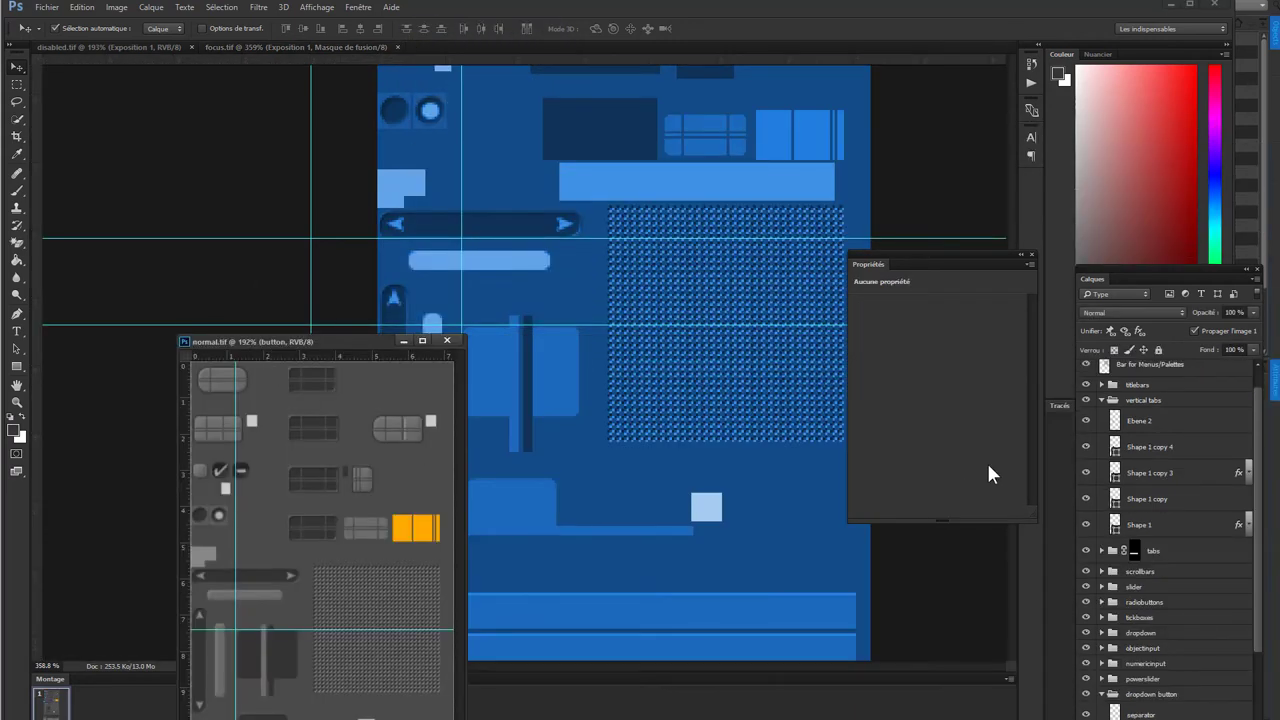
{"action": "left_click", "coordinate": [630, 293]}
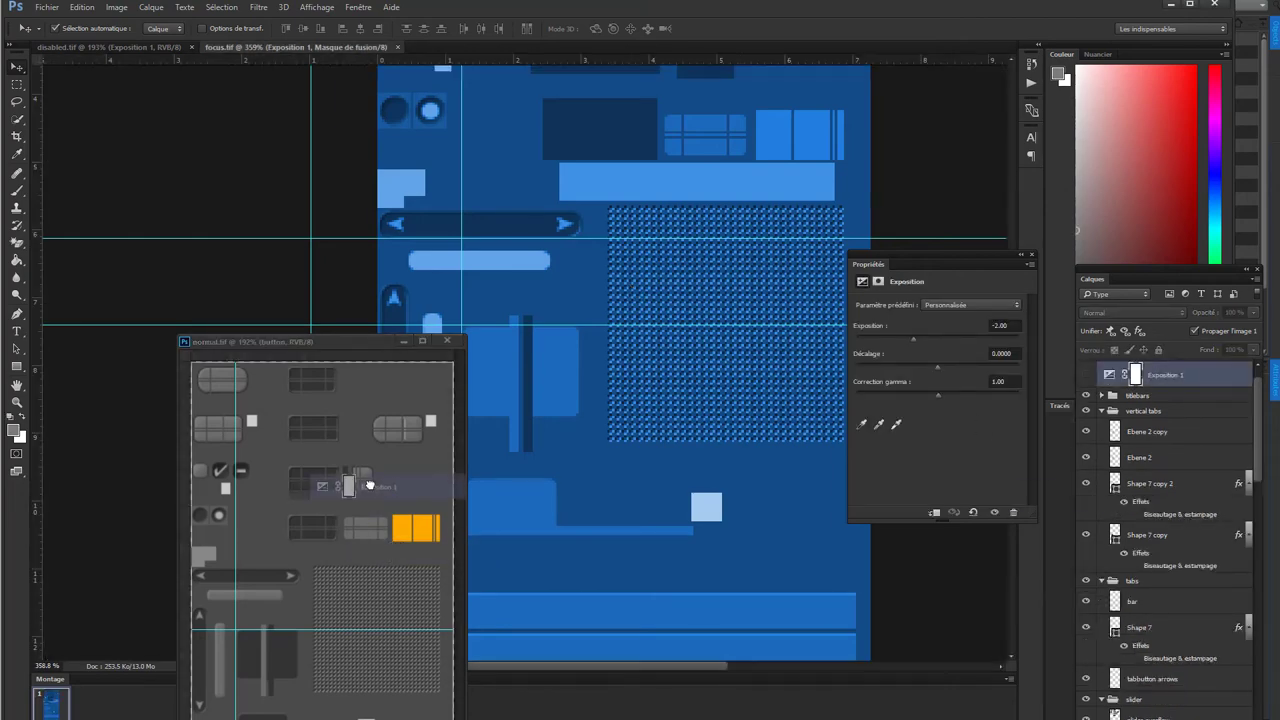
{"action": "left_click_drag", "start_coordinate": [1160, 374], "coordinate": [392, 362]}
{"action": "mouse_move", "coordinate": [313, 345]}
{"action": "left_mouse_down"}
{"action": "mouse_move", "coordinate": [560, 5]}
{"action": "mouse_move", "coordinate": [527, 55]}
{"action": "left_mouse_up"}
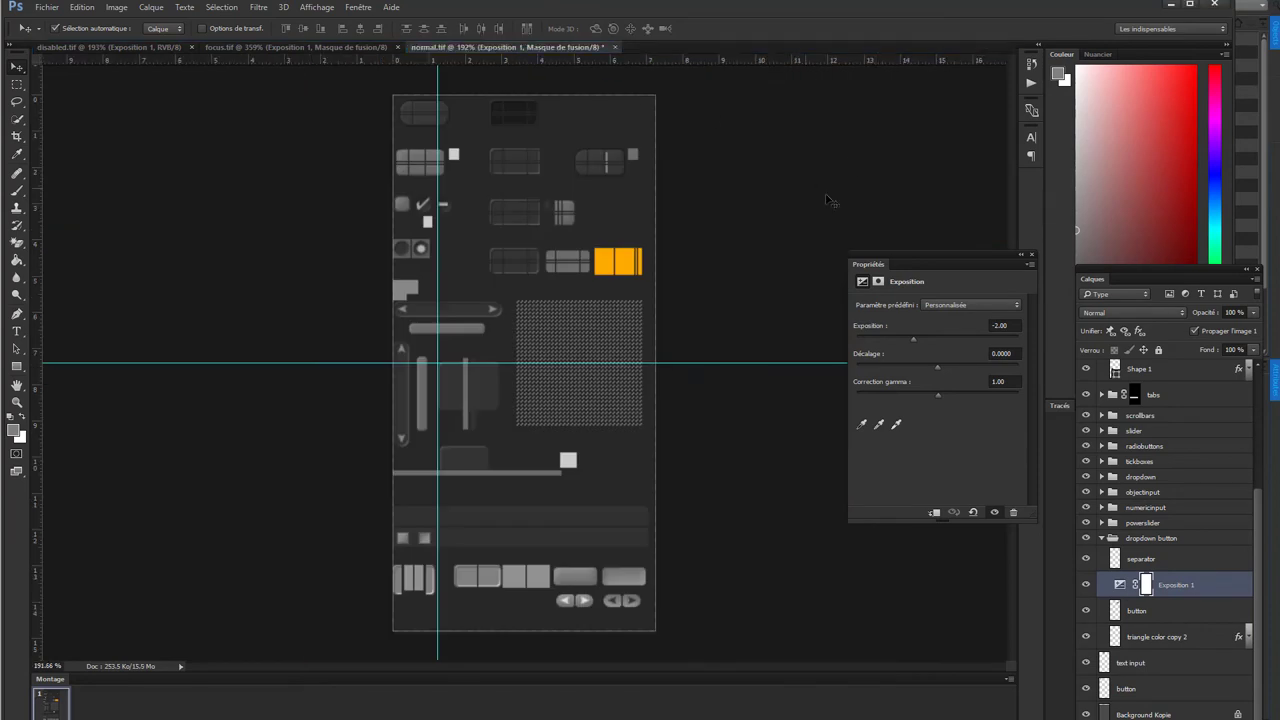
- Move Exposition 1 higher in normal.tif's layer stack and hide it
{"action": "mouse_move", "coordinate": [1175, 590]}
{"action": "left_mouse_down"}
{"action": "mouse_move", "coordinate": [1203, 297]}
{"action": "mouse_move", "coordinate": [1140, 374]}
{"action": "left_mouse_up"}
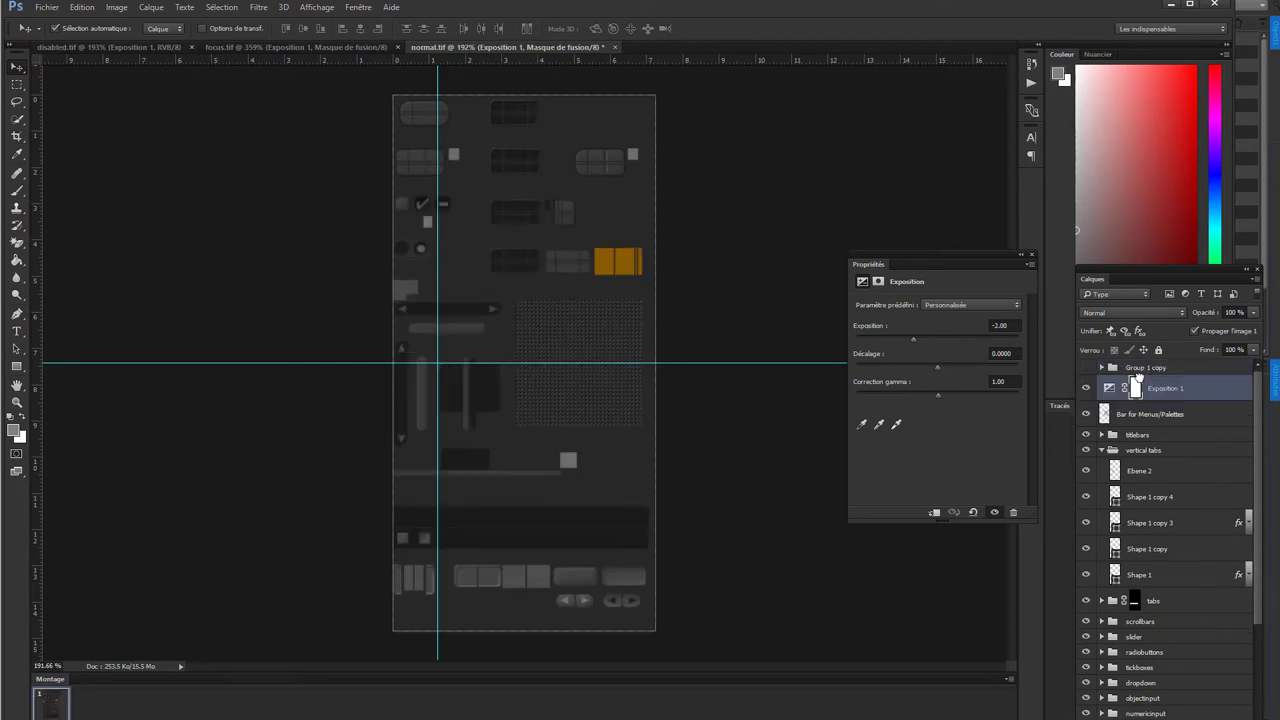
{"action": "scroll", "coordinate": [497, 77], "scroll_direction": "up", "scroll_amount": 4, "text": "alt"}
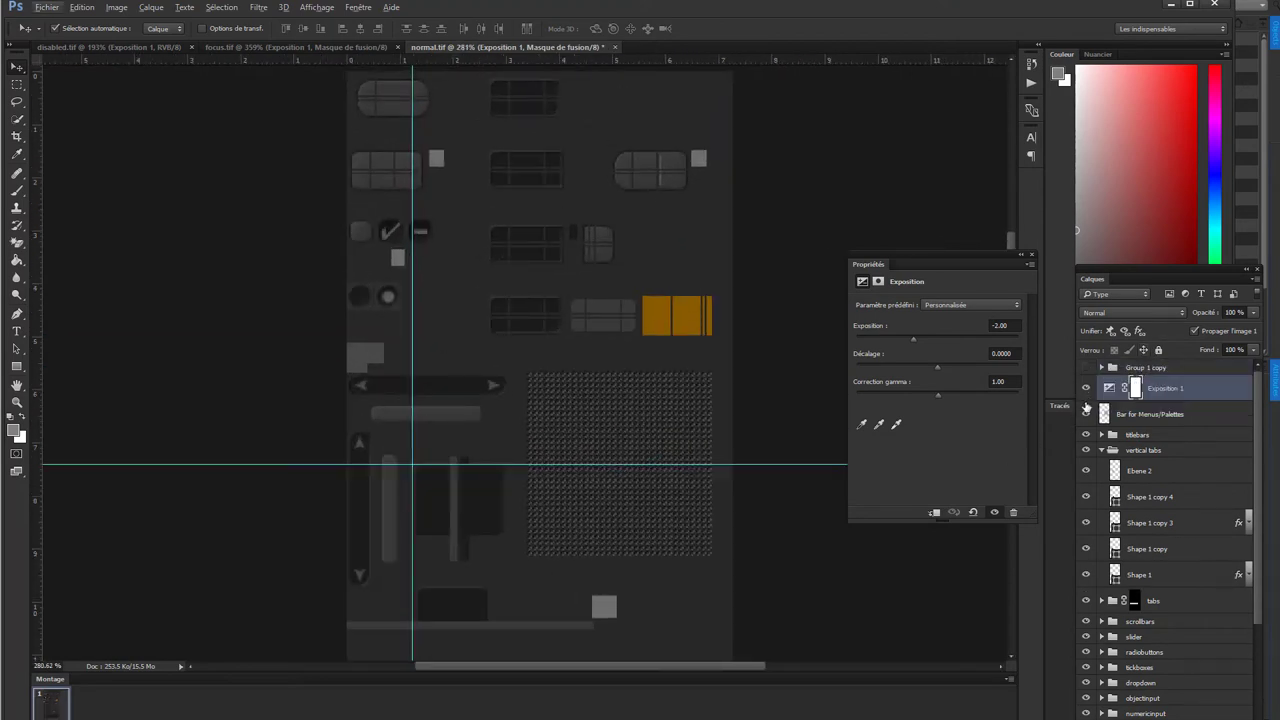
{"action": "left_click", "coordinate": [1086, 388]}
{"action": "scroll", "coordinate": [627, 440], "scroll_direction": "down", "scroll_amount": 1, "text": "alt"}
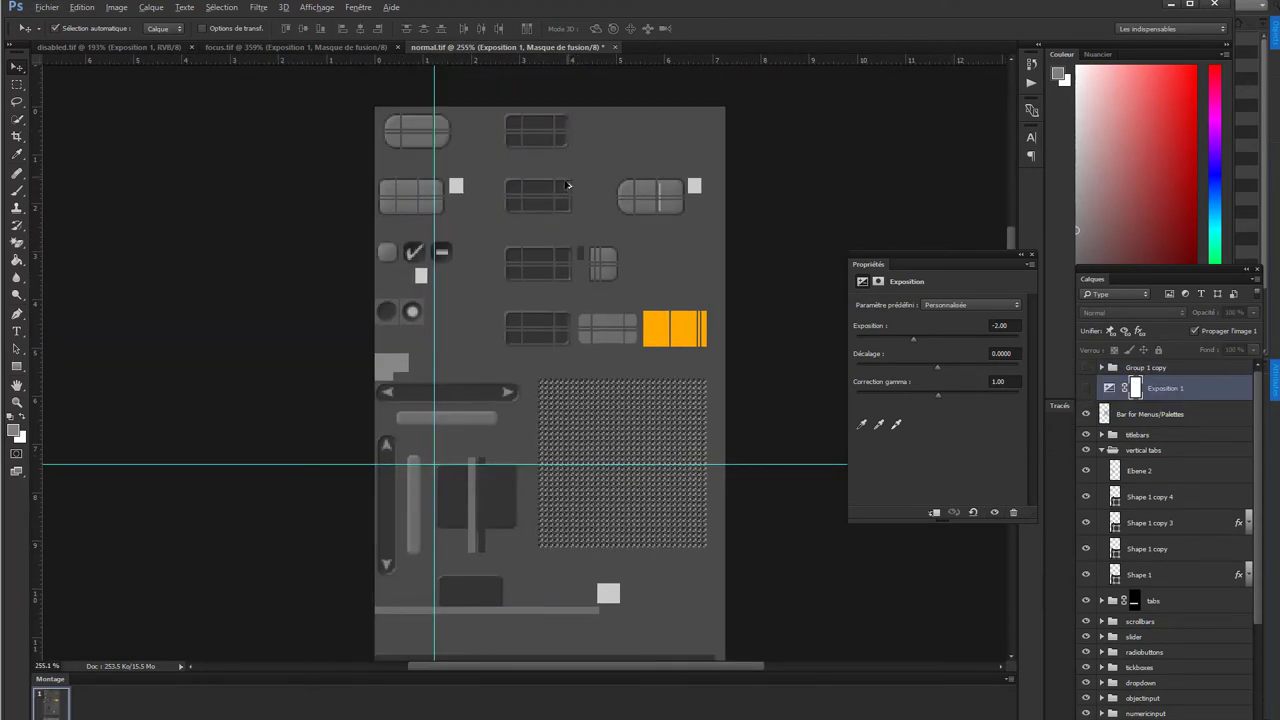
{"action": "scroll", "coordinate": [568, 185], "scroll_direction": "down", "scroll_amount": 2, "text": "alt"}
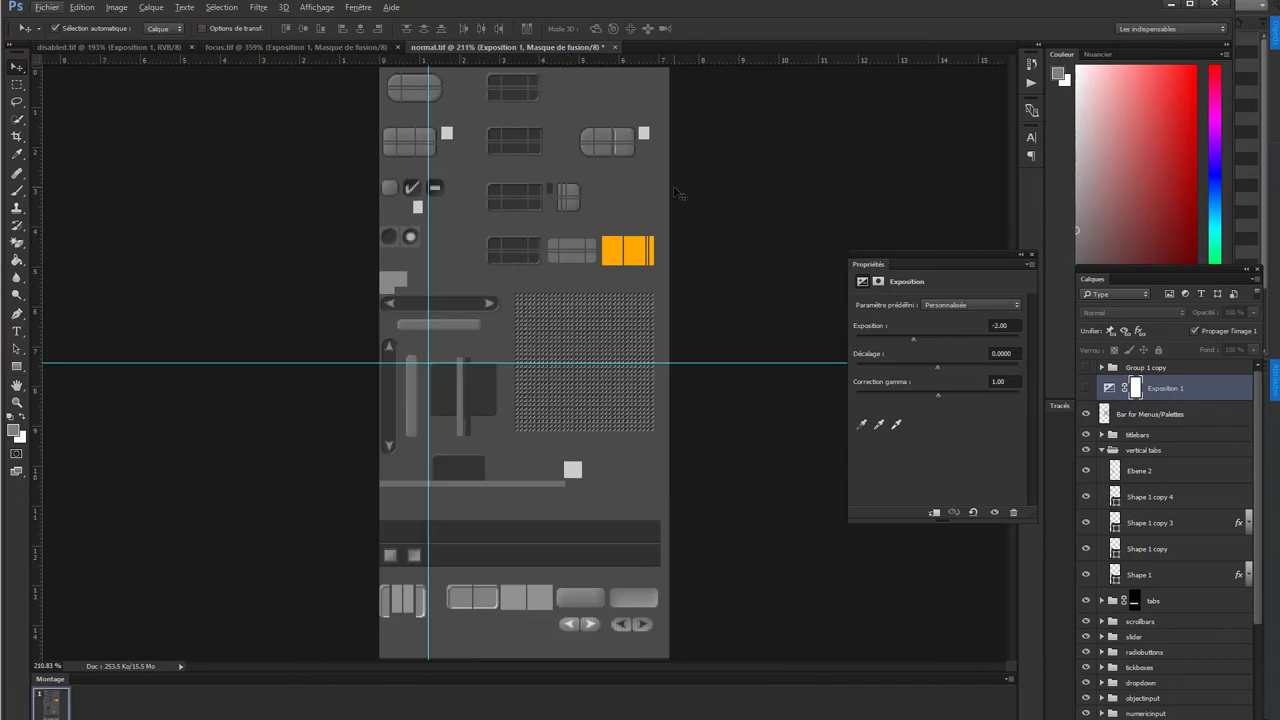
- Expand the titlebars group and list the effects on Shape 1 copy 3 and Shape 1
{"action": "left_click", "coordinate": [1101, 435]}
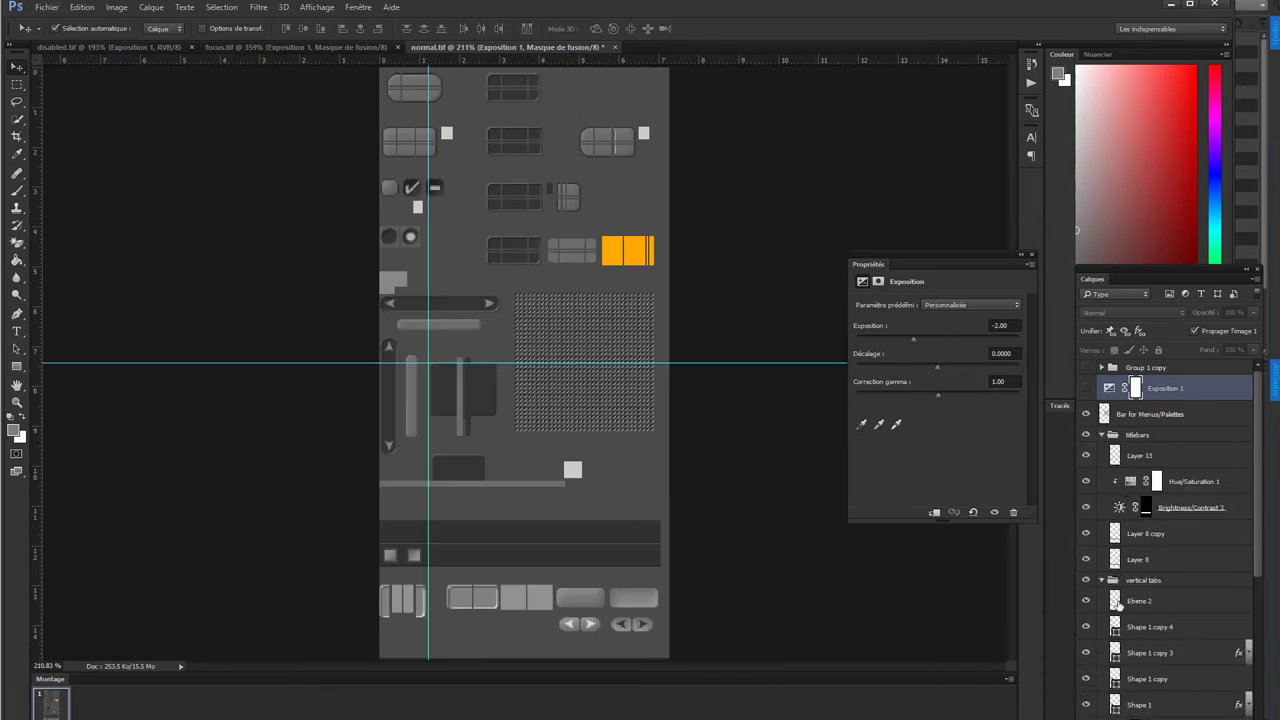
{"action": "scroll", "coordinate": [1226, 624], "scroll_direction": "down", "scroll_amount": 1}
{"action": "left_click", "coordinate": [1249, 640]}
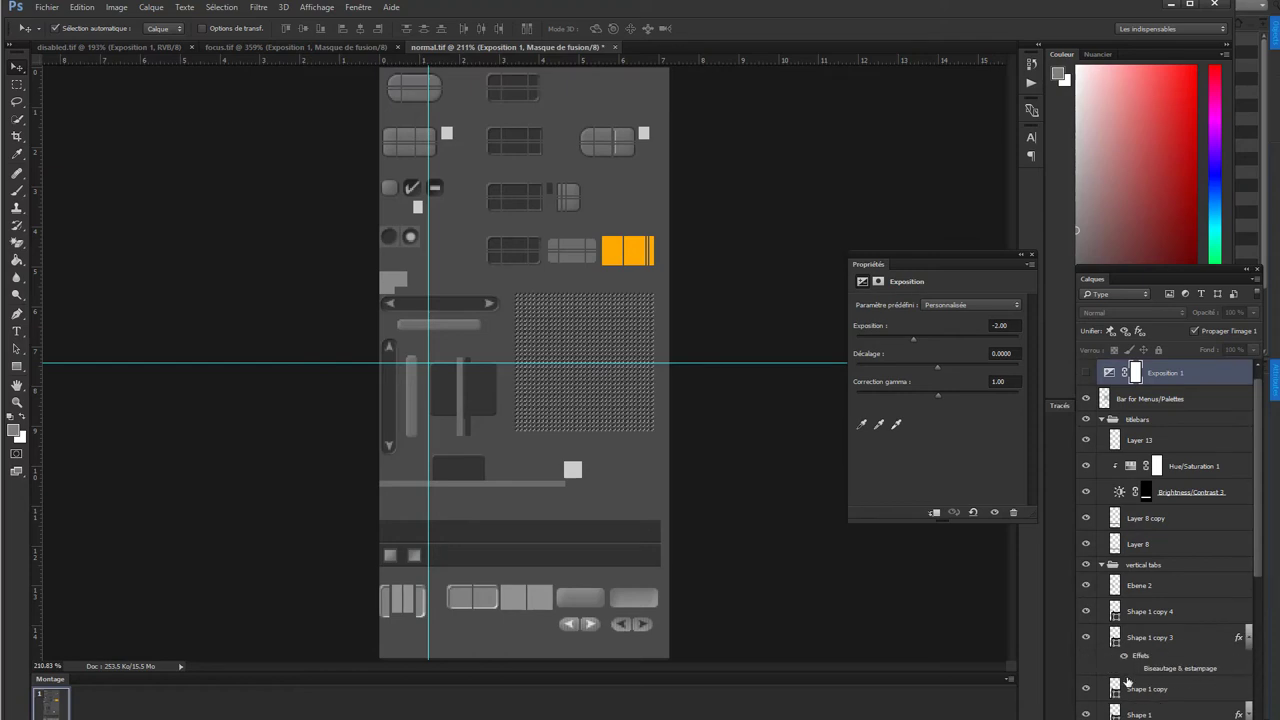
{"action": "scroll", "coordinate": [517, 432], "scroll_direction": "up", "scroll_amount": 2, "text": "alt"}
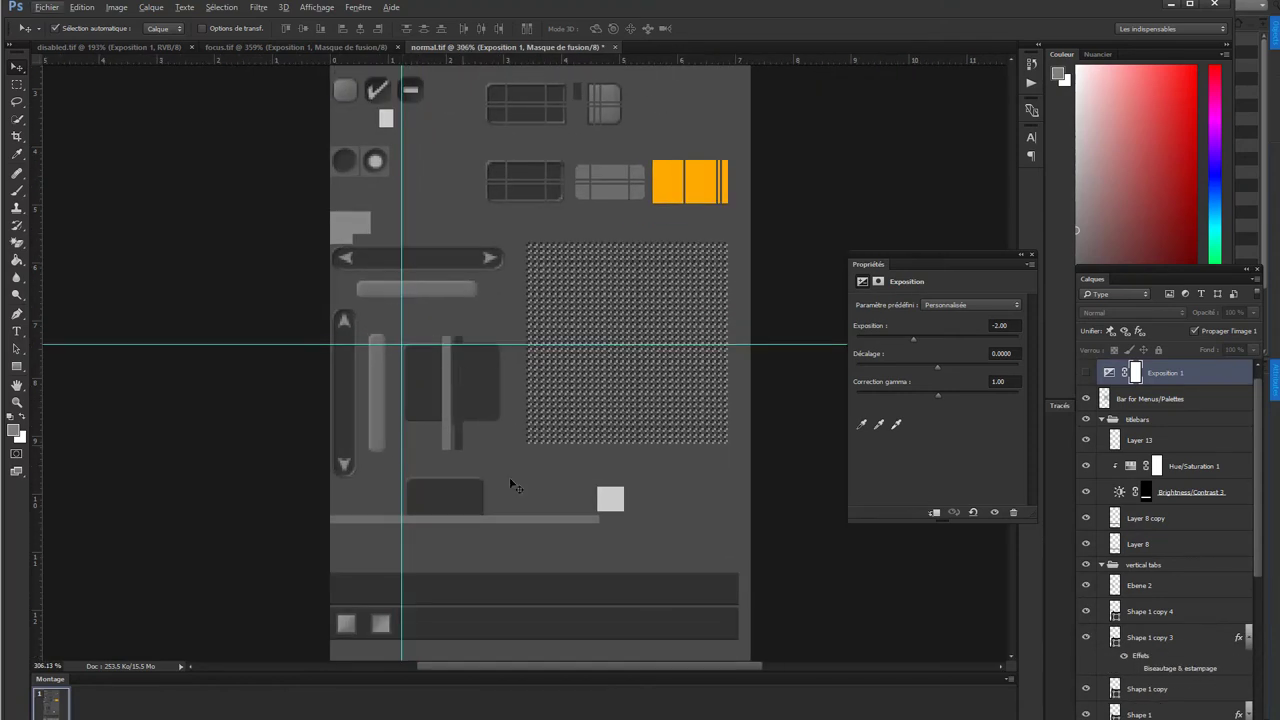
{"action": "scroll", "coordinate": [1157, 555], "scroll_direction": "down", "scroll_amount": 2}
{"action": "left_click", "coordinate": [1248, 654]}
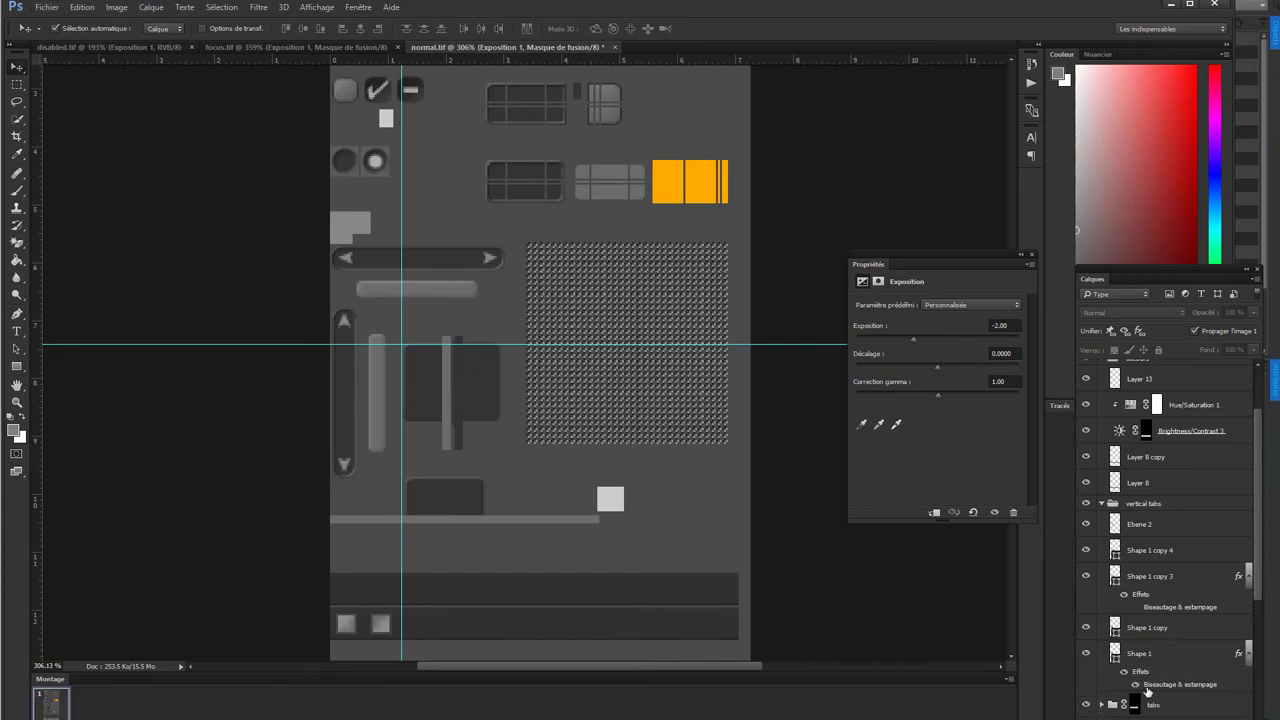
{"action": "left_click_drag", "start_coordinate": [1093, 279], "coordinate": [1052, 337]}
{"action": "scroll", "coordinate": [1110, 450], "scroll_direction": "down", "scroll_amount": 3}
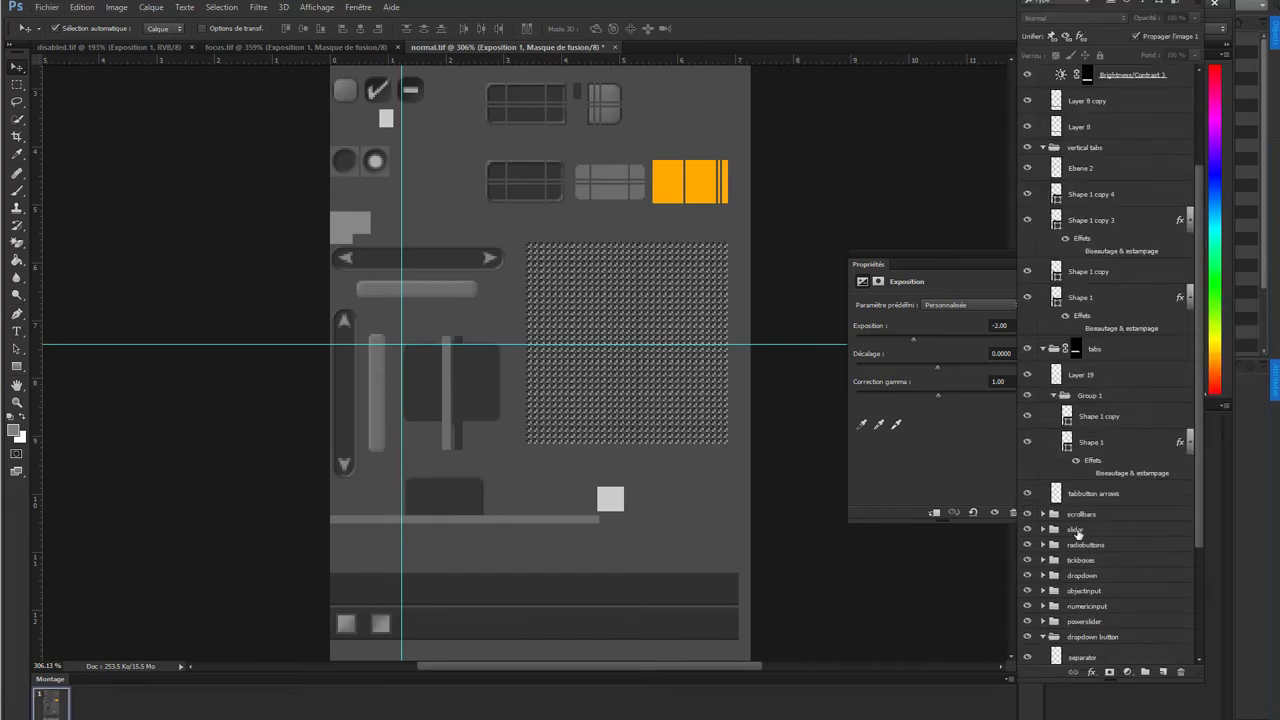
- Expand the scrollbars group, select scroller H and list the Layer 11 copies' effects
{"action": "left_click", "coordinate": [1080, 437]}
{"action": "left_click", "coordinate": [1187, 603]}
{"action": "scroll", "coordinate": [1187, 570], "scroll_direction": "down", "scroll_amount": 2}
{"action": "scroll", "coordinate": [1187, 550], "scroll_direction": "down", "scroll_amount": 2}
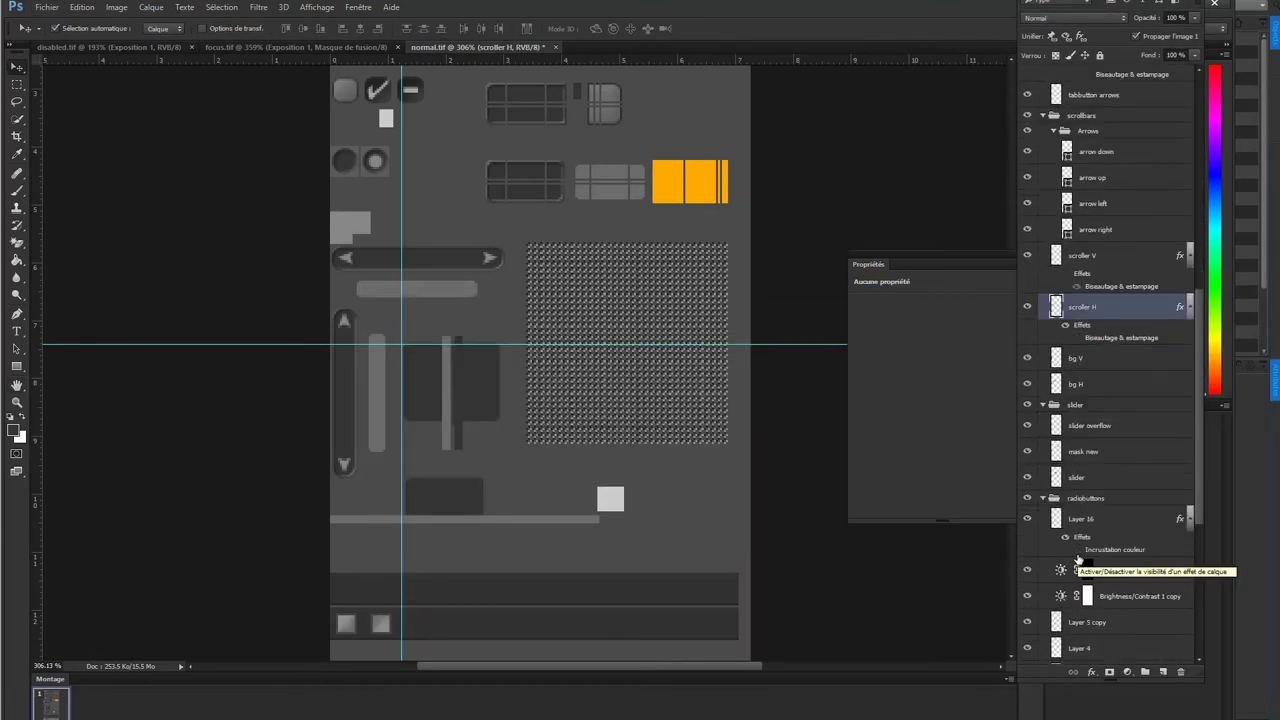
{"action": "scroll", "coordinate": [1187, 530], "scroll_direction": "down", "scroll_amount": 2}
{"action": "left_click", "coordinate": [1188, 517]}
{"action": "scroll", "coordinate": [1060, 520], "scroll_direction": "down", "scroll_amount": 2}
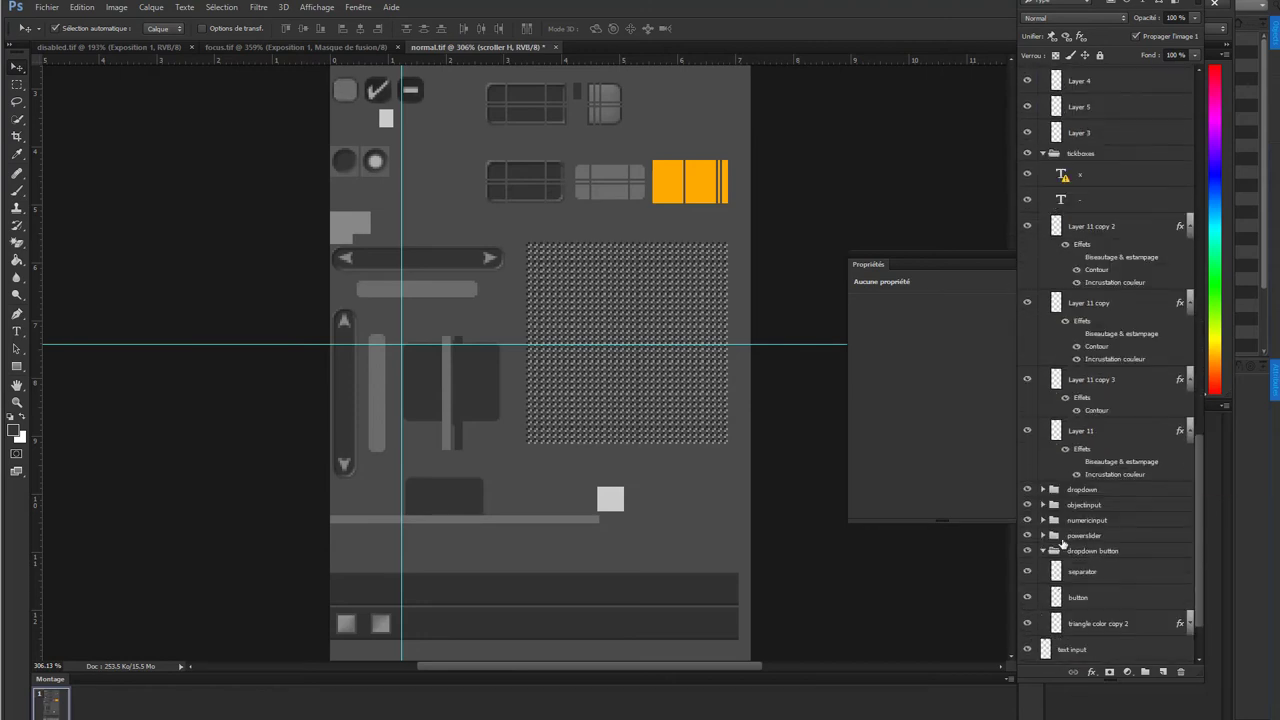
{"action": "scroll", "coordinate": [1070, 515], "scroll_direction": "down", "scroll_amount": 2}
{"action": "scroll", "coordinate": [1060, 500], "scroll_direction": "down", "scroll_amount": 3}
- Expand the powerslider group and list the effects on the bottom scroller down layer
{"action": "left_click", "coordinate": [1035, 466]}
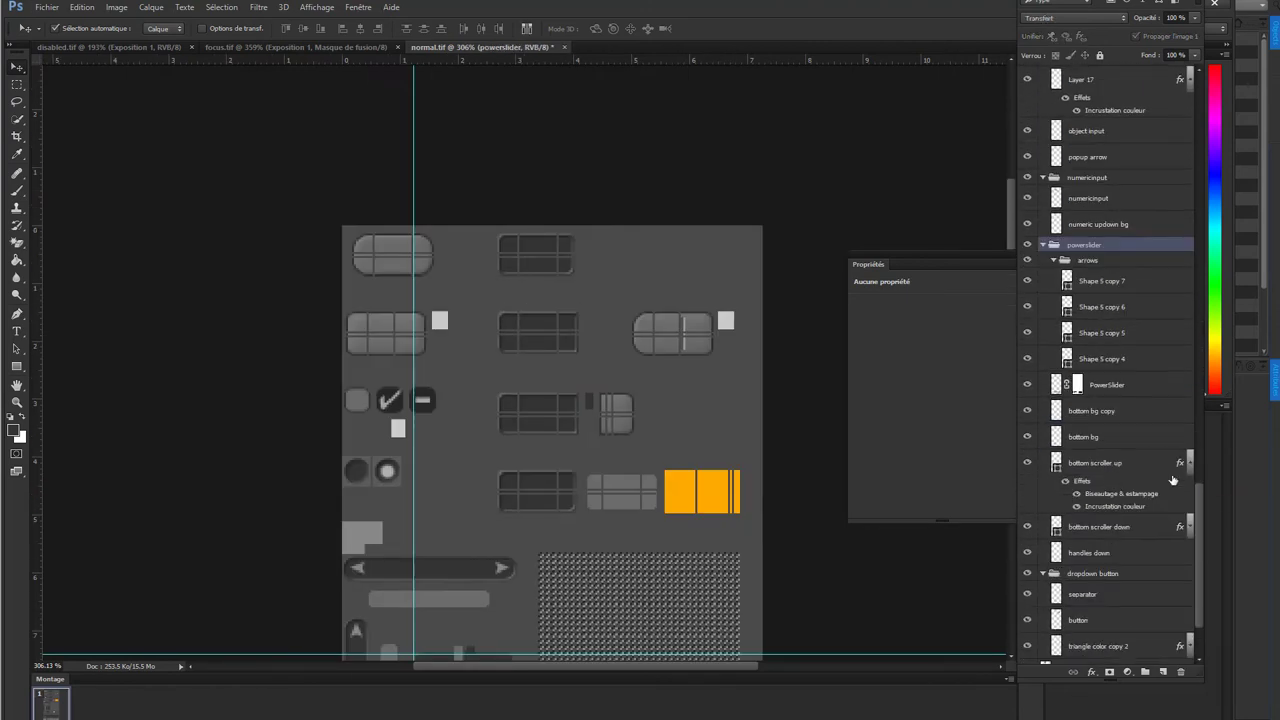
{"action": "left_click", "coordinate": [1100, 526]}
{"action": "left_click", "coordinate": [1188, 526]}
{"action": "scroll", "coordinate": [1100, 450], "scroll_direction": "down", "scroll_amount": 1}
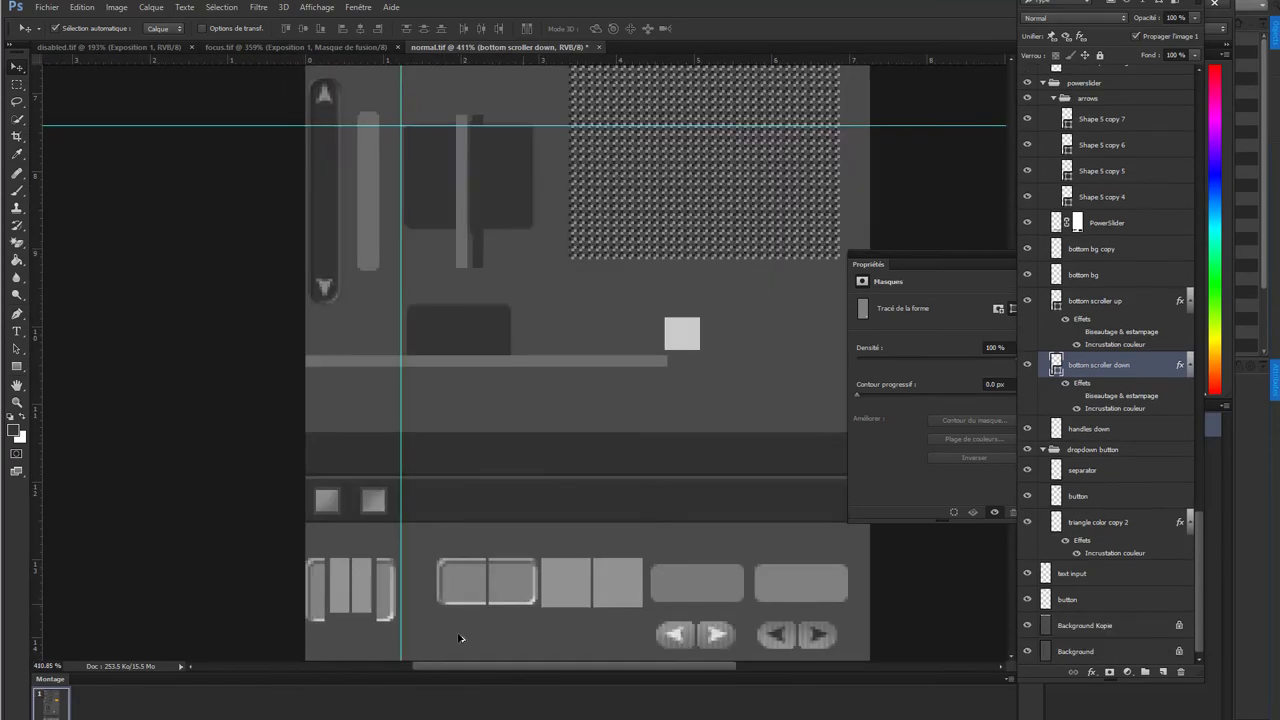
{"action": "scroll", "coordinate": [697, 517], "scroll_direction": "up", "scroll_amount": 2, "text": "alt"}
- On Calque 1, marquee-select the small vertical tab piece and choose a fill colour
{"action": "left_click", "coordinate": [697, 517]}
{"action": "key", "text": "m"}
{"action": "scroll", "coordinate": [697, 517], "scroll_direction": "up", "scroll_amount": 2, "text": "alt"}
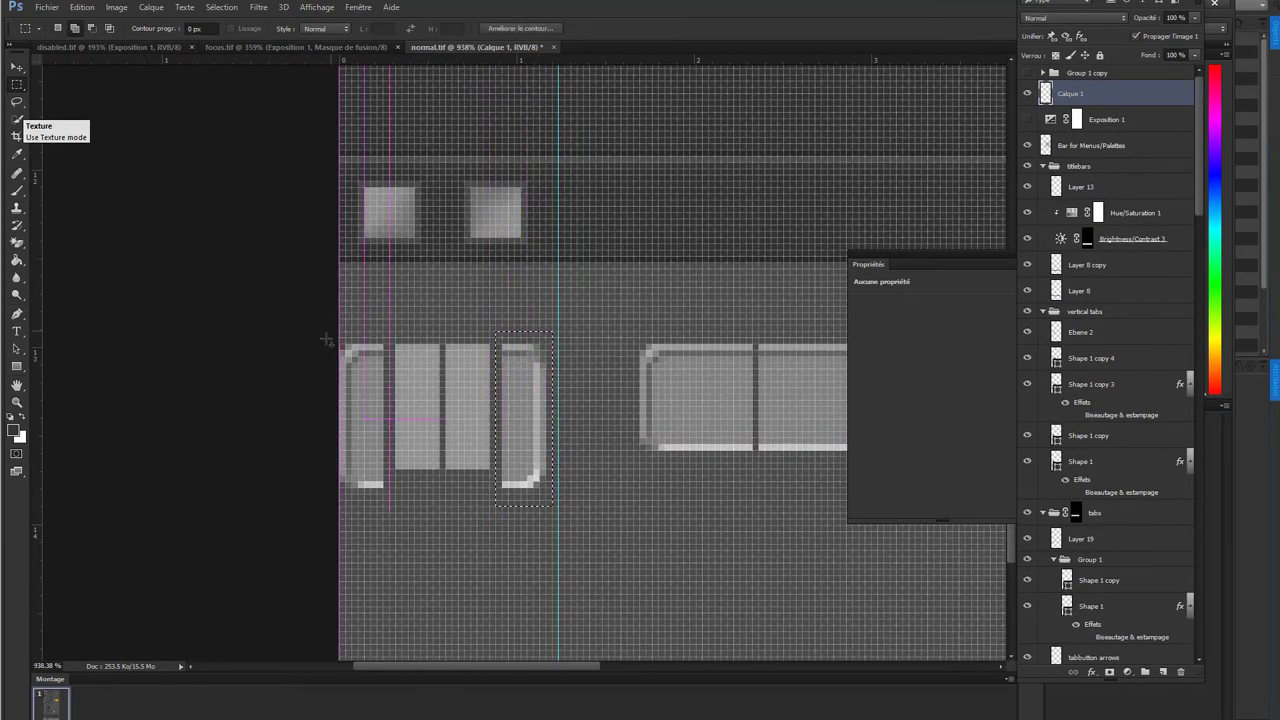
{"action": "scroll", "coordinate": [600, 400], "scroll_direction": "right", "scroll_amount": 2}
{"action": "left_click_drag", "start_coordinate": [407, 315], "coordinate": [708, 522]}
{"action": "left_click", "coordinate": [14, 430]}
{"action": "key", "text": "Return"}
- Select the square, right rounded and top-left buttons and fill them flat grey with Alt+Backspace
{"action": "scroll", "coordinate": [500, 400], "scroll_direction": "down", "scroll_amount": 3, "text": "alt"}
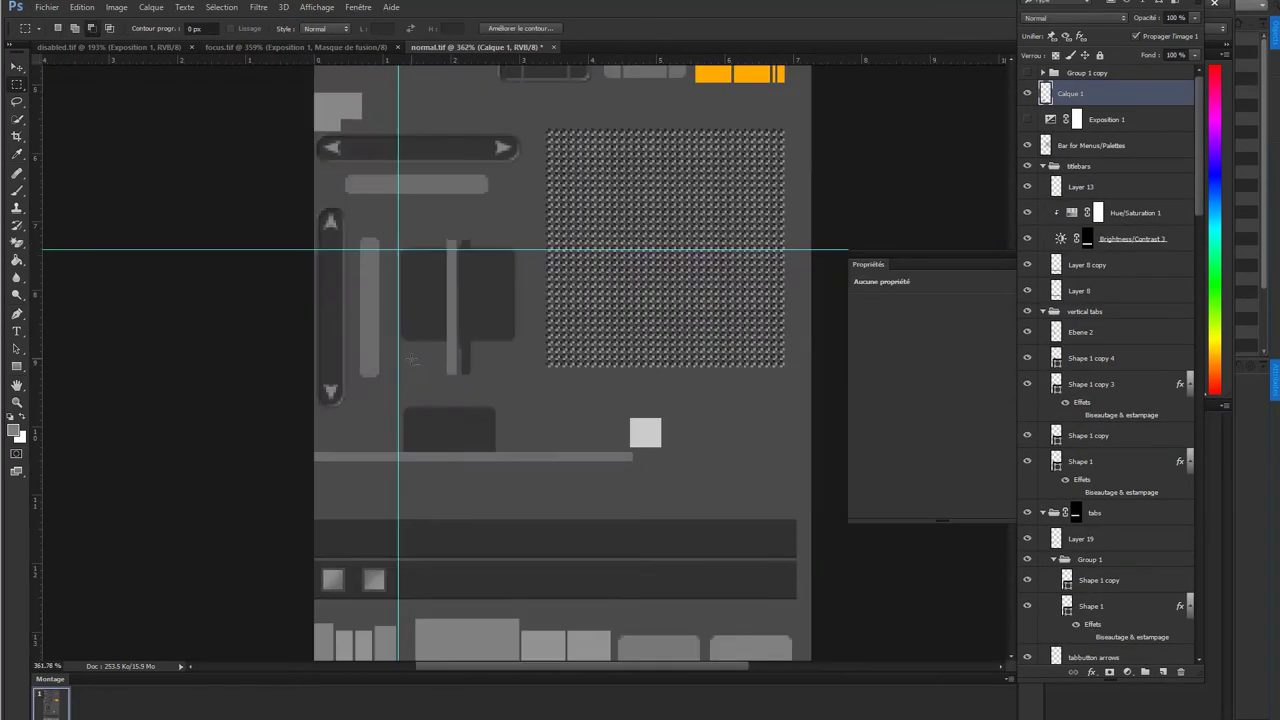
{"action": "scroll", "coordinate": [381, 406], "scroll_direction": "up", "scroll_amount": 3, "text": "alt"}
{"action": "scroll", "coordinate": [381, 408], "scroll_direction": "down", "scroll_amount": 2, "text": "alt"}
{"action": "key", "text": "Delete"}
{"action": "left_click_drag", "start_coordinate": [636, 475], "coordinate": [702, 392], "text": "shift"}
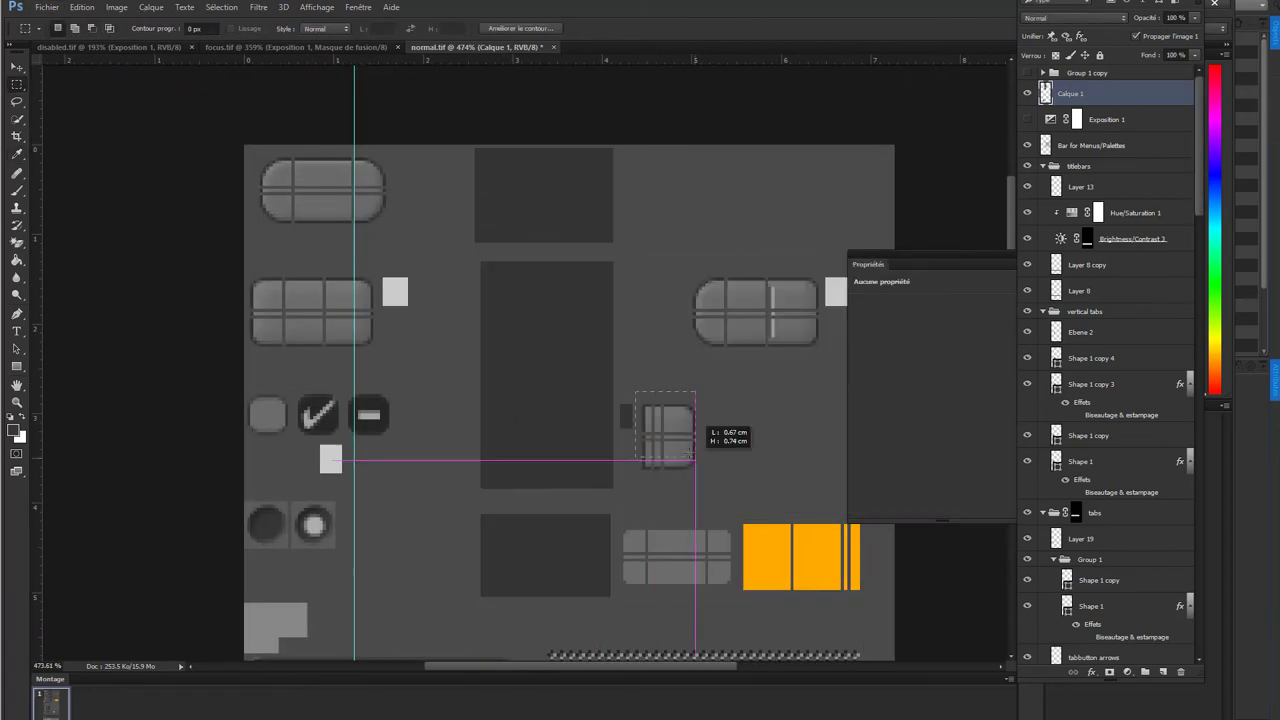
{"action": "left_click_drag", "start_coordinate": [245, 371], "coordinate": [377, 253], "text": "shift"}
{"action": "left_click_drag", "start_coordinate": [244, 145], "coordinate": [423, 238], "text": "shift"}
{"action": "left_click", "coordinate": [14, 430]}
{"action": "key", "text": "Return"}
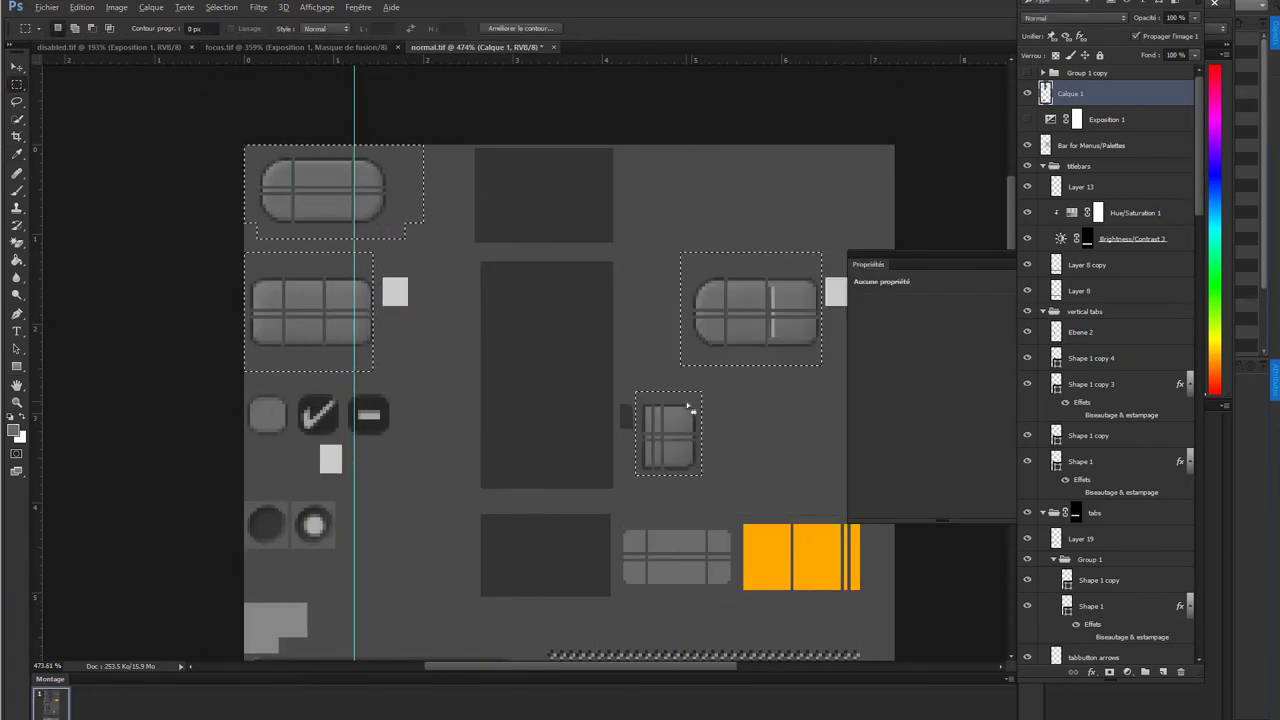
{"action": "key", "text": "alt+BackSpace"}
- Deselect the filled grey blocks with Ctrl+D and review the sheet
{"action": "scroll", "coordinate": [450, 272], "scroll_direction": "down", "scroll_amount": 1, "text": "alt"}
{"action": "scroll", "coordinate": [492, 141], "scroll_direction": "down", "scroll_amount": 2, "text": "alt"}
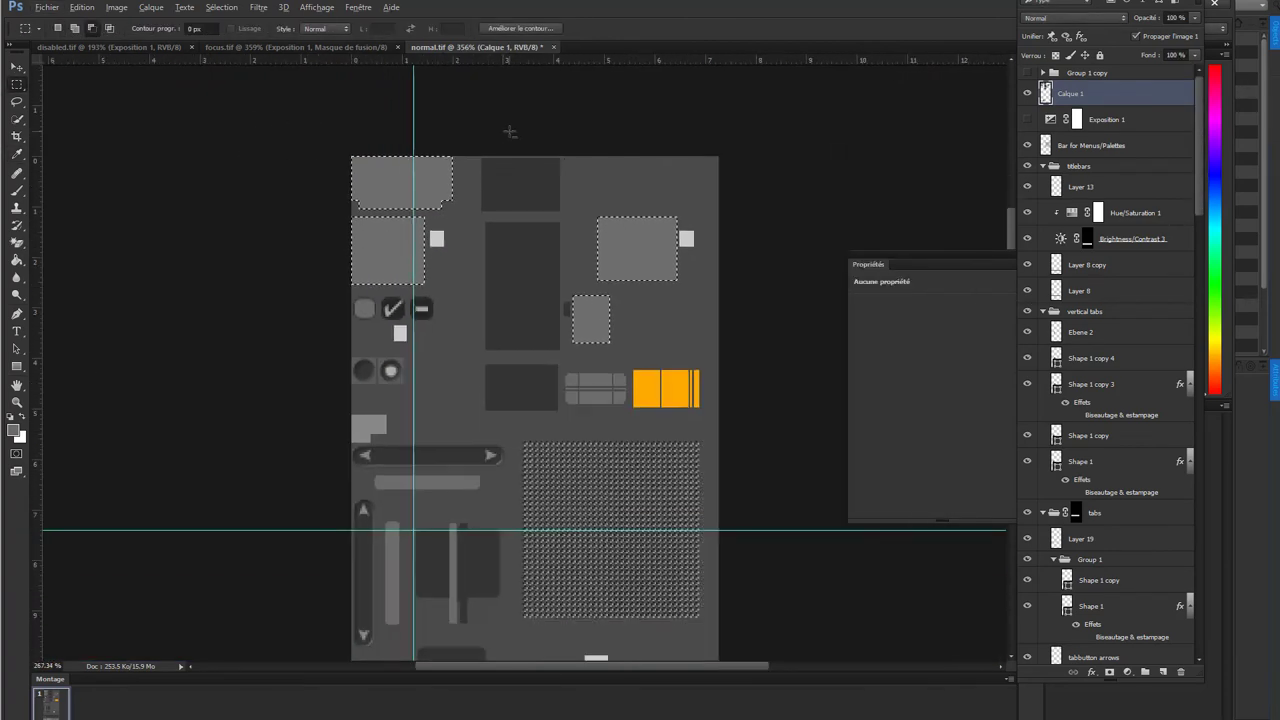
{"action": "scroll", "coordinate": [530, 160], "scroll_direction": "down", "scroll_amount": 1, "text": "alt"}
{"action": "key", "text": "ctrl+d"}
{"action": "scroll", "coordinate": [428, 194], "scroll_direction": "down", "scroll_amount": 1, "text": "alt"}
{"action": "scroll", "coordinate": [428, 194], "scroll_direction": "down", "scroll_amount": 1, "text": "alt"}
{"action": "scroll", "coordinate": [355, 403], "scroll_direction": "up", "scroll_amount": 2, "text": "alt"}
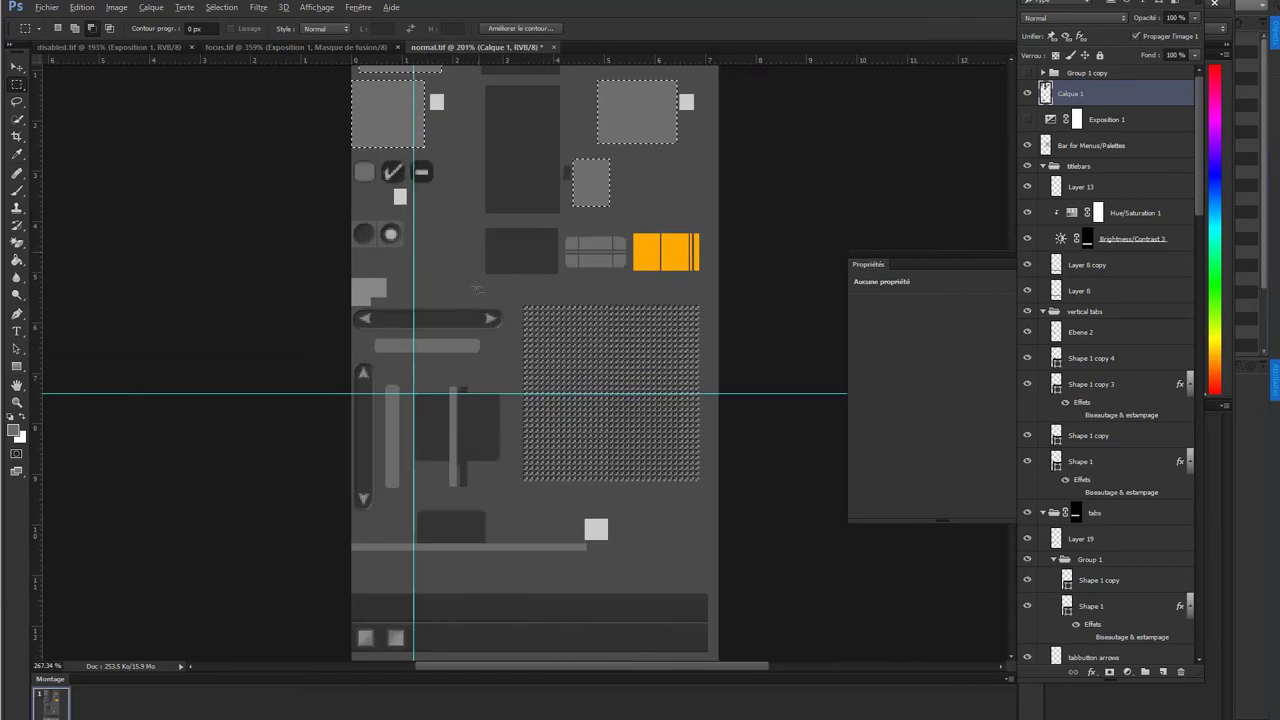
{"action": "scroll", "coordinate": [355, 403], "scroll_direction": "up", "scroll_amount": 1, "text": "alt"}
{"action": "scroll", "coordinate": [355, 403], "scroll_direction": "up", "scroll_amount": 2, "text": "alt"}
{"action": "scroll", "coordinate": [408, 327], "scroll_direction": "down", "scroll_amount": 2, "text": "alt"}
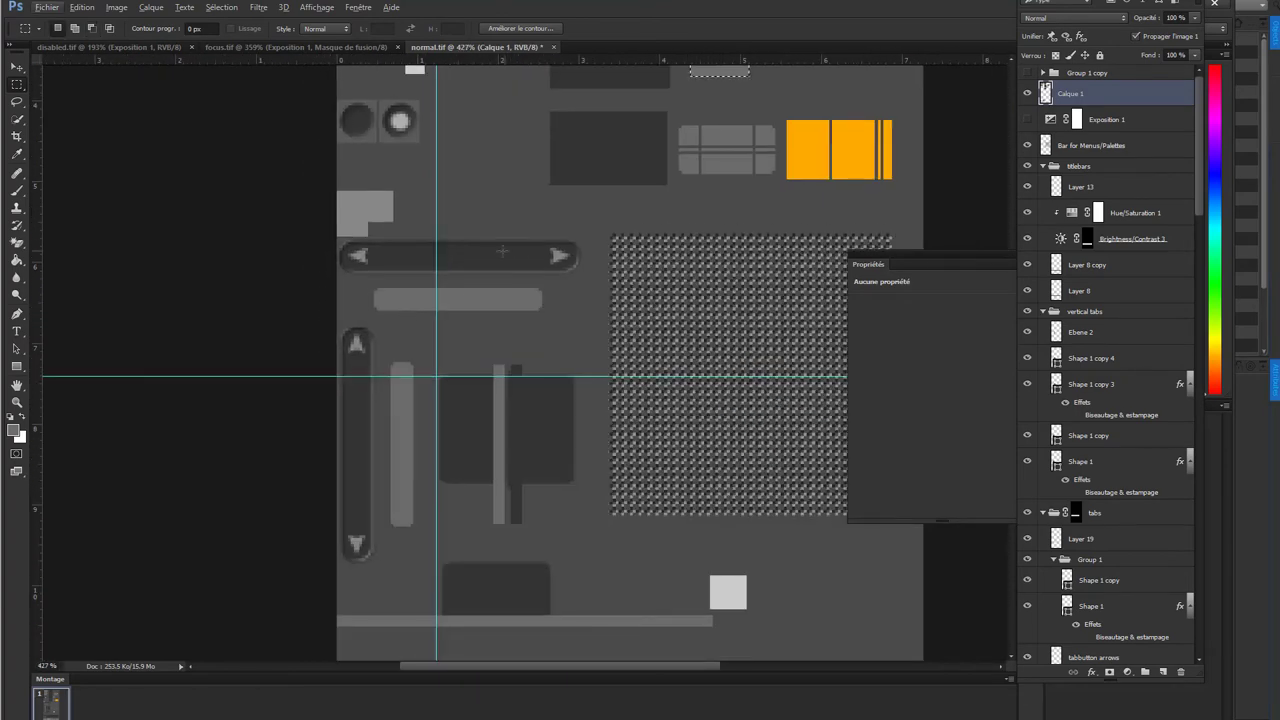
- Select the bg H layer, hide it and show it again to check the slider, then deselect
{"action": "left_click", "coordinate": [17, 66]}
{"action": "left_click", "coordinate": [457, 252]}
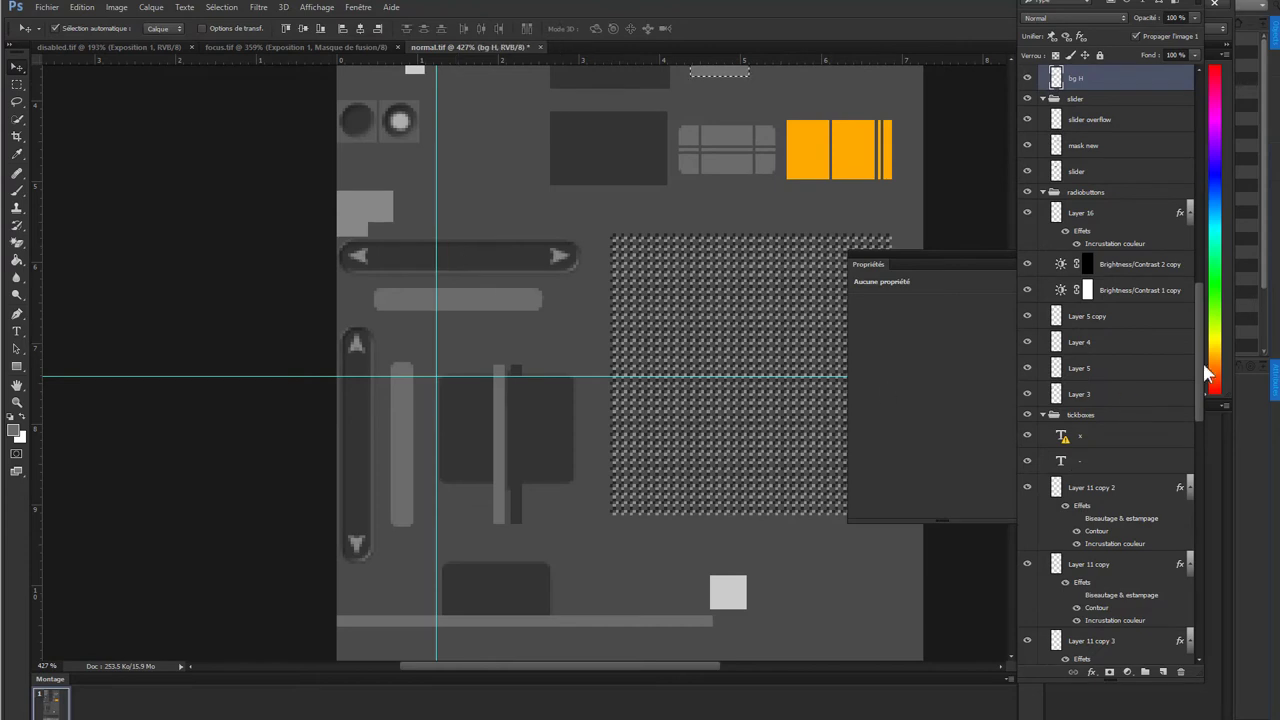
{"action": "left_click", "coordinate": [1026, 78]}
{"action": "left_click", "coordinate": [1026, 78]}
{"action": "left_click", "coordinate": [1026, 78]}
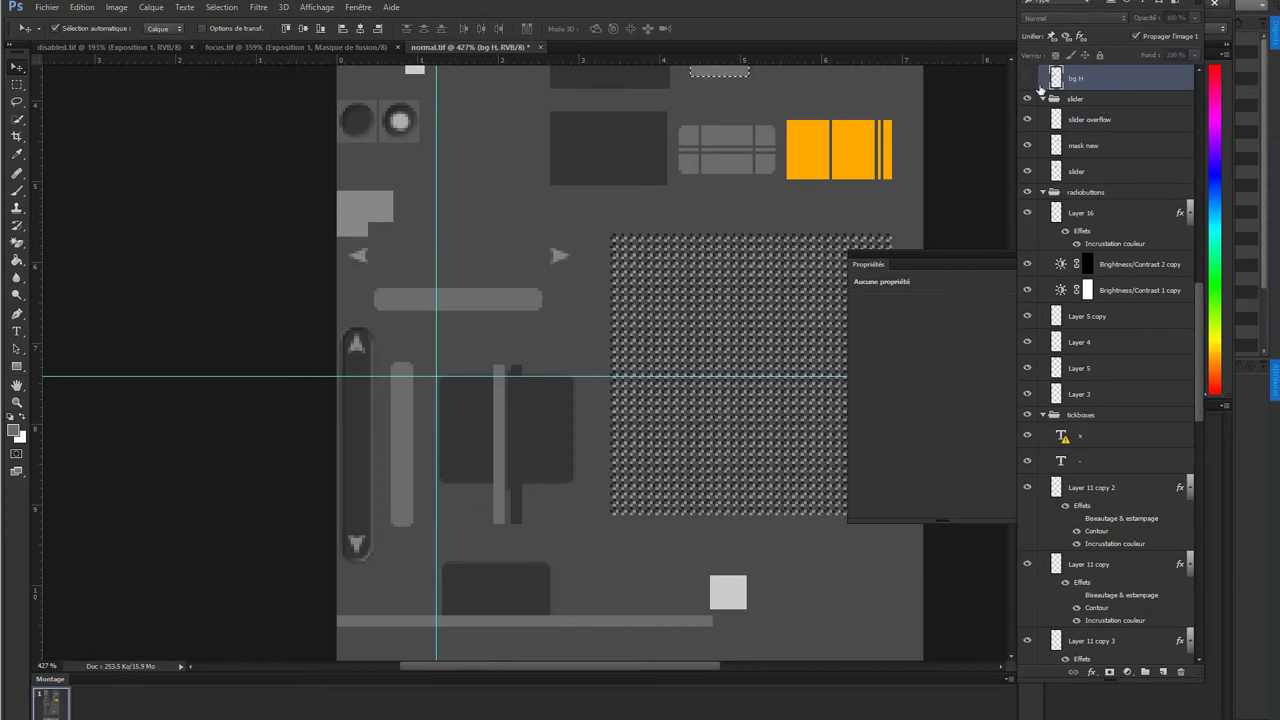
{"action": "left_click", "coordinate": [1028, 78]}
{"action": "scroll", "coordinate": [705, 218], "scroll_direction": "down", "scroll_amount": 1, "text": "alt"}
{"action": "scroll", "coordinate": [705, 218], "scroll_direction": "down", "scroll_amount": 2, "text": "alt"}
{"action": "scroll", "coordinate": [705, 218], "scroll_direction": "down", "scroll_amount": 1, "text": "alt"}
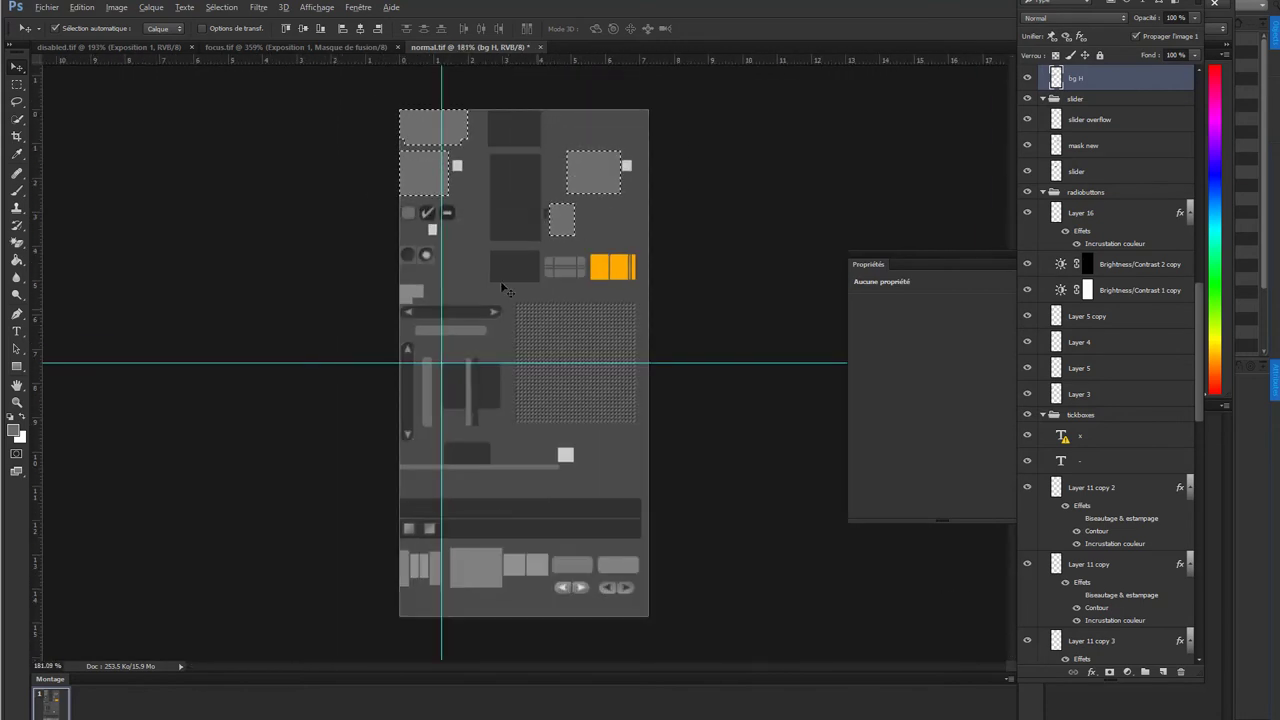
{"action": "key", "text": "ctrl+d"}
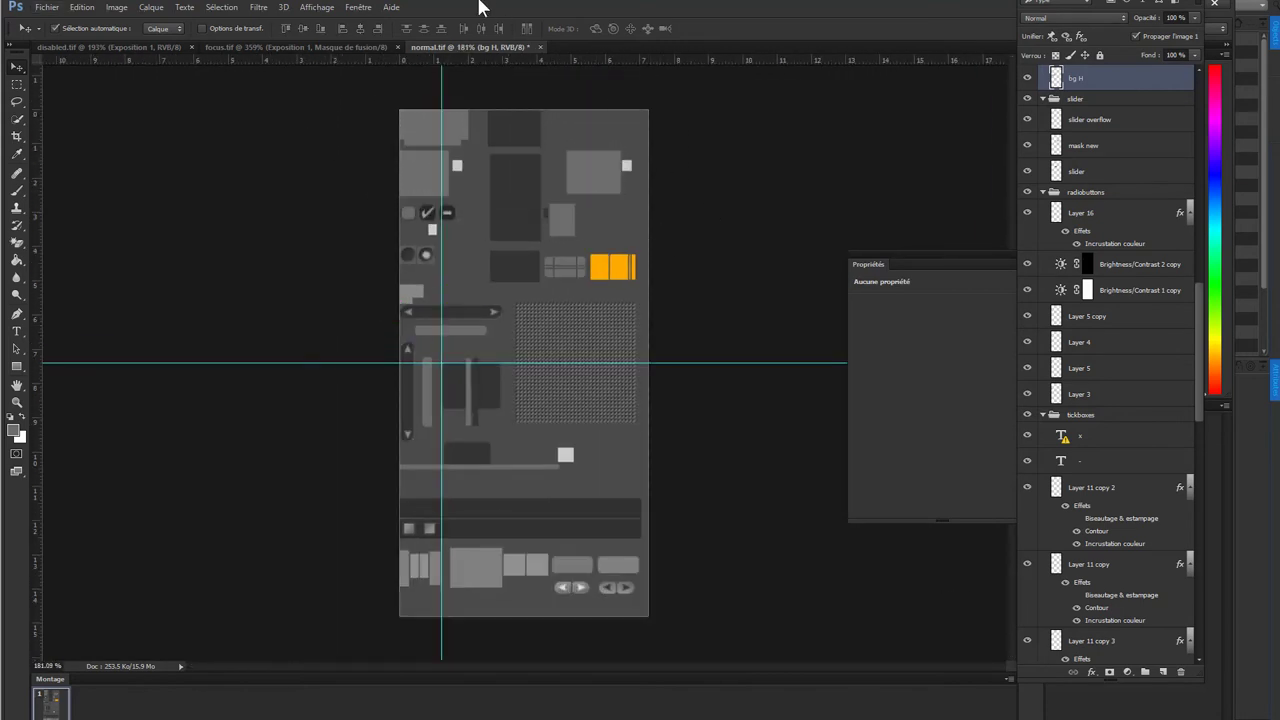
- Delete the old normal.tif from the Dark LIL GUY DESIGN folder and save the edited sheet in Photoshop
{"action": "left_click", "coordinate": [542, 30]}
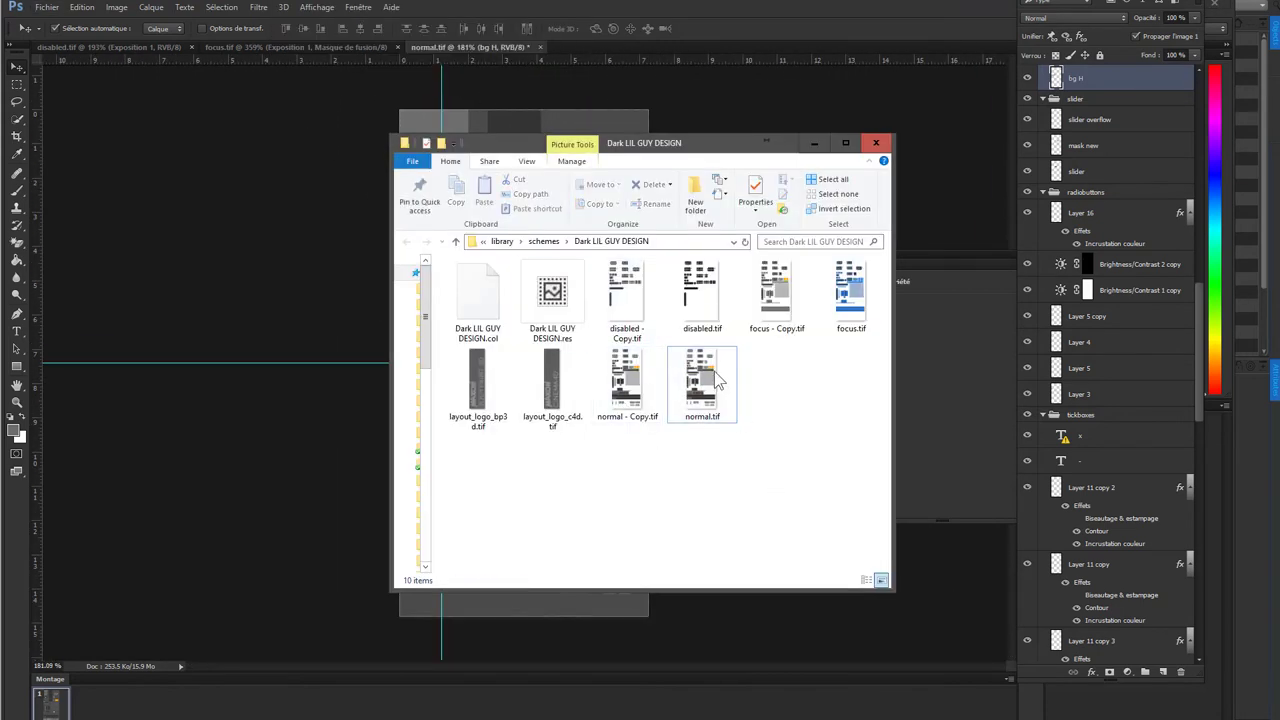
{"action": "left_click", "coordinate": [650, 184]}
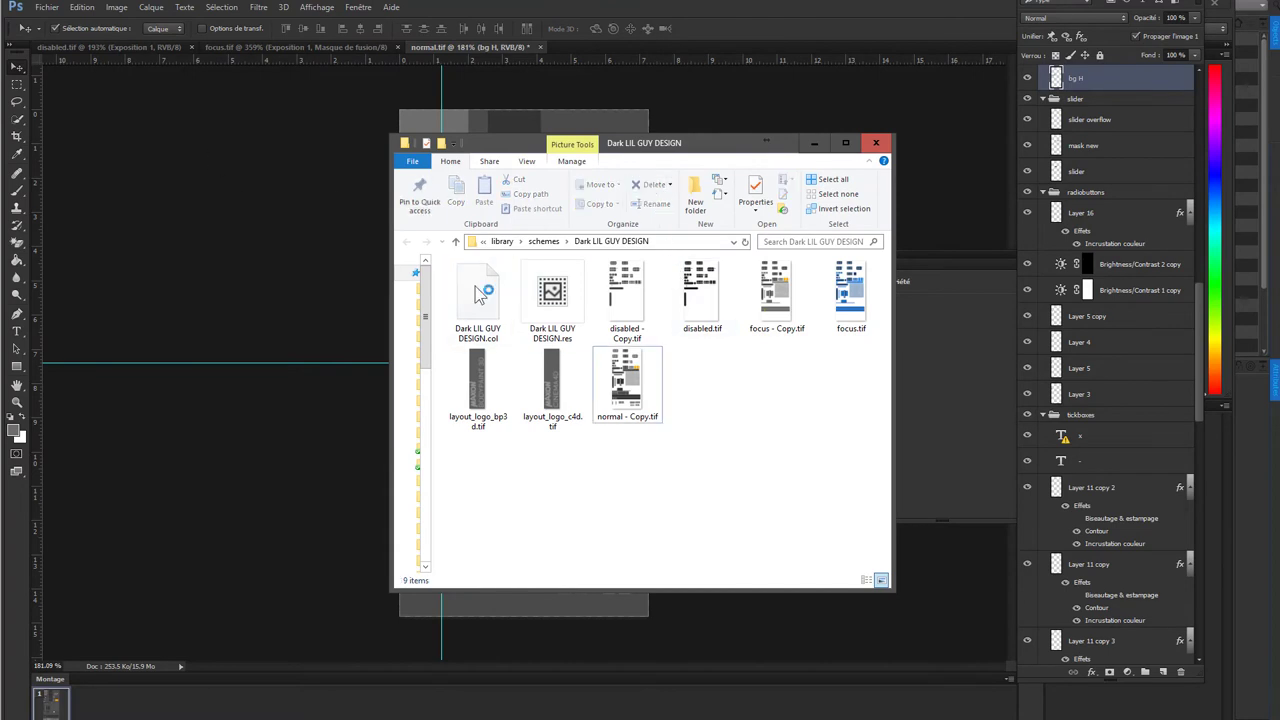
{"action": "left_click", "coordinate": [47, 17]}
{"action": "left_click", "coordinate": [76, 143]}
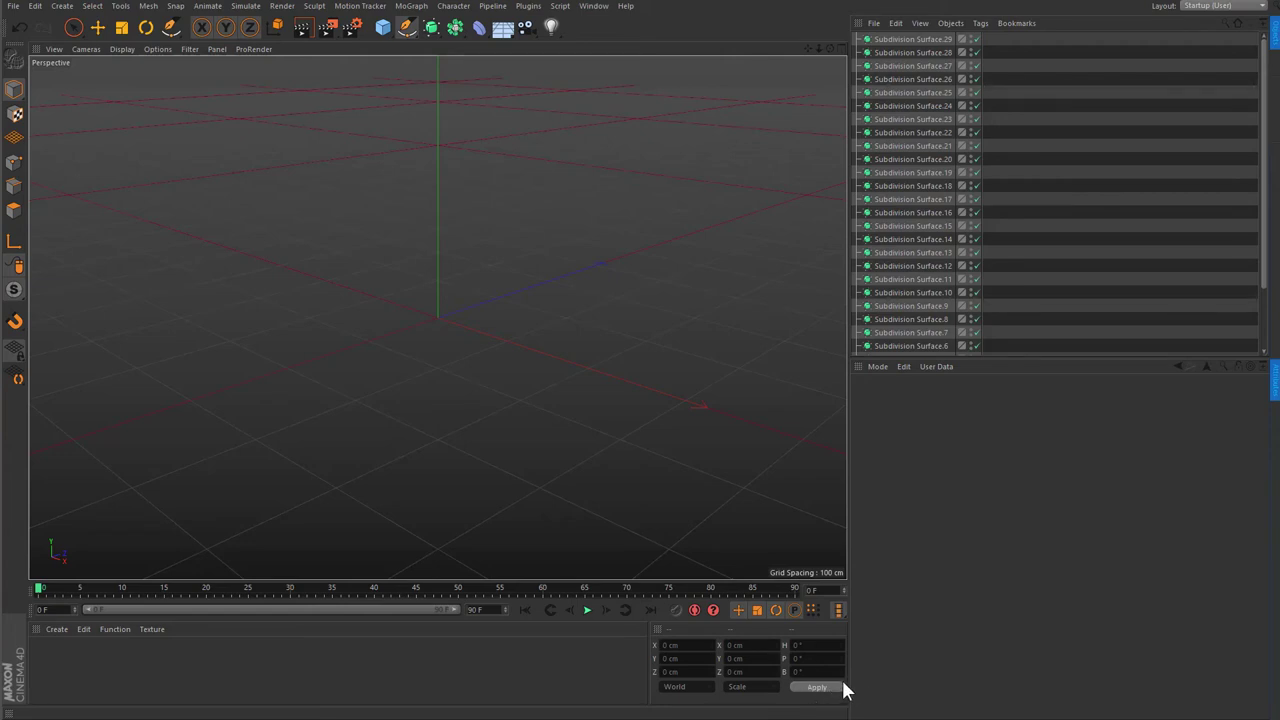
- Restart Cinema 4D and pick the Dark LIL GUY DESIGN scheme in Preferences
{"action": "left_click", "coordinate": [1268, 4]}
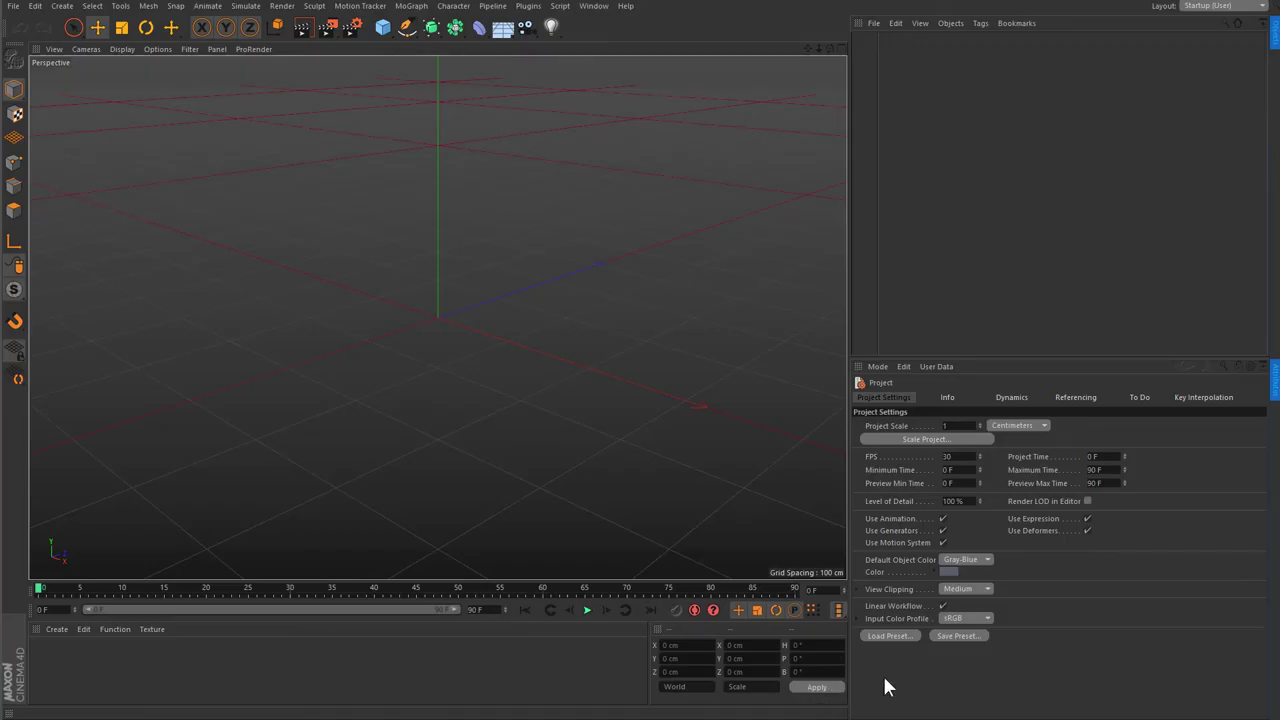
{"action": "left_click", "coordinate": [35, 6]}
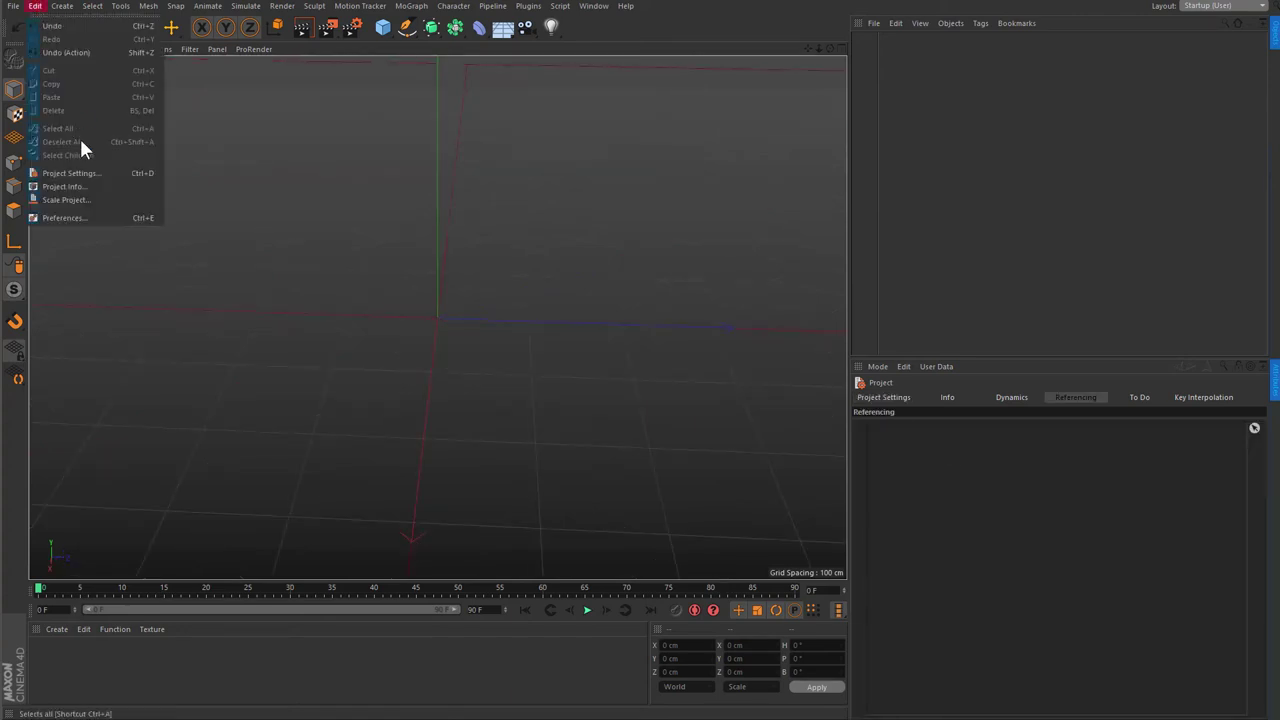
{"action": "left_click", "coordinate": [86, 217]}
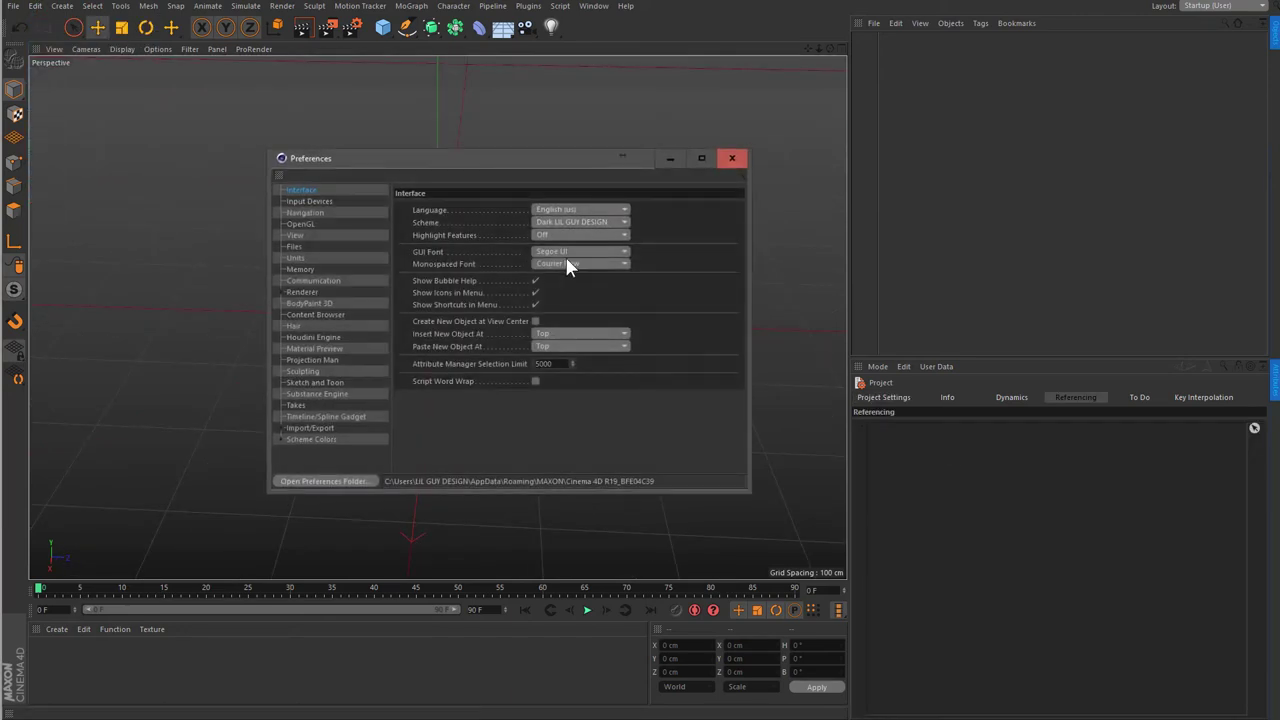
{"action": "left_click", "coordinate": [571, 222]}
{"action": "left_click", "coordinate": [571, 249]}
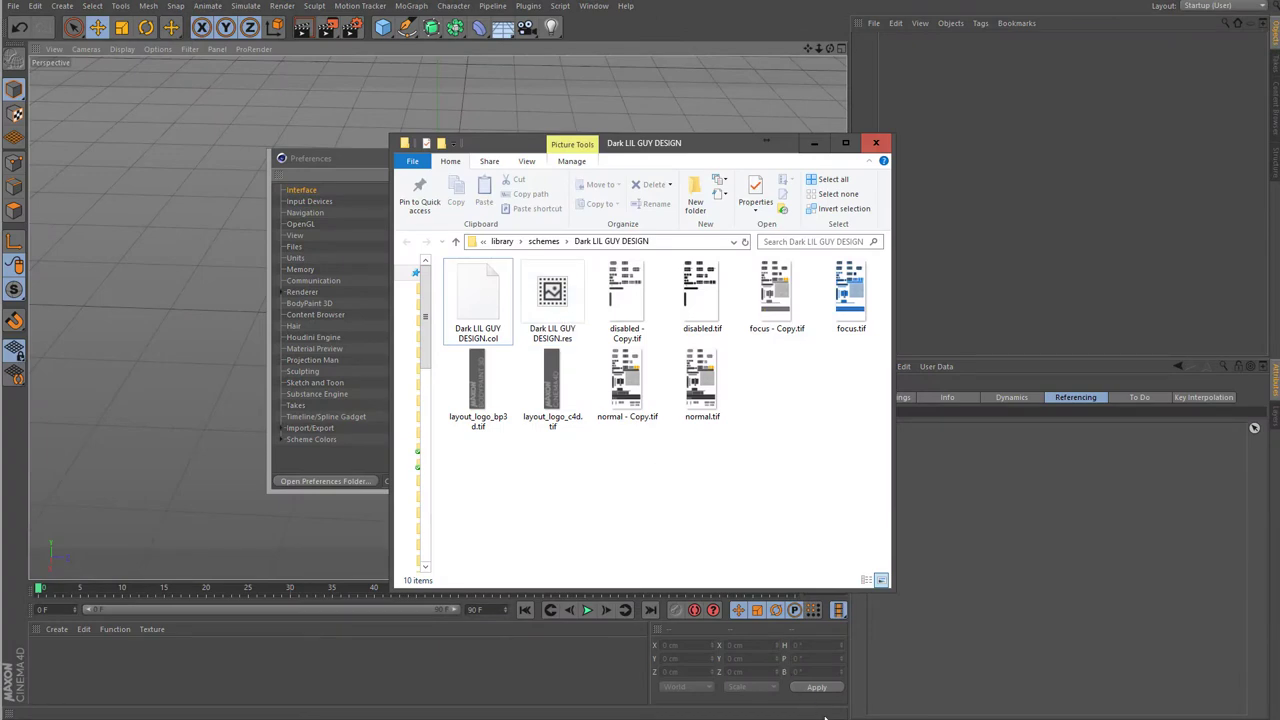
{"action": "double_click", "coordinate": [820, 136]}
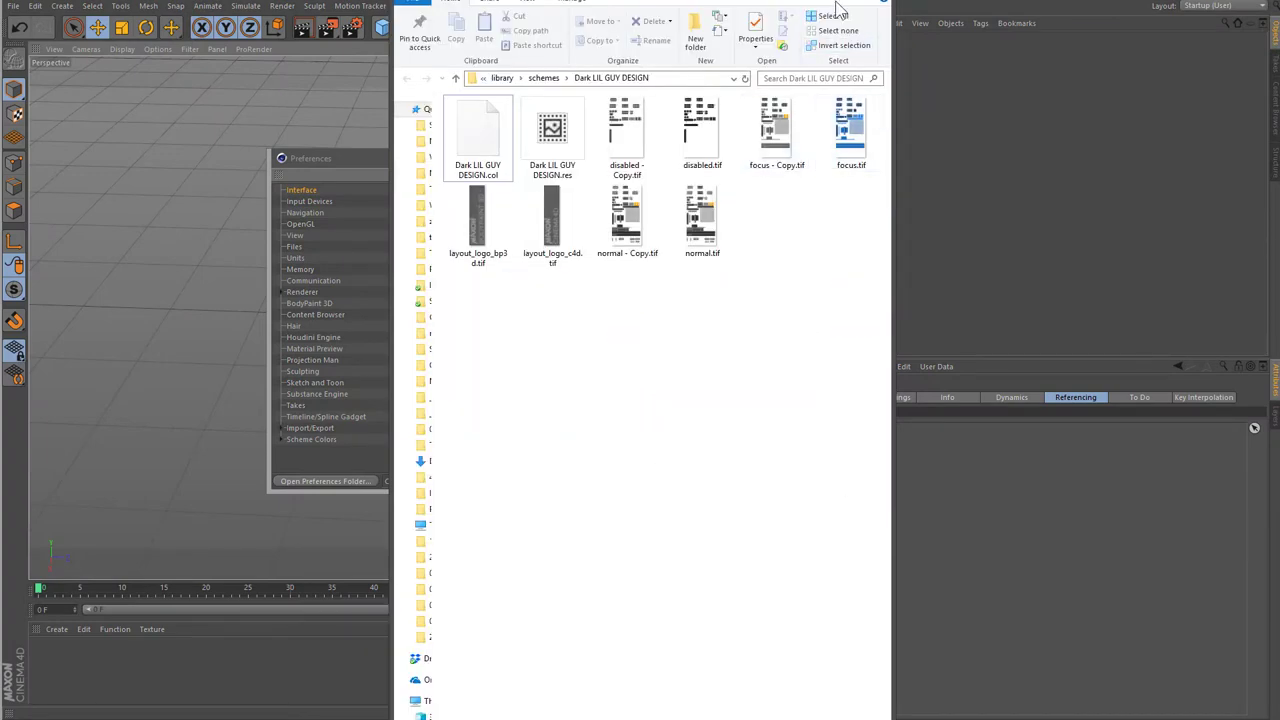
{"action": "left_click", "coordinate": [836, 8]}
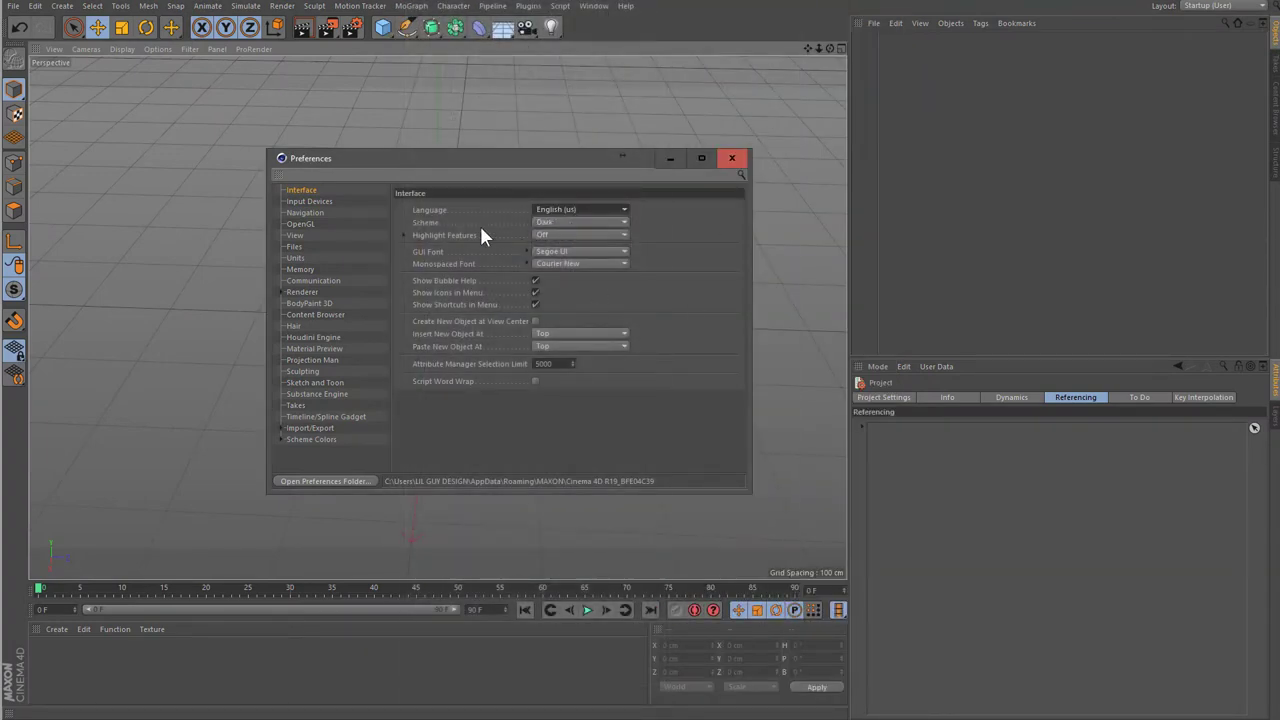
- Reapply the Dark LIL GUY DESIGN interface scheme and close Preferences
{"action": "left_click", "coordinate": [551, 236]}
{"action": "left_click", "coordinate": [551, 236]}
{"action": "left_click", "coordinate": [550, 235]}
{"action": "left_click", "coordinate": [550, 222]}
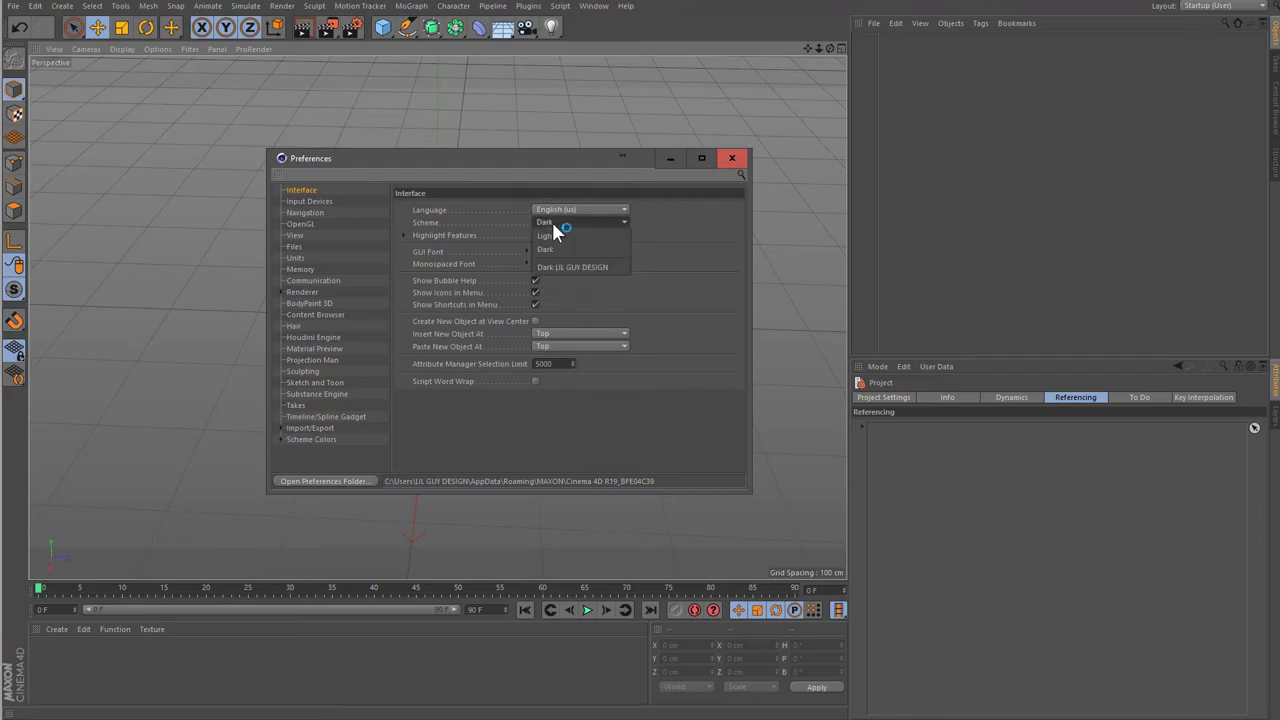
{"action": "left_click", "coordinate": [565, 268]}
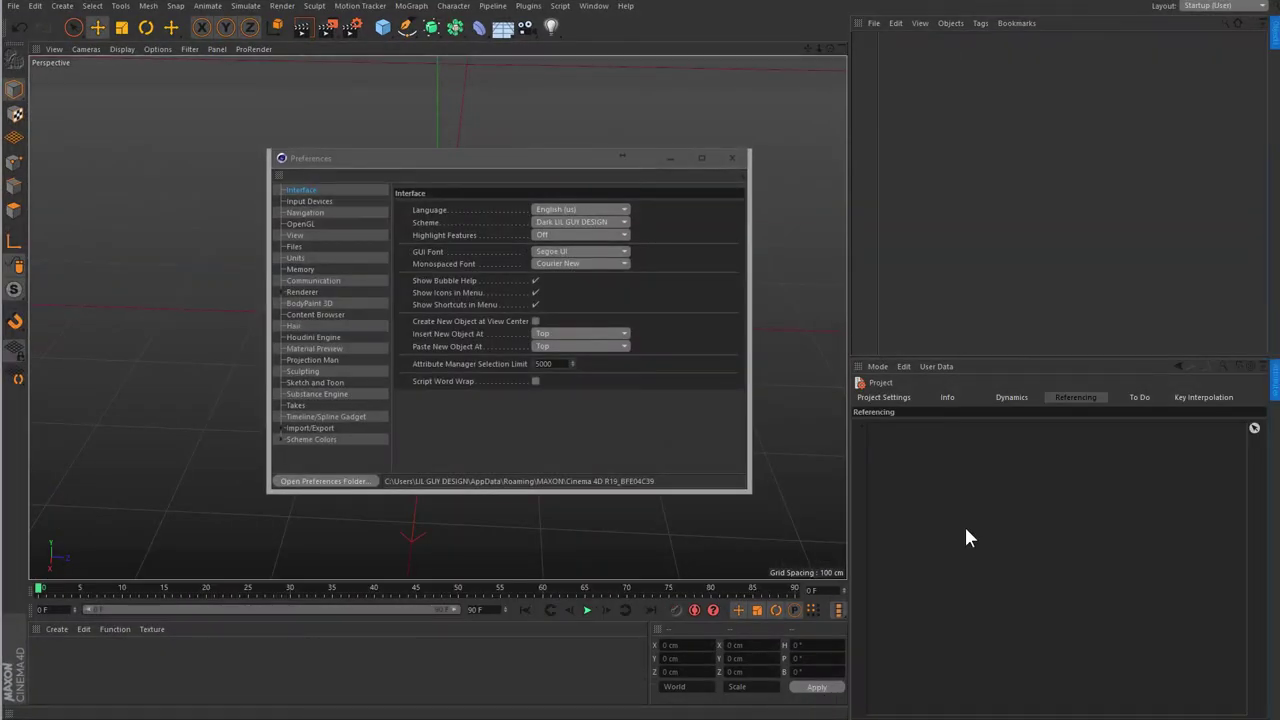
{"action": "left_click", "coordinate": [884, 397]}
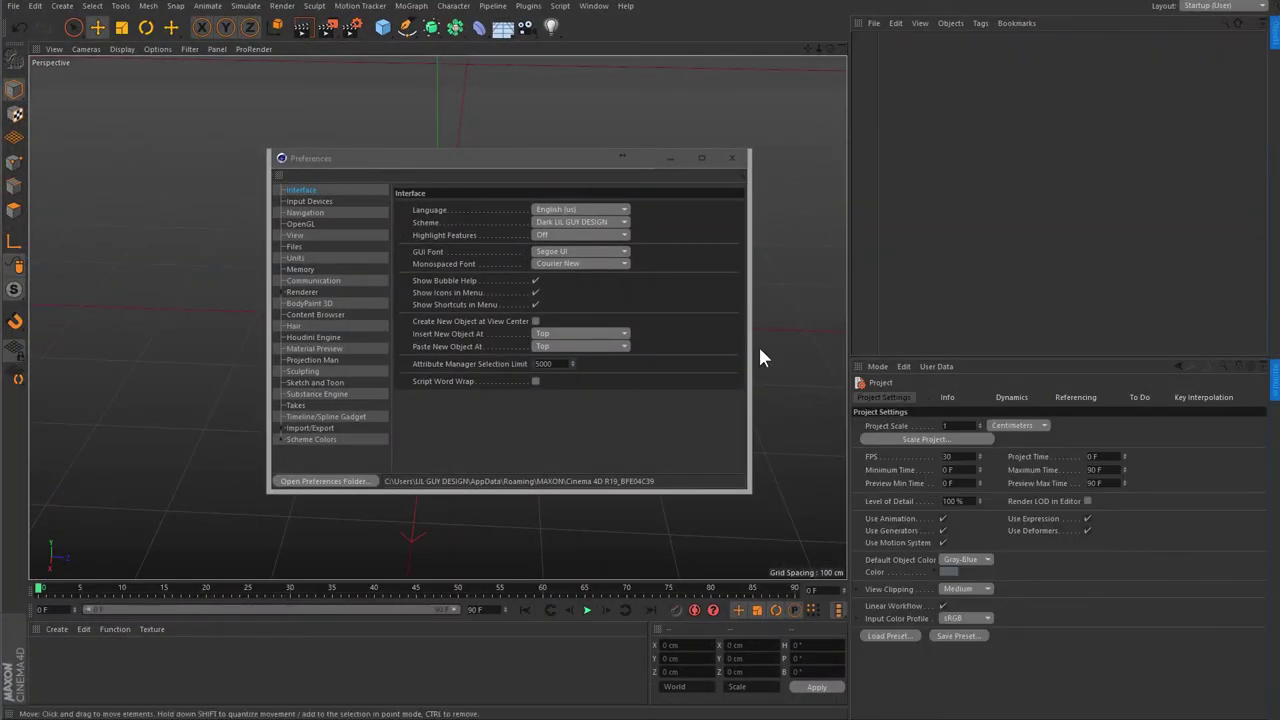
{"action": "left_click", "coordinate": [729, 159]}
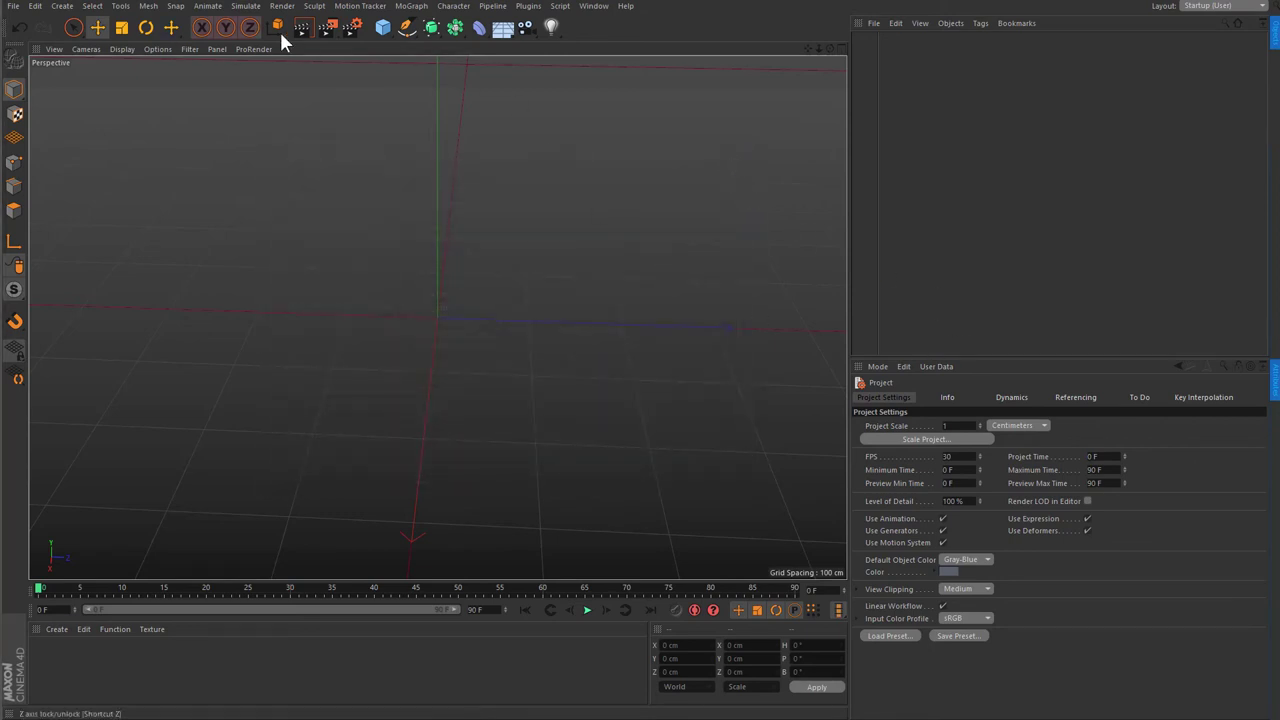
- In Render Settings, keep pixels as width unit and square pixel aspect, then check resolution units
{"action": "left_click", "coordinate": [355, 28]}
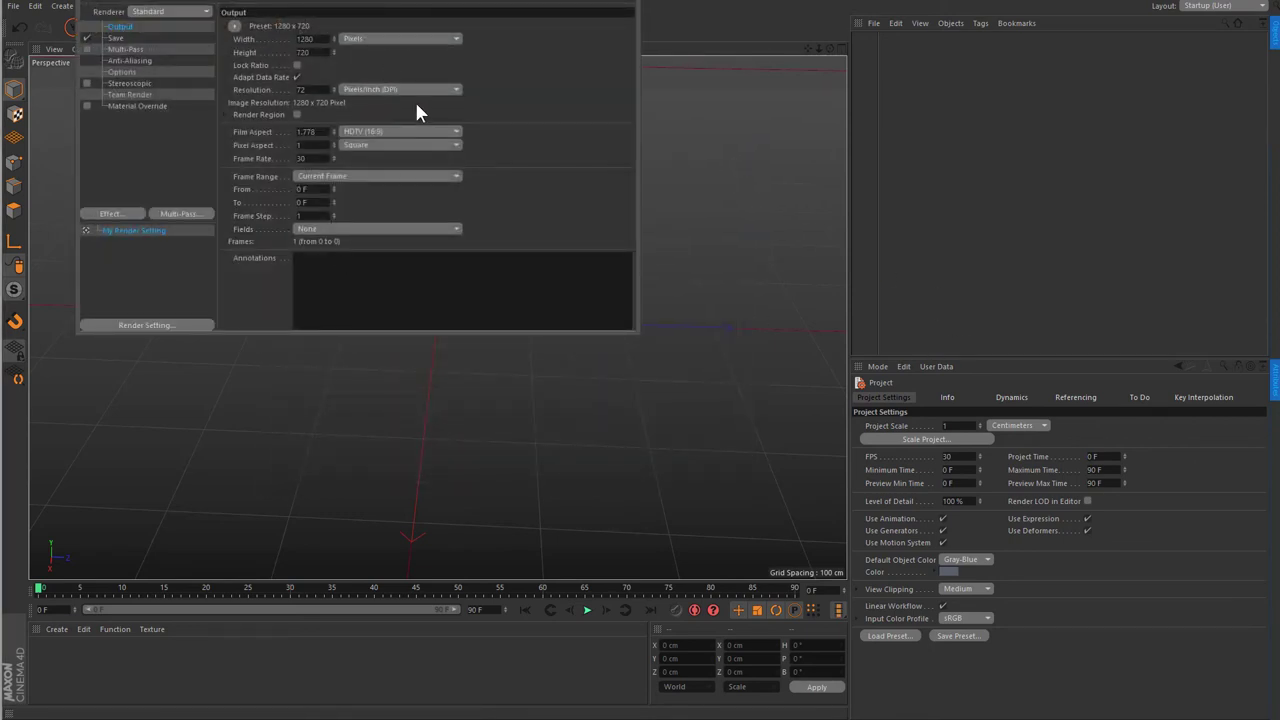
{"action": "left_click", "coordinate": [422, 38]}
{"action": "left_click", "coordinate": [413, 33]}
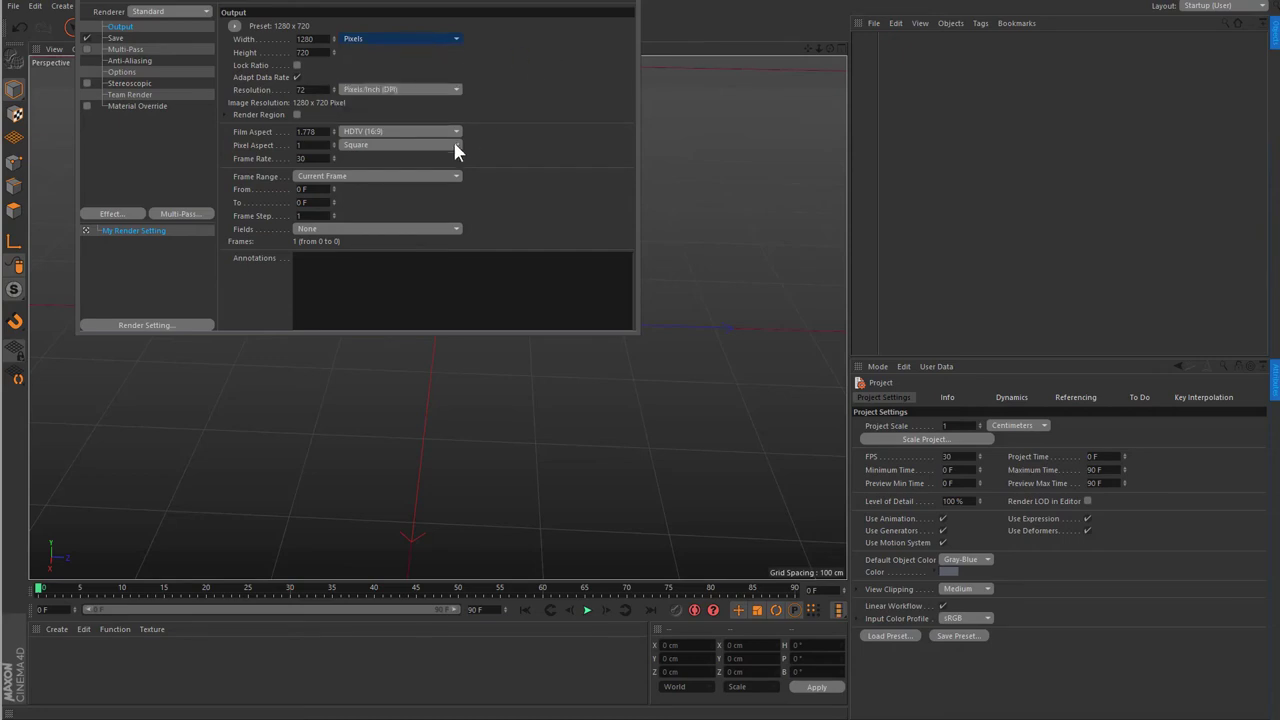
{"action": "left_click", "coordinate": [455, 143]}
{"action": "left_click", "coordinate": [448, 126]}
{"action": "left_click", "coordinate": [440, 93]}
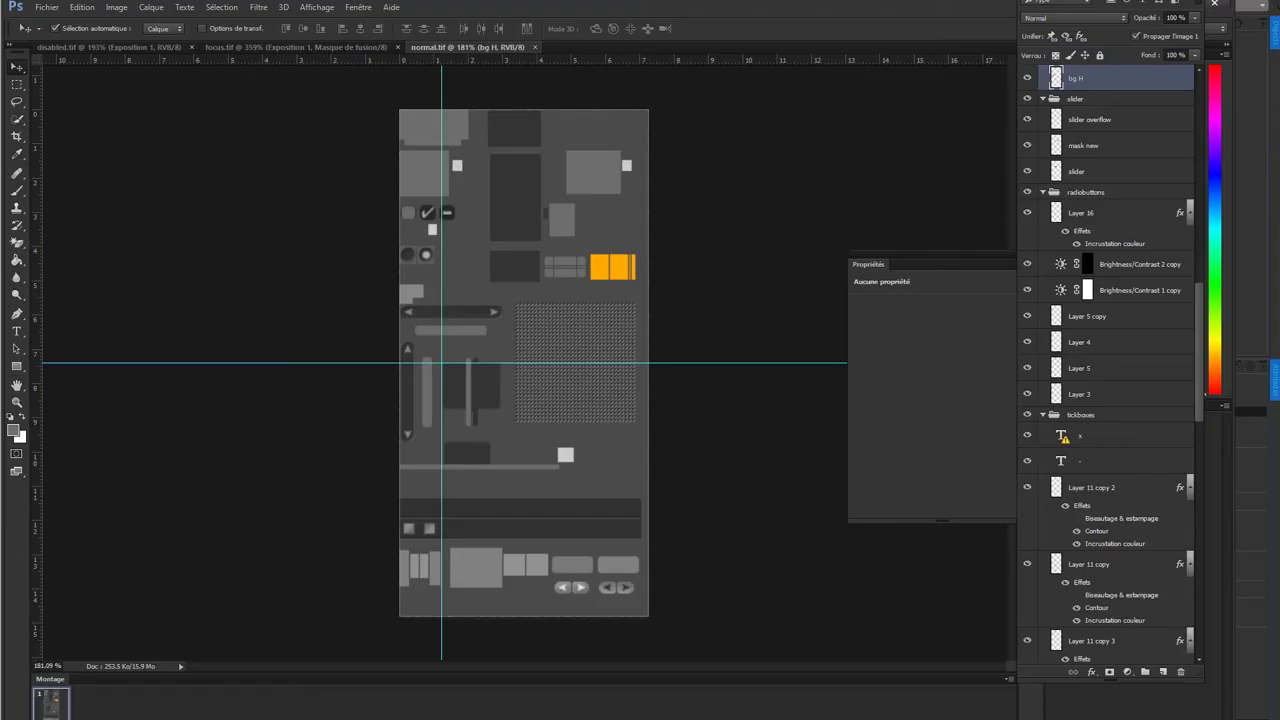
- Switch to focus.tif and target the Teinte/Saturation 1 adjustment, nudging its properties panel left
{"action": "left_click", "coordinate": [300, 47]}
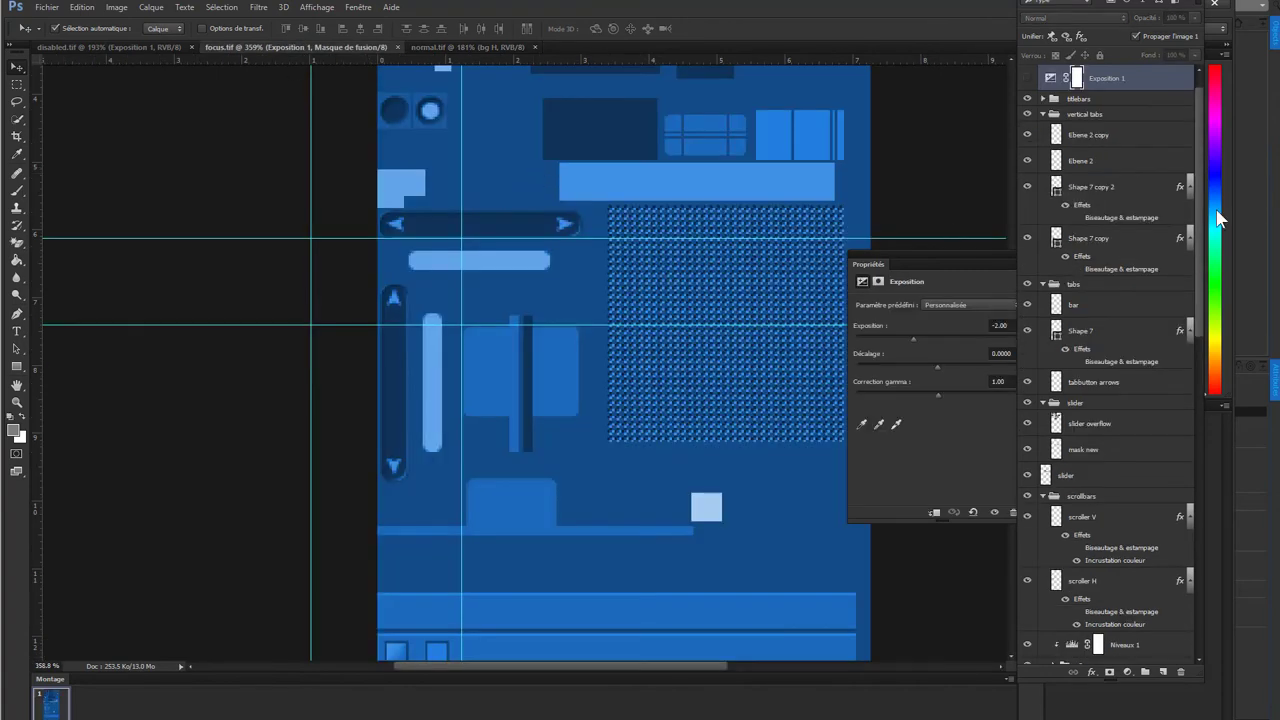
{"action": "left_click", "coordinate": [1058, 81]}
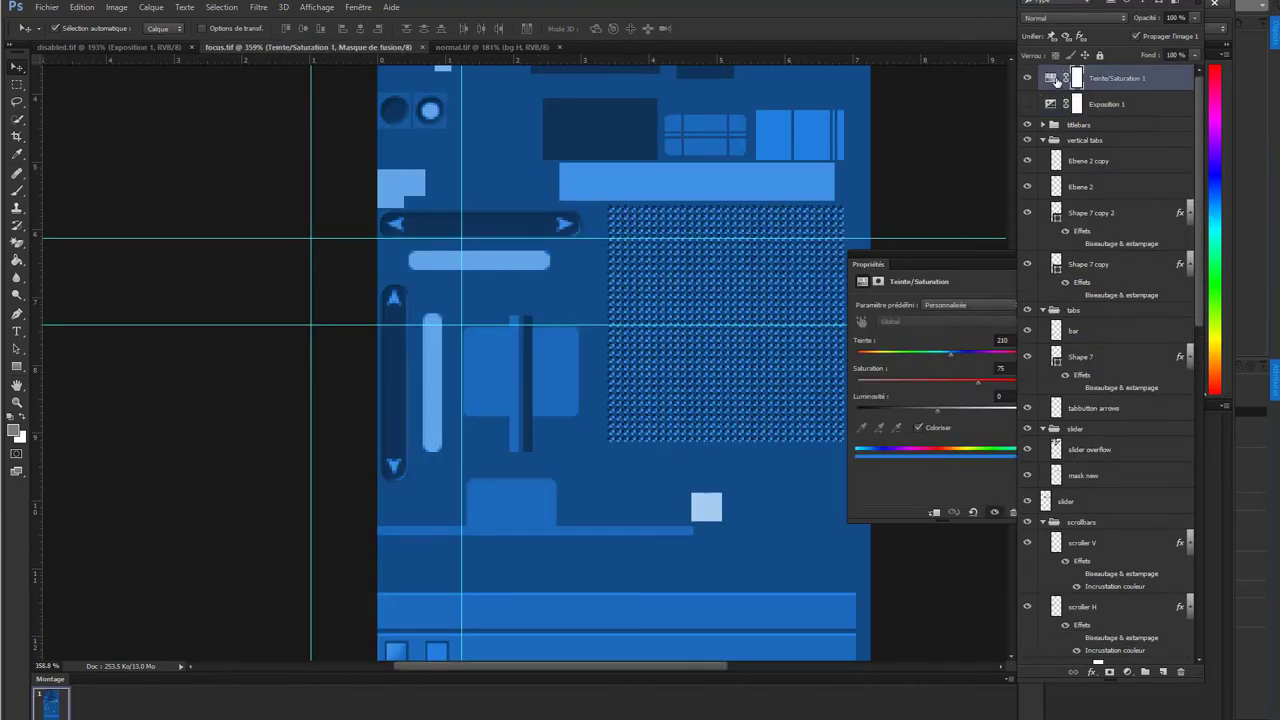
{"action": "left_click", "coordinate": [1047, 82]}
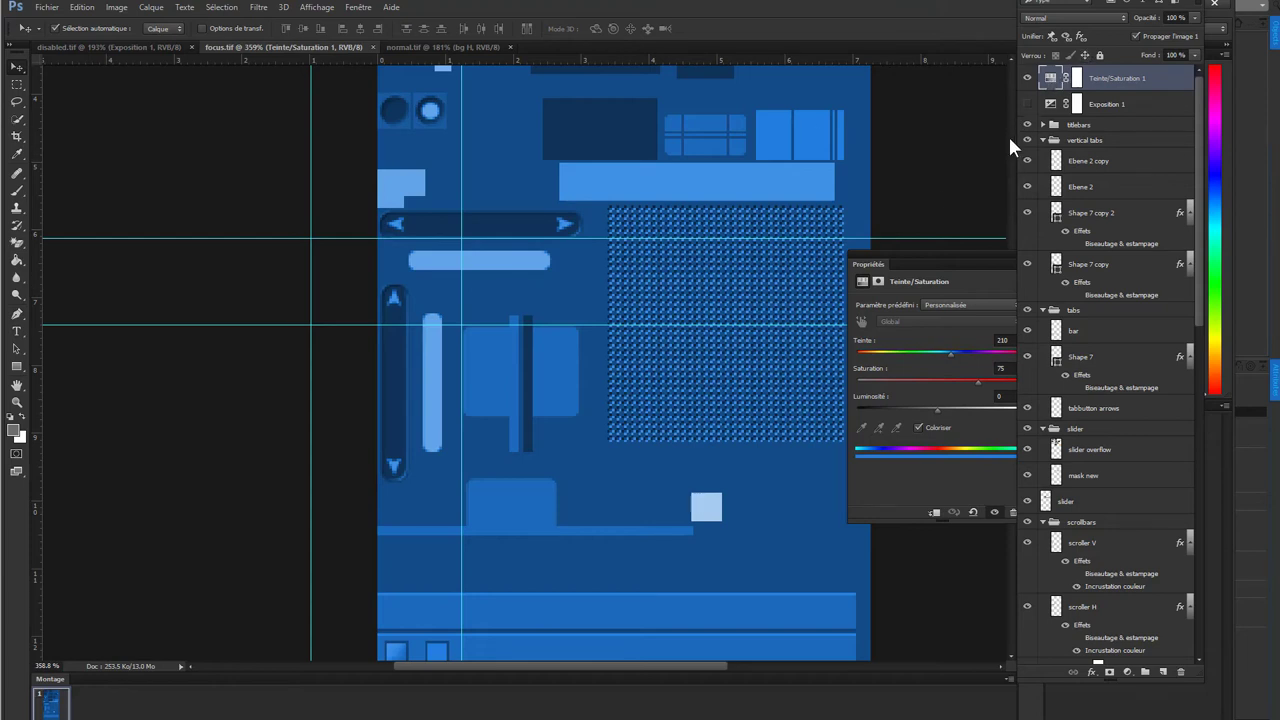
{"action": "left_click_drag", "start_coordinate": [926, 254], "coordinate": [902, 256]}
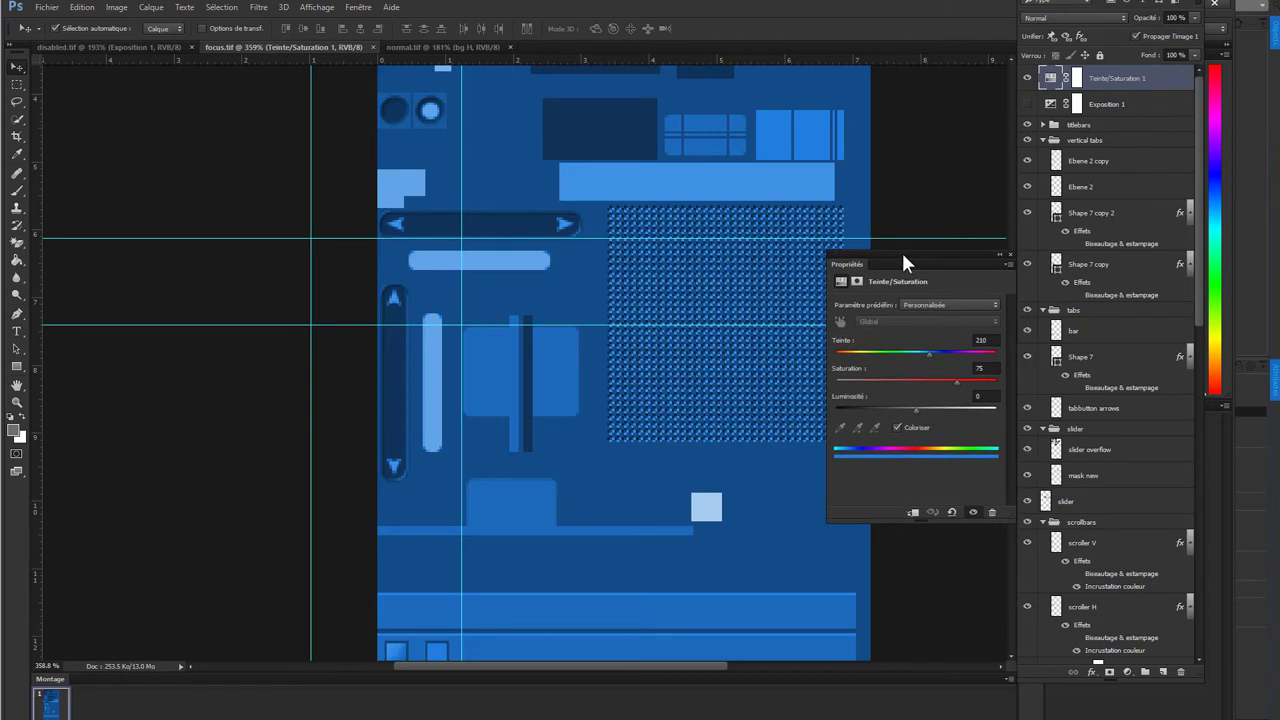
- Marquee-select the vertical and horizontal slider bars, then deselect and scroll back to them
{"action": "left_click", "coordinate": [17, 84]}
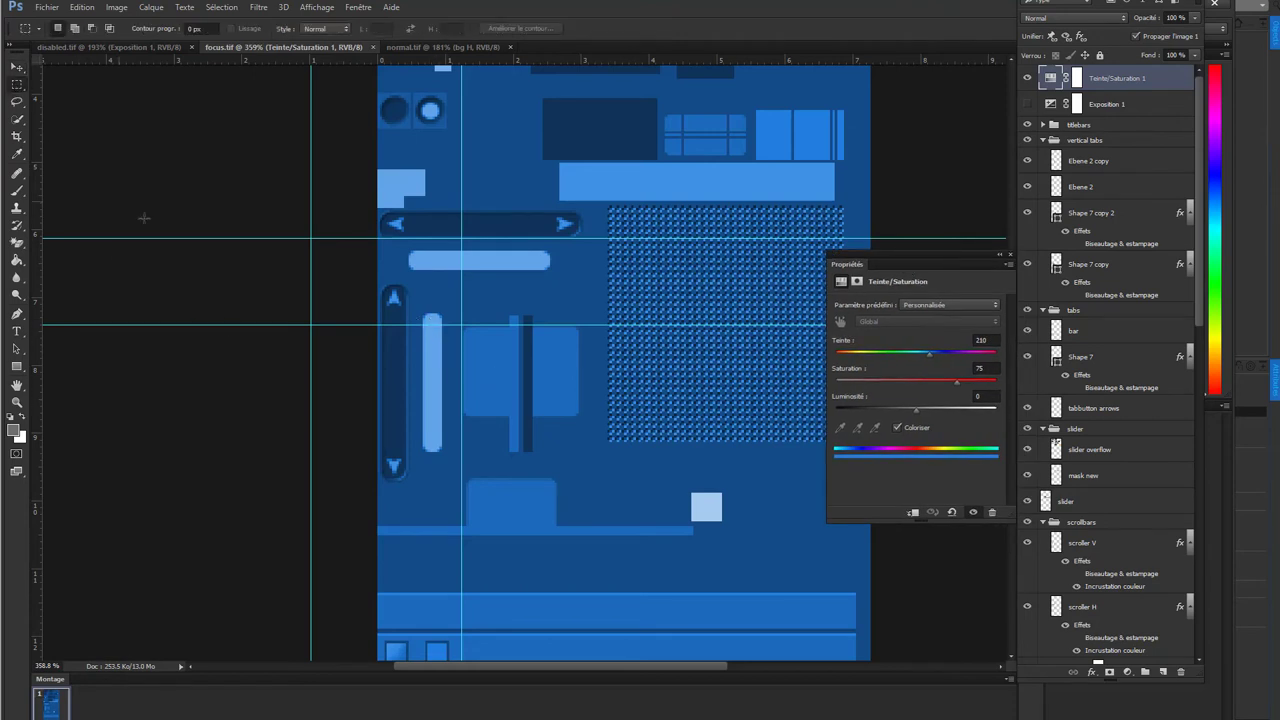
{"action": "left_click_drag", "start_coordinate": [416, 300], "coordinate": [454, 468]}
{"action": "left_click_drag", "start_coordinate": [392, 244], "coordinate": [562, 281], "text": "shift"}
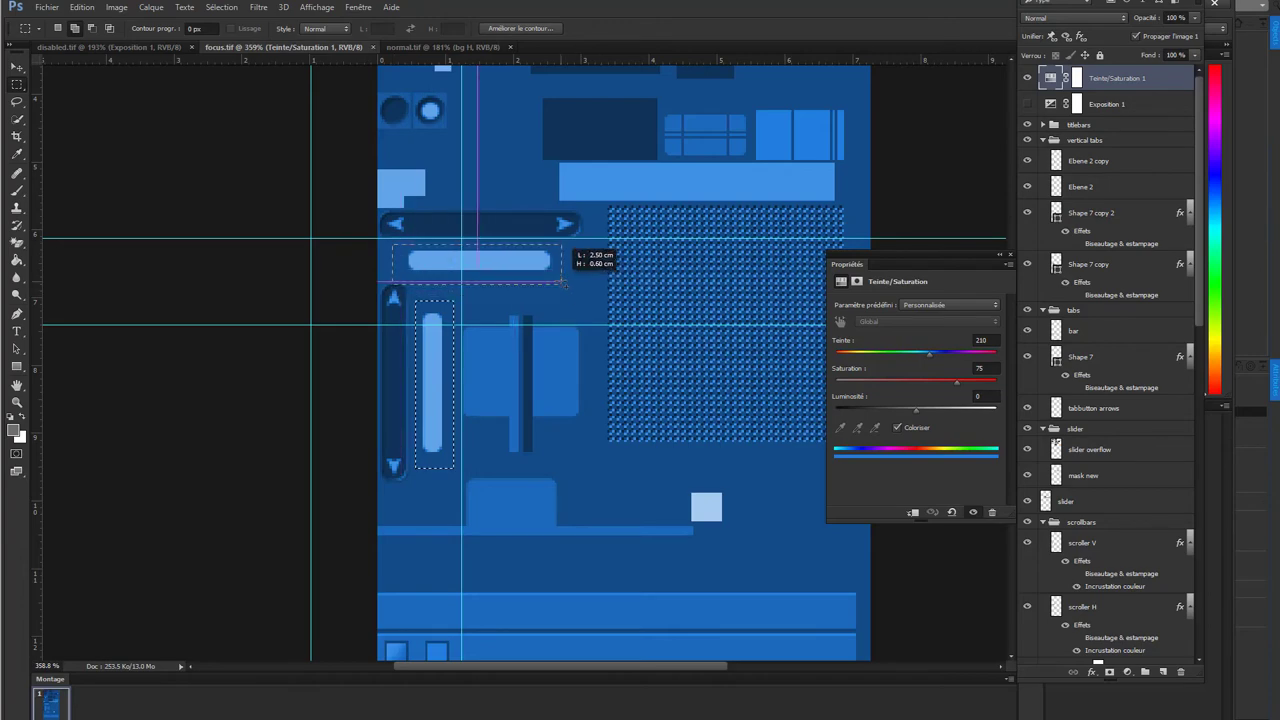
{"action": "mouse_move", "coordinate": [600, 329]}
{"action": "left_mouse_down"}
{"action": "mouse_move", "coordinate": [581, 577]}
{"action": "mouse_move", "coordinate": [607, 524]}
{"action": "left_mouse_up"}
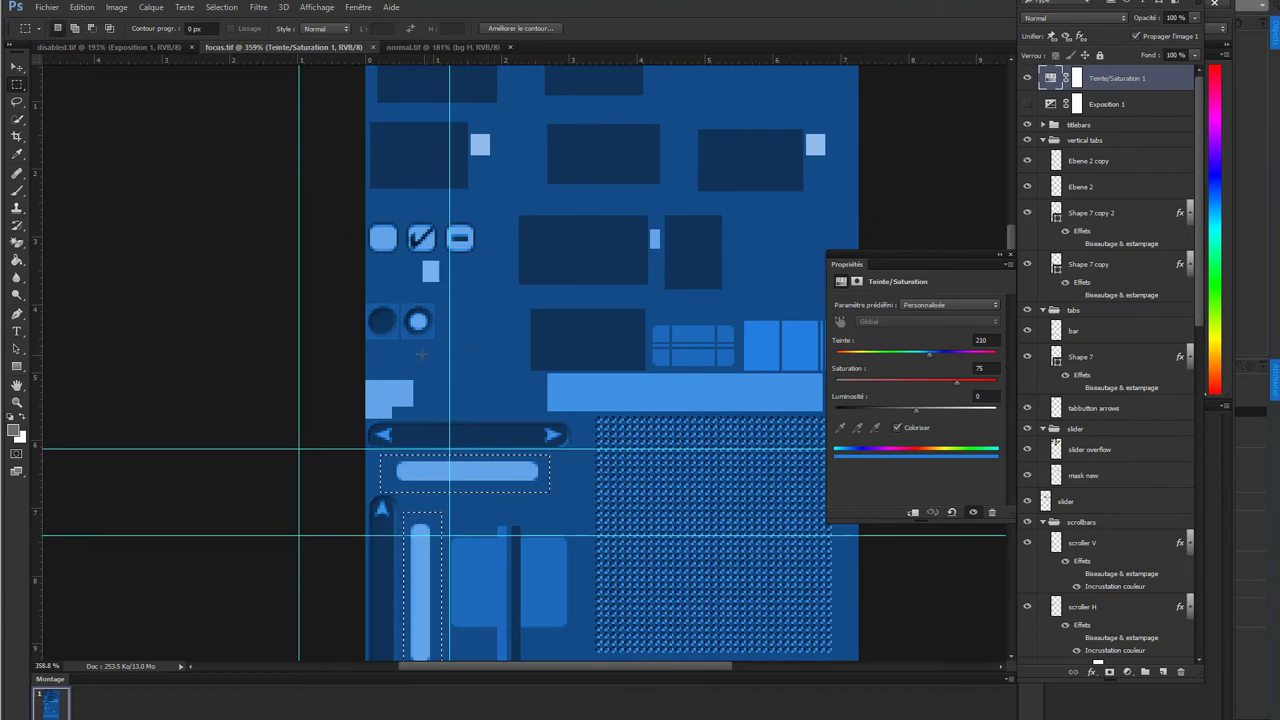
{"action": "key", "text": "ctrl+d"}
{"action": "left_click_drag", "start_coordinate": [494, 492], "coordinate": [467, 323]}
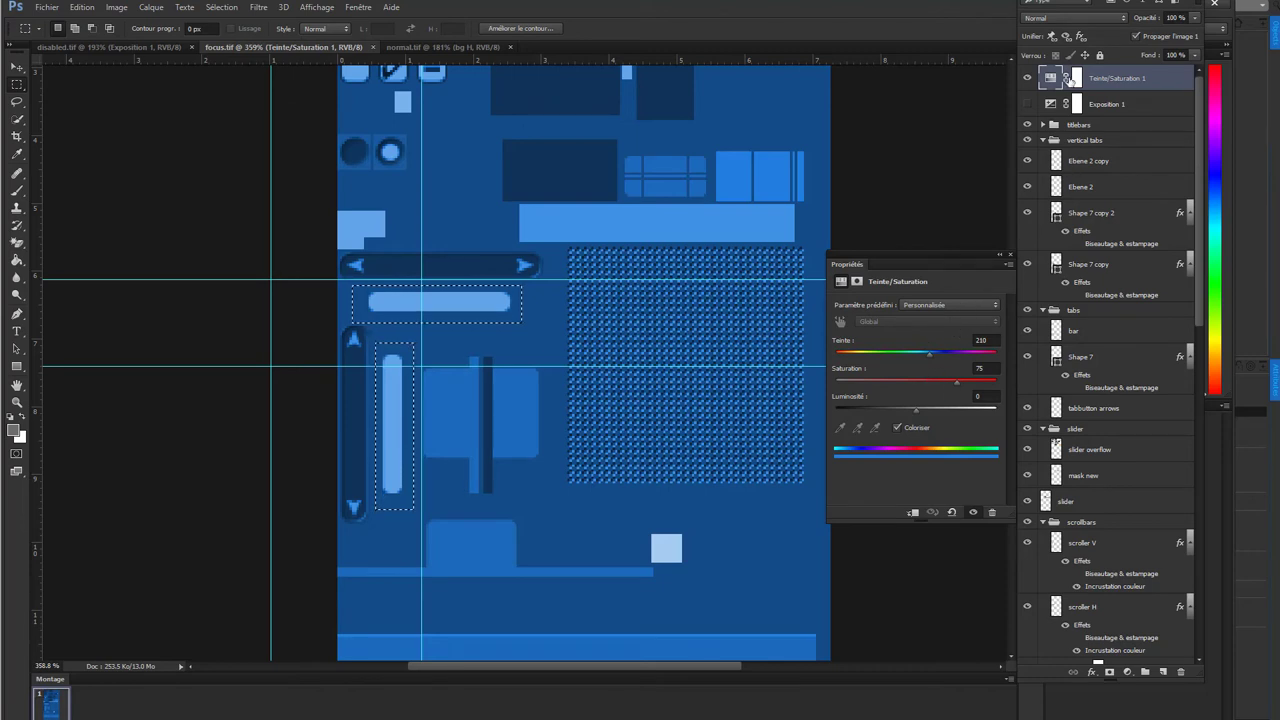
- Add a vector mask to the adjustment layer, then delete it again
{"action": "left_click", "coordinate": [1073, 79]}
{"action": "left_click", "coordinate": [1109, 672]}
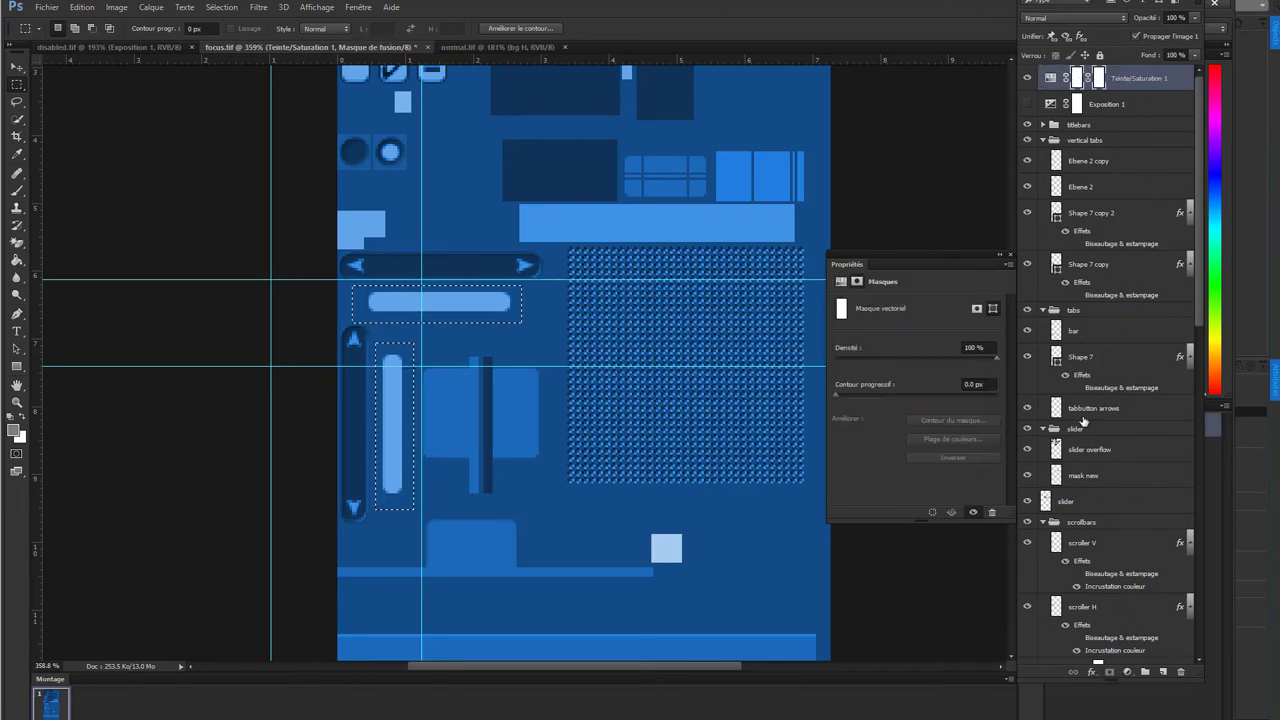
{"action": "left_click", "coordinate": [1077, 79]}
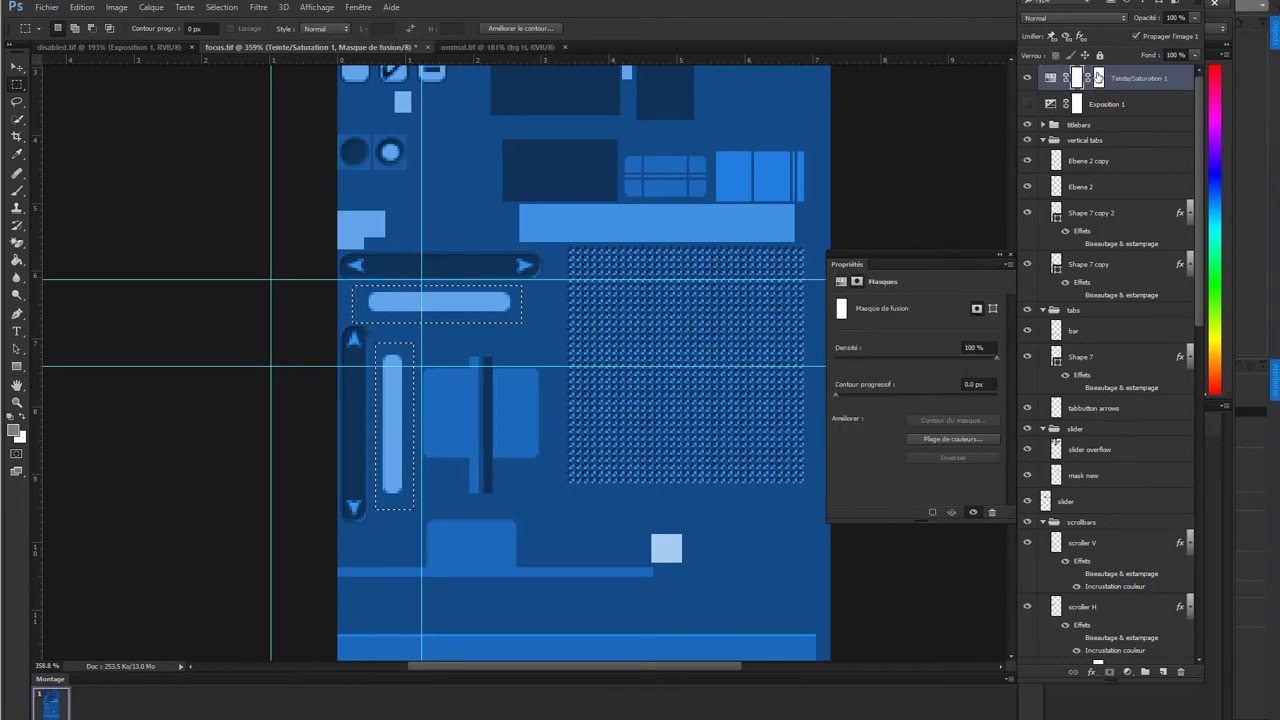
{"action": "right_click", "coordinate": [1110, 78]}
{"action": "left_click", "coordinate": [1130, 100]}
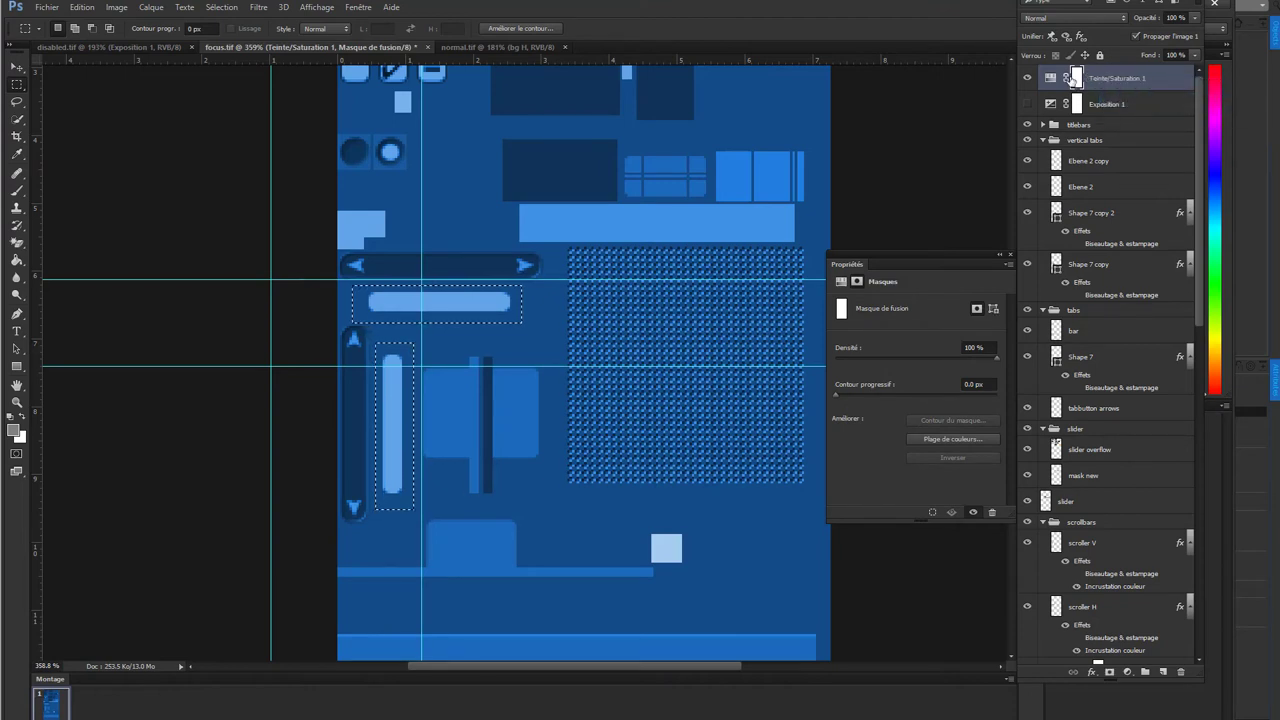
- Choose the Paint Bucket tool with black as the foreground colour
{"action": "left_click", "coordinate": [17, 208]}
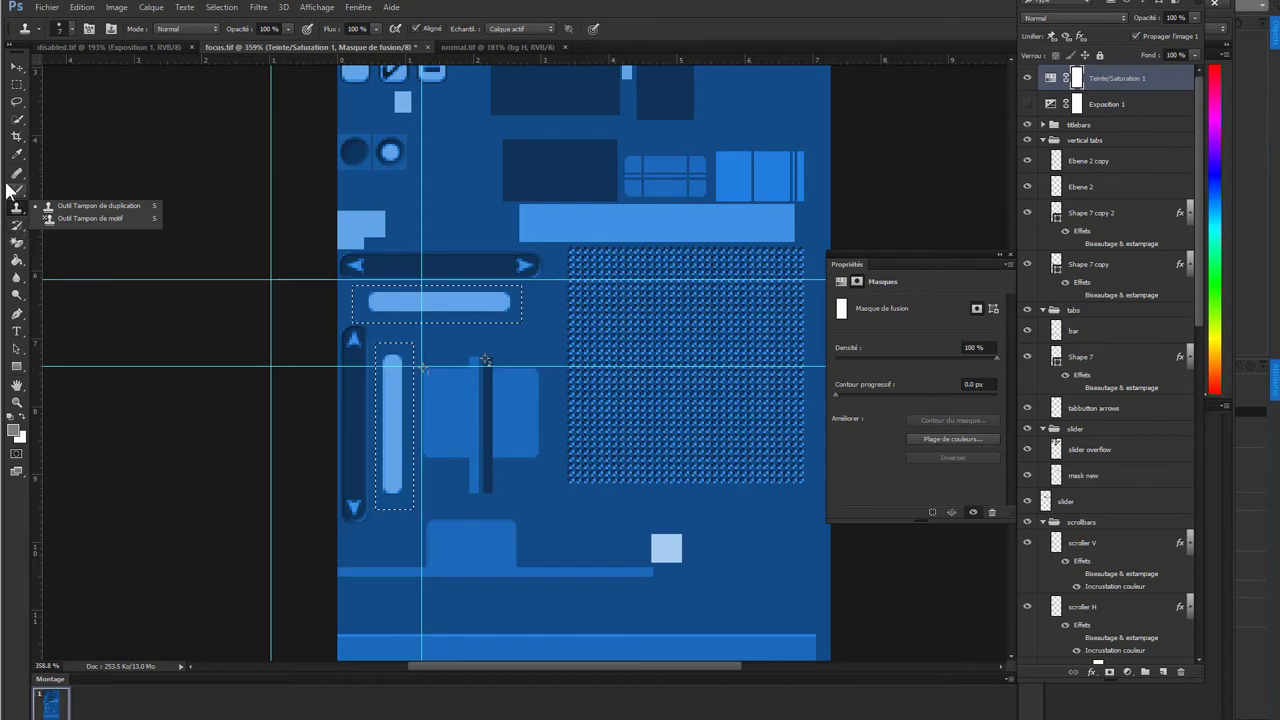
{"action": "left_click", "coordinate": [10, 178]}
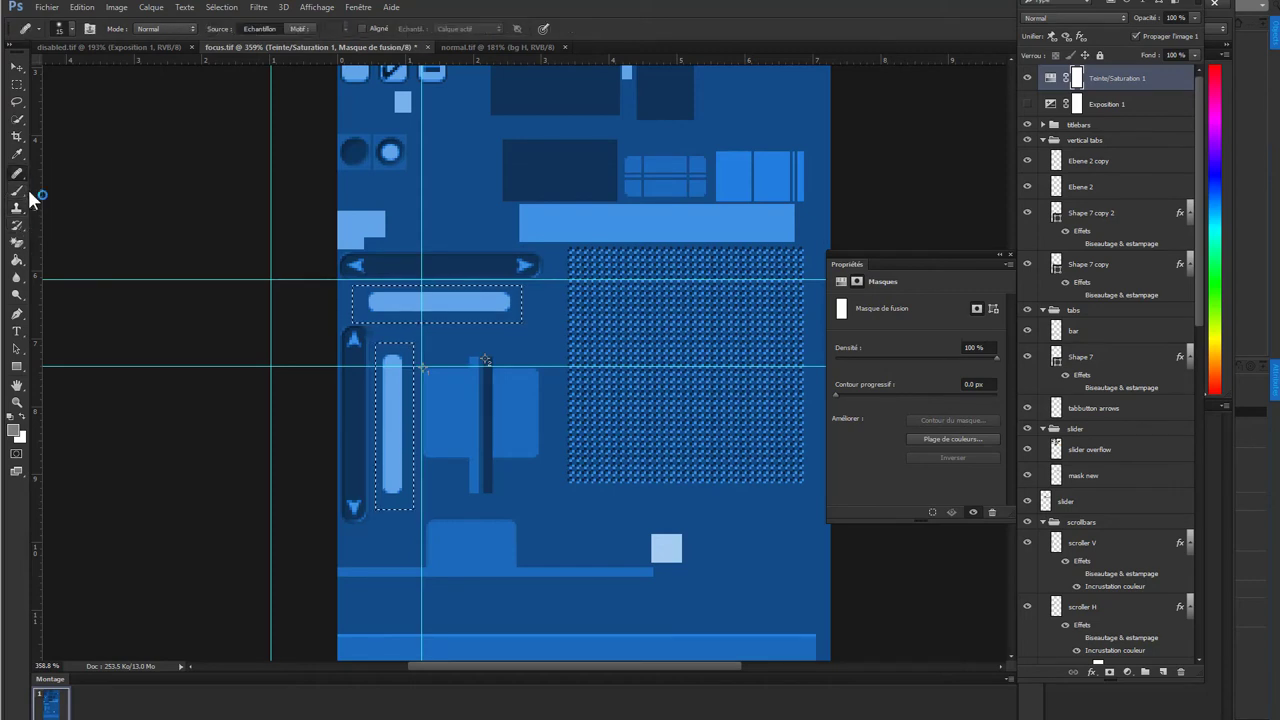
{"action": "left_click", "coordinate": [16, 192]}
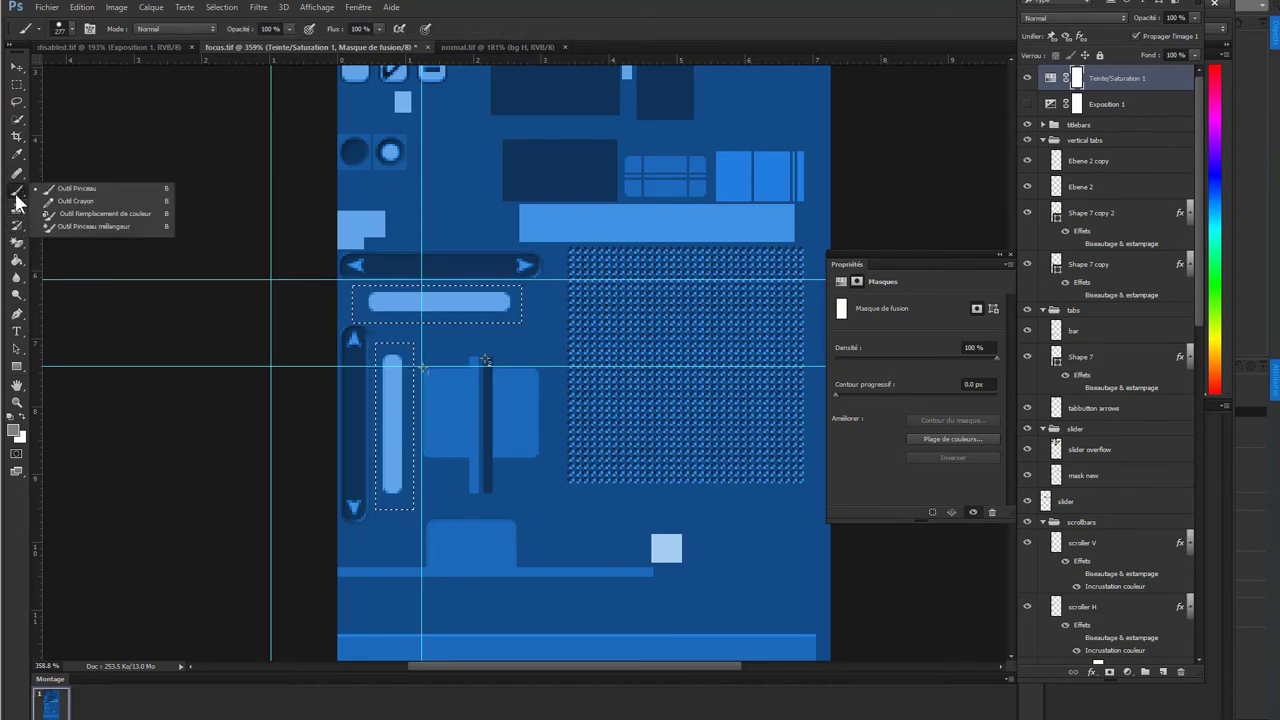
{"action": "left_click", "coordinate": [16, 260]}
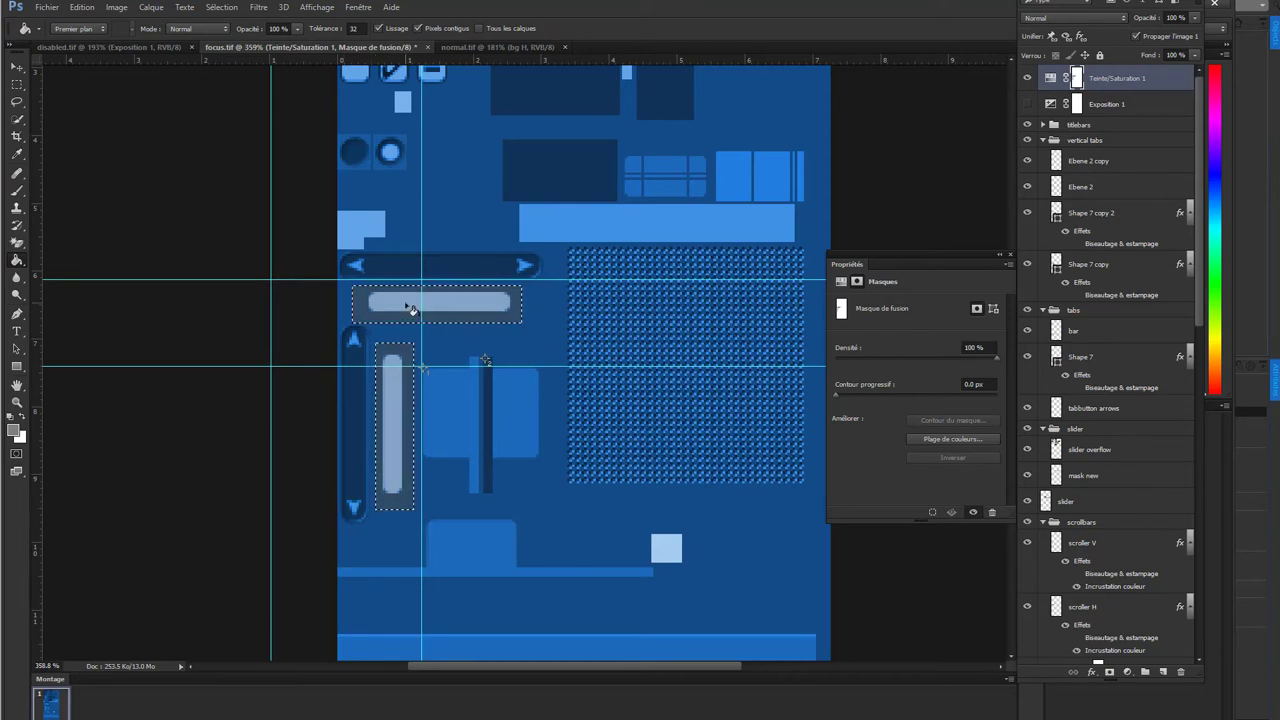
{"action": "left_click", "coordinate": [21, 417]}
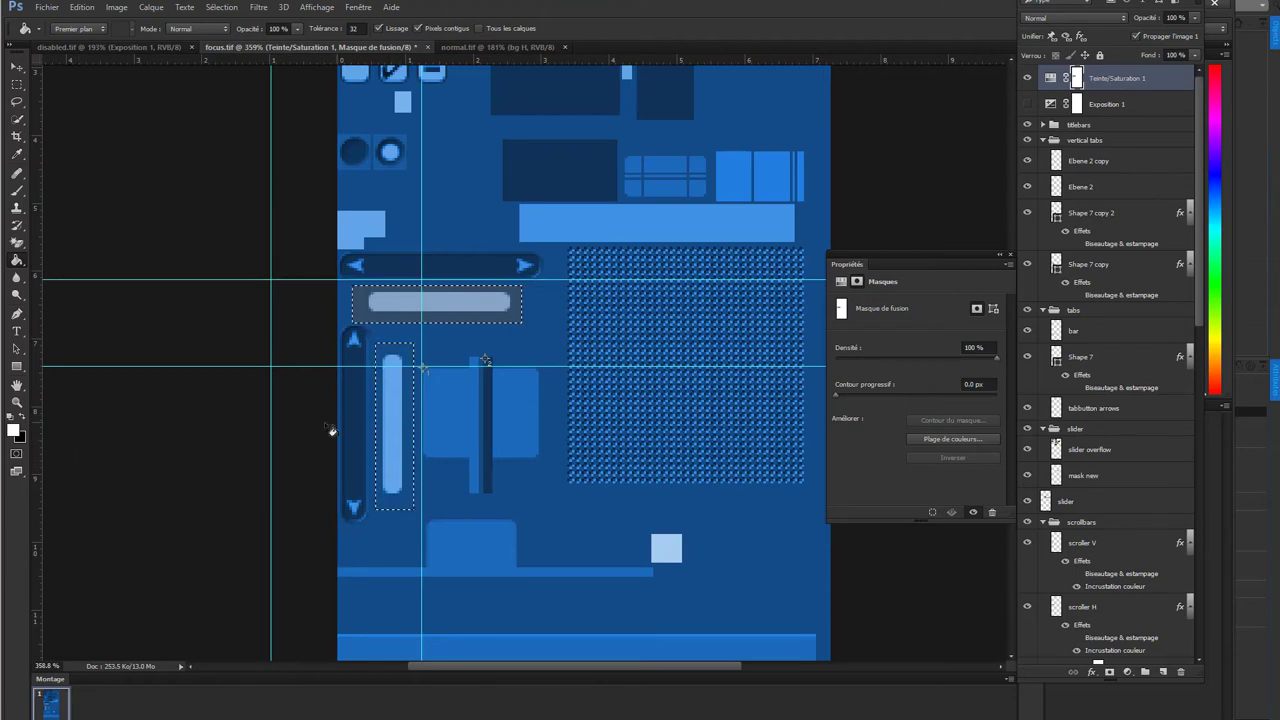
{"action": "left_click", "coordinate": [24, 419]}
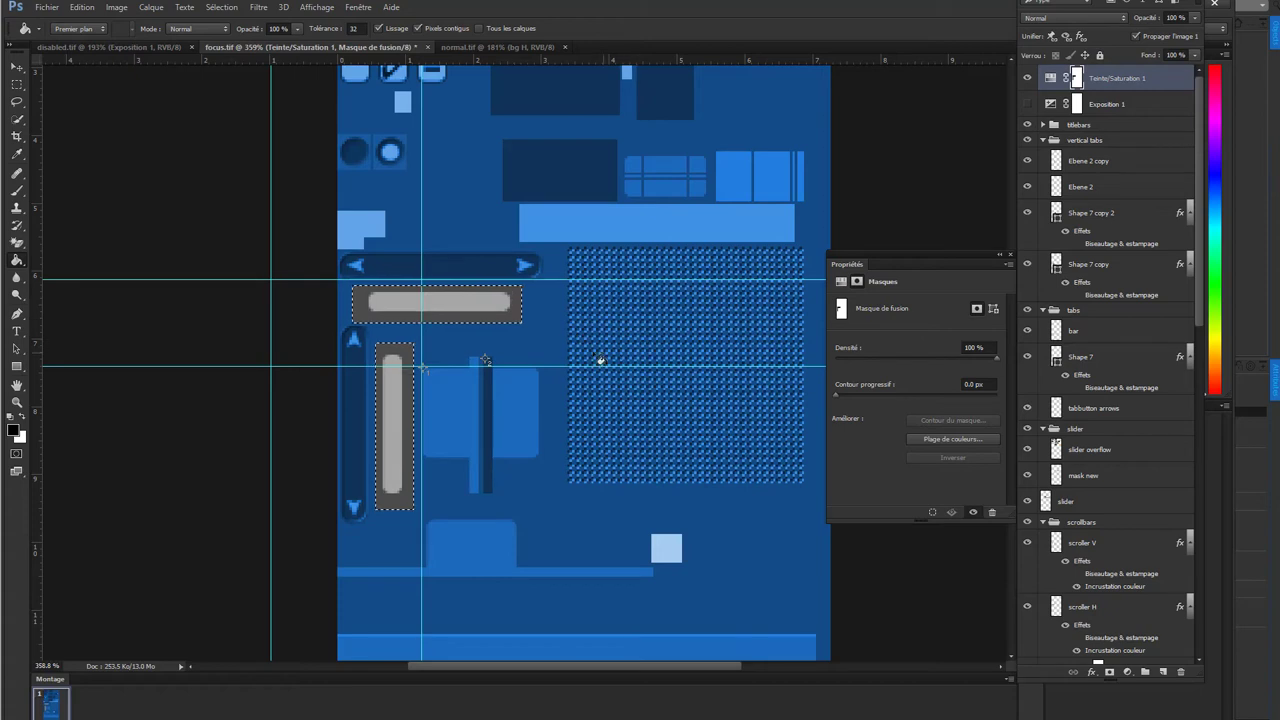
- Select the checkbox icon and fill it black on the Teinte/Saturation 1 mask
{"action": "left_click", "coordinate": [16, 85]}
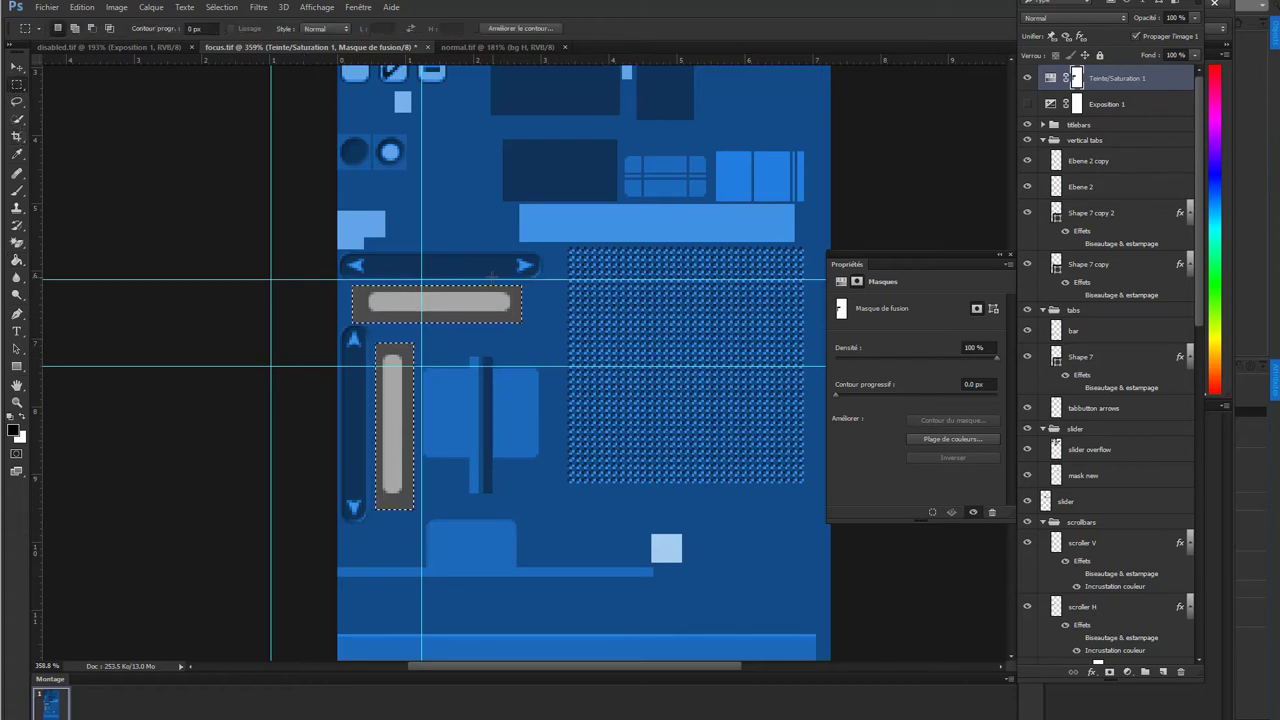
{"action": "mouse_move", "coordinate": [552, 338]}
{"action": "left_mouse_down"}
{"action": "mouse_move", "coordinate": [552, 440]}
{"action": "mouse_move", "coordinate": [523, 532]}
{"action": "left_mouse_up"}
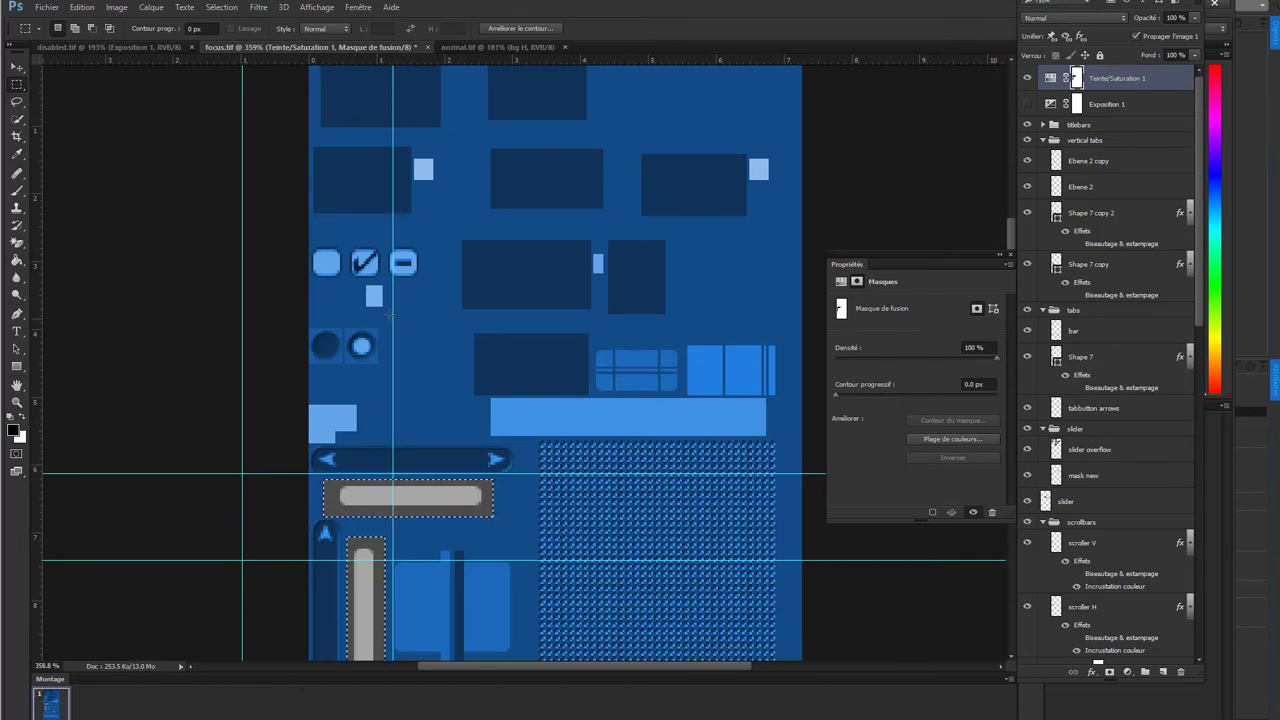
{"action": "left_click_drag", "start_coordinate": [346, 237], "coordinate": [383, 280]}
{"action": "left_click", "coordinate": [16, 259]}
{"action": "left_click", "coordinate": [368, 268]}
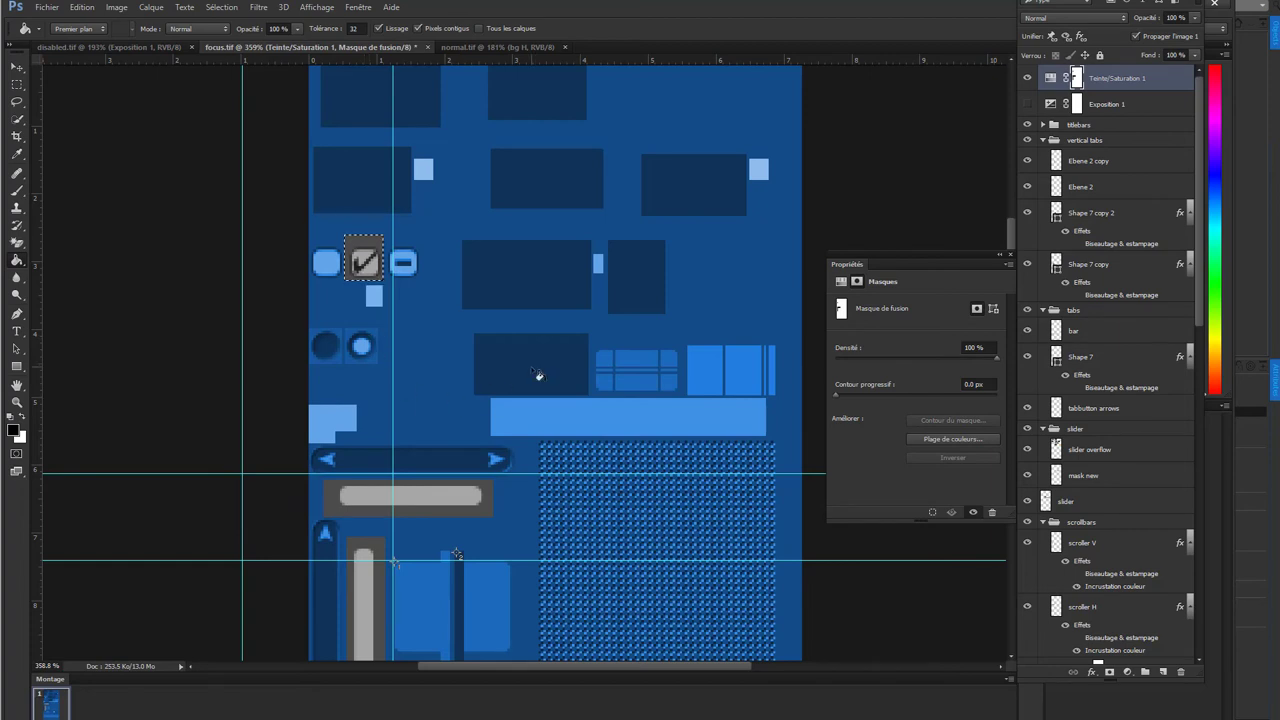
{"action": "mouse_move", "coordinate": [500, 331]}
{"action": "left_mouse_down"}
{"action": "mouse_move", "coordinate": [517, 426]}
{"action": "mouse_move", "coordinate": [457, 257]}
{"action": "left_mouse_up"}
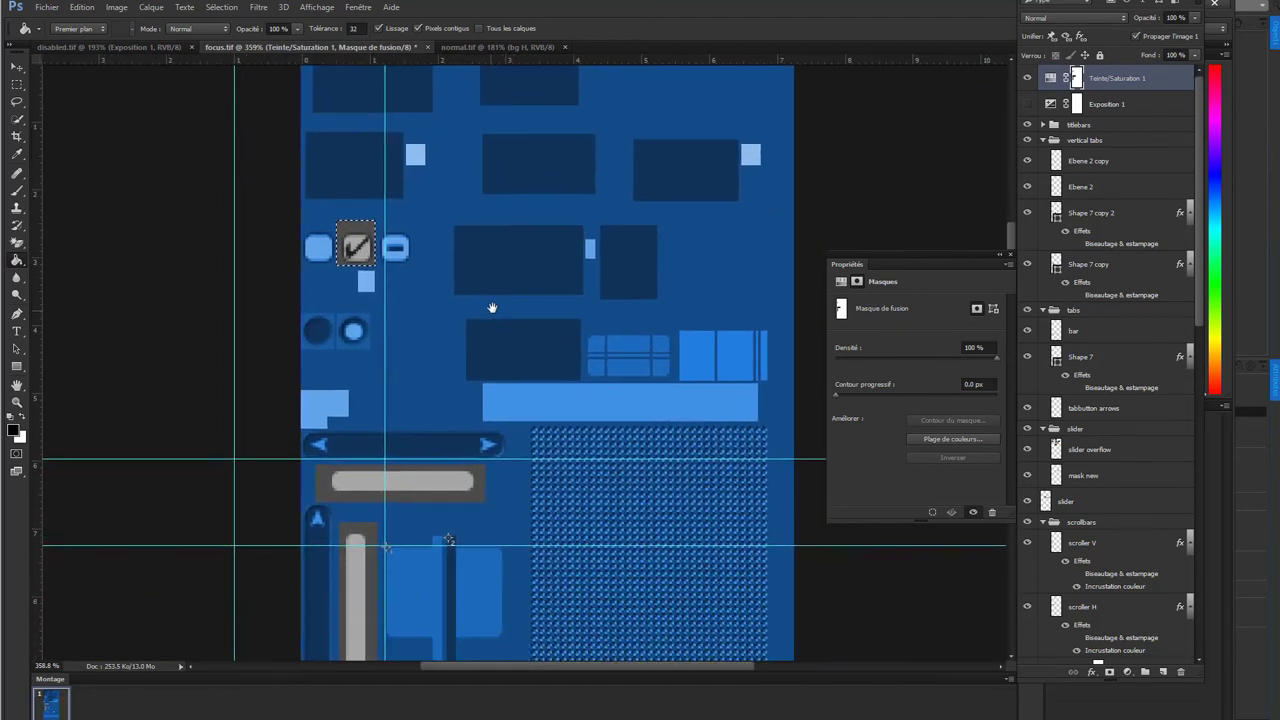
{"action": "left_click_drag", "start_coordinate": [529, 331], "coordinate": [555, 449]}
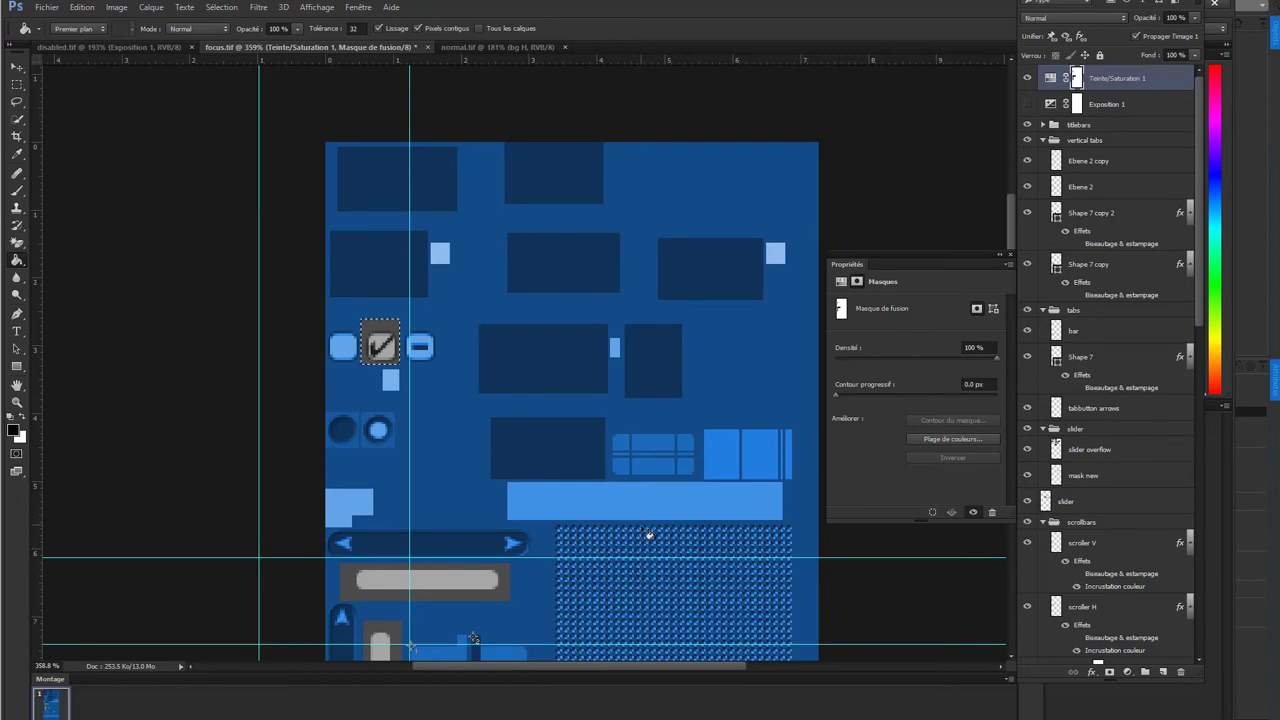
{"action": "scroll", "coordinate": [551, 434], "scroll_direction": "down", "scroll_amount": 1}
{"action": "scroll", "coordinate": [506, 443], "scroll_direction": "down", "scroll_amount": 4}
{"action": "scroll", "coordinate": [410, 300], "scroll_direction": "up", "scroll_amount": 1}
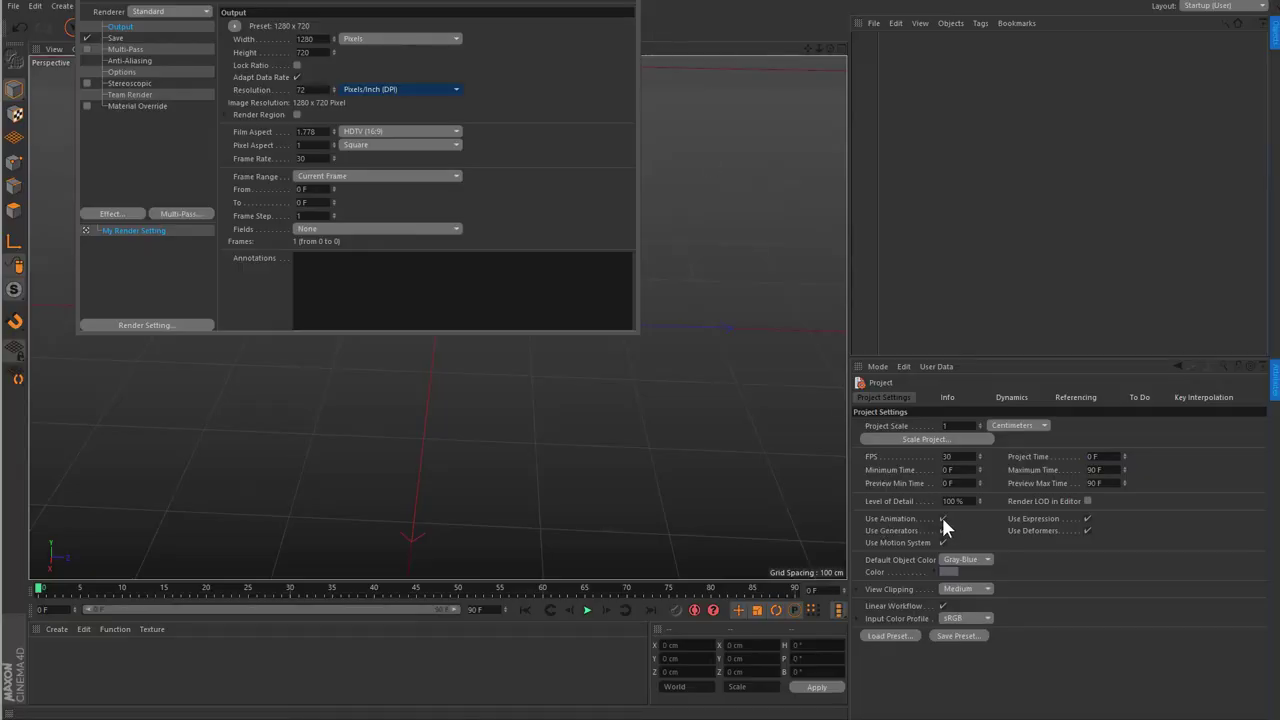
- Drag the Render Settings window's top edge down to shrink it and scroll its Output page
{"action": "left_click", "coordinate": [942, 519]}
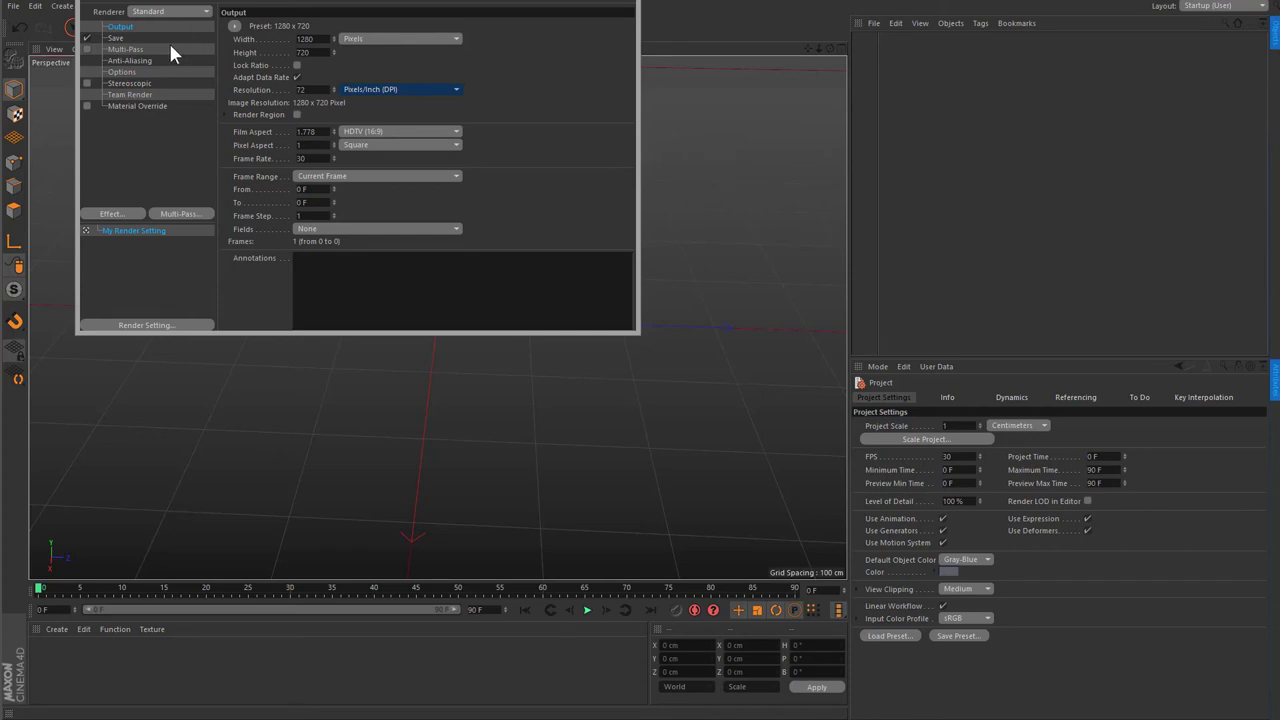
{"action": "left_click_drag", "start_coordinate": [629, 1], "coordinate": [629, 198]}
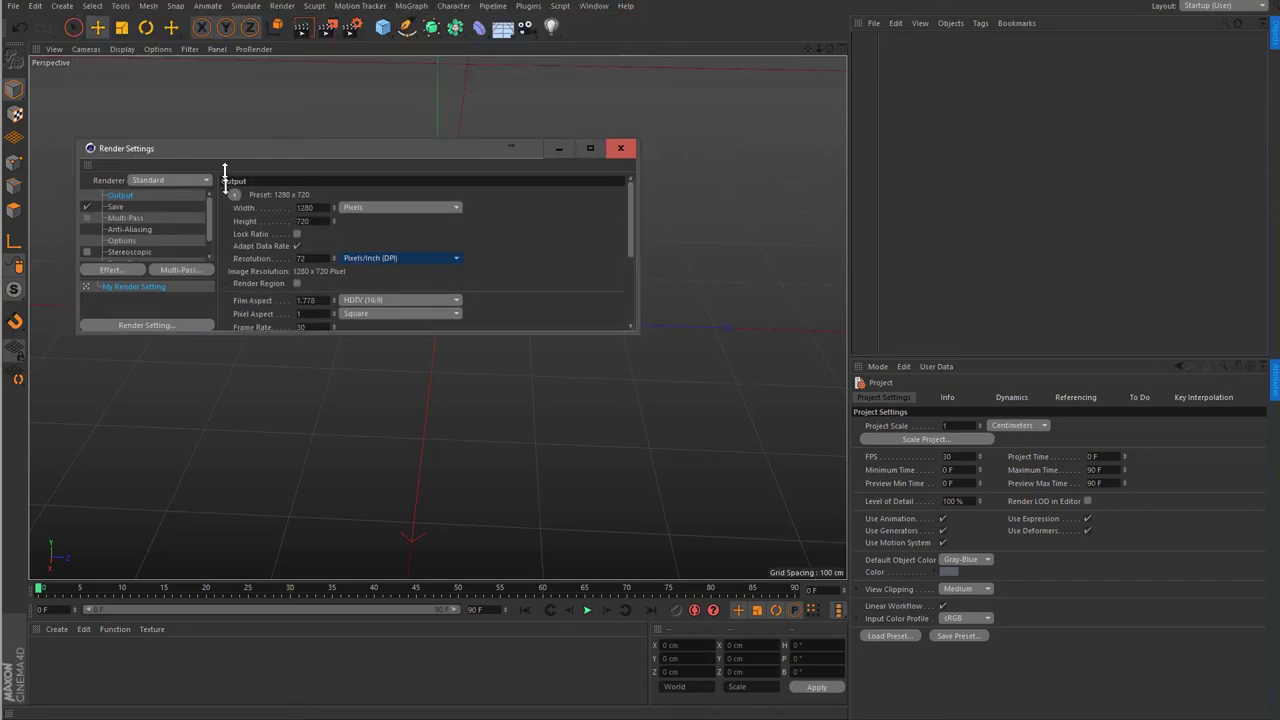
{"action": "left_click_drag", "start_coordinate": [629, 249], "coordinate": [635, 282]}
{"action": "scroll", "coordinate": [636, 277], "scroll_direction": "down", "scroll_amount": 2}
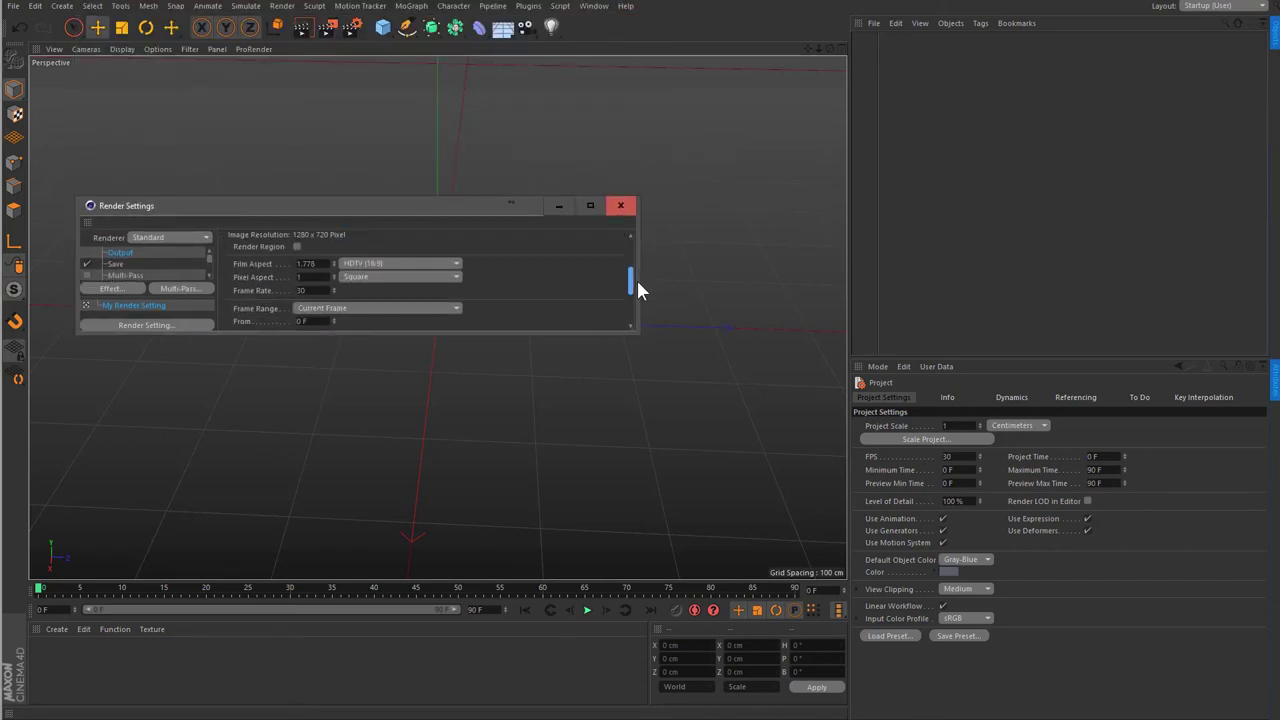
{"action": "scroll", "coordinate": [626, 266], "scroll_direction": "down", "scroll_amount": 1}
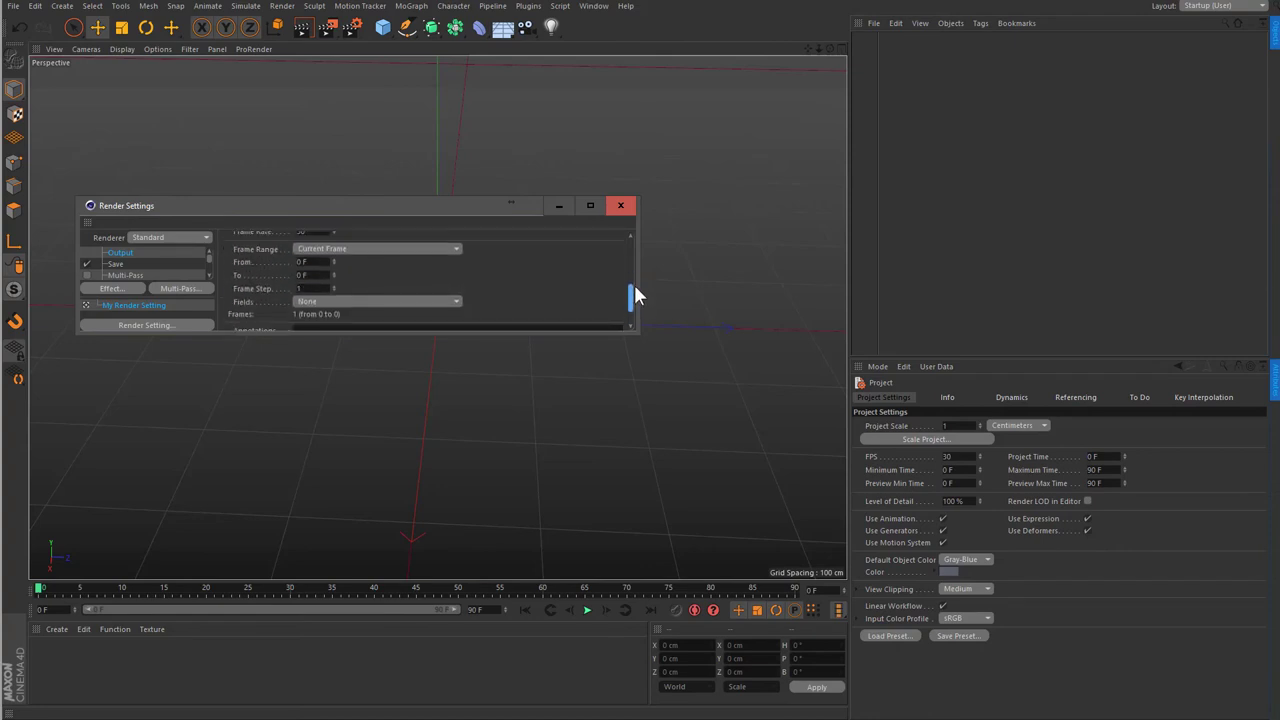
{"action": "left_click_drag", "start_coordinate": [634, 295], "coordinate": [634, 277]}
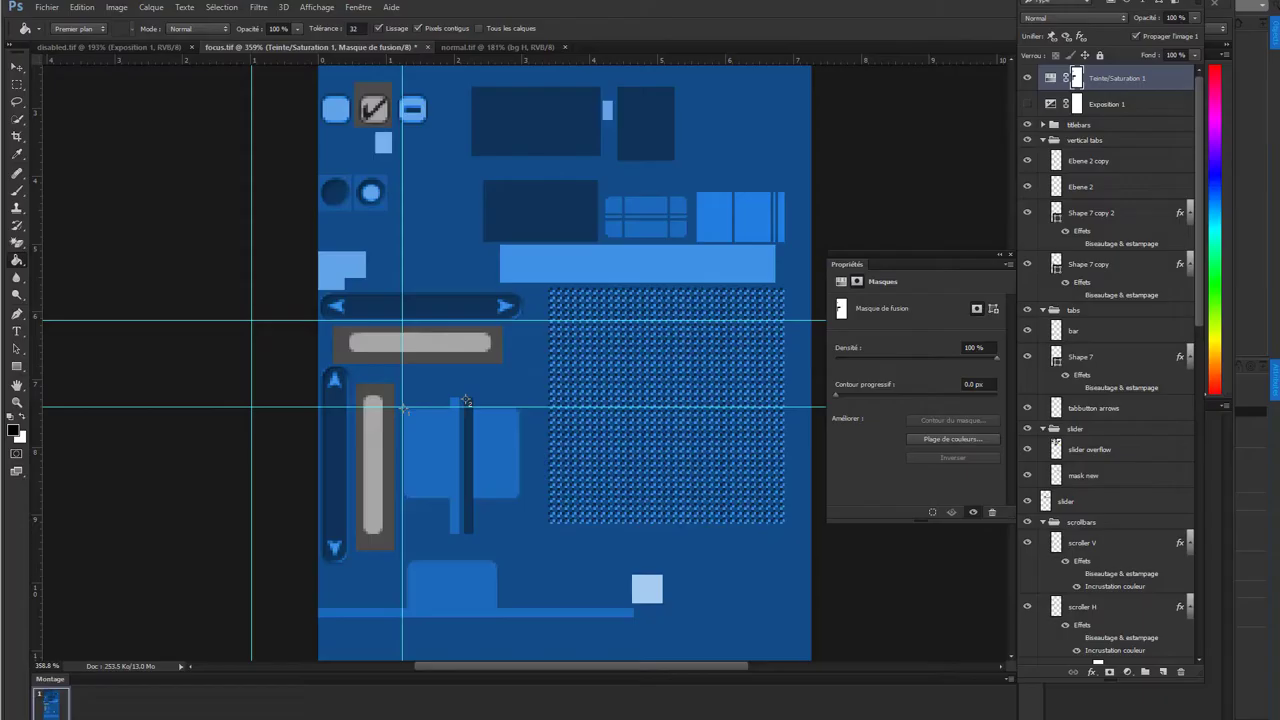
- Duplicate Teinte/Saturation 1 onto the New Layer button and target the copy's mask
{"action": "left_click_drag", "start_coordinate": [1110, 78], "coordinate": [1164, 675]}
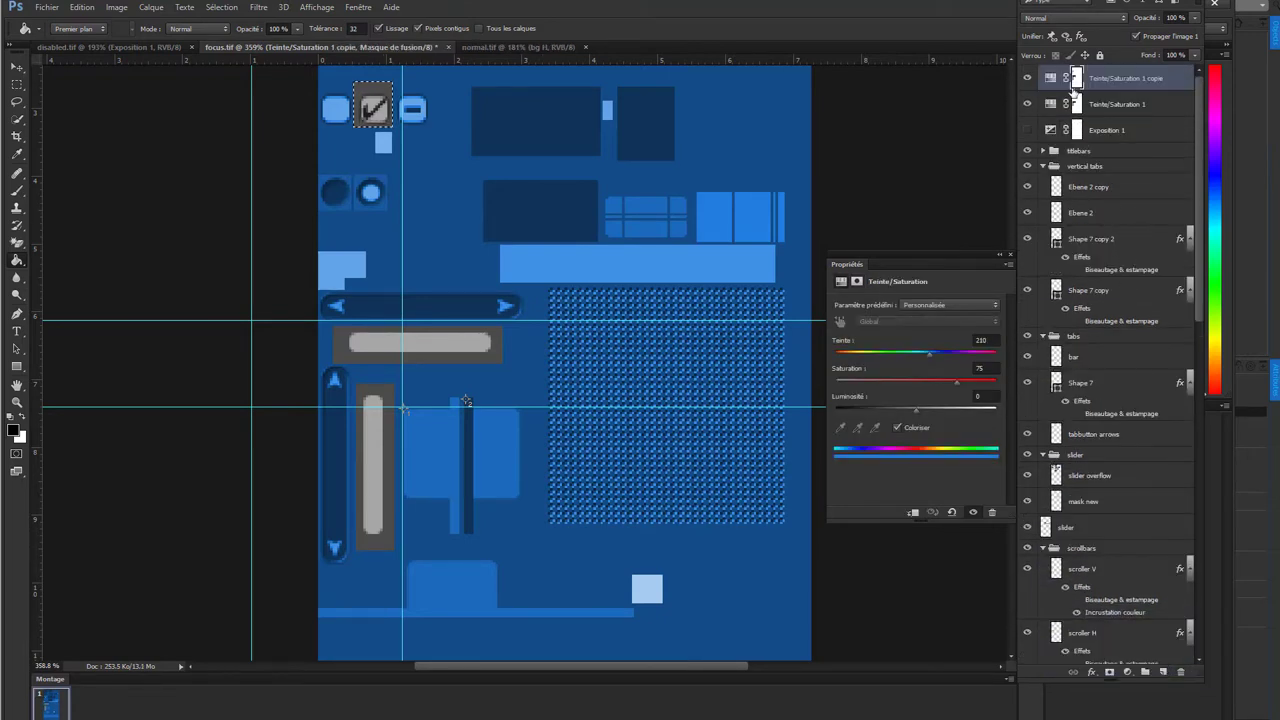
{"action": "left_click", "coordinate": [1076, 80]}
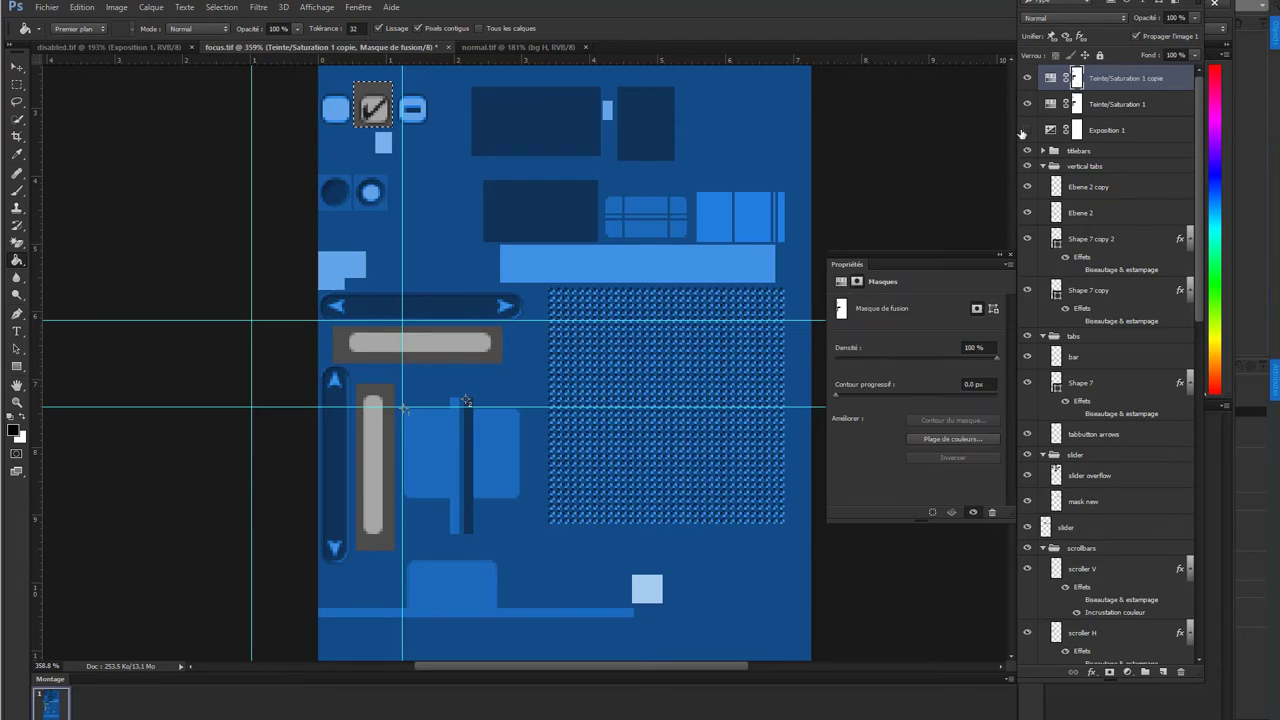
{"action": "left_click", "coordinate": [1020, 134]}
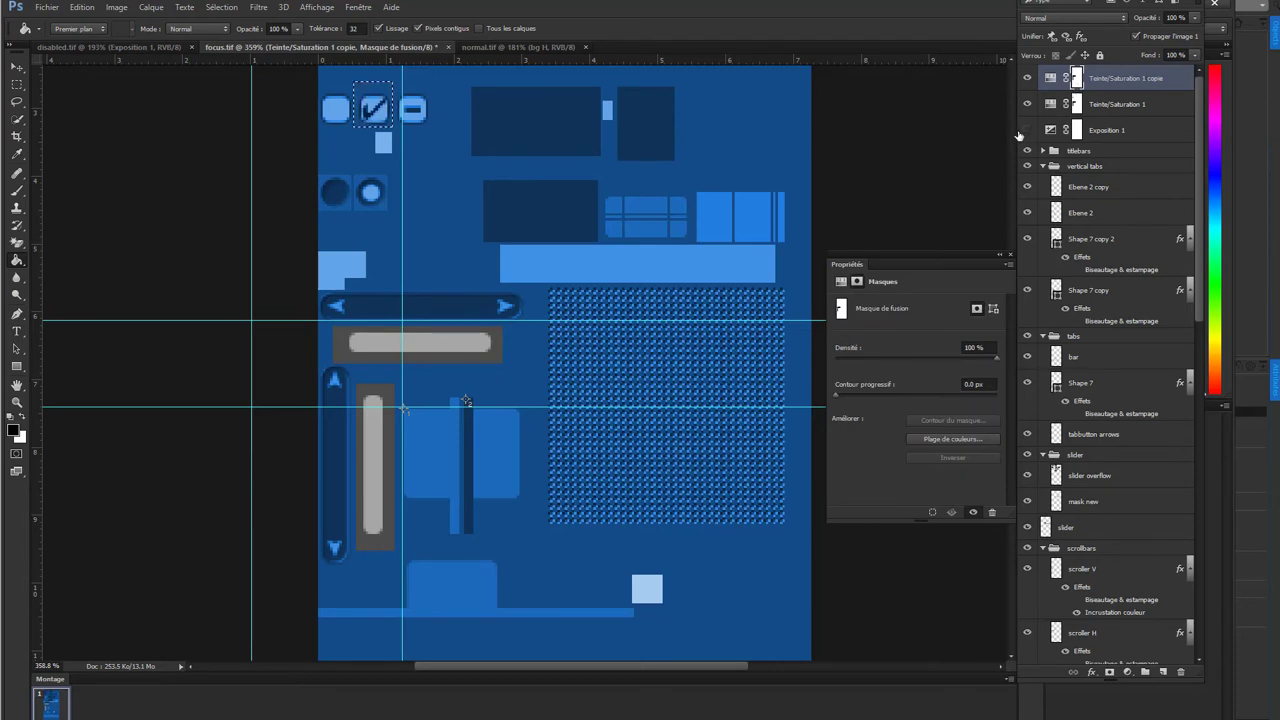
{"action": "left_click", "coordinate": [1024, 132]}
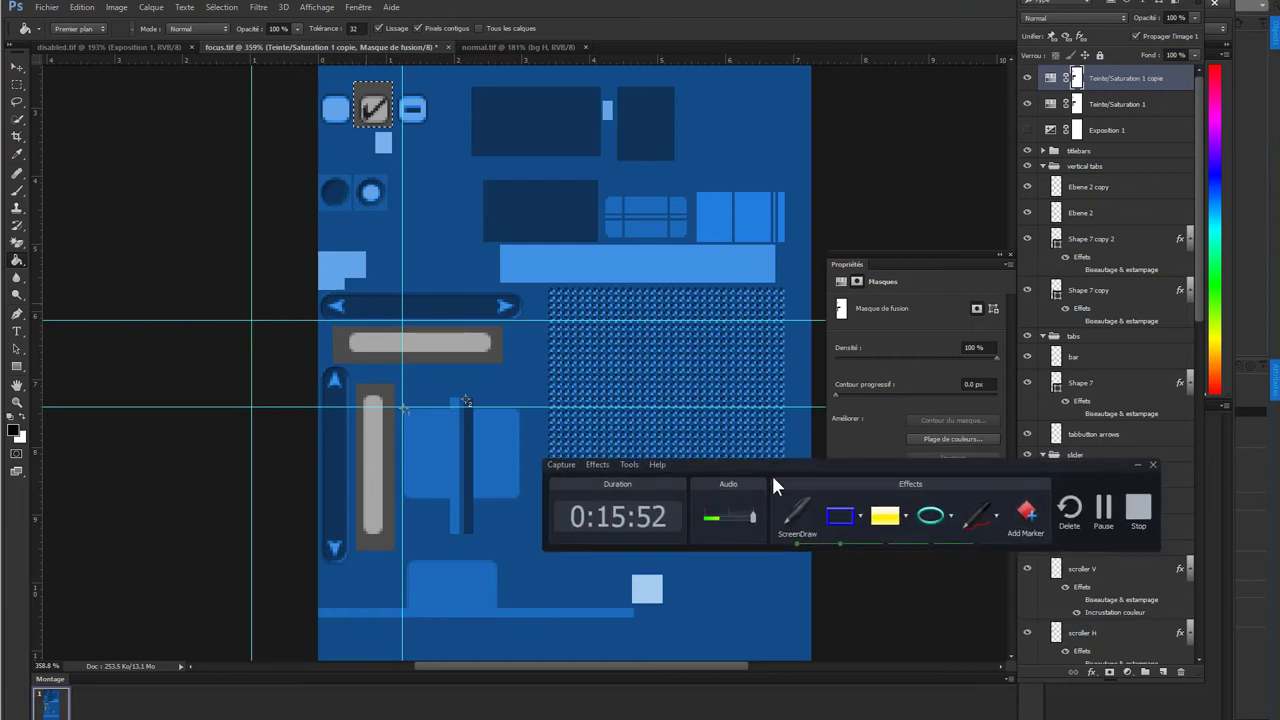
{"action": "left_click_drag", "start_coordinate": [771, 472], "coordinate": [698, 531]}
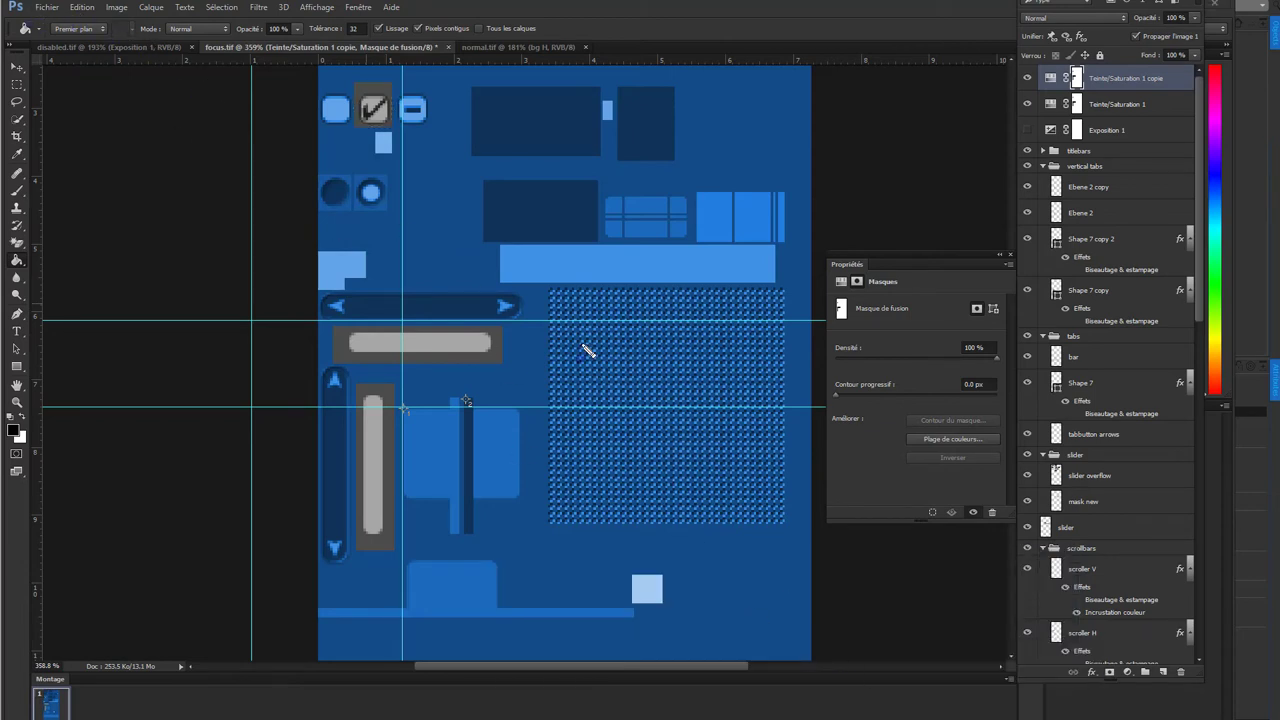
- Deselect via Sélection > Désélectionner and invert the copy's mask with Ctrl+I
{"action": "left_click", "coordinate": [58, 10]}
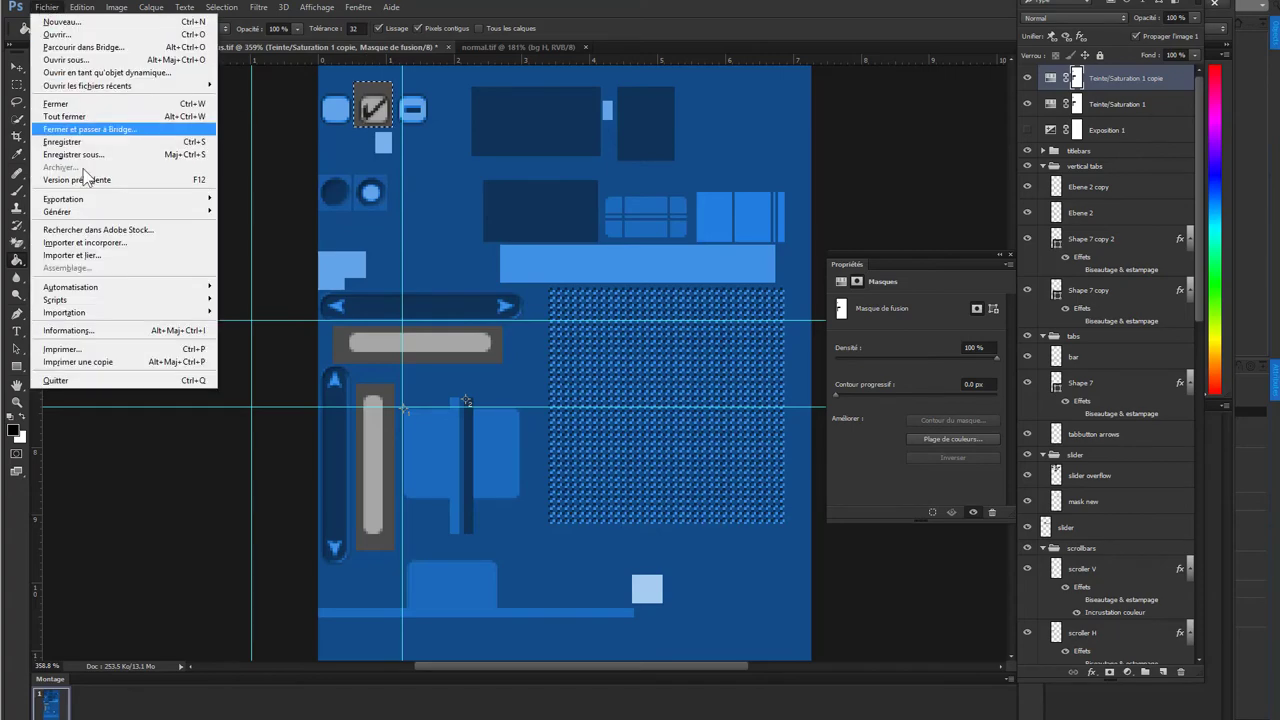
{"action": "left_click", "coordinate": [47, 7]}
{"action": "left_click", "coordinate": [197, 7]}
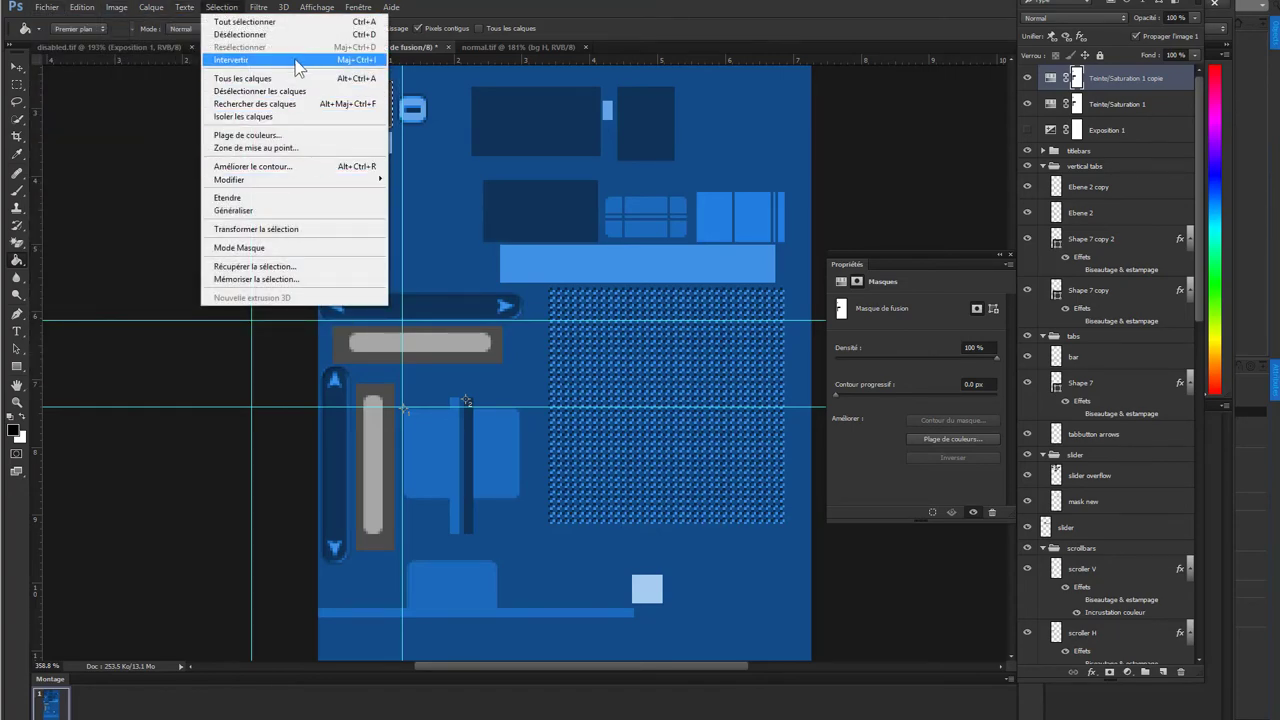
{"action": "left_click", "coordinate": [278, 35]}
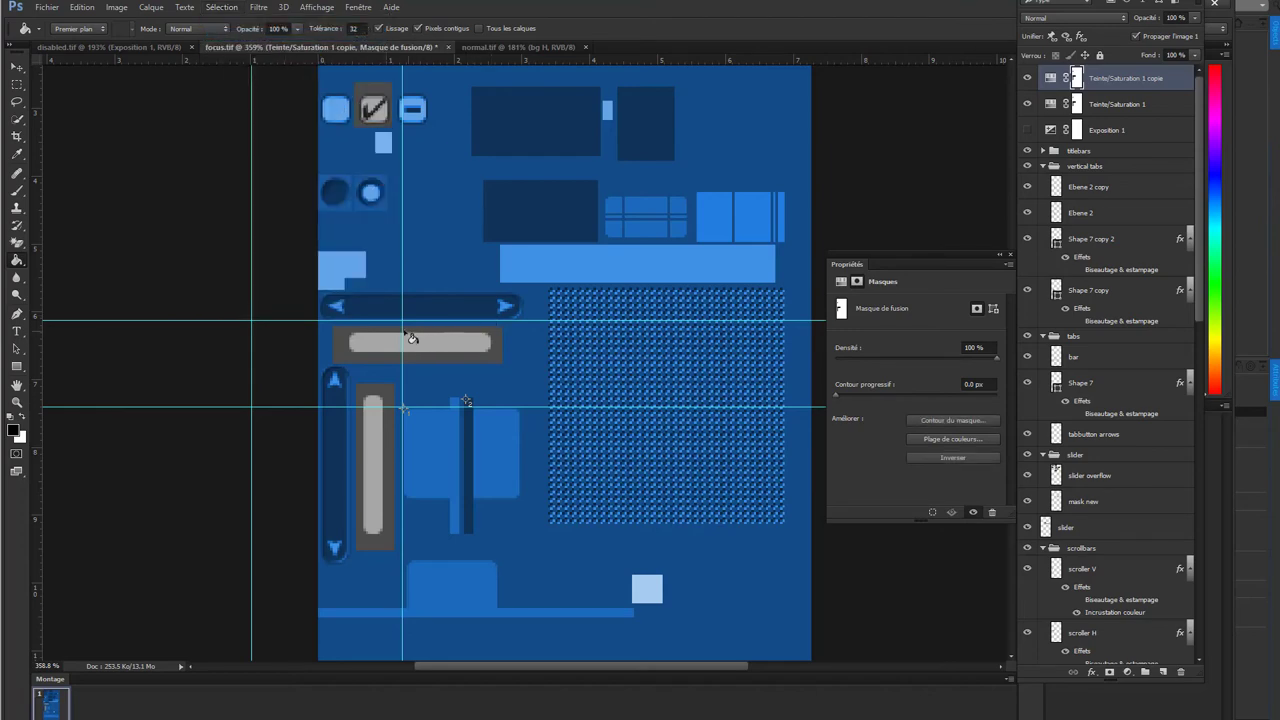
{"action": "left_click", "coordinate": [222, 7]}
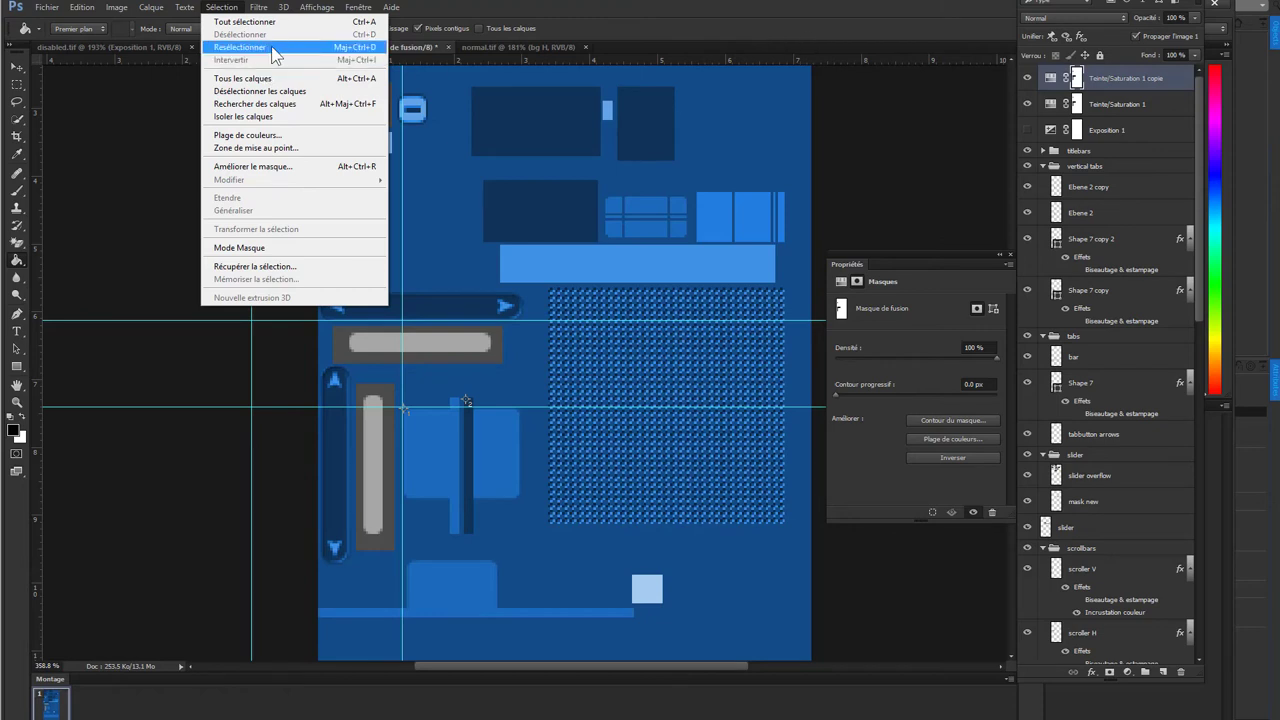
{"action": "left_click", "coordinate": [688, 38]}
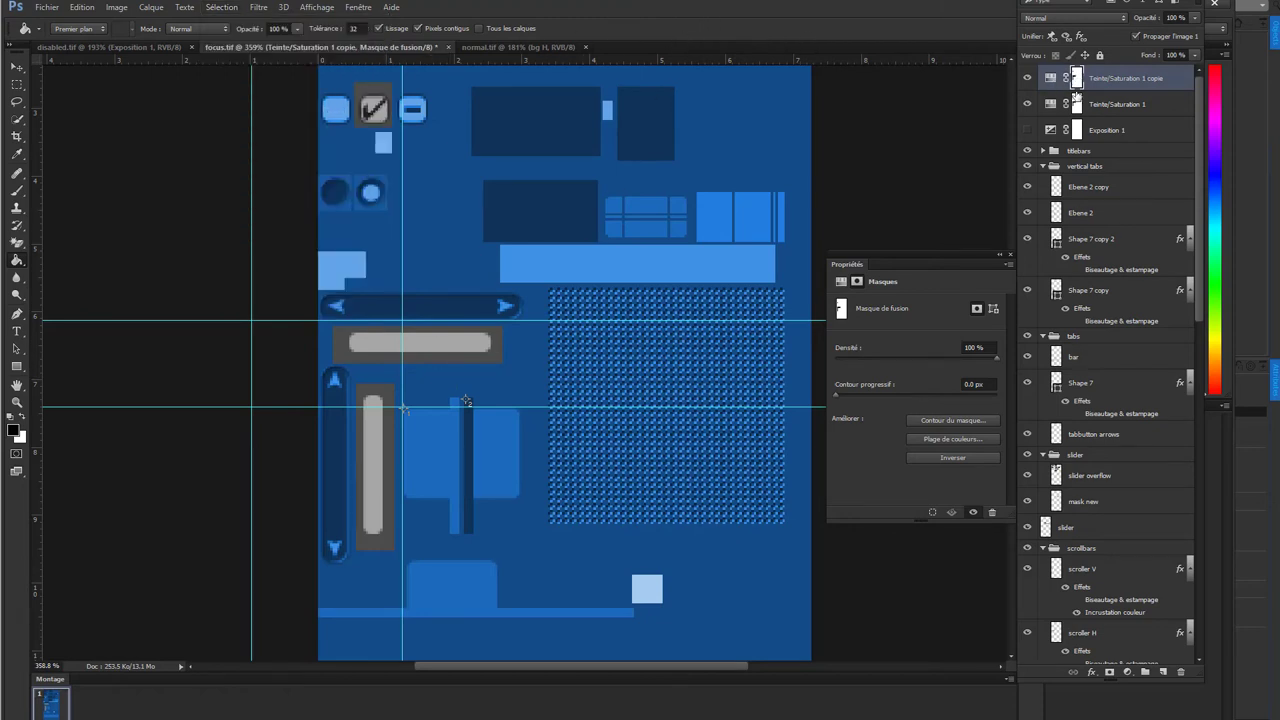
{"action": "left_click_drag", "start_coordinate": [1077, 96], "coordinate": [980, 135]}
{"action": "key", "text": "ctrl+i"}
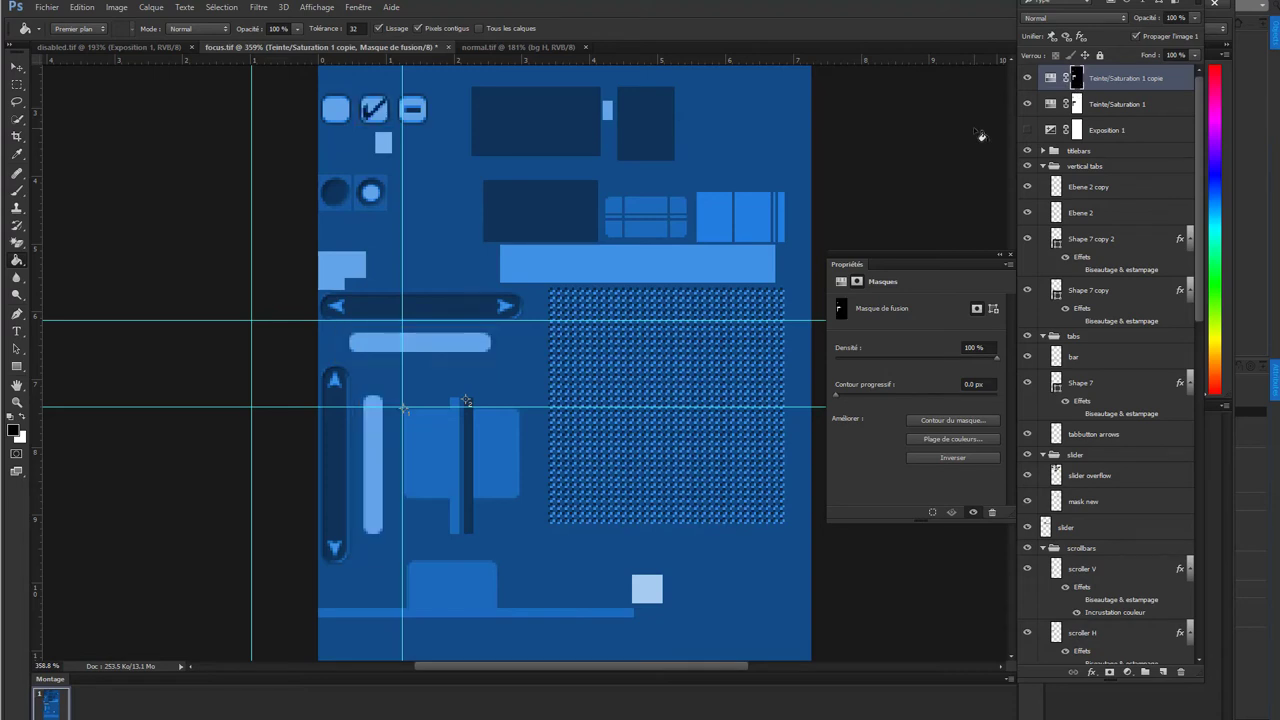
{"action": "left_click", "coordinate": [1048, 76]}
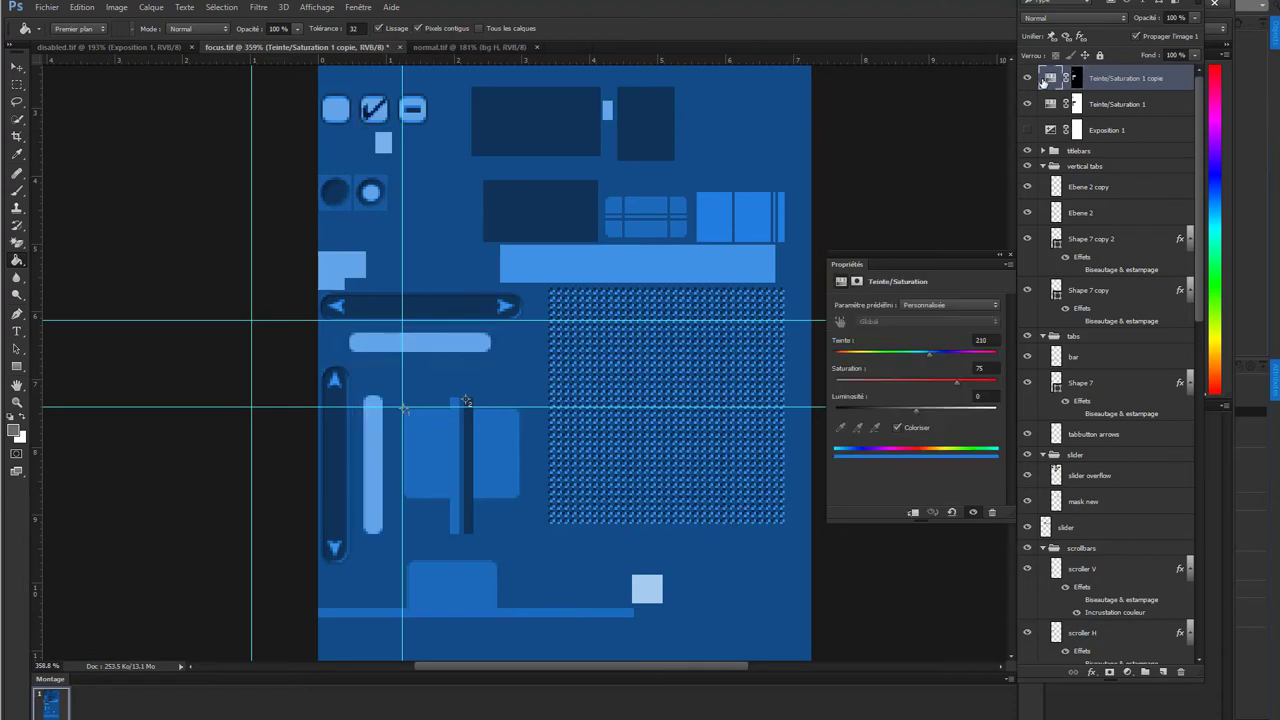
- Set the copy's hue to 345 for red sliders and save over focus.tif, accepting TIFF options
{"action": "mouse_move", "coordinate": [930, 360]}
{"action": "left_mouse_down"}
{"action": "mouse_move", "coordinate": [1022, 360]}
{"action": "mouse_move", "coordinate": [987, 364]}
{"action": "left_mouse_up"}
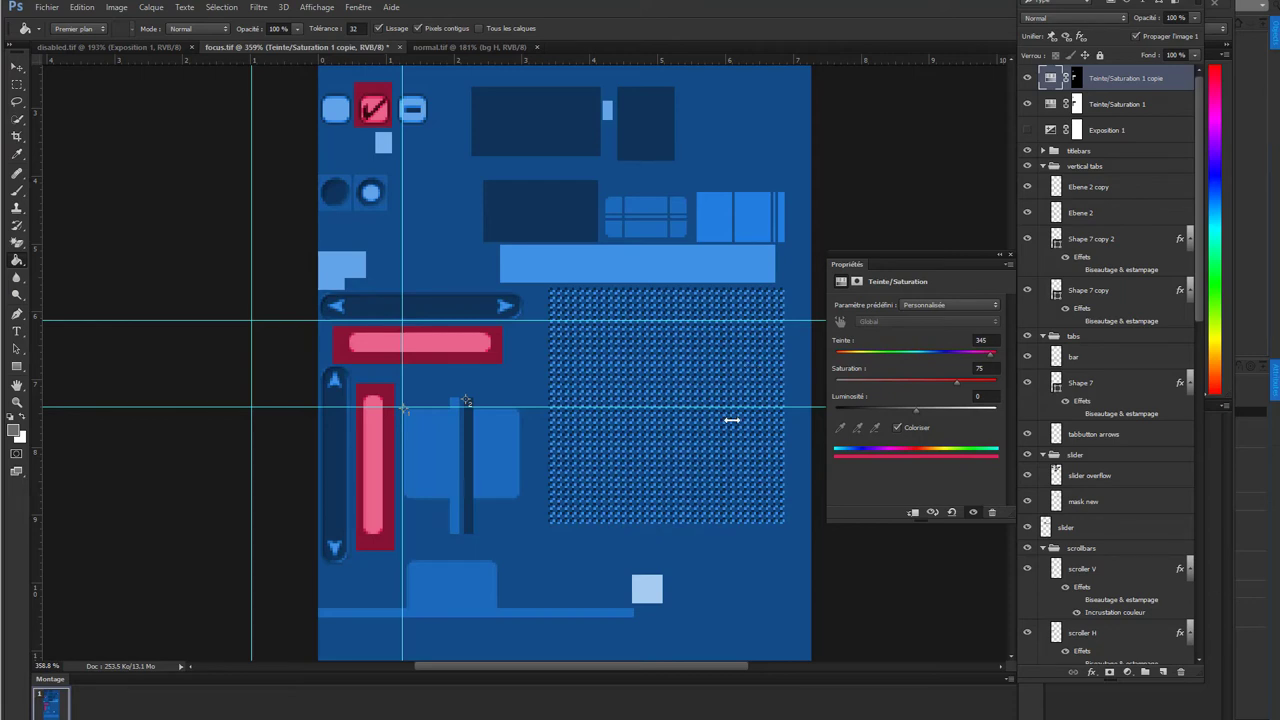
{"action": "left_click", "coordinate": [44, 8]}
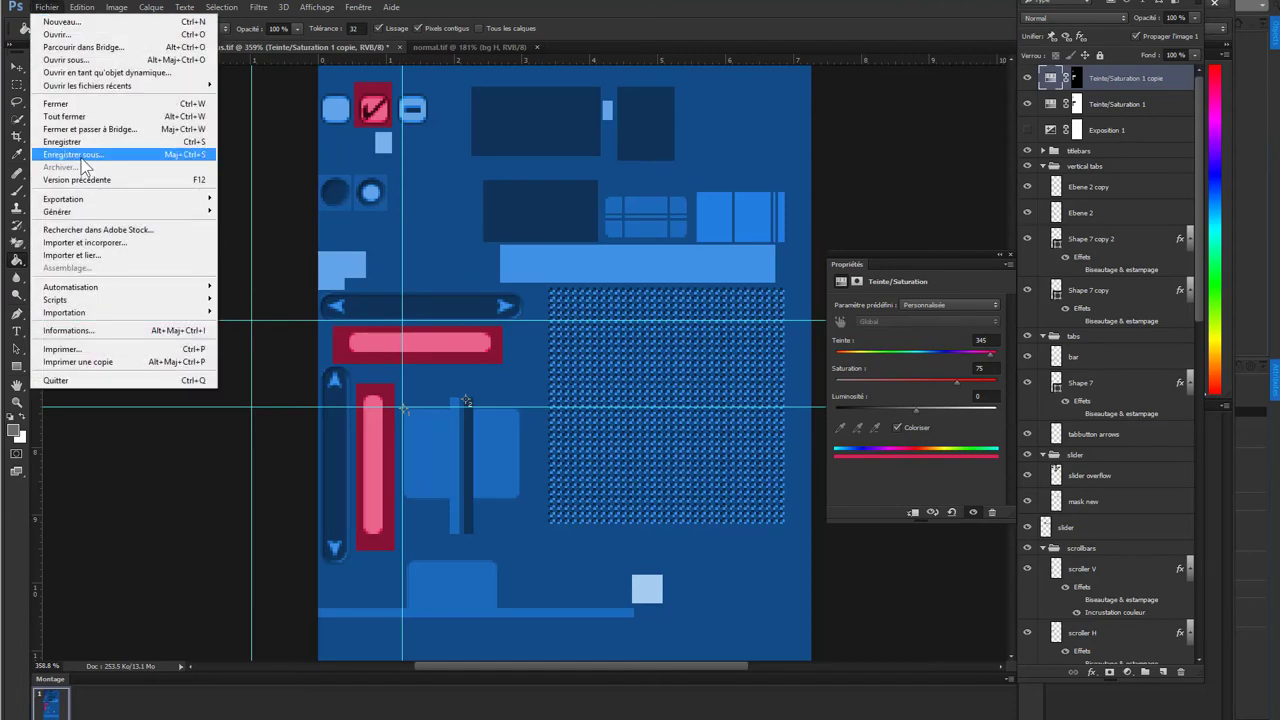
{"action": "left_click", "coordinate": [83, 156]}
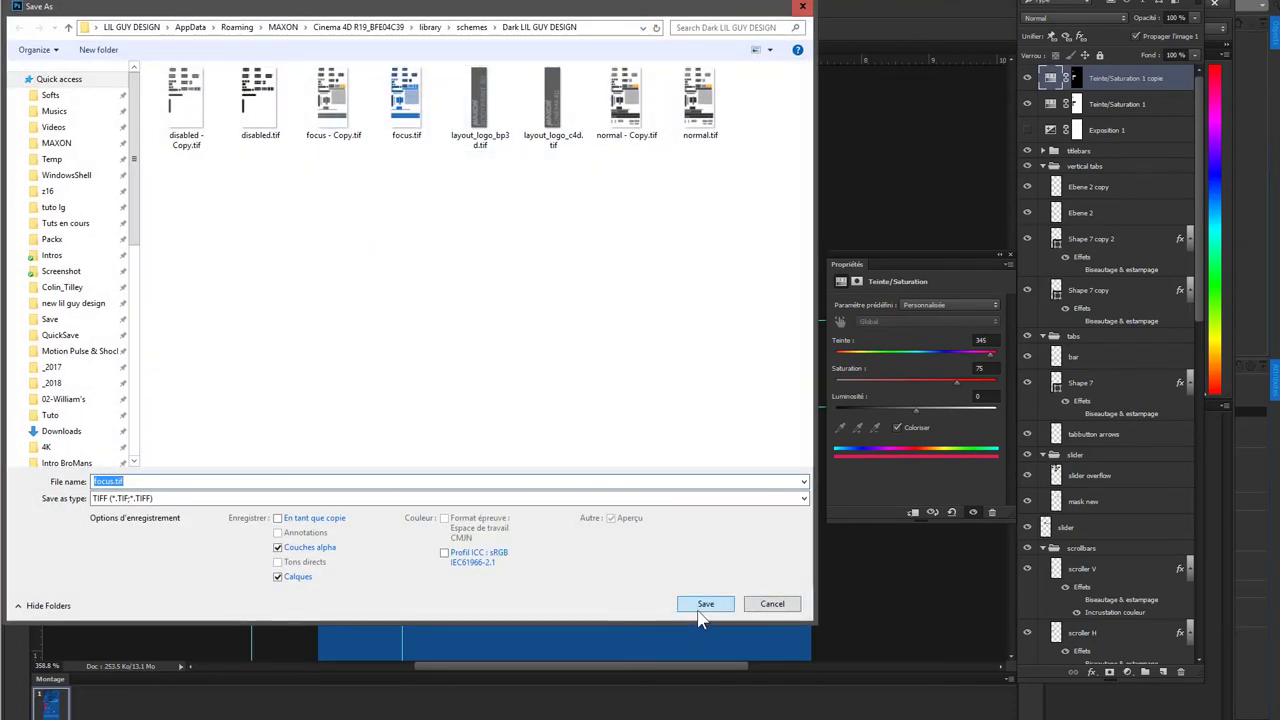
{"action": "left_click", "coordinate": [700, 613]}
{"action": "key", "text": "Return"}
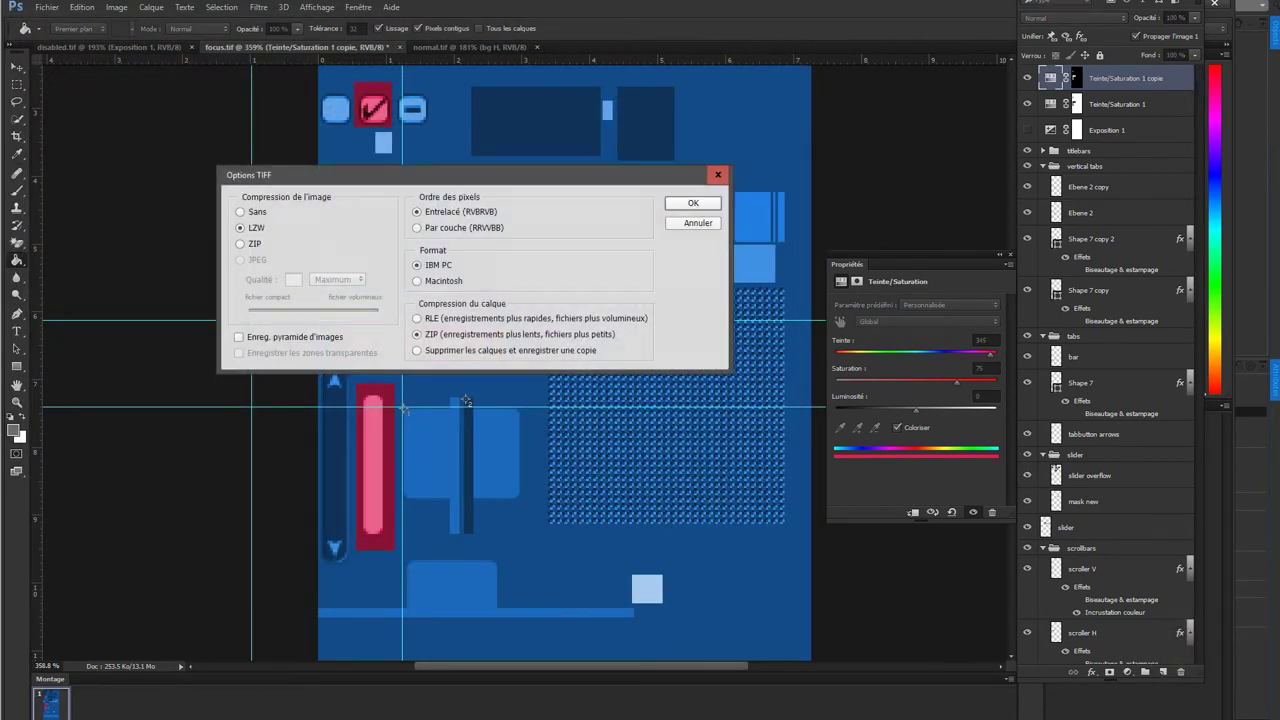
{"action": "left_click", "coordinate": [693, 203]}
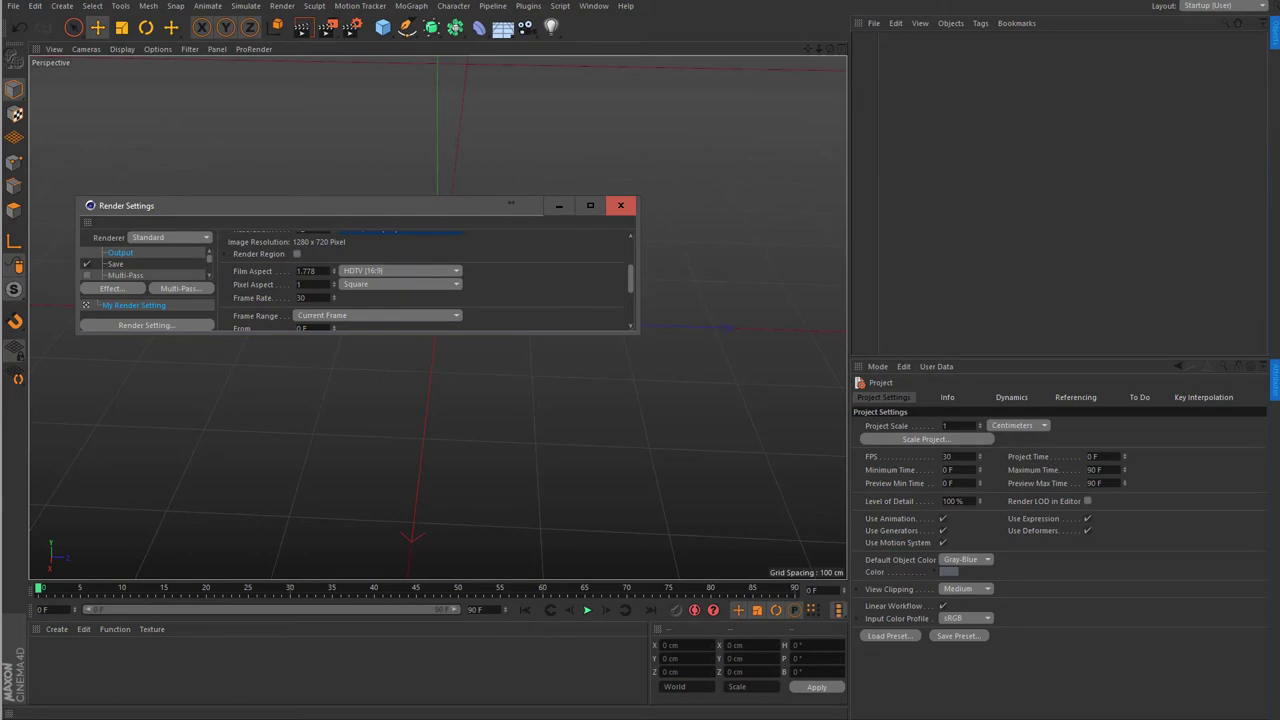
- In Cinema 4D, turn the project's animation off and then back on
{"action": "left_click", "coordinate": [1272, 5]}
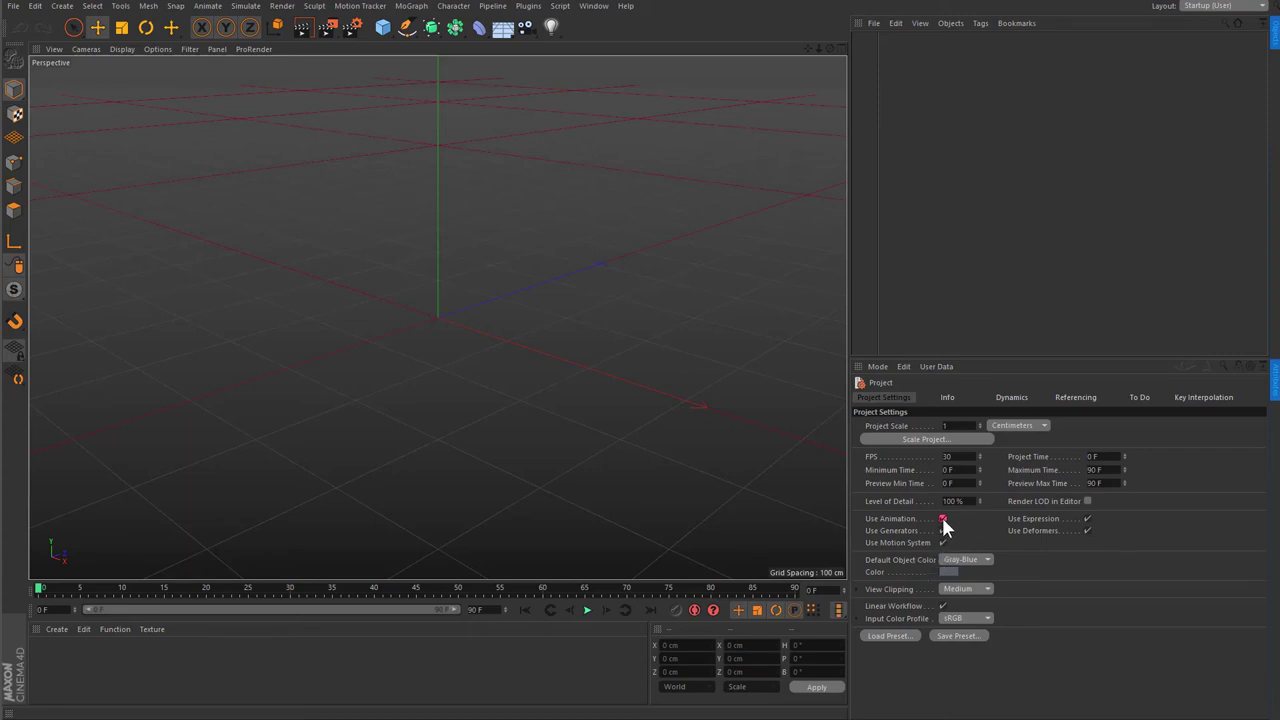
{"action": "left_click", "coordinate": [942, 519]}
{"action": "left_click", "coordinate": [943, 530]}
- Open Render Settings, shorten and recentre its window, then close it
{"action": "left_click", "coordinate": [356, 29]}
{"action": "left_click_drag", "start_coordinate": [263, 333], "coordinate": [275, 150]}
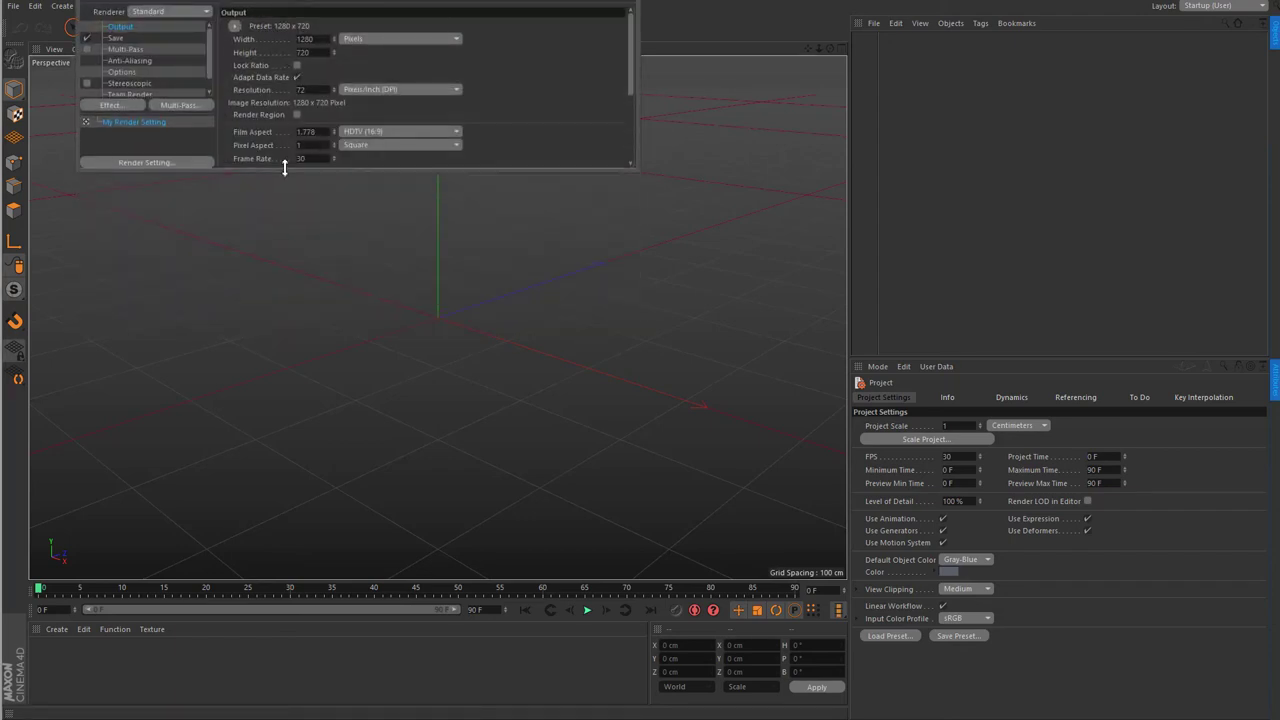
{"action": "mouse_move", "coordinate": [631, 50]}
{"action": "left_mouse_down"}
{"action": "mouse_move", "coordinate": [631, 115]}
{"action": "mouse_move", "coordinate": [603, 52]}
{"action": "left_mouse_up"}
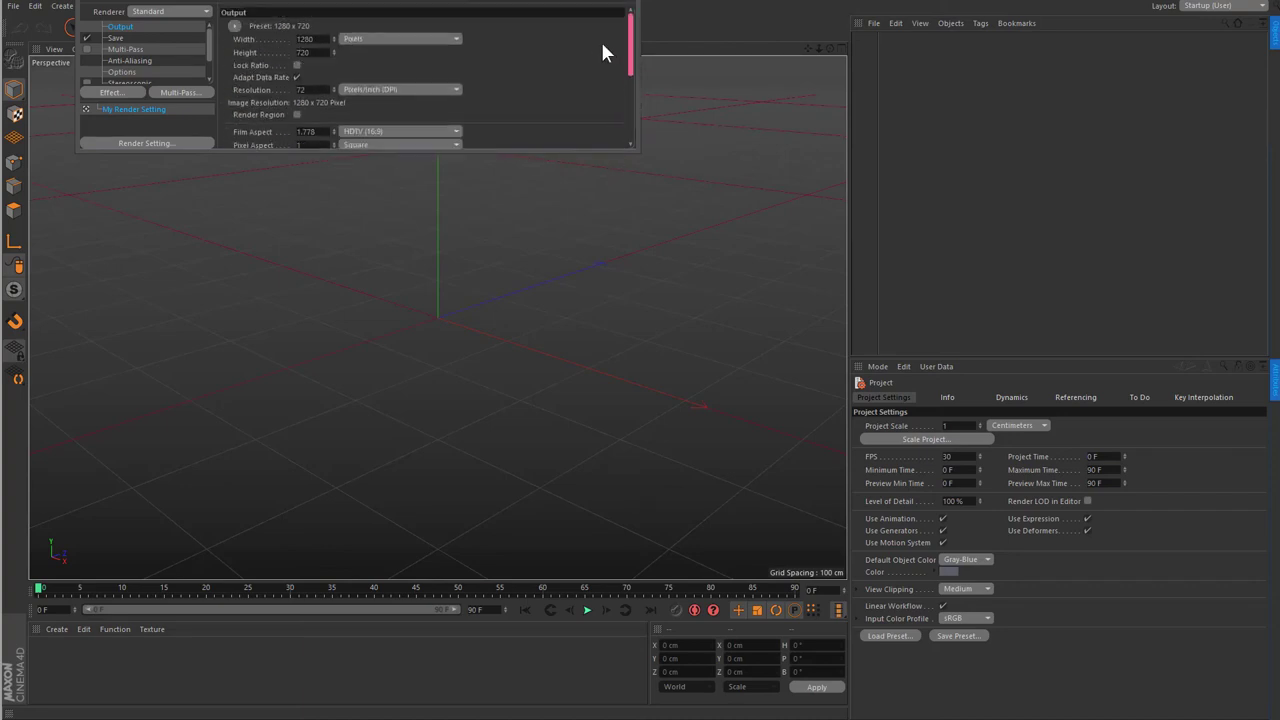
{"action": "mouse_move", "coordinate": [447, 20]}
{"action": "left_mouse_down"}
{"action": "mouse_move", "coordinate": [514, 51]}
{"action": "mouse_move", "coordinate": [638, 203]}
{"action": "left_mouse_up"}
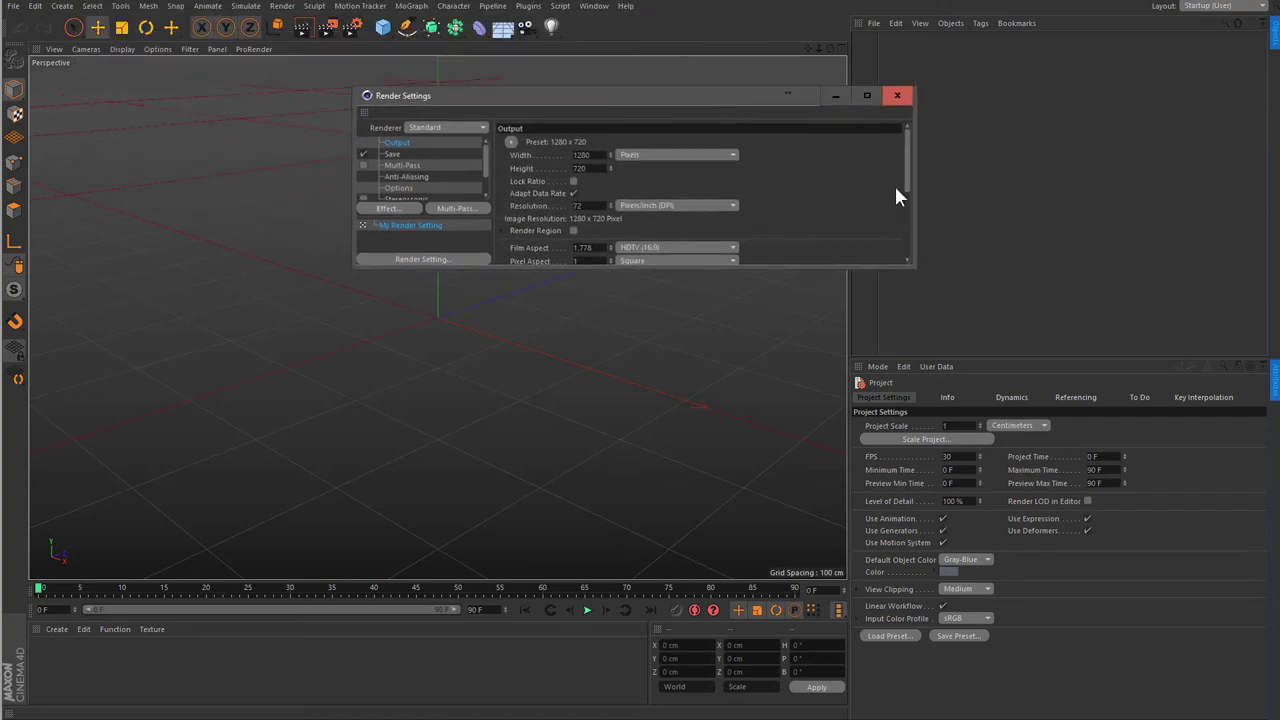
{"action": "scroll", "coordinate": [907, 182], "scroll_direction": "down", "scroll_amount": 2}
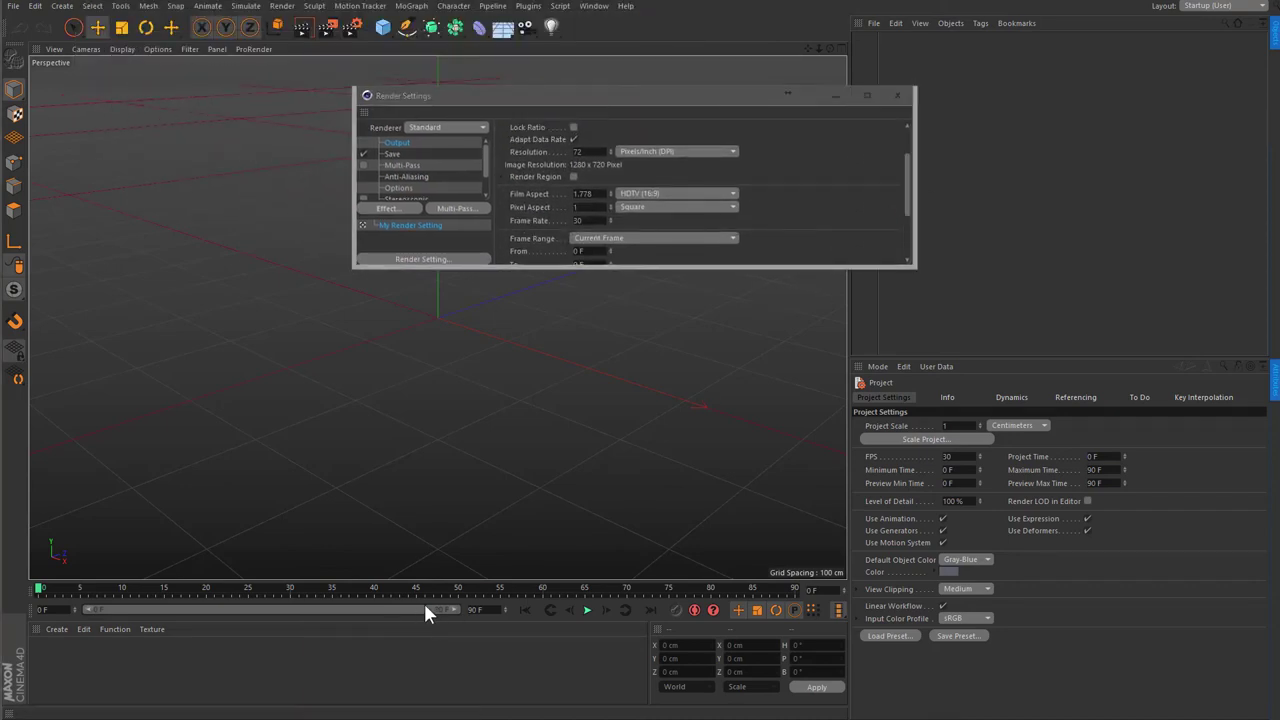
{"action": "scroll", "coordinate": [907, 200], "scroll_direction": "down", "scroll_amount": 1}
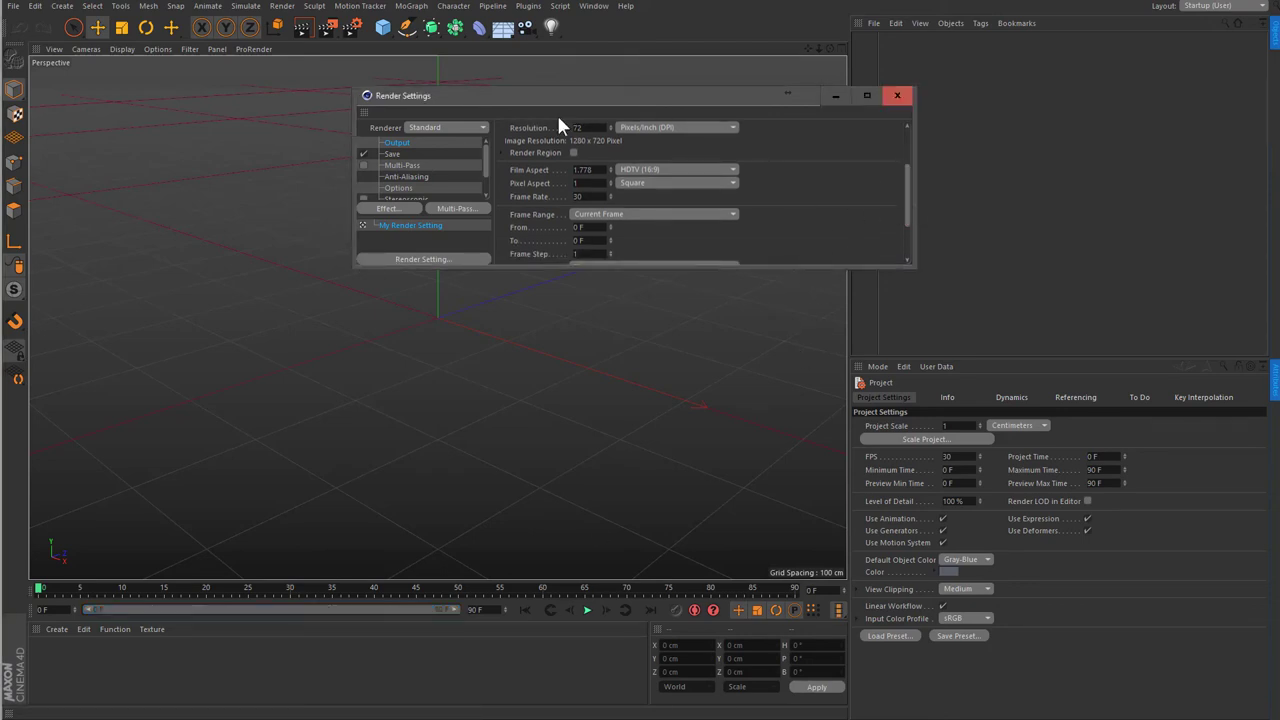
{"action": "left_click", "coordinate": [528, 6]}
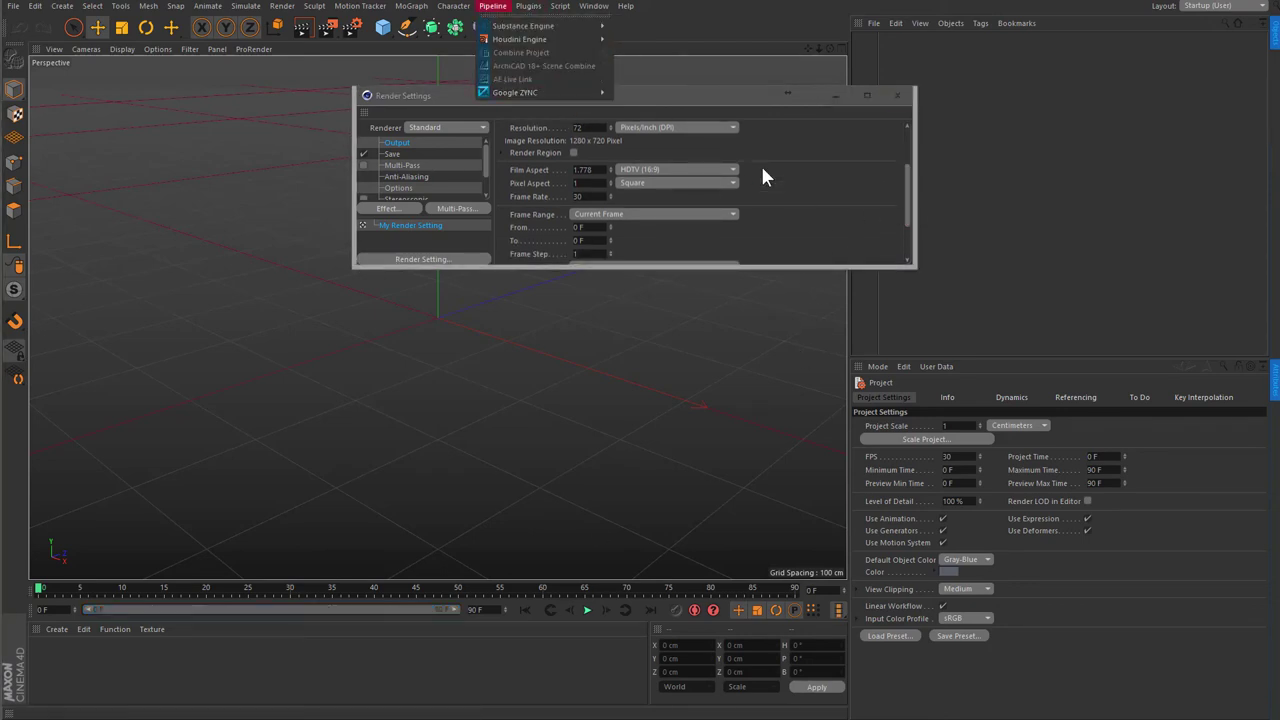
{"action": "left_click", "coordinate": [897, 95]}
{"action": "left_click", "coordinate": [897, 95]}
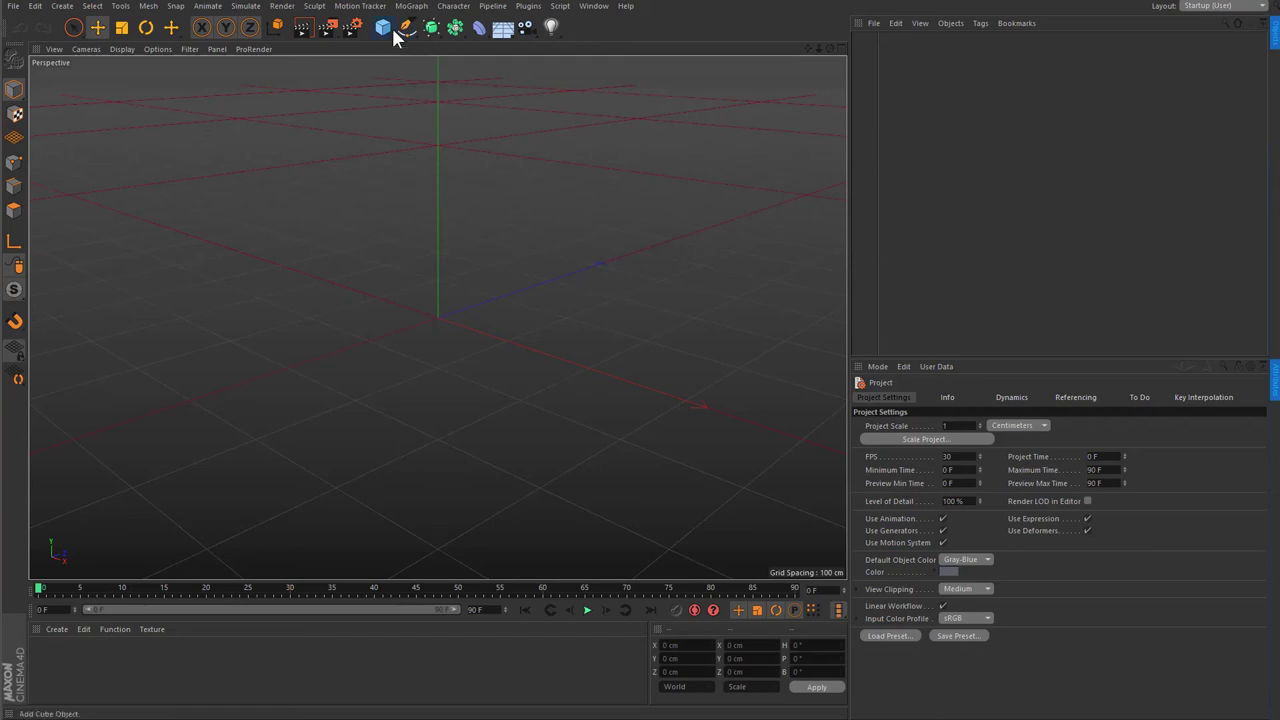
- Float the primitive objects palette with Large Icons and stretch it taller
{"action": "left_click", "coordinate": [392, 30]}
{"action": "left_click_drag", "start_coordinate": [493, 28], "coordinate": [777, 271]}
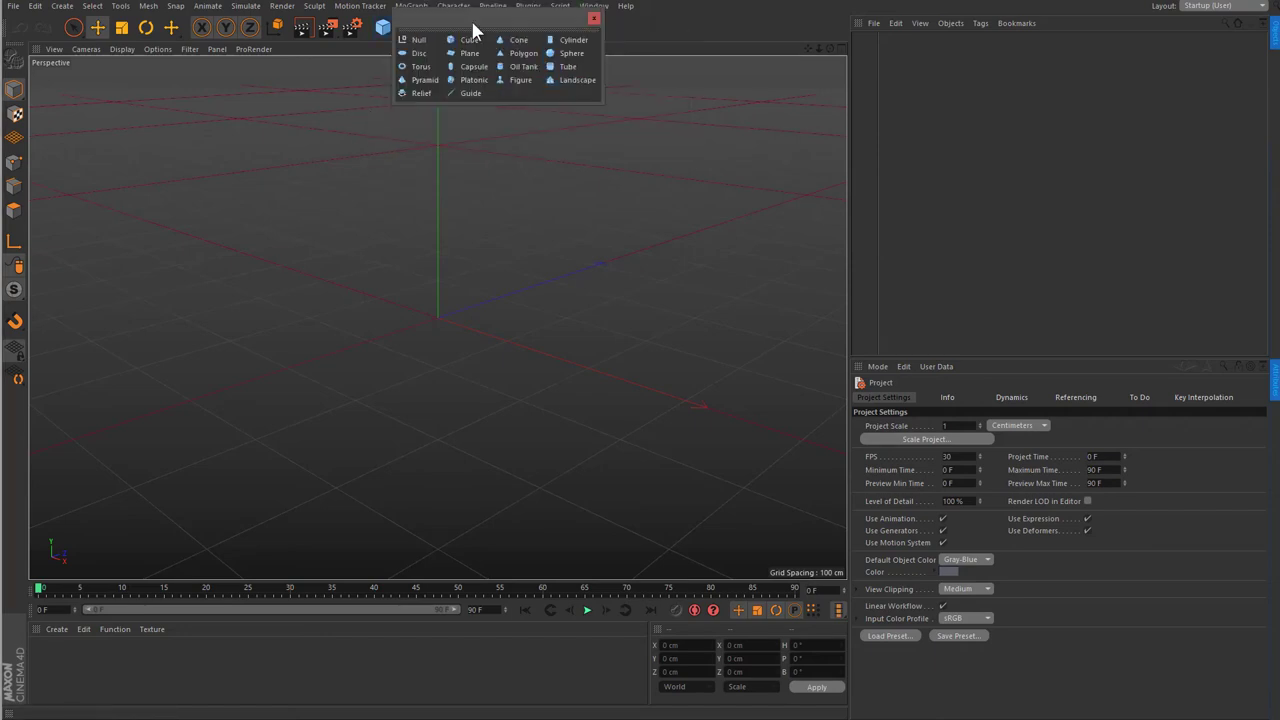
{"action": "right_click", "coordinate": [915, 253]}
{"action": "mouse_move", "coordinate": [946, 306]}
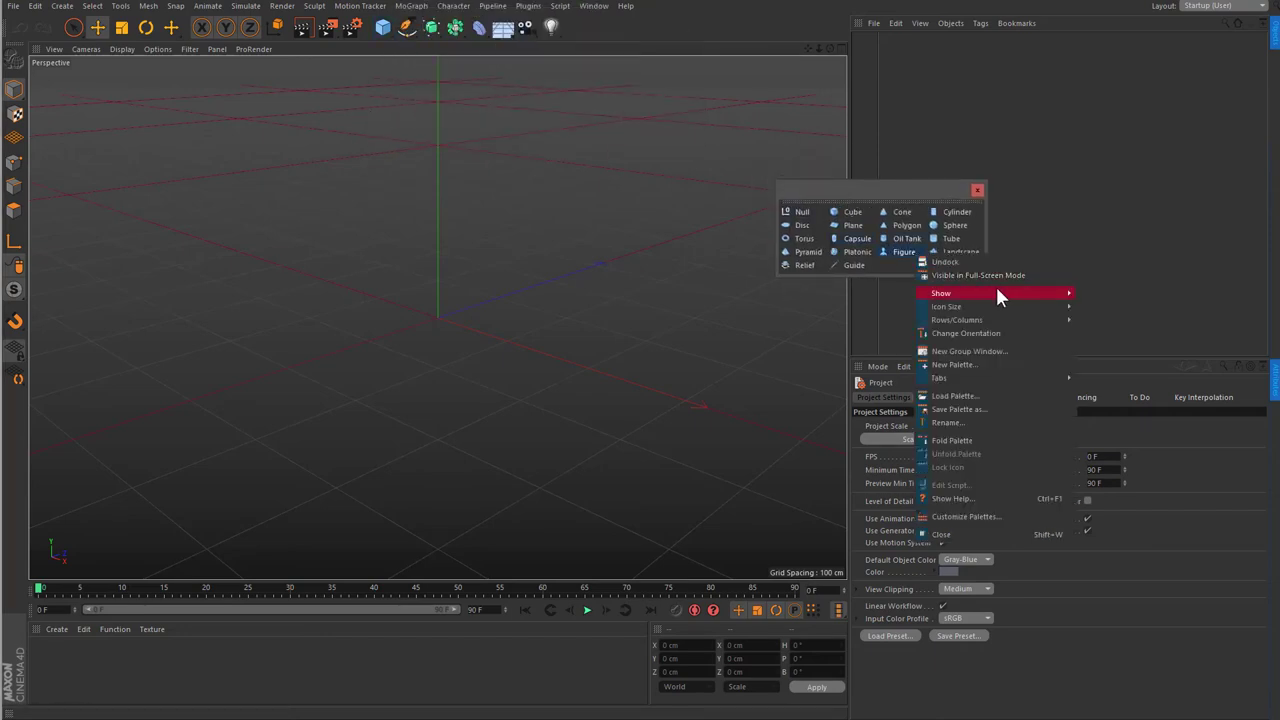
{"action": "left_click", "coordinate": [1100, 338]}
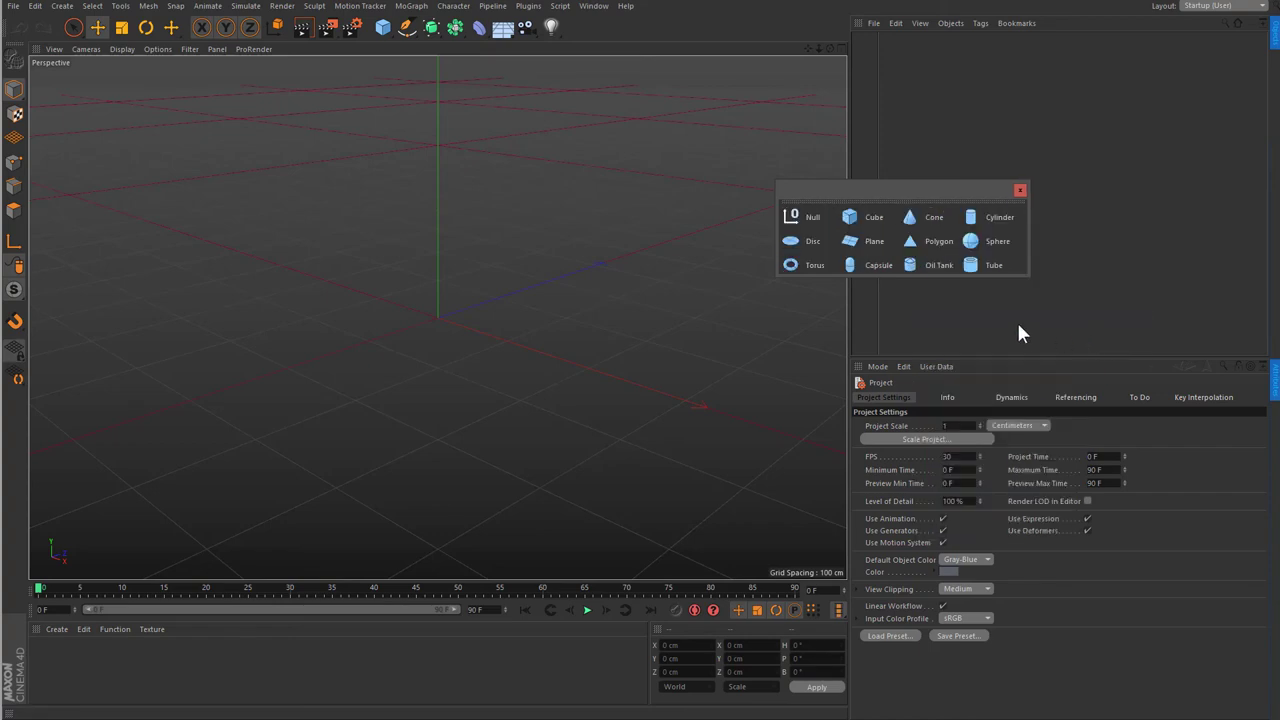
{"action": "left_click_drag", "start_coordinate": [990, 276], "coordinate": [998, 428]}
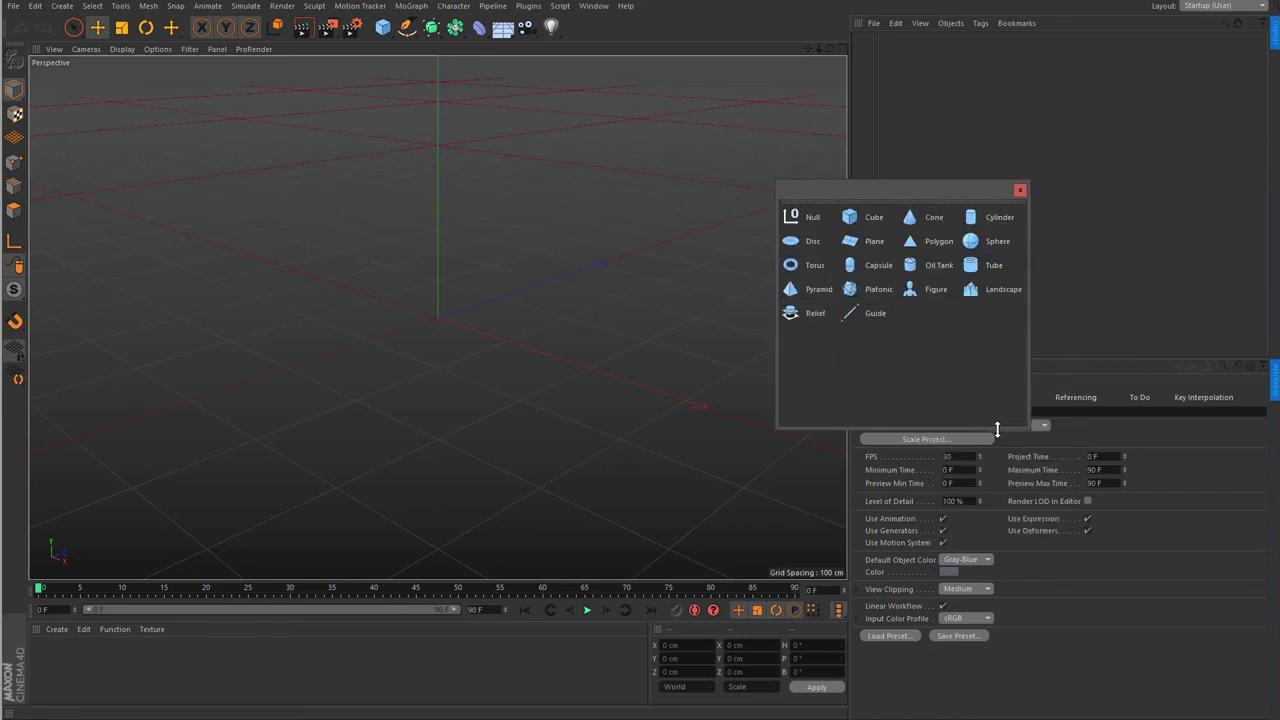
{"action": "left_click", "coordinate": [456, 32]}
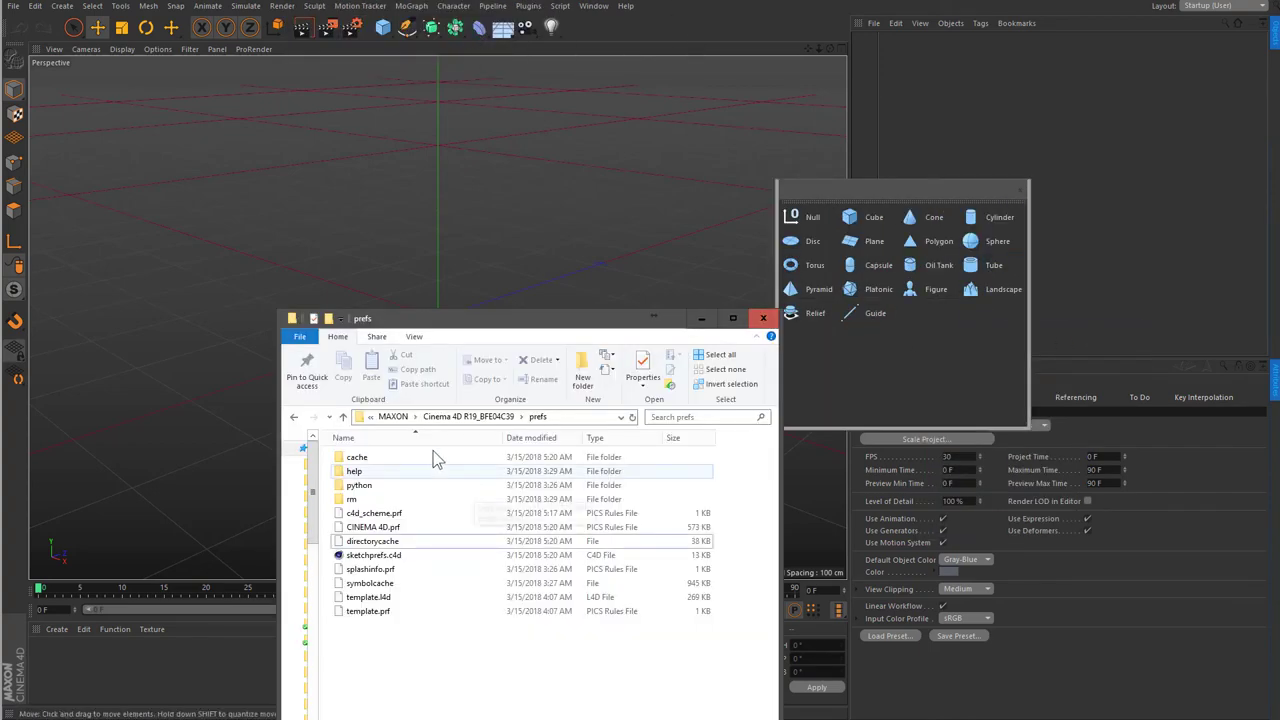
- Enlarge the folder window and go to the m.2 (C:) drive via This PC
{"action": "left_click_drag", "start_coordinate": [513, 331], "coordinate": [498, 281]}
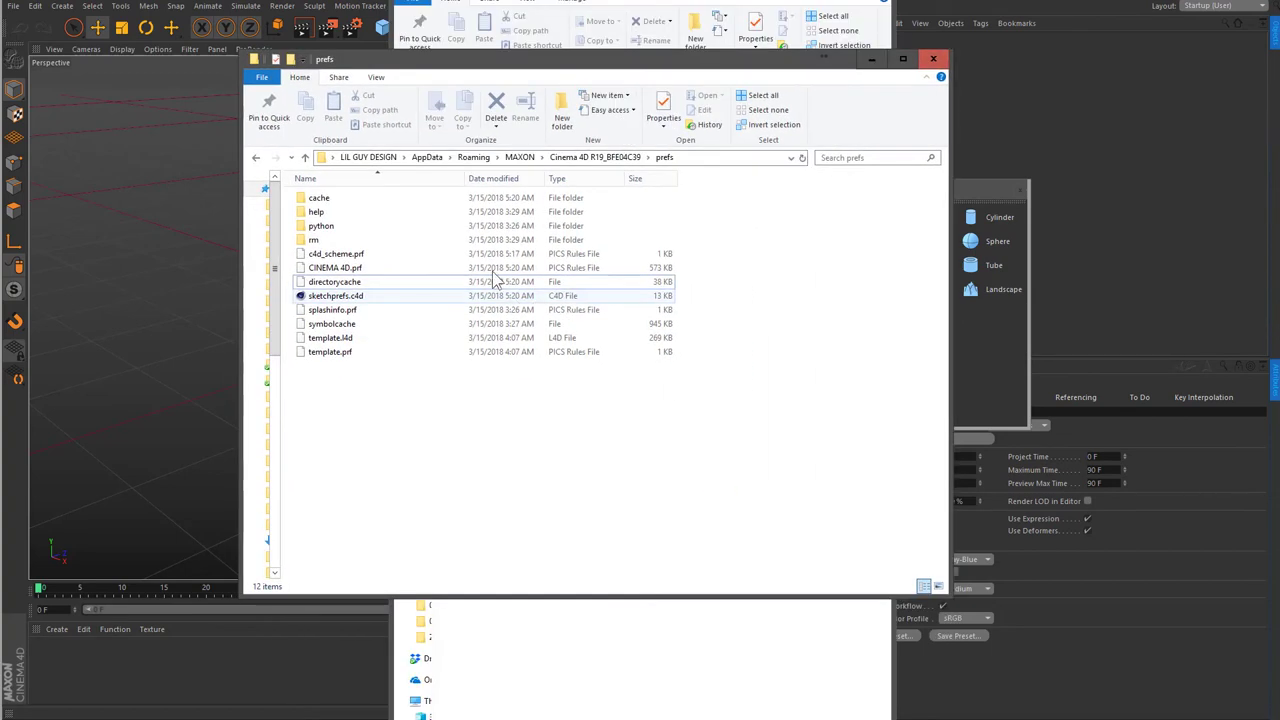
{"action": "left_click", "coordinate": [306, 158]}
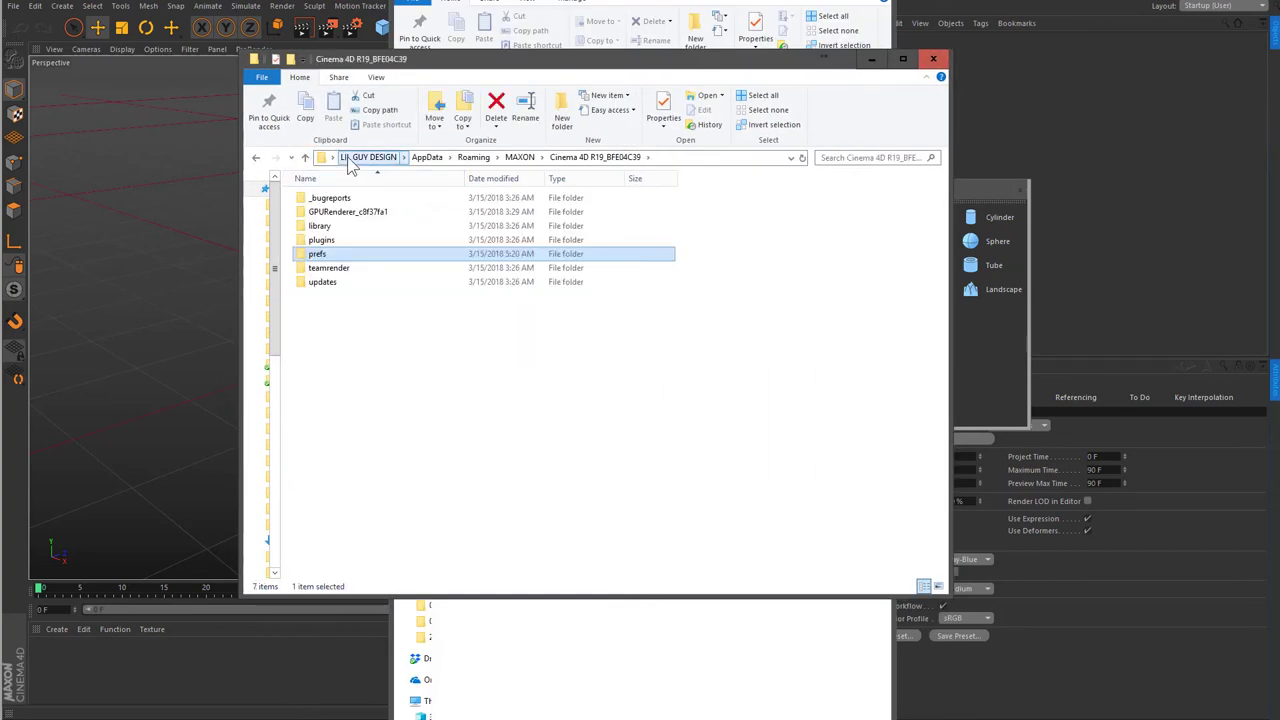
{"action": "left_click", "coordinate": [345, 158]}
{"action": "left_click", "coordinate": [331, 158]}
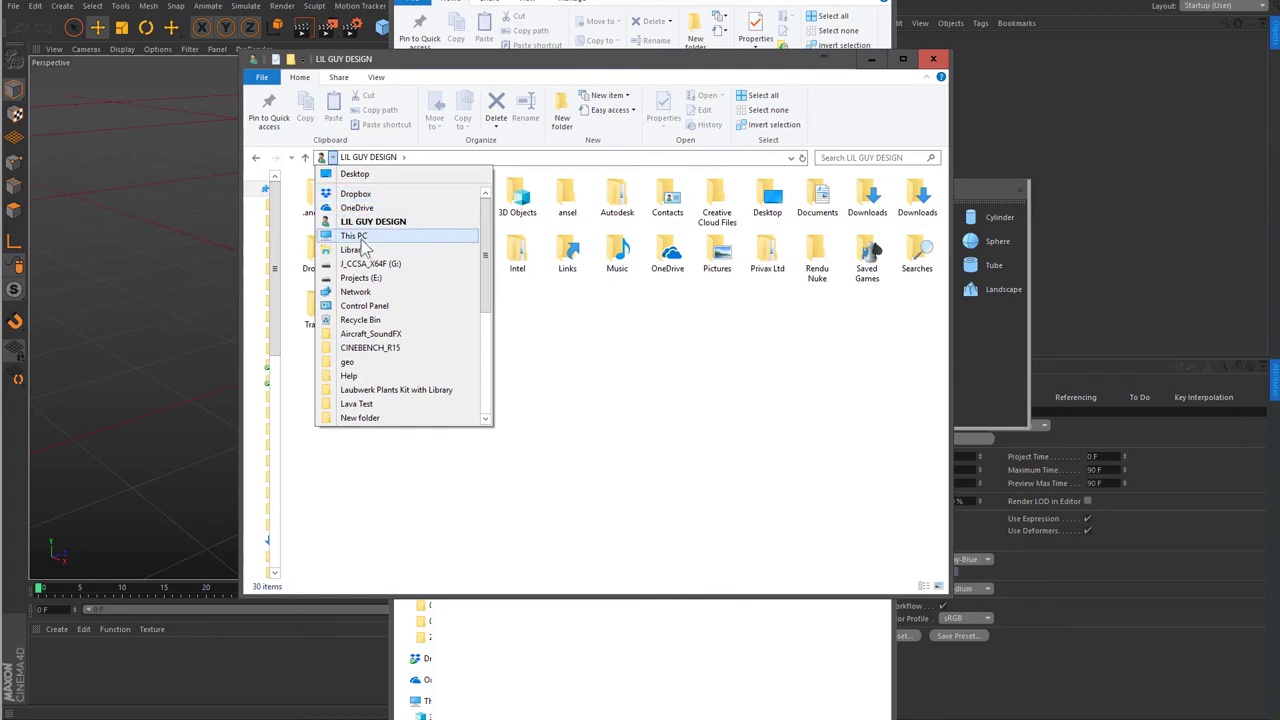
{"action": "left_click", "coordinate": [360, 240]}
{"action": "double_click", "coordinate": [370, 350]}
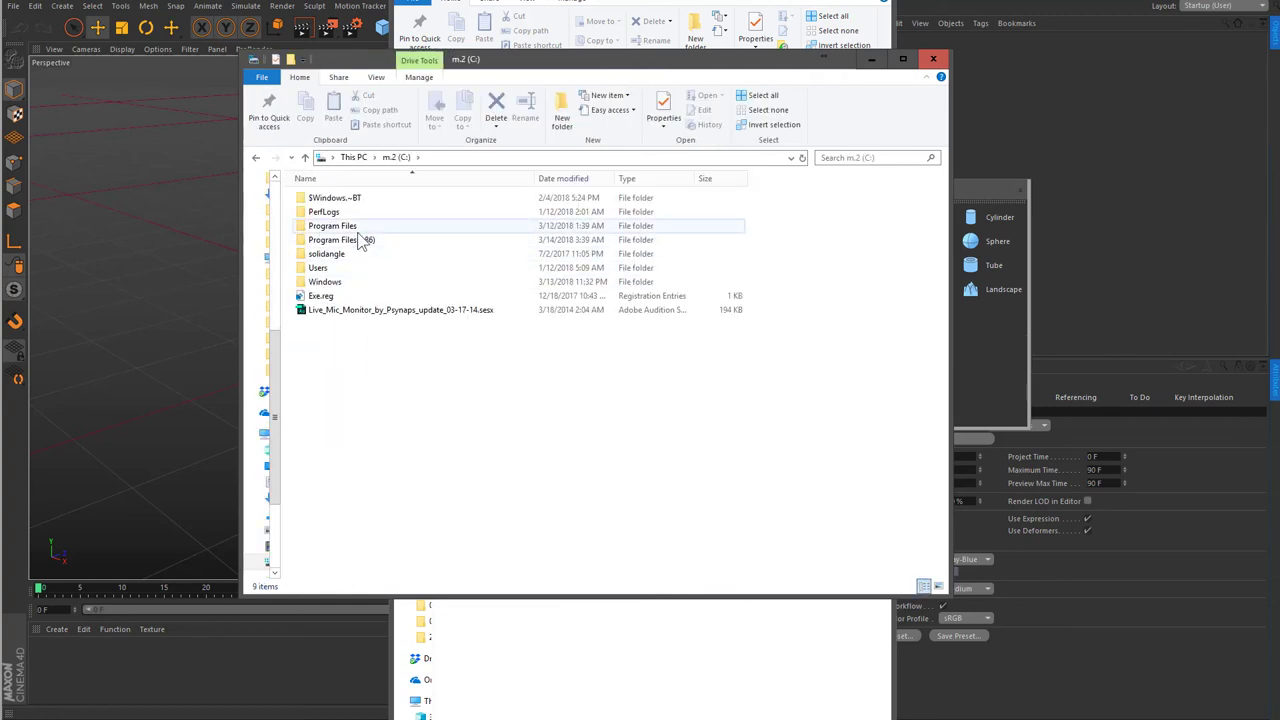
- Browse into Program Files\MAXON\CINEMA 4D R19\resource\modules\c4dplugin\icons
{"action": "double_click", "coordinate": [345, 226]}
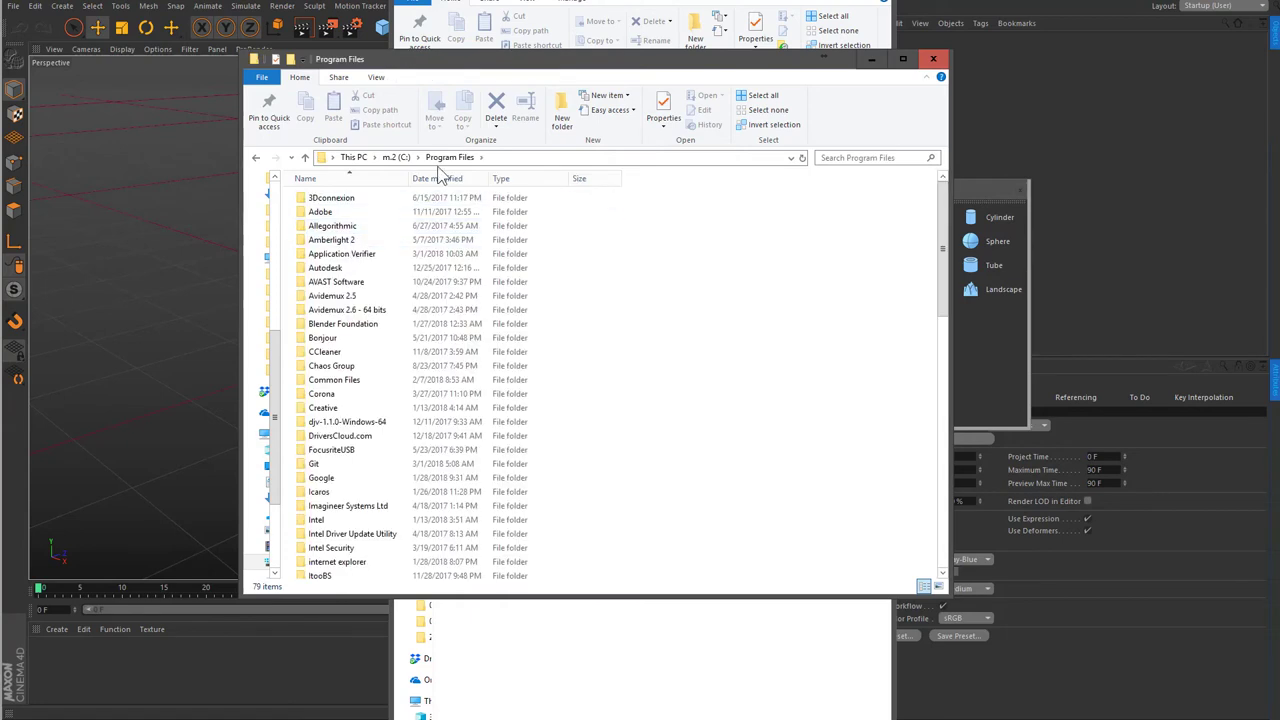
{"action": "scroll", "coordinate": [360, 420], "scroll_direction": "down", "scroll_amount": 10}
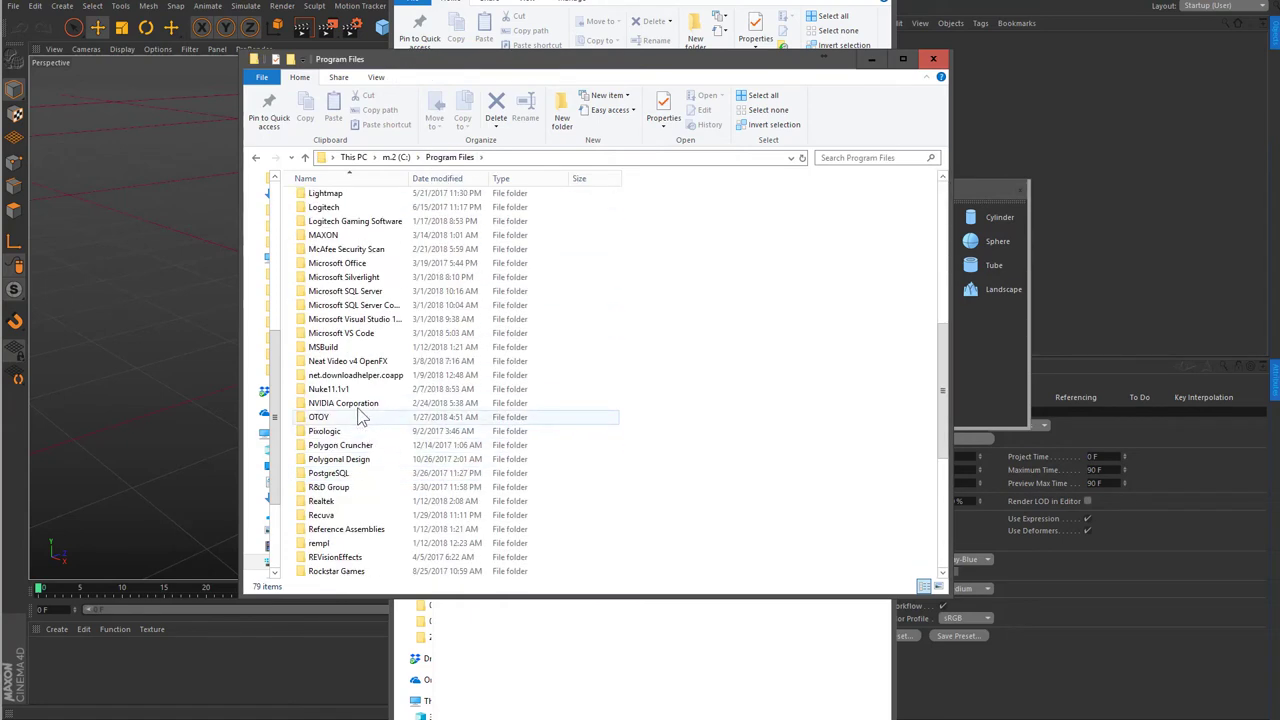
{"action": "double_click", "coordinate": [335, 235]}
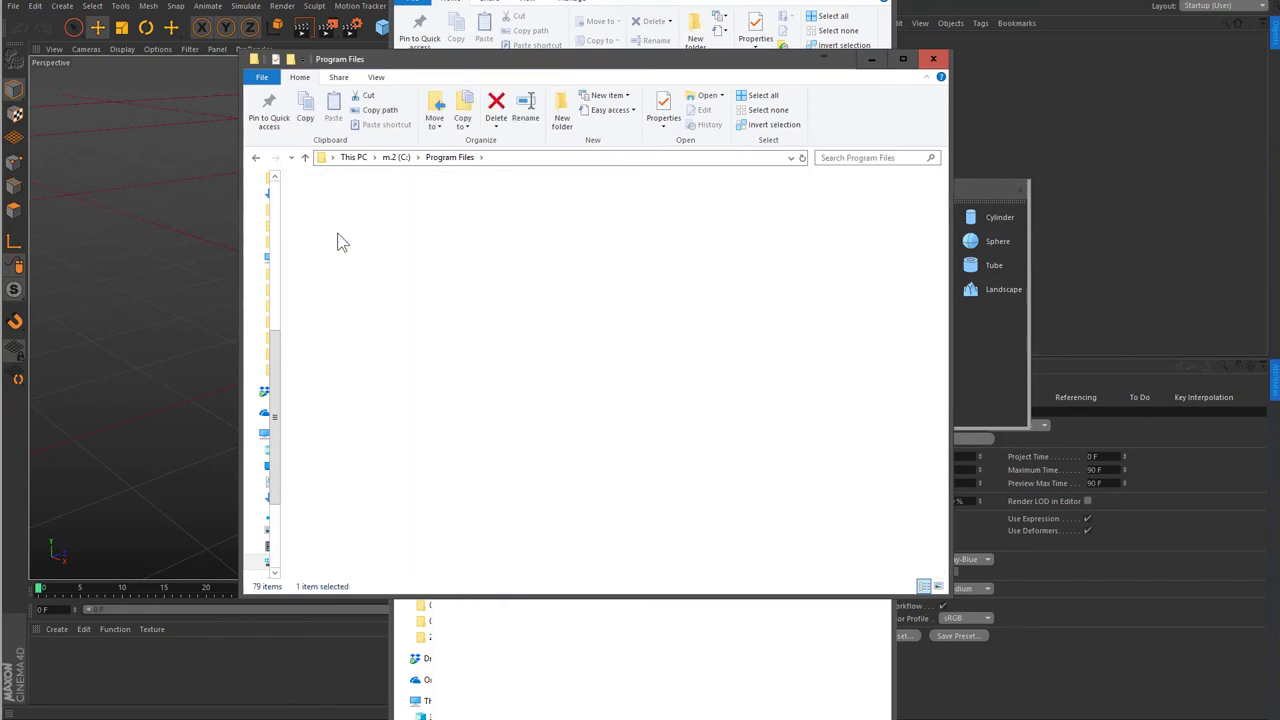
{"action": "double_click", "coordinate": [337, 240]}
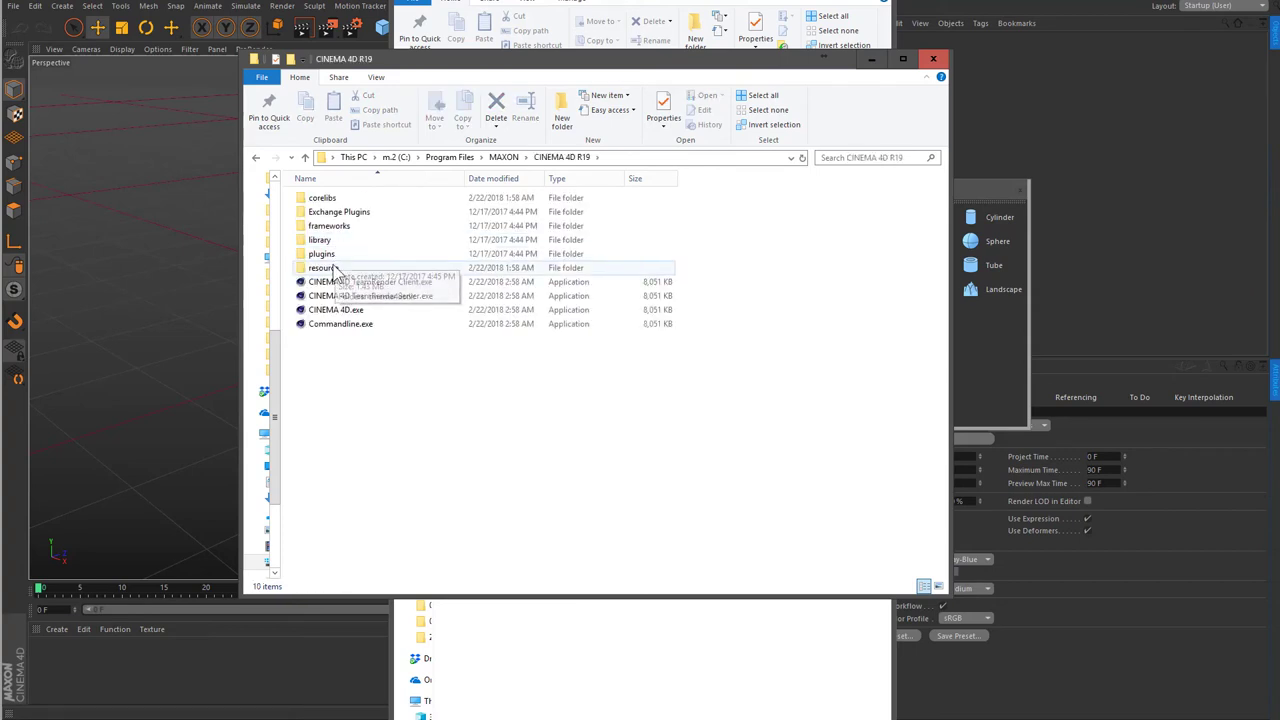
{"action": "double_click", "coordinate": [330, 267]}
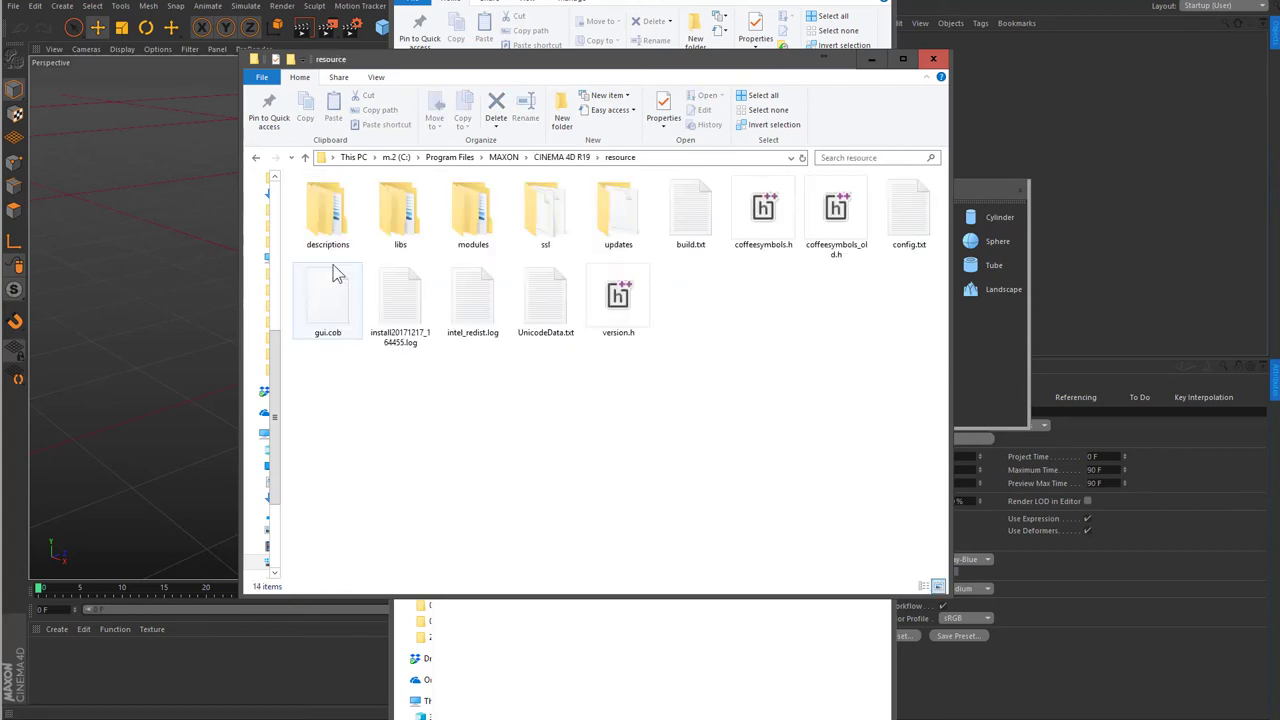
{"action": "double_click", "coordinate": [478, 220]}
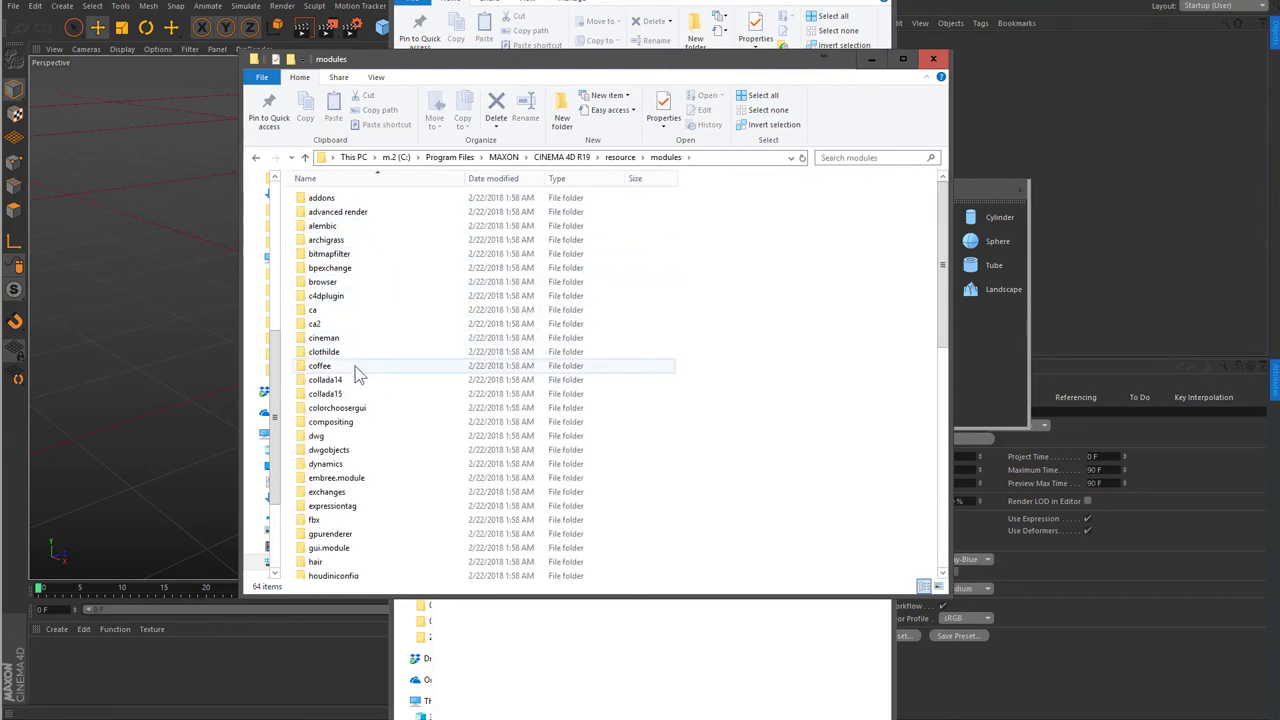
{"action": "double_click", "coordinate": [334, 296]}
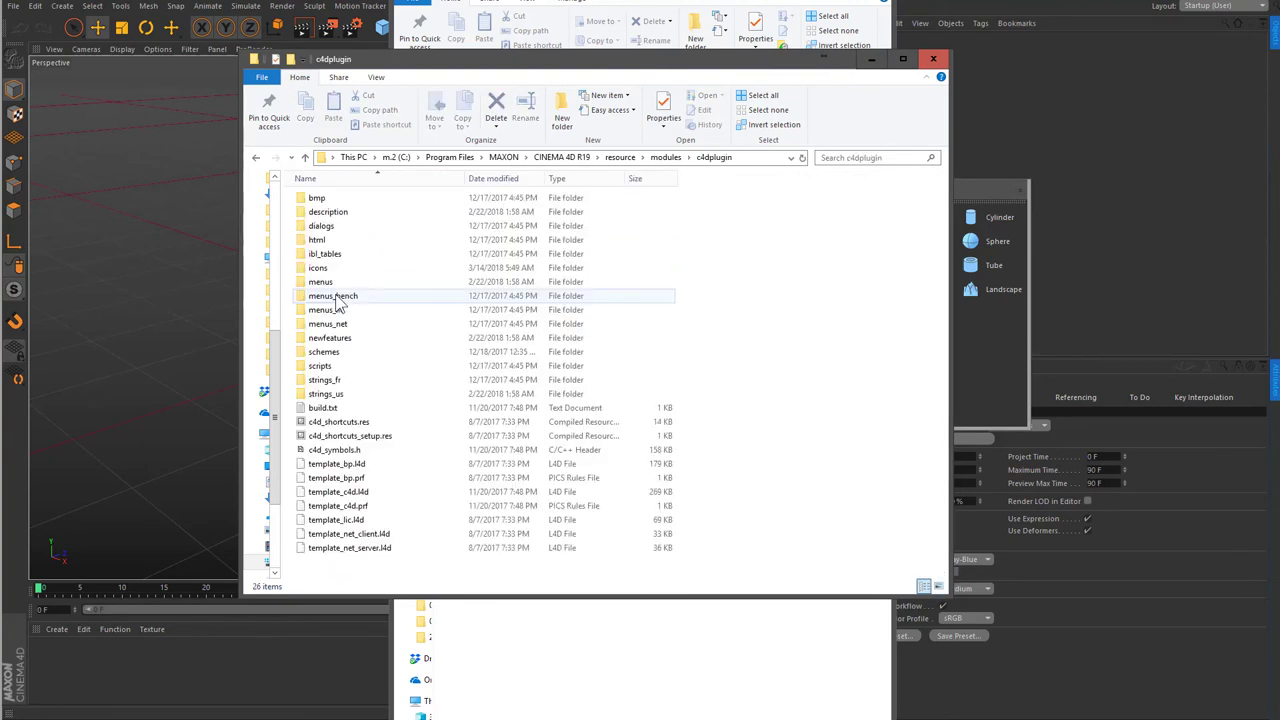
{"action": "double_click", "coordinate": [332, 270]}
- Duplicate interface_icons_2x.tif in the icons folder, granting permission to copy
{"action": "left_click", "coordinate": [402, 218]}
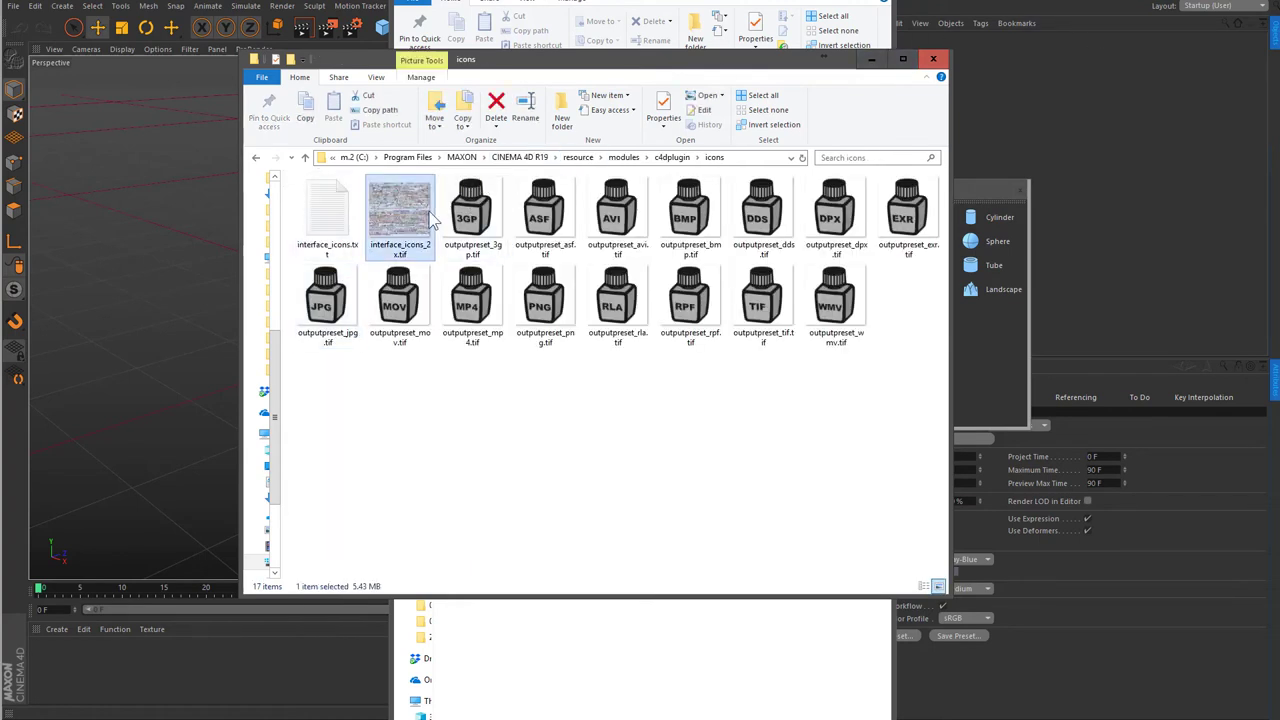
{"action": "left_click_drag", "start_coordinate": [412, 228], "coordinate": [545, 450]}
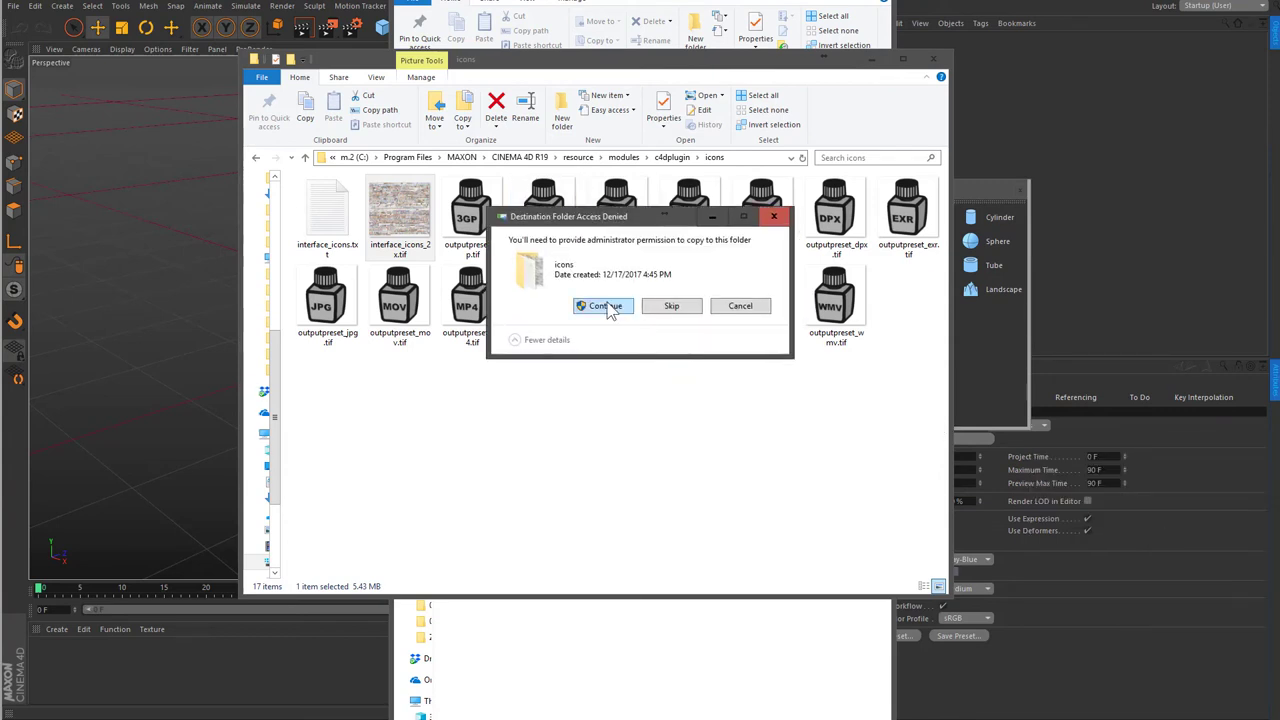
{"action": "left_click", "coordinate": [545, 303]}
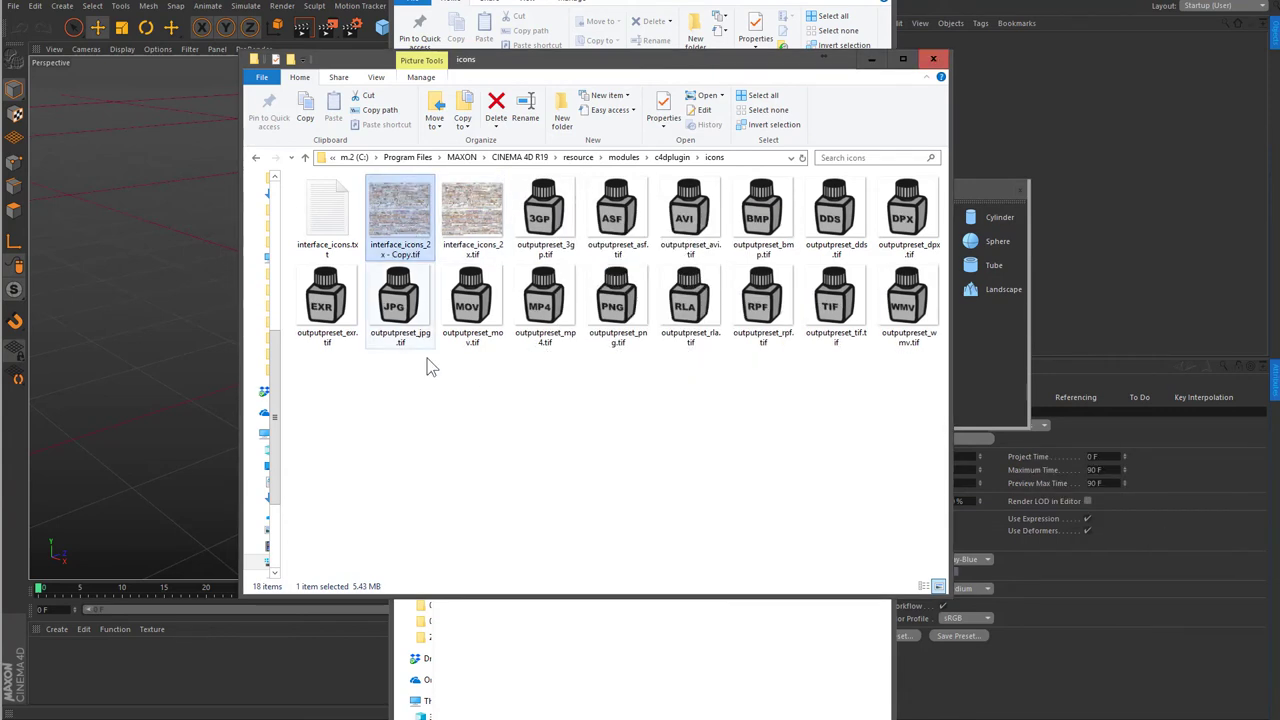
{"action": "left_click", "coordinate": [465, 214]}
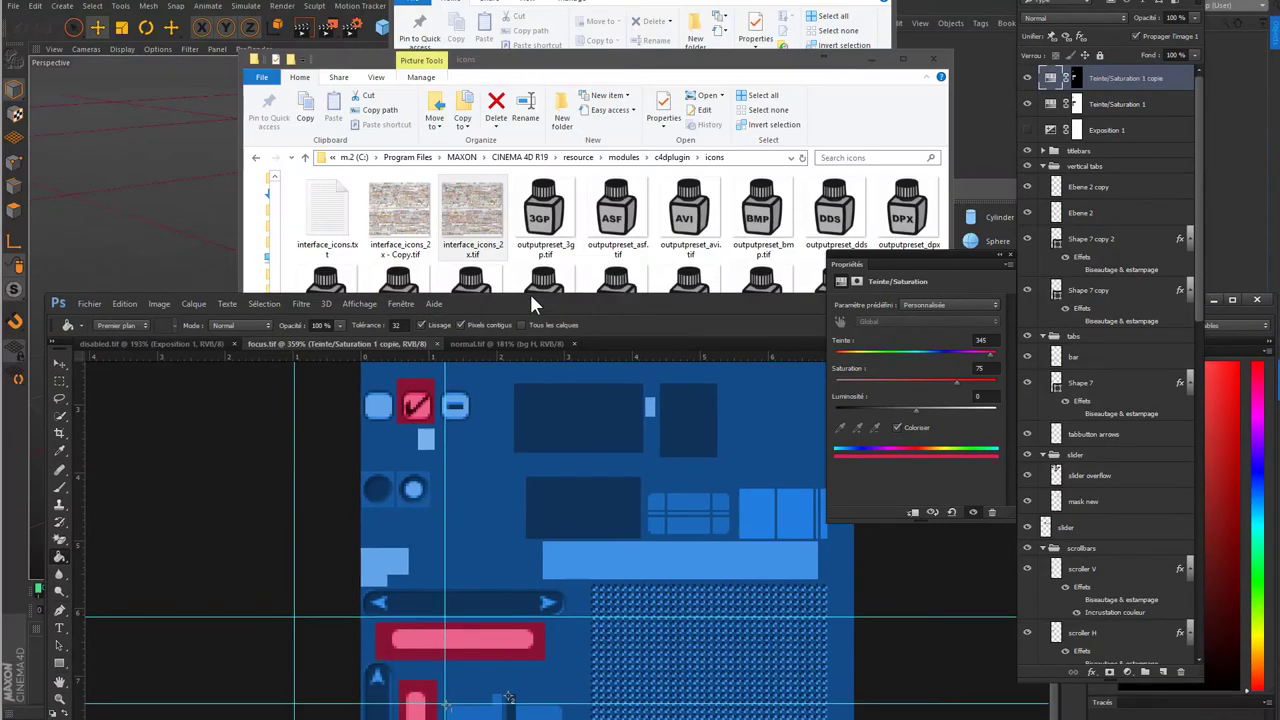
- Open interface_icons_2x.tif in Photoshop at 100% and maximize the window
{"action": "mouse_move", "coordinate": [472, 215]}
{"action": "left_mouse_down"}
{"action": "mouse_move", "coordinate": [605, 340]}
{"action": "mouse_move", "coordinate": [638, 326]}
{"action": "mouse_move", "coordinate": [611, 168]}
{"action": "mouse_move", "coordinate": [621, 156]}
{"action": "left_mouse_up"}
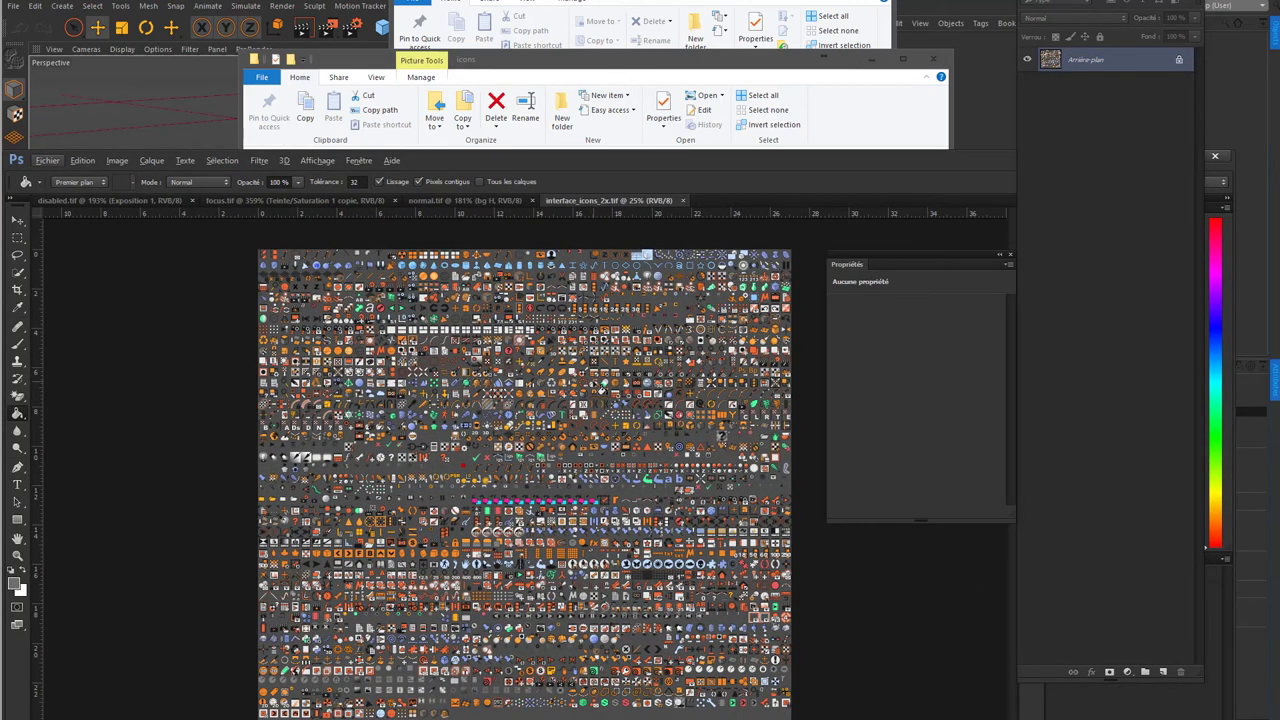
{"action": "key", "text": "ctrl+1"}
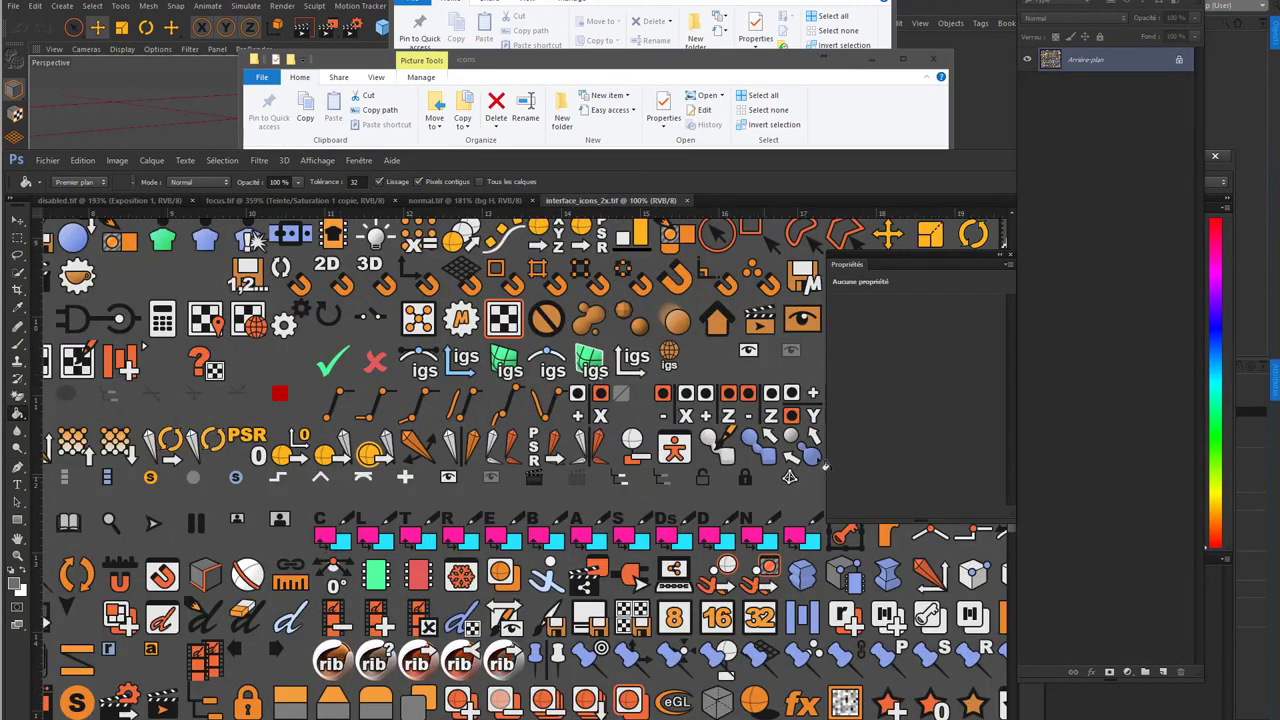
{"action": "double_click", "coordinate": [792, 150]}
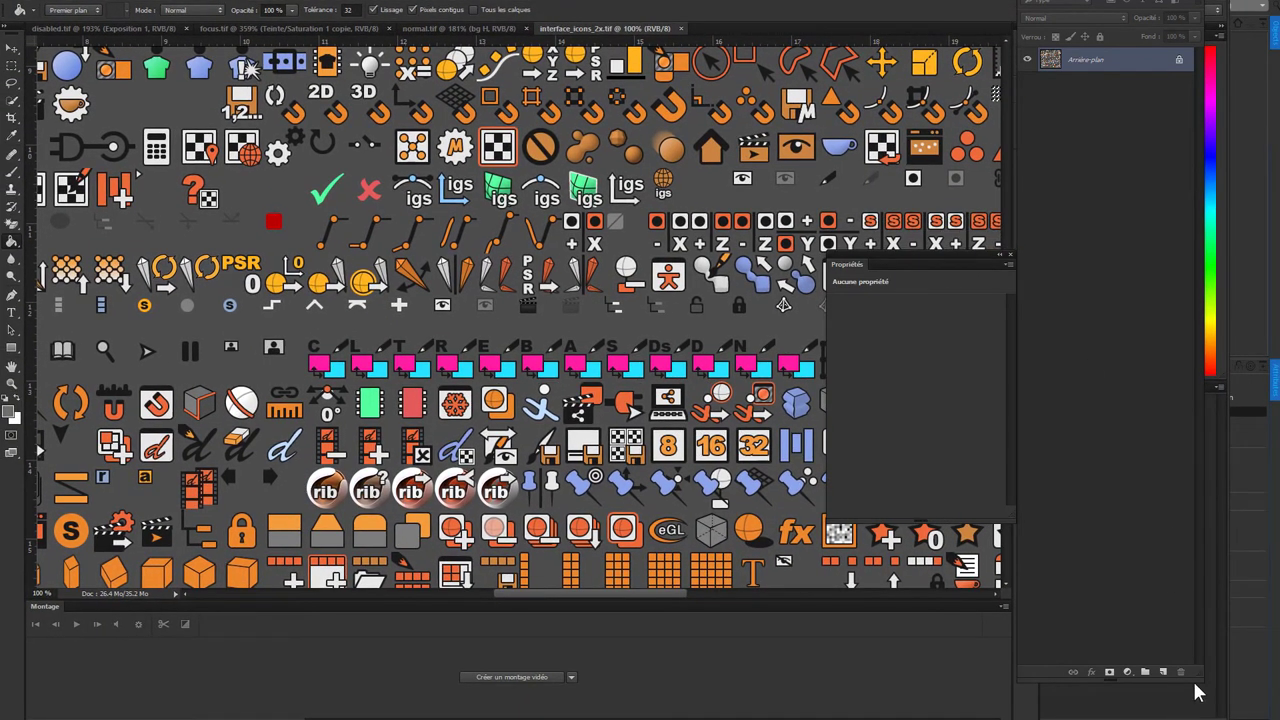
- Hide the side panels, pan to the lower-right icons, and close the empty Propriétés panel
{"action": "key", "text": "alt+Tab"}
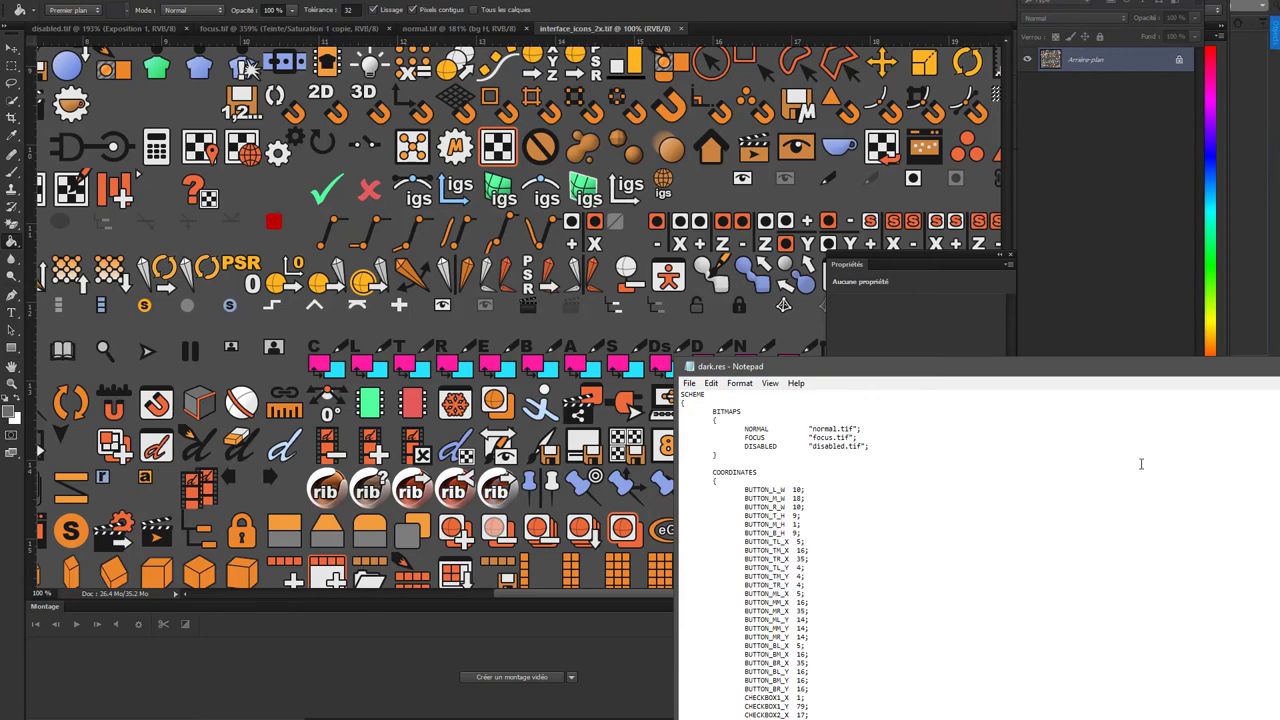
{"action": "key", "text": "alt+Tab"}
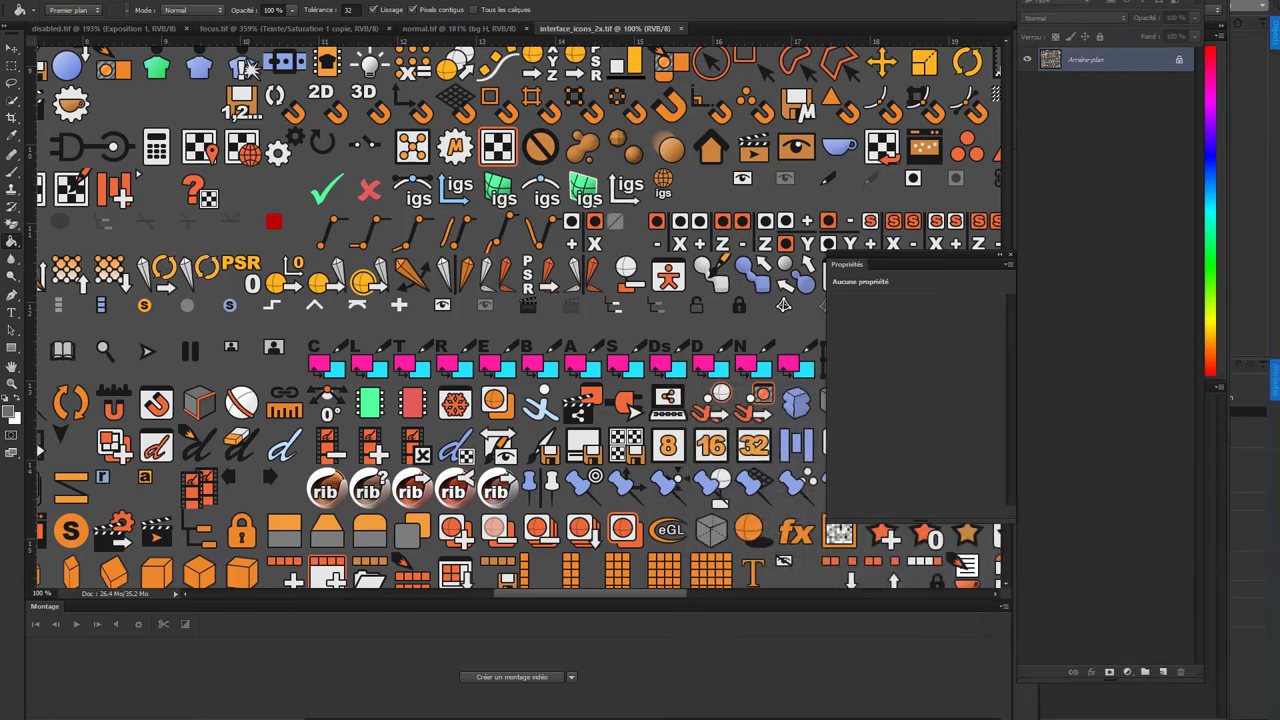
{"action": "key", "text": "shift+Tab"}
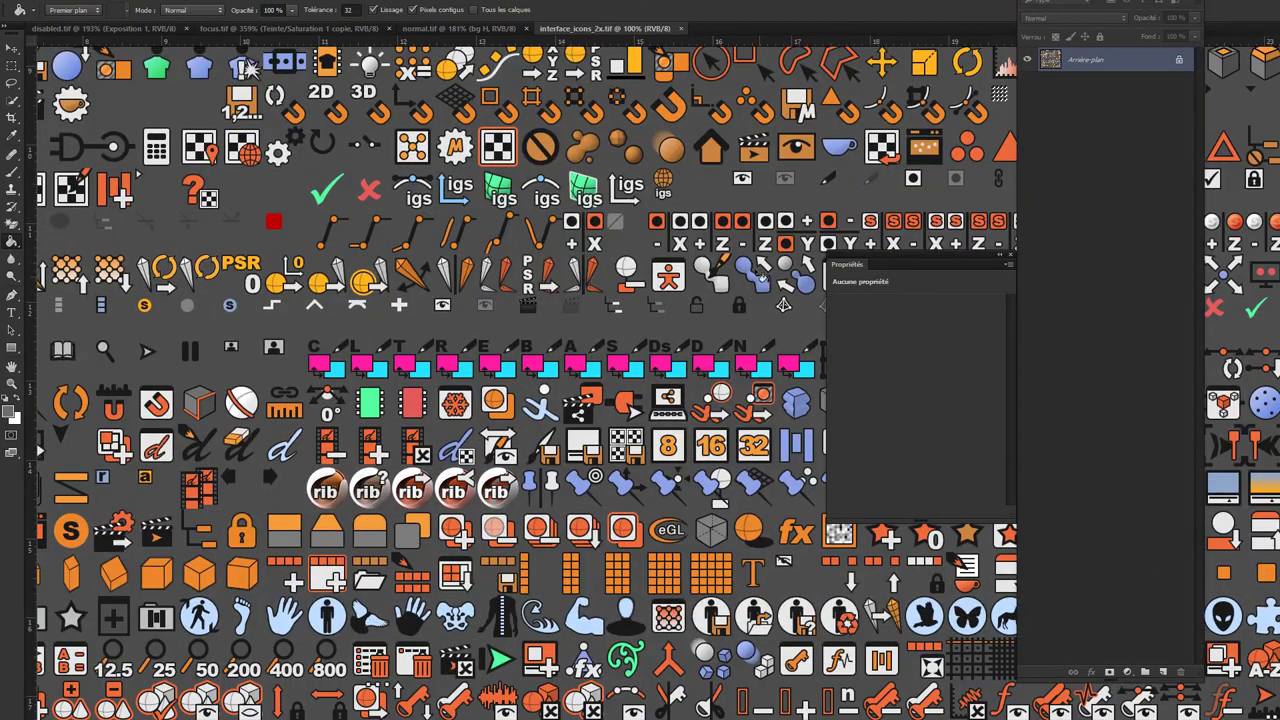
{"action": "left_click_drag", "start_coordinate": [682, 330], "coordinate": [485, 130]}
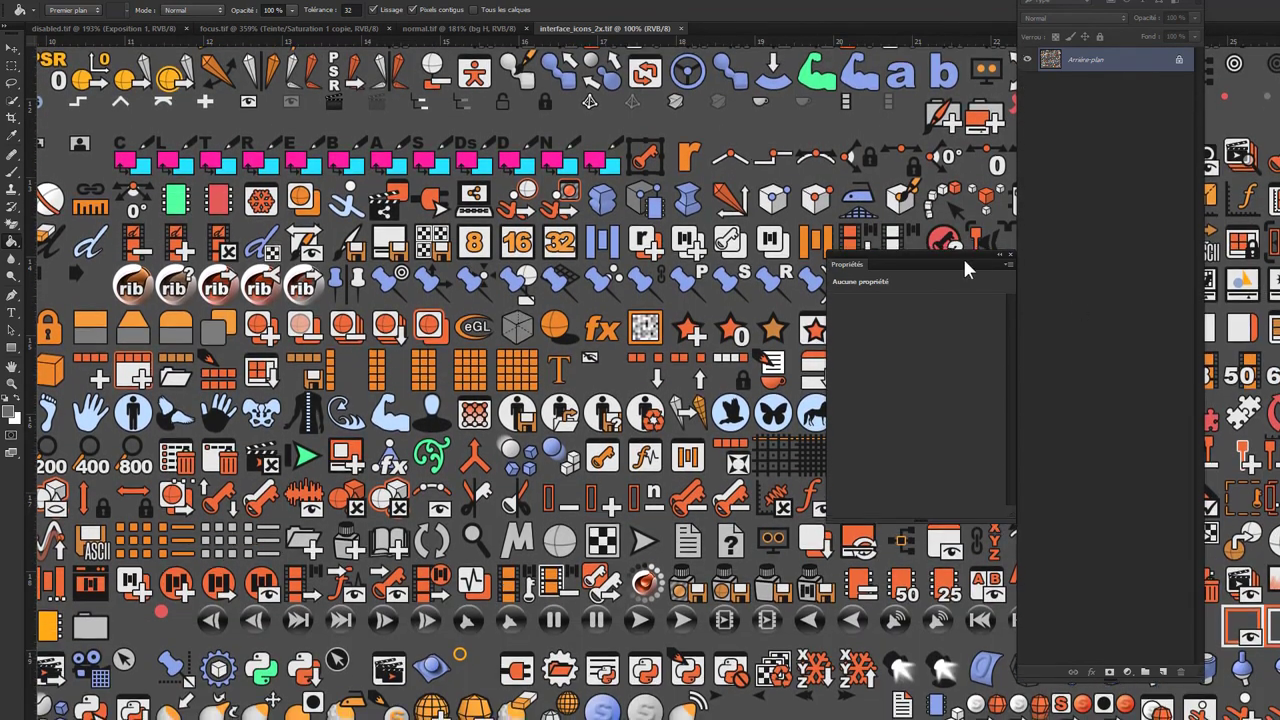
{"action": "left_click_drag", "start_coordinate": [987, 266], "coordinate": [935, 278]}
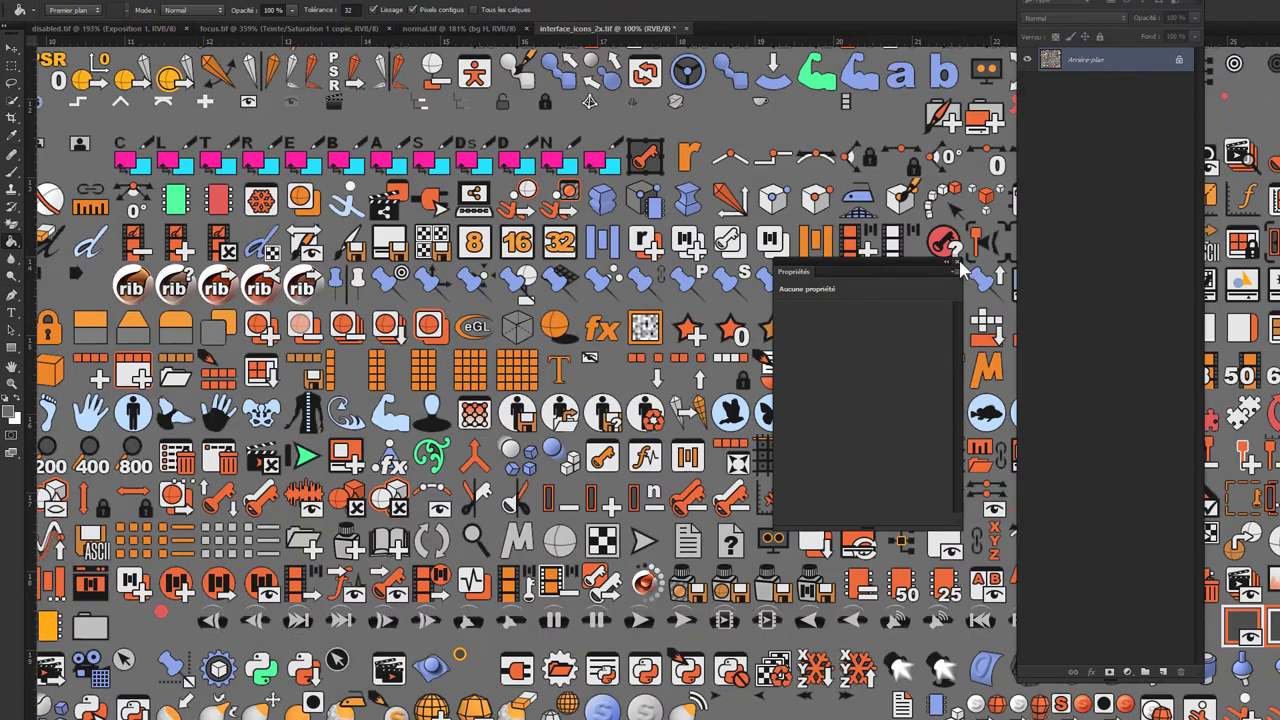
{"action": "left_click", "coordinate": [955, 269]}
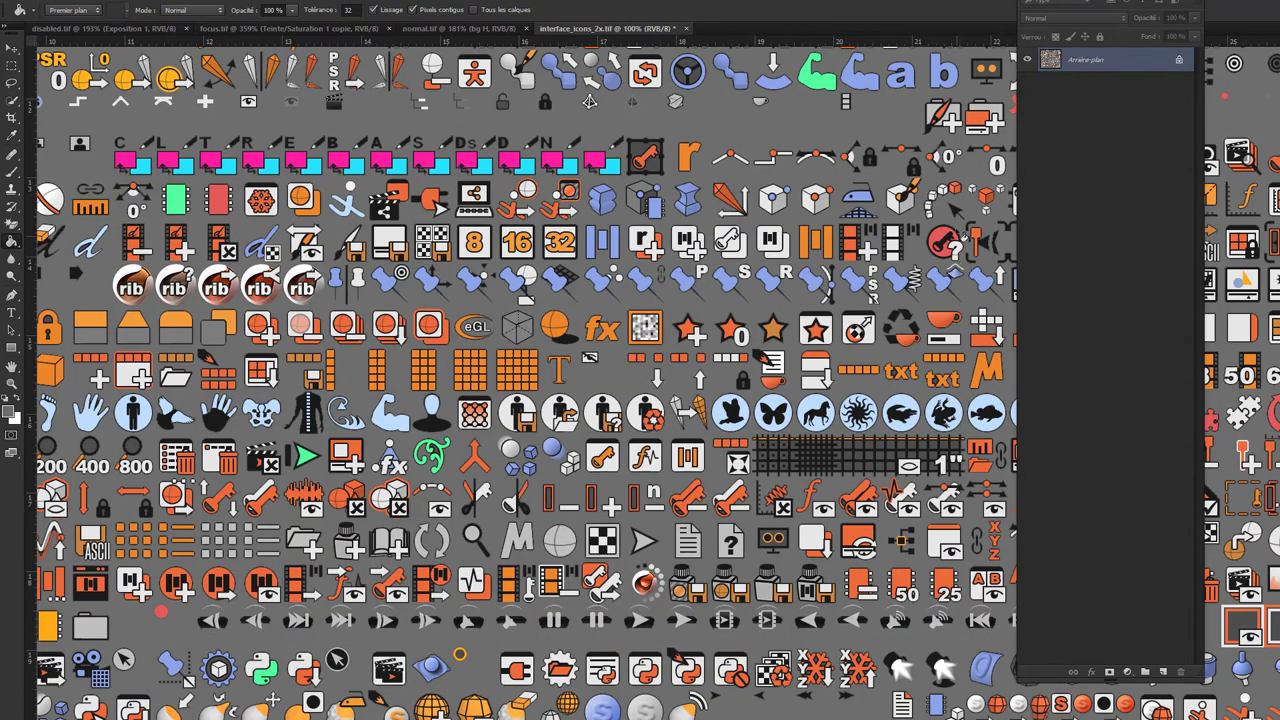
- Duplicate the Arrière-plan background layer
{"action": "mouse_move", "coordinate": [1100, 2]}
{"action": "left_mouse_down"}
{"action": "mouse_move", "coordinate": [1125, 40]}
{"action": "mouse_move", "coordinate": [1132, 21]}
{"action": "left_mouse_up"}
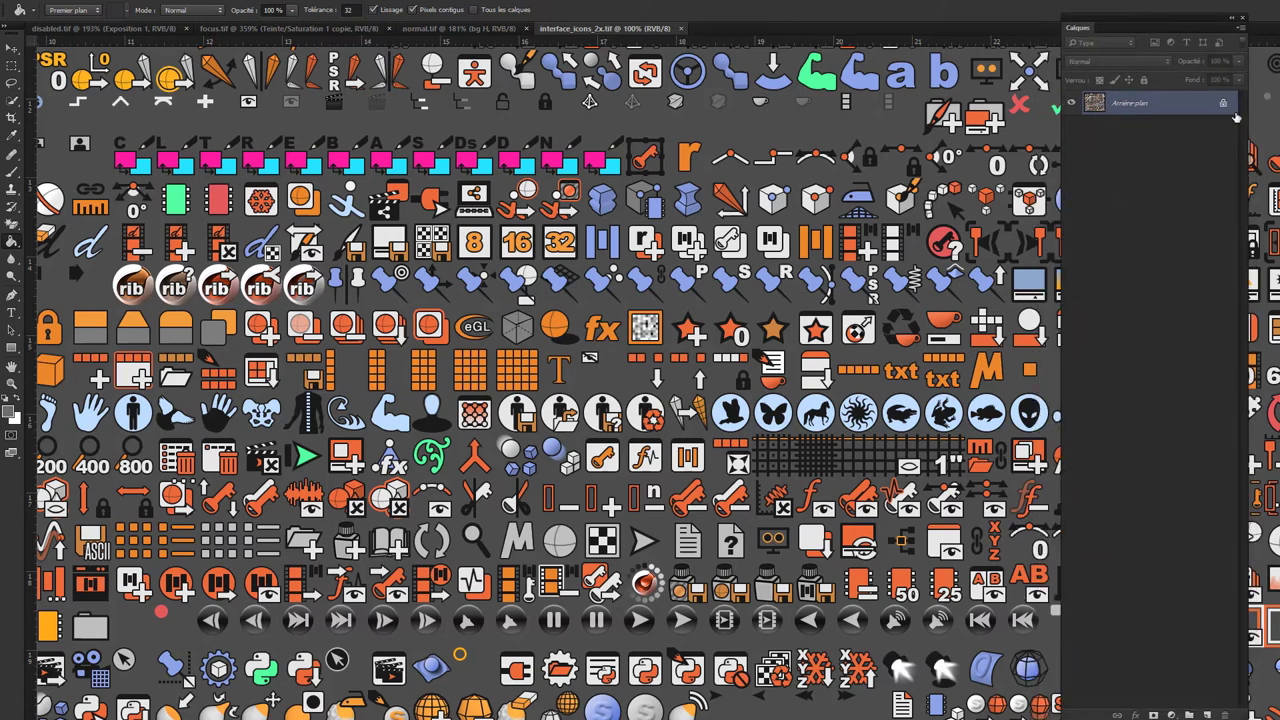
{"action": "left_click_drag", "start_coordinate": [1163, 100], "coordinate": [1205, 715]}
{"action": "mouse_move", "coordinate": [440, 201]}
{"action": "left_mouse_down"}
{"action": "mouse_move", "coordinate": [672, 352]}
{"action": "mouse_move", "coordinate": [882, 309]}
{"action": "left_mouse_up"}
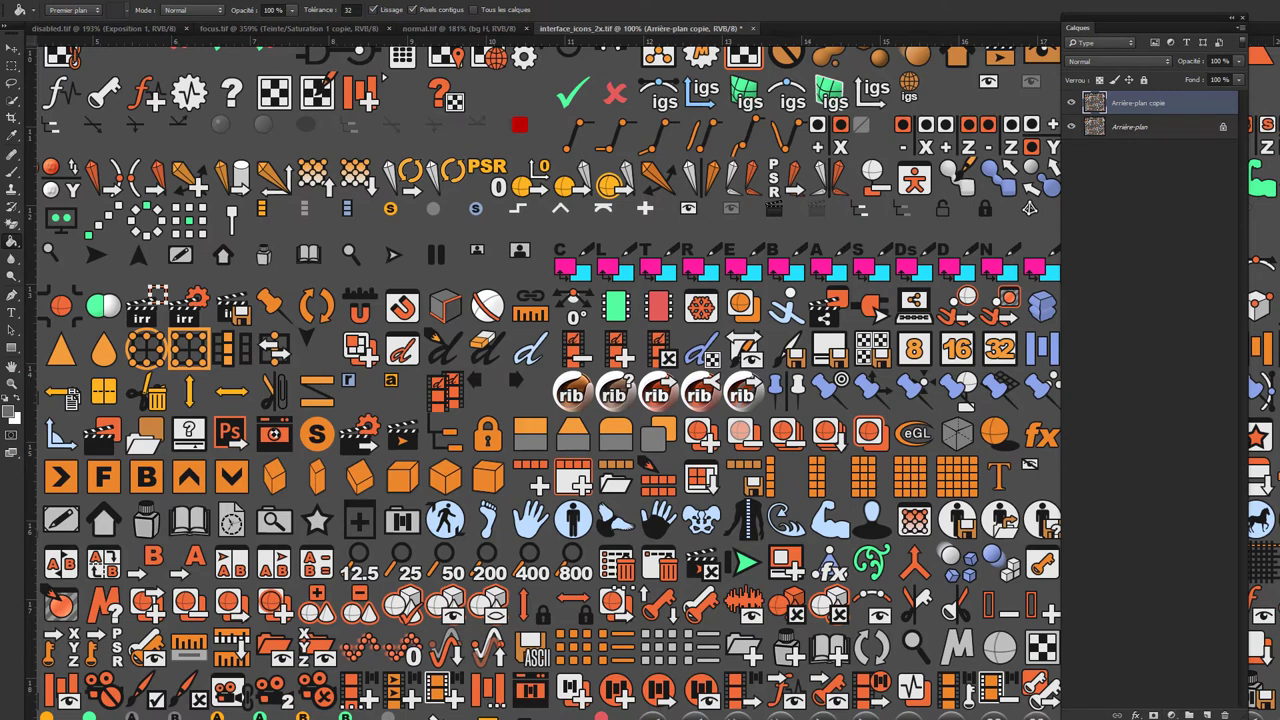
{"action": "left_click_drag", "start_coordinate": [1133, 716], "coordinate": [1133, 482]}
- Add a Teinte/Saturation layer, sample the orange icons and set hue +170 to turn them blue
{"action": "left_click", "coordinate": [1178, 470]}
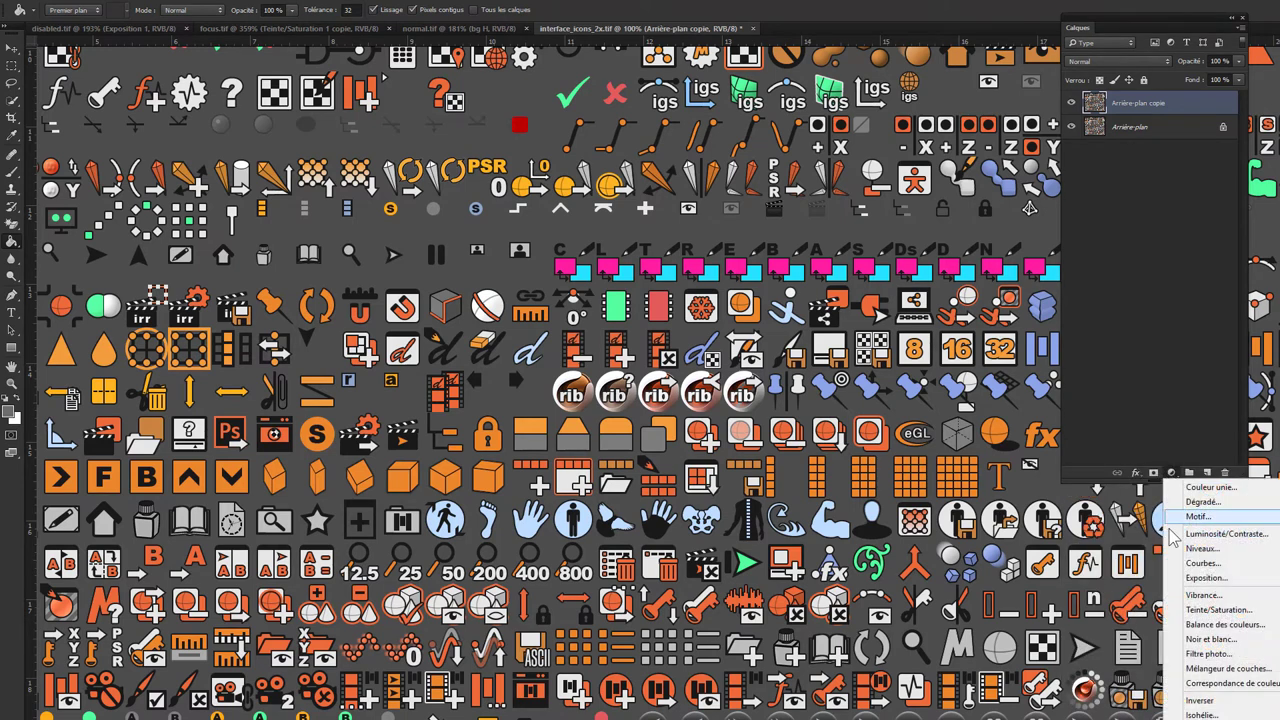
{"action": "left_click", "coordinate": [1192, 616]}
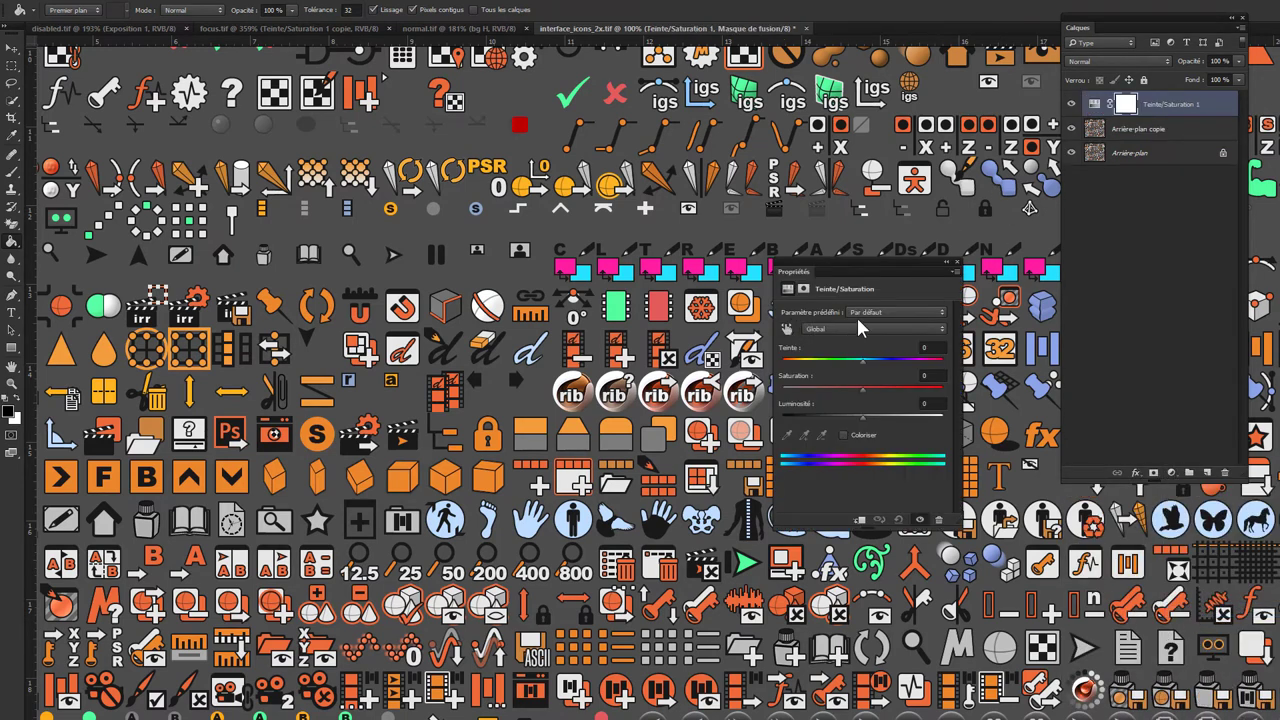
{"action": "left_click", "coordinate": [858, 328]}
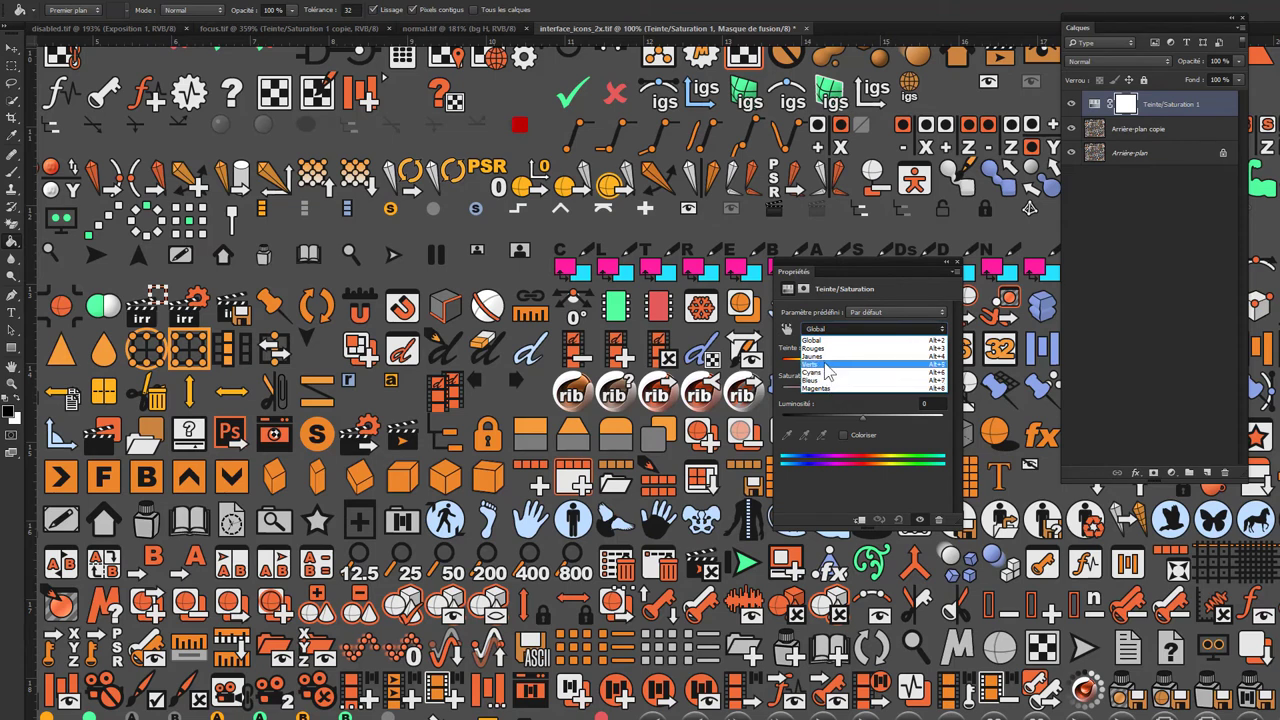
{"action": "left_click", "coordinate": [826, 364]}
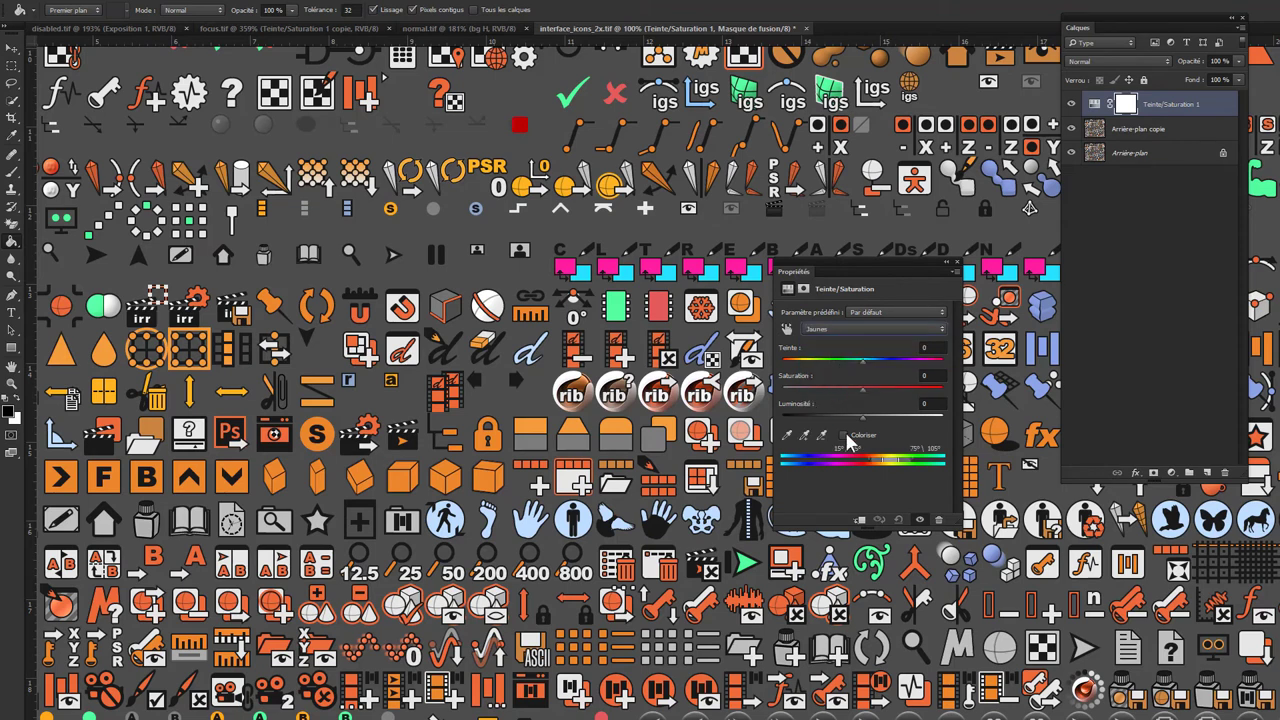
{"action": "left_click", "coordinate": [789, 436]}
{"action": "left_click", "coordinate": [398, 480]}
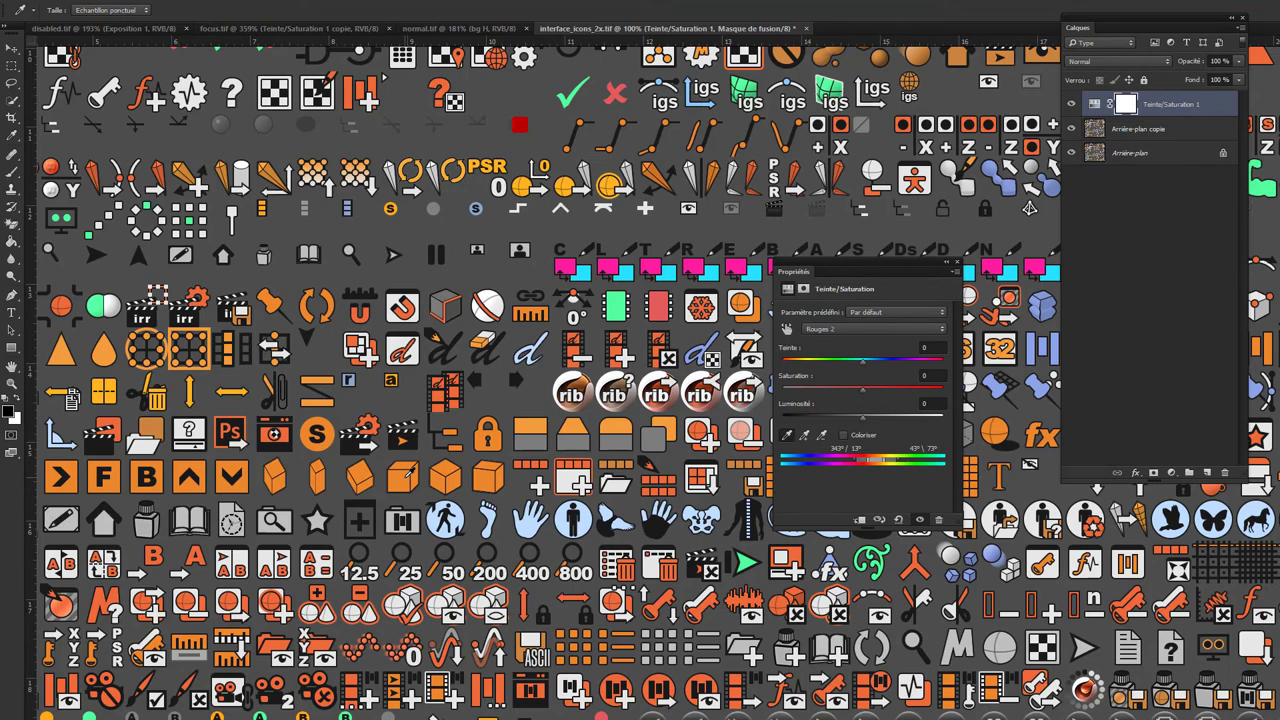
{"action": "mouse_move", "coordinate": [863, 360]}
{"action": "left_mouse_down"}
{"action": "mouse_move", "coordinate": [884, 360]}
{"action": "mouse_move", "coordinate": [819, 360]}
{"action": "mouse_move", "coordinate": [939, 358]}
{"action": "mouse_move", "coordinate": [920, 360]}
{"action": "mouse_move", "coordinate": [951, 370]}
{"action": "mouse_move", "coordinate": [940, 372]}
{"action": "left_mouse_up"}
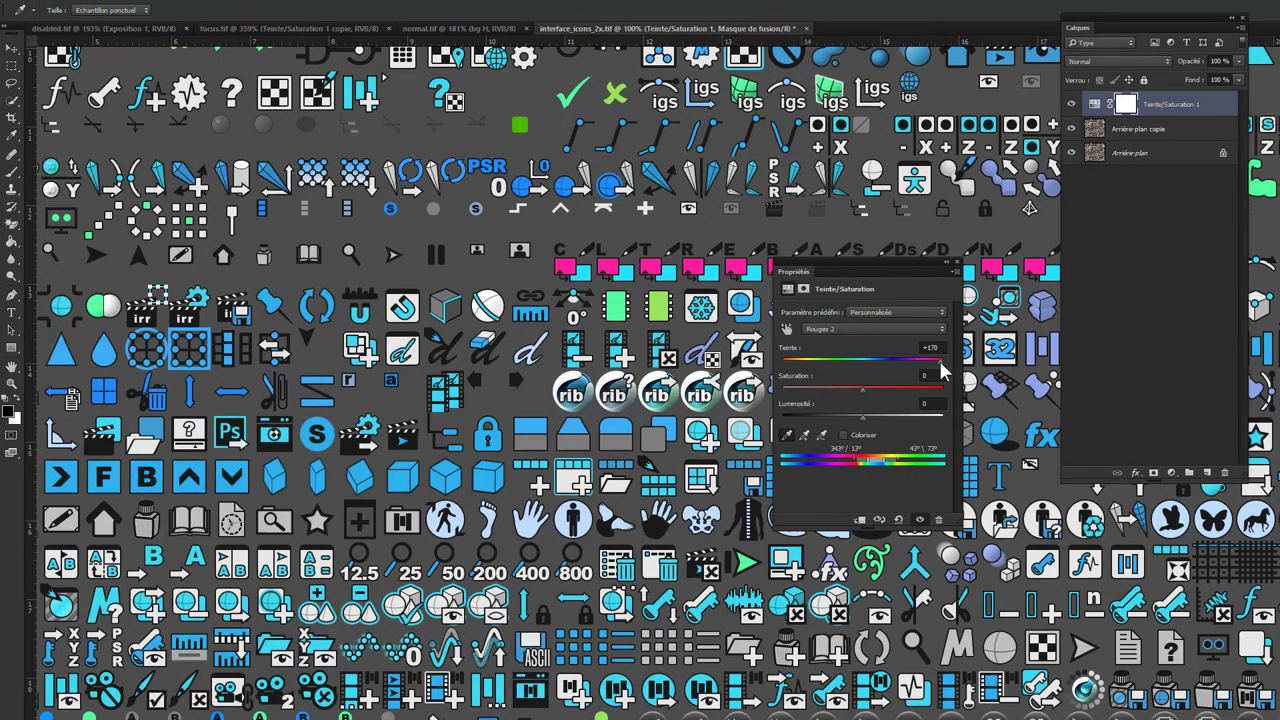
{"action": "left_click_drag", "start_coordinate": [644, 188], "coordinate": [529, 577]}
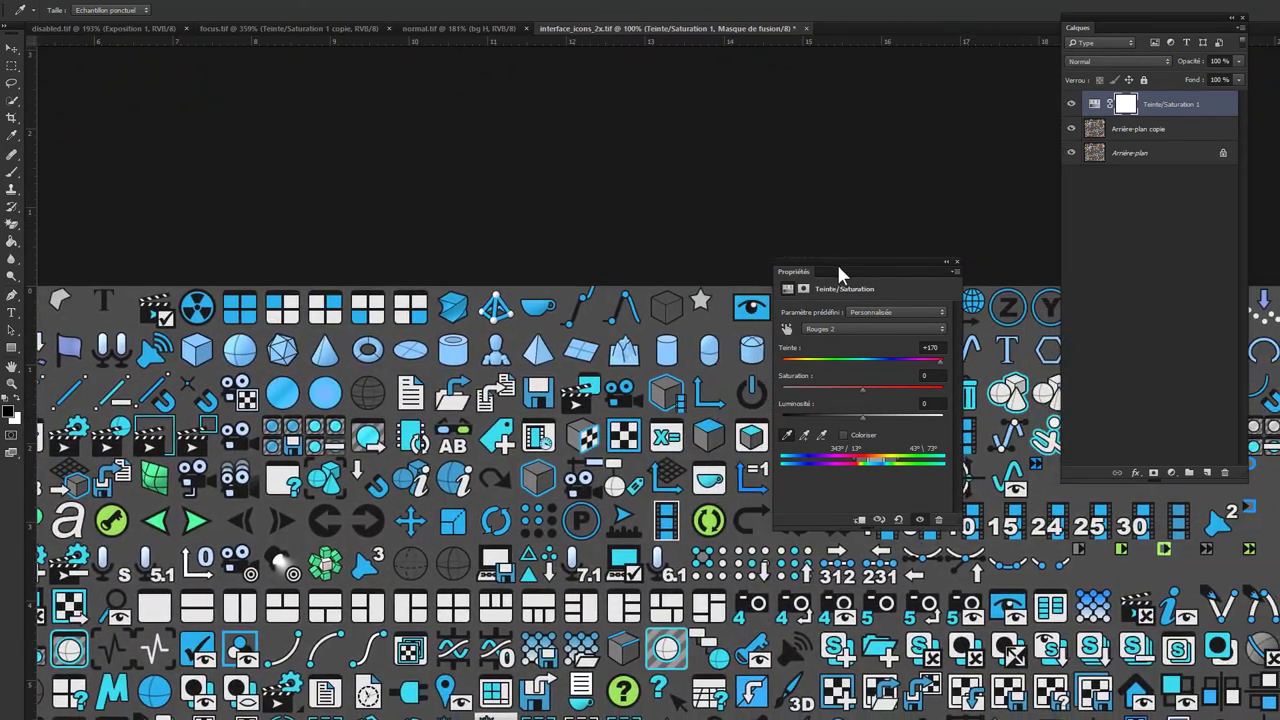
{"action": "left_click_drag", "start_coordinate": [863, 272], "coordinate": [868, 448]}
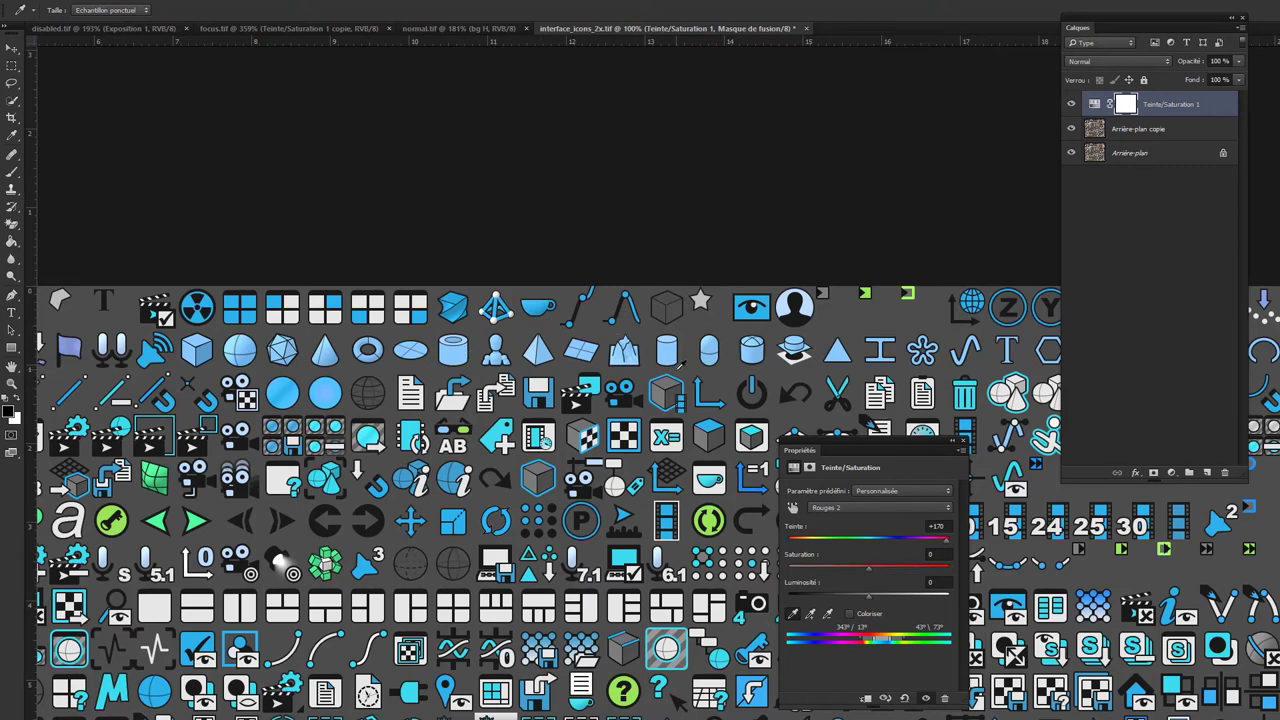
{"action": "left_click_drag", "start_coordinate": [855, 451], "coordinate": [818, 470]}
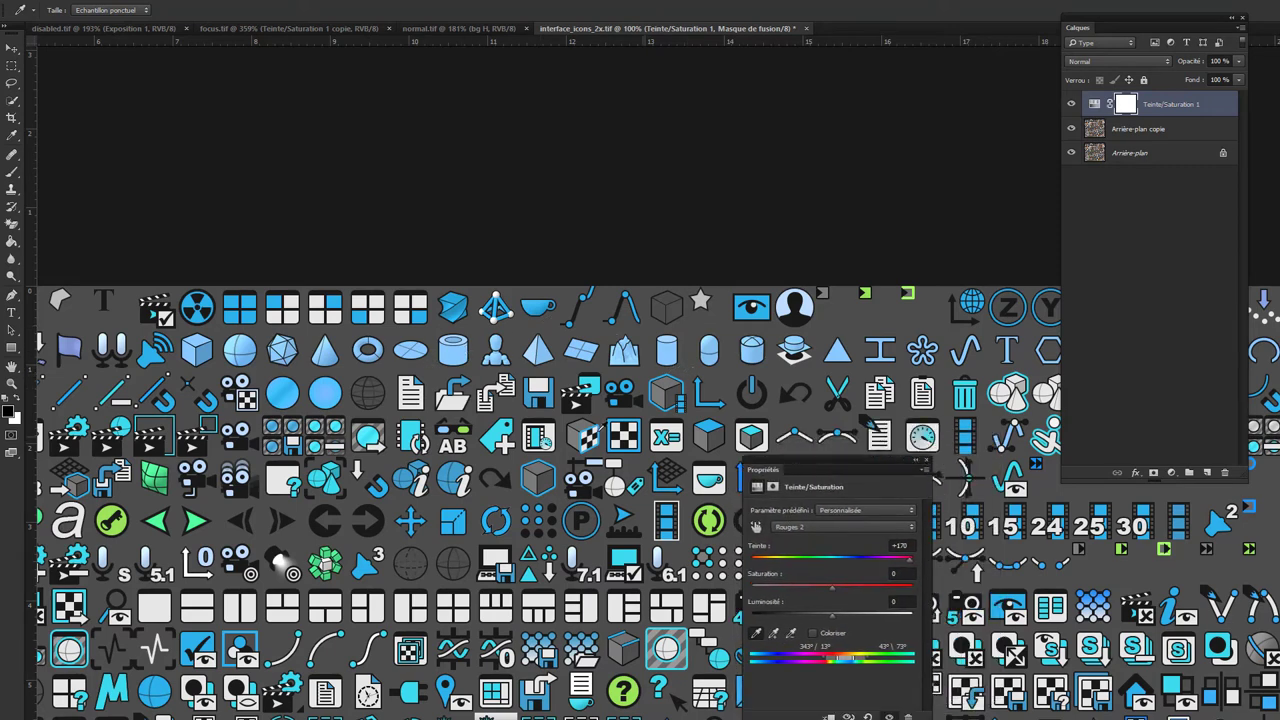
- Hide Teinte/Saturation 1 and marquee-select the row of blue icons
{"action": "left_click", "coordinate": [1073, 112]}
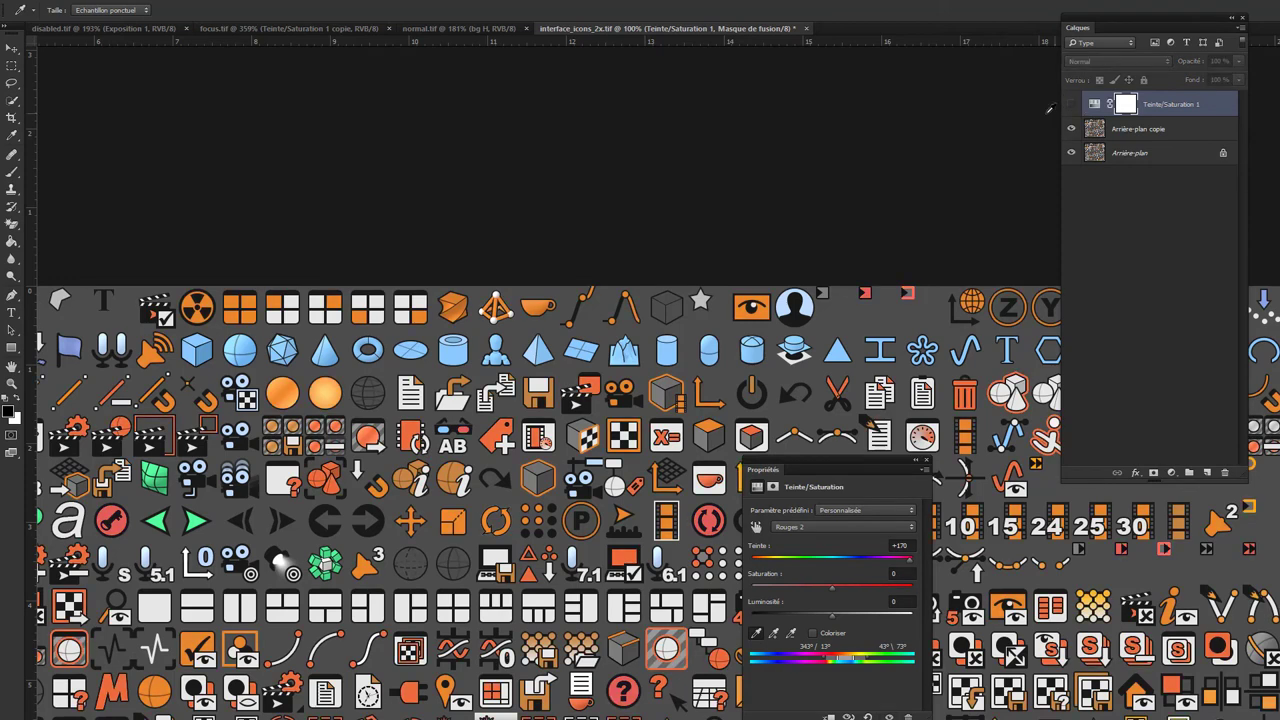
{"action": "left_click", "coordinate": [13, 70]}
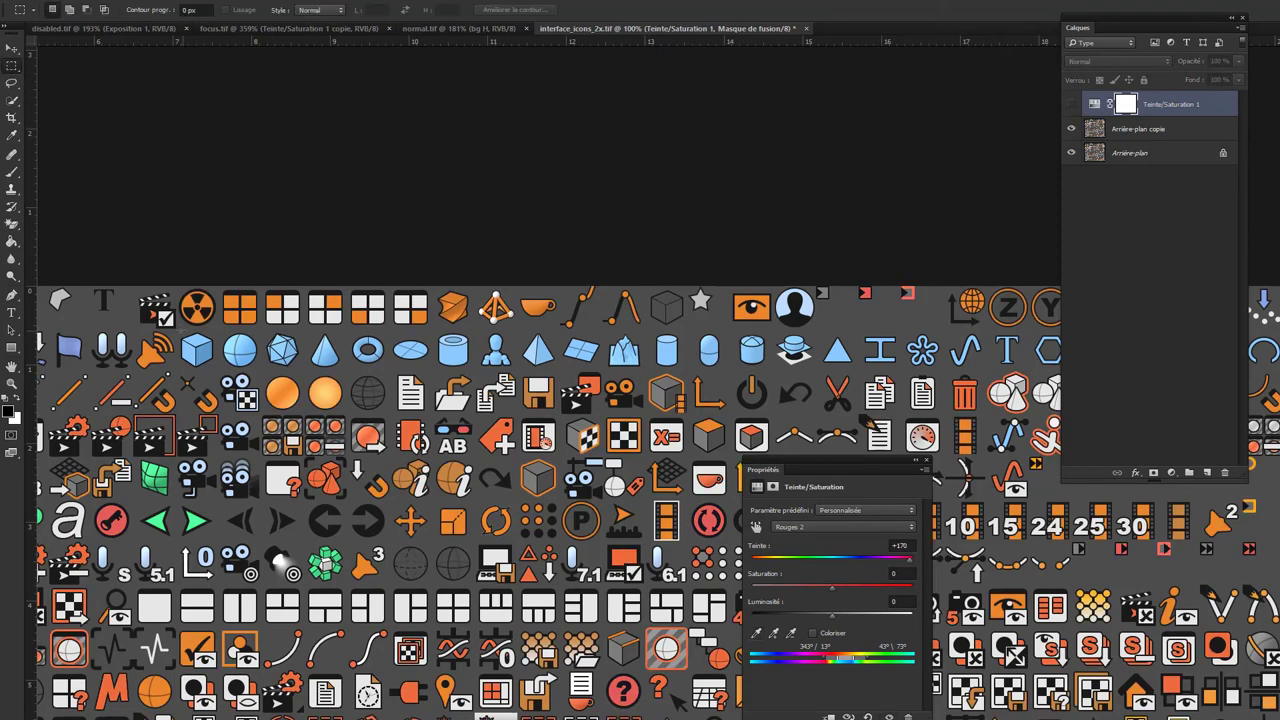
{"action": "left_click_drag", "start_coordinate": [180, 332], "coordinate": [1060, 366]}
{"action": "left_click_drag", "start_coordinate": [1062, 366], "coordinate": [1064, 366]}
{"action": "left_click_drag", "start_coordinate": [1119, 32], "coordinate": [1125, 32]}
- Hide and restore the Layers panel, then select Teinte/Saturation 1 for duplication
{"action": "key", "text": "F7"}
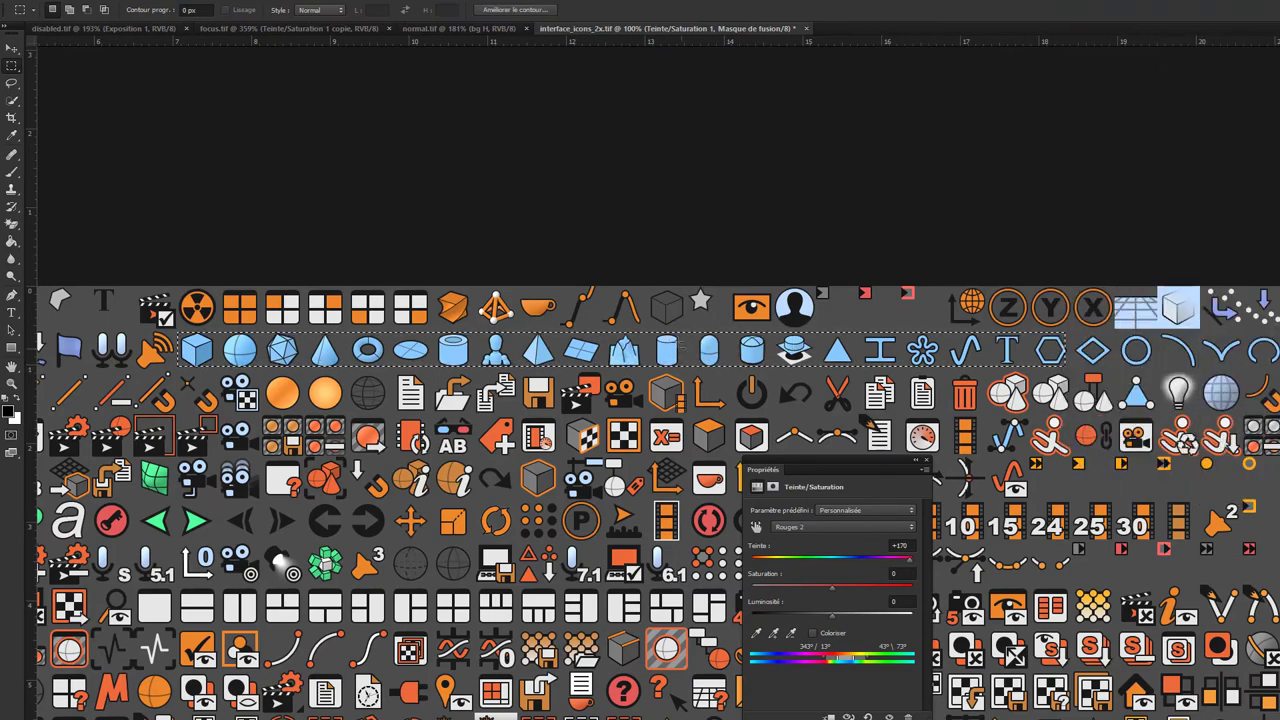
{"action": "scroll", "coordinate": [640, 500], "scroll_direction": "down", "scroll_amount": 3, "text": "alt"}
{"action": "scroll", "coordinate": [640, 500], "scroll_direction": "down", "scroll_amount": 2, "text": "alt"}
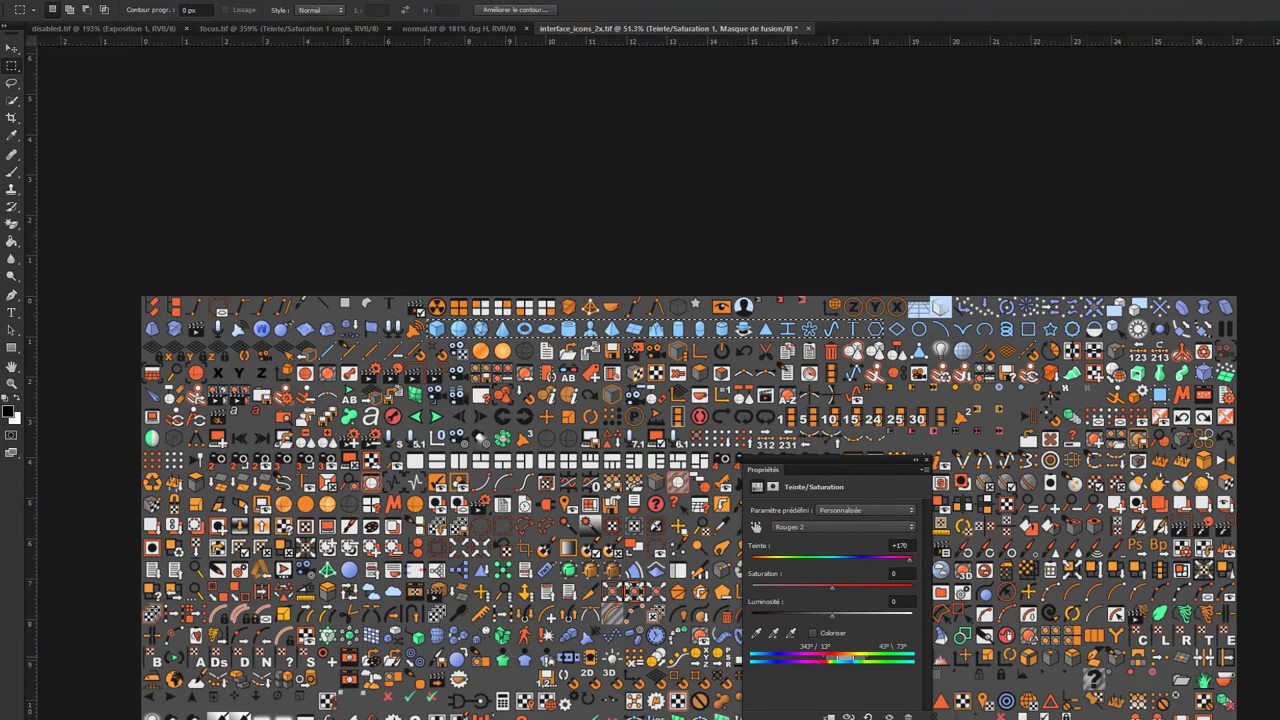
{"action": "scroll", "coordinate": [244, 643], "scroll_direction": "up", "scroll_amount": 2, "text": "alt"}
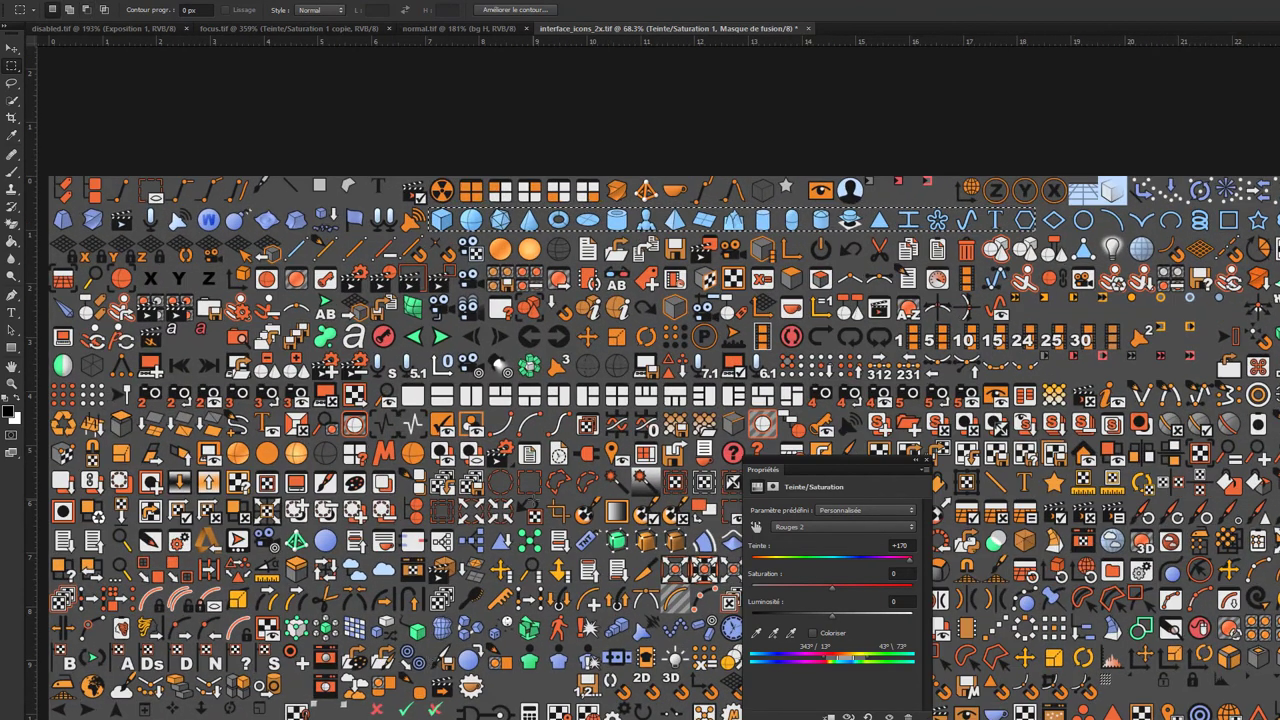
{"action": "scroll", "coordinate": [650, 255], "scroll_direction": "down", "scroll_amount": 1, "text": "alt"}
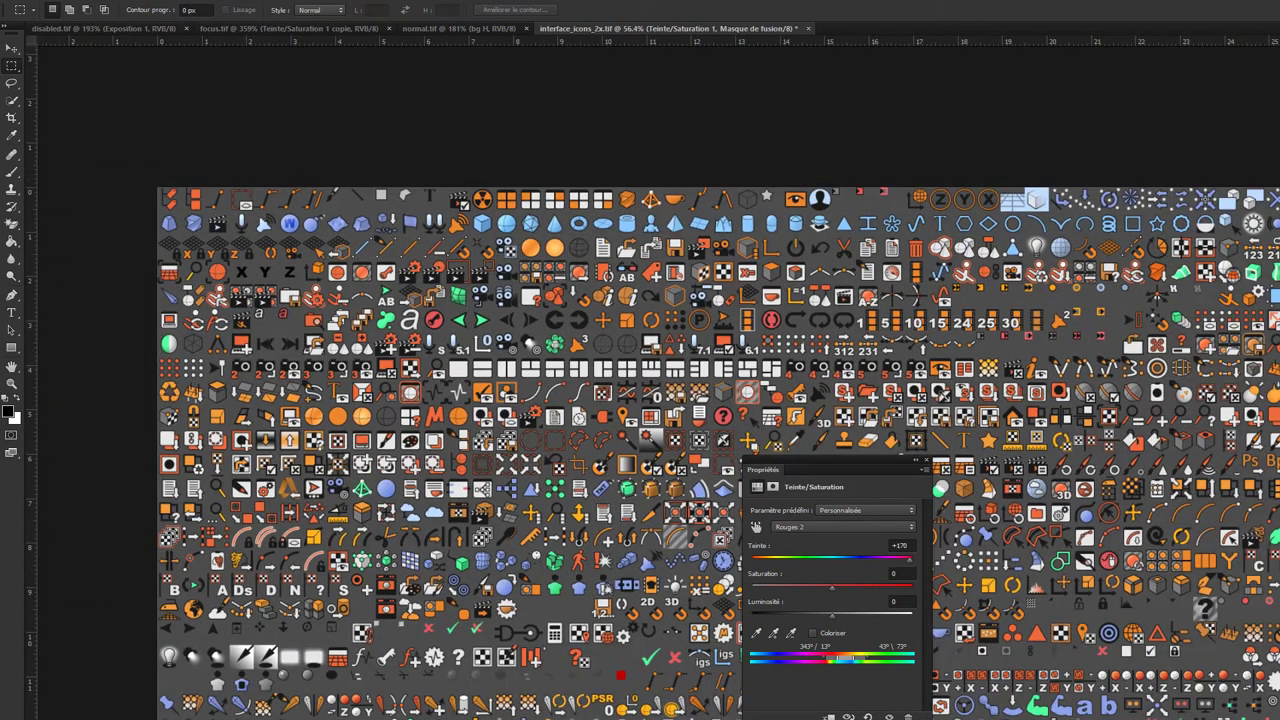
{"action": "key", "text": "F7"}
{"action": "scroll", "coordinate": [617, 150], "scroll_direction": "up", "scroll_amount": 2, "text": "alt"}
{"action": "scroll", "coordinate": [617, 150], "scroll_direction": "up", "scroll_amount": 2, "text": "alt"}
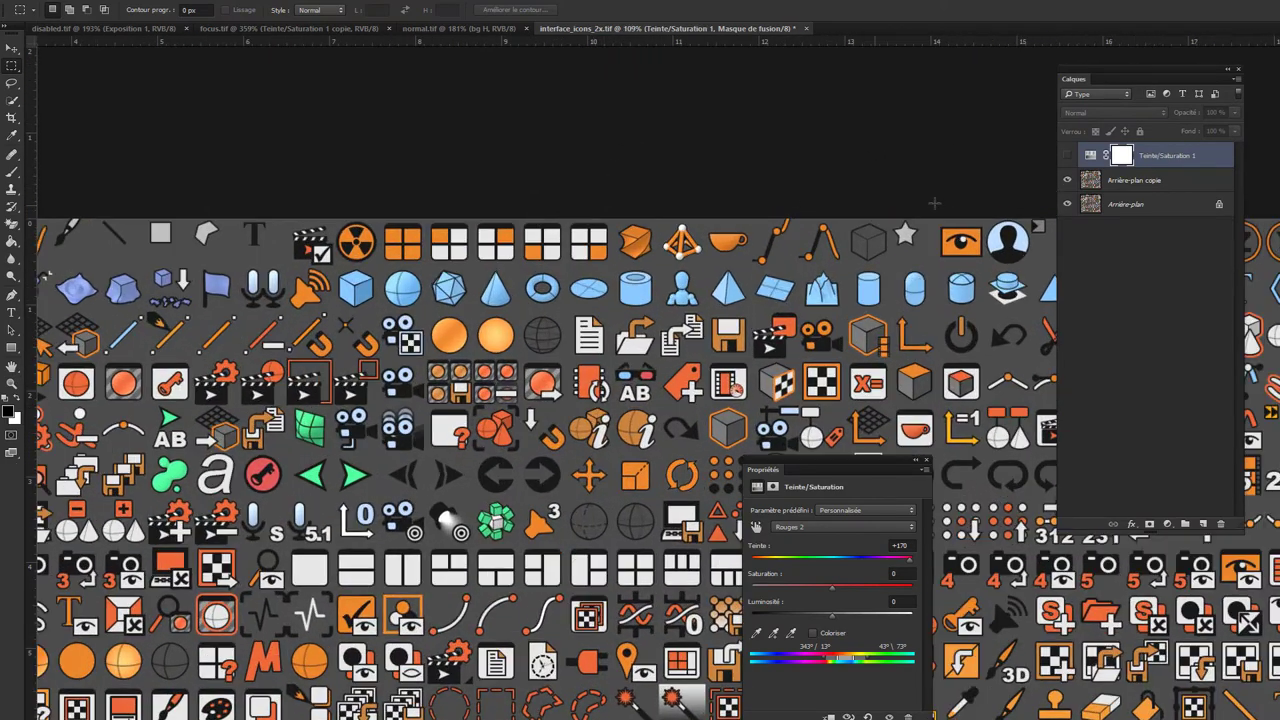
{"action": "left_click", "coordinate": [1167, 524]}
- Duplicate Teinte/Saturation 1 into a Teinte/Saturation 1 copie layer
{"action": "mouse_move", "coordinate": [1160, 156]}
{"action": "left_mouse_down"}
{"action": "mouse_move", "coordinate": [1120, 408]}
{"action": "mouse_move", "coordinate": [1202, 524]}
{"action": "left_mouse_up"}
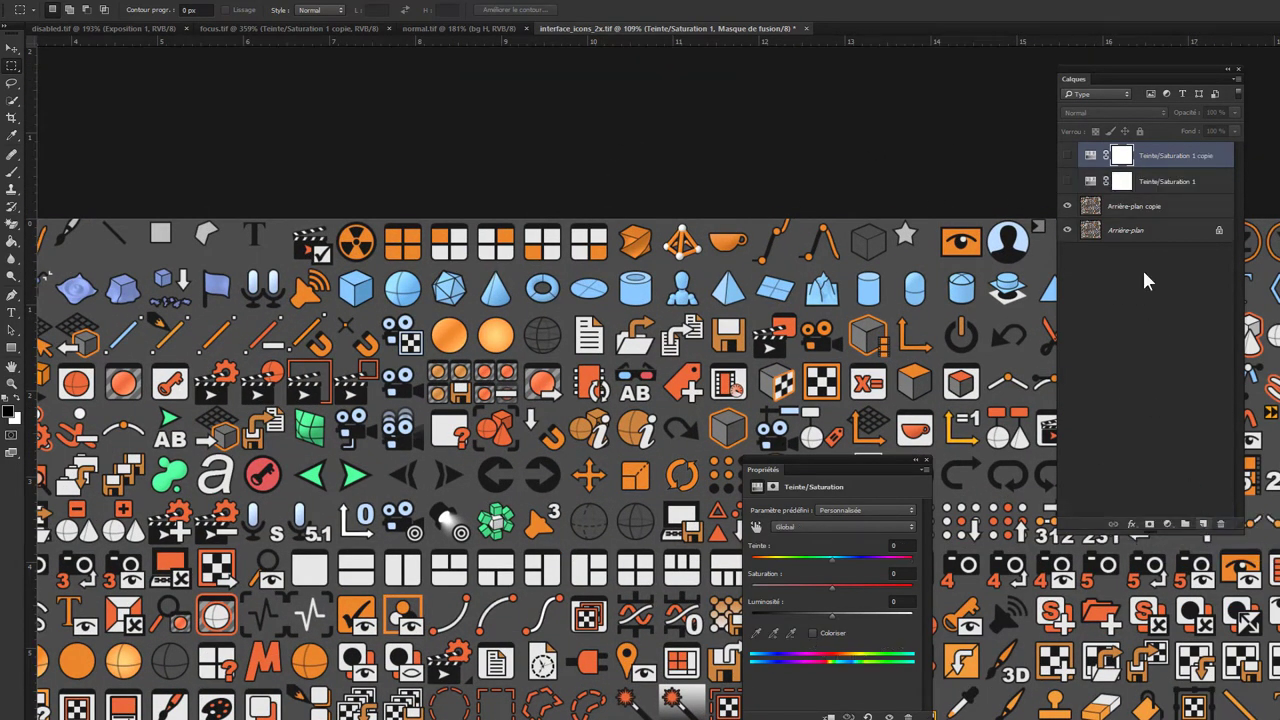
{"action": "left_click_drag", "start_coordinate": [828, 465], "coordinate": [886, 174]}
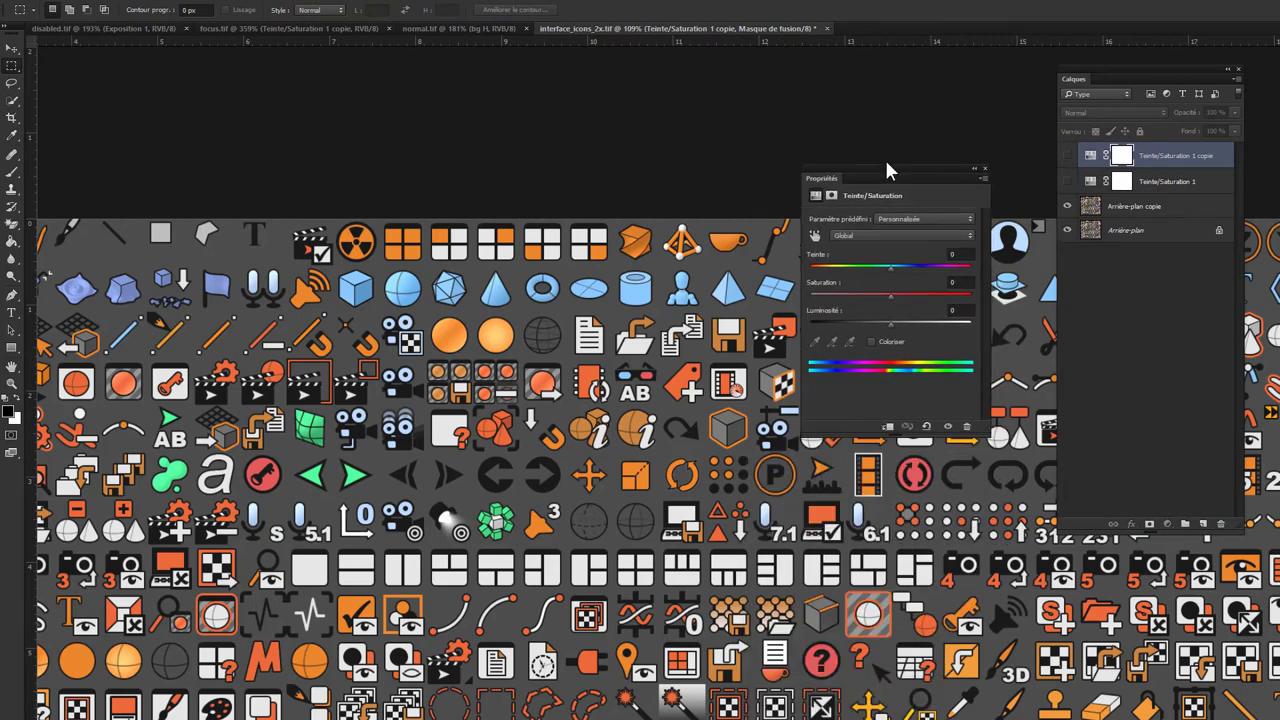
{"action": "scroll", "coordinate": [549, 182], "scroll_direction": "up", "scroll_amount": 1, "text": "alt"}
{"action": "scroll", "coordinate": [549, 182], "scroll_direction": "up", "scroll_amount": 2, "text": "alt"}
- Reset the copy's adjustment and target the blues range with the eyedropper
{"action": "left_click", "coordinate": [850, 238]}
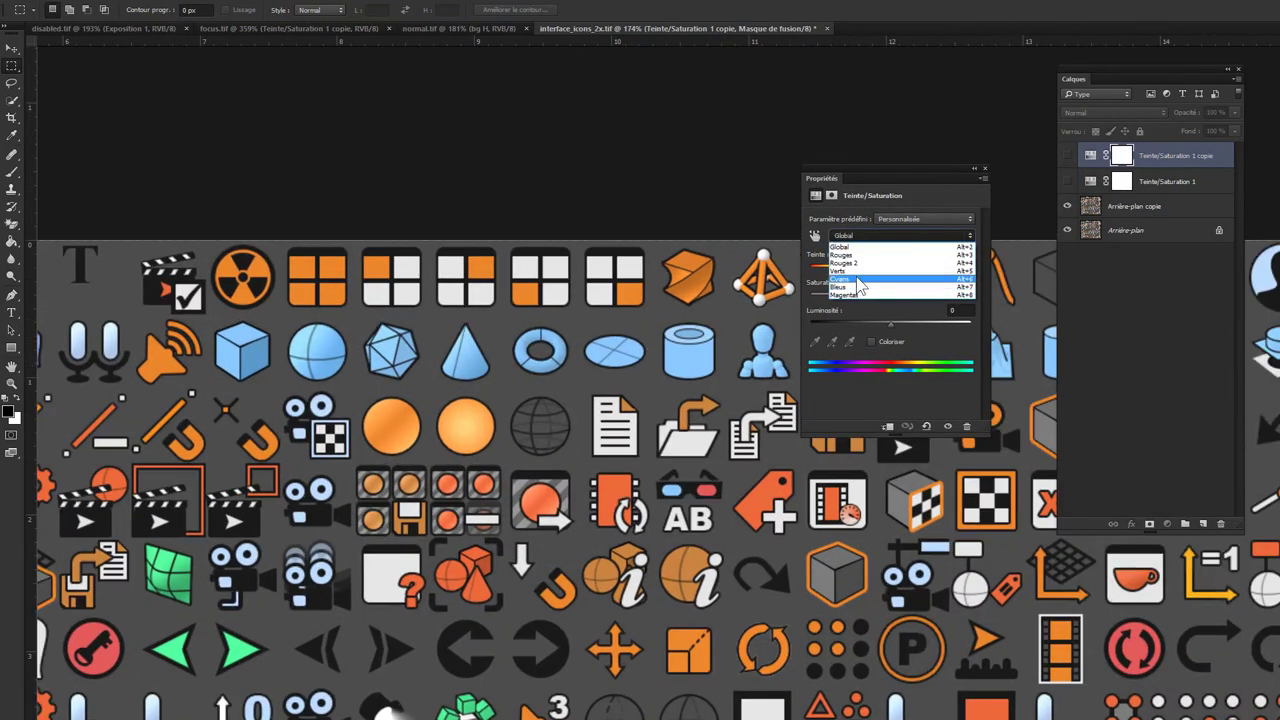
{"action": "left_click", "coordinate": [936, 368]}
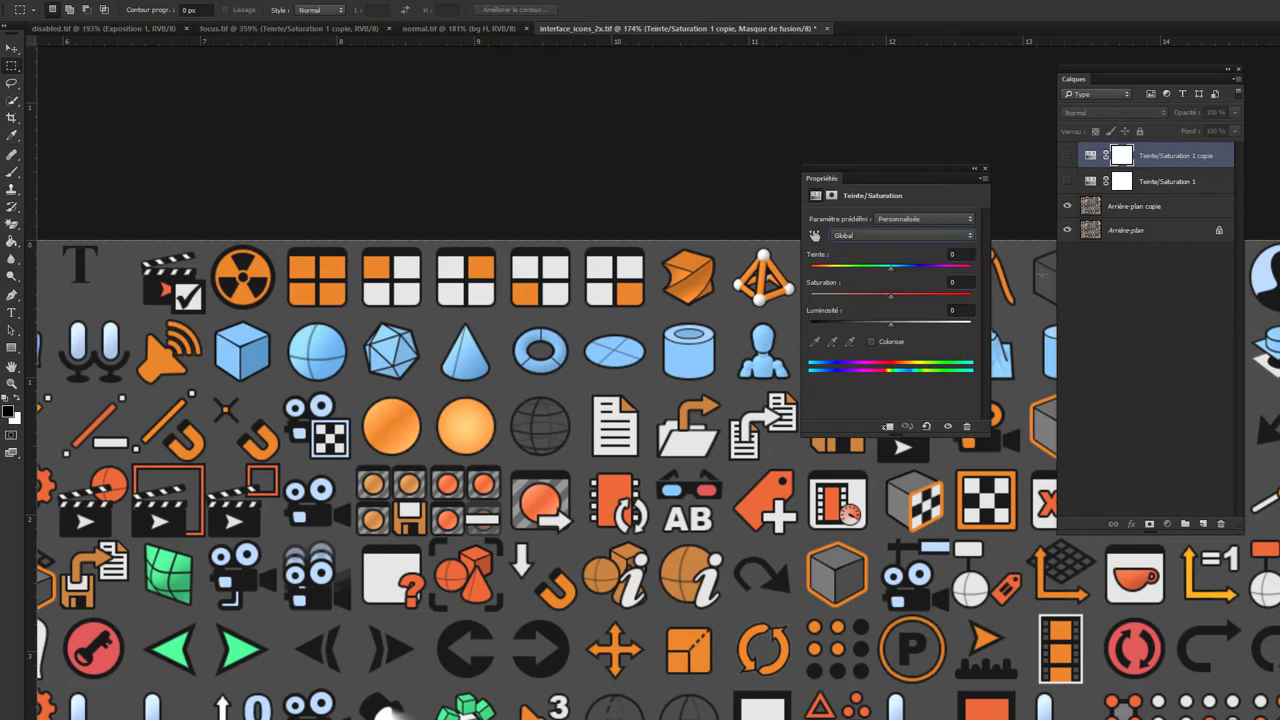
{"action": "left_click", "coordinate": [895, 235]}
{"action": "left_click", "coordinate": [872, 264]}
{"action": "left_click", "coordinate": [925, 426]}
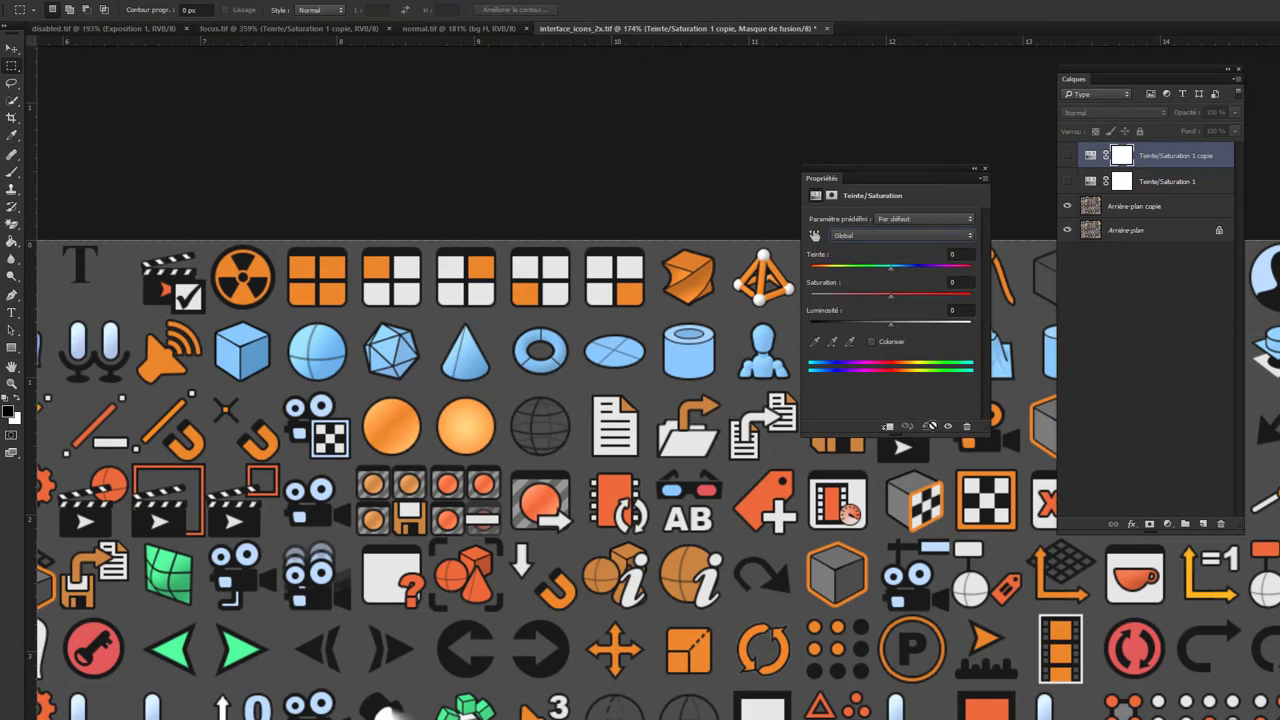
{"action": "left_click", "coordinate": [870, 236]}
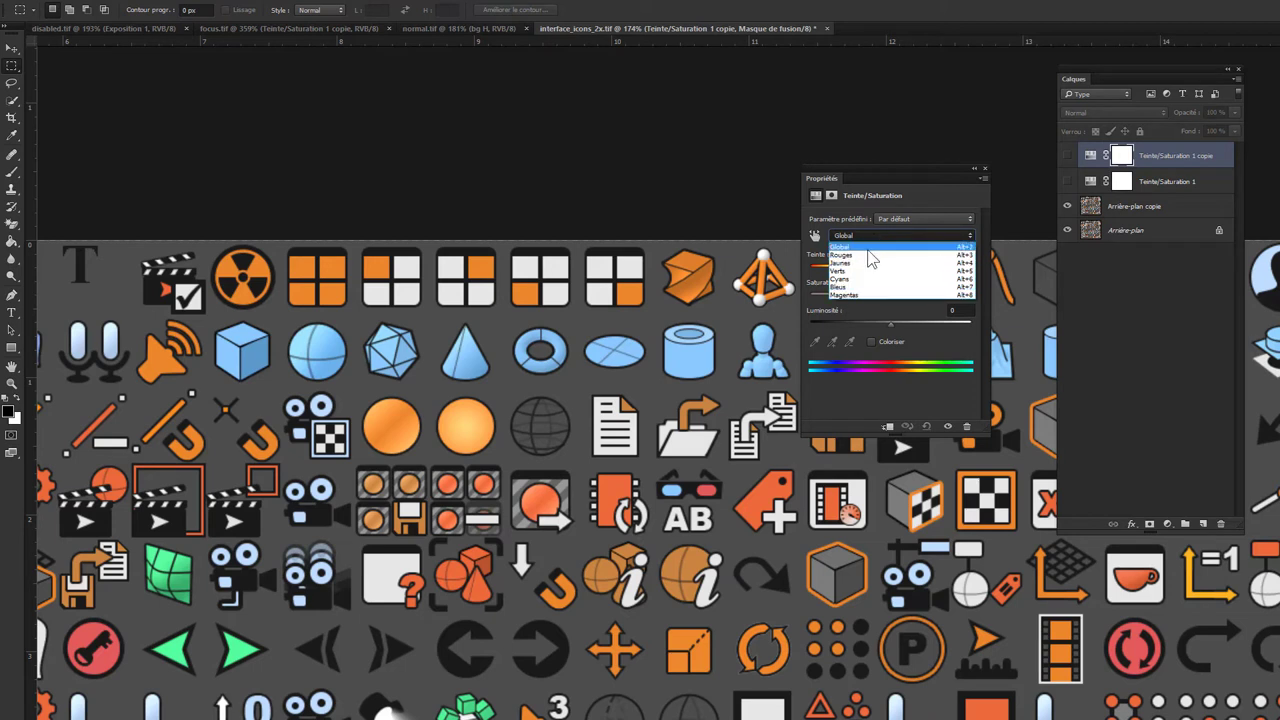
{"action": "left_click", "coordinate": [848, 287]}
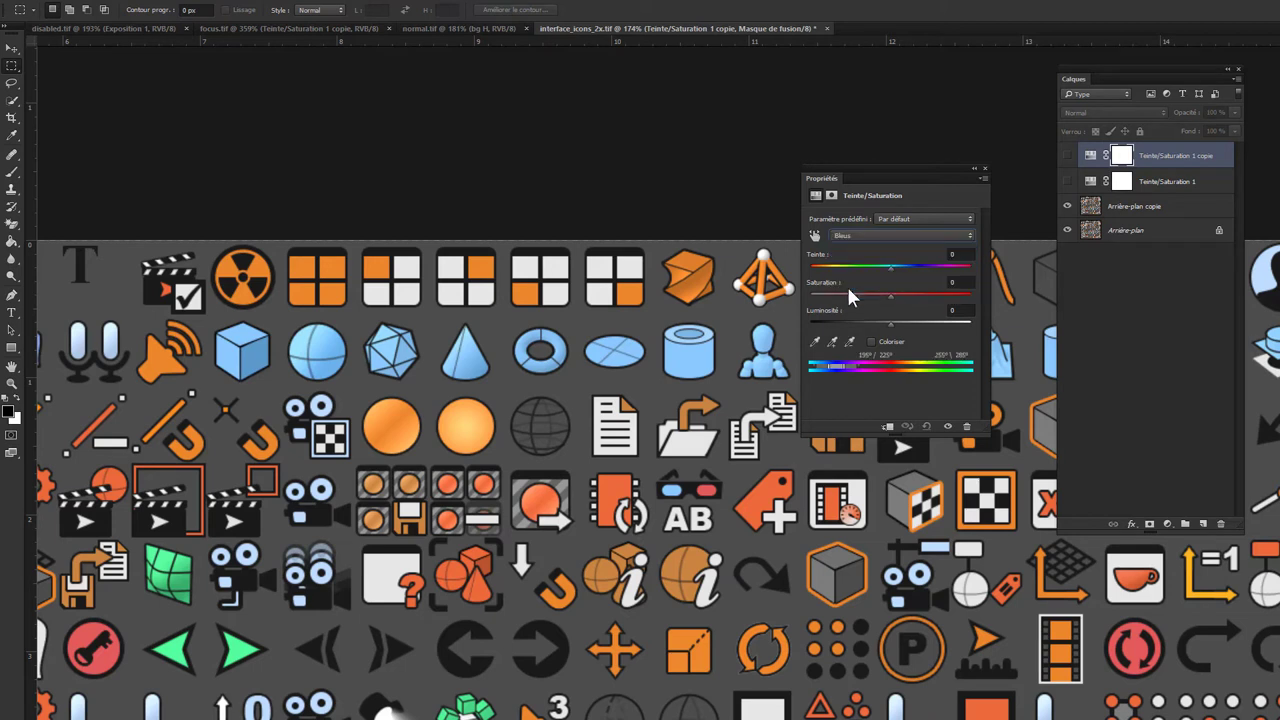
{"action": "left_click", "coordinate": [813, 339]}
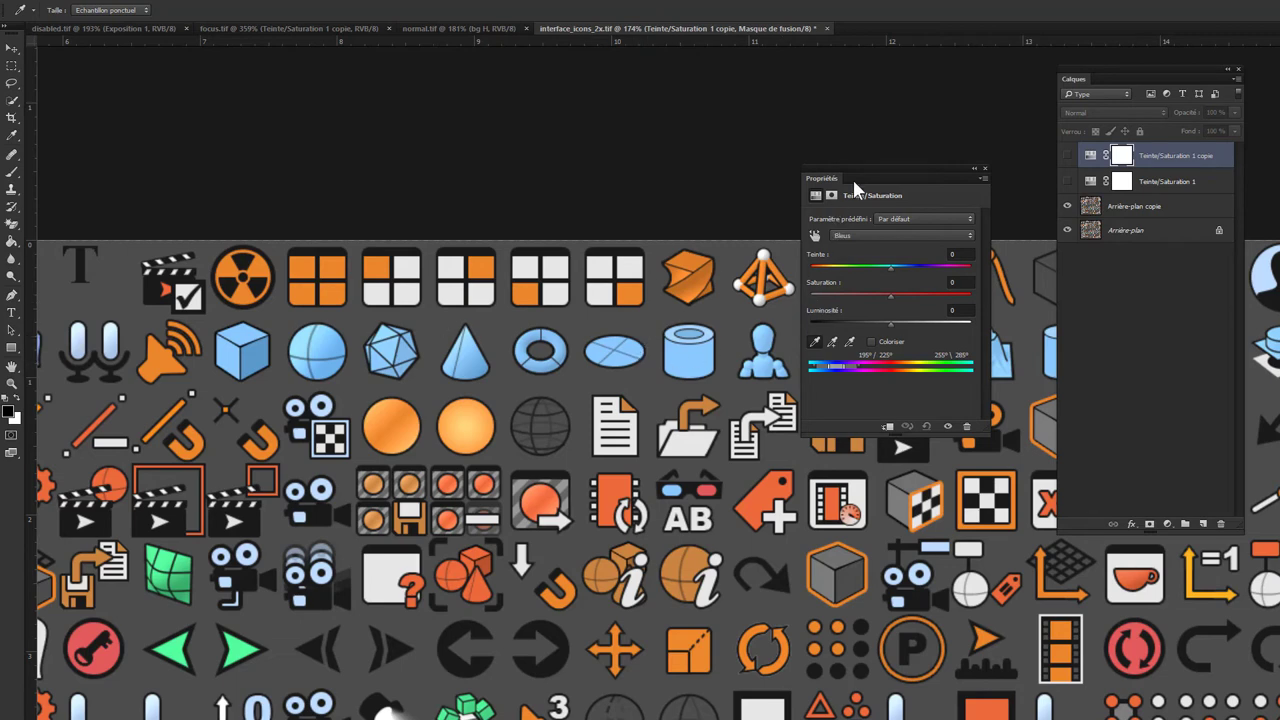
{"action": "left_click_drag", "start_coordinate": [853, 183], "coordinate": [566, 320]}
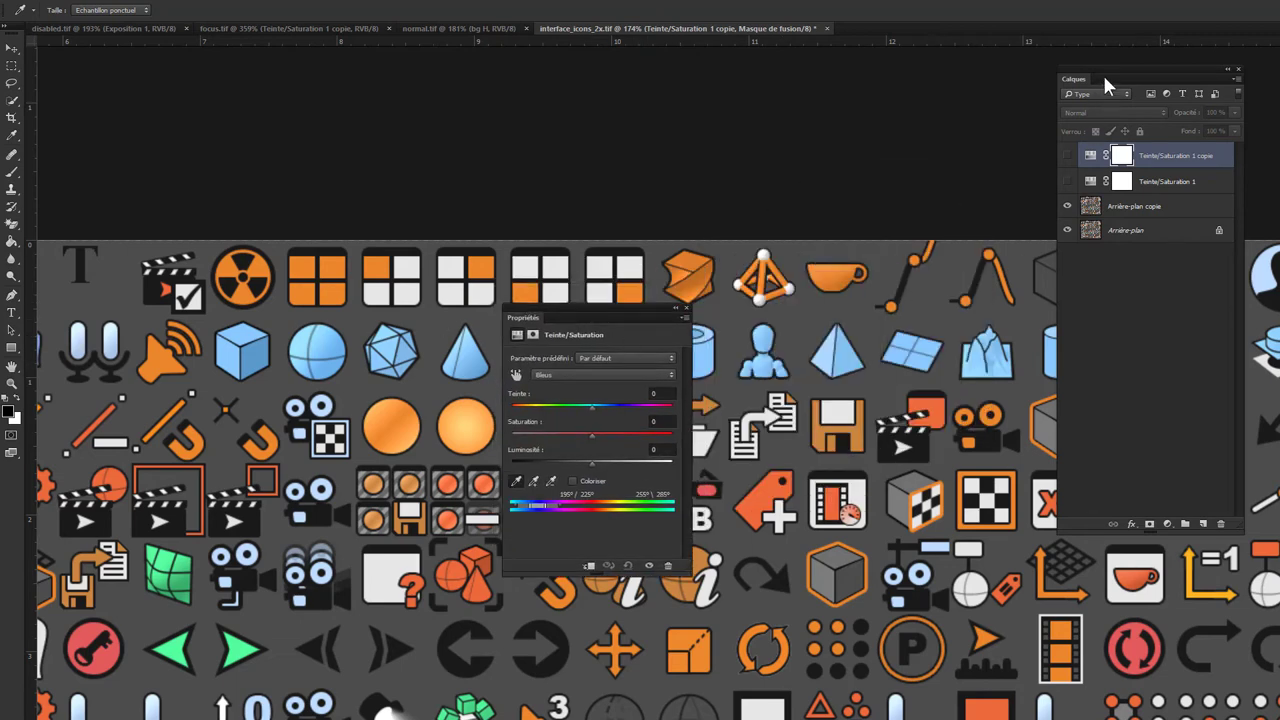
- Switch the adjustment to the Cyans 2 range and begin shifting its hue
{"action": "key", "text": "F7"}
{"action": "scroll", "coordinate": [889, 405], "scroll_direction": "down", "scroll_amount": 2, "text": "alt"}
{"action": "scroll", "coordinate": [889, 405], "scroll_direction": "down", "scroll_amount": 2, "text": "alt"}
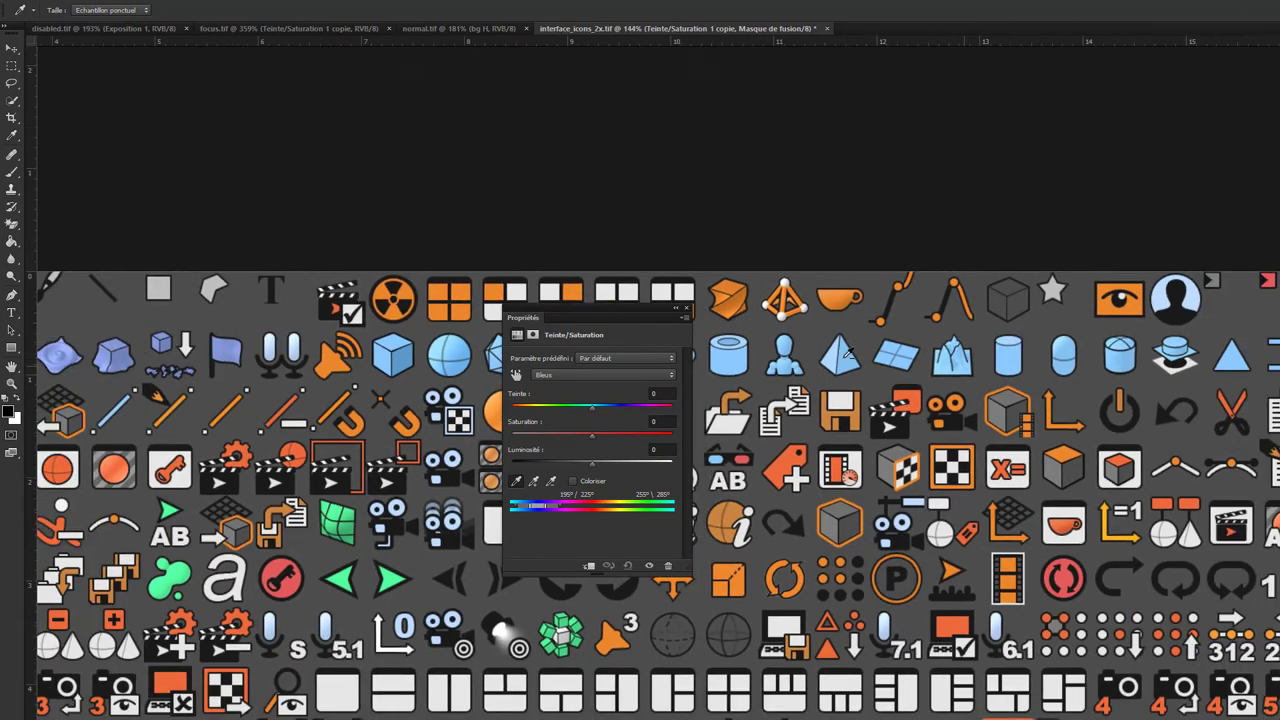
{"action": "scroll", "coordinate": [889, 405], "scroll_direction": "down", "scroll_amount": 1, "text": "alt"}
{"action": "left_click", "coordinate": [1168, 358]}
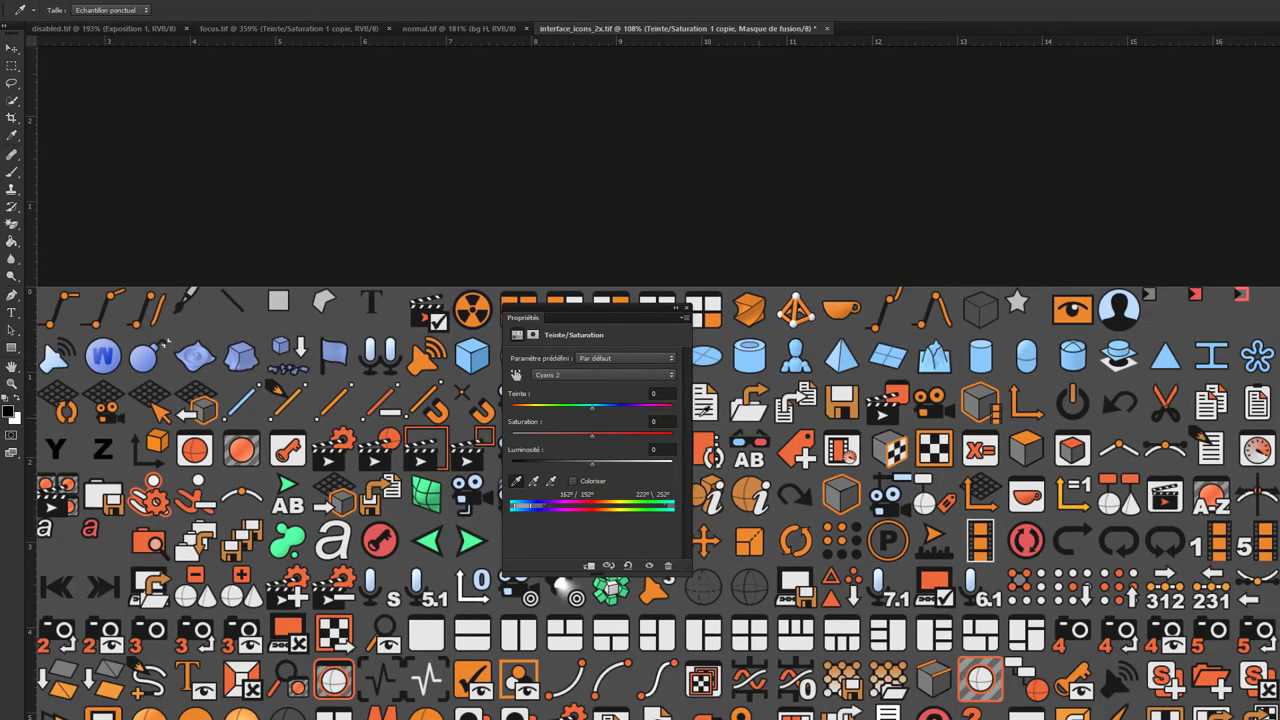
{"action": "left_click_drag", "start_coordinate": [560, 318], "coordinate": [884, 337]}
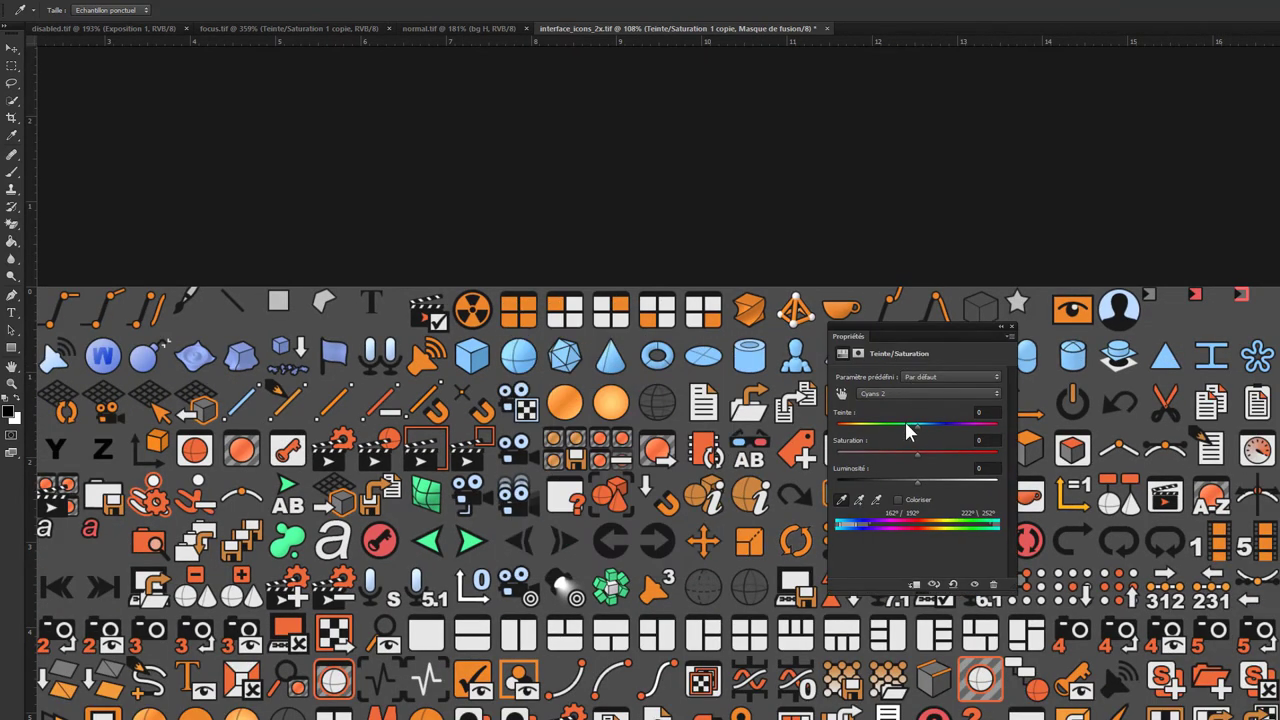
{"action": "mouse_move", "coordinate": [912, 426]}
{"action": "left_mouse_down"}
{"action": "mouse_move", "coordinate": [872, 433]}
{"action": "mouse_move", "coordinate": [884, 433]}
{"action": "left_mouse_up"}
- Set hue +146, saturation +34 and lightness -40 to make the blue icons salmon-pink
{"action": "key", "text": "F7"}
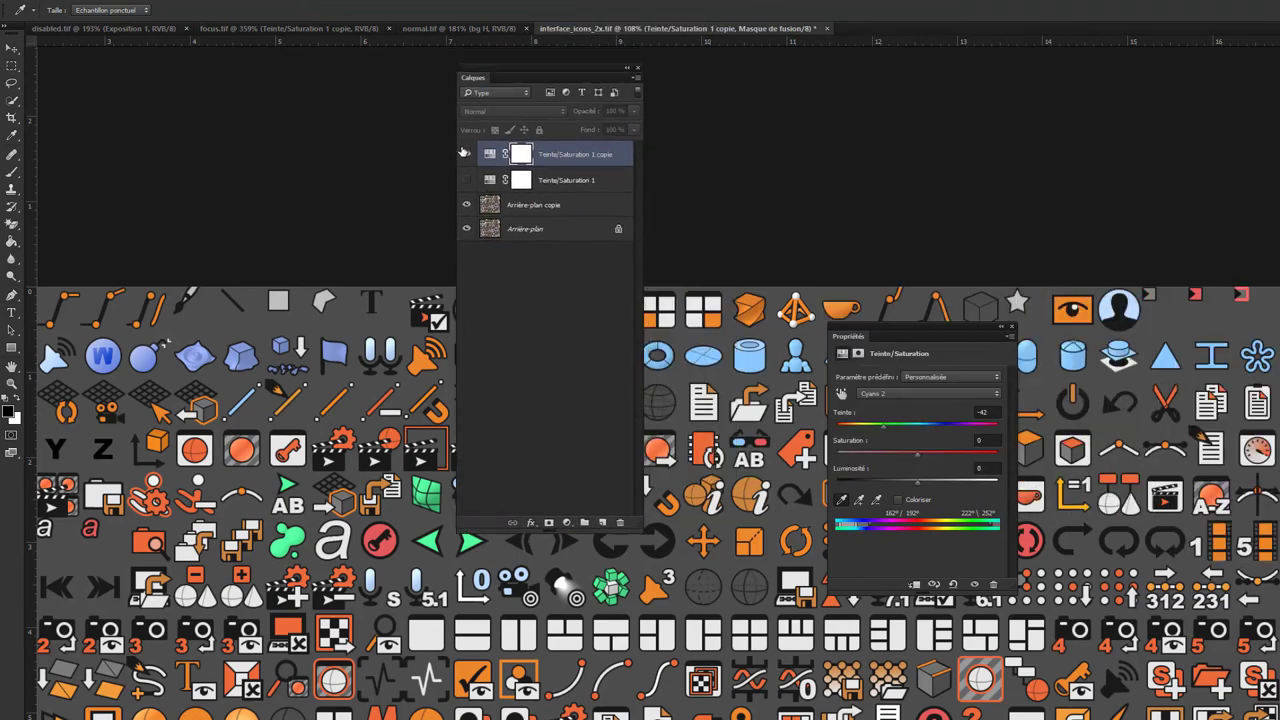
{"action": "left_click_drag", "start_coordinate": [530, 77], "coordinate": [167, 273]}
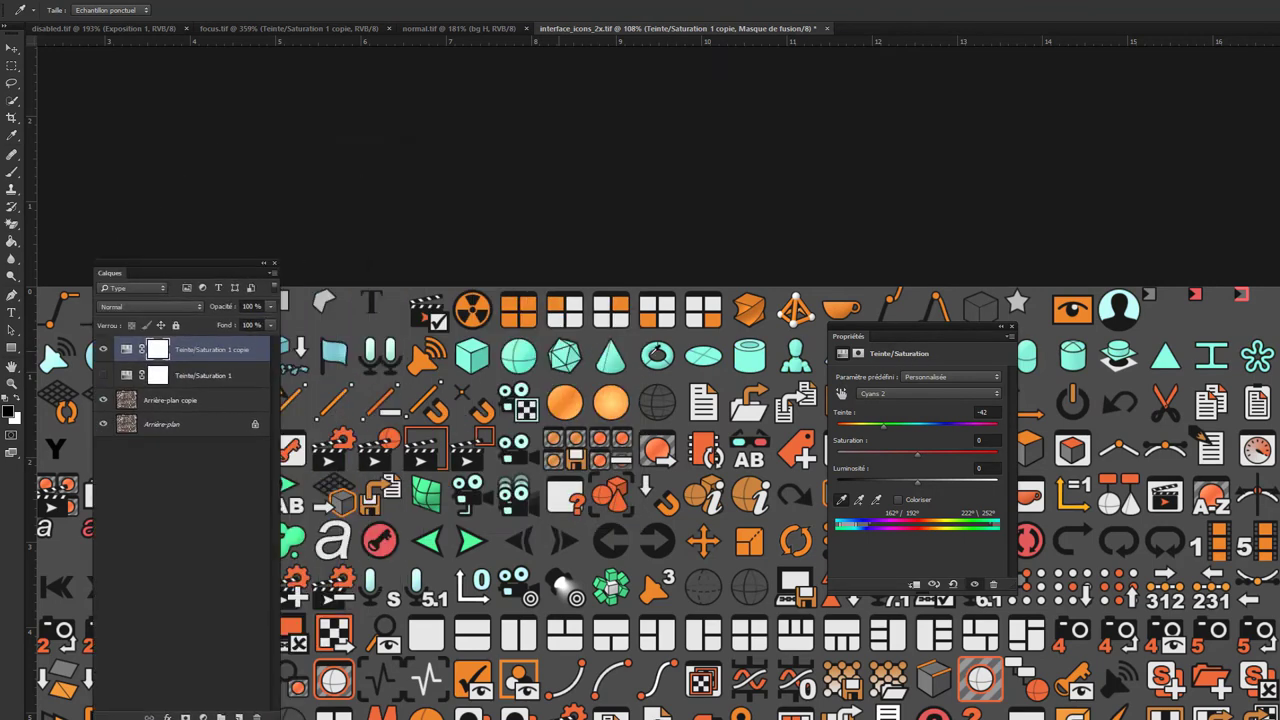
{"action": "mouse_move", "coordinate": [883, 425]}
{"action": "left_mouse_down"}
{"action": "mouse_move", "coordinate": [1000, 435]}
{"action": "mouse_move", "coordinate": [990, 430]}
{"action": "left_mouse_up"}
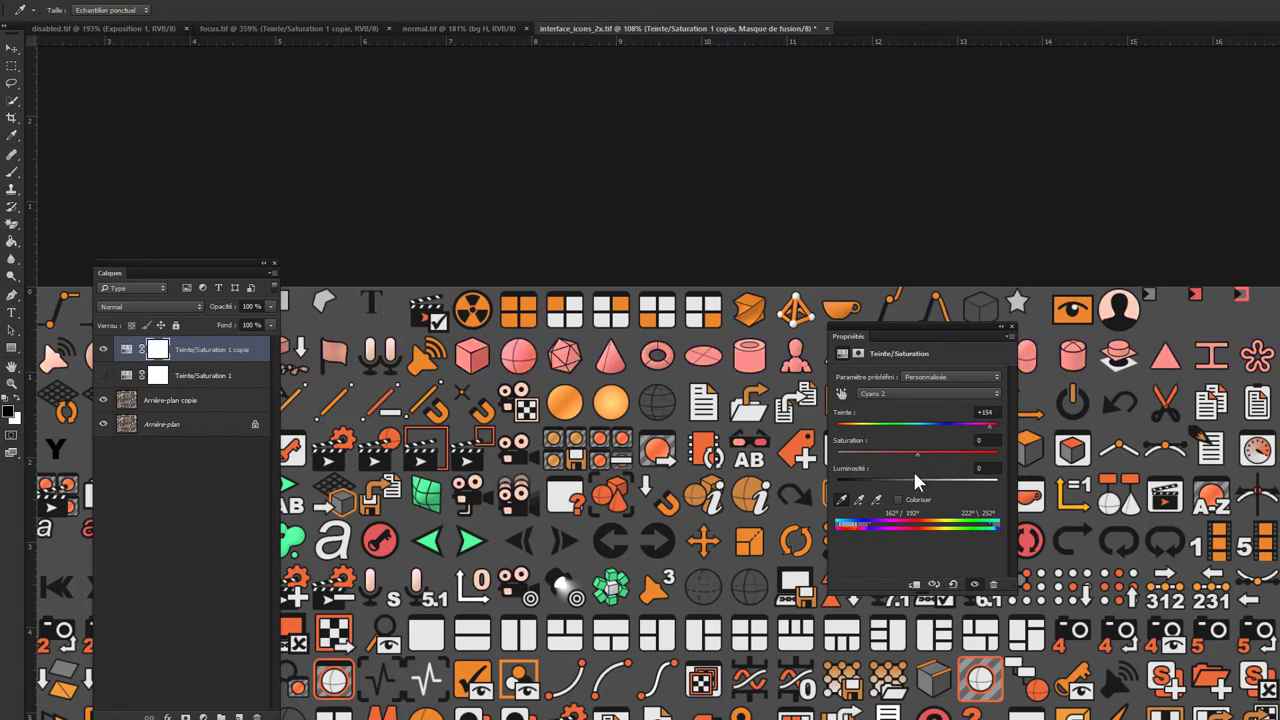
{"action": "mouse_move", "coordinate": [917, 482]}
{"action": "left_mouse_down"}
{"action": "mouse_move", "coordinate": [876, 488]}
{"action": "mouse_move", "coordinate": [960, 458]}
{"action": "mouse_move", "coordinate": [942, 466]}
{"action": "left_mouse_up"}
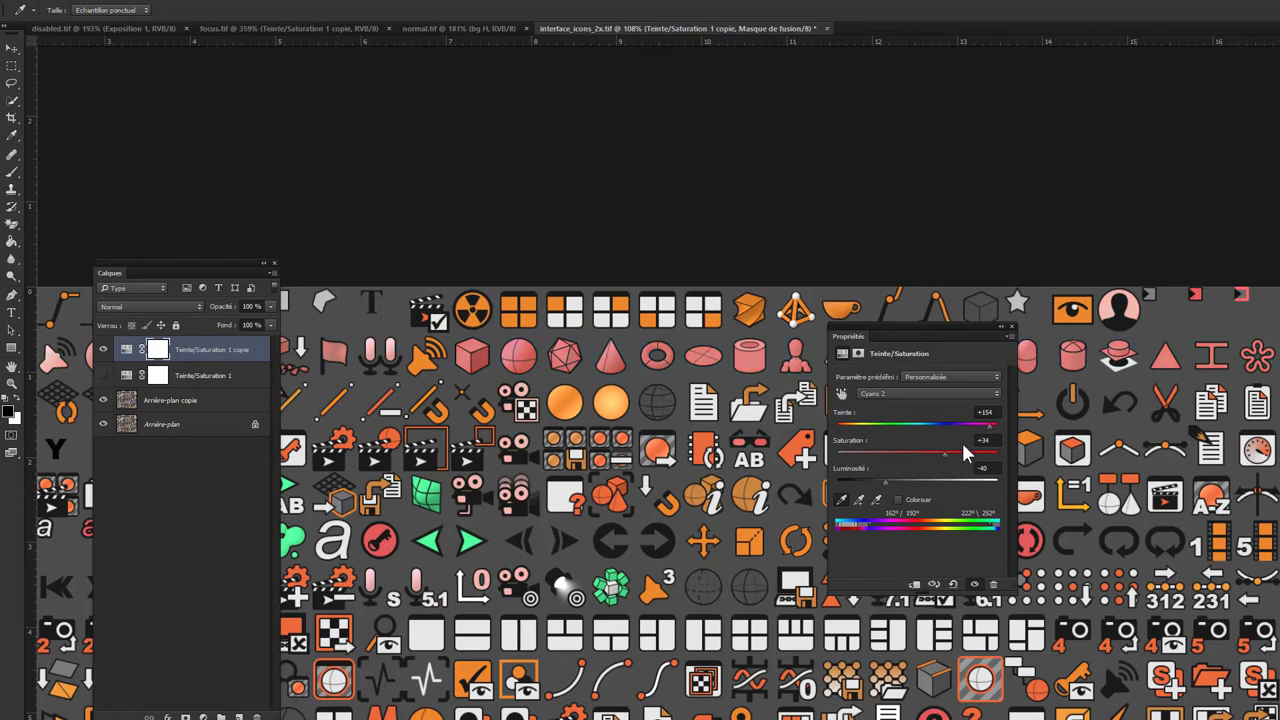
{"action": "left_click_drag", "start_coordinate": [990, 432], "coordinate": [984, 432]}
{"action": "mouse_move", "coordinate": [930, 340]}
{"action": "left_mouse_down"}
{"action": "mouse_move", "coordinate": [1203, 294]}
{"action": "mouse_move", "coordinate": [1078, 294]}
{"action": "left_mouse_up"}
{"action": "scroll", "coordinate": [1108, 104], "scroll_direction": "down", "scroll_amount": 5, "text": "alt"}
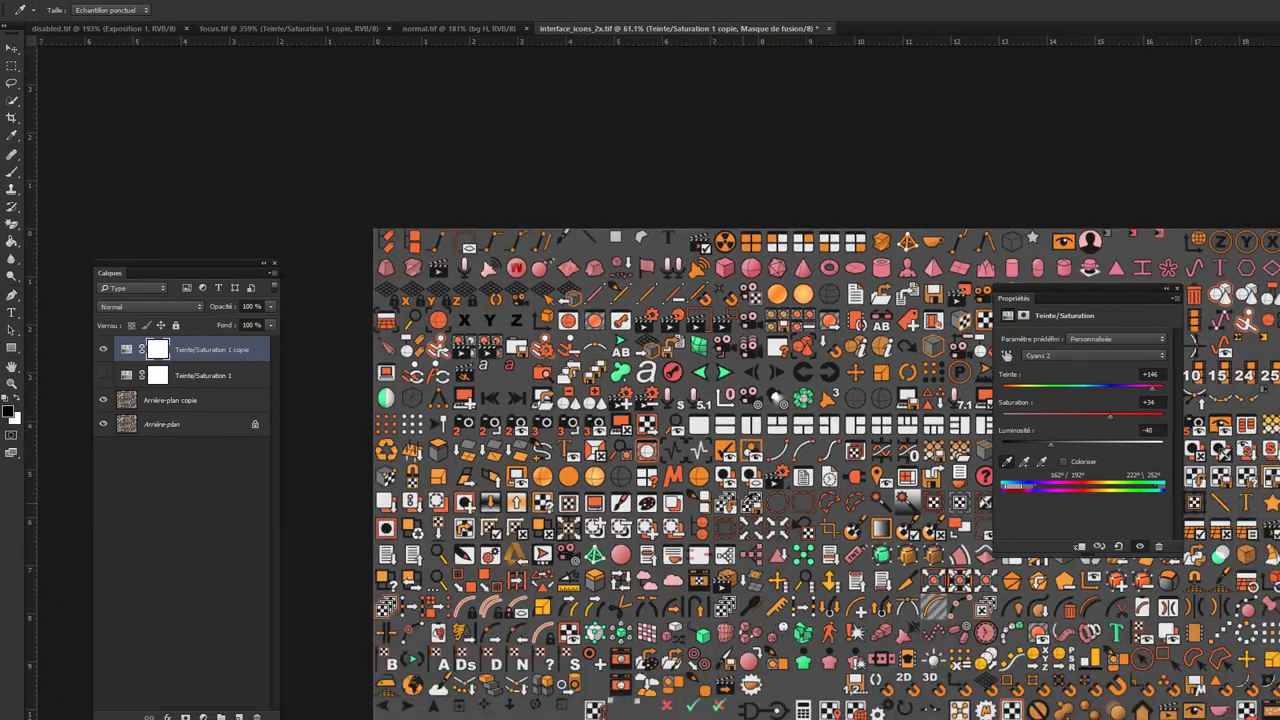
- Hide Teinte/Saturation 1 copie and pan around the sheet to compare the original icons
{"action": "scroll", "coordinate": [1108, 104], "scroll_direction": "up", "scroll_amount": 3, "text": "alt"}
{"action": "scroll", "coordinate": [744, 655], "scroll_direction": "up", "scroll_amount": 2, "text": "alt"}
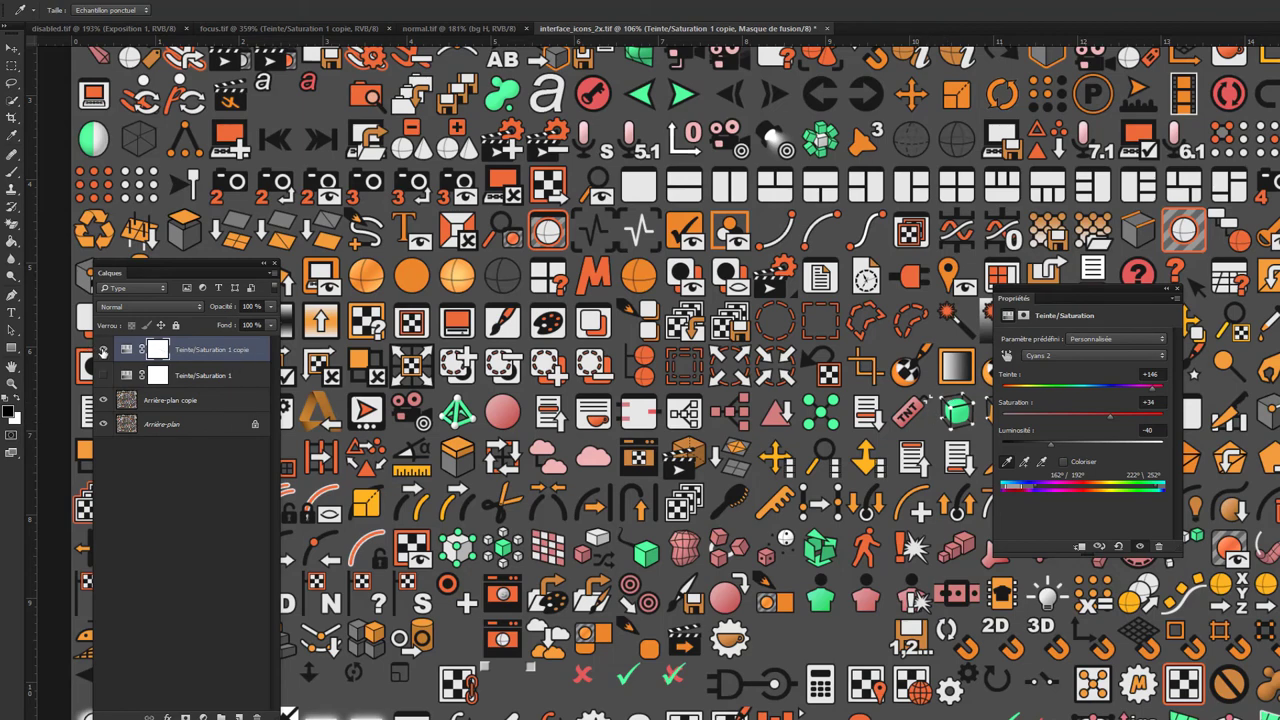
{"action": "scroll", "coordinate": [703, 566], "scroll_direction": "up", "scroll_amount": 1, "text": "alt"}
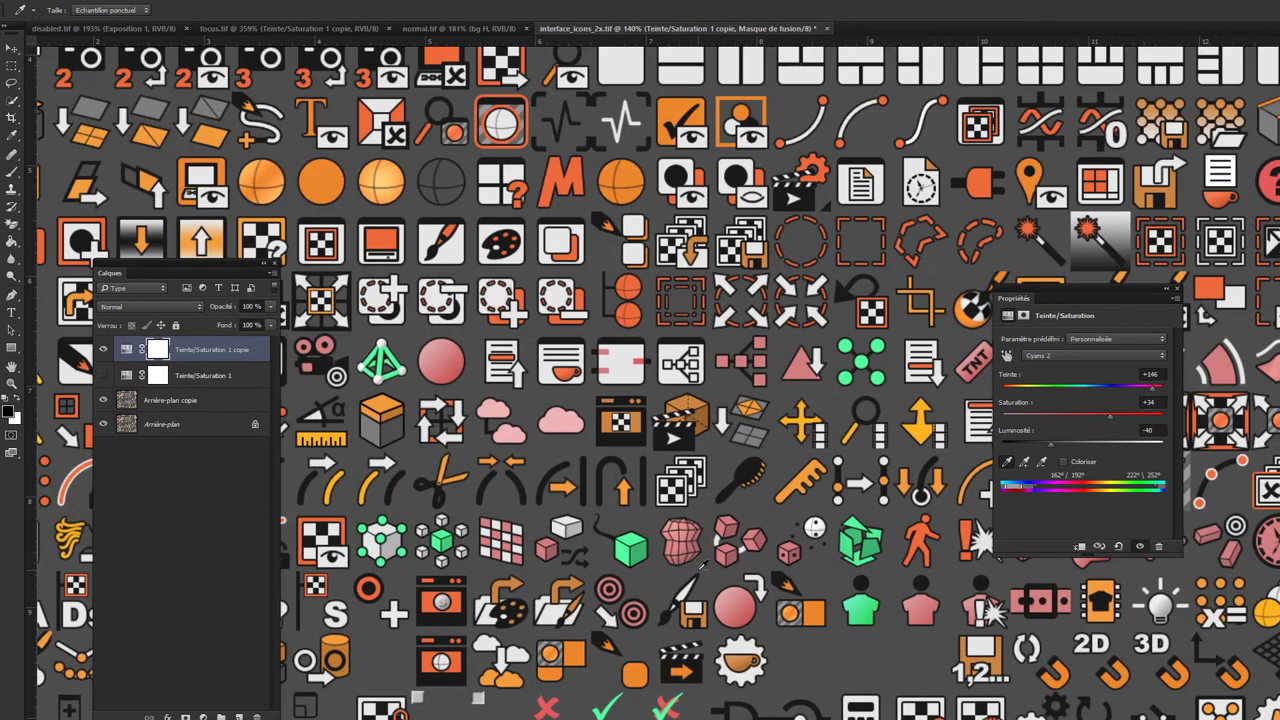
{"action": "scroll", "coordinate": [703, 566], "scroll_direction": "down", "scroll_amount": 1, "text": "alt"}
{"action": "scroll", "coordinate": [703, 566], "scroll_direction": "down", "scroll_amount": 1, "text": "alt"}
{"action": "scroll", "coordinate": [703, 566], "scroll_direction": "down", "scroll_amount": 1, "text": "alt"}
{"action": "scroll", "coordinate": [703, 566], "scroll_direction": "down", "scroll_amount": 1, "text": "alt"}
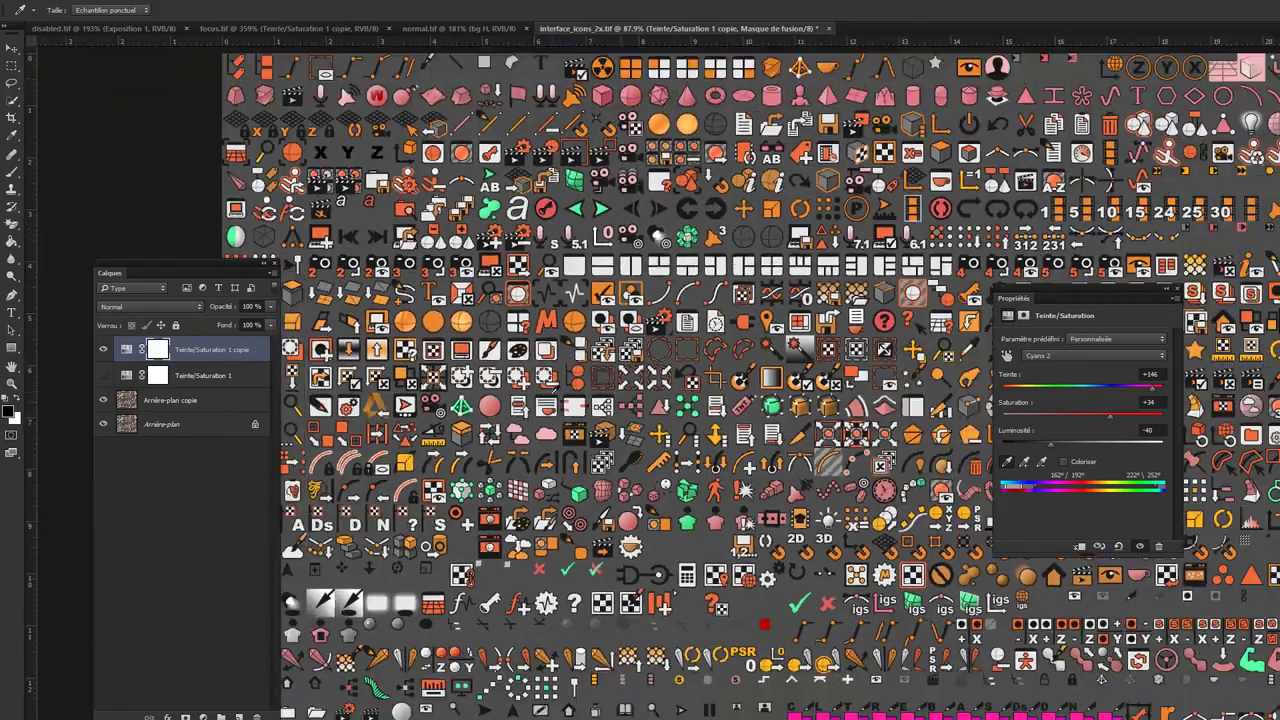
{"action": "scroll", "coordinate": [816, 514], "scroll_direction": "up", "scroll_amount": 1, "text": "alt"}
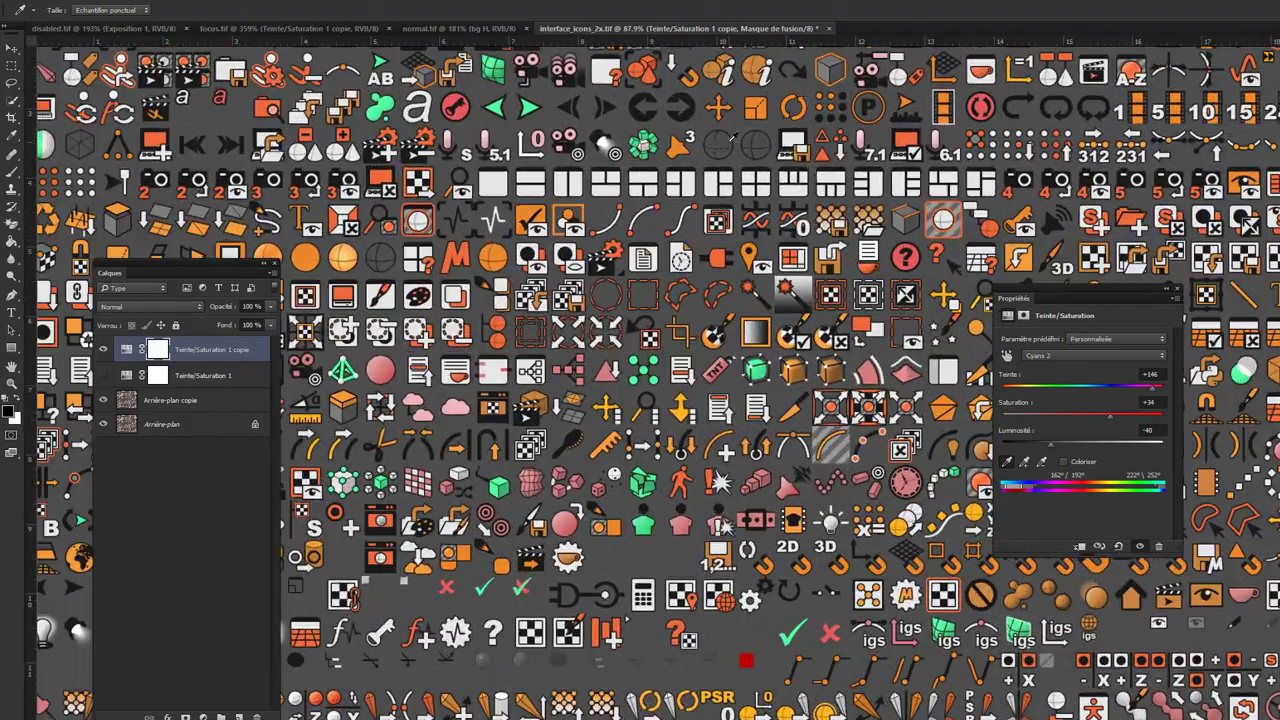
{"action": "scroll", "coordinate": [660, 424], "scroll_direction": "down", "scroll_amount": 1, "text": "alt"}
{"action": "scroll", "coordinate": [660, 424], "scroll_direction": "down", "scroll_amount": 1, "text": "alt"}
{"action": "scroll", "coordinate": [660, 424], "scroll_direction": "down", "scroll_amount": 1, "text": "alt"}
{"action": "scroll", "coordinate": [660, 424], "scroll_direction": "up", "scroll_amount": 1, "text": "alt"}
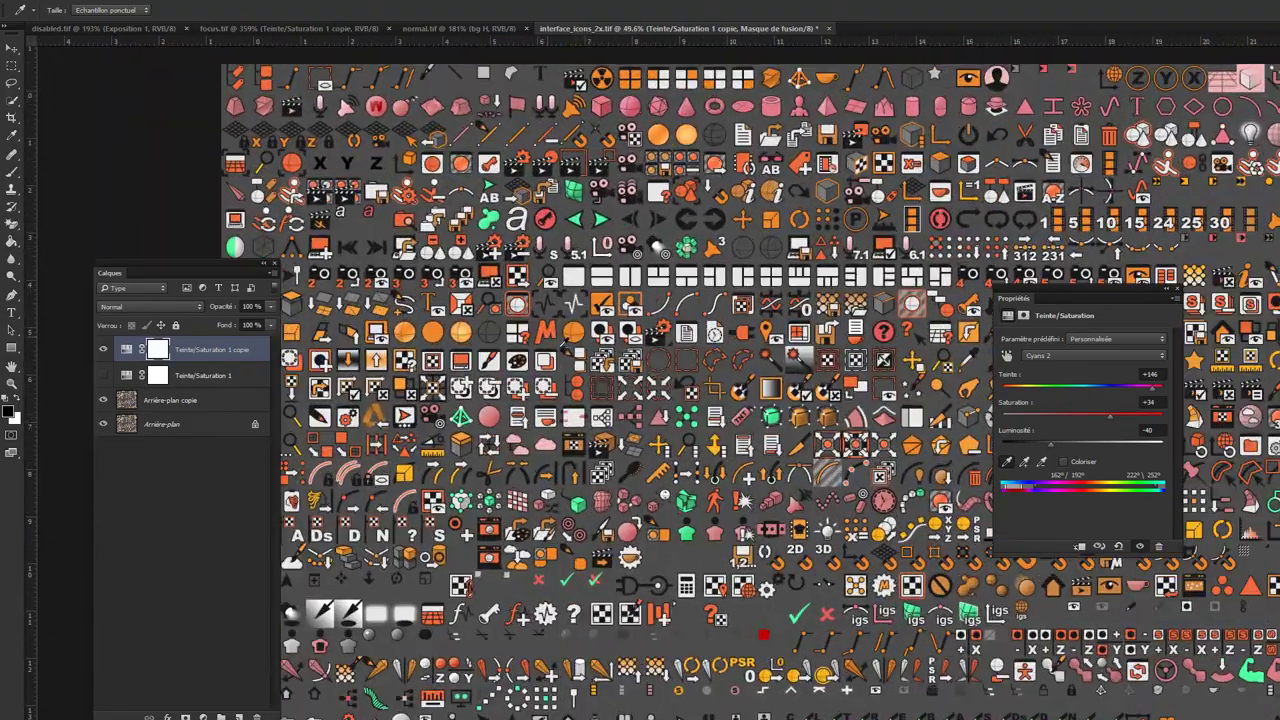
{"action": "scroll", "coordinate": [660, 424], "scroll_direction": "up", "scroll_amount": 1, "text": "alt"}
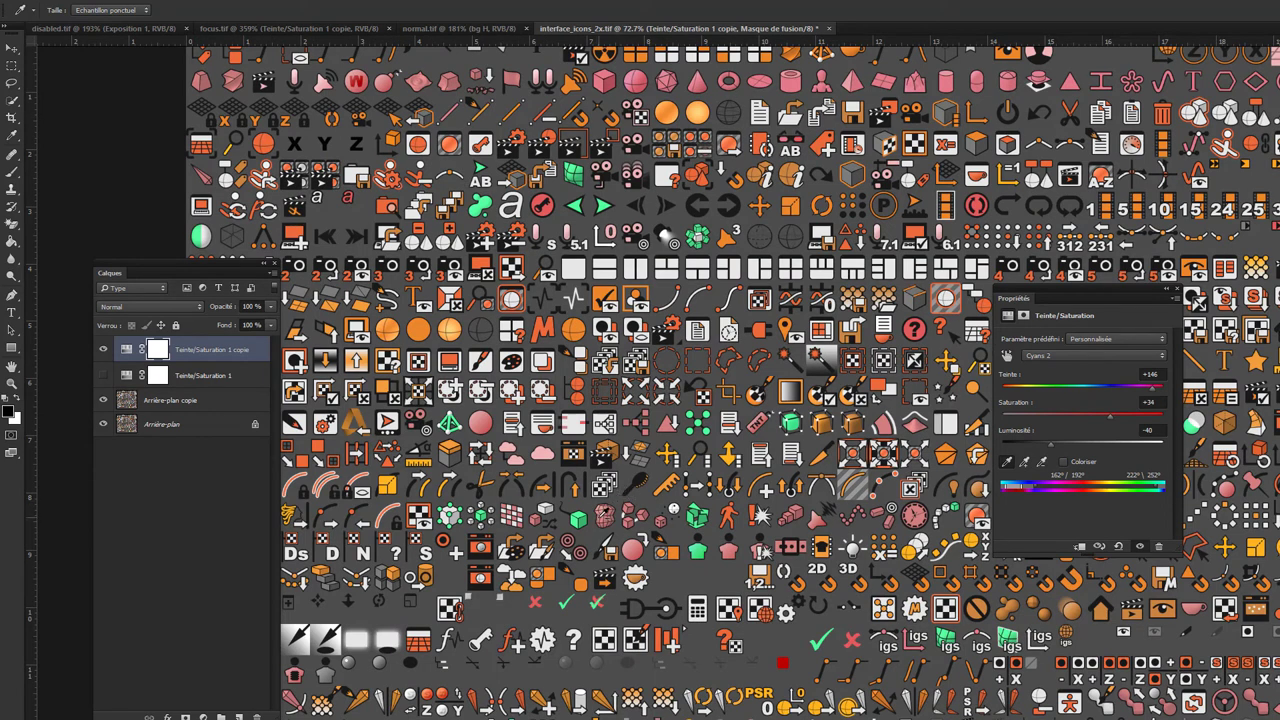
{"action": "left_click", "coordinate": [103, 350]}
{"action": "scroll", "coordinate": [740, 333], "scroll_direction": "down", "scroll_amount": 1, "text": "alt"}
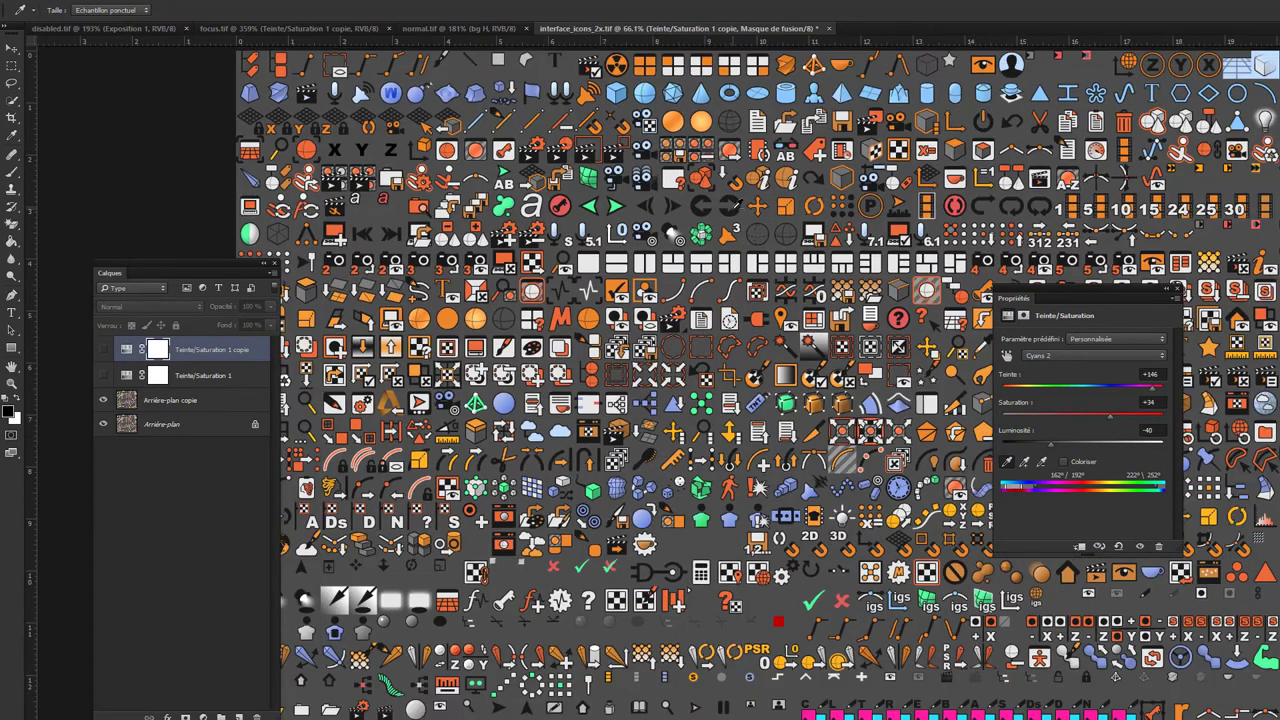
{"action": "mouse_move", "coordinate": [494, 112]}
{"action": "left_mouse_down"}
{"action": "mouse_move", "coordinate": [548, 388]}
{"action": "mouse_move", "coordinate": [505, 172]}
{"action": "mouse_move", "coordinate": [254, 30]}
{"action": "left_mouse_up"}
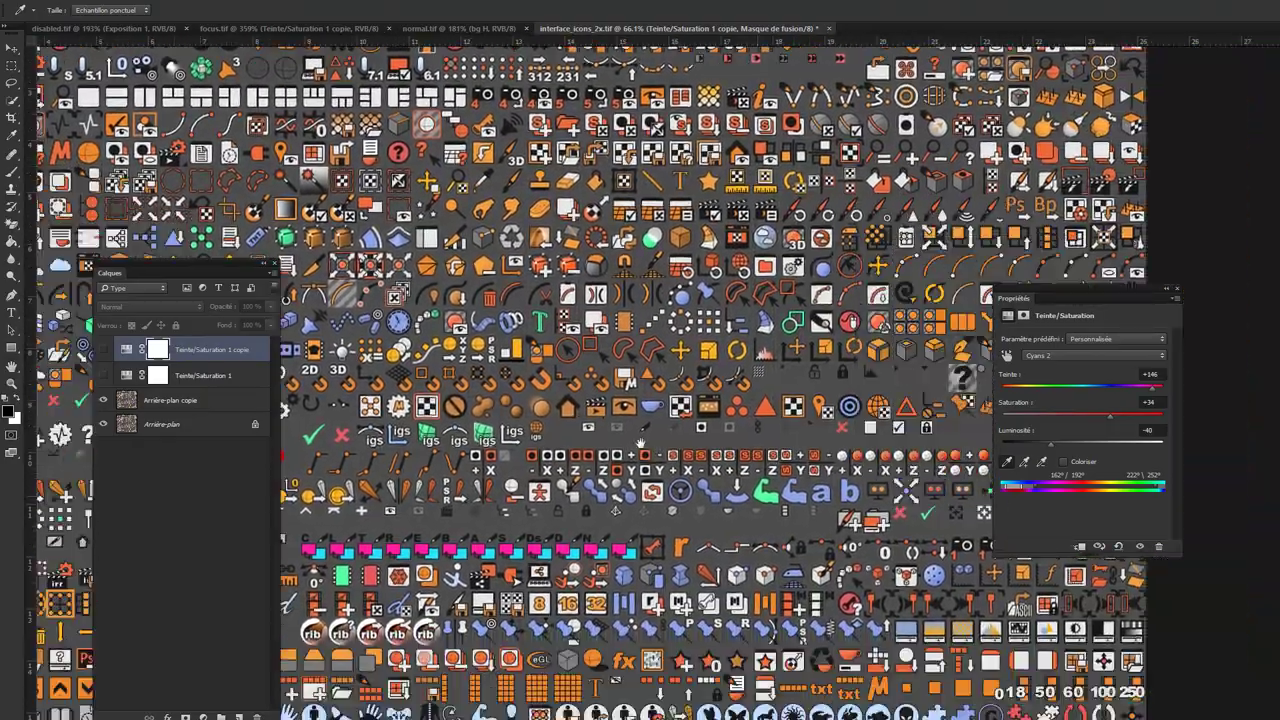
{"action": "mouse_move", "coordinate": [922, 536]}
{"action": "left_mouse_down"}
{"action": "mouse_move", "coordinate": [587, 430]}
{"action": "mouse_move", "coordinate": [800, 470]}
{"action": "left_mouse_up"}
{"action": "left_click_drag", "start_coordinate": [563, 386], "coordinate": [398, 365]}
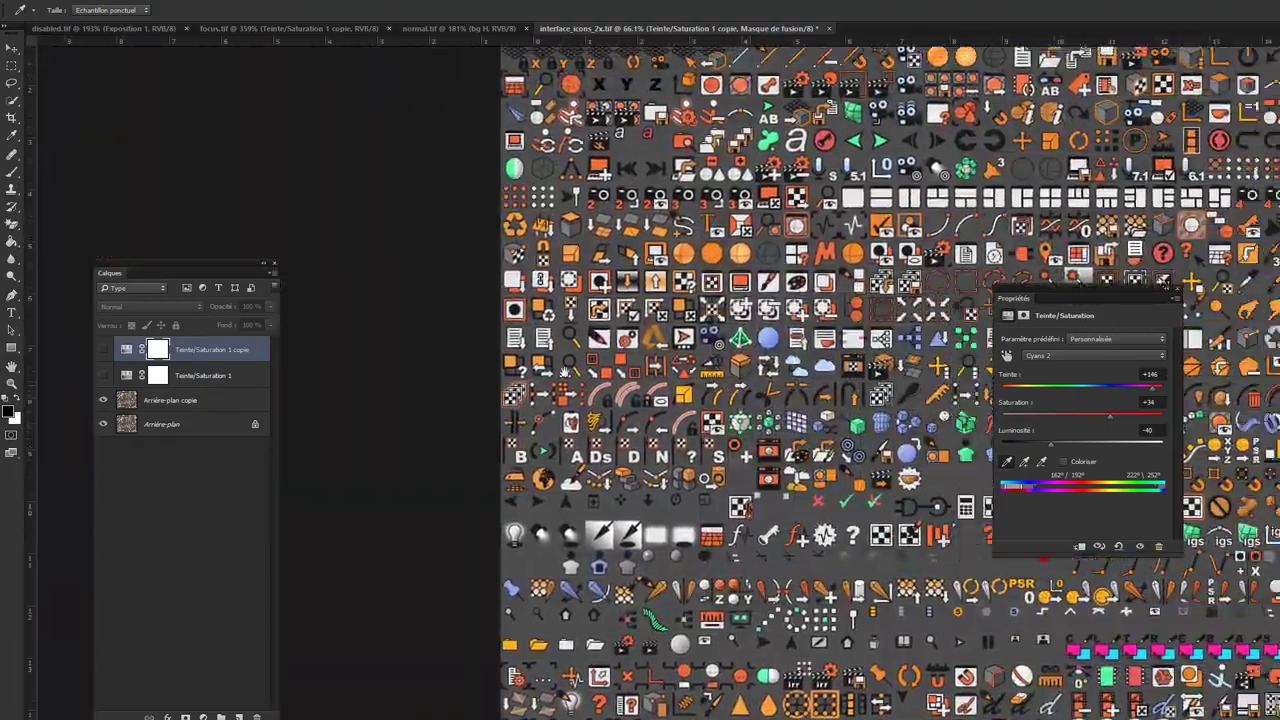
{"action": "left_click_drag", "start_coordinate": [498, 350], "coordinate": [506, 408]}
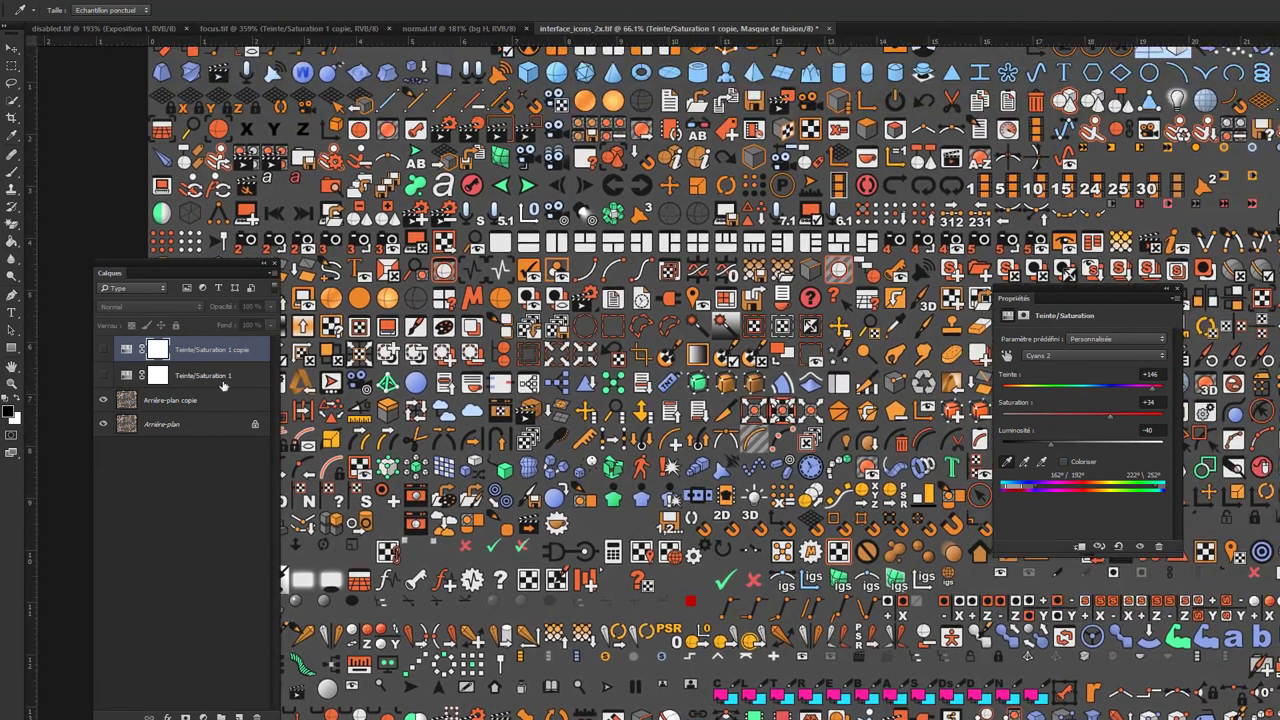
- Show the copy layer again and raise saturation to +79 with hue +139
{"action": "left_click", "coordinate": [104, 350]}
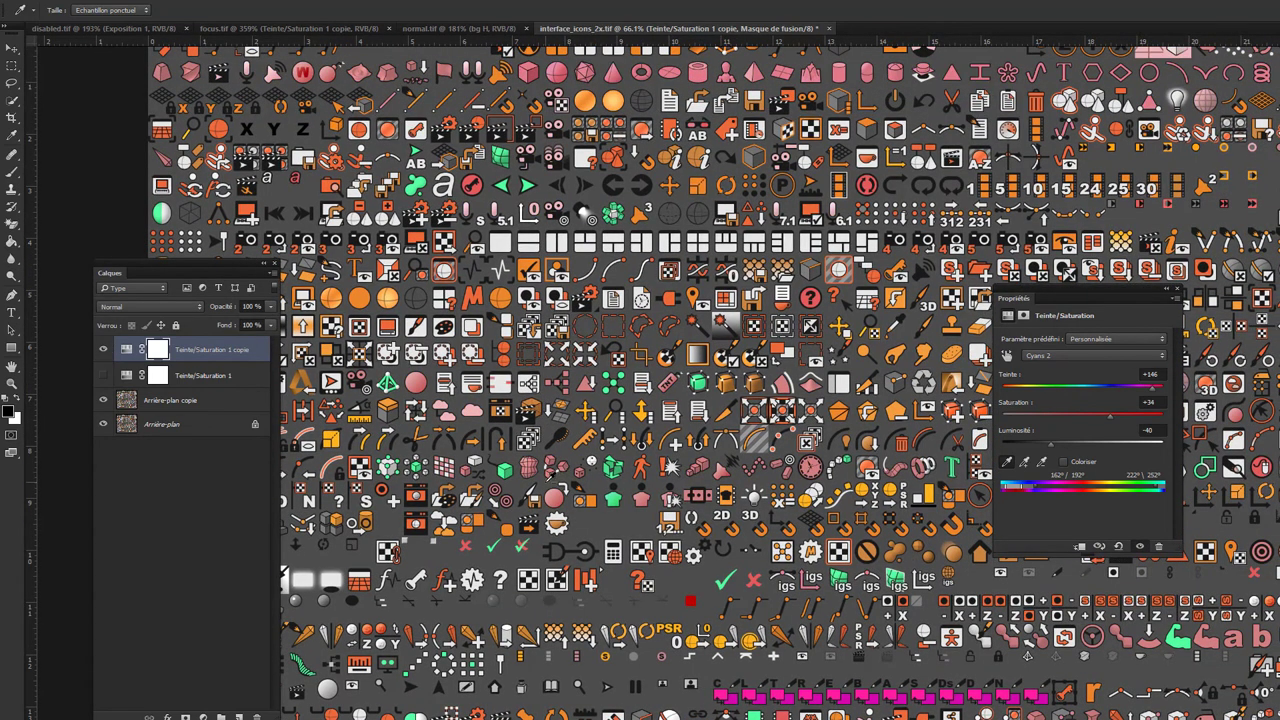
{"action": "scroll", "coordinate": [540, 481], "scroll_direction": "up", "scroll_amount": 1, "text": "alt"}
{"action": "left_click_drag", "start_coordinate": [1110, 416], "coordinate": [1148, 416]}
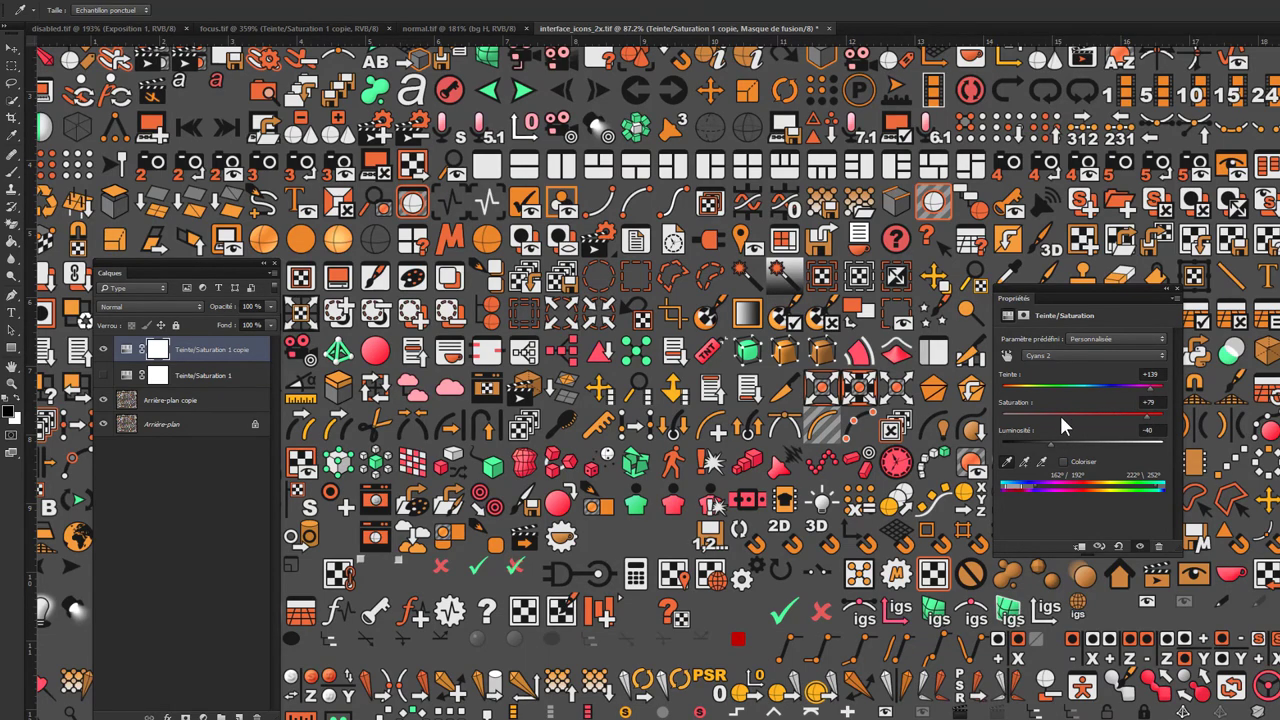
{"action": "scroll", "coordinate": [751, 374], "scroll_direction": "up", "scroll_amount": 5}
{"action": "scroll", "coordinate": [752, 374], "scroll_direction": "up", "scroll_amount": 5}
{"action": "scroll", "coordinate": [694, 473], "scroll_direction": "down", "scroll_amount": 2}
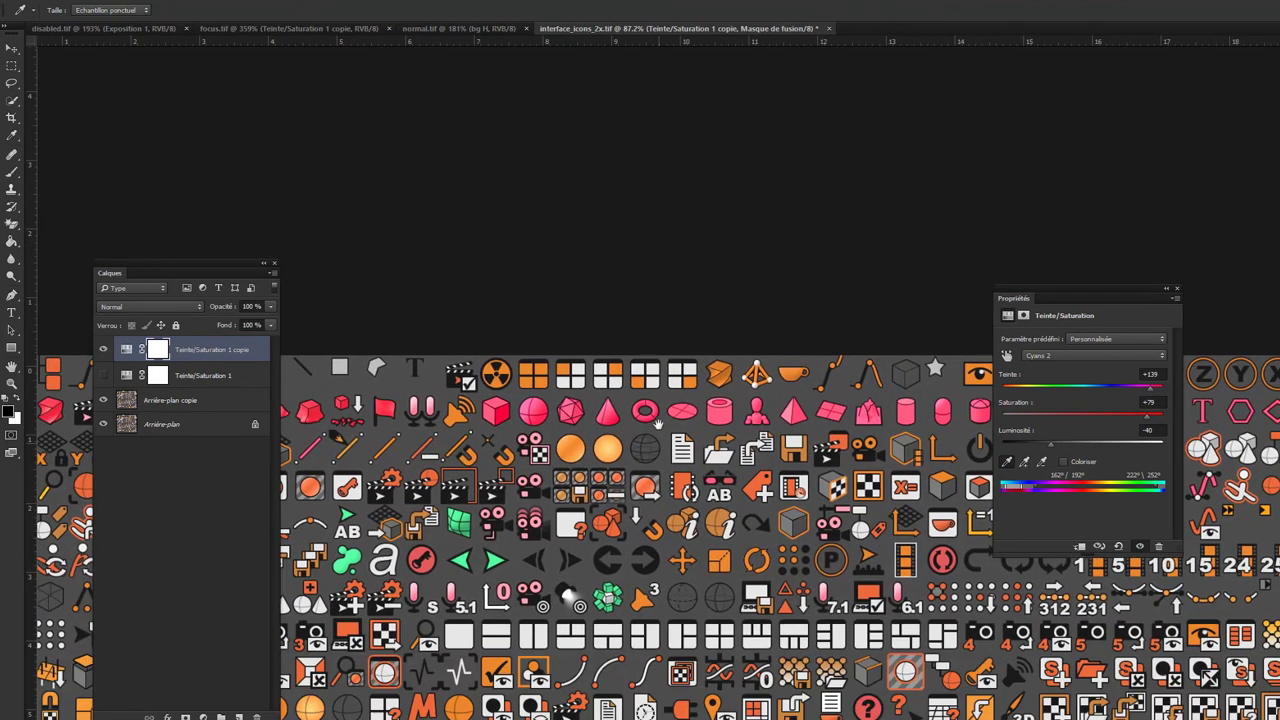
{"action": "scroll", "coordinate": [660, 425], "scroll_direction": "down", "scroll_amount": 1}
- Hide the Teinte/Saturation 1 copie layer again
{"action": "left_click", "coordinate": [103, 349]}
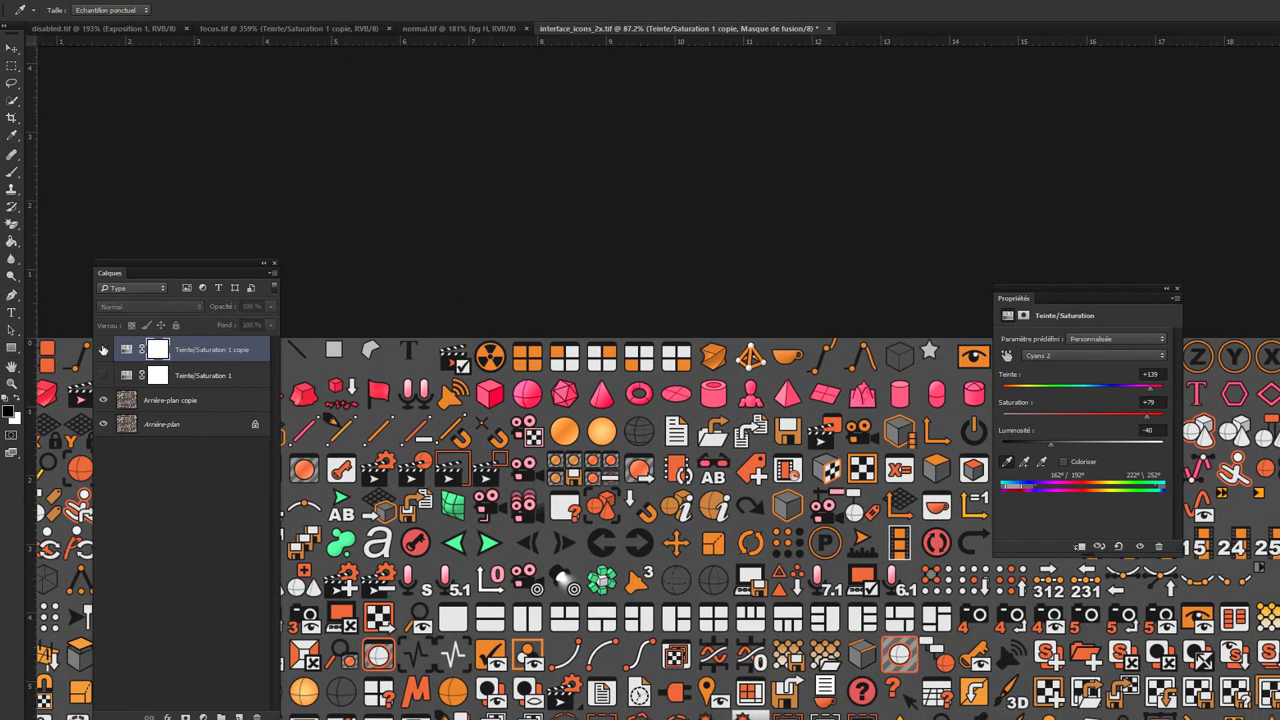
{"action": "scroll", "coordinate": [695, 371], "scroll_direction": "up", "scroll_amount": 1, "text": "alt"}
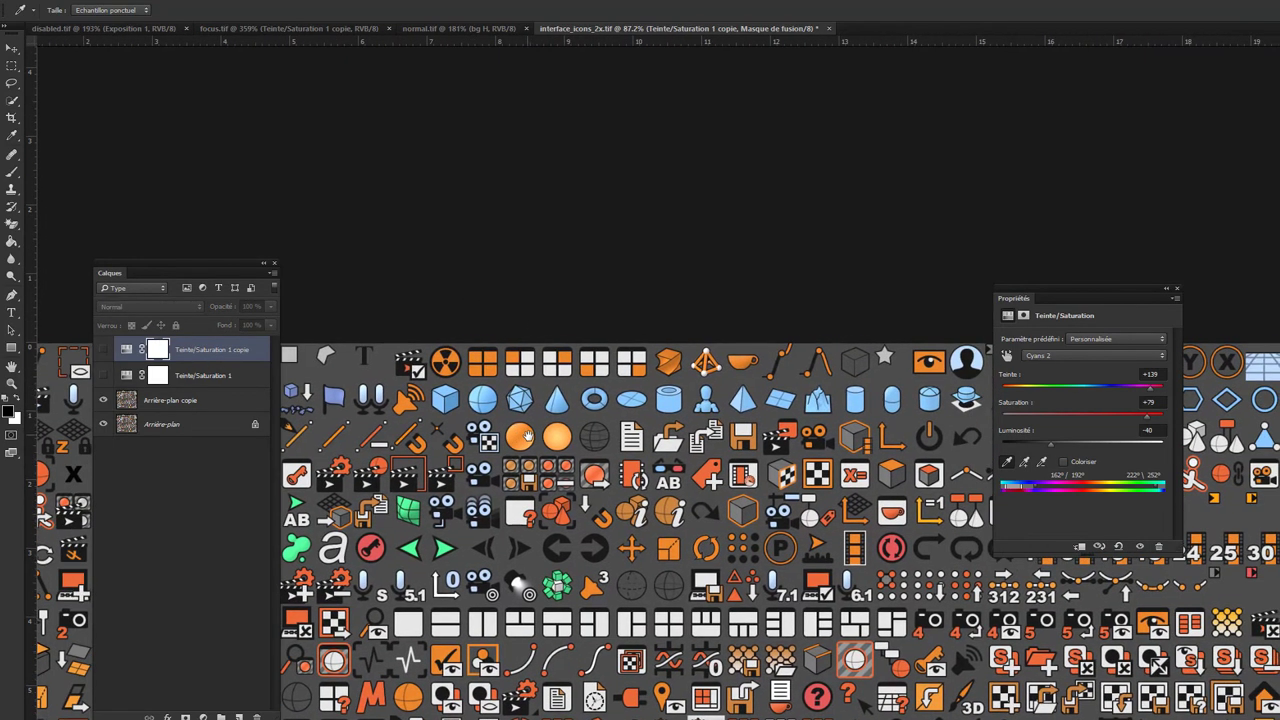
{"action": "scroll", "coordinate": [695, 371], "scroll_direction": "up", "scroll_amount": 1, "text": "alt"}
- Marquee the blue icon row near the top, extending the selection to the row's end
{"action": "left_click", "coordinate": [12, 65]}
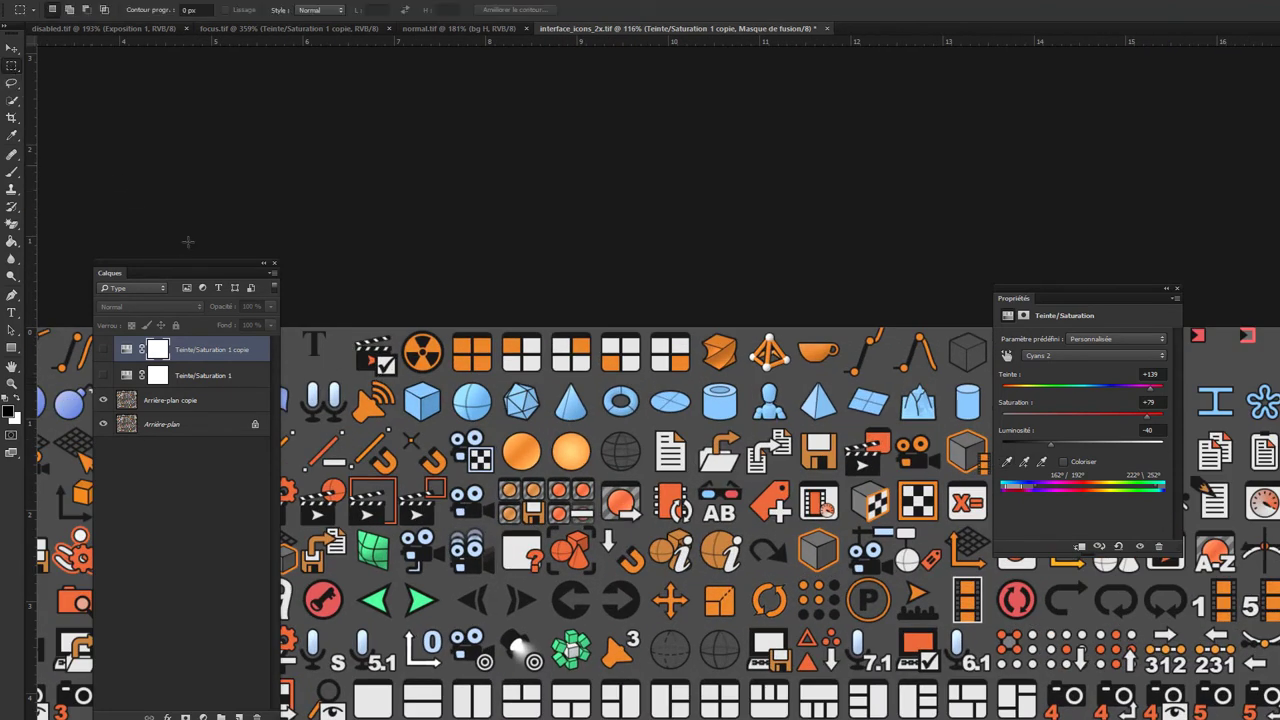
{"action": "left_click_drag", "start_coordinate": [395, 378], "coordinate": [1027, 428]}
{"action": "left_click_drag", "start_coordinate": [1050, 298], "coordinate": [598, 518]}
{"action": "left_click_drag", "start_coordinate": [1035, 455], "coordinate": [549, 397]}
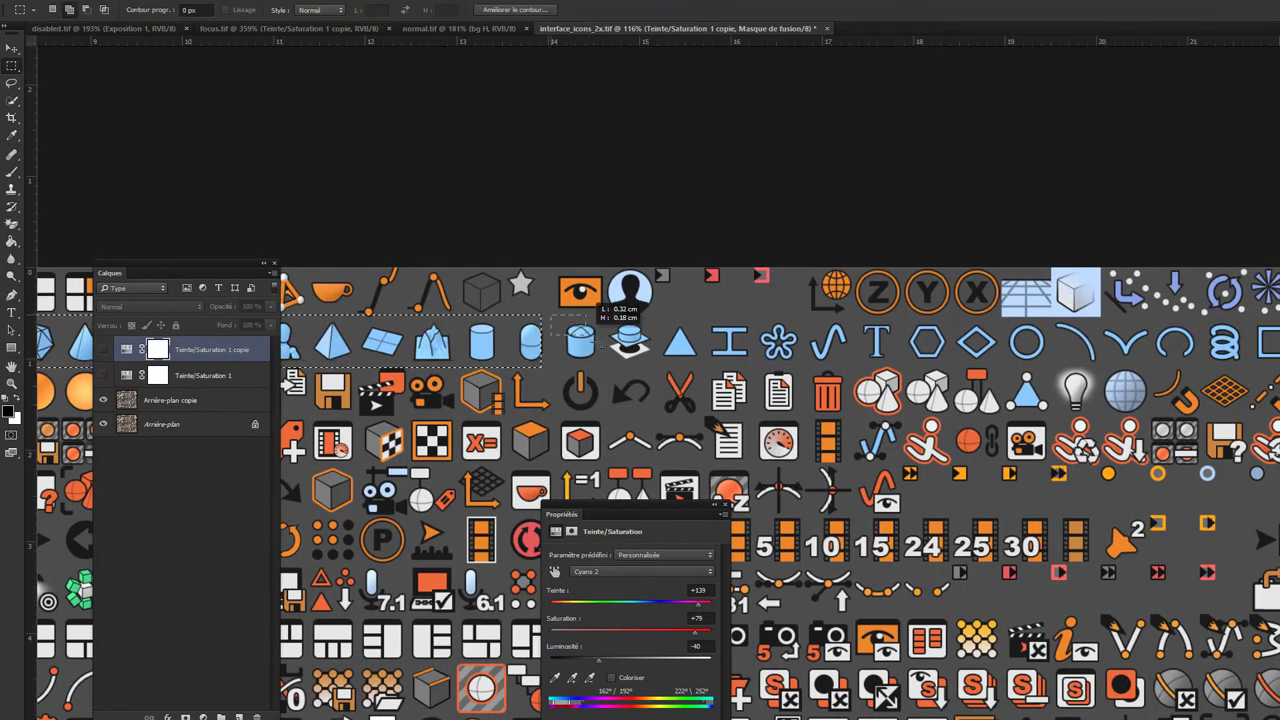
{"action": "mouse_move", "coordinate": [549, 316]}
{"action": "left_mouse_down", "text": "shift"}
{"action": "mouse_move", "coordinate": [570, 342]}
{"action": "mouse_move", "coordinate": [1248, 366]}
{"action": "left_mouse_up", "text": "shift"}
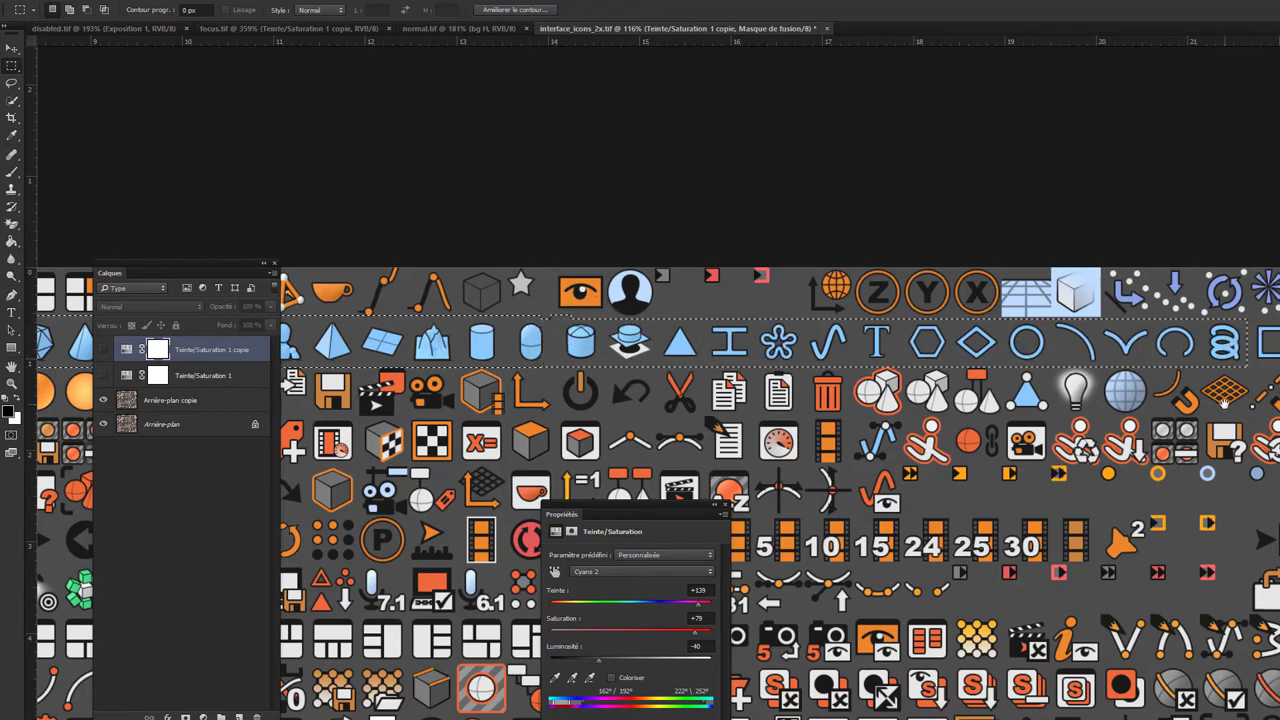
{"action": "left_click_drag", "start_coordinate": [1268, 370], "coordinate": [826, 365]}
{"action": "left_click_drag", "start_coordinate": [716, 362], "coordinate": [804, 322], "text": "shift"}
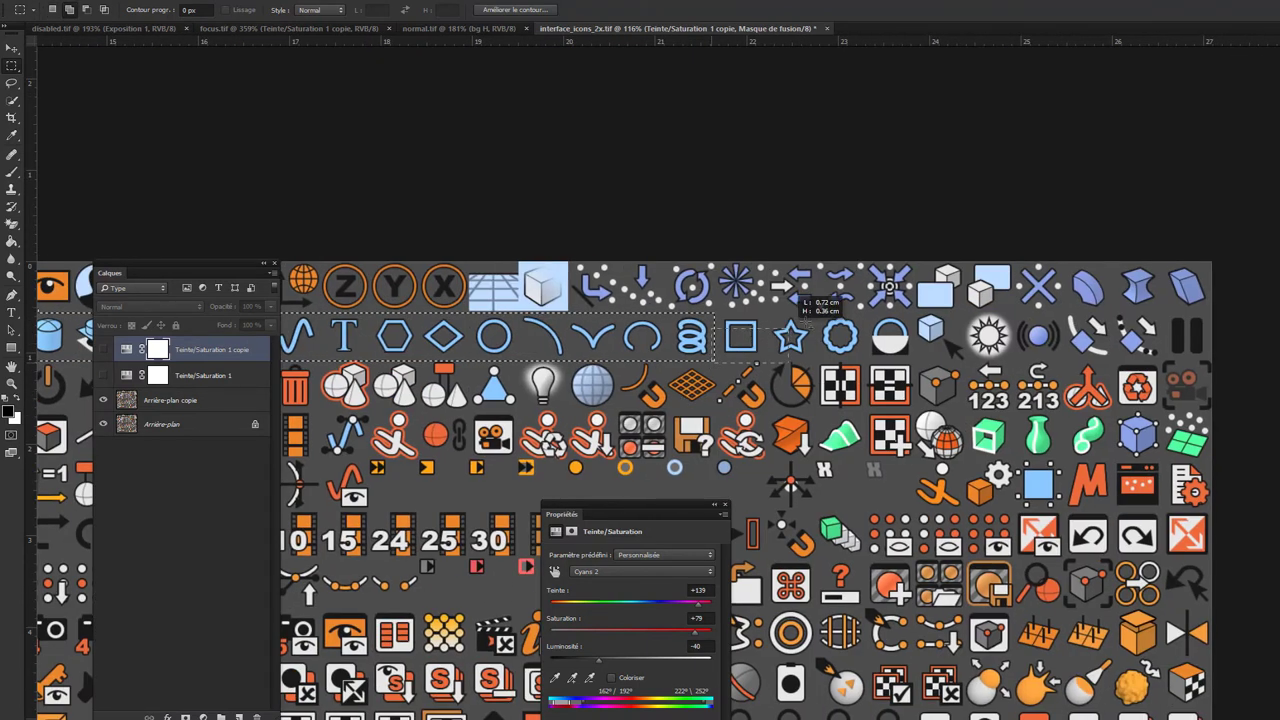
{"action": "left_click_drag", "start_coordinate": [896, 304], "coordinate": [910, 312], "text": "shift"}
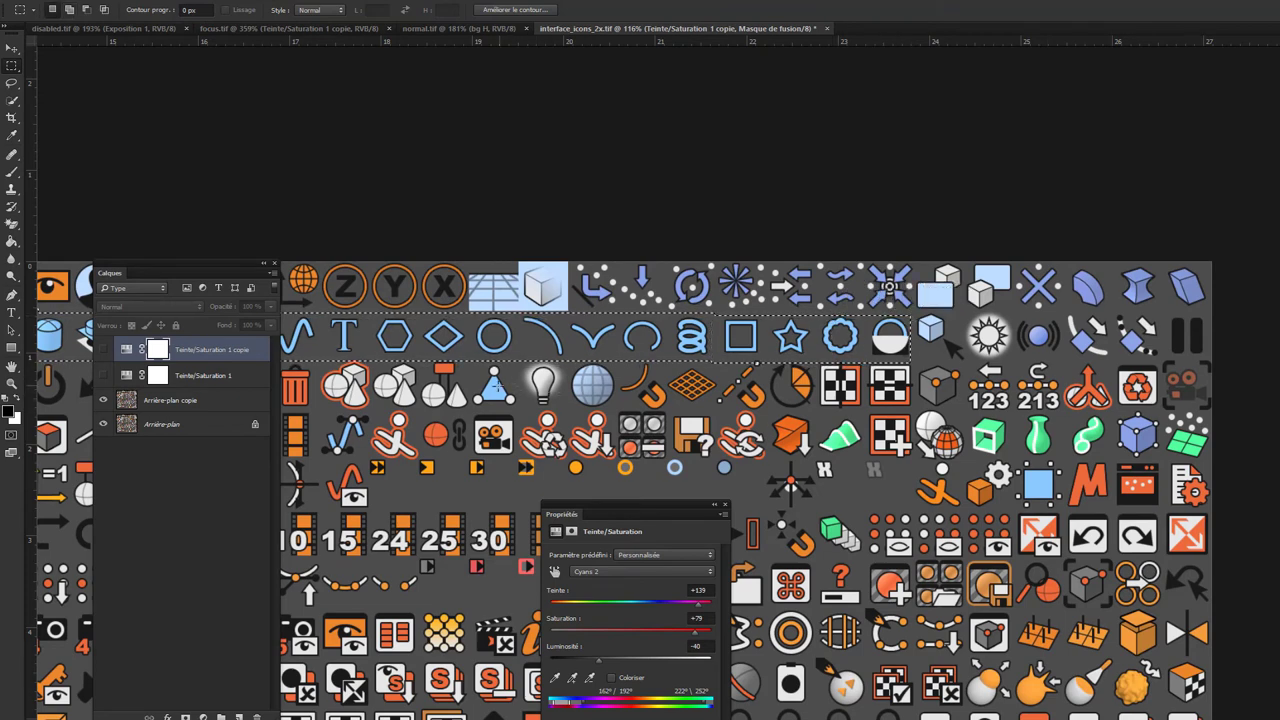
{"action": "left_click_drag", "start_coordinate": [505, 389], "coordinate": [555, 375]}
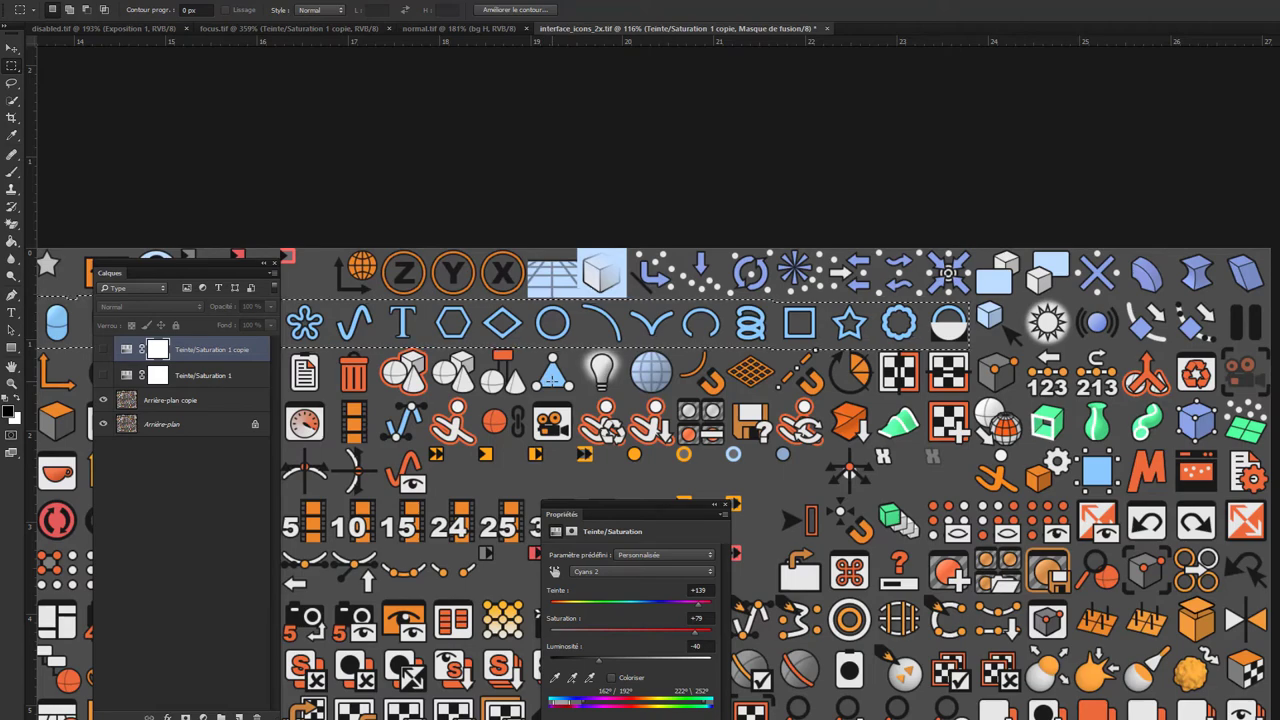
- Marquee the row of blue shape icons, including the small blue cube
{"action": "left_click_drag", "start_coordinate": [1100, 398], "coordinate": [866, 501]}
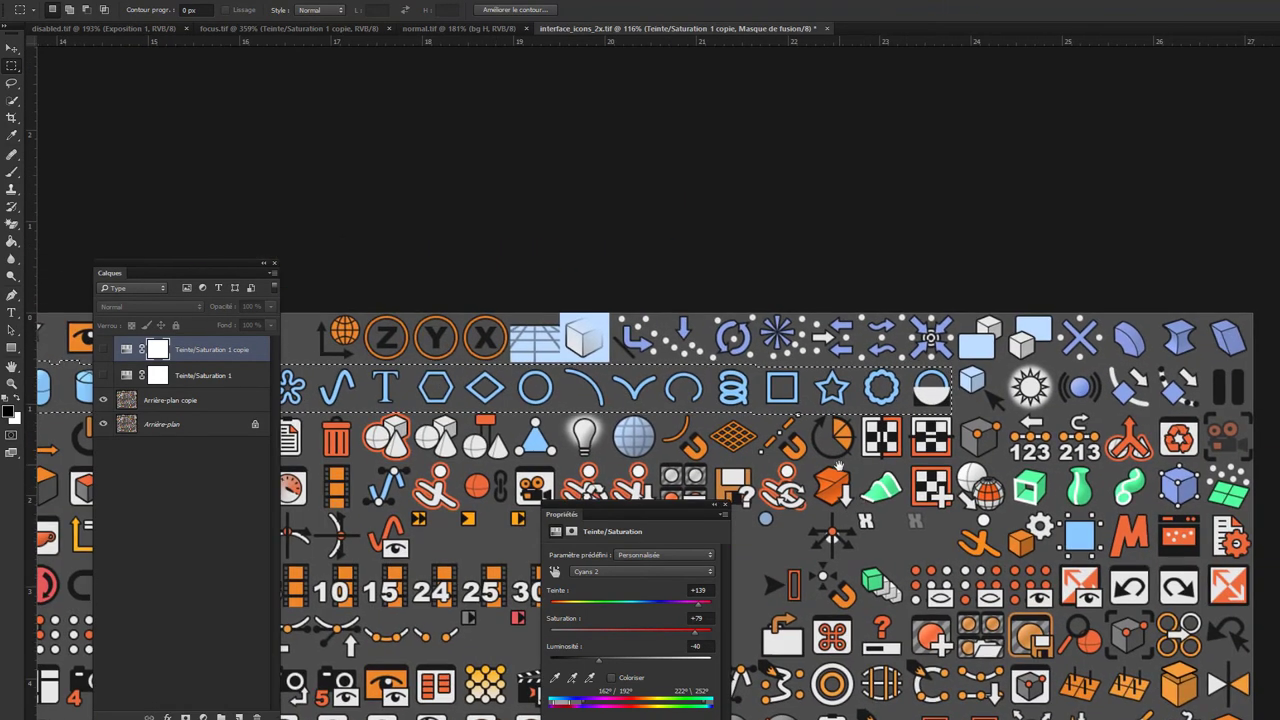
{"action": "left_click_drag", "start_coordinate": [837, 465], "coordinate": [815, 482]}
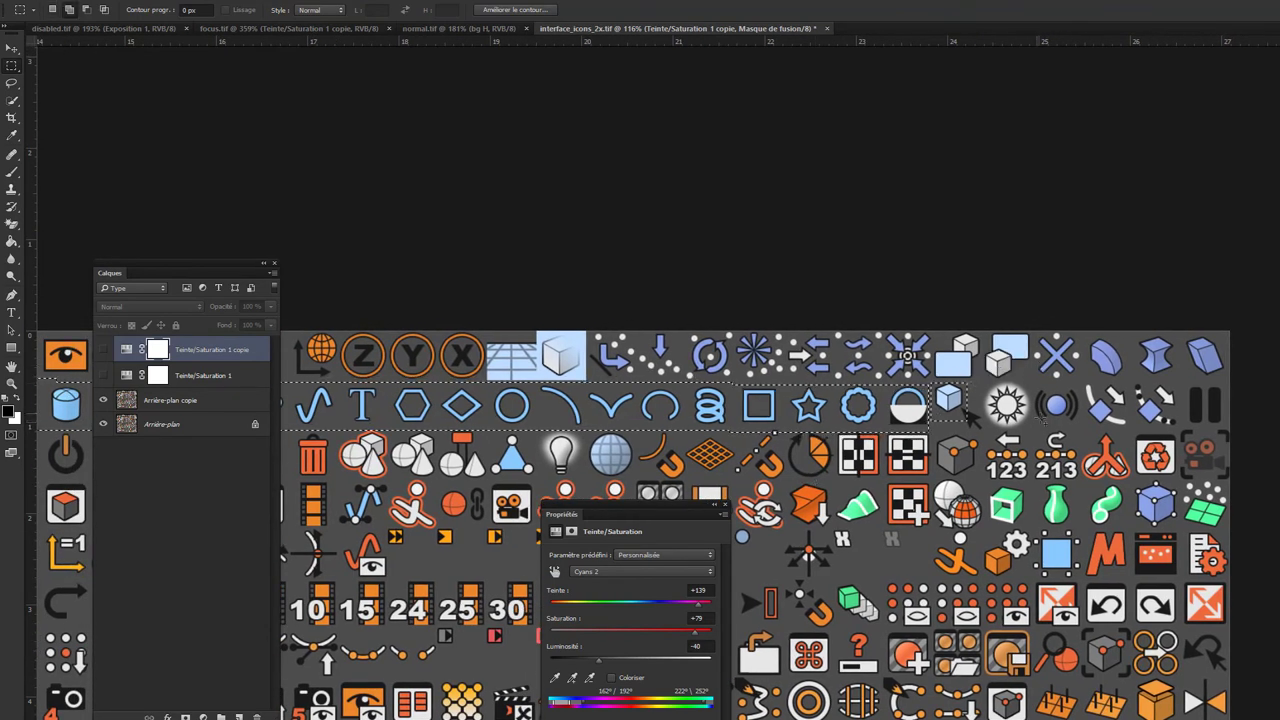
{"action": "left_click_drag", "start_coordinate": [966, 410], "coordinate": [969, 414]}
{"action": "scroll", "coordinate": [700, 500], "scroll_direction": "left", "scroll_amount": 5}
- Show 'Teinte/Saturation 1 copie' and fill its mask with black over the blue icon row
{"action": "left_click", "coordinate": [158, 349]}
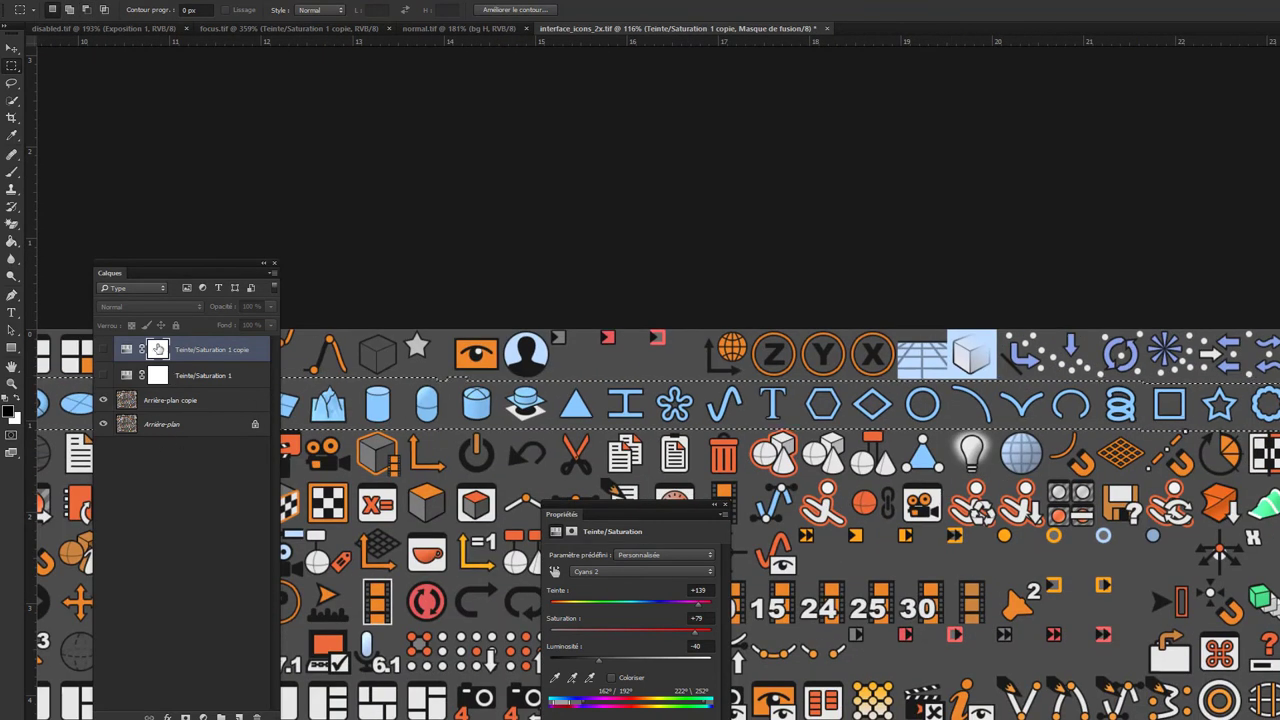
{"action": "left_click", "coordinate": [104, 349]}
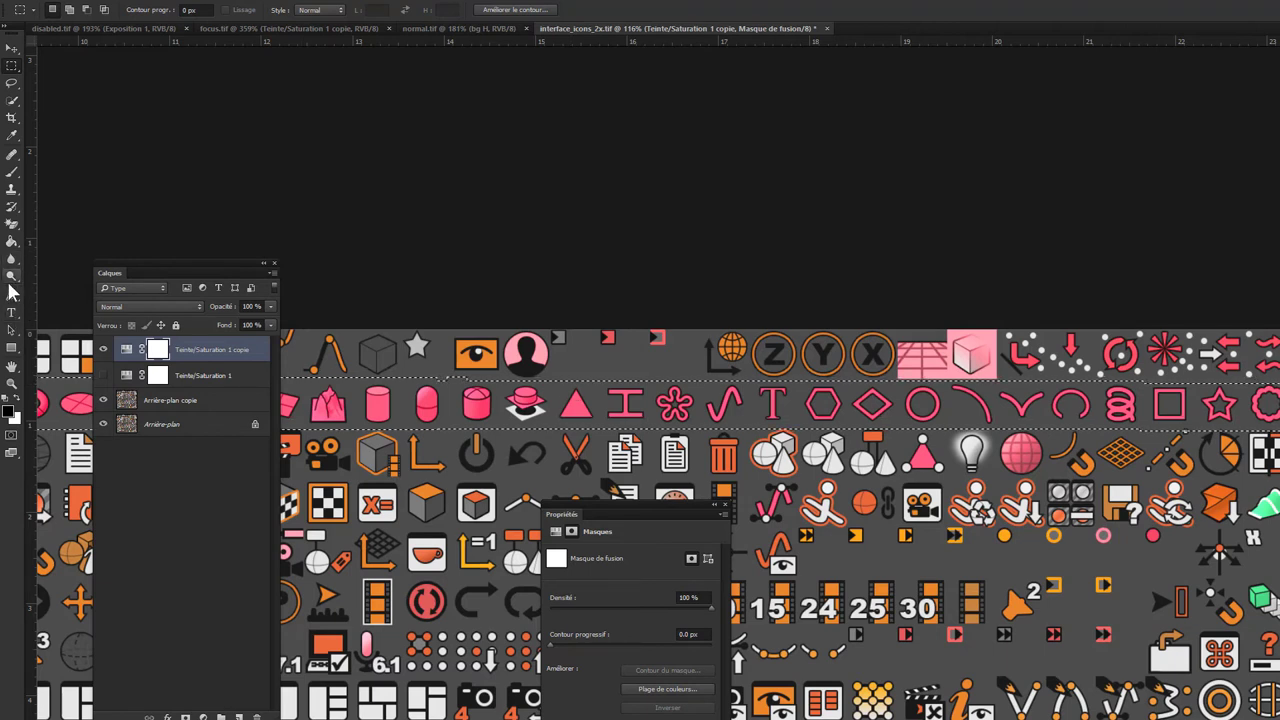
{"action": "left_click", "coordinate": [12, 243]}
{"action": "left_click", "coordinate": [450, 400]}
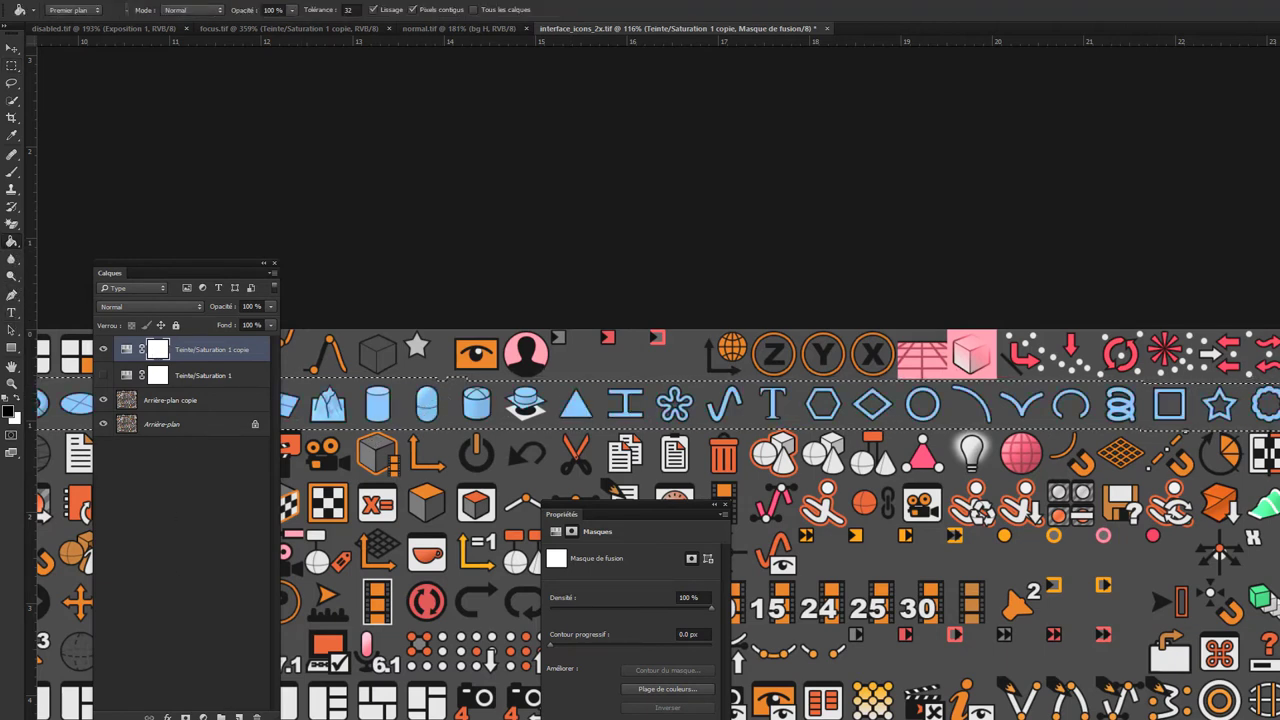
{"action": "key", "text": "ctrl+shift+alt+n"}
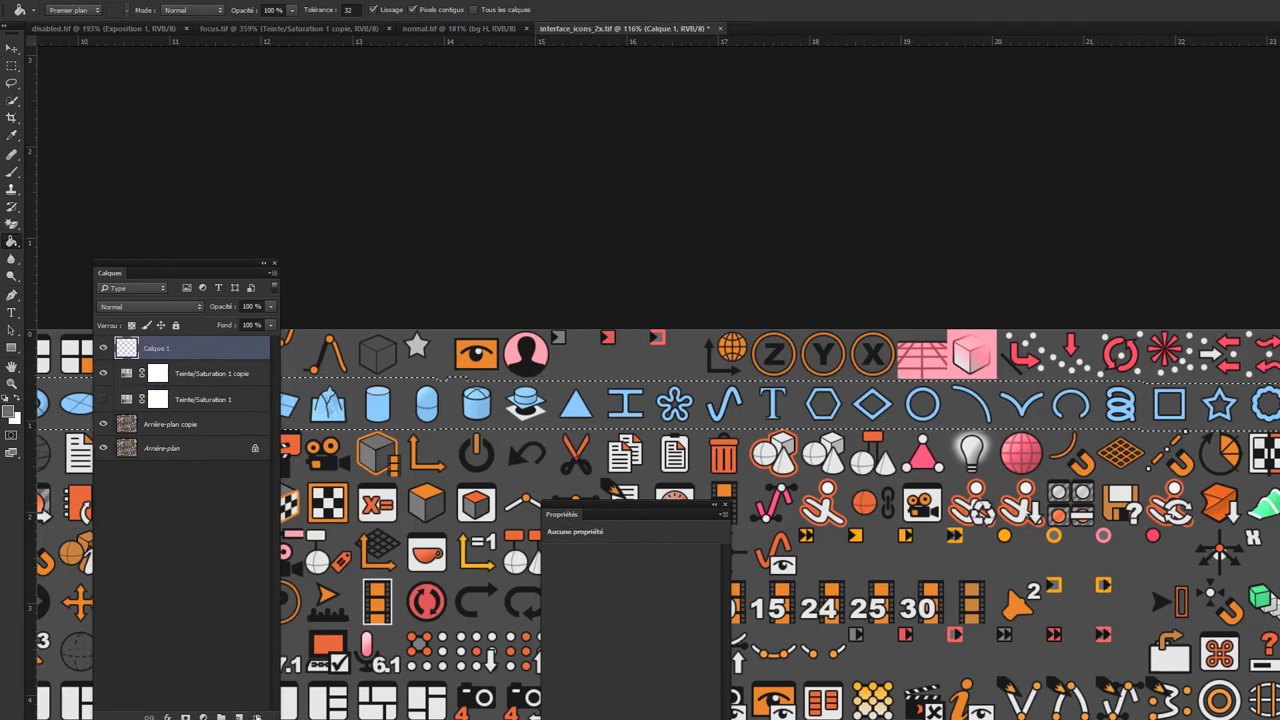
{"action": "left_click", "coordinate": [257, 717]}
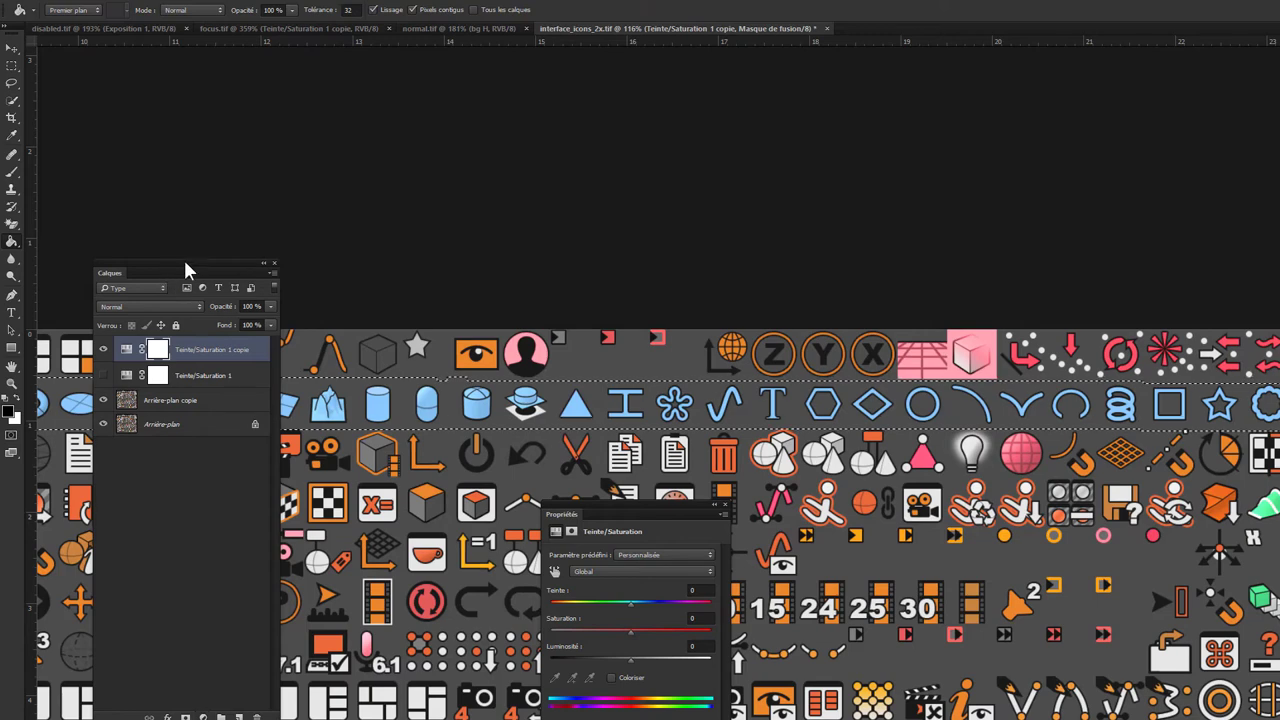
- Add a Hue/Saturation adjustment layer and load its mask as a selection
{"action": "left_click_drag", "start_coordinate": [186, 272], "coordinate": [300, 41]}
{"action": "left_click", "coordinate": [322, 487]}
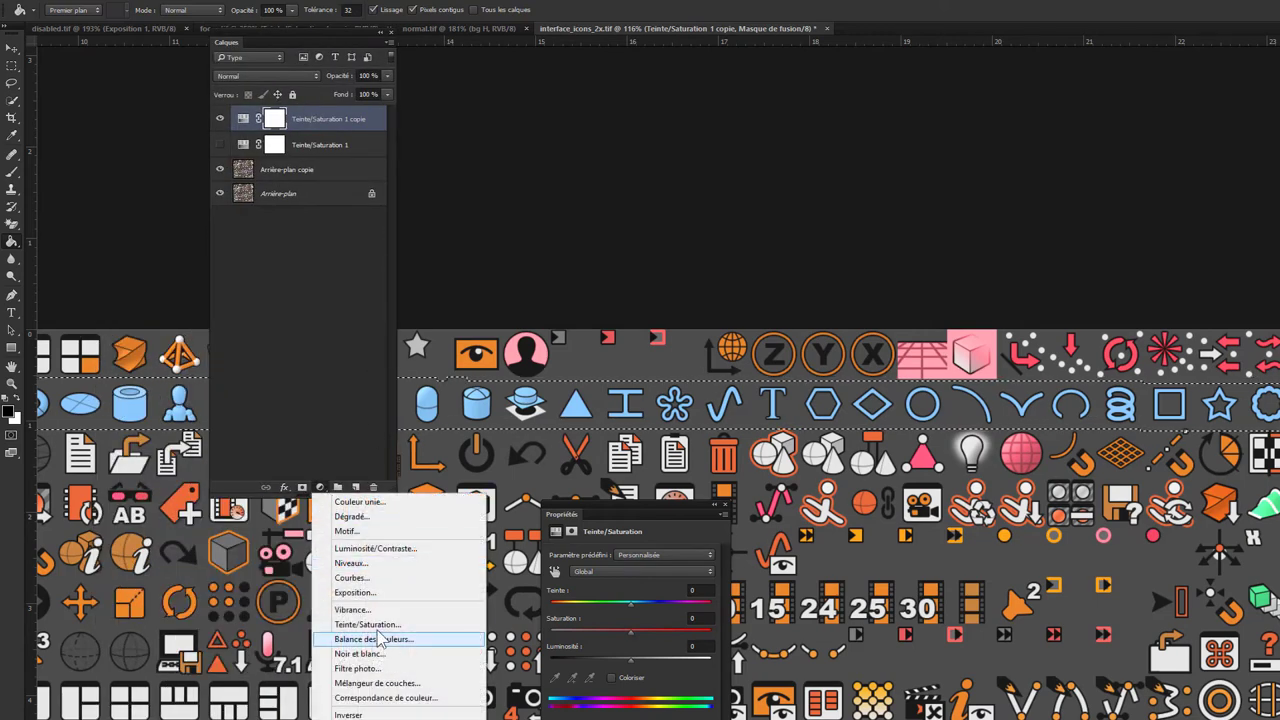
{"action": "left_click", "coordinate": [350, 624]}
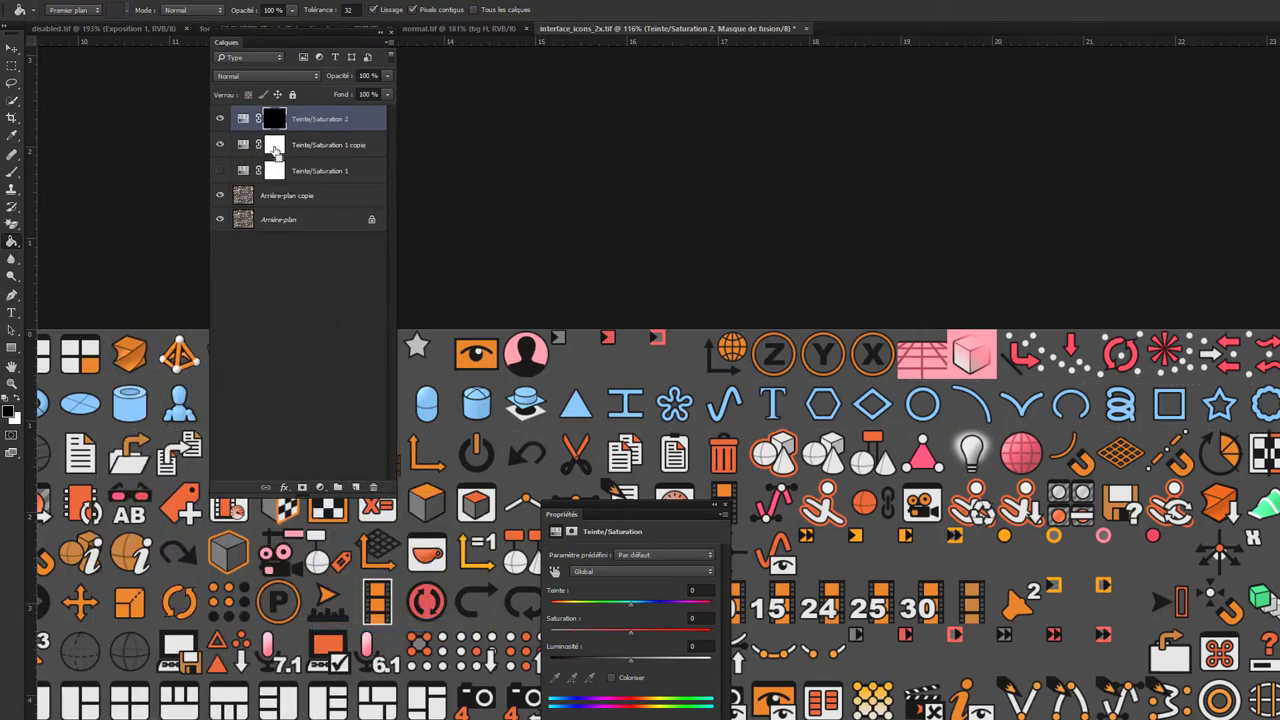
{"action": "left_click", "coordinate": [275, 147], "text": "ctrl"}
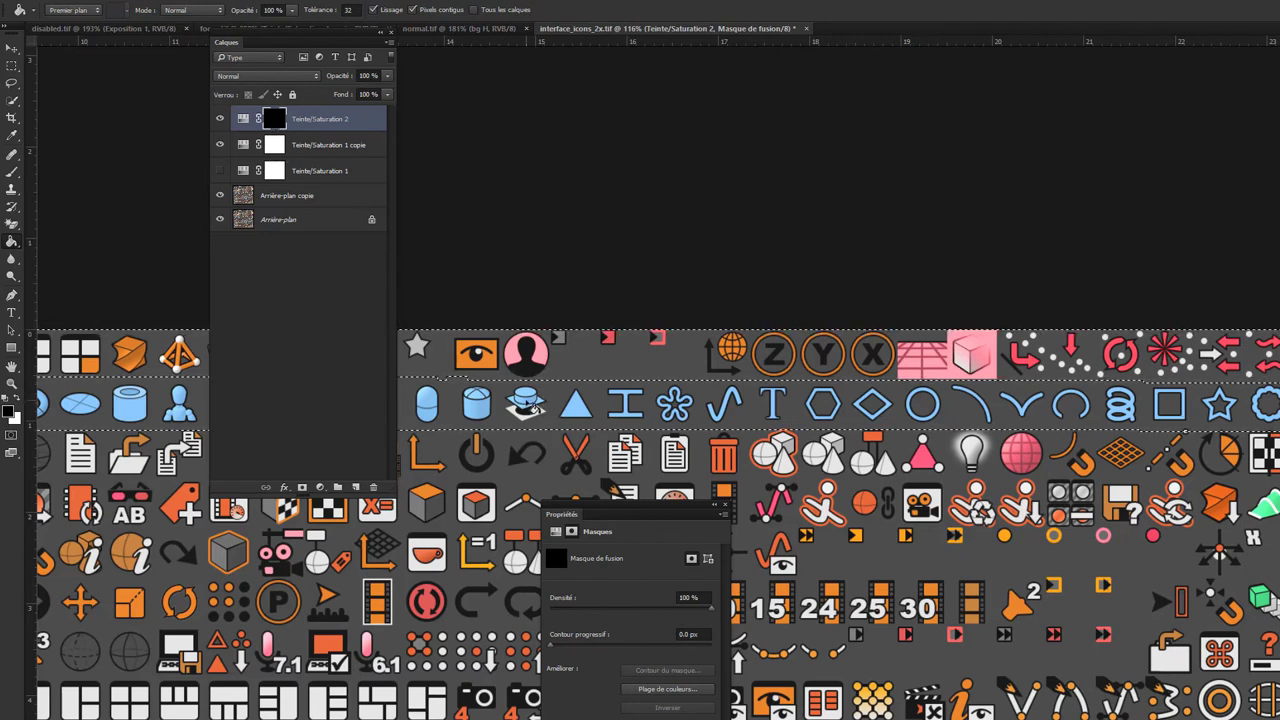
- Try hue, saturation and lightness shifts on the blue row, then reset the adjustment to defaults
{"action": "left_click", "coordinate": [243, 118]}
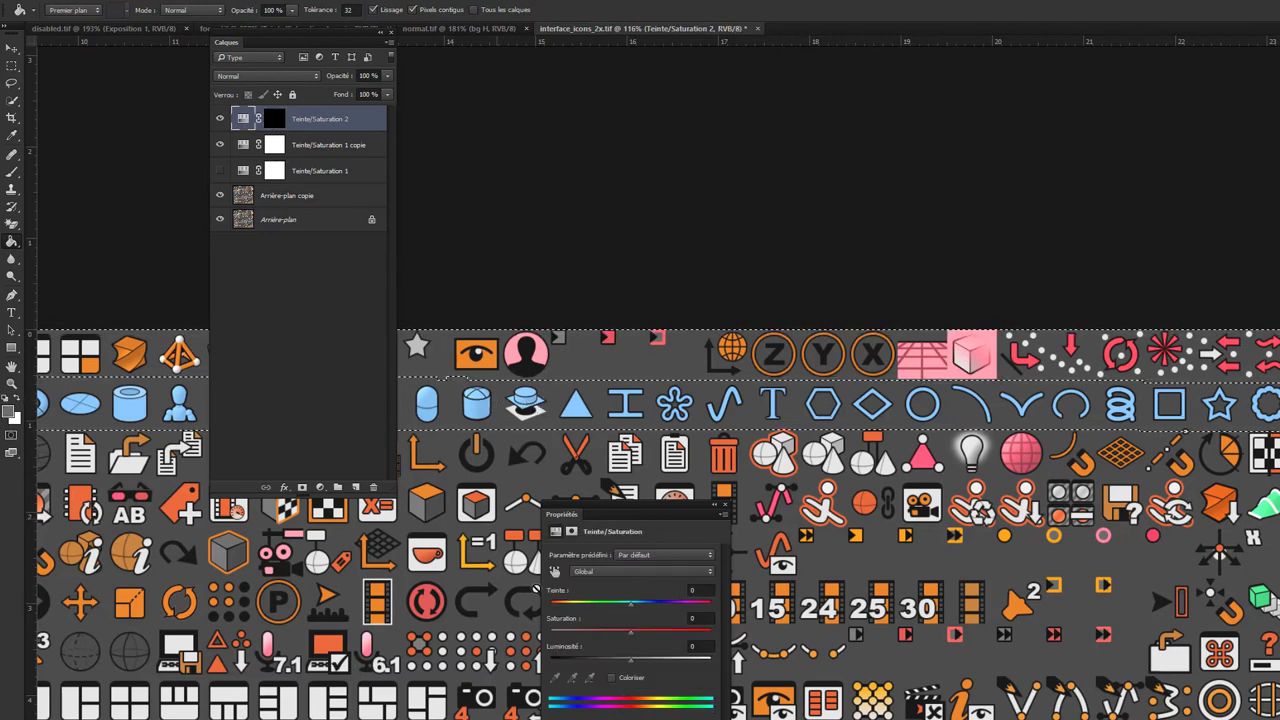
{"action": "mouse_move", "coordinate": [630, 603]}
{"action": "left_mouse_down"}
{"action": "mouse_move", "coordinate": [562, 604]}
{"action": "mouse_move", "coordinate": [610, 604]}
{"action": "left_mouse_up"}
{"action": "scroll", "coordinate": [918, 314], "scroll_direction": "down", "scroll_amount": 3, "text": "alt"}
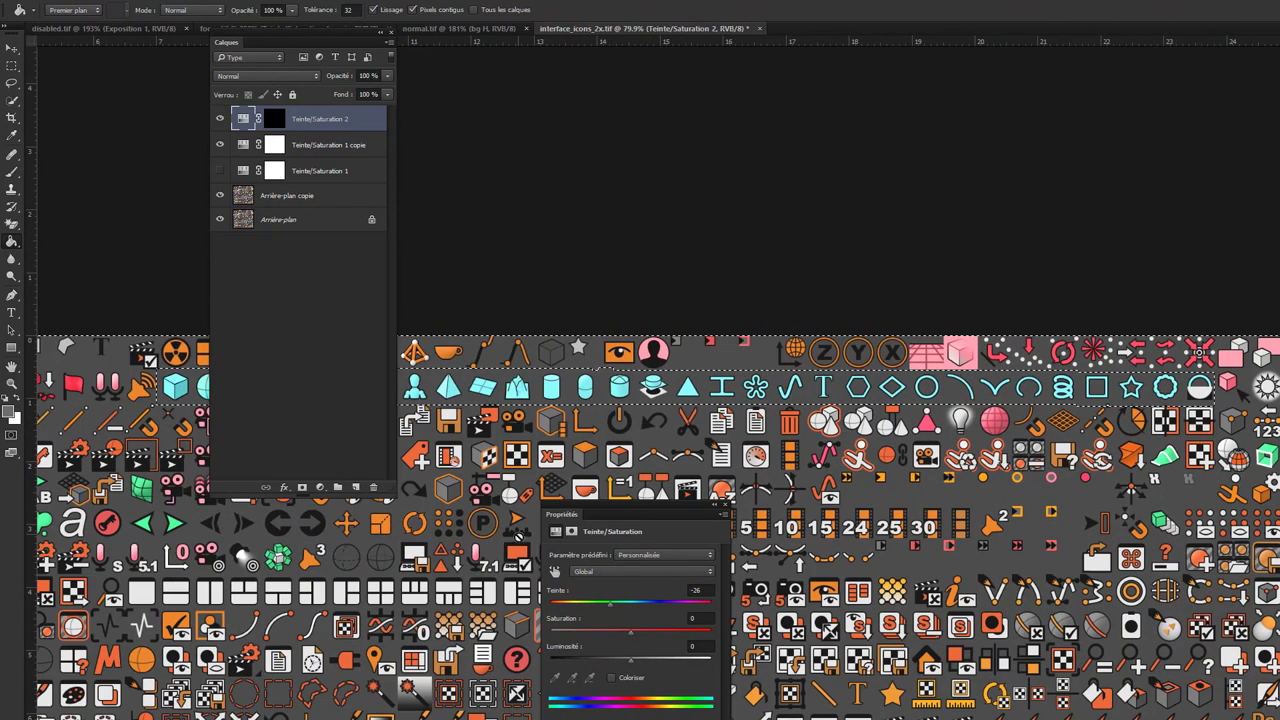
{"action": "left_click_drag", "start_coordinate": [578, 516], "coordinate": [988, 472]}
{"action": "scroll", "coordinate": [849, 286], "scroll_direction": "down", "scroll_amount": 4, "text": "alt"}
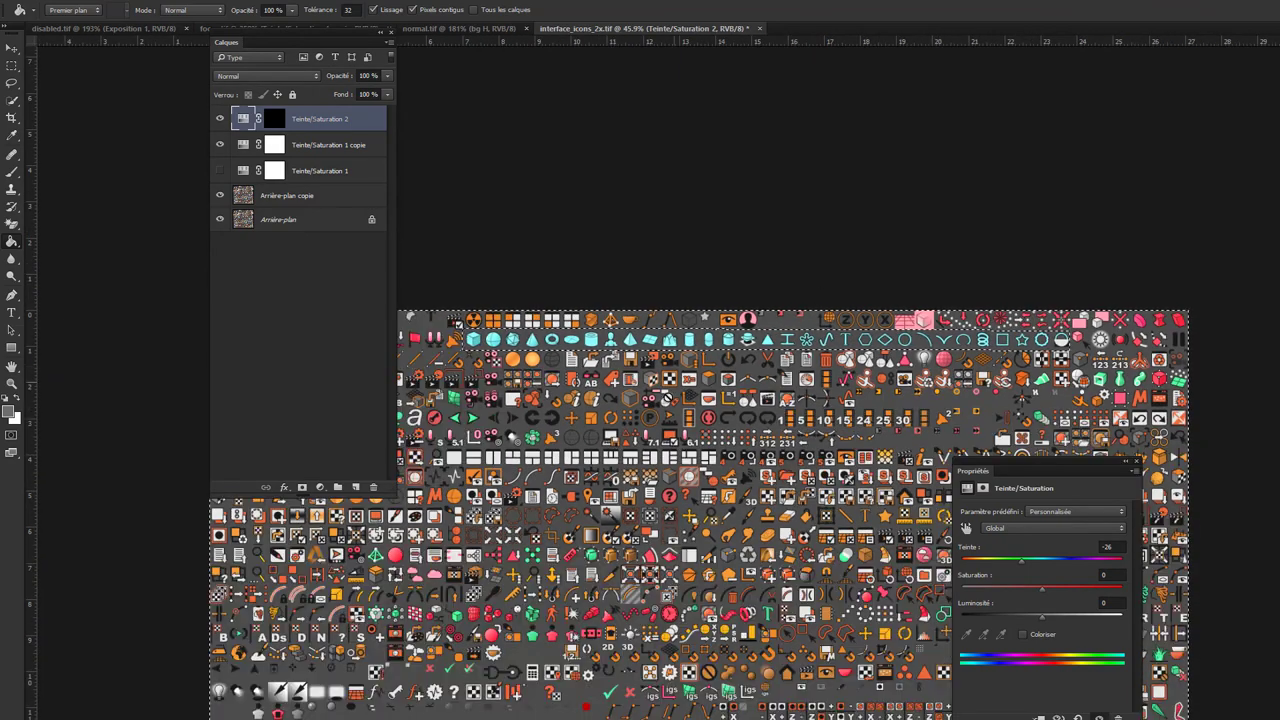
{"action": "scroll", "coordinate": [520, 566], "scroll_direction": "up", "scroll_amount": 1, "text": "alt"}
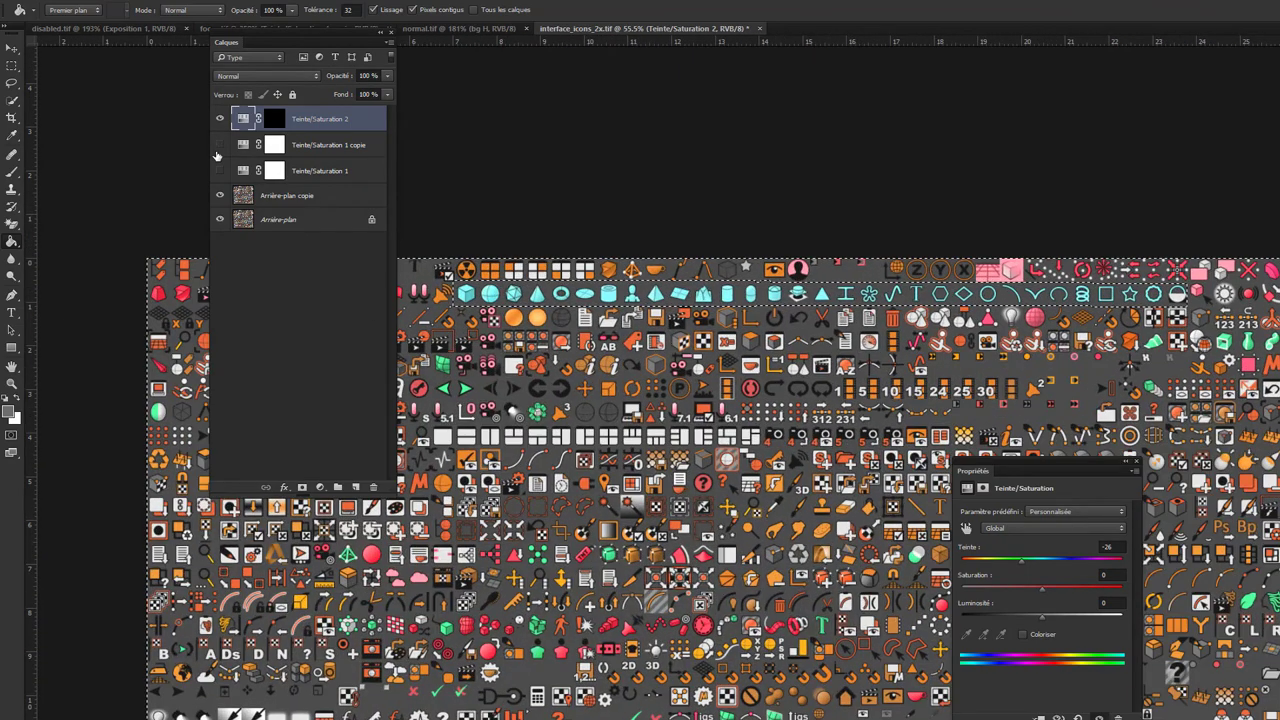
{"action": "scroll", "coordinate": [478, 630], "scroll_direction": "up", "scroll_amount": 1, "text": "alt"}
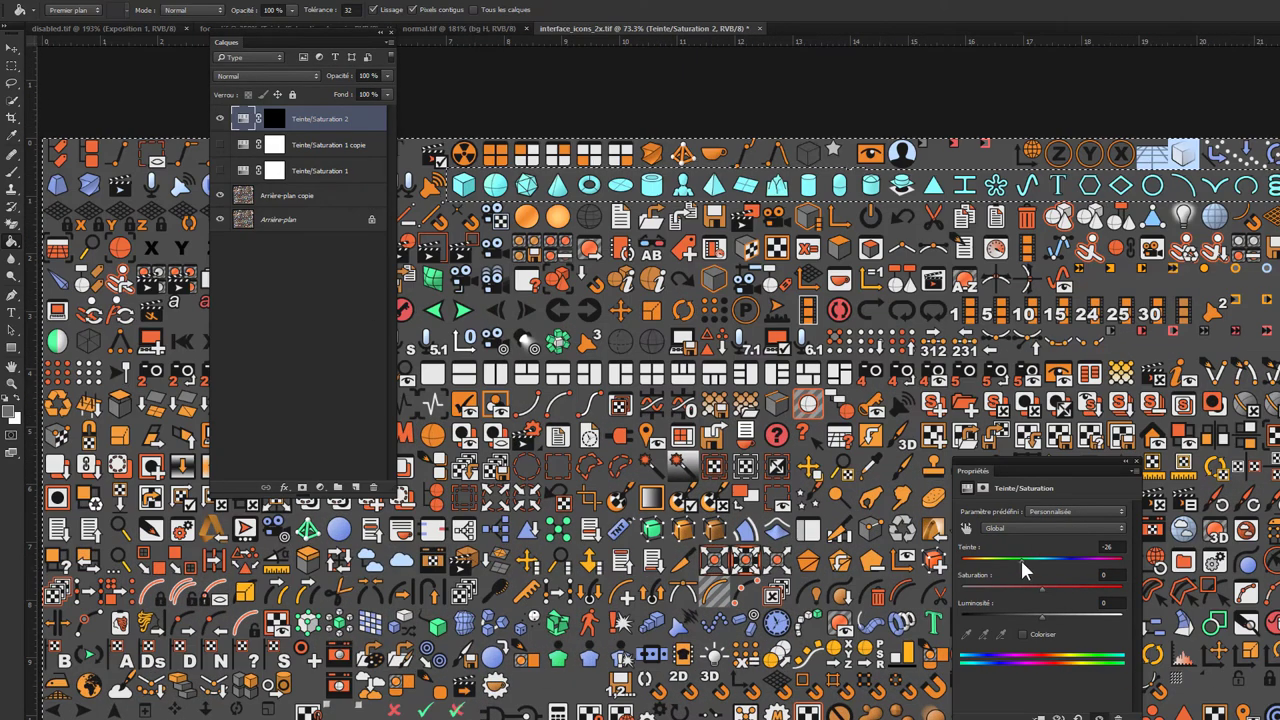
{"action": "mouse_move", "coordinate": [1021, 560]}
{"action": "left_mouse_down"}
{"action": "mouse_move", "coordinate": [1002, 559]}
{"action": "mouse_move", "coordinate": [1122, 585]}
{"action": "mouse_move", "coordinate": [990, 569]}
{"action": "mouse_move", "coordinate": [1060, 567]}
{"action": "mouse_move", "coordinate": [1028, 574]}
{"action": "mouse_move", "coordinate": [1107, 587]}
{"action": "mouse_move", "coordinate": [973, 601]}
{"action": "mouse_move", "coordinate": [1135, 588]}
{"action": "mouse_move", "coordinate": [1111, 594]}
{"action": "mouse_move", "coordinate": [1123, 593]}
{"action": "left_mouse_up"}
{"action": "left_click_drag", "start_coordinate": [1041, 589], "coordinate": [1085, 589]}
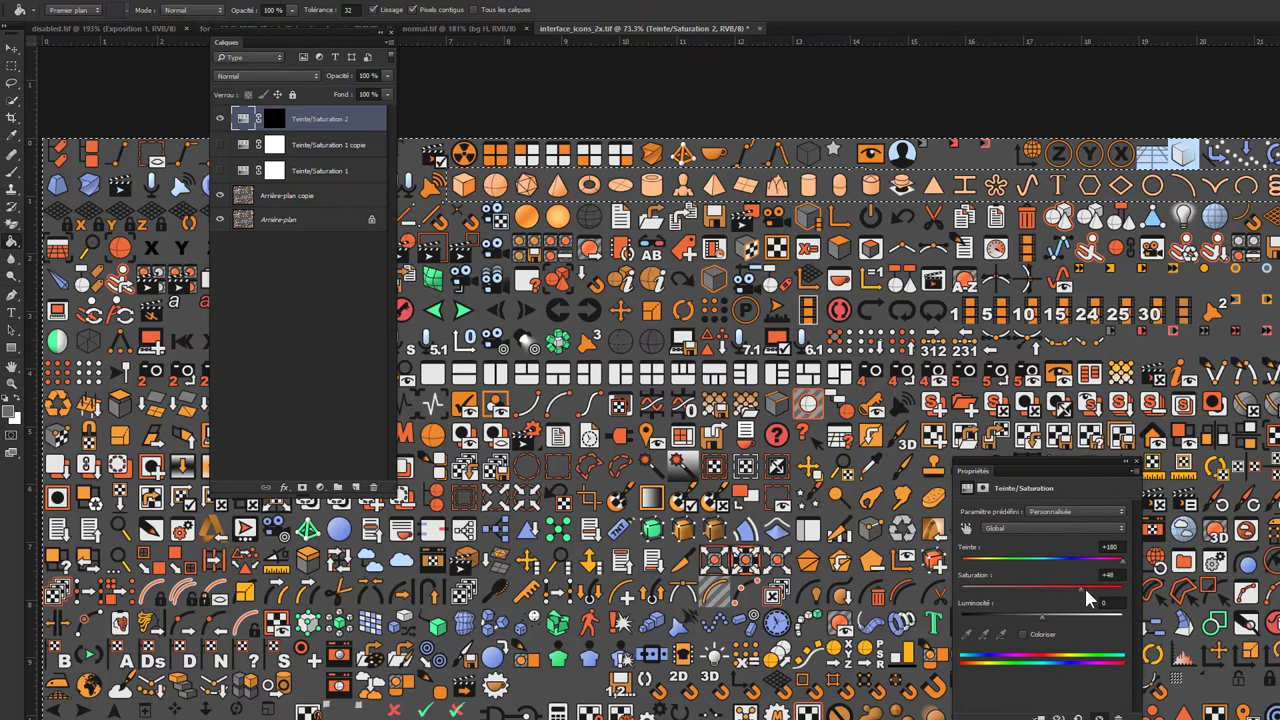
{"action": "scroll", "coordinate": [833, 93], "scroll_direction": "up", "scroll_amount": 3, "text": "alt"}
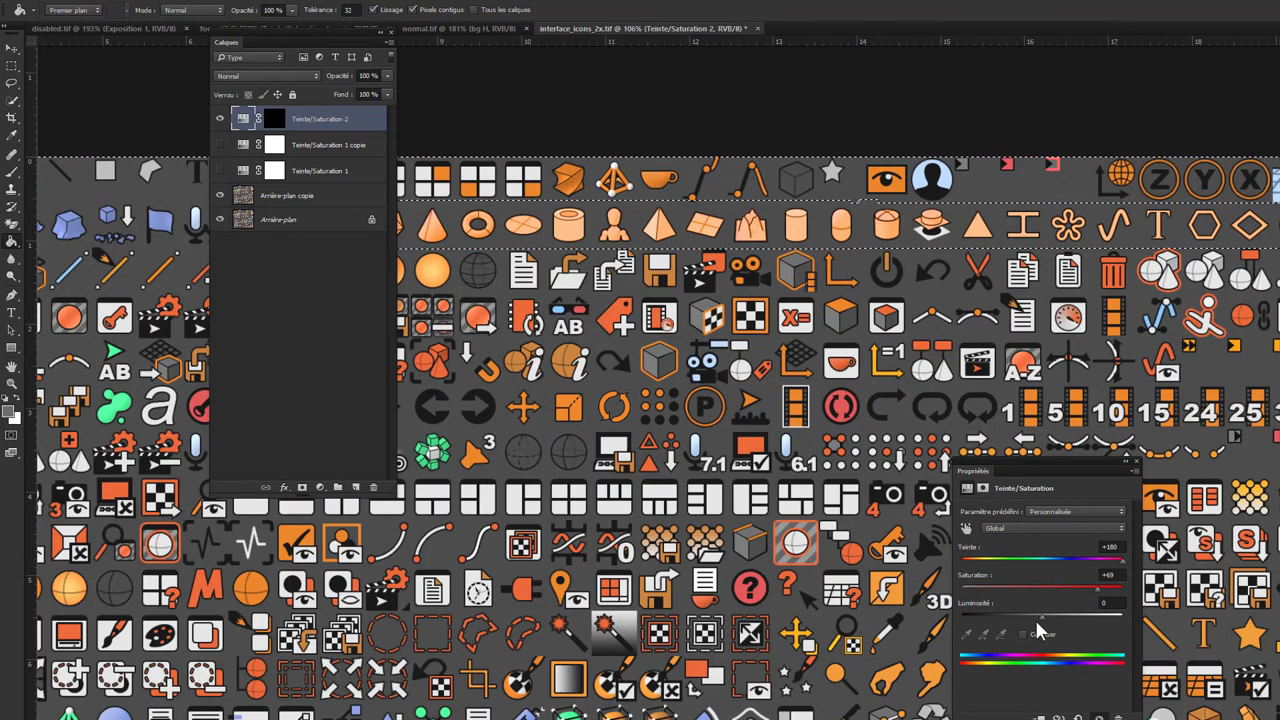
{"action": "mouse_move", "coordinate": [1040, 619]}
{"action": "left_mouse_down"}
{"action": "mouse_move", "coordinate": [1003, 618]}
{"action": "mouse_move", "coordinate": [1040, 618]}
{"action": "left_mouse_up"}
{"action": "left_click", "coordinate": [1076, 717]}
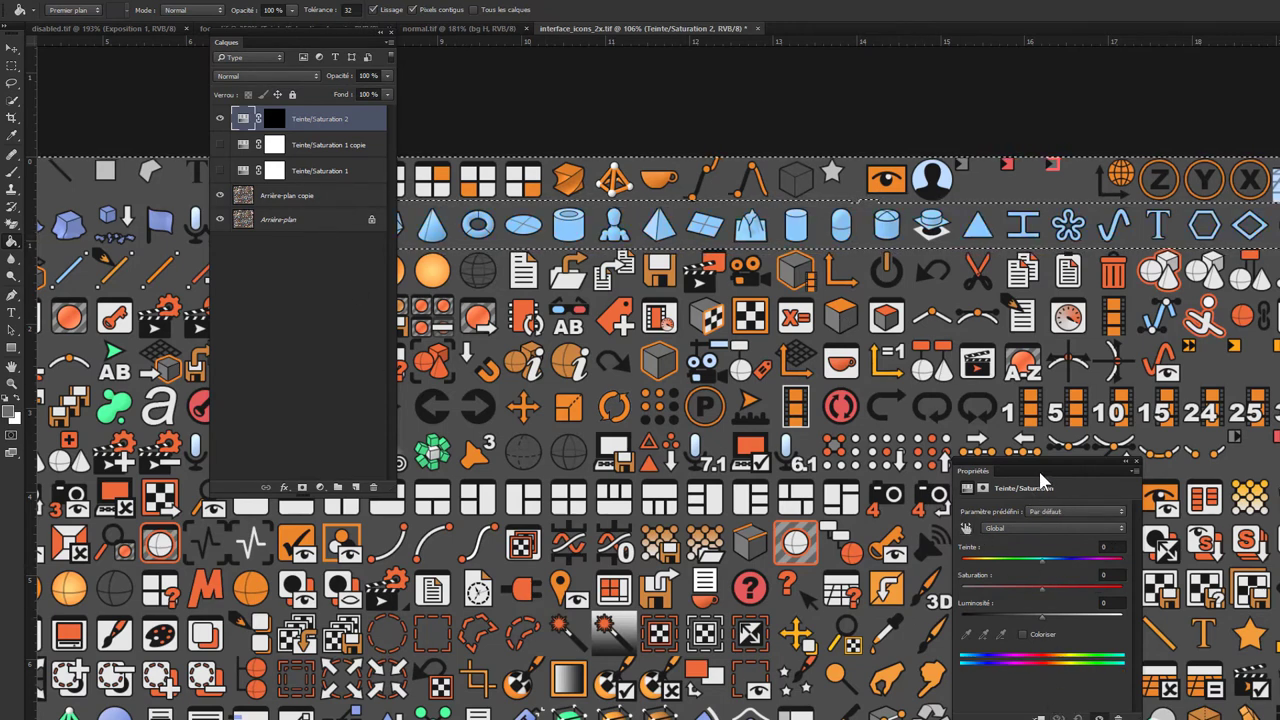
- Limit Teinte/Saturation 2 to Bleus, sampling the icon blue with the eyedropper
{"action": "left_click", "coordinate": [1010, 528]}
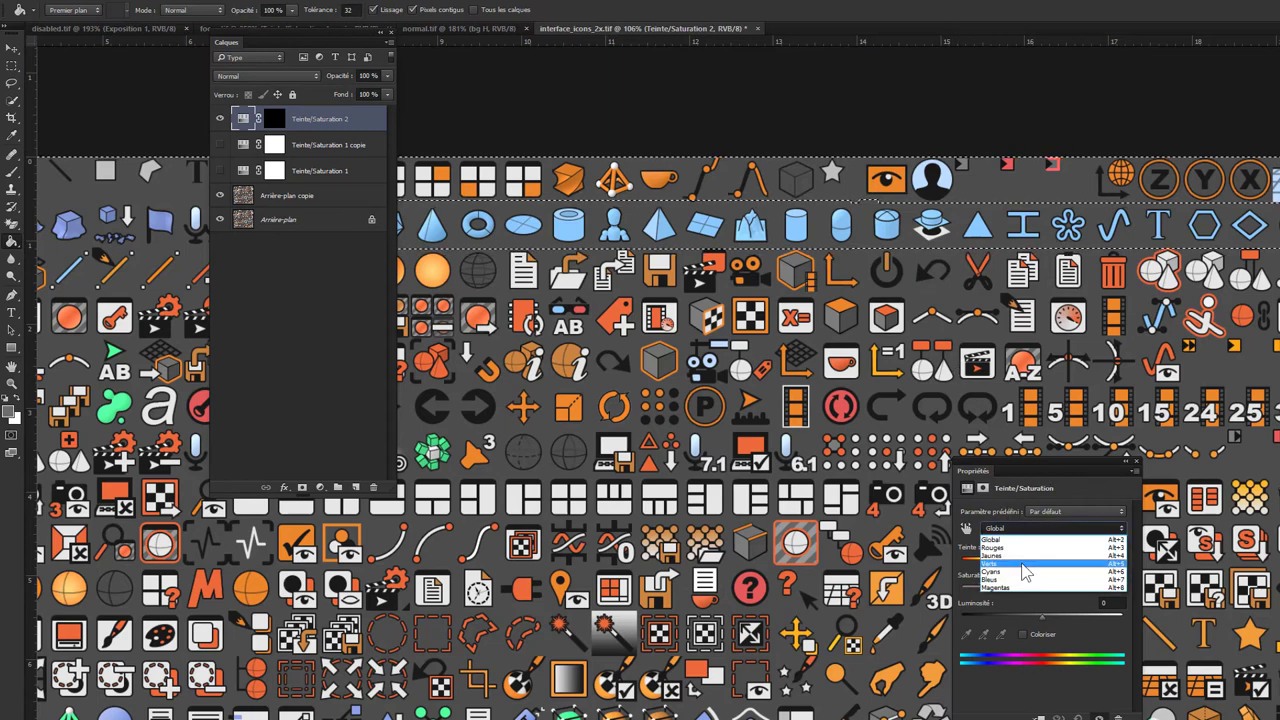
{"action": "left_click", "coordinate": [1000, 579]}
{"action": "left_click_drag", "start_coordinate": [1013, 475], "coordinate": [947, 353]}
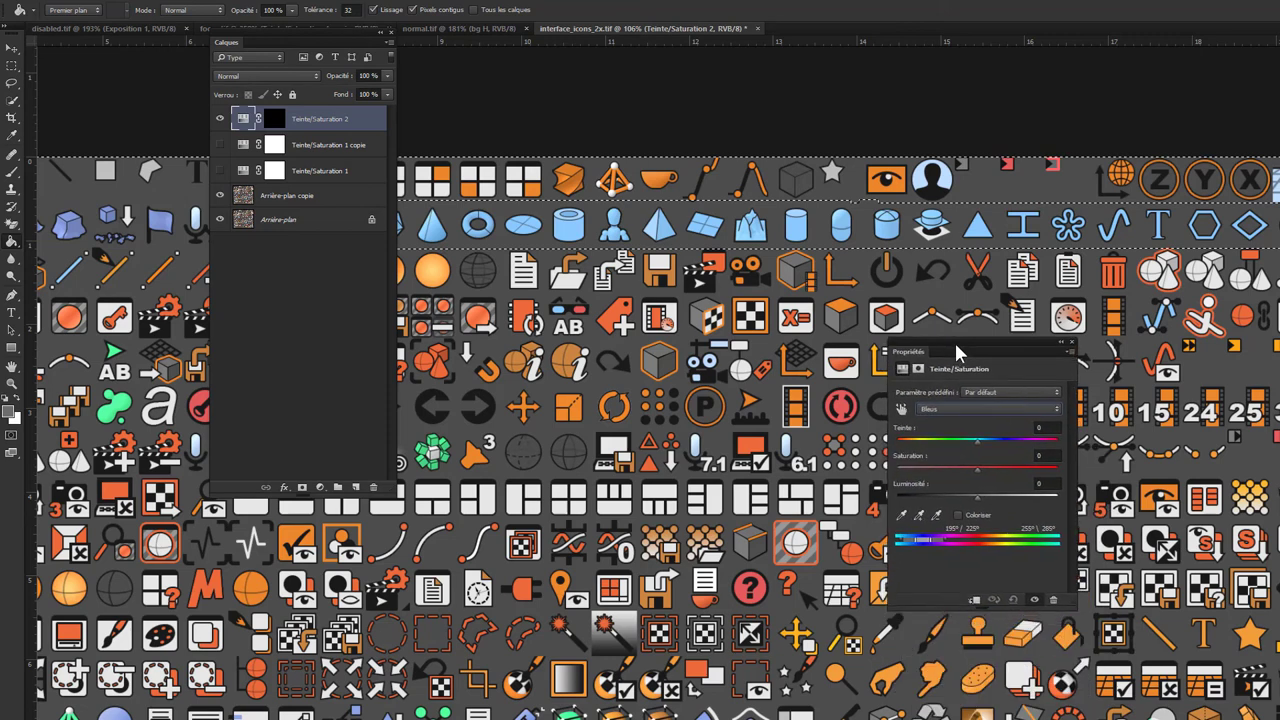
{"action": "left_click", "coordinate": [901, 513]}
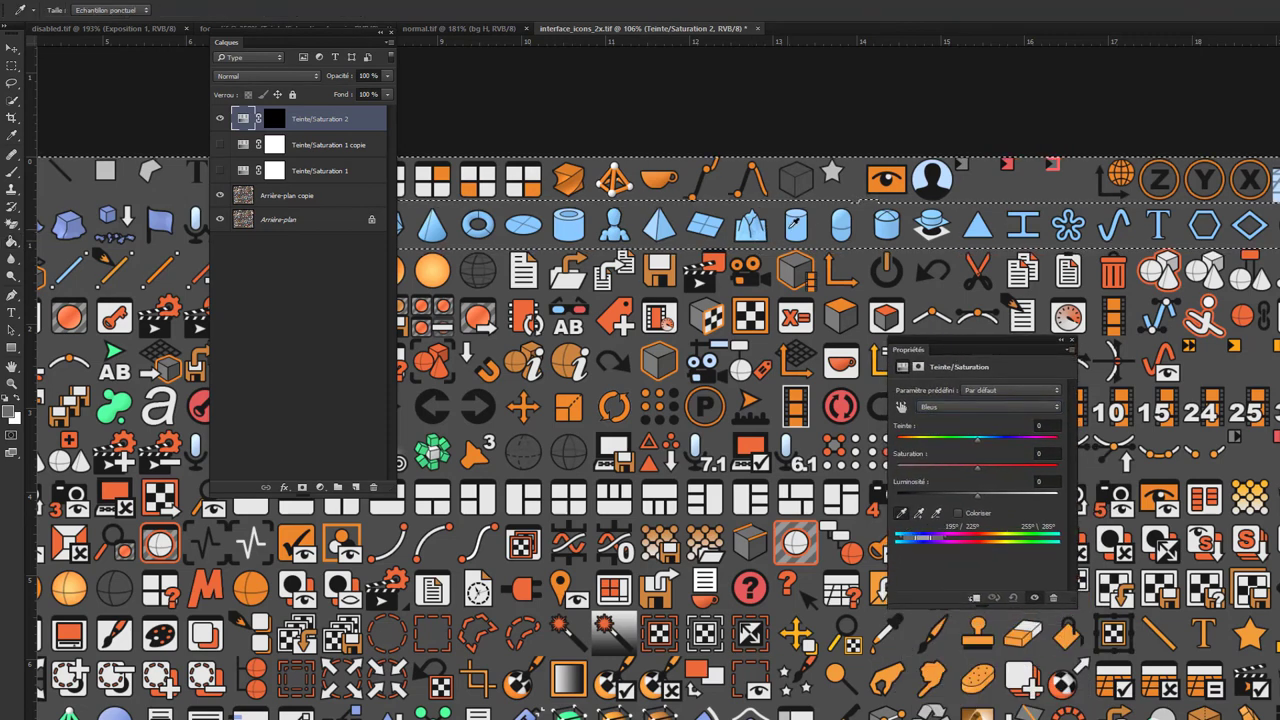
{"action": "left_click", "coordinate": [984, 234]}
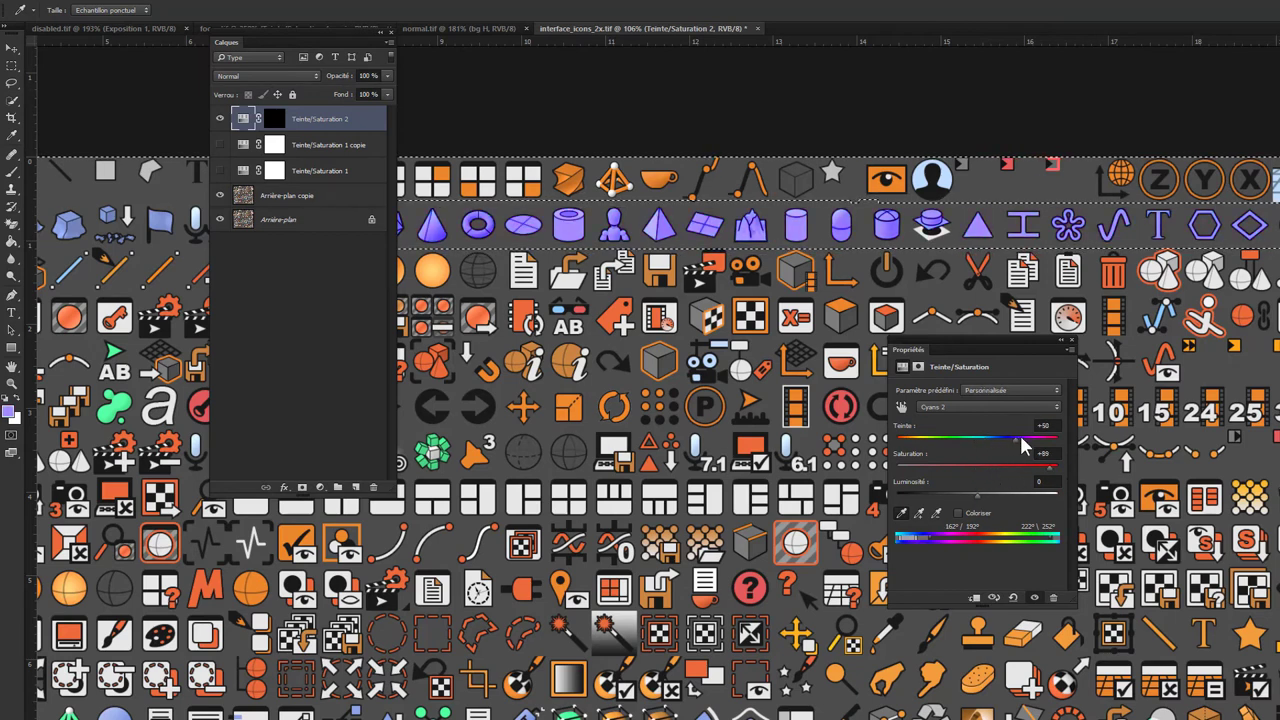
- Set hue +146 and lightness -80, and lower the saturation of the sampled blues
{"action": "mouse_move", "coordinate": [1046, 447]}
{"action": "left_mouse_down"}
{"action": "mouse_move", "coordinate": [1076, 446]}
{"action": "mouse_move", "coordinate": [1050, 457]}
{"action": "mouse_move", "coordinate": [908, 442]}
{"action": "mouse_move", "coordinate": [1071, 443]}
{"action": "mouse_move", "coordinate": [1057, 455]}
{"action": "mouse_move", "coordinate": [898, 455]}
{"action": "mouse_move", "coordinate": [1038, 468]}
{"action": "left_mouse_up"}
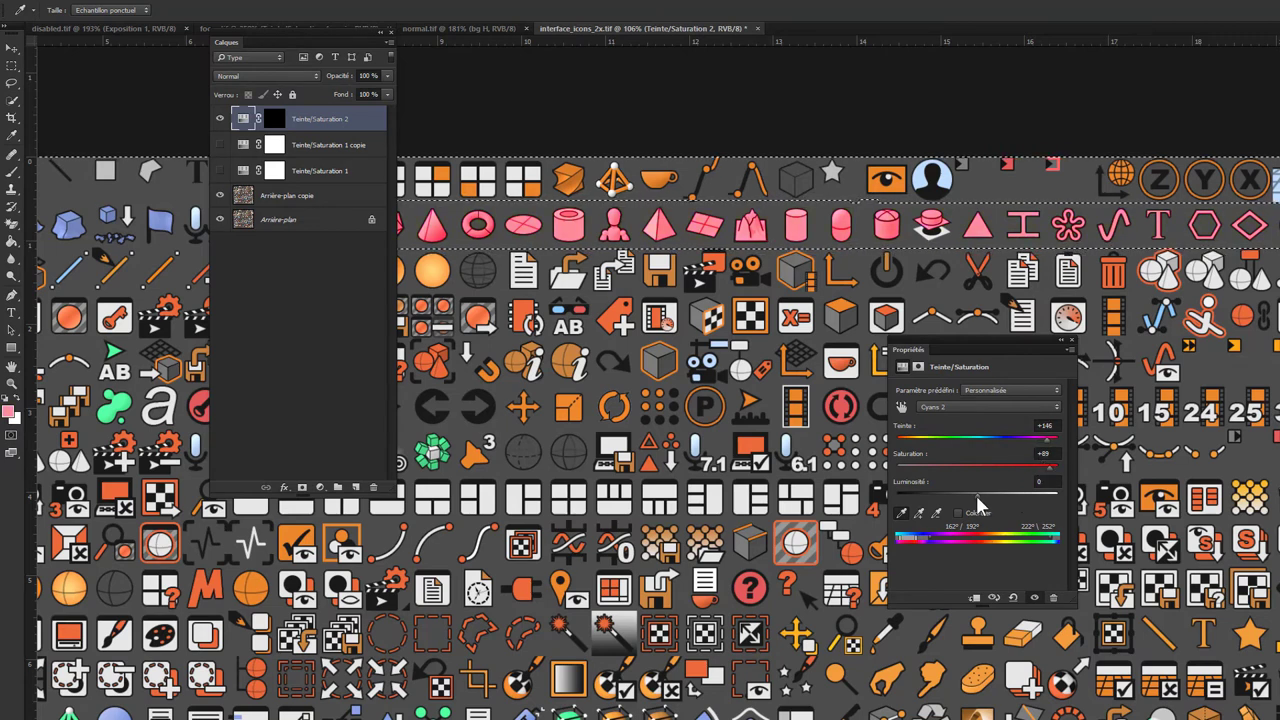
{"action": "left_click_drag", "start_coordinate": [982, 497], "coordinate": [909, 500]}
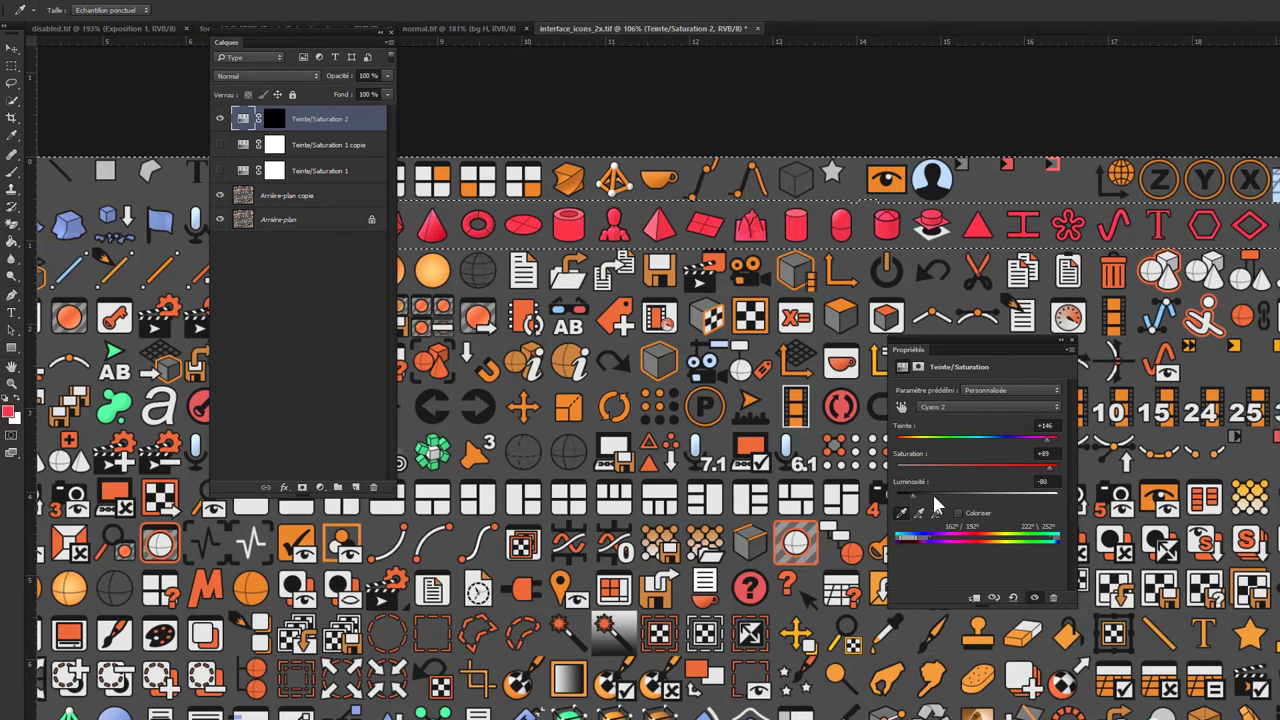
{"action": "left_click_drag", "start_coordinate": [1047, 467], "coordinate": [1032, 470]}
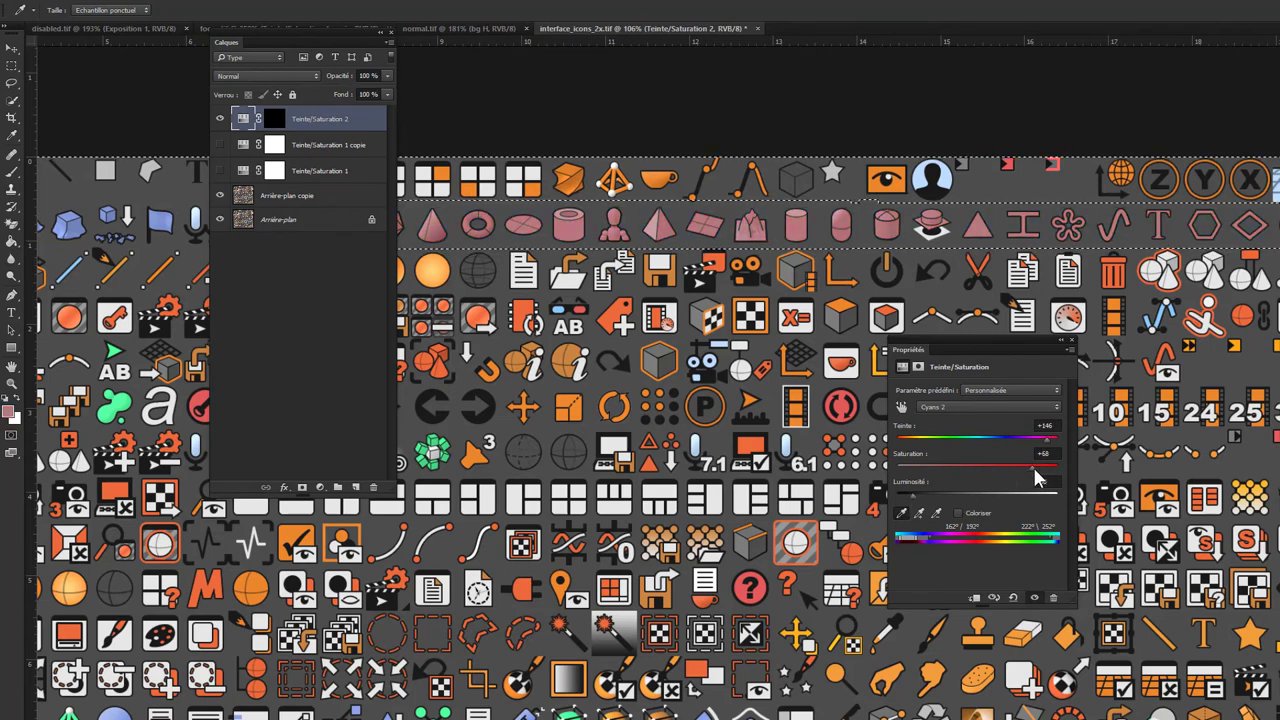
- Show and select the pink 'Teinte/Saturation 1 copie' layer again
{"action": "left_click_drag", "start_coordinate": [290, 45], "coordinate": [207, 252]}
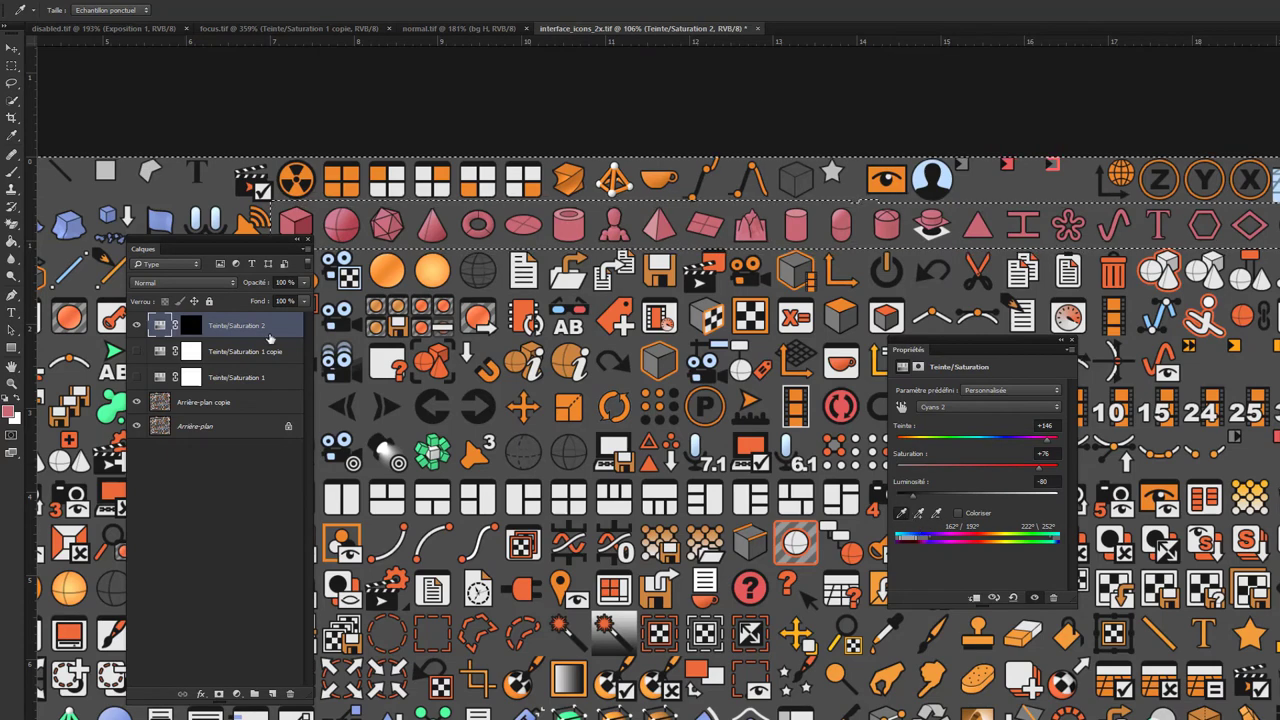
{"action": "left_click", "coordinate": [137, 352]}
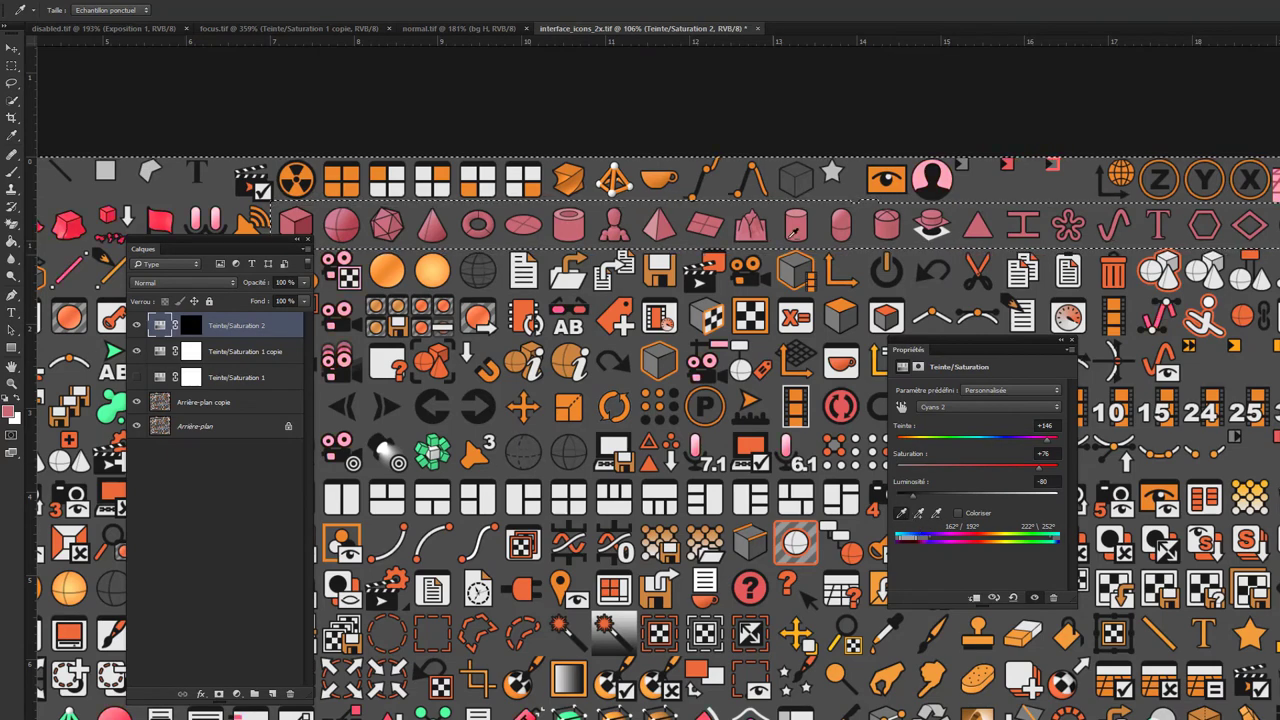
{"action": "scroll", "coordinate": [830, 193], "scroll_direction": "down", "scroll_amount": 3, "text": "alt"}
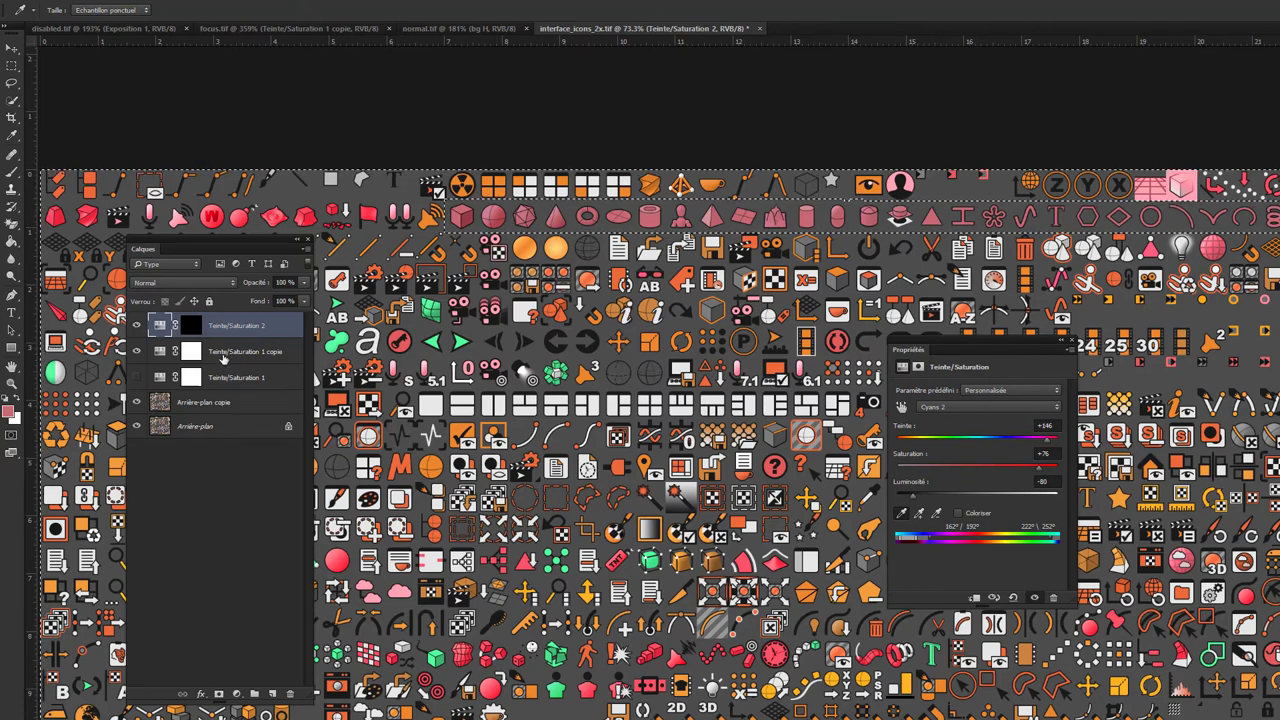
{"action": "key", "text": "g"}
{"action": "left_click", "coordinate": [223, 355]}
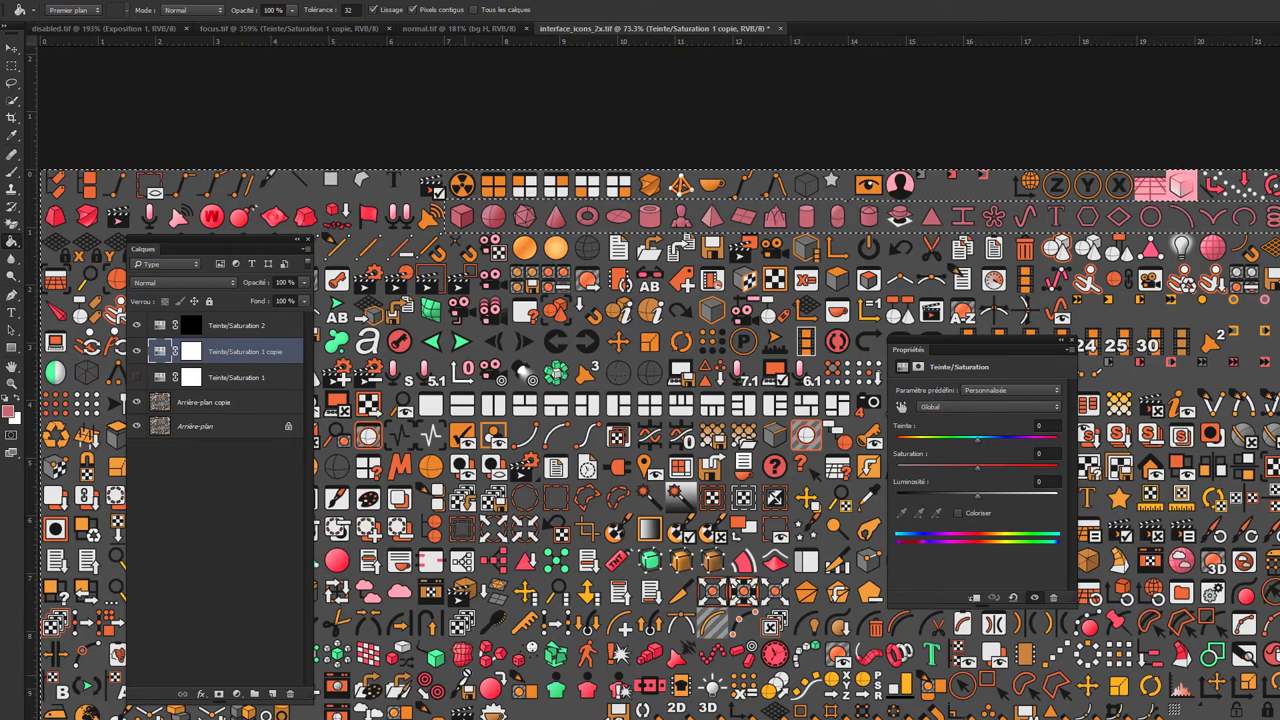
- Switch the Properties range to Cyans 2 and set saturation +93 with lightness -40
{"action": "left_click", "coordinate": [942, 406]}
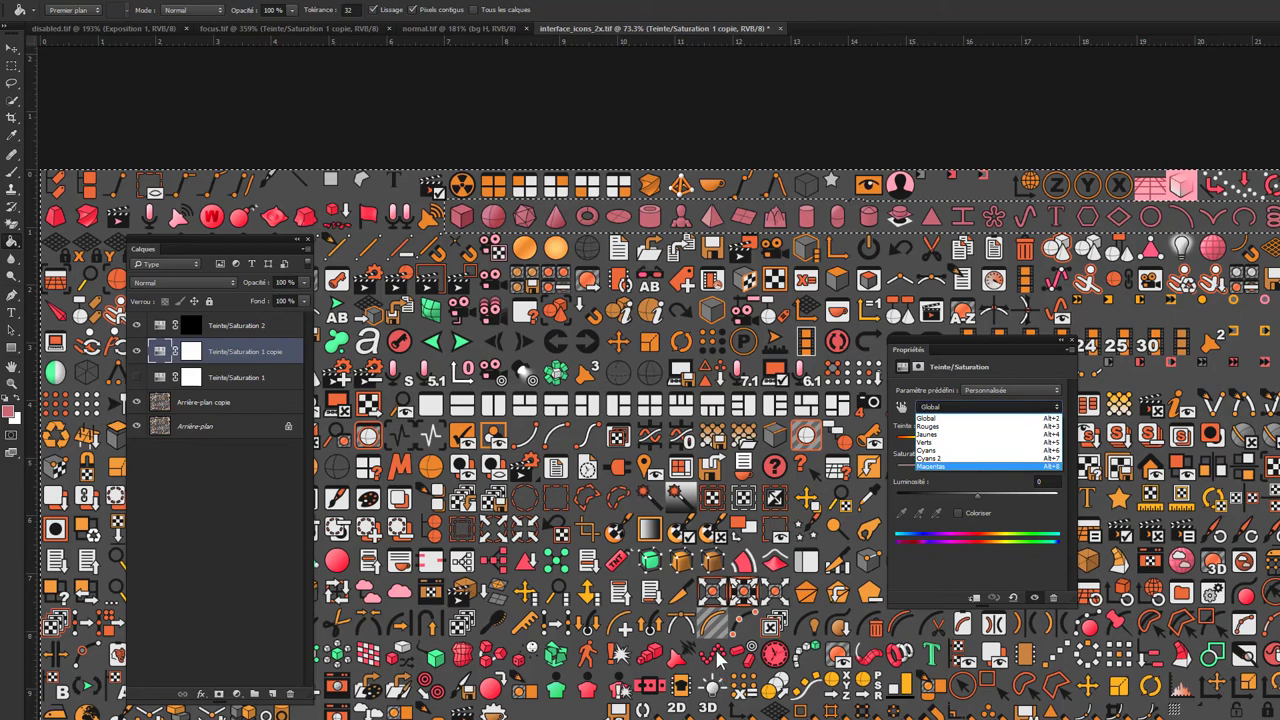
{"action": "left_click", "coordinate": [672, 614]}
{"action": "scroll", "coordinate": [738, 594], "scroll_direction": "left", "scroll_amount": 5}
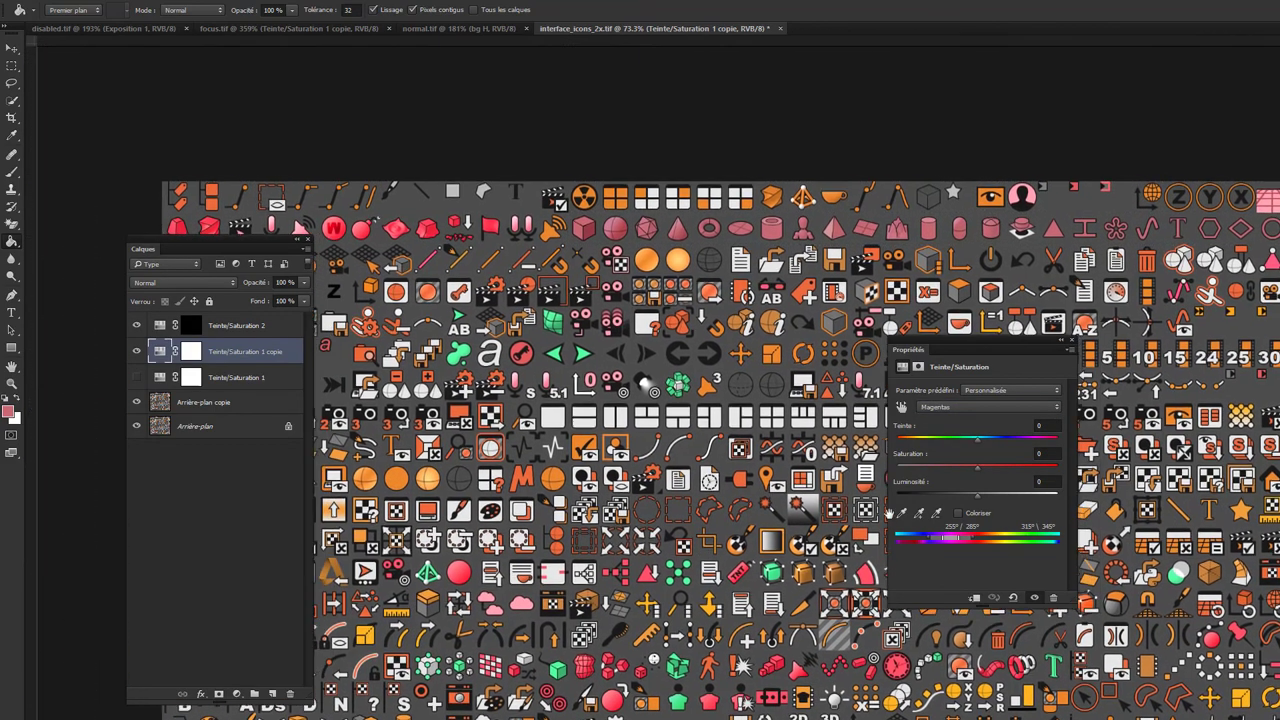
{"action": "left_click_drag", "start_coordinate": [890, 512], "coordinate": [900, 517]}
{"action": "left_click", "coordinate": [945, 407]}
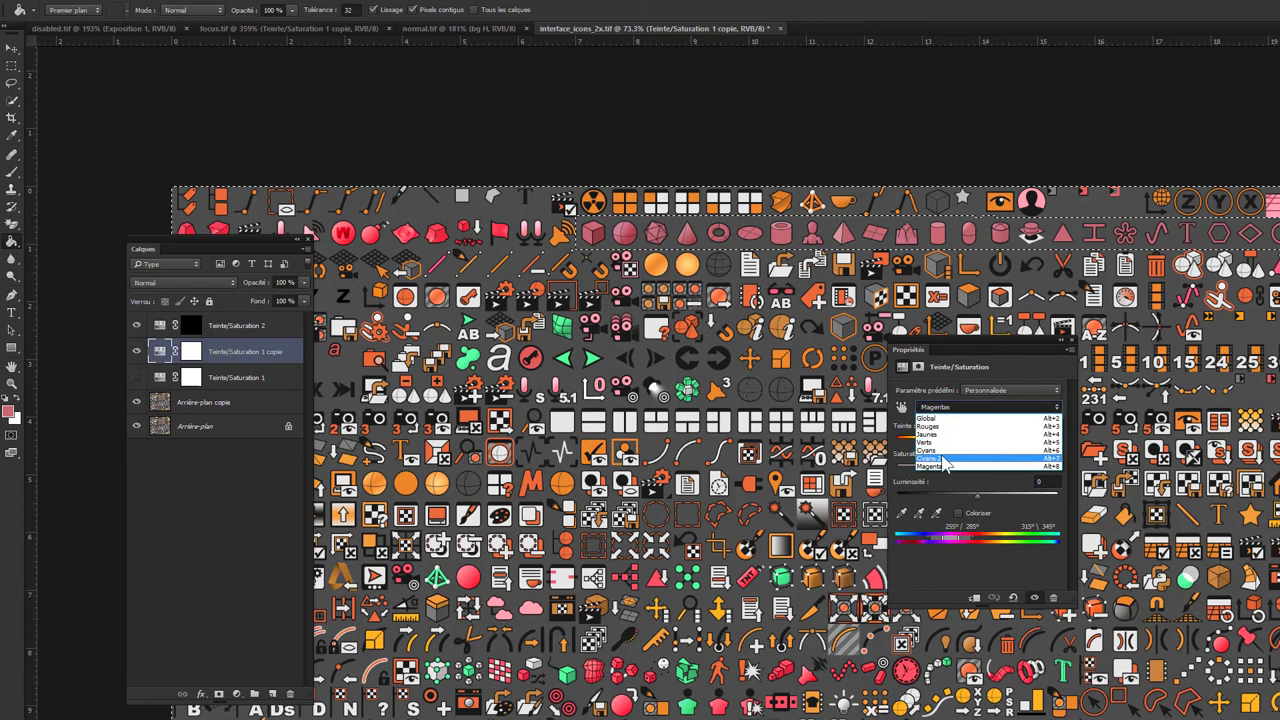
{"action": "left_click", "coordinate": [940, 466]}
{"action": "left_click", "coordinate": [930, 434]}
{"action": "left_click", "coordinate": [935, 407]}
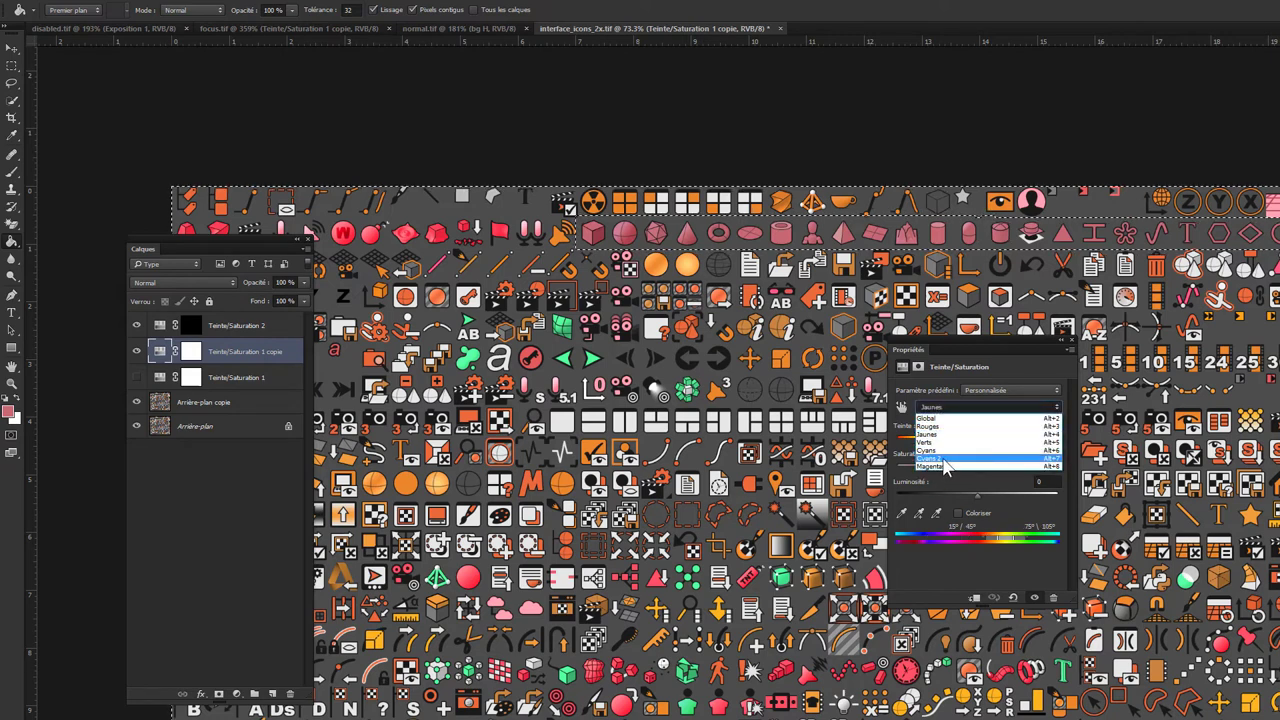
{"action": "left_click", "coordinate": [944, 462]}
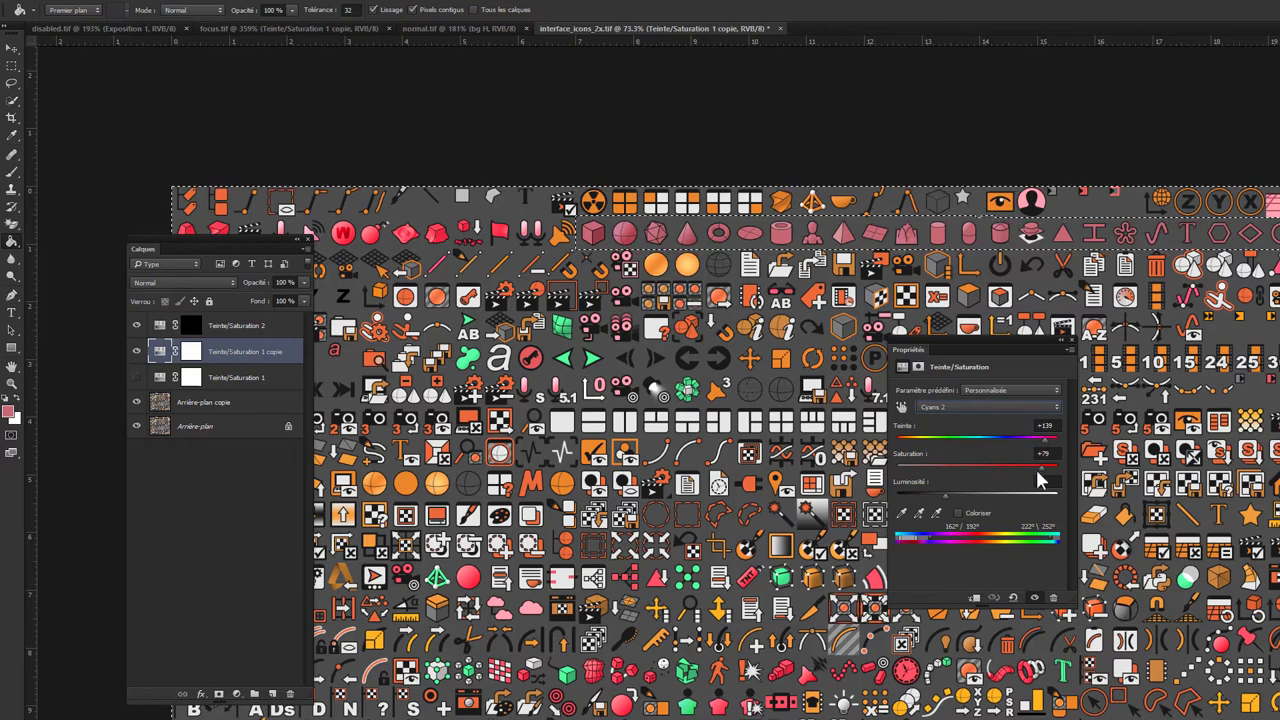
{"action": "left_click_drag", "start_coordinate": [1043, 470], "coordinate": [1058, 480]}
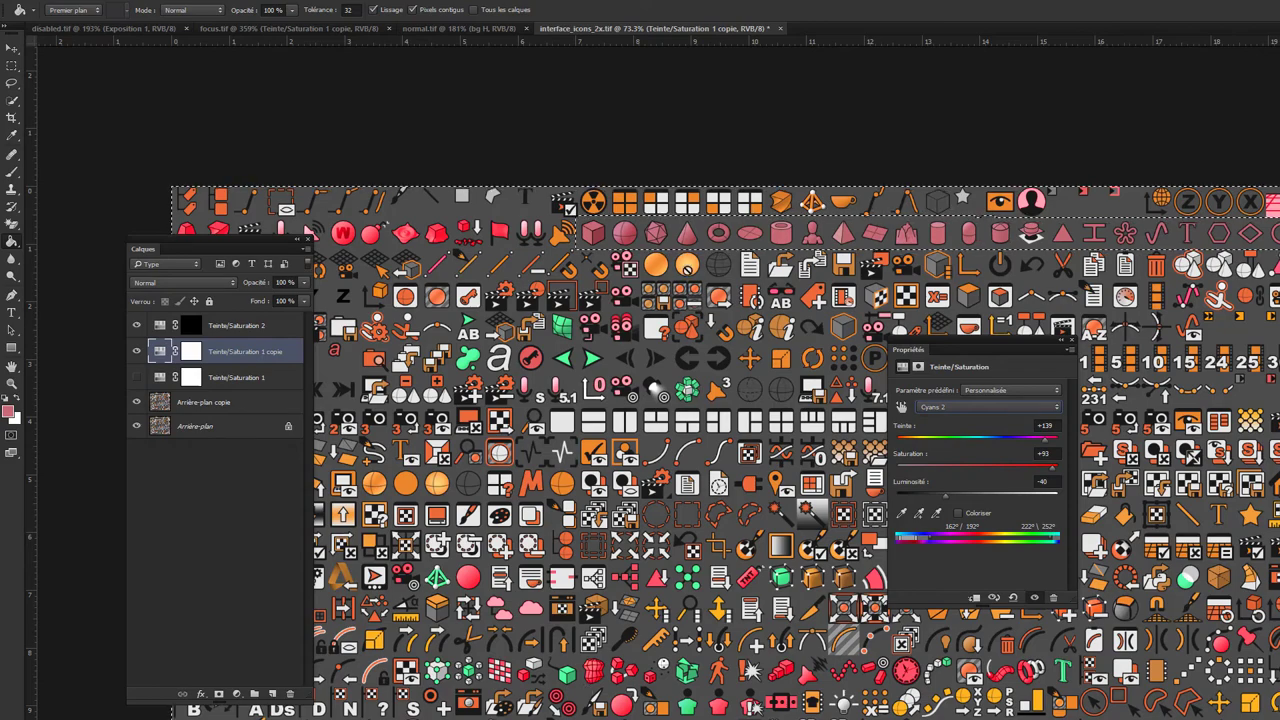
- Target the Teinte/Saturation 2 mask and marquee the pink triangle icon for a new adjustment
{"action": "scroll", "coordinate": [872, 243], "scroll_direction": "up", "scroll_amount": 5, "text": "alt"}
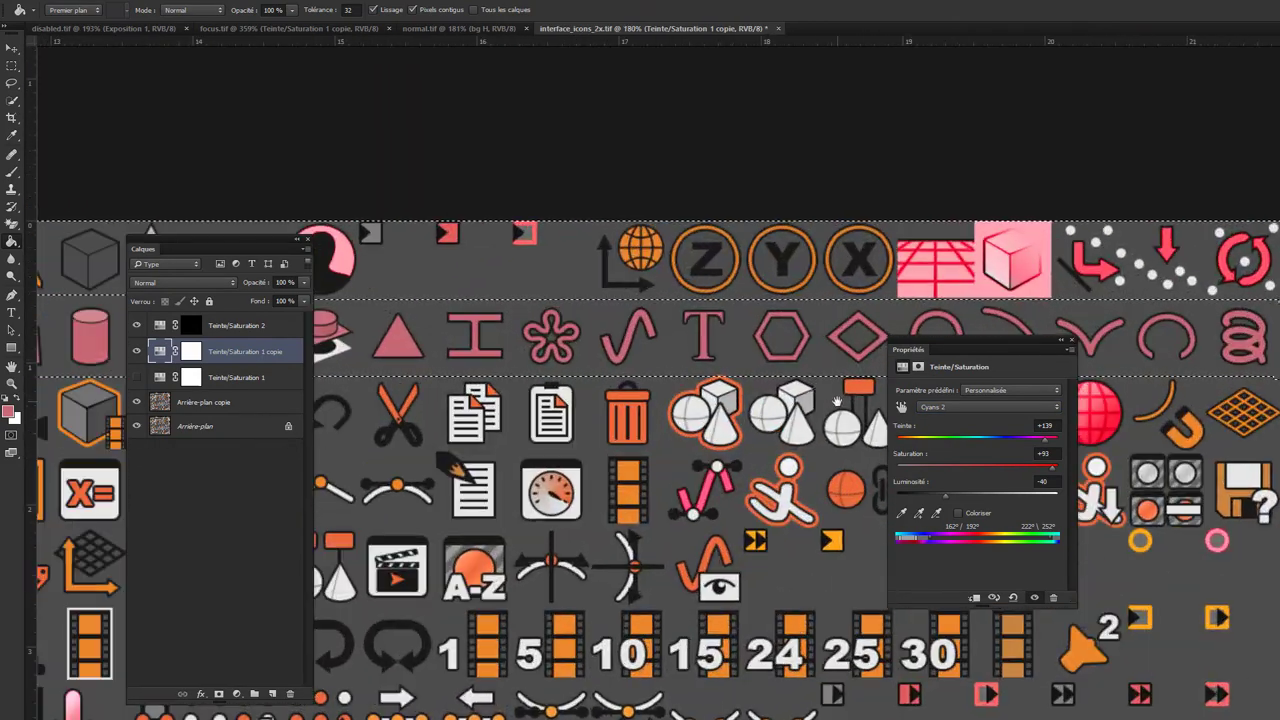
{"action": "left_click_drag", "start_coordinate": [869, 350], "coordinate": [482, 390]}
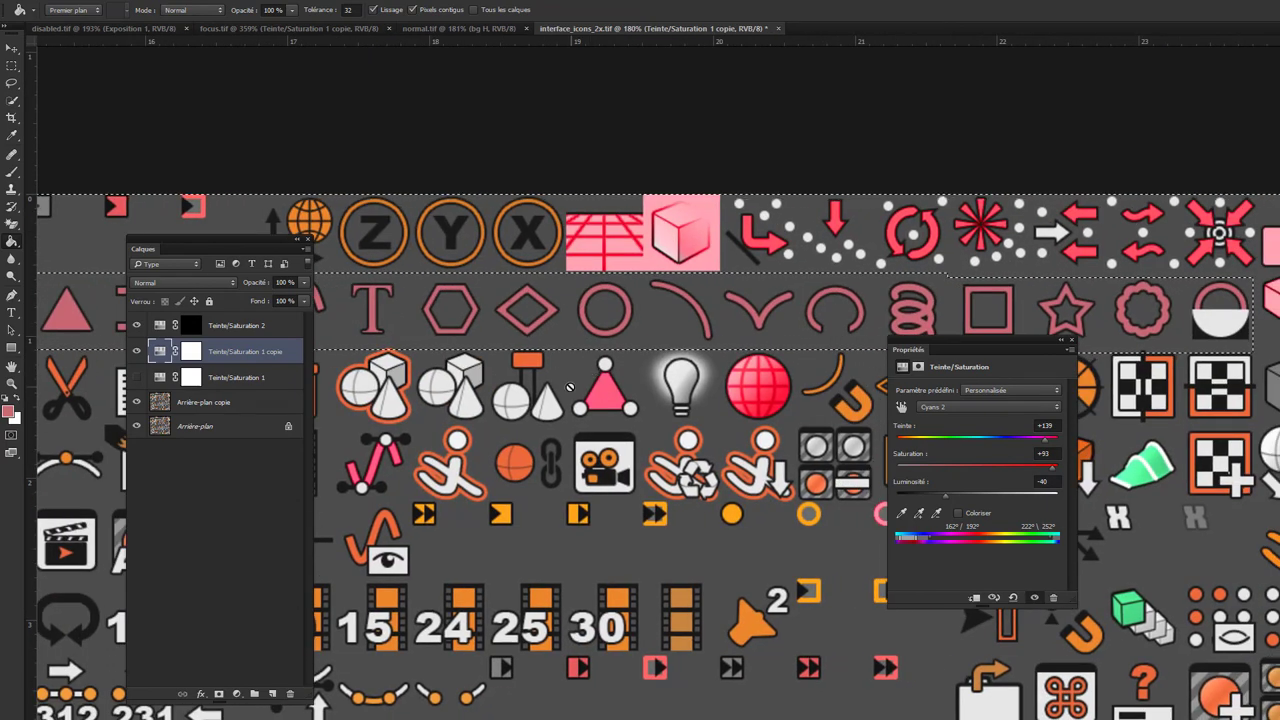
{"action": "key", "text": "alt+bracketright"}
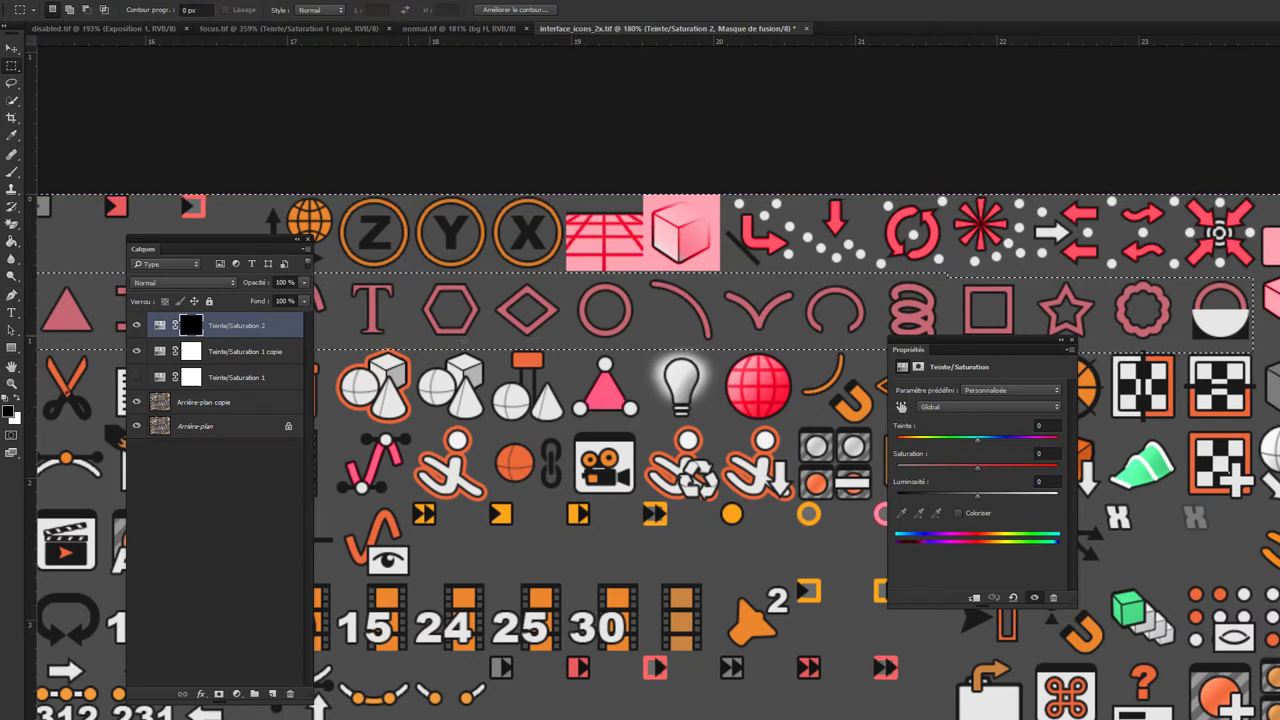
{"action": "key", "text": "ctrl+d"}
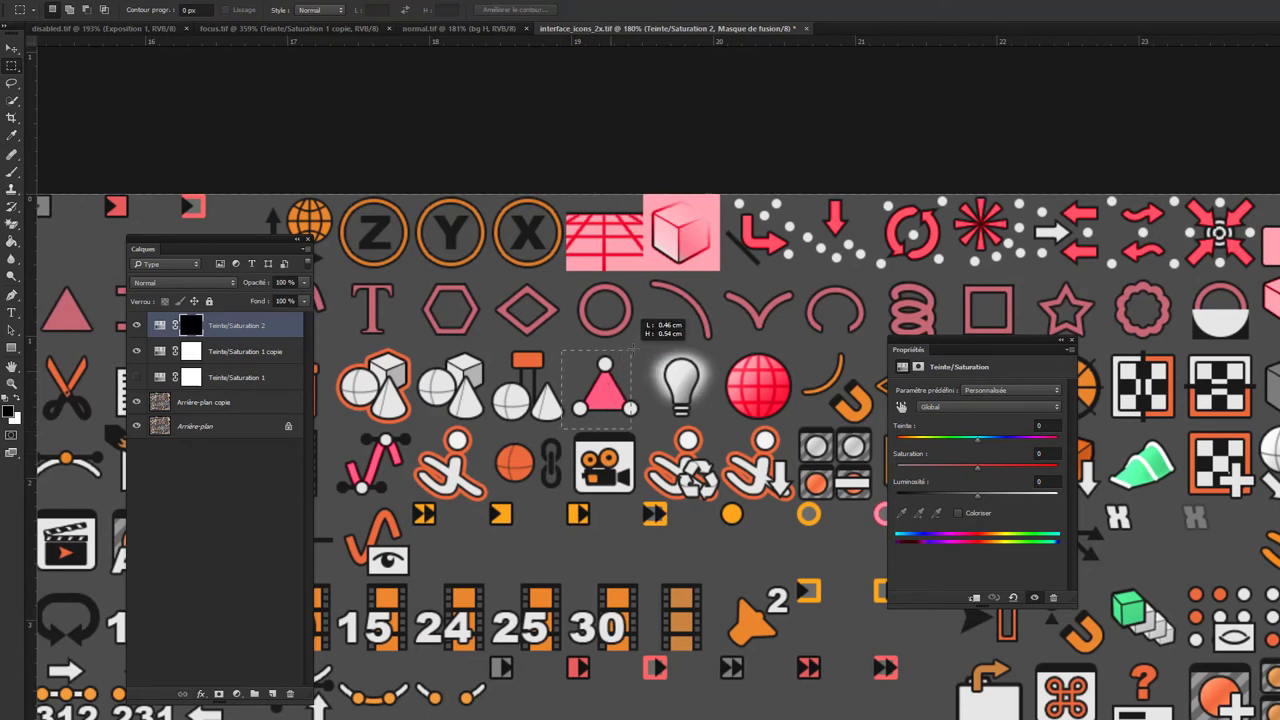
{"action": "left_click_drag", "start_coordinate": [564, 429], "coordinate": [640, 348]}
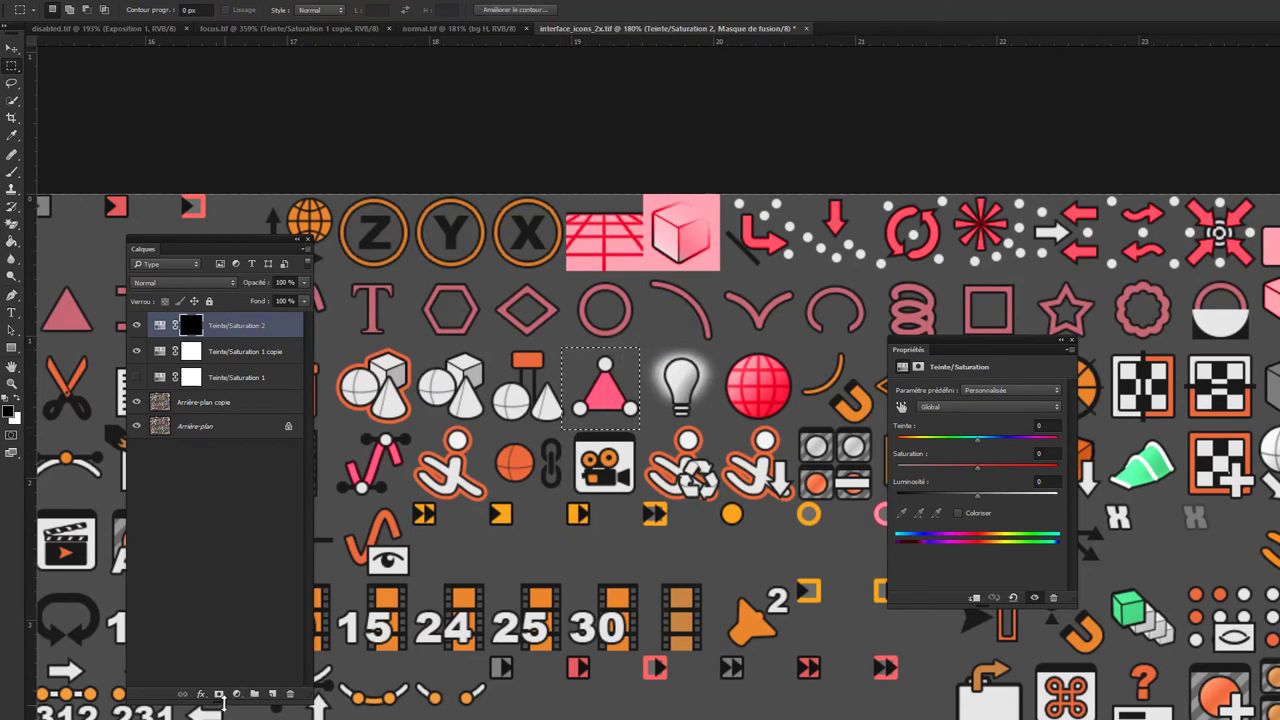
{"action": "left_click_drag", "start_coordinate": [222, 701], "coordinate": [224, 494]}
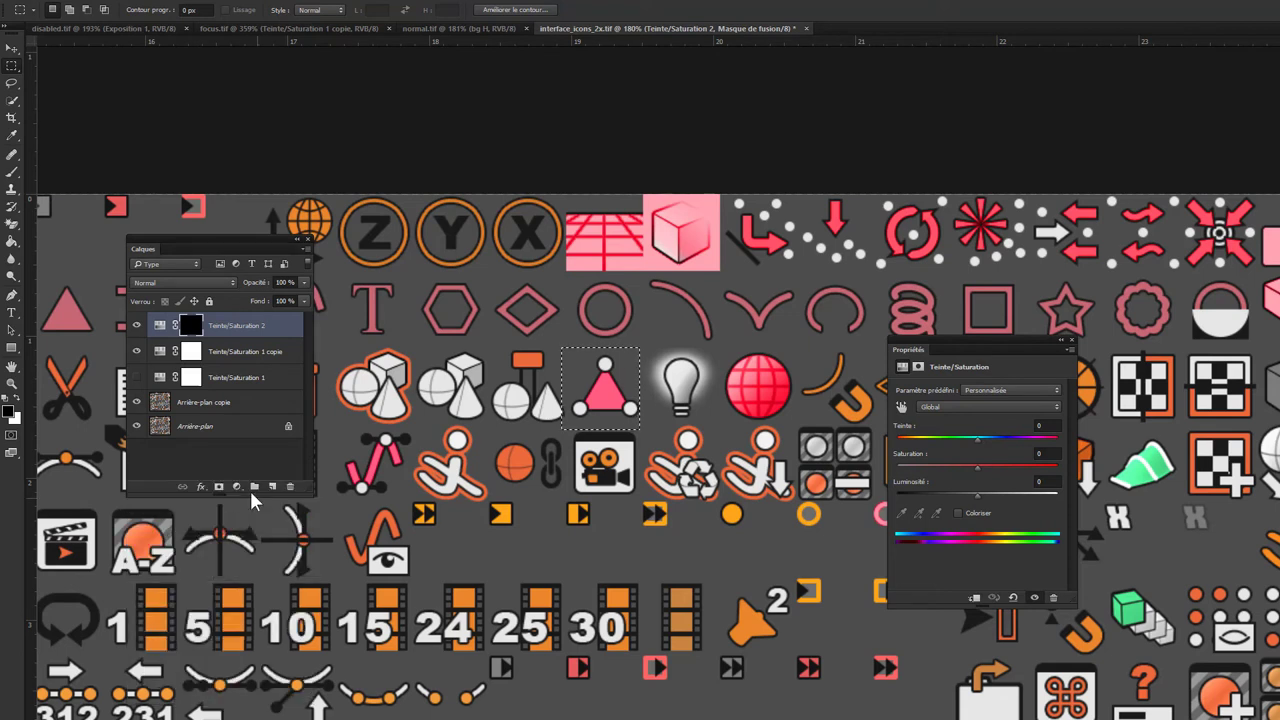
{"action": "left_click", "coordinate": [237, 487]}
- Replace the Luminosité/Contraste layer with Teinte/Saturation 3 at saturation -100
{"action": "left_click", "coordinate": [290, 545]}
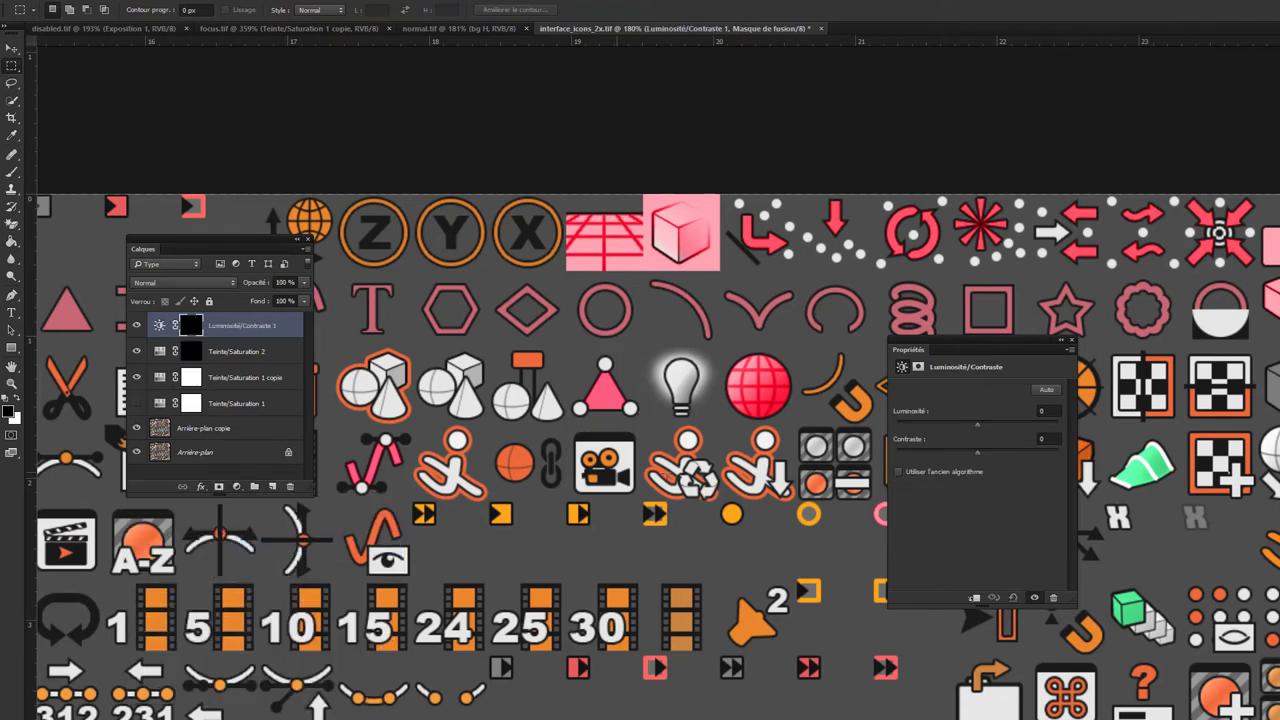
{"action": "key", "text": "ctrl+z"}
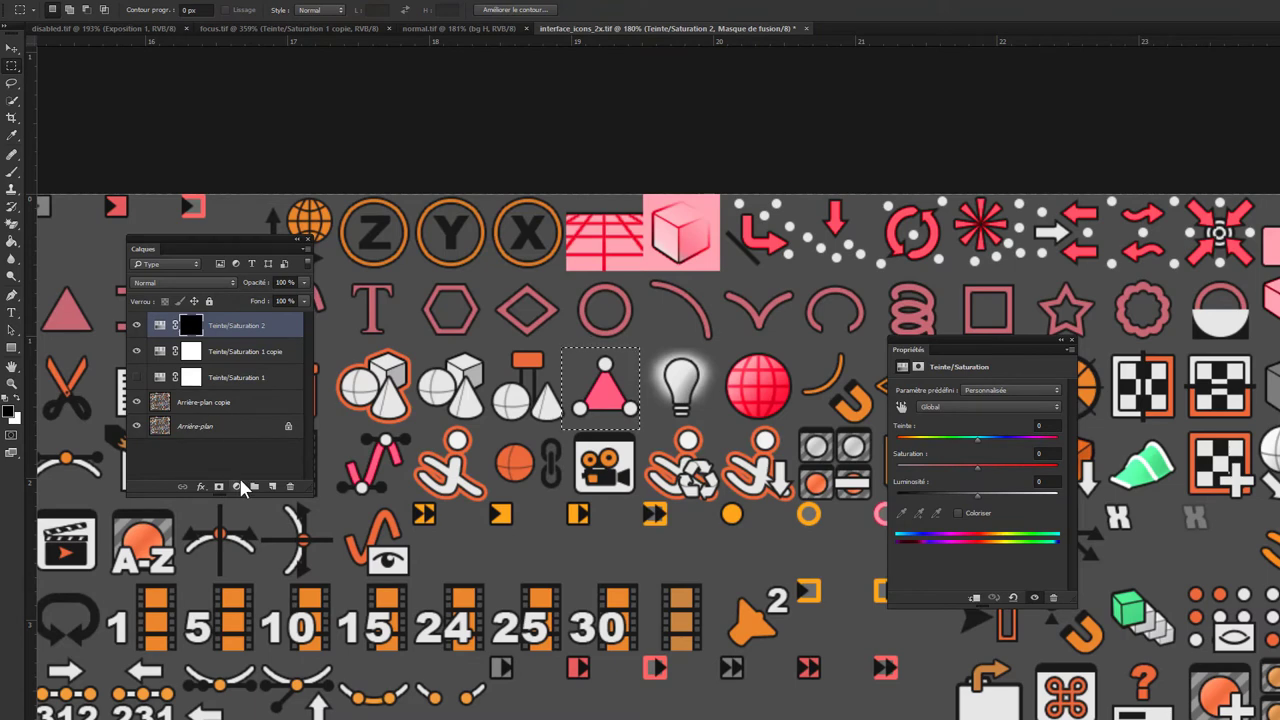
{"action": "left_click", "coordinate": [238, 487]}
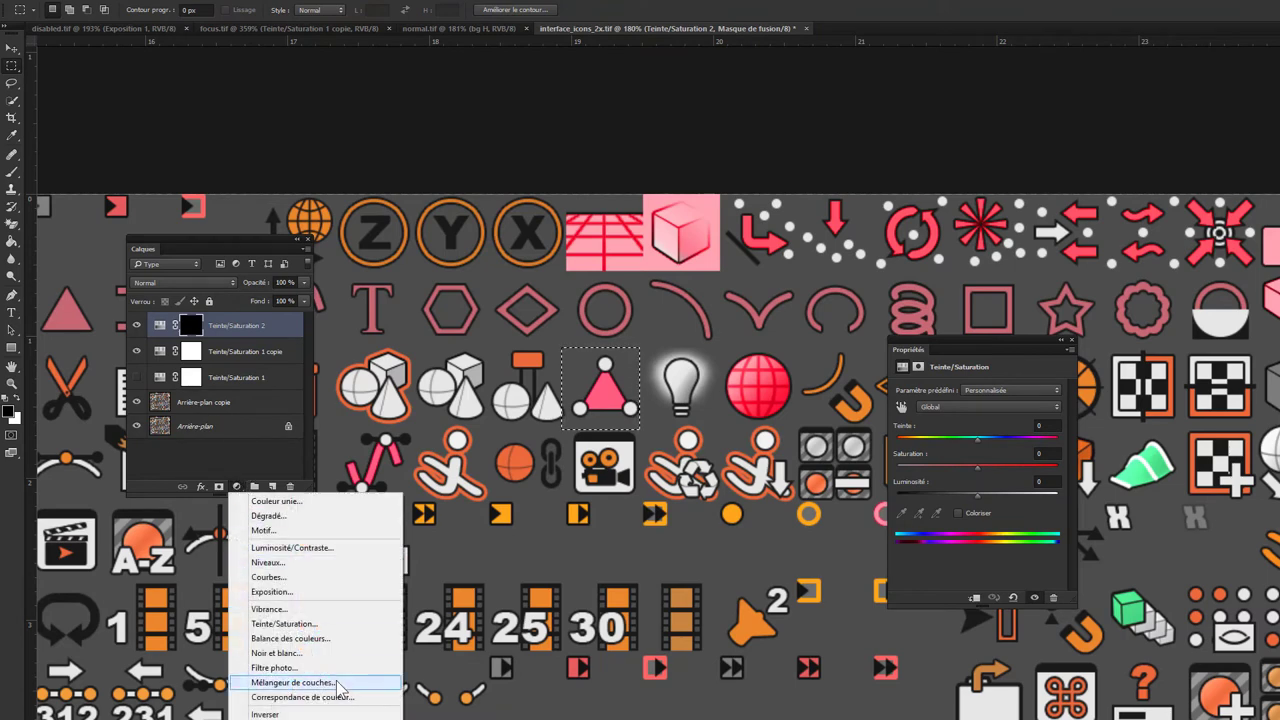
{"action": "left_click", "coordinate": [306, 626]}
{"action": "left_click_drag", "start_coordinate": [977, 467], "coordinate": [897, 467]}
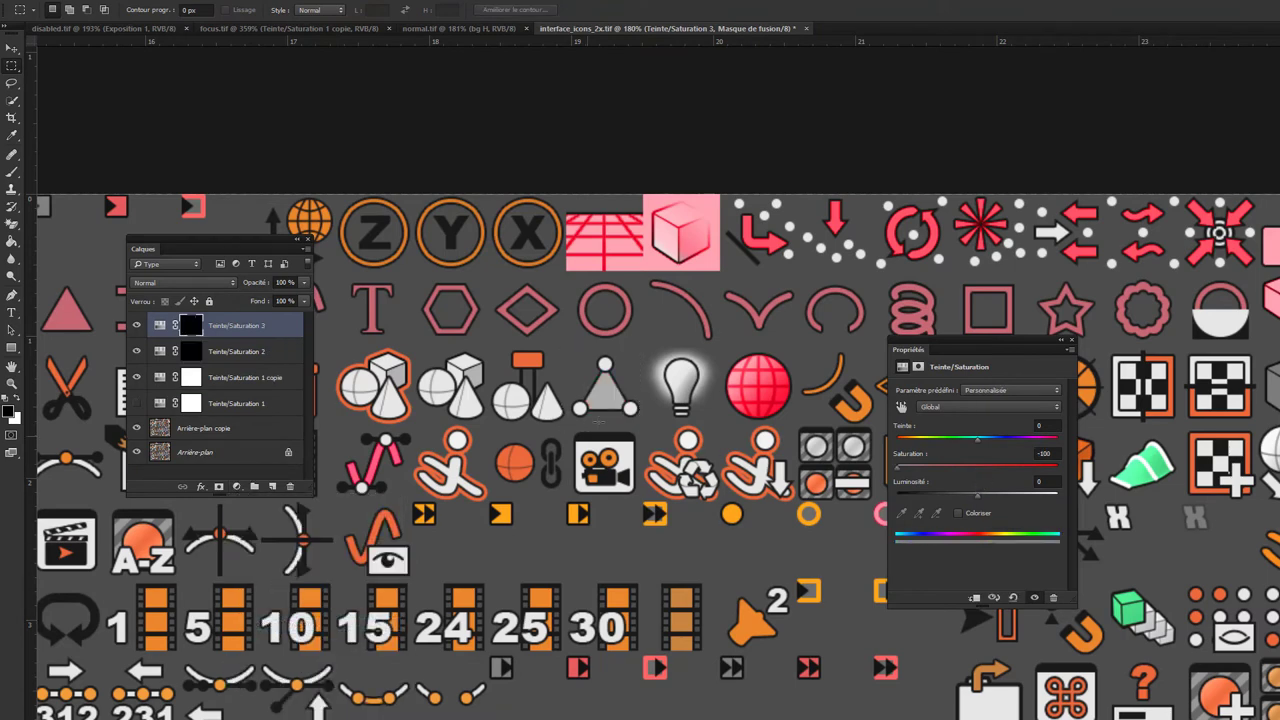
- Toggle the Teinte/Saturation layers' visibility to compare the icon colours
{"action": "scroll", "coordinate": [723, 377], "scroll_direction": "down", "scroll_amount": 3, "text": "alt"}
{"action": "scroll", "coordinate": [750, 217], "scroll_direction": "down", "scroll_amount": 3, "text": "alt"}
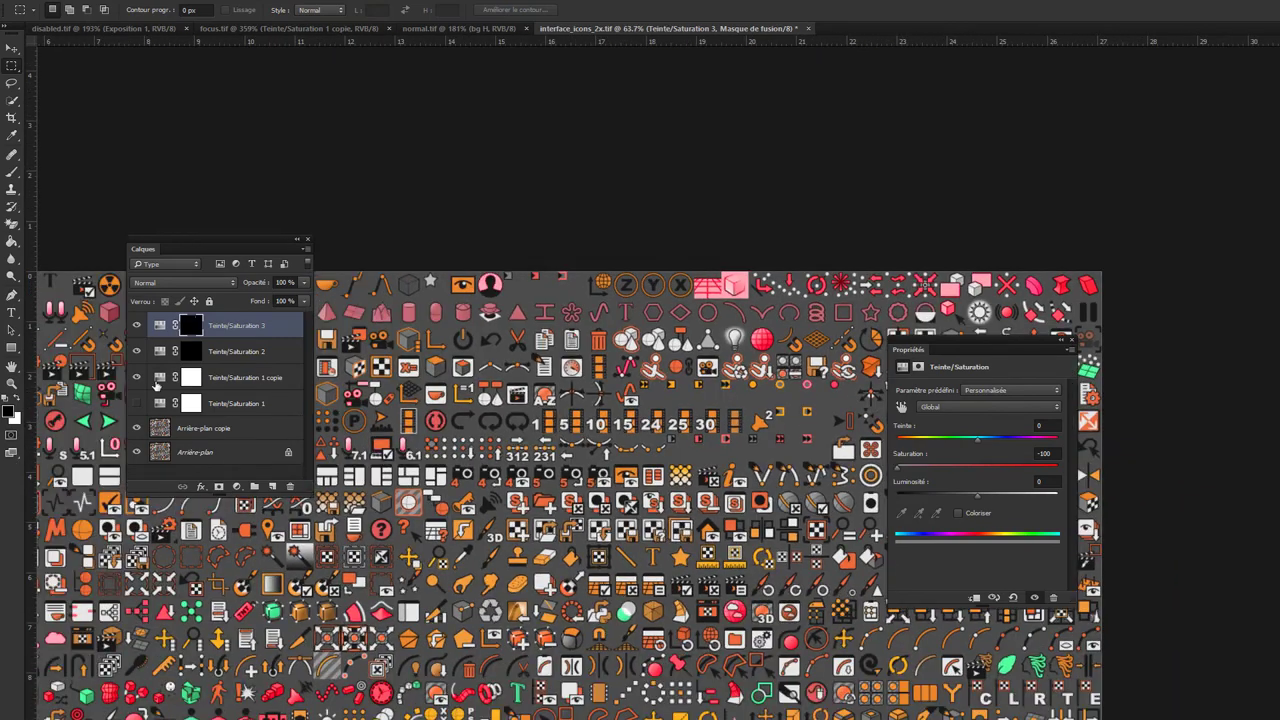
{"action": "left_click", "coordinate": [136, 403]}
{"action": "scroll", "coordinate": [959, 272], "scroll_direction": "down", "scroll_amount": 2, "text": "alt"}
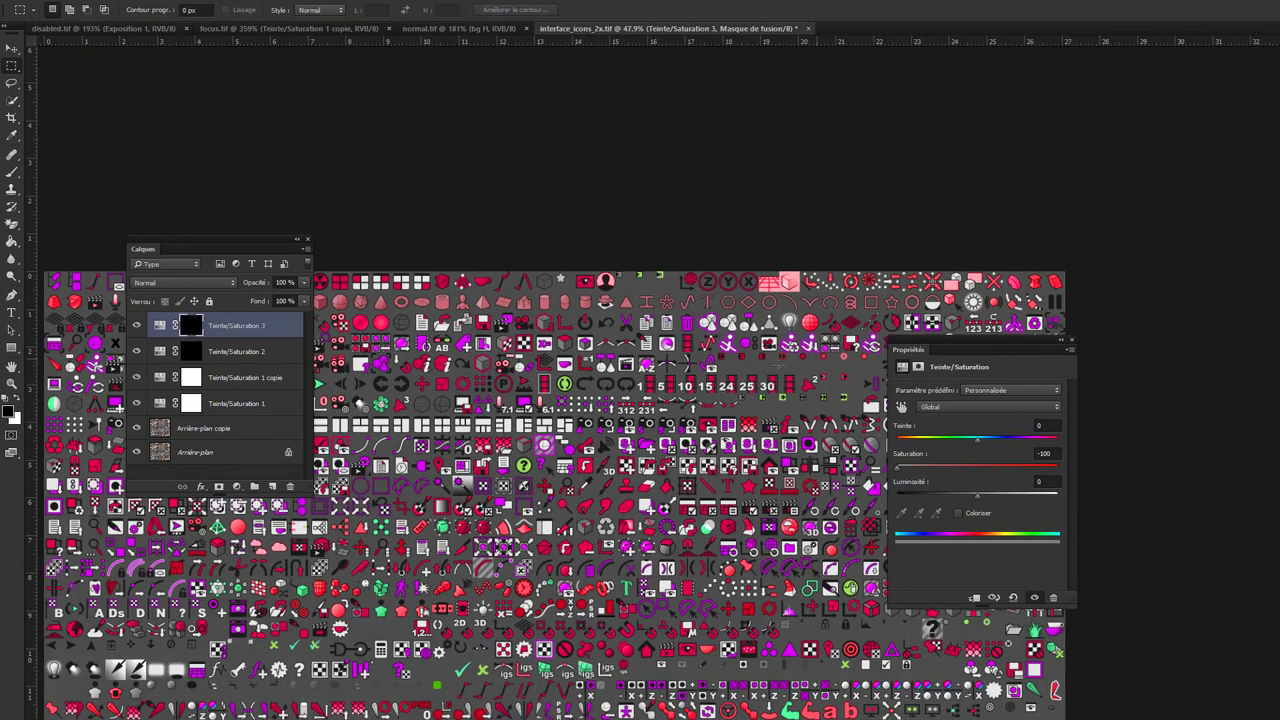
{"action": "left_click_drag", "start_coordinate": [578, 438], "coordinate": [768, 410]}
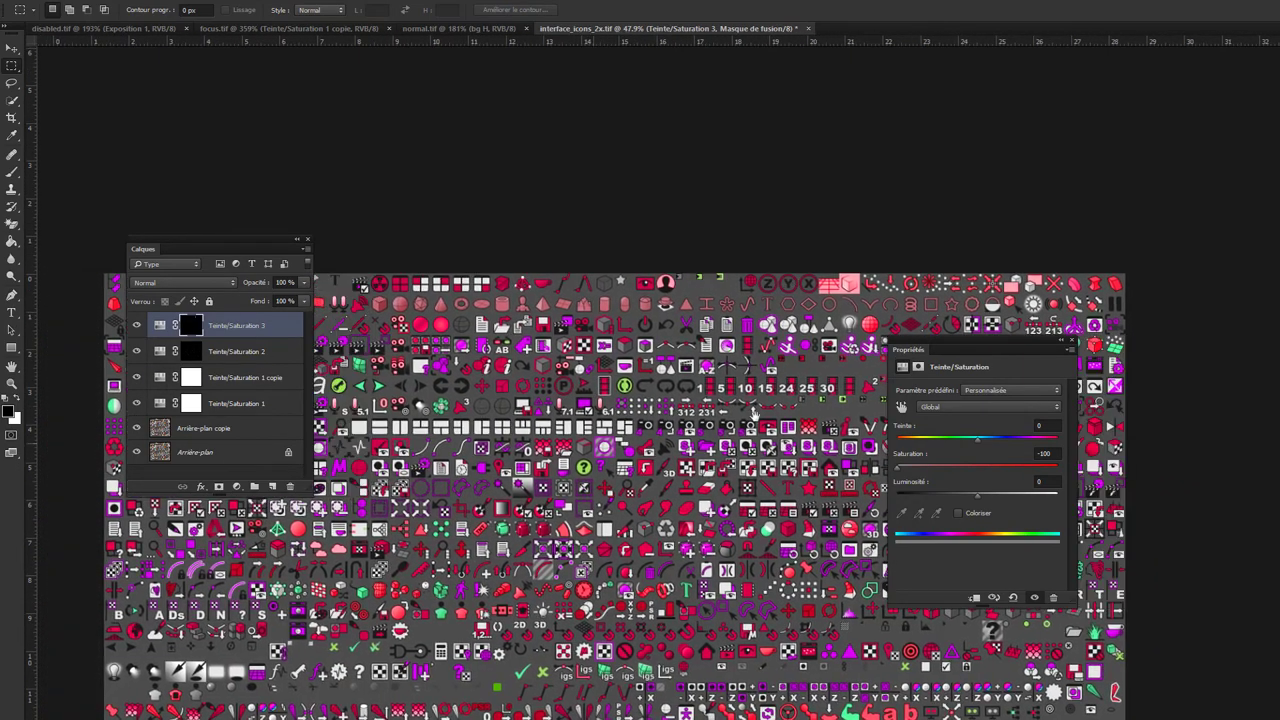
{"action": "left_click_drag", "start_coordinate": [138, 378], "coordinate": [148, 320]}
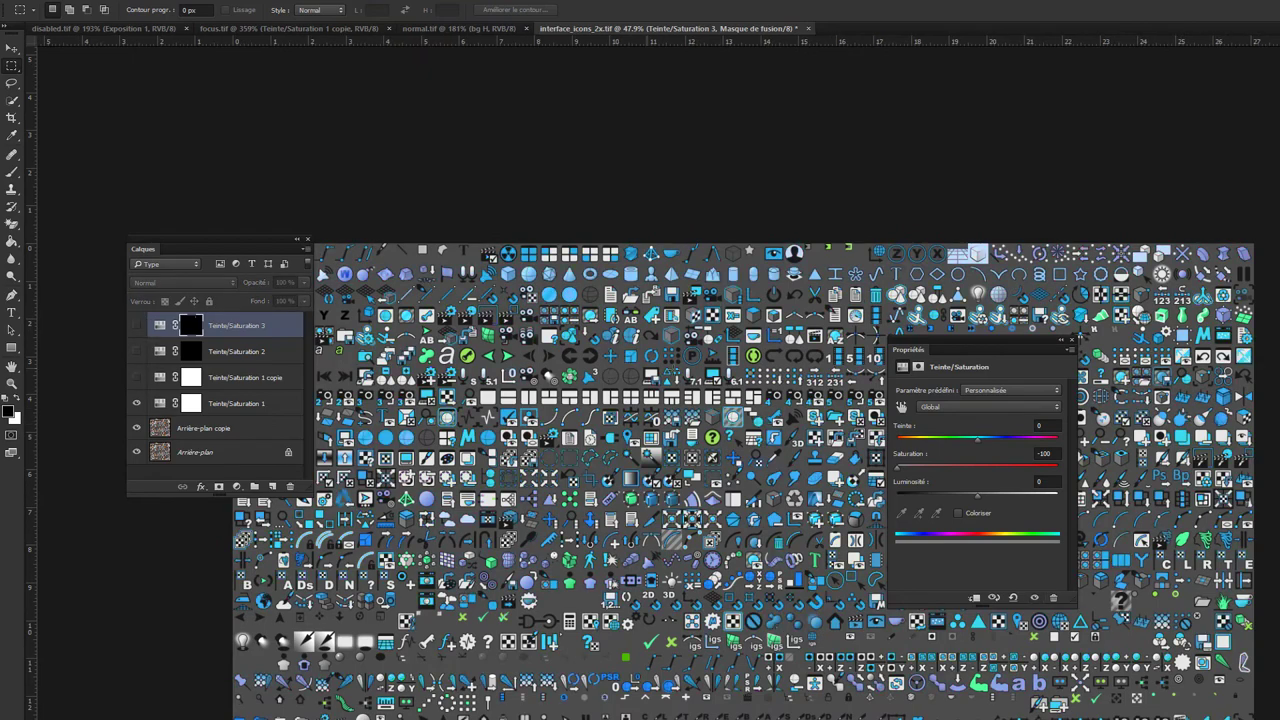
{"action": "left_click", "coordinate": [137, 403]}
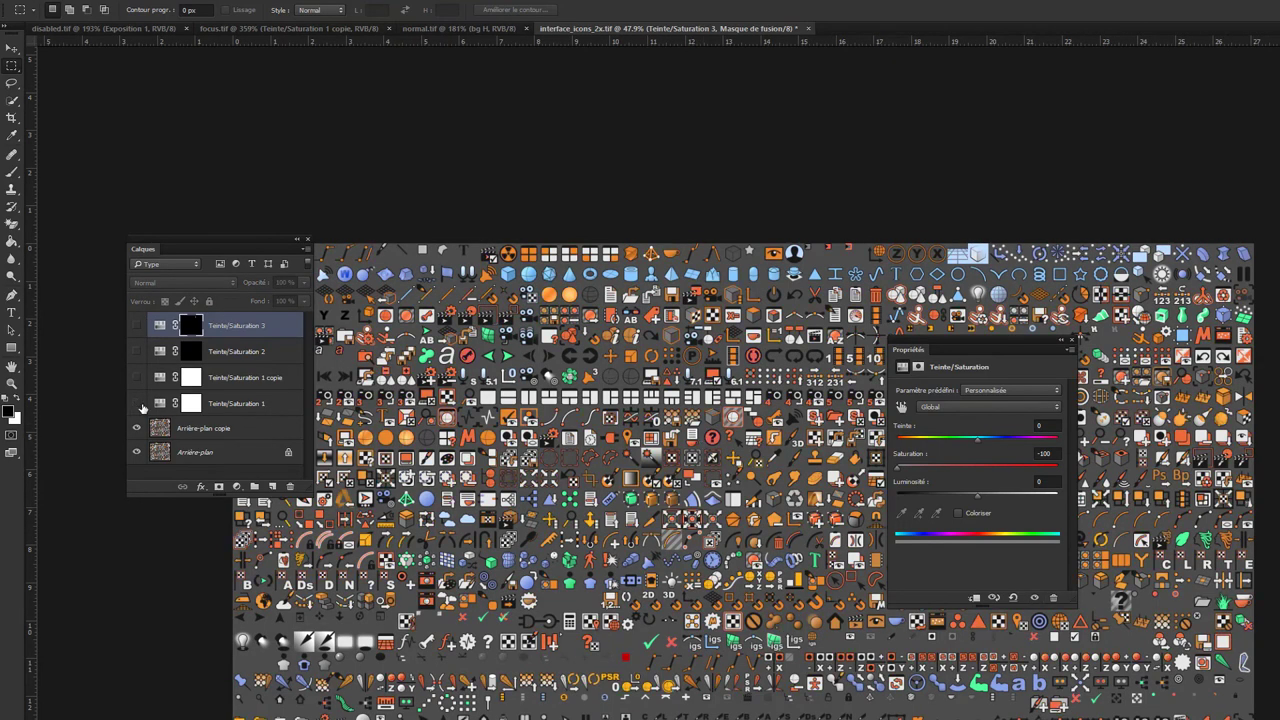
{"action": "left_click", "coordinate": [137, 403]}
{"action": "left_click", "coordinate": [138, 404]}
{"action": "left_click", "coordinate": [138, 404]}
{"action": "left_click", "coordinate": [138, 404]}
{"action": "left_click", "coordinate": [138, 404]}
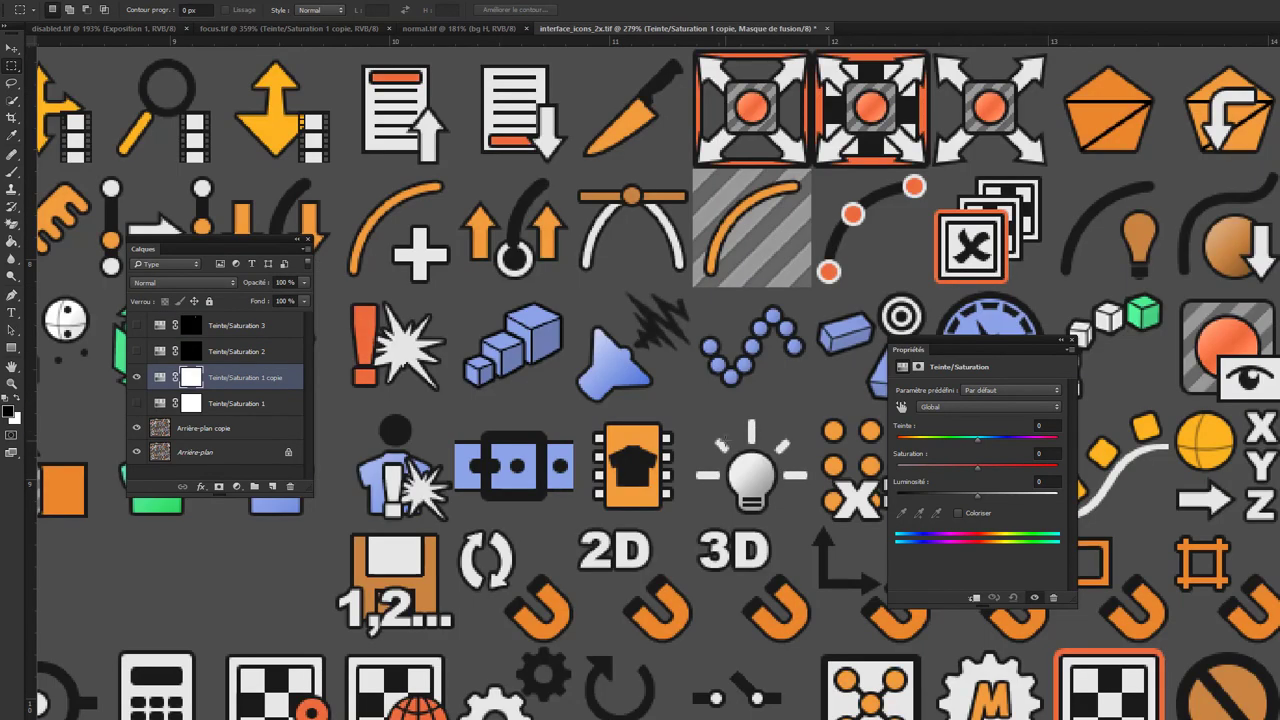
- Turn on Teinte/Saturation 1 and Teinte/Saturation 1 copie so the orange icons show cyan blue
{"action": "scroll", "coordinate": [638, 450], "scroll_direction": "down", "scroll_amount": 1, "text": "alt"}
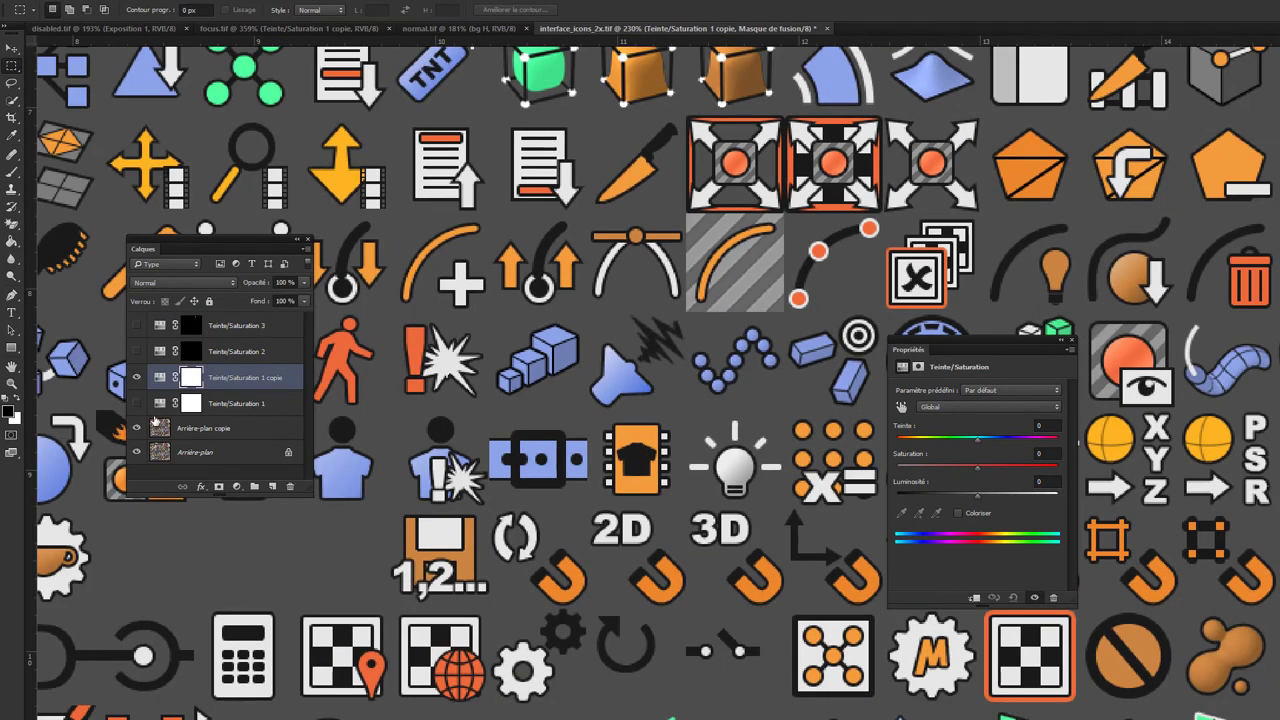
{"action": "left_click", "coordinate": [138, 377]}
{"action": "left_click", "coordinate": [138, 377]}
{"action": "left_click", "coordinate": [138, 377]}
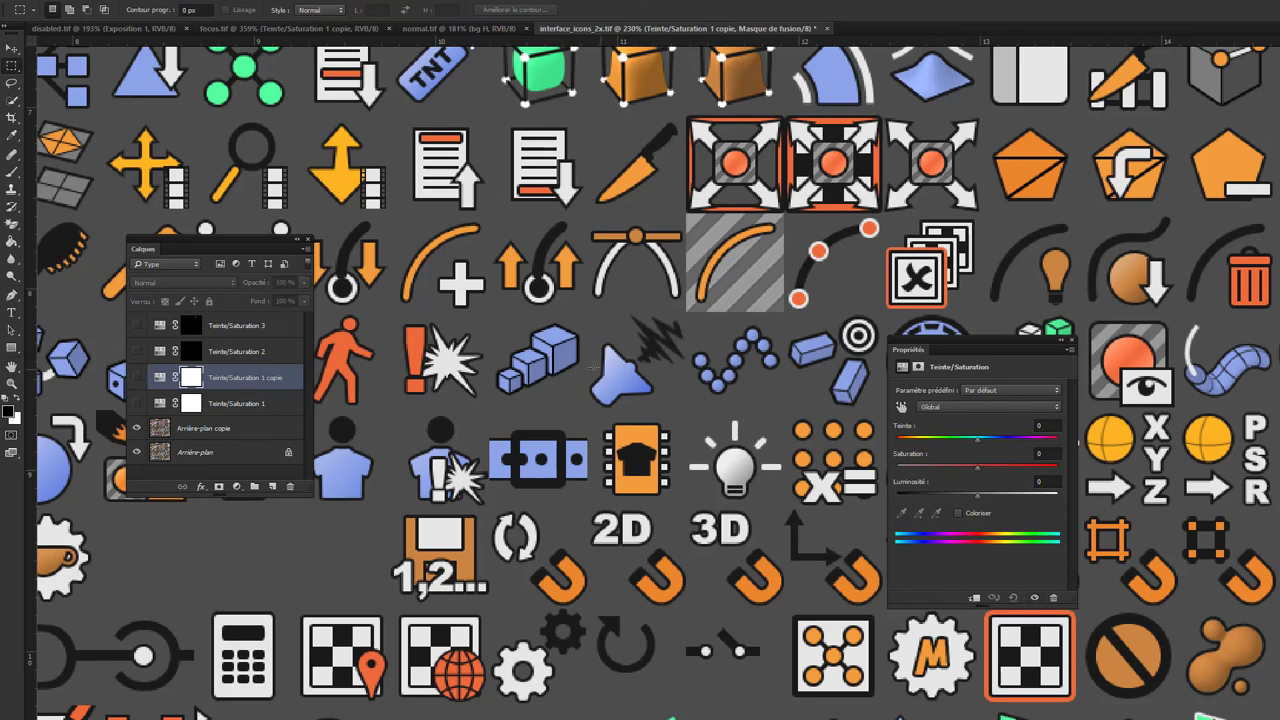
{"action": "scroll", "coordinate": [652, 478], "scroll_direction": "down", "scroll_amount": 1, "text": "alt"}
{"action": "scroll", "coordinate": [652, 478], "scroll_direction": "up", "scroll_amount": 1, "text": "alt"}
{"action": "scroll", "coordinate": [652, 478], "scroll_direction": "up", "scroll_amount": 1, "text": "alt"}
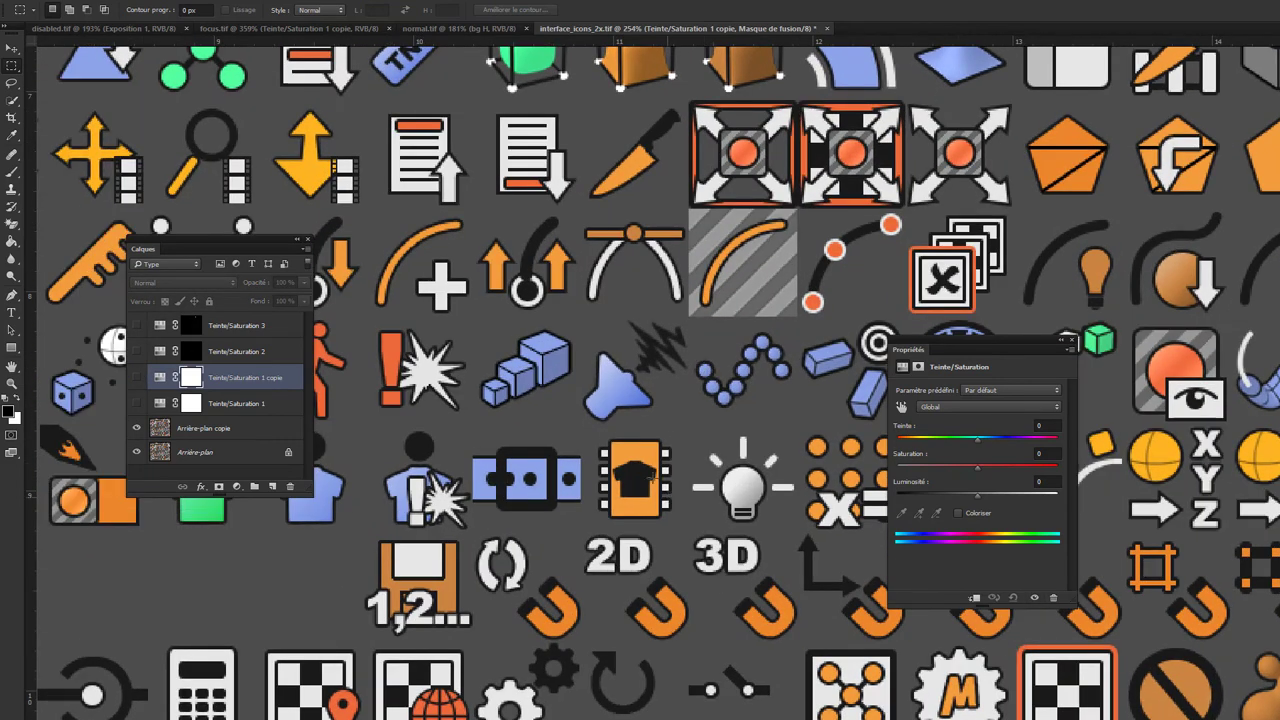
{"action": "left_click", "coordinate": [138, 403]}
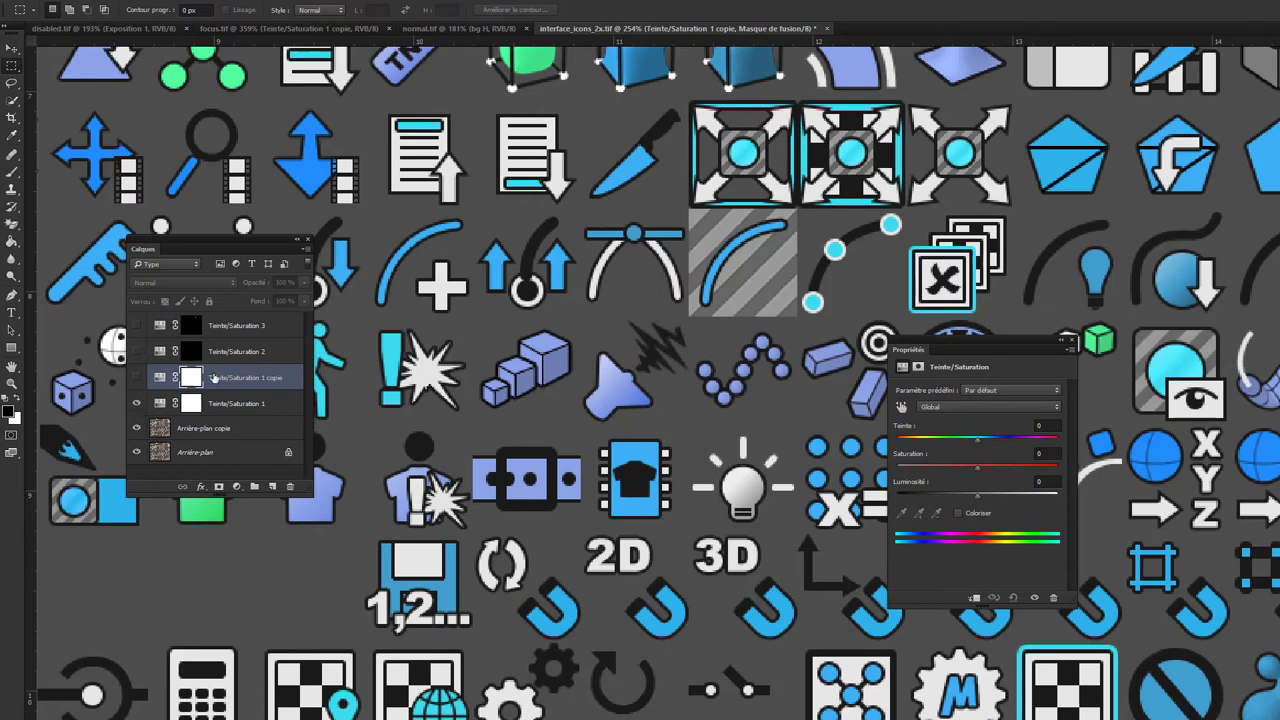
{"action": "left_click", "coordinate": [160, 377]}
{"action": "left_click", "coordinate": [137, 378]}
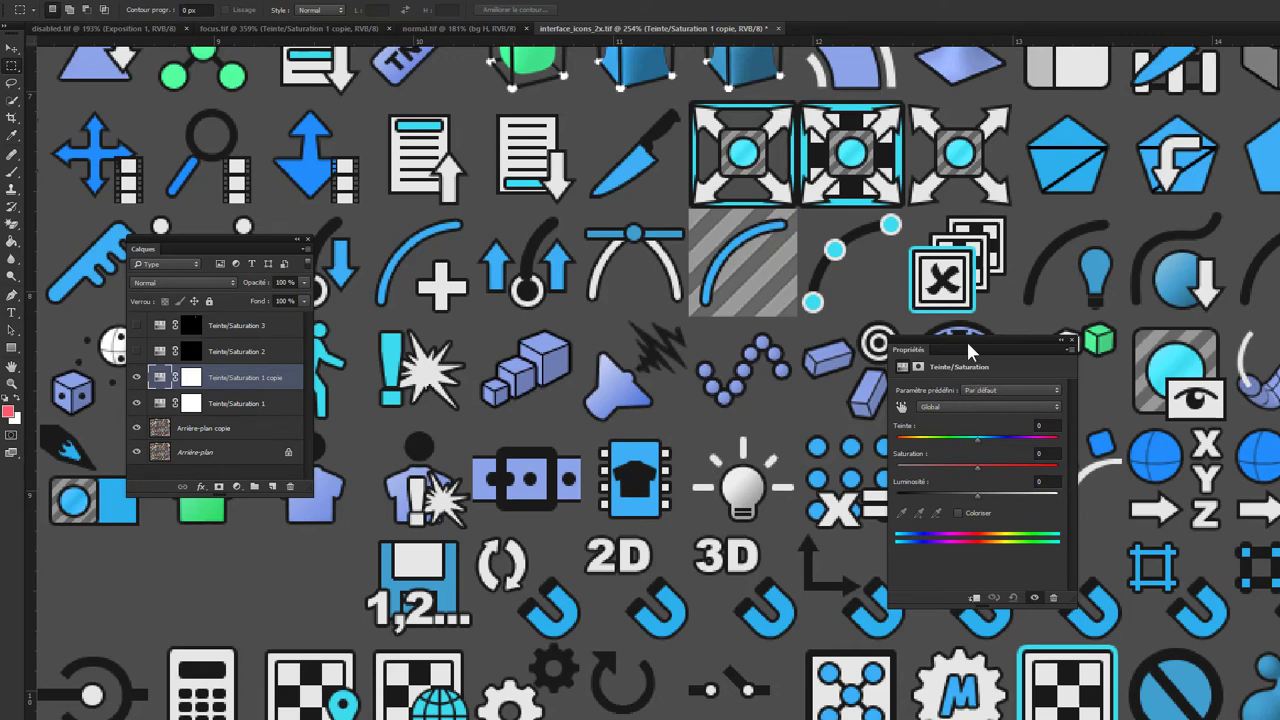
{"action": "left_click_drag", "start_coordinate": [966, 339], "coordinate": [902, 301]}
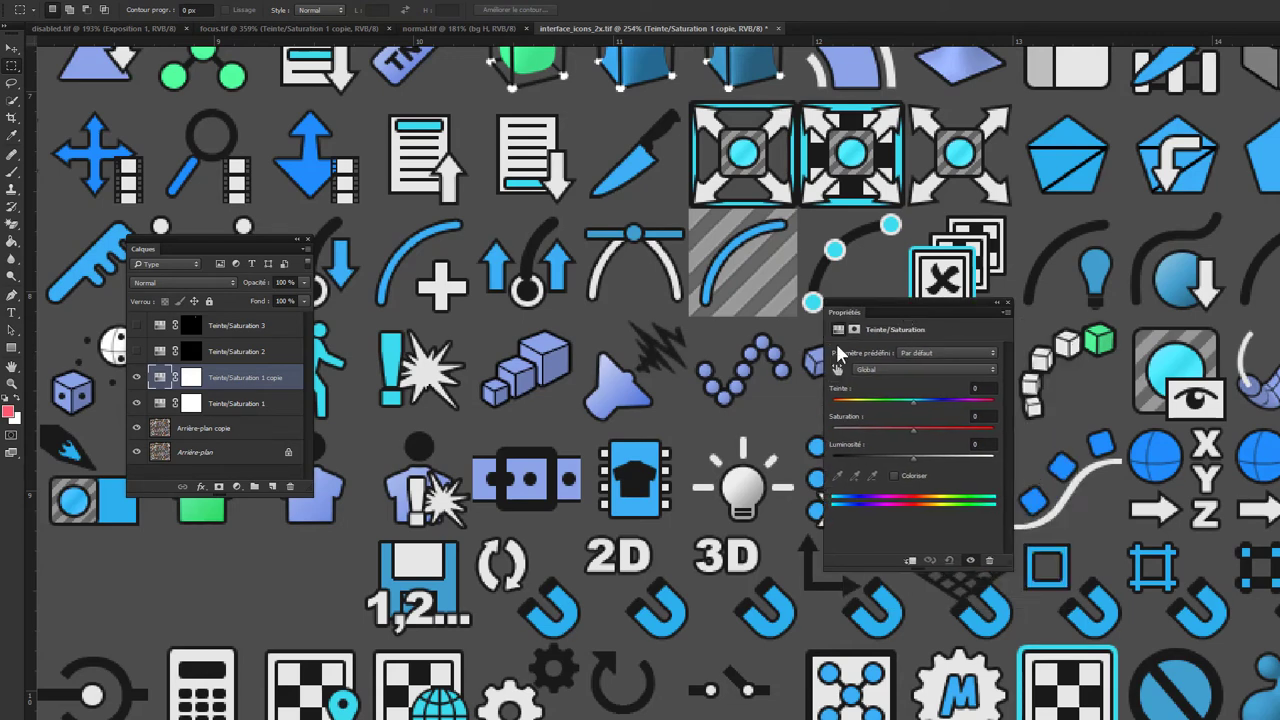
- Set the Bleus range from the blue shirt icon and shift its hue toward purple
{"action": "left_click", "coordinate": [903, 369]}
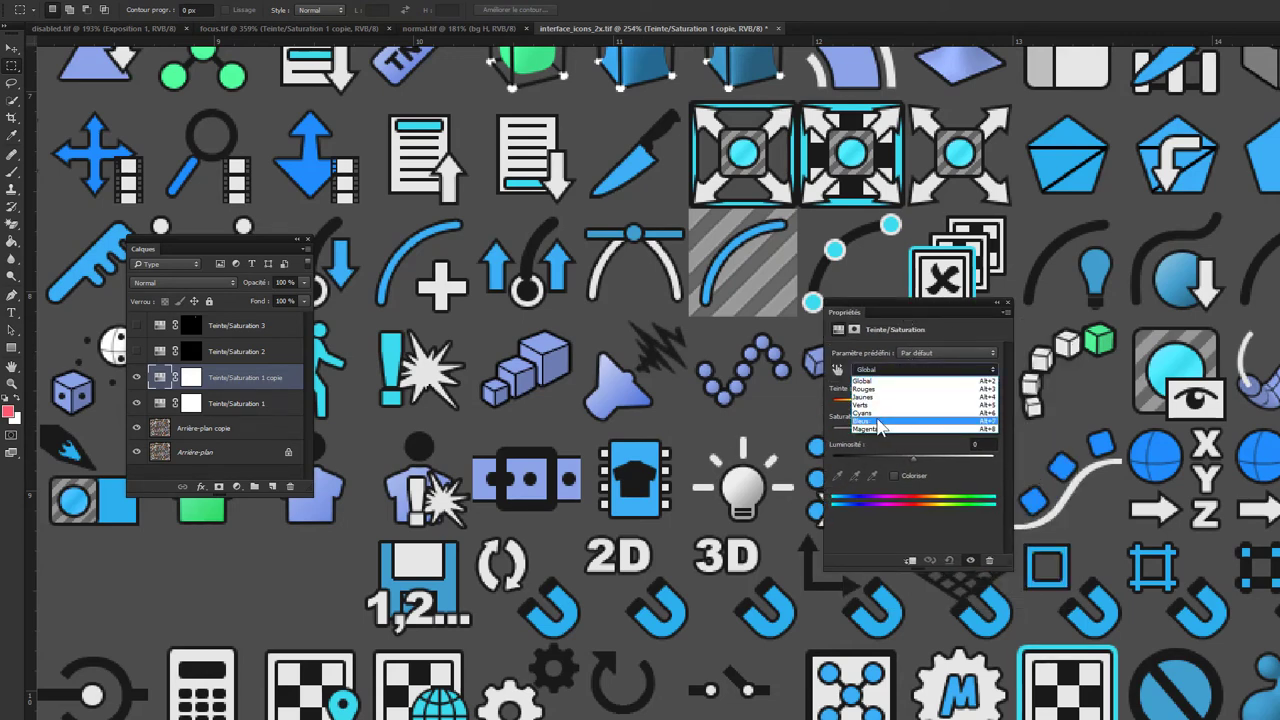
{"action": "left_click", "coordinate": [878, 424]}
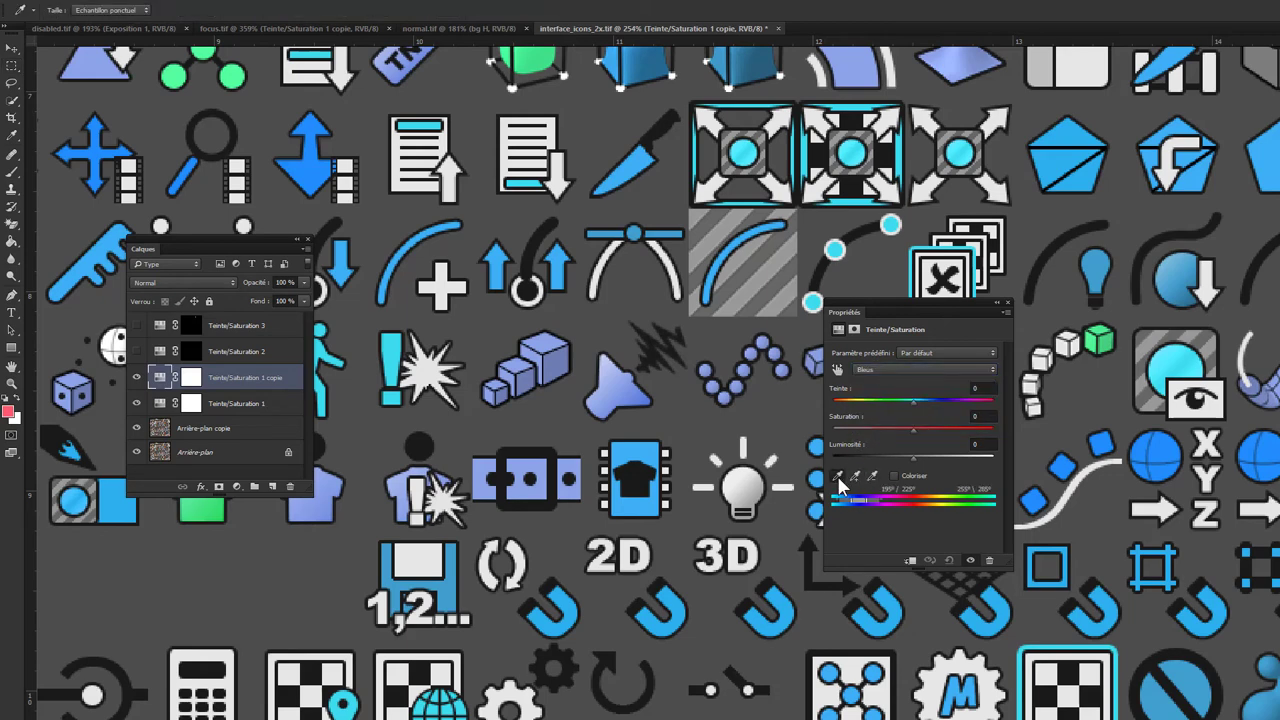
{"action": "left_click_drag", "start_coordinate": [893, 312], "coordinate": [981, 369]}
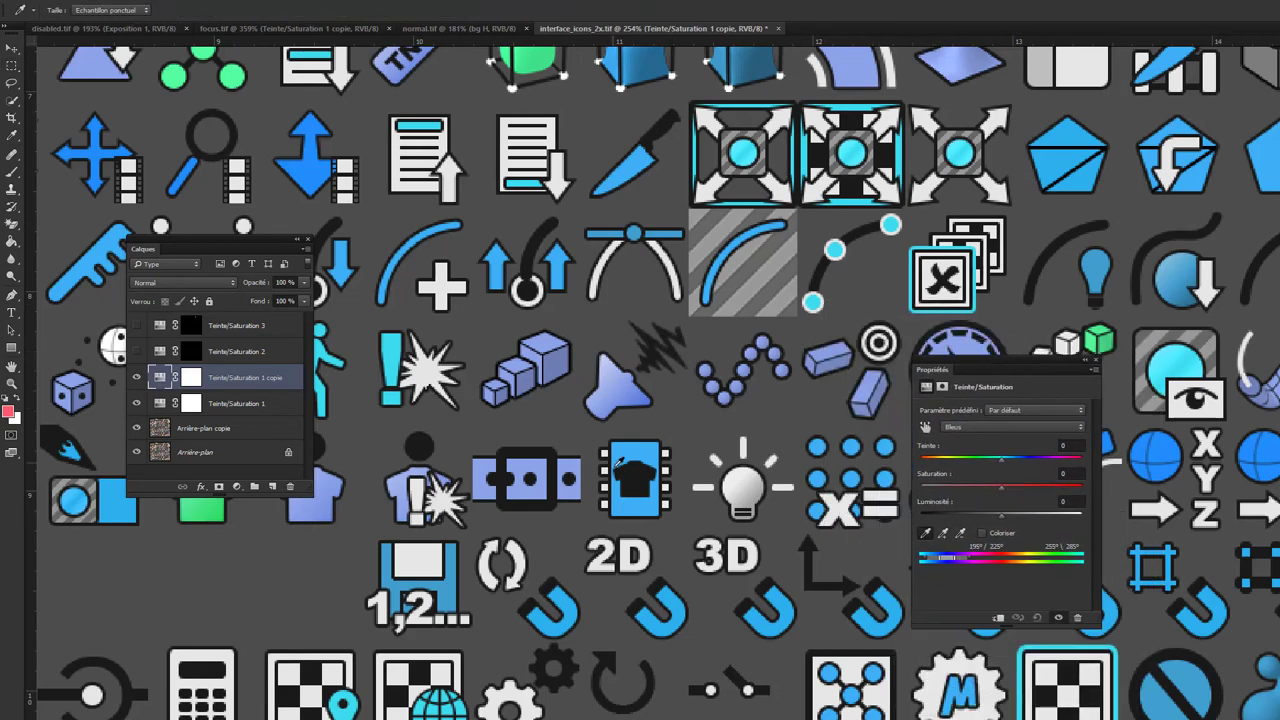
{"action": "left_click", "coordinate": [312, 507]}
{"action": "left_click_drag", "start_coordinate": [1008, 368], "coordinate": [770, 352]}
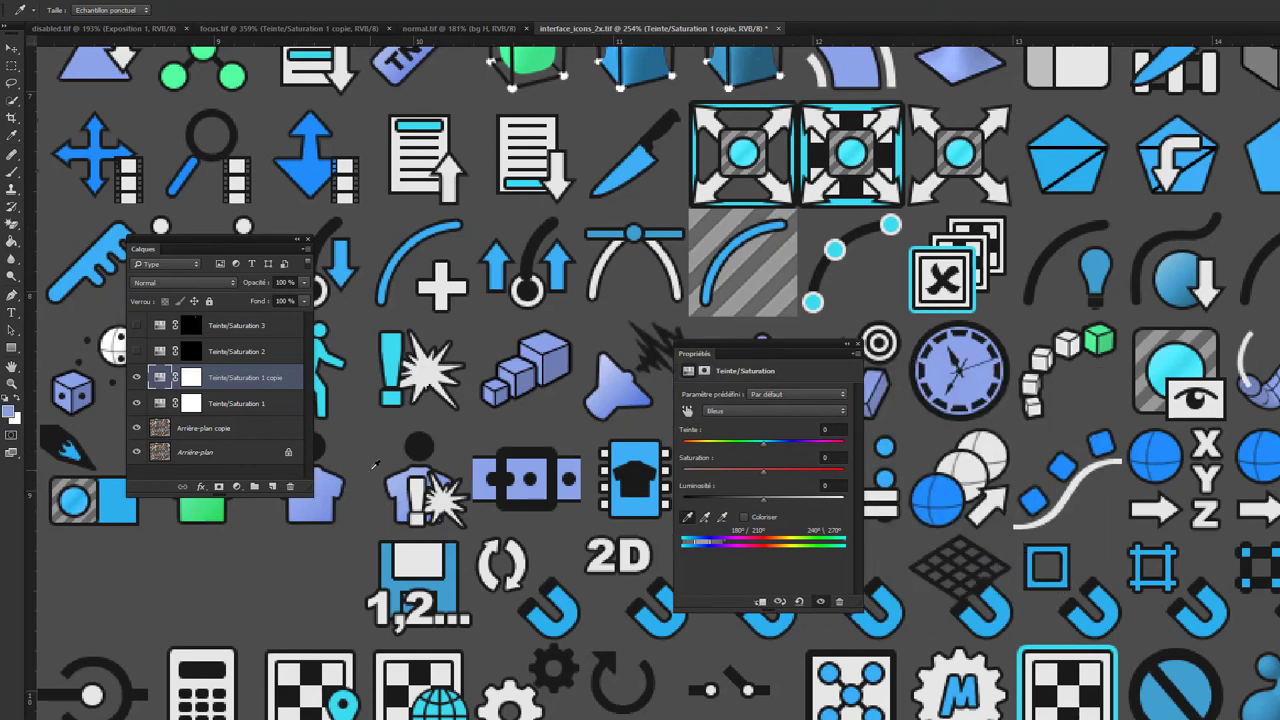
{"action": "left_click_drag", "start_coordinate": [764, 441], "coordinate": [822, 437]}
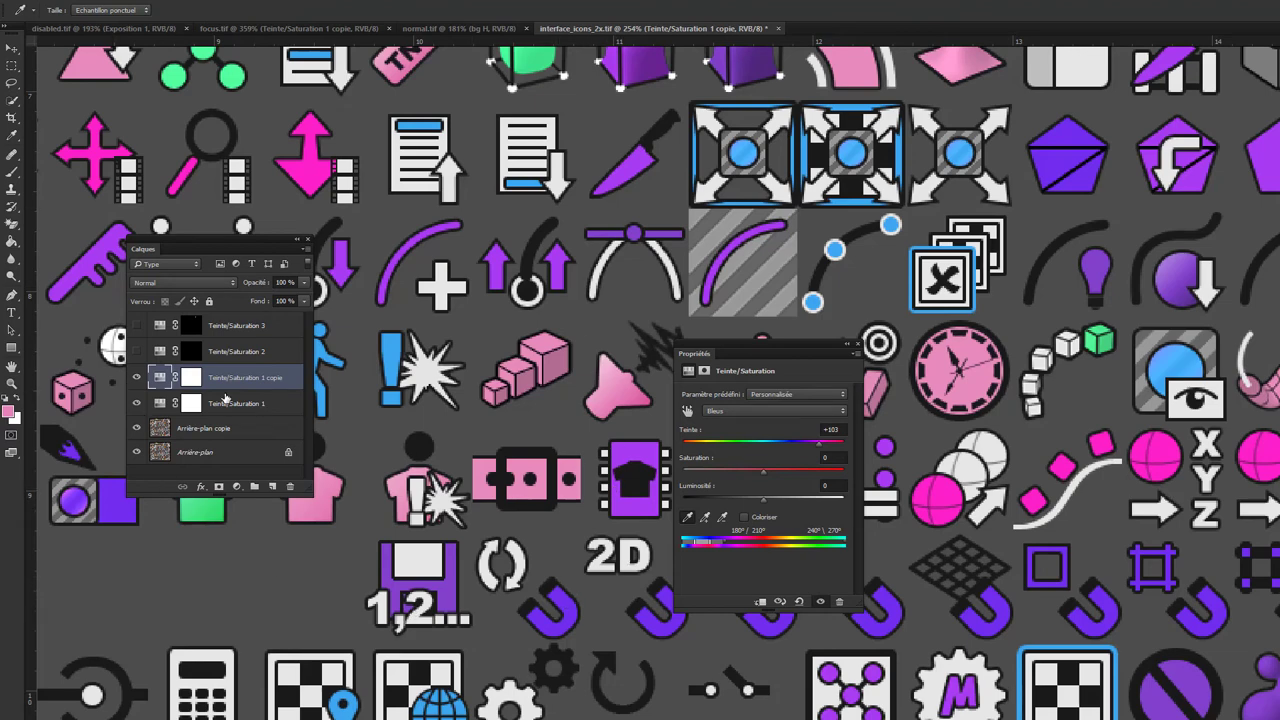
- Narrow the colour range to the violet blues and raise the hue shift to about +150
{"action": "left_click", "coordinate": [137, 378]}
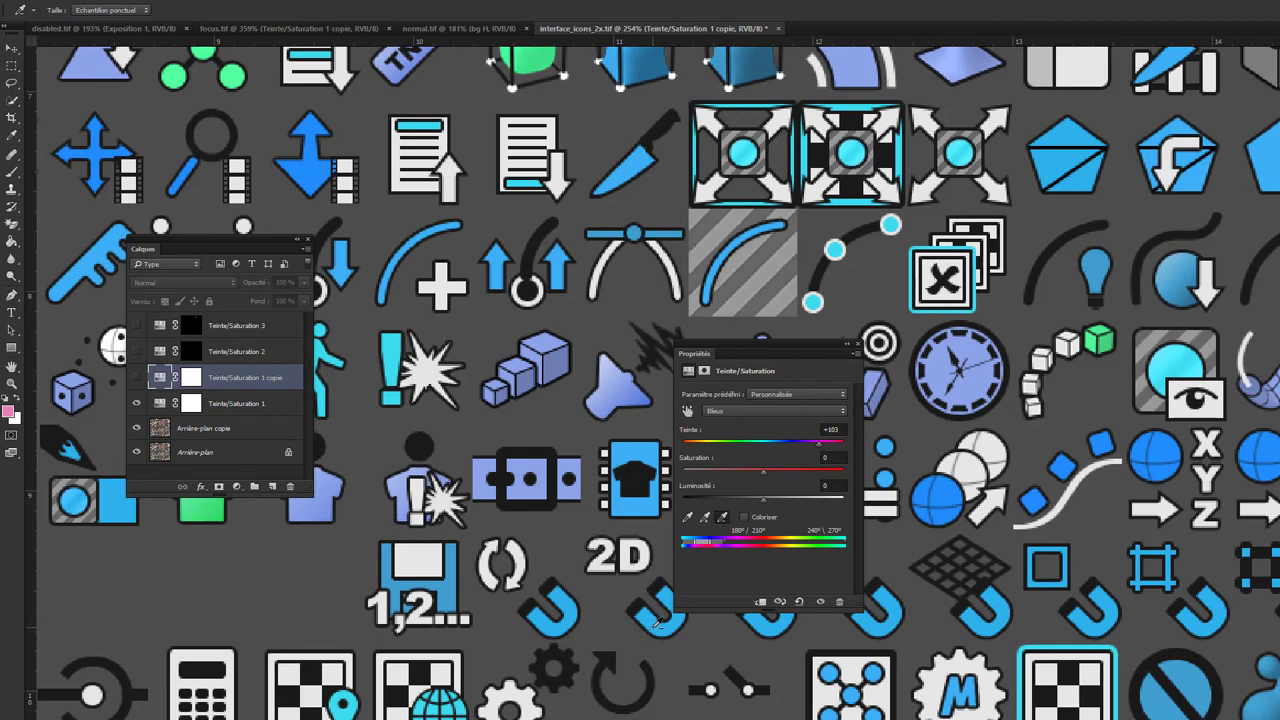
{"action": "left_click", "coordinate": [694, 543]}
{"action": "left_click", "coordinate": [135, 379]}
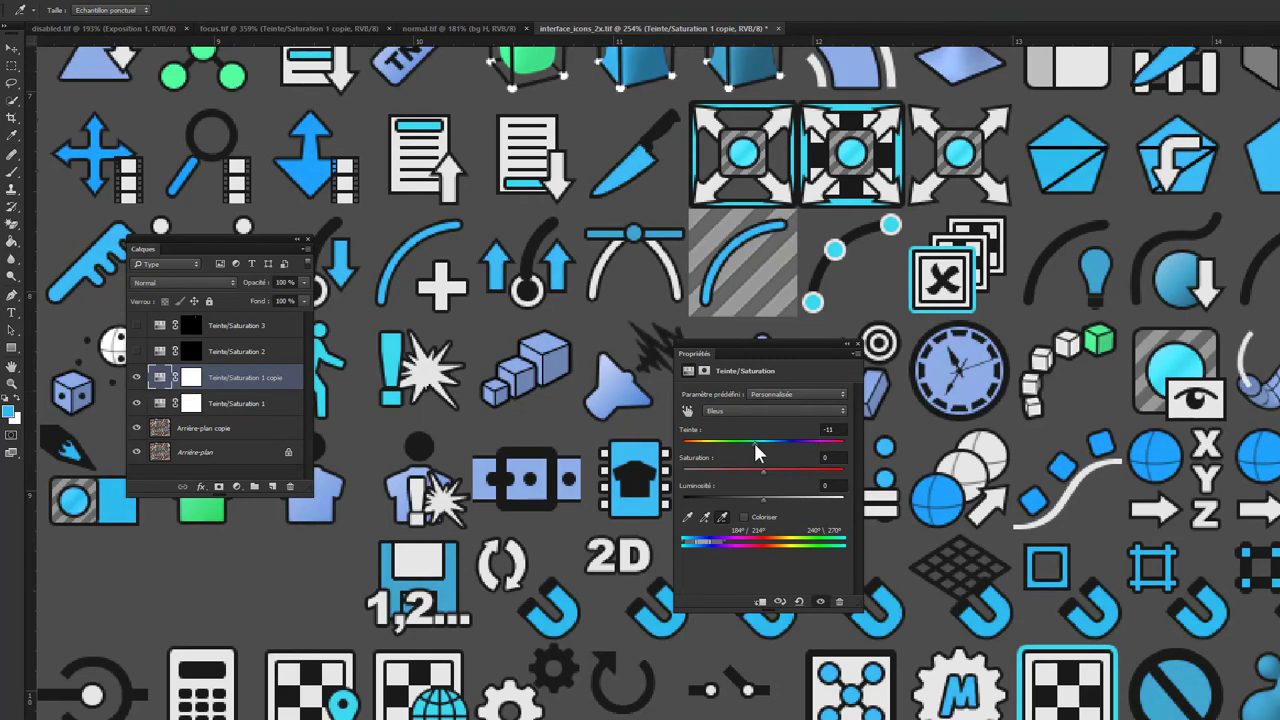
{"action": "left_click_drag", "start_coordinate": [818, 443], "coordinate": [777, 443]}
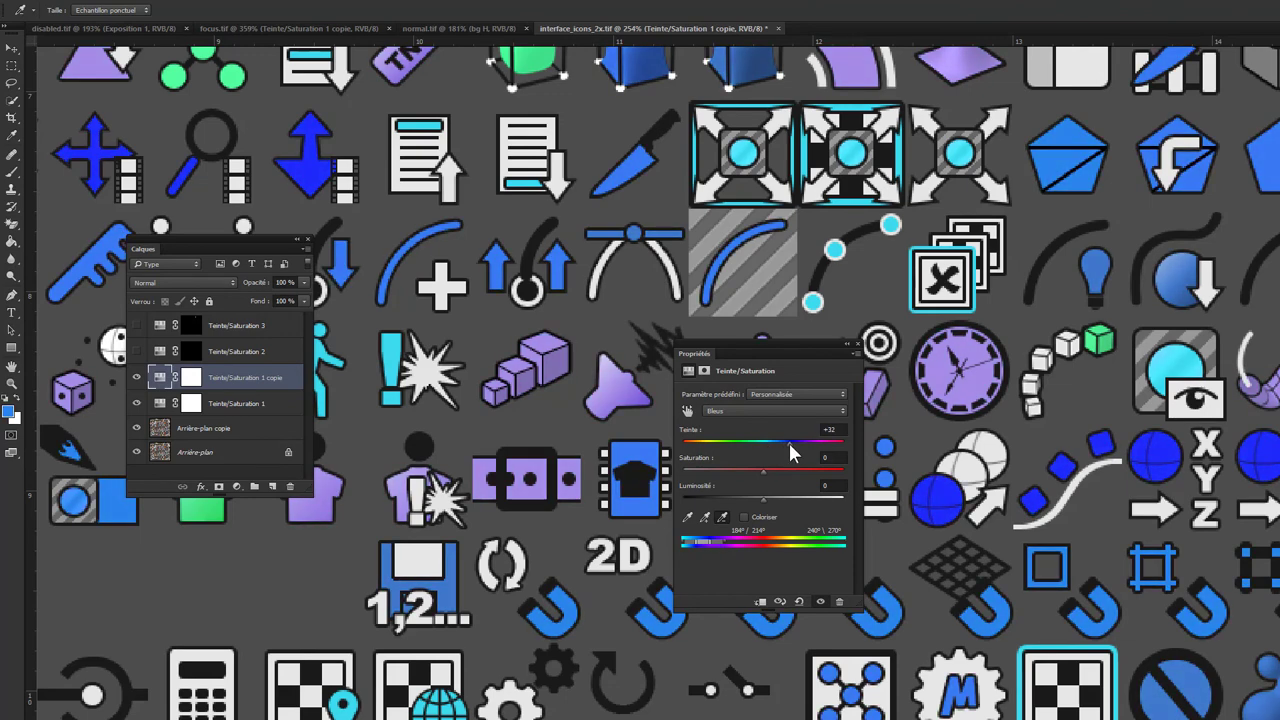
{"action": "left_click_drag", "start_coordinate": [698, 542], "coordinate": [688, 548]}
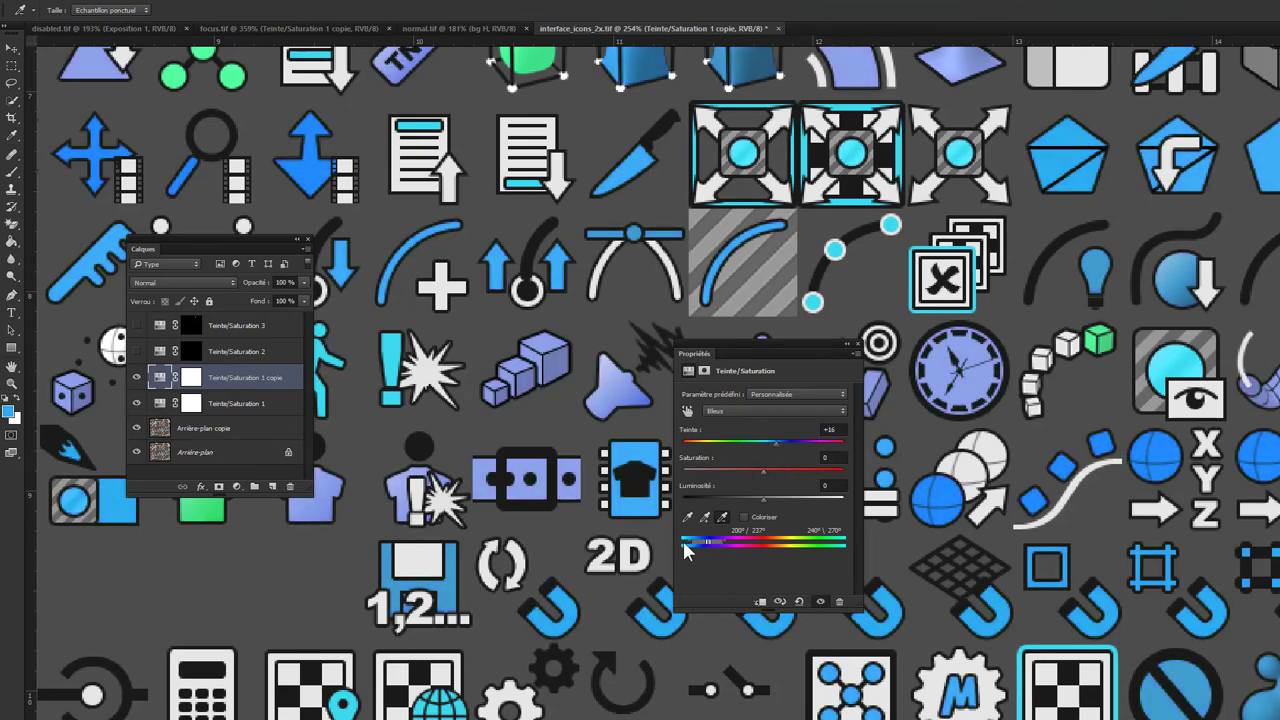
{"action": "mouse_move", "coordinate": [685, 545]}
{"action": "left_mouse_down"}
{"action": "mouse_move", "coordinate": [705, 555]}
{"action": "mouse_move", "coordinate": [703, 541]}
{"action": "left_mouse_up"}
{"action": "left_click_drag", "start_coordinate": [708, 547], "coordinate": [712, 550]}
{"action": "left_click_drag", "start_coordinate": [781, 451], "coordinate": [820, 470]}
{"action": "mouse_move", "coordinate": [700, 447]}
{"action": "left_mouse_down"}
{"action": "mouse_move", "coordinate": [717, 562]}
{"action": "mouse_move", "coordinate": [698, 548]}
{"action": "left_mouse_up"}
{"action": "left_click_drag", "start_coordinate": [708, 543], "coordinate": [704, 540]}
- Push the hue to +180, raise saturation and darken the icons to lightness -69
{"action": "mouse_move", "coordinate": [800, 461]}
{"action": "left_mouse_down"}
{"action": "mouse_move", "coordinate": [762, 465]}
{"action": "mouse_move", "coordinate": [826, 470]}
{"action": "left_mouse_up"}
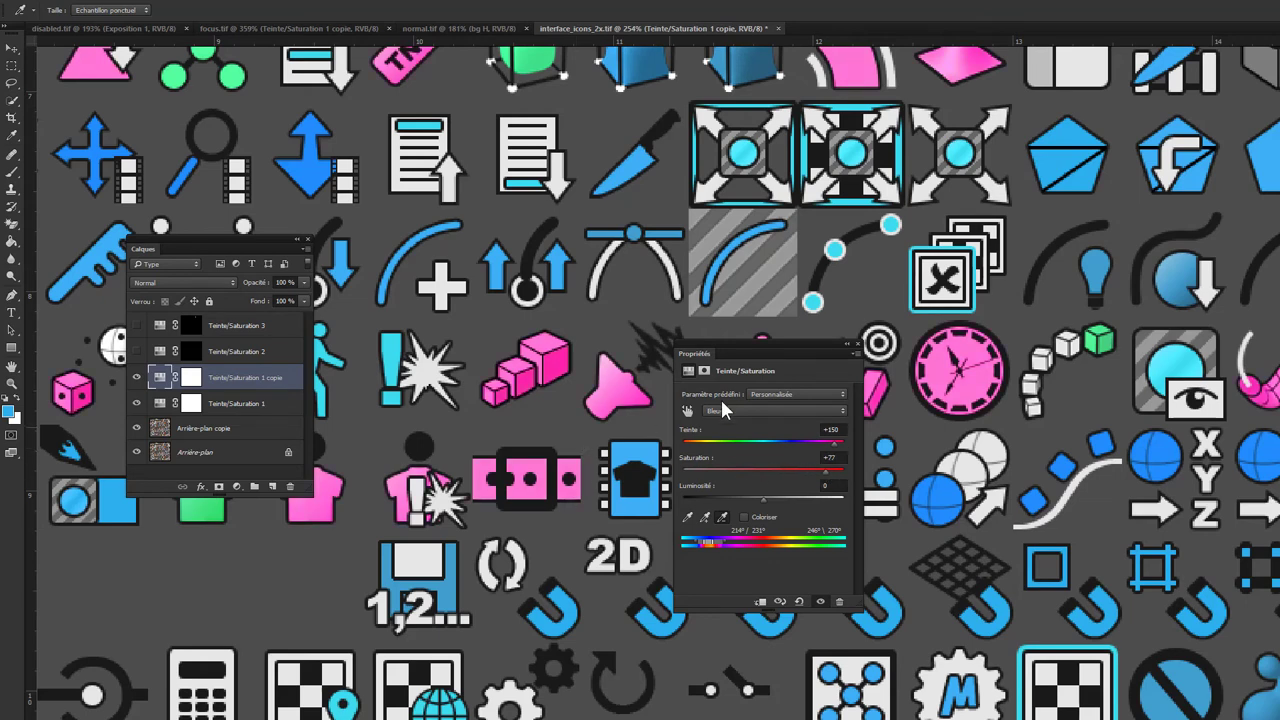
{"action": "left_click_drag", "start_coordinate": [766, 345], "coordinate": [930, 331]}
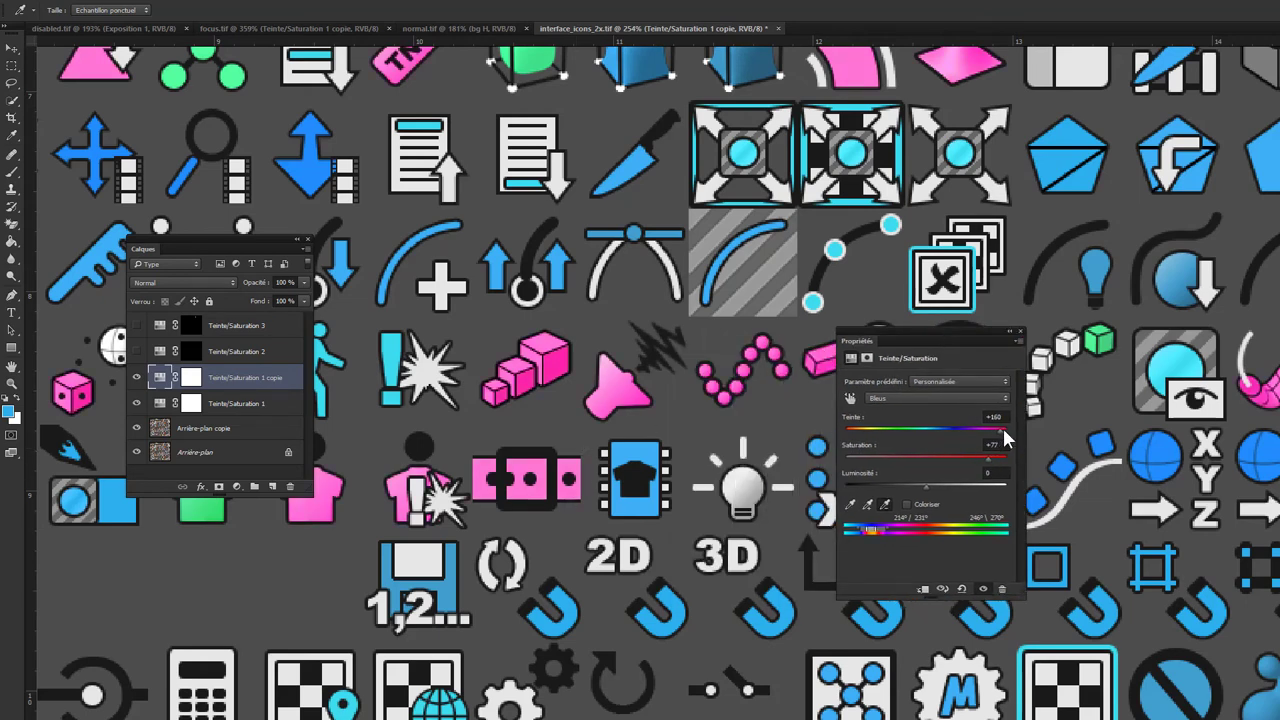
{"action": "left_click_drag", "start_coordinate": [1002, 427], "coordinate": [990, 457]}
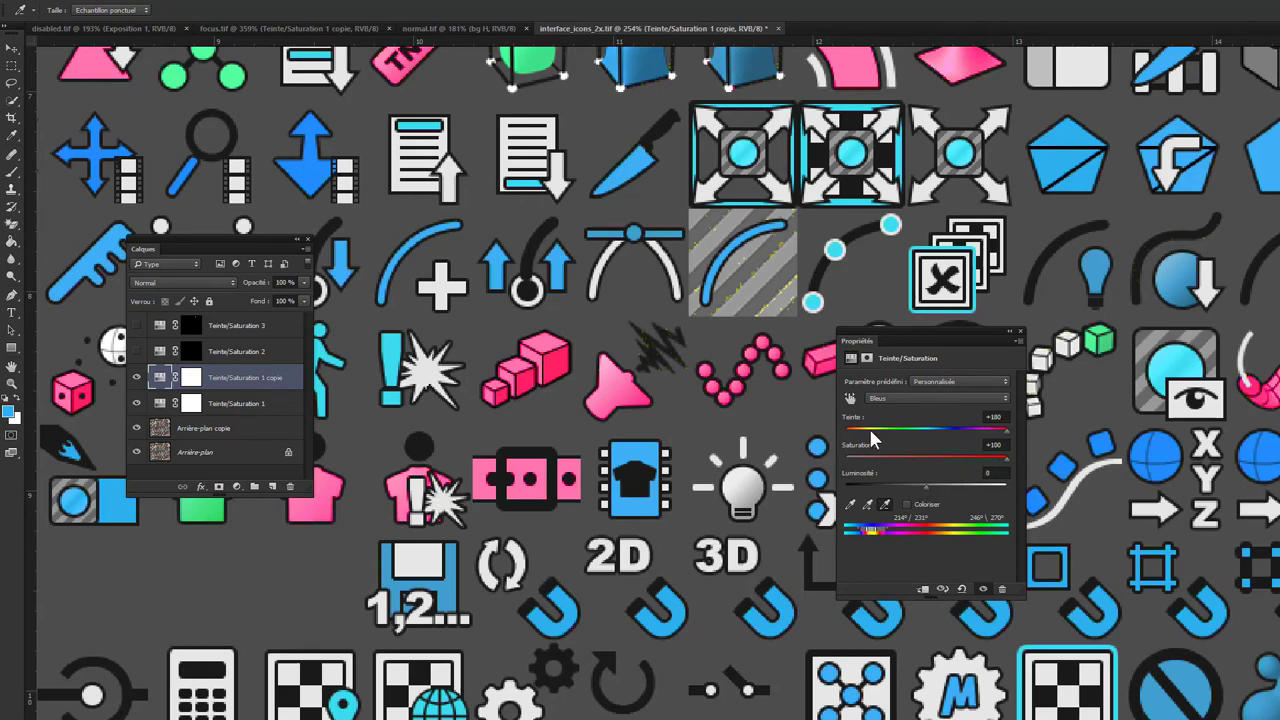
{"action": "left_click", "coordinate": [826, 430]}
{"action": "left_click_drag", "start_coordinate": [916, 485], "coordinate": [870, 486]}
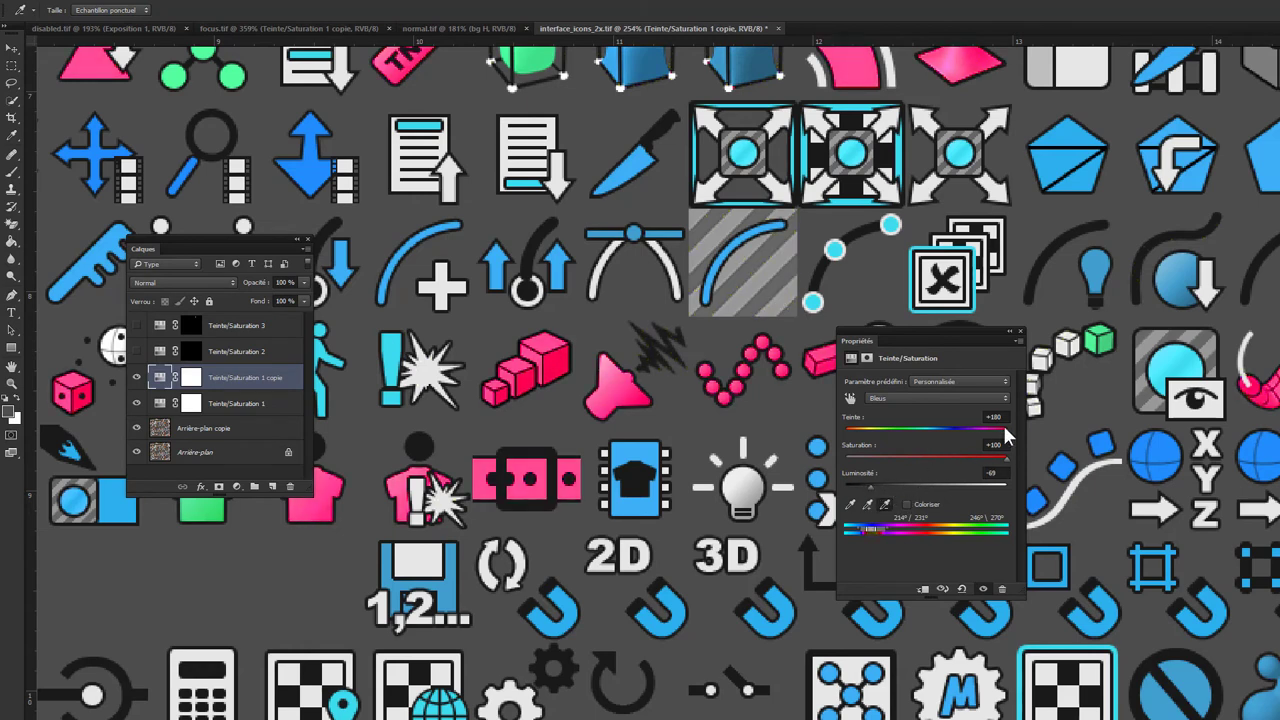
{"action": "mouse_move", "coordinate": [1005, 436]}
{"action": "left_mouse_down"}
{"action": "mouse_move", "coordinate": [845, 448]}
{"action": "mouse_move", "coordinate": [935, 423]}
{"action": "mouse_move", "coordinate": [1016, 438]}
{"action": "left_mouse_up"}
- Adjust the Bleus hue shift and drop lightness to -100 on the copied layer
{"action": "scroll", "coordinate": [735, 385], "scroll_direction": "down", "scroll_amount": 3, "text": "alt"}
{"action": "left_click_drag", "start_coordinate": [635, 430], "coordinate": [798, 478]}
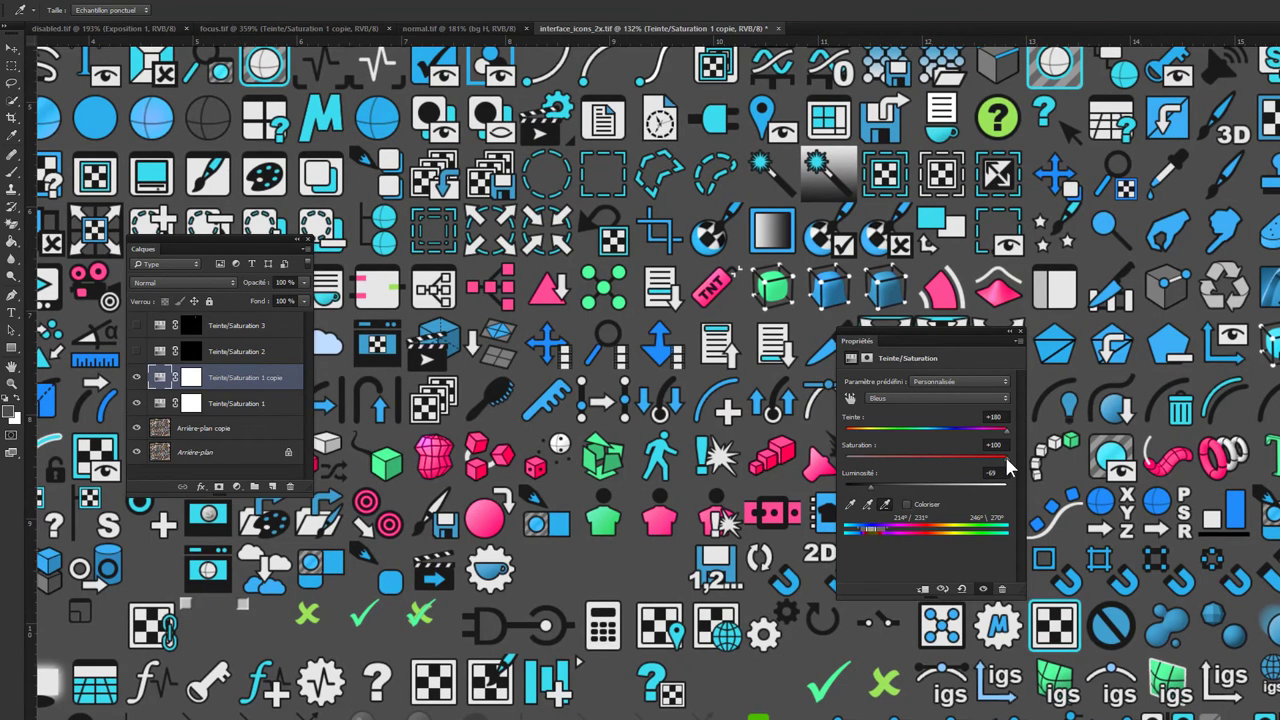
{"action": "mouse_move", "coordinate": [1006, 431]}
{"action": "left_mouse_down"}
{"action": "mouse_move", "coordinate": [850, 432]}
{"action": "mouse_move", "coordinate": [1030, 432]}
{"action": "left_mouse_up"}
{"action": "left_click_drag", "start_coordinate": [857, 492], "coordinate": [840, 500]}
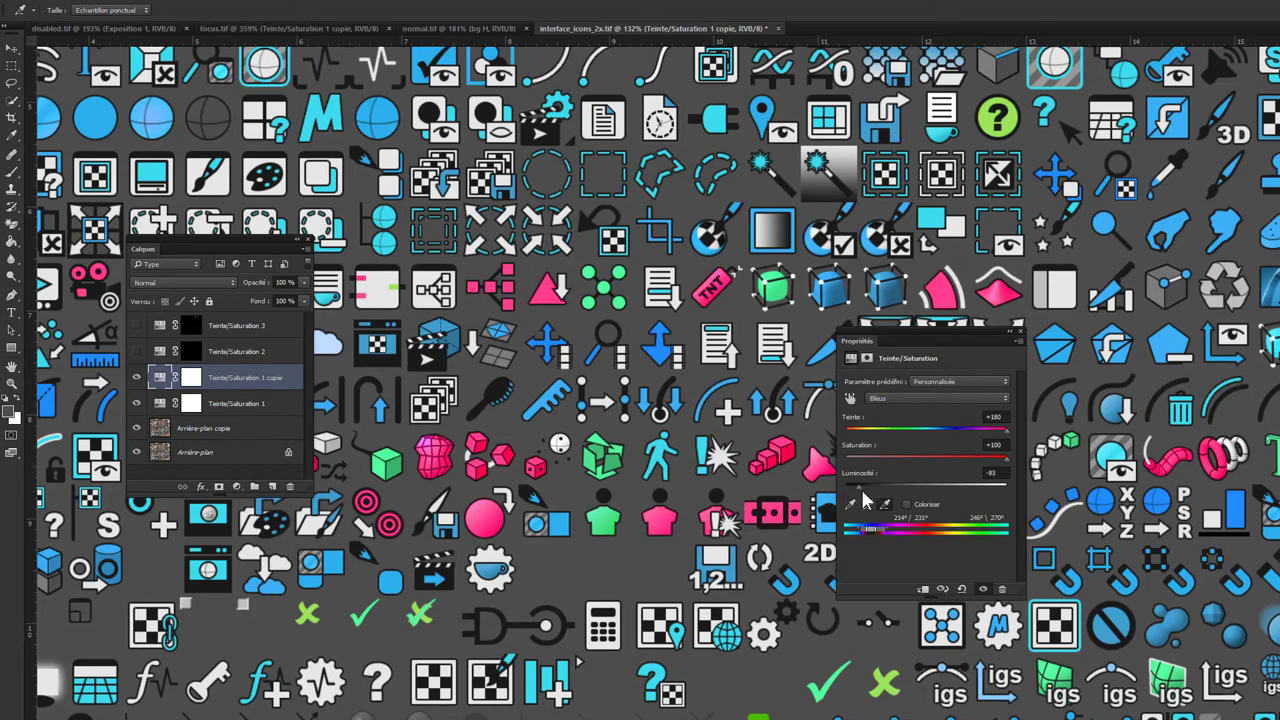
{"action": "mouse_move", "coordinate": [866, 500]}
{"action": "left_mouse_down"}
{"action": "mouse_move", "coordinate": [922, 507]}
{"action": "mouse_move", "coordinate": [800, 490]}
{"action": "left_mouse_up"}
- Widen the colour range to about 208°–269° so the tinted icons turn red
{"action": "scroll", "coordinate": [800, 490], "scroll_direction": "up", "scroll_amount": 3, "text": "alt"}
{"action": "scroll", "coordinate": [879, 536], "scroll_direction": "up", "scroll_amount": 1, "text": "alt"}
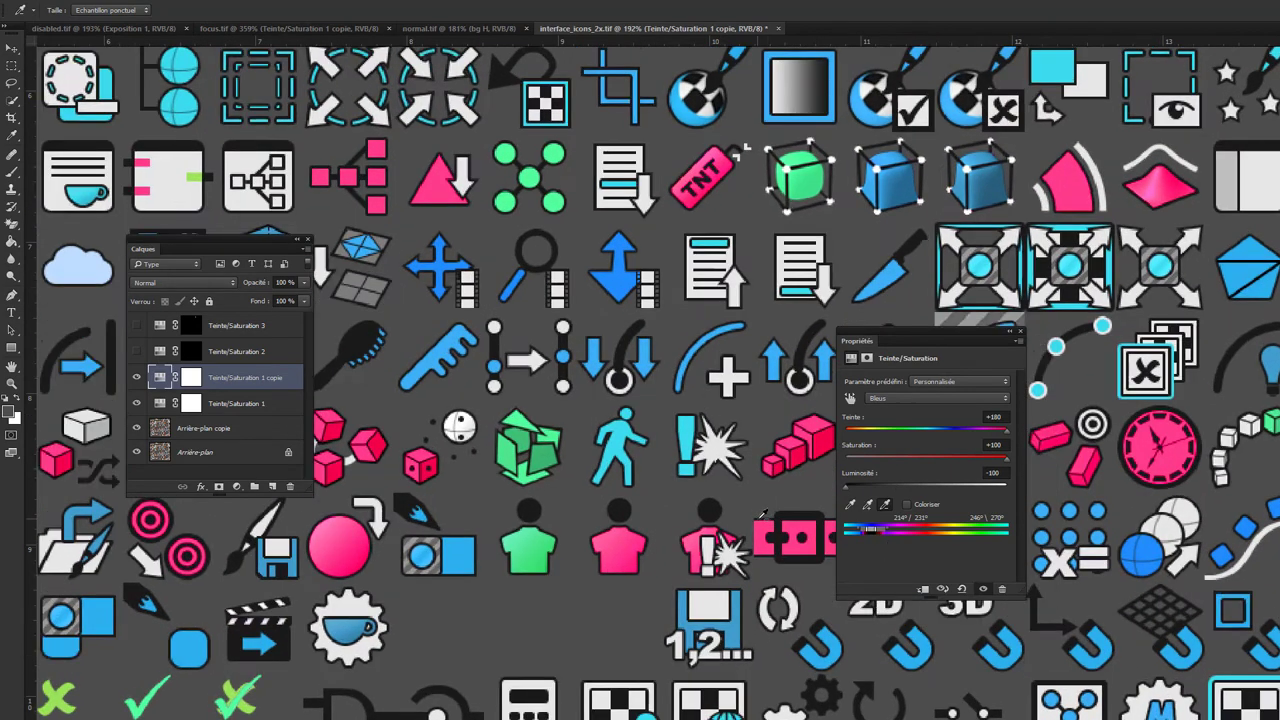
{"action": "scroll", "coordinate": [879, 536], "scroll_direction": "up", "scroll_amount": 1, "text": "alt"}
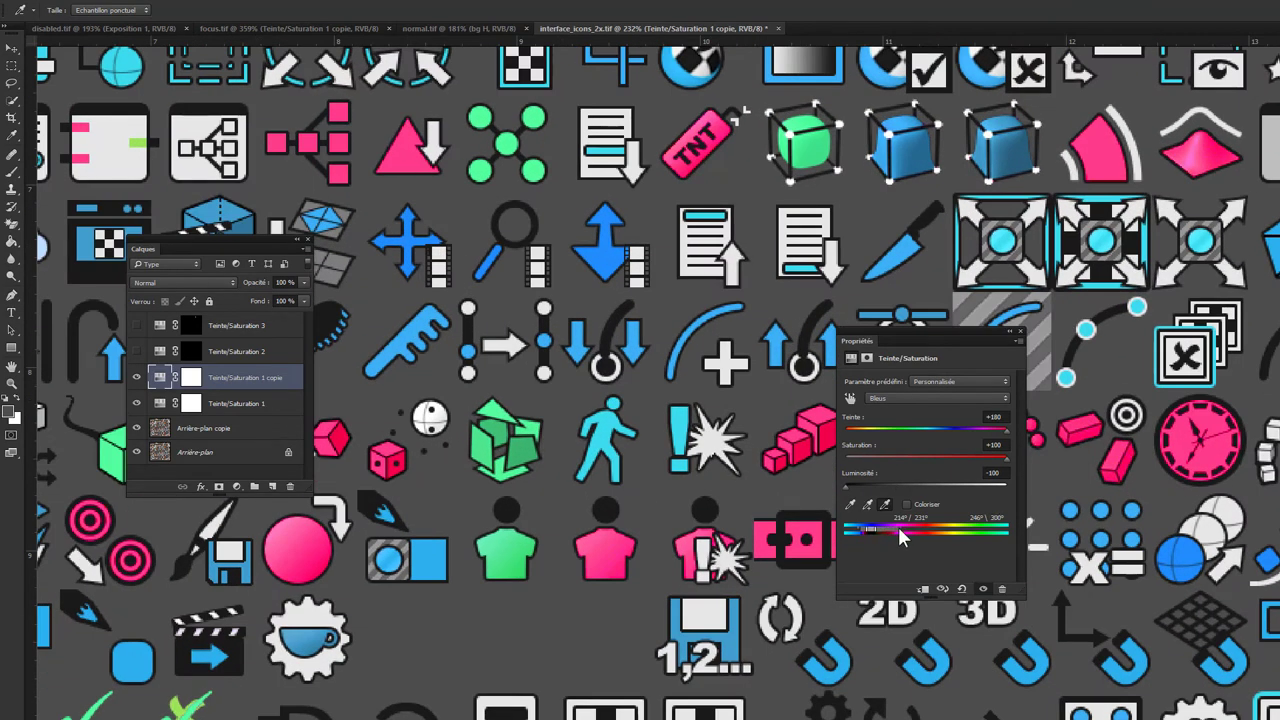
{"action": "left_click_drag", "start_coordinate": [874, 527], "coordinate": [884, 525]}
{"action": "left_click_drag", "start_coordinate": [862, 535], "coordinate": [859, 537]}
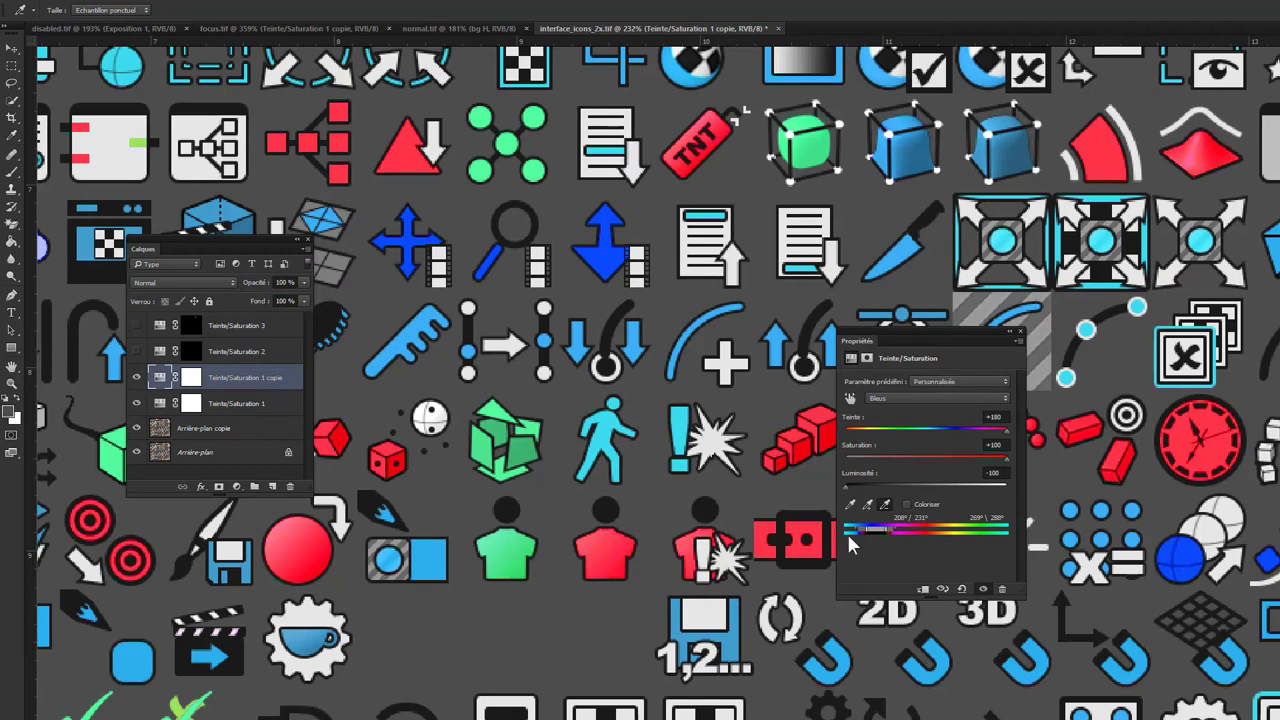
- Compare the icons with and without Teinte/Saturation 1 copie
{"action": "scroll", "coordinate": [621, 447], "scroll_direction": "down", "scroll_amount": 1, "text": "alt"}
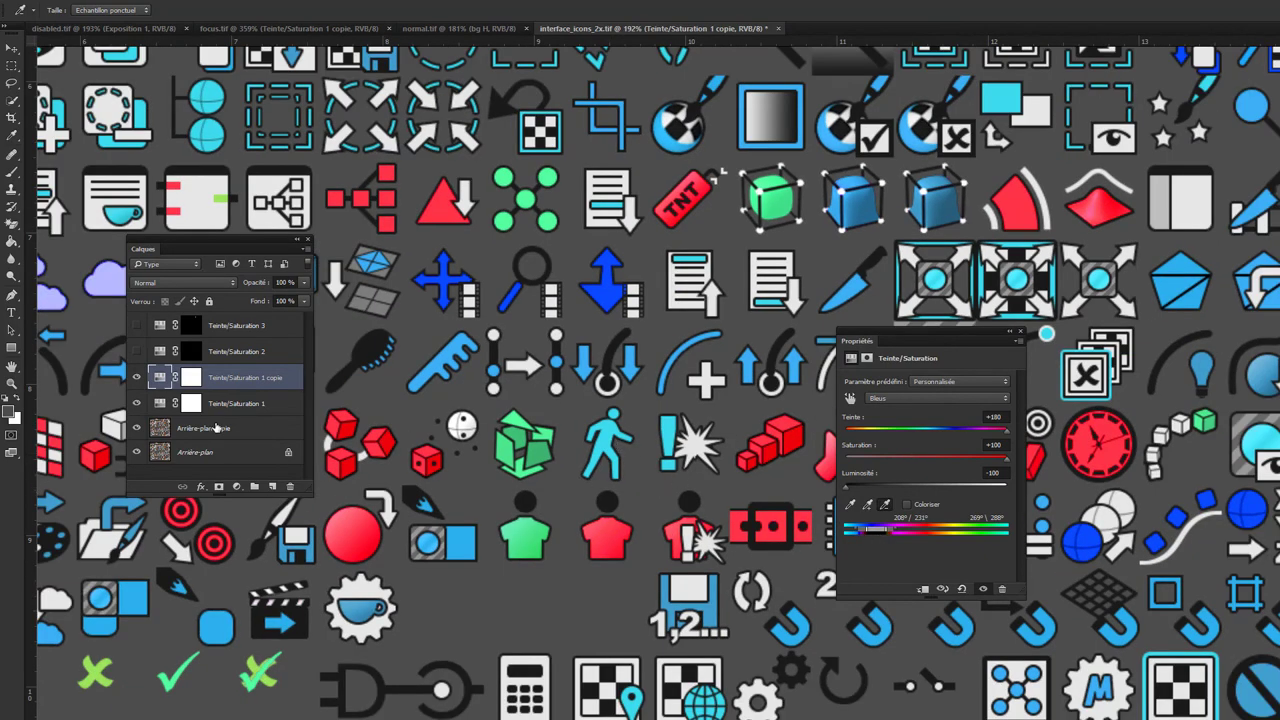
{"action": "left_click", "coordinate": [137, 378]}
{"action": "left_click", "coordinate": [137, 378]}
{"action": "left_click", "coordinate": [137, 378]}
{"action": "left_click", "coordinate": [137, 378]}
{"action": "left_click", "coordinate": [137, 378]}
{"action": "left_click", "coordinate": [137, 378]}
{"action": "scroll", "coordinate": [741, 493], "scroll_direction": "down", "scroll_amount": 3, "text": "alt"}
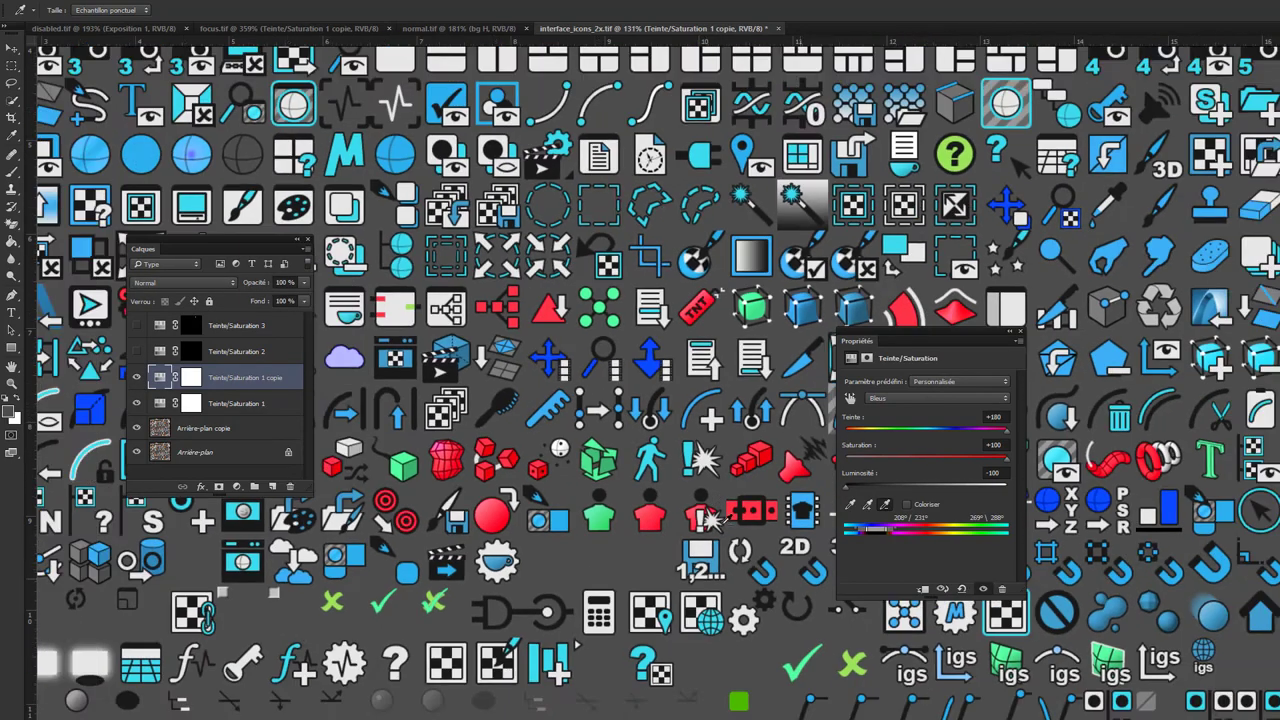
{"action": "scroll", "coordinate": [728, 505], "scroll_direction": "down", "scroll_amount": 2, "text": "alt"}
{"action": "scroll", "coordinate": [677, 416], "scroll_direction": "down", "scroll_amount": 1, "text": "alt"}
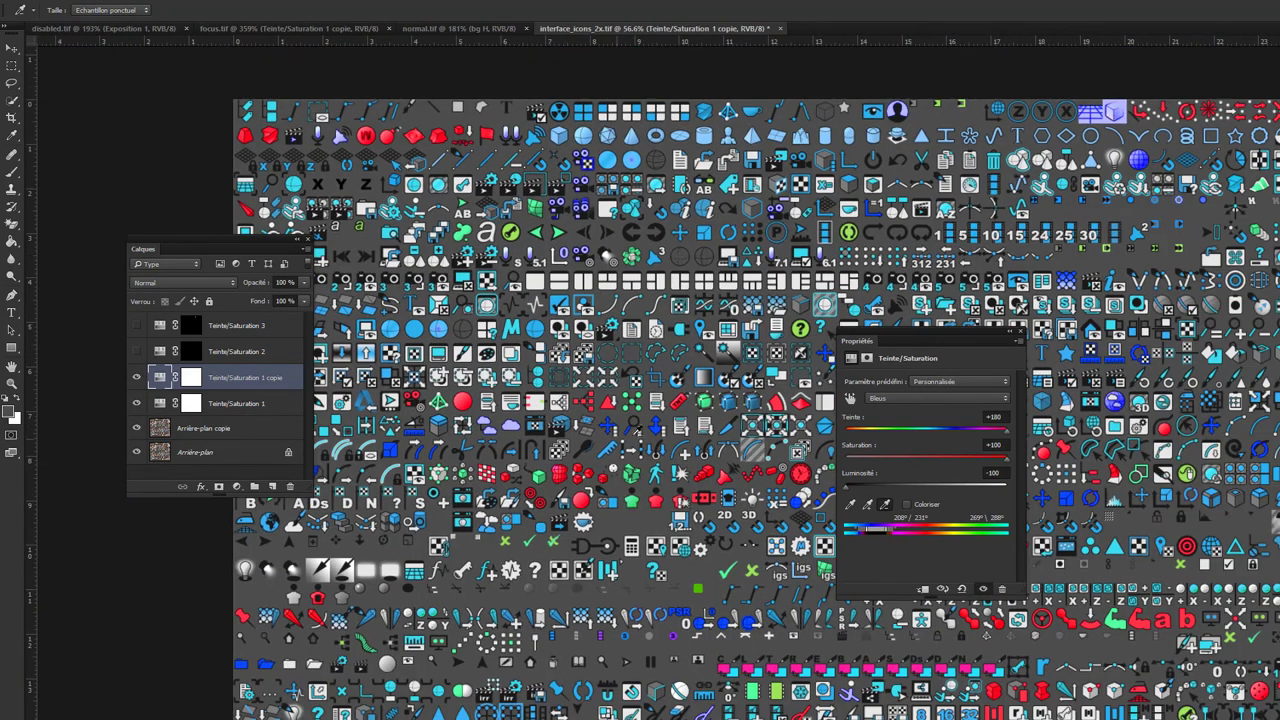
{"action": "left_click", "coordinate": [137, 378]}
{"action": "left_click", "coordinate": [137, 378]}
{"action": "left_click", "coordinate": [137, 378]}
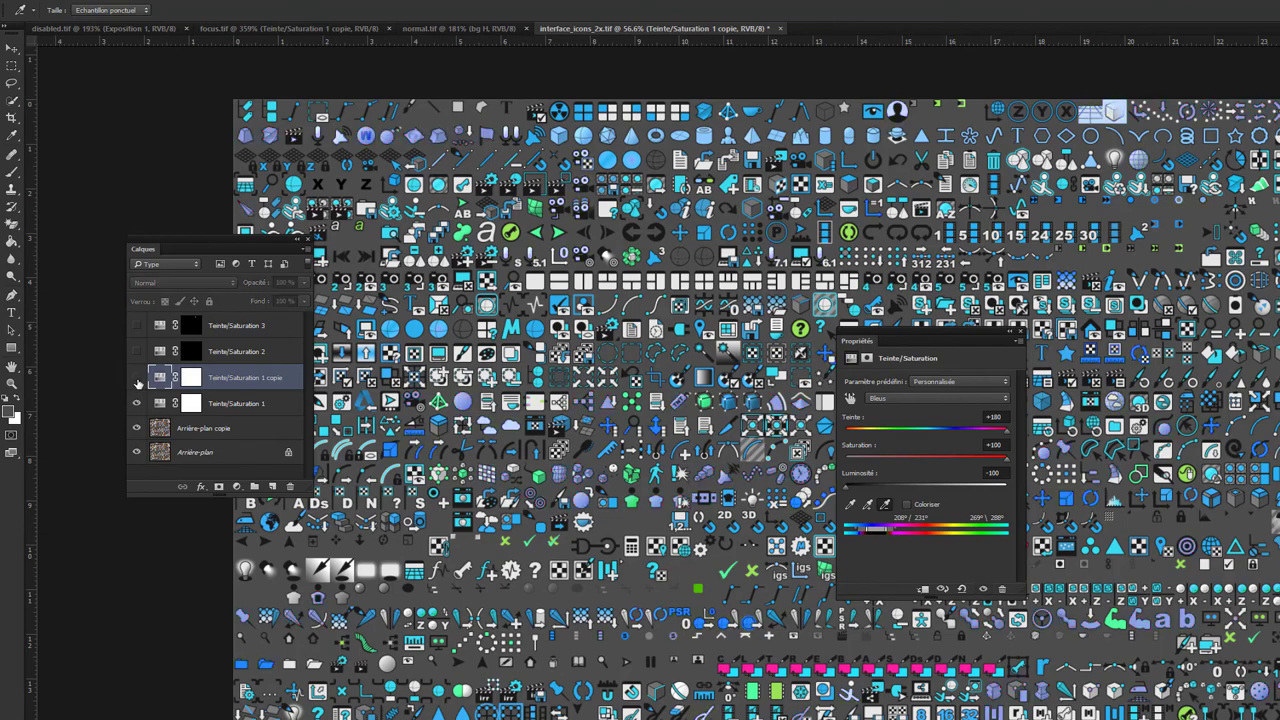
{"action": "left_click", "coordinate": [137, 378]}
{"action": "left_click", "coordinate": [137, 378]}
{"action": "left_click", "coordinate": [137, 378]}
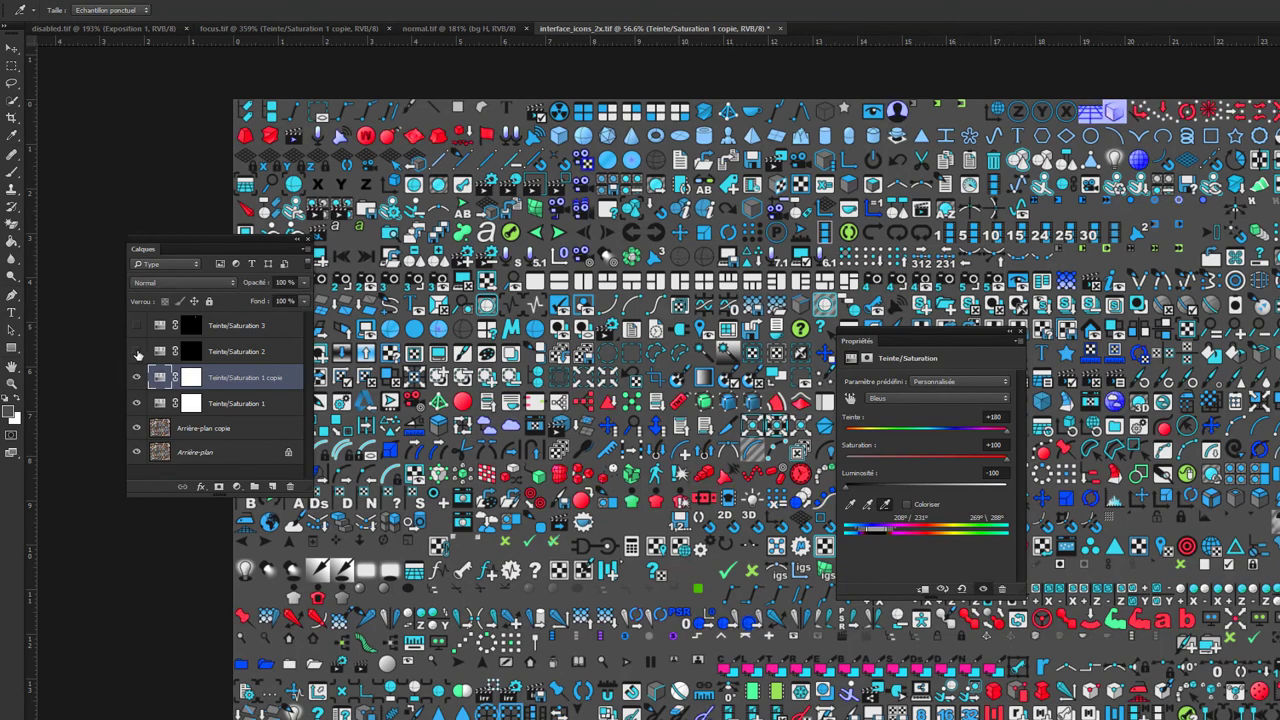
{"action": "left_click", "coordinate": [138, 352]}
- Show and select the Teinte/Saturation 3 layer
{"action": "left_click_drag", "start_coordinate": [707, 181], "coordinate": [514, 303]}
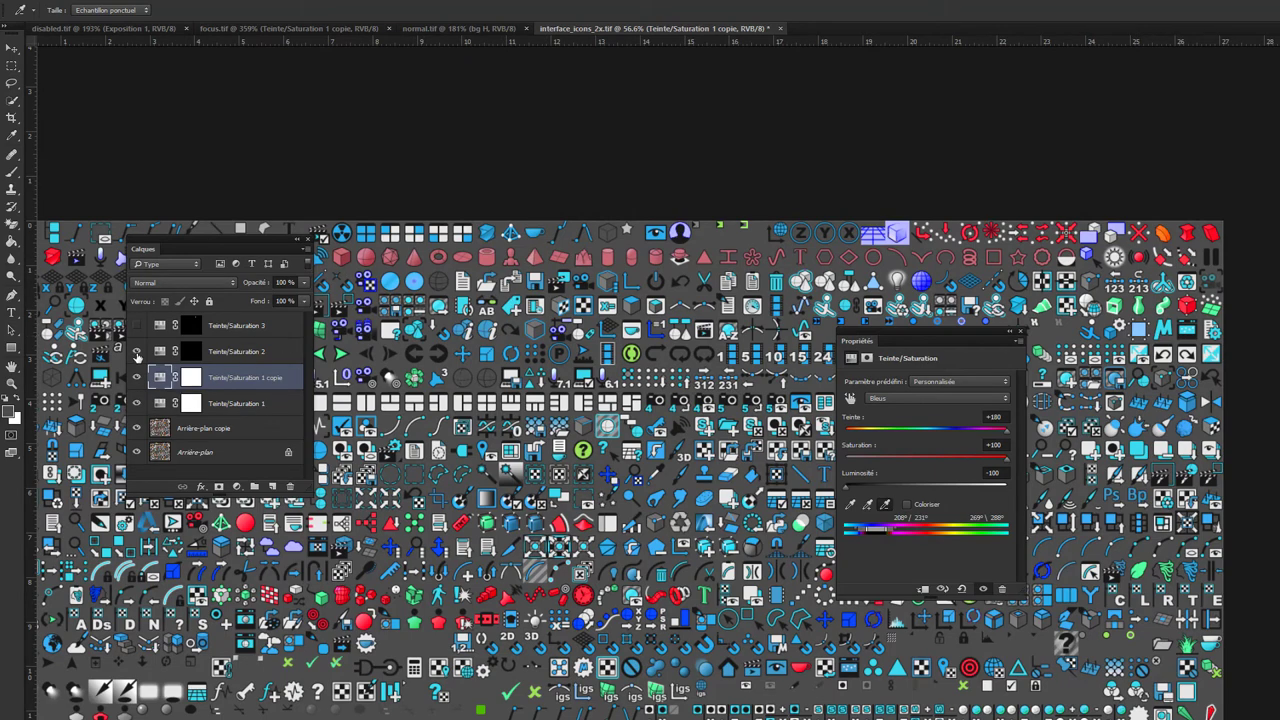
{"action": "scroll", "coordinate": [881, 324], "scroll_direction": "up", "scroll_amount": 1}
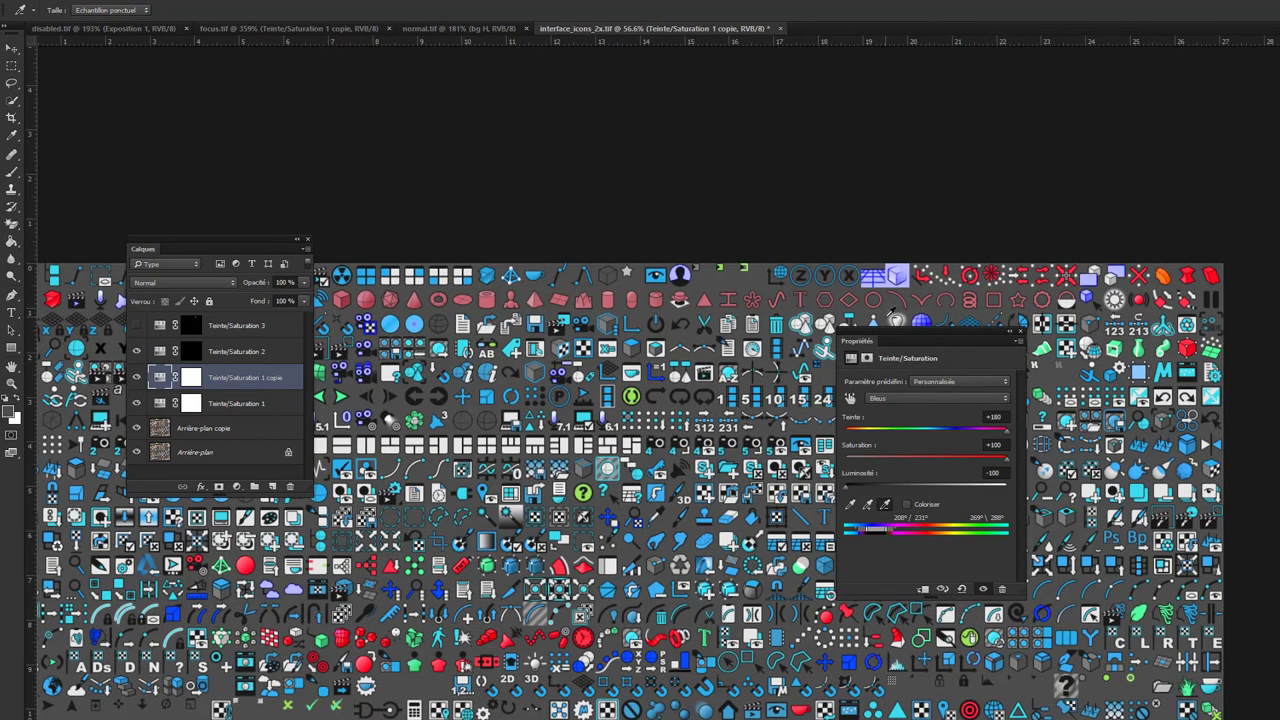
{"action": "left_click_drag", "start_coordinate": [881, 324], "coordinate": [993, 367]}
{"action": "scroll", "coordinate": [993, 367], "scroll_direction": "up", "scroll_amount": 2, "text": "alt"}
{"action": "scroll", "coordinate": [890, 320], "scroll_direction": "up", "scroll_amount": 2, "text": "alt"}
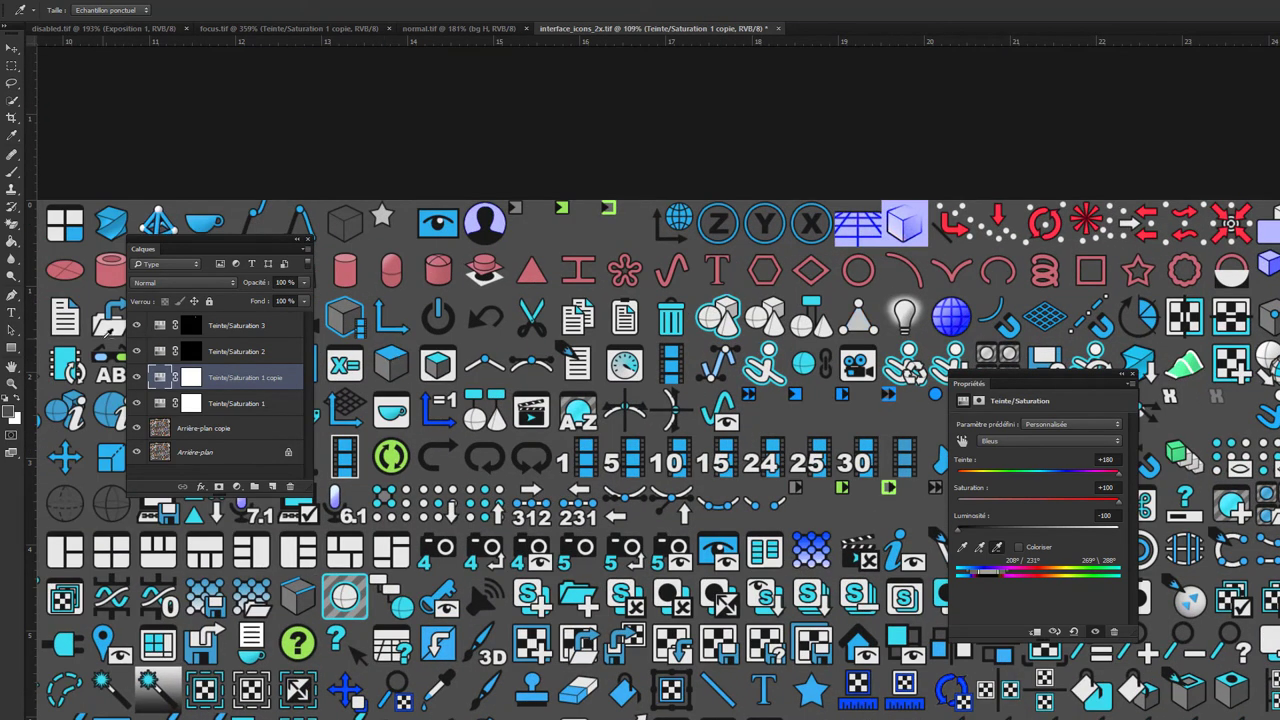
{"action": "left_click", "coordinate": [138, 328]}
{"action": "left_click", "coordinate": [160, 326]}
- Retarget Teinte/Saturation 3 to the Cyans range with saturation -90 and lightness -100
{"action": "mouse_move", "coordinate": [1033, 527]}
{"action": "left_mouse_down"}
{"action": "mouse_move", "coordinate": [985, 537]}
{"action": "mouse_move", "coordinate": [1006, 538]}
{"action": "left_mouse_up"}
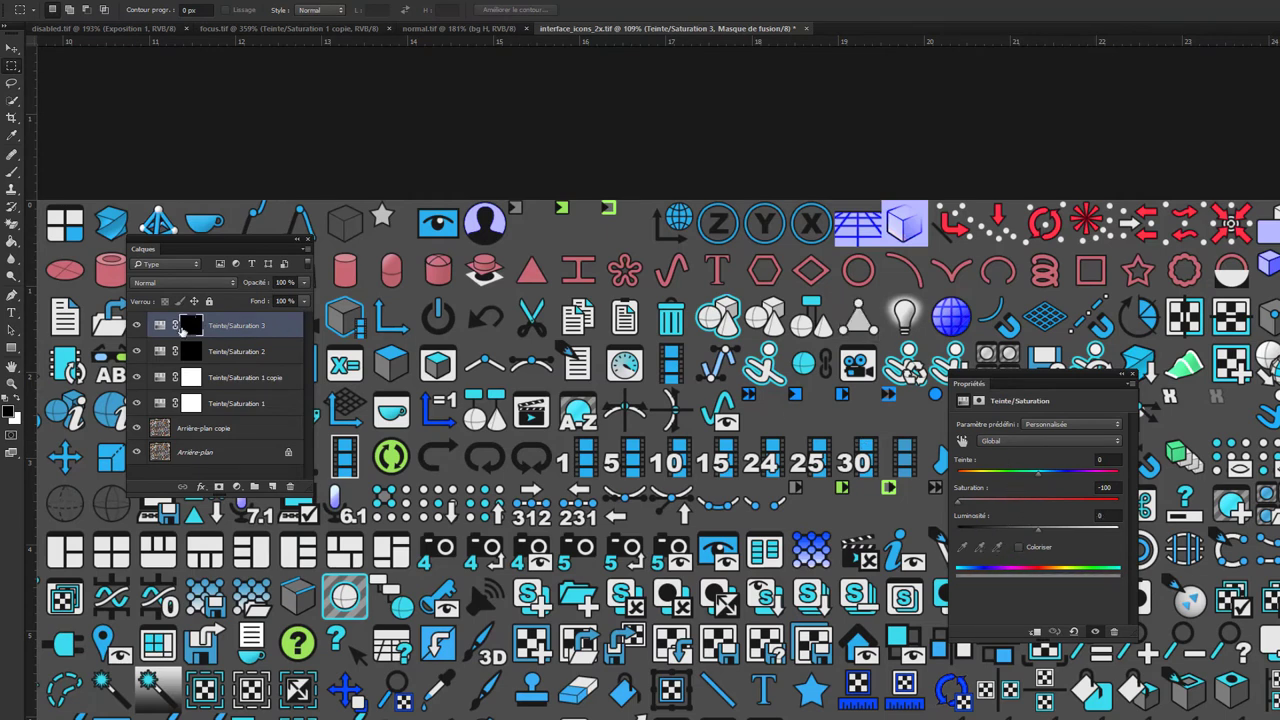
{"action": "left_click", "coordinate": [136, 326]}
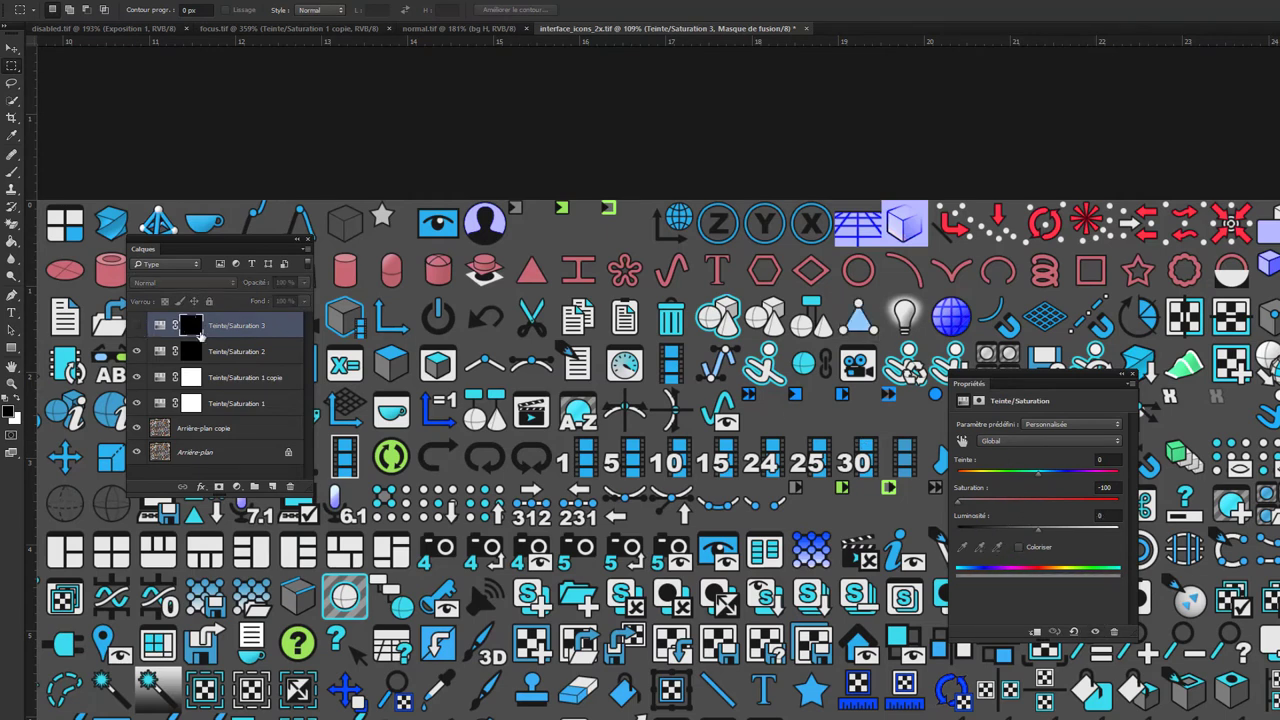
{"action": "left_click", "coordinate": [1000, 442]}
{"action": "left_click", "coordinate": [1003, 494]}
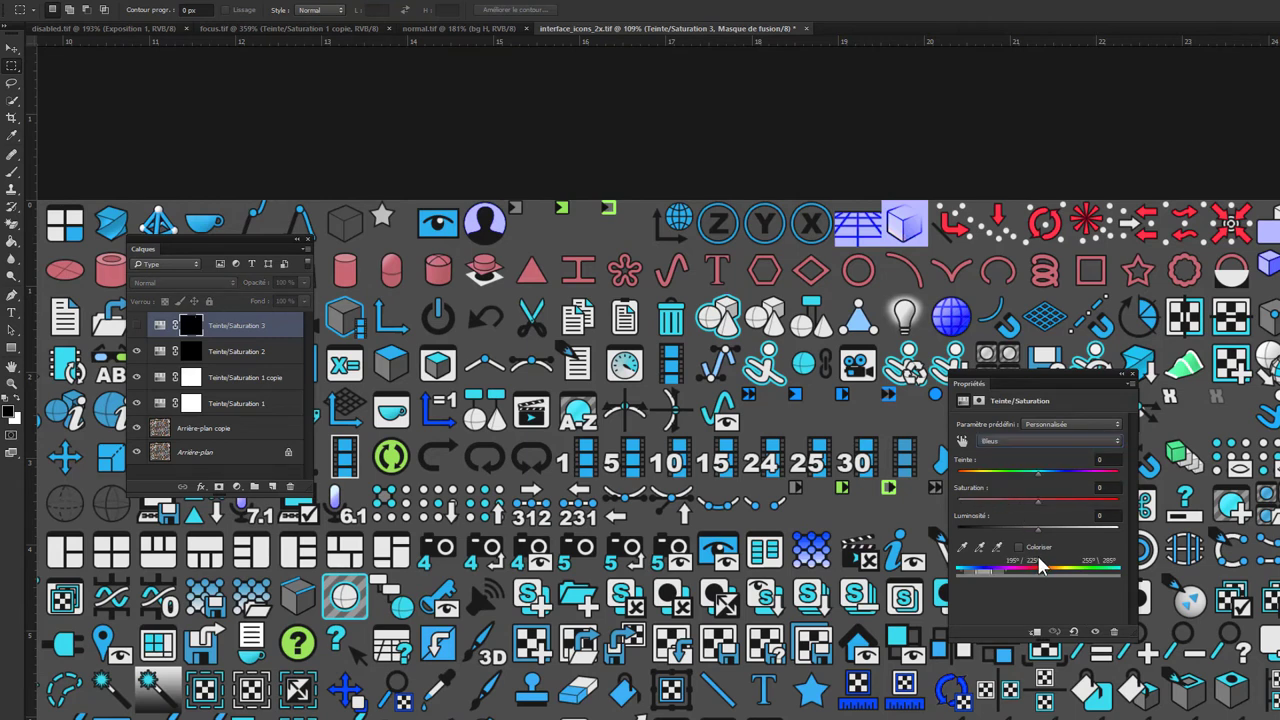
{"action": "left_click", "coordinate": [963, 547]}
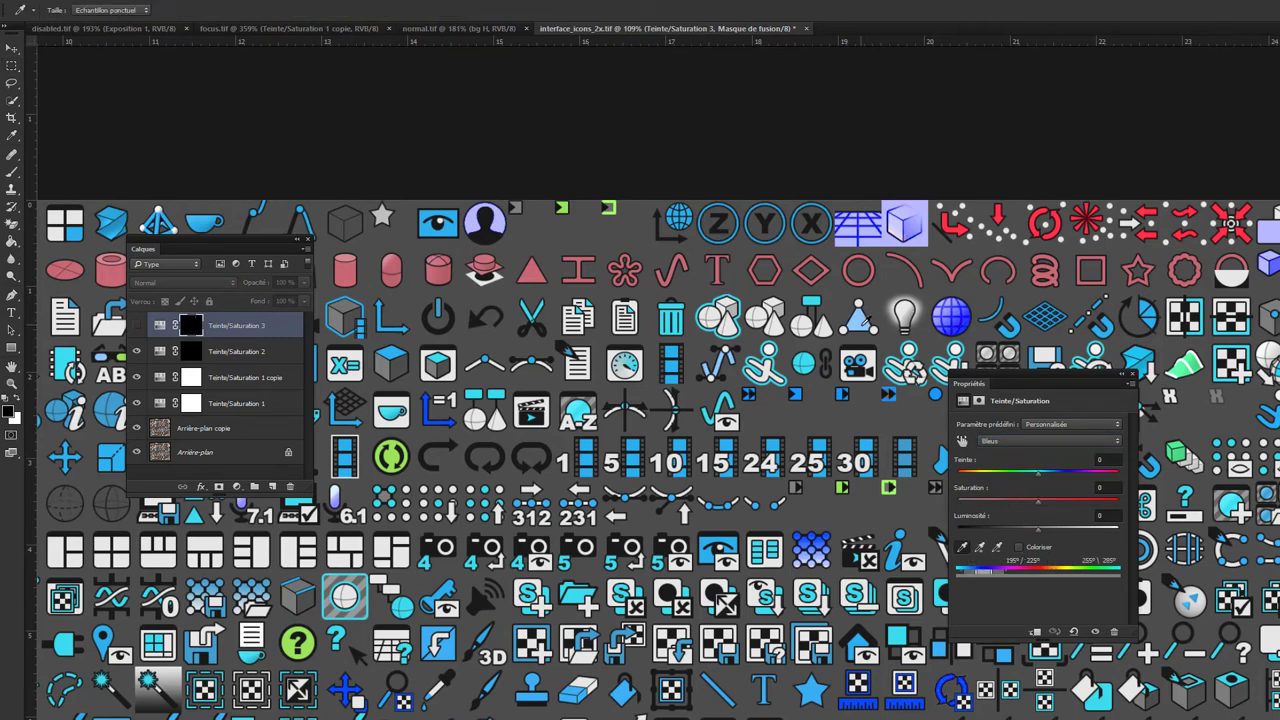
{"action": "left_click", "coordinate": [856, 326]}
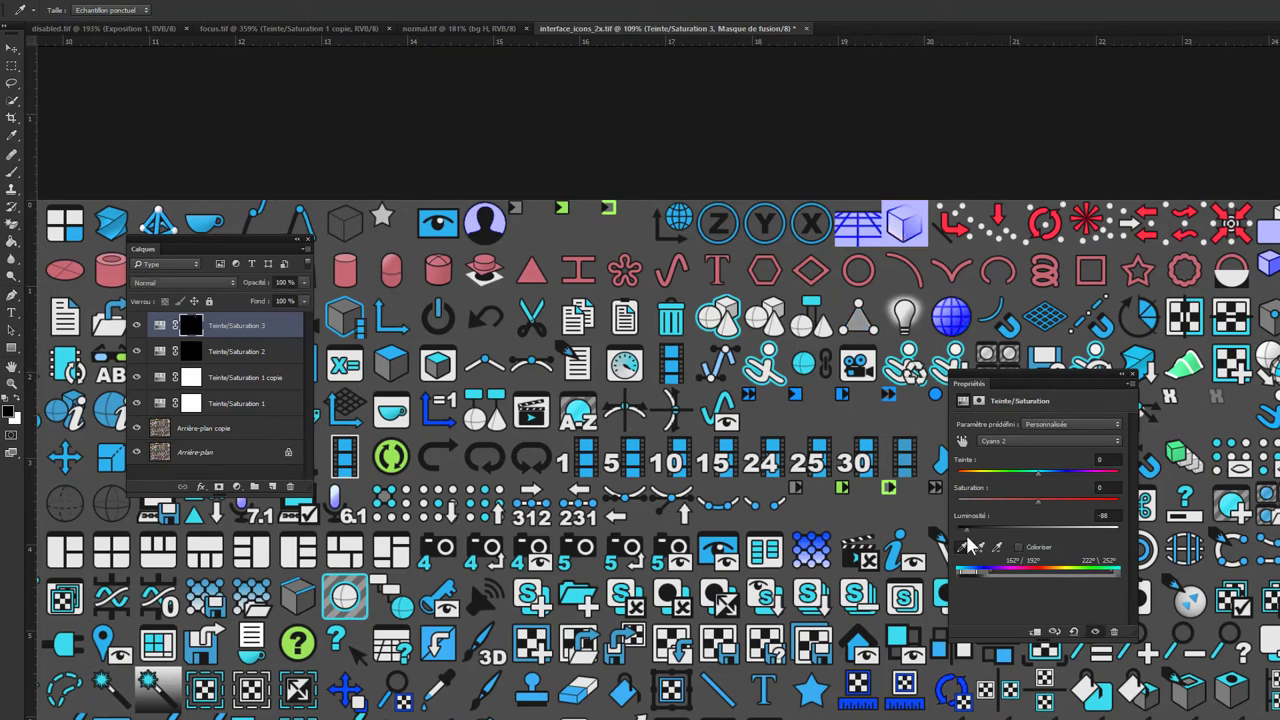
{"action": "left_click_drag", "start_coordinate": [1037, 530], "coordinate": [955, 530]}
{"action": "left_click_drag", "start_coordinate": [1027, 503], "coordinate": [965, 499]}
- Zoom the canvas out from 62.2% to about 35% to show the whole icon sheet
{"action": "scroll", "coordinate": [885, 405], "scroll_direction": "down", "scroll_amount": 1, "text": "alt"}
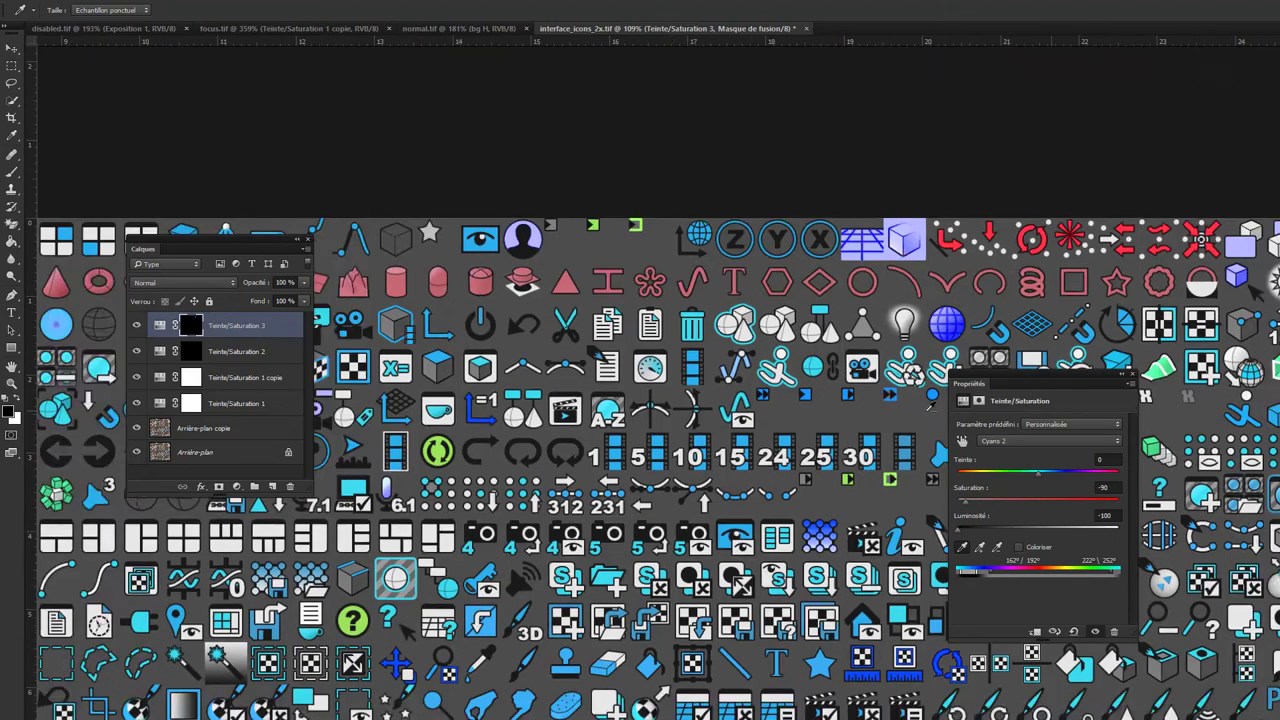
{"action": "scroll", "coordinate": [932, 402], "scroll_direction": "down", "scroll_amount": 2, "text": "alt"}
{"action": "scroll", "coordinate": [786, 518], "scroll_direction": "down", "scroll_amount": 1, "text": "alt"}
{"action": "scroll", "coordinate": [760, 495], "scroll_direction": "down", "scroll_amount": 1, "text": "alt"}
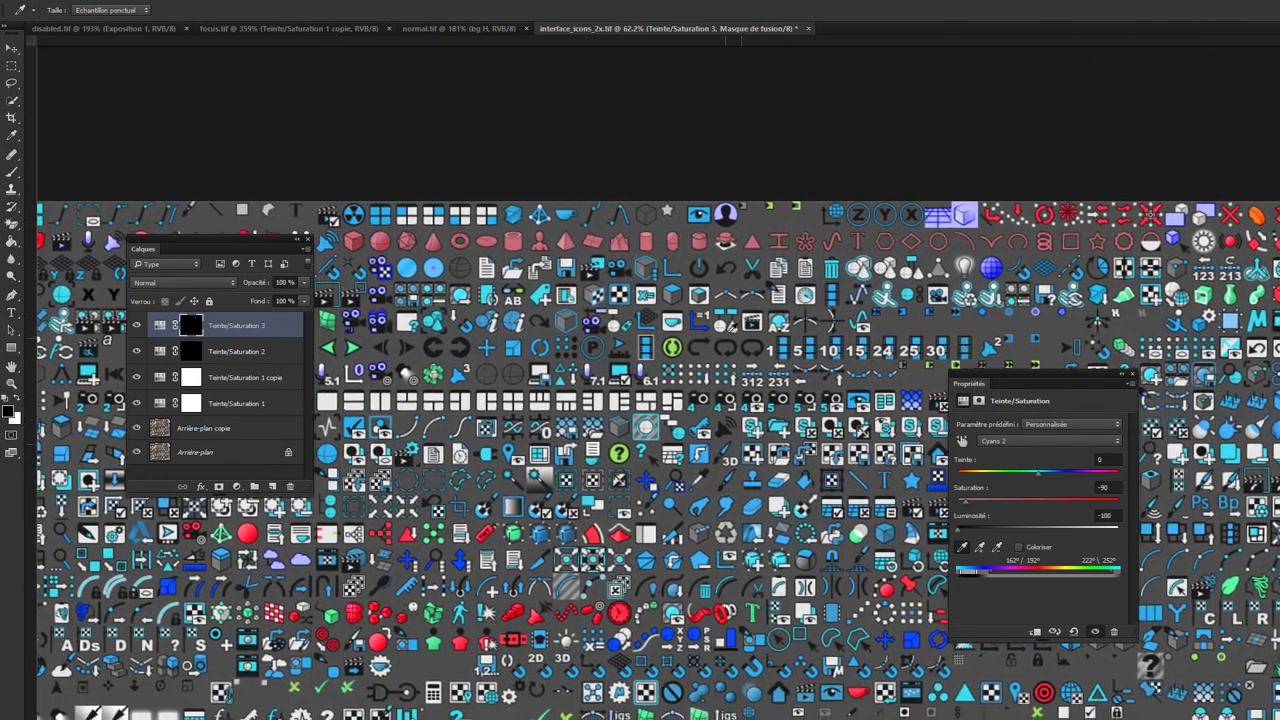
{"action": "scroll", "coordinate": [740, 475], "scroll_direction": "down", "scroll_amount": 1, "text": "alt"}
{"action": "scroll", "coordinate": [726, 462], "scroll_direction": "down", "scroll_amount": 1, "text": "alt"}
{"action": "scroll", "coordinate": [720, 455], "scroll_direction": "down", "scroll_amount": 1, "text": "alt"}
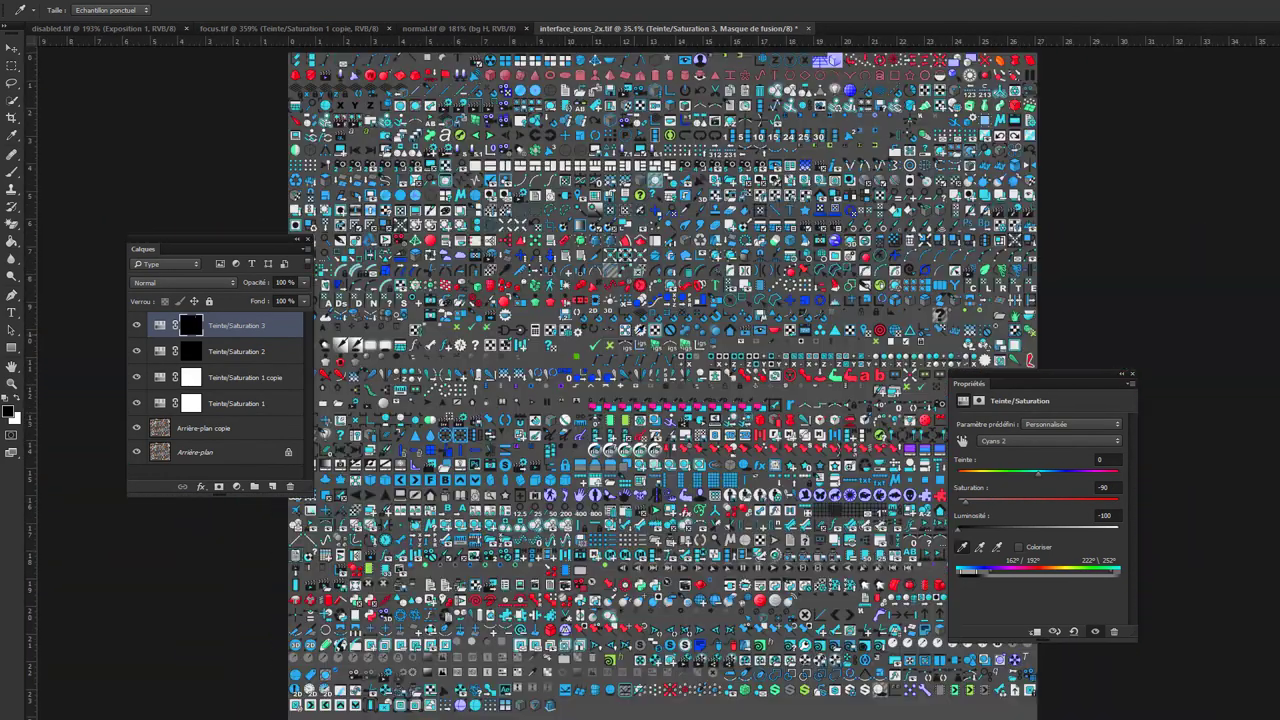
- Duplicate Arrière-plan to the top of the stack and enlarge the Layers panel to show every layer
{"action": "mouse_move", "coordinate": [195, 461]}
{"action": "left_mouse_down"}
{"action": "mouse_move", "coordinate": [276, 489]}
{"action": "mouse_move", "coordinate": [195, 412]}
{"action": "mouse_move", "coordinate": [200, 292]}
{"action": "left_mouse_up"}
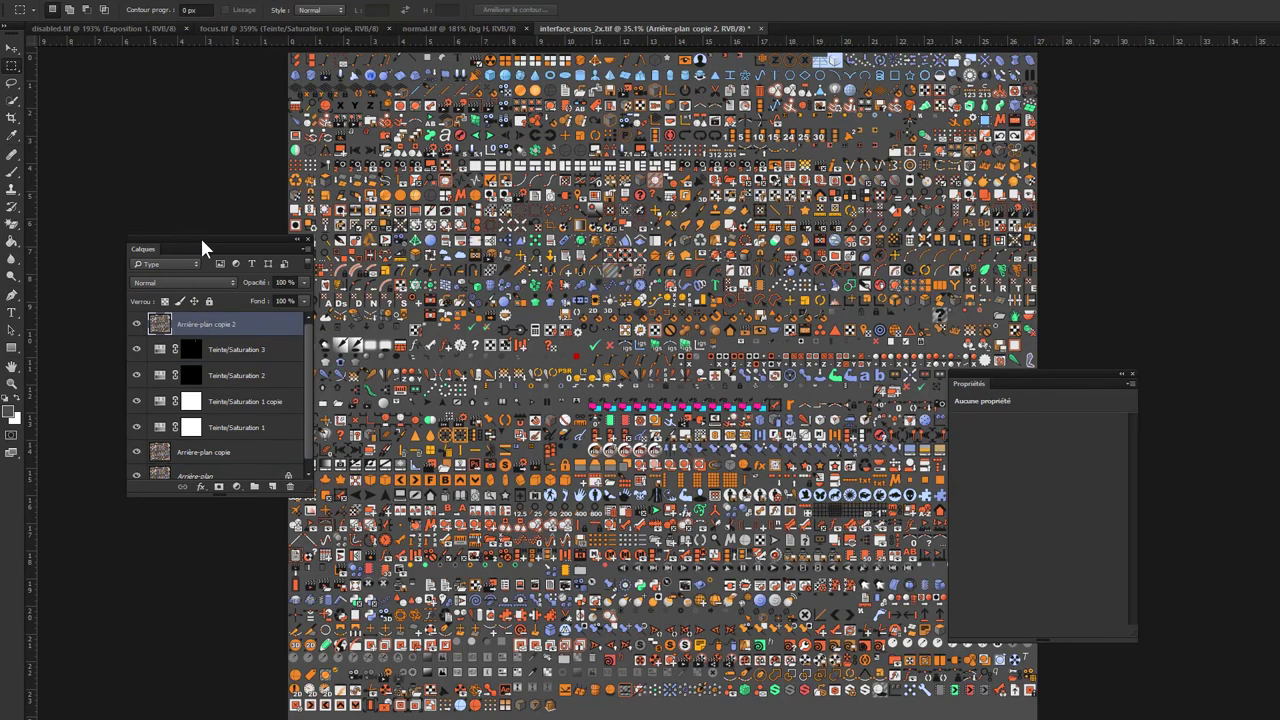
{"action": "left_click_drag", "start_coordinate": [198, 240], "coordinate": [170, 234]}
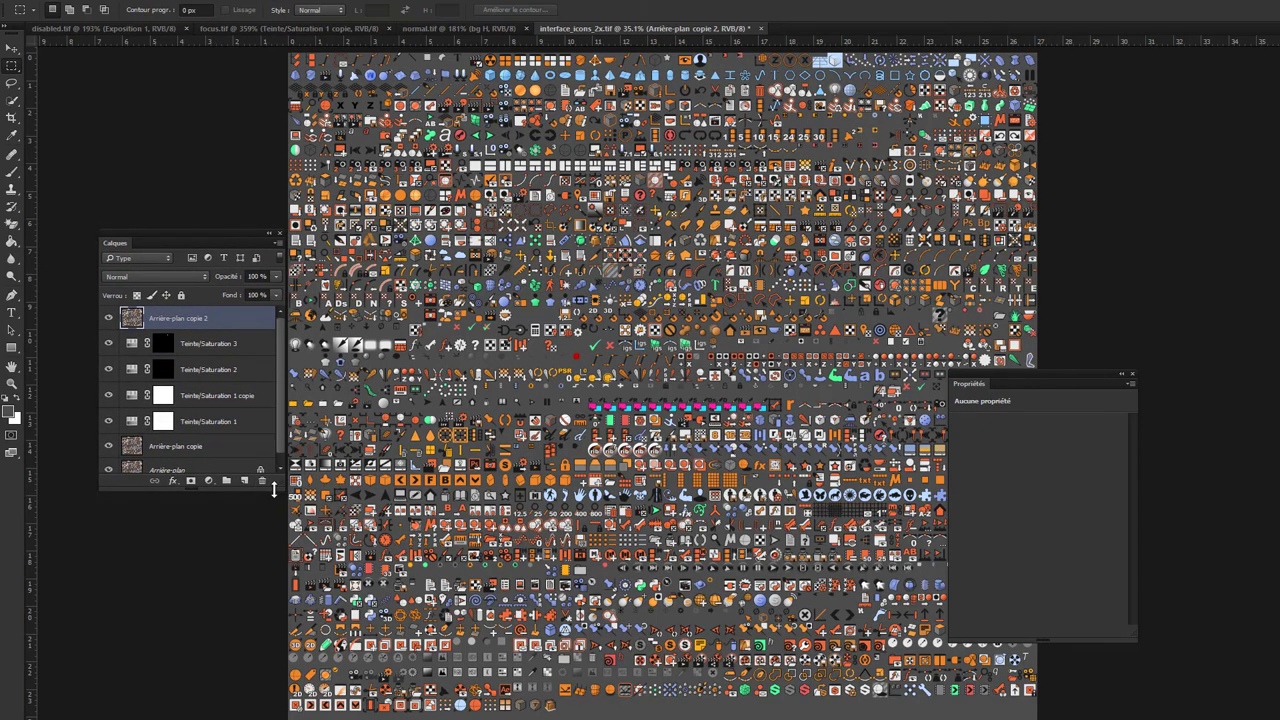
{"action": "left_click_drag", "start_coordinate": [273, 487], "coordinate": [273, 620]}
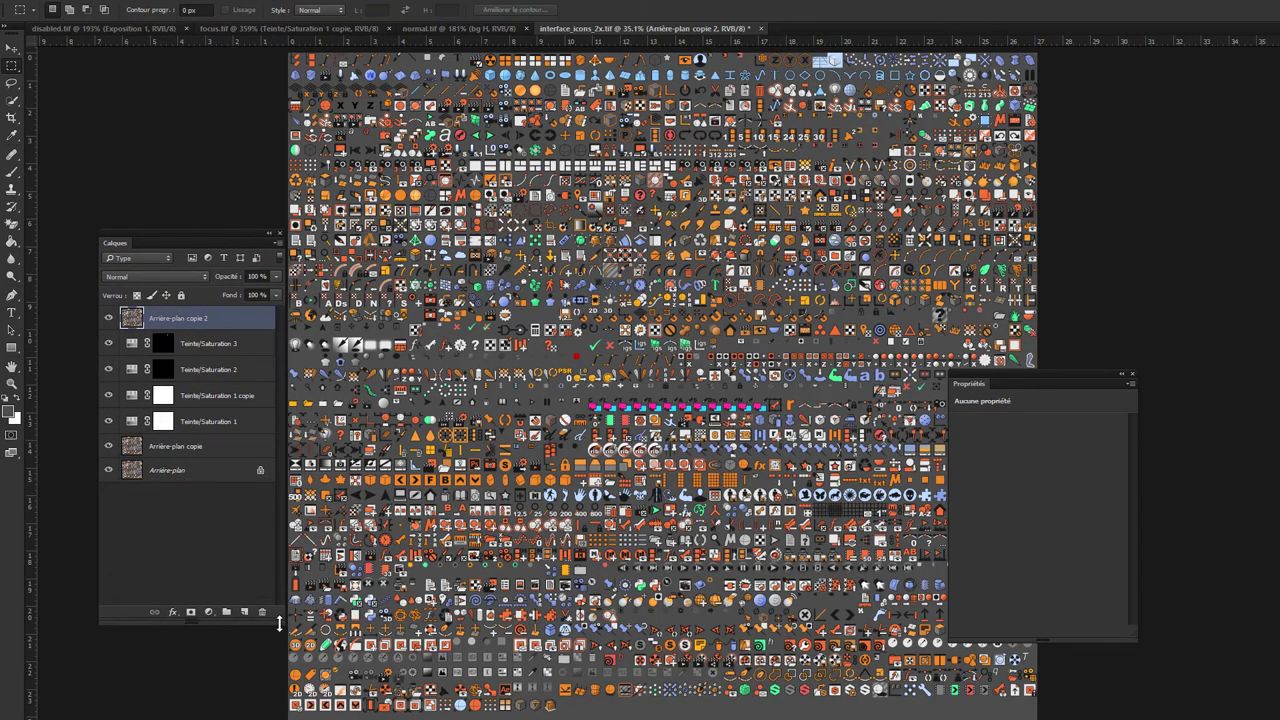
- Toggle Arrière-plan copie 2 on and off to compare original and recoloured icons, leaving it hidden
{"action": "left_click", "coordinate": [108, 318]}
{"action": "left_click", "coordinate": [108, 318]}
{"action": "scroll", "coordinate": [108, 318], "scroll_direction": "up", "scroll_amount": 2, "text": "alt"}
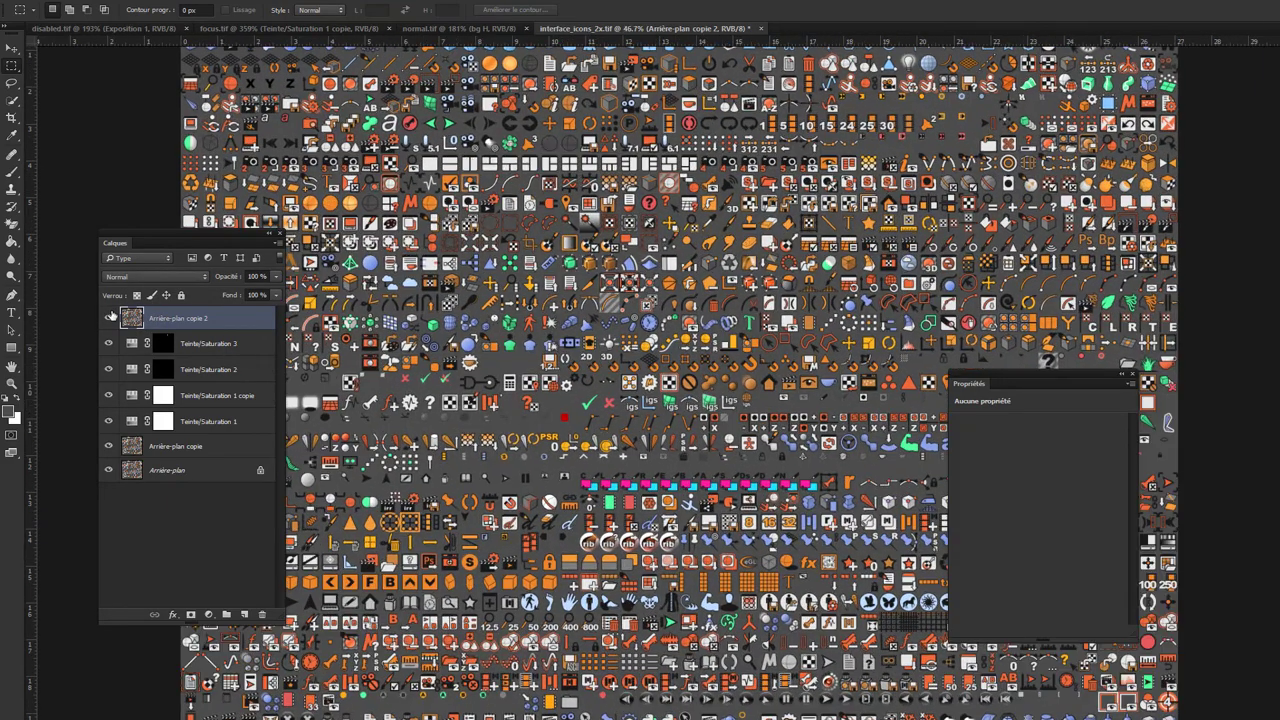
{"action": "left_click", "coordinate": [108, 318]}
{"action": "left_click", "coordinate": [108, 318]}
{"action": "left_click", "coordinate": [108, 318]}
{"action": "left_click", "coordinate": [108, 318]}
{"action": "left_click", "coordinate": [108, 318]}
{"action": "left_click", "coordinate": [108, 318]}
{"action": "left_click", "coordinate": [108, 318]}
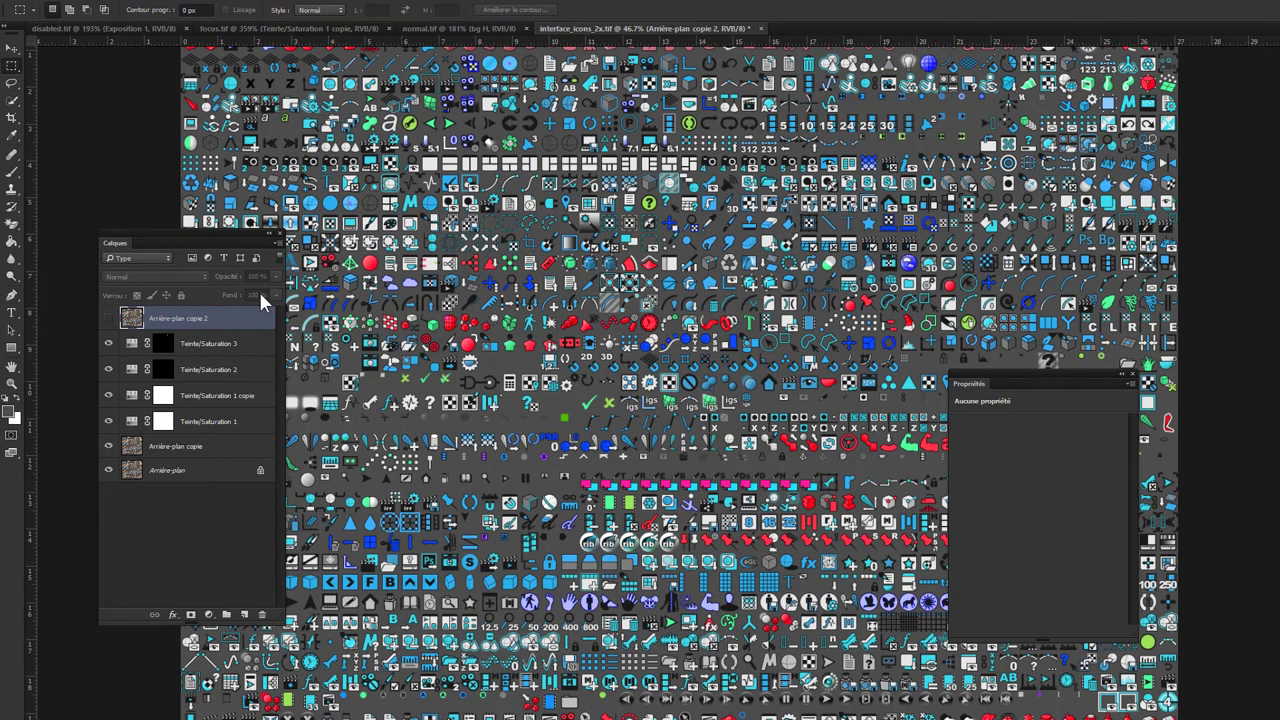
{"action": "left_click", "coordinate": [34, 2]}
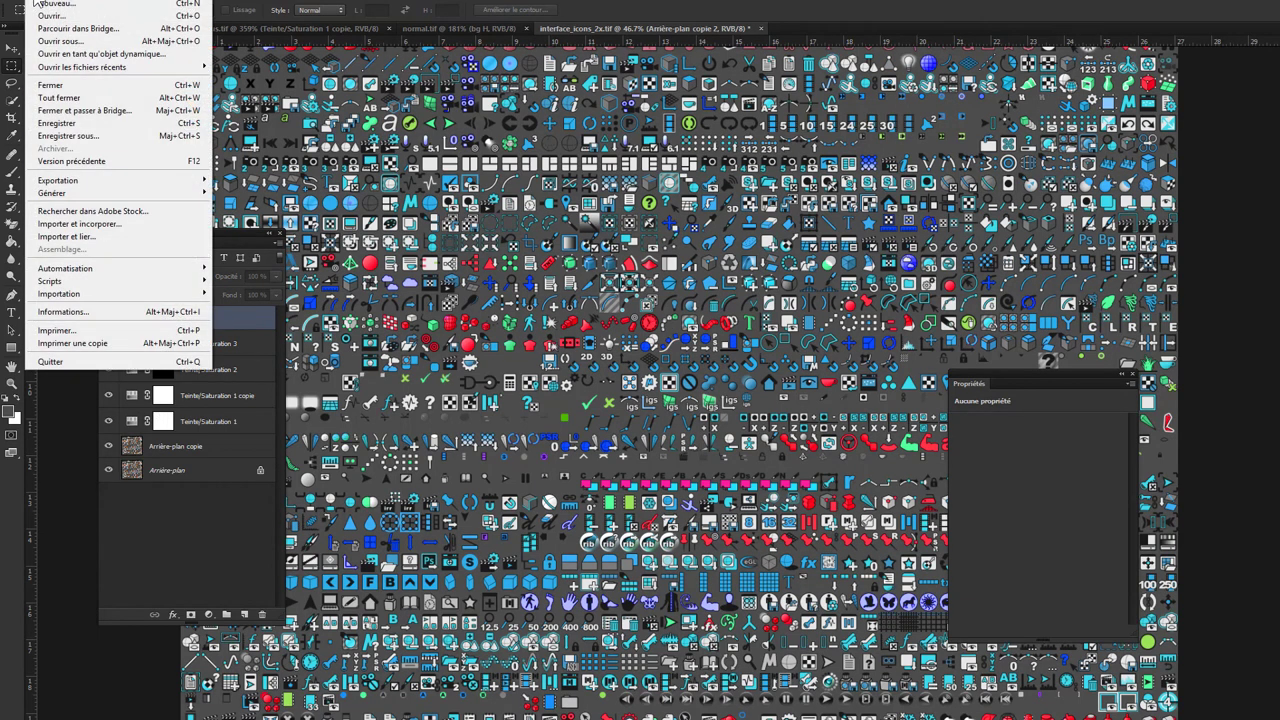
{"action": "key", "text": "alt+Tab"}
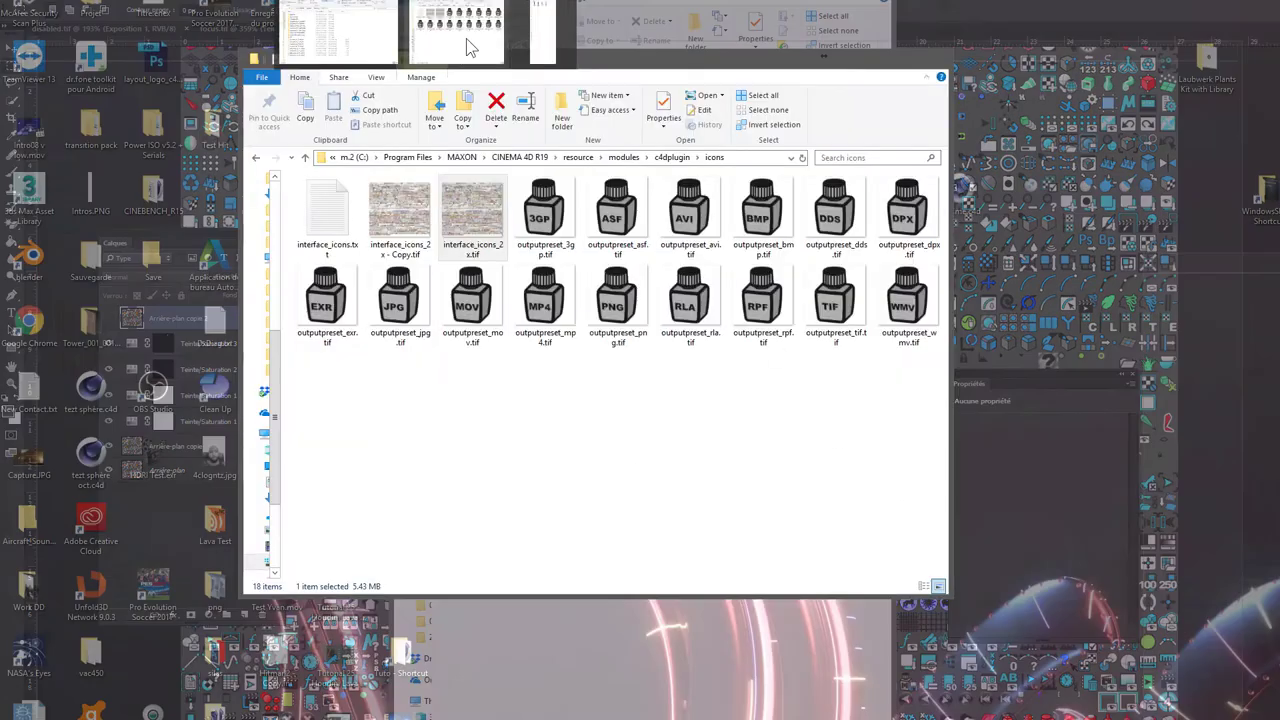
{"action": "left_click", "coordinate": [471, 46]}
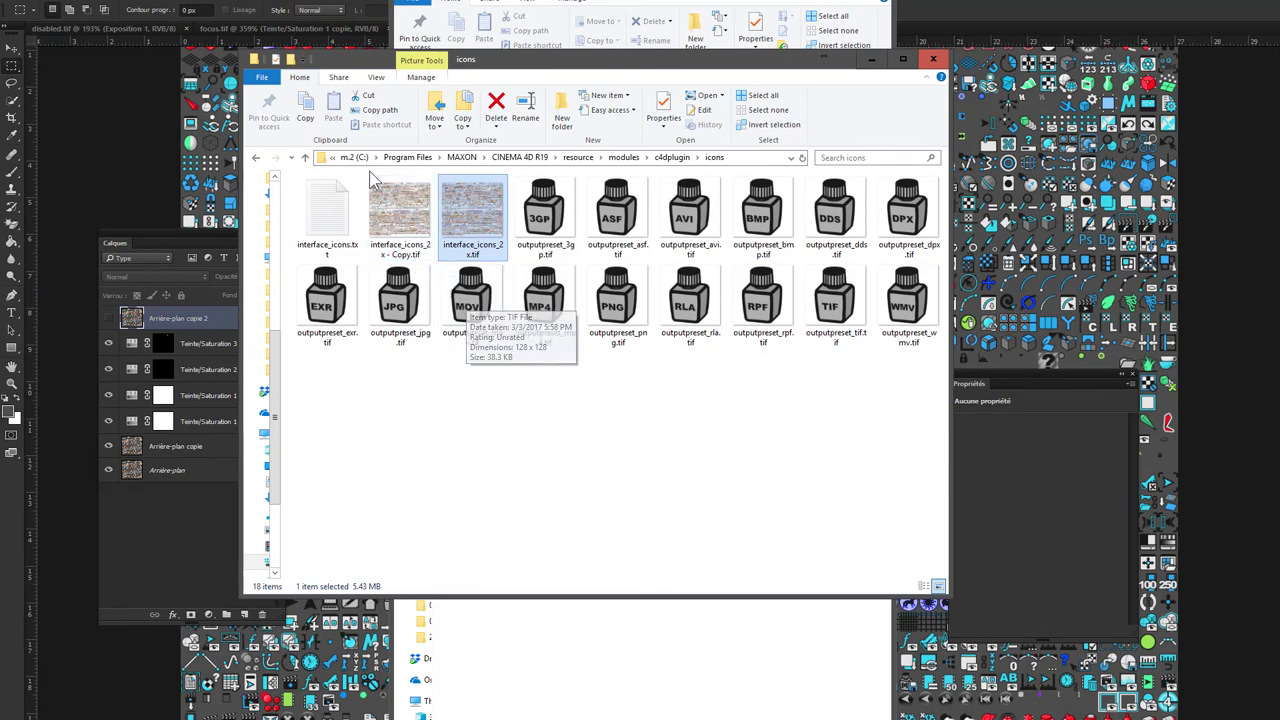
{"action": "left_click", "coordinate": [228, 142]}
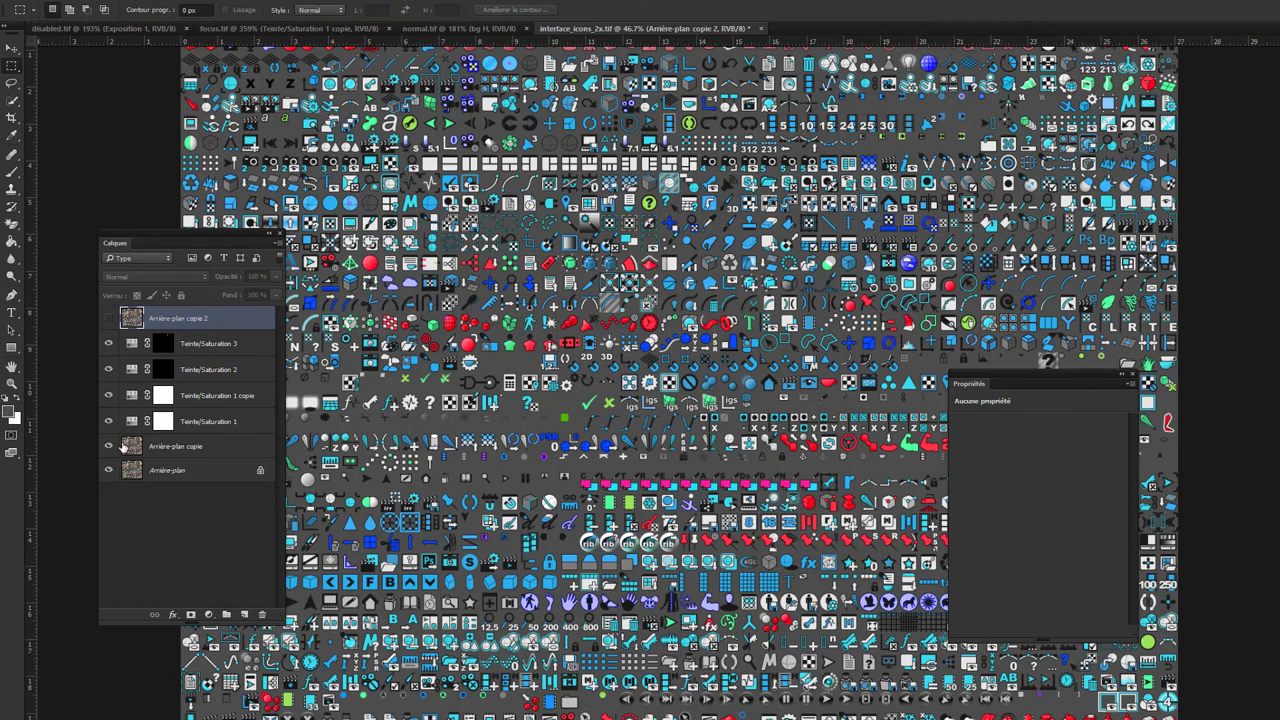
- Delete Calque 1, Arrière-plan copie and Arrière-plan copie 2, keeping the Hue/Saturation layers over the background
{"action": "left_click", "coordinate": [160, 453], "text": "ctrl"}
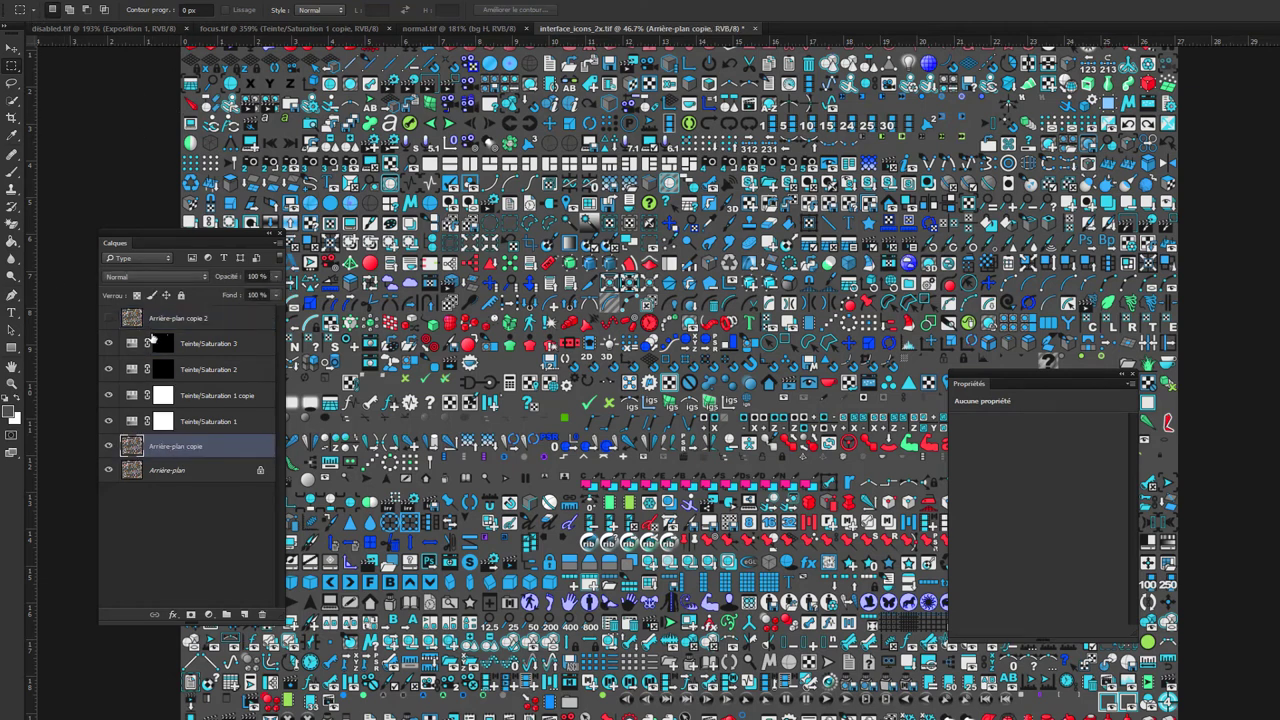
{"action": "left_click", "coordinate": [250, 614]}
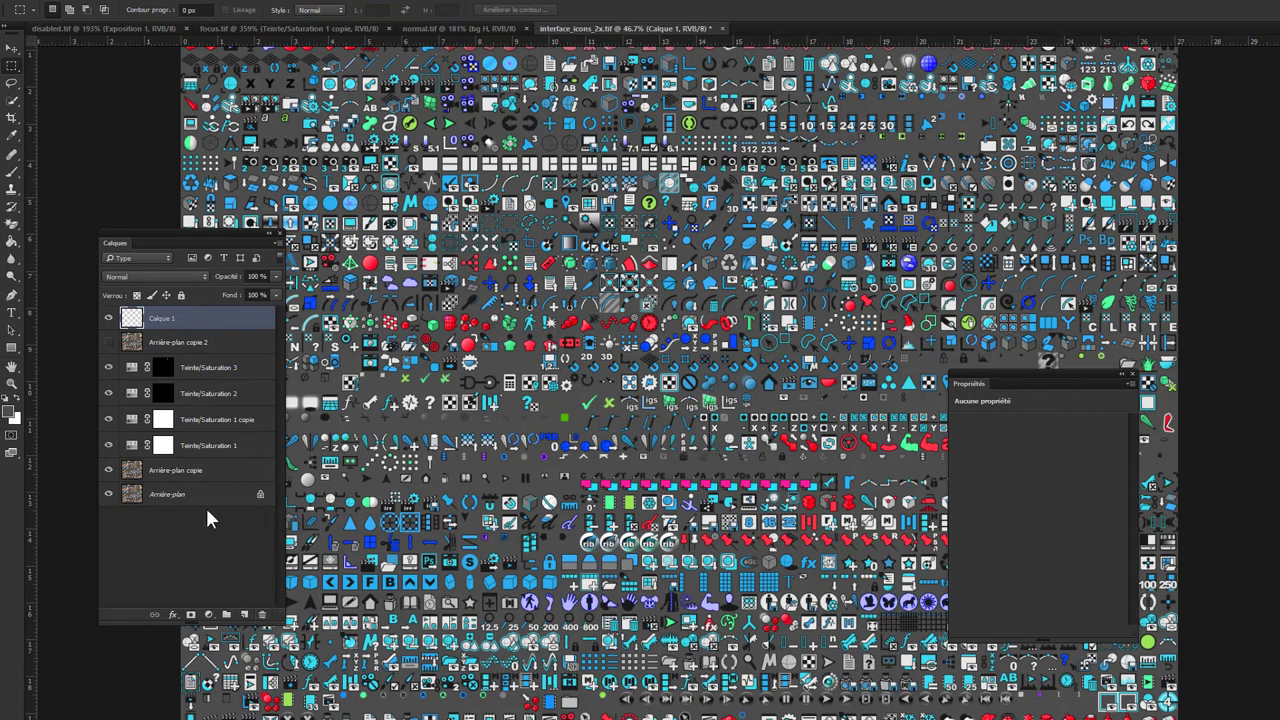
{"action": "left_click", "coordinate": [192, 472]}
{"action": "left_click", "coordinate": [145, 320], "text": "ctrl"}
{"action": "left_click", "coordinate": [150, 344], "text": "ctrl"}
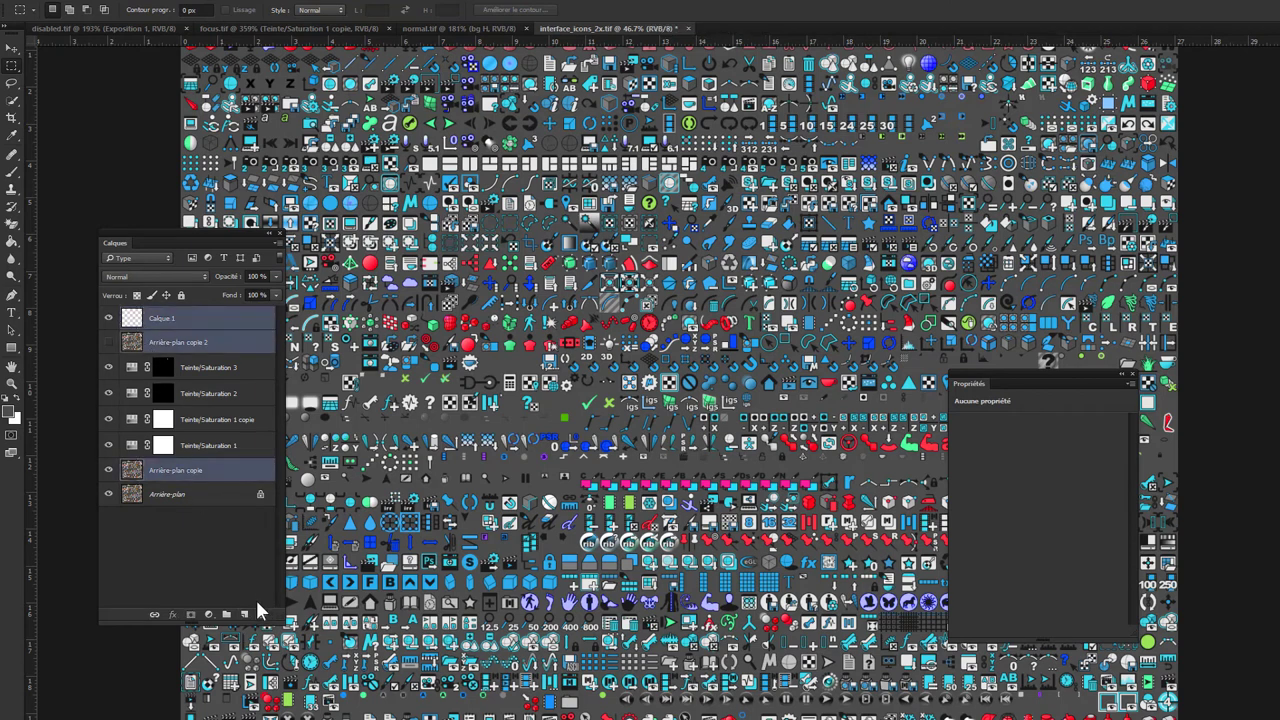
{"action": "left_click", "coordinate": [262, 613]}
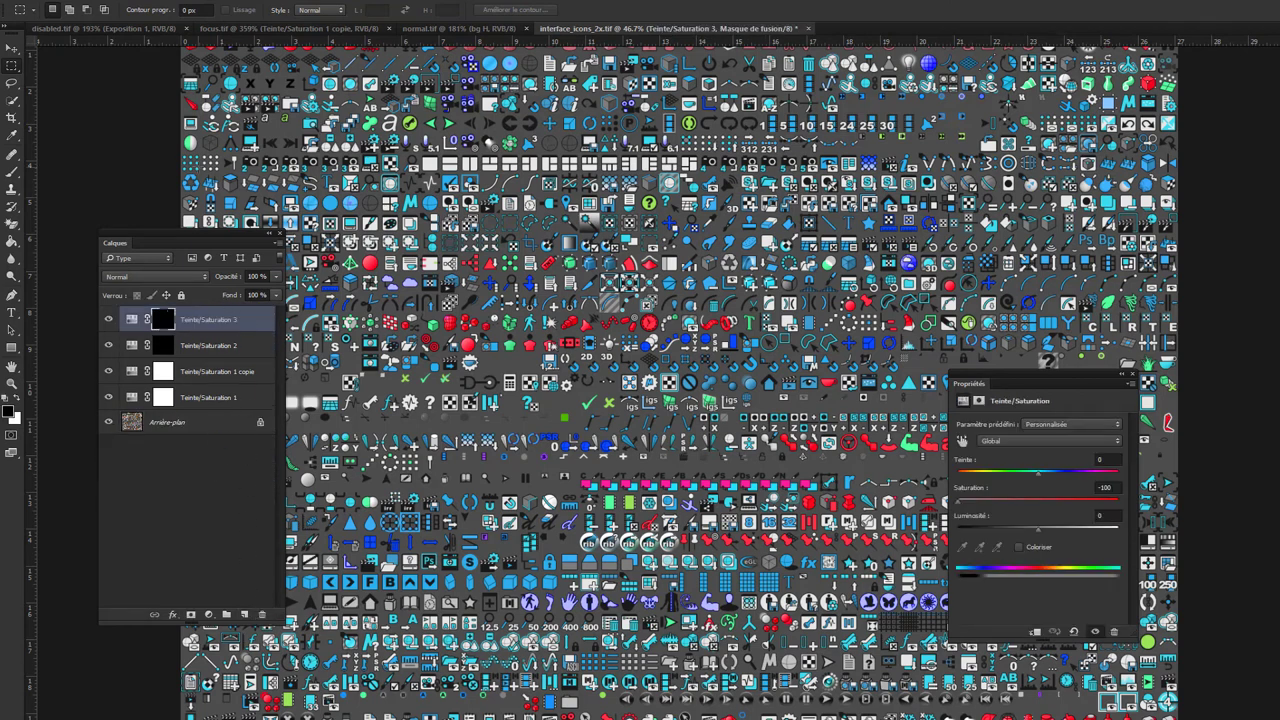
- Try Save As over interface_icons_2x.tif in the Cinema 4D icons folder, which is refused as read-only
{"action": "left_click", "coordinate": [38, 2]}
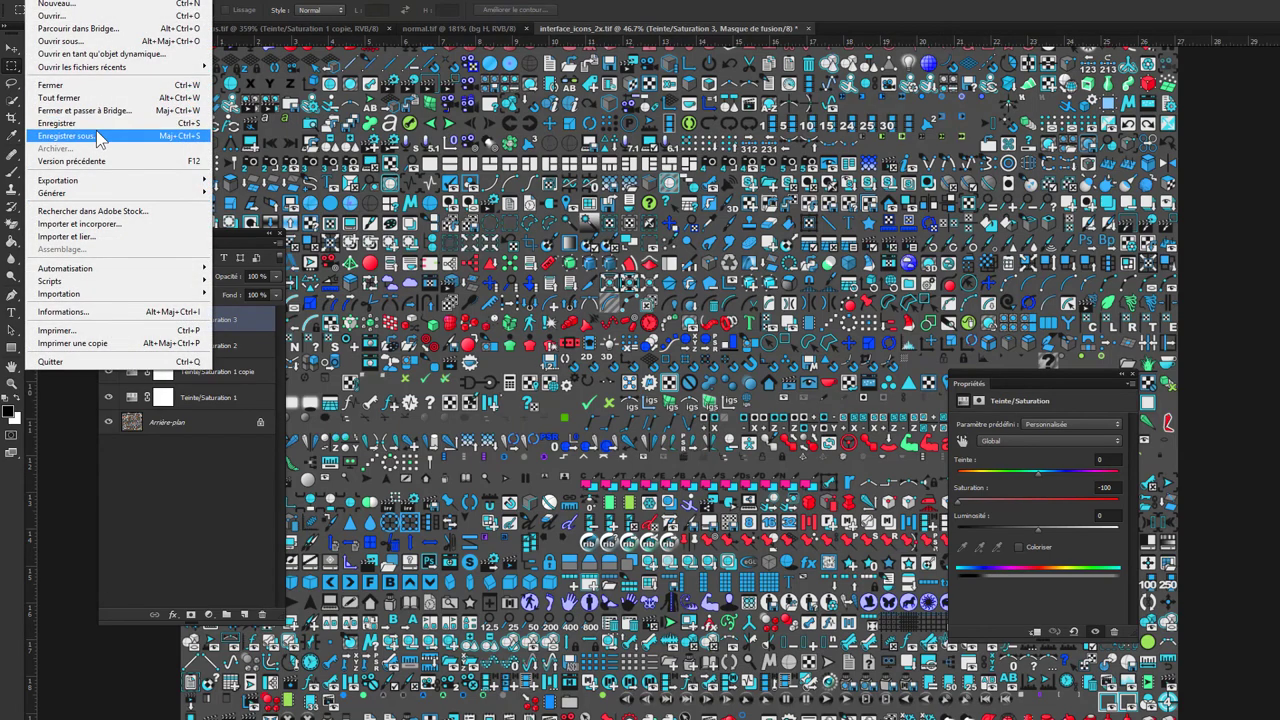
{"action": "left_click", "coordinate": [100, 137]}
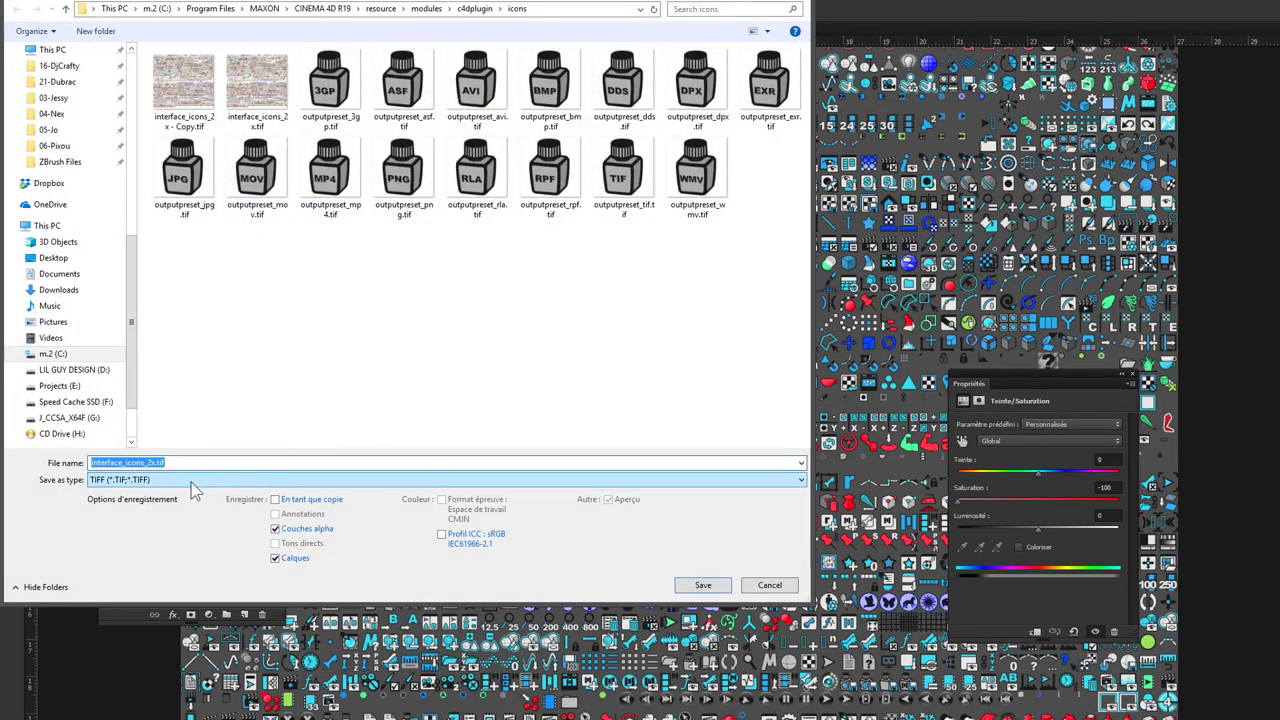
{"action": "left_click", "coordinate": [726, 588]}
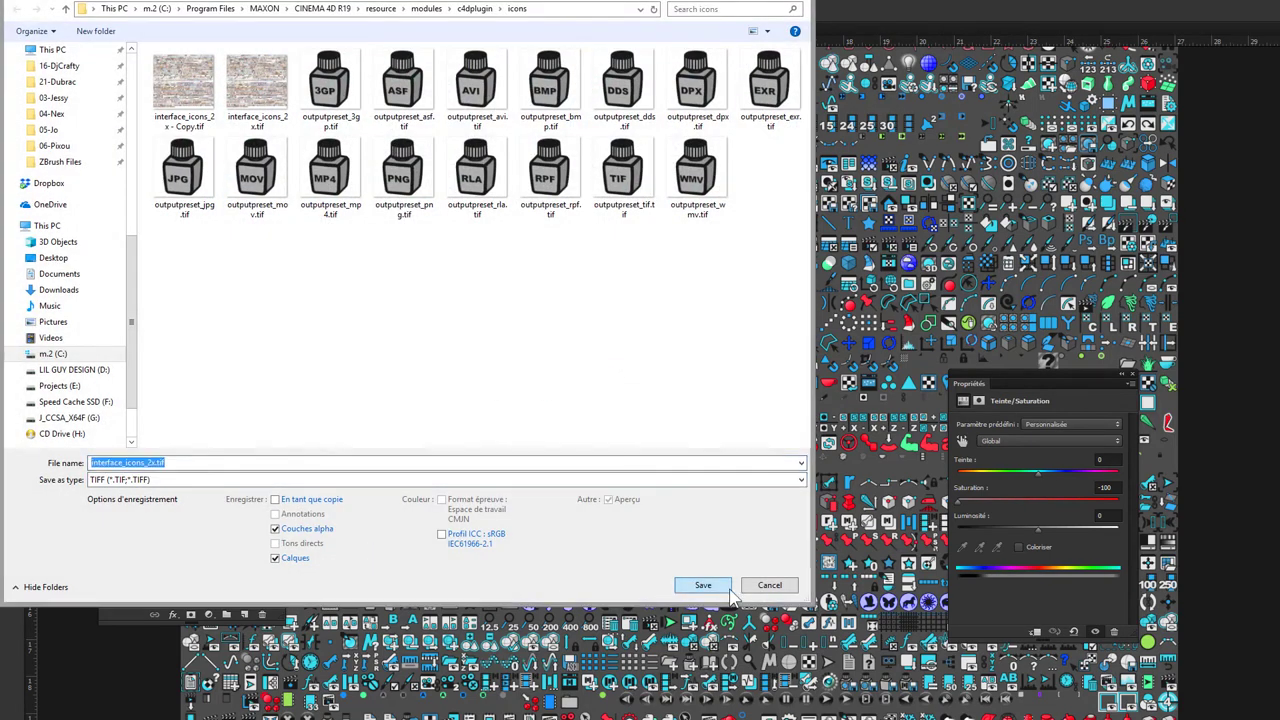
{"action": "left_click", "coordinate": [945, 441]}
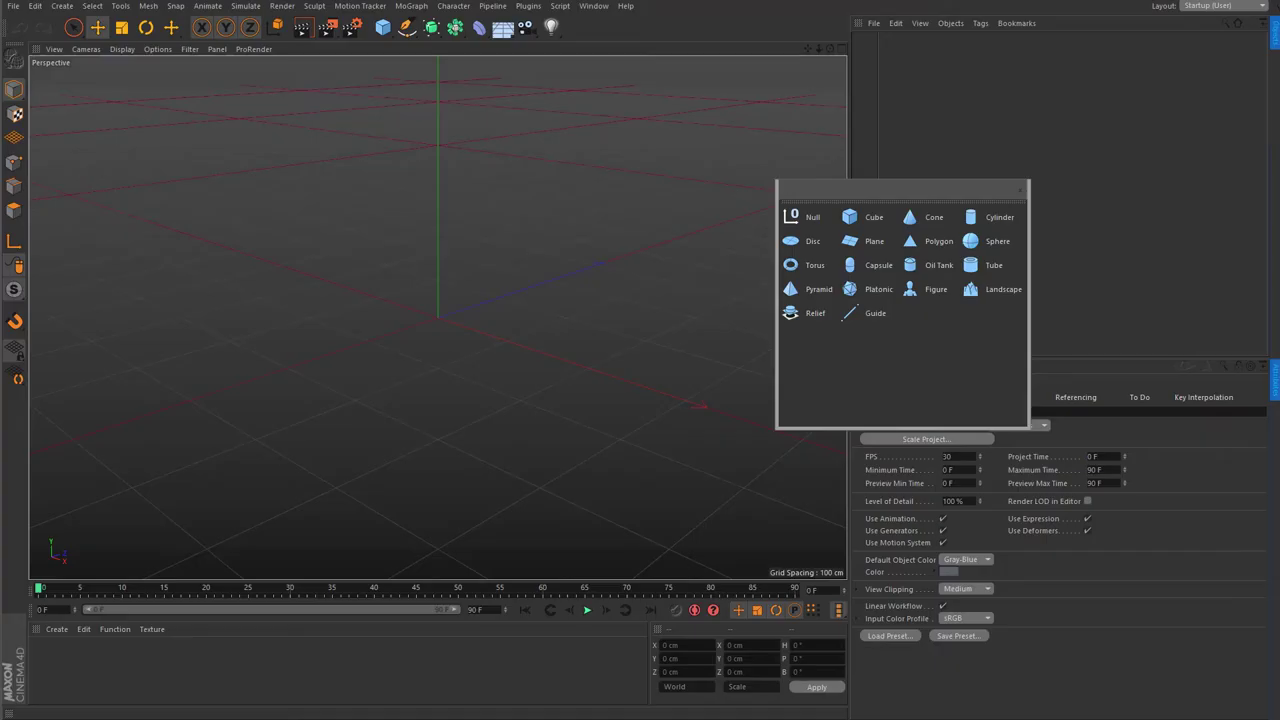
{"action": "left_click", "coordinate": [1262, 5]}
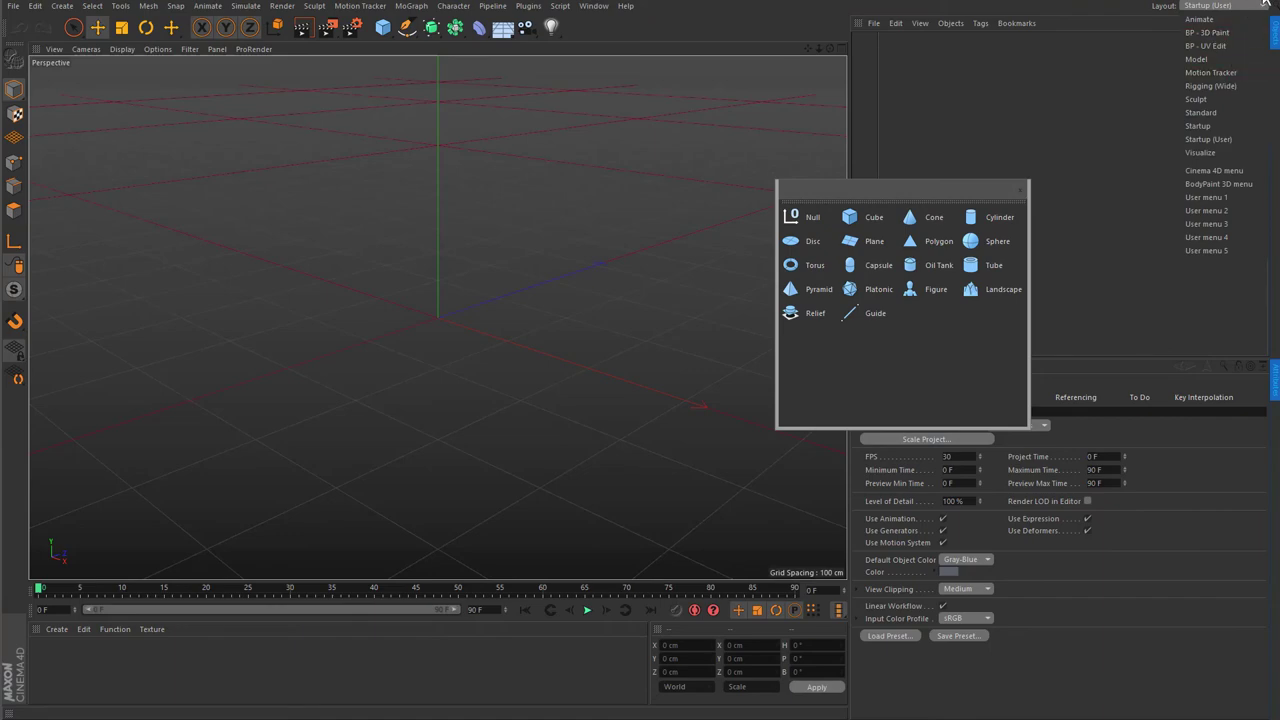
{"action": "key", "text": "alt+F4"}
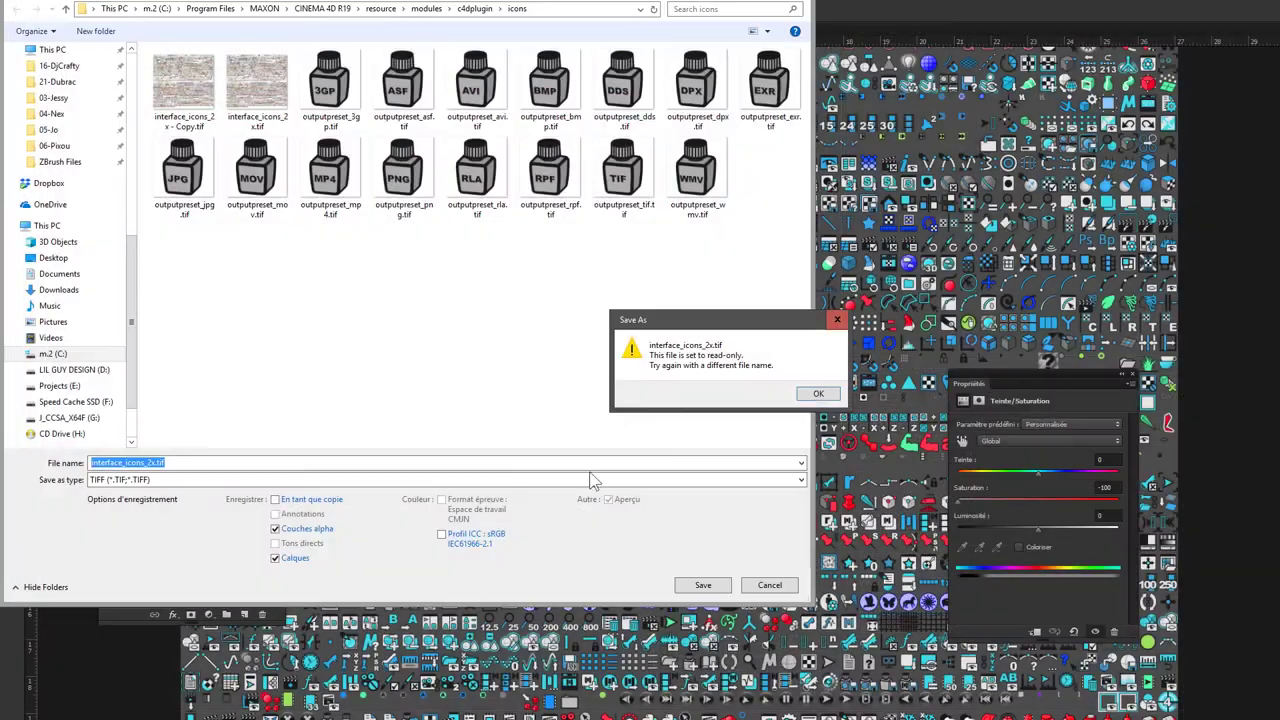
{"action": "left_click", "coordinate": [818, 393]}
{"action": "left_click", "coordinate": [712, 587]}
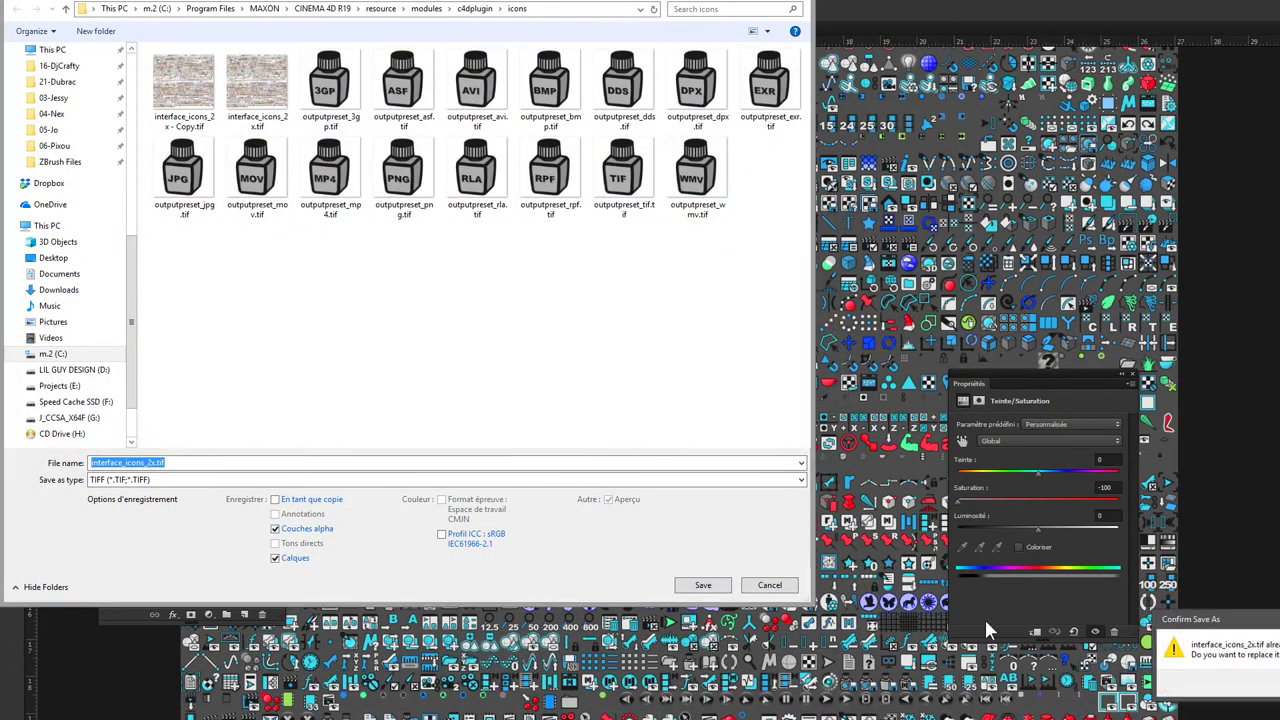
{"action": "key", "text": "Return"}
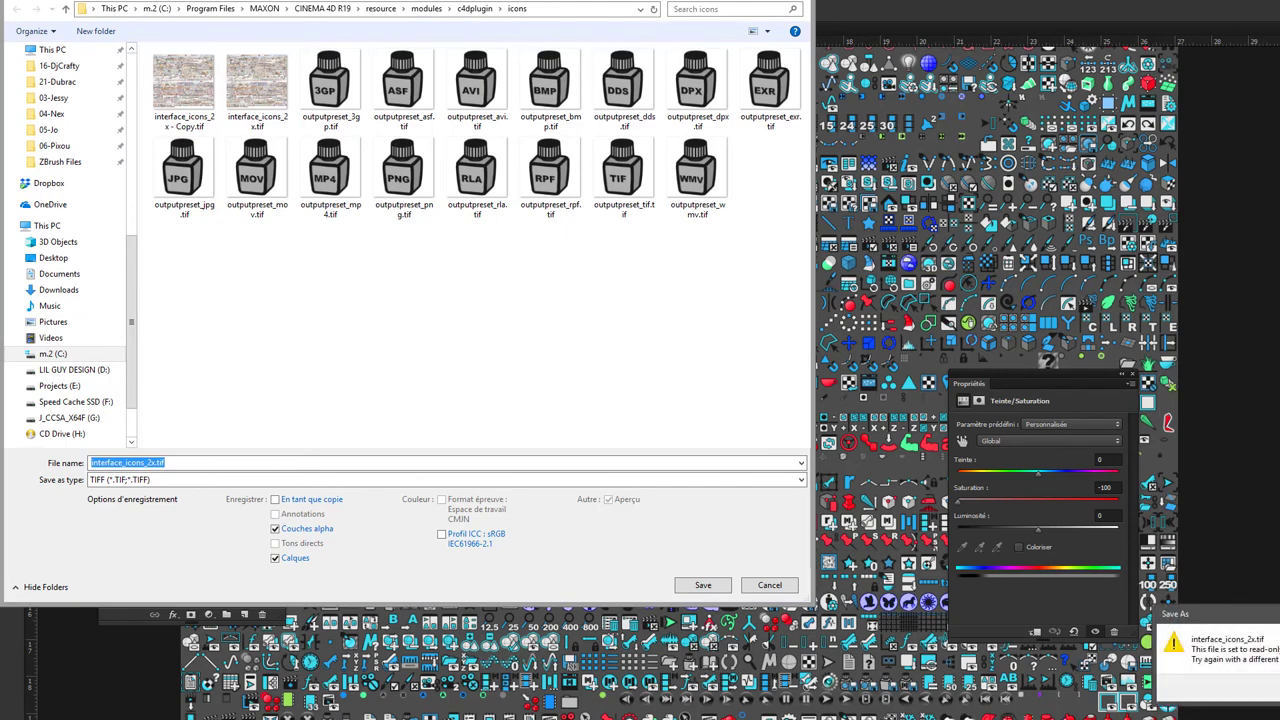
{"action": "key", "text": "Return"}
- Delete the old interface_icons_2x.tif from the icons folder and cancel the Save As dialog
{"action": "left_click", "coordinate": [247, 82]}
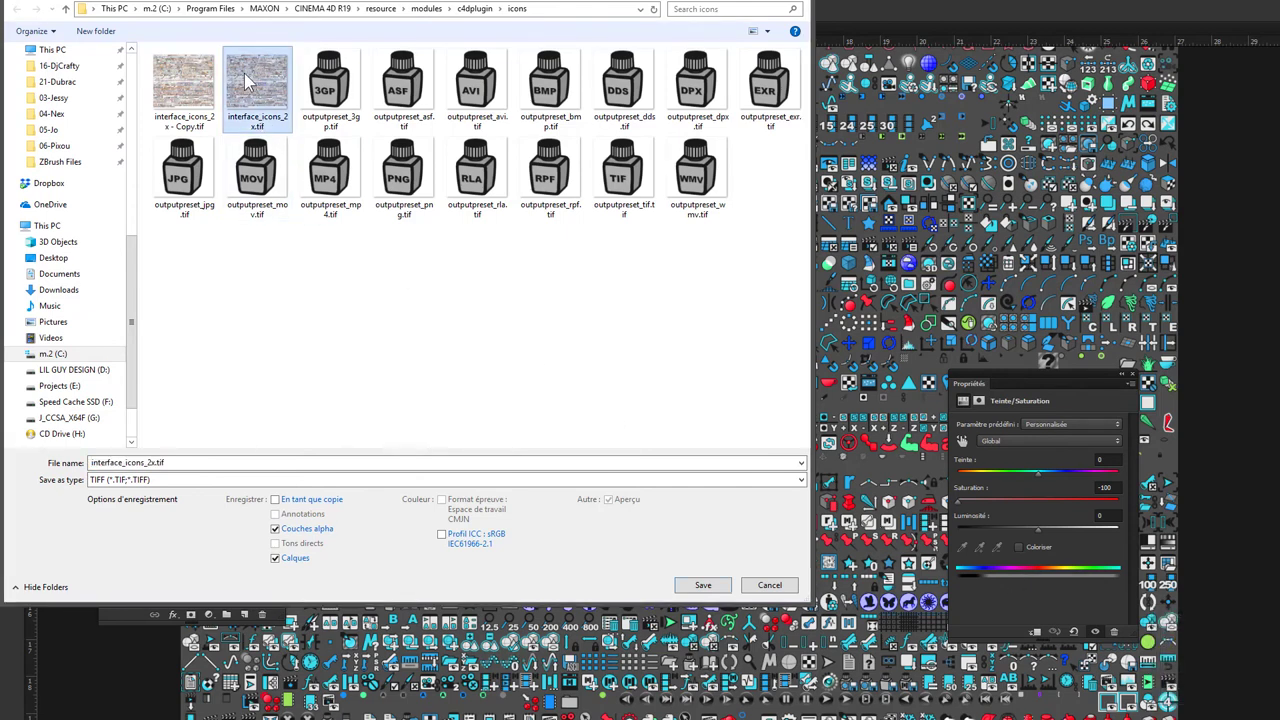
{"action": "right_click", "coordinate": [250, 85]}
{"action": "left_click", "coordinate": [100, 470]}
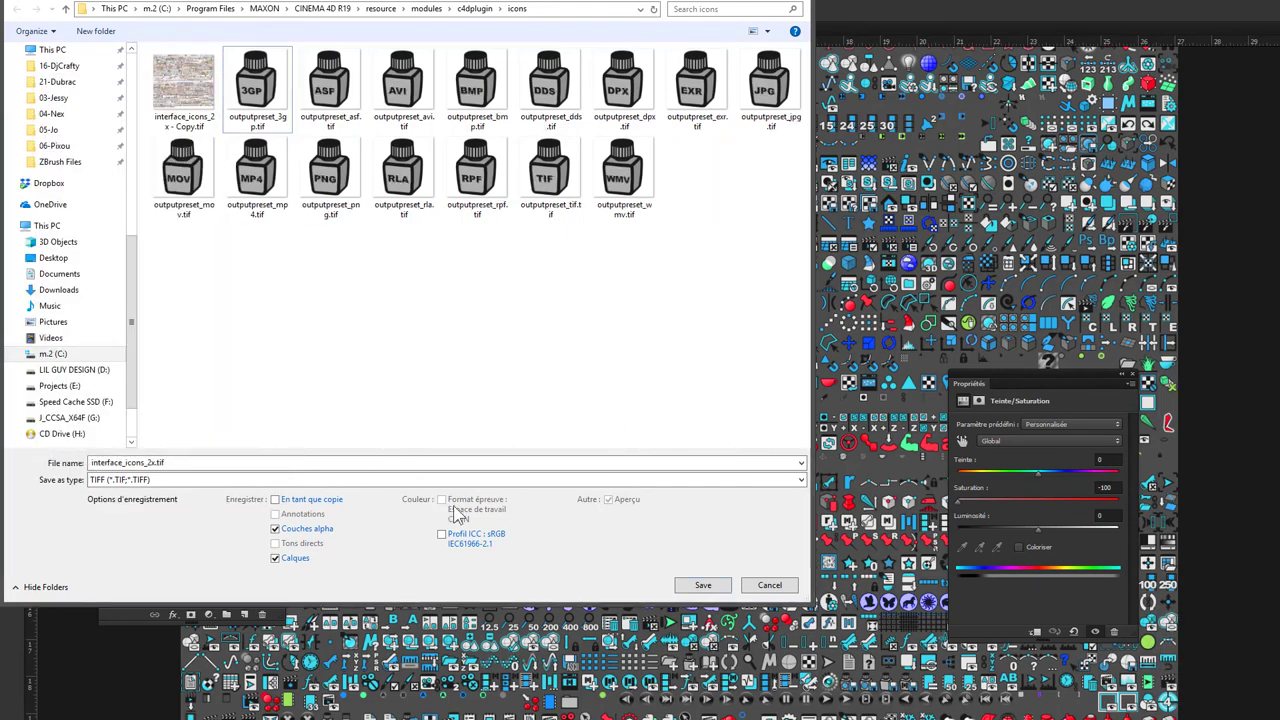
{"action": "left_click", "coordinate": [776, 586]}
- Attempt a plain Save of the sheet twice, dismissing the save error each time
{"action": "left_click", "coordinate": [32, 5]}
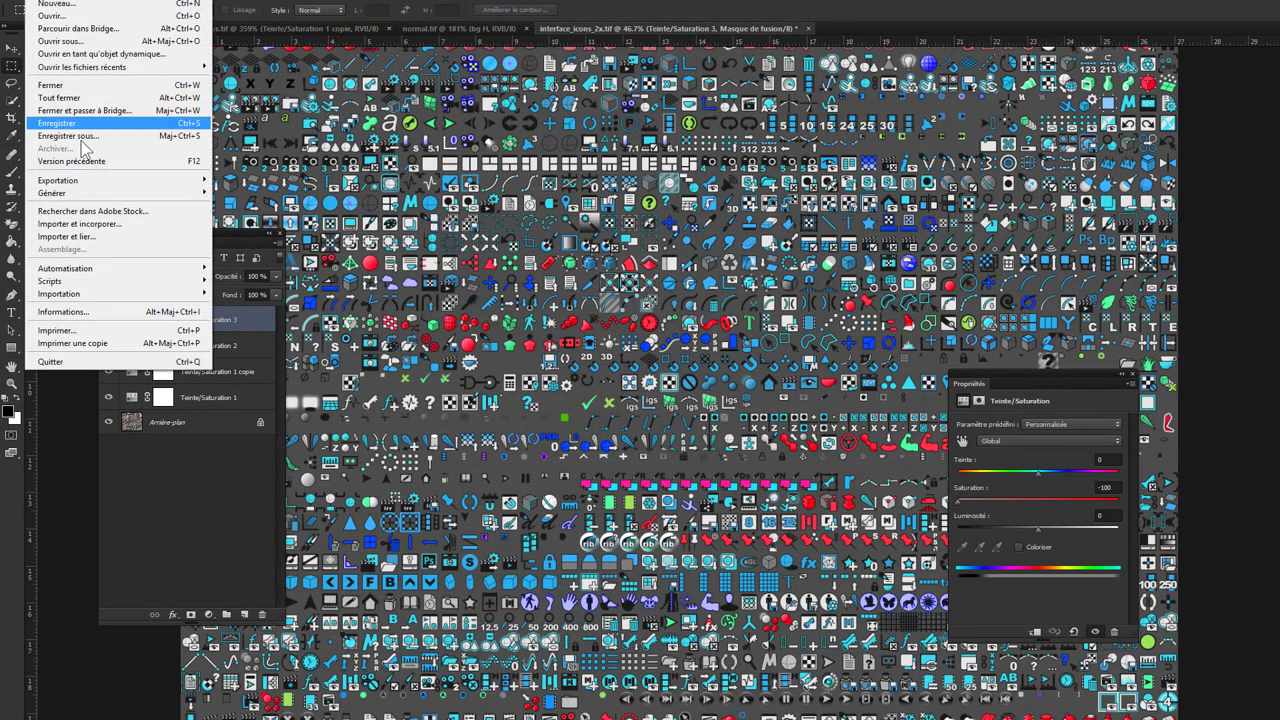
{"action": "left_click", "coordinate": [86, 124]}
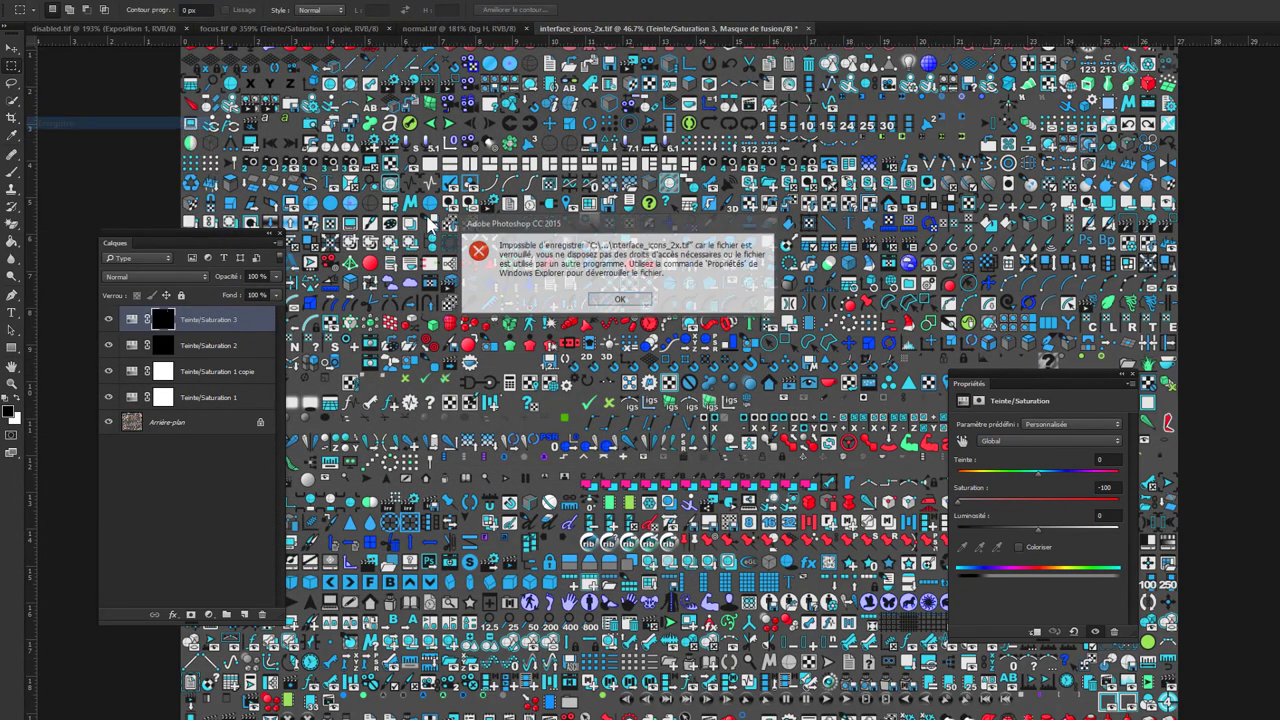
{"action": "left_click", "coordinate": [628, 304]}
{"action": "left_click", "coordinate": [44, 5]}
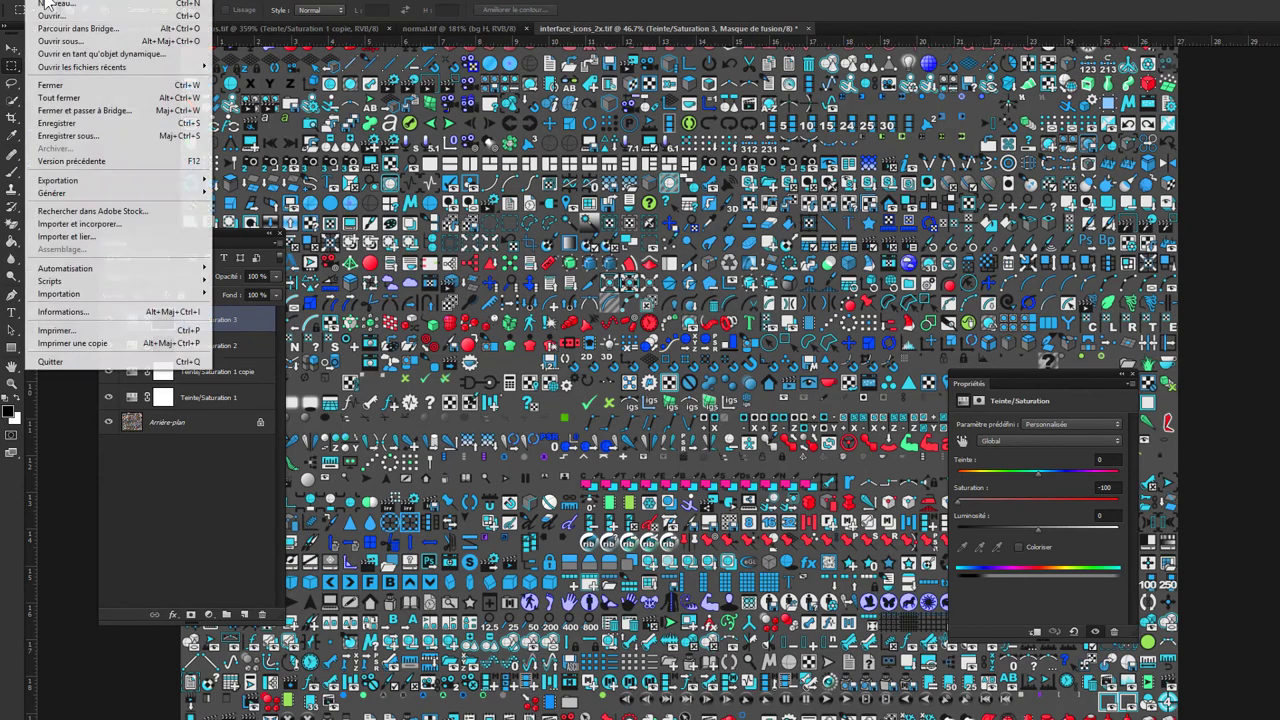
{"action": "left_click", "coordinate": [88, 125]}
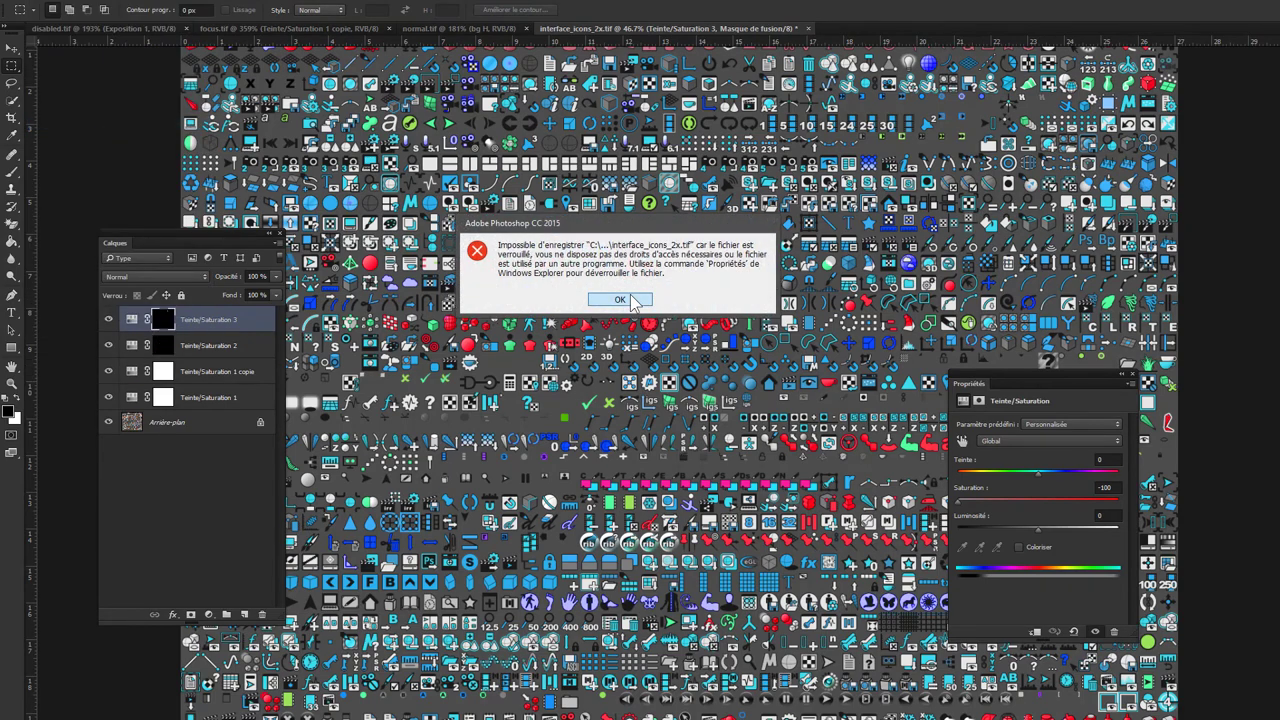
{"action": "left_click", "coordinate": [630, 300]}
- Try Save As into the icons folder and the C: drive root, declining the Pictures folder offers
{"action": "left_click", "coordinate": [30, 5]}
{"action": "left_click", "coordinate": [95, 135]}
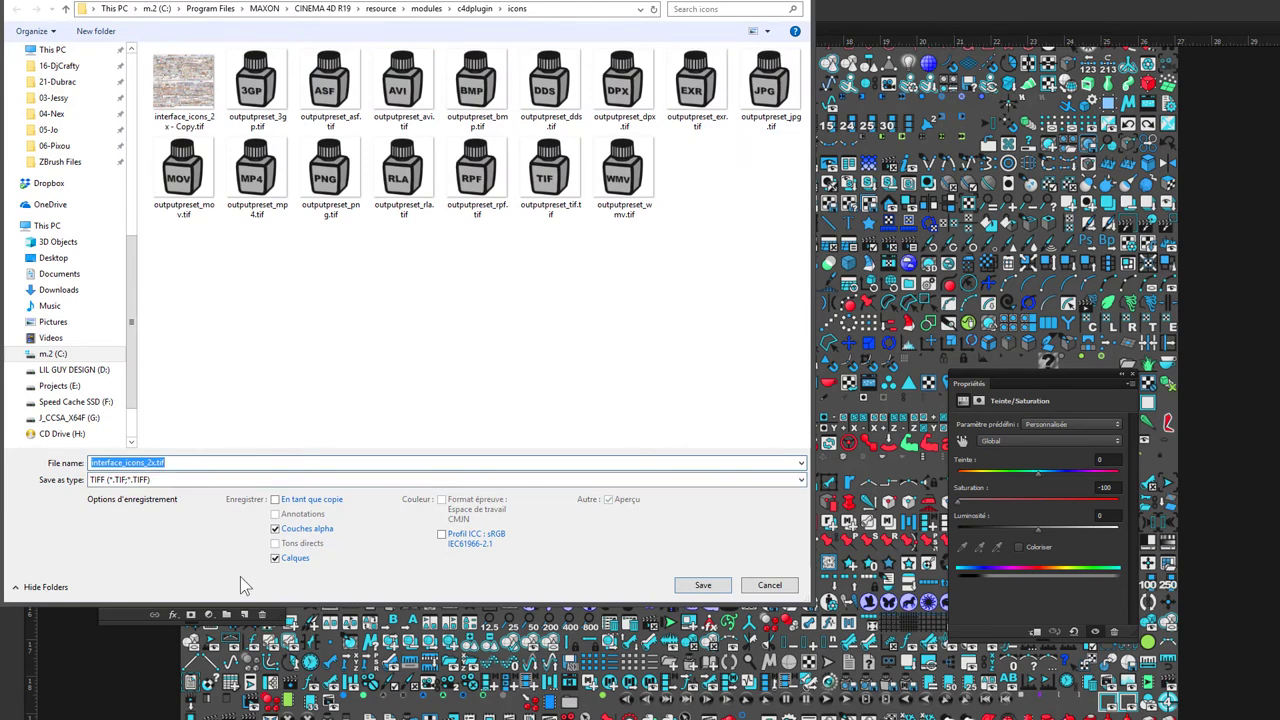
{"action": "left_click", "coordinate": [714, 588]}
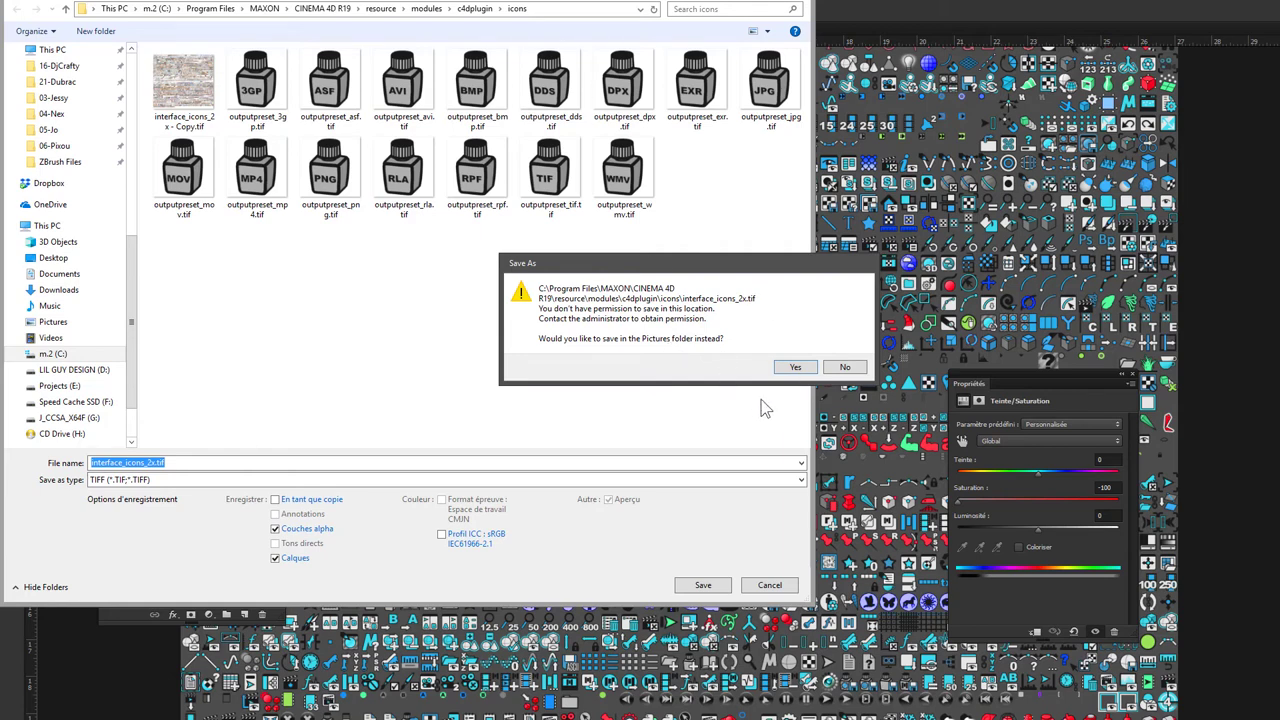
{"action": "left_click", "coordinate": [843, 367]}
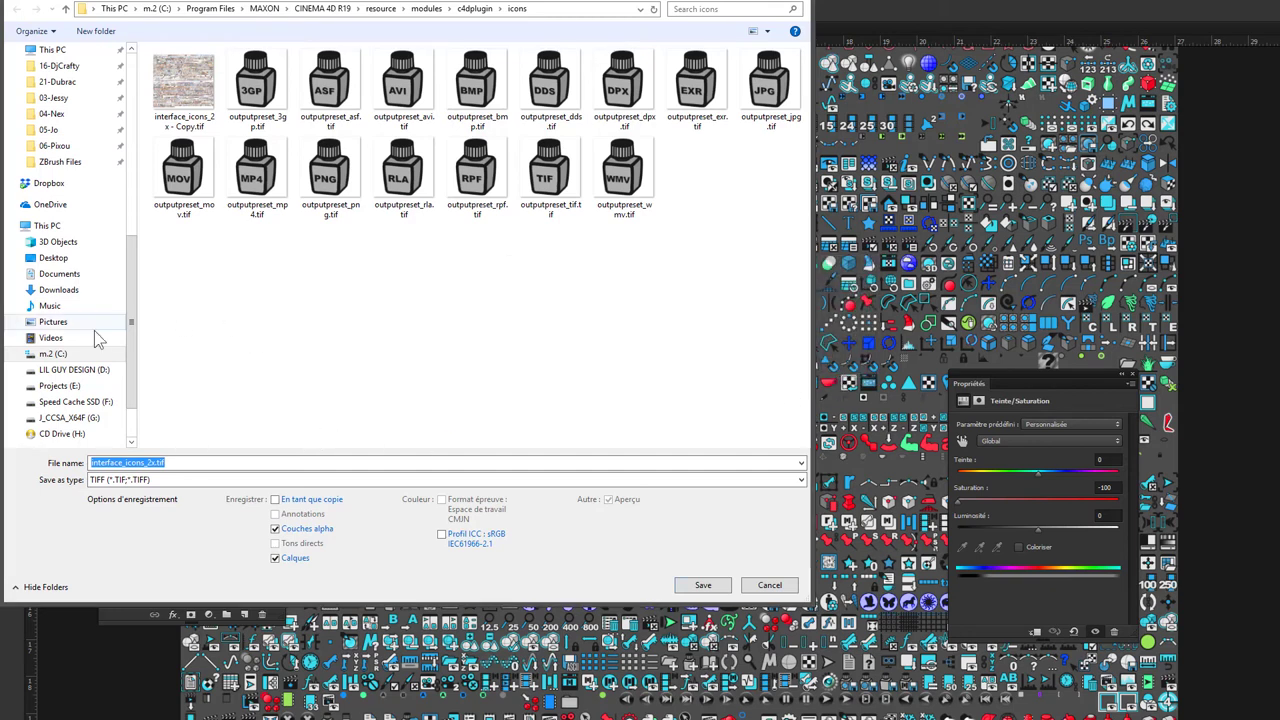
{"action": "mouse_move", "coordinate": [70, 378]}
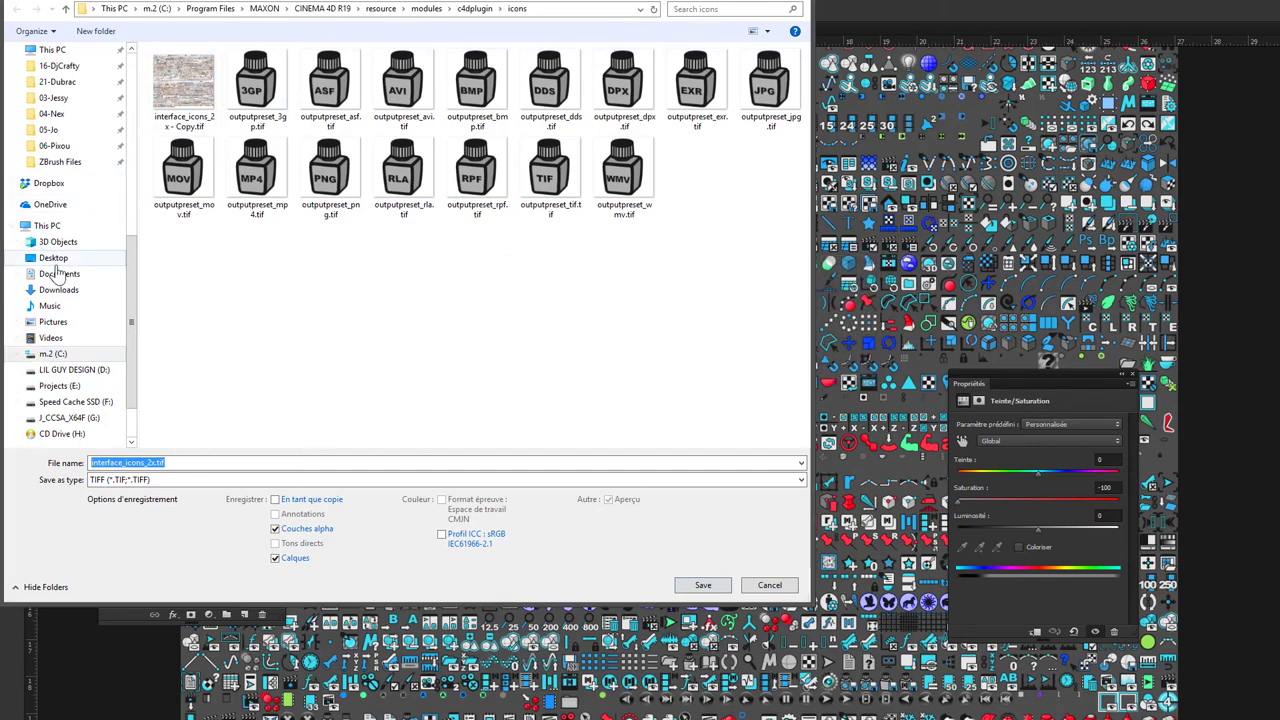
{"action": "left_click", "coordinate": [55, 354]}
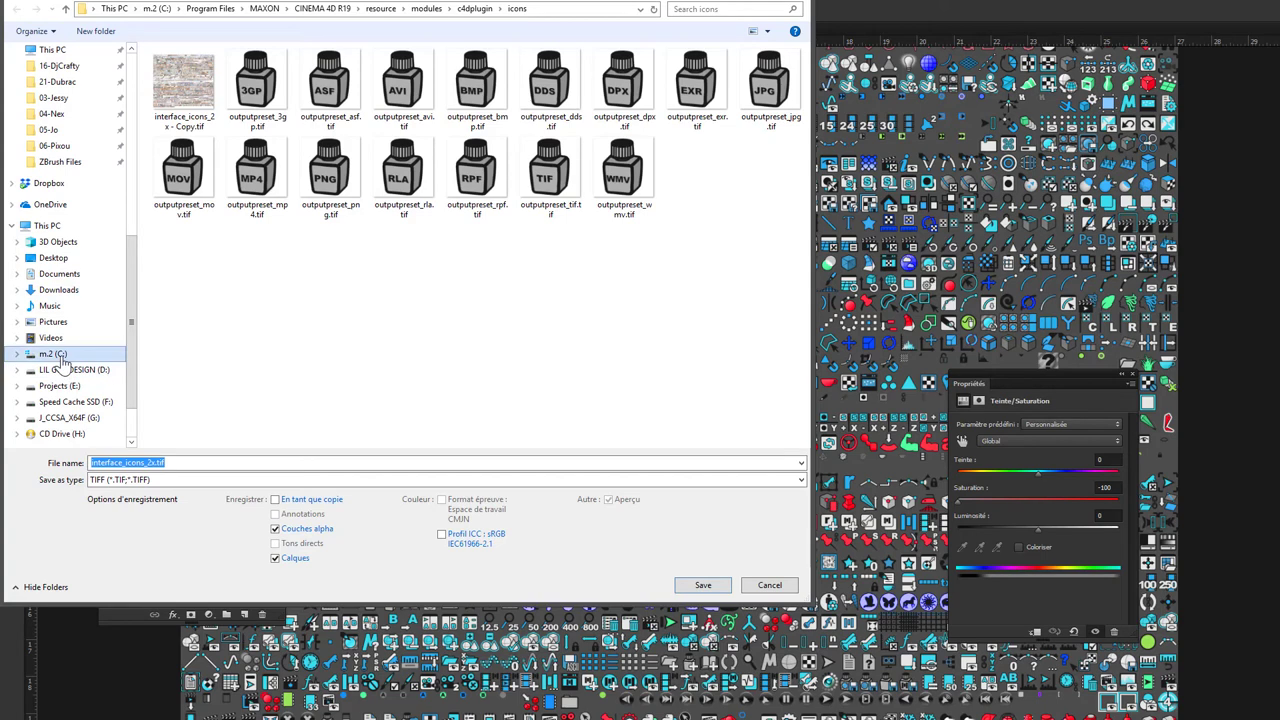
{"action": "left_click", "coordinate": [690, 586]}
{"action": "left_click_drag", "start_coordinate": [1240, 608], "coordinate": [665, 368]}
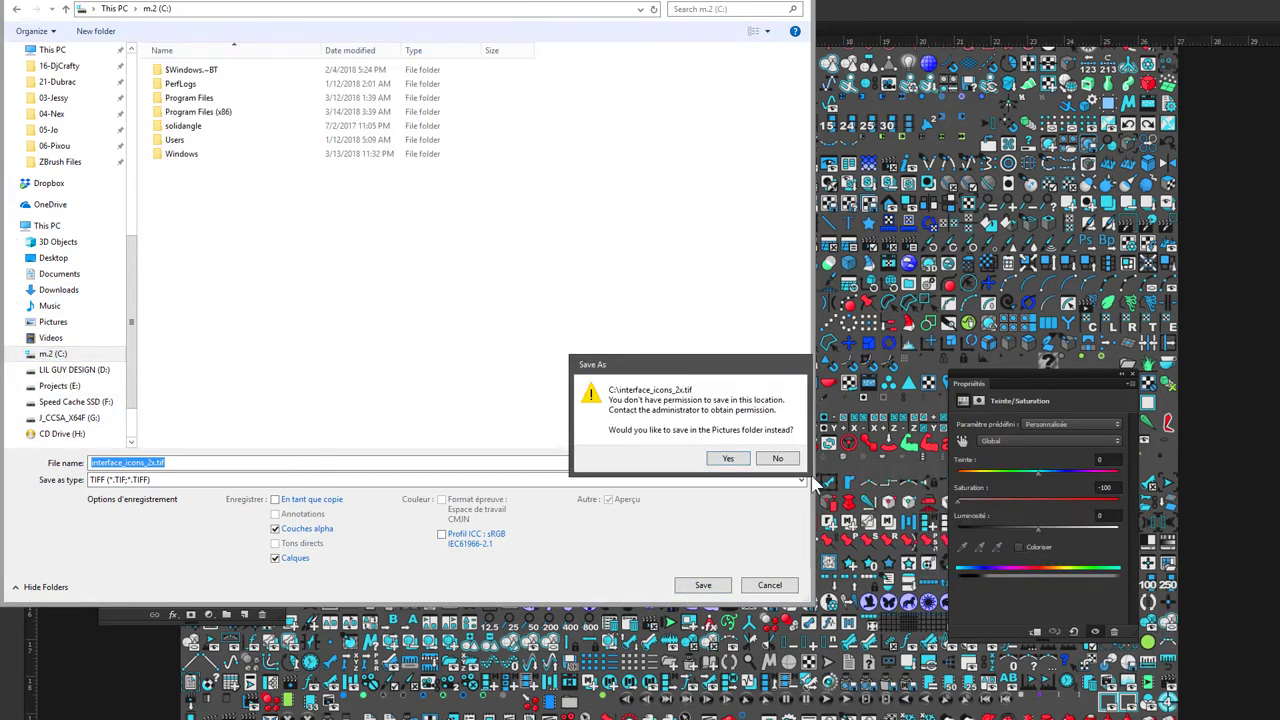
{"action": "left_click", "coordinate": [777, 458]}
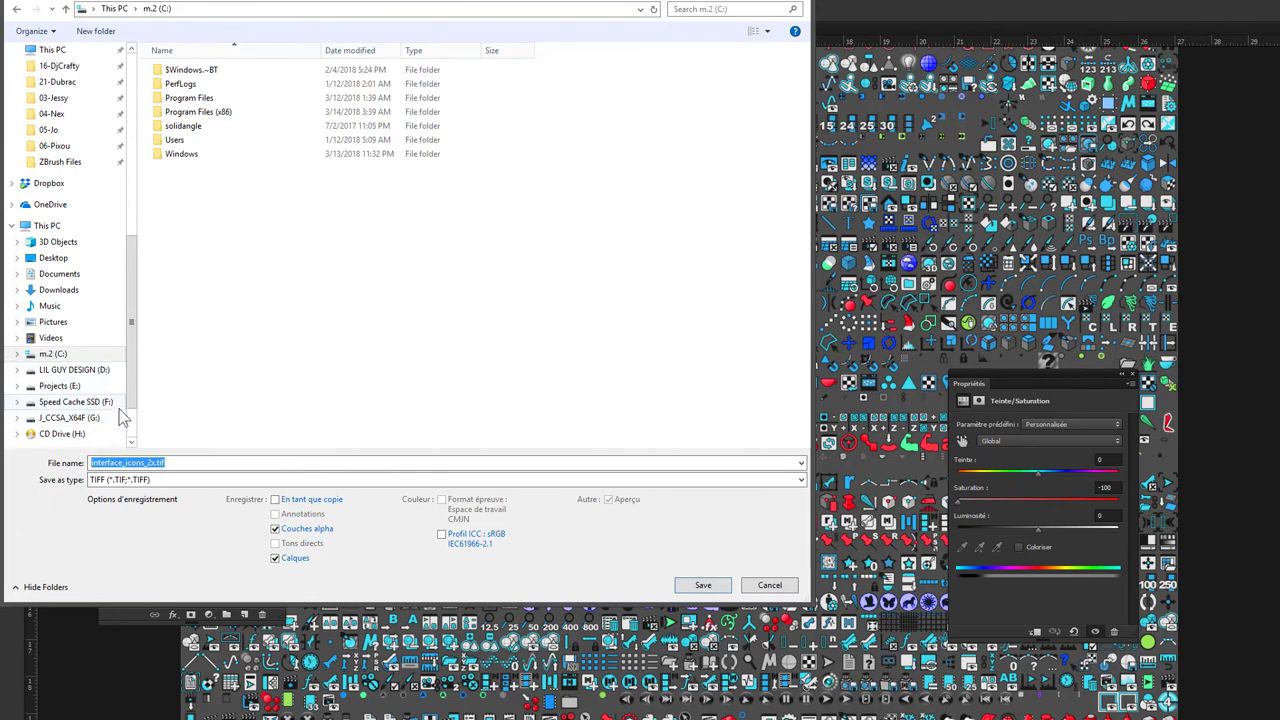
- Save interface_icons_2x.tif as a layered TIFF on Projects (E:), accepting the TIFF options
{"action": "left_click", "coordinate": [62, 386]}
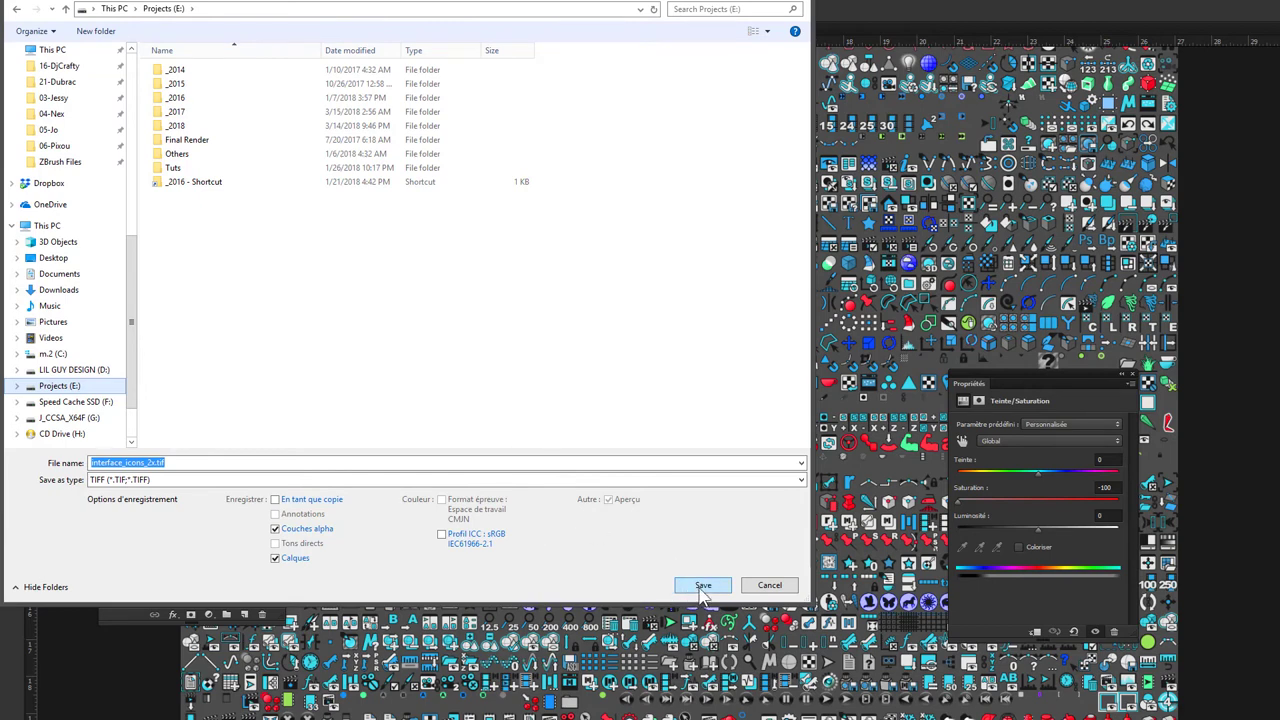
{"action": "left_click", "coordinate": [701, 588]}
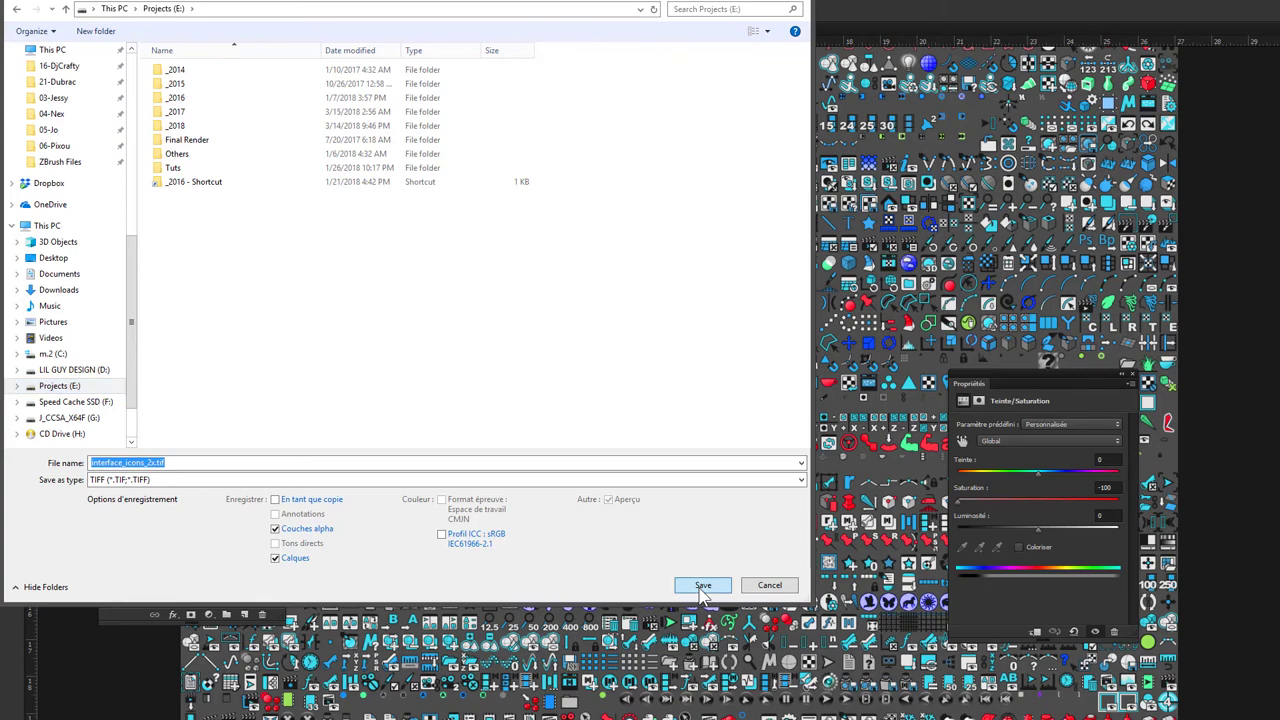
{"action": "left_click", "coordinate": [693, 204]}
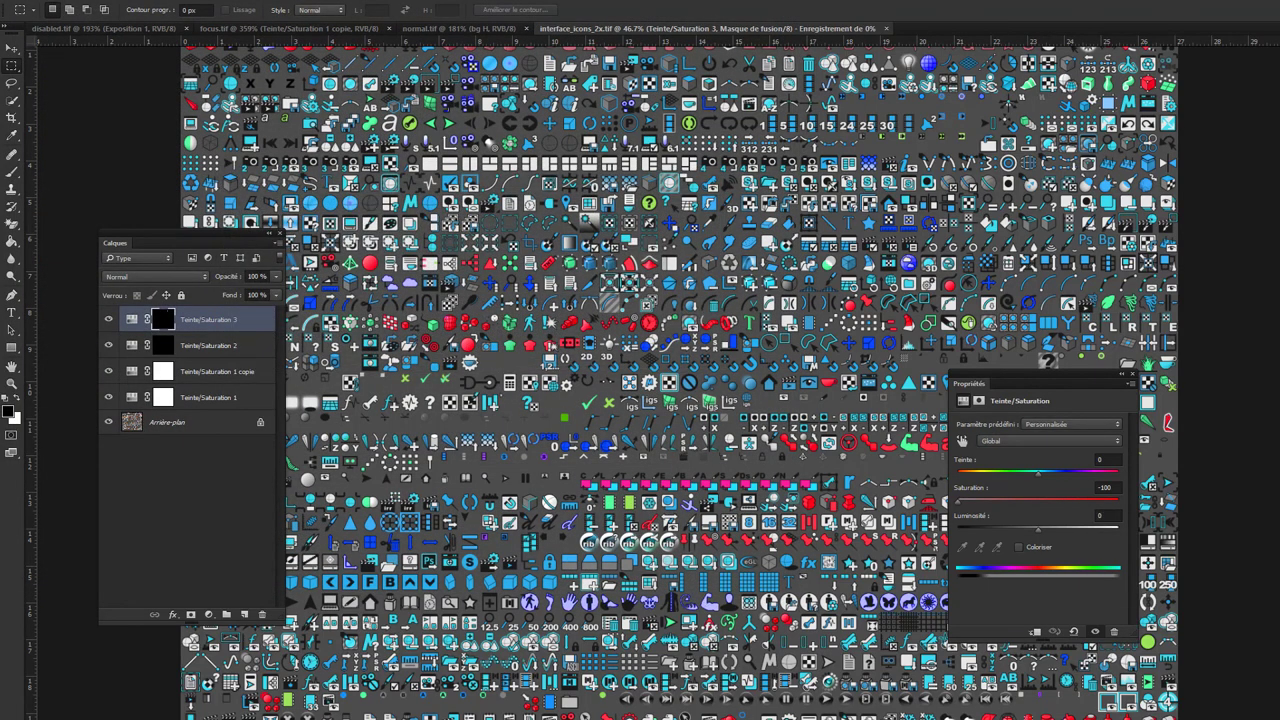
- Bring up Photoshop's File > Open browser
{"action": "left_click", "coordinate": [487, 47]}
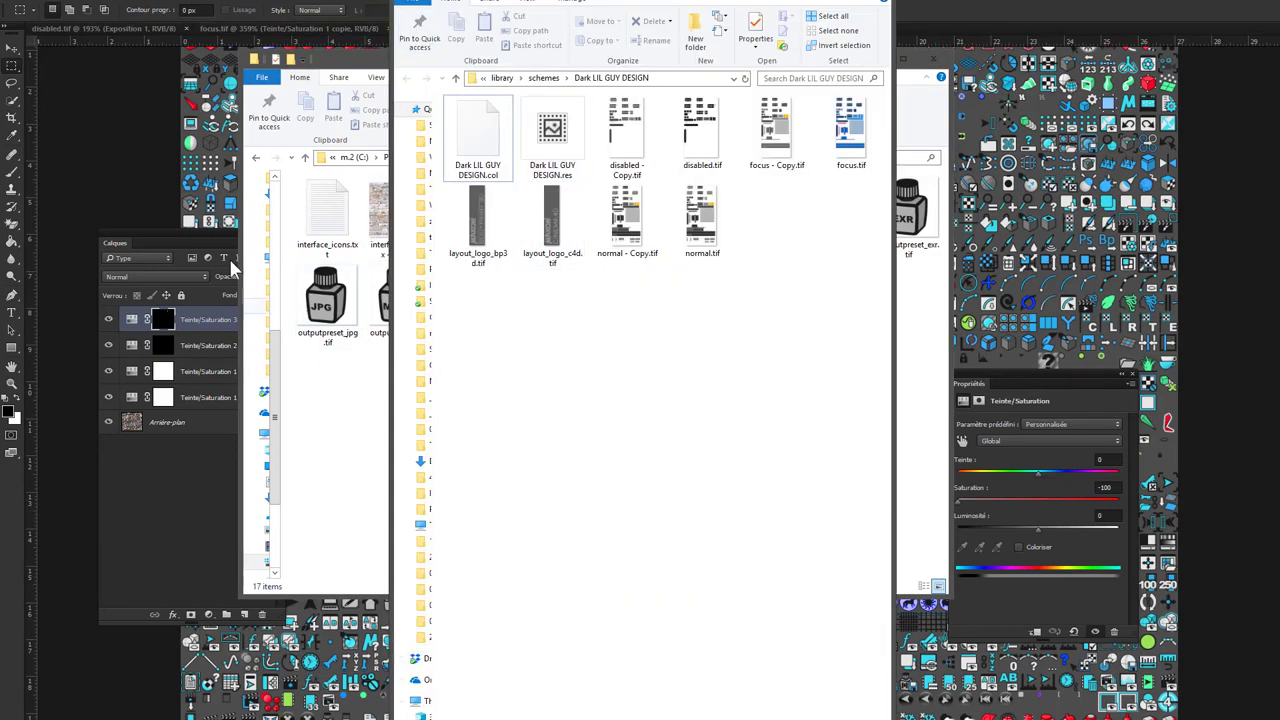
{"action": "left_click", "coordinate": [45, 16]}
{"action": "left_click", "coordinate": [48, 3]}
- Copy interface_icons_2x.tif from Projects (E:) using its context menu in the browser
{"action": "left_click", "coordinate": [56, 17]}
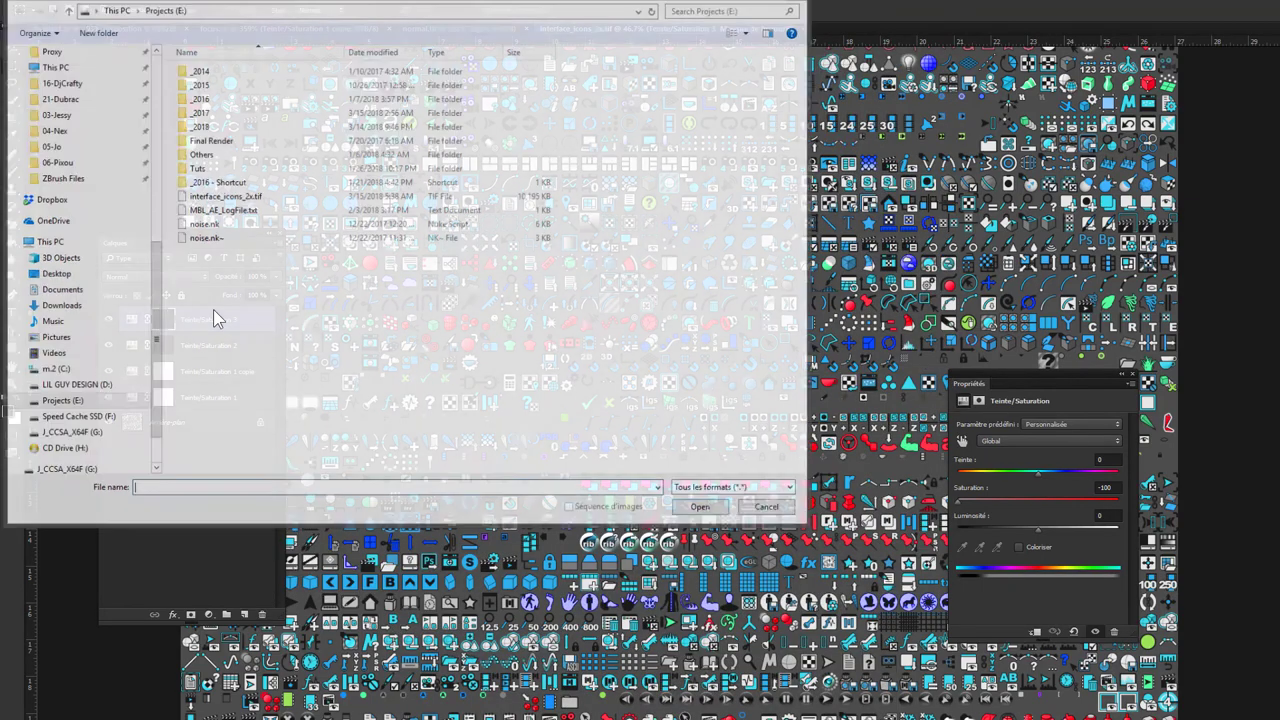
{"action": "left_click", "coordinate": [222, 196]}
{"action": "right_click", "coordinate": [222, 196]}
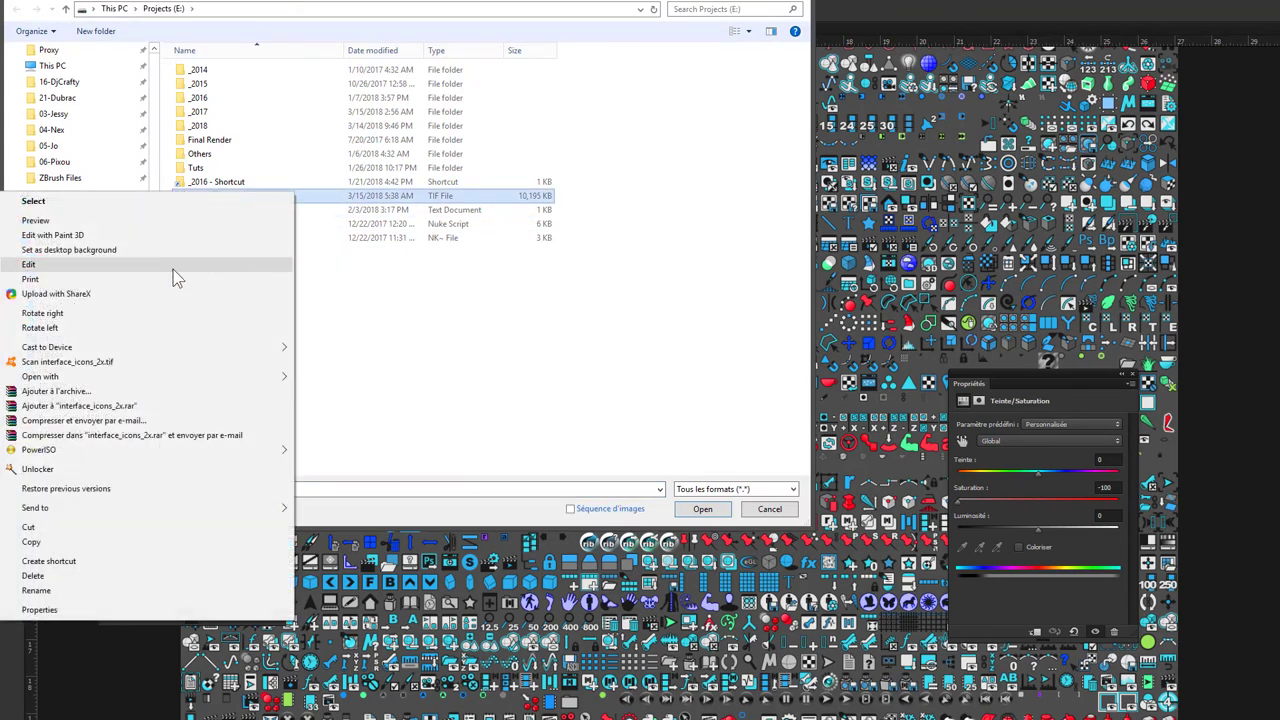
{"action": "left_click", "coordinate": [37, 555]}
{"action": "left_click", "coordinate": [355, 413]}
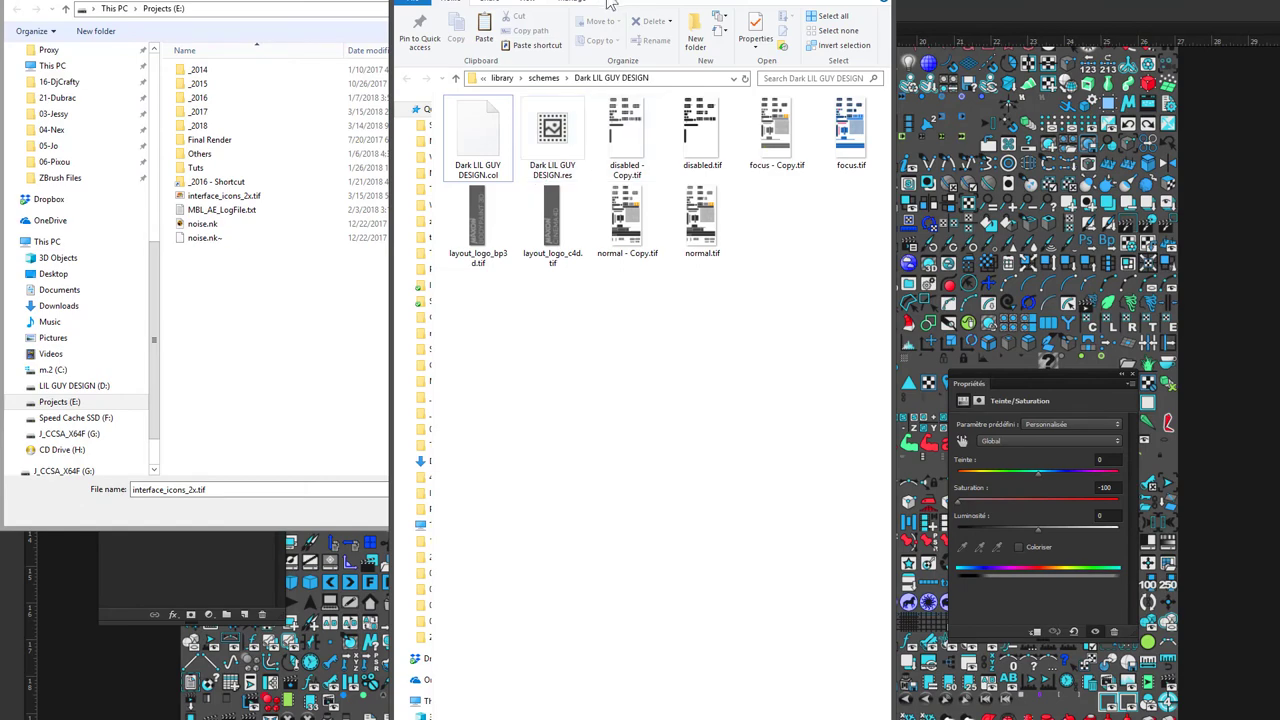
- Paste the sheet into the CINEMA 4D R19 c4dplugin icons folder, granting administrator permission
{"action": "left_click_drag", "start_coordinate": [612, 6], "coordinate": [632, 28]}
{"action": "left_click", "coordinate": [448, 30]}
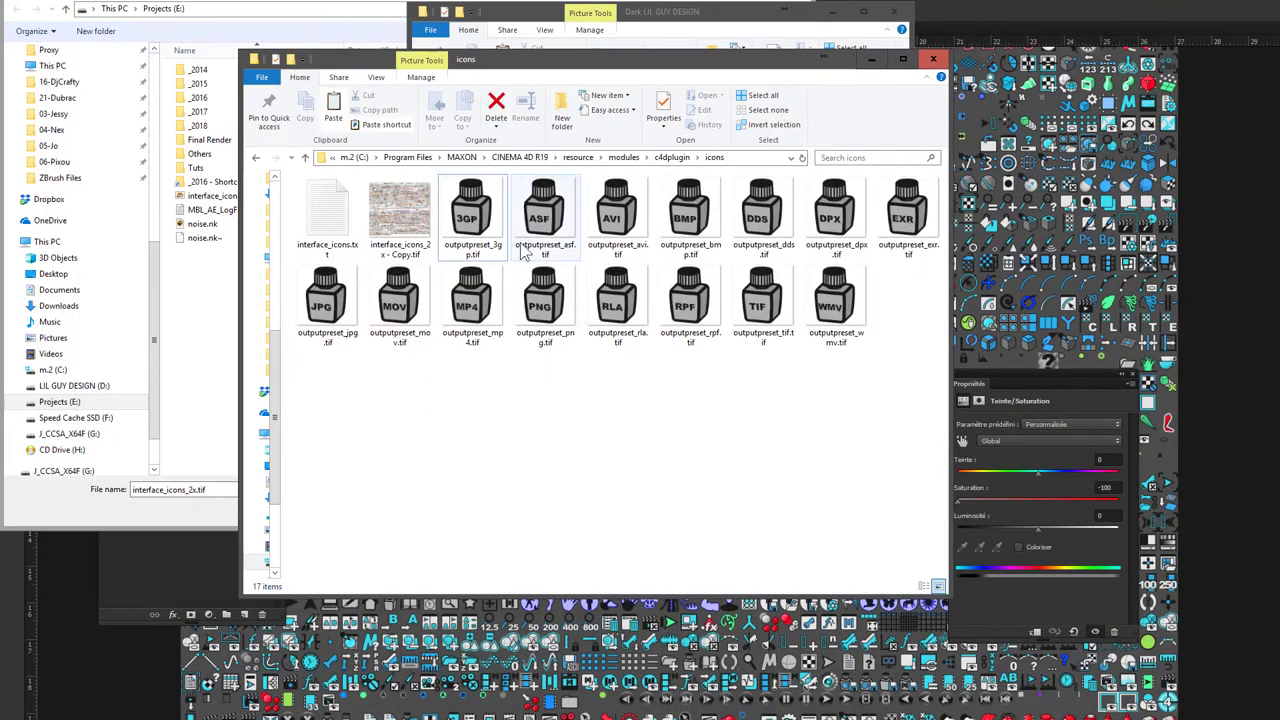
{"action": "left_click", "coordinate": [333, 108]}
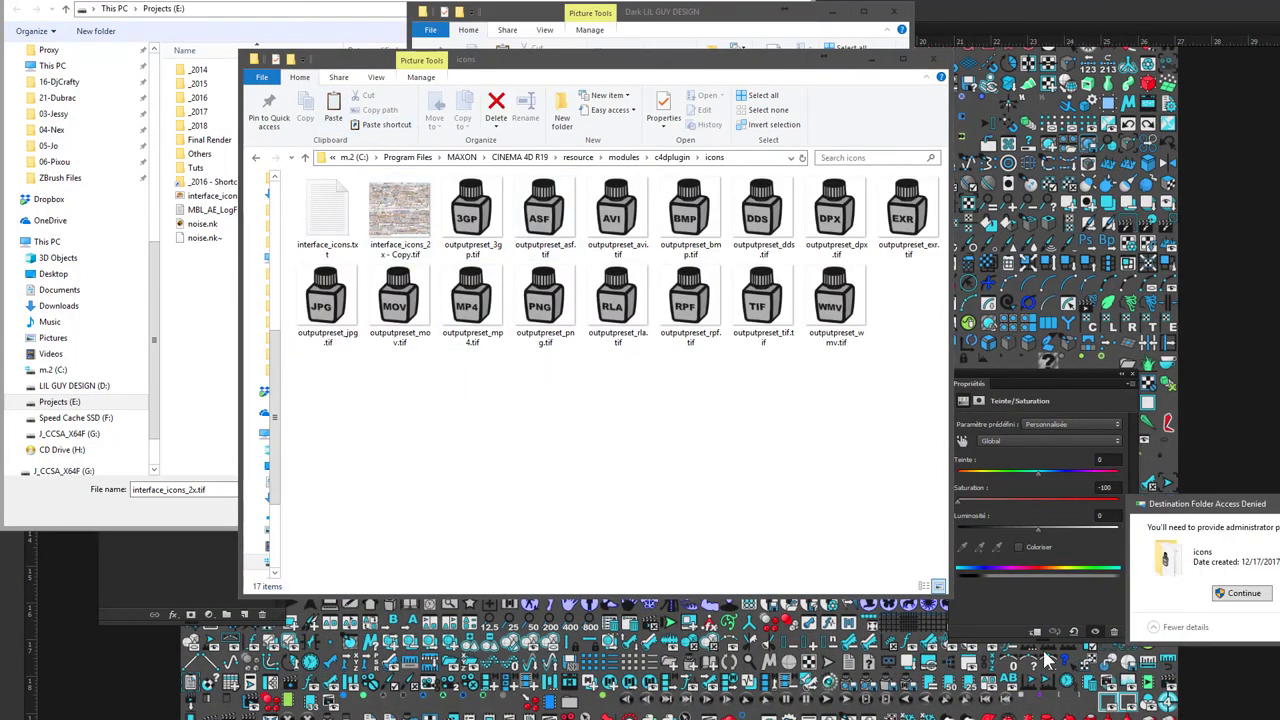
{"action": "left_click", "coordinate": [748, 396]}
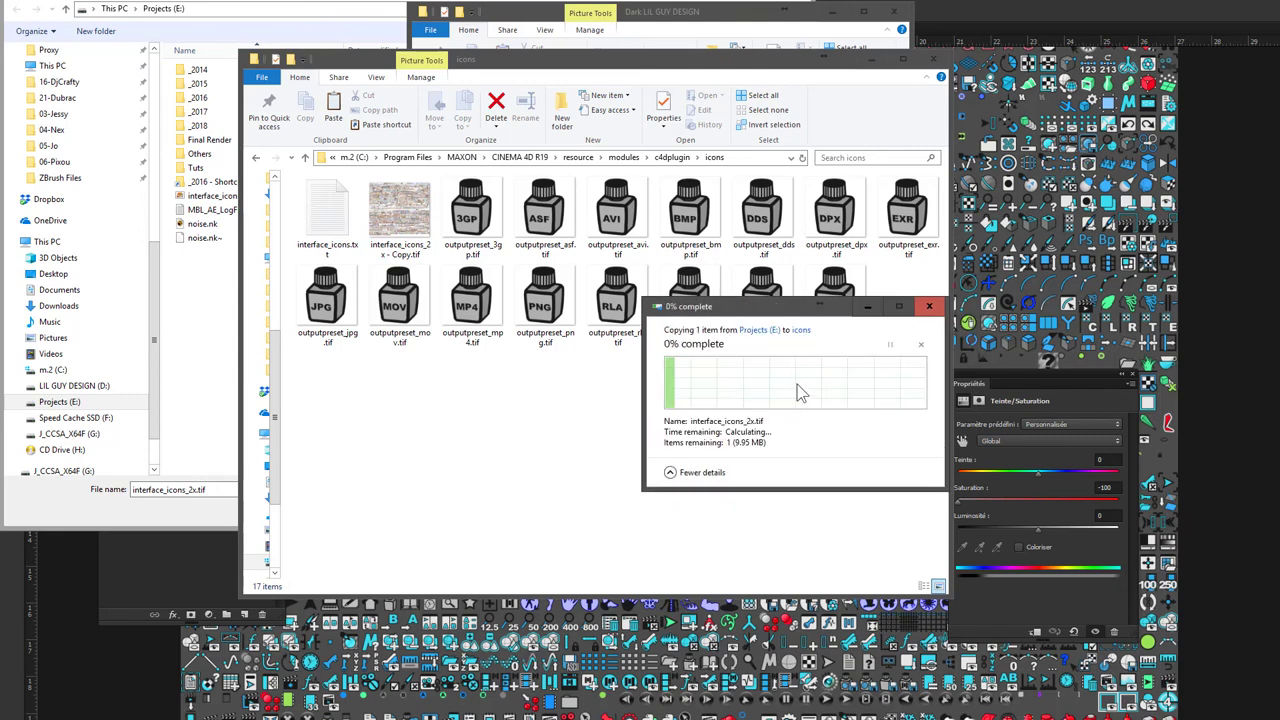
{"action": "left_click", "coordinate": [412, 232]}
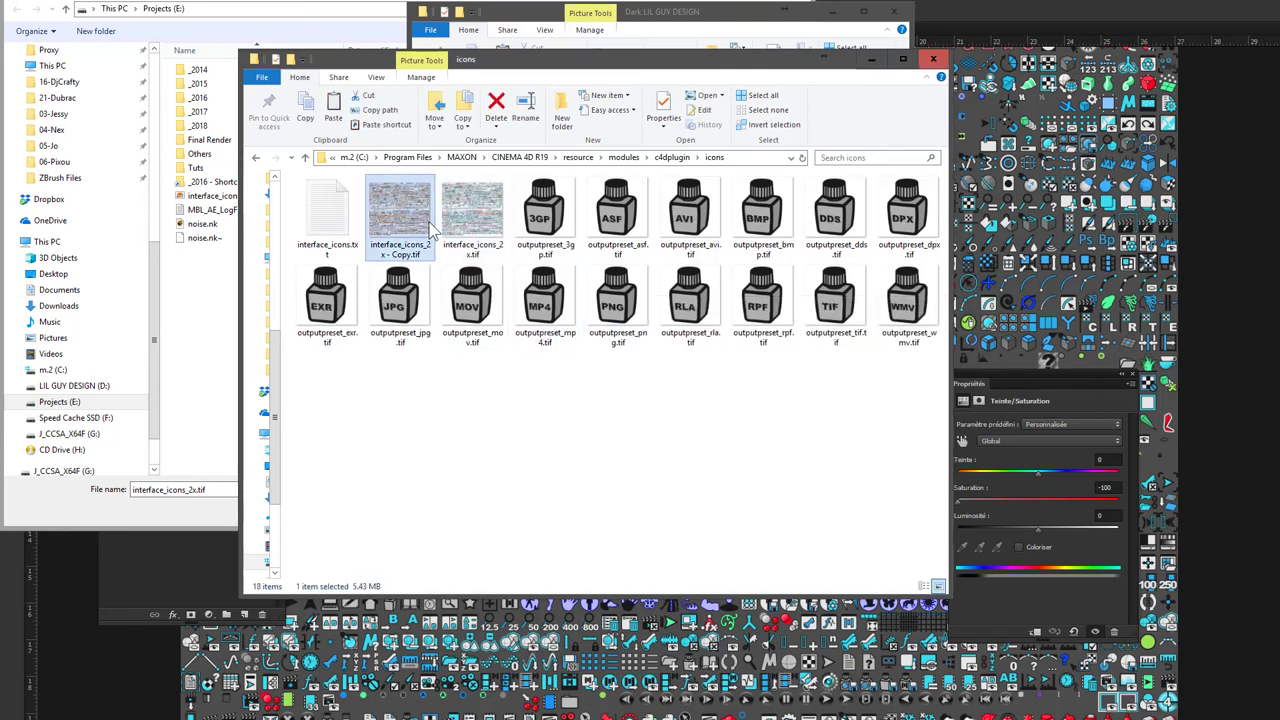
- Select the new interface_icons_2x.tif and open it in Windows Photo Viewer
{"action": "left_click", "coordinate": [480, 230]}
{"action": "left_click", "coordinate": [430, 243]}
{"action": "left_click", "coordinate": [470, 225]}
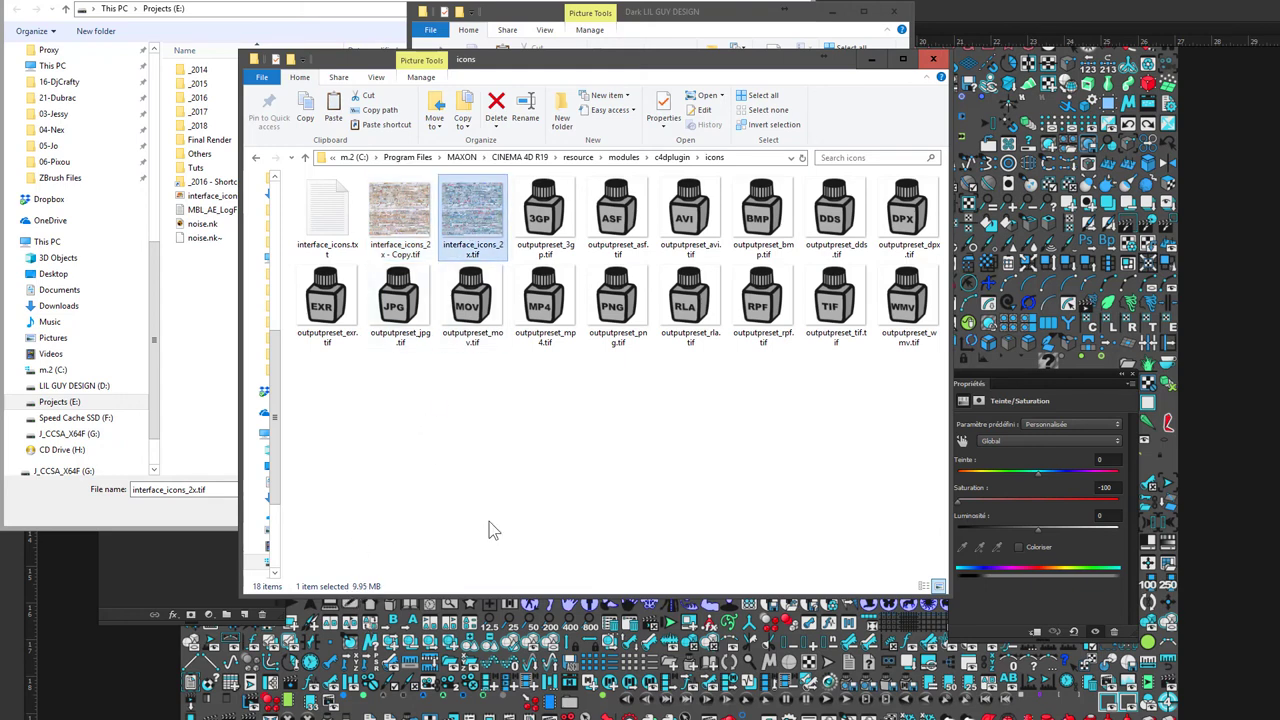
{"action": "double_click", "coordinate": [499, 242]}
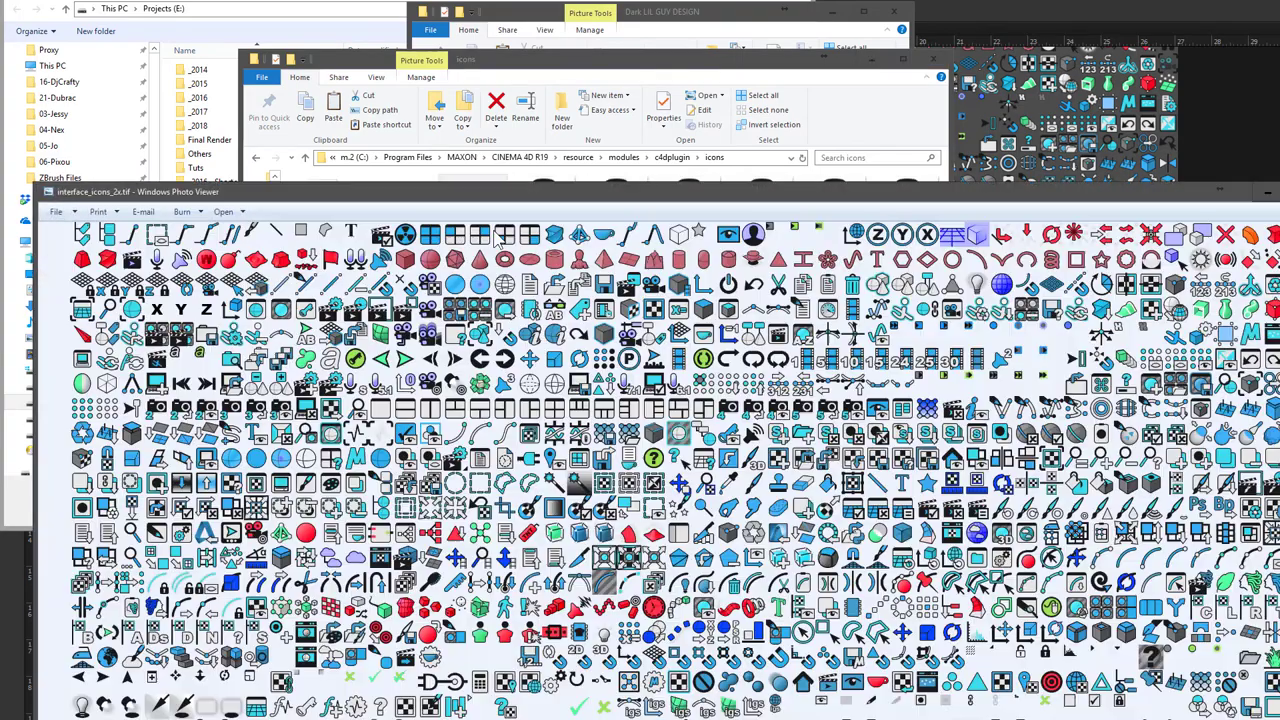
- Move the Photo Viewer window up to look over the icon sheet, then close it
{"action": "left_click_drag", "start_coordinate": [585, 200], "coordinate": [552, 58]}
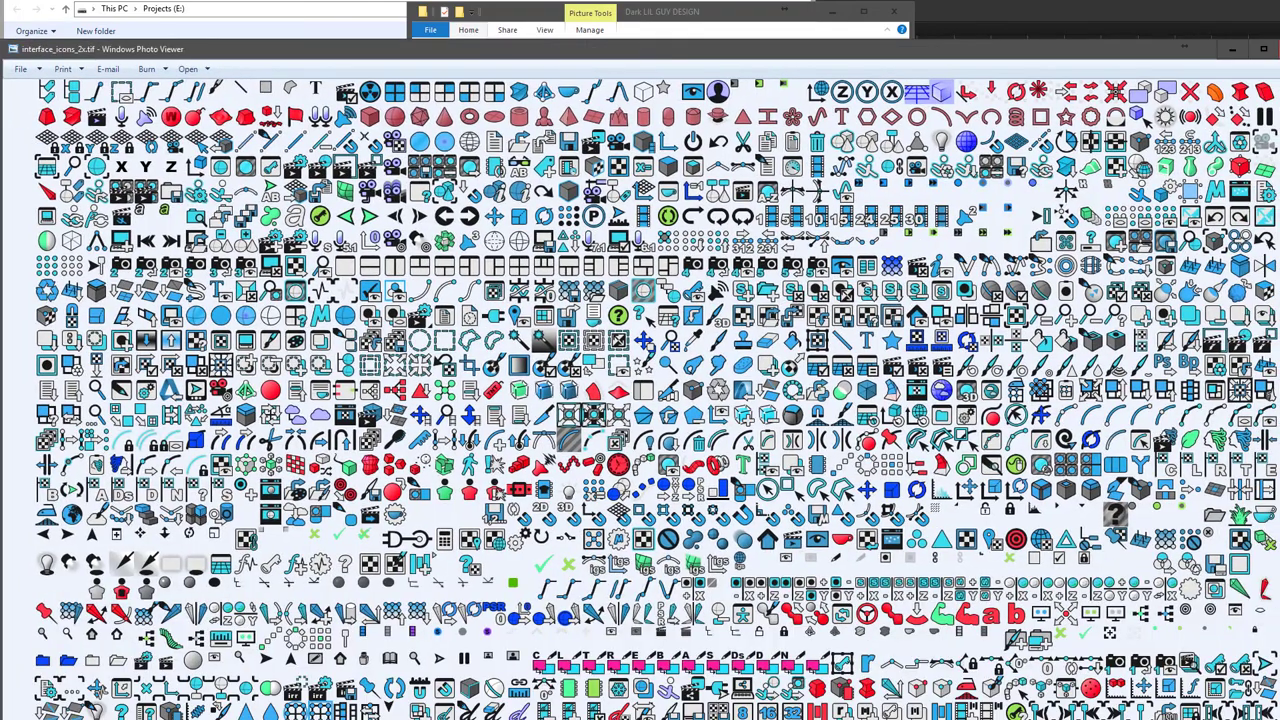
{"action": "left_click", "coordinate": [1207, 72]}
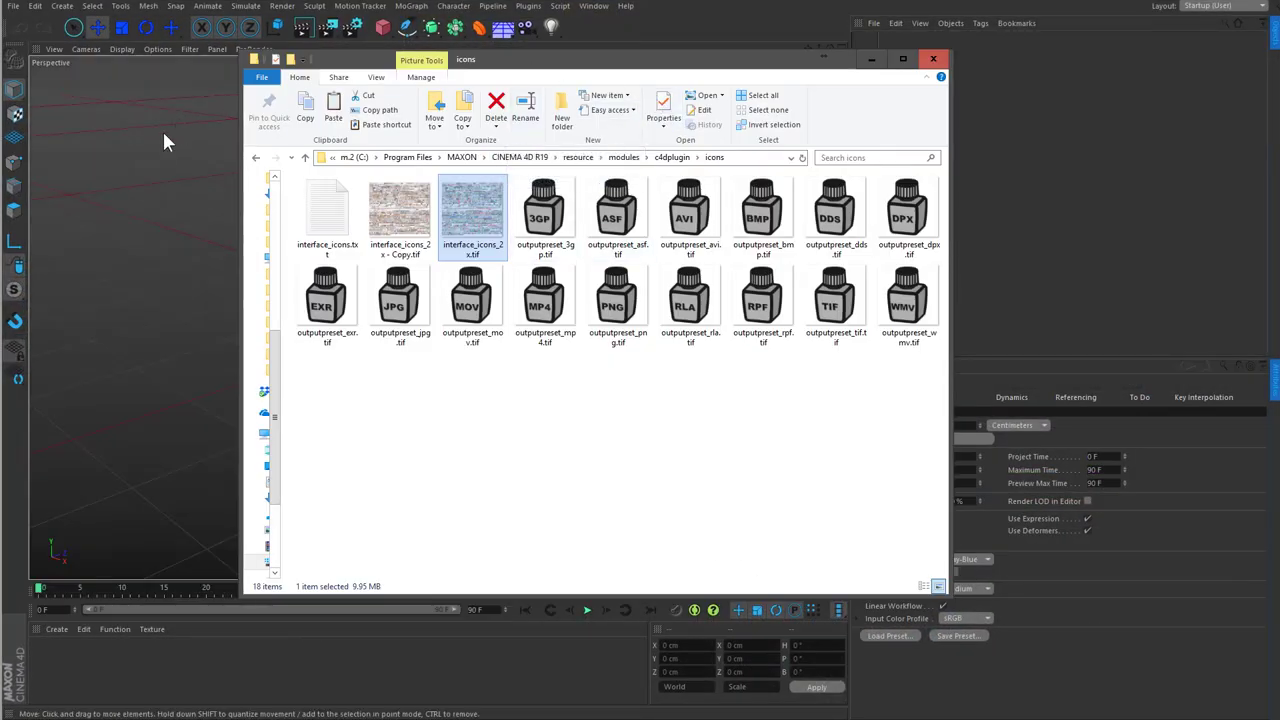
- Check the new Scale and Rotate toolbar icons in Cinema 4D, ending on the Scale tool
{"action": "left_click", "coordinate": [121, 28]}
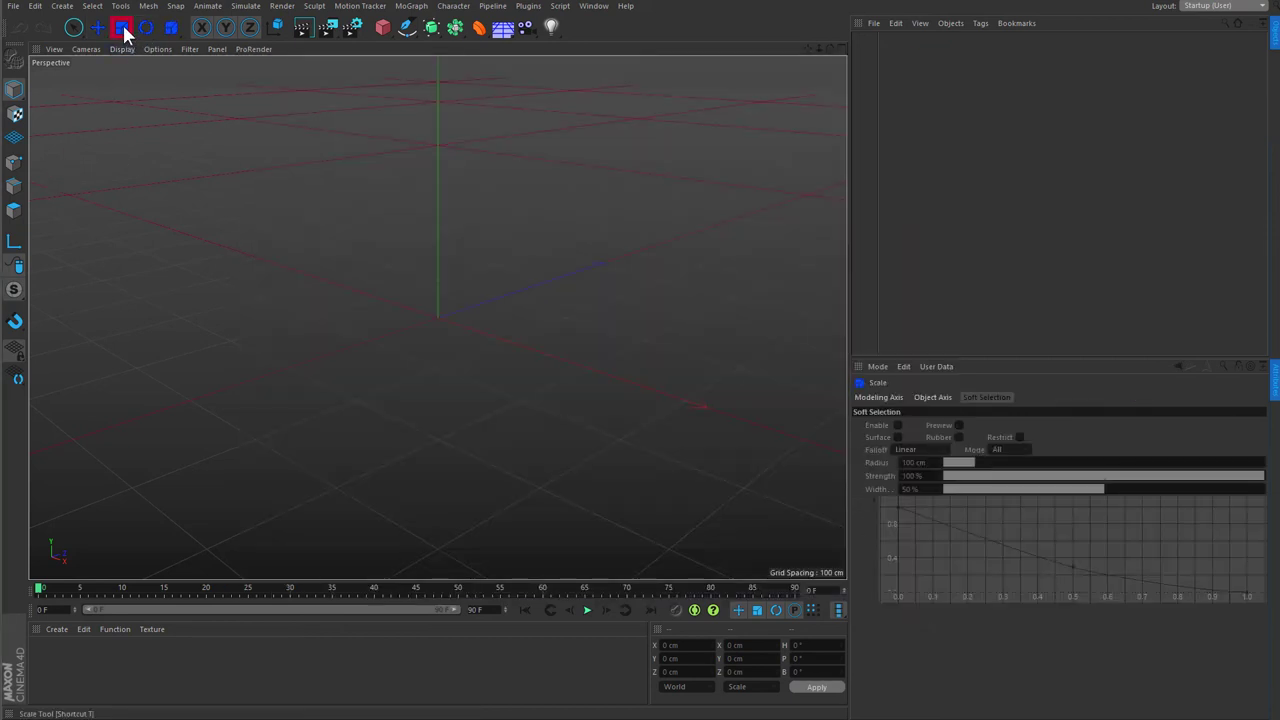
{"action": "left_click", "coordinate": [146, 28]}
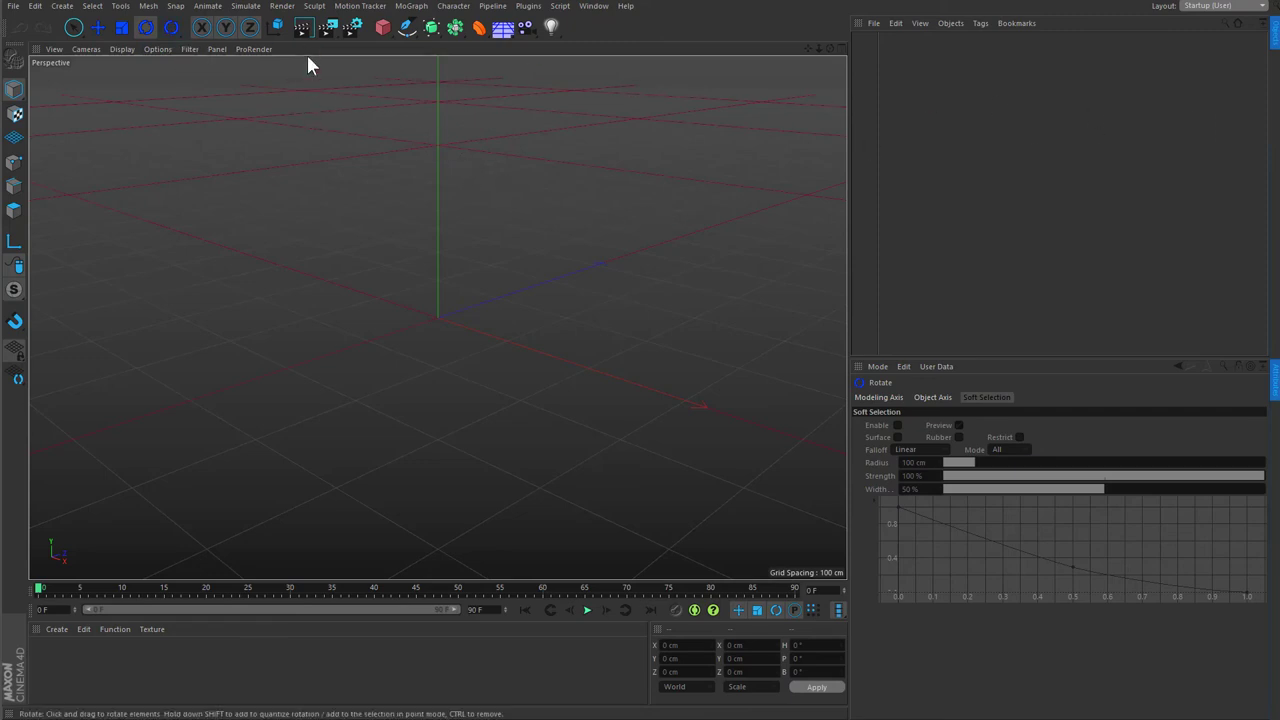
{"action": "left_click", "coordinate": [121, 30]}
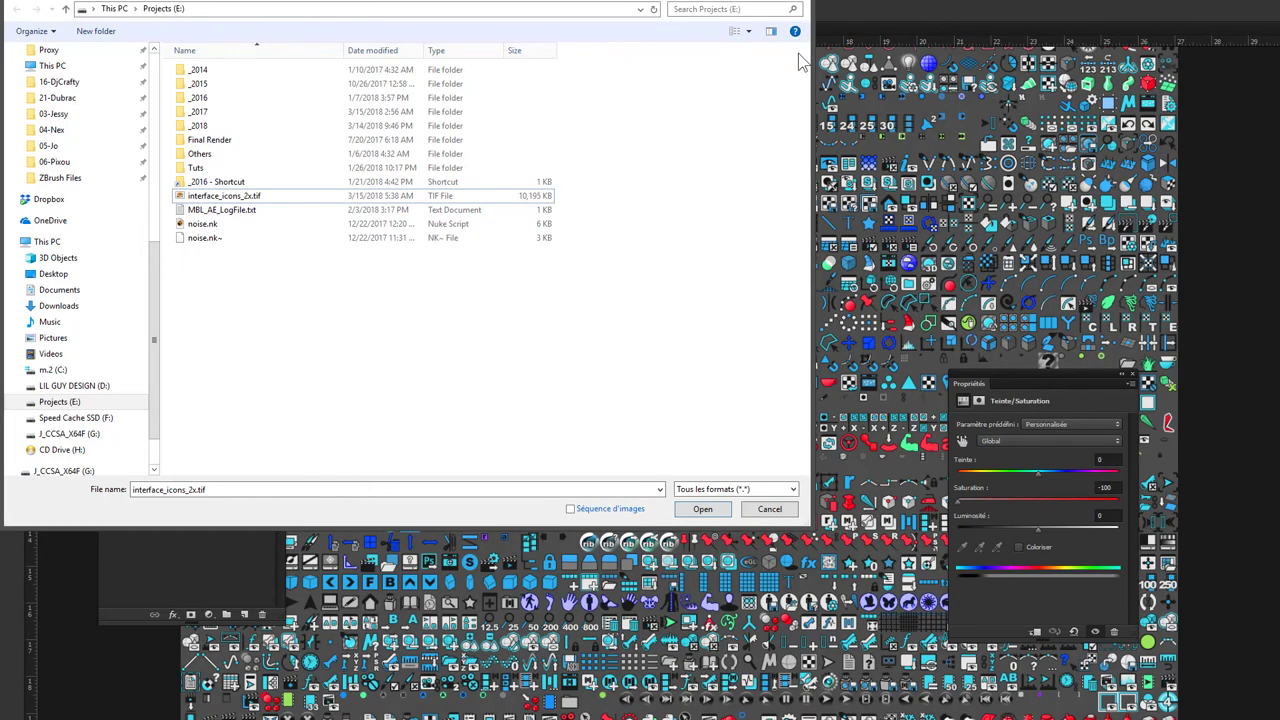
{"action": "left_click", "coordinate": [802, 10]}
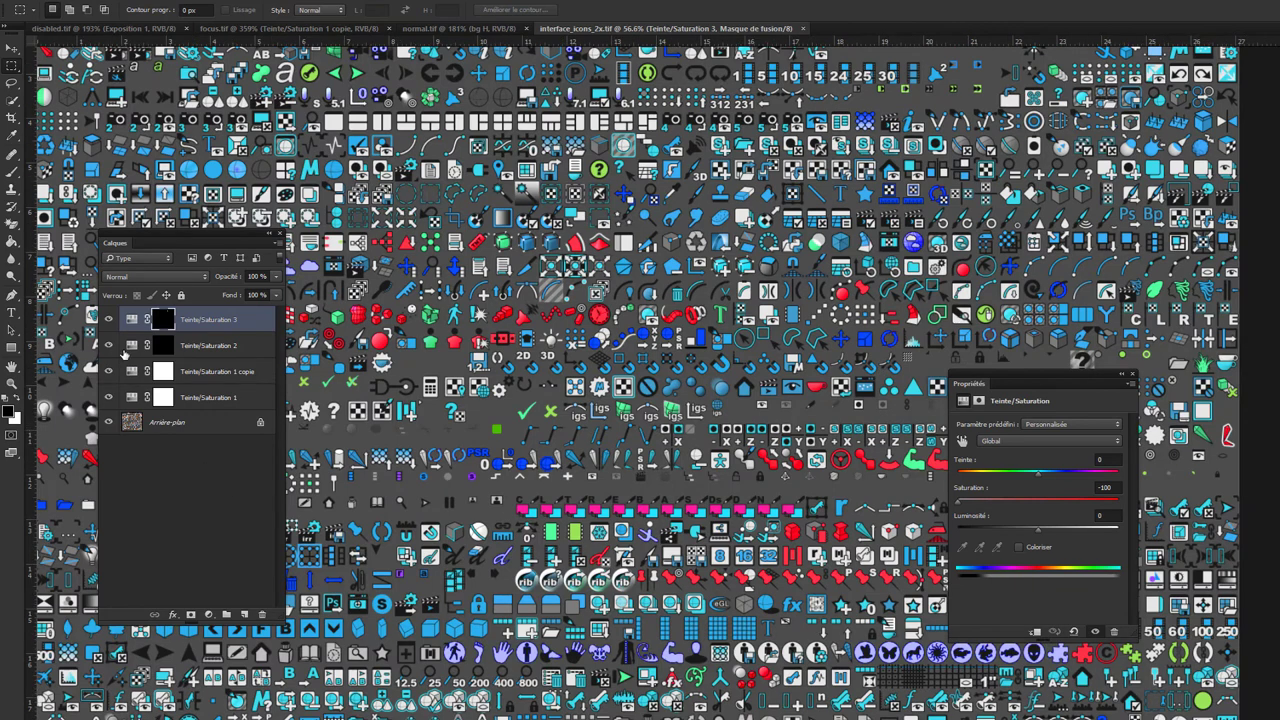
{"action": "left_click", "coordinate": [109, 319]}
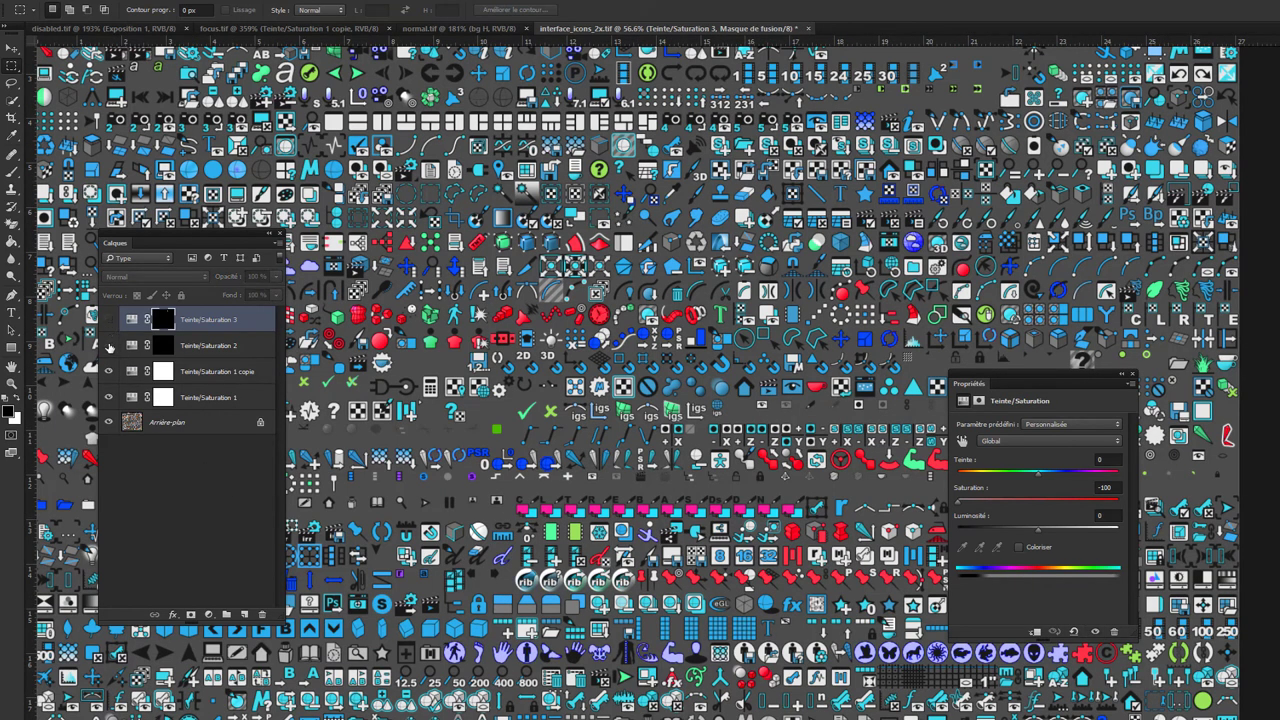
{"action": "left_click", "coordinate": [109, 345]}
{"action": "left_click", "coordinate": [110, 371]}
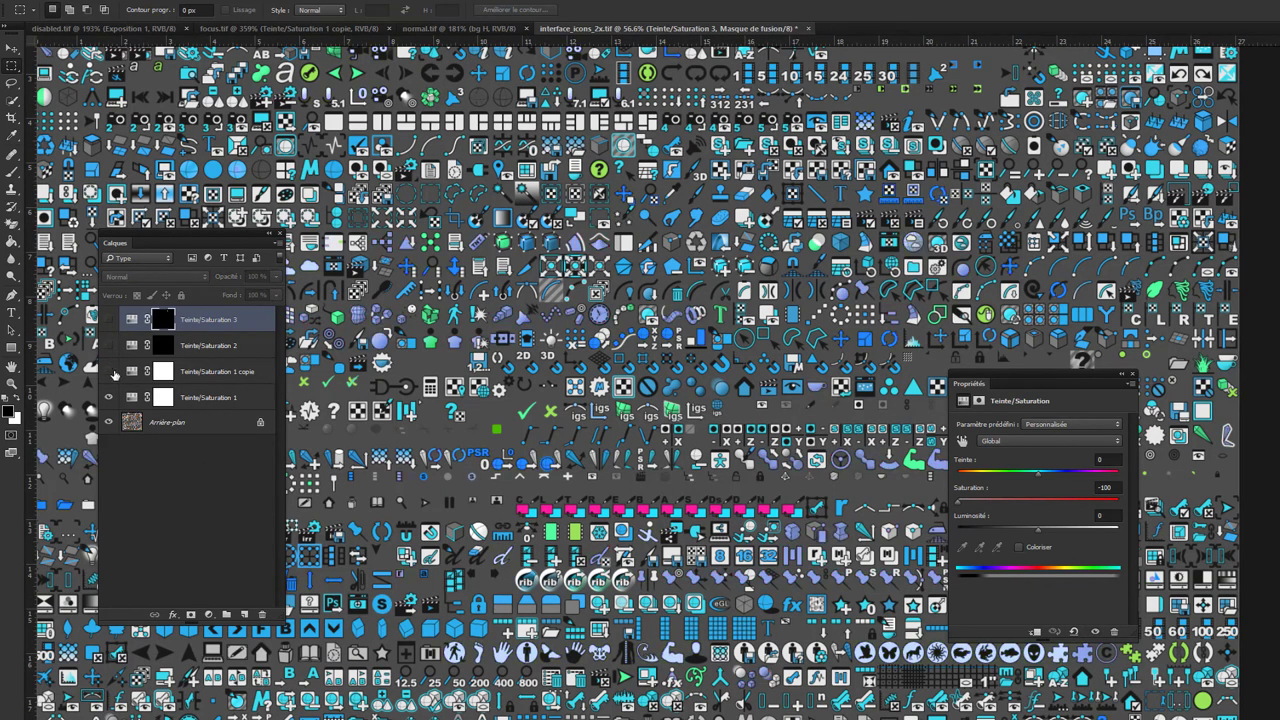
{"action": "left_click", "coordinate": [110, 371]}
{"action": "left_click", "coordinate": [110, 371]}
{"action": "left_click", "coordinate": [110, 371]}
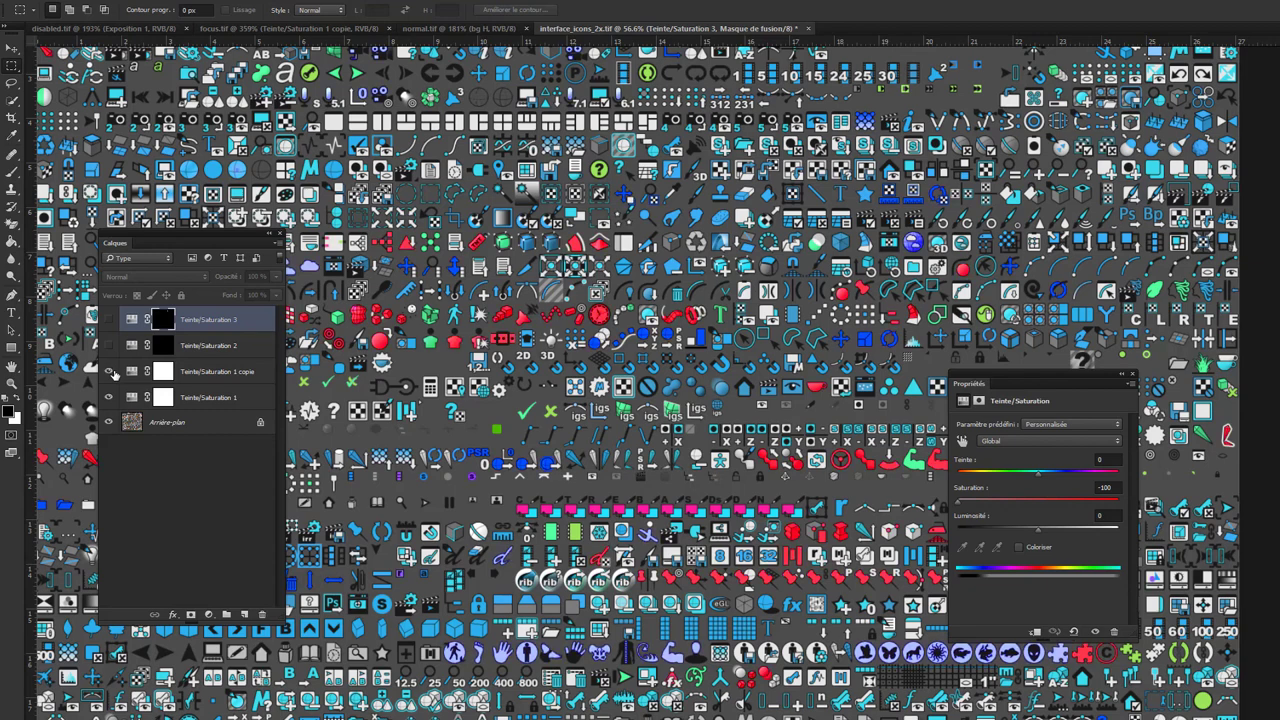
{"action": "left_click", "coordinate": [110, 371]}
{"action": "left_click", "coordinate": [110, 371]}
{"action": "left_click", "coordinate": [110, 371]}
{"action": "left_click", "coordinate": [110, 371]}
{"action": "left_click", "coordinate": [110, 371]}
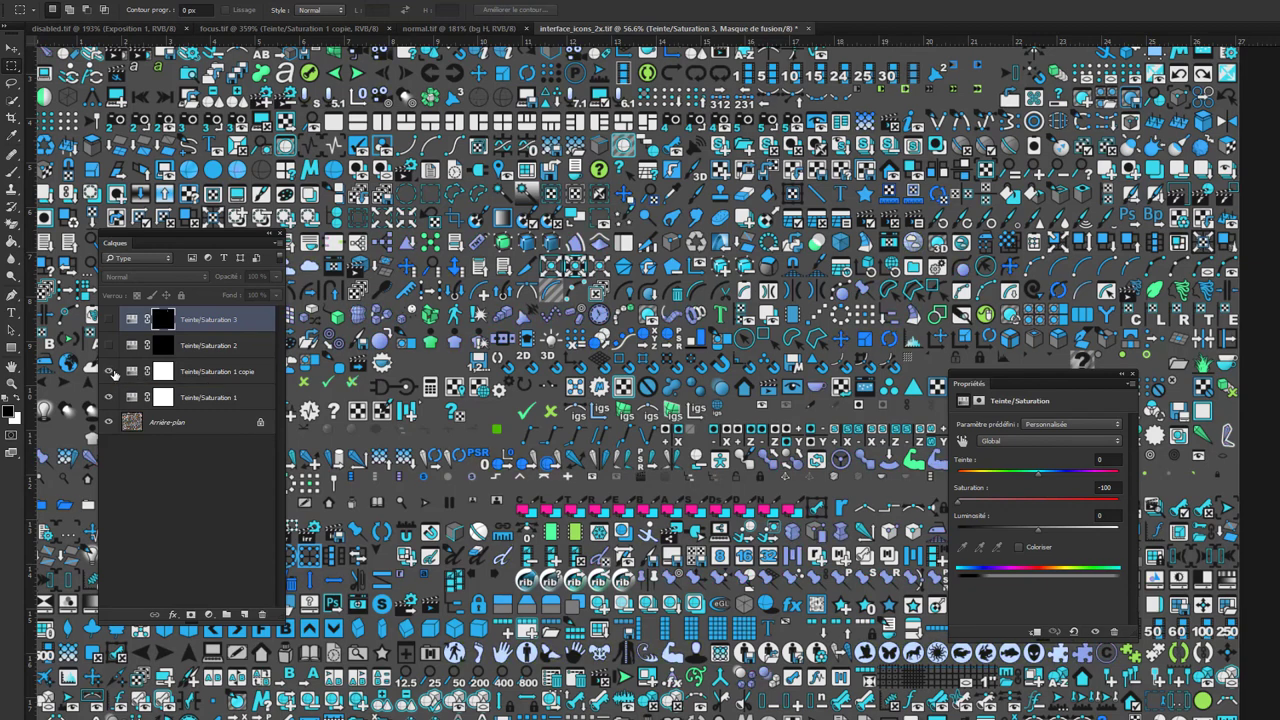
{"action": "left_click", "coordinate": [110, 371]}
{"action": "left_click", "coordinate": [110, 371]}
{"action": "mouse_move", "coordinate": [160, 245]}
{"action": "left_mouse_down"}
{"action": "mouse_move", "coordinate": [1199, 340]}
{"action": "mouse_move", "coordinate": [1231, 220]}
{"action": "left_mouse_up"}
{"action": "left_click", "coordinate": [1159, 366]}
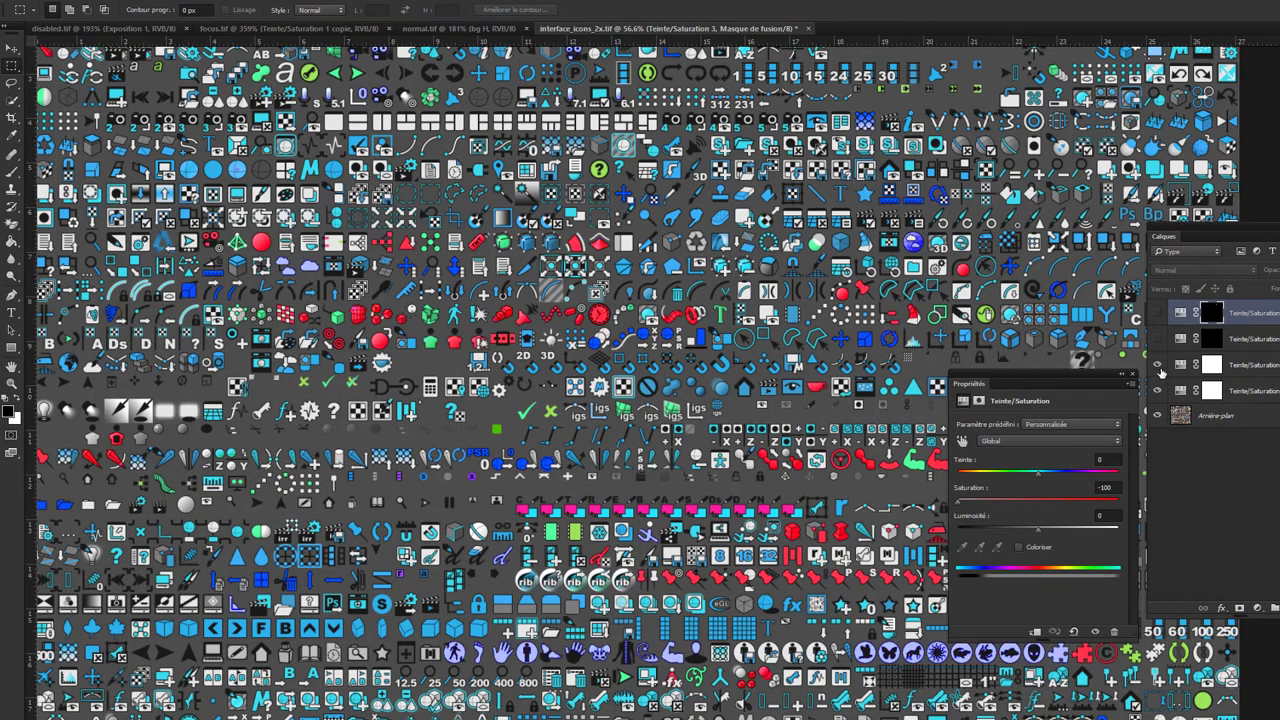
{"action": "left_click", "coordinate": [1159, 366]}
{"action": "left_click", "coordinate": [1159, 366]}
{"action": "left_click", "coordinate": [1158, 340]}
{"action": "left_click", "coordinate": [1159, 366]}
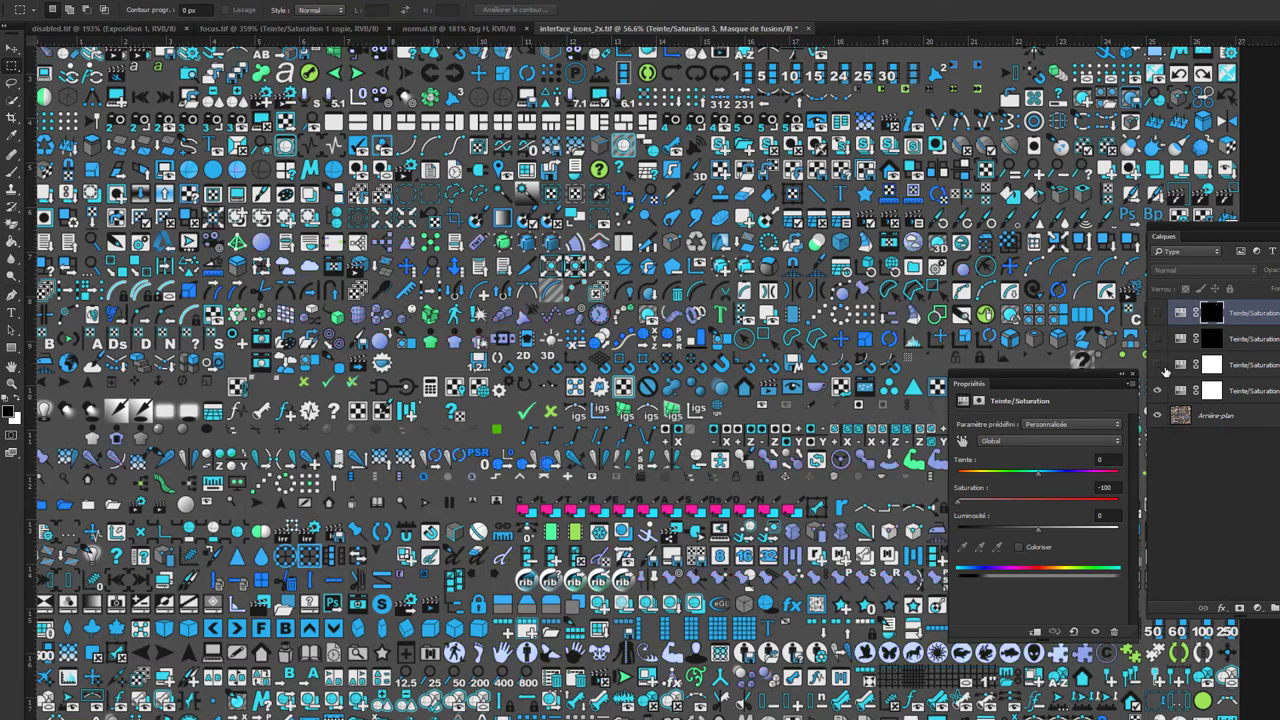
{"action": "left_click", "coordinate": [1159, 366]}
{"action": "left_click", "coordinate": [1159, 366]}
{"action": "left_click", "coordinate": [1159, 366]}
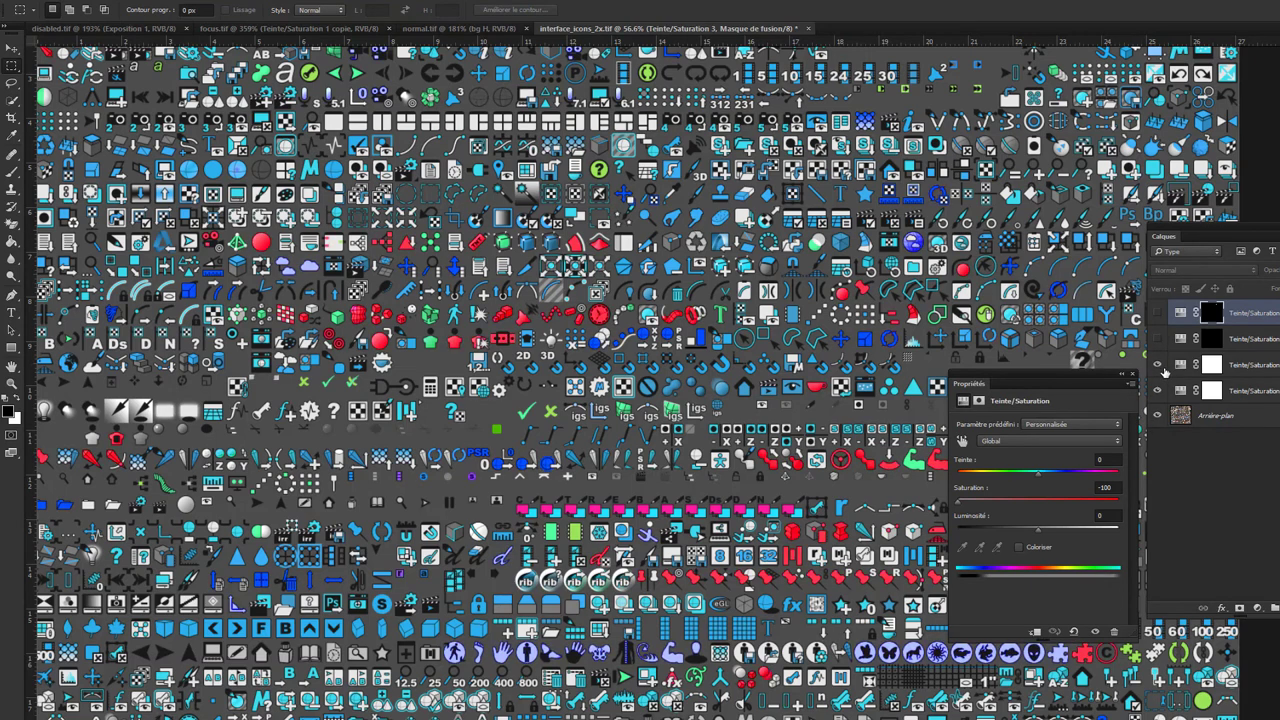
{"action": "left_click", "coordinate": [1162, 368]}
{"action": "left_click", "coordinate": [1162, 368]}
{"action": "left_click", "coordinate": [1162, 368]}
{"action": "left_click", "coordinate": [1162, 368]}
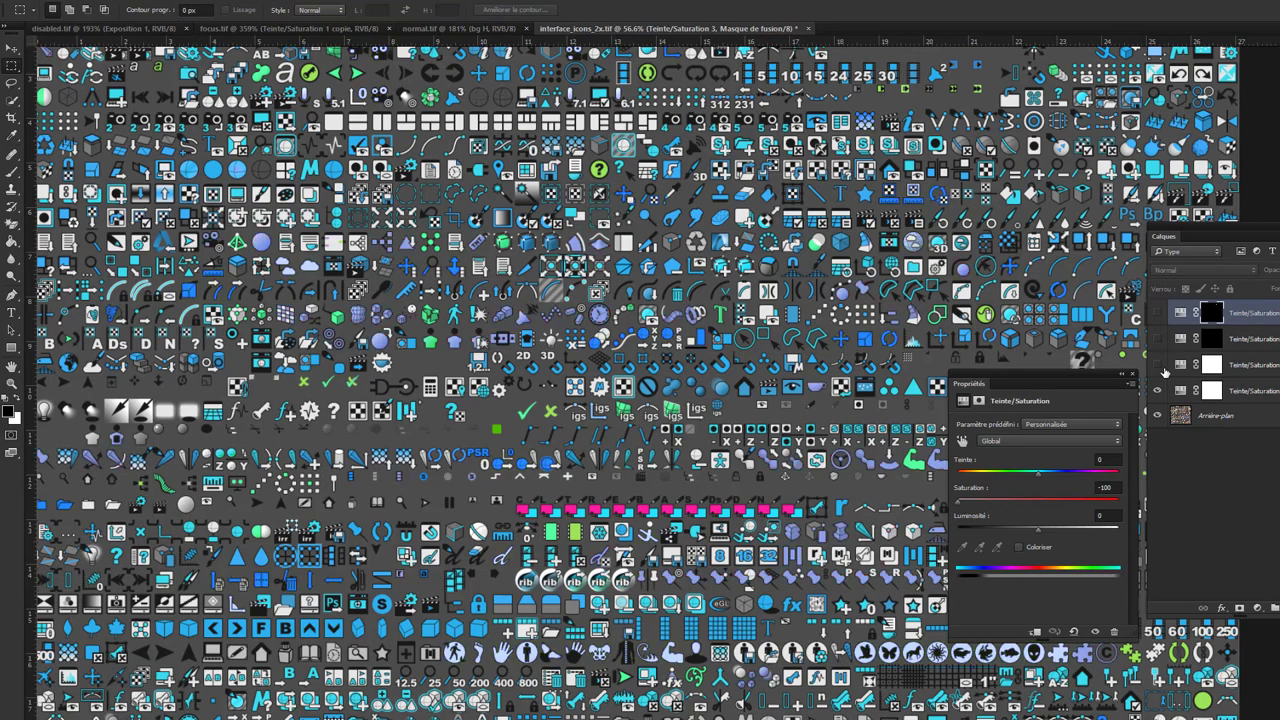
{"action": "left_click", "coordinate": [1162, 368]}
{"action": "key", "text": "ctrl+plus"}
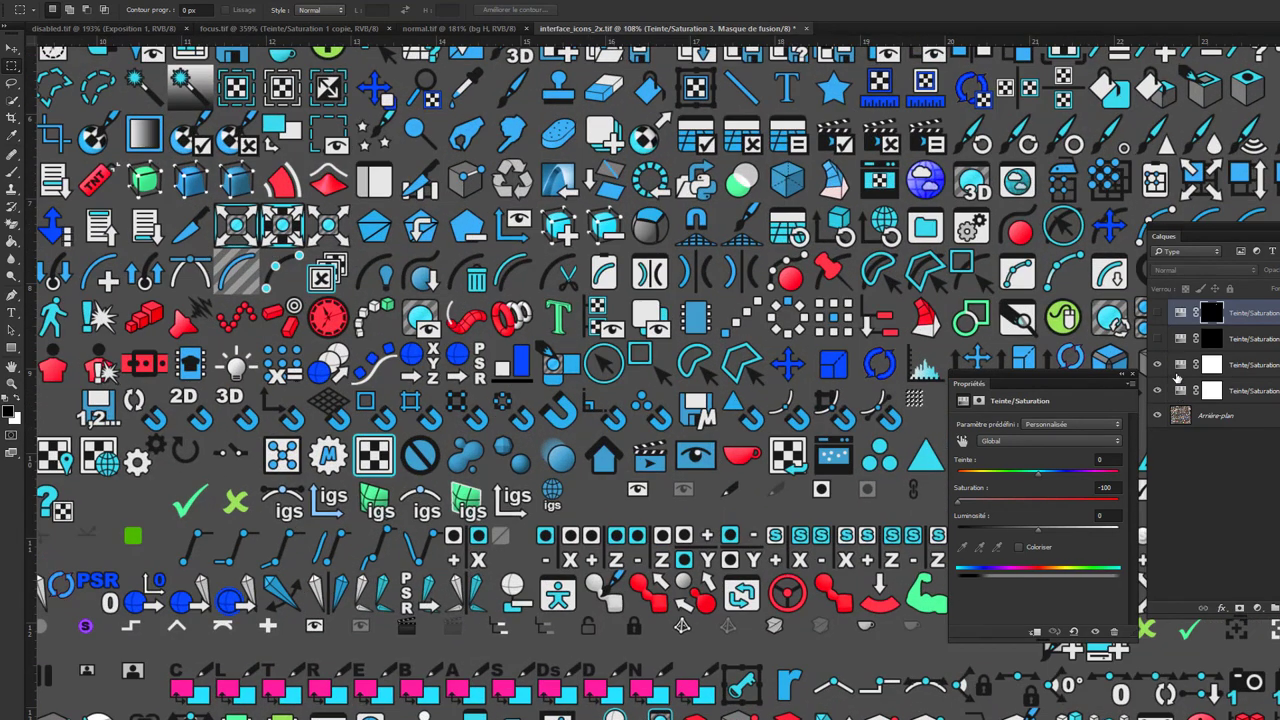
- Select the third Hue/Saturation layer and slightly shift its Cyans hue range
{"action": "left_click", "coordinate": [1180, 372]}
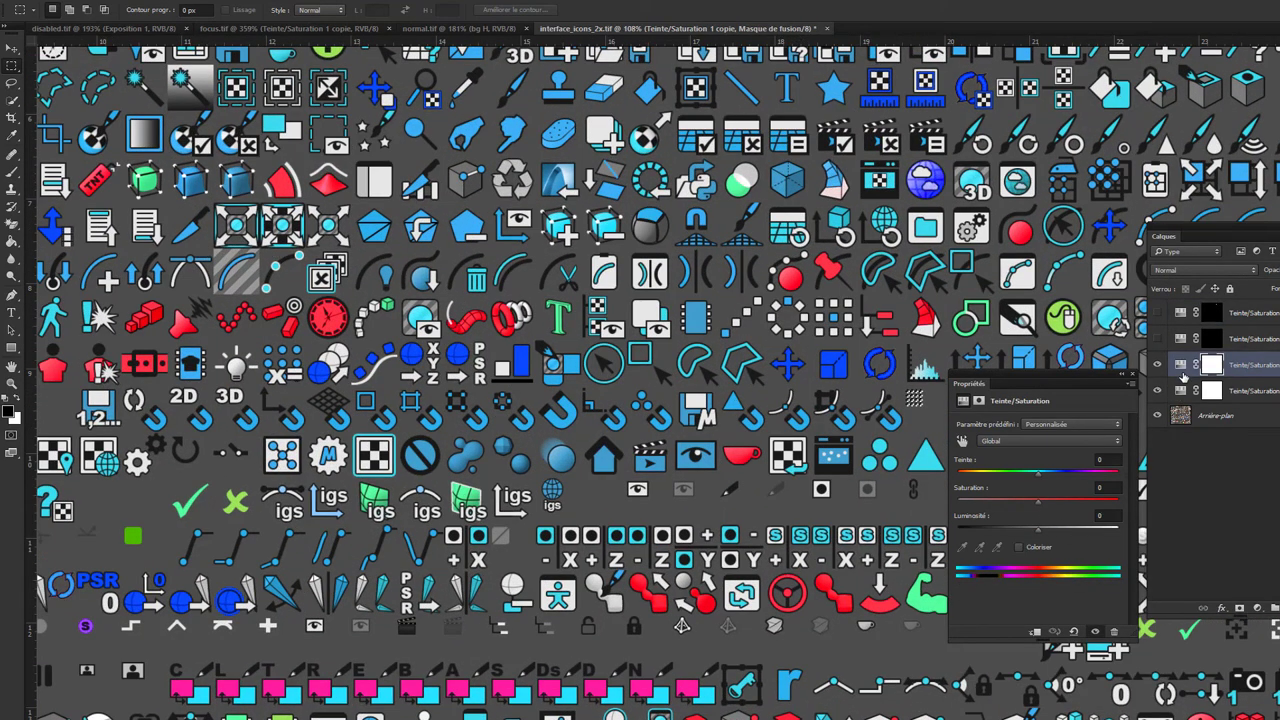
{"action": "left_click", "coordinate": [1182, 370]}
{"action": "left_click", "coordinate": [1026, 442]}
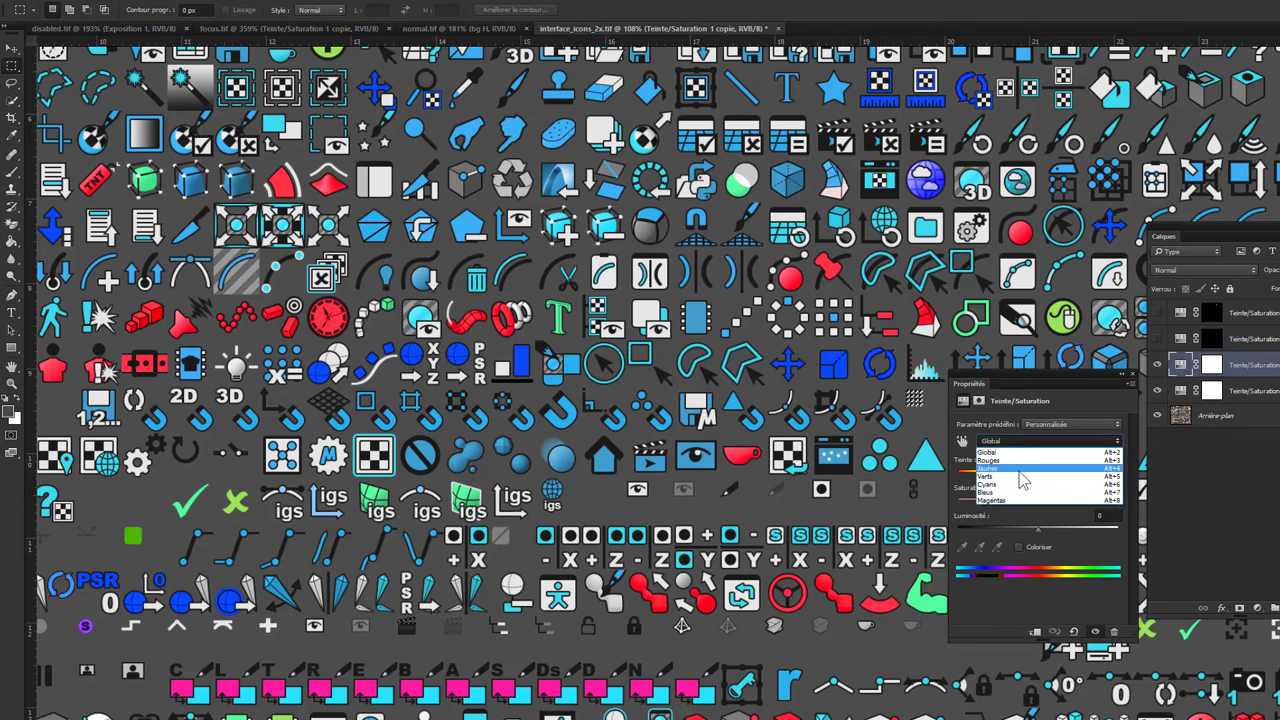
{"action": "left_click", "coordinate": [1165, 375]}
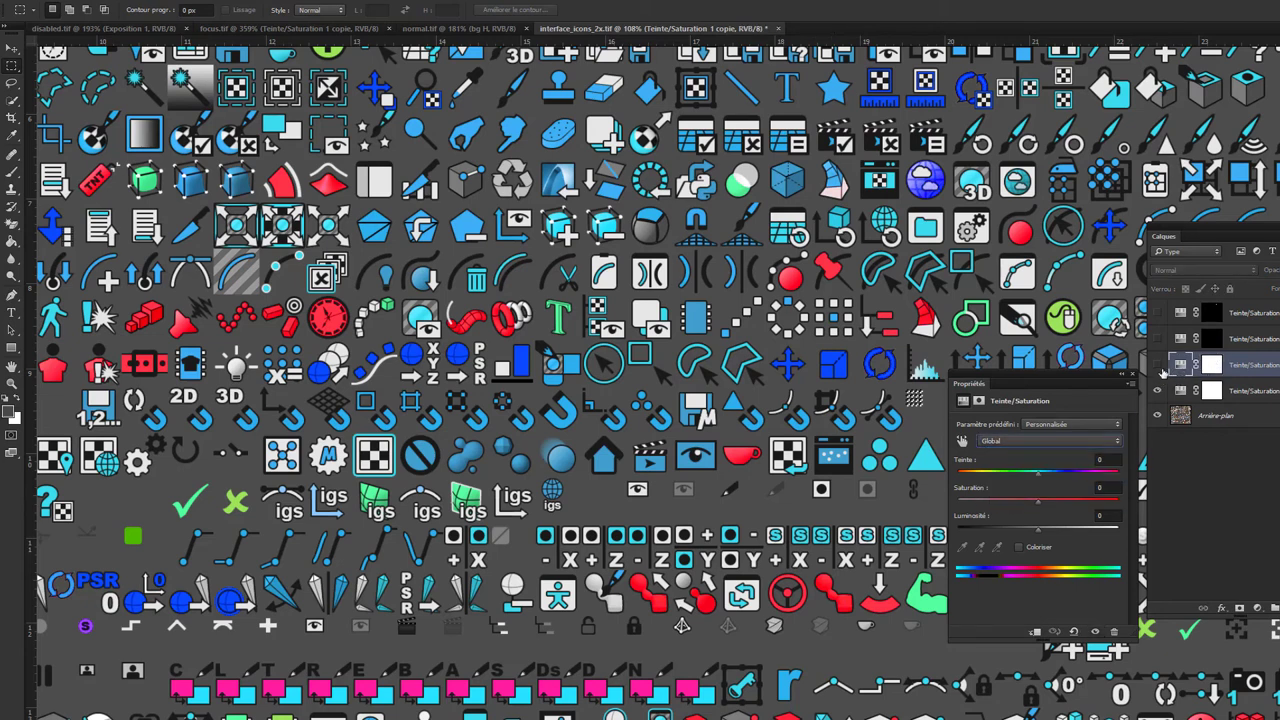
{"action": "left_click", "coordinate": [1022, 442]}
{"action": "left_click", "coordinate": [1009, 484]}
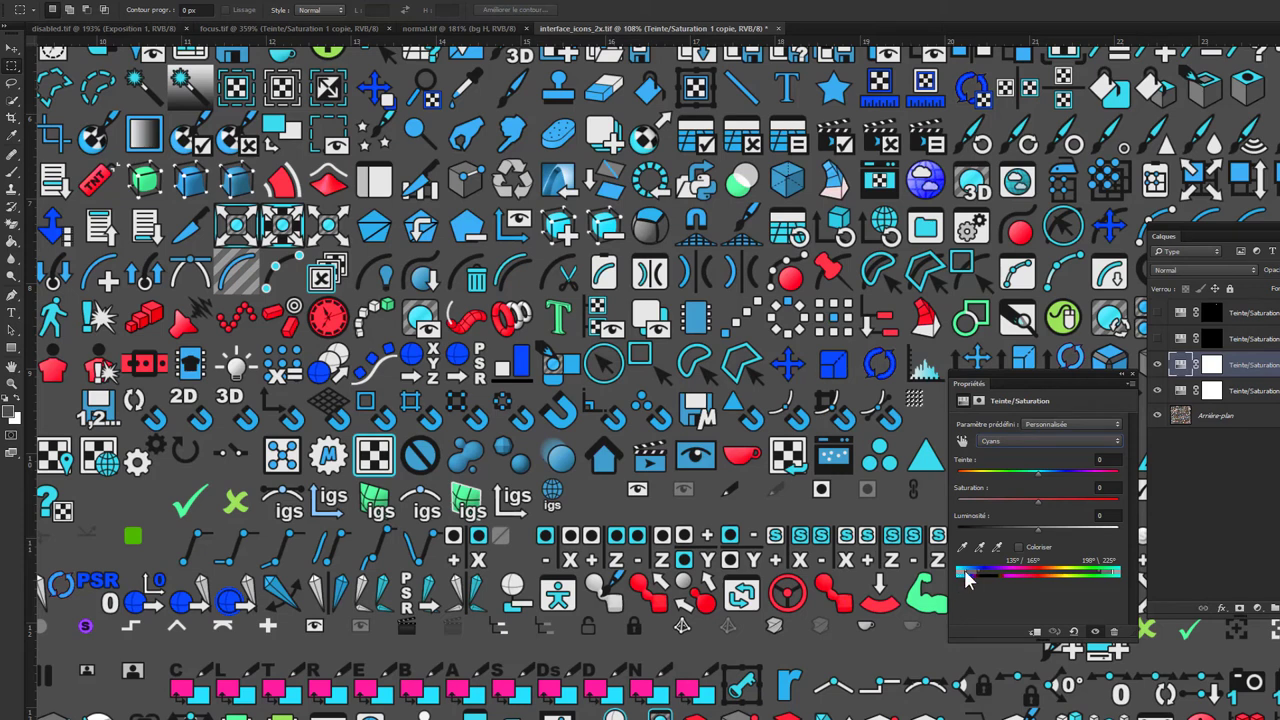
{"action": "left_click_drag", "start_coordinate": [962, 578], "coordinate": [968, 578]}
- Adjust the Bleus range sliders to about 214°/228°–269°/288° so red icons stay red
{"action": "left_click", "coordinate": [1021, 441]}
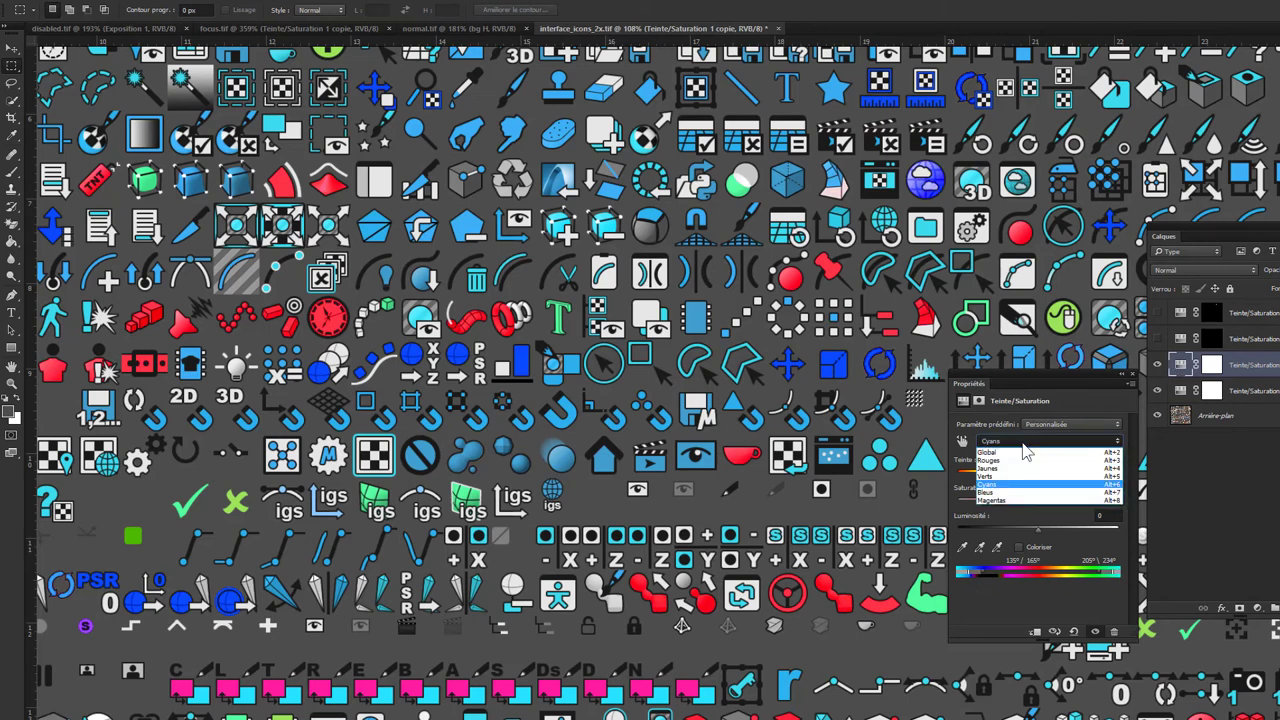
{"action": "left_click", "coordinate": [1003, 473]}
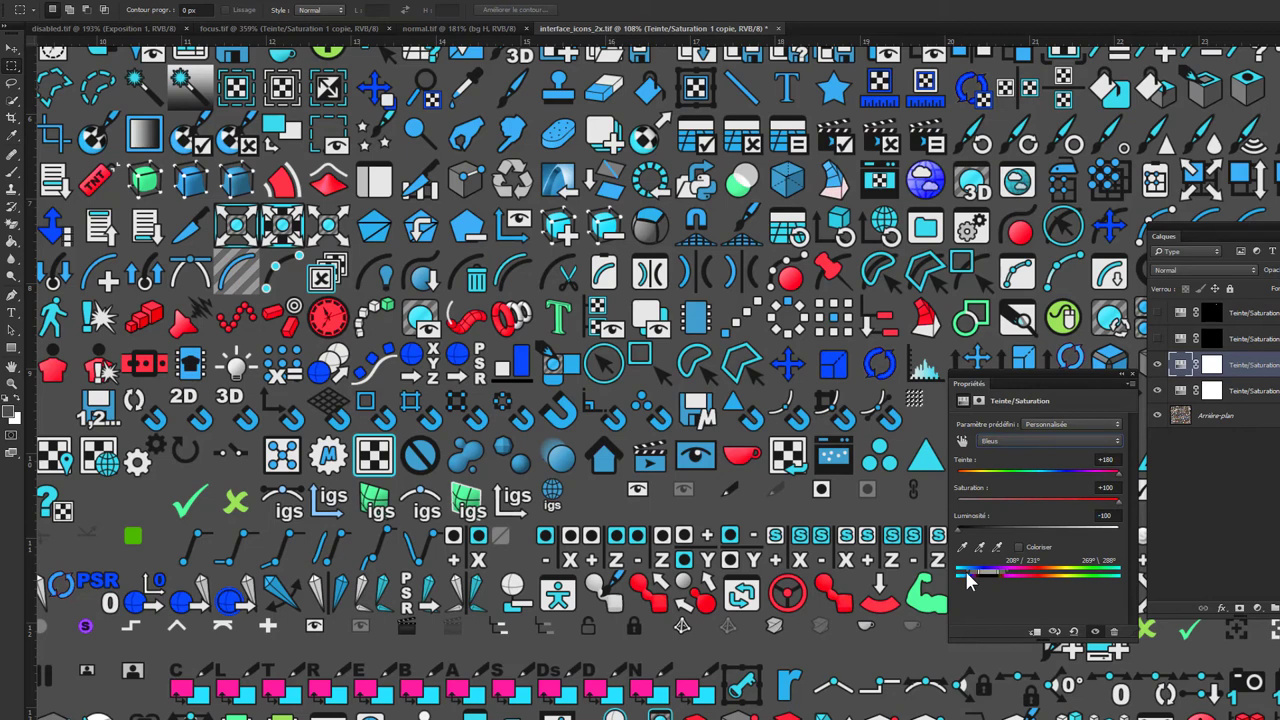
{"action": "left_click_drag", "start_coordinate": [970, 578], "coordinate": [978, 580]}
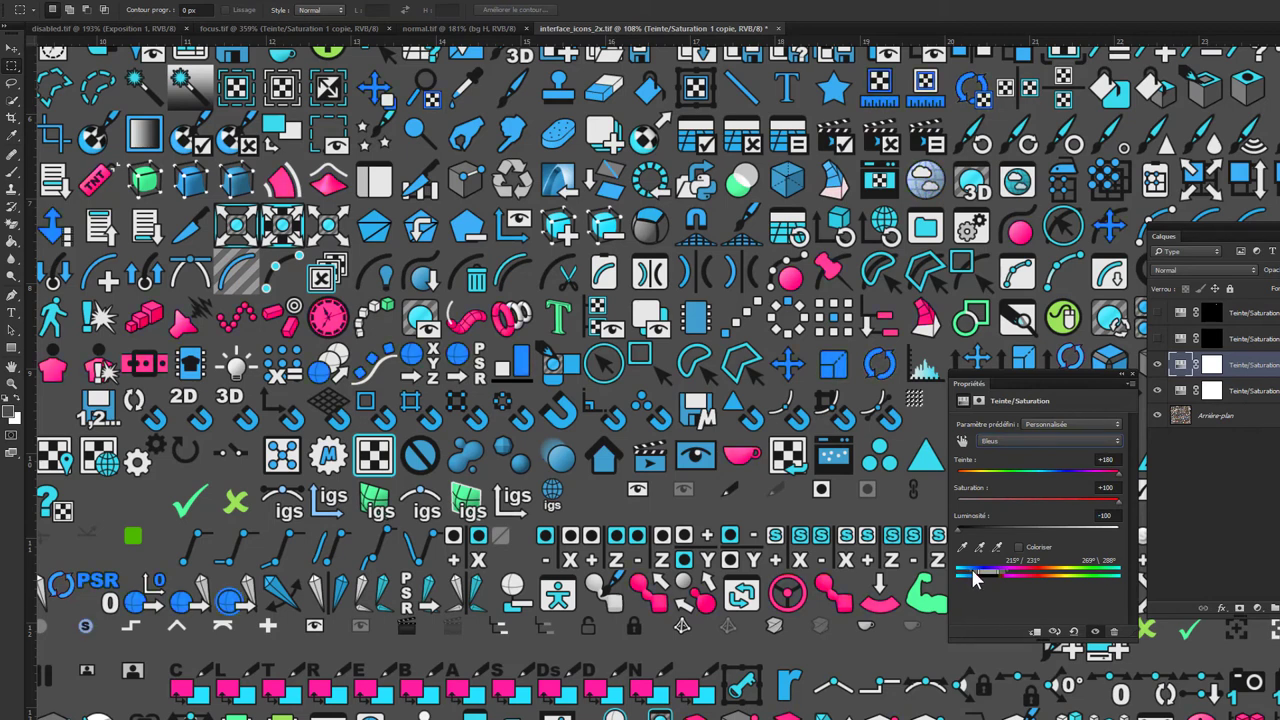
{"action": "left_click_drag", "start_coordinate": [972, 580], "coordinate": [972, 584]}
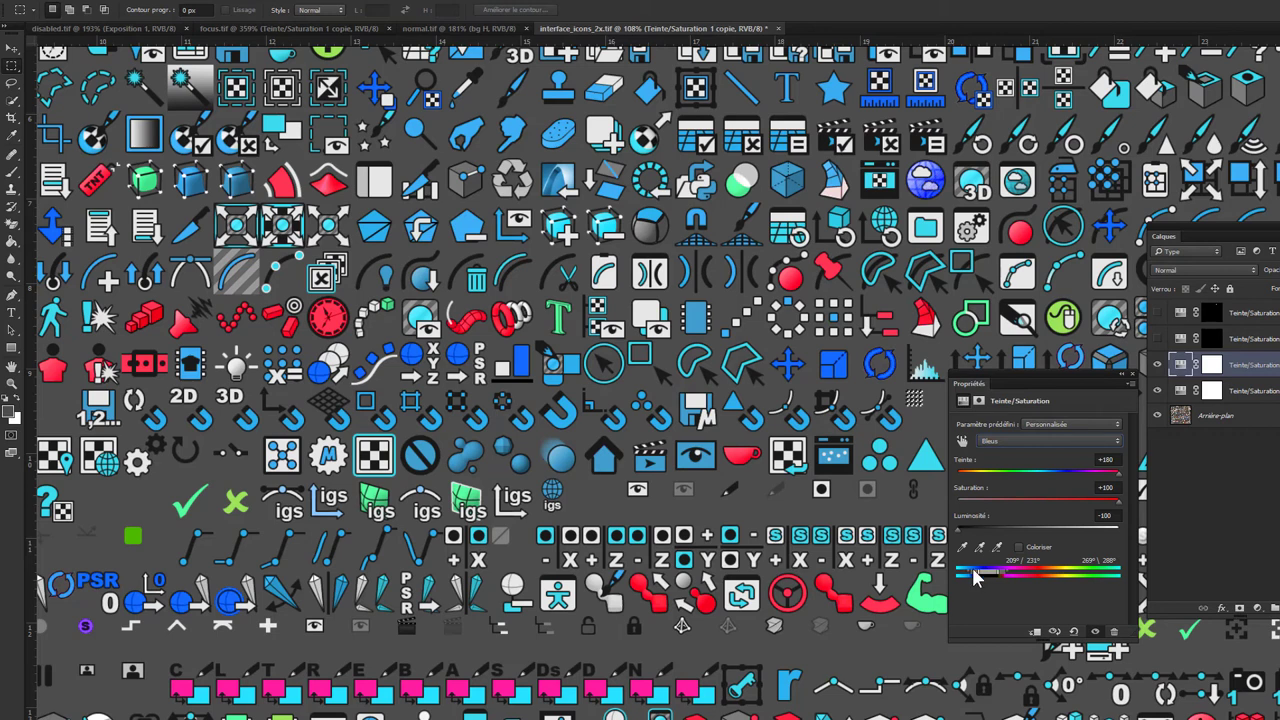
{"action": "left_click_drag", "start_coordinate": [975, 578], "coordinate": [979, 582]}
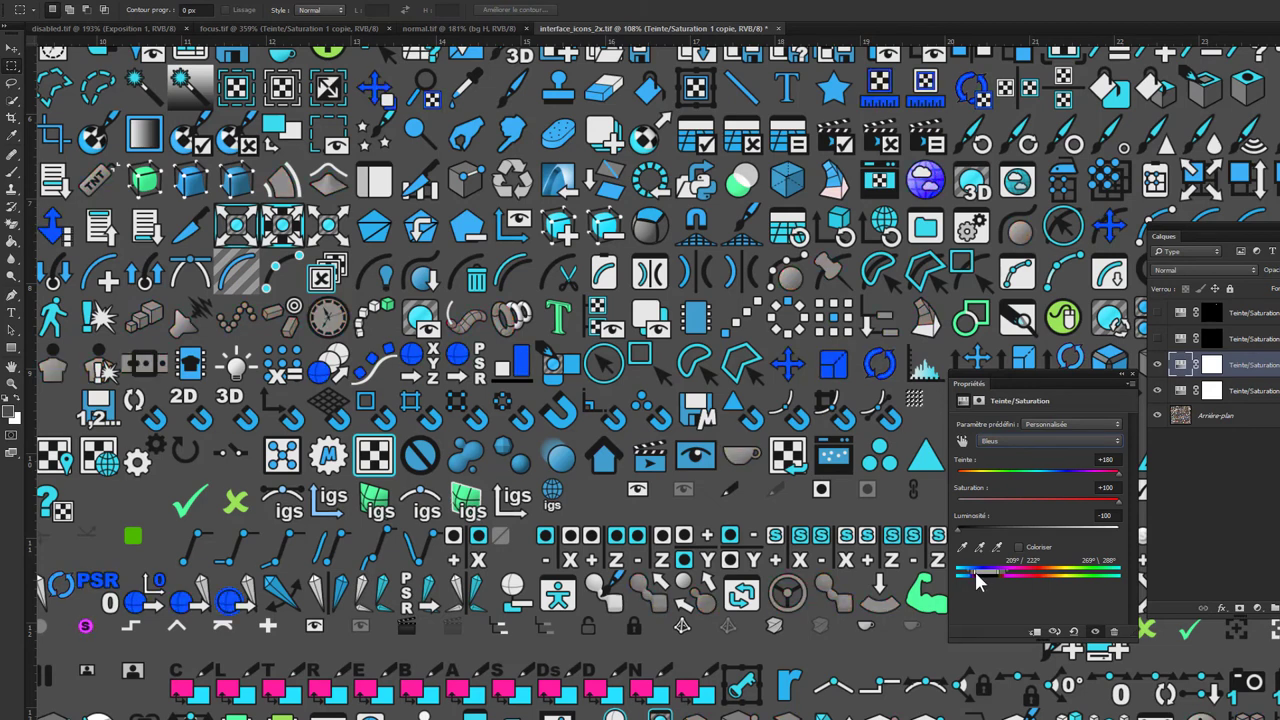
{"action": "left_click_drag", "start_coordinate": [978, 580], "coordinate": [979, 584]}
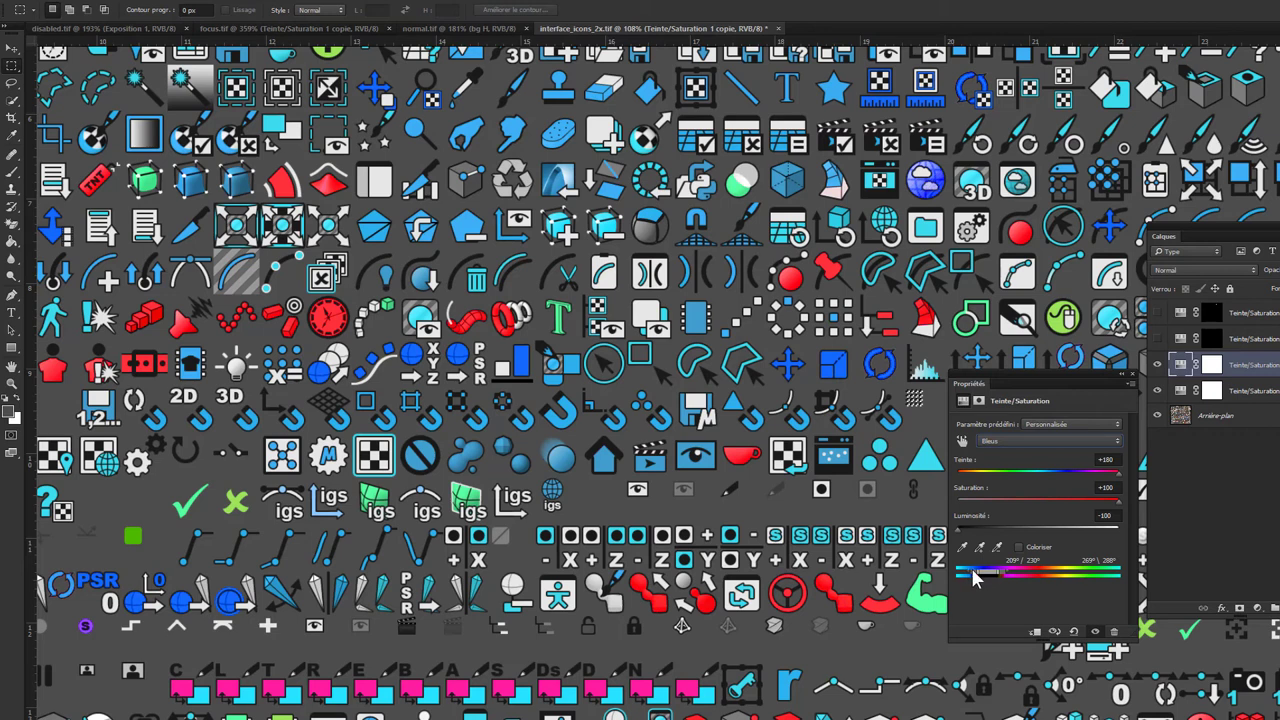
{"action": "left_click_drag", "start_coordinate": [971, 582], "coordinate": [975, 582]}
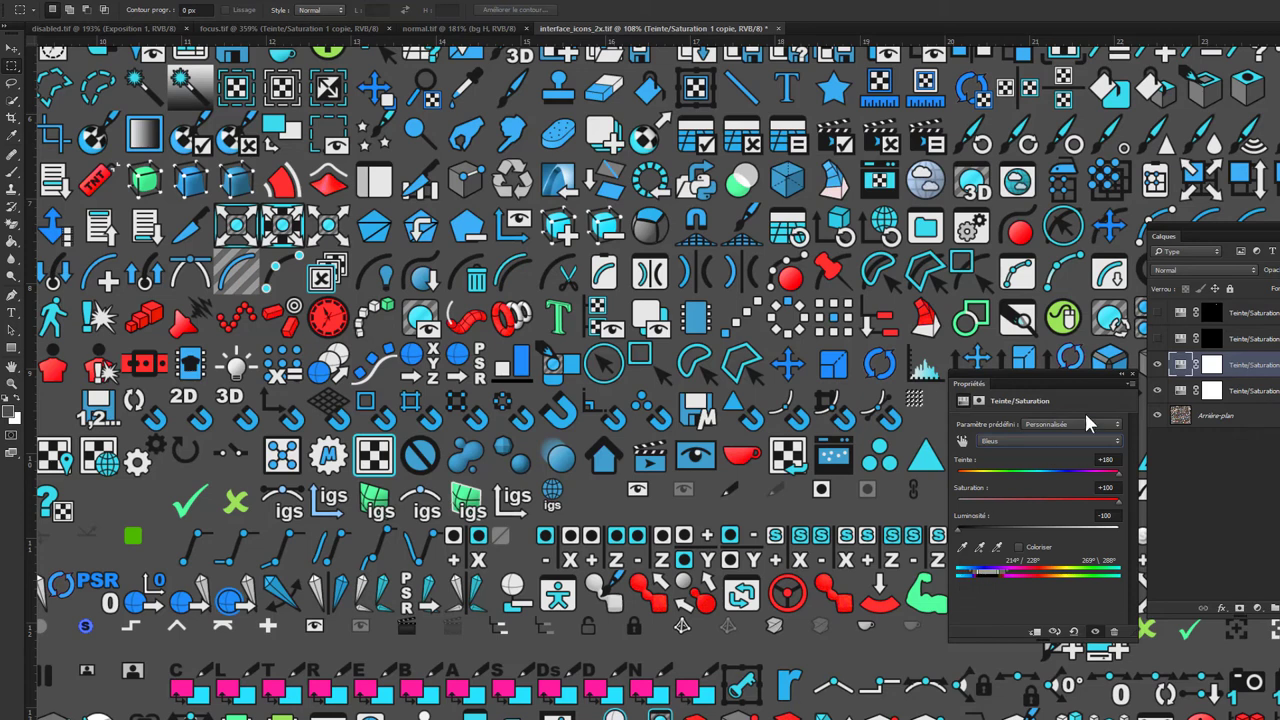
- Toggle the adjustment layer's visibility to compare the sheet with and without it
{"action": "left_click", "coordinate": [1158, 365]}
{"action": "left_click", "coordinate": [1158, 365]}
{"action": "left_click", "coordinate": [1158, 365]}
{"action": "left_click", "coordinate": [1158, 365]}
- Save interface_icons_2x.tif via Fichier > Enregistrer and return to the Fichier menu
{"action": "left_click", "coordinate": [66, 3]}
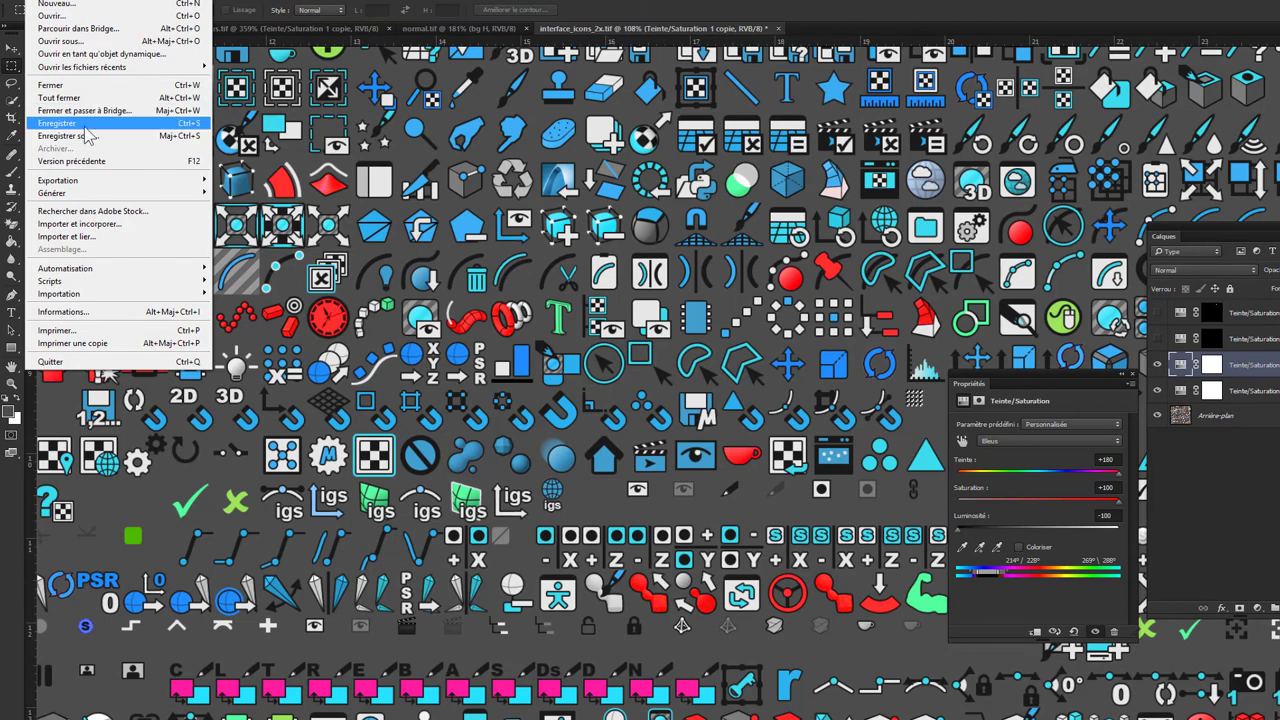
{"action": "left_click", "coordinate": [86, 125]}
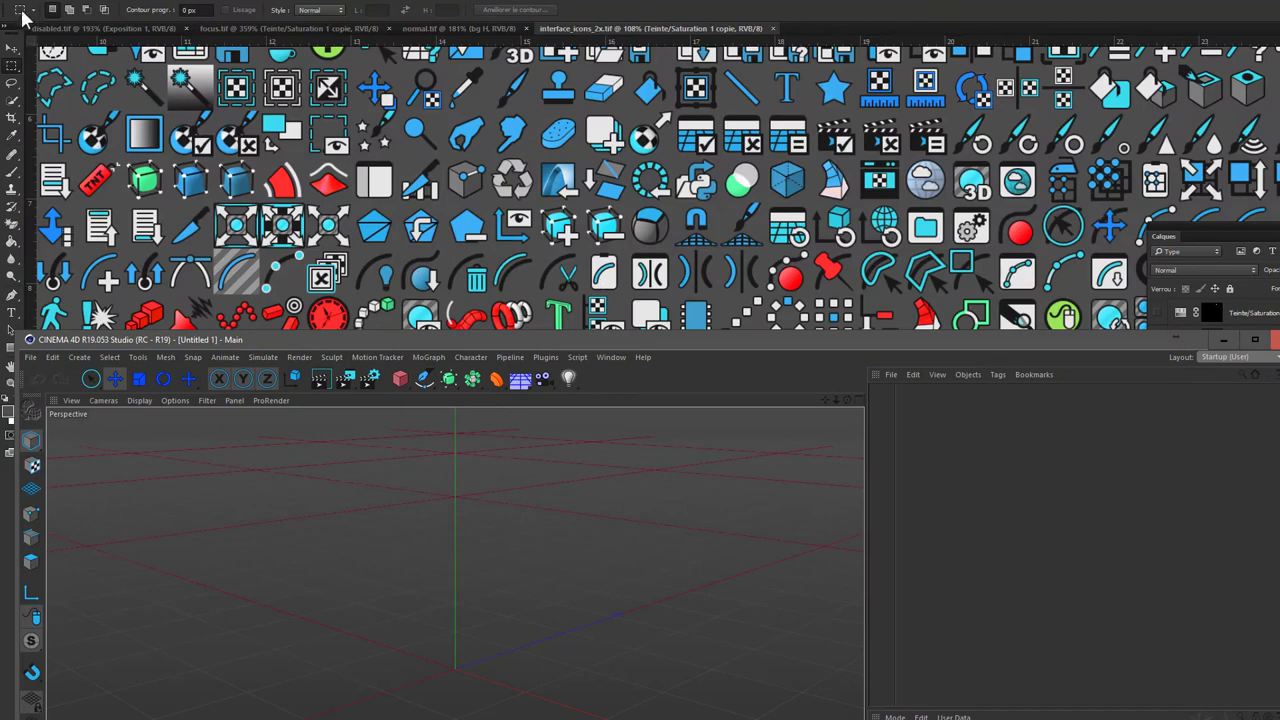
{"action": "left_click", "coordinate": [36, 7]}
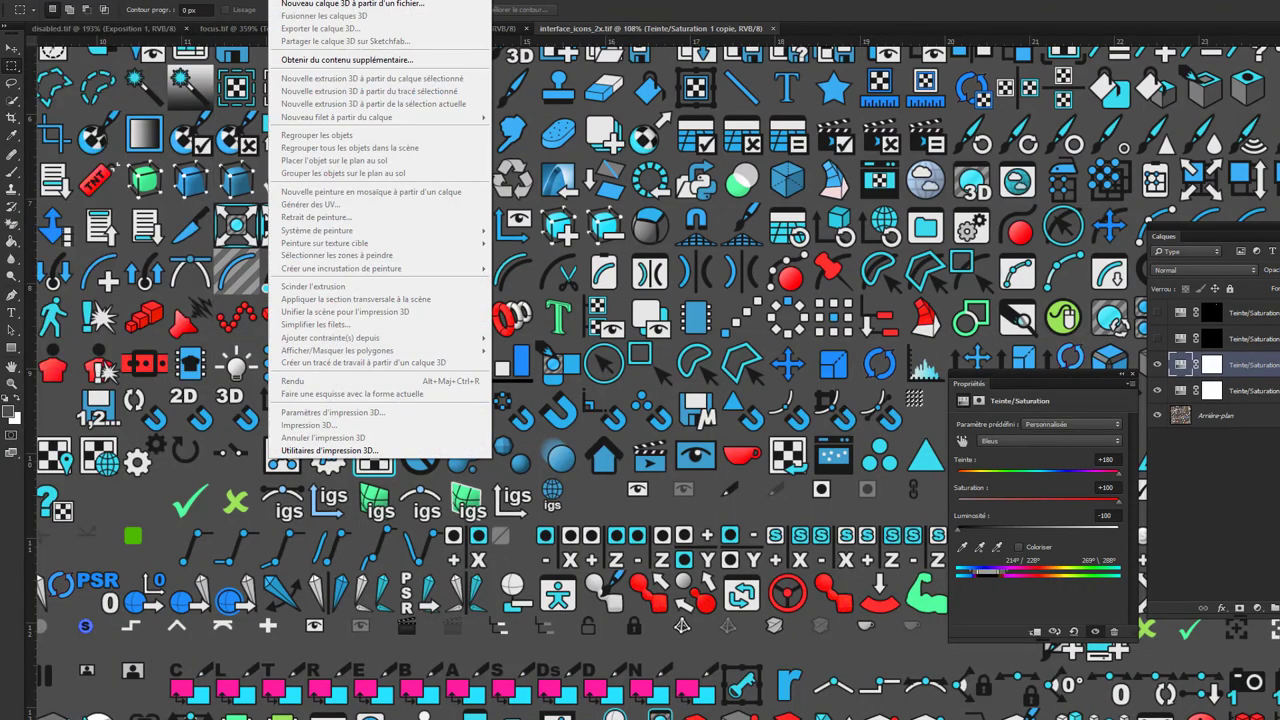
{"action": "left_click", "coordinate": [448, 1]}
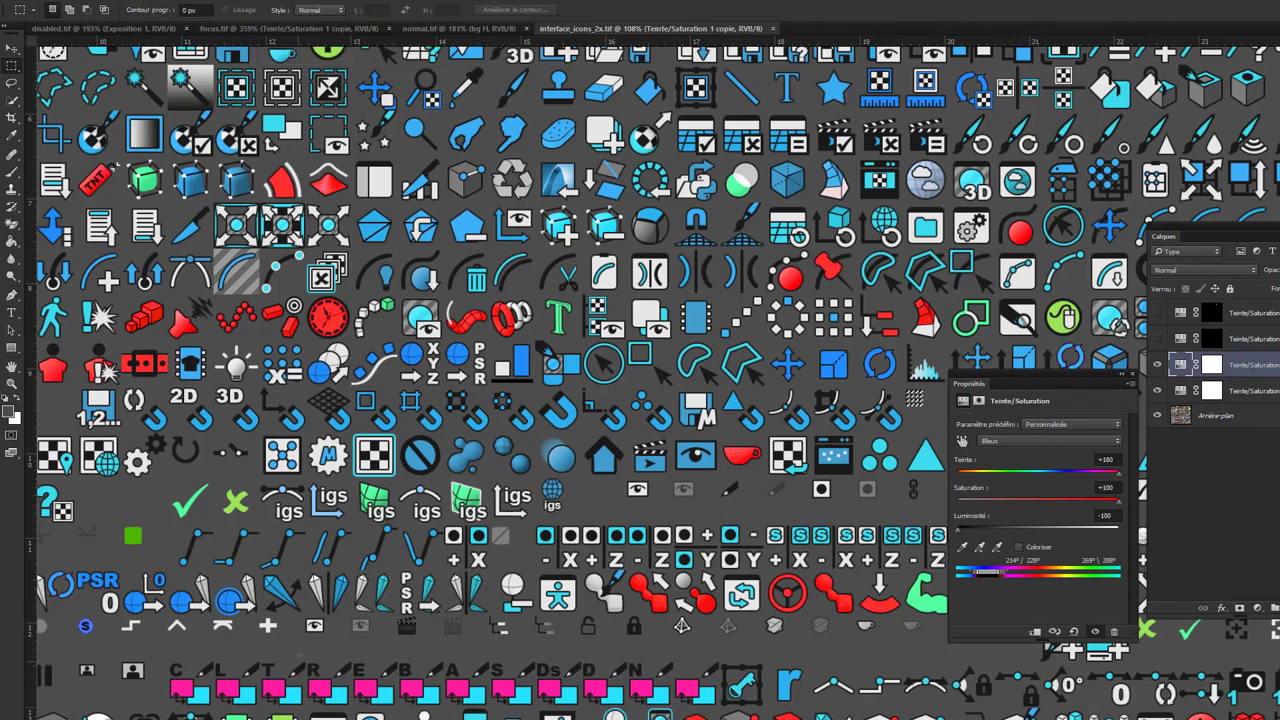
{"action": "left_click", "coordinate": [40, 5]}
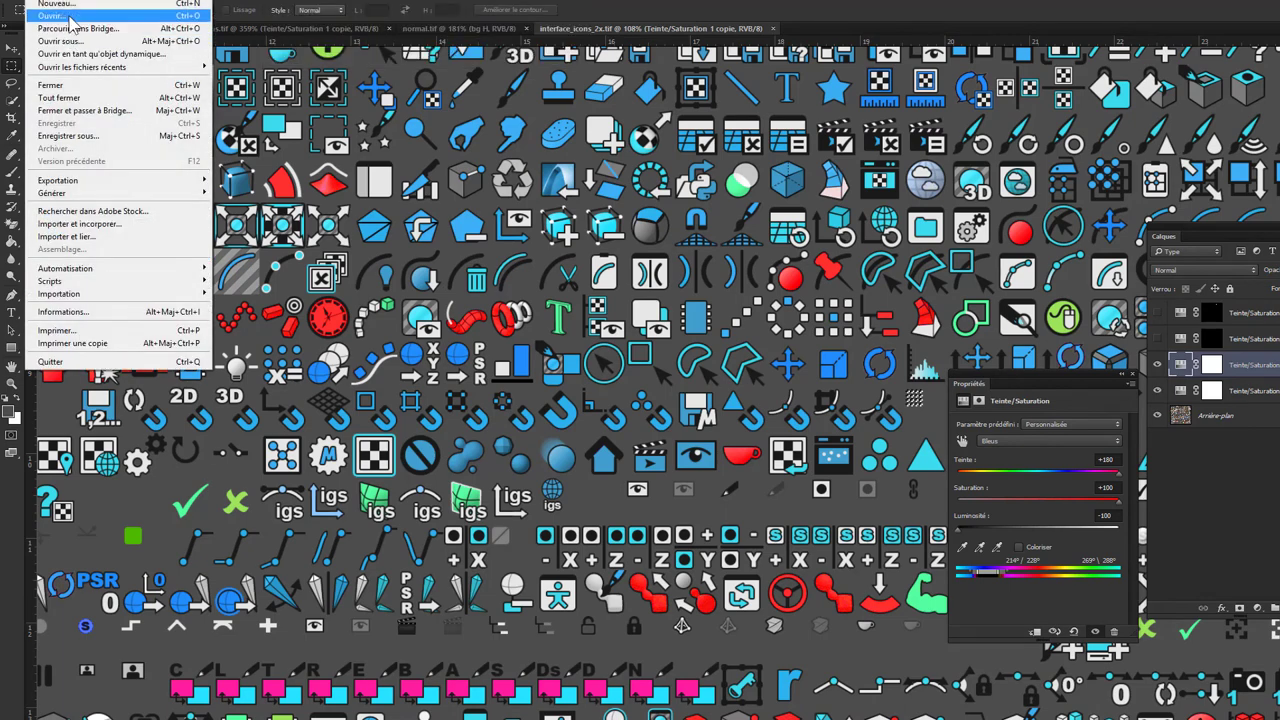
- Paste the saved sheet over interface_icons_2x.tif in the icons folder with admin access, then preview it
{"action": "left_click", "coordinate": [75, 28]}
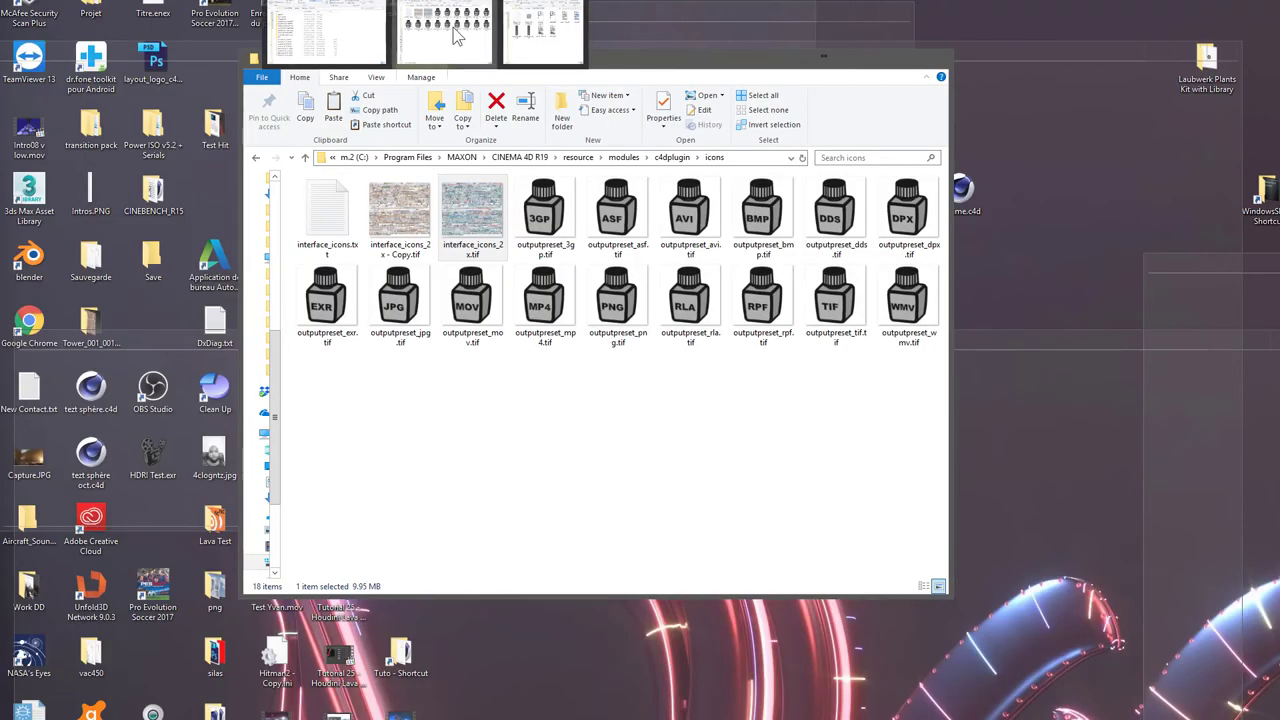
{"action": "left_click", "coordinate": [455, 35]}
{"action": "key", "text": "ctrl+v"}
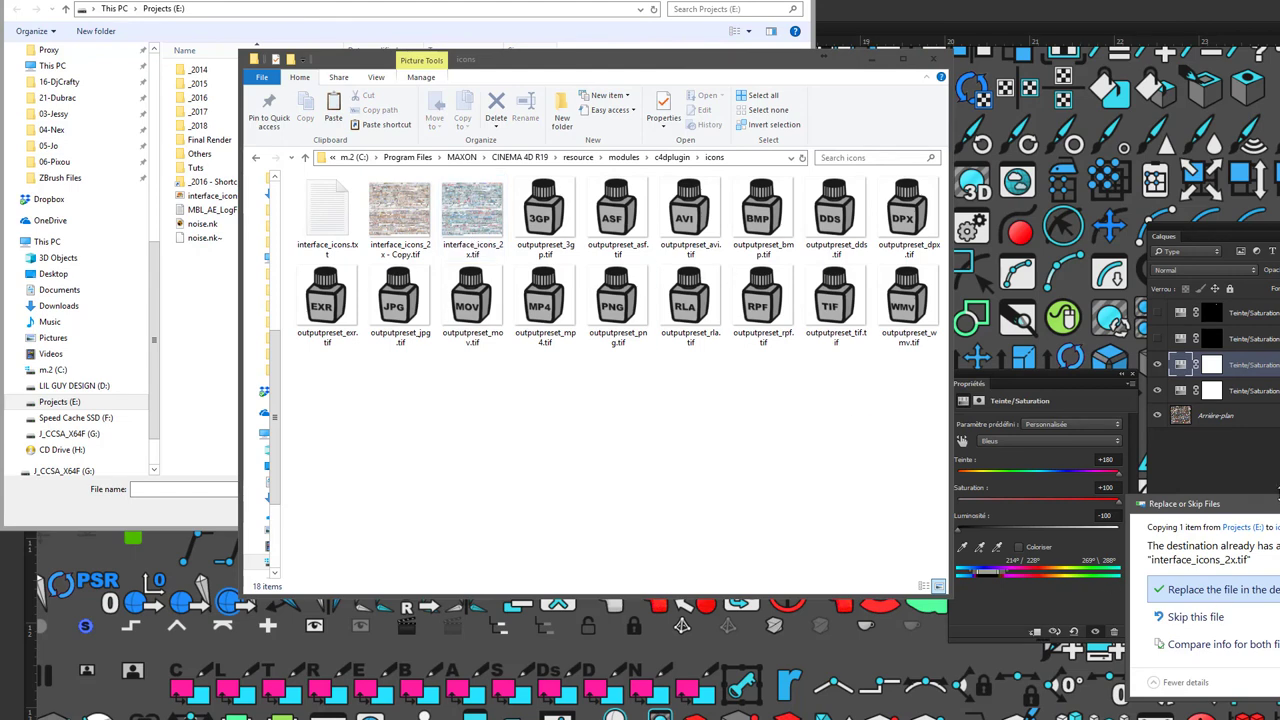
{"action": "left_click", "coordinate": [603, 400]}
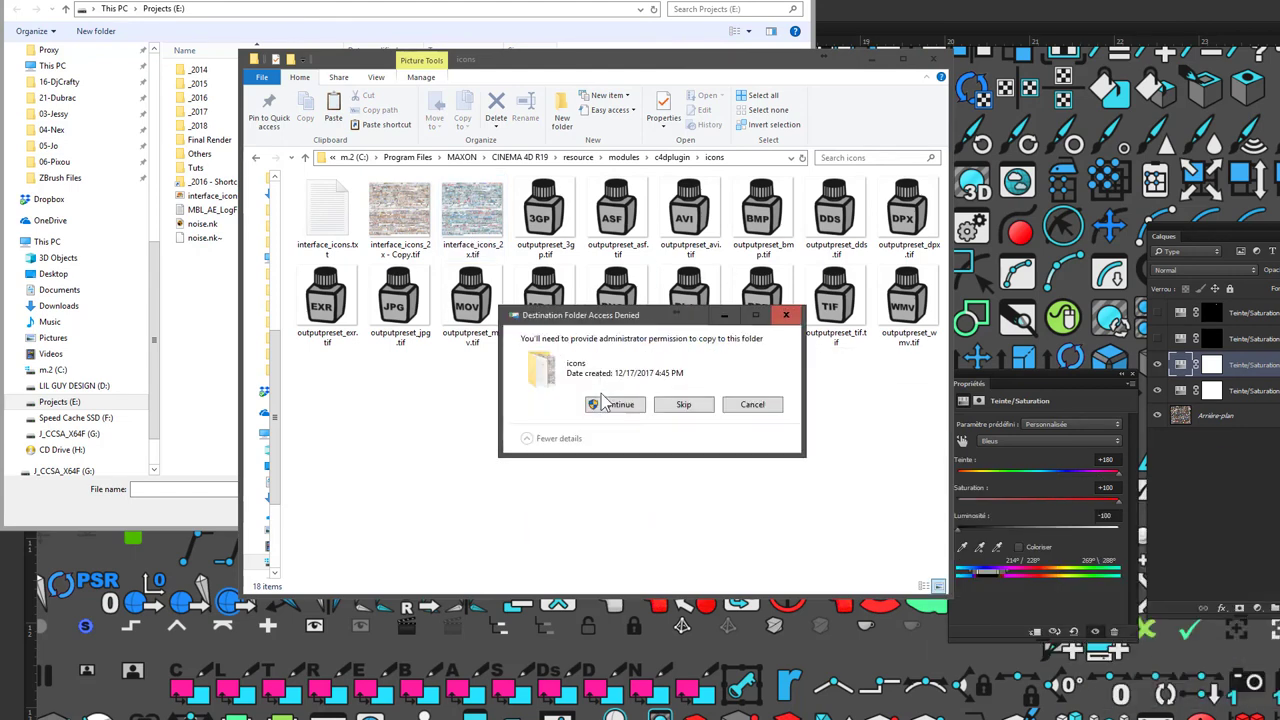
{"action": "left_click", "coordinate": [596, 412]}
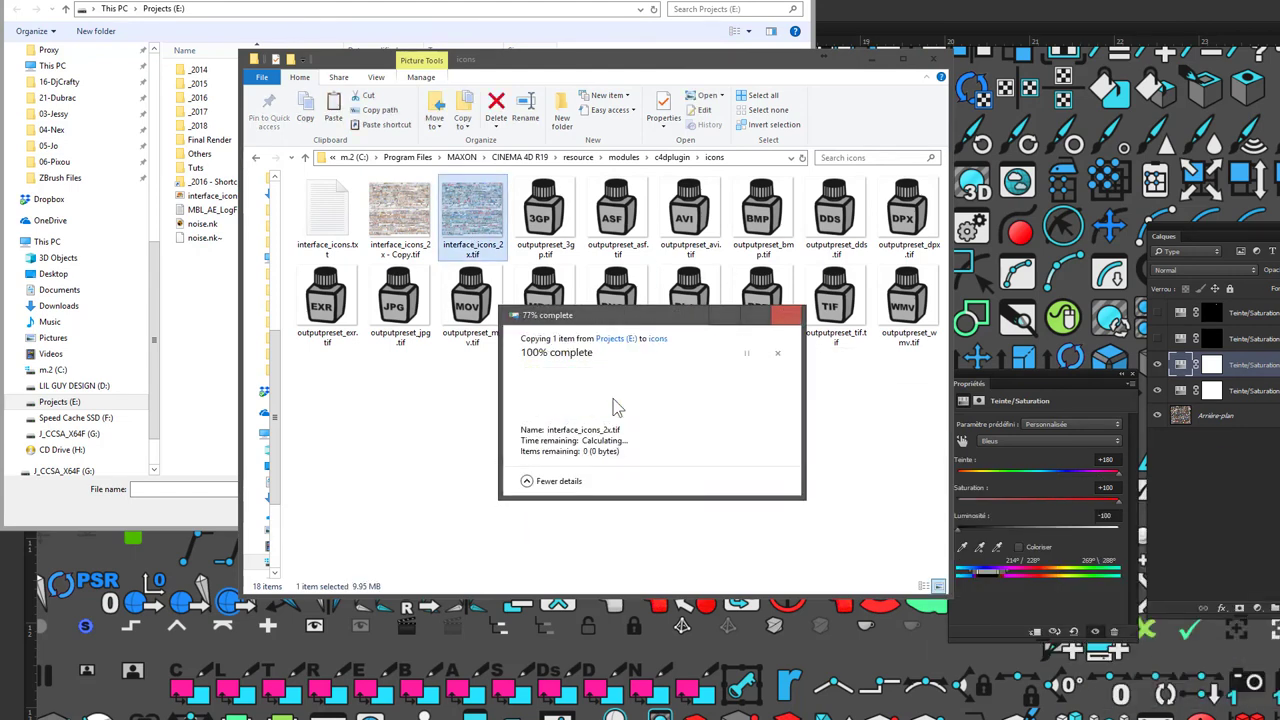
{"action": "double_click", "coordinate": [472, 212]}
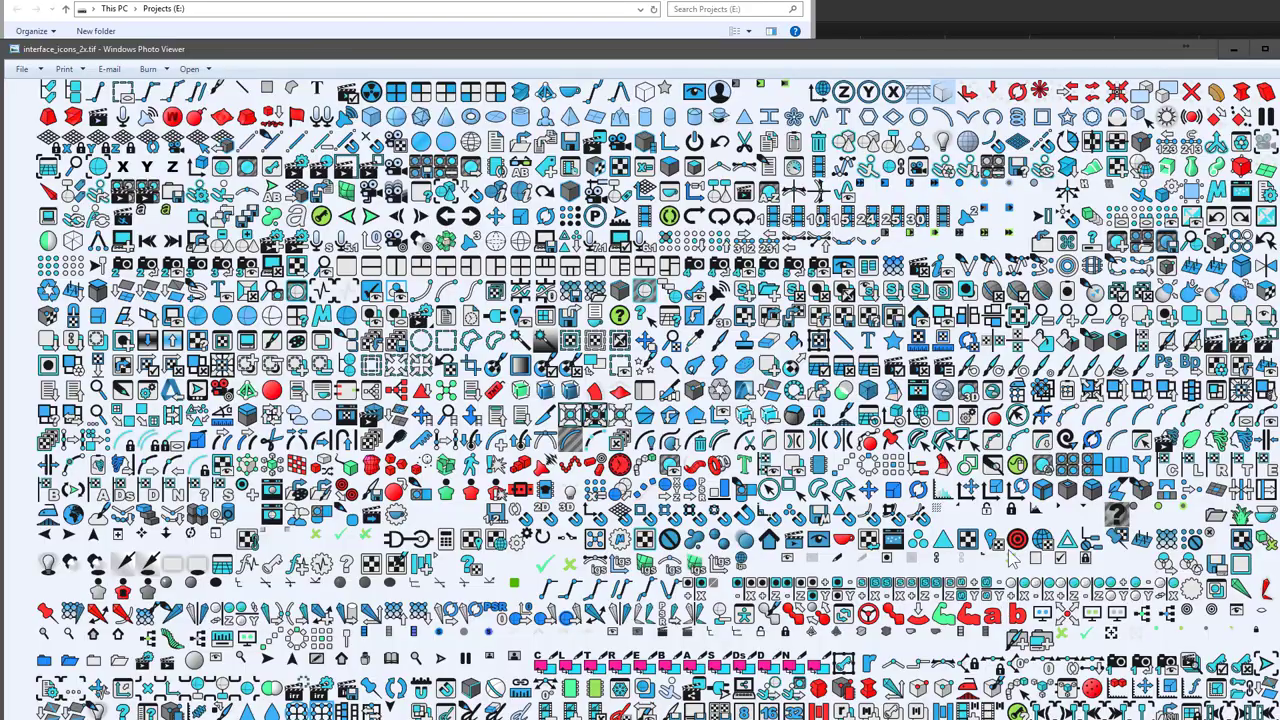
- Zoom in to check the recoloured icon sheet, close Photo Viewer, and cancel Photoshop's Open dialog
{"action": "scroll", "coordinate": [1000, 540], "scroll_direction": "up", "scroll_amount": 2}
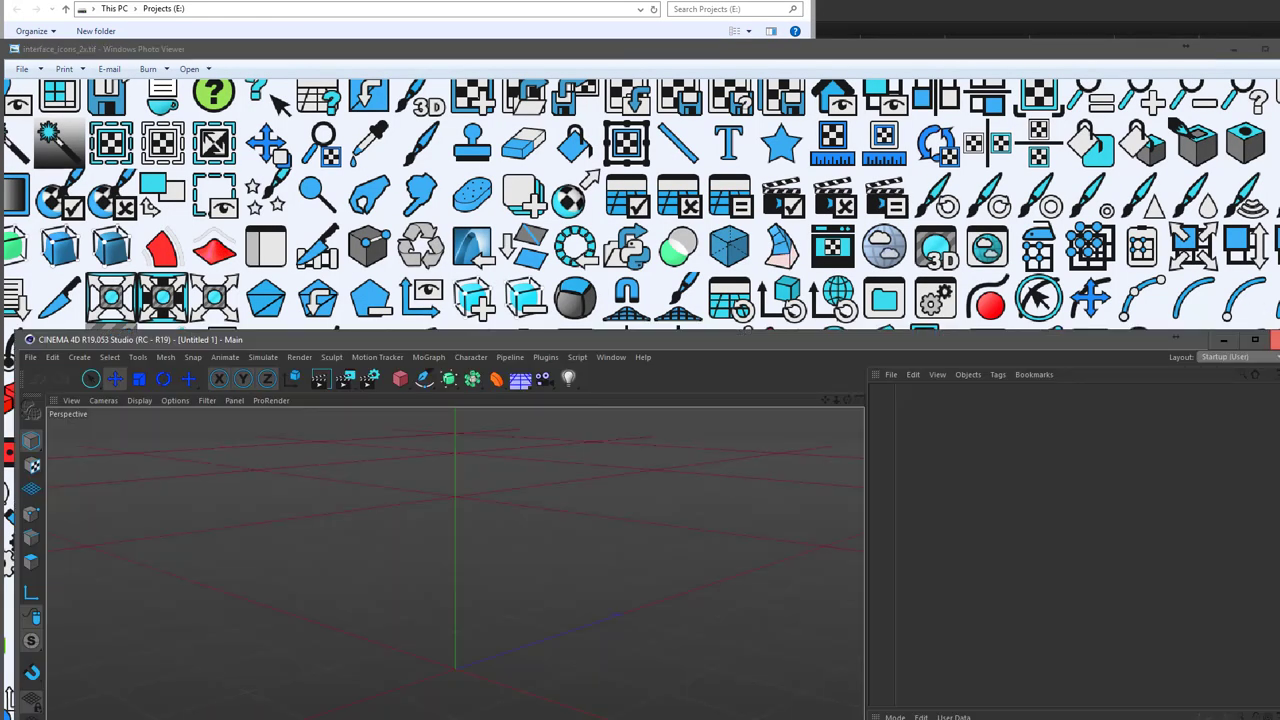
{"action": "left_click", "coordinate": [1272, 340]}
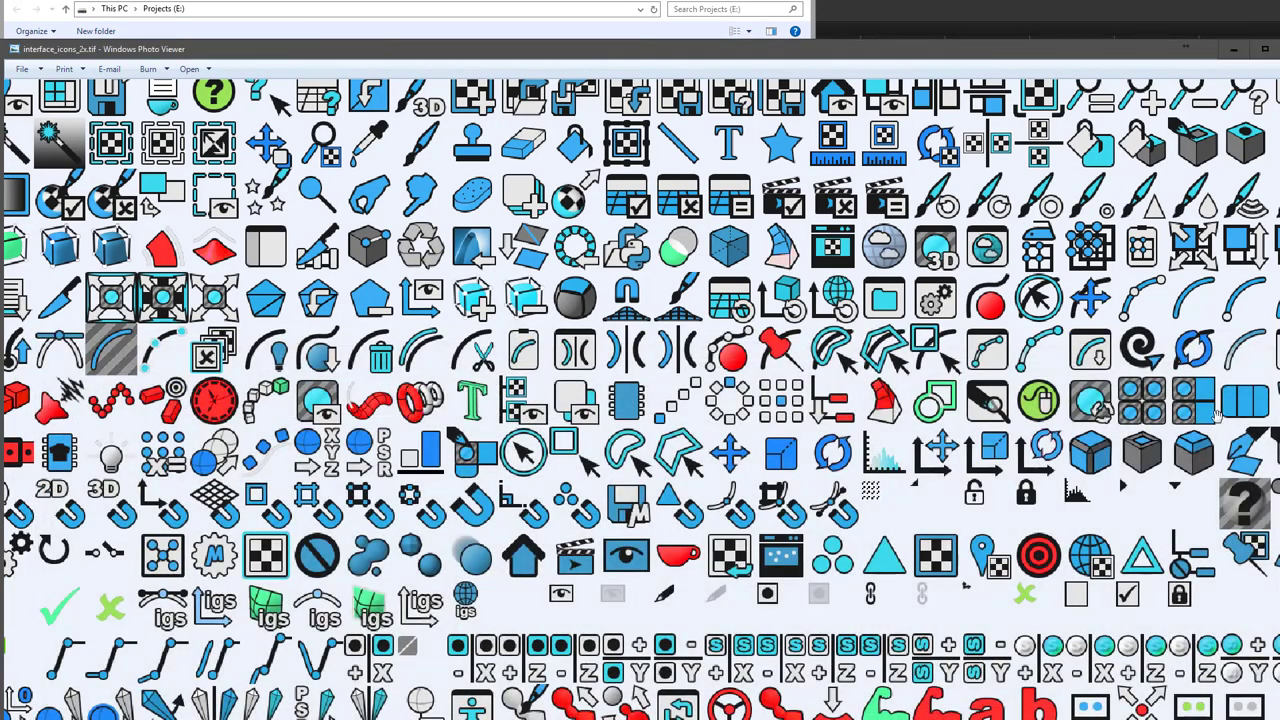
{"action": "left_click", "coordinate": [1242, 46]}
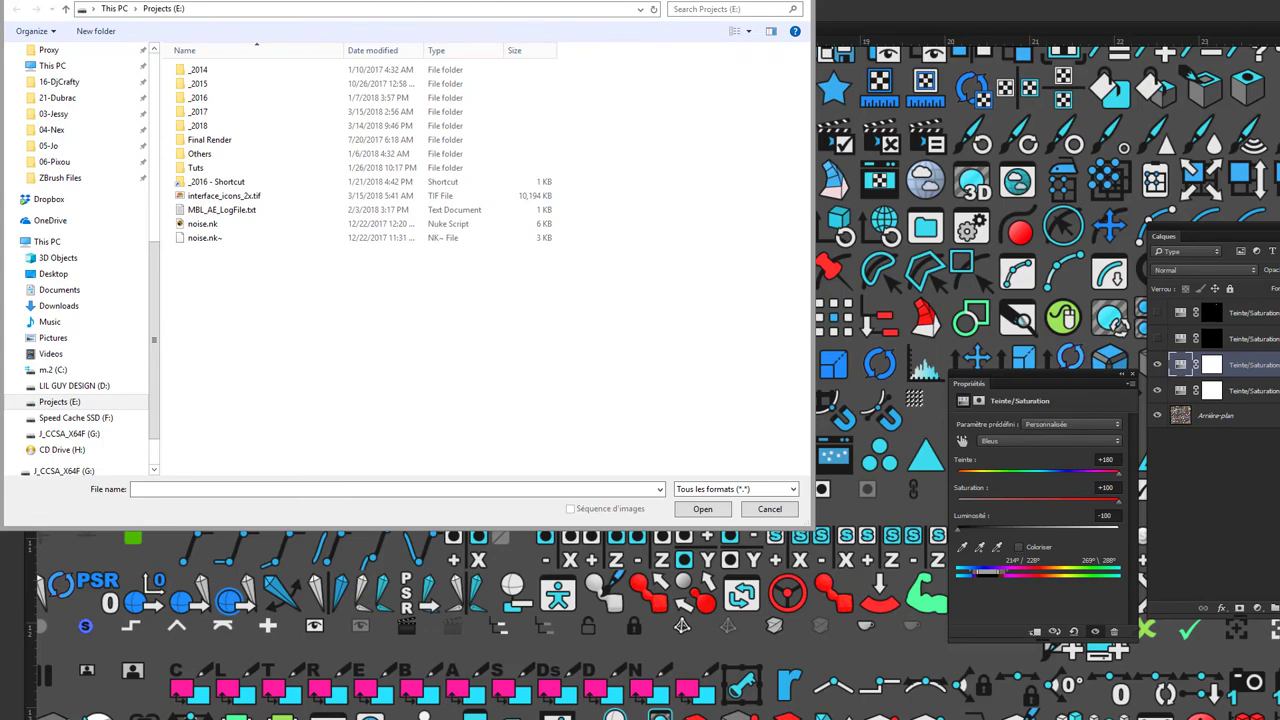
{"action": "key", "text": "Escape"}
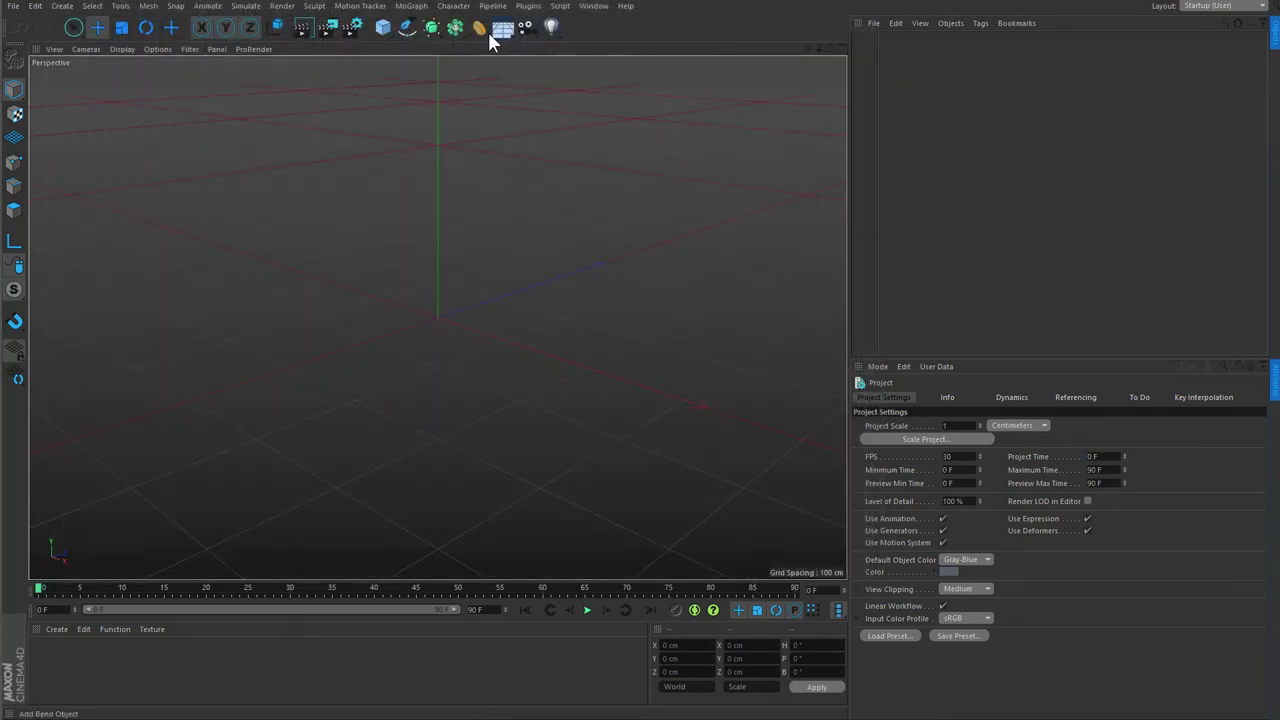
- Add a Bend deformer in Cinema 4D and float the deformer palette to the right of the viewport
{"action": "left_click", "coordinate": [479, 27]}
{"action": "left_click", "coordinate": [479, 27]}
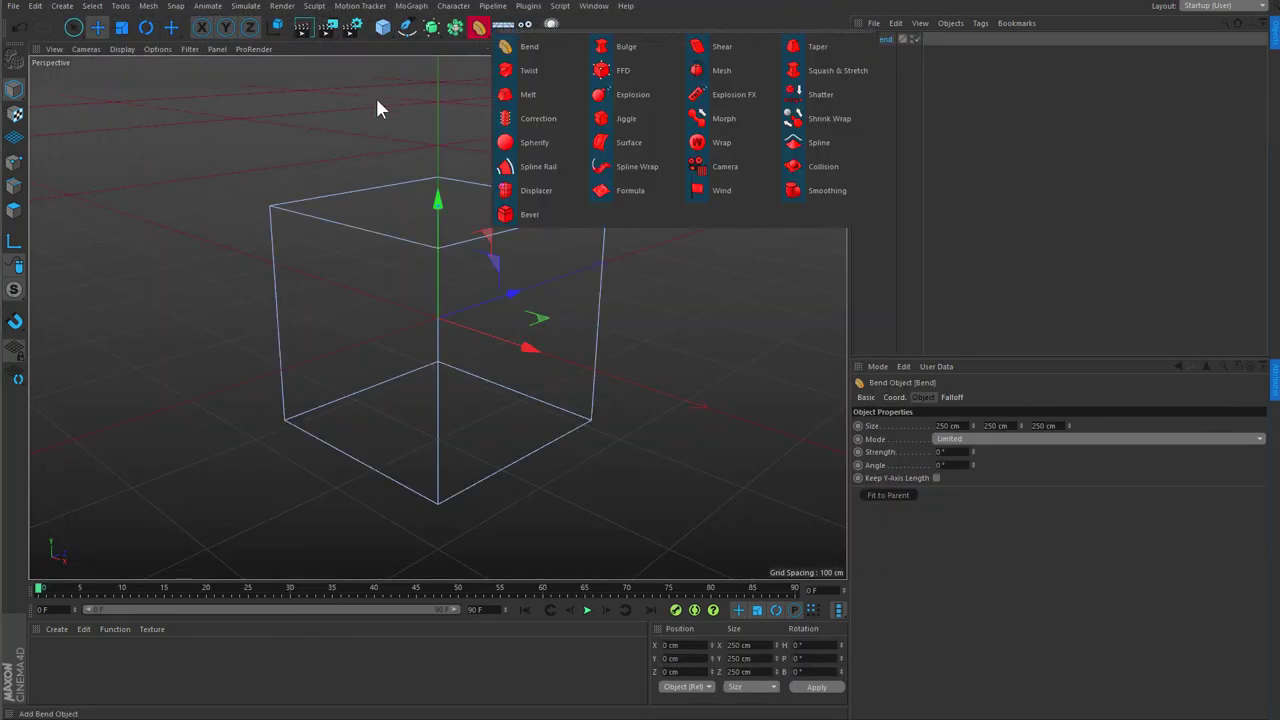
{"action": "left_click", "coordinate": [551, 28]}
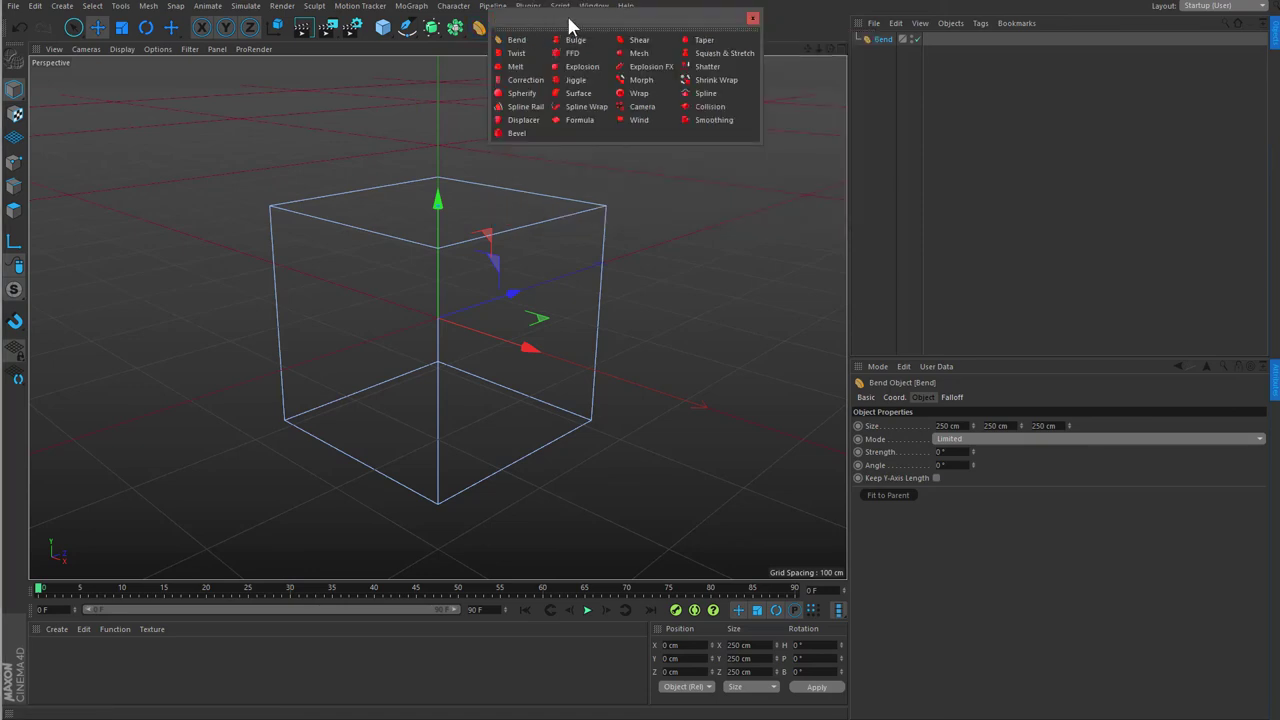
{"action": "left_click_drag", "start_coordinate": [566, 22], "coordinate": [858, 138]}
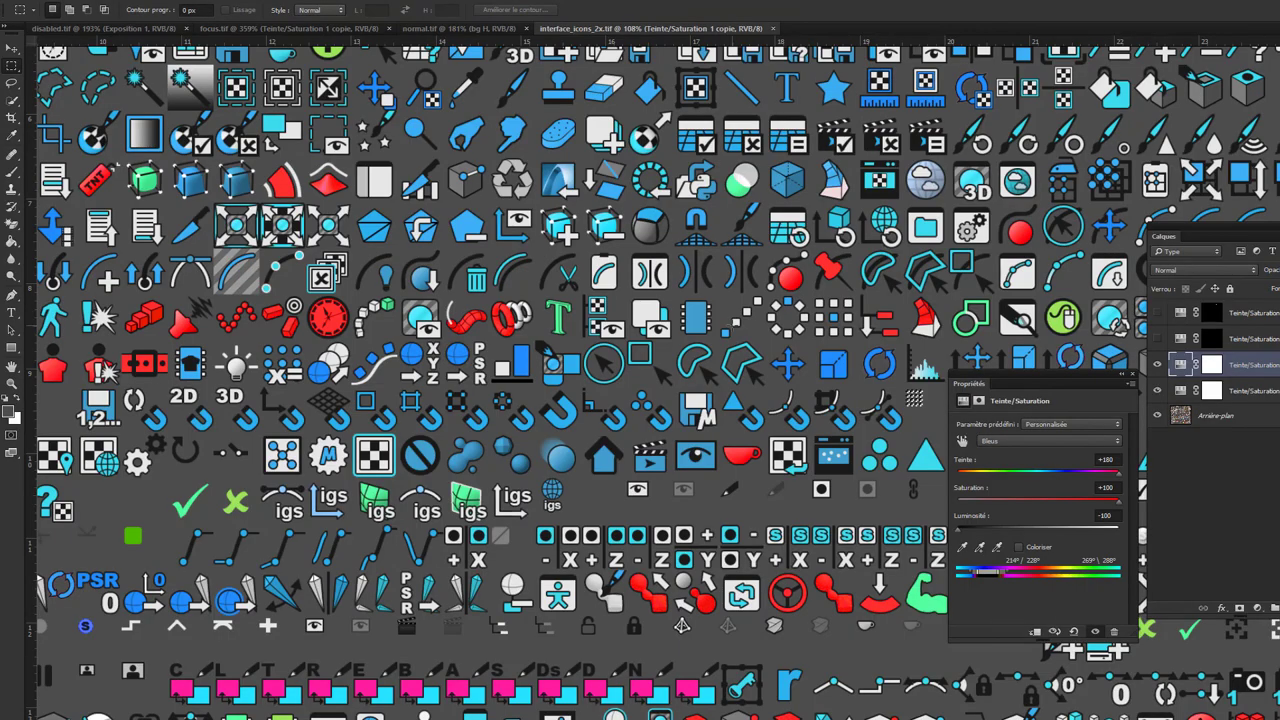
{"action": "scroll", "coordinate": [640, 380], "scroll_direction": "down", "scroll_amount": 5, "text": "alt"}
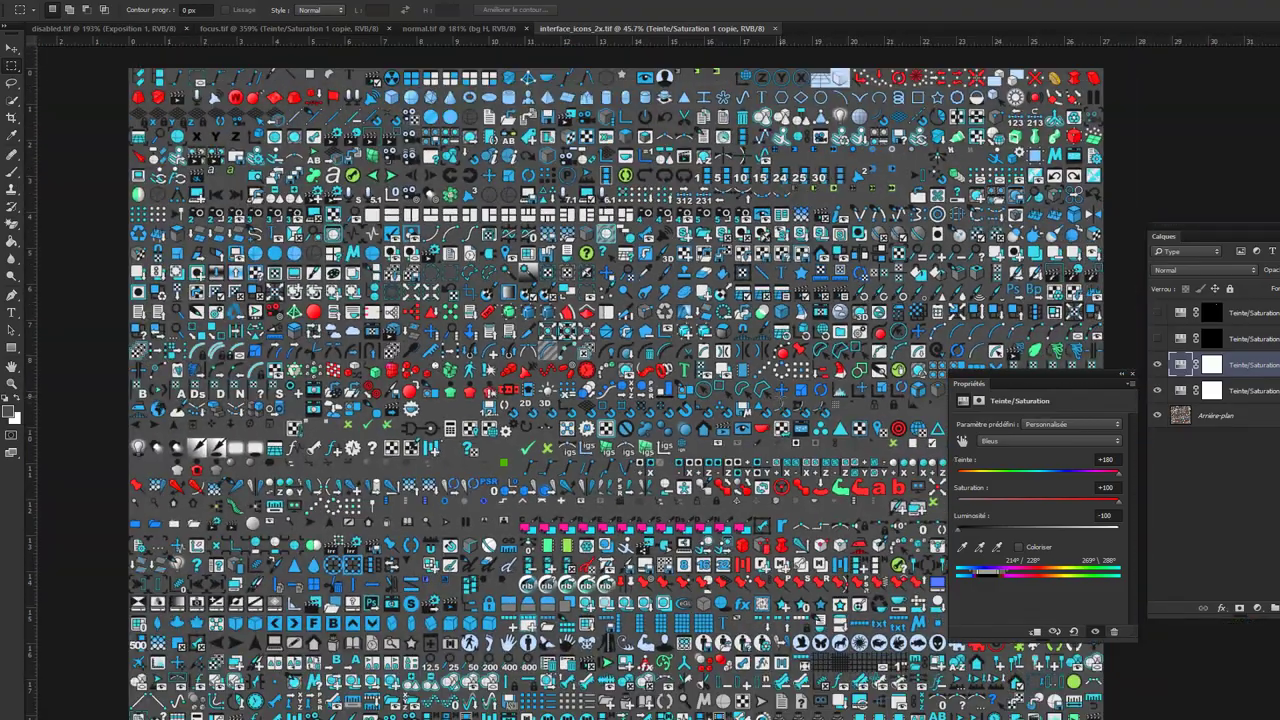
{"action": "scroll", "coordinate": [860, 450], "scroll_direction": "up", "scroll_amount": 1, "text": "alt"}
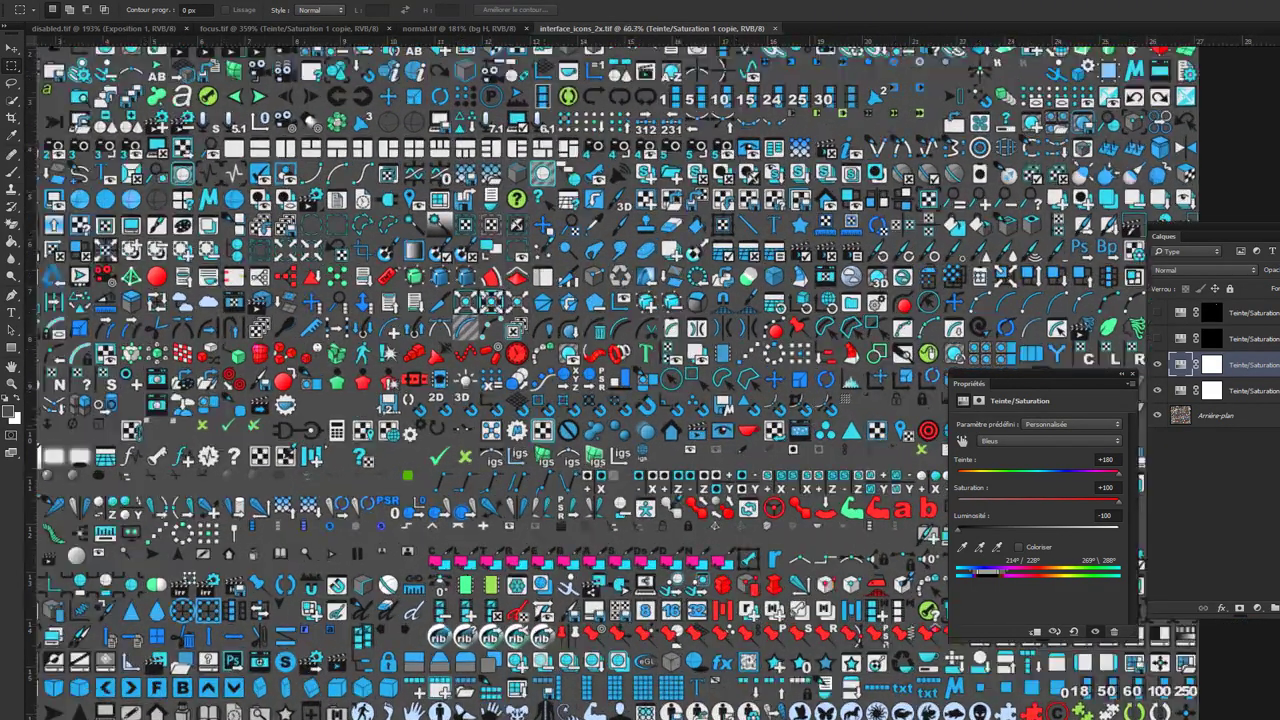
{"action": "scroll", "coordinate": [860, 450], "scroll_direction": "up", "scroll_amount": 1, "text": "alt"}
{"action": "scroll", "coordinate": [860, 450], "scroll_direction": "up", "scroll_amount": 1, "text": "alt"}
{"action": "scroll", "coordinate": [860, 450], "scroll_direction": "up", "scroll_amount": 1, "text": "alt"}
{"action": "scroll", "coordinate": [776, 345], "scroll_direction": "down", "scroll_amount": 3, "text": "alt"}
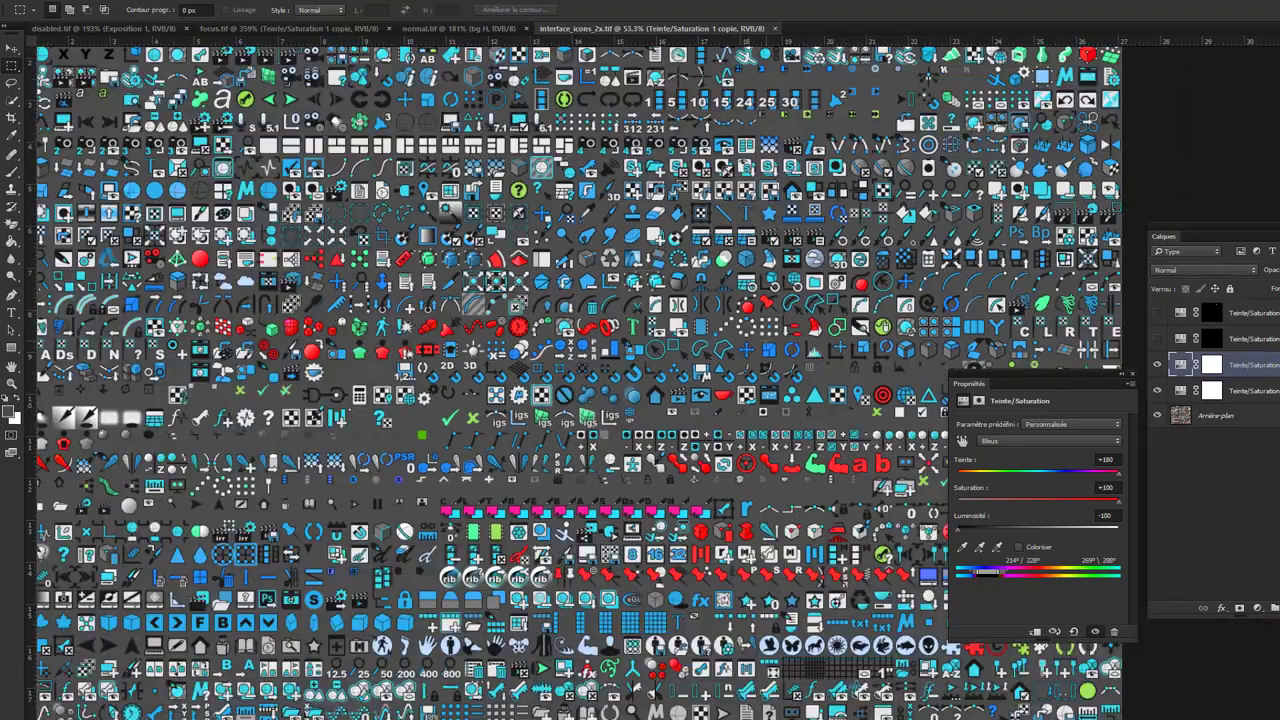
{"action": "scroll", "coordinate": [812, 358], "scroll_direction": "down", "scroll_amount": 3, "text": "alt"}
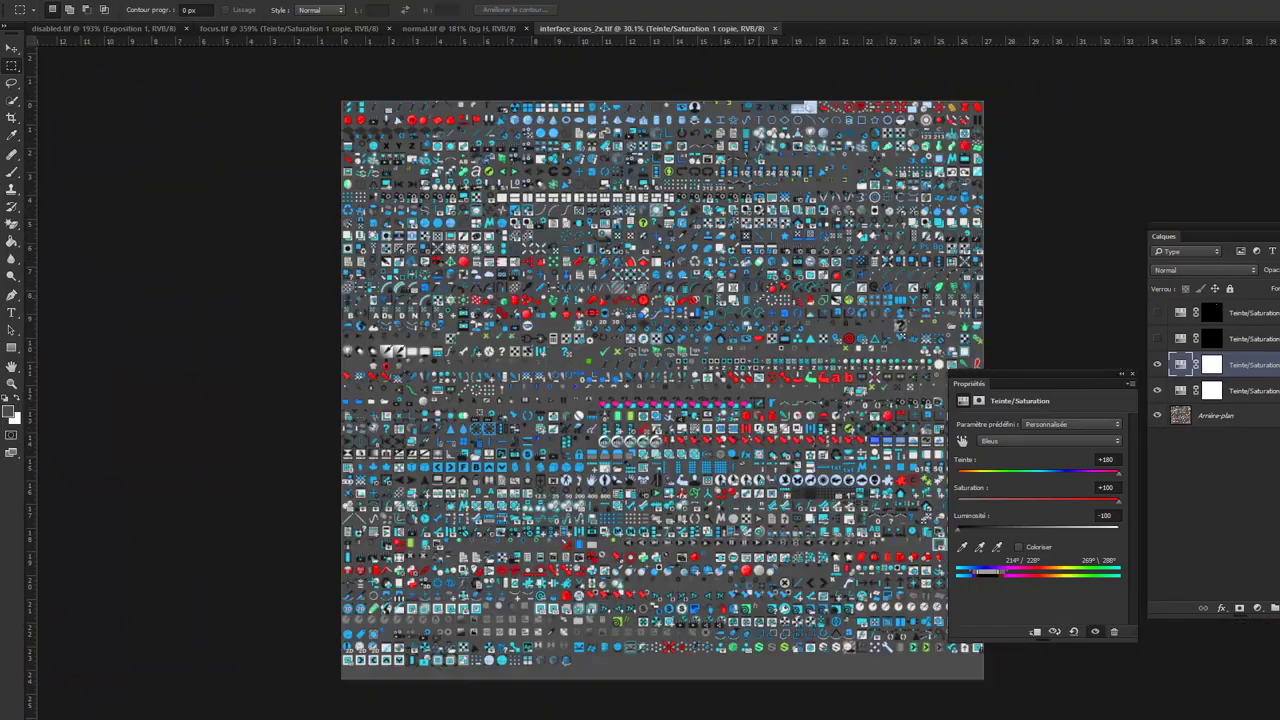
{"action": "scroll", "coordinate": [758, 296], "scroll_direction": "up", "scroll_amount": 3, "text": "alt"}
{"action": "scroll", "coordinate": [758, 296], "scroll_direction": "up", "scroll_amount": 3, "text": "alt"}
{"action": "scroll", "coordinate": [758, 296], "scroll_direction": "up", "scroll_amount": 3, "text": "alt"}
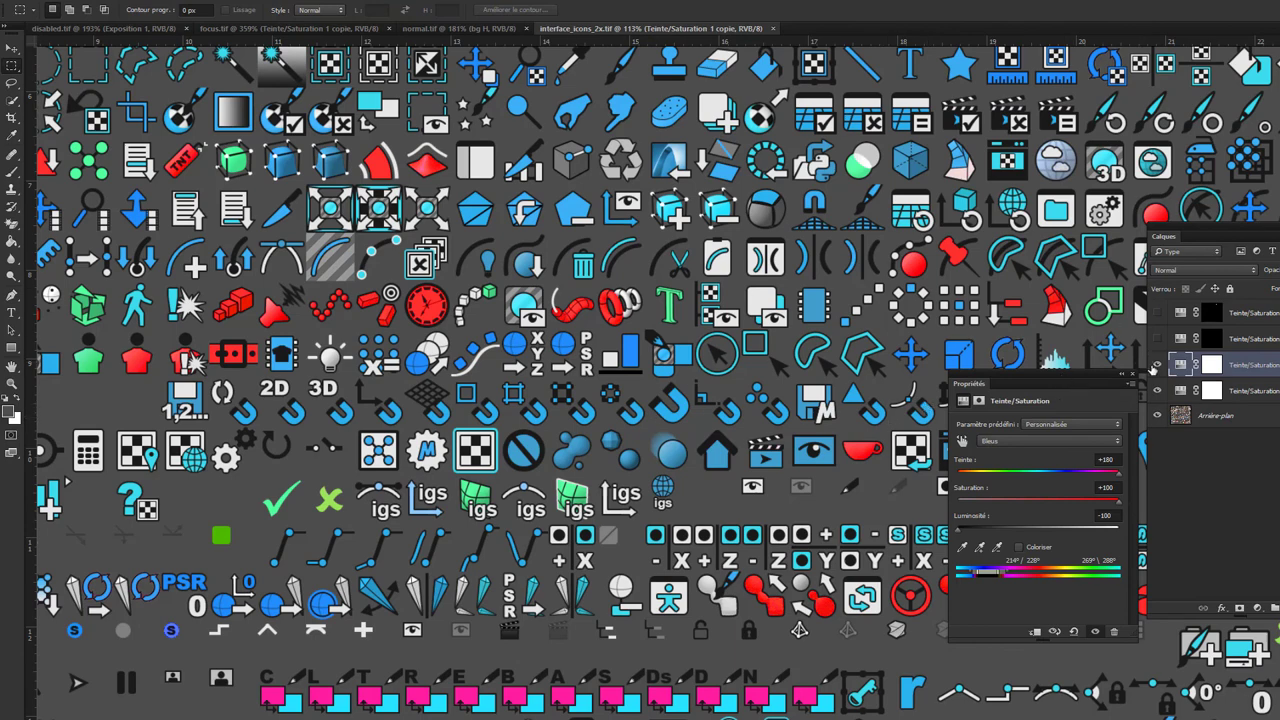
{"action": "key", "text": "ctrl+plus"}
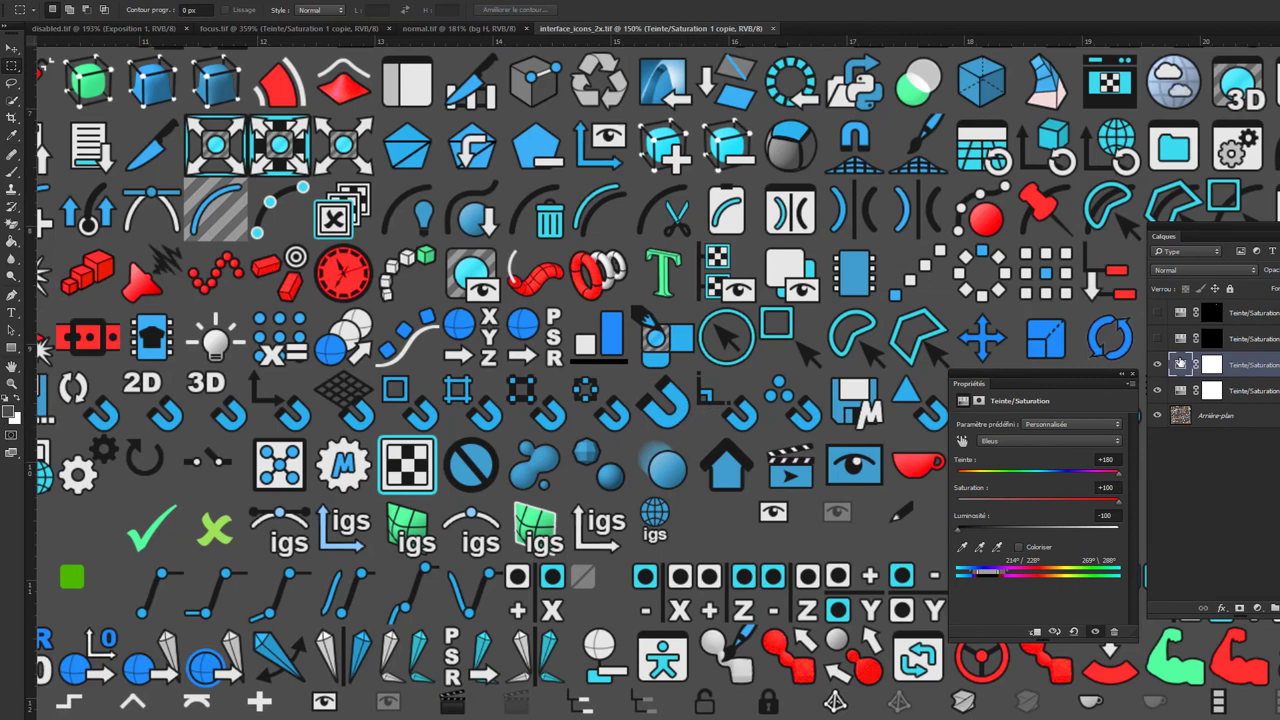
{"action": "left_click", "coordinate": [1156, 365]}
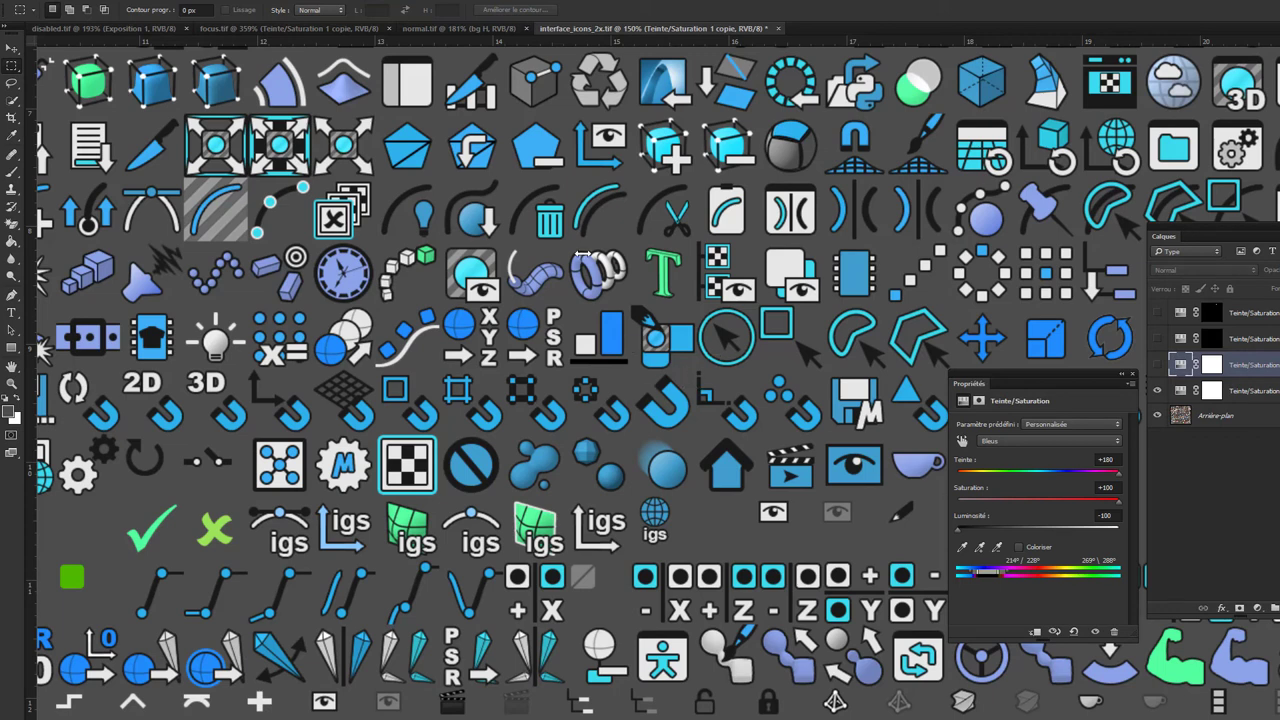
{"action": "left_click", "coordinate": [1158, 365]}
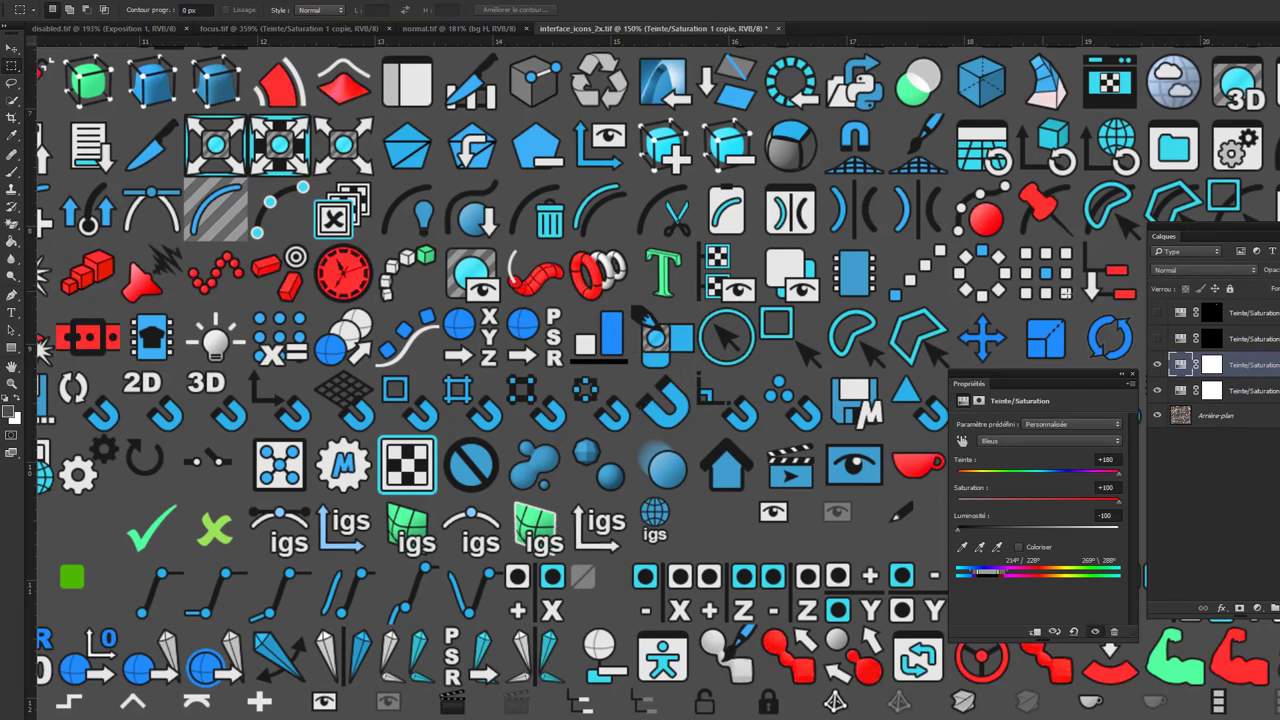
{"action": "left_click", "coordinate": [1258, 607]}
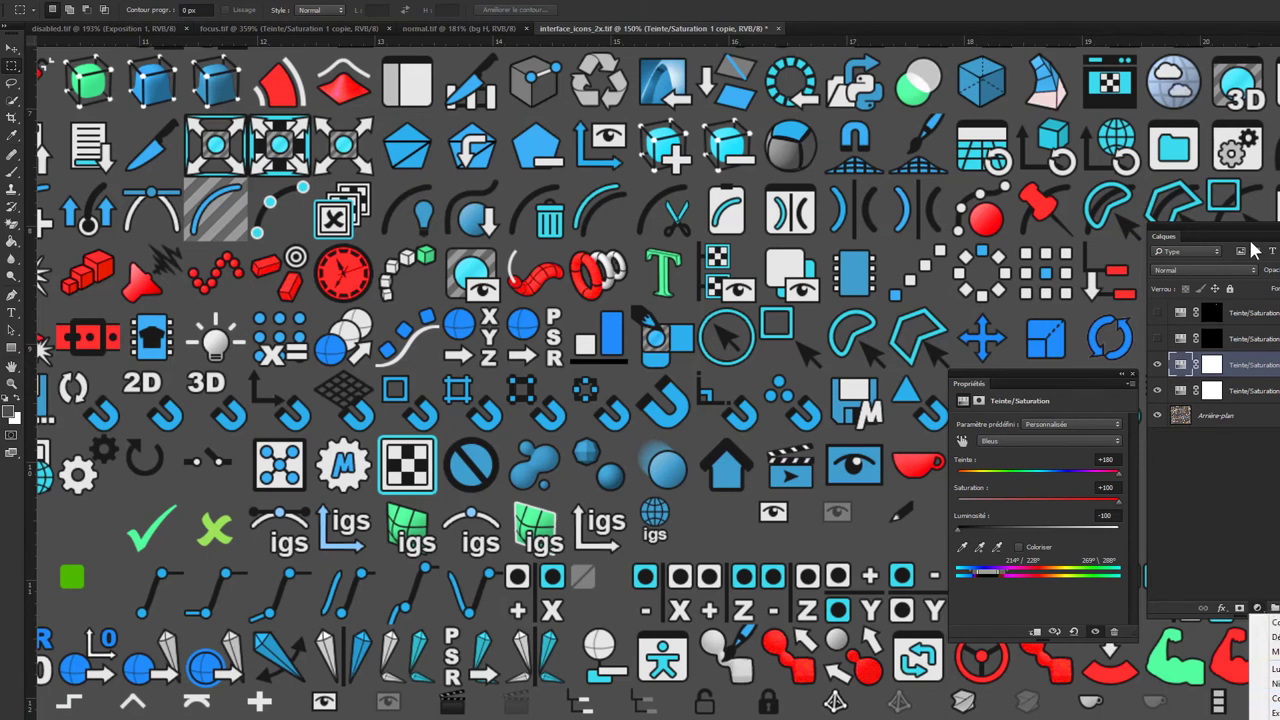
- Float the Layers panel nearer the canvas and add a new Hue/Saturation adjustment layer
{"action": "left_click", "coordinate": [1250, 240]}
{"action": "left_click_drag", "start_coordinate": [1250, 240], "coordinate": [1103, 122]}
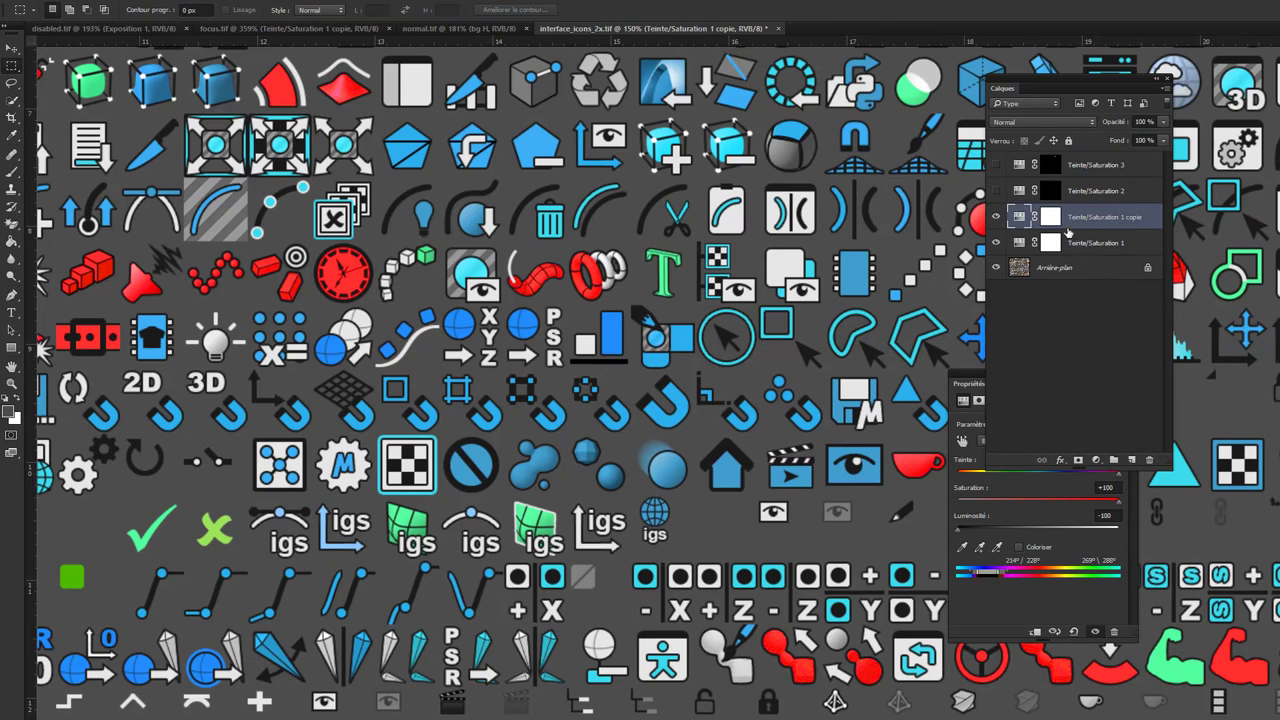
{"action": "left_click", "coordinate": [1096, 460]}
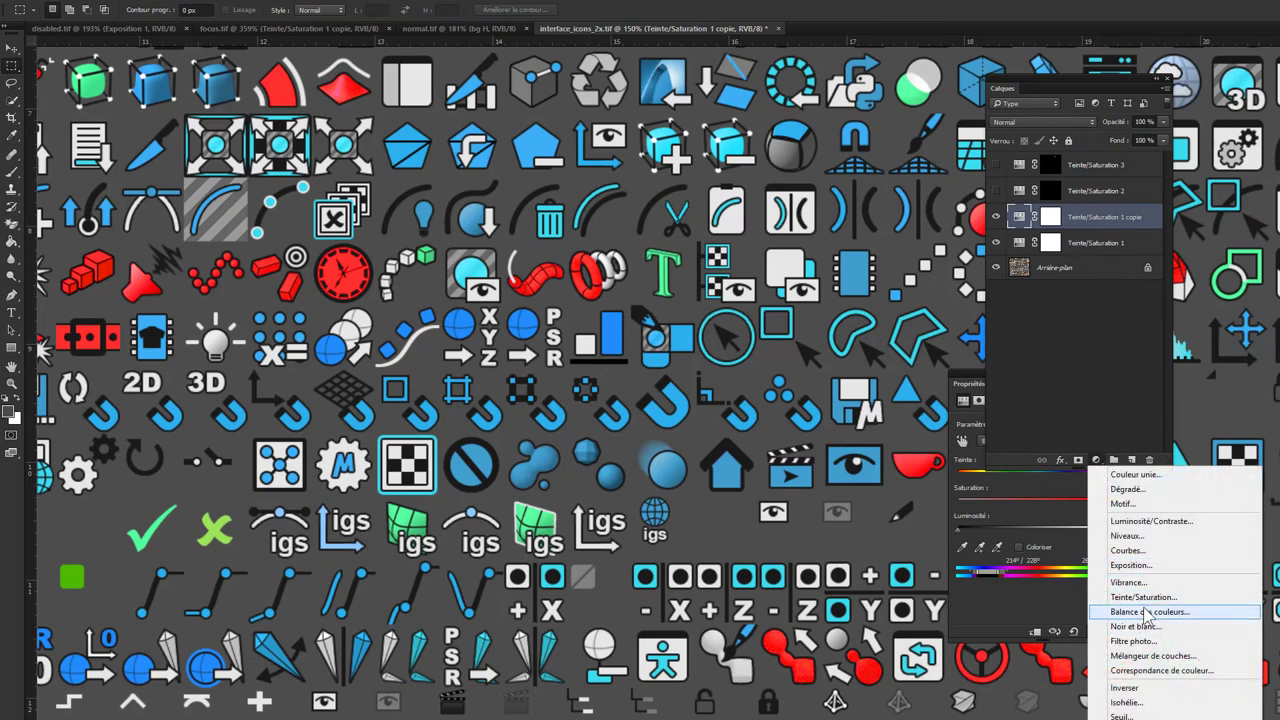
{"action": "left_click", "coordinate": [1143, 597]}
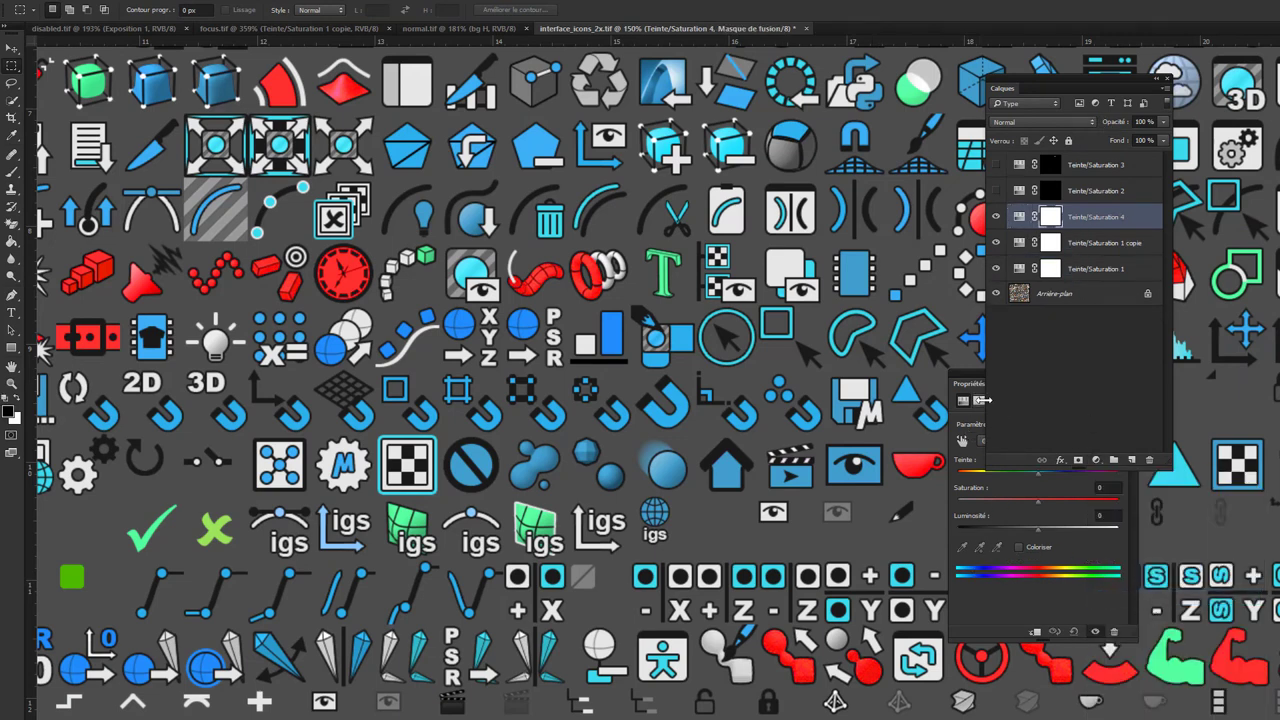
- Limit the new adjustment to the Rouges range and shift its Teinte to -13
{"action": "left_click_drag", "start_coordinate": [980, 383], "coordinate": [818, 377]}
{"action": "left_click", "coordinate": [850, 443]}
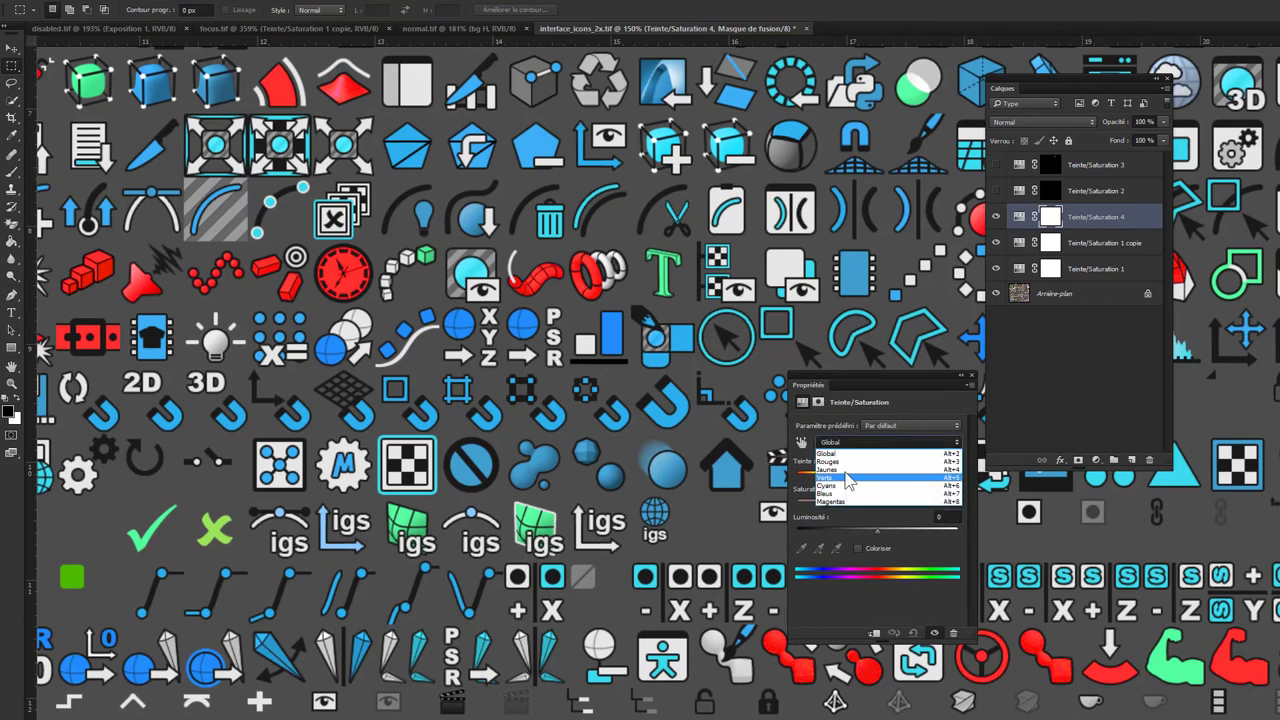
{"action": "left_click", "coordinate": [848, 448]}
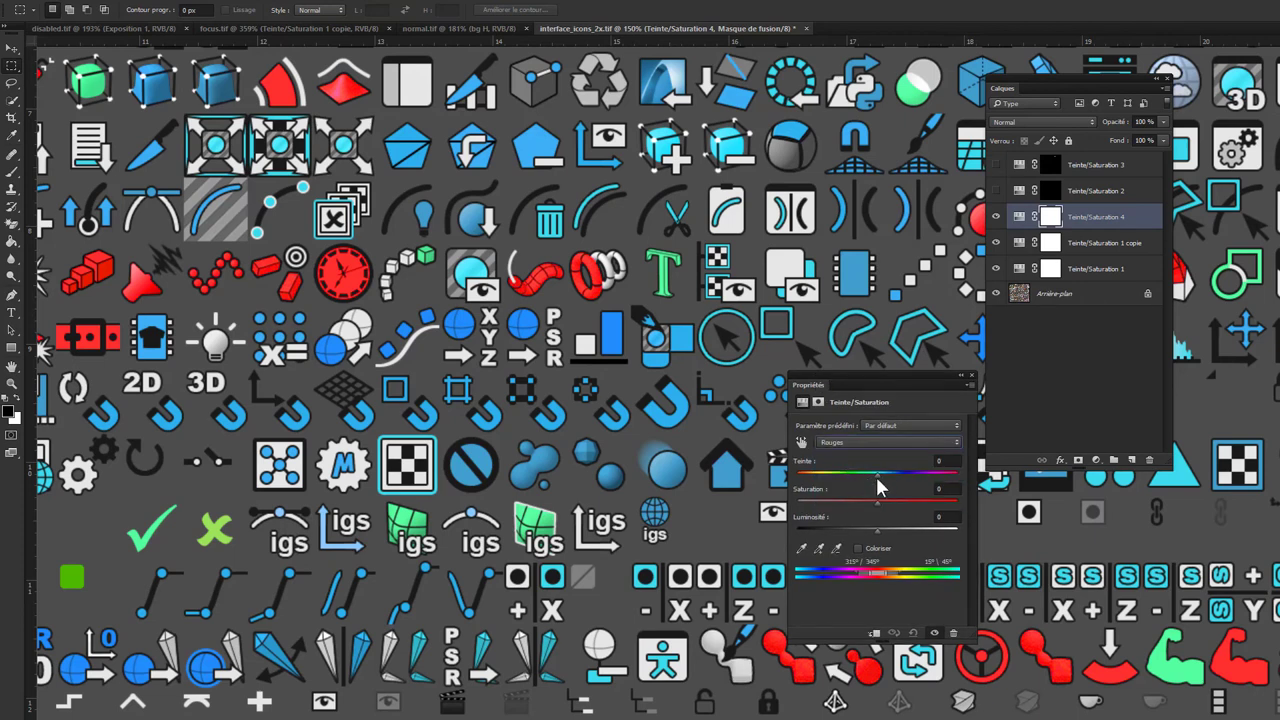
{"action": "left_click_drag", "start_coordinate": [877, 474], "coordinate": [864, 476]}
- Move the properties panel aside and zoom to the 123/213 icons at 430%
{"action": "scroll", "coordinate": [607, 486], "scroll_direction": "down", "scroll_amount": 2, "text": "alt"}
{"action": "scroll", "coordinate": [607, 486], "scroll_direction": "down", "scroll_amount": 1, "text": "alt"}
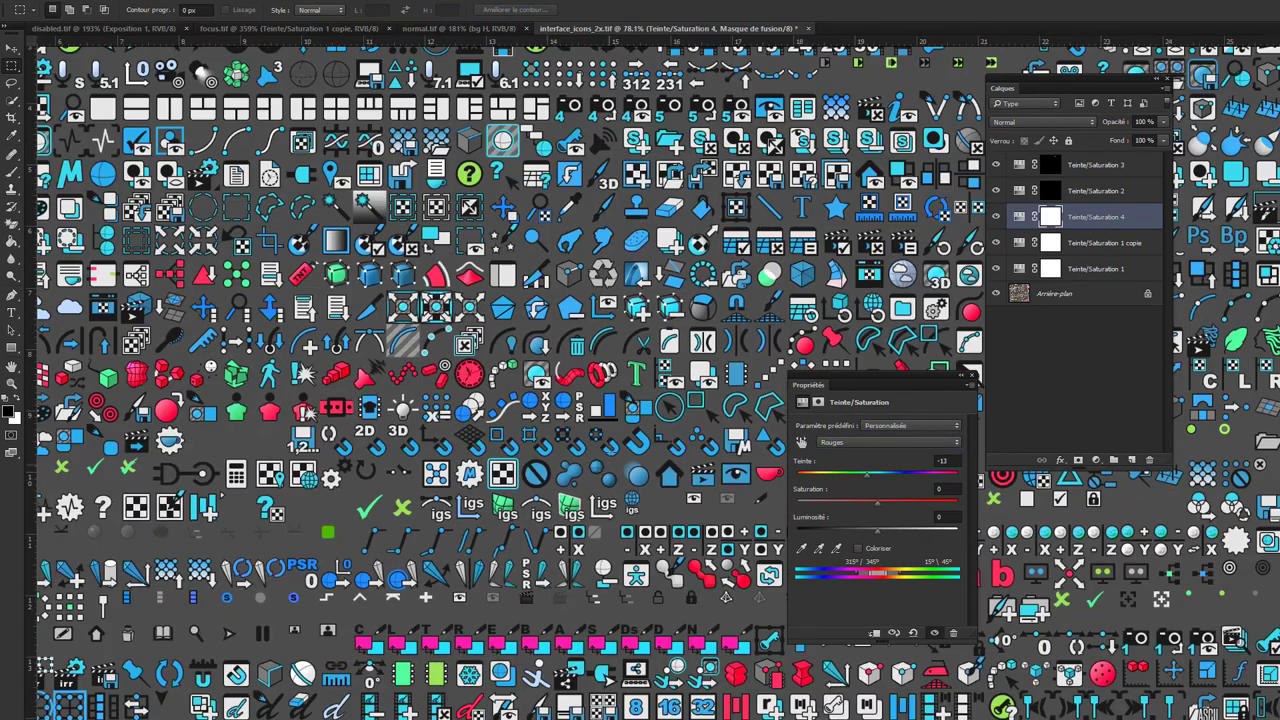
{"action": "left_click_drag", "start_coordinate": [880, 386], "coordinate": [1106, 414]}
{"action": "scroll", "coordinate": [835, 331], "scroll_direction": "down", "scroll_amount": 2, "text": "alt"}
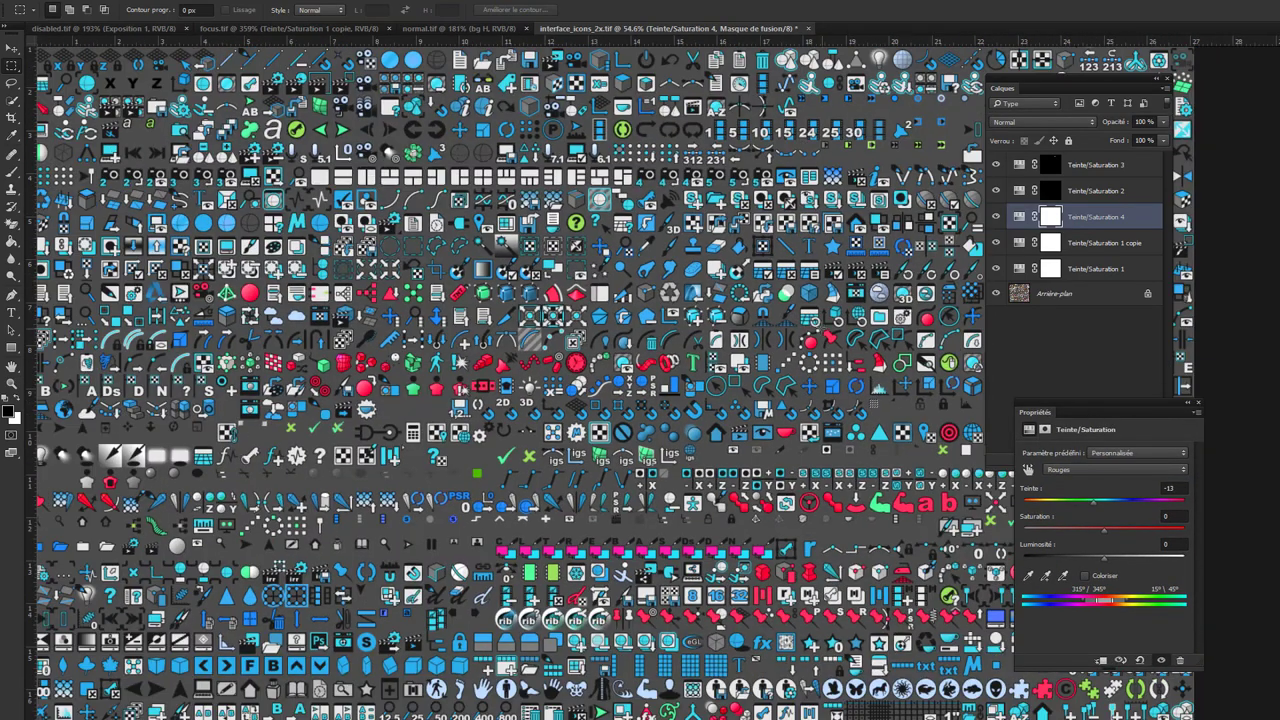
{"action": "scroll", "coordinate": [835, 331], "scroll_direction": "down", "scroll_amount": 1, "text": "alt"}
{"action": "scroll", "coordinate": [560, 425], "scroll_direction": "down", "scroll_amount": 1, "text": "alt"}
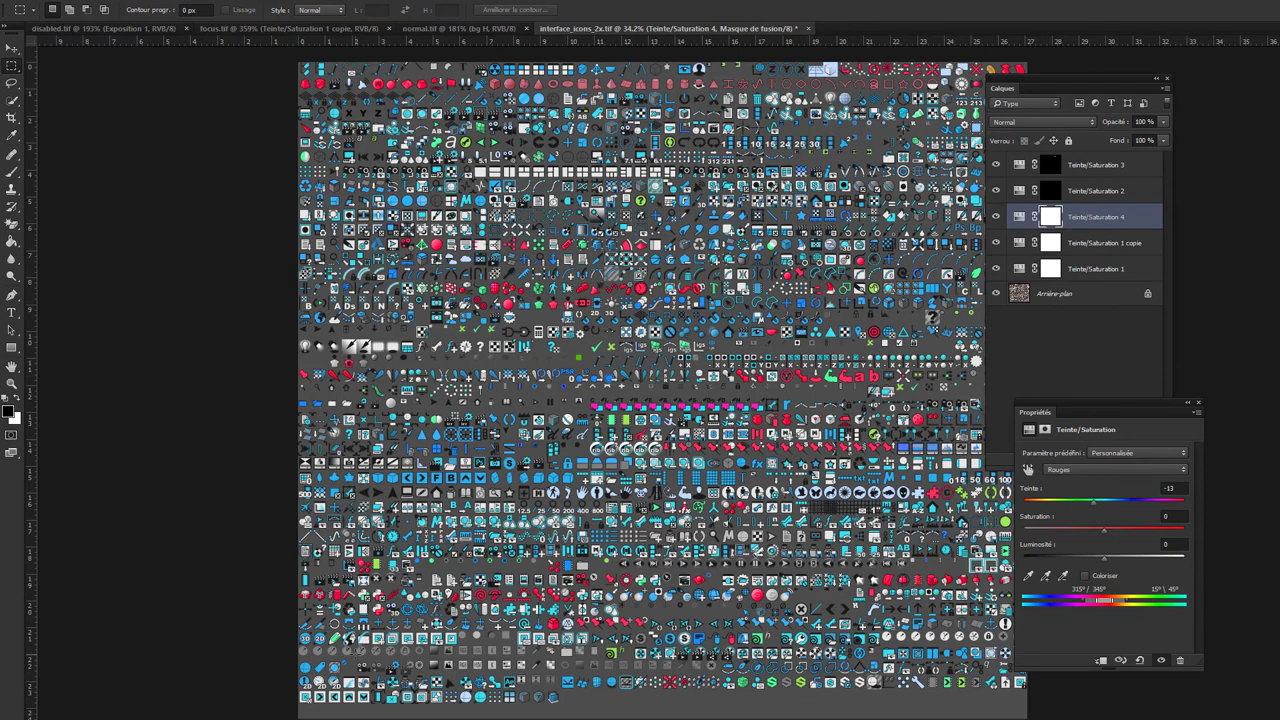
{"action": "scroll", "coordinate": [380, 660], "scroll_direction": "up", "scroll_amount": 2, "text": "alt"}
{"action": "mouse_move", "coordinate": [642, 233]}
{"action": "left_mouse_down"}
{"action": "mouse_move", "coordinate": [620, 419]}
{"action": "mouse_move", "coordinate": [467, 433]}
{"action": "left_mouse_up"}
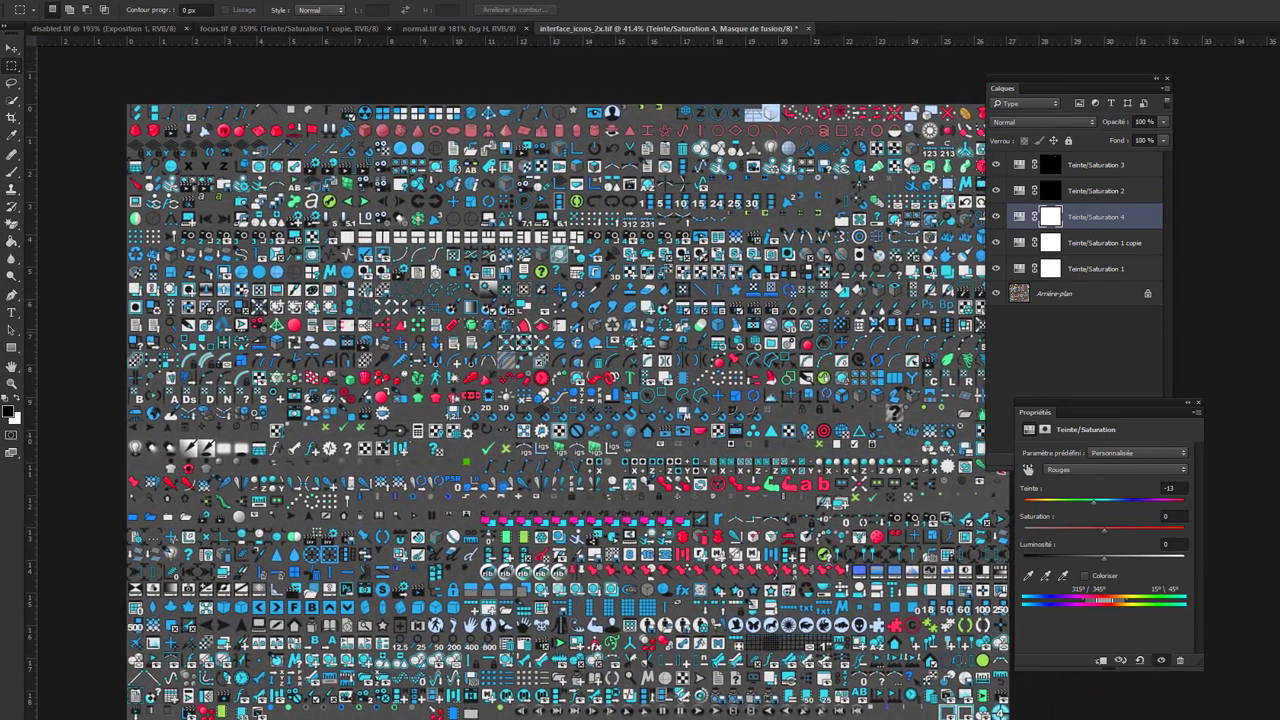
{"action": "left_click_drag", "start_coordinate": [446, 318], "coordinate": [446, 318]}
{"action": "scroll", "coordinate": [435, 225], "scroll_direction": "down", "scroll_amount": 2, "text": "alt"}
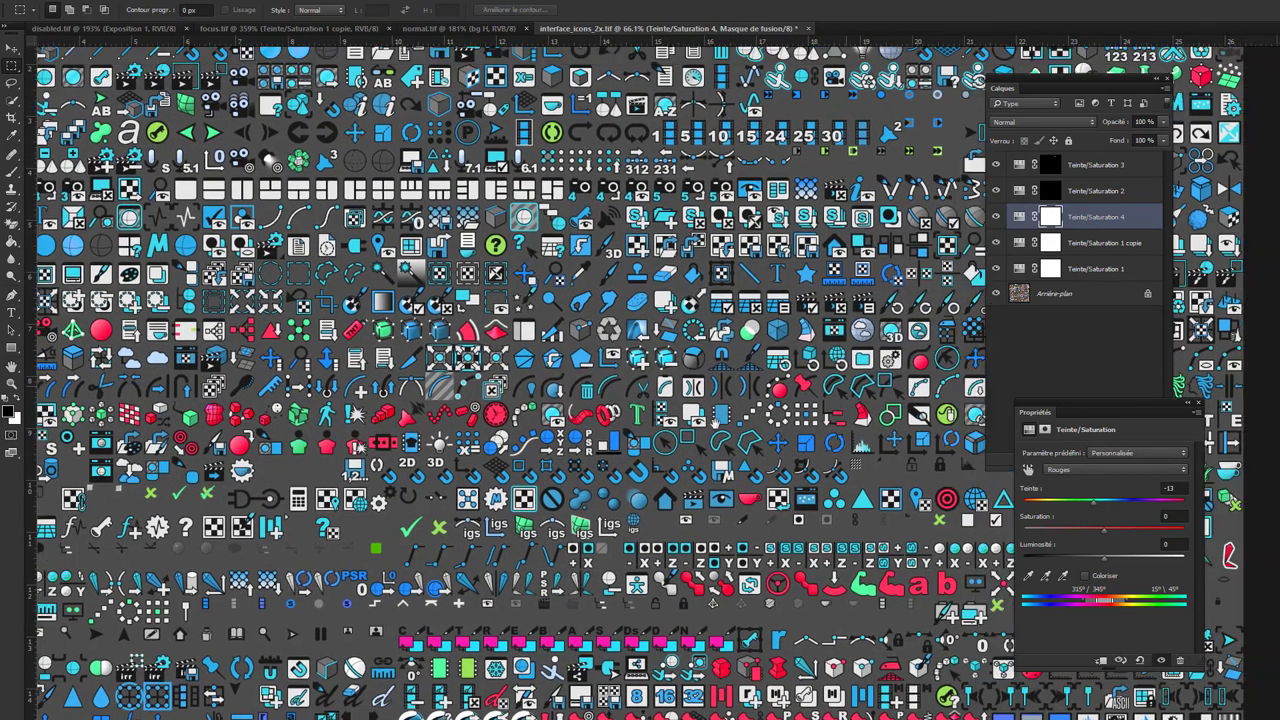
{"action": "left_click_drag", "start_coordinate": [844, 387], "coordinate": [760, 480]}
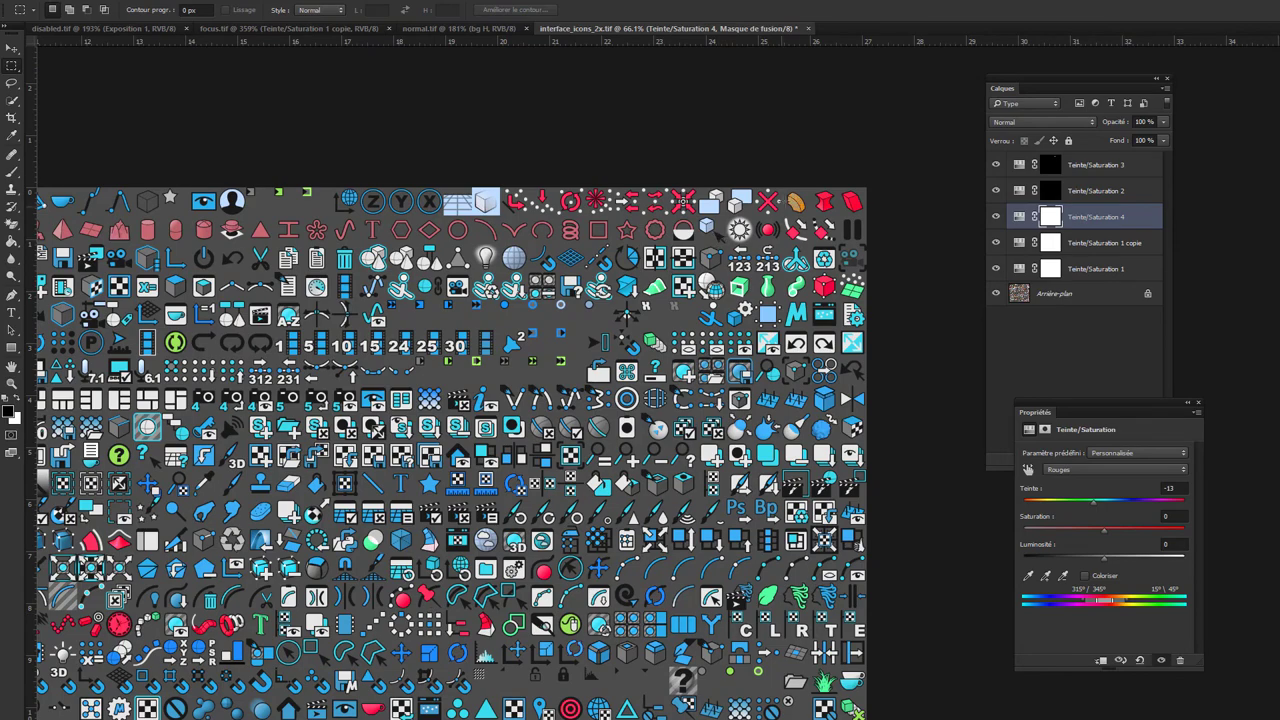
- Hide the Teinte/Saturation 2, 3 and 4 layers using the eye column
{"action": "scroll", "coordinate": [804, 194], "scroll_direction": "up", "scroll_amount": 2, "text": "alt"}
{"action": "scroll", "coordinate": [804, 194], "scroll_direction": "up", "scroll_amount": 3, "text": "alt"}
{"action": "scroll", "coordinate": [804, 194], "scroll_direction": "up", "scroll_amount": 3, "text": "alt"}
{"action": "scroll", "coordinate": [804, 194], "scroll_direction": "up", "scroll_amount": 1, "text": "alt"}
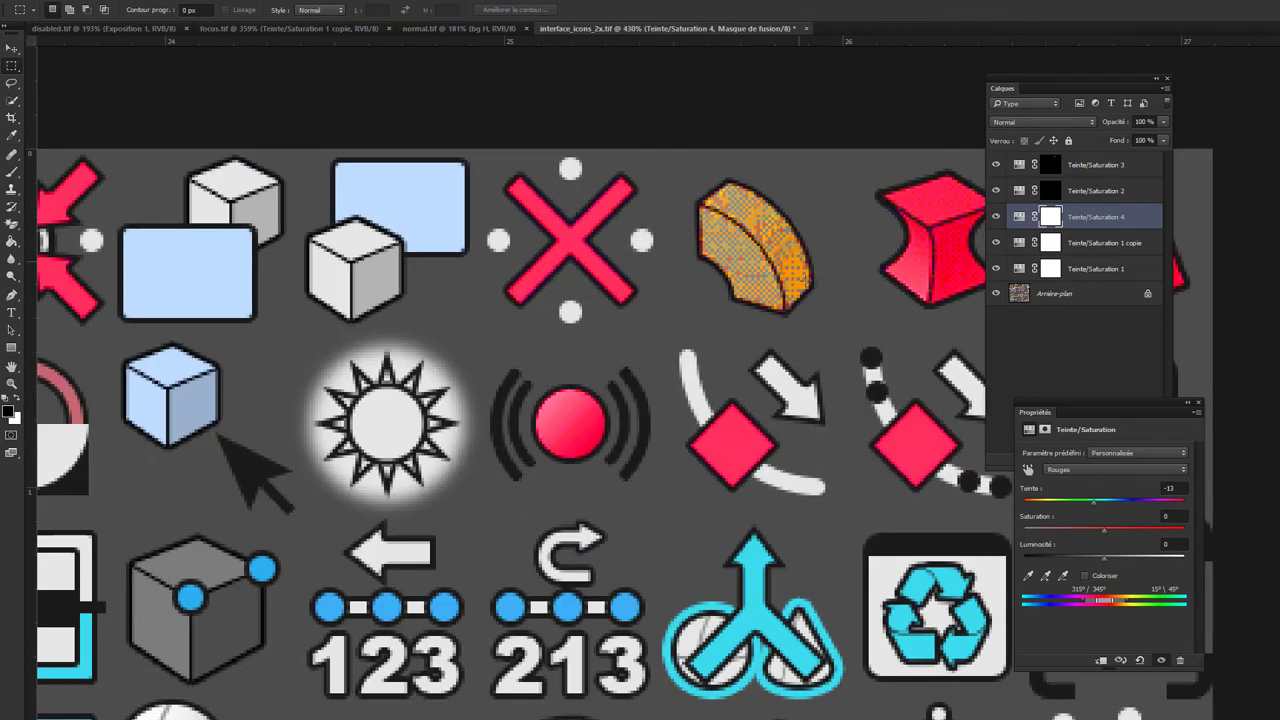
{"action": "left_click_drag", "start_coordinate": [996, 242], "coordinate": [996, 164]}
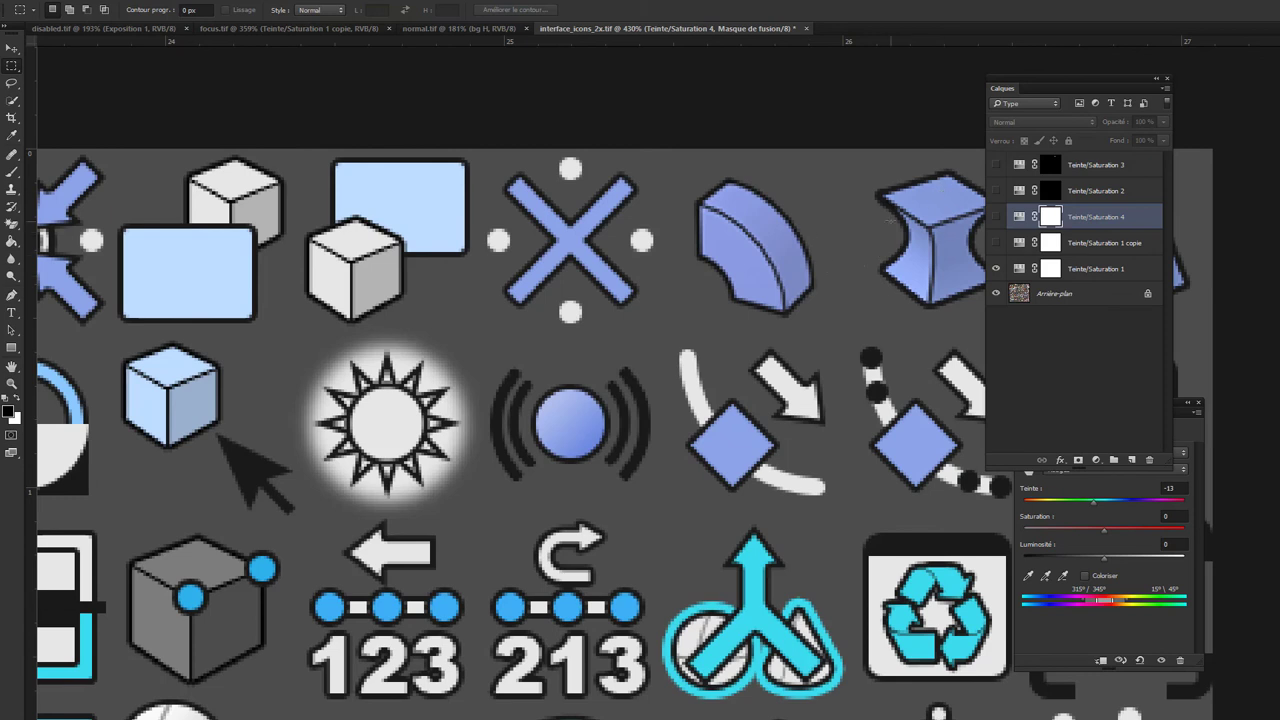
- Duplicate Teinte/Saturation 1 copie and marquee the orange curved icon on the copy's mask
{"action": "left_click", "coordinate": [1056, 250]}
{"action": "mouse_move", "coordinate": [1086, 256]}
{"action": "left_mouse_down"}
{"action": "mouse_move", "coordinate": [1097, 384]}
{"action": "mouse_move", "coordinate": [1132, 459]}
{"action": "left_mouse_up"}
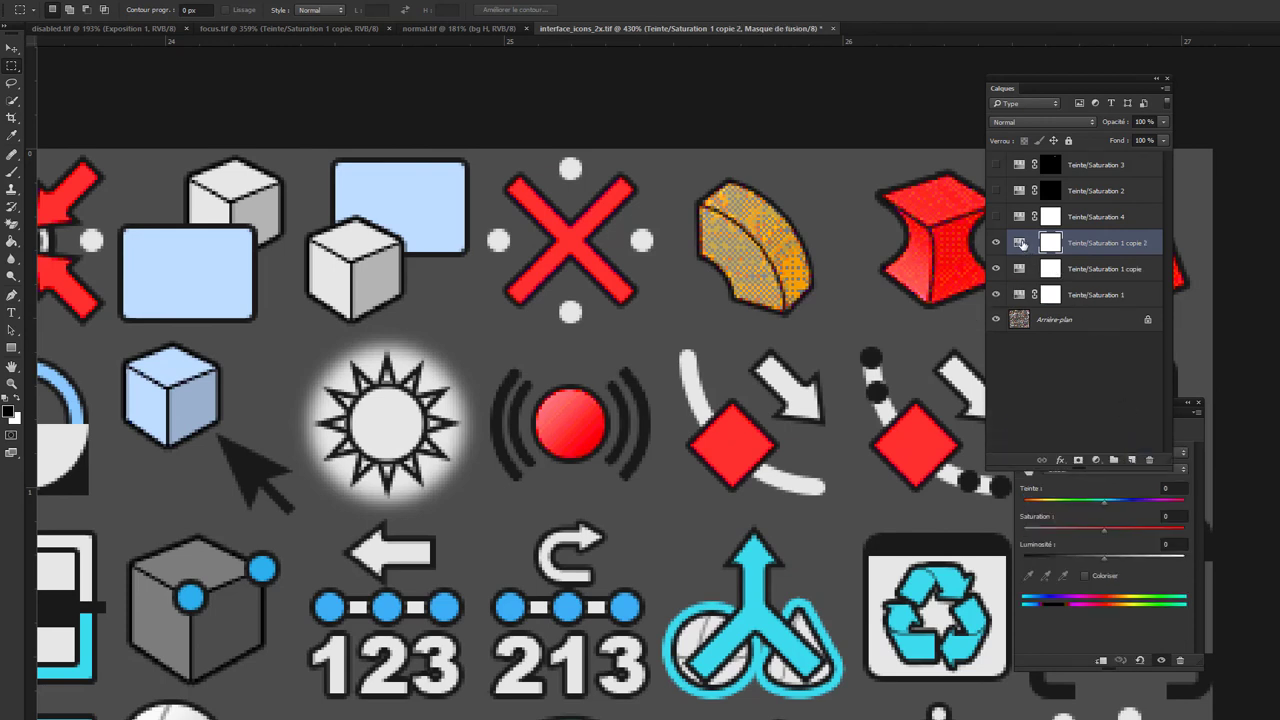
{"action": "left_click", "coordinate": [1021, 244]}
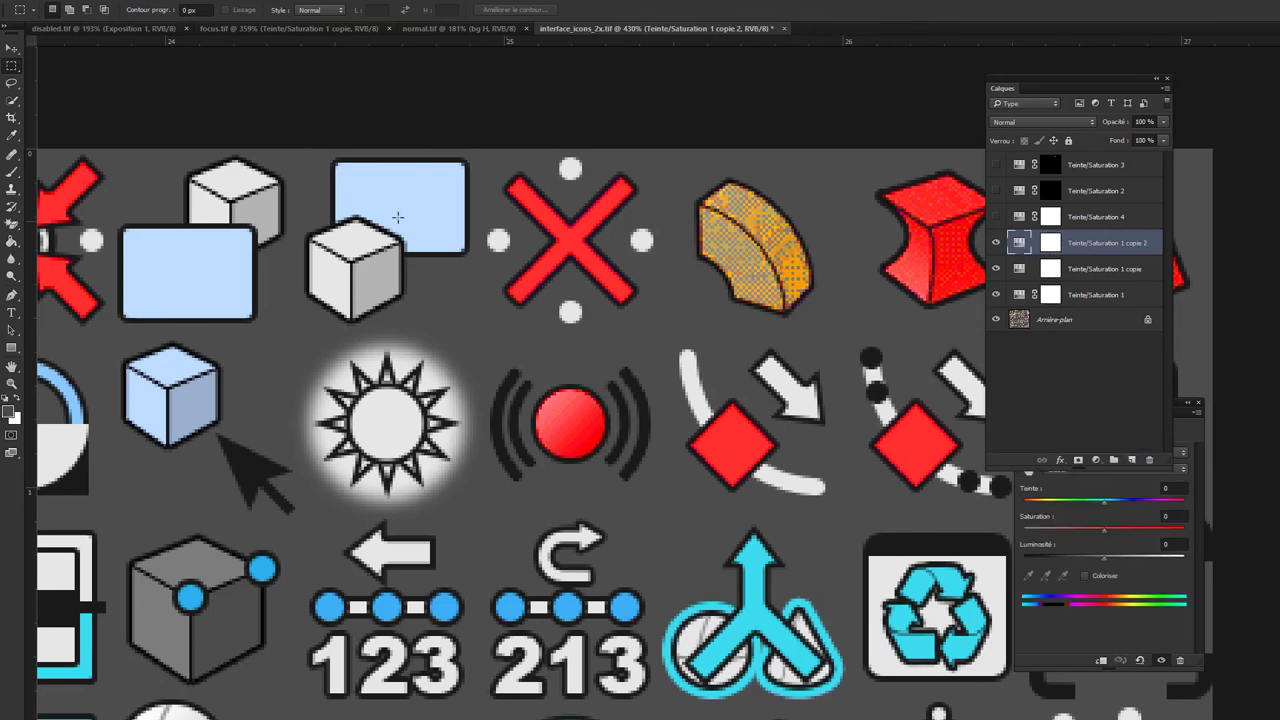
{"action": "left_click", "coordinate": [1051, 244]}
{"action": "left_click_drag", "start_coordinate": [665, 171], "coordinate": [831, 323]}
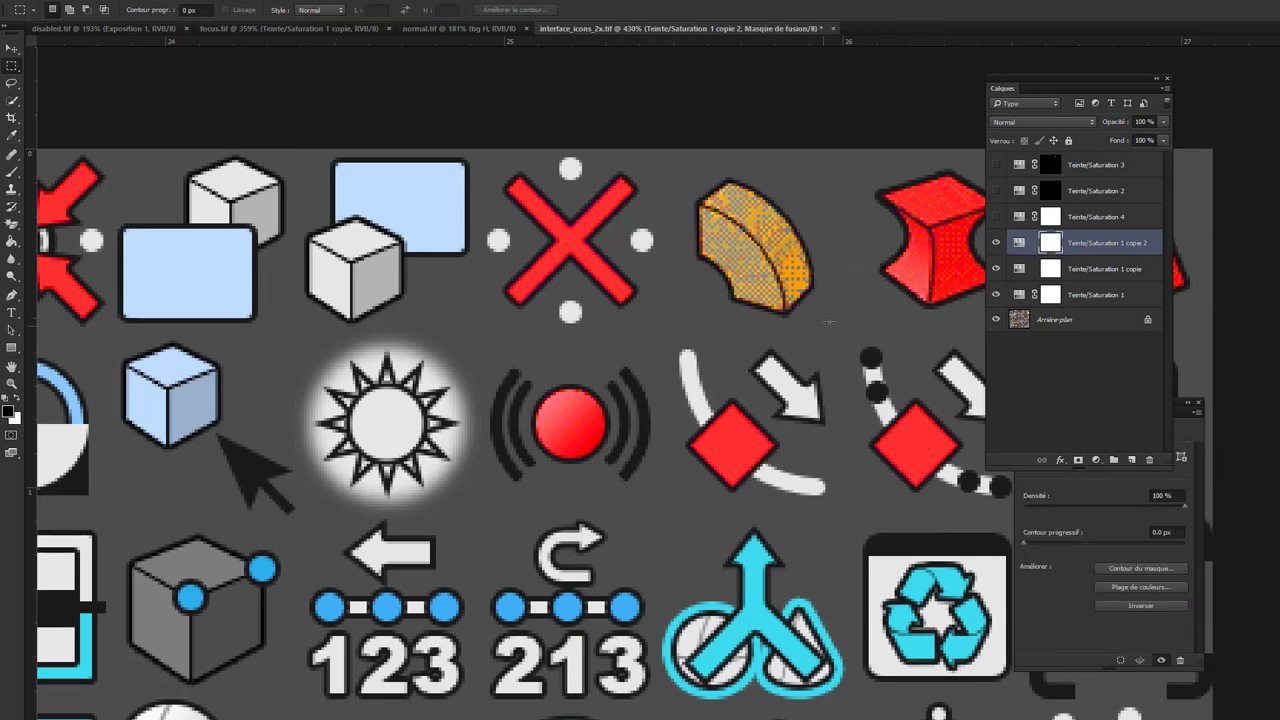
{"action": "left_click", "coordinate": [13, 243]}
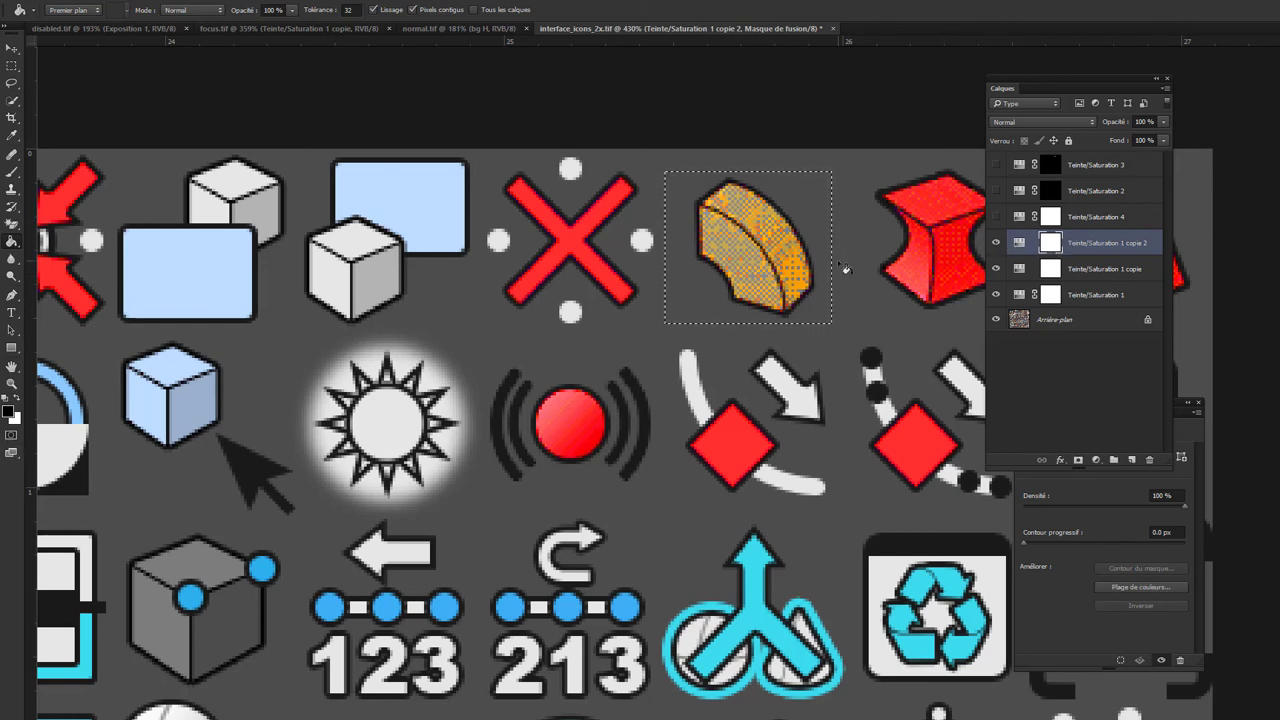
- Hide the Teinte/Saturation 1 copie adjustment and toggle copie 2 to compare the icons
{"action": "left_click", "coordinate": [995, 269]}
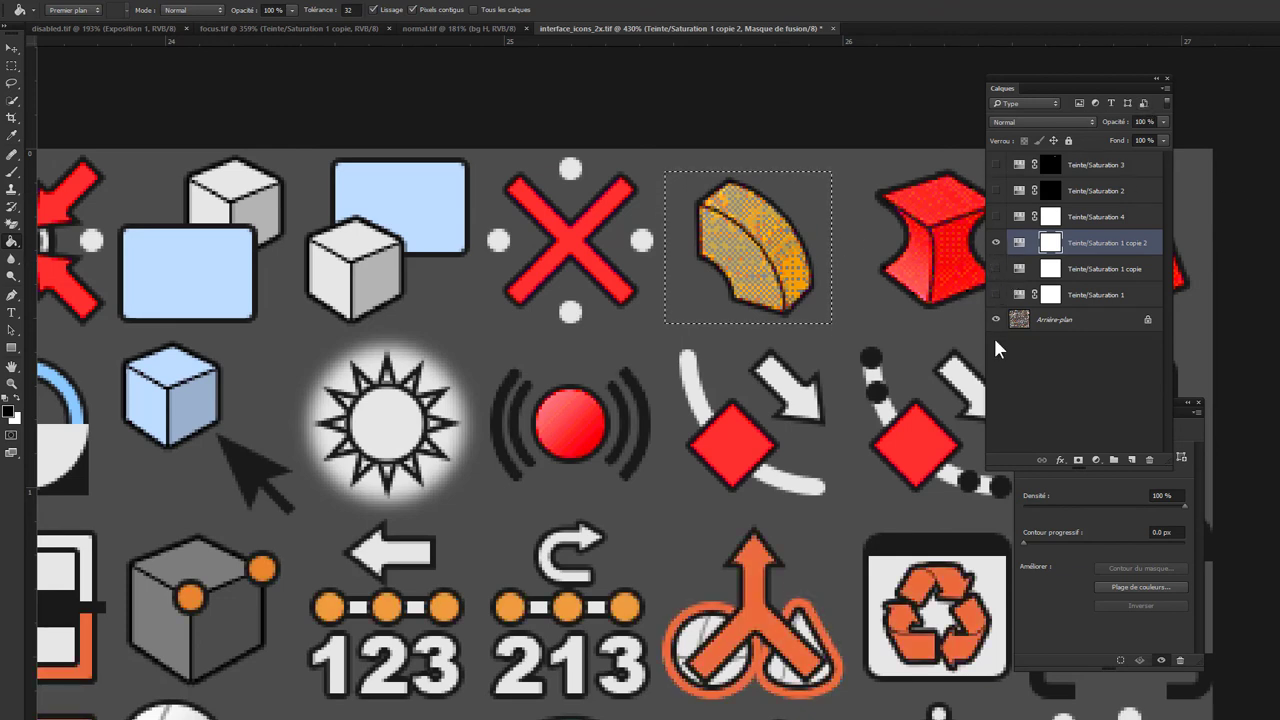
{"action": "left_click", "coordinate": [995, 243]}
{"action": "left_click", "coordinate": [995, 243]}
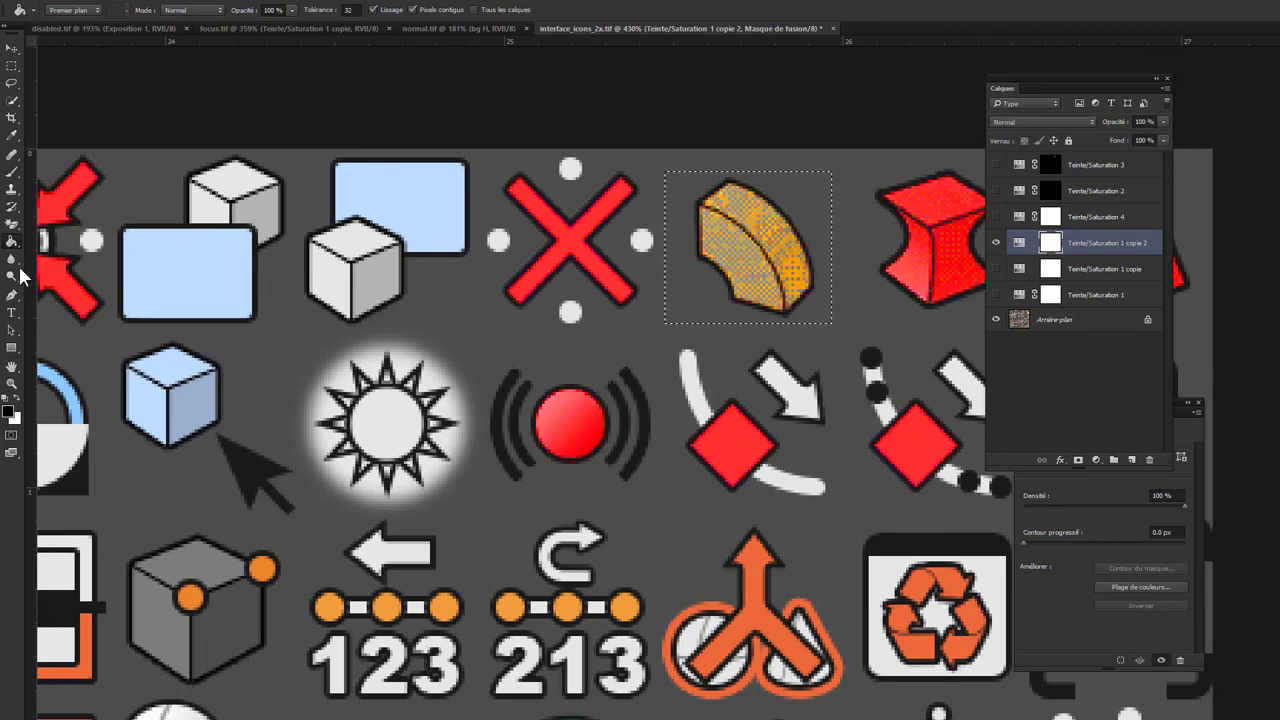
- Fill the curved wedge selection in the copie 2 mask, deselect, and invert the mask
{"action": "left_click", "coordinate": [786, 262]}
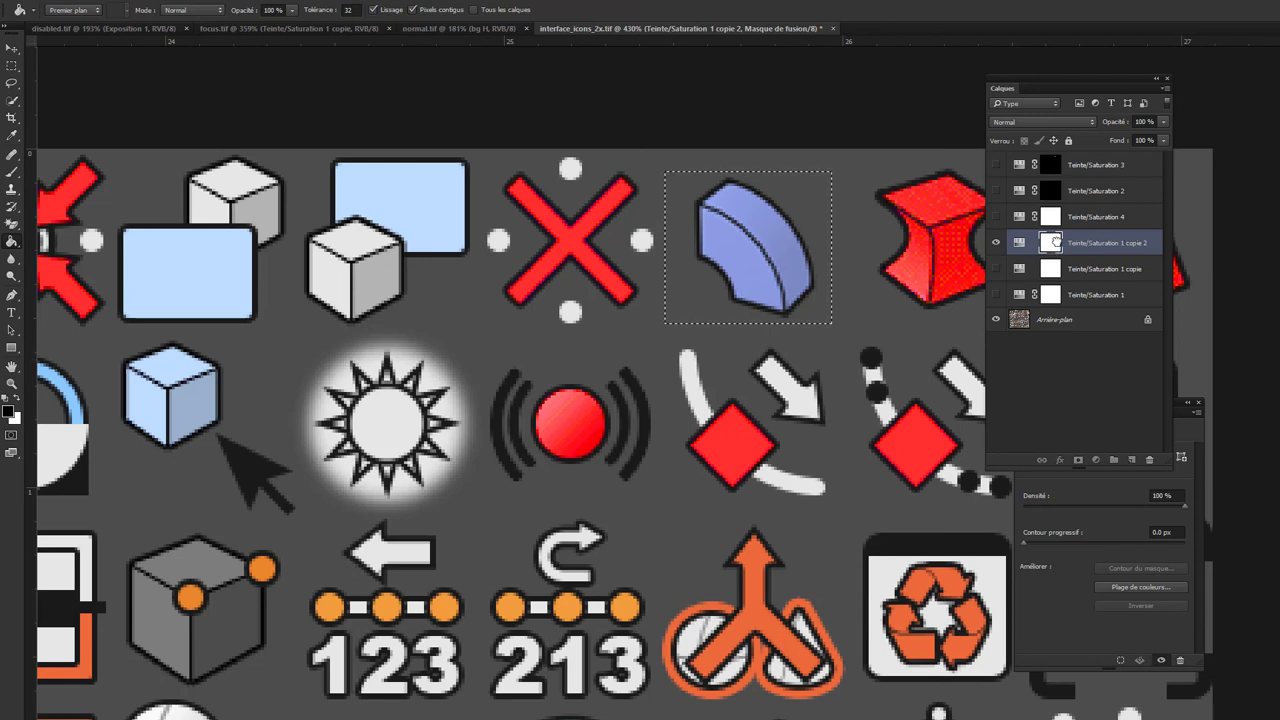
{"action": "key", "text": "ctrl+z"}
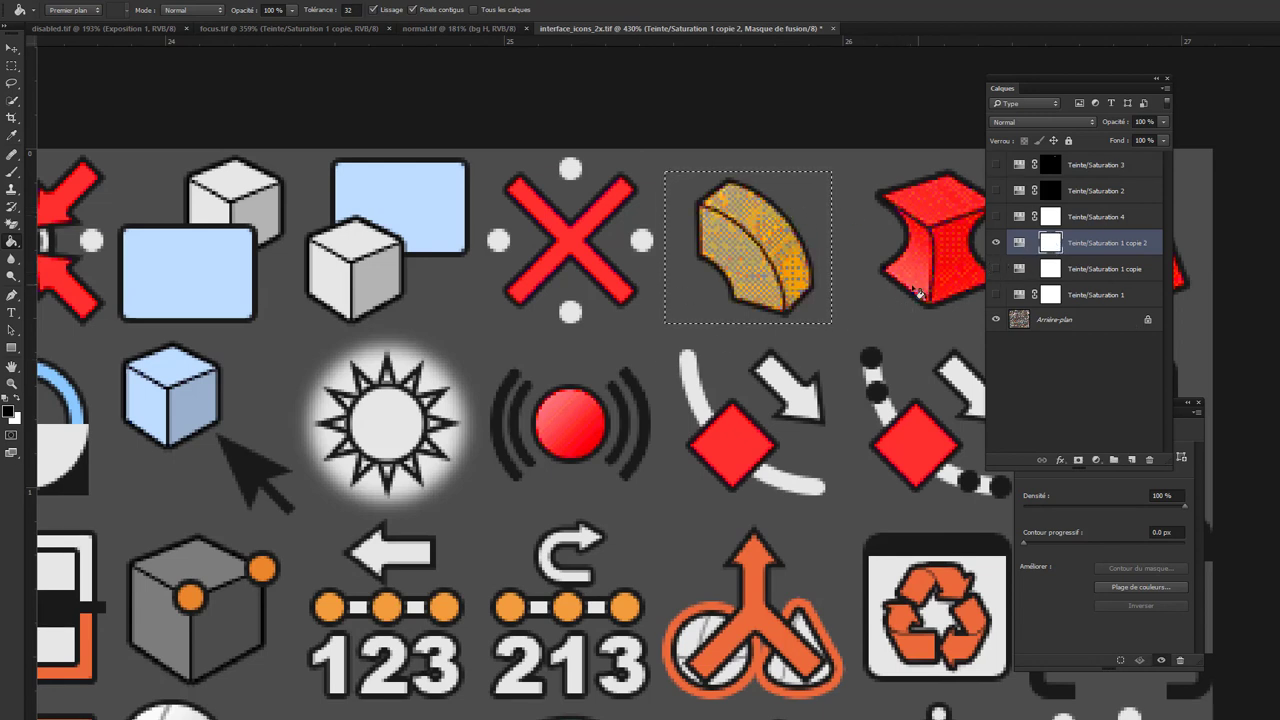
{"action": "left_click", "coordinate": [764, 277]}
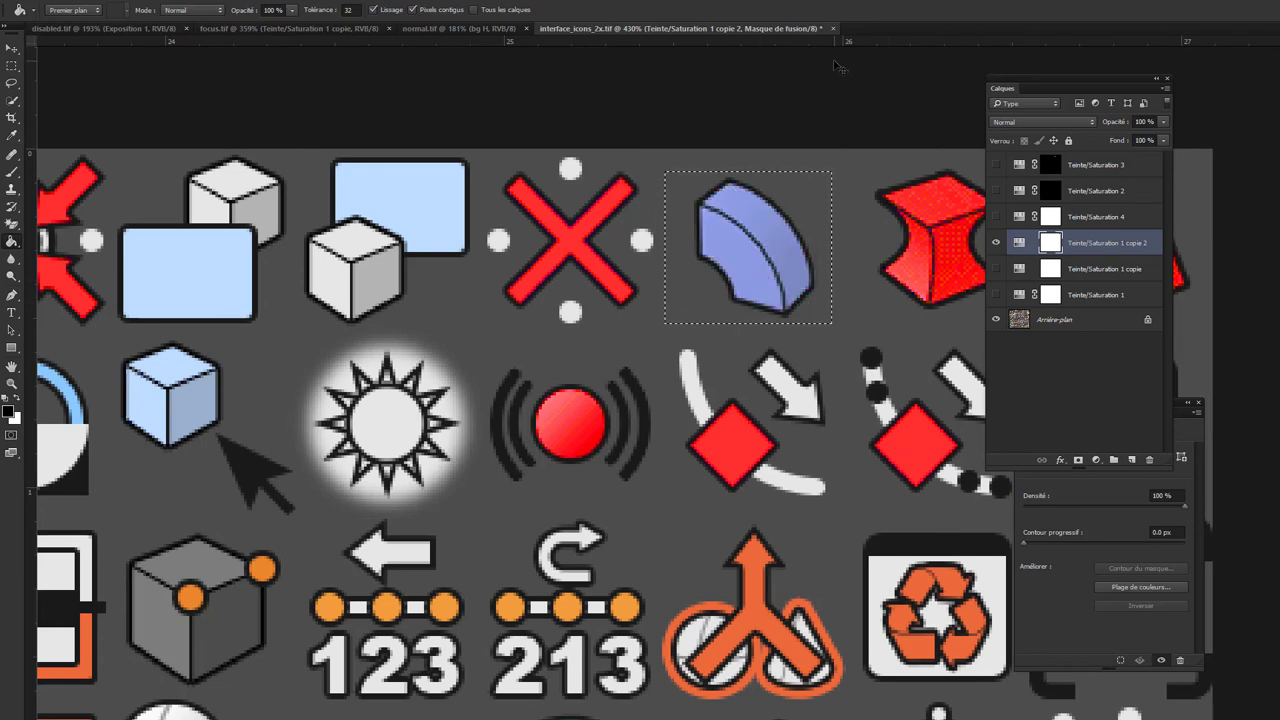
{"action": "key", "text": "ctrl+d"}
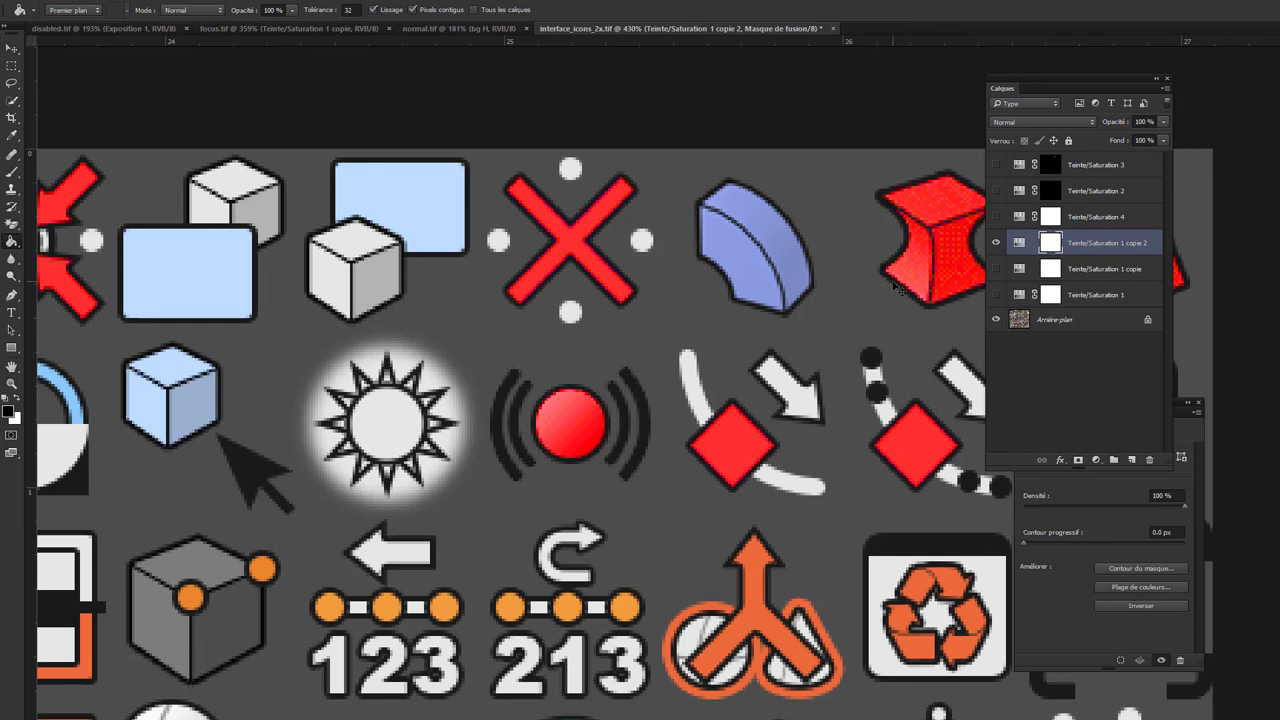
{"action": "key", "text": "ctrl+i"}
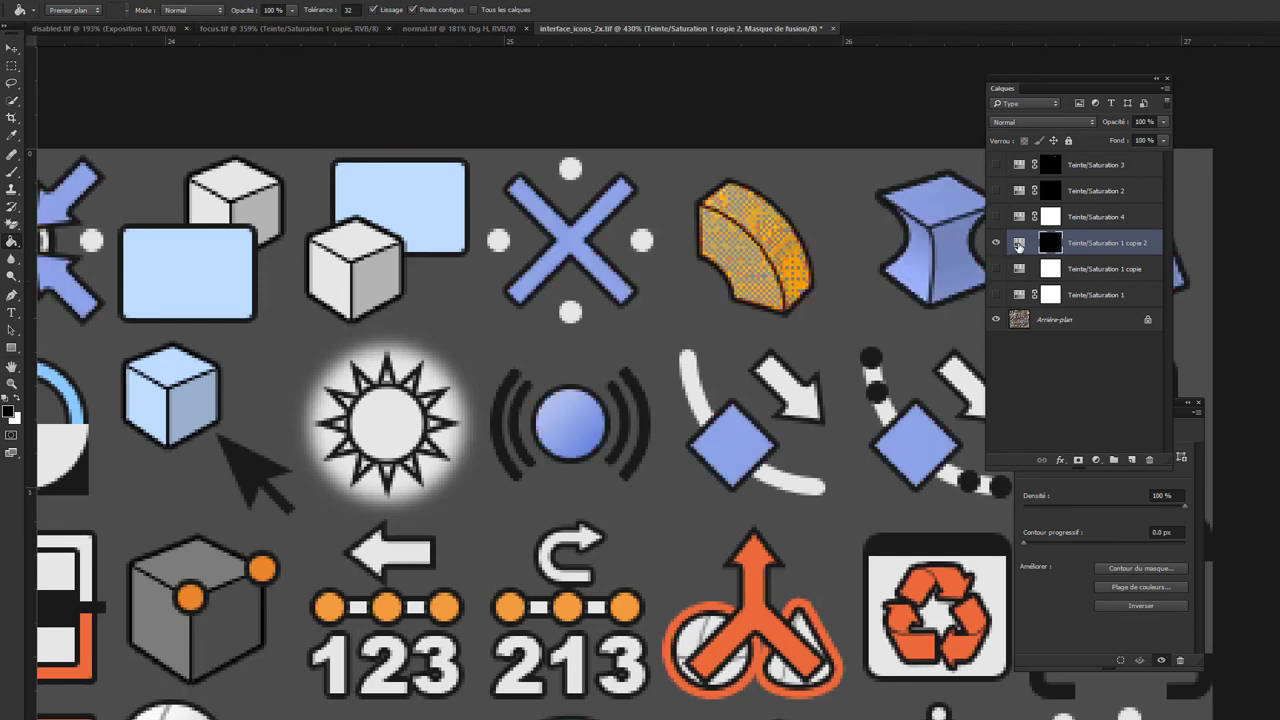
- Target the Bleus range in copie 2's Hue/Saturation and sample the original blue from the canvas
{"action": "left_click", "coordinate": [1019, 244]}
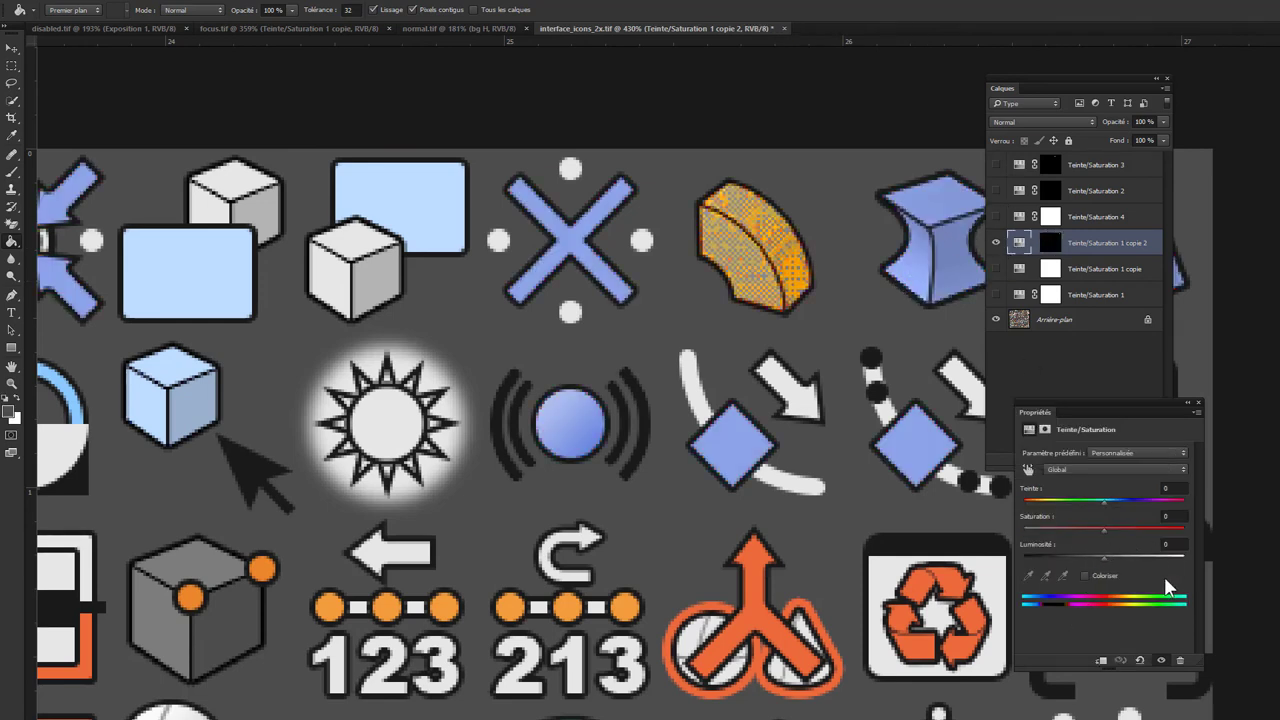
{"action": "left_click", "coordinate": [1110, 469]}
{"action": "left_click", "coordinate": [1085, 517]}
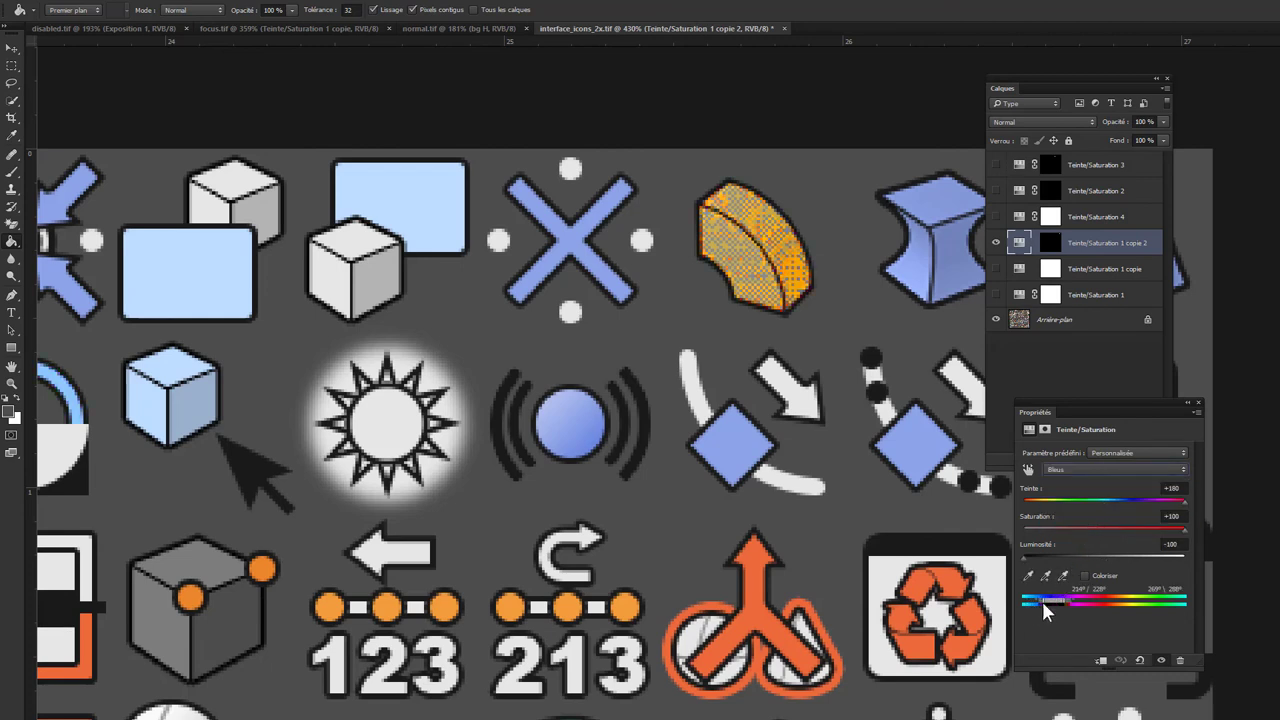
{"action": "left_click_drag", "start_coordinate": [1036, 600], "coordinate": [1041, 606]}
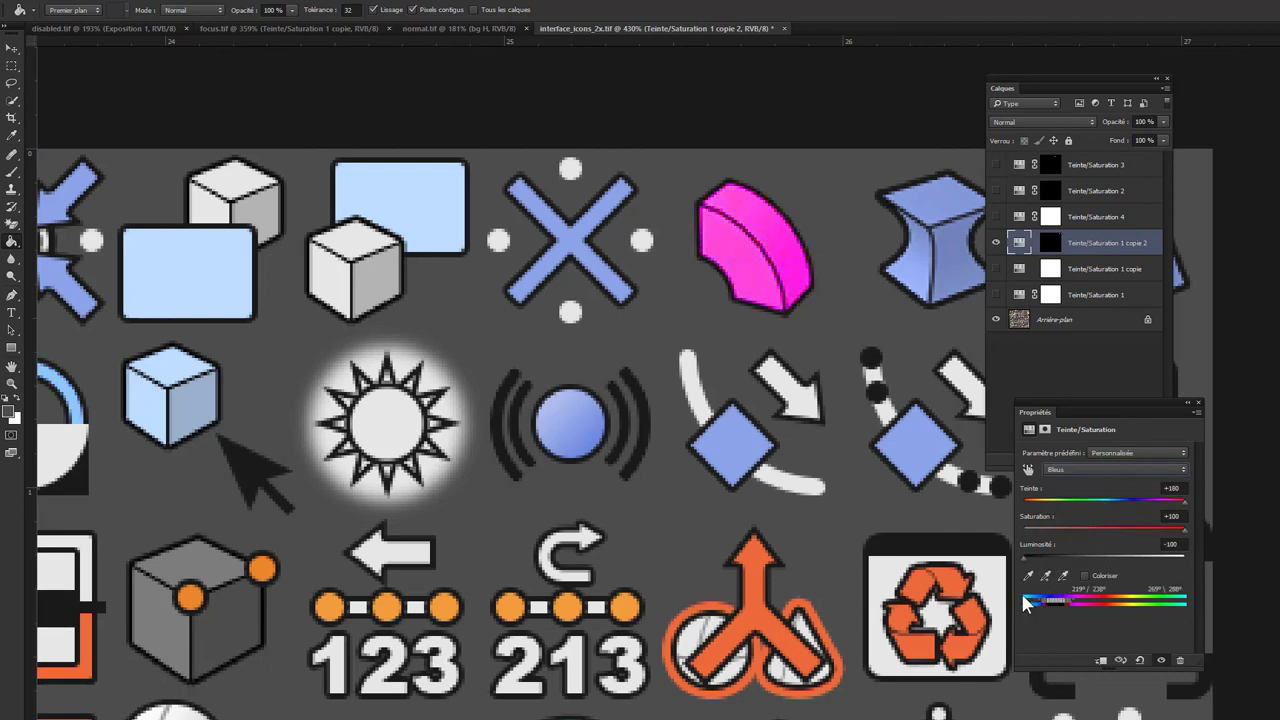
{"action": "left_click", "coordinate": [1029, 576]}
{"action": "left_click", "coordinate": [995, 242]}
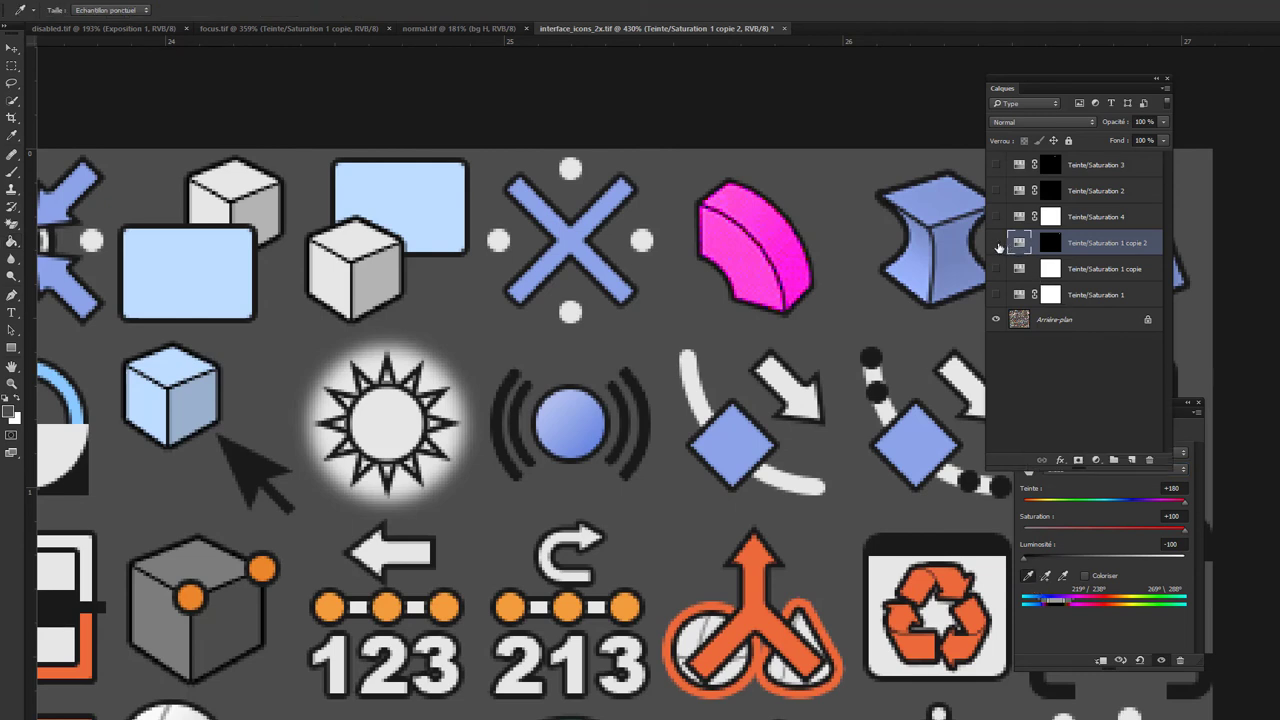
{"action": "left_click", "coordinate": [795, 243]}
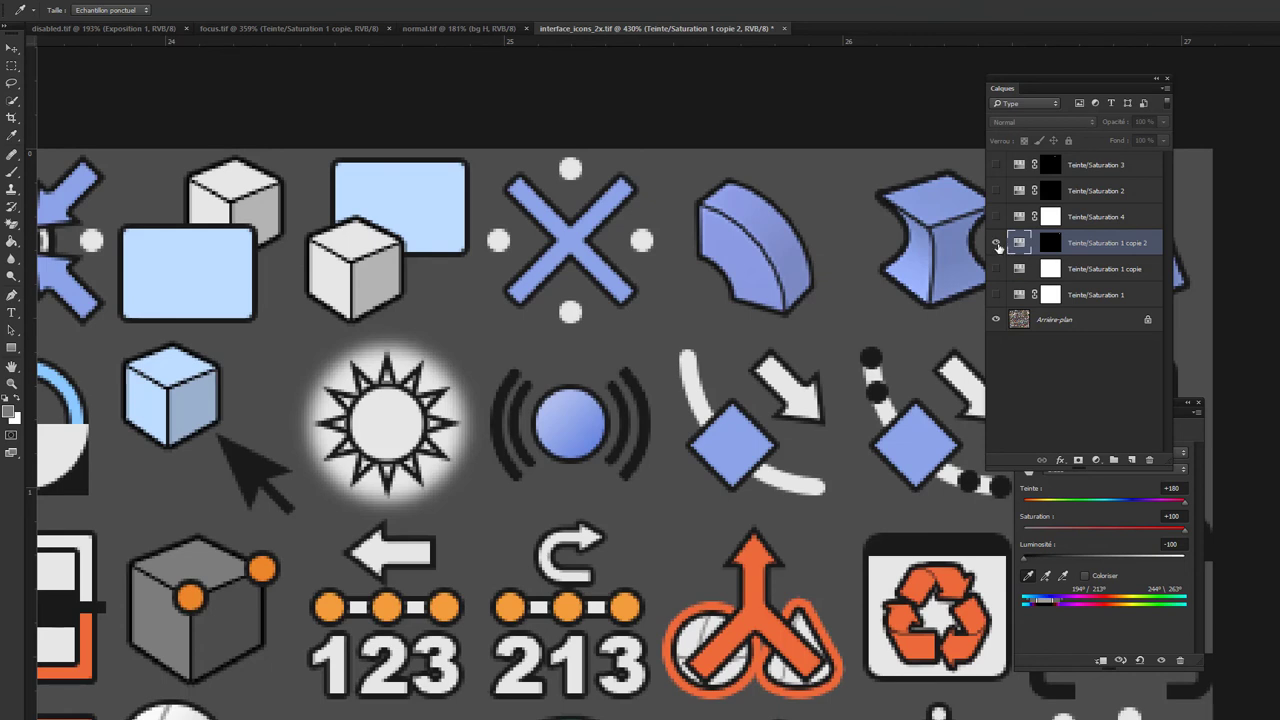
{"action": "left_click", "coordinate": [996, 244]}
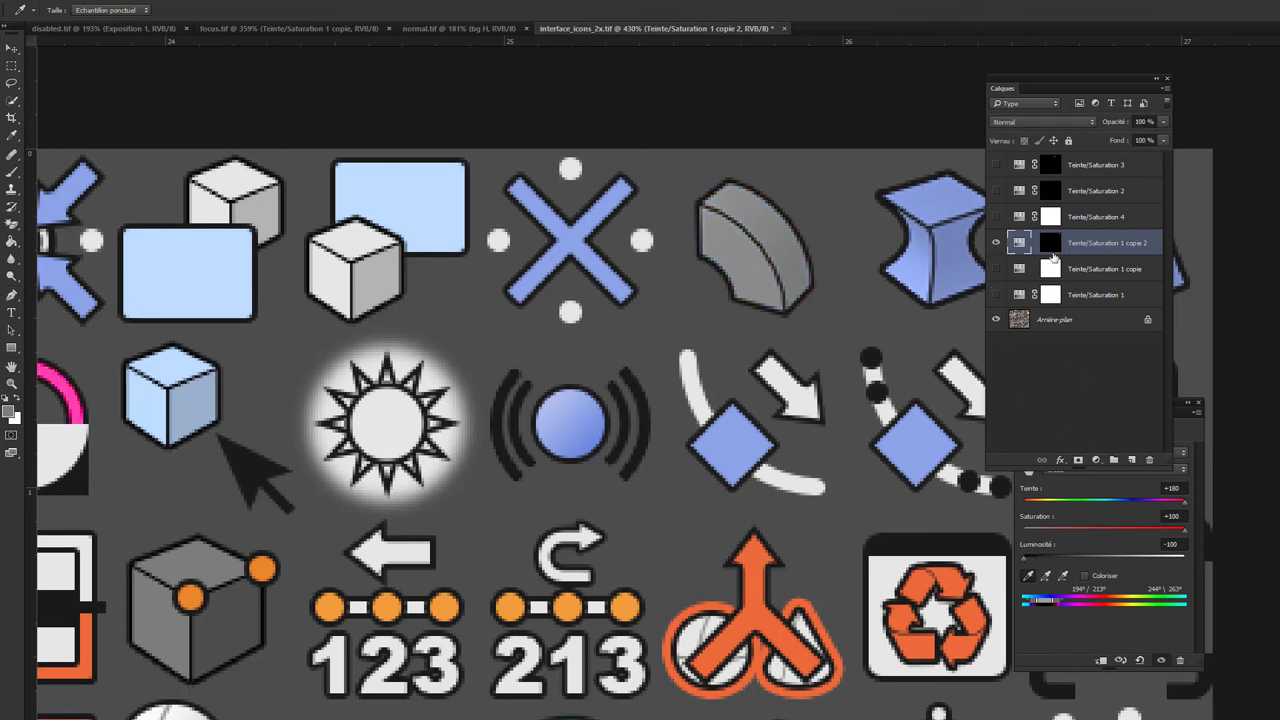
- Reset the copie 2 Hue/Saturation adjustment to defaults and select the Teinte/Saturation 1 copie layer
{"action": "key", "text": "g"}
{"action": "left_click", "coordinate": [1017, 269]}
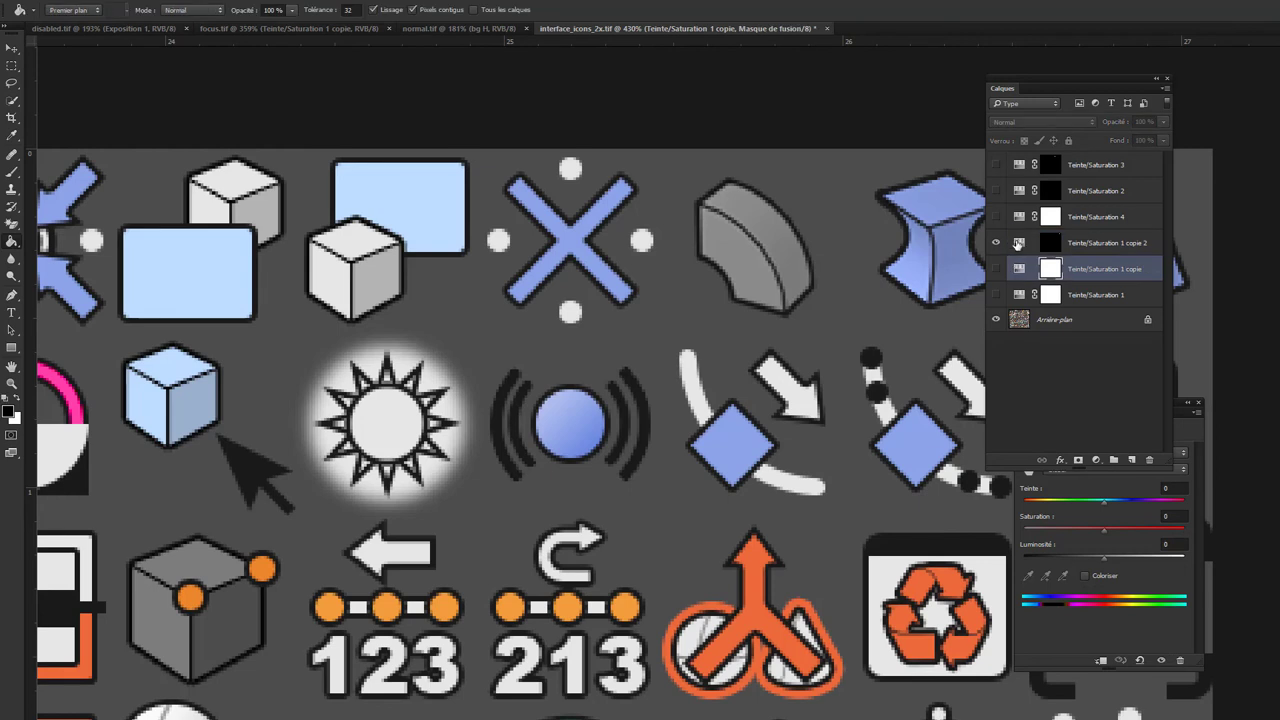
{"action": "left_click", "coordinate": [1018, 243]}
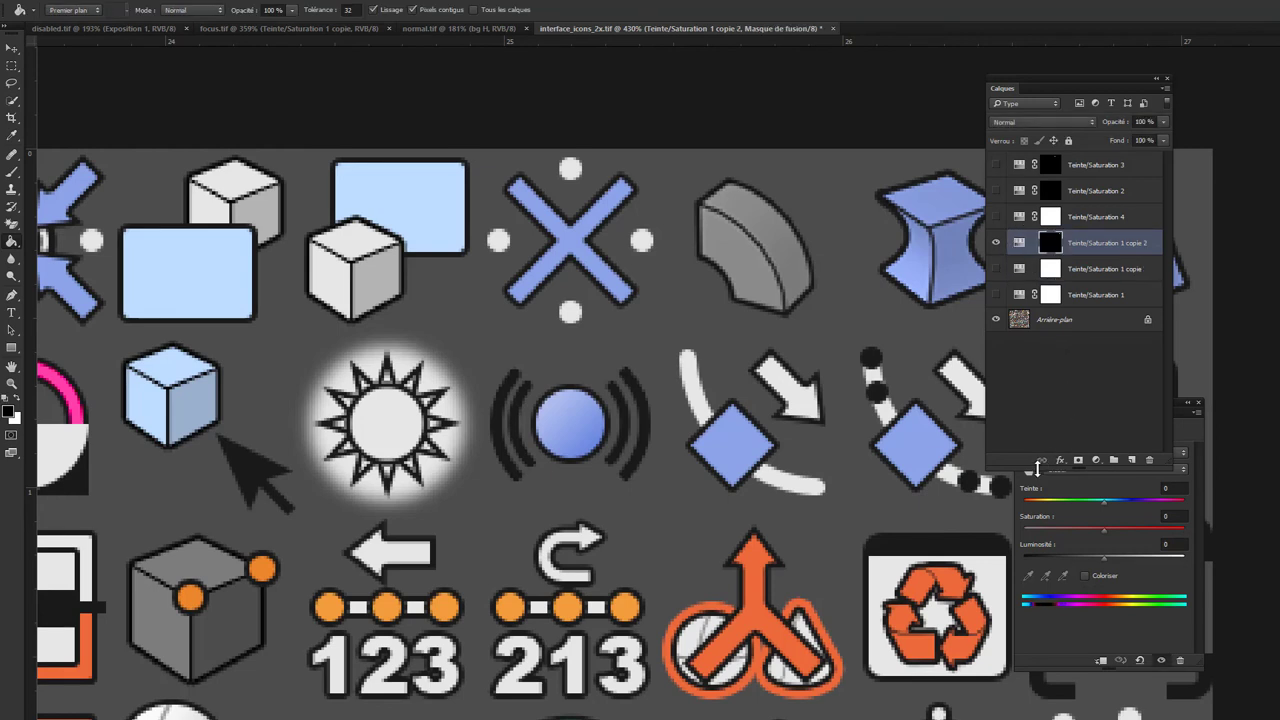
{"action": "left_click_drag", "start_coordinate": [1037, 468], "coordinate": [1037, 383]}
{"action": "left_click", "coordinate": [1093, 454]}
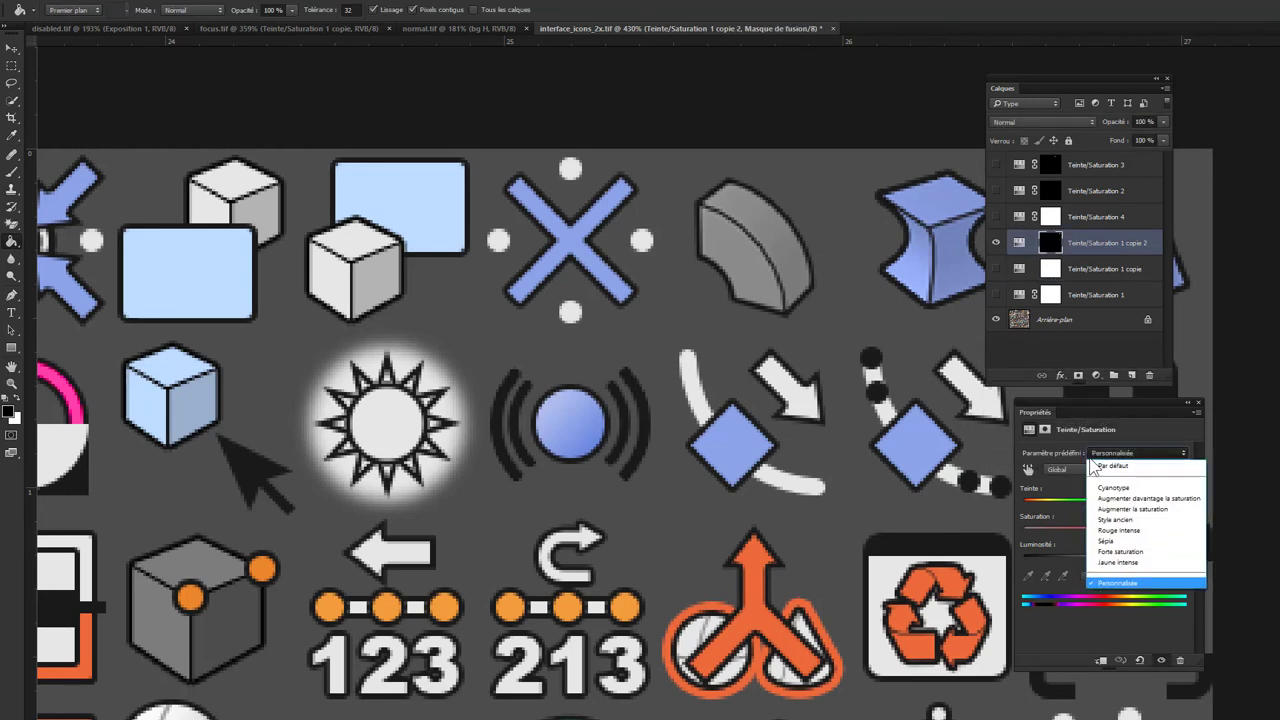
{"action": "left_click", "coordinate": [1090, 461]}
{"action": "left_click", "coordinate": [1075, 468]}
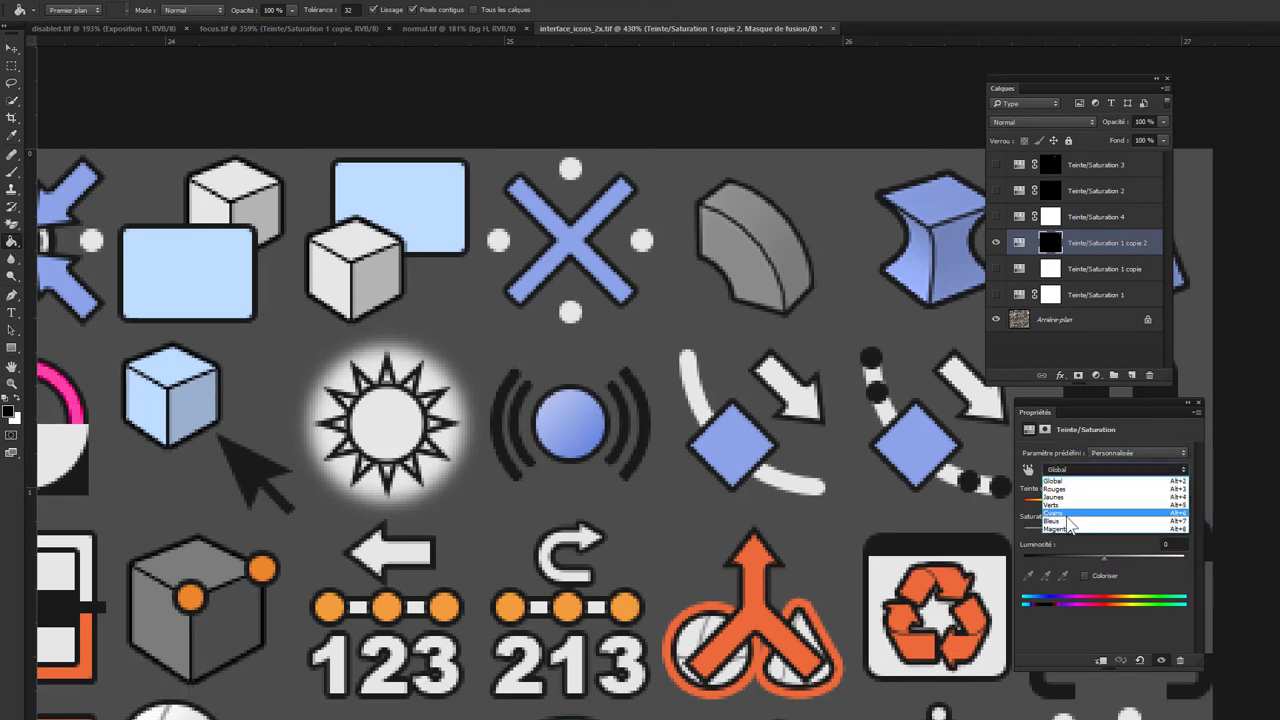
{"action": "left_click", "coordinate": [1066, 521]}
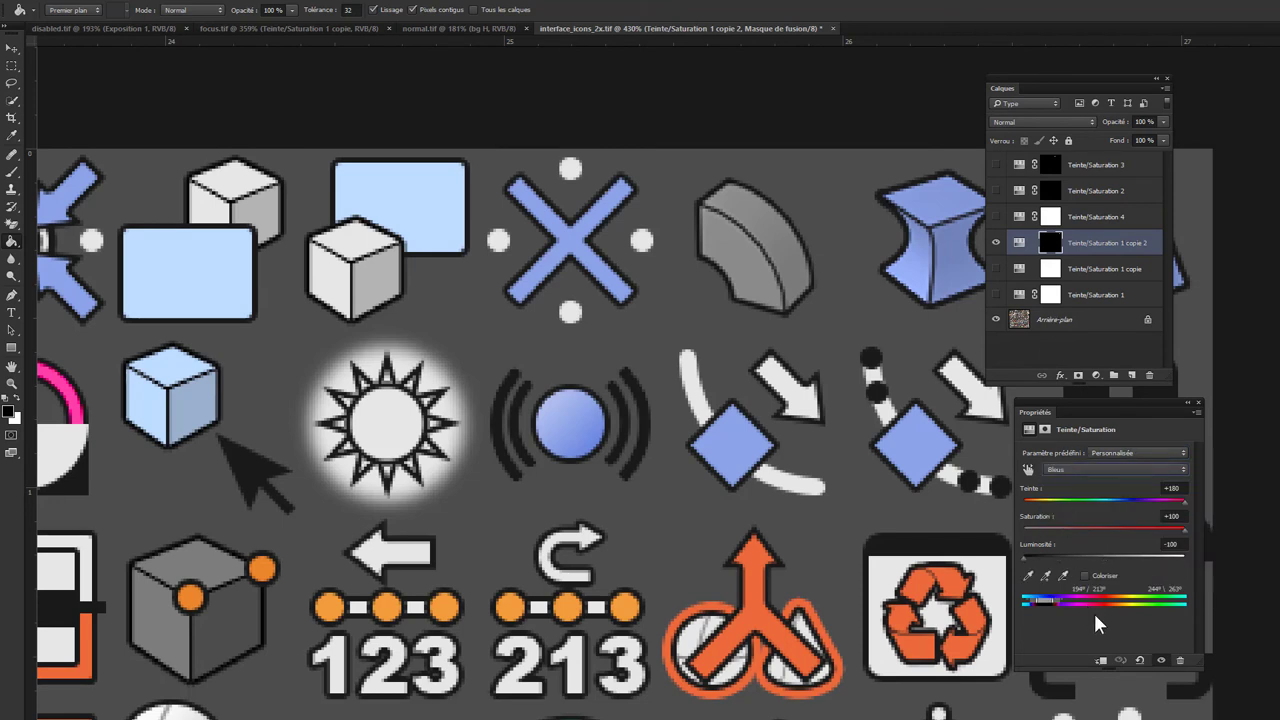
{"action": "left_click", "coordinate": [1140, 661]}
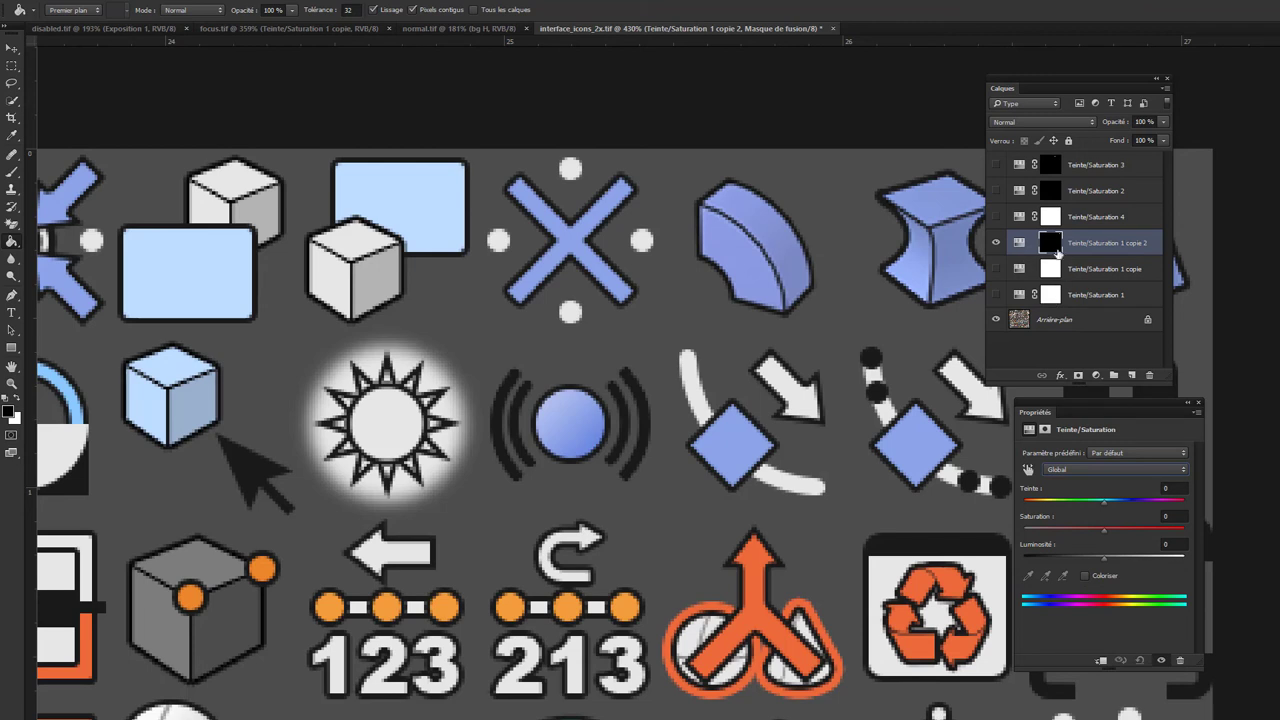
{"action": "left_click", "coordinate": [1093, 276]}
- Duplicate the copie layer as copie 3, move copie 2's black mask onto it, and show copie 3
{"action": "key", "text": "ctrl+j"}
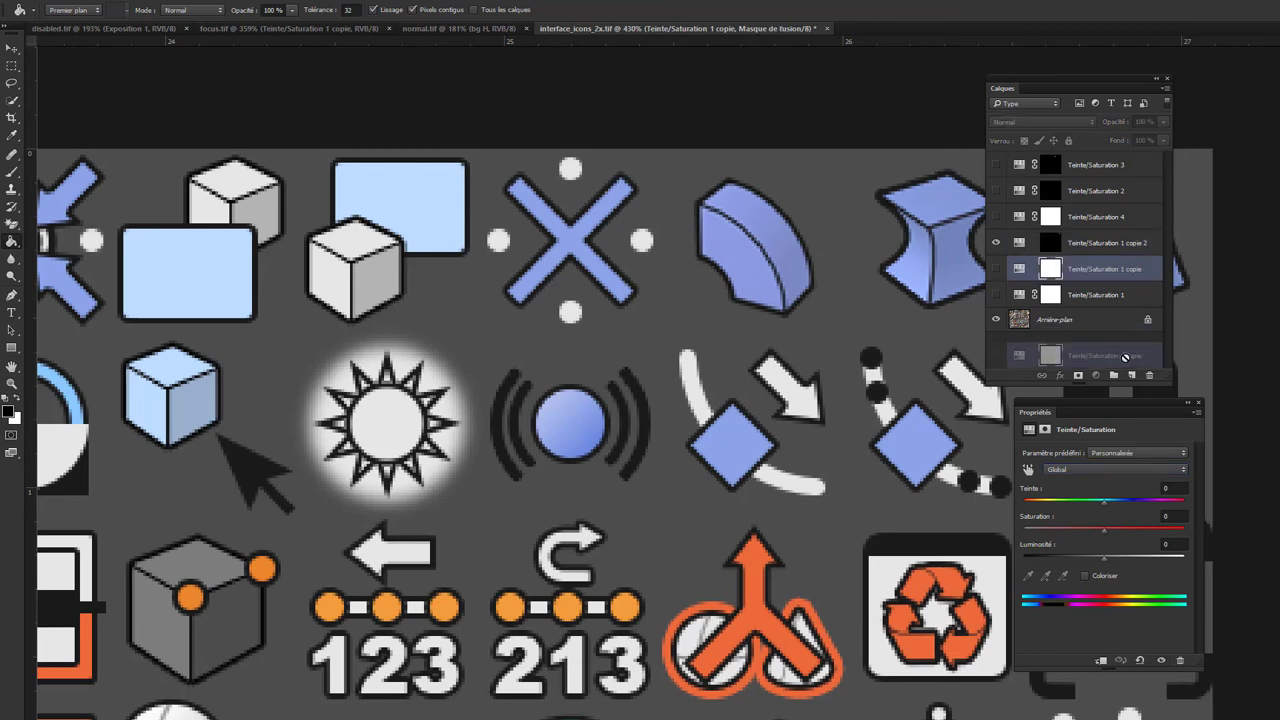
{"action": "left_click", "coordinate": [1084, 245]}
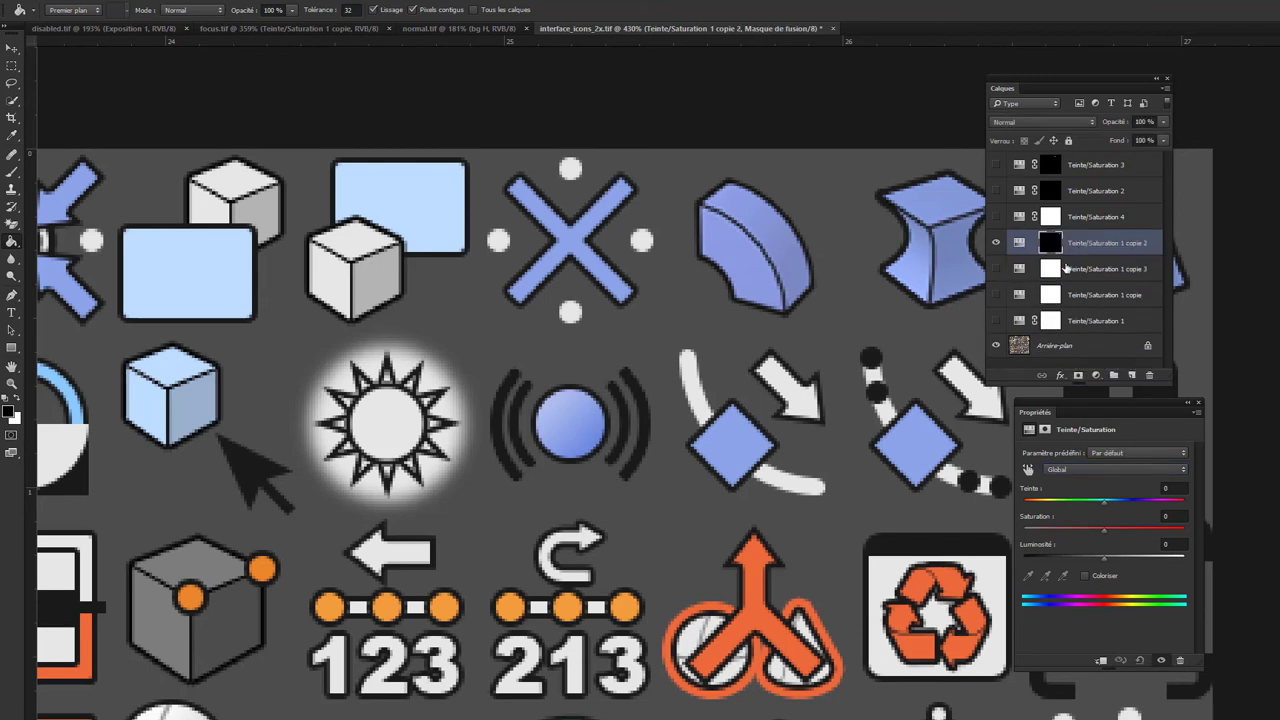
{"action": "left_click", "coordinate": [1050, 269]}
{"action": "right_click", "coordinate": [1050, 270]}
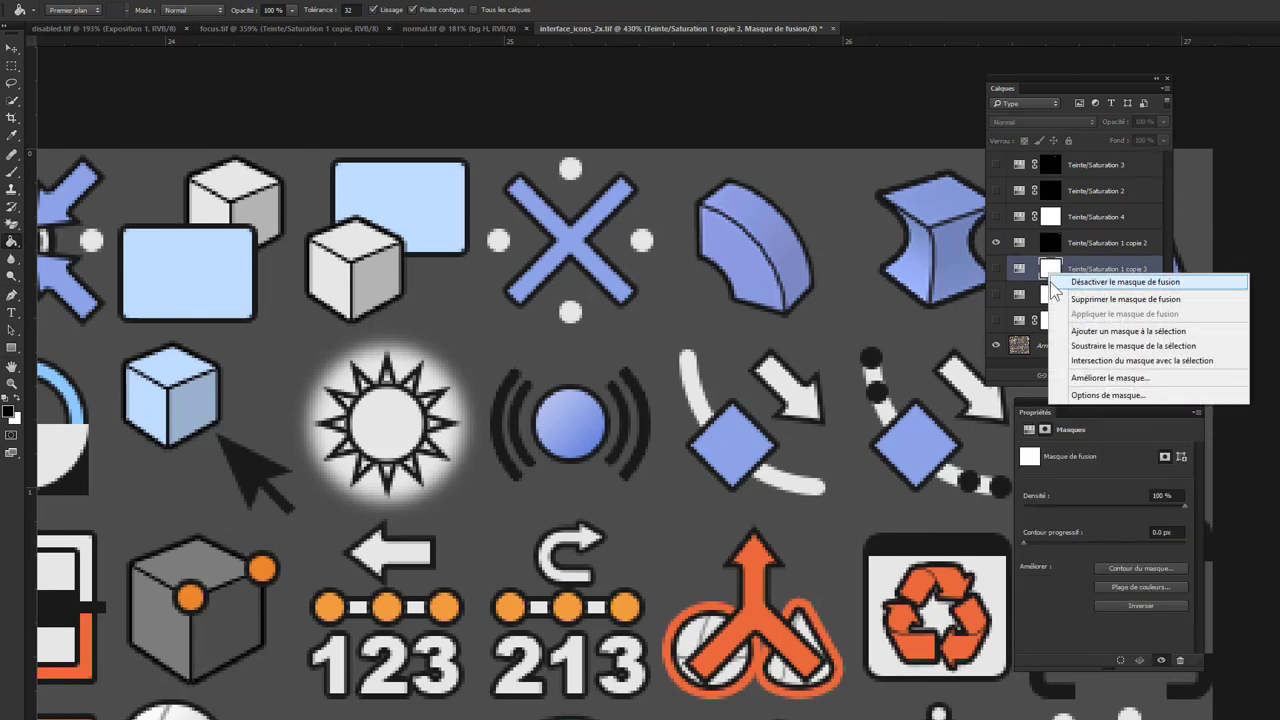
{"action": "mouse_move", "coordinate": [1085, 272]}
{"action": "left_mouse_down"}
{"action": "mouse_move", "coordinate": [1055, 269]}
{"action": "mouse_move", "coordinate": [1050, 245]}
{"action": "left_mouse_up"}
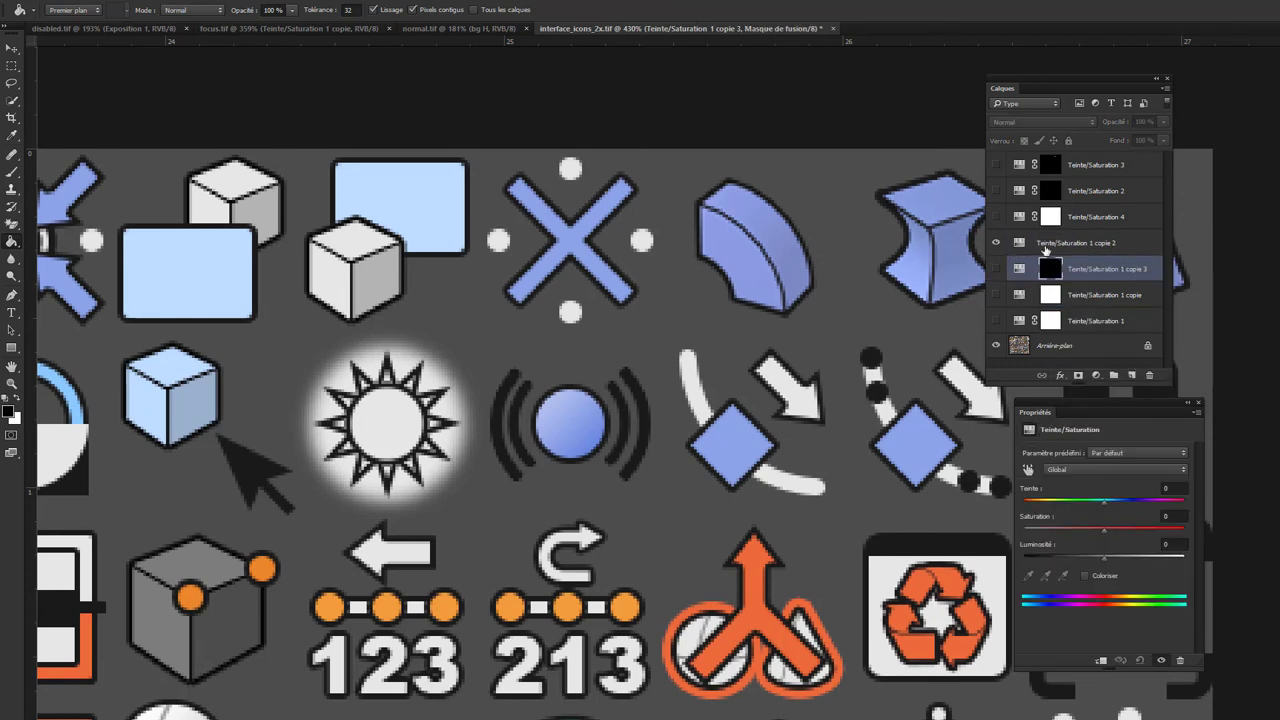
{"action": "left_click", "coordinate": [996, 243]}
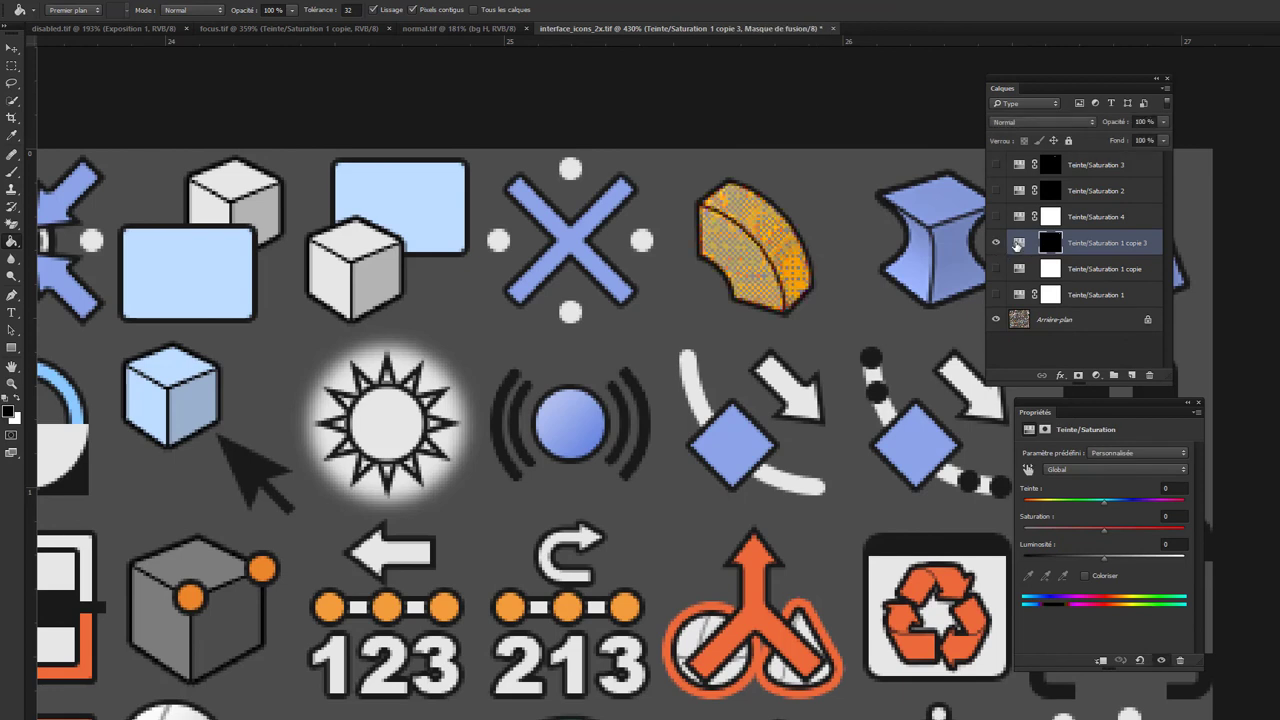
{"action": "left_click", "coordinate": [1020, 243]}
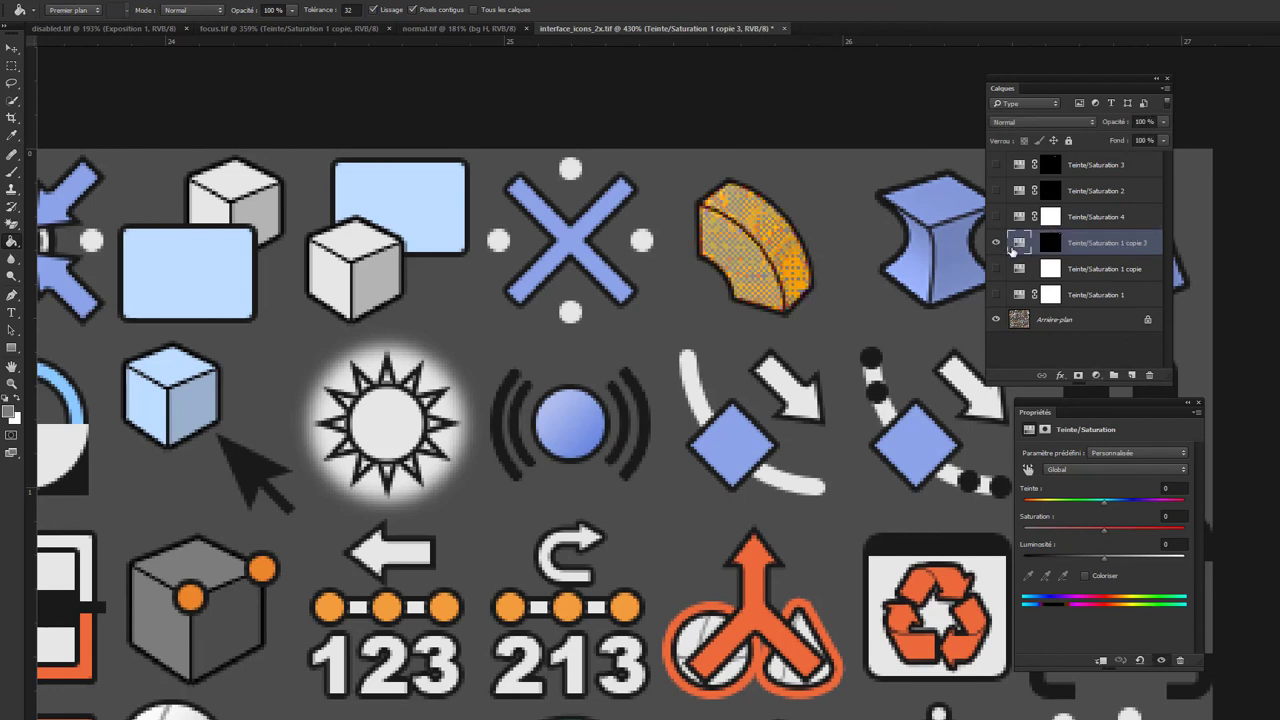
- Try shifting copie 3's Bleus range toward cyan, then reset the adjustment to defaults
{"action": "left_click_drag", "start_coordinate": [1083, 406], "coordinate": [1075, 396]}
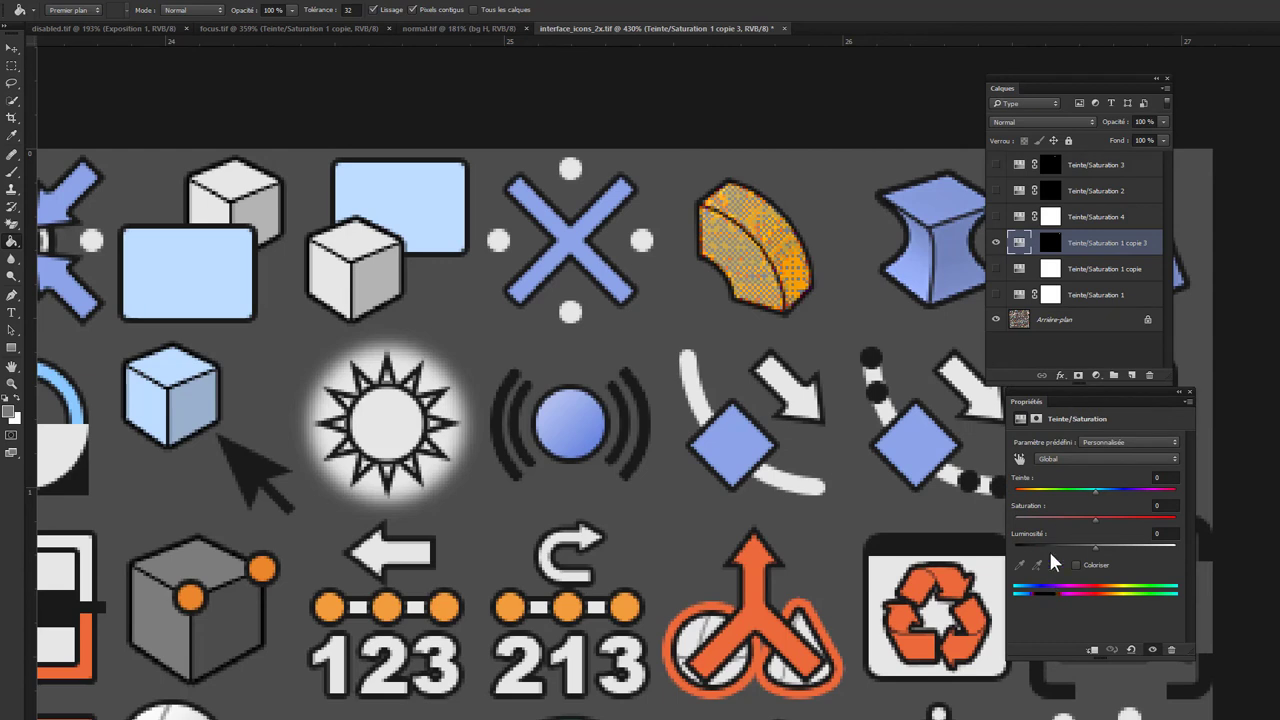
{"action": "left_click", "coordinate": [1070, 458]}
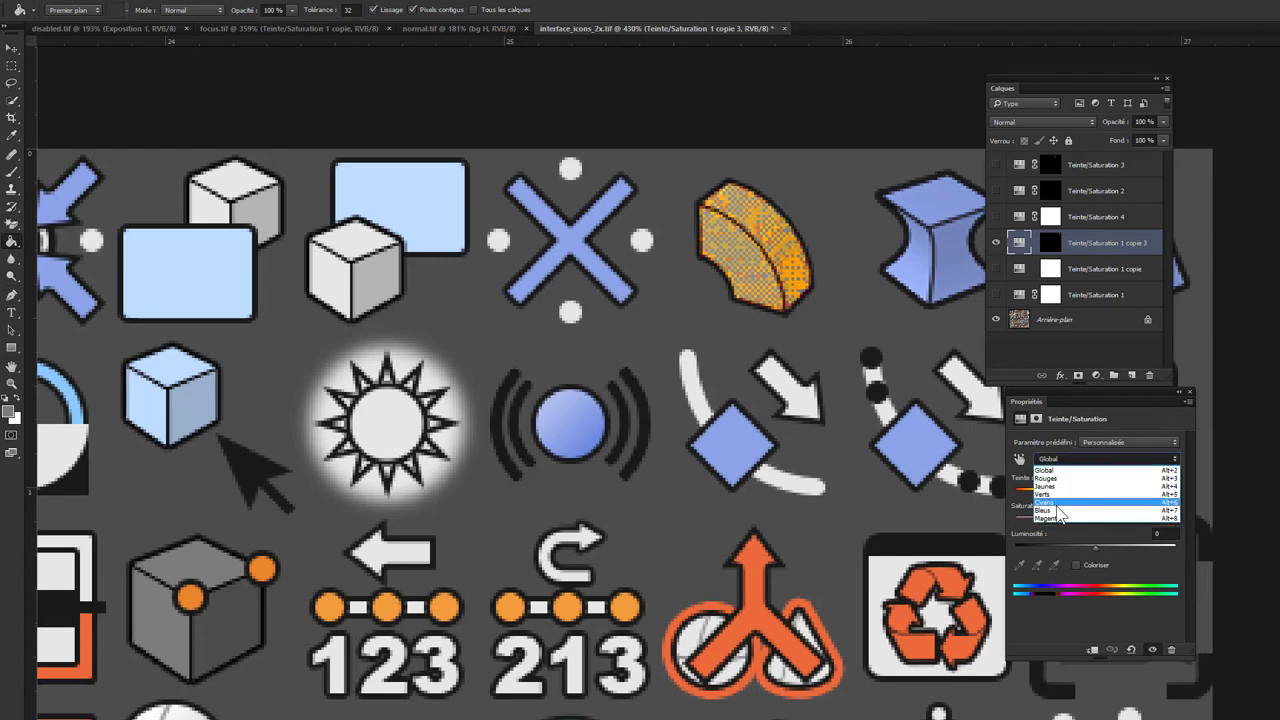
{"action": "left_click", "coordinate": [1058, 510]}
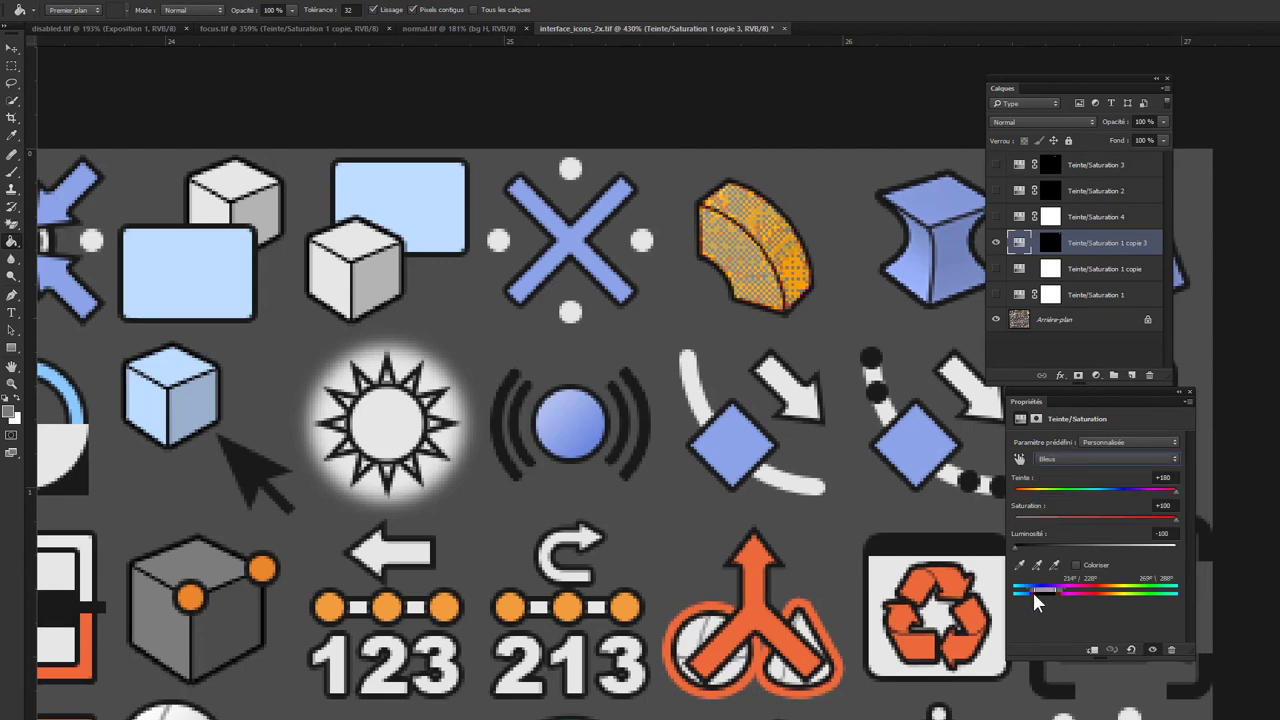
{"action": "left_click_drag", "start_coordinate": [1028, 591], "coordinate": [1017, 585]}
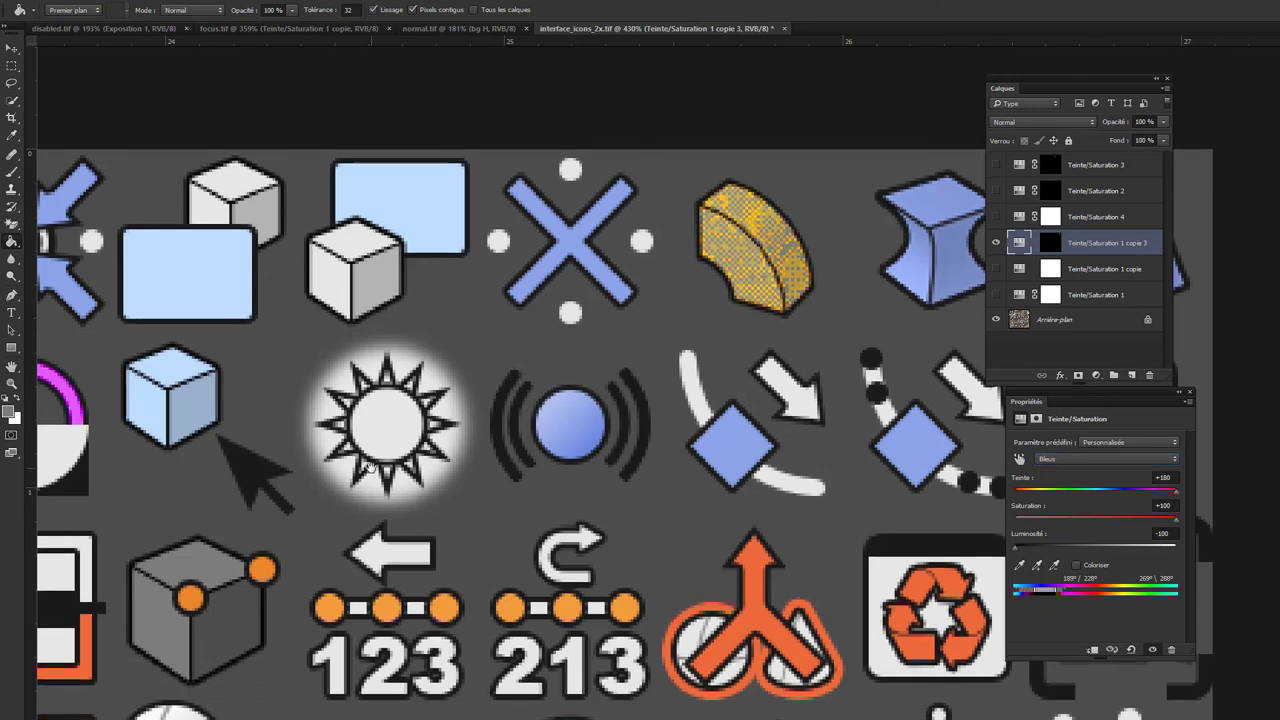
{"action": "left_click_drag", "start_coordinate": [372, 462], "coordinate": [722, 494]}
{"action": "left_click", "coordinate": [1120, 250]}
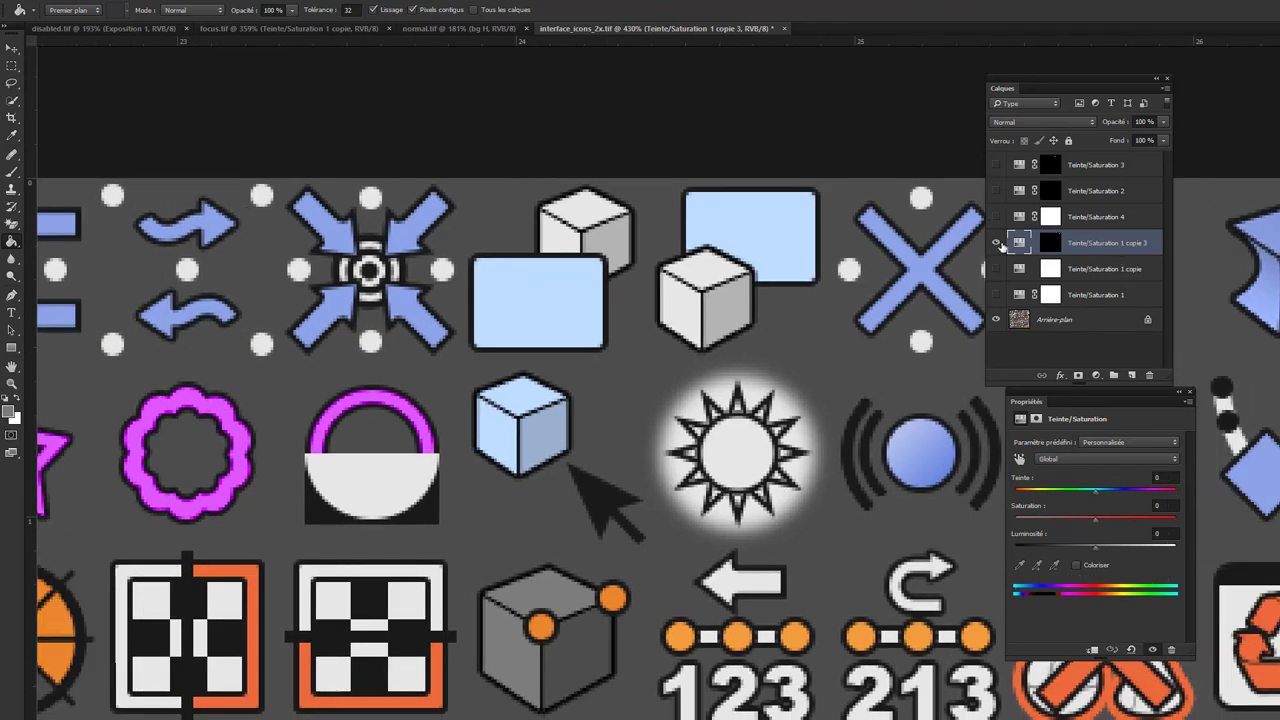
- Select copie 3's layer mask for editing and toggle its visibility to compare the magenta icons
{"action": "left_click", "coordinate": [996, 243]}
{"action": "left_click", "coordinate": [996, 243]}
{"action": "left_click", "coordinate": [996, 243]}
{"action": "left_click", "coordinate": [996, 243]}
{"action": "left_click", "coordinate": [1052, 246]}
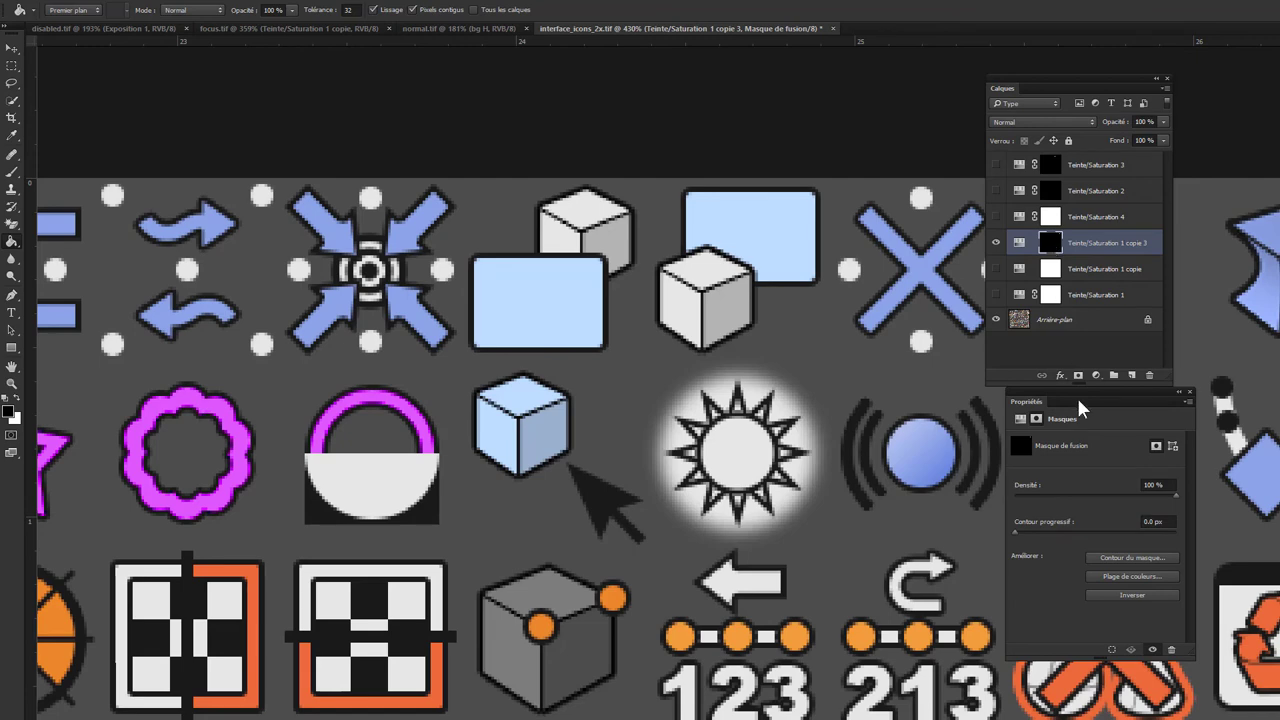
{"action": "left_click", "coordinate": [995, 243]}
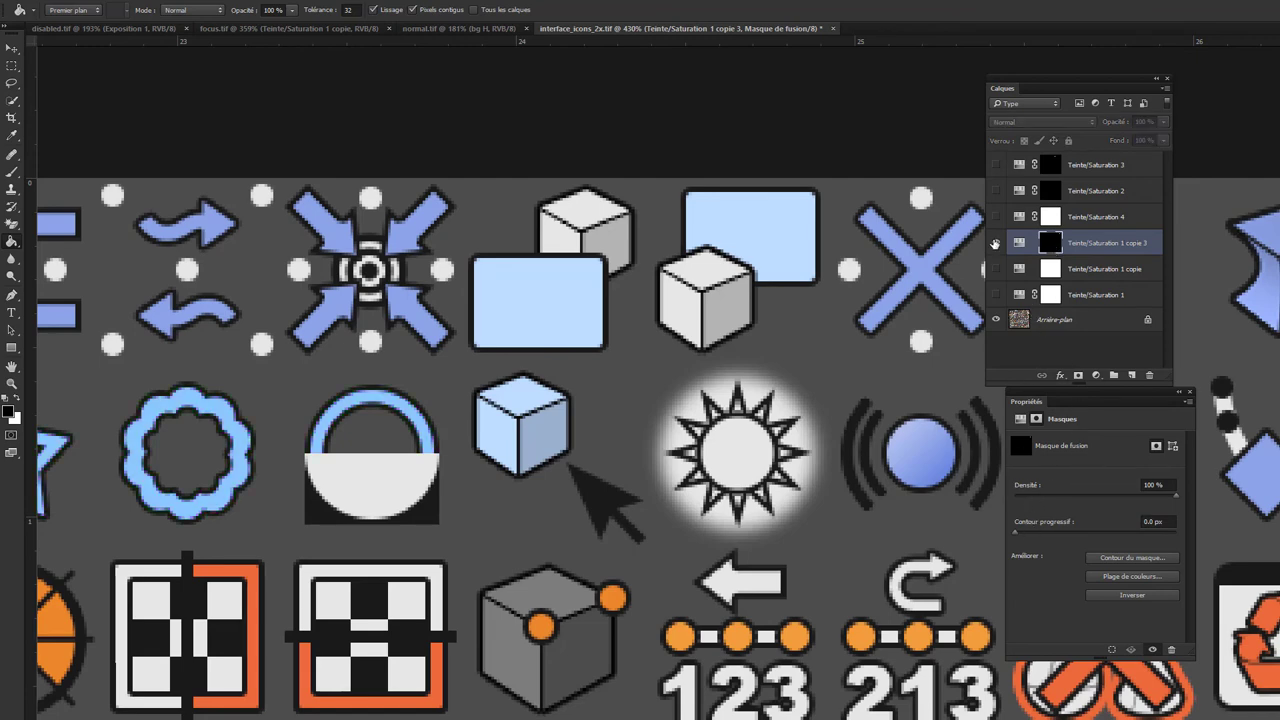
{"action": "left_click", "coordinate": [995, 243]}
{"action": "mouse_move", "coordinate": [899, 340]}
{"action": "left_mouse_down"}
{"action": "mouse_move", "coordinate": [358, 308]}
{"action": "mouse_move", "coordinate": [881, 360]}
{"action": "left_mouse_up"}
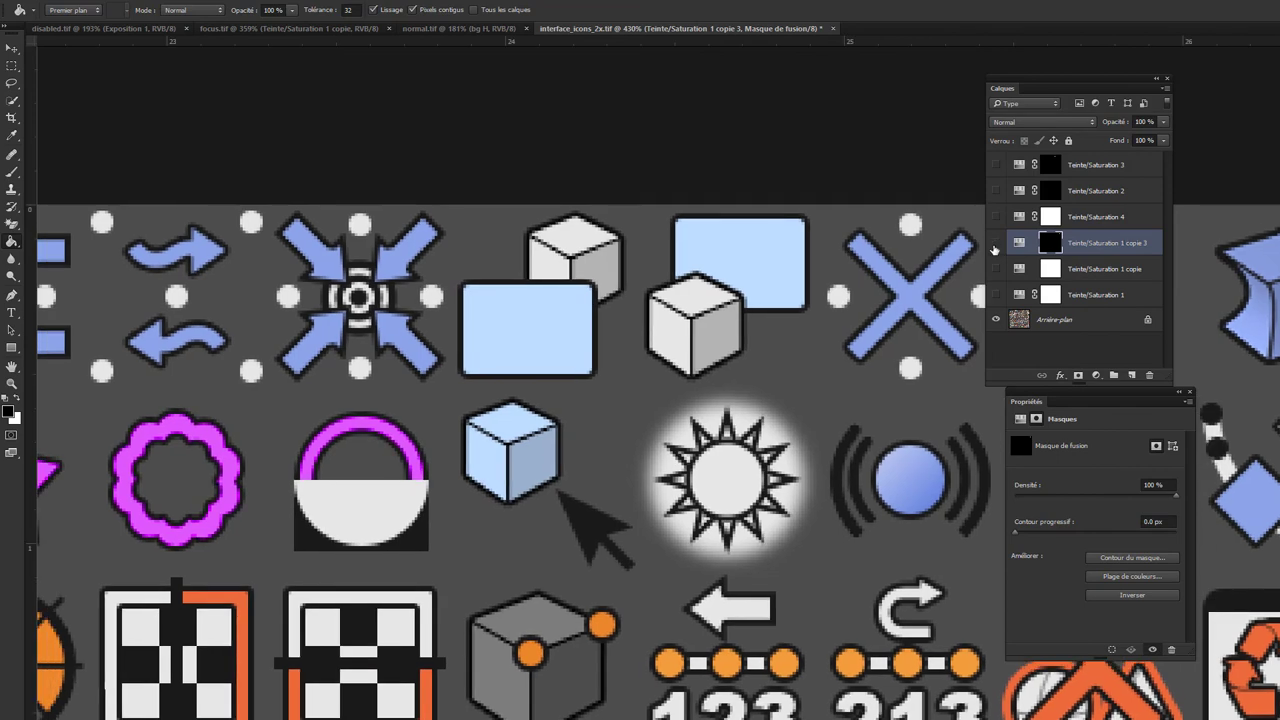
{"action": "left_click", "coordinate": [995, 243]}
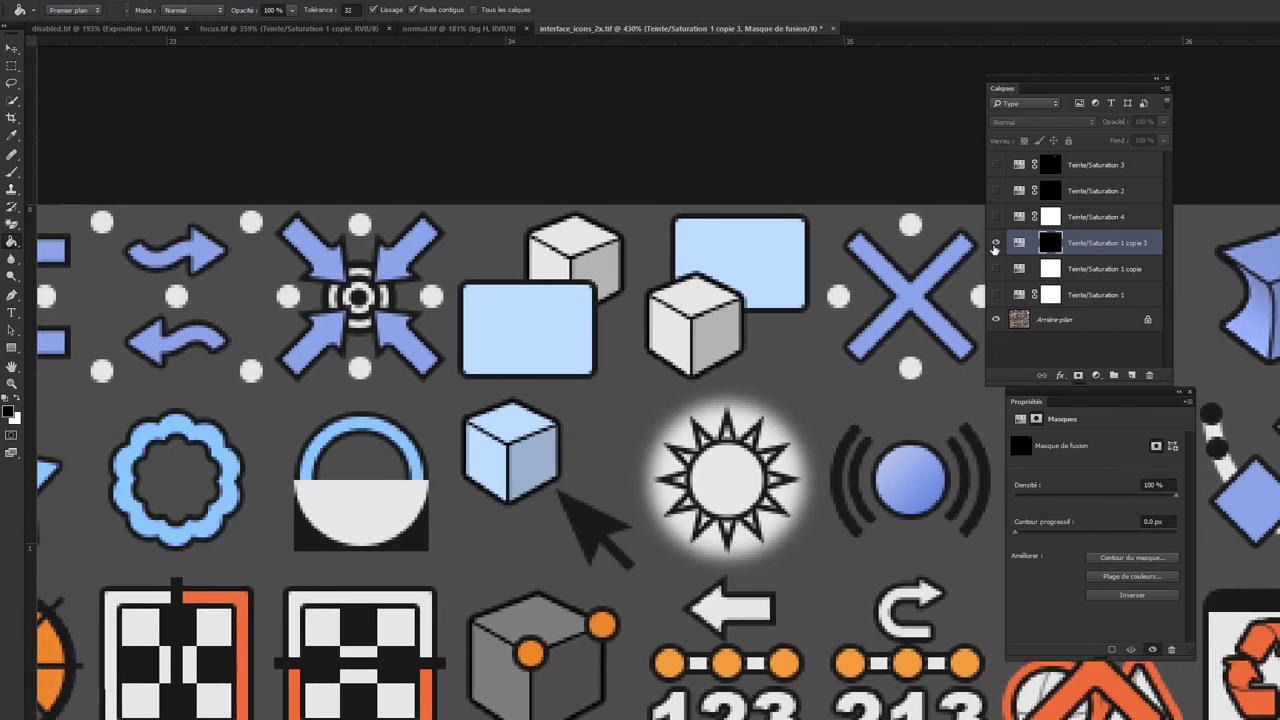
{"action": "left_click", "coordinate": [995, 243]}
{"action": "left_click", "coordinate": [995, 243]}
{"action": "left_click", "coordinate": [995, 243]}
{"action": "left_click_drag", "start_coordinate": [843, 374], "coordinate": [667, 374]}
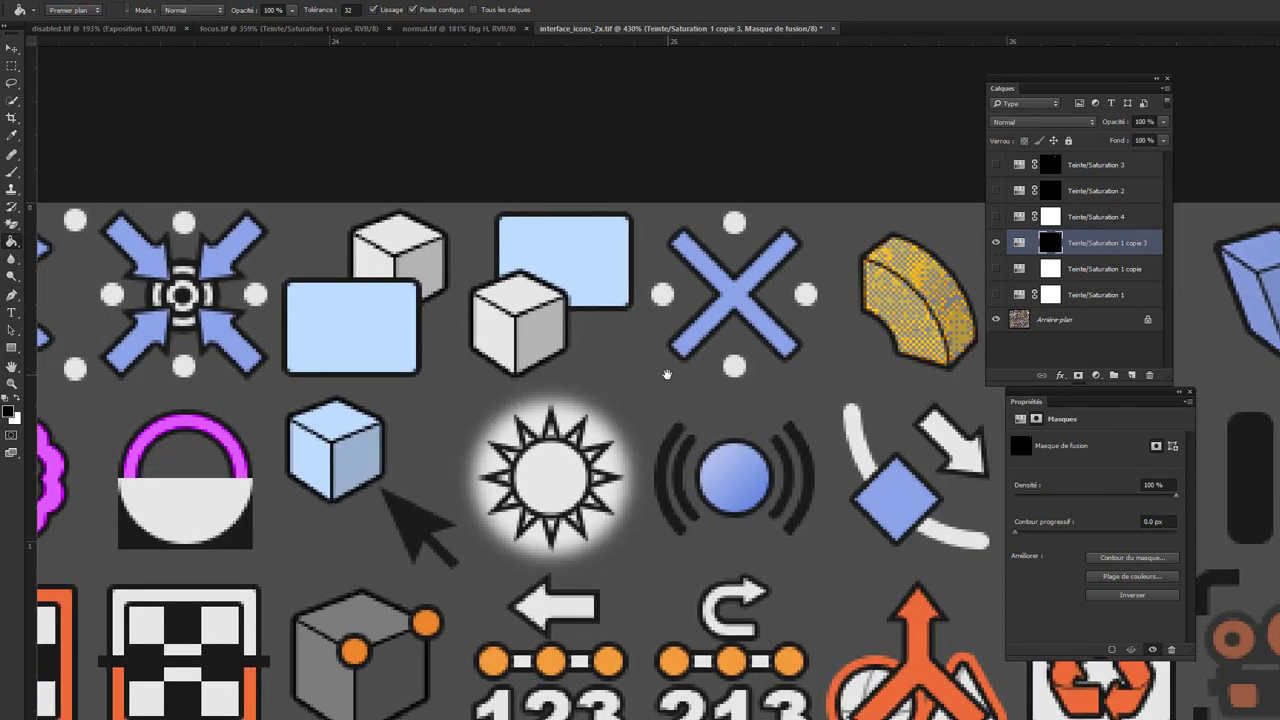
- With black and a 32 px brush, paint the ring back to blue, then fill the whole copie 3 mask
{"action": "left_click", "coordinate": [8, 411]}
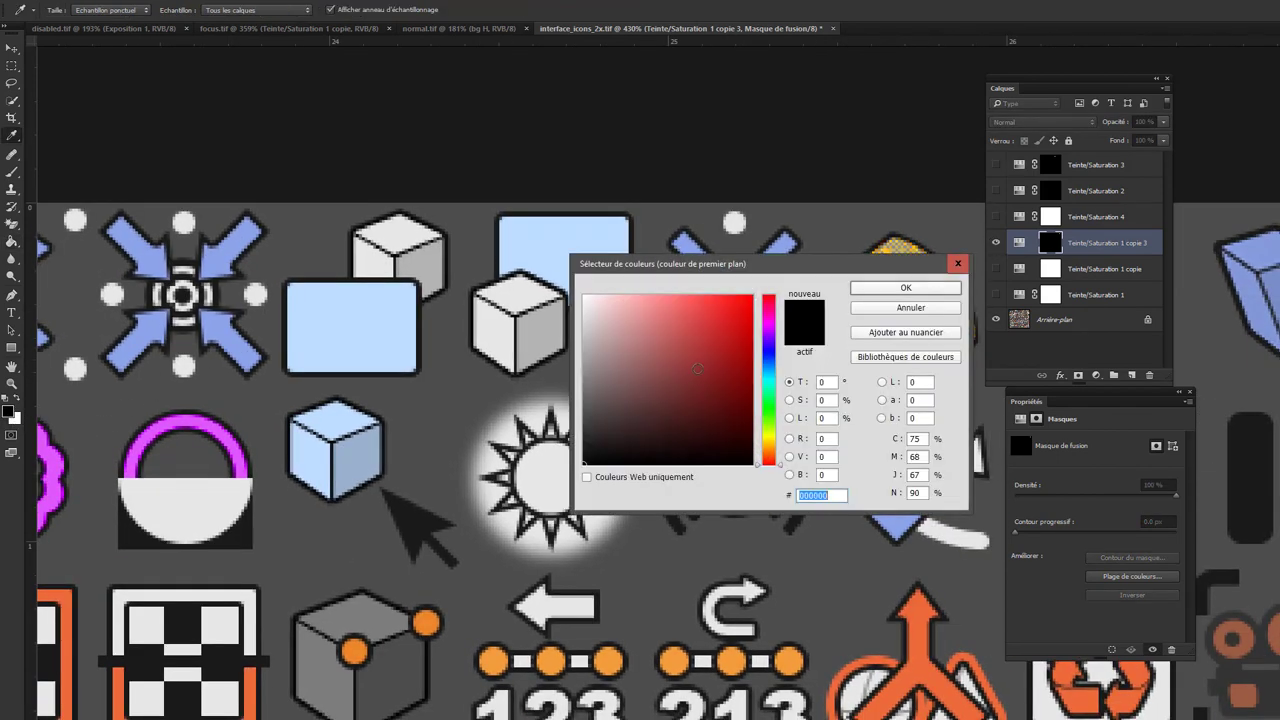
{"action": "left_click", "coordinate": [873, 290]}
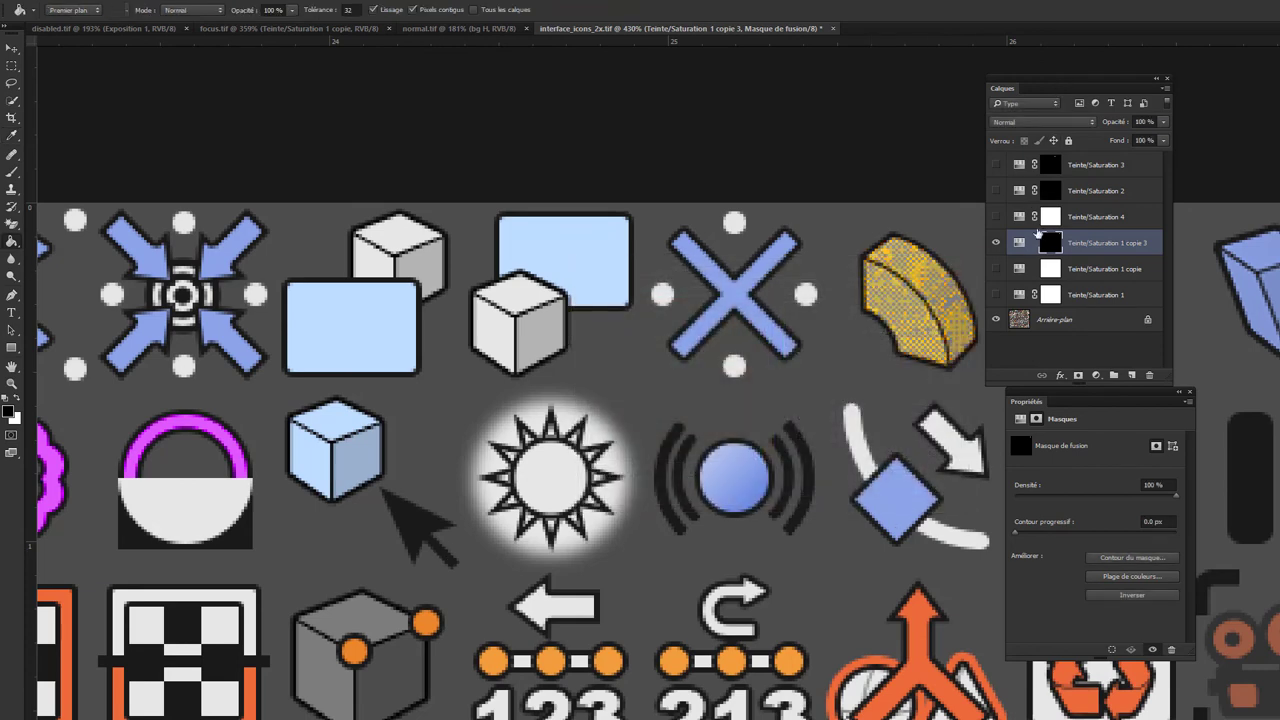
{"action": "left_click", "coordinate": [12, 178]}
{"action": "right_click", "coordinate": [458, 358]}
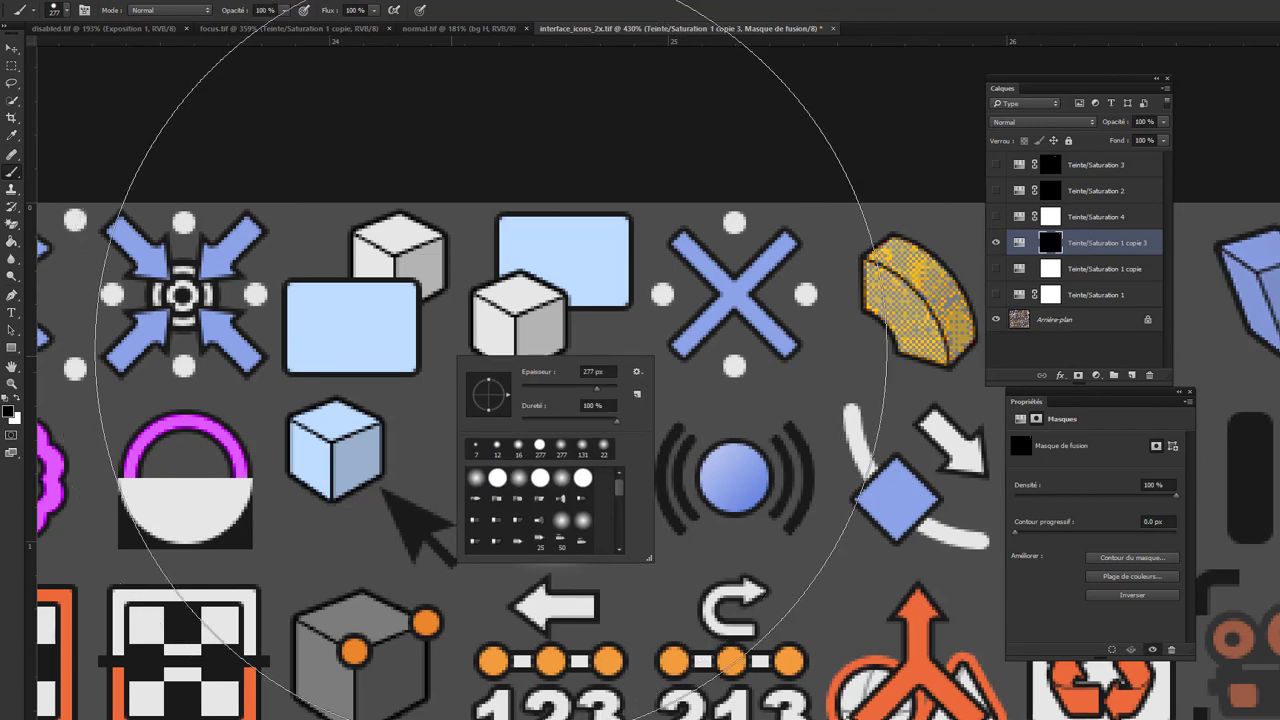
{"action": "left_click_drag", "start_coordinate": [538, 397], "coordinate": [525, 397]}
{"action": "mouse_move", "coordinate": [130, 470]}
{"action": "left_mouse_down"}
{"action": "mouse_move", "coordinate": [200, 400]}
{"action": "mouse_move", "coordinate": [229, 423]}
{"action": "mouse_move", "coordinate": [222, 435]}
{"action": "left_mouse_up"}
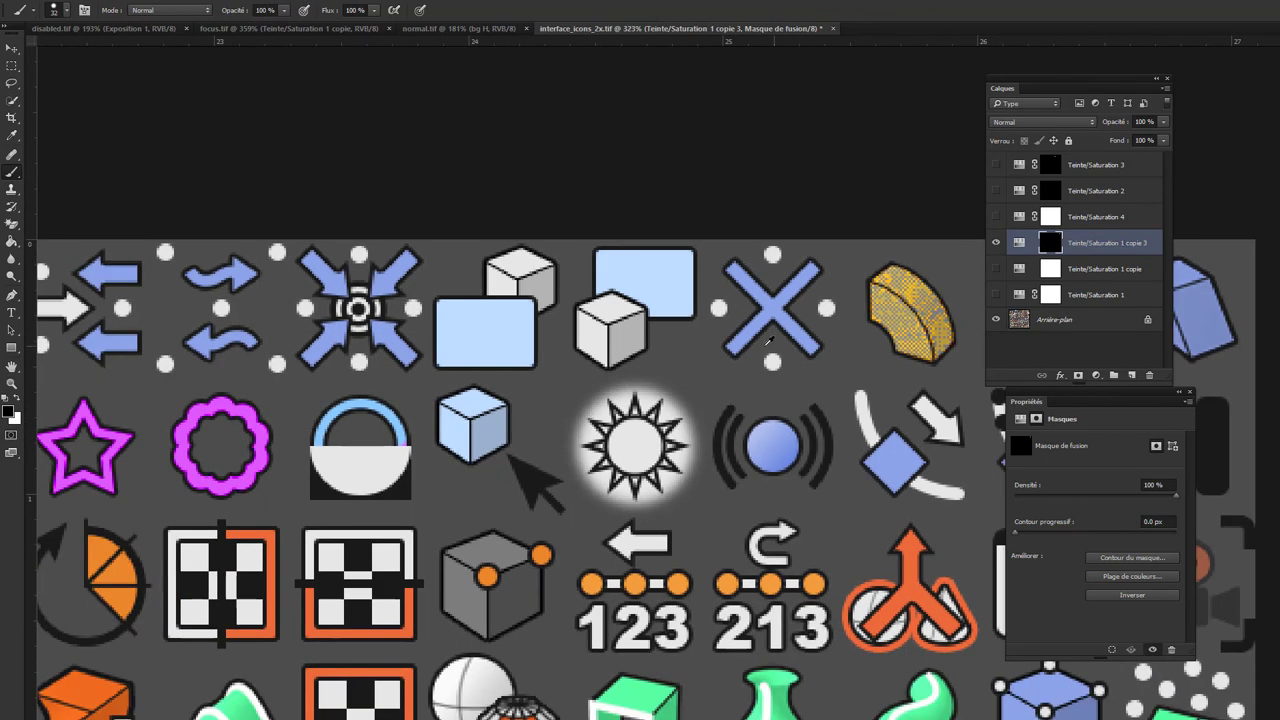
{"action": "scroll", "coordinate": [683, 318], "scroll_direction": "down", "scroll_amount": 3, "text": "alt"}
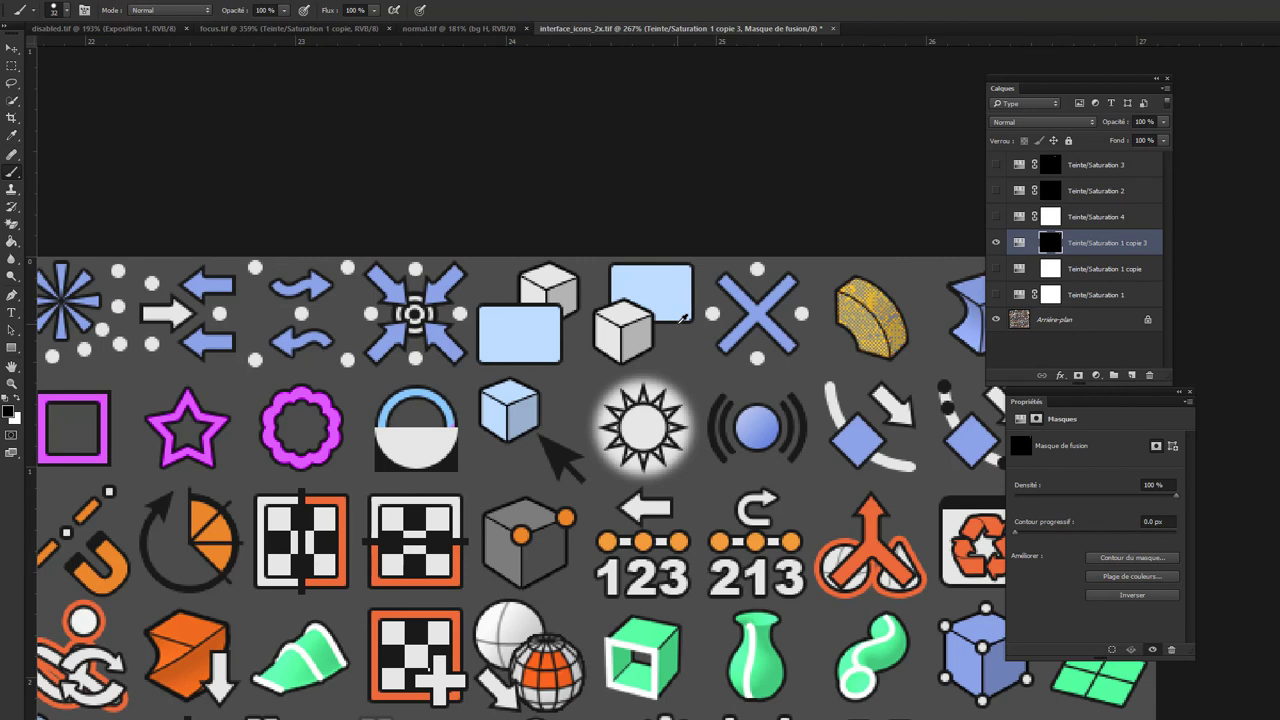
{"action": "key", "text": "ctrl+a"}
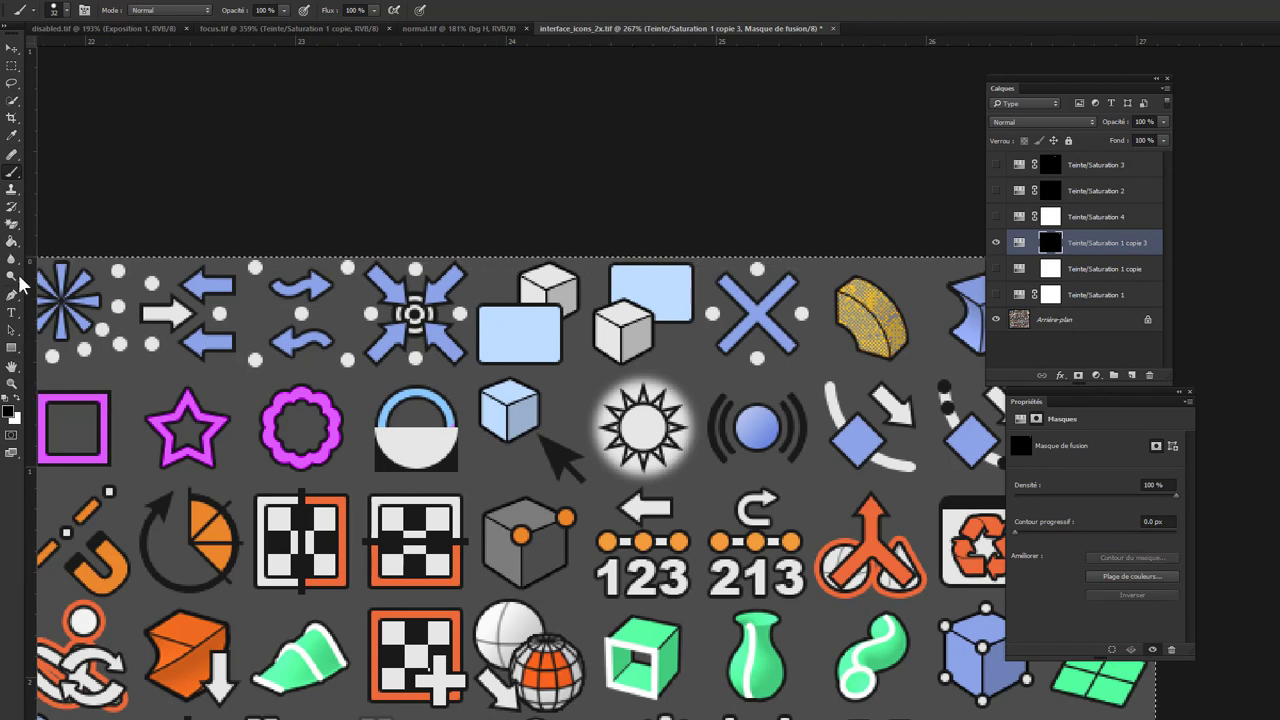
{"action": "key", "text": "alt+BackSpace"}
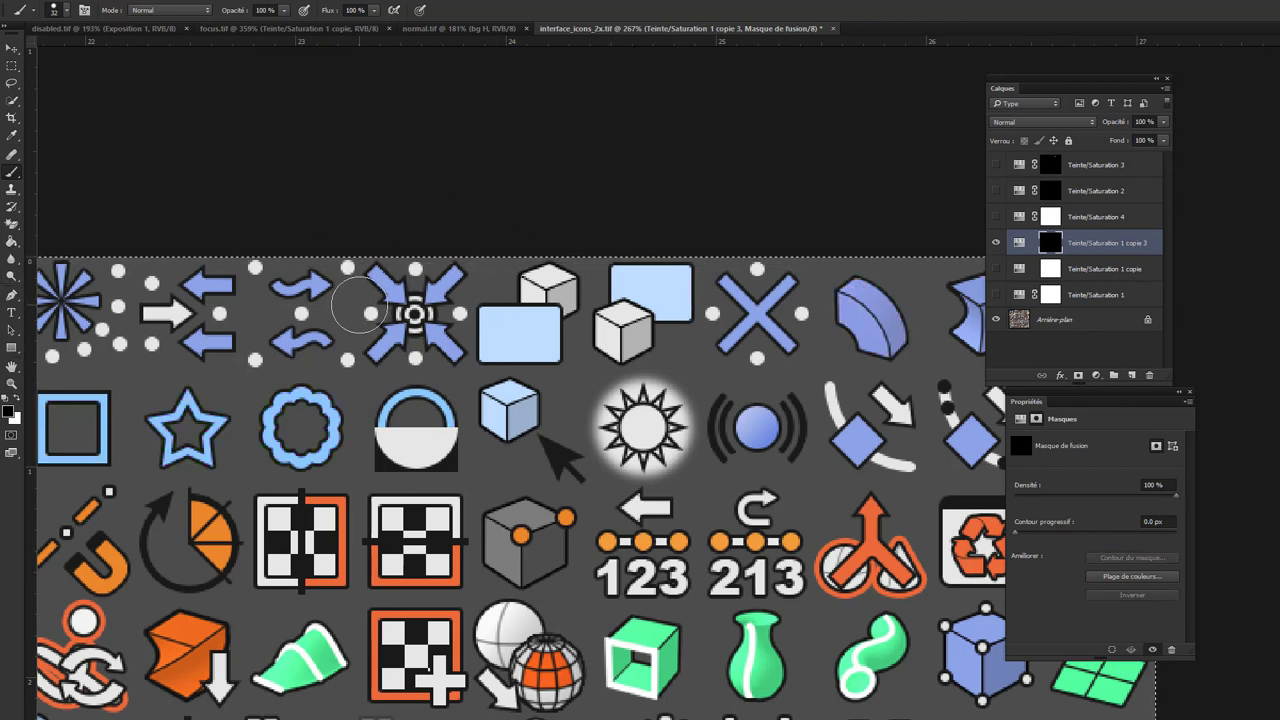
- Paint white over the curved wedge in the mask and turn on the Teinte/Saturation 1 copie layer
{"action": "scroll", "coordinate": [858, 300], "scroll_direction": "up", "scroll_amount": 1, "text": "alt"}
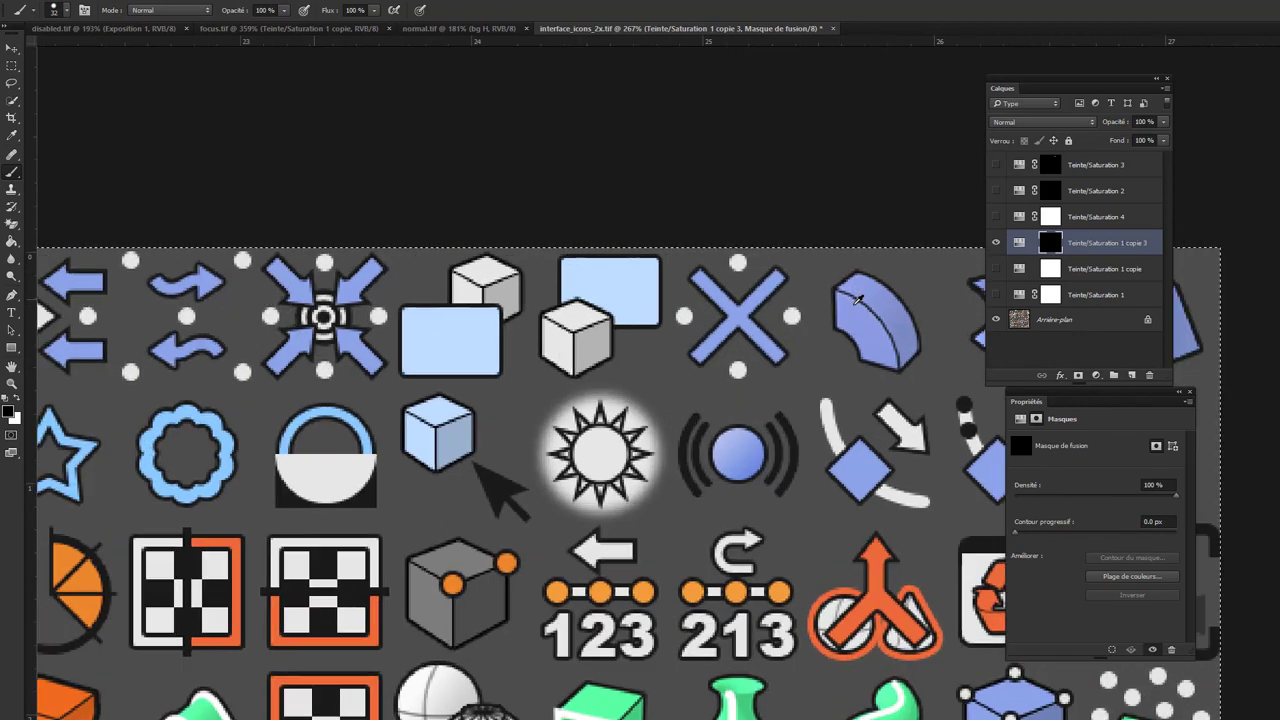
{"action": "scroll", "coordinate": [858, 298], "scroll_direction": "up", "scroll_amount": 2, "text": "alt"}
{"action": "scroll", "coordinate": [860, 292], "scroll_direction": "up", "scroll_amount": 2, "text": "alt"}
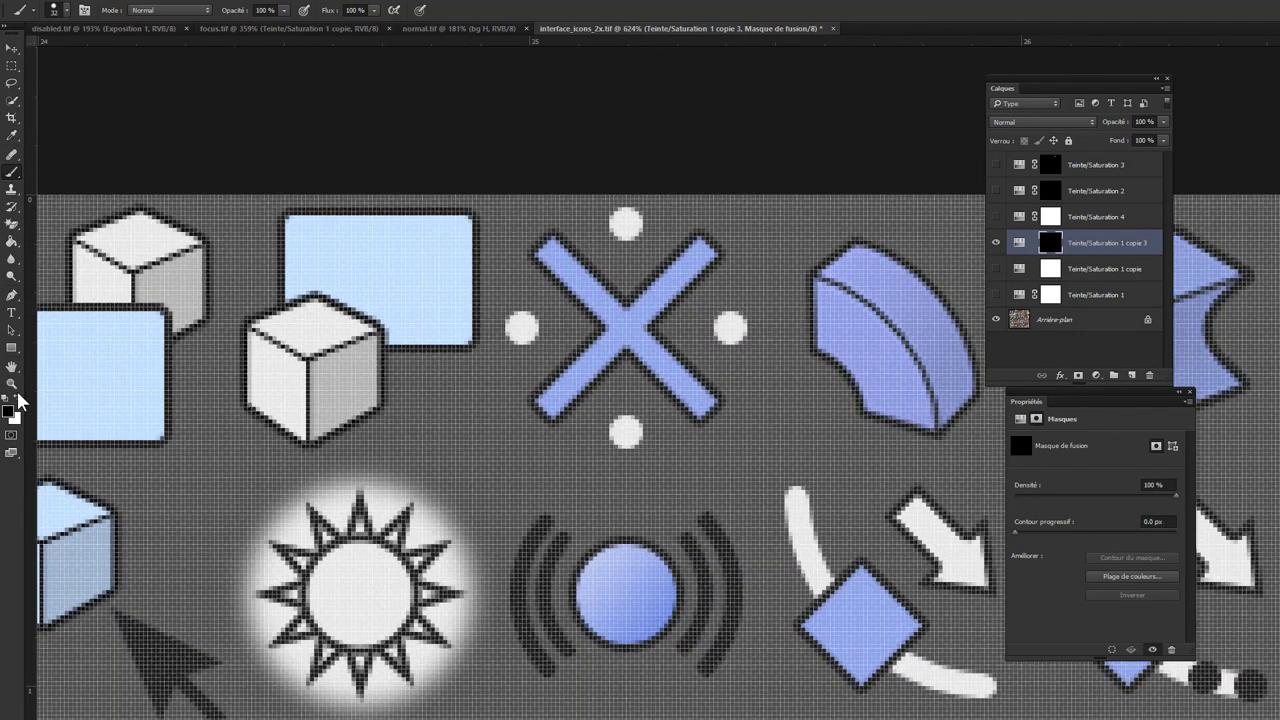
{"action": "key", "text": "z"}
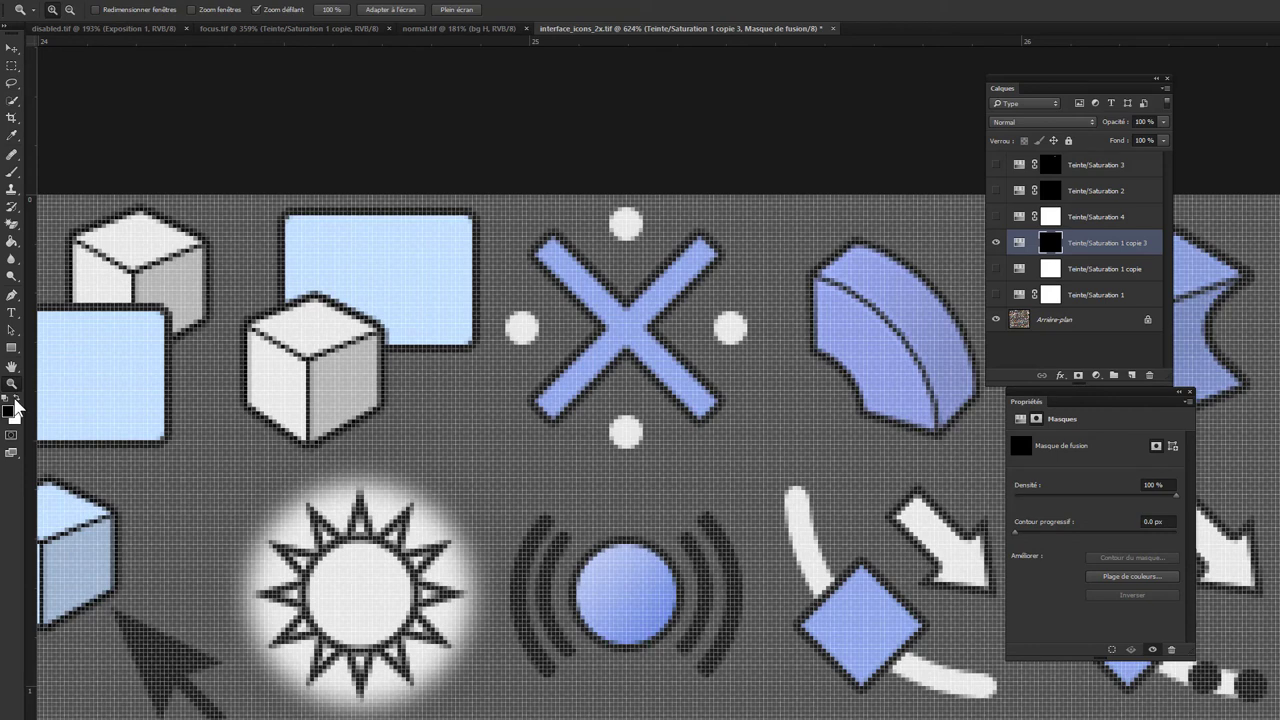
{"action": "left_click", "coordinate": [18, 398]}
{"action": "left_click", "coordinate": [12, 172]}
{"action": "mouse_move", "coordinate": [840, 280]}
{"action": "left_mouse_down"}
{"action": "mouse_move", "coordinate": [866, 410]}
{"action": "mouse_move", "coordinate": [905, 300]}
{"action": "left_mouse_up"}
{"action": "left_click_drag", "start_coordinate": [1153, 294], "coordinate": [953, 285]}
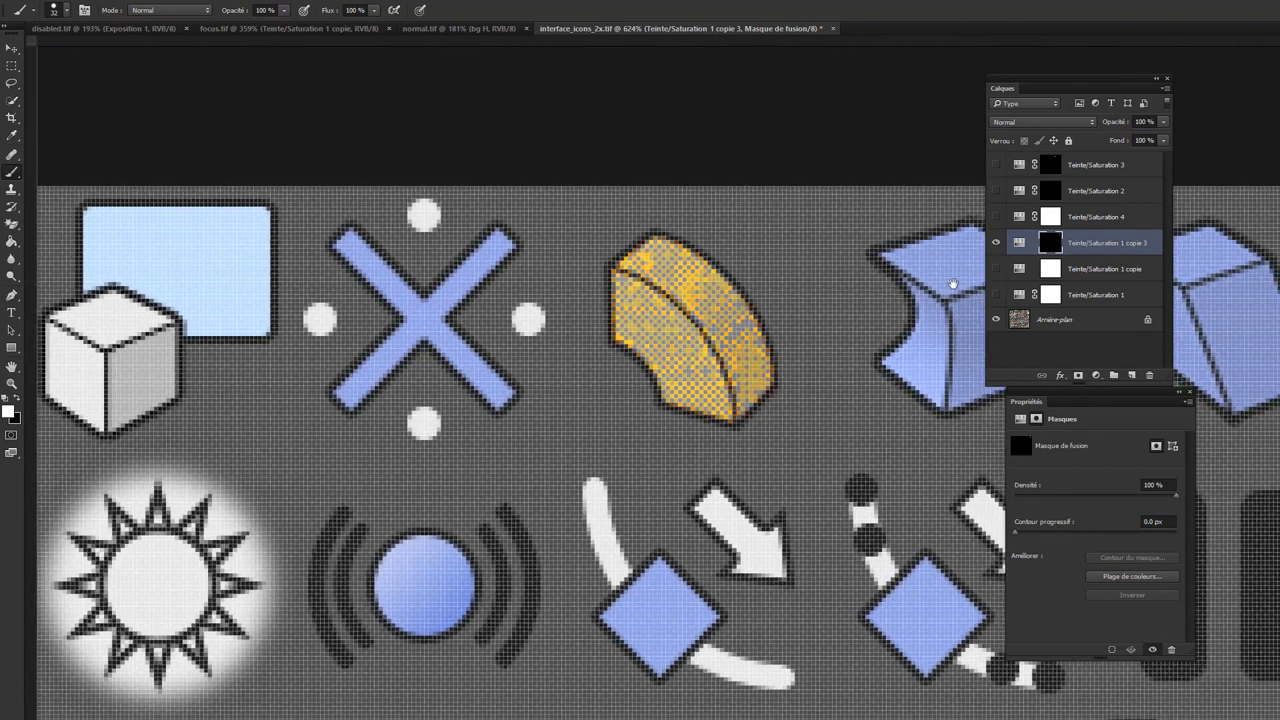
{"action": "left_click", "coordinate": [995, 269]}
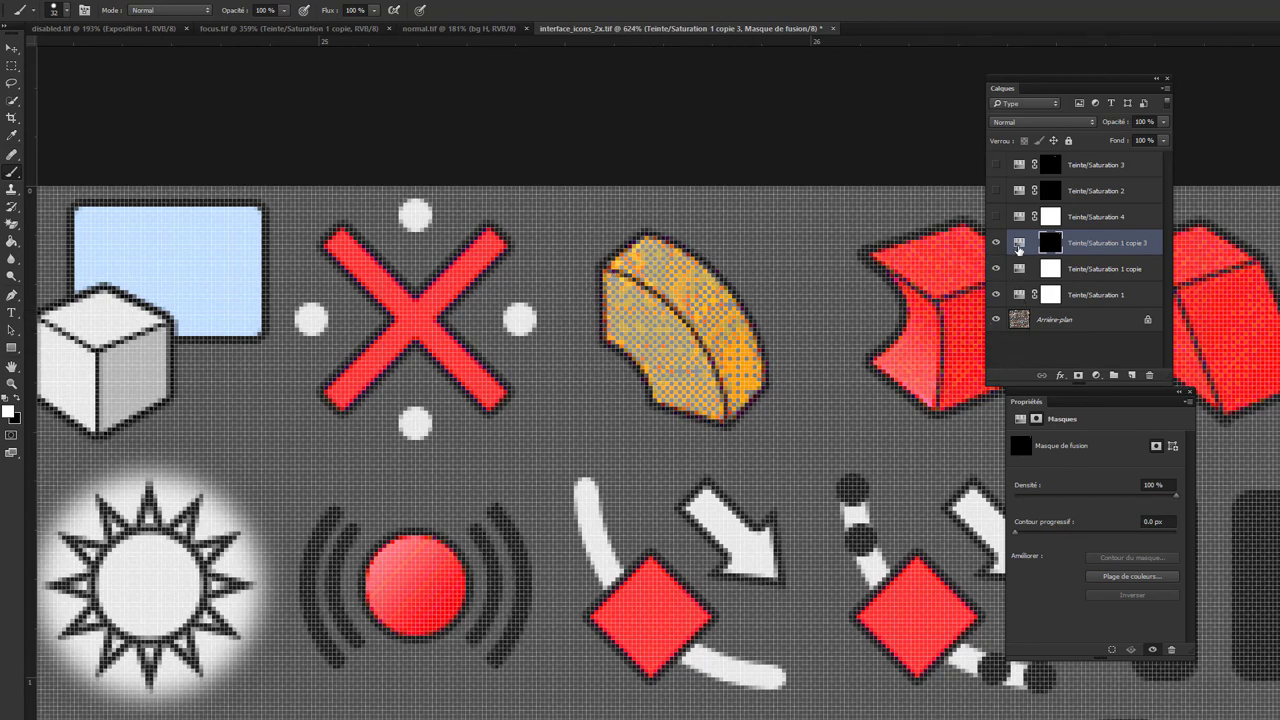
{"action": "left_click", "coordinate": [1018, 247]}
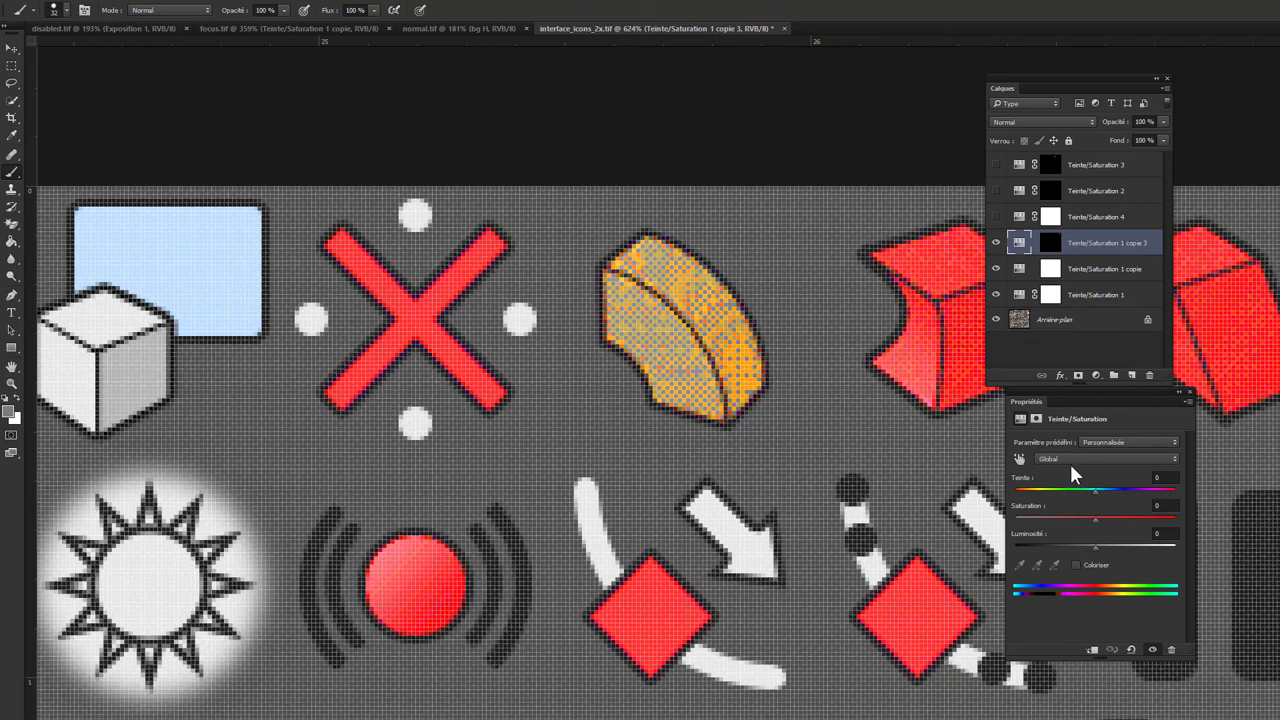
- Reset the Hue/Saturation adjustment to defaults on the Global range and hide copie 3
{"action": "left_click", "coordinate": [1077, 462]}
{"action": "left_click", "coordinate": [1077, 470]}
{"action": "left_click", "coordinate": [1133, 649]}
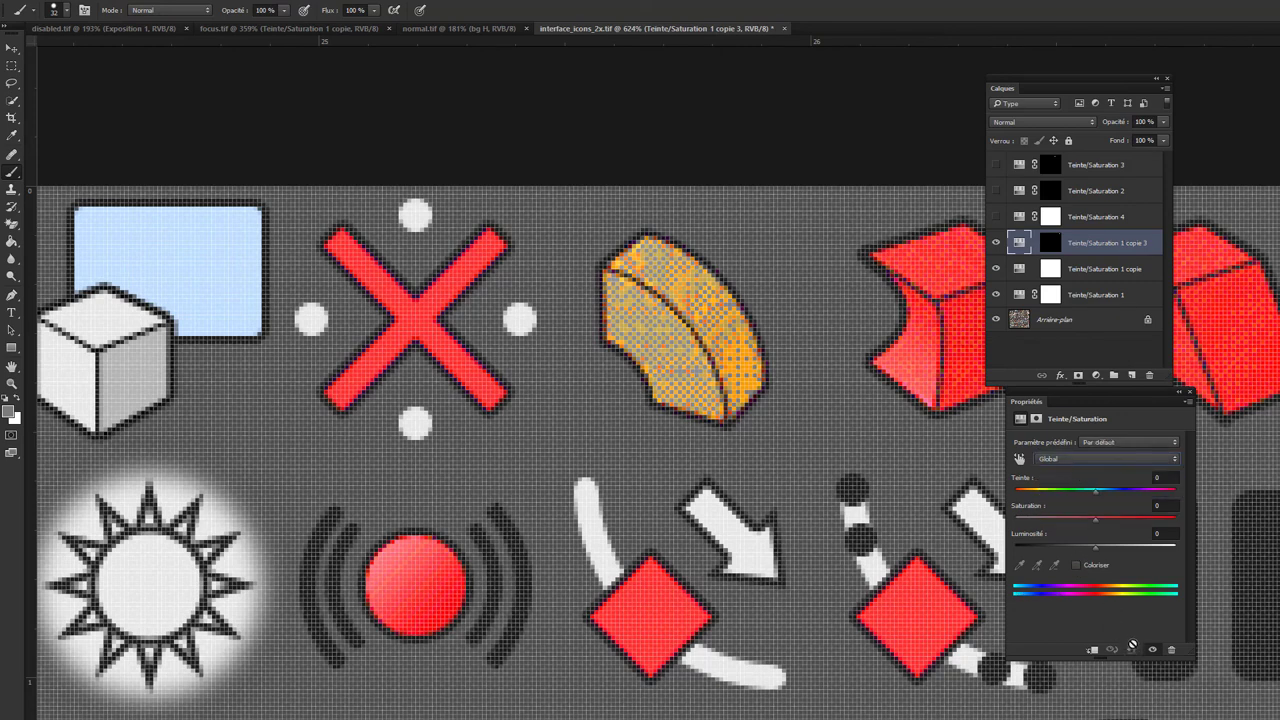
{"action": "left_click", "coordinate": [1078, 472]}
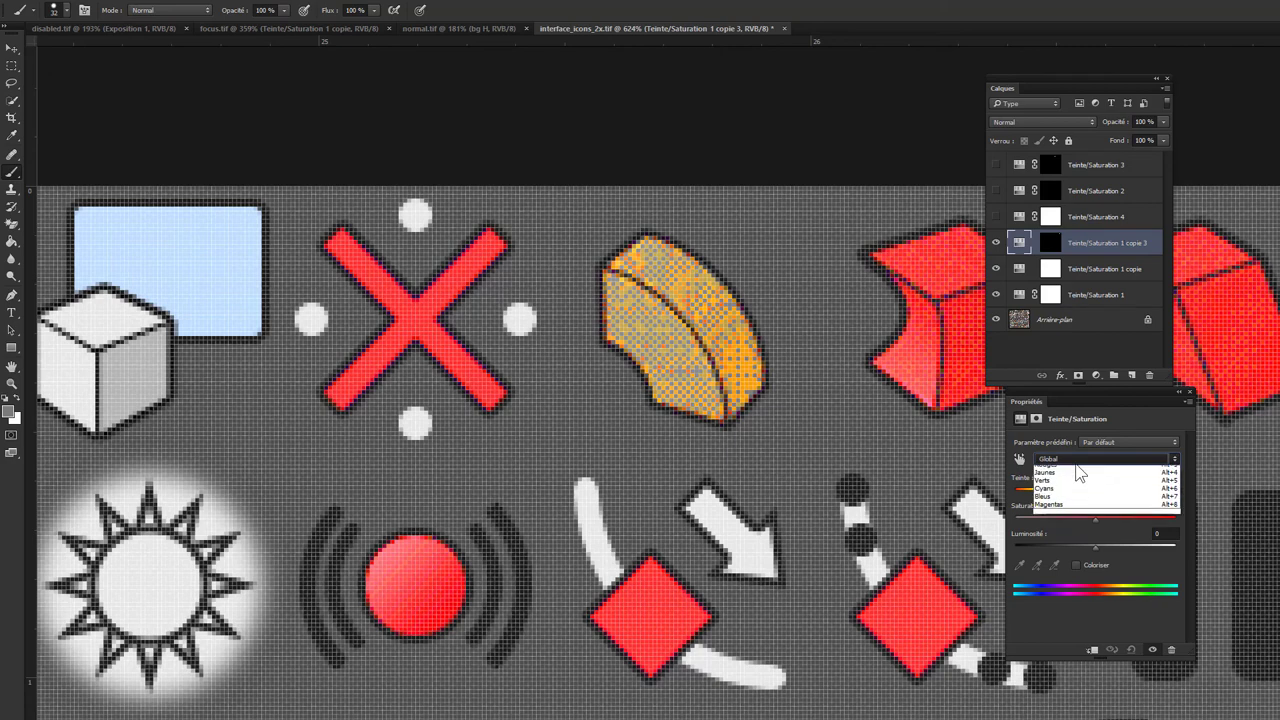
{"action": "left_click", "coordinate": [1131, 649]}
{"action": "left_click", "coordinate": [995, 243]}
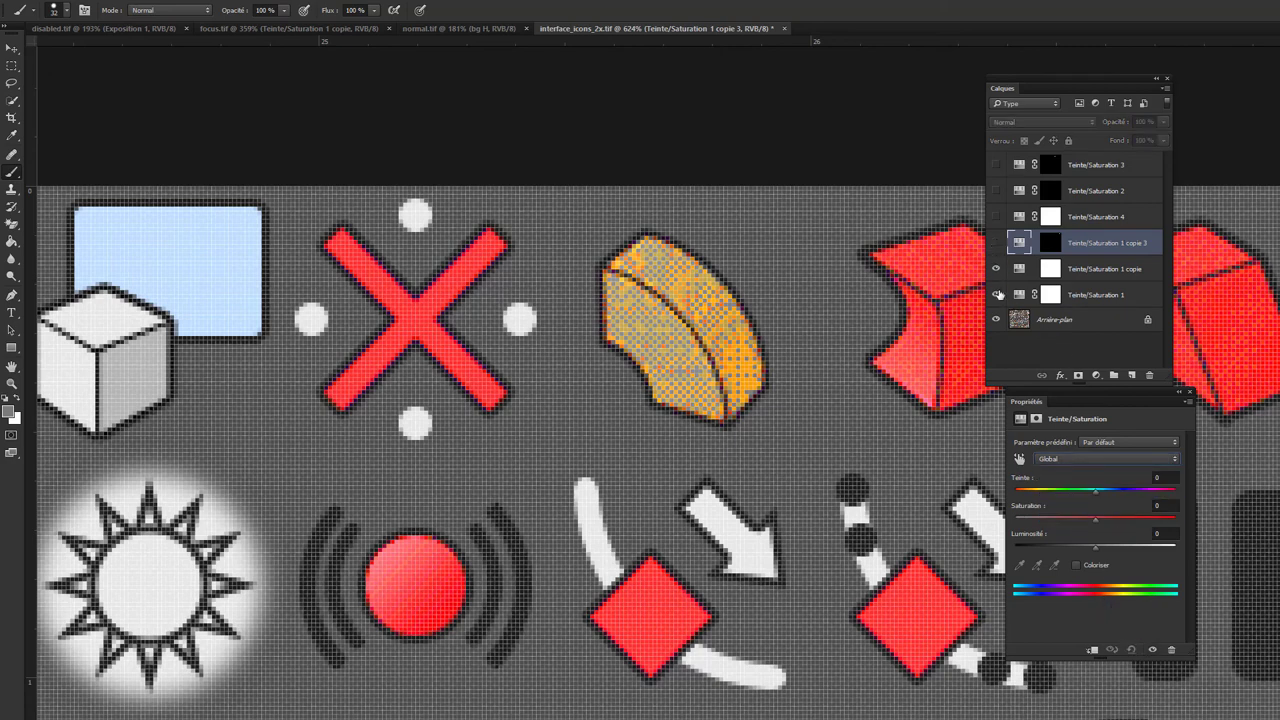
- Paint black over the curved wedge in the Teinte/Saturation 1 copie mask and show copie 3 again
{"action": "left_click", "coordinate": [1050, 268]}
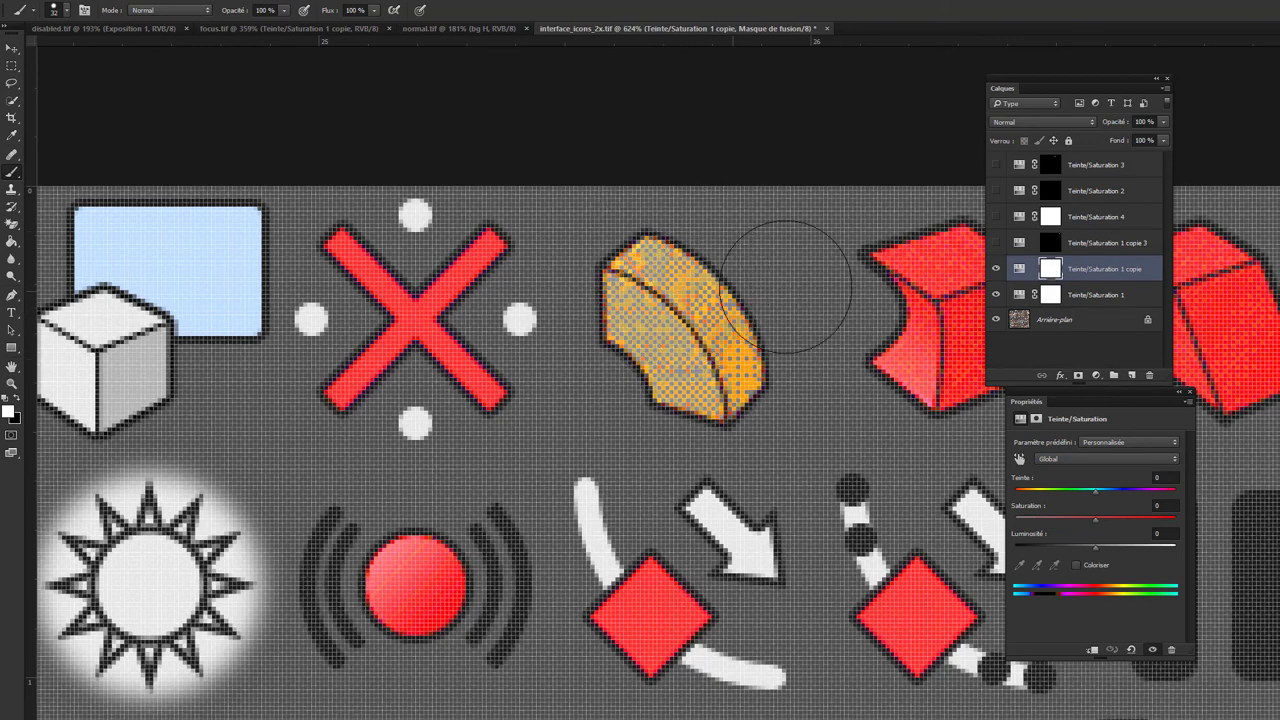
{"action": "left_click", "coordinate": [1050, 268]}
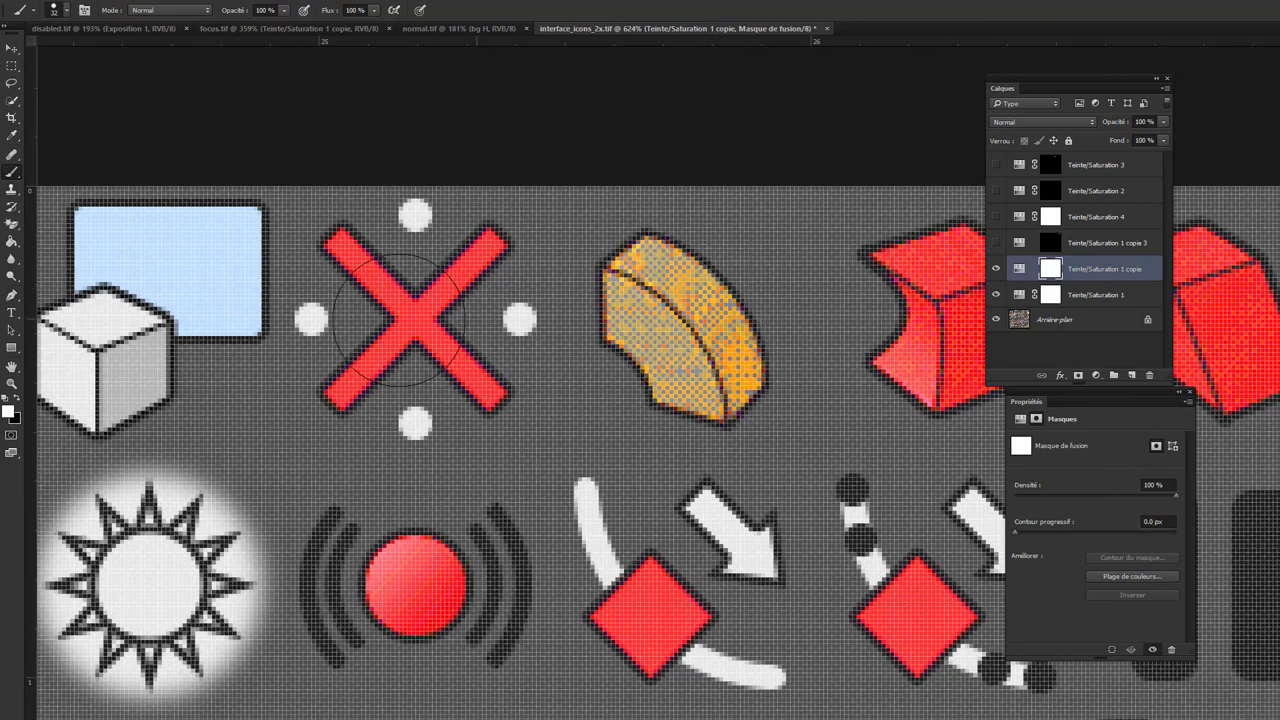
{"action": "left_click", "coordinate": [16, 399]}
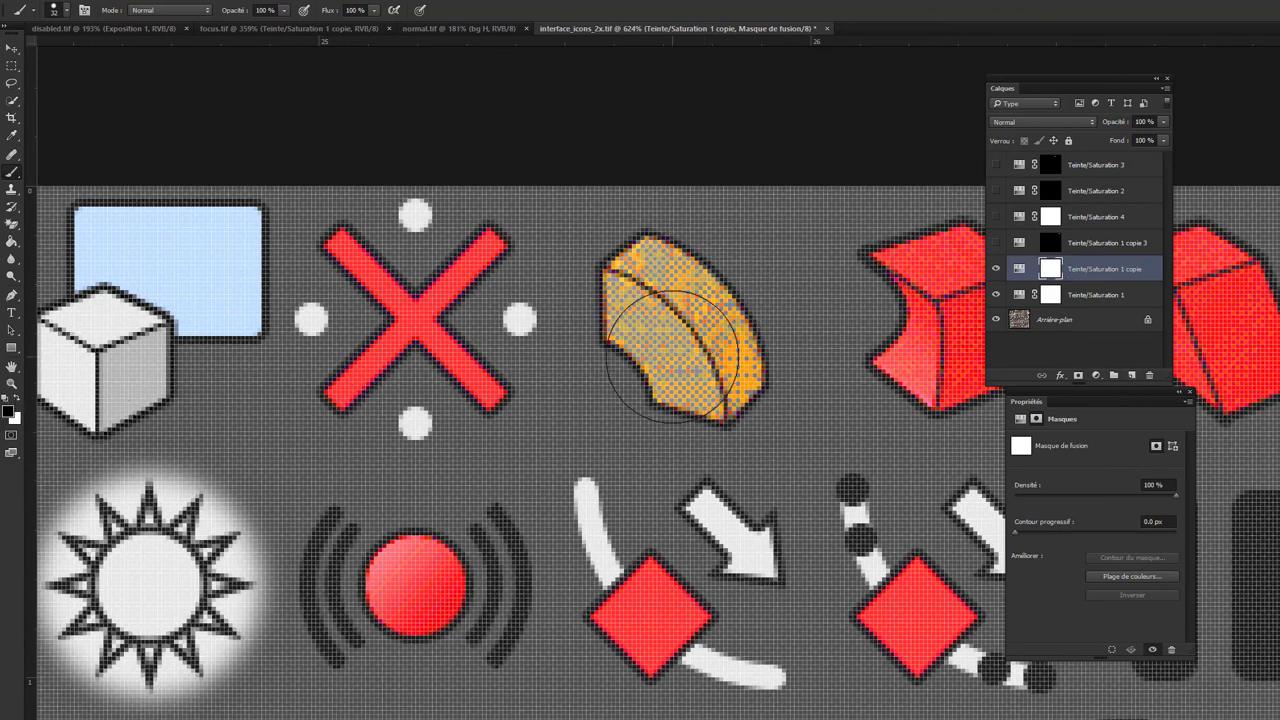
{"action": "mouse_move", "coordinate": [672, 357]}
{"action": "left_mouse_down"}
{"action": "mouse_move", "coordinate": [677, 286]}
{"action": "mouse_move", "coordinate": [750, 272]}
{"action": "left_mouse_up"}
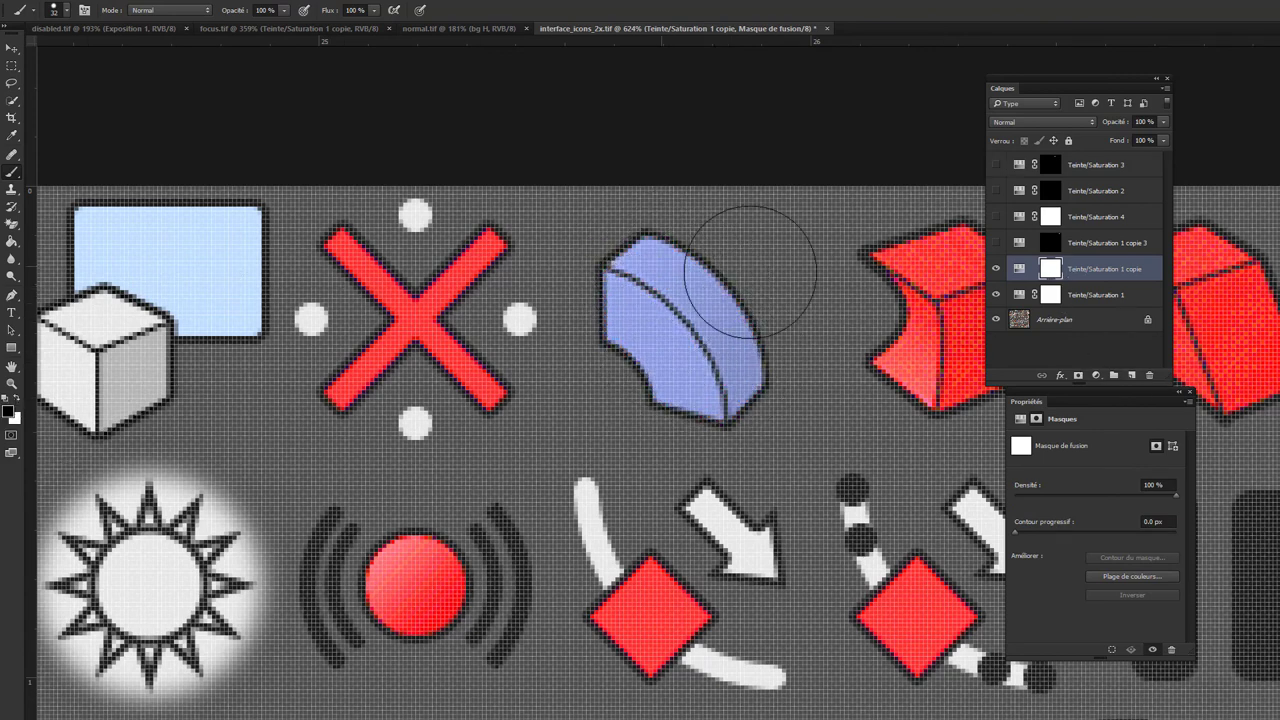
{"action": "left_click", "coordinate": [1019, 243]}
{"action": "left_click", "coordinate": [995, 243]}
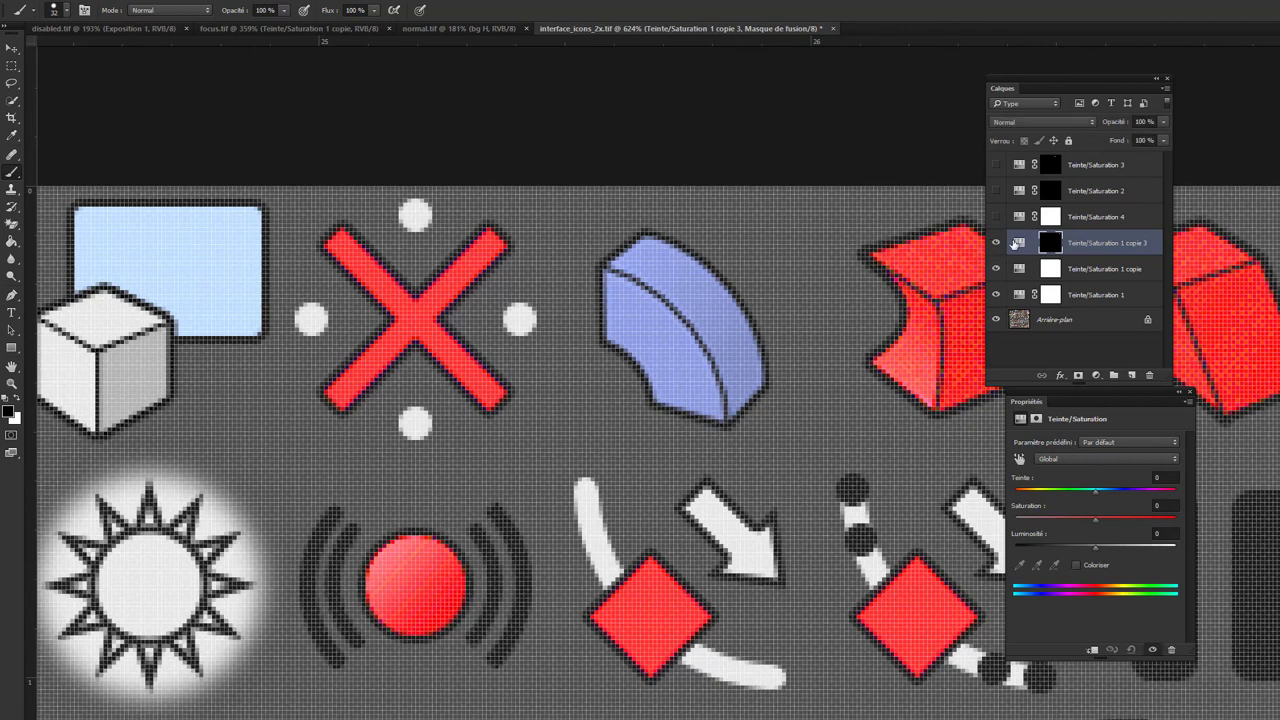
- Set copie 3's Bleus to Teinte +135, Saturation +100, Luminosité −46, and turn on Teinte/Saturation 4
{"action": "left_click", "coordinate": [1018, 243]}
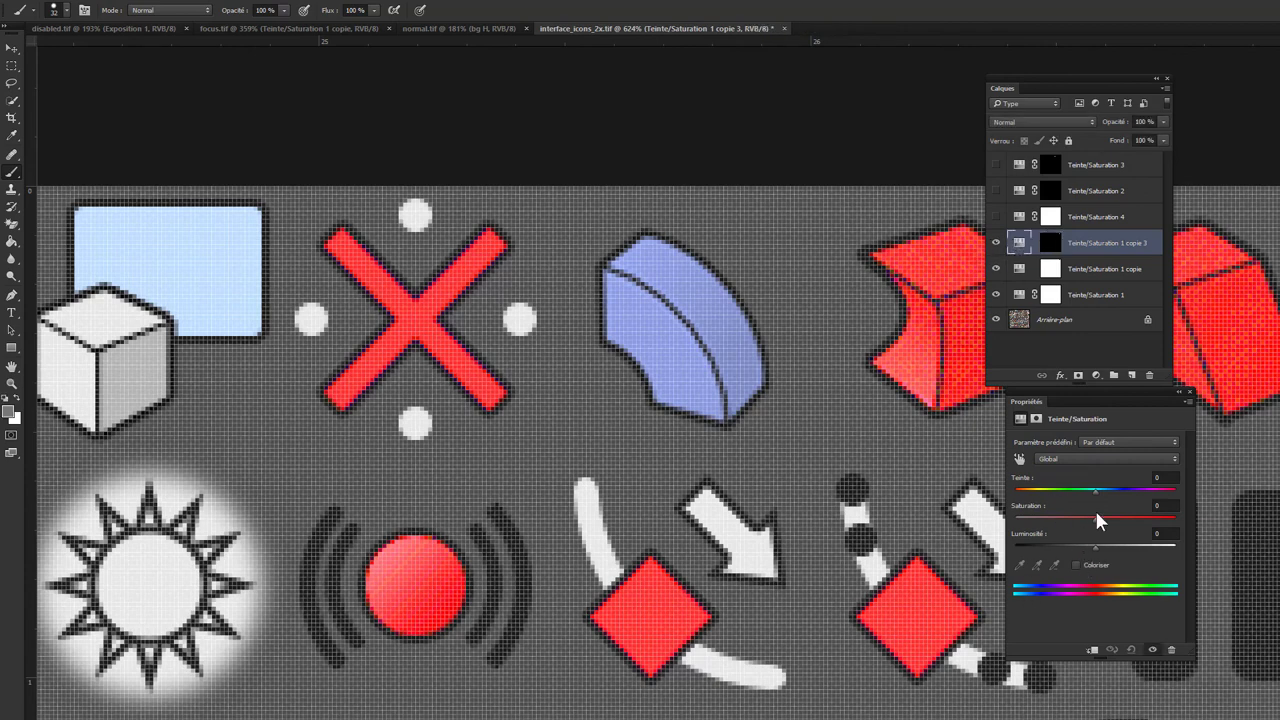
{"action": "left_click", "coordinate": [1100, 458]}
{"action": "left_click", "coordinate": [1047, 528]}
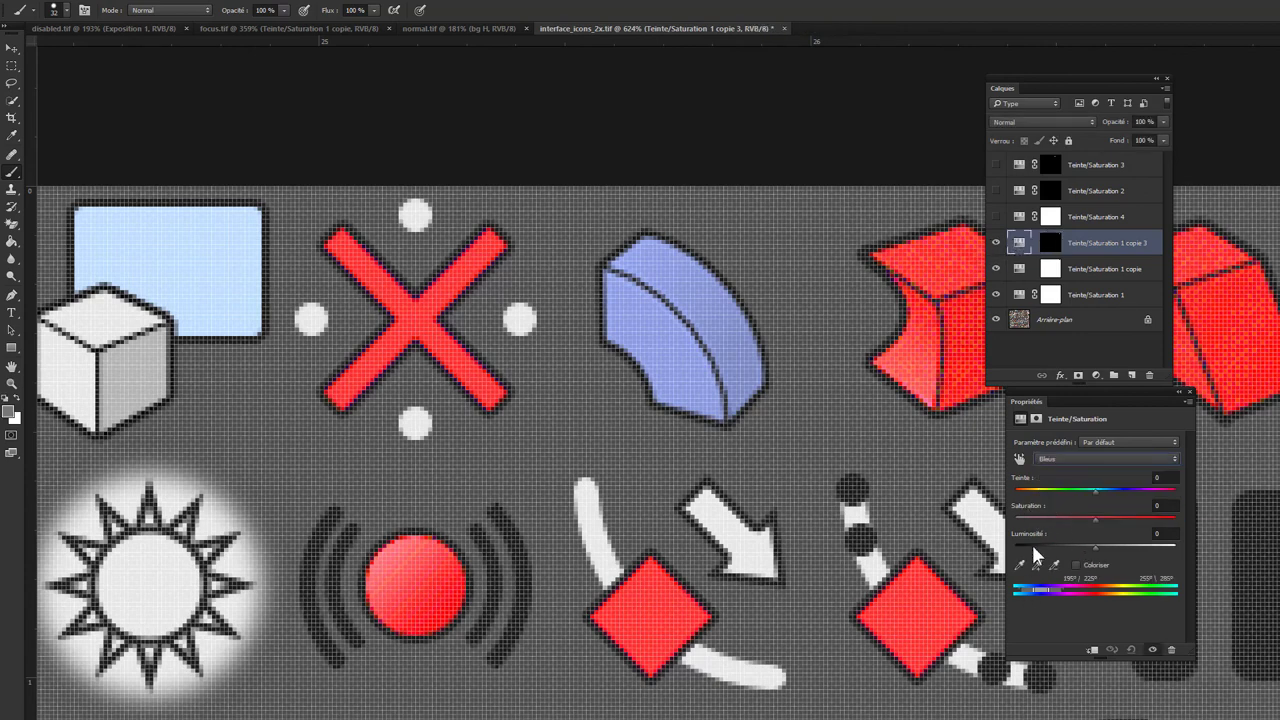
{"action": "mouse_move", "coordinate": [1097, 497]}
{"action": "left_mouse_down"}
{"action": "mouse_move", "coordinate": [1172, 500]}
{"action": "mouse_move", "coordinate": [1155, 498]}
{"action": "mouse_move", "coordinate": [1190, 522]}
{"action": "left_mouse_up"}
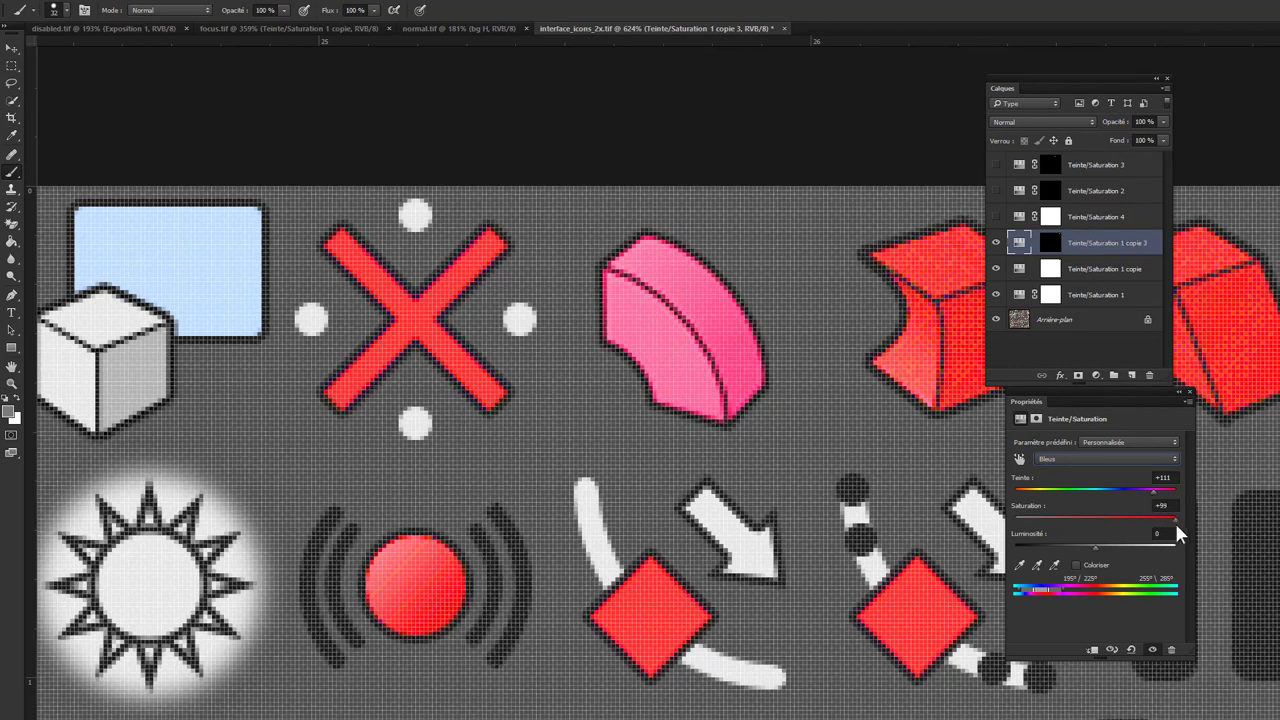
{"action": "left_click_drag", "start_coordinate": [1108, 556], "coordinate": [1060, 556]}
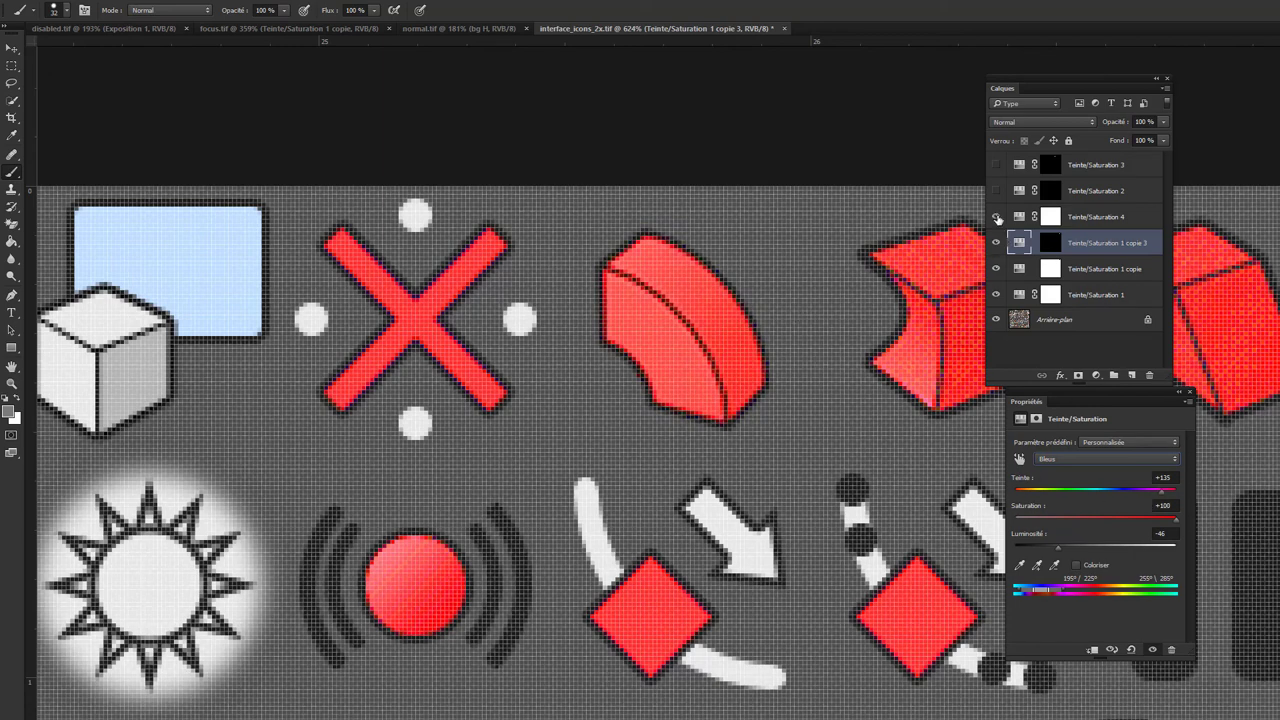
{"action": "left_click", "coordinate": [995, 217]}
- Inspect the icons at 100% zoom, then save interface_icons_2x.tif via Fichier > Enregistrer
{"action": "left_click", "coordinate": [13, 48]}
{"action": "scroll", "coordinate": [795, 200], "scroll_direction": "down", "scroll_amount": 5, "text": "alt"}
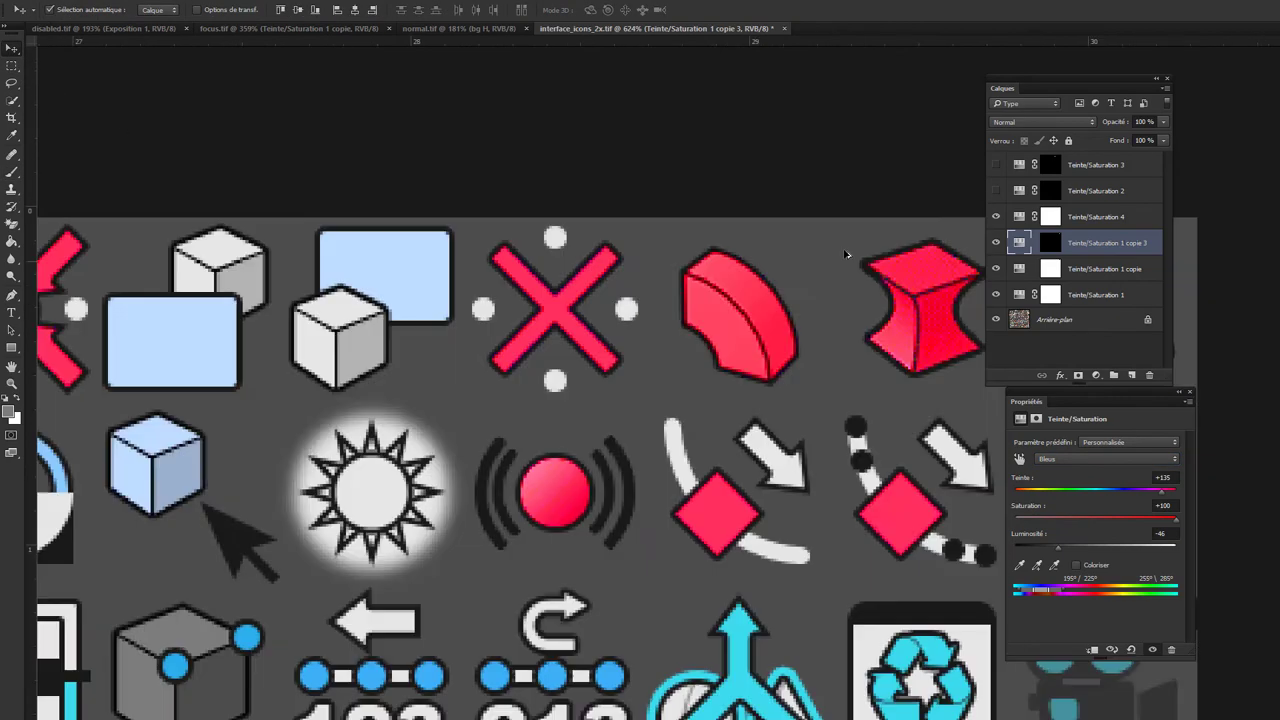
{"action": "scroll", "coordinate": [797, 196], "scroll_direction": "down", "scroll_amount": 3, "text": "alt"}
{"action": "scroll", "coordinate": [802, 203], "scroll_direction": "down", "scroll_amount": 1, "text": "alt"}
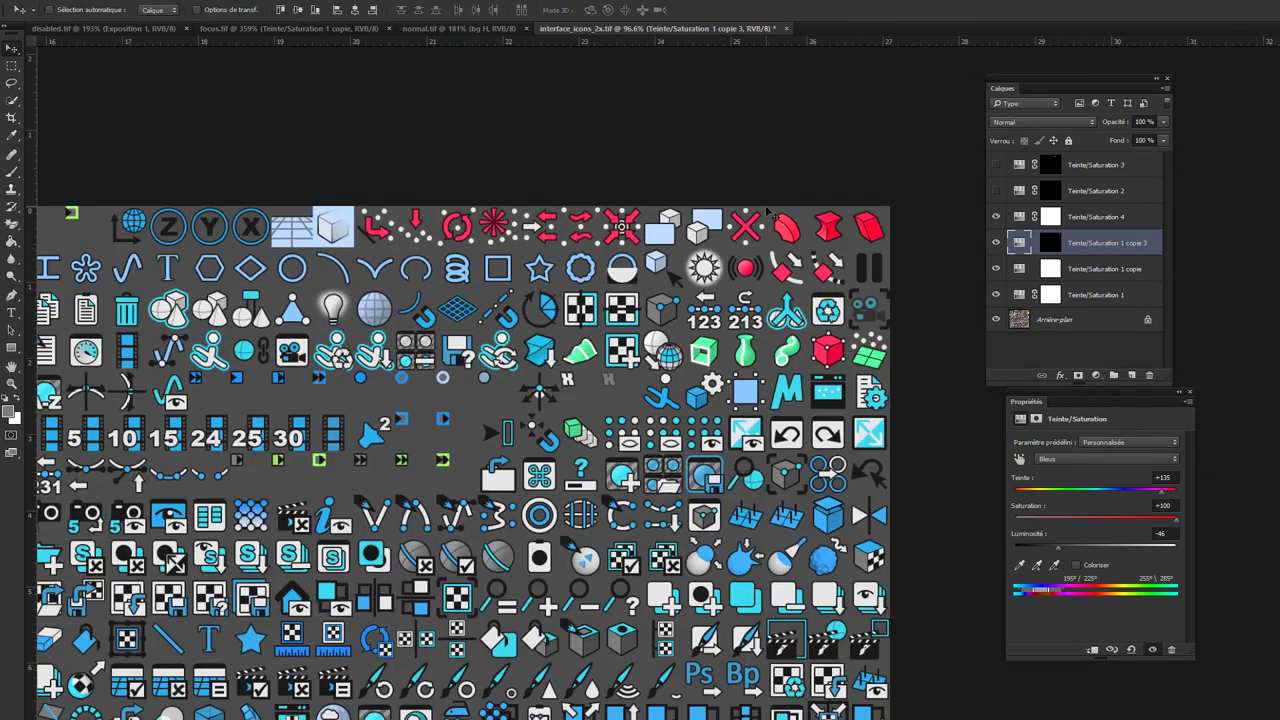
{"action": "key", "text": "ctrl+plus"}
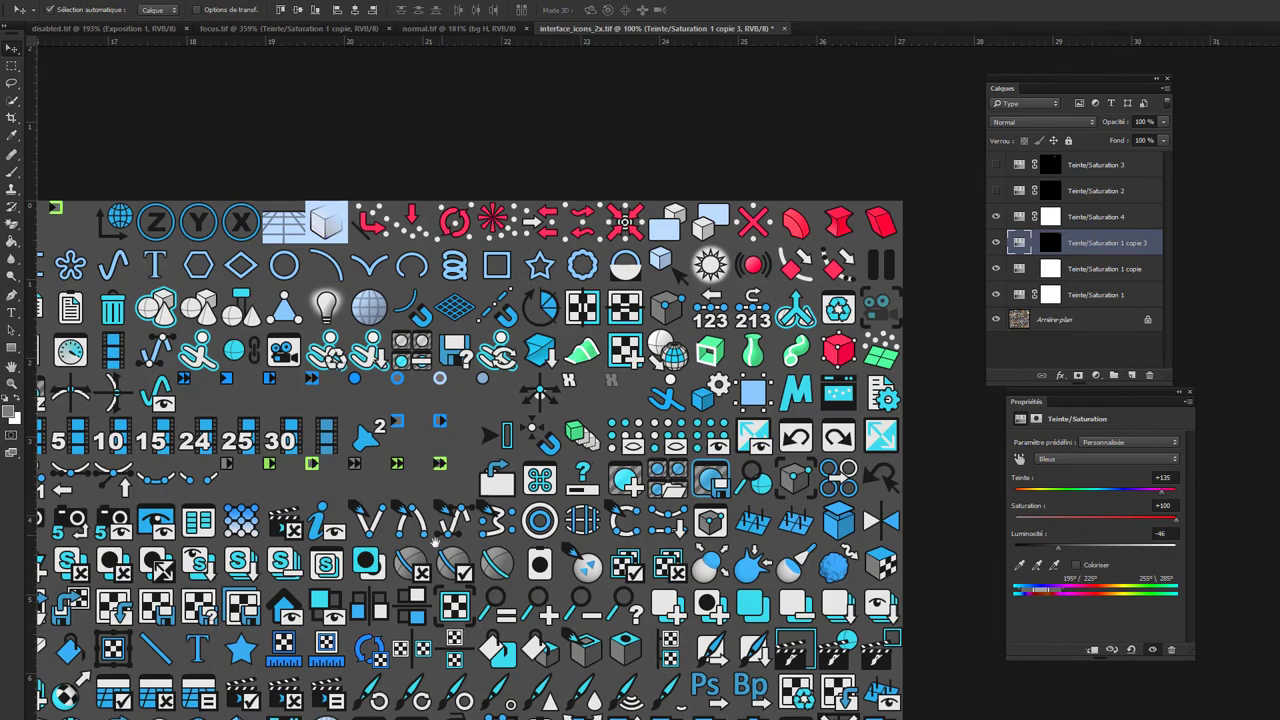
{"action": "left_click_drag", "start_coordinate": [434, 540], "coordinate": [600, 335]}
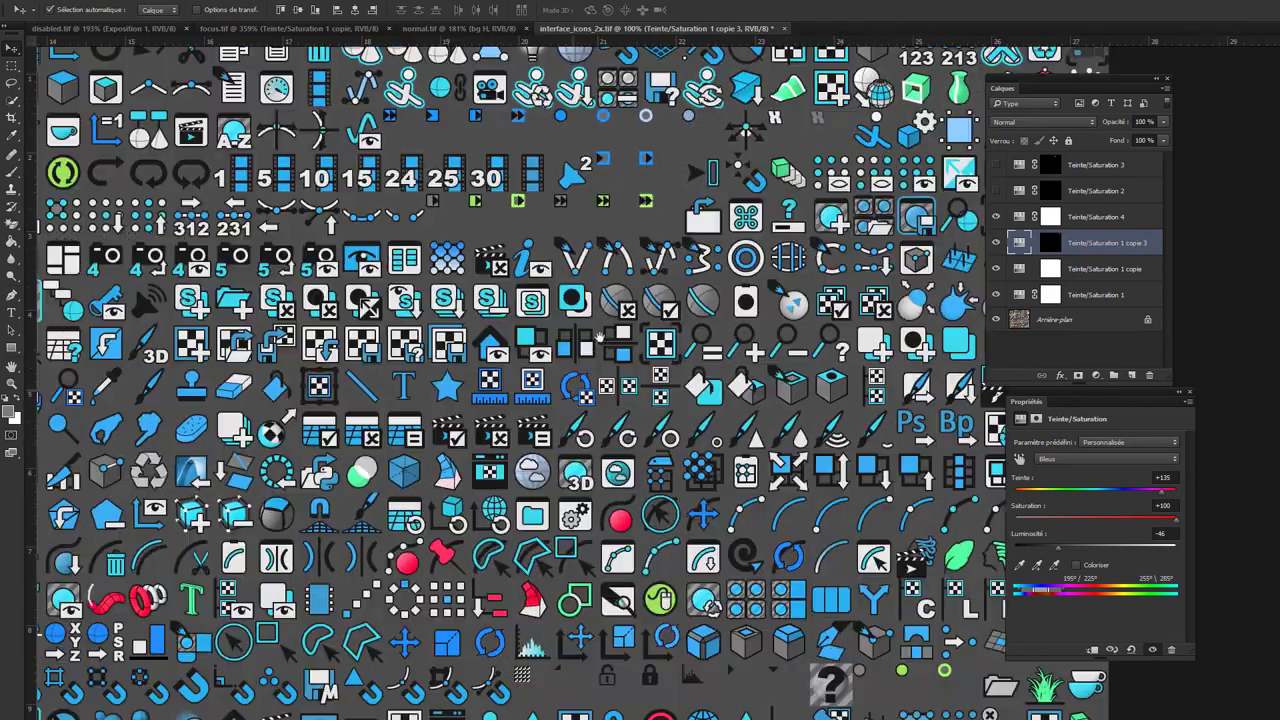
{"action": "left_click_drag", "start_coordinate": [470, 520], "coordinate": [591, 335]}
{"action": "left_click_drag", "start_coordinate": [437, 556], "coordinate": [575, 408]}
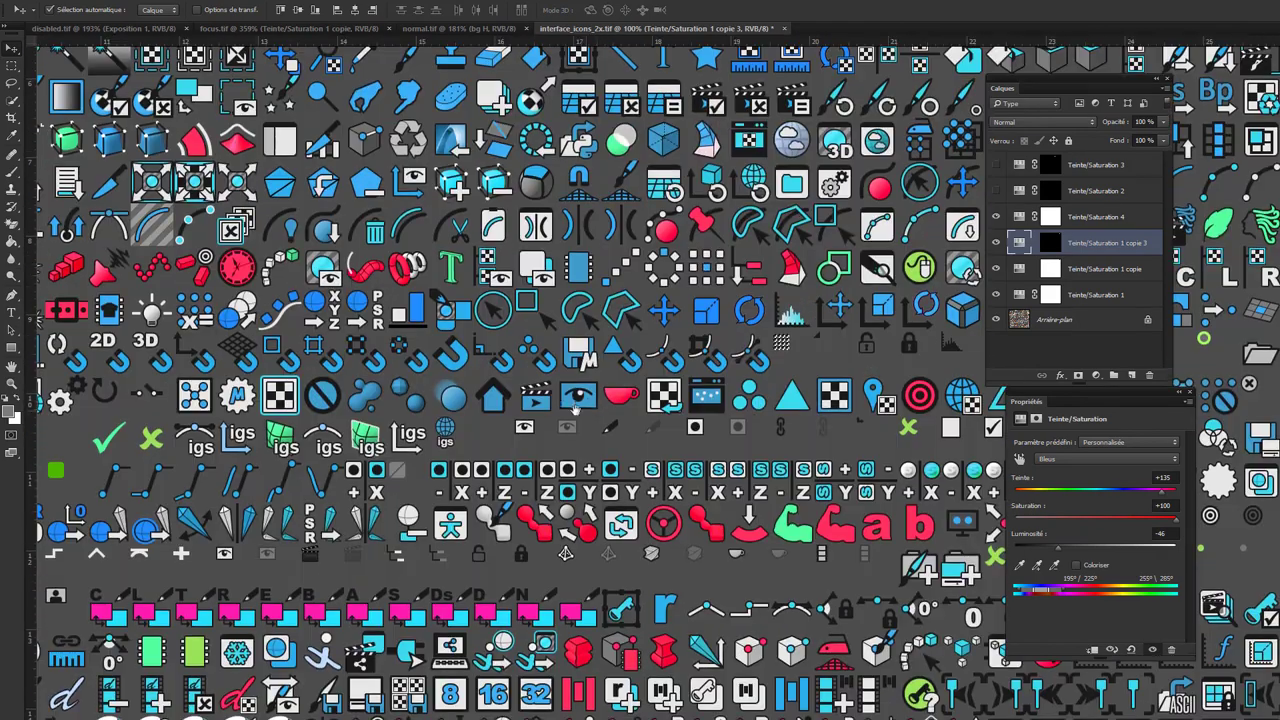
{"action": "left_click", "coordinate": [44, 8]}
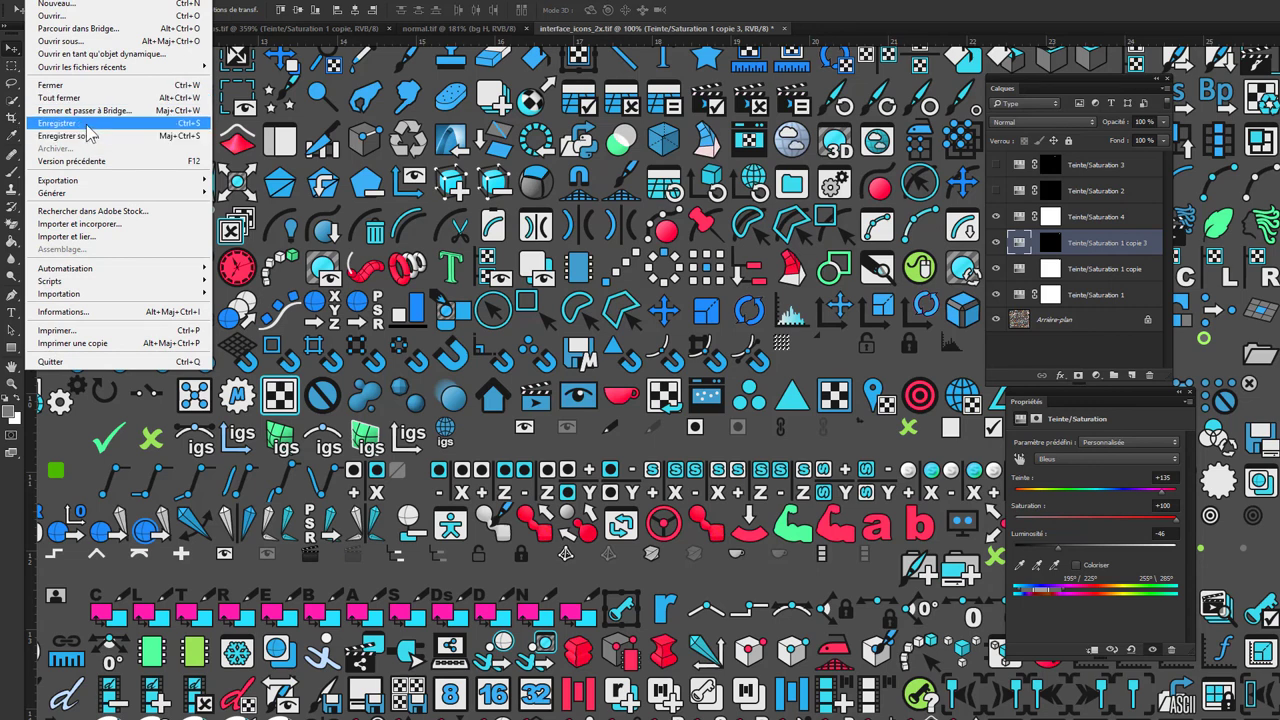
{"action": "left_click", "coordinate": [88, 125]}
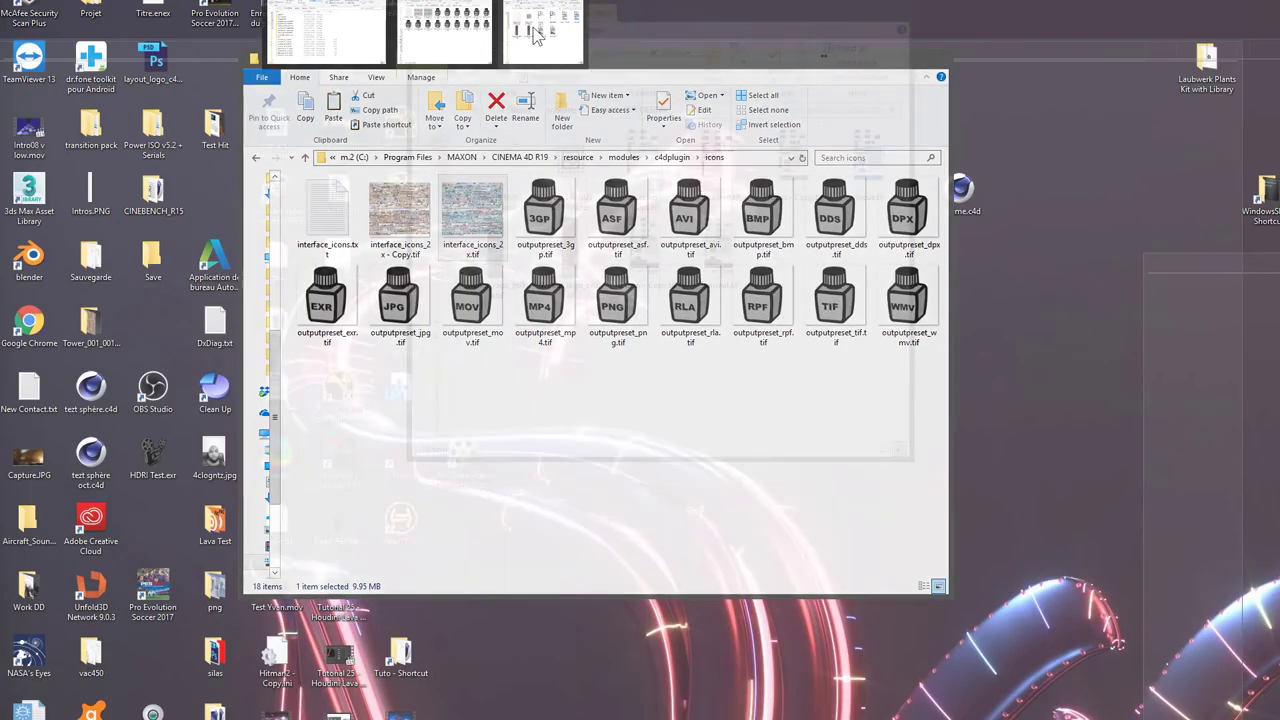
- Paste the recoloured sheet into the icons folder, replacing interface_icons_2x.tif, and open it for preview
{"action": "left_click", "coordinate": [540, 35]}
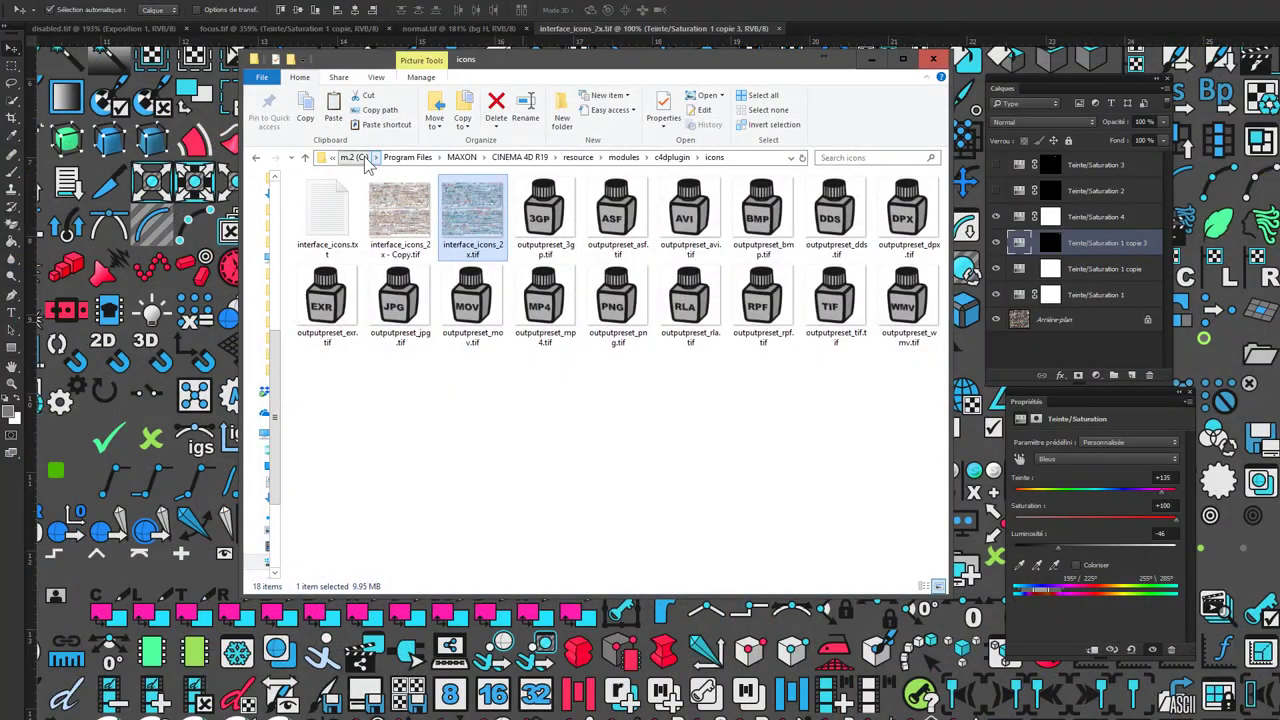
{"action": "left_click", "coordinate": [333, 108]}
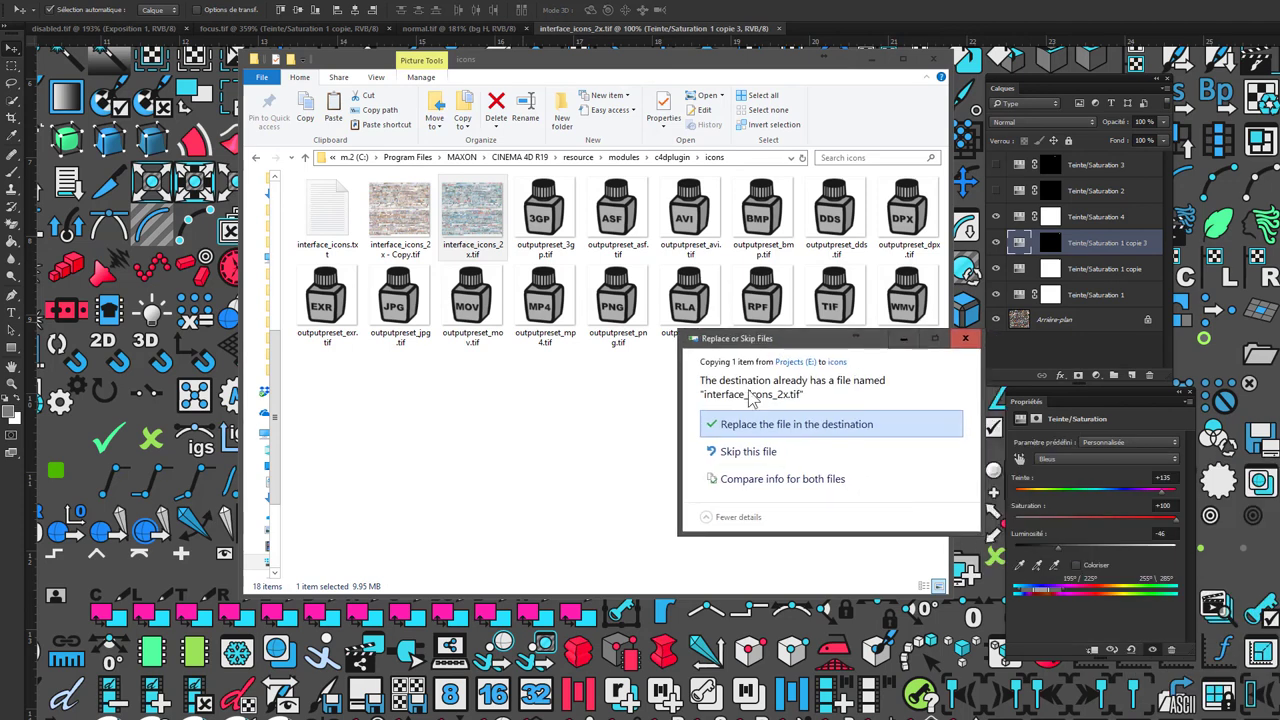
{"action": "left_click", "coordinate": [747, 424]}
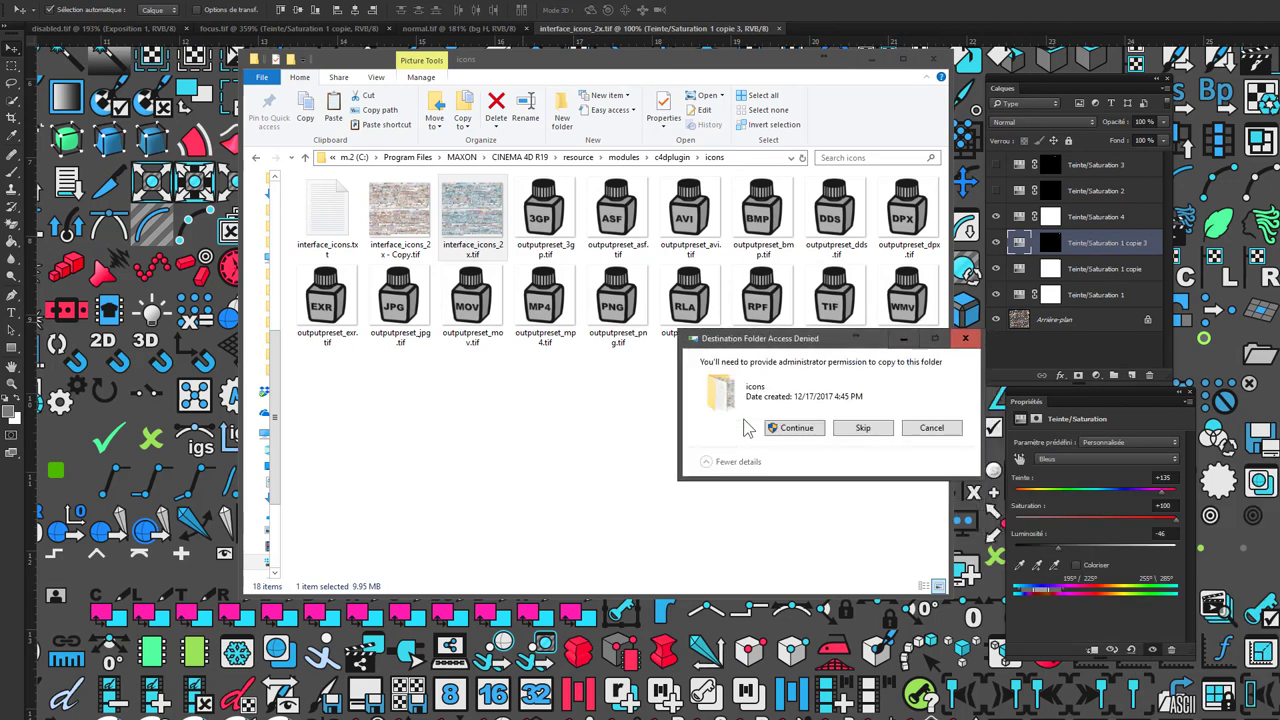
{"action": "left_click", "coordinate": [812, 430]}
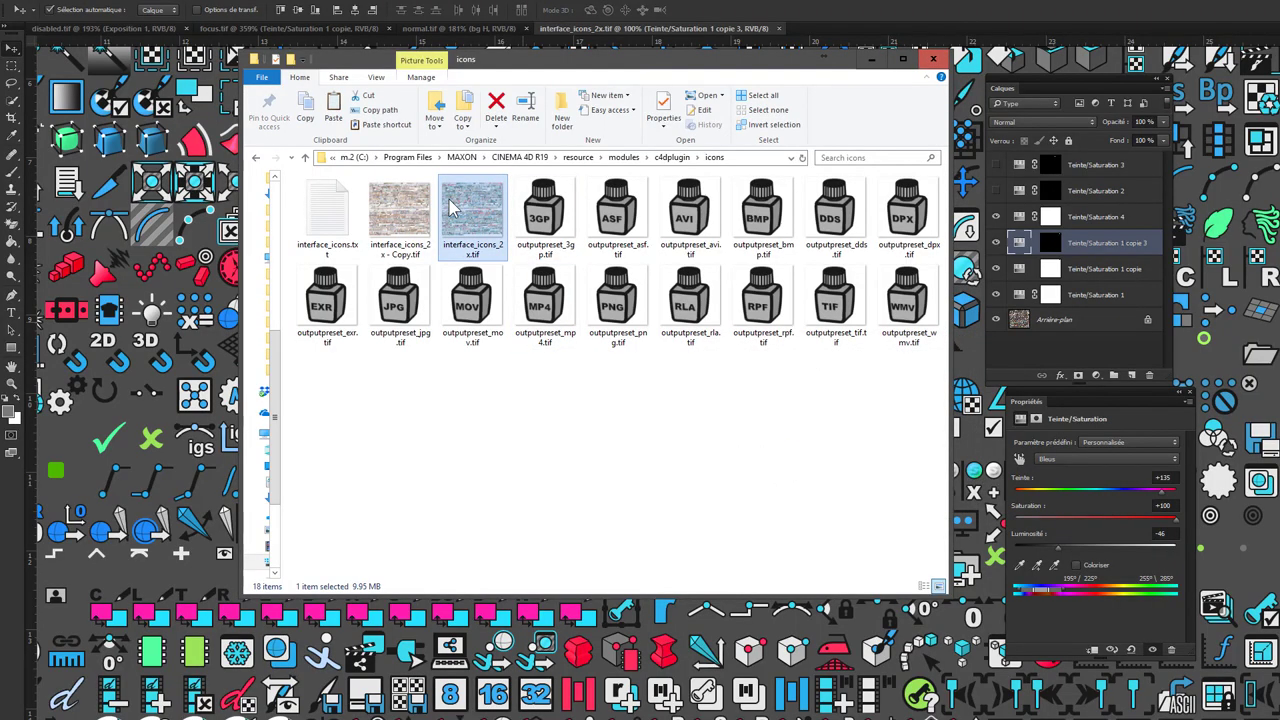
{"action": "double_click", "coordinate": [470, 215]}
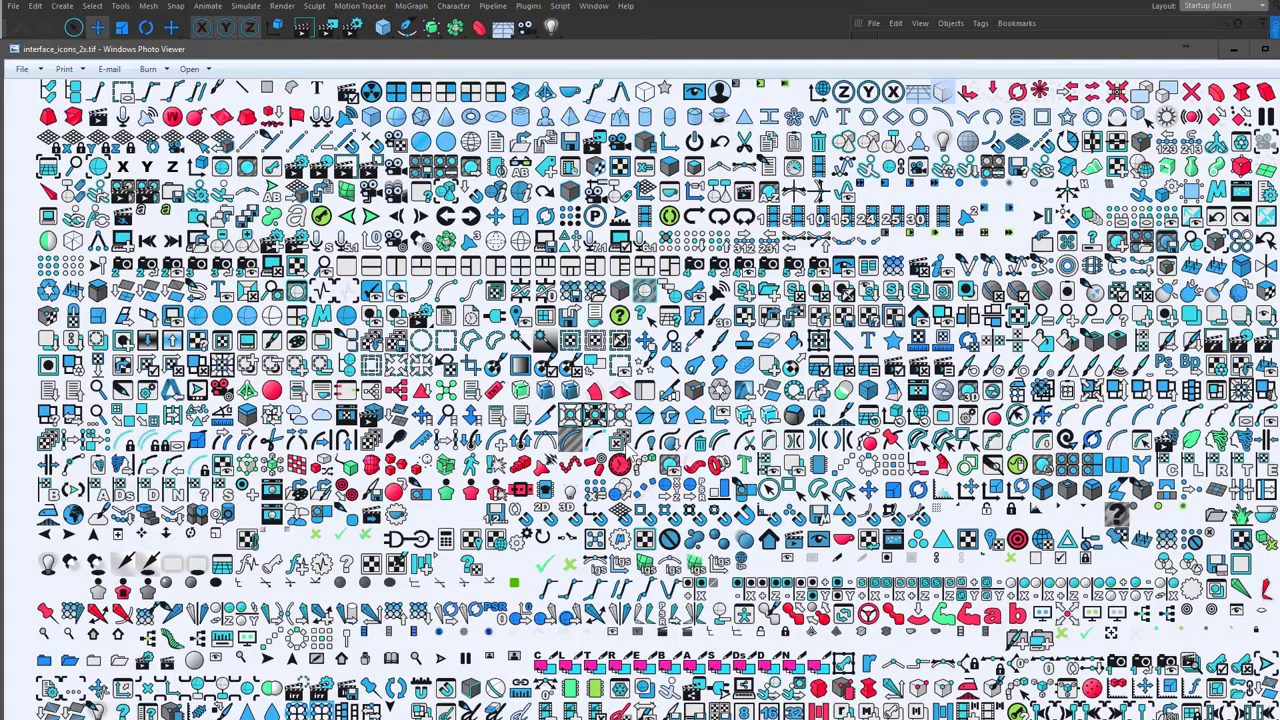
- Close the photo viewer and add two Bend deformers, Bend and Bend.1, to the Cinema 4D scene
{"action": "left_click", "coordinate": [1235, 50]}
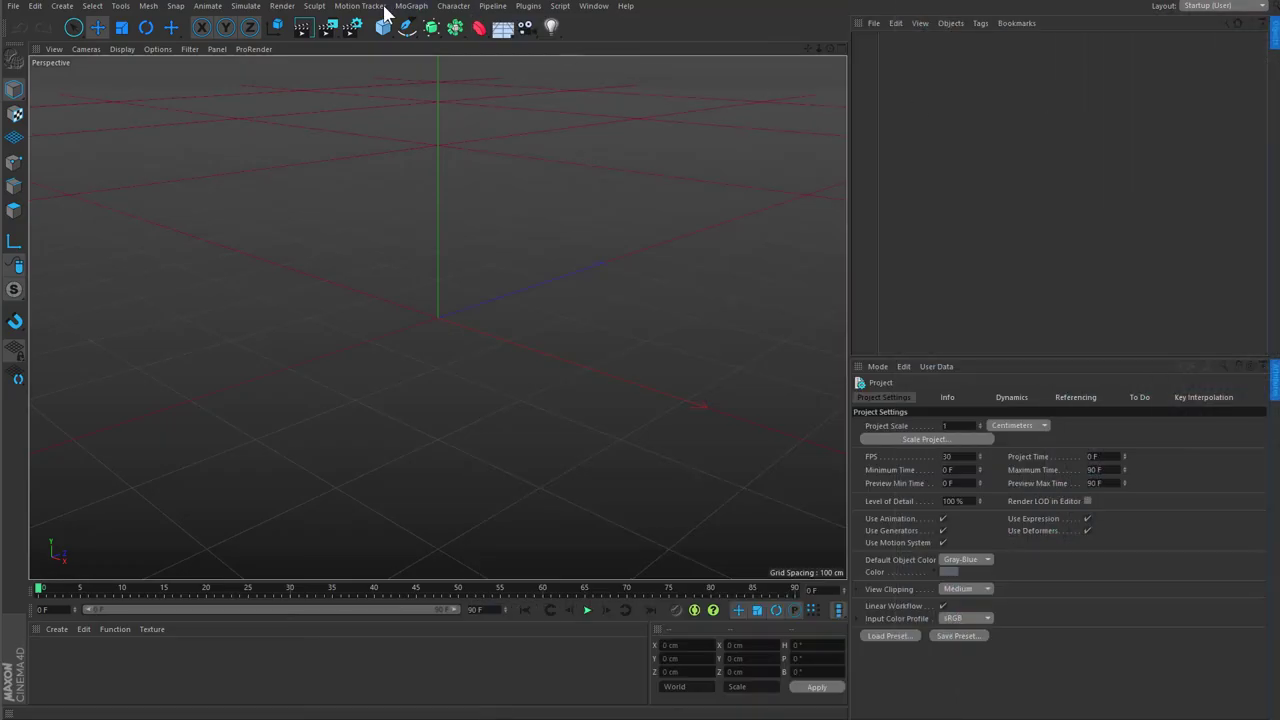
{"action": "left_click", "coordinate": [480, 28]}
{"action": "left_click", "coordinate": [480, 28]}
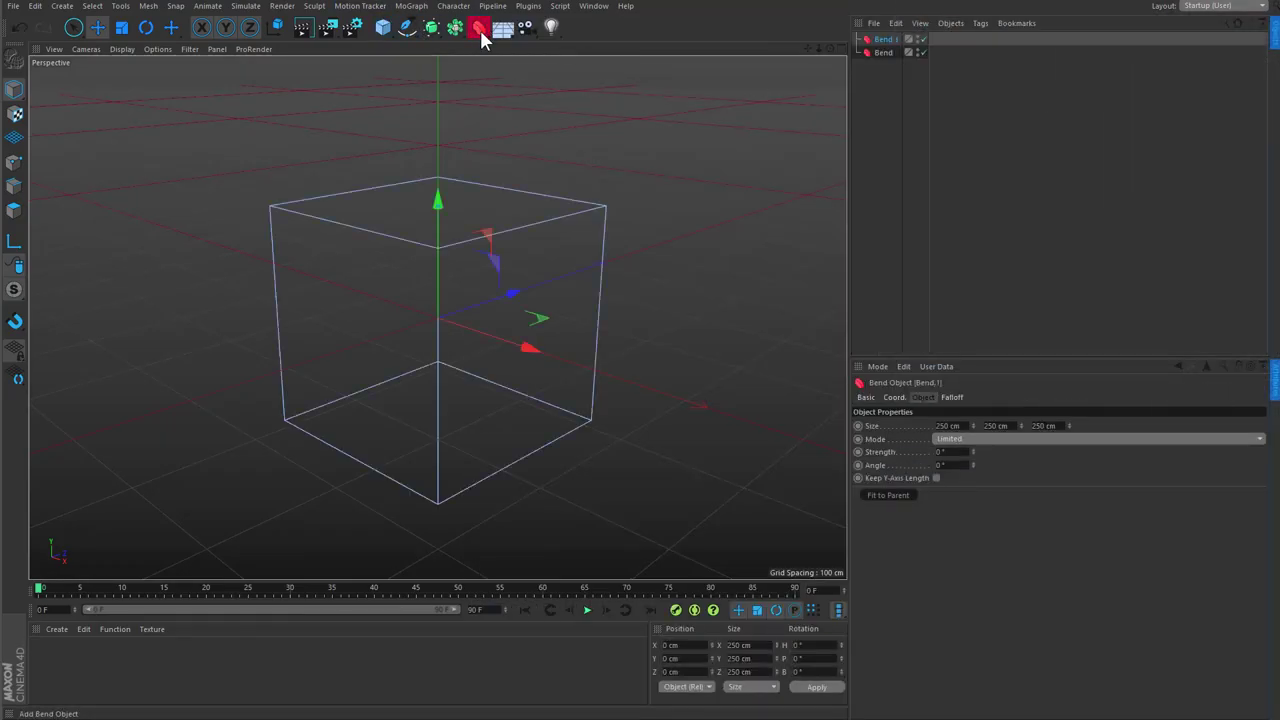
{"action": "left_click", "coordinate": [480, 28]}
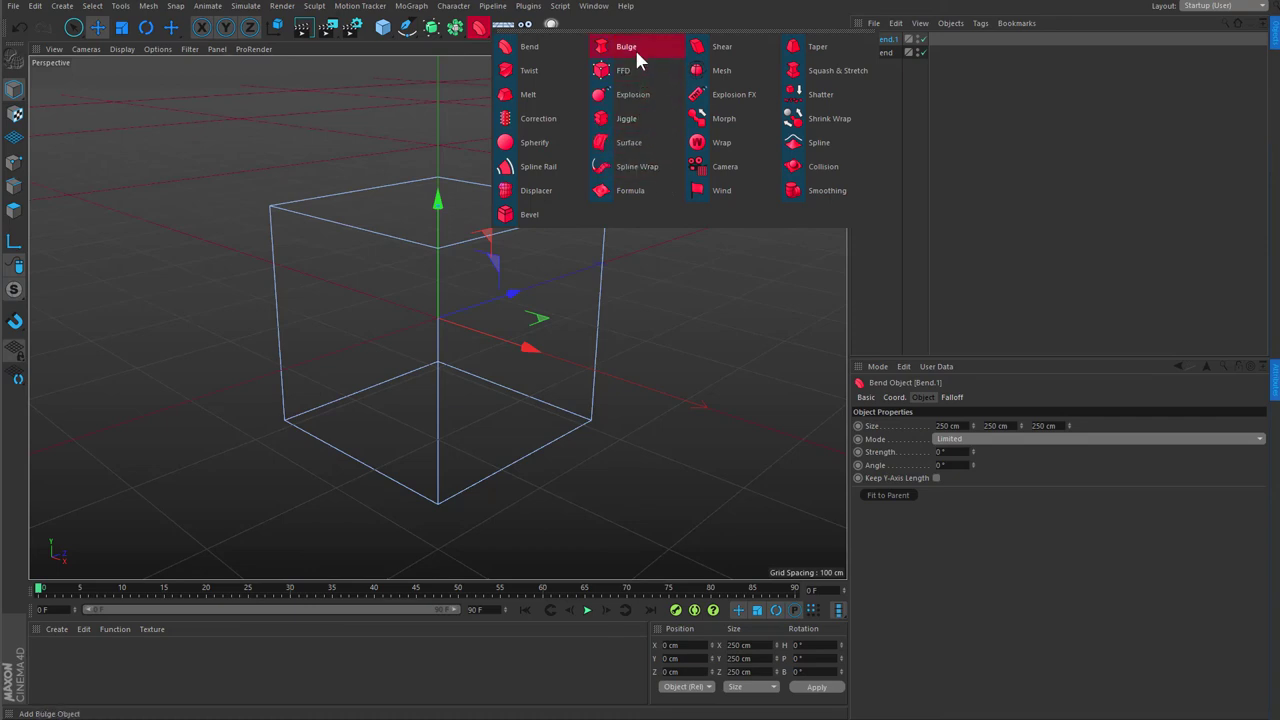
{"action": "left_click", "coordinate": [381, 28]}
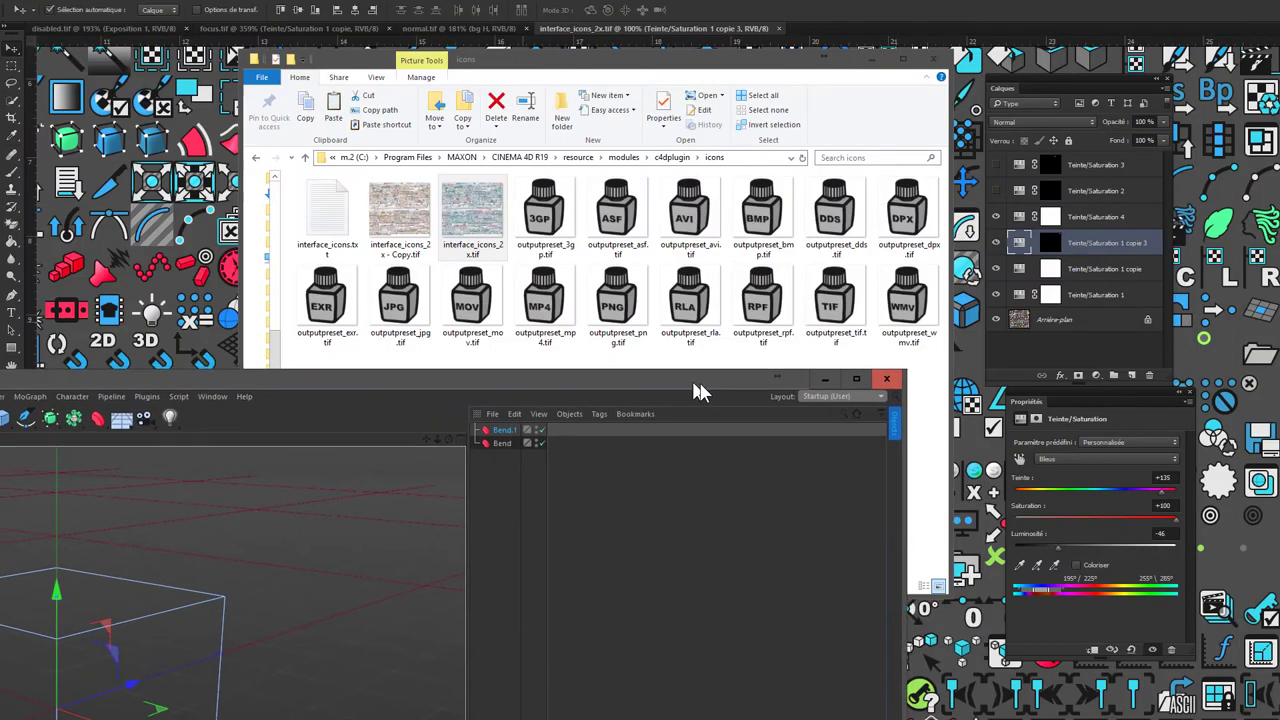
- Re-save the whole icon sheet in Photoshop with Fichier > Enregistrer
{"action": "left_click", "coordinate": [1080, 246]}
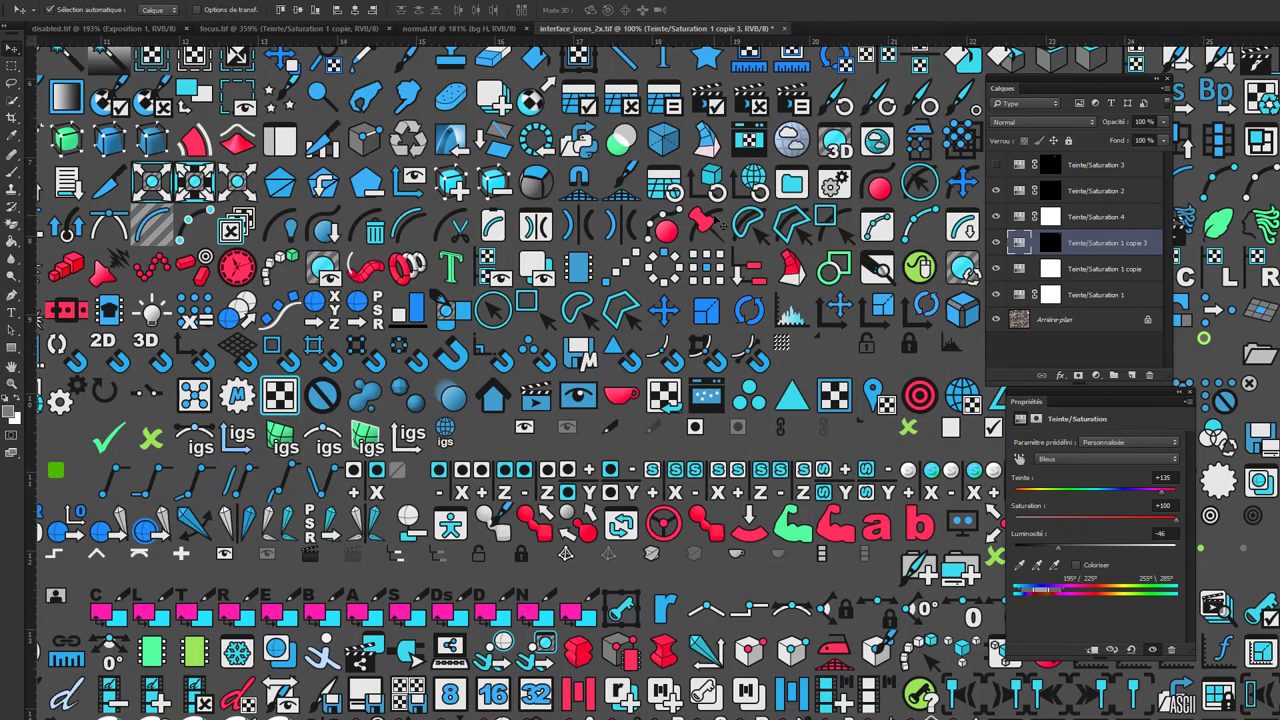
{"action": "left_click_drag", "start_coordinate": [626, 194], "coordinate": [666, 422]}
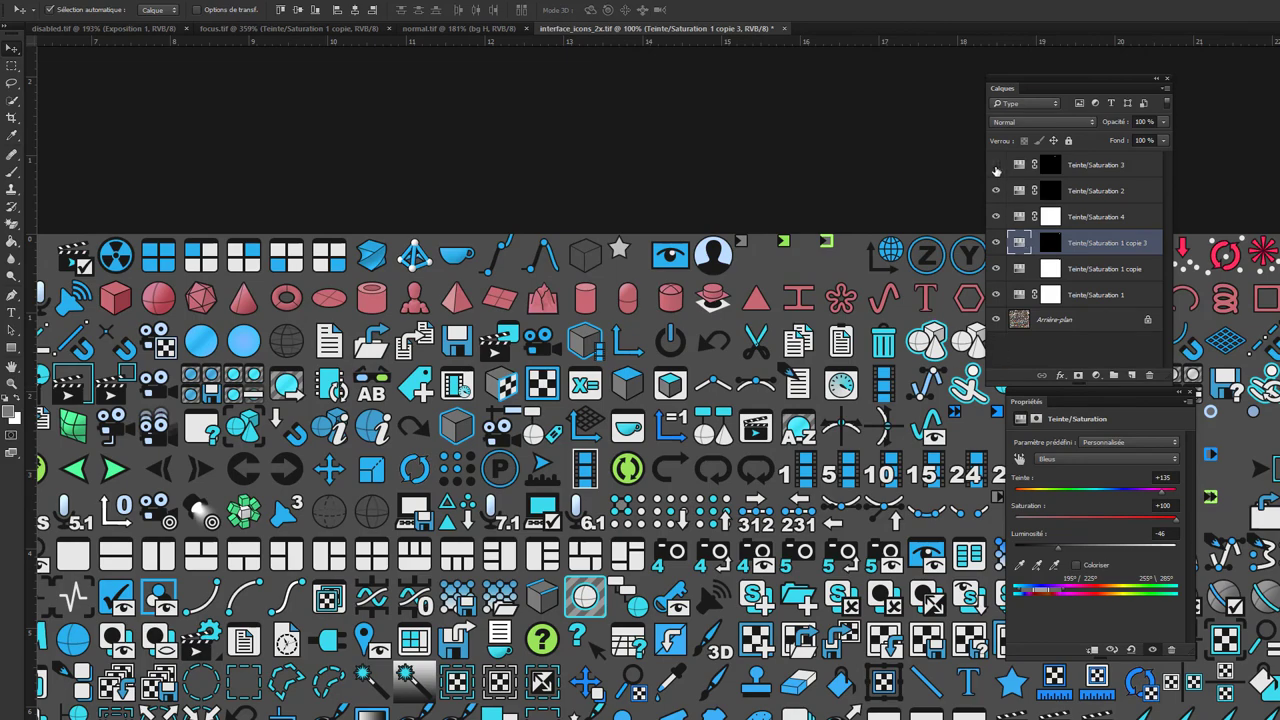
{"action": "scroll", "coordinate": [554, 129], "scroll_direction": "down", "scroll_amount": 2, "text": "alt"}
{"action": "scroll", "coordinate": [543, 123], "scroll_direction": "down", "scroll_amount": 2, "text": "alt"}
{"action": "scroll", "coordinate": [531, 151], "scroll_direction": "down", "scroll_amount": 2, "text": "alt"}
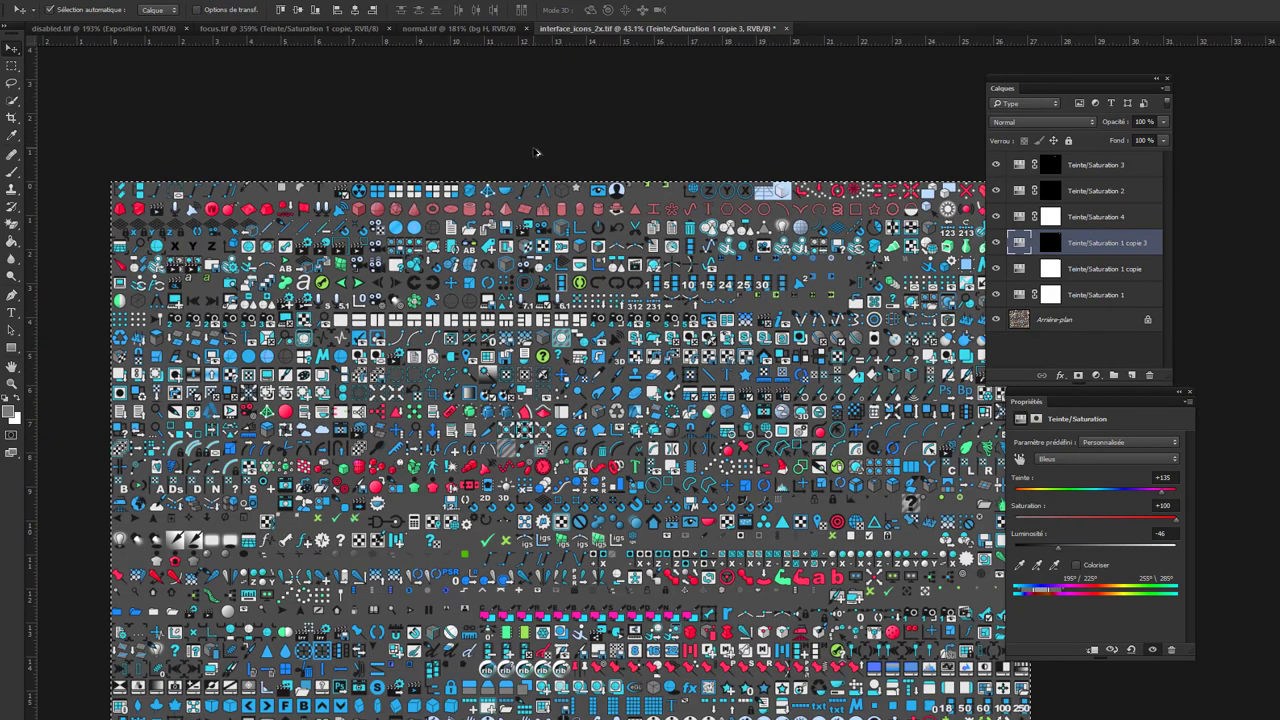
{"action": "left_click", "coordinate": [40, 2]}
{"action": "left_click", "coordinate": [60, 126]}
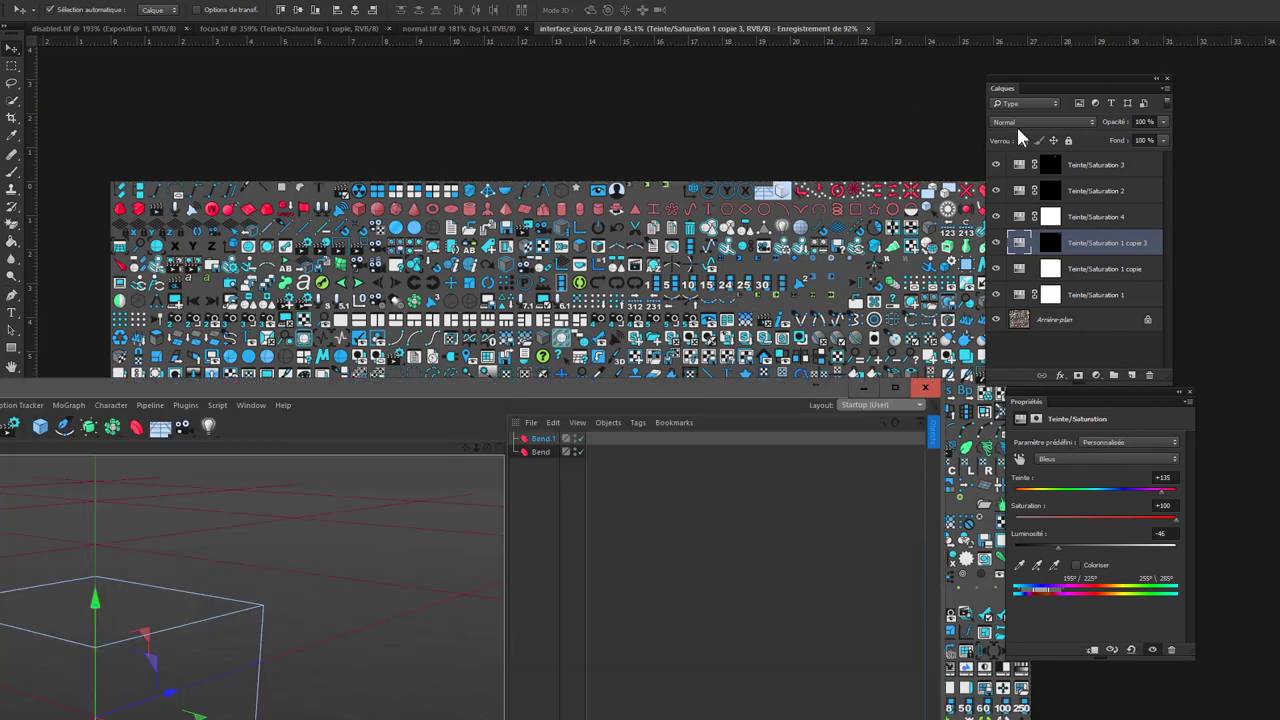
- Quit Cinema 4D without saving the scene and paste the updated sheet into its icons folder
{"action": "left_click", "coordinate": [936, 393]}
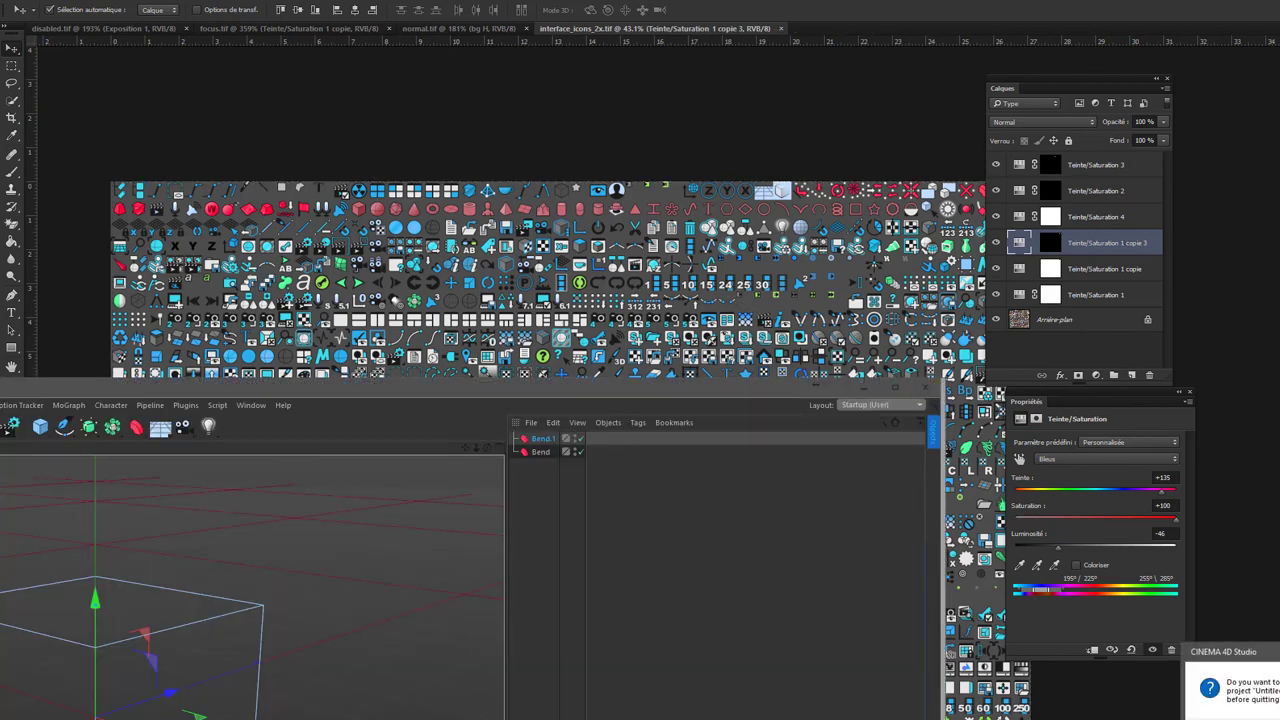
{"action": "key", "text": "n"}
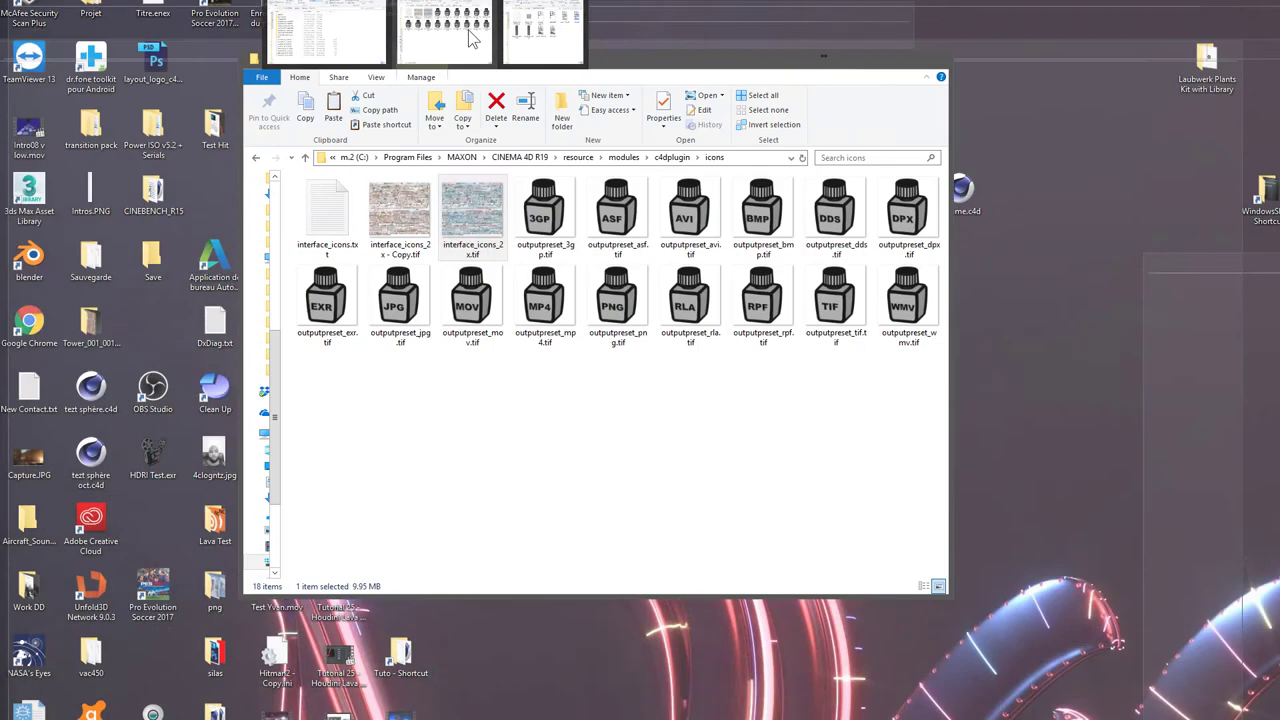
{"action": "left_click", "coordinate": [520, 40]}
{"action": "left_click", "coordinate": [333, 110]}
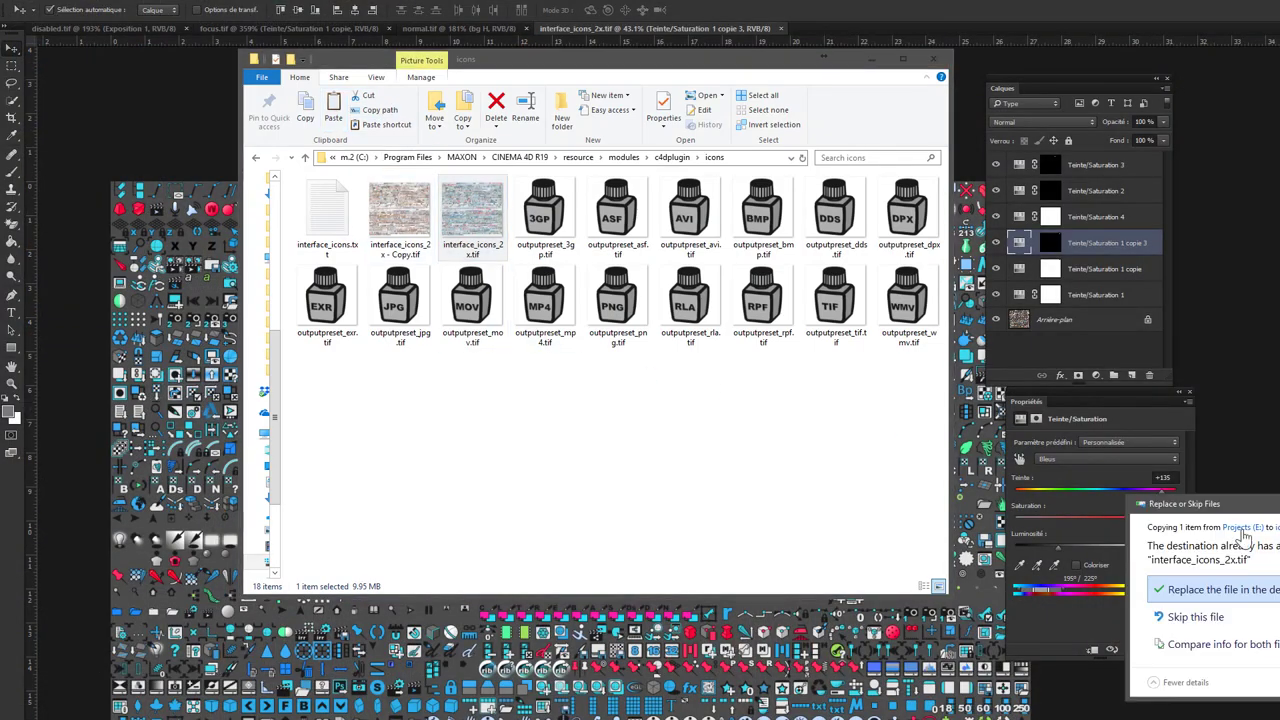
- Replace interface_icons_2x.tif in the icons folder, approving administrator access
{"action": "left_click", "coordinate": [1215, 590]}
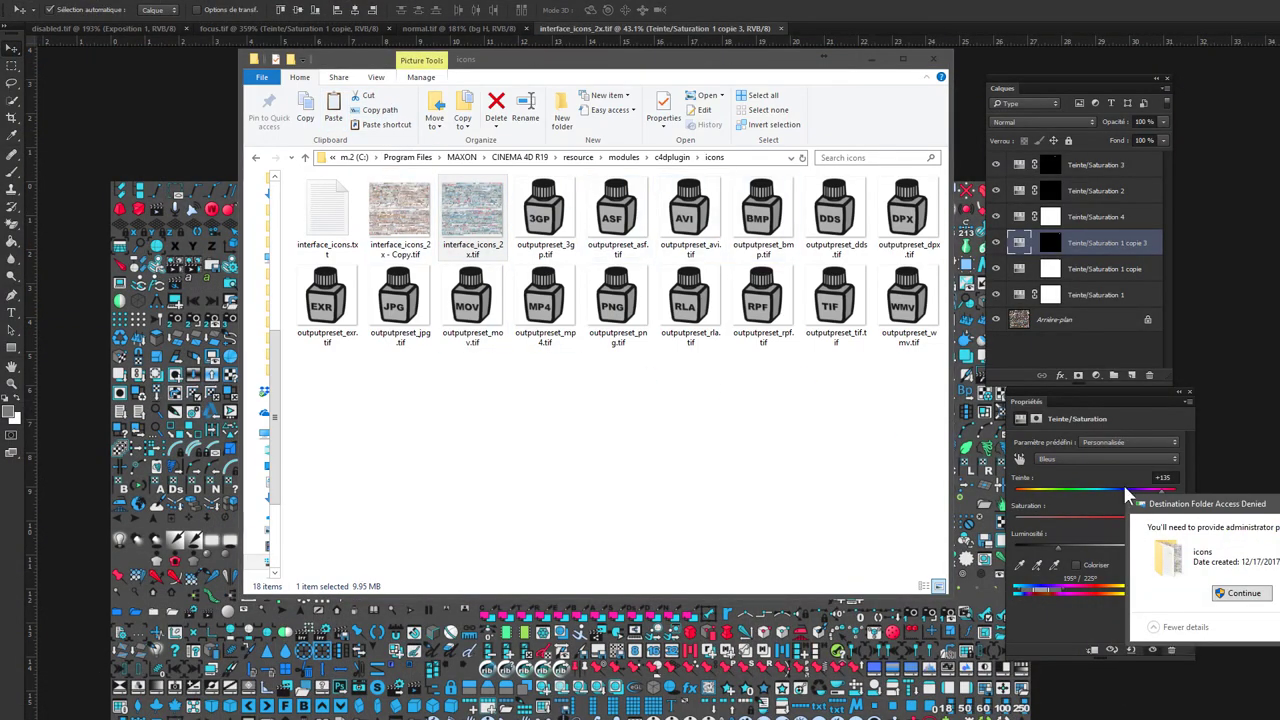
{"action": "left_click", "coordinate": [1239, 600]}
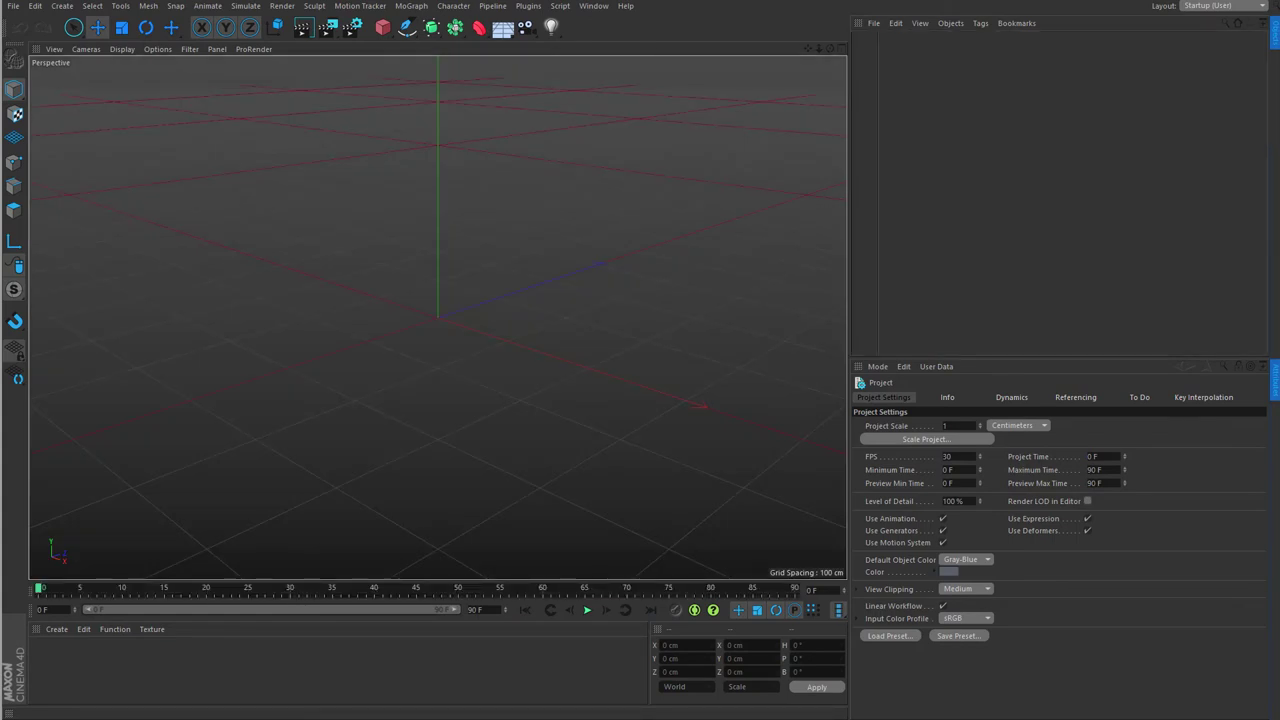
- Inspect the recoloured primitive and deformer palette icons in Cinema 4D, then return to Photoshop
{"action": "left_click", "coordinate": [383, 26]}
{"action": "mouse_move", "coordinate": [511, 25]}
{"action": "left_mouse_down"}
{"action": "mouse_move", "coordinate": [680, 148]}
{"action": "mouse_move", "coordinate": [610, 176]}
{"action": "left_mouse_up"}
{"action": "left_click", "coordinate": [690, 179]}
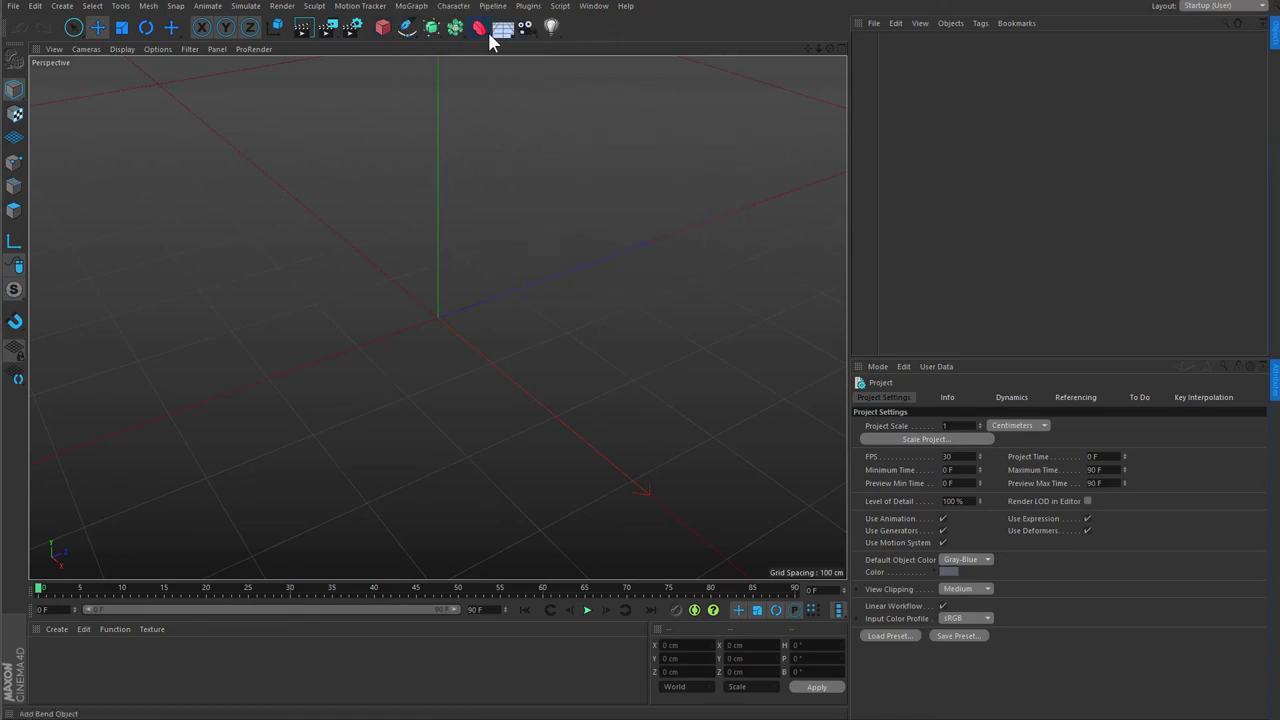
{"action": "left_click_drag", "start_coordinate": [495, 30], "coordinate": [982, 117]}
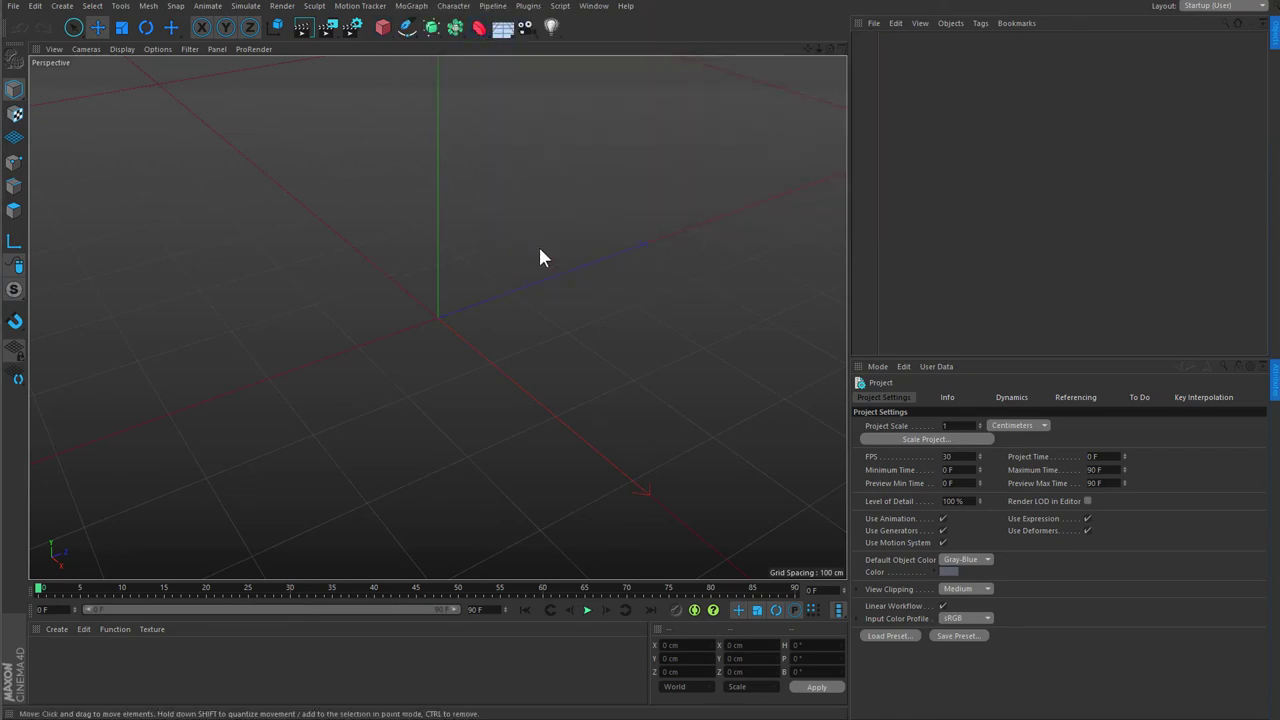
{"action": "left_click", "coordinate": [693, 611]}
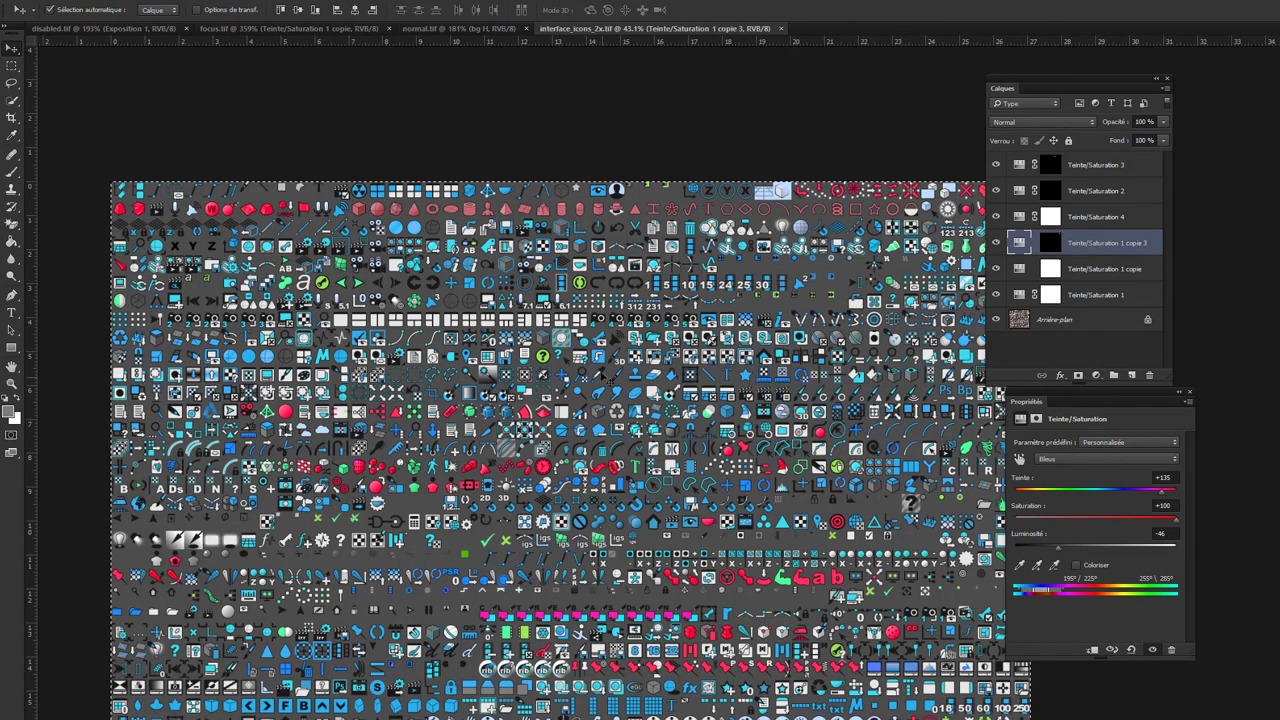
- Turn off the Teinte/Saturation 3, 2, 4, 1 copie 3, 1 copie and 1 layers
{"action": "left_click", "coordinate": [995, 165]}
{"action": "left_click", "coordinate": [995, 191]}
{"action": "left_click", "coordinate": [995, 217]}
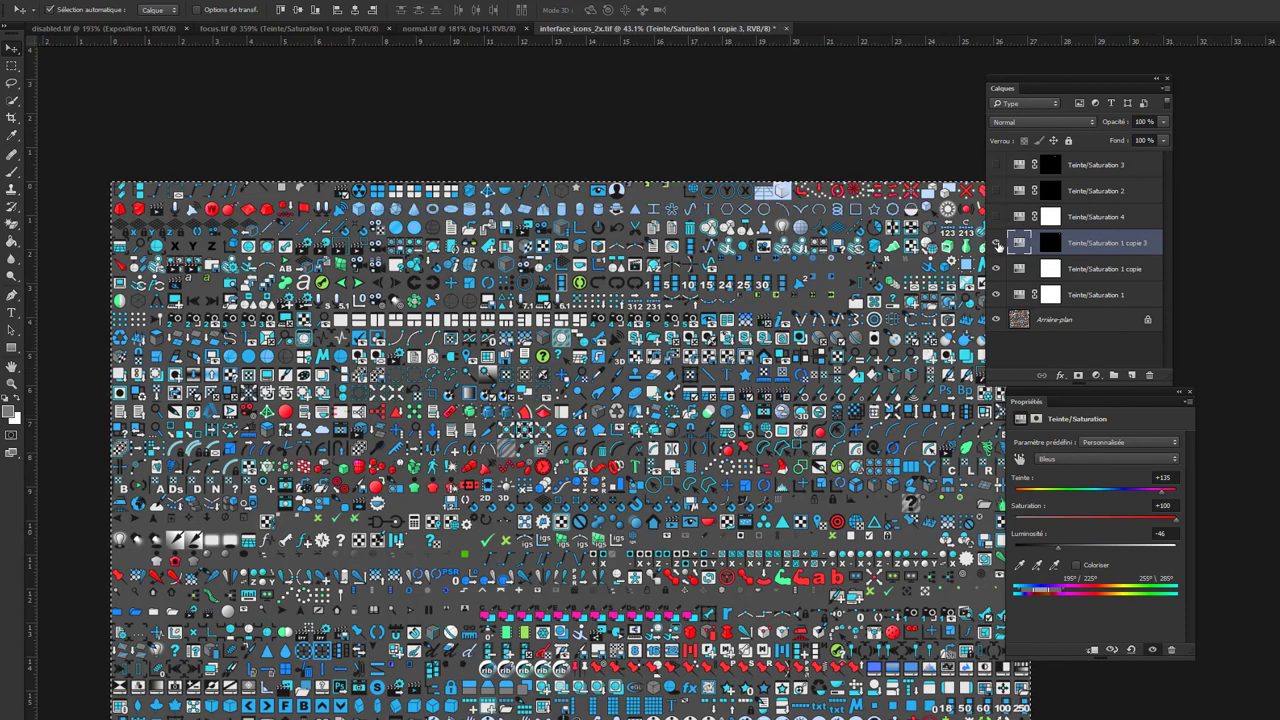
{"action": "left_click", "coordinate": [995, 243]}
{"action": "left_click", "coordinate": [995, 269]}
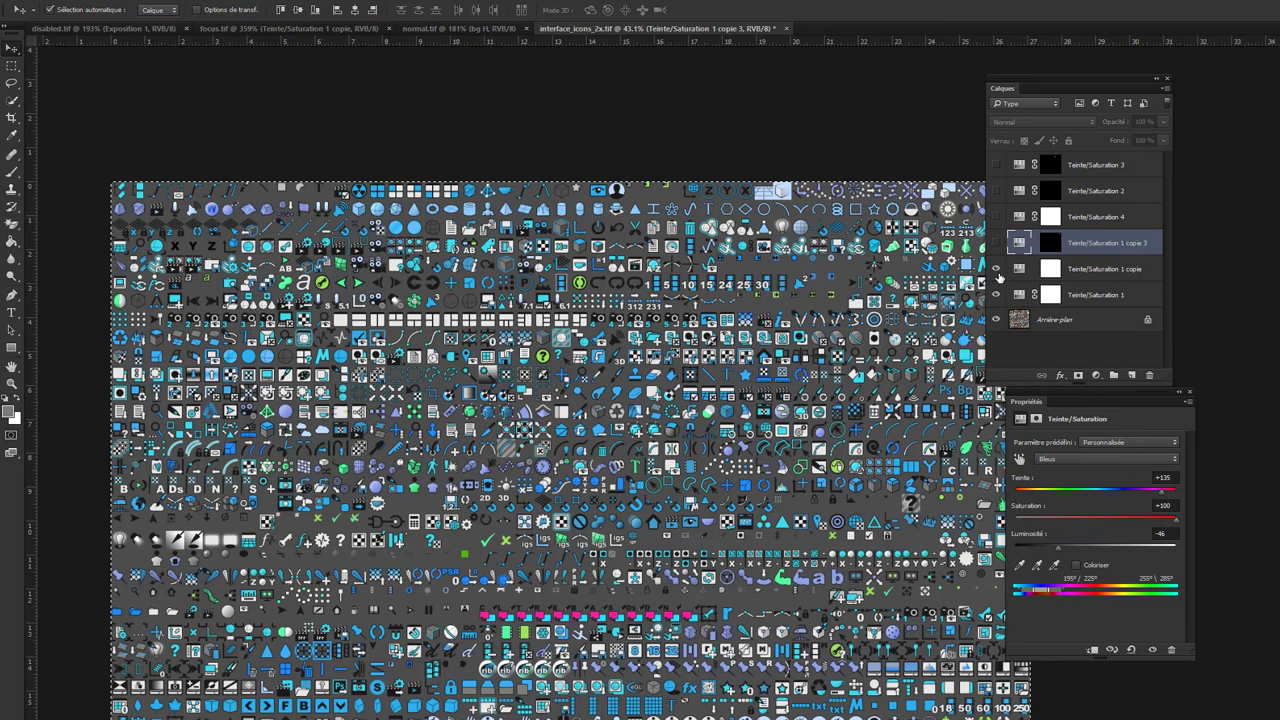
{"action": "left_click", "coordinate": [995, 295]}
{"action": "left_click", "coordinate": [995, 295]}
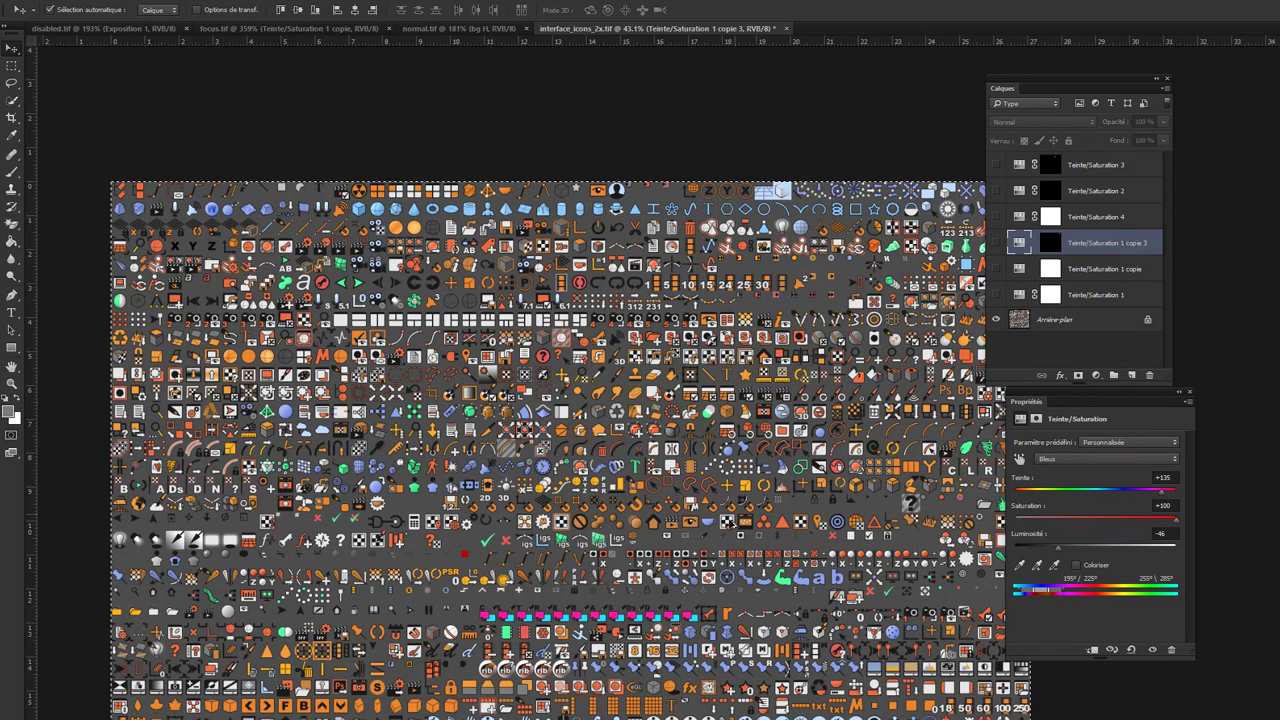
{"action": "scroll", "coordinate": [840, 690], "scroll_direction": "up", "scroll_amount": 3, "text": "alt"}
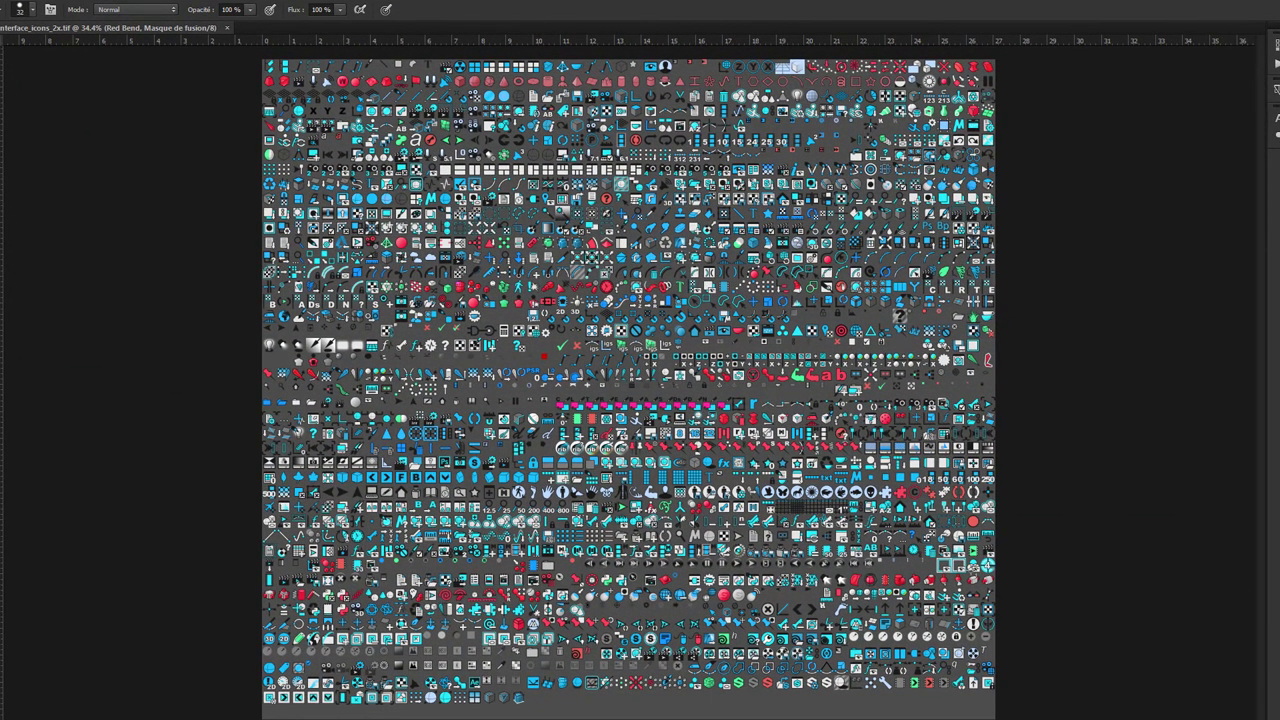
- Show the Layers panel beside the sheet and turn on only the Bleu recolour layer
{"action": "key", "text": "F7"}
{"action": "left_click_drag", "start_coordinate": [1171, 229], "coordinate": [1157, 177]}
{"action": "left_click_drag", "start_coordinate": [1103, 287], "coordinate": [1100, 398]}
{"action": "left_click", "coordinate": [1099, 393]}
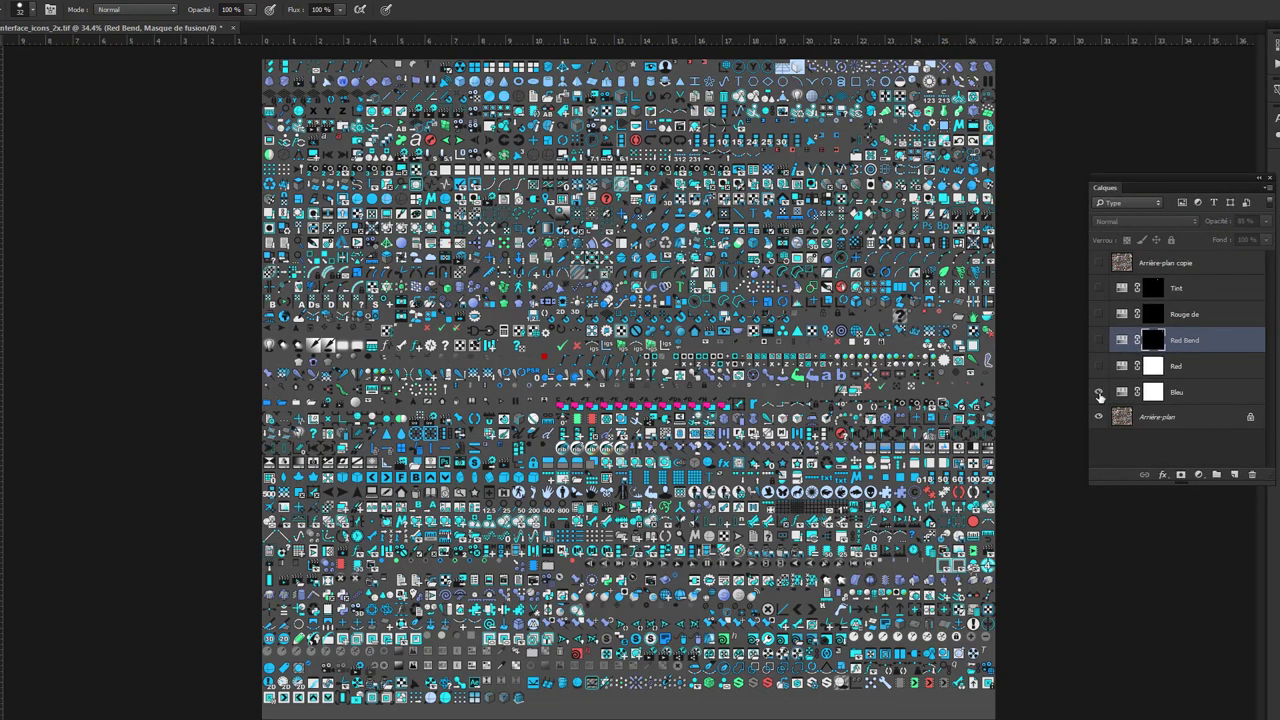
{"action": "scroll", "coordinate": [820, 485], "scroll_direction": "up", "scroll_amount": 5, "text": "alt"}
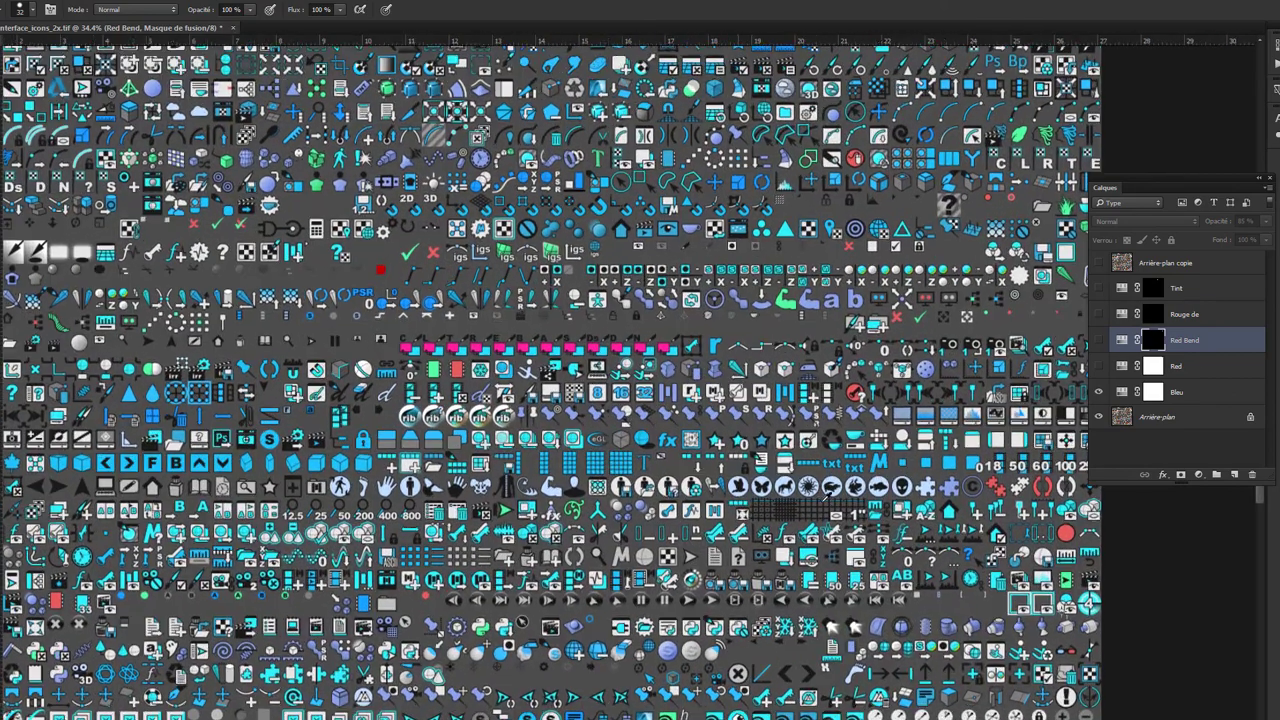
{"action": "left_click_drag", "start_coordinate": [1161, 192], "coordinate": [1143, 219]}
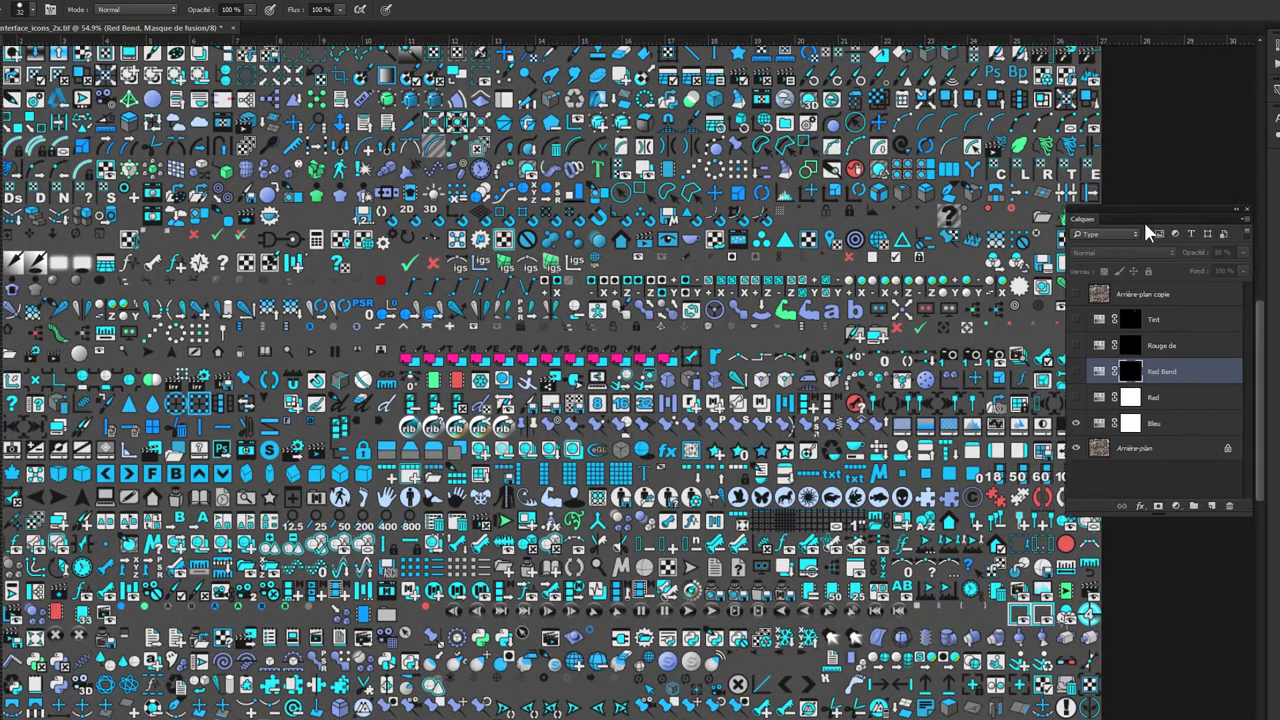
- Toggle the Bleu layer off and on to compare, leaving it visible
{"action": "left_click", "coordinate": [1150, 428]}
{"action": "left_click", "coordinate": [1075, 424]}
{"action": "left_click", "coordinate": [1075, 424]}
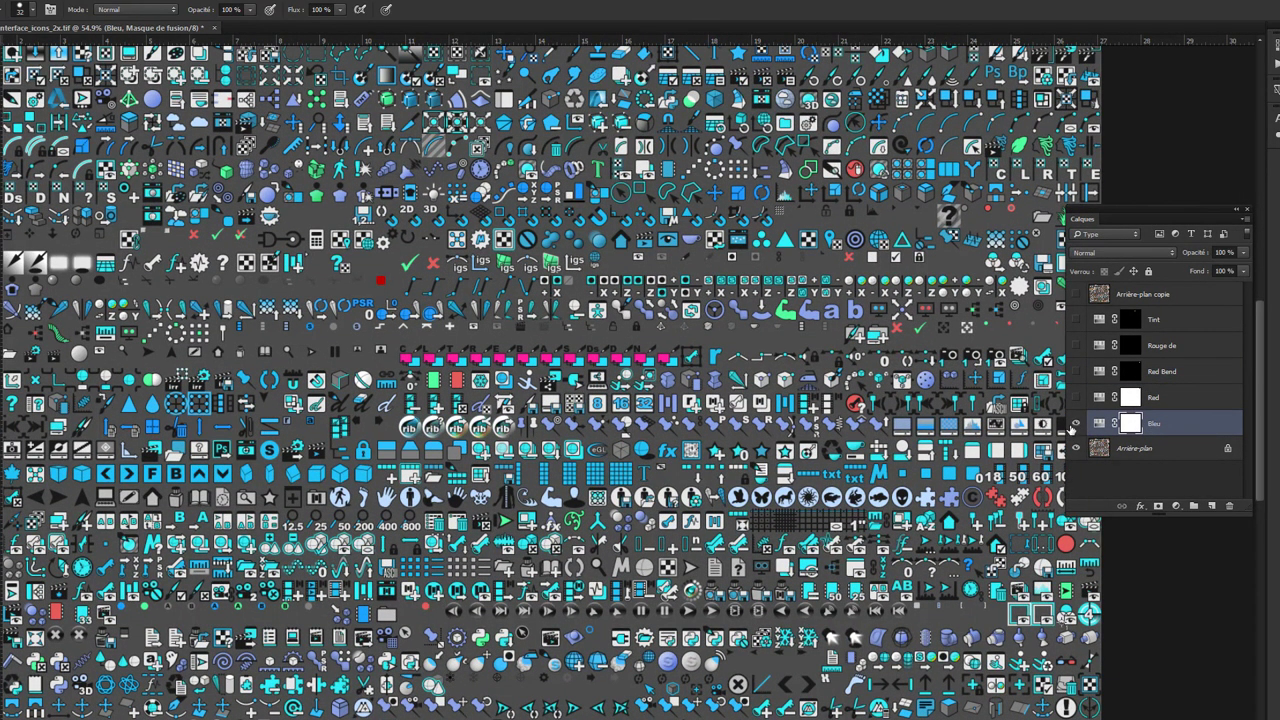
{"action": "left_click", "coordinate": [1075, 424]}
{"action": "left_click", "coordinate": [1075, 424]}
{"action": "scroll", "coordinate": [430, 620], "scroll_direction": "up", "scroll_amount": 1, "text": "alt"}
{"action": "scroll", "coordinate": [430, 620], "scroll_direction": "up", "scroll_amount": 1, "text": "alt"}
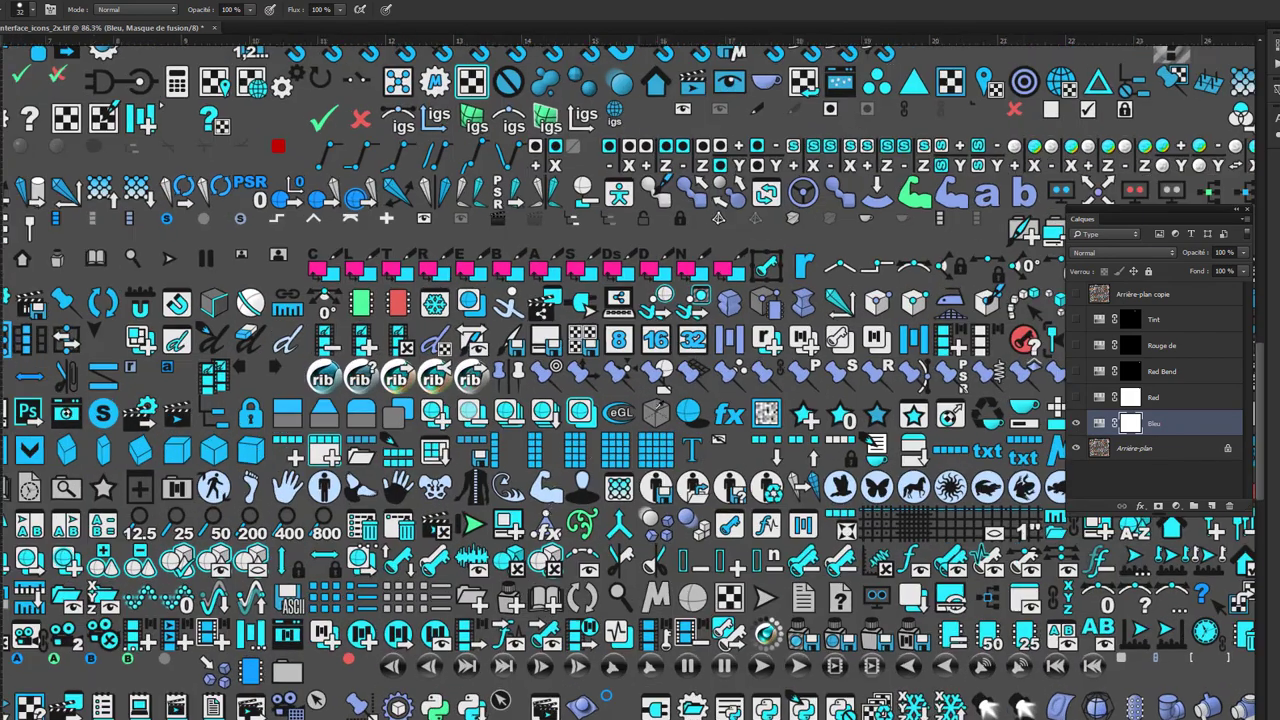
{"action": "scroll", "coordinate": [430, 620], "scroll_direction": "up", "scroll_amount": 2, "text": "alt"}
{"action": "scroll", "coordinate": [600, 370], "scroll_direction": "down", "scroll_amount": 4, "text": "alt"}
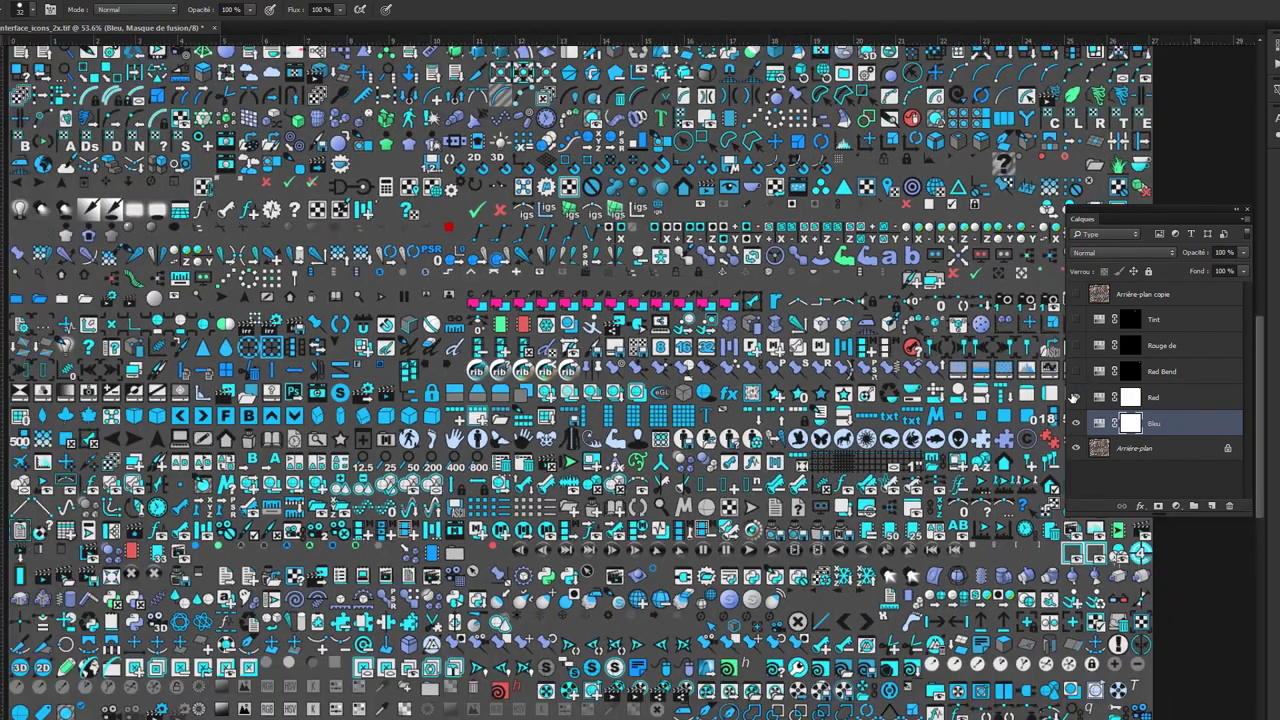
- Toggle the Red layer to compare its red icons, leaving it on
{"action": "left_click", "coordinate": [1075, 397]}
{"action": "scroll", "coordinate": [1060, 400], "scroll_direction": "down", "scroll_amount": 1, "text": "alt"}
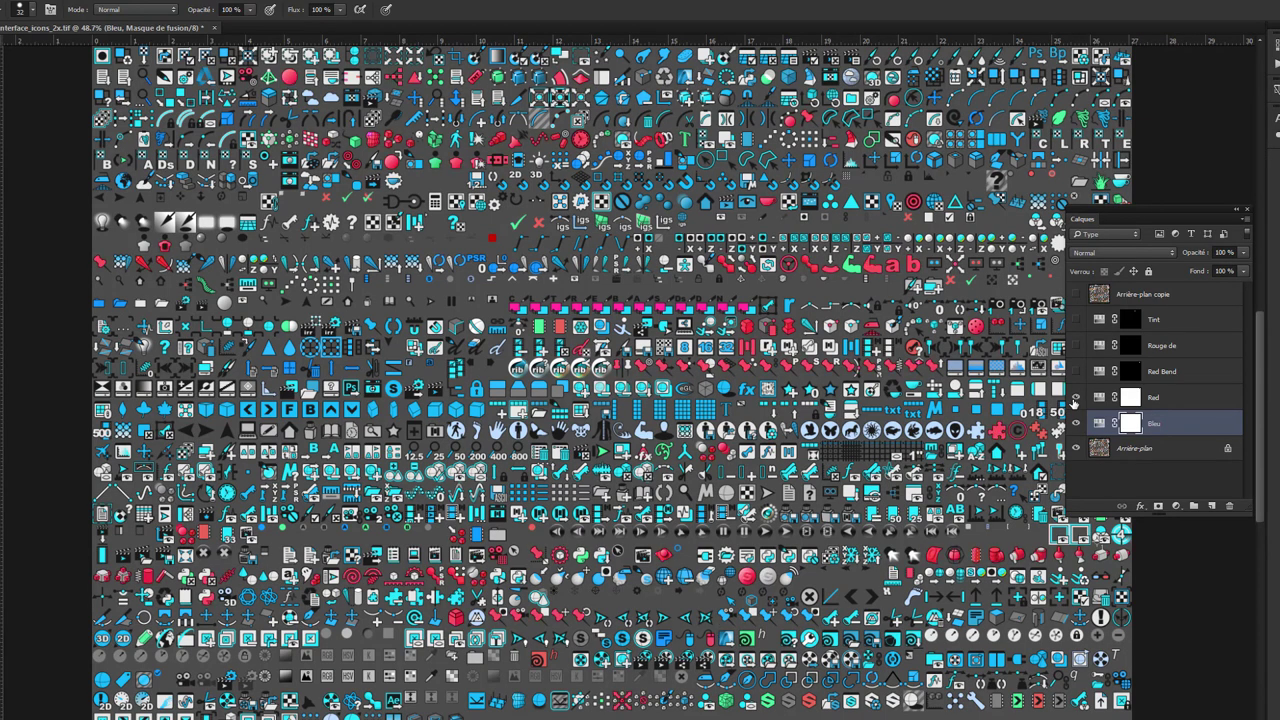
{"action": "left_click", "coordinate": [1075, 397]}
{"action": "scroll", "coordinate": [900, 185], "scroll_direction": "up", "scroll_amount": 1, "text": "alt"}
{"action": "scroll", "coordinate": [688, 460], "scroll_direction": "up", "scroll_amount": 1, "text": "alt"}
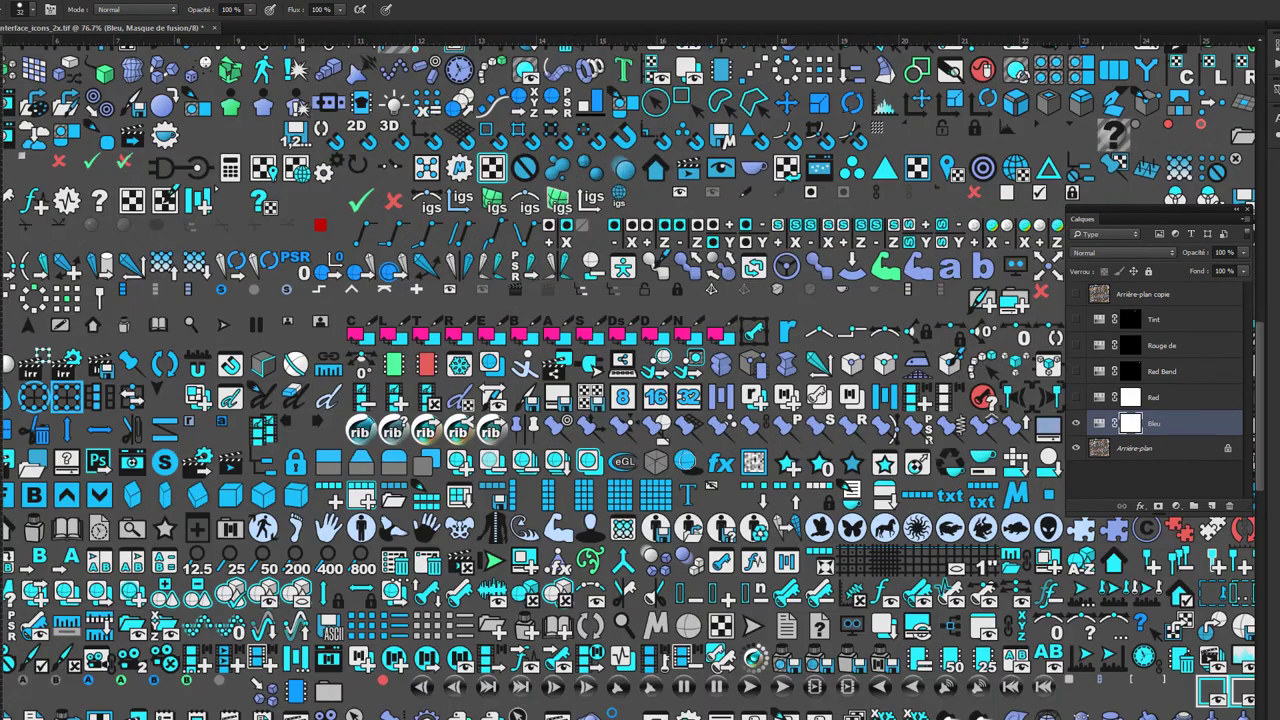
{"action": "scroll", "coordinate": [720, 438], "scroll_direction": "up", "scroll_amount": 1, "text": "alt"}
{"action": "scroll", "coordinate": [693, 430], "scroll_direction": "down", "scroll_amount": 1, "text": "alt"}
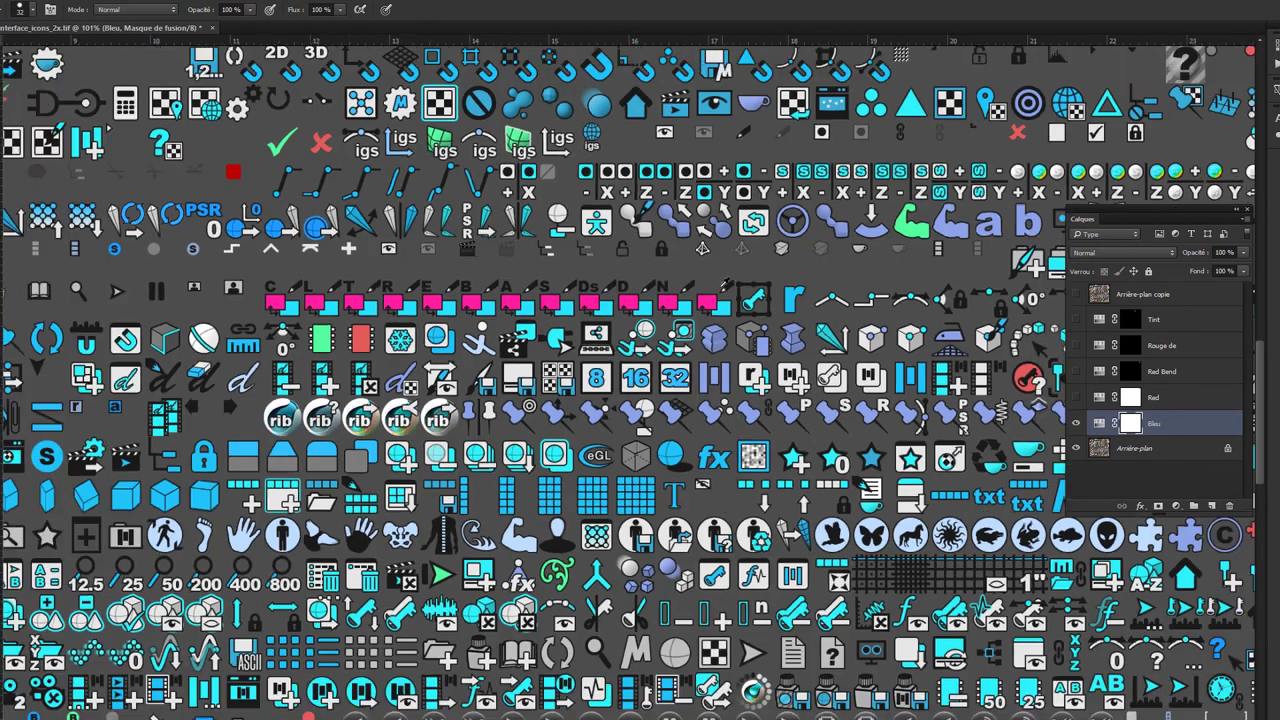
{"action": "left_click", "coordinate": [1076, 398]}
{"action": "scroll", "coordinate": [690, 422], "scroll_direction": "down", "scroll_amount": 2, "text": "alt"}
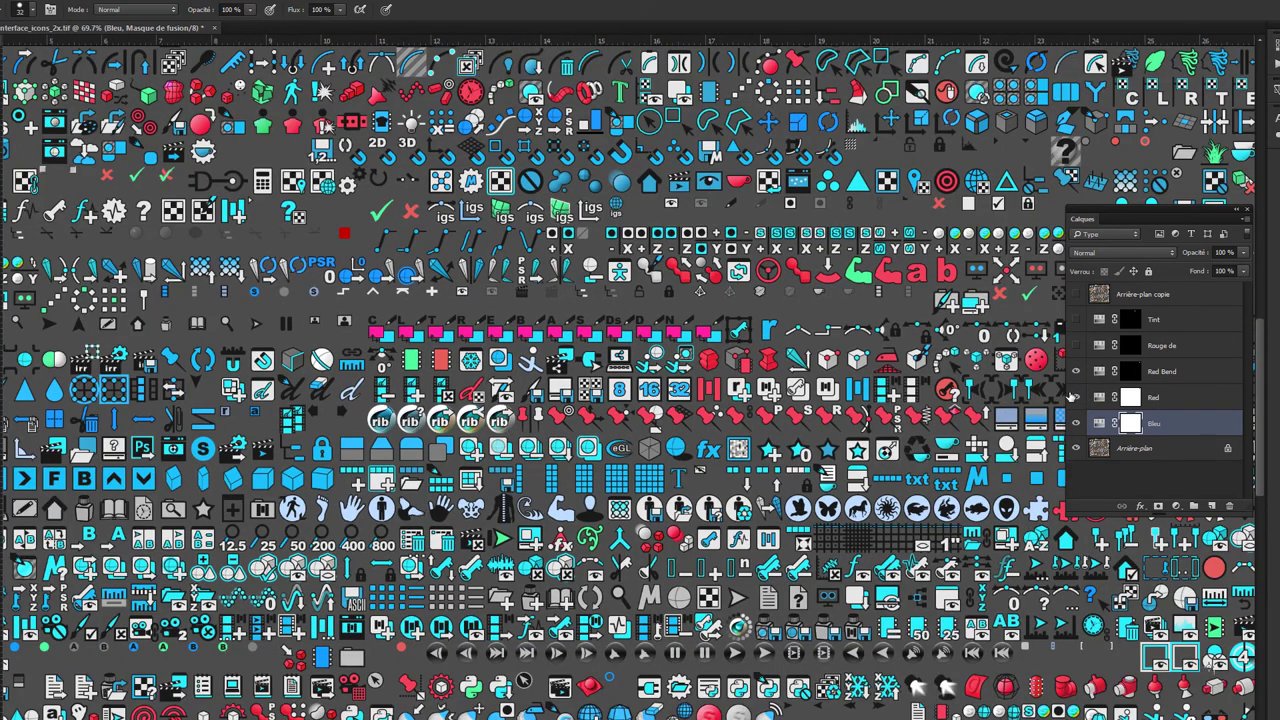
{"action": "scroll", "coordinate": [632, 380], "scroll_direction": "up", "scroll_amount": 2}
{"action": "scroll", "coordinate": [632, 380], "scroll_direction": "up", "scroll_amount": 2}
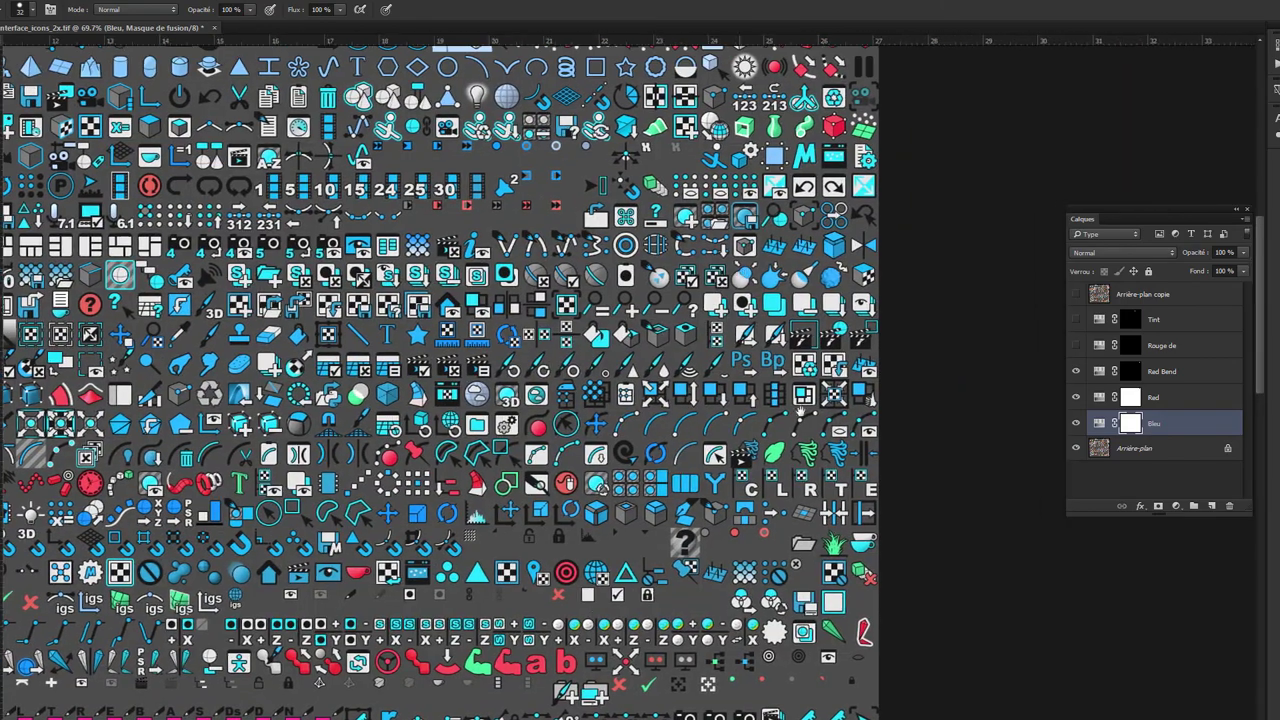
{"action": "scroll", "coordinate": [632, 380], "scroll_direction": "up", "scroll_amount": 3}
{"action": "scroll", "coordinate": [632, 380], "scroll_direction": "up", "scroll_amount": 2}
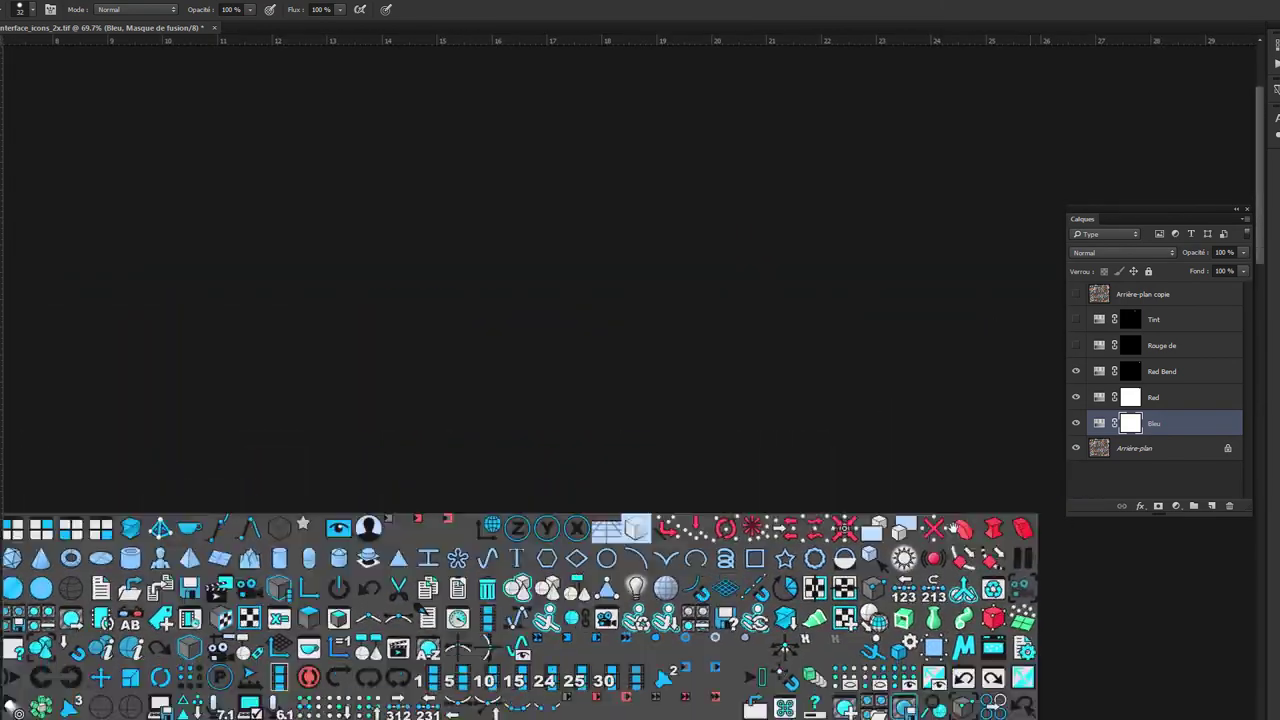
- Turn on the Red Bend, next red recolour and Tint layers, then check the lower icon rows
{"action": "left_click_drag", "start_coordinate": [1032, 630], "coordinate": [990, 385]}
{"action": "left_click", "coordinate": [1073, 376]}
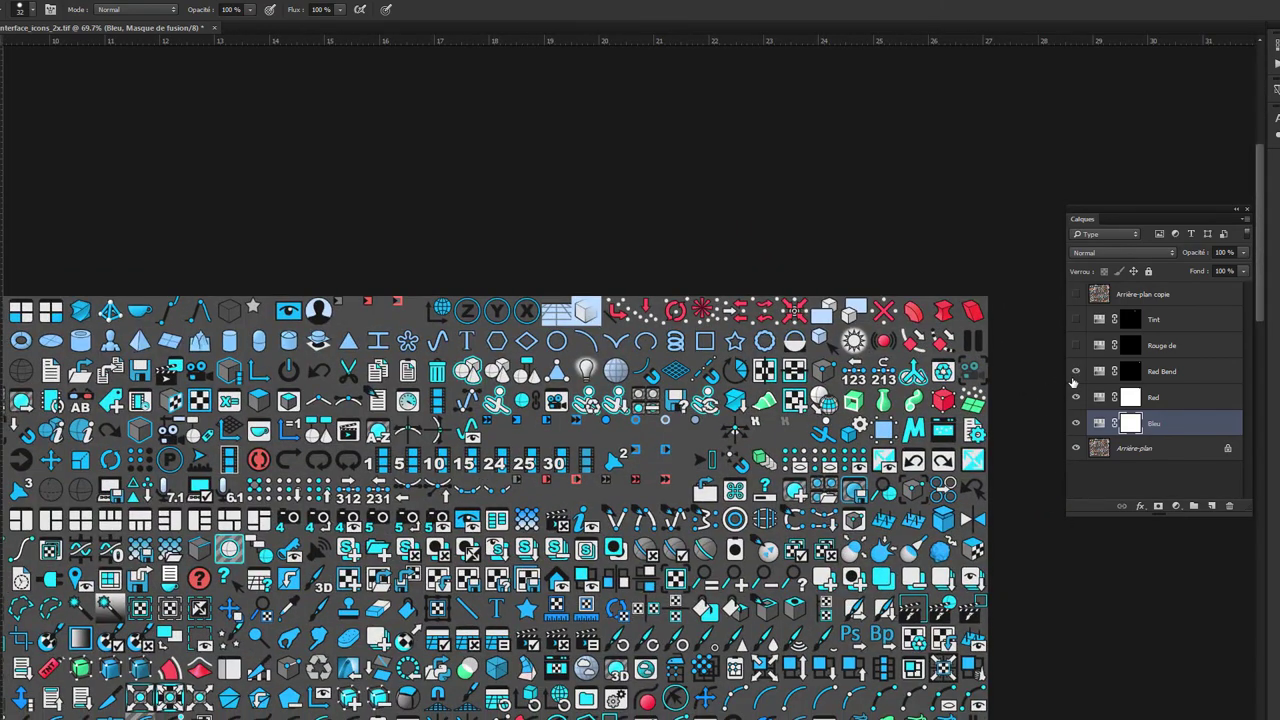
{"action": "left_click", "coordinate": [1075, 372]}
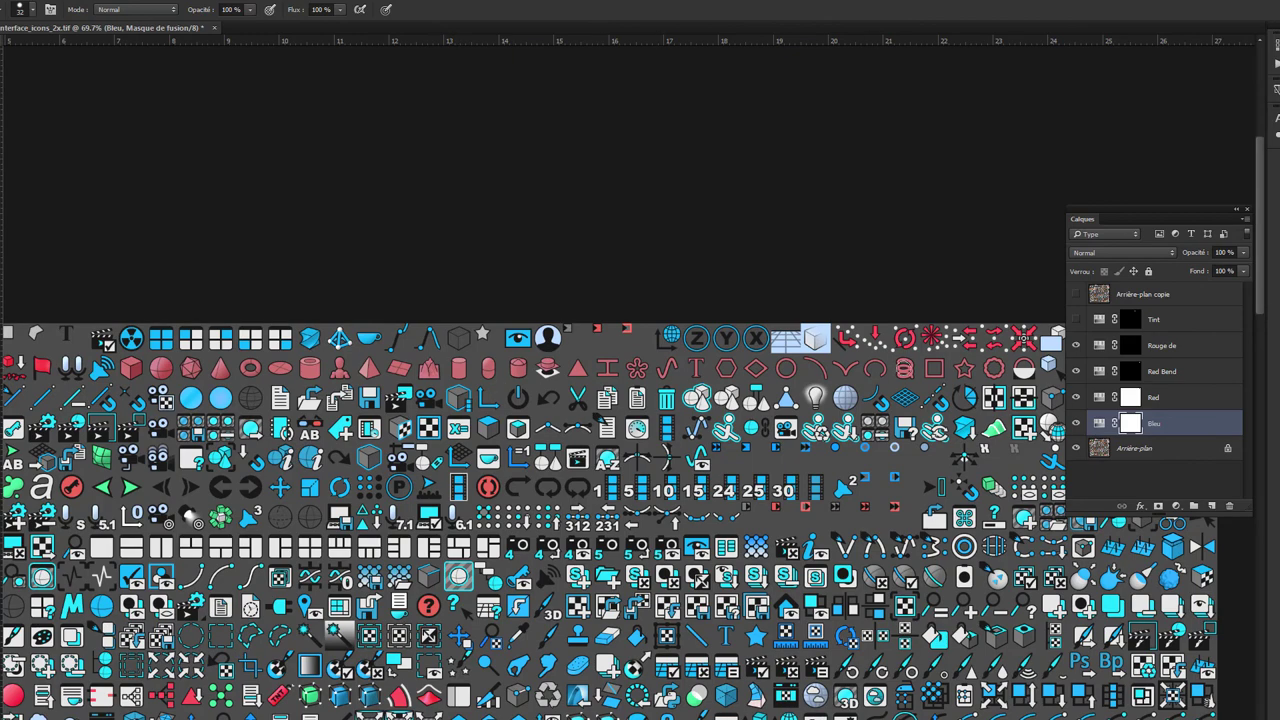
{"action": "left_click", "coordinate": [1075, 319]}
{"action": "scroll", "coordinate": [794, 80], "scroll_direction": "down", "scroll_amount": 2, "text": "alt"}
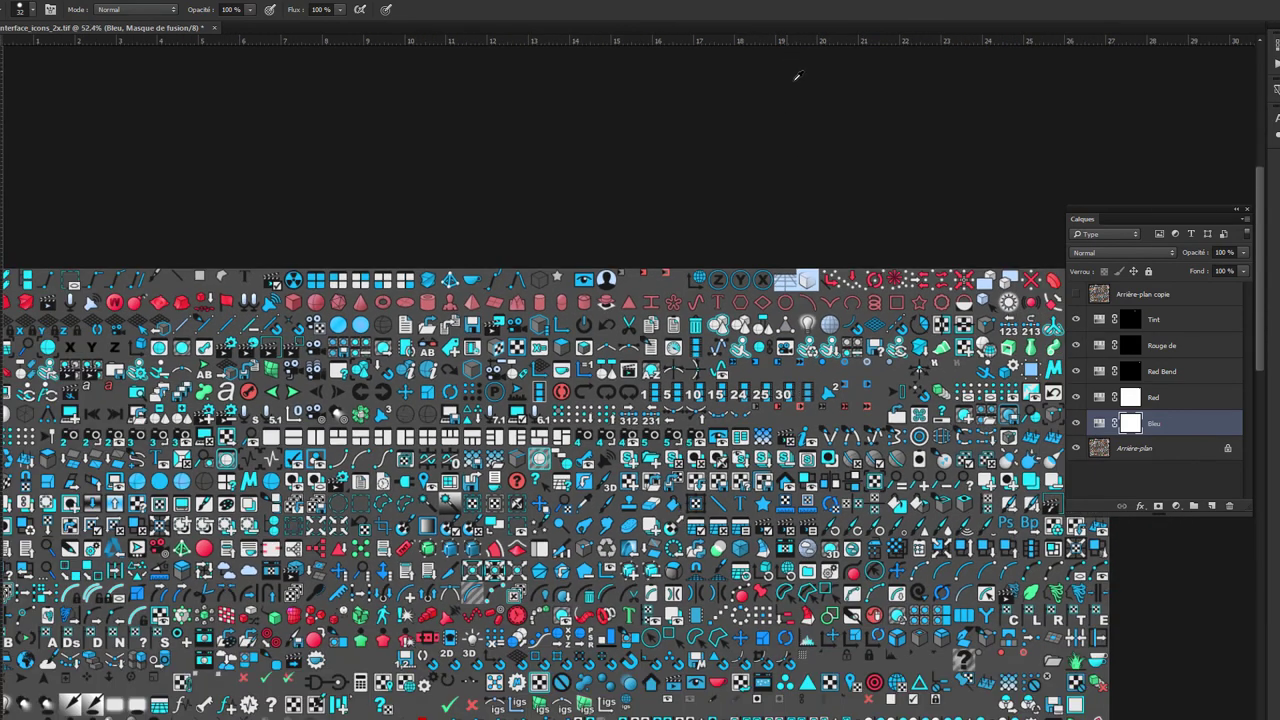
{"action": "scroll", "coordinate": [794, 80], "scroll_direction": "down", "scroll_amount": 2, "text": "alt"}
{"action": "left_click_drag", "start_coordinate": [693, 597], "coordinate": [726, 430]}
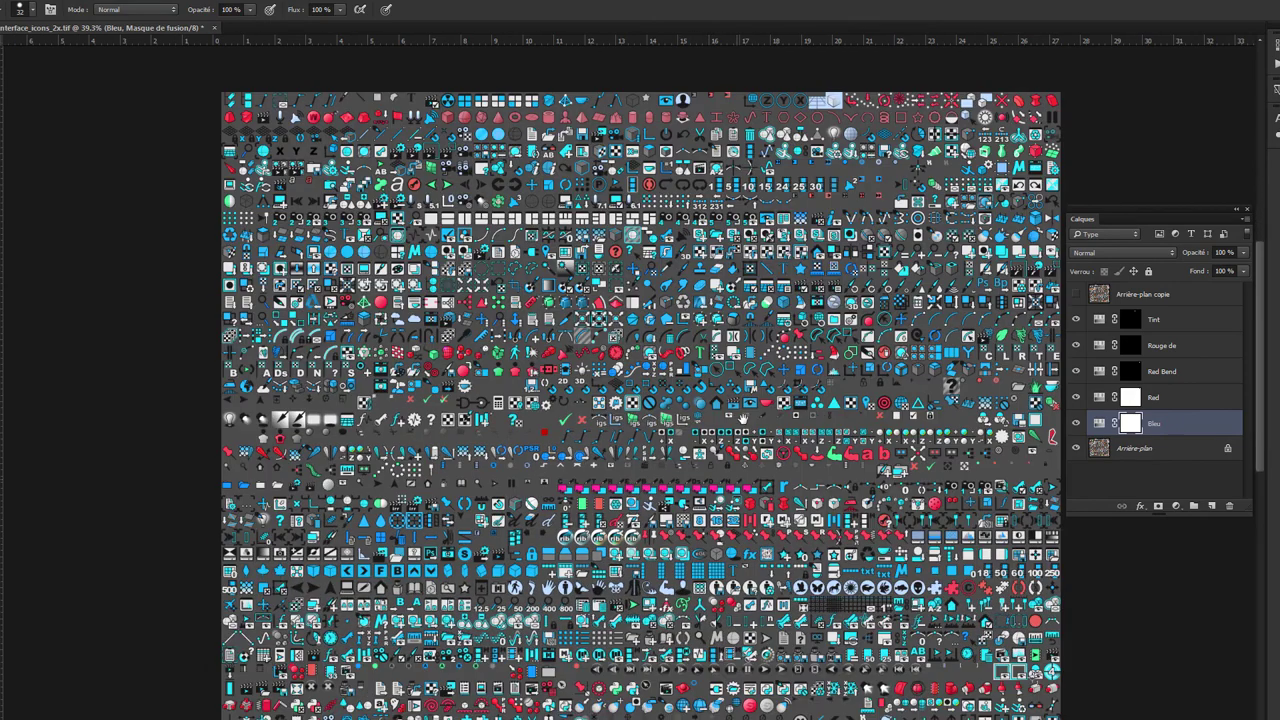
{"action": "scroll", "coordinate": [640, 390], "scroll_direction": "down", "scroll_amount": 2, "text": "alt"}
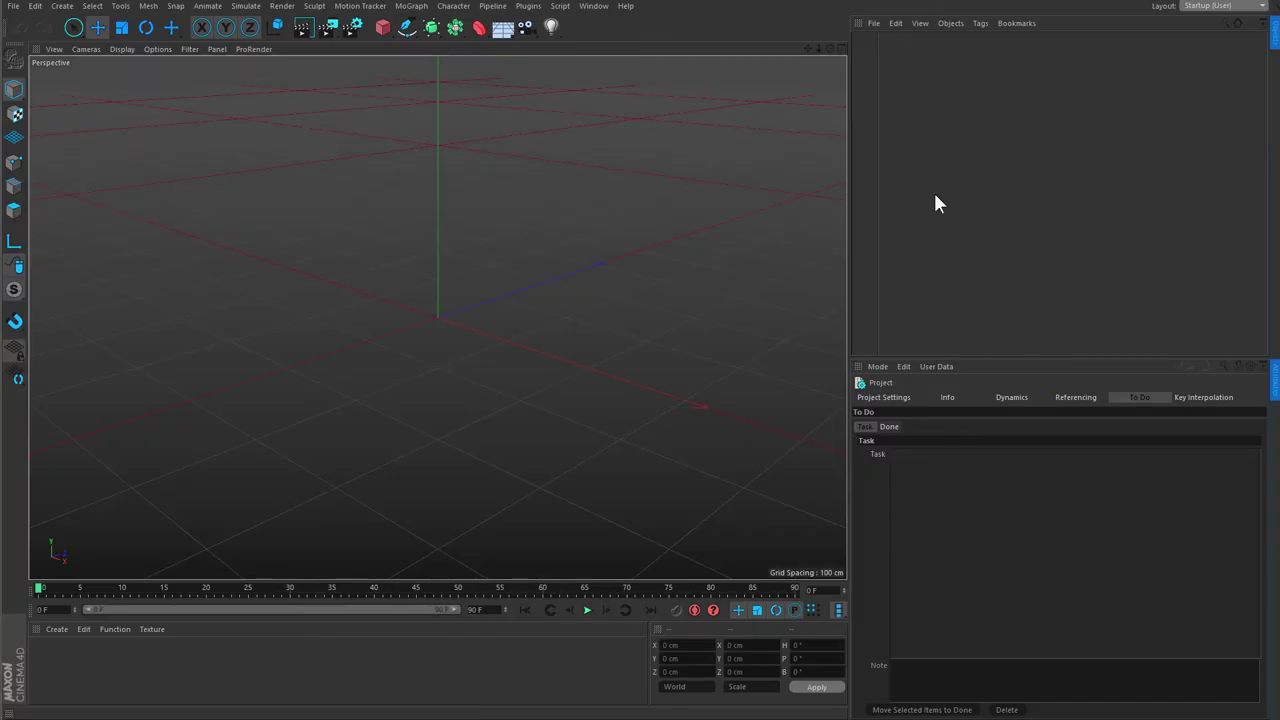
- Set the Interface scheme to Dark in Cinema 4D's Preferences and close them
{"action": "left_click", "coordinate": [898, 399]}
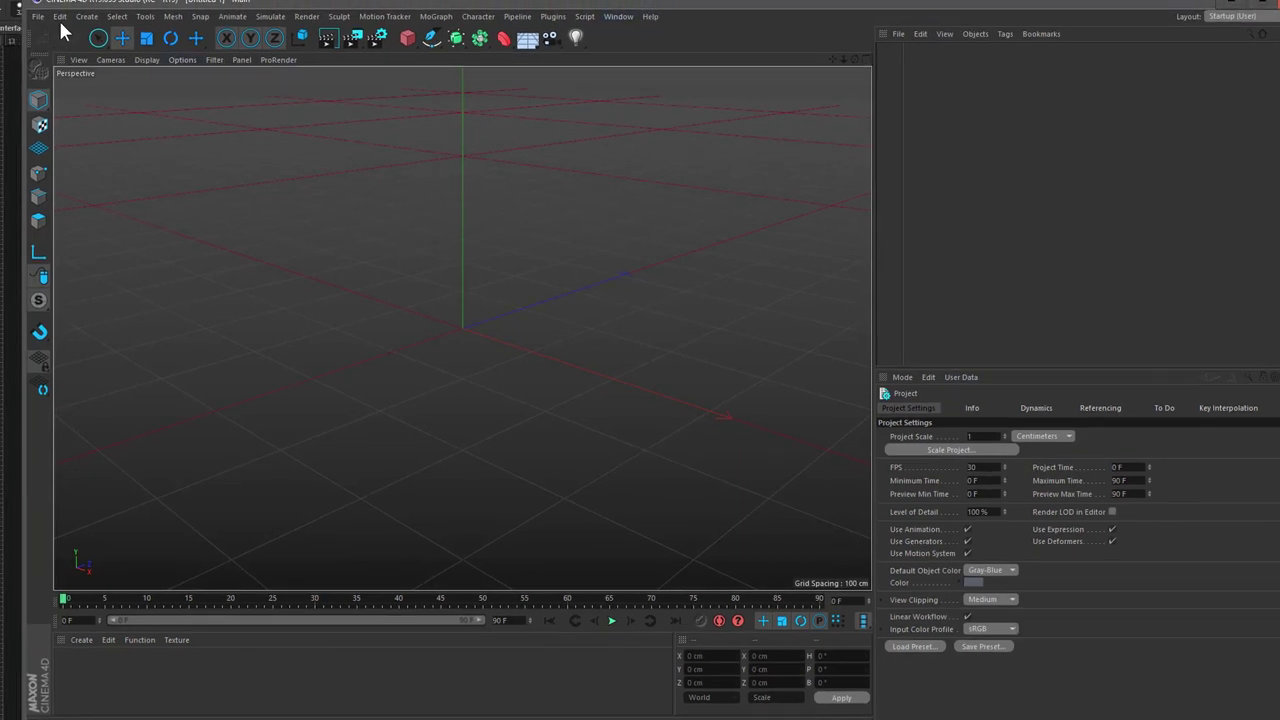
{"action": "left_click", "coordinate": [60, 16]}
{"action": "left_click", "coordinate": [87, 229]}
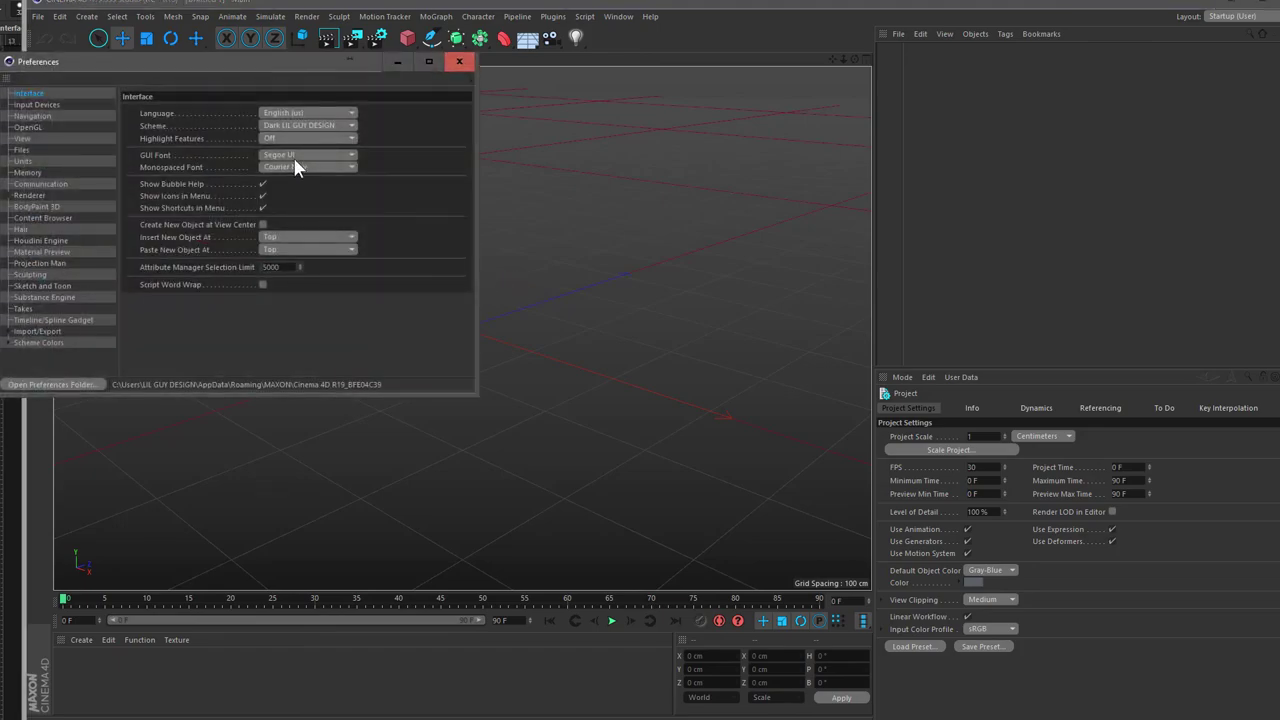
{"action": "left_click", "coordinate": [300, 125]}
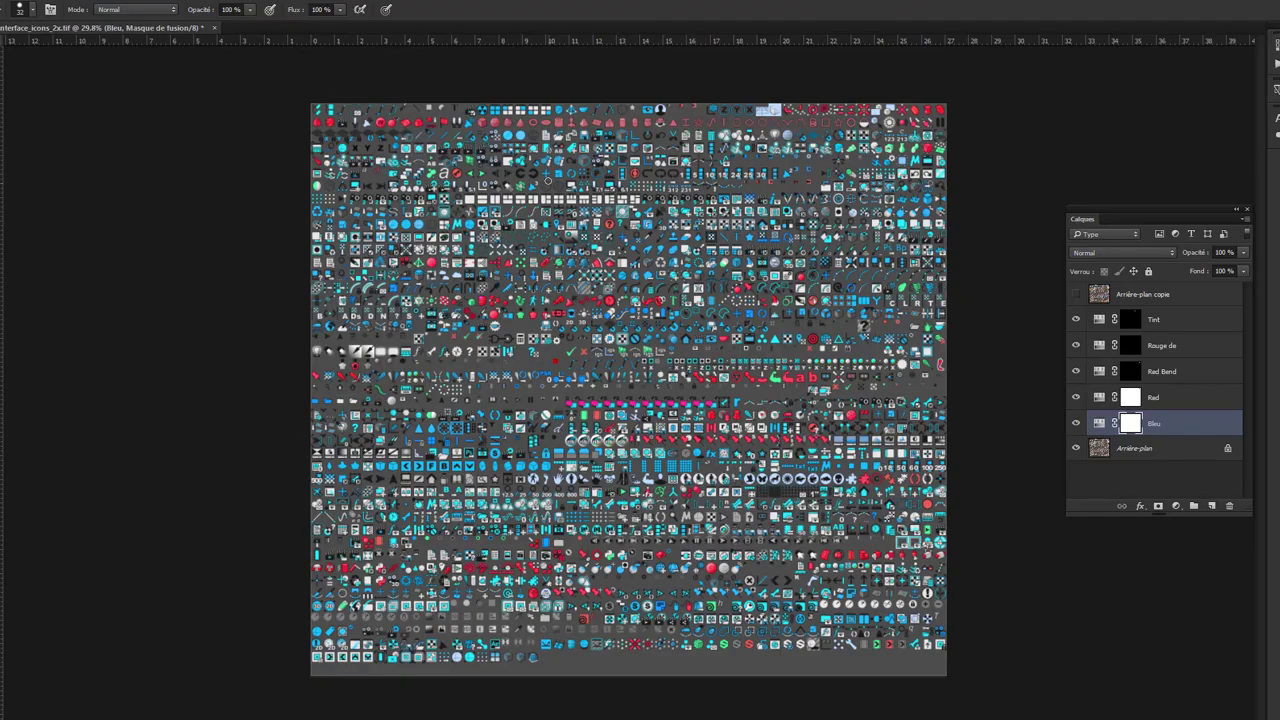
{"action": "left_click", "coordinate": [686, 14]}
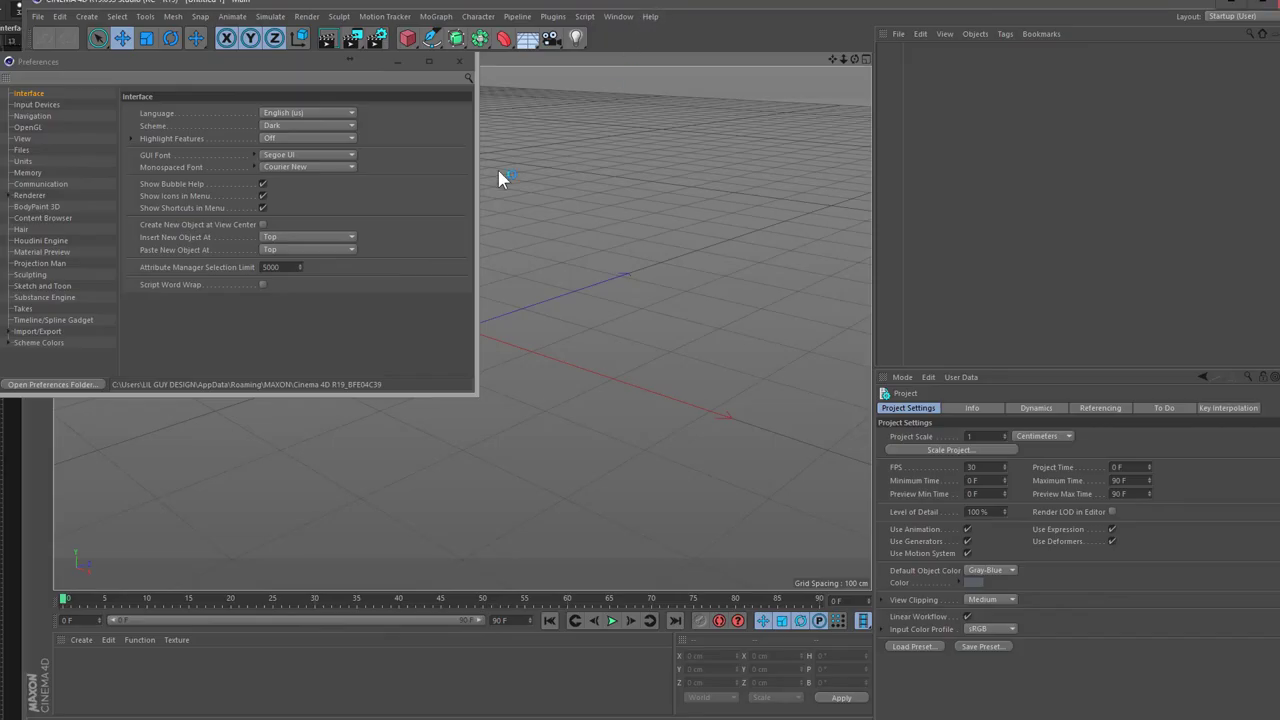
{"action": "left_click", "coordinate": [462, 64]}
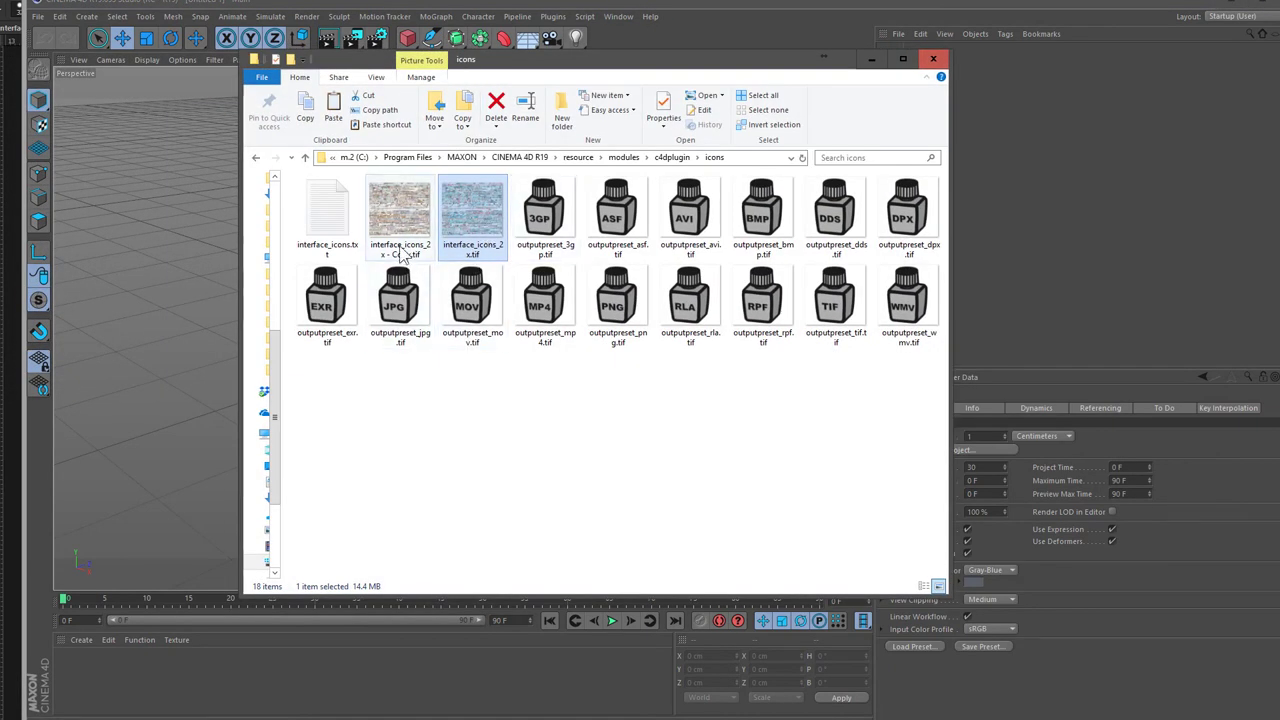
- Select interface_icons_2x - Copy.tif without renaming the original, then return to Cinema 4D
{"action": "left_click", "coordinate": [455, 246]}
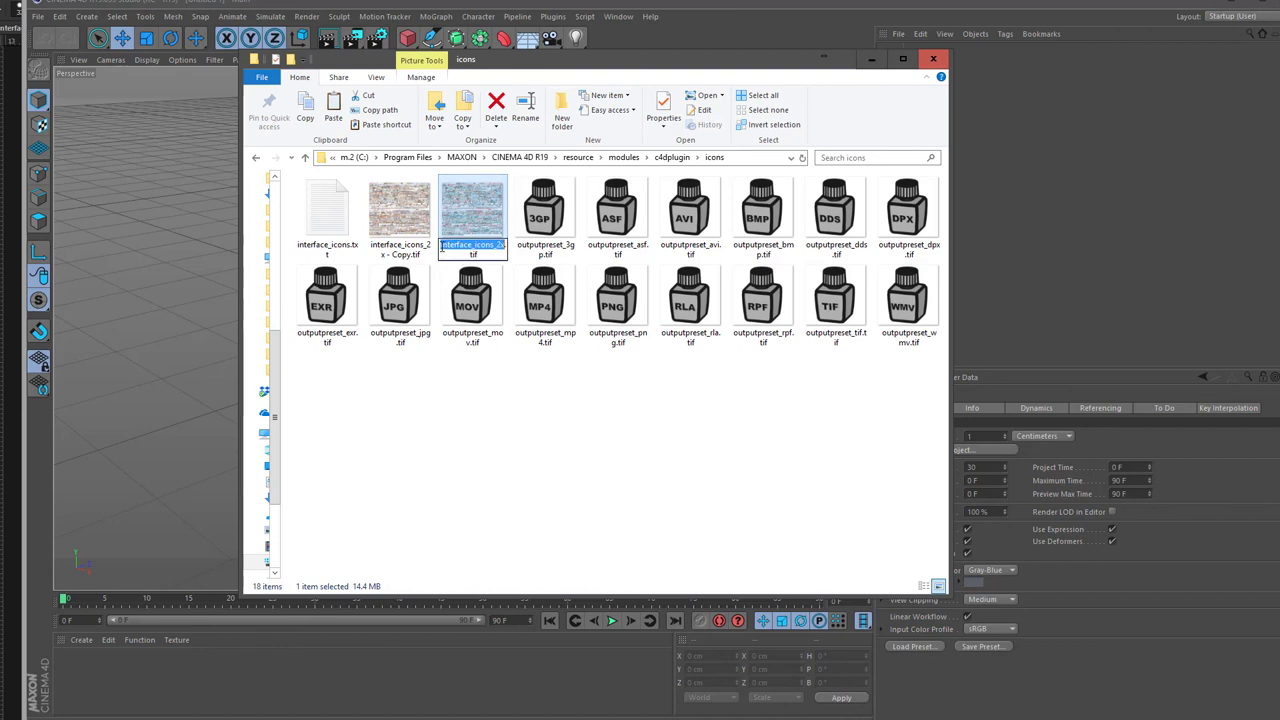
{"action": "left_click", "coordinate": [456, 212]}
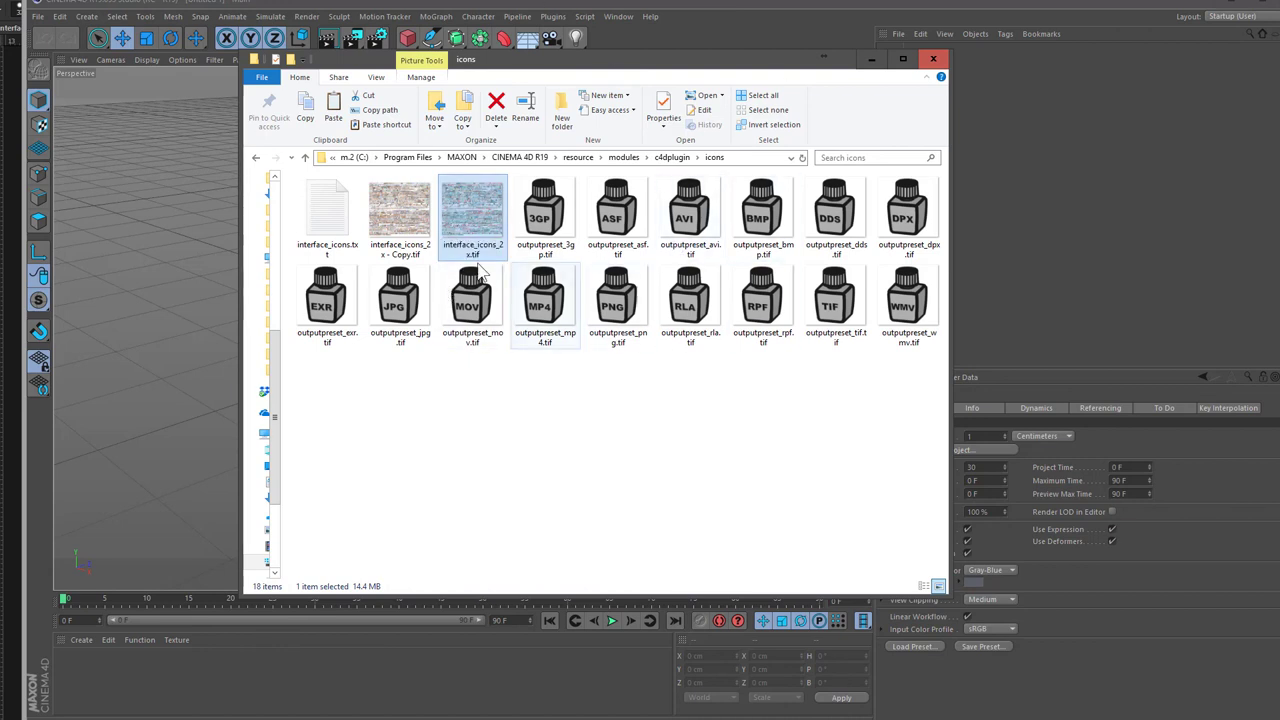
{"action": "left_click", "coordinate": [403, 230]}
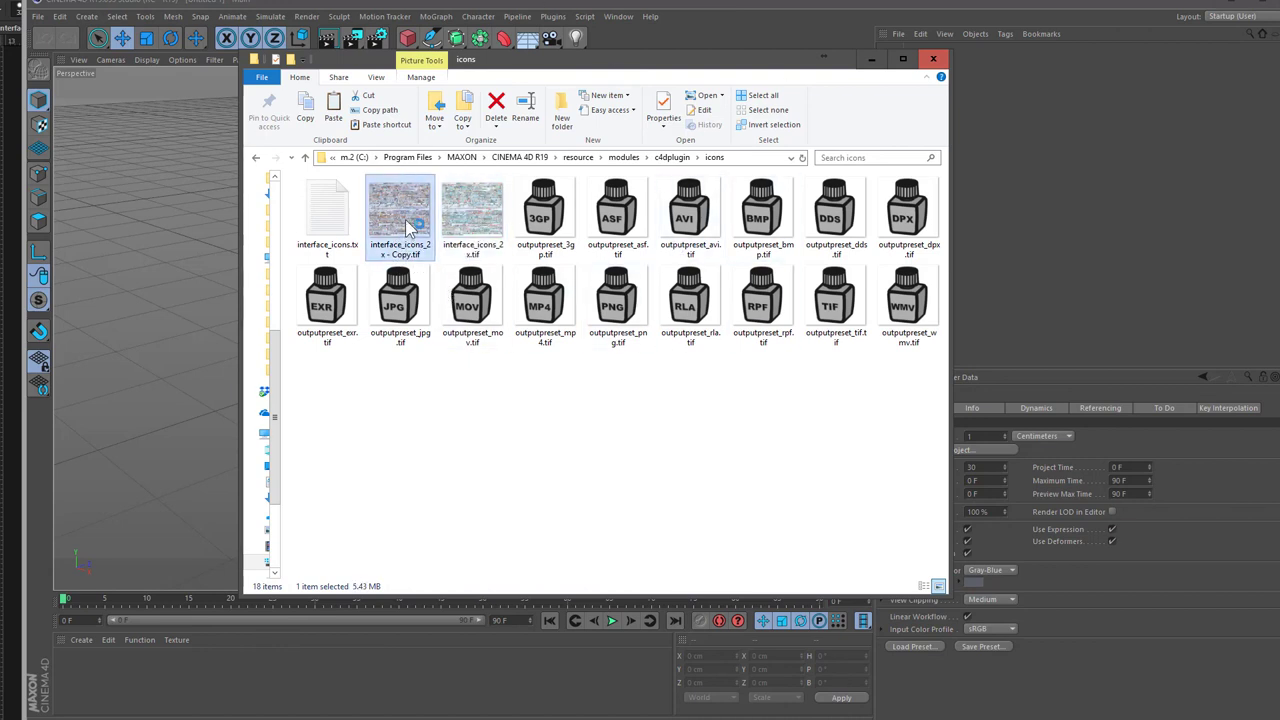
{"action": "left_click", "coordinate": [715, 31]}
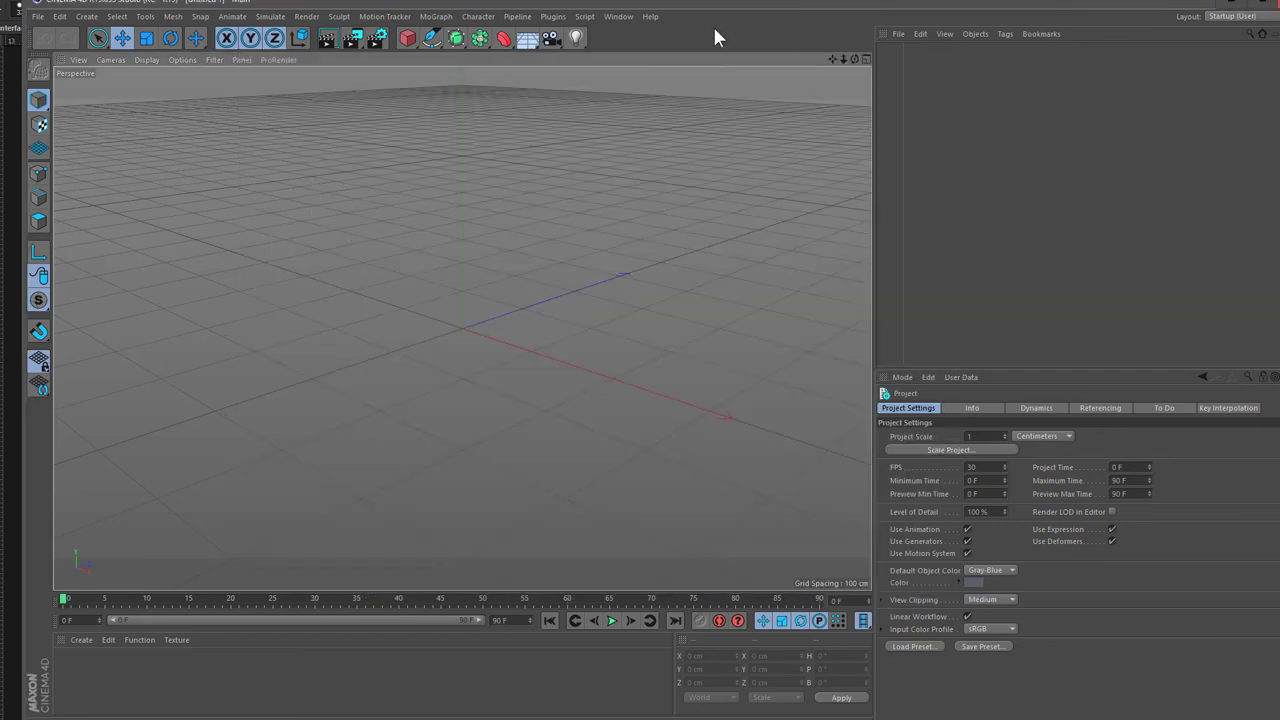
{"action": "left_click", "coordinate": [60, 16]}
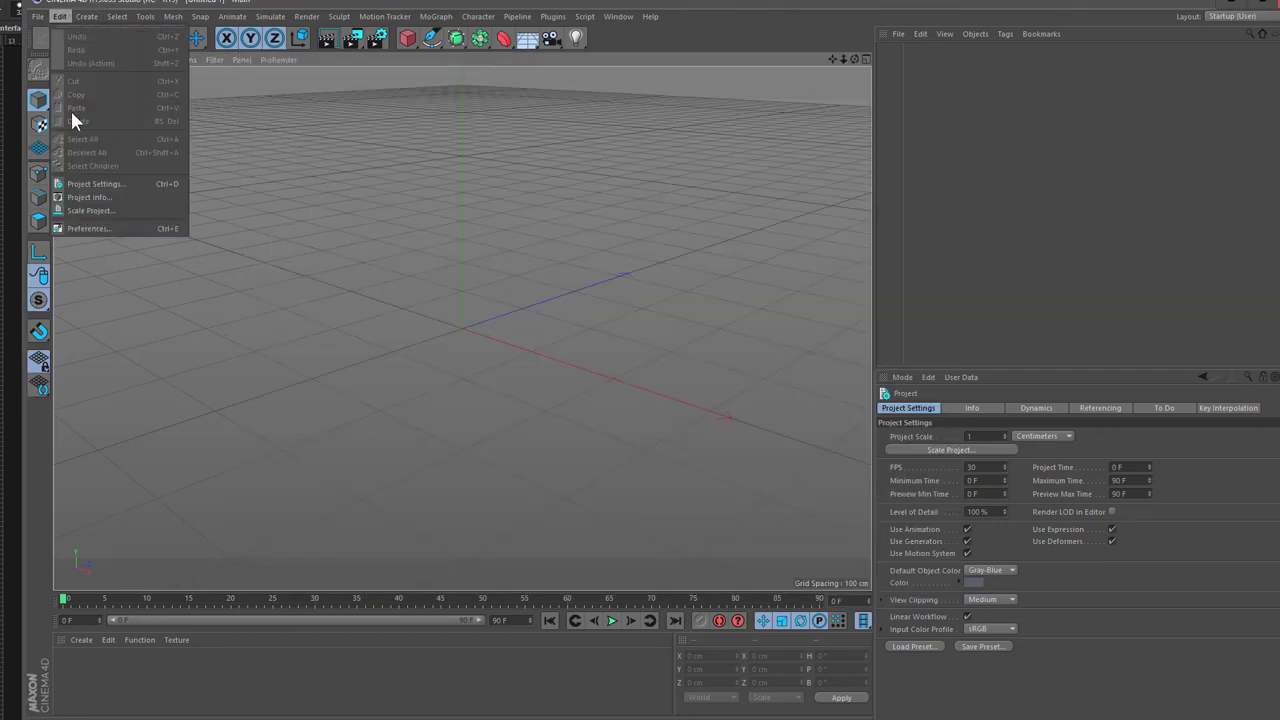
- Review the interface scheme list in Preferences, keeping Dark, then close Preferences
{"action": "left_click", "coordinate": [93, 226]}
{"action": "left_click_drag", "start_coordinate": [370, 66], "coordinate": [610, 87]}
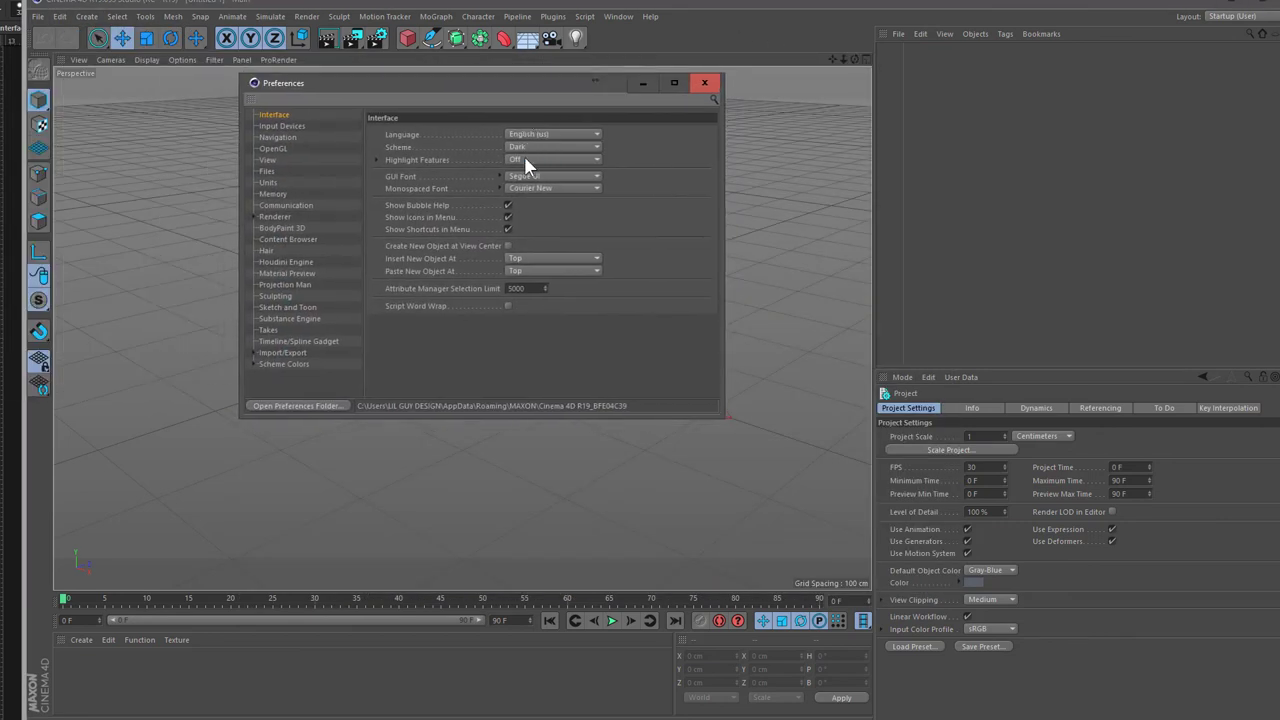
{"action": "left_click", "coordinate": [526, 146]}
{"action": "left_click", "coordinate": [532, 174]}
{"action": "left_click", "coordinate": [542, 147]}
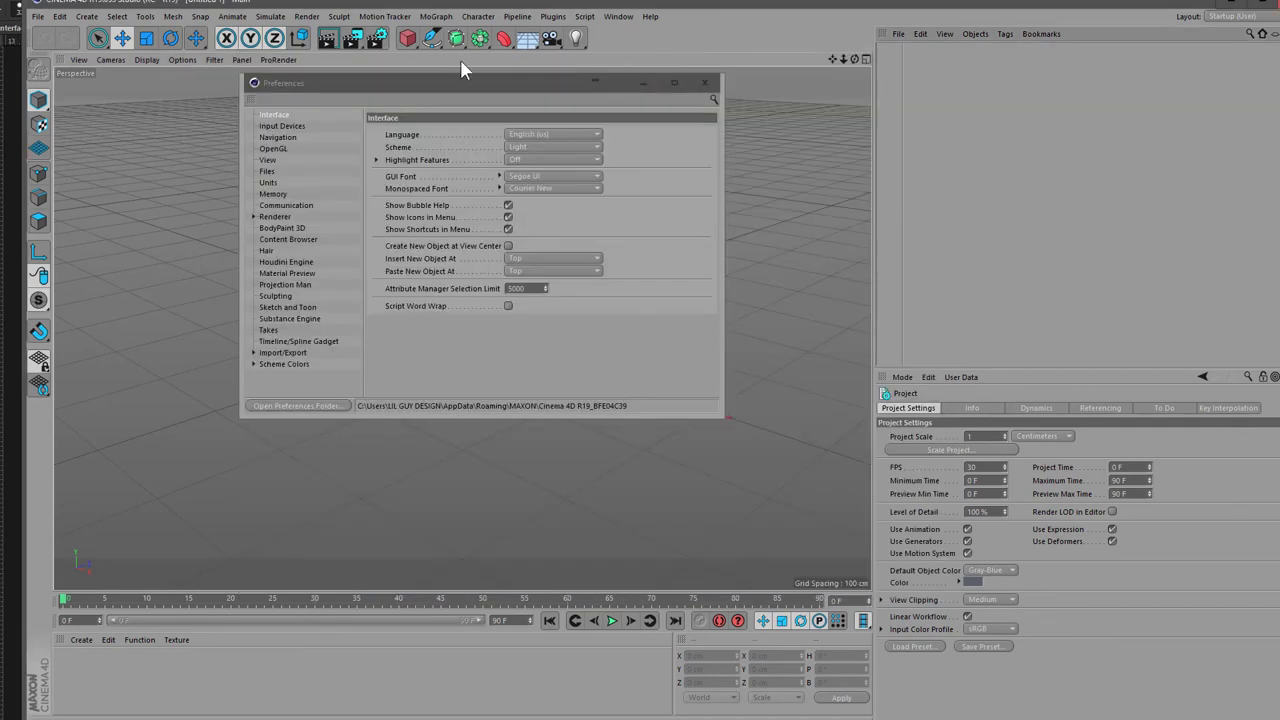
{"action": "left_click", "coordinate": [407, 38]}
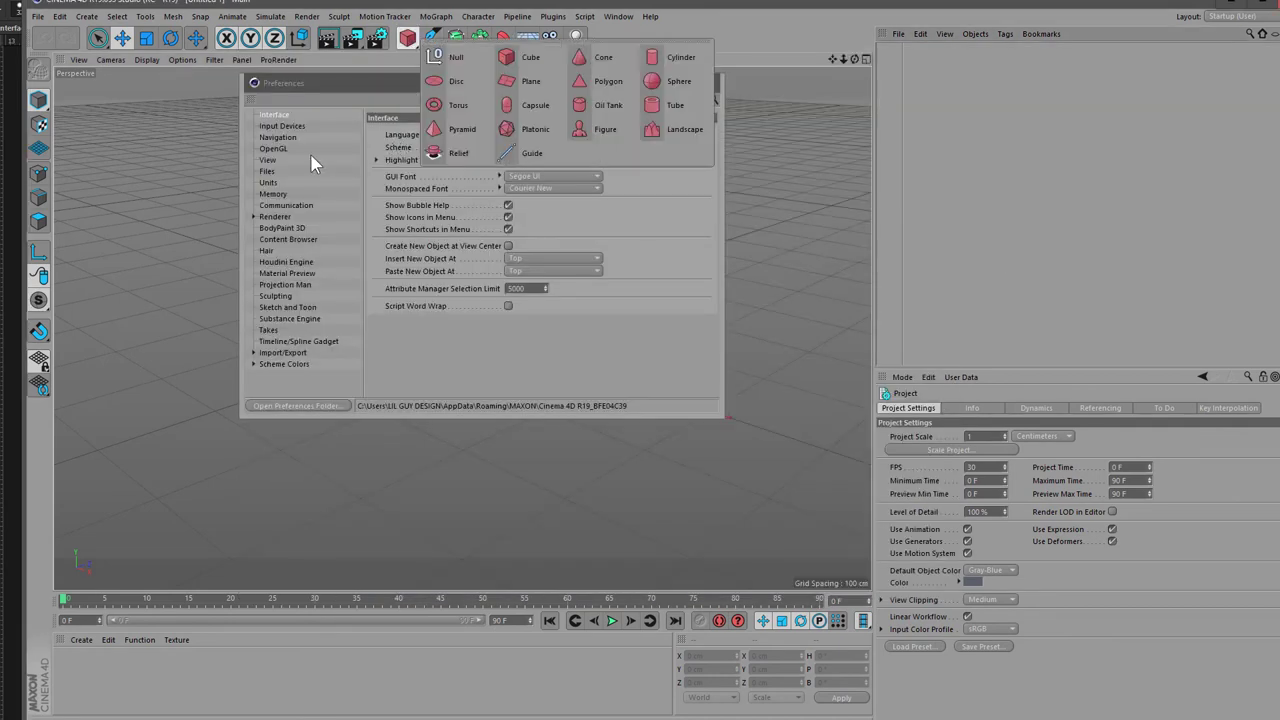
{"action": "left_click", "coordinate": [503, 38]}
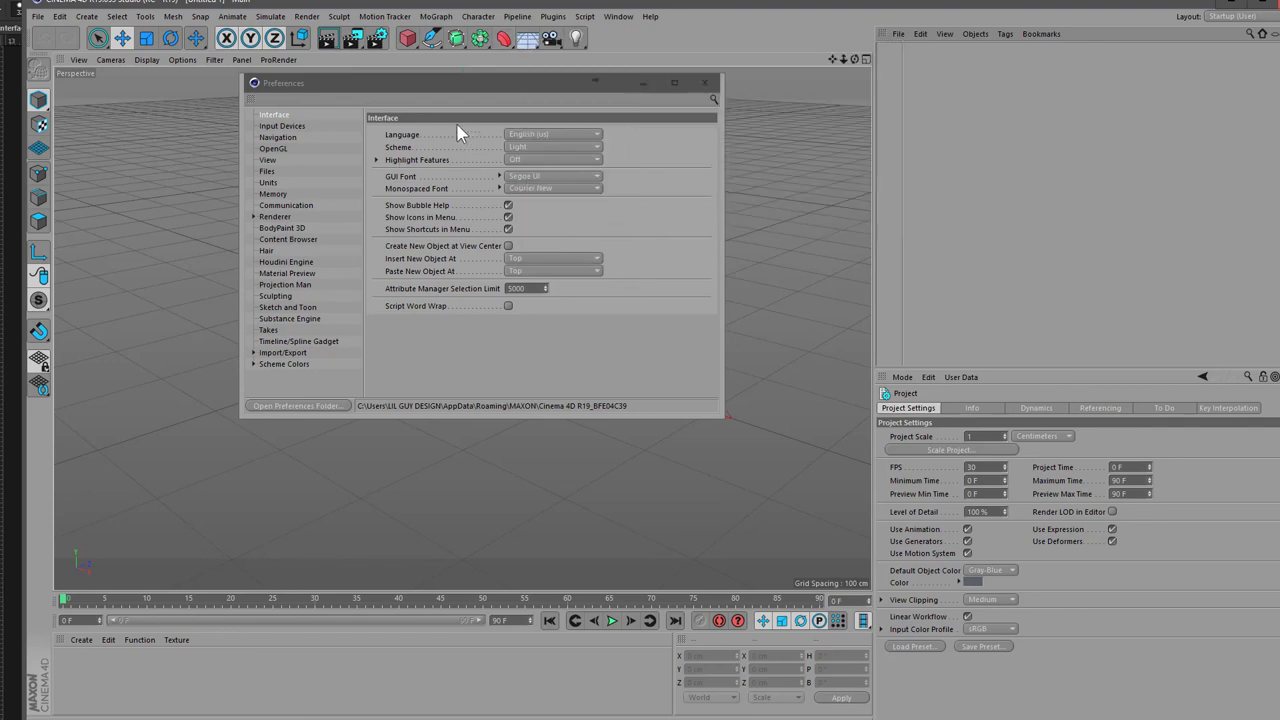
{"action": "left_click", "coordinate": [618, 16]}
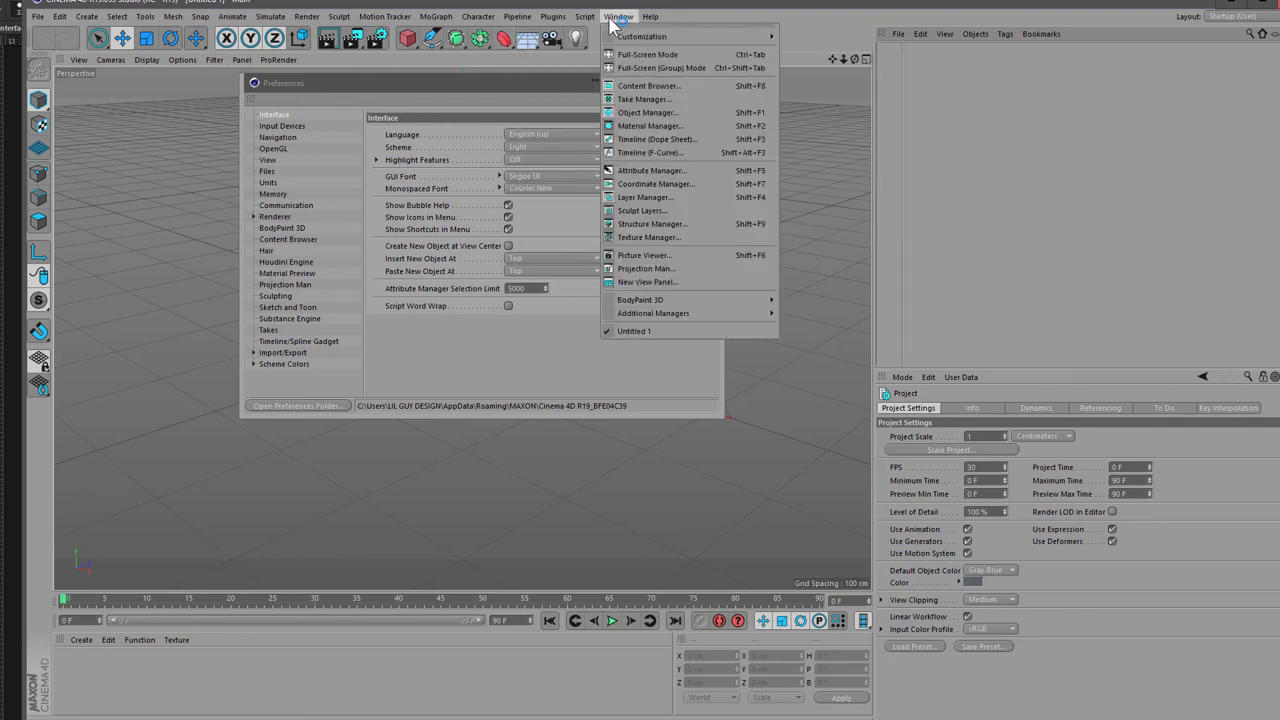
{"action": "left_click", "coordinate": [447, 107]}
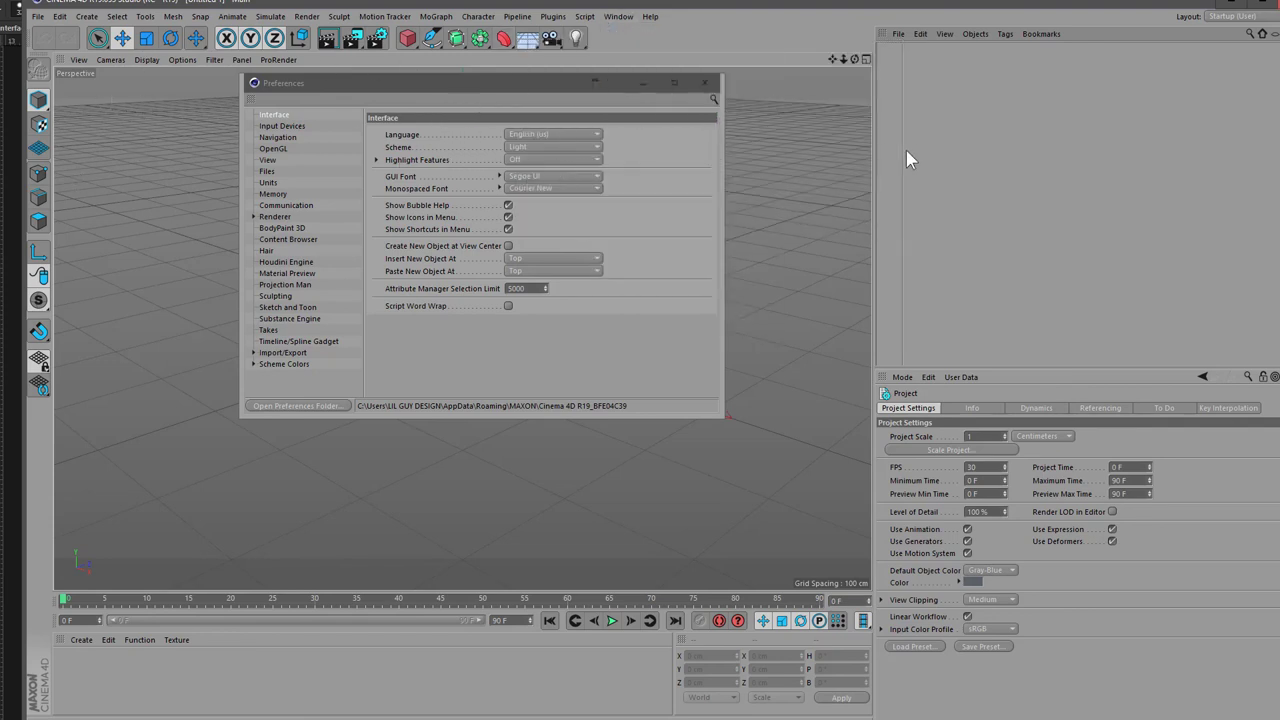
{"action": "left_click", "coordinate": [705, 82]}
- Reopen Preferences and set the interface scheme to Dark LIL GUY DESIGN
{"action": "left_click", "coordinate": [60, 16]}
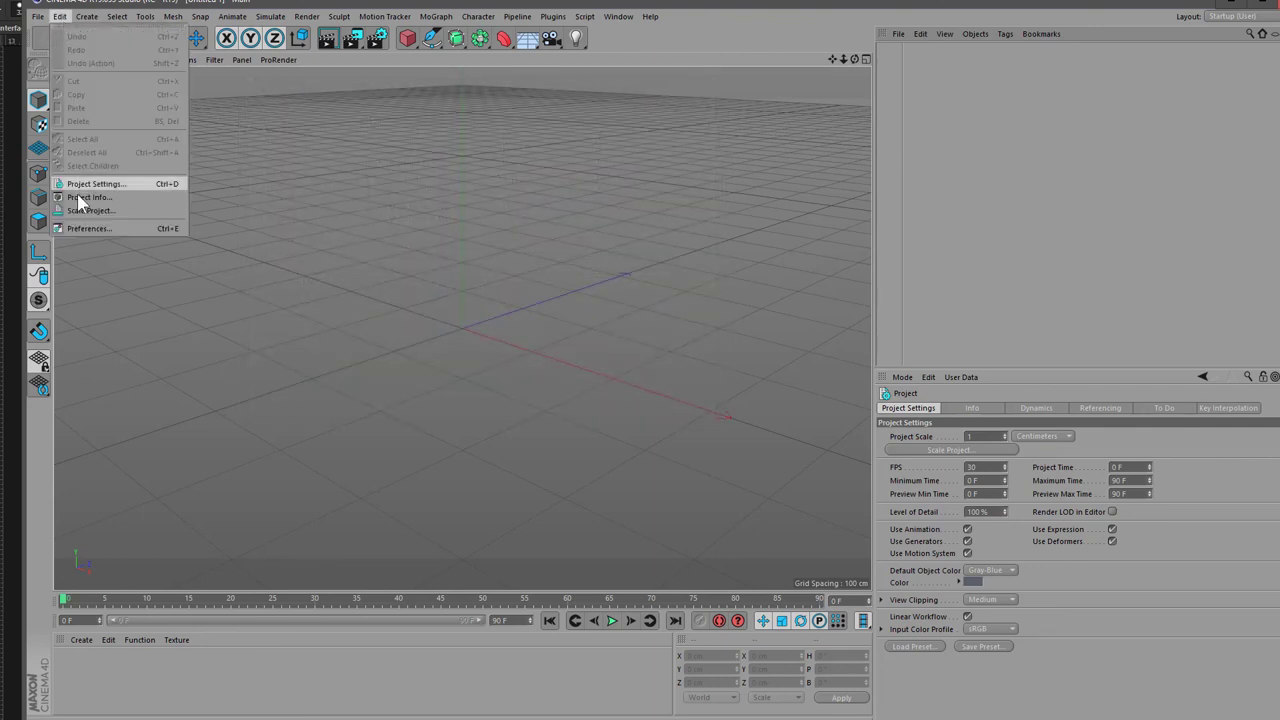
{"action": "left_click", "coordinate": [86, 229]}
{"action": "left_click", "coordinate": [547, 147]}
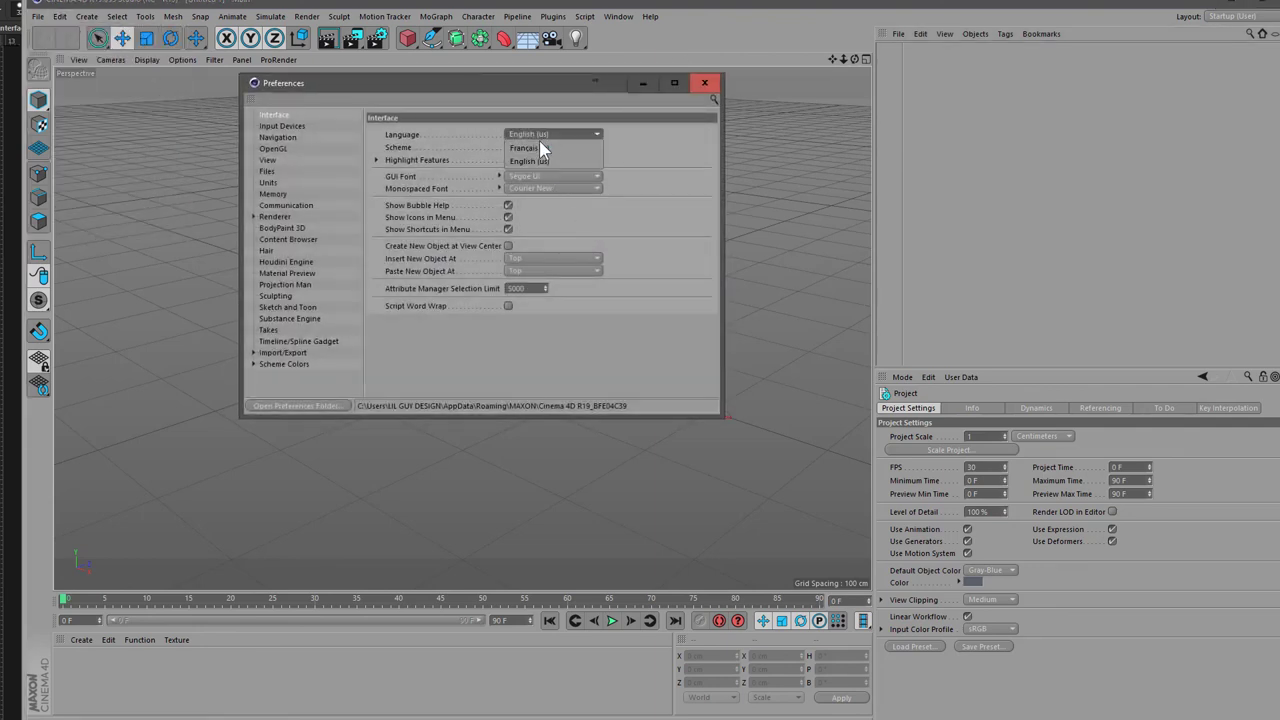
{"action": "left_click", "coordinate": [520, 145]}
{"action": "left_click", "coordinate": [520, 147]}
{"action": "left_click", "coordinate": [530, 192]}
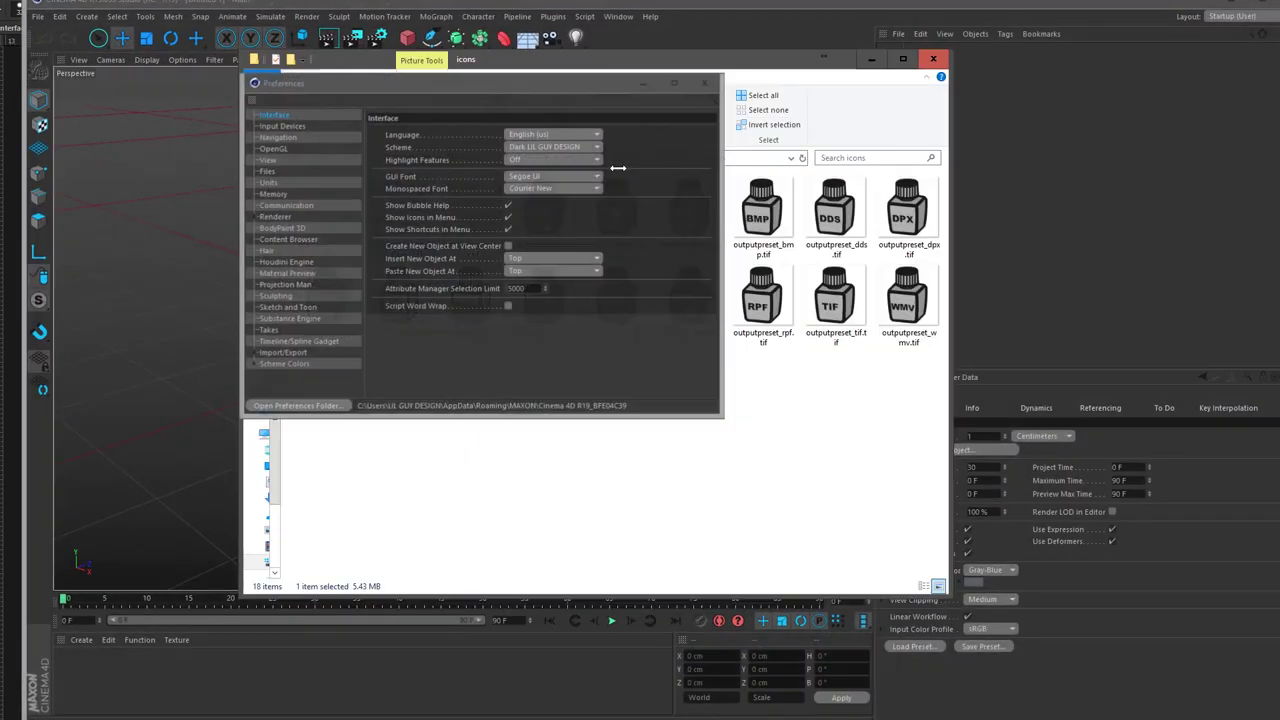
{"action": "left_click", "coordinate": [933, 59]}
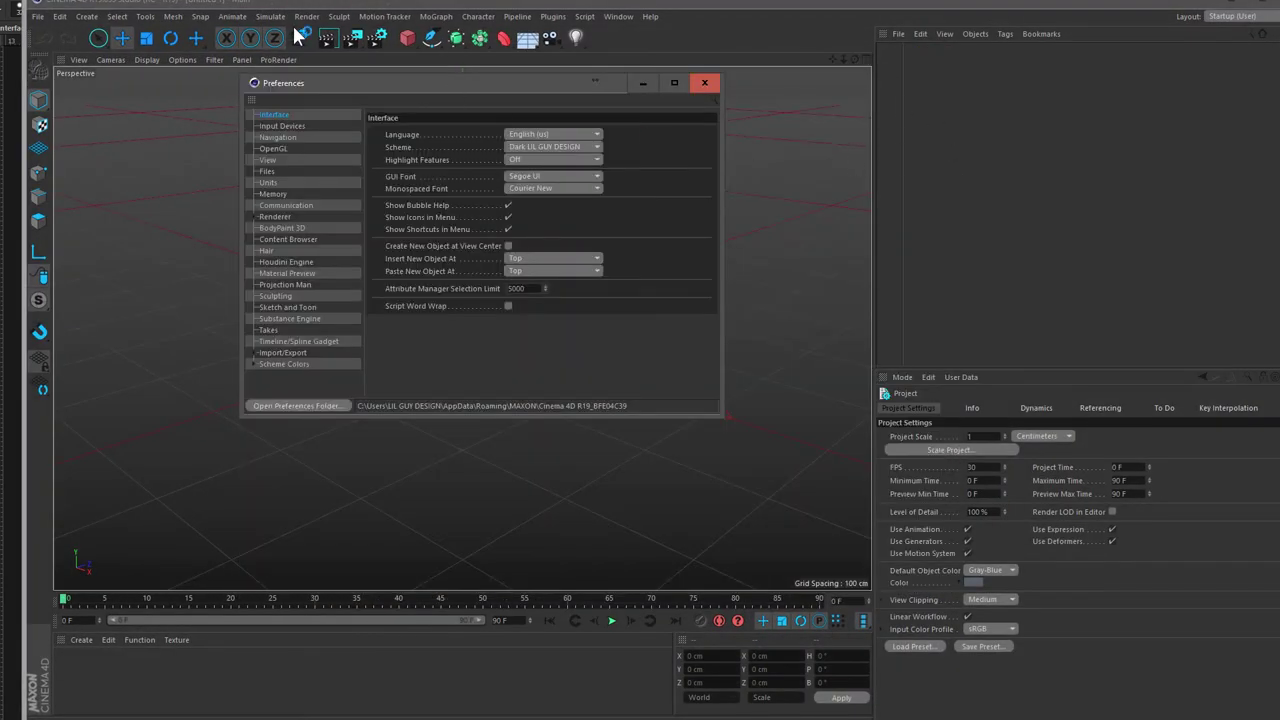
- Preview the recoloured interface_icons_2x.tif from the icons folder, then close the preview
{"action": "key", "text": "alt+Tab"}
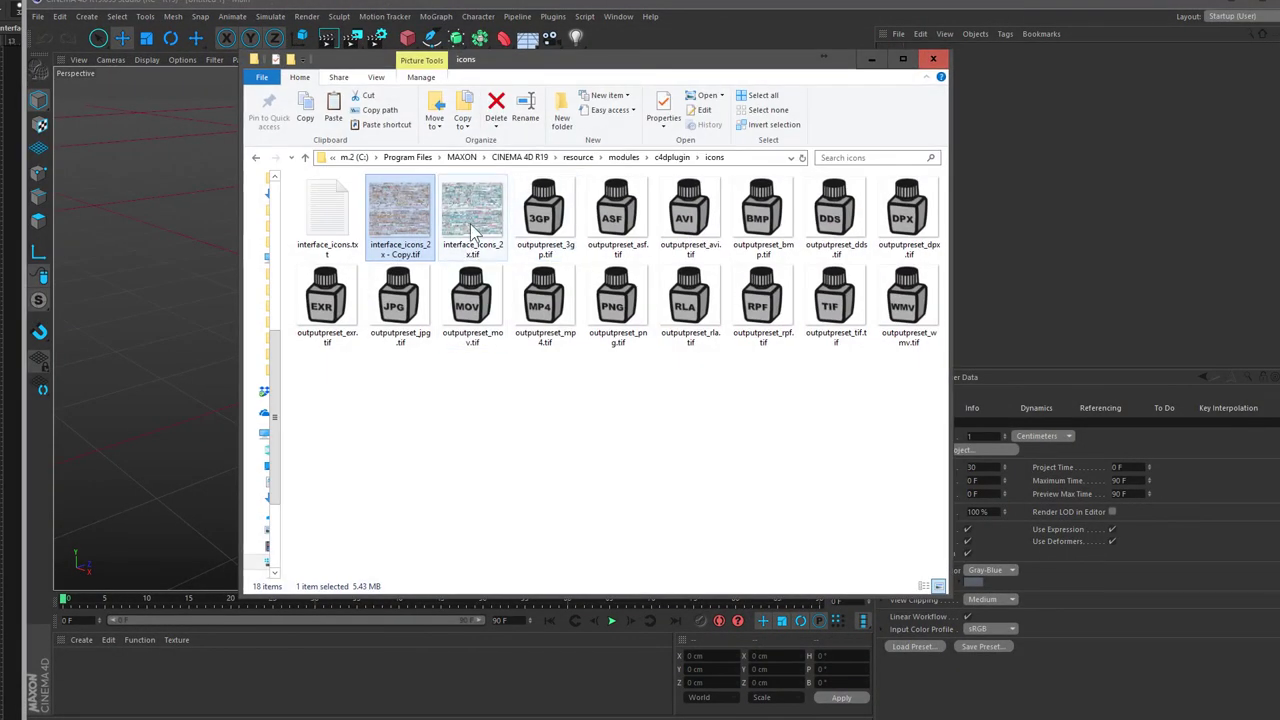
{"action": "left_click", "coordinate": [464, 224]}
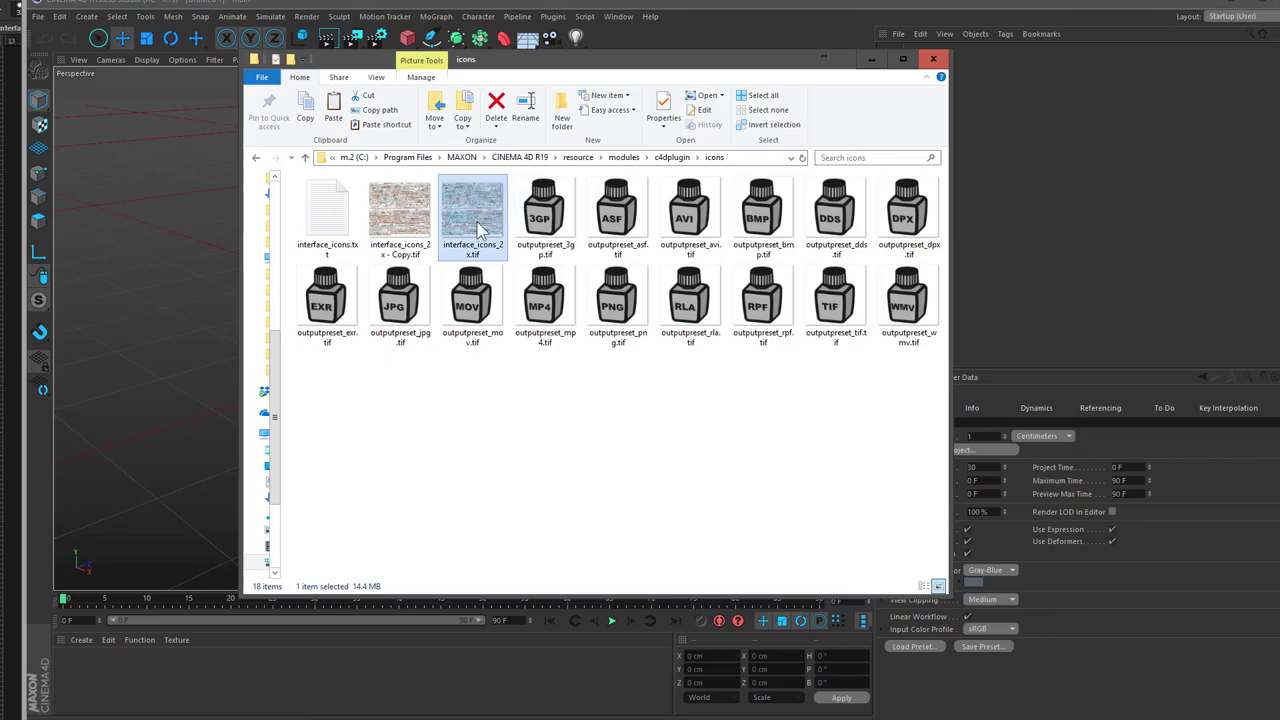
{"action": "double_click", "coordinate": [478, 230]}
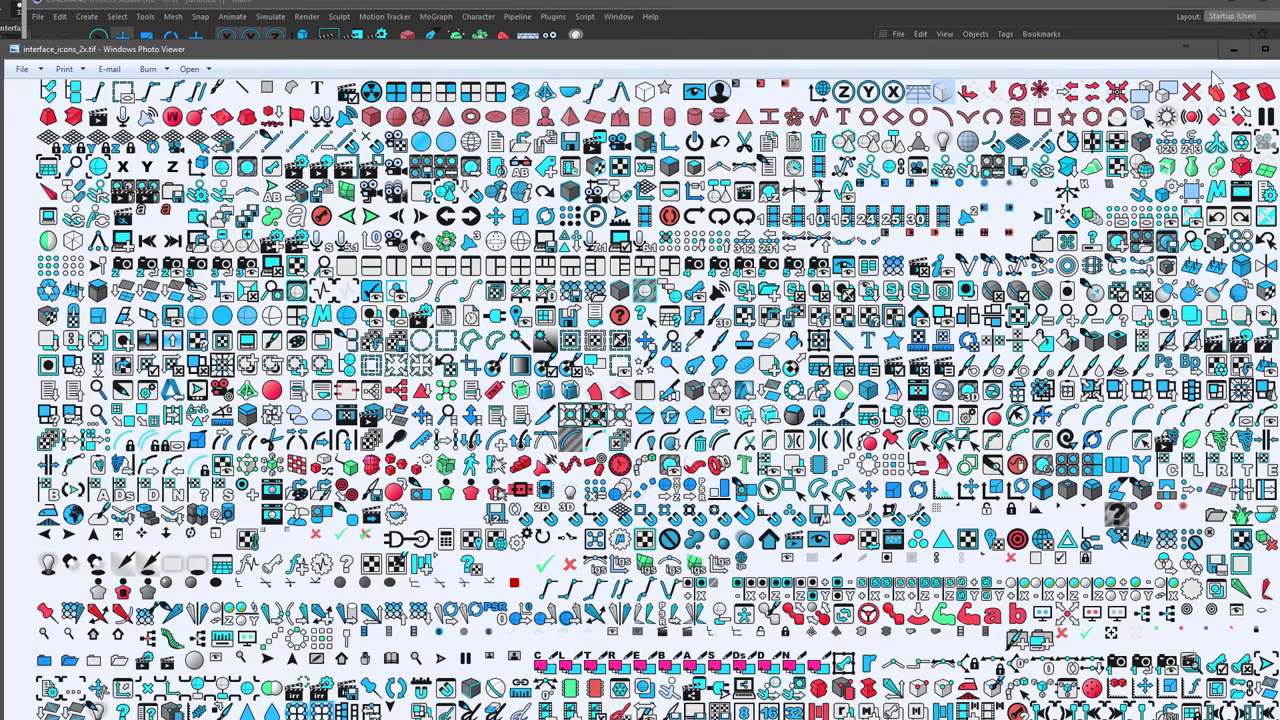
{"action": "key", "text": "alt+F4"}
{"action": "key", "text": "alt+Tab"}
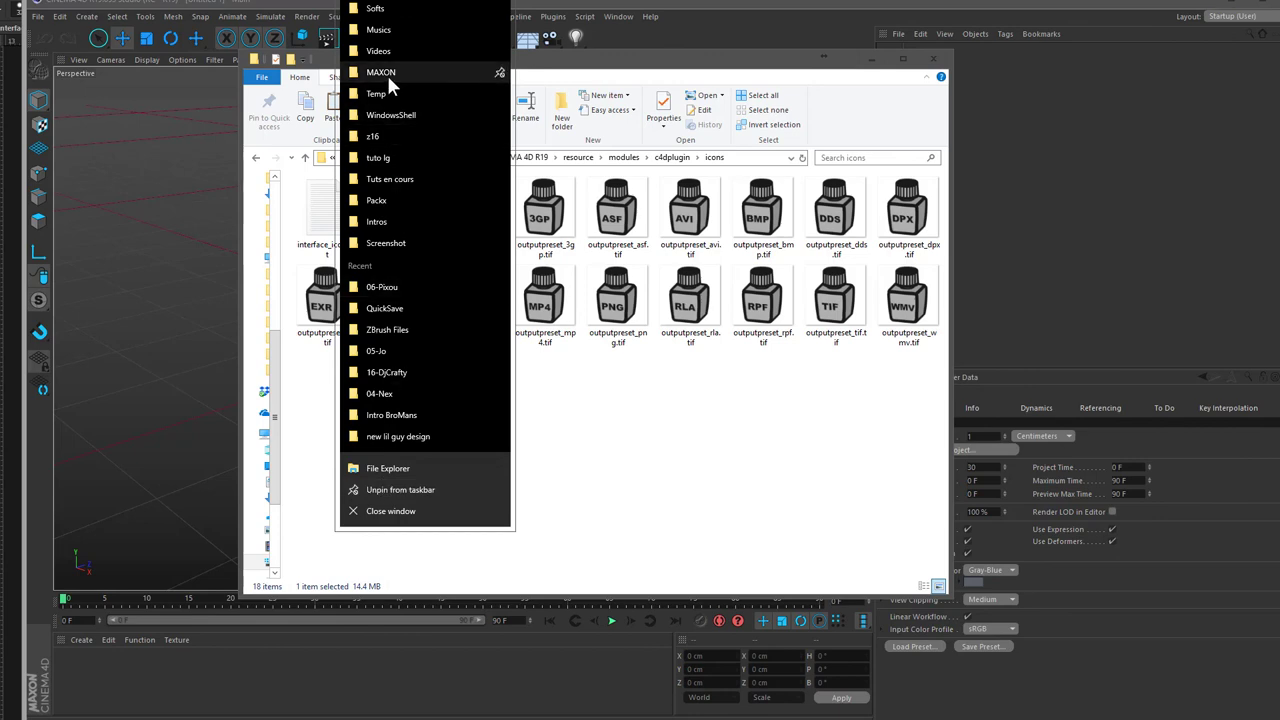
- Navigate to MAXON > Cinema 4D R19_BFE04C39 > library > schemes > Dark LIL GUY DESIGN
{"action": "left_click", "coordinate": [389, 78]}
{"action": "left_click_drag", "start_coordinate": [1044, 159], "coordinate": [500, 88]}
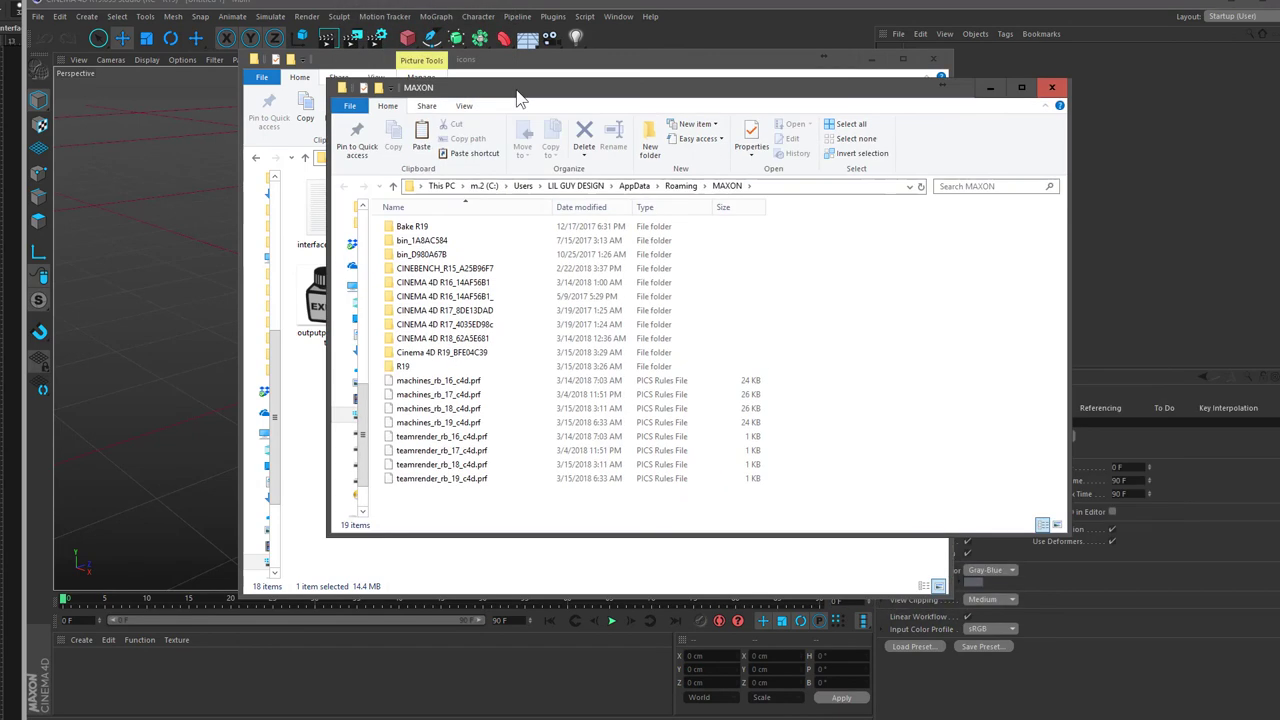
{"action": "double_click", "coordinate": [430, 352]}
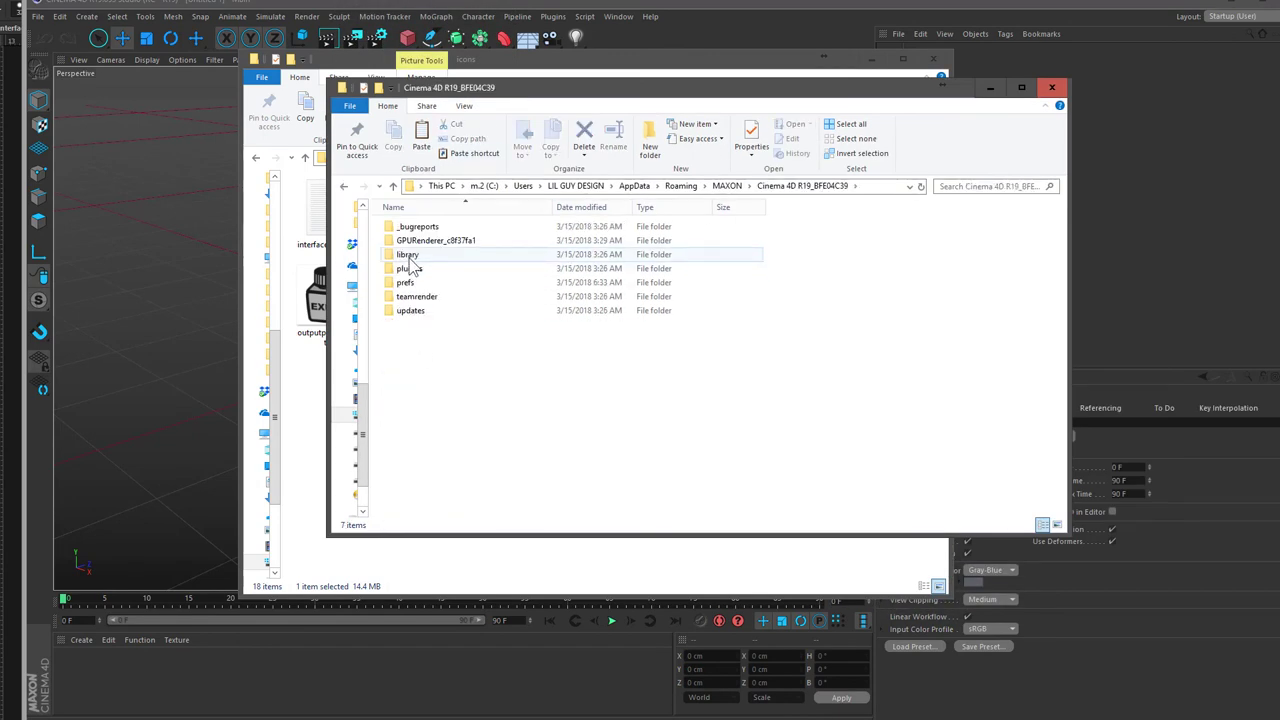
{"action": "double_click", "coordinate": [405, 283]}
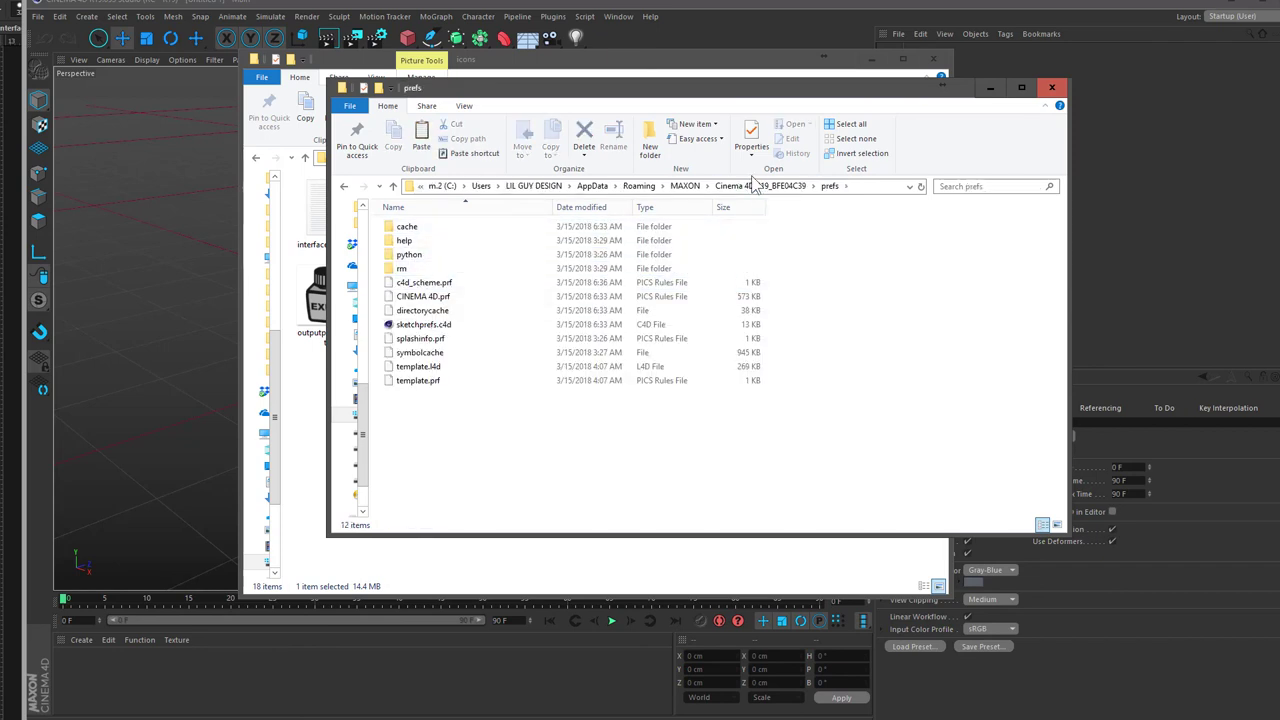
{"action": "left_click", "coordinate": [760, 186]}
{"action": "left_click", "coordinate": [407, 254]}
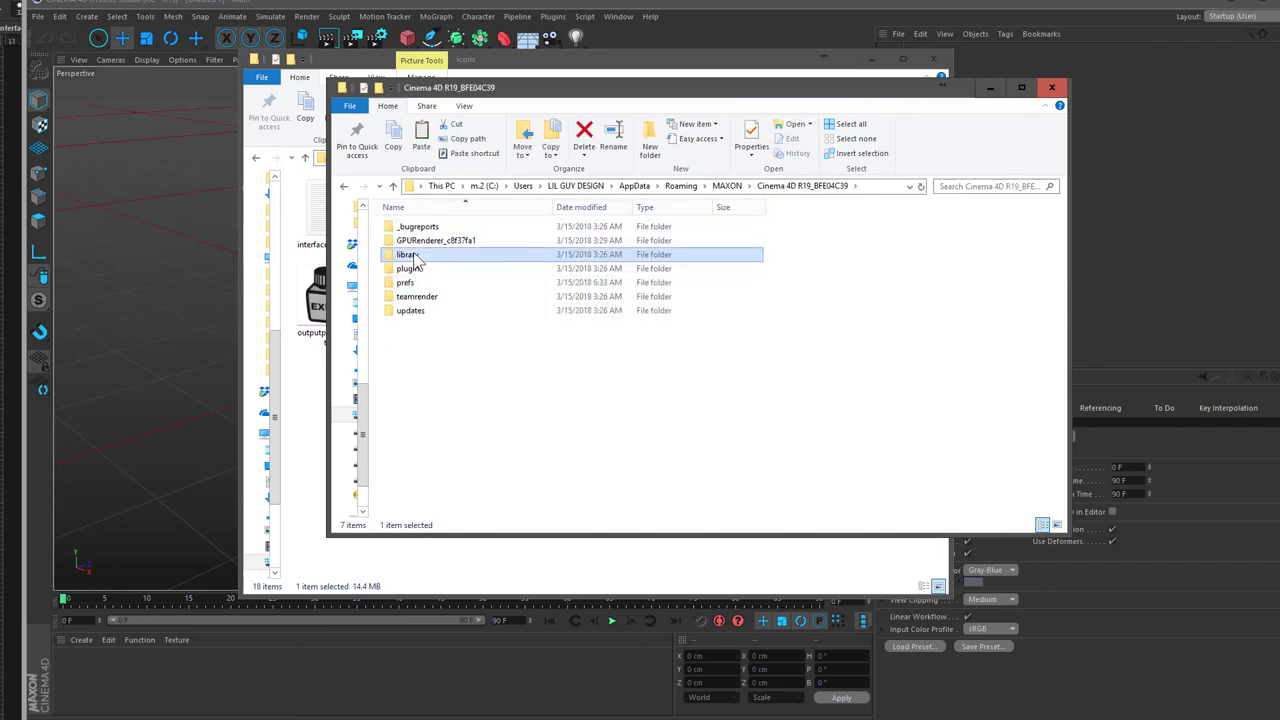
{"action": "double_click", "coordinate": [413, 258]}
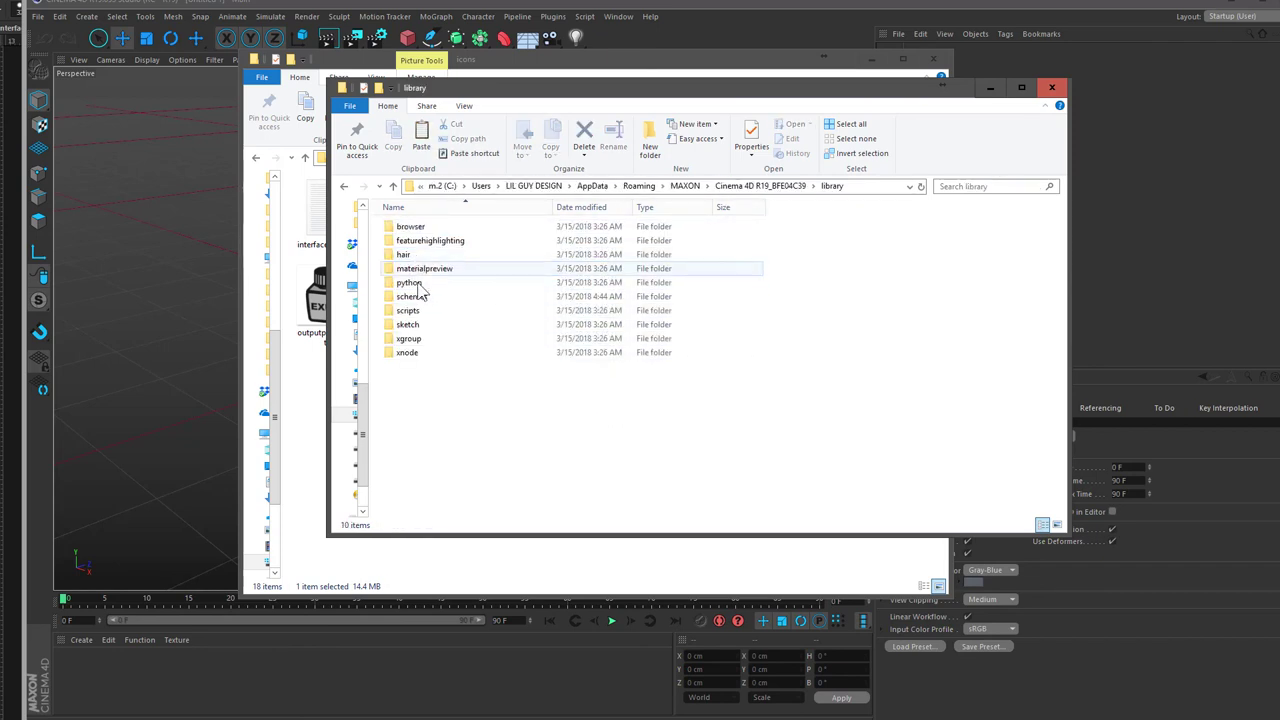
{"action": "double_click", "coordinate": [424, 300]}
{"action": "double_click", "coordinate": [440, 229]}
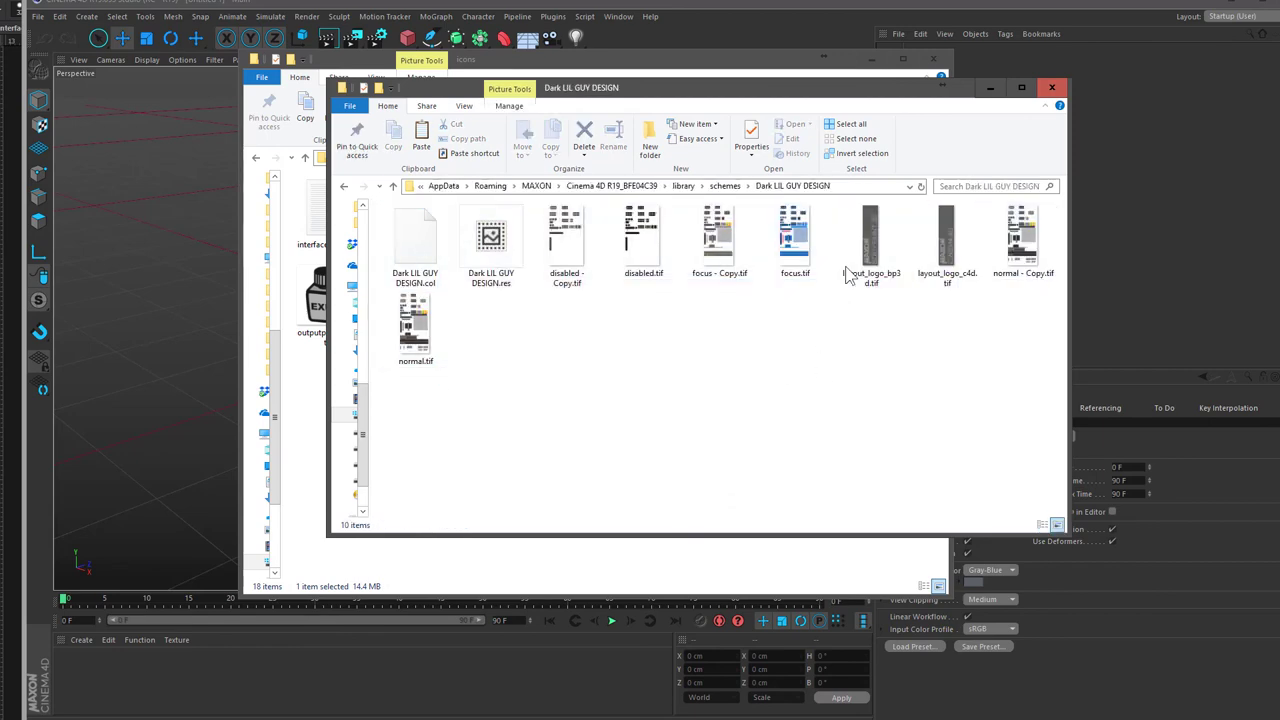
- Preview the scheme's focus.tif and normal.tif images, then close the folder window
{"action": "double_click", "coordinate": [790, 250]}
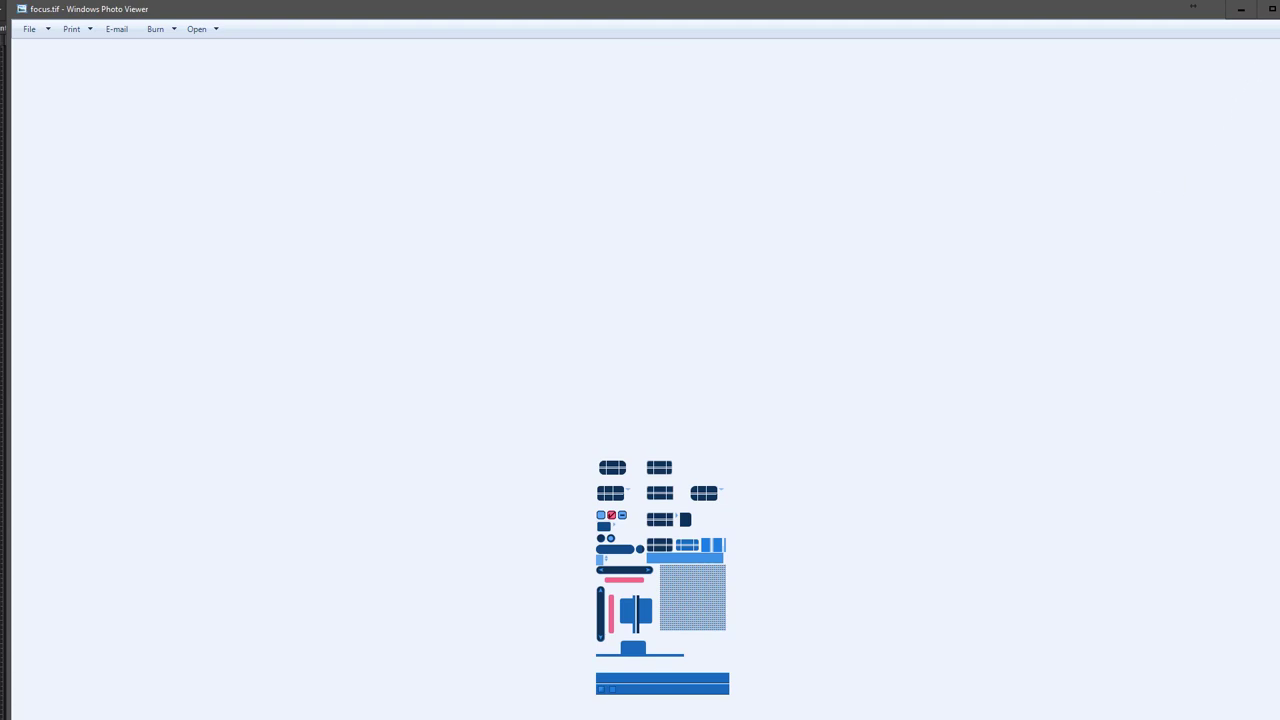
{"action": "key", "text": "alt+F4"}
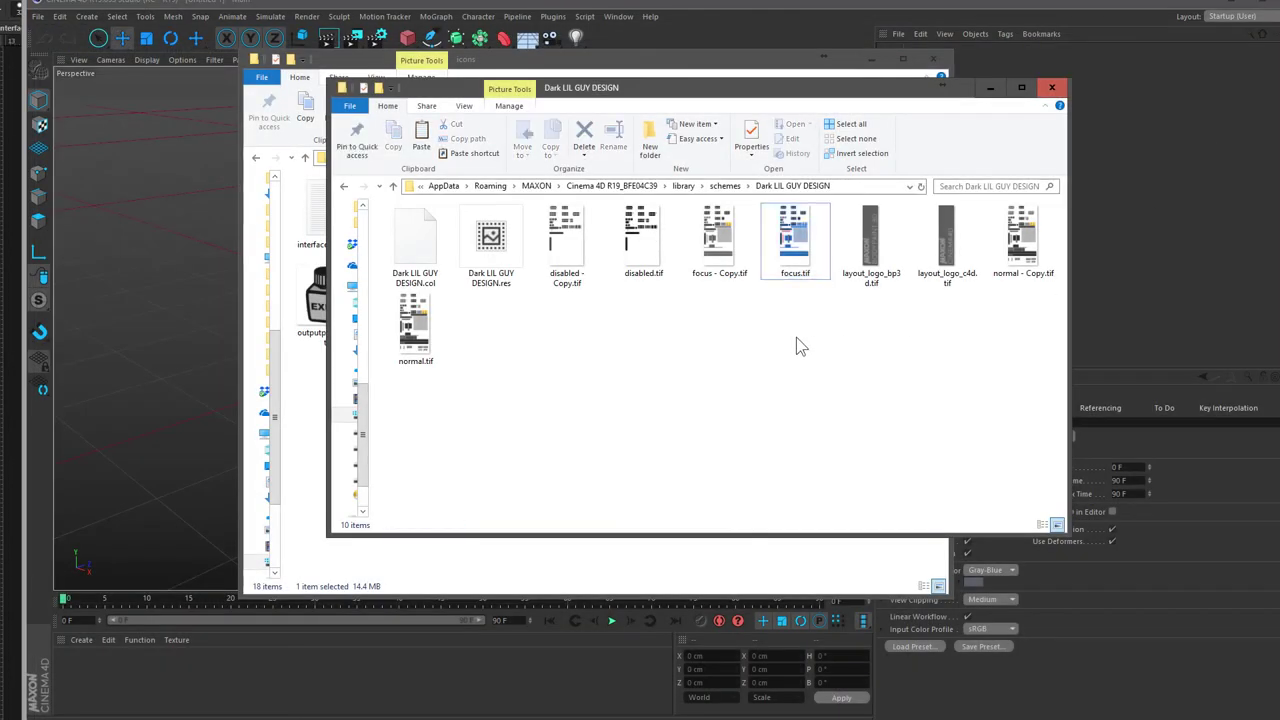
{"action": "double_click", "coordinate": [412, 335]}
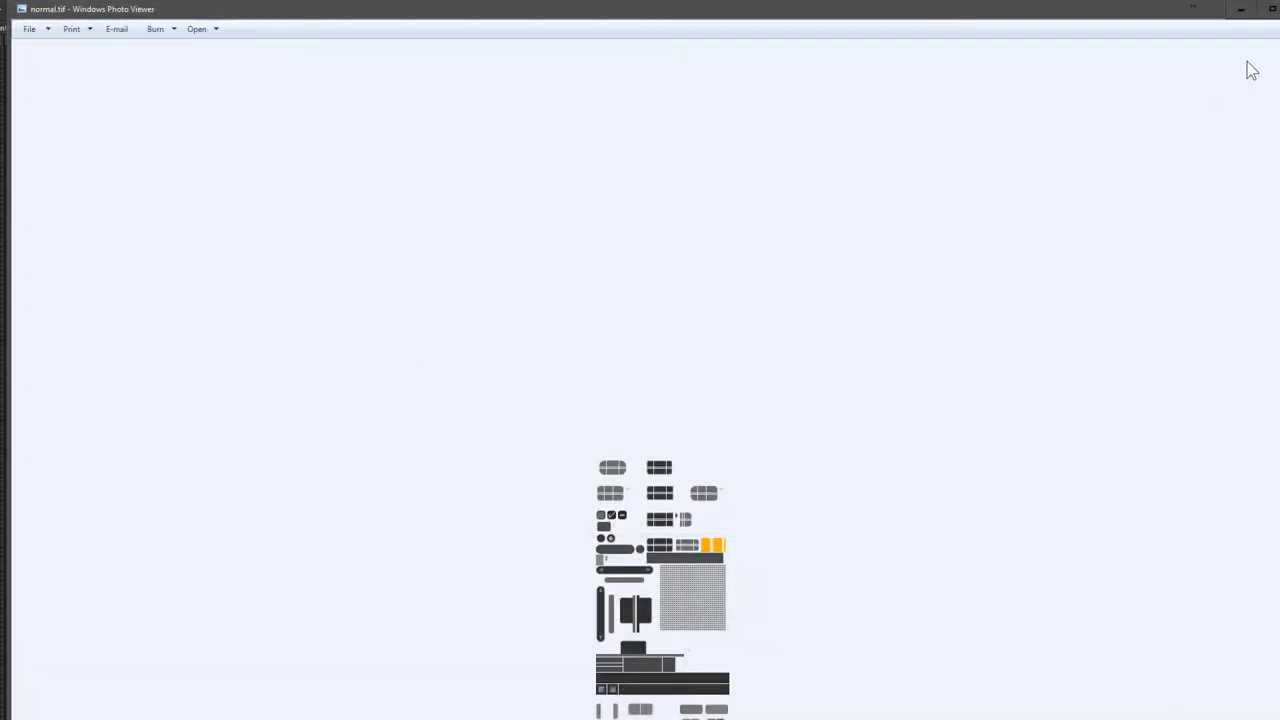
{"action": "left_click", "coordinate": [1271, 9]}
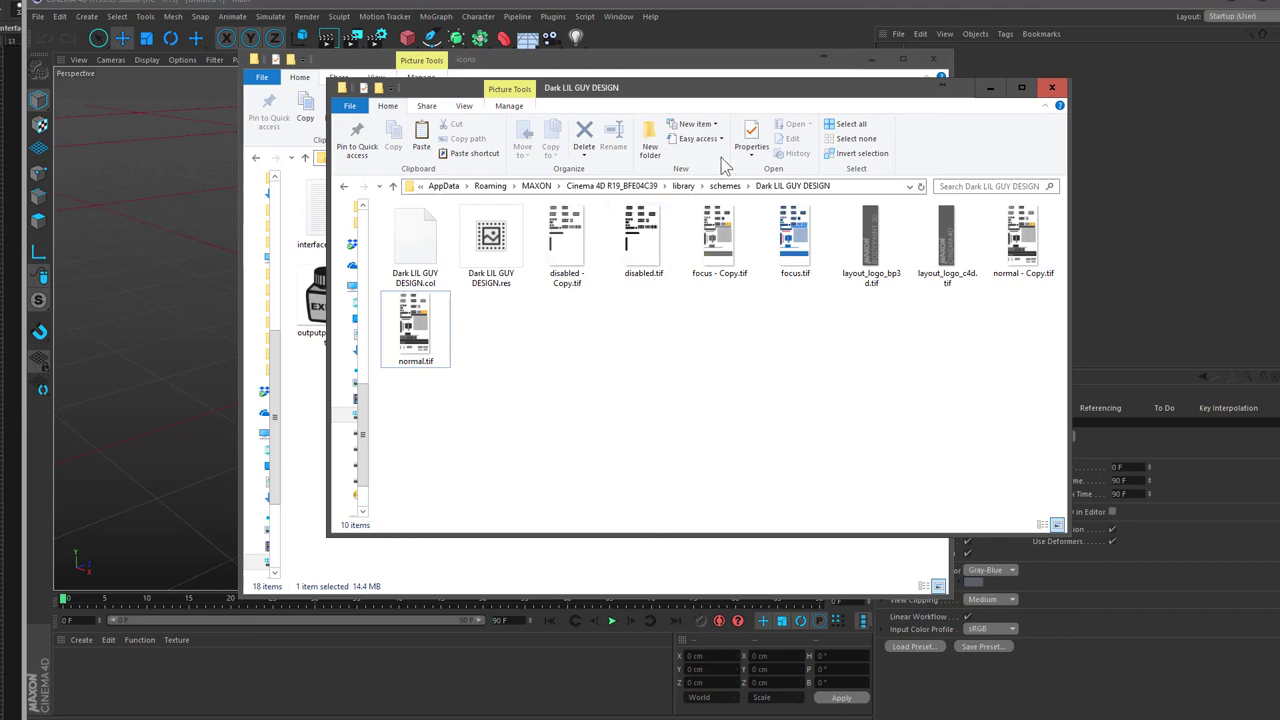
{"action": "left_click", "coordinate": [1054, 95]}
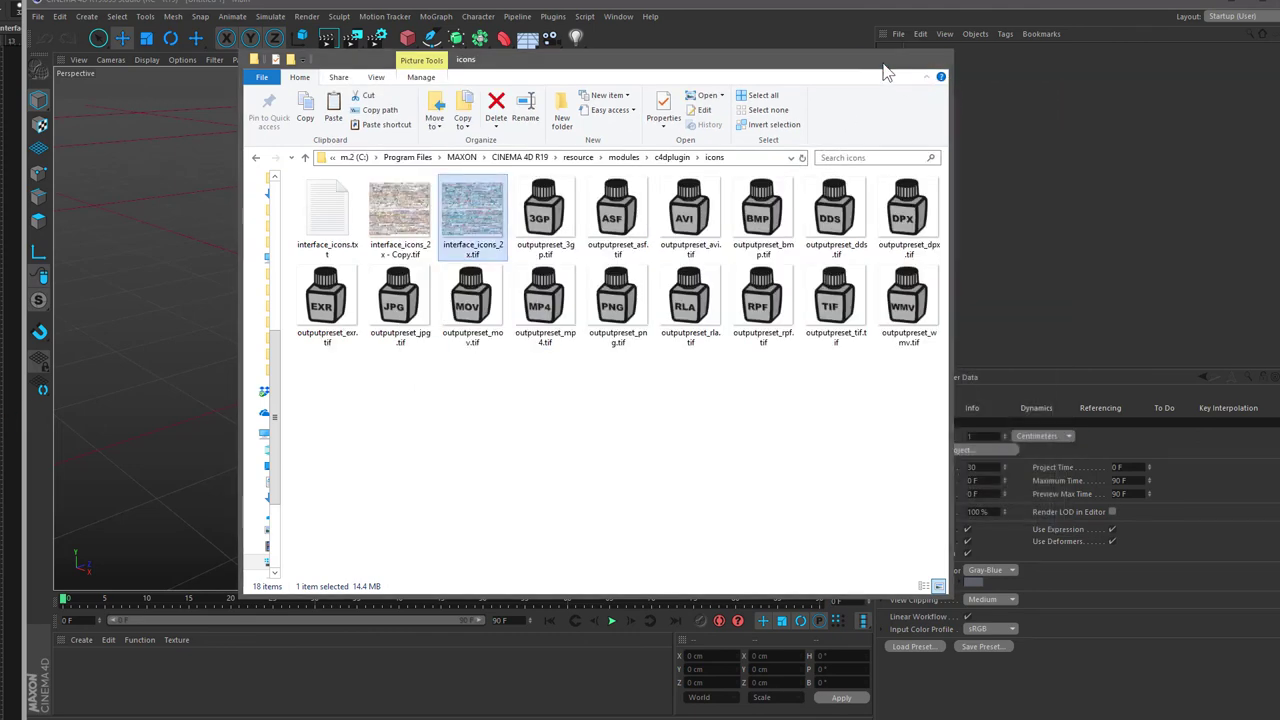
- Close the icons folder and Preferences windows and add a Cube primitive
{"action": "left_click", "coordinate": [933, 59]}
{"action": "left_click", "coordinate": [706, 83]}
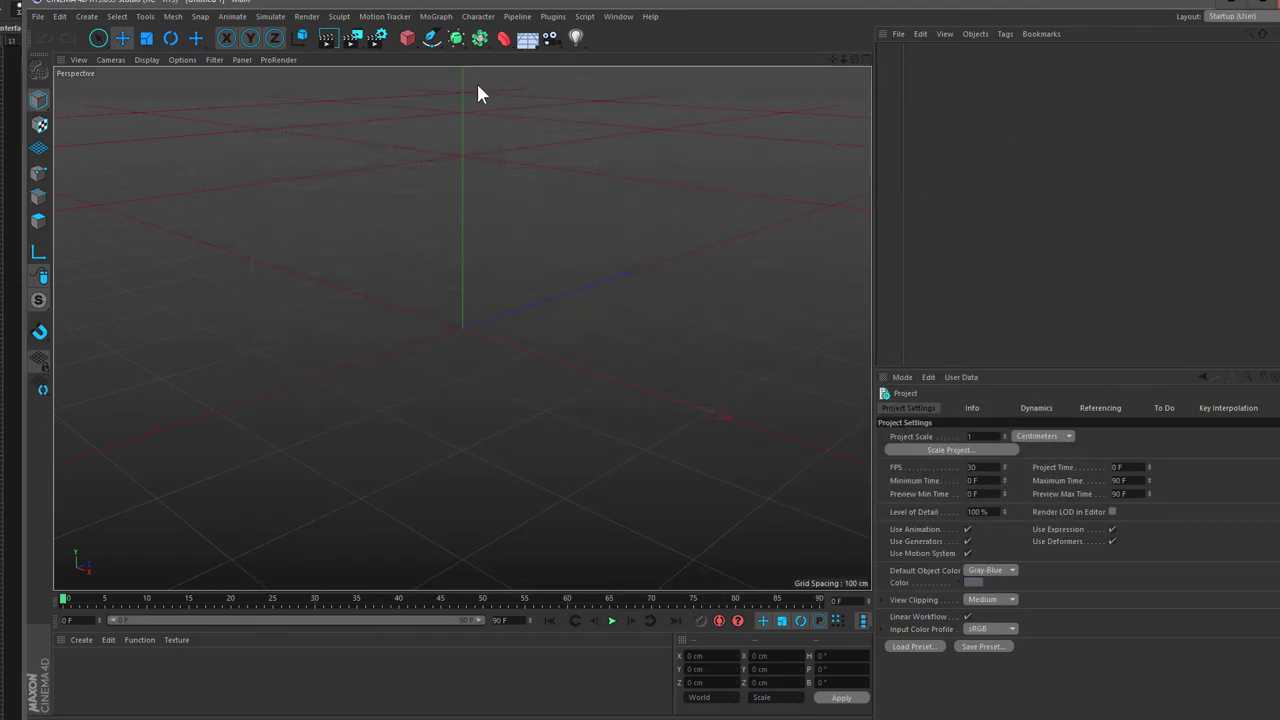
{"action": "left_click", "coordinate": [407, 37]}
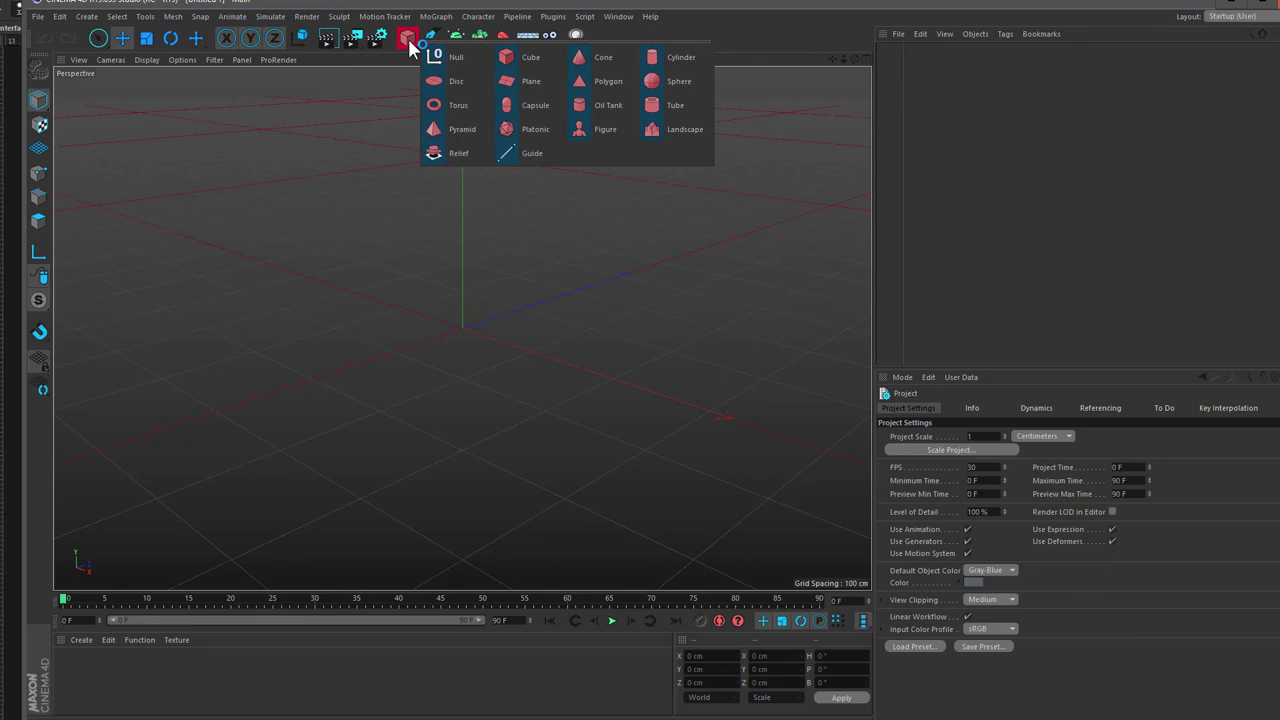
{"action": "left_click", "coordinate": [516, 60]}
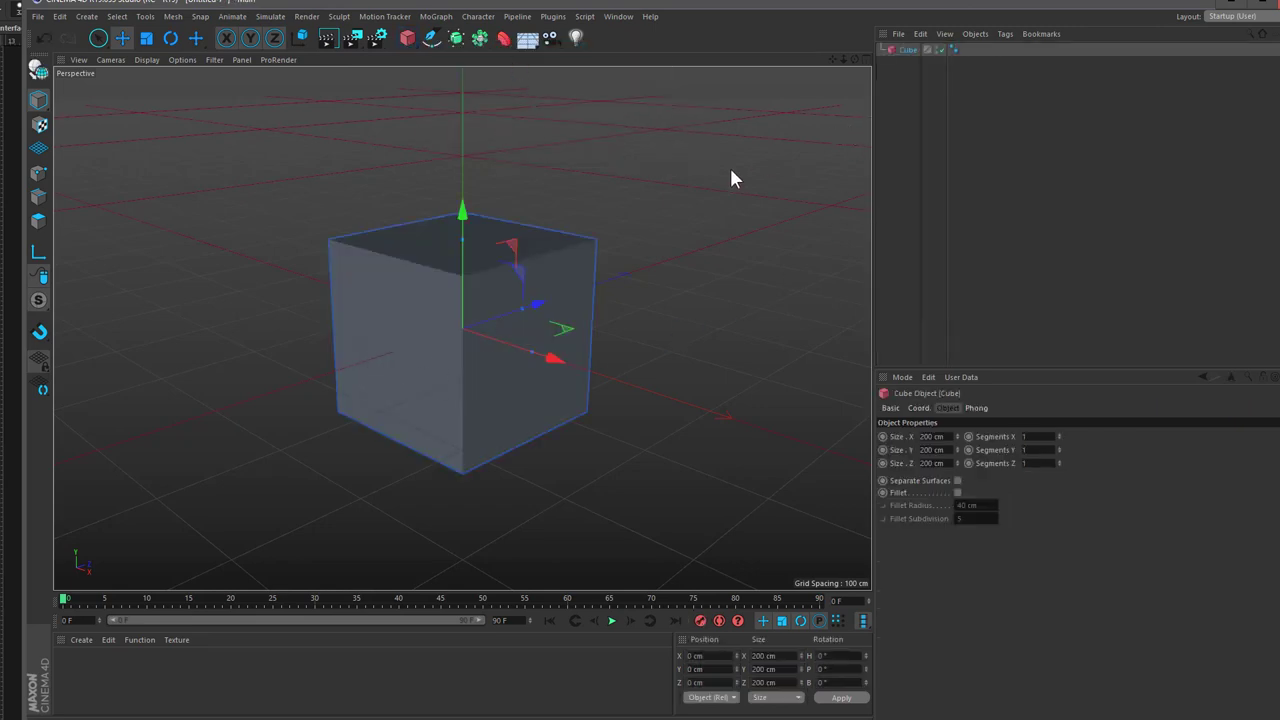
- Set the project's Default Object Color to a custom dark blue with S 50%, V 35%
{"action": "key", "text": "ctrl+d"}
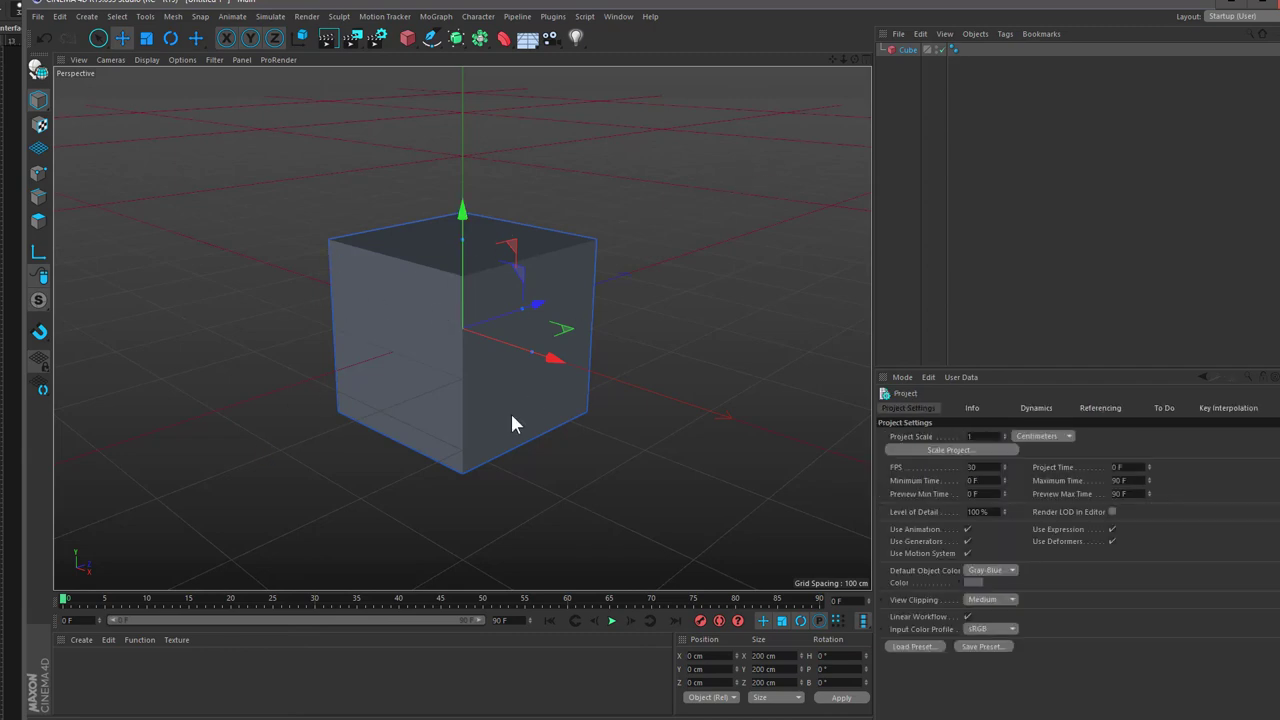
{"action": "left_click", "coordinate": [972, 583]}
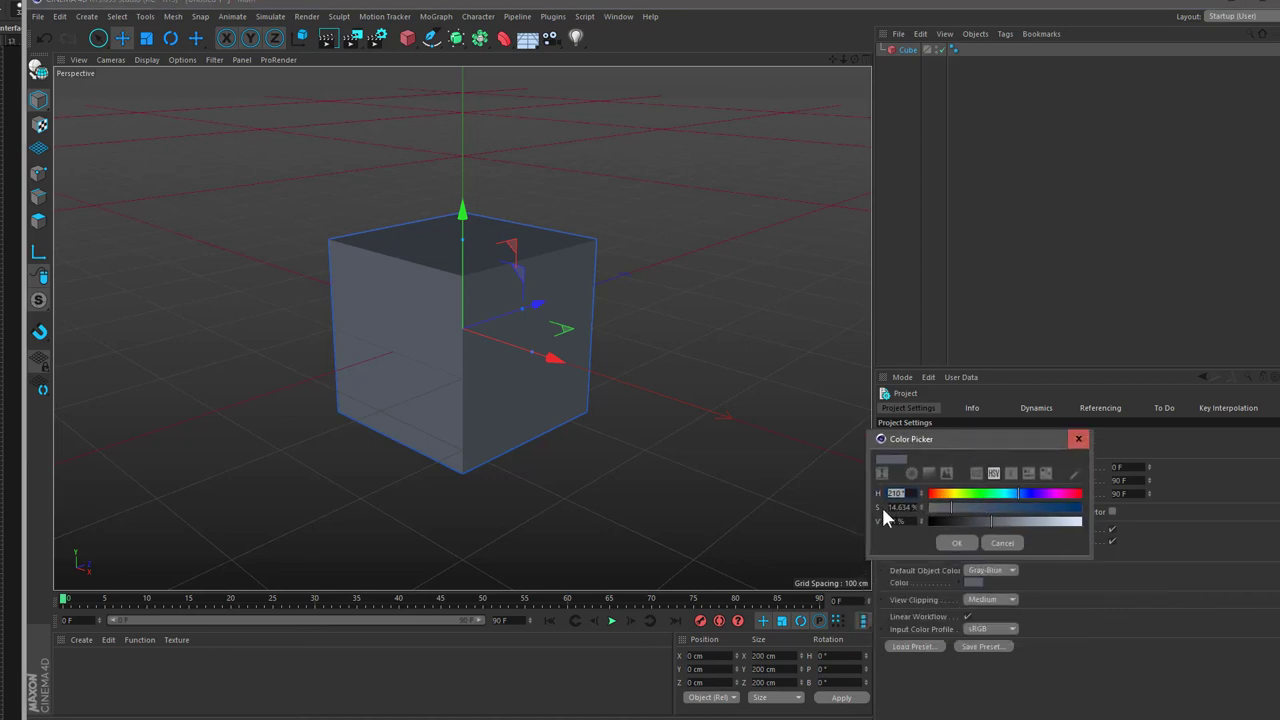
{"action": "key", "text": "Tab"}
{"action": "type", "text": "5"}
{"action": "type", "text": "0"}
{"action": "key", "text": "Tab"}
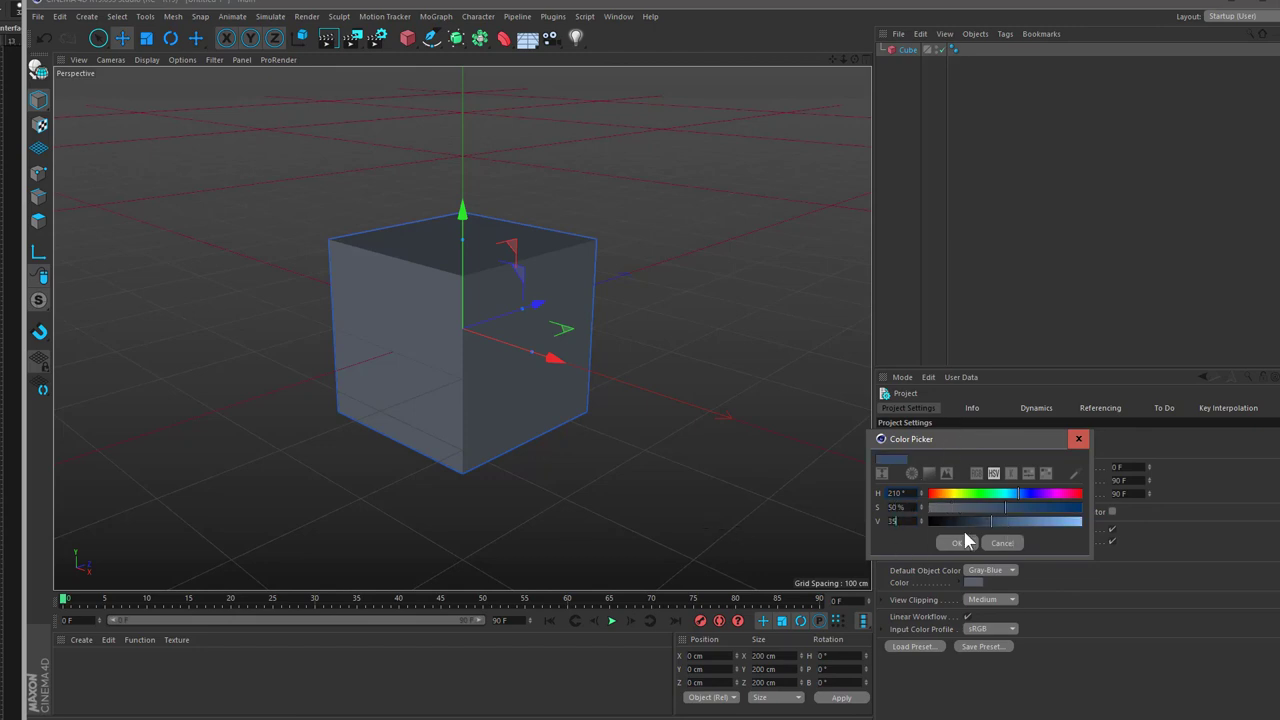
{"action": "key", "text": "Tab"}
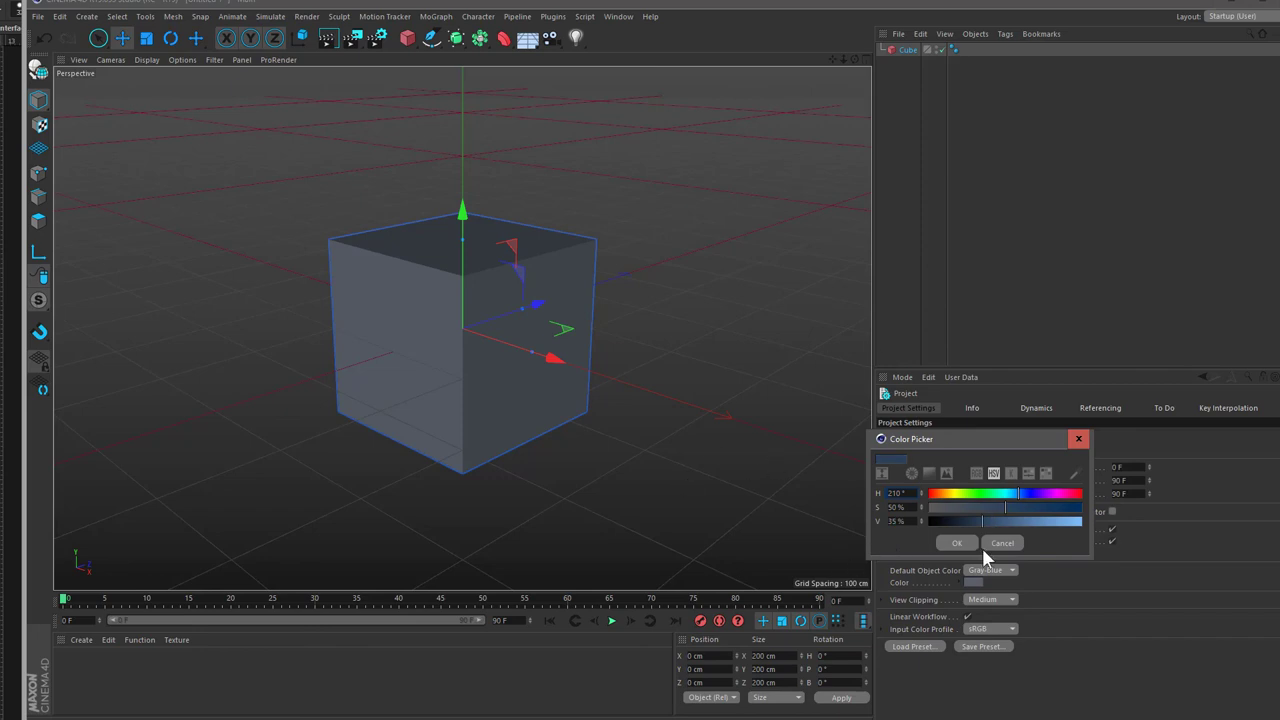
{"action": "left_click", "coordinate": [958, 543]}
{"action": "left_click", "coordinate": [910, 246]}
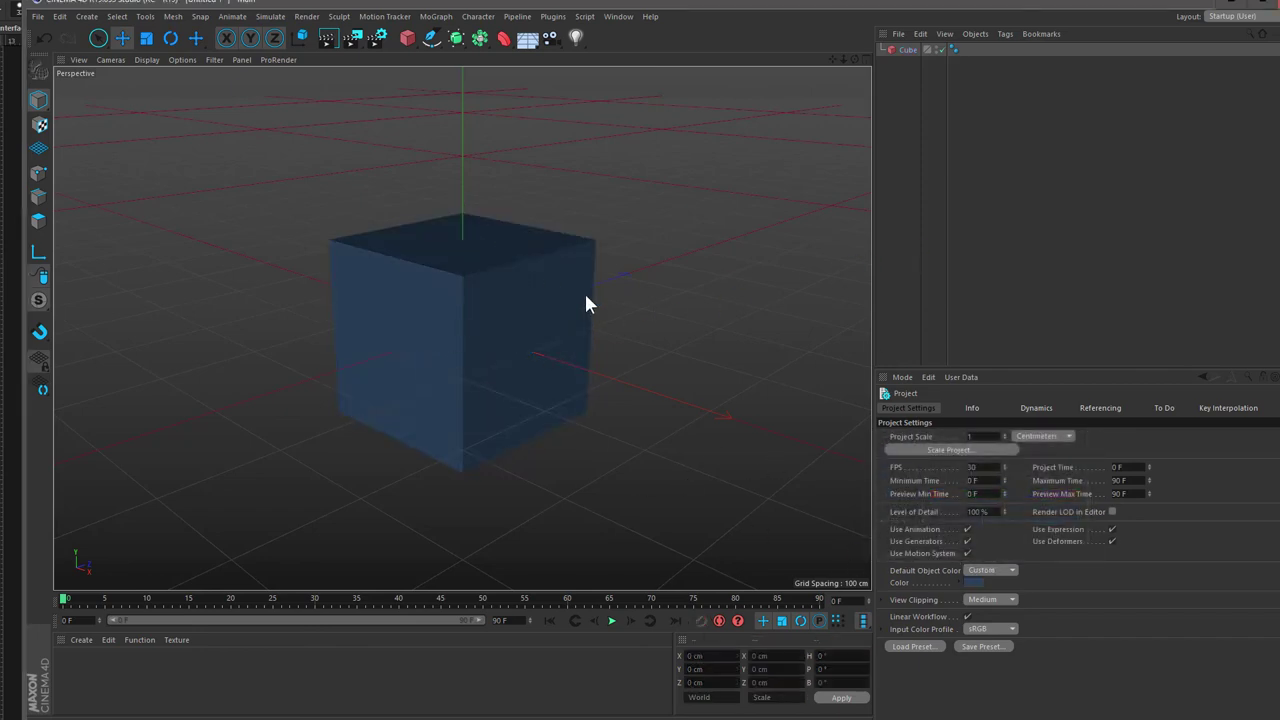
- Make the cube an editable polygon object and select one of its edges
{"action": "left_click_drag", "start_coordinate": [514, 281], "coordinate": [460, 388], "text": "alt"}
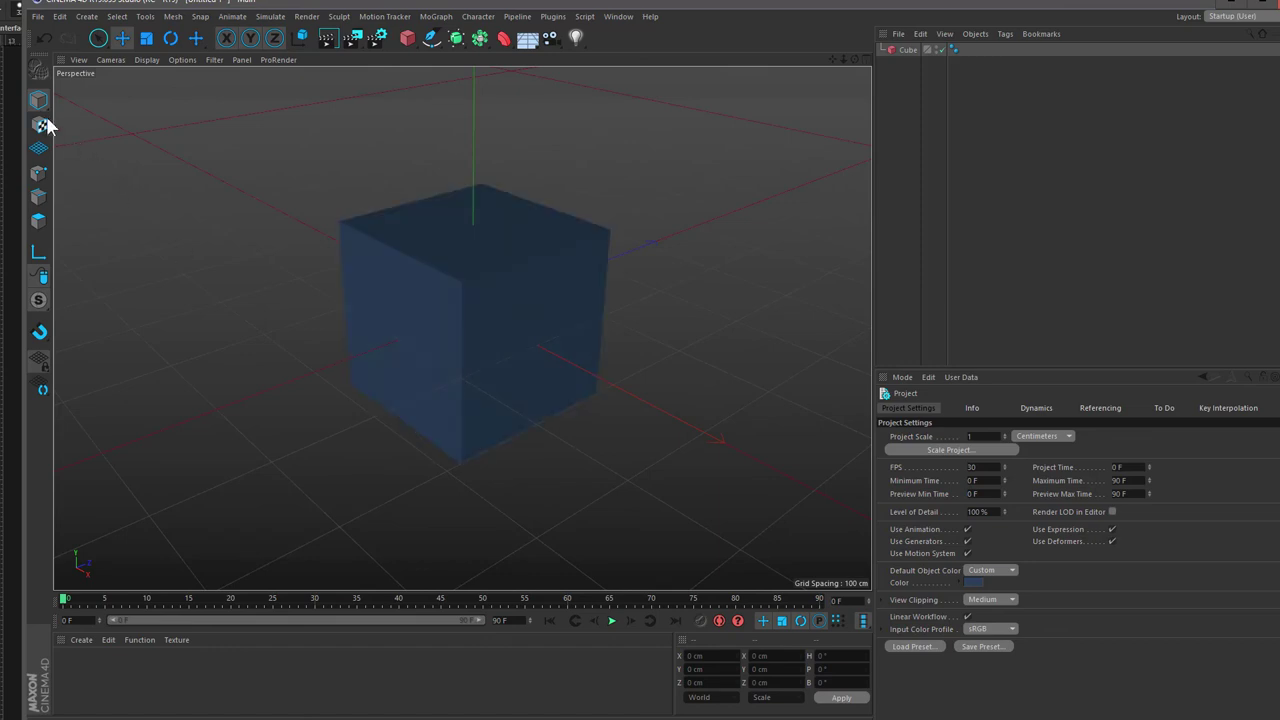
{"action": "left_click", "coordinate": [396, 262]}
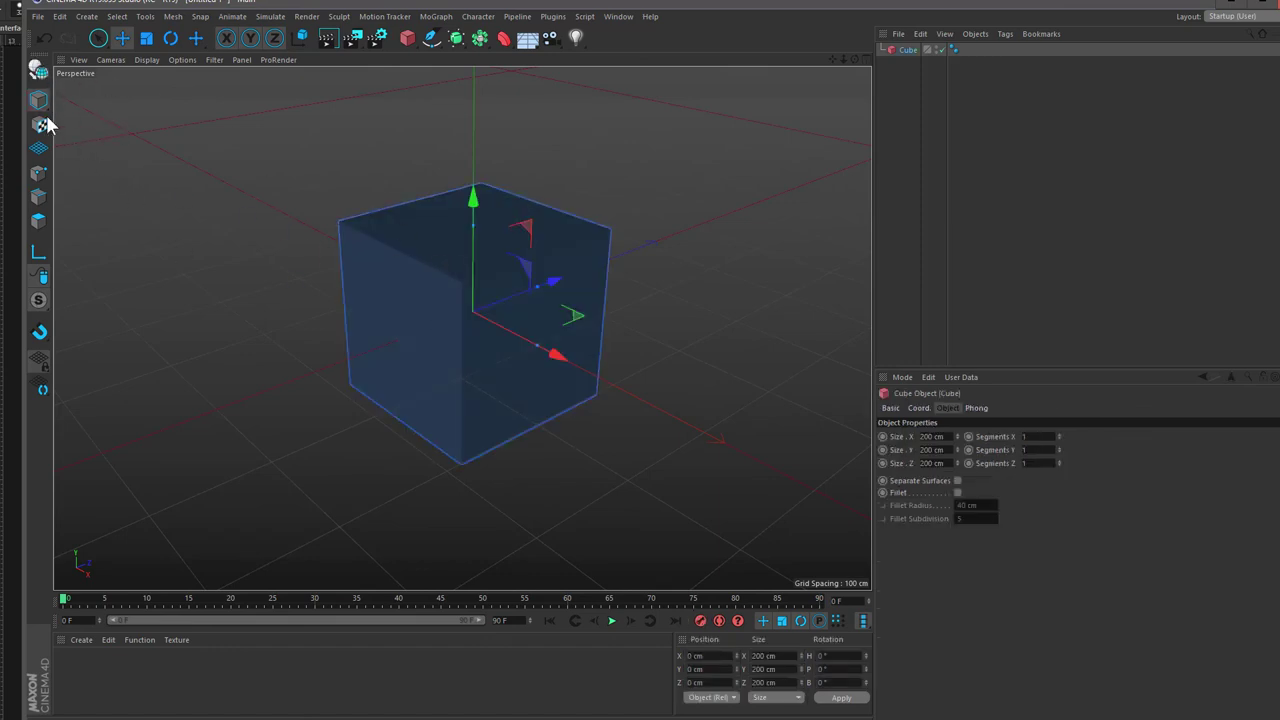
{"action": "left_click", "coordinate": [38, 70]}
{"action": "left_click", "coordinate": [38, 200]}
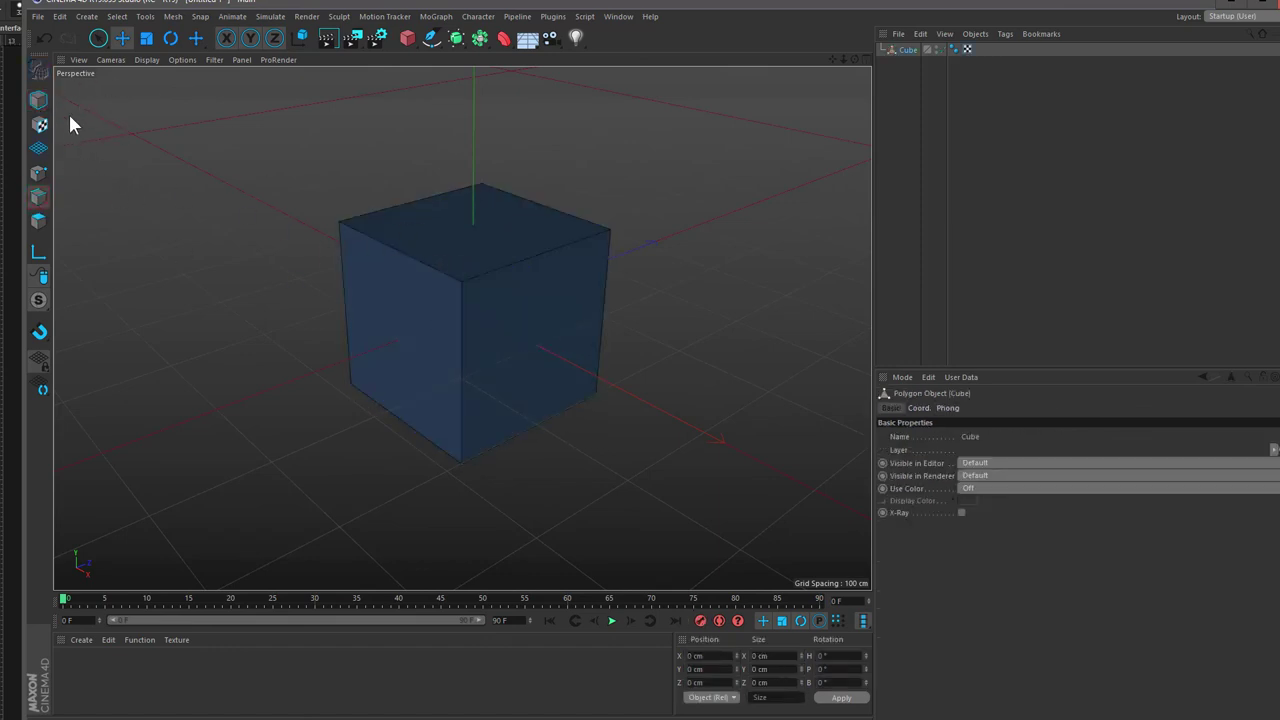
{"action": "left_click", "coordinate": [397, 268]}
{"action": "scroll", "coordinate": [487, 277], "scroll_direction": "up", "scroll_amount": 3}
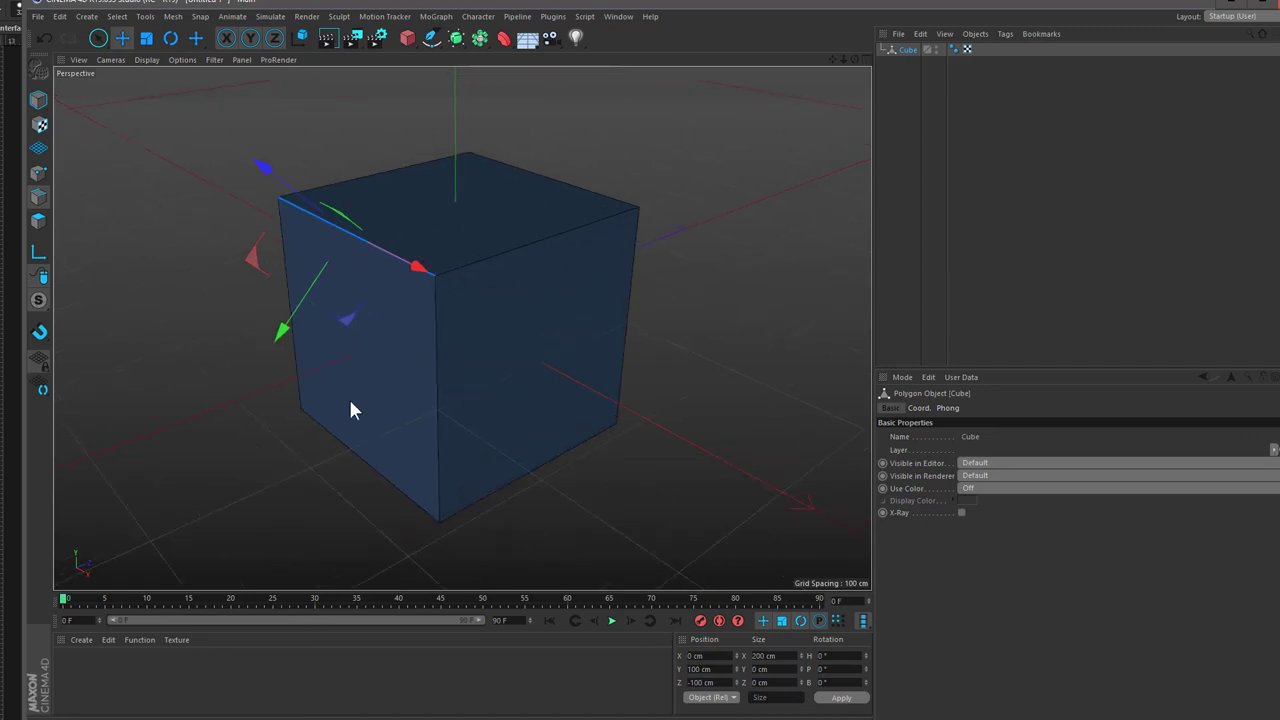
- Orbit around the cube from several angles while selecting its front and top-left edges
{"action": "left_click_drag", "start_coordinate": [350, 410], "coordinate": [423, 400], "text": "alt"}
{"action": "left_click_drag", "start_coordinate": [363, 349], "coordinate": [309, 417], "text": "alt"}
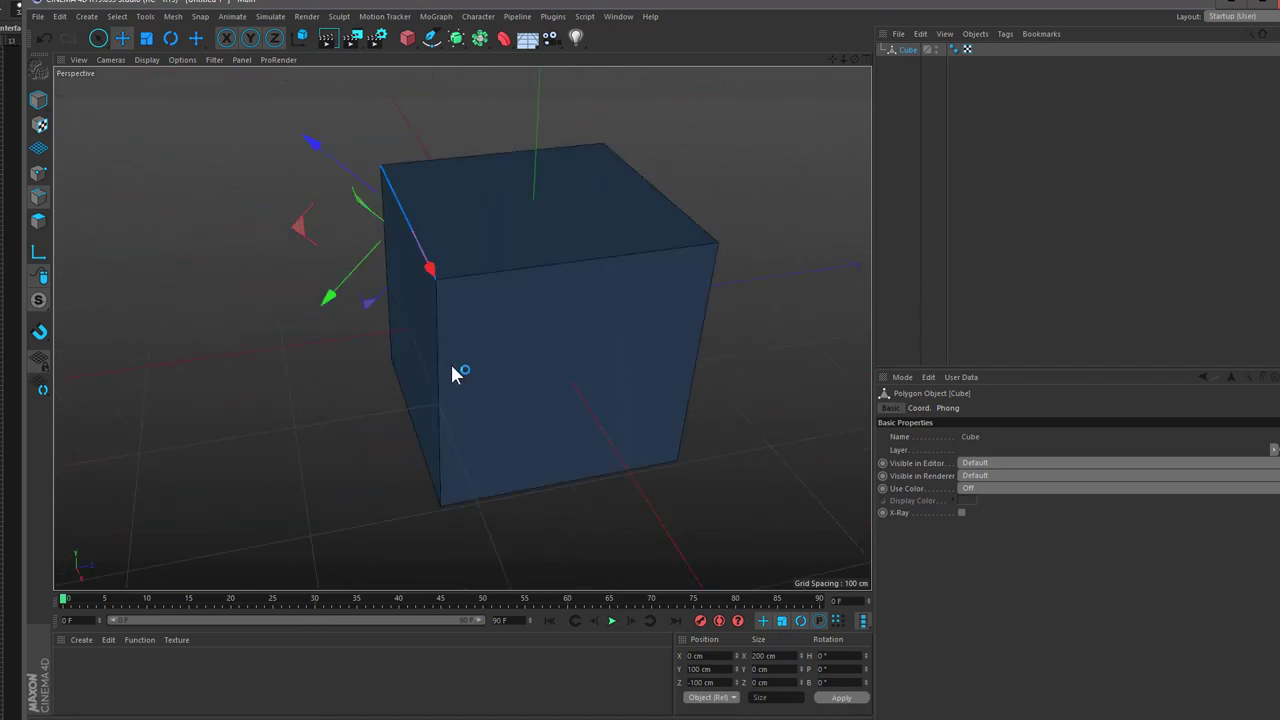
{"action": "left_click_drag", "start_coordinate": [452, 372], "coordinate": [449, 343], "text": "alt"}
{"action": "left_click_drag", "start_coordinate": [434, 263], "coordinate": [406, 246], "text": "alt"}
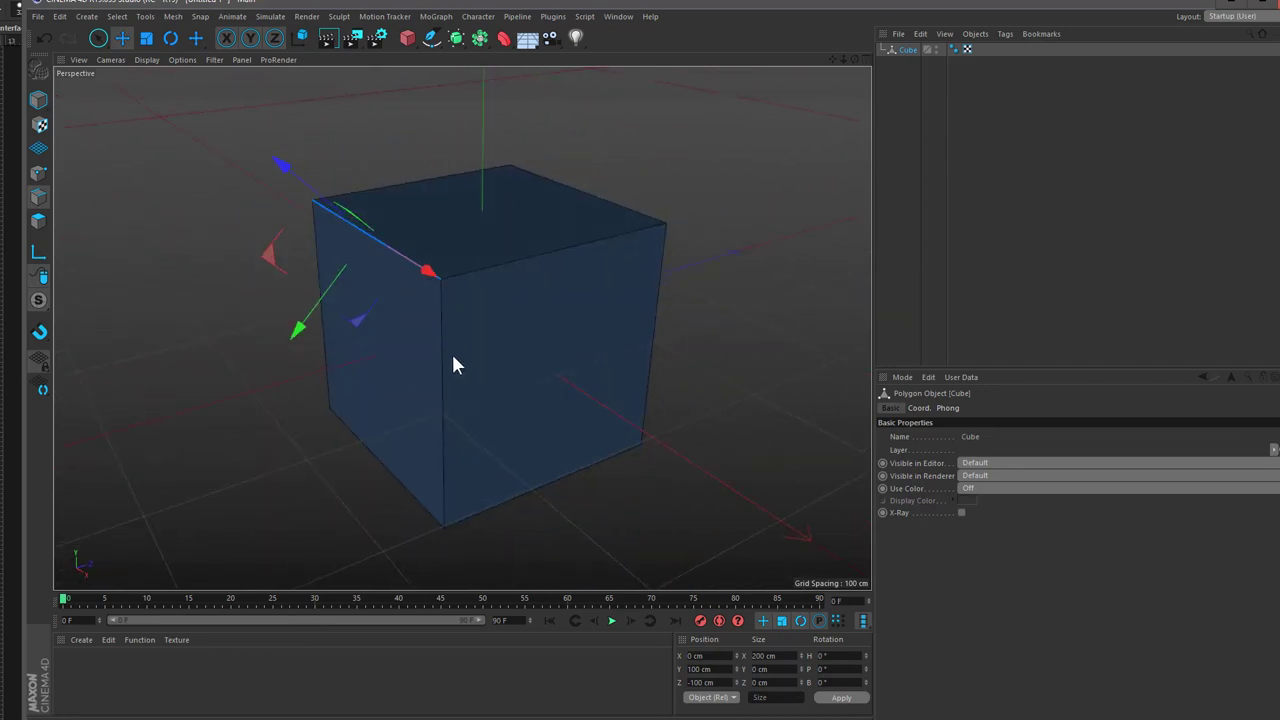
{"action": "left_click", "coordinate": [441, 350]}
{"action": "mouse_move", "coordinate": [441, 350]}
{"action": "left_mouse_down", "text": "alt"}
{"action": "mouse_move", "coordinate": [560, 355]}
{"action": "mouse_move", "coordinate": [388, 295]}
{"action": "mouse_move", "coordinate": [474, 297]}
{"action": "mouse_move", "coordinate": [449, 395]}
{"action": "mouse_move", "coordinate": [543, 357]}
{"action": "mouse_move", "coordinate": [400, 354]}
{"action": "left_mouse_up", "text": "alt"}
{"action": "left_click", "coordinate": [392, 262]}
{"action": "right_click_drag", "start_coordinate": [400, 354], "coordinate": [651, 443], "text": "alt"}
- Toggle the four-view layout and back, frame the cube, and bring up Render Settings
{"action": "middle_click", "coordinate": [634, 423]}
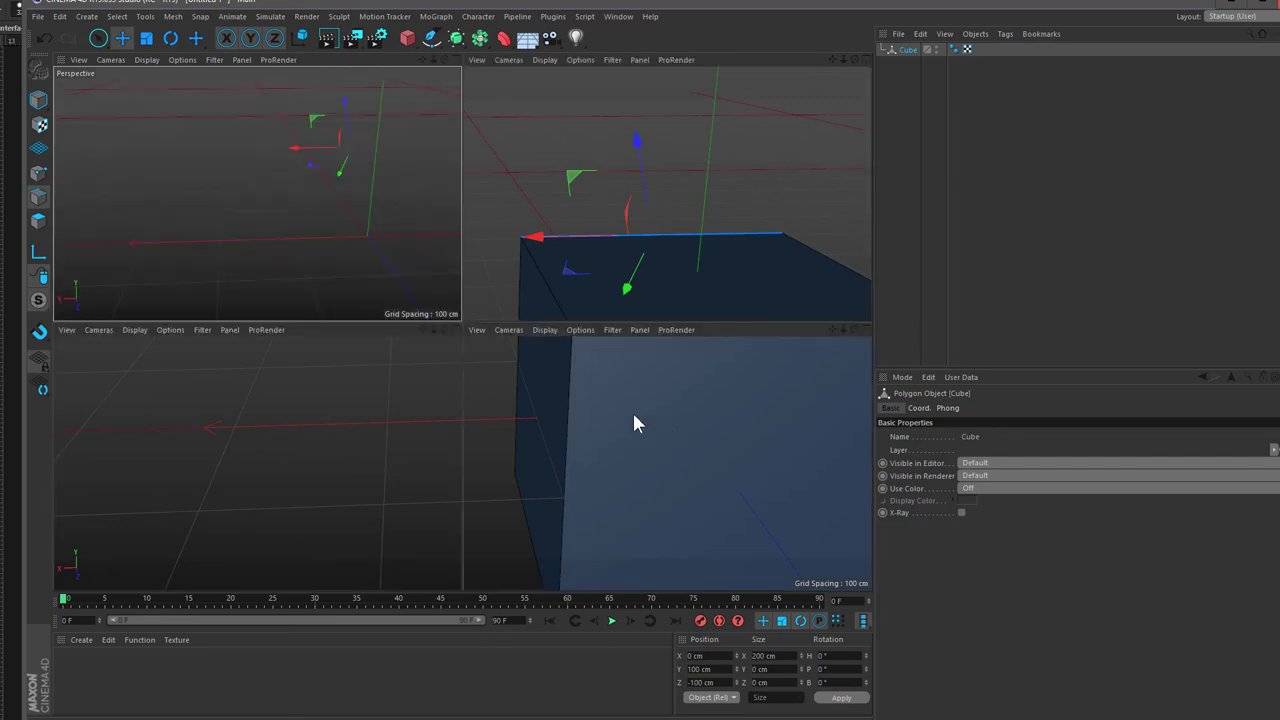
{"action": "middle_click", "coordinate": [310, 270]}
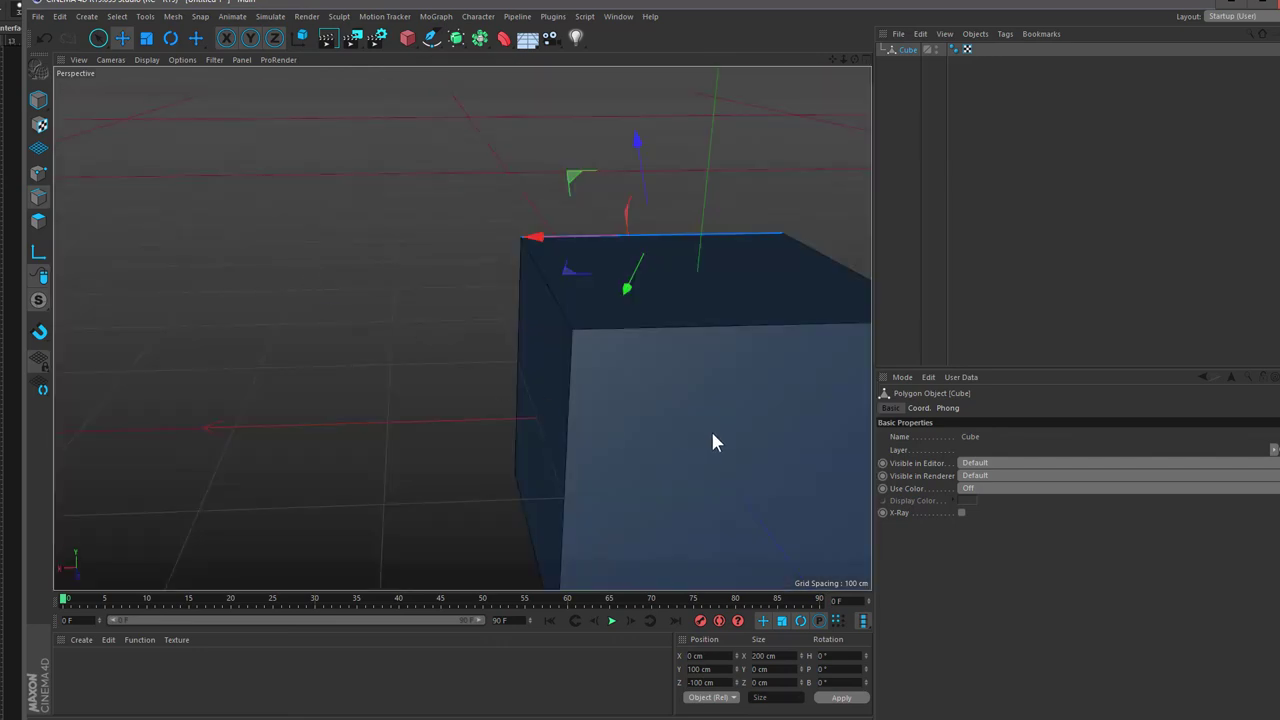
{"action": "key", "text": "ctrl+shift+z"}
{"action": "key", "text": "ctrl+shift+z"}
{"action": "key", "text": "ctrl+shift+z"}
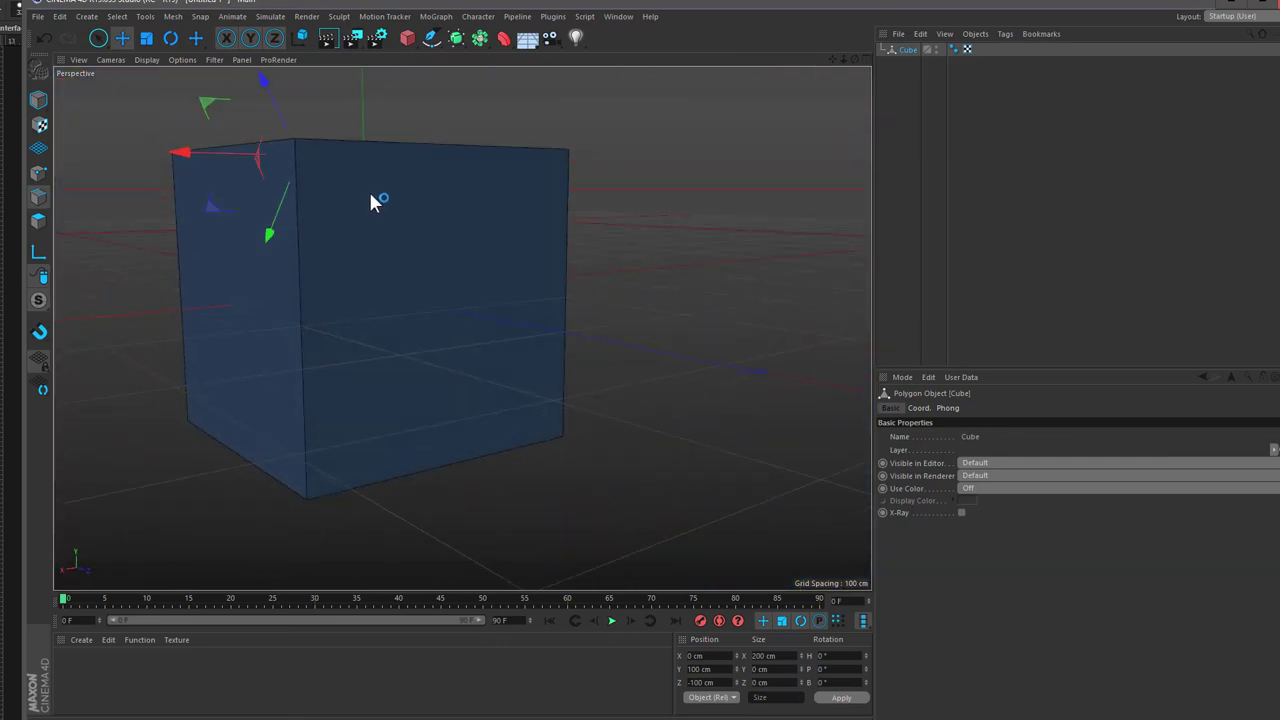
{"action": "left_click_drag", "start_coordinate": [405, 310], "coordinate": [444, 280], "text": "alt"}
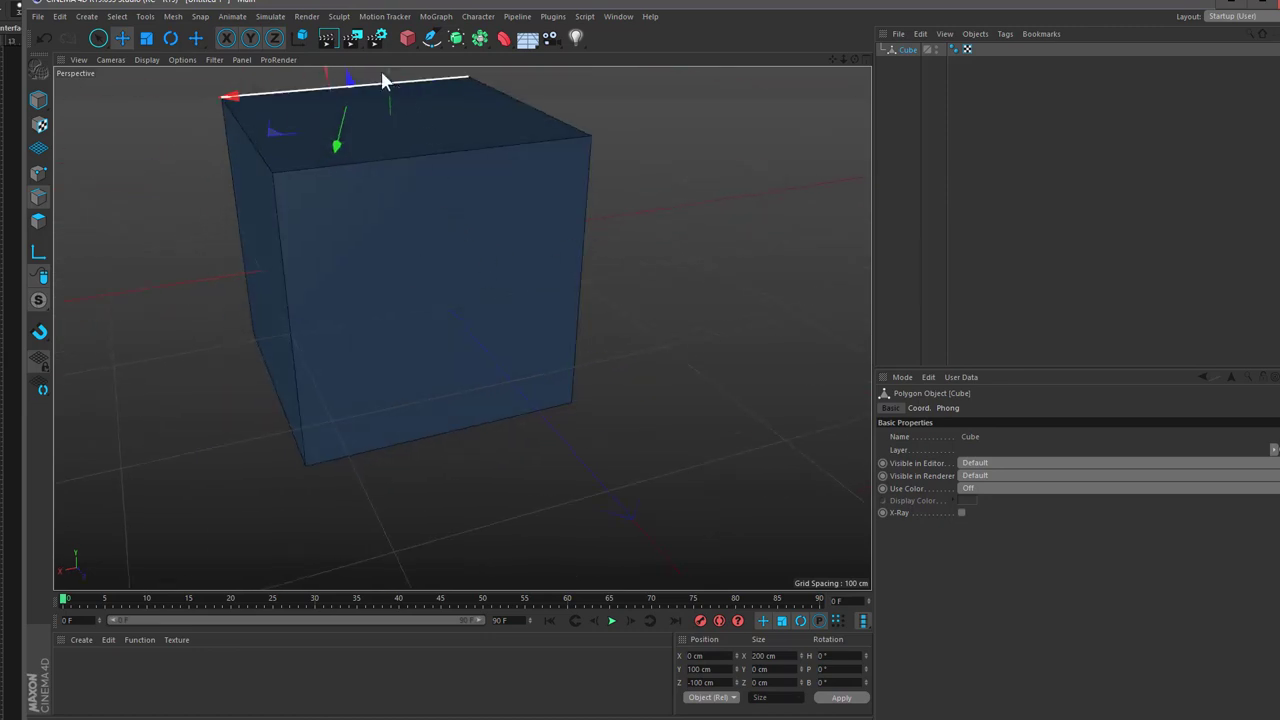
{"action": "left_click", "coordinate": [377, 38]}
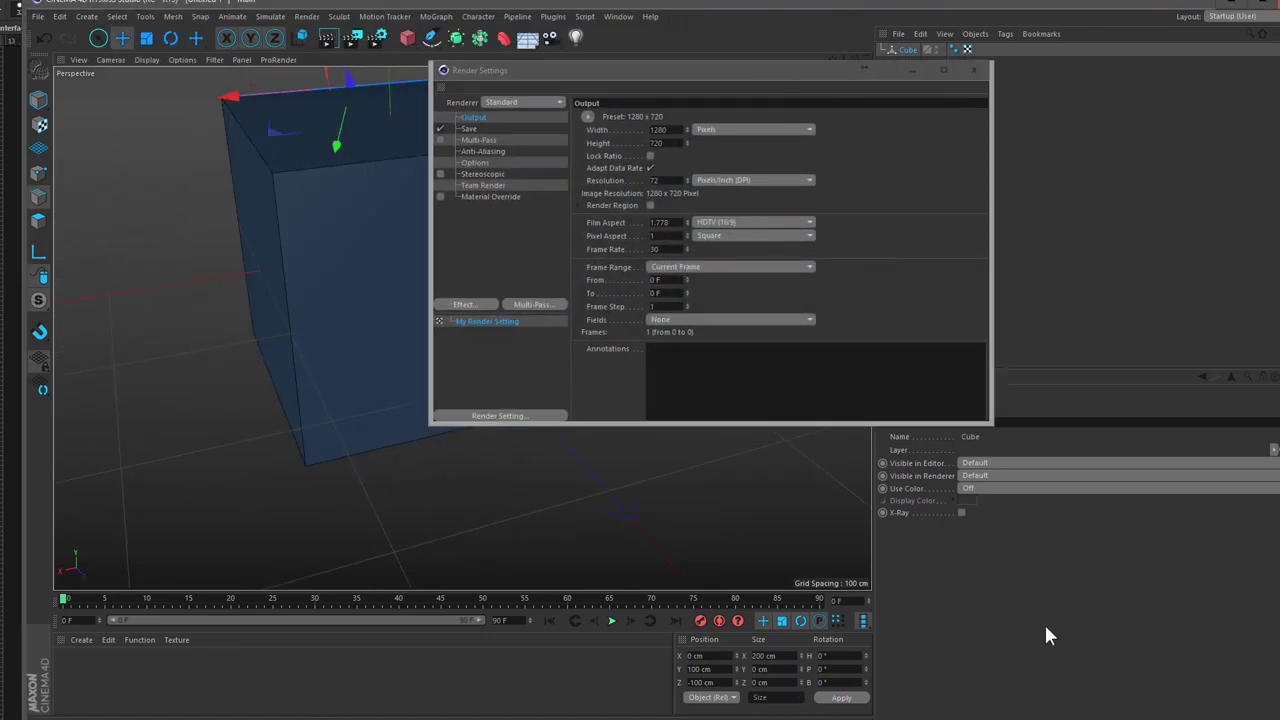
- Set the project frame rate to 25 fps and render All Frames
{"action": "key", "text": "ctrl+d"}
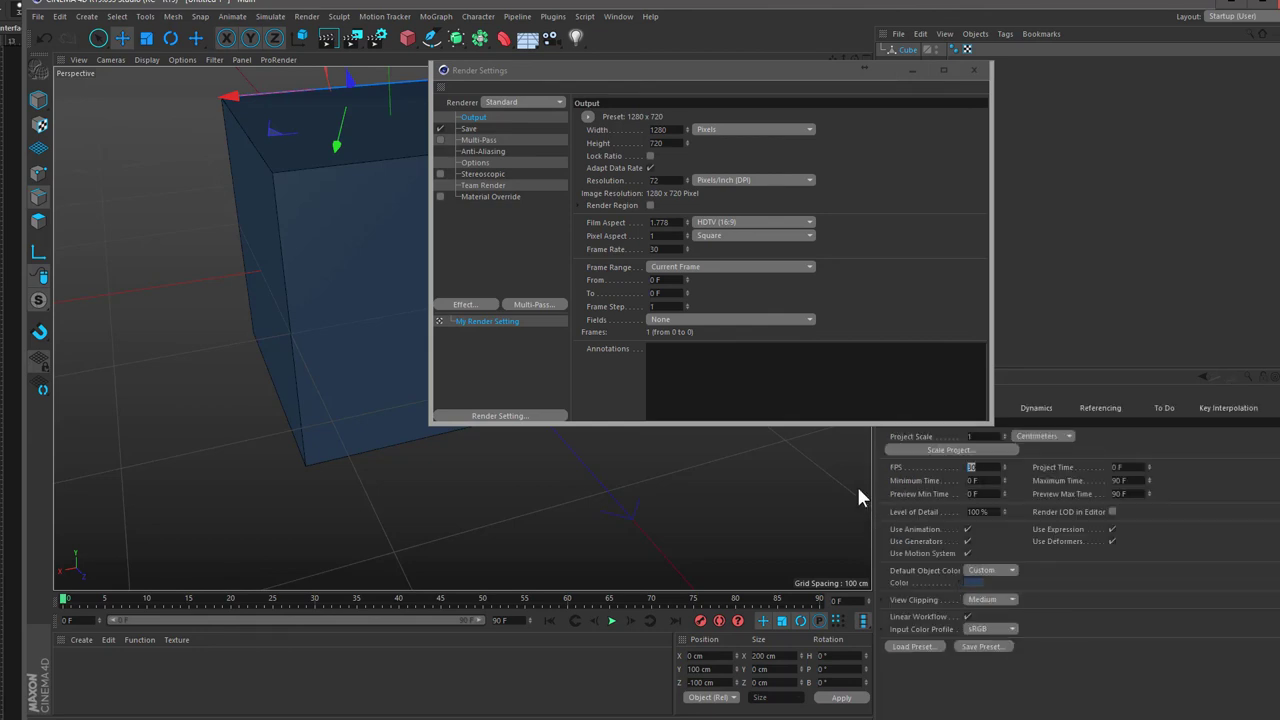
{"action": "type", "text": "25"}
{"action": "key", "text": "Return"}
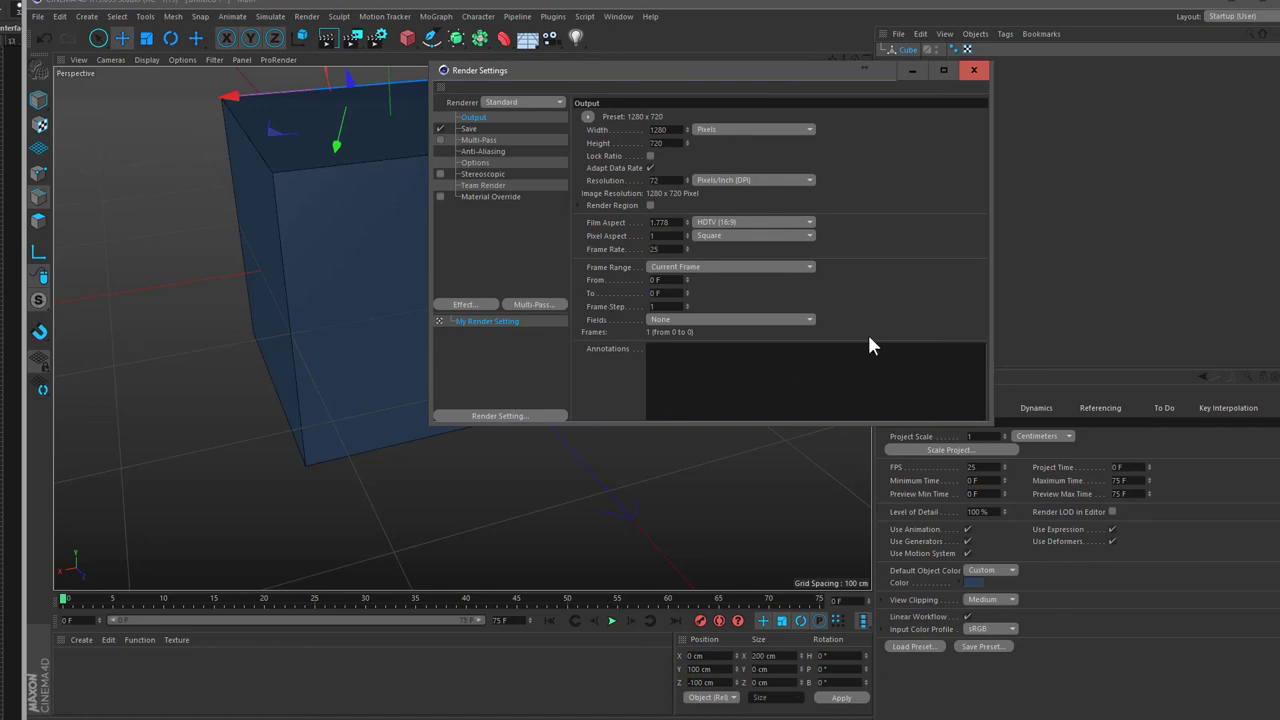
{"action": "left_click", "coordinate": [721, 268]}
{"action": "left_click", "coordinate": [710, 307]}
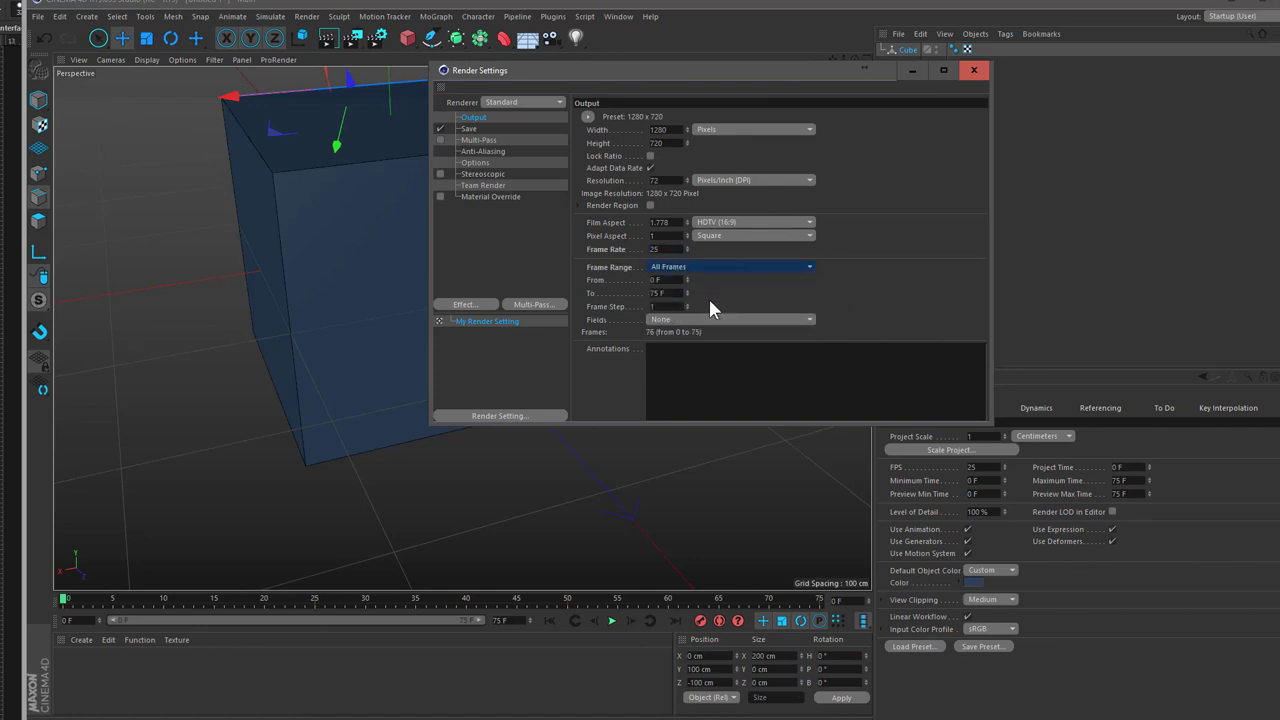
- Lock the ratio for 1920×1080 output and save renders as OpenEXR with an alpha channel
{"action": "left_click", "coordinate": [651, 156]}
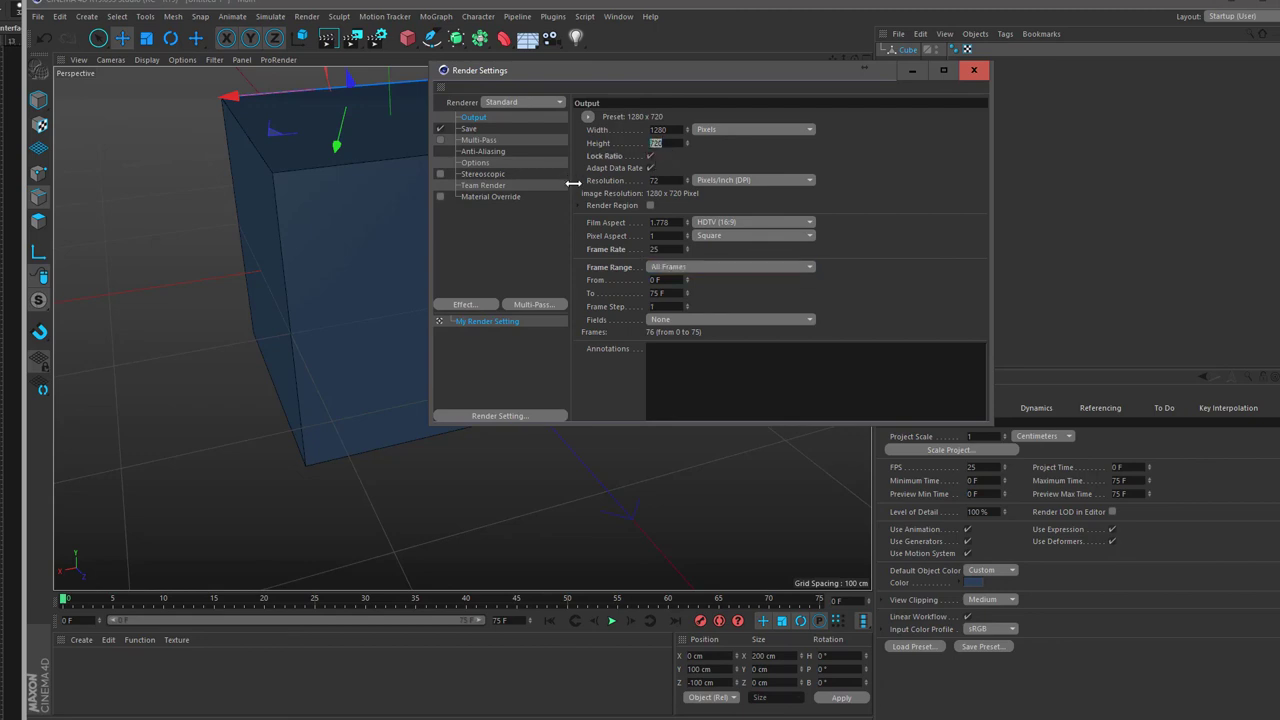
{"action": "type", "text": "1080"}
{"action": "key", "text": "Return"}
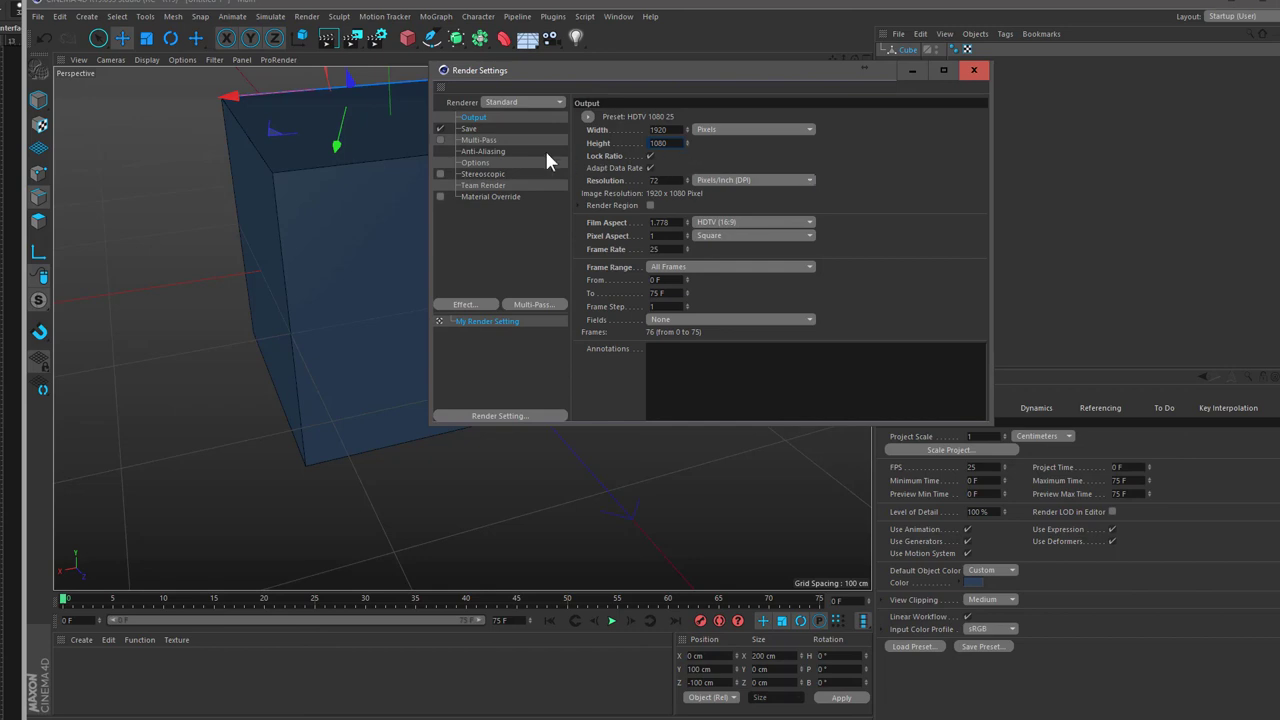
{"action": "left_click", "coordinate": [469, 130]}
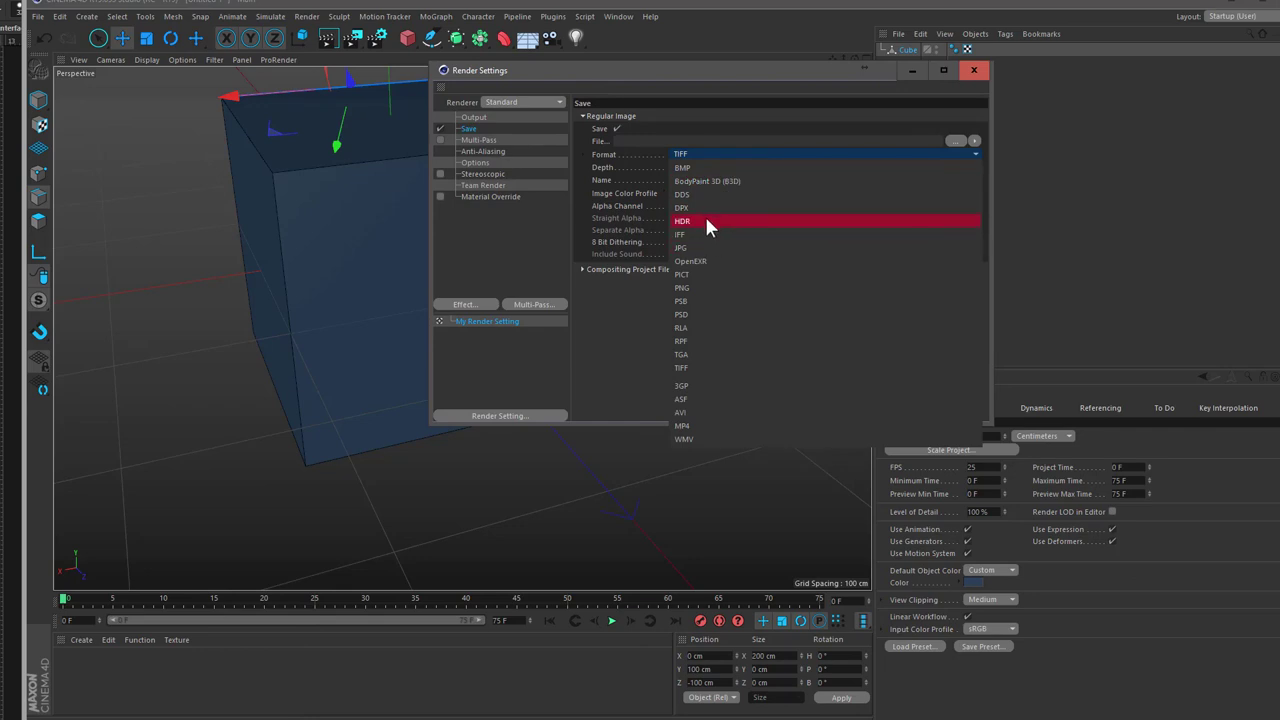
{"action": "left_click", "coordinate": [705, 260]}
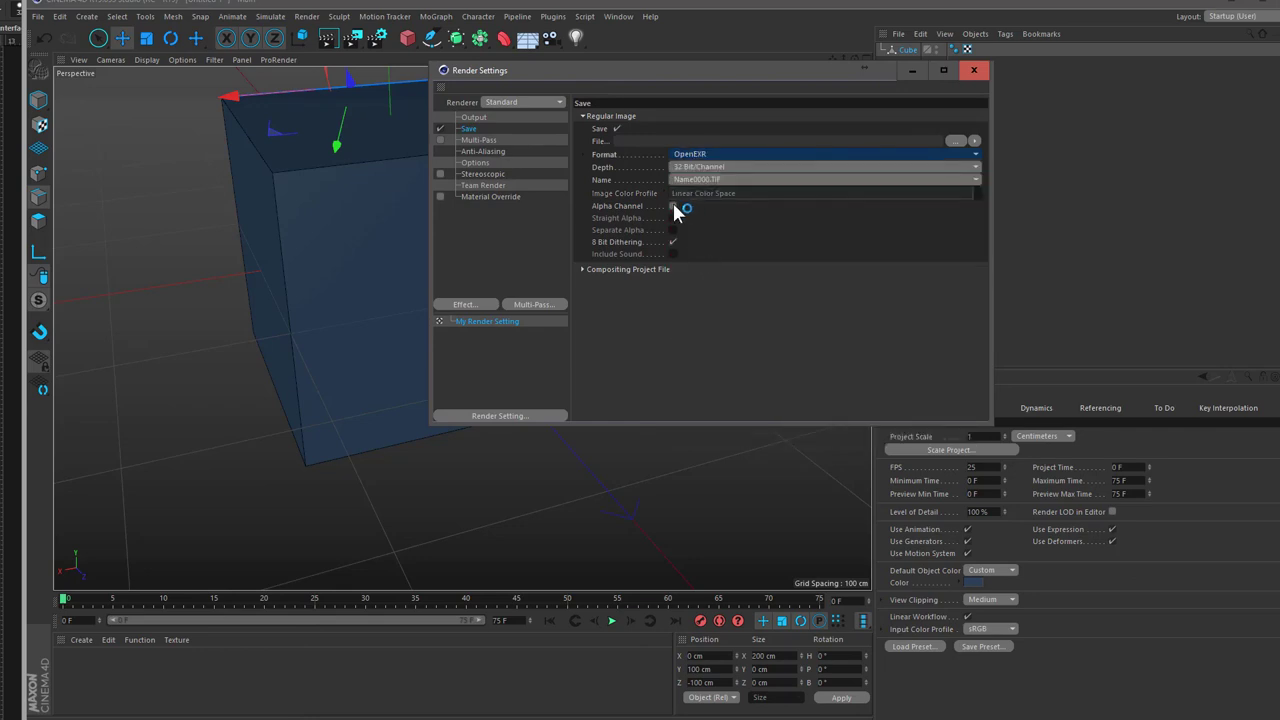
{"action": "left_click", "coordinate": [673, 207]}
{"action": "left_click", "coordinate": [470, 117]}
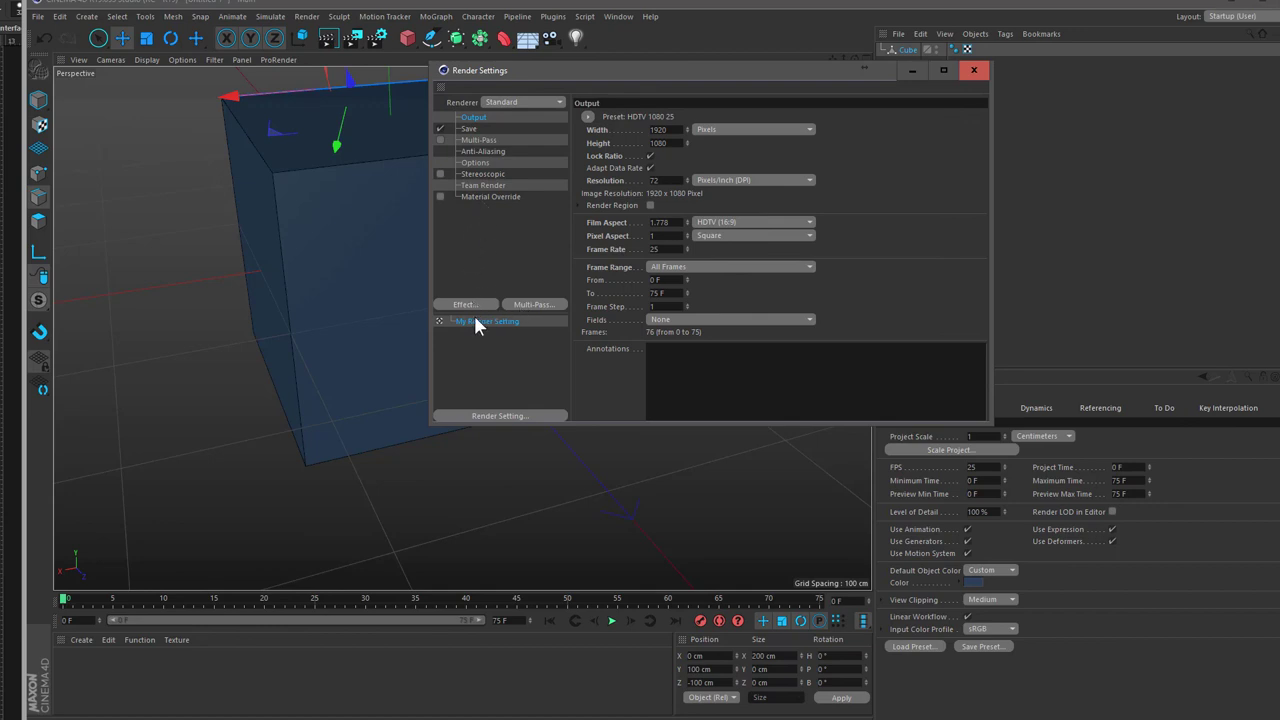
- Keep the Standard renderer and close the Render Settings window
{"action": "left_click", "coordinate": [540, 103]}
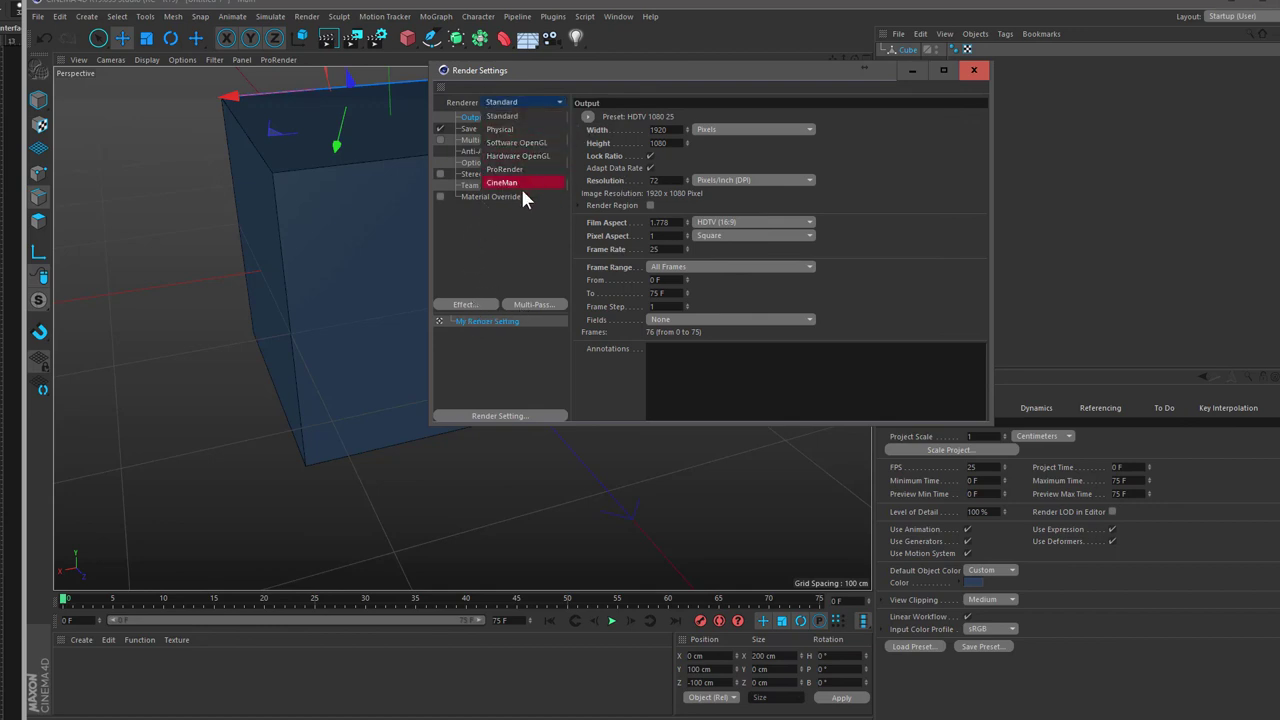
{"action": "key", "text": "Escape"}
{"action": "left_click", "coordinate": [556, 18]}
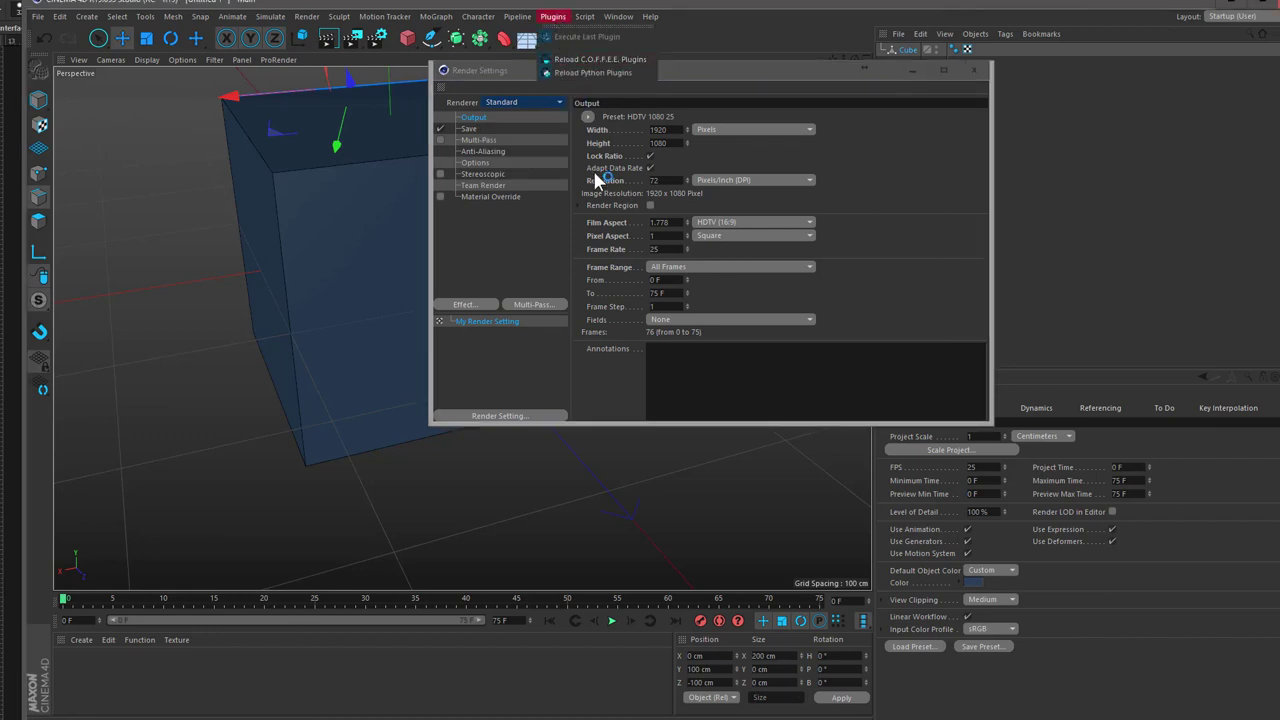
{"action": "left_click", "coordinate": [509, 205]}
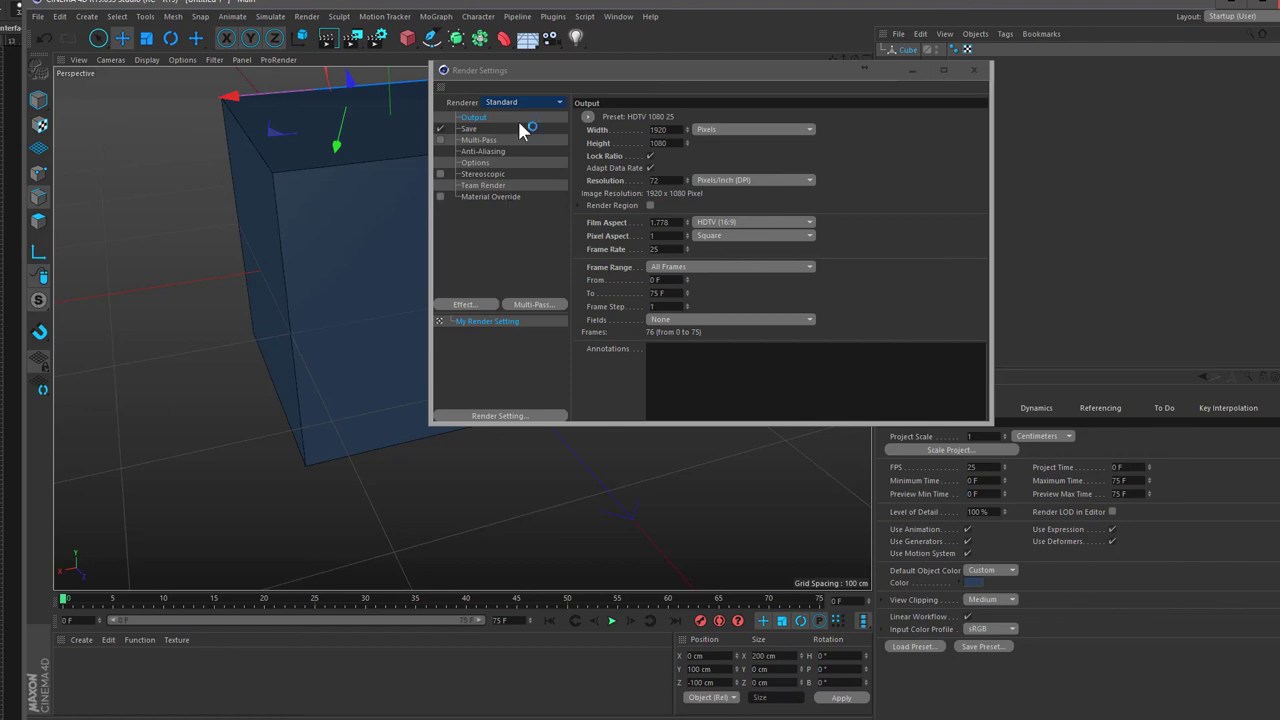
{"action": "left_click", "coordinate": [866, 230]}
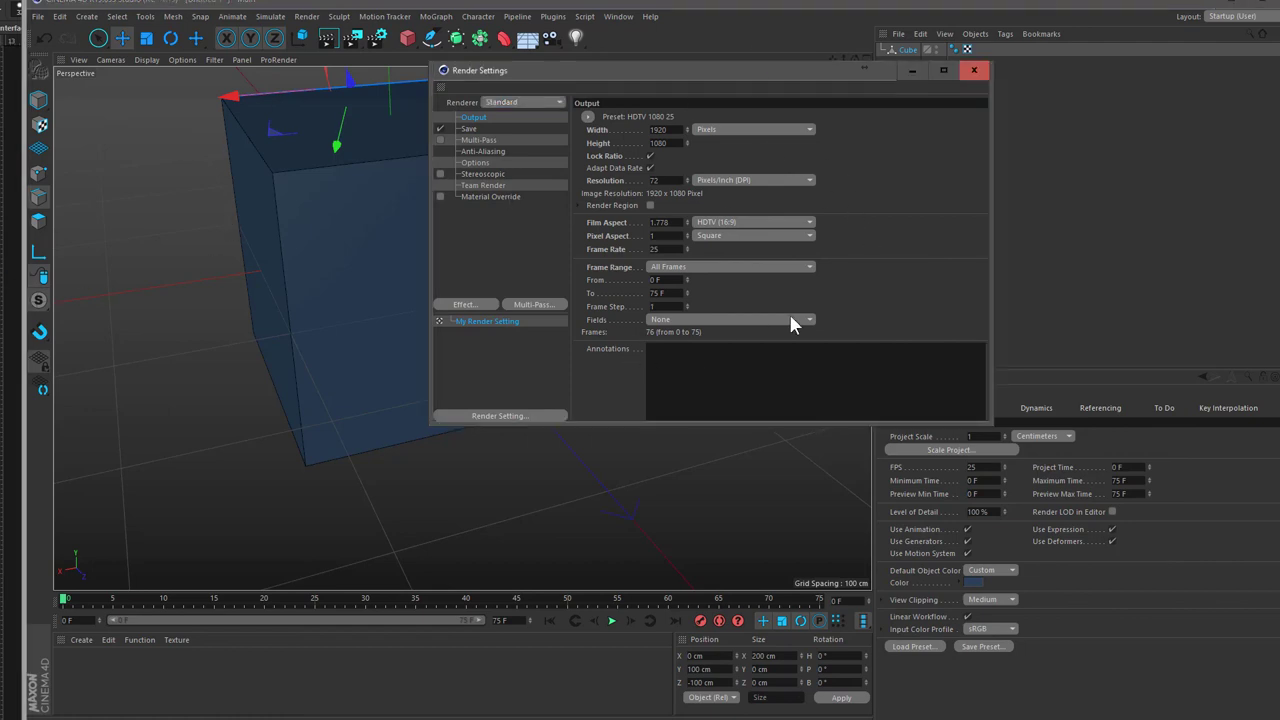
{"action": "left_click", "coordinate": [973, 70]}
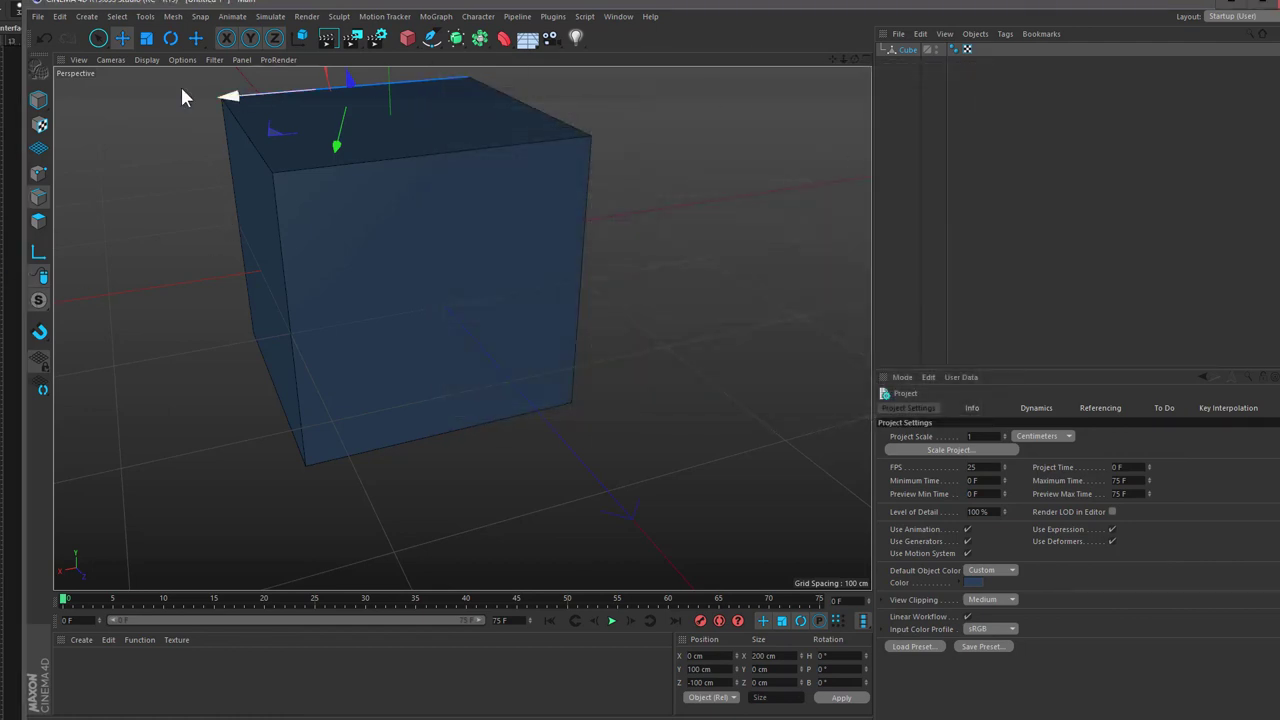
- Start a Save As for the scene, then cancel it
{"action": "left_click", "coordinate": [37, 16]}
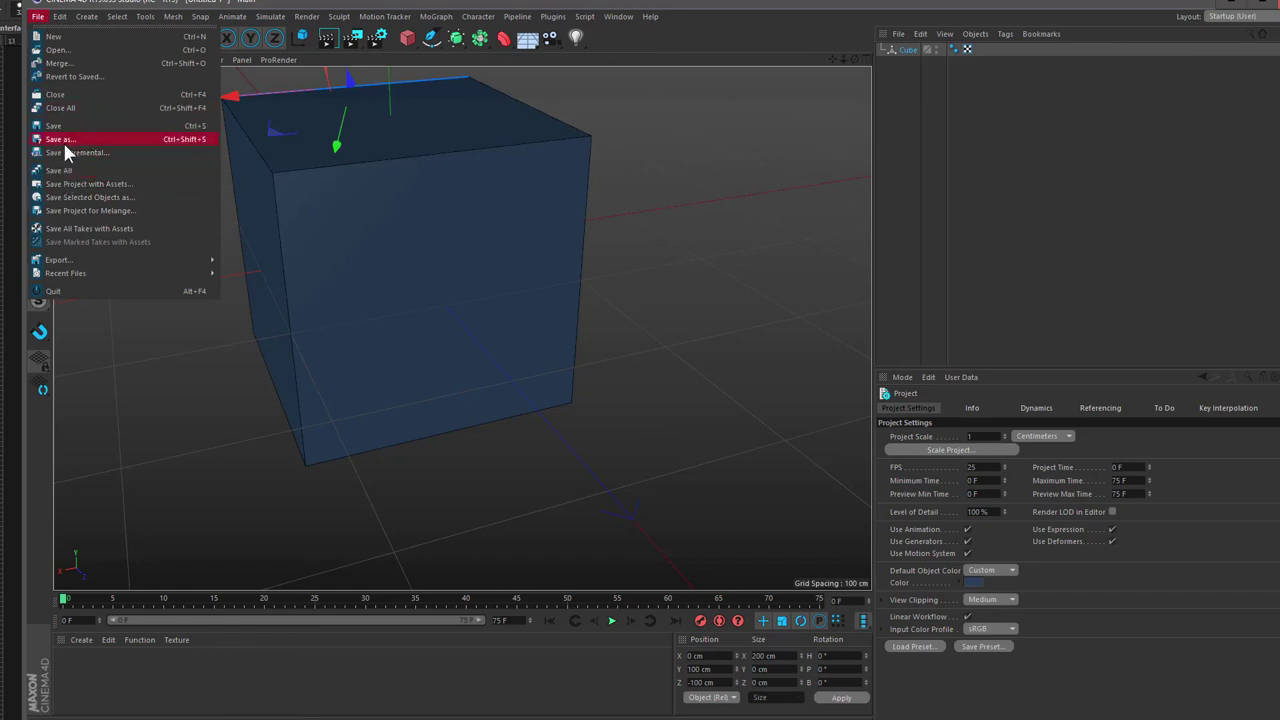
{"action": "left_click", "coordinate": [63, 140]}
{"action": "left_click", "coordinate": [591, 451]}
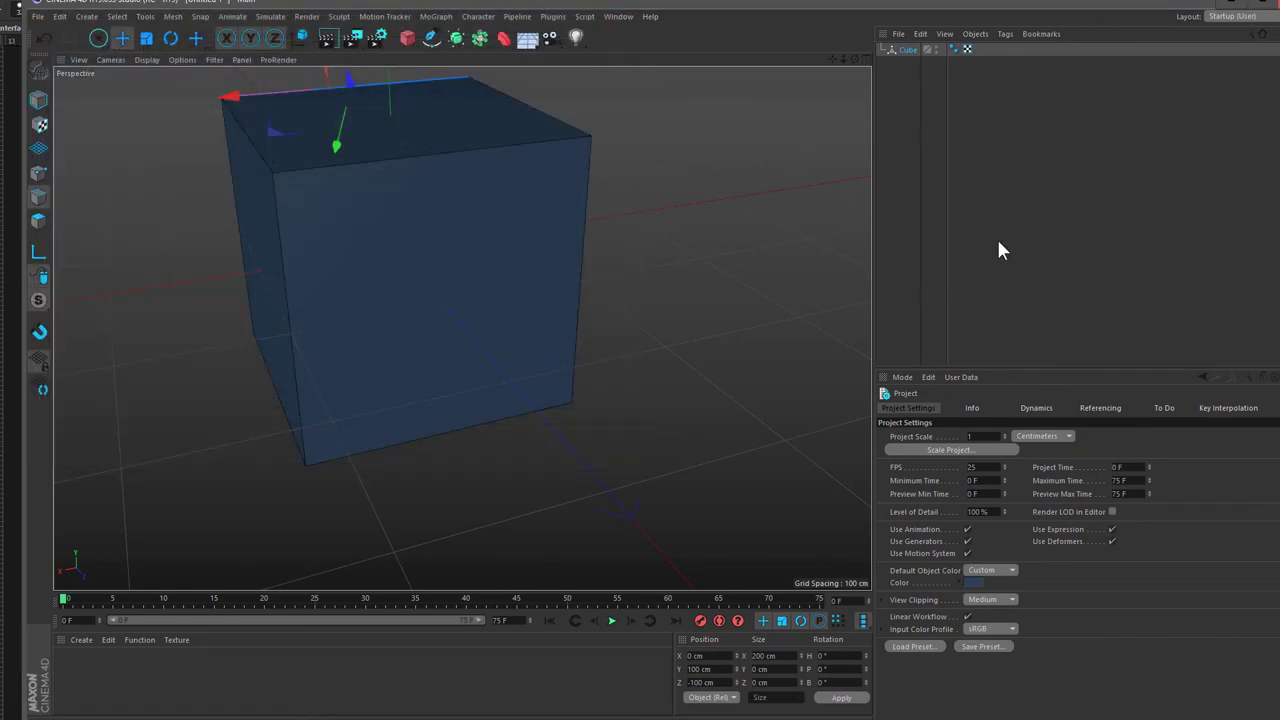
- Select the Cube in the Object Manager and delete it from the scene
{"action": "left_click", "coordinate": [953, 49]}
{"action": "key", "text": "Delete"}
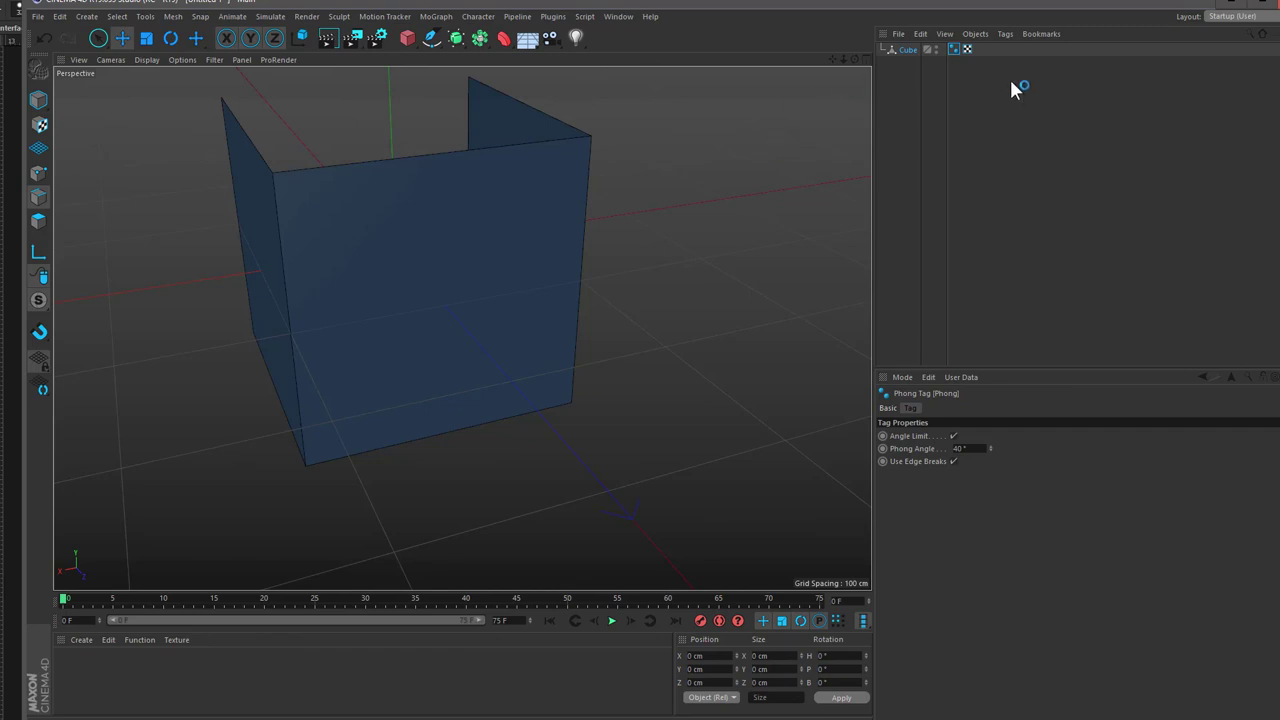
{"action": "left_click", "coordinate": [1012, 82]}
{"action": "left_click", "coordinate": [907, 49]}
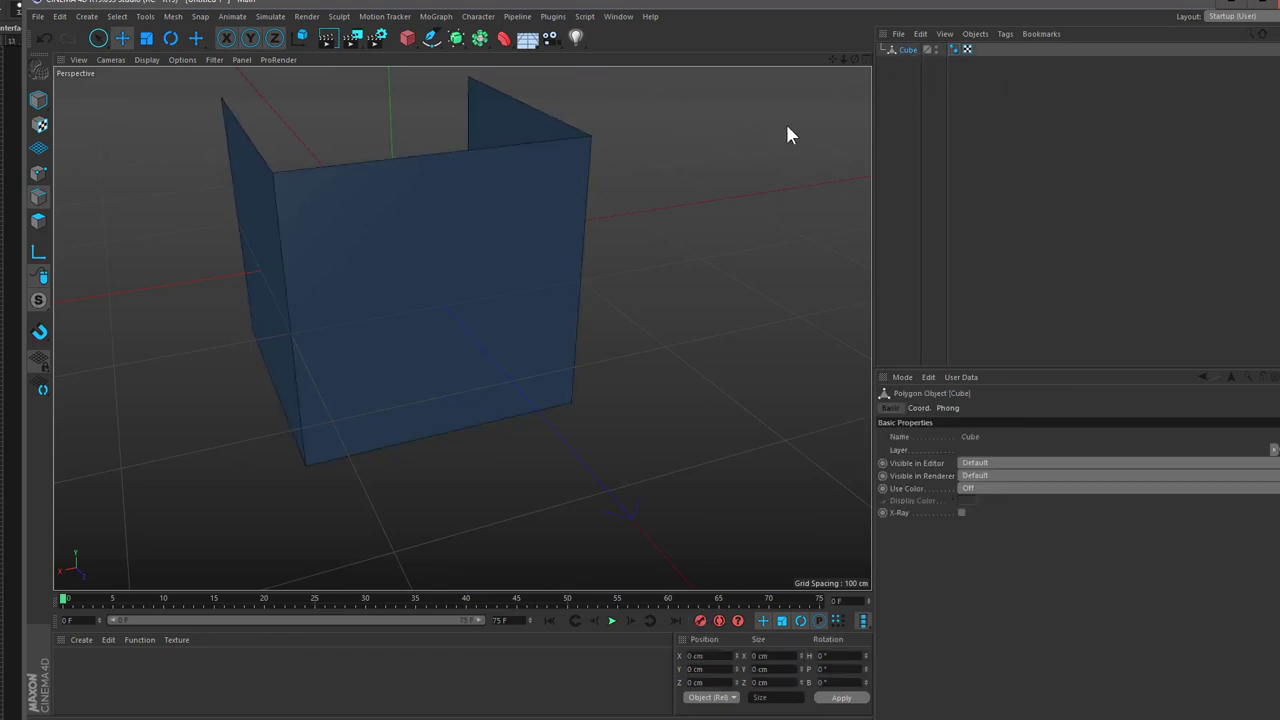
{"action": "left_click", "coordinate": [978, 205]}
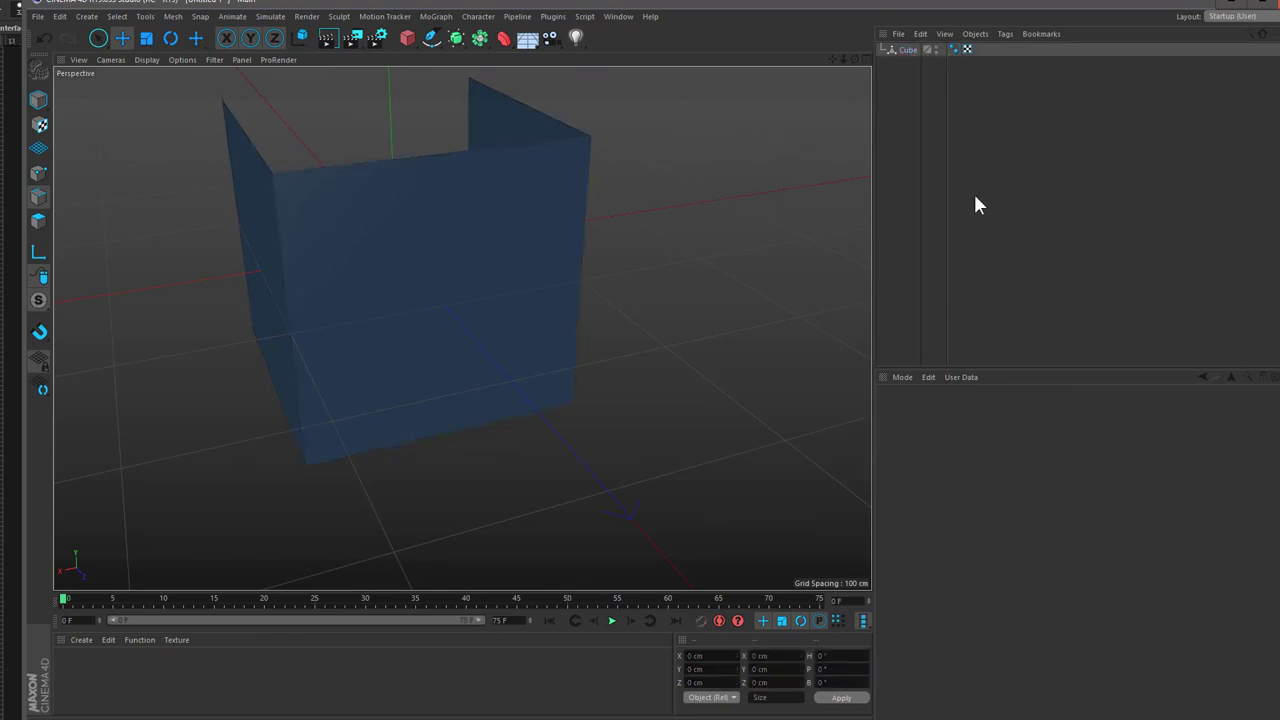
{"action": "left_click", "coordinate": [893, 52]}
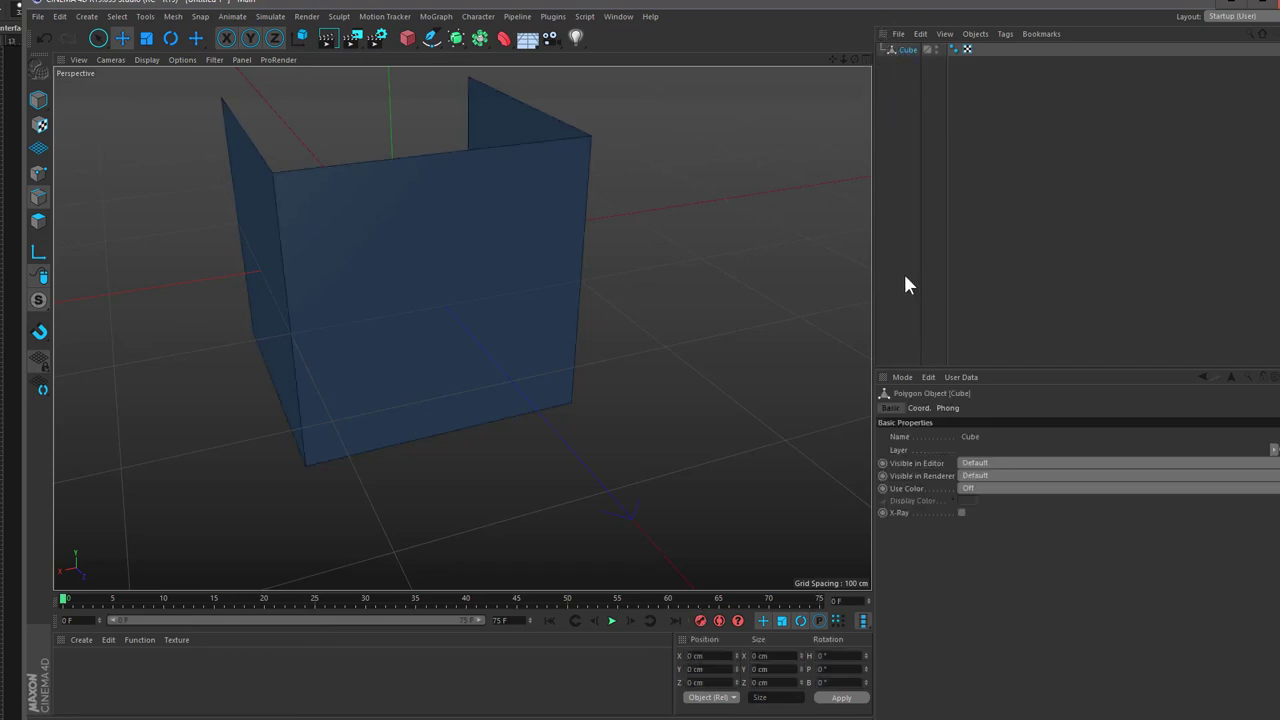
{"action": "key", "text": "Delete"}
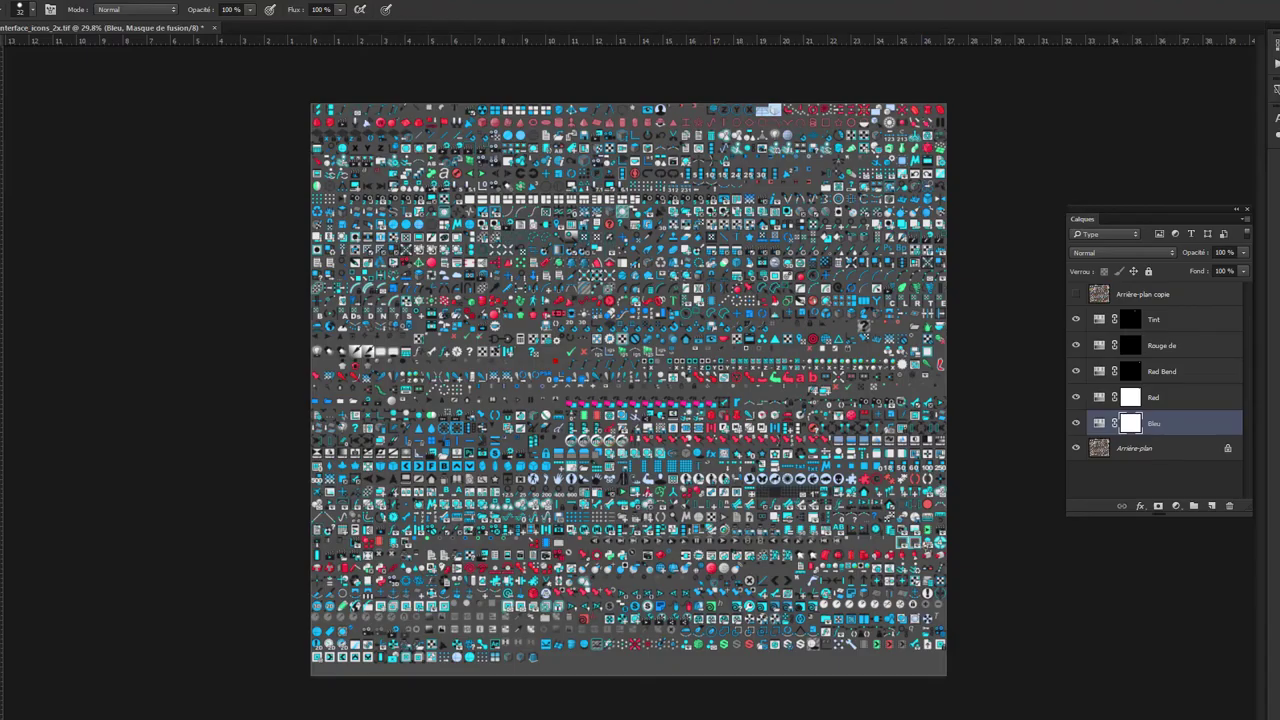
- Add a Noir et blanc adjustment layer above Arrière-plan copie, then return to Cinema 4D
{"action": "left_click", "coordinate": [1152, 300]}
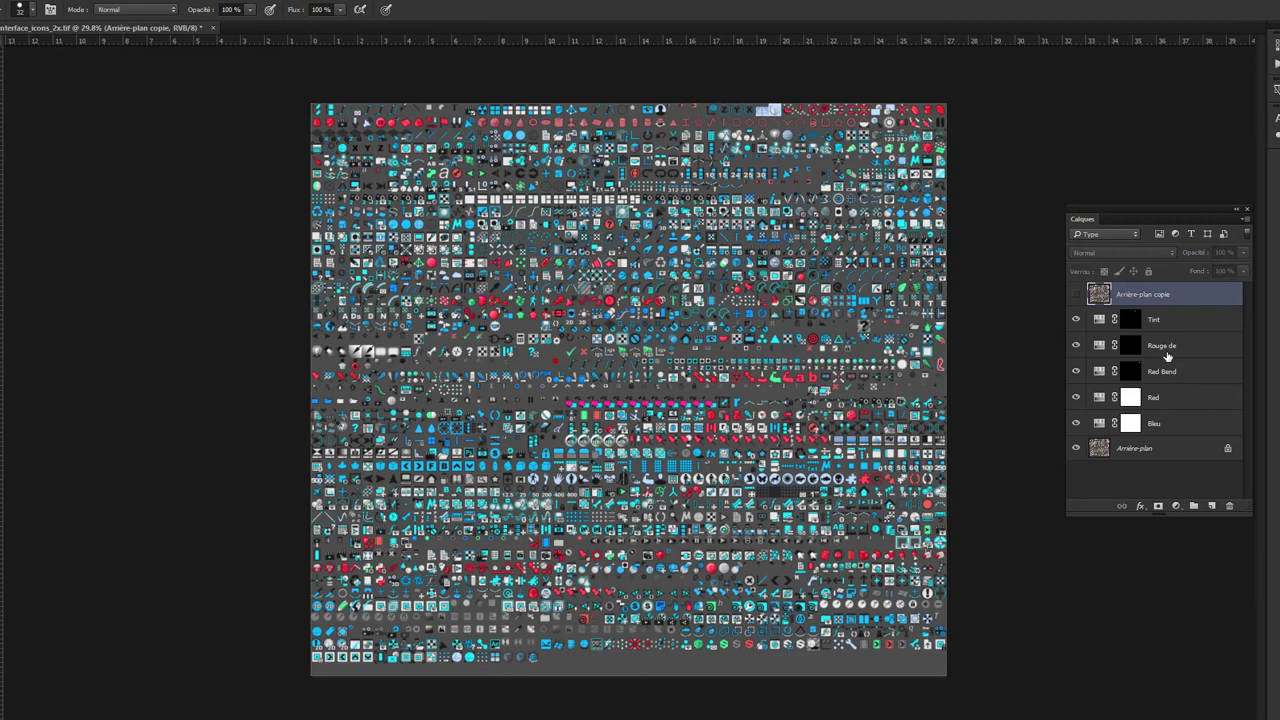
{"action": "left_click", "coordinate": [1176, 507]}
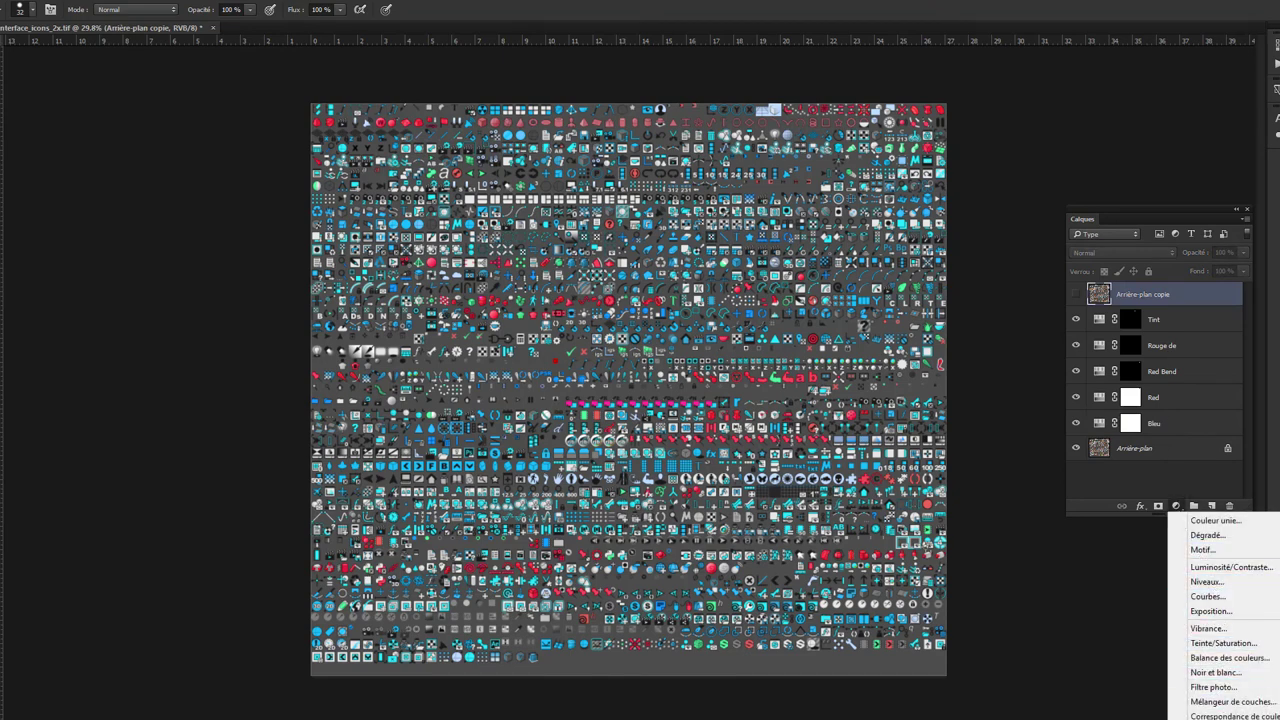
{"action": "left_click", "coordinate": [1216, 672]}
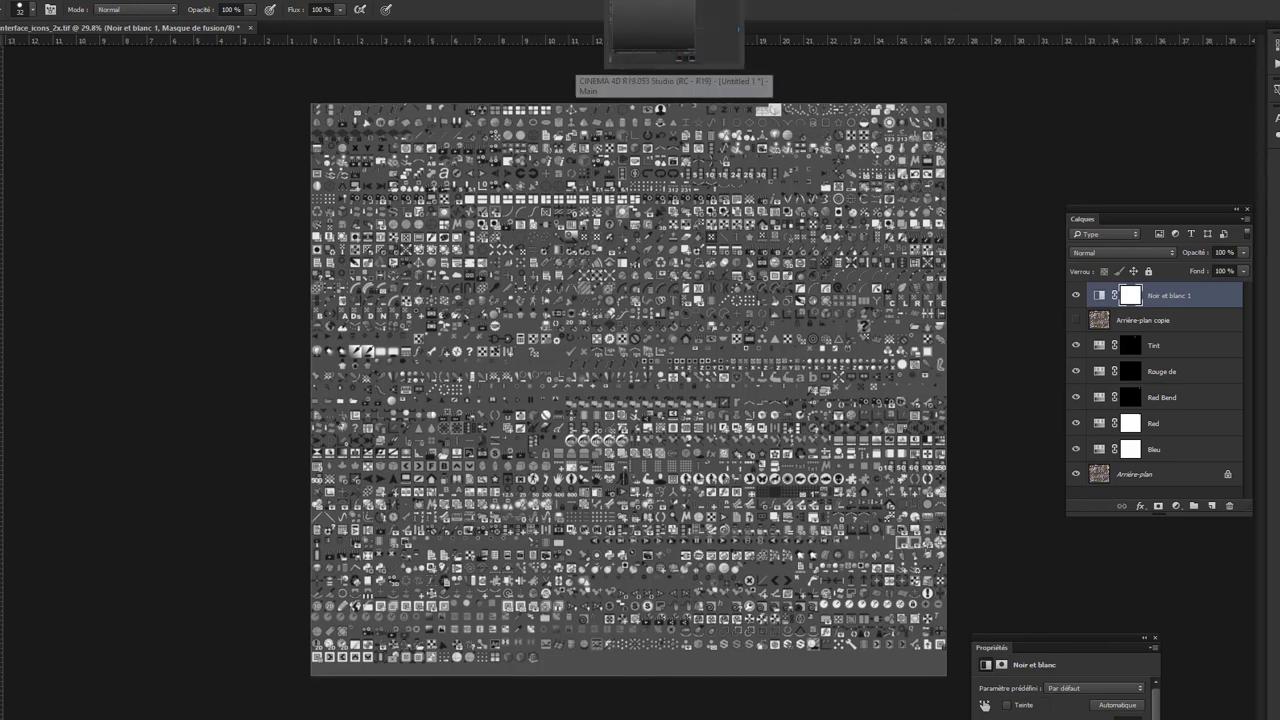
{"action": "left_click", "coordinate": [664, 30]}
- Reset the viewport camera to its default framing
{"action": "left_click", "coordinate": [37, 16]}
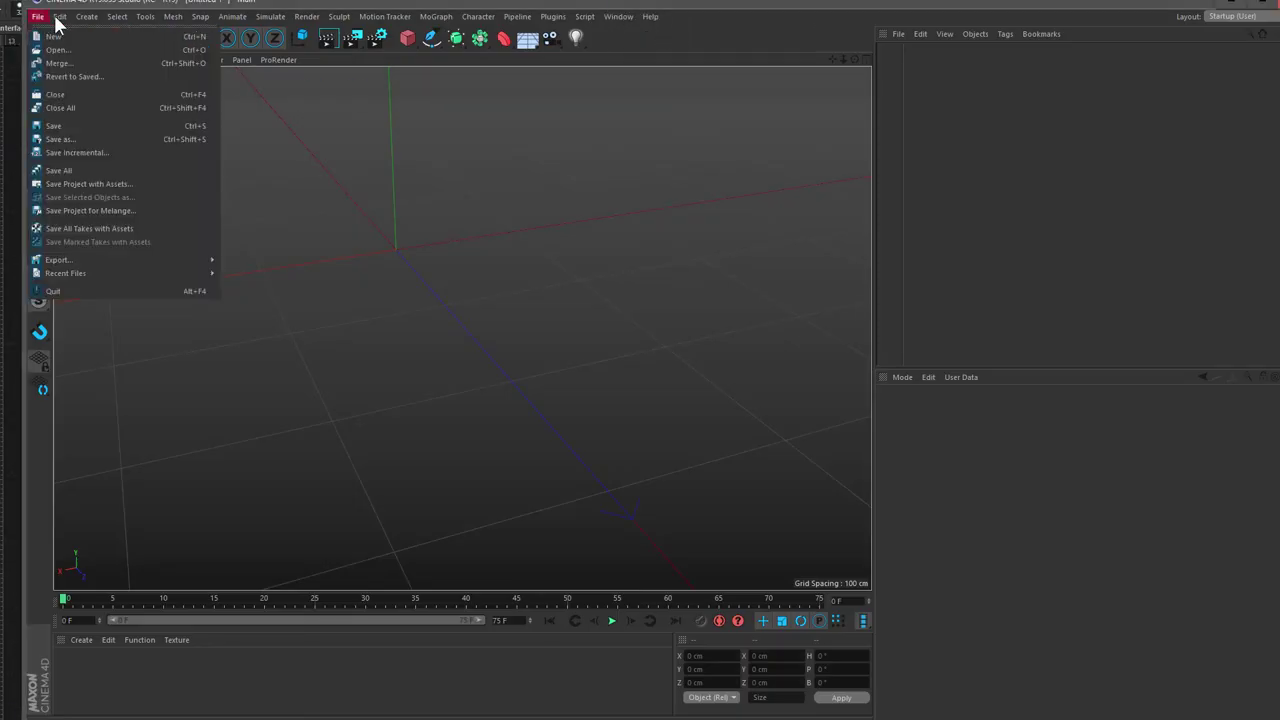
{"action": "left_click", "coordinate": [68, 142]}
{"action": "left_click", "coordinate": [78, 60]}
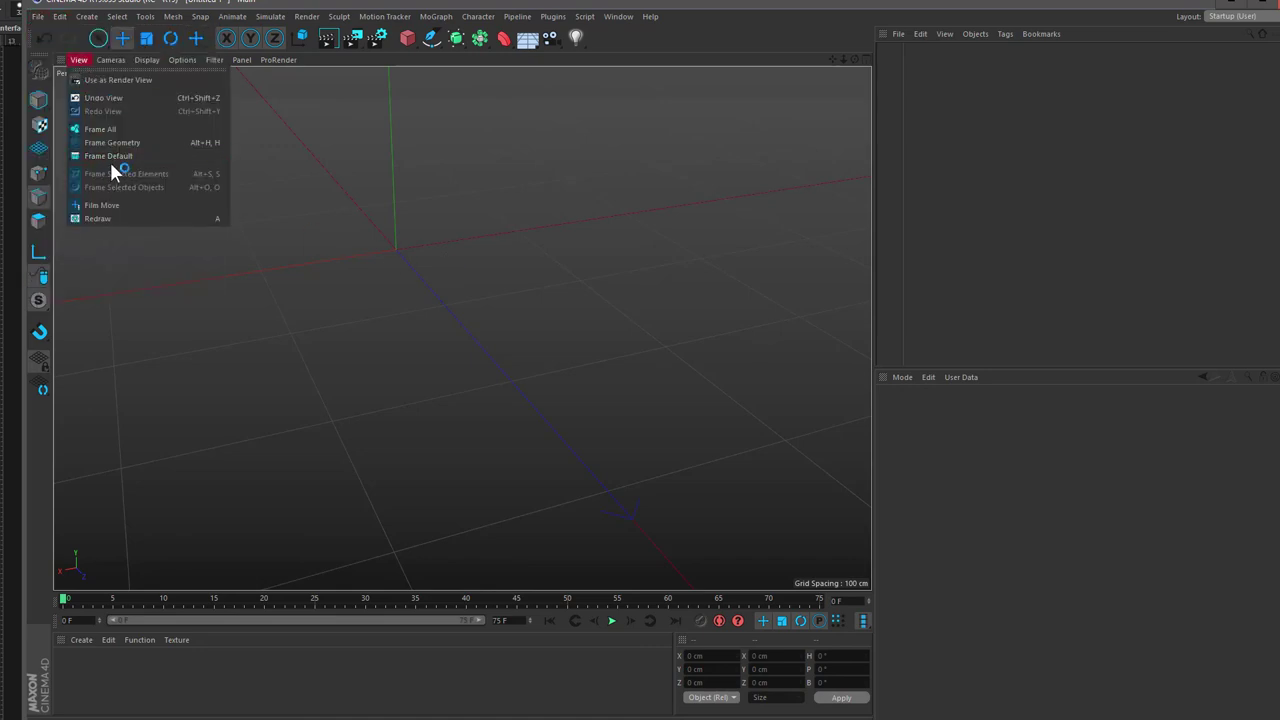
{"action": "left_click", "coordinate": [111, 158]}
- Save the scene as New.c4d in AppData/Roaming/MAXON/Cinema 4D R19_BFE04C39
{"action": "left_click", "coordinate": [45, 22]}
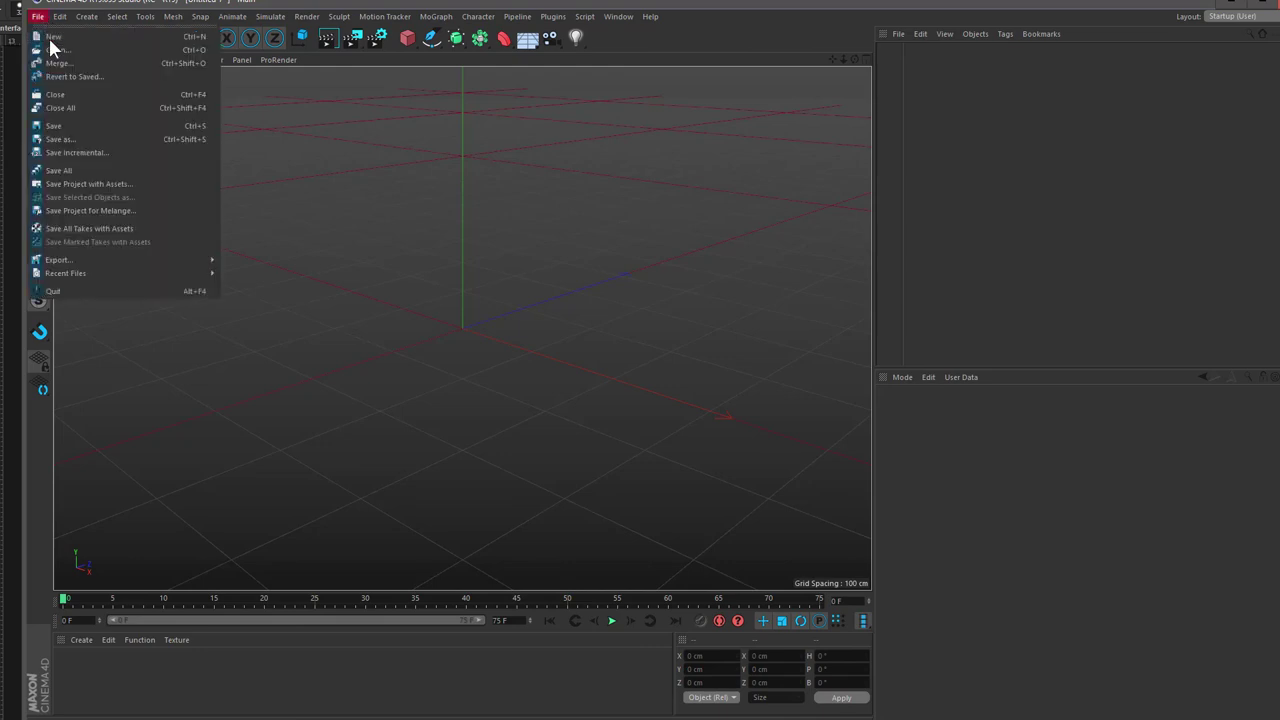
{"action": "left_click", "coordinate": [88, 137]}
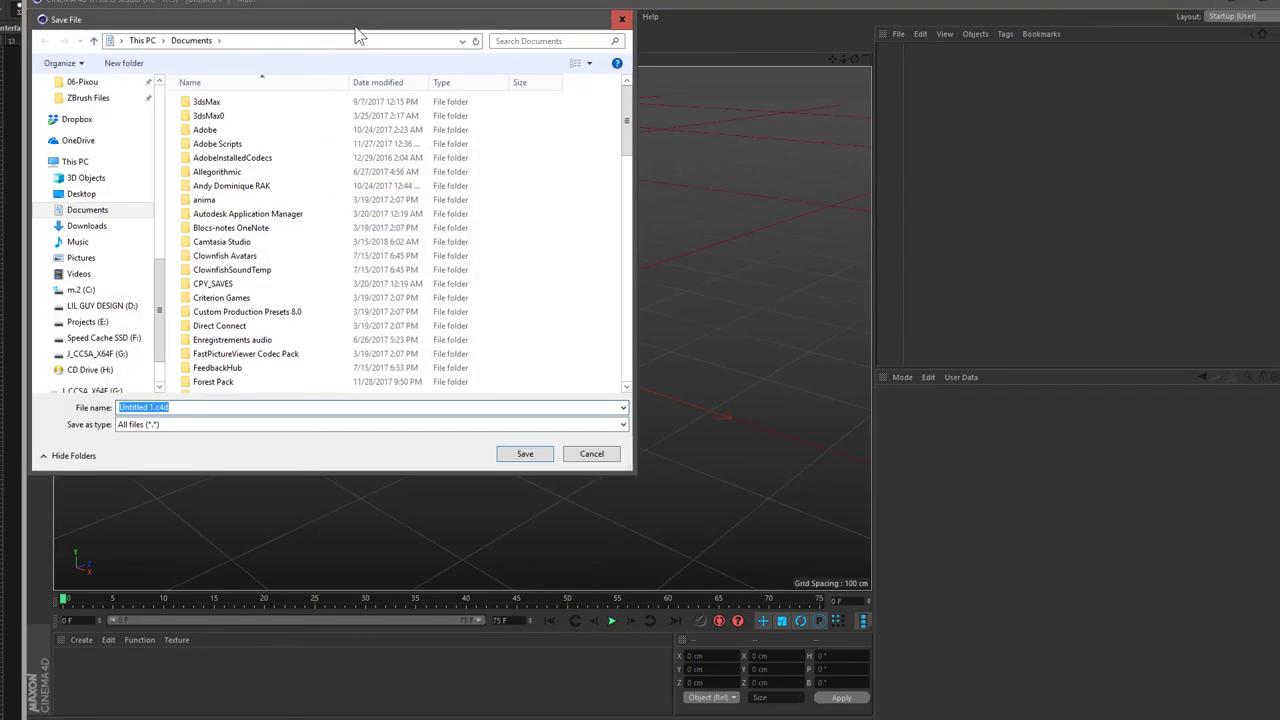
{"action": "mouse_move", "coordinate": [290, 357]}
{"action": "left_mouse_down"}
{"action": "mouse_move", "coordinate": [290, 243]}
{"action": "mouse_move", "coordinate": [275, 200]}
{"action": "left_mouse_up"}
{"action": "left_click", "coordinate": [250, 176]}
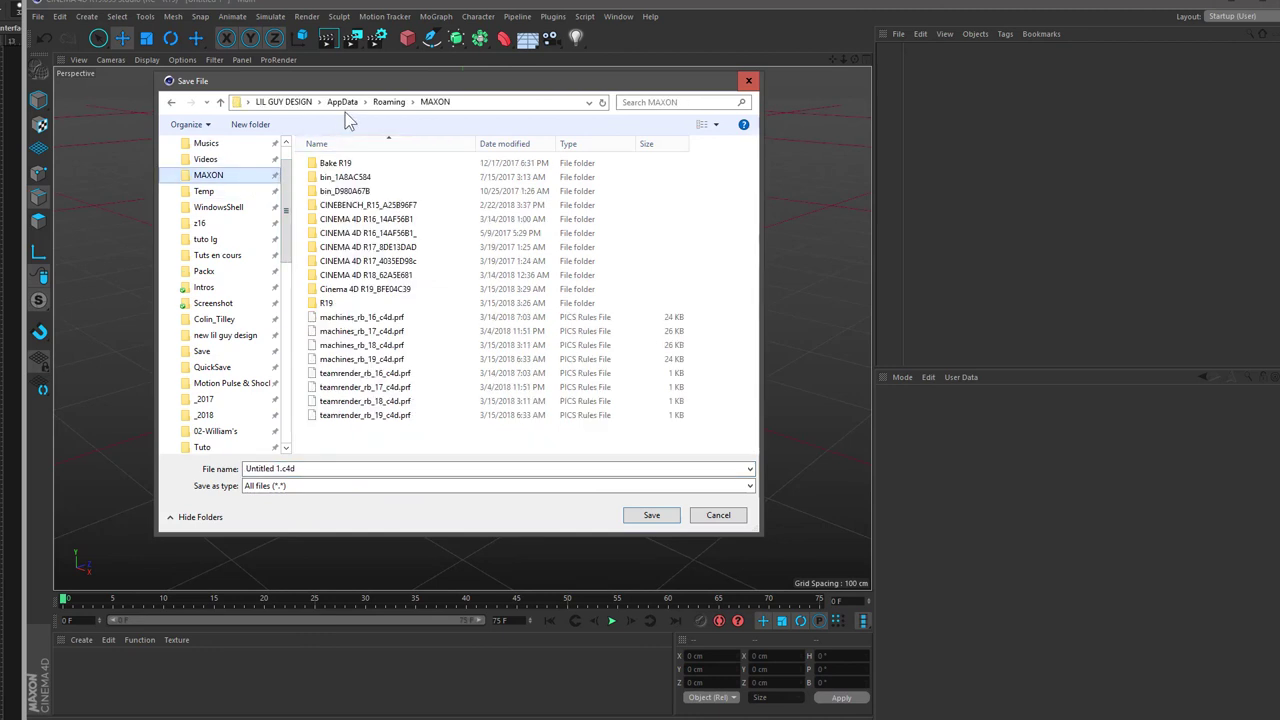
{"action": "double_click", "coordinate": [356, 289]}
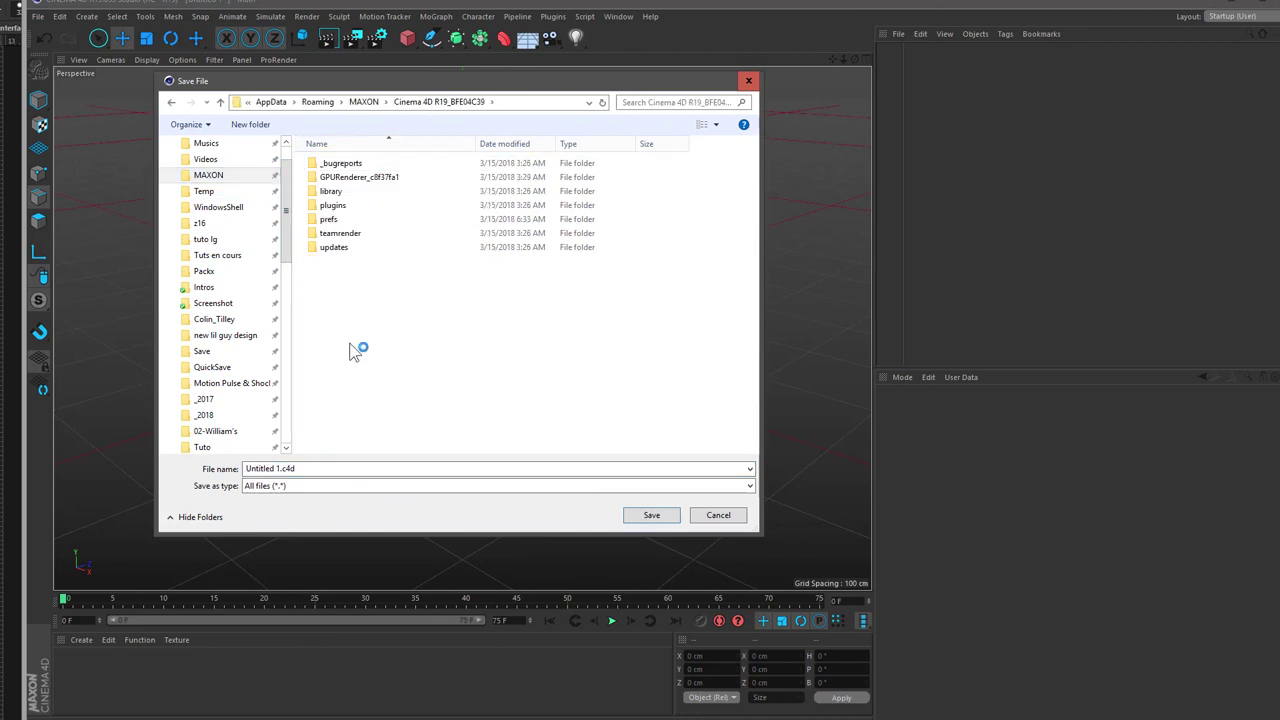
{"action": "left_click", "coordinate": [545, 472]}
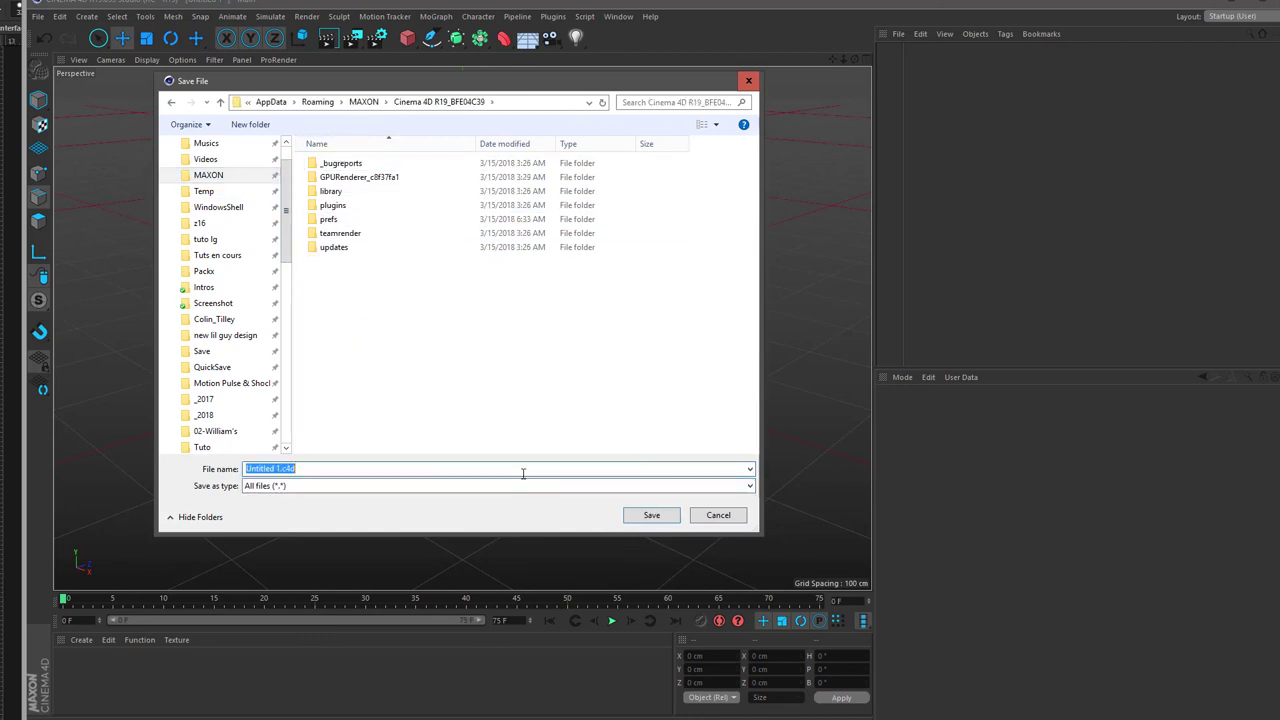
{"action": "type", "text": "Ne"}
{"action": "type", "text": "w"}
{"action": "key", "text": "Return"}
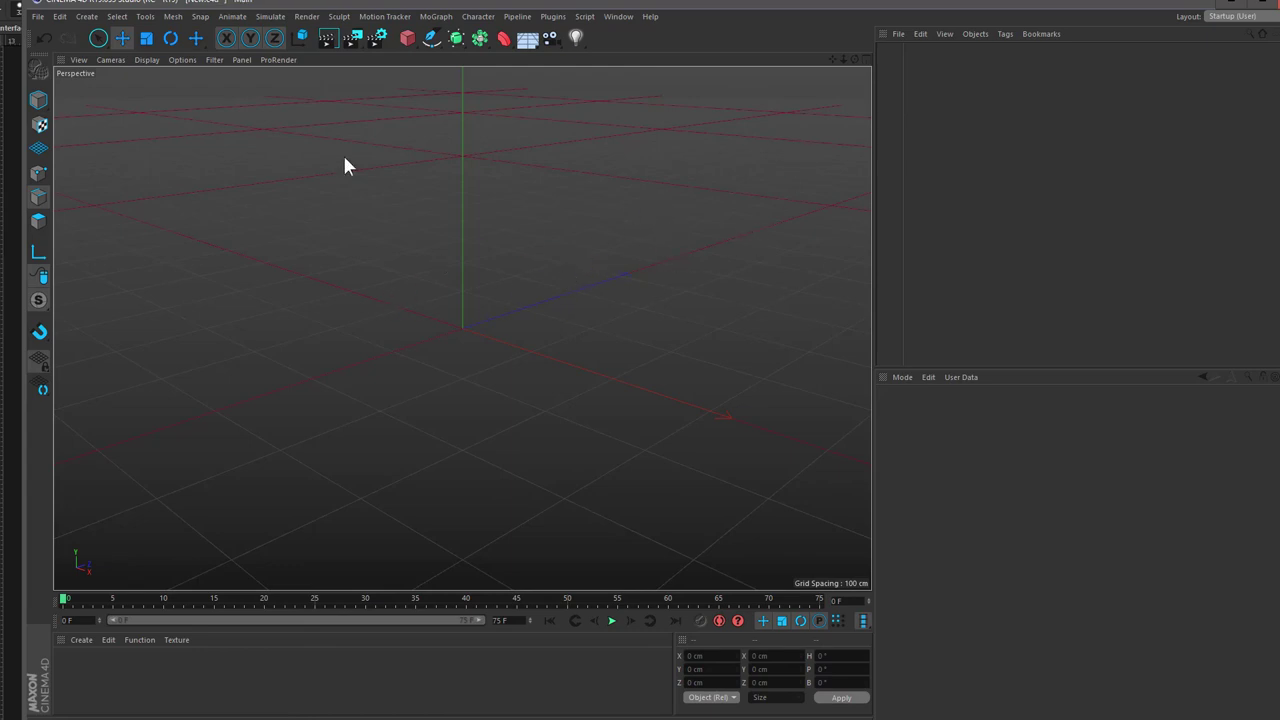
- Start a new scene from the saved New project and add a cube, viewed from above
{"action": "left_click", "coordinate": [37, 16]}
{"action": "left_click", "coordinate": [82, 38]}
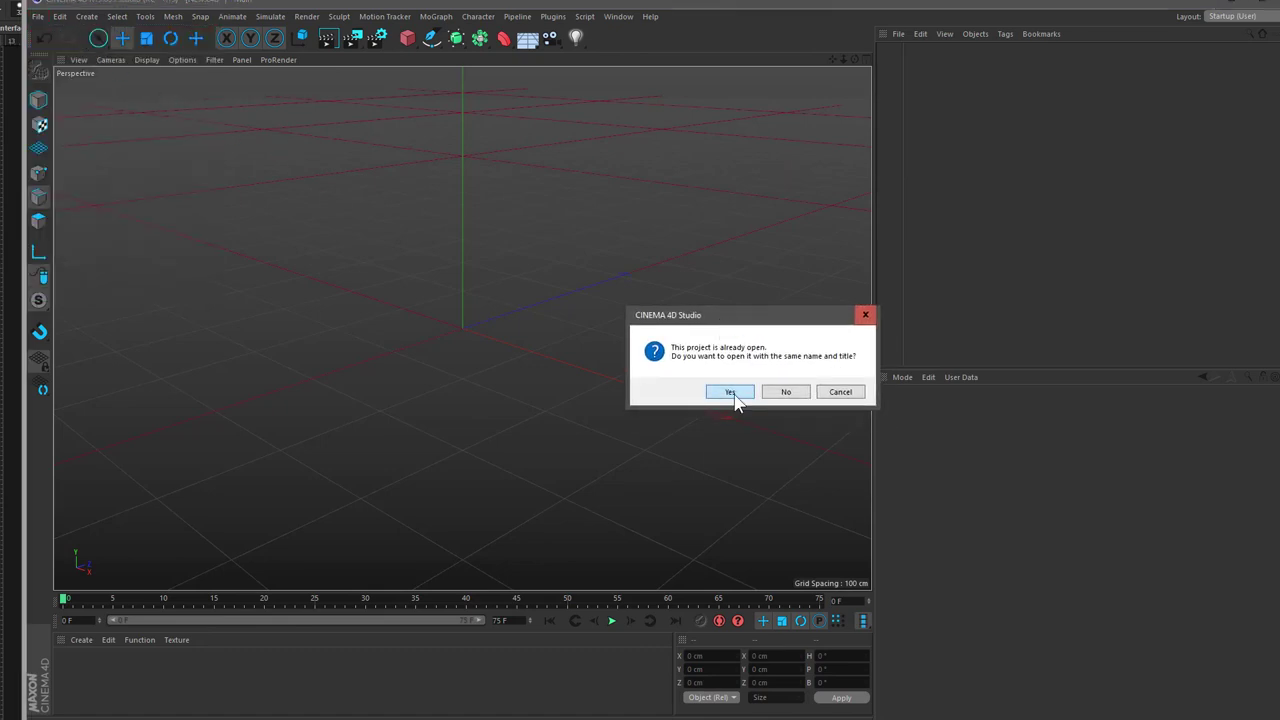
{"action": "left_click", "coordinate": [730, 392]}
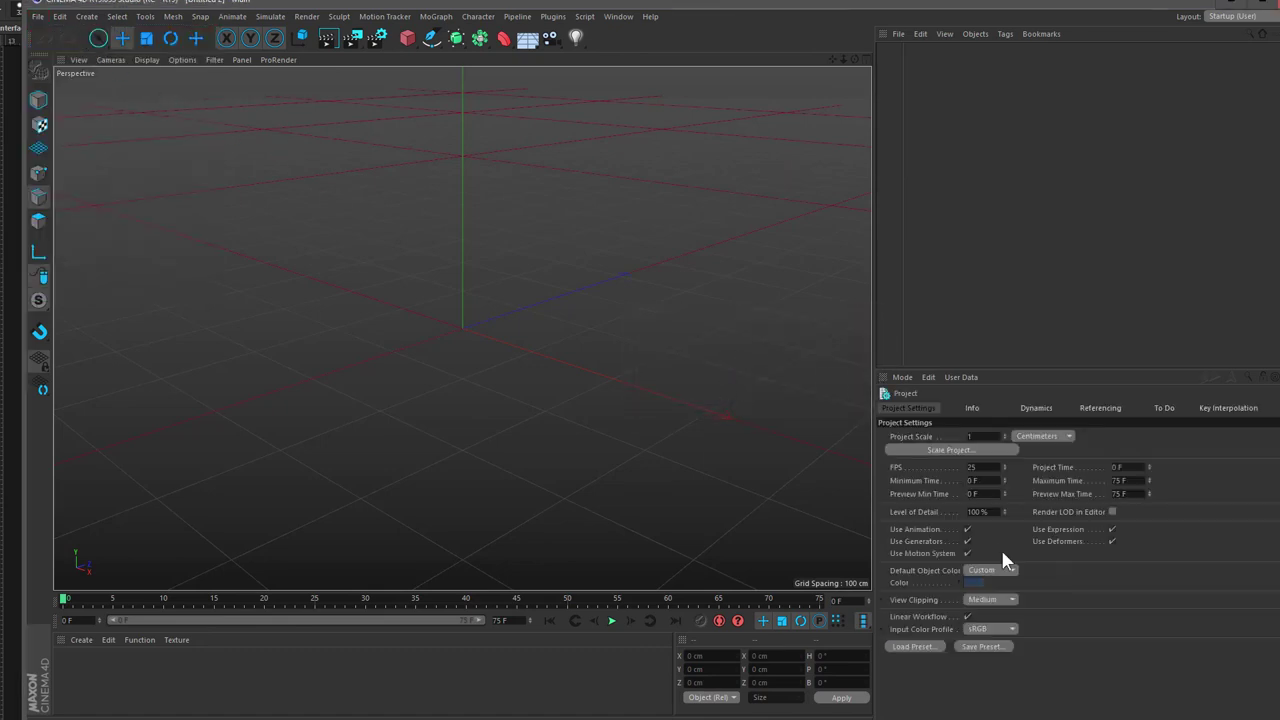
{"action": "left_click", "coordinate": [407, 37]}
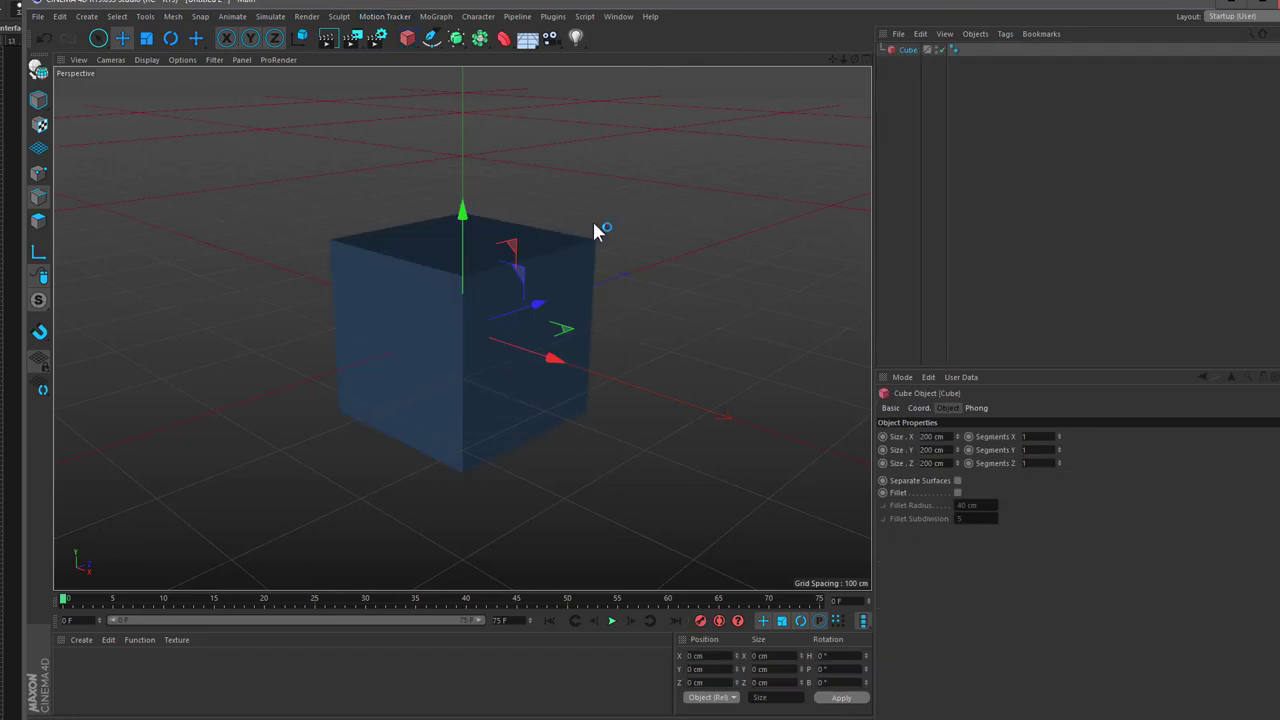
{"action": "left_click_drag", "start_coordinate": [600, 229], "coordinate": [594, 266], "text": "alt"}
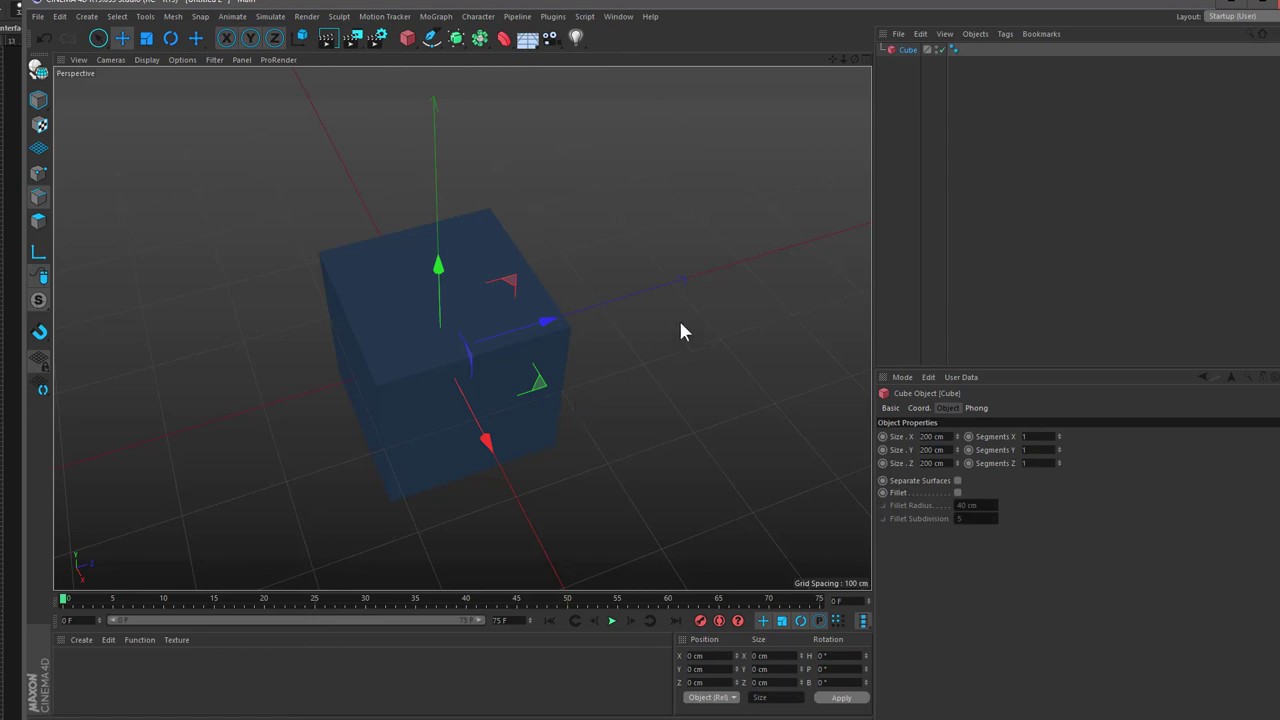
- Review the Project Settings and Render Settings, then close Render Settings
{"action": "key", "text": "ctrl+d"}
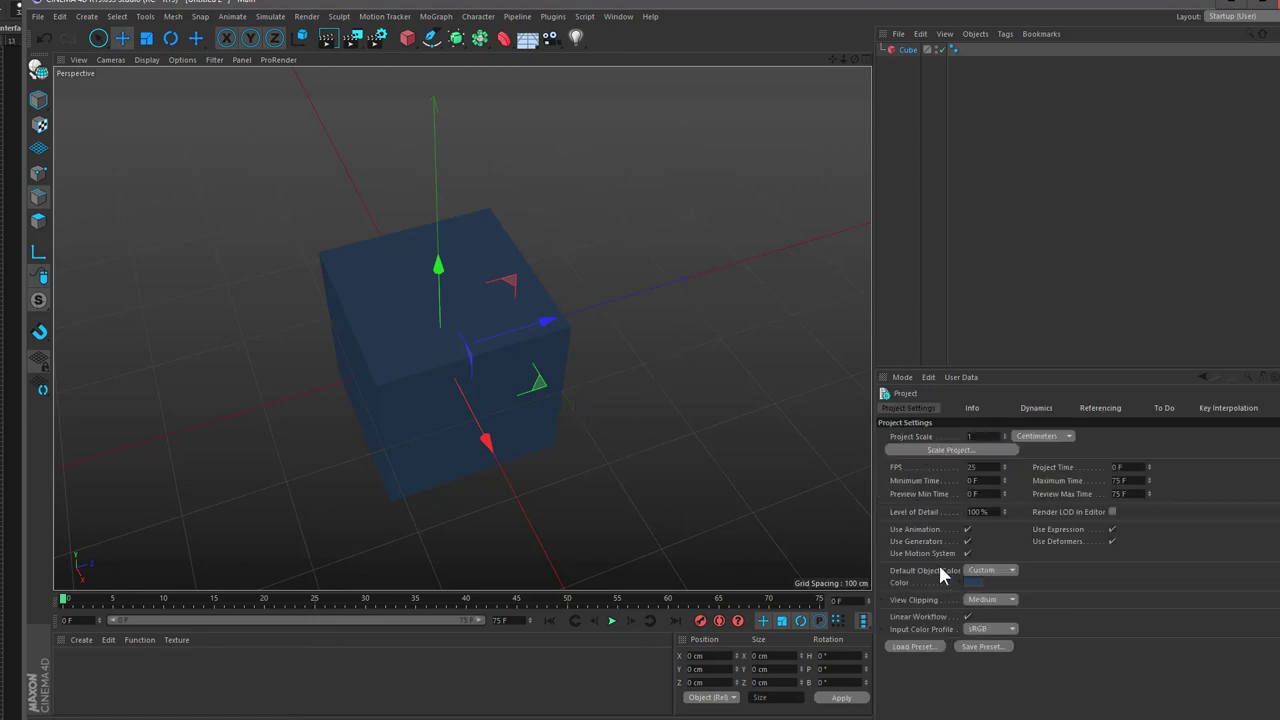
{"action": "left_click", "coordinate": [378, 41]}
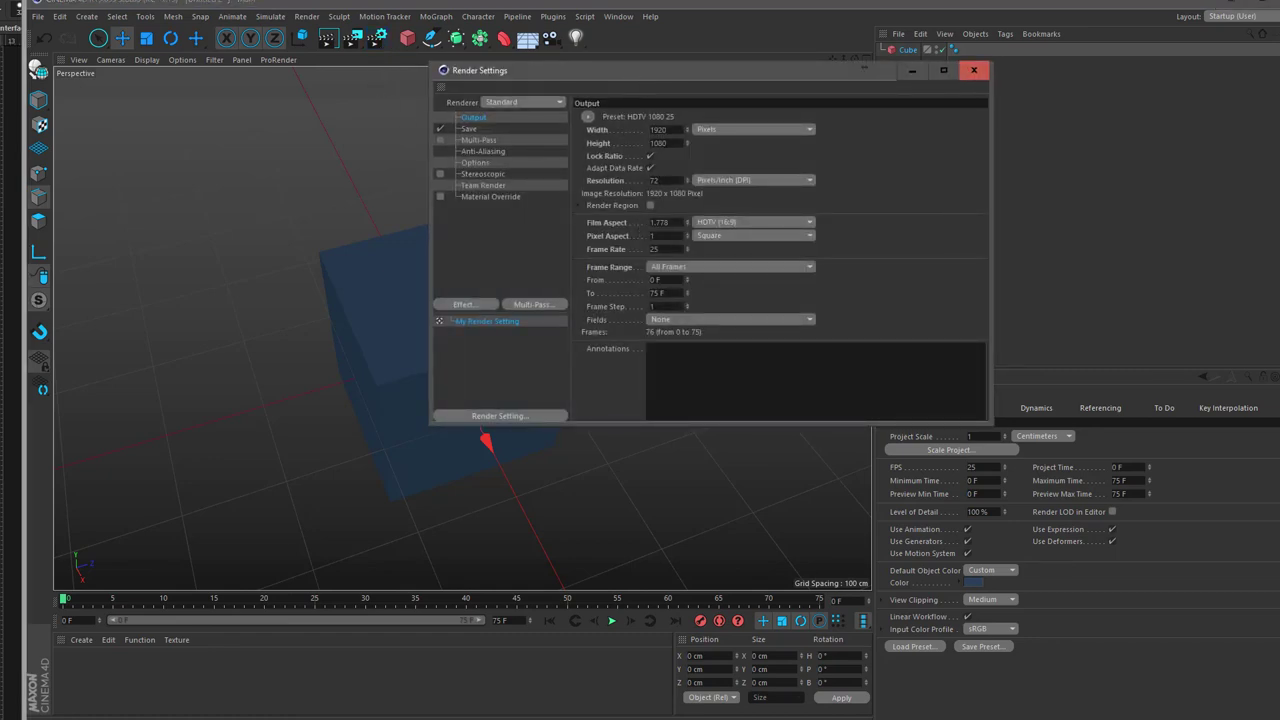
{"action": "left_click", "coordinate": [975, 70]}
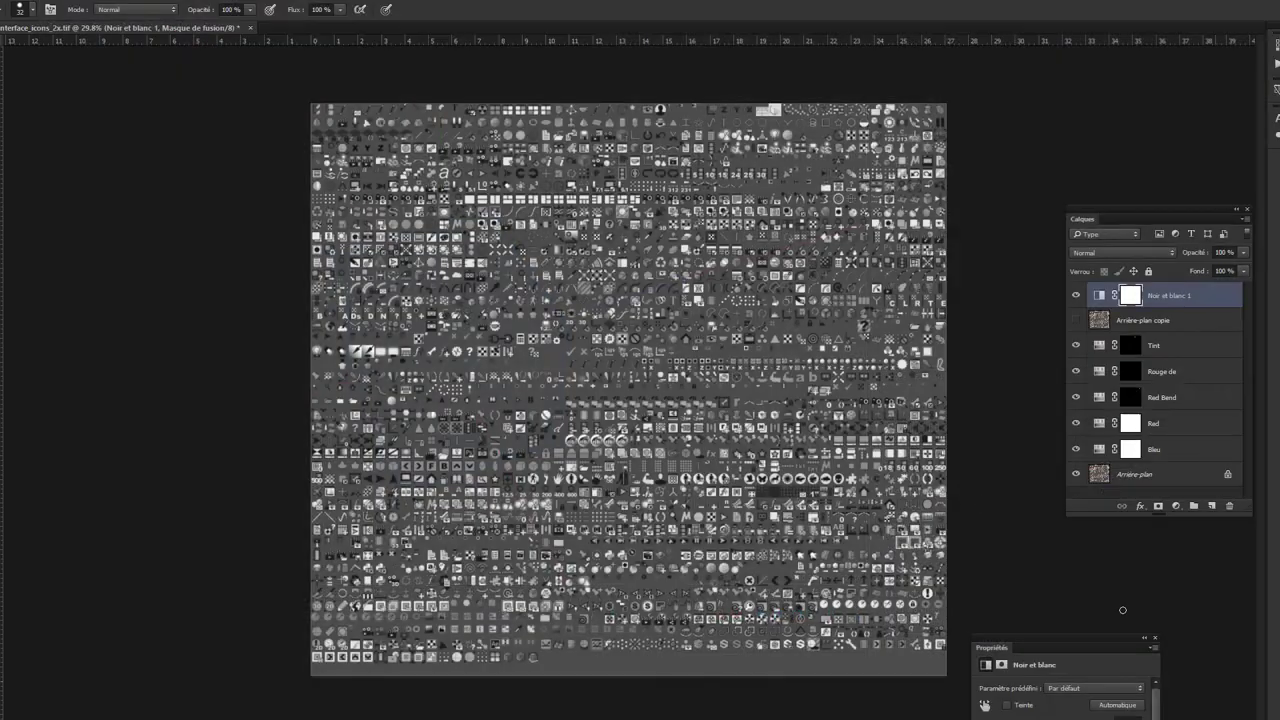
- Open a new File Explorer window and go into MAXON's Cinema 4D R19_BFE04C39 folder
{"action": "key", "text": "alt+Tab"}
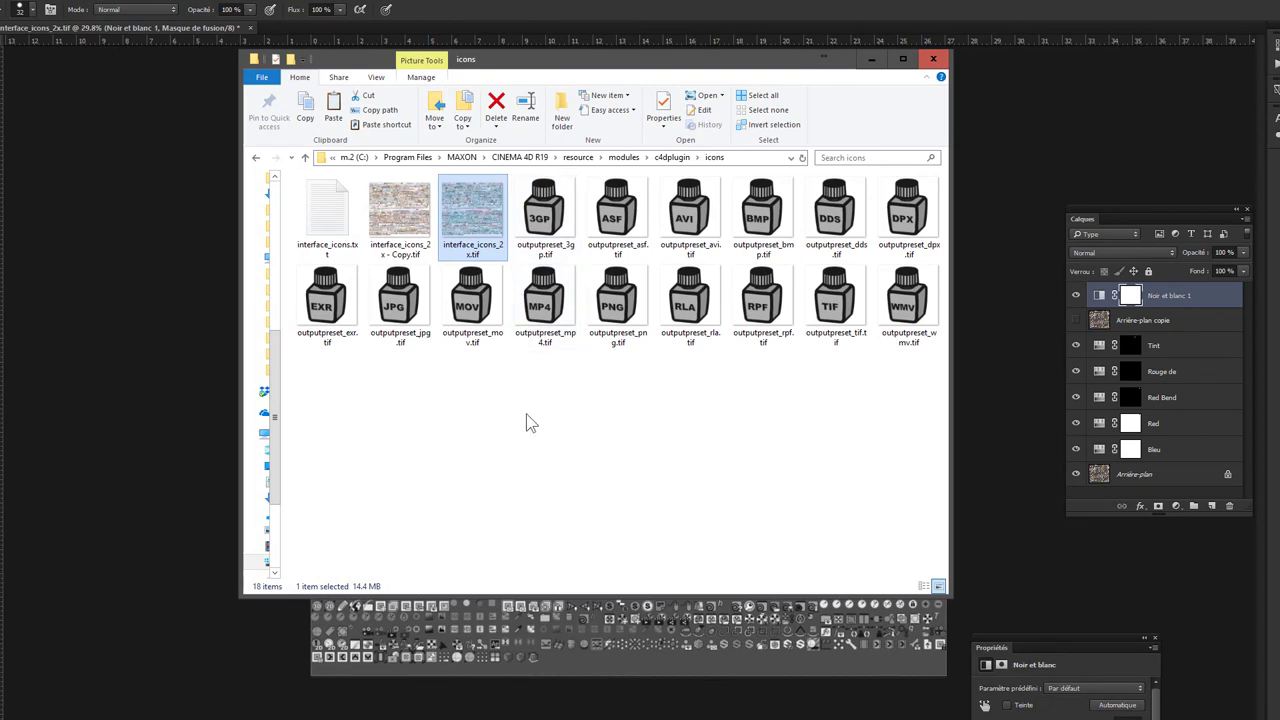
{"action": "mouse_move", "coordinate": [543, 295]}
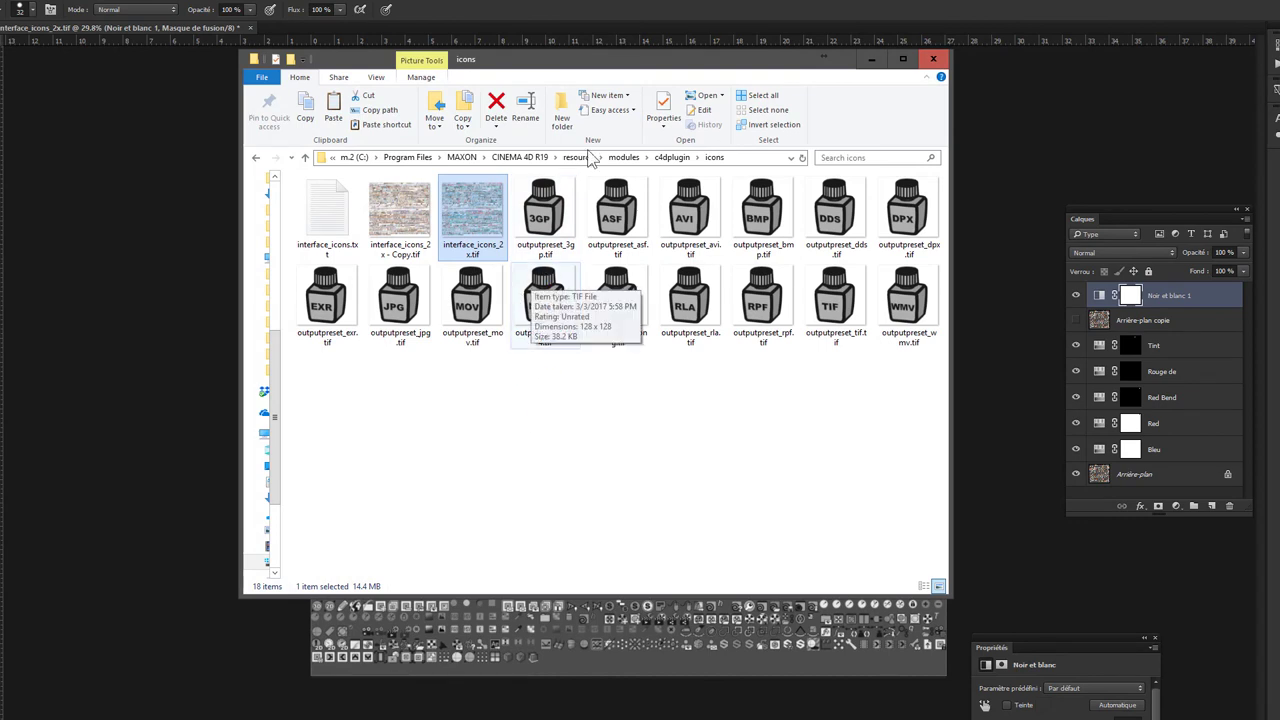
{"action": "mouse_move", "coordinate": [472, 215]}
{"action": "left_mouse_down"}
{"action": "mouse_move", "coordinate": [465, 156]}
{"action": "mouse_move", "coordinate": [525, 162]}
{"action": "left_mouse_up"}
{"action": "right_click", "coordinate": [423, 2]}
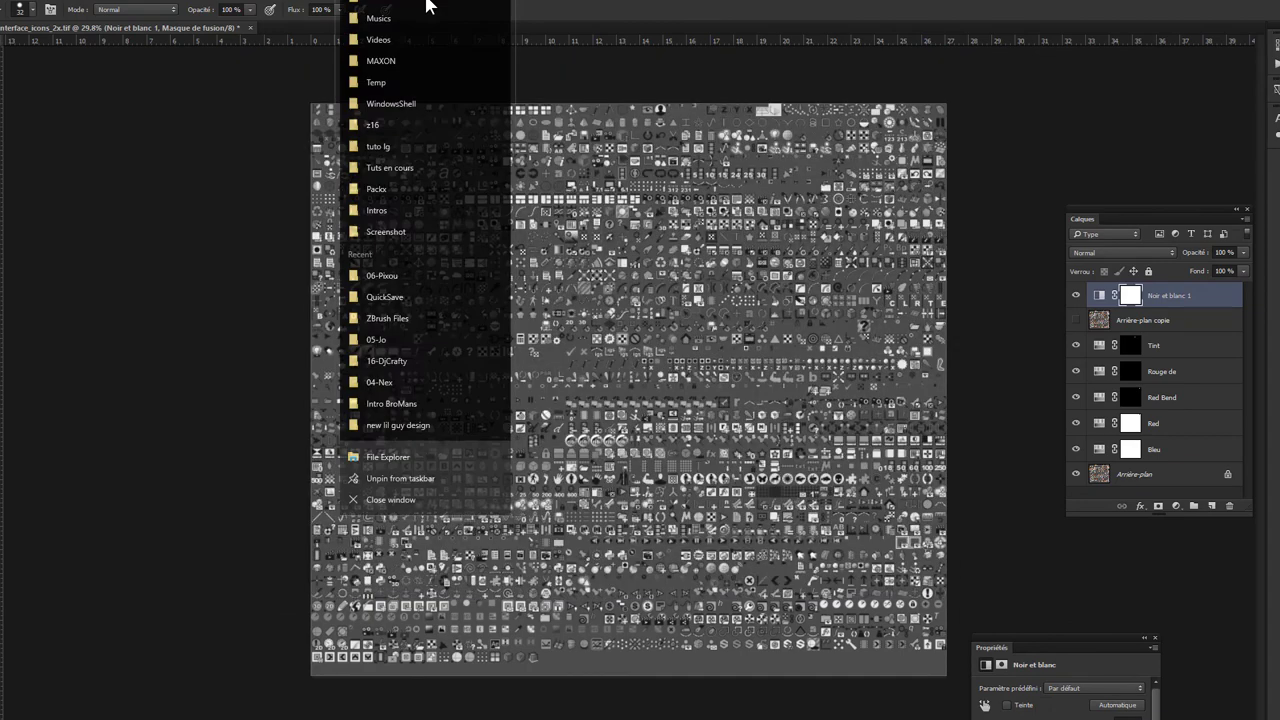
{"action": "left_click", "coordinate": [414, 481]}
{"action": "double_click", "coordinate": [560, 286]}
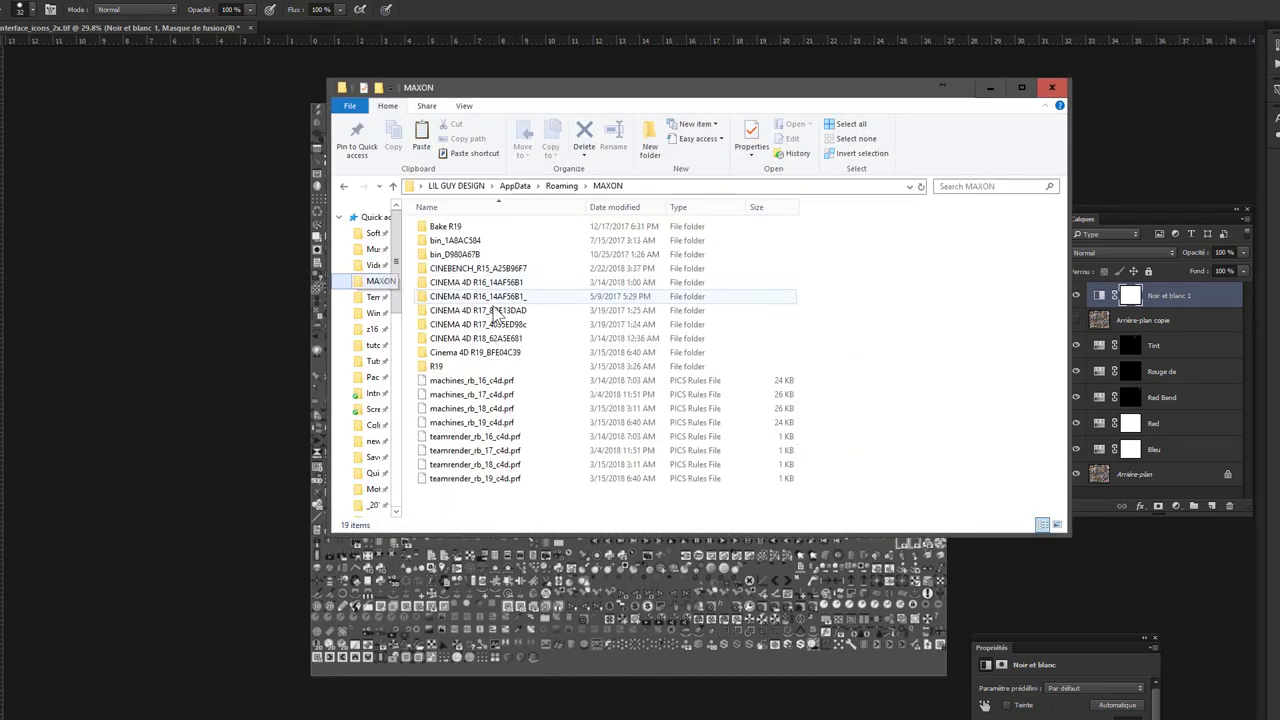
{"action": "left_click", "coordinate": [463, 353]}
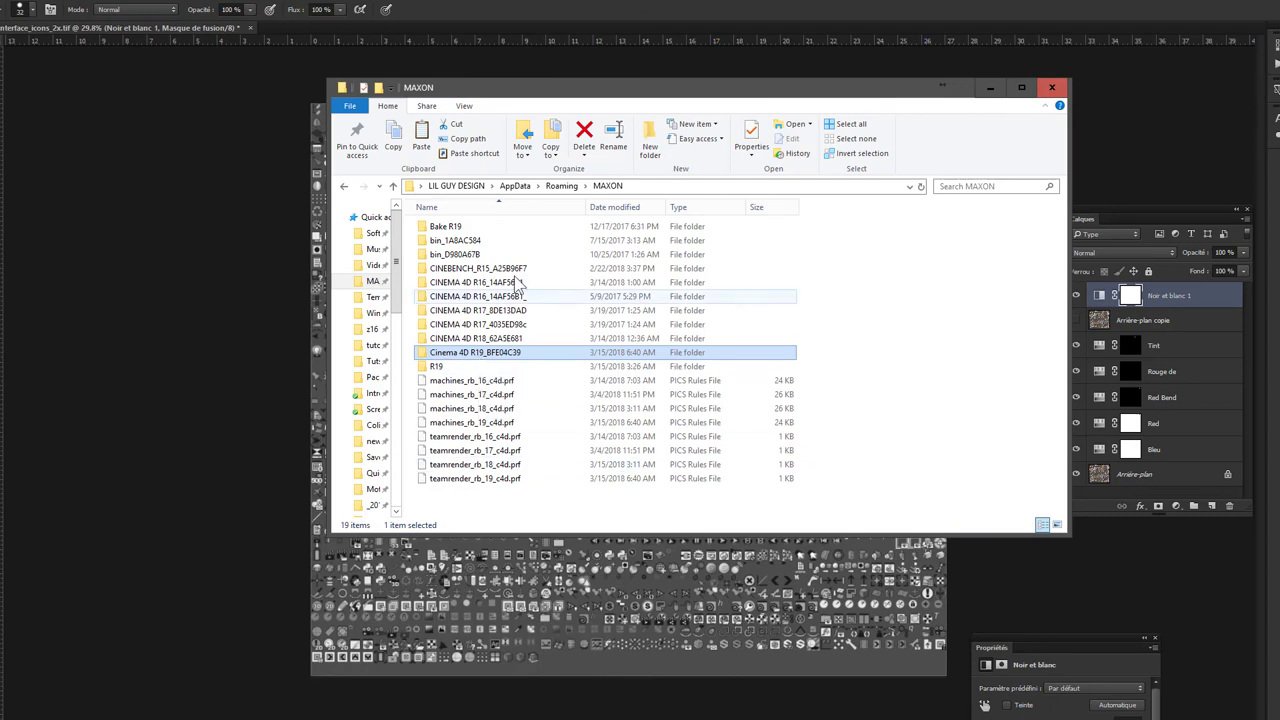
{"action": "double_click", "coordinate": [527, 350]}
- Look through the plugins, library and scripts subfolders, then return to Cinema 4D R19_BFE04C39
{"action": "double_click", "coordinate": [493, 269]}
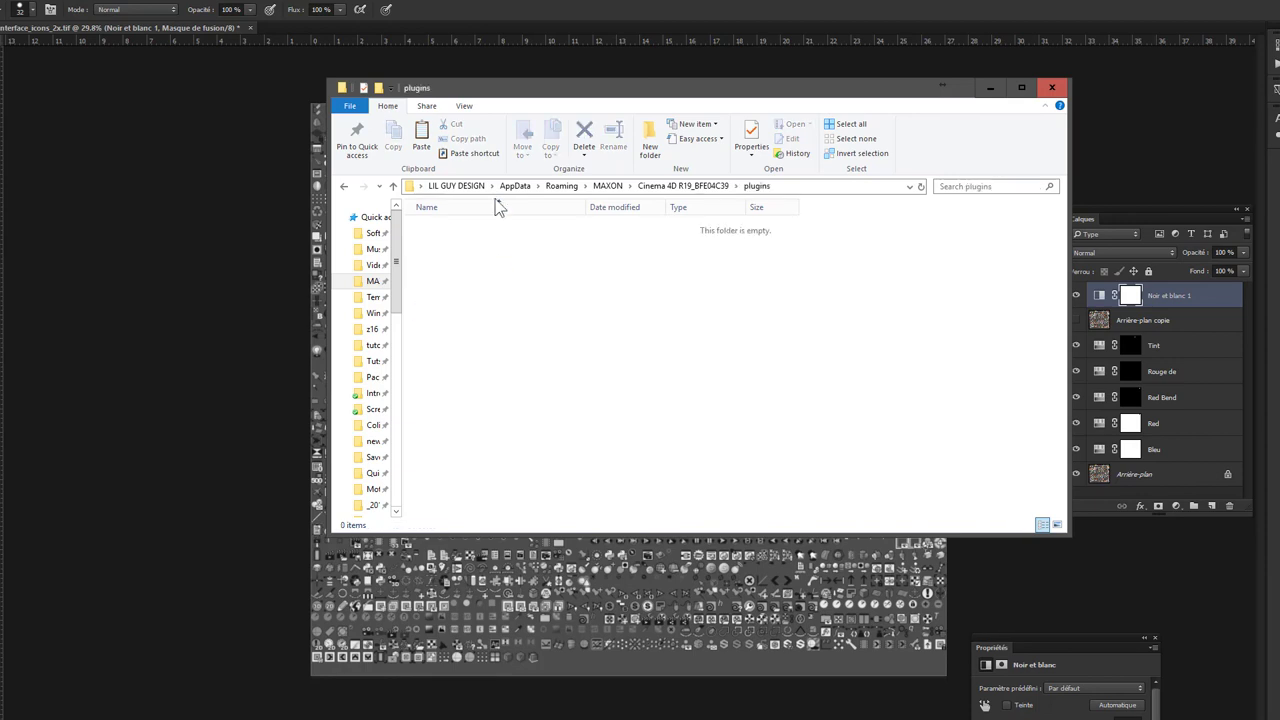
{"action": "left_click", "coordinate": [683, 186]}
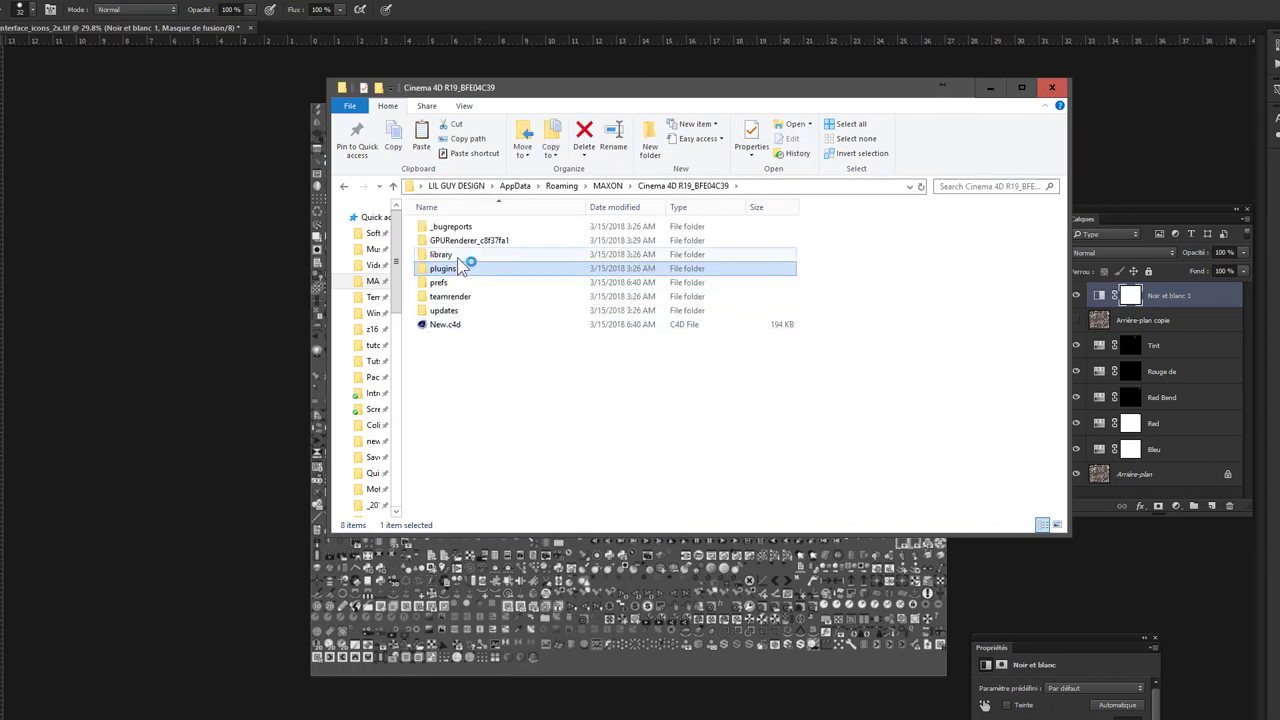
{"action": "double_click", "coordinate": [442, 255]}
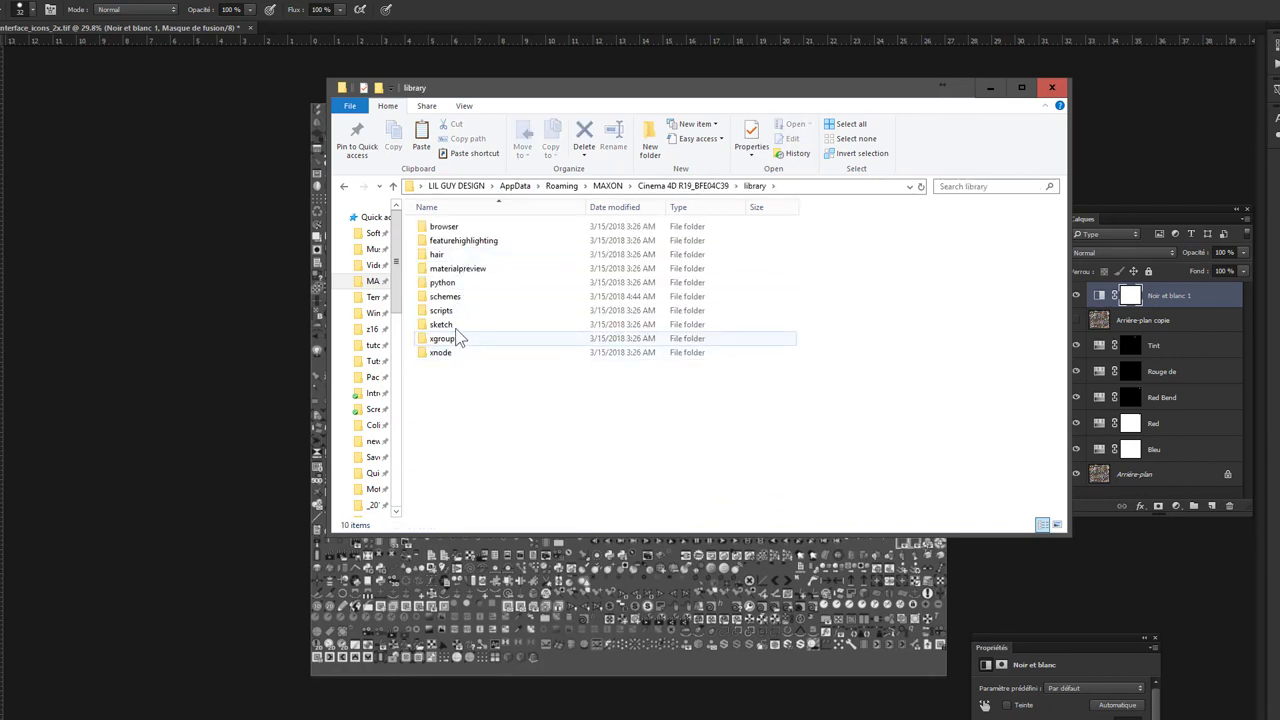
{"action": "double_click", "coordinate": [448, 311]}
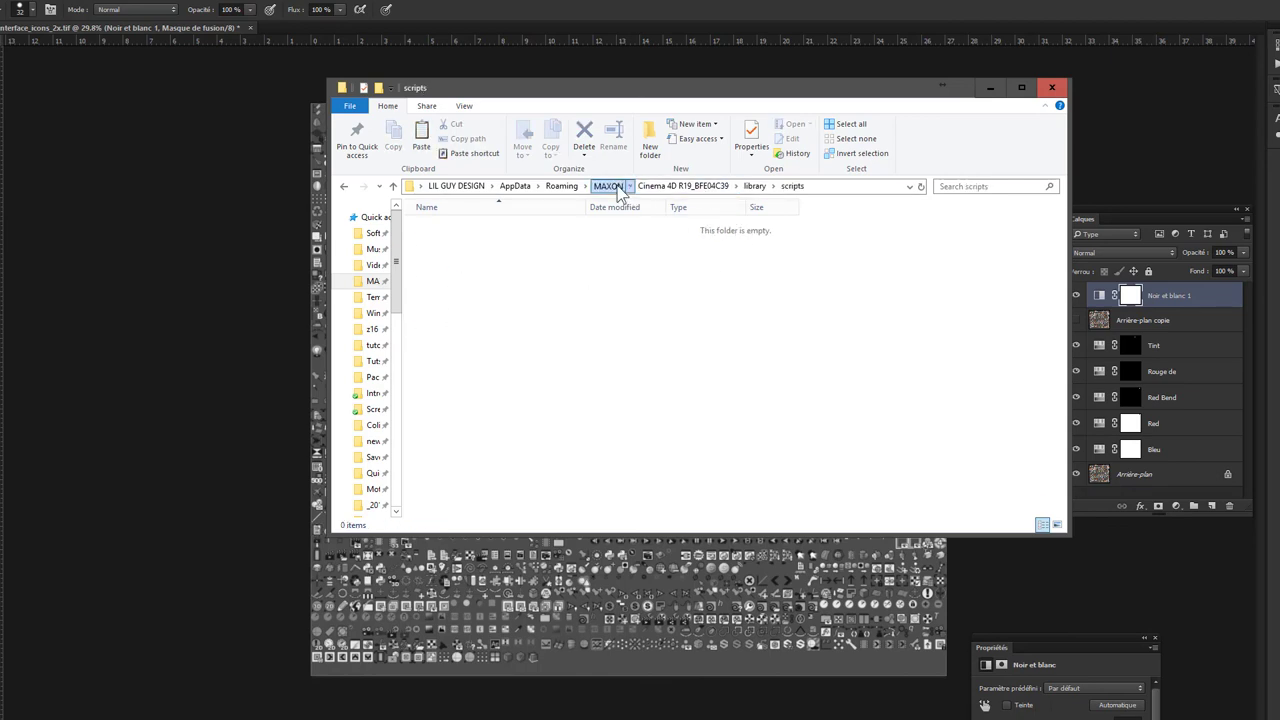
{"action": "left_click", "coordinate": [607, 186]}
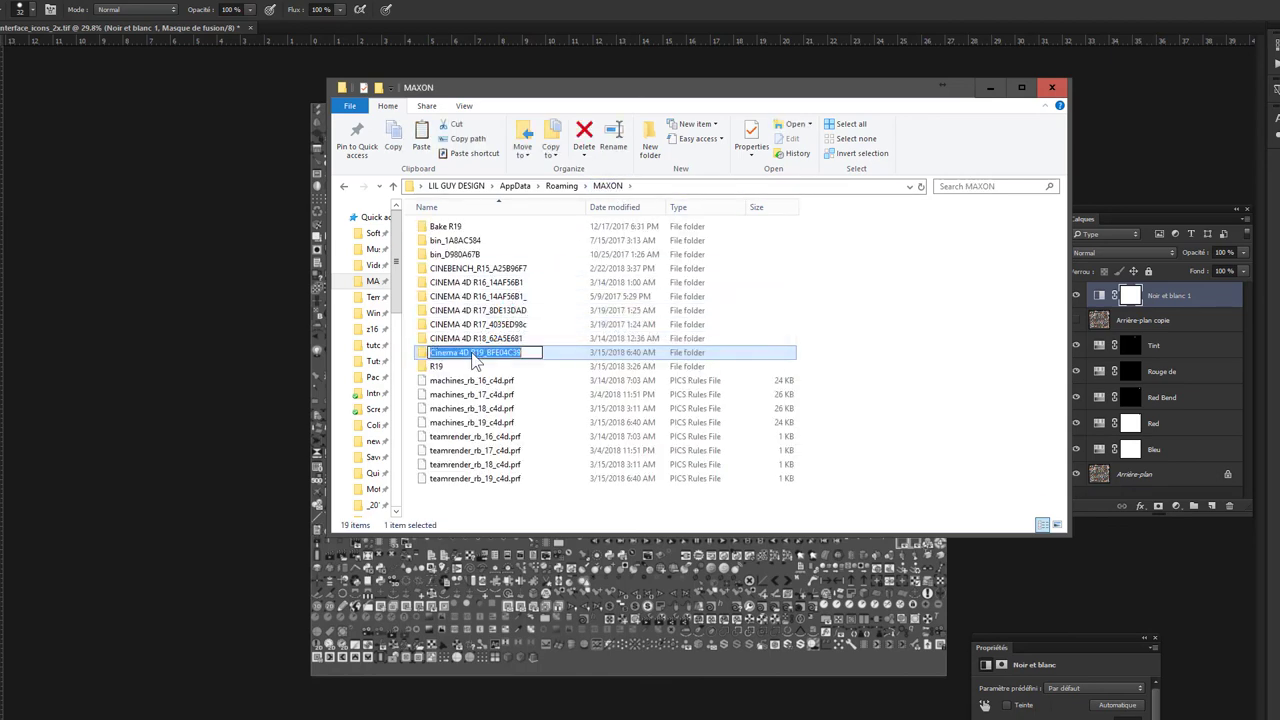
{"action": "left_click", "coordinate": [848, 338]}
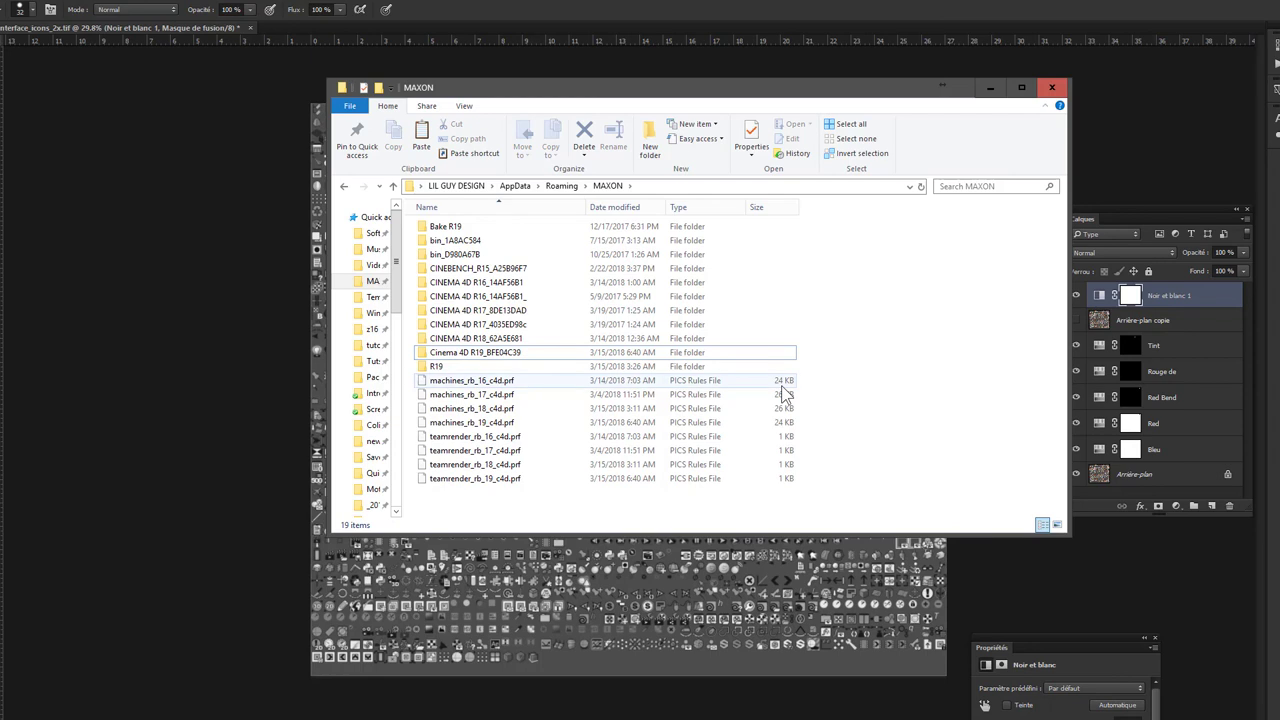
{"action": "double_click", "coordinate": [521, 352]}
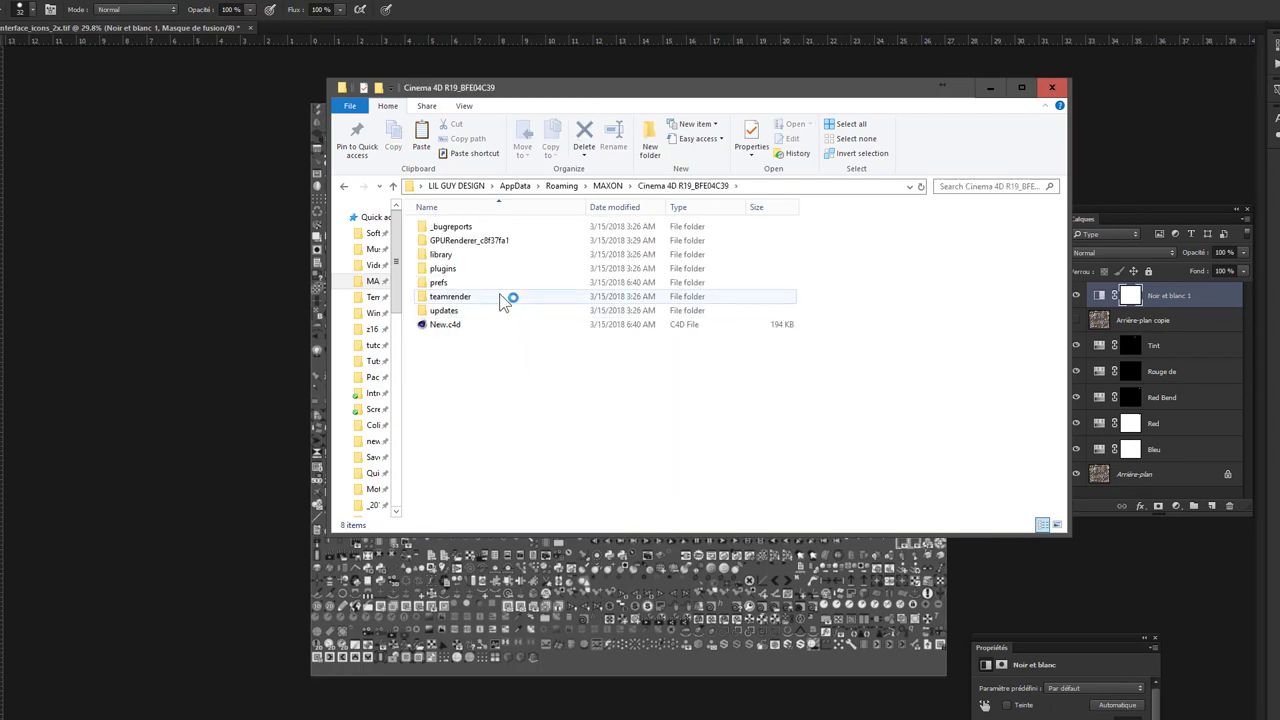
- Open the prefs folder and select the files from c4d_scheme.prf to template.prf
{"action": "double_click", "coordinate": [478, 282]}
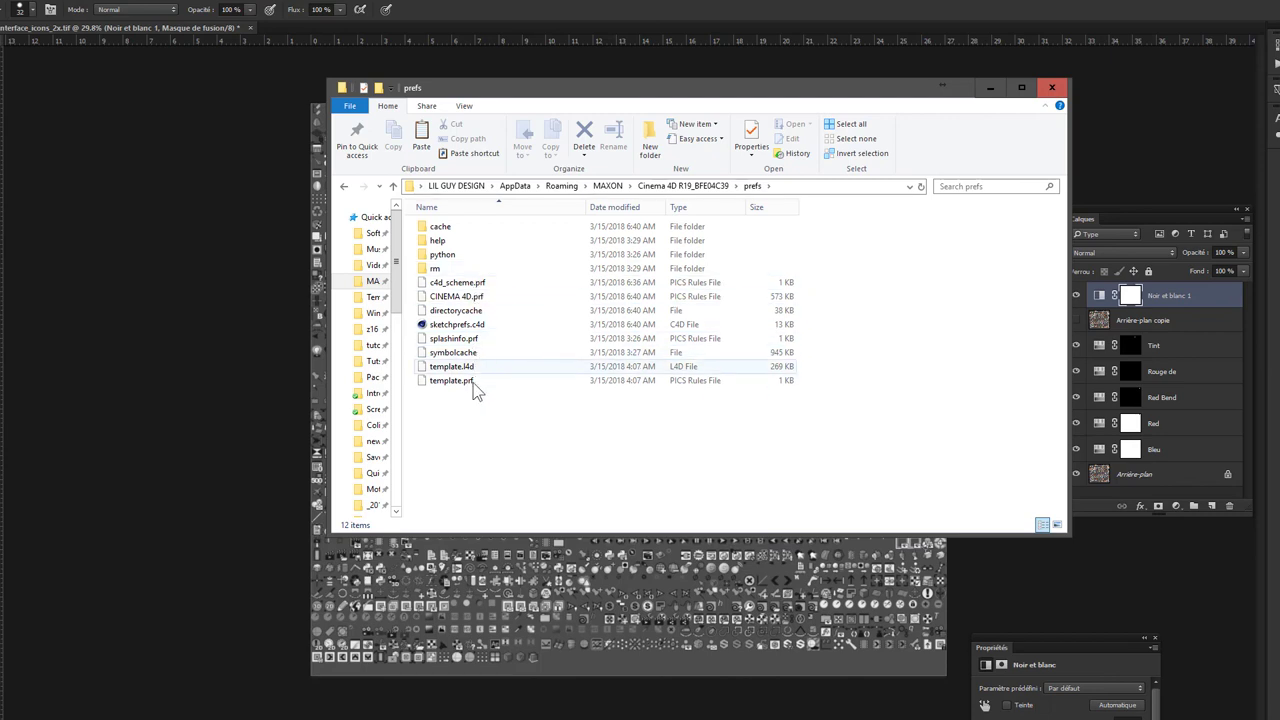
{"action": "left_click_drag", "start_coordinate": [482, 428], "coordinate": [480, 306]}
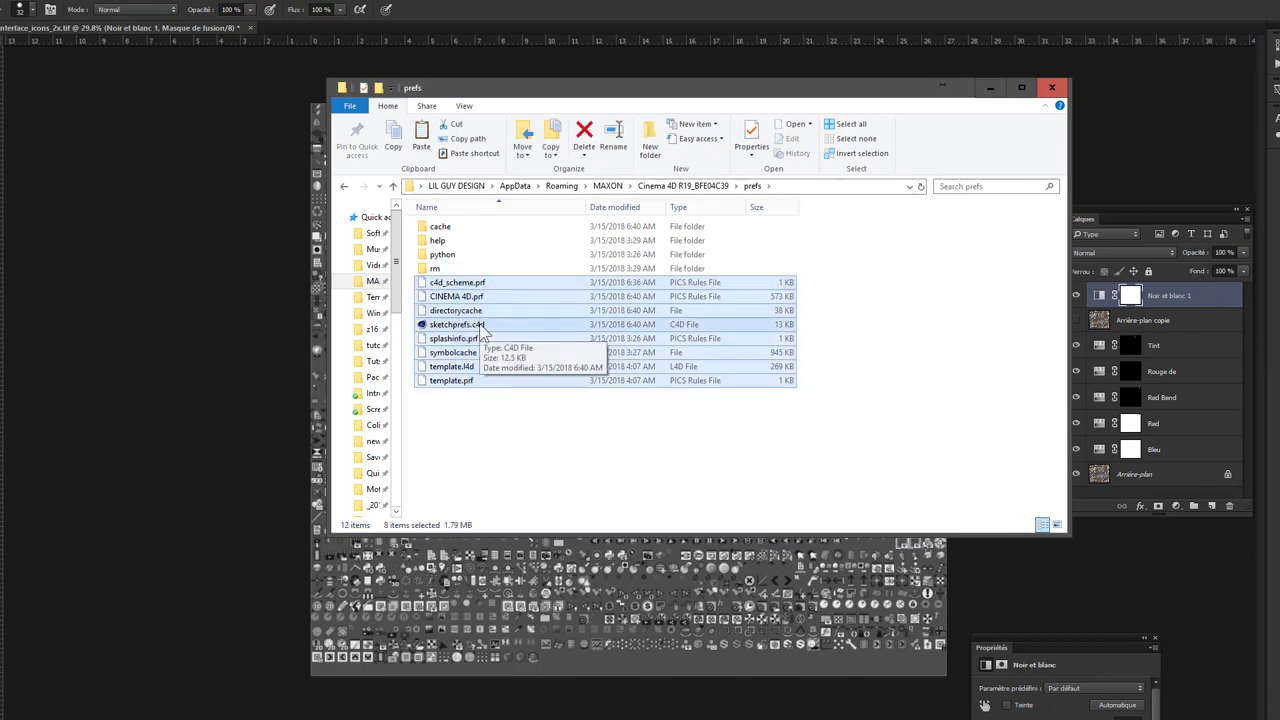
{"action": "left_click_drag", "start_coordinate": [482, 438], "coordinate": [480, 290]}
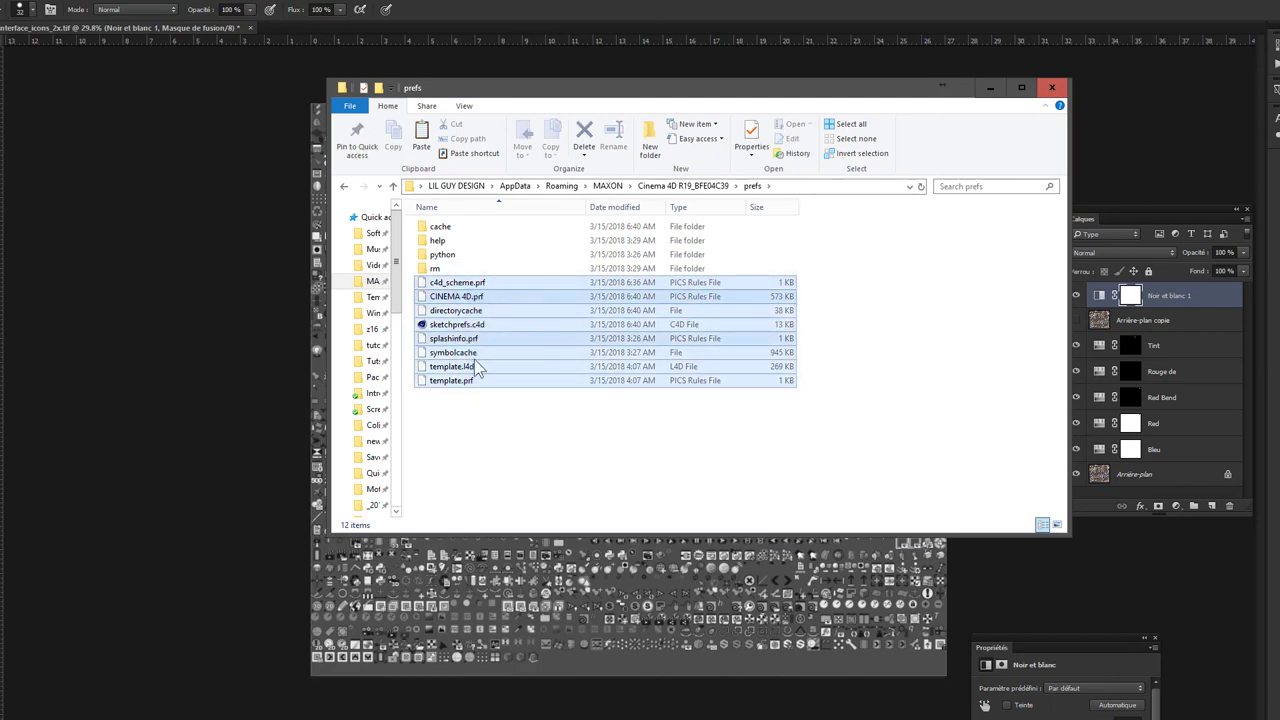
{"action": "left_click", "coordinate": [663, 238]}
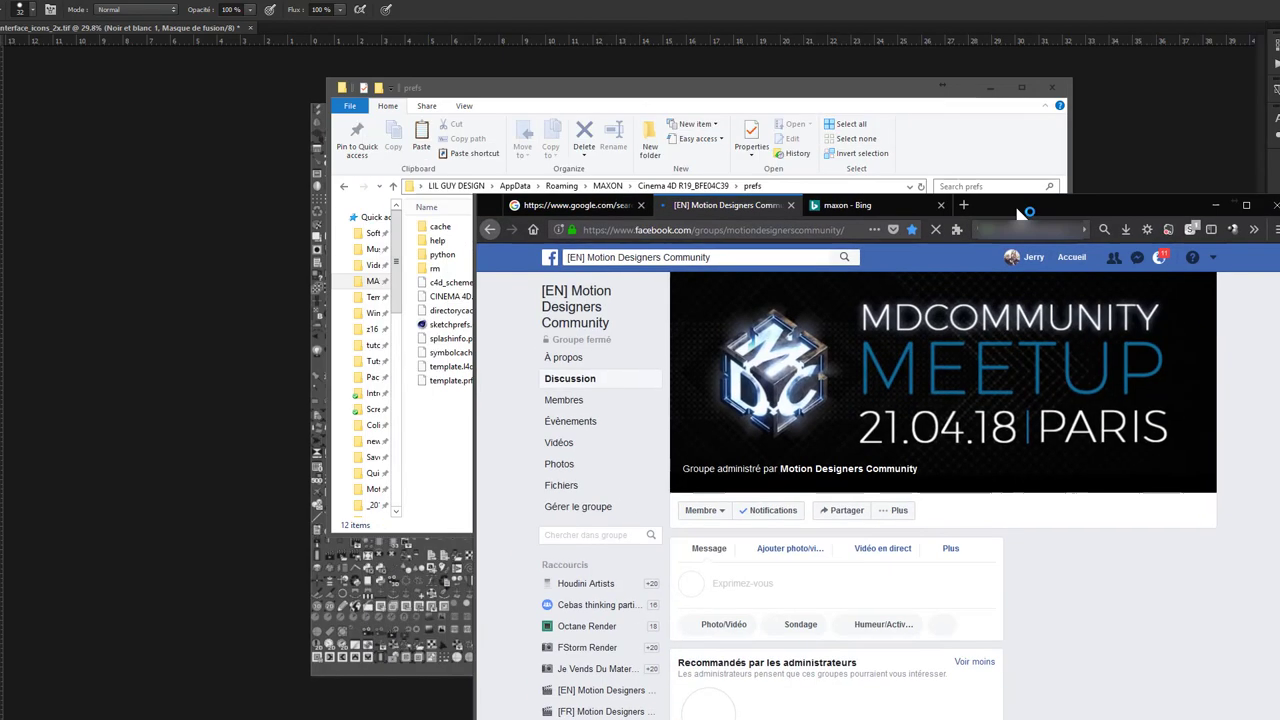
- Check the Facebook notifications on the group page, then close the list
{"action": "mouse_move", "coordinate": [1020, 204]}
{"action": "left_mouse_down"}
{"action": "mouse_move", "coordinate": [860, 115]}
{"action": "mouse_move", "coordinate": [821, 66]}
{"action": "mouse_move", "coordinate": [900, 23]}
{"action": "mouse_move", "coordinate": [912, 0]}
{"action": "left_mouse_up"}
{"action": "scroll", "coordinate": [792, 407], "scroll_direction": "down", "scroll_amount": 5}
{"action": "scroll", "coordinate": [792, 407], "scroll_direction": "down", "scroll_amount": 1}
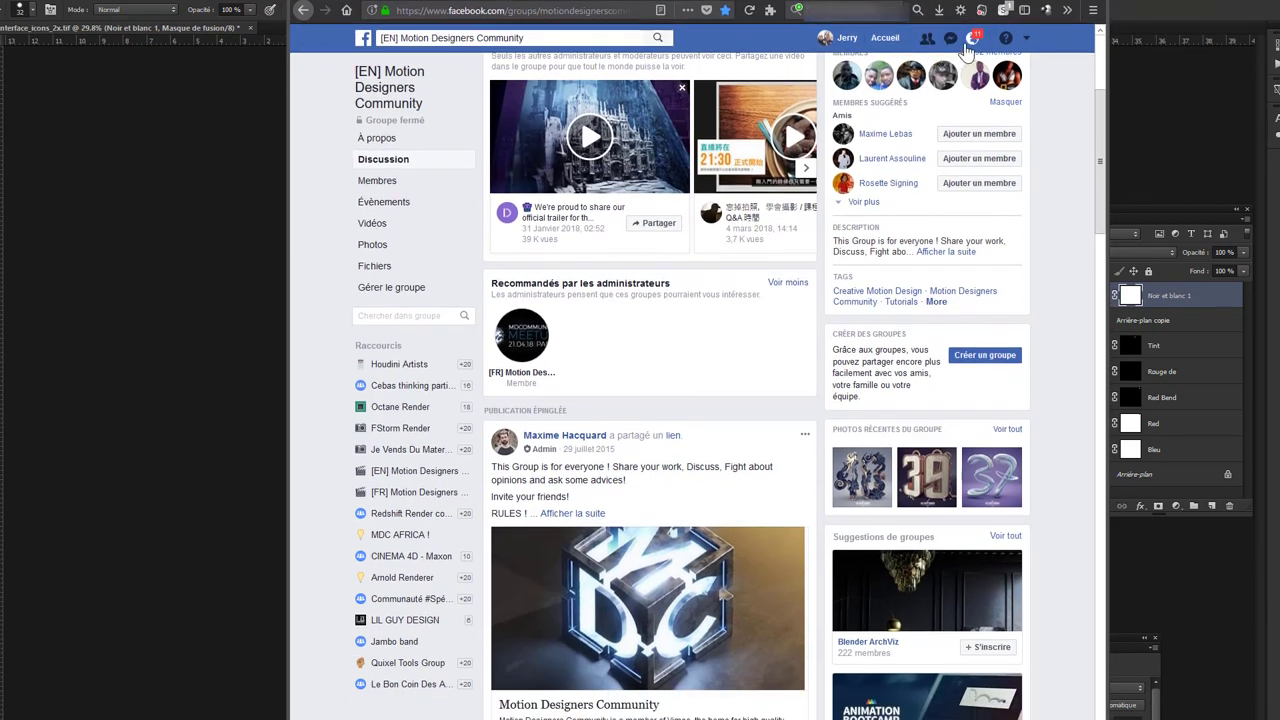
{"action": "left_click", "coordinate": [973, 39]}
{"action": "scroll", "coordinate": [908, 198], "scroll_direction": "down", "scroll_amount": 2}
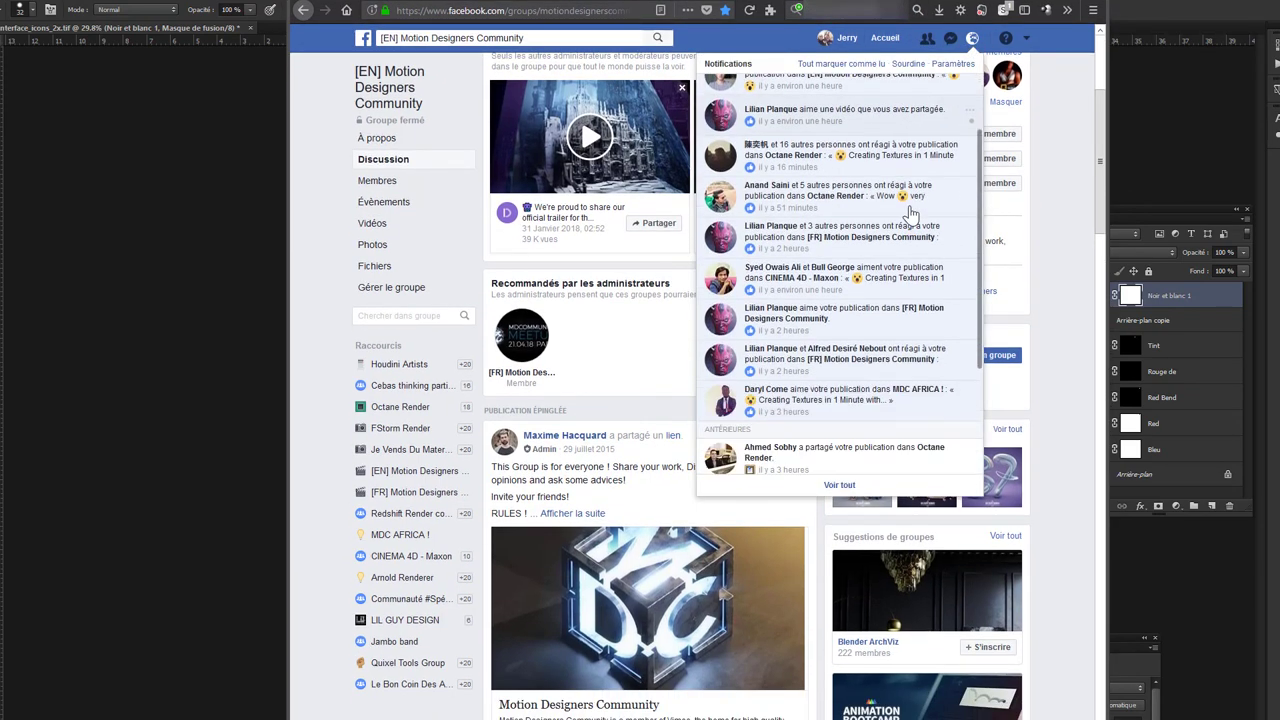
{"action": "scroll", "coordinate": [908, 198], "scroll_direction": "down", "scroll_amount": 2}
{"action": "scroll", "coordinate": [908, 198], "scroll_direction": "down", "scroll_amount": 1}
{"action": "left_click", "coordinate": [1061, 207]}
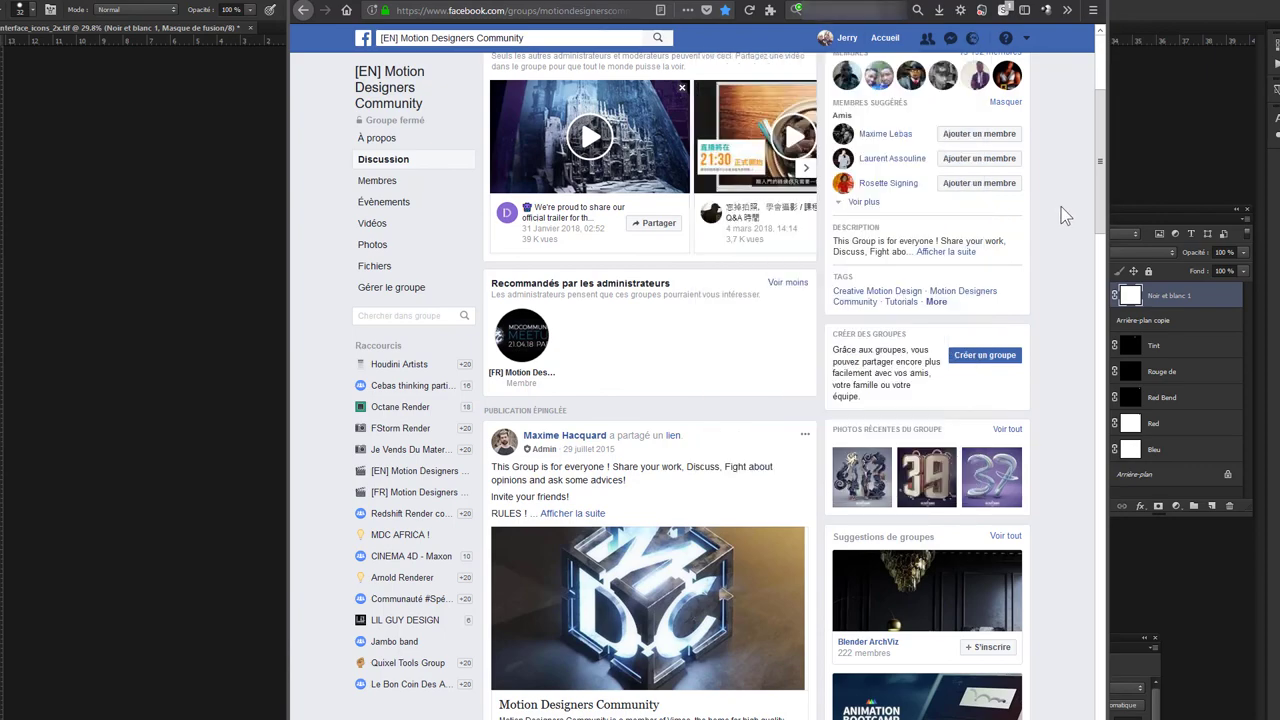
- Scroll down through the Motion Designers Community group feed
{"action": "scroll", "coordinate": [1063, 200], "scroll_direction": "down", "scroll_amount": 5}
{"action": "scroll", "coordinate": [1068, 201], "scroll_direction": "down", "scroll_amount": 2}
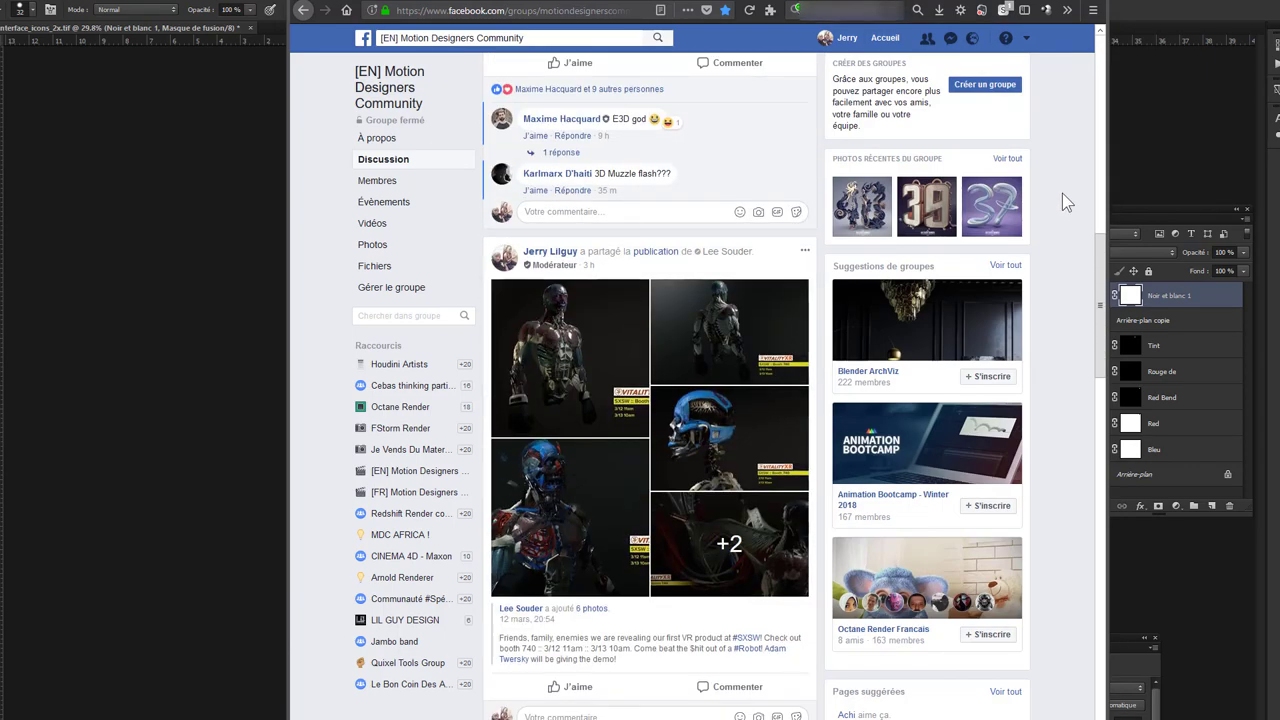
{"action": "scroll", "coordinate": [1062, 193], "scroll_direction": "down", "scroll_amount": 4}
{"action": "scroll", "coordinate": [1062, 195], "scroll_direction": "down", "scroll_amount": 5}
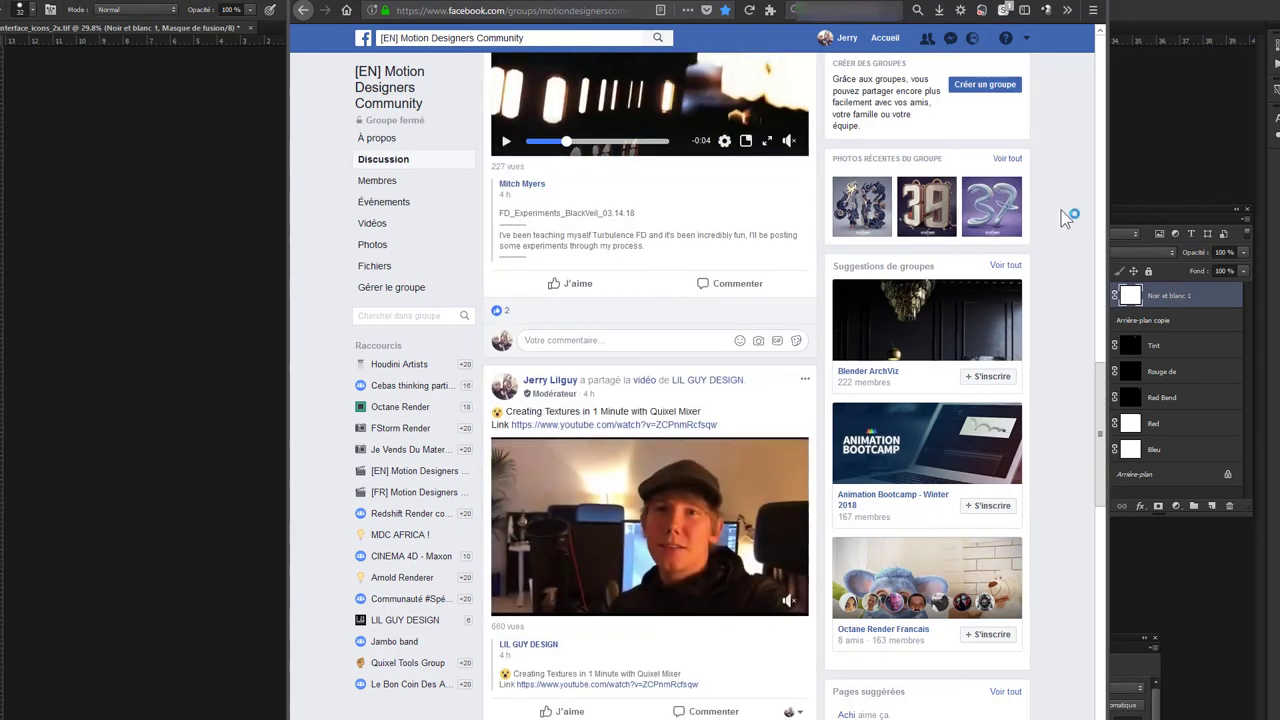
{"action": "scroll", "coordinate": [1061, 212], "scroll_direction": "down", "scroll_amount": 2}
{"action": "scroll", "coordinate": [1062, 212], "scroll_direction": "down", "scroll_amount": 4}
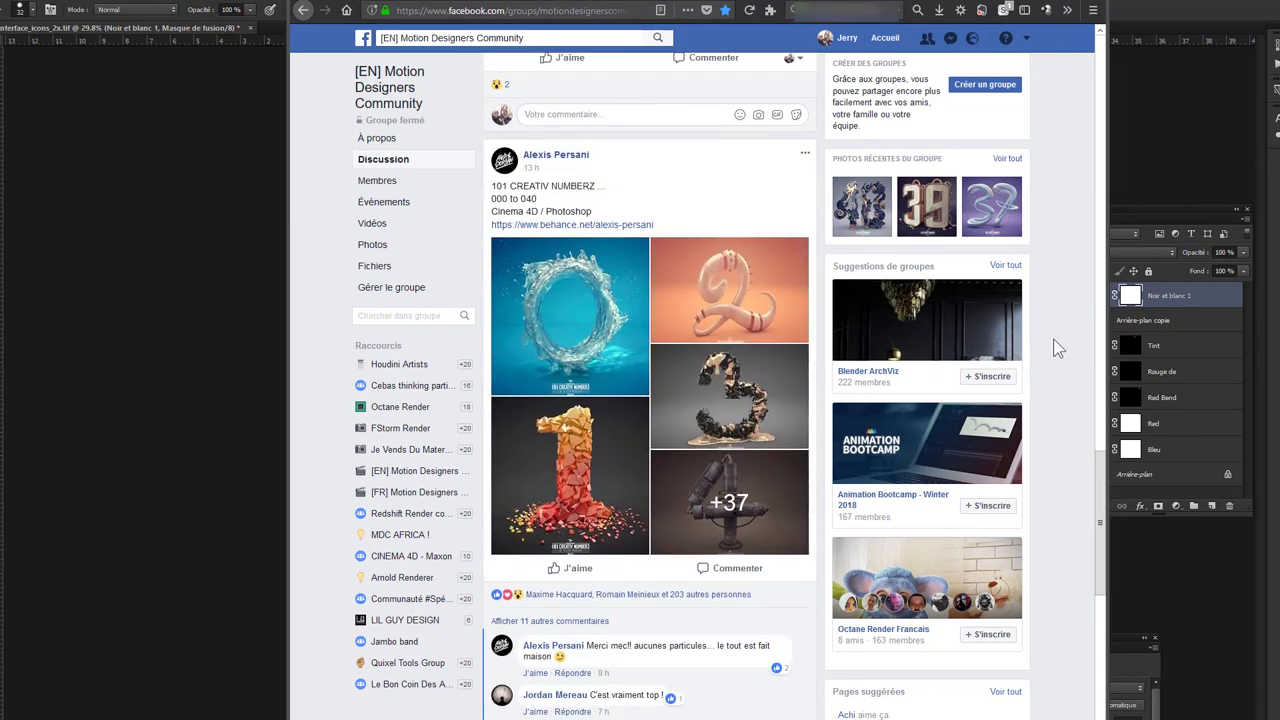
{"action": "scroll", "coordinate": [1050, 430], "scroll_direction": "down", "scroll_amount": 1}
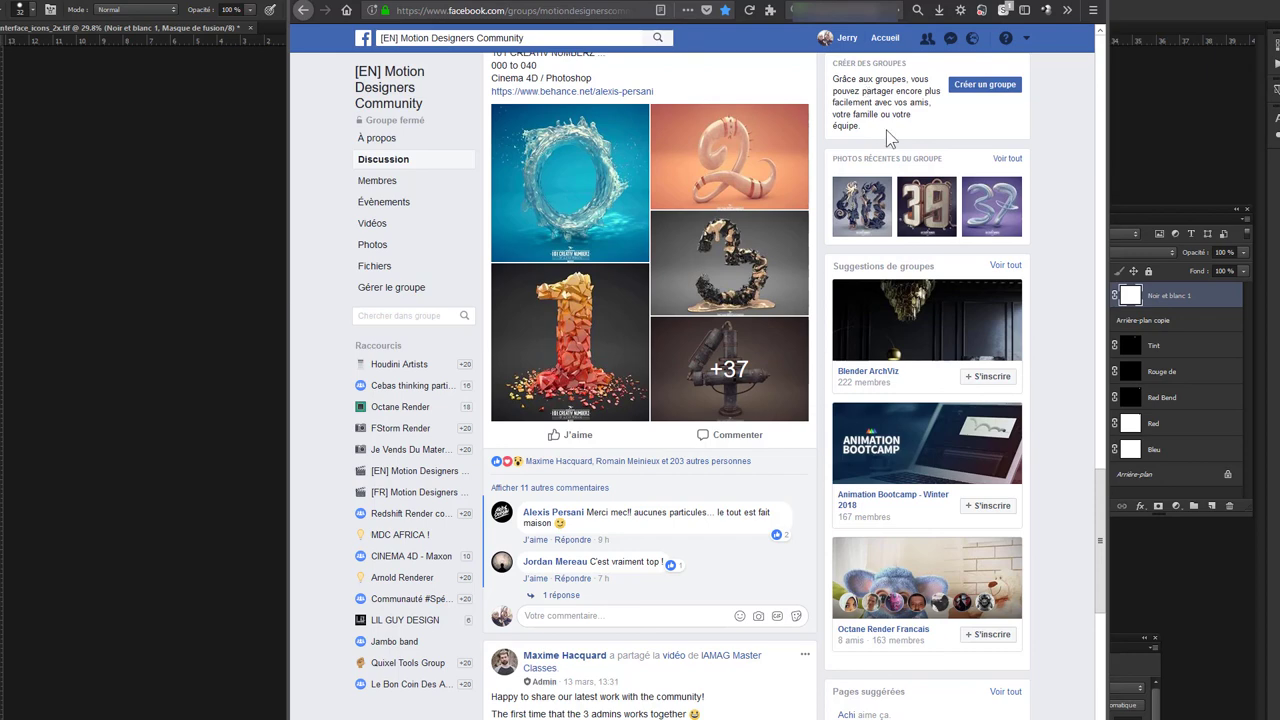
{"action": "scroll", "coordinate": [951, 521], "scroll_direction": "down", "scroll_amount": 4}
{"action": "scroll", "coordinate": [990, 400], "scroll_direction": "down", "scroll_amount": 2}
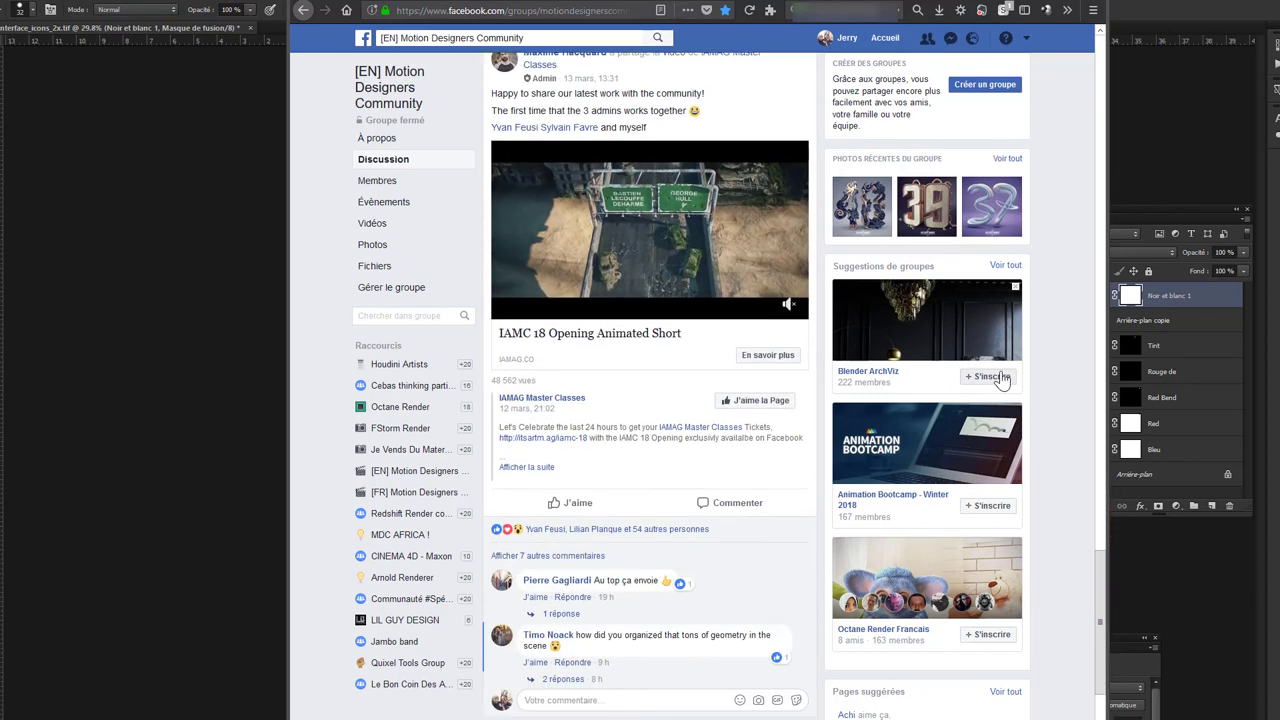
{"action": "scroll", "coordinate": [1000, 371], "scroll_direction": "down", "scroll_amount": 4}
{"action": "scroll", "coordinate": [1005, 355], "scroll_direction": "down", "scroll_amount": 3}
{"action": "scroll", "coordinate": [1008, 340], "scroll_direction": "down", "scroll_amount": 2}
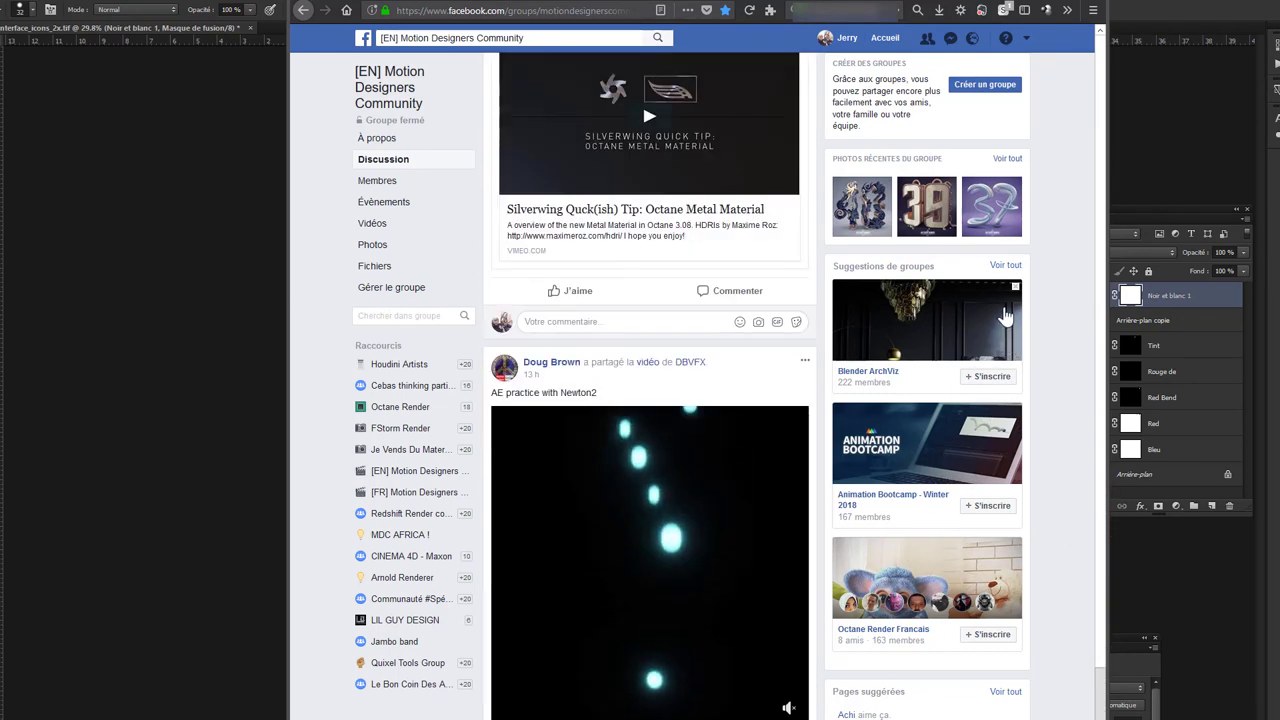
{"action": "scroll", "coordinate": [1008, 318], "scroll_direction": "down", "scroll_amount": 4}
{"action": "scroll", "coordinate": [1007, 318], "scroll_direction": "down", "scroll_amount": 2}
{"action": "scroll", "coordinate": [900, 250], "scroll_direction": "down", "scroll_amount": 3}
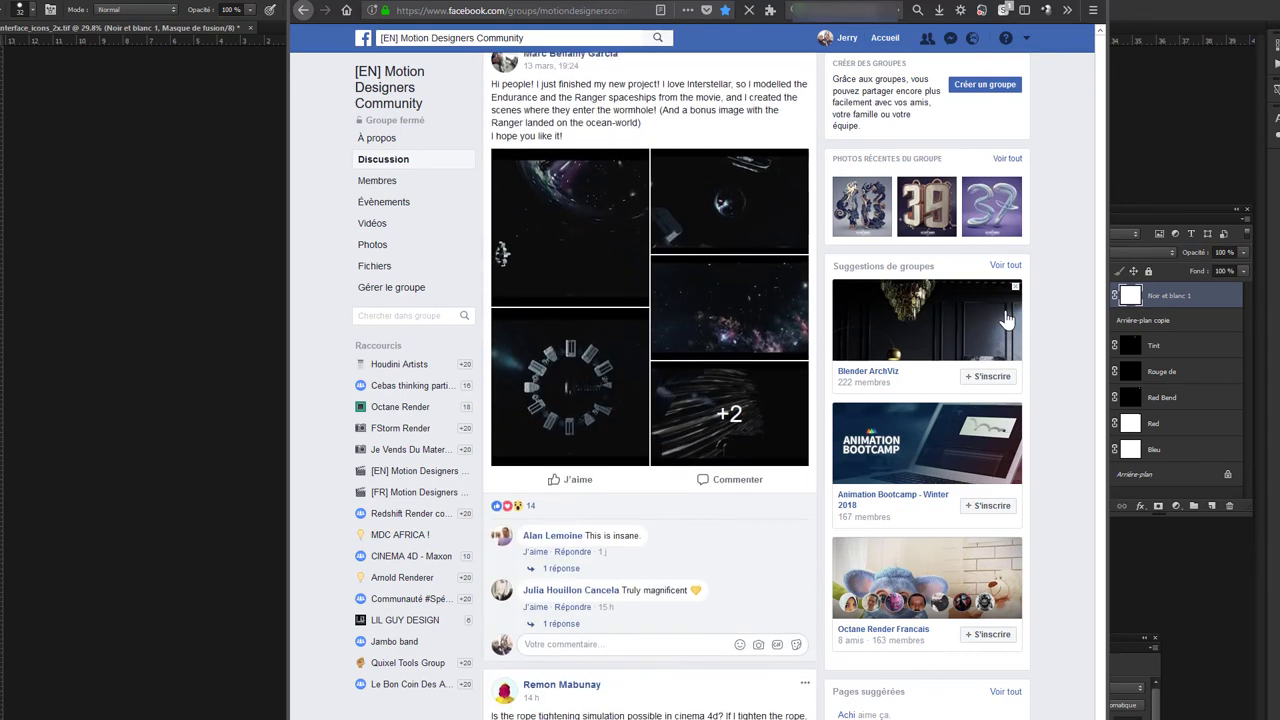
{"action": "scroll", "coordinate": [780, 160], "scroll_direction": "down", "scroll_amount": 2}
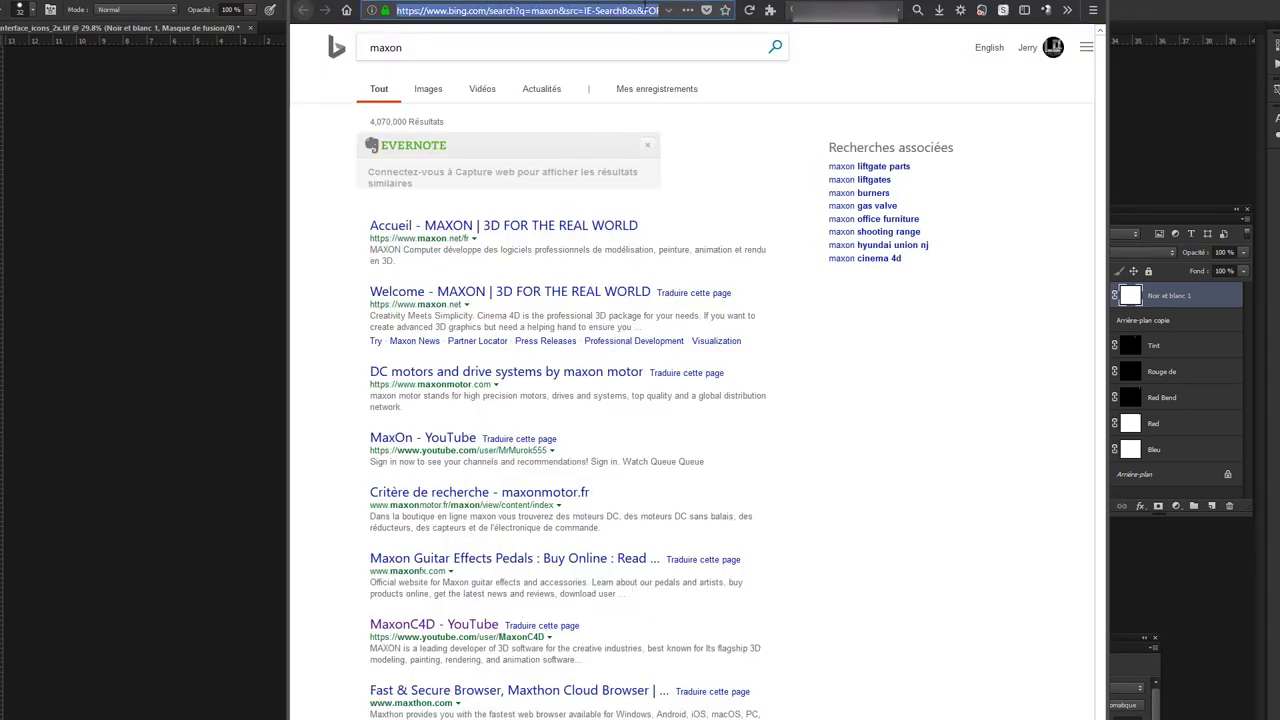
- Type 'lil' in the address bar and go to the LIL GUY DESIGN YouTube channel
{"action": "type", "text": "lil"}
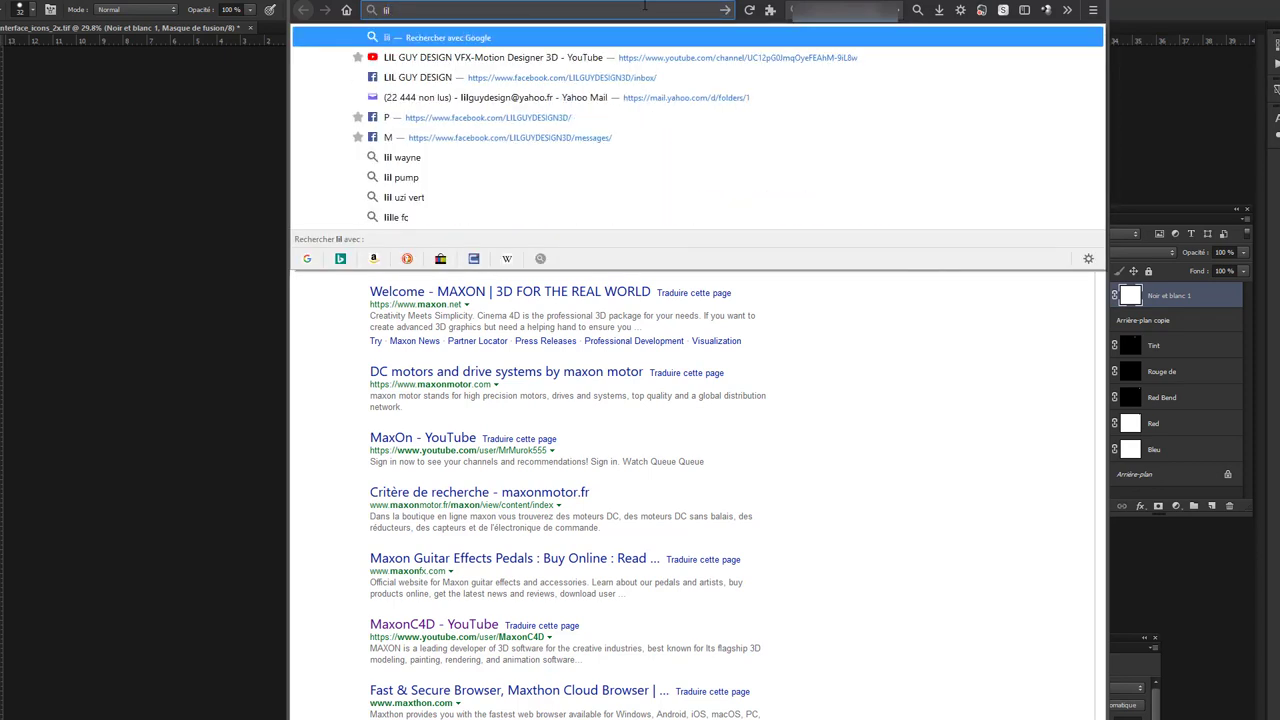
{"action": "left_click", "coordinate": [557, 58]}
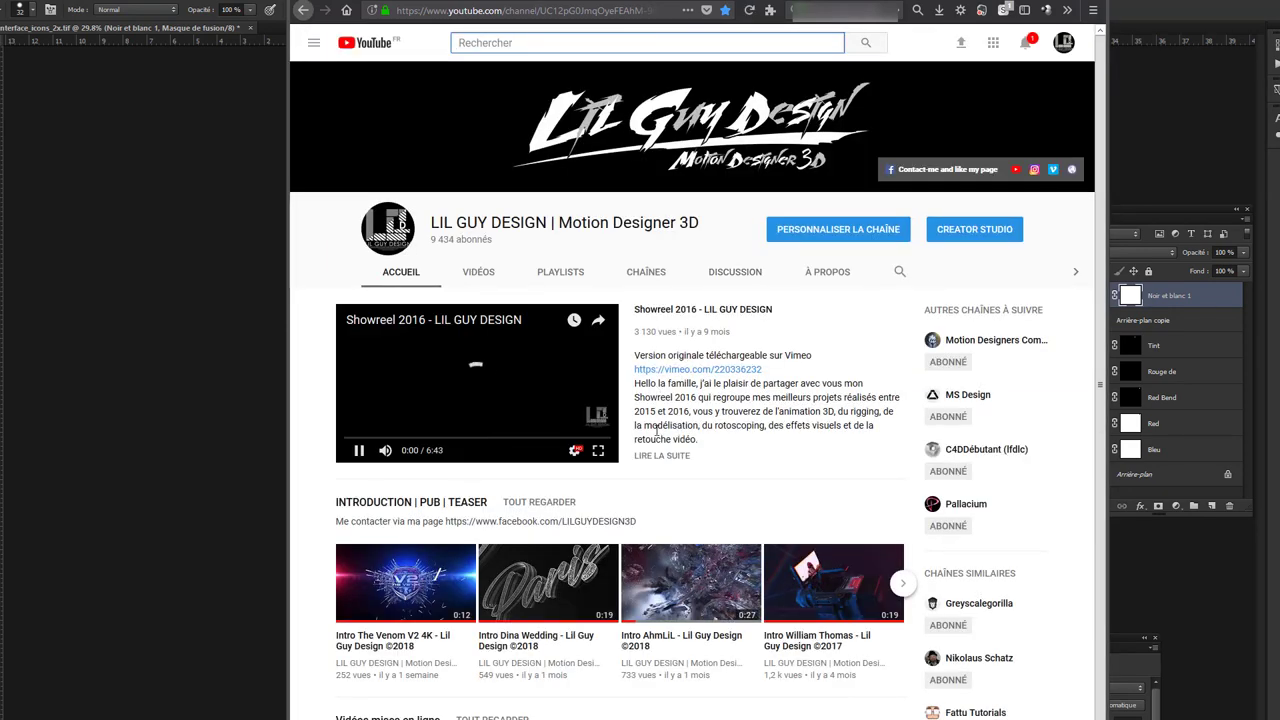
- Drop the Showreel 2016 video to a lower Qualité resolution and glance at the bell notifications
{"action": "left_click", "coordinate": [575, 450]}
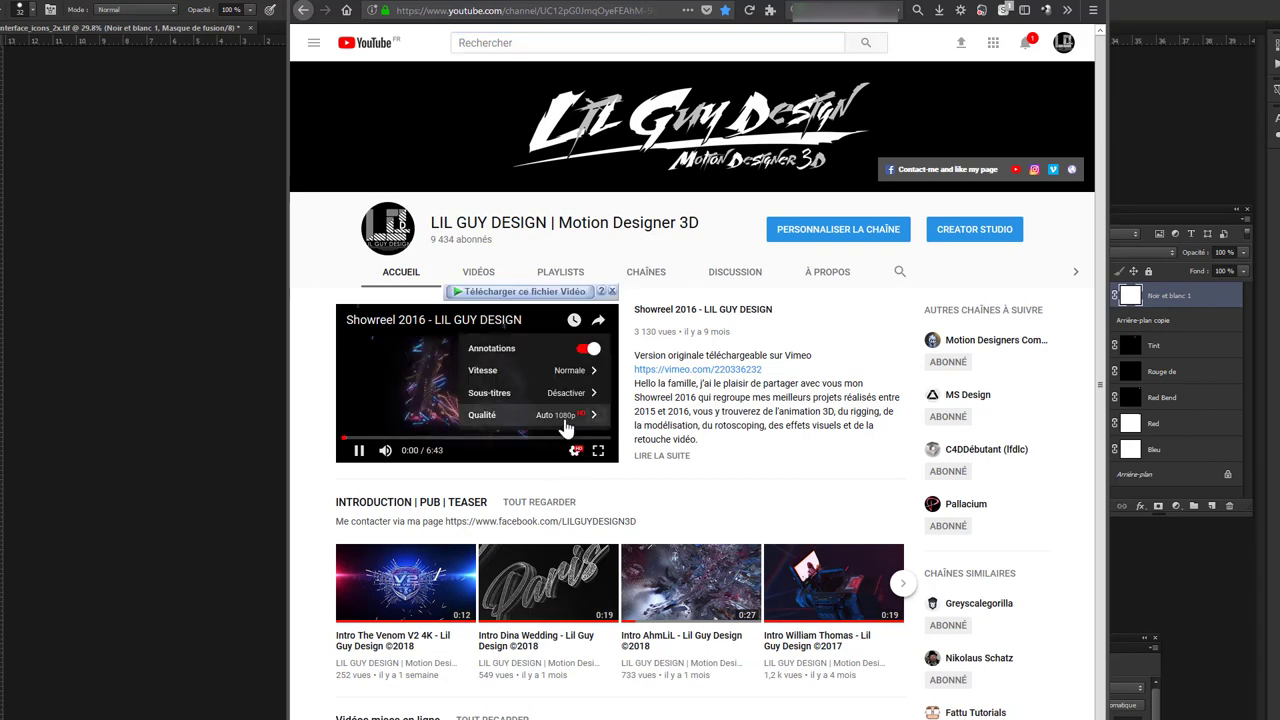
{"action": "left_click", "coordinate": [575, 423]}
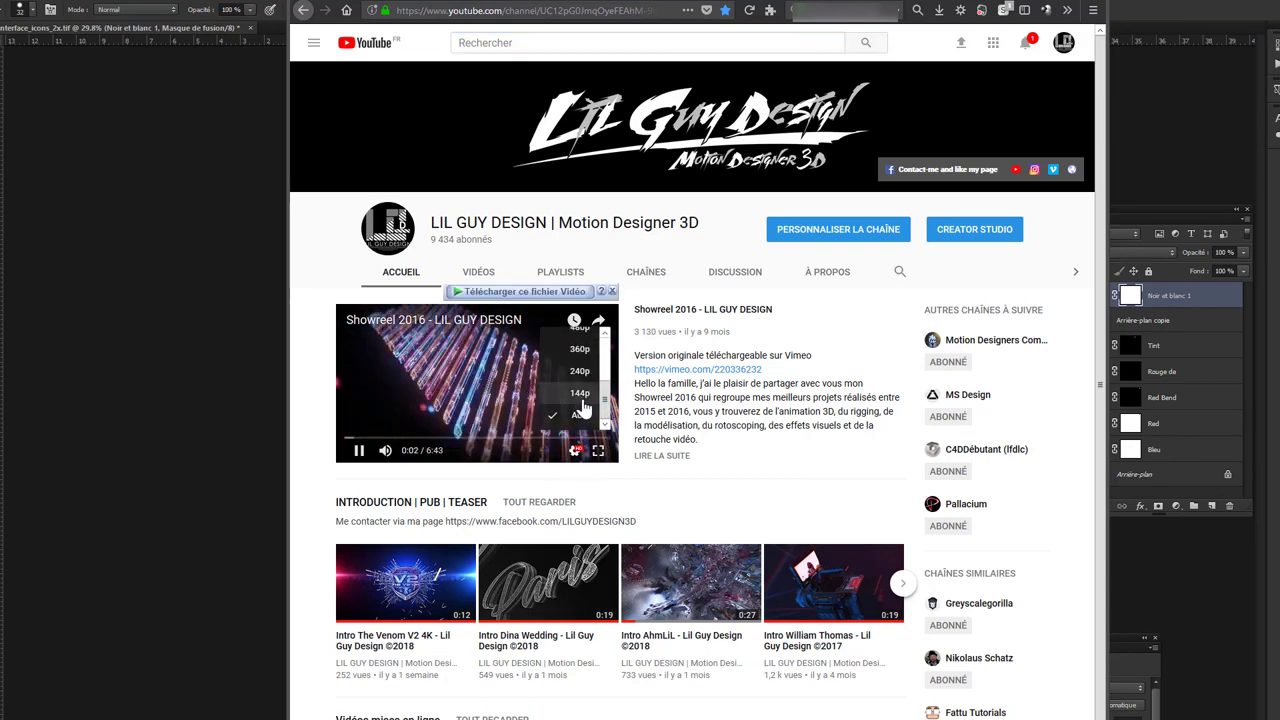
{"action": "left_click", "coordinate": [585, 415]}
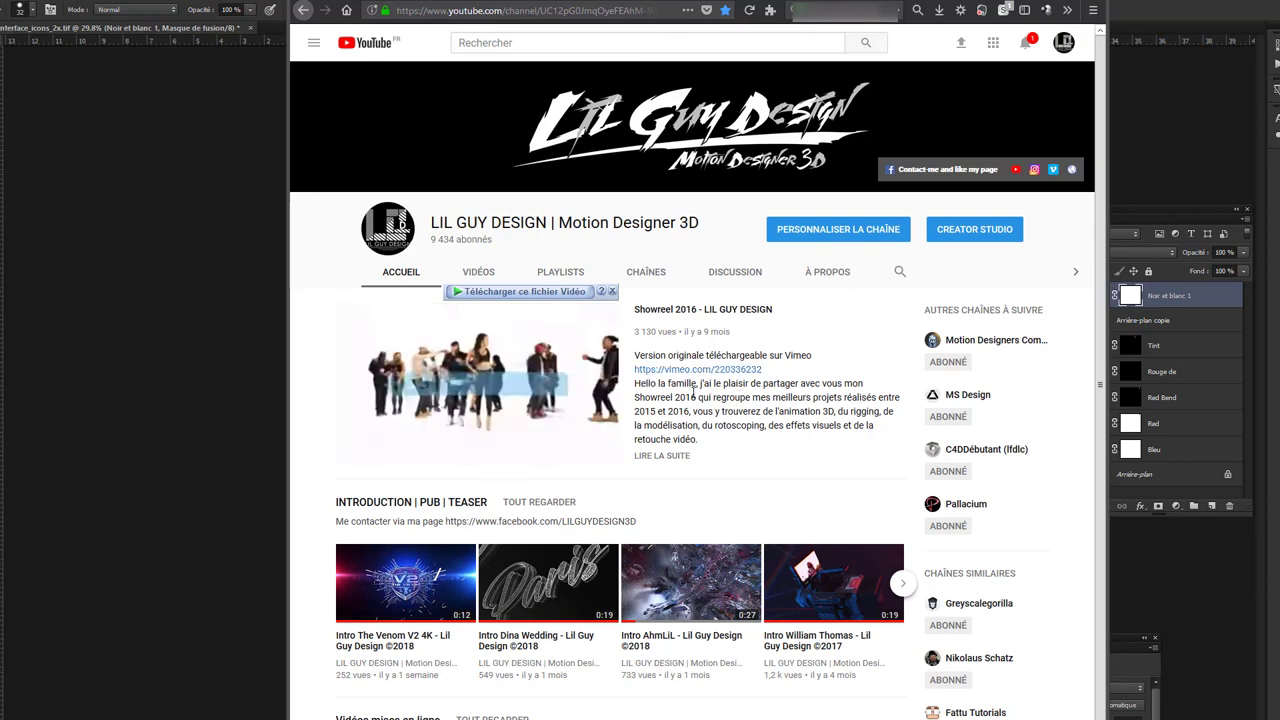
{"action": "left_click", "coordinate": [1026, 46]}
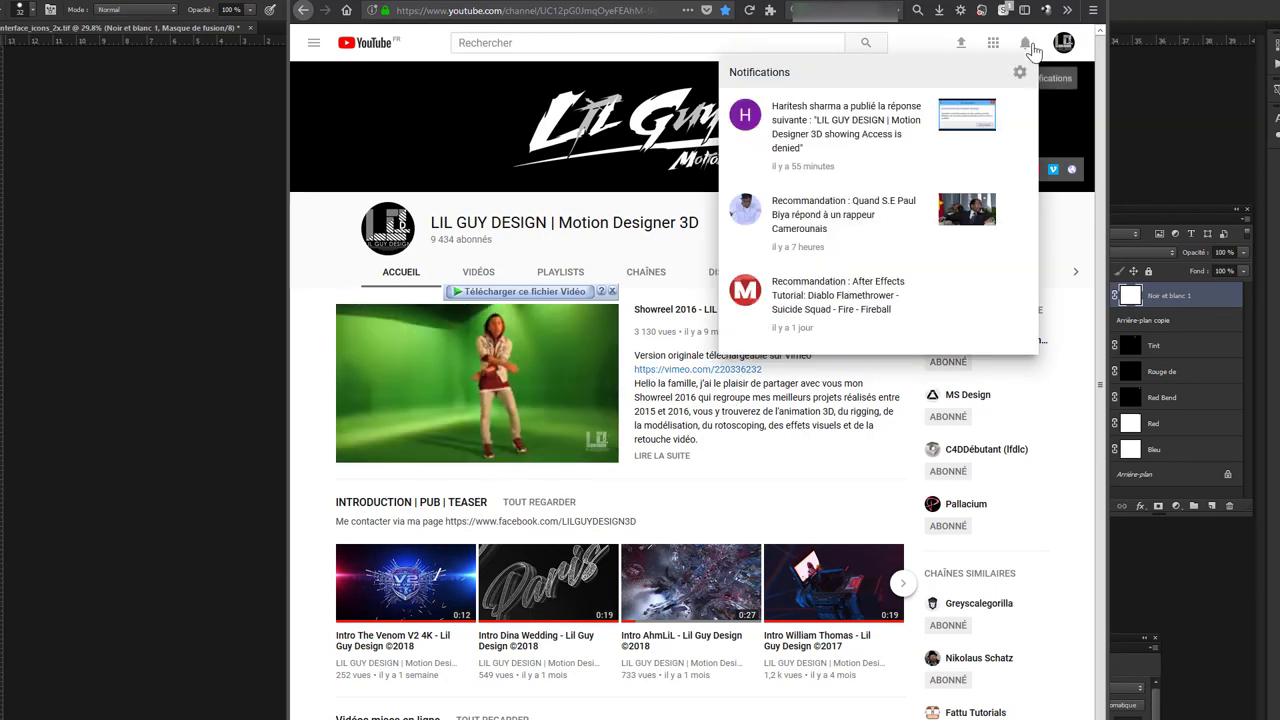
{"action": "left_click", "coordinate": [1022, 48]}
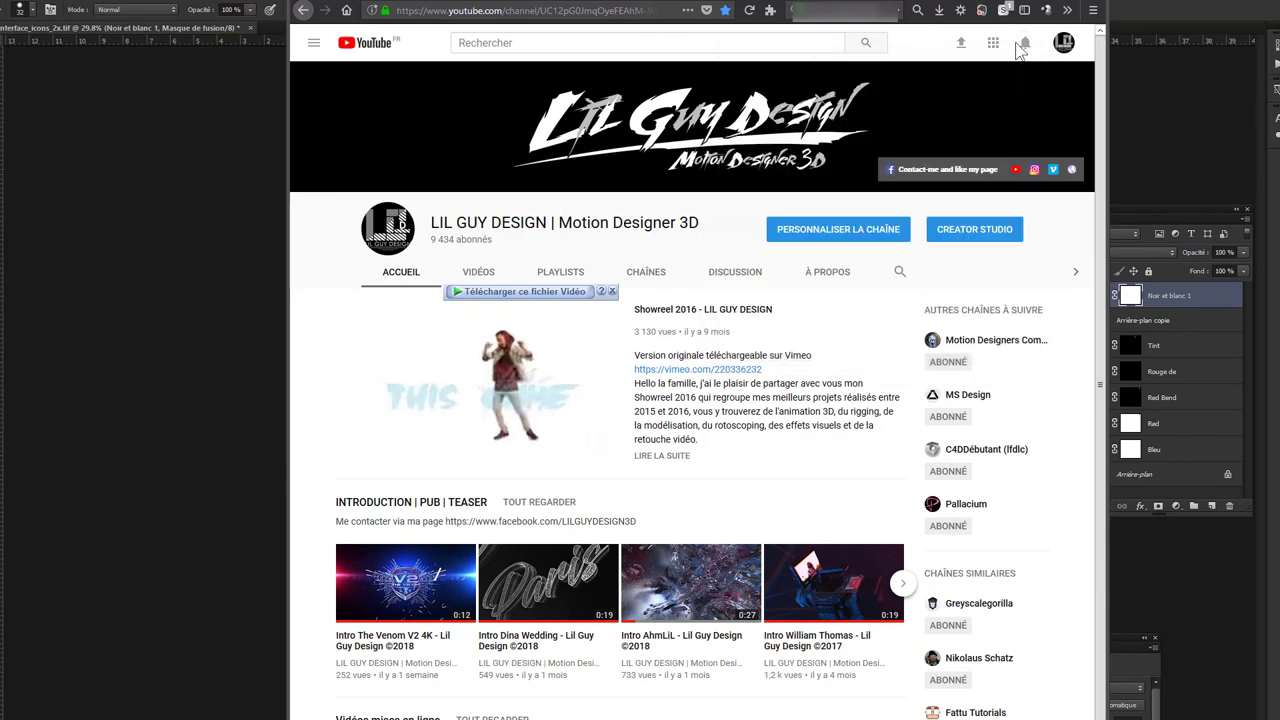
- Browse the LIL GUY DESIGN Vidéos tab, including Intro The Venom V2 4K and the Tuto The Venom series
{"action": "left_click", "coordinate": [478, 271]}
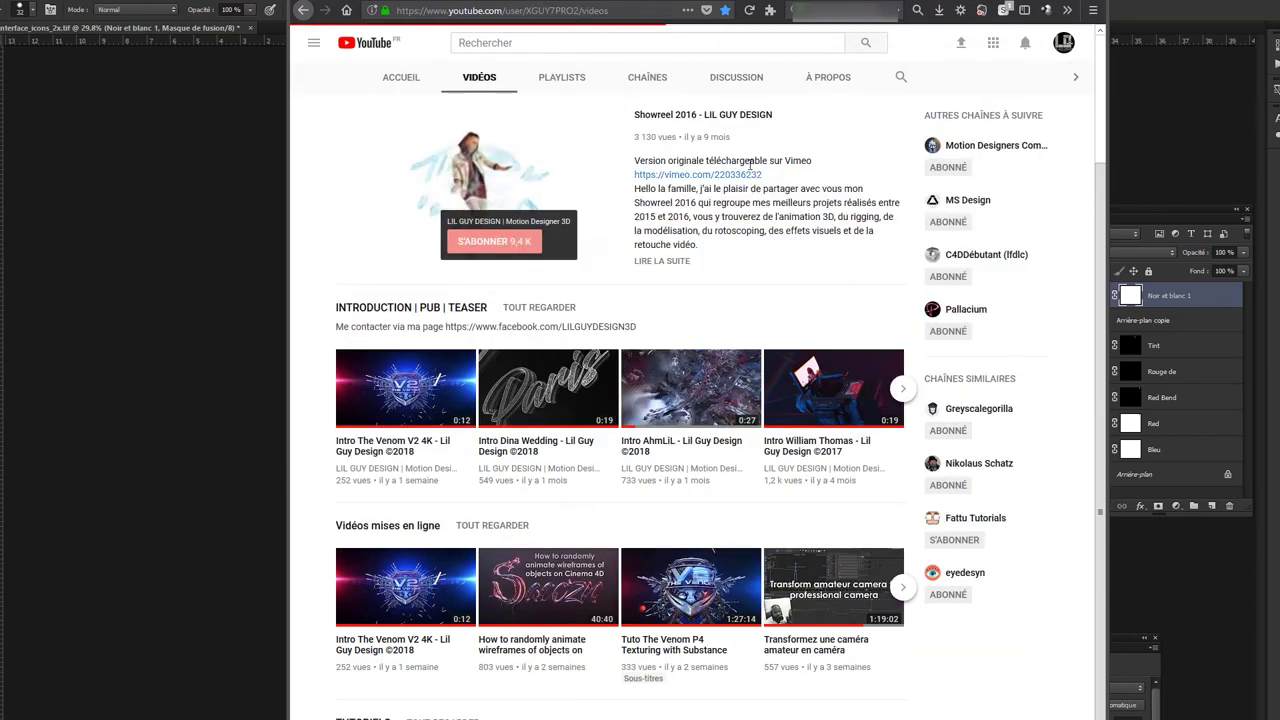
{"action": "scroll", "coordinate": [745, 175], "scroll_direction": "up", "scroll_amount": 3}
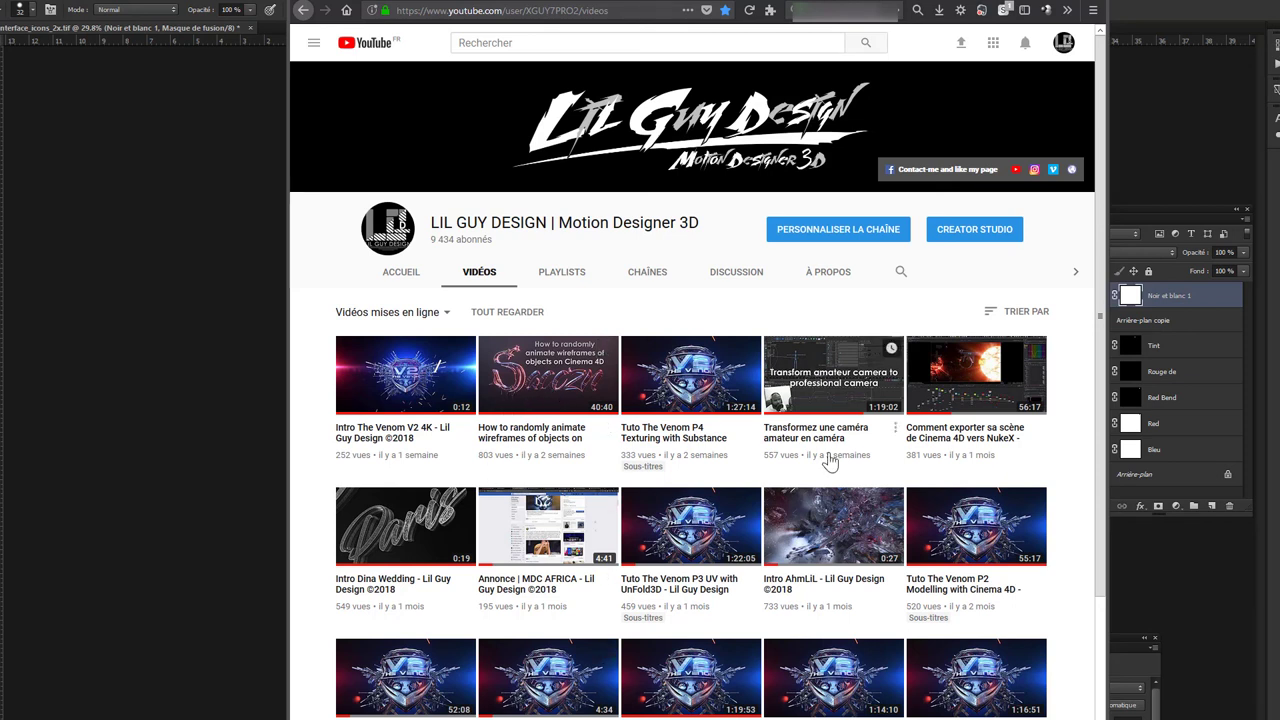
{"action": "scroll", "coordinate": [818, 385], "scroll_direction": "down", "scroll_amount": 2}
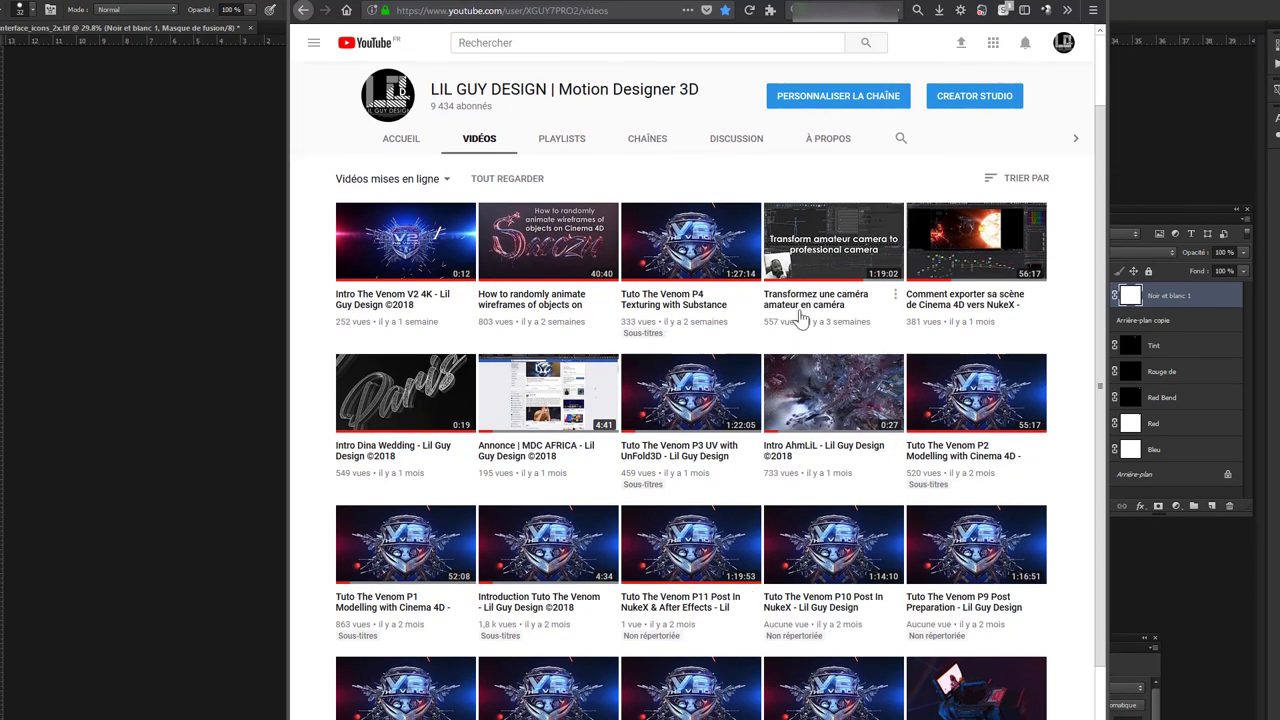
{"action": "scroll", "coordinate": [680, 409], "scroll_direction": "down", "scroll_amount": 6}
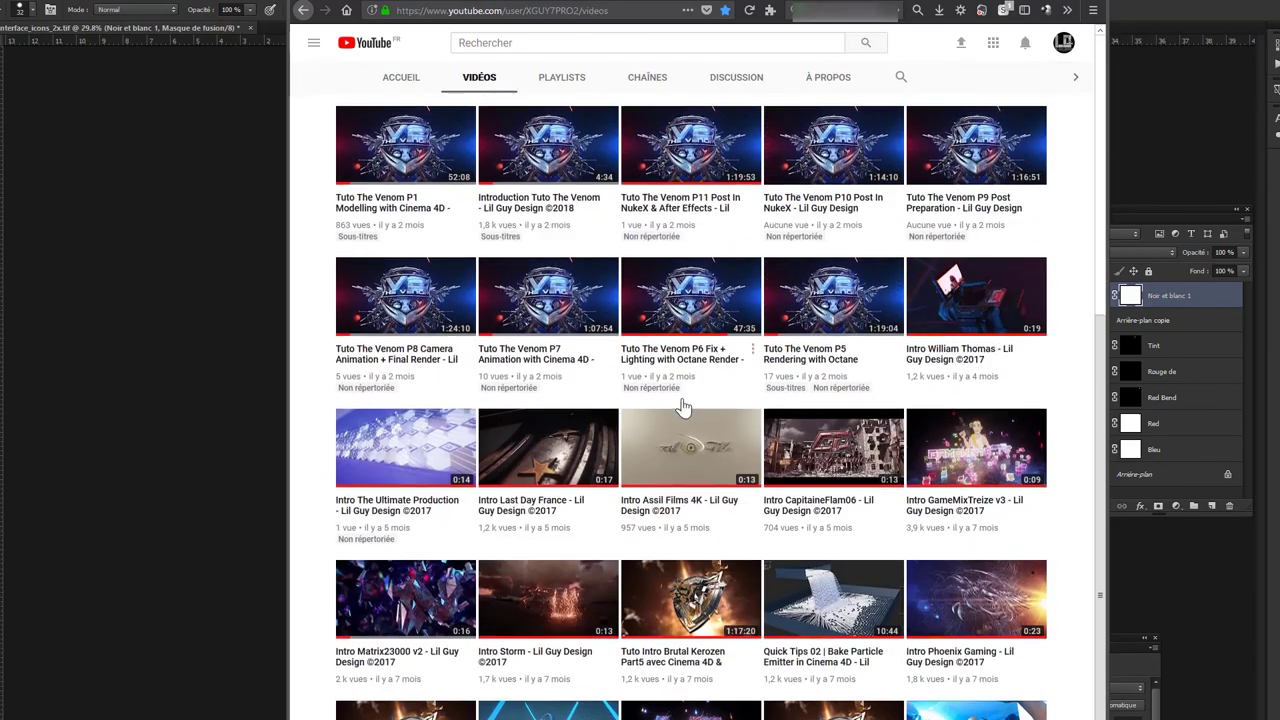
{"action": "scroll", "coordinate": [680, 395], "scroll_direction": "up", "scroll_amount": 5}
{"action": "scroll", "coordinate": [678, 388], "scroll_direction": "up", "scroll_amount": 4}
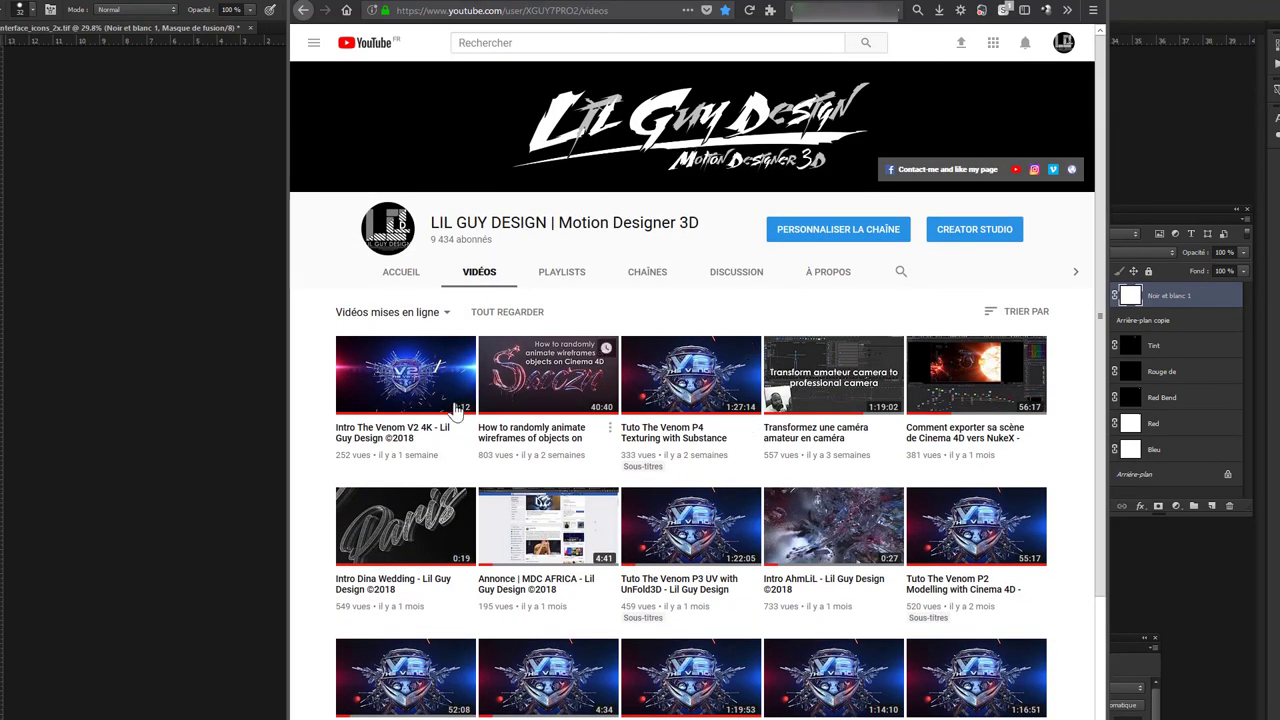
{"action": "scroll", "coordinate": [531, 414], "scroll_direction": "down", "scroll_amount": 5}
{"action": "scroll", "coordinate": [748, 323], "scroll_direction": "down", "scroll_amount": 8}
{"action": "scroll", "coordinate": [733, 345], "scroll_direction": "up", "scroll_amount": 8}
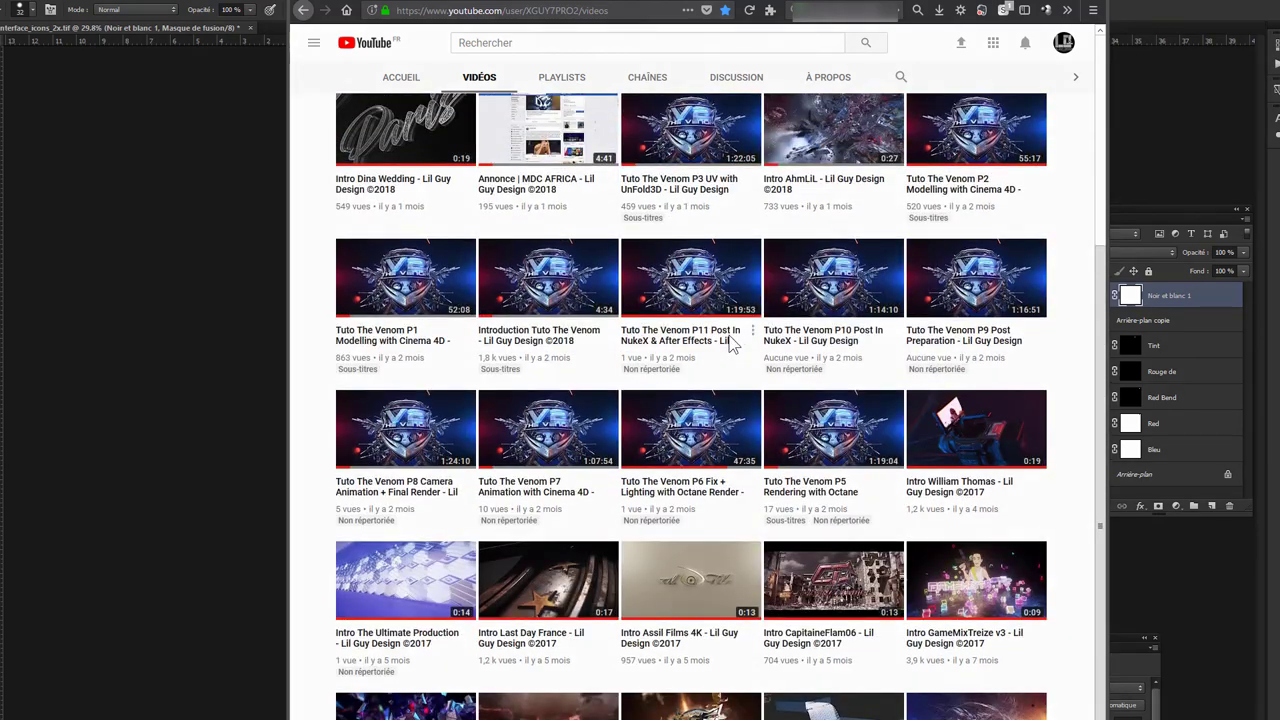
{"action": "scroll", "coordinate": [730, 343], "scroll_direction": "up", "scroll_amount": 5}
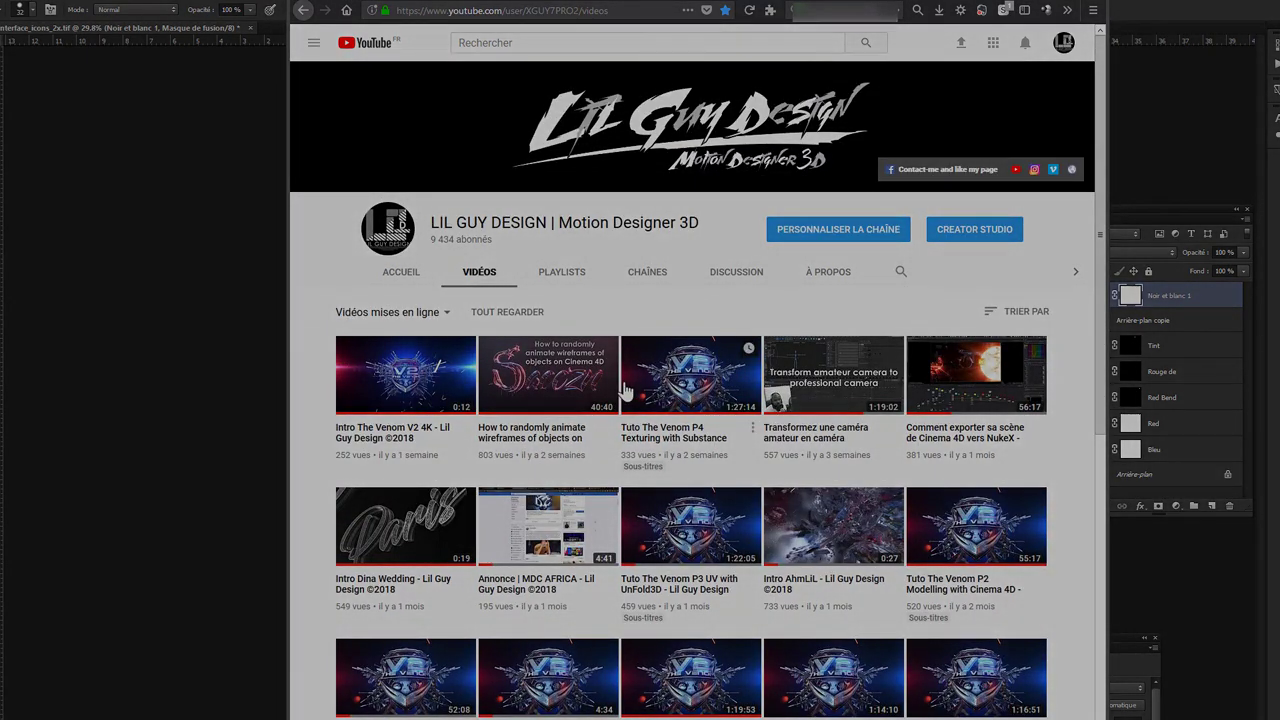